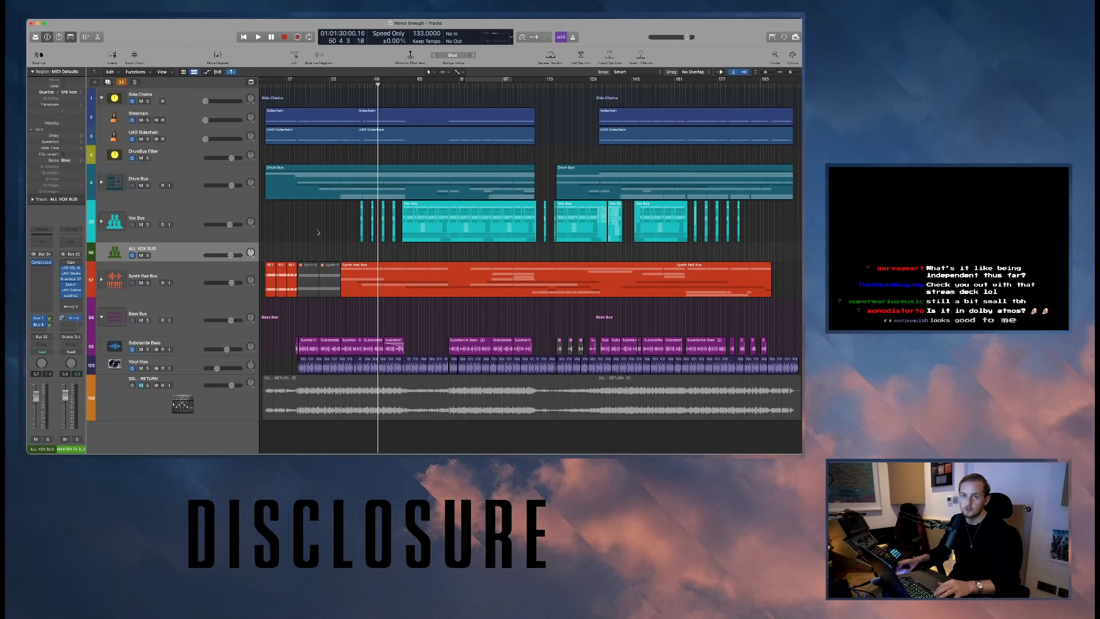
- Show the mixer, view the RC-20 Retro Color plug-in on the Substantie Bass channel, and close both
{"action": "key", "text": "x"}
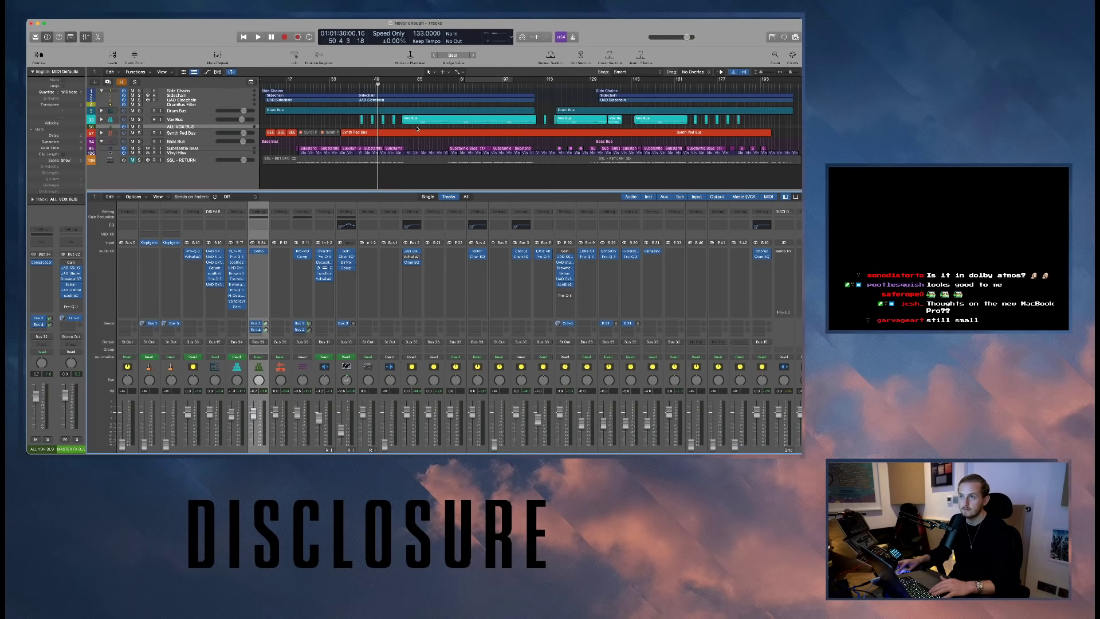
{"action": "left_click_drag", "start_coordinate": [434, 107], "coordinate": [300, 149]}
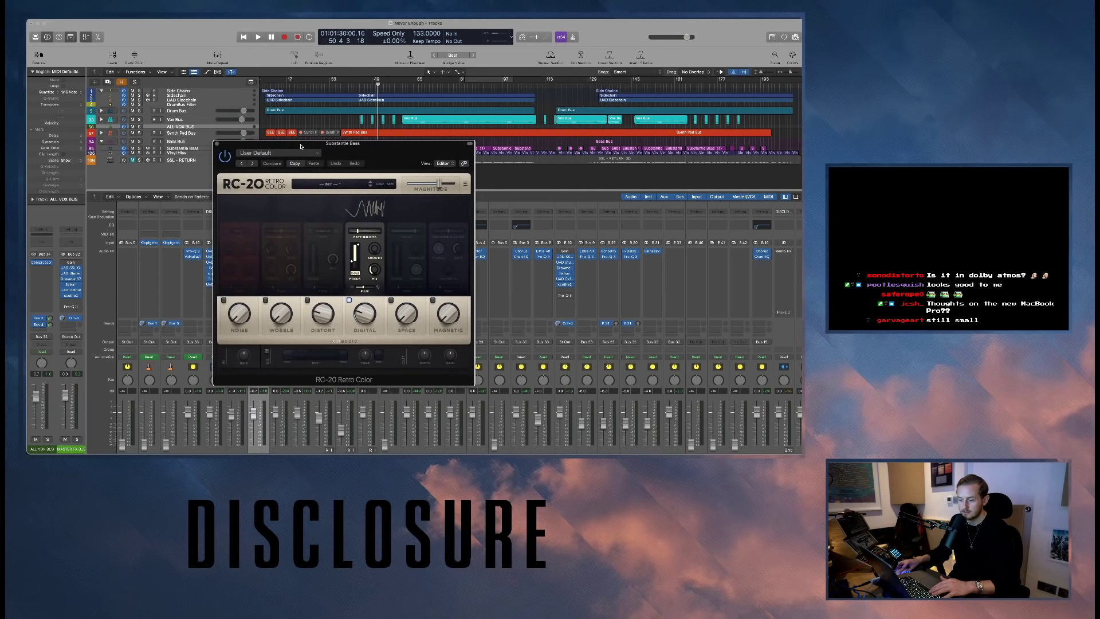
{"action": "left_click", "coordinate": [217, 144]}
{"action": "key", "text": "x"}
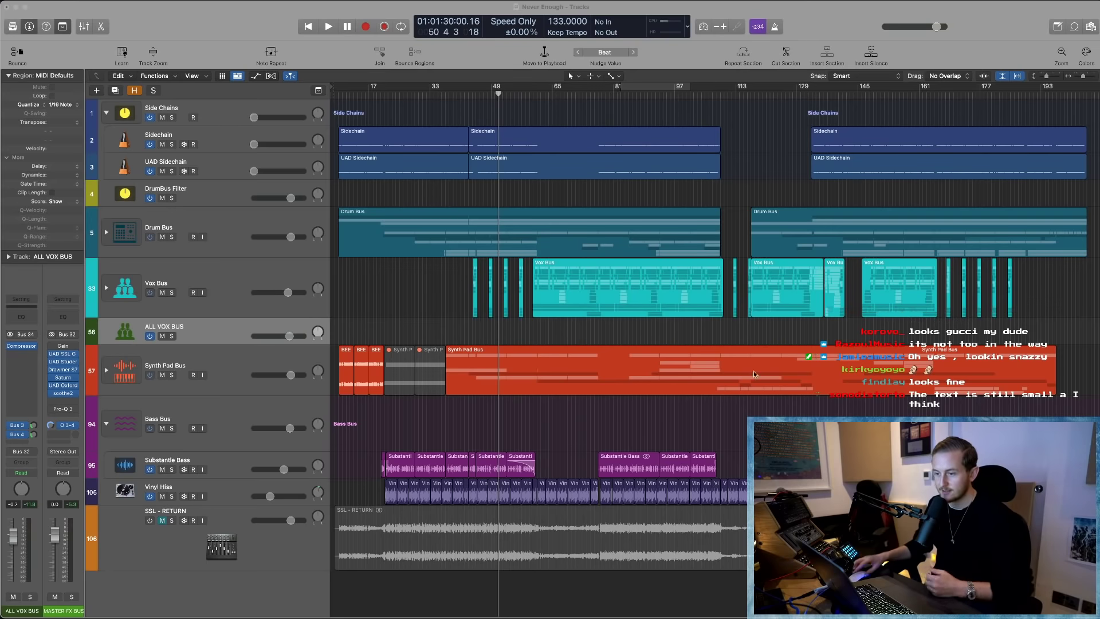
- Select the DrumBus Filter track and examine the filter curve in its Pro-Q 3 plug-in, with the whole arrangement fitted in view
{"action": "left_click", "coordinate": [202, 188]}
{"action": "key", "text": "super+Down"}
{"action": "key", "text": "super+Down"}
{"action": "key", "text": "super+Down"}
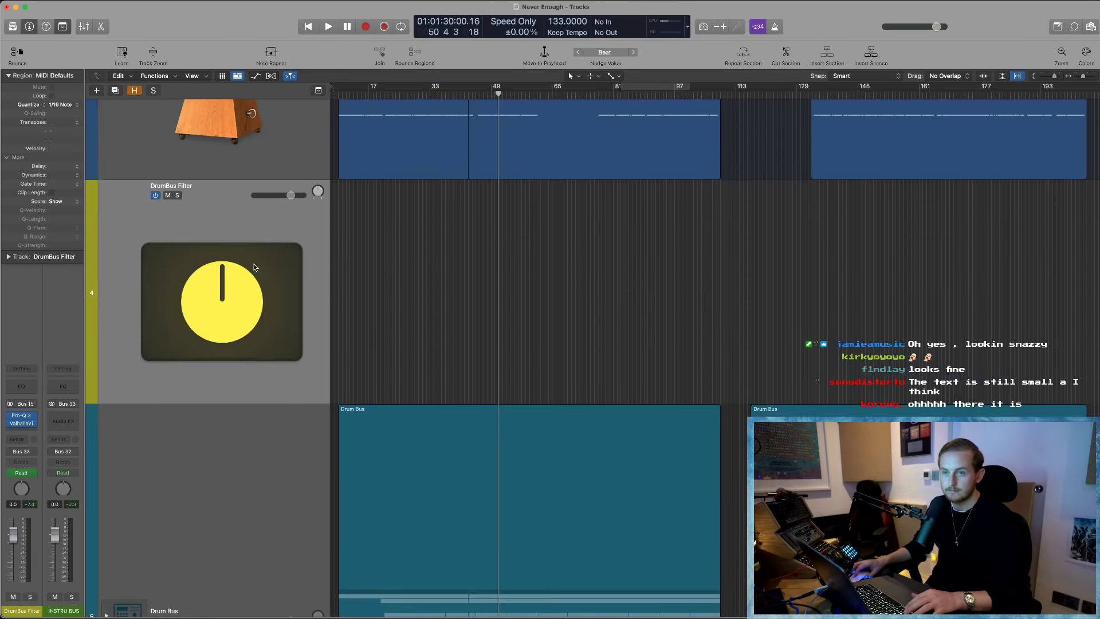
{"action": "key", "text": "super+Up"}
{"action": "key", "text": "super+Up"}
{"action": "key", "text": "super+Up"}
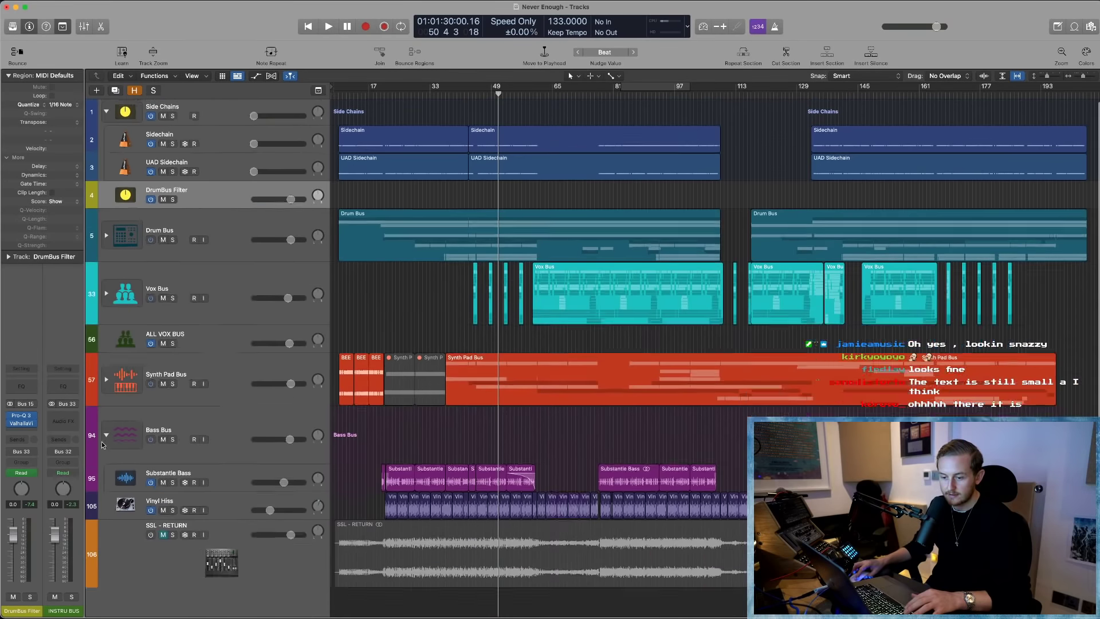
{"action": "key", "text": "super+Up"}
{"action": "left_click", "coordinate": [21, 417]}
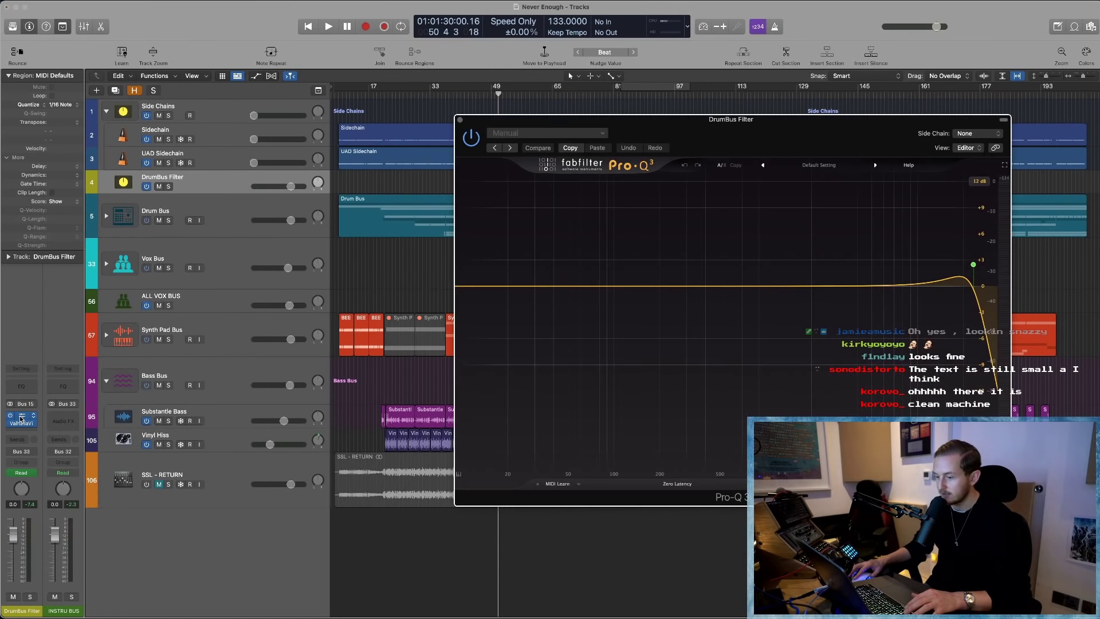
{"action": "left_click_drag", "start_coordinate": [808, 133], "coordinate": [502, 110]}
{"action": "left_click", "coordinate": [143, 98]}
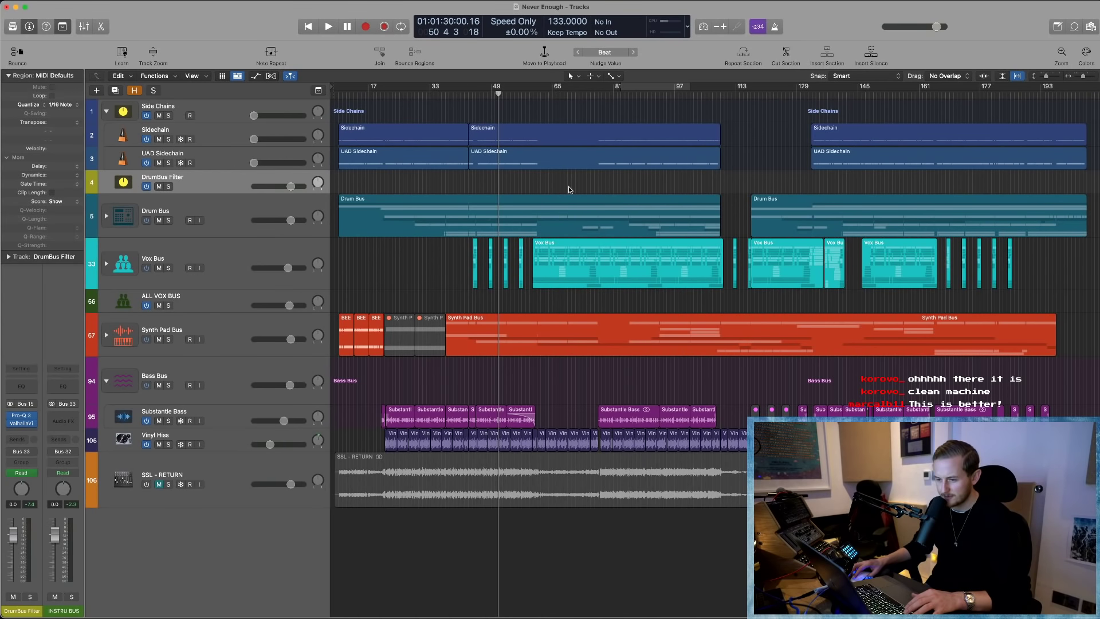
{"action": "key", "text": "super+Left"}
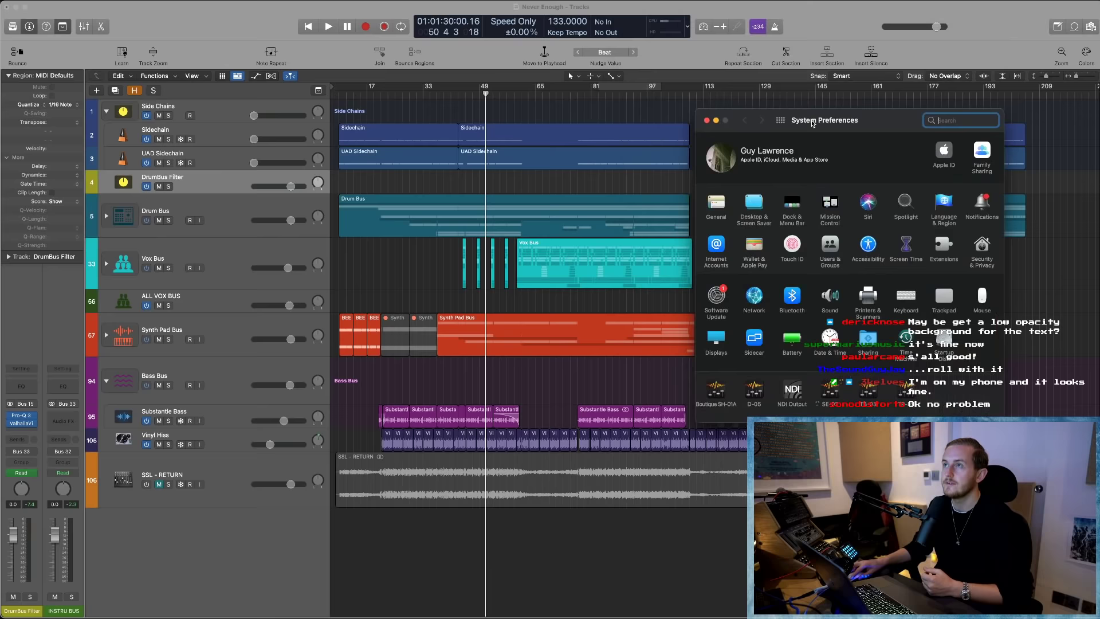
- Check the external monitor's scaled resolution in System Preferences and return to the Logic Pro session
{"action": "key", "text": "super+q"}
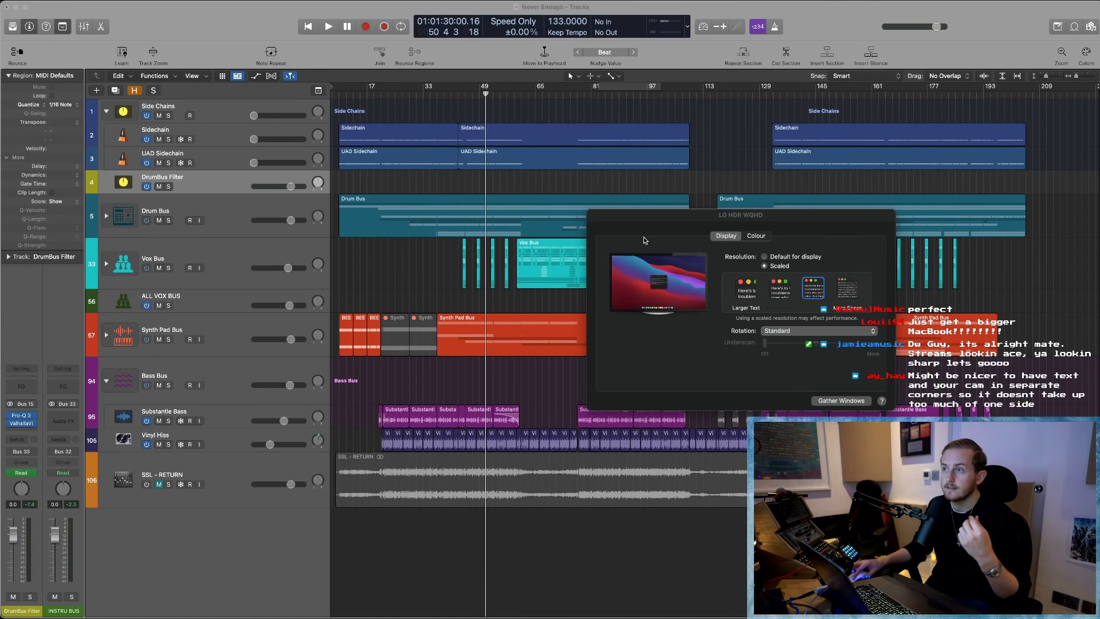
{"action": "key", "text": "super+w"}
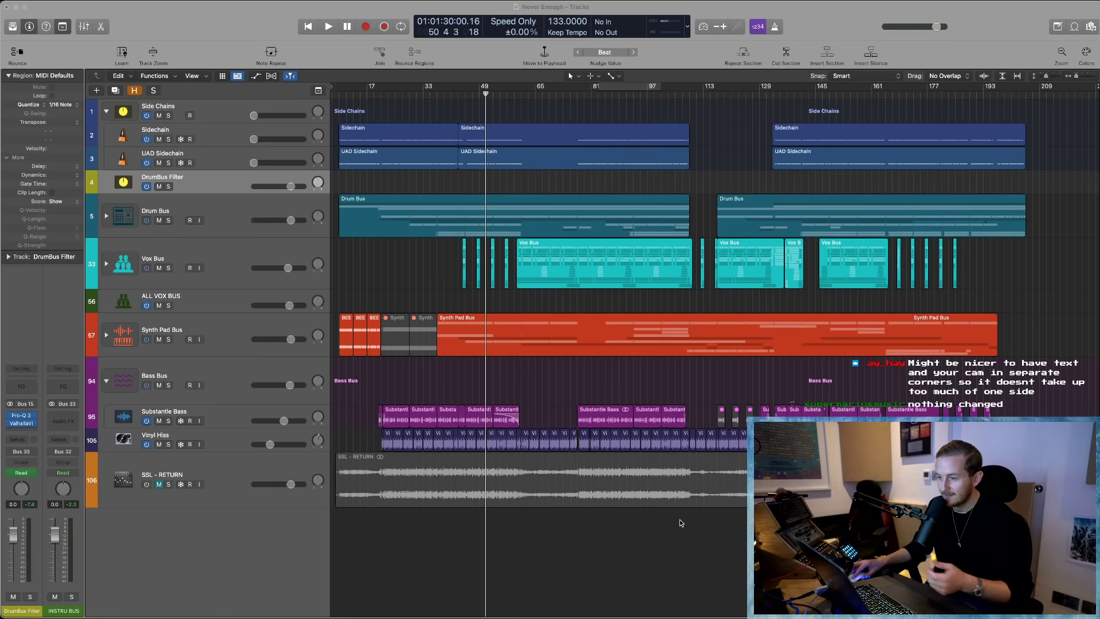
{"action": "key", "text": "super+Tab"}
{"action": "key", "text": "super+Tab"}
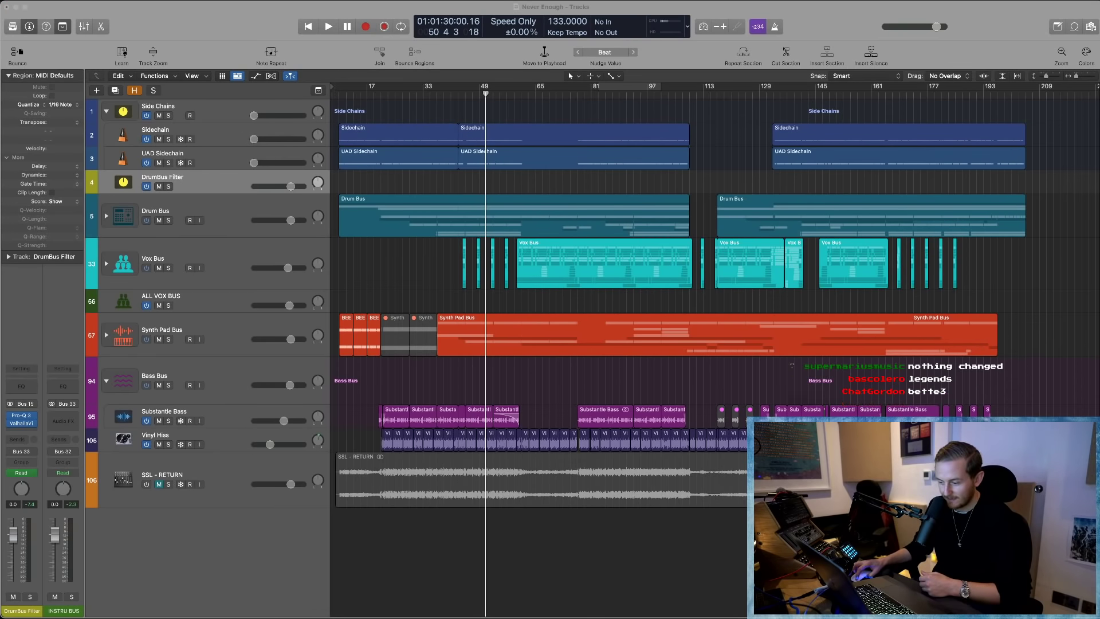
{"action": "key", "text": "super+Tab"}
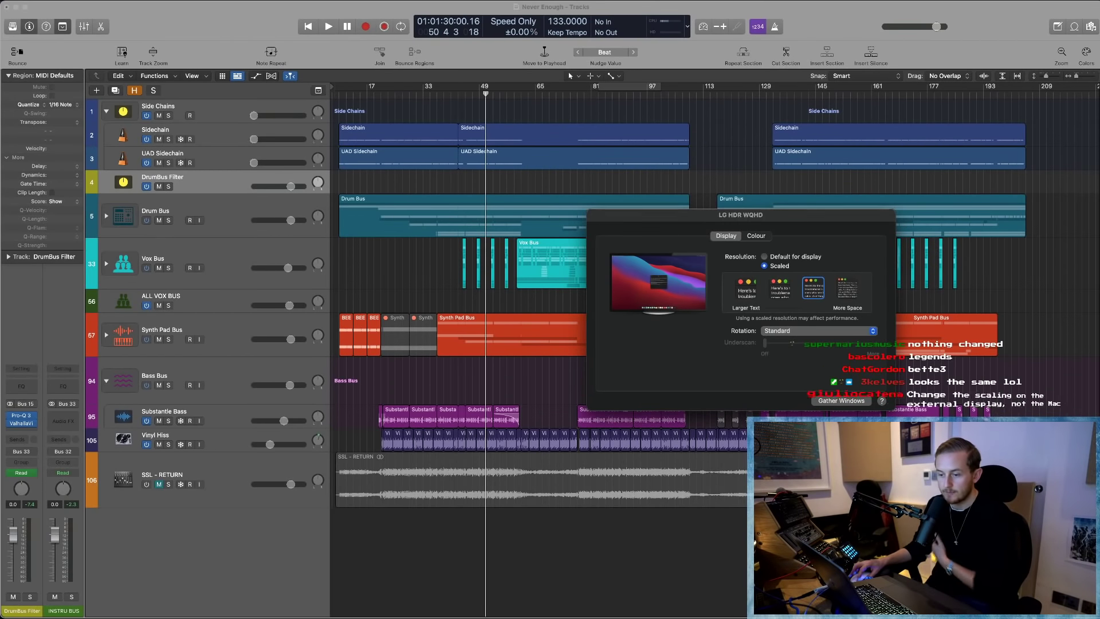
{"action": "key", "text": "super+q"}
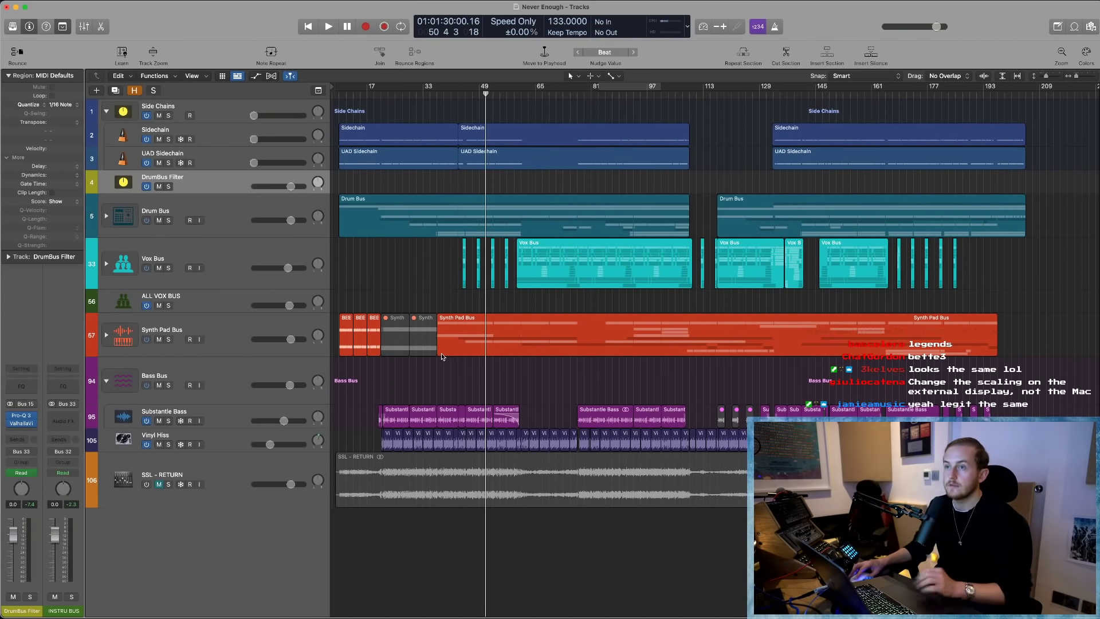
- Select the Drum Bus, DrumBus Filter and ALL VOX BUS tracks one after another to view their channel strips
{"action": "left_click", "coordinate": [242, 208]}
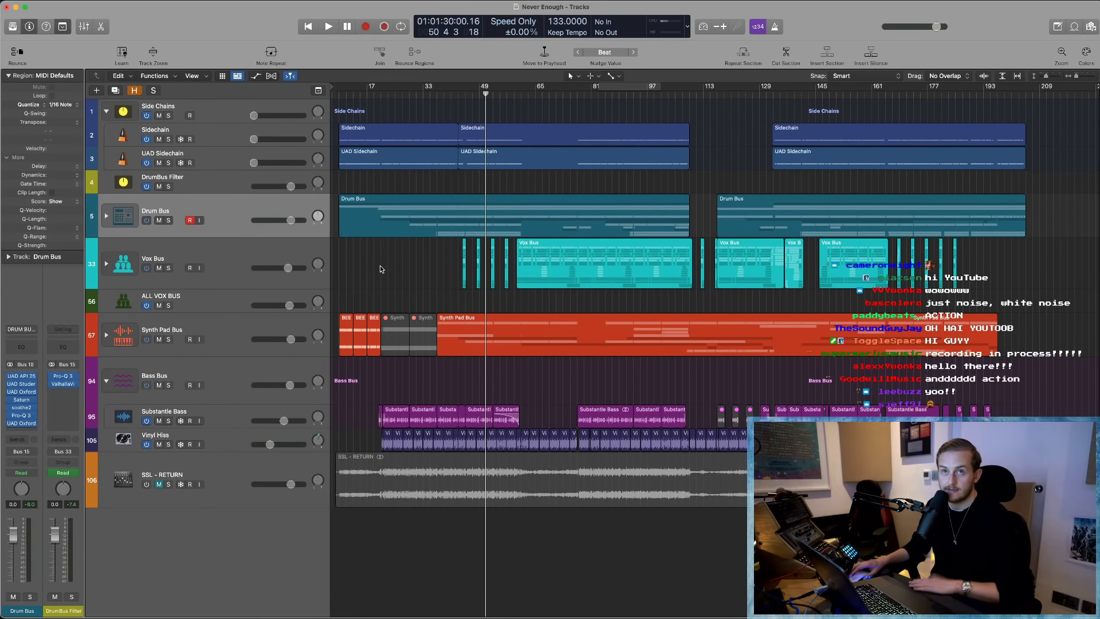
{"action": "left_click", "coordinate": [218, 181]}
{"action": "left_click", "coordinate": [211, 300]}
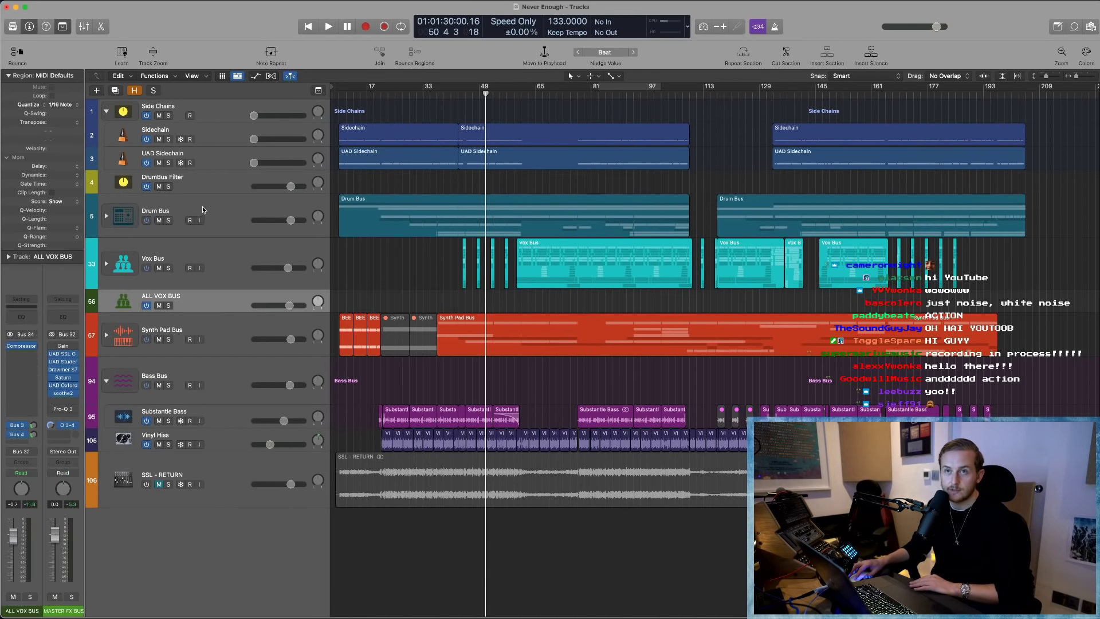
- Examine the enlarged waveform of the SSL - RETURN region over the song's length and return to the full arrangement
{"action": "left_click", "coordinate": [488, 467]}
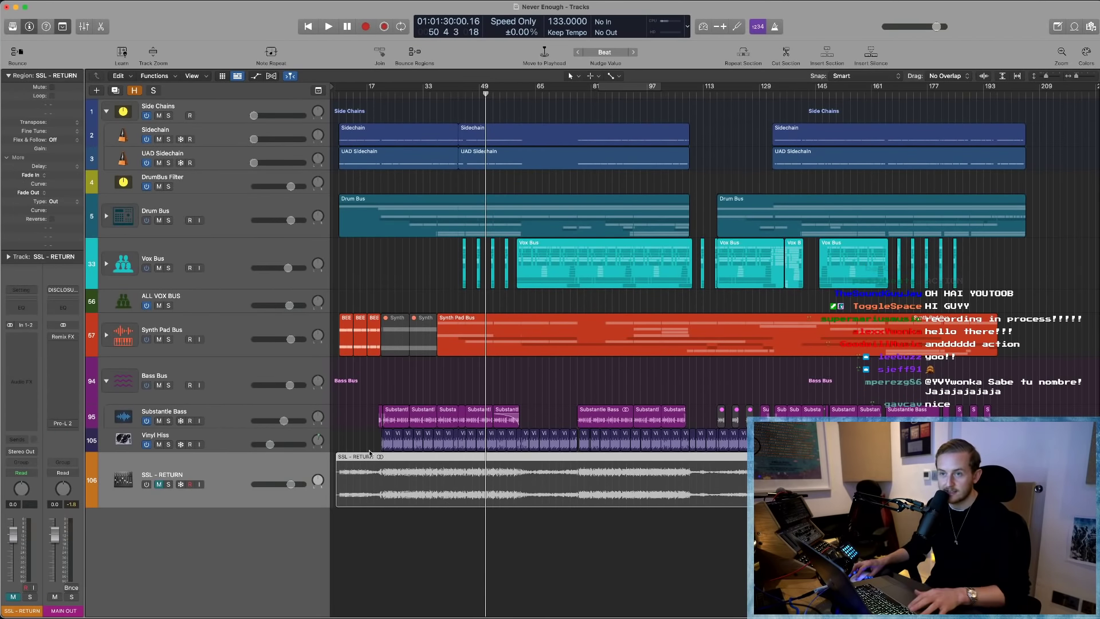
{"action": "key", "text": "z"}
{"action": "key", "text": "z"}
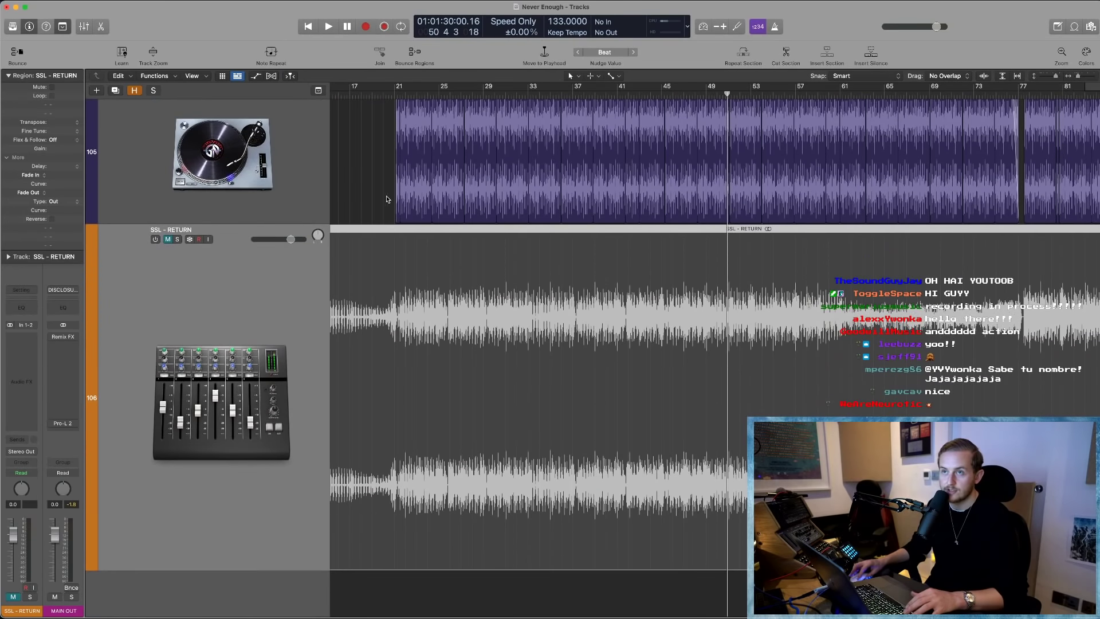
{"action": "key", "text": "super+Left"}
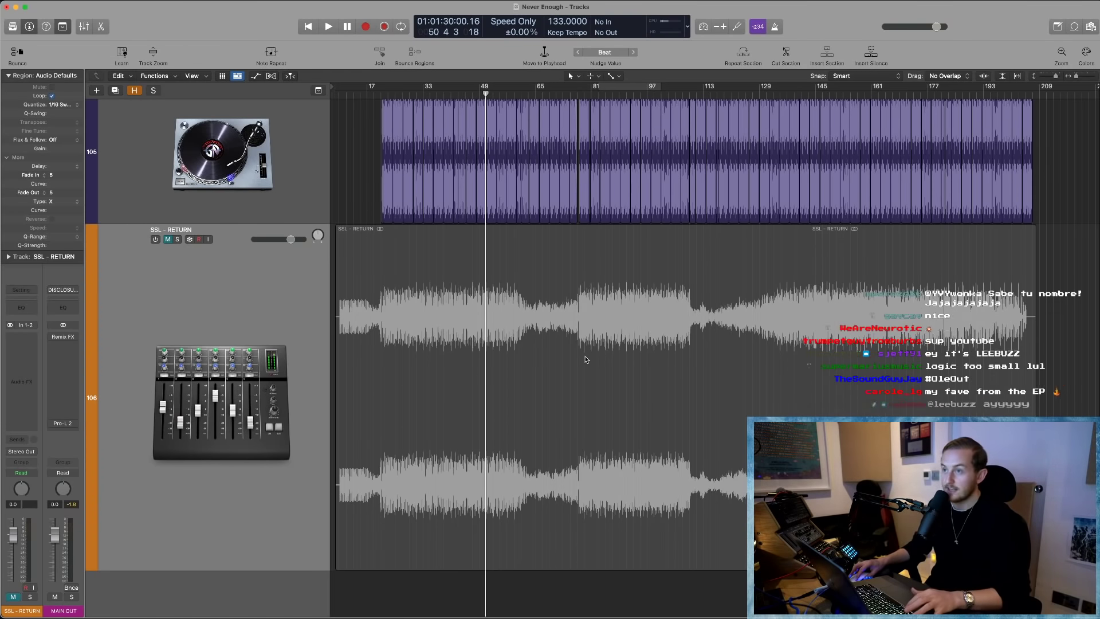
{"action": "key", "text": "super+Right"}
{"action": "key", "text": "super+Left"}
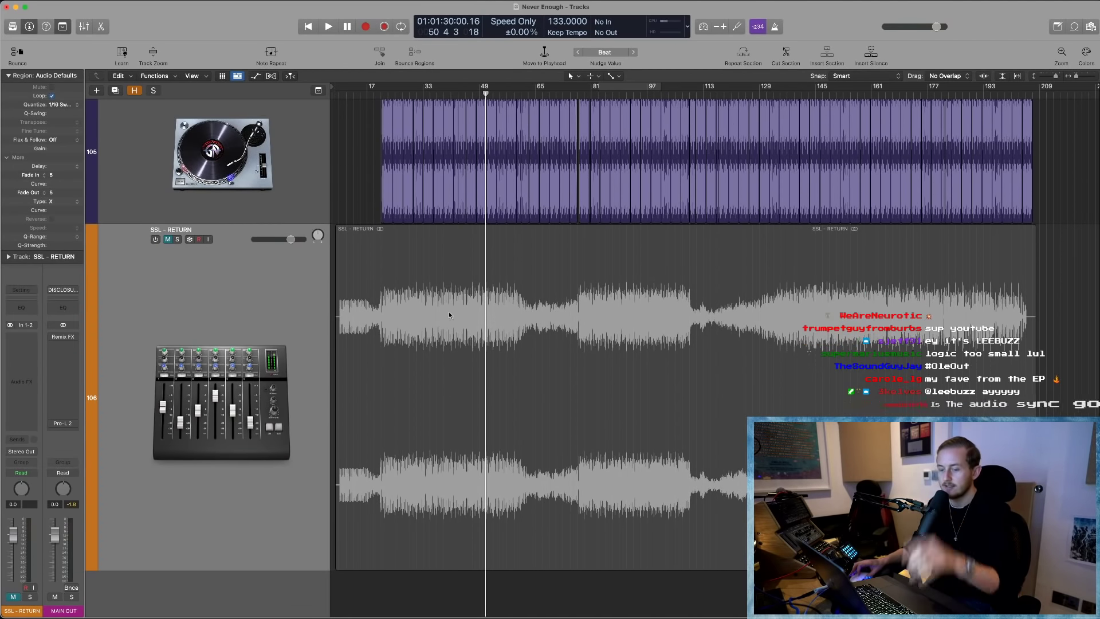
{"action": "left_click", "coordinate": [377, 198], "text": "ctrl+alt"}
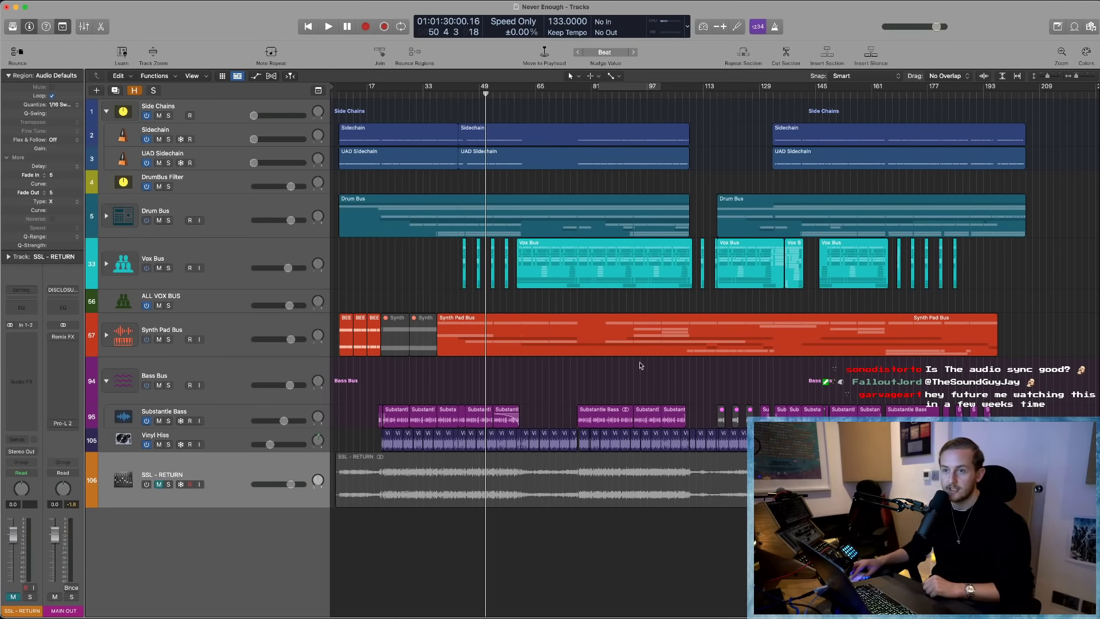
- Delete the SSL - RETURN track from the project
{"action": "left_click", "coordinate": [554, 477]}
{"action": "left_click", "coordinate": [586, 534]}
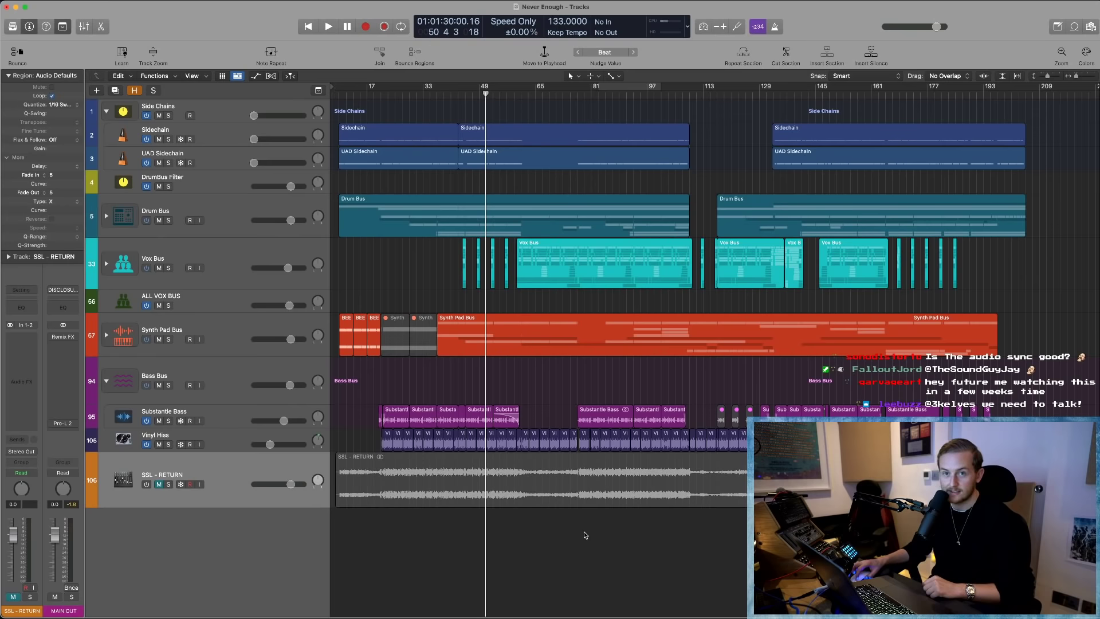
{"action": "left_click", "coordinate": [439, 479]}
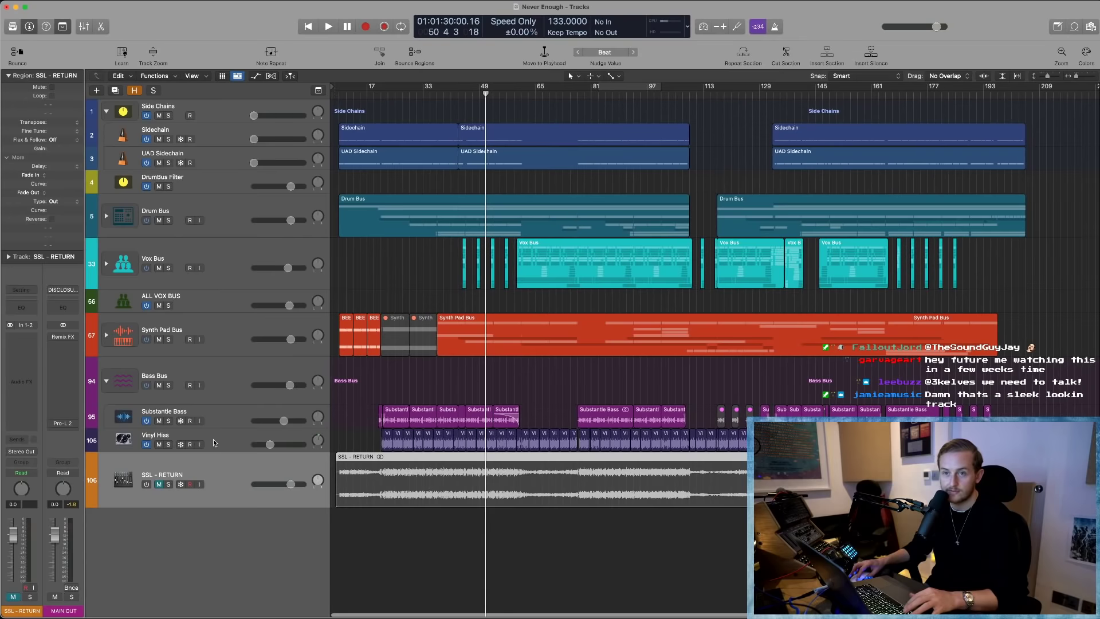
{"action": "right_click", "coordinate": [211, 463]}
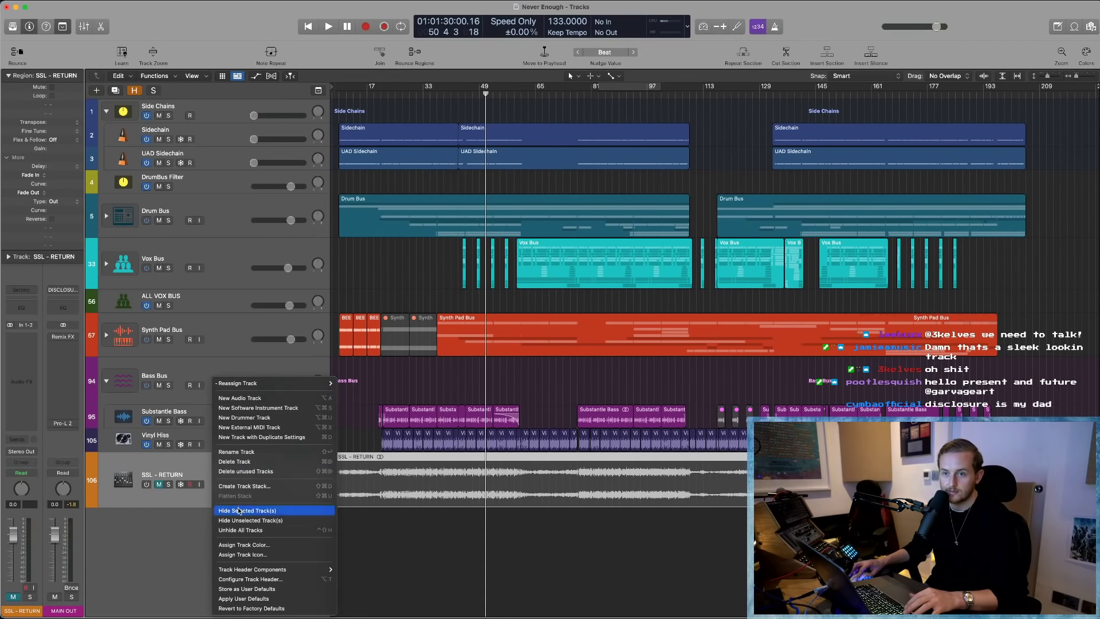
{"action": "left_click", "coordinate": [400, 523]}
{"action": "key", "text": "super+BackSpace"}
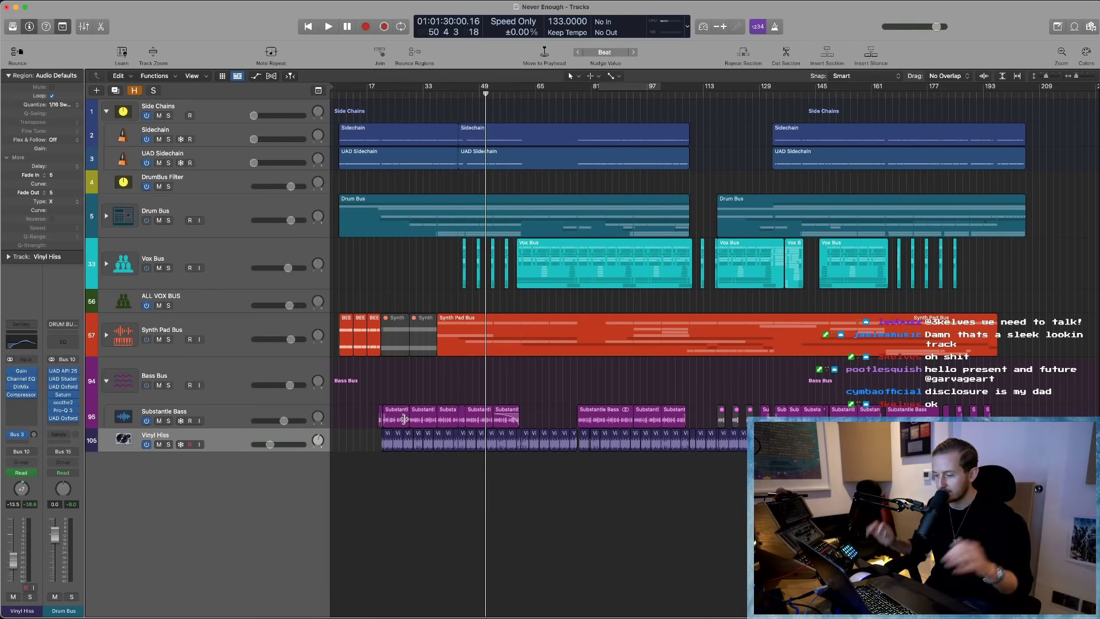
- Expand the Drum Bus stack and reduce the track height so all its subtracks fit in view
{"action": "key", "text": "super+Down"}
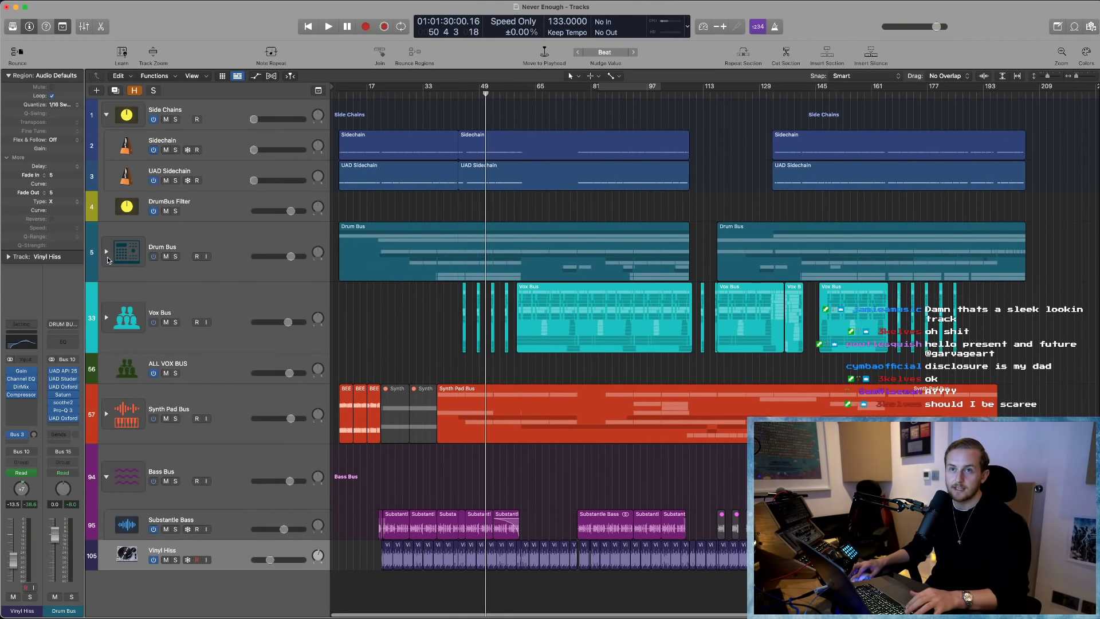
{"action": "left_click", "coordinate": [106, 254]}
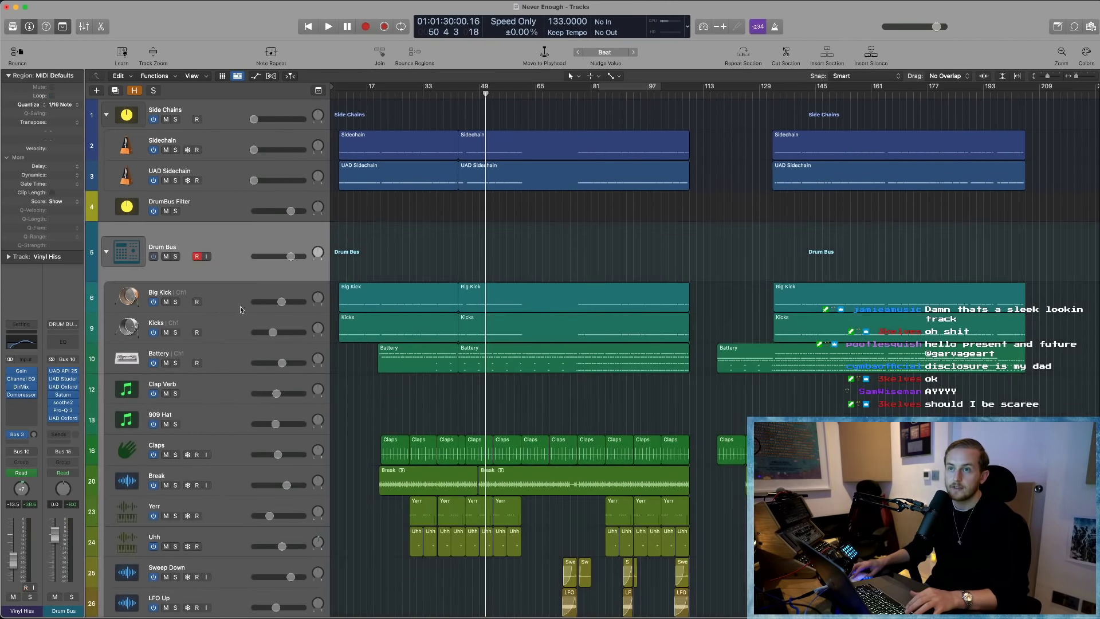
{"action": "scroll", "coordinate": [248, 378], "scroll_direction": "down", "scroll_amount": 5}
{"action": "key", "text": "super+Up"}
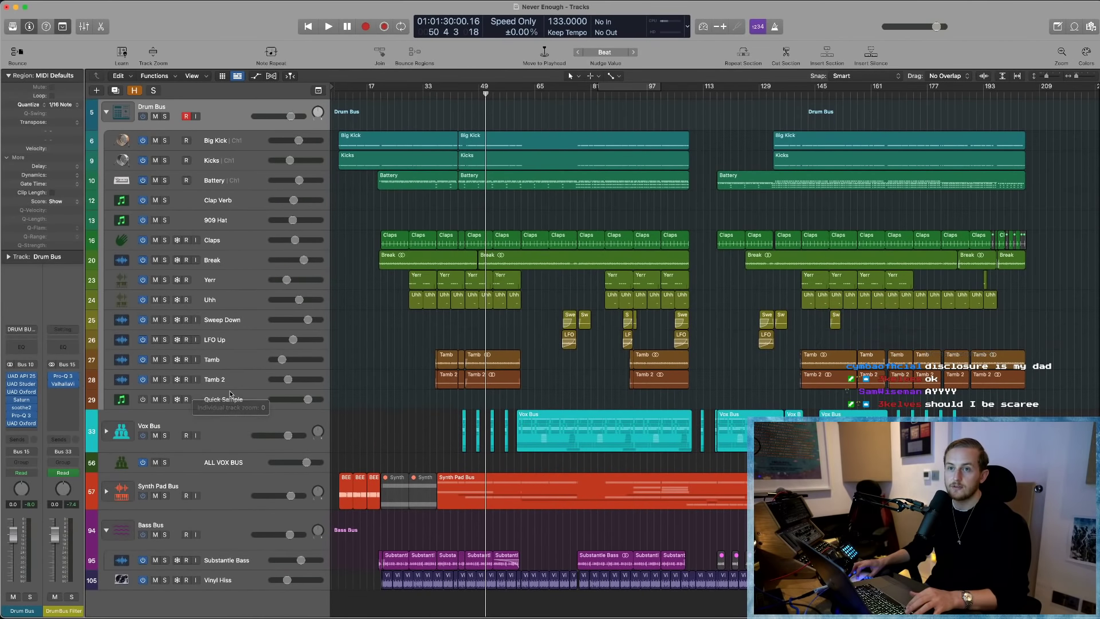
- Highlight all tracks of the Drum Bus stack from Quick Sample up to the bus and clear the region selection
{"action": "left_click", "coordinate": [229, 395]}
{"action": "scroll", "coordinate": [225, 220], "scroll_direction": "up", "scroll_amount": 1}
{"action": "left_click", "coordinate": [344, 129]}
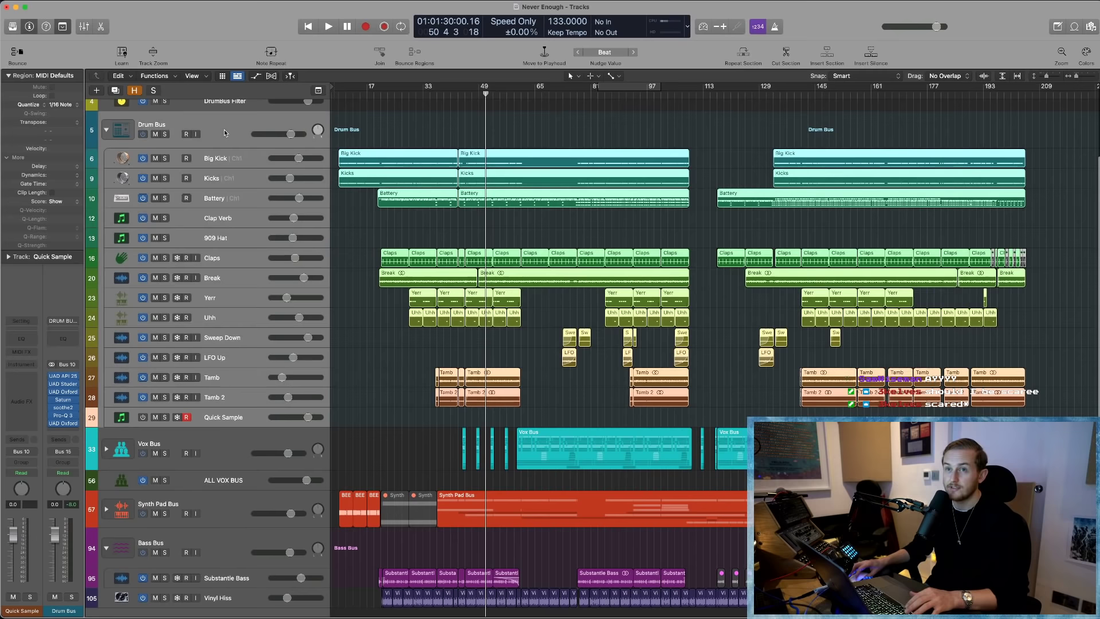
{"action": "left_click", "coordinate": [363, 341]}
{"action": "scroll", "coordinate": [363, 338], "scroll_direction": "up", "scroll_amount": 1}
- Select the Battery, Big Kick and Claps tracks in turn to highlight where their regions play
{"action": "left_click", "coordinate": [245, 210]}
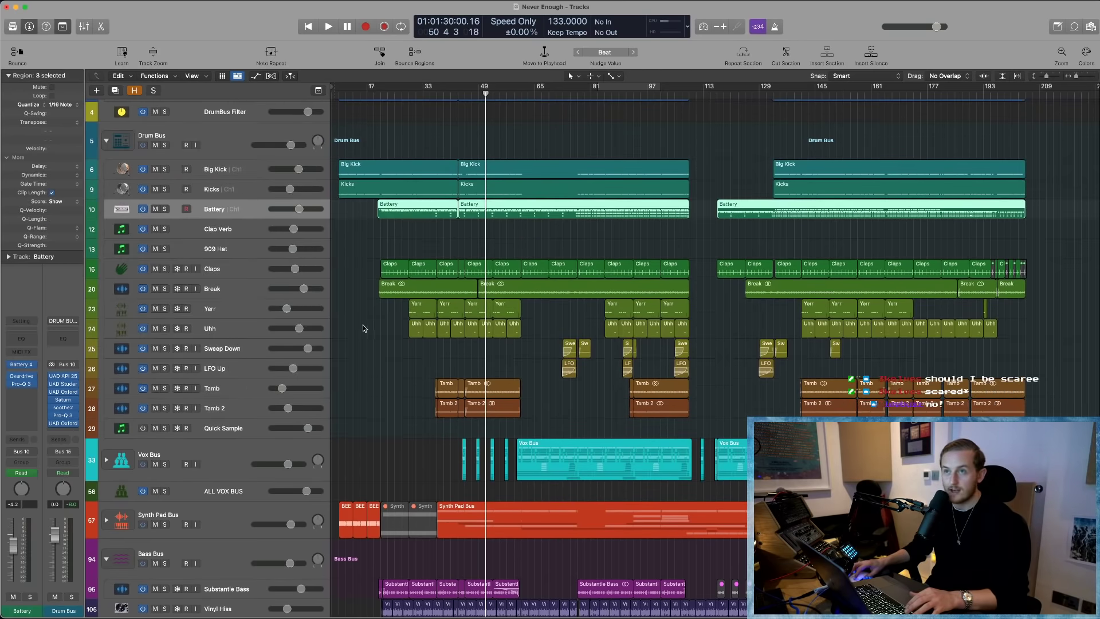
{"action": "left_click", "coordinate": [363, 328]}
{"action": "left_click", "coordinate": [233, 172]}
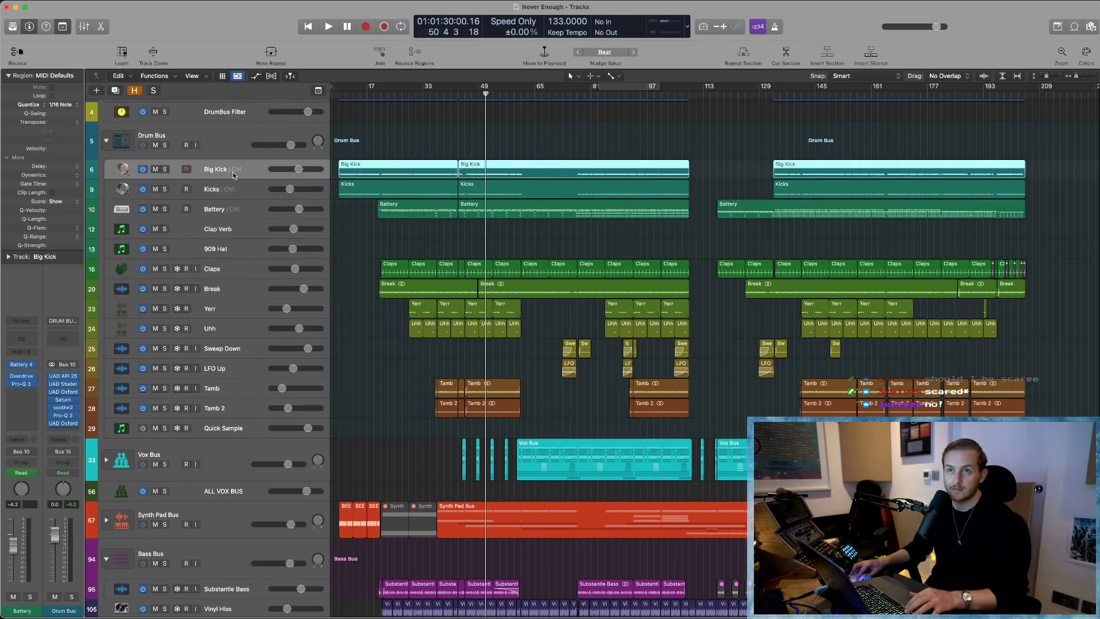
{"action": "left_click", "coordinate": [248, 273]}
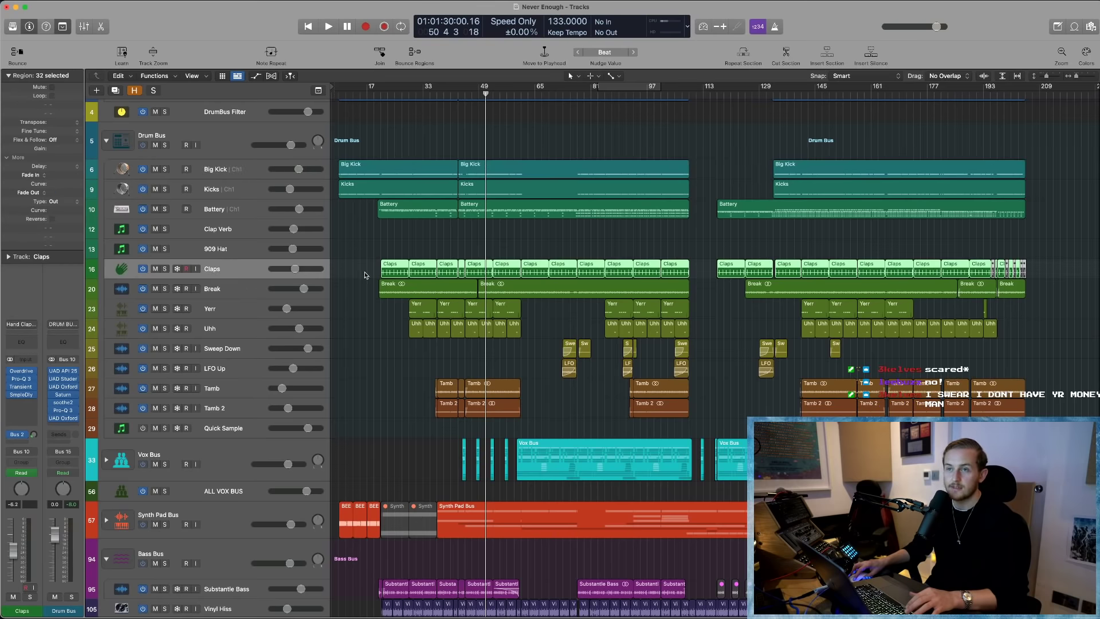
- Select the Break track and inspect the waveform of its first region against the claps at close range
{"action": "left_click", "coordinate": [229, 288]}
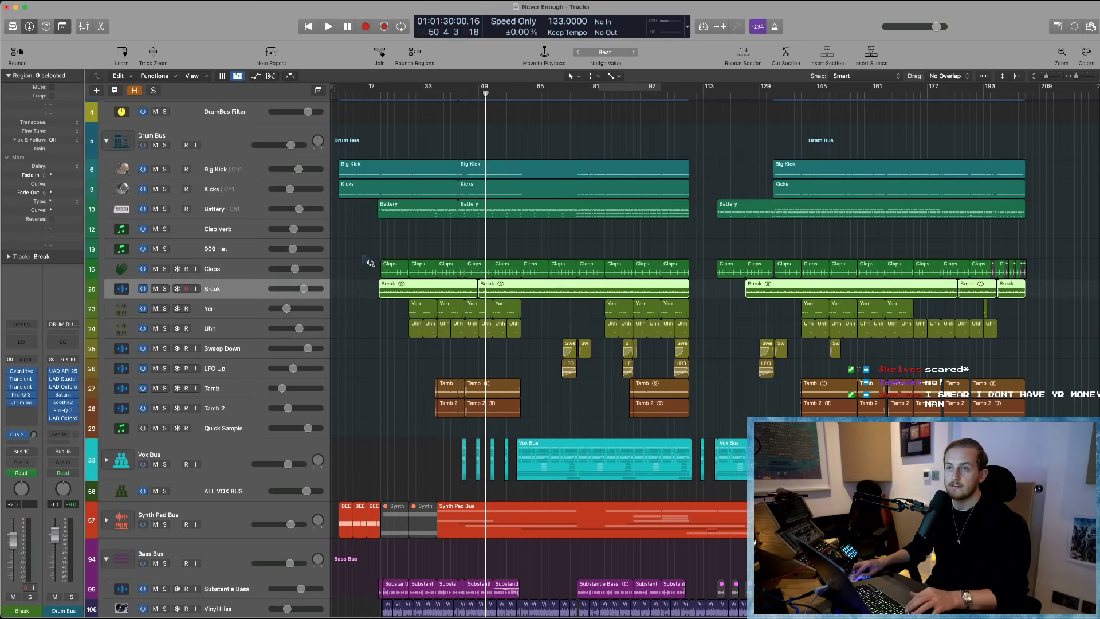
{"action": "left_click_drag", "start_coordinate": [371, 263], "coordinate": [424, 308]}
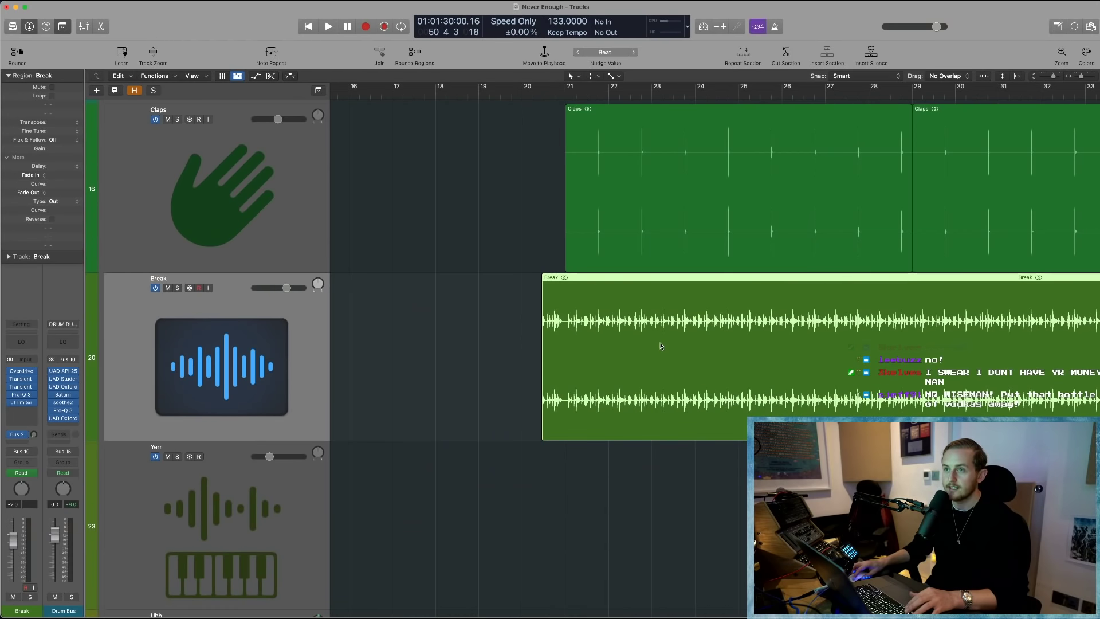
{"action": "key", "text": "z"}
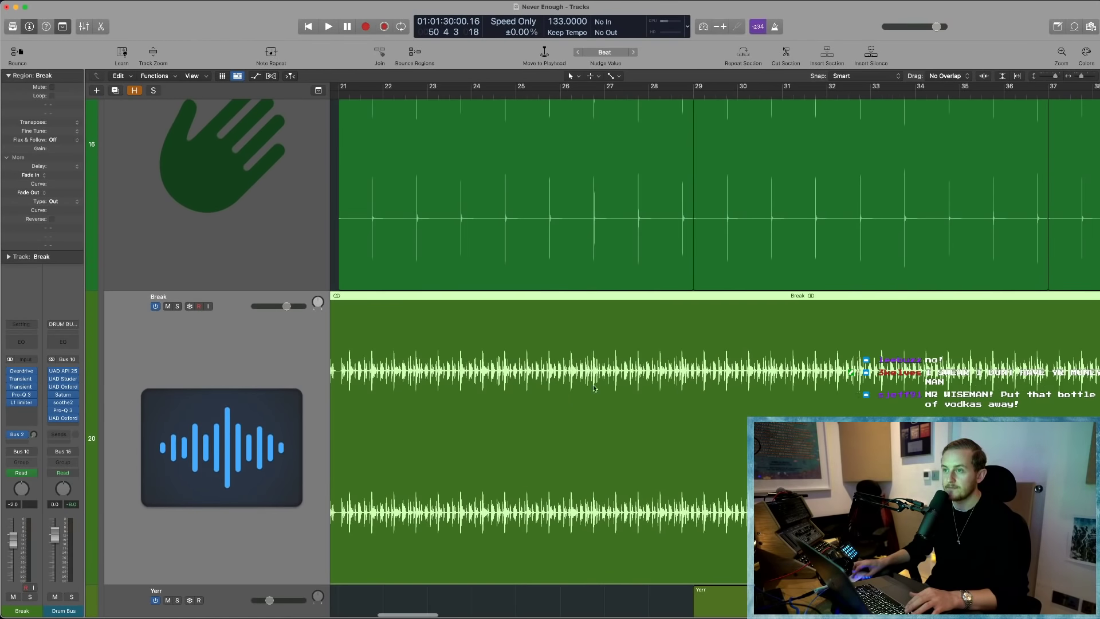
{"action": "key", "text": "z"}
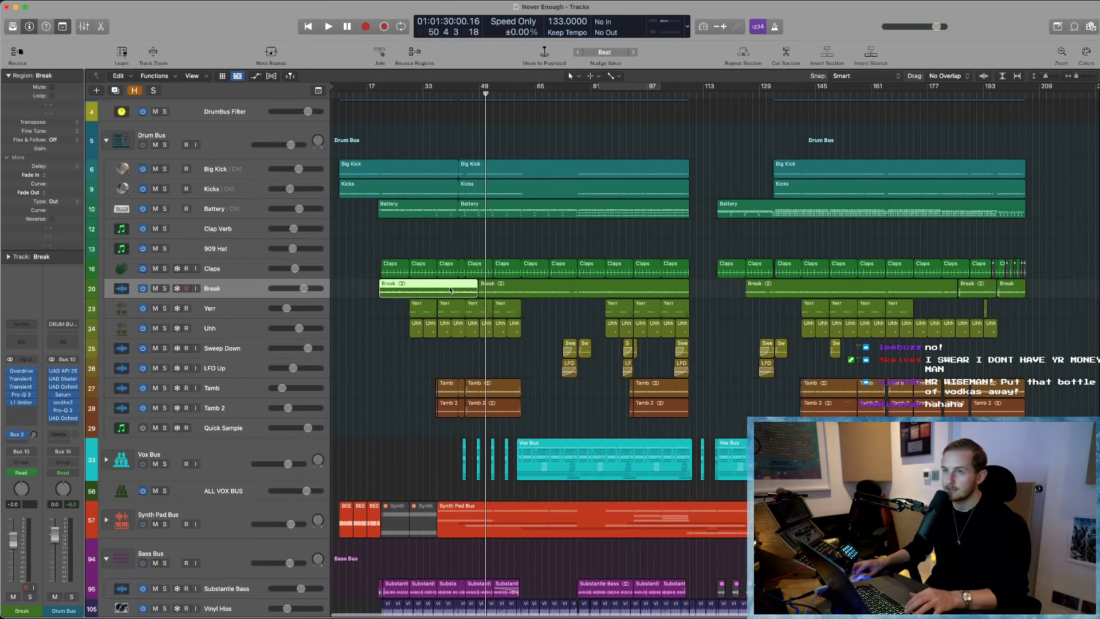
- Highlight the Break track's regions in the first half together with the first one in the second half, and clear the selection
{"action": "left_click", "coordinate": [514, 283]}
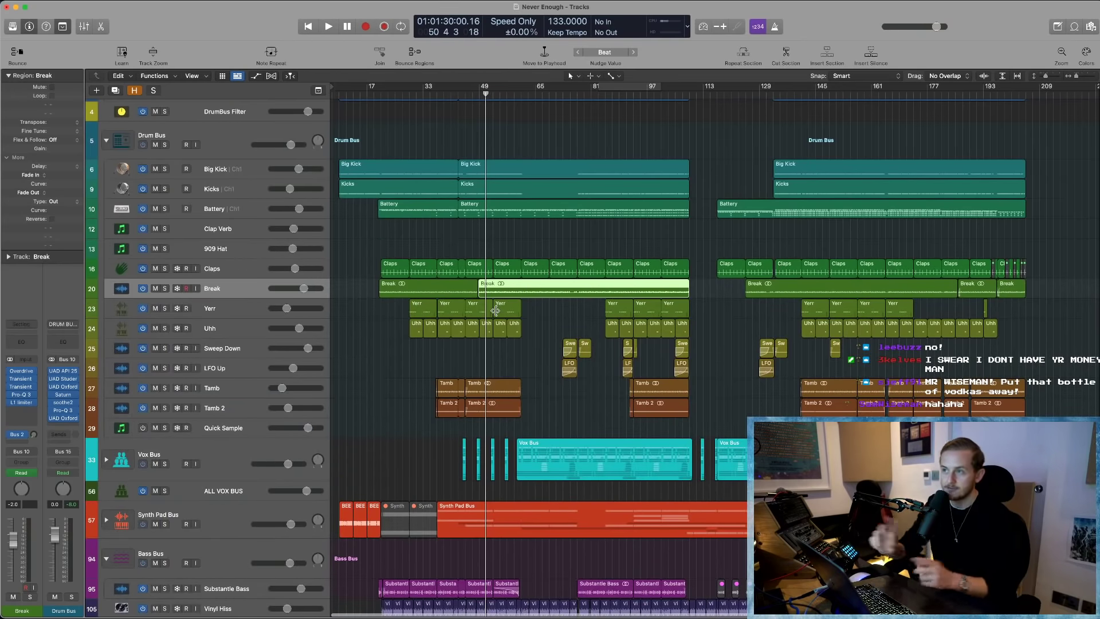
{"action": "left_click", "coordinate": [427, 289], "text": "shift"}
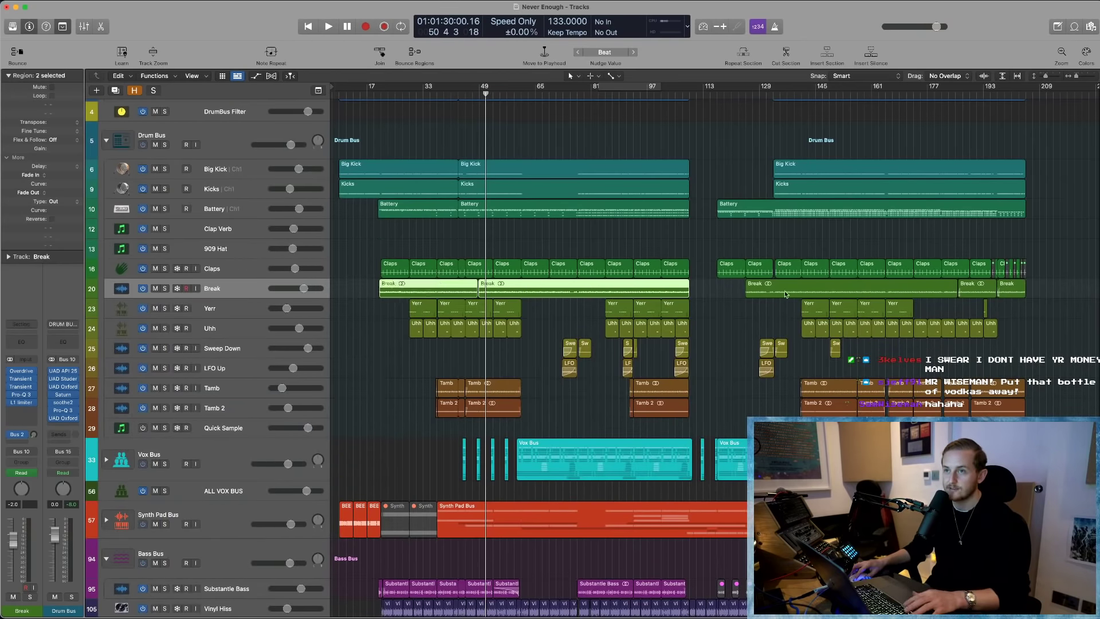
{"action": "left_click", "coordinate": [819, 293], "text": "shift"}
{"action": "left_click", "coordinate": [452, 369]}
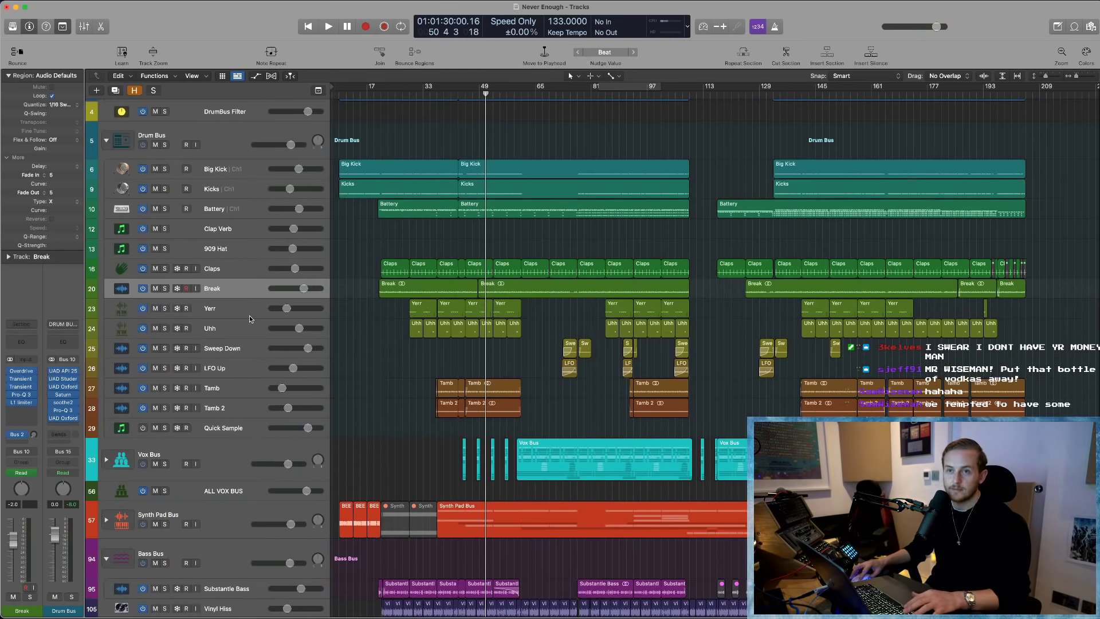
- Select the Yerr, Uhh, Sweep Down, LFO Up, Tamb and Tamb 2 tracks to highlight their regions, and clear the selection
{"action": "left_click", "coordinate": [249, 315]}
{"action": "left_click", "coordinate": [245, 328], "text": "shift"}
{"action": "left_click", "coordinate": [246, 350]}
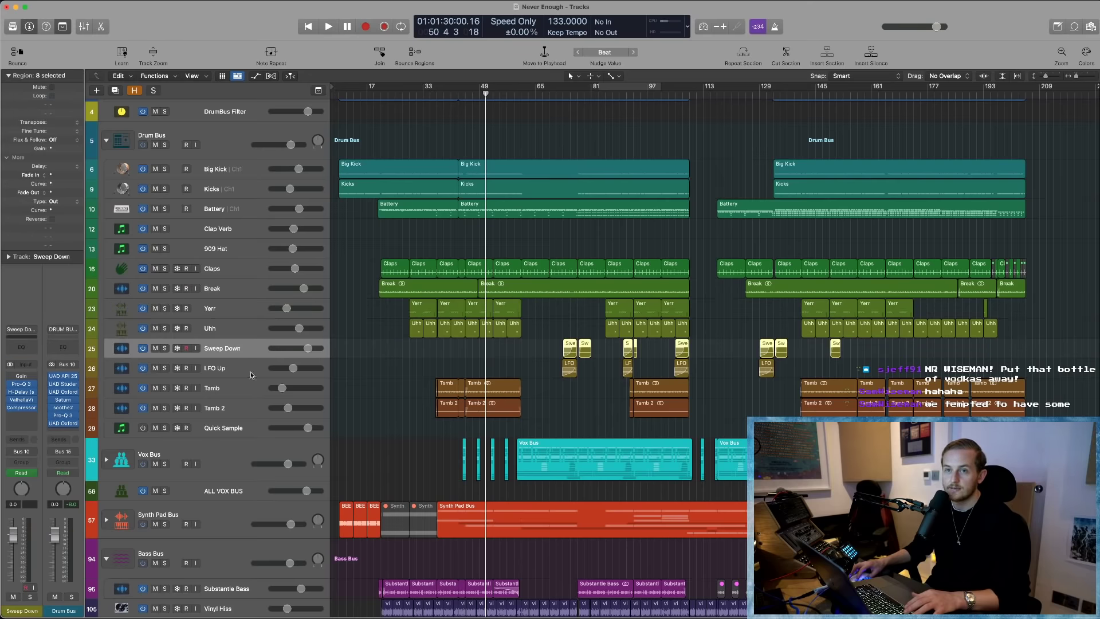
{"action": "left_click", "coordinate": [250, 376]}
{"action": "left_click", "coordinate": [243, 387]}
{"action": "left_click", "coordinate": [242, 403]}
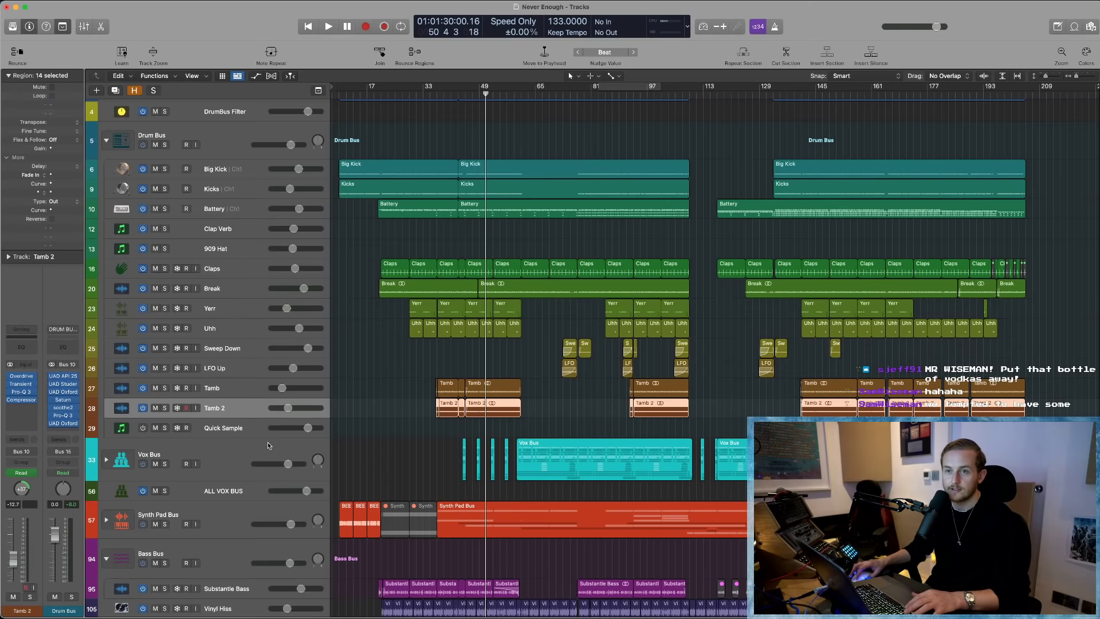
{"action": "left_click", "coordinate": [385, 448]}
- Collapse the Drum Bus stack and expand the Vox Bus stack with slightly taller tracks
{"action": "scroll", "coordinate": [258, 309], "scroll_direction": "down", "scroll_amount": 1}
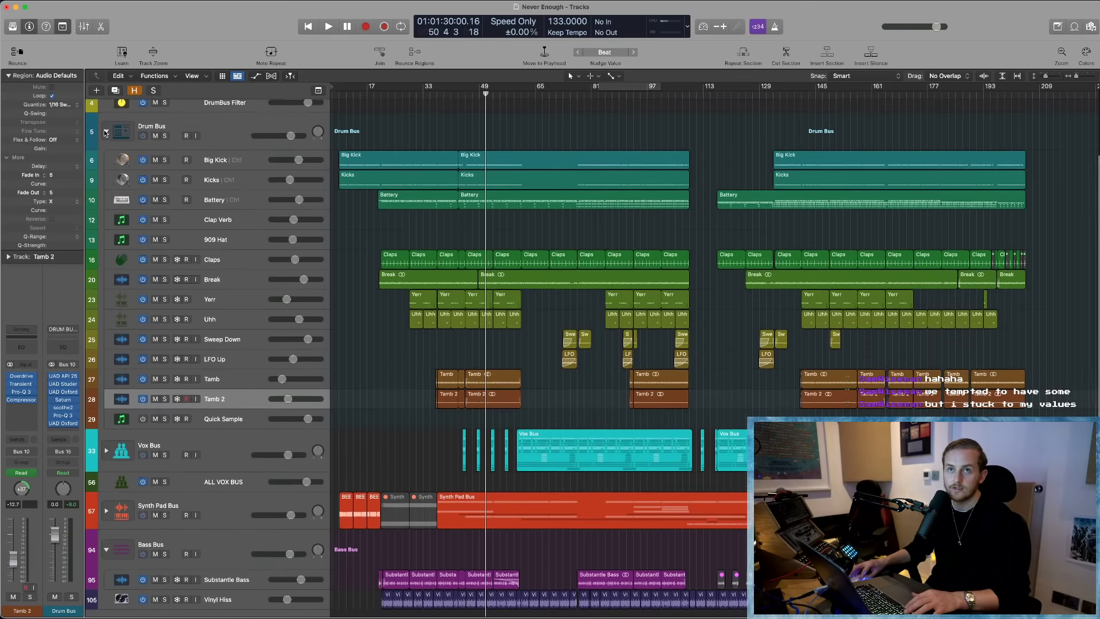
{"action": "left_click", "coordinate": [105, 132]}
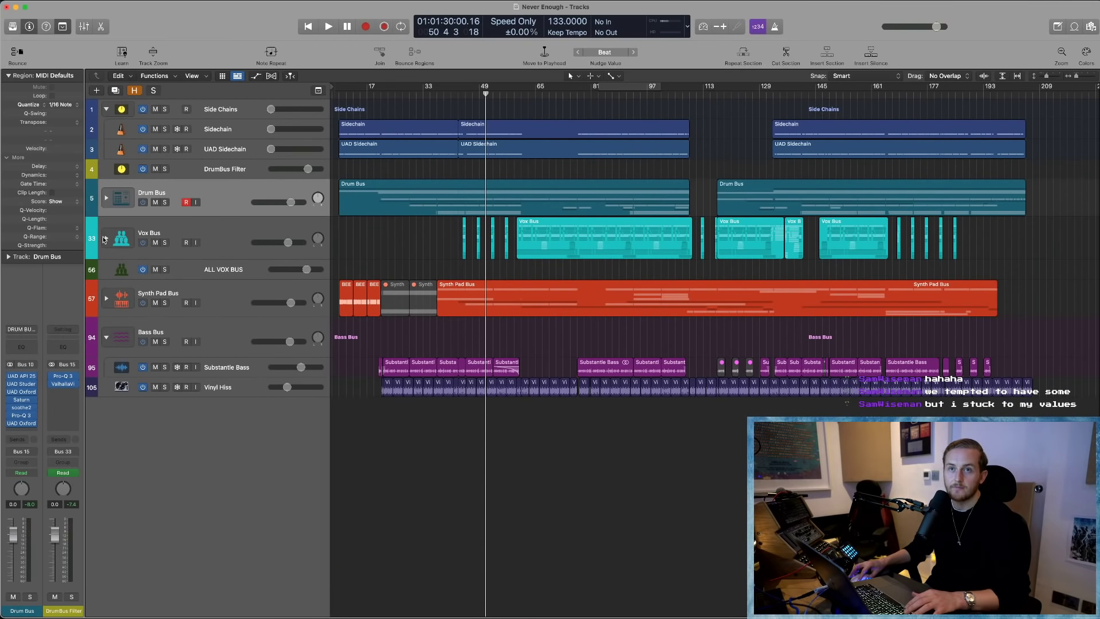
{"action": "left_click", "coordinate": [104, 239]}
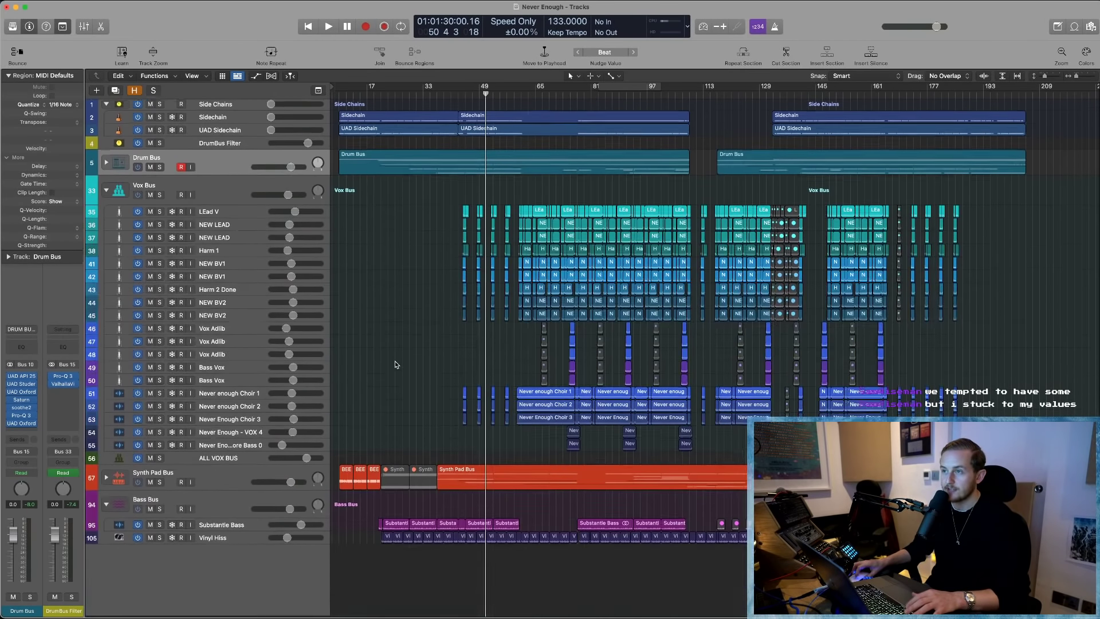
{"action": "key", "text": "super+Down"}
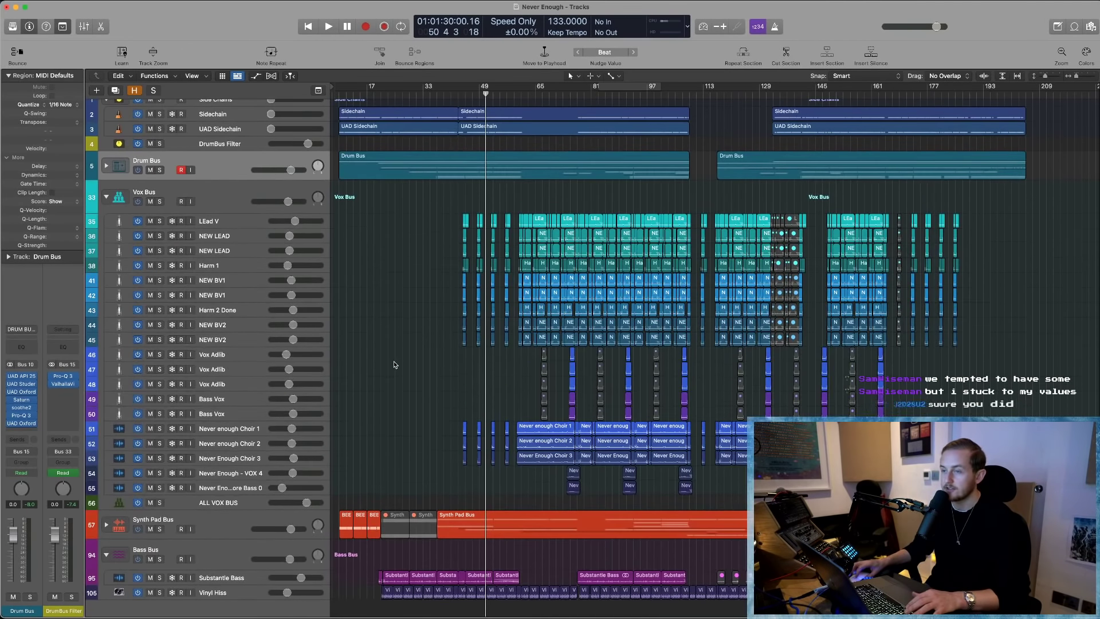
- Highlight all vocal regions from the LEad V track through the Bass Vox tracks and clear the selection
{"action": "left_click_drag", "start_coordinate": [426, 204], "coordinate": [1042, 417]}
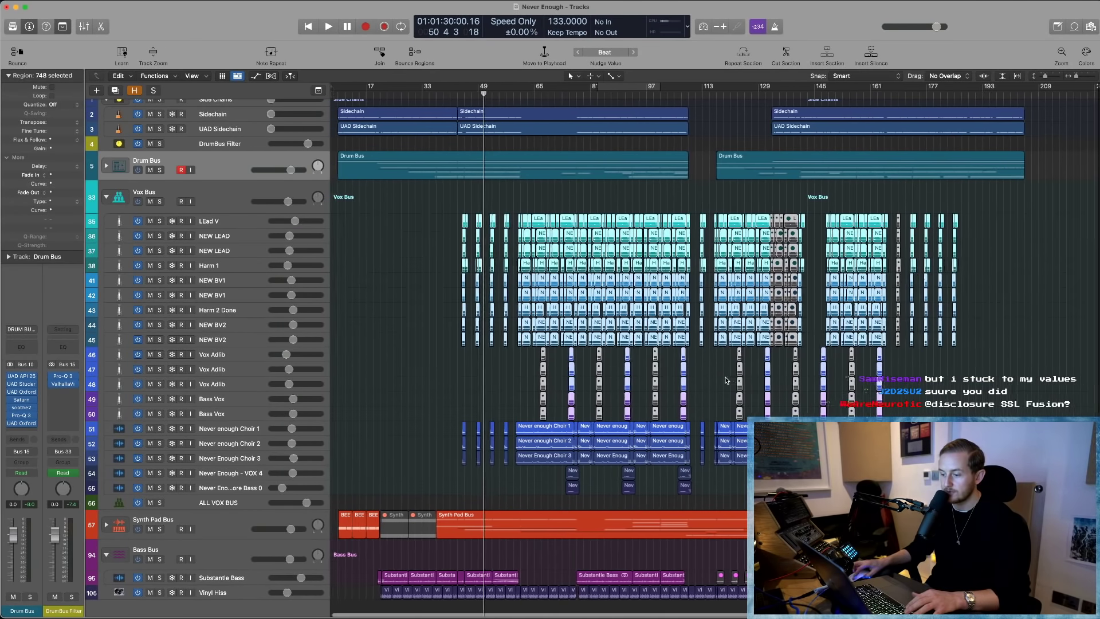
{"action": "scroll", "coordinate": [705, 378], "scroll_direction": "down", "scroll_amount": 2}
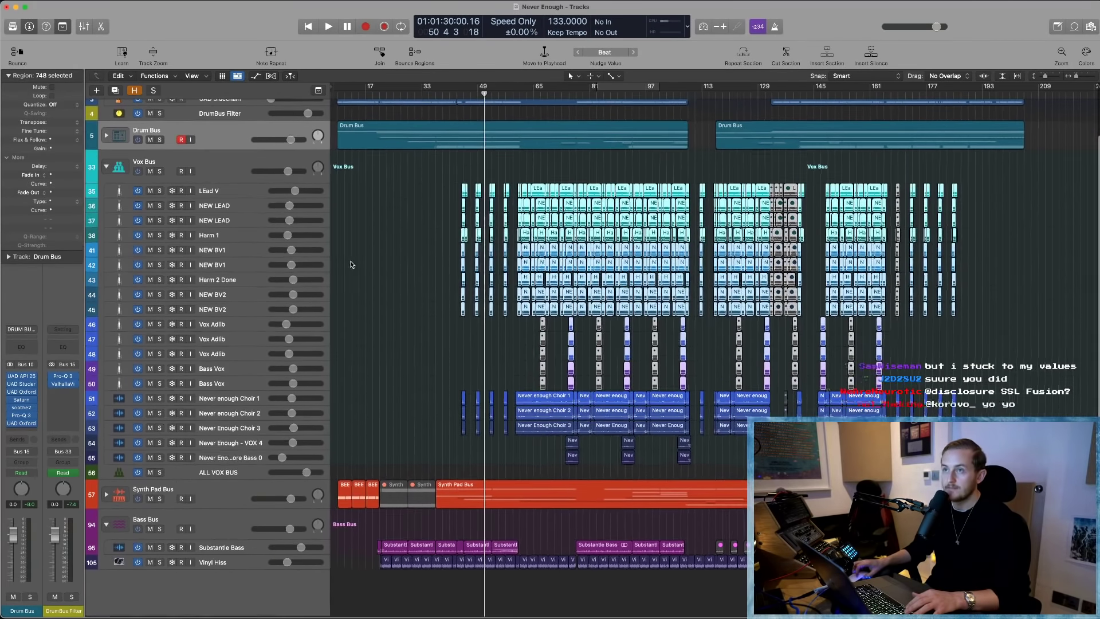
{"action": "scroll", "coordinate": [355, 254], "scroll_direction": "down", "scroll_amount": 1}
{"action": "scroll", "coordinate": [407, 252], "scroll_direction": "up", "scroll_amount": 1}
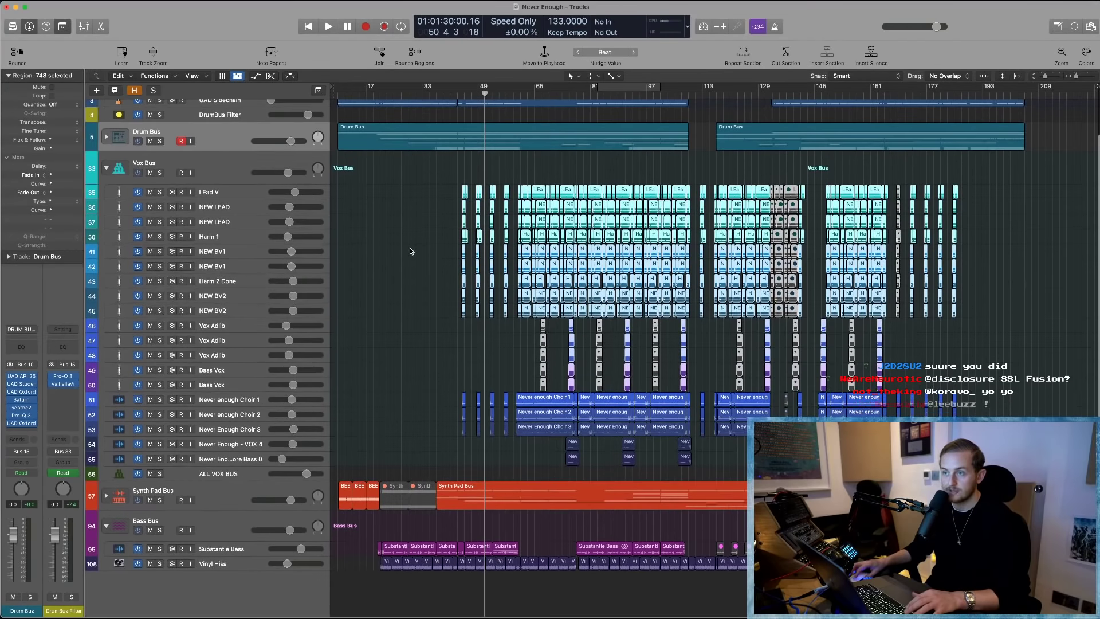
{"action": "left_click", "coordinate": [410, 248]}
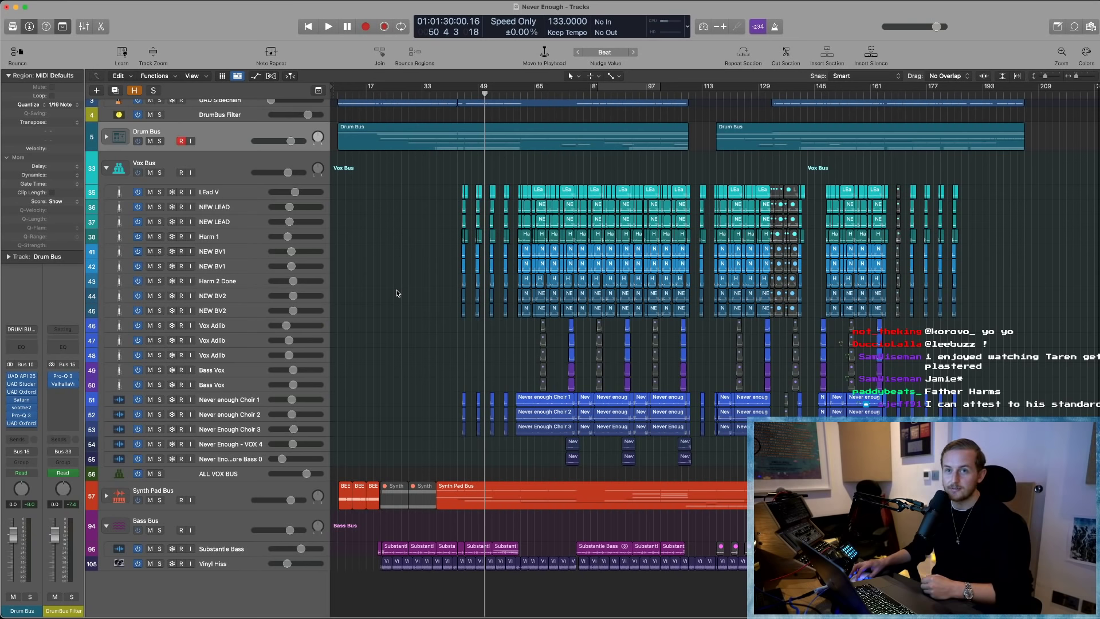
- Select the LEad V track, and inspect the choir tracks at close range with Choir 1's first long region selected
{"action": "left_click", "coordinate": [233, 199]}
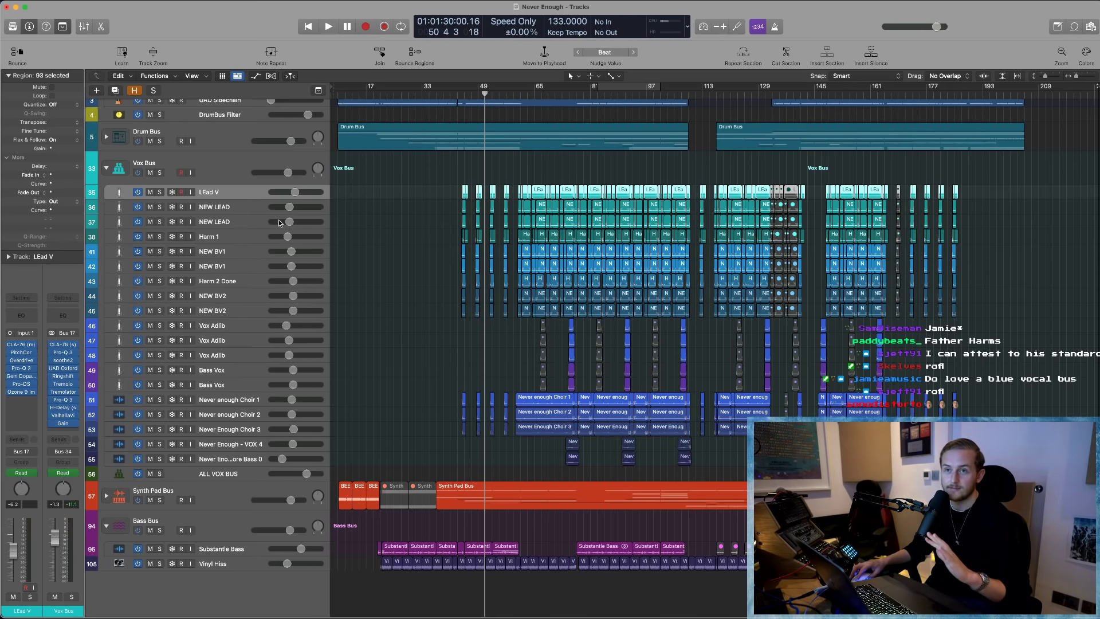
{"action": "left_click", "coordinate": [396, 394]}
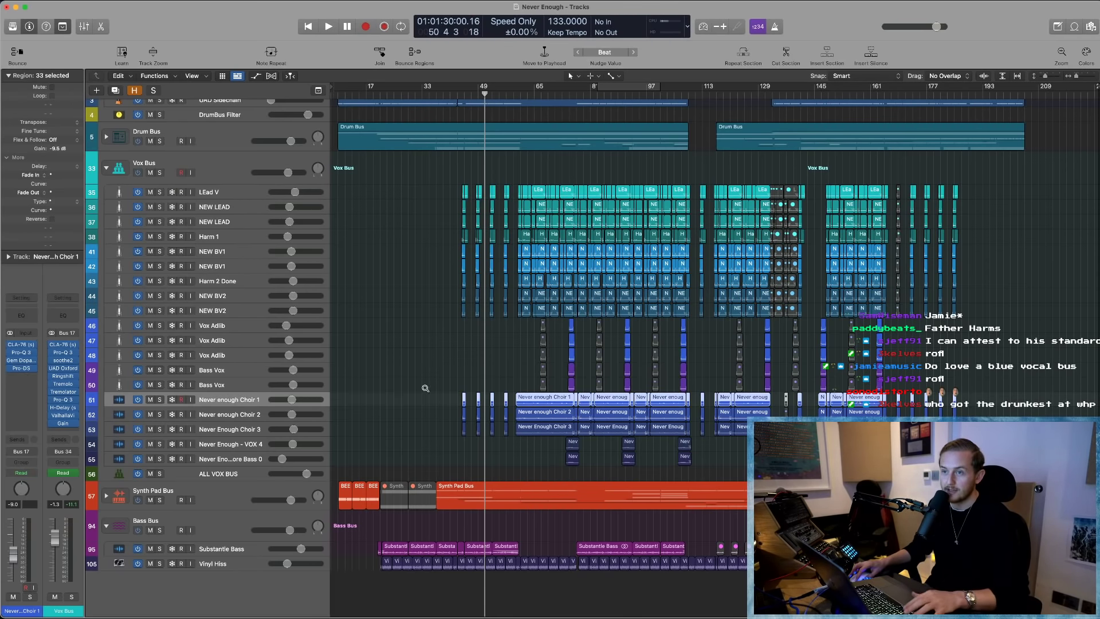
{"action": "left_click_drag", "start_coordinate": [425, 388], "coordinate": [963, 465]}
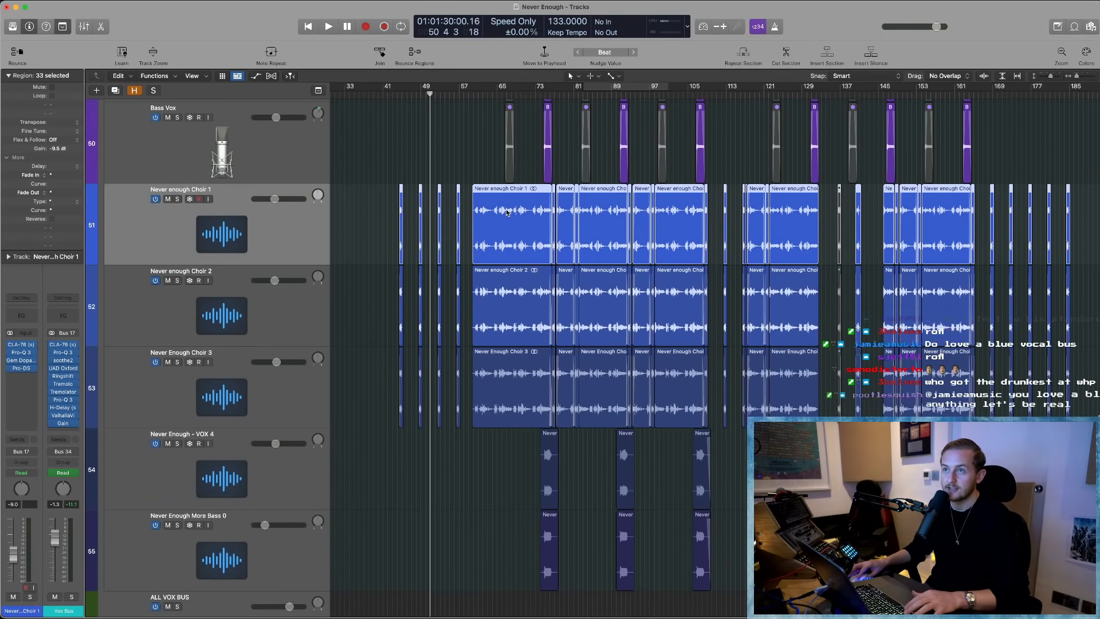
{"action": "left_click", "coordinate": [380, 213]}
{"action": "left_click", "coordinate": [492, 225]}
{"action": "scroll", "coordinate": [492, 225], "scroll_direction": "right", "scroll_amount": 2}
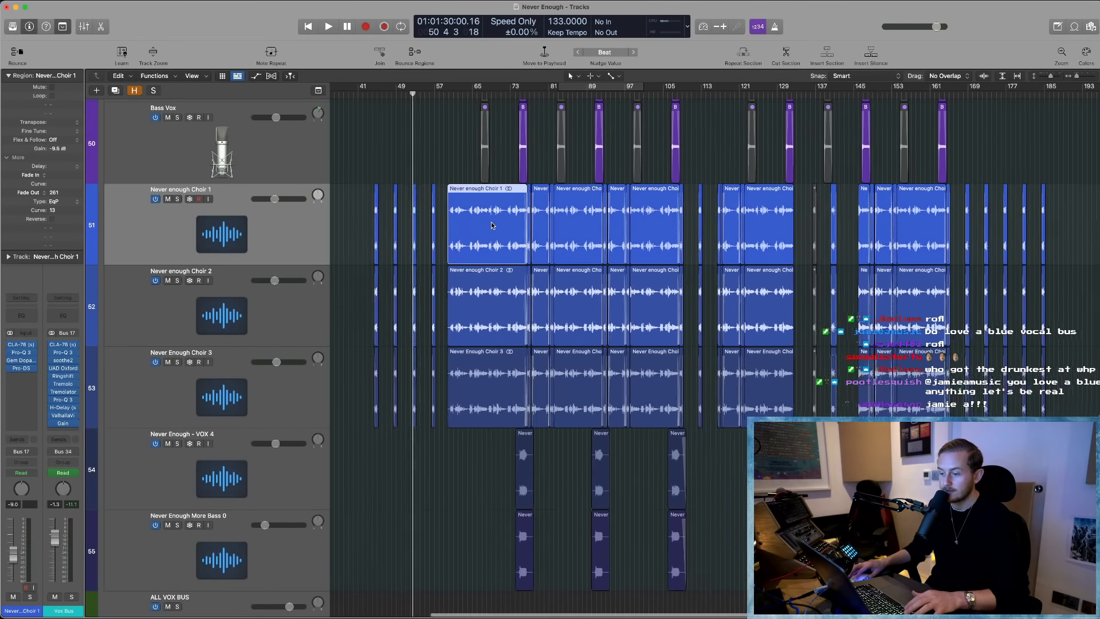
{"action": "scroll", "coordinate": [492, 225], "scroll_direction": "right", "scroll_amount": 2}
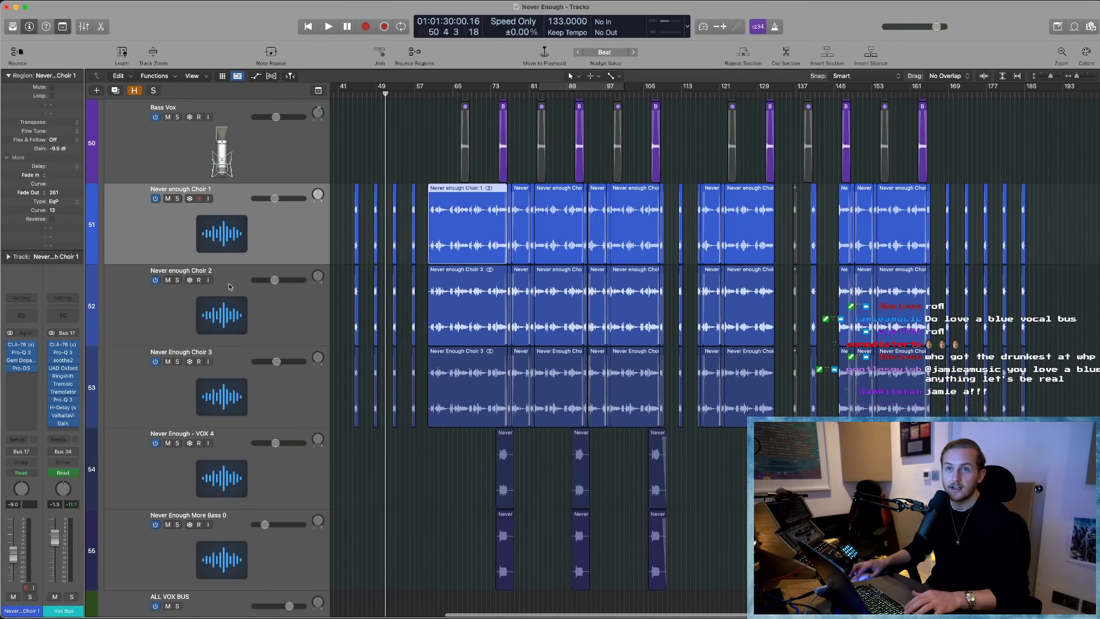
- Highlight the Never Enough Choir 1 to 3 and VOX 4 tracks, reselect Choir 1 and return to the full arrangement
{"action": "left_click_drag", "start_coordinate": [241, 241], "coordinate": [241, 405]}
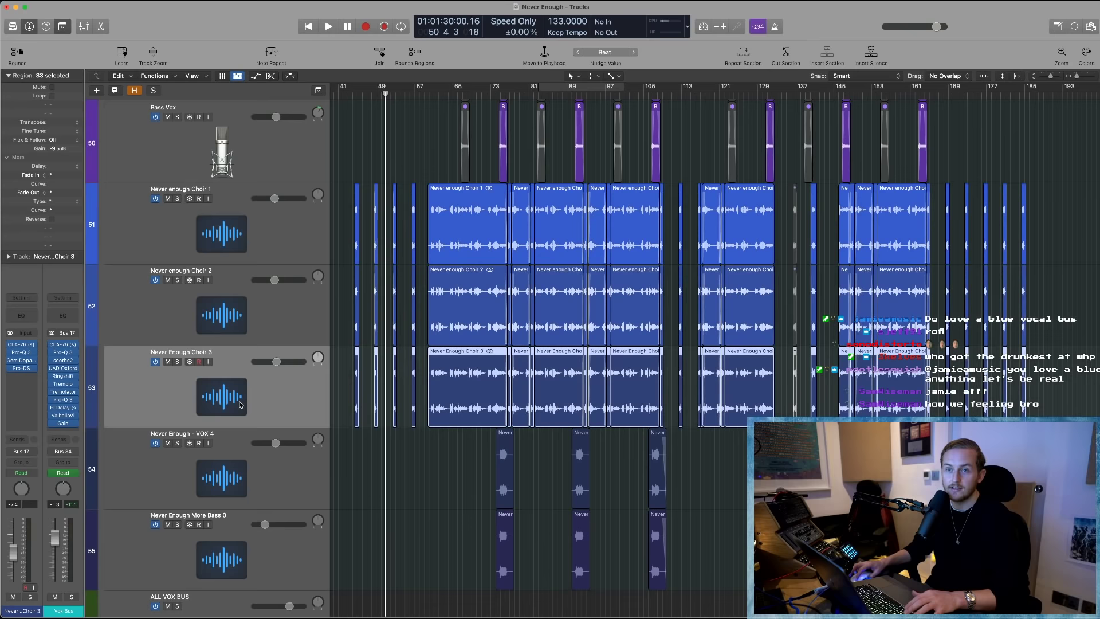
{"action": "left_click", "coordinate": [244, 462]}
{"action": "scroll", "coordinate": [501, 379], "scroll_direction": "up", "scroll_amount": 1}
{"action": "left_click", "coordinate": [243, 273]}
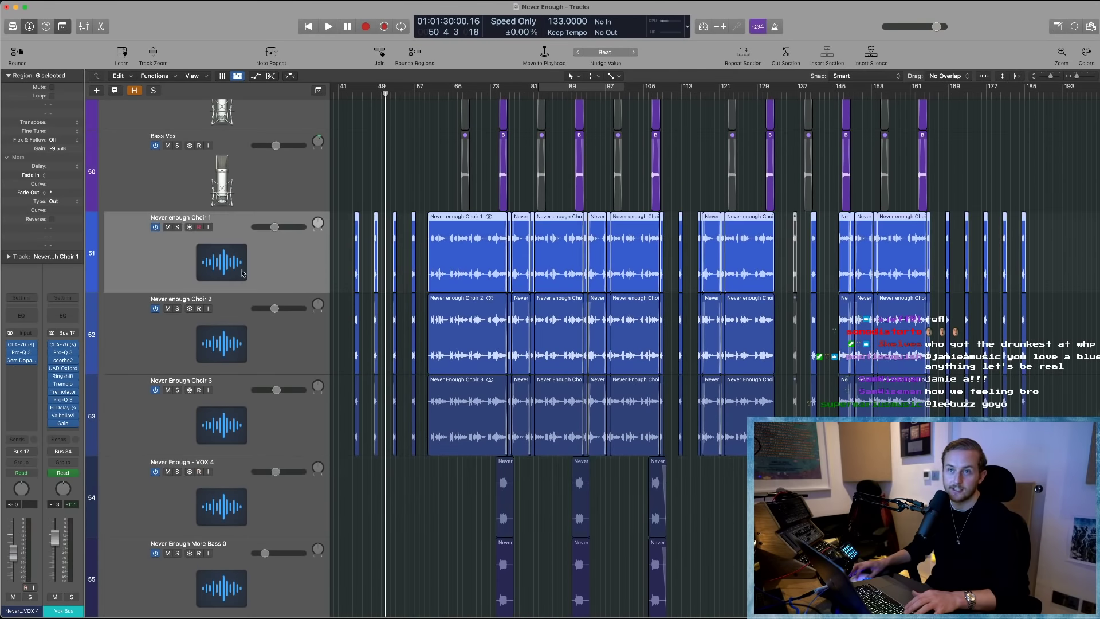
{"action": "left_click", "coordinate": [353, 181], "text": "ctrl+alt"}
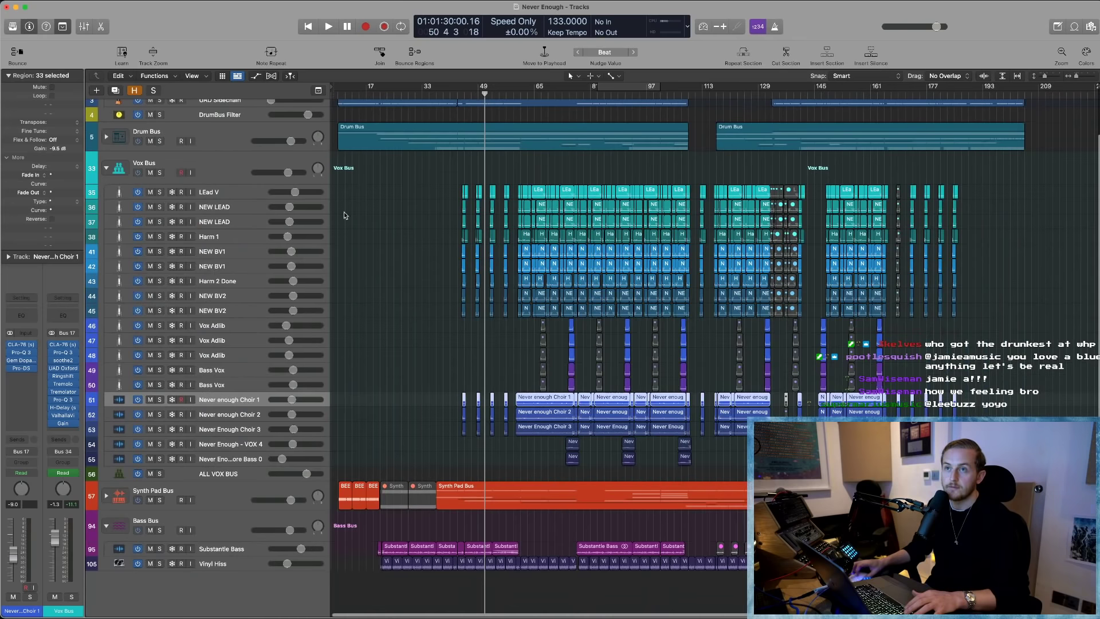
- Collapse the Vox Bus stack and expand the Synth Pad Bus stack with its BEEPS_bip track selected
{"action": "left_click", "coordinate": [107, 169]}
{"action": "left_click", "coordinate": [106, 251]}
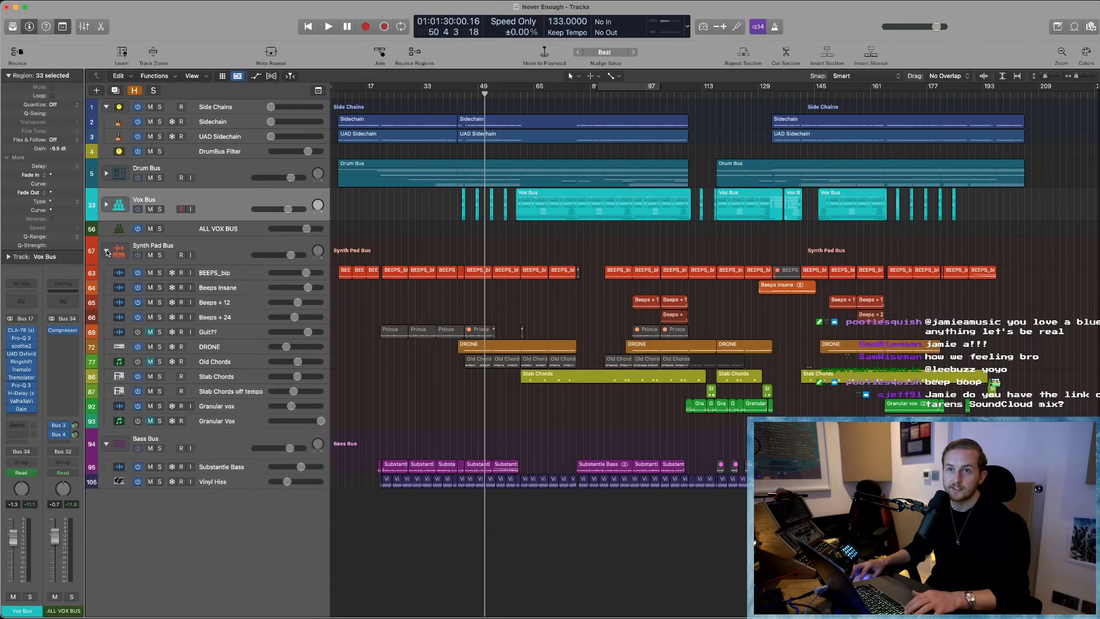
{"action": "left_click", "coordinate": [225, 273]}
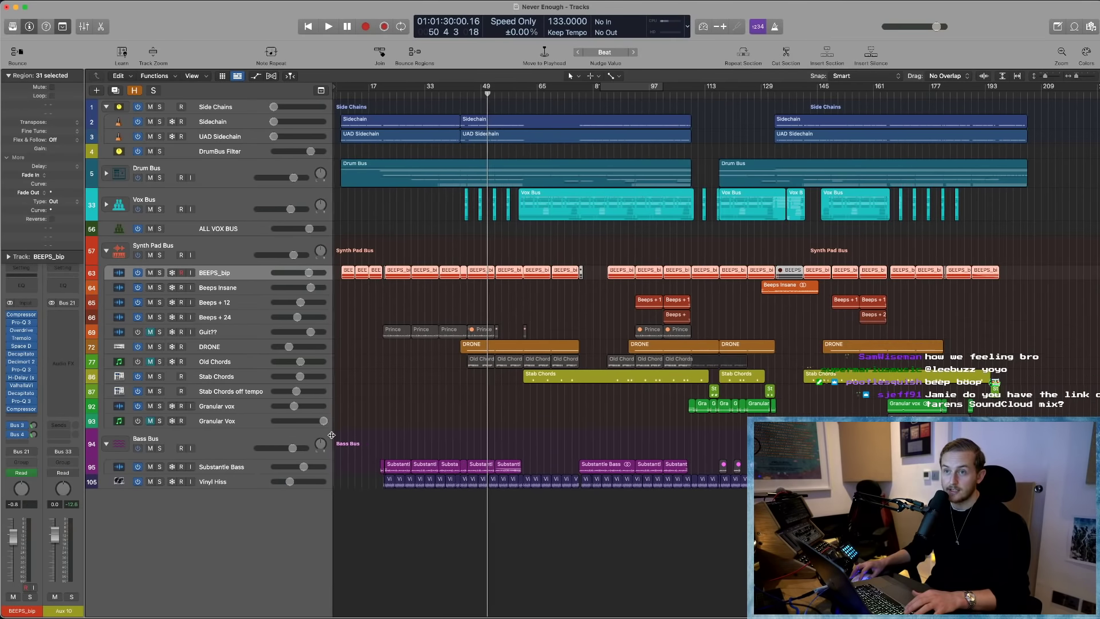
- Inspect the opening section of the Synth Pad Bus tracks at close range and return to the full arrangement with enlarged tracks
{"action": "left_click_drag", "start_coordinate": [338, 441], "coordinate": [602, 257]}
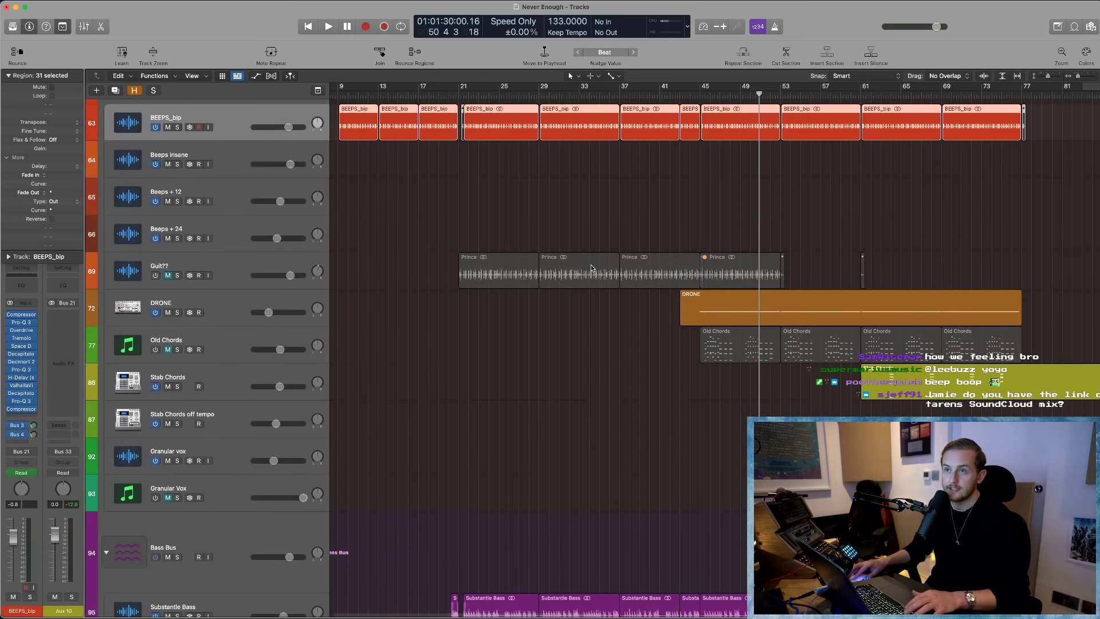
{"action": "left_click", "coordinate": [508, 398]}
{"action": "left_click", "coordinate": [515, 396], "text": "ctrl+alt"}
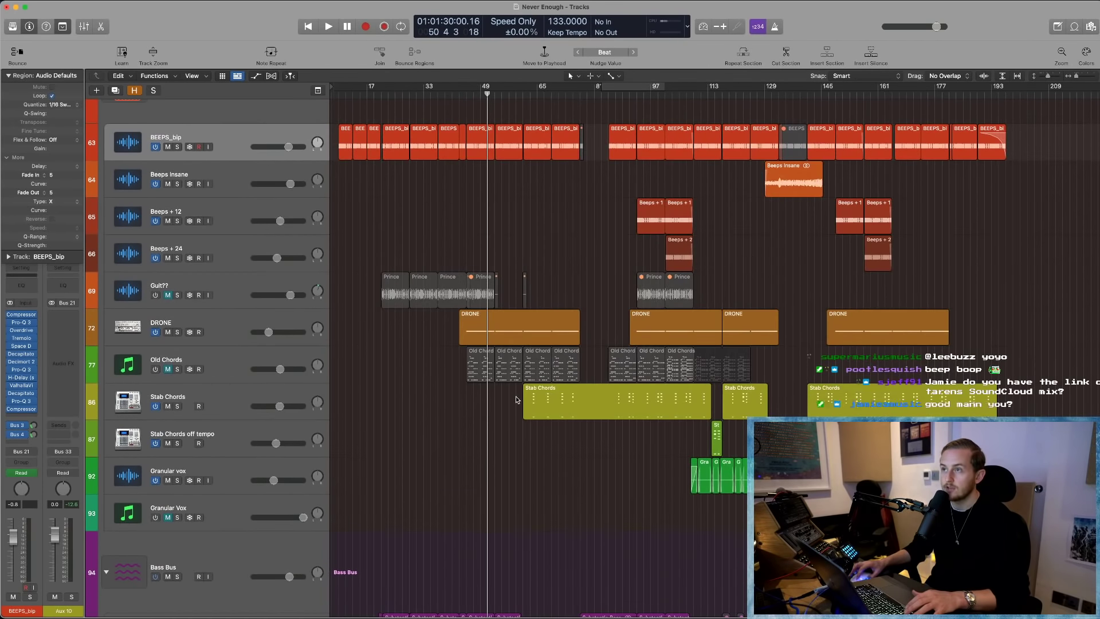
{"action": "scroll", "coordinate": [516, 396], "scroll_direction": "up", "scroll_amount": 1}
- Select the first DRONE, first Stab Chords and second DRONE regions to point them out, and clear the selection
{"action": "left_click", "coordinate": [622, 448]}
{"action": "left_click", "coordinate": [525, 373]}
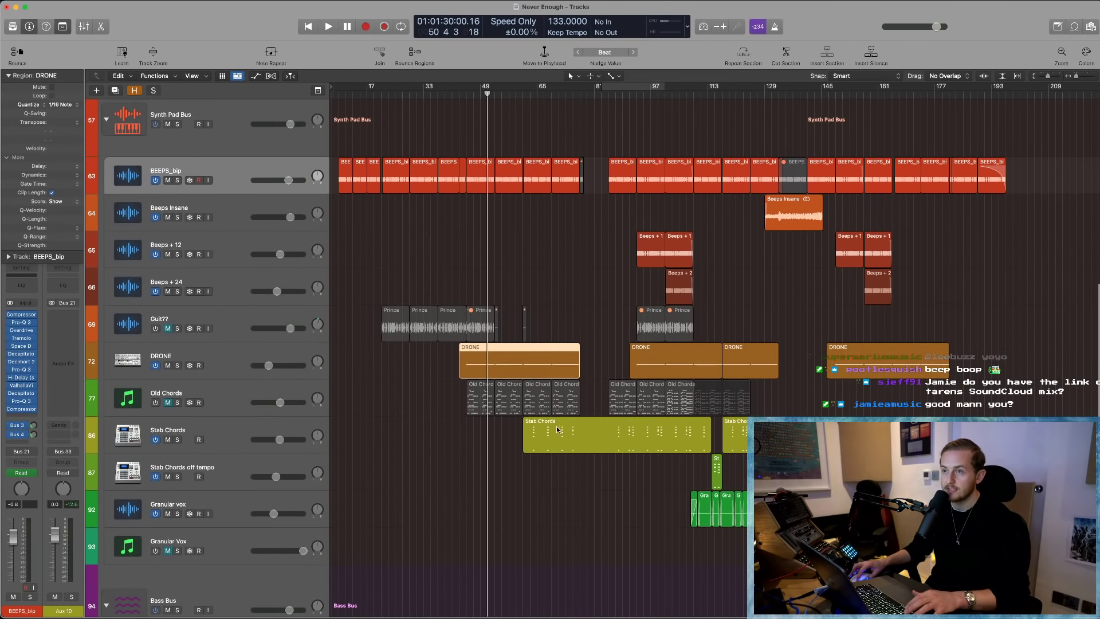
{"action": "left_click", "coordinate": [559, 434]}
{"action": "left_click", "coordinate": [565, 369]}
{"action": "left_click", "coordinate": [637, 368]}
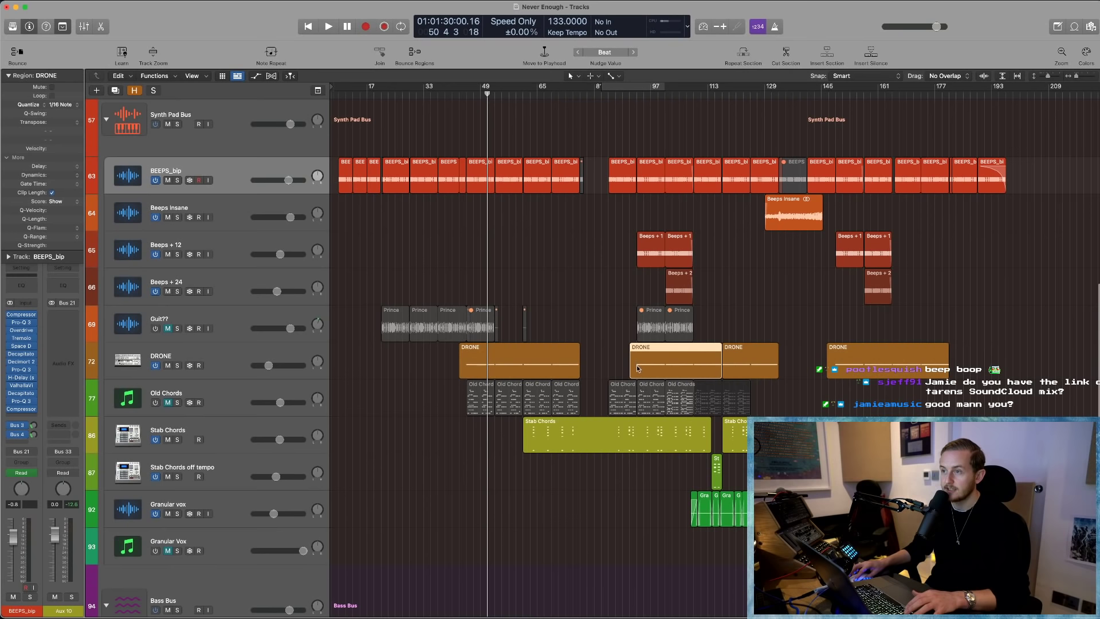
{"action": "left_click", "coordinate": [635, 502]}
- Examine the waveforms of the BEEPS_bip regions from the start of the song at close range
{"action": "scroll", "coordinate": [557, 194], "scroll_direction": "up", "scroll_amount": 2}
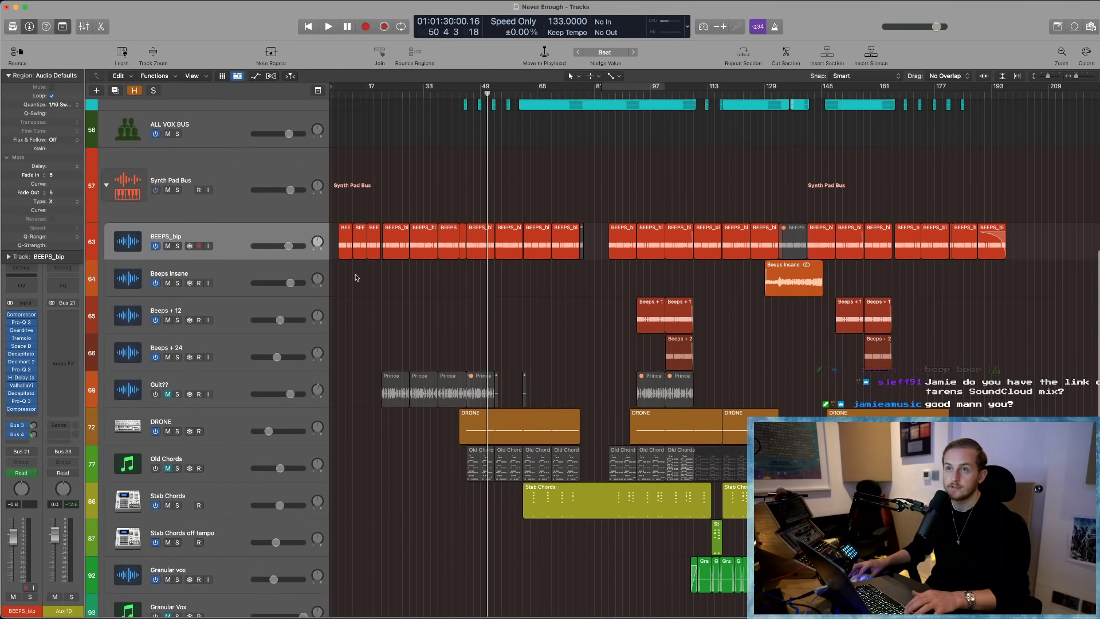
{"action": "key", "text": "z"}
{"action": "key", "text": "cmd+Down"}
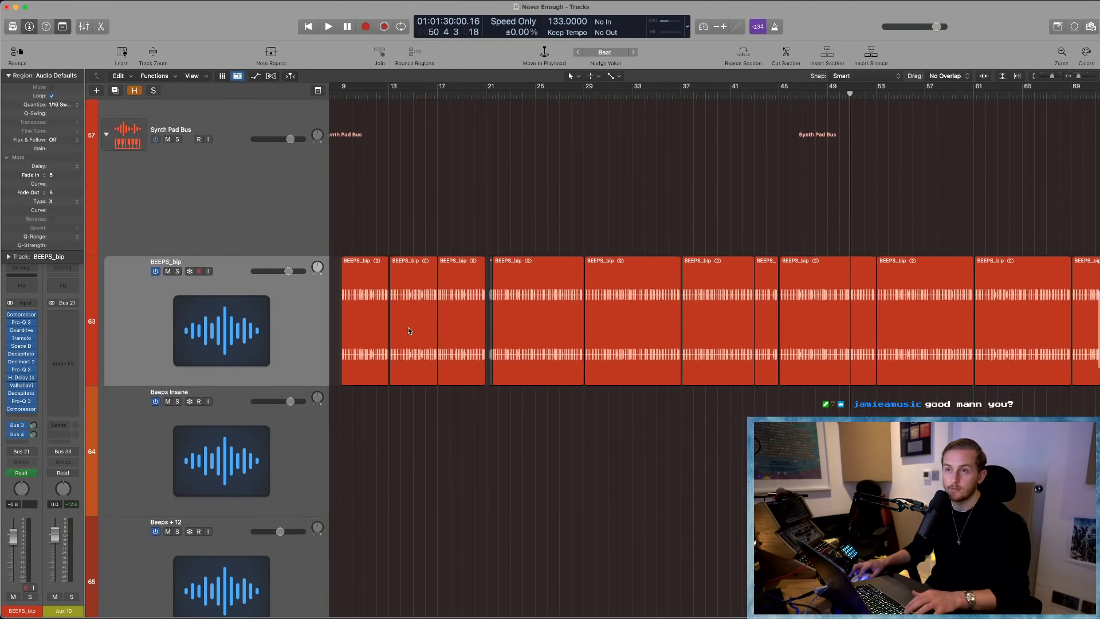
{"action": "key", "text": "cmd+Right"}
{"action": "scroll", "coordinate": [409, 330], "scroll_direction": "left", "scroll_amount": 10}
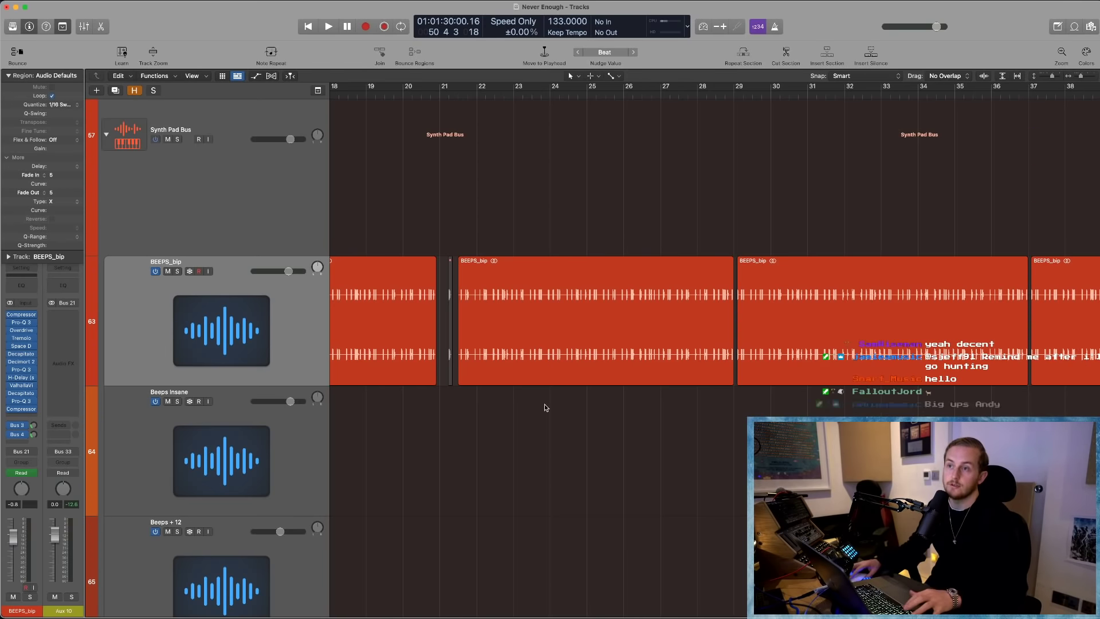
- Select the BEEPS_bip region starting after bar 21, inspect its individual beeps and return to the full arrangement
{"action": "left_click", "coordinate": [599, 332]}
{"action": "key", "text": "super+Right"}
{"action": "key", "text": "super+Right"}
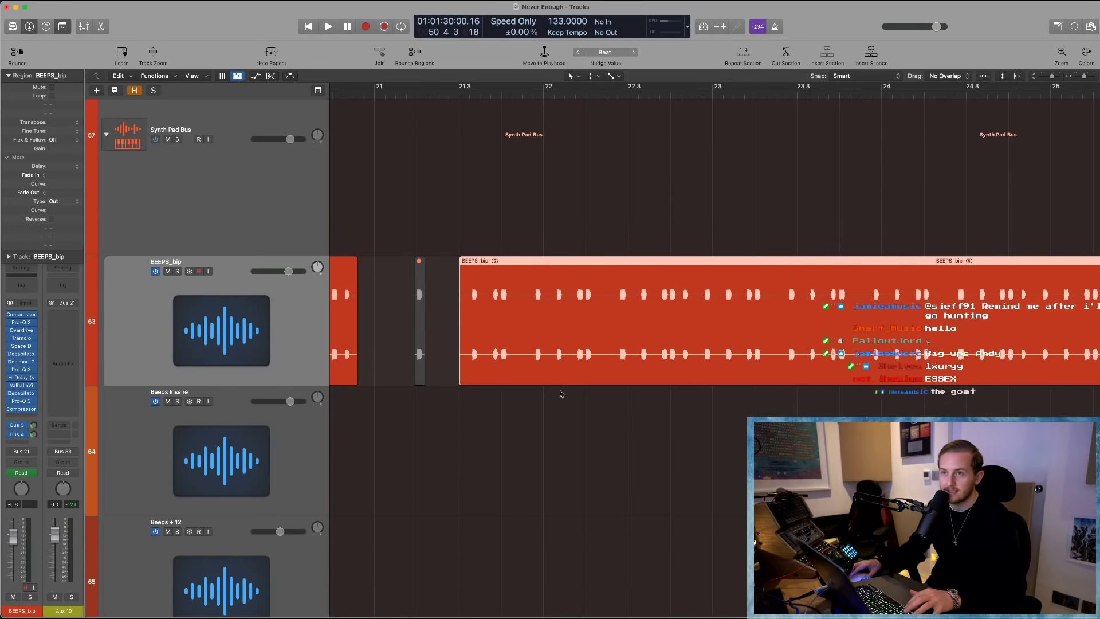
{"action": "left_click", "coordinate": [556, 454], "text": "ctrl+alt"}
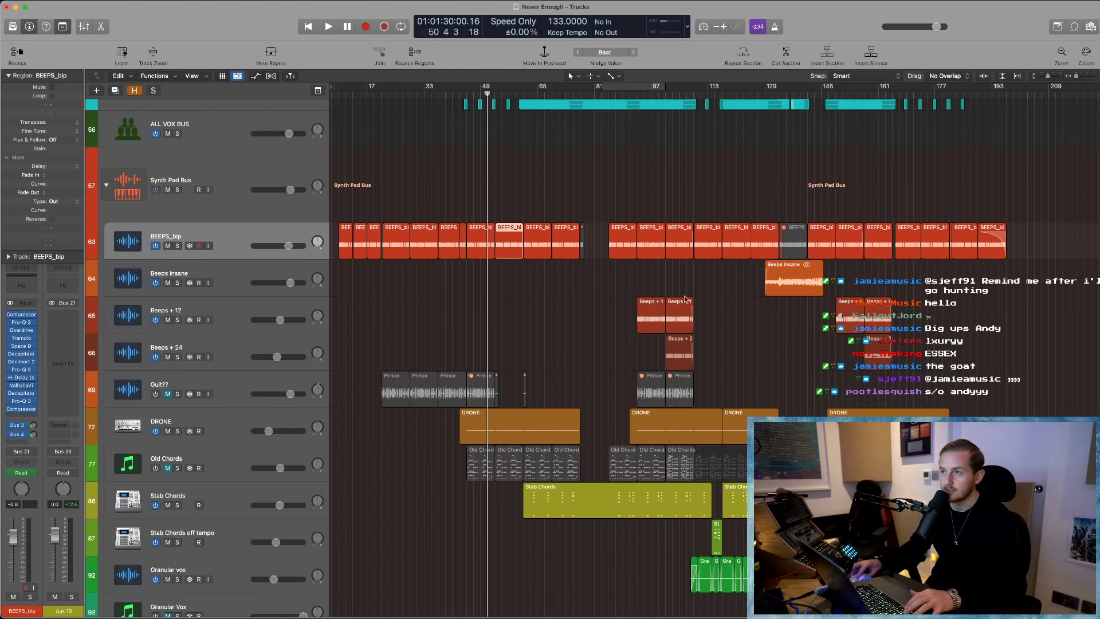
- Select the Beeps Insane region, inspect its waveform at close range and return to the full arrangement
{"action": "left_click", "coordinate": [792, 283]}
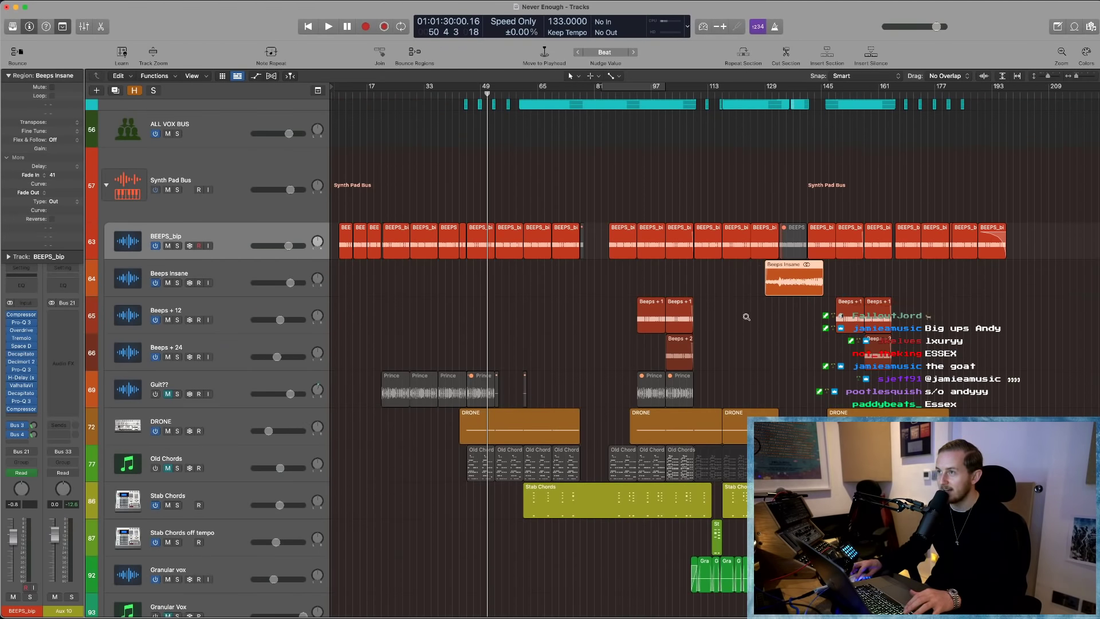
{"action": "left_click_drag", "start_coordinate": [746, 316], "coordinate": [862, 232]}
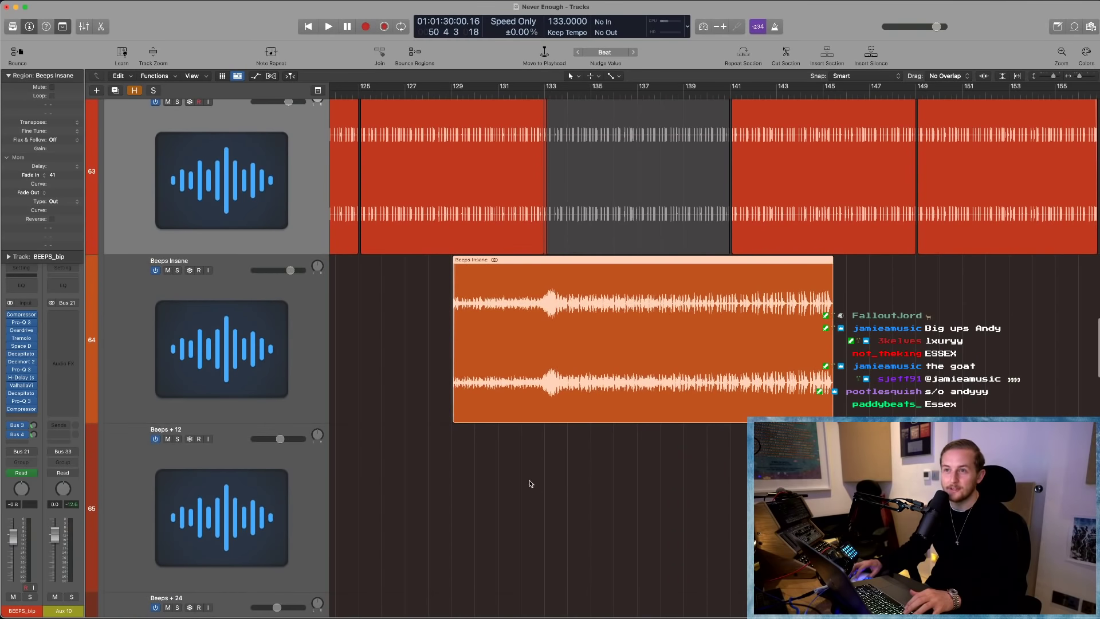
{"action": "left_click", "coordinate": [525, 482], "text": "ctrl+alt"}
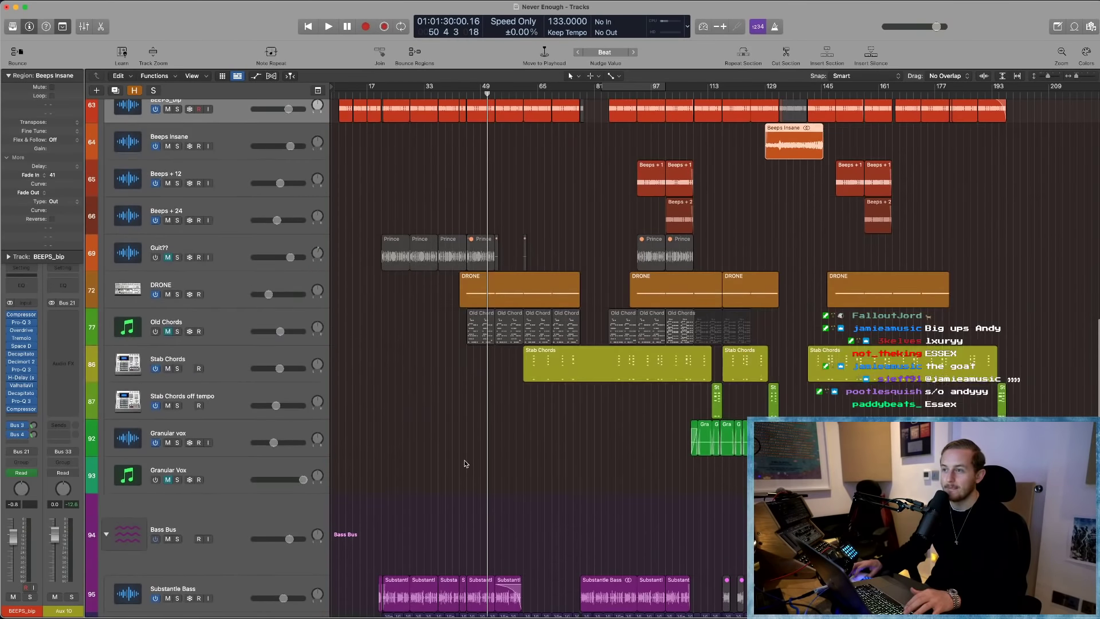
- Select the Substantle Bass region starting at bar 21, inspect its waveform at close range and return to the full arrangement
{"action": "scroll", "coordinate": [564, 450], "scroll_direction": "down", "scroll_amount": 3}
{"action": "left_click", "coordinate": [227, 512]}
{"action": "left_click_drag", "start_coordinate": [335, 470], "coordinate": [532, 553]}
{"action": "left_click", "coordinate": [537, 394]}
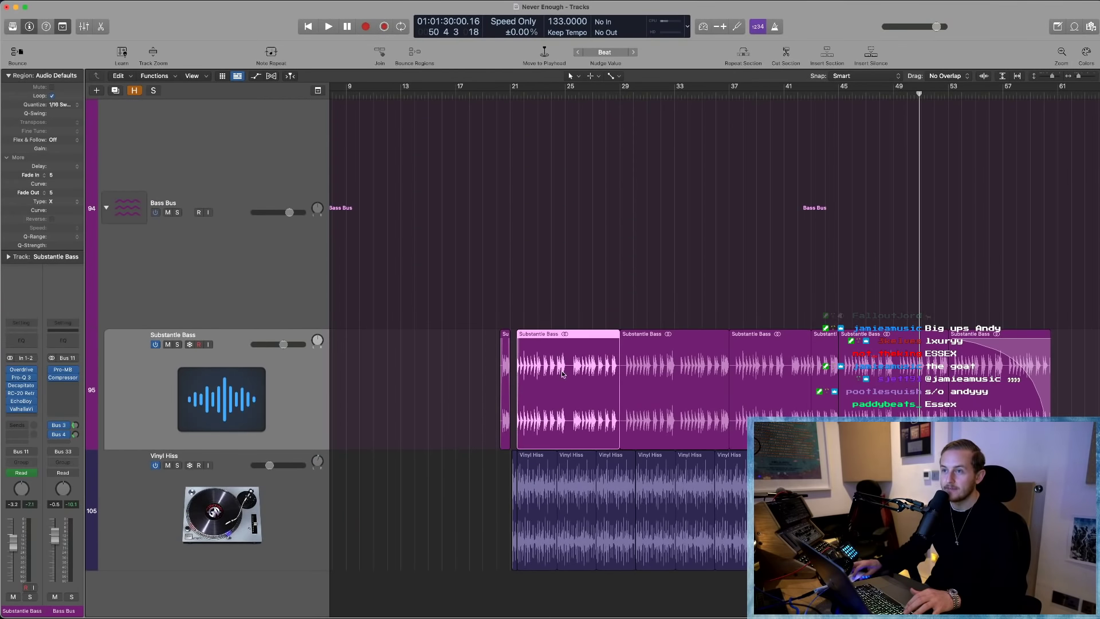
{"action": "key", "text": "super+Up"}
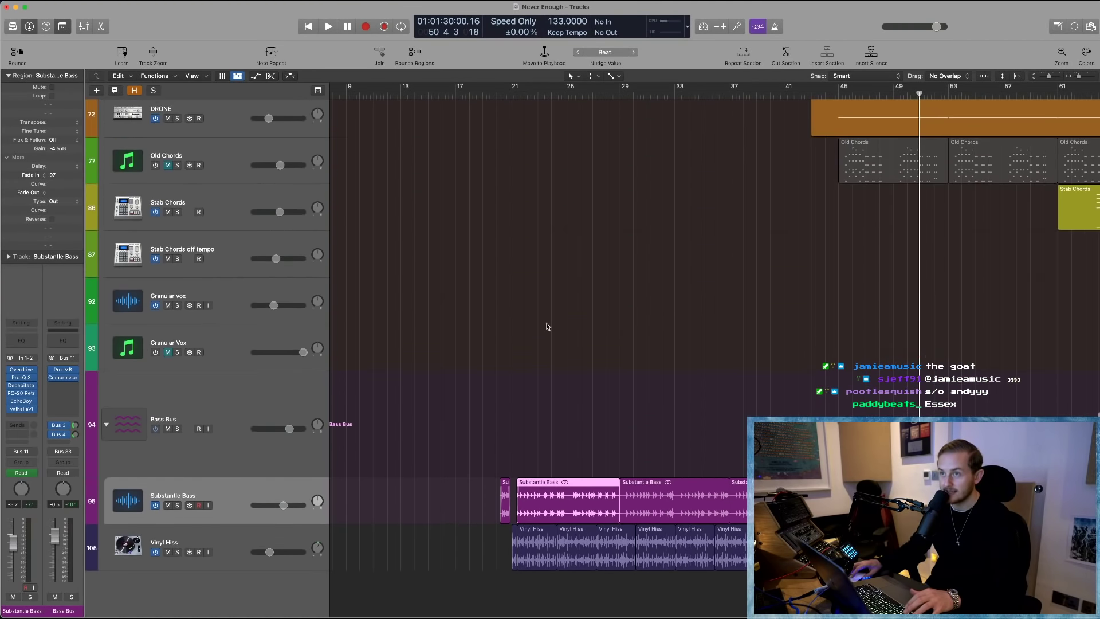
{"action": "left_click", "coordinate": [538, 322], "text": "ctrl+alt"}
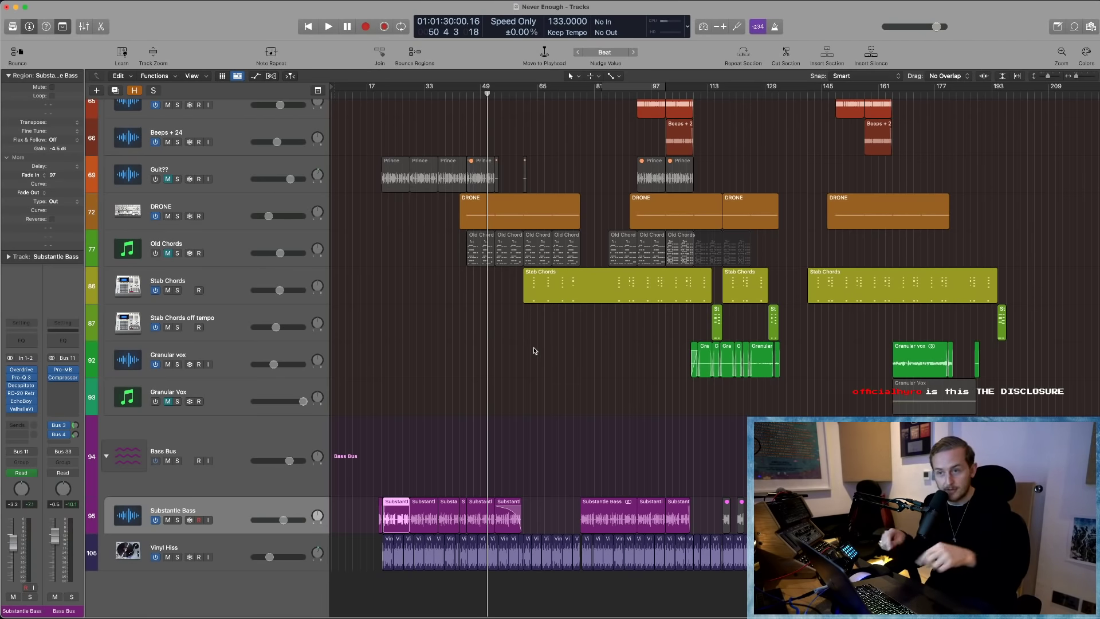
- Try to lengthen the Substantle Bass region starting at bar 21 over the regions that follow it
{"action": "left_click_drag", "start_coordinate": [370, 465], "coordinate": [427, 514]}
{"action": "scroll", "coordinate": [534, 405], "scroll_direction": "down", "scroll_amount": 3}
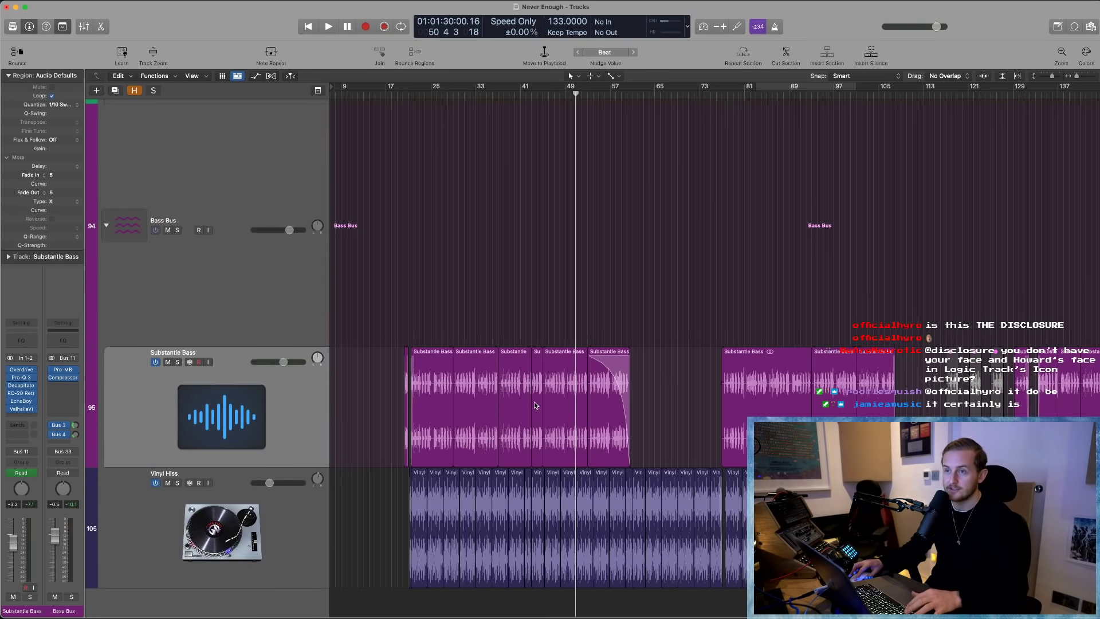
{"action": "left_click", "coordinate": [450, 391]}
{"action": "key", "text": "Right"}
{"action": "key", "text": "Right"}
{"action": "key", "text": "Right"}
{"action": "key", "text": "Right"}
{"action": "left_click", "coordinate": [452, 457]}
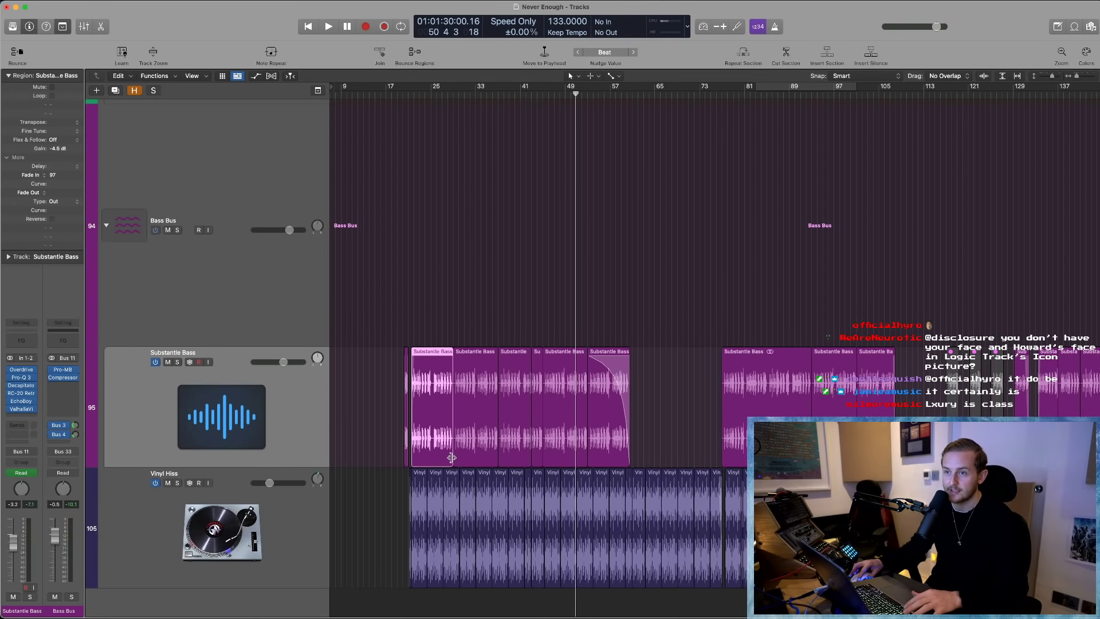
{"action": "left_click_drag", "start_coordinate": [450, 462], "coordinate": [630, 452]}
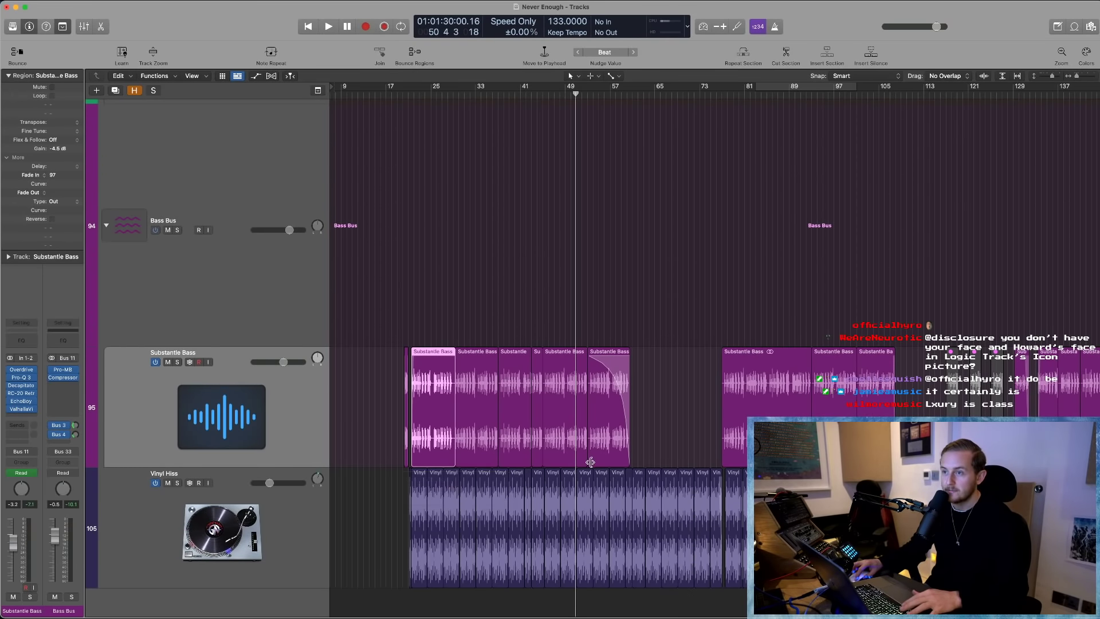
{"action": "left_click", "coordinate": [609, 401]}
{"action": "left_click", "coordinate": [432, 400]}
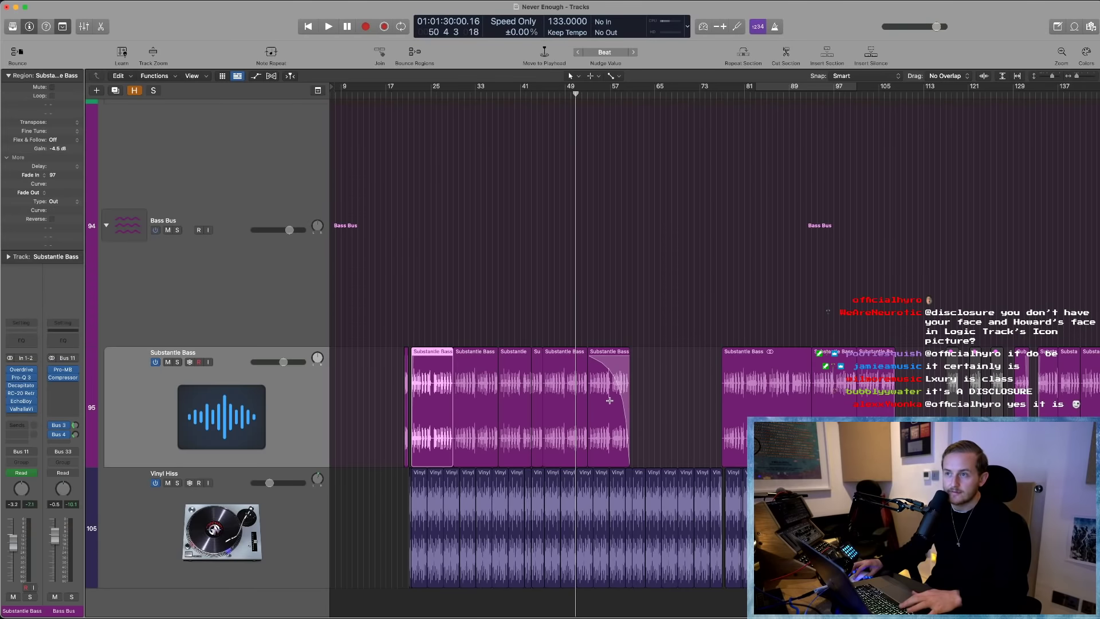
- Reveal the hidden tracks while all regions on the Substantle Bass track are selected
{"action": "left_click", "coordinate": [354, 409]}
{"action": "key", "text": "h"}
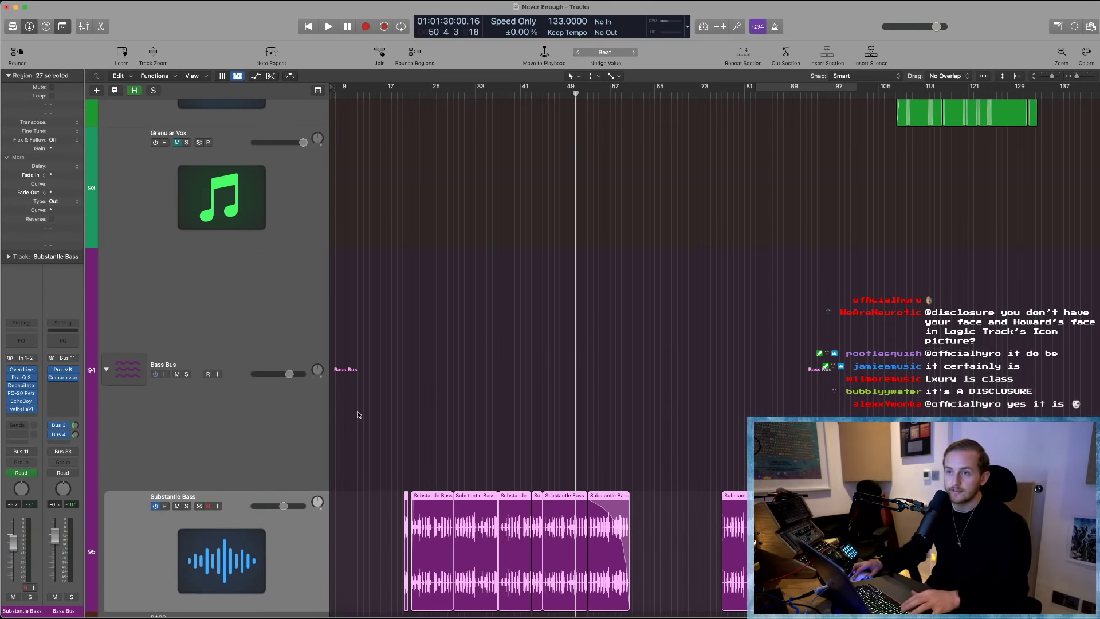
{"action": "key", "text": "z"}
{"action": "key", "text": "z"}
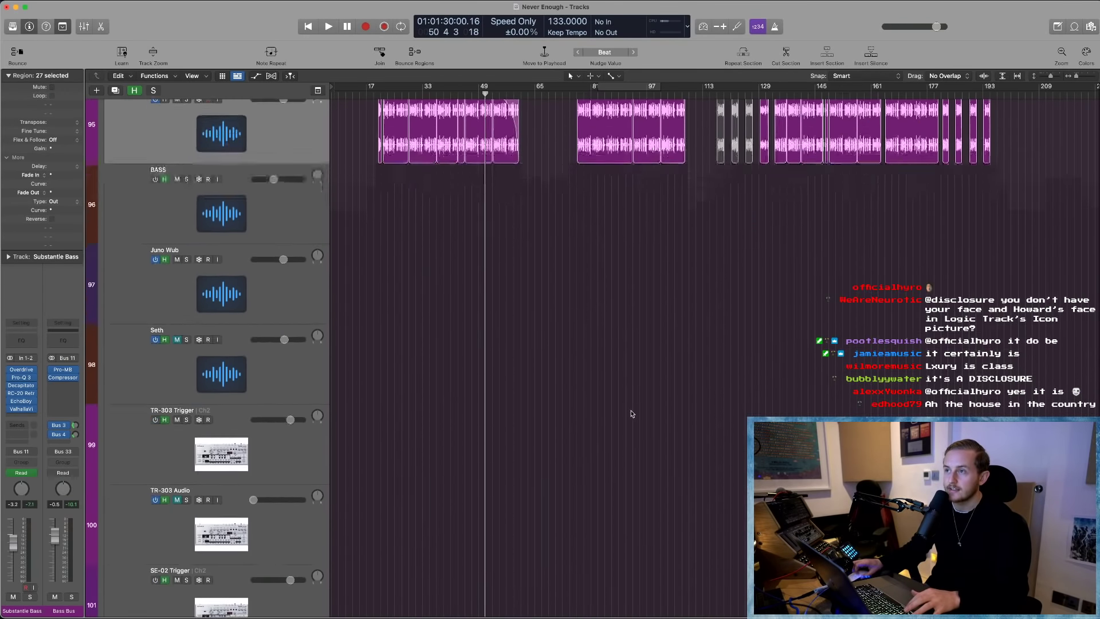
- Try extending the muted Substantle Bass region after bar 113 in both directions, and undo both length changes
{"action": "left_click", "coordinate": [728, 276]}
{"action": "left_click_drag", "start_coordinate": [722, 243], "coordinate": [997, 275]}
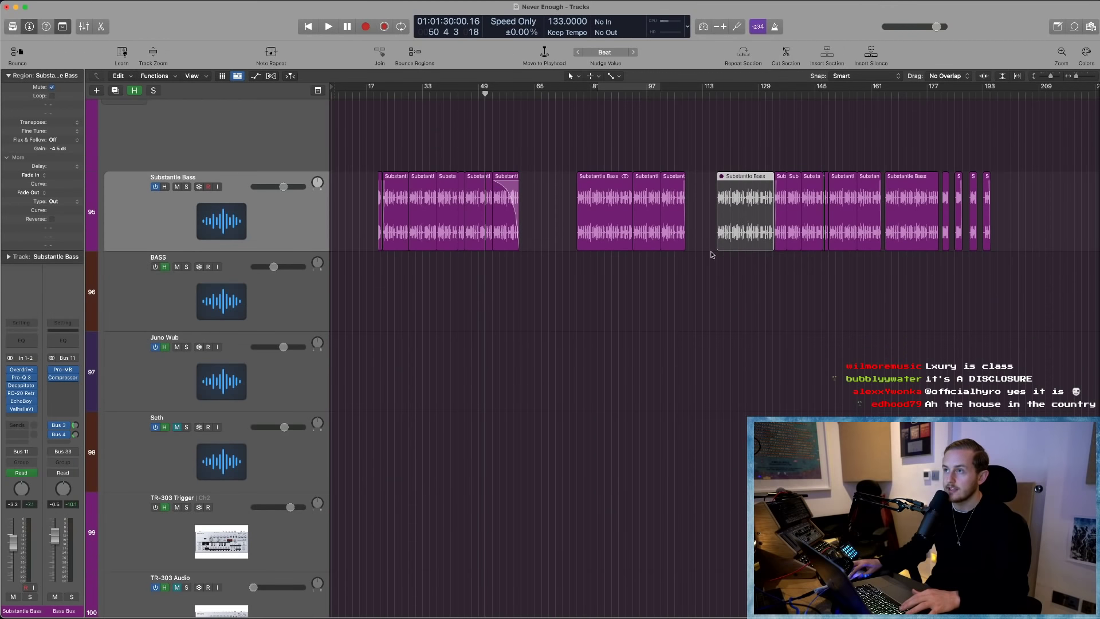
{"action": "left_click_drag", "start_coordinate": [718, 250], "coordinate": [474, 254]}
{"action": "left_click_drag", "start_coordinate": [729, 209], "coordinate": [731, 208]}
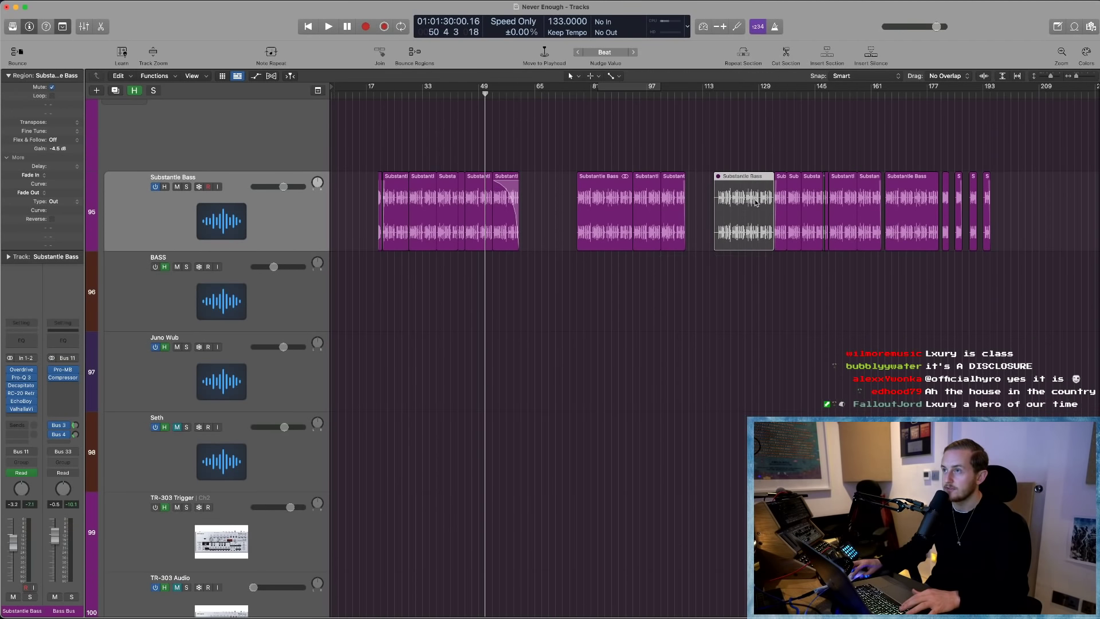
{"action": "key", "text": "super+z"}
{"action": "key", "text": "super+z"}
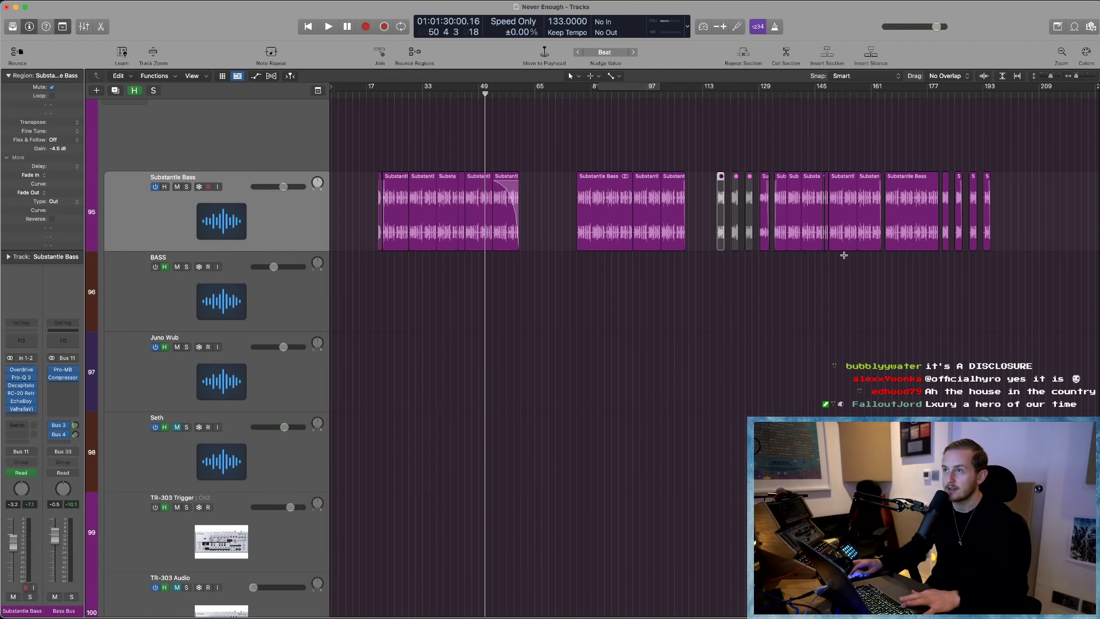
- Browse the revealed tracks from Englefield Instruments back through the unused Synth Pad Bus synths, and hide them again
{"action": "scroll", "coordinate": [378, 256], "scroll_direction": "down", "scroll_amount": 15}
{"action": "scroll", "coordinate": [359, 304], "scroll_direction": "up", "scroll_amount": 5}
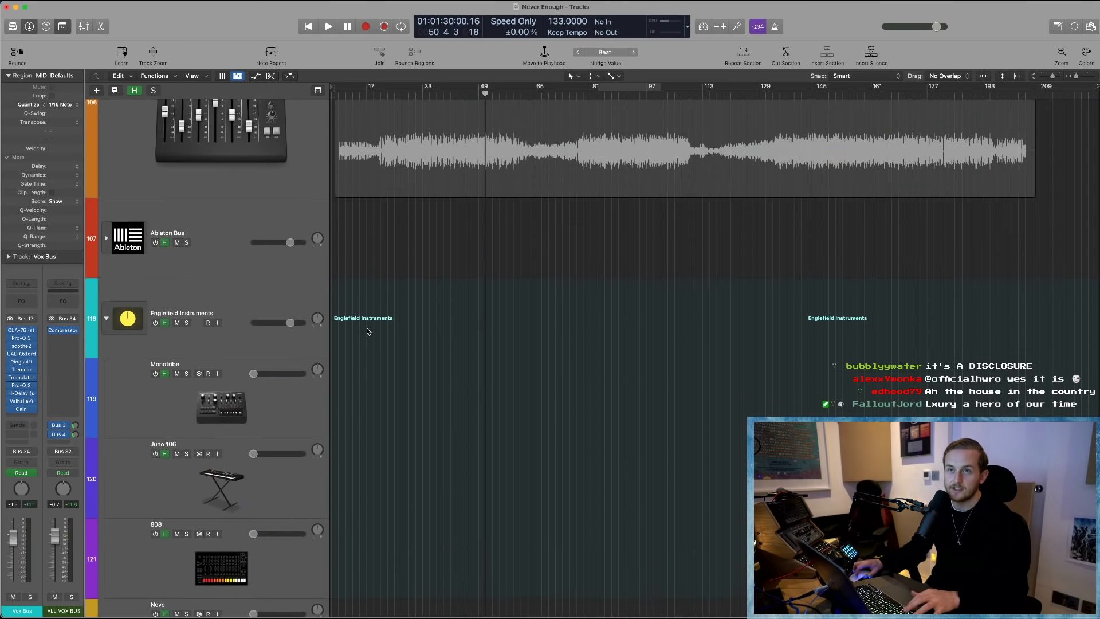
{"action": "scroll", "coordinate": [367, 331], "scroll_direction": "up", "scroll_amount": 3}
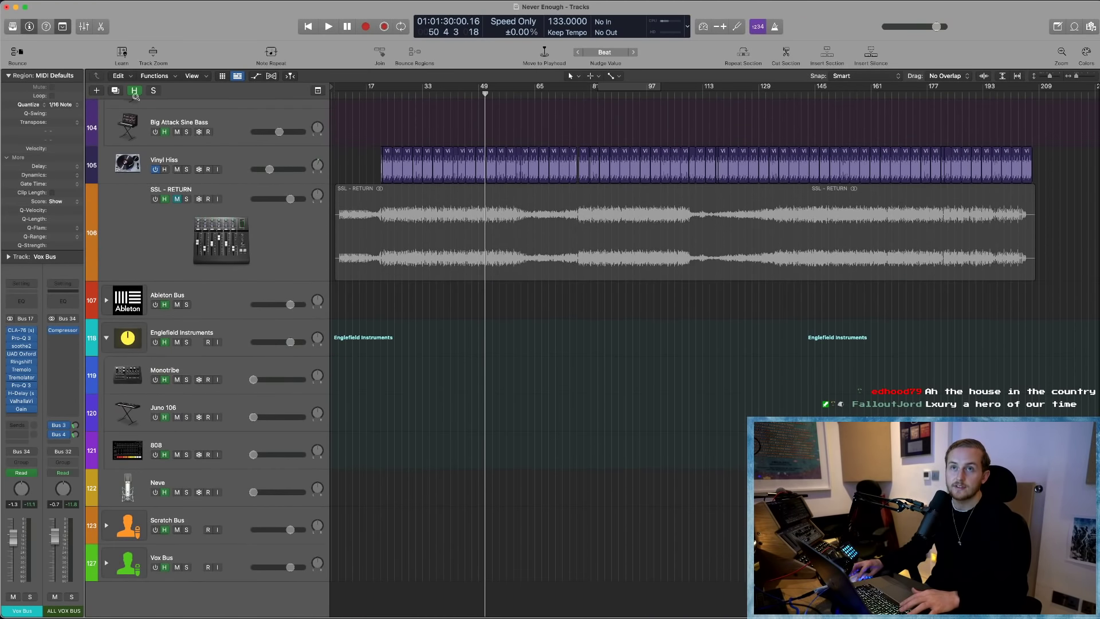
{"action": "key", "text": "super+a"}
{"action": "scroll", "coordinate": [535, 446], "scroll_direction": "up", "scroll_amount": 15}
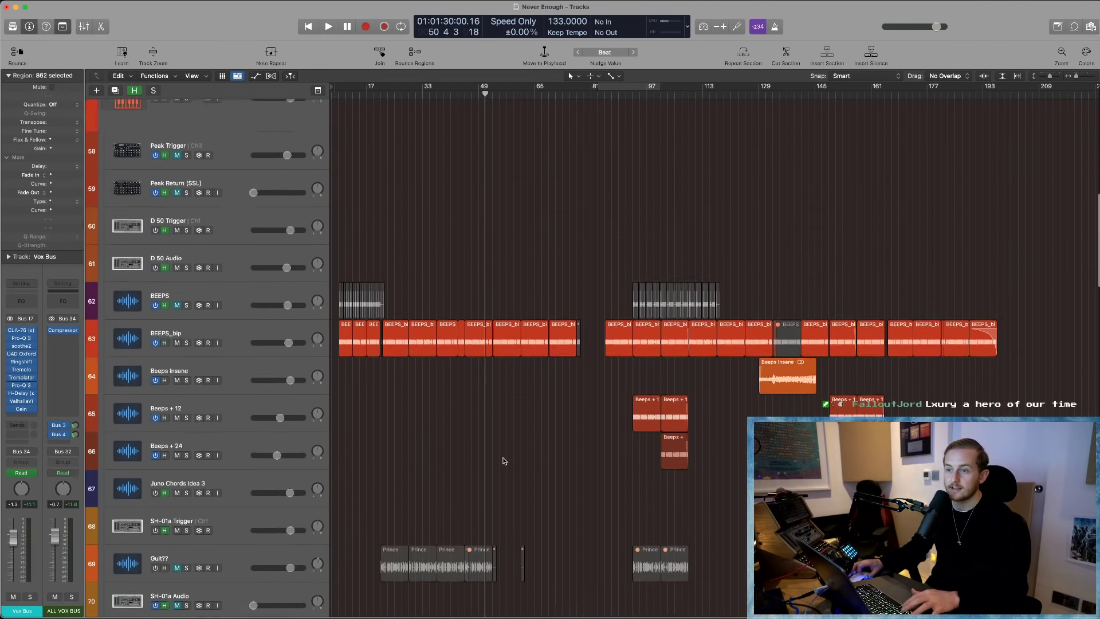
{"action": "scroll", "coordinate": [503, 459], "scroll_direction": "down", "scroll_amount": 10}
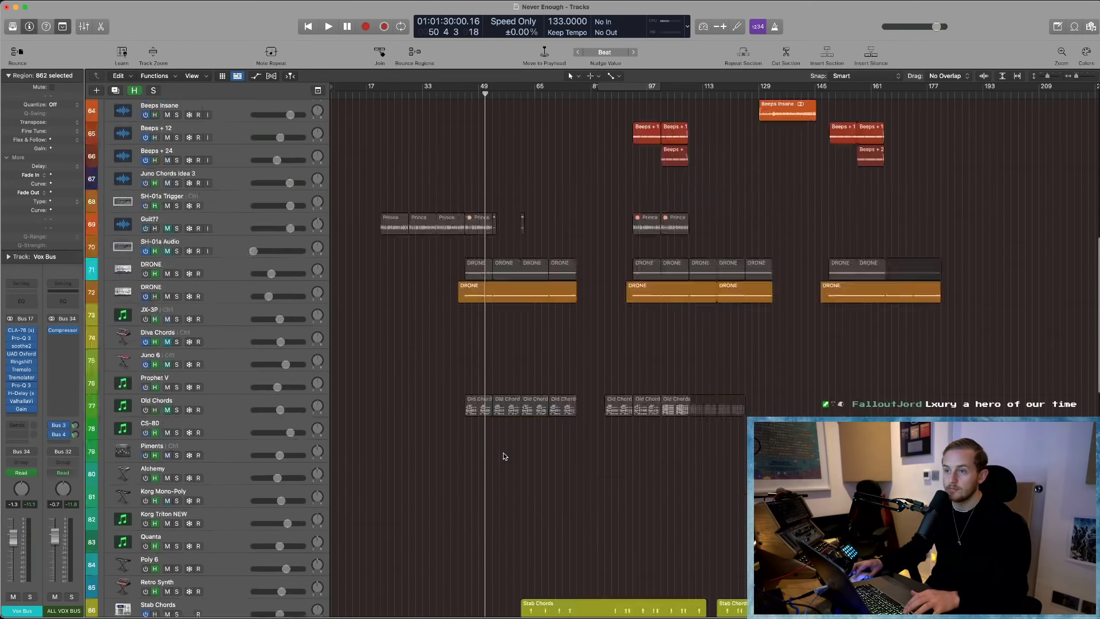
{"action": "scroll", "coordinate": [503, 452], "scroll_direction": "down", "scroll_amount": 5}
{"action": "scroll", "coordinate": [503, 453], "scroll_direction": "up", "scroll_amount": 4}
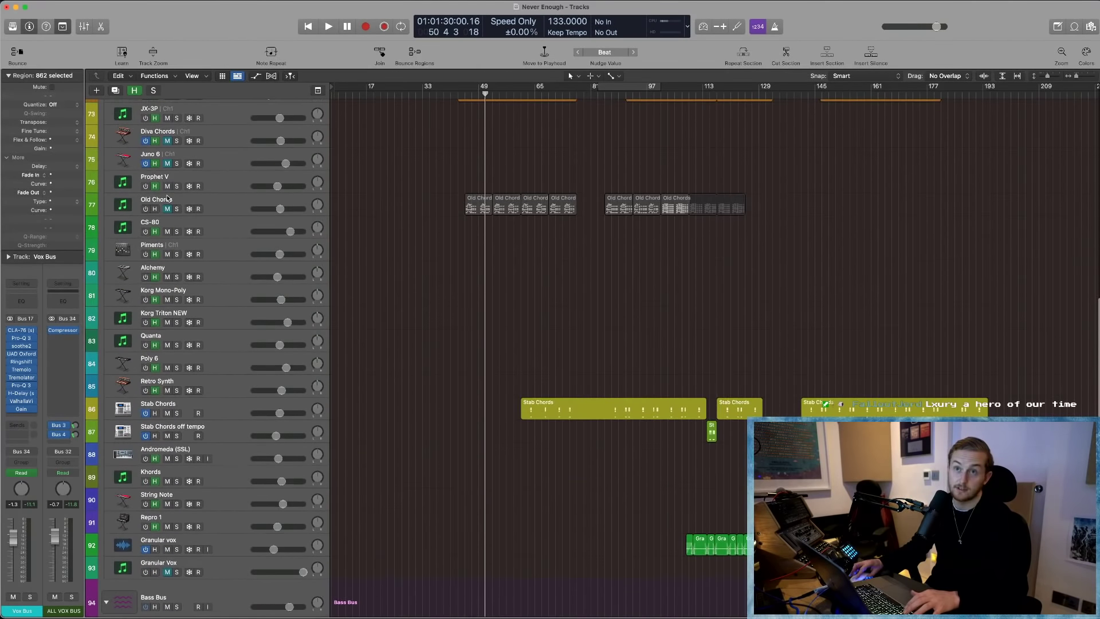
{"action": "left_click", "coordinate": [137, 93]}
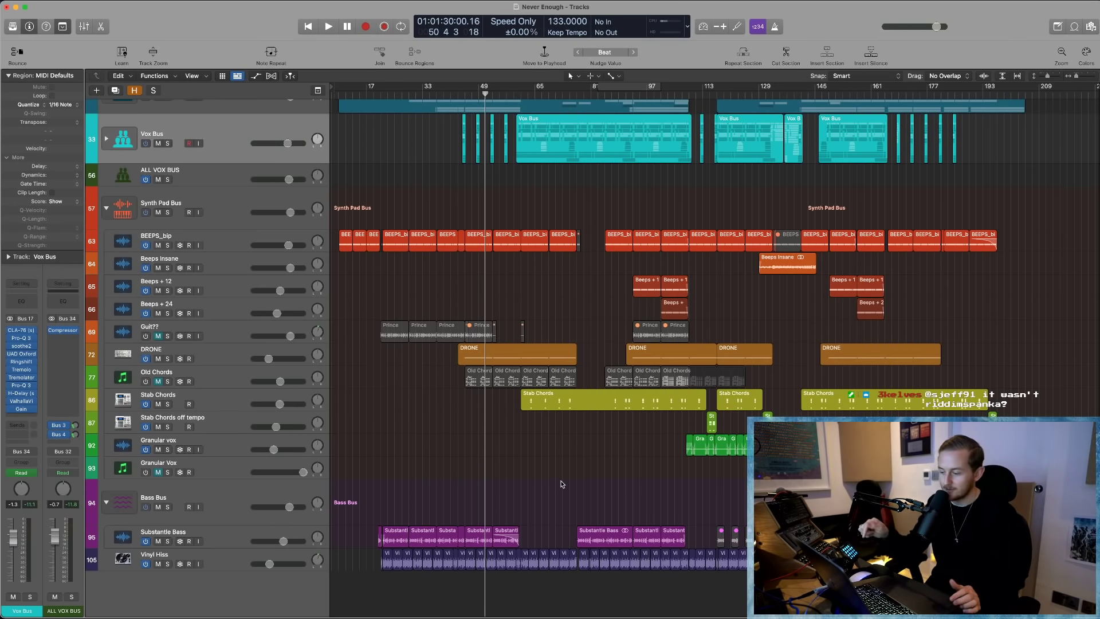
- Expand the Drum Bus, inspect the first Claps and Break regions at close range, and collapse the bus again
{"action": "scroll", "coordinate": [515, 372], "scroll_direction": "up", "scroll_amount": 5}
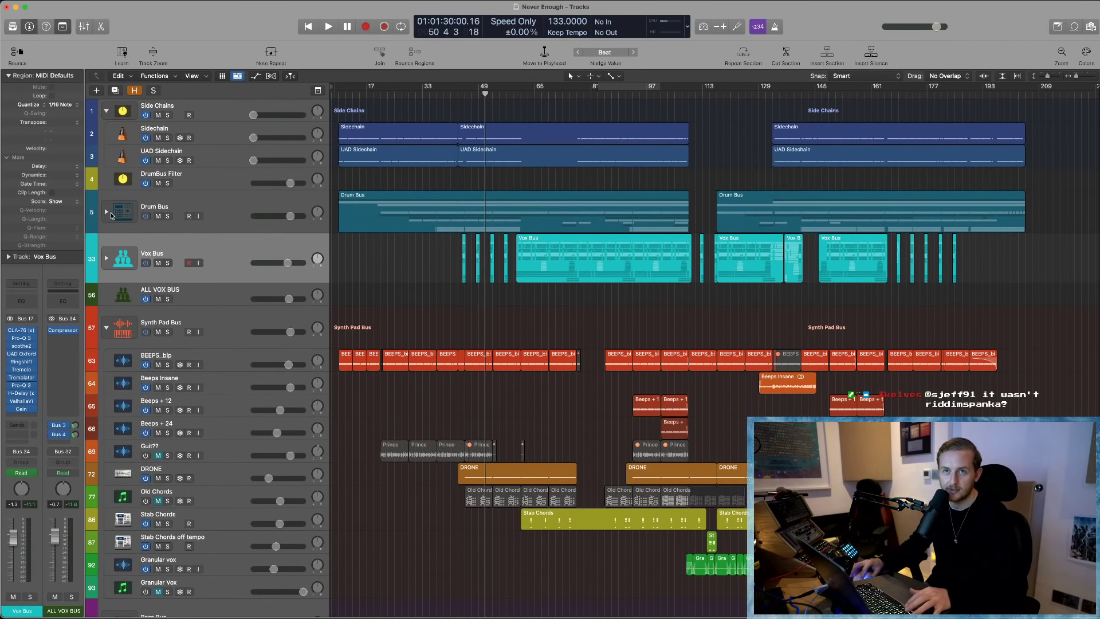
{"action": "left_click", "coordinate": [105, 212]}
{"action": "left_click", "coordinate": [106, 212]}
{"action": "left_click", "coordinate": [106, 213]}
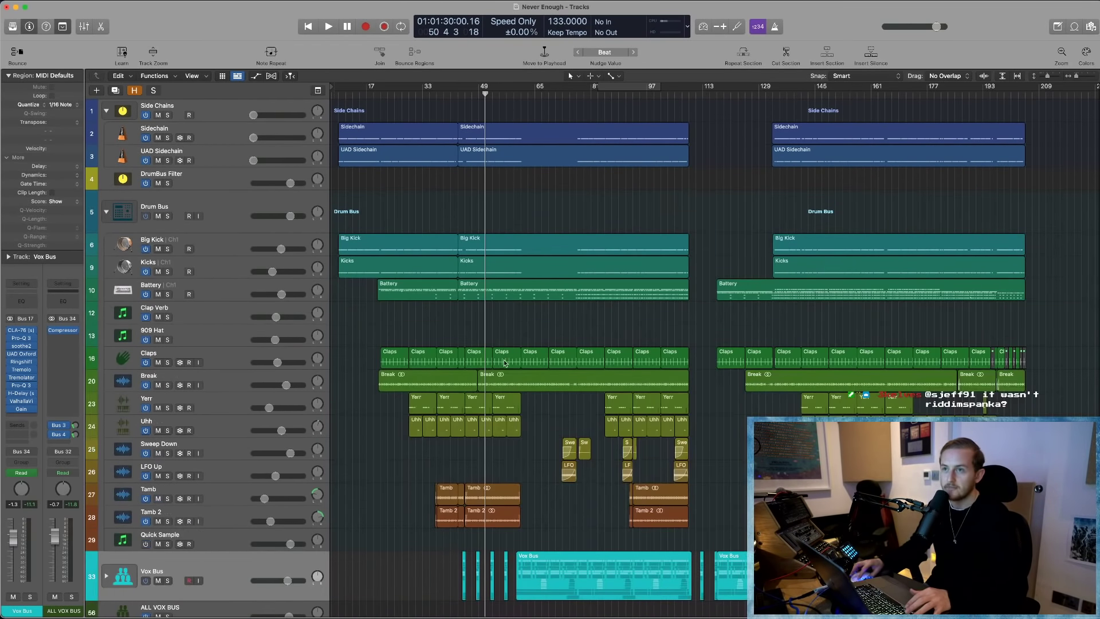
{"action": "scroll", "coordinate": [378, 455], "scroll_direction": "down", "scroll_amount": 1}
{"action": "left_click_drag", "start_coordinate": [364, 312], "coordinate": [431, 321]}
{"action": "left_click", "coordinate": [556, 442]}
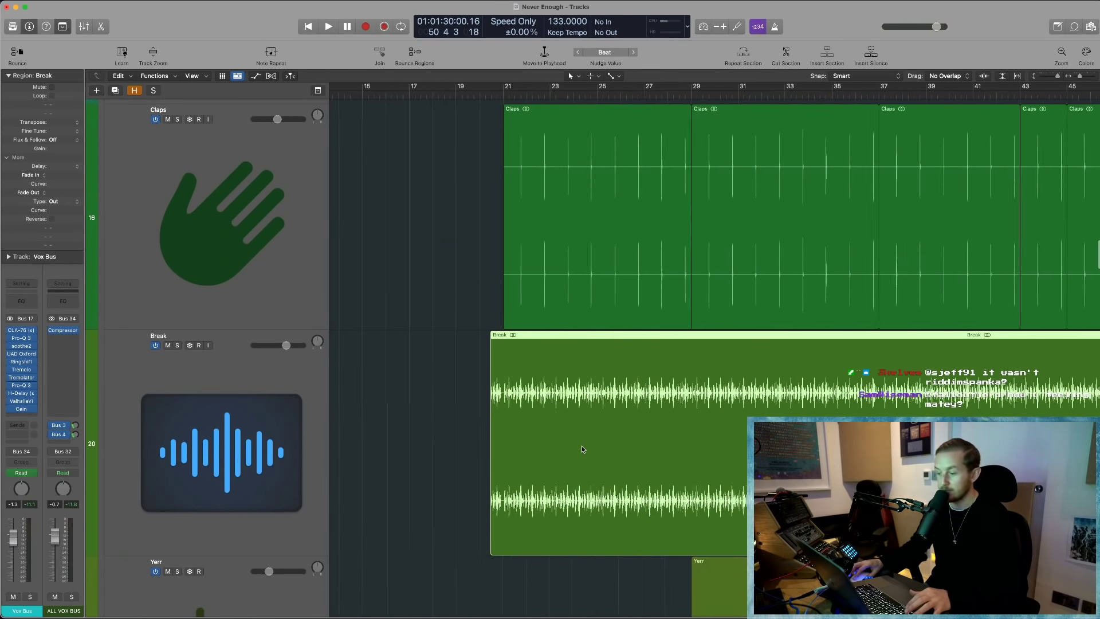
{"action": "left_click", "coordinate": [434, 252], "text": "ctrl+alt"}
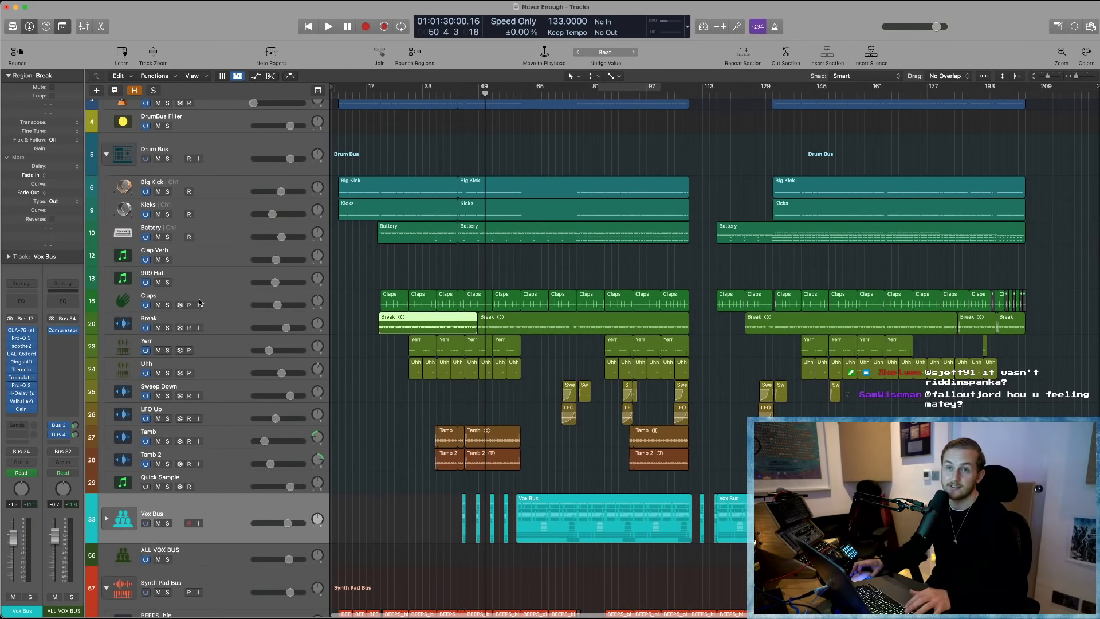
{"action": "left_click", "coordinate": [106, 154]}
- Examine the Substantle Bass regions from bar 77 at close range and return to the full arrangement
{"action": "scroll", "coordinate": [631, 488], "scroll_direction": "down", "scroll_amount": 3}
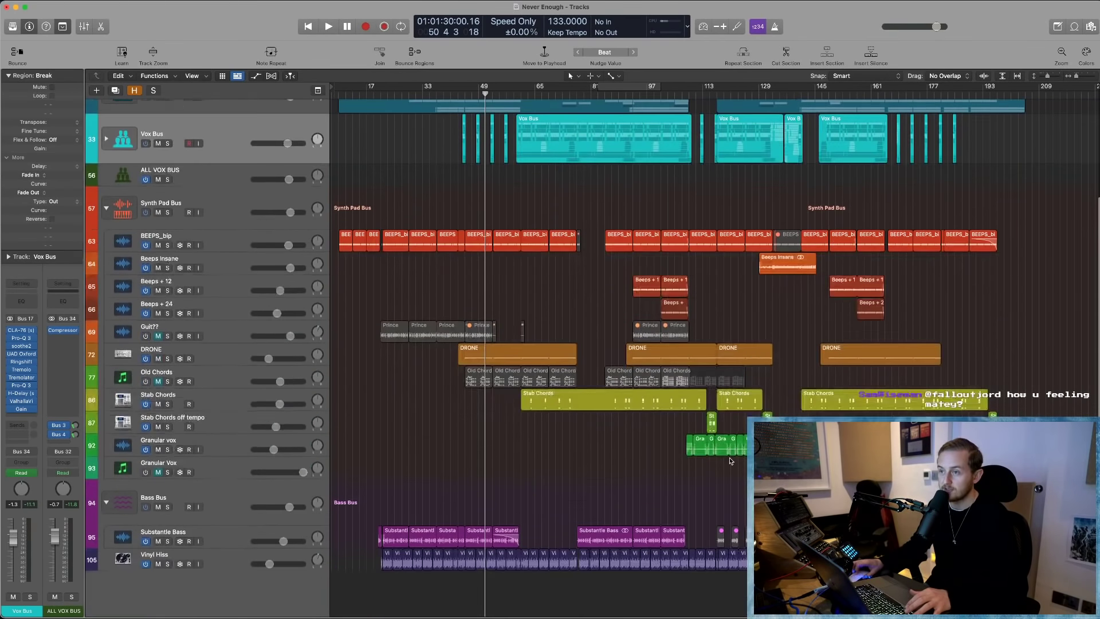
{"action": "left_click_drag", "start_coordinate": [567, 519], "coordinate": [702, 575], "text": "ctrl+alt"}
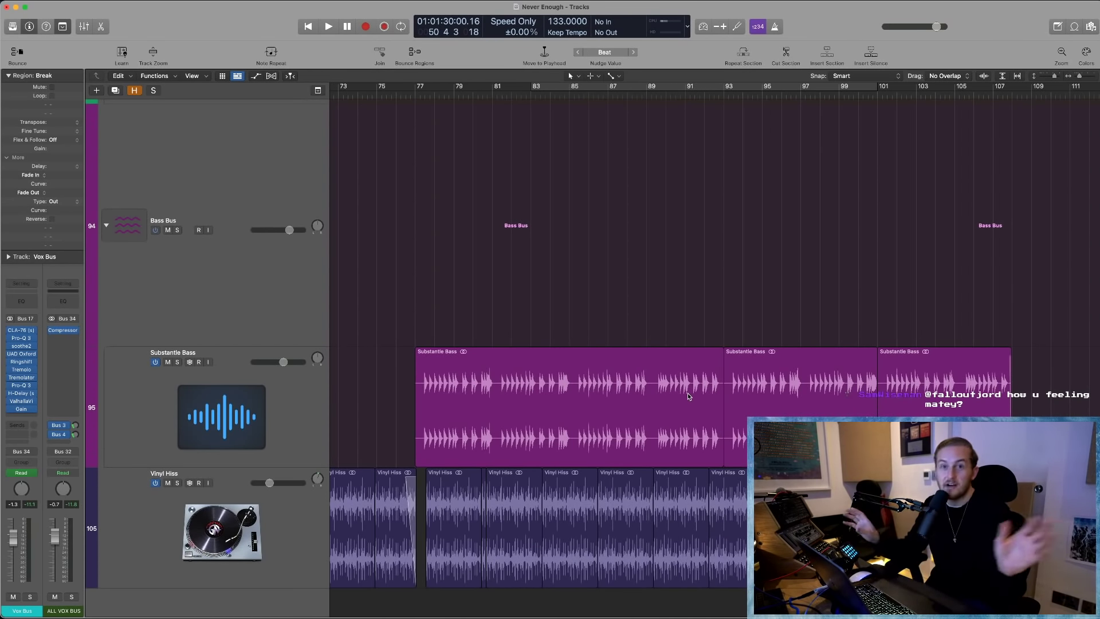
{"action": "left_click", "coordinate": [606, 210], "text": "ctrl+alt"}
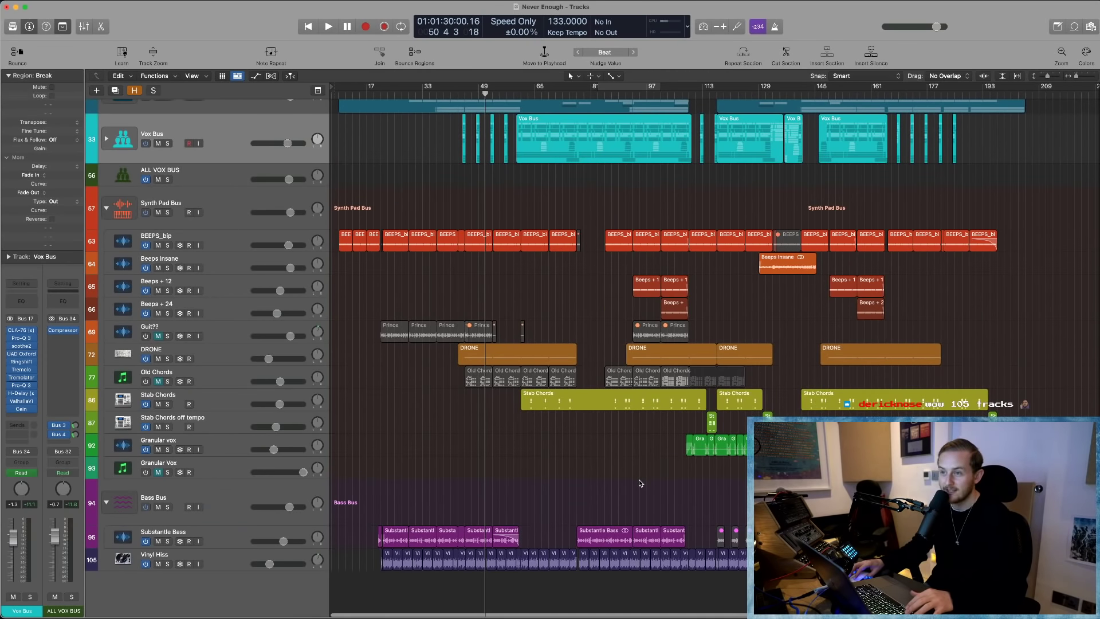
- Select the Stab Chords track, view its Sampler instrument settings and close the plug-in window
{"action": "left_click", "coordinate": [232, 396]}
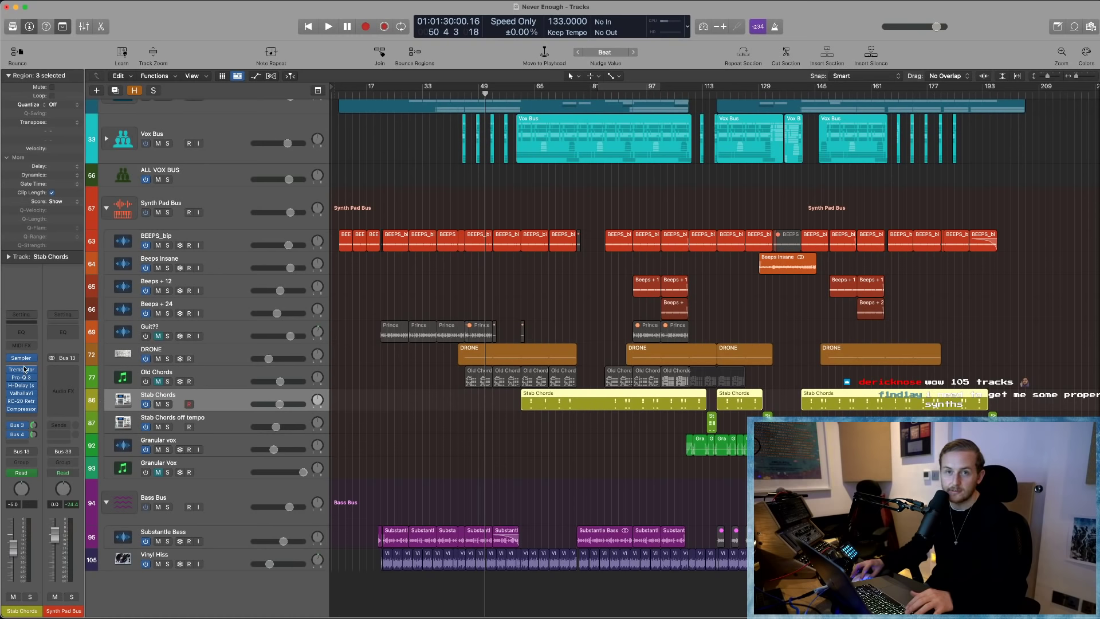
{"action": "key", "text": "v"}
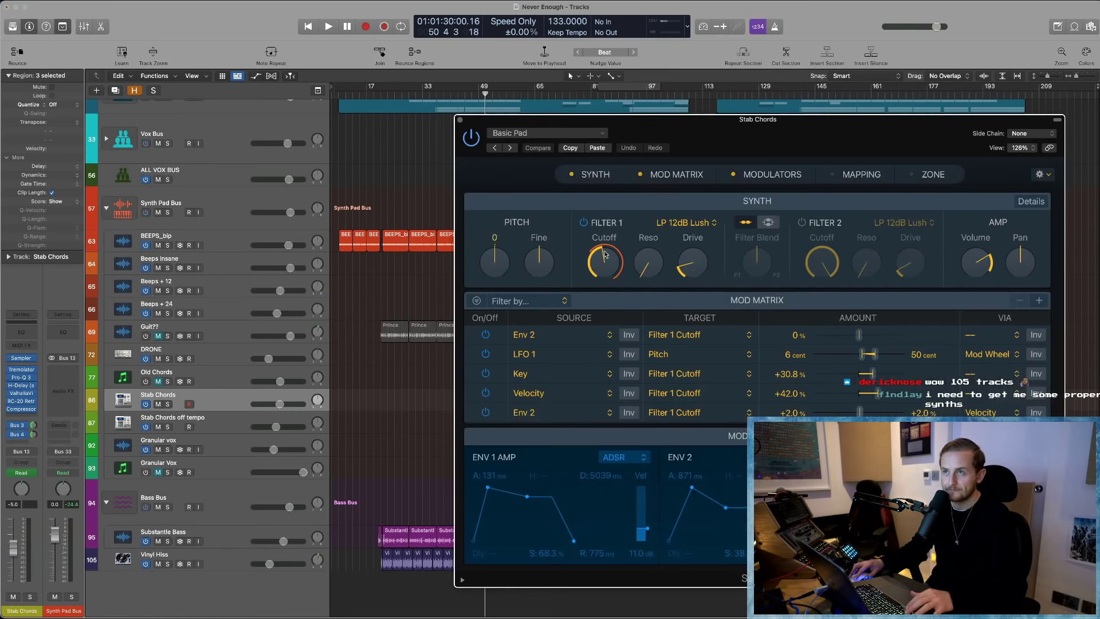
{"action": "left_click", "coordinate": [653, 176]}
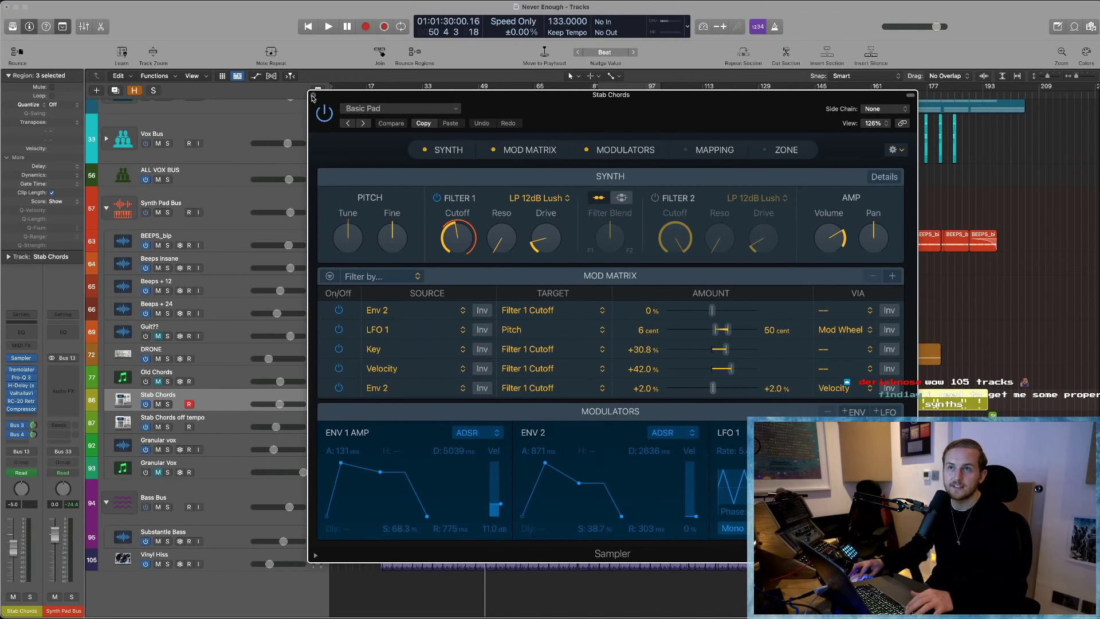
{"action": "key", "text": "v"}
- Turn on waveform zoom to magnify the Granular vox waveforms and select the long region starting near bar 124
{"action": "left_click_drag", "start_coordinate": [617, 481], "coordinate": [761, 412]}
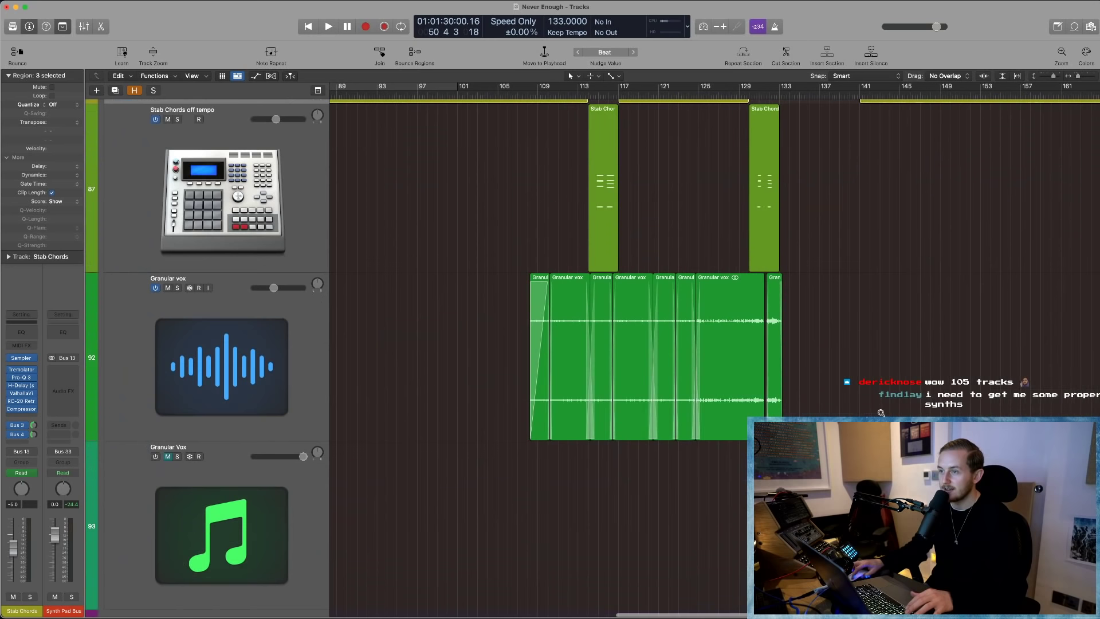
{"action": "left_click", "coordinate": [552, 312]}
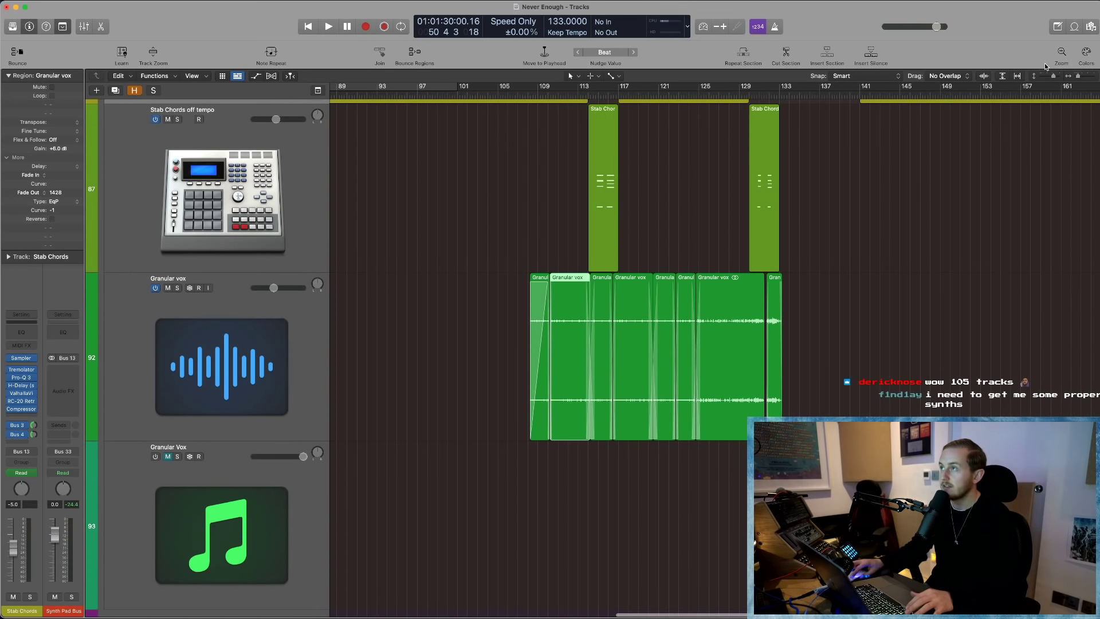
{"action": "left_click", "coordinate": [983, 76]}
{"action": "left_click", "coordinate": [723, 340]}
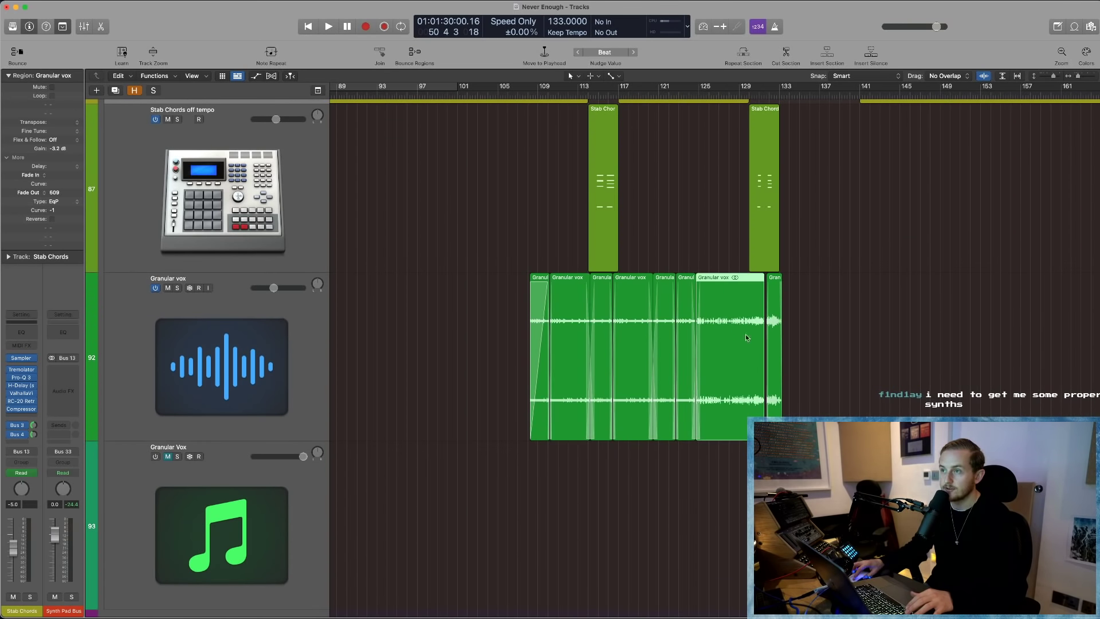
- Examine the Granular vox regions between bars 108 and 133 again and return to the full arrangement
{"action": "key", "text": "z"}
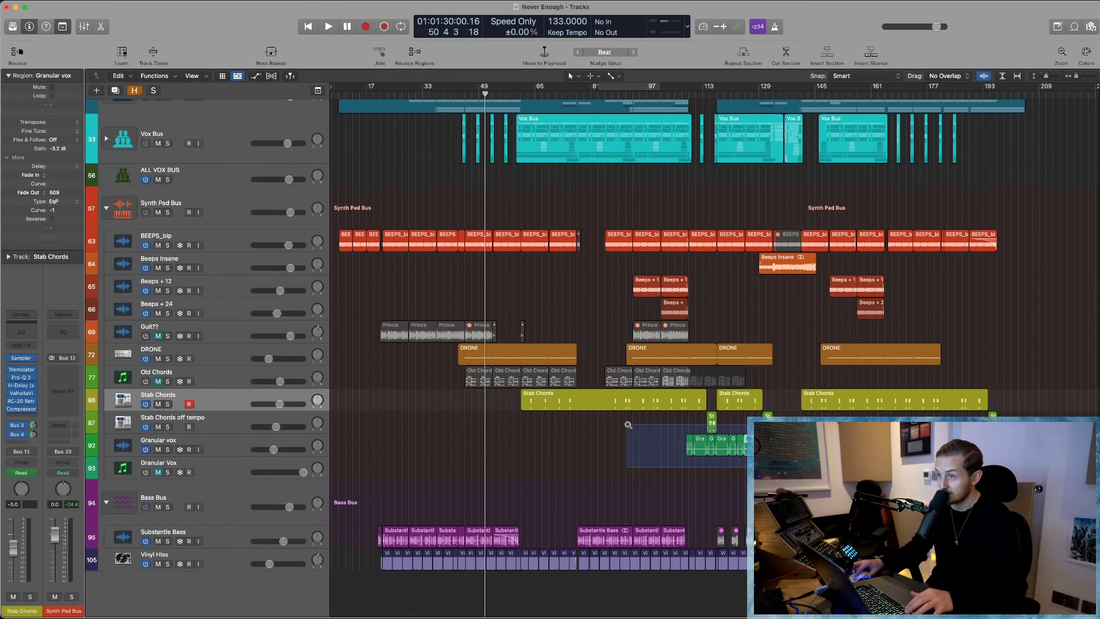
{"action": "key", "text": "z"}
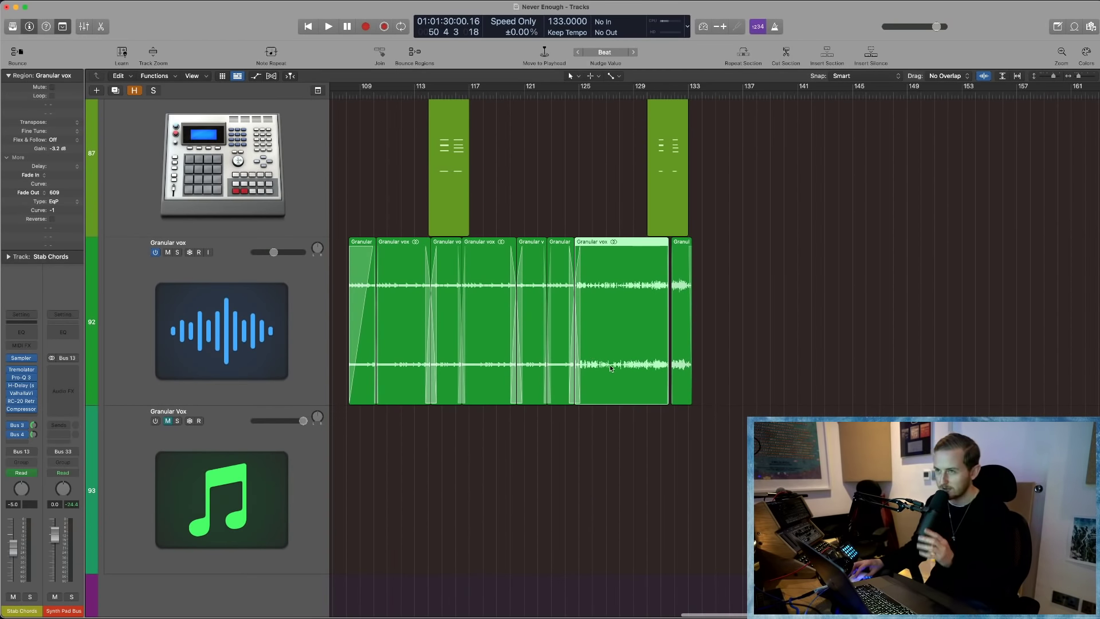
{"action": "key", "text": "z"}
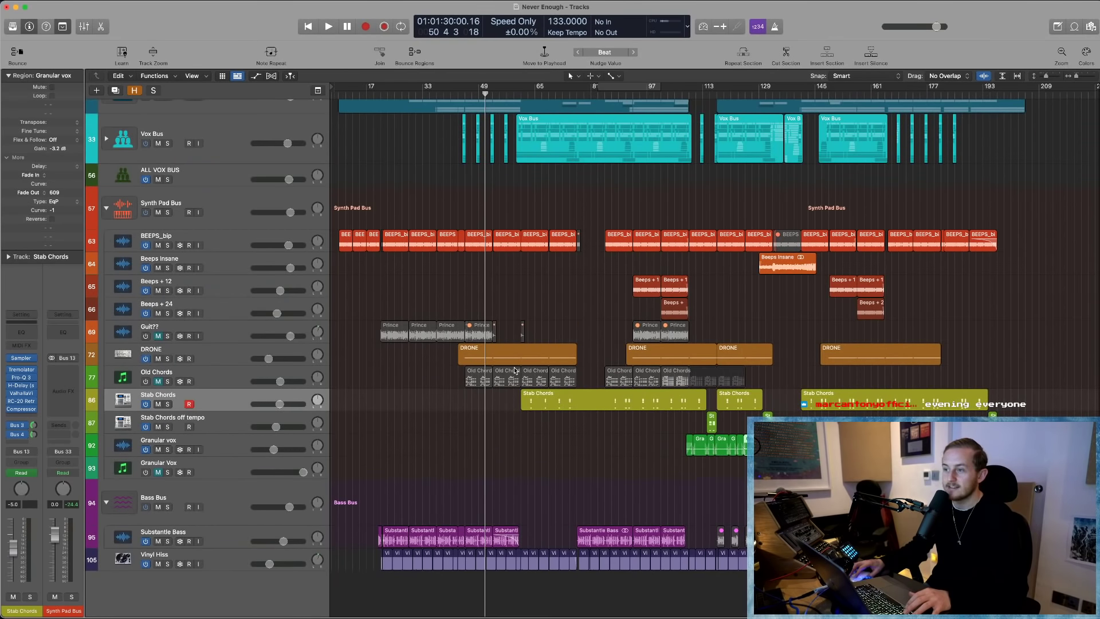
{"action": "scroll", "coordinate": [415, 376], "scroll_direction": "up", "scroll_amount": 2}
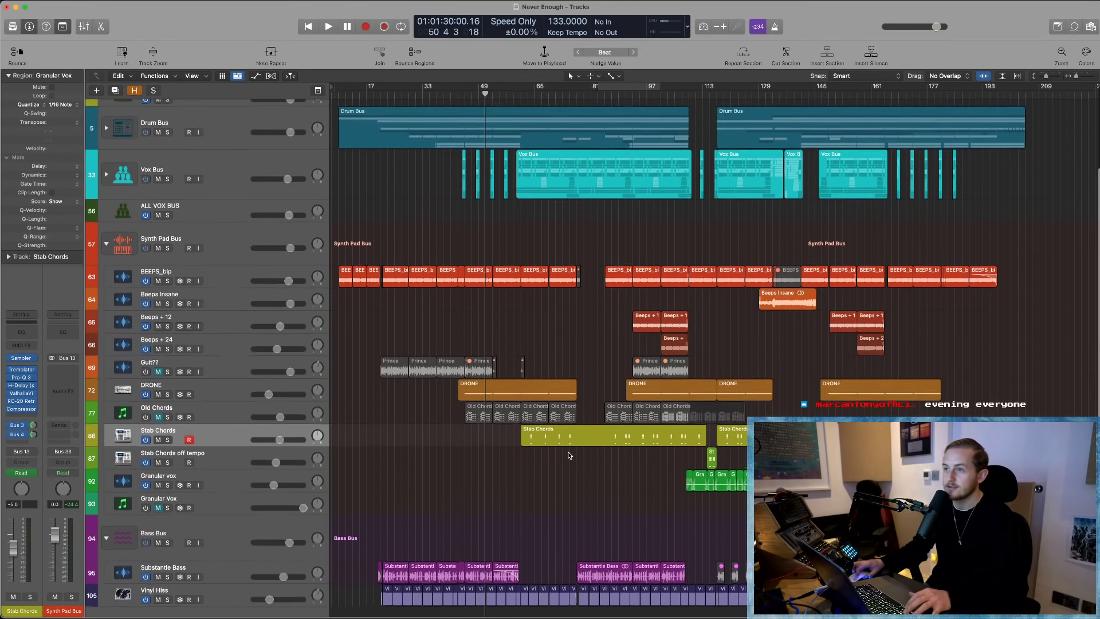
- Examine the Prince regions on the Guit?? track between bars 21 and 53 at close range and return to the full arrangement
{"action": "left_click_drag", "start_coordinate": [373, 357], "coordinate": [499, 419]}
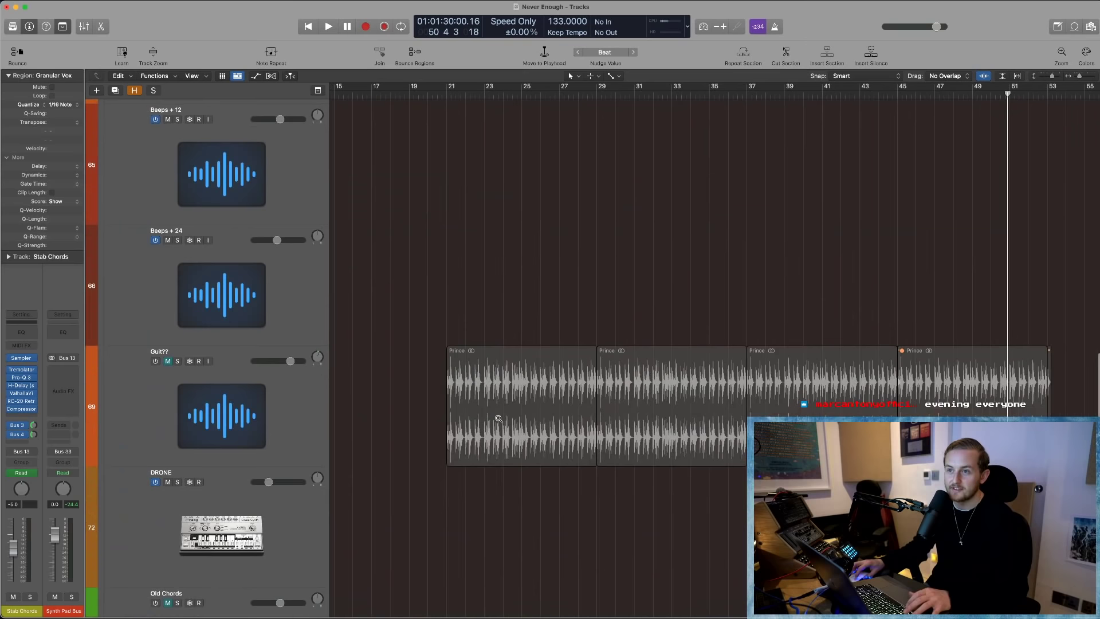
{"action": "left_click", "coordinate": [426, 360]}
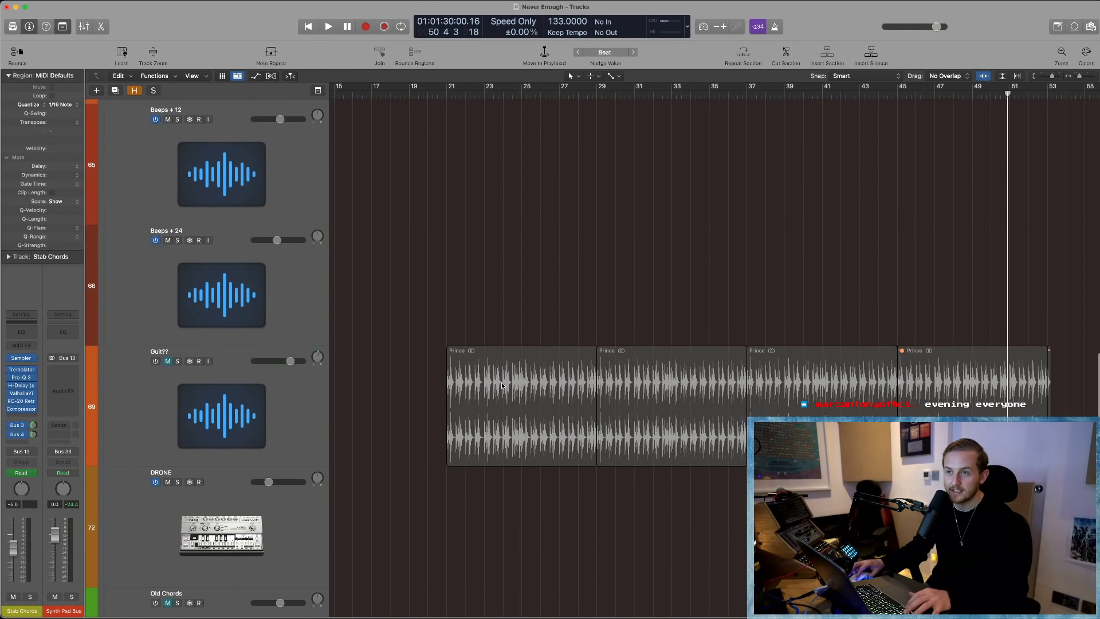
{"action": "scroll", "coordinate": [496, 388], "scroll_direction": "down", "scroll_amount": 2}
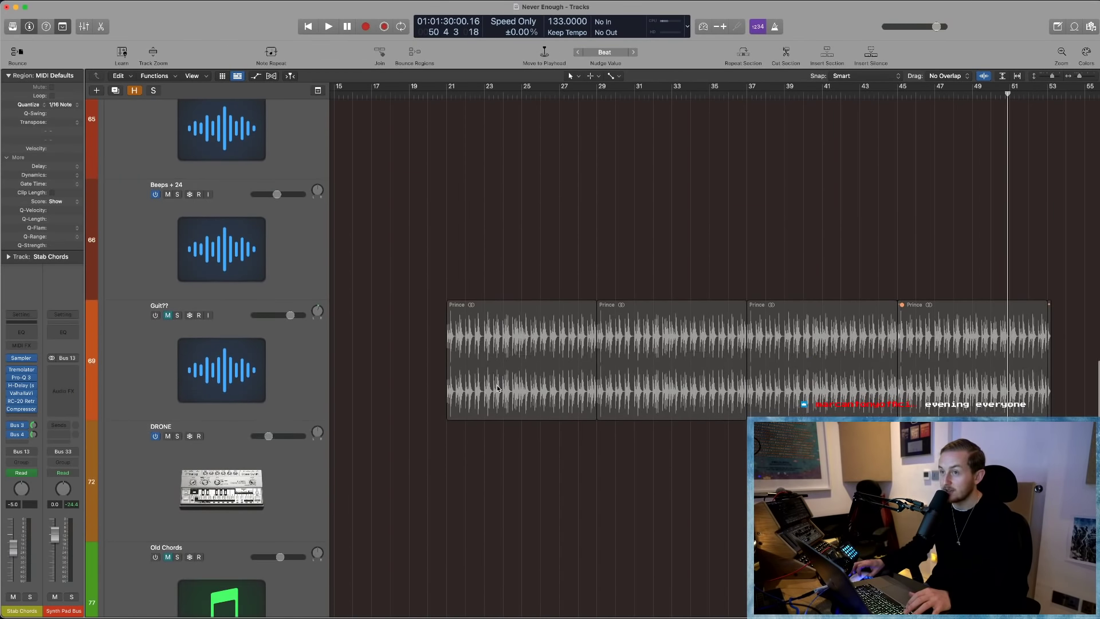
{"action": "left_click", "coordinate": [507, 278]}
{"action": "scroll", "coordinate": [511, 361], "scroll_direction": "up", "scroll_amount": 1}
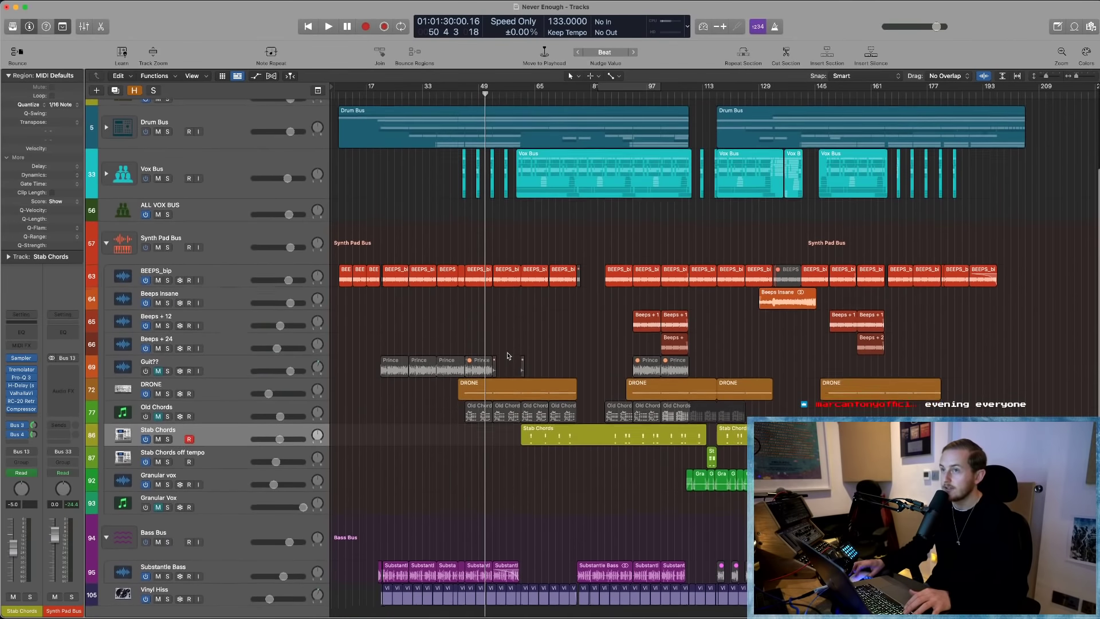
{"action": "scroll", "coordinate": [507, 351], "scroll_direction": "down", "scroll_amount": 1}
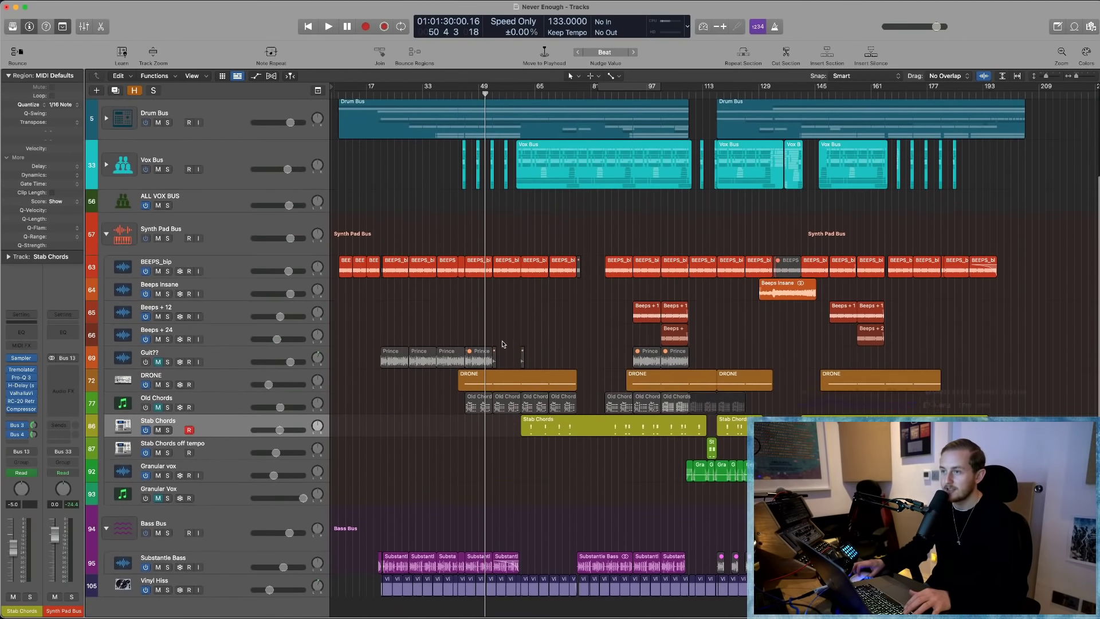
- Examine the Old Chords regions between bars 45 and 77 at close range and return to the full arrangement
{"action": "left_click_drag", "start_coordinate": [440, 424], "coordinate": [527, 388]}
{"action": "scroll", "coordinate": [570, 393], "scroll_direction": "up", "scroll_amount": 3}
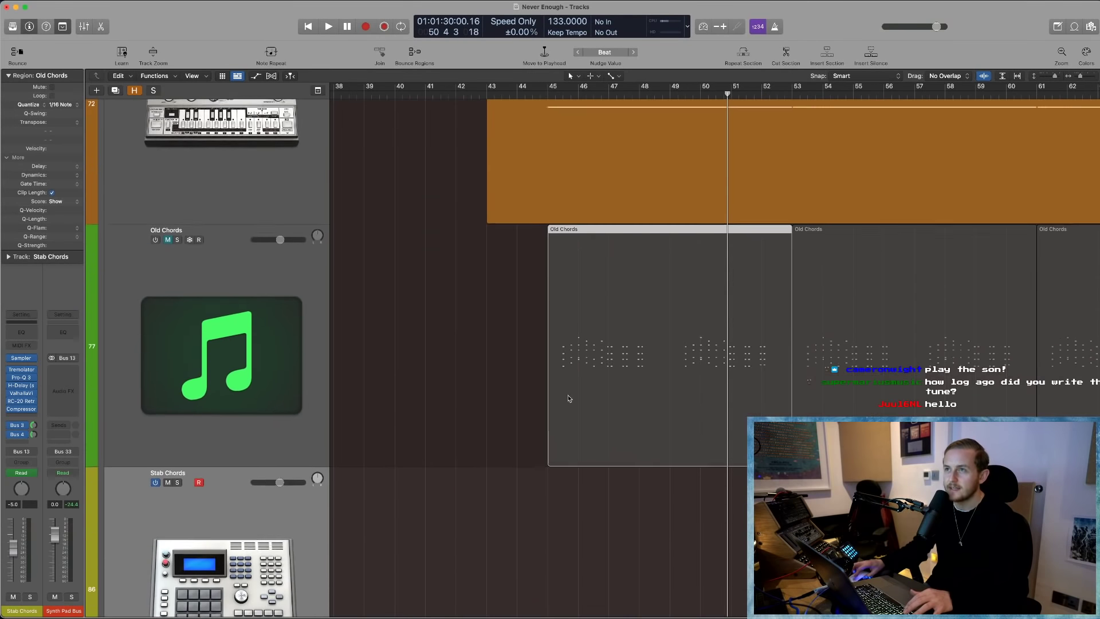
{"action": "scroll", "coordinate": [593, 396], "scroll_direction": "left", "scroll_amount": 2}
{"action": "scroll", "coordinate": [594, 397], "scroll_direction": "right", "scroll_amount": 4}
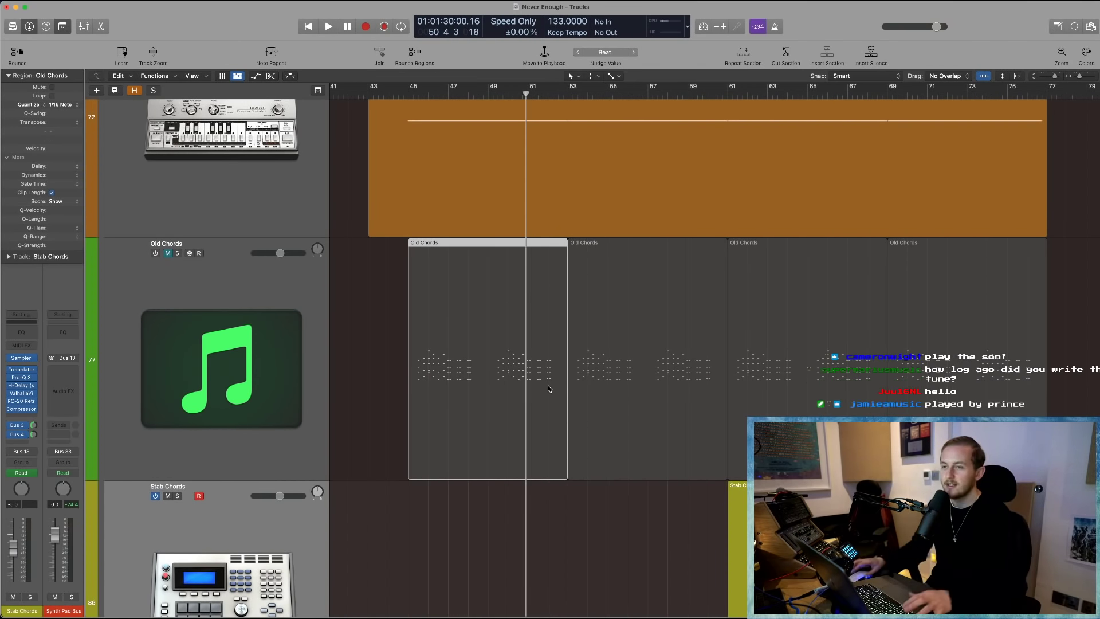
{"action": "left_click", "coordinate": [373, 353]}
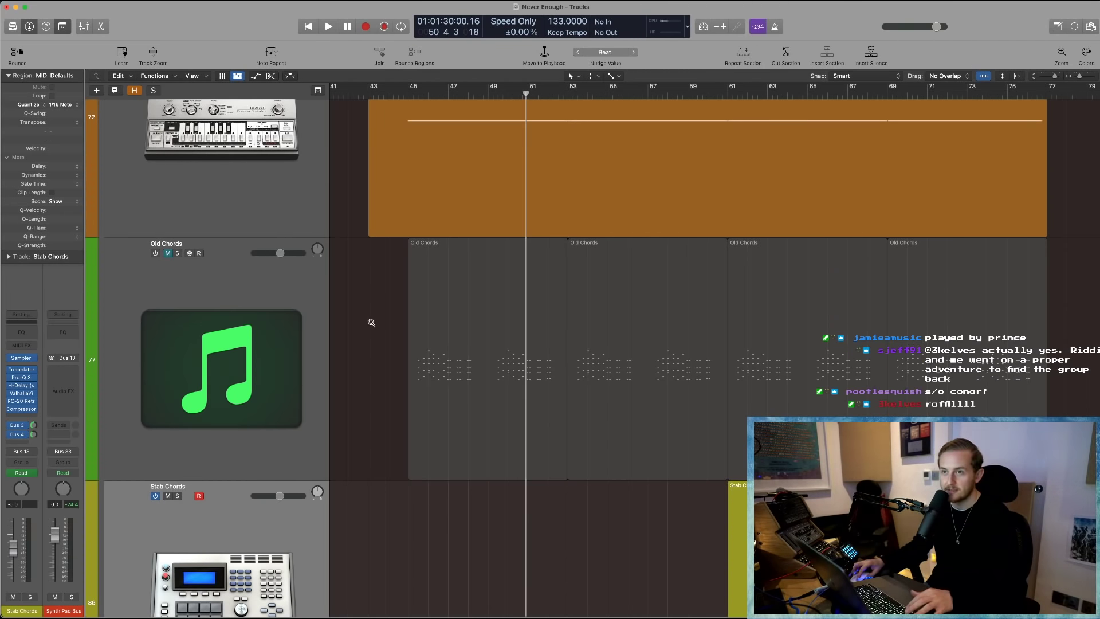
{"action": "key", "text": "z"}
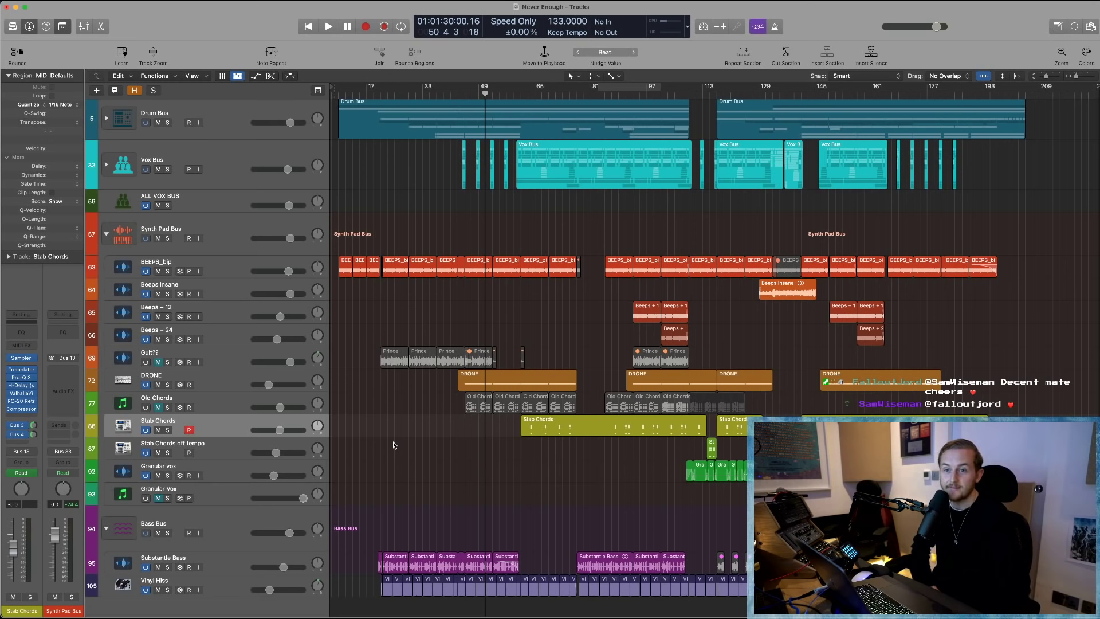
- Show the mixer and enlarge its pane until the channel strips are visible from the settings down to the track names
{"action": "key", "text": "x"}
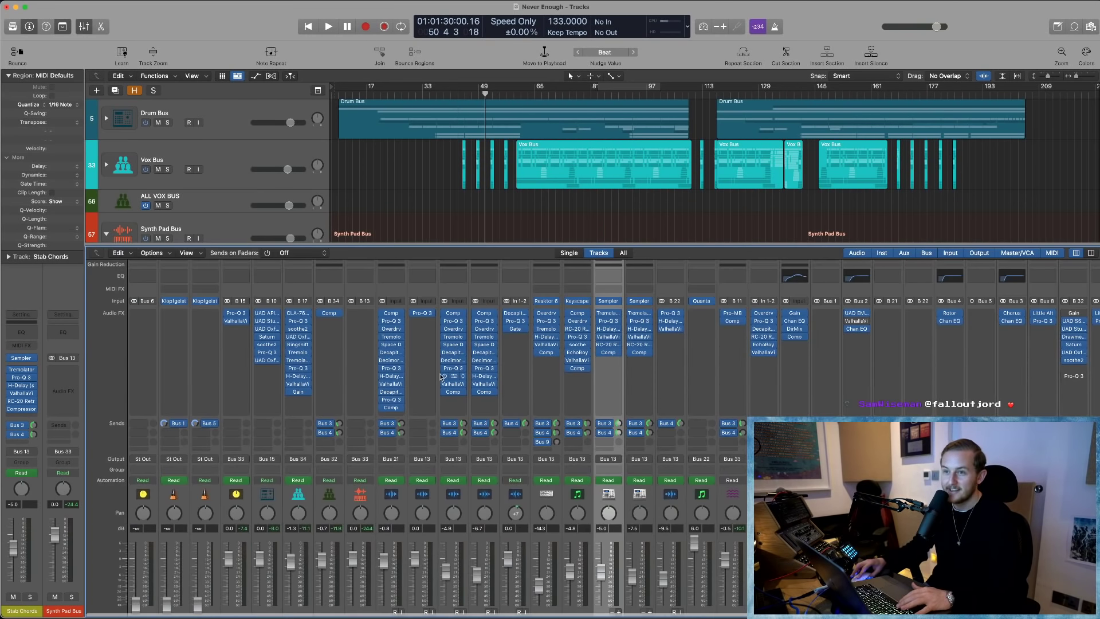
{"action": "scroll", "coordinate": [401, 321], "scroll_direction": "down", "scroll_amount": 3}
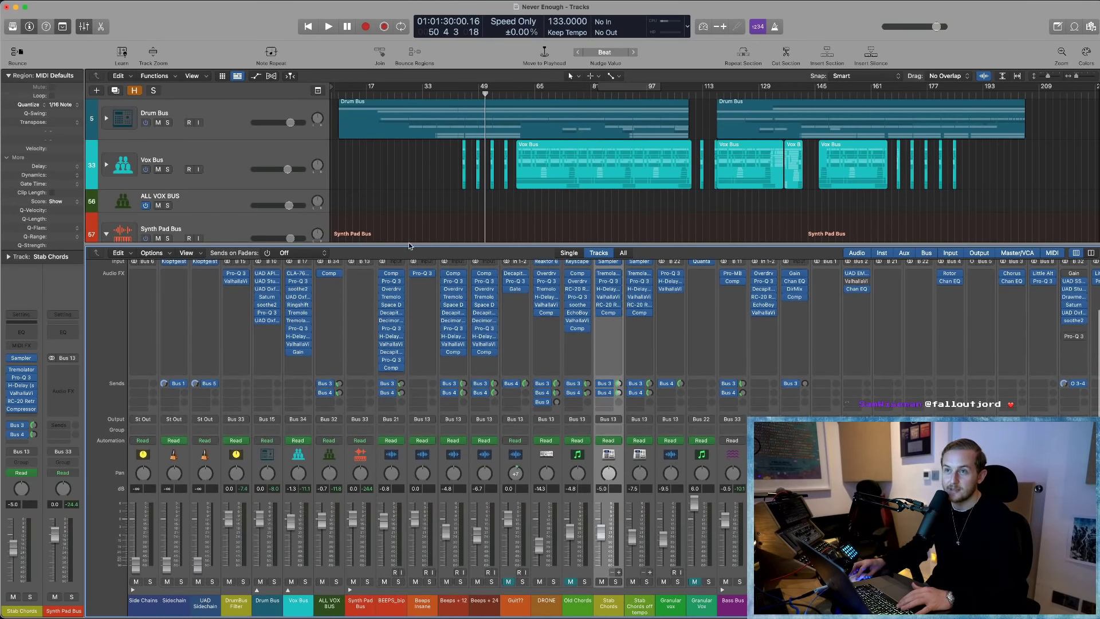
{"action": "left_click_drag", "start_coordinate": [408, 244], "coordinate": [403, 188]}
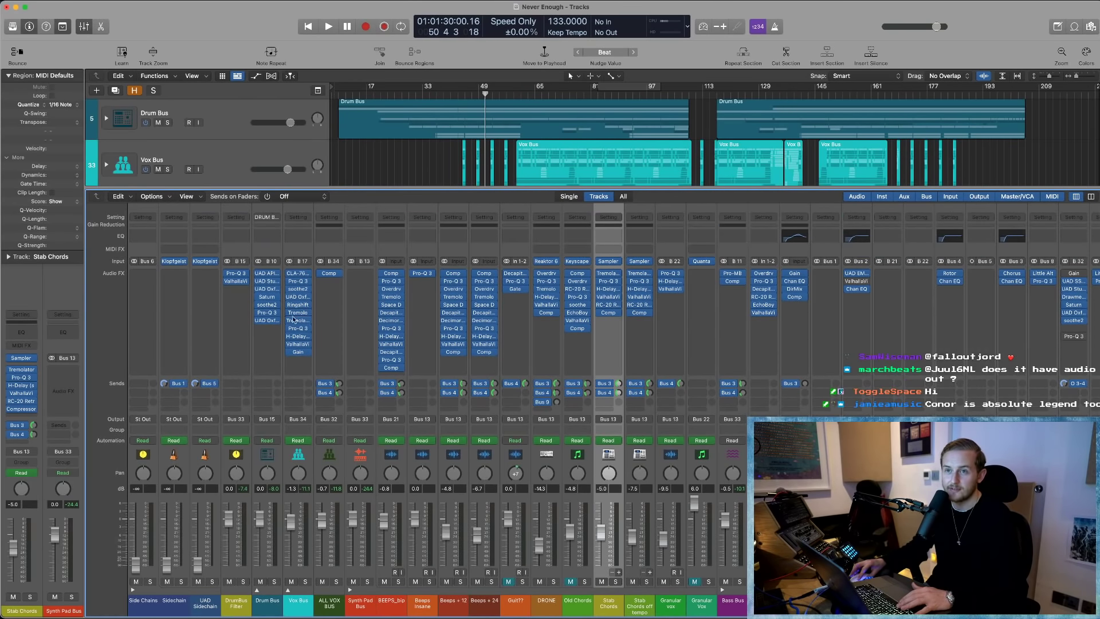
- Look through the mixer's channel strips as far as the effect and master channels and hide the mixer
{"action": "scroll", "coordinate": [774, 389], "scroll_direction": "right", "scroll_amount": 5}
{"action": "scroll", "coordinate": [774, 389], "scroll_direction": "right", "scroll_amount": 2}
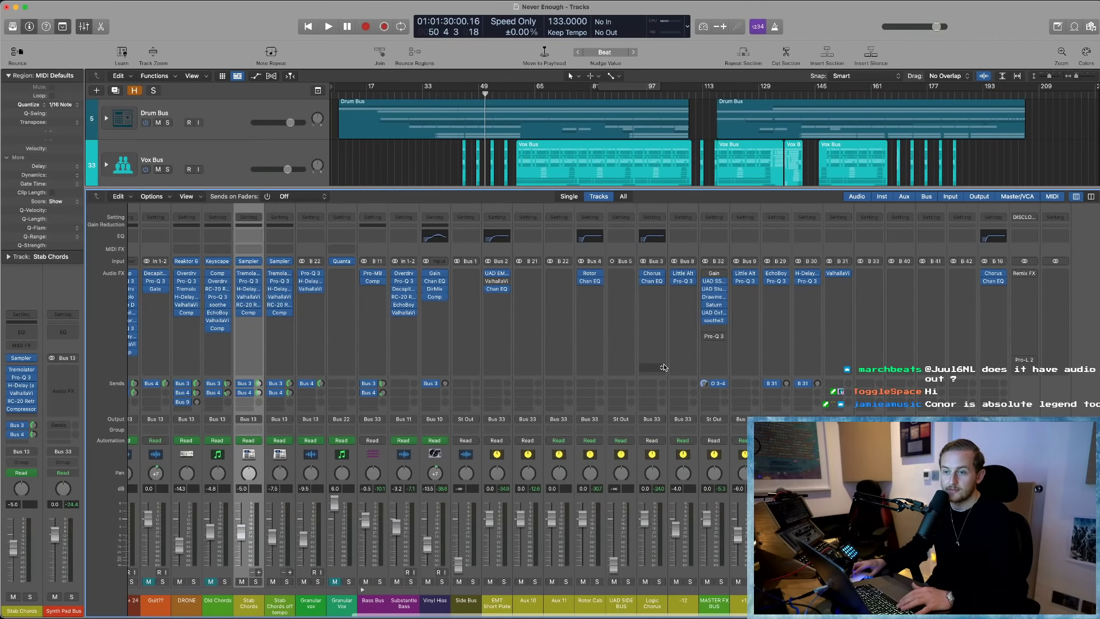
{"action": "scroll", "coordinate": [664, 368], "scroll_direction": "left", "scroll_amount": 5}
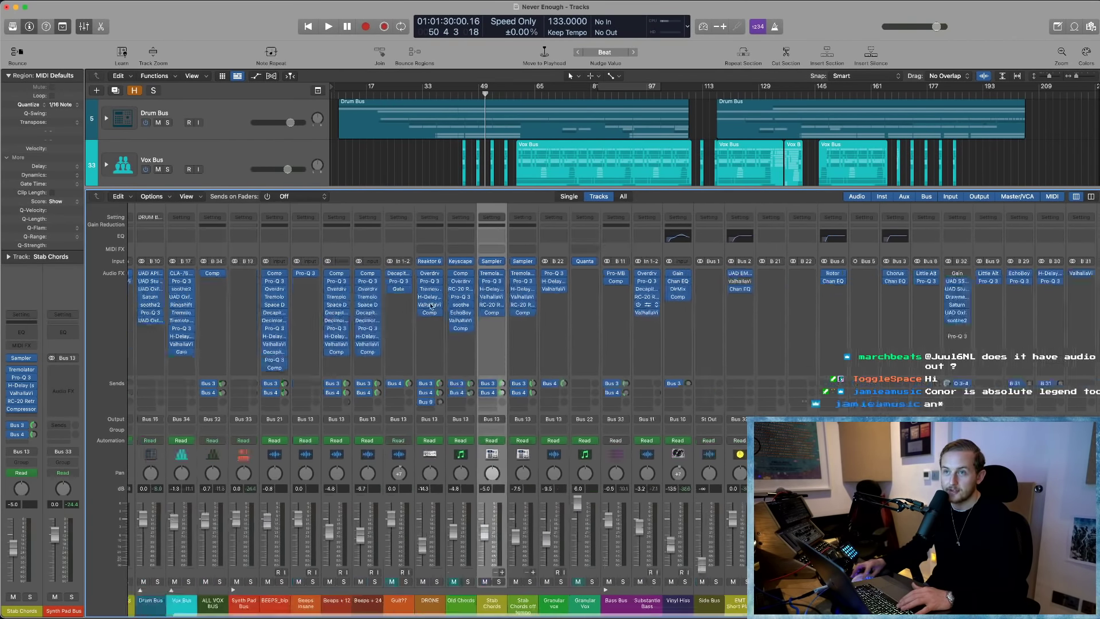
{"action": "scroll", "coordinate": [430, 305], "scroll_direction": "left", "scroll_amount": 2}
{"action": "key", "text": "x"}
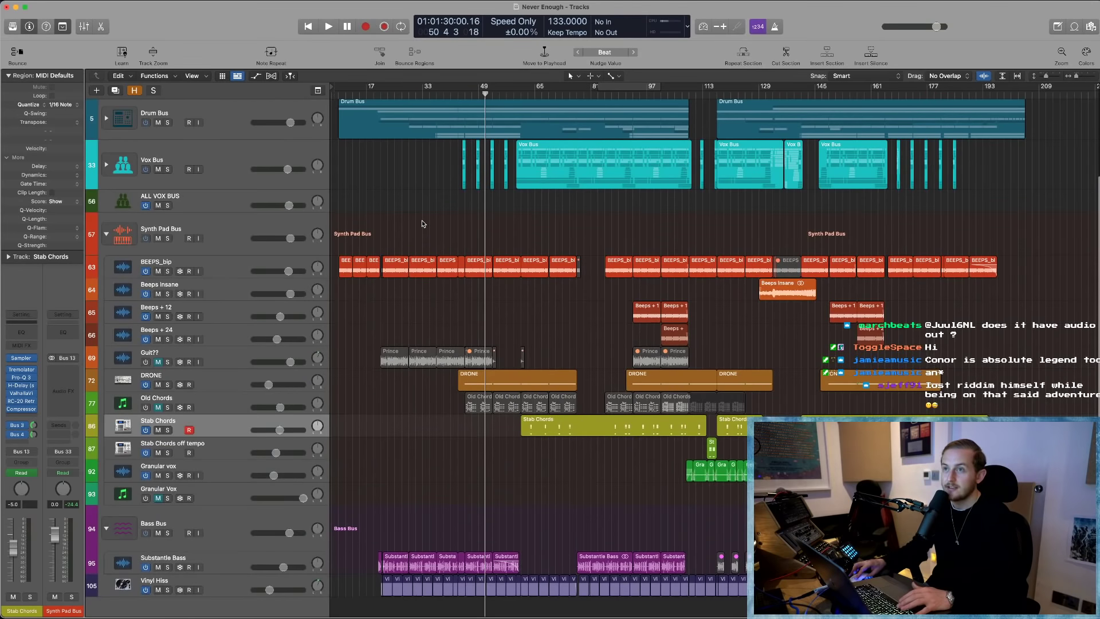
- Select and expand the Drum Bus track stack, look over its channel strips in the mixer and hide the mixer
{"action": "scroll", "coordinate": [422, 220], "scroll_direction": "up", "scroll_amount": 5}
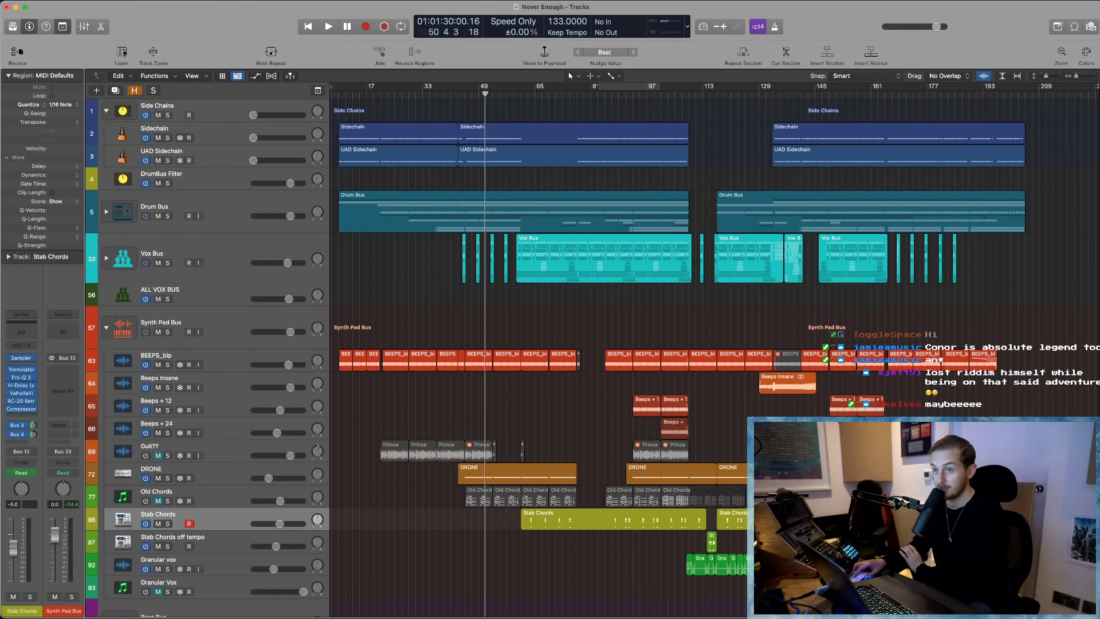
{"action": "left_click_drag", "start_coordinate": [356, 417], "coordinate": [432, 464]}
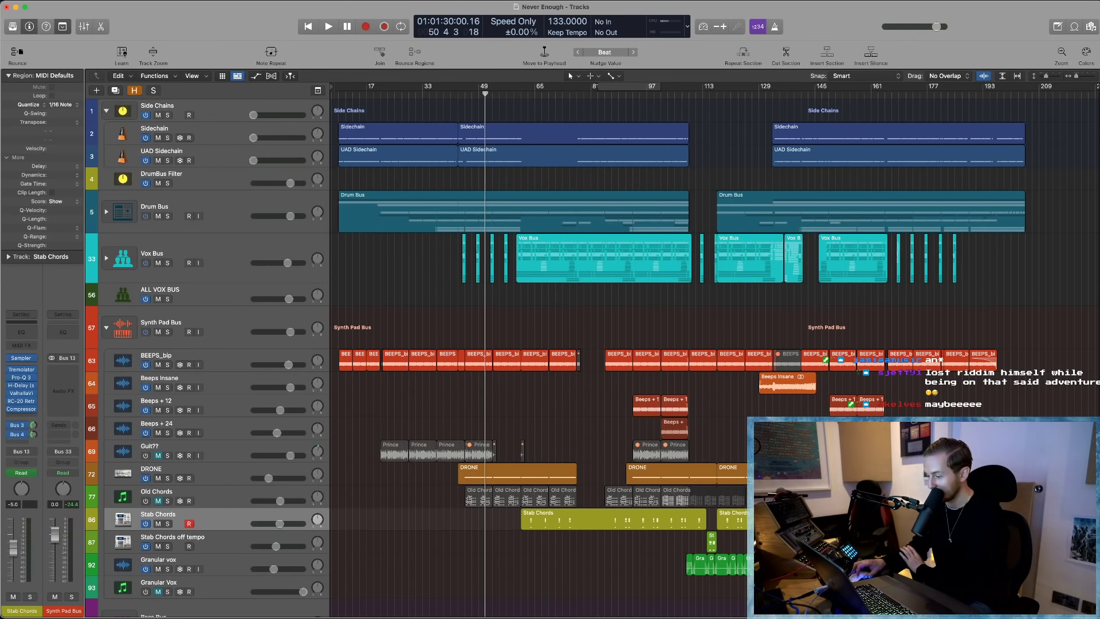
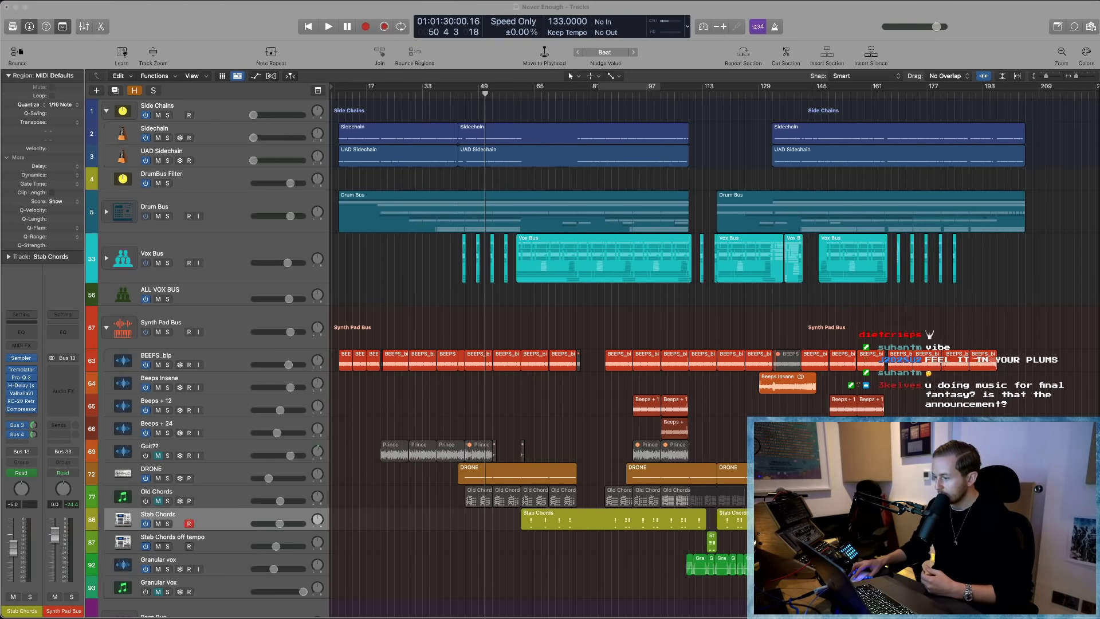
{"action": "left_click", "coordinate": [214, 206]}
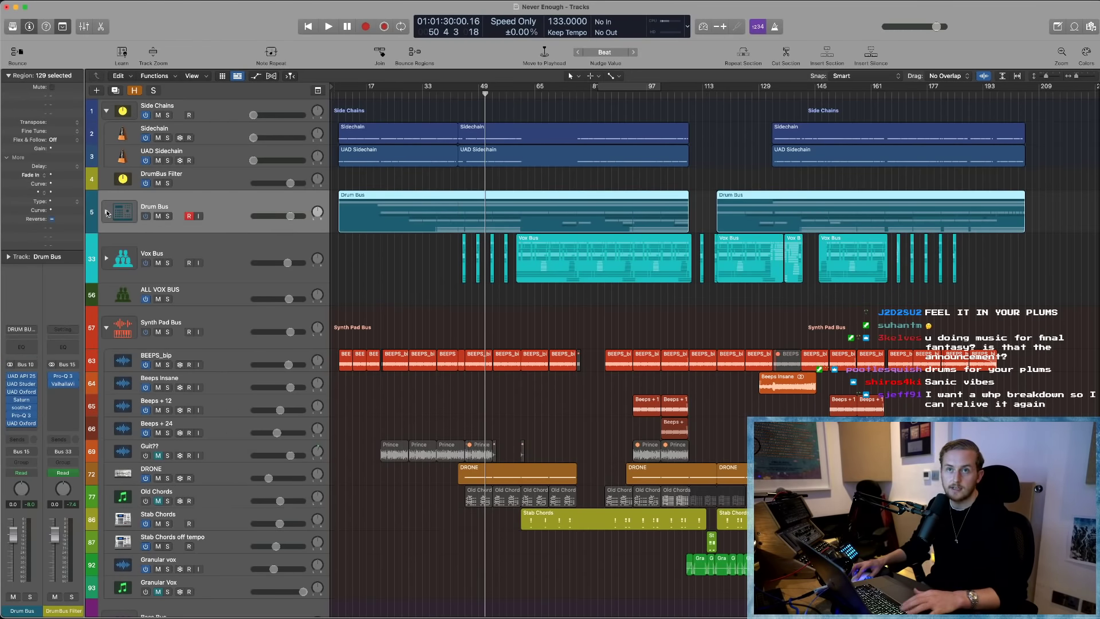
{"action": "key", "text": "x"}
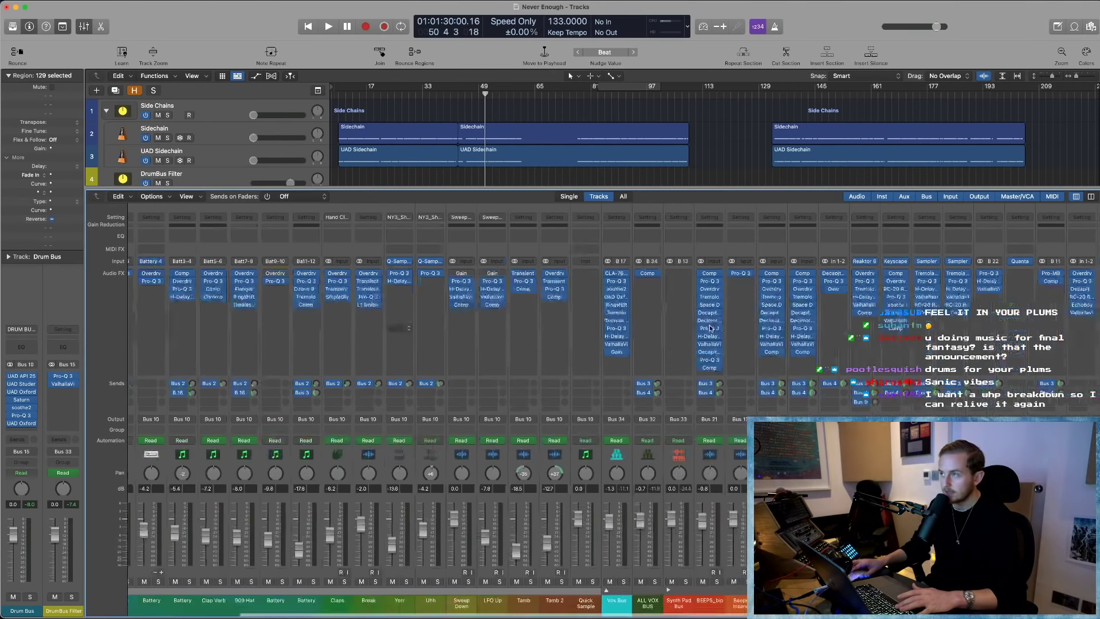
{"action": "scroll", "coordinate": [710, 327], "scroll_direction": "right", "scroll_amount": 10}
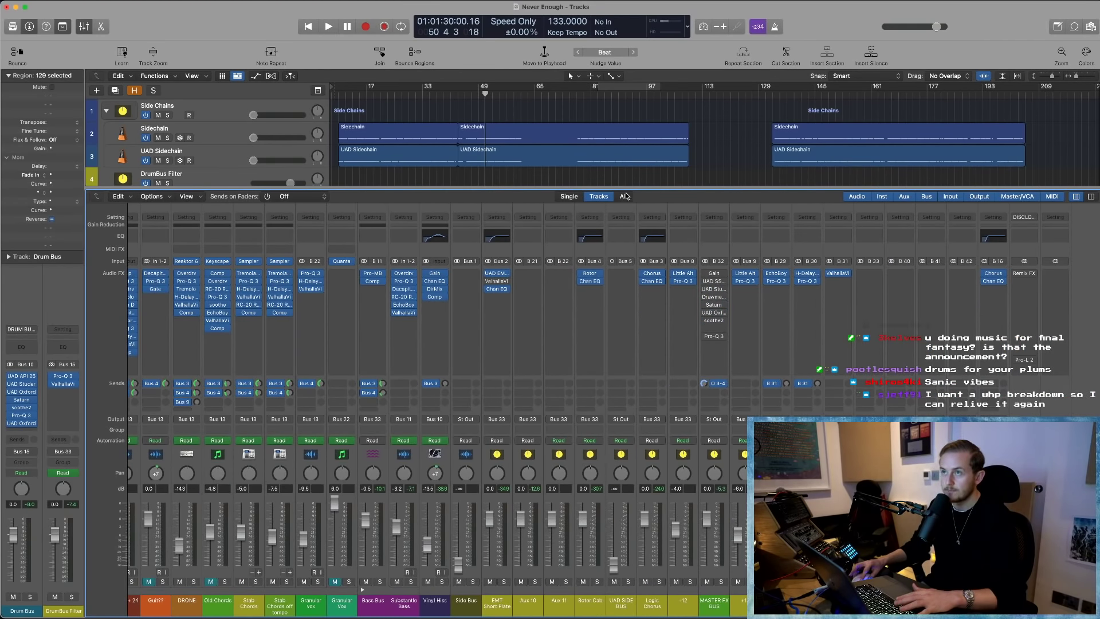
{"action": "key", "text": "x"}
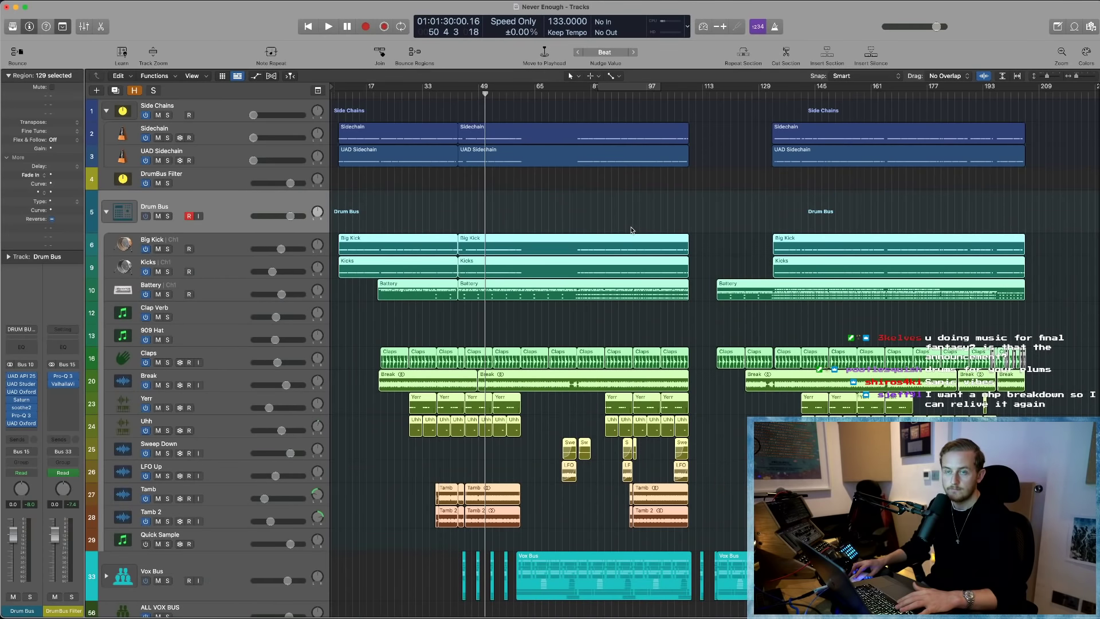
- Shrink the track heights until every track of the arrangement fits in view and clear the region selection
{"action": "left_click", "coordinate": [424, 156]}
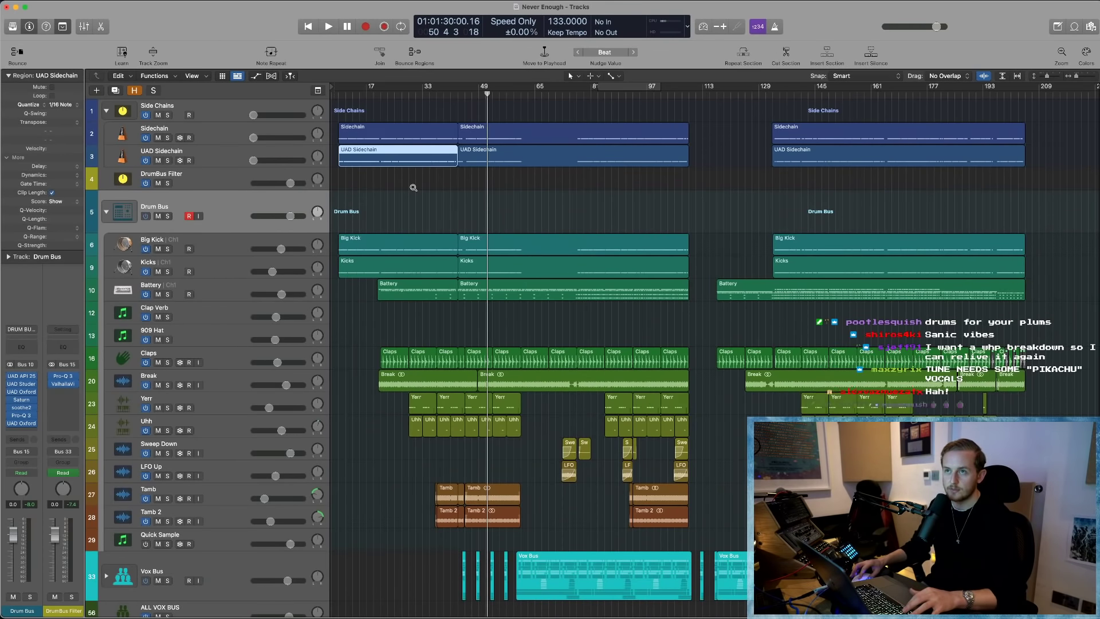
{"action": "scroll", "coordinate": [413, 188], "scroll_direction": "down", "scroll_amount": 10}
{"action": "scroll", "coordinate": [412, 179], "scroll_direction": "up", "scroll_amount": 1}
{"action": "left_click", "coordinate": [394, 297], "text": "ctrl+alt"}
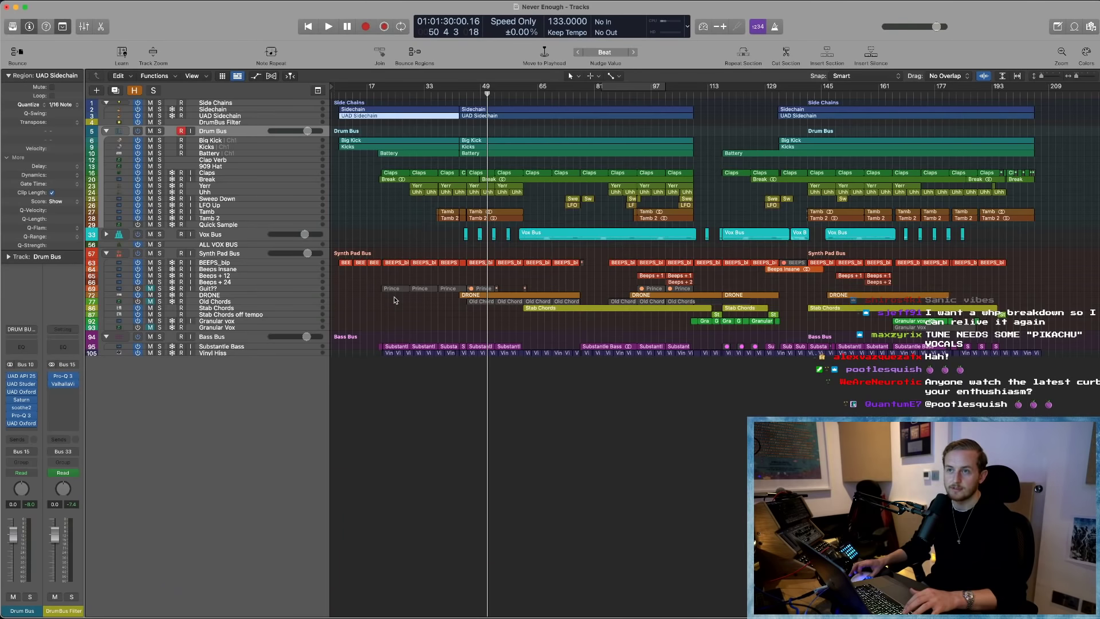
{"action": "left_click", "coordinate": [385, 189]}
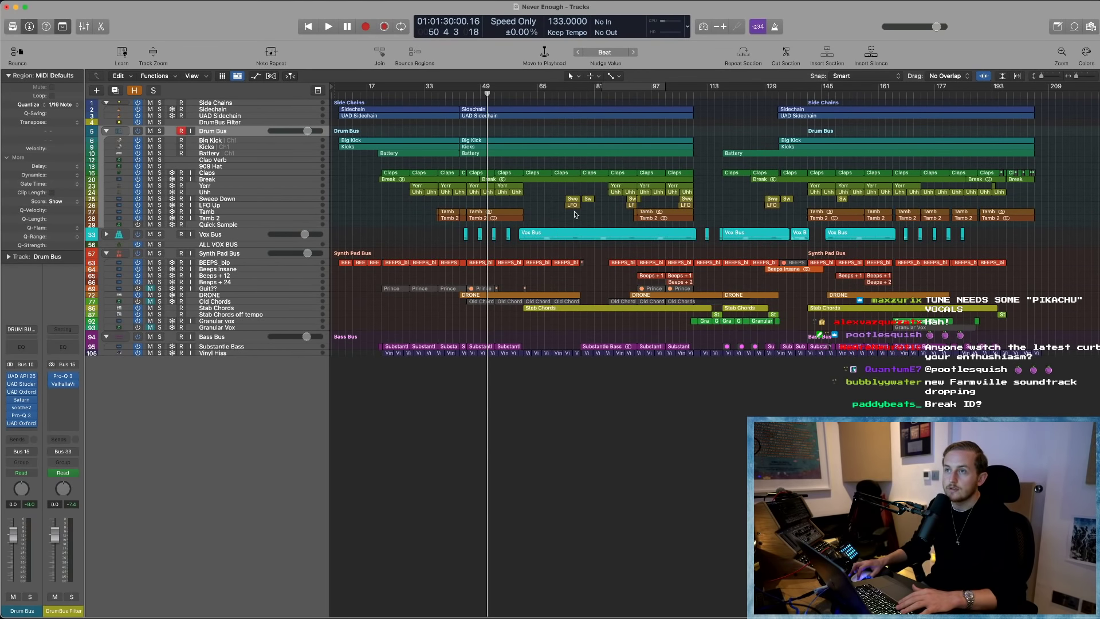
- Play the arrangement from bar 77 and again from bar 65, and dismiss the alert that interrupts playback
{"action": "left_click", "coordinate": [582, 94]}
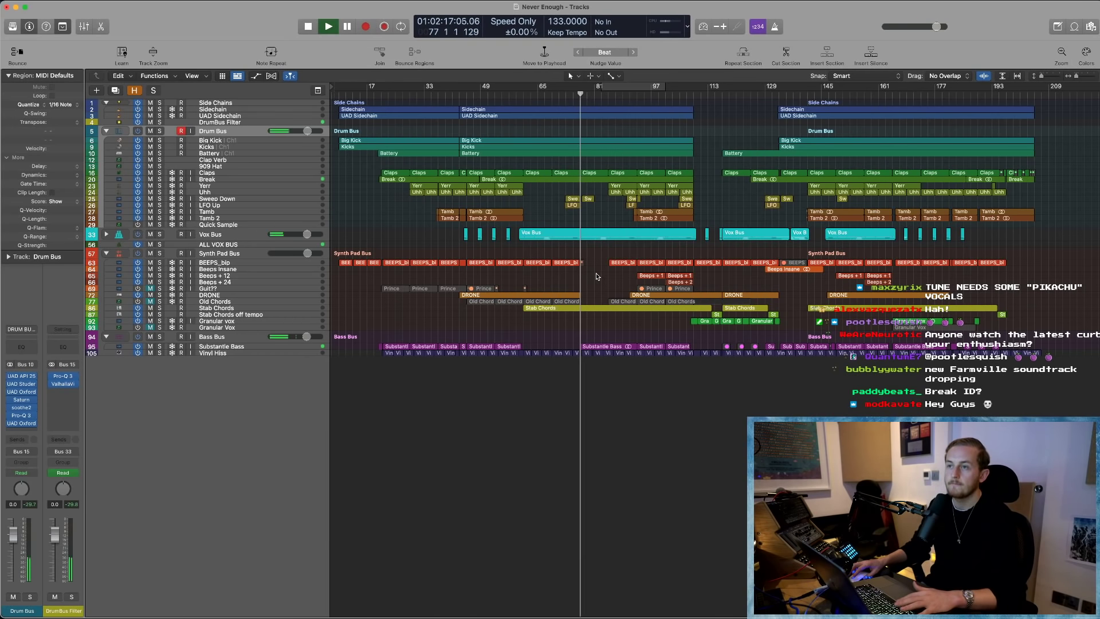
{"action": "left_click", "coordinate": [553, 94]}
{"action": "left_click", "coordinate": [539, 94]}
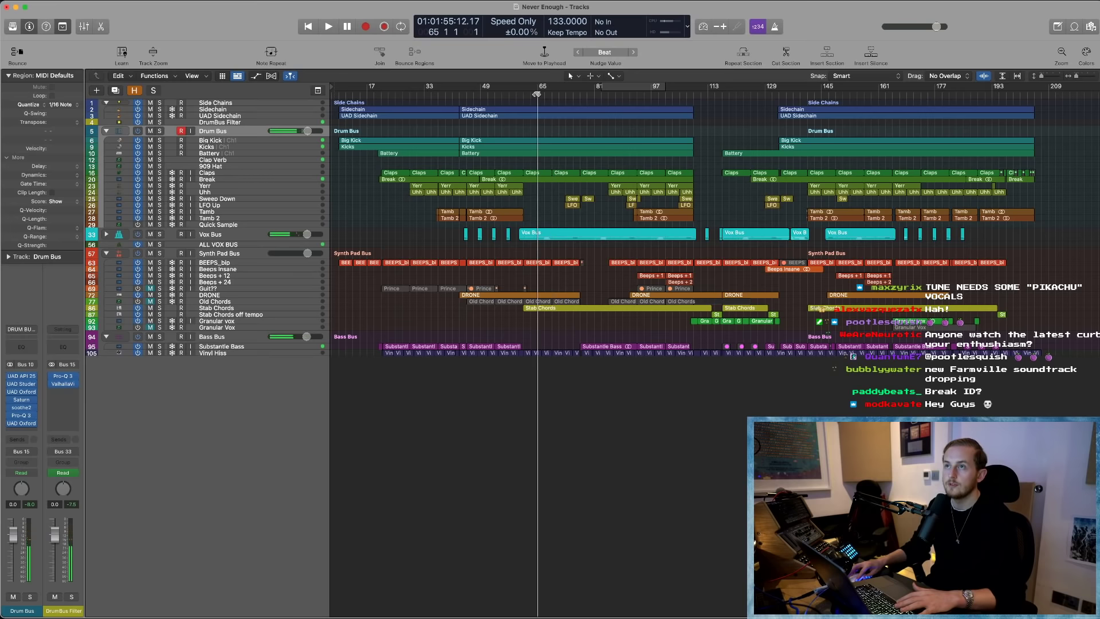
{"action": "key", "text": "space"}
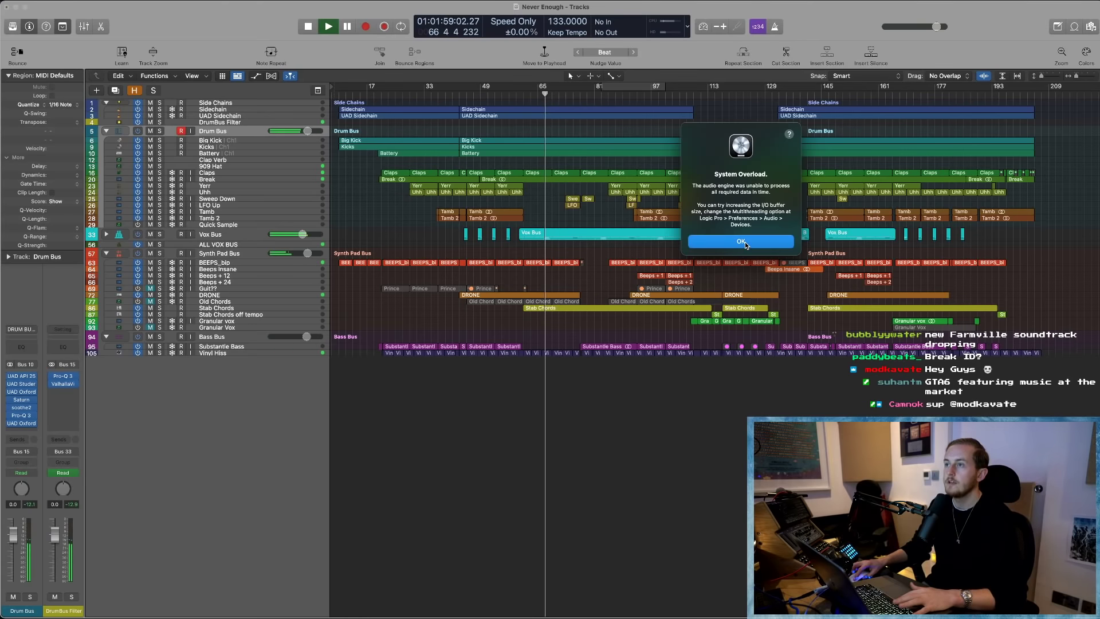
{"action": "left_click", "coordinate": [741, 242]}
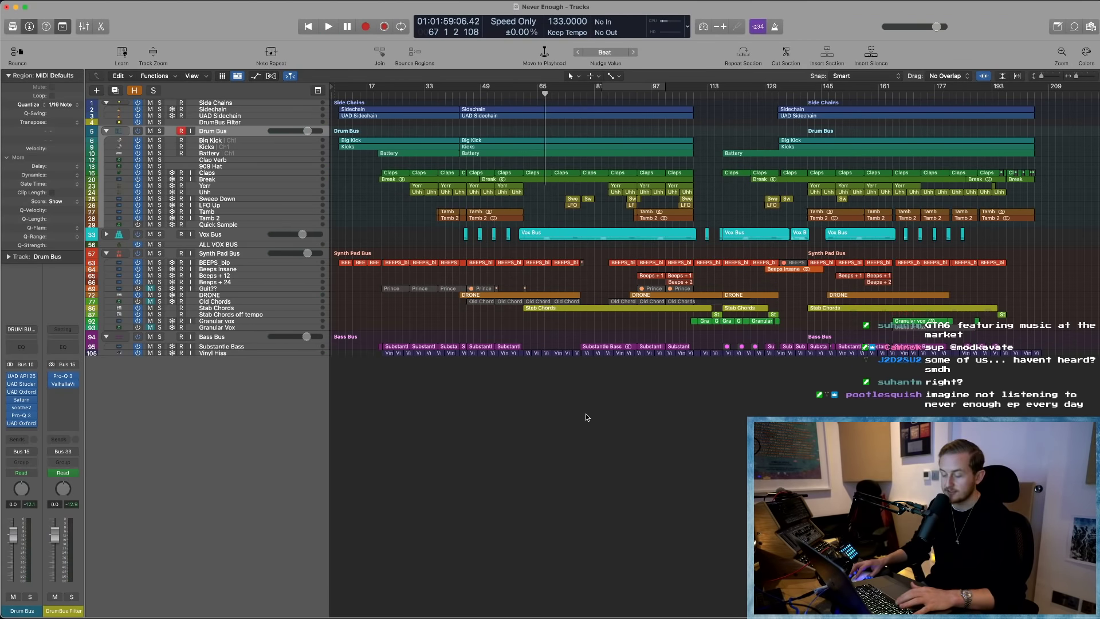
- Show the mixer, find the Old Chords channel strip and look at its soothe plug-in window before closing it
{"action": "key", "text": "x"}
{"action": "scroll", "coordinate": [799, 335], "scroll_direction": "right", "scroll_amount": 3}
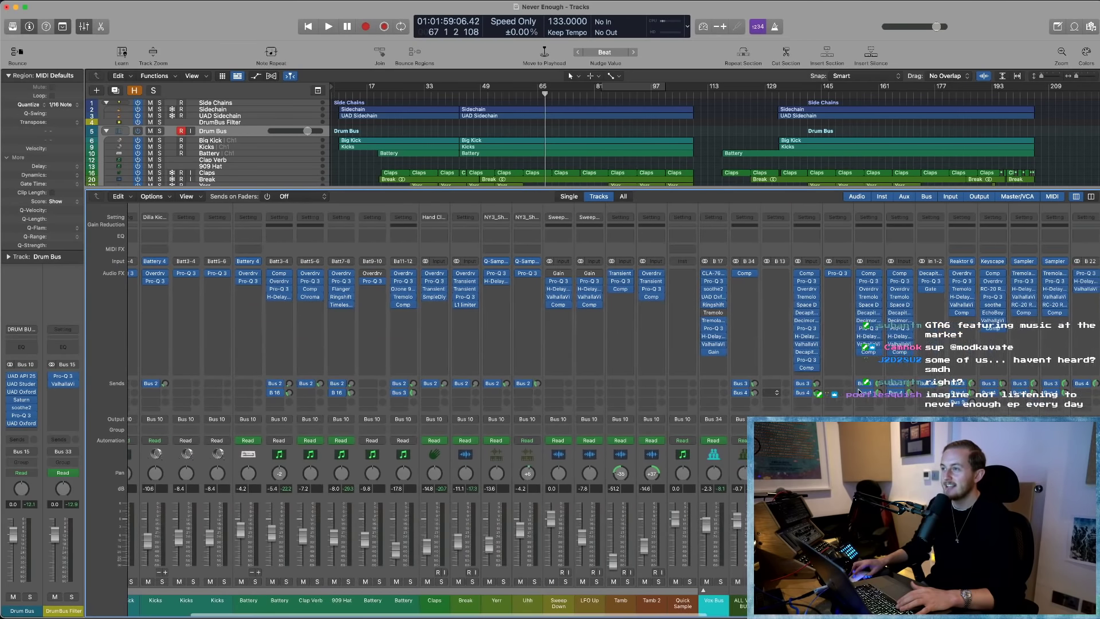
{"action": "scroll", "coordinate": [799, 335], "scroll_direction": "right", "scroll_amount": 3}
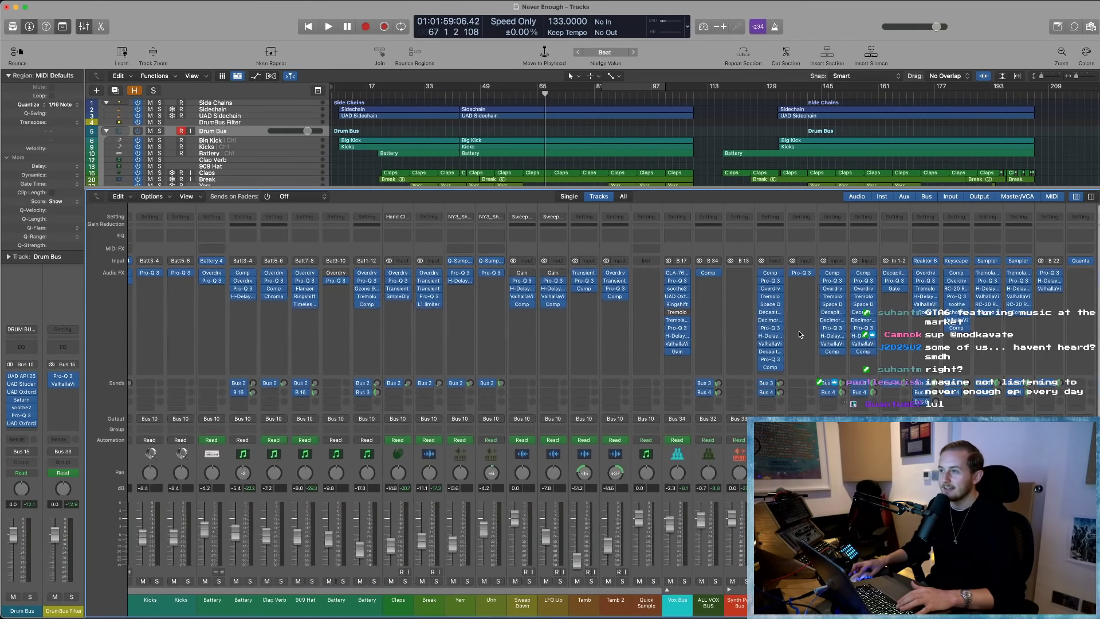
{"action": "scroll", "coordinate": [798, 332], "scroll_direction": "right", "scroll_amount": 4}
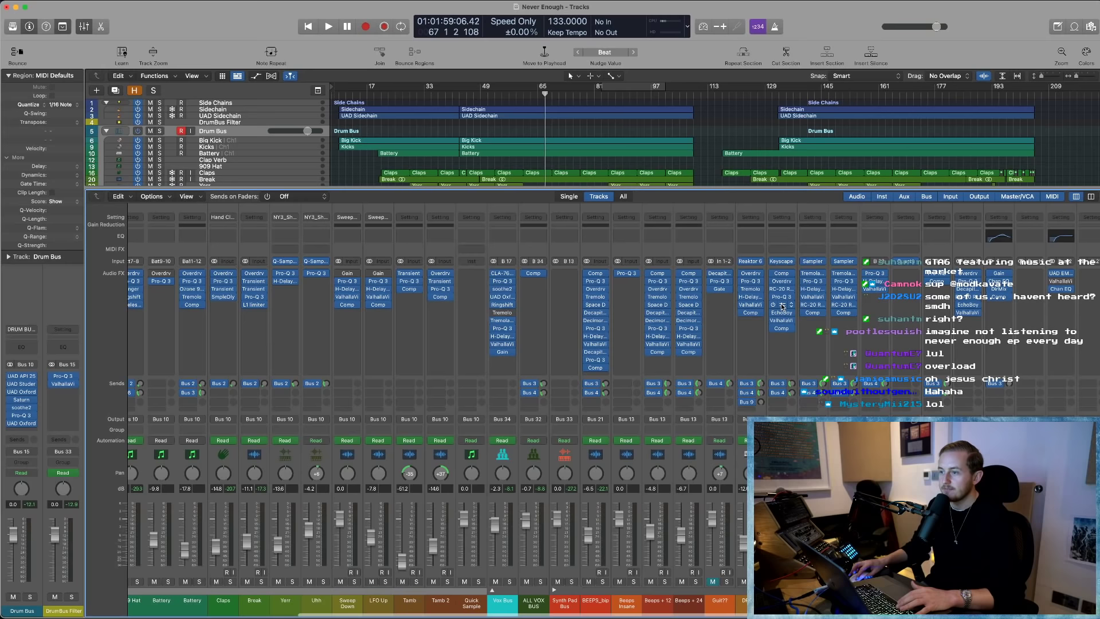
{"action": "left_click", "coordinate": [781, 305]}
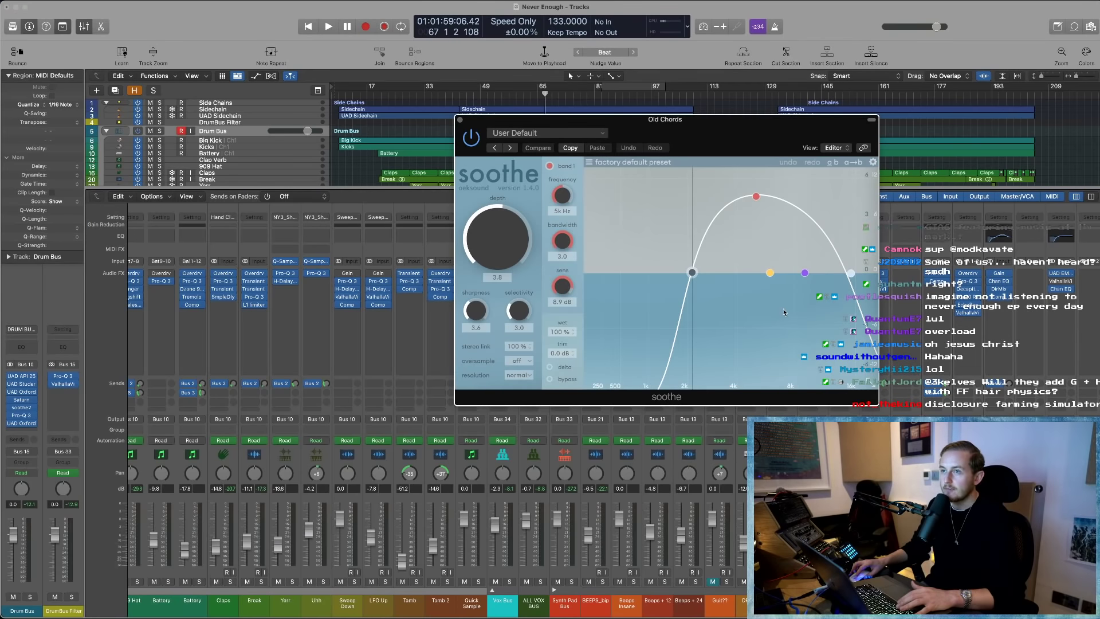
{"action": "left_click", "coordinate": [460, 119]}
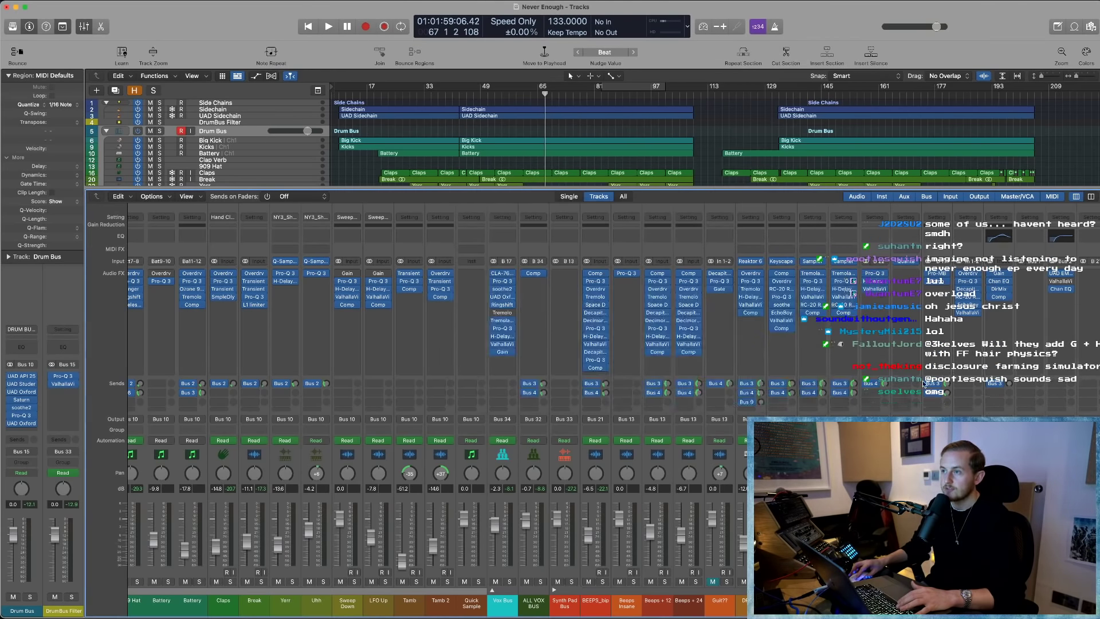
- Remove the soothe plug-in from the Old Chords channel strip and hide the mixer
{"action": "left_click", "coordinate": [792, 305]}
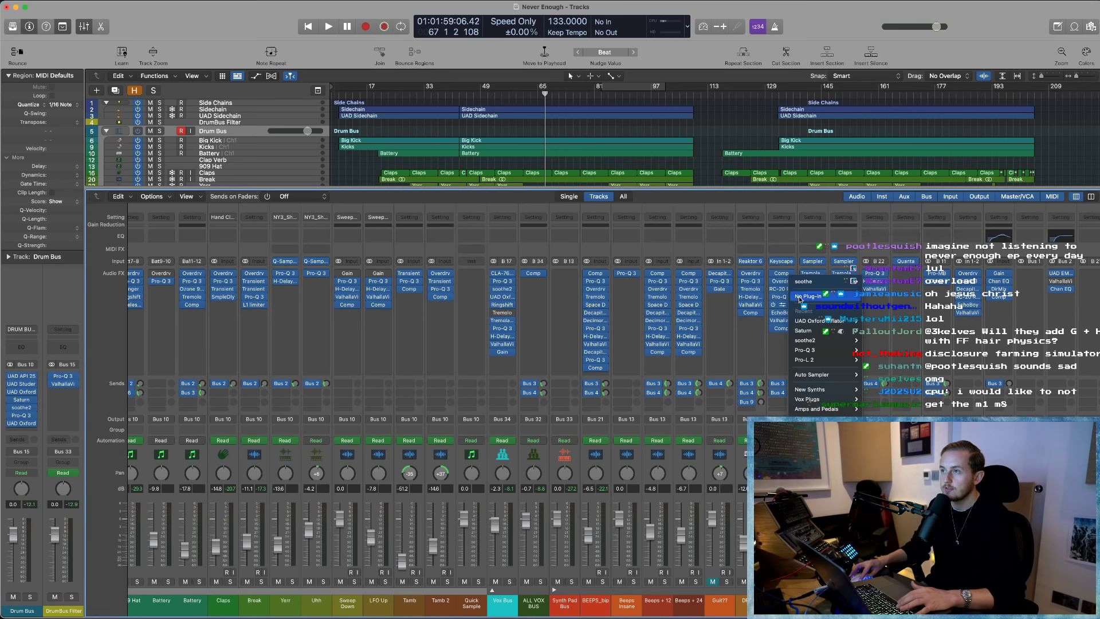
{"action": "left_click", "coordinate": [808, 342]}
{"action": "scroll", "coordinate": [809, 334], "scroll_direction": "right", "scroll_amount": 5}
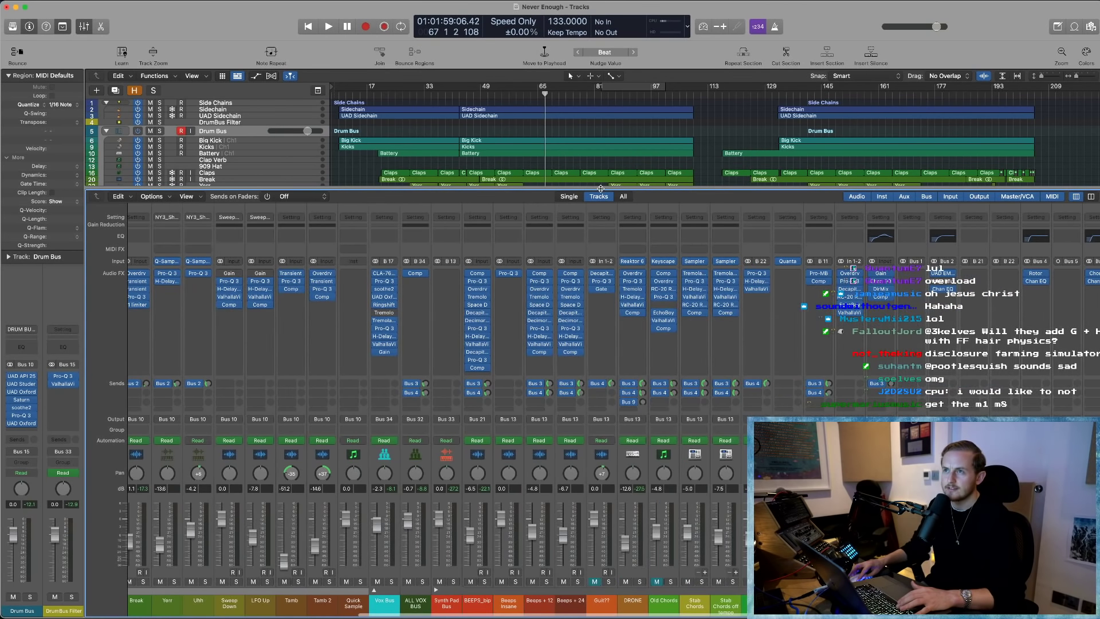
{"action": "key", "text": "x"}
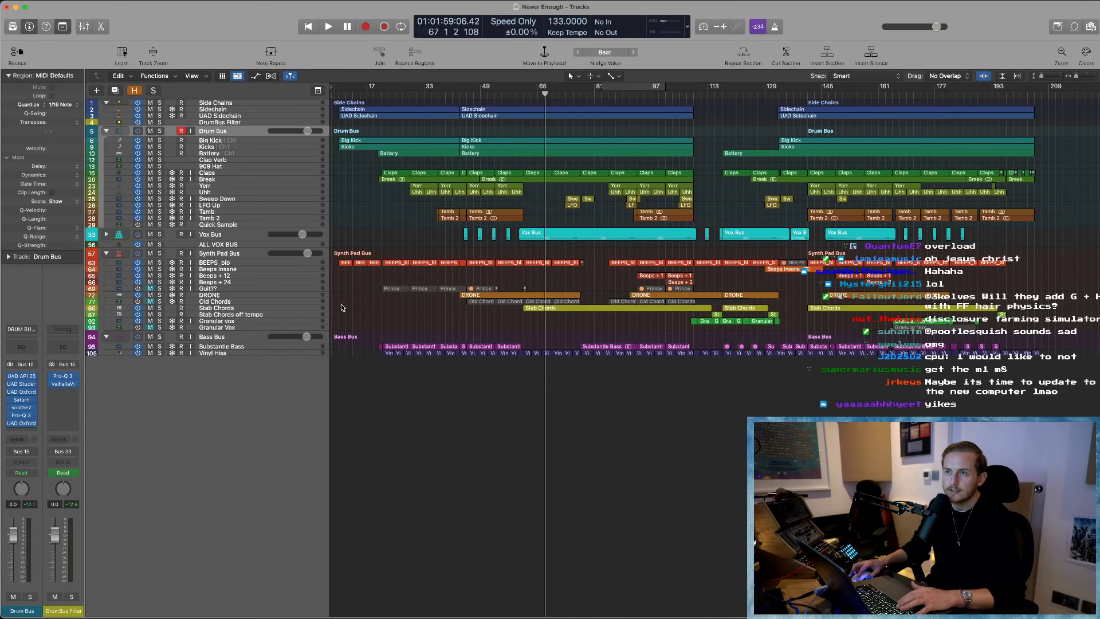
- Enlarge the track heights and bypass the plug-ins on the muted Old Chords, Guit?? and Granular Vox tracks
{"action": "key", "text": "super+Down"}
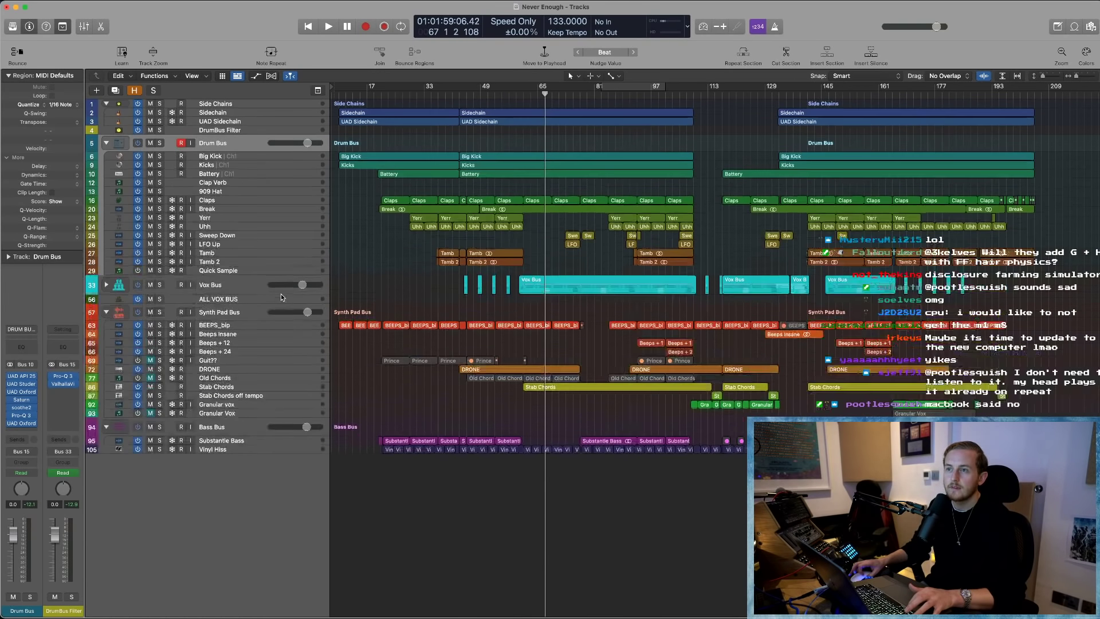
{"action": "left_click", "coordinate": [246, 464]}
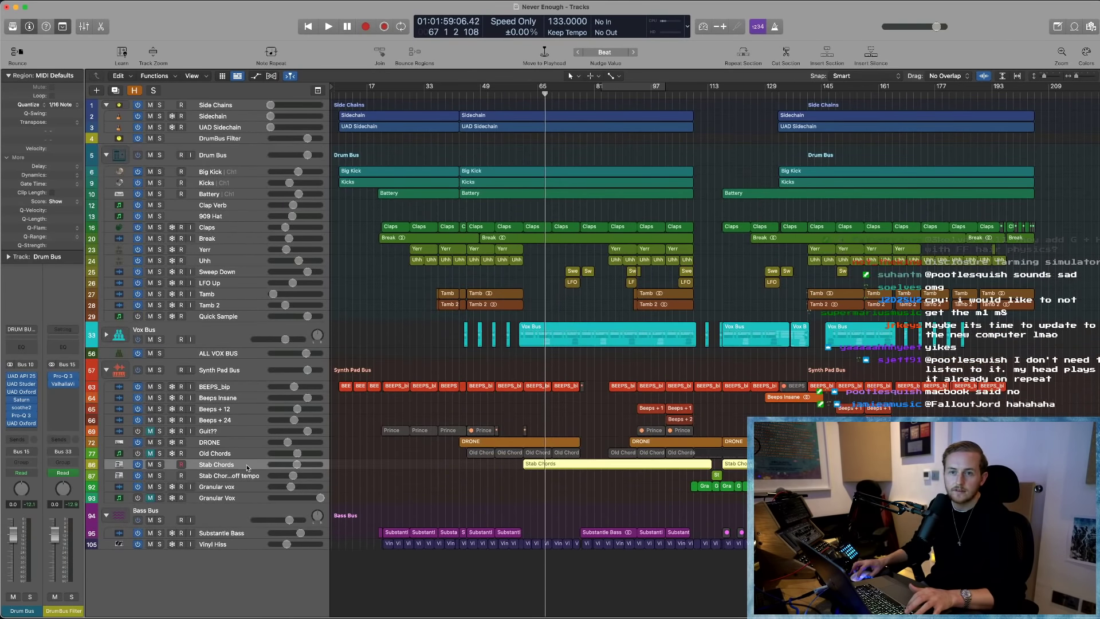
{"action": "left_click", "coordinate": [223, 455]}
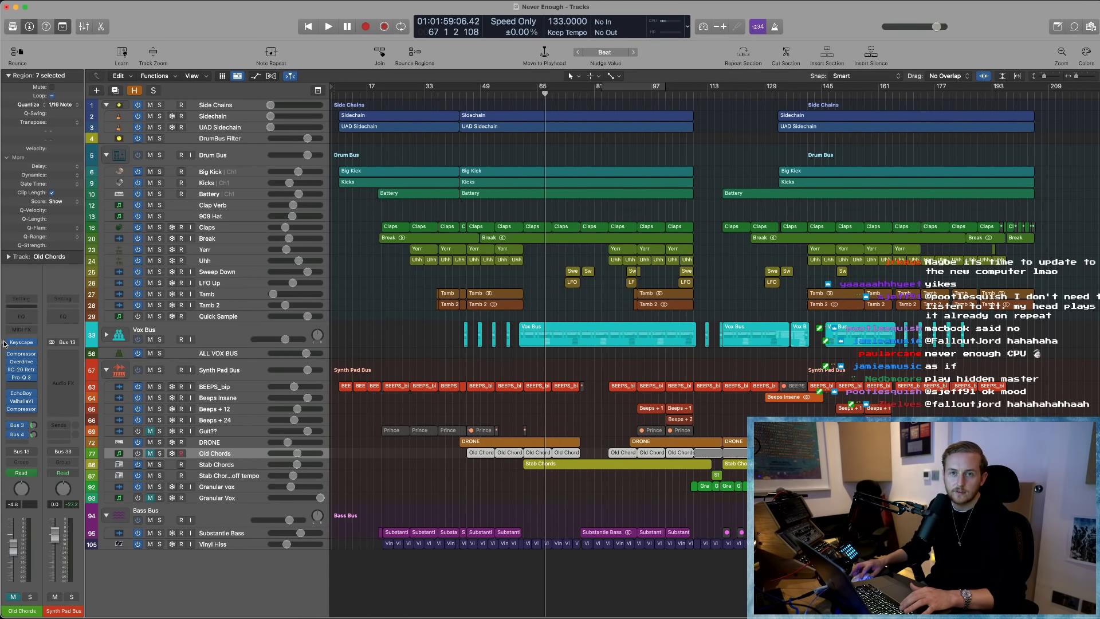
{"action": "left_click", "coordinate": [215, 434]}
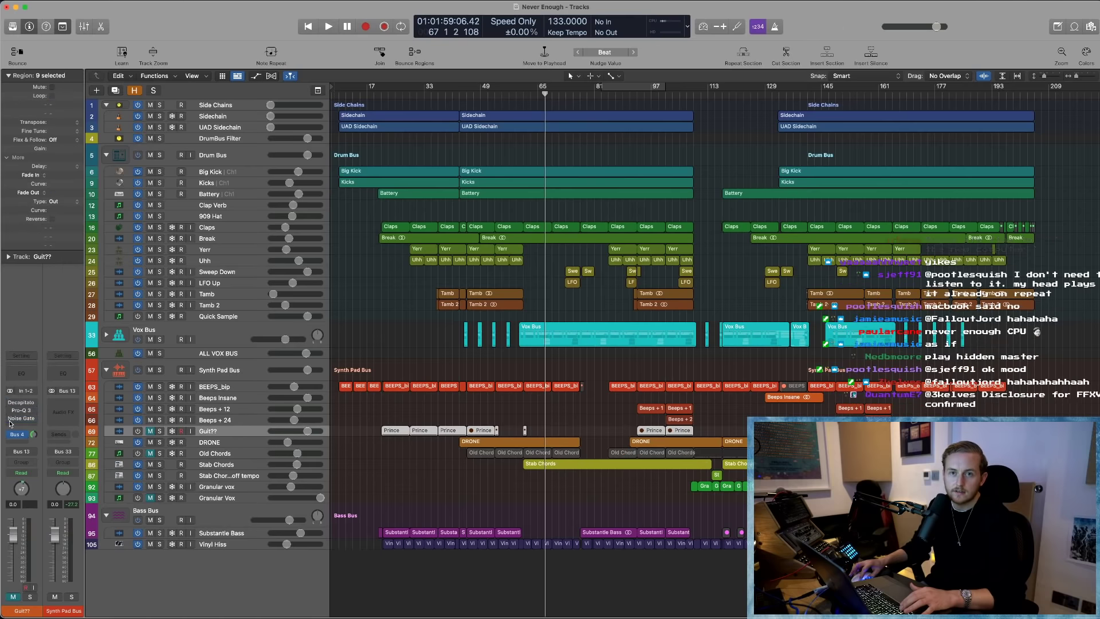
{"action": "left_click", "coordinate": [232, 498]}
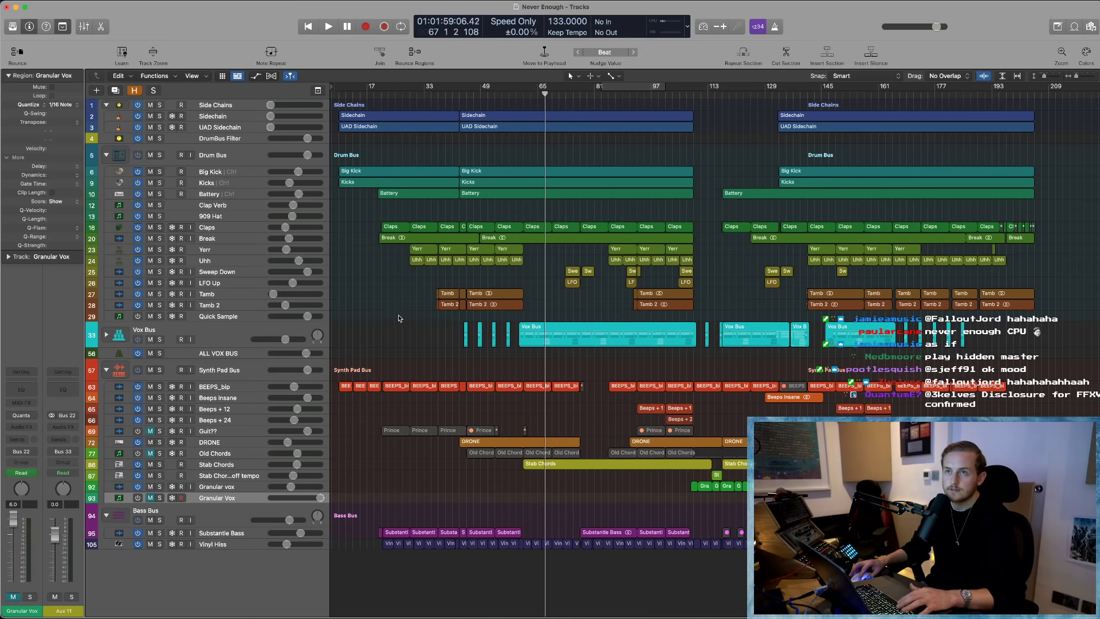
- Check the audio device preferences, including the I/O buffer size and multithreading options, and close them
{"action": "left_click", "coordinate": [40, 6]}
{"action": "mouse_move", "coordinate": [81, 35]}
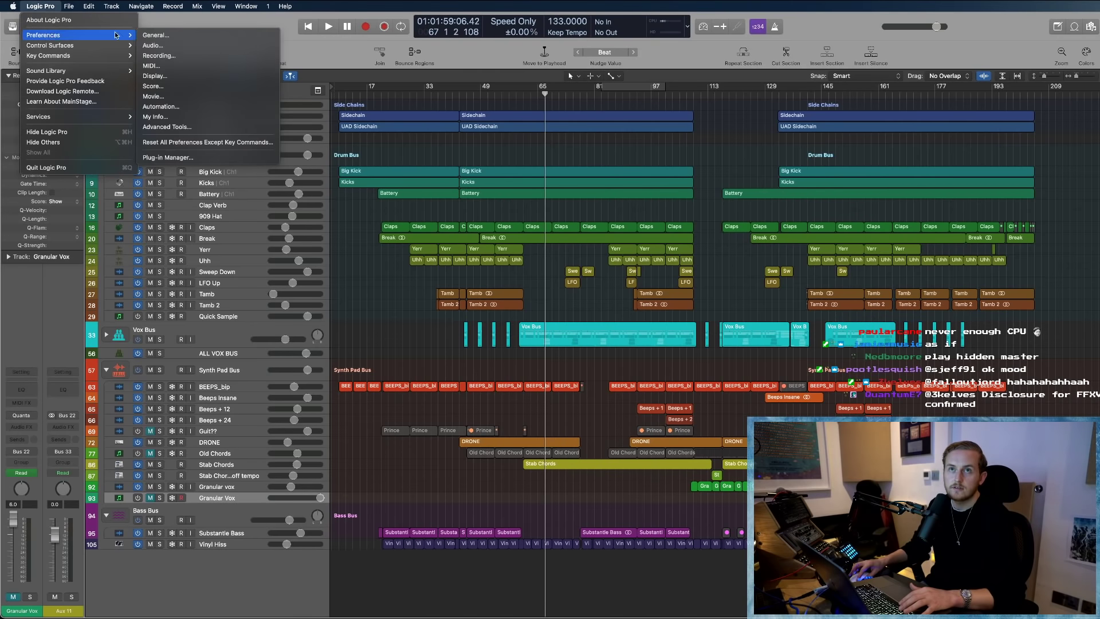
{"action": "left_click", "coordinate": [147, 36]}
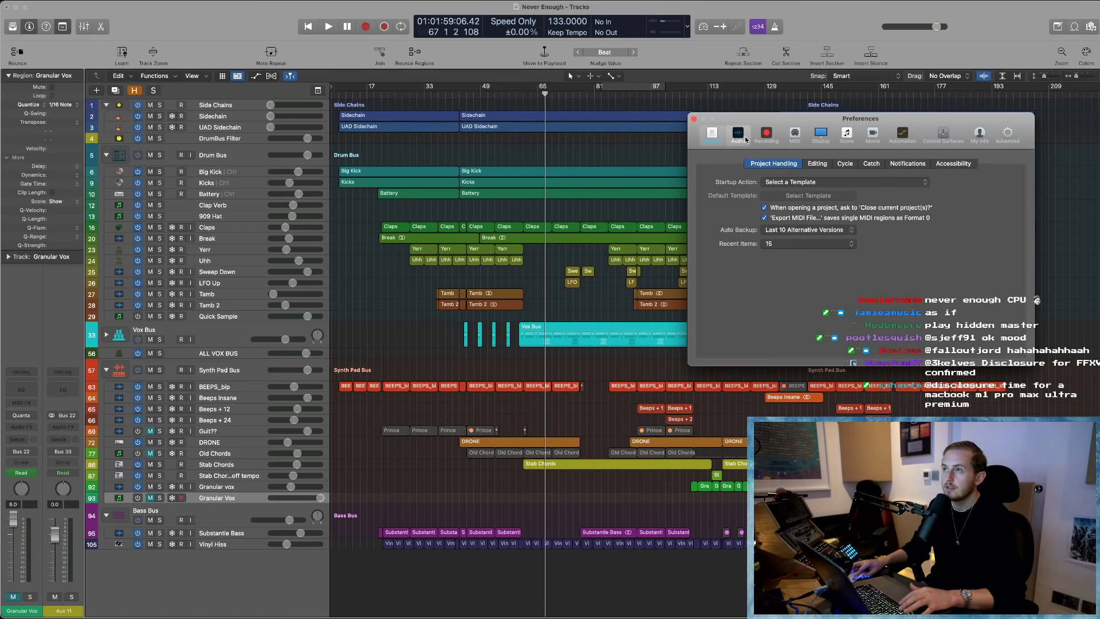
{"action": "left_click", "coordinate": [743, 137]}
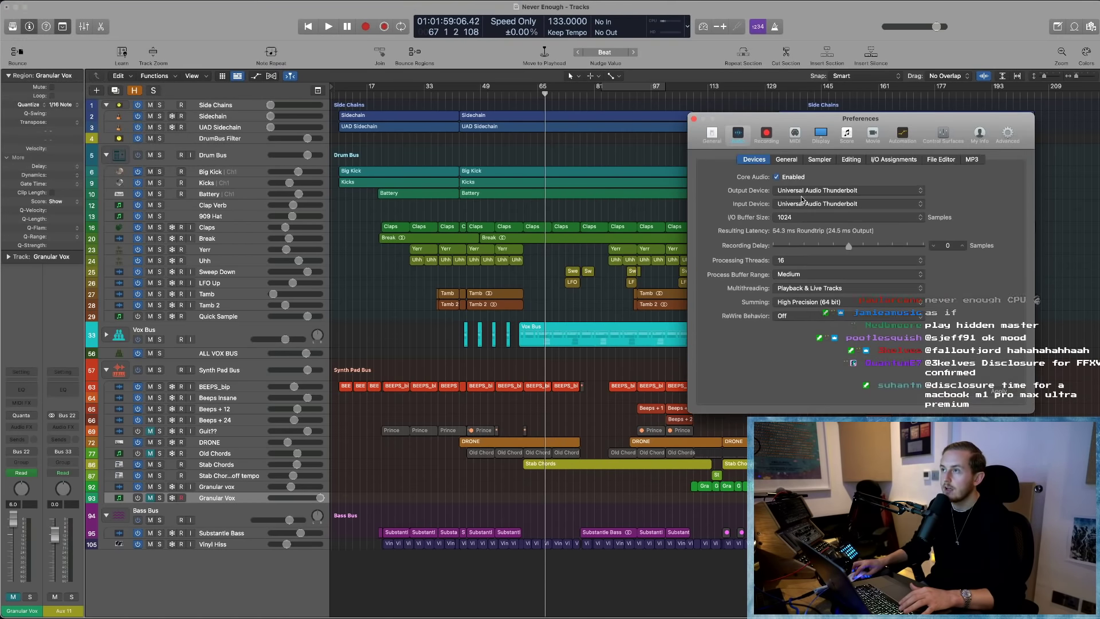
{"action": "left_click", "coordinate": [693, 119]}
- Play from bar 37, remove soothe2 from the MASTER FX BUS channel in the mixer, and dismiss the alert that interrupts playback
{"action": "left_click", "coordinate": [438, 105]}
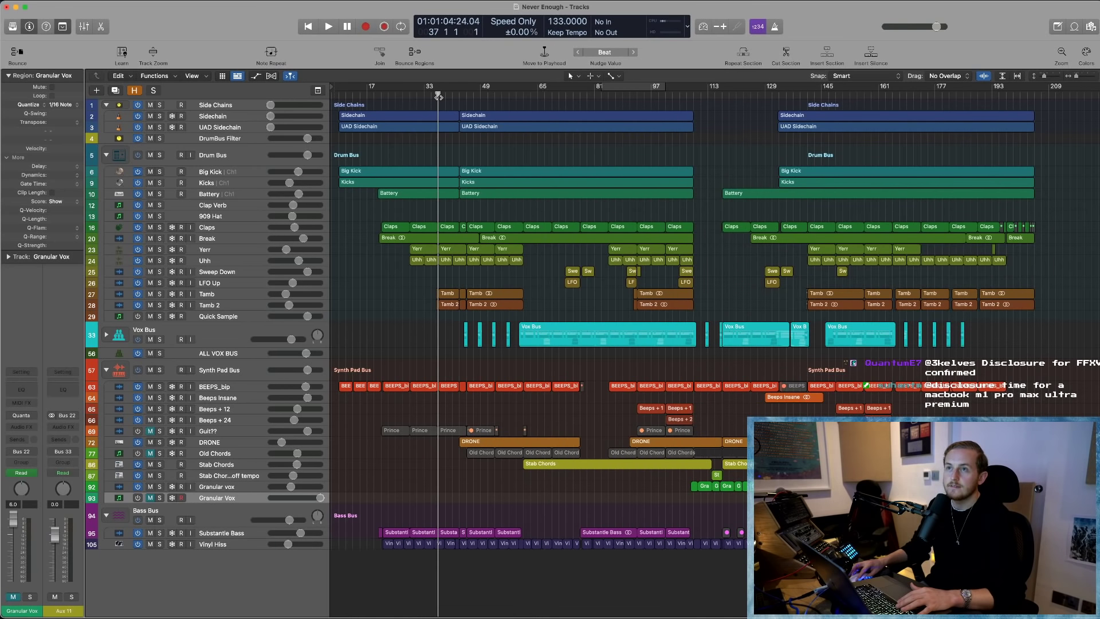
{"action": "key", "text": "space"}
{"action": "left_click", "coordinate": [307, 335]}
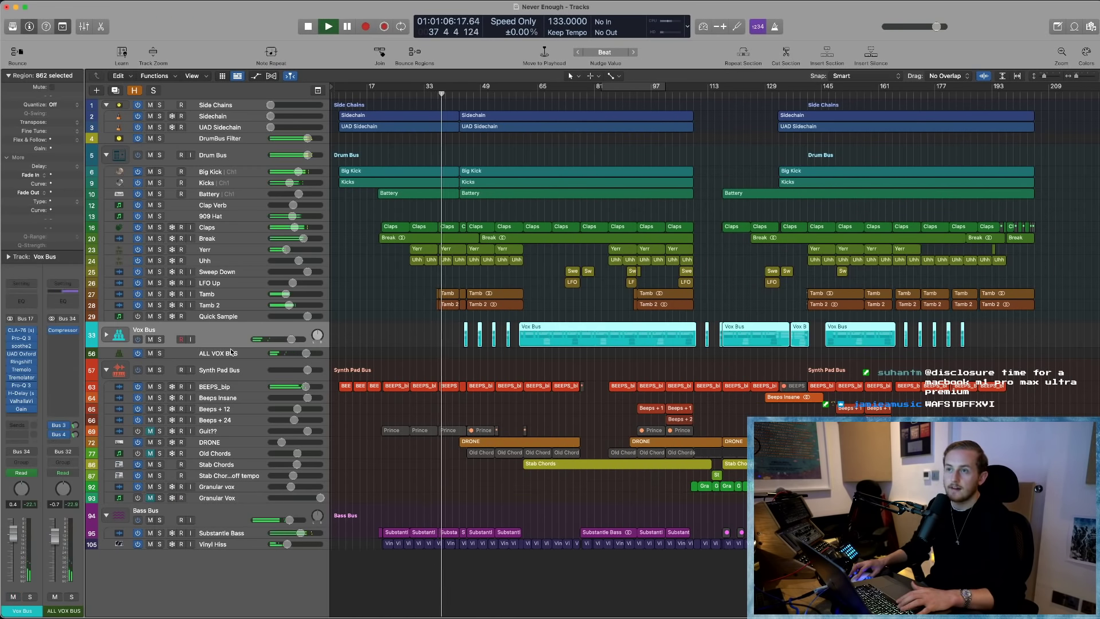
{"action": "key", "text": "x"}
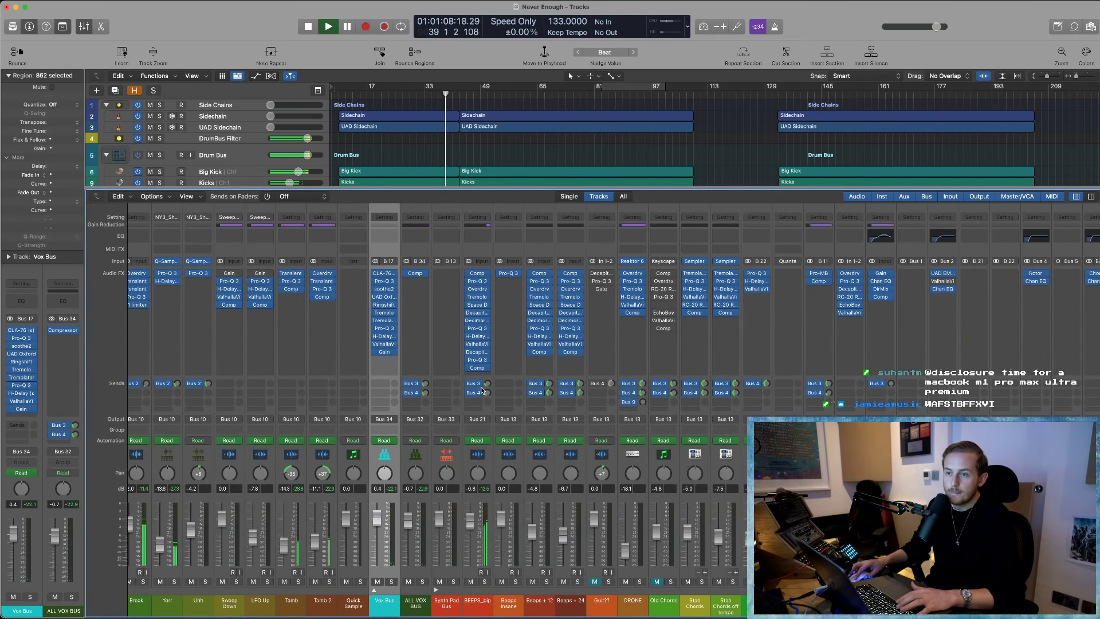
{"action": "scroll", "coordinate": [417, 375], "scroll_direction": "right", "scroll_amount": 10}
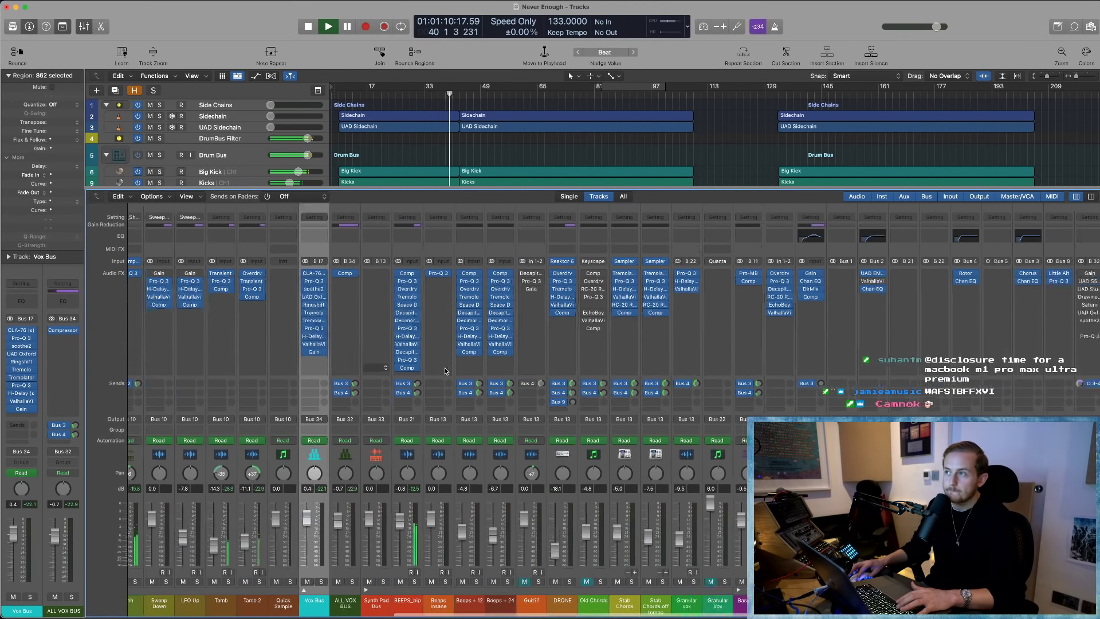
{"action": "left_click", "coordinate": [721, 324]}
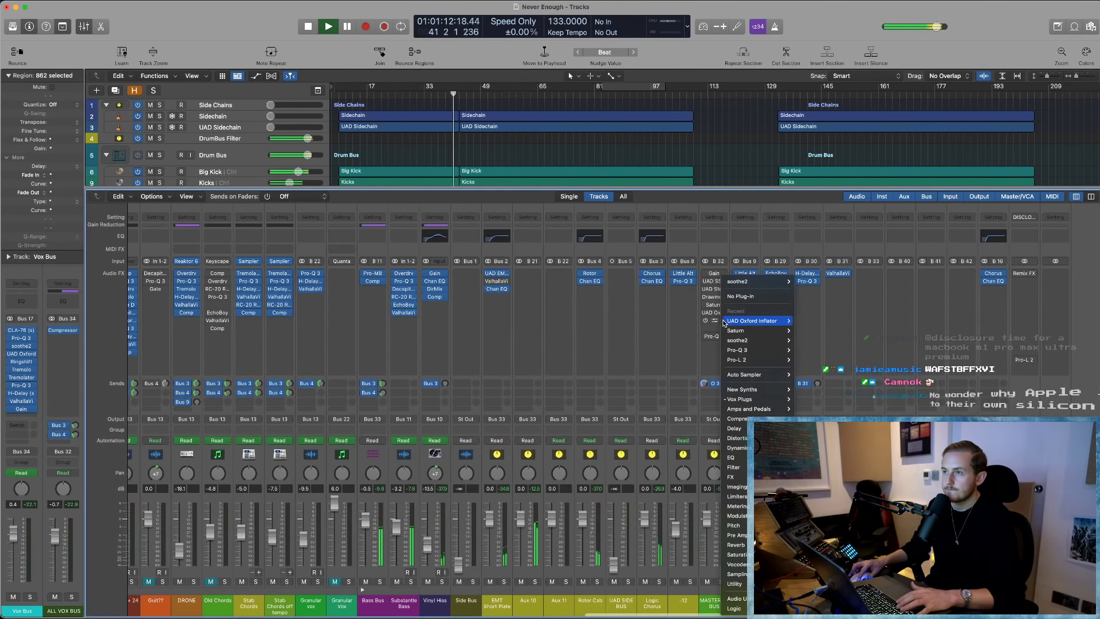
{"action": "left_click", "coordinate": [724, 322]}
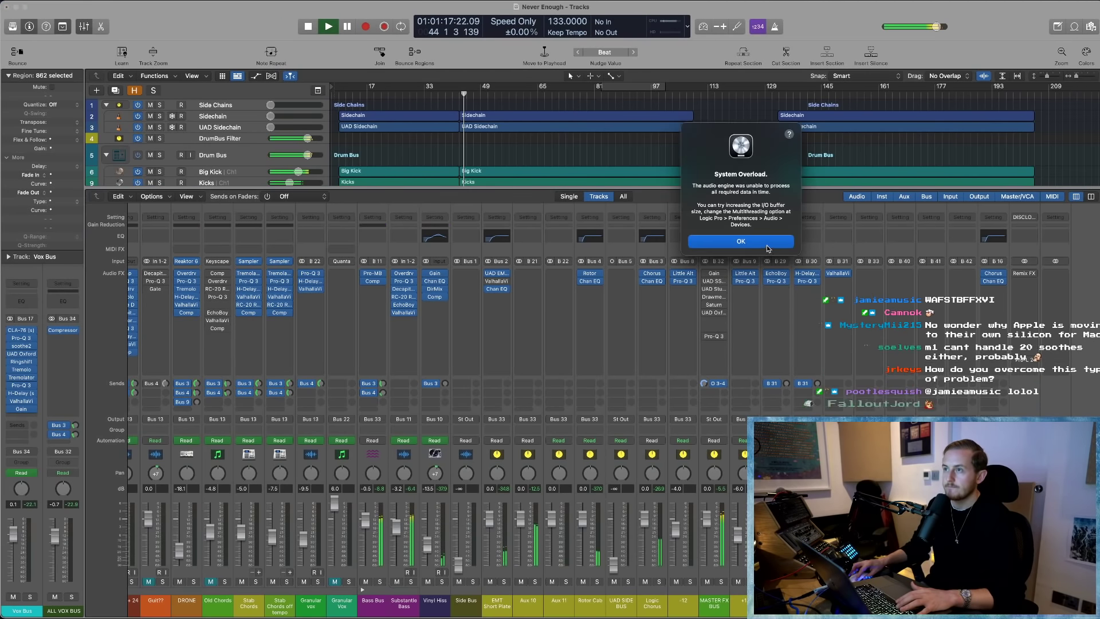
{"action": "left_click", "coordinate": [740, 242]}
- Remove the Pro-L 2 limiter from the output channel strip that holds Remix FX
{"action": "scroll", "coordinate": [724, 352], "scroll_direction": "left", "scroll_amount": 2}
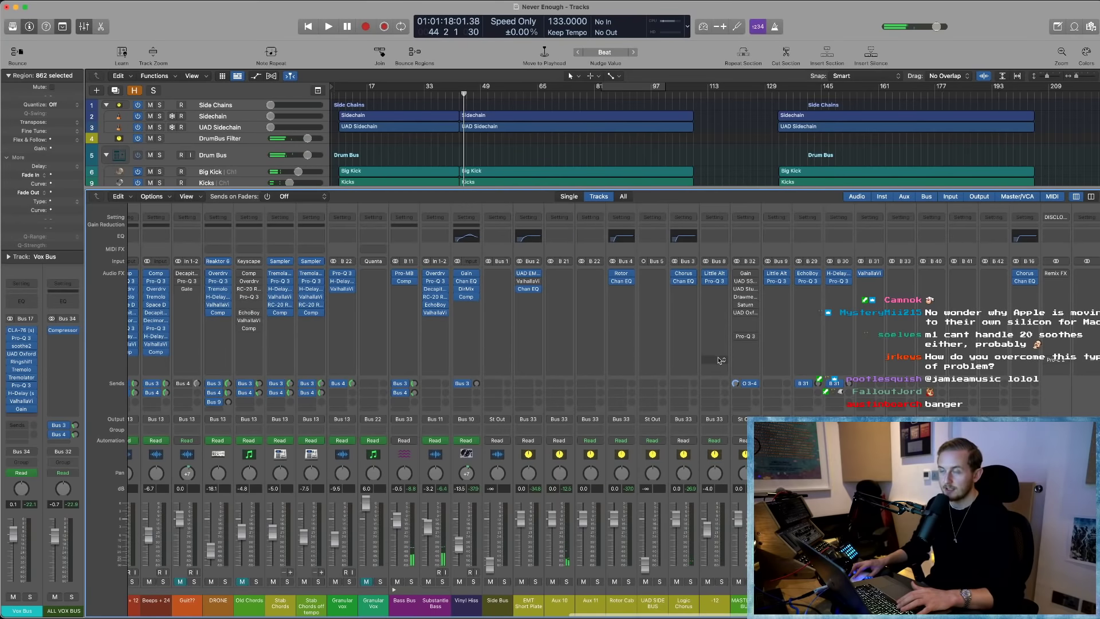
{"action": "scroll", "coordinate": [719, 352], "scroll_direction": "left", "scroll_amount": 3}
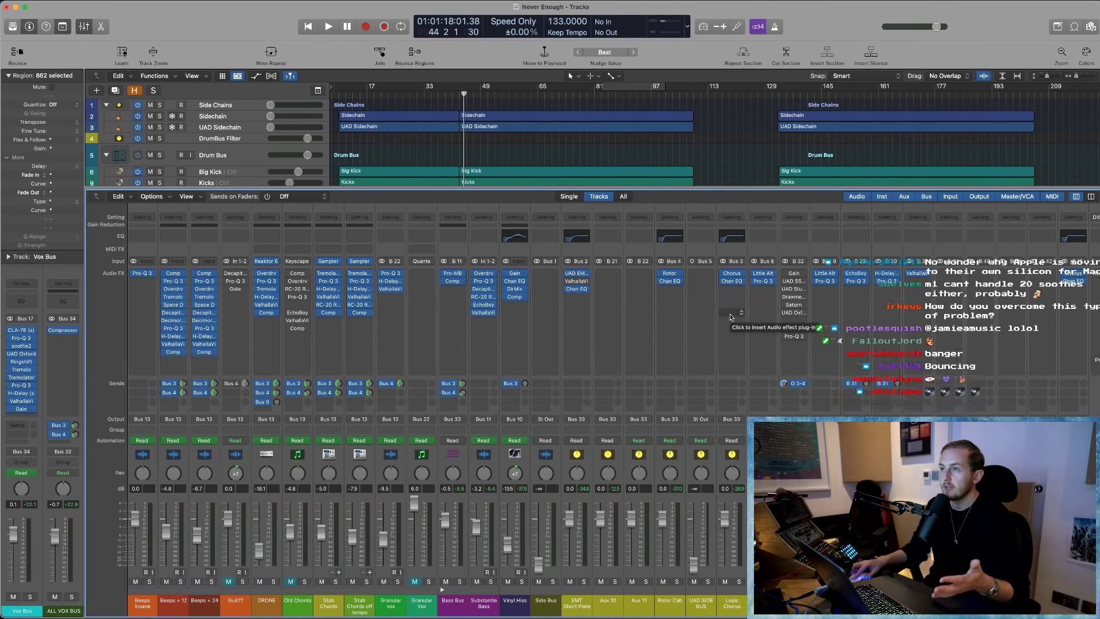
{"action": "scroll", "coordinate": [739, 317], "scroll_direction": "right", "scroll_amount": 3}
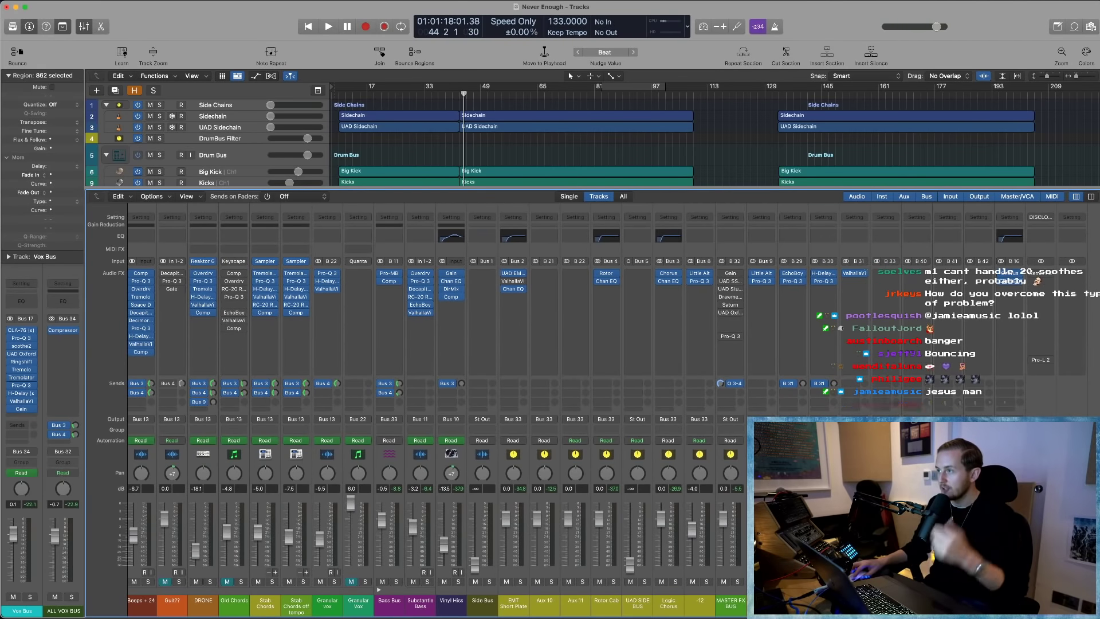
{"action": "left_click", "coordinate": [1051, 361]}
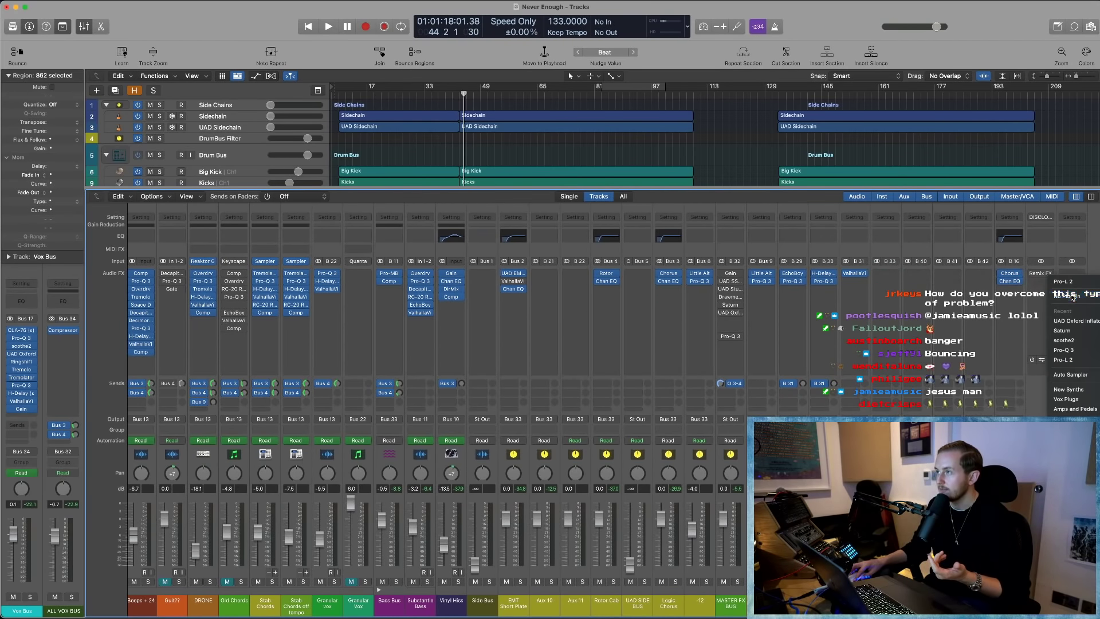
{"action": "key", "text": "Escape"}
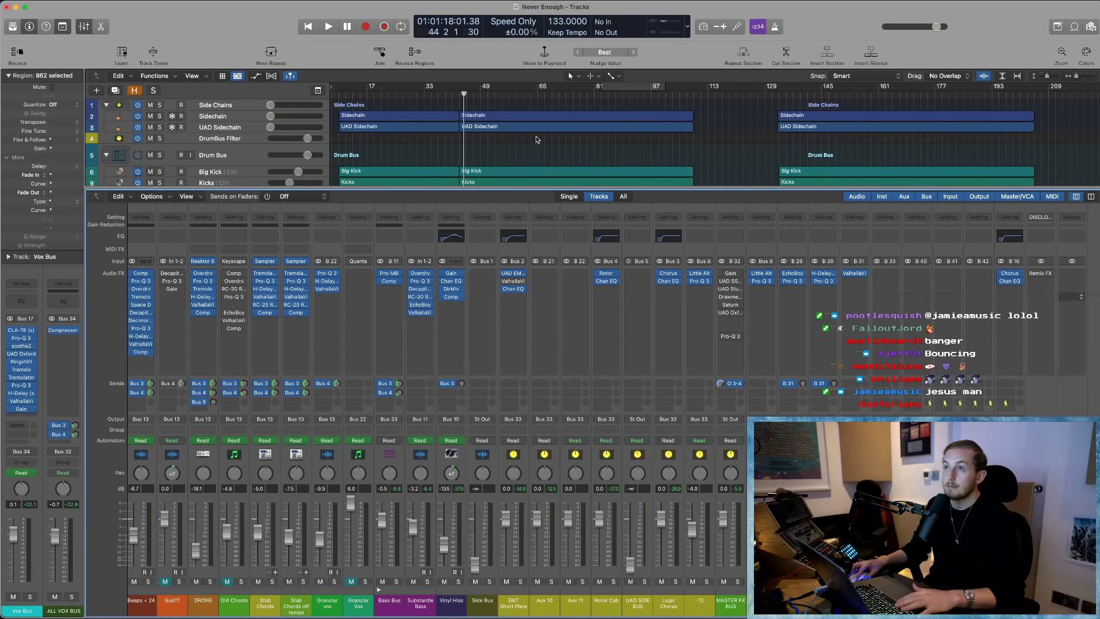
- Resume playback to check the Performance Meter, hide the mixer, clear the region selection and dismiss the alert that interrupts playback
{"action": "key", "text": "space"}
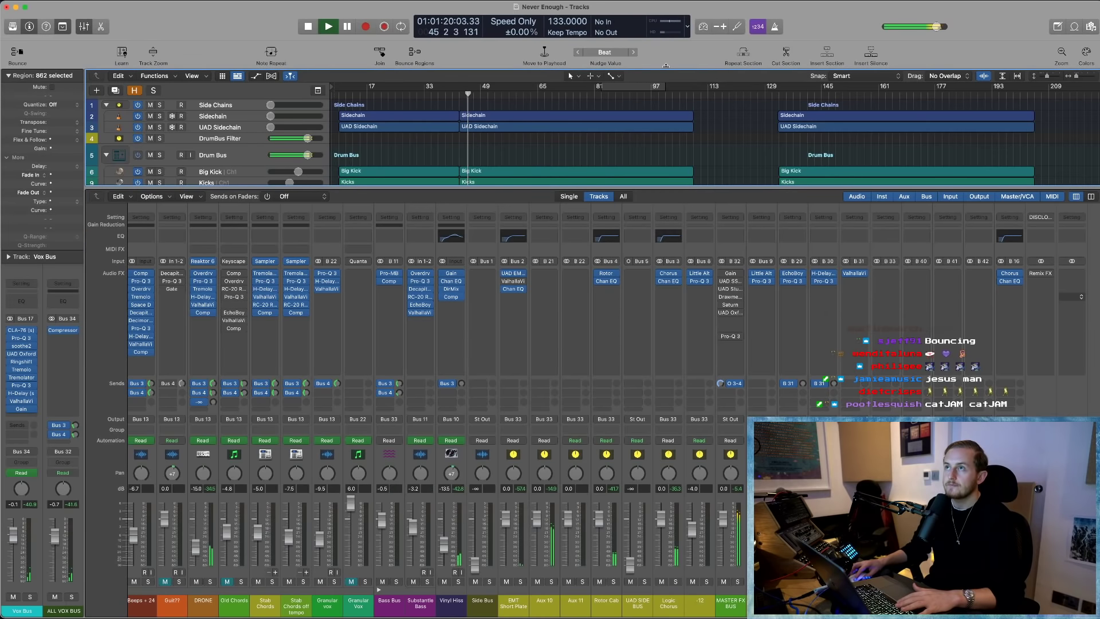
{"action": "left_click", "coordinate": [671, 25]}
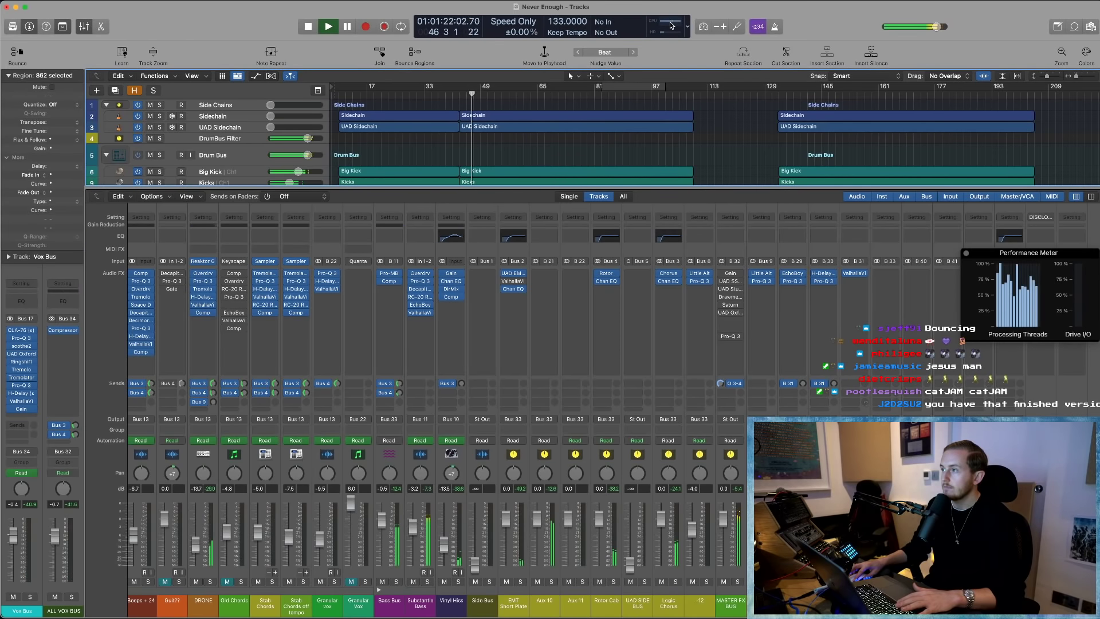
{"action": "left_click", "coordinate": [882, 219]}
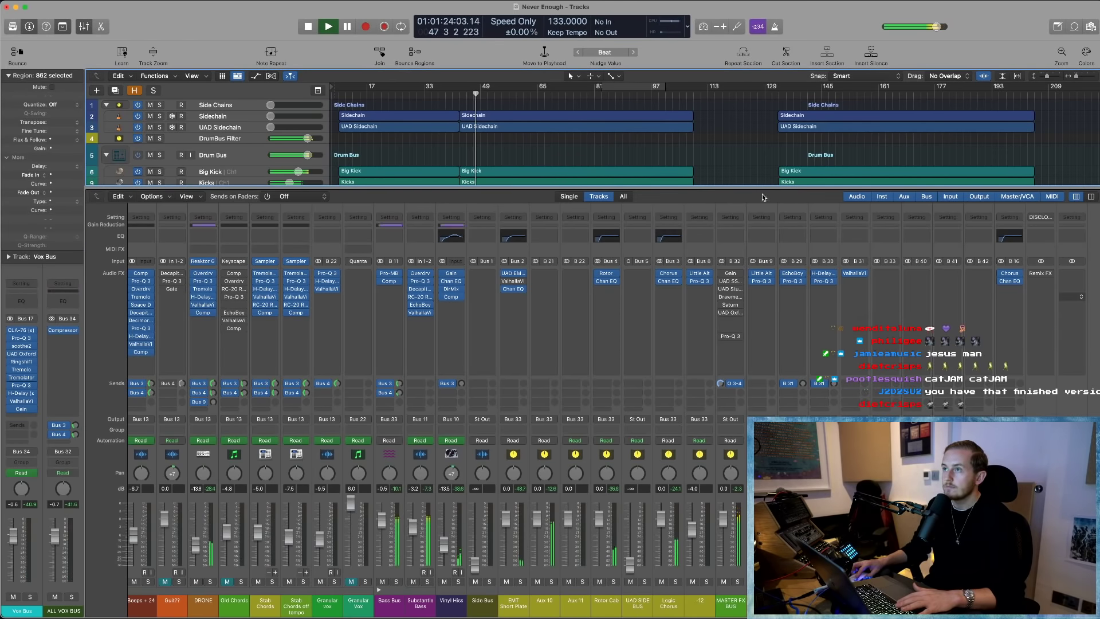
{"action": "key", "text": "x"}
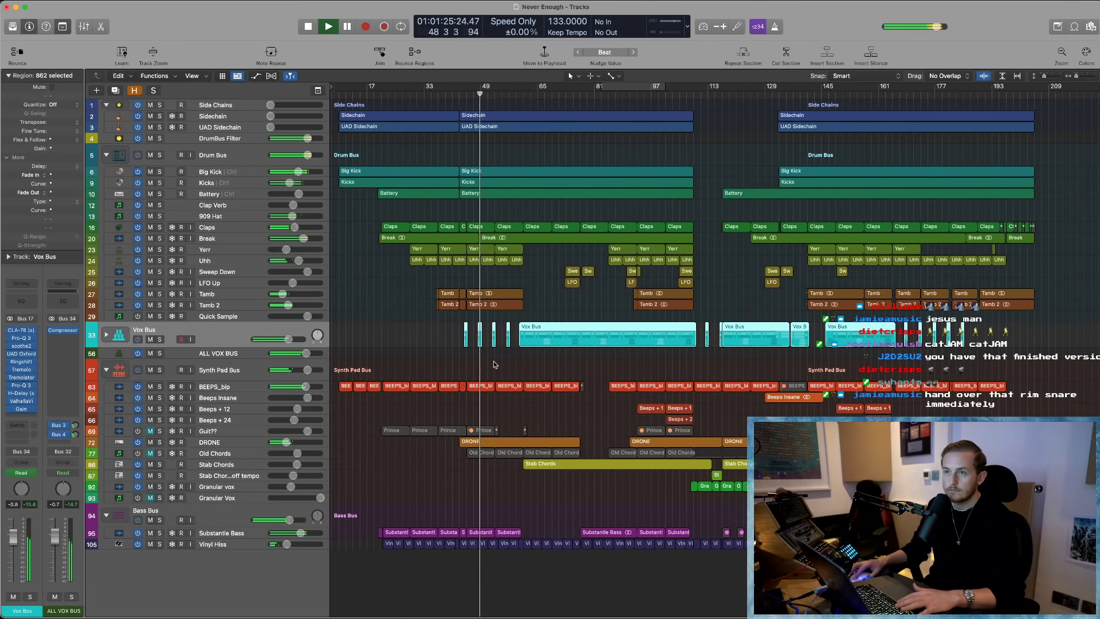
{"action": "left_click", "coordinate": [436, 332]}
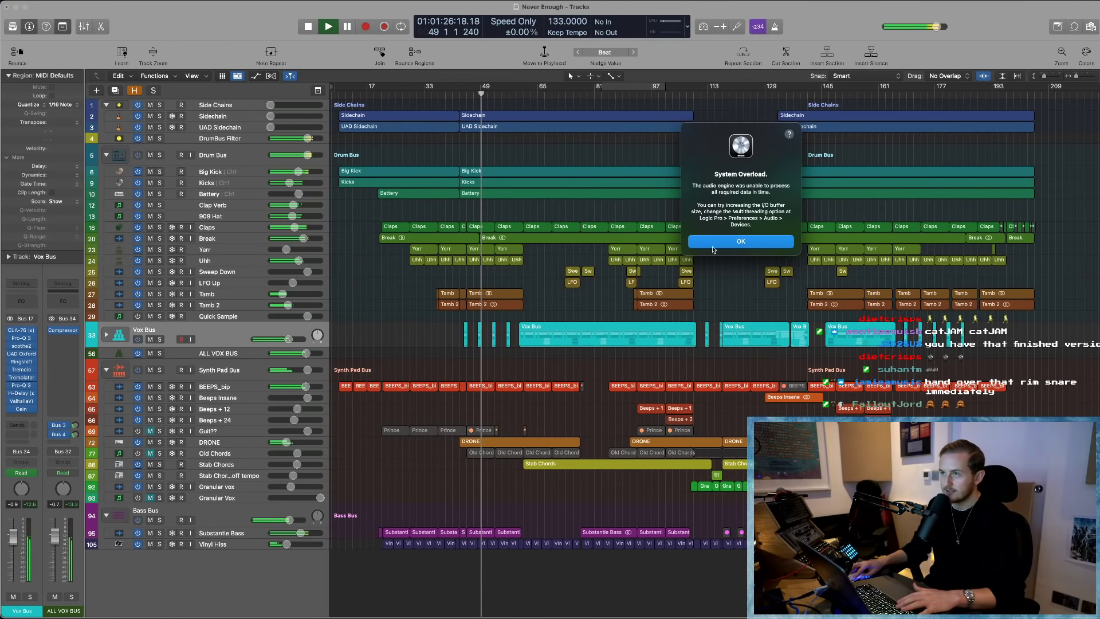
{"action": "key", "text": "Return"}
- Dismiss the overload alert, show the mixer and remove the Ozone 9 Imager from the Battery channel fed by outputs 11-12
{"action": "key", "text": "x"}
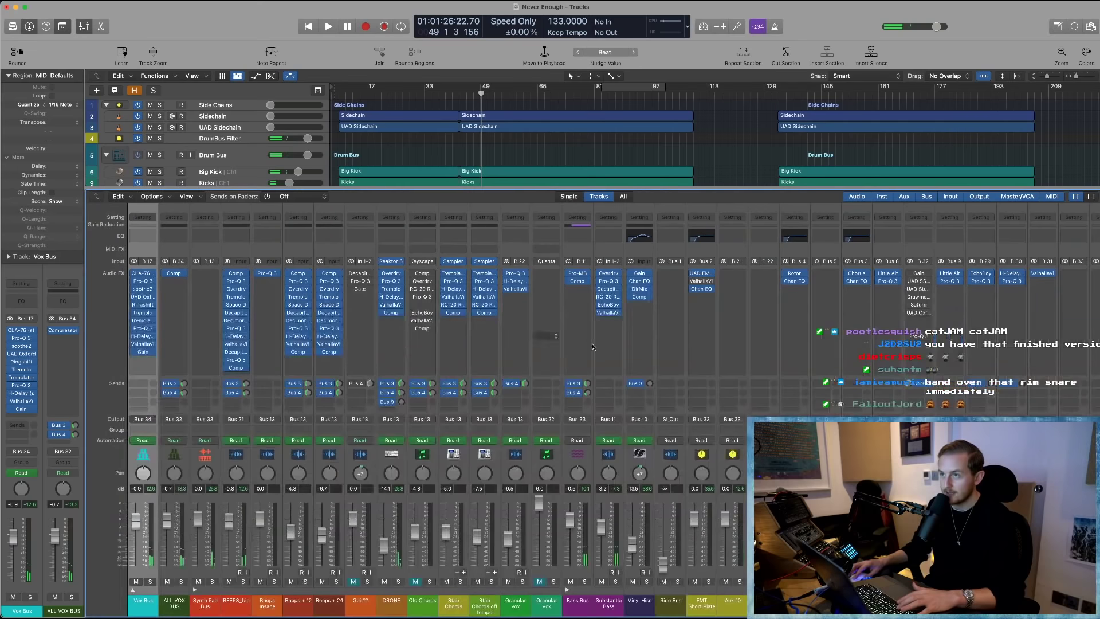
{"action": "scroll", "coordinate": [592, 344], "scroll_direction": "left", "scroll_amount": 6}
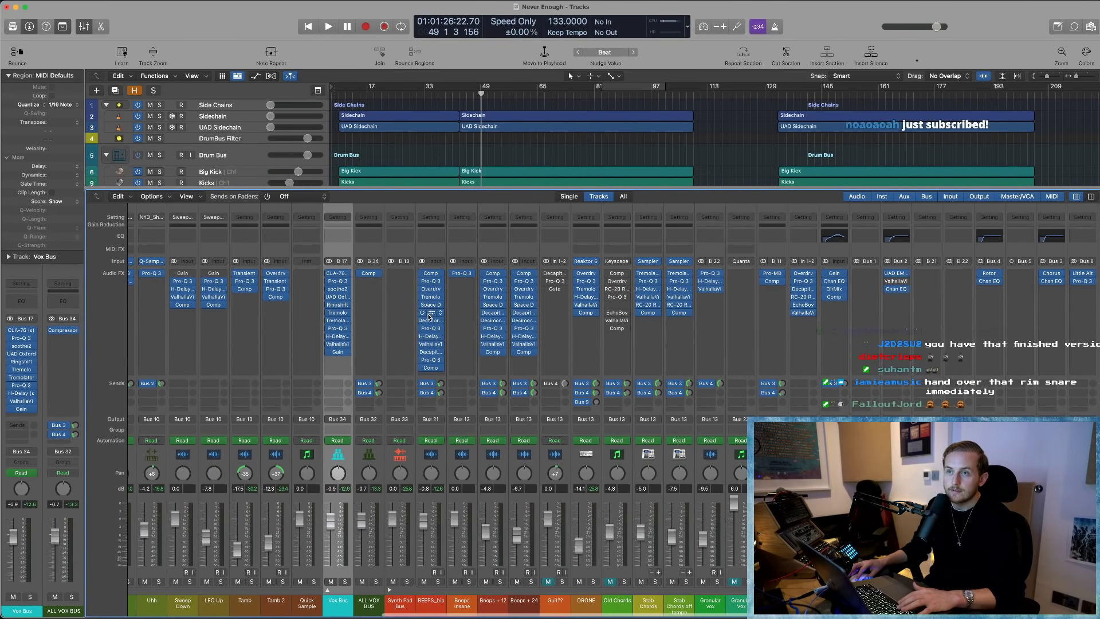
{"action": "scroll", "coordinate": [335, 331], "scroll_direction": "left", "scroll_amount": 3}
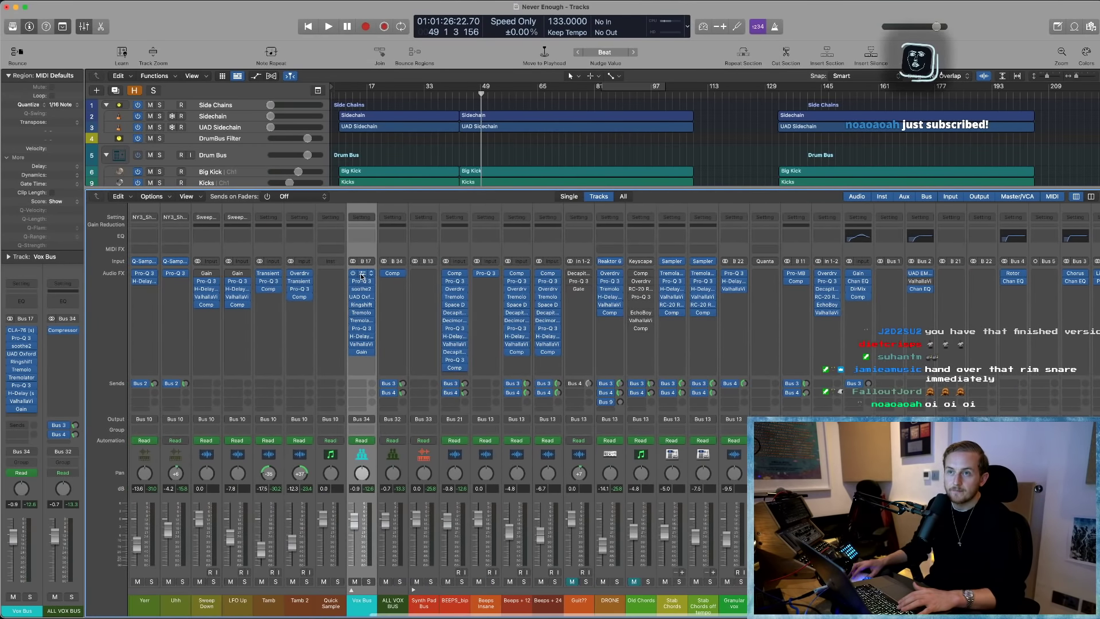
{"action": "scroll", "coordinate": [364, 296], "scroll_direction": "left", "scroll_amount": 6}
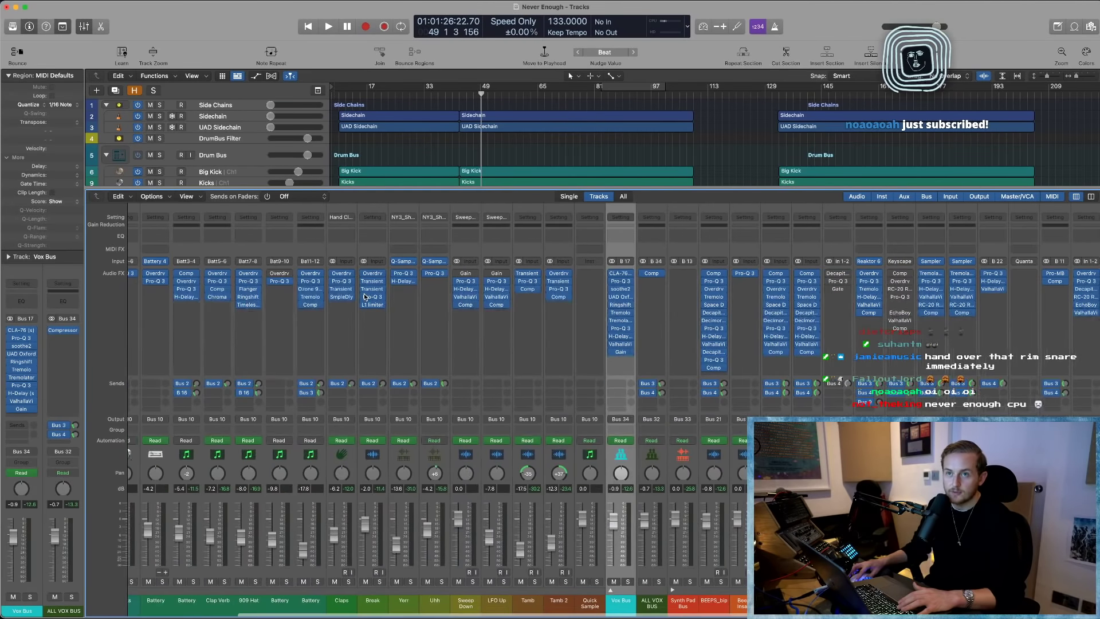
{"action": "left_click", "coordinate": [312, 290]}
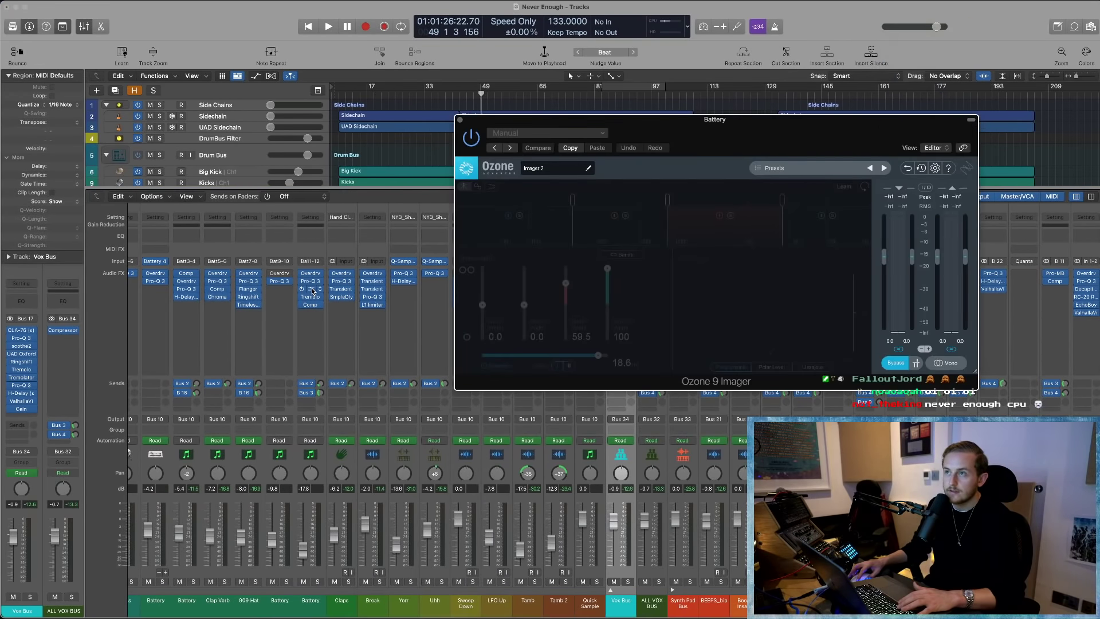
{"action": "left_click", "coordinate": [894, 364]}
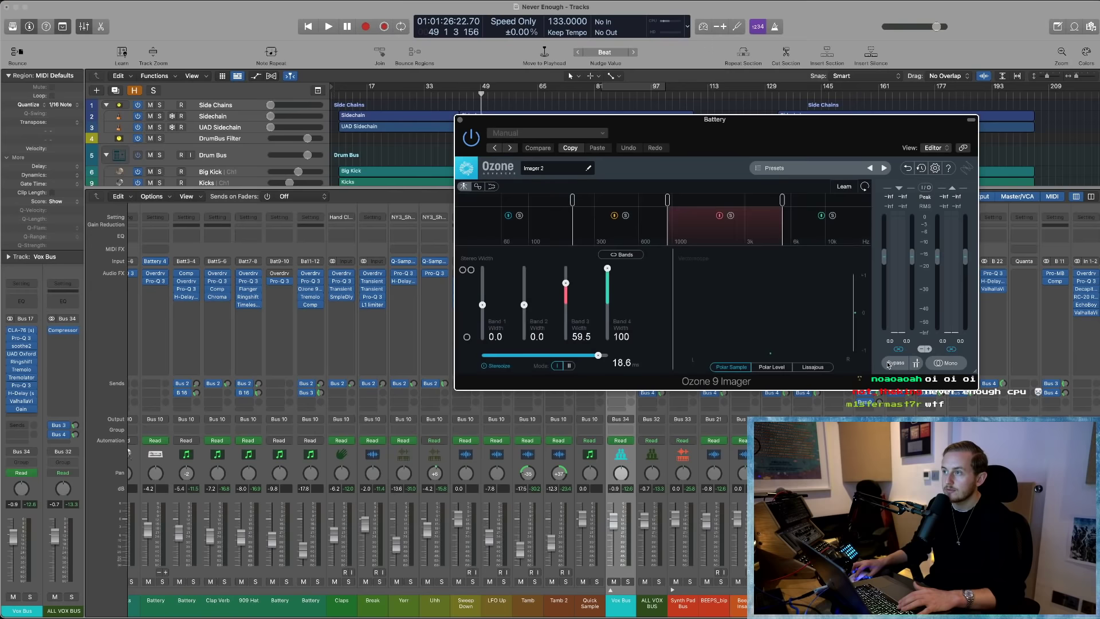
{"action": "left_click", "coordinate": [894, 364]}
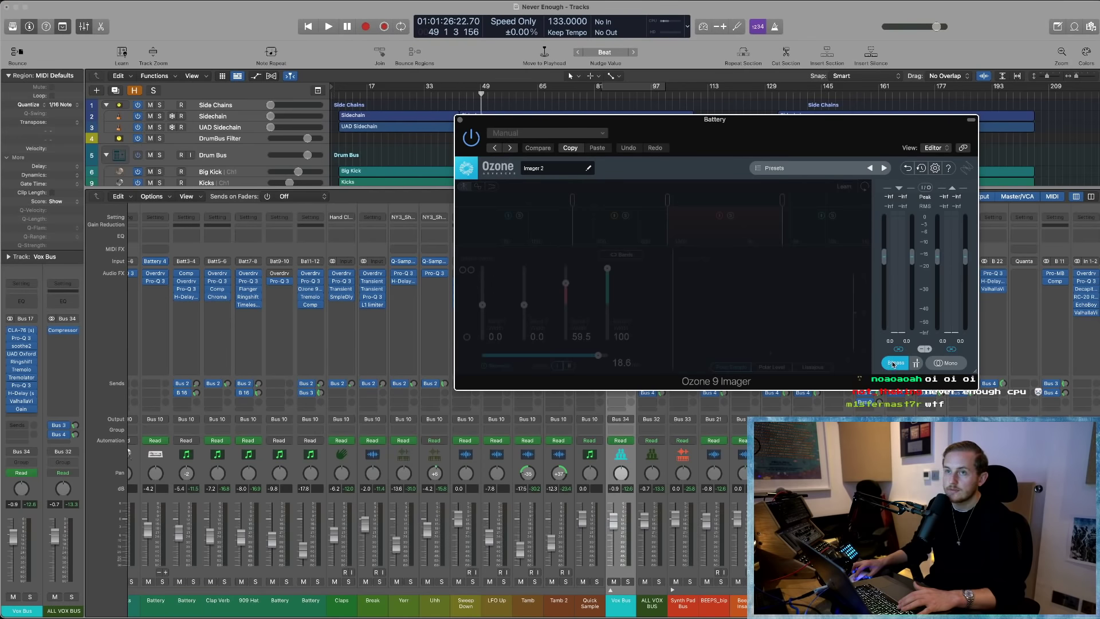
{"action": "left_click", "coordinate": [460, 121]}
{"action": "left_click", "coordinate": [321, 291]}
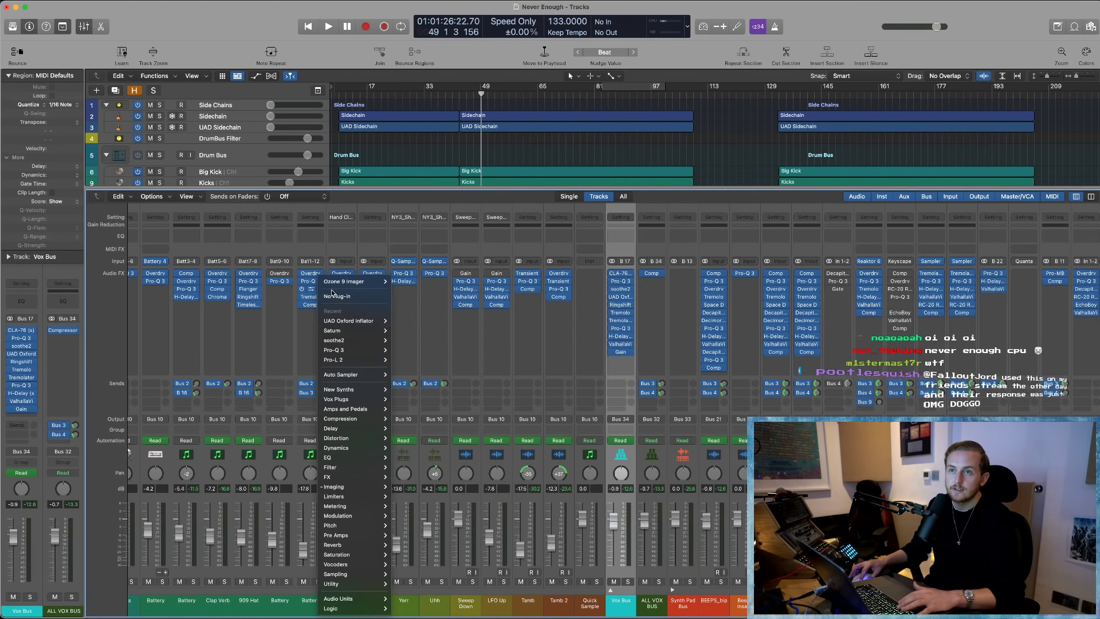
{"action": "left_click", "coordinate": [409, 371]}
- Inspect the ChromaVerb settings on the Clap Verb channel and close the plug-in
{"action": "scroll", "coordinate": [331, 288], "scroll_direction": "left", "scroll_amount": 2}
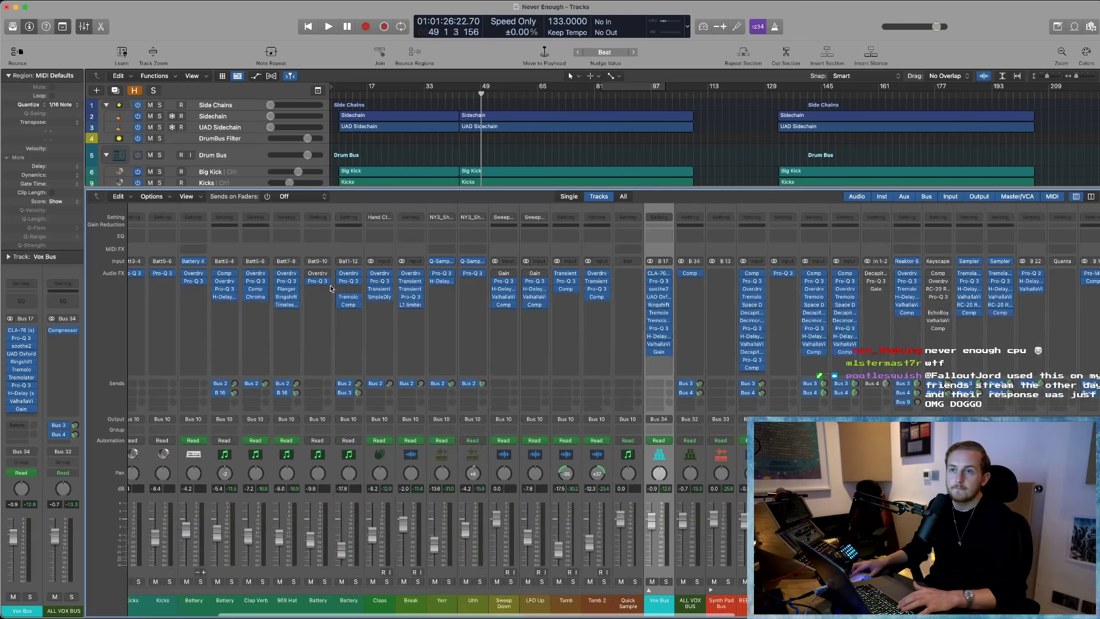
{"action": "scroll", "coordinate": [327, 290], "scroll_direction": "left", "scroll_amount": 3}
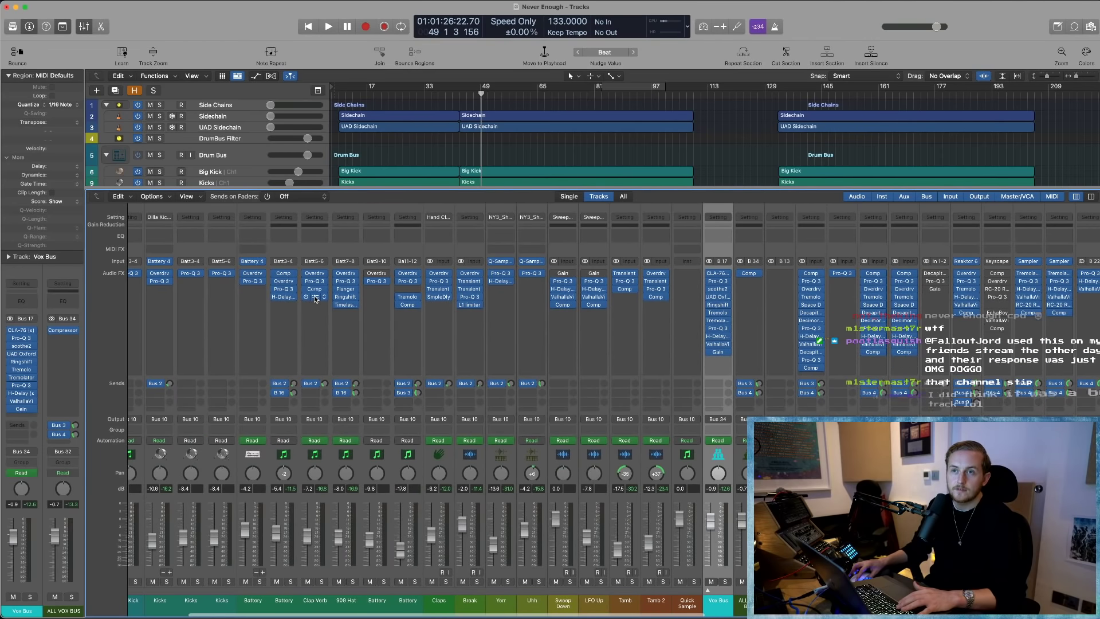
{"action": "left_click", "coordinate": [315, 297]}
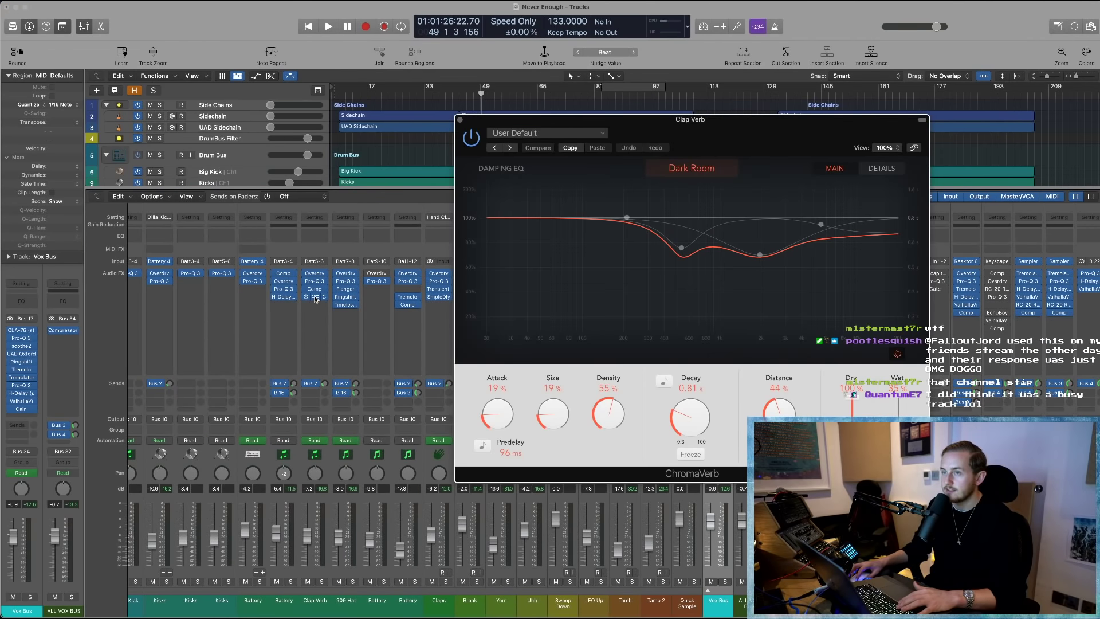
{"action": "left_click", "coordinate": [315, 297]}
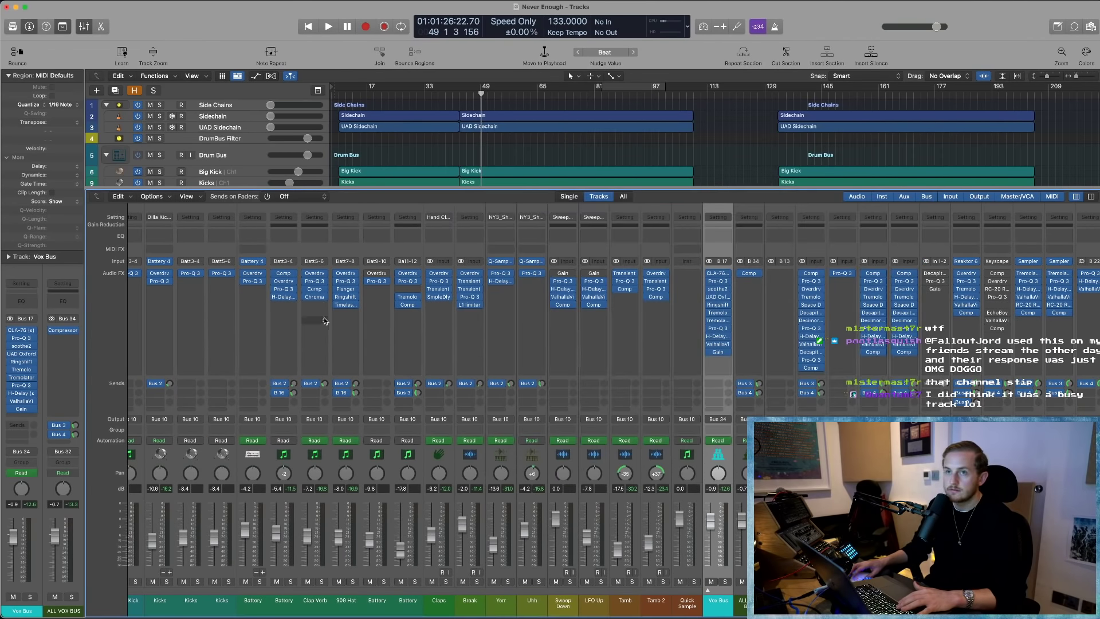
- Remove soothe2 from the Drum Bus channel
{"action": "scroll", "coordinate": [309, 320], "scroll_direction": "left", "scroll_amount": 6}
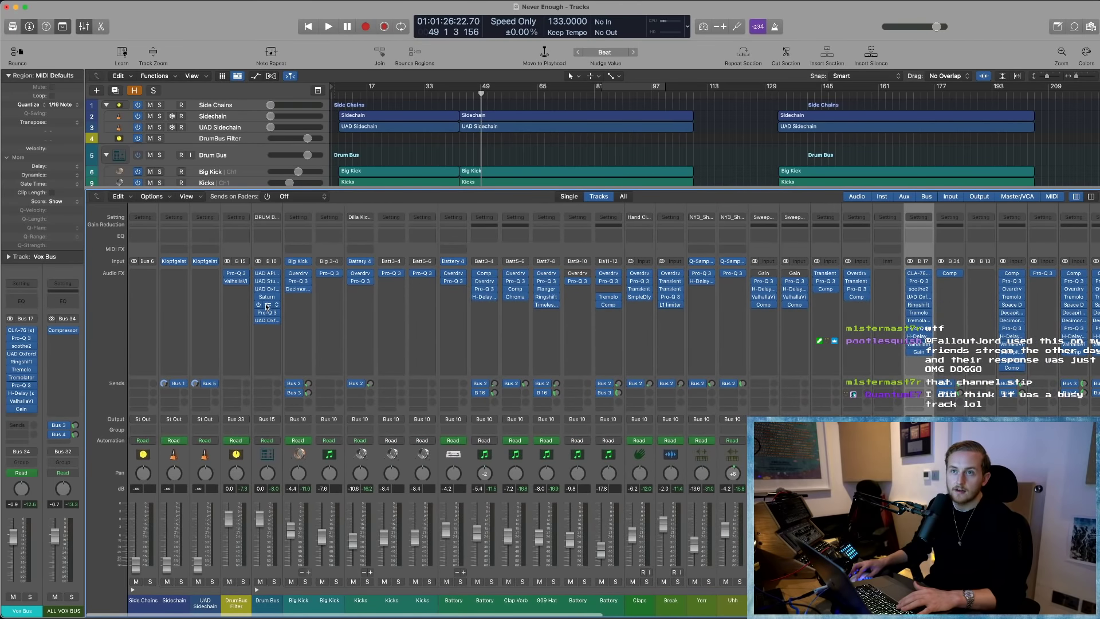
{"action": "left_click", "coordinate": [267, 306]}
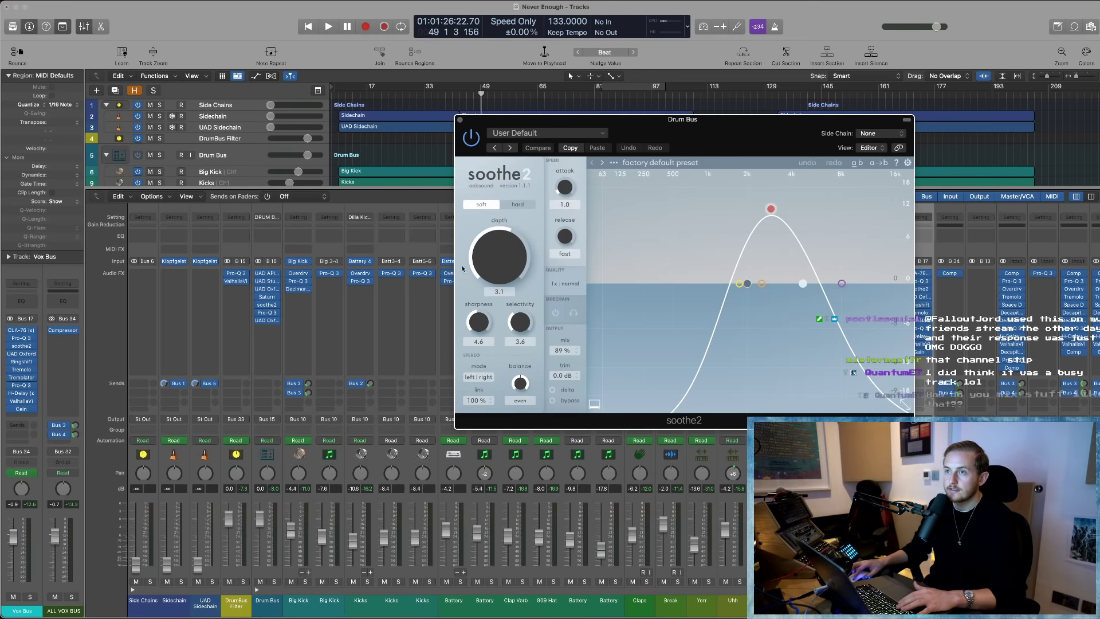
{"action": "left_click", "coordinate": [275, 304]}
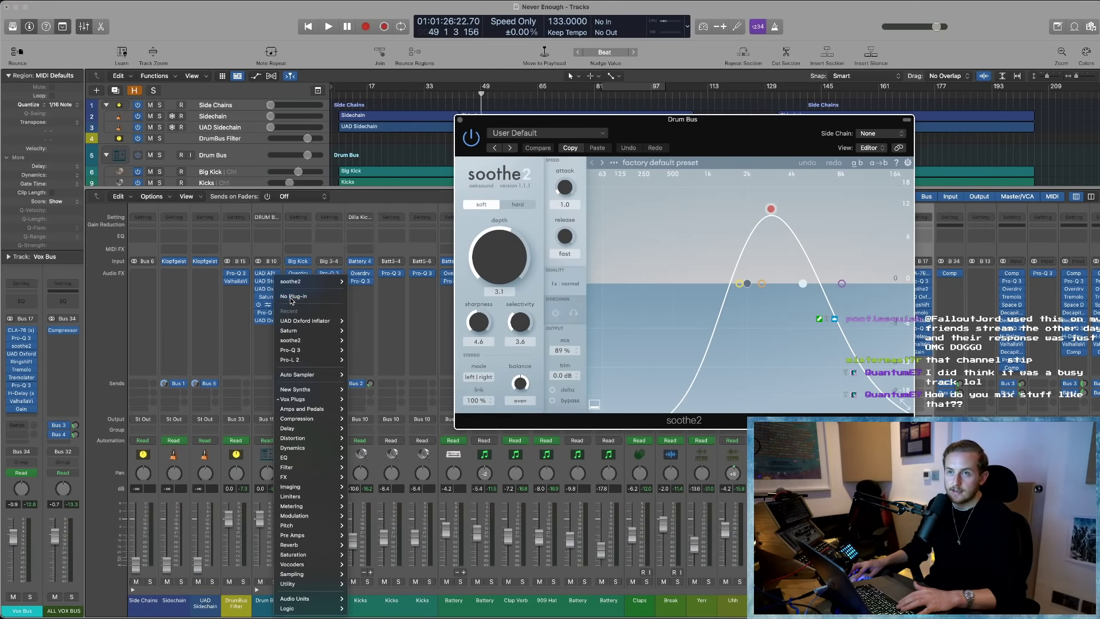
{"action": "left_click", "coordinate": [291, 298]}
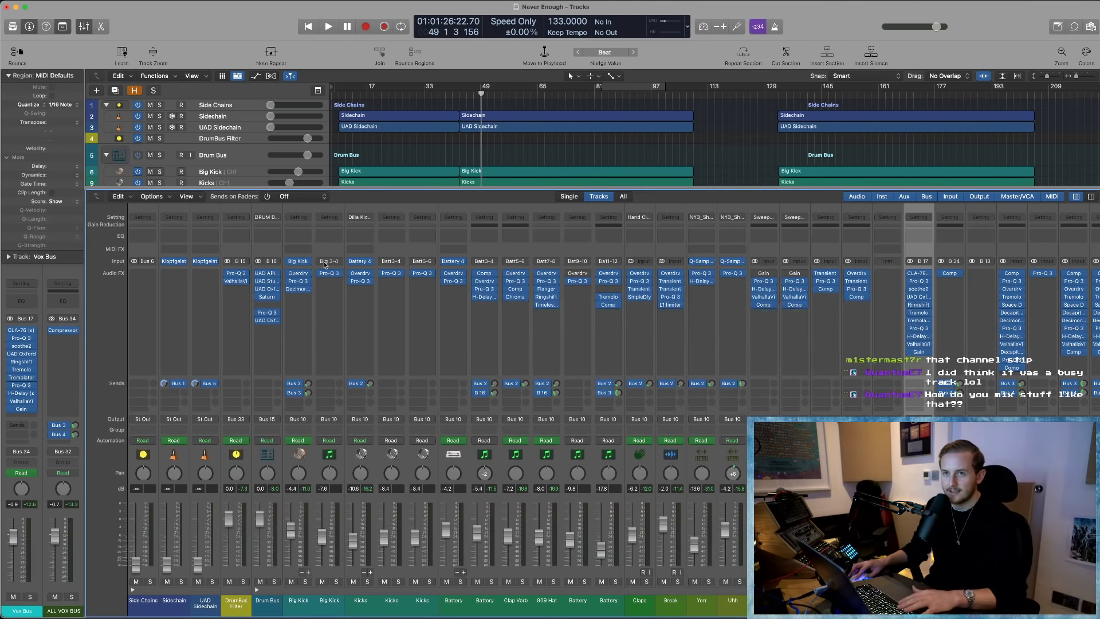
- Inspect the bypassed Pro-Q 3 on the MASTER FX BUS channel and close it
{"action": "scroll", "coordinate": [496, 320], "scroll_direction": "right", "scroll_amount": 10}
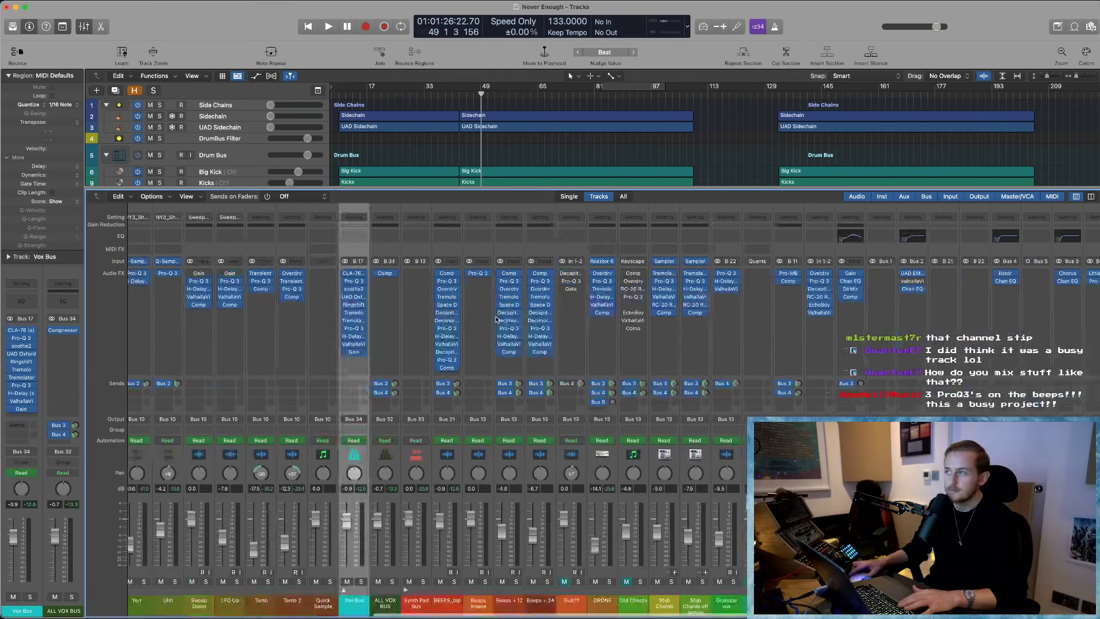
{"action": "scroll", "coordinate": [496, 319], "scroll_direction": "right", "scroll_amount": 8}
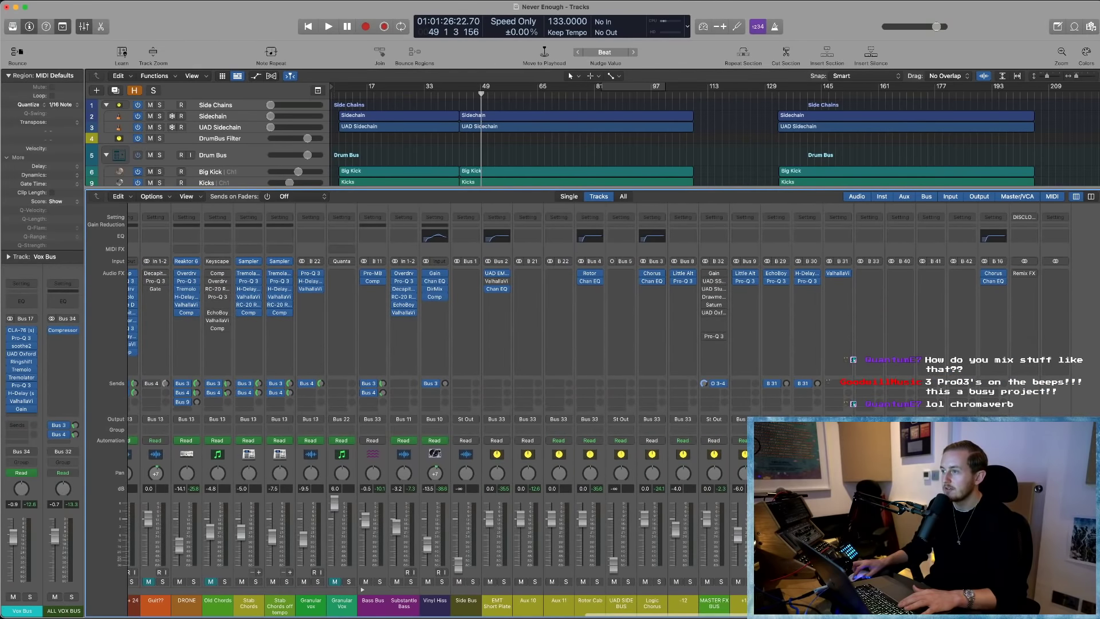
{"action": "left_click", "coordinate": [714, 338]}
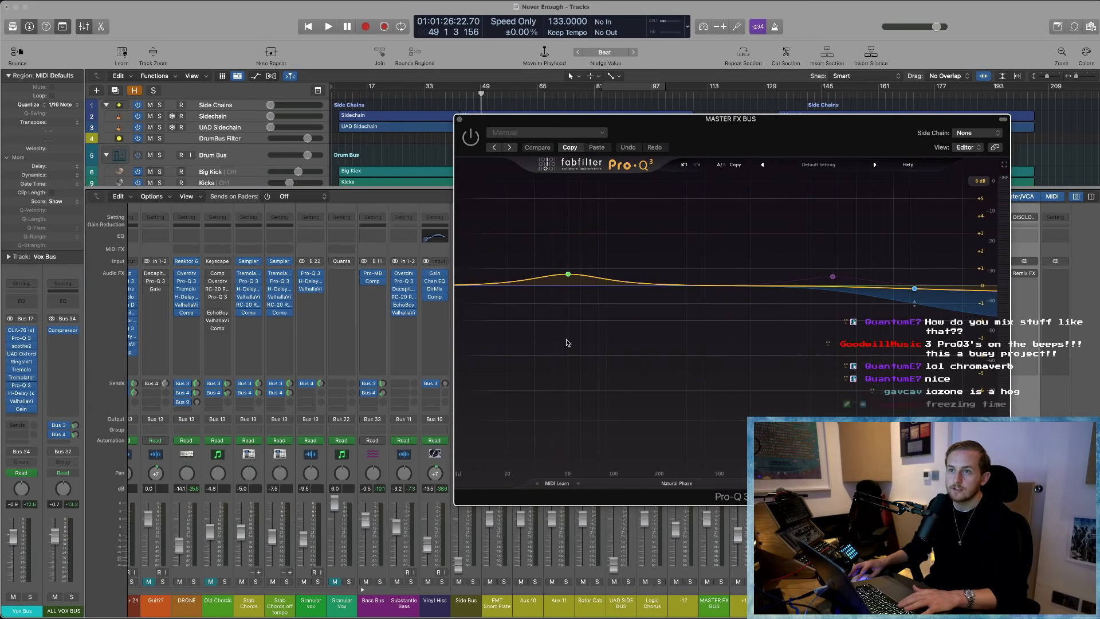
{"action": "left_click", "coordinate": [460, 121]}
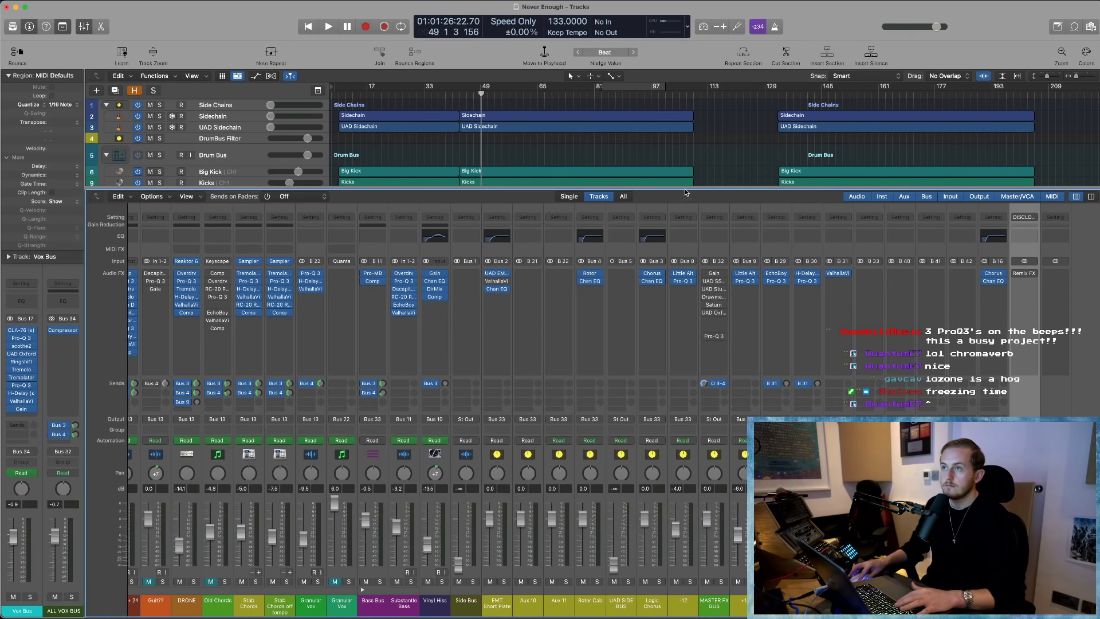
- Hide the mixer, return the playhead to the project start and play the opening briefly before stopping
{"action": "key", "text": "x"}
{"action": "key", "text": "Return"}
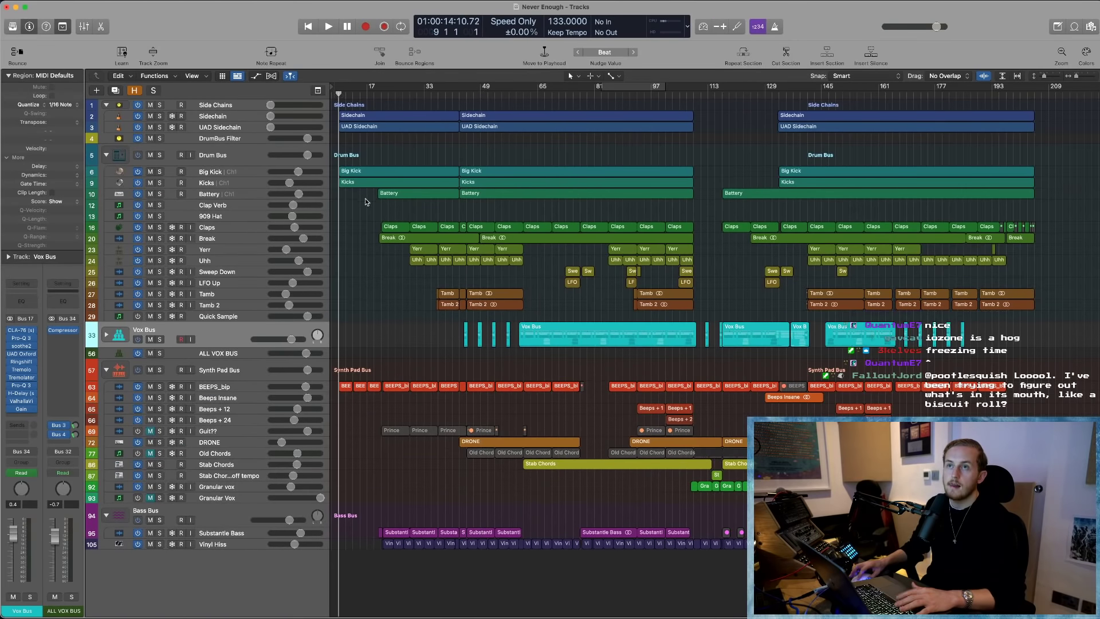
{"action": "key", "text": "space"}
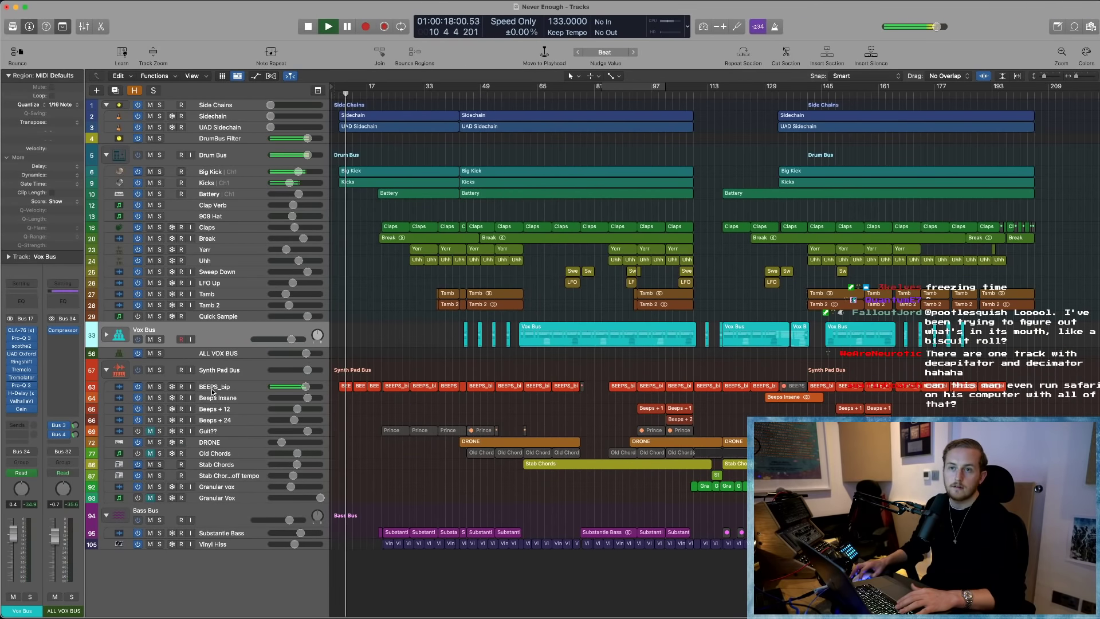
{"action": "key", "text": "space"}
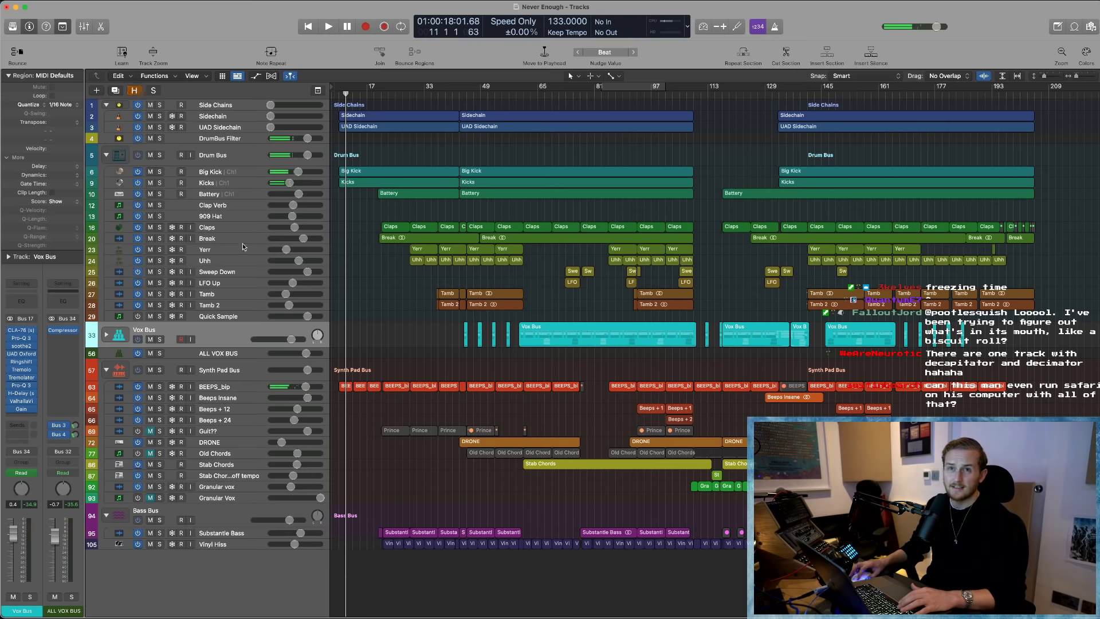
- Reveal the hidden tracks and delete Drum Synth - Kick, 808 Trillian, New Splice Sounds, Dilla Kit, Drum Synth - Snare, Clicks, Snares 1600 pt.1 and Hats
{"action": "key", "text": "h"}
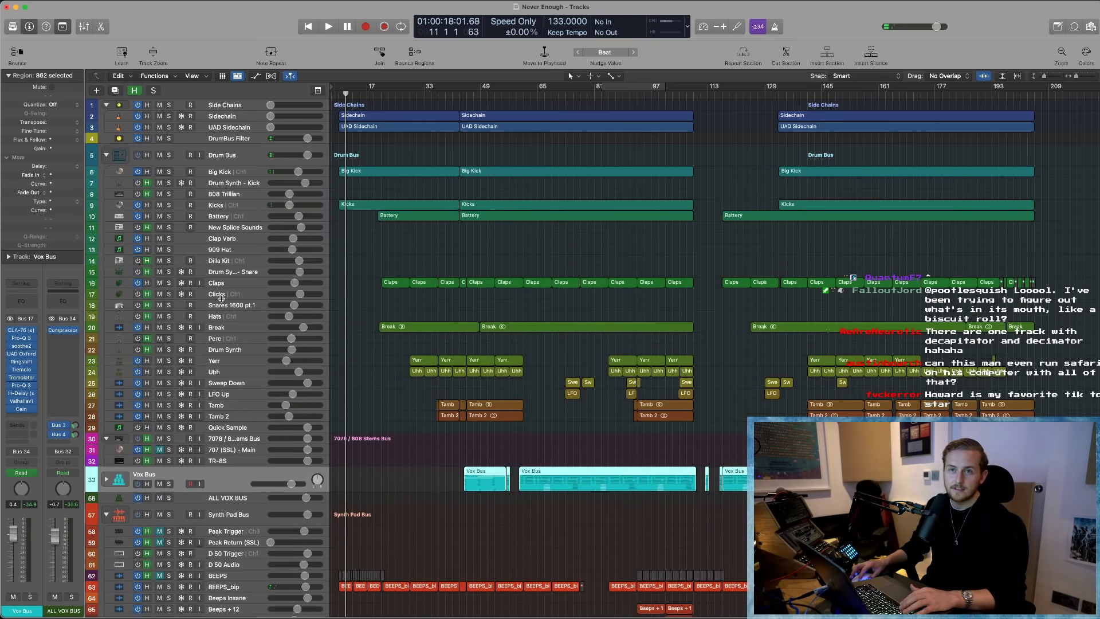
{"action": "left_click", "coordinate": [223, 294]}
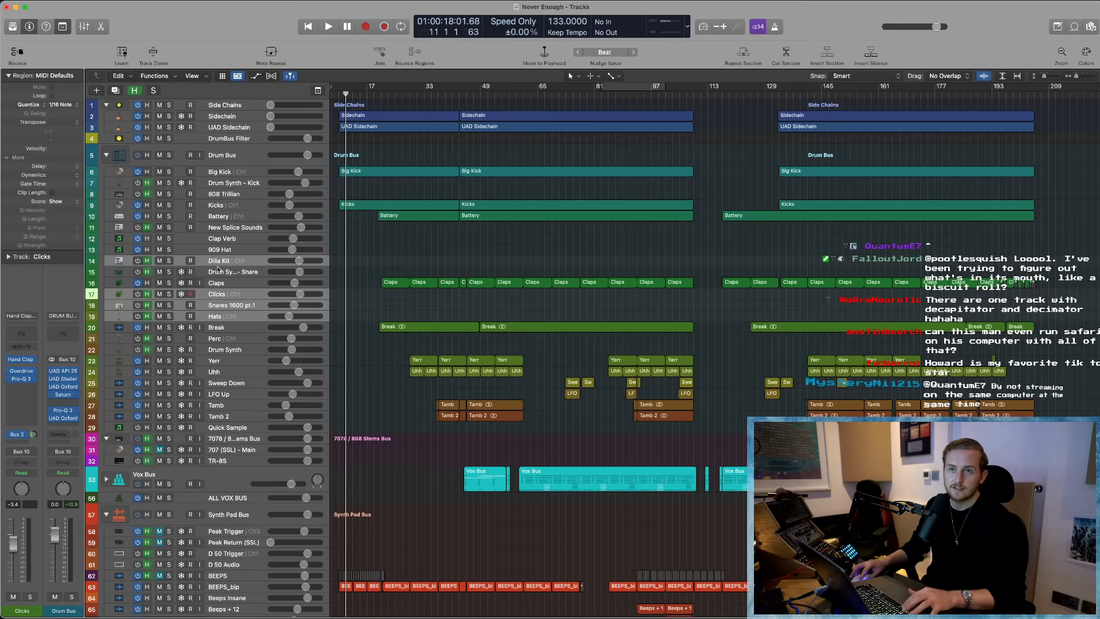
{"action": "left_click", "coordinate": [222, 230], "text": "super"}
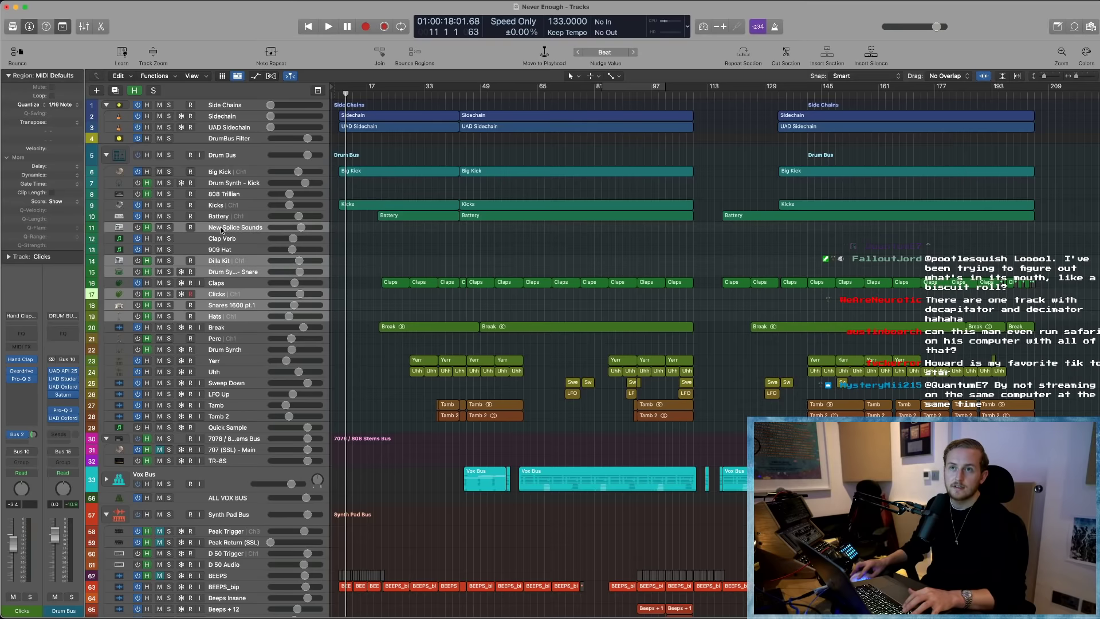
{"action": "left_click", "coordinate": [216, 187], "text": "super"}
{"action": "left_click", "coordinate": [216, 193], "text": "super"}
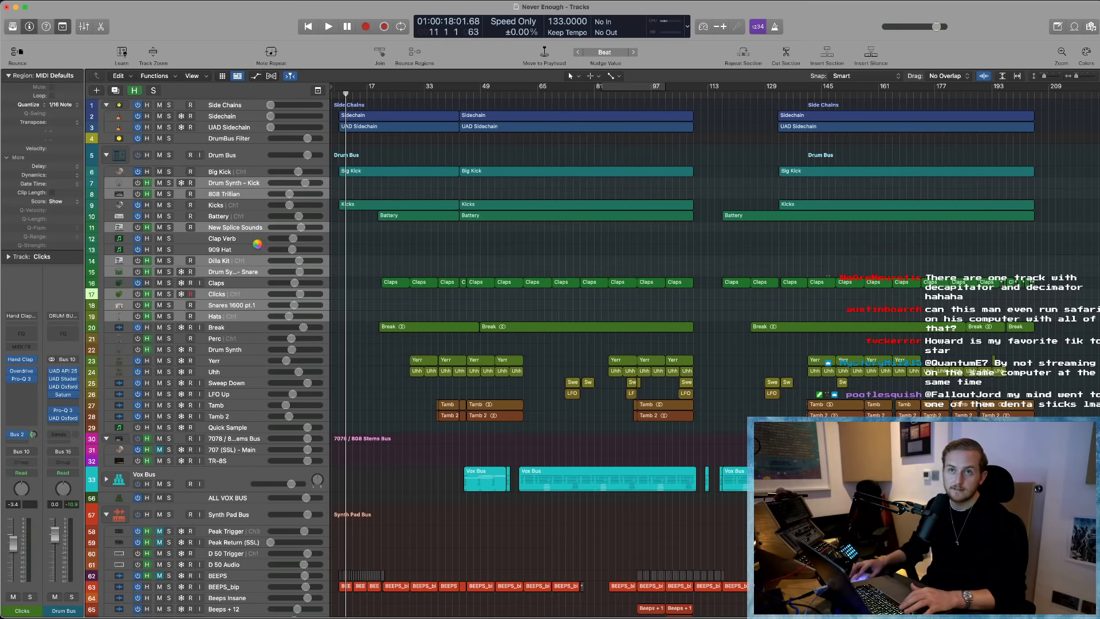
{"action": "key", "text": "super+BackSpace"}
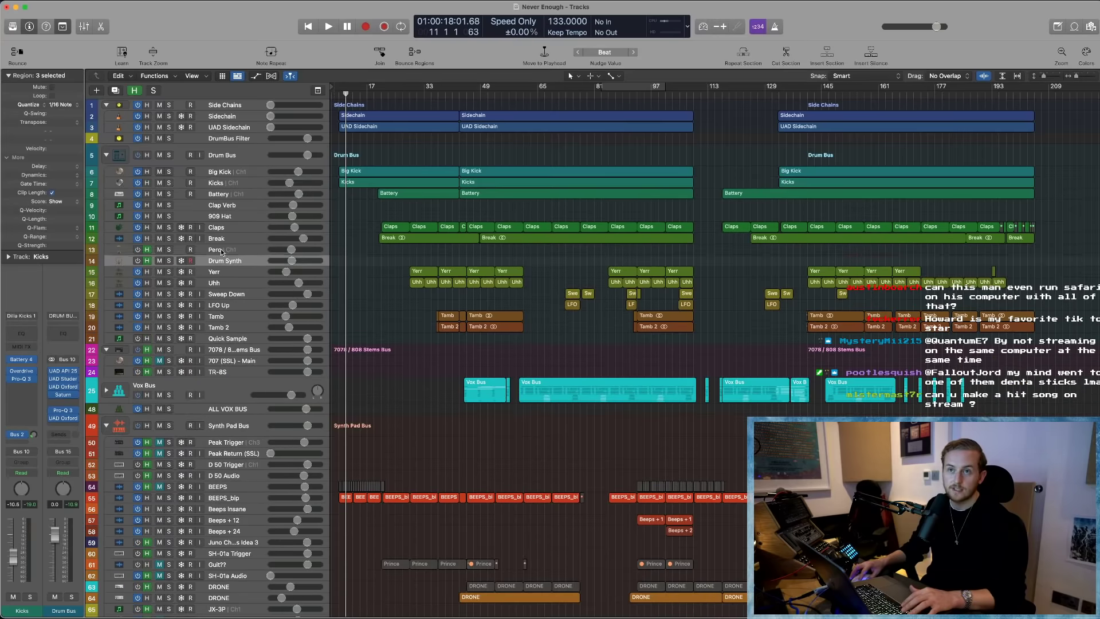
- Delete the unused Perc and Drum Synth tracks together with the 7078 / 808 Stems Bus, 707 (SSL) - Main and TR-8S tracks
{"action": "left_click", "coordinate": [217, 360], "text": "super"}
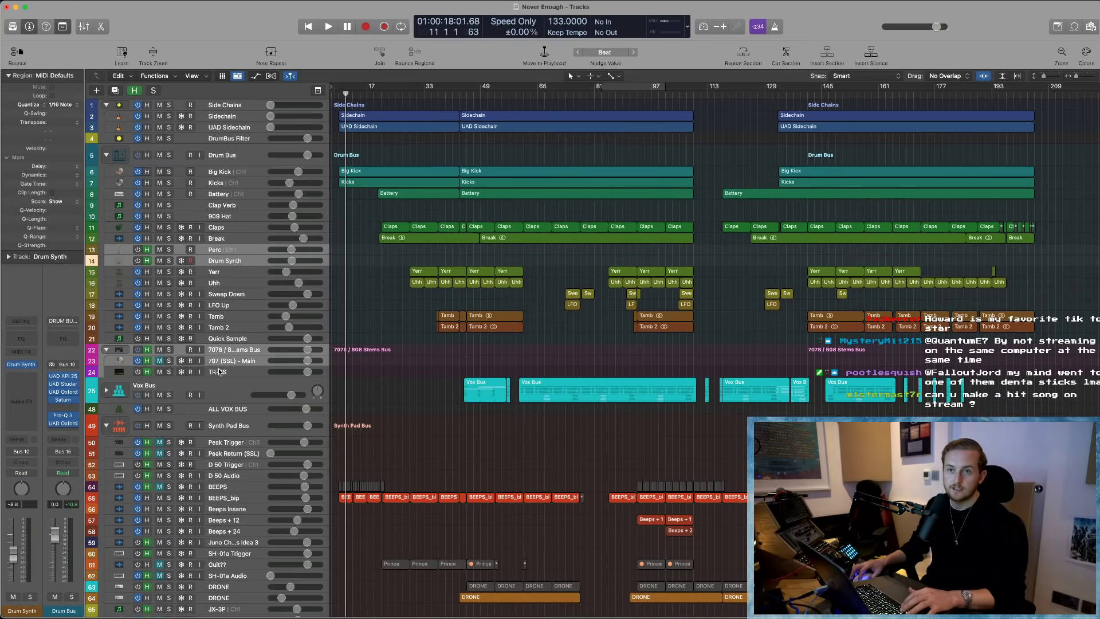
{"action": "left_click", "coordinate": [218, 373], "text": "super"}
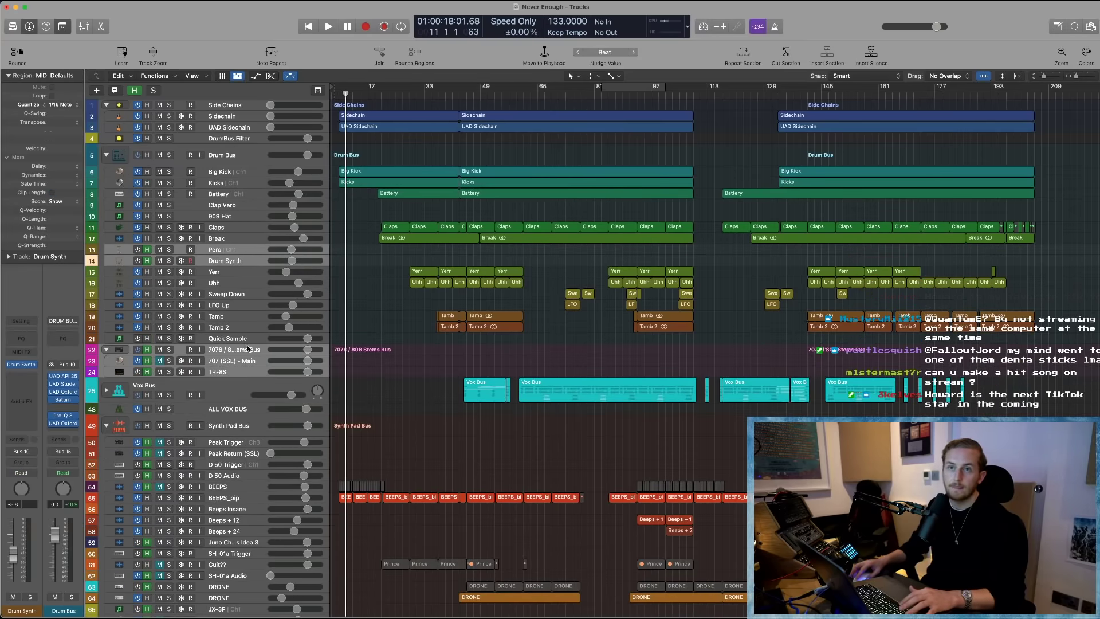
{"action": "key", "text": "super+BackSpace"}
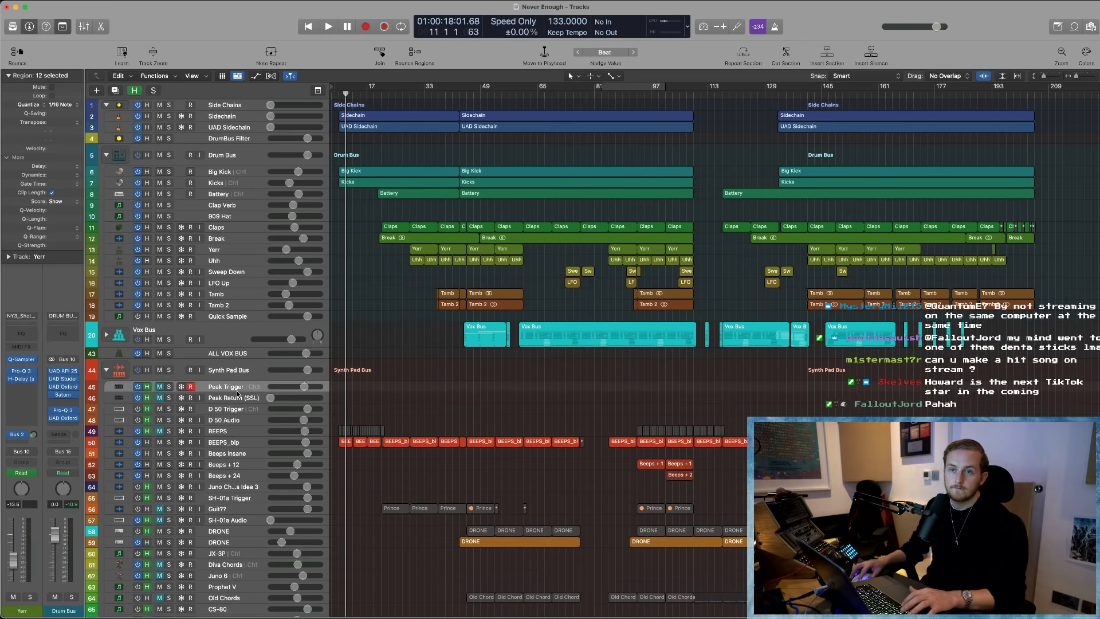
- Delete the Peak Trigger, Peak Return (SSL), D 50 Trigger and D 50 Audio tracks under the Synth Pad Bus
{"action": "left_click", "coordinate": [236, 388]}
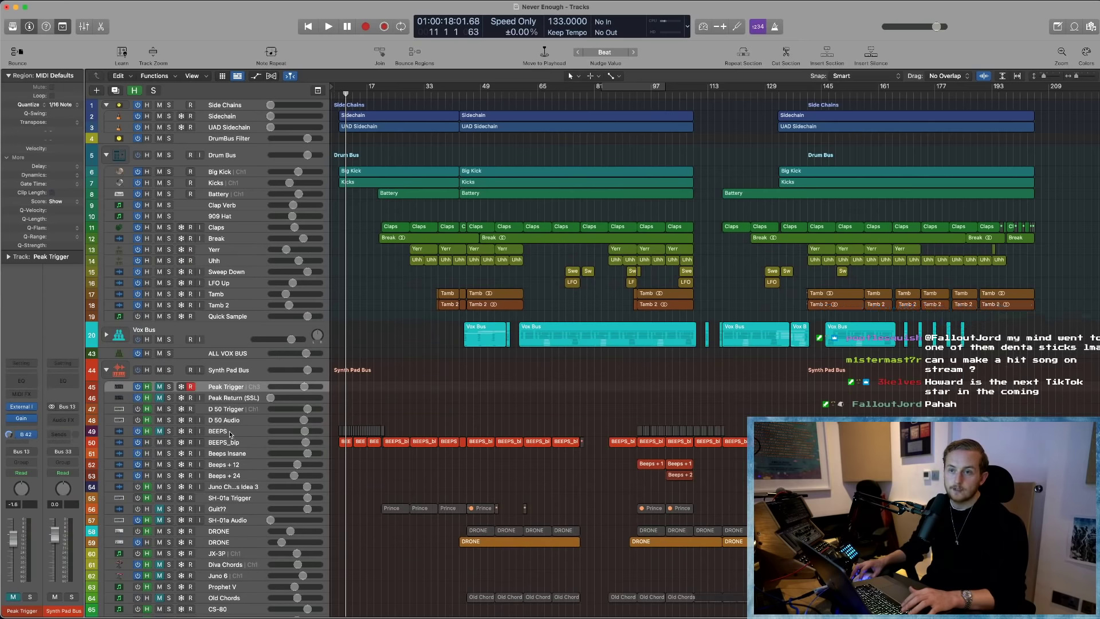
{"action": "left_click", "coordinate": [231, 431]}
{"action": "left_click", "coordinate": [224, 420]}
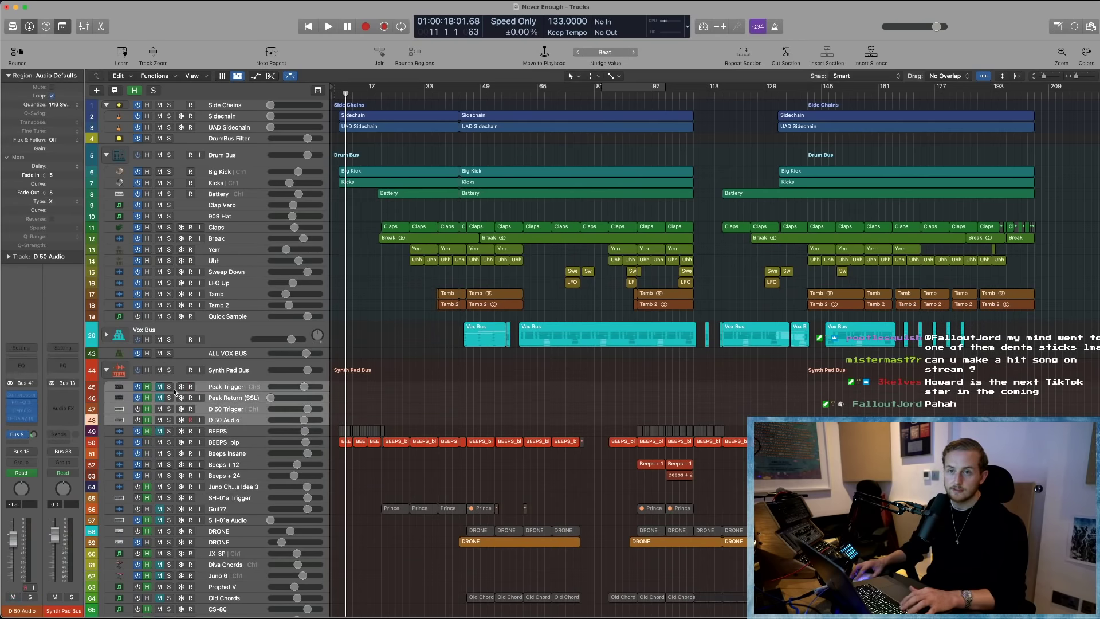
{"action": "left_click", "coordinate": [218, 389], "text": "shift"}
{"action": "key", "text": "super+BackSpace"}
- Delete the Juno Idea 3, both SH-01a, Diva Chords, Juno 6, Prophet V, and CS-80 through Retro Synth tracks under the Synth Pad Bus
{"action": "left_click", "coordinate": [238, 441]}
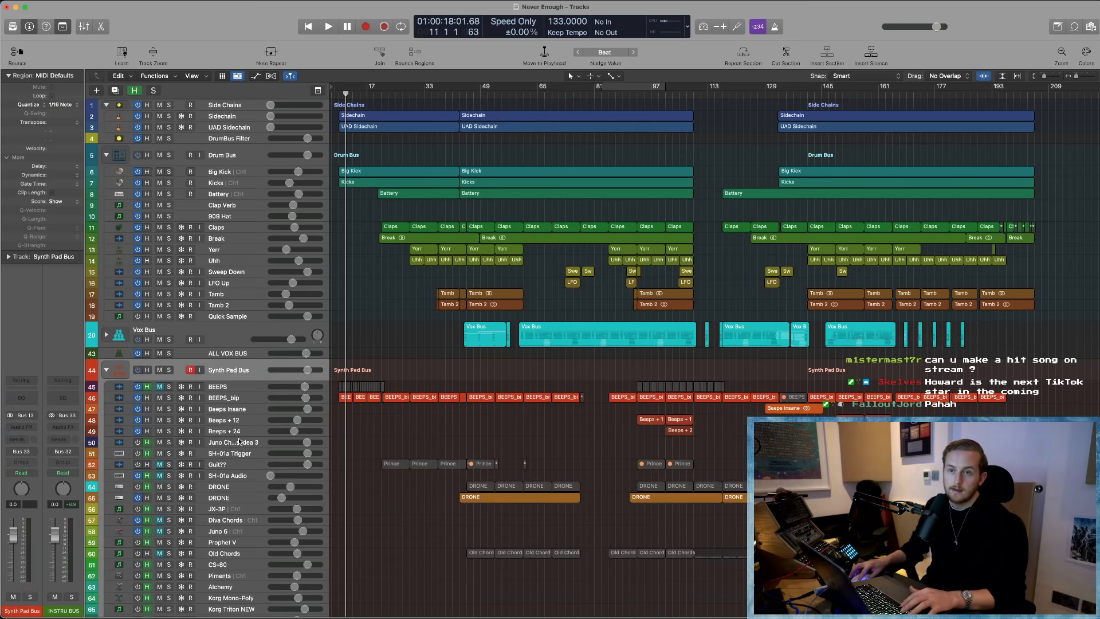
{"action": "left_click", "coordinate": [234, 454], "text": "shift"}
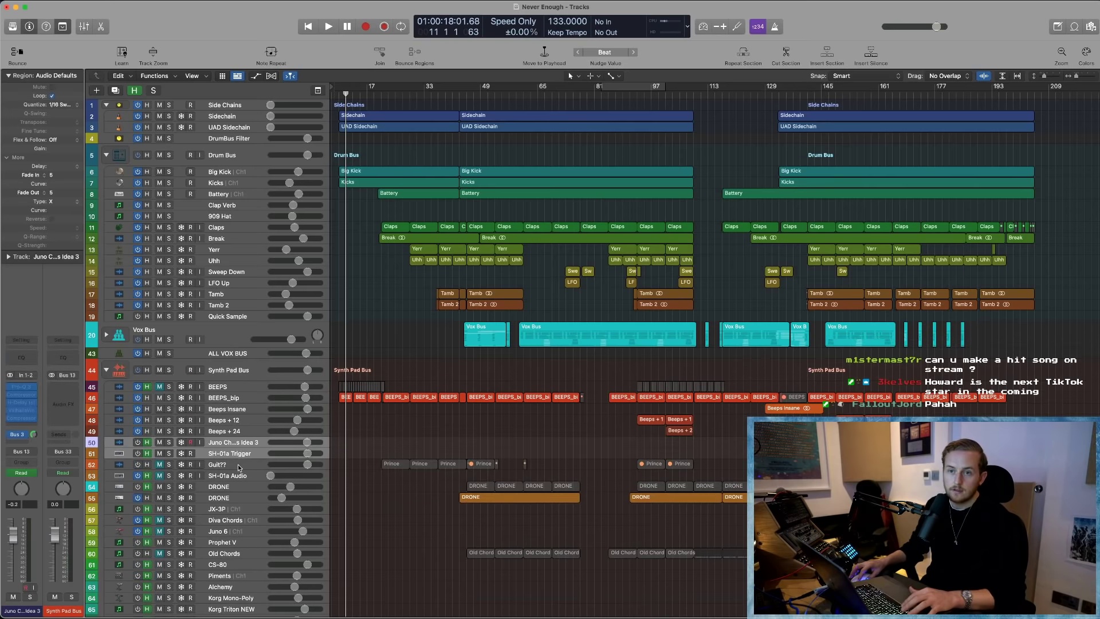
{"action": "left_click", "coordinate": [232, 476], "text": "super"}
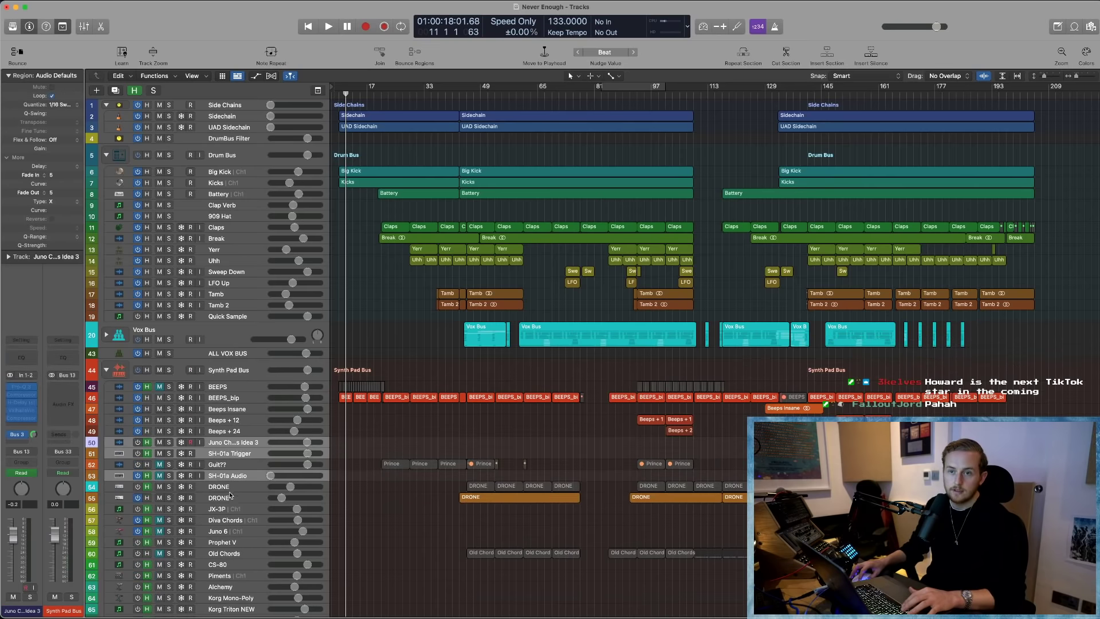
{"action": "scroll", "coordinate": [229, 496], "scroll_direction": "down", "scroll_amount": 3}
{"action": "left_click", "coordinate": [229, 439], "text": "super"}
{"action": "left_click", "coordinate": [228, 451], "text": "super"}
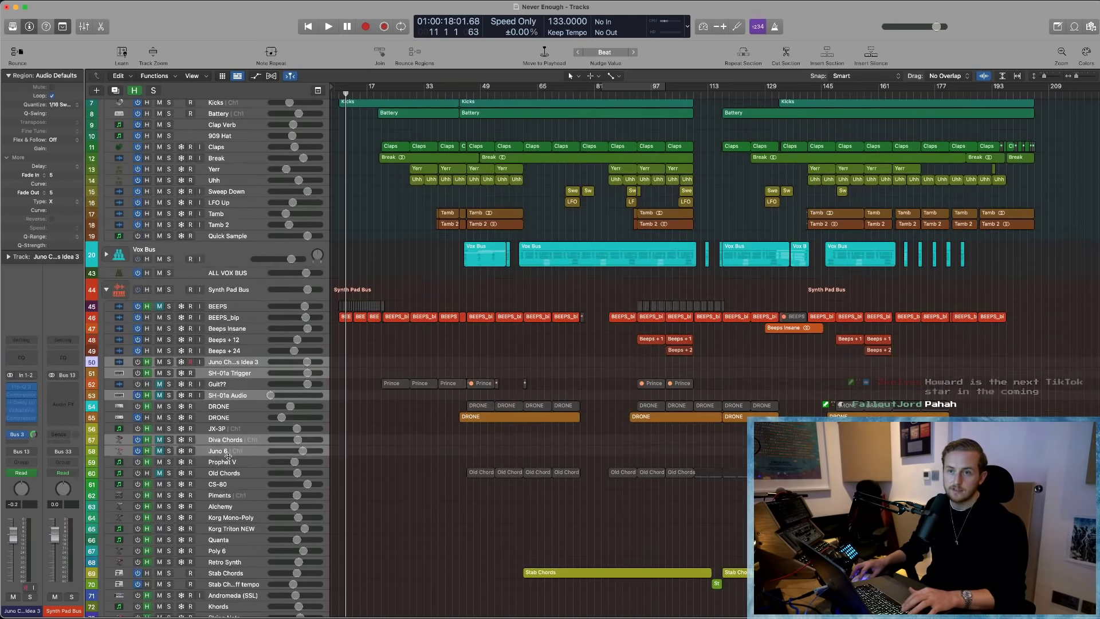
{"action": "scroll", "coordinate": [228, 456], "scroll_direction": "down", "scroll_amount": 1}
{"action": "left_click", "coordinate": [229, 432], "text": "super"}
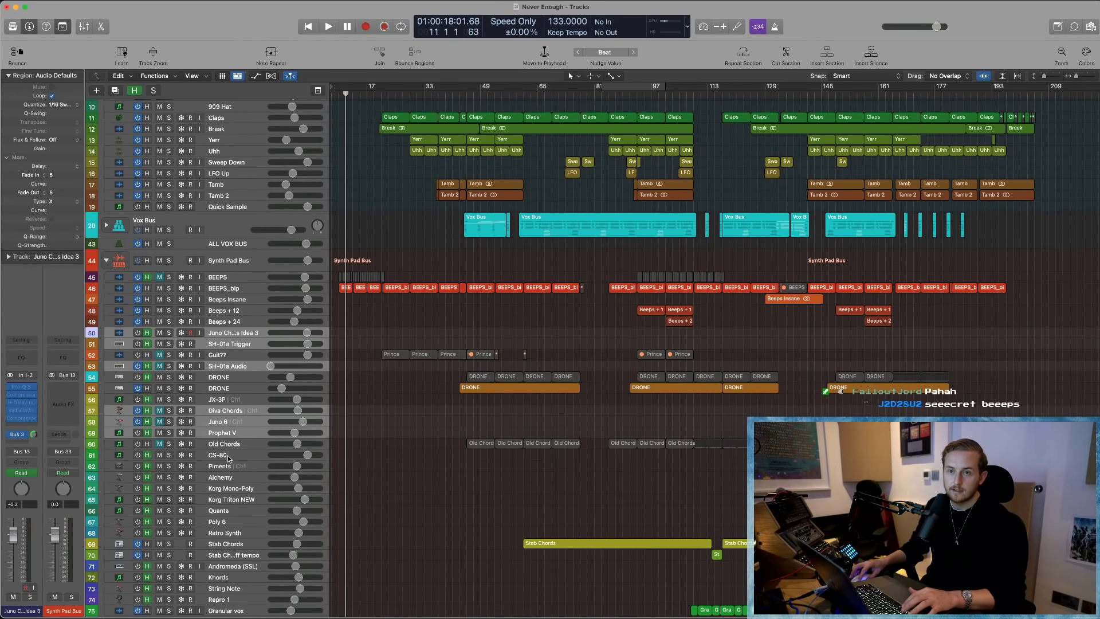
{"action": "left_click", "coordinate": [229, 454], "text": "super"}
{"action": "left_click", "coordinate": [226, 537], "text": "shift"}
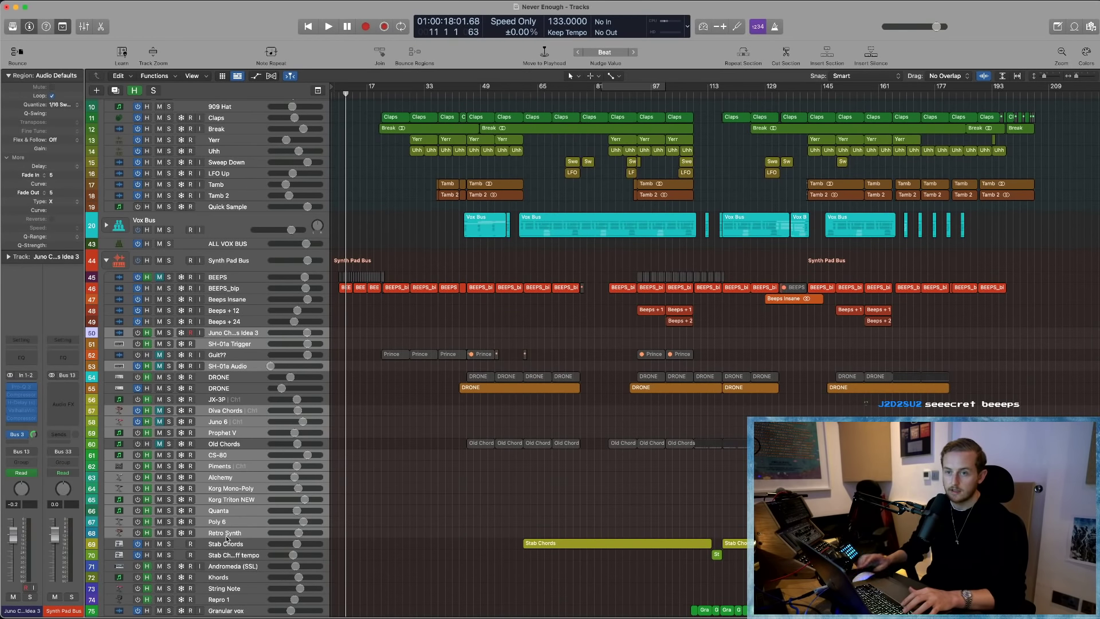
{"action": "key", "text": "super+BackSpace"}
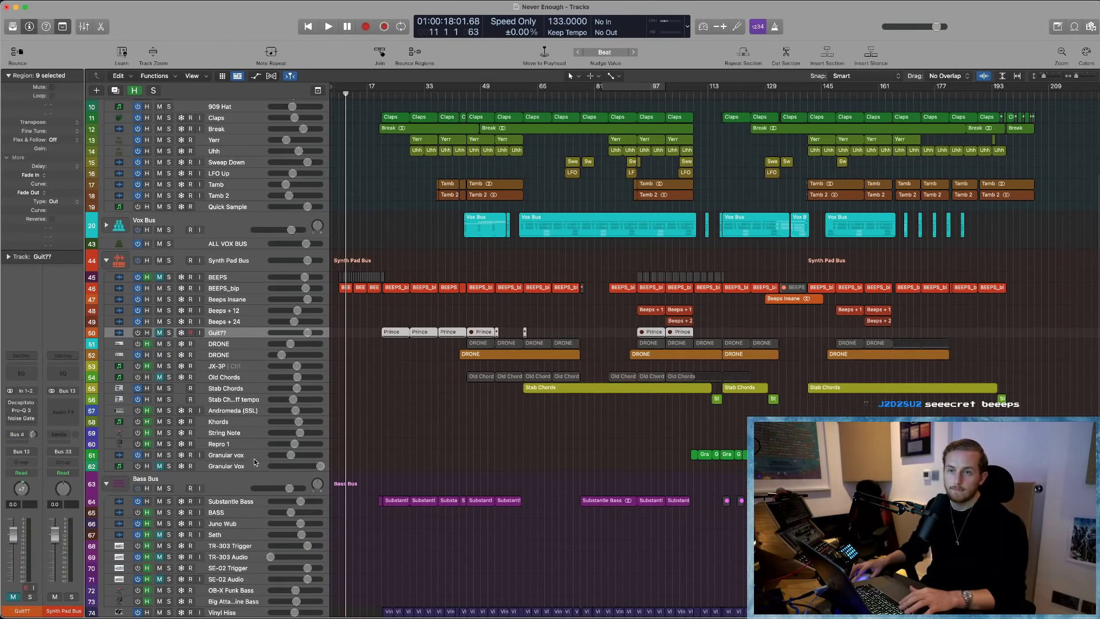
- Delete the unused Andromeda (SSL), Khords, String Note and Repro 1 tracks from the Synth Pad Bus
{"action": "scroll", "coordinate": [253, 458], "scroll_direction": "down", "scroll_amount": 2}
{"action": "left_click", "coordinate": [236, 370]}
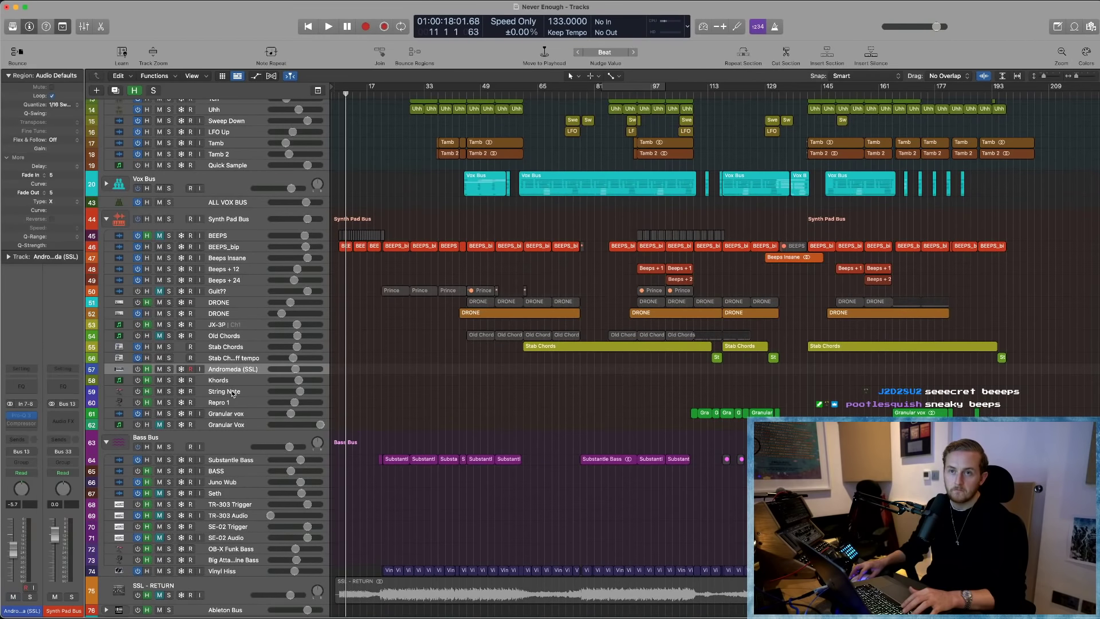
{"action": "left_click", "coordinate": [229, 404], "text": "shift"}
{"action": "key", "text": "super+BackSpace"}
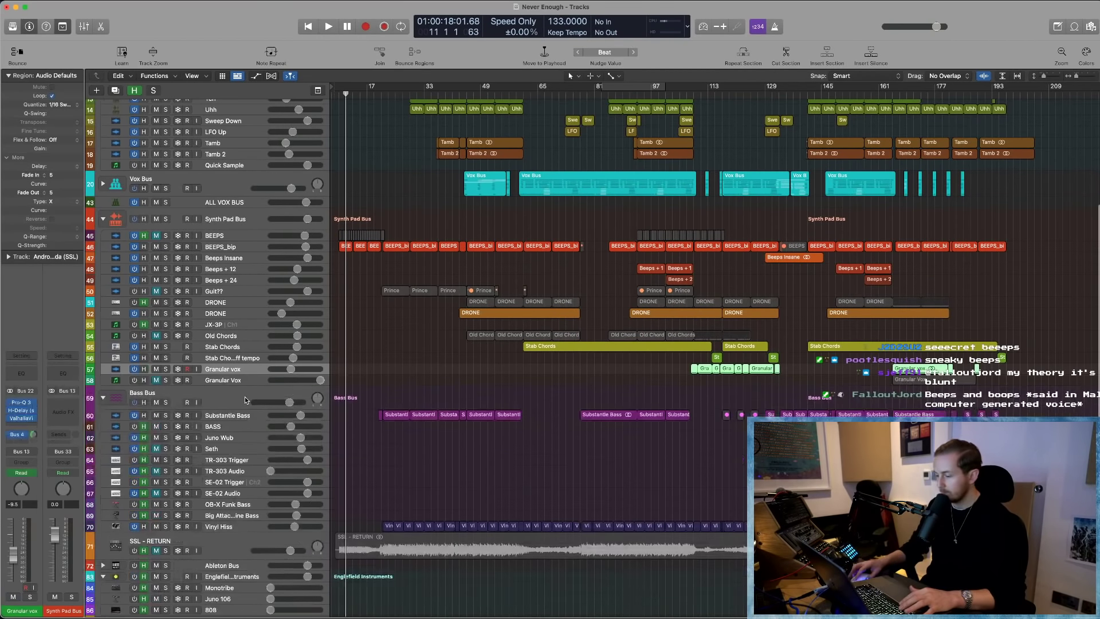
- Delete the hidden Bass Bus tracks from BASS through Big Attack-style bass, keeping Substantle Bass and Vinyl Hiss
{"action": "scroll", "coordinate": [246, 404], "scroll_direction": "down", "scroll_amount": 3}
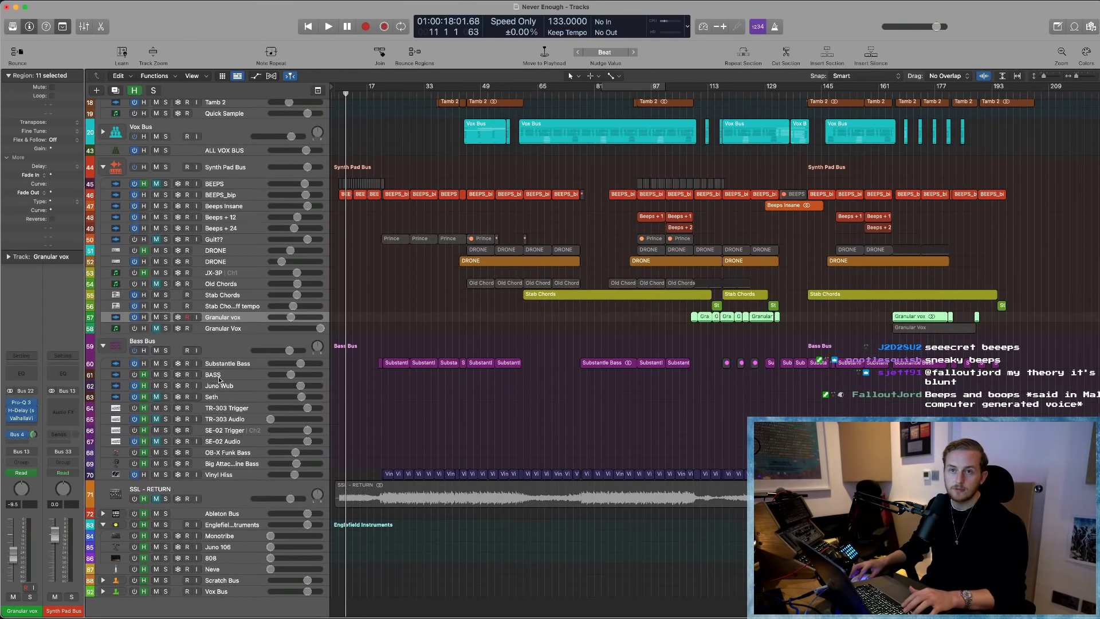
{"action": "left_click", "coordinate": [219, 376]}
{"action": "left_click", "coordinate": [229, 463], "text": "shift"}
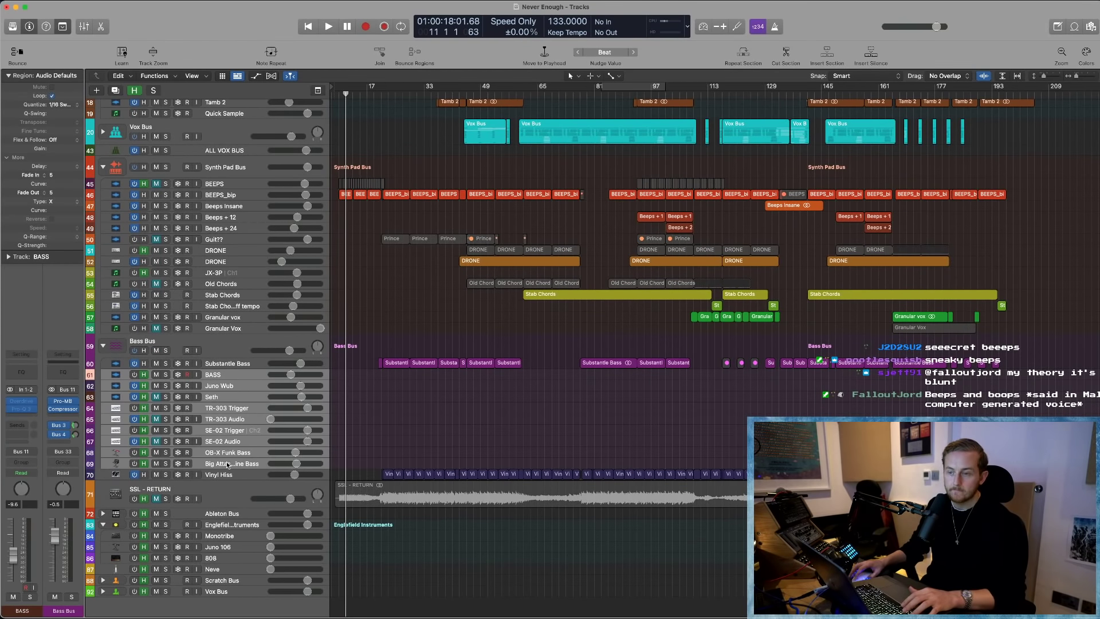
{"action": "key", "text": "super+BackSpace"}
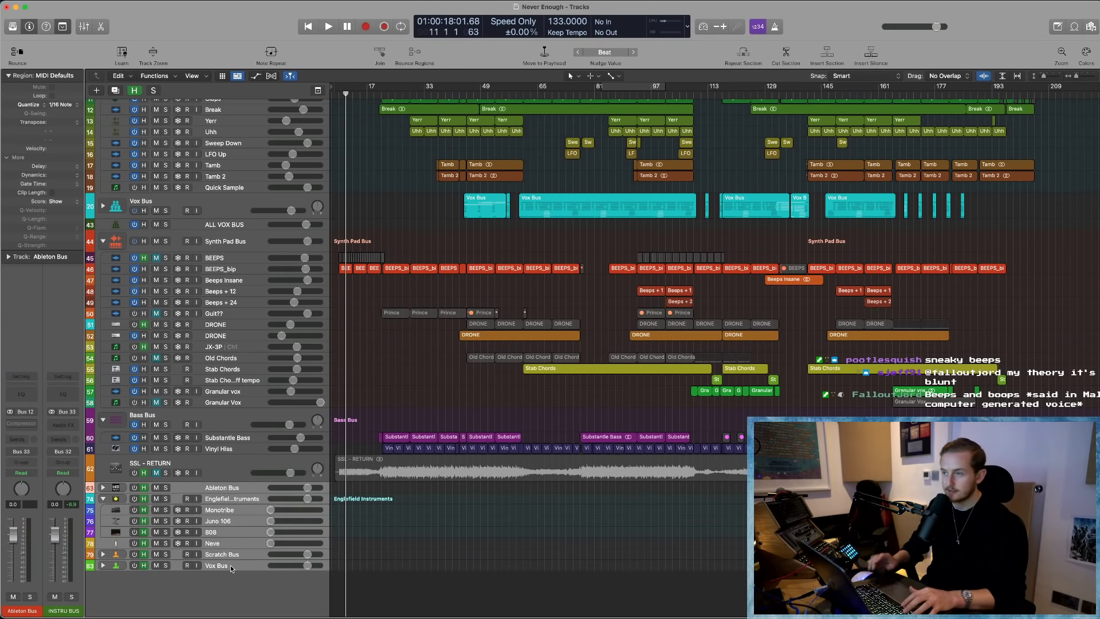
- Delete the tracks from Ableton Bus through the second Vox Bus at the list's end, and conceal the remaining hidden tracks
{"action": "scroll", "coordinate": [132, 151], "scroll_direction": "up", "scroll_amount": 5}
{"action": "key", "text": "Up"}
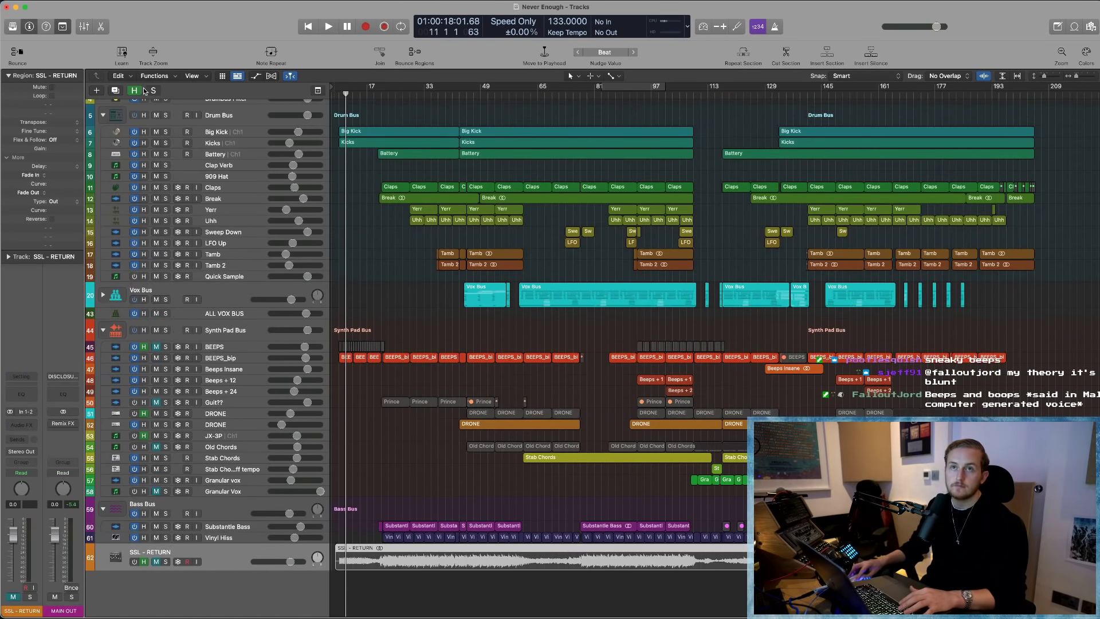
{"action": "left_click", "coordinate": [134, 90]}
- Play the song's opening with the Performance Meter open to check the processing load, then stop playback and close the meter
{"action": "left_click", "coordinate": [380, 300]}
{"action": "key", "text": "space"}
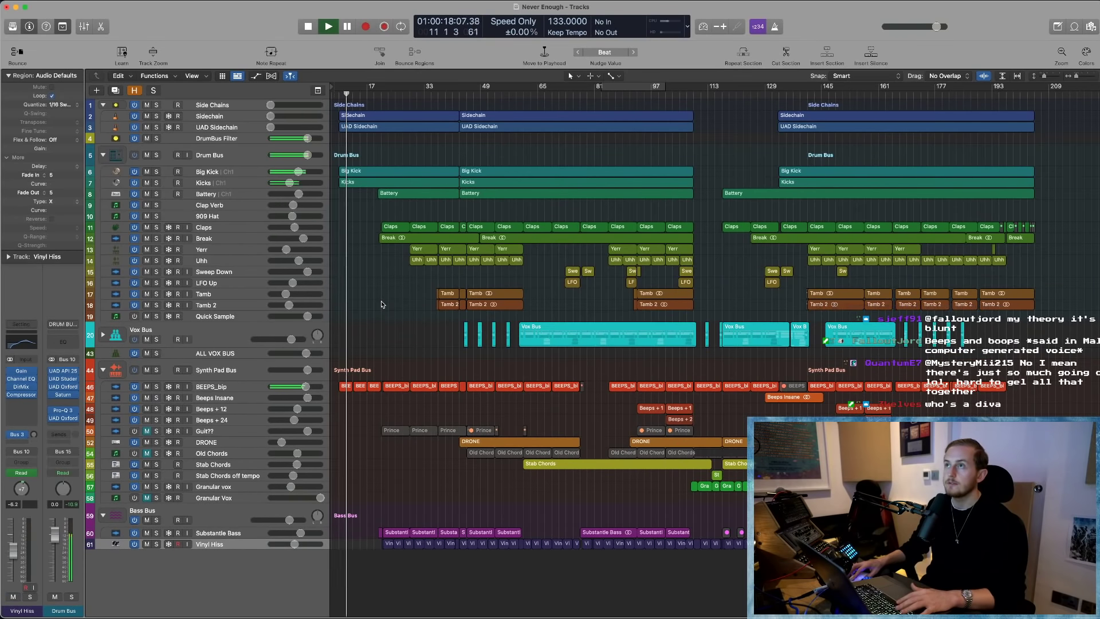
{"action": "left_click", "coordinate": [667, 21]}
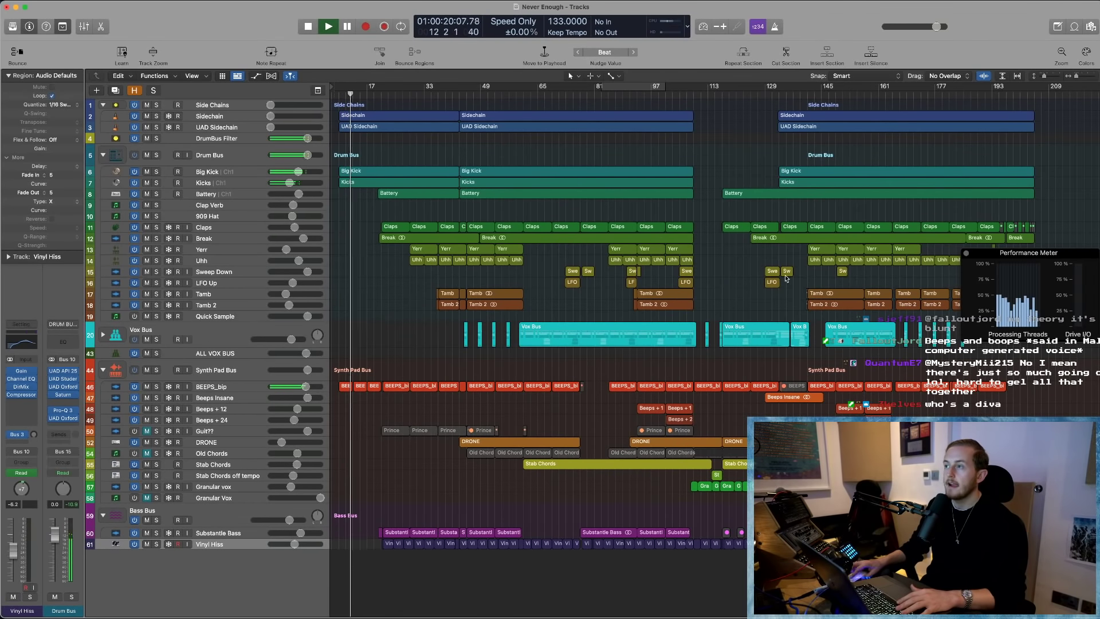
{"action": "left_click_drag", "start_coordinate": [1053, 257], "coordinate": [531, 121]}
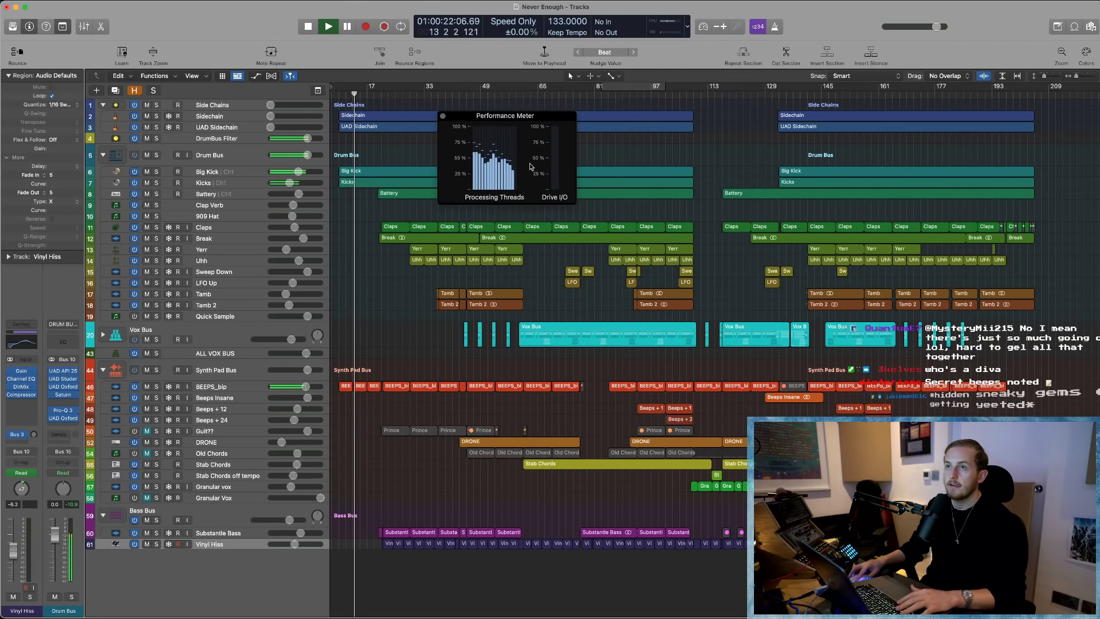
{"action": "key", "text": "space"}
{"action": "left_click", "coordinate": [442, 116]}
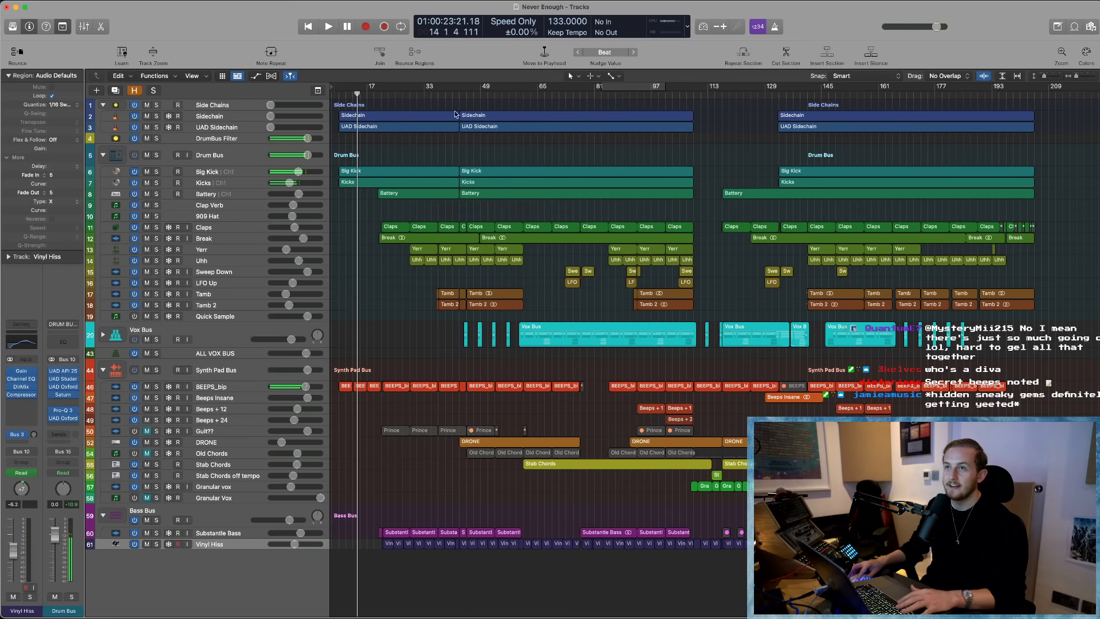
- Play from bar 61 with the Performance Meter open to check the load, and dismiss the system overload alert
{"action": "left_click", "coordinate": [524, 91]}
{"action": "key", "text": "space"}
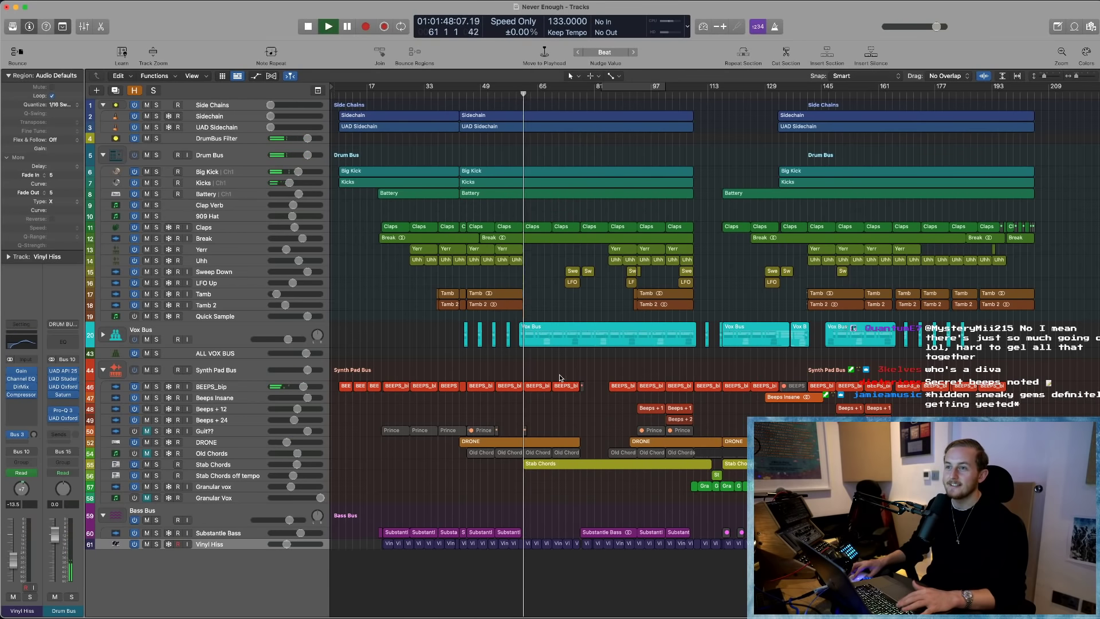
{"action": "double_click", "coordinate": [666, 26]}
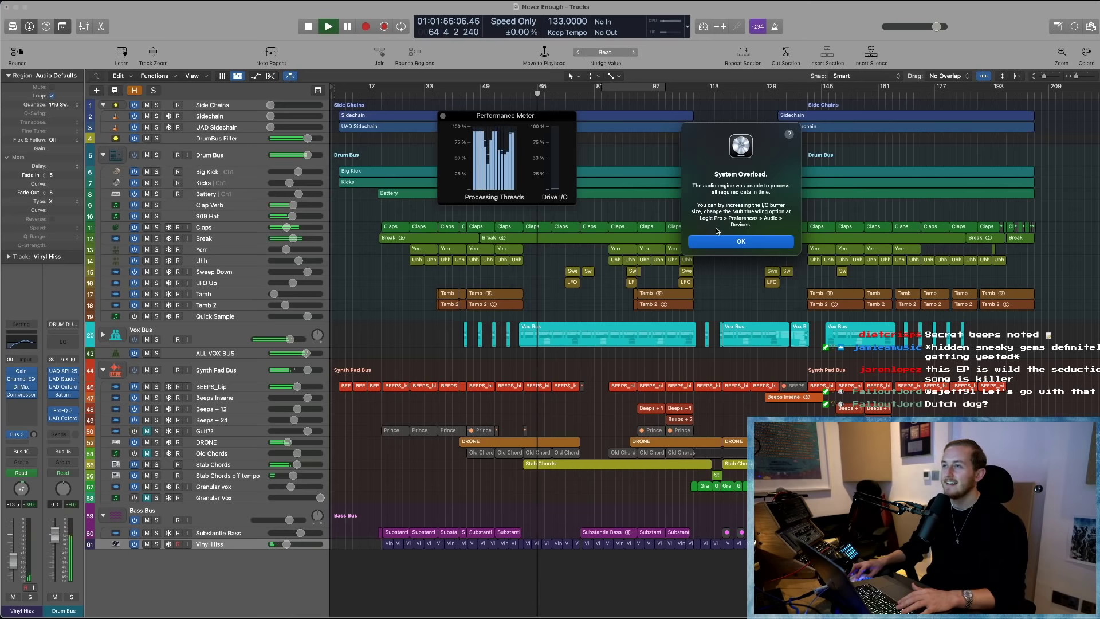
{"action": "left_click", "coordinate": [723, 240]}
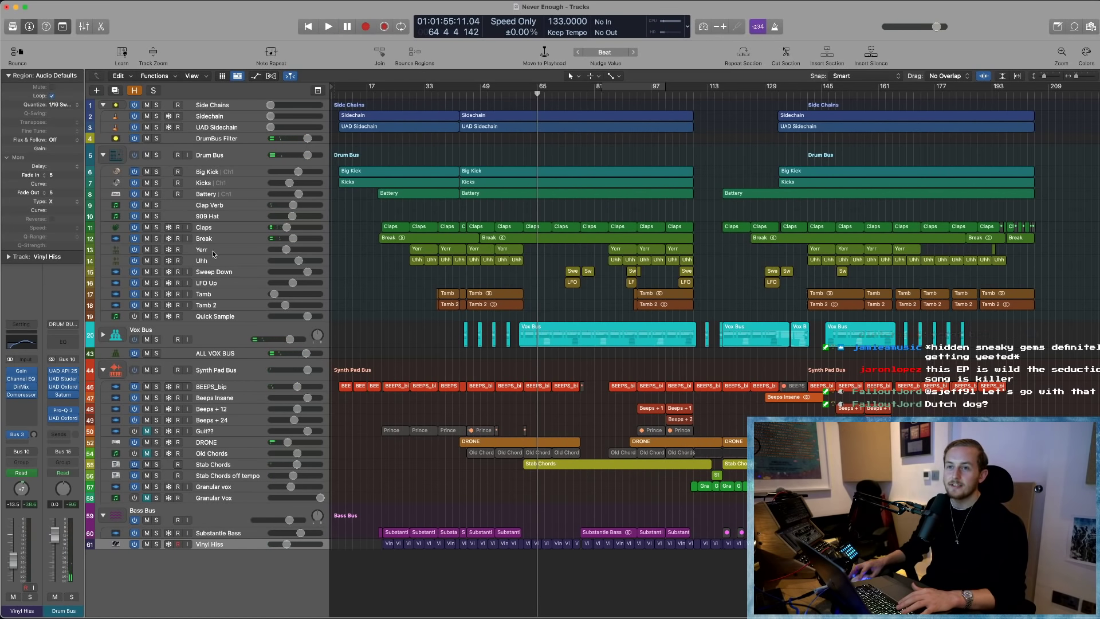
- Expand the Vox Bus stack and select its Harm 1 track to review the vocal plug-in chain
{"action": "left_click", "coordinate": [220, 334]}
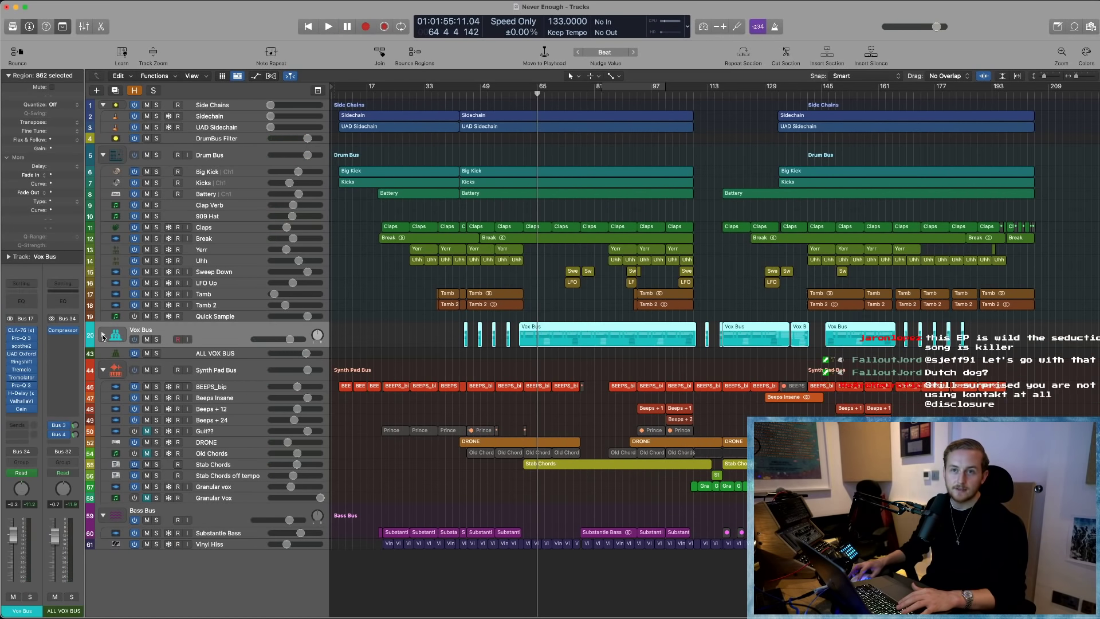
{"action": "left_click", "coordinate": [103, 334]}
{"action": "scroll", "coordinate": [240, 366], "scroll_direction": "down", "scroll_amount": 1}
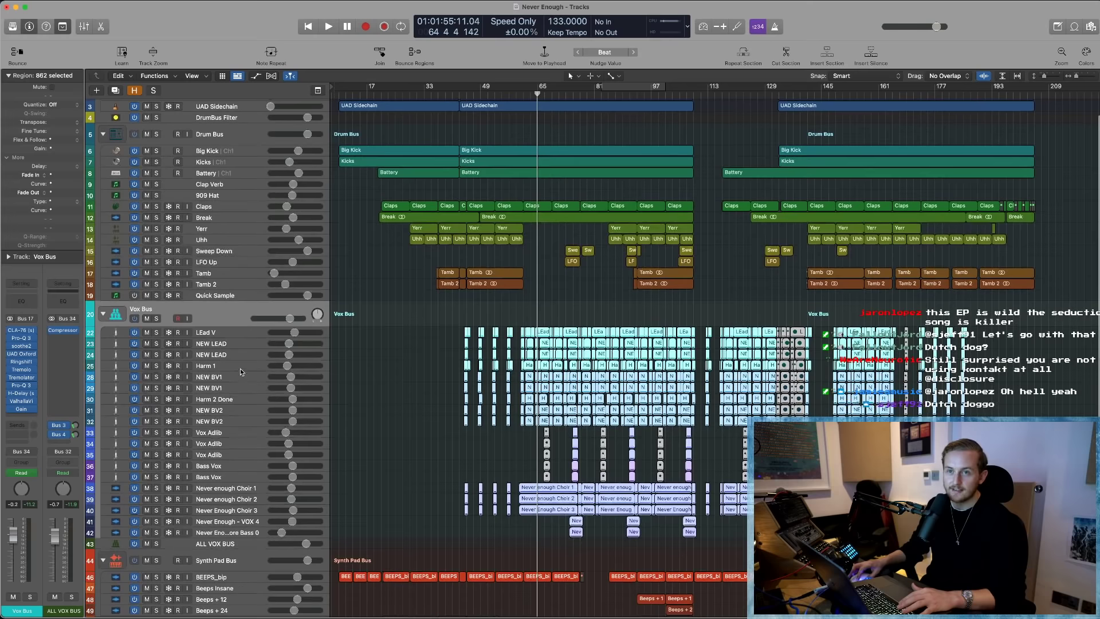
{"action": "left_click", "coordinate": [239, 364]}
{"action": "scroll", "coordinate": [397, 372], "scroll_direction": "down", "scroll_amount": 2}
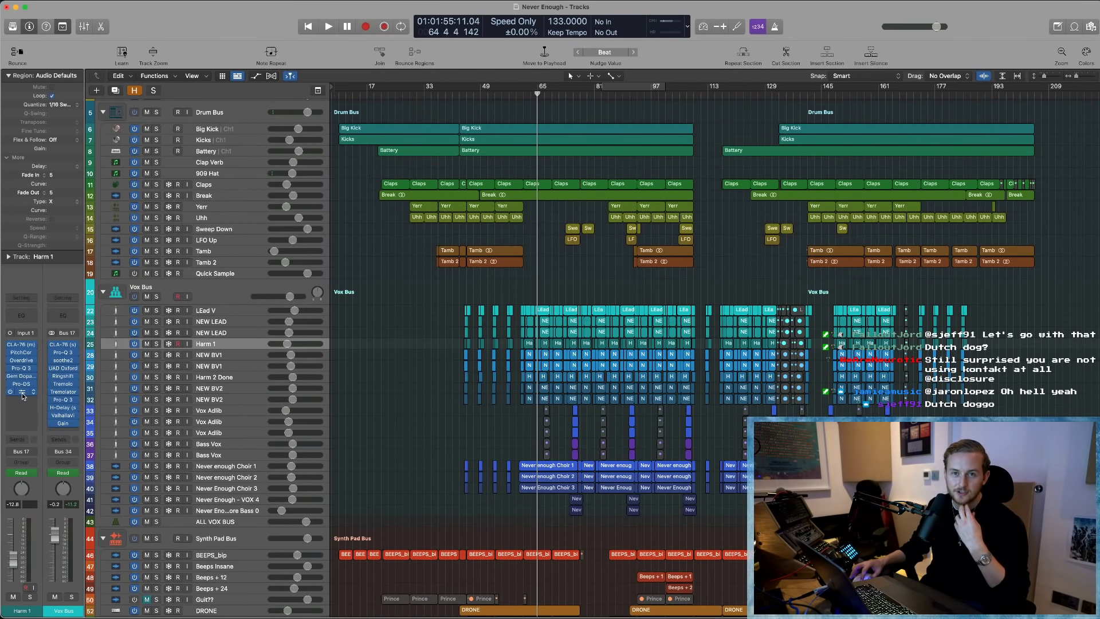
{"action": "scroll", "coordinate": [435, 379], "scroll_direction": "down", "scroll_amount": 3}
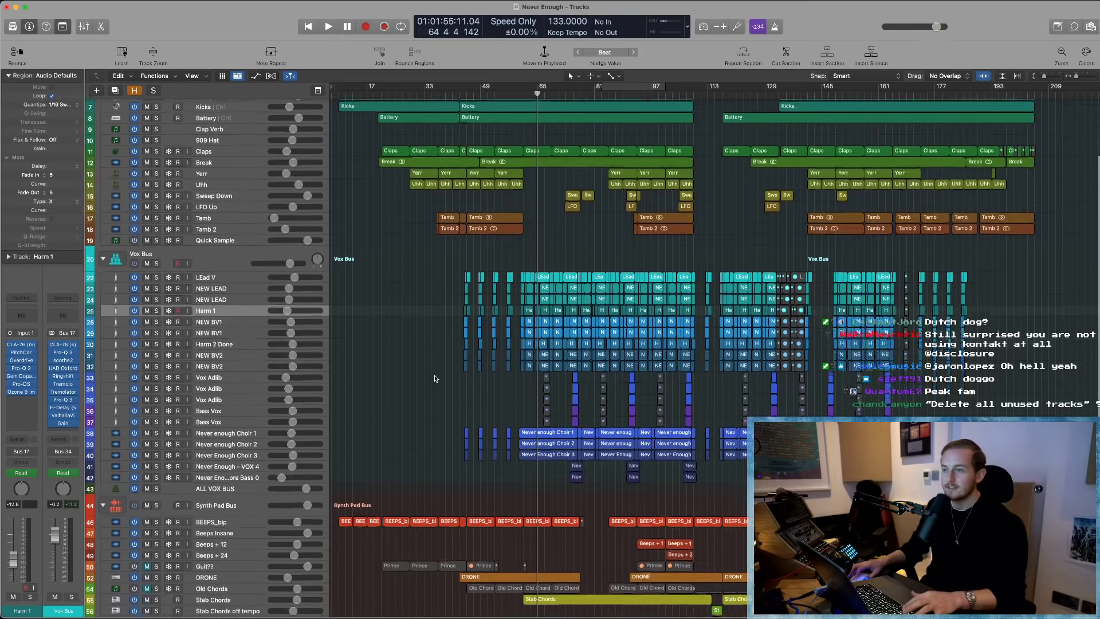
{"action": "scroll", "coordinate": [435, 379], "scroll_direction": "down", "scroll_amount": 1}
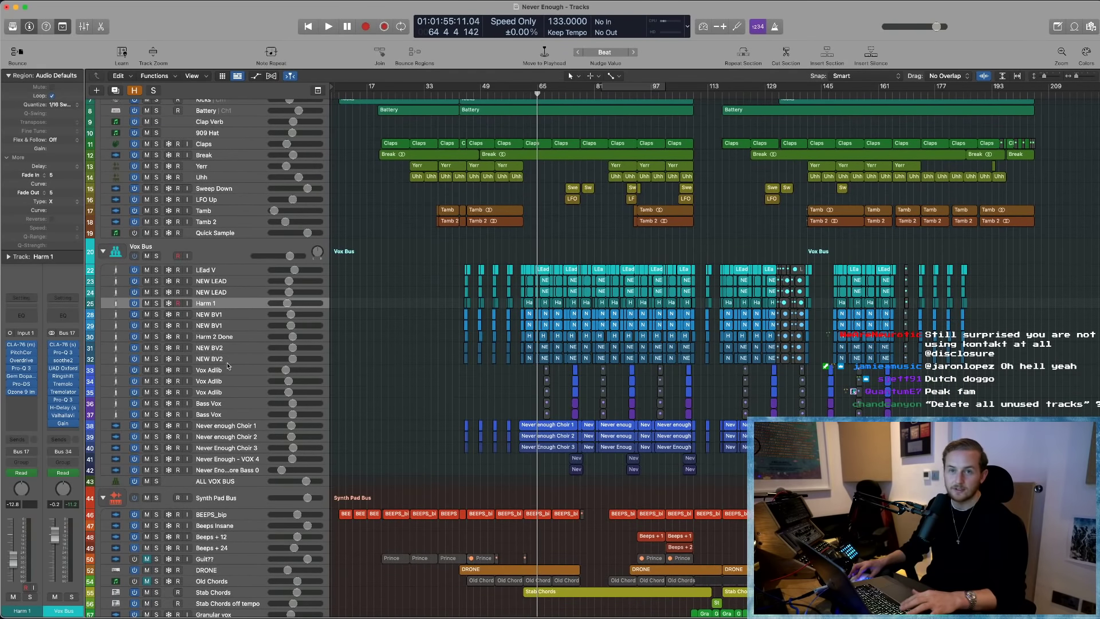
- Check the soothe2 plug-in on the Vox Bus channel and remove it from the chain
{"action": "left_click", "coordinate": [65, 360]}
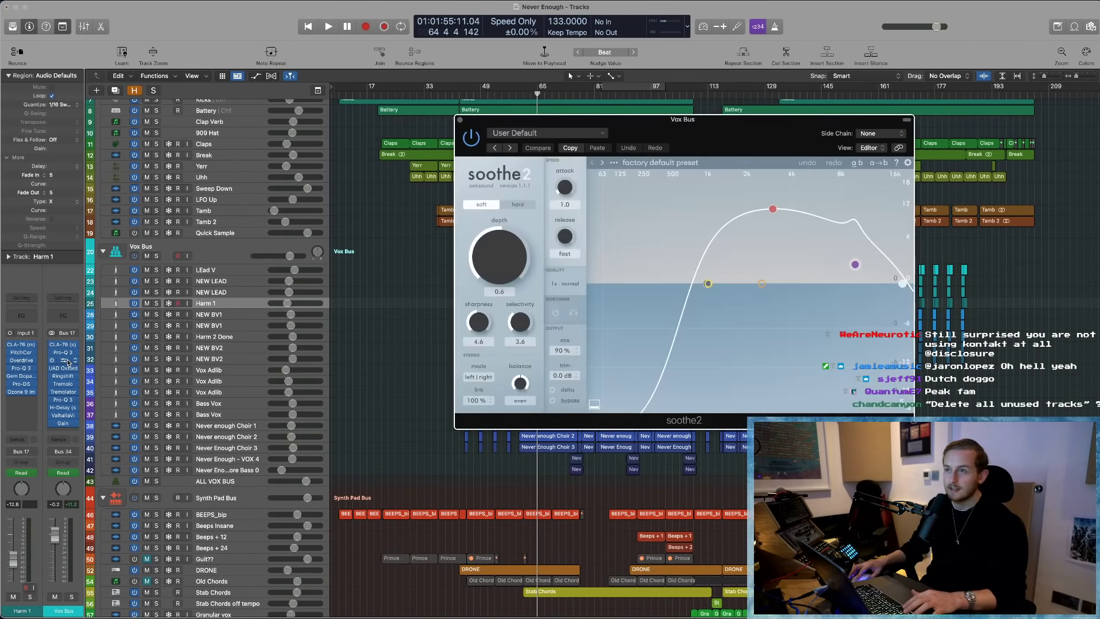
{"action": "left_click", "coordinate": [67, 362]}
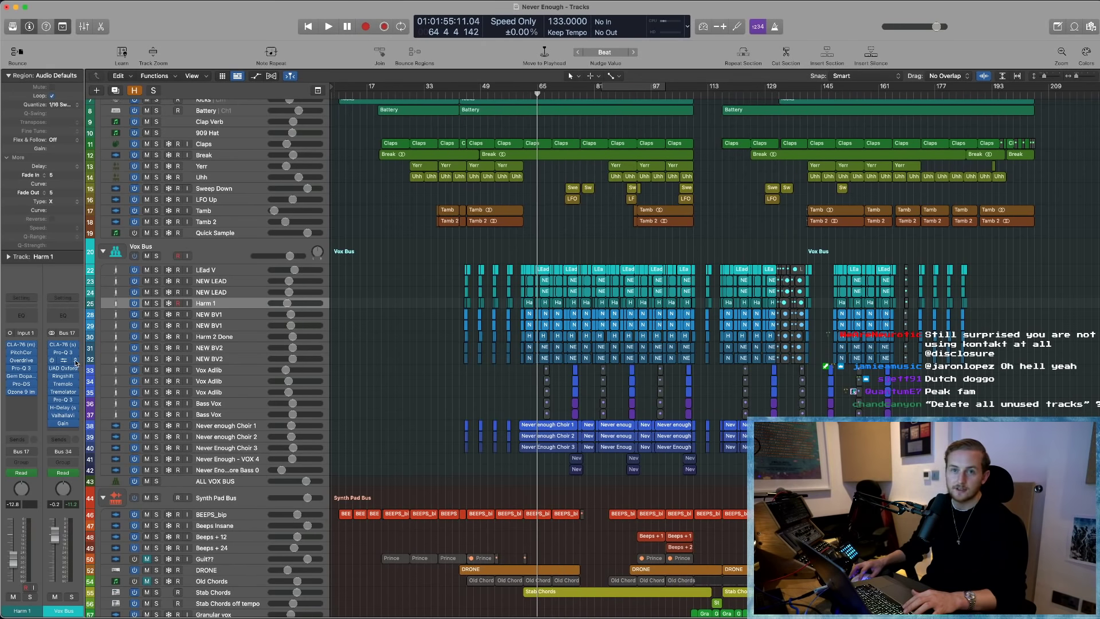
{"action": "left_click", "coordinate": [76, 360]}
{"action": "left_click", "coordinate": [81, 369]}
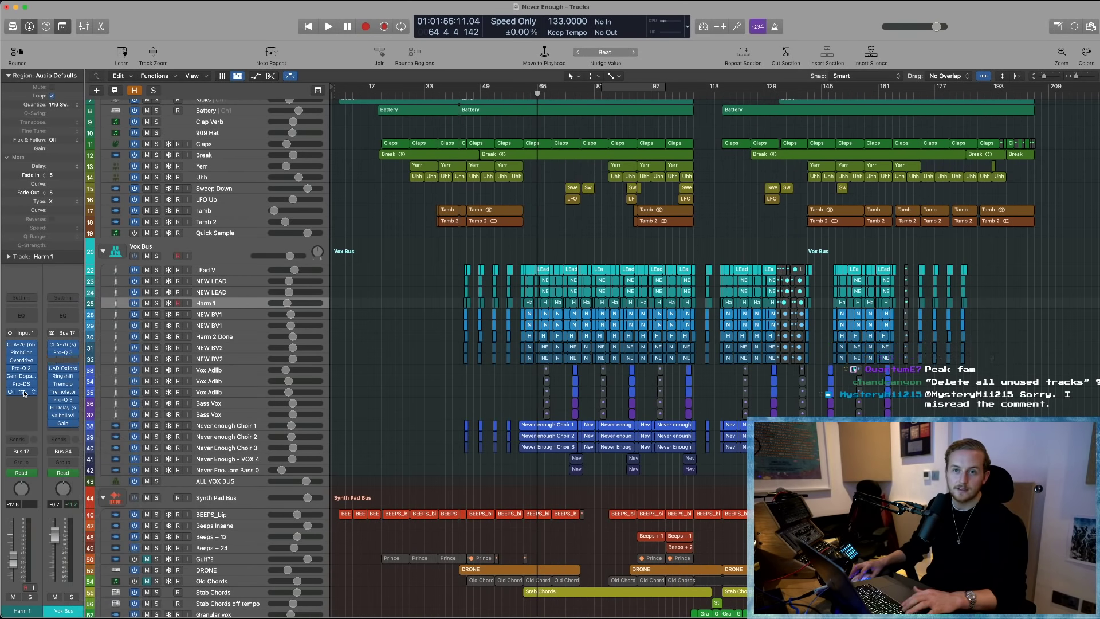
- Fit the arrangement in view and examine the plug-in chains of the vocal channels in the mixer
{"action": "key", "text": "z"}
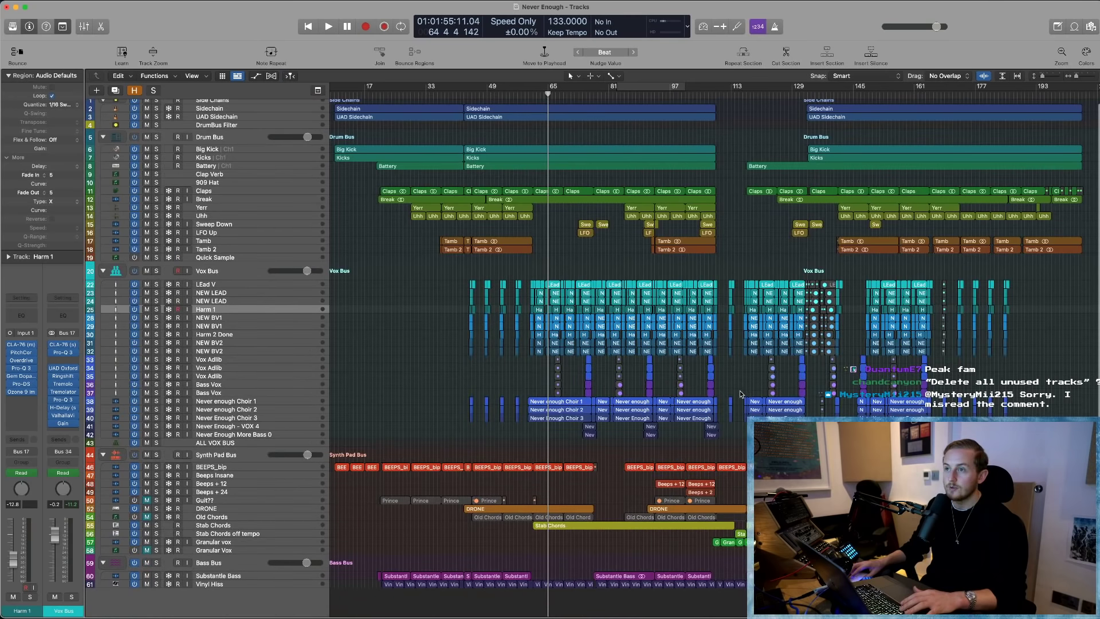
{"action": "key", "text": "x"}
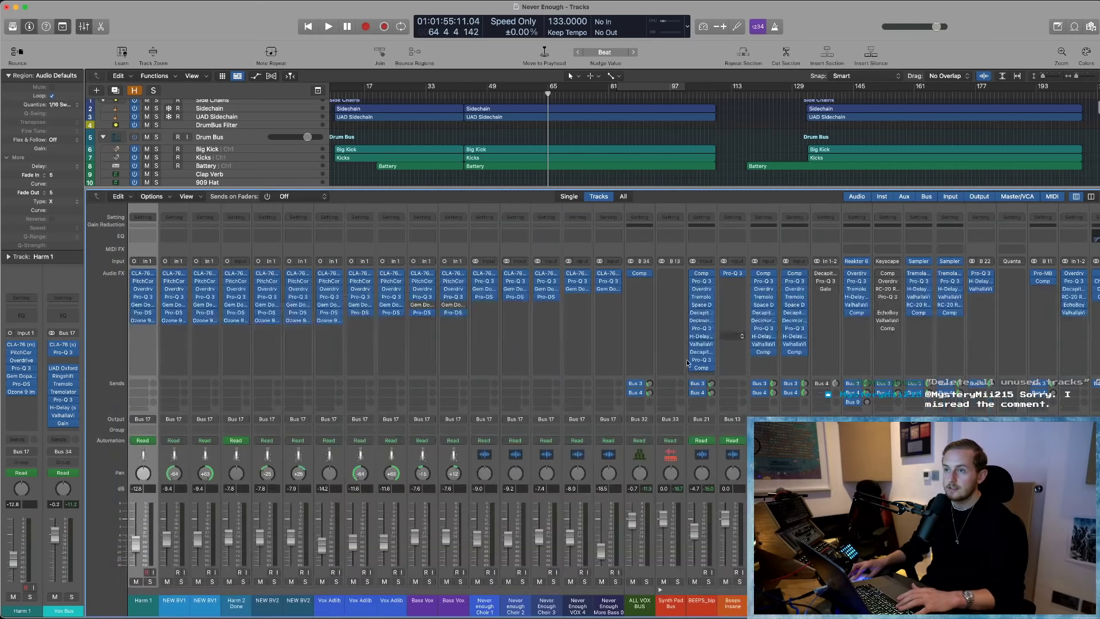
{"action": "scroll", "coordinate": [518, 351], "scroll_direction": "left", "scroll_amount": 5}
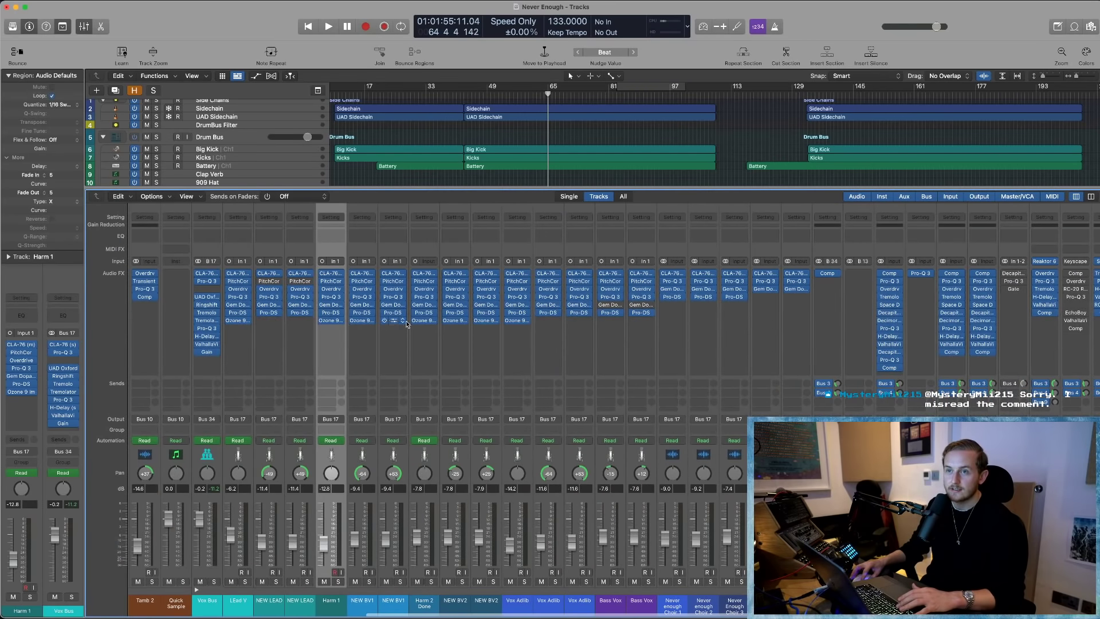
{"action": "left_click_drag", "start_coordinate": [340, 603], "coordinate": [291, 600]}
{"action": "left_click", "coordinate": [535, 604]}
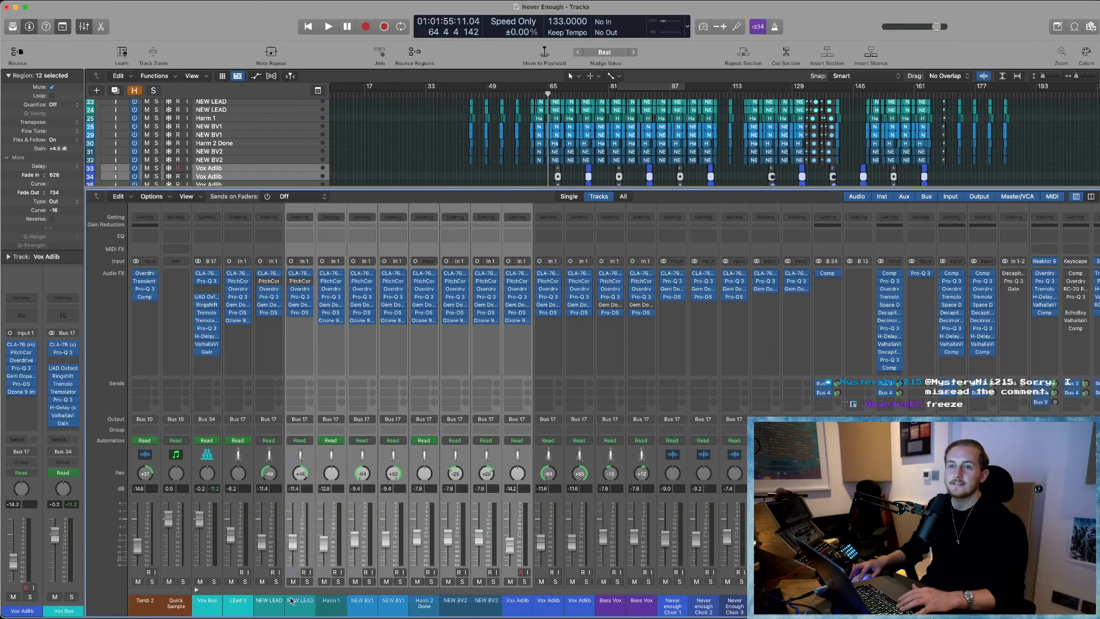
{"action": "left_click", "coordinate": [228, 406]}
{"action": "scroll", "coordinate": [455, 448], "scroll_direction": "right", "scroll_amount": 5}
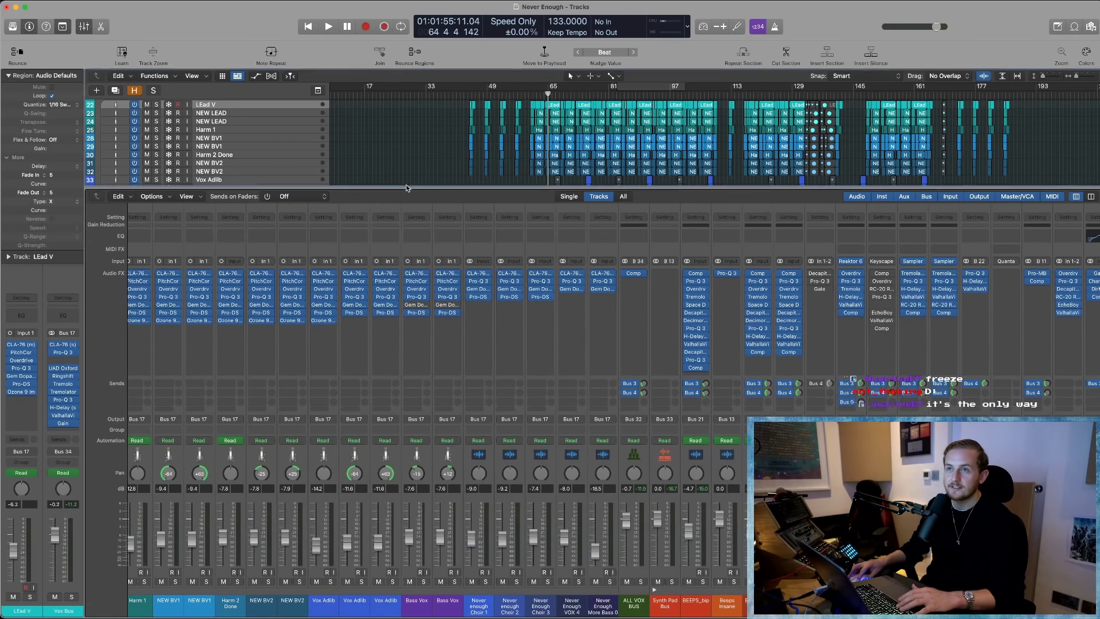
- Select the BEEPS_bip track and examine the plug-in chains of the synth, bass and effects bus channels in the mixer
{"action": "key", "text": "x"}
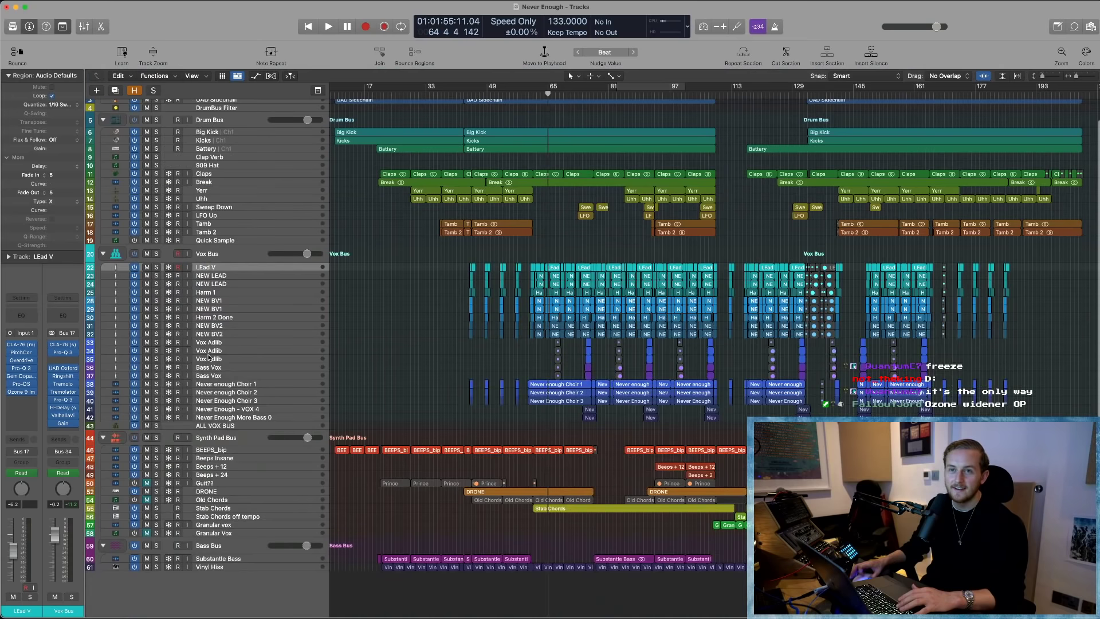
{"action": "left_click", "coordinate": [212, 450]}
{"action": "key", "text": "x"}
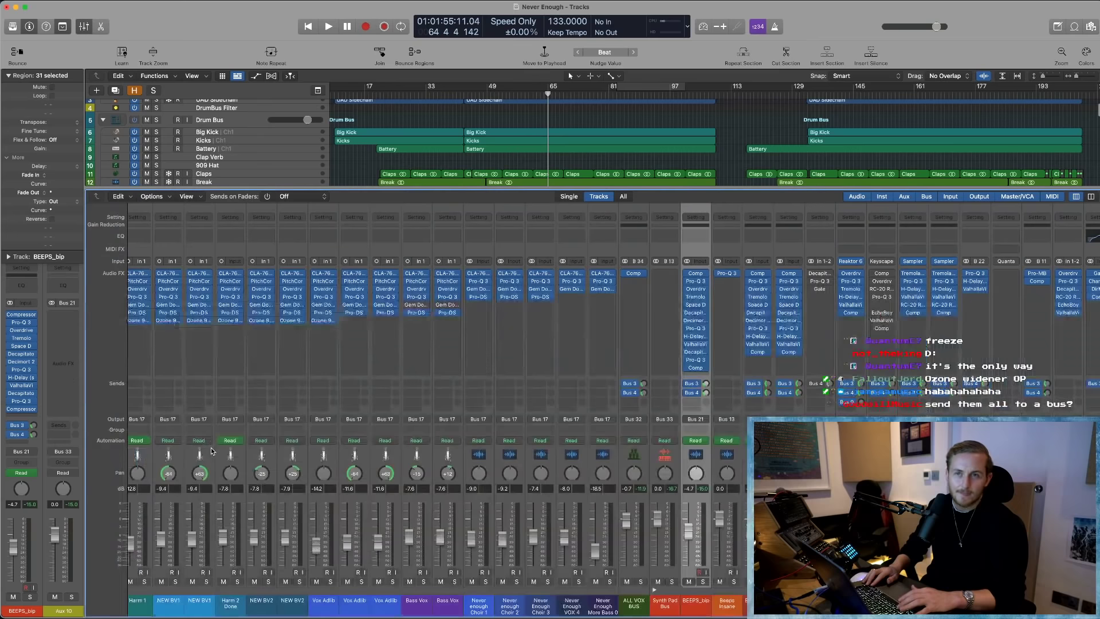
{"action": "scroll", "coordinate": [758, 314], "scroll_direction": "right", "scroll_amount": 4}
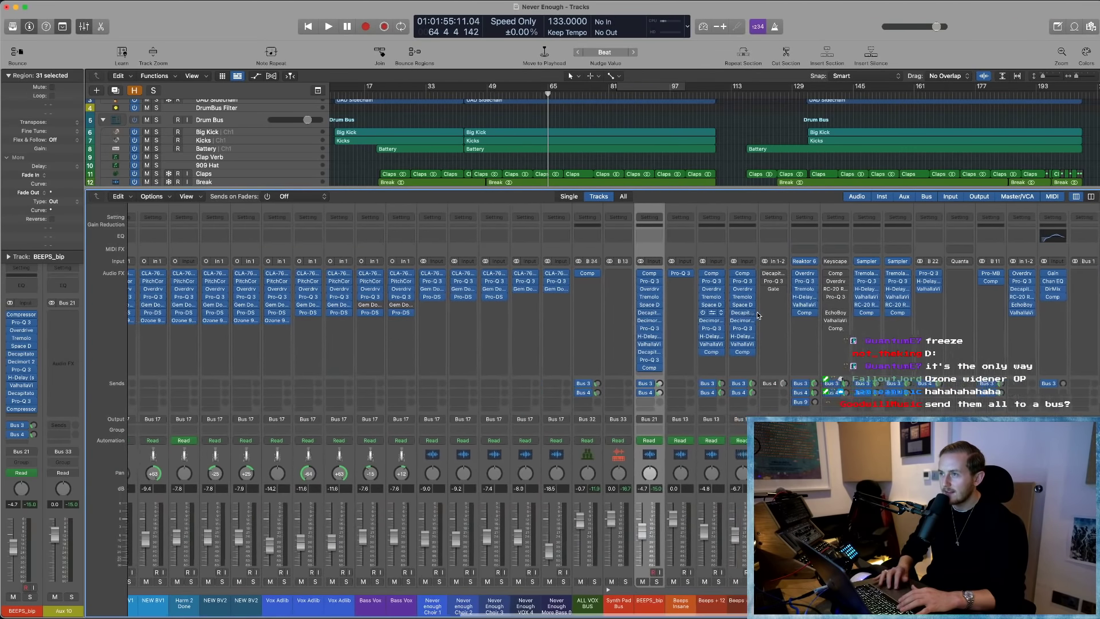
{"action": "scroll", "coordinate": [757, 314], "scroll_direction": "right", "scroll_amount": 2}
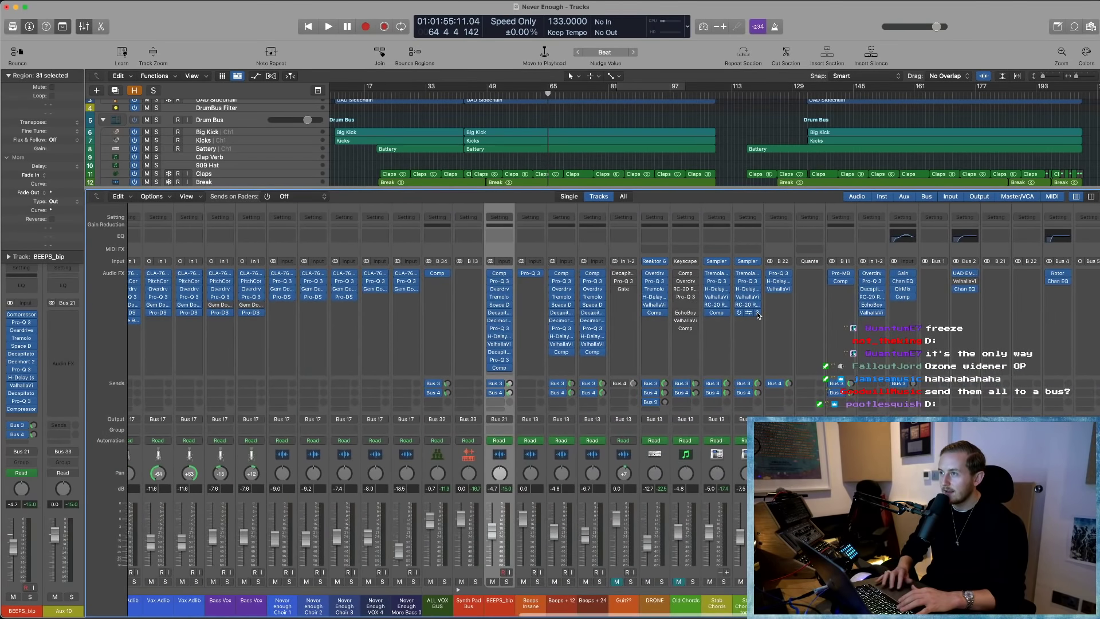
{"action": "scroll", "coordinate": [758, 314], "scroll_direction": "right", "scroll_amount": 5}
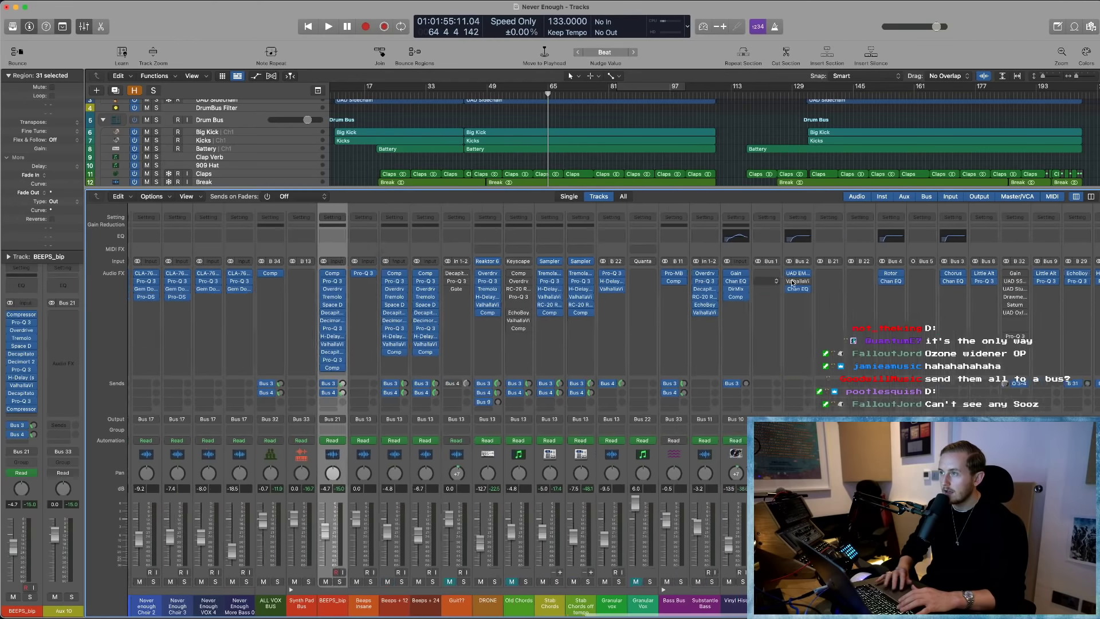
{"action": "scroll", "coordinate": [792, 282], "scroll_direction": "right", "scroll_amount": 4}
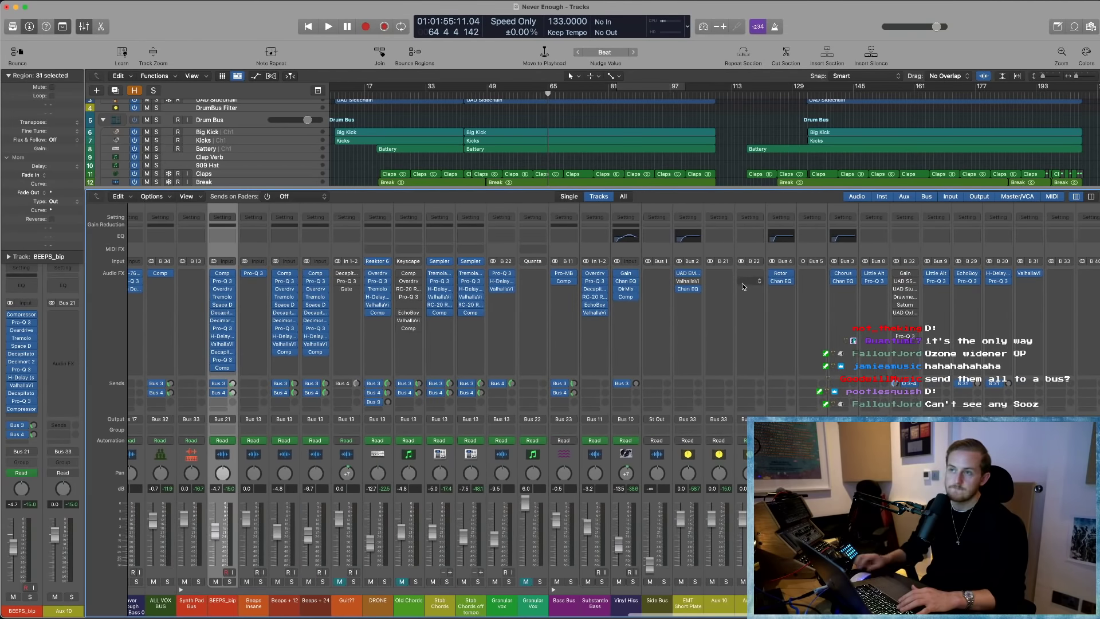
{"action": "key", "text": "x"}
- Play on from bar 64 to test the load, and restore the removed soothe2 plug-in on the Vox Bus
{"action": "key", "text": "space"}
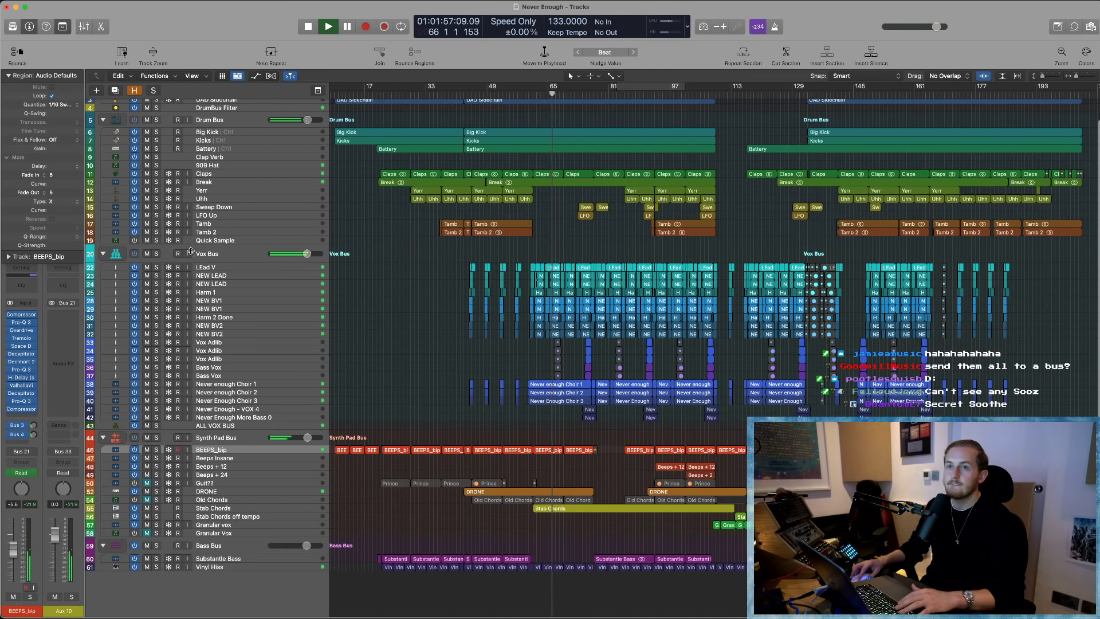
{"action": "key", "text": "space"}
{"action": "left_click", "coordinate": [227, 255]}
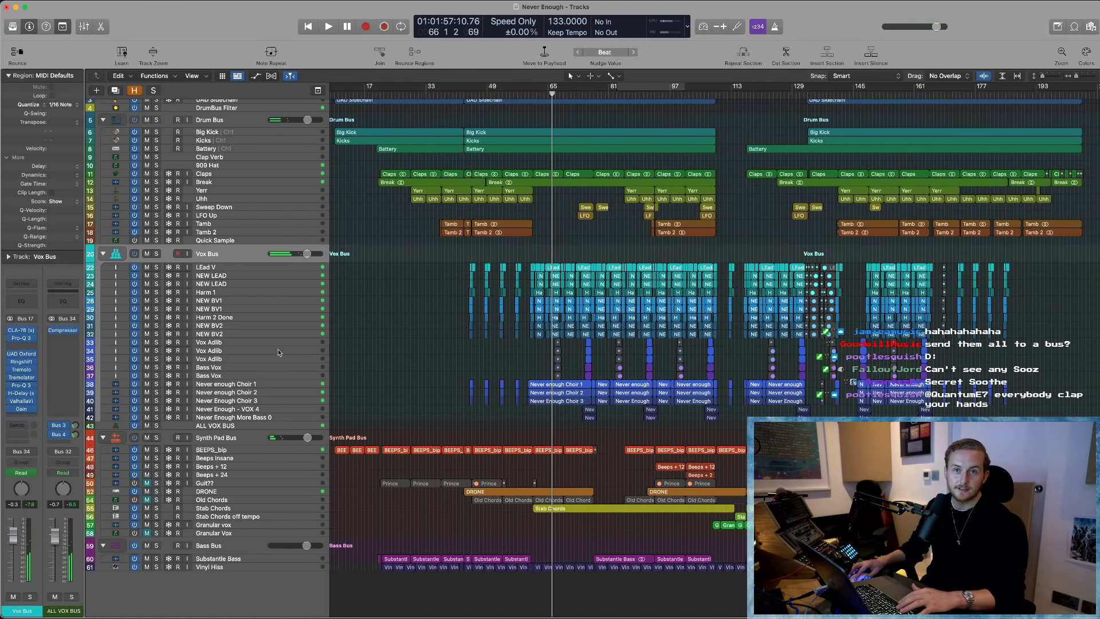
{"action": "key", "text": "space"}
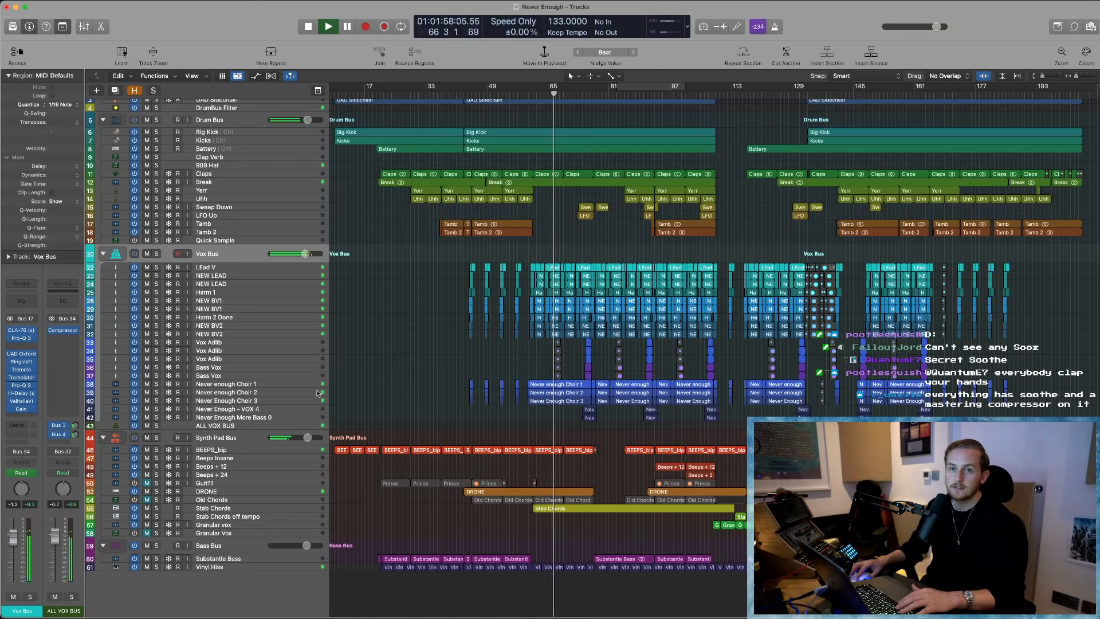
{"action": "key", "text": "space"}
{"action": "left_click", "coordinate": [418, 292]}
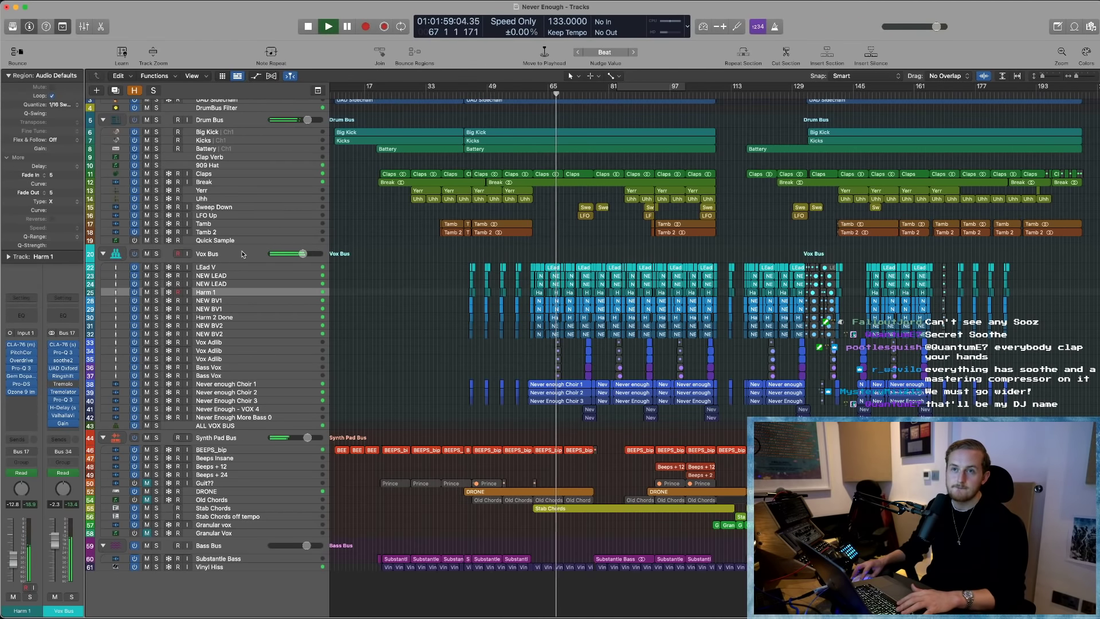
- Dismiss the system overload alert and set the real-time resolution of soothe2 on the Vox Bus to eco
{"action": "left_click", "coordinate": [206, 254]}
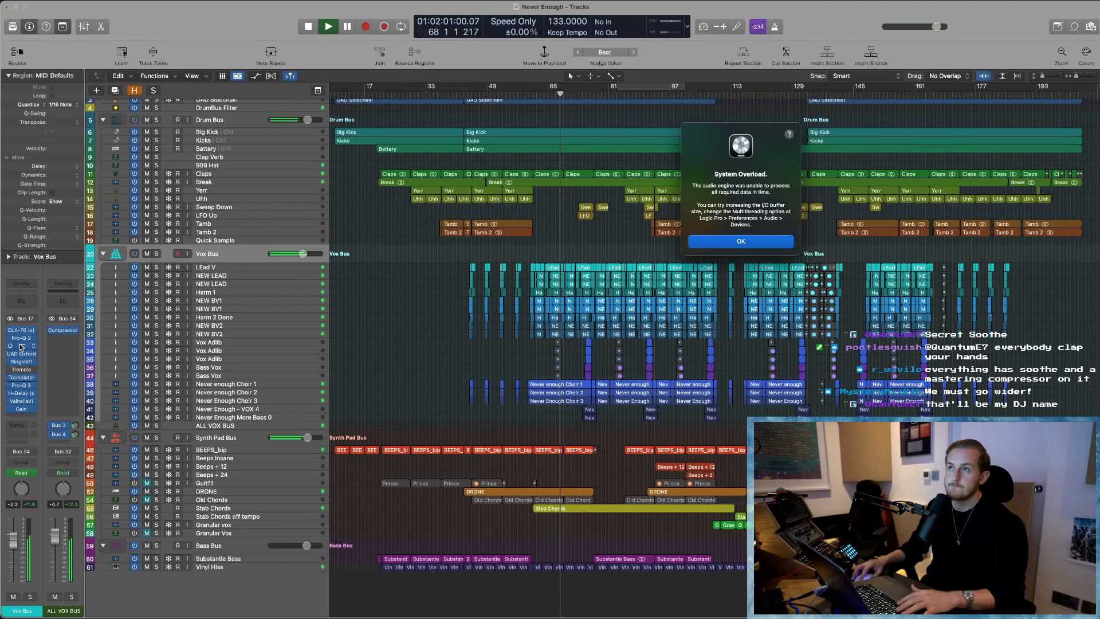
{"action": "left_click", "coordinate": [690, 243]}
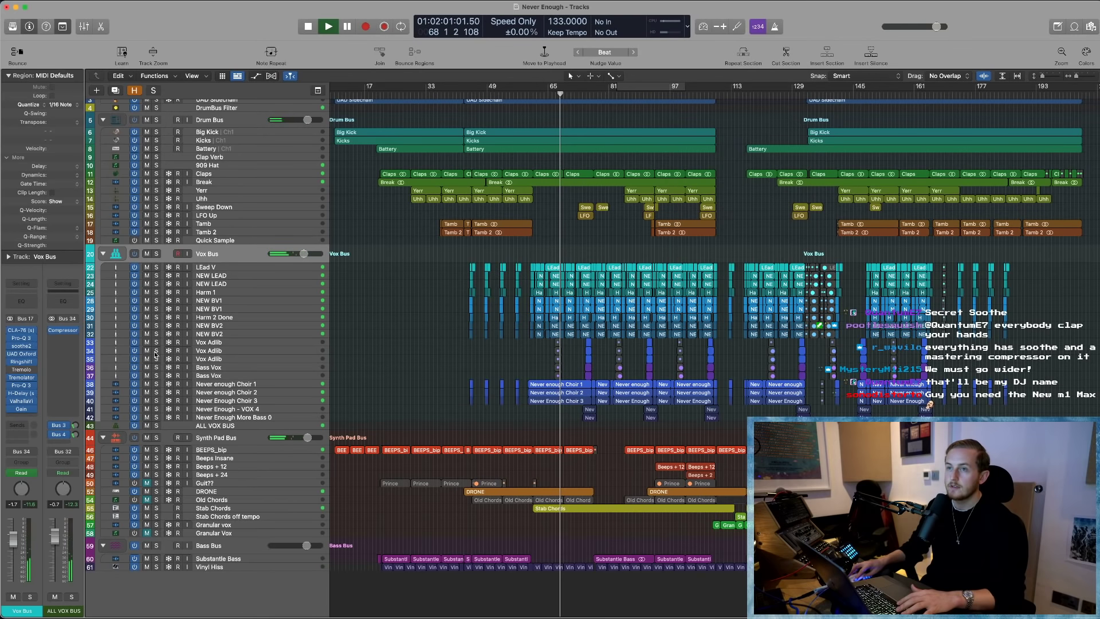
{"action": "left_click", "coordinate": [22, 346]}
{"action": "left_click", "coordinate": [22, 346]}
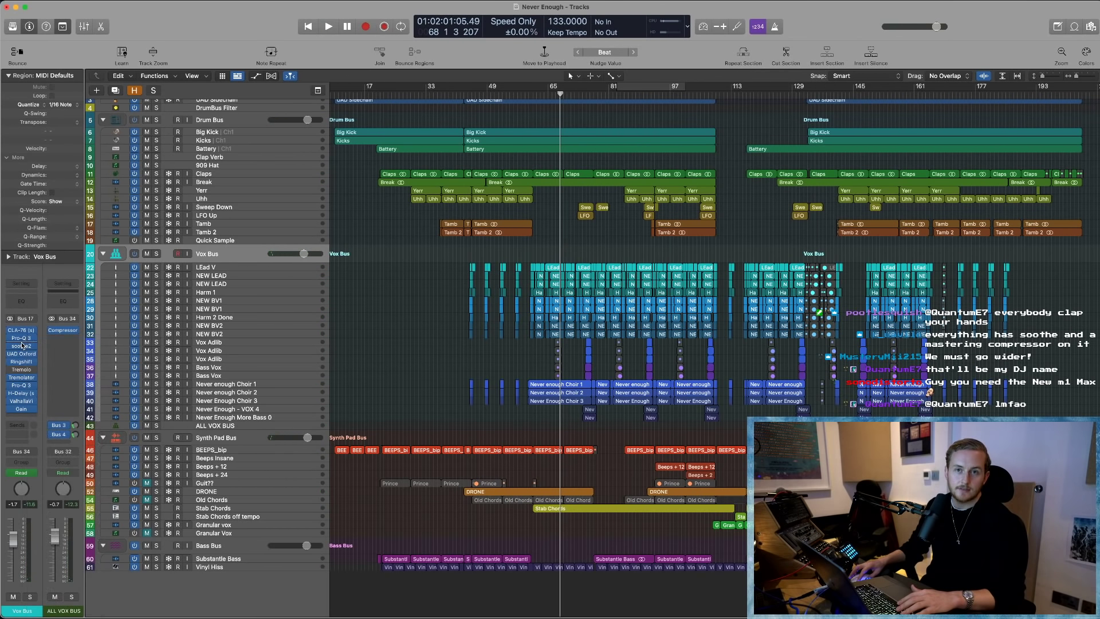
{"action": "left_click", "coordinate": [24, 346]}
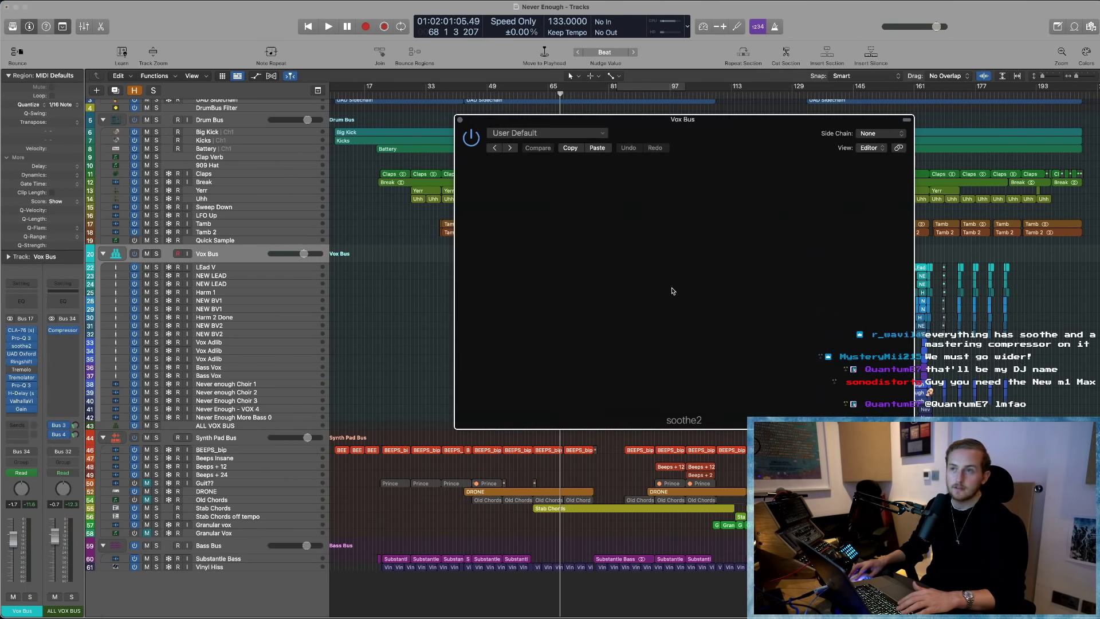
{"action": "left_click", "coordinate": [574, 286]}
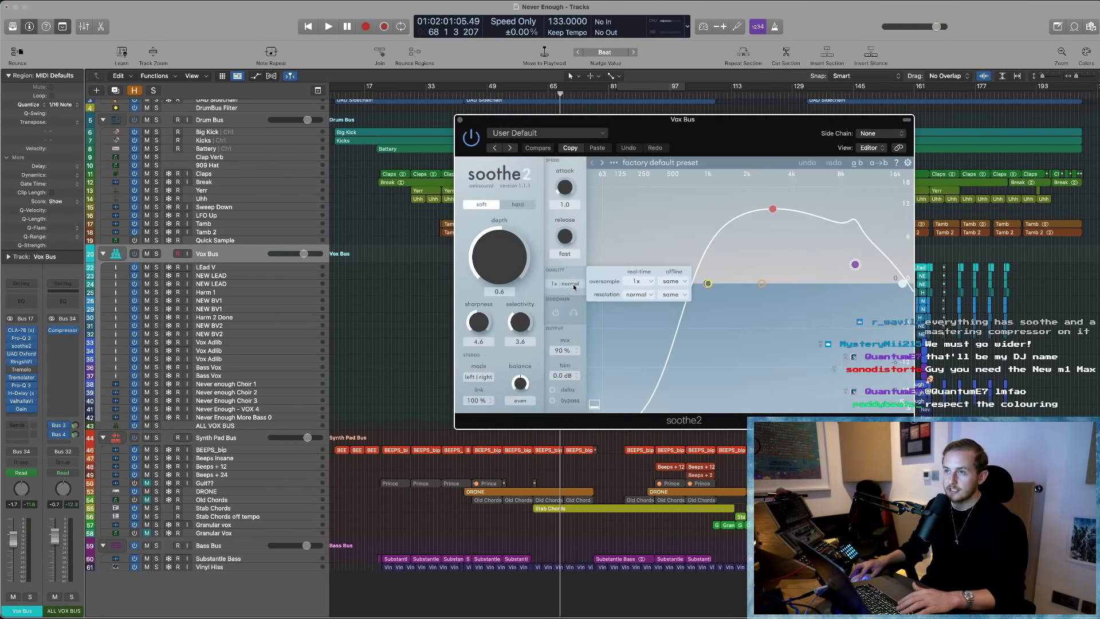
{"action": "left_click", "coordinate": [637, 295]}
{"action": "left_click", "coordinate": [635, 331]}
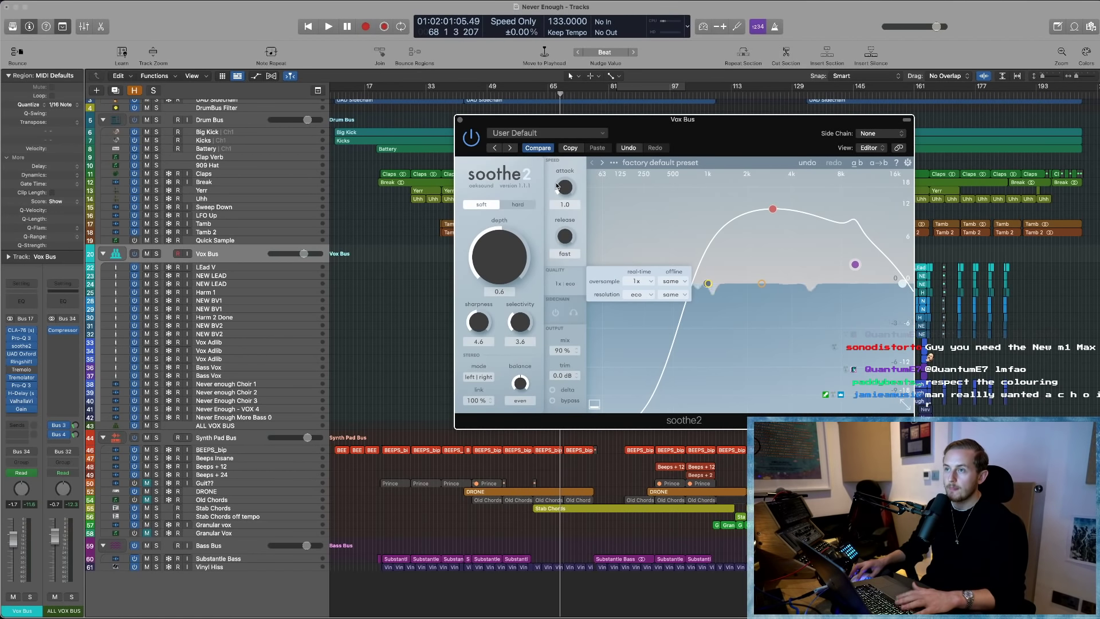
- Play on from bar 68 to test the lighter soothe2 setting, dismiss the overload alert, and mute the Vox Bus
{"action": "key", "text": "space"}
{"action": "left_click", "coordinate": [461, 121]}
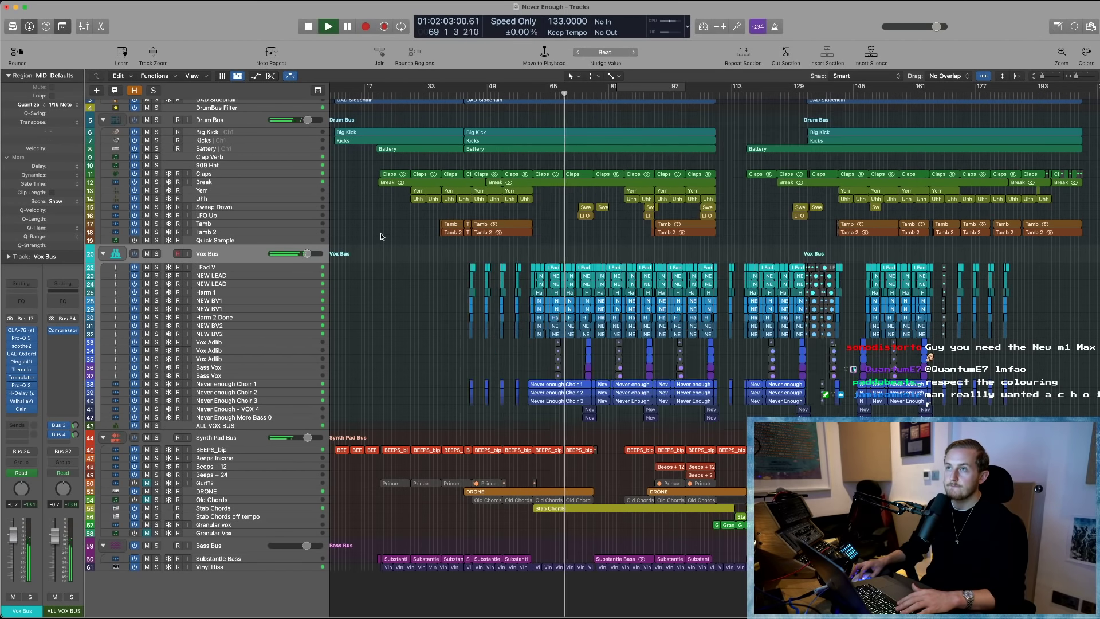
{"action": "left_click", "coordinate": [227, 435]}
{"action": "left_click", "coordinate": [226, 426]}
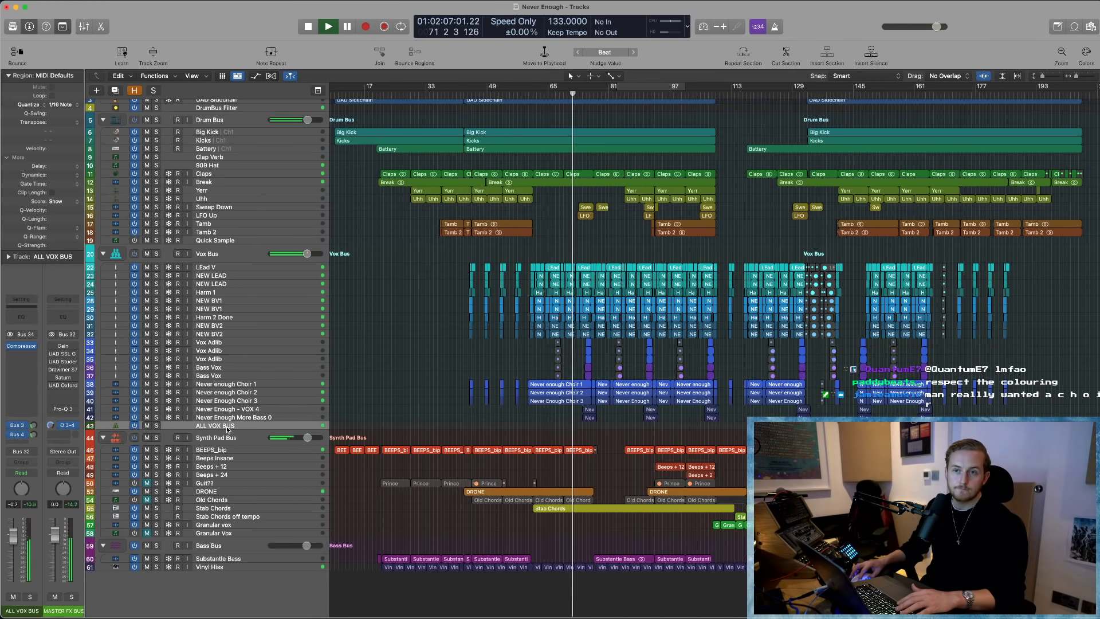
{"action": "left_click", "coordinate": [741, 240]}
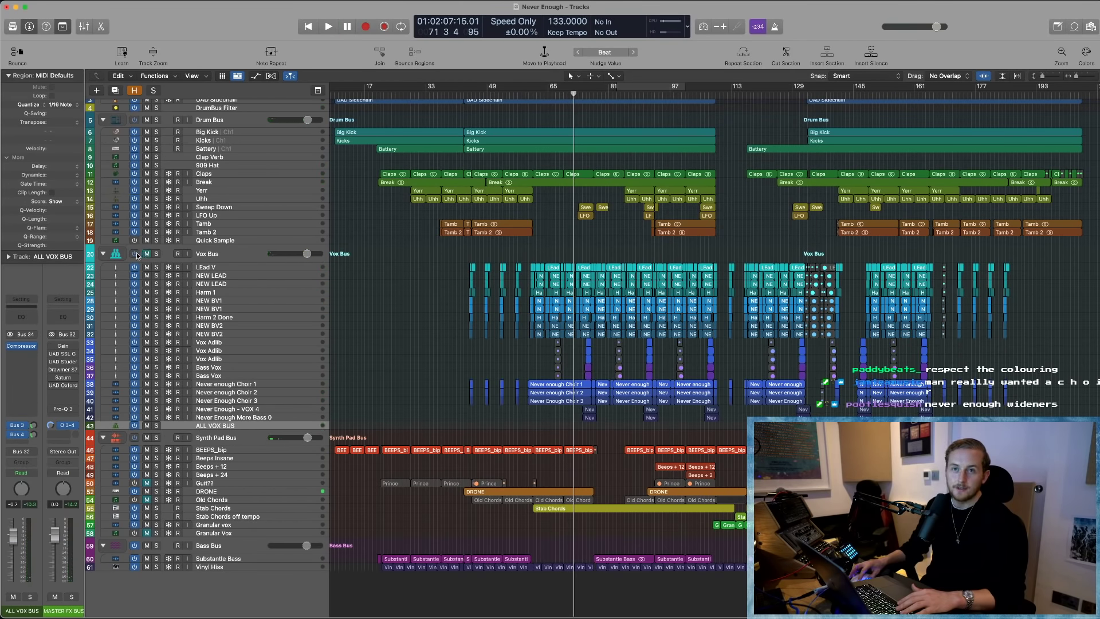
- Enable Freeze on all vocal tracks in the Vox Bus stack, from LEad V down to Never Enough More Bass 0
{"action": "left_click", "coordinate": [209, 270]}
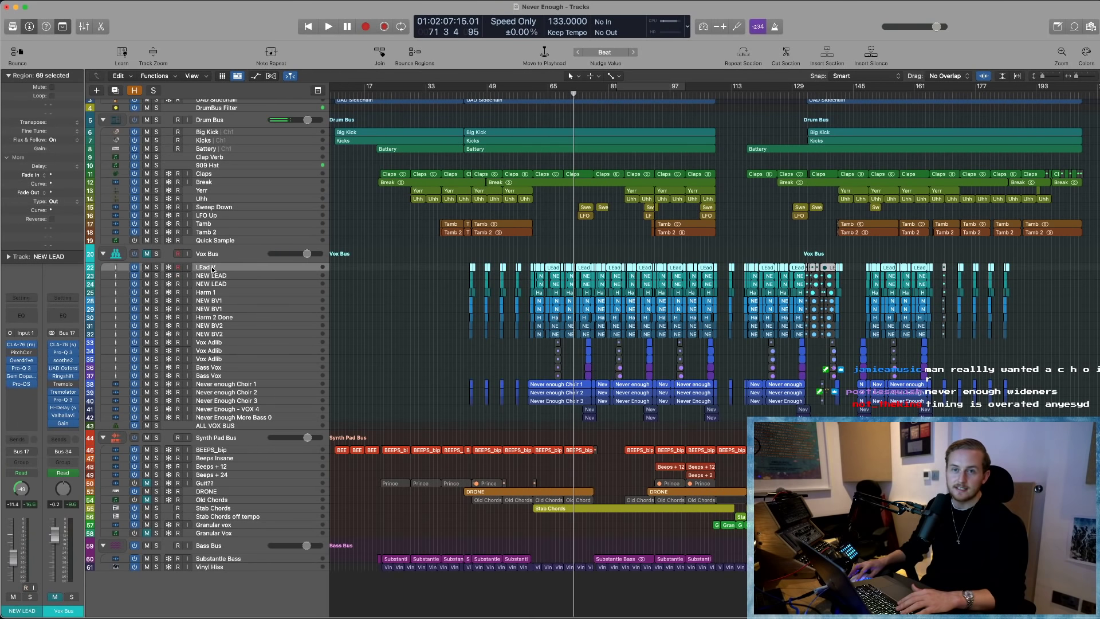
{"action": "left_click", "coordinate": [212, 276]}
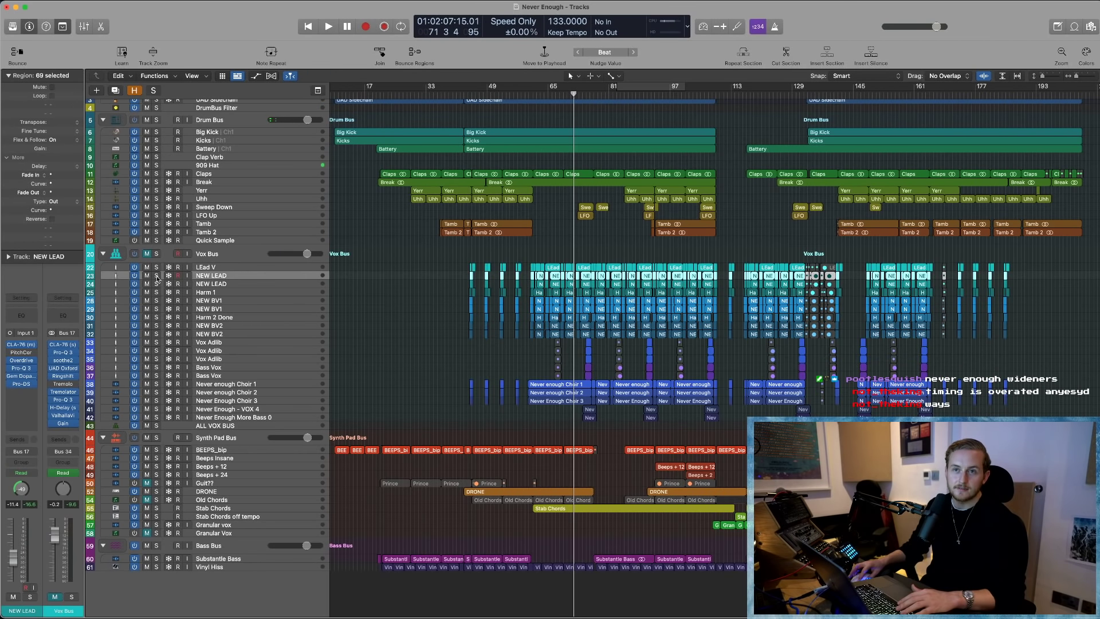
{"action": "left_click", "coordinate": [455, 360]}
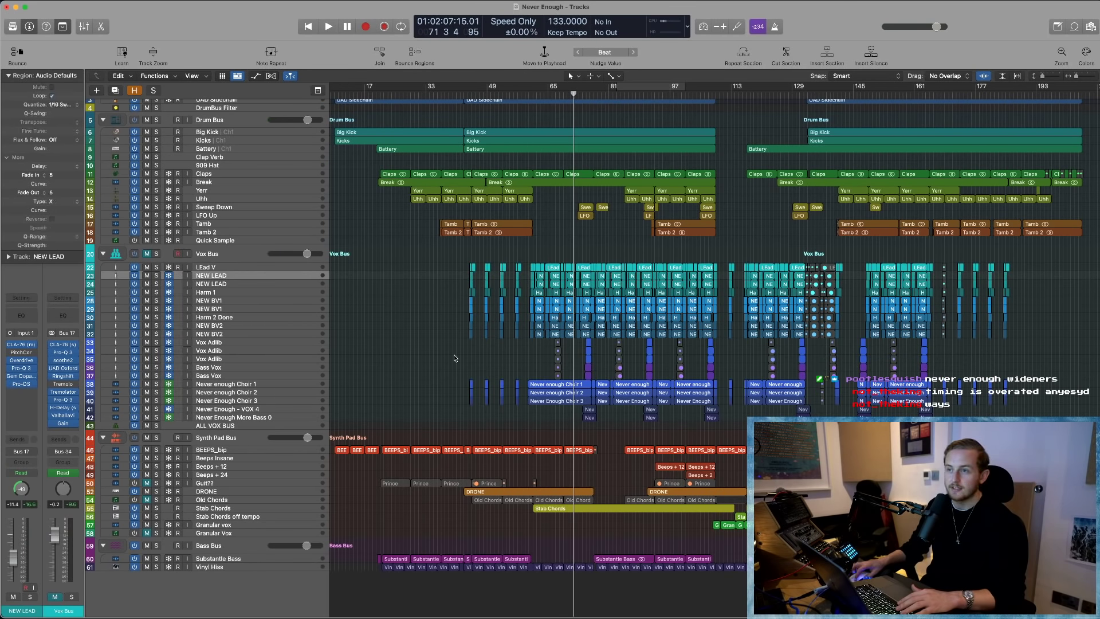
- Step through the vocal tracks from the choir parts up to the backing vocals to check their freeze states and plug-in chains
{"action": "left_click", "coordinate": [276, 387]}
{"action": "key", "text": "Down"}
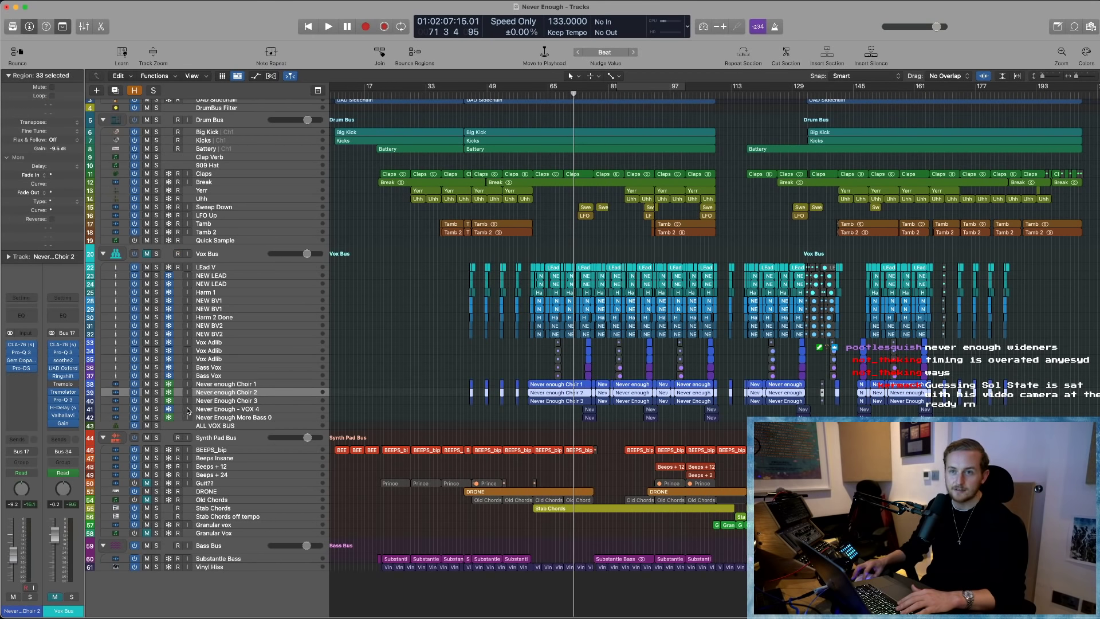
{"action": "key", "text": "Up"}
{"action": "key", "text": "Up"}
{"action": "key", "text": "Up"}
{"action": "key", "text": "Up"}
{"action": "key", "text": "Up"}
{"action": "key", "text": "Up"}
{"action": "key", "text": "Up"}
{"action": "key", "text": "Up"}
{"action": "key", "text": "Up"}
{"action": "key", "text": "Up"}
{"action": "key", "text": "Up"}
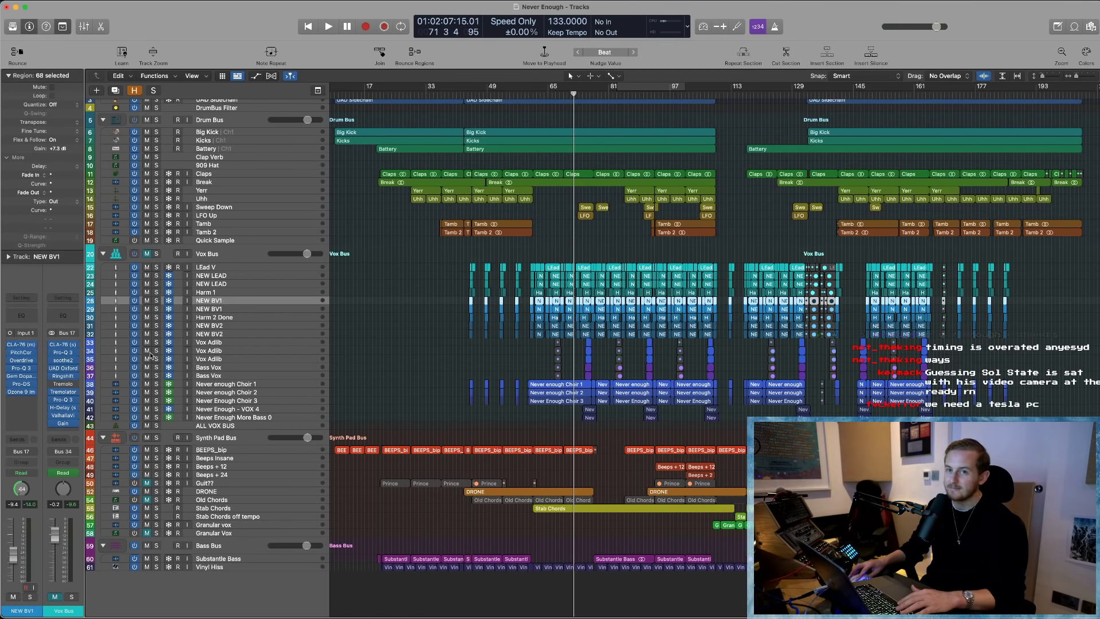
- Select LEad V and render the freeze of the flagged vocal tracks, moving the progress window out of the way
{"action": "left_click", "coordinate": [206, 269]}
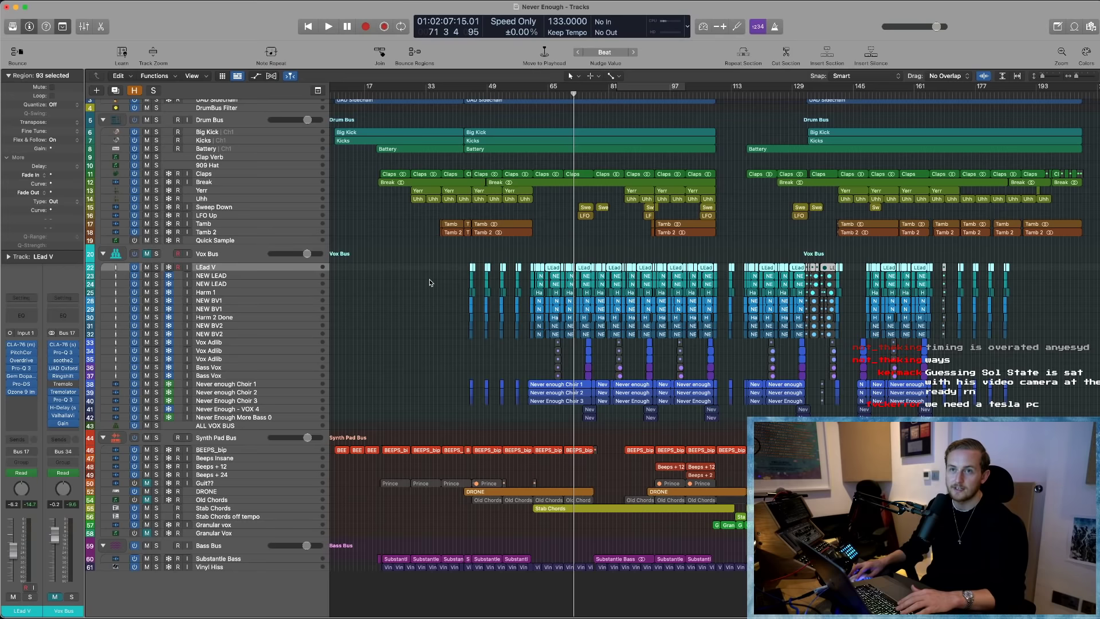
{"action": "left_click", "coordinate": [428, 279]}
{"action": "key", "text": "Return"}
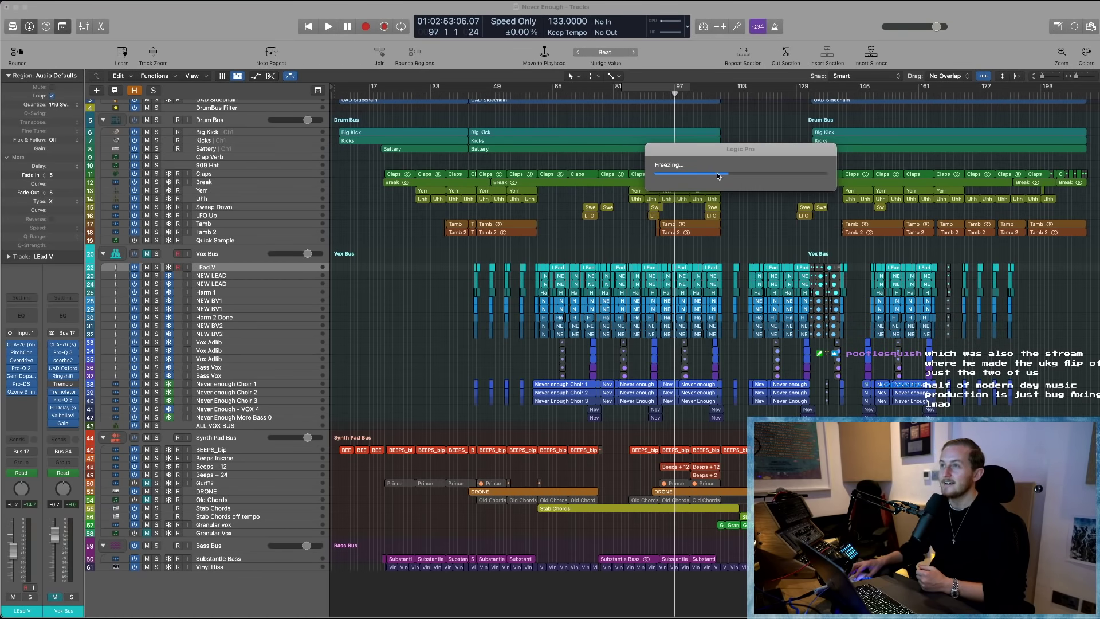
{"action": "left_click_drag", "start_coordinate": [724, 150], "coordinate": [465, 180]}
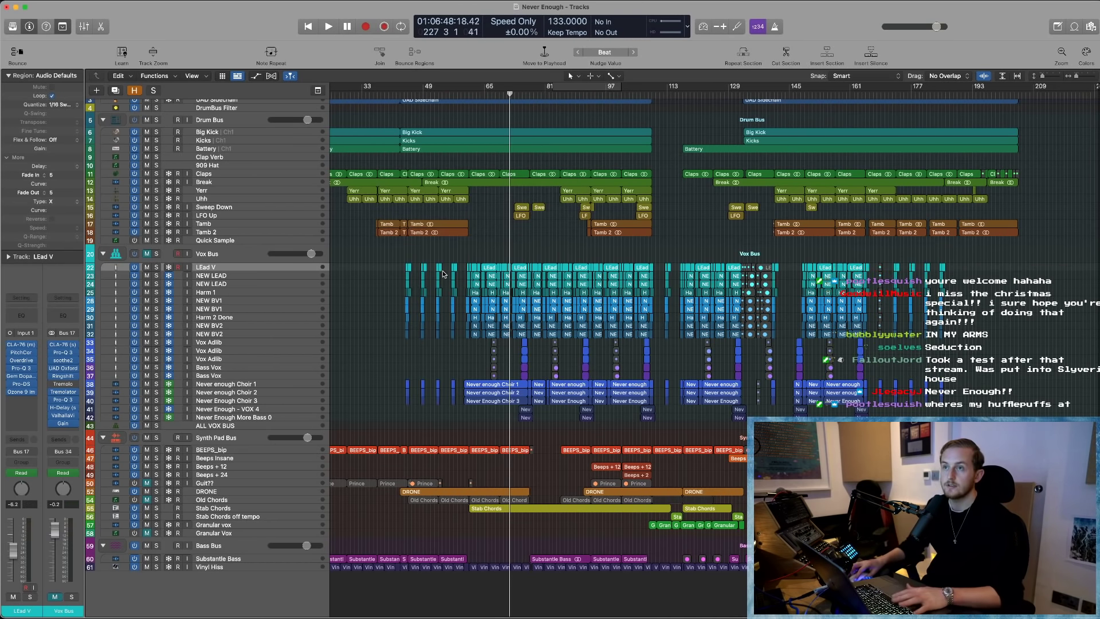
- Play from bar 61 with the Vox Bus unmuted and the Performance Meter open, and dismiss the system overload alert
{"action": "left_click", "coordinate": [468, 94]}
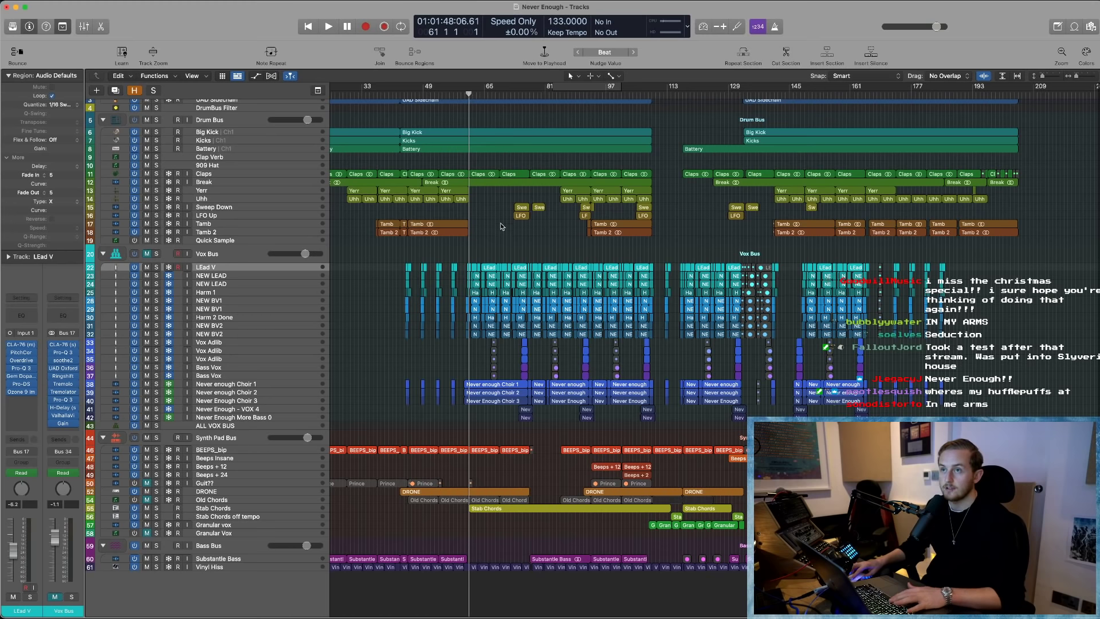
{"action": "key", "text": "space"}
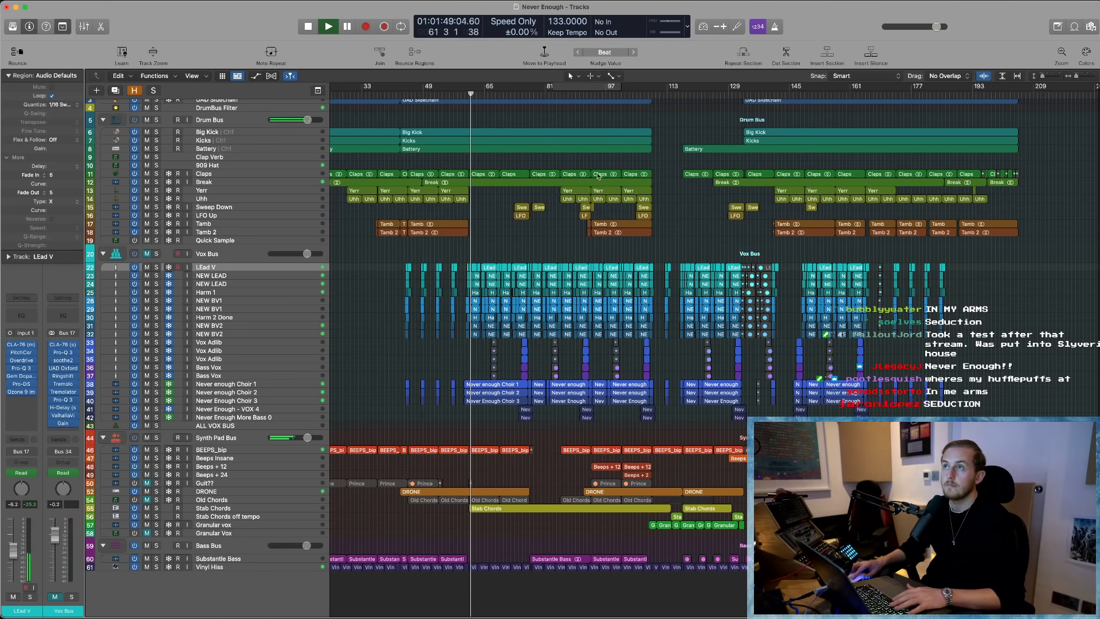
{"action": "left_click", "coordinate": [669, 26]}
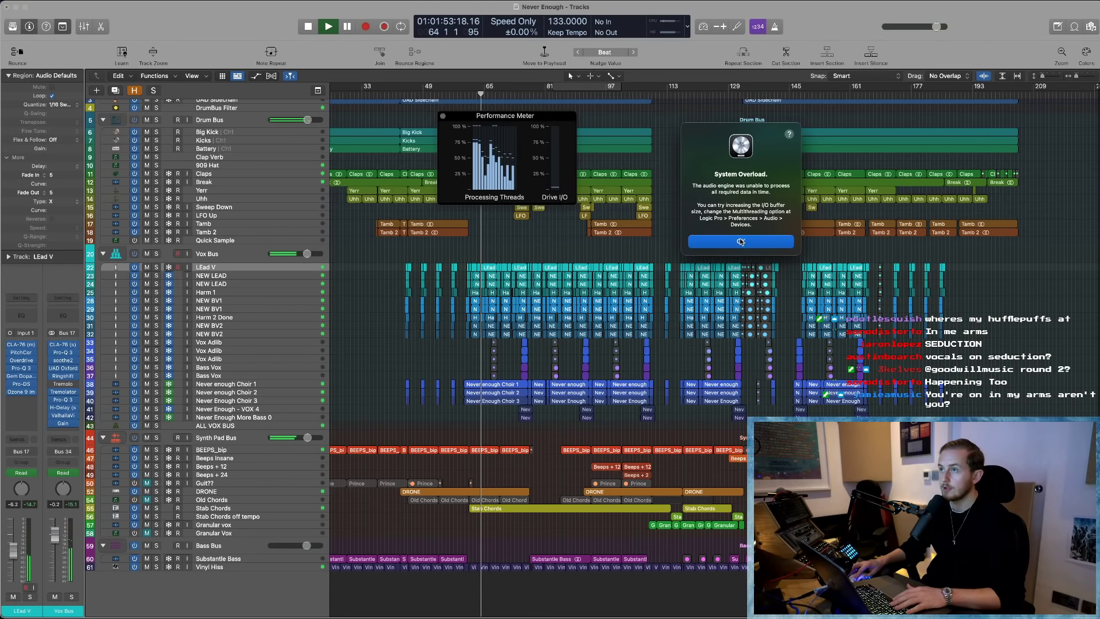
{"action": "left_click", "coordinate": [741, 241]}
- Play the passage leading up to bar 96 to check the processing load, and close the Performance Meter
{"action": "left_click", "coordinate": [591, 100]}
{"action": "key", "text": "space"}
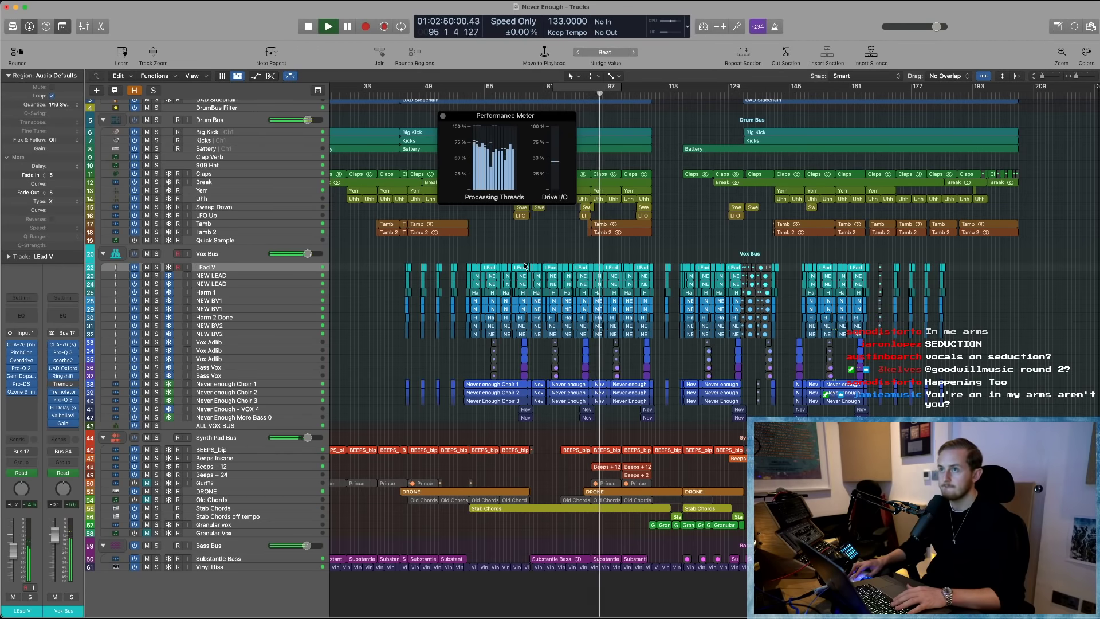
{"action": "key", "text": "space"}
{"action": "left_click", "coordinate": [443, 118]}
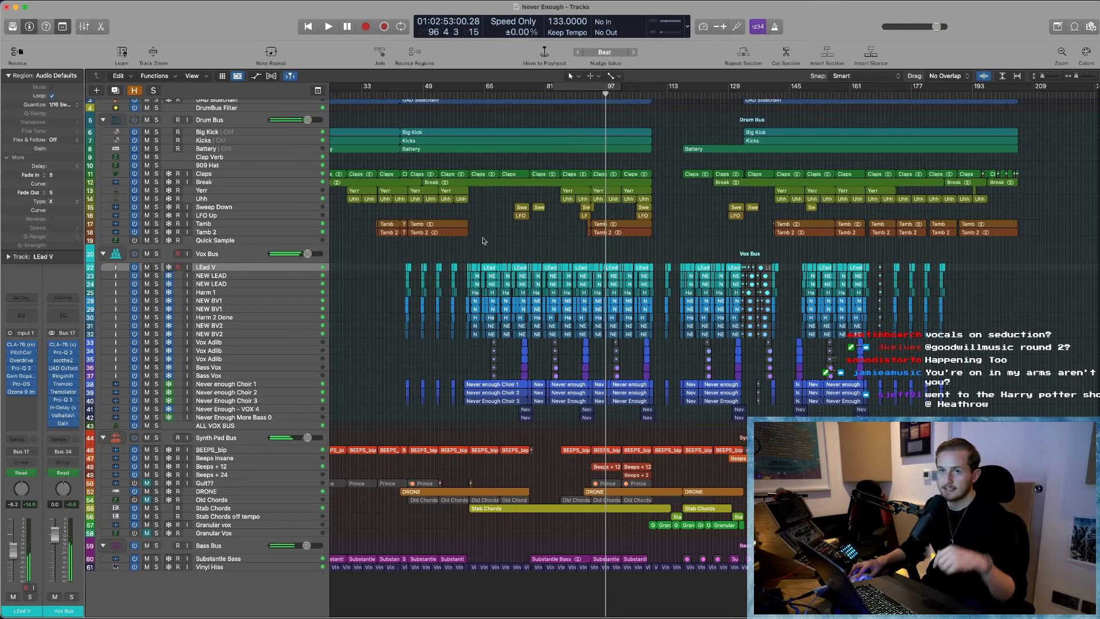
- Collapse the Vox Bus stack and select the Drum Bus to view its first tracks and regions up close
{"action": "left_click", "coordinate": [103, 254]}
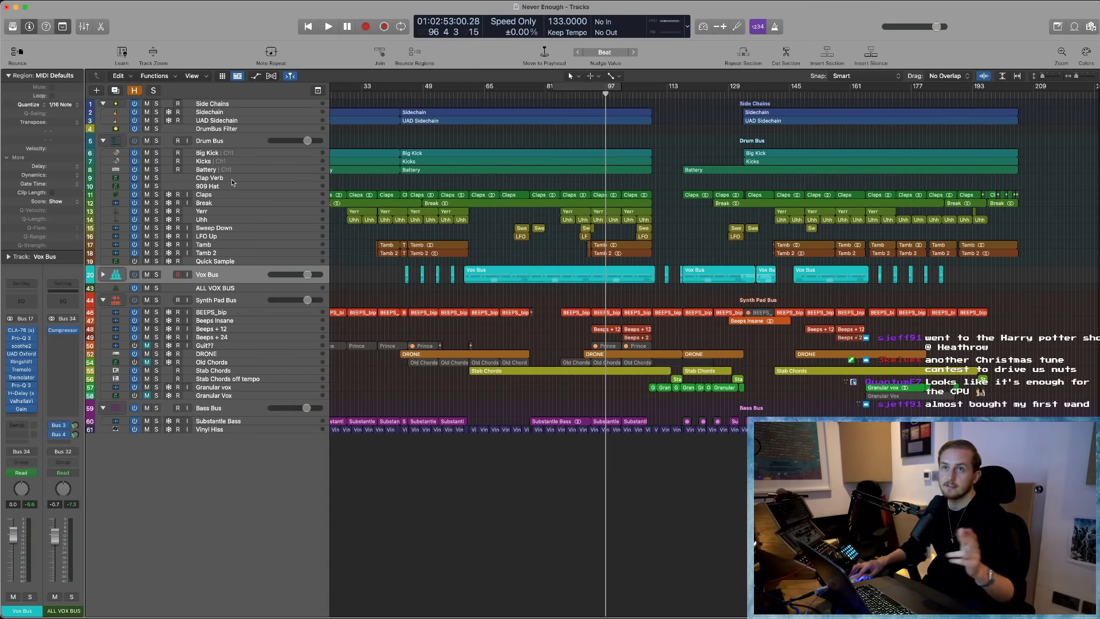
{"action": "left_click", "coordinate": [218, 140]}
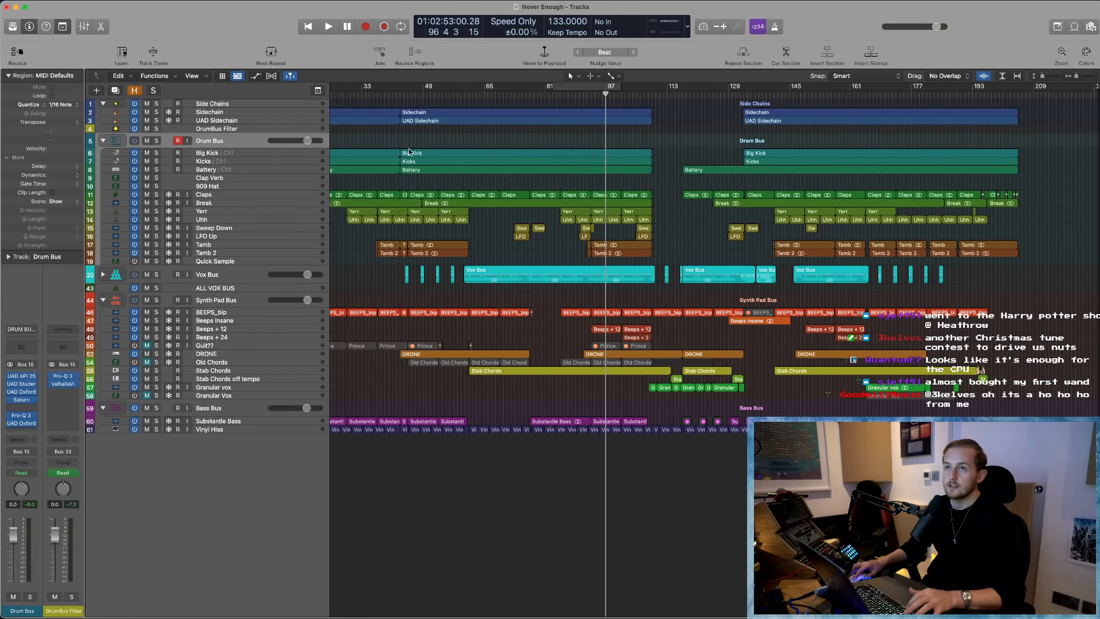
{"action": "left_click", "coordinate": [391, 196], "text": "ctrl+alt"}
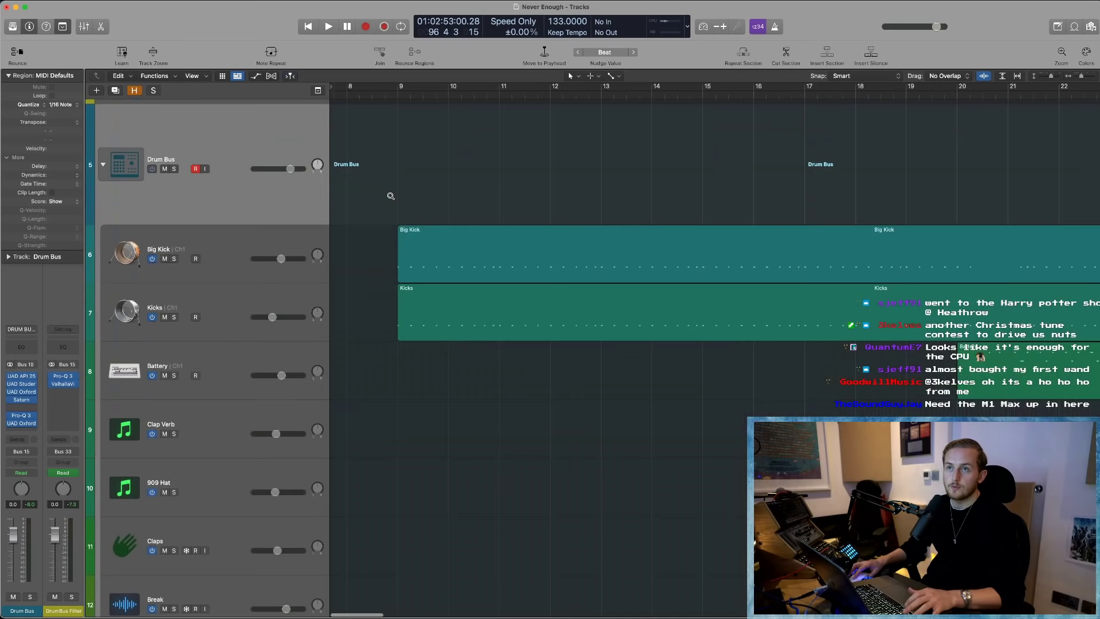
- Solo the Drum Bus together with the DrumBus Filter and Side Chains tracks, bringing their whole arrangement into view
{"action": "key", "text": "super+Up"}
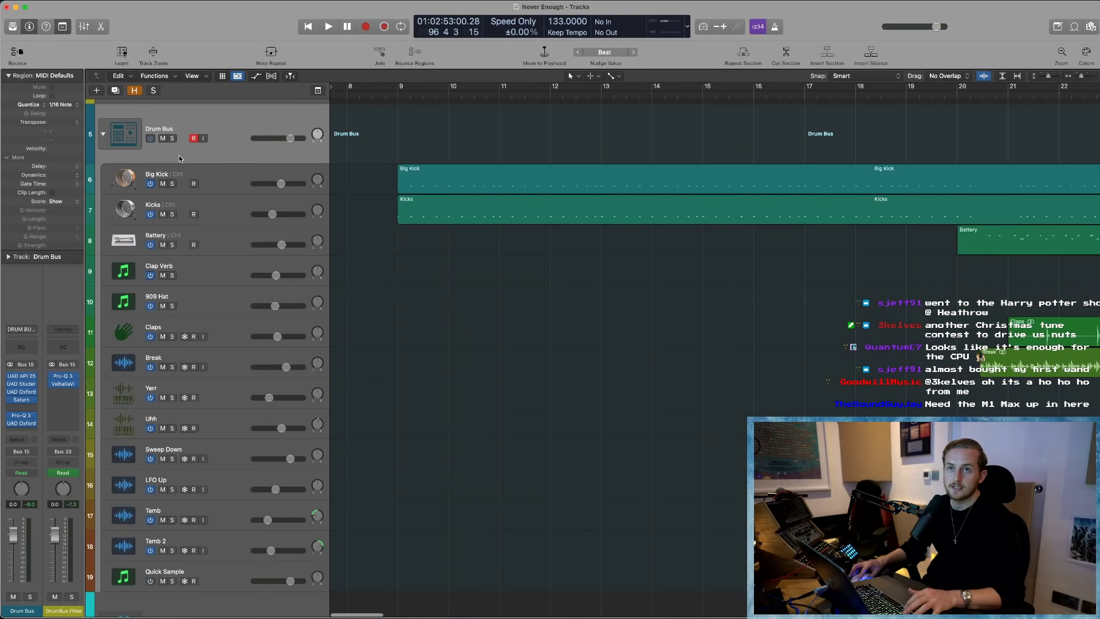
{"action": "left_click", "coordinate": [172, 138]}
{"action": "scroll", "coordinate": [170, 115], "scroll_direction": "up", "scroll_amount": 4}
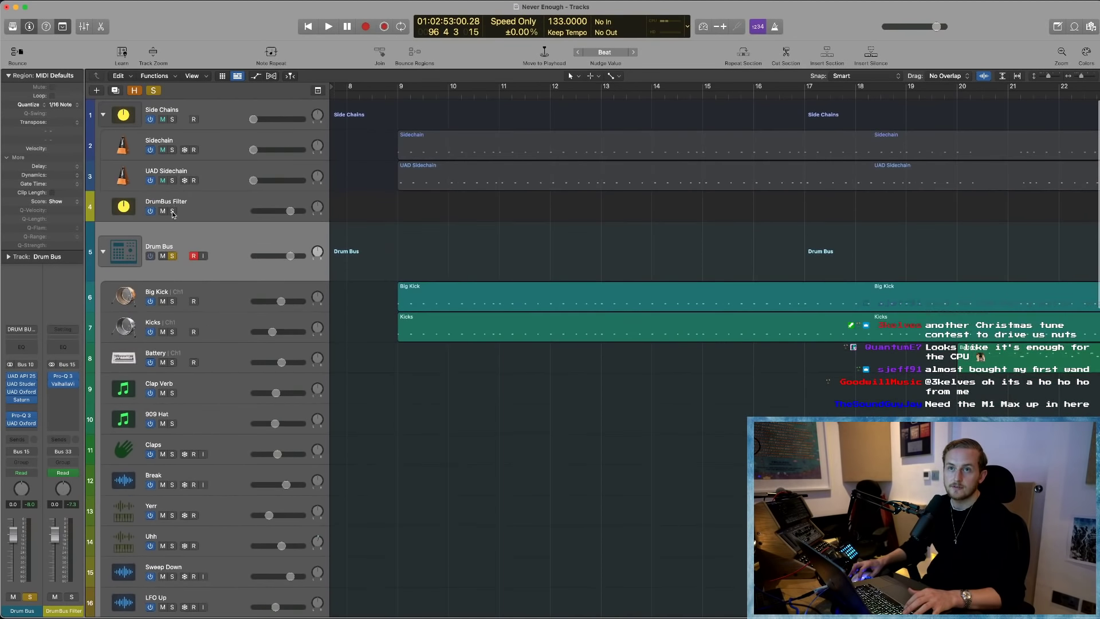
{"action": "left_click", "coordinate": [554, 259], "text": "ctrl+alt"}
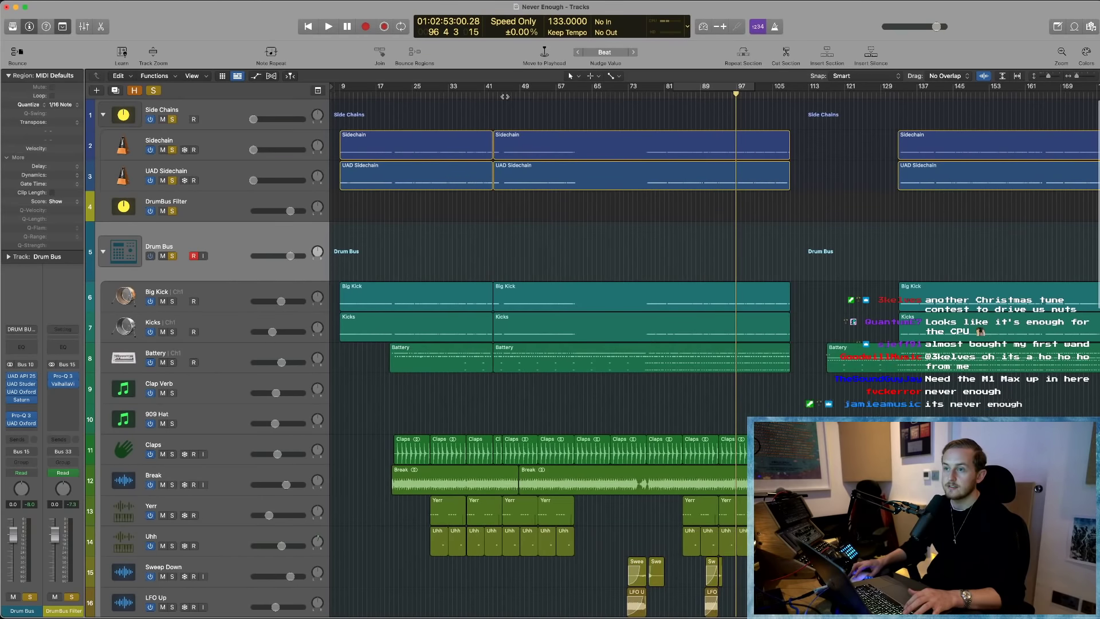
- Play the soloed drums from around bar 18 and stop shortly after the Claps and Break enter
{"action": "key", "text": "space"}
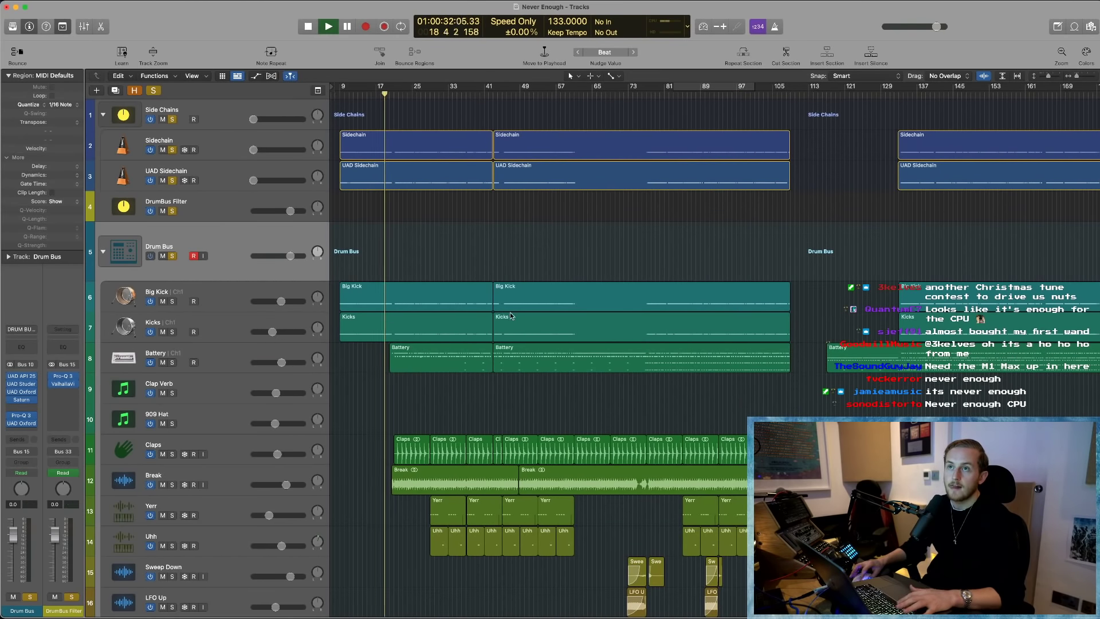
{"action": "key", "text": "super+Right"}
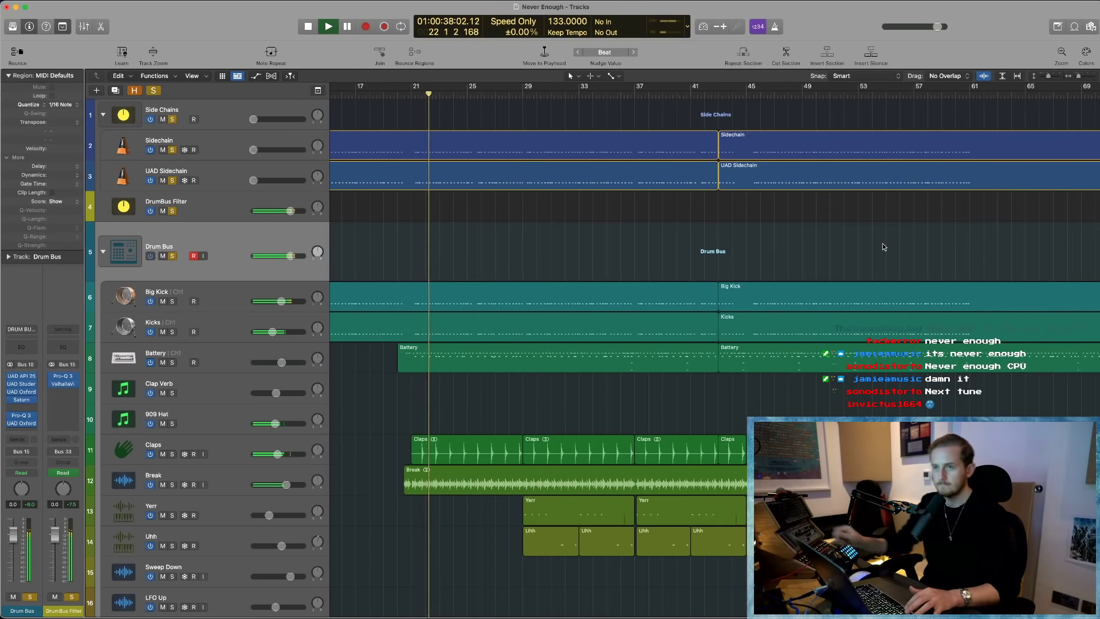
{"action": "left_click", "coordinate": [788, 242]}
{"action": "scroll", "coordinate": [503, 356], "scroll_direction": "left", "scroll_amount": 3}
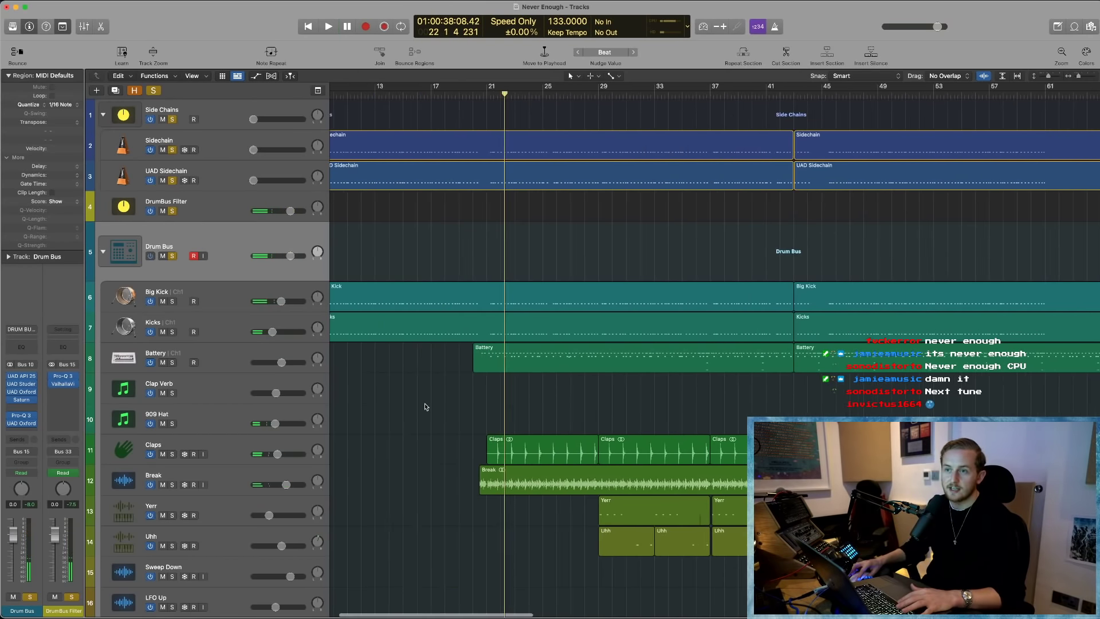
- Clear the drum group solos and solo only the Break track, with the start of its region enlarged
{"action": "scroll", "coordinate": [313, 419], "scroll_direction": "down", "scroll_amount": 2}
{"action": "left_click", "coordinate": [210, 417]}
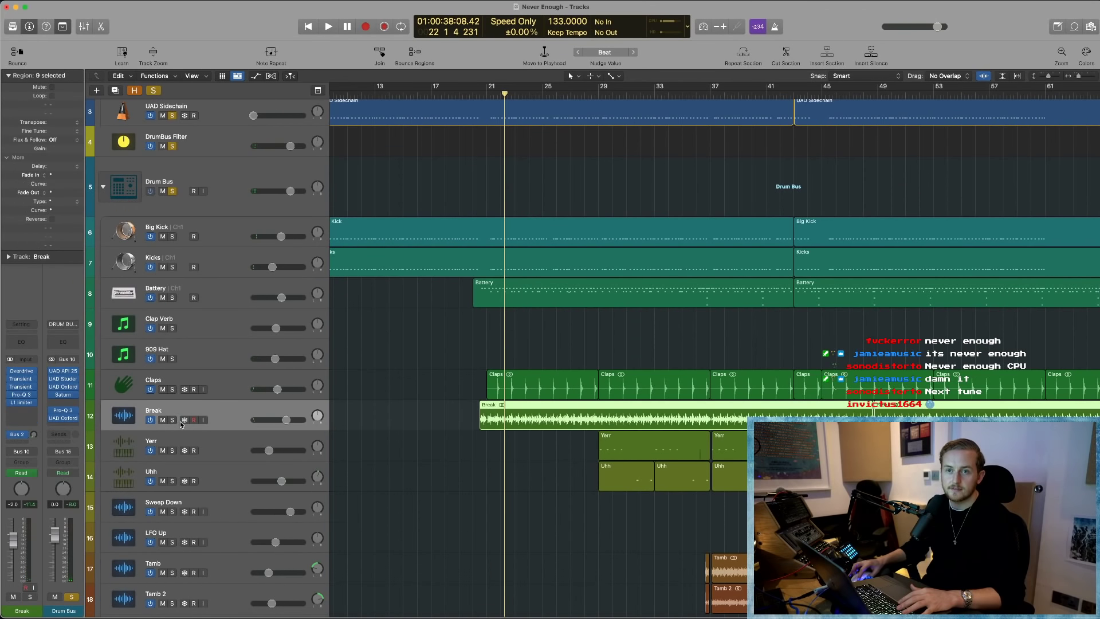
{"action": "key", "text": "s"}
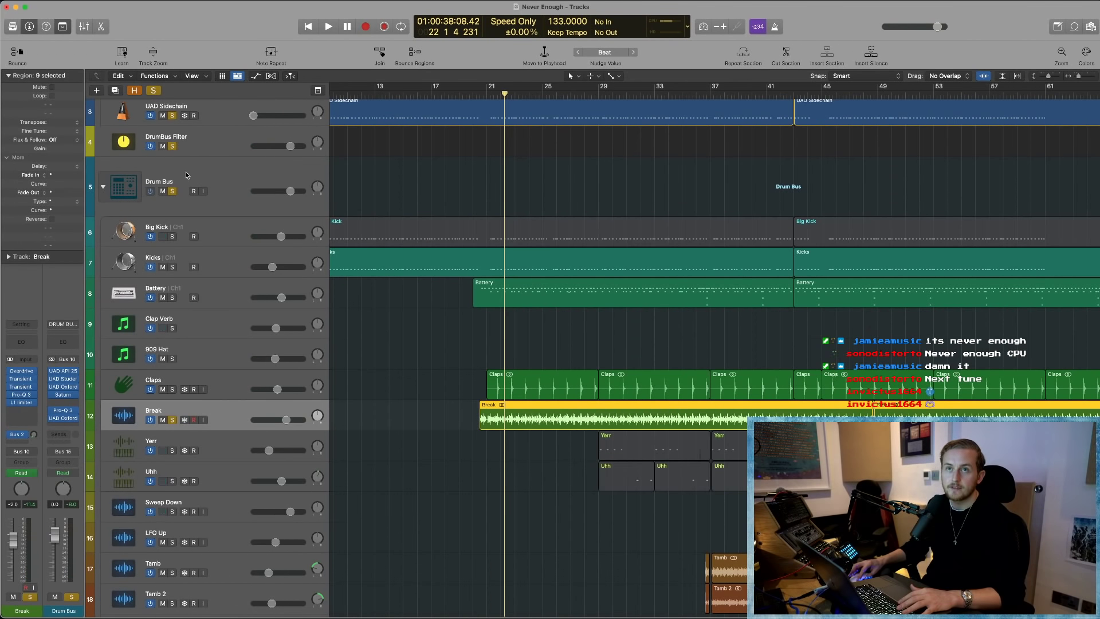
{"action": "key", "text": "s"}
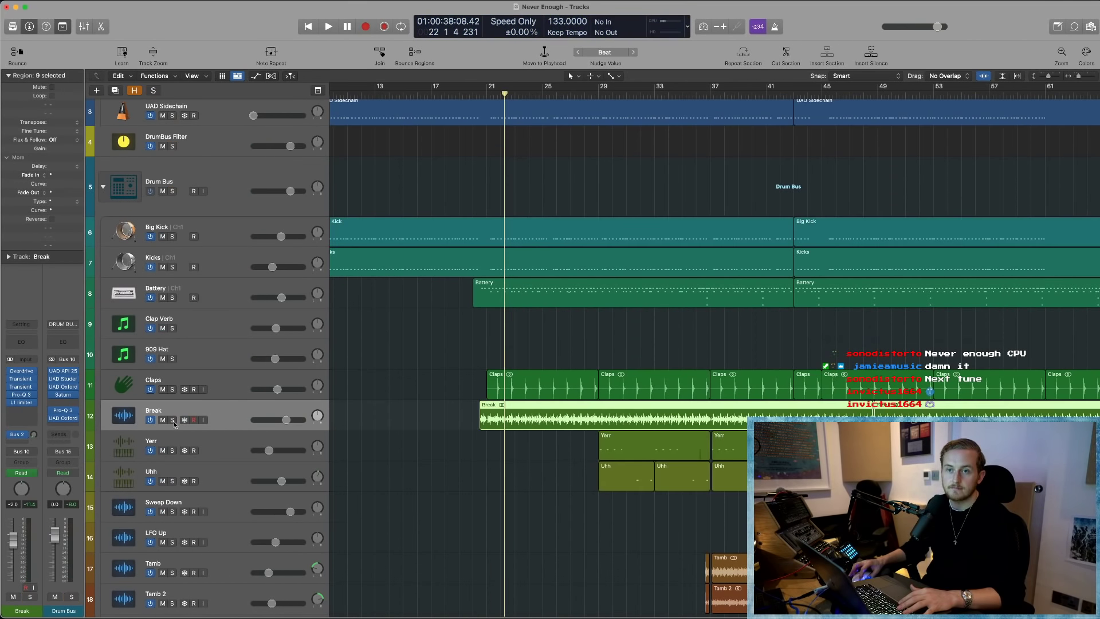
{"action": "left_click", "coordinate": [172, 420]}
{"action": "left_click_drag", "start_coordinate": [441, 380], "coordinate": [551, 497]}
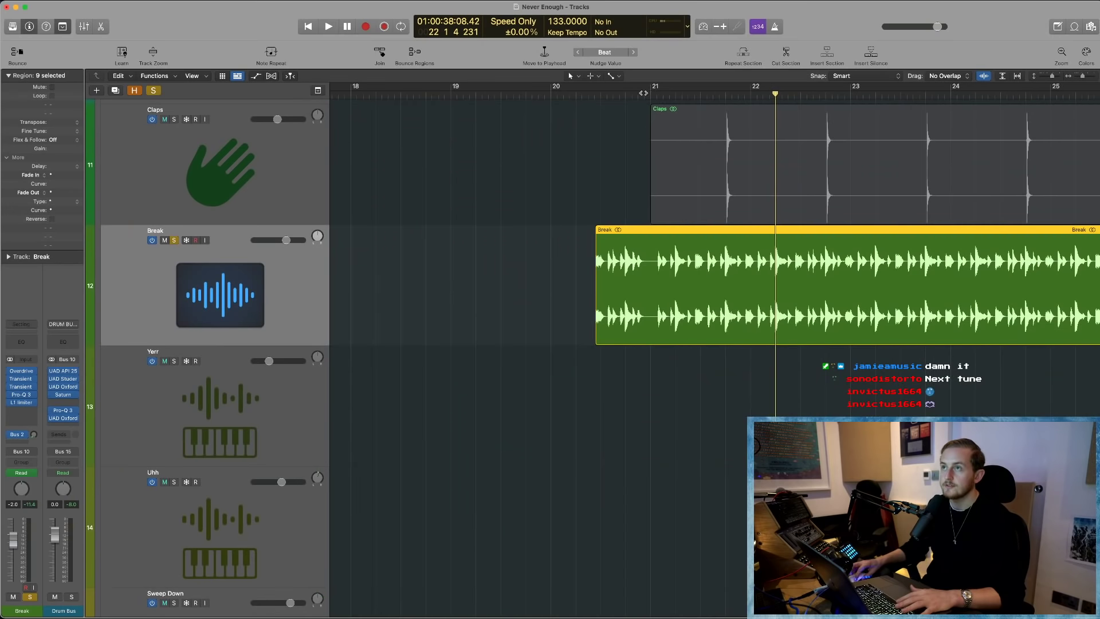
- Set a cycle range from bar 21 to bar 23 and play the soloed Break in a loop
{"action": "left_click_drag", "start_coordinate": [651, 89], "coordinate": [748, 87]}
{"action": "key", "text": "space"}
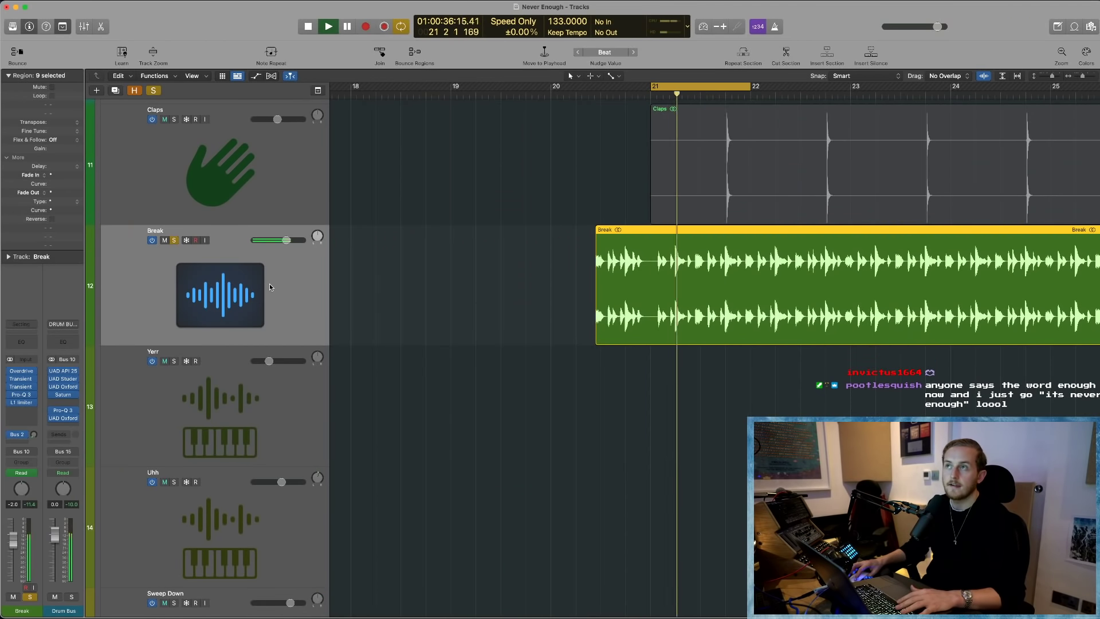
{"action": "key", "text": "space"}
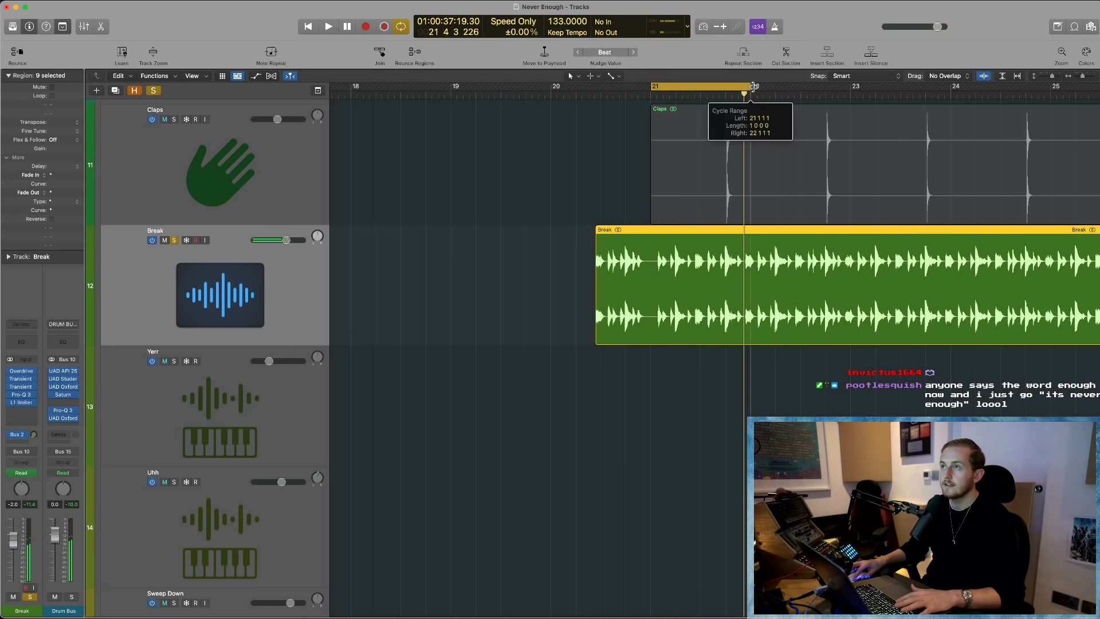
{"action": "left_click_drag", "start_coordinate": [754, 87], "coordinate": [853, 87]}
{"action": "key", "text": "space"}
{"action": "scroll", "coordinate": [689, 344], "scroll_direction": "right", "scroll_amount": 3}
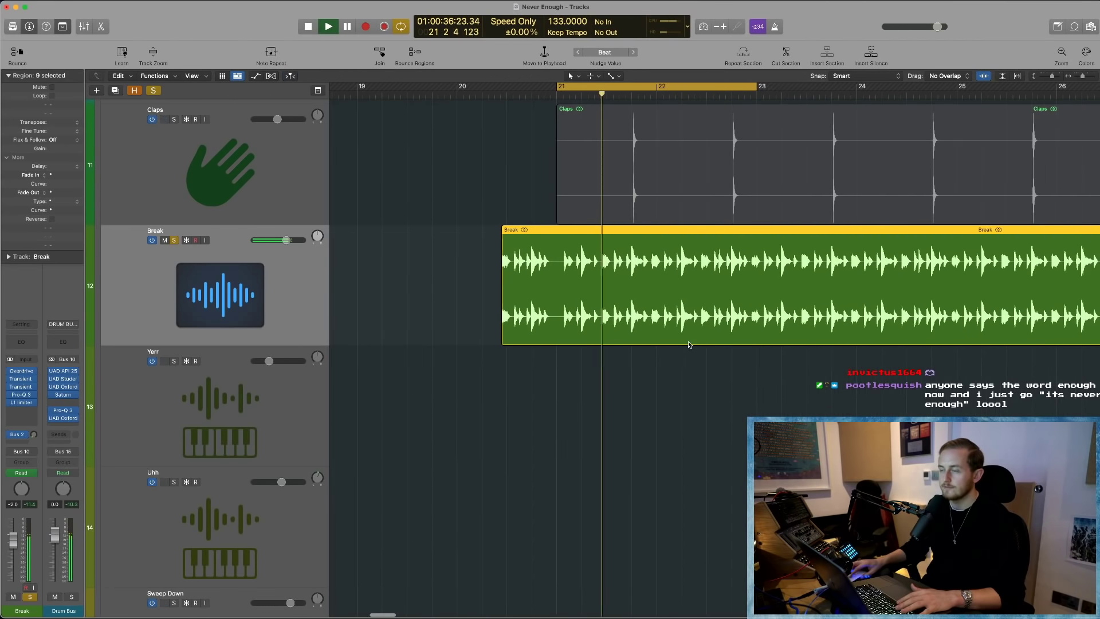
{"action": "scroll", "coordinate": [671, 332], "scroll_direction": "left", "scroll_amount": 1}
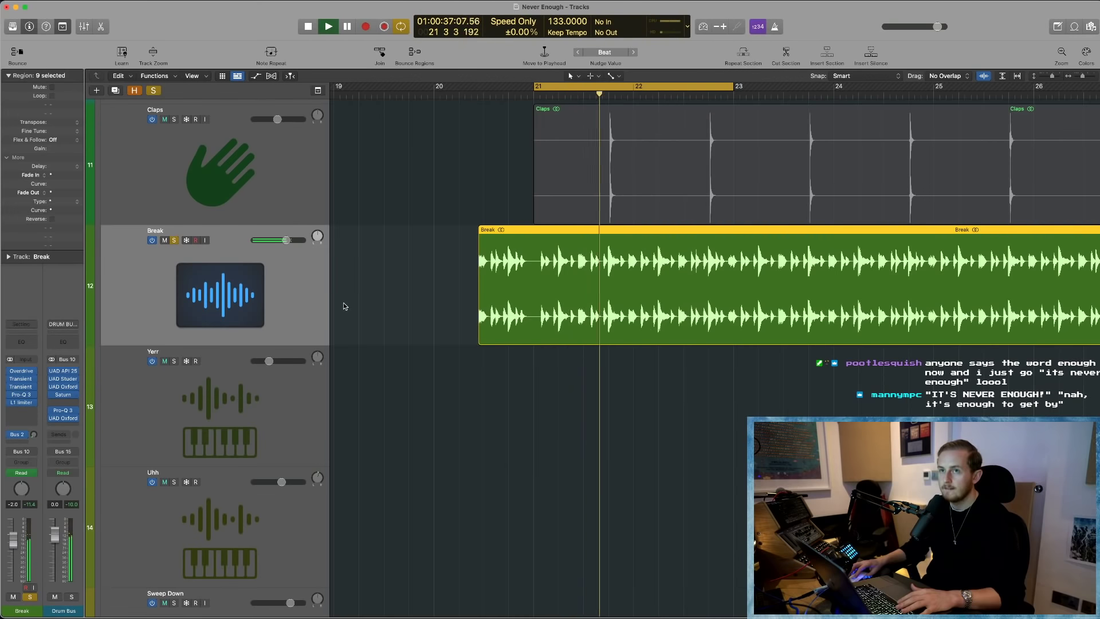
{"action": "key", "text": "space"}
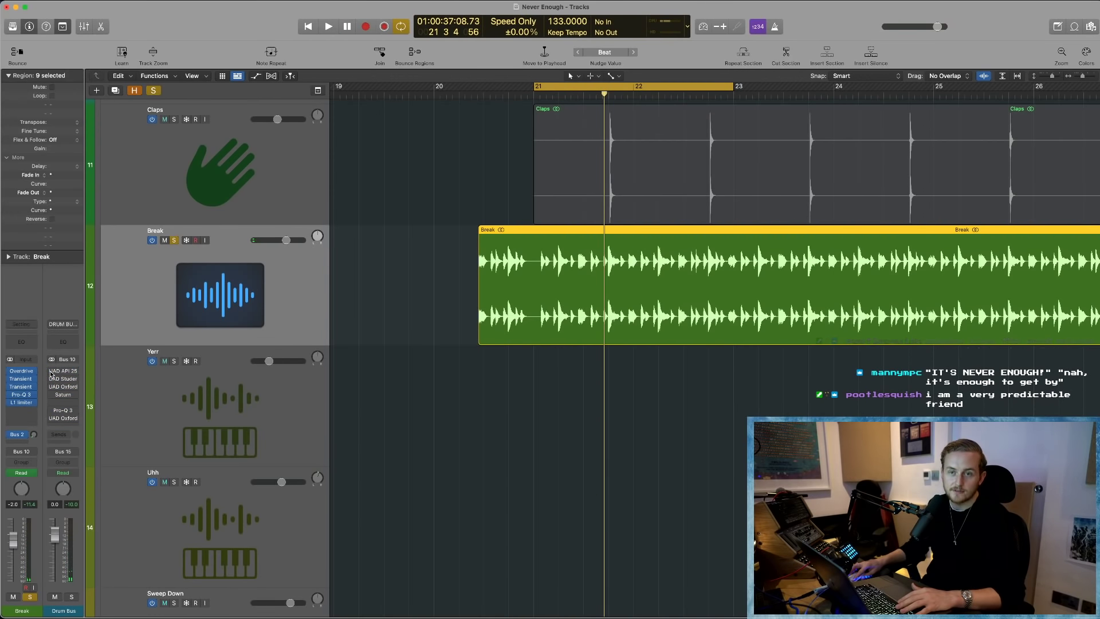
- Bypass the inserts on the Break and Drum Bus channels and play the unprocessed Break loop
{"action": "key", "text": "x"}
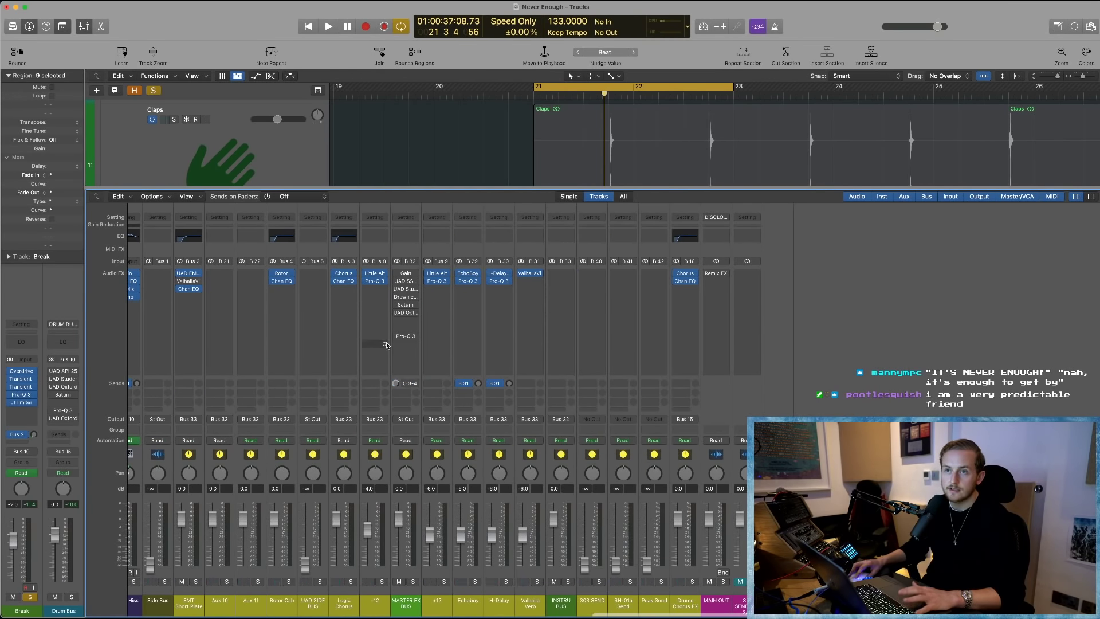
{"action": "key", "text": "x"}
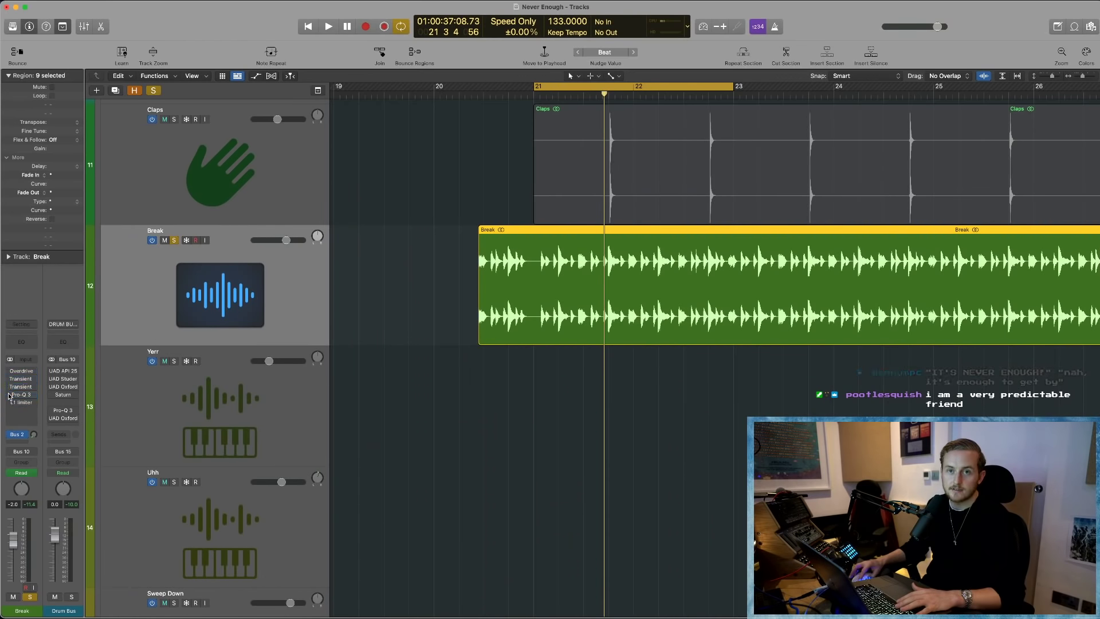
{"action": "key", "text": "space"}
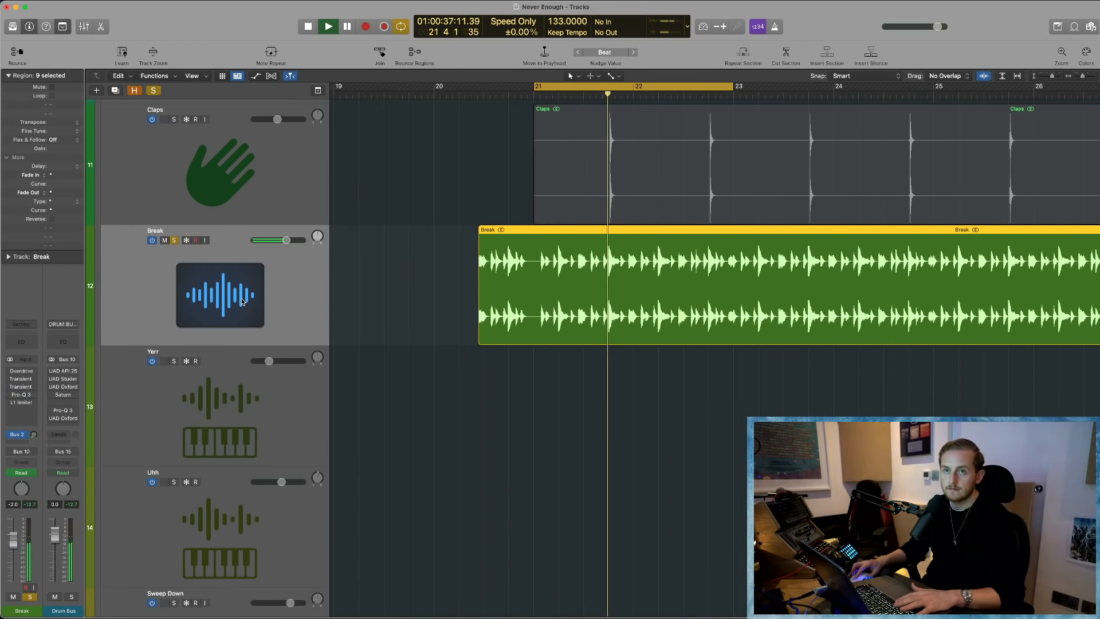
{"action": "scroll", "coordinate": [274, 299], "scroll_direction": "left", "scroll_amount": 2}
{"action": "key", "text": "space"}
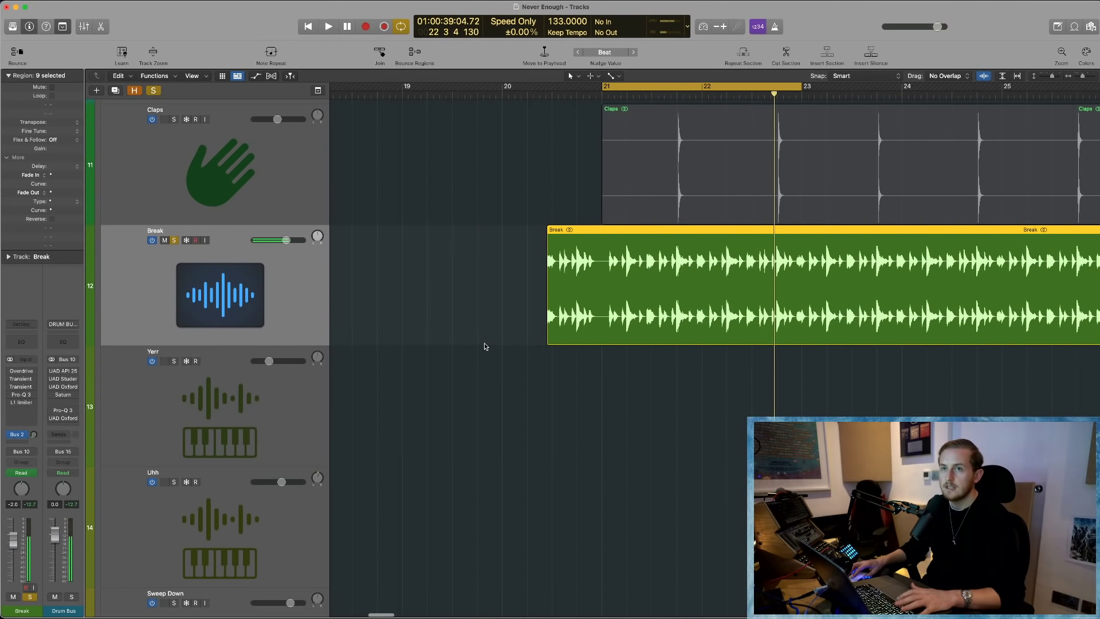
- Show hidden tracks, select the first Break region and examine its waveform at several magnifications
{"action": "key", "text": "h"}
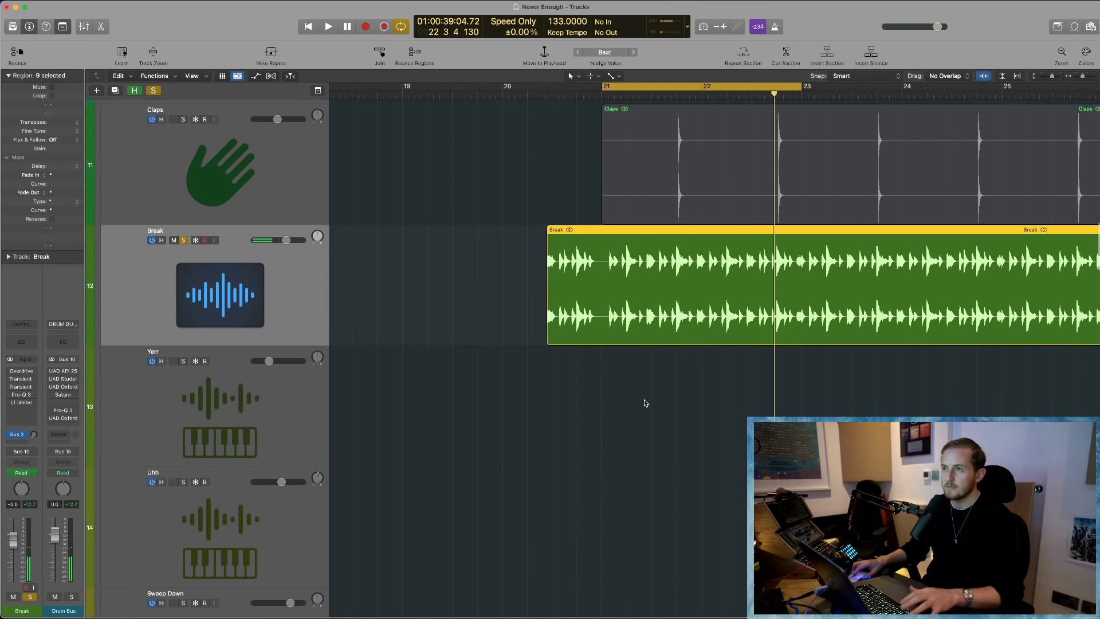
{"action": "left_click", "coordinate": [600, 442], "text": "ctrl+alt"}
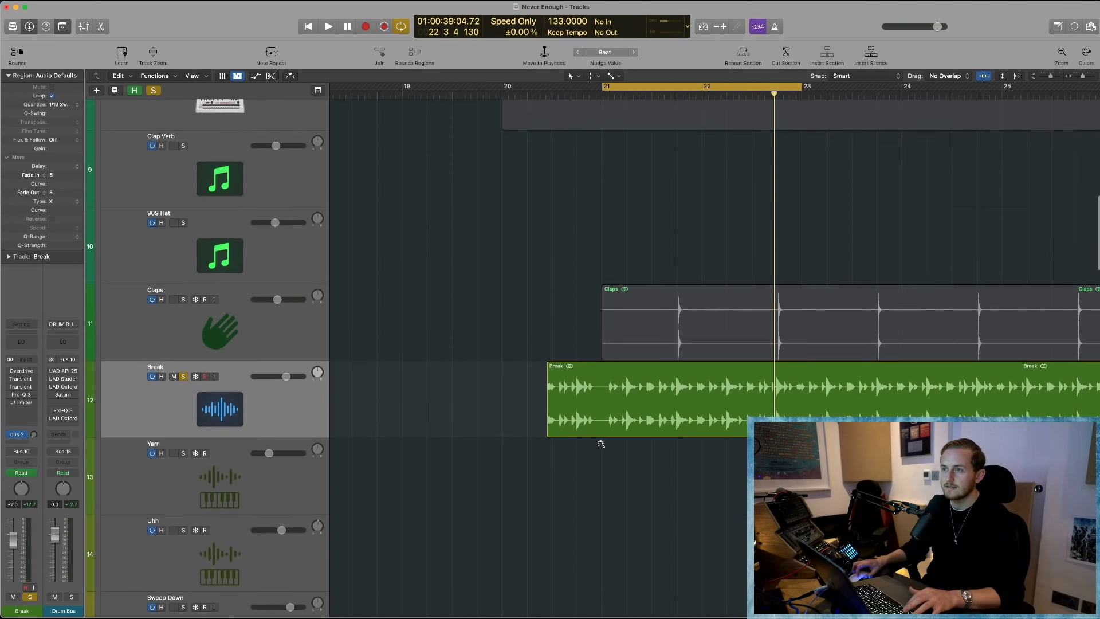
{"action": "left_click", "coordinate": [600, 442], "text": "ctrl+alt"}
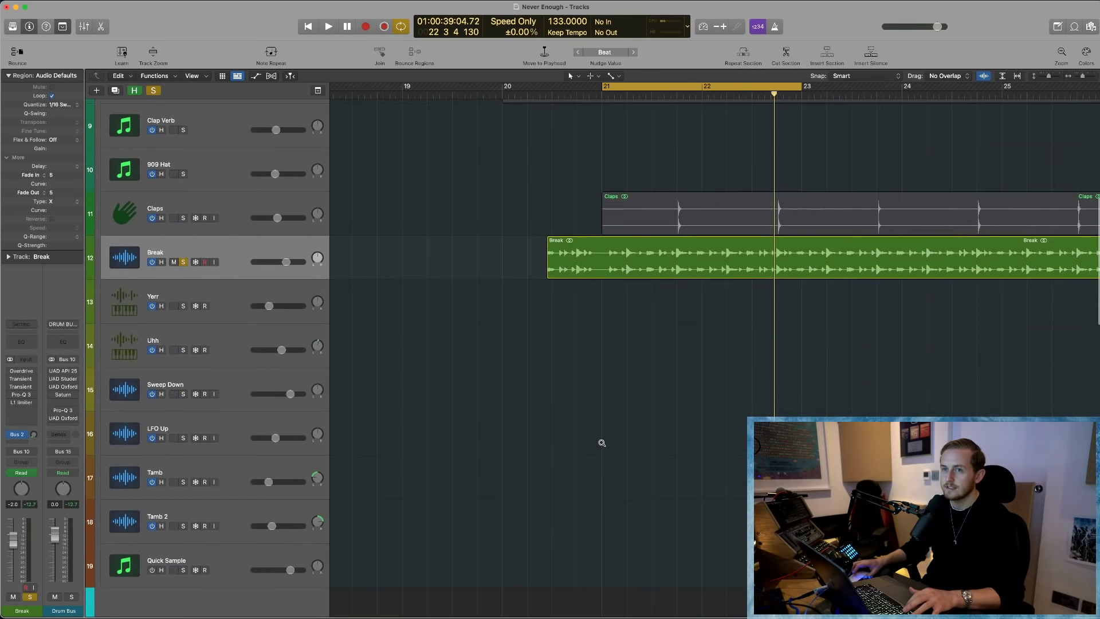
{"action": "left_click", "coordinate": [467, 346], "text": "ctrl+alt"}
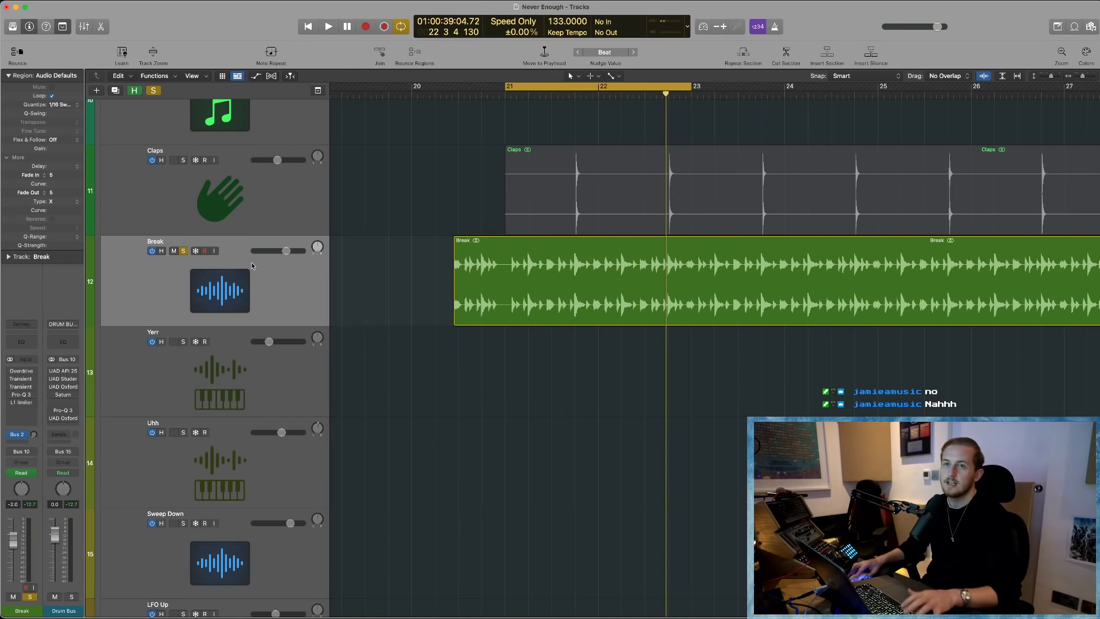
{"action": "left_click", "coordinate": [535, 275]}
{"action": "key", "text": "super+Right"}
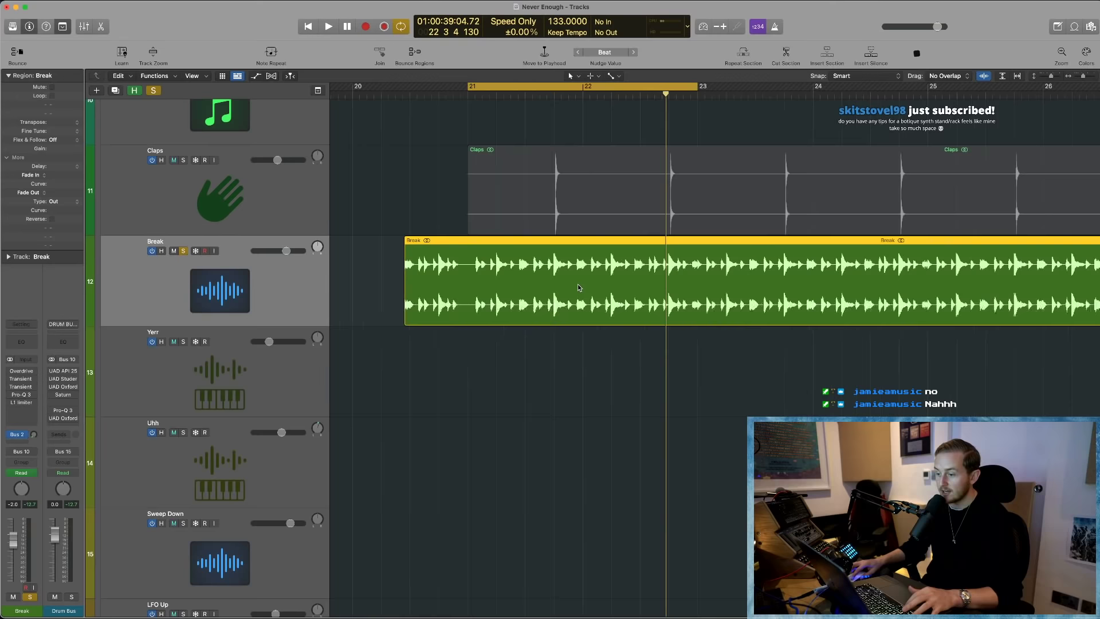
{"action": "key", "text": "super+Down"}
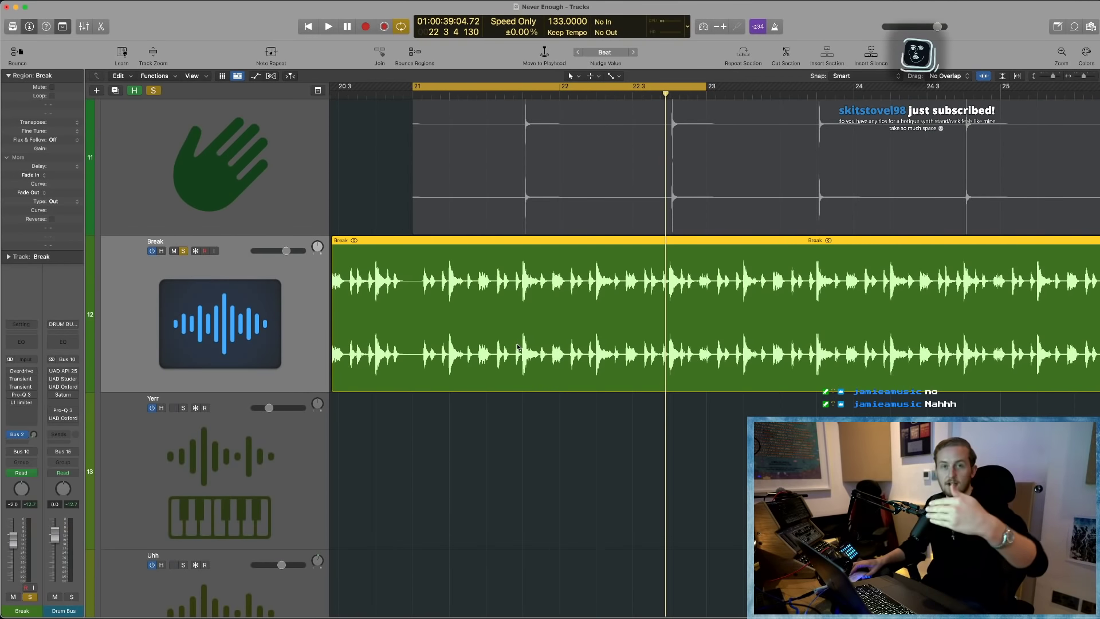
{"action": "key", "text": "super+Left"}
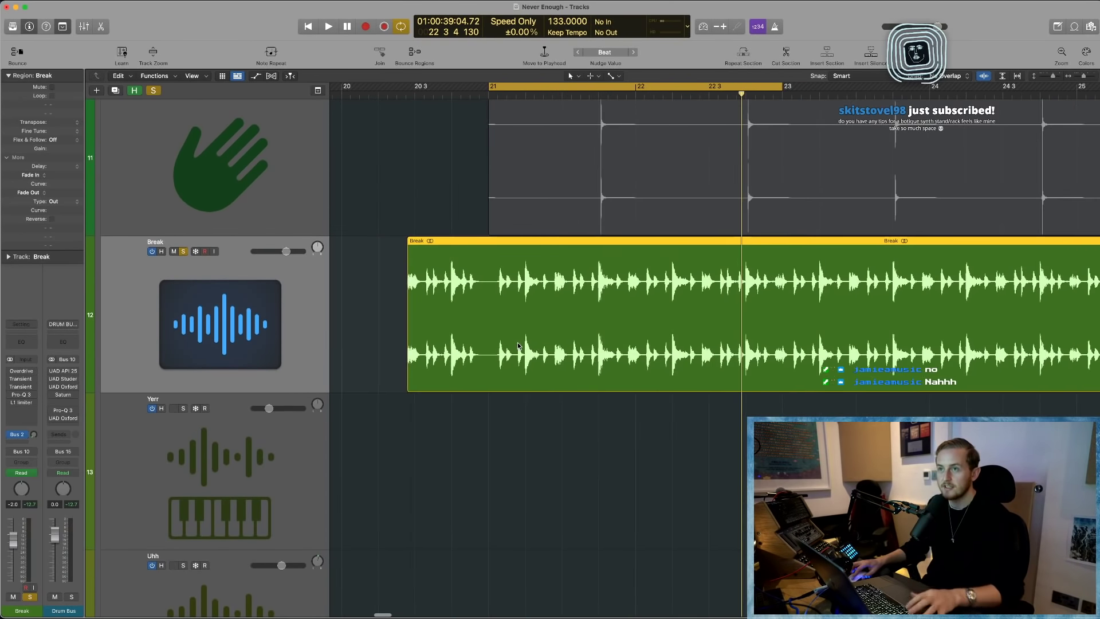
{"action": "key", "text": "super+Left"}
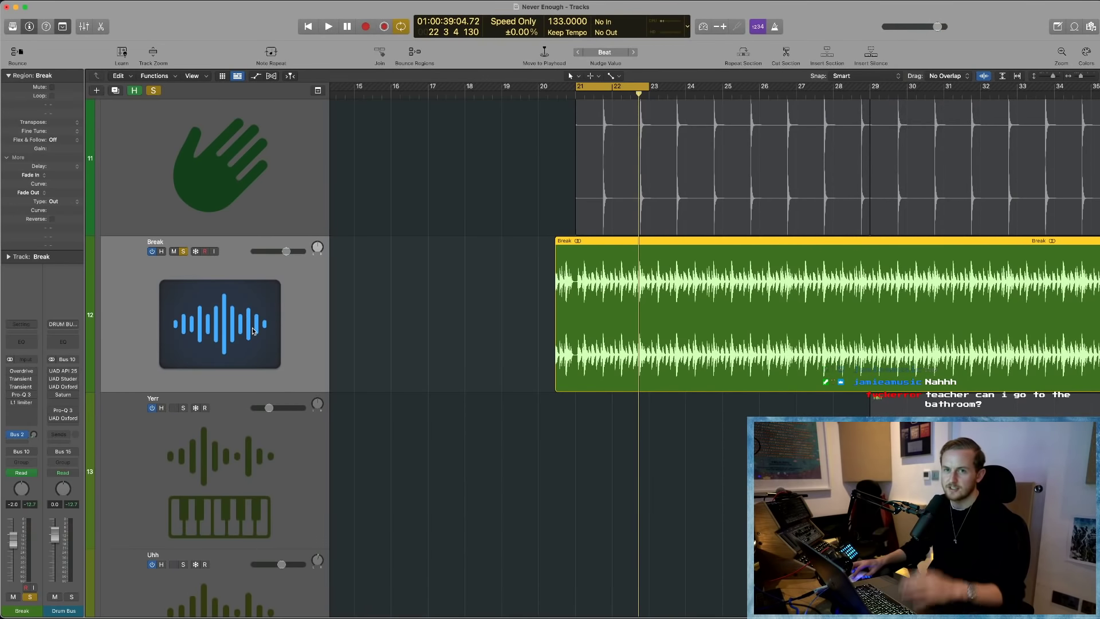
- Play the cycled Break without its effects and display the track automation, including the Transient Master sustain curve
{"action": "key", "text": "space"}
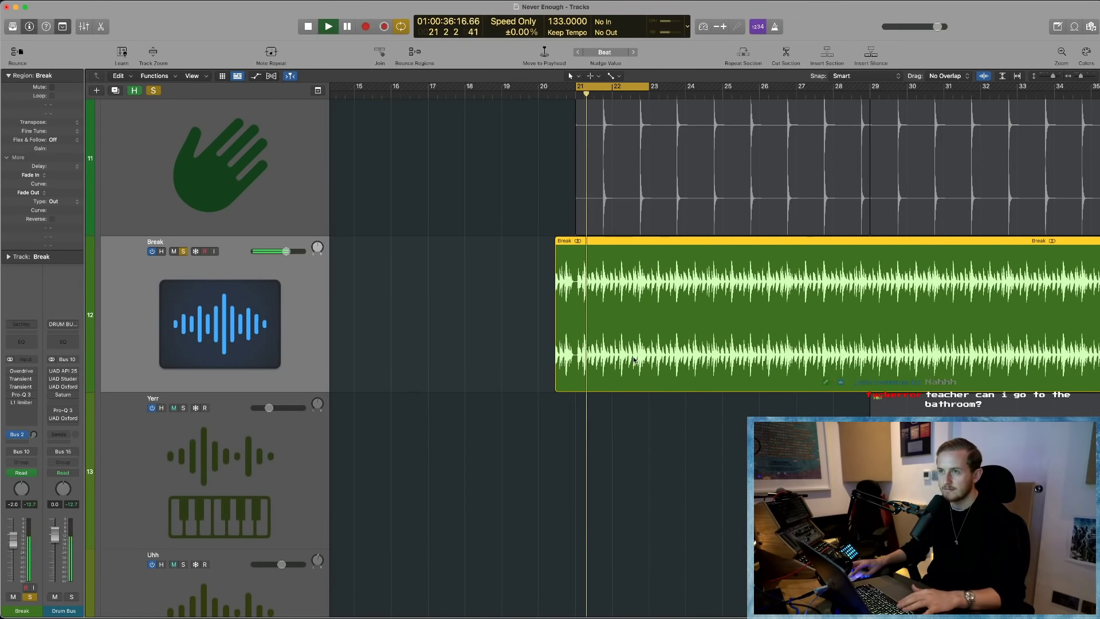
{"action": "scroll", "coordinate": [572, 349], "scroll_direction": "right", "scroll_amount": 3}
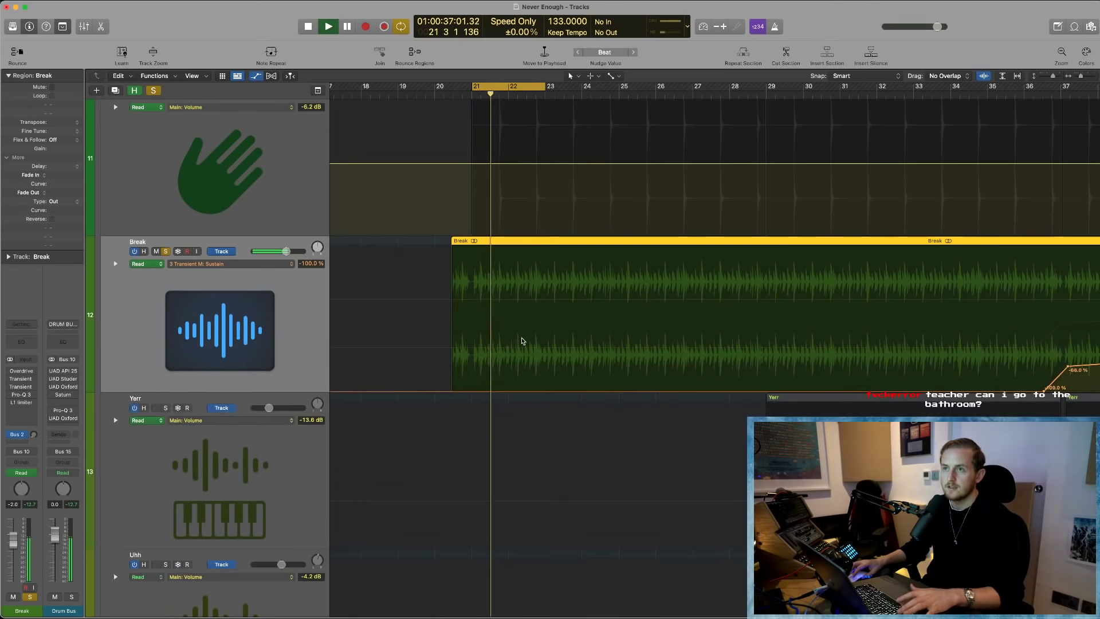
{"action": "key", "text": "a"}
{"action": "key", "text": "super+Left"}
{"action": "key", "text": "space"}
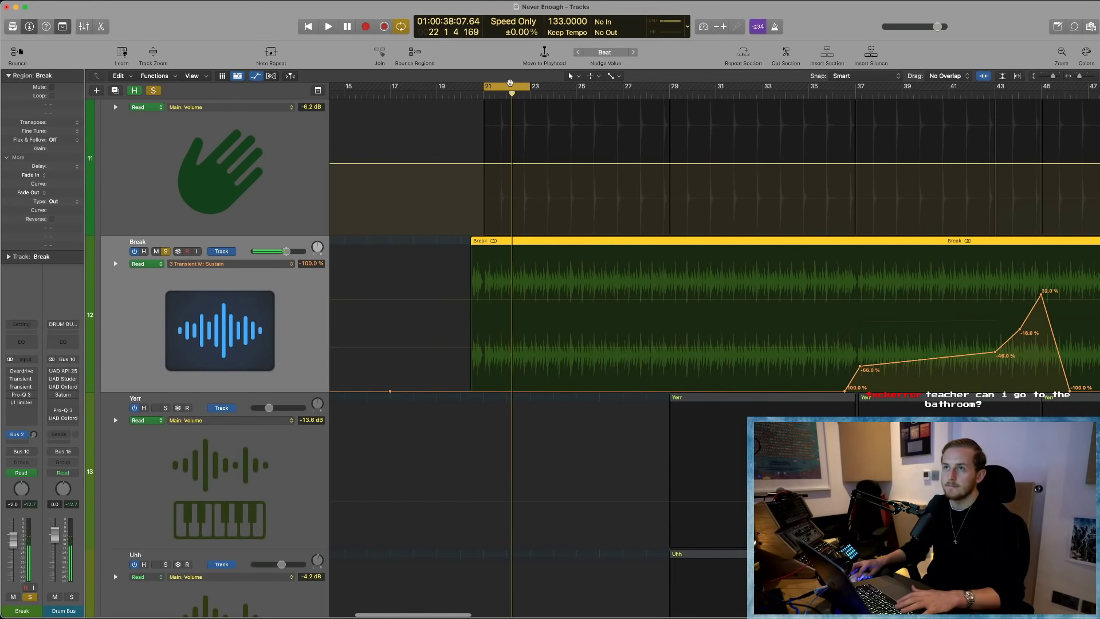
- Move the cycle range to bars 35–37, re-enable and open the Break's Overdrive insert, and play the loop
{"action": "left_click_drag", "start_coordinate": [509, 83], "coordinate": [832, 96]}
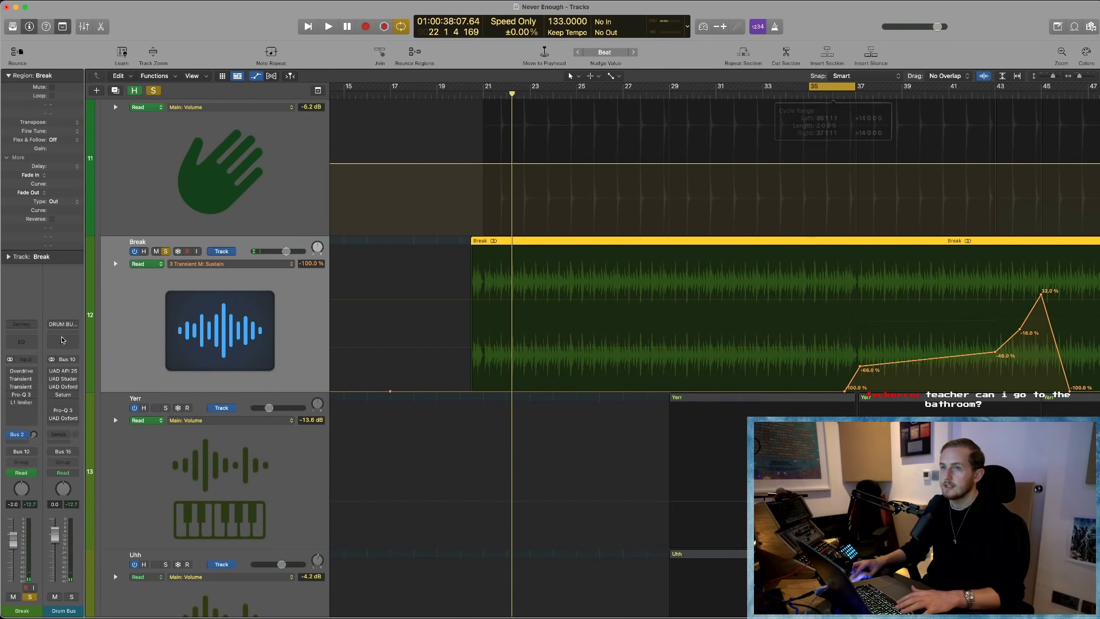
{"action": "left_click", "coordinate": [8, 377]}
{"action": "left_click", "coordinate": [85, 360]}
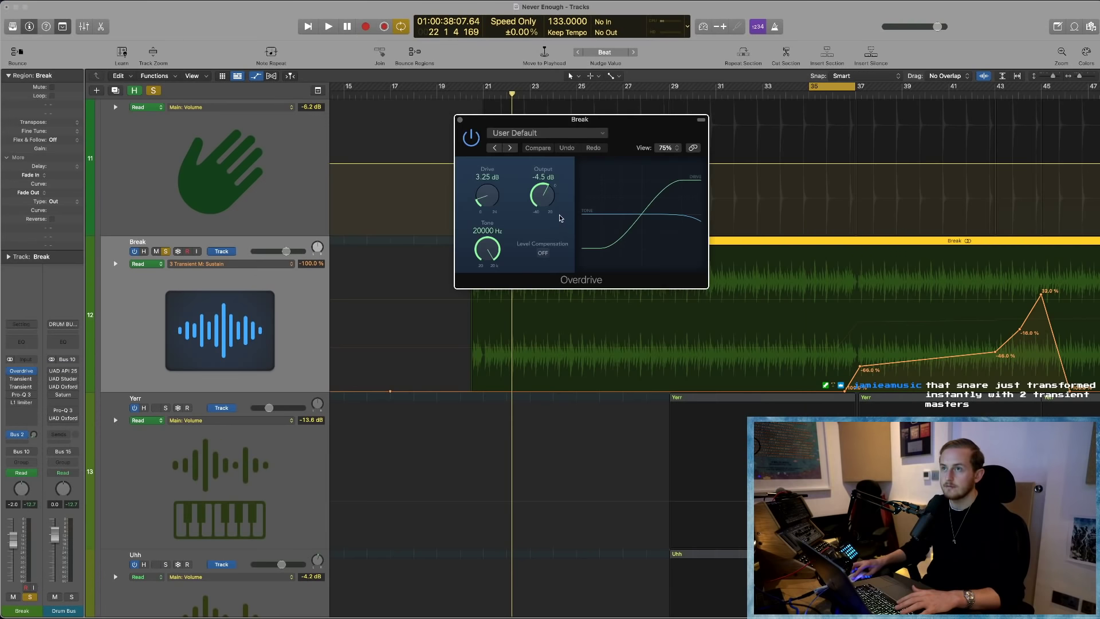
{"action": "key", "text": "space"}
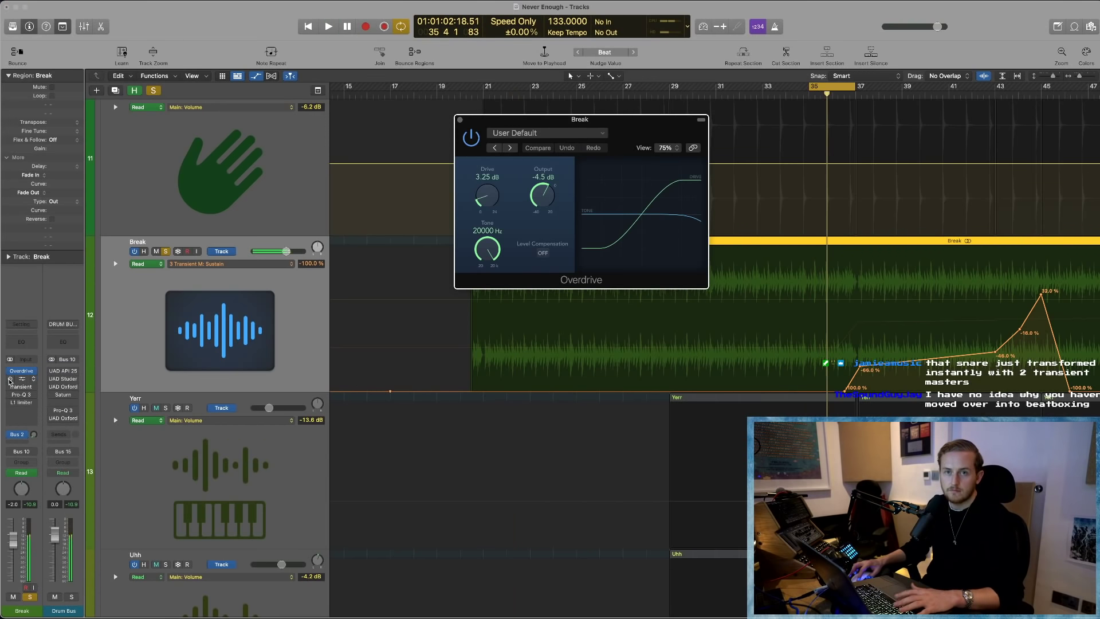
- Re-enable the Break's two Transient Master inserts, open the first one and play the loop through them
{"action": "left_click", "coordinate": [21, 379]}
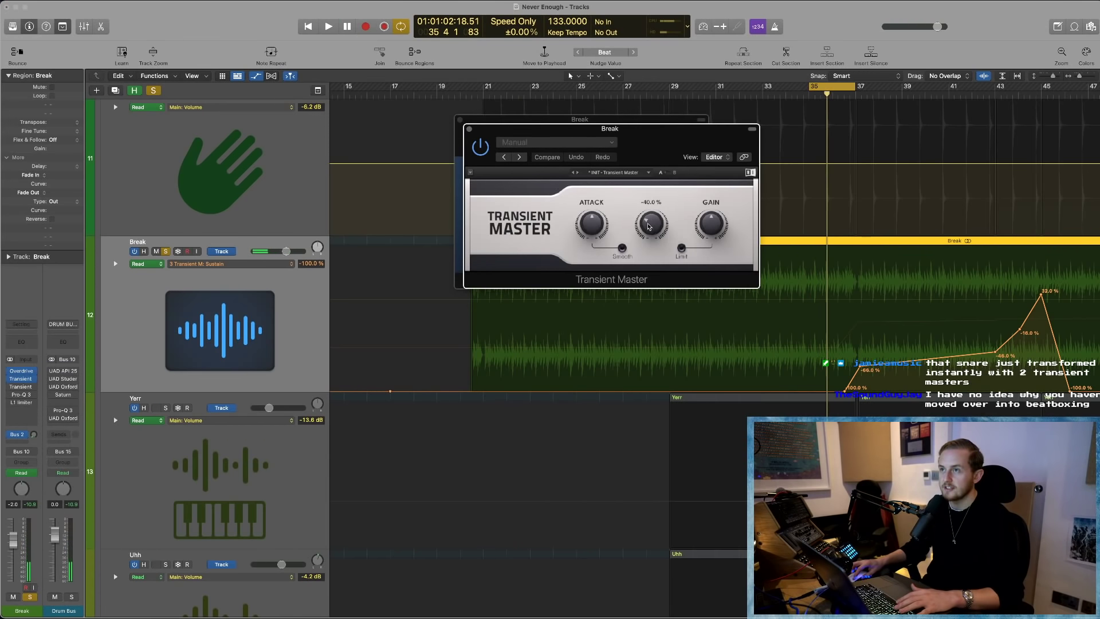
{"action": "key", "text": "space"}
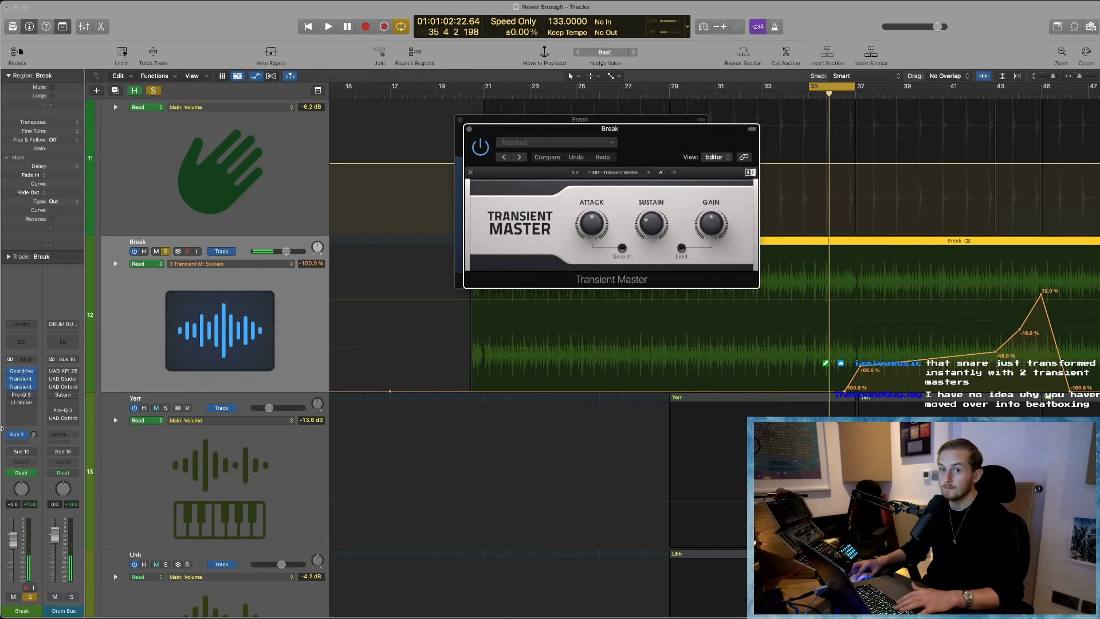
- Open the Break's second Transient Master insert and play the loop through it
{"action": "left_click", "coordinate": [22, 387]}
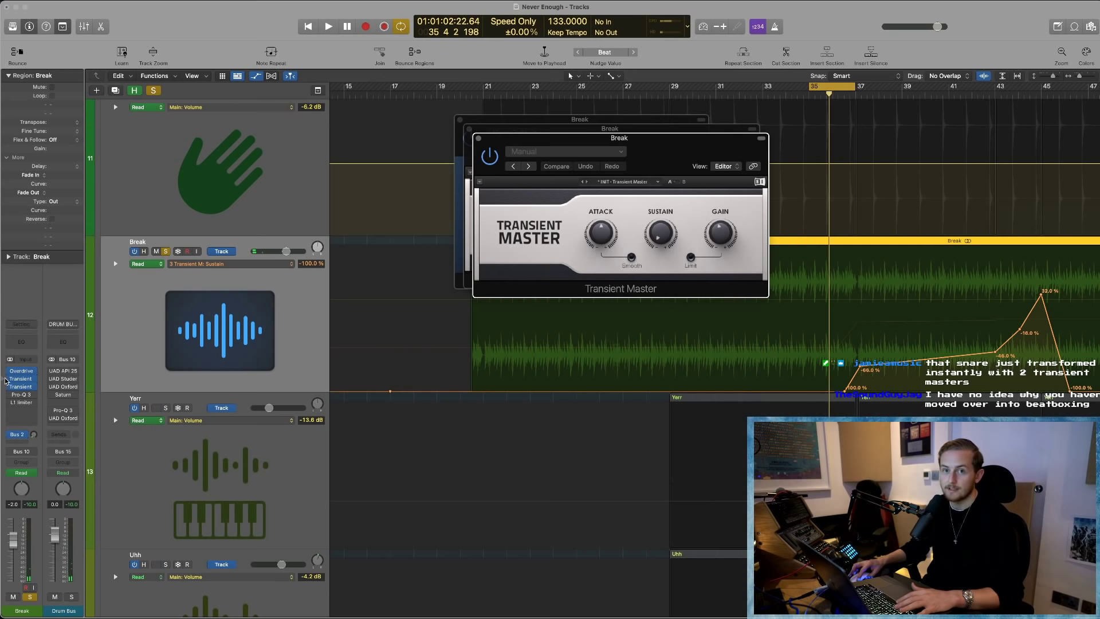
{"action": "key", "text": "space"}
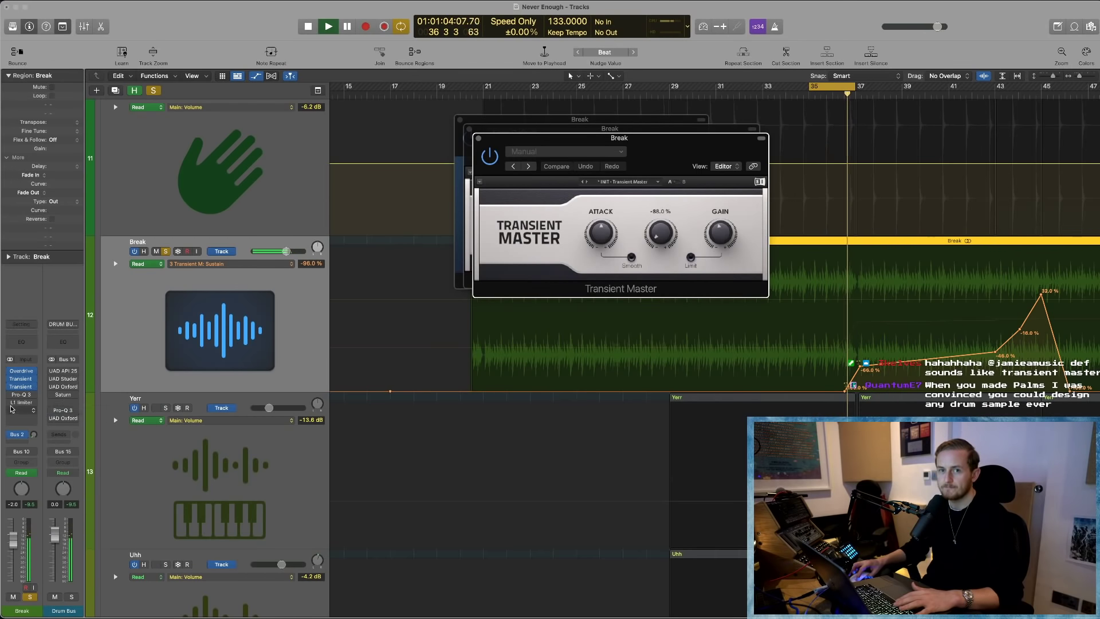
{"action": "key", "text": "space"}
- Re-enable and open the Break's Pro-Q 3 insert, move its window clear of the others, and inspect its individual EQ bands
{"action": "left_click", "coordinate": [23, 401]}
{"action": "left_click", "coordinate": [10, 395]}
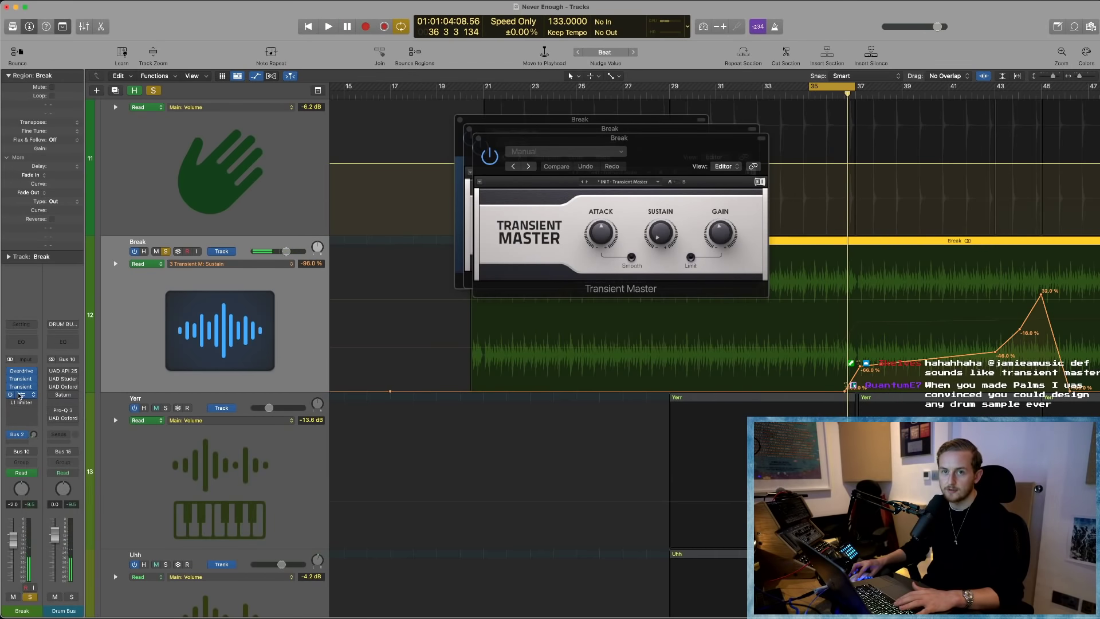
{"action": "left_click_drag", "start_coordinate": [670, 137], "coordinate": [426, 81]}
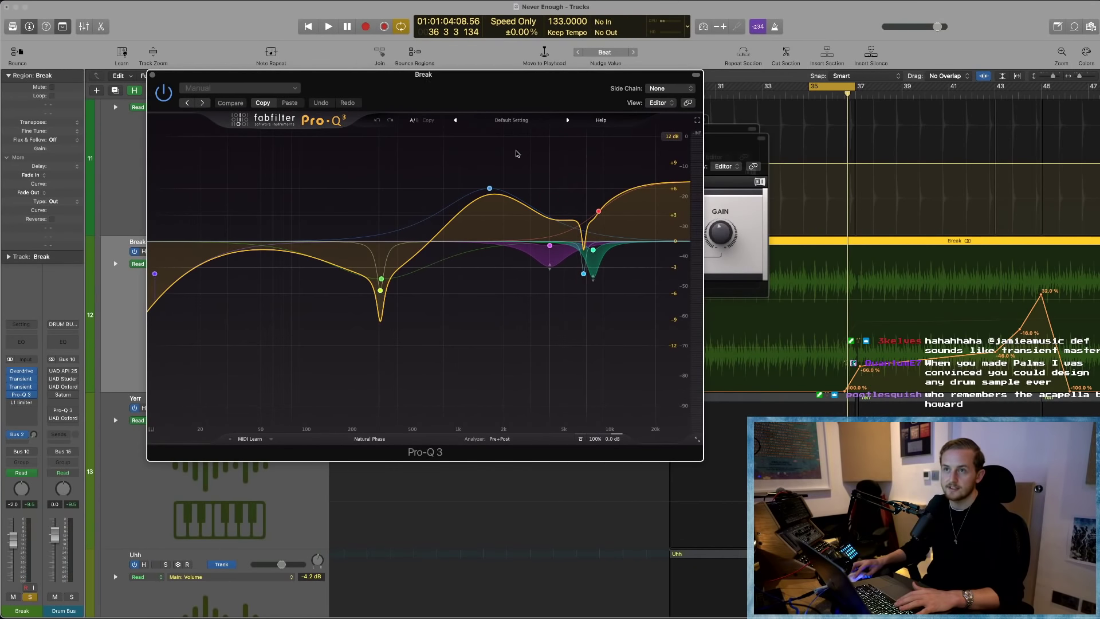
{"action": "mouse_move", "coordinate": [501, 166]}
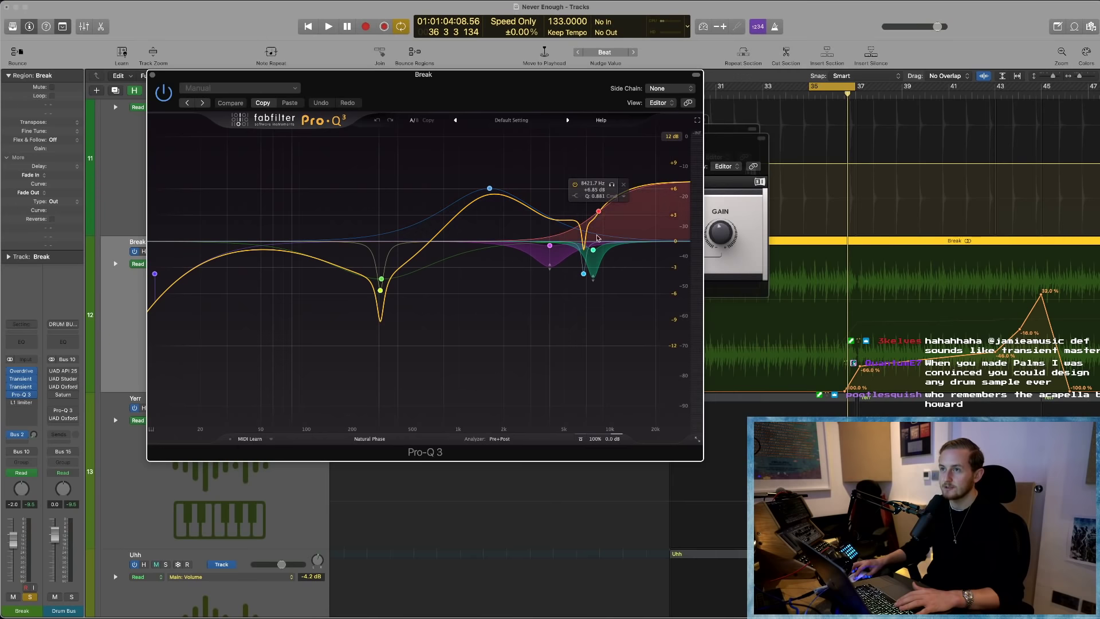
{"action": "mouse_move", "coordinate": [585, 275]}
{"action": "mouse_move", "coordinate": [381, 292]}
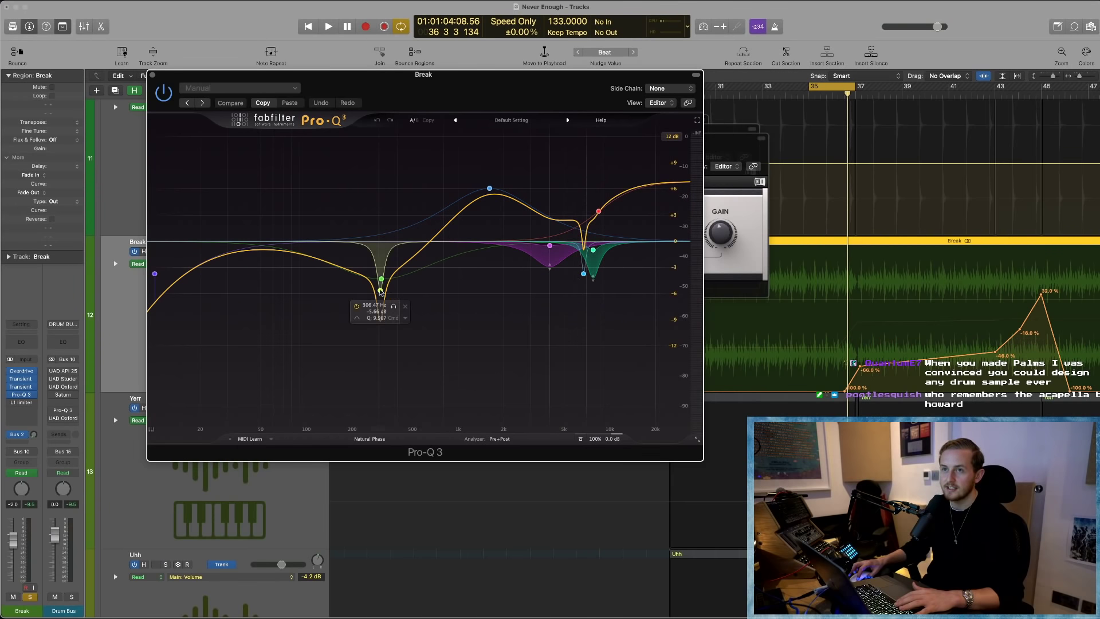
{"action": "scroll", "coordinate": [382, 291], "scroll_direction": "down", "scroll_amount": 5}
{"action": "left_click_drag", "start_coordinate": [381, 290], "coordinate": [352, 273]}
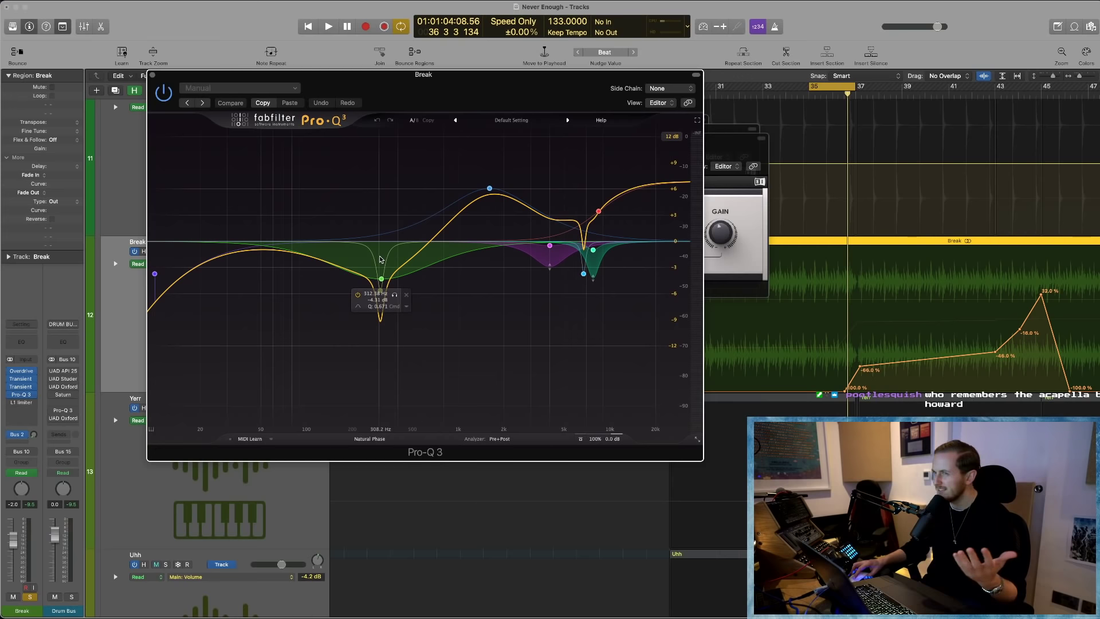
{"action": "mouse_move", "coordinate": [175, 275]}
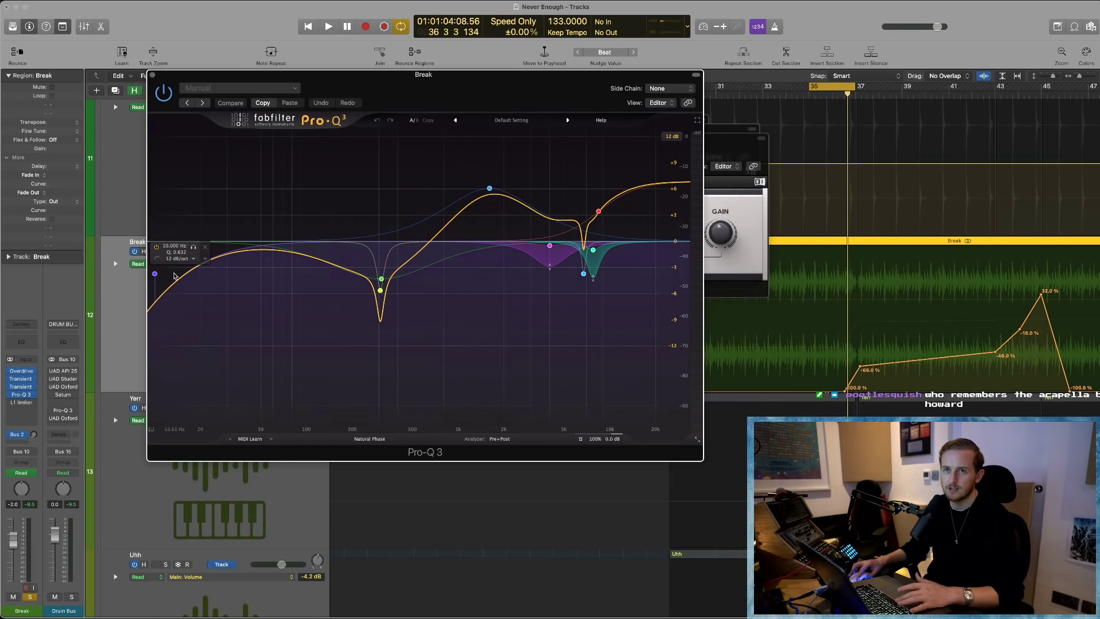
- Play the cycled Break with Pro-Q 3 bypassed and with it switched on to compare the sound
{"action": "key", "text": "space"}
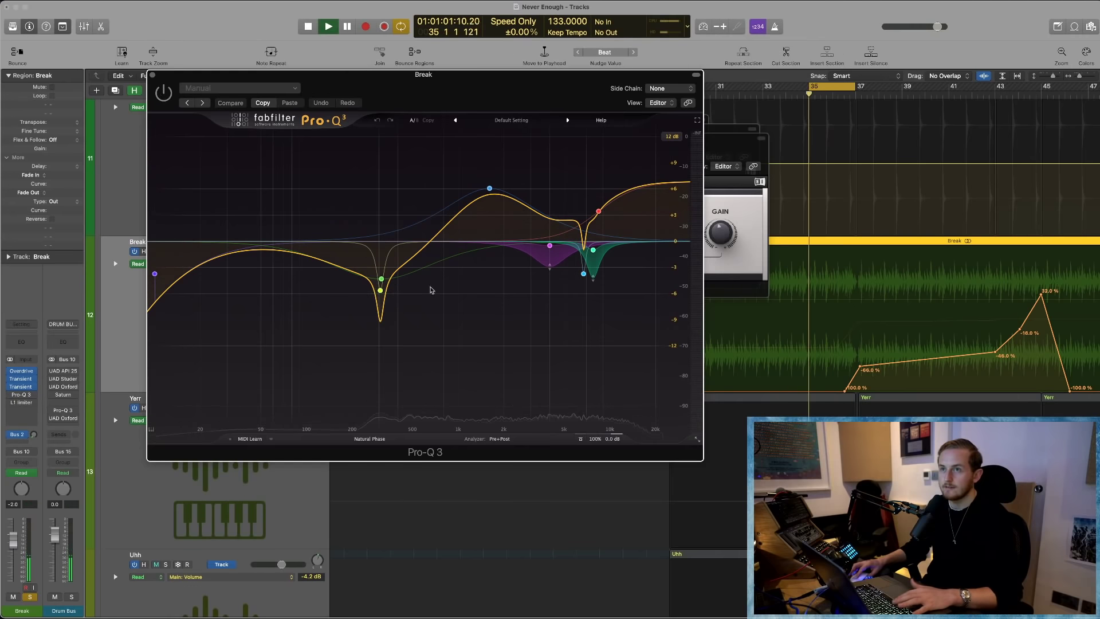
{"action": "key", "text": "space"}
{"action": "key", "text": "space"}
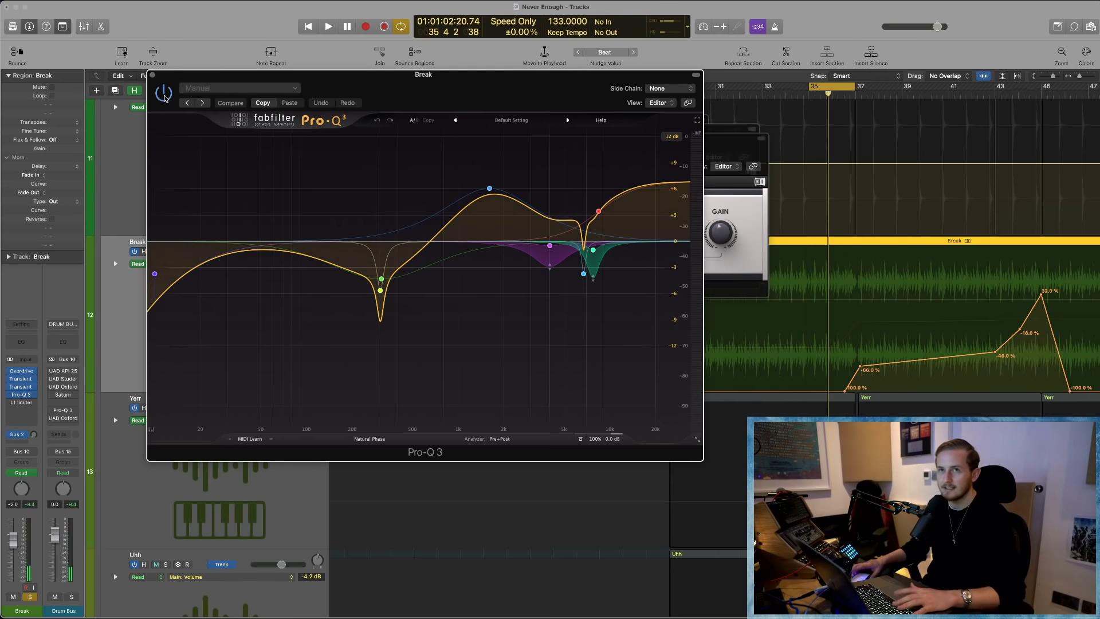
{"action": "key", "text": "space"}
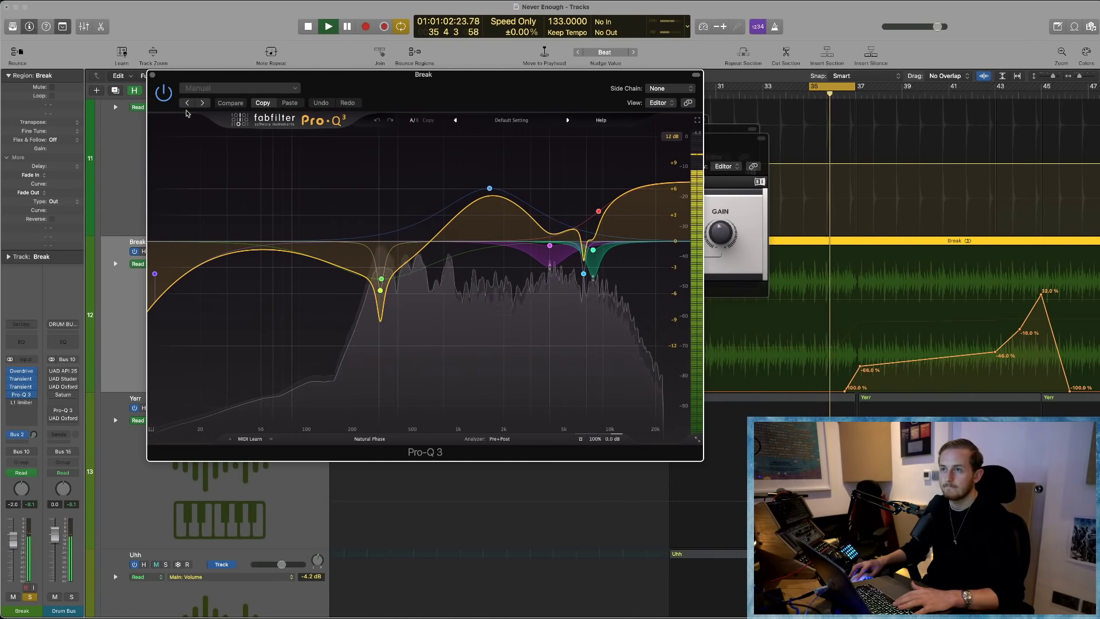
{"action": "key", "text": "space"}
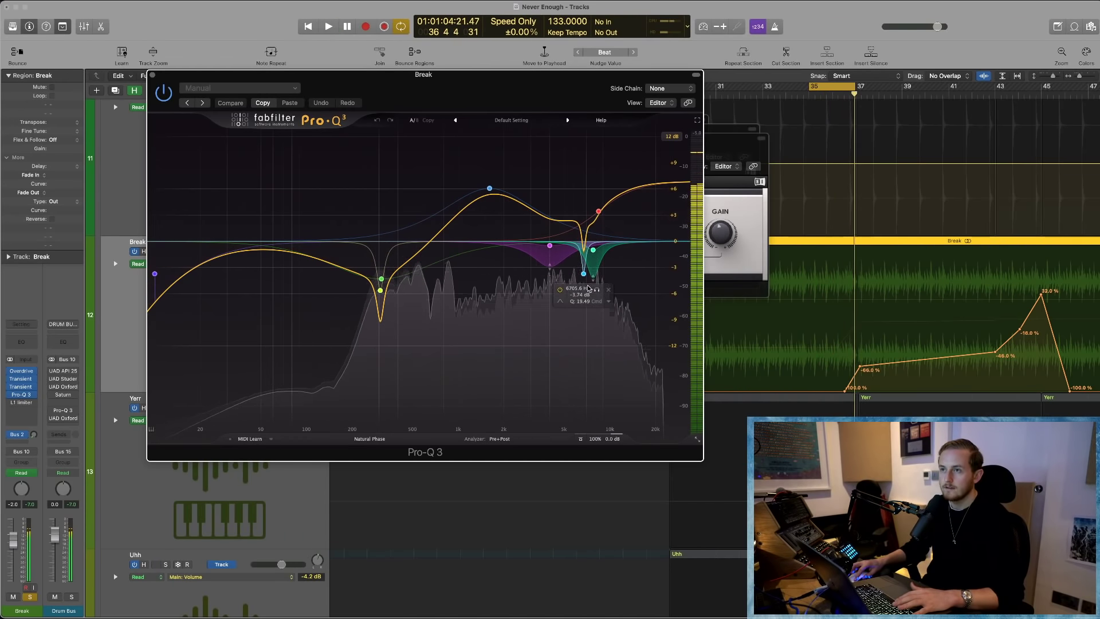
- Audition Pro-Q 3's narrow cut near 6.7 kHz and its dynamic band near 7.76 kHz by soloing each during playback
{"action": "left_click", "coordinate": [596, 289]}
{"action": "key", "text": "space"}
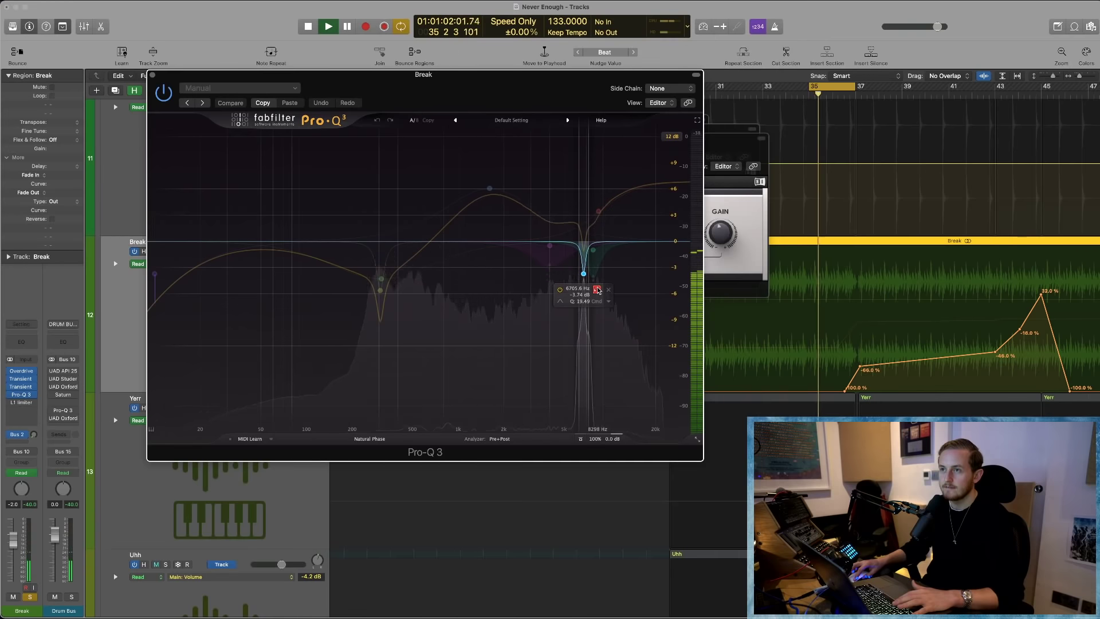
{"action": "left_click_drag", "start_coordinate": [596, 290], "coordinate": [598, 290]}
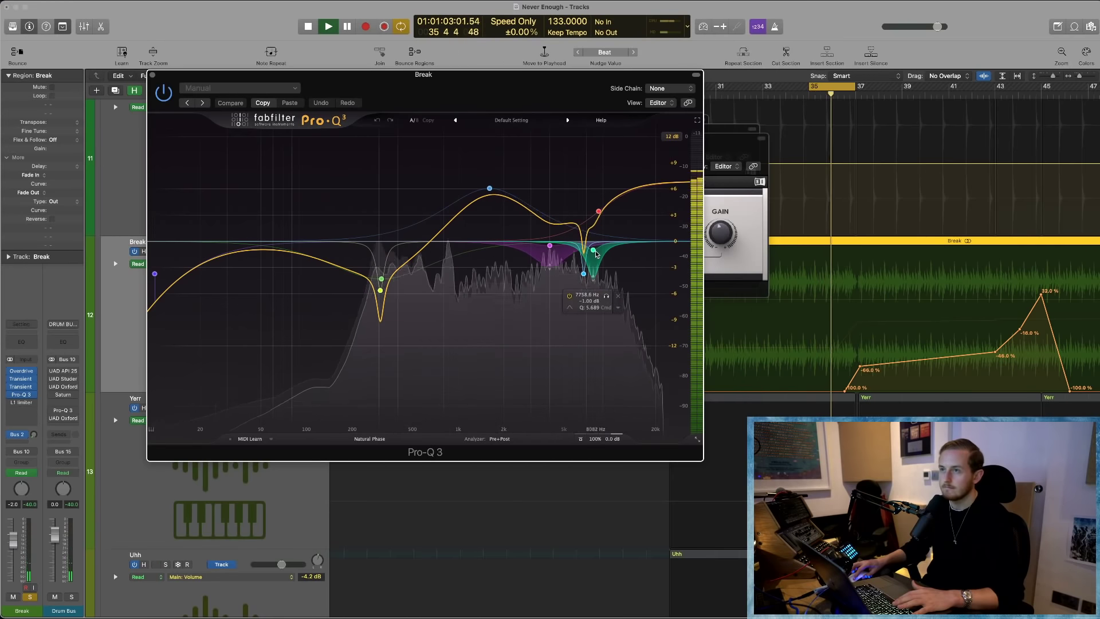
{"action": "key", "text": "space"}
{"action": "left_click", "coordinate": [604, 295]}
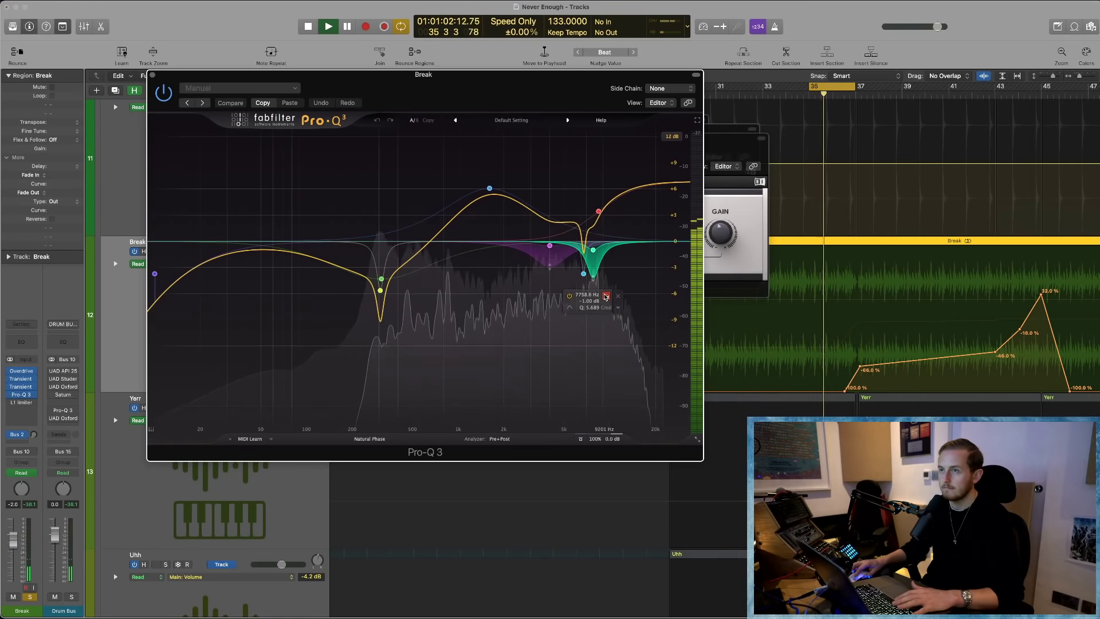
{"action": "key", "text": "space"}
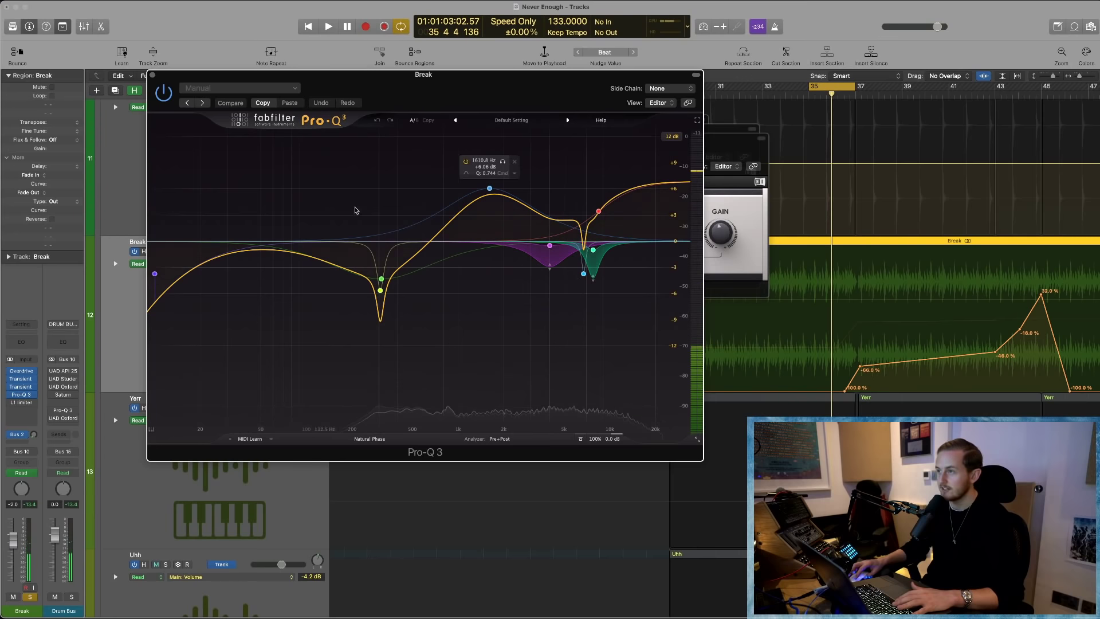
- Close the Break's Pro-Q 3, Transient Master and Overdrive plug-in windows
{"action": "left_click", "coordinate": [152, 75]}
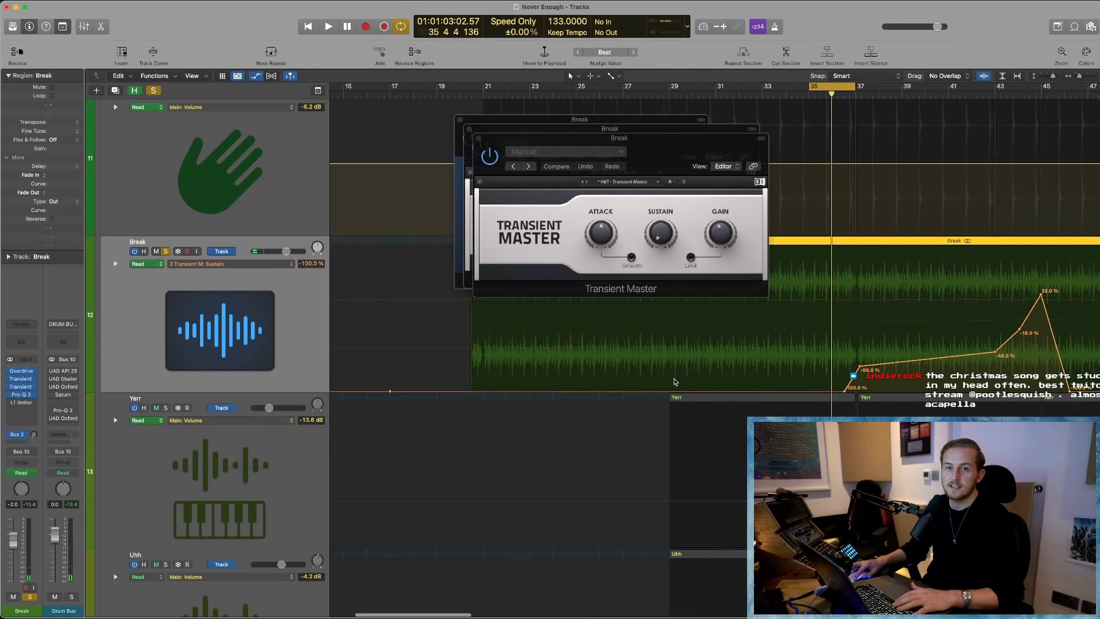
{"action": "left_click", "coordinate": [478, 140]}
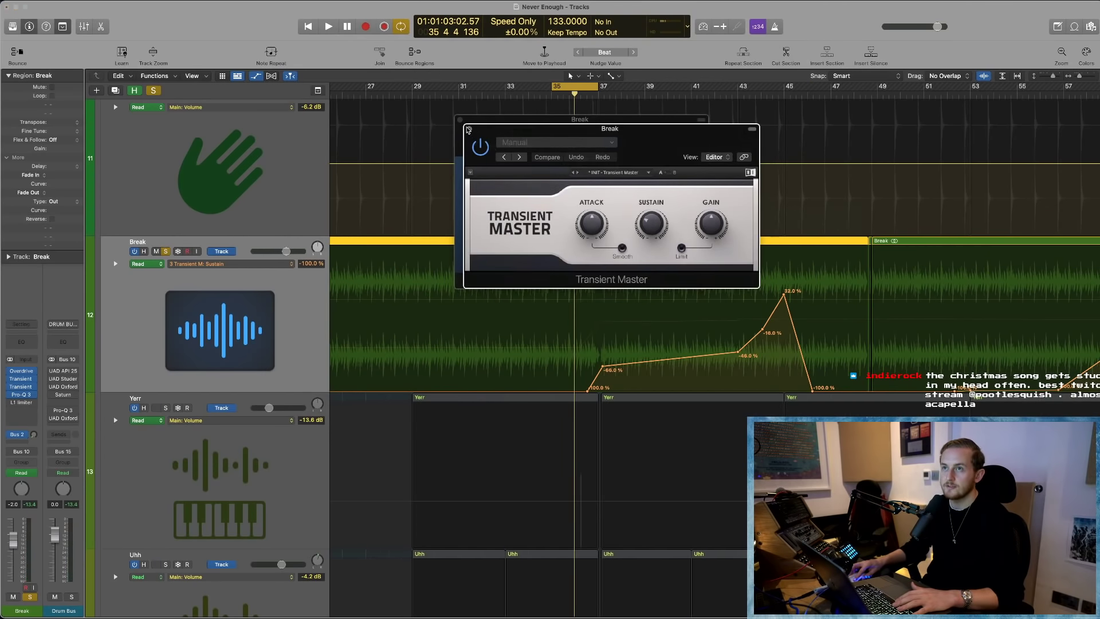
{"action": "left_click", "coordinate": [469, 130]}
{"action": "left_click", "coordinate": [459, 119]}
{"action": "scroll", "coordinate": [639, 205], "scroll_direction": "down", "scroll_amount": 3}
{"action": "scroll", "coordinate": [639, 205], "scroll_direction": "right", "scroll_amount": 3}
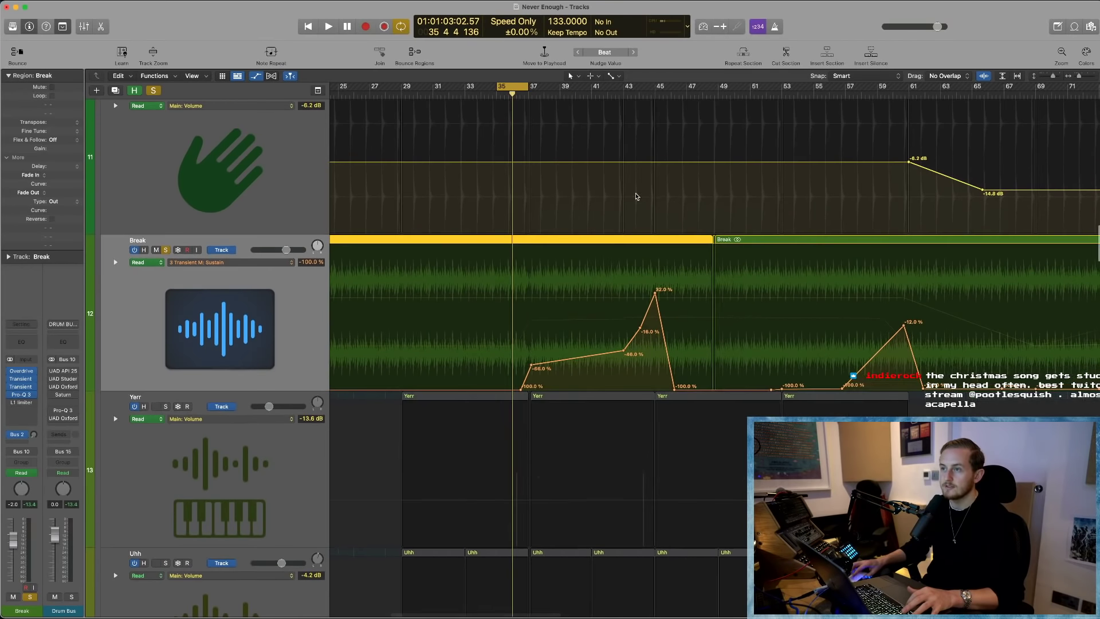
- Unfold the Break track's automation lanes around the sustain curve and switch off cycle mode
{"action": "left_click", "coordinate": [115, 262]}
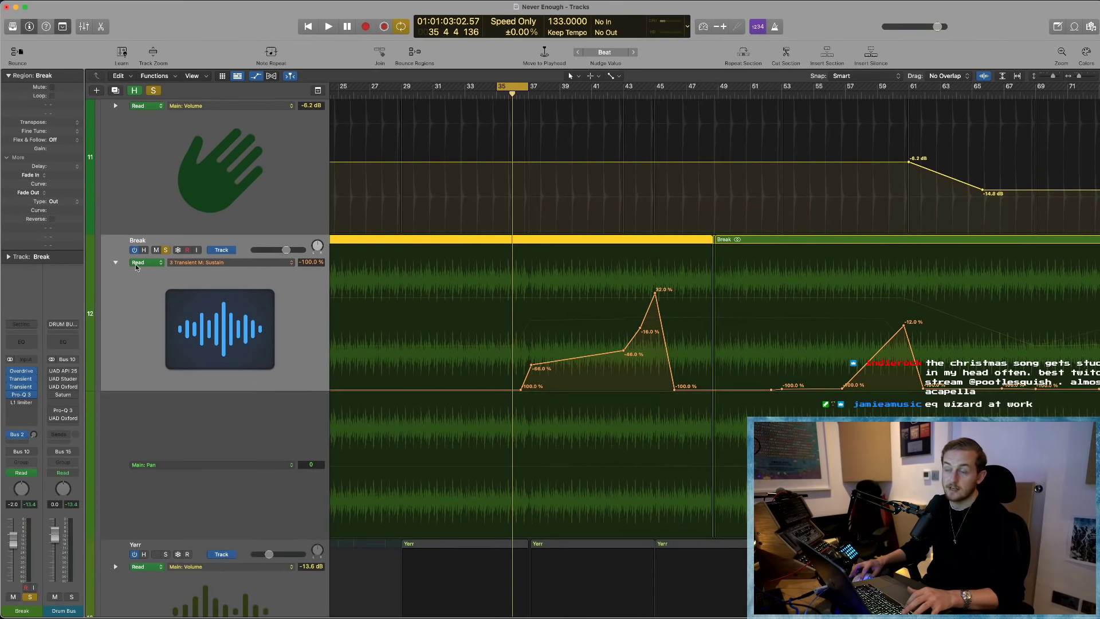
{"action": "scroll", "coordinate": [615, 223], "scroll_direction": "down", "scroll_amount": 3}
{"action": "scroll", "coordinate": [648, 242], "scroll_direction": "up", "scroll_amount": 2}
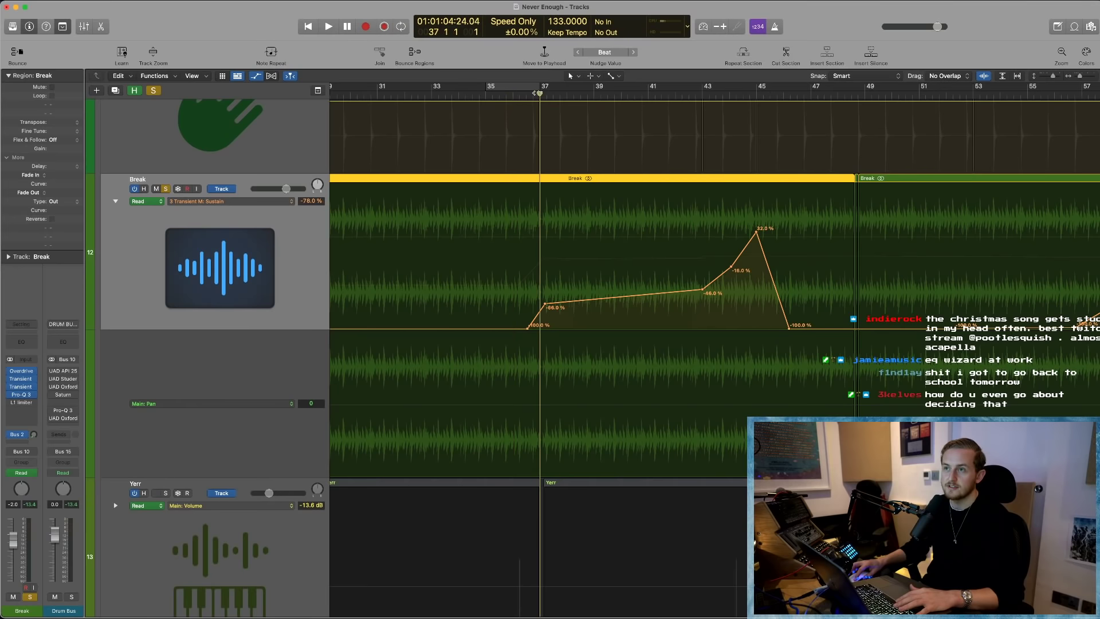
- Play the Break leading into bar 37 and open its first Transient Master insert
{"action": "key", "text": "space"}
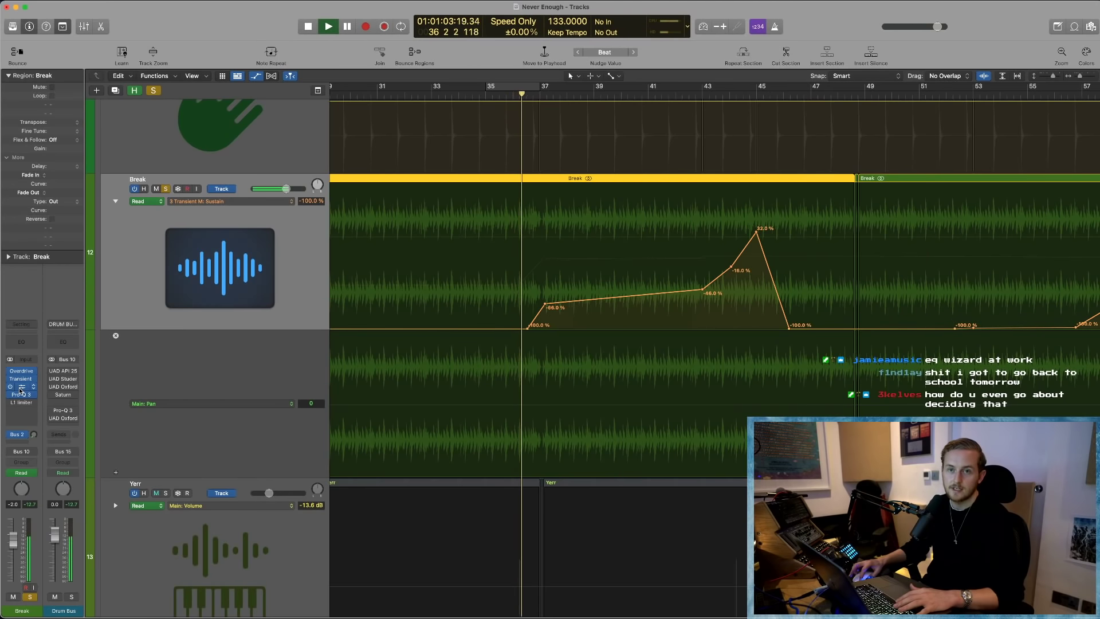
{"action": "left_click", "coordinate": [21, 387]}
{"action": "left_click", "coordinate": [21, 388]}
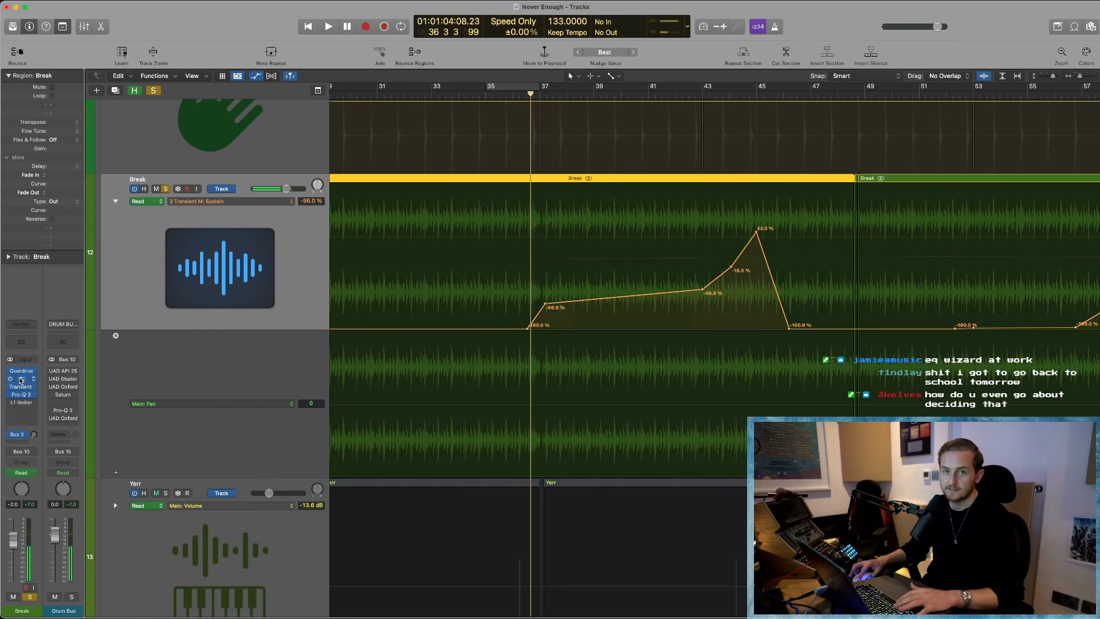
{"action": "left_click", "coordinate": [22, 381]}
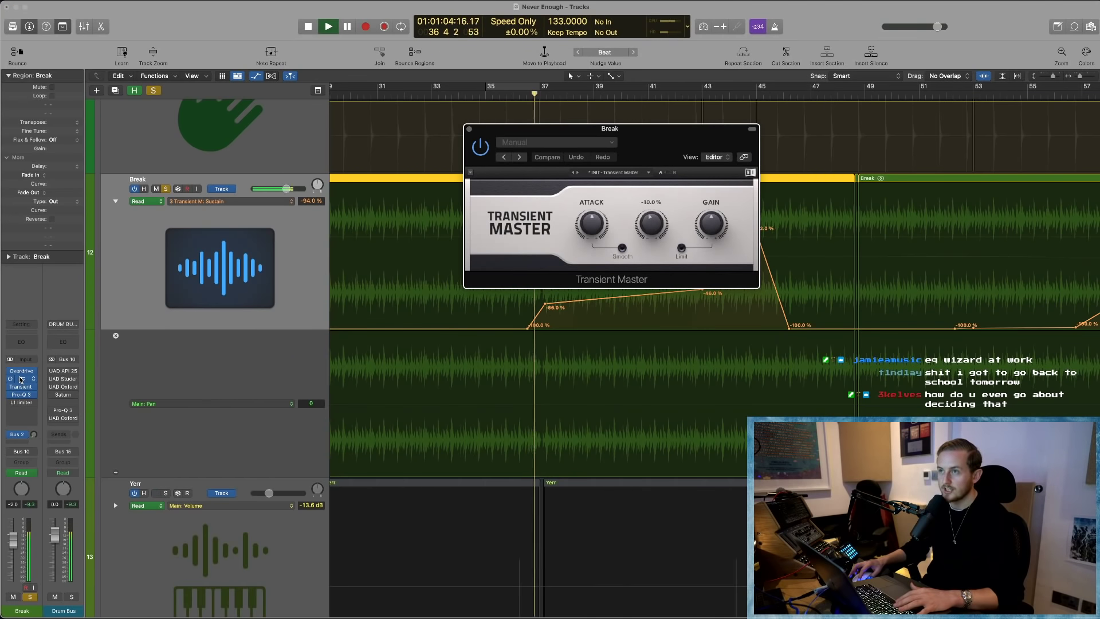
{"action": "key", "text": "space"}
- Play the Break through the sustain automation rise, moving the plug-in window aside, dismissing the overload alert and restarting from bar 43
{"action": "left_click", "coordinate": [514, 94]}
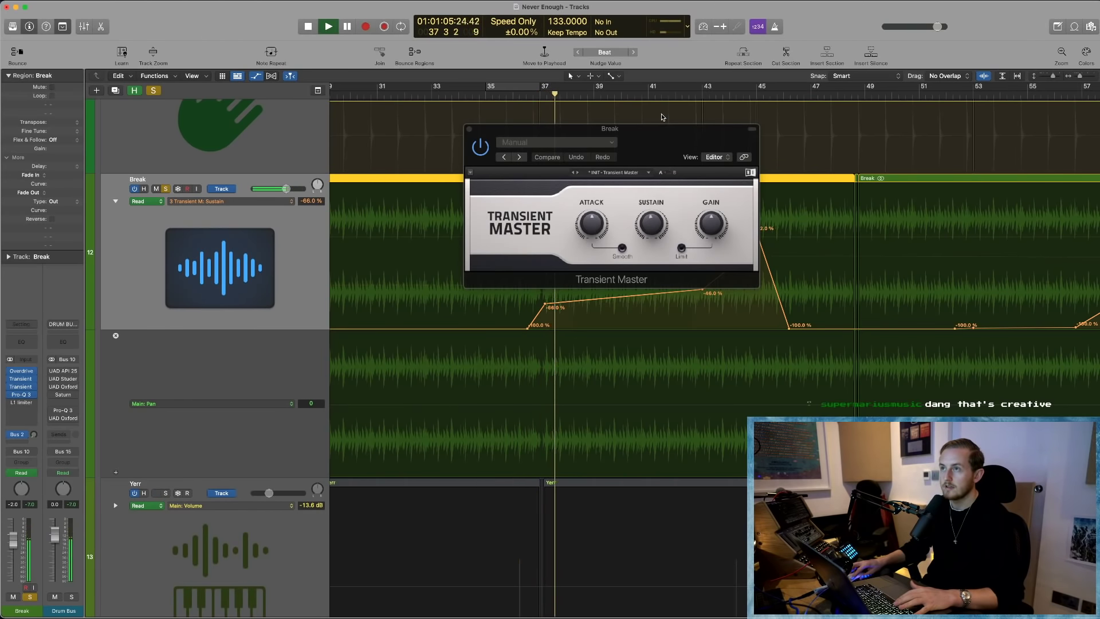
{"action": "left_click_drag", "start_coordinate": [652, 146], "coordinate": [450, 134]}
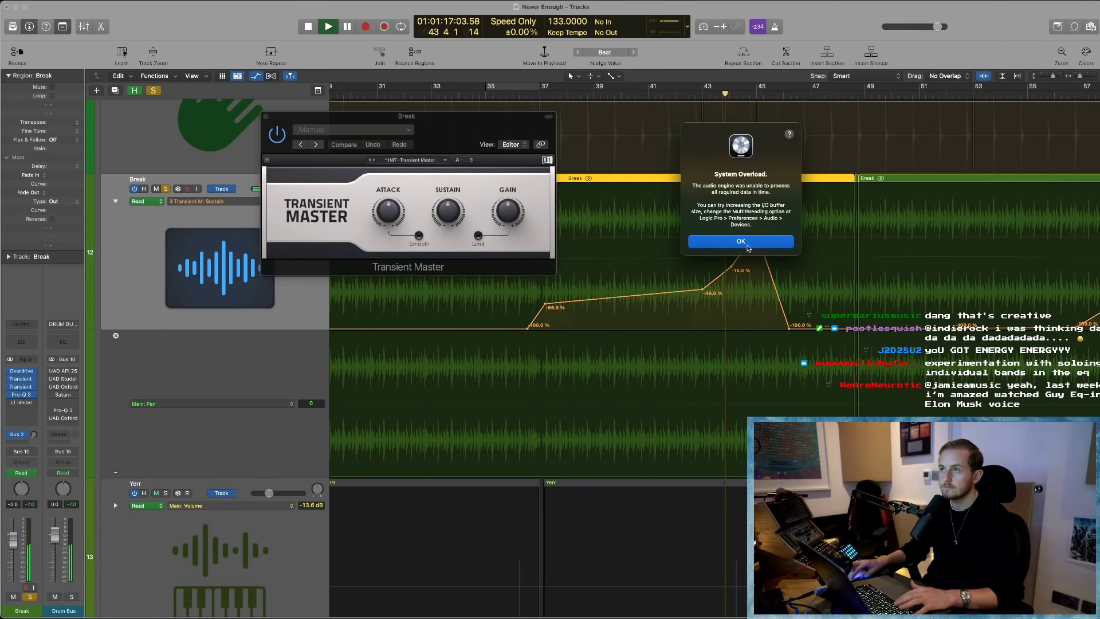
{"action": "left_click", "coordinate": [746, 245]}
{"action": "left_click", "coordinate": [703, 103]}
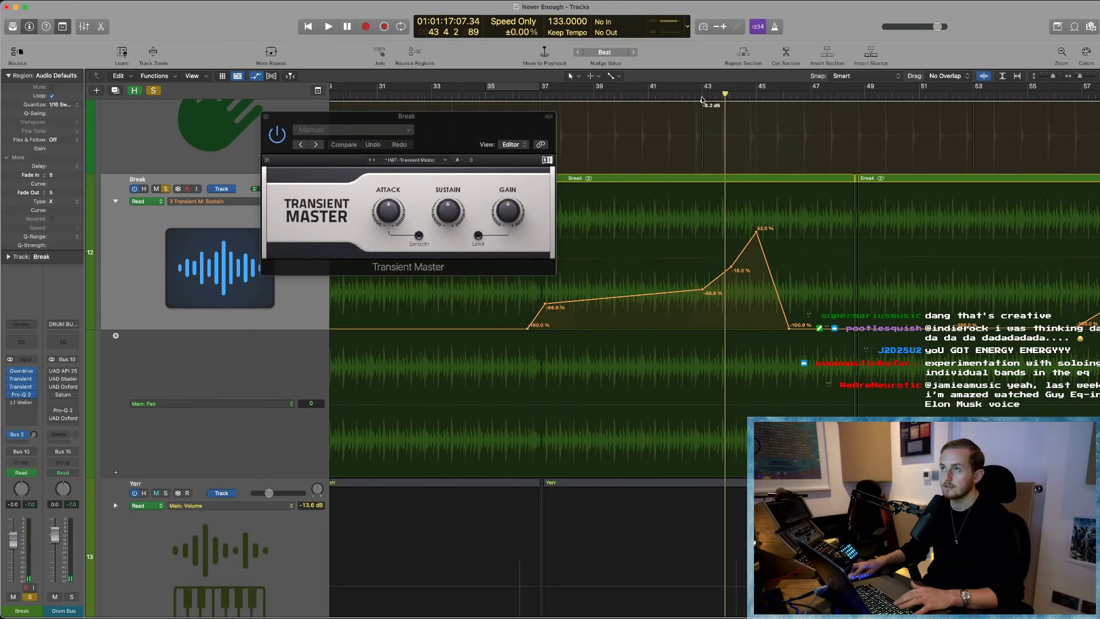
{"action": "key", "text": "space"}
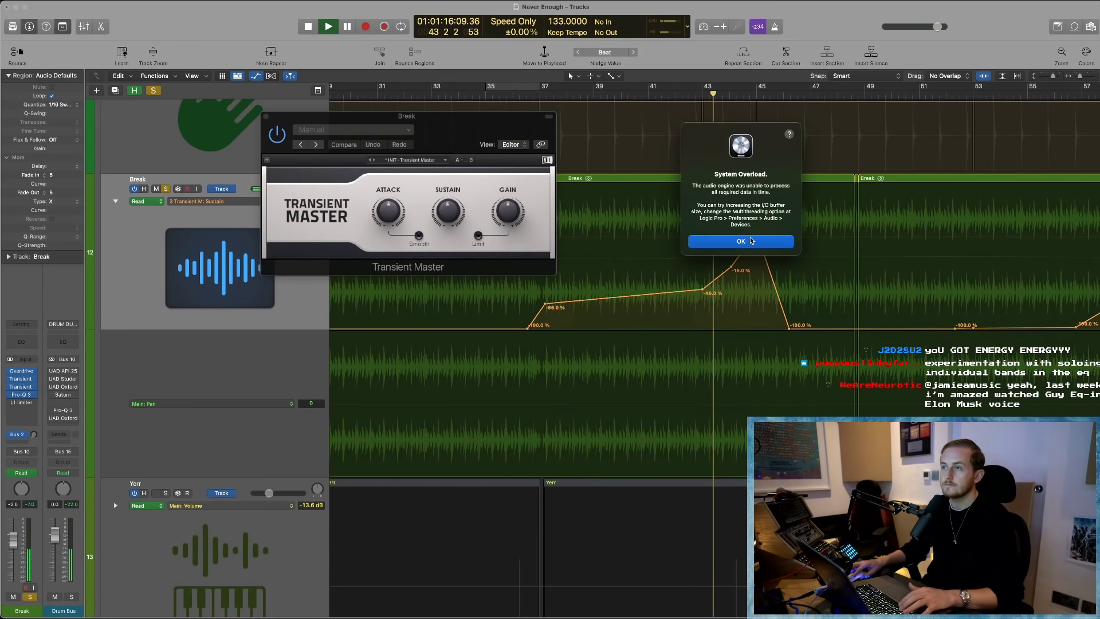
- Dismiss the overload alert and audition the Break track's sustain automation rise in a loop over bars 43 to 46
{"action": "left_click", "coordinate": [750, 242]}
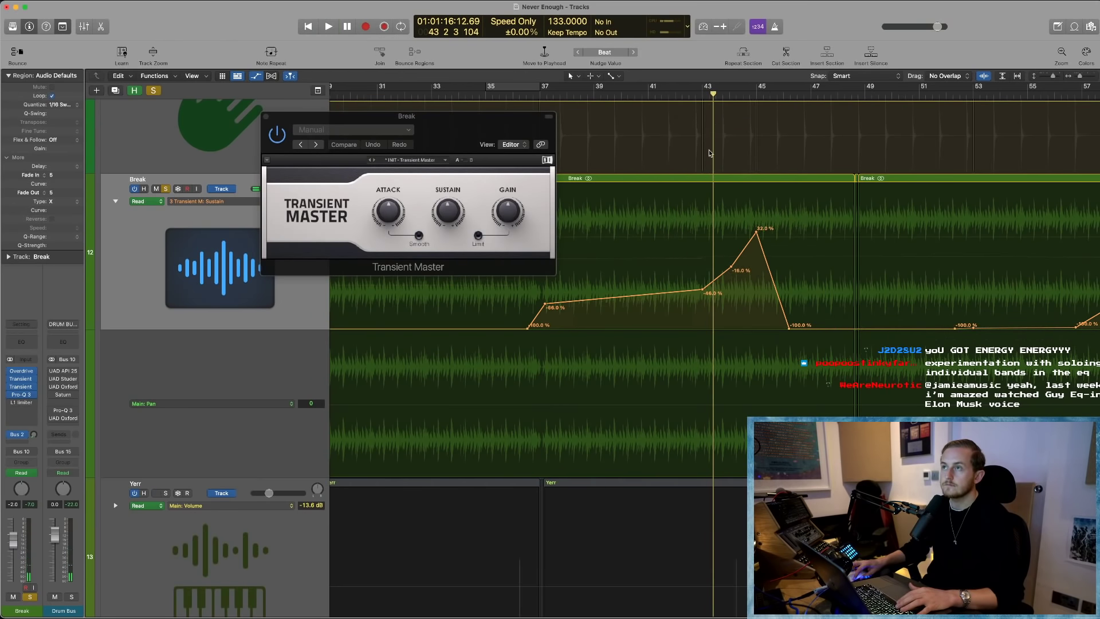
{"action": "left_click", "coordinate": [703, 29]}
{"action": "left_click_drag", "start_coordinate": [703, 90], "coordinate": [788, 106]}
{"action": "key", "text": "space"}
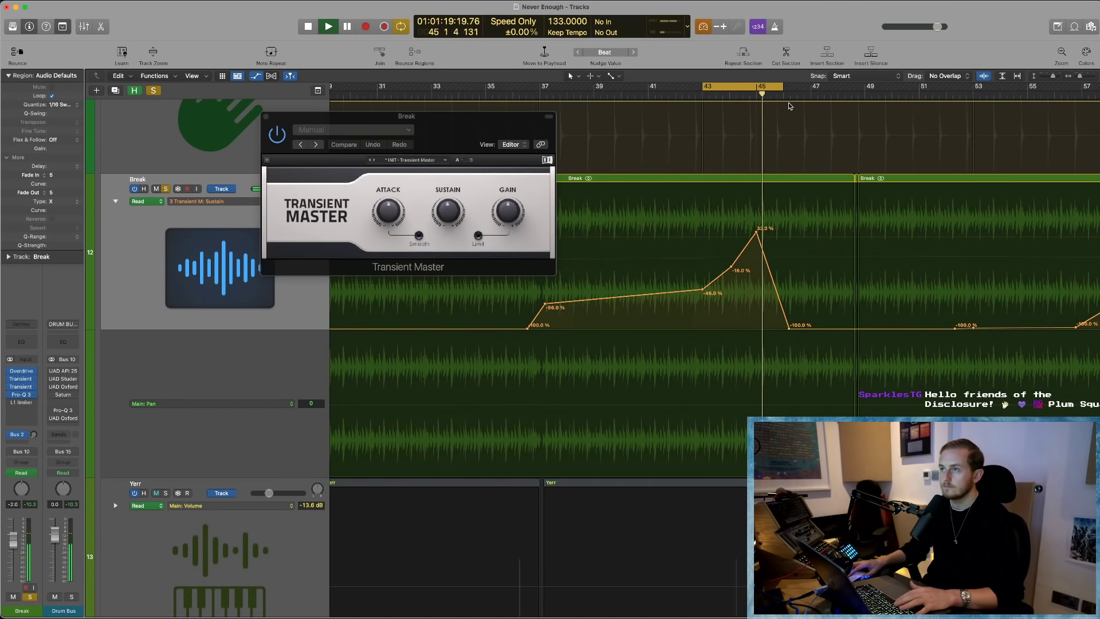
{"action": "key", "text": "super+Left"}
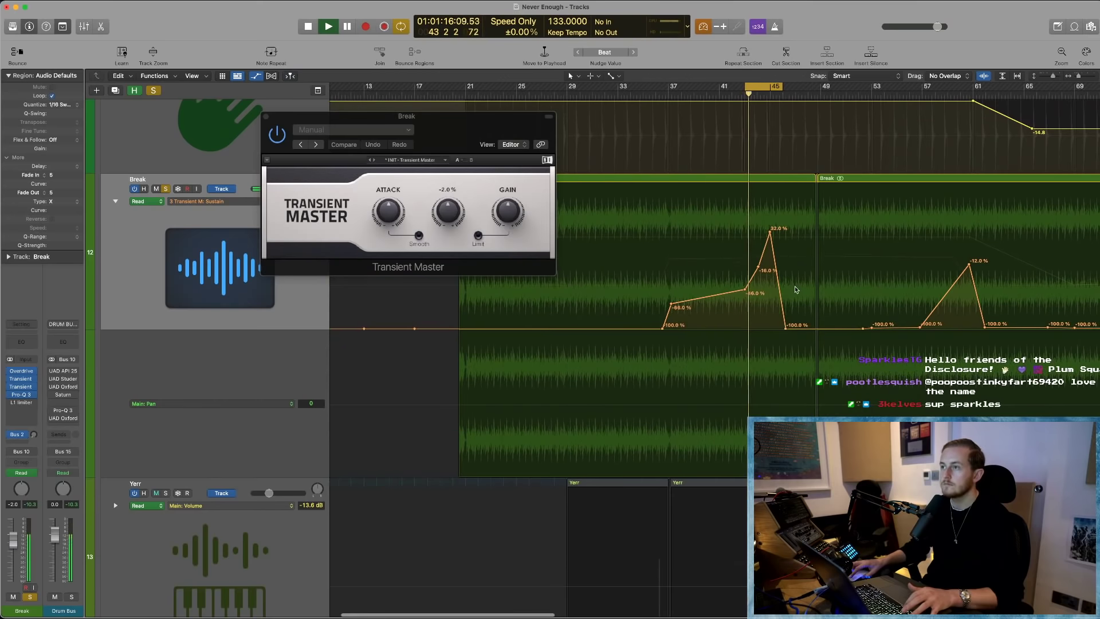
{"action": "key", "text": "space"}
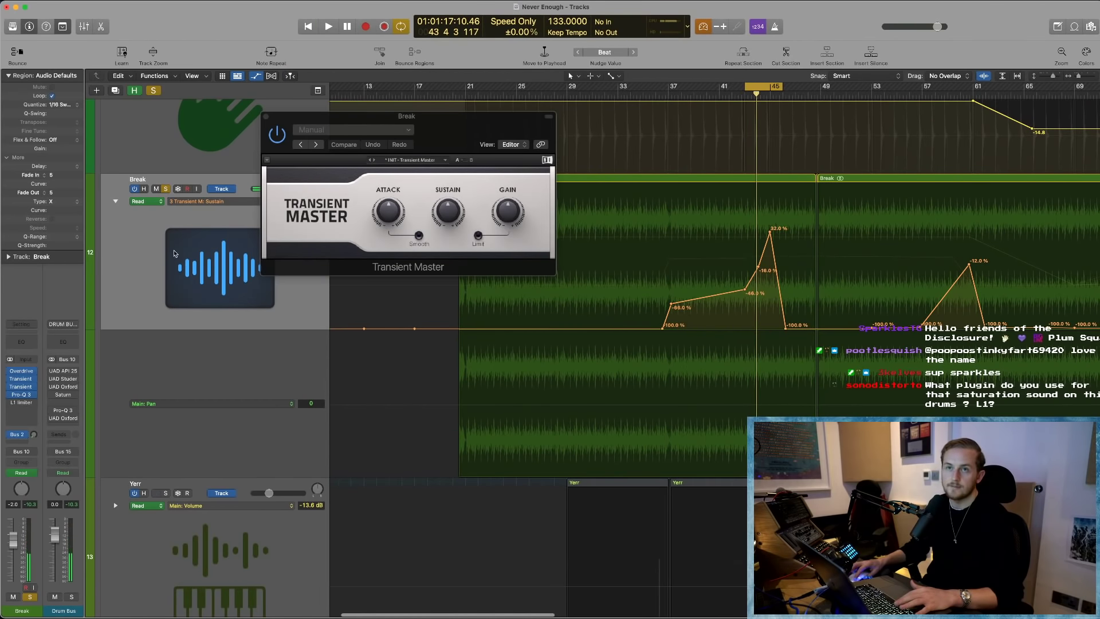
- Swap the Transient Master window for the Break track's L1 limiter and play the track soloed in a bar 29 to 37 loop
{"action": "left_click", "coordinate": [265, 116]}
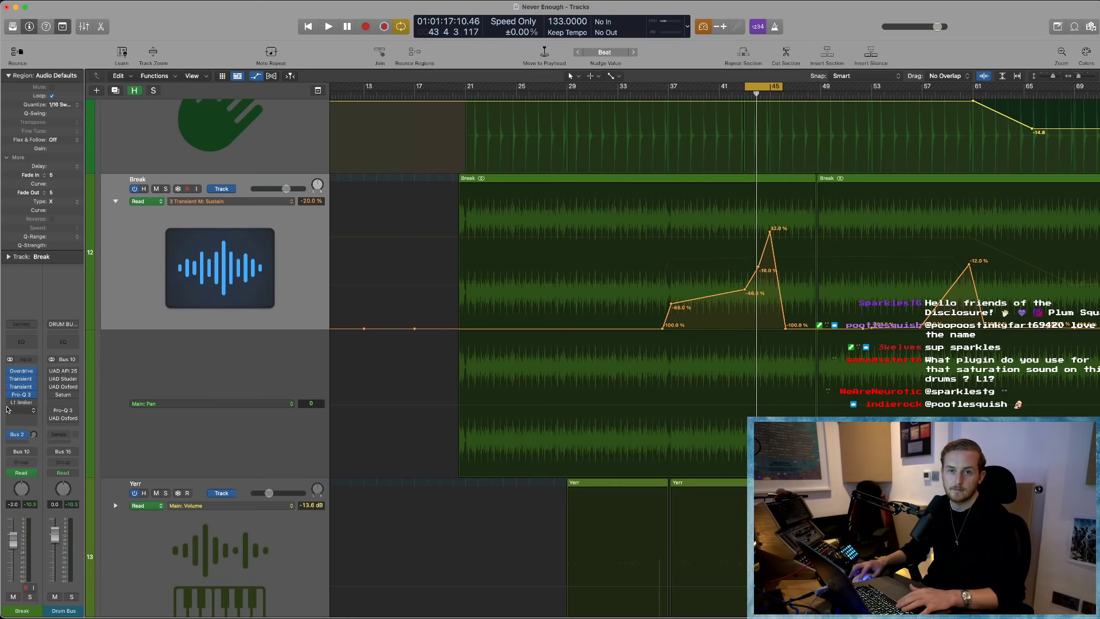
{"action": "left_click", "coordinate": [21, 402]}
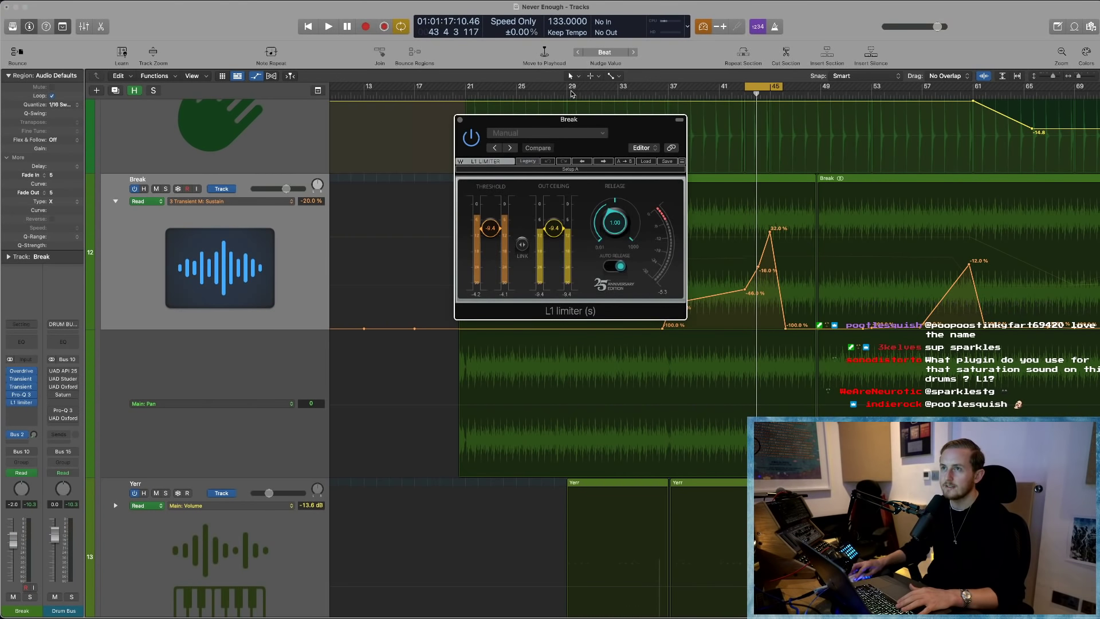
{"action": "left_click_drag", "start_coordinate": [571, 93], "coordinate": [668, 93]}
{"action": "key", "text": "space"}
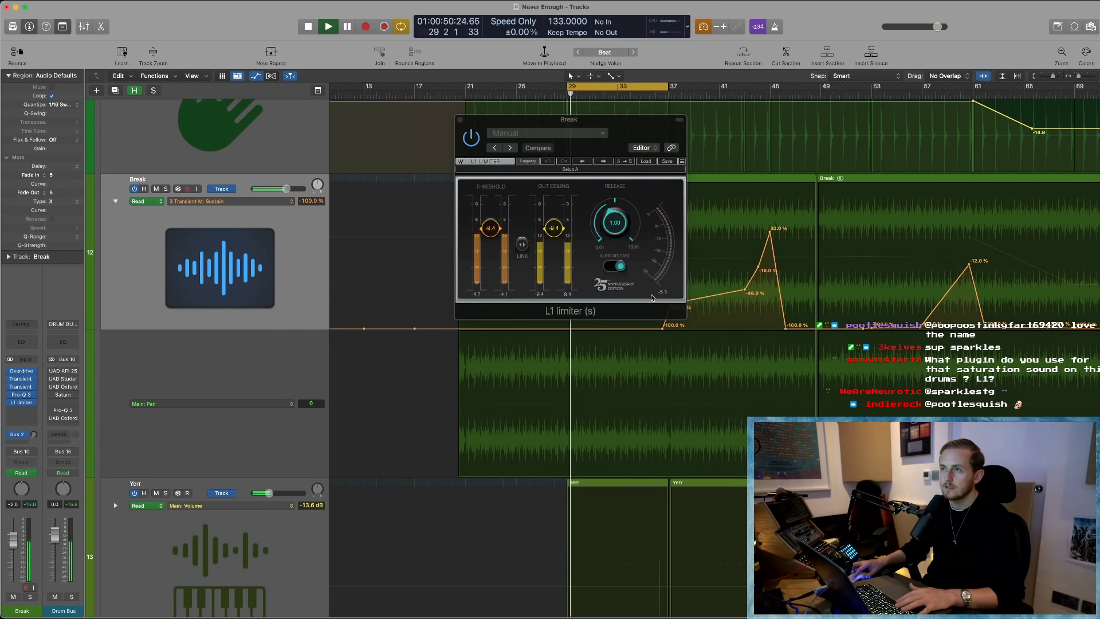
{"action": "left_click", "coordinate": [166, 189]}
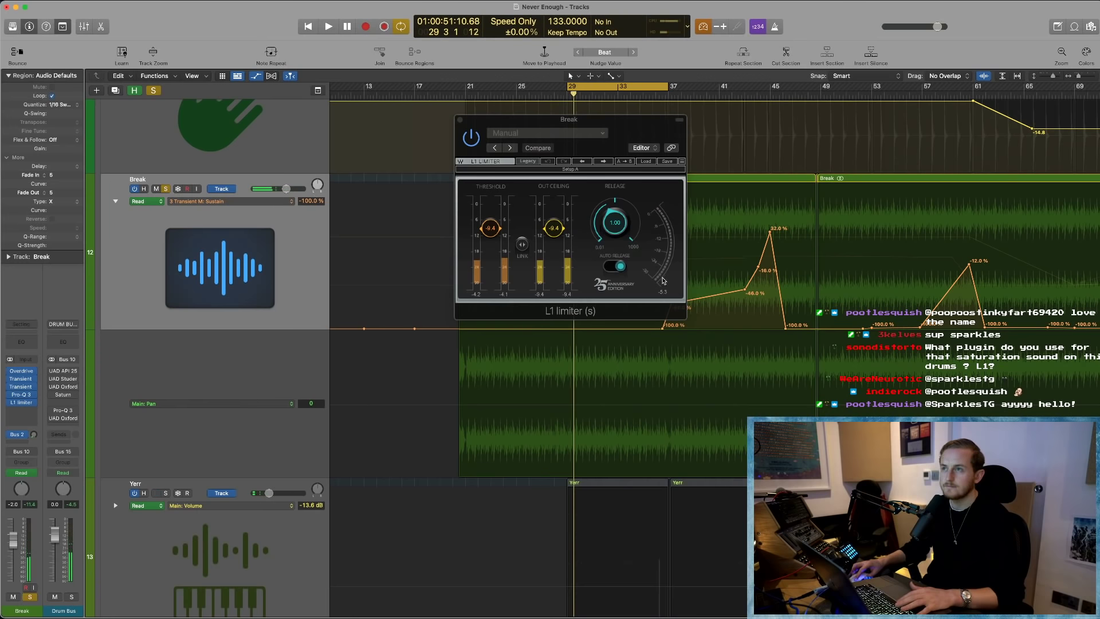
{"action": "key", "text": "space"}
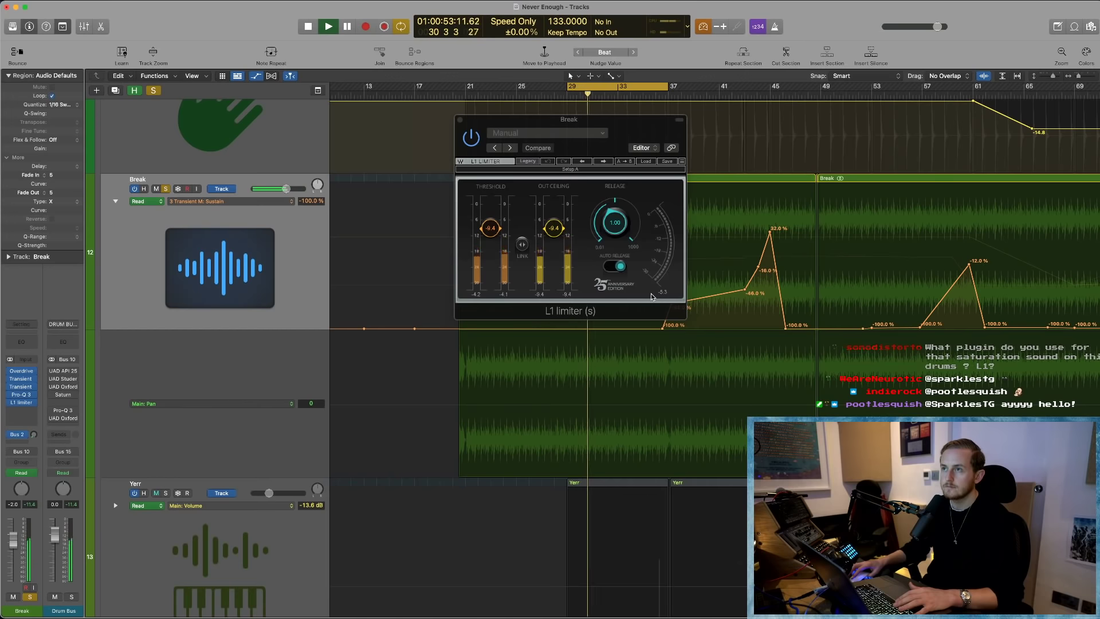
- Audition the soloed Break repeatedly while checking the L1 limiter's gain reduction meter, and close the plug-in
{"action": "key", "text": "space"}
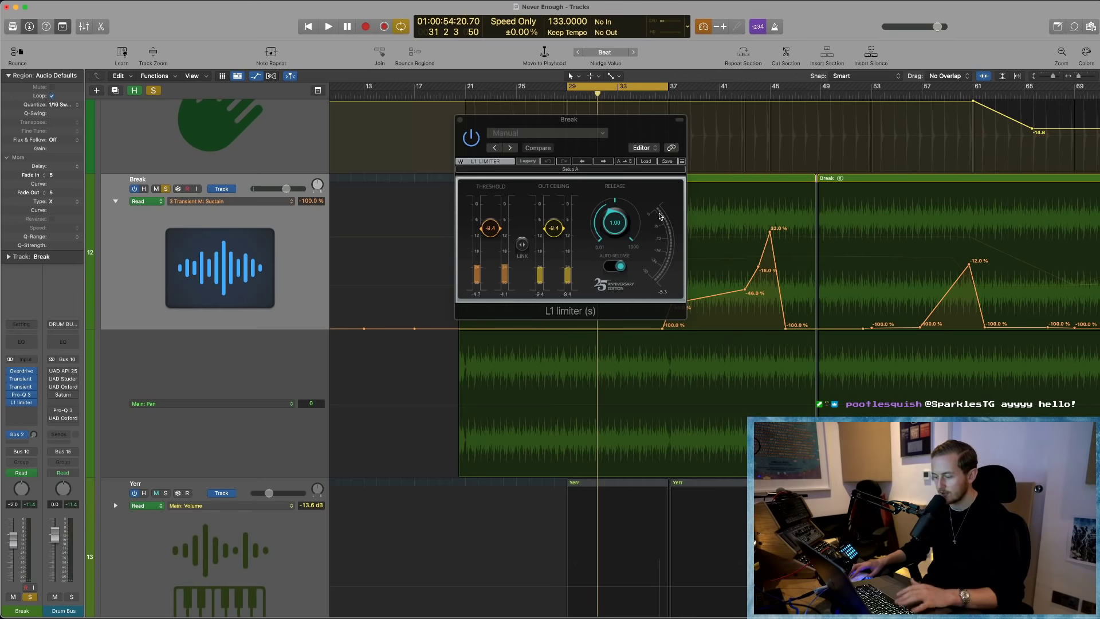
{"action": "key", "text": "space"}
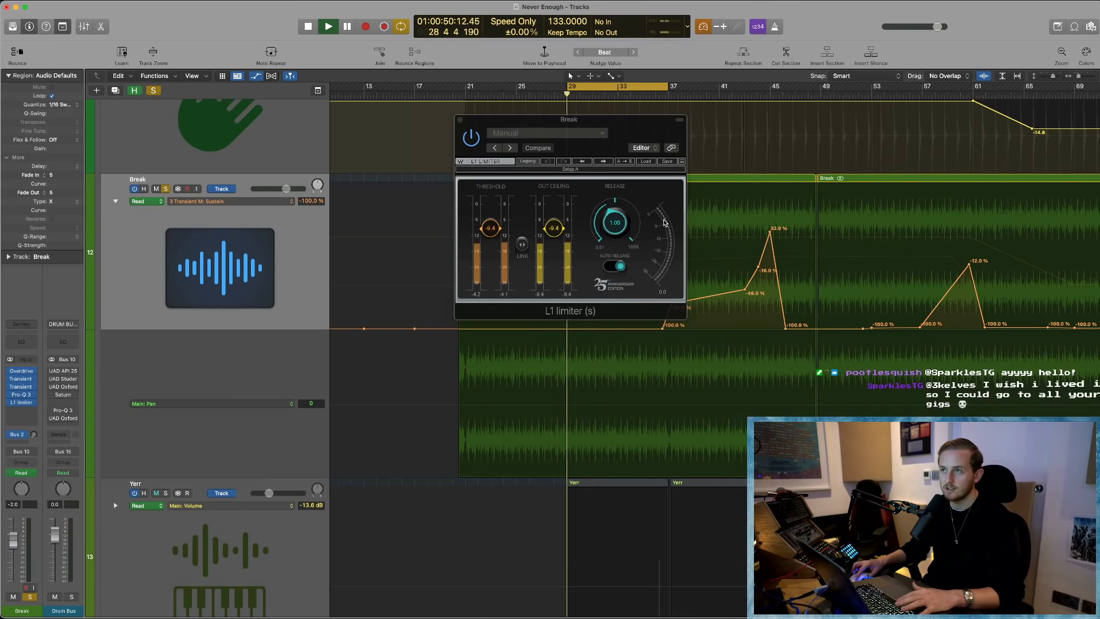
{"action": "key", "text": "space"}
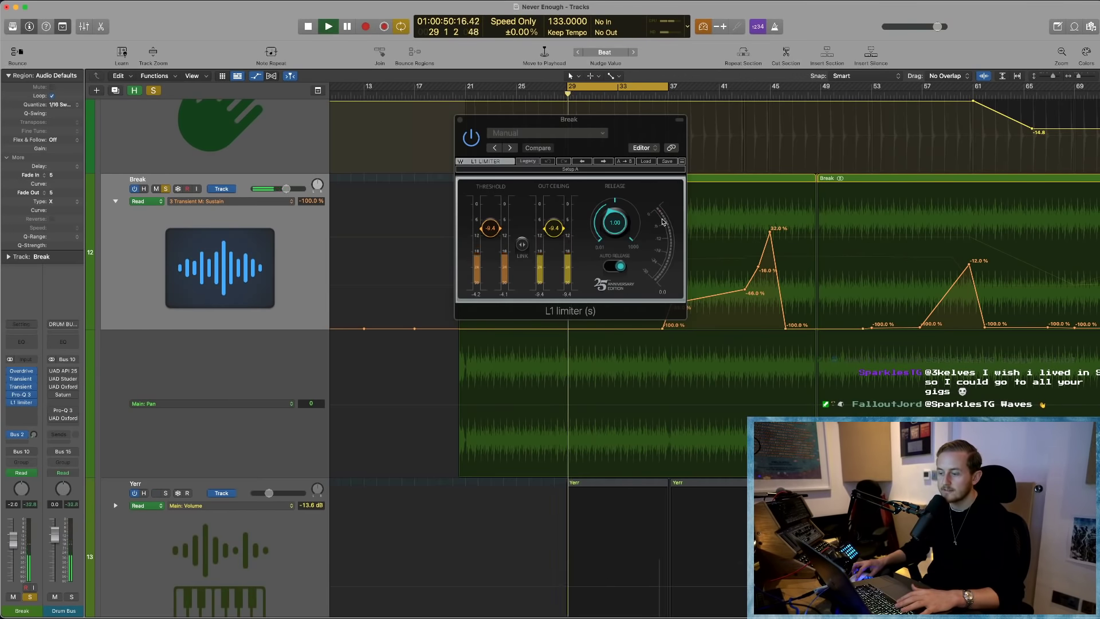
{"action": "key", "text": "space"}
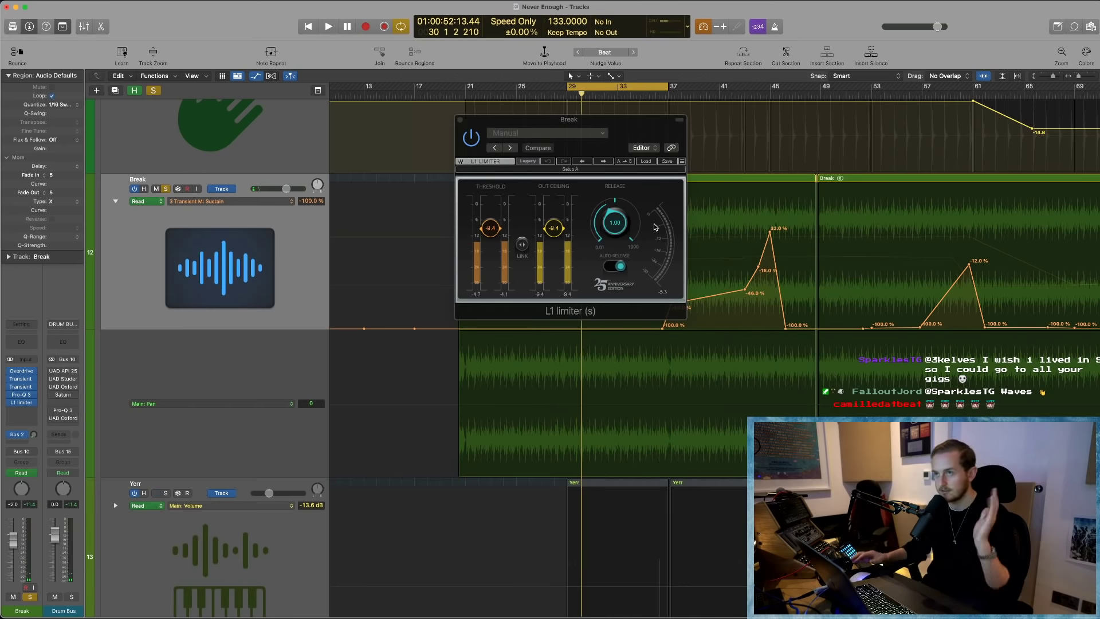
{"action": "key", "text": "space"}
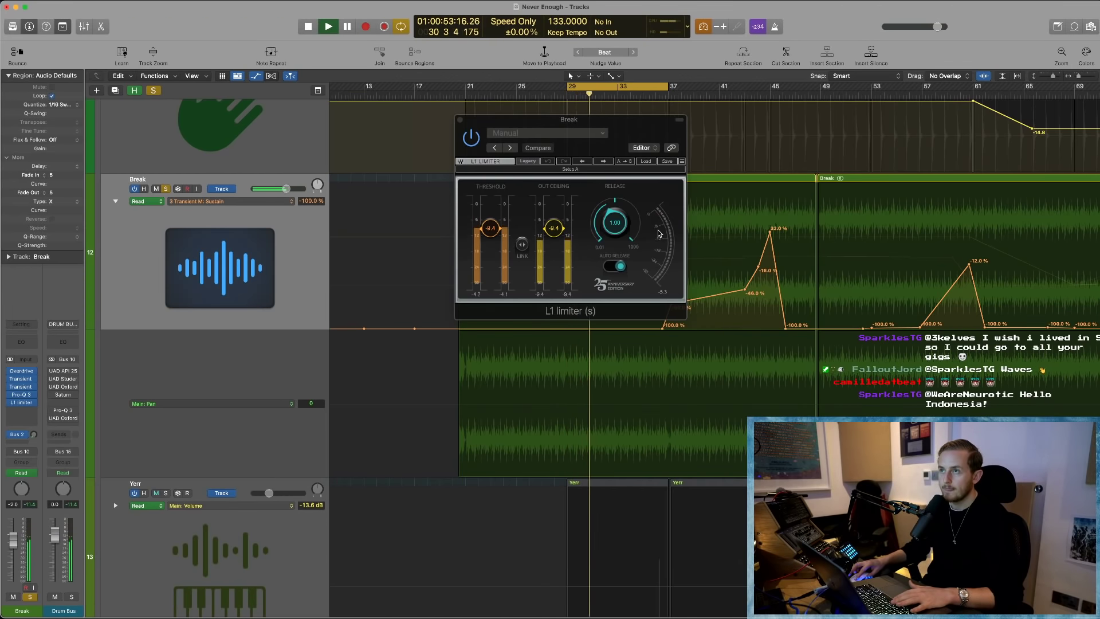
{"action": "key", "text": "space"}
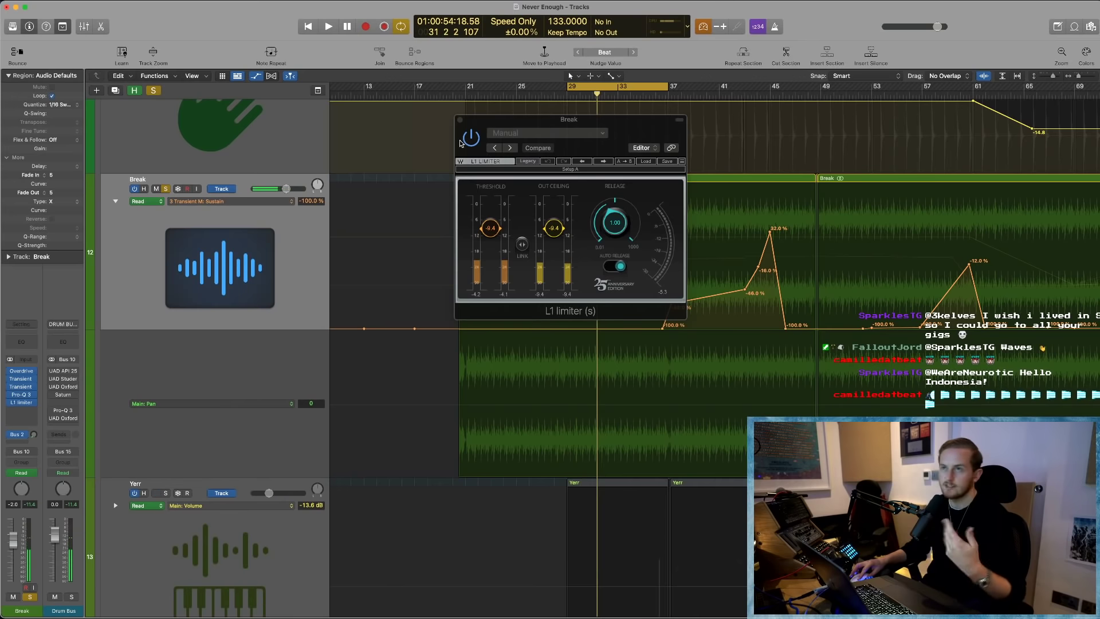
{"action": "left_click", "coordinate": [459, 120]}
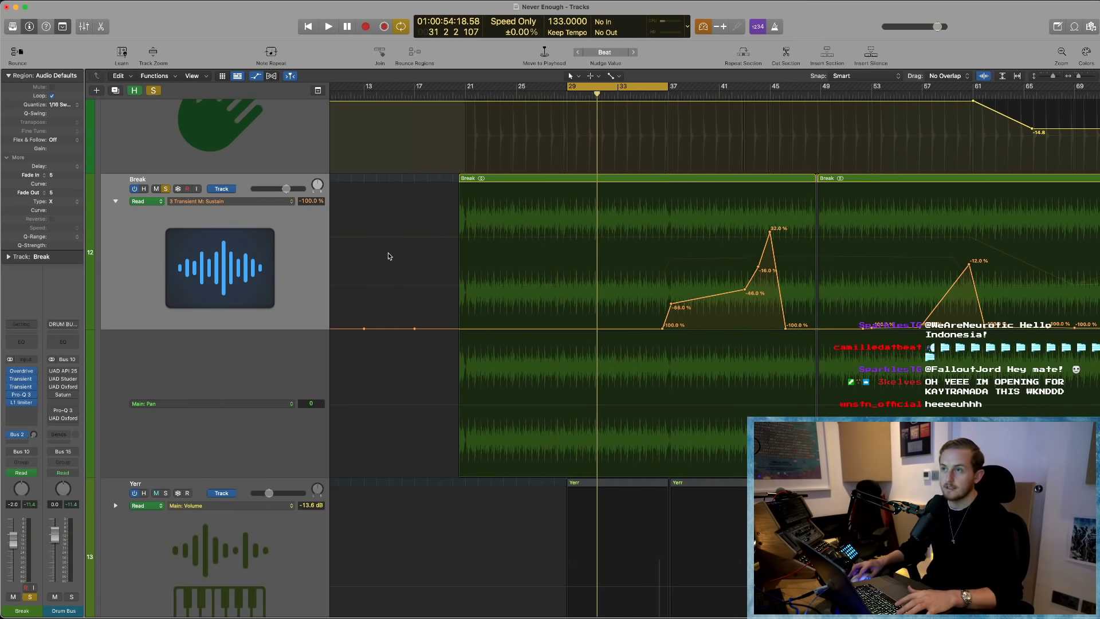
- Hide the track automation and solo the Claps track in place of Break during loop playback
{"action": "key", "text": "a"}
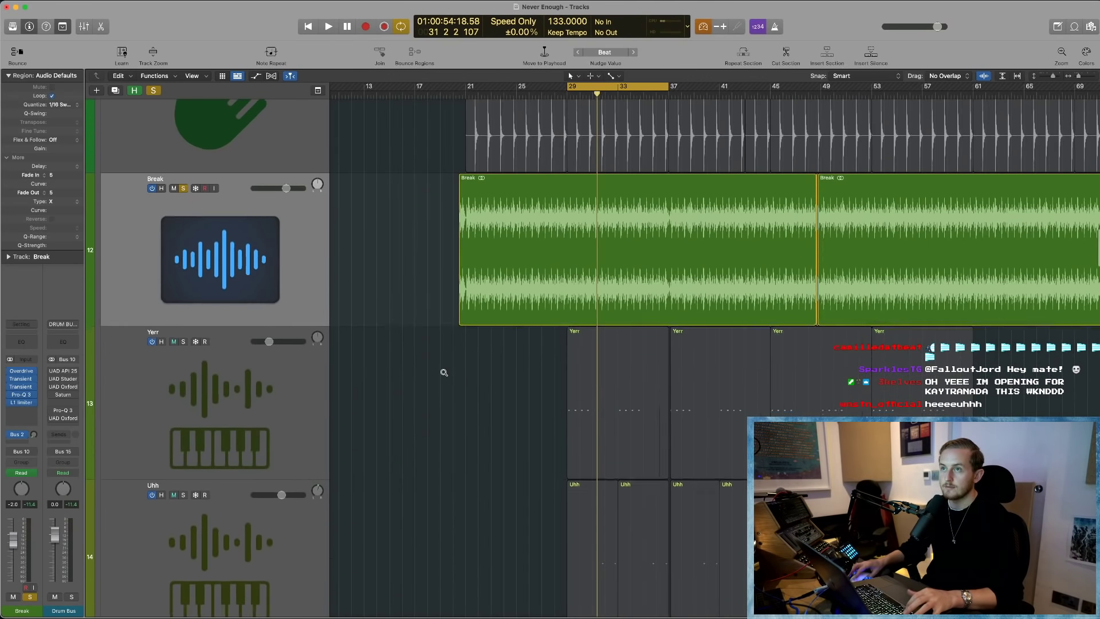
{"action": "key", "text": "super+Up"}
{"action": "left_click", "coordinate": [202, 267]}
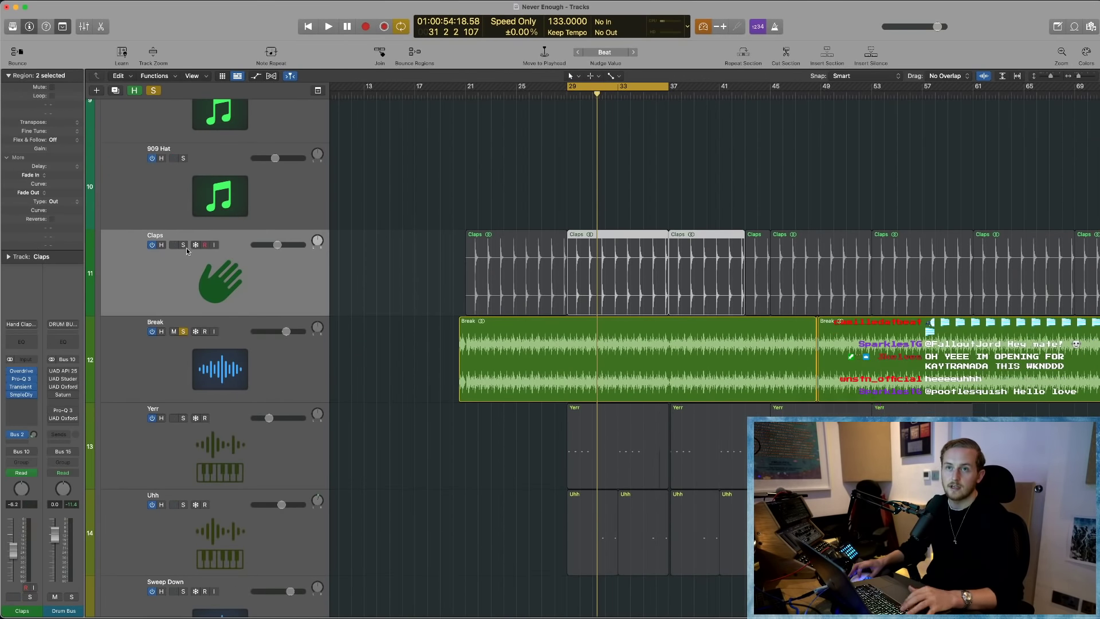
{"action": "left_click", "coordinate": [183, 245]}
{"action": "key", "text": "space"}
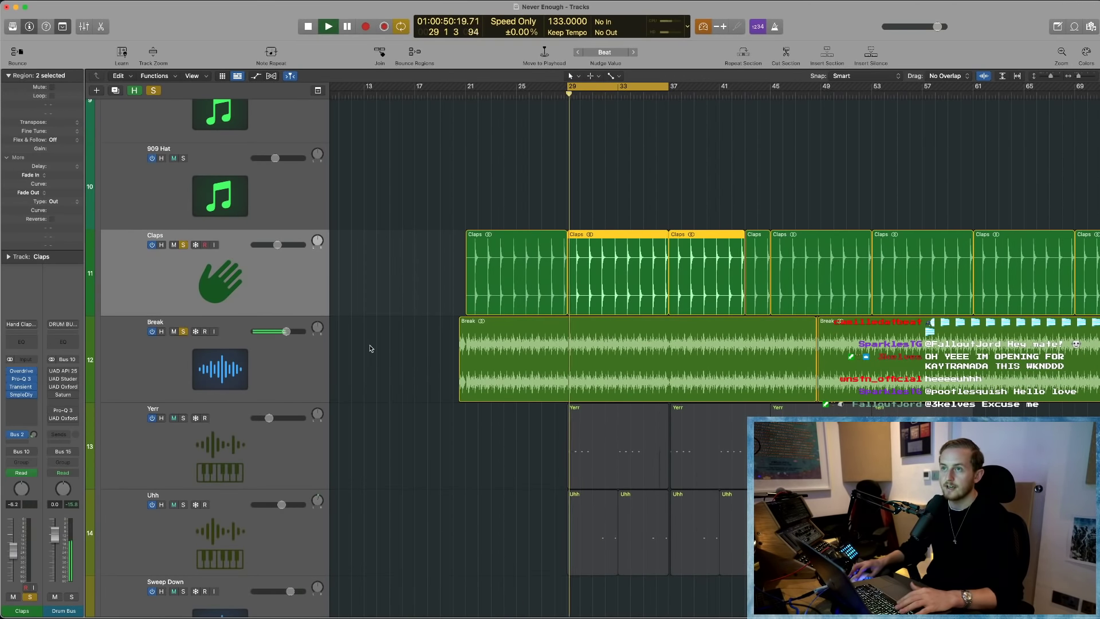
{"action": "left_click", "coordinate": [183, 331]}
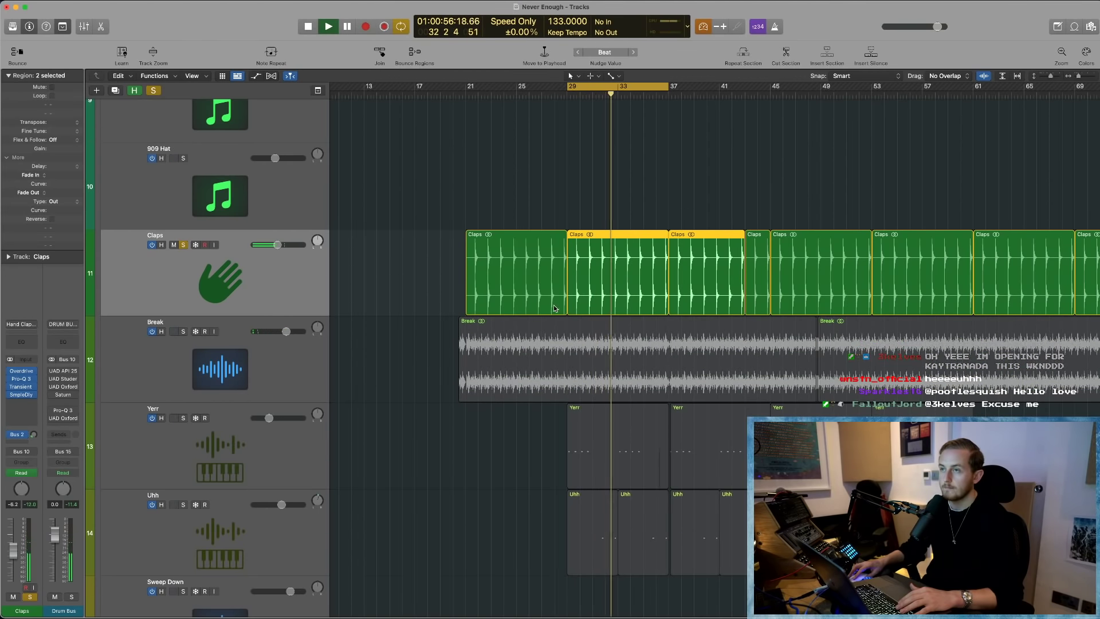
- Examine the Claps waveform up close during playback, stop, and focus on the region starting at bar 29
{"action": "left_click_drag", "start_coordinate": [545, 204], "coordinate": [685, 338]}
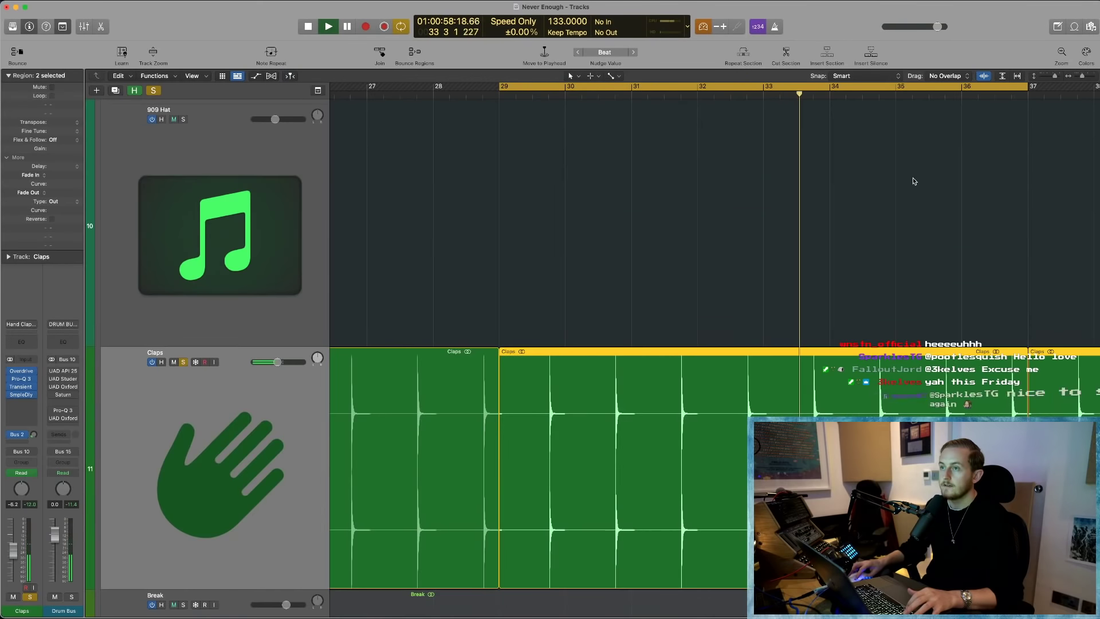
{"action": "left_click", "coordinate": [662, 216], "text": "ctrl+alt"}
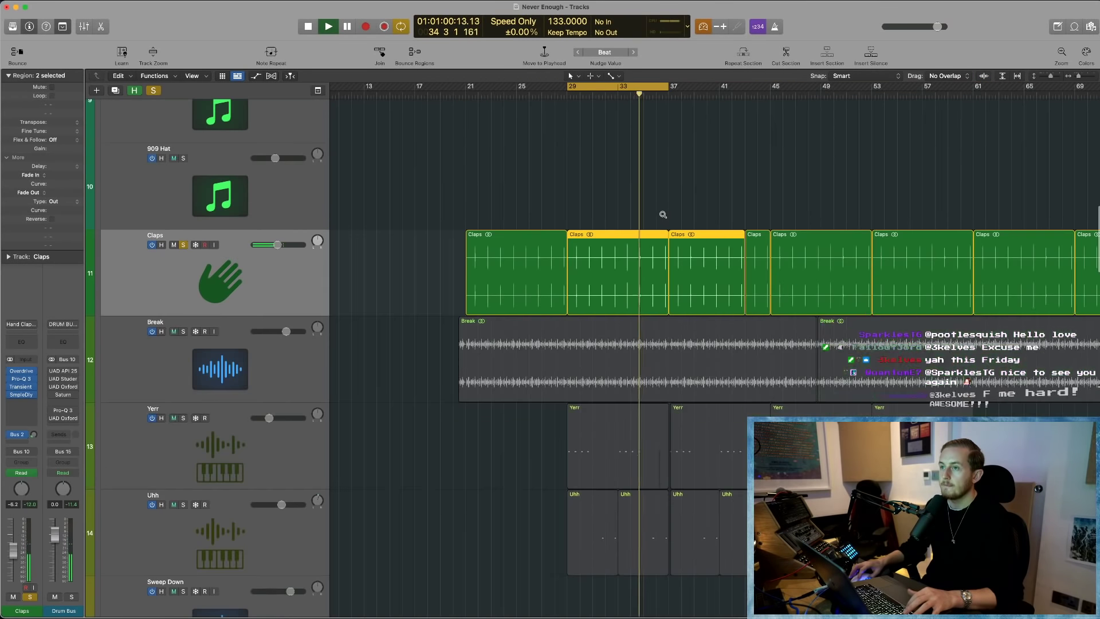
{"action": "key", "text": "space"}
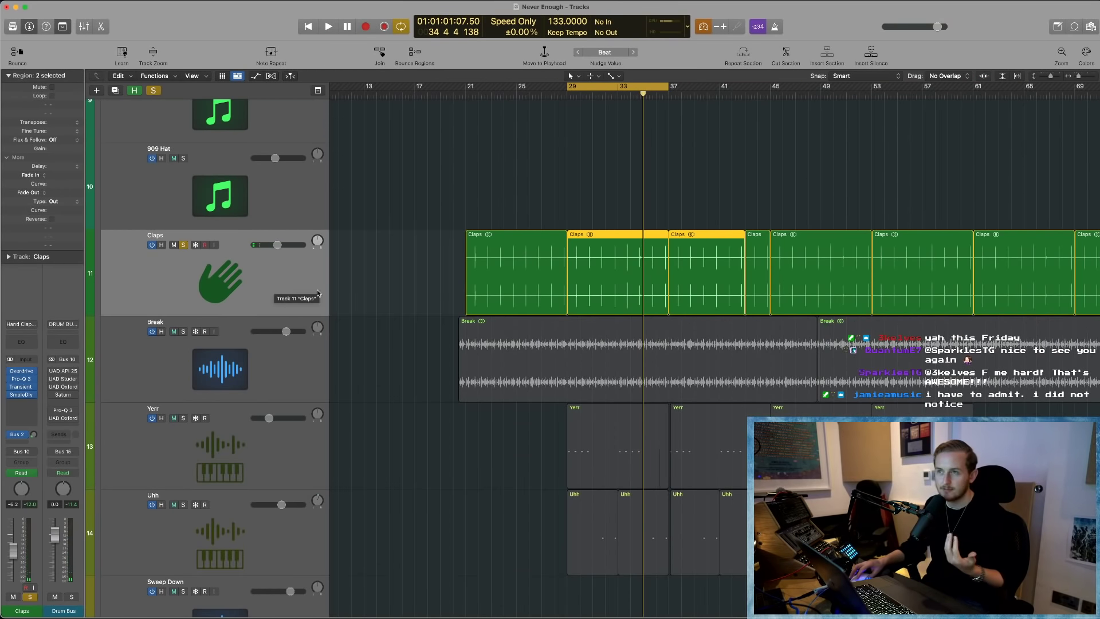
{"action": "left_click", "coordinate": [632, 265]}
{"action": "key", "text": "super+Right"}
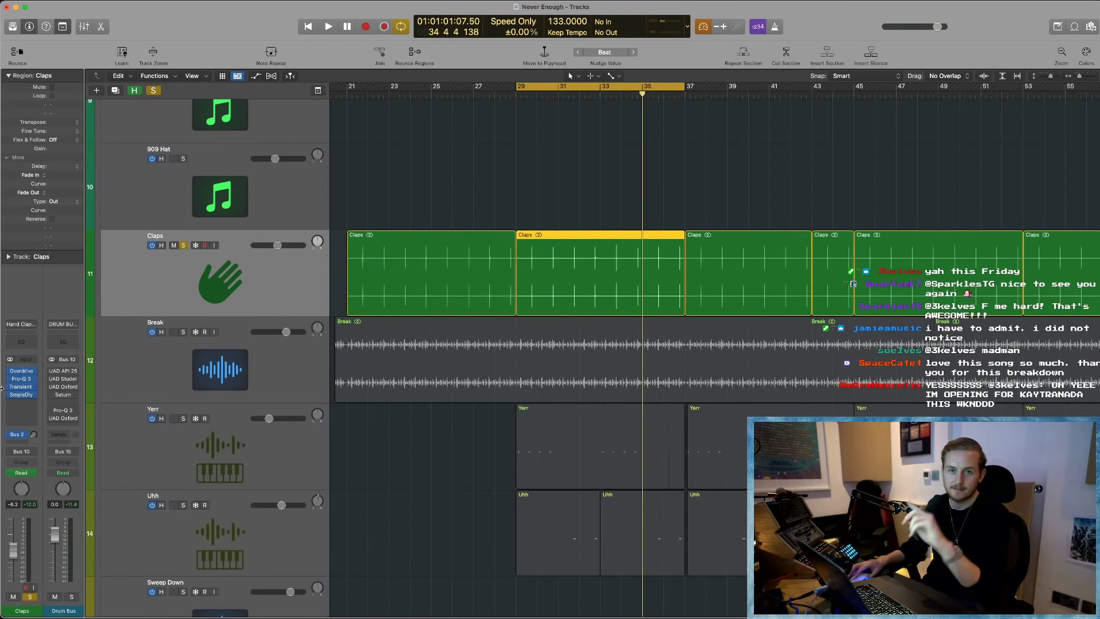
- Review the Overdrive settings and the Pro-Q 3 curve on the Claps track, and close both plug-ins
{"action": "left_click", "coordinate": [20, 372]}
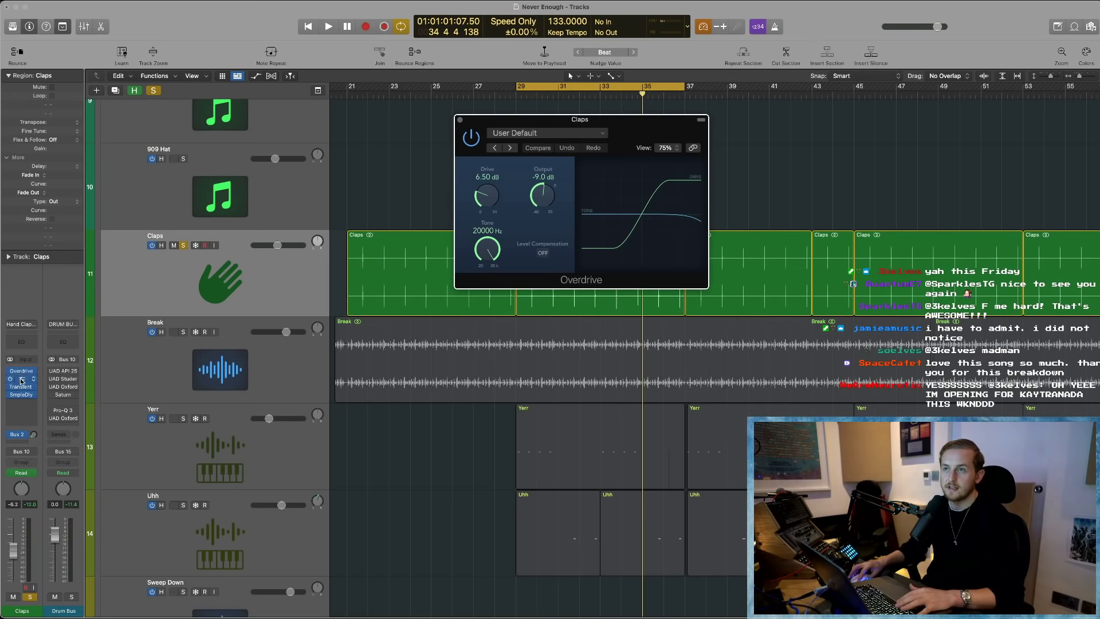
{"action": "left_click", "coordinate": [22, 379]}
{"action": "left_click_drag", "start_coordinate": [665, 128], "coordinate": [563, 98]}
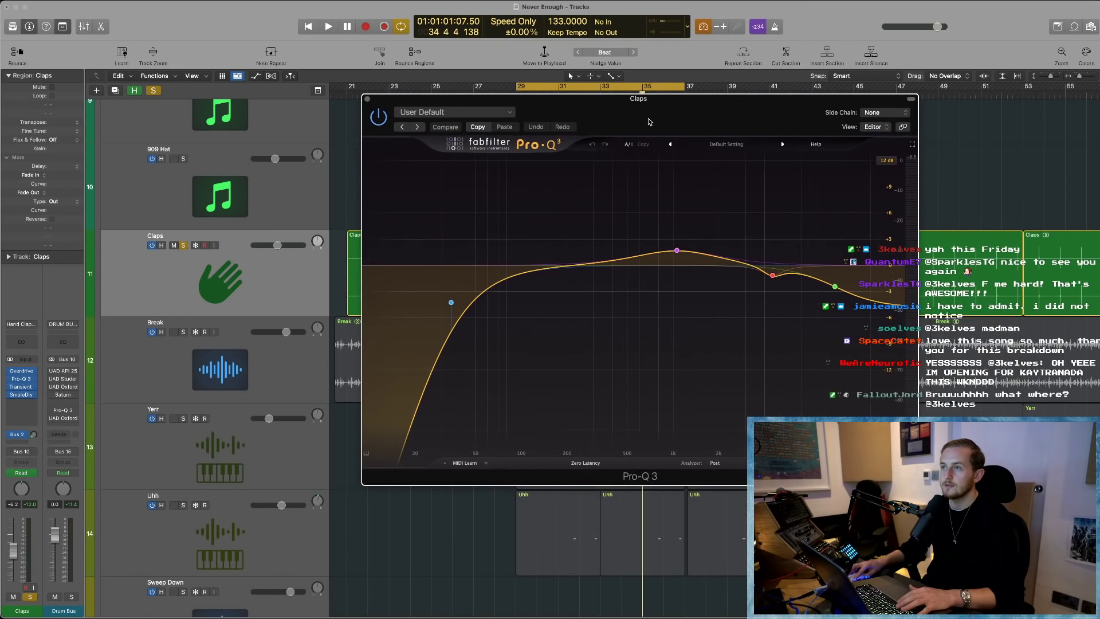
{"action": "mouse_move", "coordinate": [663, 239]}
{"action": "mouse_move", "coordinate": [821, 295]}
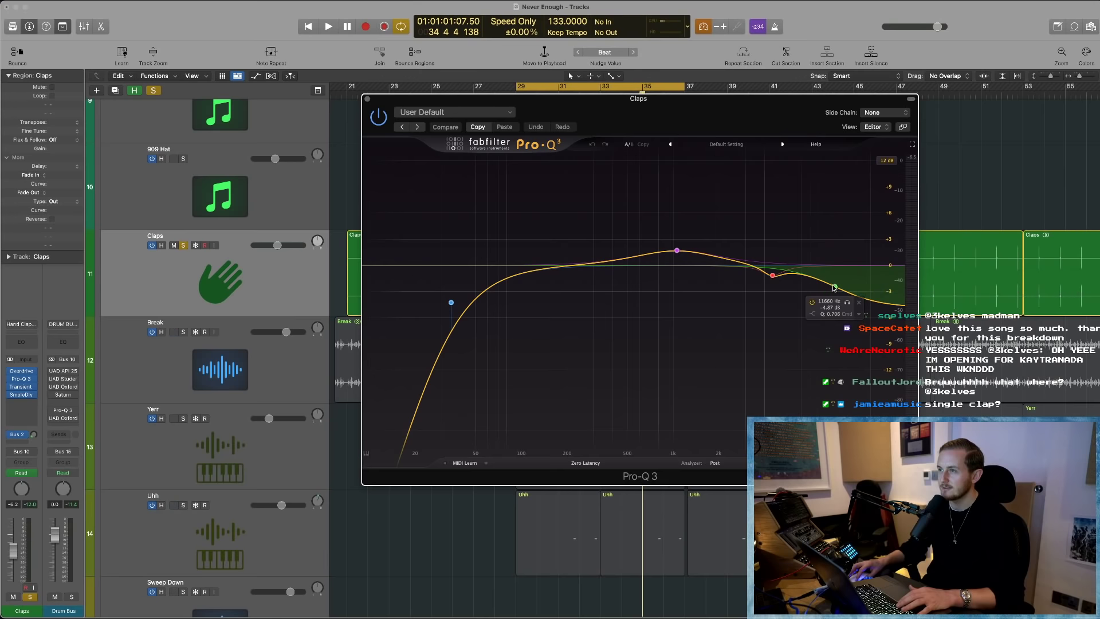
{"action": "left_click", "coordinate": [368, 99]}
{"action": "left_click", "coordinate": [459, 122]}
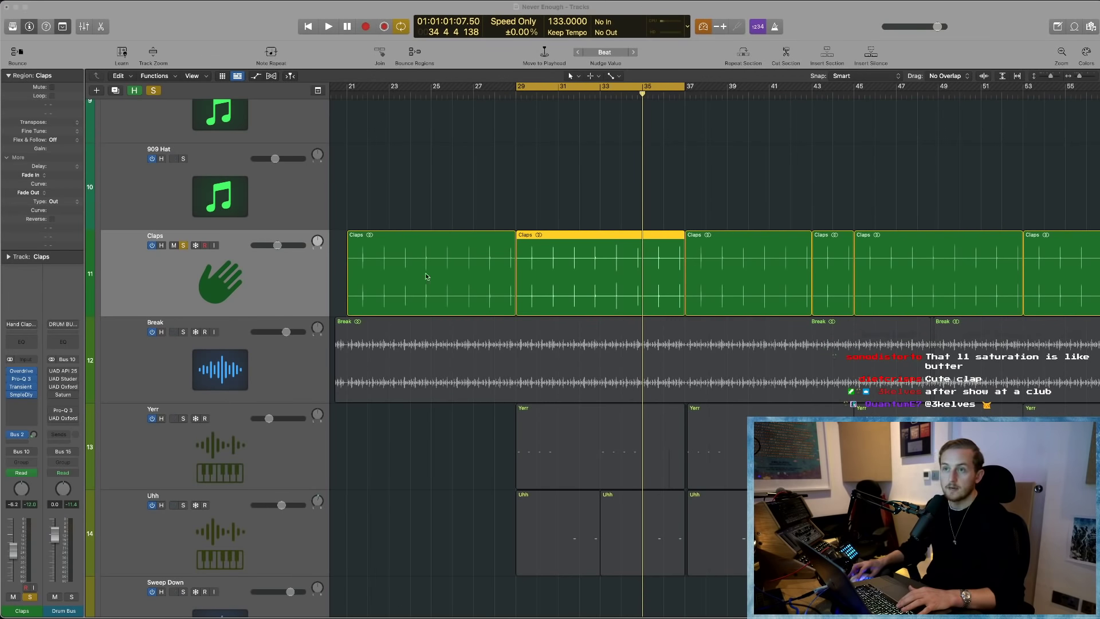
- Clear the region selection, unsolo the Claps track and return to the drum tracks around the Drum Bus
{"action": "key", "text": "shift+super+a"}
{"action": "key", "text": "z"}
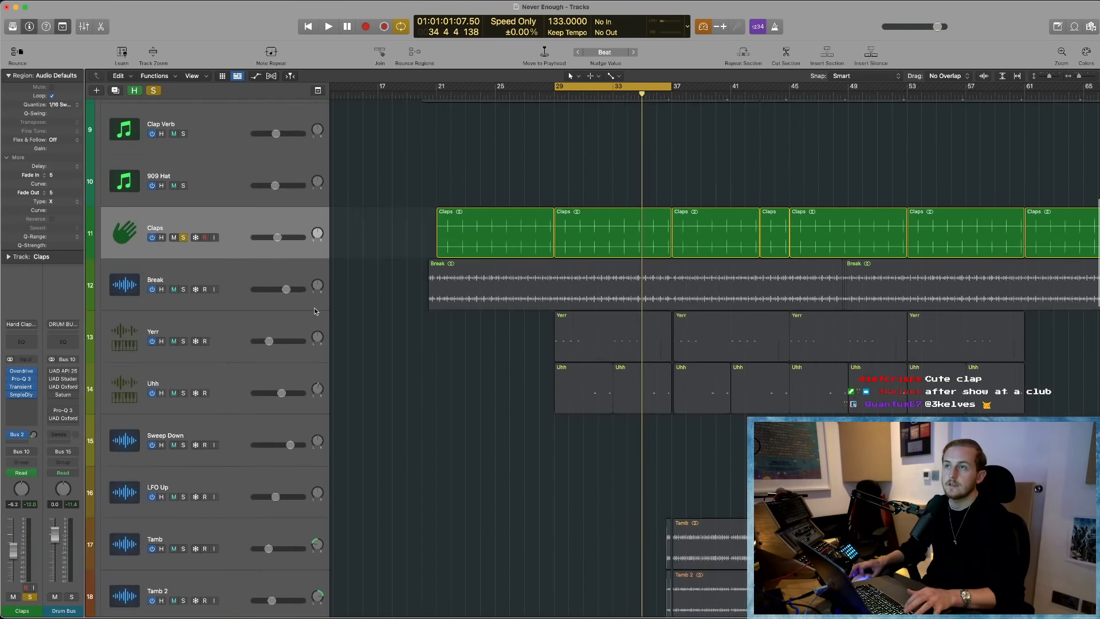
{"action": "scroll", "coordinate": [313, 309], "scroll_direction": "up", "scroll_amount": 8}
{"action": "scroll", "coordinate": [195, 413], "scroll_direction": "left", "scroll_amount": 4}
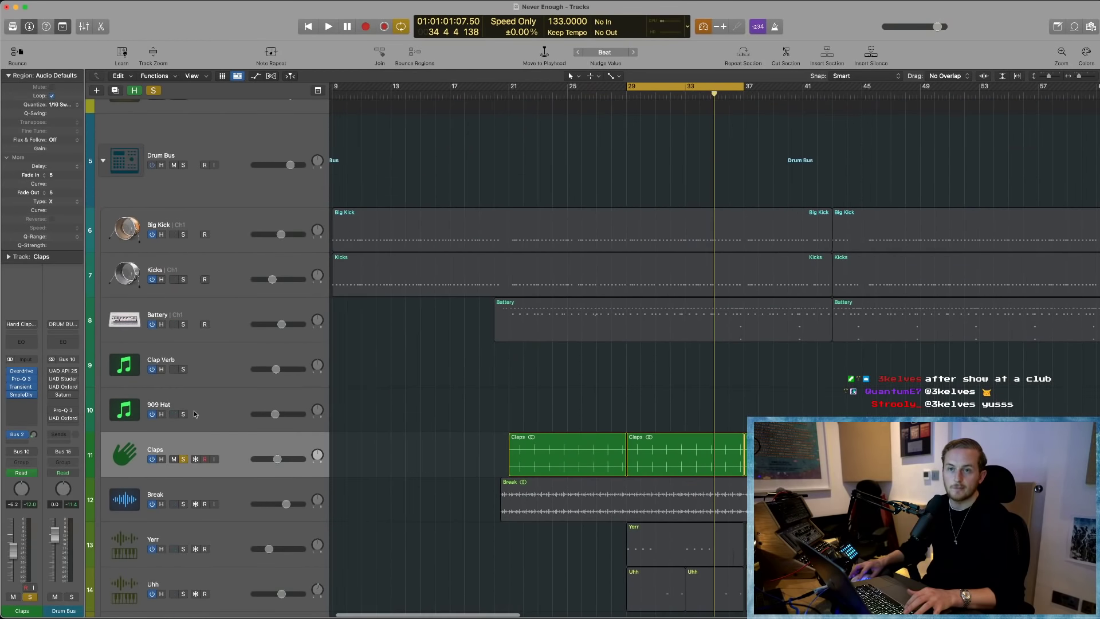
{"action": "left_click", "coordinate": [182, 460]}
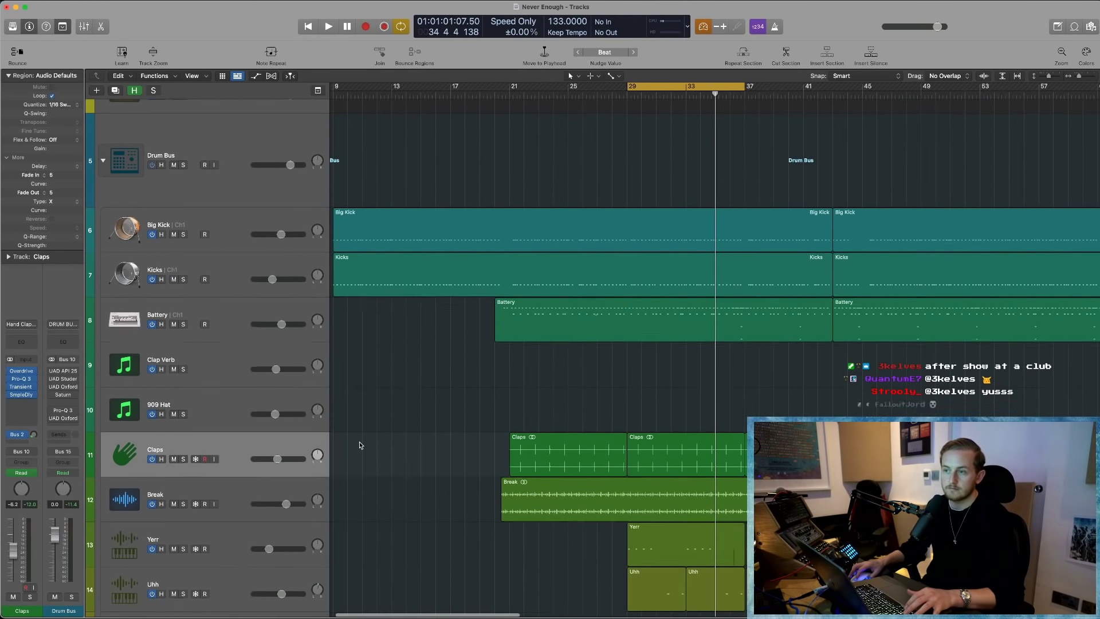
{"action": "scroll", "coordinate": [351, 436], "scroll_direction": "down", "scroll_amount": 5}
{"action": "scroll", "coordinate": [352, 436], "scroll_direction": "up", "scroll_amount": 5}
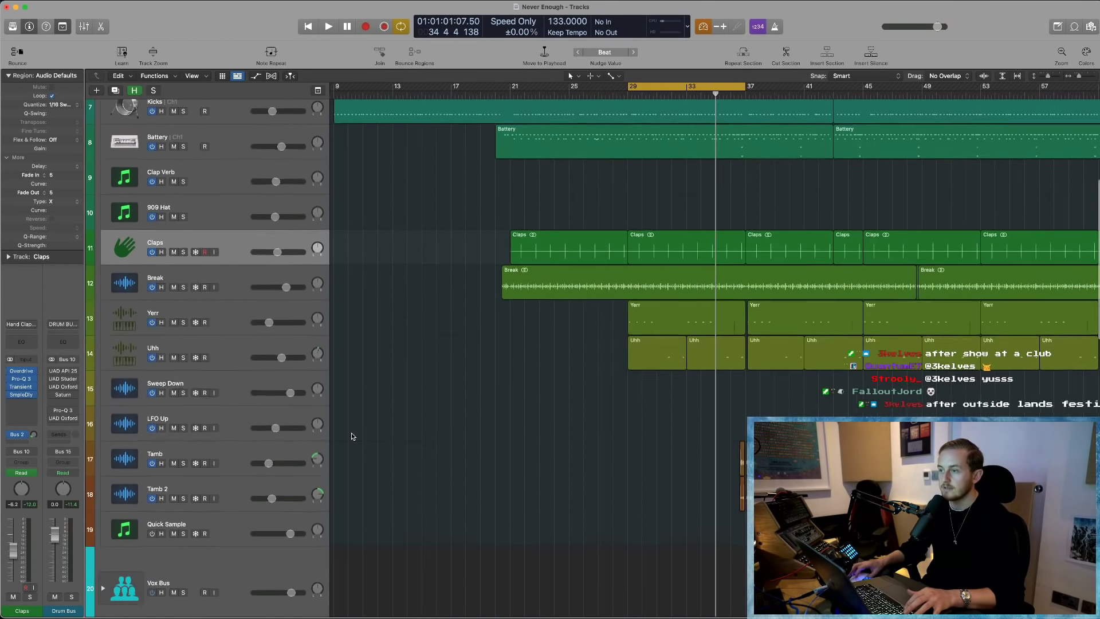
{"action": "scroll", "coordinate": [353, 435], "scroll_direction": "up", "scroll_amount": 1}
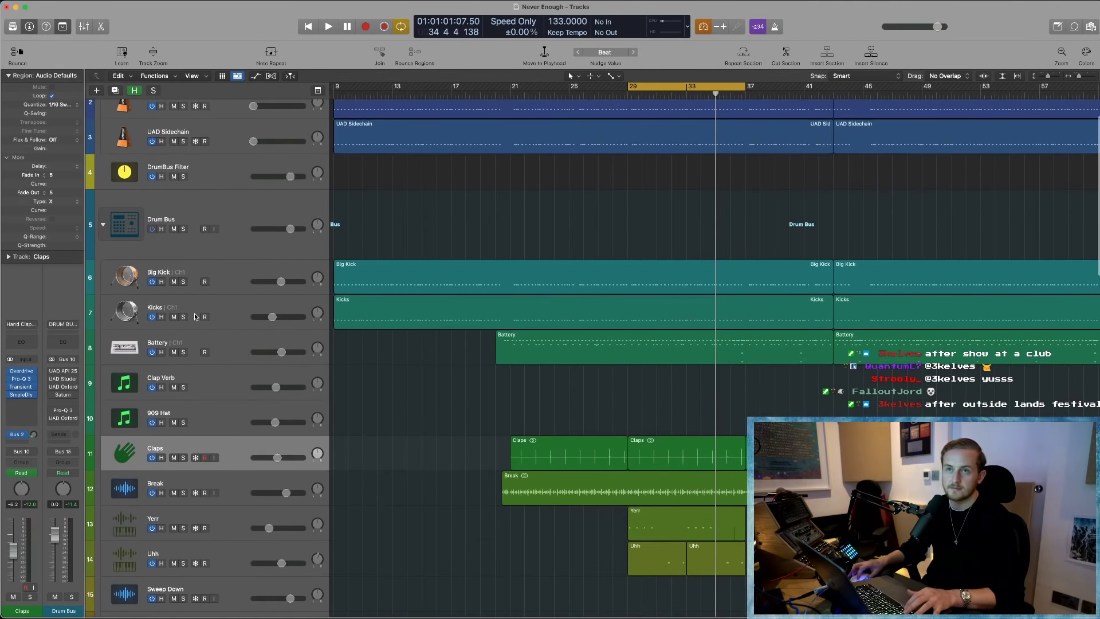
- Solo the Big Kick track and play it in a bar 19 to 23 loop with its Big Kick instrument open
{"action": "left_click", "coordinate": [243, 281]}
{"action": "left_click_drag", "start_coordinate": [447, 221], "coordinate": [579, 368]}
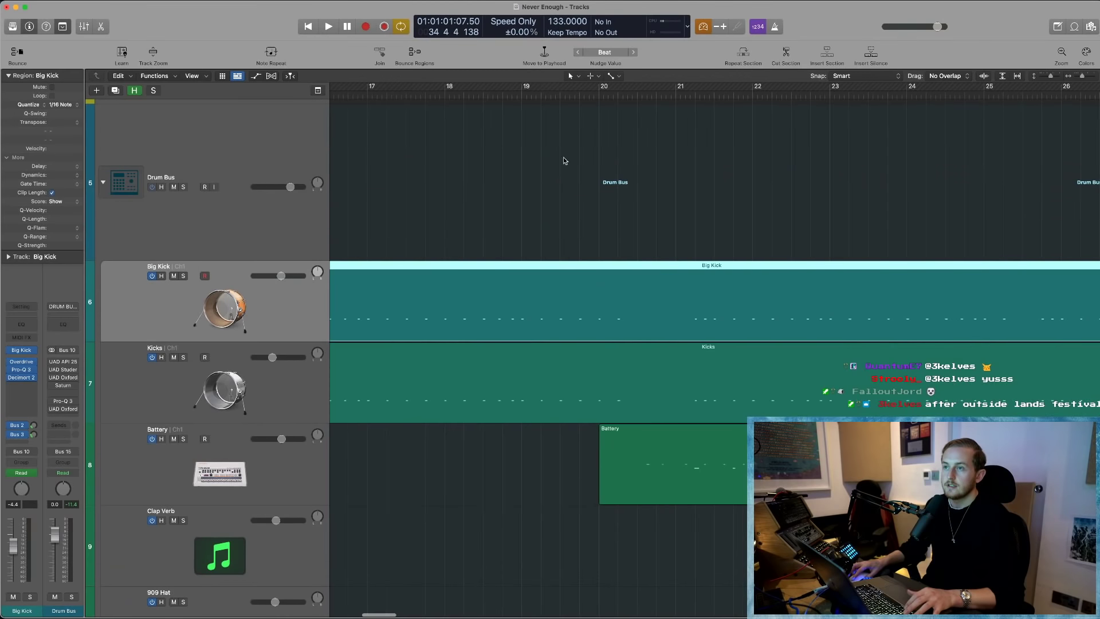
{"action": "left_click_drag", "start_coordinate": [530, 93], "coordinate": [829, 92]}
{"action": "key", "text": "s"}
{"action": "key", "text": "space"}
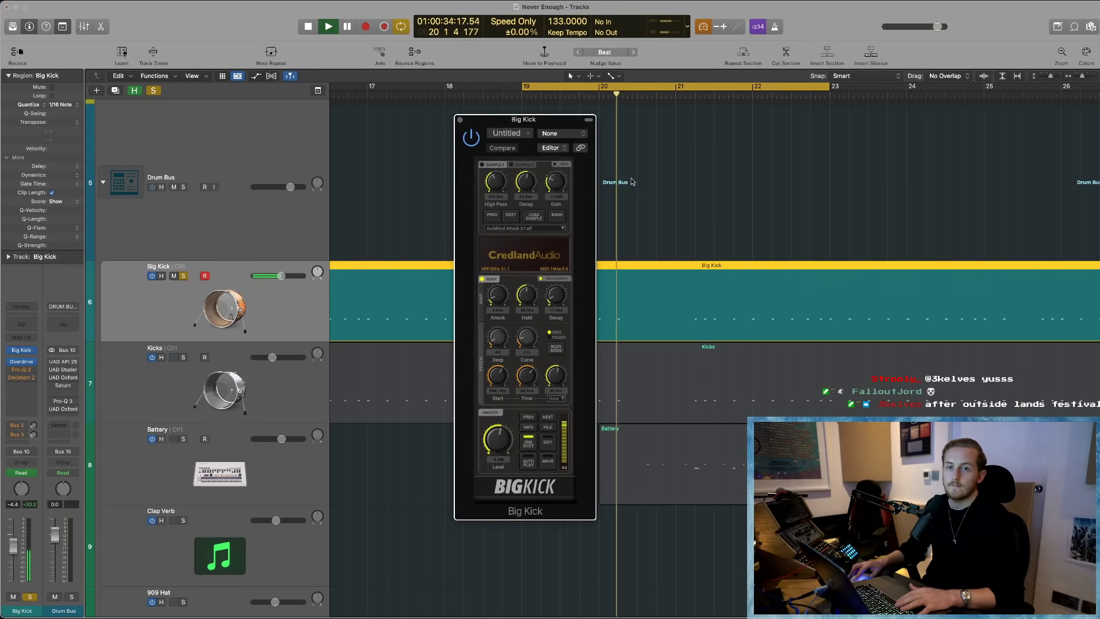
- Move the Big Kick instrument window aside while the soloed kick loops, and stop playback
{"action": "left_click", "coordinate": [21, 350]}
{"action": "left_click_drag", "start_coordinate": [554, 123], "coordinate": [496, 122]}
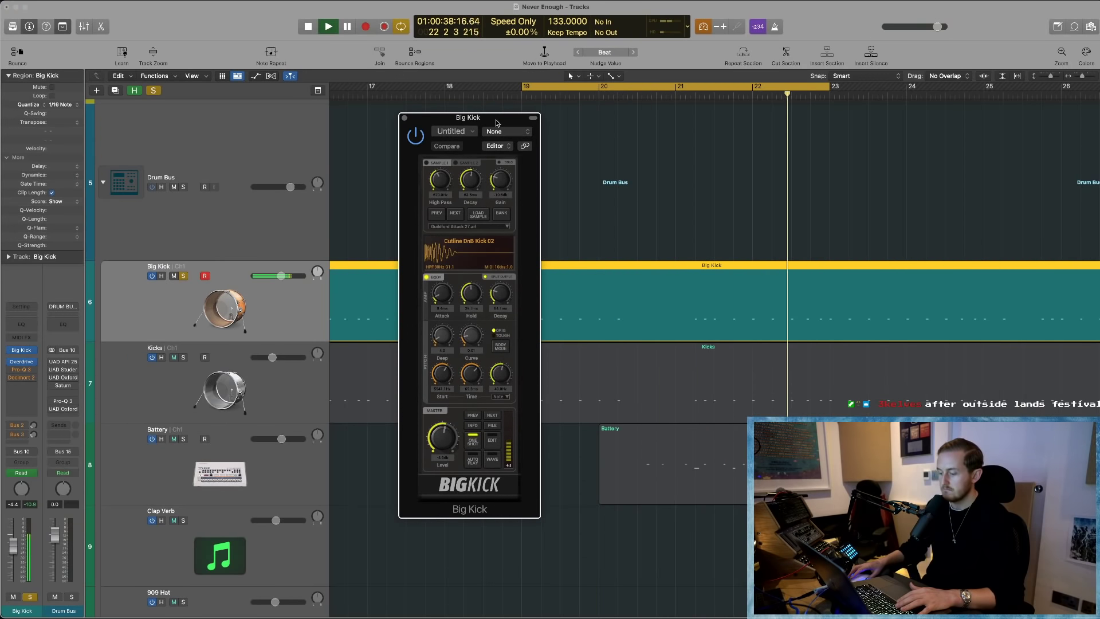
{"action": "key", "text": "space"}
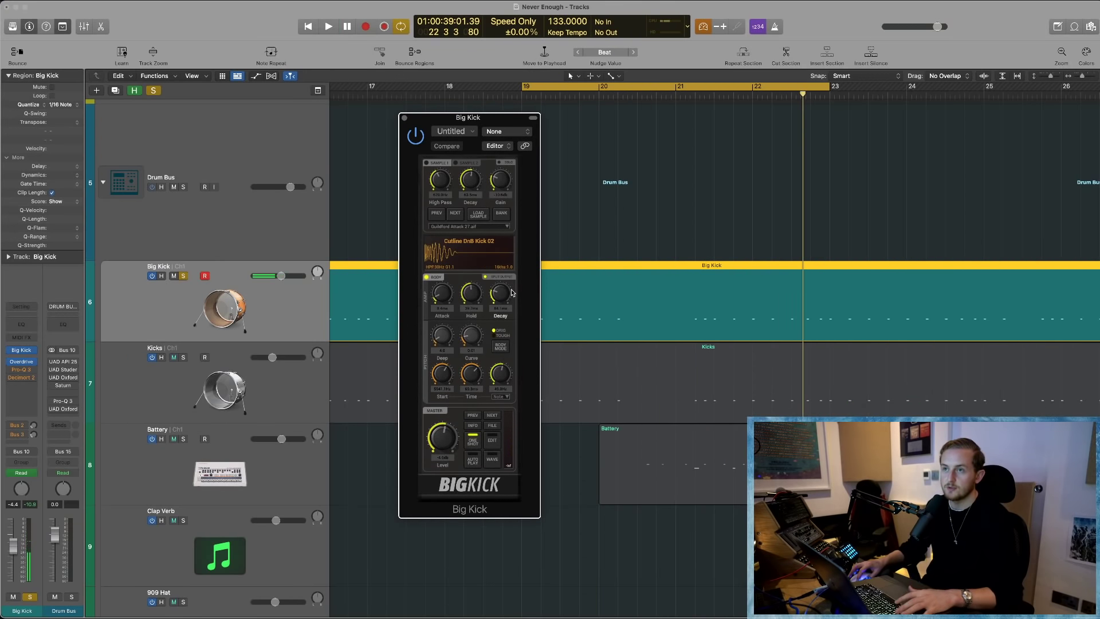
- Adjust the body Decay in Big Kick, audition it in the loop, dismiss the overload alert and stop playback
{"action": "left_click_drag", "start_coordinate": [501, 297], "coordinate": [499, 316]}
{"action": "key", "text": "space"}
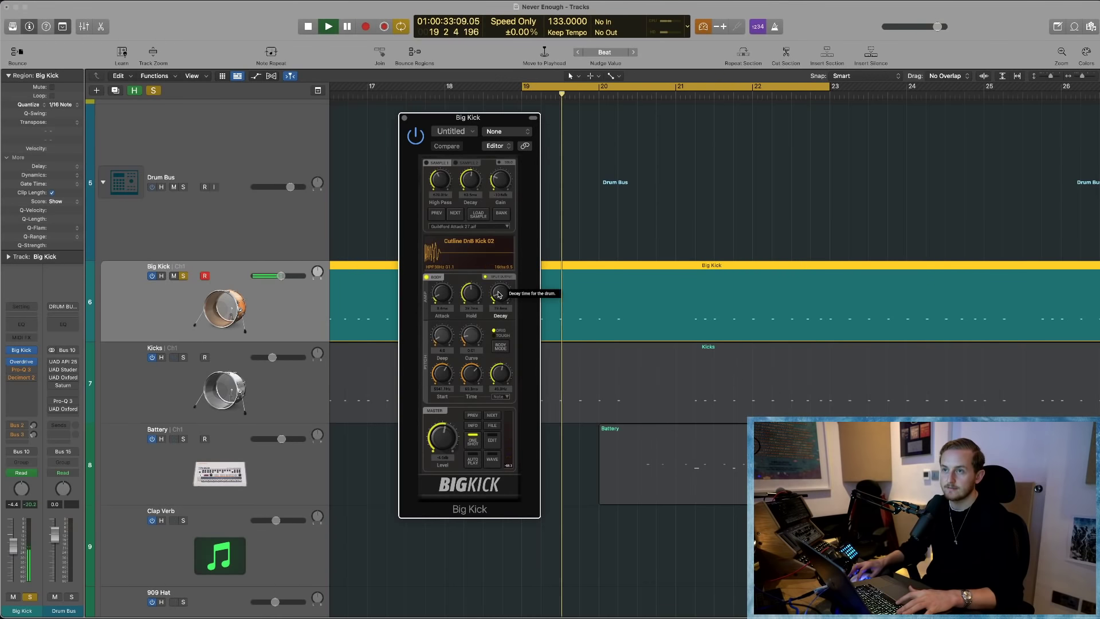
{"action": "scroll", "coordinate": [498, 316], "scroll_direction": "up", "scroll_amount": 5}
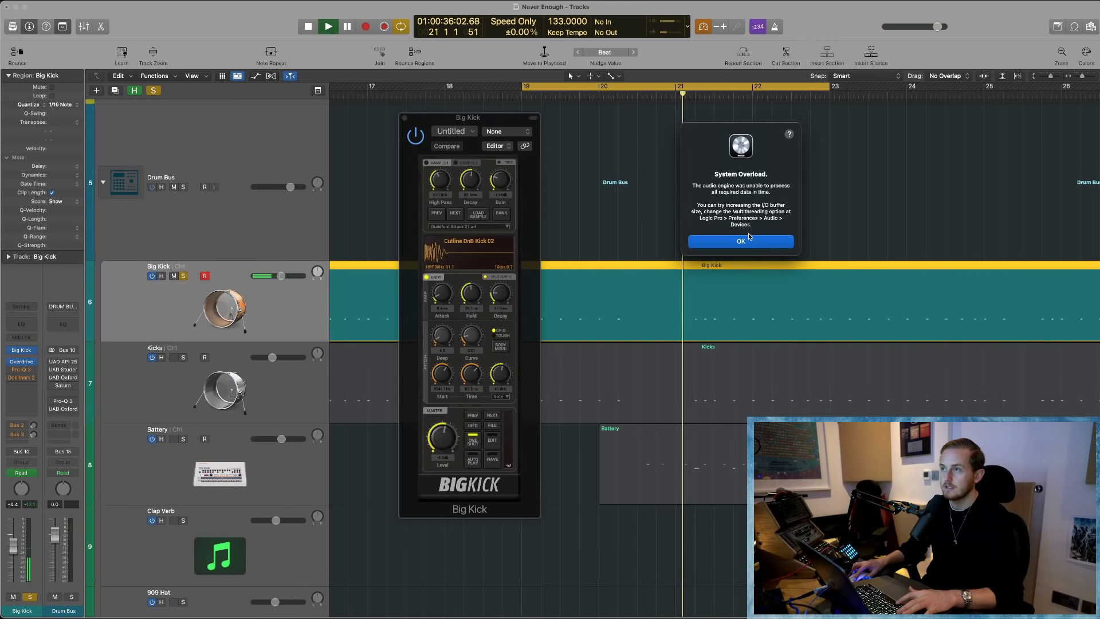
{"action": "left_click", "coordinate": [747, 240]}
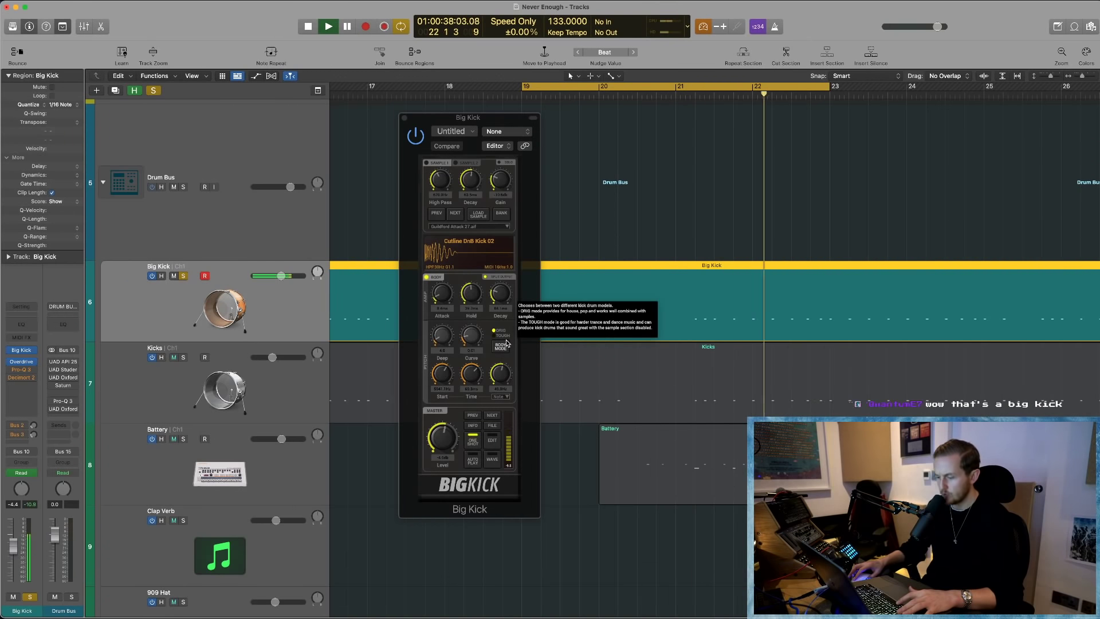
{"action": "key", "text": "space"}
- Show the track automation and examine the Big Kick's Body Decay curve across the arrangement
{"action": "key", "text": "super+Left"}
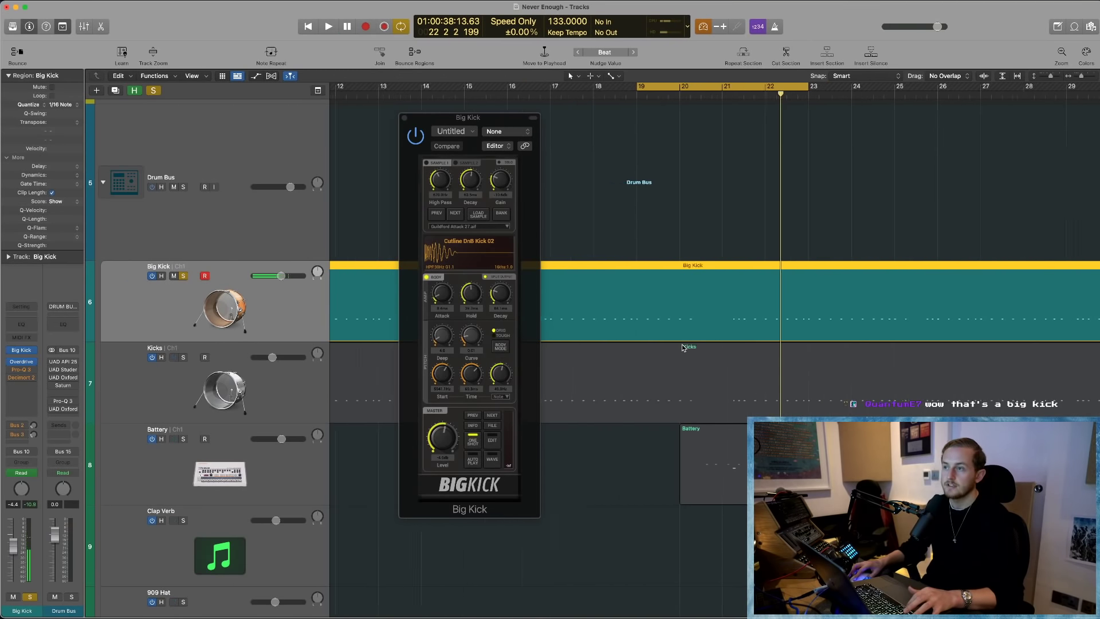
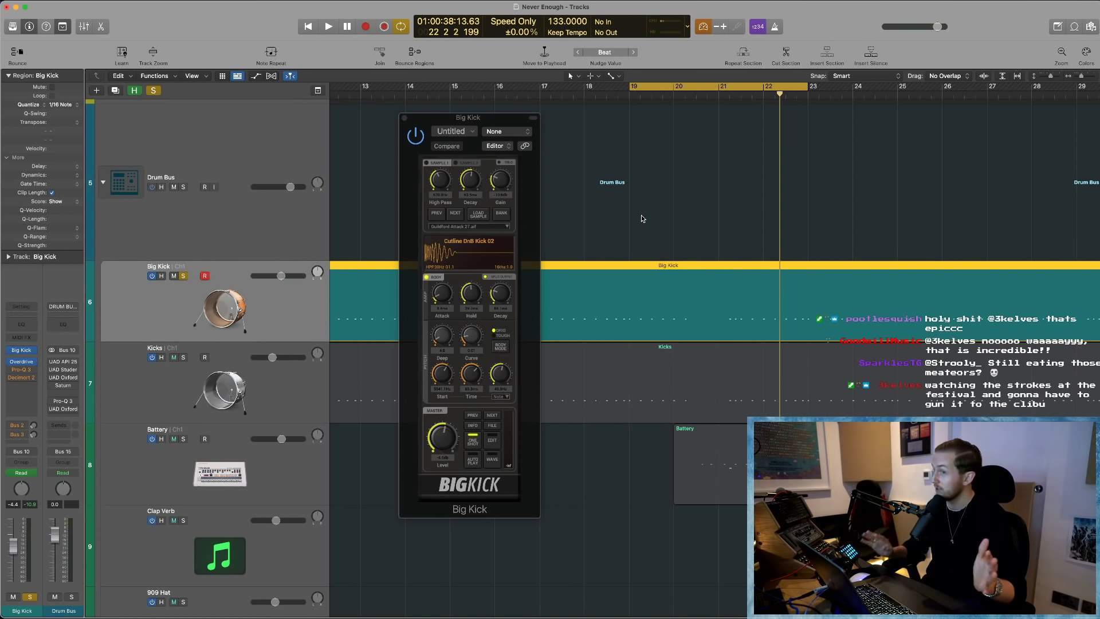
{"action": "key", "text": "super+Left"}
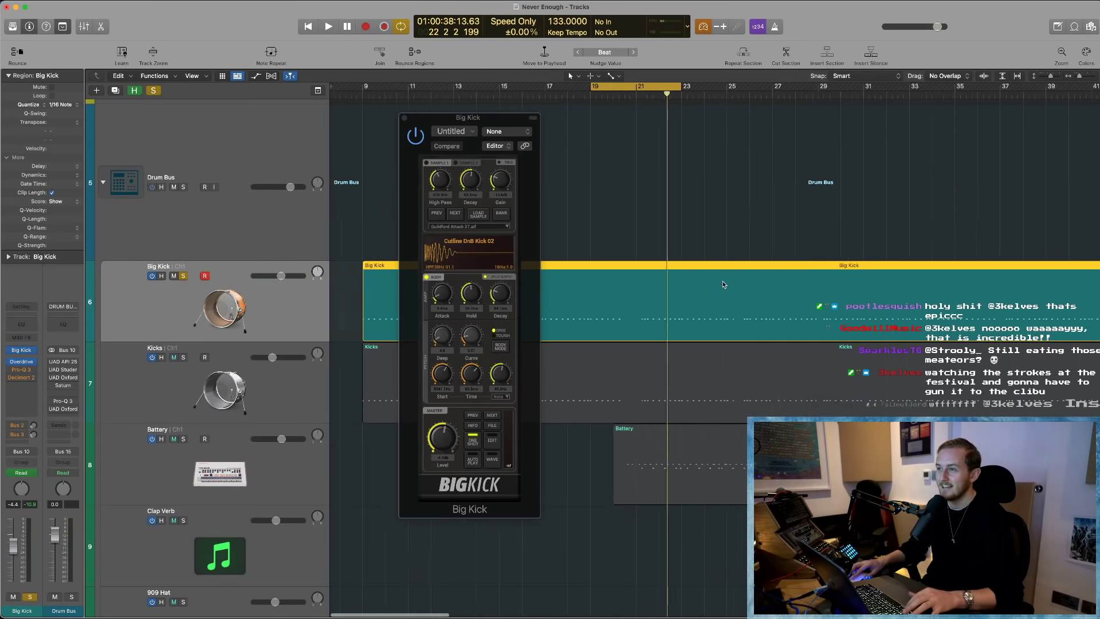
{"action": "key", "text": "a"}
{"action": "key", "text": "super+Left"}
{"action": "key", "text": "super+Left"}
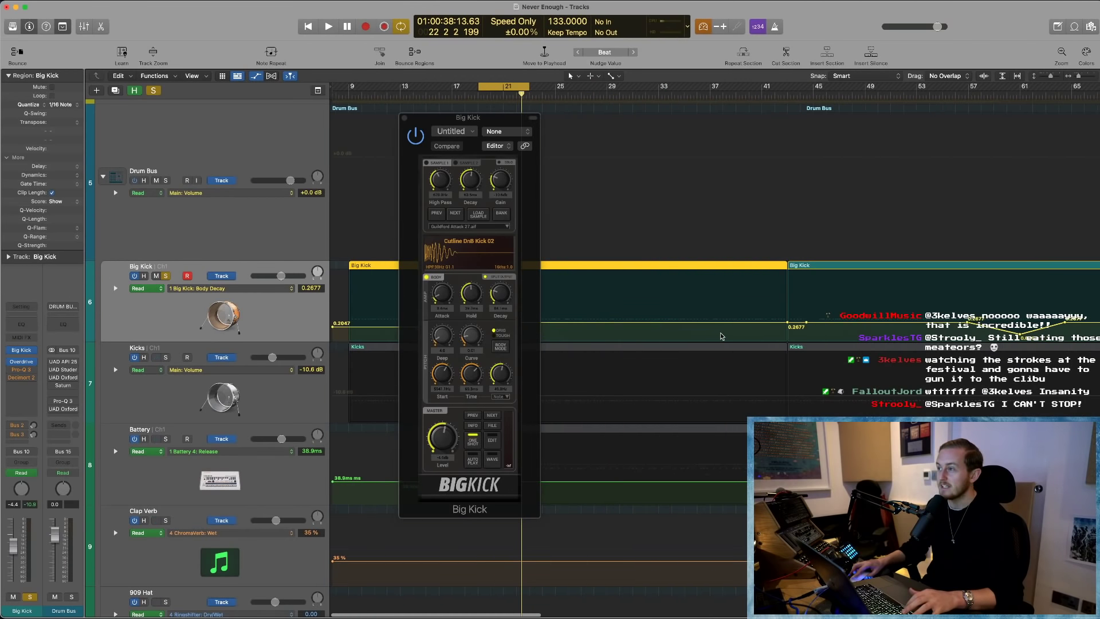
{"action": "scroll", "coordinate": [720, 336], "scroll_direction": "right", "scroll_amount": 1}
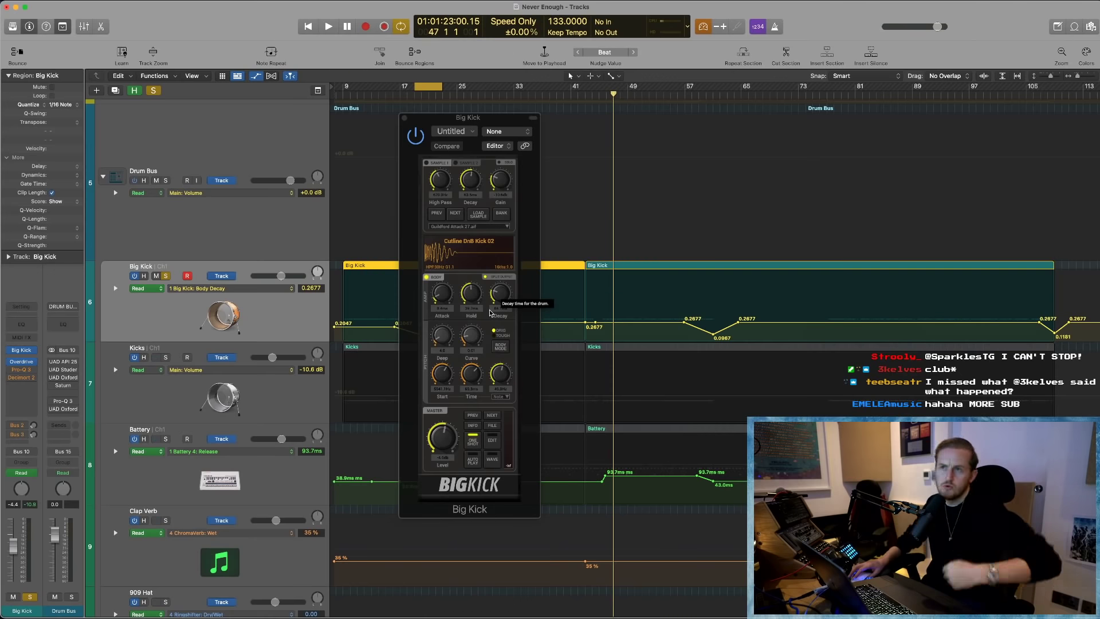
- Lengthen the Big Kick's body Decay during playback to demonstrate its effect, and close the instrument window
{"action": "key", "text": "space"}
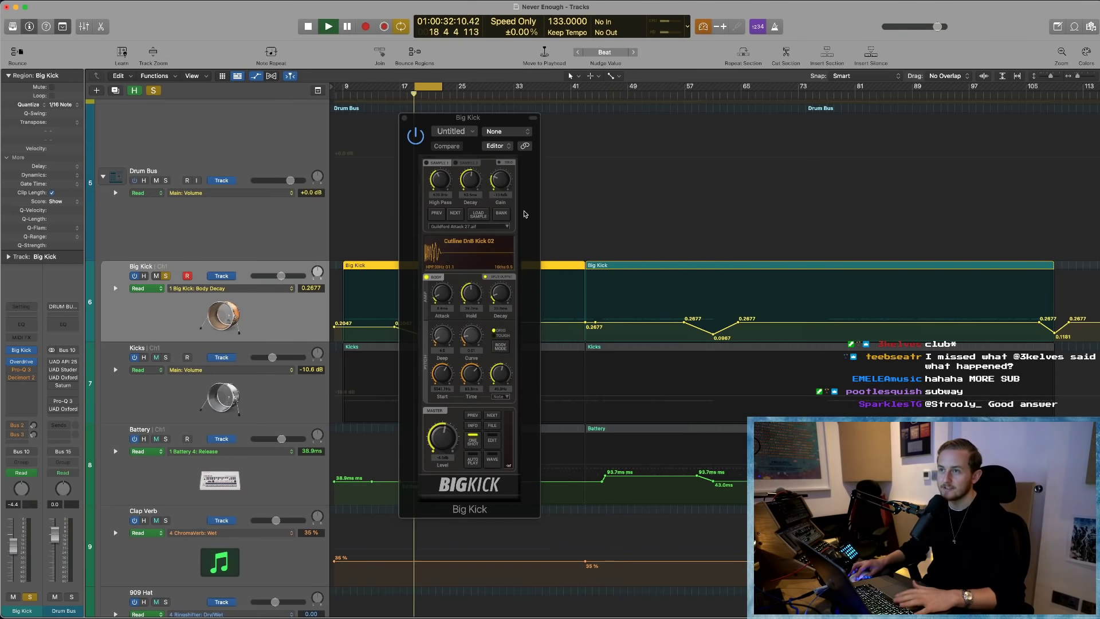
{"action": "left_click_drag", "start_coordinate": [517, 295], "coordinate": [508, 274]}
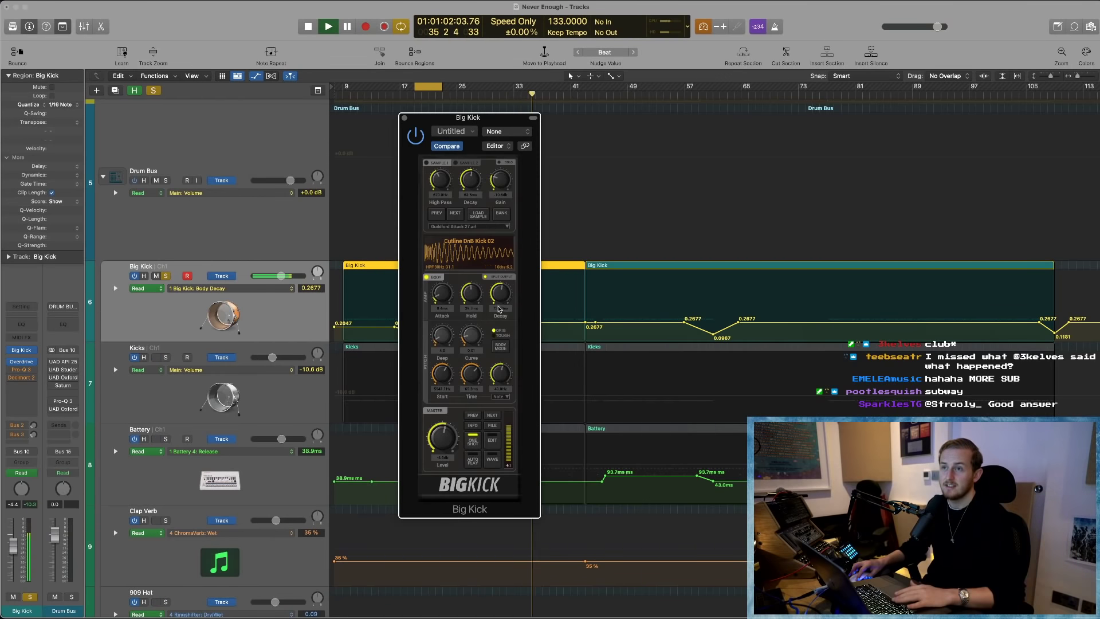
{"action": "key", "text": "space"}
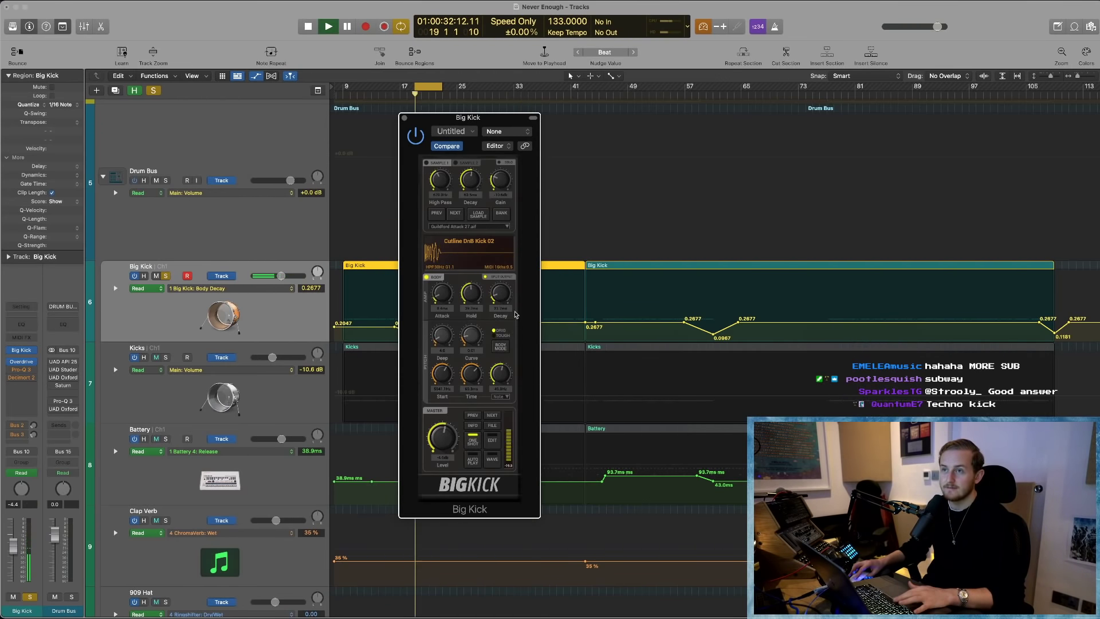
{"action": "left_click", "coordinate": [404, 119]}
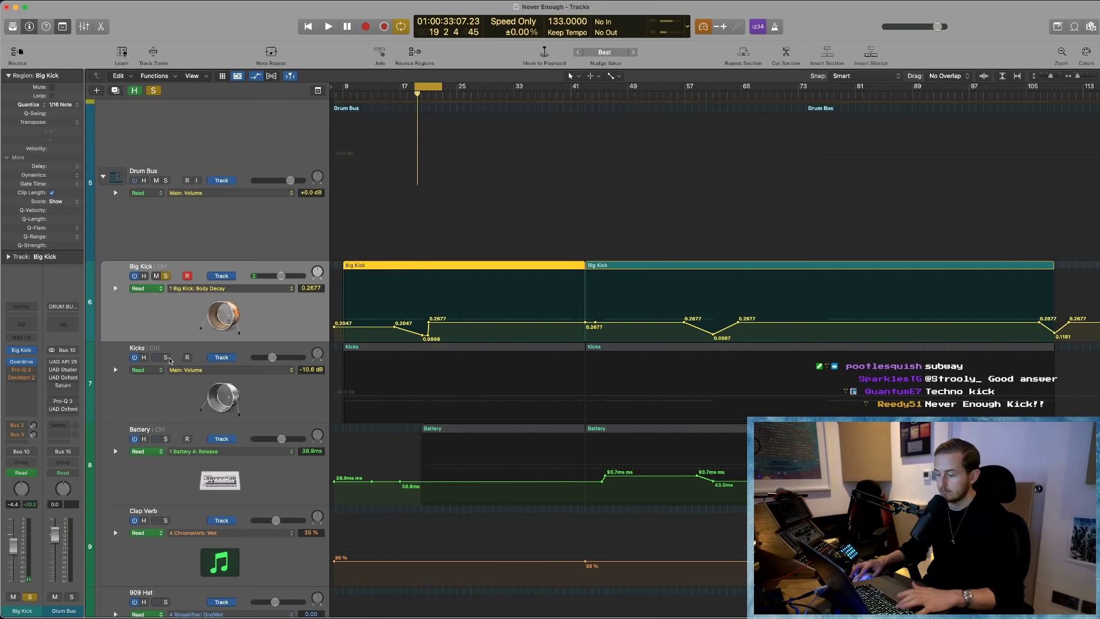
- Solo the remaining Kicks channels in the mixer alongside the Big Kick, and start playback
{"action": "key", "text": "x"}
{"action": "scroll", "coordinate": [331, 515], "scroll_direction": "left", "scroll_amount": 5}
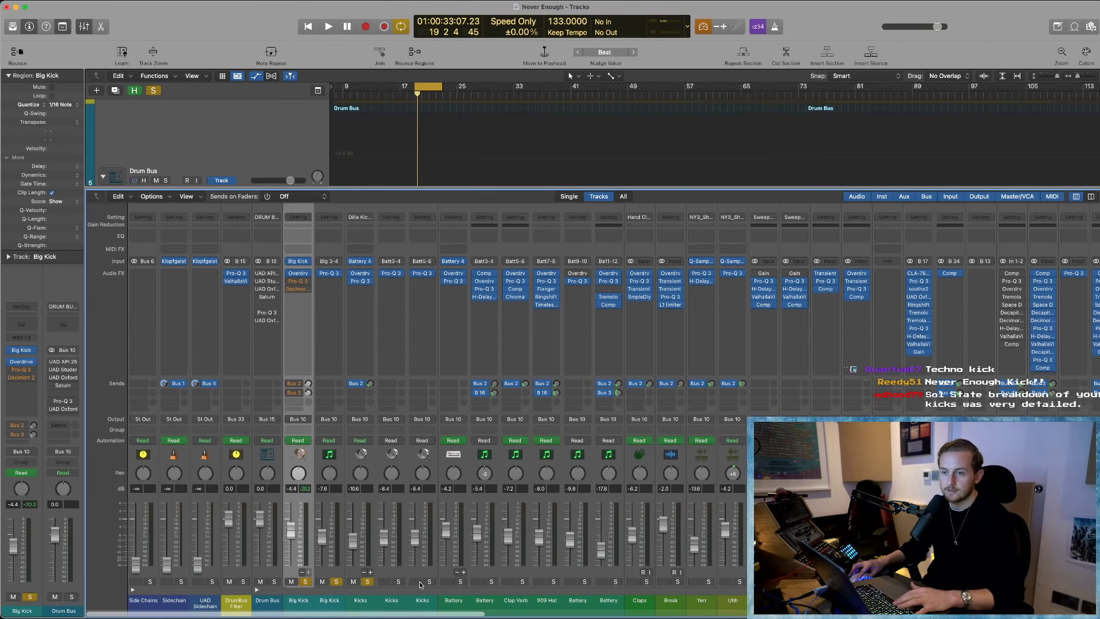
{"action": "left_click_drag", "start_coordinate": [369, 581], "coordinate": [428, 583]}
{"action": "key", "text": "space"}
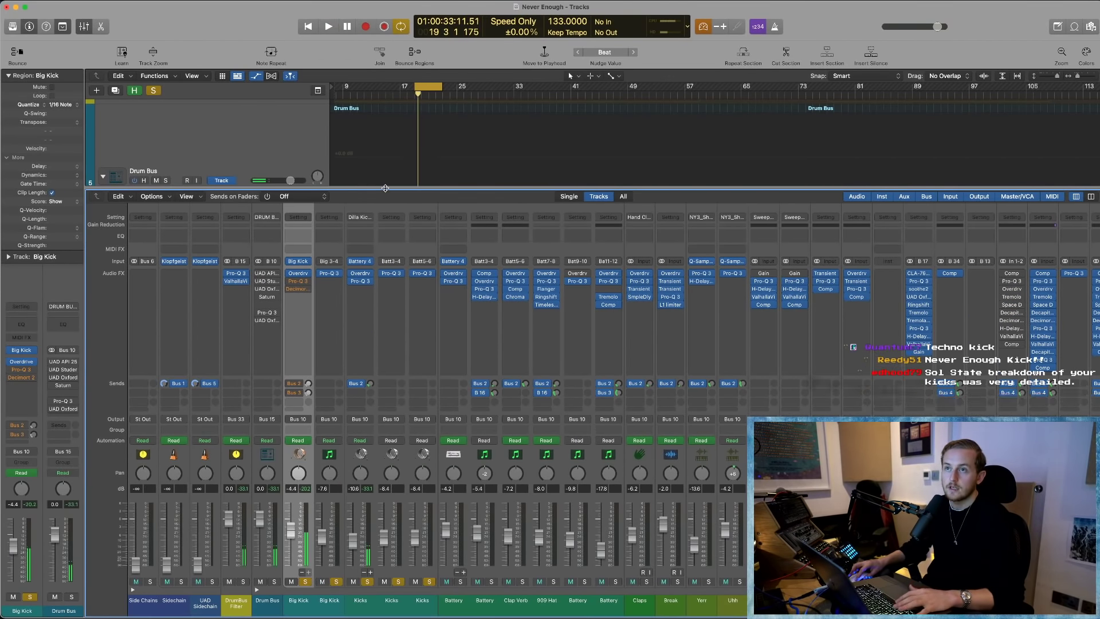
- Close the mixer, move the cycle range to bars 22 to 26, and play the loop with the Kicks track selected
{"action": "key", "text": "x"}
{"action": "left_click_drag", "start_coordinate": [428, 86], "coordinate": [450, 85]}
{"action": "left_click", "coordinate": [199, 354]}
{"action": "key", "text": "space"}
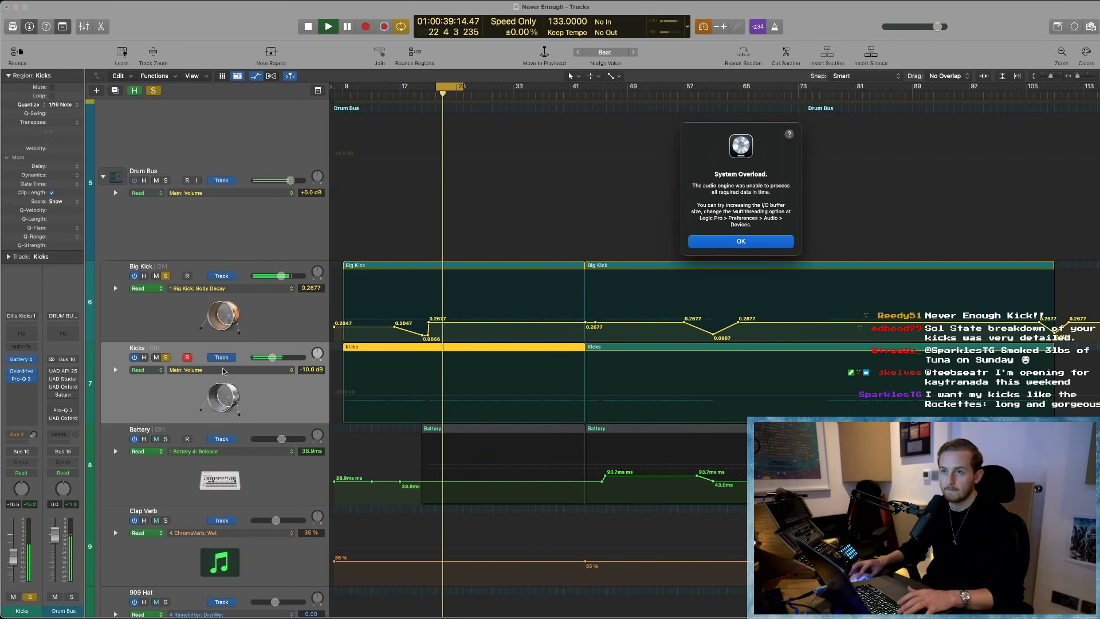
{"action": "left_click", "coordinate": [774, 244]}
- Hide the automation, unsolo the Big Kick and play the Kicks track alone
{"action": "key", "text": "a"}
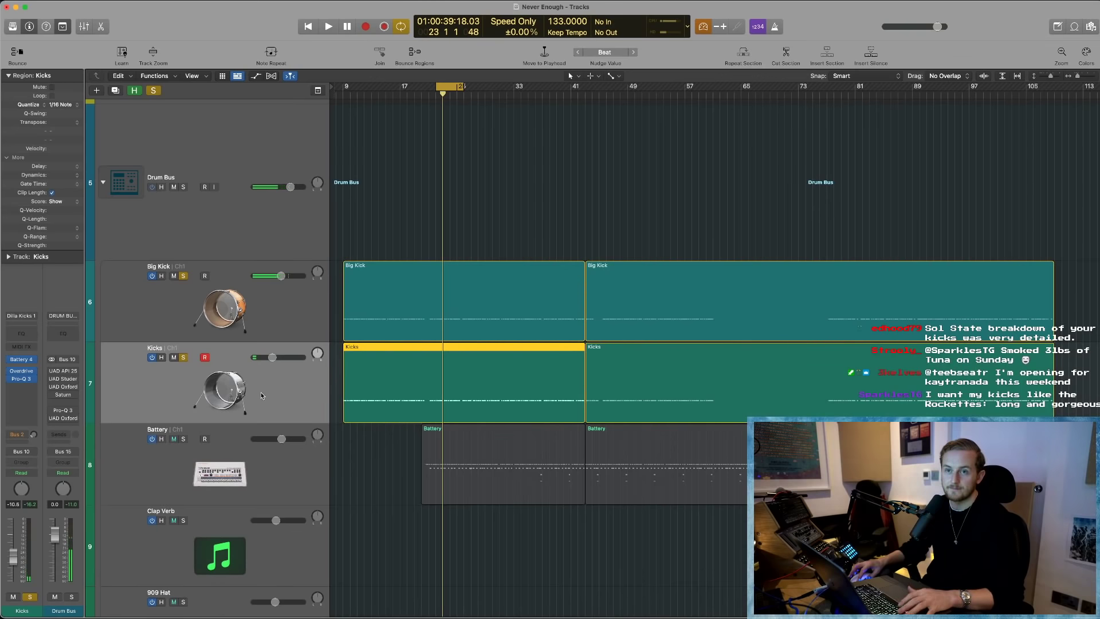
{"action": "key", "text": "super+Right"}
{"action": "key", "text": "super+Right"}
{"action": "key", "text": "super+Right"}
{"action": "left_click", "coordinate": [183, 276]}
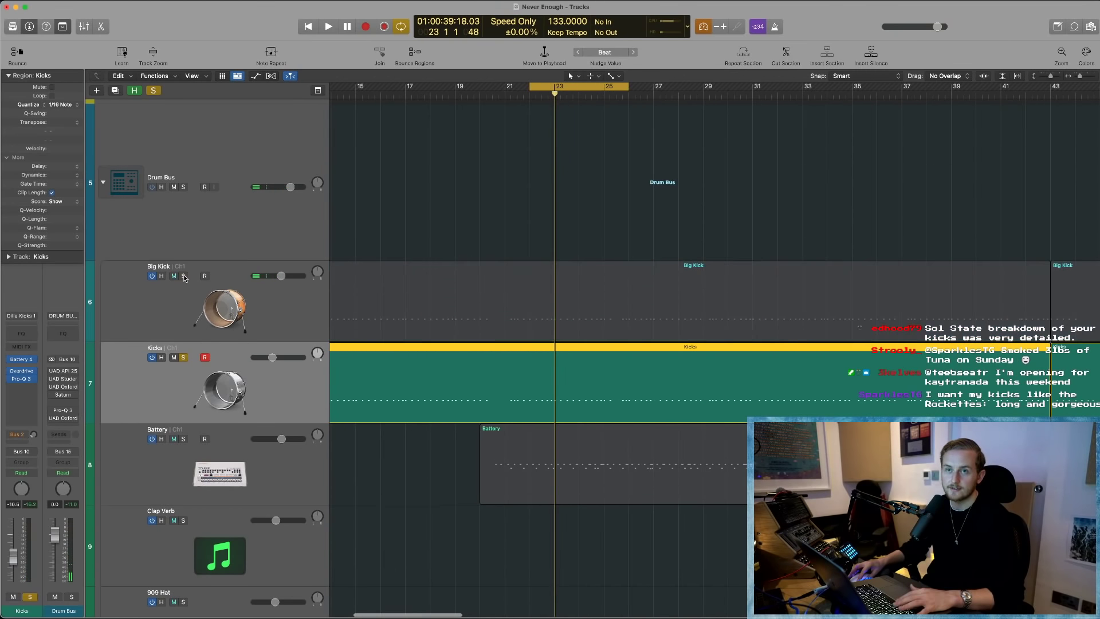
{"action": "key", "text": "space"}
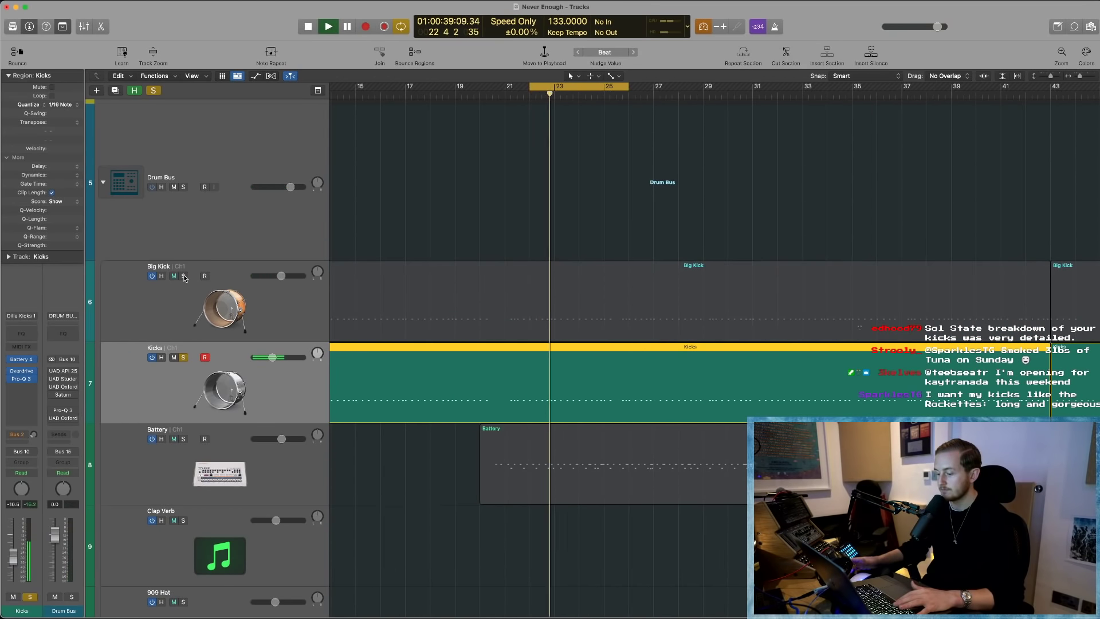
- Compare the Big Kick and Kicks layers together and separately by toggling their solos, ending with Kicks alone
{"action": "left_click", "coordinate": [184, 276]}
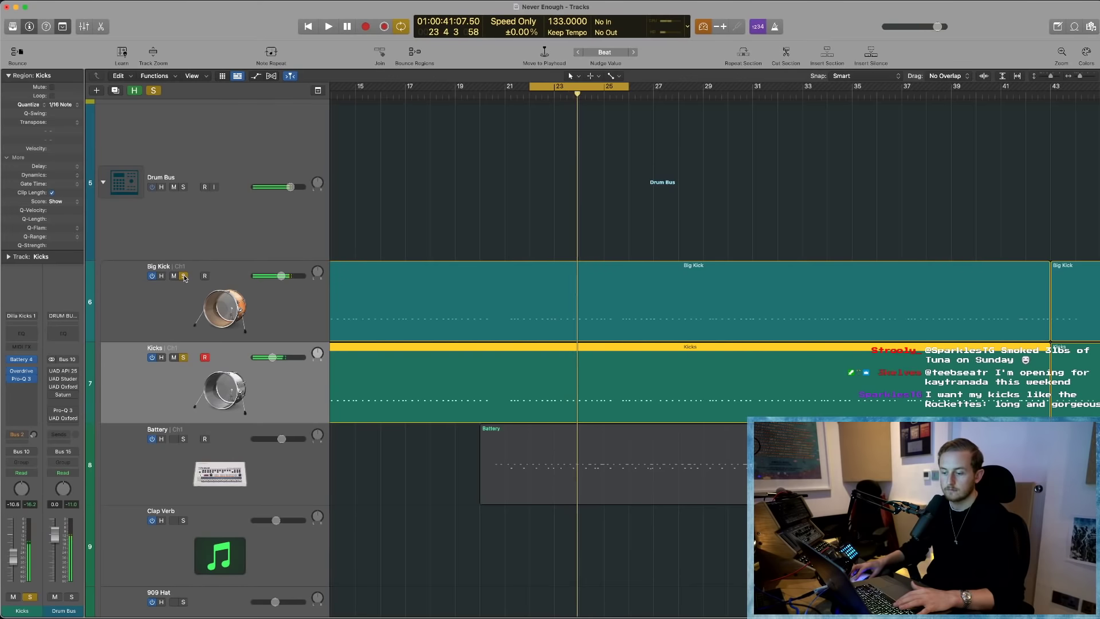
{"action": "scroll", "coordinate": [183, 276], "scroll_direction": "down", "scroll_amount": 4}
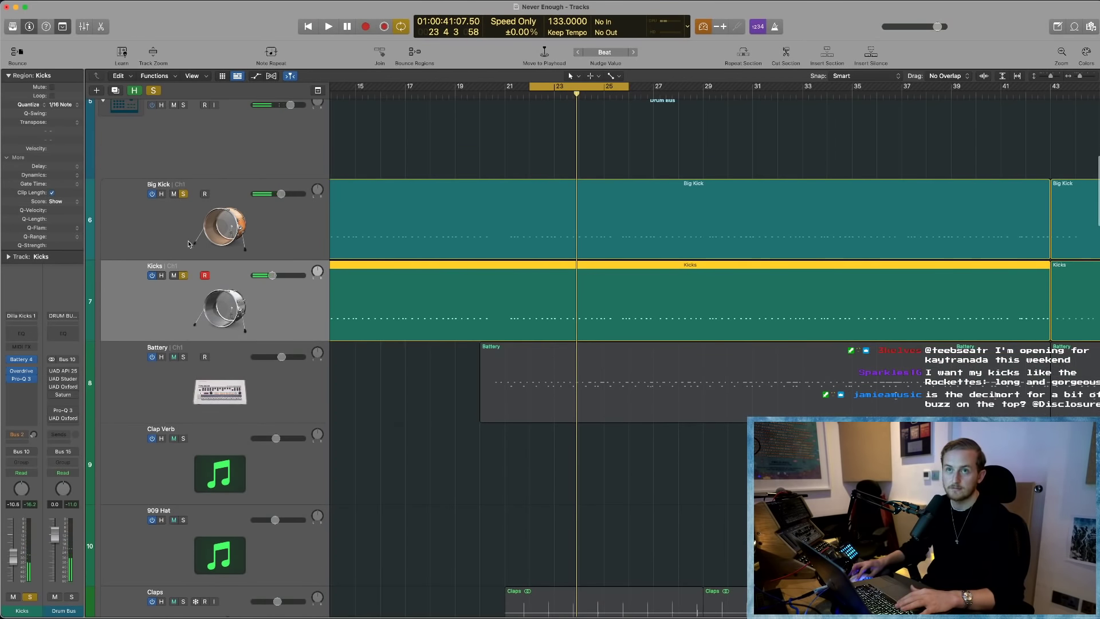
{"action": "left_click", "coordinate": [183, 276]}
{"action": "key", "text": "space"}
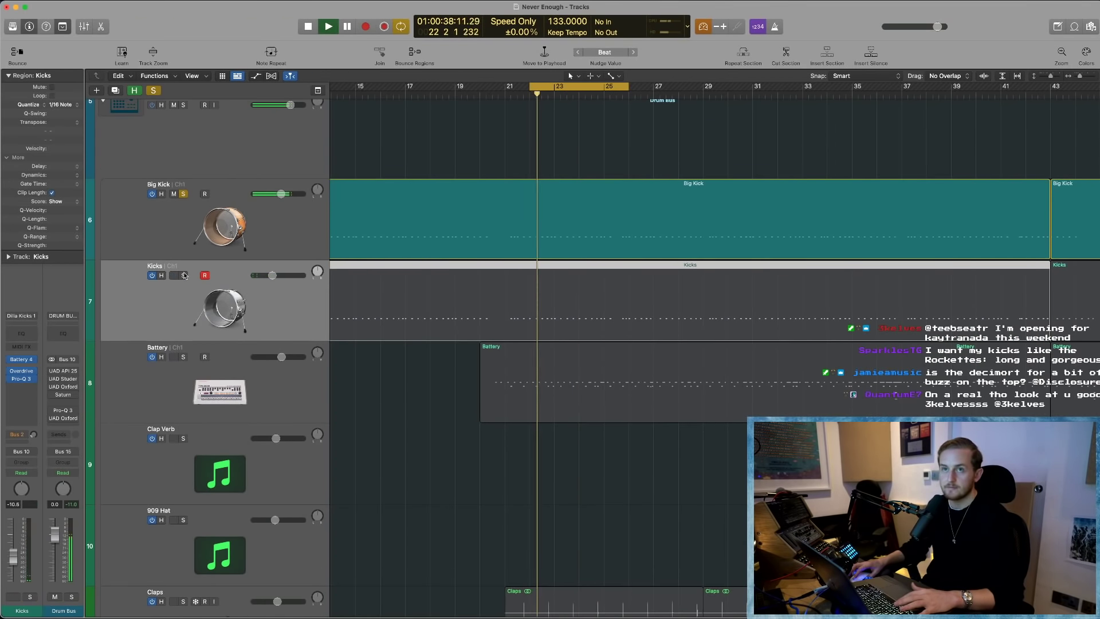
{"action": "key", "text": "space"}
{"action": "left_click", "coordinate": [184, 194]}
{"action": "left_click", "coordinate": [184, 276]}
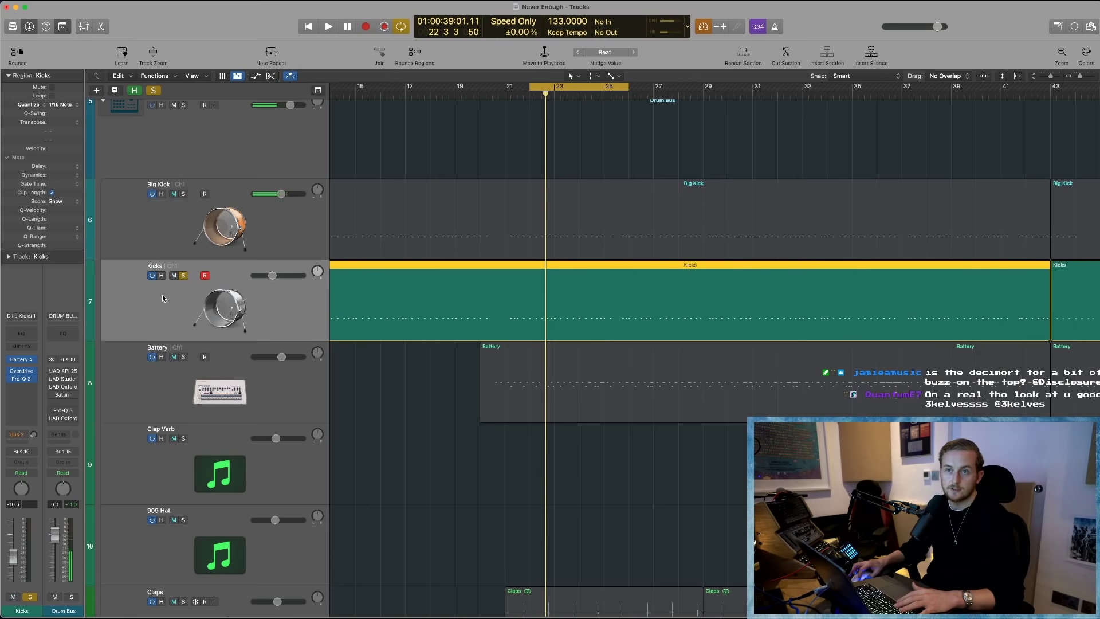
{"action": "key", "text": "space"}
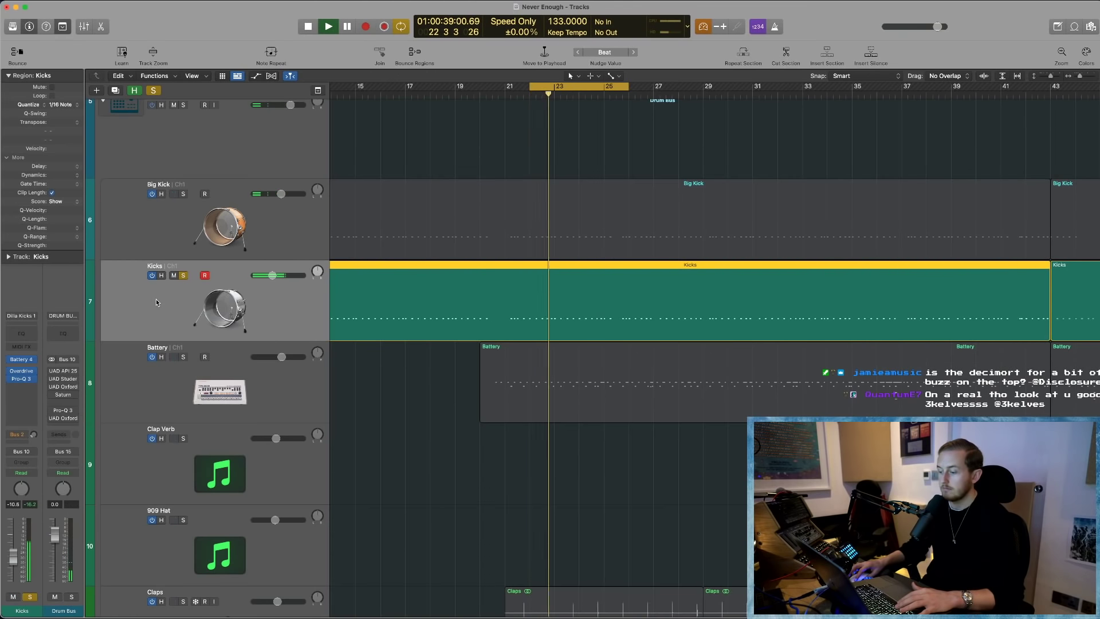
- Stop playback and open the Kicks region in the Piano Roll at its kick notes
{"action": "left_click", "coordinate": [729, 248]}
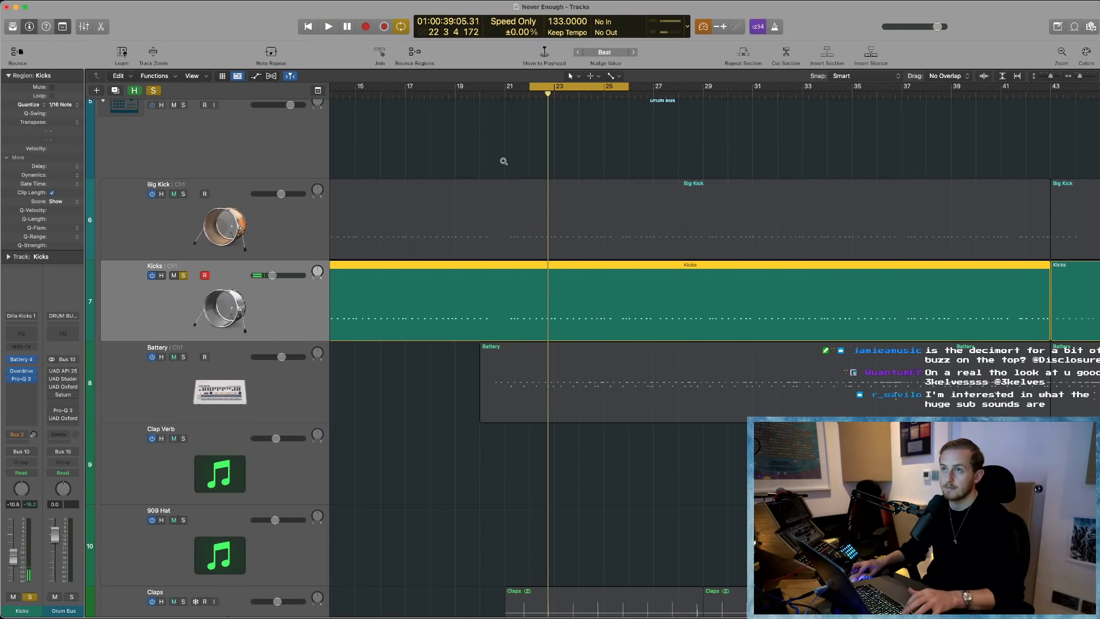
{"action": "left_click_drag", "start_coordinate": [503, 164], "coordinate": [682, 309]}
{"action": "left_click", "coordinate": [587, 317], "text": "ctrl+alt"}
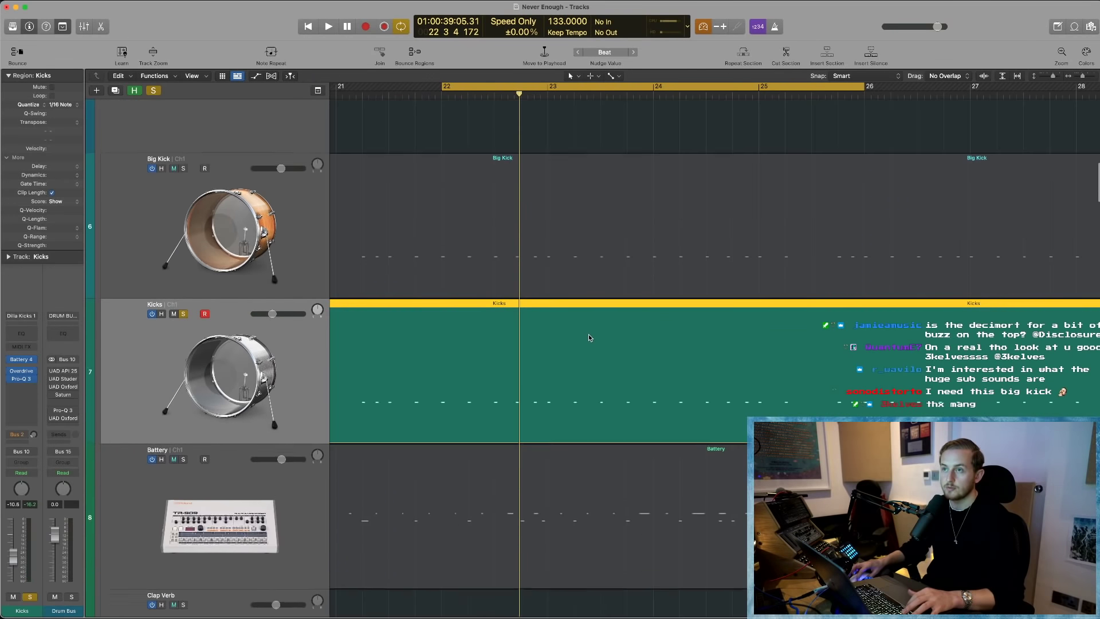
{"action": "double_click", "coordinate": [527, 372]}
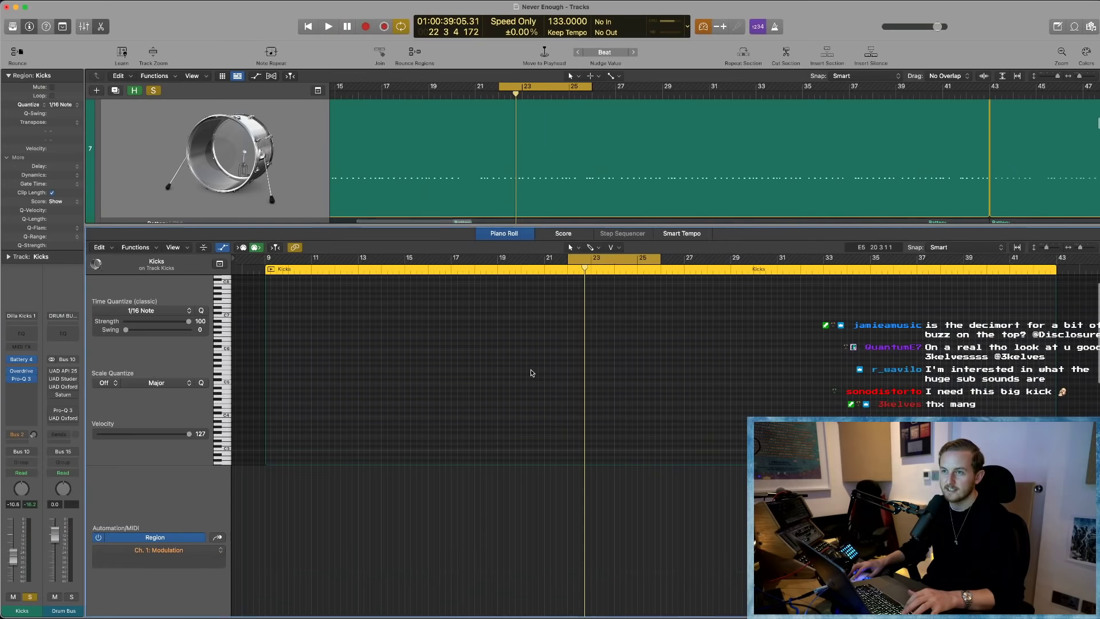
{"action": "scroll", "coordinate": [542, 339], "scroll_direction": "down", "scroll_amount": 10}
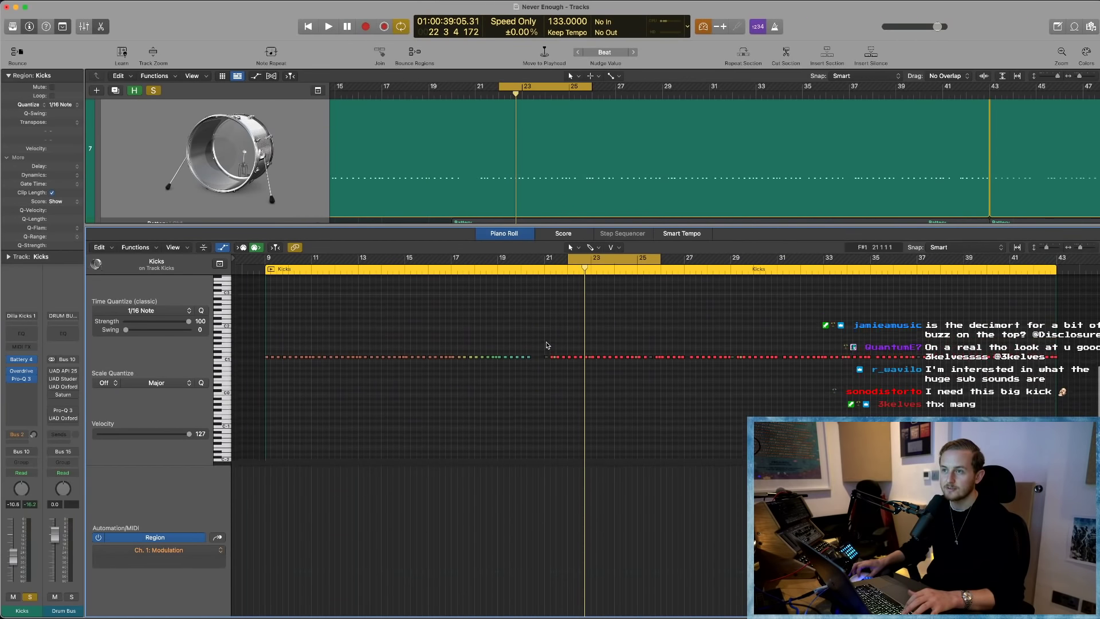
- Inspect the kick notes just before bar 23, place the playhead at 22 4 3, and close the Piano Roll
{"action": "left_click_drag", "start_coordinate": [551, 322], "coordinate": [751, 444]}
{"action": "left_click", "coordinate": [465, 355], "text": "ctrl+alt"}
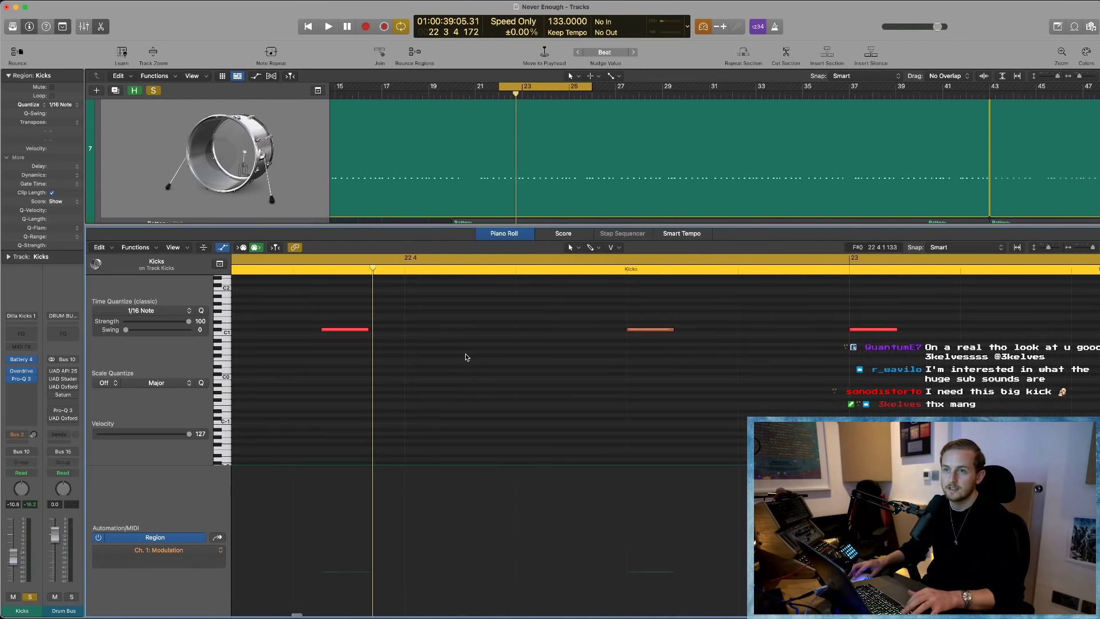
{"action": "left_click", "coordinate": [465, 355], "text": "ctrl+alt"}
{"action": "scroll", "coordinate": [465, 356], "scroll_direction": "up", "scroll_amount": 3}
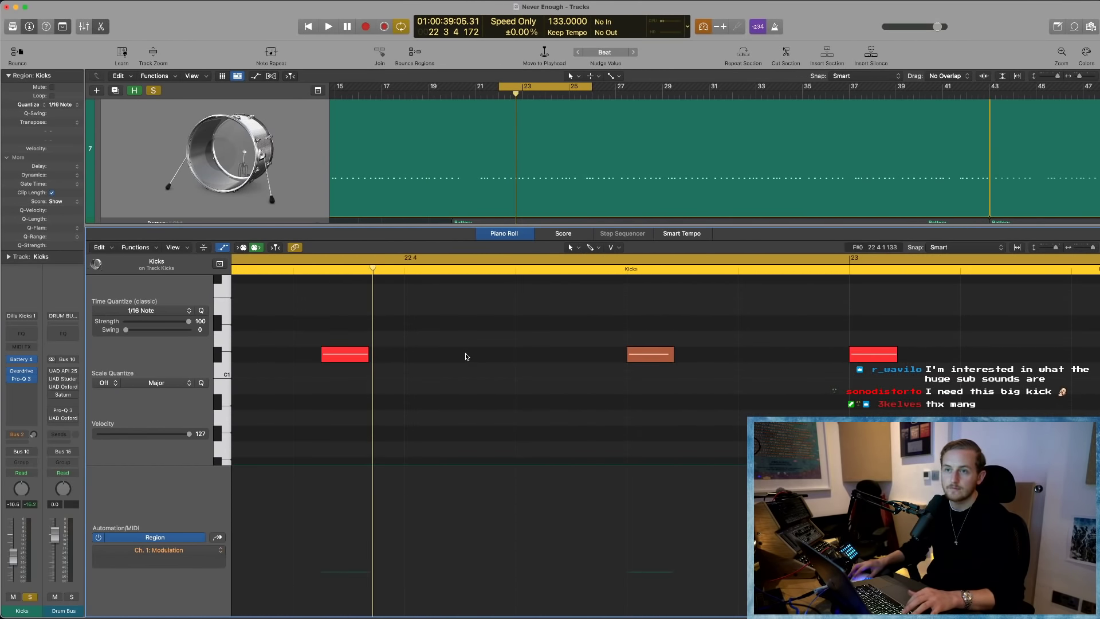
{"action": "scroll", "coordinate": [755, 355], "scroll_direction": "left", "scroll_amount": 3}
{"action": "left_click", "coordinate": [765, 270]}
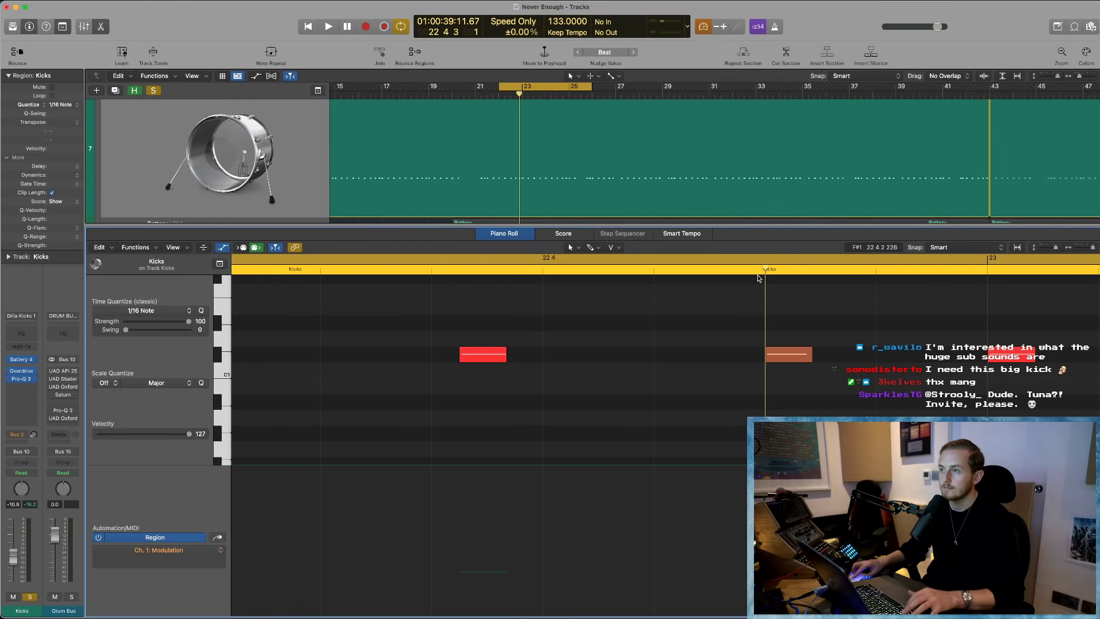
{"action": "key", "text": "p"}
{"action": "key", "text": "z"}
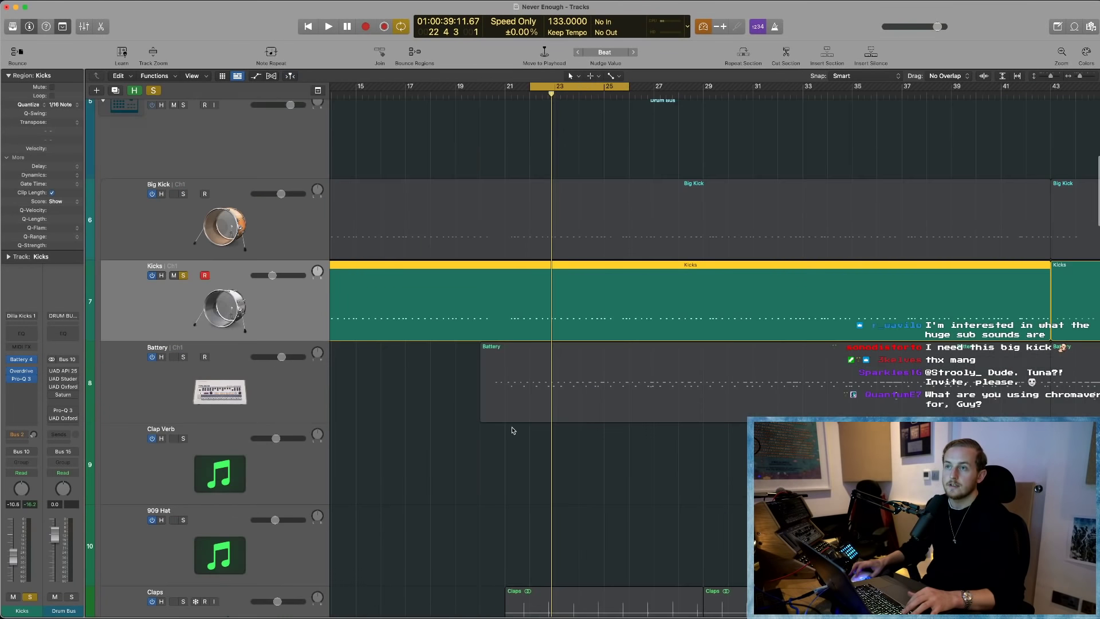
- Solo the Break track further down the drum tracks
{"action": "key", "text": "super+Left"}
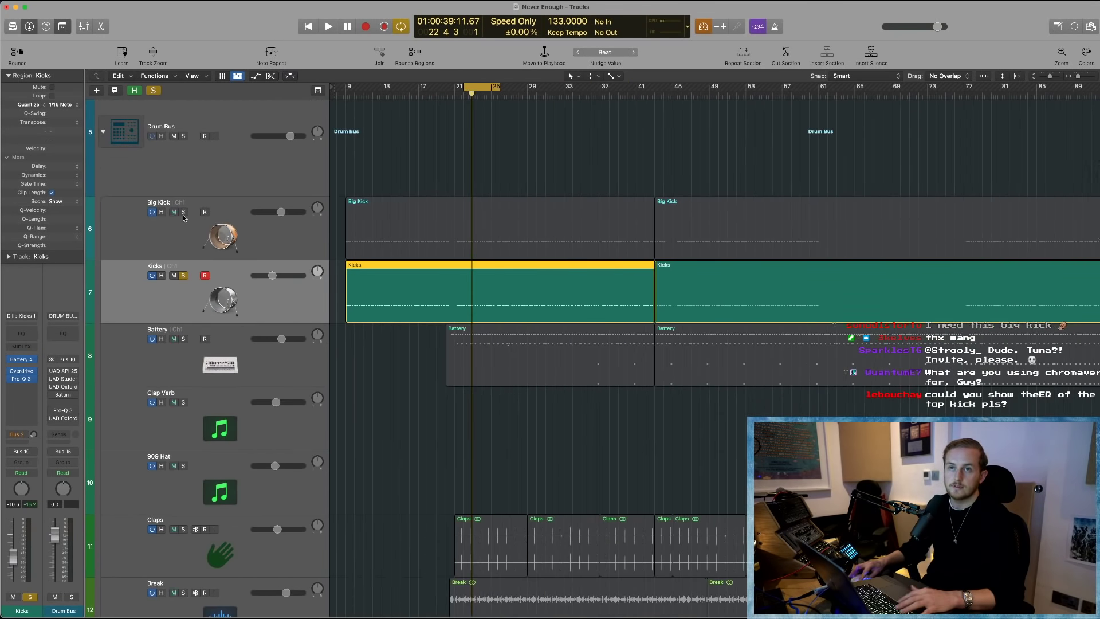
{"action": "scroll", "coordinate": [229, 342], "scroll_direction": "down", "scroll_amount": 5}
{"action": "left_click", "coordinate": [184, 403]}
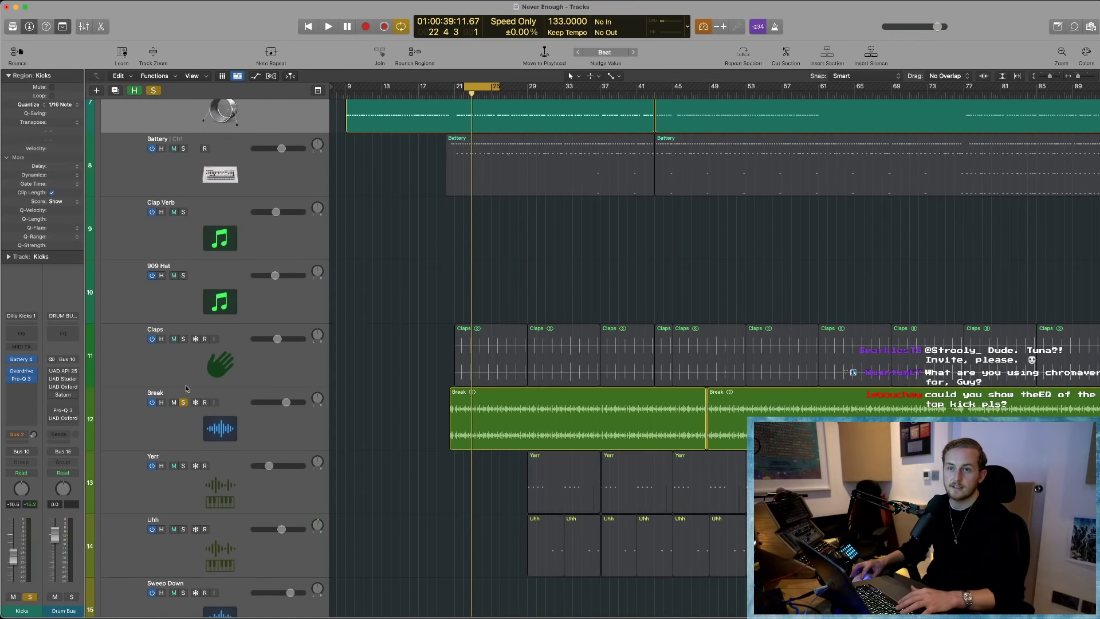
- Add the Claps track to the solo, play the soloed drum layers with cycling switched off, and close the alert
{"action": "left_click", "coordinate": [184, 339]}
{"action": "key", "text": "space"}
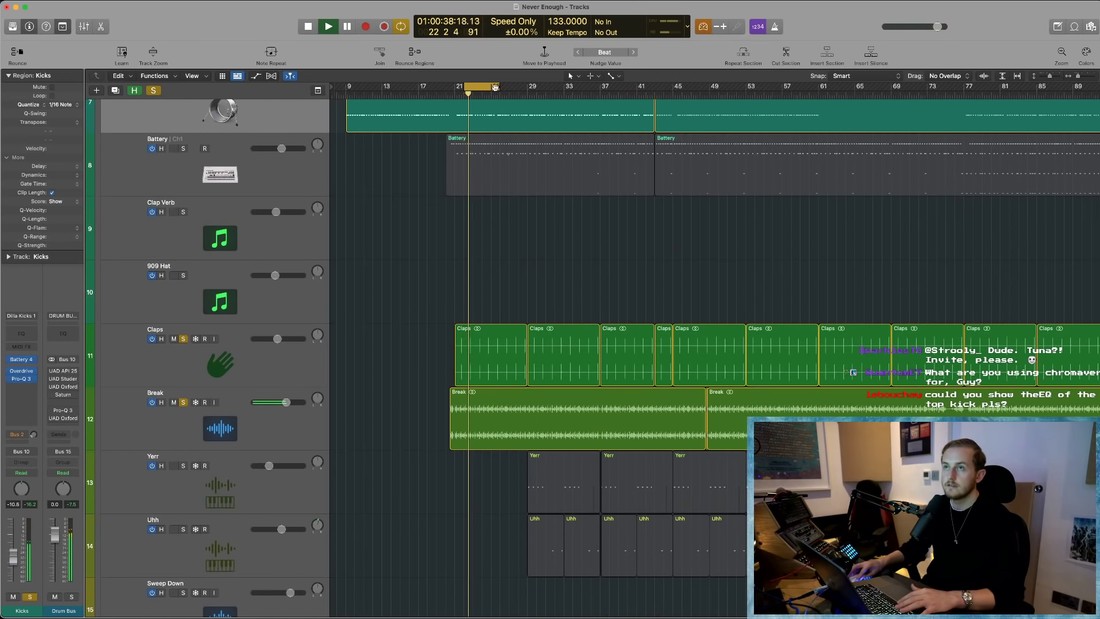
{"action": "key", "text": "c"}
{"action": "key", "text": "super+Up"}
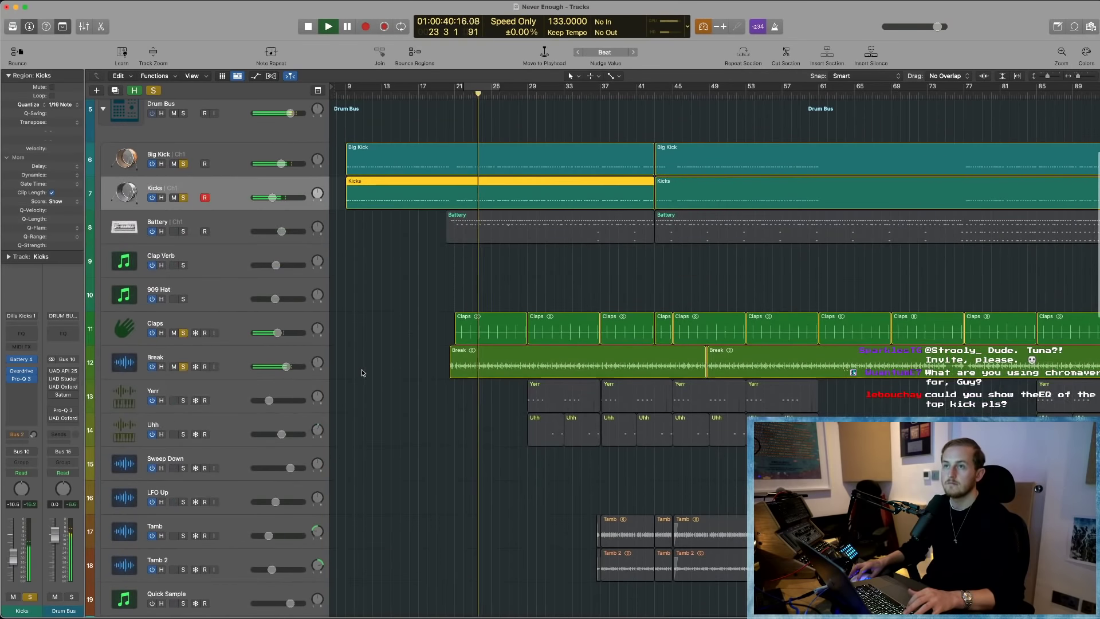
{"action": "scroll", "coordinate": [409, 336], "scroll_direction": "up", "scroll_amount": 1}
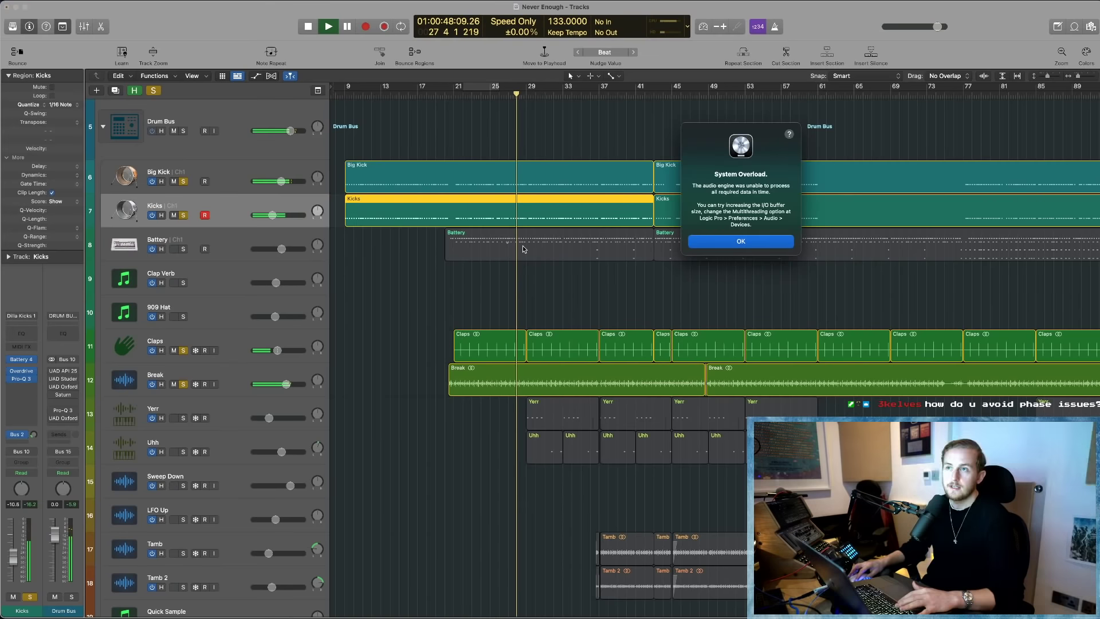
{"action": "key", "text": "Return"}
- Open the Battery track's regions in the Piano Roll and select all notes on the A#3 row
{"action": "left_click", "coordinate": [255, 245]}
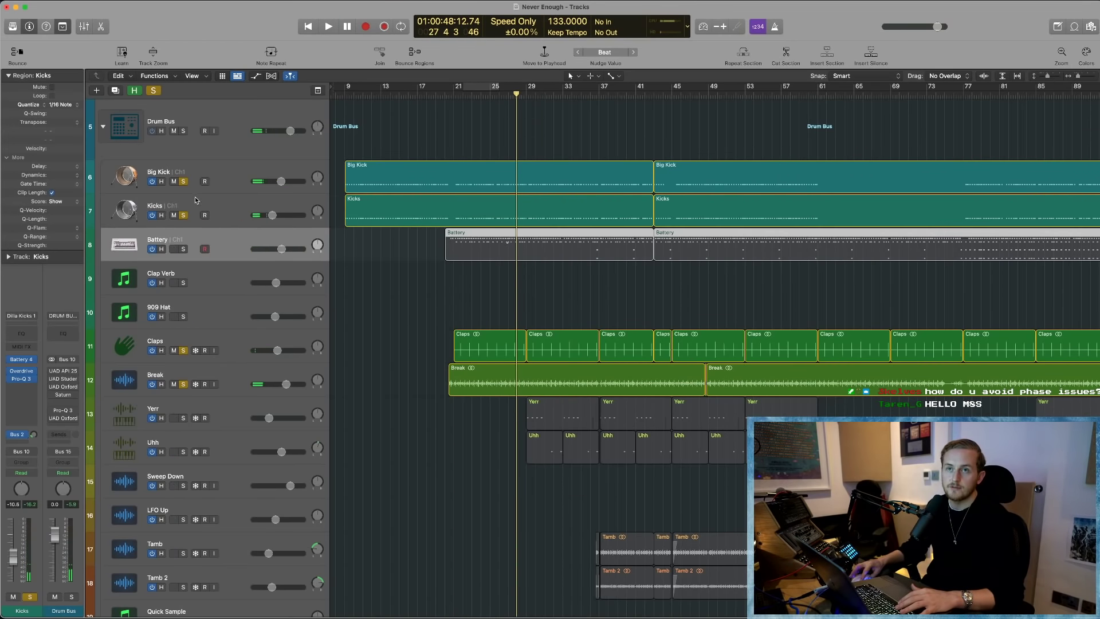
{"action": "key", "text": "e"}
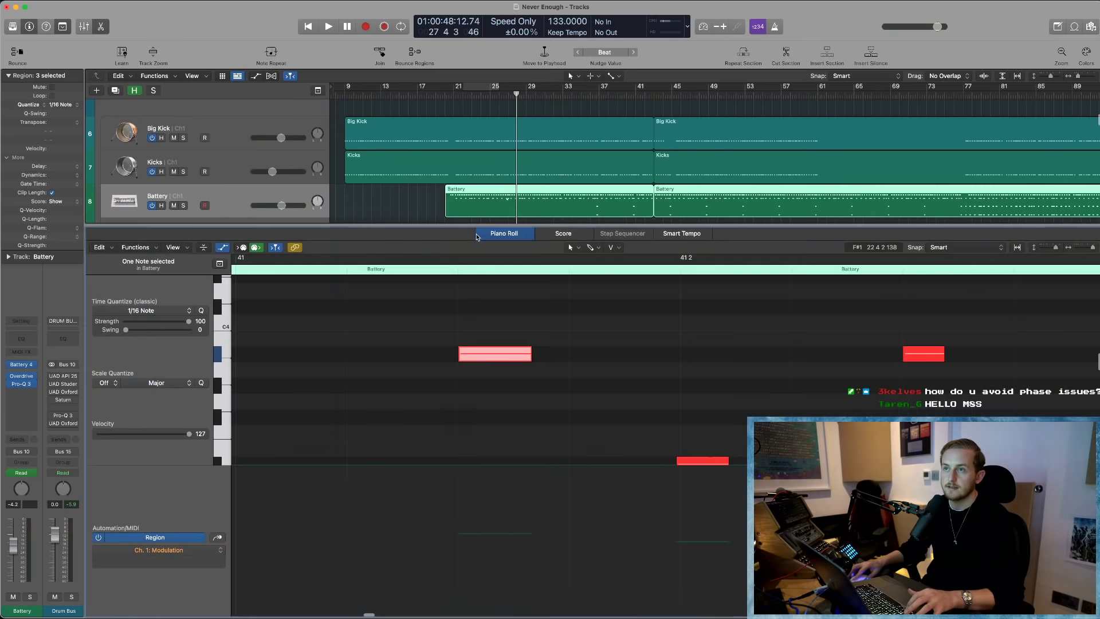
{"action": "left_click", "coordinate": [589, 361], "text": "ctrl+alt"}
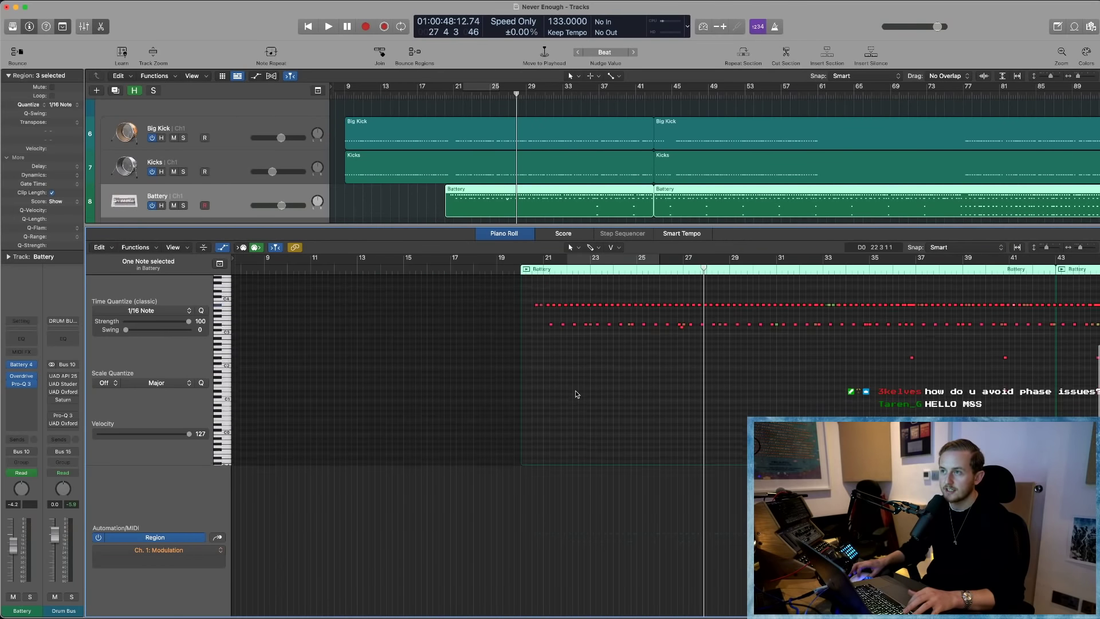
{"action": "left_click", "coordinate": [216, 315]}
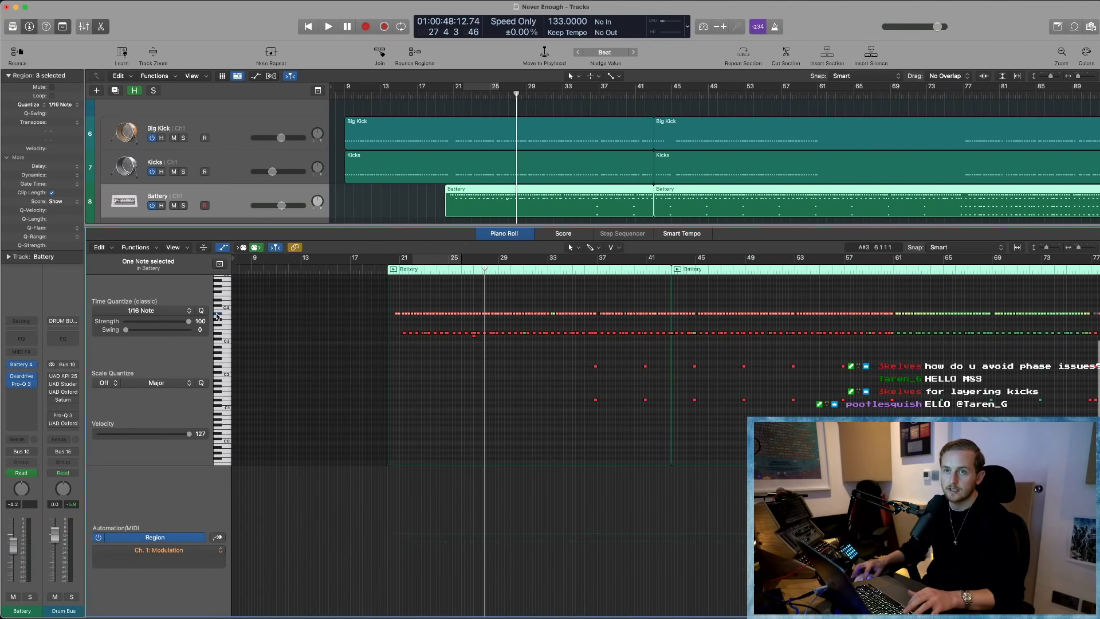
{"action": "left_click", "coordinate": [359, 300], "text": "ctrl+alt"}
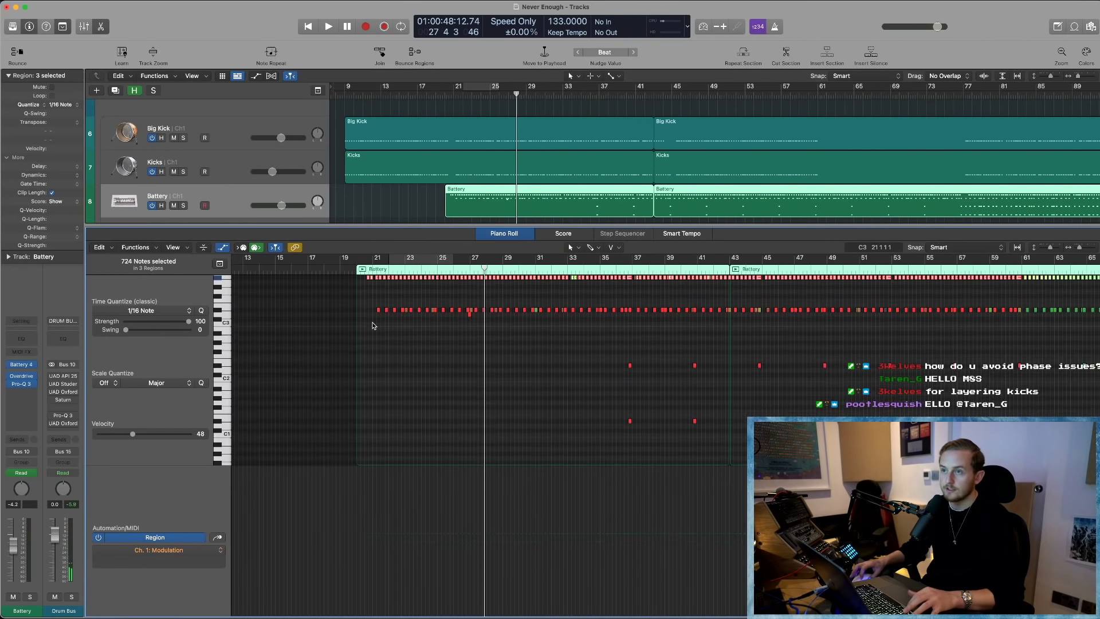
{"action": "key", "text": "super+Right"}
{"action": "key", "text": "super+Right"}
{"action": "key", "text": "super+Right"}
{"action": "key", "text": "super+Right"}
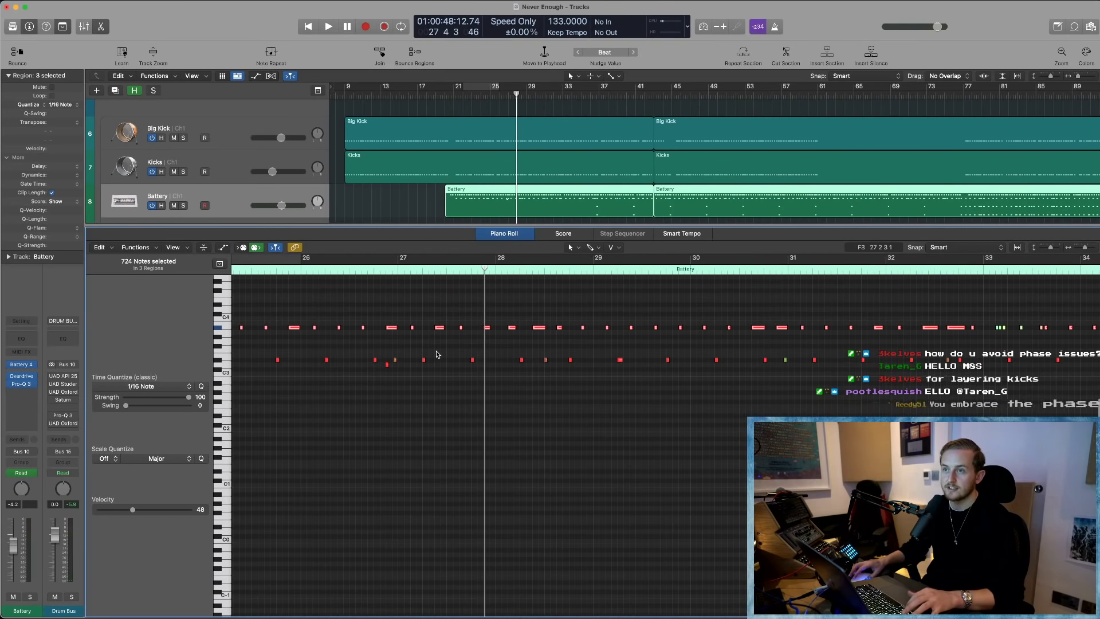
- Zoom in on the first Battery notes around bar 21 and audition a single A#3 note there
{"action": "left_click", "coordinate": [436, 346]}
{"action": "key", "text": "super+Left"}
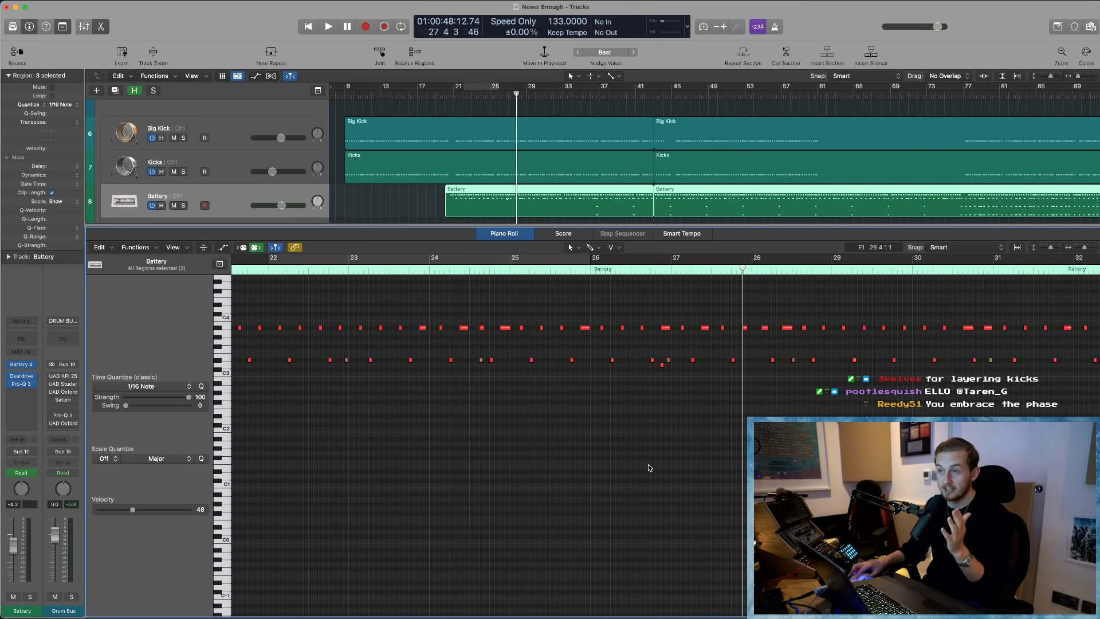
{"action": "scroll", "coordinate": [648, 464], "scroll_direction": "left", "scroll_amount": 5}
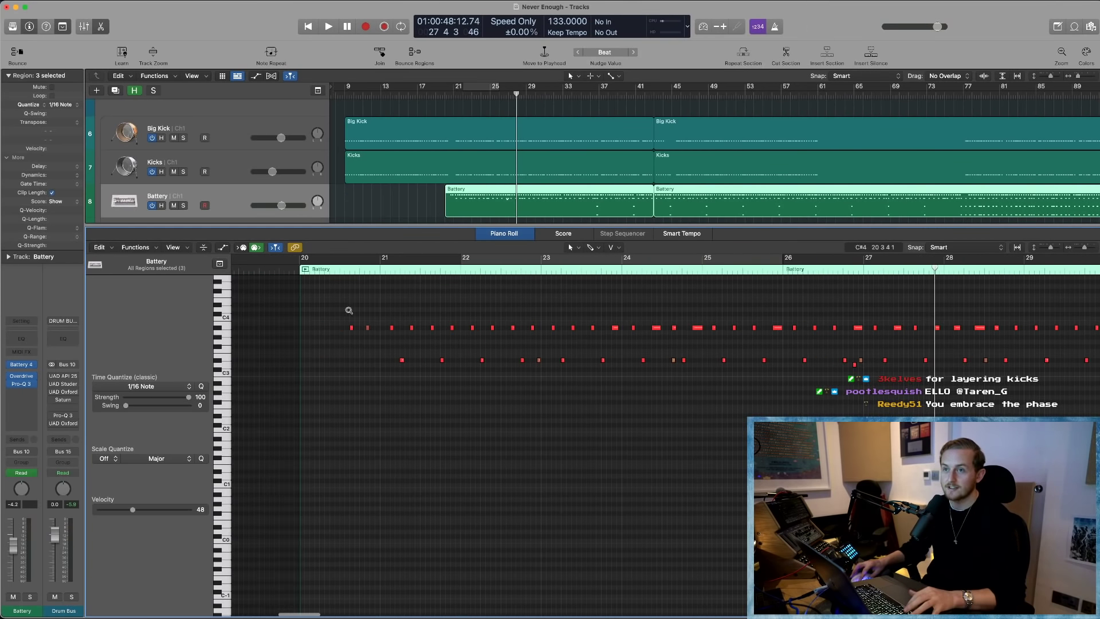
{"action": "left_click_drag", "start_coordinate": [348, 309], "coordinate": [543, 337]}
{"action": "scroll", "coordinate": [335, 404], "scroll_direction": "up", "scroll_amount": 3}
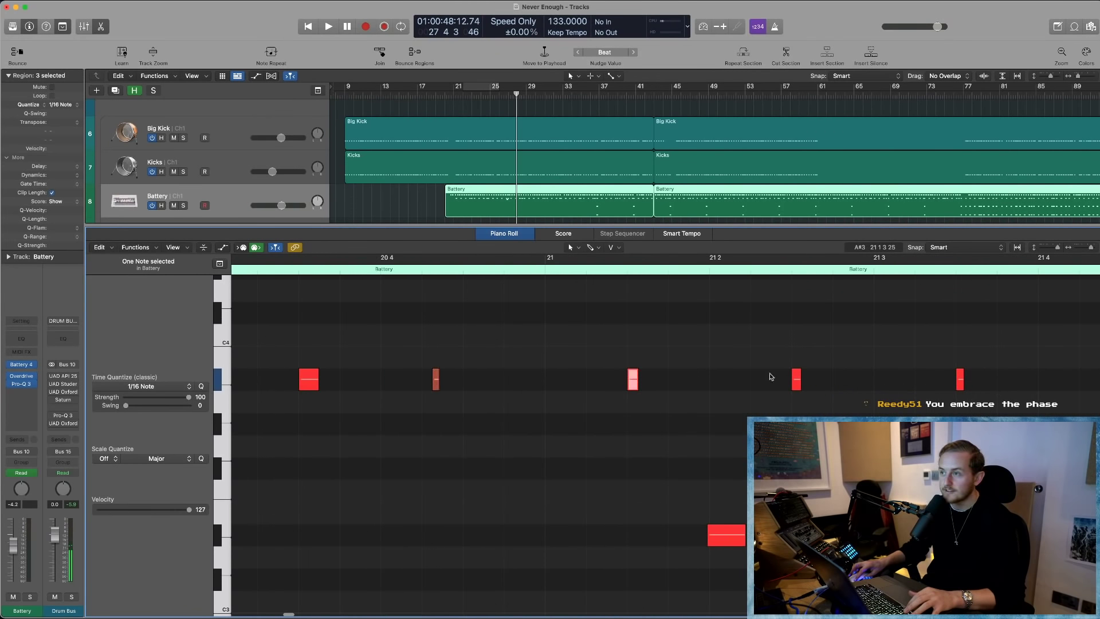
{"action": "left_click", "coordinate": [805, 375]}
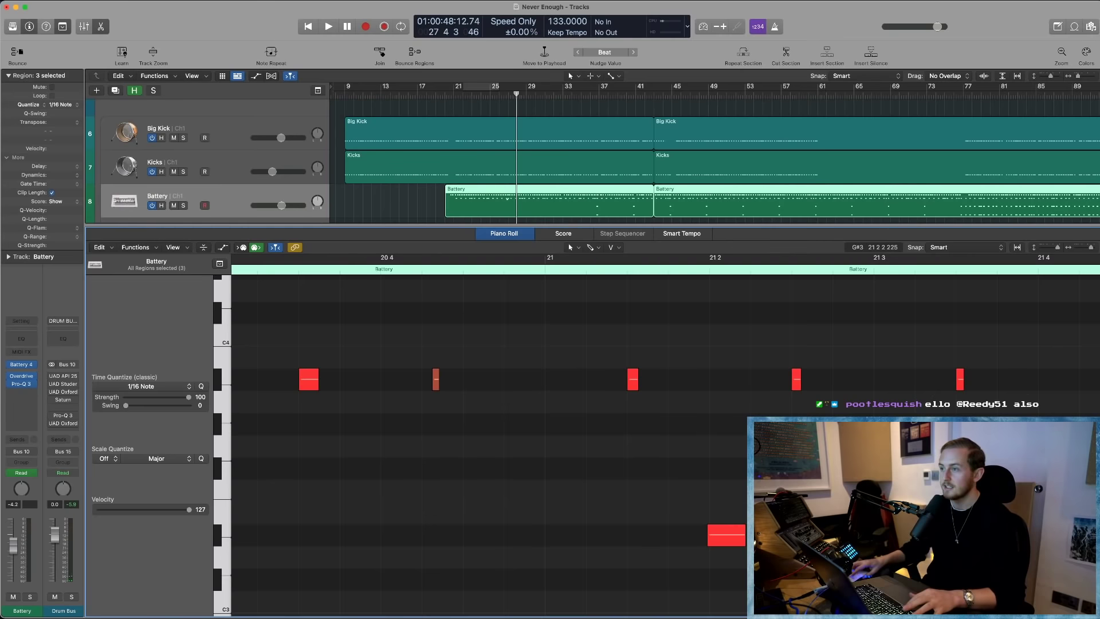
- Examine the A#3 note lengths up to bar 33 and audition the short low-velocity notes just after that bar
{"action": "scroll", "coordinate": [932, 398], "scroll_direction": "right", "scroll_amount": 10}
{"action": "scroll", "coordinate": [933, 398], "scroll_direction": "up", "scroll_amount": 1}
{"action": "scroll", "coordinate": [704, 431], "scroll_direction": "right", "scroll_amount": 20}
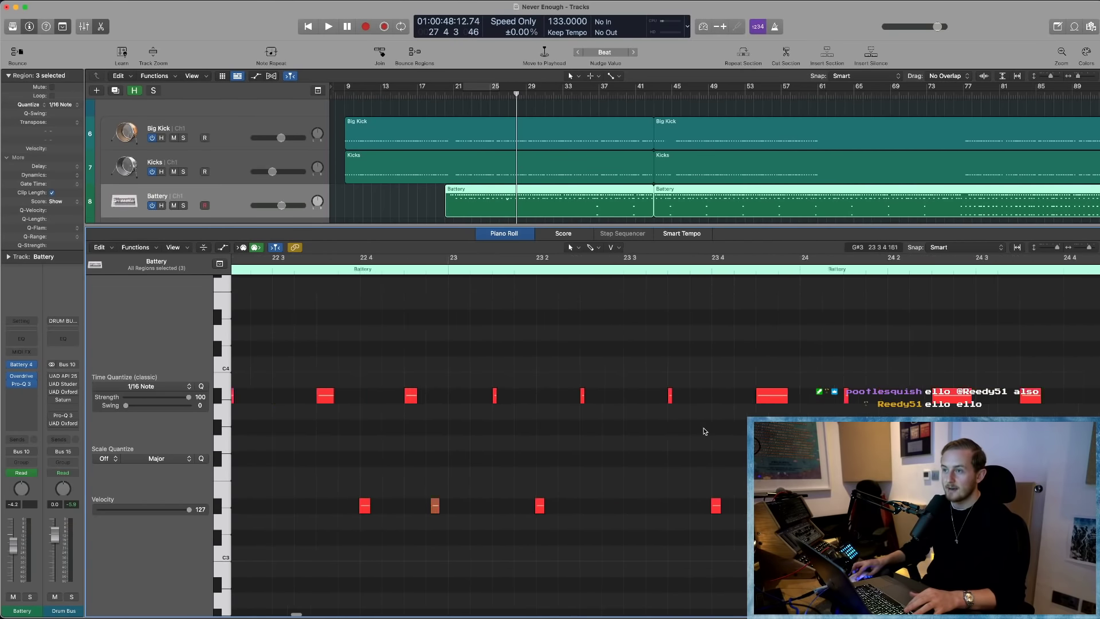
{"action": "scroll", "coordinate": [704, 430], "scroll_direction": "right", "scroll_amount": 20}
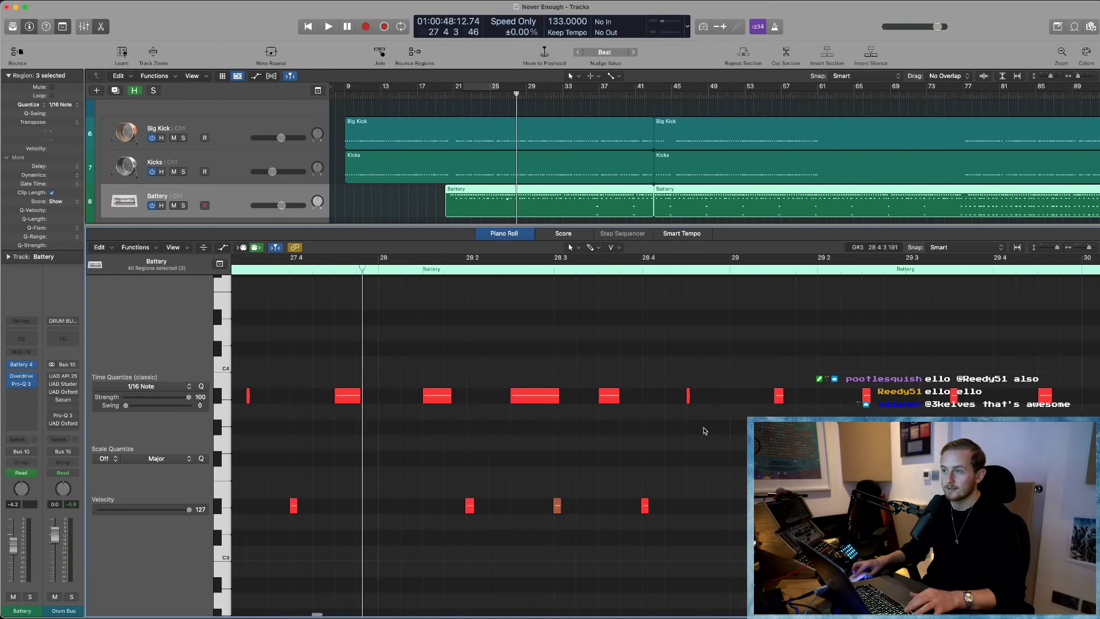
{"action": "scroll", "coordinate": [704, 431], "scroll_direction": "right", "scroll_amount": 5}
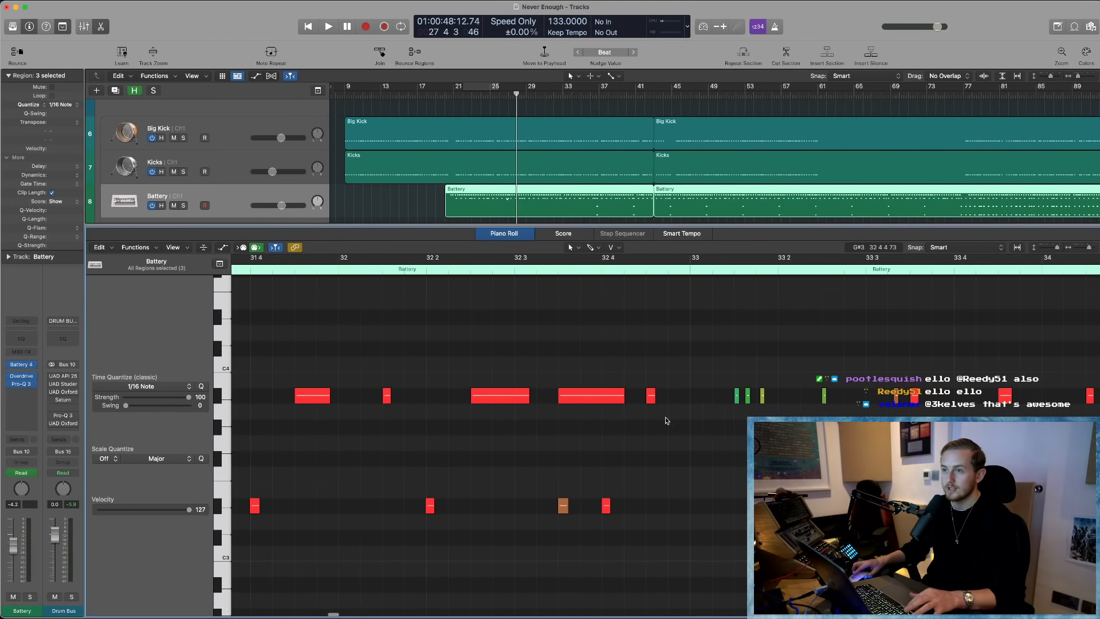
{"action": "left_click", "coordinate": [612, 401]}
{"action": "left_click_drag", "start_coordinate": [699, 370], "coordinate": [771, 403]}
{"action": "scroll", "coordinate": [687, 407], "scroll_direction": "right", "scroll_amount": 5}
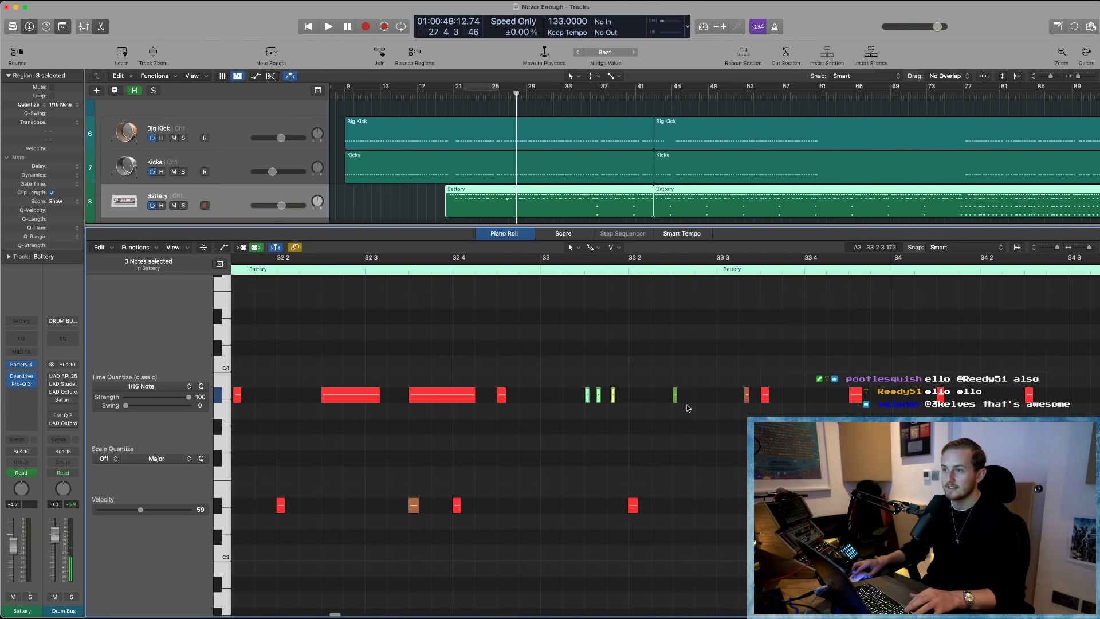
{"action": "scroll", "coordinate": [717, 399], "scroll_direction": "right", "scroll_amount": 5}
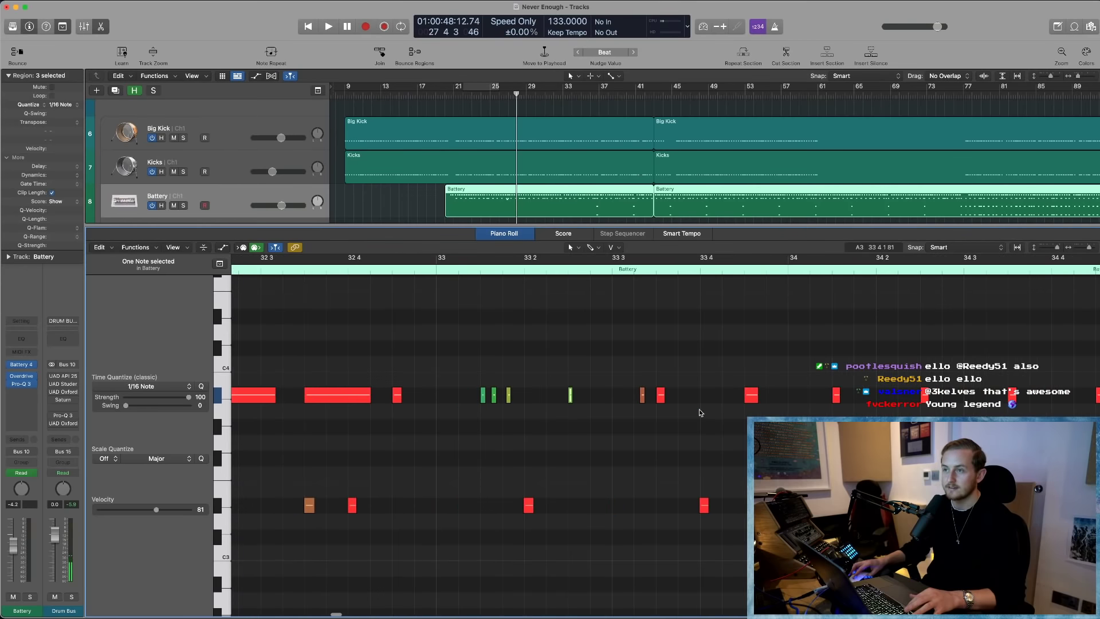
- Audition the long A#3 notes near 34 4 and 36 3 against the short note before bar 34 4
{"action": "scroll", "coordinate": [632, 419], "scroll_direction": "right", "scroll_amount": 15}
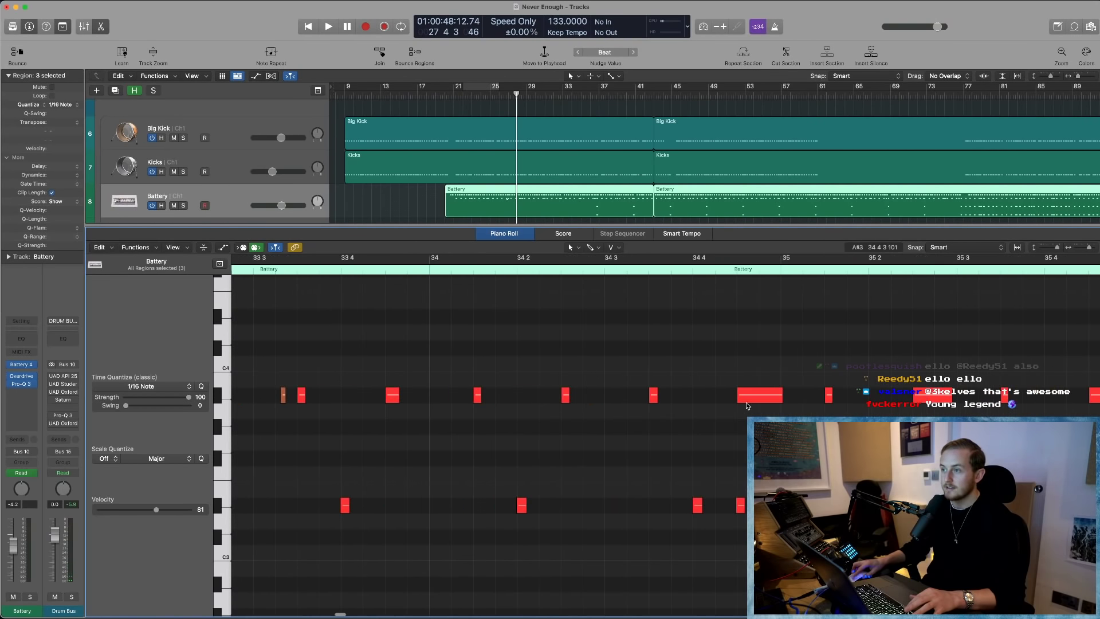
{"action": "left_click", "coordinate": [767, 397]}
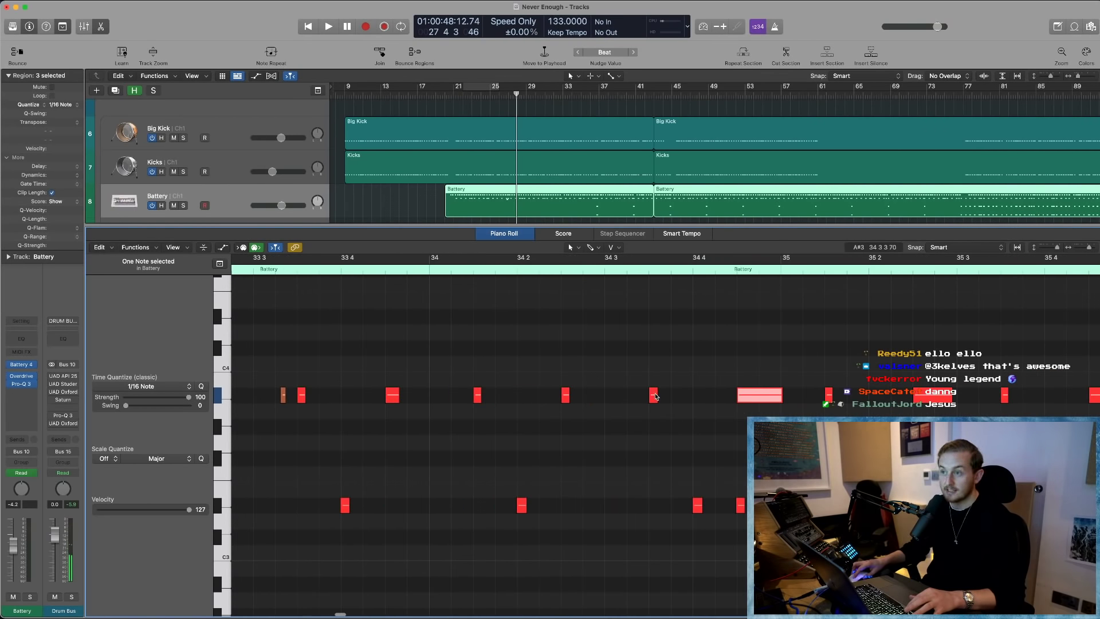
{"action": "left_click", "coordinate": [654, 395]}
{"action": "left_click", "coordinate": [776, 396]}
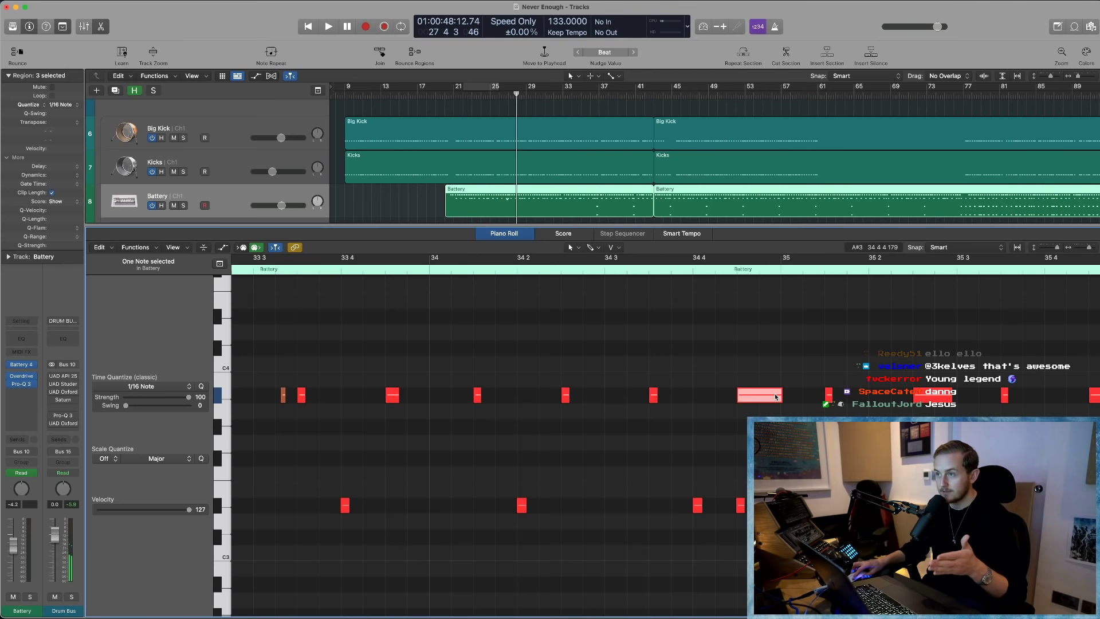
{"action": "scroll", "coordinate": [738, 396], "scroll_direction": "right", "scroll_amount": 20}
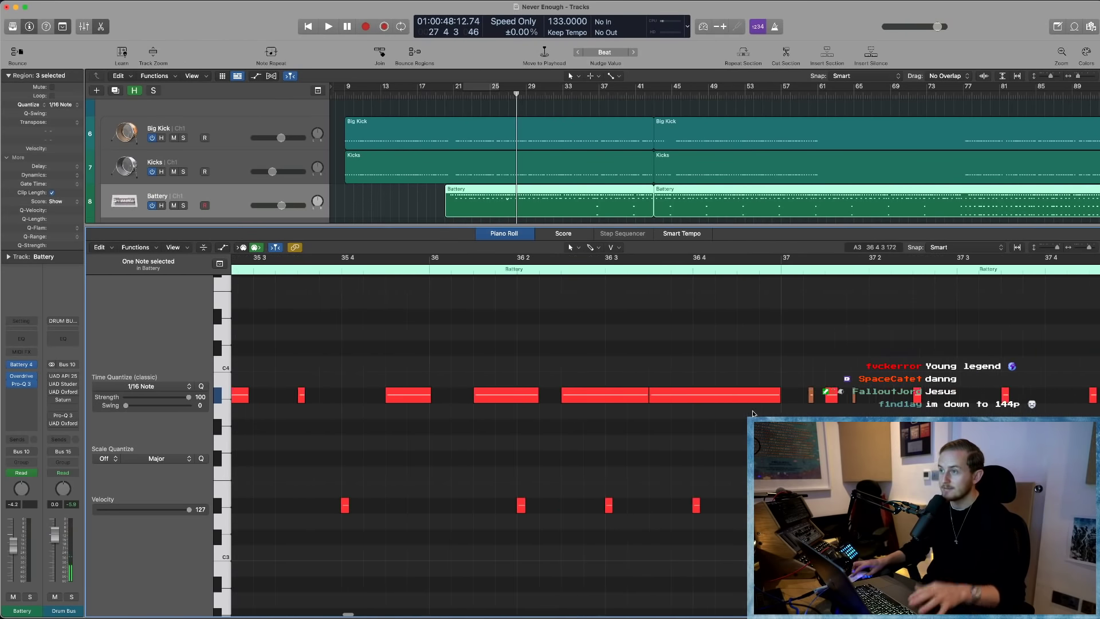
{"action": "left_click", "coordinate": [704, 395]}
{"action": "left_click", "coordinate": [589, 395]}
{"action": "scroll", "coordinate": [651, 394], "scroll_direction": "right", "scroll_amount": 15}
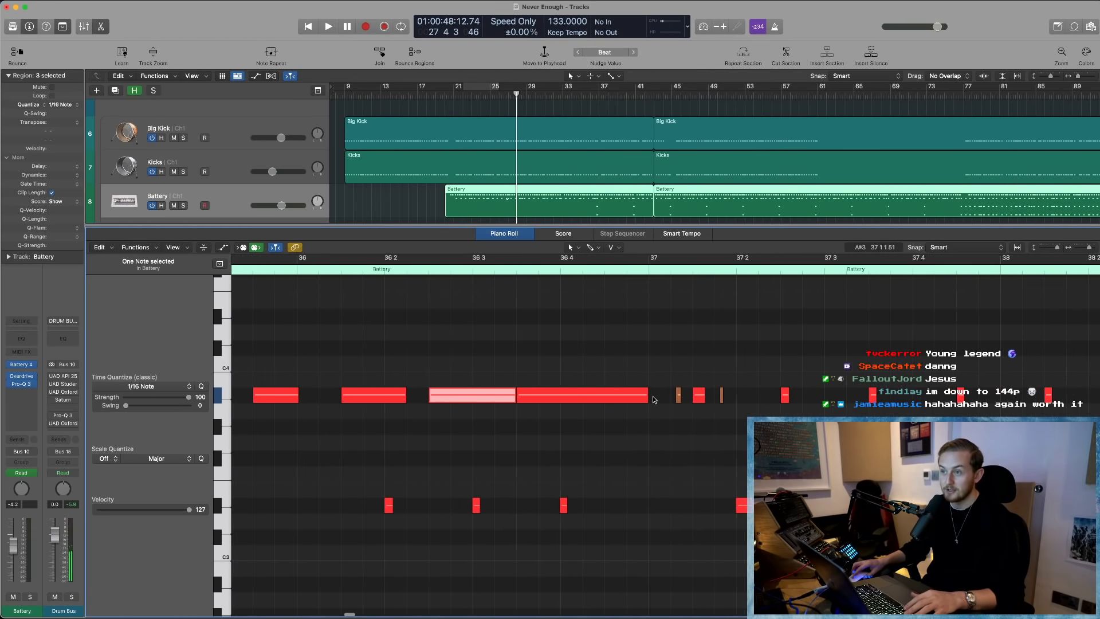
- Look through the Battery notes from bar 37 to the region end near bar 109, auditioning the long final note
{"action": "scroll", "coordinate": [653, 399], "scroll_direction": "right", "scroll_amount": 20}
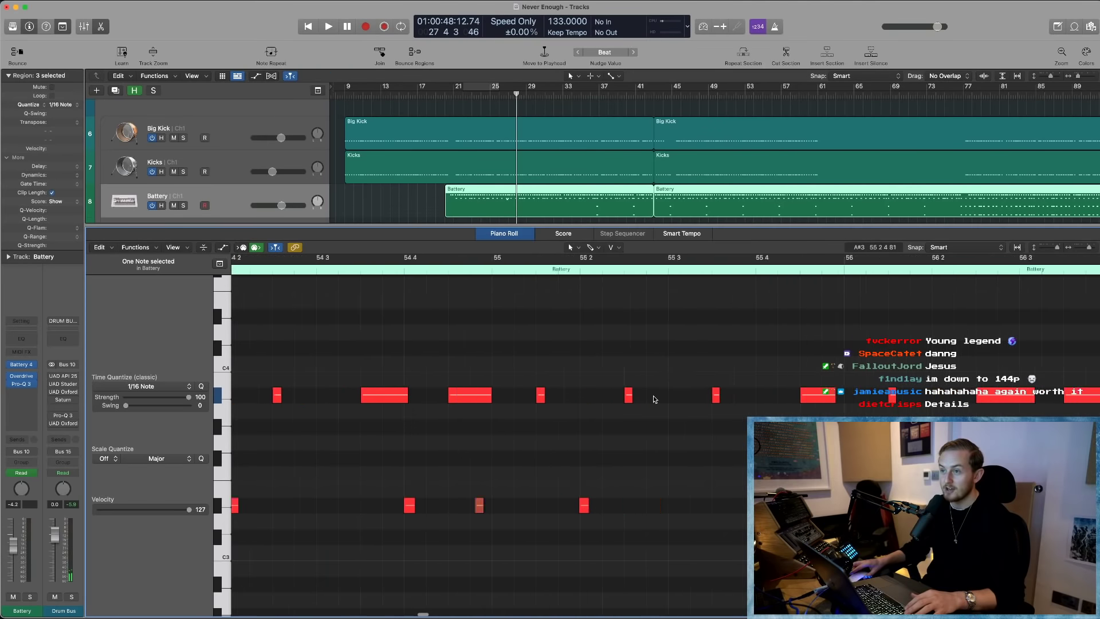
{"action": "scroll", "coordinate": [654, 398], "scroll_direction": "right", "scroll_amount": 20}
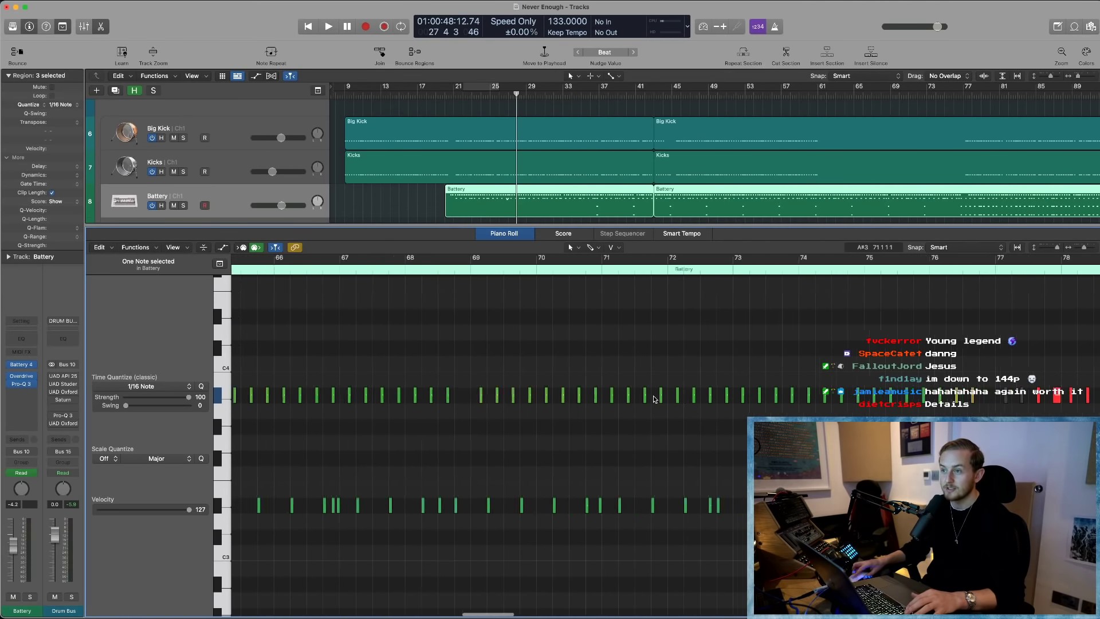
{"action": "scroll", "coordinate": [655, 399], "scroll_direction": "right", "scroll_amount": 20}
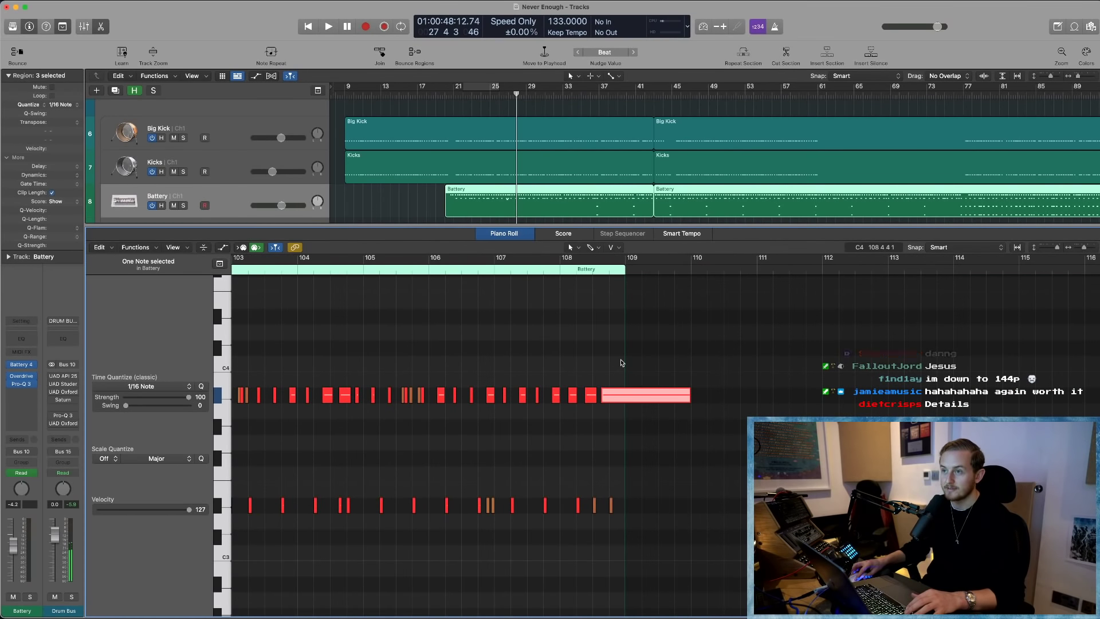
- Try to extend the Battery region ending near bar 109 to about bar 111, and undo the resize
{"action": "left_click_drag", "start_coordinate": [624, 363], "coordinate": [785, 367]}
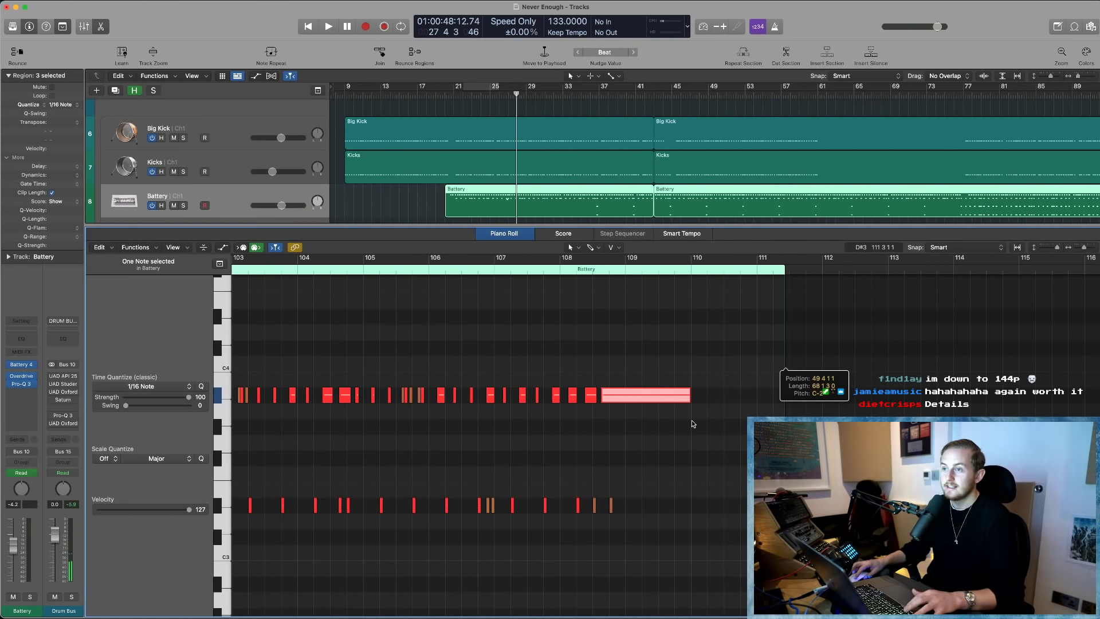
{"action": "left_click", "coordinate": [682, 434]}
{"action": "key", "text": "super+z"}
- Review the velocity patterns of the last Battery region from bar 117 through to bar 205, with no notes selected
{"action": "scroll", "coordinate": [681, 438], "scroll_direction": "down", "scroll_amount": 5}
{"action": "scroll", "coordinate": [682, 437], "scroll_direction": "right", "scroll_amount": 15}
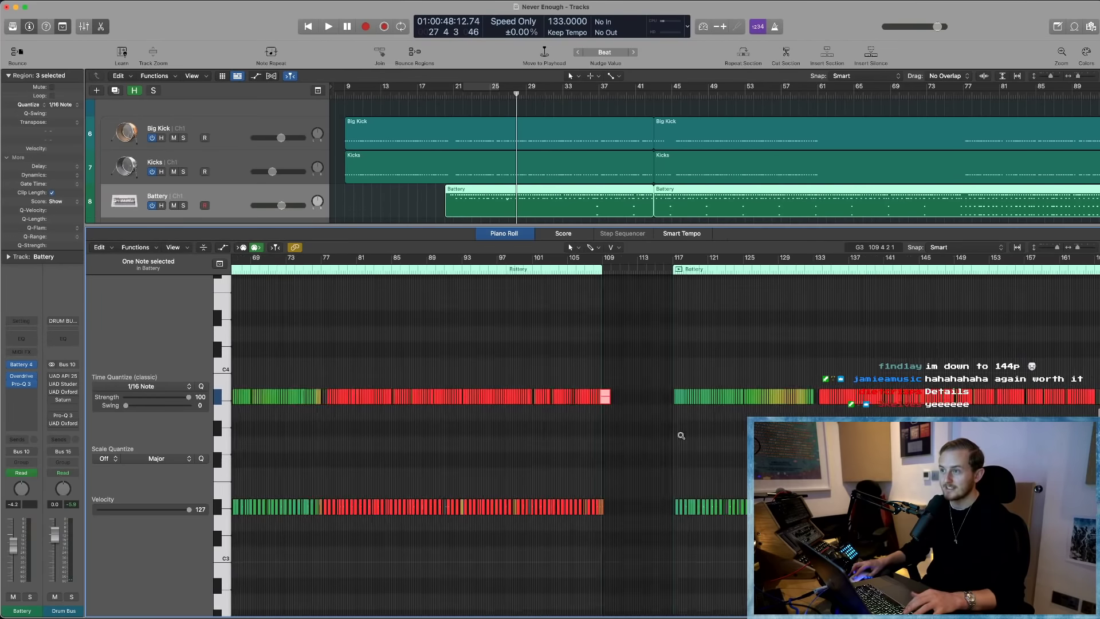
{"action": "scroll", "coordinate": [684, 431], "scroll_direction": "down", "scroll_amount": 2}
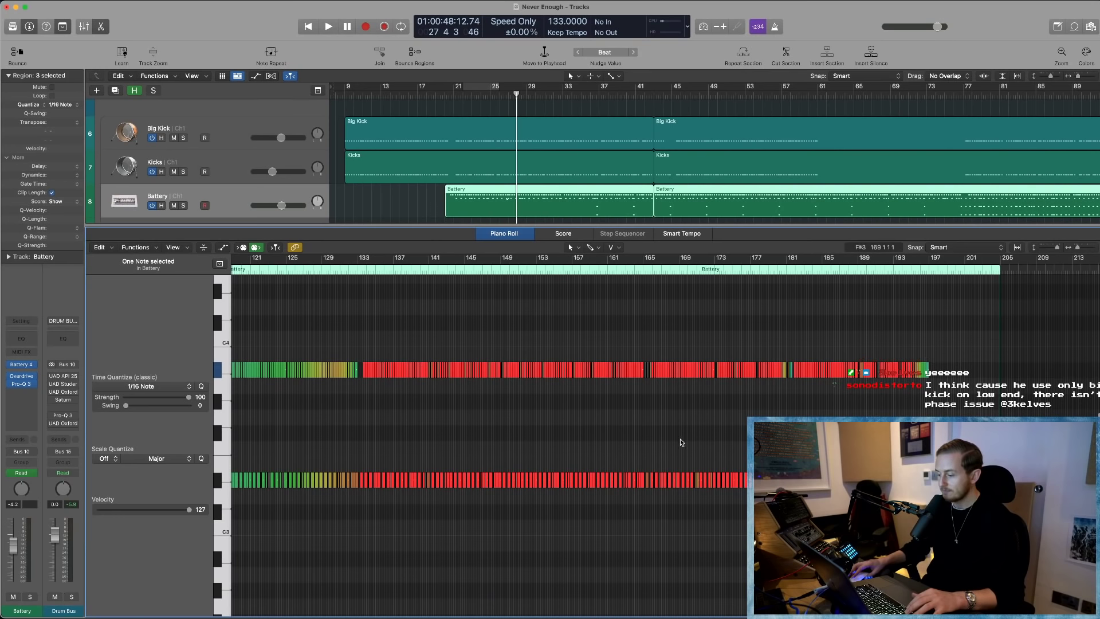
{"action": "left_click", "coordinate": [667, 411]}
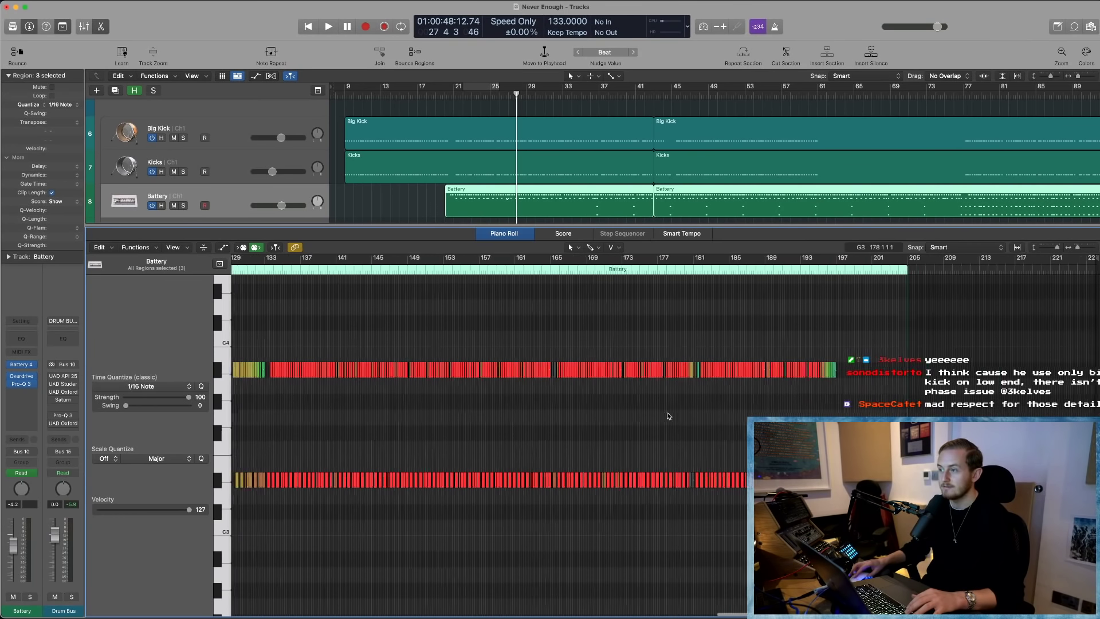
{"action": "scroll", "coordinate": [667, 411], "scroll_direction": "left", "scroll_amount": 4}
{"action": "scroll", "coordinate": [667, 411], "scroll_direction": "left", "scroll_amount": 5}
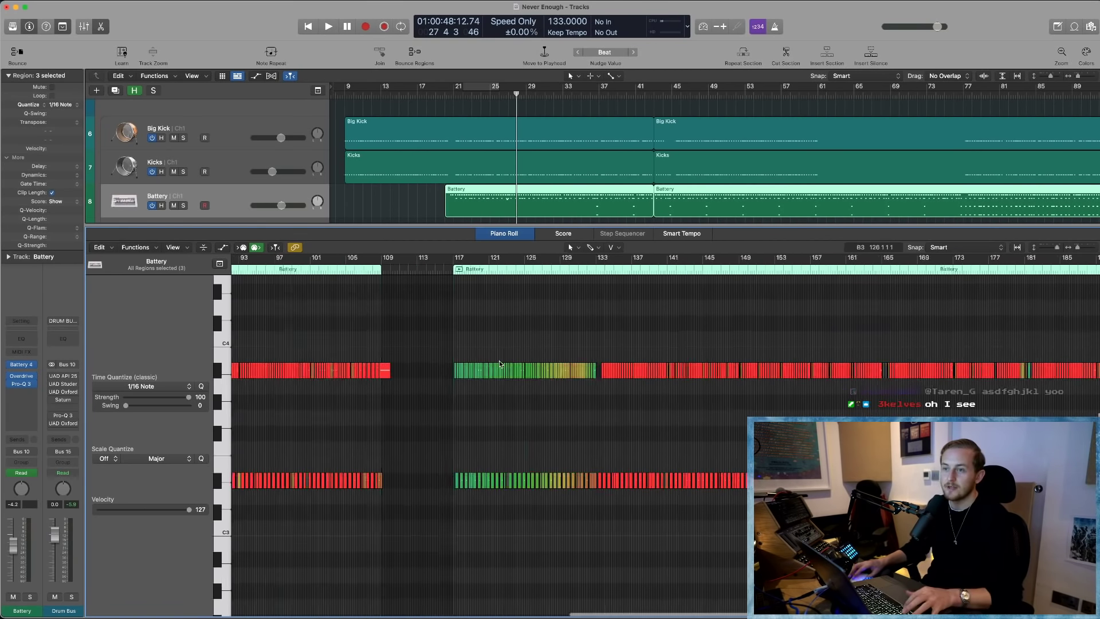
- Select all Battery notes on the D#3 row in the Piano Roll
{"action": "left_click", "coordinate": [378, 452], "text": "ctrl+alt"}
{"action": "left_click", "coordinate": [377, 452], "text": "ctrl+alt"}
{"action": "key", "text": "super+a"}
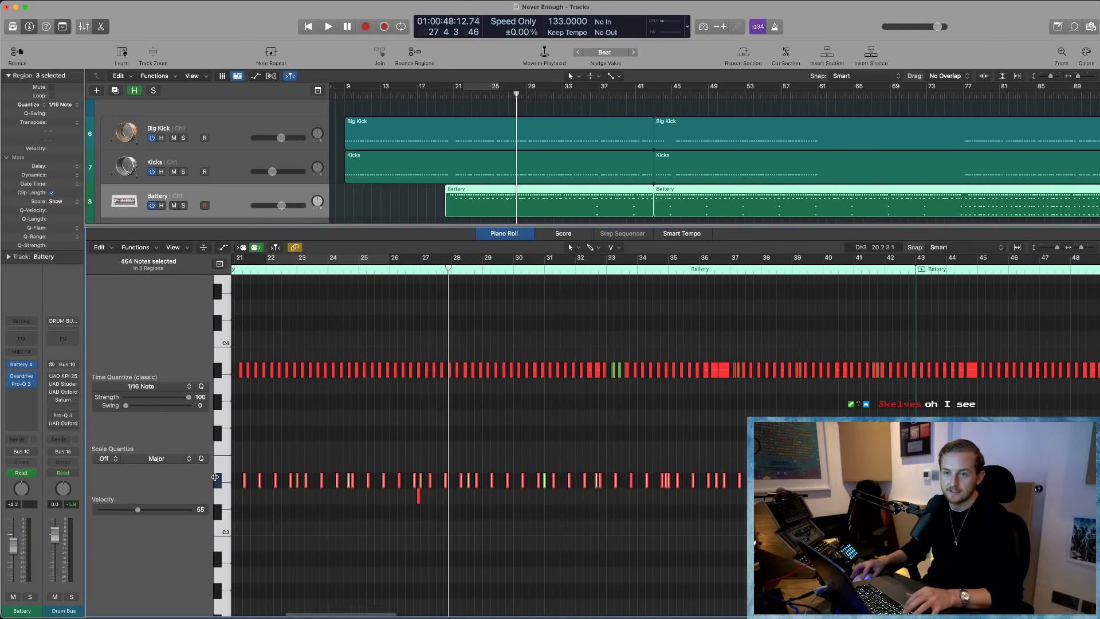
- Place the playhead at 20 3 1 1, just before the first Battery note, and show the Mixer
{"action": "left_click", "coordinate": [432, 505], "text": "ctrl+alt"}
{"action": "left_click", "coordinate": [433, 508], "text": "ctrl+alt"}
{"action": "left_click", "coordinate": [430, 508], "text": "ctrl+alt"}
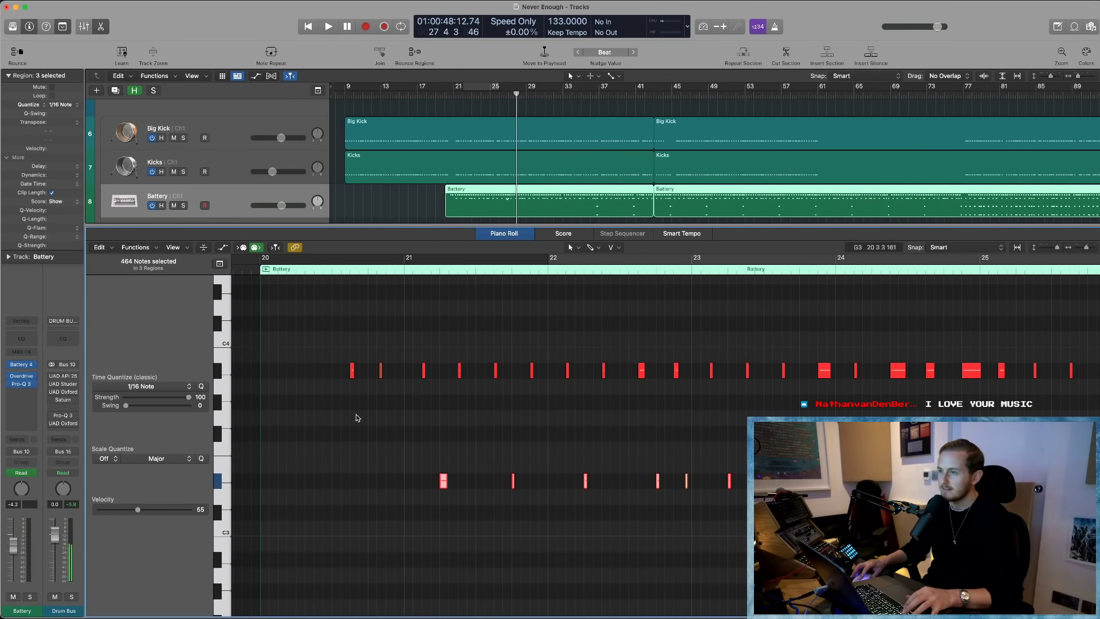
{"action": "left_click", "coordinate": [333, 268]}
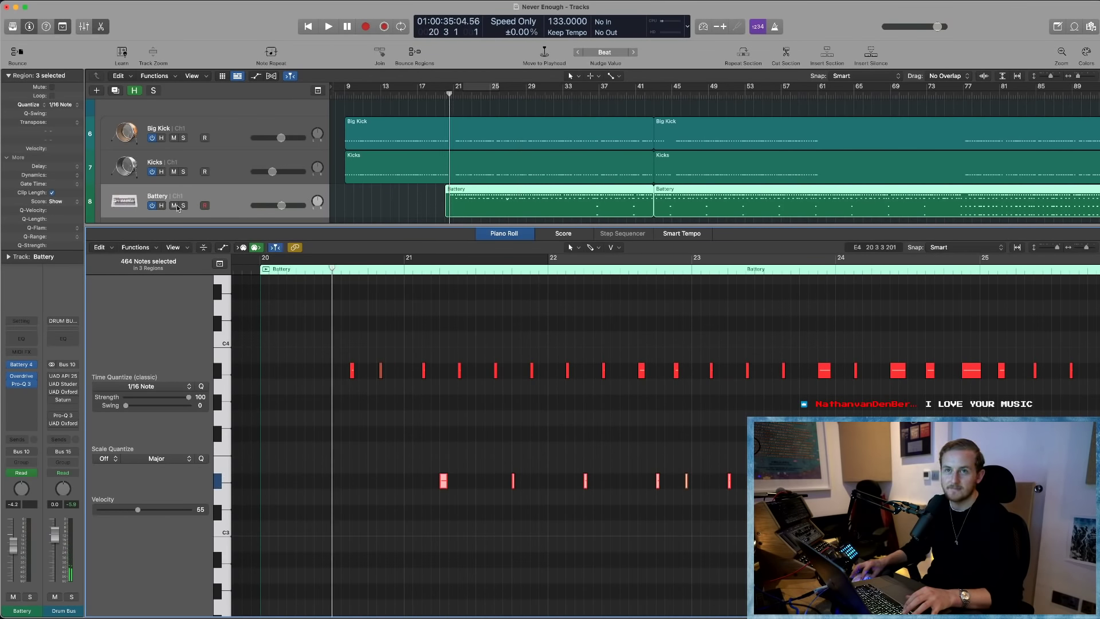
{"action": "key", "text": "x"}
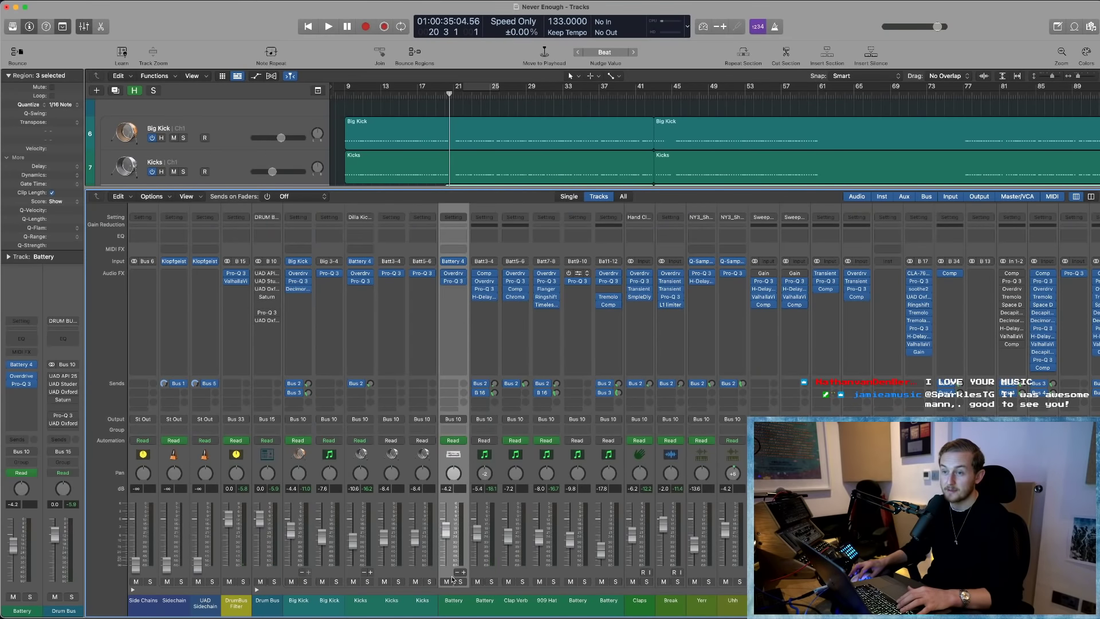
- Solo the channels from Battery through the last Battery aux, set a cycle from bar 47 to about bar 56, and play
{"action": "left_click_drag", "start_coordinate": [460, 582], "coordinate": [584, 587]}
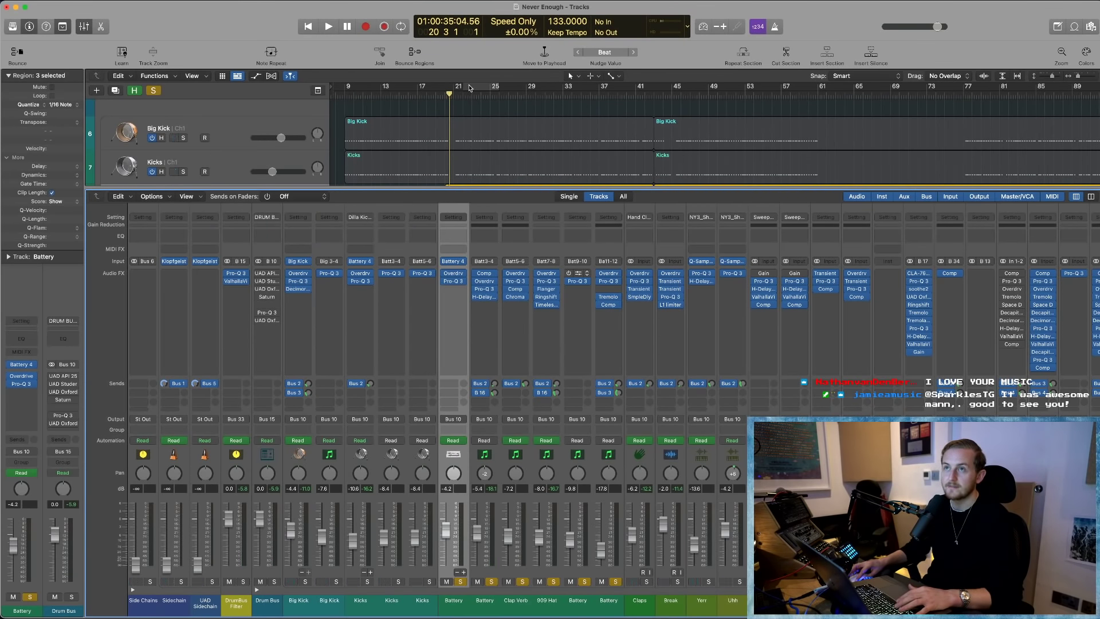
{"action": "left_click_drag", "start_coordinate": [693, 90], "coordinate": [768, 126]}
{"action": "key", "text": "space"}
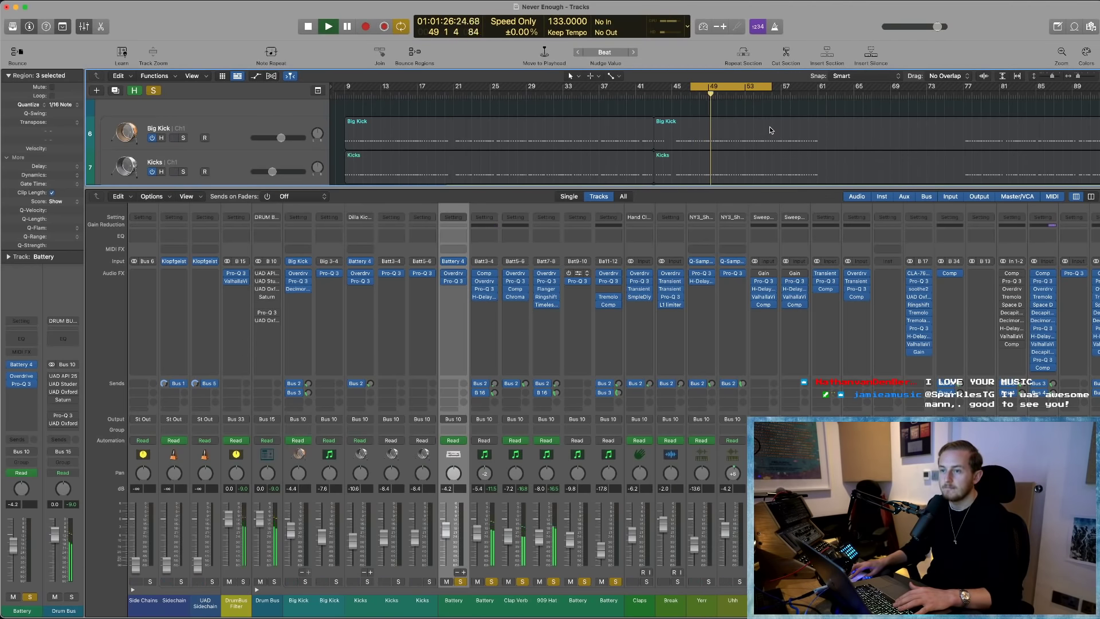
- Unsolo the 909 Hat and the Battery aux beside Clap Verb, and play the cycle to hear Clap Verb
{"action": "left_click", "coordinate": [552, 581]}
{"action": "left_click", "coordinate": [491, 581]}
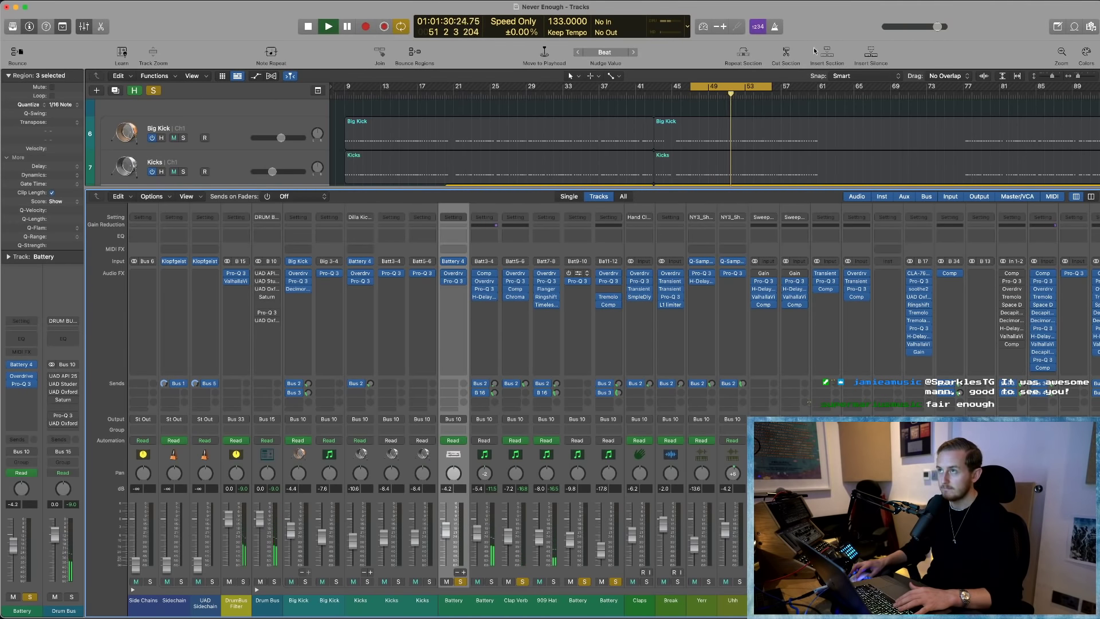
{"action": "key", "text": "space"}
{"action": "key", "text": "space"}
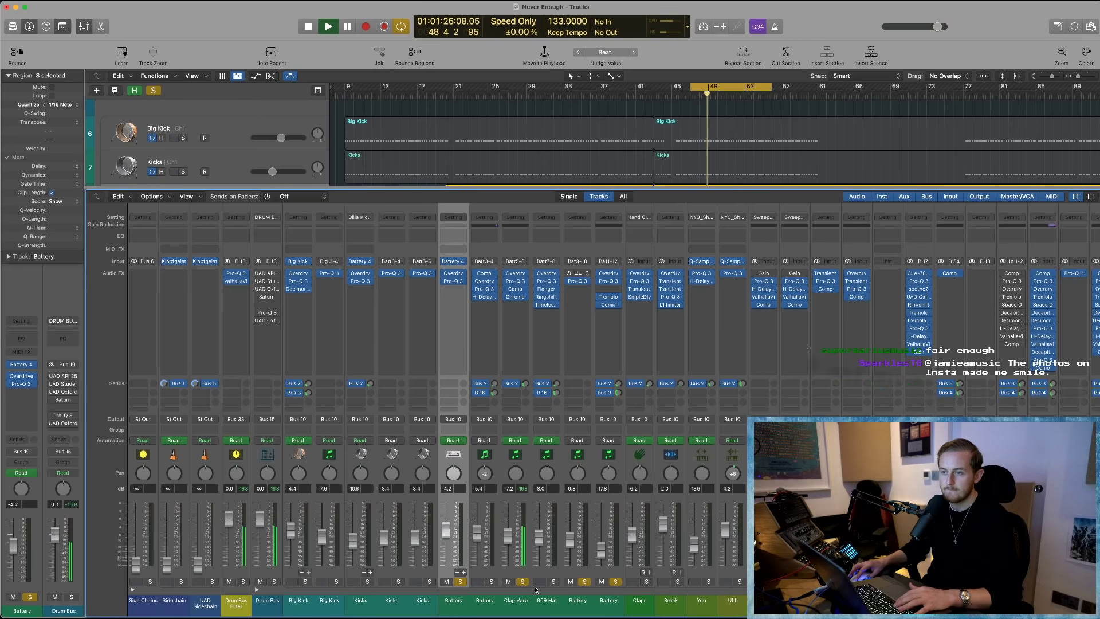
{"action": "key", "text": "space"}
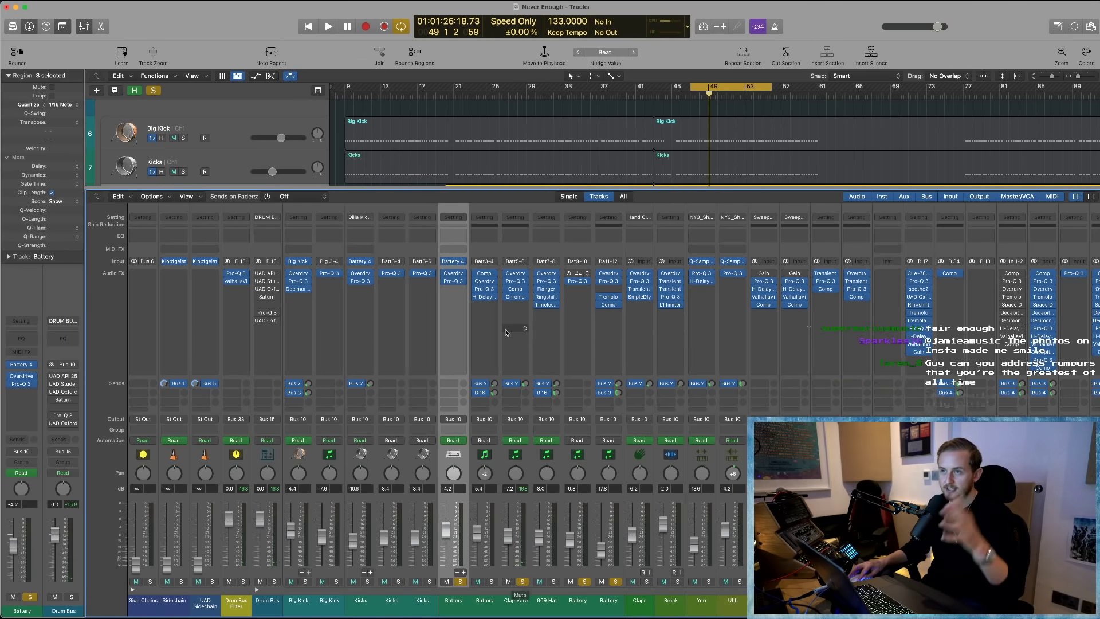
- Open the ChromaVerb on Clap Verb, move its window clear of the webcam area, and play the cycle
{"action": "left_click", "coordinate": [516, 298]}
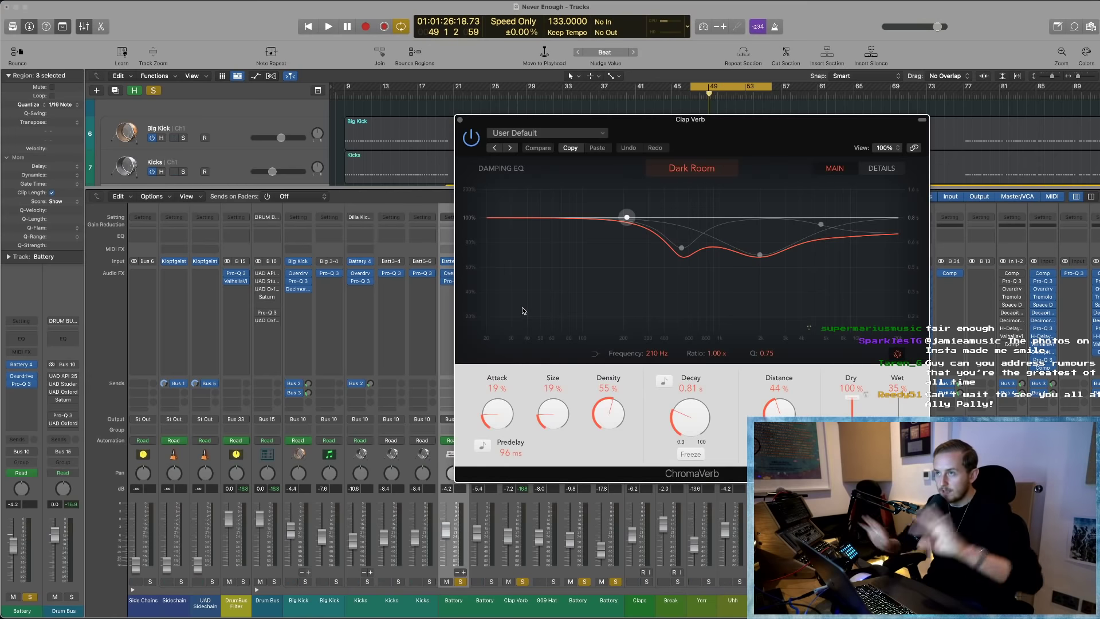
{"action": "left_click_drag", "start_coordinate": [779, 132], "coordinate": [593, 136]}
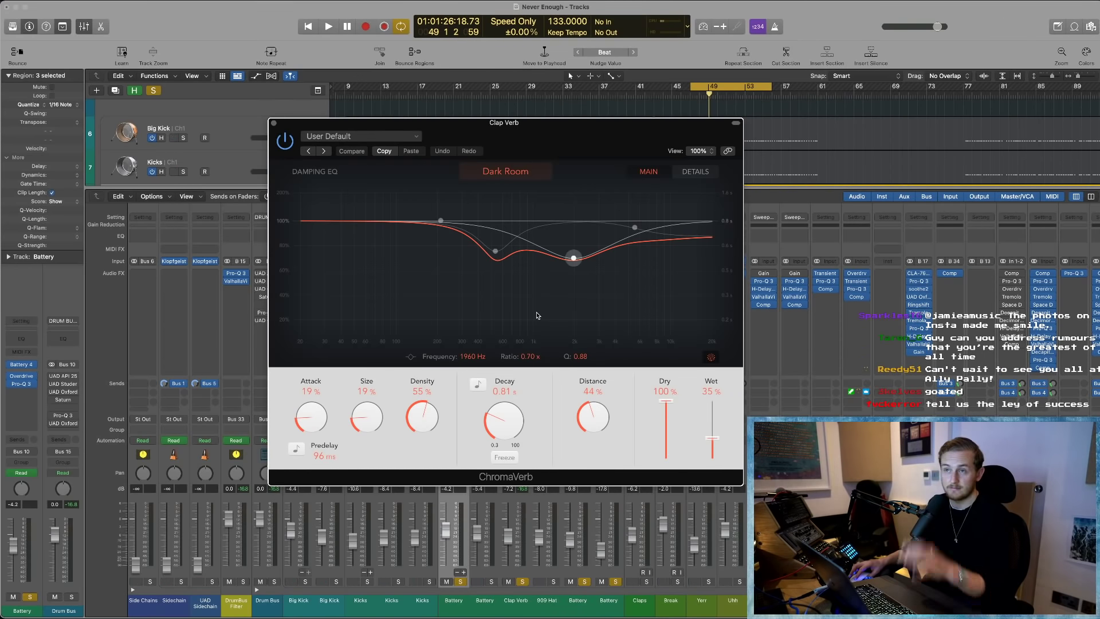
{"action": "key", "text": "space"}
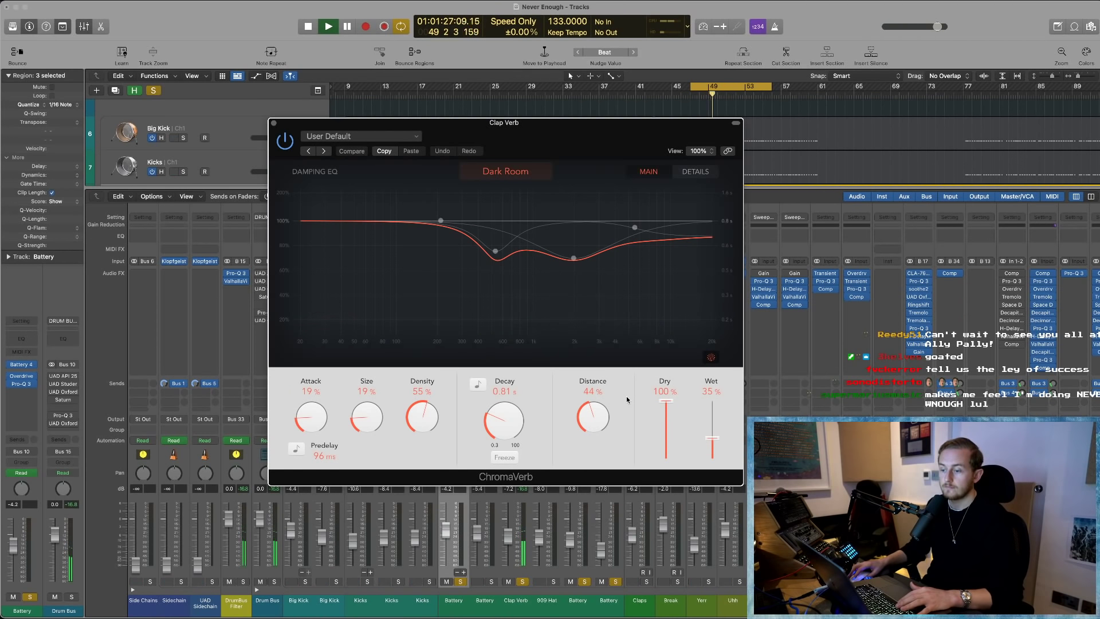
- Set the Clap Verb ChromaVerb decay to 3.80 s, audition it, and close the plug-in along with the overload alert
{"action": "left_click_drag", "start_coordinate": [504, 436], "coordinate": [501, 403]}
{"action": "key", "text": "space"}
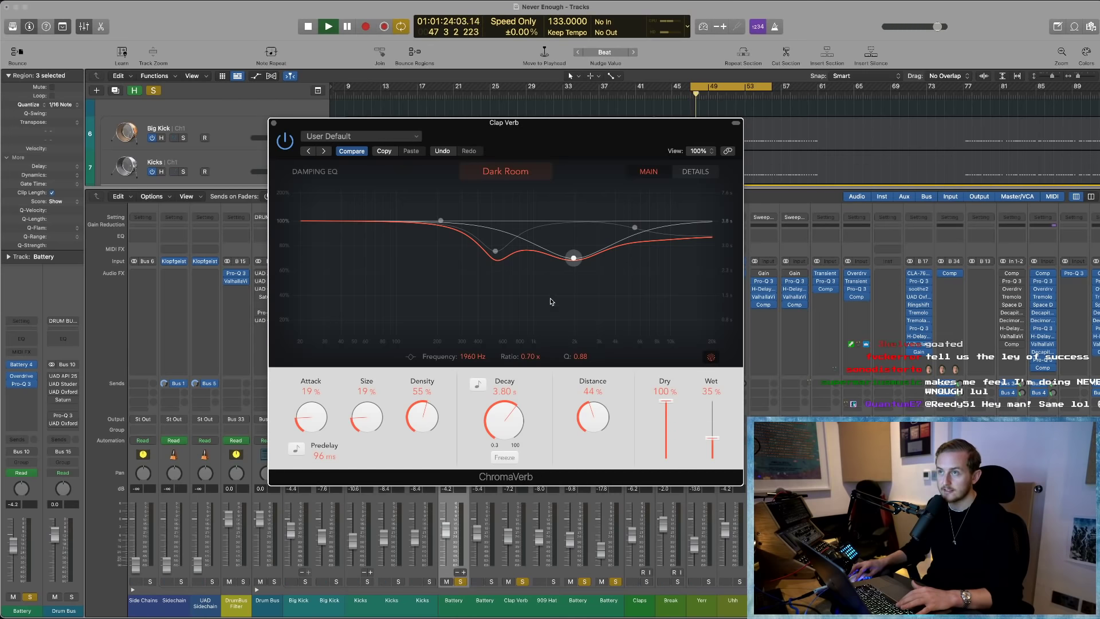
{"action": "left_click", "coordinate": [504, 457]}
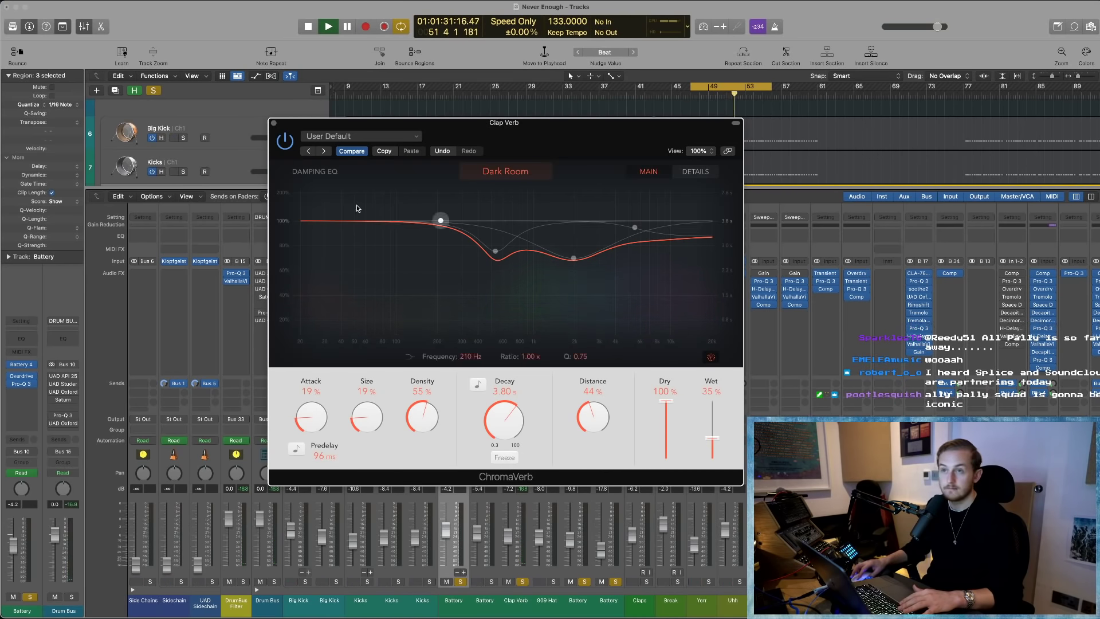
{"action": "left_click", "coordinate": [274, 122]}
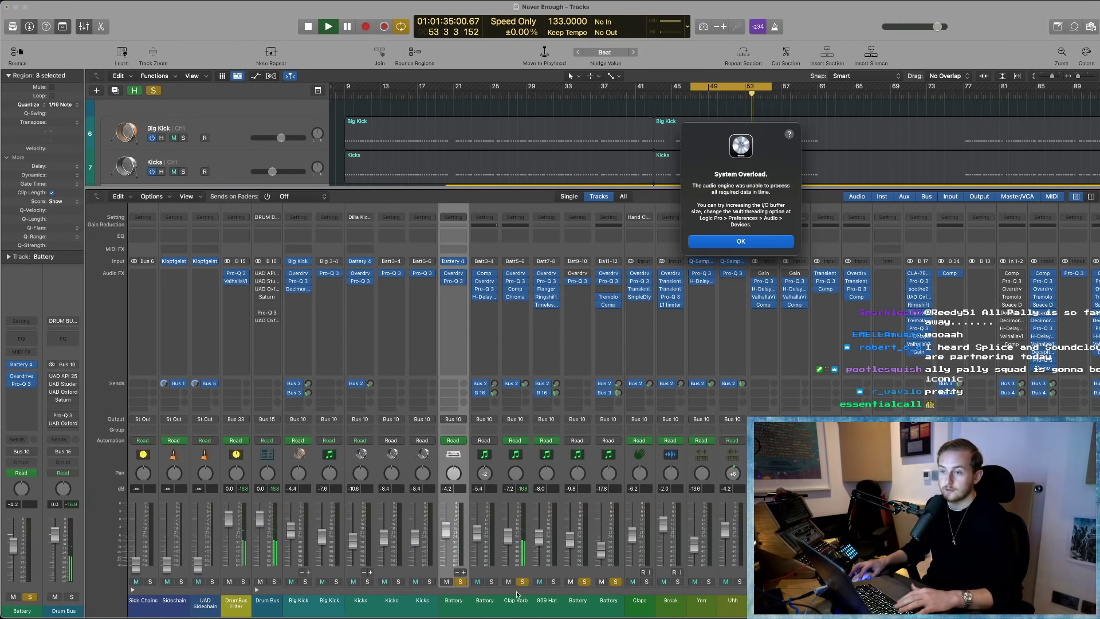
{"action": "key", "text": "Return"}
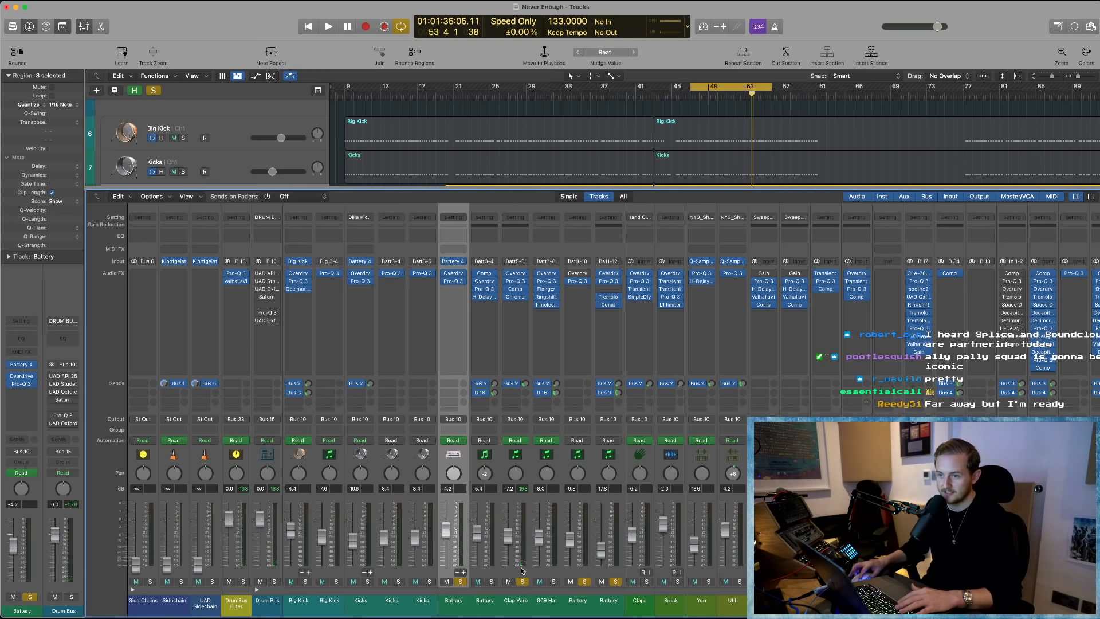
- Play the cycle with the 909 Hat, Battery aux, Claps and Break soloed, adding Big Kick and Kicks during playback
{"action": "left_click", "coordinate": [560, 582]}
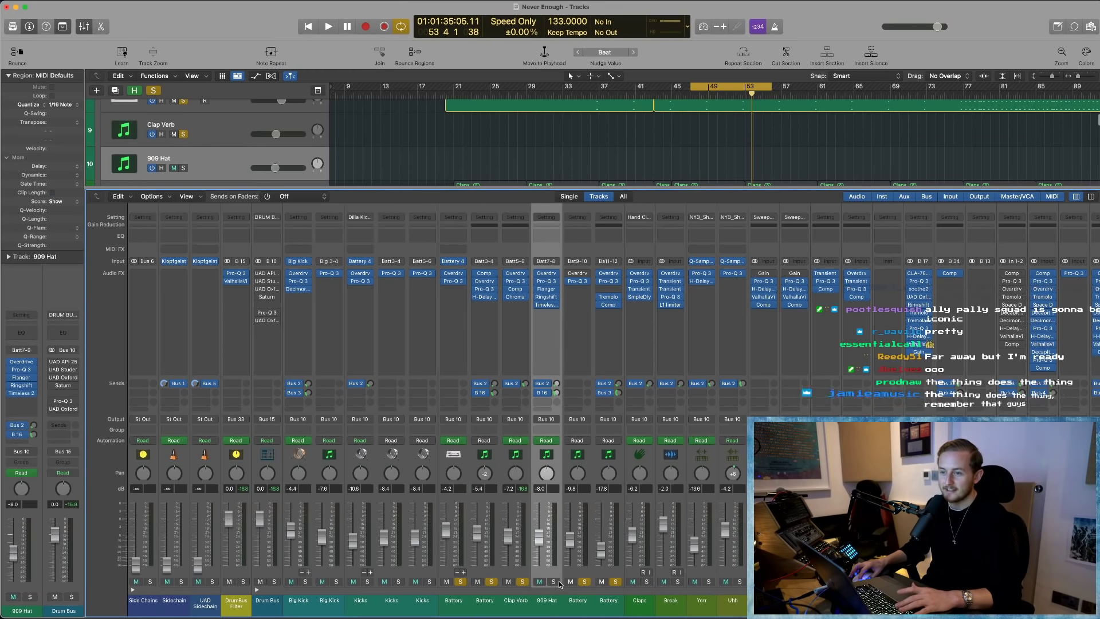
{"action": "key", "text": "space"}
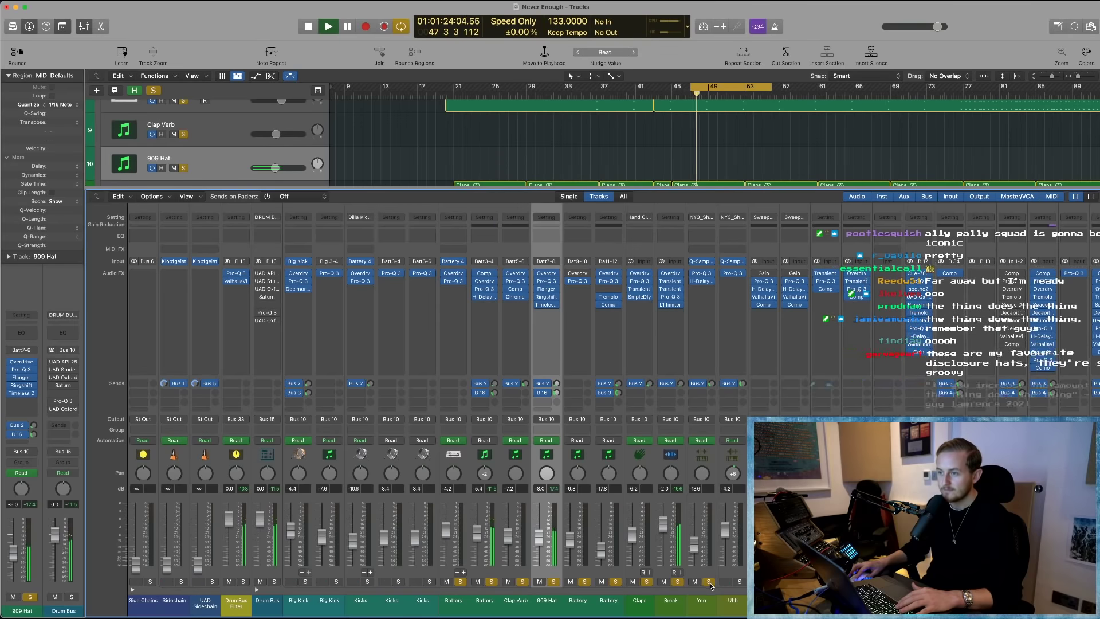
{"action": "left_click", "coordinate": [673, 582]}
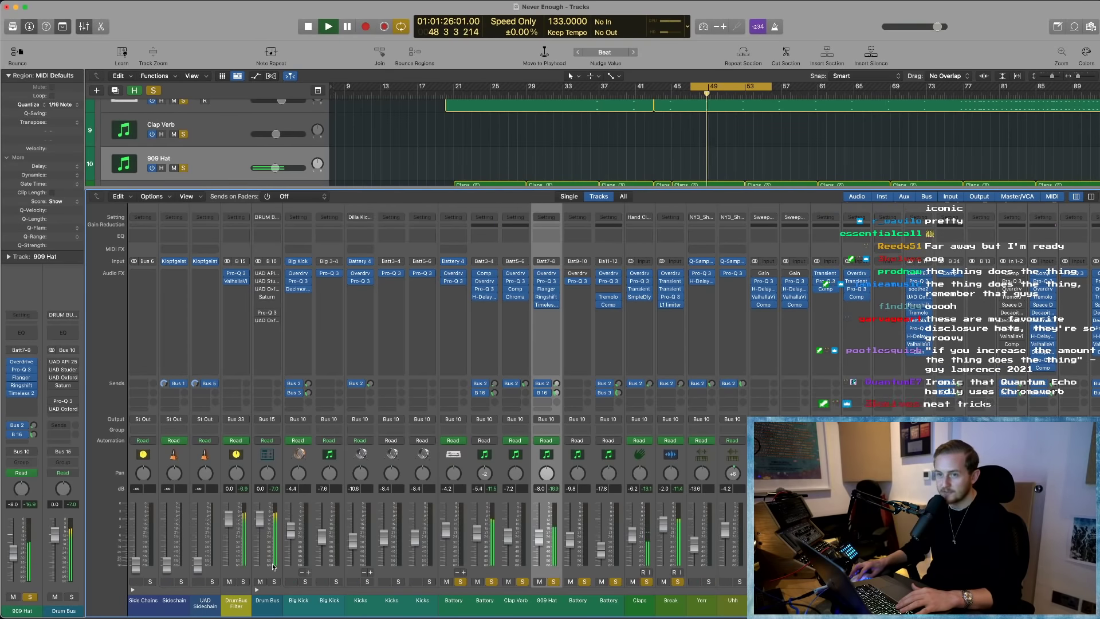
{"action": "left_click", "coordinate": [305, 581]}
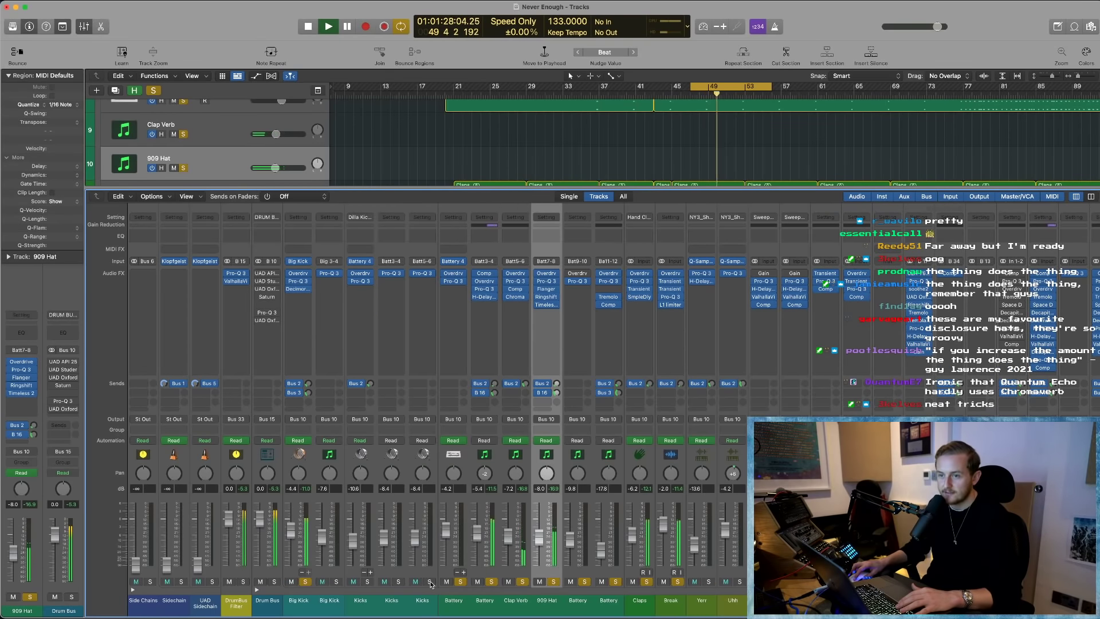
{"action": "scroll", "coordinate": [438, 445], "scroll_direction": "right", "scroll_amount": 2}
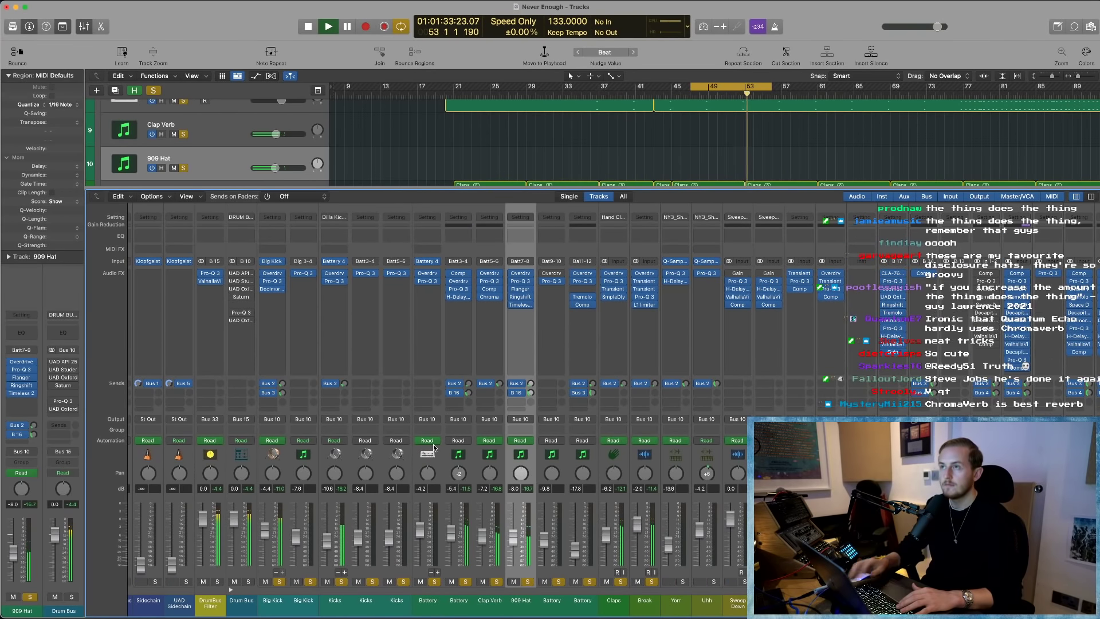
{"action": "key", "text": "Return"}
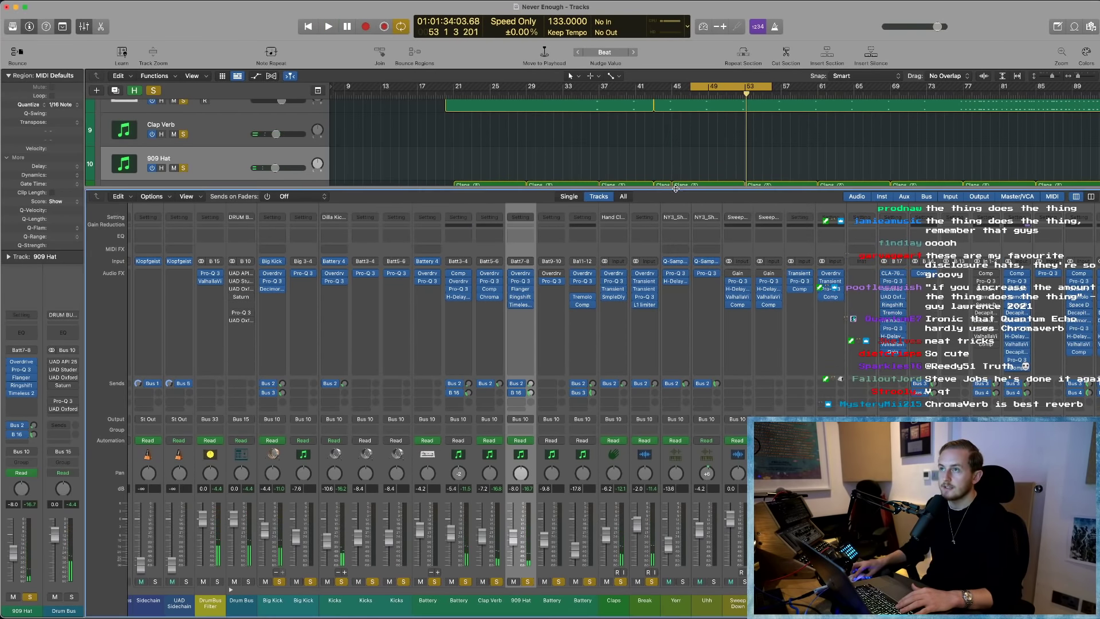
- Hide the Mixer and clear all track solos, leaving the Yerr track selected
{"action": "key", "text": "x"}
{"action": "scroll", "coordinate": [451, 359], "scroll_direction": "up", "scroll_amount": 2}
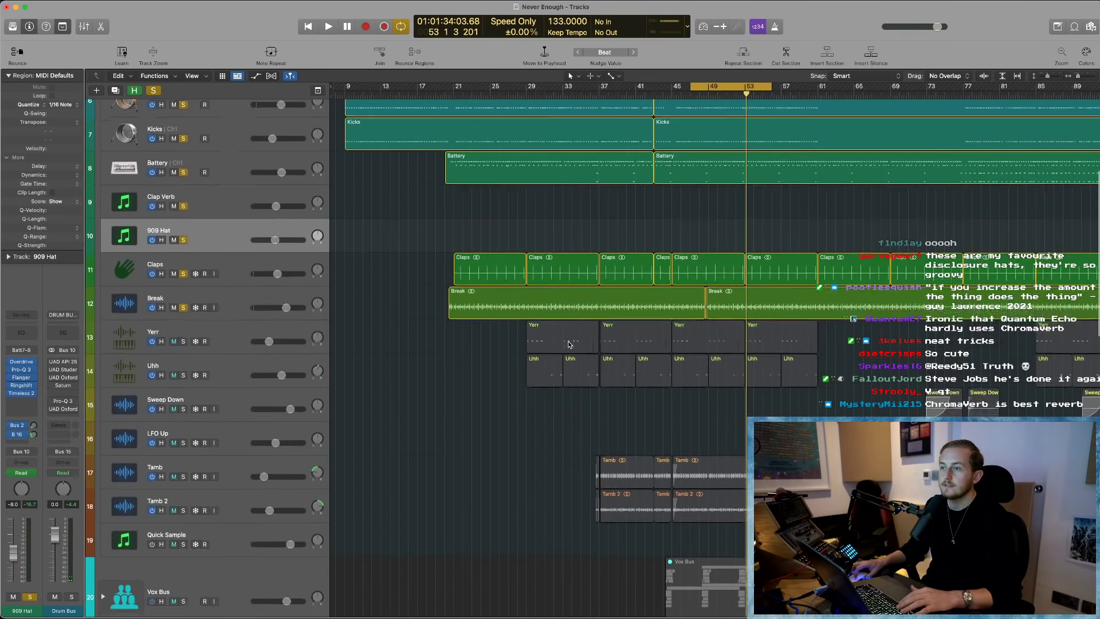
{"action": "left_click", "coordinate": [229, 283]}
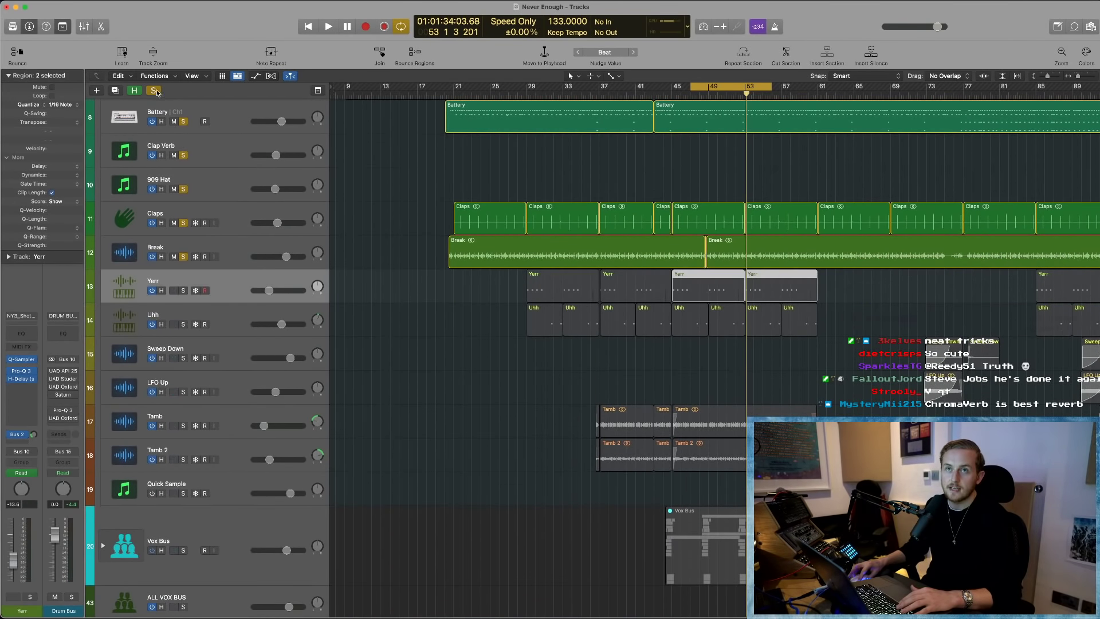
{"action": "left_click", "coordinate": [178, 222], "text": "alt"}
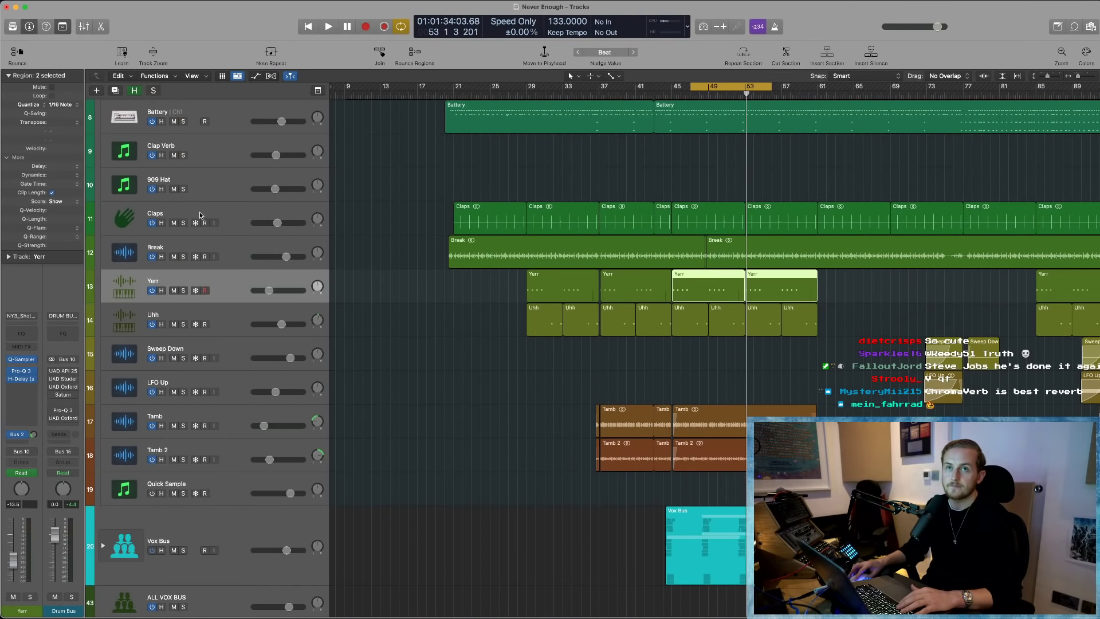
- Solo the Yerr and Uhh tracks, enlarge their regions in the arrangement, and play them from bar 47
{"action": "key", "text": "h"}
{"action": "left_click", "coordinate": [173, 277]}
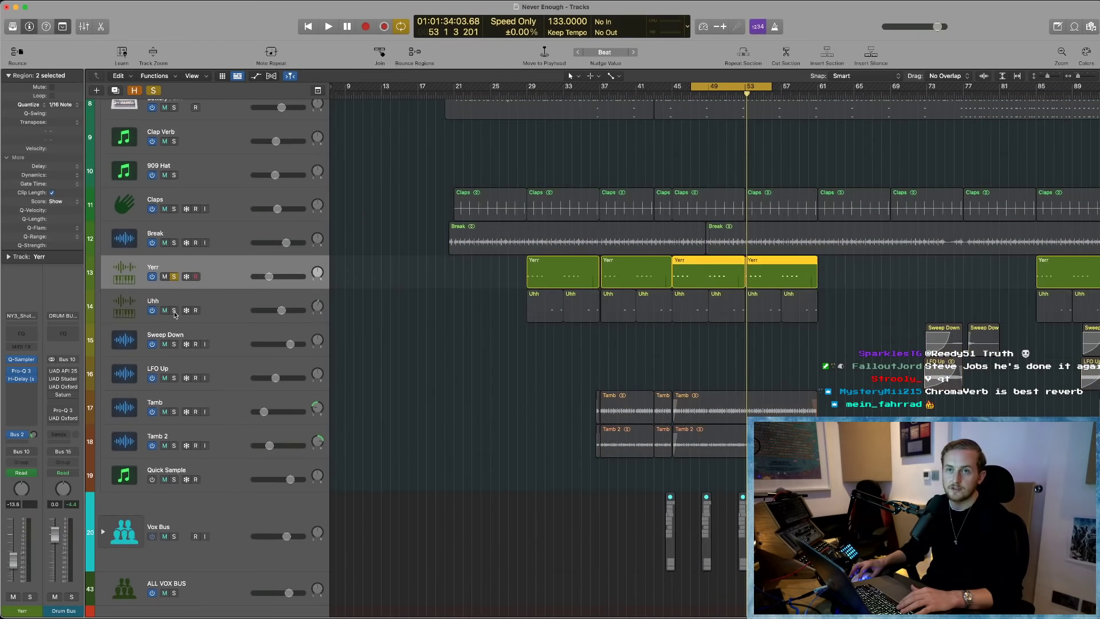
{"action": "left_click", "coordinate": [174, 310]}
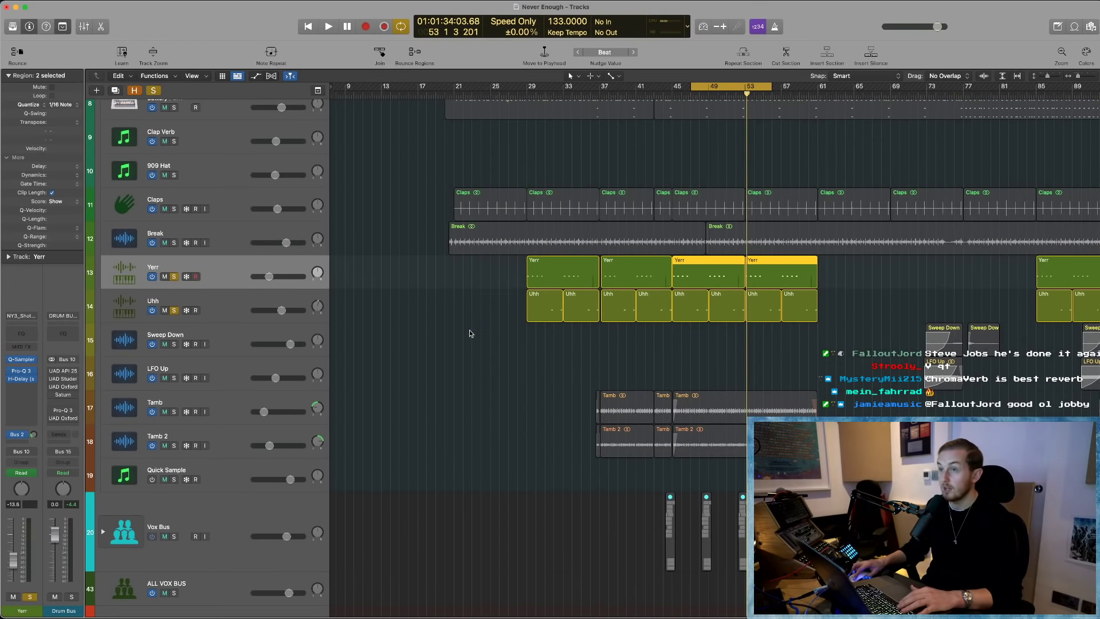
{"action": "left_click_drag", "start_coordinate": [458, 346], "coordinate": [799, 245]}
{"action": "scroll", "coordinate": [627, 522], "scroll_direction": "down", "scroll_amount": 1}
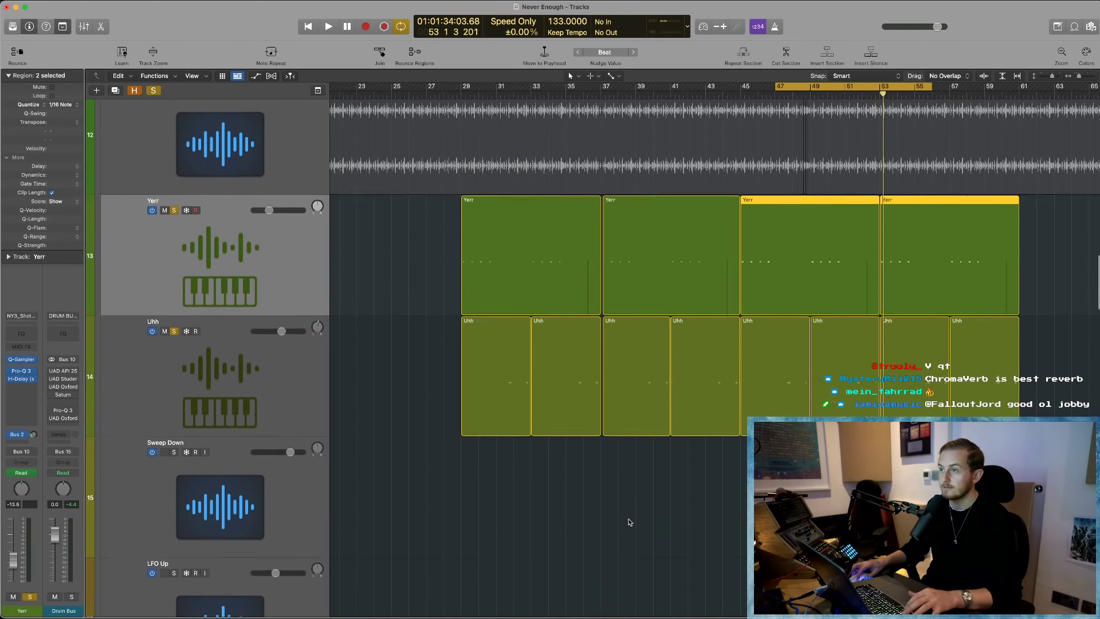
{"action": "left_click", "coordinate": [630, 515]}
{"action": "scroll", "coordinate": [630, 516], "scroll_direction": "right", "scroll_amount": 2}
{"action": "key", "text": "space"}
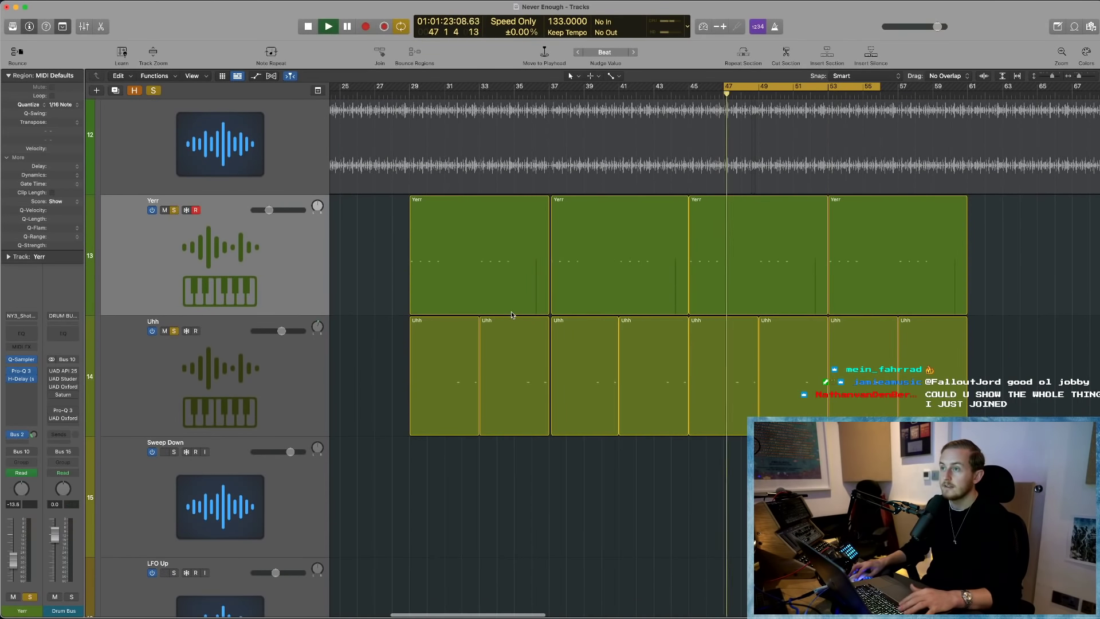
- Select the Uhh track, dismiss the overload alert, and replay both samples from bar 49 with the Yerr track selected
{"action": "left_click", "coordinate": [280, 373]}
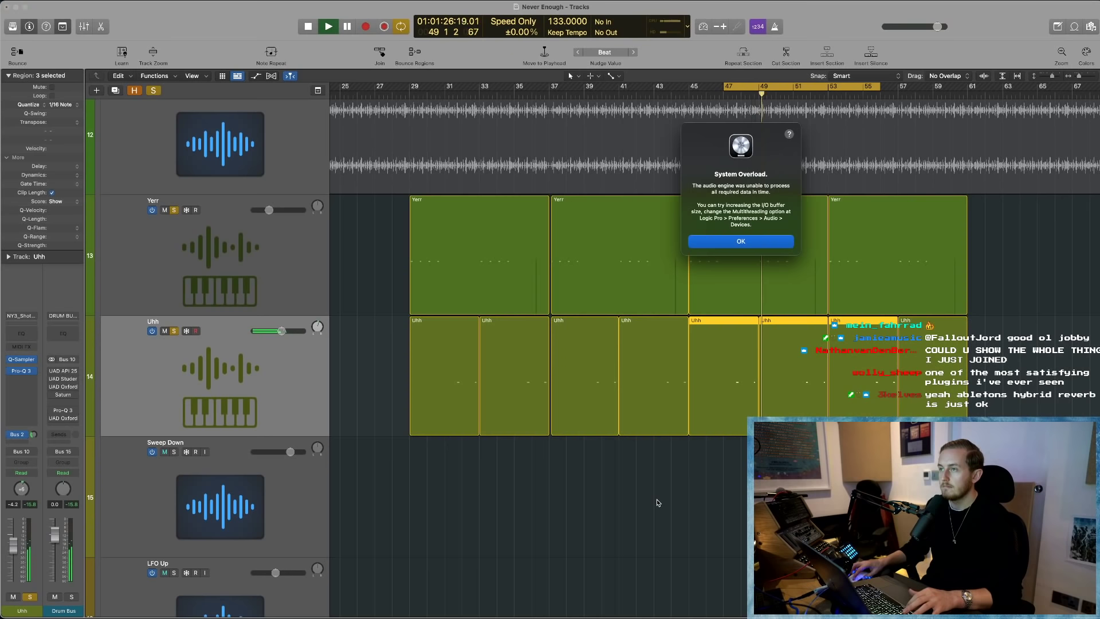
{"action": "left_click", "coordinate": [740, 241]}
{"action": "left_click", "coordinate": [759, 94]}
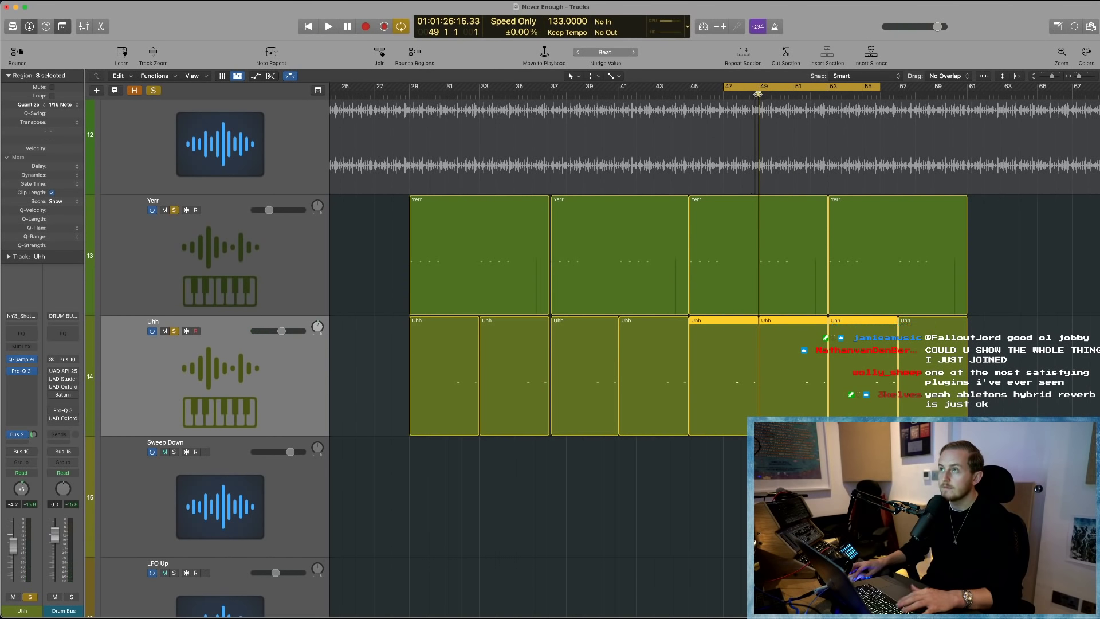
{"action": "left_click", "coordinate": [216, 286]}
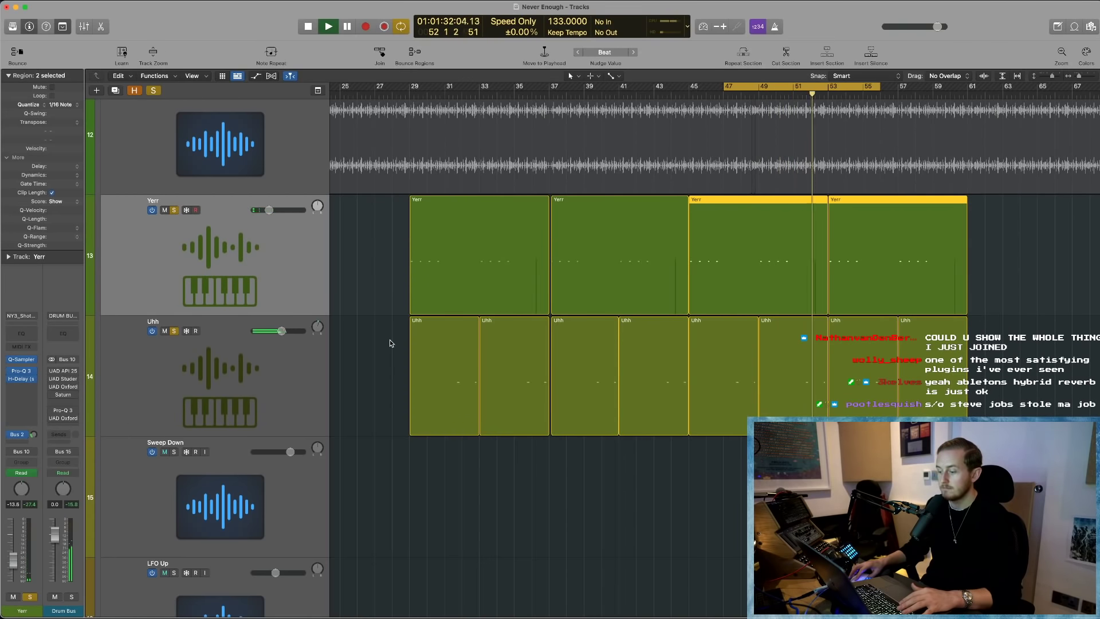
- Stop playback, add Sidechain, UAD Sidechain and DrumBus Filter to the soloed tracks, and restart from bar 47
{"action": "scroll", "coordinate": [251, 217], "scroll_direction": "up", "scroll_amount": 10}
{"action": "key", "text": "super+Up"}
{"action": "key", "text": "space"}
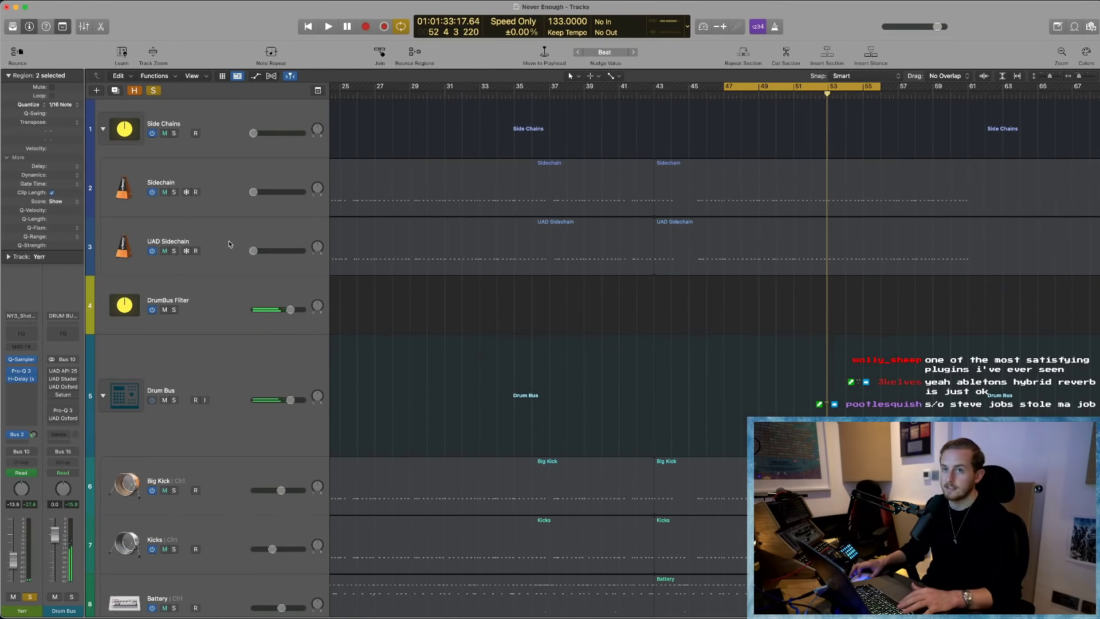
{"action": "scroll", "coordinate": [184, 149], "scroll_direction": "up", "scroll_amount": 4}
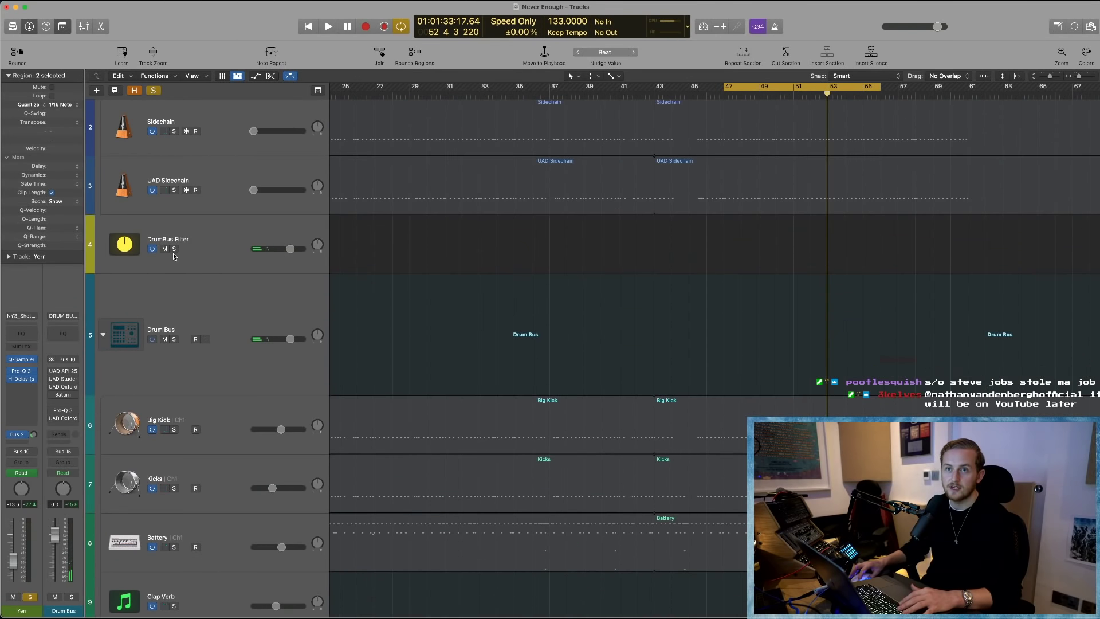
{"action": "left_click", "coordinate": [174, 249]}
{"action": "key", "text": "space"}
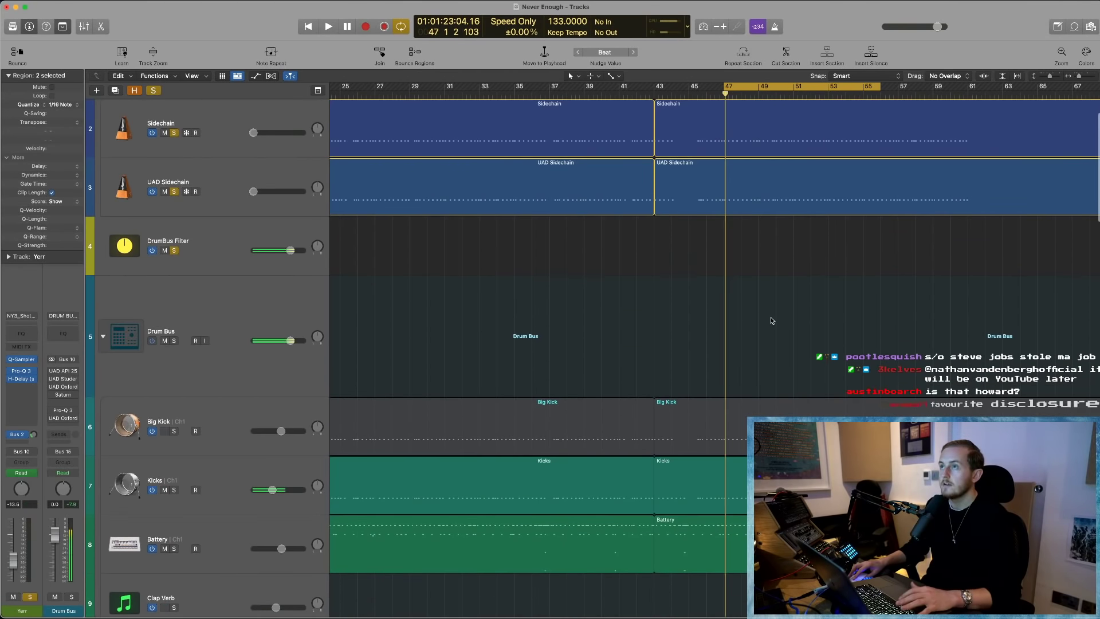
- Solo Big Kick, Kicks, Battery and Clap Verb alongside Yerr and Uhh, listen, stop playback and restore the wider arrangement view
{"action": "scroll", "coordinate": [470, 370], "scroll_direction": "down", "scroll_amount": 5}
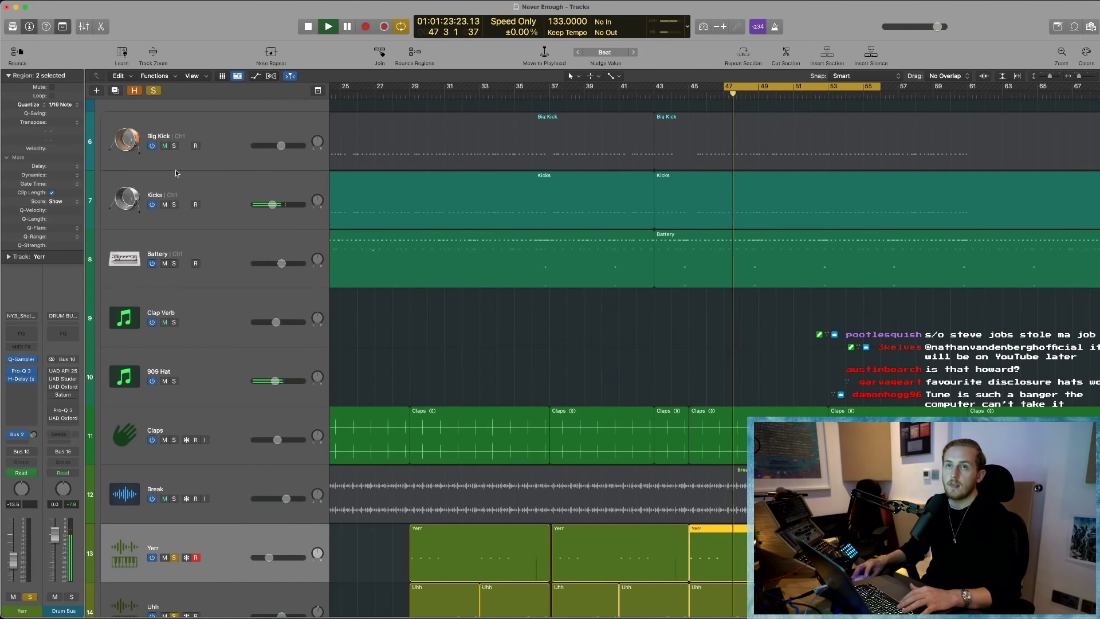
{"action": "left_click", "coordinate": [174, 145]}
{"action": "scroll", "coordinate": [174, 172], "scroll_direction": "down", "scroll_amount": 3}
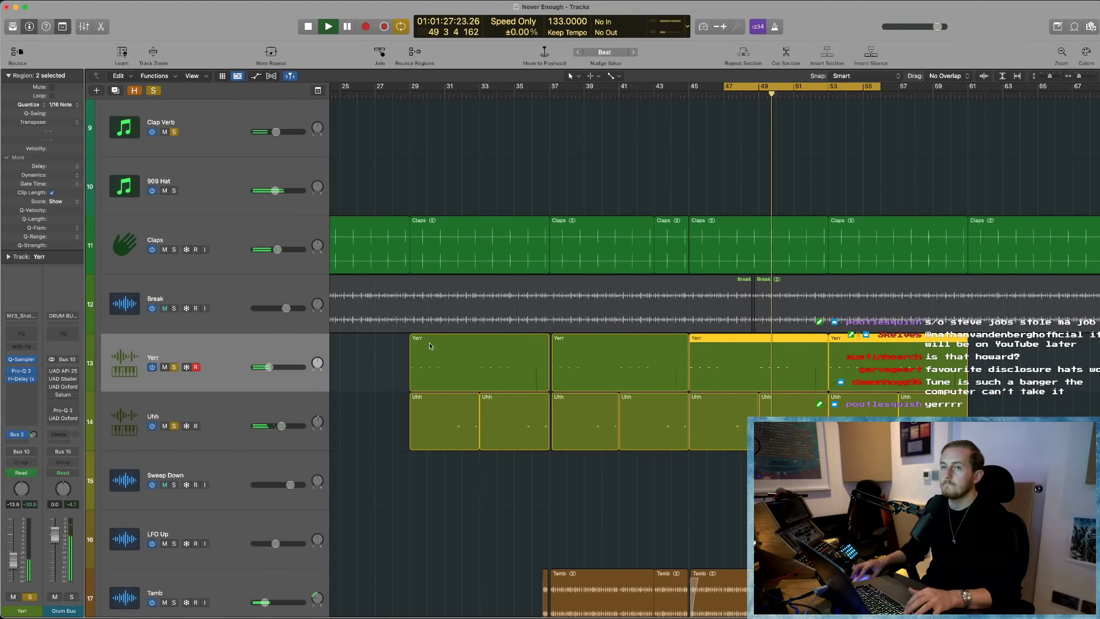
{"action": "key", "text": "space"}
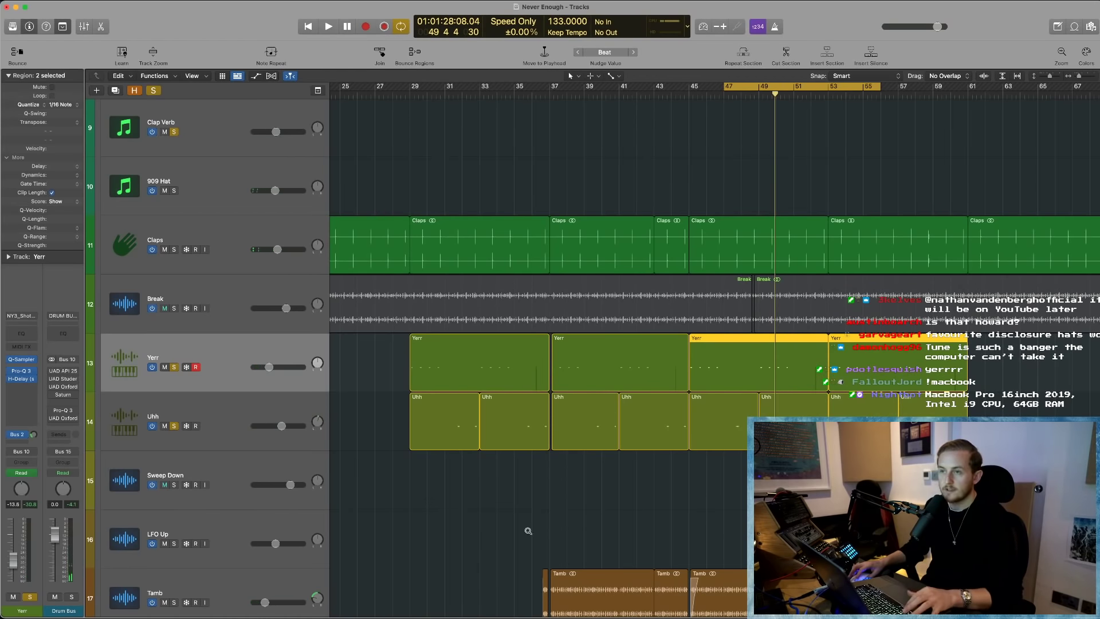
{"action": "left_click", "coordinate": [516, 493], "text": "ctrl+alt"}
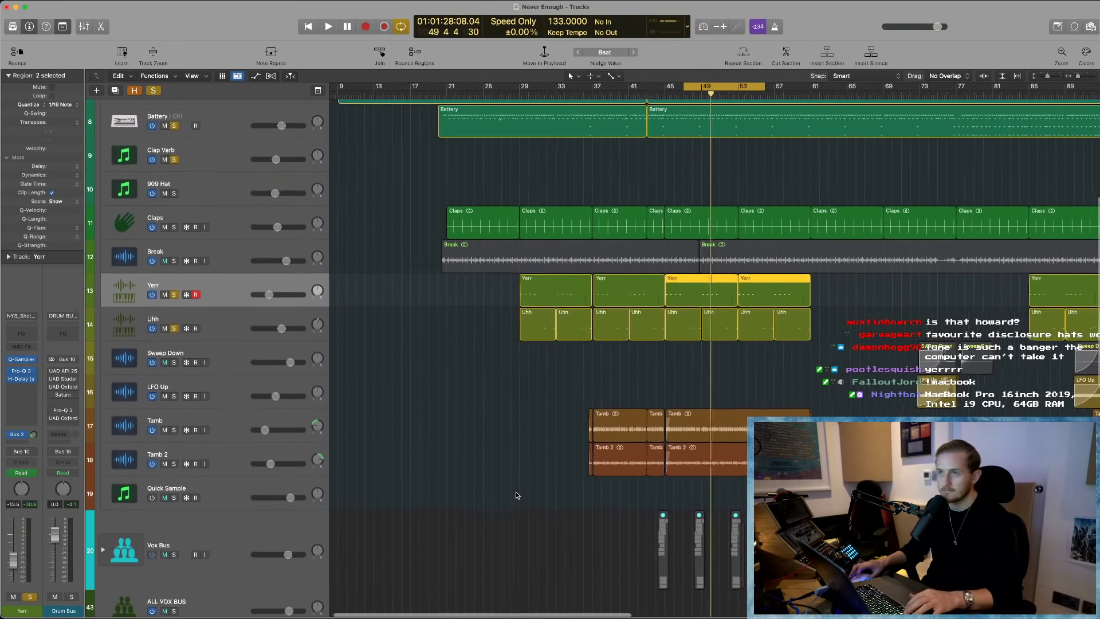
- Clear all solos, select the Sweep Down and LFO Up tracks, and enlarge their first regions around bar 73
{"action": "scroll", "coordinate": [516, 491], "scroll_direction": "right", "scroll_amount": 5}
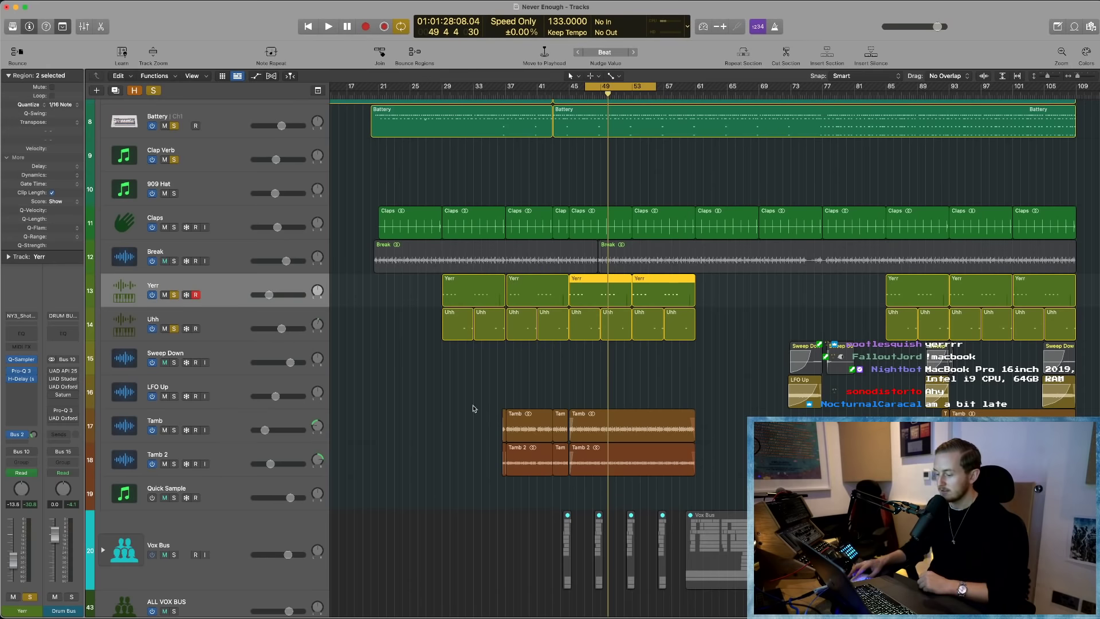
{"action": "left_click", "coordinate": [487, 472]}
{"action": "left_click", "coordinate": [153, 91]}
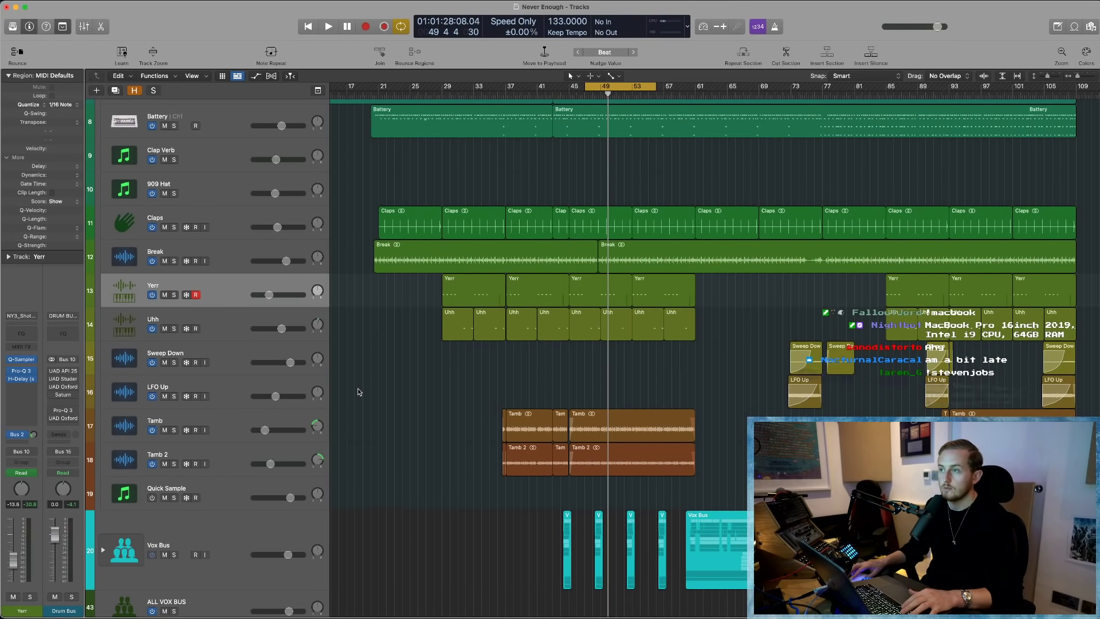
{"action": "left_click", "coordinate": [768, 358]}
{"action": "left_click", "coordinate": [768, 392], "text": "shift"}
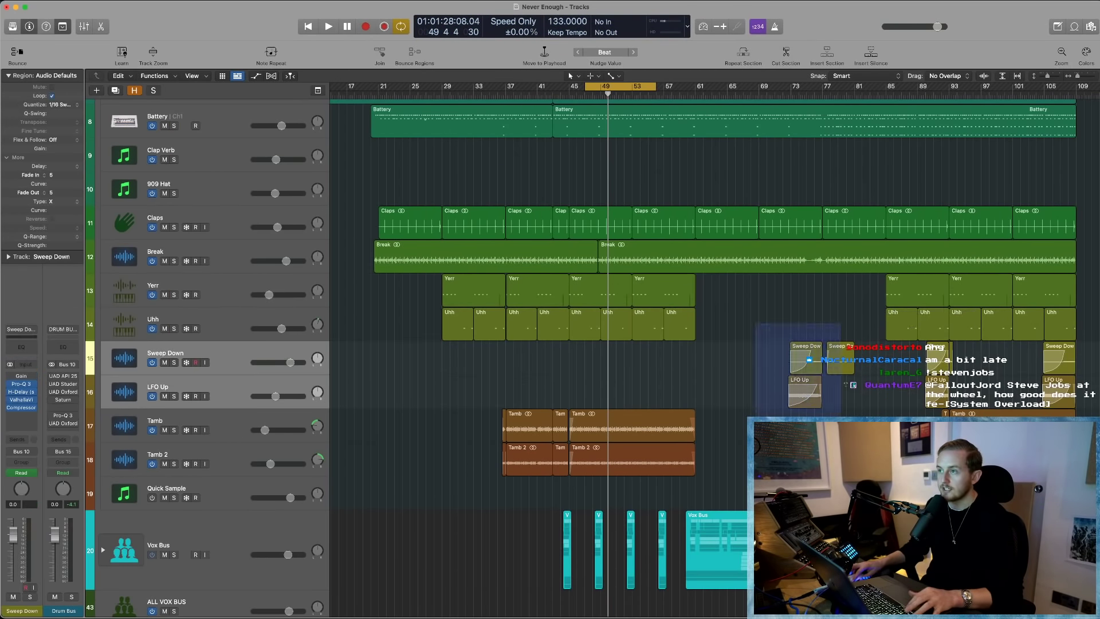
{"action": "key", "text": "z"}
{"action": "left_click", "coordinate": [599, 87]}
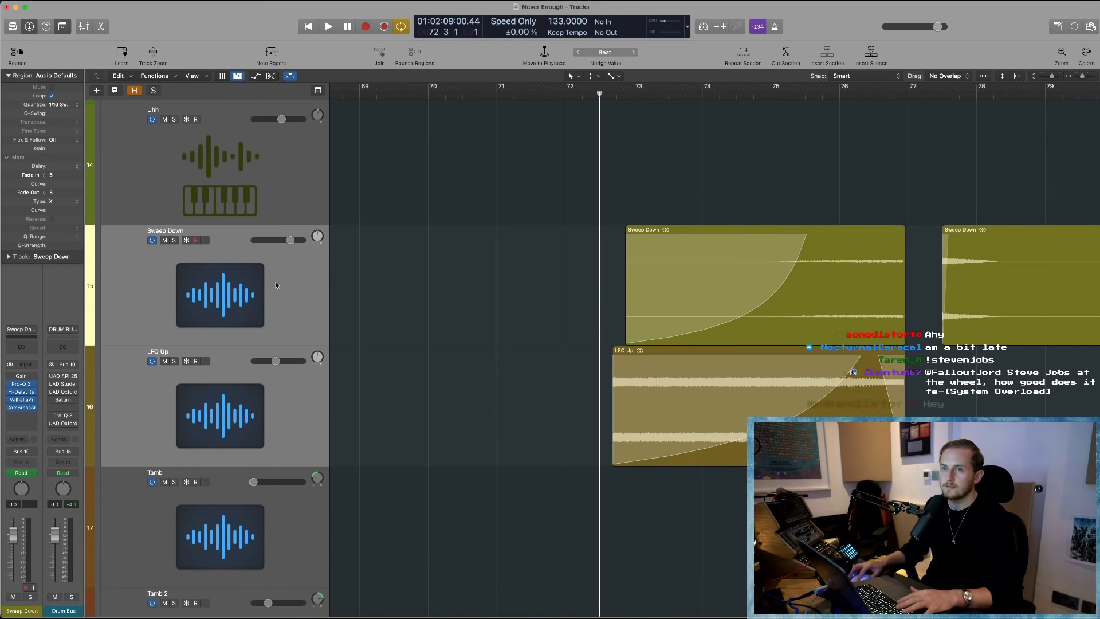
- Solo Sweep Down and LFO Up and start playback from bar 73, where their first regions begin
{"action": "left_click", "coordinate": [175, 240]}
{"action": "key", "text": "space"}
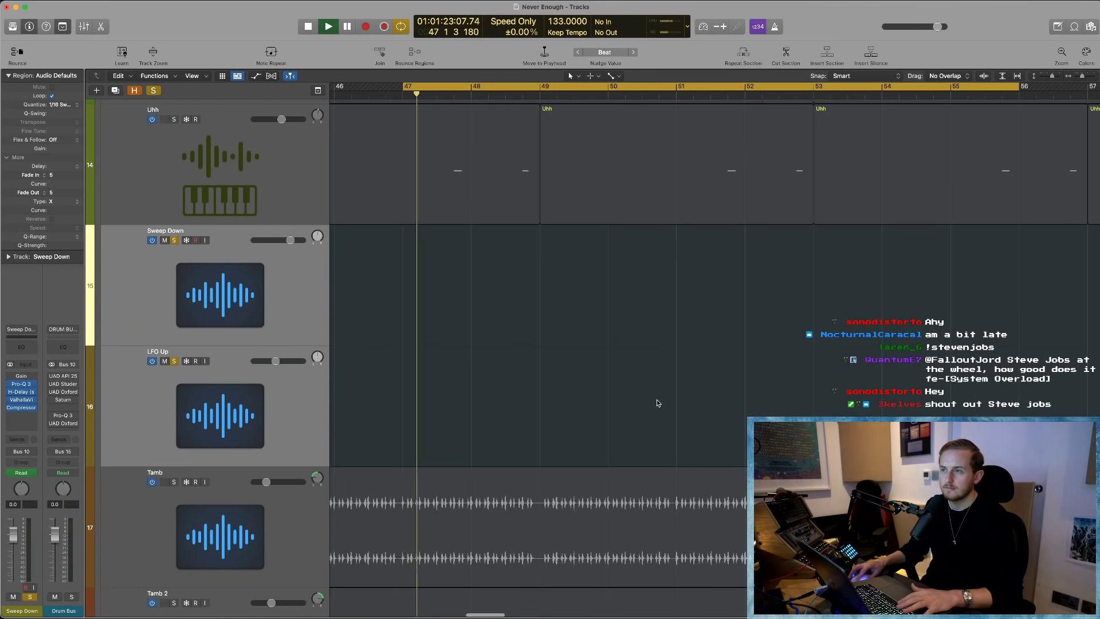
{"action": "key", "text": "super+Left"}
{"action": "key", "text": "super+Left"}
{"action": "key", "text": "super+Left"}
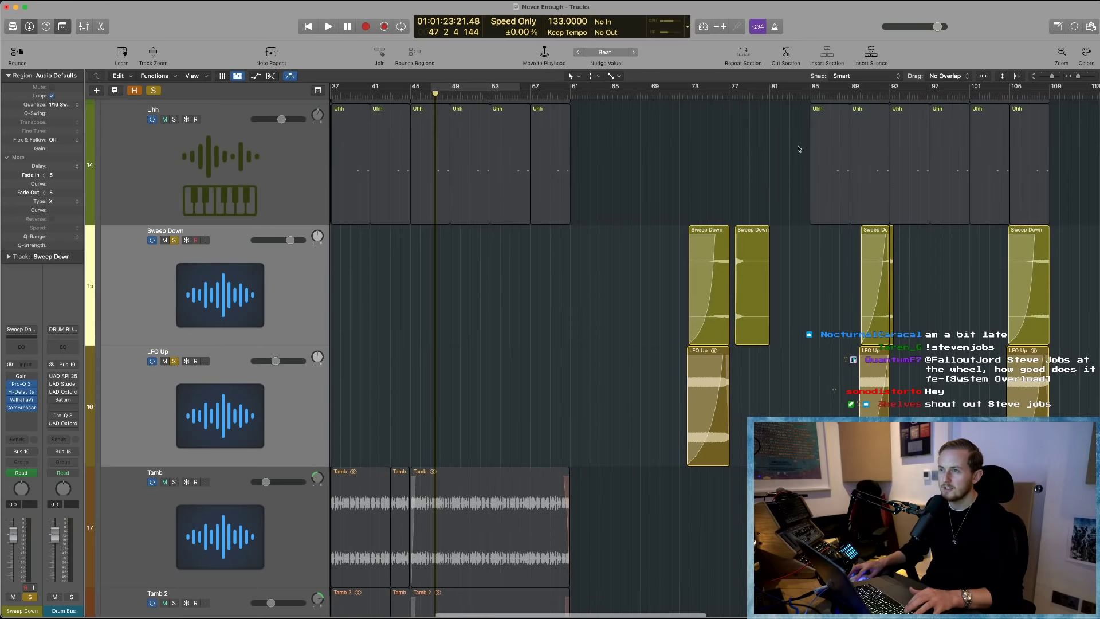
{"action": "left_click", "coordinate": [695, 92]}
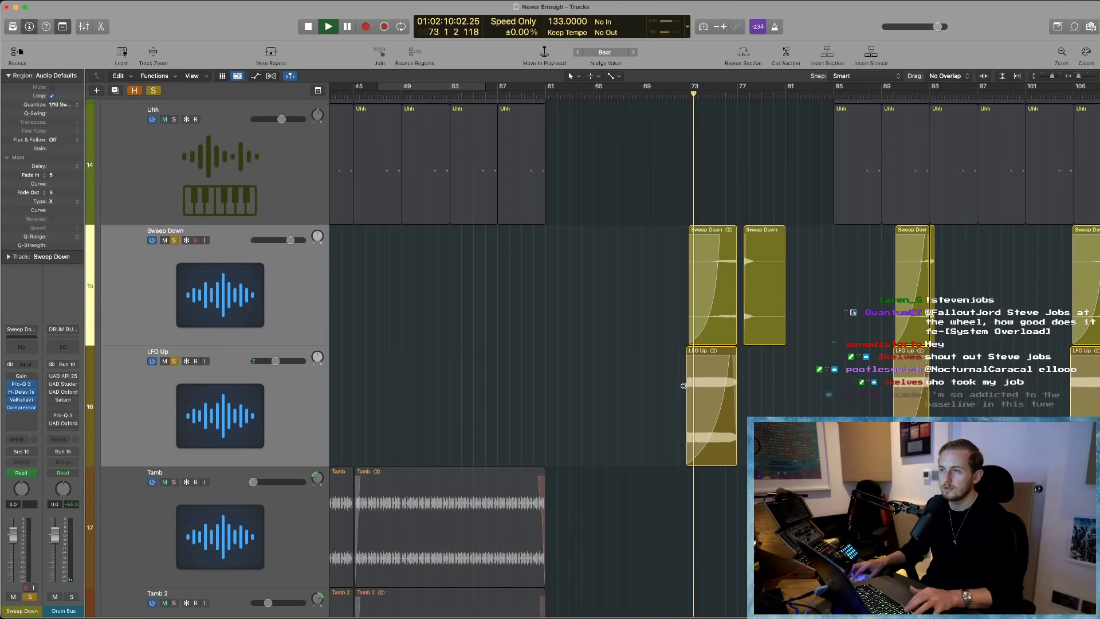
- Select the first LFO Up region, listen through to the second Sweep Down region, and stop playback
{"action": "key", "text": "super+Right"}
{"action": "key", "text": "super+Right"}
{"action": "key", "text": "super+Right"}
{"action": "left_click", "coordinate": [730, 420]}
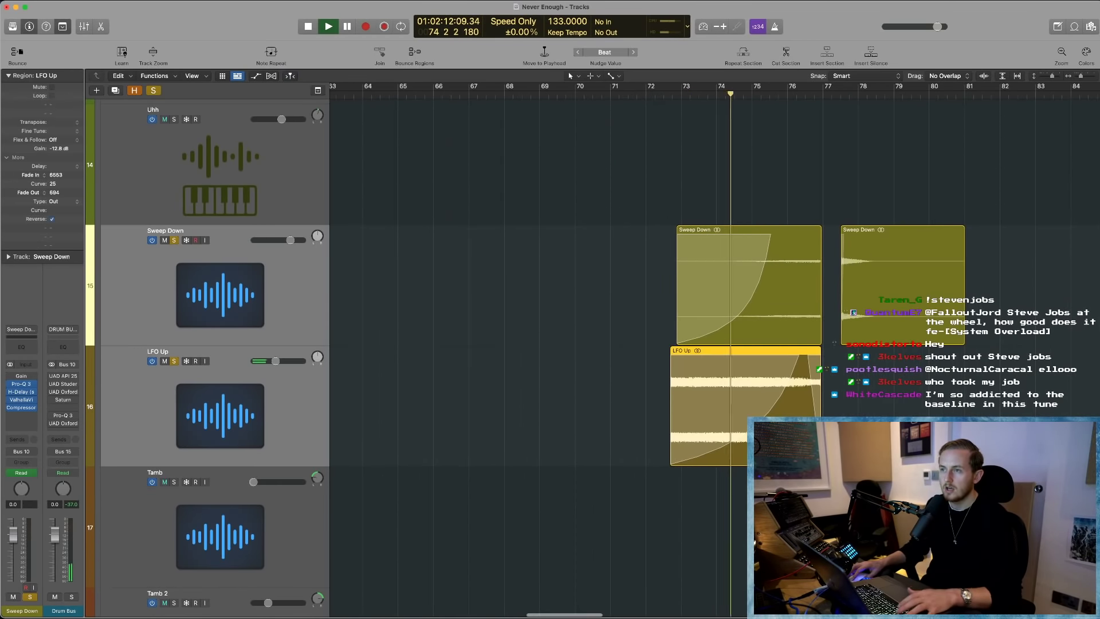
{"action": "key", "text": "a"}
{"action": "key", "text": "a"}
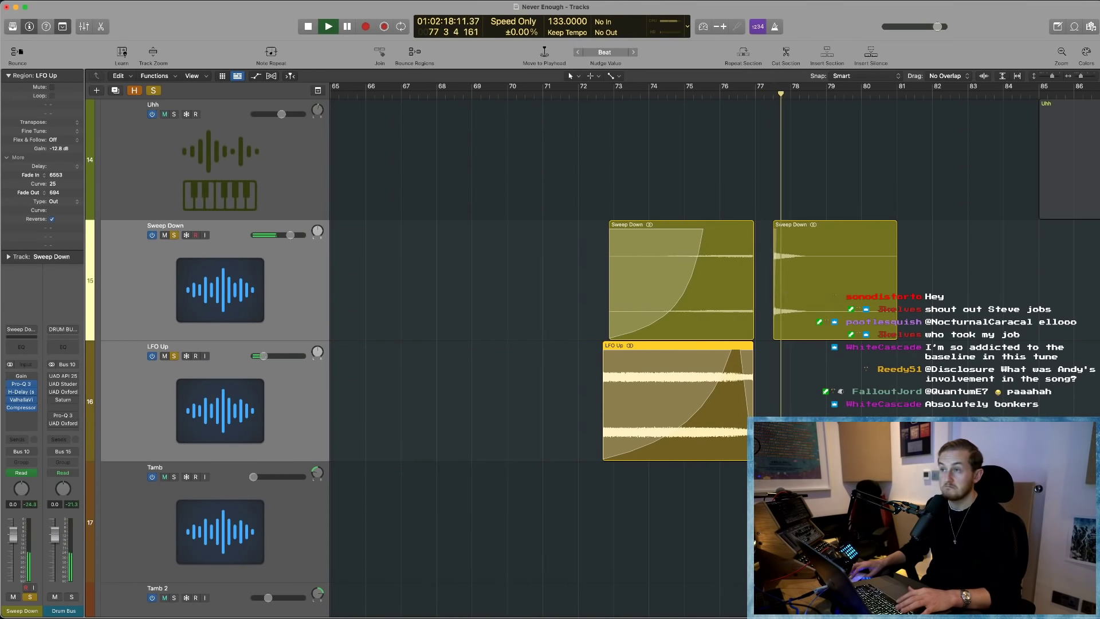
{"action": "key", "text": "space"}
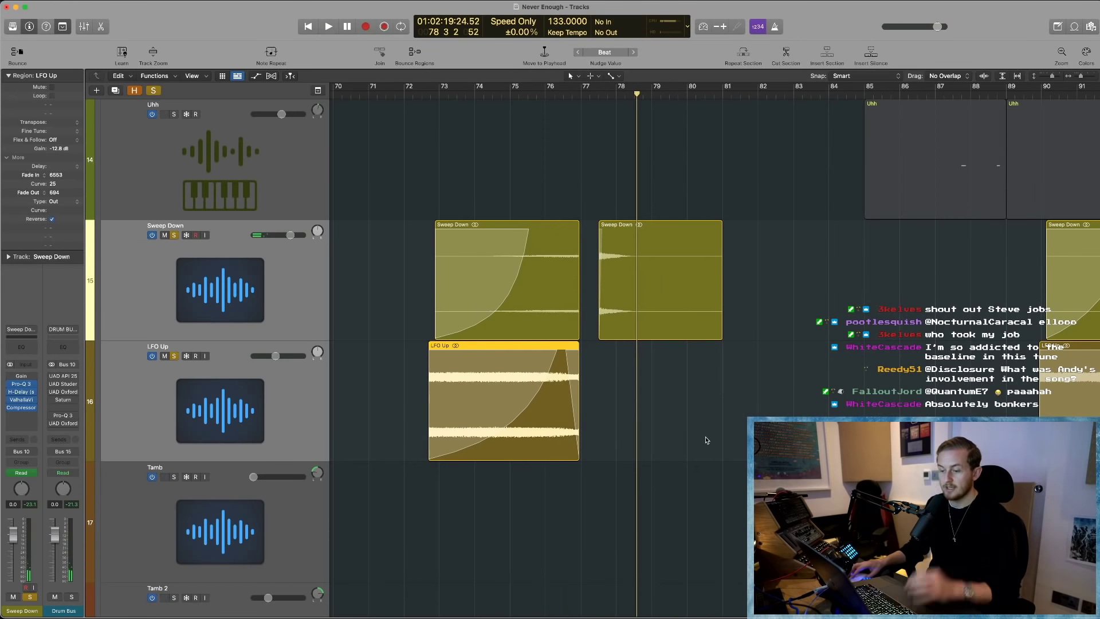
- Extend the first LFO Up region's start back to about bar 67, undo the extension and deselect the region
{"action": "left_click", "coordinate": [254, 385]}
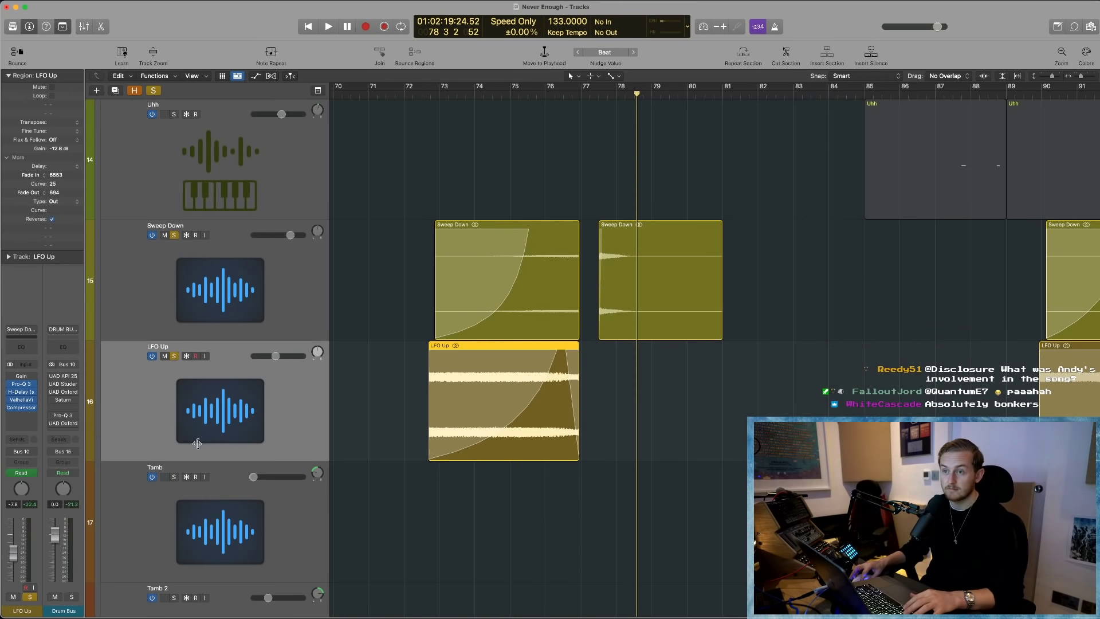
{"action": "left_click_drag", "start_coordinate": [429, 457], "coordinate": [249, 459]}
{"action": "scroll", "coordinate": [518, 463], "scroll_direction": "left", "scroll_amount": 5}
{"action": "scroll", "coordinate": [518, 452], "scroll_direction": "down", "scroll_amount": 2}
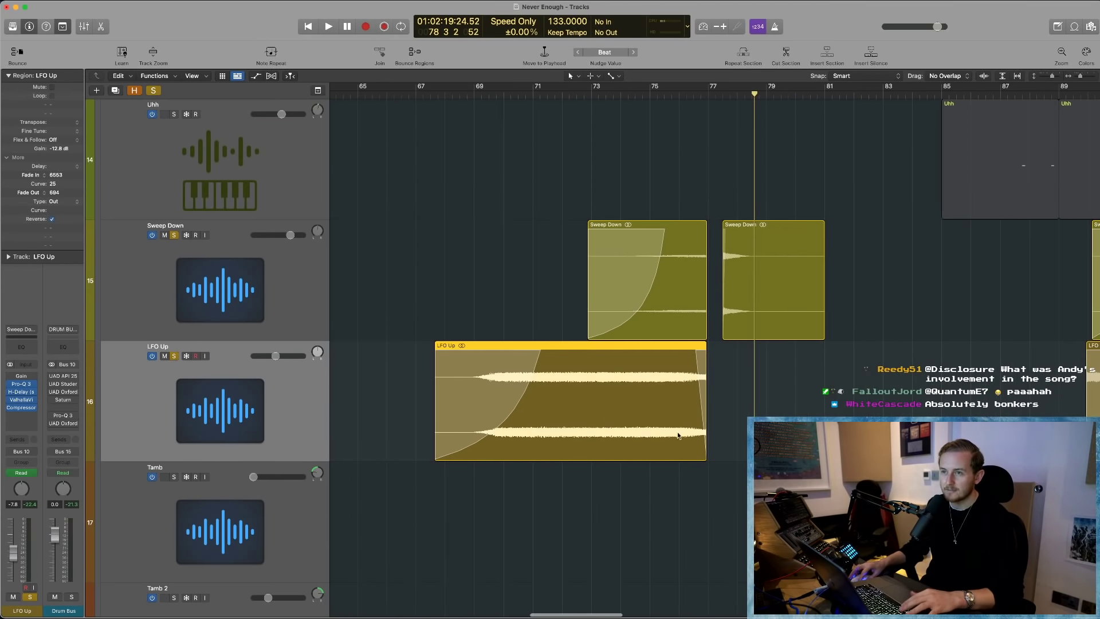
{"action": "left_click", "coordinate": [615, 412], "text": "ctrl+alt"}
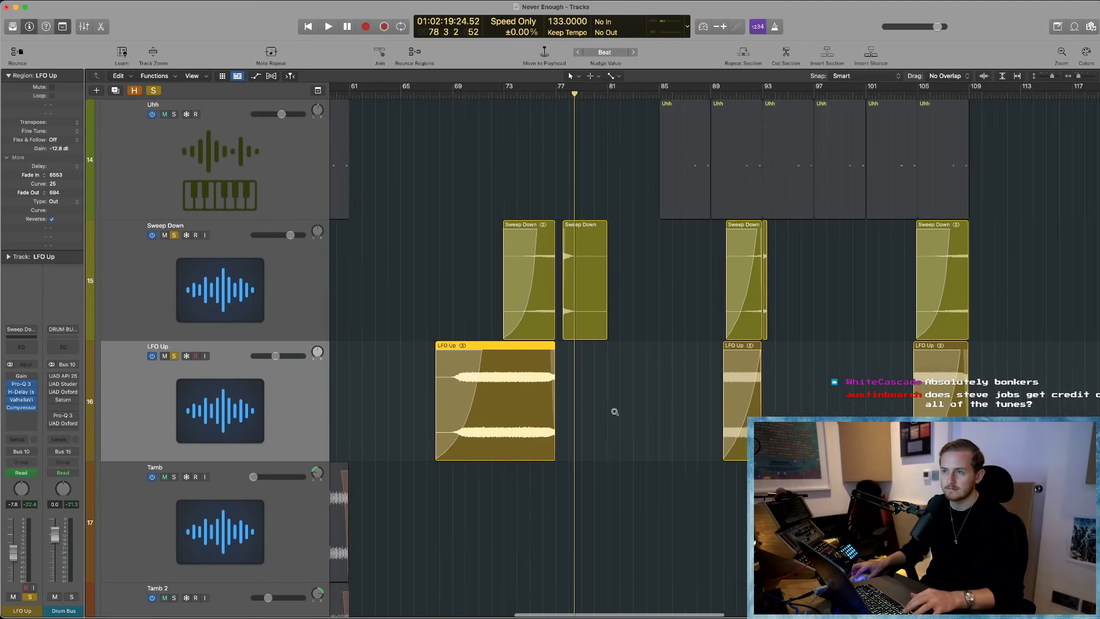
{"action": "scroll", "coordinate": [615, 411], "scroll_direction": "left", "scroll_amount": 4}
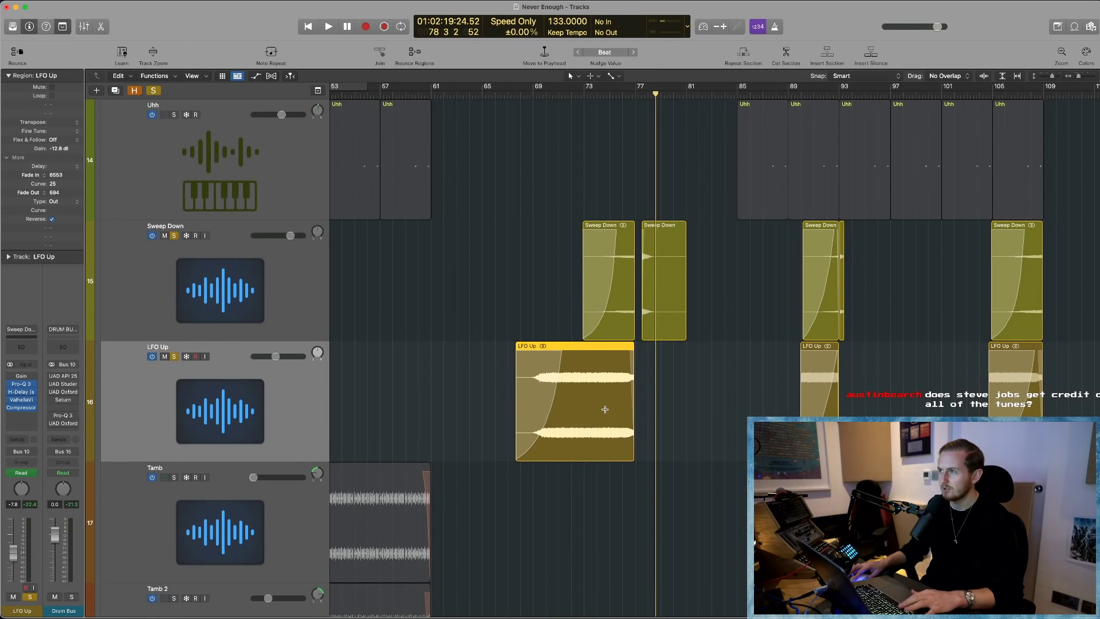
{"action": "key", "text": "super+z"}
{"action": "left_click", "coordinate": [578, 405]}
- Enlarge the first Sweep Down and LFO Up regions, and play the second Sweep Down region from bar 77
{"action": "scroll", "coordinate": [635, 324], "scroll_direction": "down", "scroll_amount": 2}
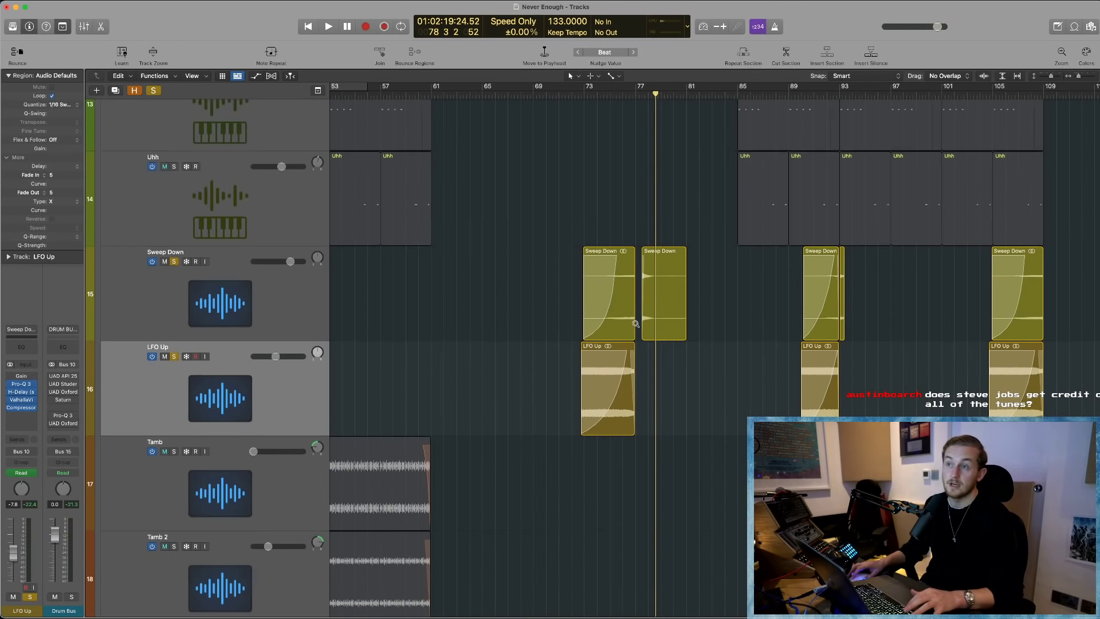
{"action": "scroll", "coordinate": [635, 323], "scroll_direction": "down", "scroll_amount": 2}
{"action": "left_click", "coordinate": [632, 310]}
{"action": "left_click_drag", "start_coordinate": [553, 250], "coordinate": [737, 372]}
{"action": "left_click", "coordinate": [801, 365]}
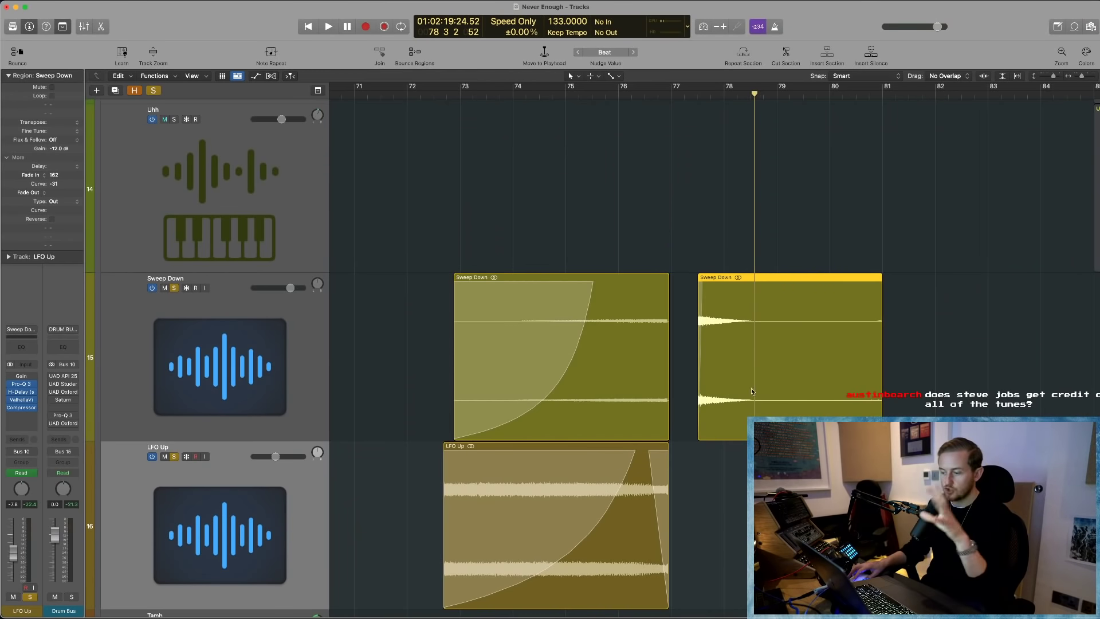
{"action": "left_click", "coordinate": [574, 267]}
{"action": "left_click", "coordinate": [684, 96]}
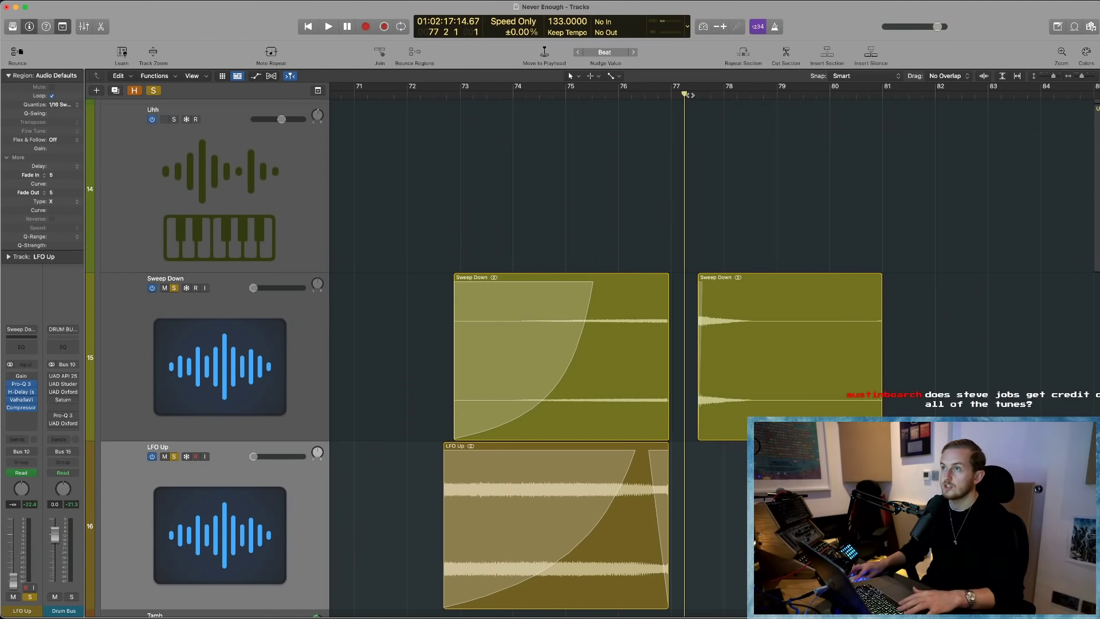
{"action": "key", "text": "space"}
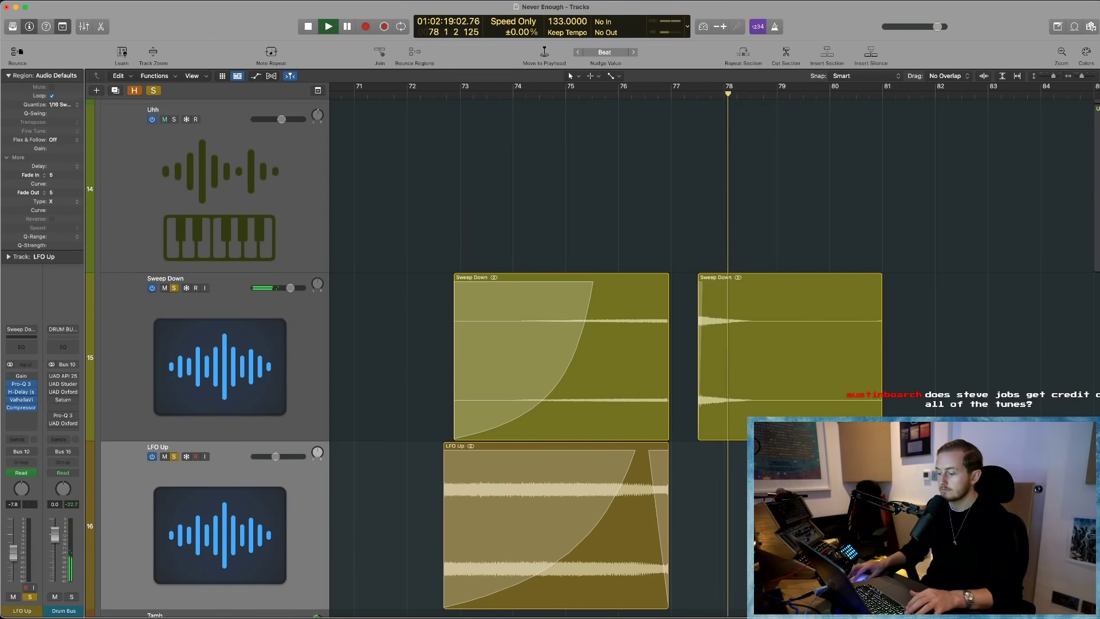
{"action": "key", "text": "space"}
- Restore the wider arrangement view, place the playhead at bar 77, and open the Battery region in the Piano Roll
{"action": "key", "text": "z"}
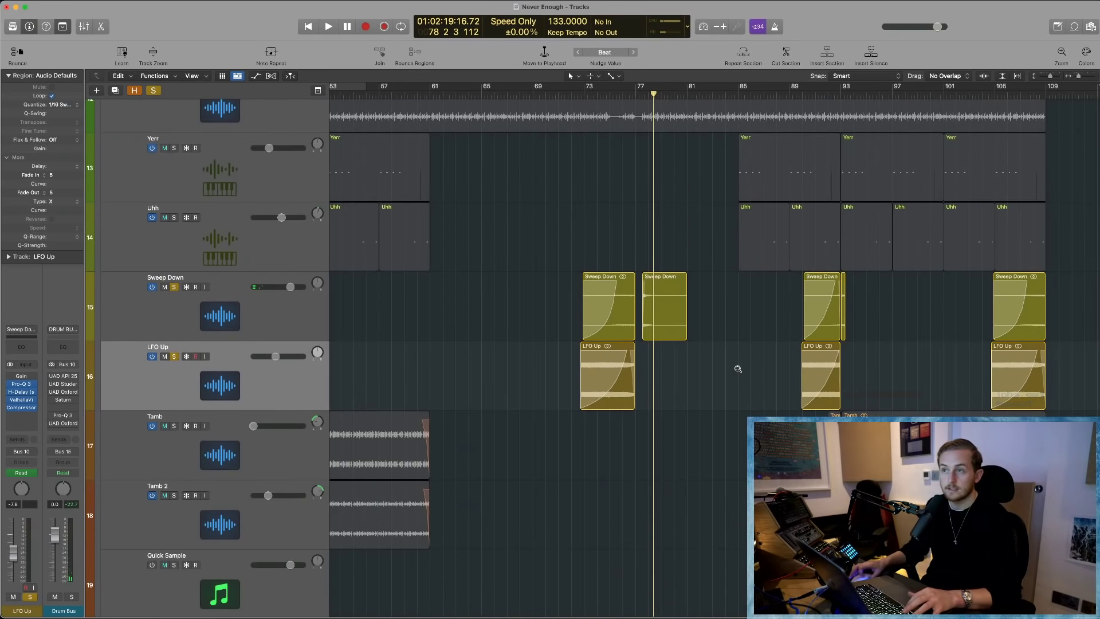
{"action": "key", "text": "z"}
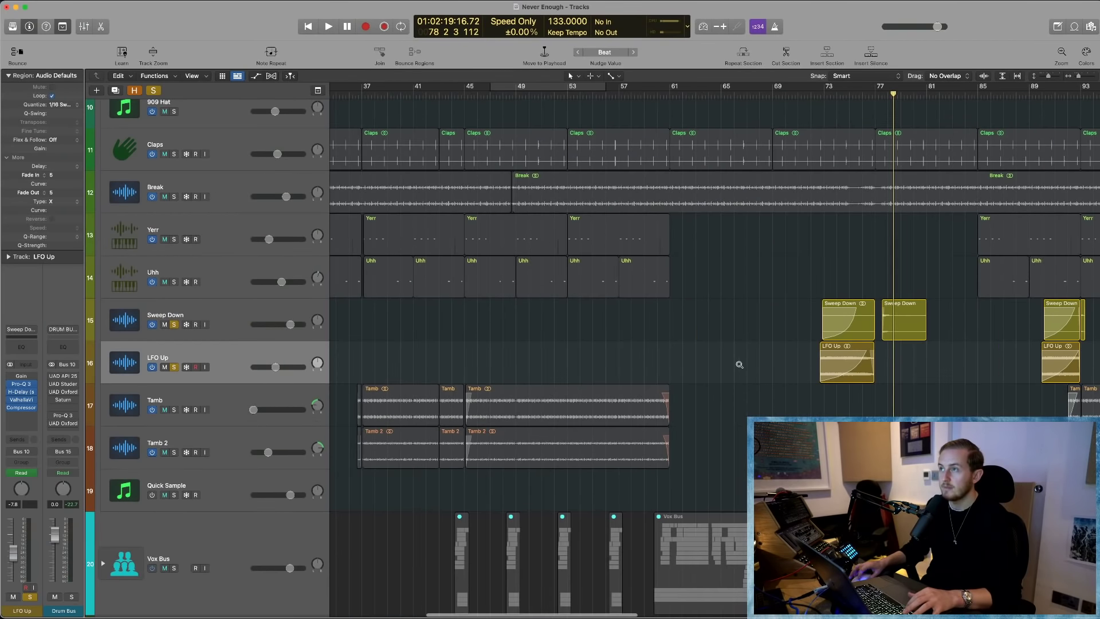
{"action": "left_click", "coordinate": [739, 365], "text": "ctrl+alt"}
{"action": "scroll", "coordinate": [842, 380], "scroll_direction": "up", "scroll_amount": 5}
{"action": "scroll", "coordinate": [874, 377], "scroll_direction": "down", "scroll_amount": 2}
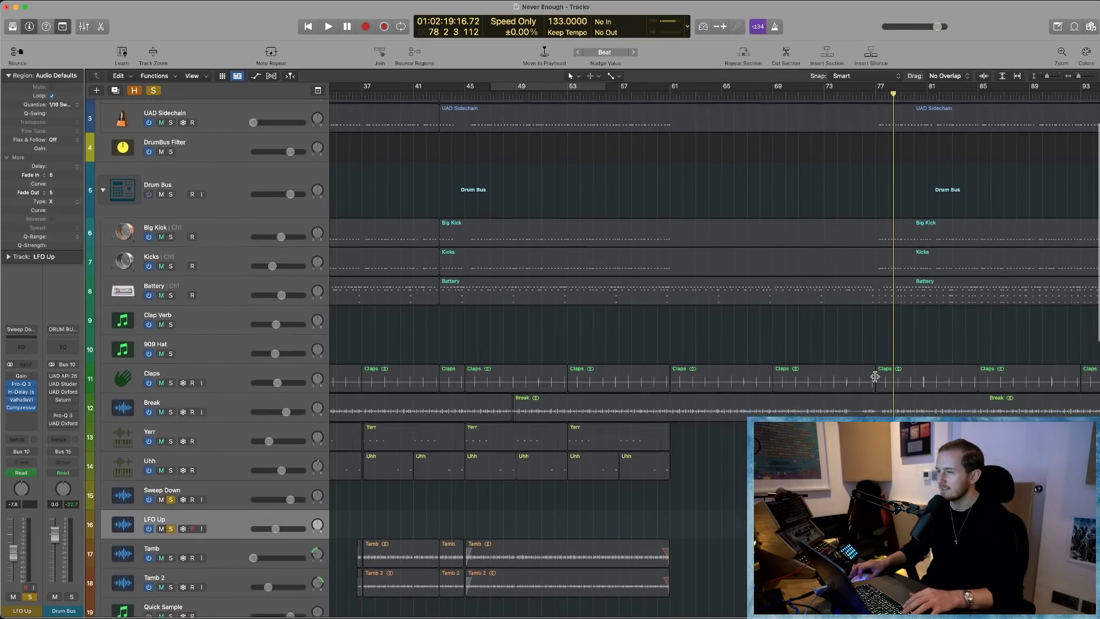
{"action": "scroll", "coordinate": [877, 365], "scroll_direction": "up", "scroll_amount": 1}
{"action": "left_click", "coordinate": [871, 92]}
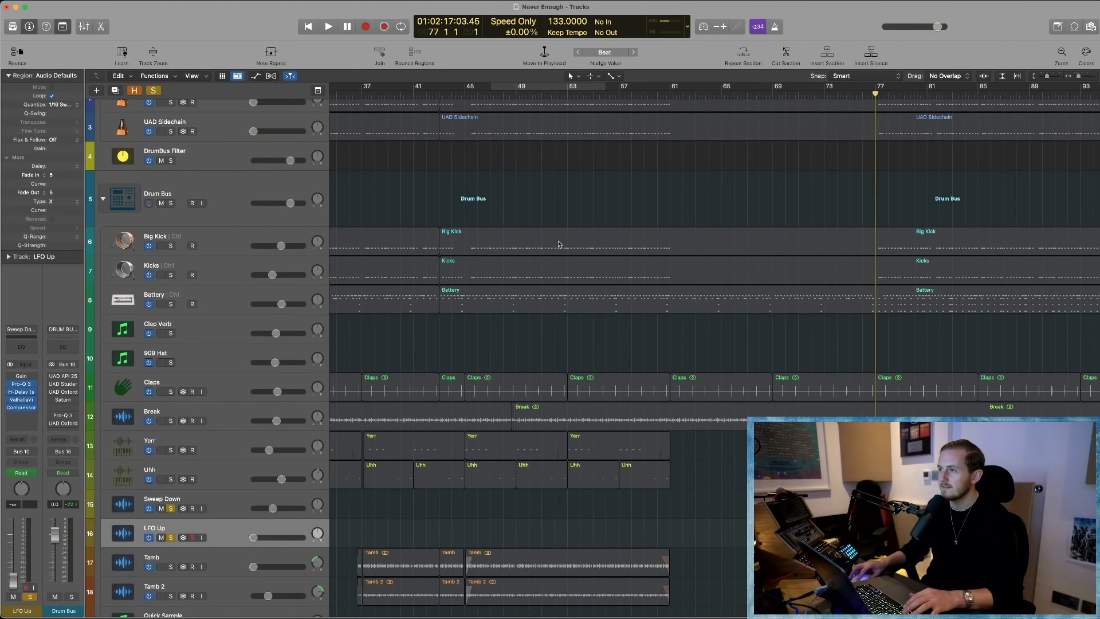
{"action": "scroll", "coordinate": [859, 312], "scroll_direction": "right", "scroll_amount": 10}
{"action": "double_click", "coordinate": [830, 306]}
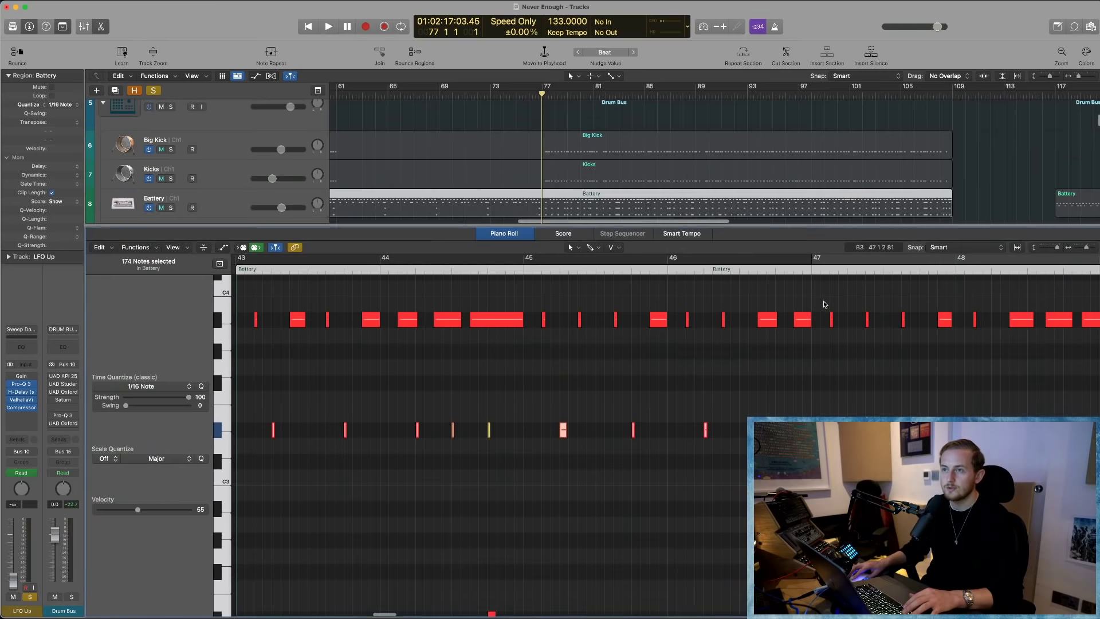
- Set the cycle range from bar 77 to about bar 83 and play briefly while viewing the Battery notes
{"action": "left_click_drag", "start_coordinate": [562, 95], "coordinate": [617, 93]}
{"action": "scroll", "coordinate": [567, 400], "scroll_direction": "up", "scroll_amount": 5}
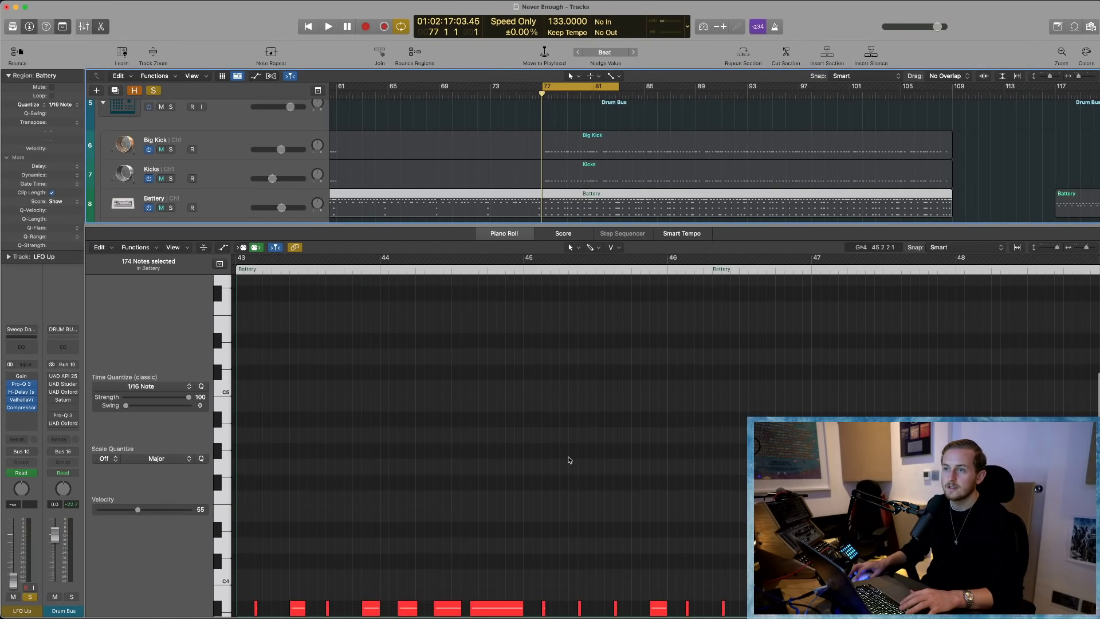
{"action": "scroll", "coordinate": [568, 458], "scroll_direction": "down", "scroll_amount": 7}
{"action": "key", "text": "space"}
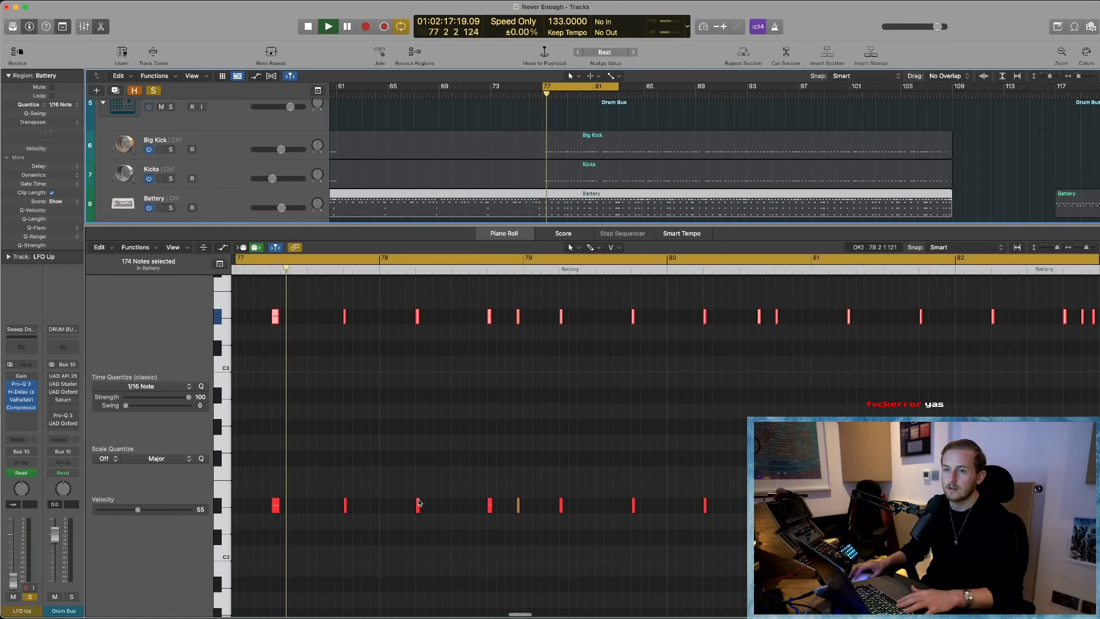
{"action": "key", "text": "space"}
- Solo the Battery track and its output channels, including Clap Verb and 909 Hat, and play them with the Mixer open
{"action": "left_click", "coordinate": [172, 198]}
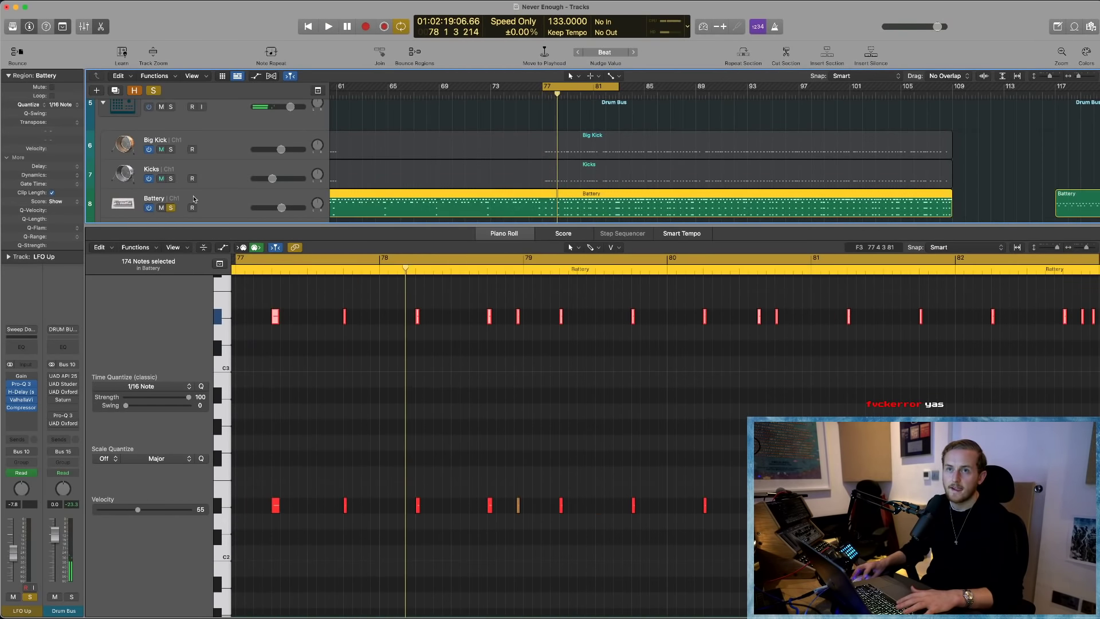
{"action": "key", "text": "x"}
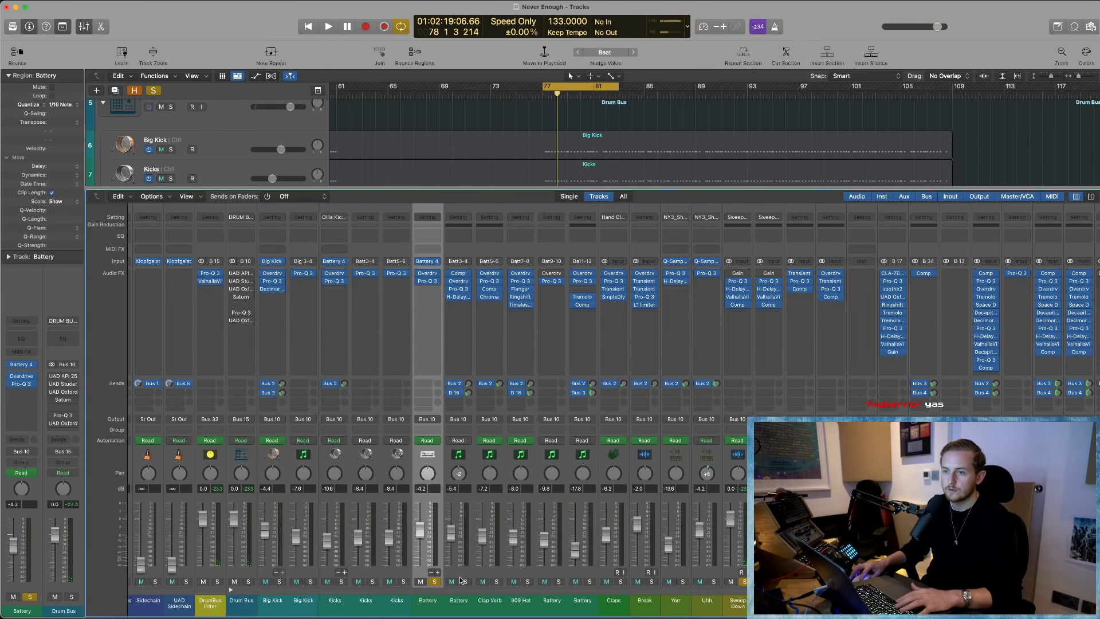
{"action": "key", "text": "space"}
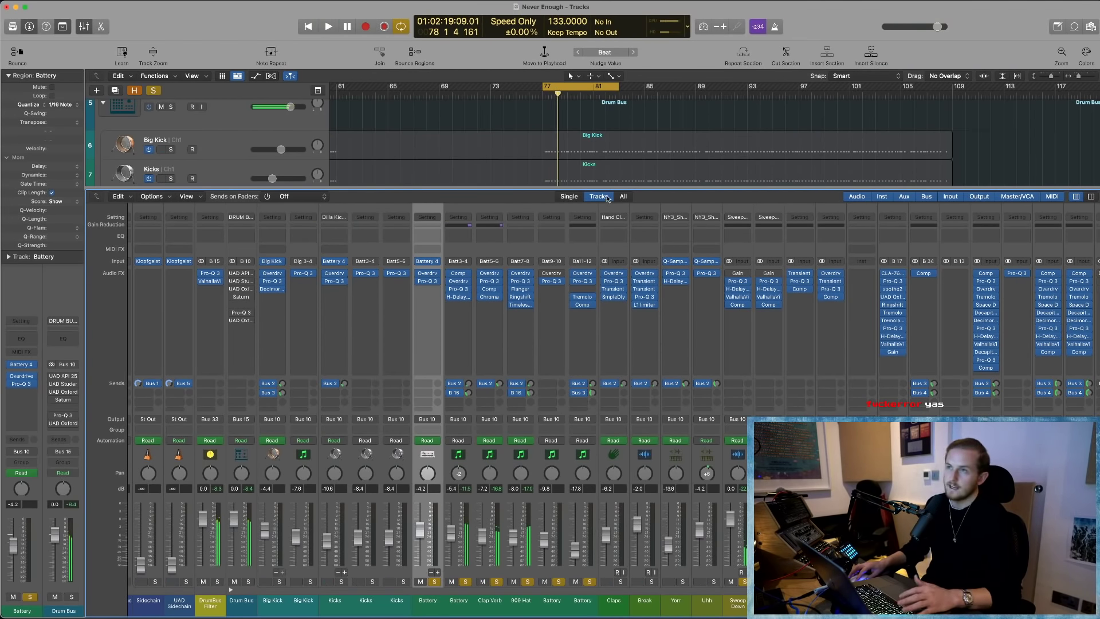
{"action": "key", "text": "x"}
- Play the soloed Battery channels from bar 145, replay them from about bar 137, and check their levels in the Mixer
{"action": "key", "text": "super+Left"}
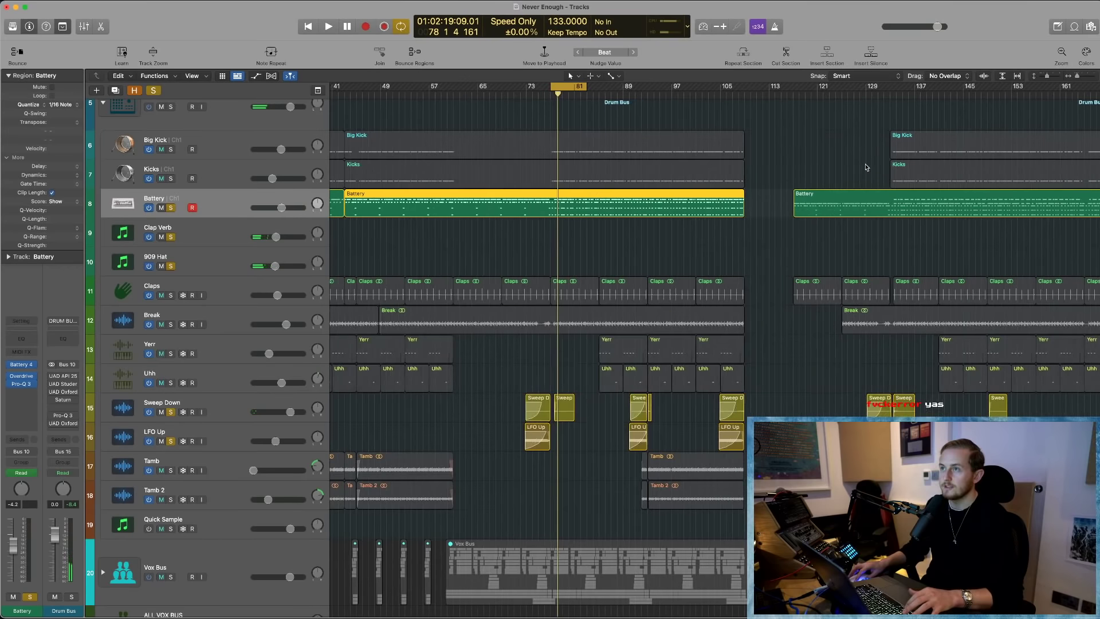
{"action": "scroll", "coordinate": [866, 167], "scroll_direction": "right", "scroll_amount": 3}
{"action": "left_click", "coordinate": [864, 95]}
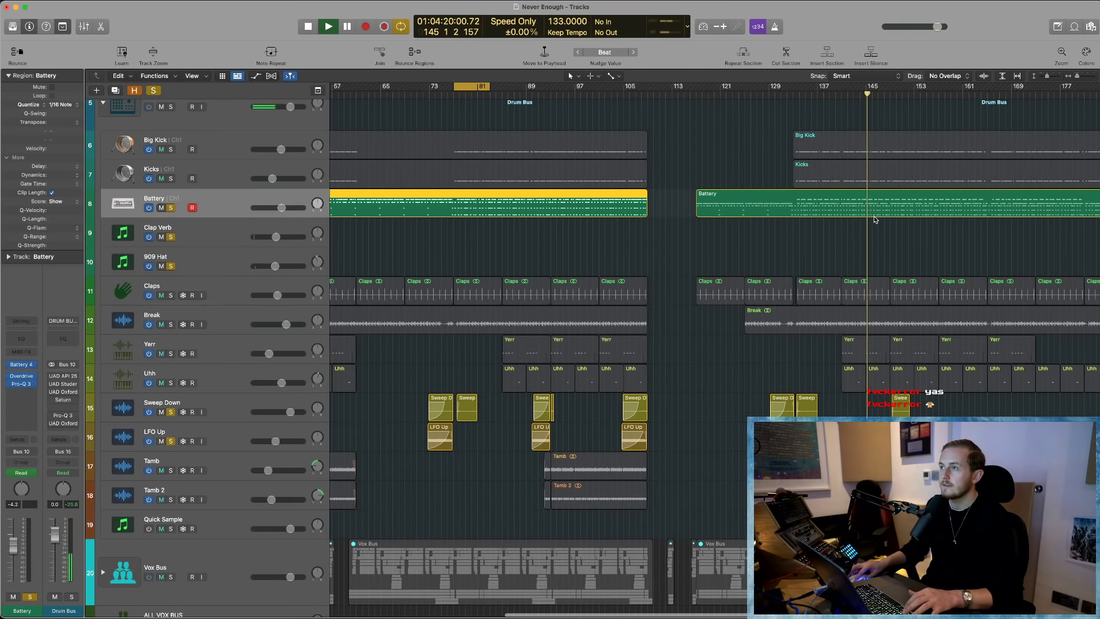
{"action": "key", "text": "space"}
{"action": "left_click", "coordinate": [818, 99]}
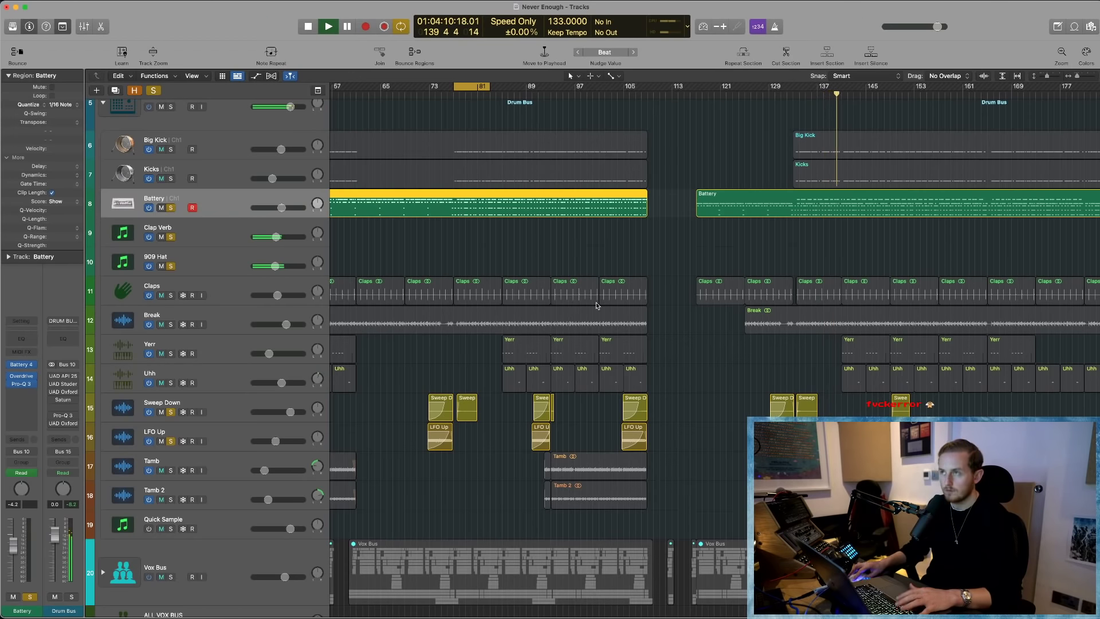
{"action": "key", "text": "x"}
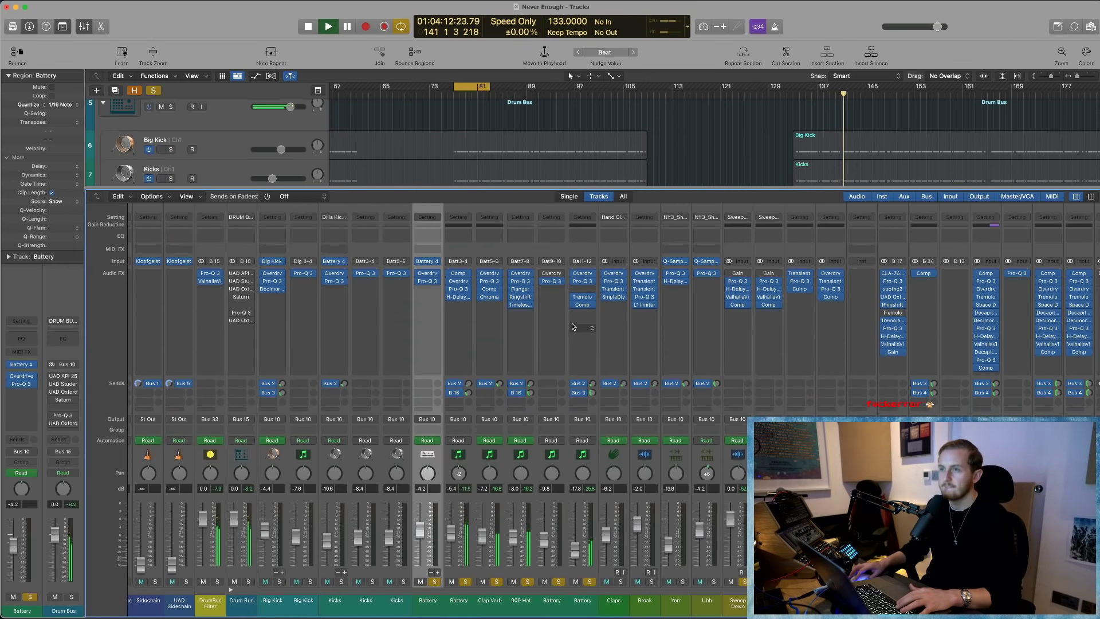
{"action": "key", "text": "x"}
{"action": "key", "text": "space"}
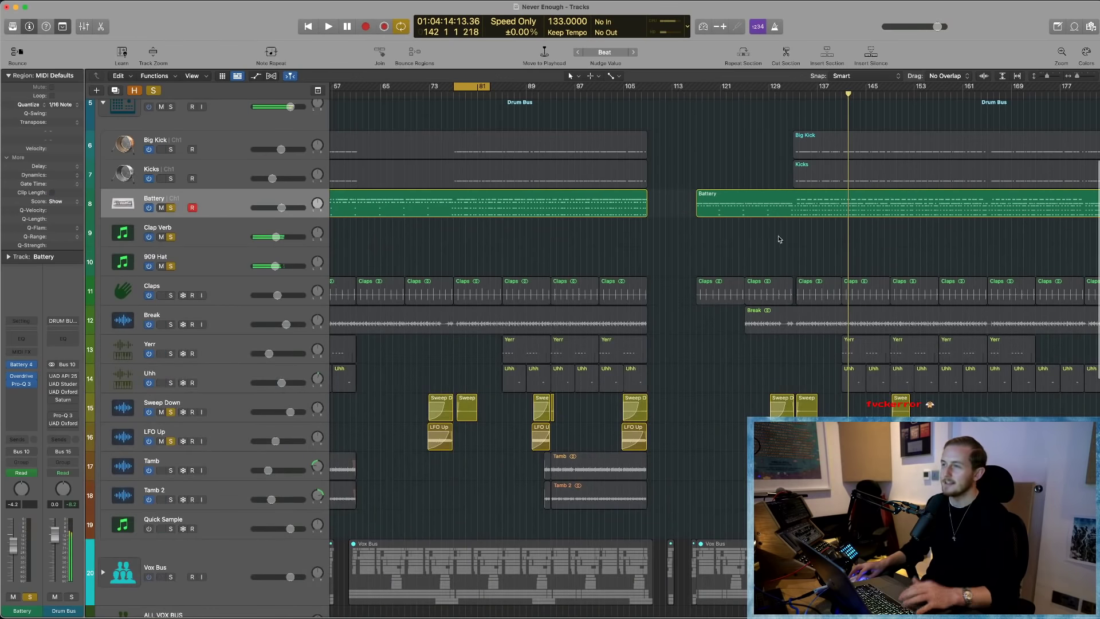
- Place the playhead at bar 132 and select the Drum Bus track
{"action": "left_click", "coordinate": [788, 87]}
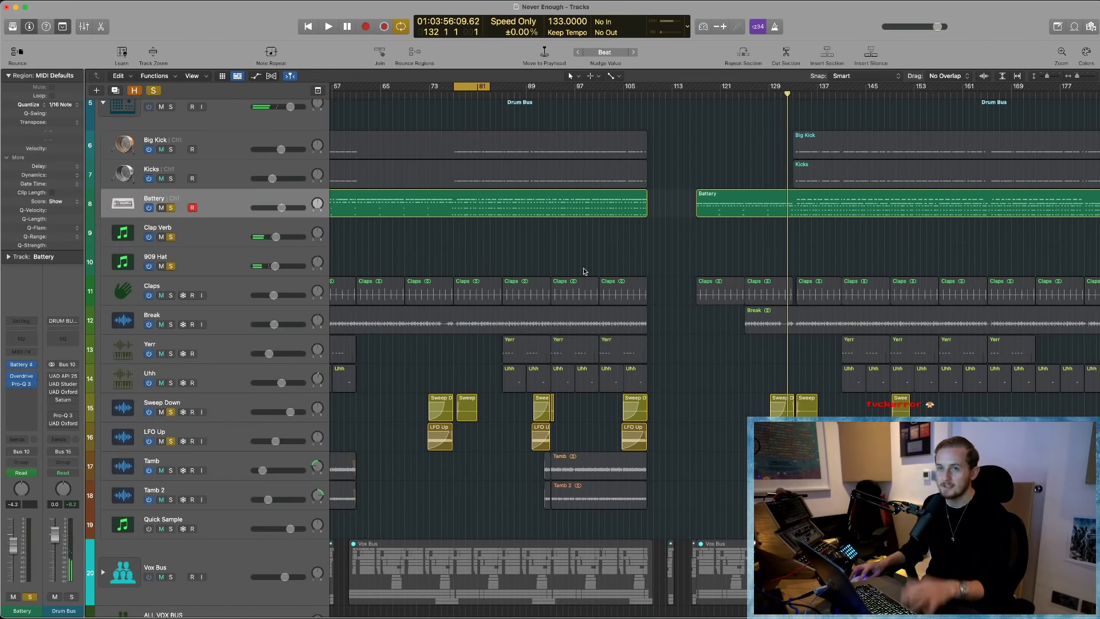
{"action": "scroll", "coordinate": [275, 200], "scroll_direction": "up", "scroll_amount": 5}
{"action": "left_click", "coordinate": [229, 238]}
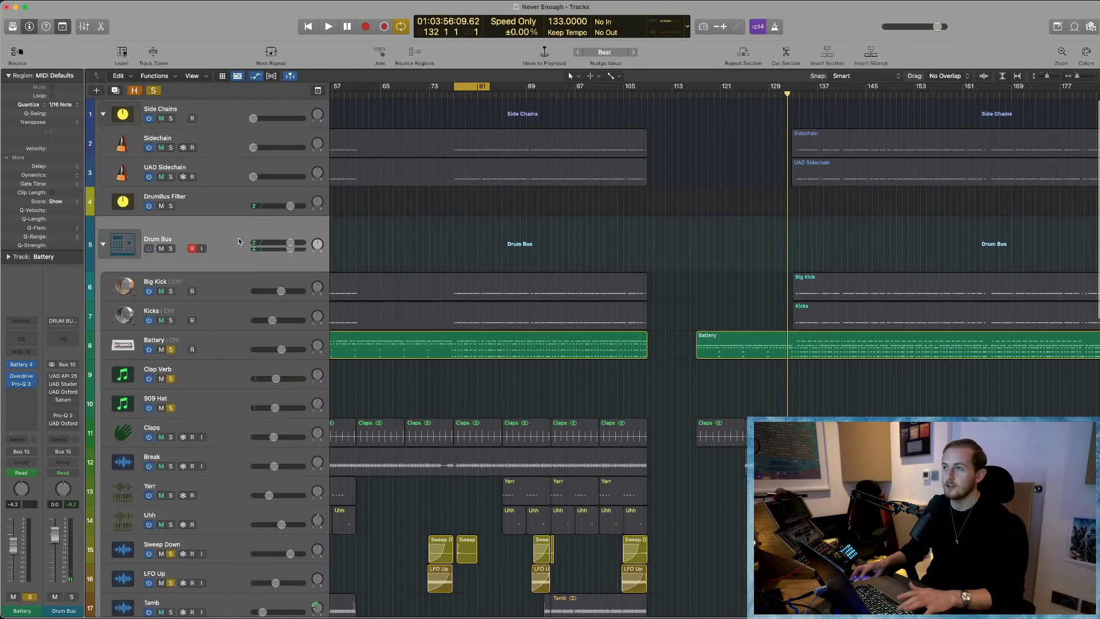
- Show track automation and expand the DrumBus Filter lanes for Pro-Q 3 frequency and Q and ValhallaVin mix and decay
{"action": "key", "text": "a"}
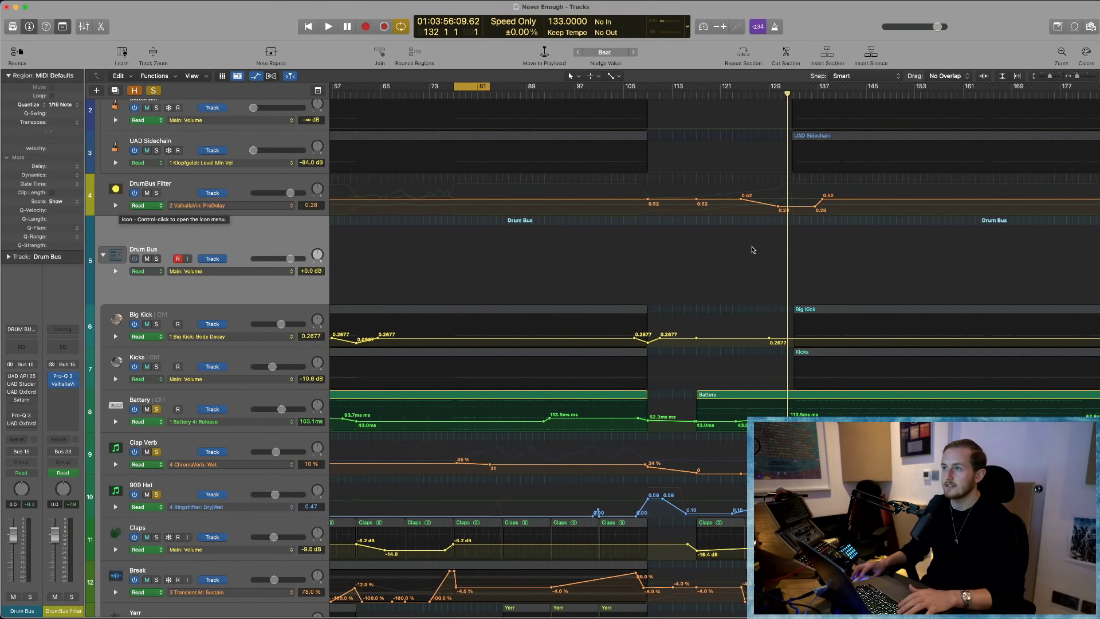
{"action": "key", "text": "ctrl+super+a"}
{"action": "scroll", "coordinate": [784, 291], "scroll_direction": "left", "scroll_amount": 10}
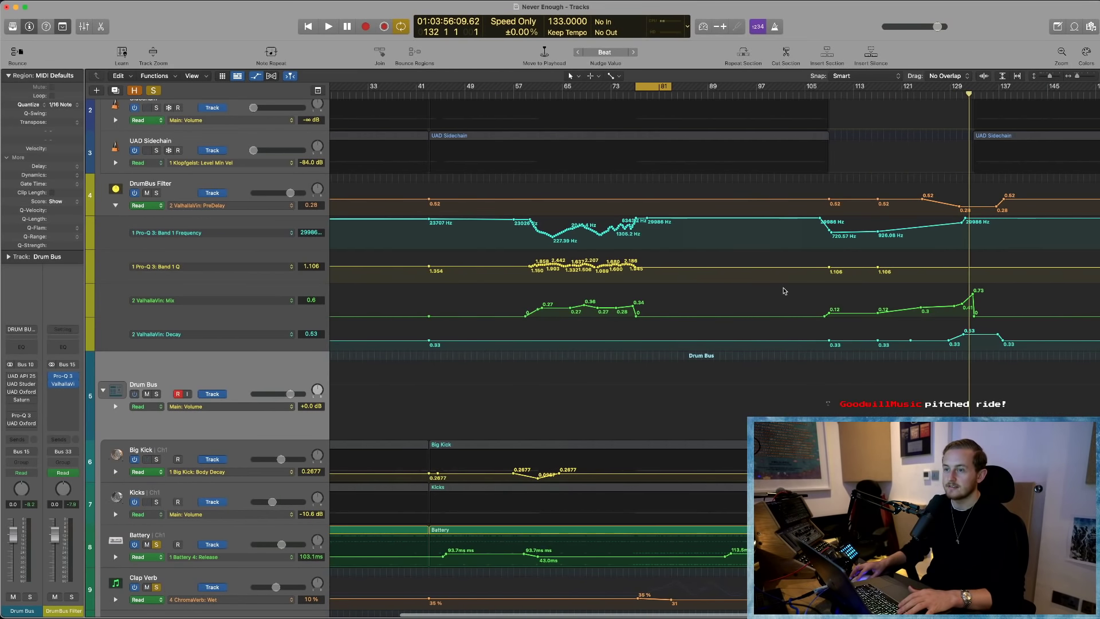
- Play the drums from about bar 62, dismiss the system overload alert, and replay the section while viewing the DrumBus Filter automation
{"action": "left_click", "coordinate": [548, 98]}
{"action": "key", "text": "space"}
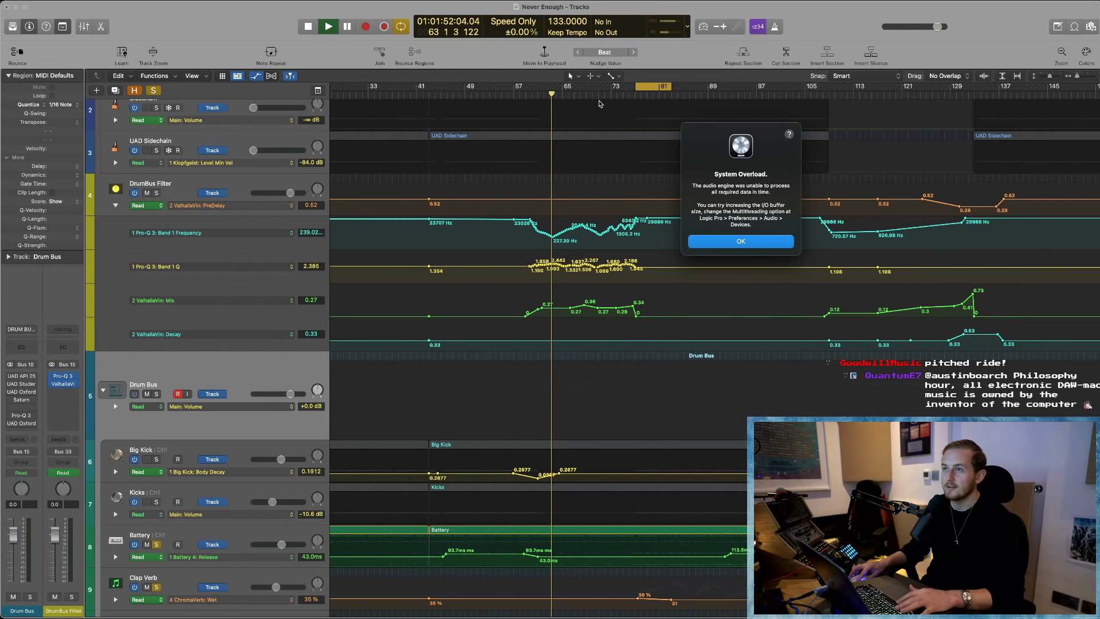
{"action": "key", "text": "Return"}
{"action": "left_click", "coordinate": [549, 96]}
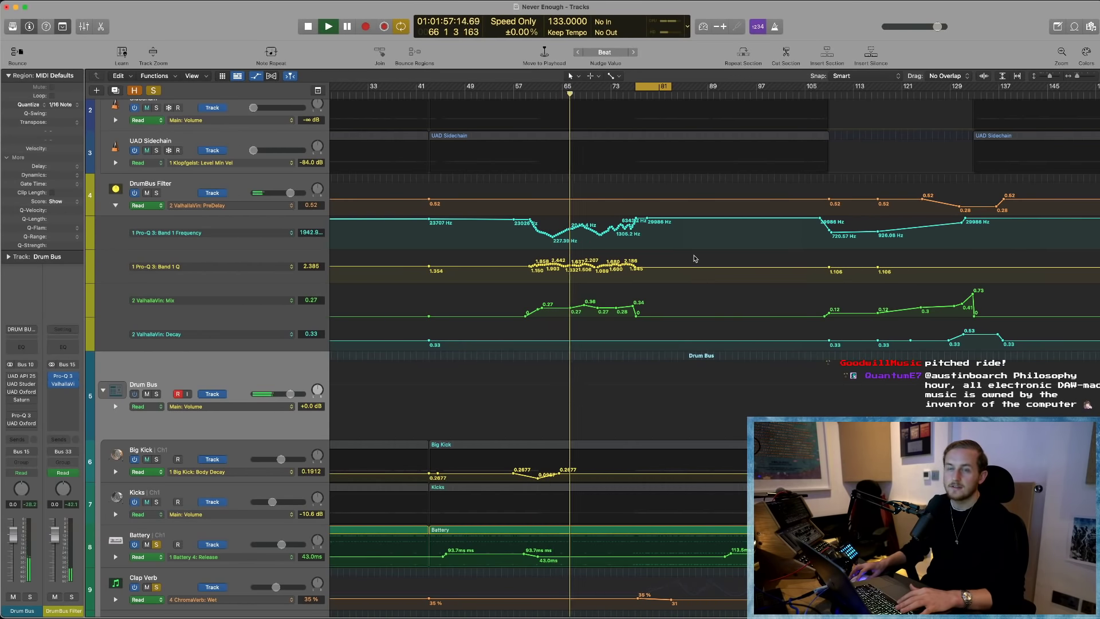
{"action": "scroll", "coordinate": [696, 264], "scroll_direction": "up", "scroll_amount": 3}
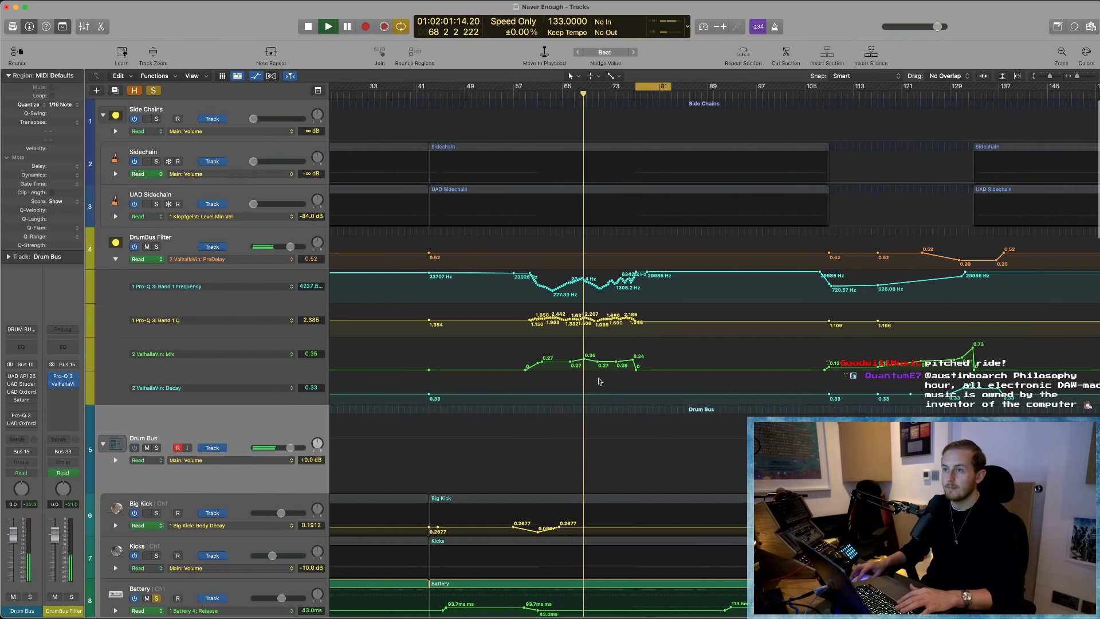
- Solo only the Clap Verb track with its ChromaVerb automation lanes expanded, and set the cycle range to bars 80 to 100
{"action": "scroll", "coordinate": [729, 333], "scroll_direction": "down", "scroll_amount": 15}
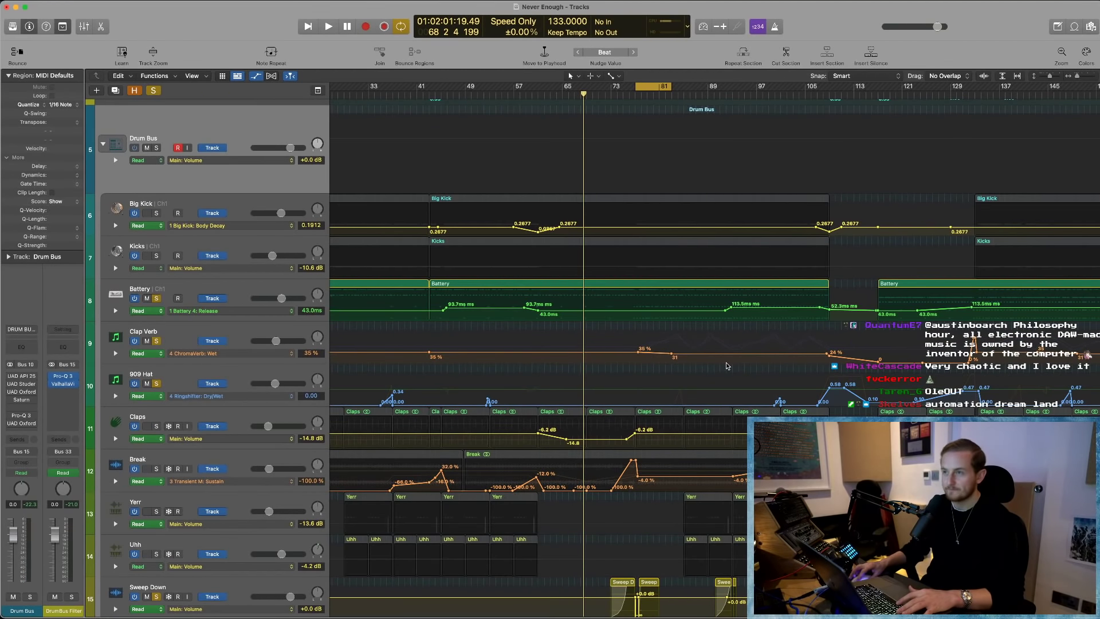
{"action": "scroll", "coordinate": [726, 365], "scroll_direction": "down", "scroll_amount": 2}
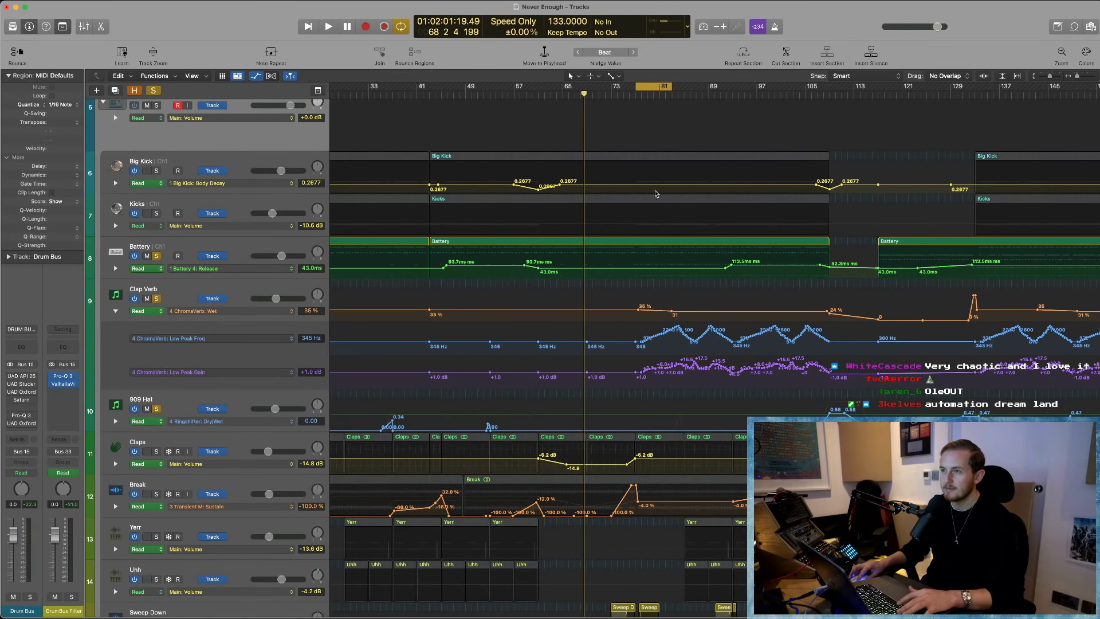
{"action": "left_click_drag", "start_coordinate": [656, 87], "coordinate": [674, 87]}
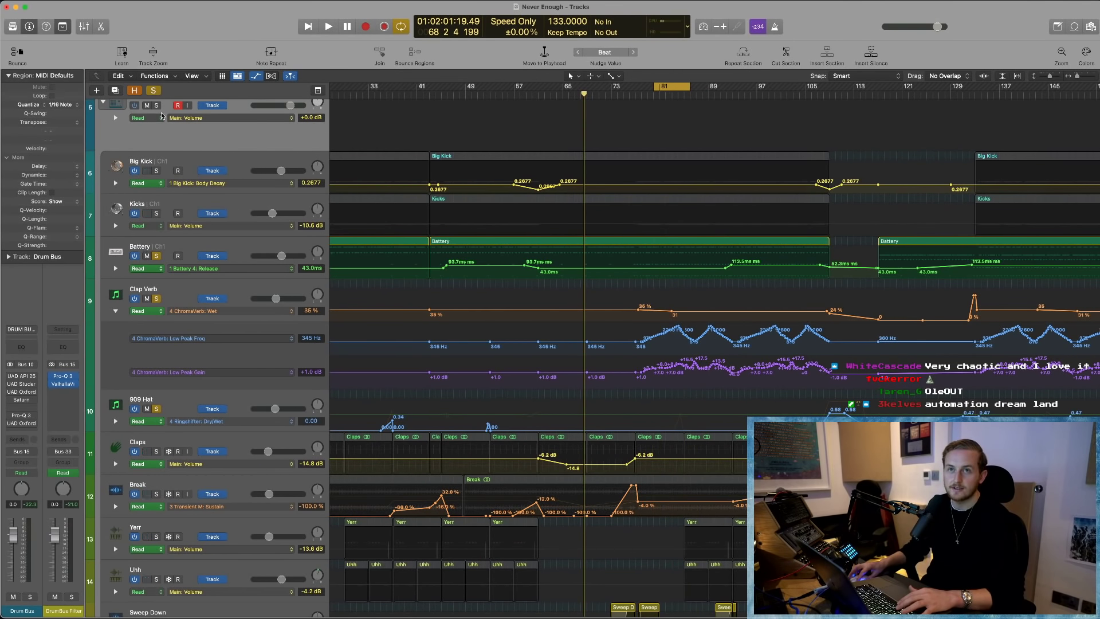
{"action": "left_click", "coordinate": [155, 91]}
{"action": "left_click", "coordinate": [156, 298]}
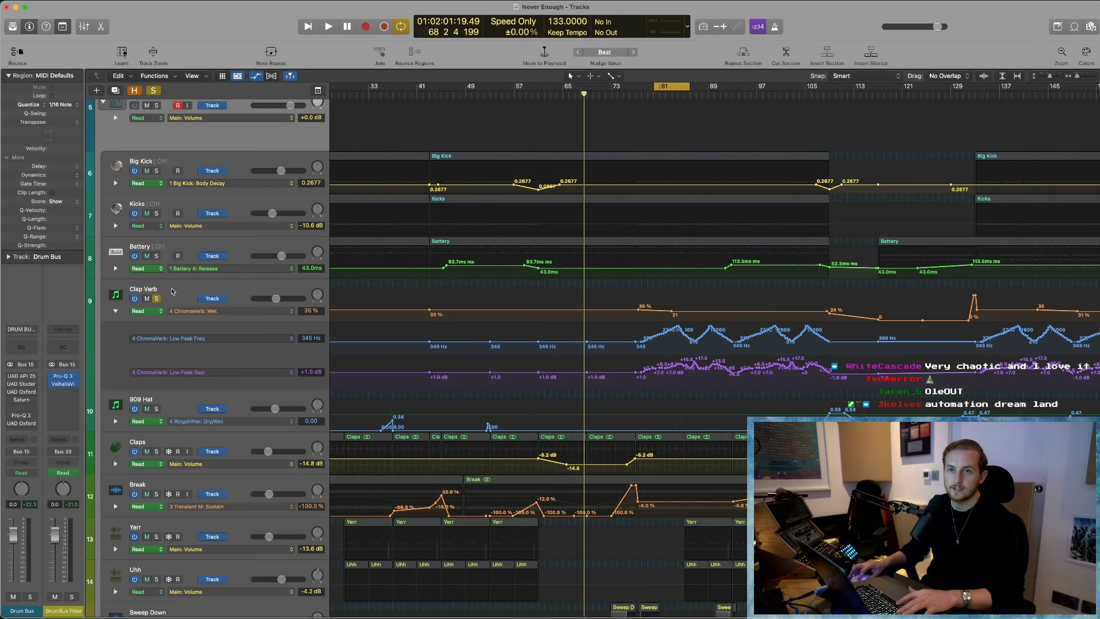
{"action": "left_click_drag", "start_coordinate": [689, 86], "coordinate": [774, 86]}
{"action": "left_click", "coordinate": [185, 288]}
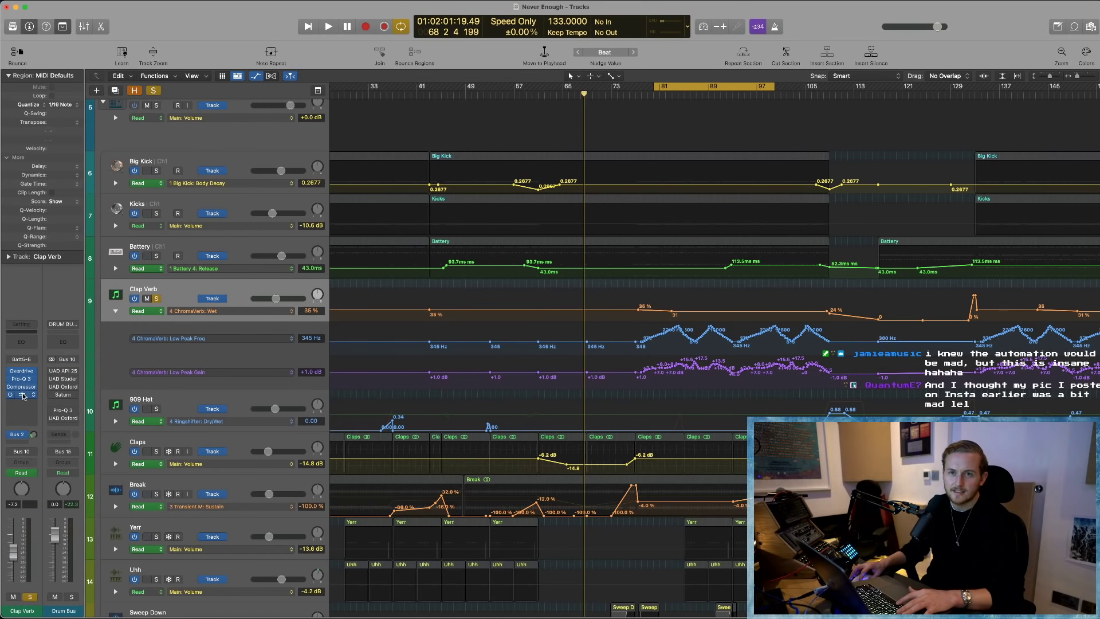
- Open ChromaVerb on the Clap Verb track, play the cycled section while viewing its output EQ details, and close the plug-in
{"action": "left_click", "coordinate": [23, 395]}
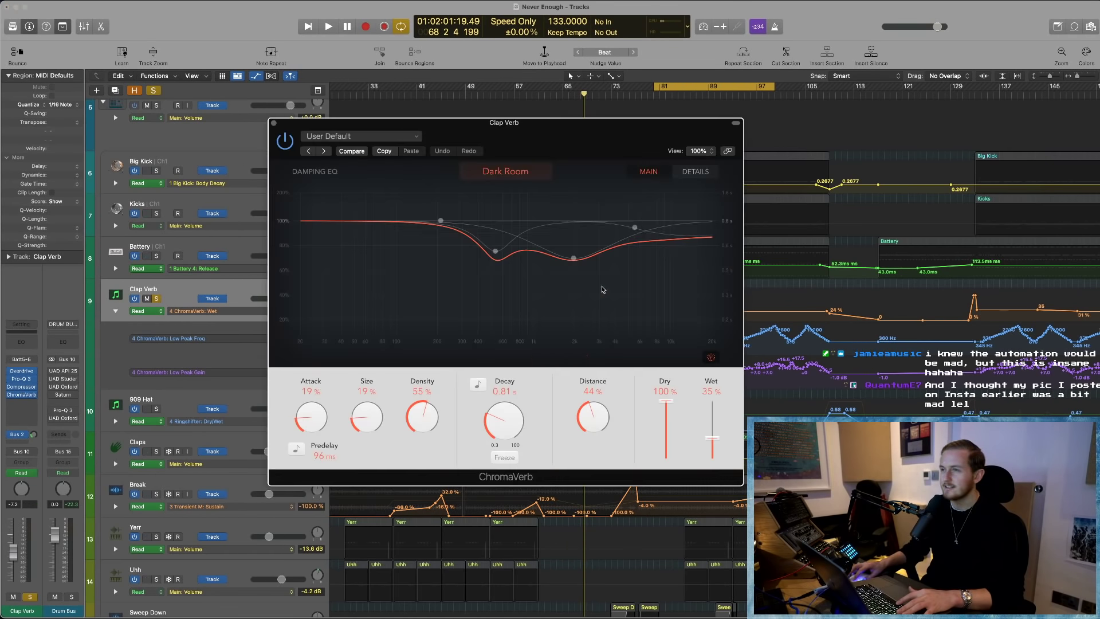
{"action": "left_click", "coordinate": [709, 172]}
{"action": "left_click_drag", "start_coordinate": [571, 230], "coordinate": [567, 252]}
{"action": "left_click_drag", "start_coordinate": [591, 165], "coordinate": [498, 171]}
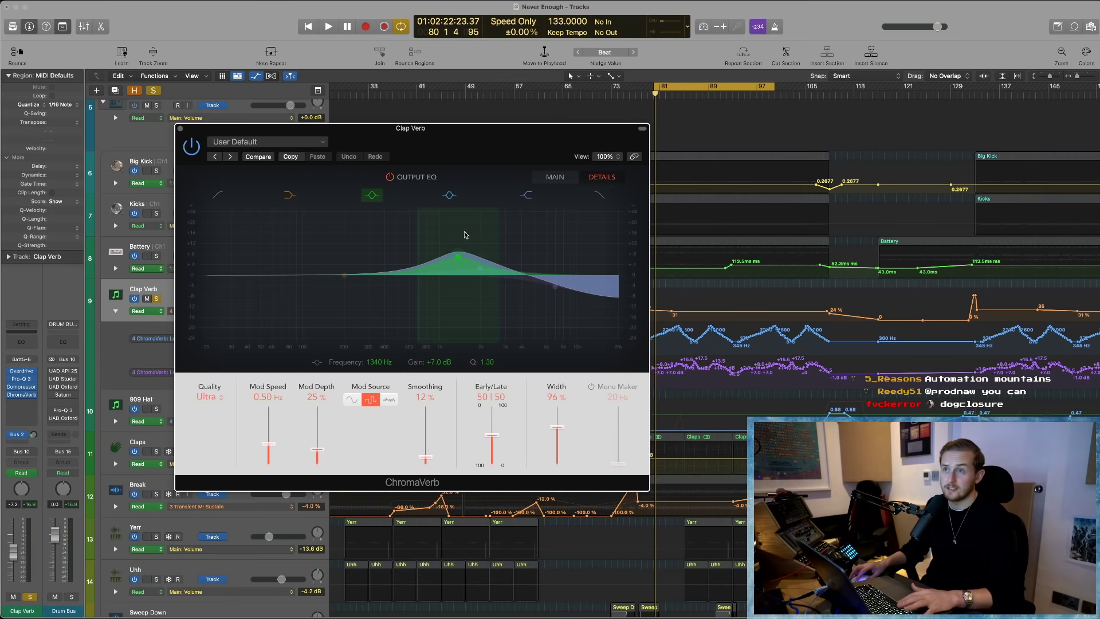
{"action": "key", "text": "space"}
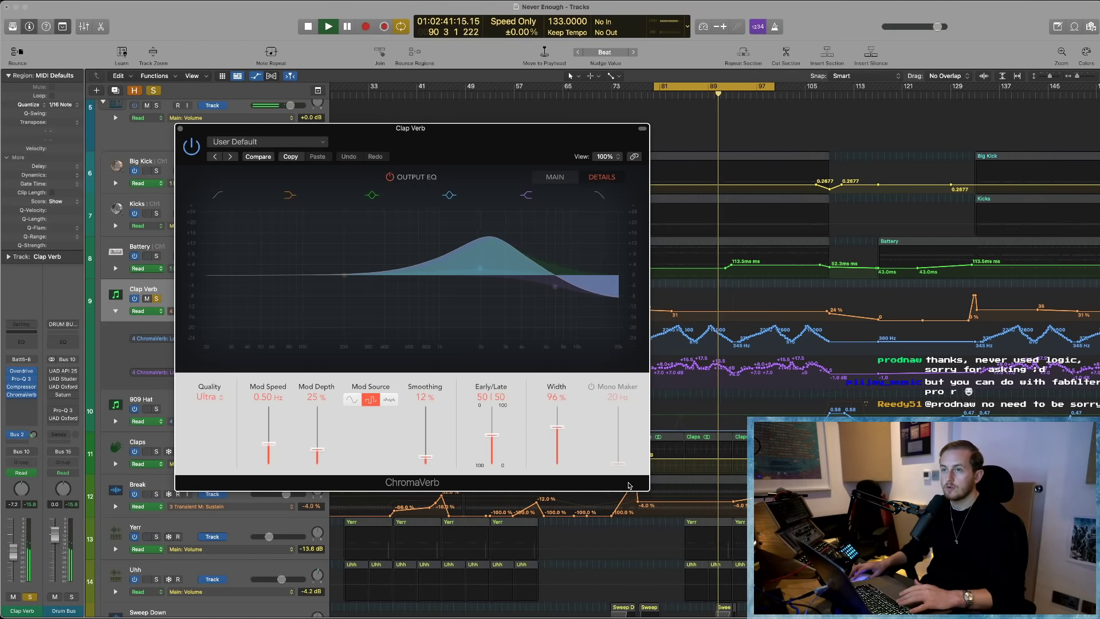
{"action": "key", "text": "space"}
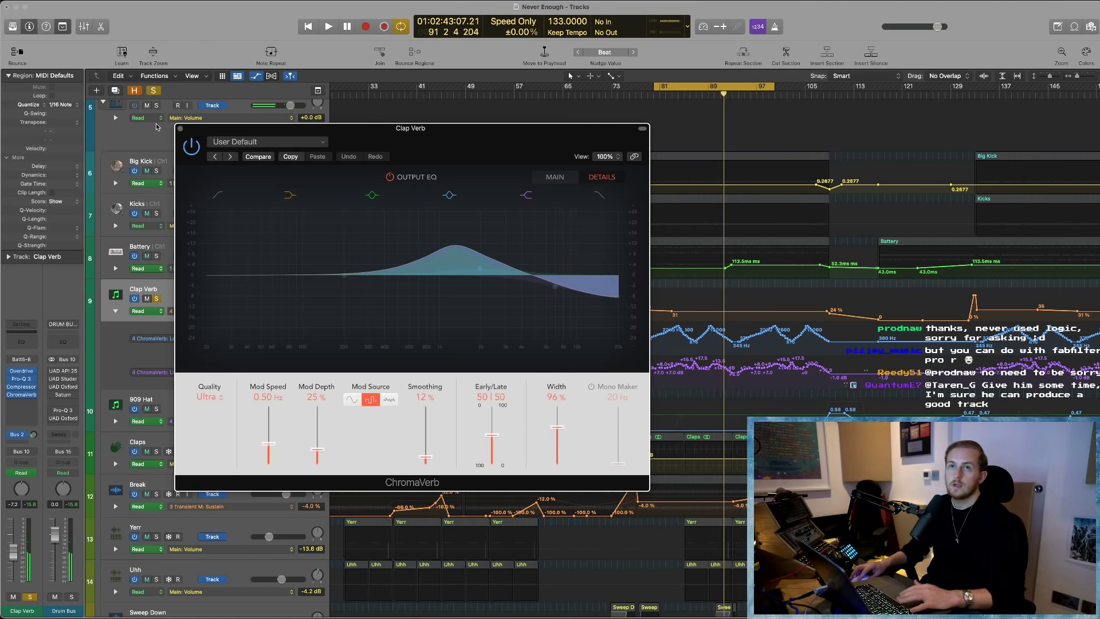
{"action": "left_click", "coordinate": [179, 130]}
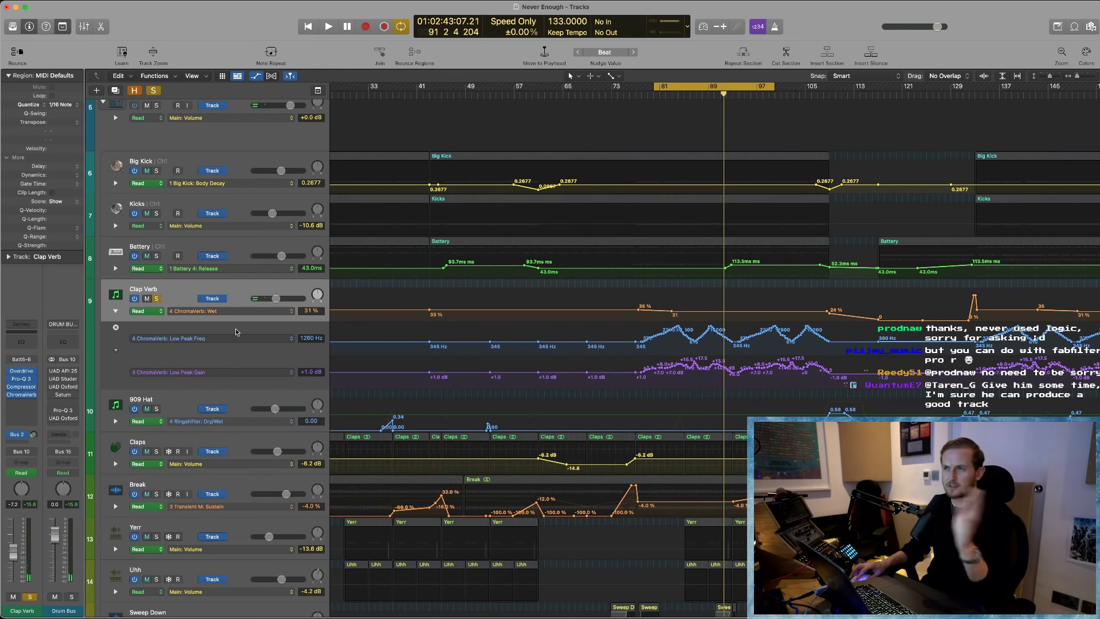
- Examine the Clap Verb track's ChromaVerb Low Peak Freq and Low Peak Gain automation curves up close
{"action": "key", "text": "super+Right"}
{"action": "key", "text": "super+Right"}
{"action": "key", "text": "super+Right"}
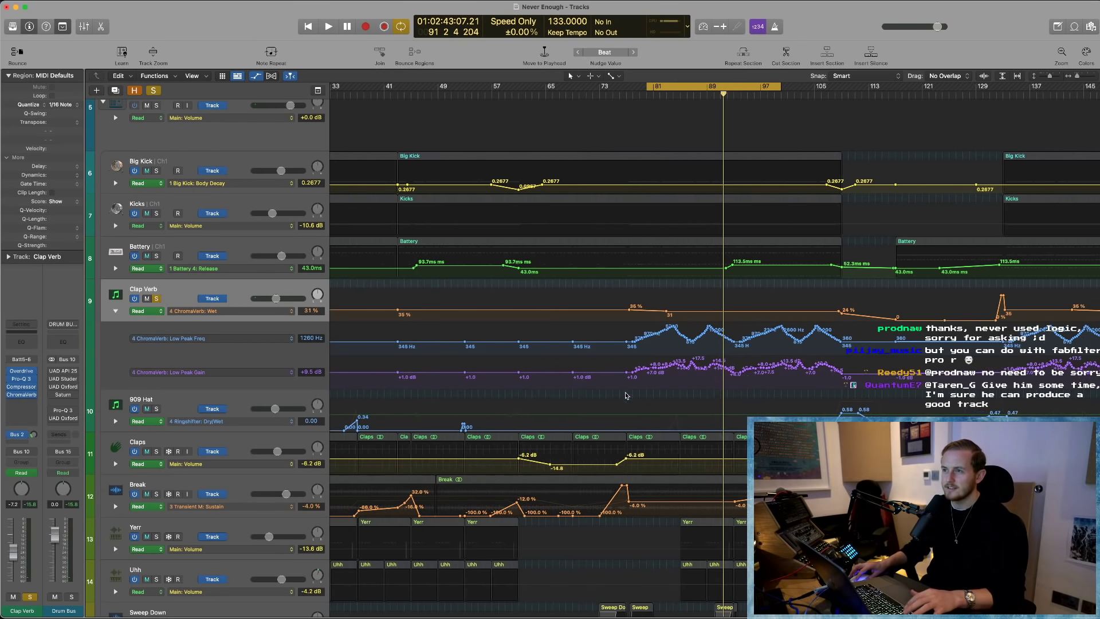
{"action": "scroll", "coordinate": [579, 362], "scroll_direction": "left", "scroll_amount": 3}
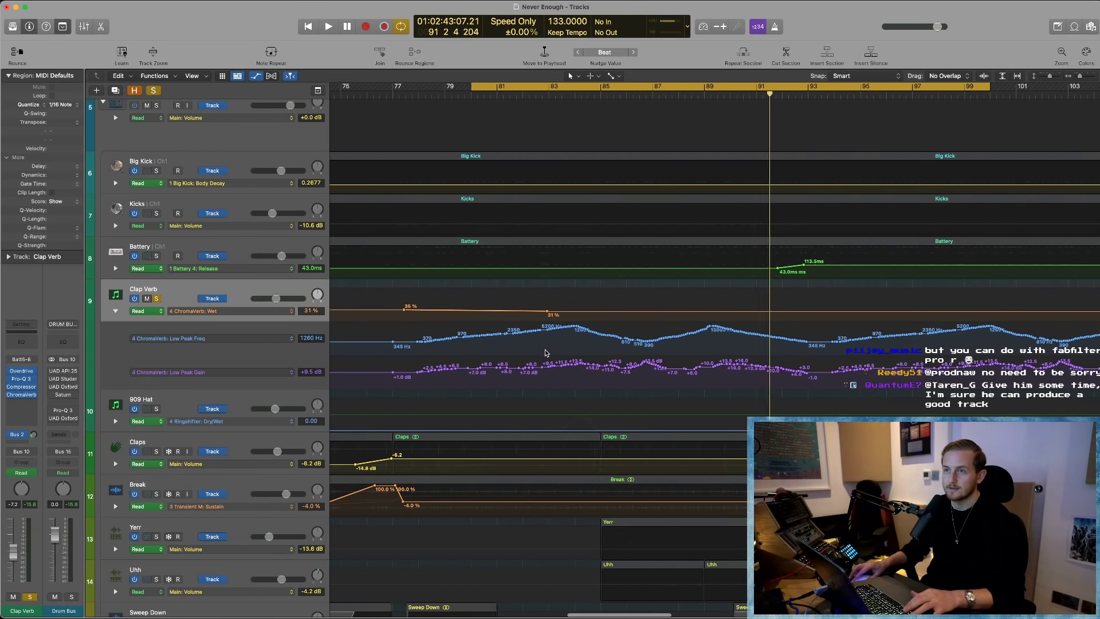
{"action": "key", "text": "super+Left"}
{"action": "key", "text": "super+Left"}
{"action": "key", "text": "super+Left"}
- Solo the Drum Bus and play the cycled section while reviewing the automation of the drum tracks
{"action": "scroll", "coordinate": [546, 353], "scroll_direction": "up", "scroll_amount": 5}
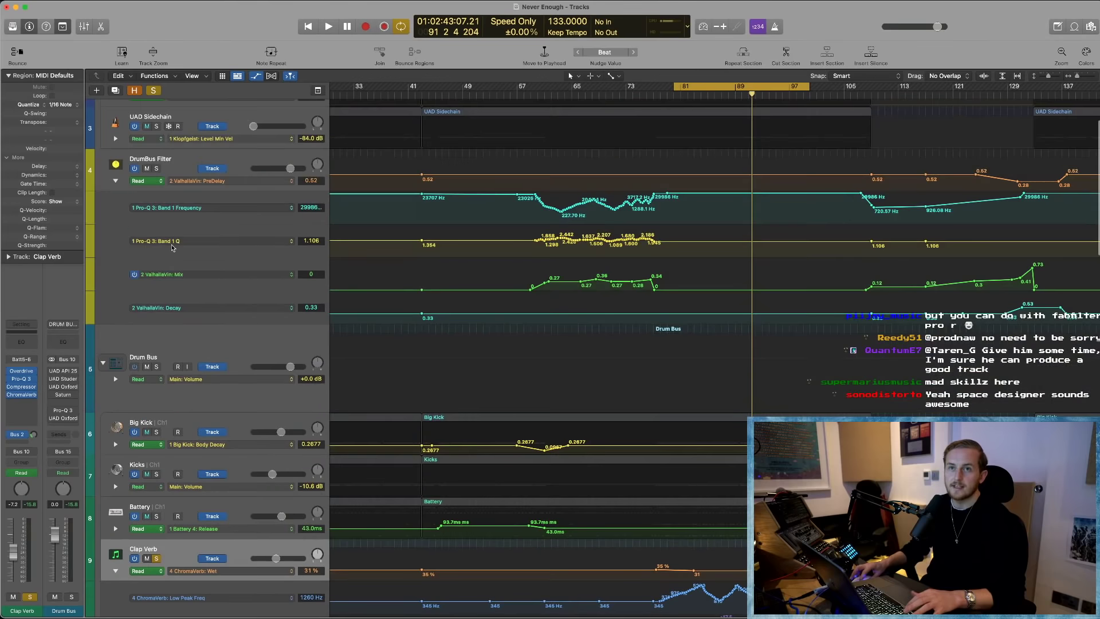
{"action": "left_click", "coordinate": [157, 367]}
{"action": "scroll", "coordinate": [326, 361], "scroll_direction": "down", "scroll_amount": 1}
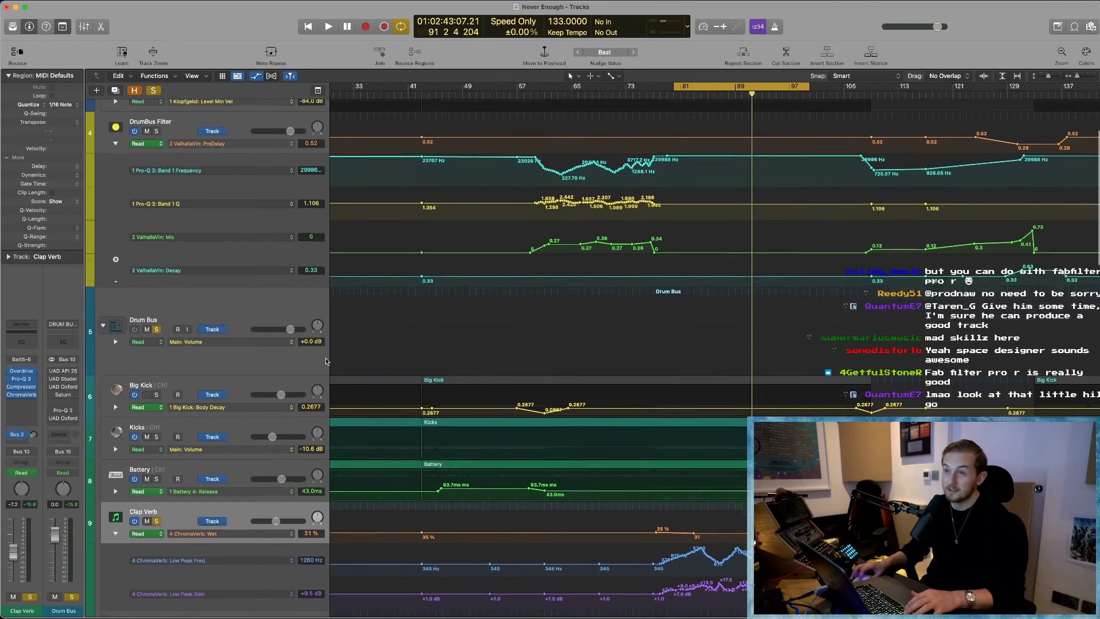
{"action": "scroll", "coordinate": [326, 361], "scroll_direction": "down", "scroll_amount": 2}
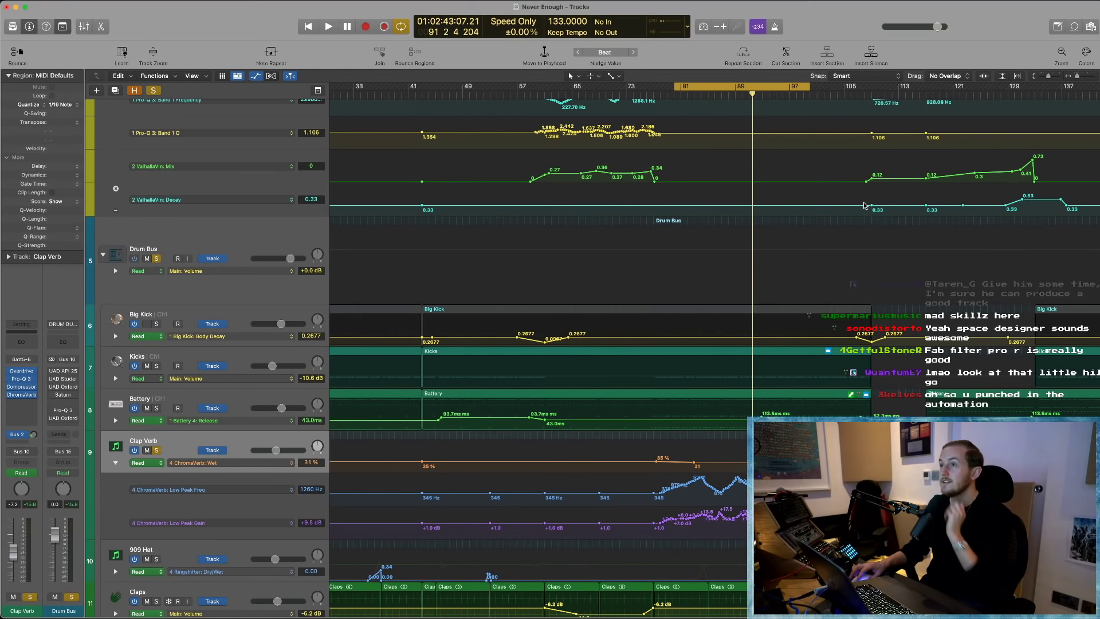
{"action": "key", "text": "space"}
{"action": "scroll", "coordinate": [386, 337], "scroll_direction": "down", "scroll_amount": 2}
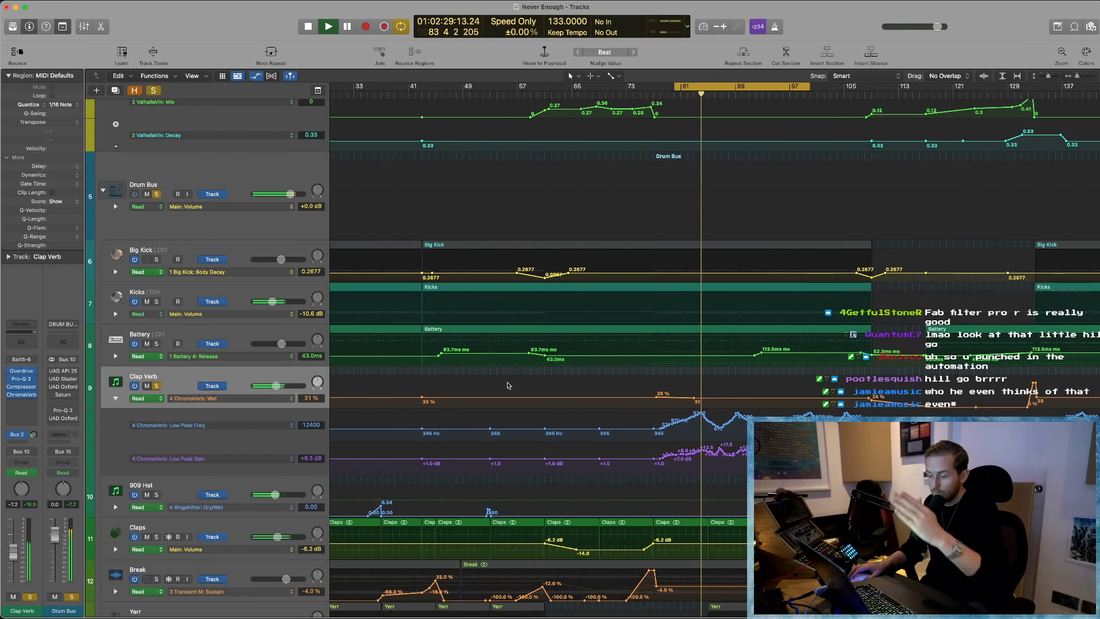
{"action": "scroll", "coordinate": [714, 400], "scroll_direction": "up", "scroll_amount": 8}
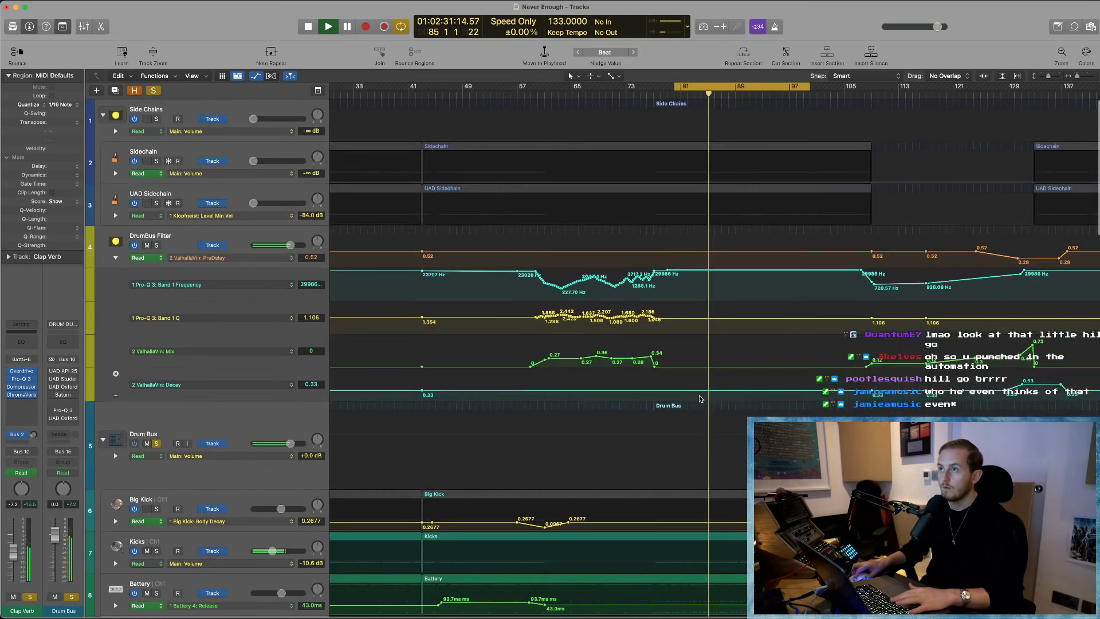
{"action": "scroll", "coordinate": [714, 400], "scroll_direction": "down", "scroll_amount": 8}
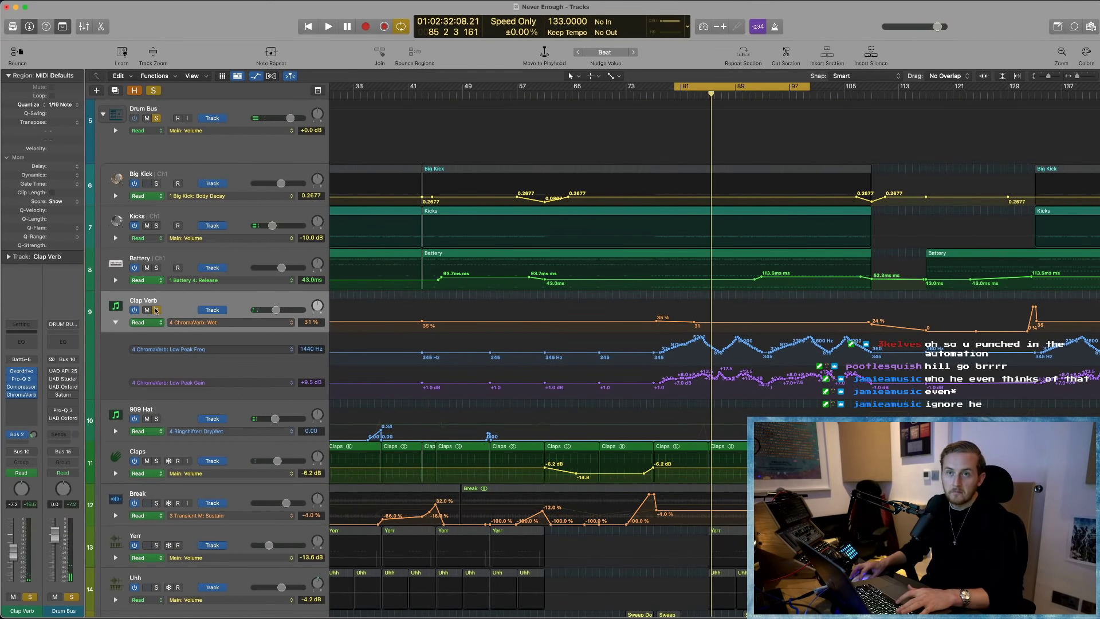
- Clear the solos and replace the expanded Clap Verb automation lanes with those of the 909 Hat, showing the section from bar 13
{"action": "left_click", "coordinate": [156, 310]}
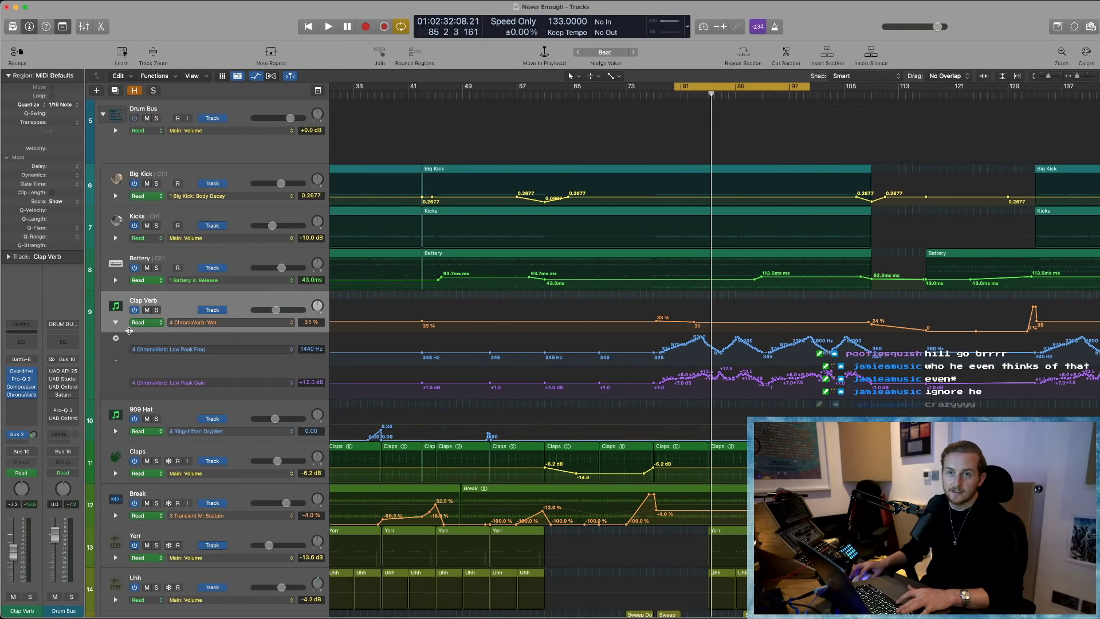
{"action": "left_click", "coordinate": [116, 322]}
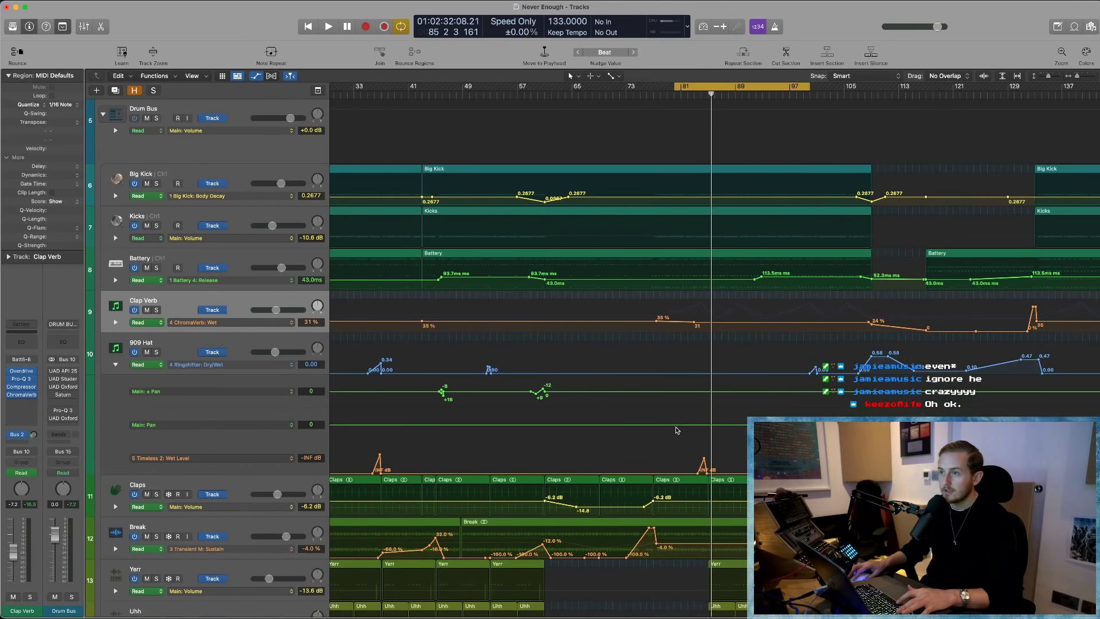
{"action": "scroll", "coordinate": [676, 426], "scroll_direction": "down", "scroll_amount": 2}
{"action": "scroll", "coordinate": [676, 426], "scroll_direction": "left", "scroll_amount": 5}
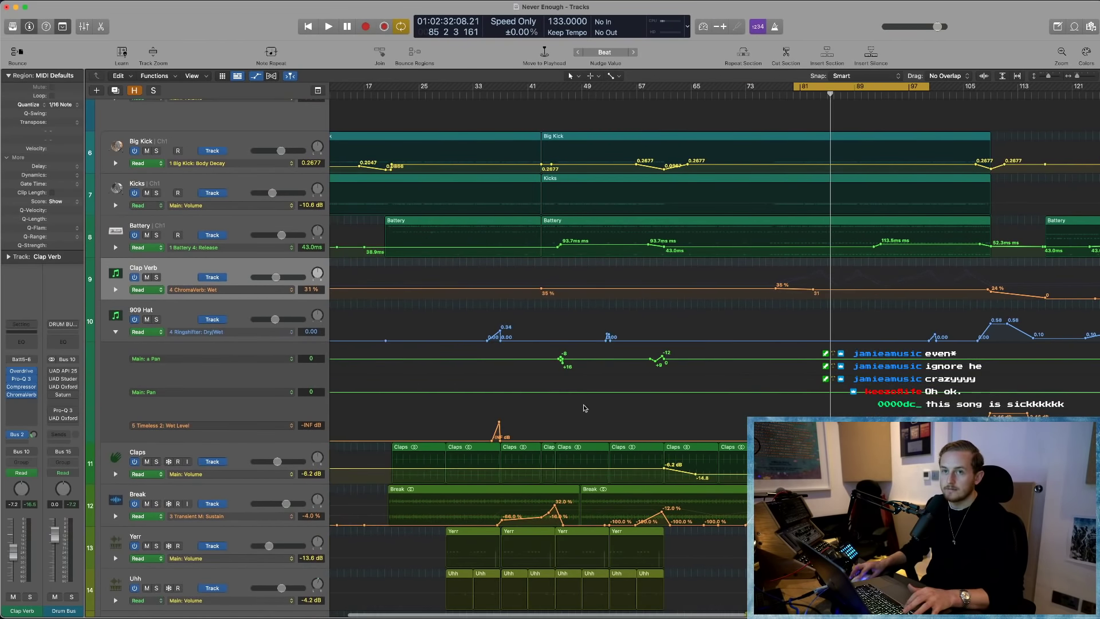
{"action": "scroll", "coordinate": [583, 404], "scroll_direction": "up", "scroll_amount": 5}
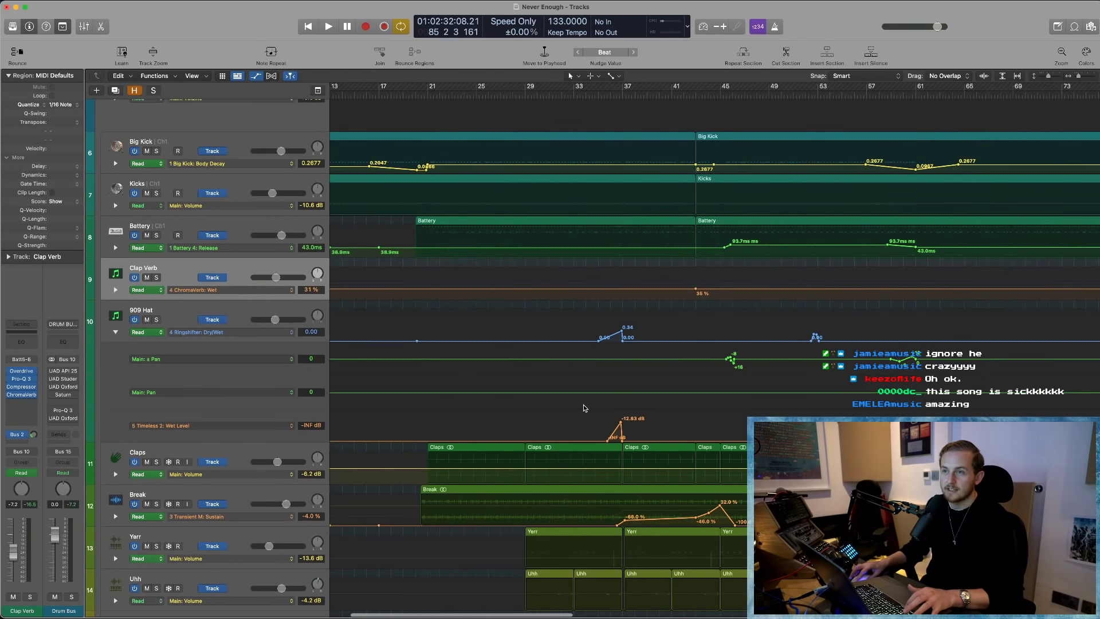
- Open Ringshifter on the 909 Hat track, move its window clear of the automation, and play briefly from bar 35
{"action": "left_click", "coordinate": [225, 314]}
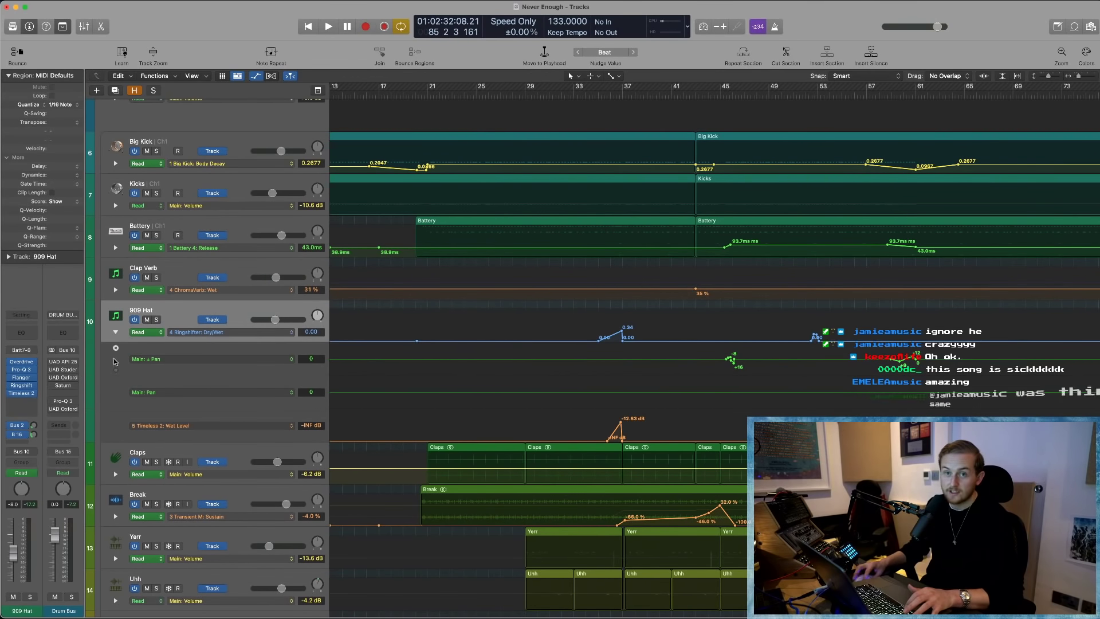
{"action": "left_click", "coordinate": [23, 385]}
{"action": "left_click_drag", "start_coordinate": [731, 131], "coordinate": [378, 117]}
{"action": "left_click", "coordinate": [590, 93]}
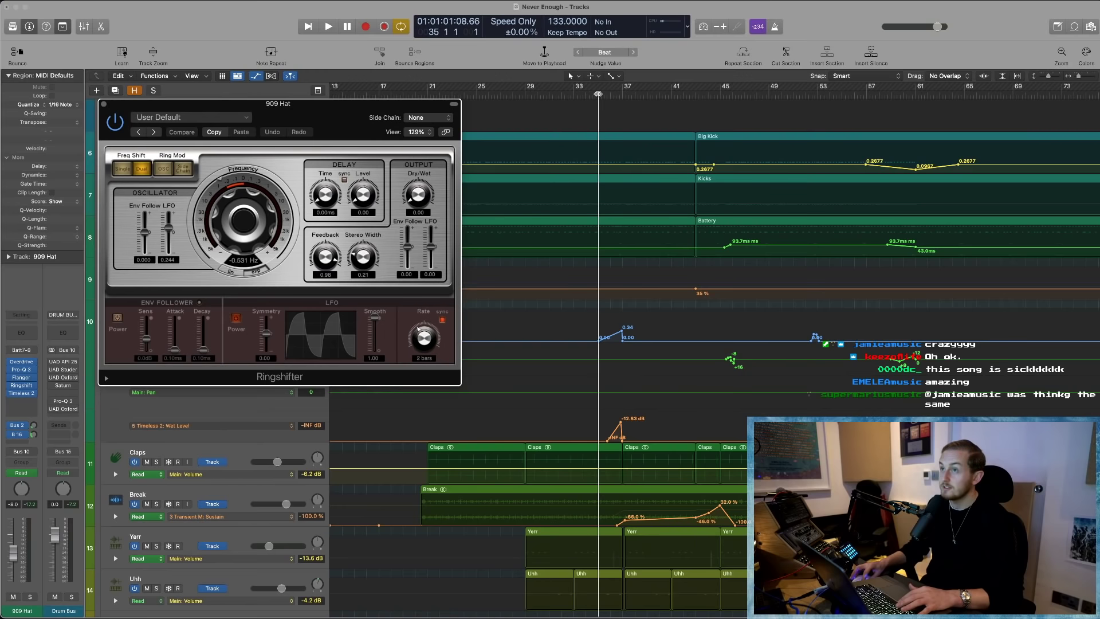
{"action": "key", "text": "space"}
{"action": "key", "text": "space"}
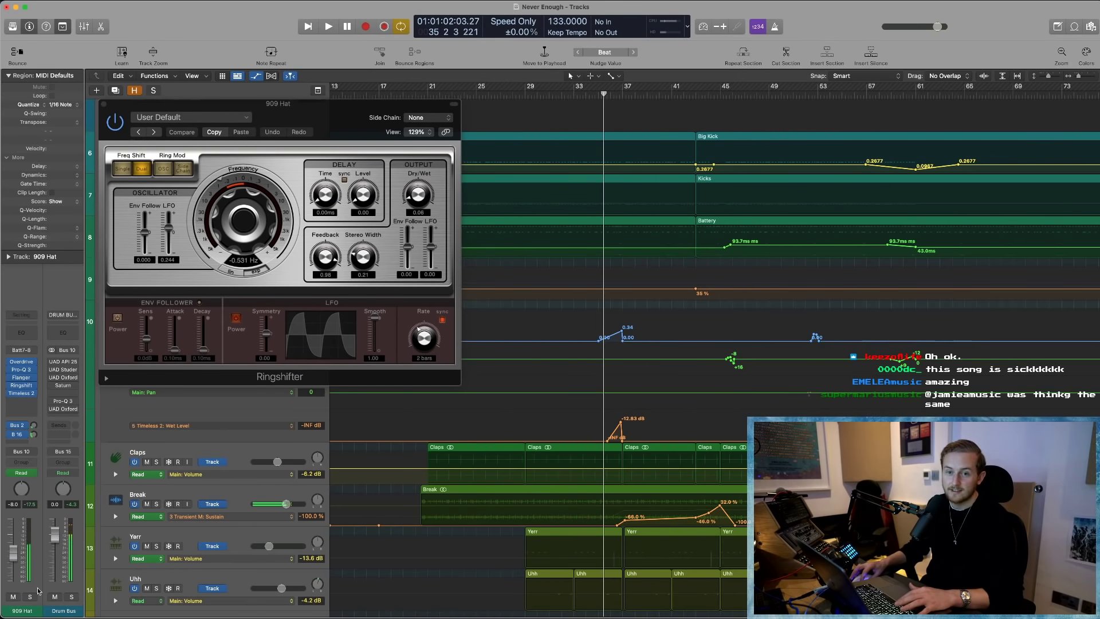
- Solo the 909 Hat and replay it from bar 35 to hear the automated Ringshifter Dry/Wet
{"action": "key", "text": "s"}
{"action": "left_click", "coordinate": [593, 94]}
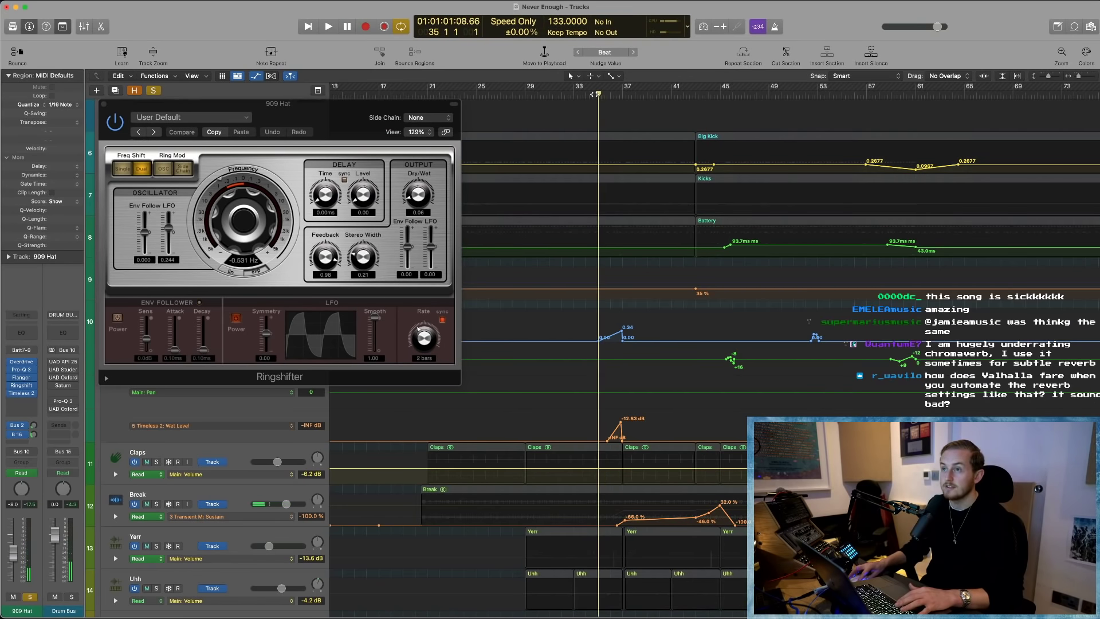
{"action": "key", "text": "space"}
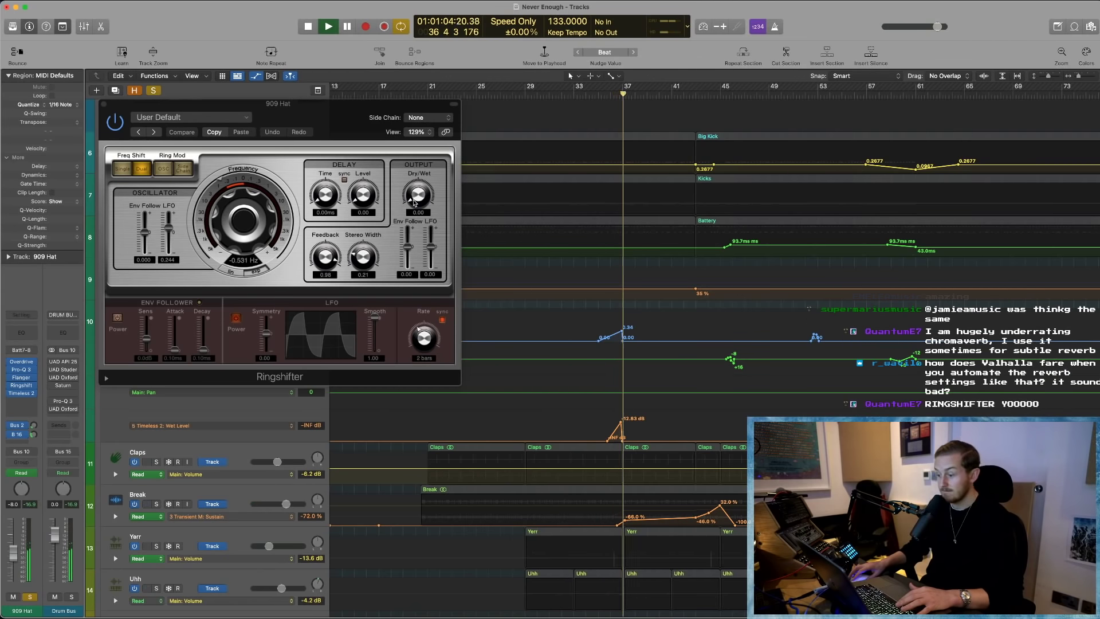
{"action": "key", "text": "space"}
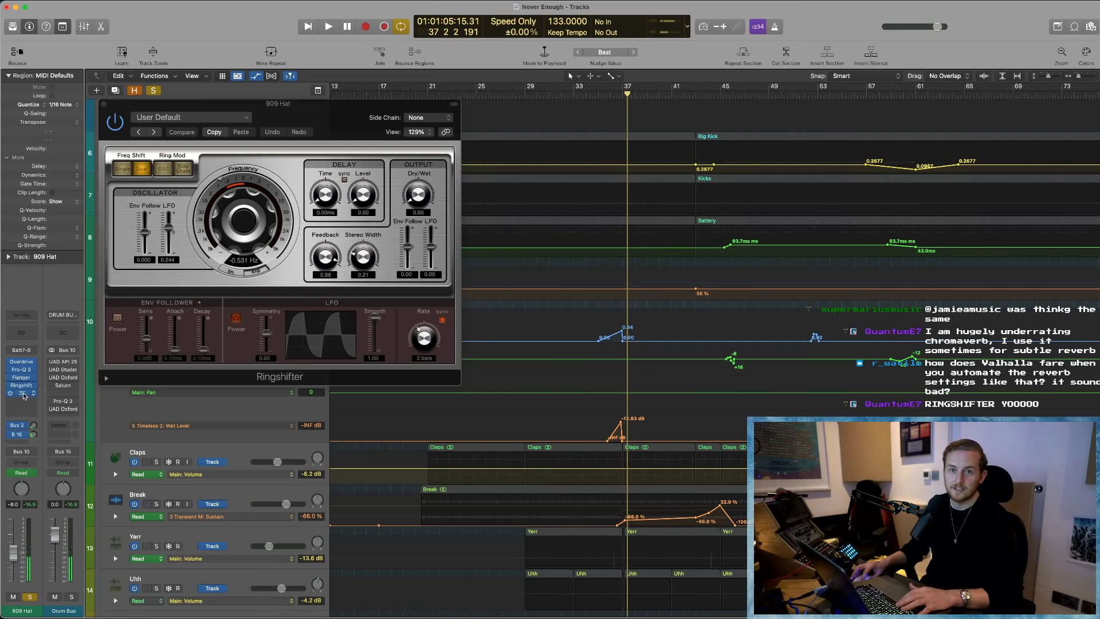
- Open Timeless 2 on the 909 Hat below the Ringshifter window and place the playhead at bar 36 near its wet level automation
{"action": "left_click", "coordinate": [22, 393]}
{"action": "left_click_drag", "start_coordinate": [656, 115], "coordinate": [315, 383]}
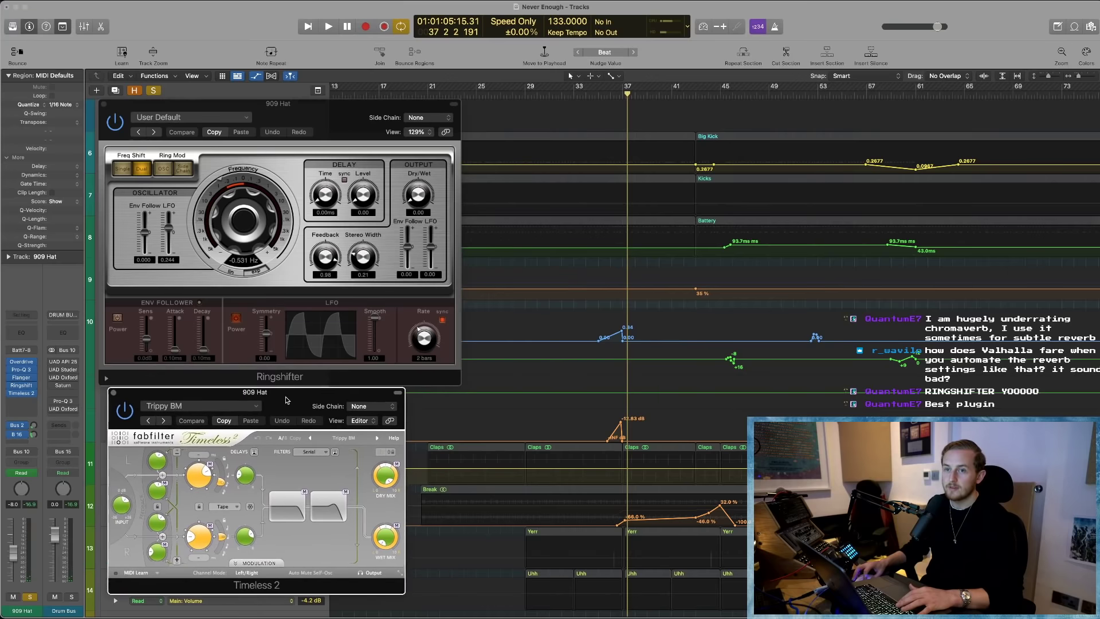
{"action": "left_click", "coordinate": [611, 98]}
{"action": "key", "text": "super+Right"}
{"action": "key", "text": "super+Right"}
{"action": "key", "text": "super+Right"}
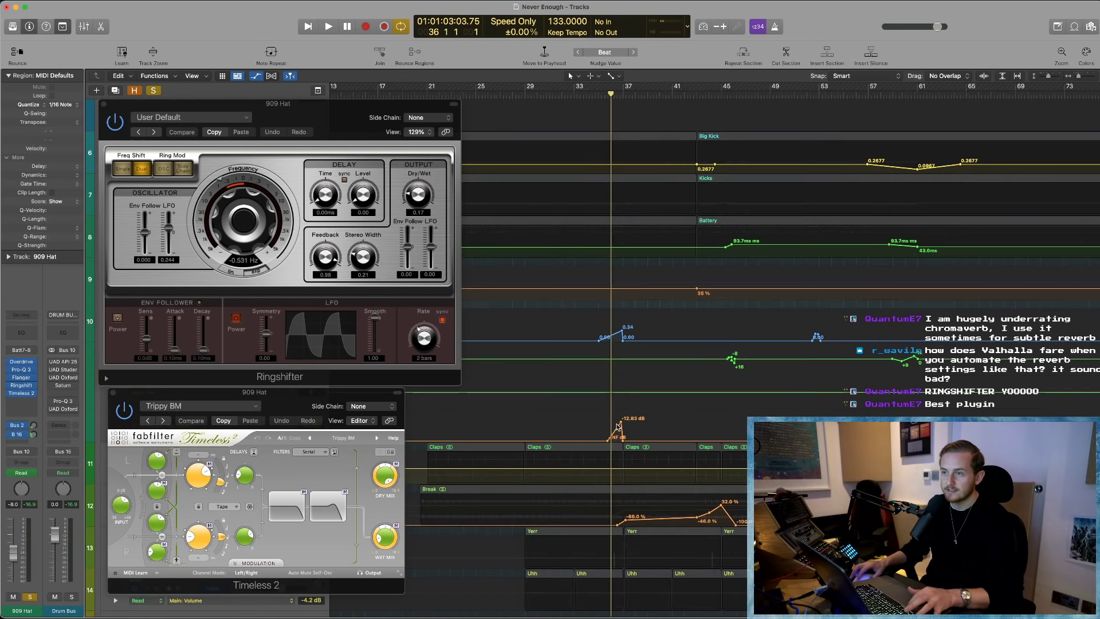
- Play the soloed 909 Hat from bar 36 to hear the automated Timeless 2 wet level
{"action": "key", "text": "space"}
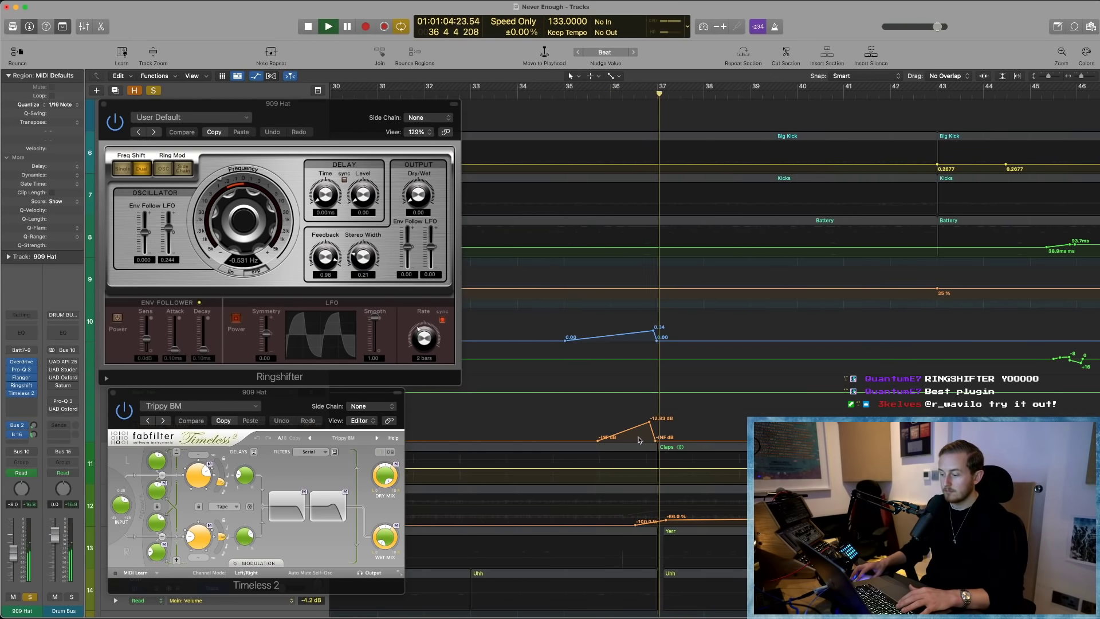
{"action": "key", "text": "space"}
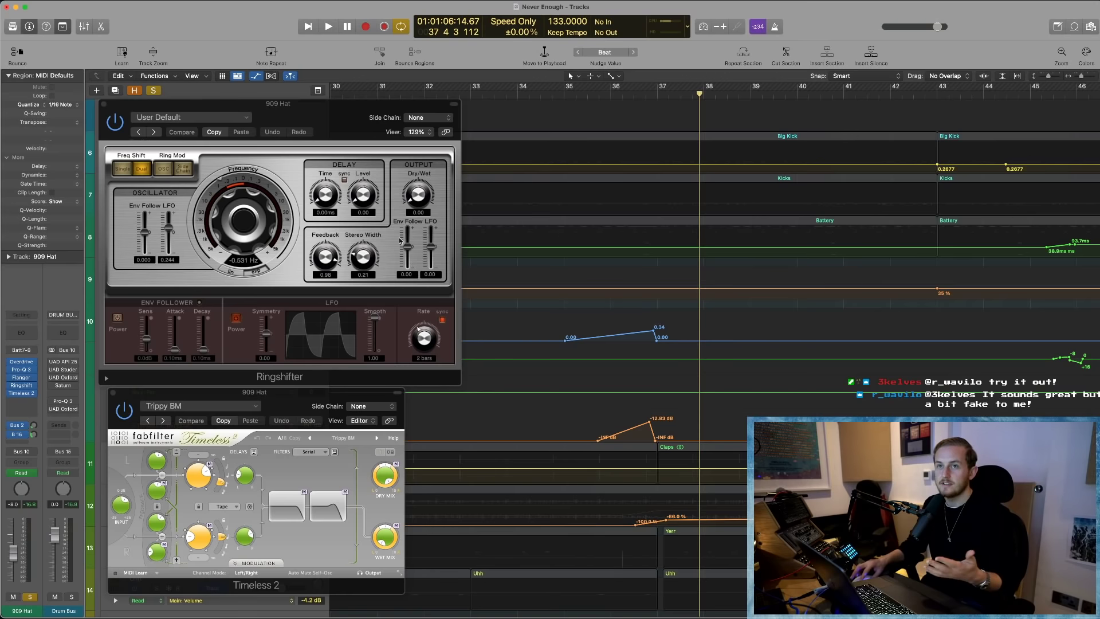
- Close the Ringshifter and Timeless 2 windows, clear the 909 Hat solo and hide the track automation
{"action": "left_click", "coordinate": [103, 104]}
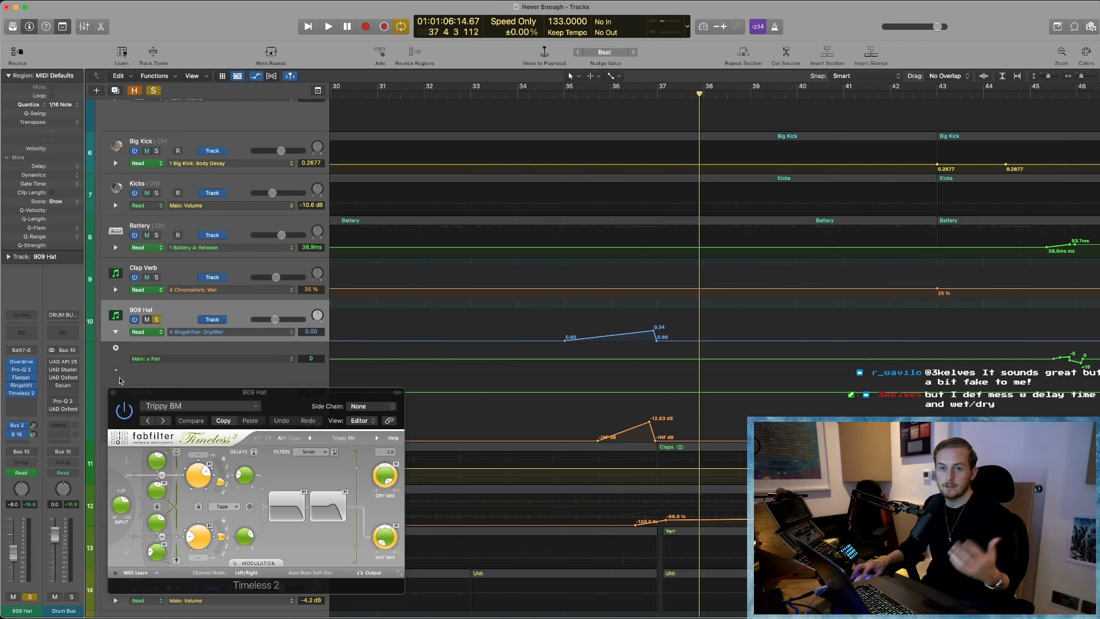
{"action": "left_click", "coordinate": [113, 393]}
{"action": "left_click", "coordinate": [157, 320]}
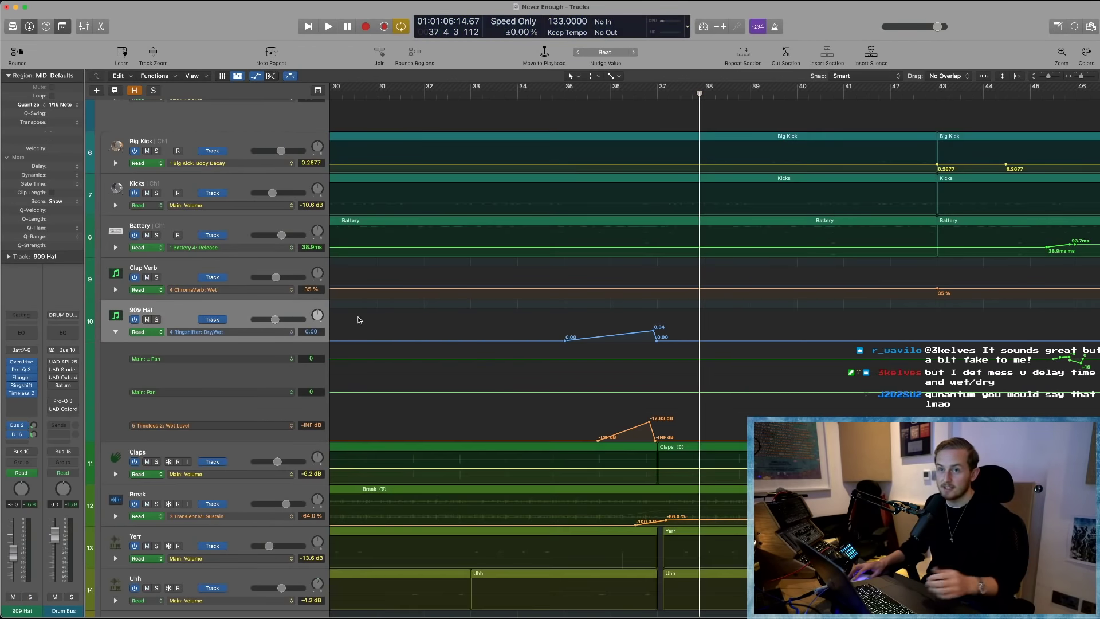
{"action": "key", "text": "a"}
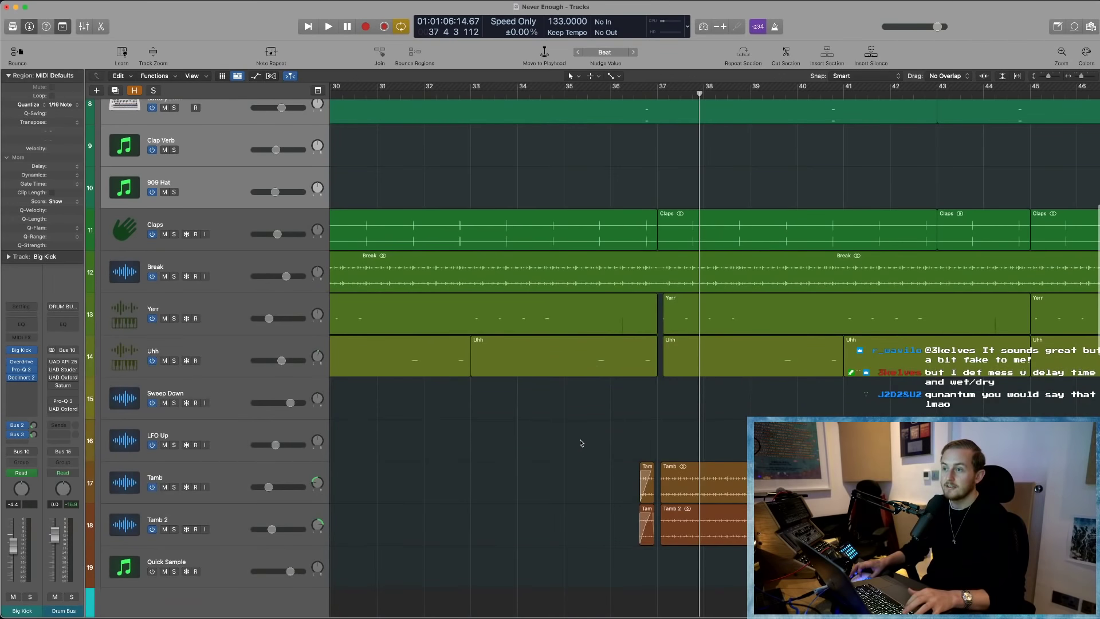
- Examine the drum tracks around bars 36 and 37, including the Tamb and Tamb 2 regions
{"action": "scroll", "coordinate": [588, 438], "scroll_direction": "down", "scroll_amount": 10}
{"action": "key", "text": "super+Up"}
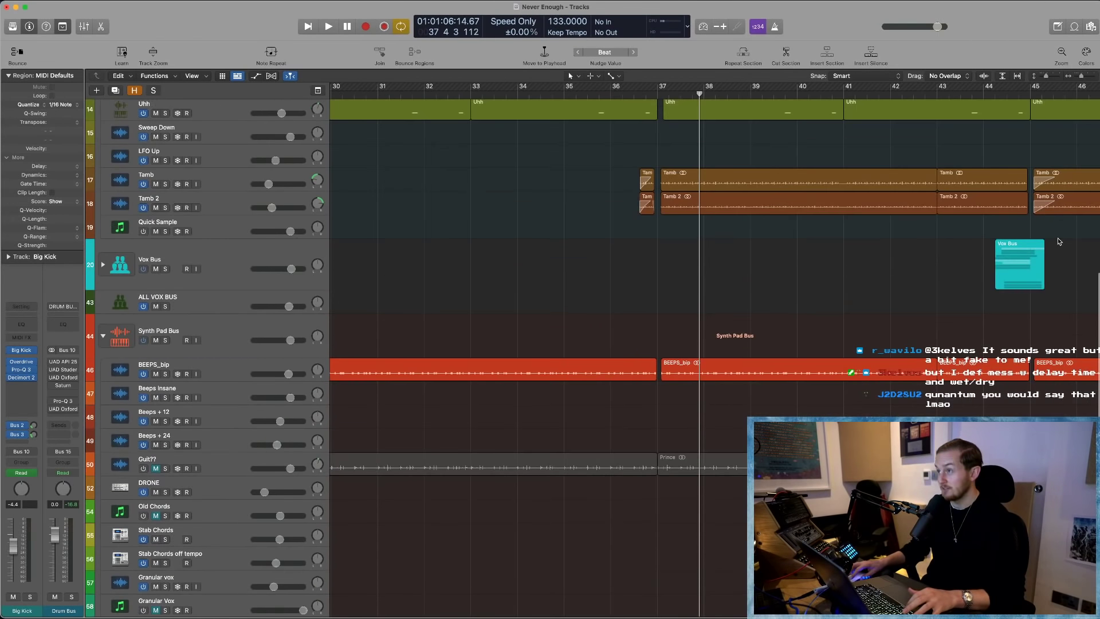
{"action": "scroll", "coordinate": [542, 344], "scroll_direction": "up", "scroll_amount": 10}
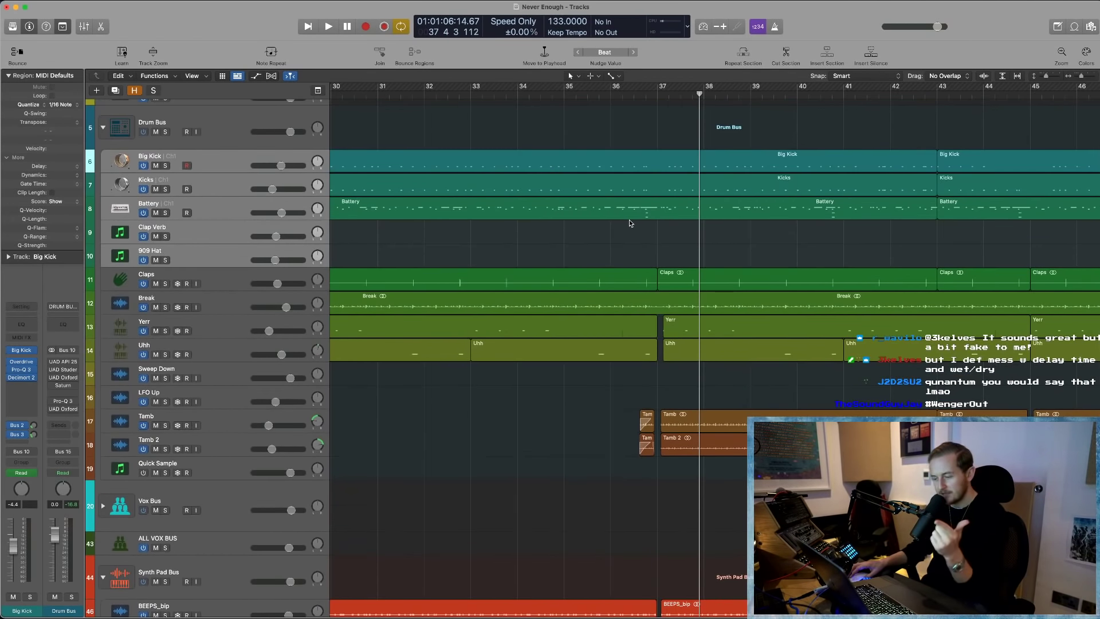
{"action": "scroll", "coordinate": [630, 223], "scroll_direction": "up", "scroll_amount": 1}
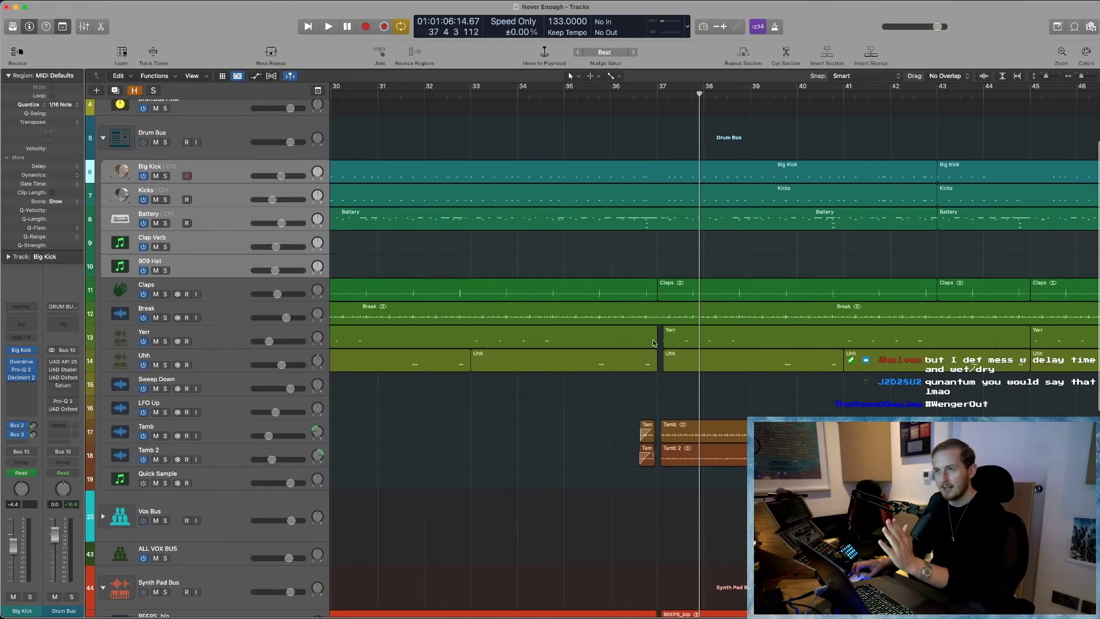
{"action": "left_click", "coordinate": [619, 401], "text": "ctrl+alt"}
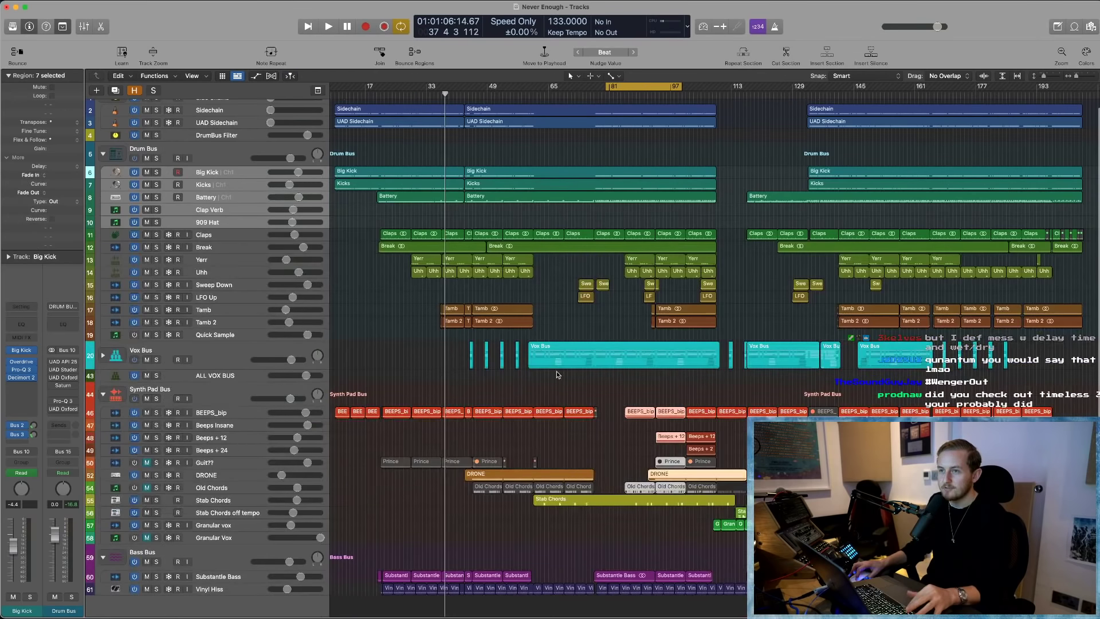
{"action": "left_click_drag", "start_coordinate": [427, 302], "coordinate": [467, 348]}
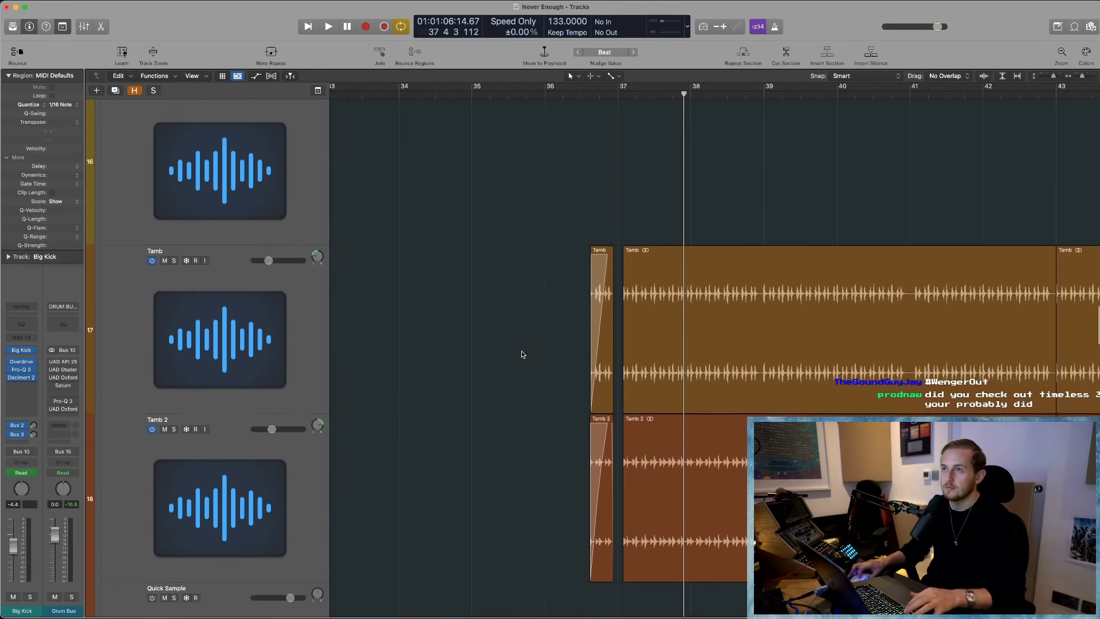
{"action": "left_click", "coordinate": [615, 286], "text": "ctrl+alt"}
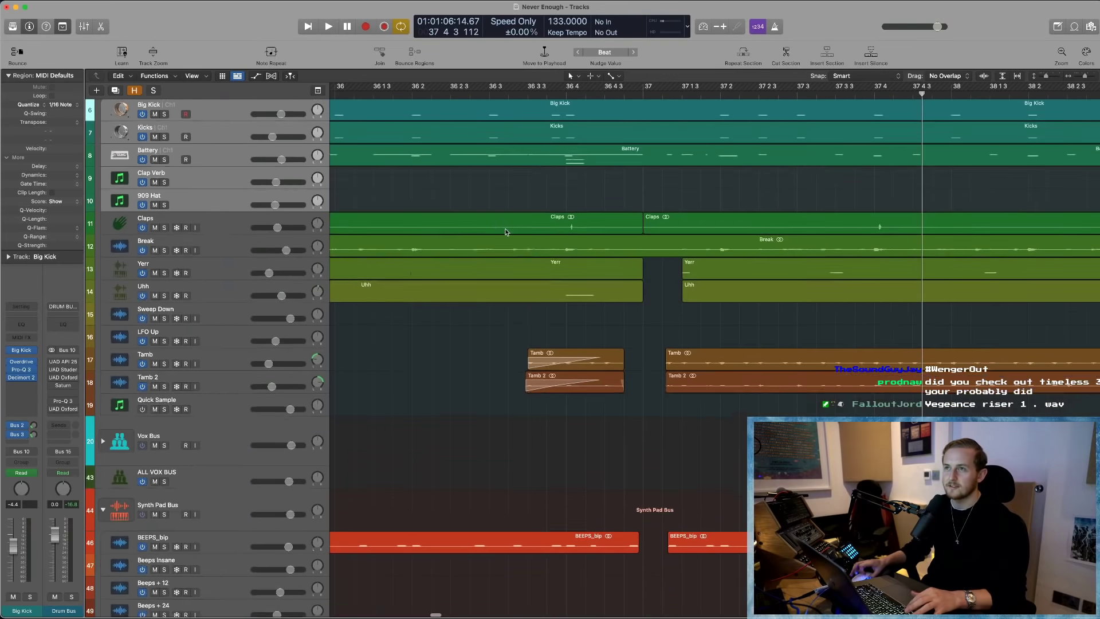
{"action": "left_click", "coordinate": [505, 232], "text": "ctrl+alt"}
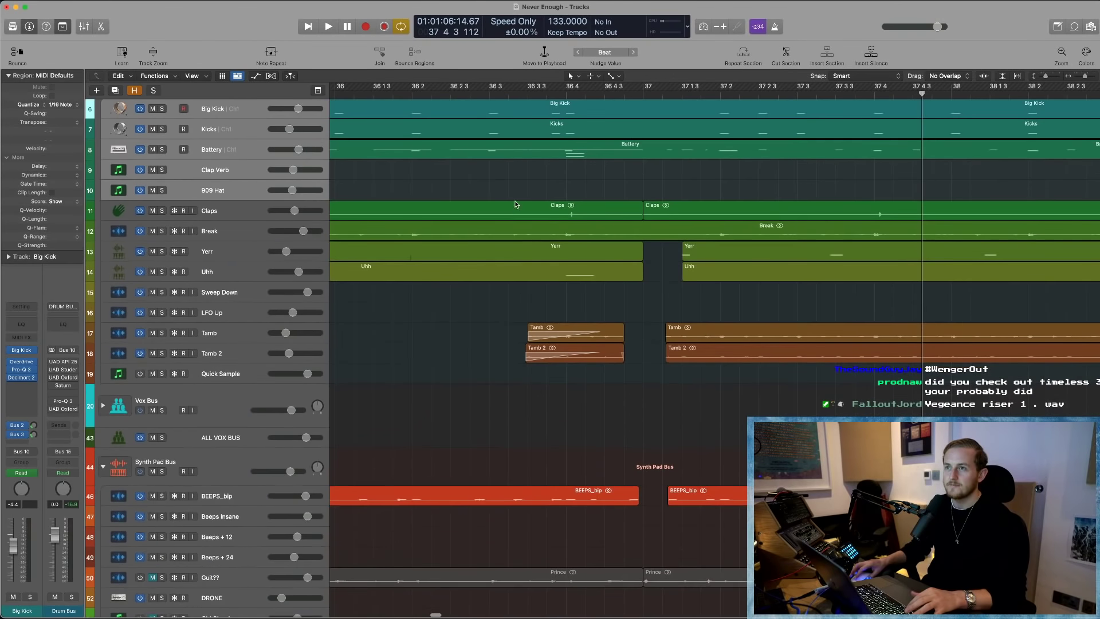
{"action": "left_click", "coordinate": [502, 334], "text": "ctrl+alt"}
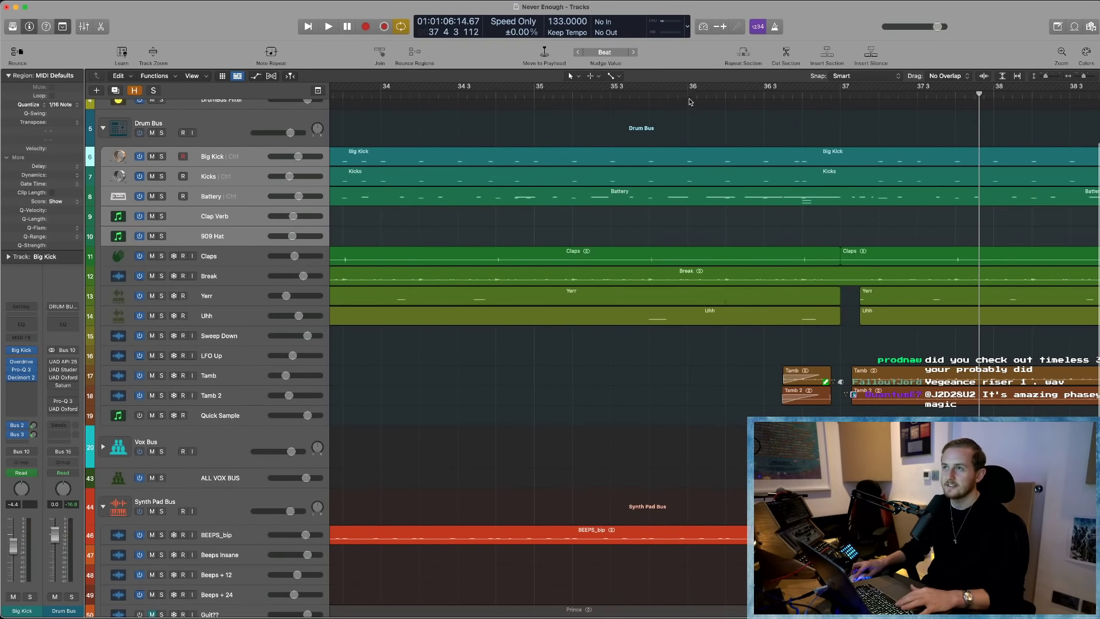
- Place the playhead at bar 36 and solo the Drum Bus together with the DrumBus Filter and side-chain tracks
{"action": "left_click", "coordinate": [690, 102]}
{"action": "scroll", "coordinate": [516, 290], "scroll_direction": "up", "scroll_amount": 3}
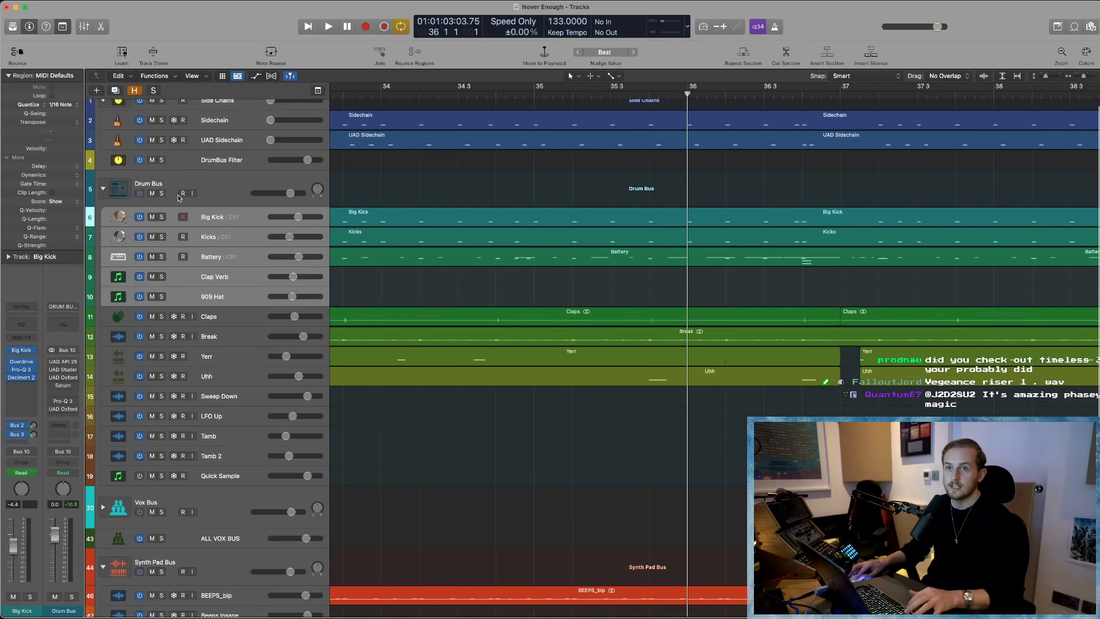
{"action": "left_click", "coordinate": [210, 181]}
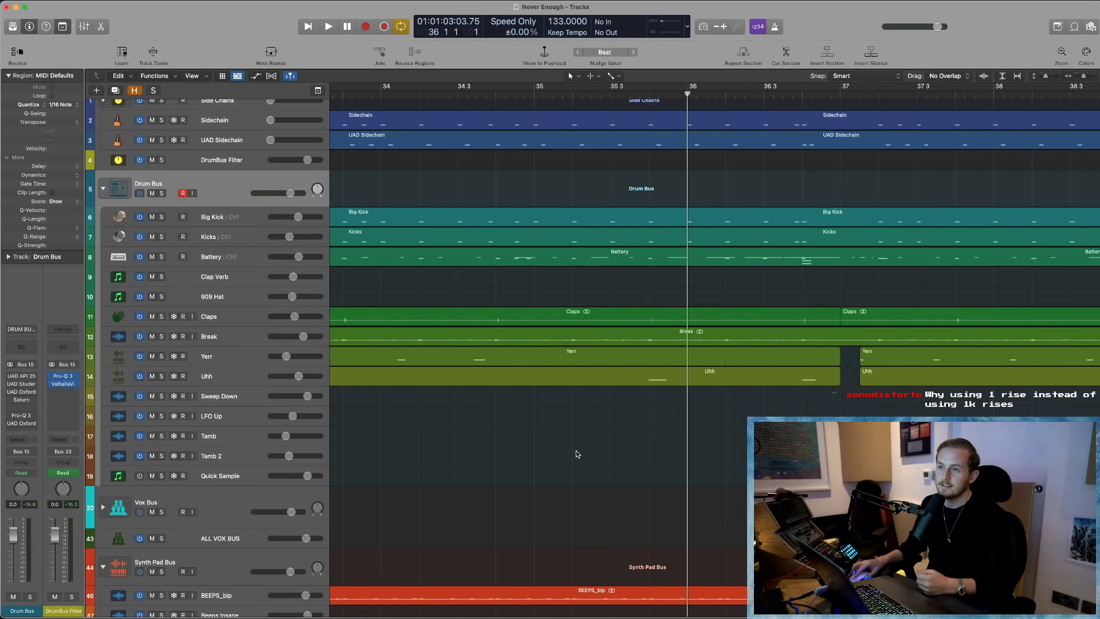
{"action": "scroll", "coordinate": [607, 455], "scroll_direction": "right", "scroll_amount": 5}
{"action": "scroll", "coordinate": [607, 455], "scroll_direction": "down", "scroll_amount": 1}
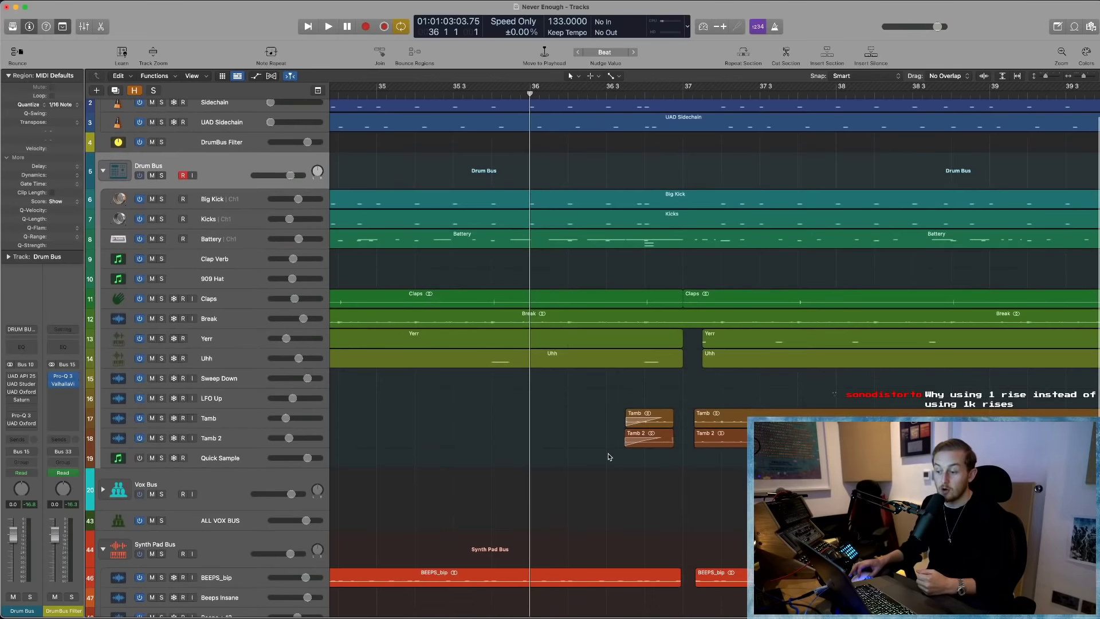
{"action": "scroll", "coordinate": [609, 457], "scroll_direction": "right", "scroll_amount": 4}
{"action": "scroll", "coordinate": [536, 491], "scroll_direction": "left", "scroll_amount": 7}
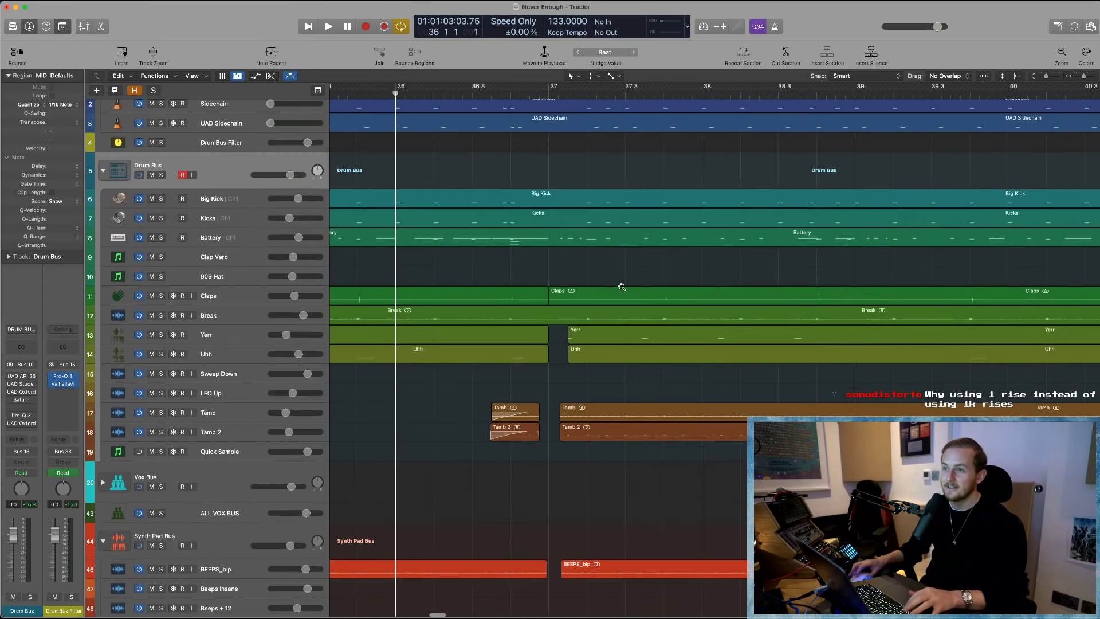
{"action": "scroll", "coordinate": [174, 186], "scroll_direction": "up", "scroll_amount": 1}
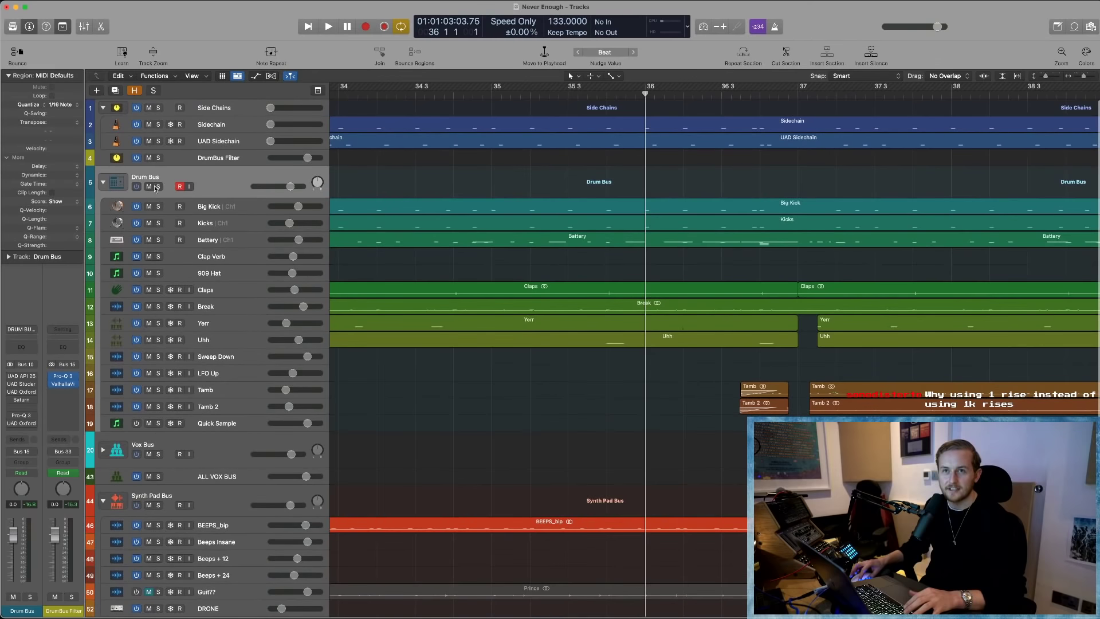
{"action": "left_click_drag", "start_coordinate": [158, 186], "coordinate": [161, 107]}
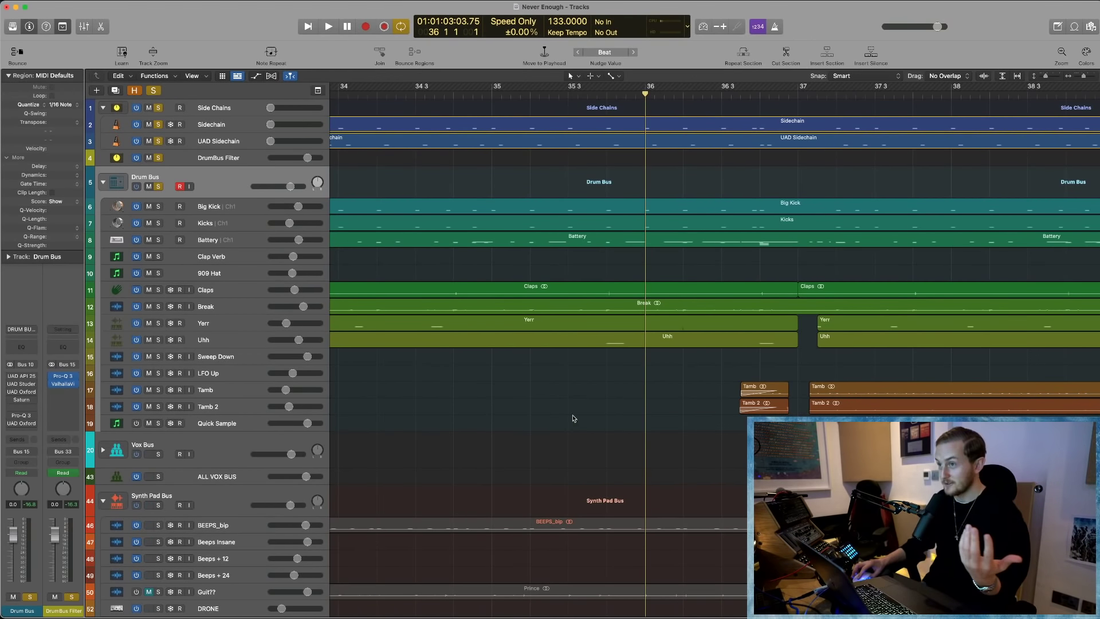
- Play the soloed drum group through the transition into bar 37
{"action": "left_click", "coordinate": [627, 92]}
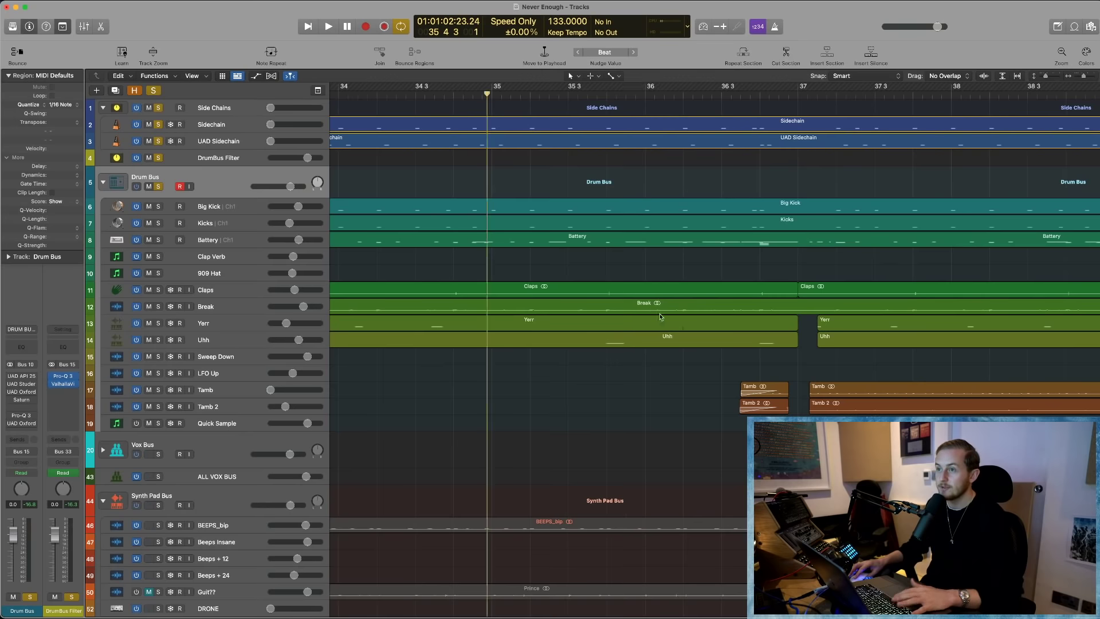
{"action": "key", "text": "space"}
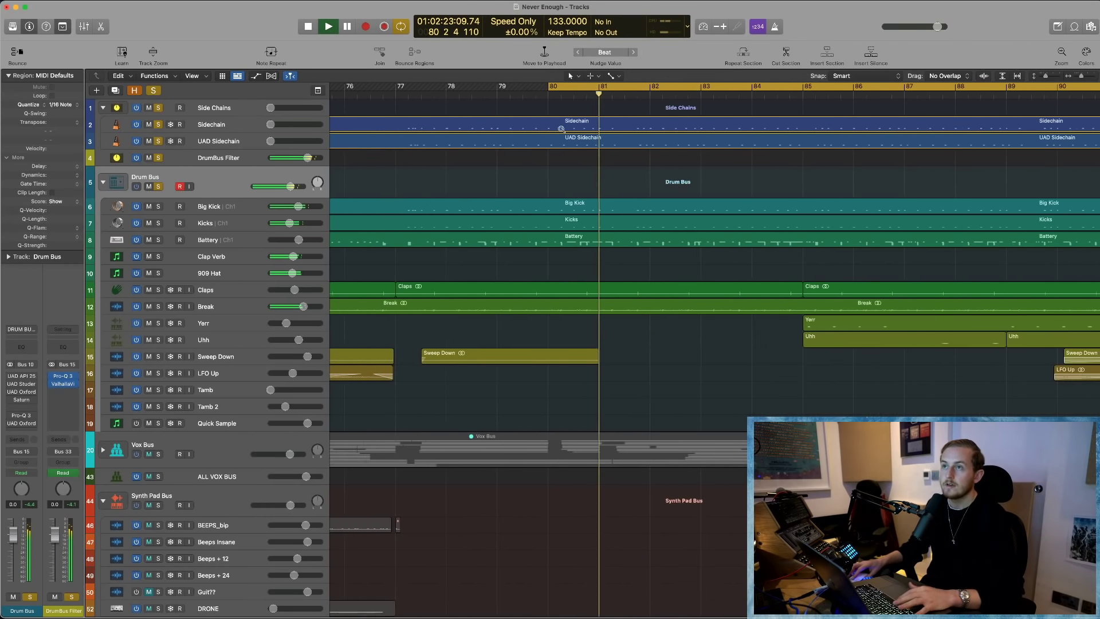
{"action": "left_click", "coordinate": [595, 138], "text": "ctrl+alt"}
{"action": "scroll", "coordinate": [585, 122], "scroll_direction": "left", "scroll_amount": 10}
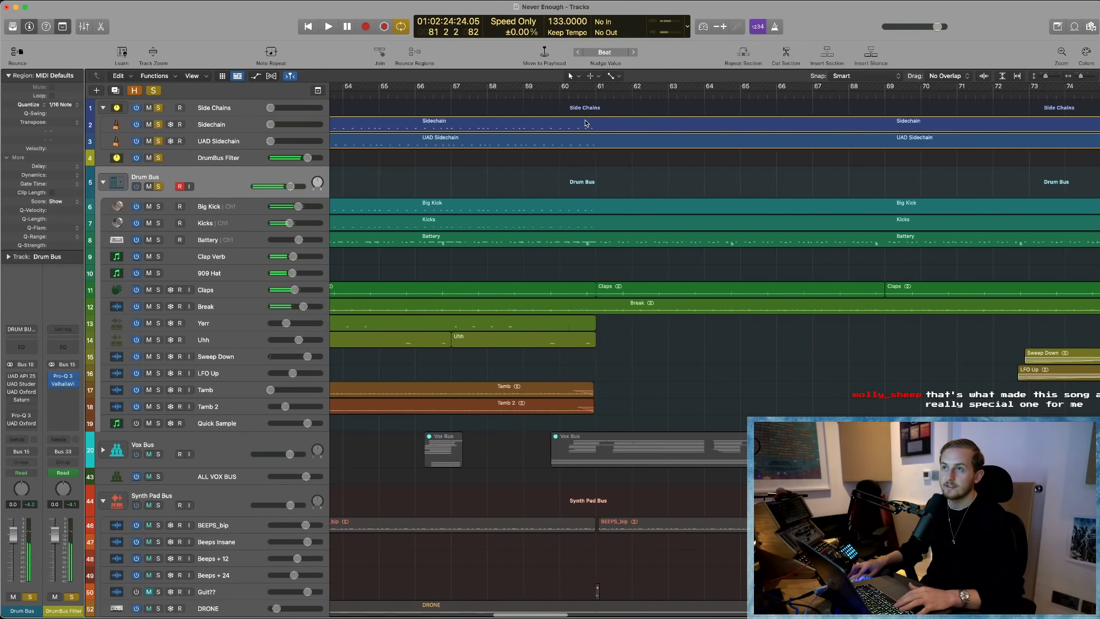
{"action": "scroll", "coordinate": [646, 155], "scroll_direction": "left", "scroll_amount": 20}
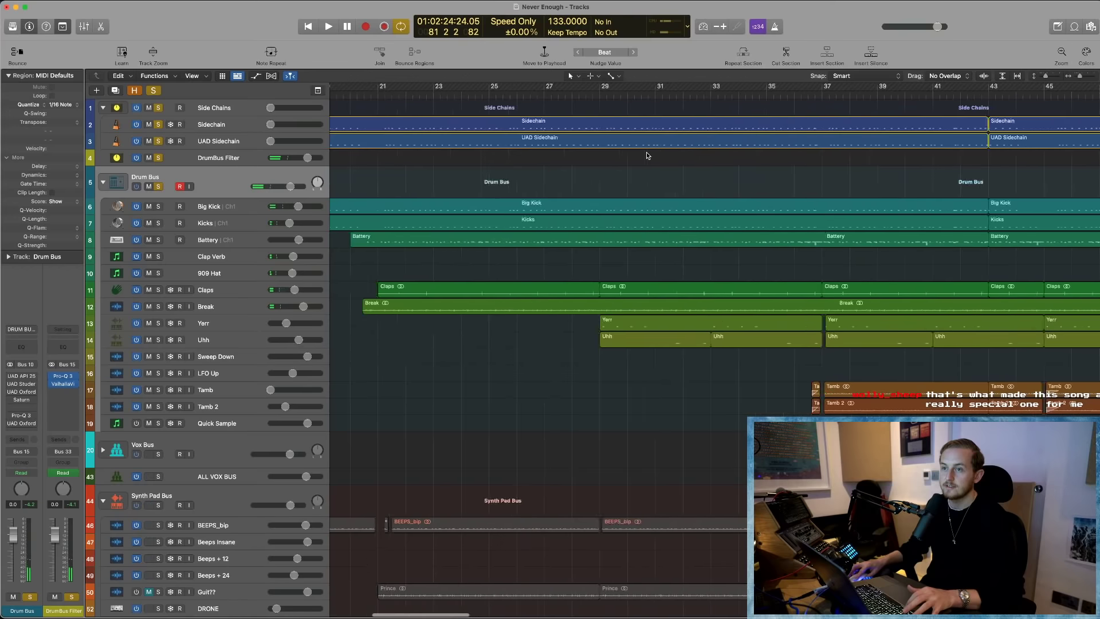
{"action": "double_click", "coordinate": [918, 92]}
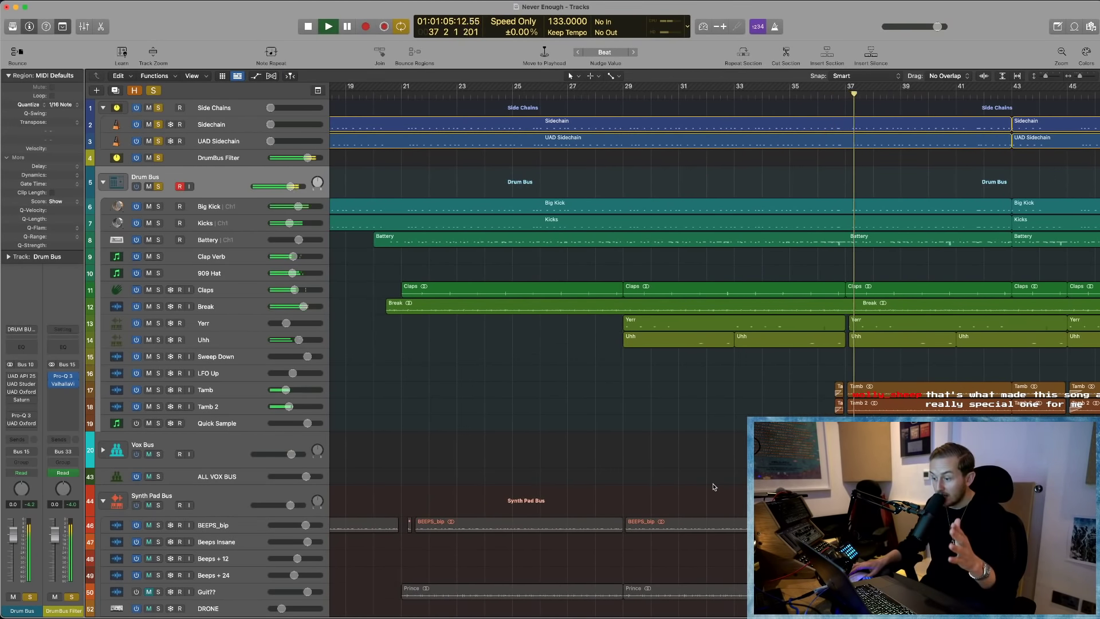
{"action": "key", "text": "space"}
- Play the soloed drum group through the transition into bar 45
{"action": "scroll", "coordinate": [929, 106], "scroll_direction": "right", "scroll_amount": 5}
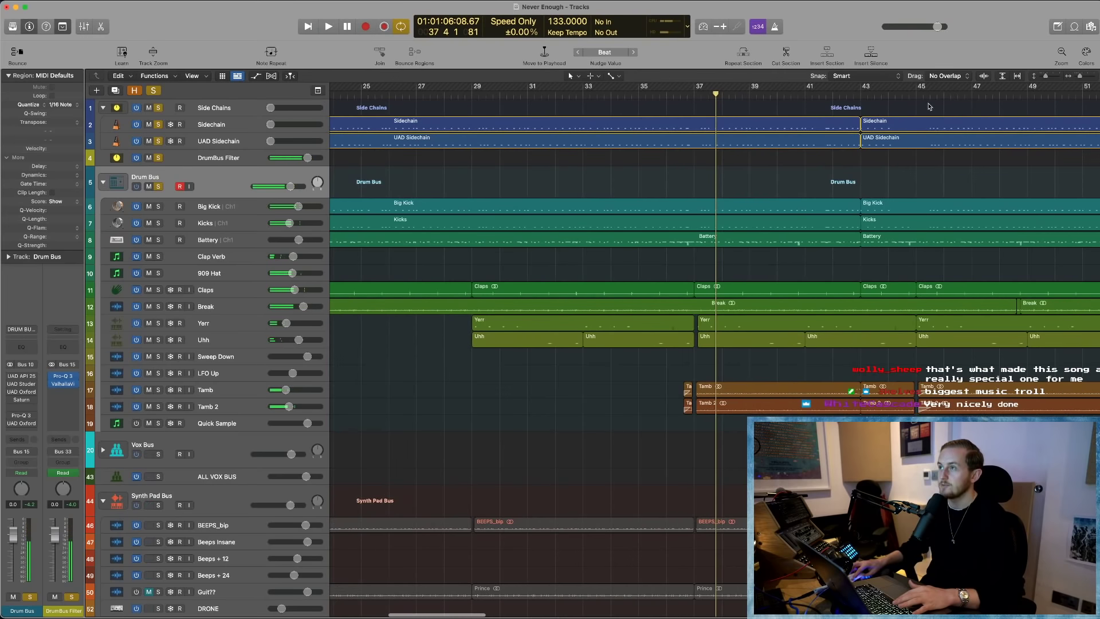
{"action": "left_click", "coordinate": [861, 95]}
{"action": "scroll", "coordinate": [859, 378], "scroll_direction": "right", "scroll_amount": 2}
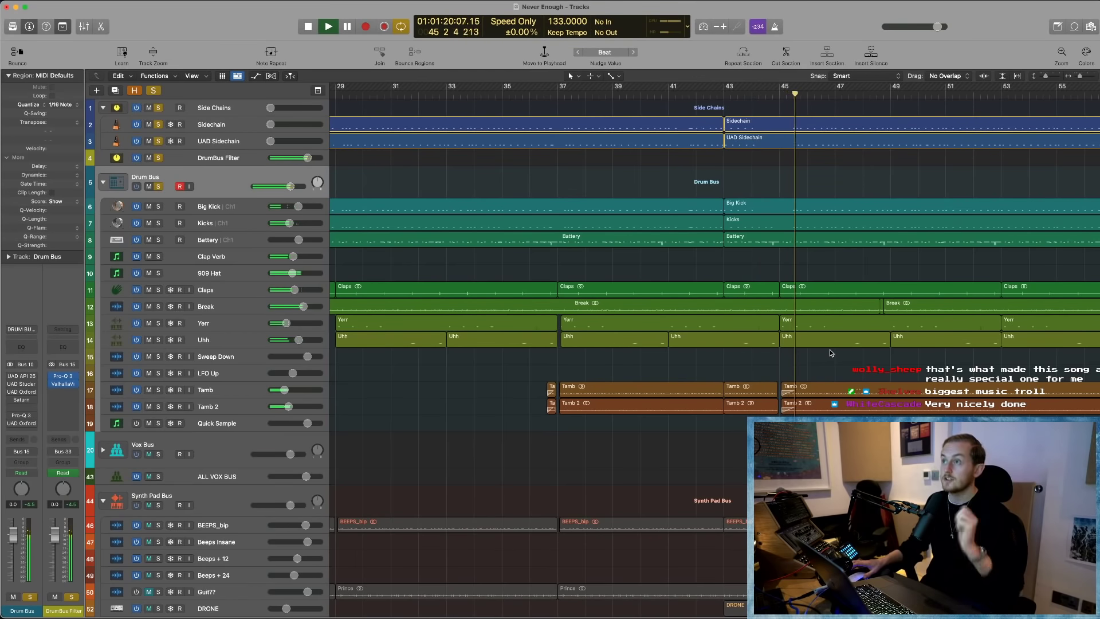
{"action": "key", "text": "space"}
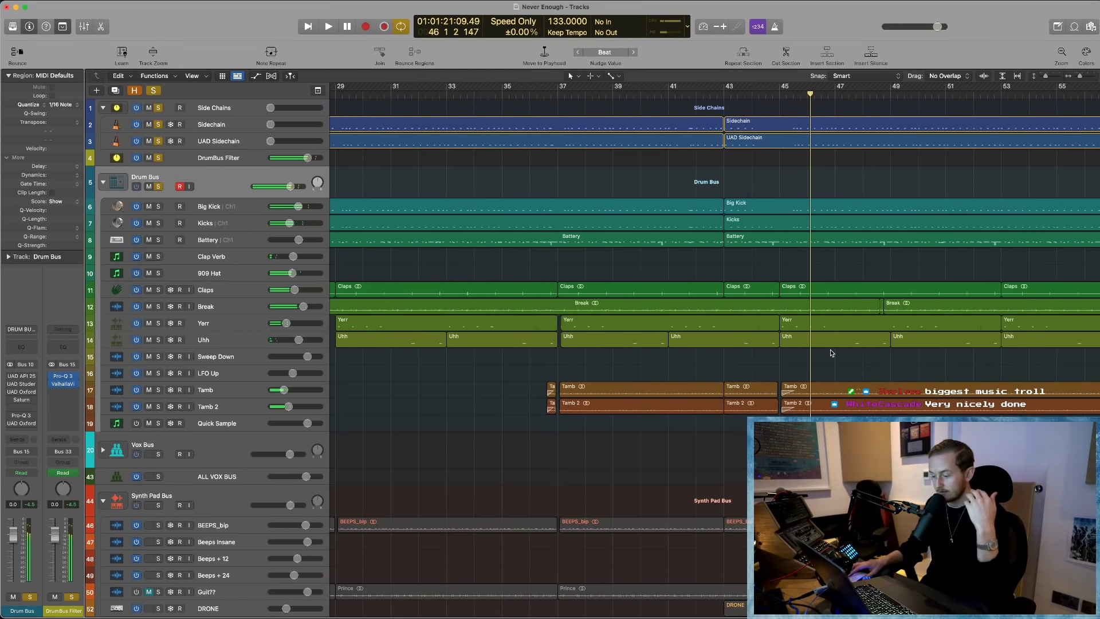
- Play the soloed drum group through the transitions into bars 77 and 81
{"action": "scroll", "coordinate": [813, 326], "scroll_direction": "right", "scroll_amount": 13}
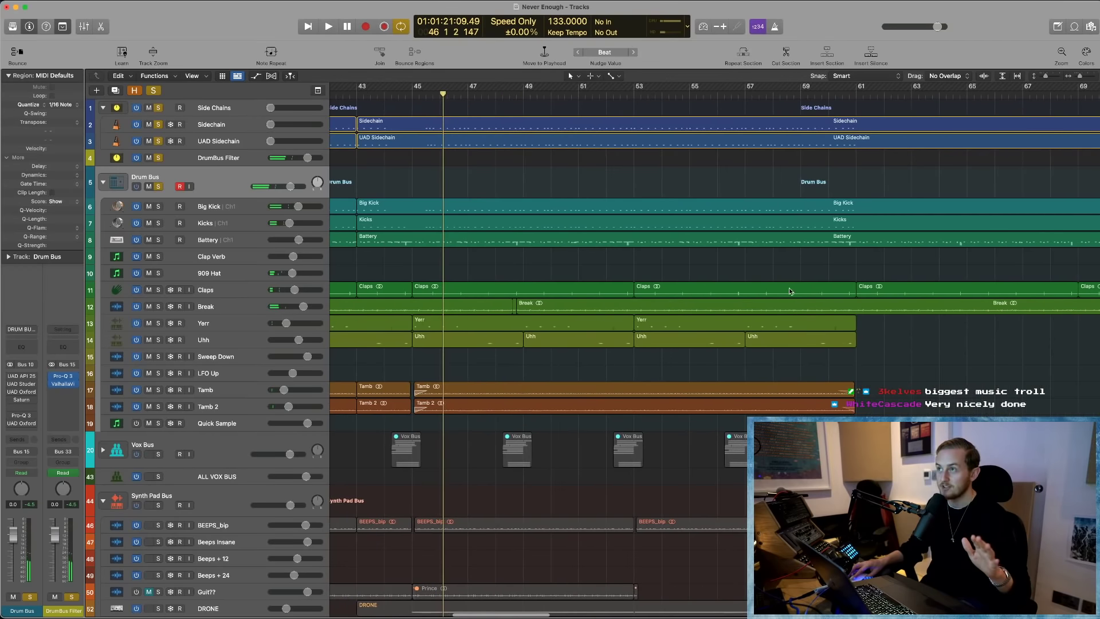
{"action": "scroll", "coordinate": [789, 291], "scroll_direction": "right", "scroll_amount": 20}
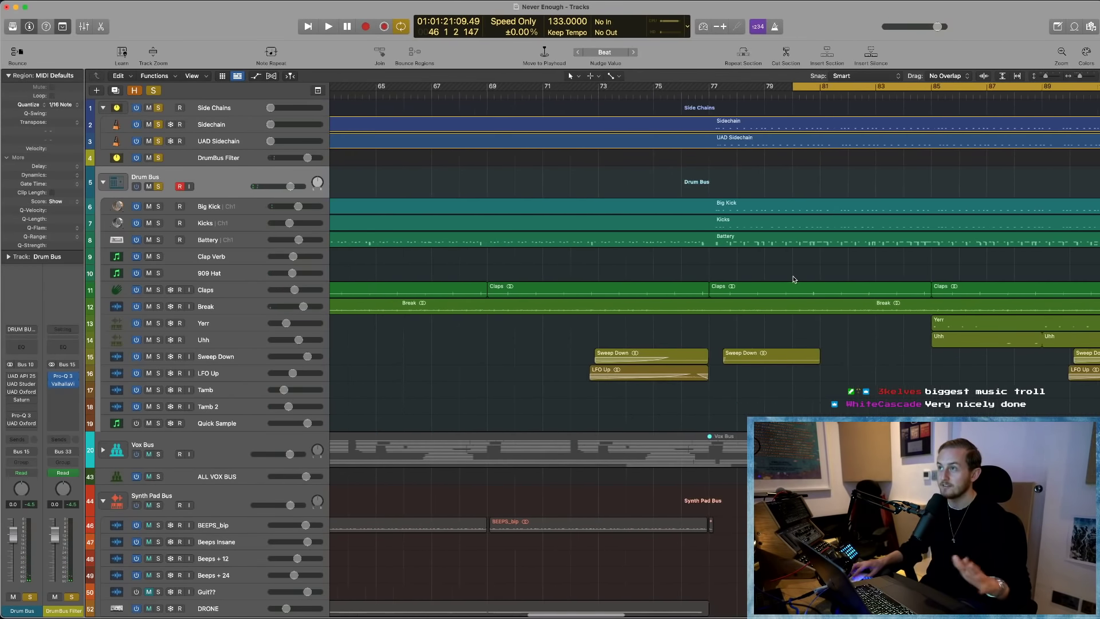
{"action": "left_click", "coordinate": [689, 89]}
{"action": "key", "text": "space"}
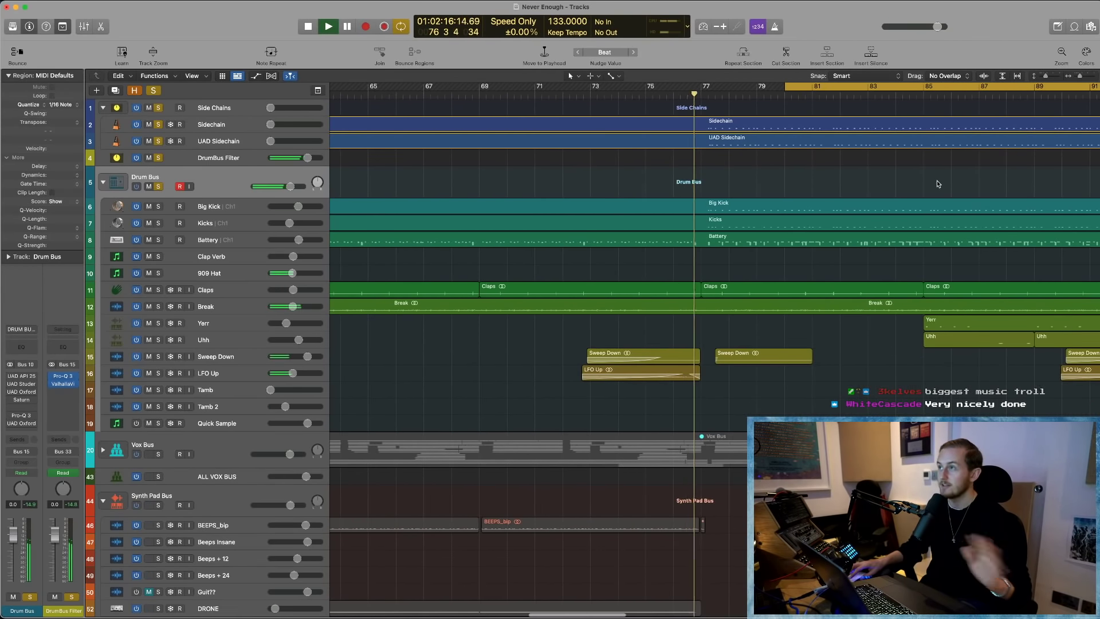
{"action": "left_click", "coordinate": [814, 102]}
{"action": "key", "text": "space"}
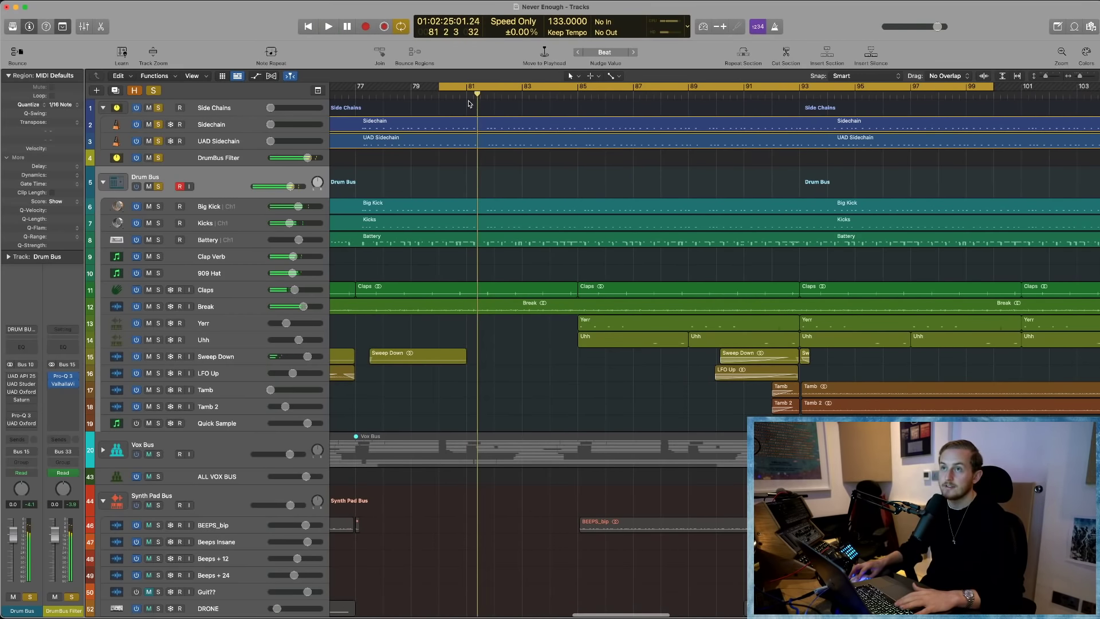
{"action": "scroll", "coordinate": [674, 111], "scroll_direction": "left", "scroll_amount": 5}
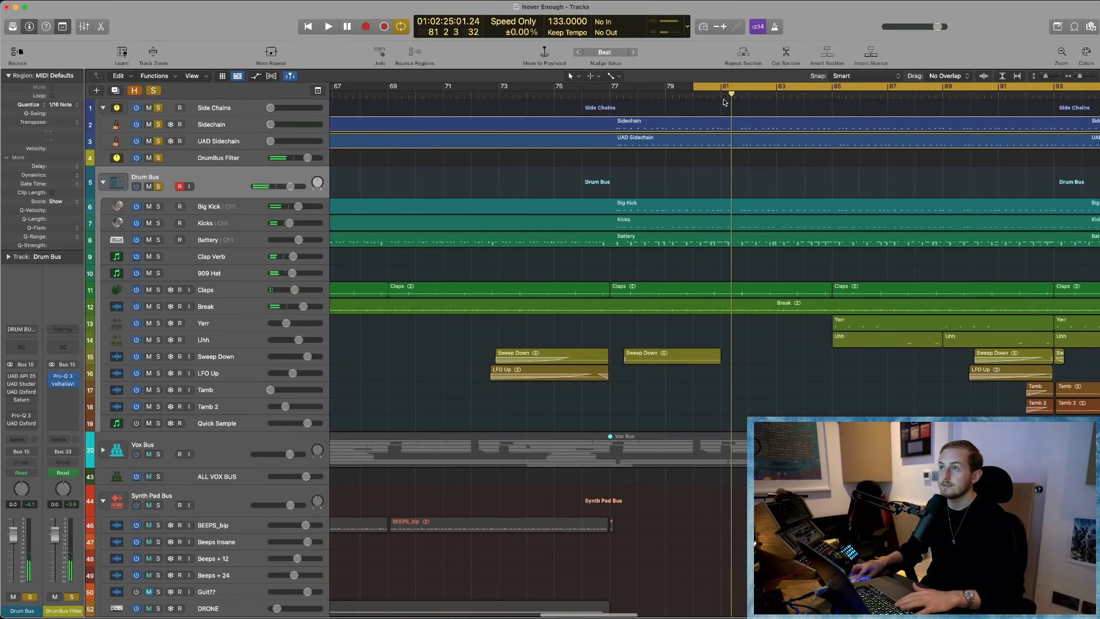
{"action": "key", "text": "space"}
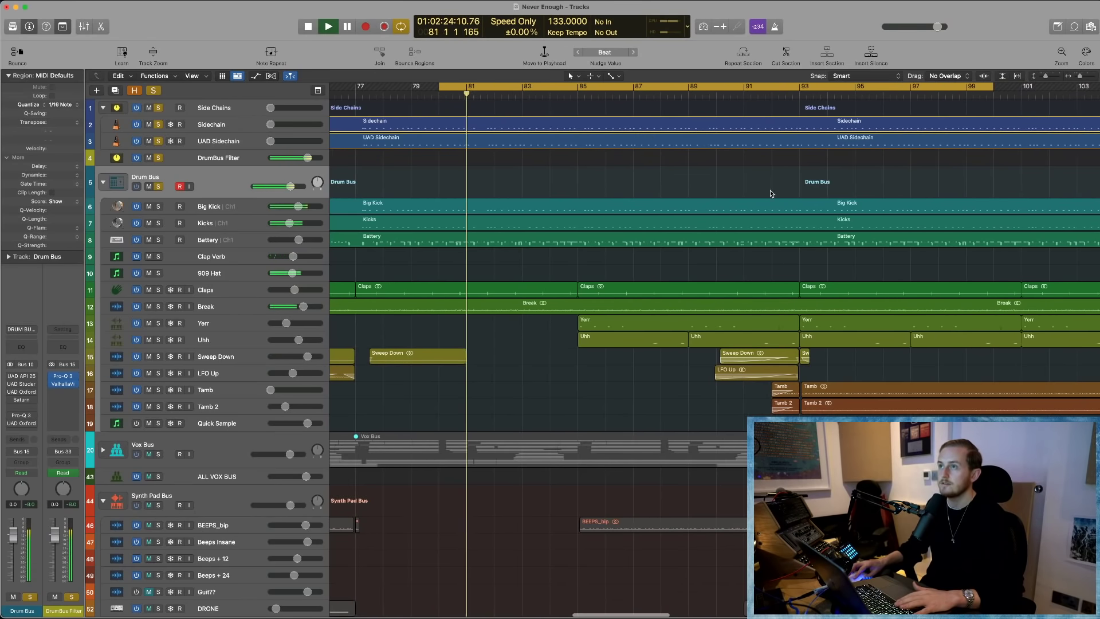
- Turn off cycle playback and play the soloed drum group briefly from bar 85
{"action": "left_click", "coordinate": [535, 90]}
{"action": "key", "text": "space"}
{"action": "left_click", "coordinate": [574, 92]}
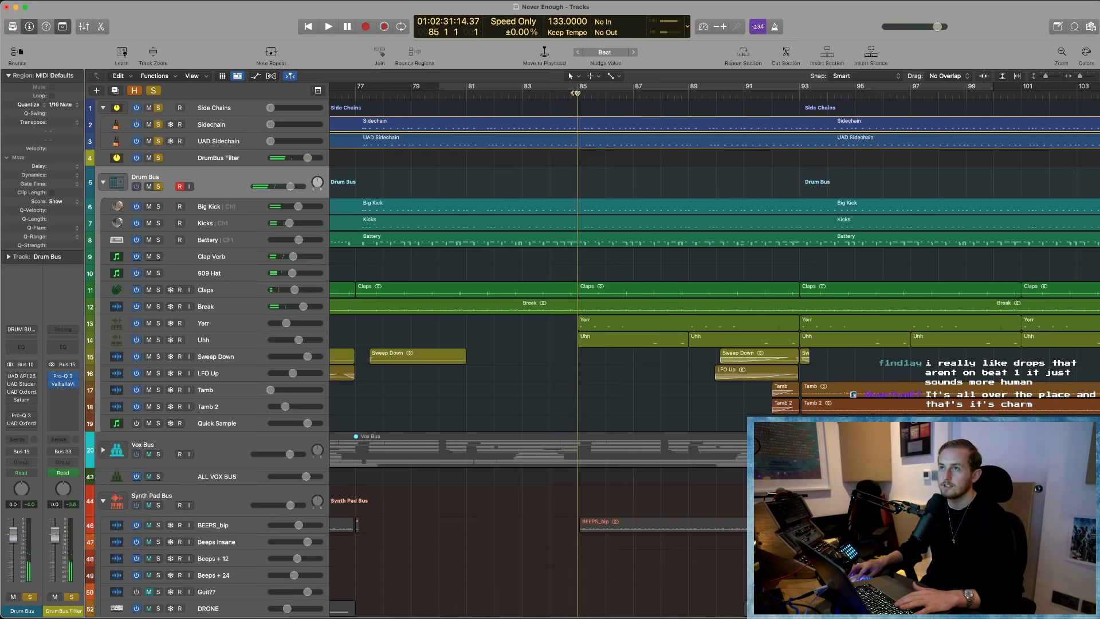
{"action": "key", "text": "space"}
{"action": "key", "text": "space"}
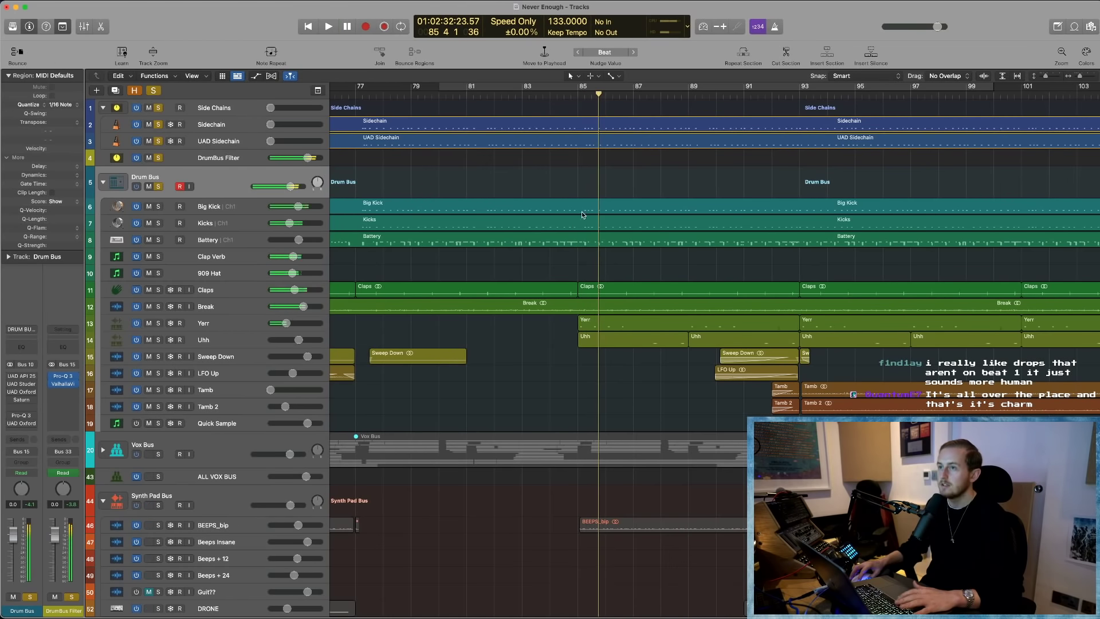
- Play the soloed drum group briefly from bar 89
{"action": "left_click", "coordinate": [700, 95]}
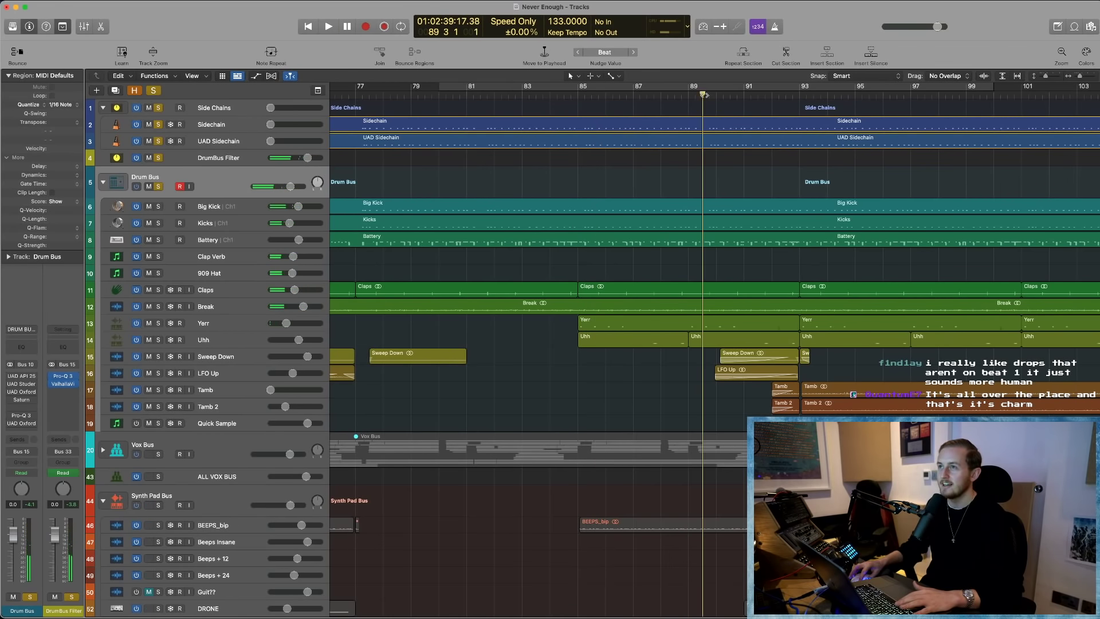
{"action": "key", "text": "space"}
{"action": "key", "text": "space"}
- Play the soloed drum group through the sweeps leading up to bar 109 and dismiss the system overload alert
{"action": "scroll", "coordinate": [795, 96], "scroll_direction": "right", "scroll_amount": 5}
{"action": "scroll", "coordinate": [795, 96], "scroll_direction": "right", "scroll_amount": 2}
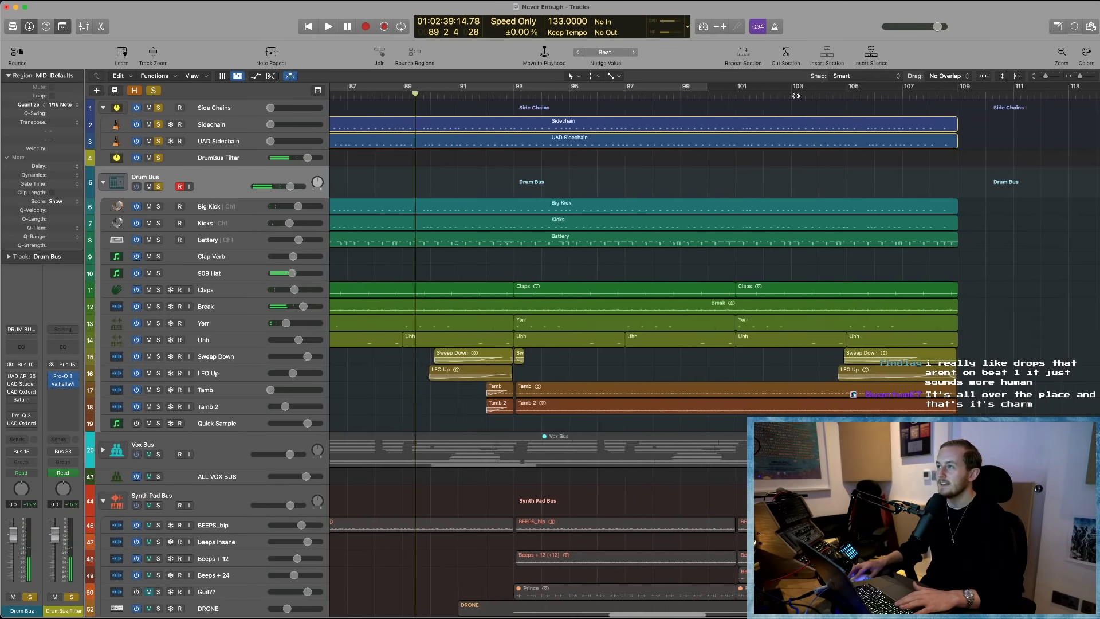
{"action": "left_click", "coordinate": [897, 95]}
{"action": "key", "text": "space"}
{"action": "scroll", "coordinate": [926, 211], "scroll_direction": "right", "scroll_amount": 3}
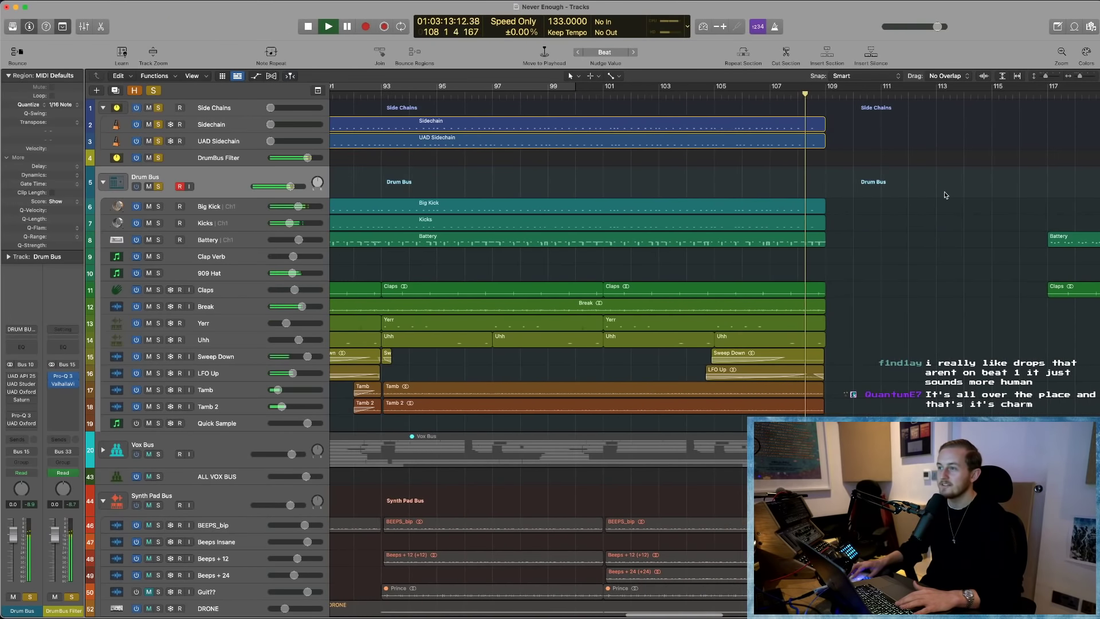
{"action": "scroll", "coordinate": [885, 348], "scroll_direction": "right", "scroll_amount": 2}
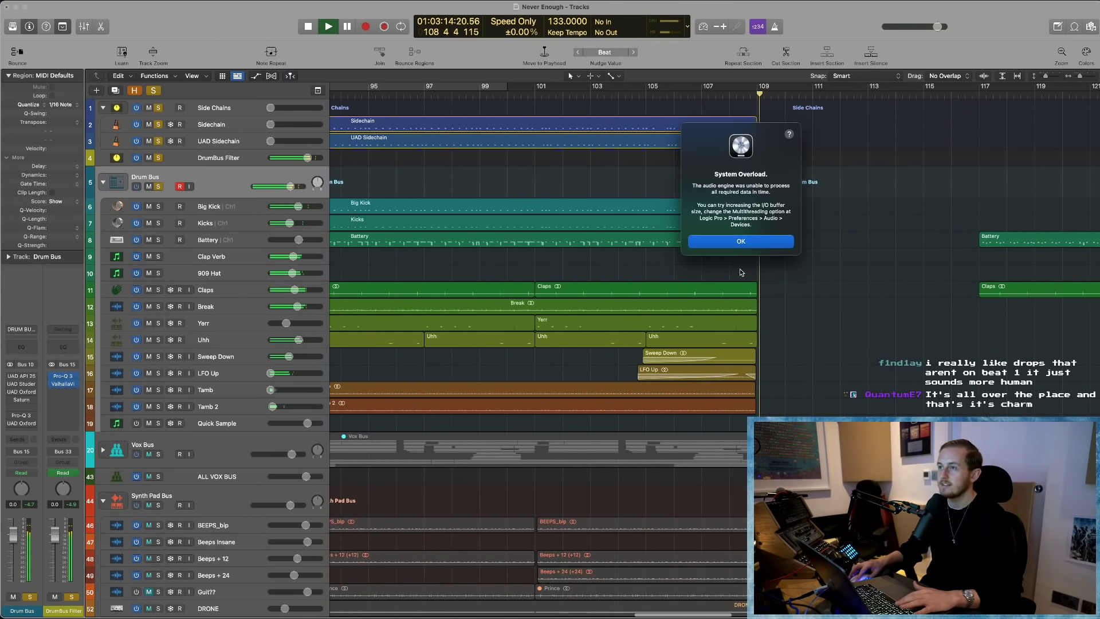
{"action": "left_click", "coordinate": [745, 244]}
- Play the soloed drum group through the transition into bar 133
{"action": "scroll", "coordinate": [855, 283], "scroll_direction": "right", "scroll_amount": 10}
{"action": "scroll", "coordinate": [855, 284], "scroll_direction": "right", "scroll_amount": 4}
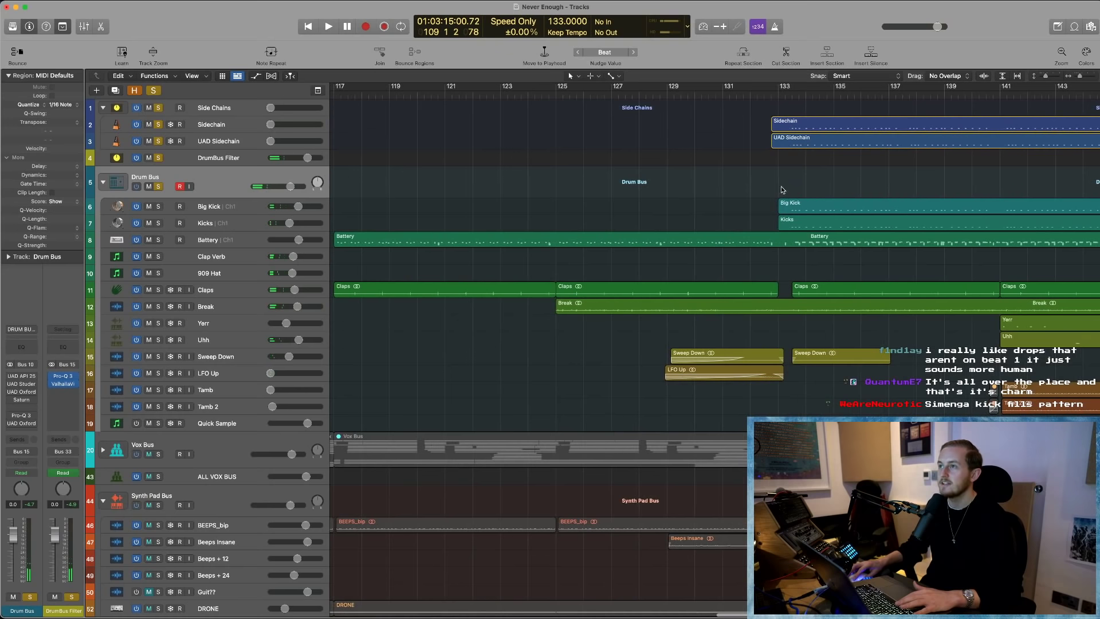
{"action": "left_click", "coordinate": [757, 97]}
{"action": "key", "text": "space"}
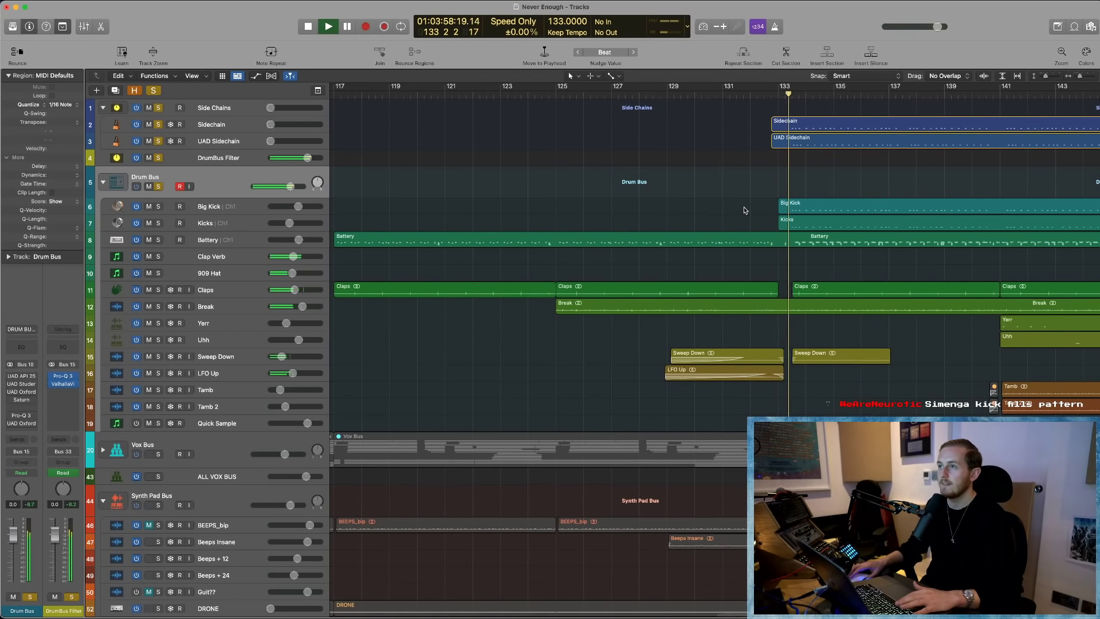
{"action": "scroll", "coordinate": [745, 211], "scroll_direction": "right", "scroll_amount": 8}
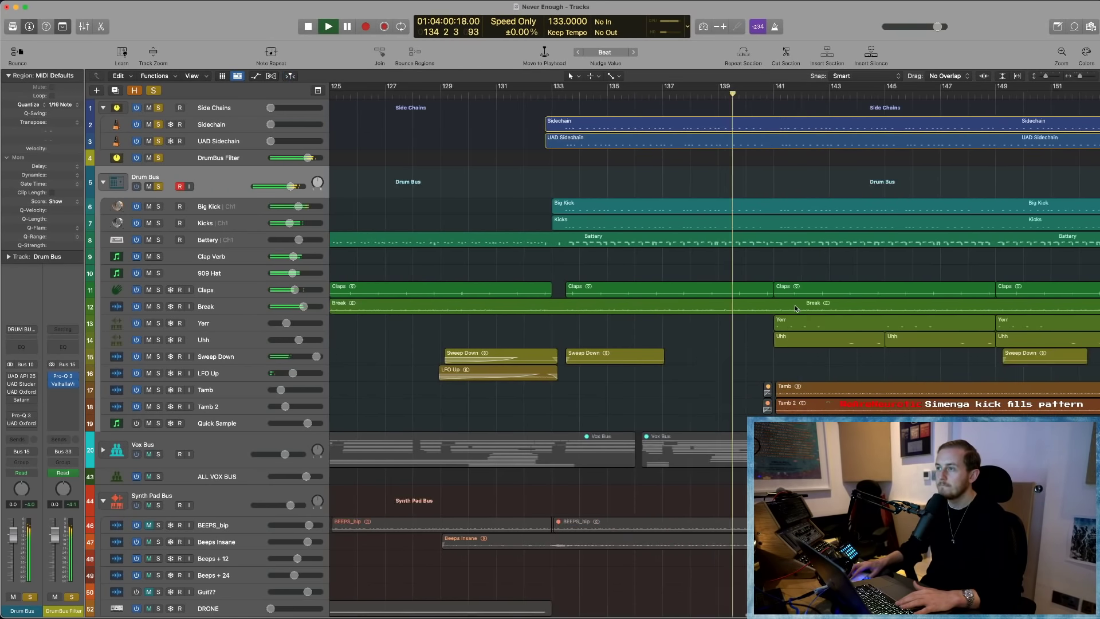
{"action": "key", "text": "space"}
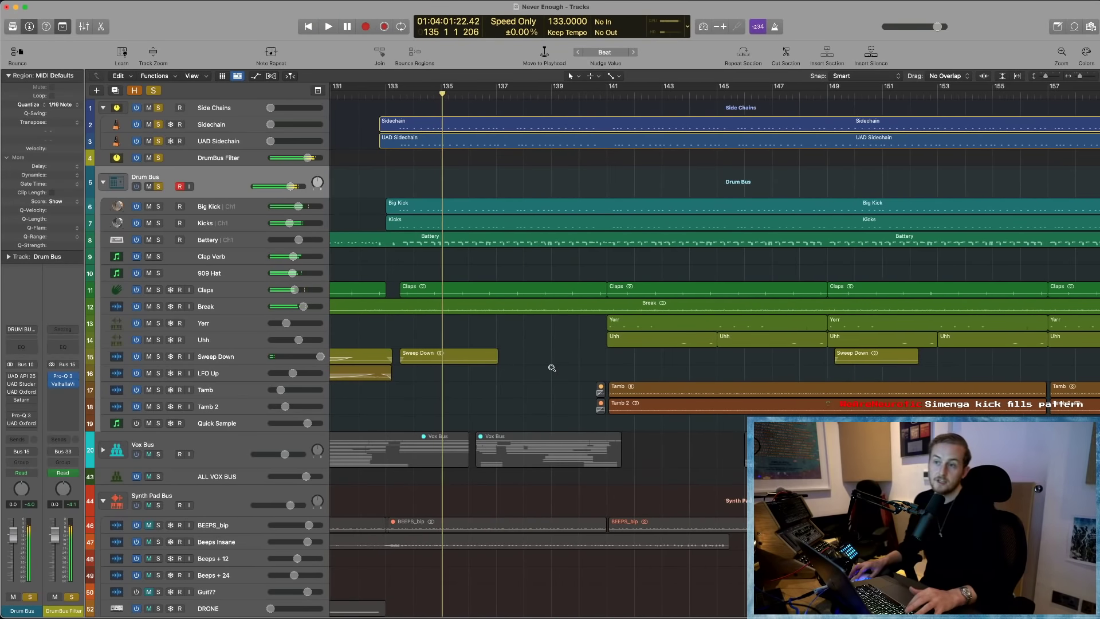
- Zoom out on the arrangement and look over the regions across all track groups
{"action": "key", "text": "super+Left"}
{"action": "key", "text": "super+Left"}
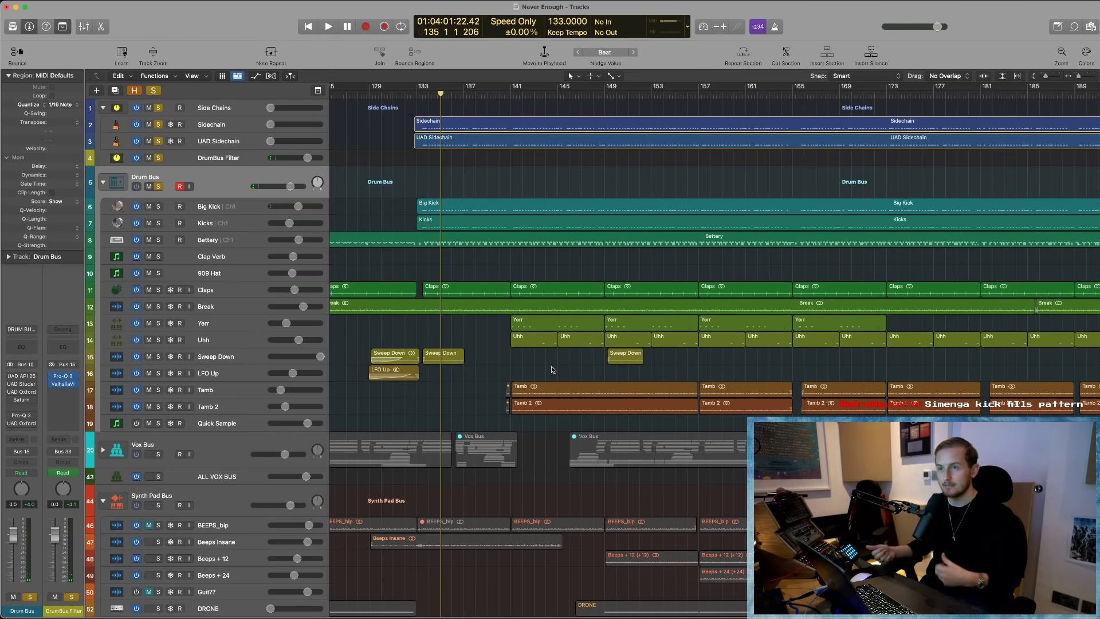
{"action": "key", "text": "super+Left"}
{"action": "key", "text": "super+Left"}
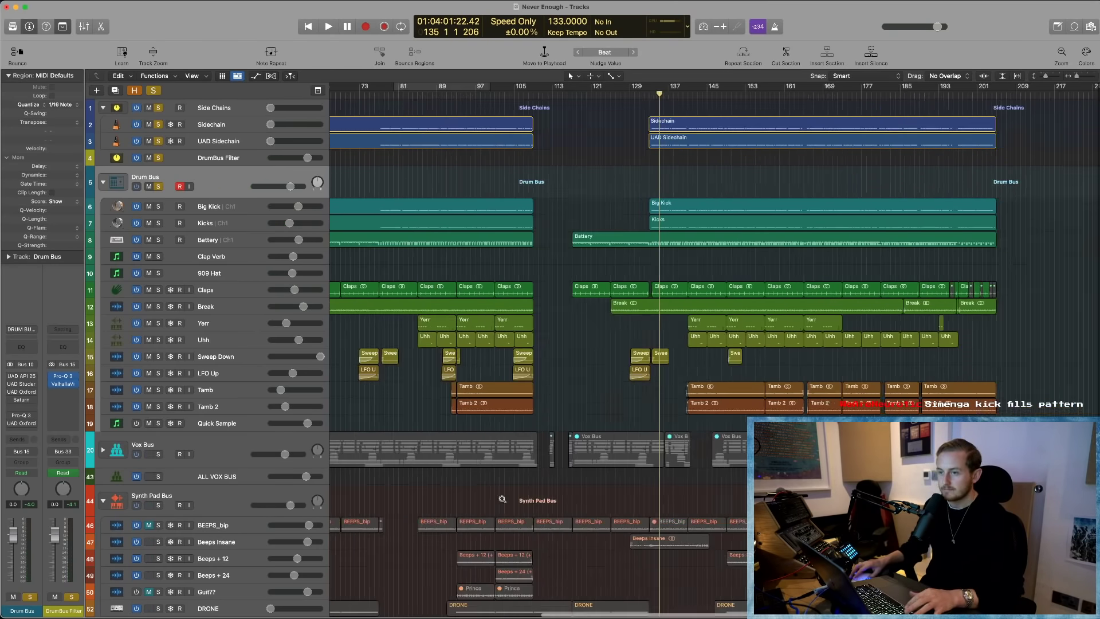
{"action": "key", "text": "super+Up"}
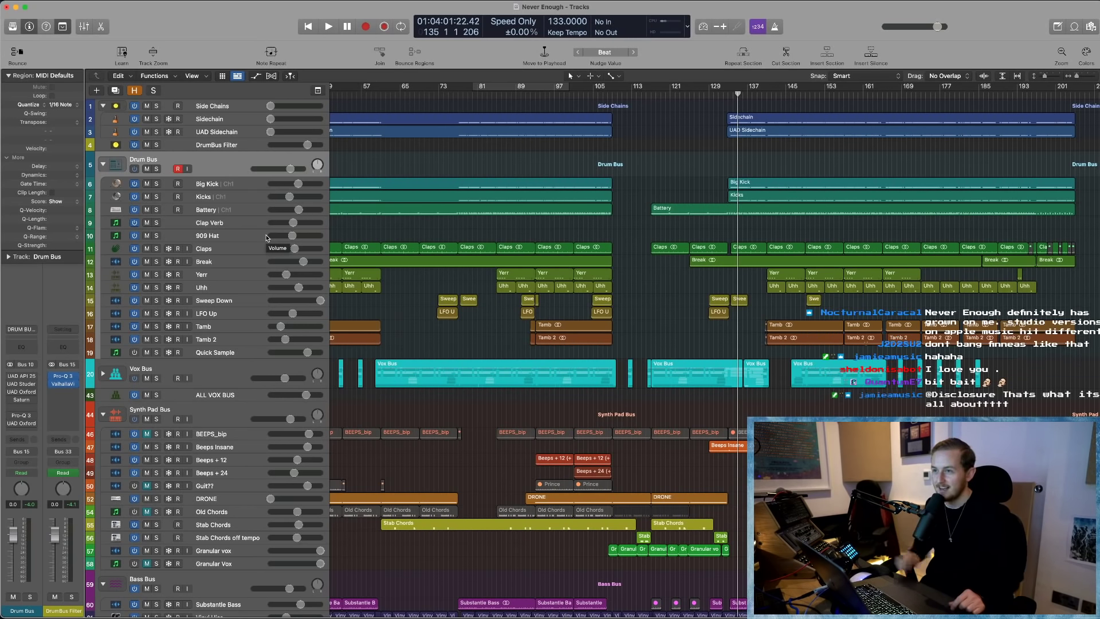
{"action": "scroll", "coordinate": [294, 214], "scroll_direction": "up", "scroll_amount": 1}
{"action": "scroll", "coordinate": [458, 364], "scroll_direction": "left", "scroll_amount": 6}
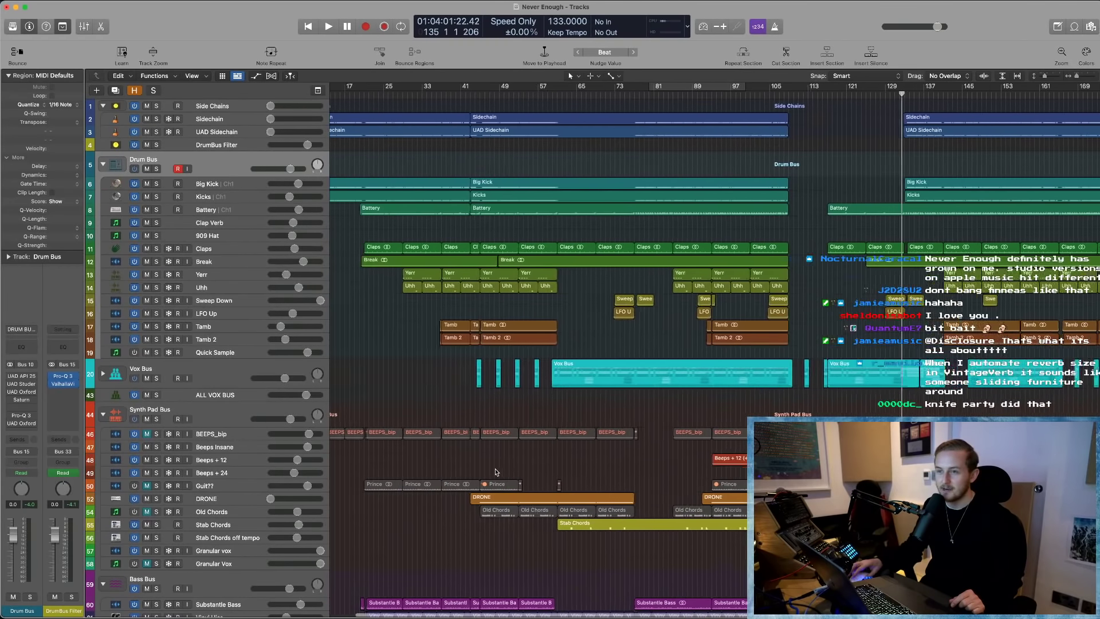
{"action": "scroll", "coordinate": [489, 462], "scroll_direction": "right", "scroll_amount": 1}
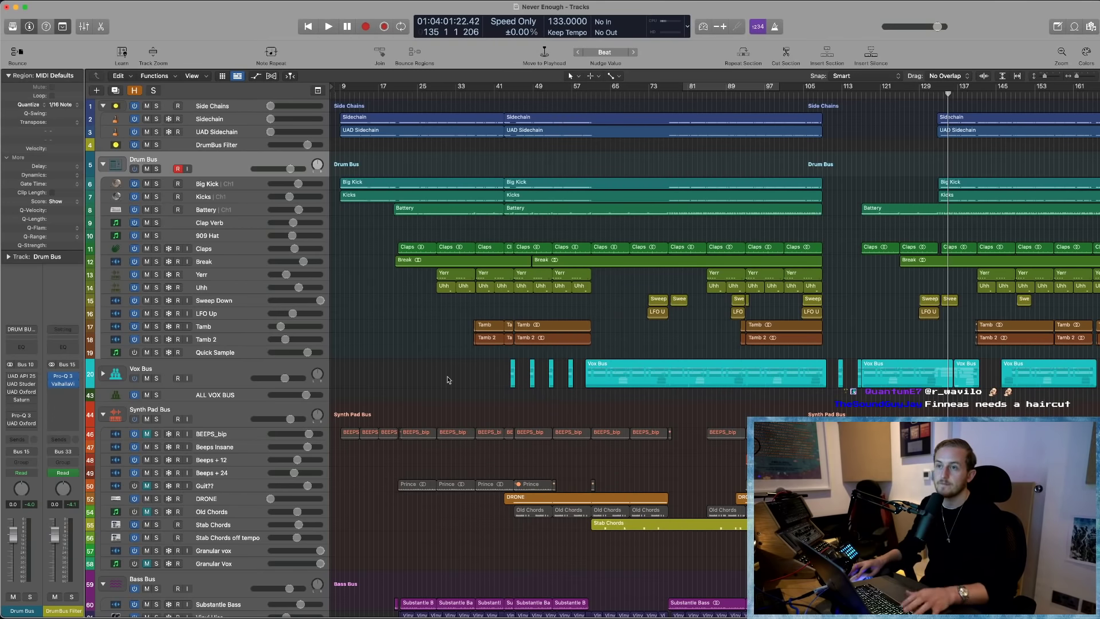
- Delete the empty Quick Sample track below Tamb 2
{"action": "left_click", "coordinate": [218, 339]}
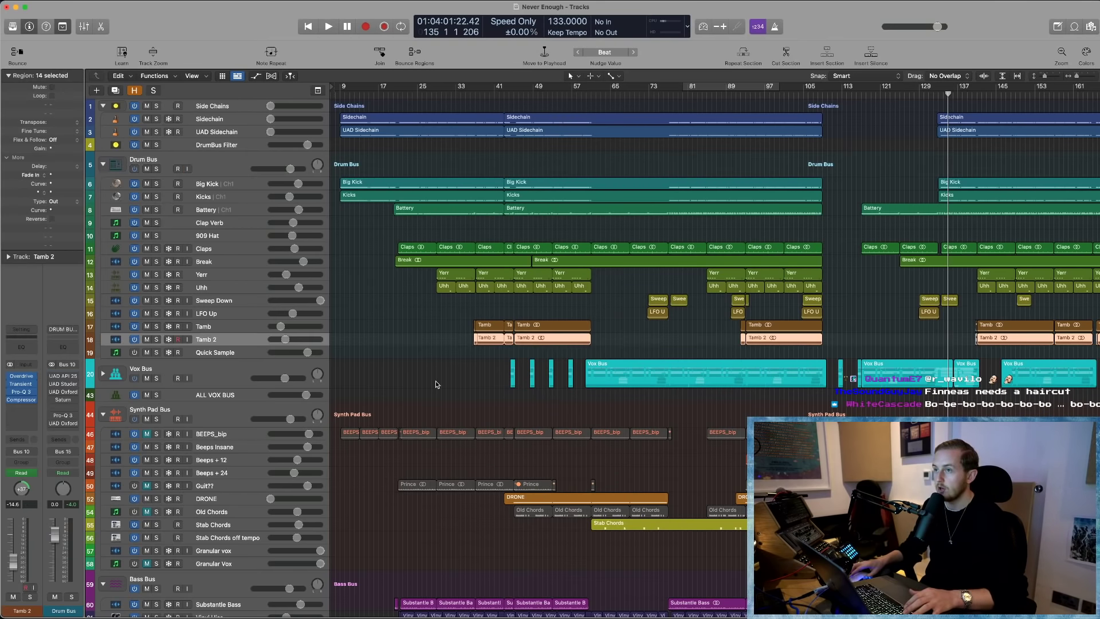
{"action": "left_click", "coordinate": [233, 351]}
{"action": "key", "text": "super+BackSpace"}
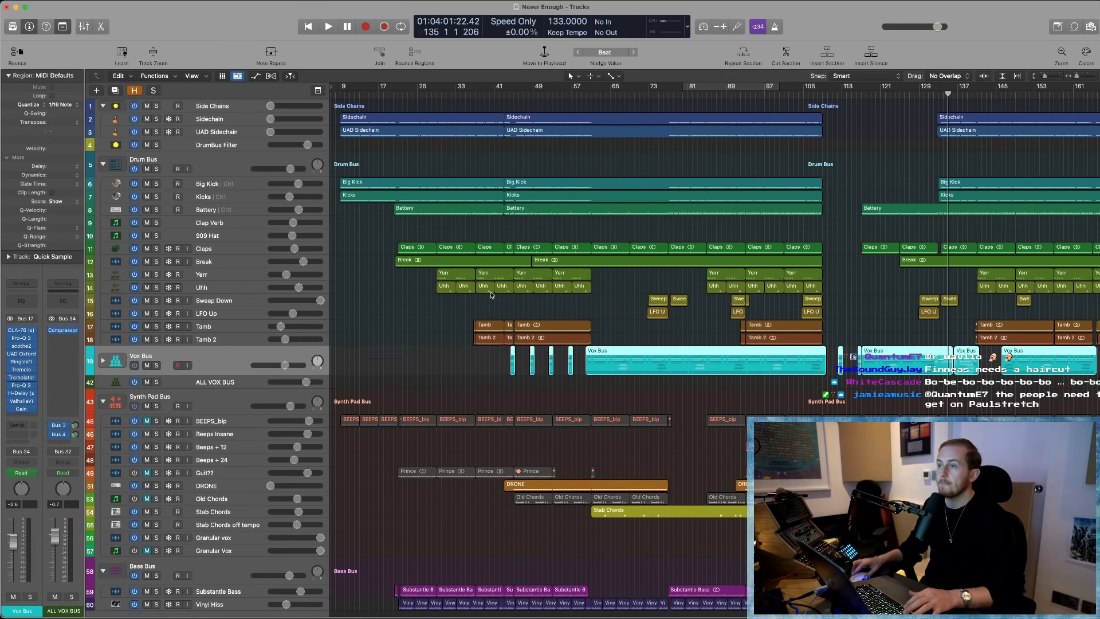
- Select the Drum Bus and look over the drum channel strips in the mixer, closing the mixer when done
{"action": "left_click", "coordinate": [238, 177]}
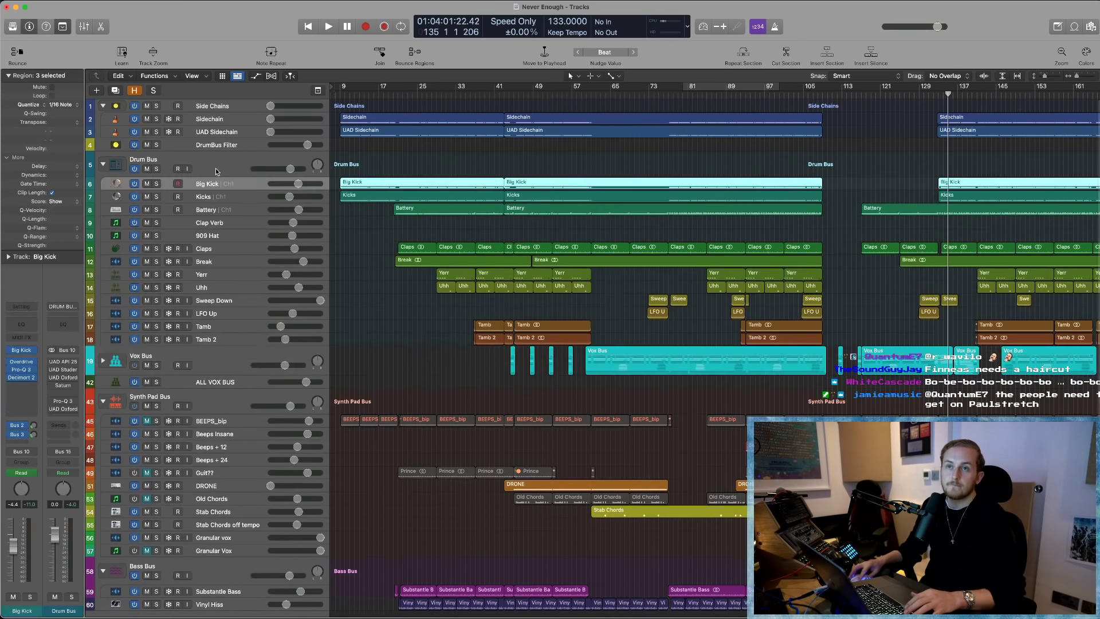
{"action": "key", "text": "x"}
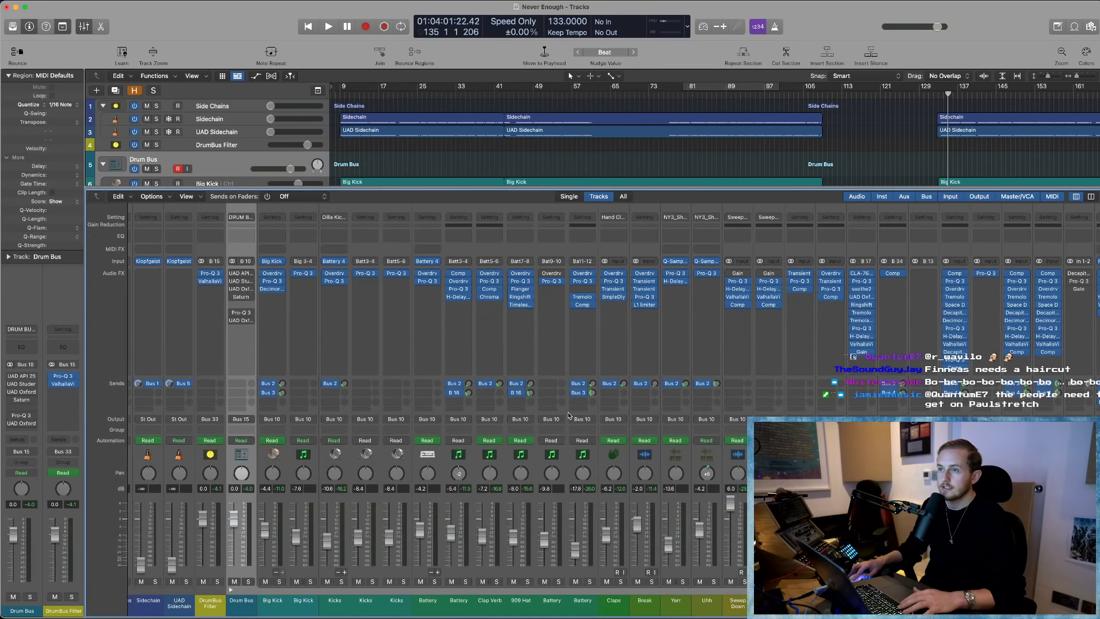
{"action": "scroll", "coordinate": [596, 515], "scroll_direction": "left", "scroll_amount": 2}
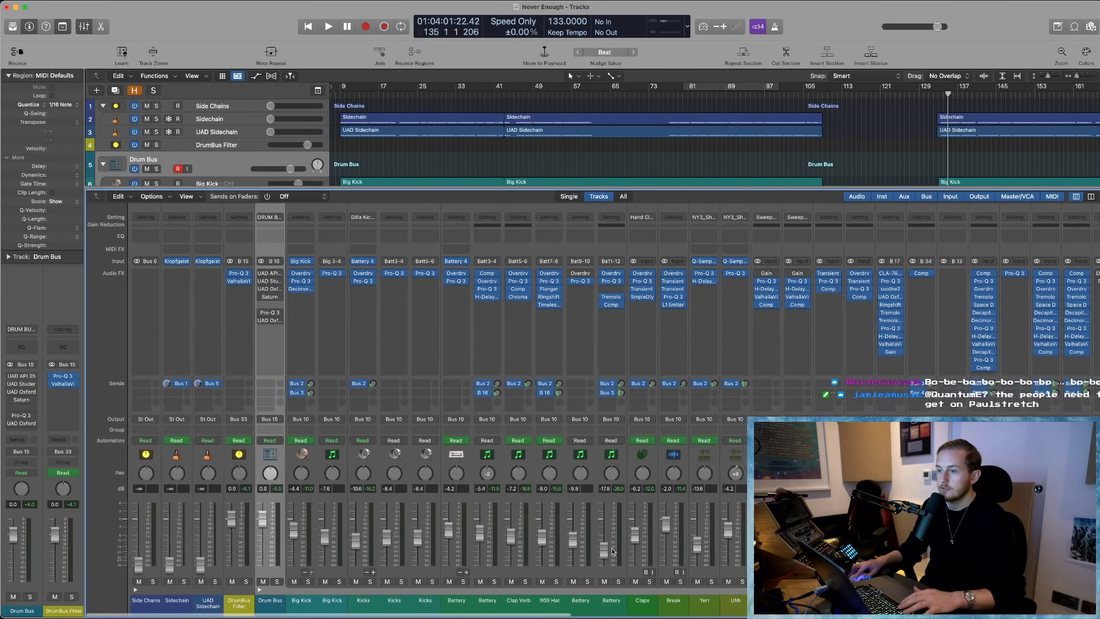
{"action": "key", "text": "x"}
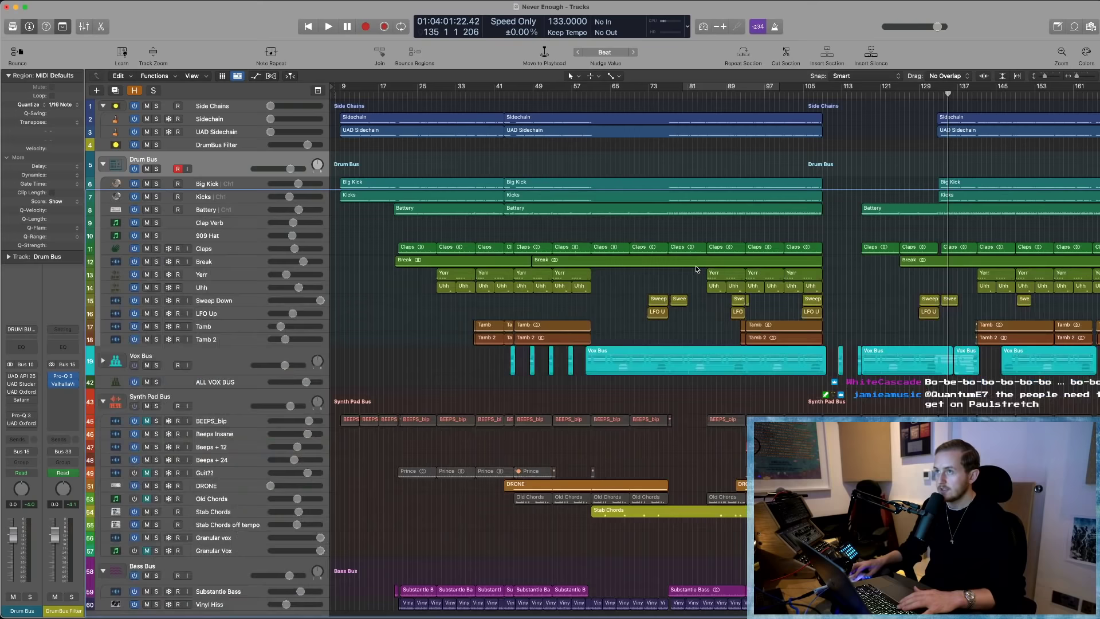
- Solo the Tamb and Tamb 2 tracks and enlarge their regions around bar 37
{"action": "left_click", "coordinate": [233, 326]}
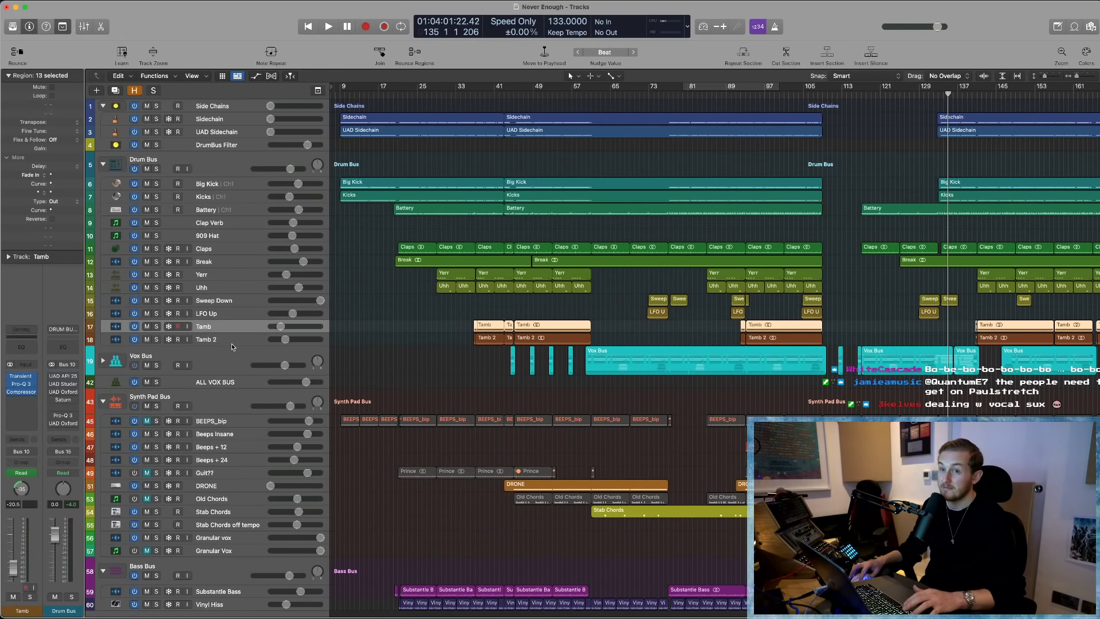
{"action": "left_click", "coordinate": [188, 340], "text": "shift"}
{"action": "left_click_drag", "start_coordinate": [425, 309], "coordinate": [587, 387]}
{"action": "key", "text": "z"}
{"action": "scroll", "coordinate": [587, 387], "scroll_direction": "up", "scroll_amount": 3}
{"action": "key", "text": "shift+Return"}
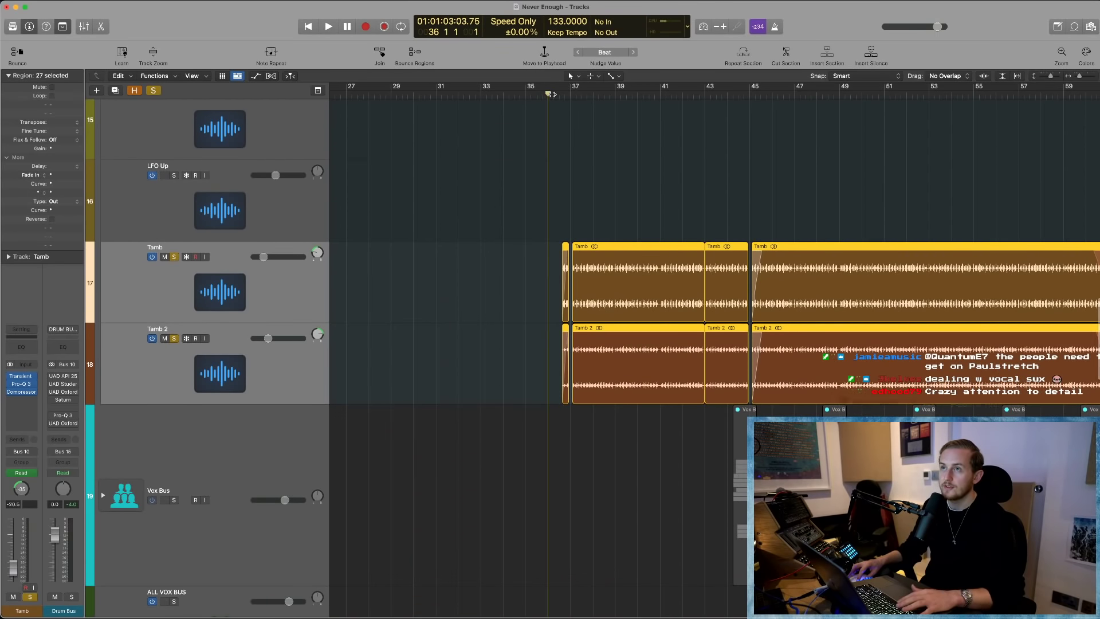
- Play the soloed Tamb and Tamb 2 tracks together through their entry at bar 37
{"action": "left_click", "coordinate": [632, 214]}
{"action": "key", "text": "z"}
{"action": "key", "text": "space"}
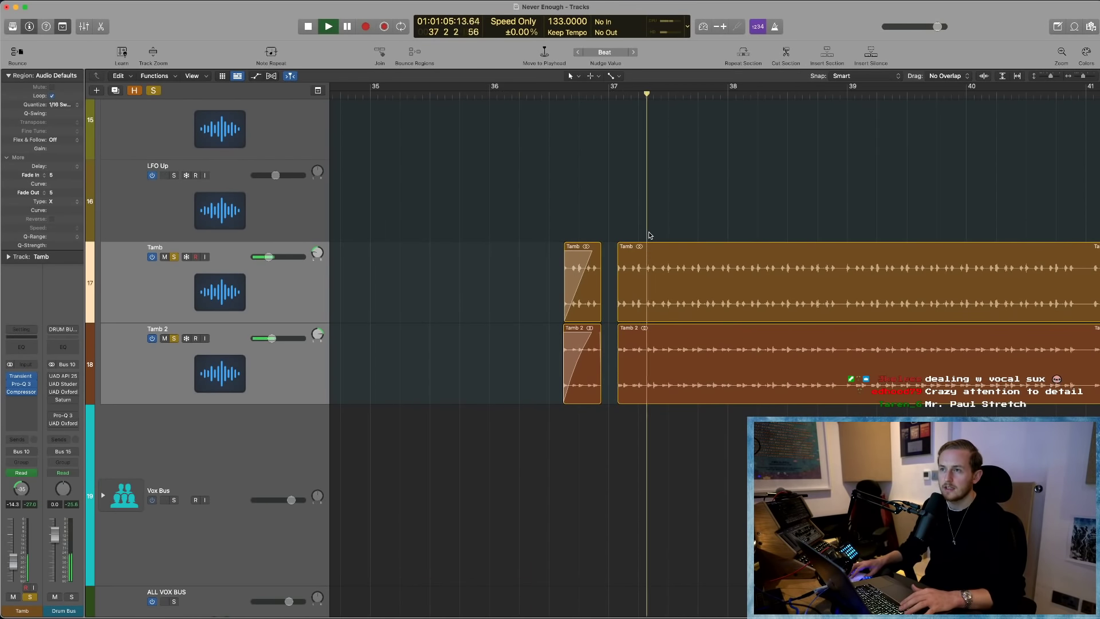
{"action": "key", "text": "space"}
- Turn off the solo on Tamb 2 and play the Tamb track alone from bar 37
{"action": "left_click", "coordinate": [220, 347]}
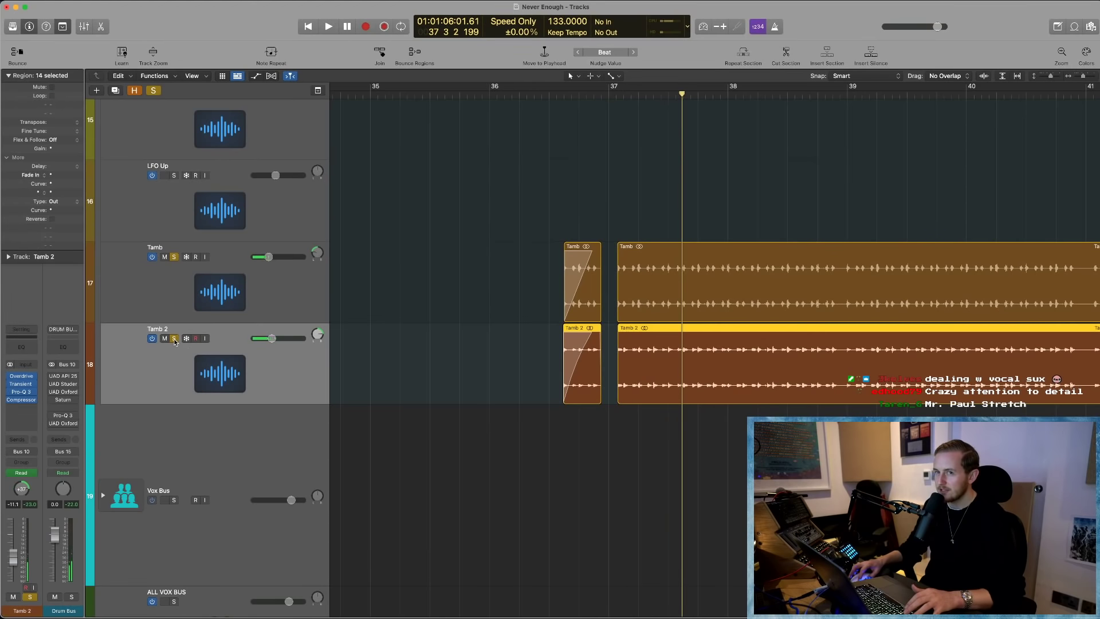
{"action": "key", "text": "s"}
{"action": "left_click", "coordinate": [220, 269]}
{"action": "key", "text": "comma"}
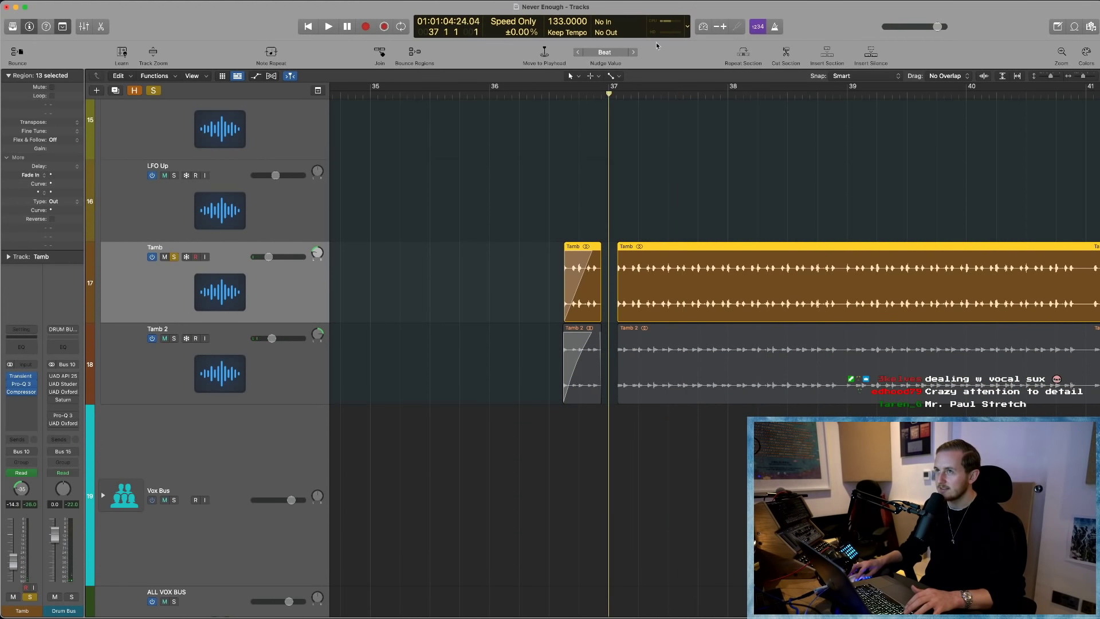
{"action": "left_click", "coordinate": [719, 28]}
{"action": "left_click", "coordinate": [717, 28]}
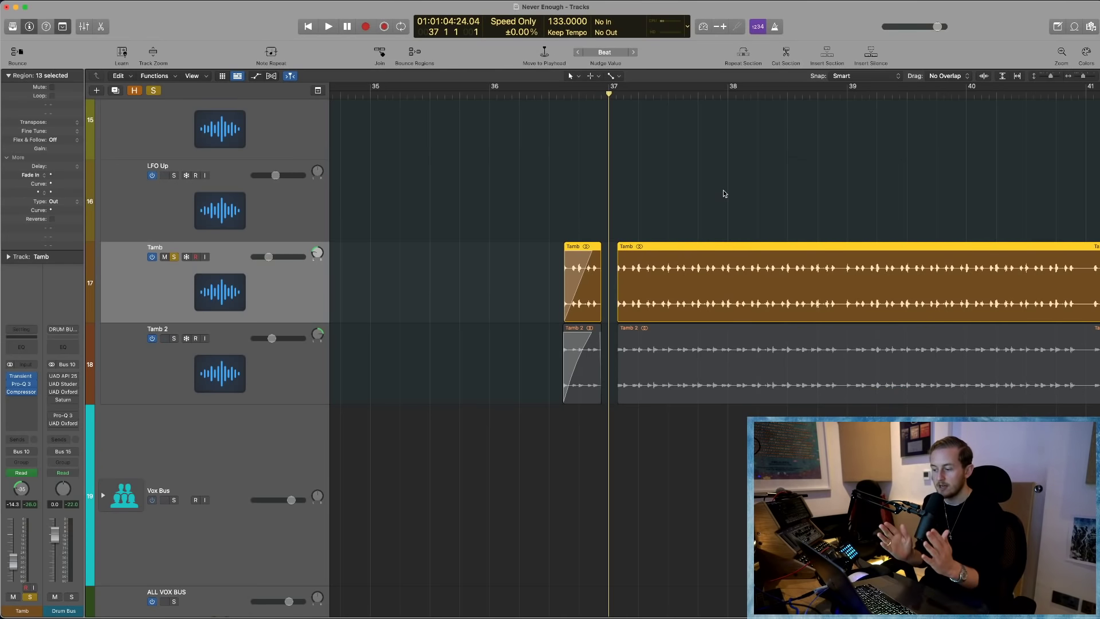
{"action": "left_click", "coordinate": [723, 190]}
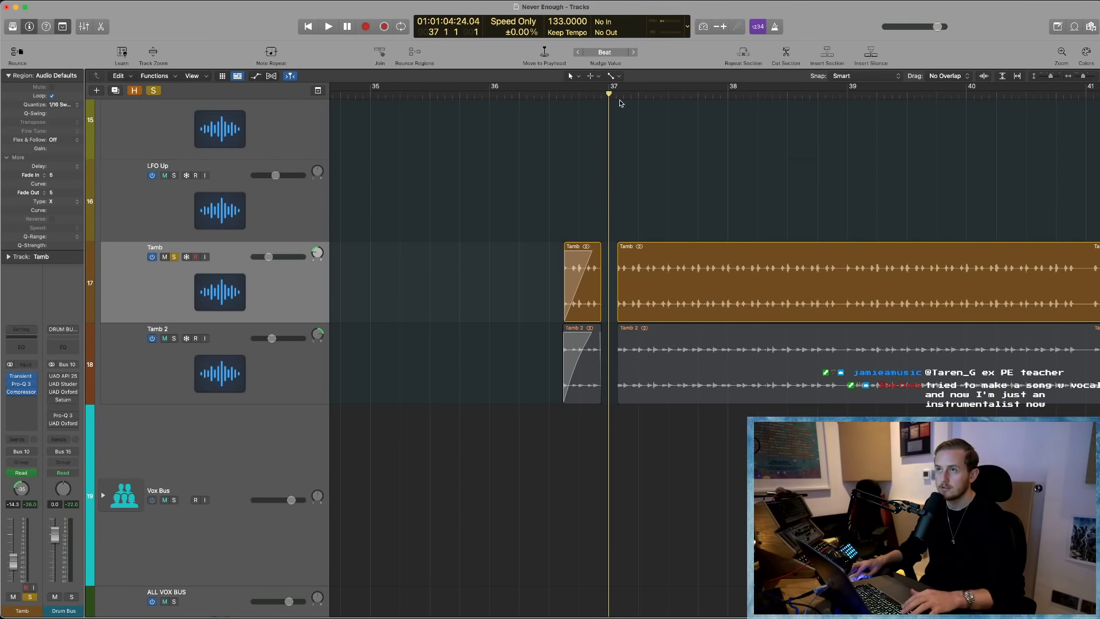
{"action": "key", "text": "space"}
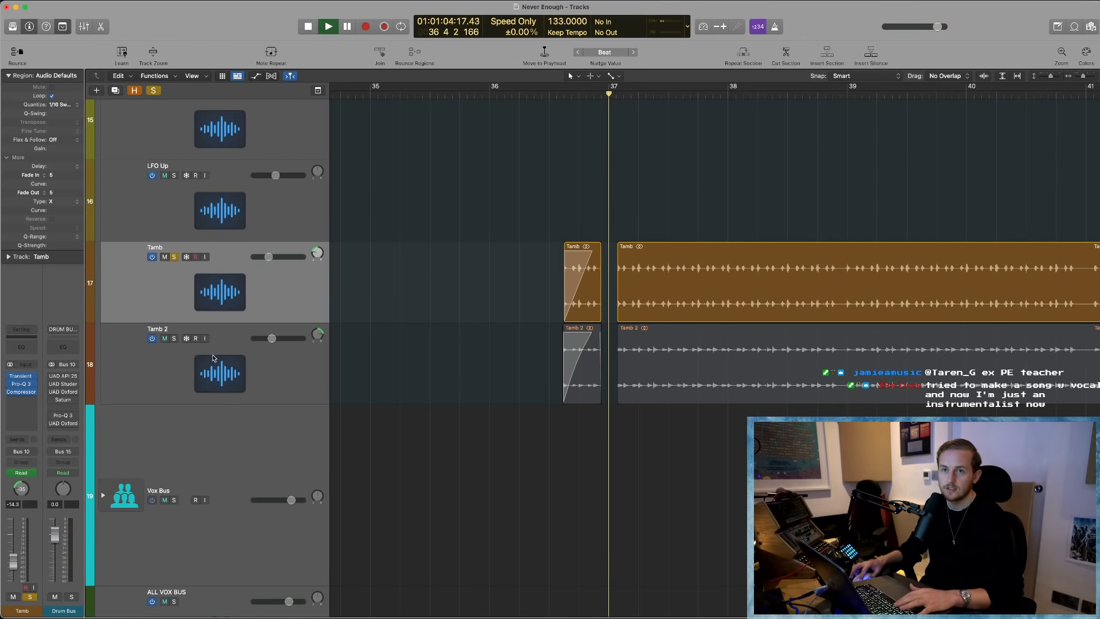
- Swap the solo from Tamb to Tamb 2 to hear it alone, and solo Tamb again
{"action": "left_click", "coordinate": [174, 338]}
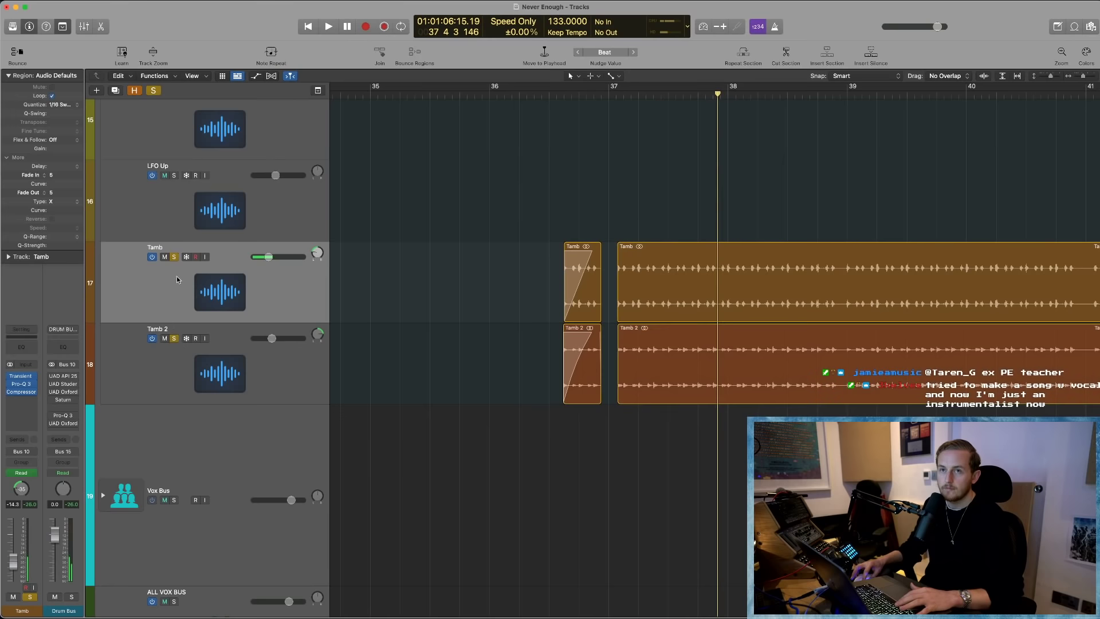
{"action": "left_click", "coordinate": [174, 257]}
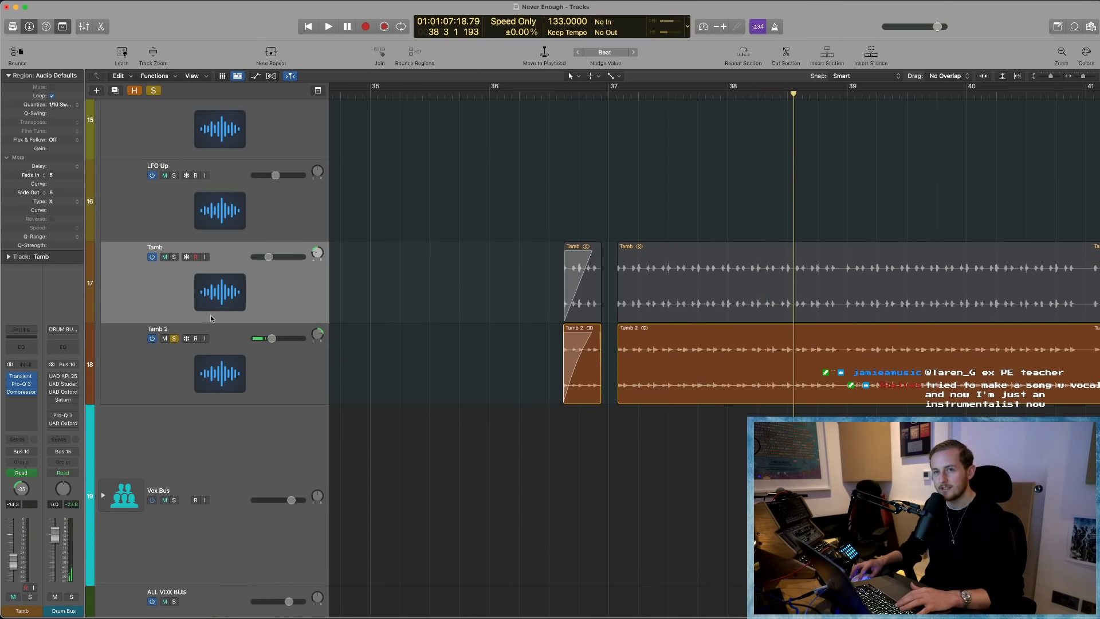
{"action": "key", "text": "s"}
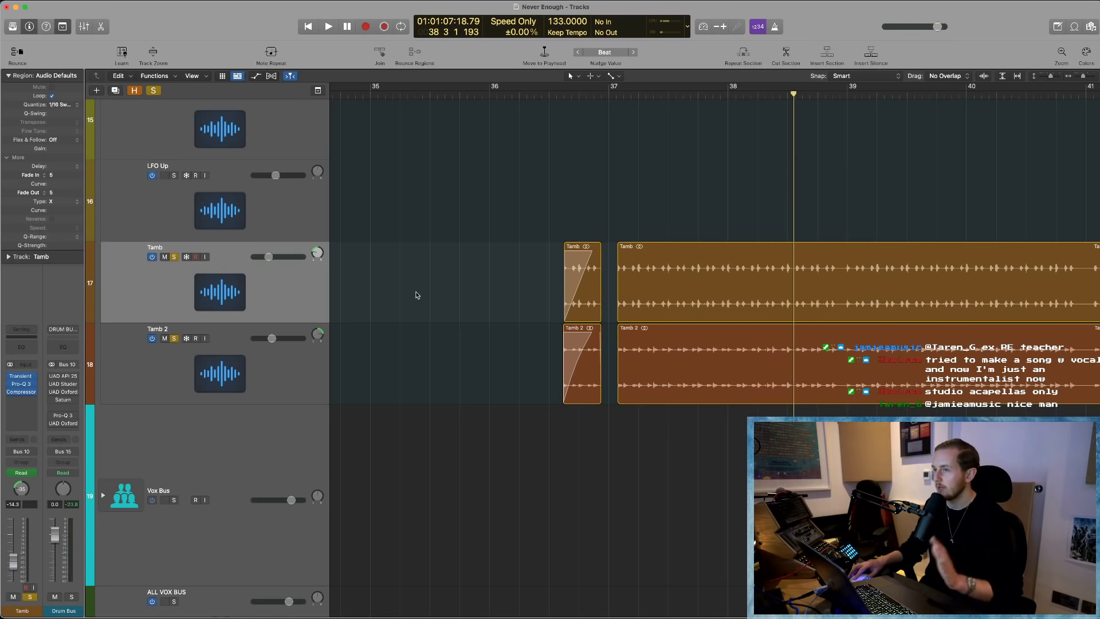
- Play both soloed tambourine tracks together again from bar 37
{"action": "left_click", "coordinate": [608, 93]}
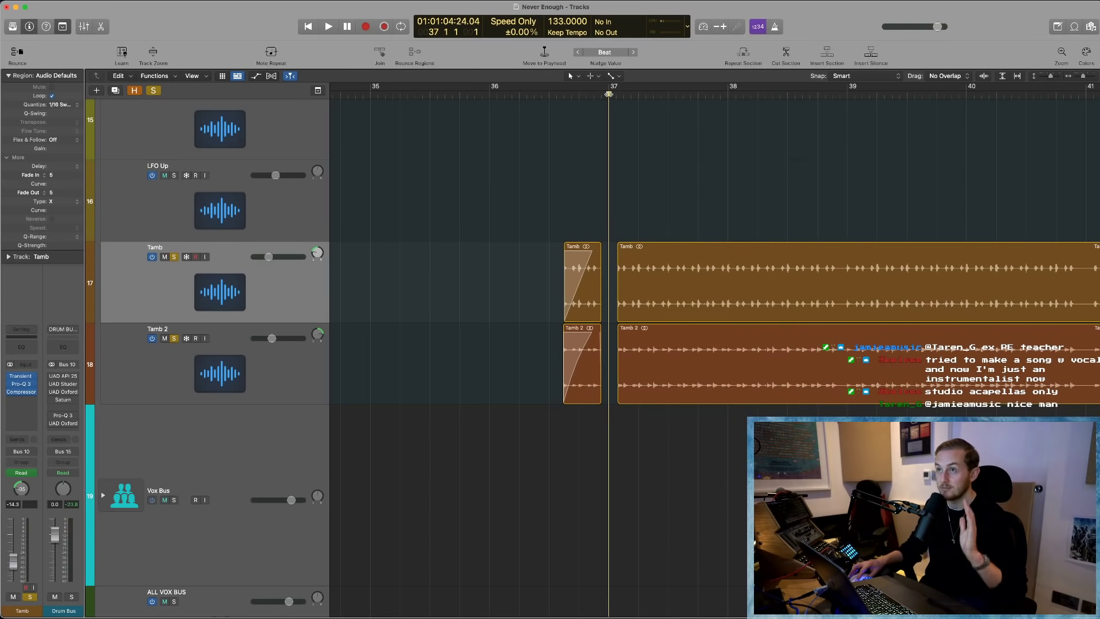
{"action": "key", "text": "space"}
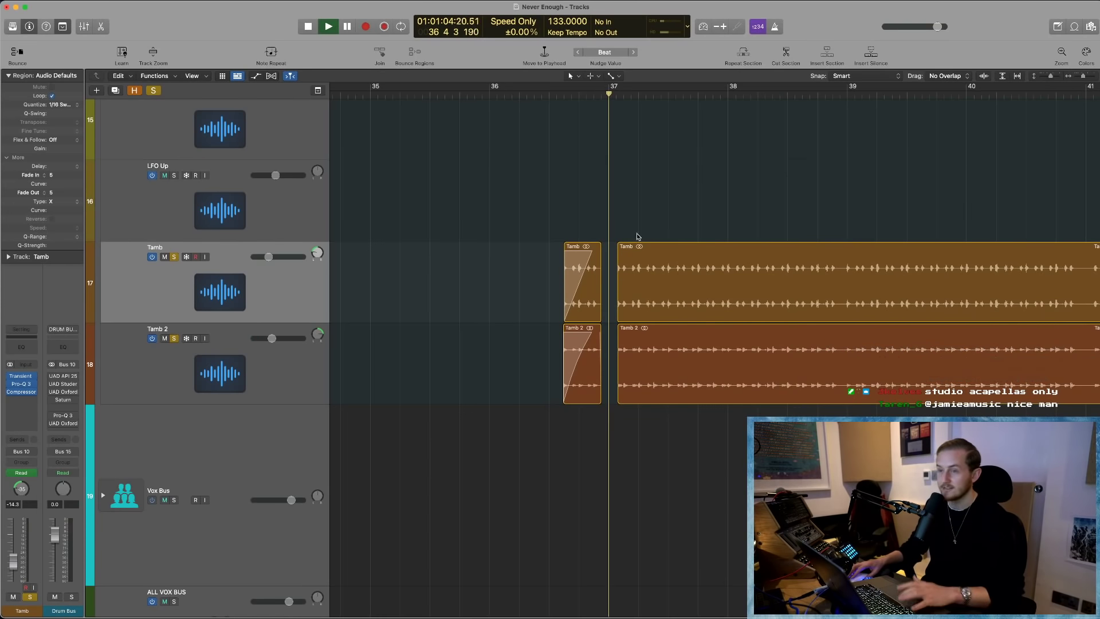
{"action": "scroll", "coordinate": [444, 387], "scroll_direction": "down", "scroll_amount": 3}
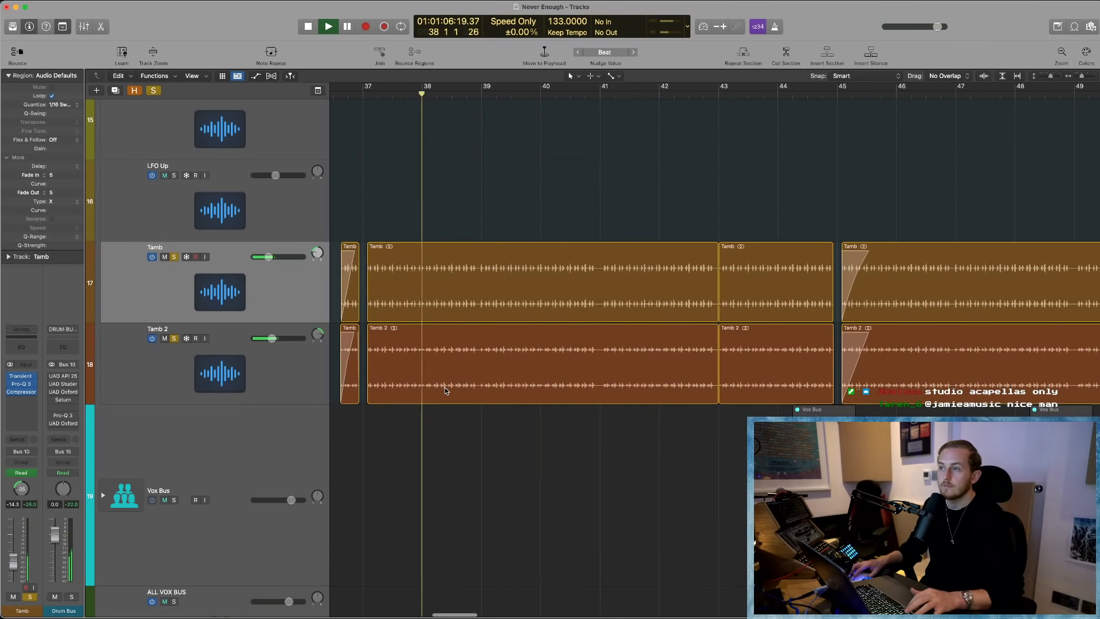
{"action": "scroll", "coordinate": [446, 390], "scroll_direction": "down", "scroll_amount": 2}
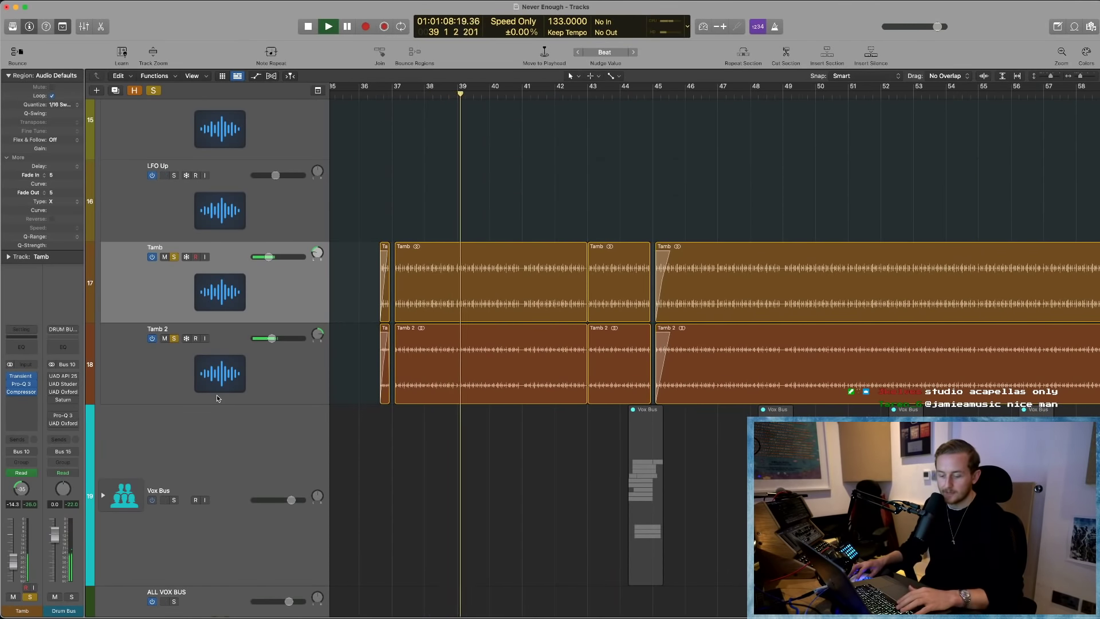
- Open the mixer to view the channel strips while the tambourine tracks play
{"action": "key", "text": "x"}
{"action": "left_click", "coordinate": [509, 156]}
{"action": "key", "text": "comma"}
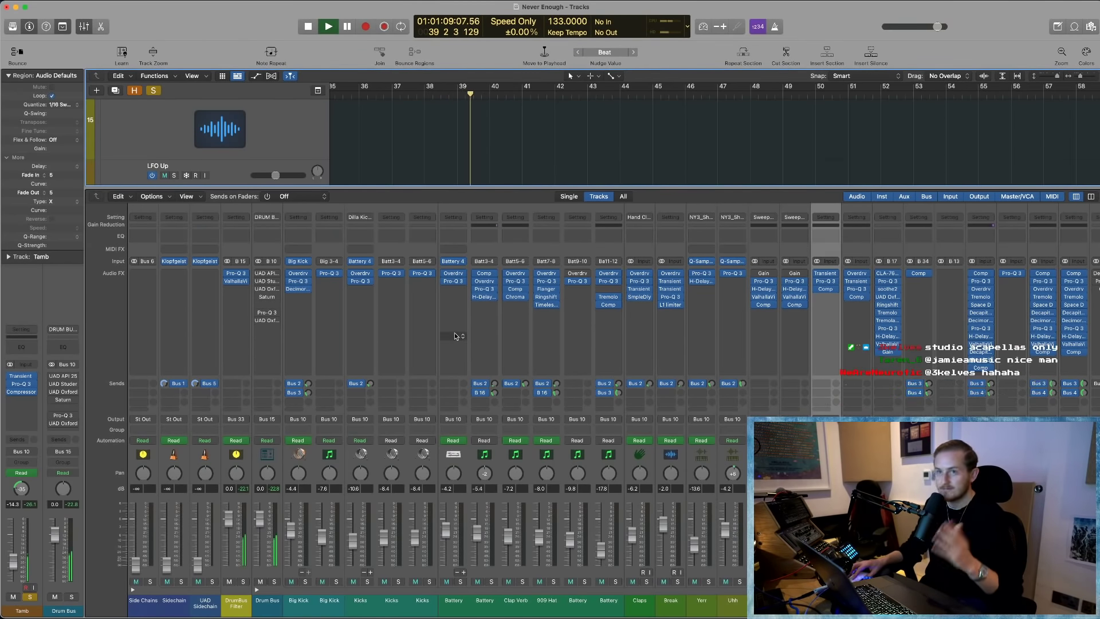
- Find the Tamb and Tamb 2 channel strips in the mixer and resume playback of both soloed tracks
{"action": "scroll", "coordinate": [452, 336], "scroll_direction": "left", "scroll_amount": 1}
{"action": "scroll", "coordinate": [453, 335], "scroll_direction": "right", "scroll_amount": 3}
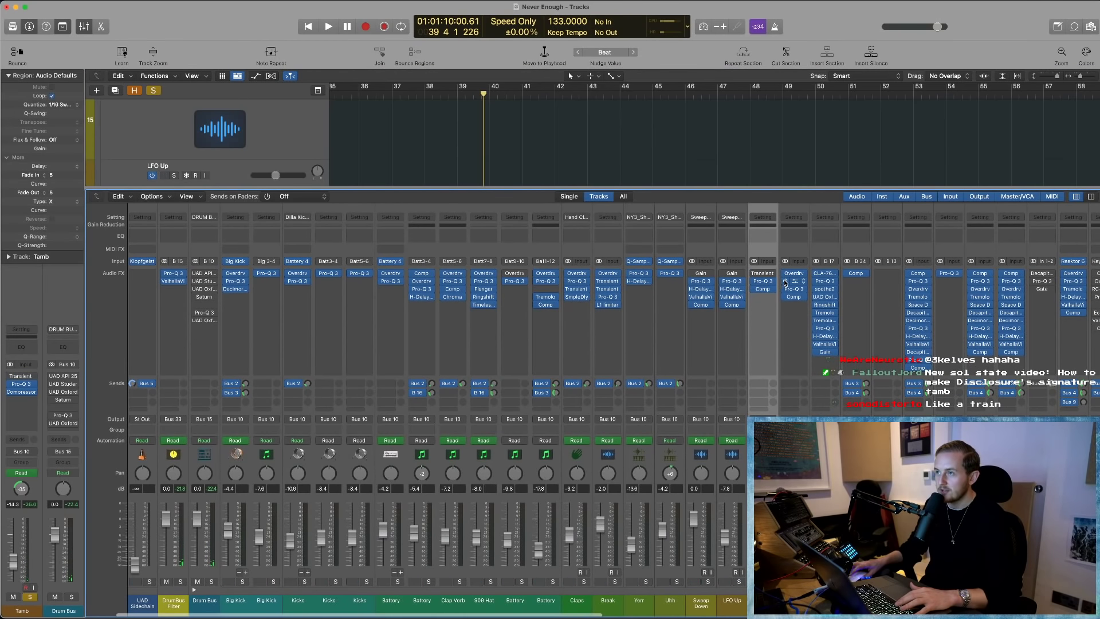
{"action": "scroll", "coordinate": [785, 281], "scroll_direction": "right", "scroll_amount": 8}
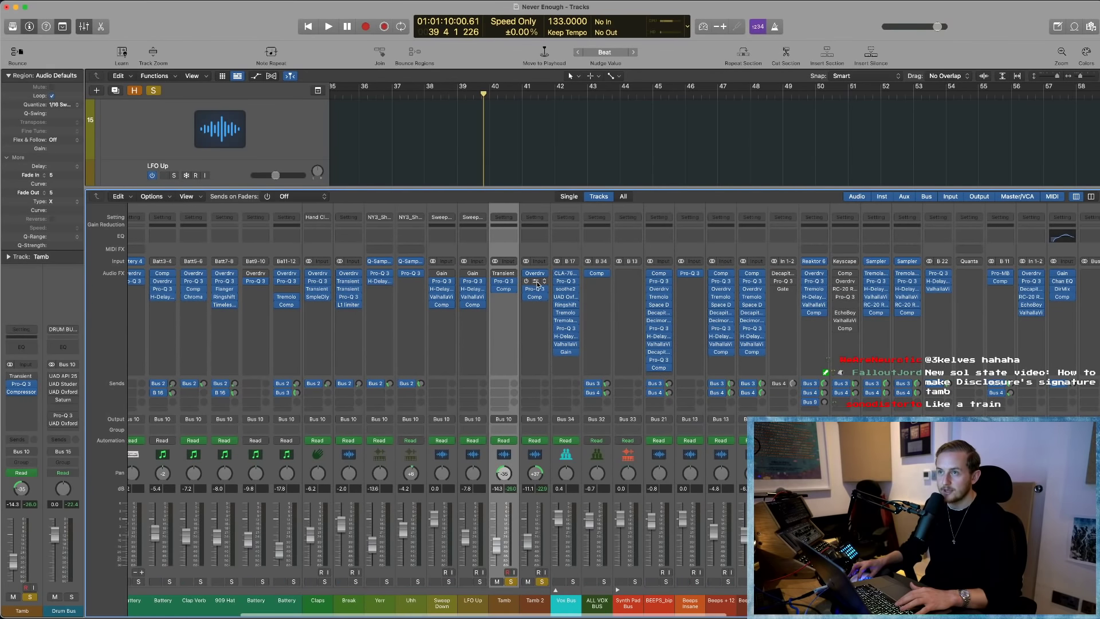
{"action": "key", "text": "space"}
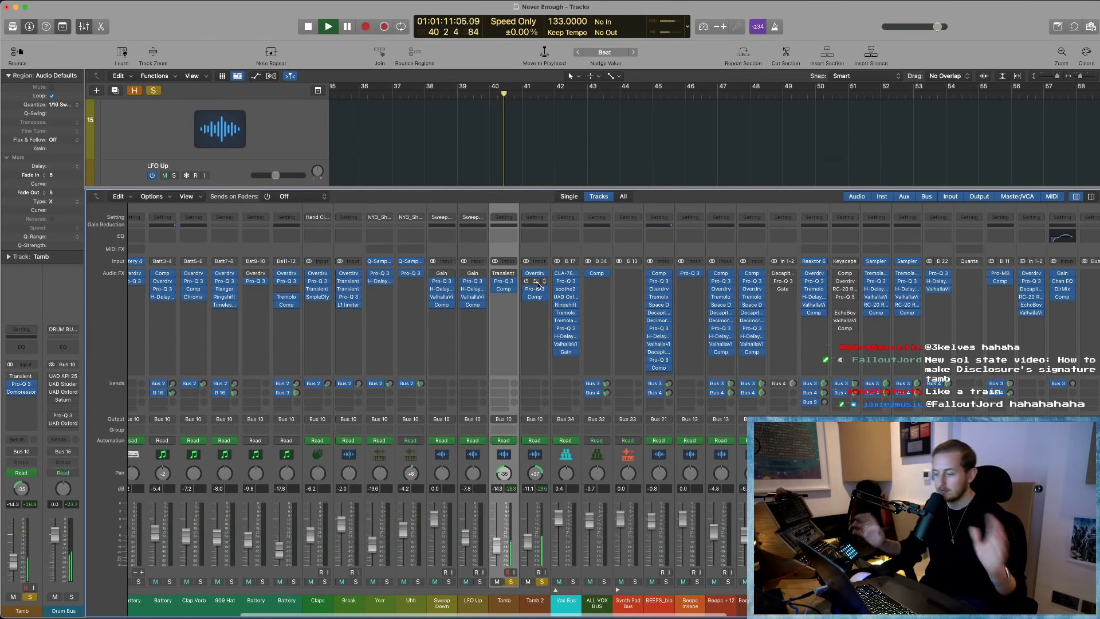
- Raise the master volume slightly and close the mixer
{"action": "scroll", "coordinate": [493, 275], "scroll_direction": "left", "scroll_amount": 1}
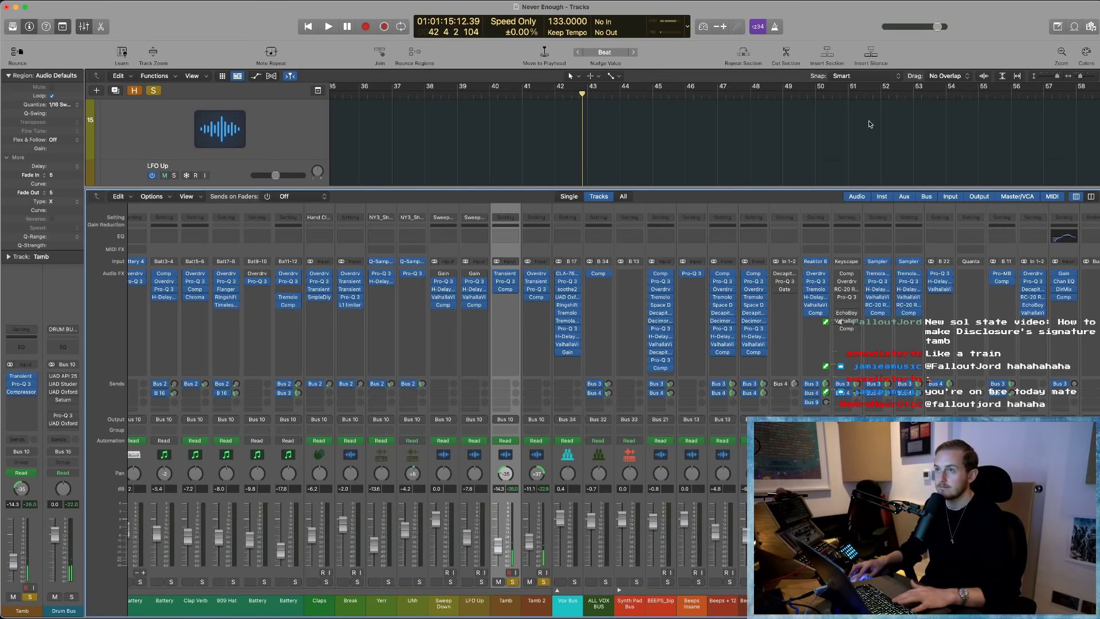
{"action": "left_click_drag", "start_coordinate": [937, 27], "coordinate": [942, 27]}
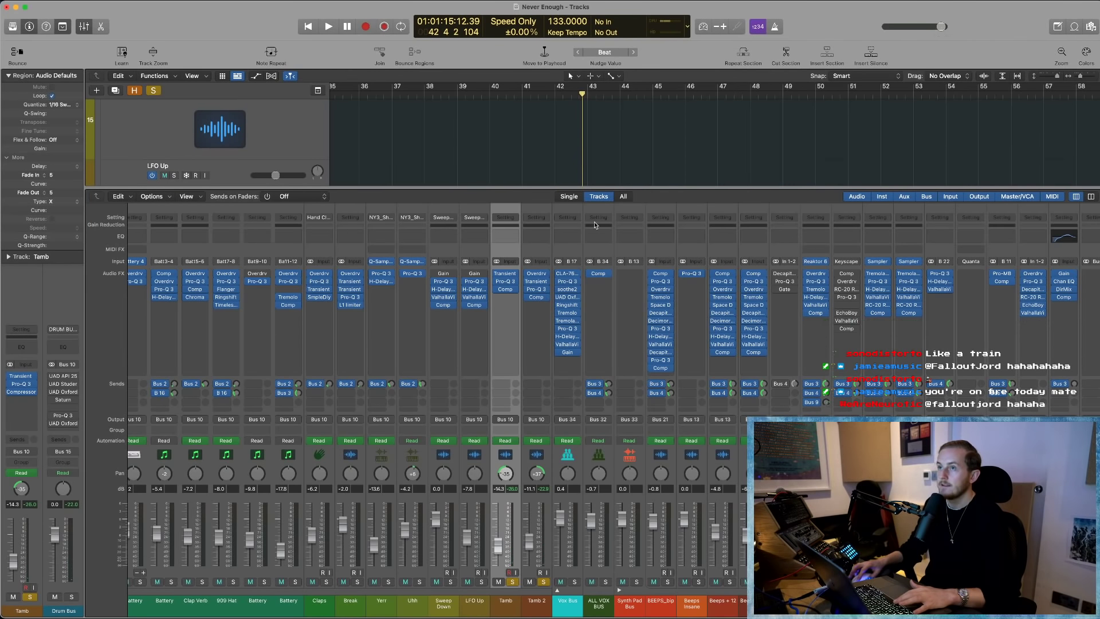
{"action": "key", "text": "x"}
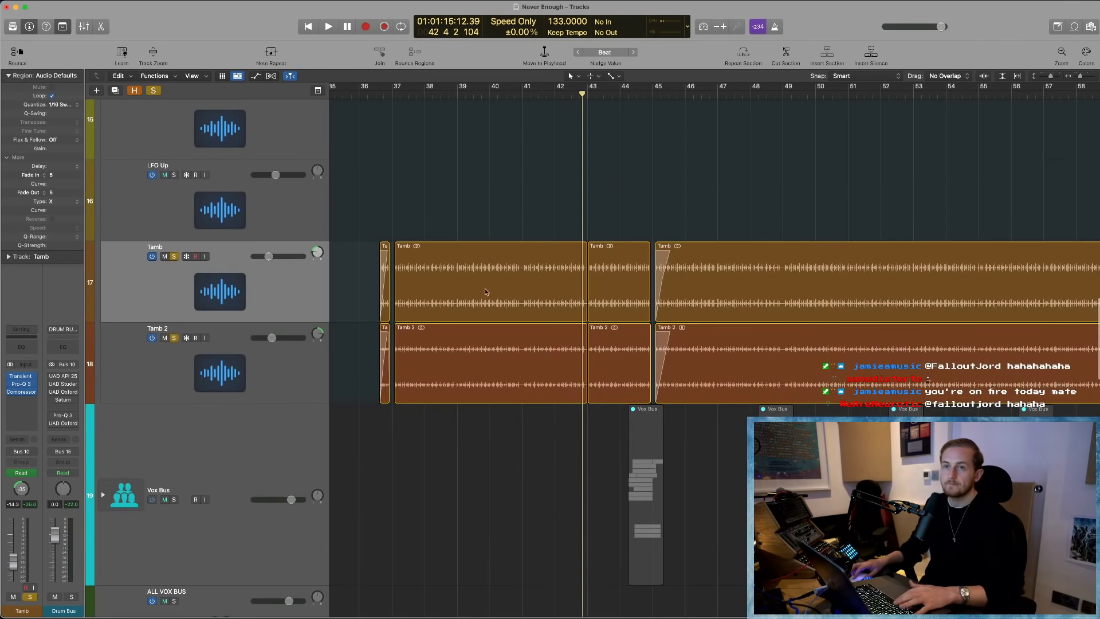
- Solo the Drum Bus and play the full drums from just before bar 131
{"action": "scroll", "coordinate": [357, 385], "scroll_direction": "up", "scroll_amount": 5}
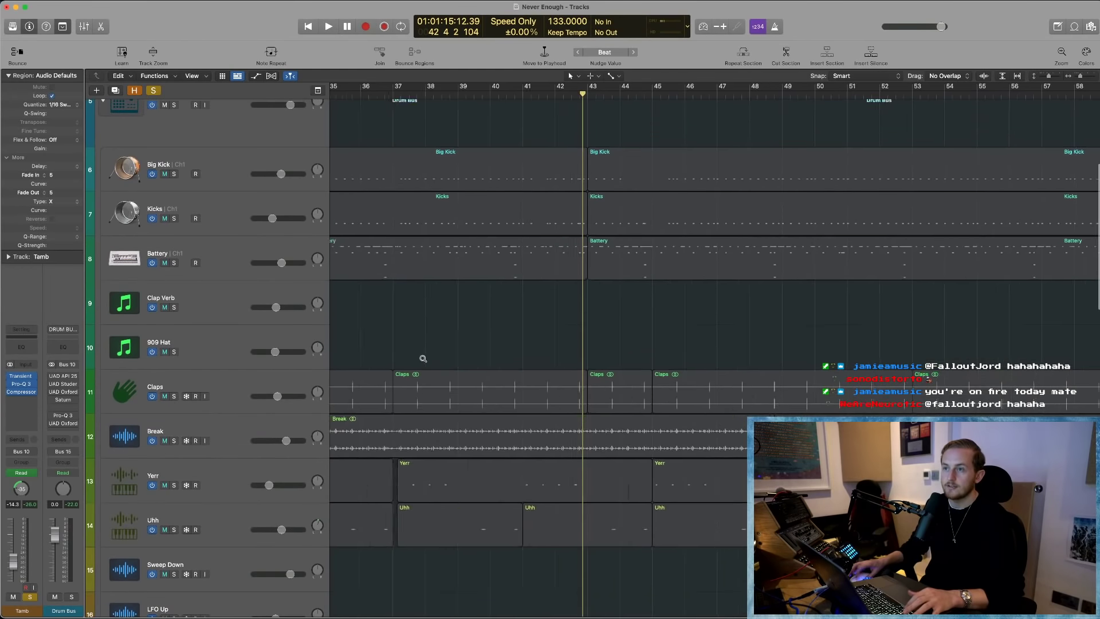
{"action": "scroll", "coordinate": [197, 227], "scroll_direction": "up", "scroll_amount": 5}
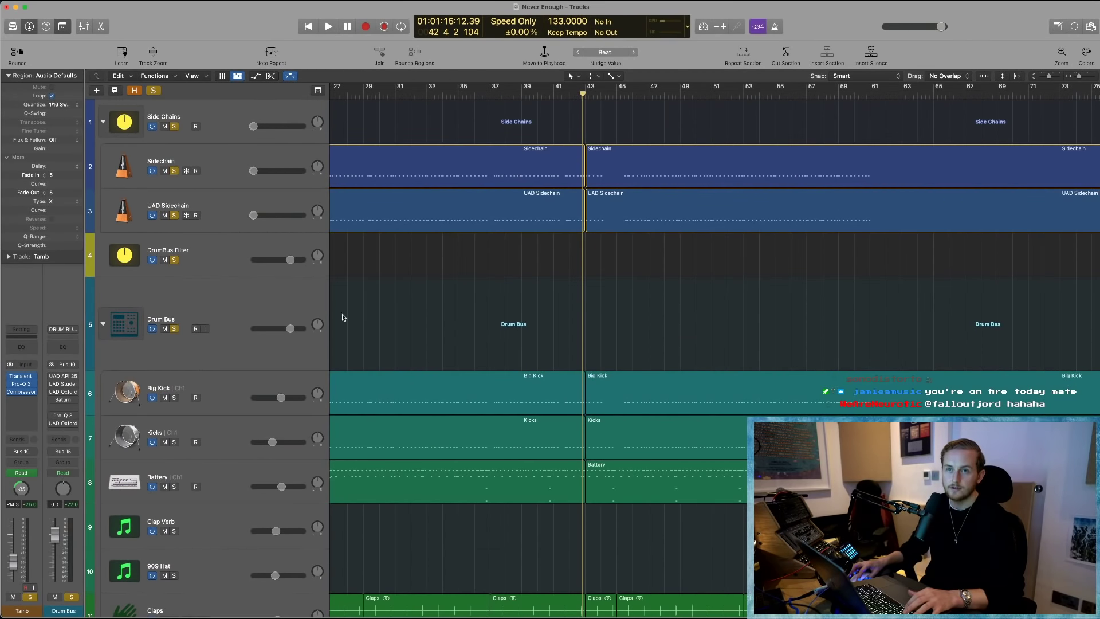
{"action": "scroll", "coordinate": [645, 243], "scroll_direction": "right", "scroll_amount": 15}
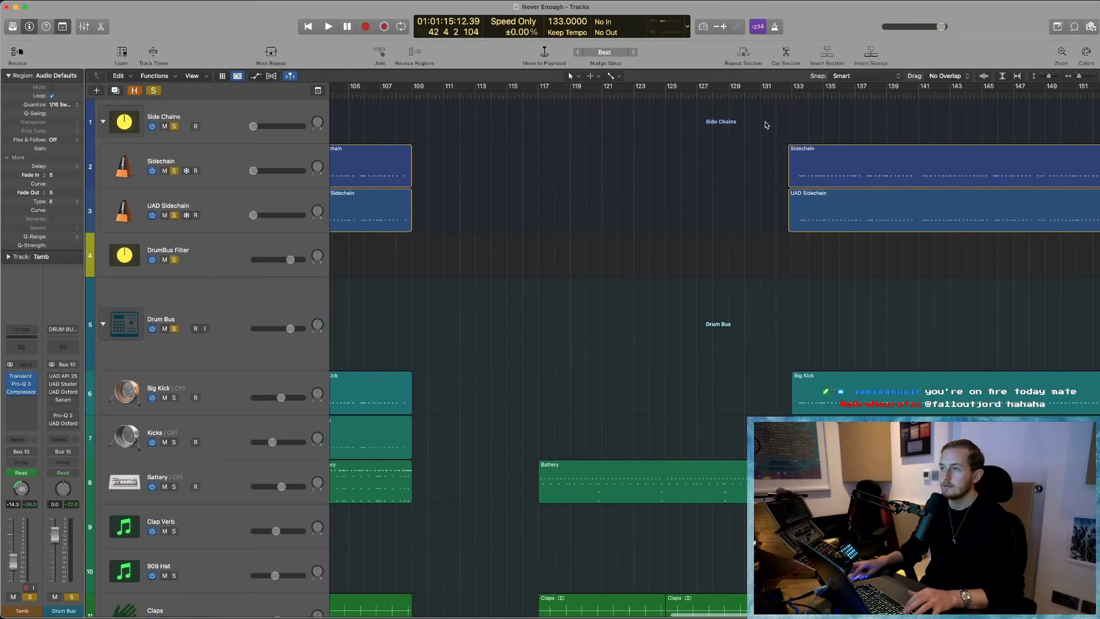
{"action": "left_click", "coordinate": [759, 93]}
{"action": "key", "text": "space"}
{"action": "scroll", "coordinate": [690, 322], "scroll_direction": "down", "scroll_amount": 2}
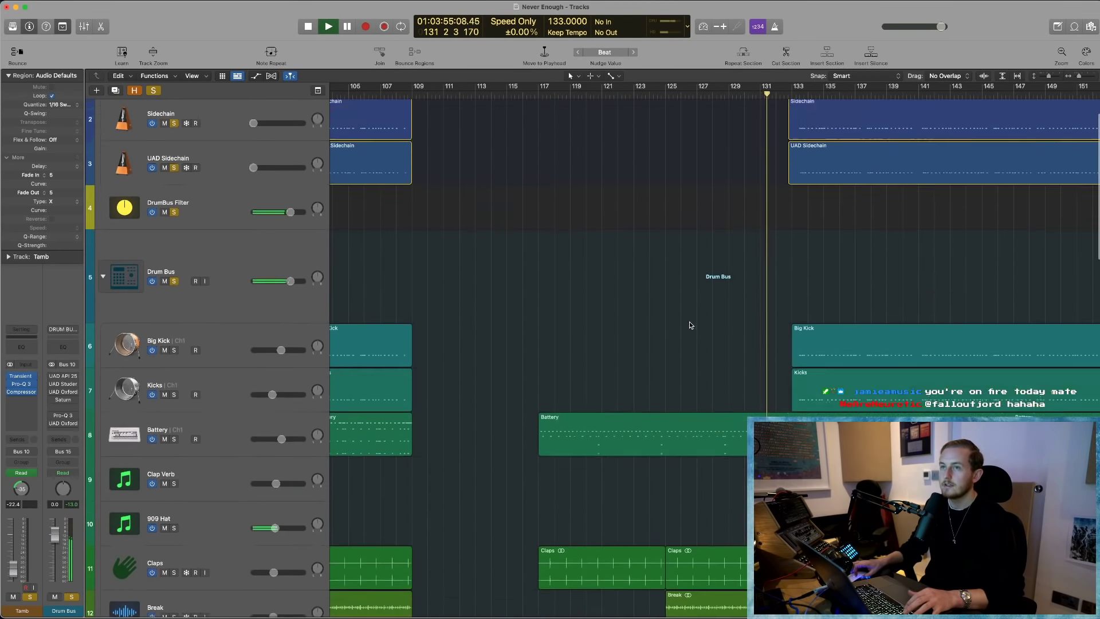
- Show the track automation and expand the automation lanes of the DrumBus Filter track
{"action": "scroll", "coordinate": [690, 322], "scroll_direction": "up", "scroll_amount": 2}
{"action": "left_click", "coordinate": [314, 311]}
{"action": "key", "text": "a"}
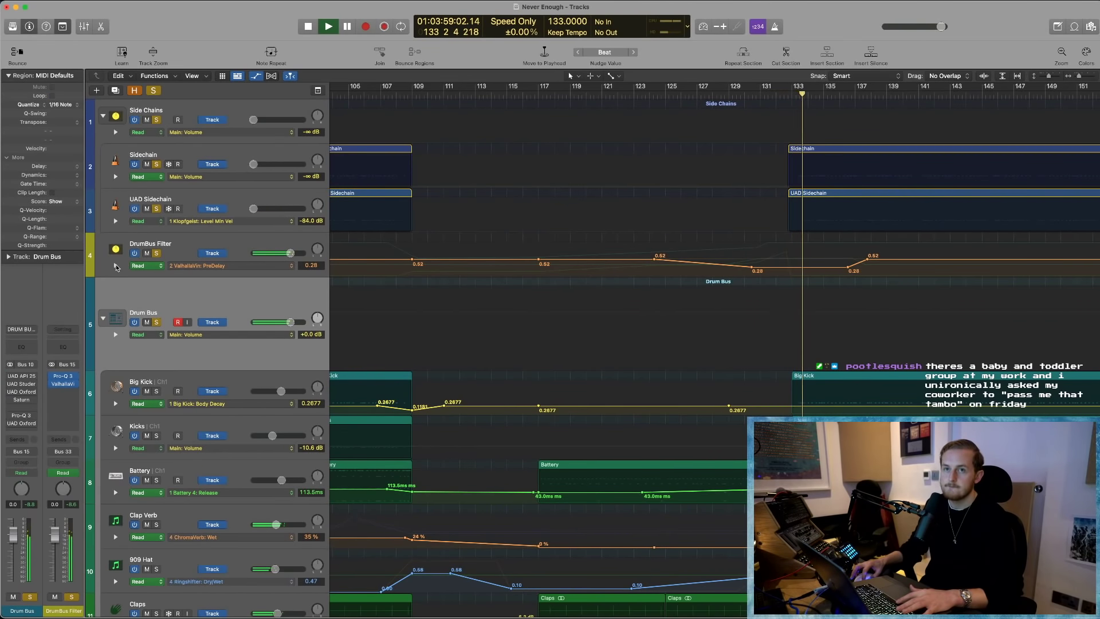
{"action": "key", "text": "ctrl+super+a"}
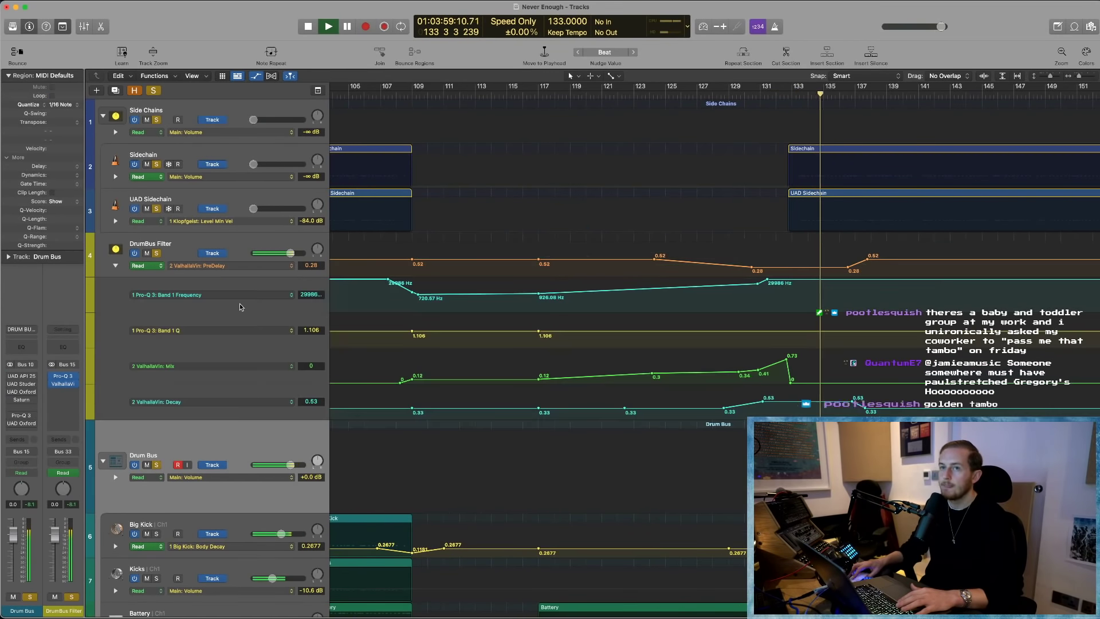
- Replay the soloed drums from around bar 126 to hear the automated filter and reverb, and stop playback
{"action": "key", "text": "space"}
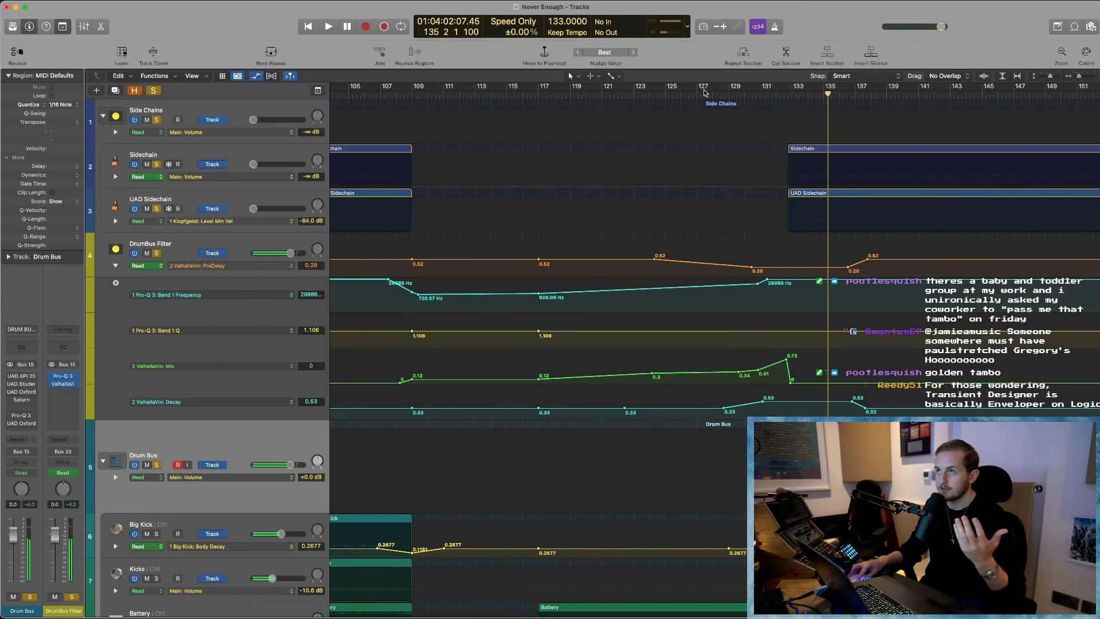
{"action": "key", "text": "space"}
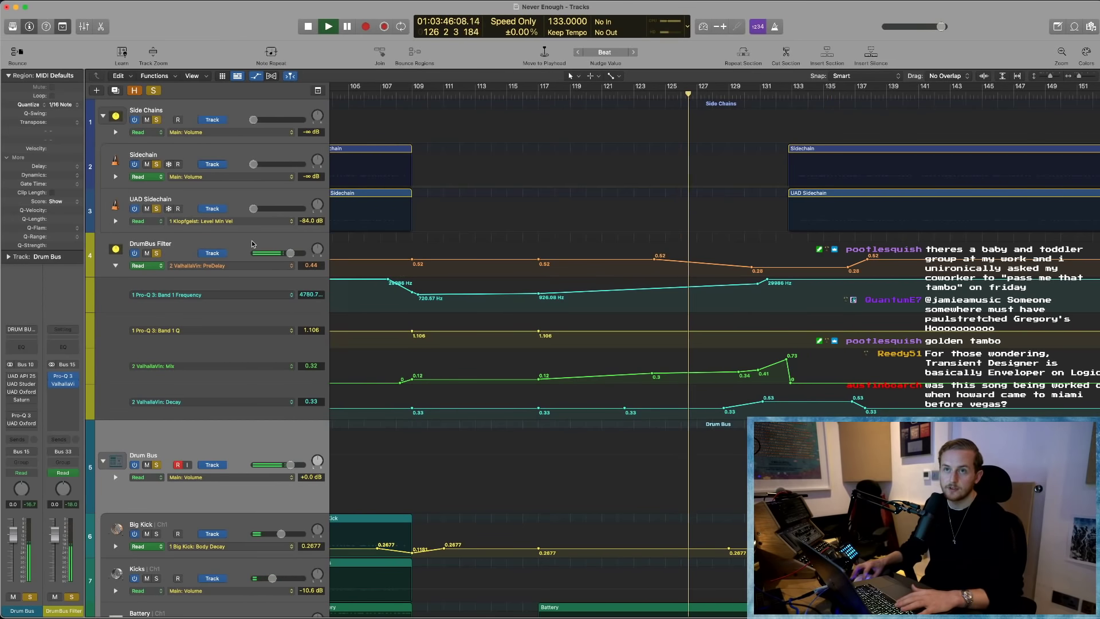
{"action": "left_click", "coordinate": [231, 303]}
{"action": "key", "text": "space"}
{"action": "left_click", "coordinate": [162, 452]}
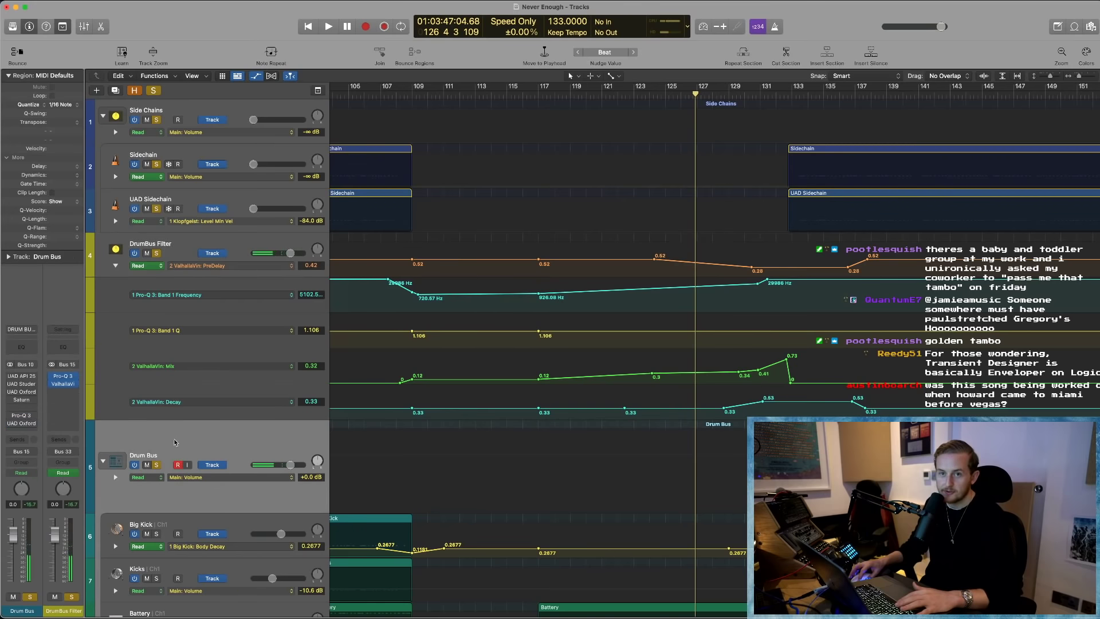
- Select the DrumBus Filter track and inspect its Pro-Q 3 filter and ValhallaVintageVerb settings, closing each plug-in after viewing
{"action": "mouse_move", "coordinate": [10, 378]}
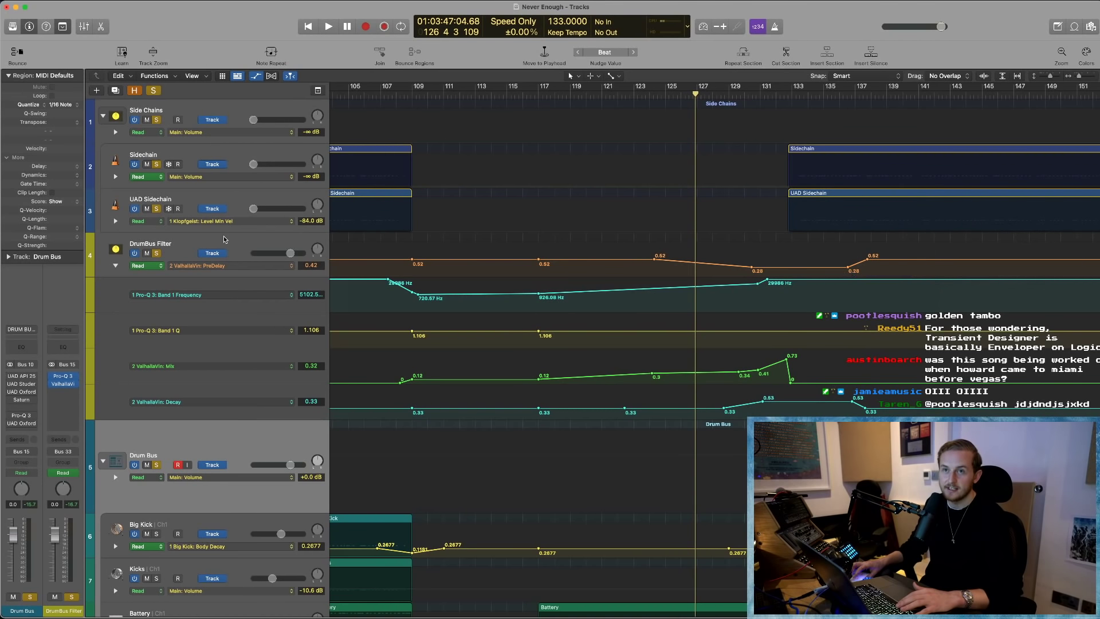
{"action": "left_click", "coordinate": [109, 347]}
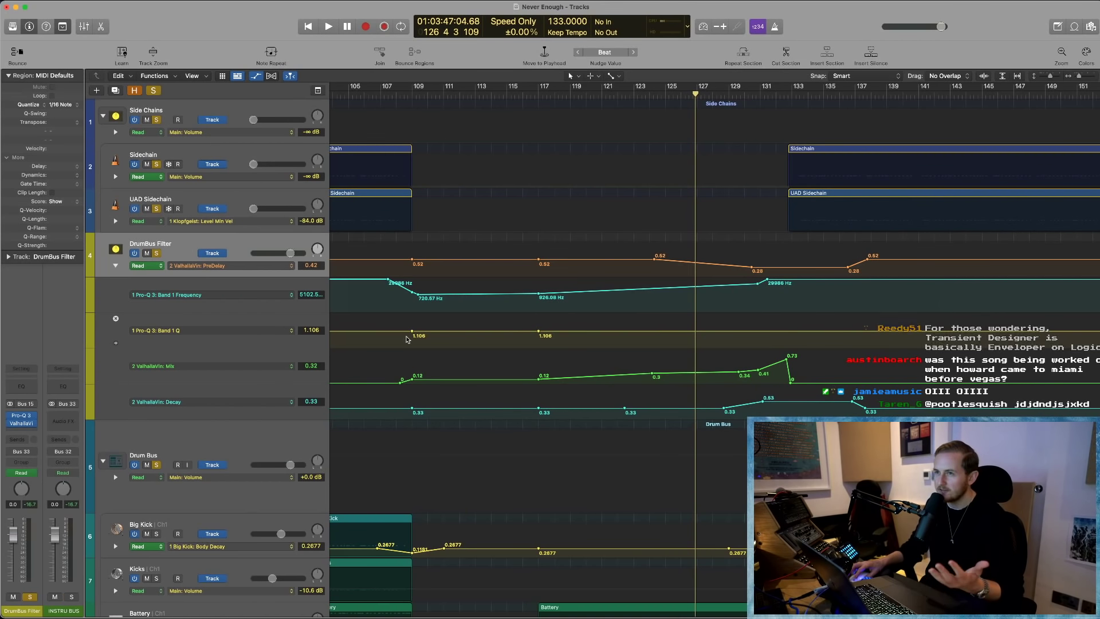
{"action": "scroll", "coordinate": [455, 345], "scroll_direction": "left", "scroll_amount": 2}
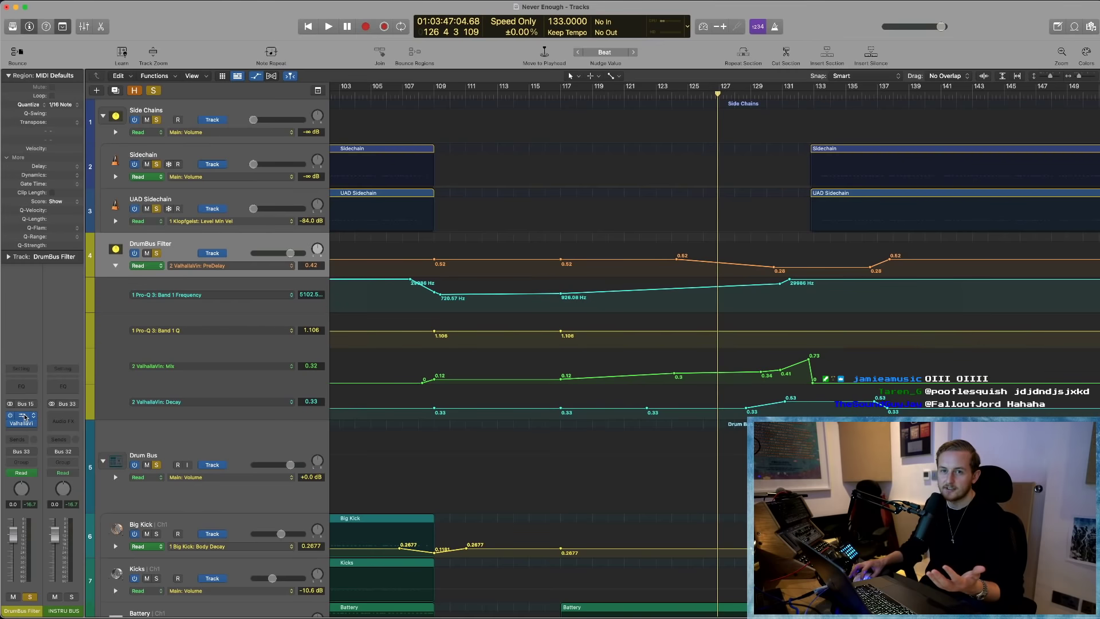
{"action": "left_click_drag", "start_coordinate": [503, 102], "coordinate": [472, 98]}
{"action": "mouse_move", "coordinate": [526, 253]}
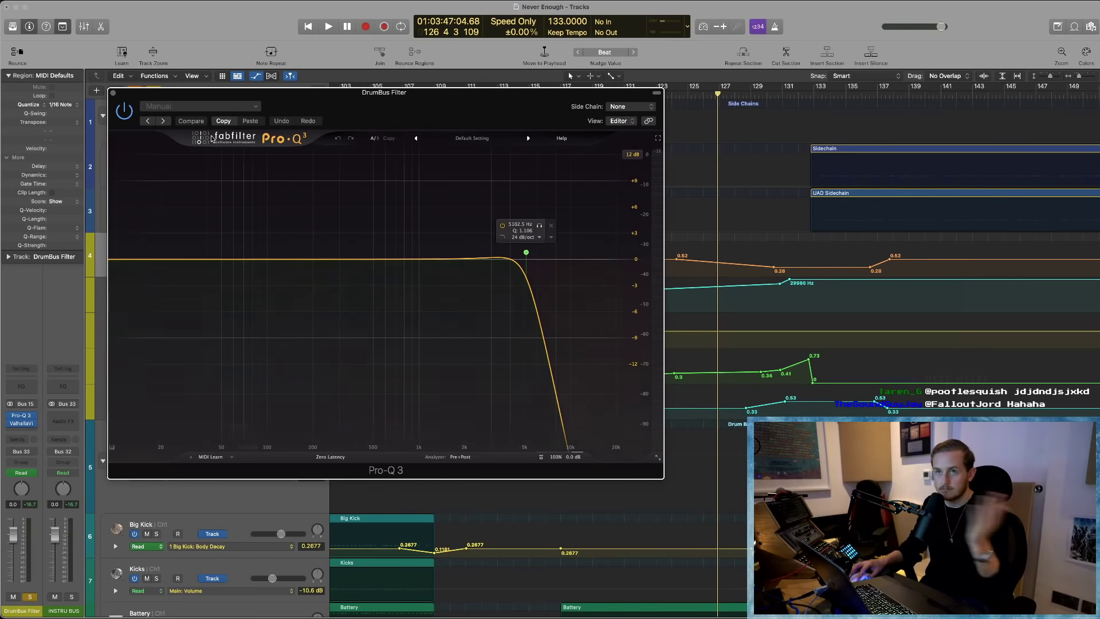
{"action": "left_click", "coordinate": [113, 93]}
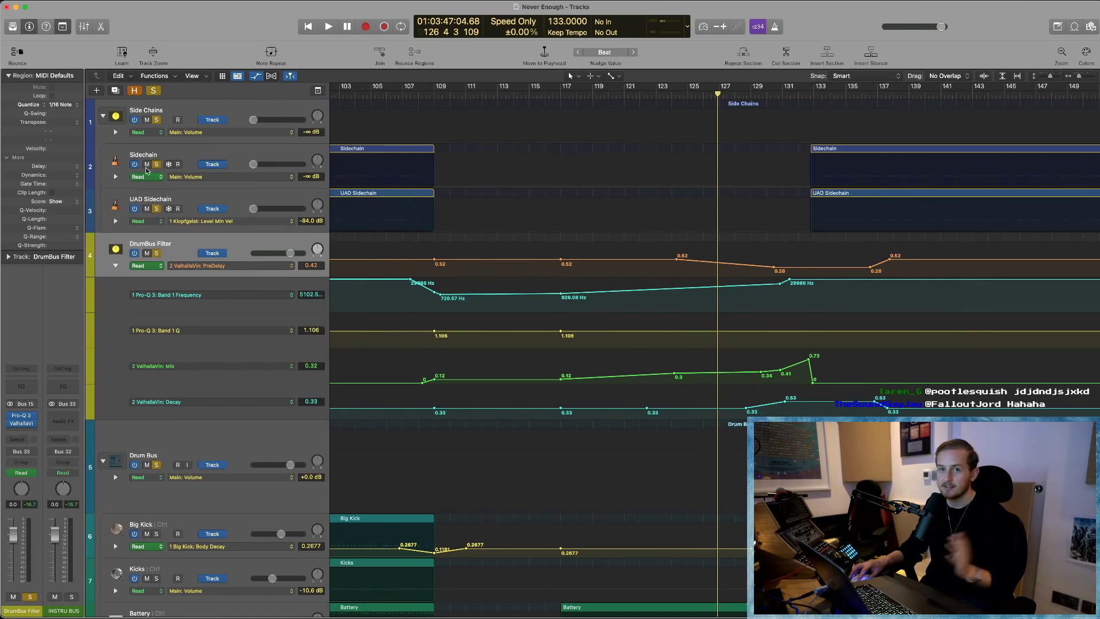
{"action": "left_click", "coordinate": [23, 424]}
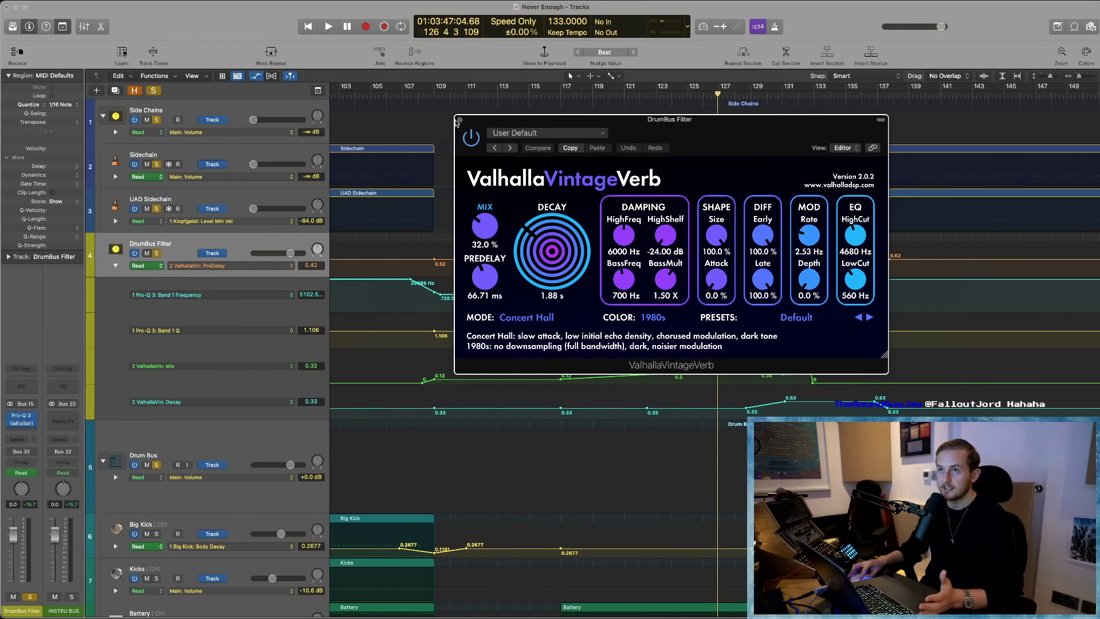
{"action": "left_click", "coordinate": [459, 120]}
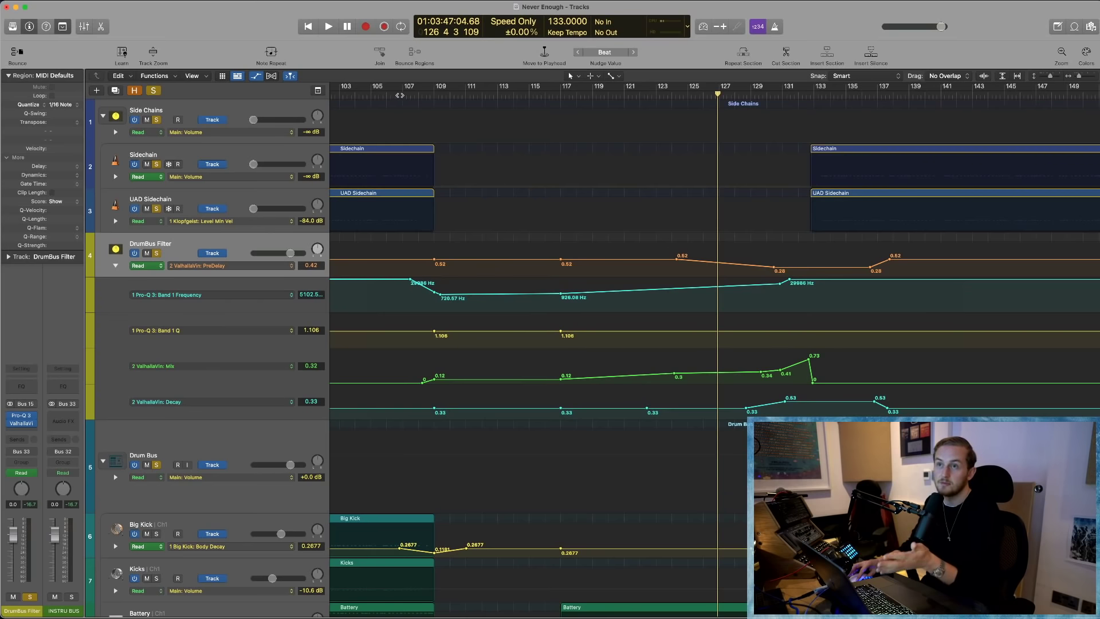
- Play the drums from about bar 105, watching the DrumBus Filter's Pro-Q 3 sweep there and around bars 129 and 123
{"action": "left_click", "coordinate": [383, 94]}
{"action": "key", "text": "space"}
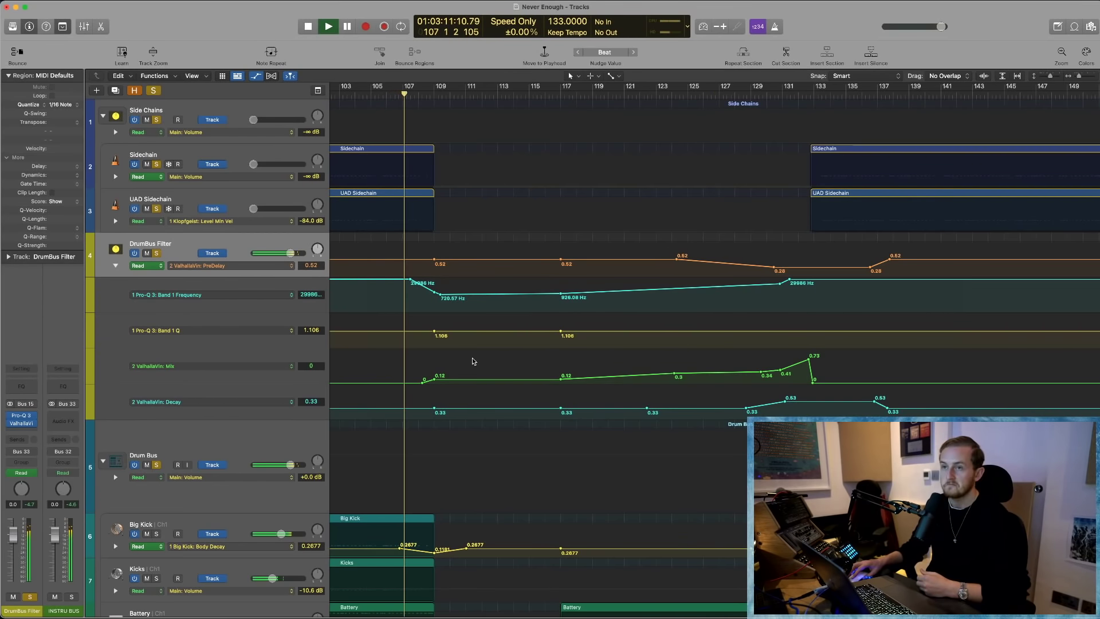
{"action": "scroll", "coordinate": [469, 344], "scroll_direction": "left", "scroll_amount": 2}
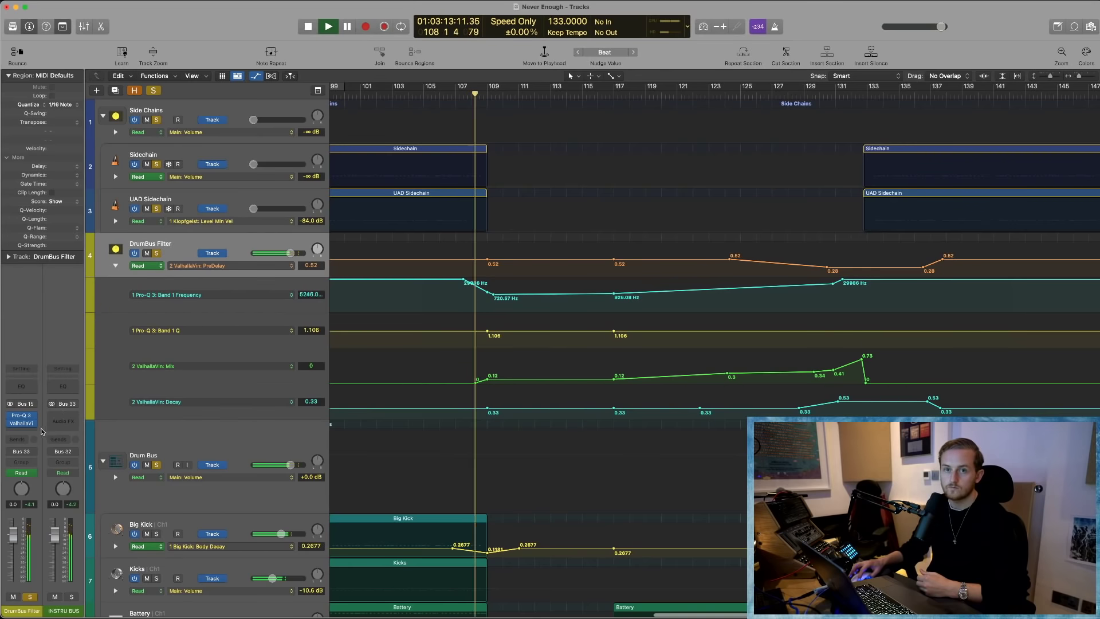
{"action": "left_click", "coordinate": [24, 415]}
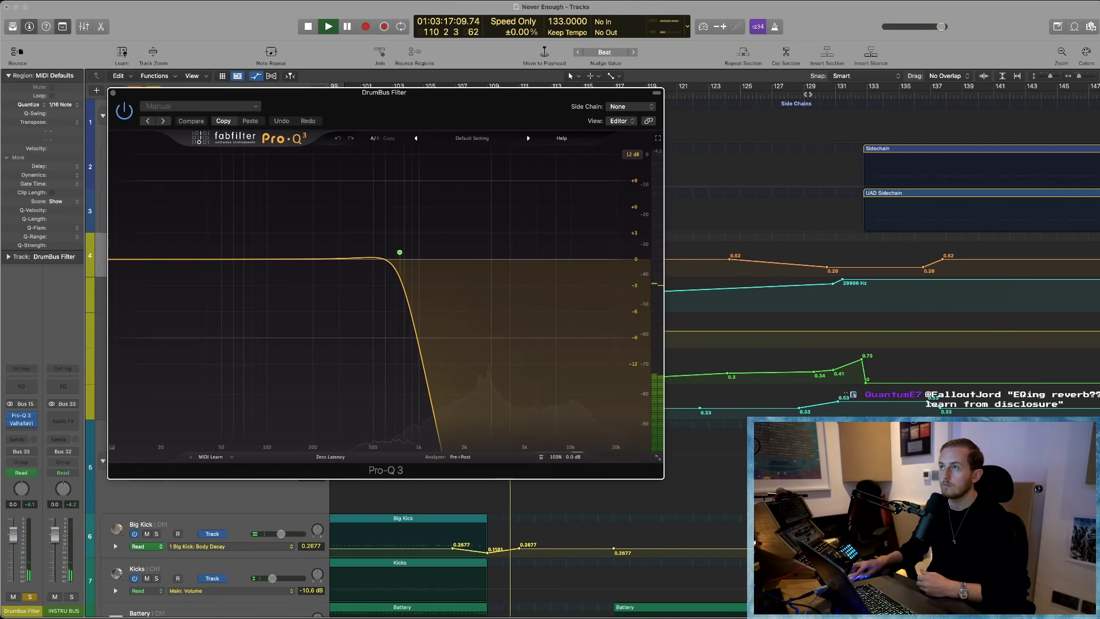
{"action": "left_click", "coordinate": [809, 92]}
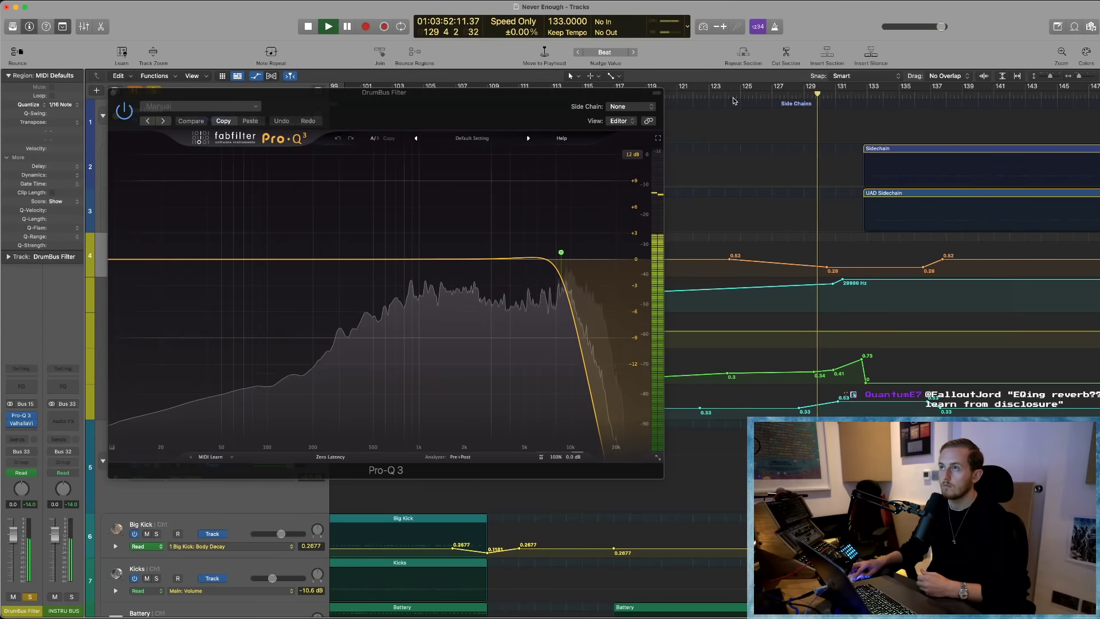
{"action": "left_click", "coordinate": [710, 91]}
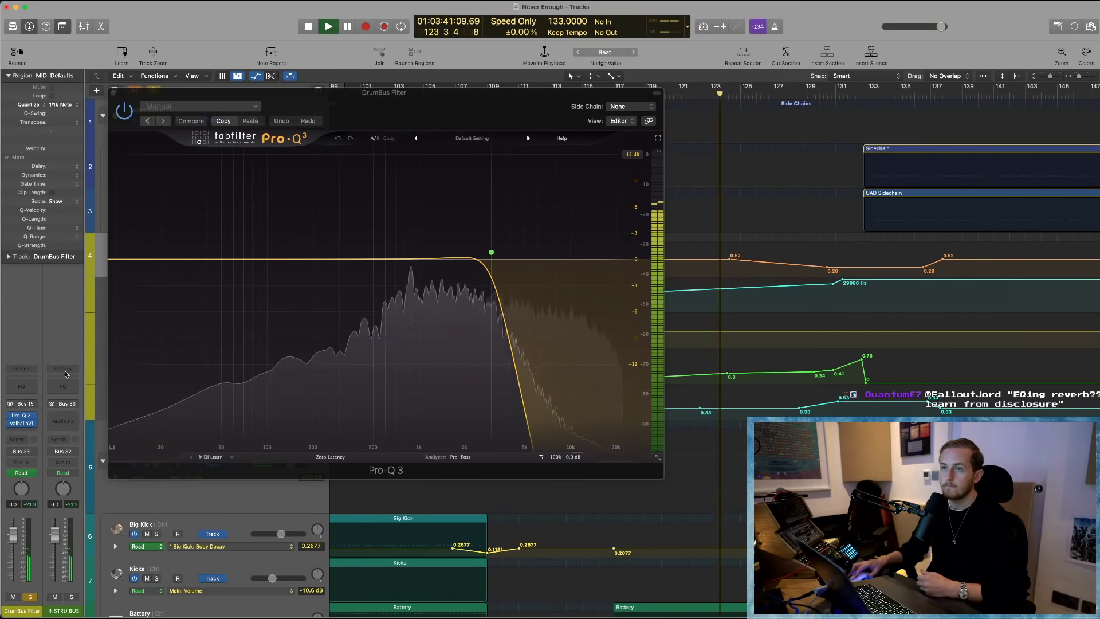
- Switch from Pro-Q 3 to the DrumBus Filter's ValhallaVintageVerb and play from about bar 121 to watch its automated parameters
{"action": "left_click", "coordinate": [21, 424]}
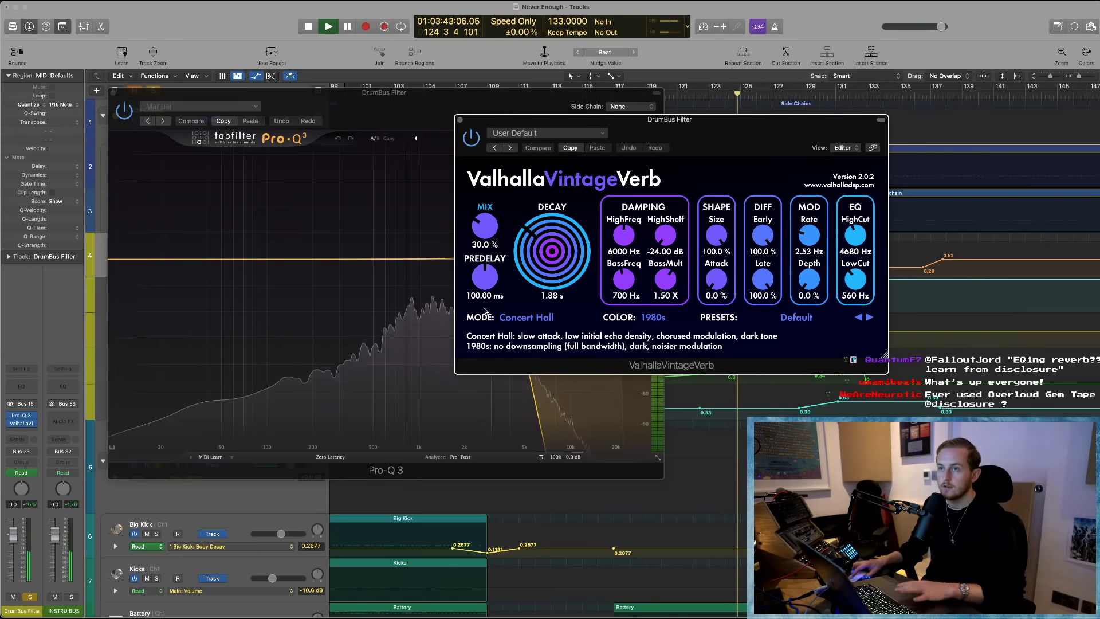
{"action": "left_click", "coordinate": [113, 92]}
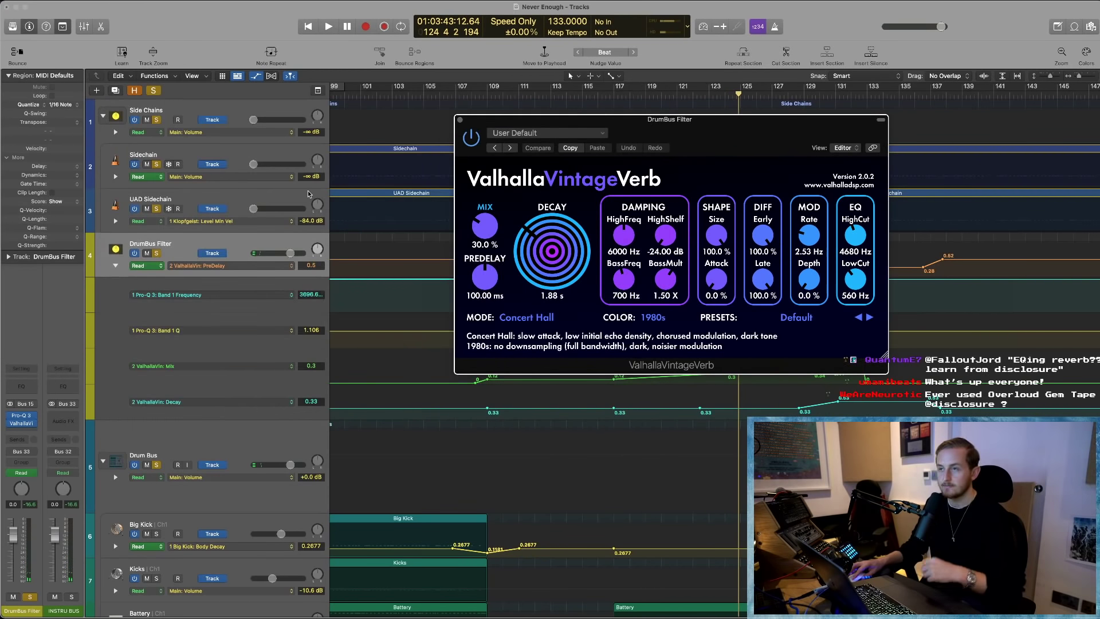
{"action": "left_click", "coordinate": [677, 95]}
{"action": "key", "text": "space"}
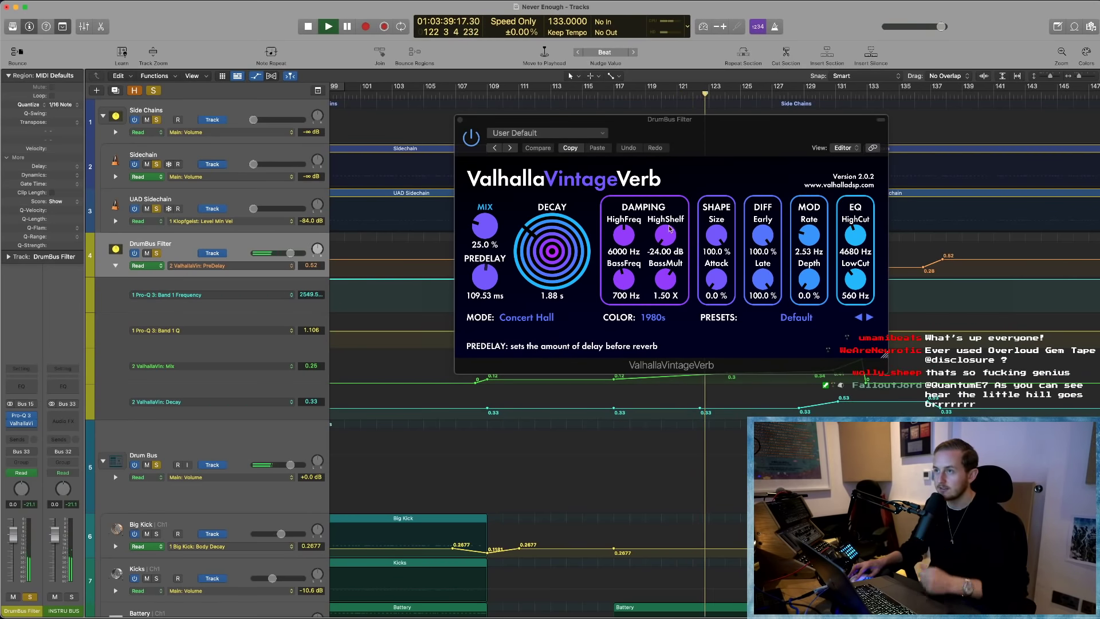
- Move the ValhallaVintageVerb window clear of the PreDelay automation and replay its change from about bar 123
{"action": "left_click_drag", "start_coordinate": [773, 154], "coordinate": [652, 240]}
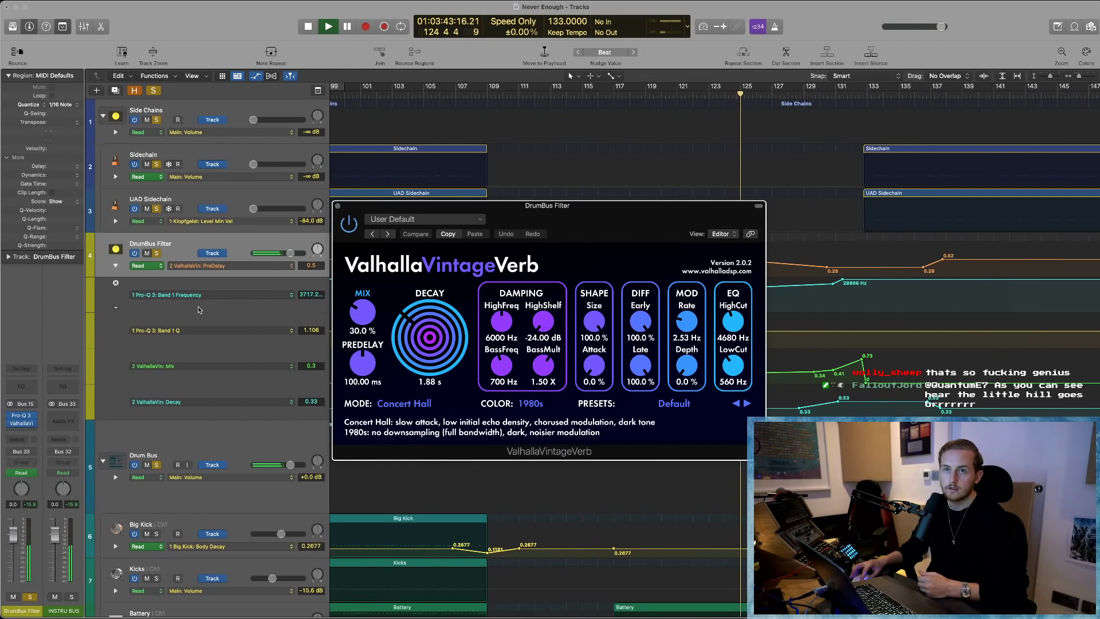
{"action": "left_click_drag", "start_coordinate": [547, 205], "coordinate": [452, 298]}
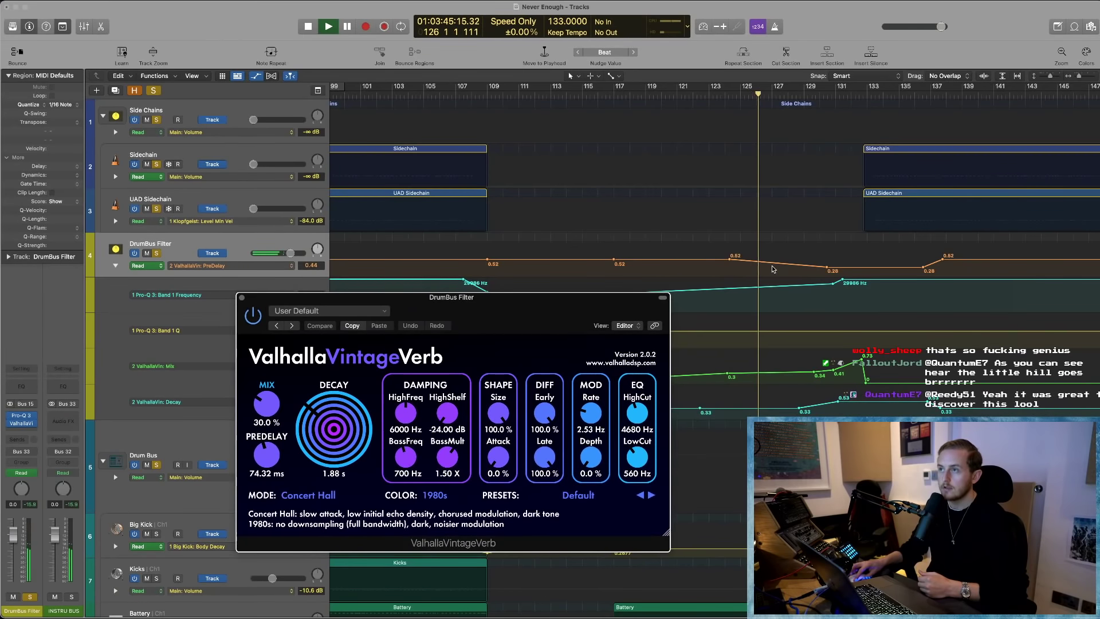
{"action": "left_click", "coordinate": [741, 241]}
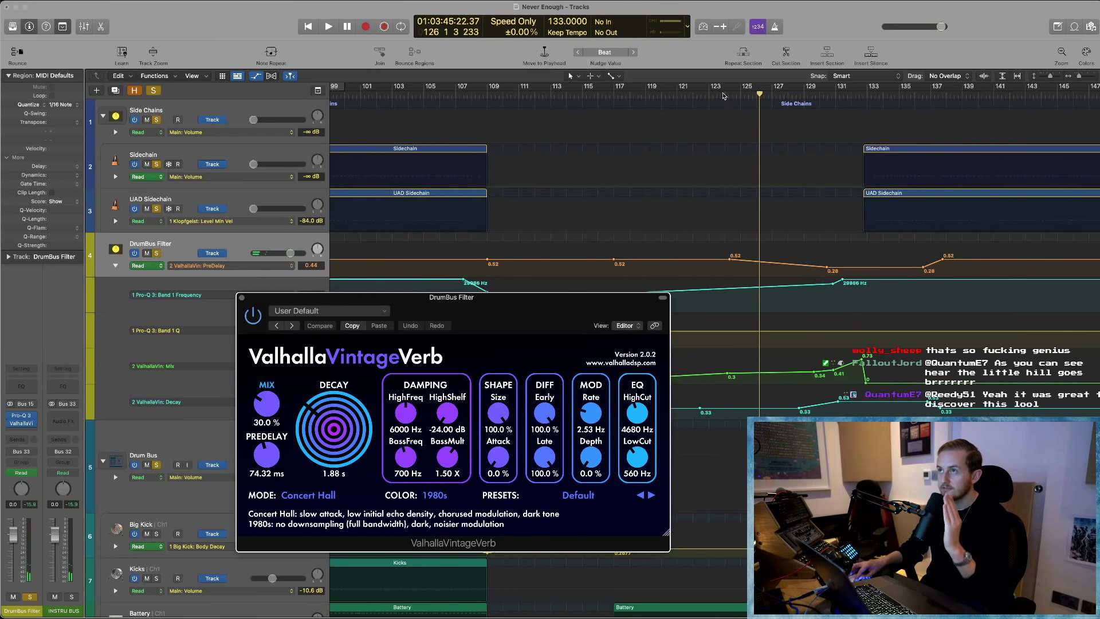
{"action": "double_click", "coordinate": [723, 95]}
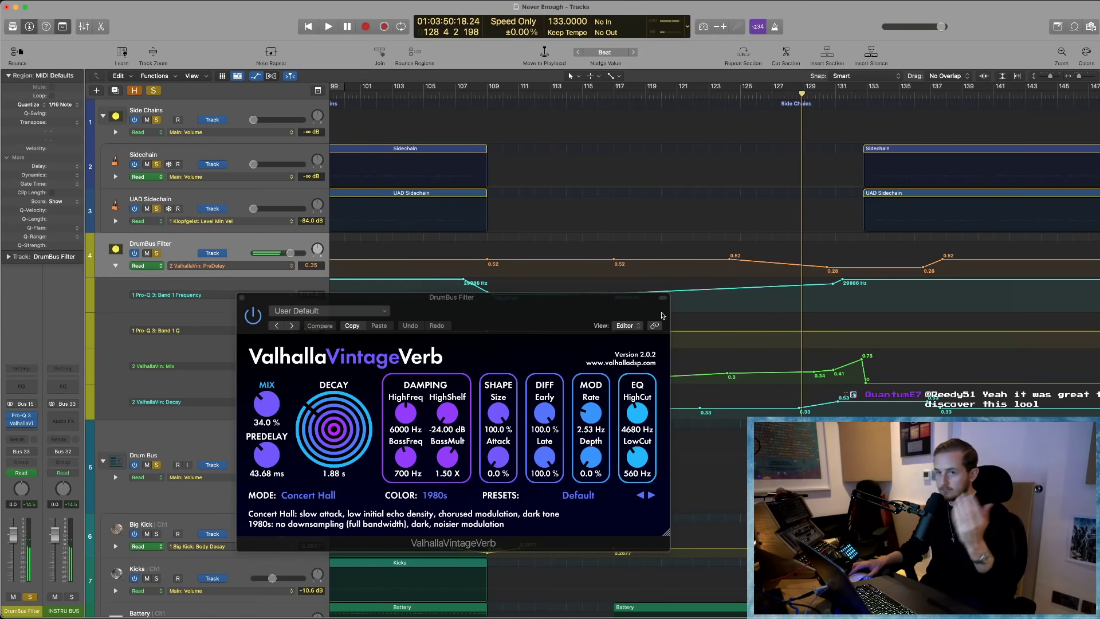
{"action": "left_click", "coordinate": [241, 297]}
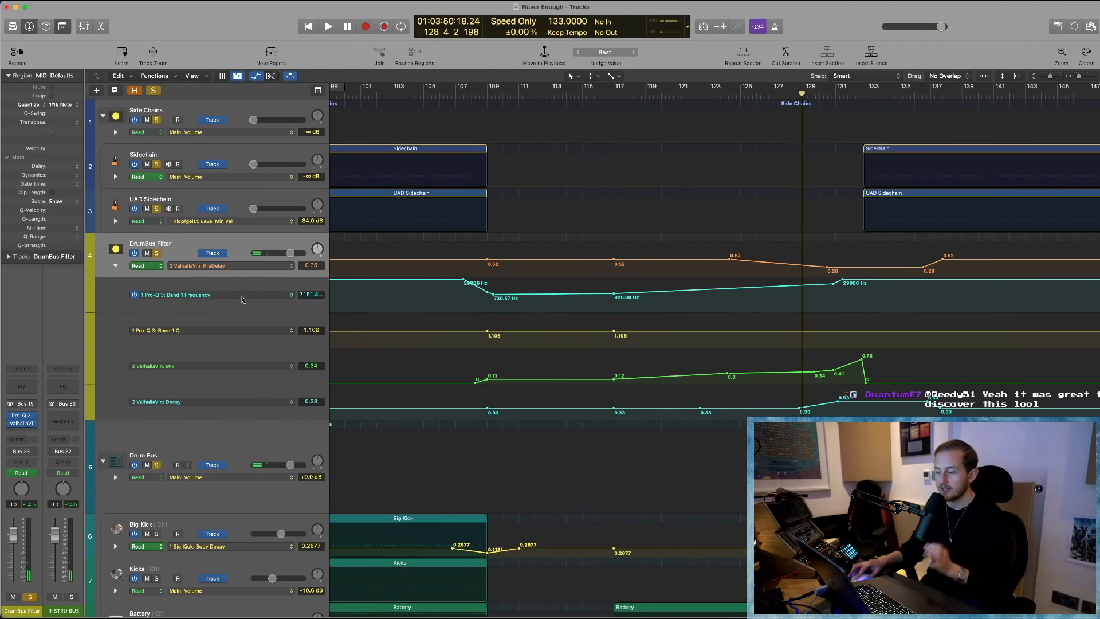
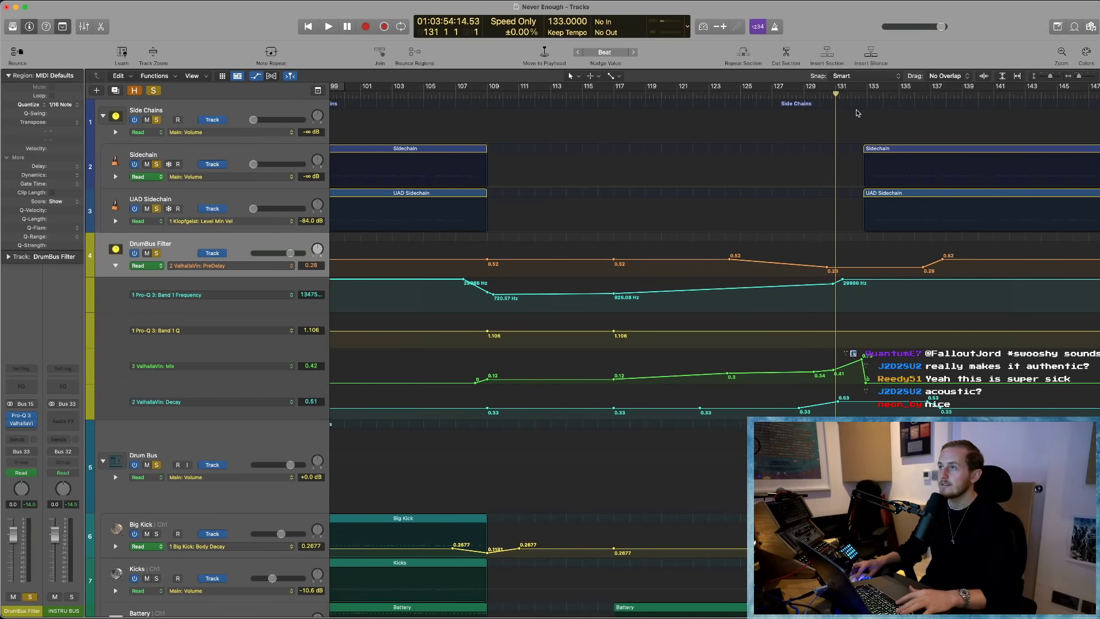
- Play the drum build-up from bar 131 into the drop, hide the track automation lanes and fit the whole arrangement in view
{"action": "key", "text": "space"}
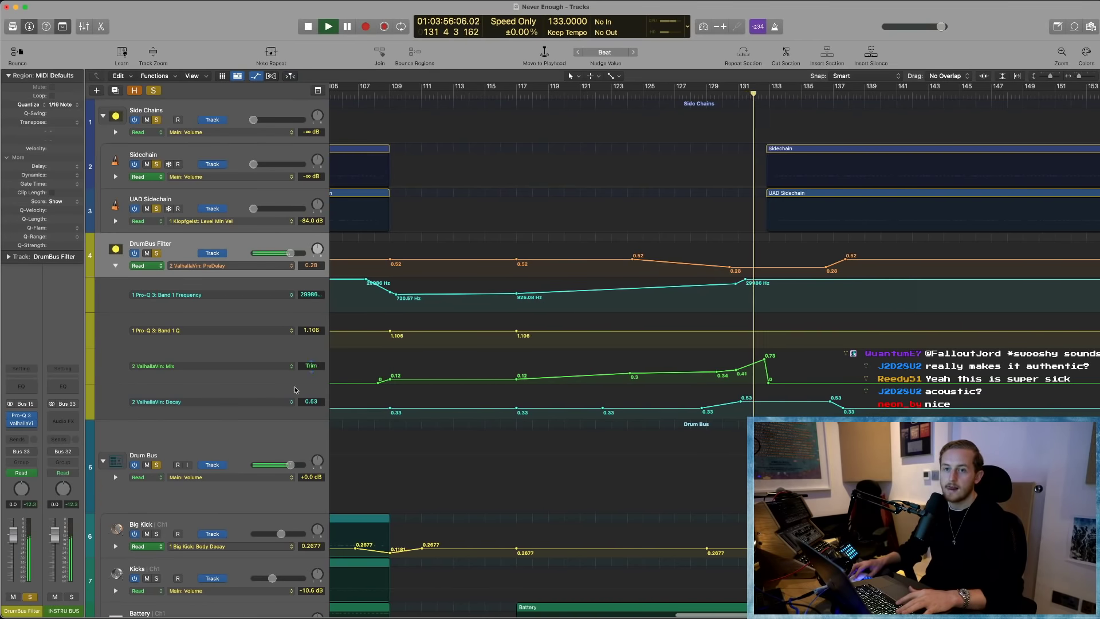
{"action": "scroll", "coordinate": [416, 396], "scroll_direction": "down", "scroll_amount": 5}
{"action": "key", "text": "a"}
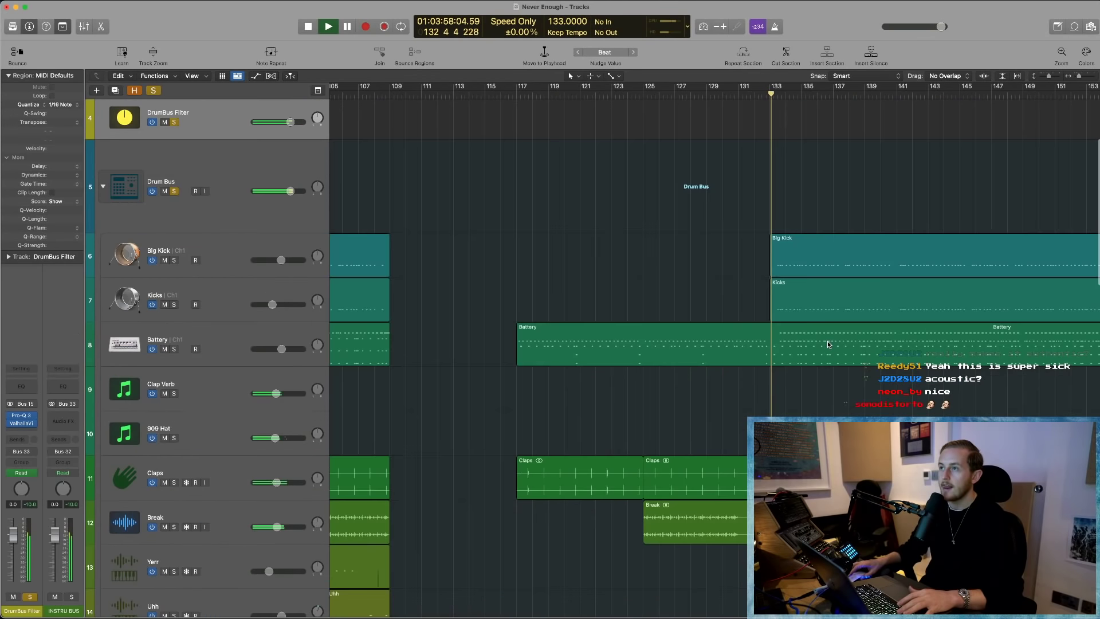
{"action": "scroll", "coordinate": [827, 341], "scroll_direction": "down", "scroll_amount": 5}
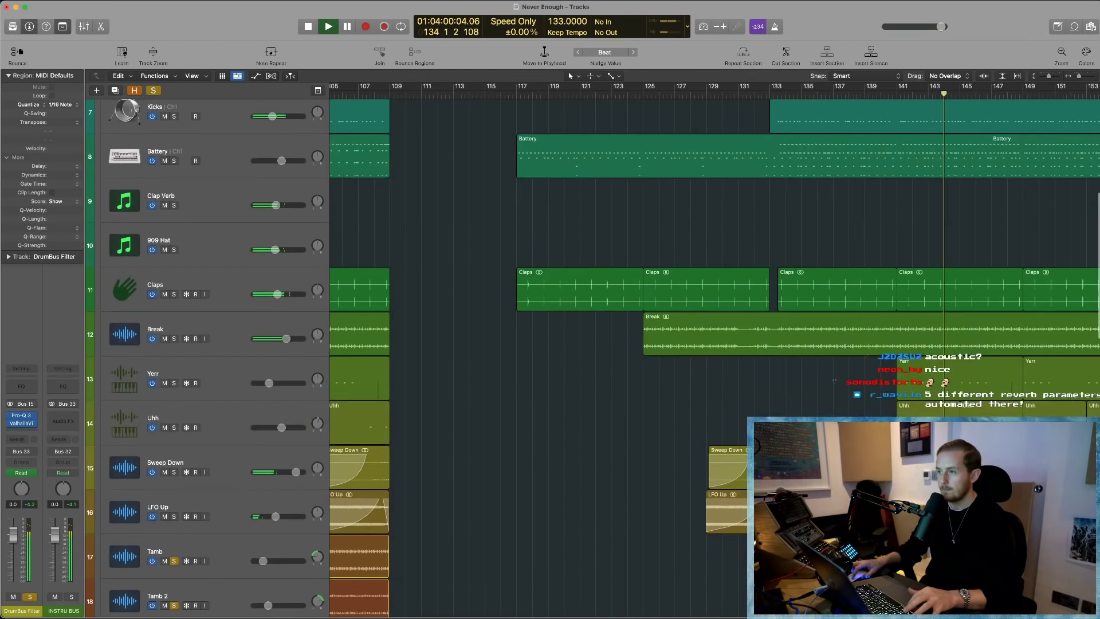
{"action": "key", "text": "z"}
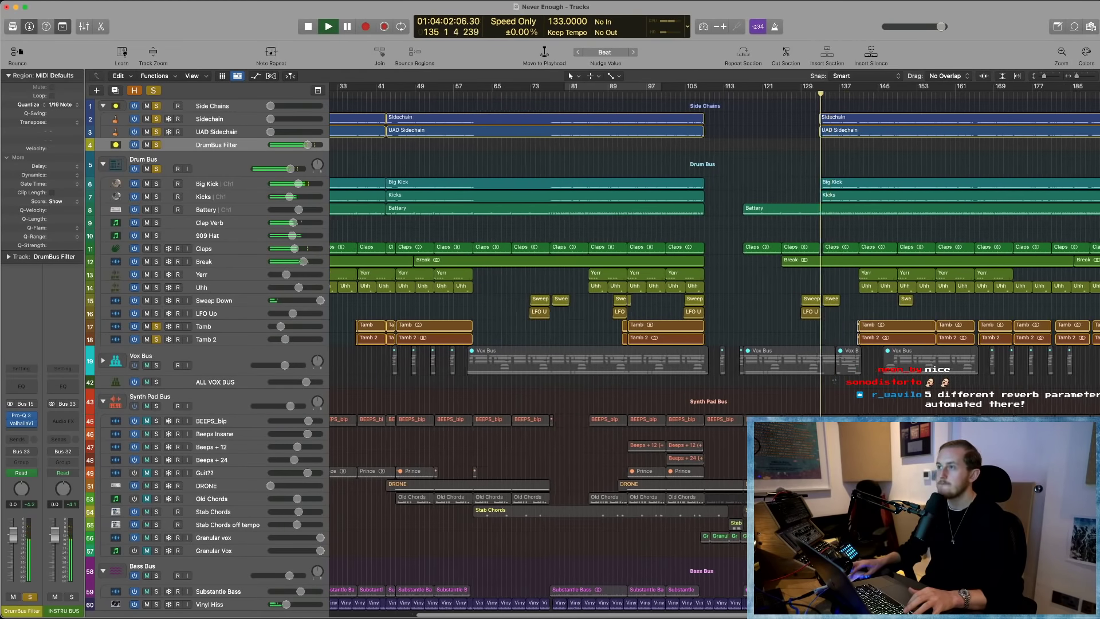
{"action": "scroll", "coordinate": [714, 351], "scroll_direction": "right", "scroll_amount": 3}
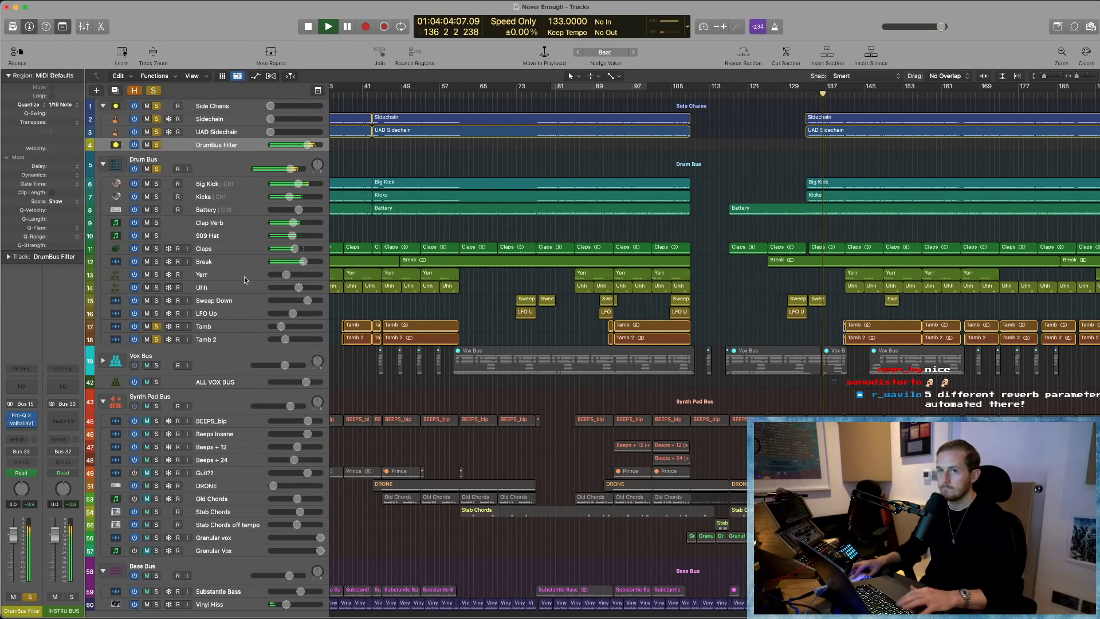
{"action": "left_click", "coordinate": [747, 241]}
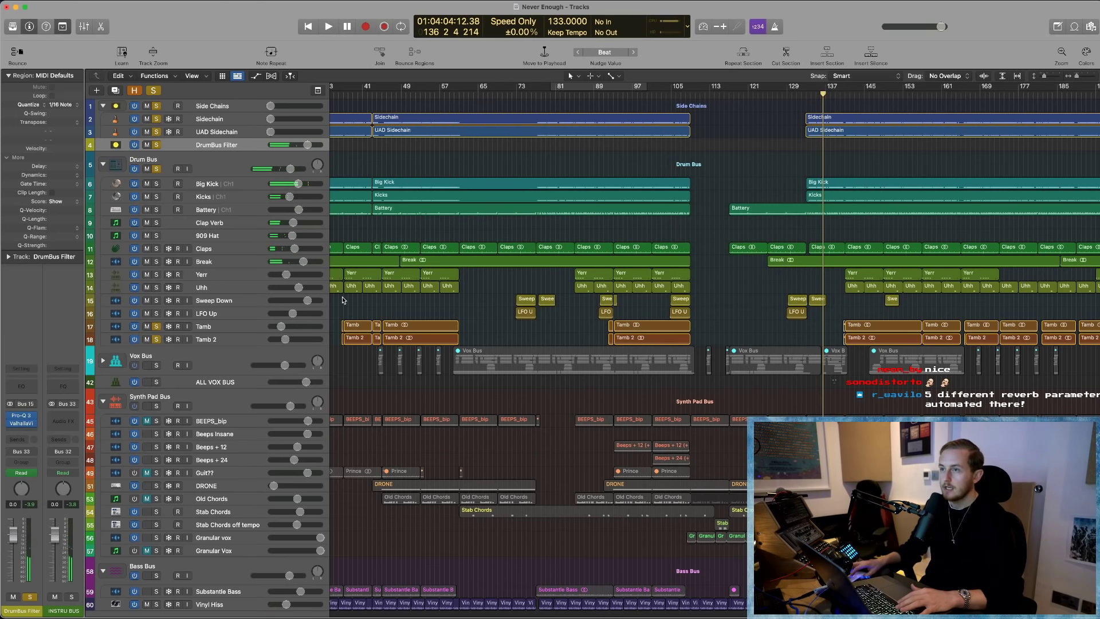
- Clear all active solos, then select the Drum Bus track and solo it
{"action": "left_click", "coordinate": [153, 91]}
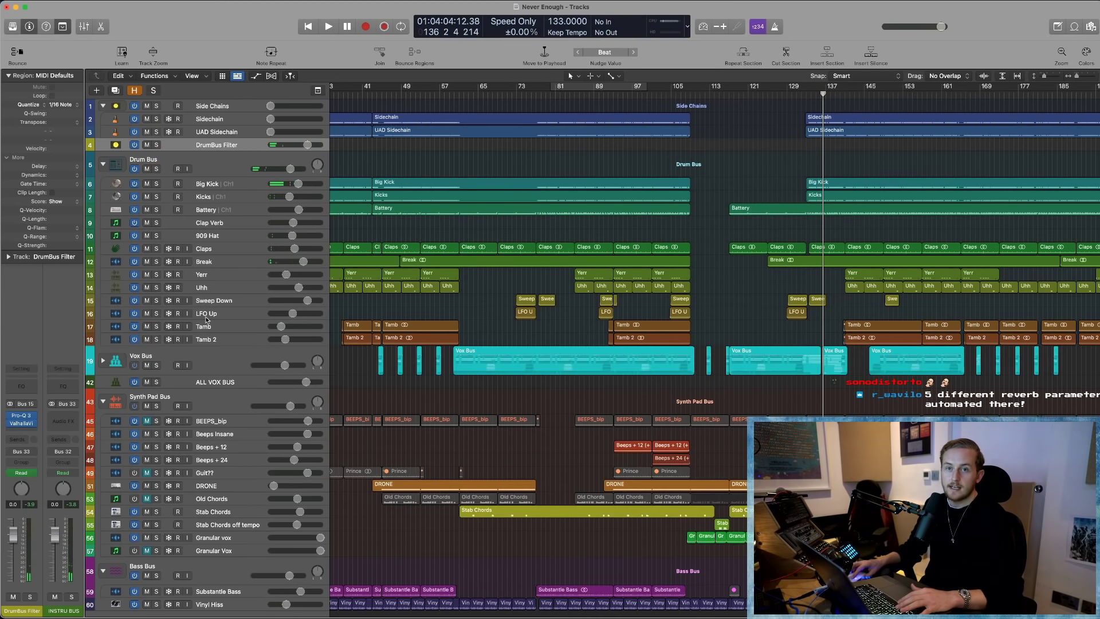
{"action": "left_click", "coordinate": [210, 171]}
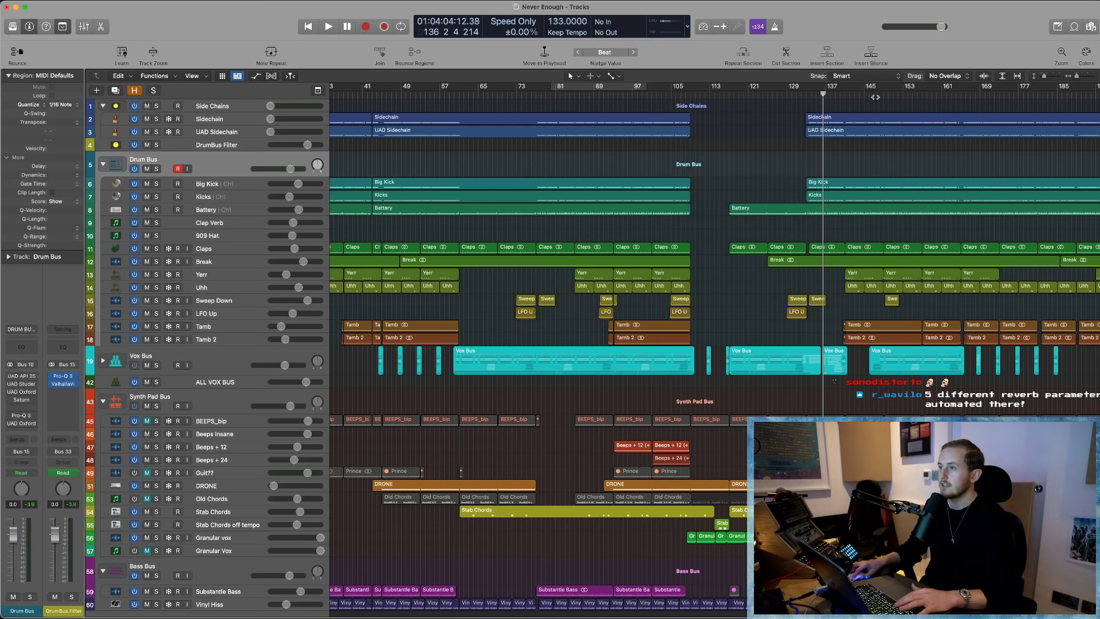
{"action": "left_click", "coordinate": [155, 169]}
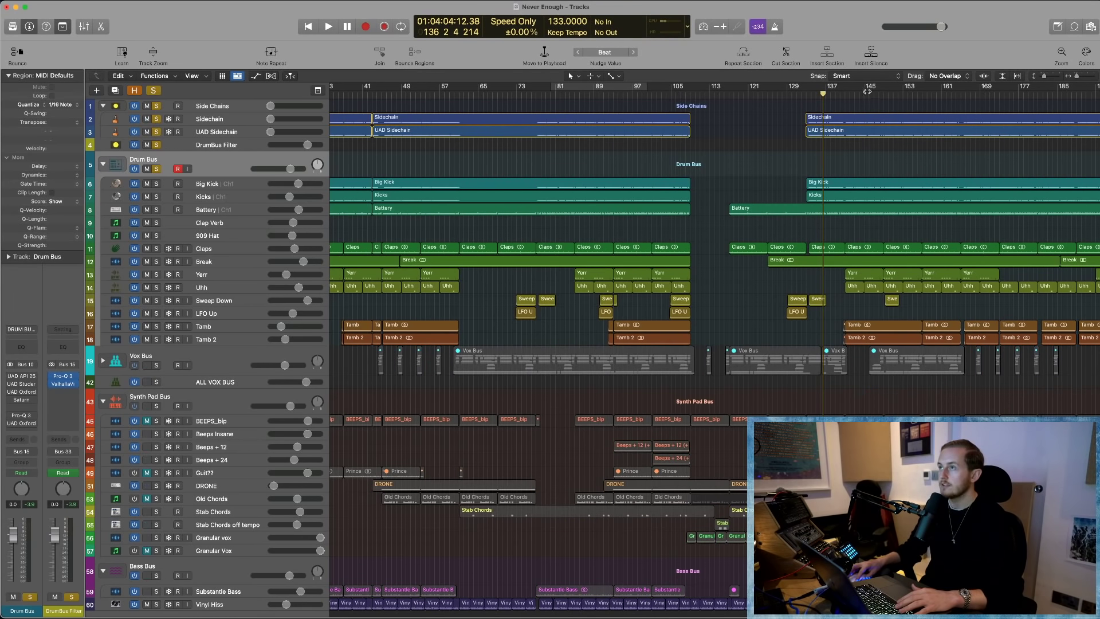
- Set a cycle range from bar 145 to about bar 153 and play the soloed drums, comparing the Drum Bus plug-ins bypassed and active
{"action": "left_click_drag", "start_coordinate": [867, 91], "coordinate": [906, 92]}
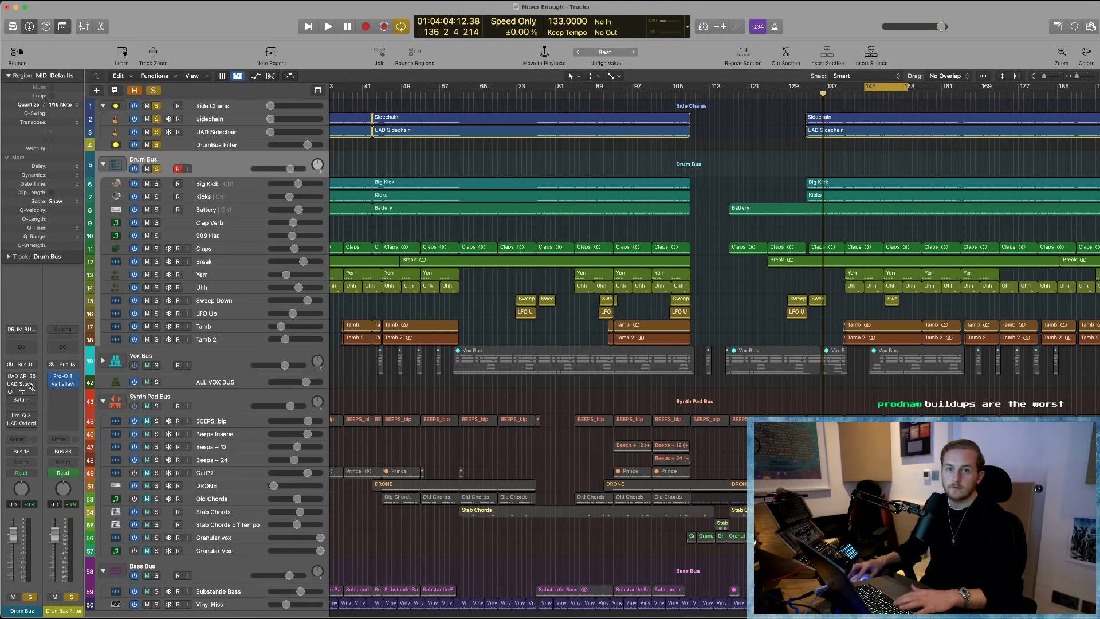
{"action": "key", "text": "space"}
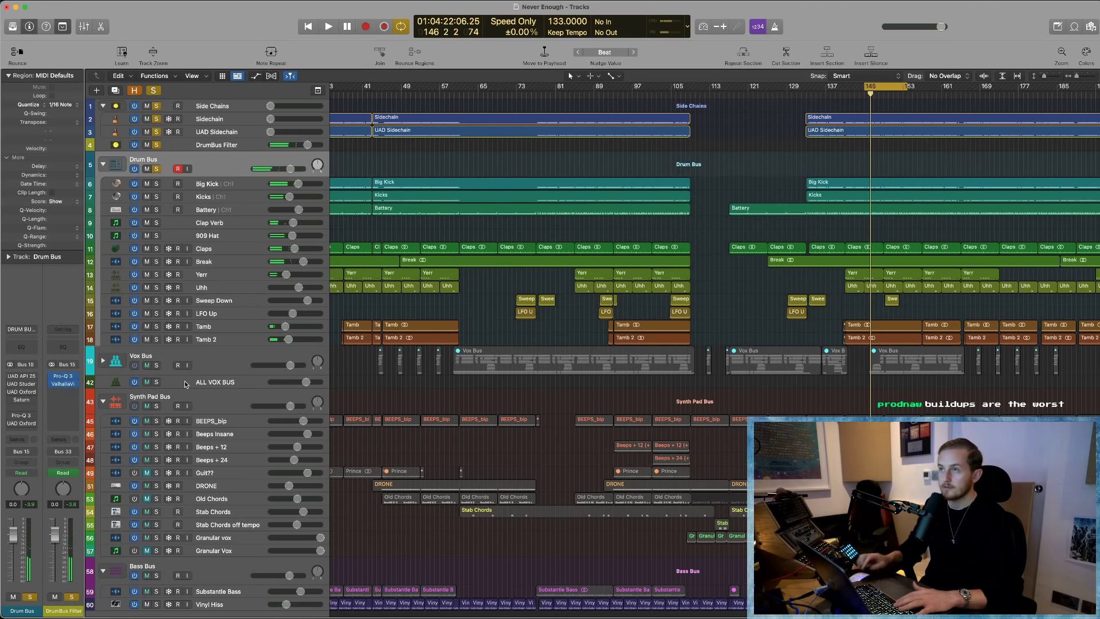
{"action": "key", "text": "Return"}
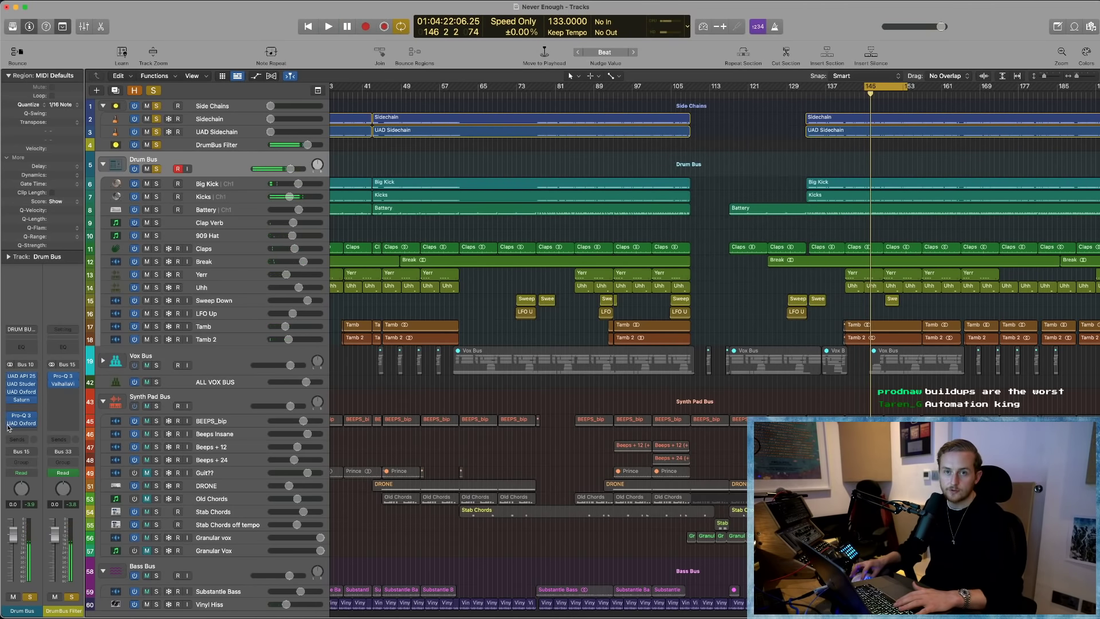
{"action": "key", "text": "space"}
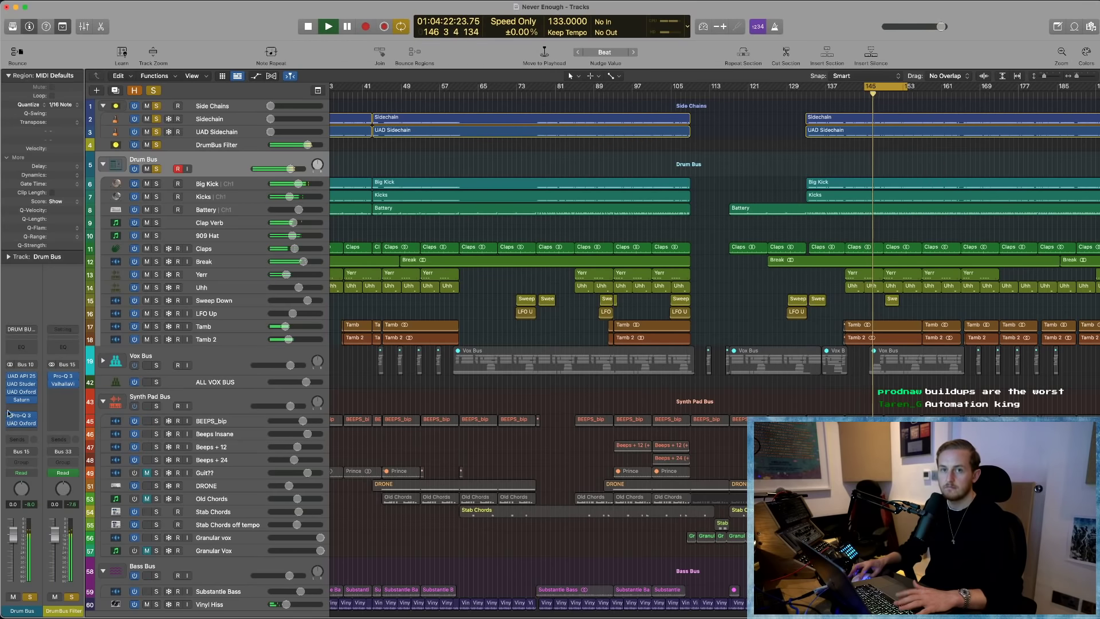
{"action": "key", "text": "space"}
{"action": "key", "text": "space"}
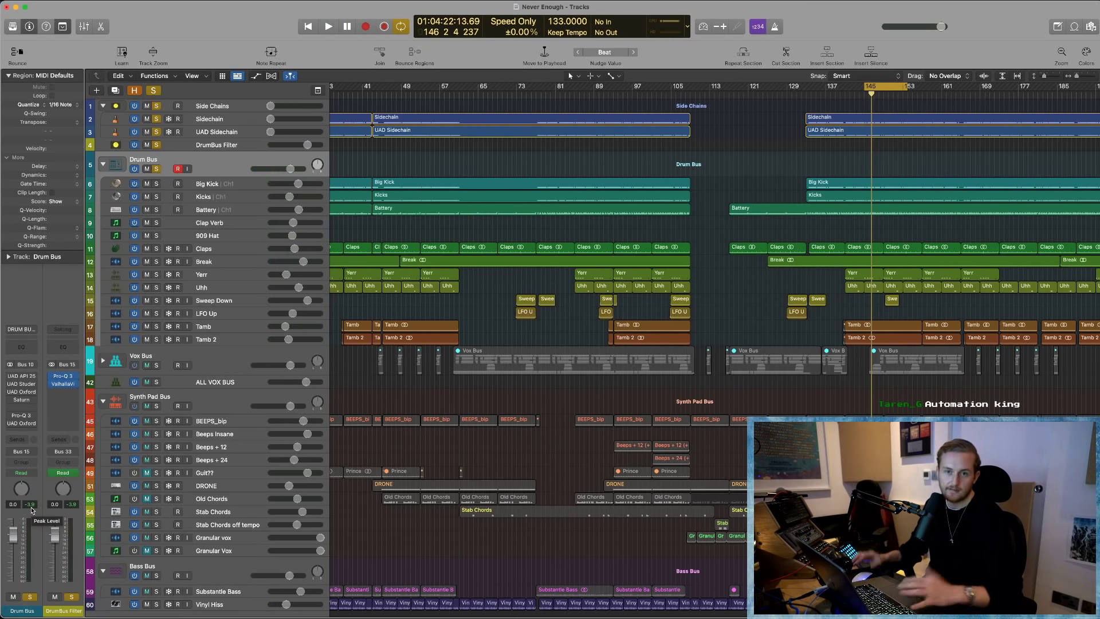
- Play the soloed drum loop at bar 145 with the Drum Bus effects bypassed and with them enabled to compare
{"action": "key", "text": "space"}
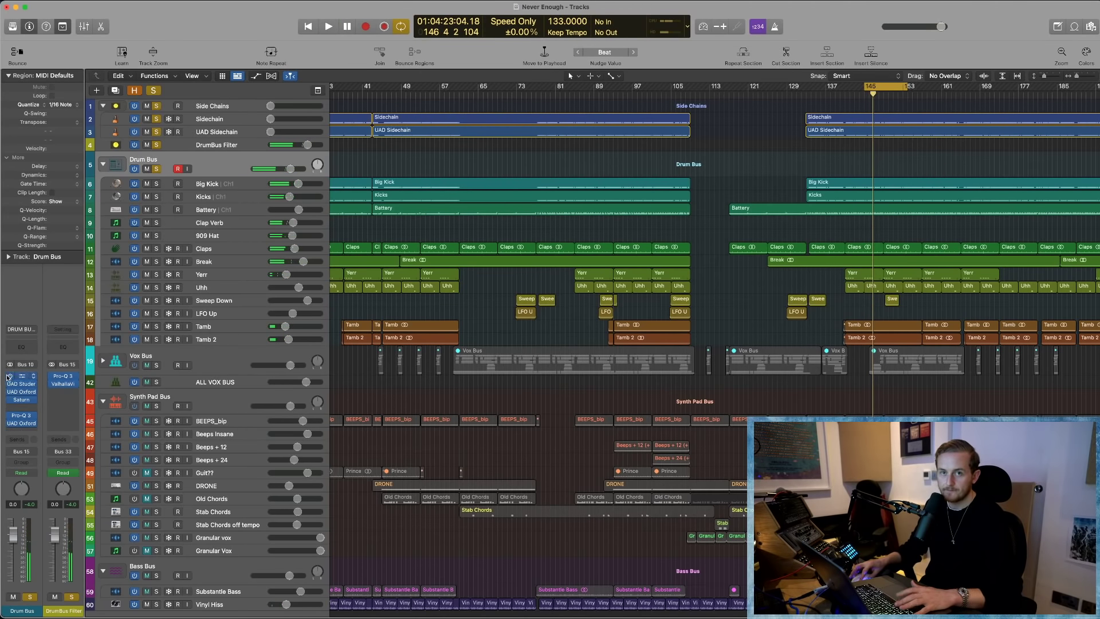
{"action": "key", "text": "space"}
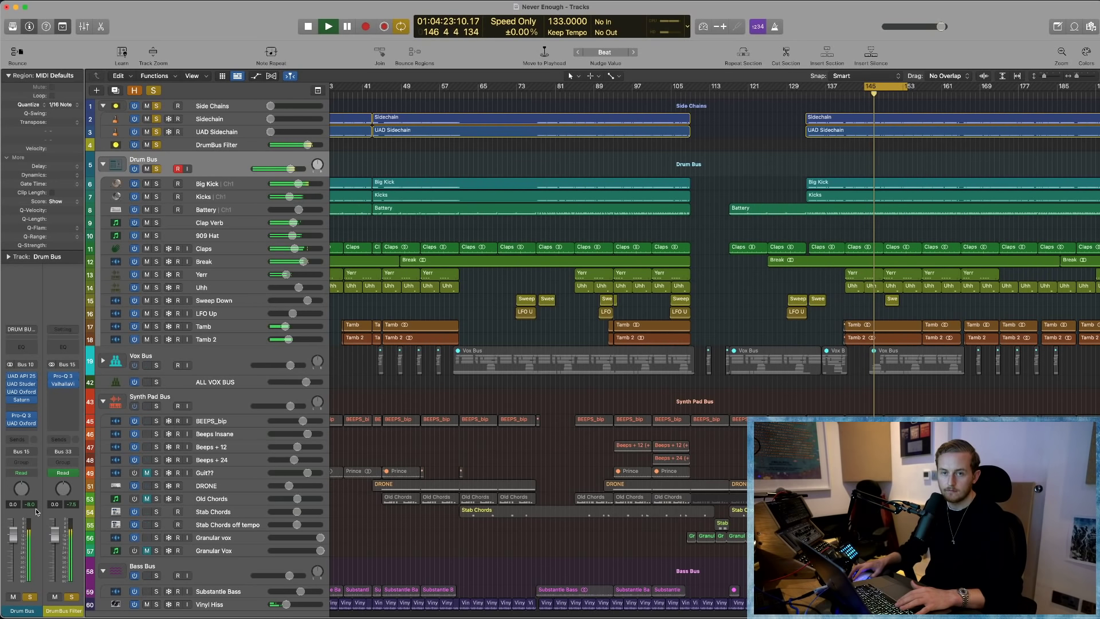
{"action": "key", "text": "space"}
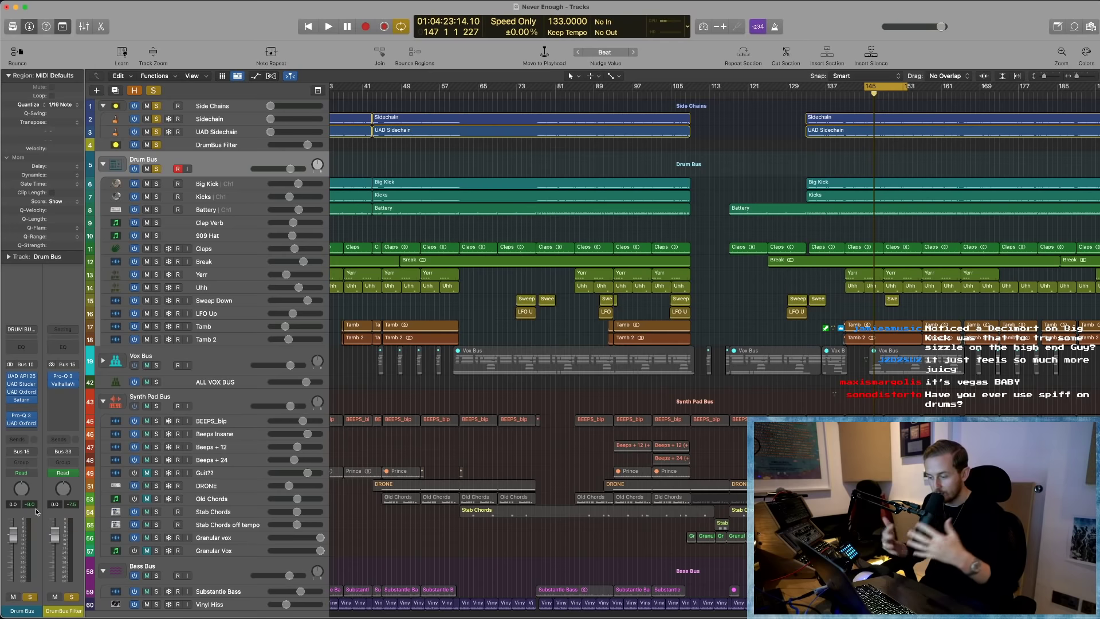
{"action": "mouse_move", "coordinate": [36, 393]}
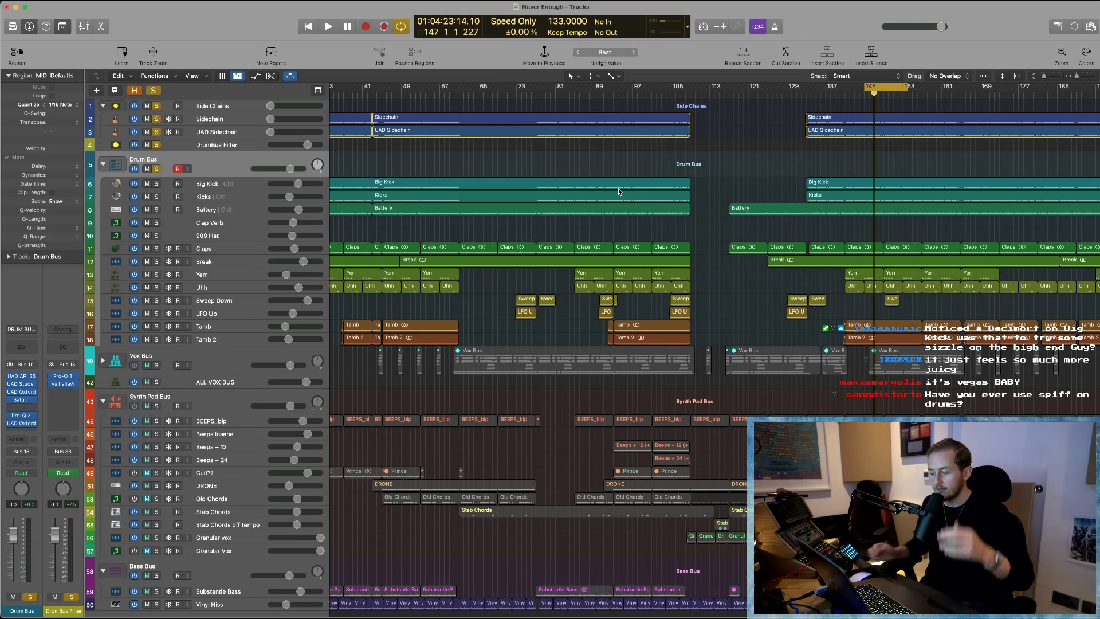
{"action": "key", "text": "space"}
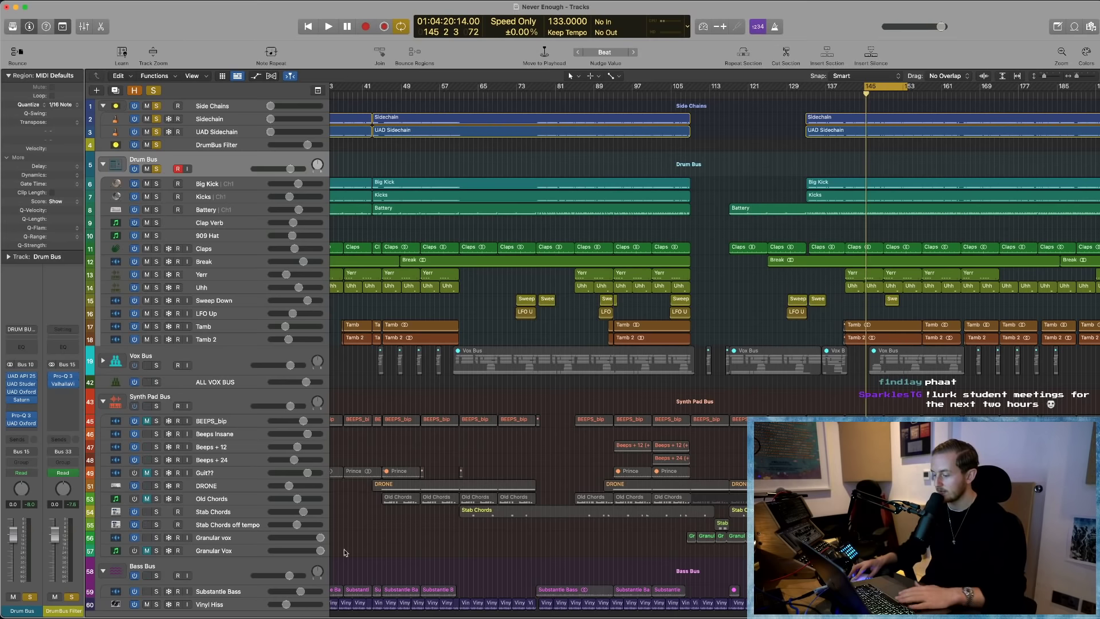
- Check the gain reduction of the Drum Bus's UAD Oxford Limiter while the drum loop plays, and close the limiter
{"action": "left_click", "coordinate": [22, 423]}
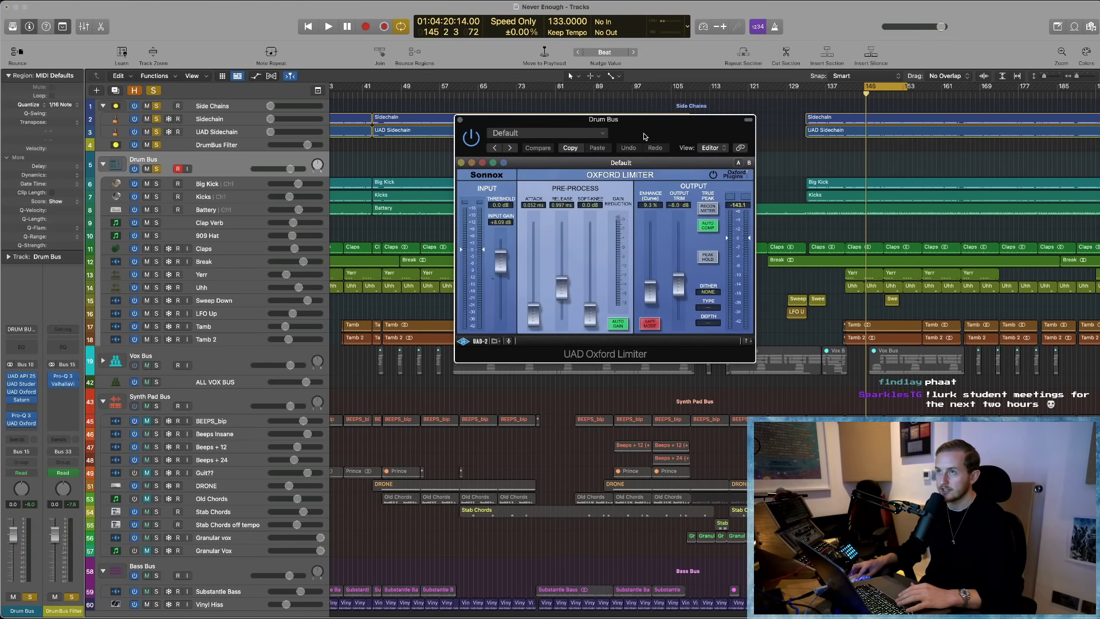
{"action": "key", "text": "space"}
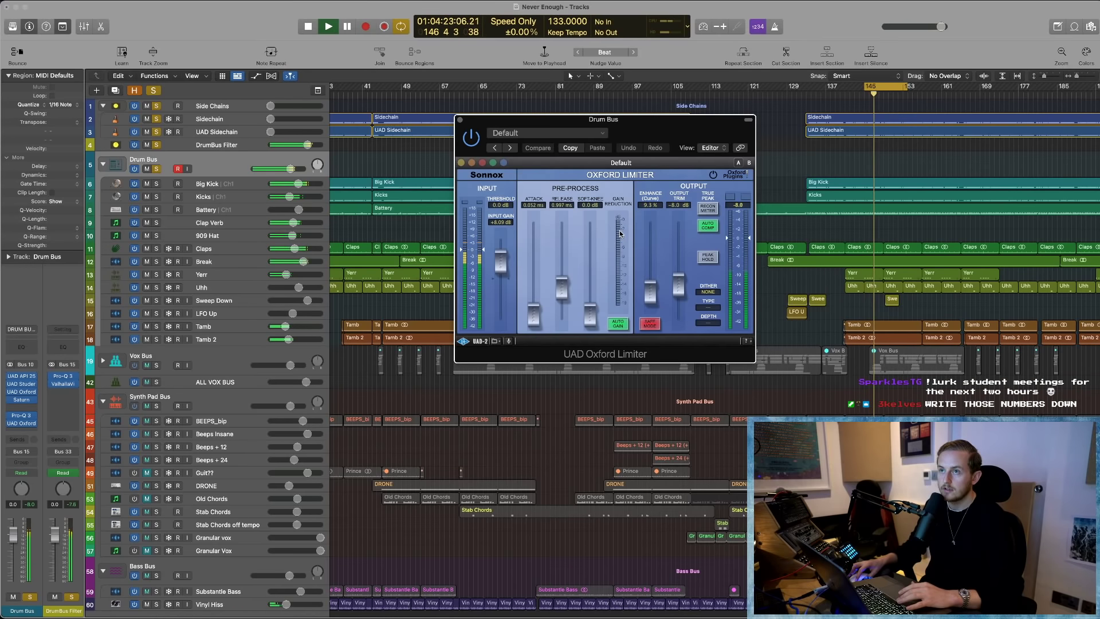
{"action": "key", "text": "space"}
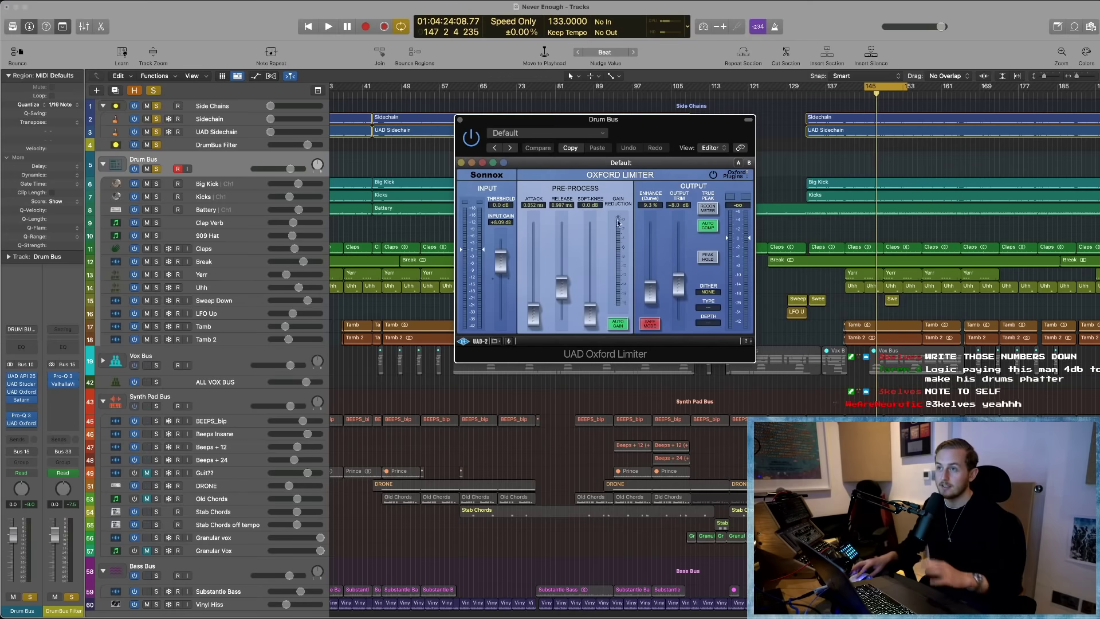
{"action": "left_click", "coordinate": [460, 121]}
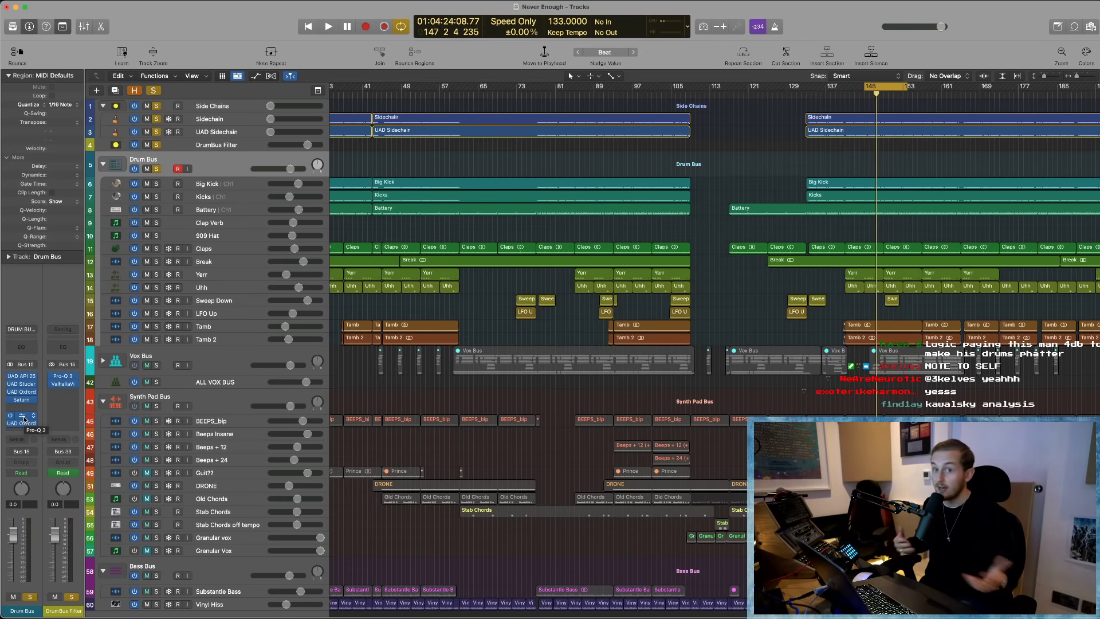
- Open the Drum Bus's API 2500, Studer A800 and Saturn plug-ins and spread their windows out for viewing
{"action": "left_click", "coordinate": [23, 376]}
{"action": "left_click_drag", "start_coordinate": [730, 152], "coordinate": [444, 155]}
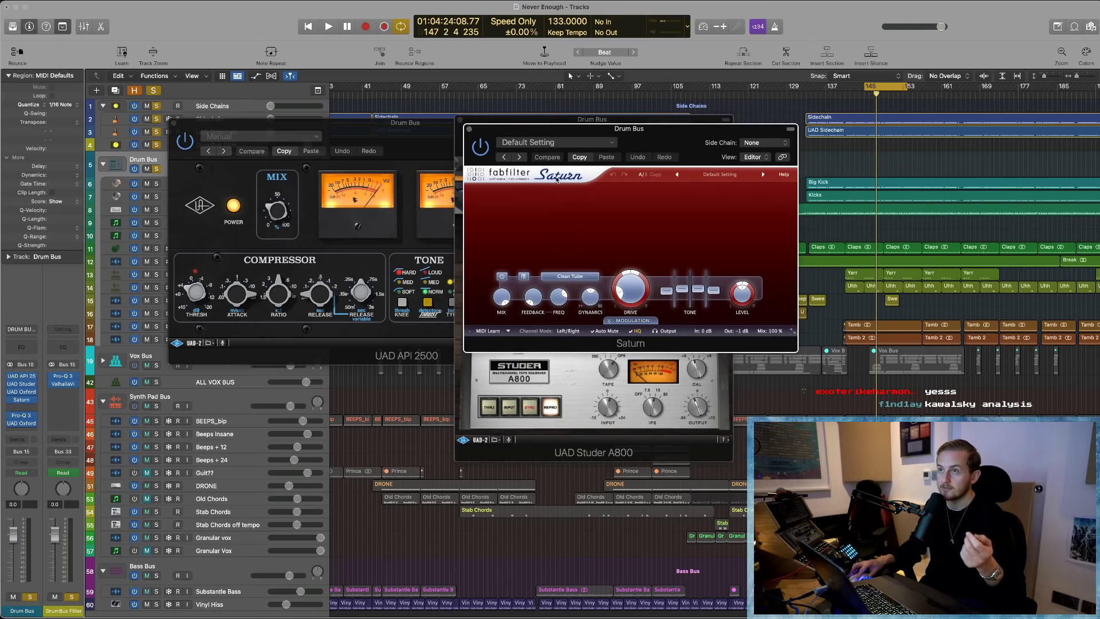
{"action": "left_click_drag", "start_coordinate": [515, 130], "coordinate": [802, 129]}
{"action": "left_click_drag", "start_coordinate": [685, 130], "coordinate": [639, 229]}
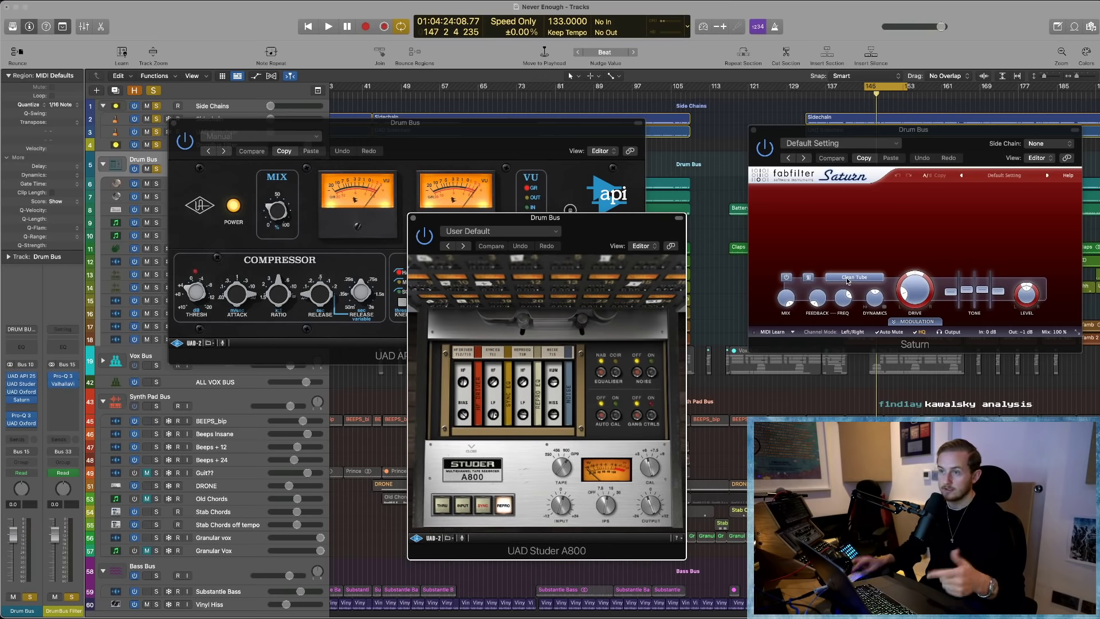
- Try raising Saturn's Band 1 Drive to 100 on the Drum Bus while the drum loop plays
{"action": "mouse_move", "coordinate": [847, 280]}
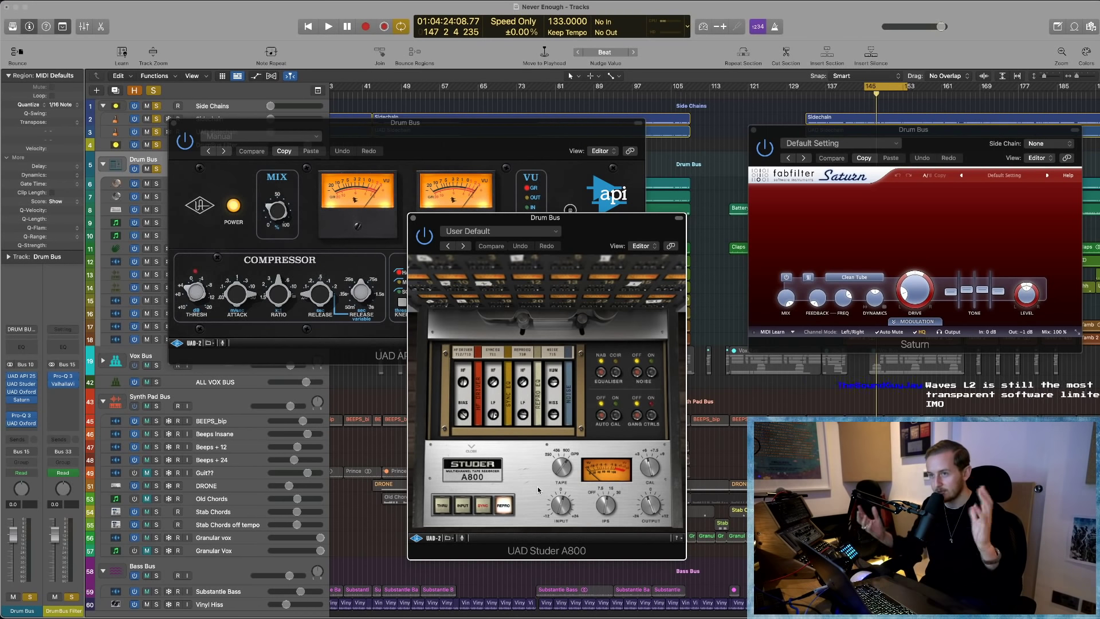
{"action": "left_click_drag", "start_coordinate": [910, 293], "coordinate": [908, 296]}
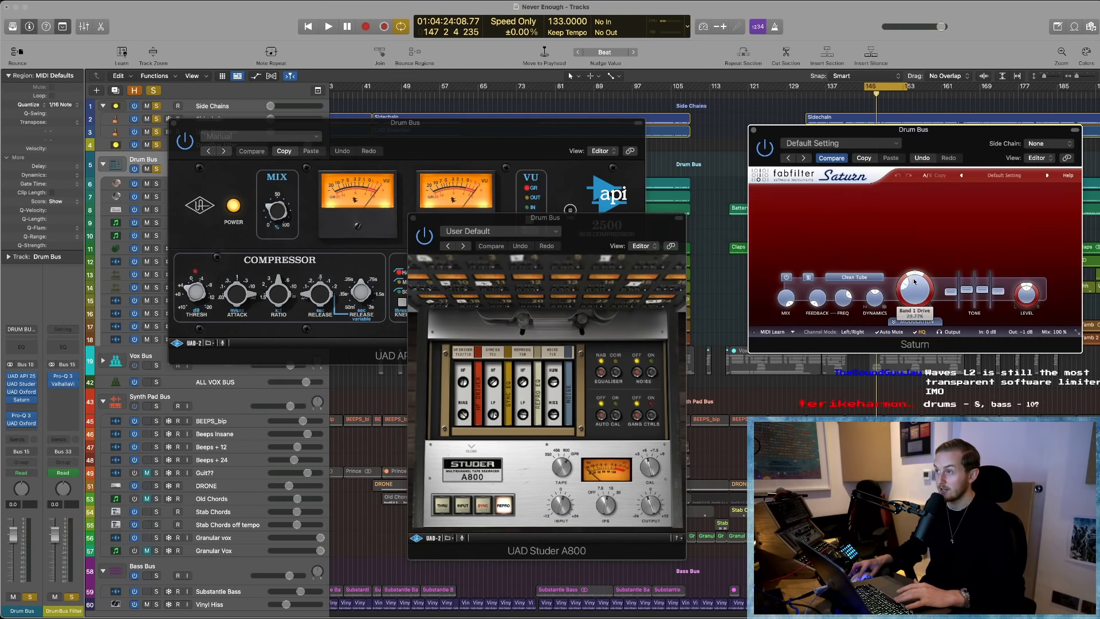
{"action": "key", "text": "space"}
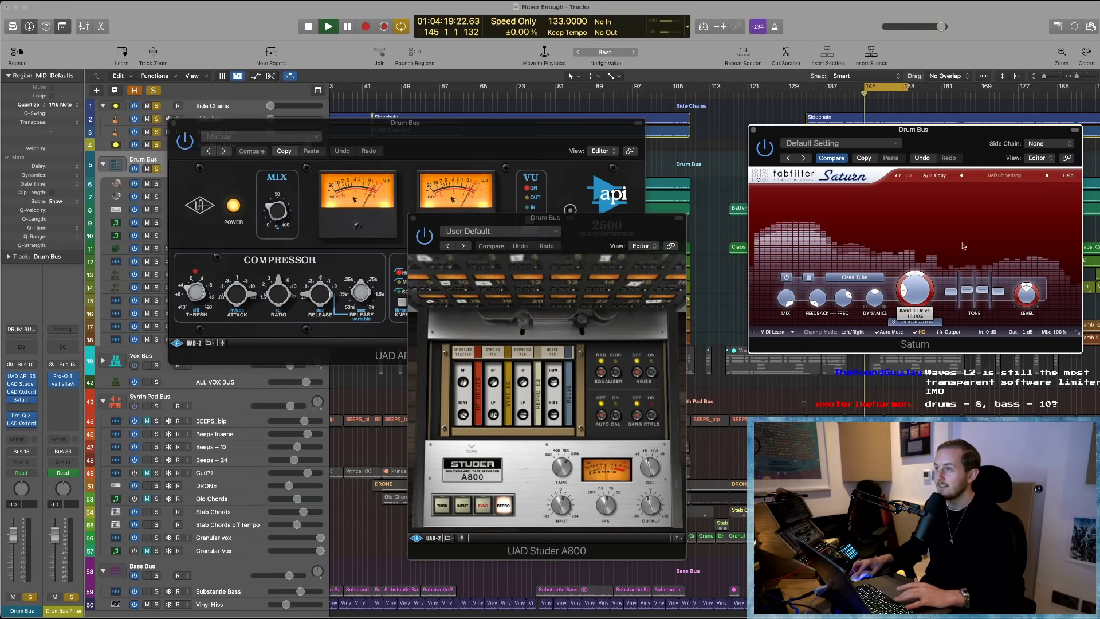
{"action": "left_click_drag", "start_coordinate": [913, 129], "coordinate": [501, 118]}
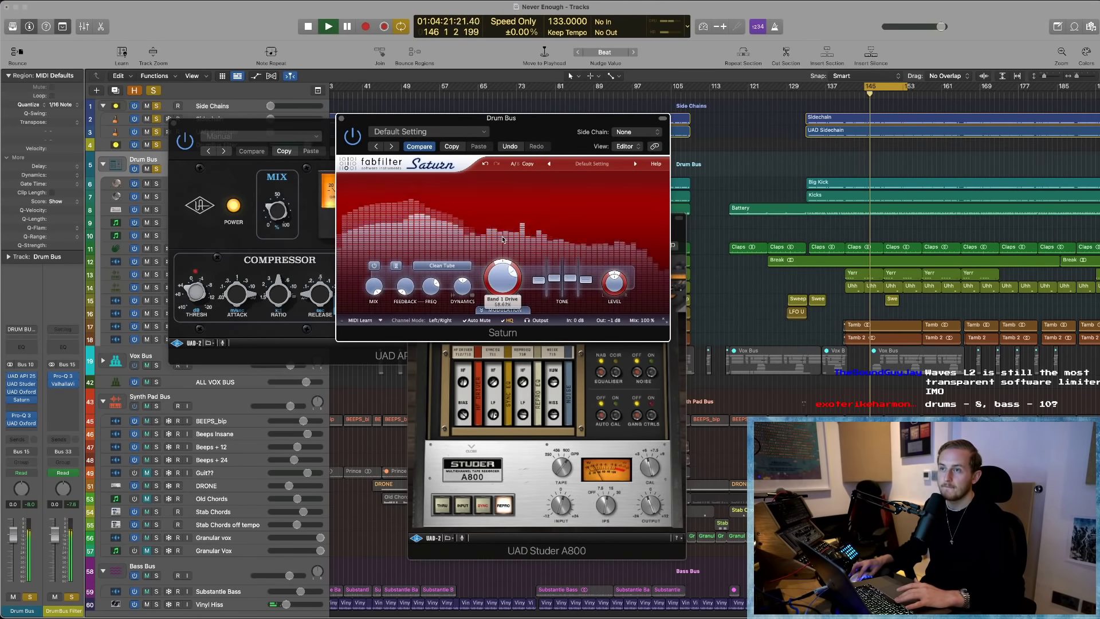
{"action": "left_click_drag", "start_coordinate": [517, 286], "coordinate": [503, 188]}
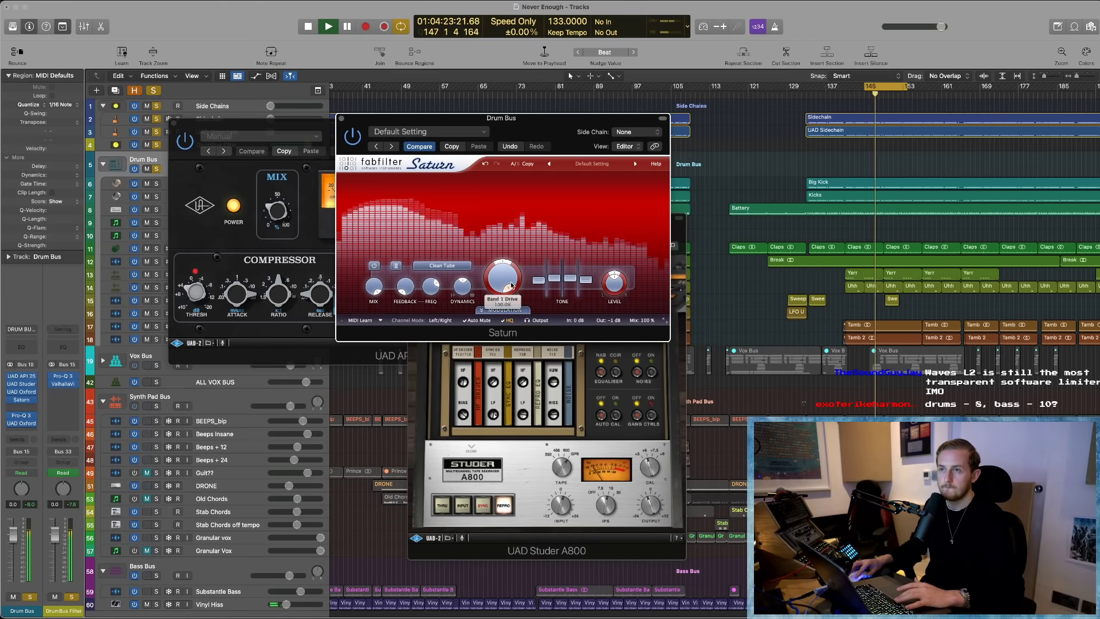
{"action": "key", "text": "space"}
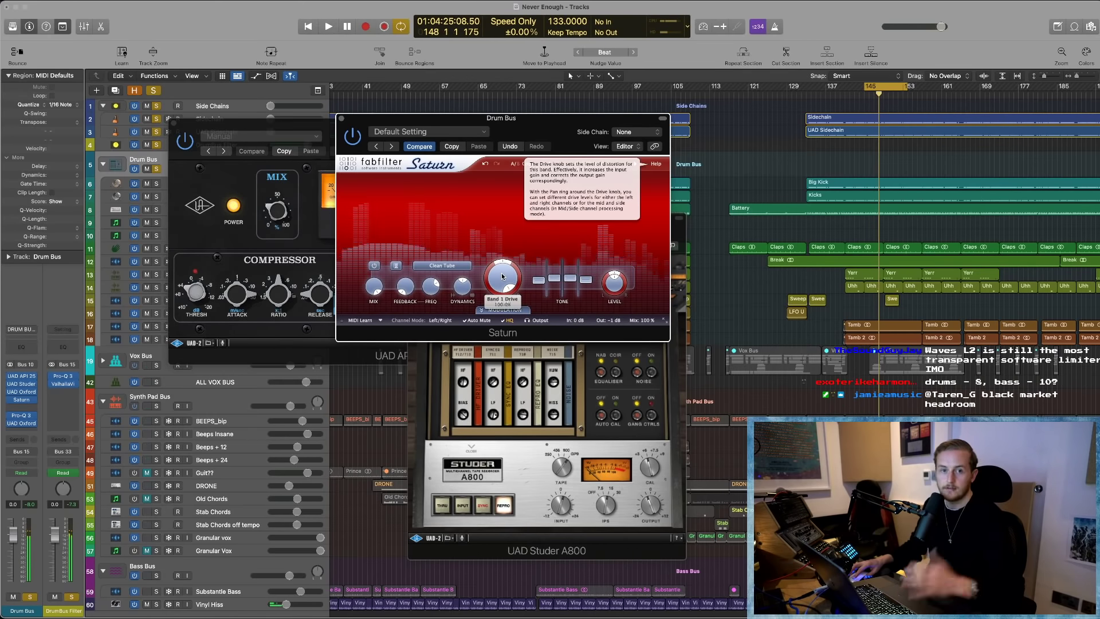
- Try adjusting the Studer A800's Input on the Drum Bus and play the drum loop
{"action": "left_click", "coordinate": [560, 504]}
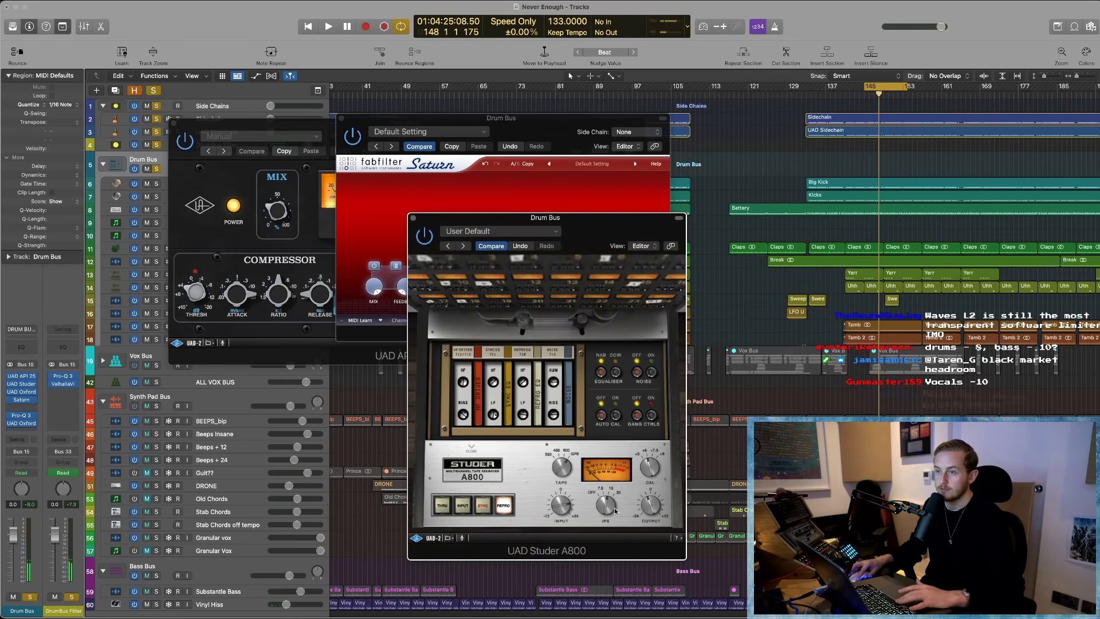
{"action": "key", "text": "space"}
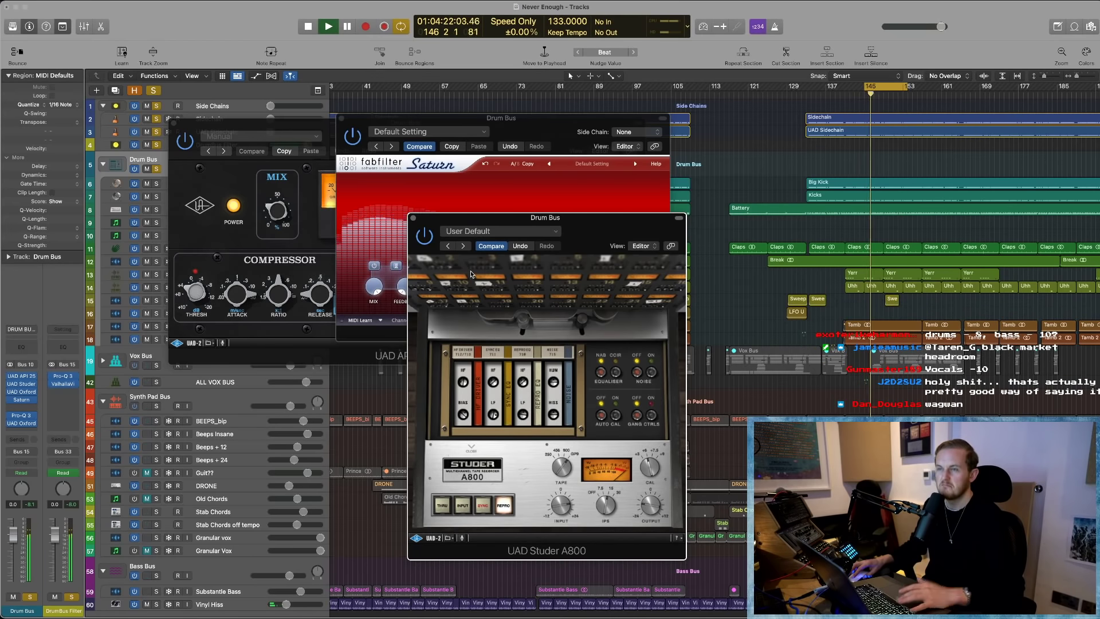
{"action": "key", "text": "space"}
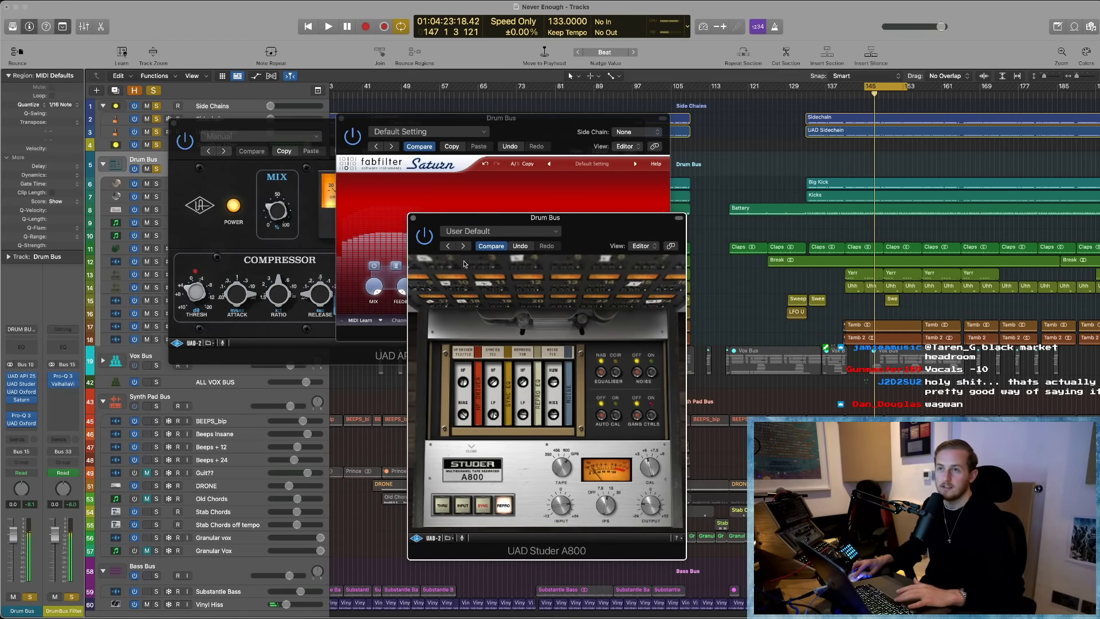
- Revert Saturn to its saved settings and close the Studer A800, Saturn and API 2500 windows
{"action": "left_click", "coordinate": [413, 218]}
{"action": "left_click", "coordinate": [419, 148]}
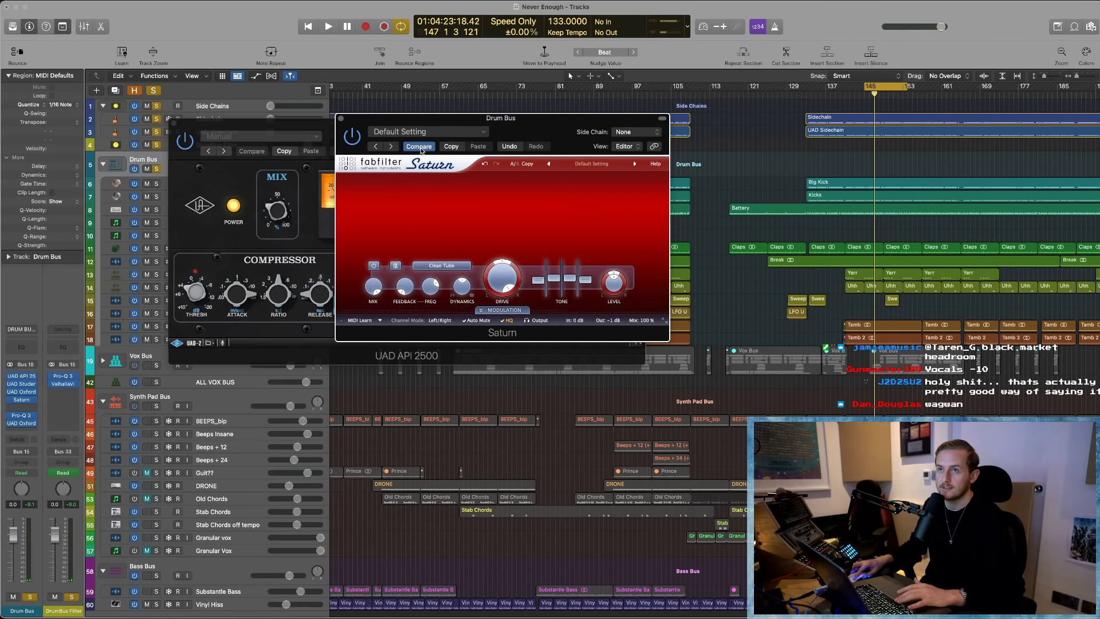
{"action": "left_click", "coordinate": [341, 119]}
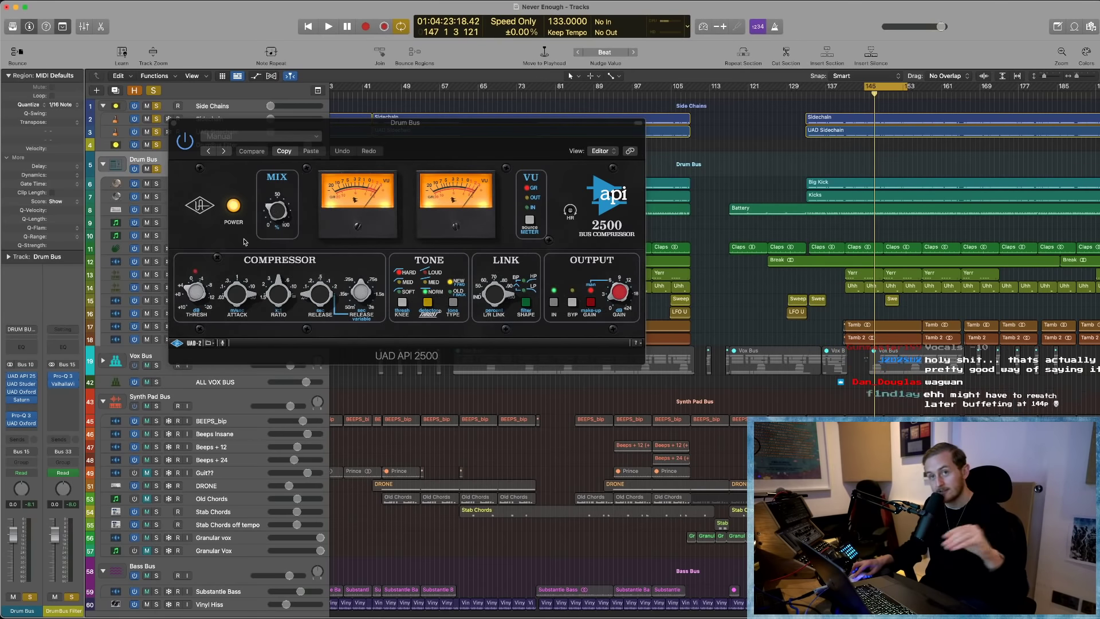
{"action": "left_click_drag", "start_coordinate": [173, 129], "coordinate": [172, 129]}
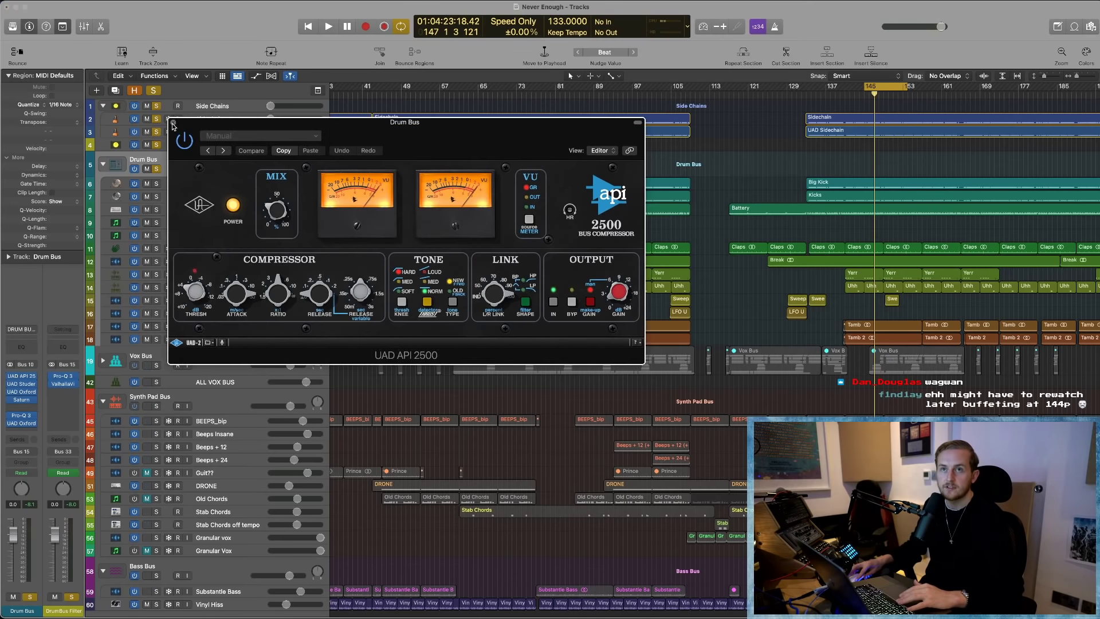
{"action": "left_click", "coordinate": [174, 123]}
- Play the drum loop with only the API 2500 active among the Drum Bus effects, and slightly adjust its Mix before closing it
{"action": "left_click", "coordinate": [24, 423]}
{"action": "left_click", "coordinate": [23, 424]}
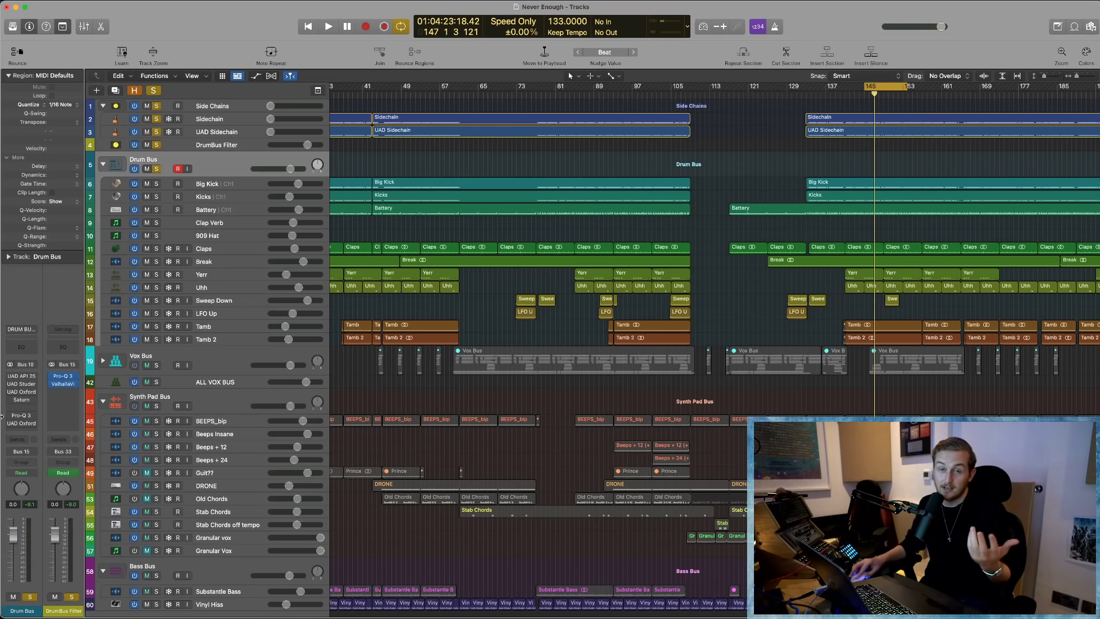
{"action": "left_click", "coordinate": [13, 380]}
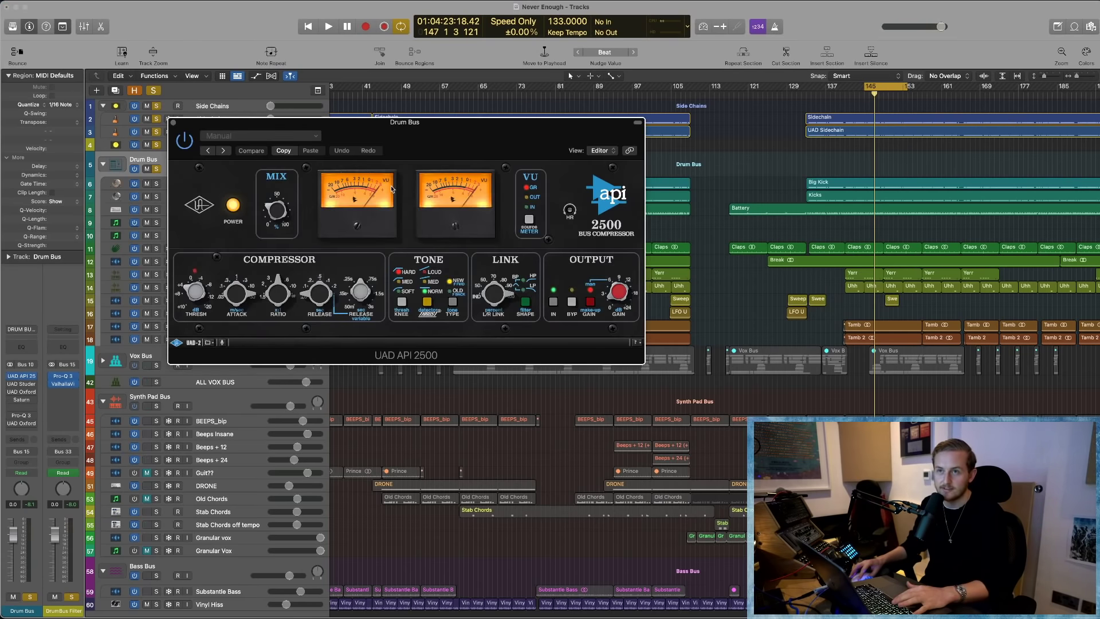
{"action": "key", "text": "space"}
{"action": "left_click_drag", "start_coordinate": [455, 135], "coordinate": [481, 144]}
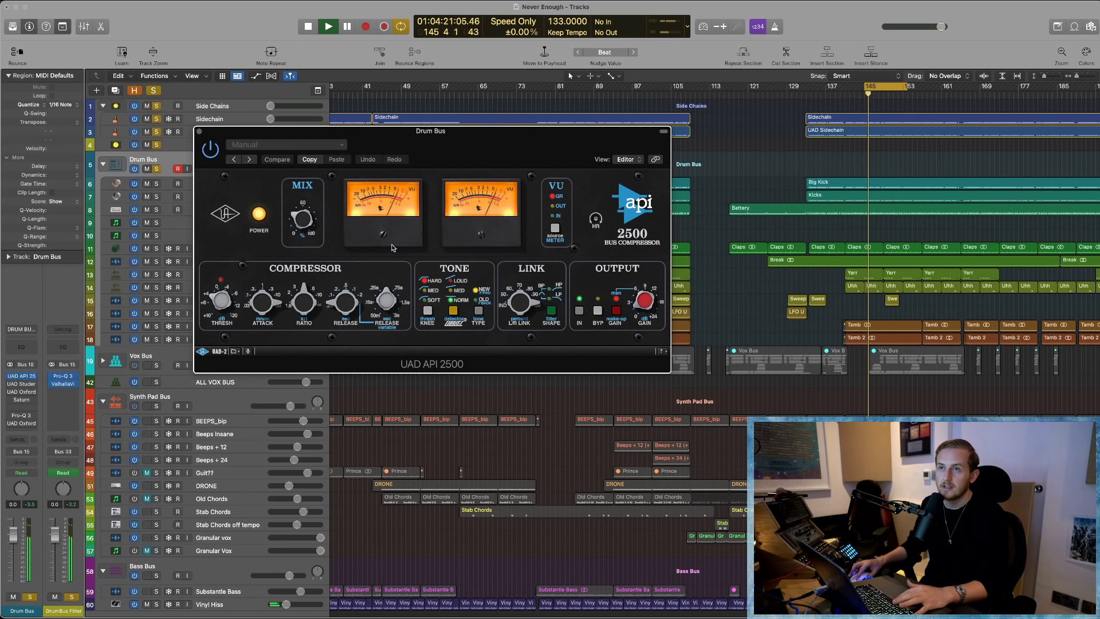
{"action": "key", "text": "space"}
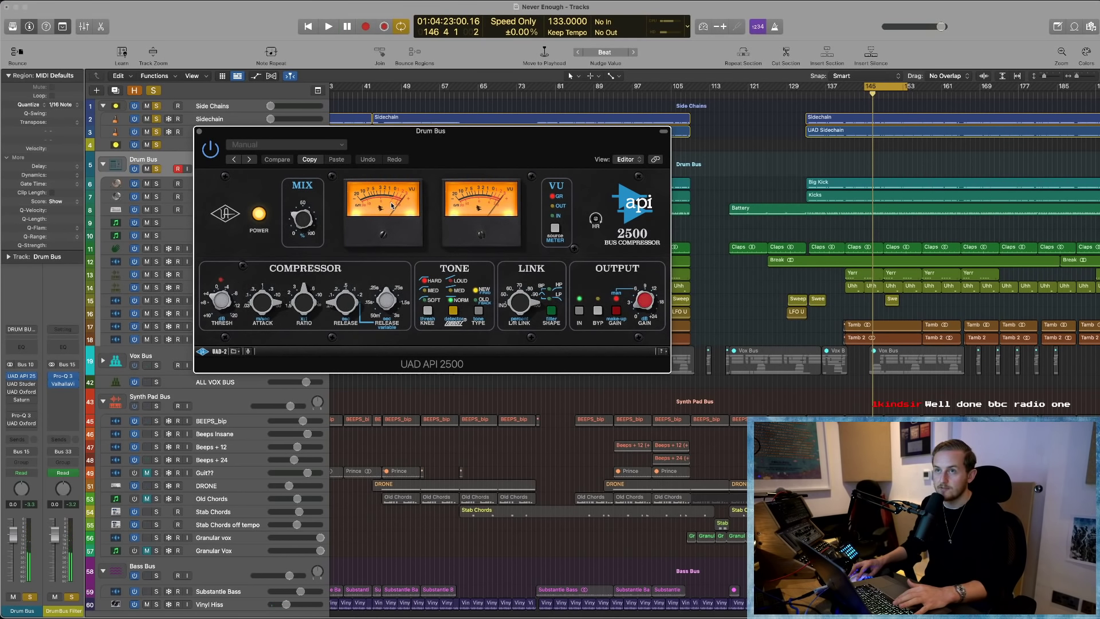
{"action": "left_click_drag", "start_coordinate": [305, 221], "coordinate": [309, 227]}
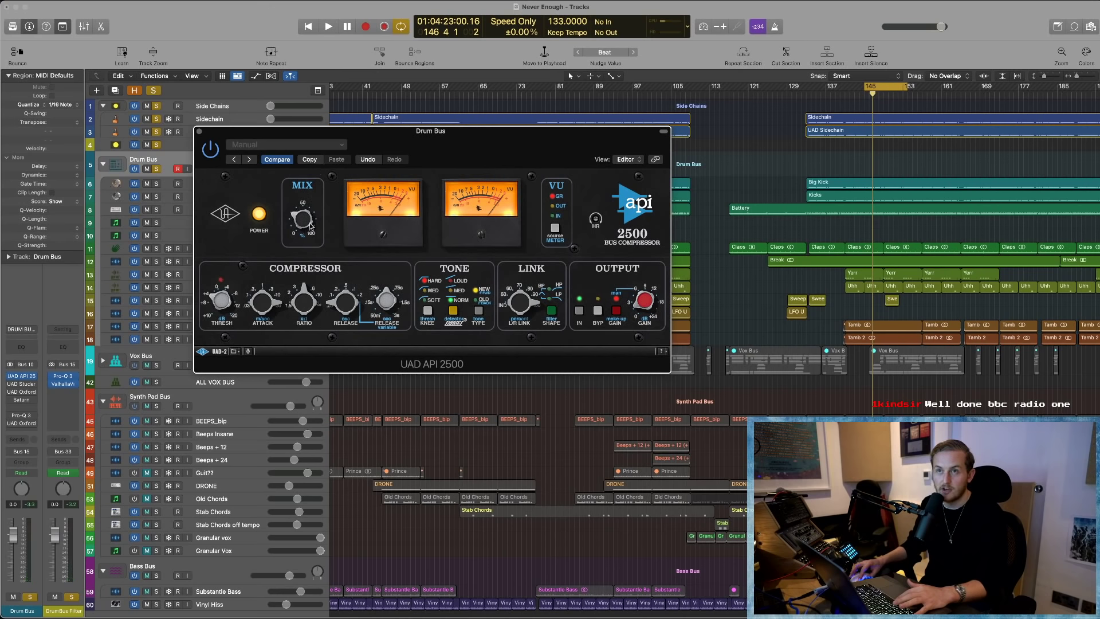
{"action": "left_click", "coordinate": [199, 131]}
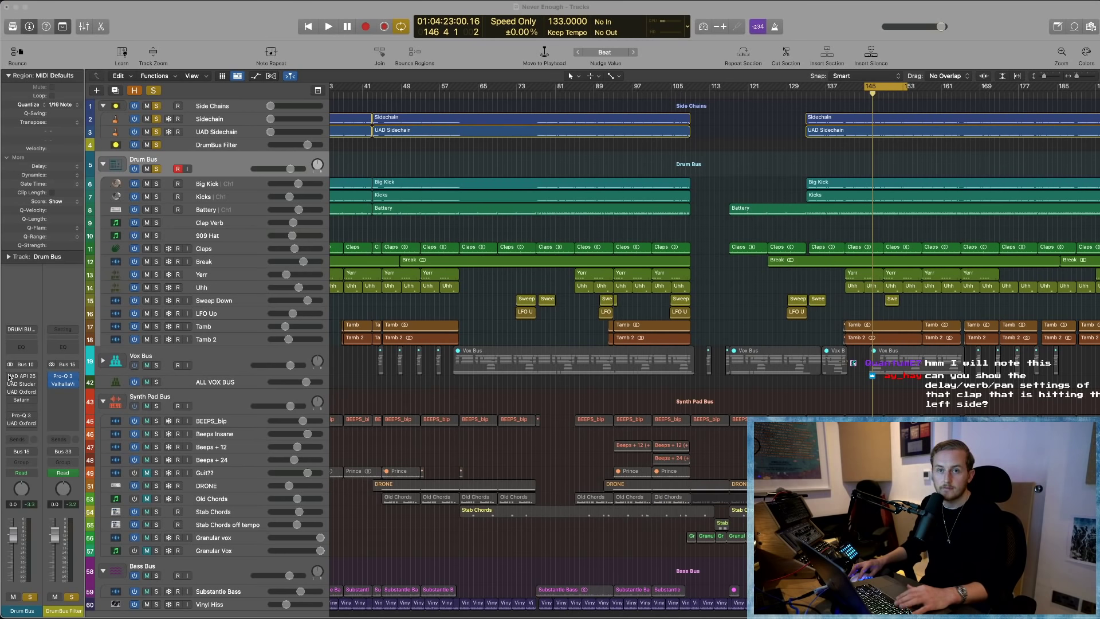
- Compare the drum loop once more without and with the full Drum Bus effects chain, leaving the chain enabled
{"action": "key", "text": "space"}
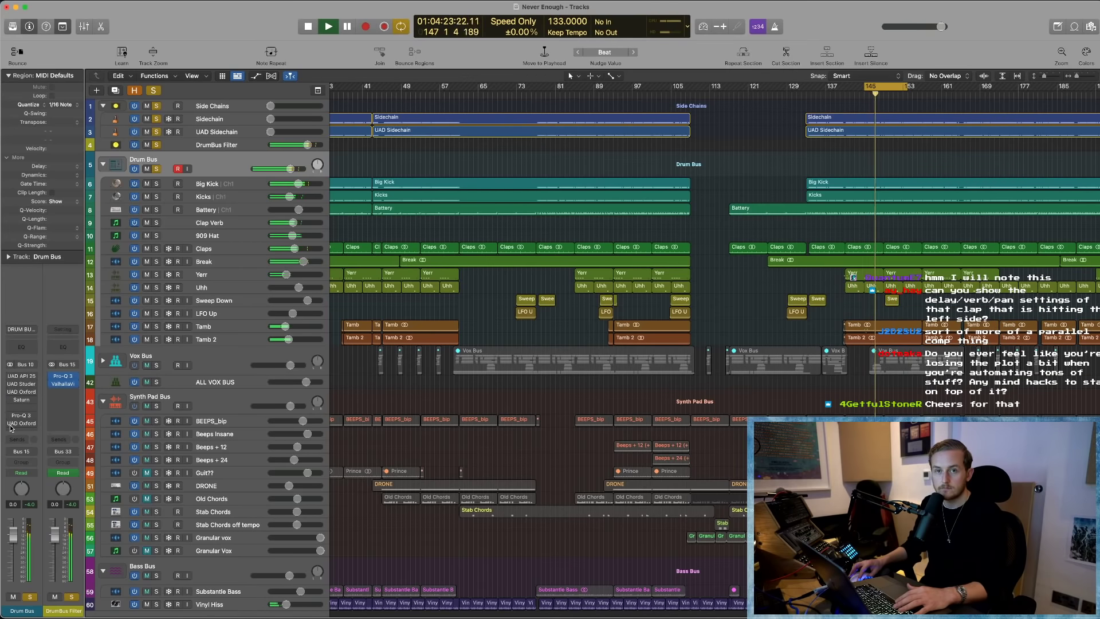
{"action": "key", "text": "space"}
{"action": "key", "text": "space"}
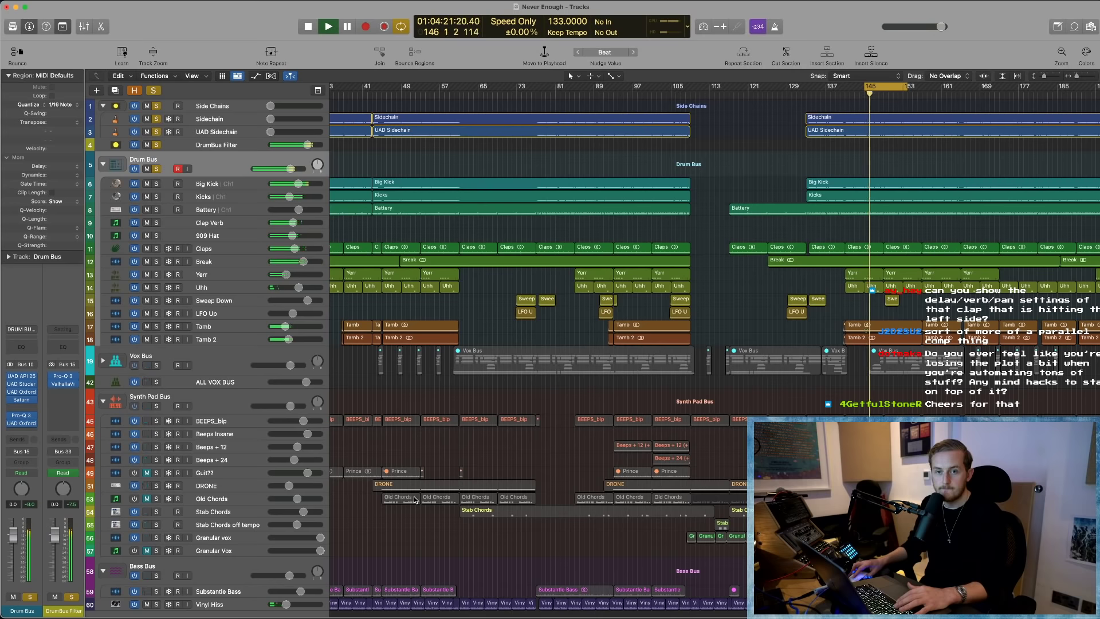
{"action": "key", "text": "space"}
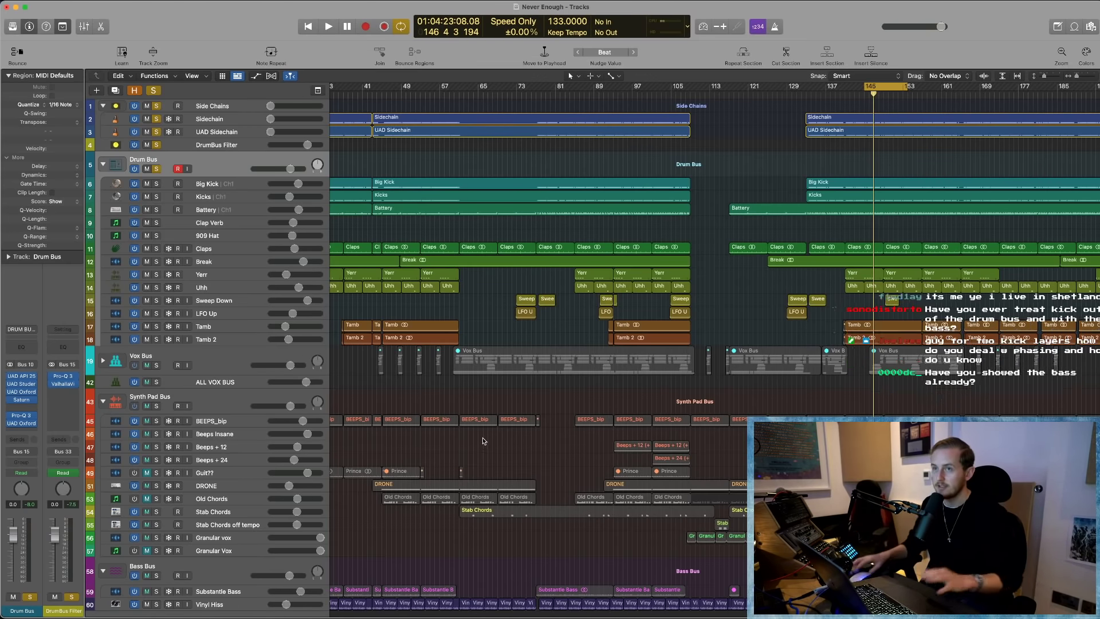
- Clear all track solos and play the full arrangement from bar 9
{"action": "scroll", "coordinate": [327, 143], "scroll_direction": "left", "scroll_amount": 5}
{"action": "scroll", "coordinate": [327, 144], "scroll_direction": "right", "scroll_amount": 1}
{"action": "key", "text": "ctrl+alt+super+s"}
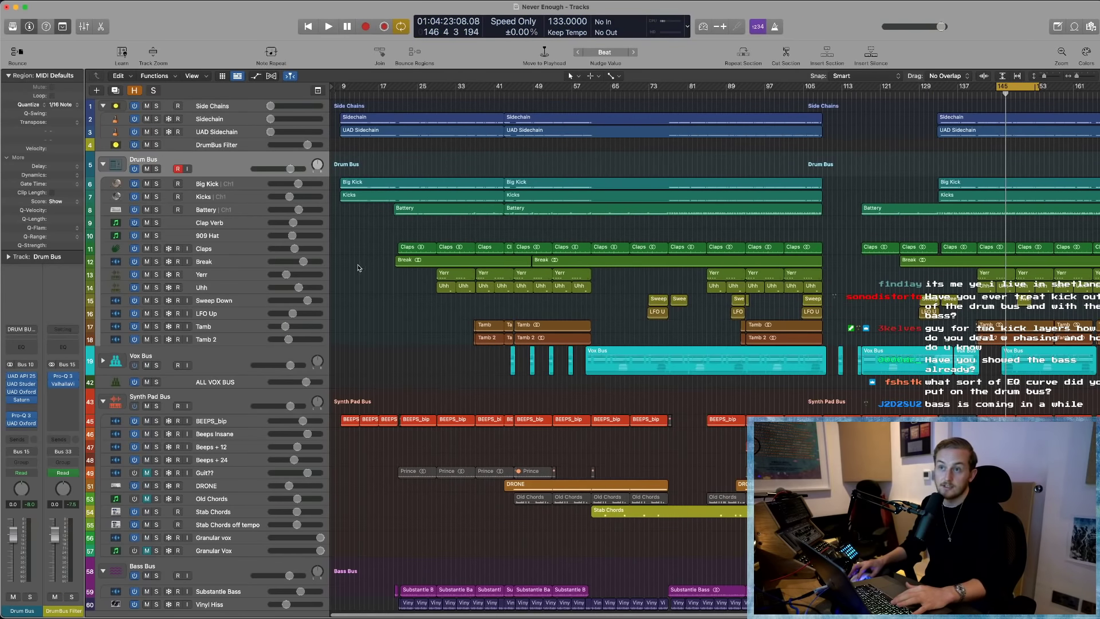
{"action": "key", "text": "space"}
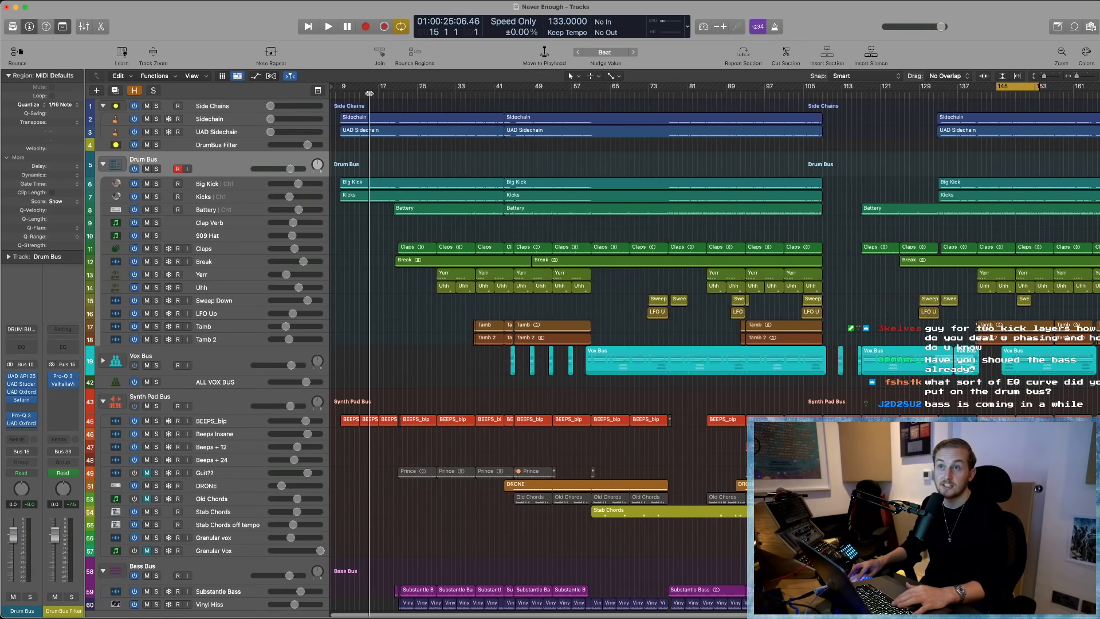
{"action": "key", "text": "Return"}
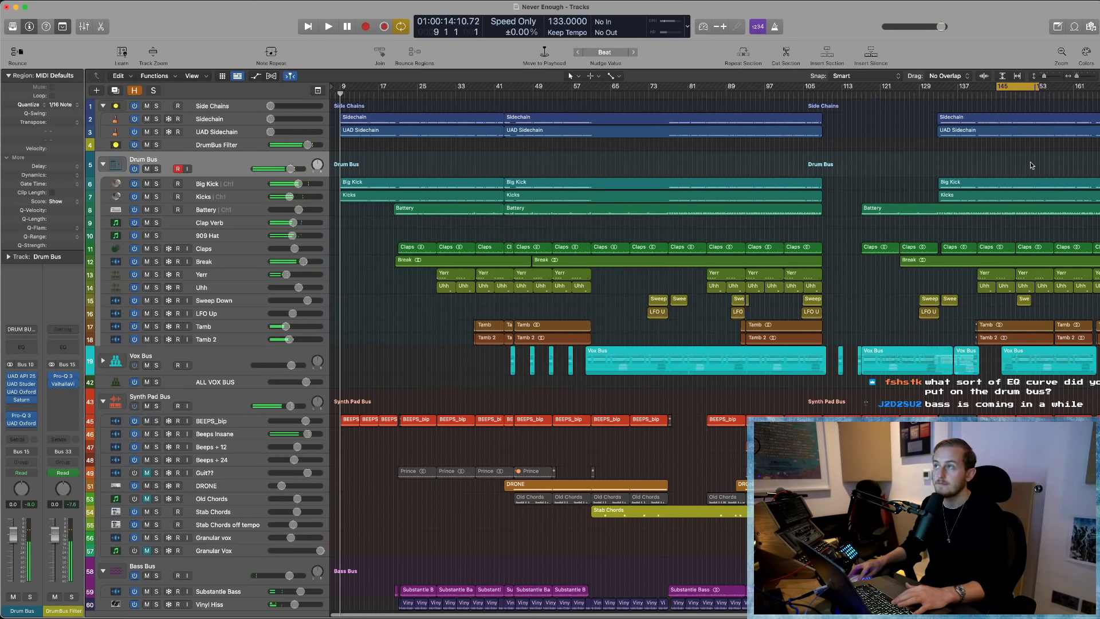
- Turn off the cycle range and play the full arrangement from bar 9 and again from about bar 20
{"action": "left_click", "coordinate": [1018, 90]}
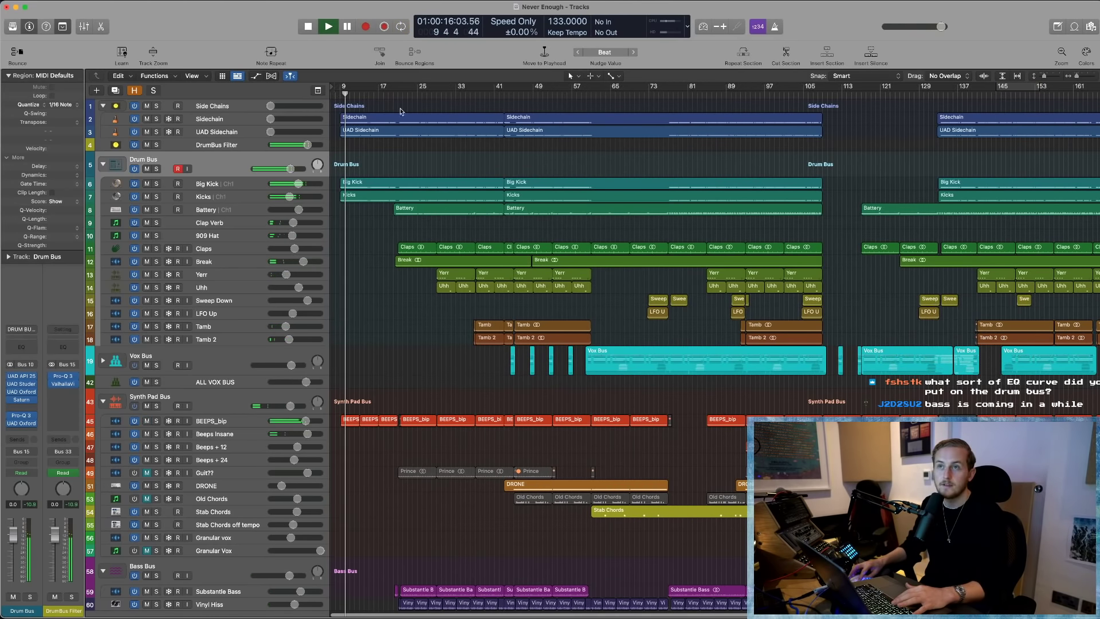
{"action": "key", "text": "space"}
{"action": "left_click", "coordinate": [393, 90]}
{"action": "key", "text": "space"}
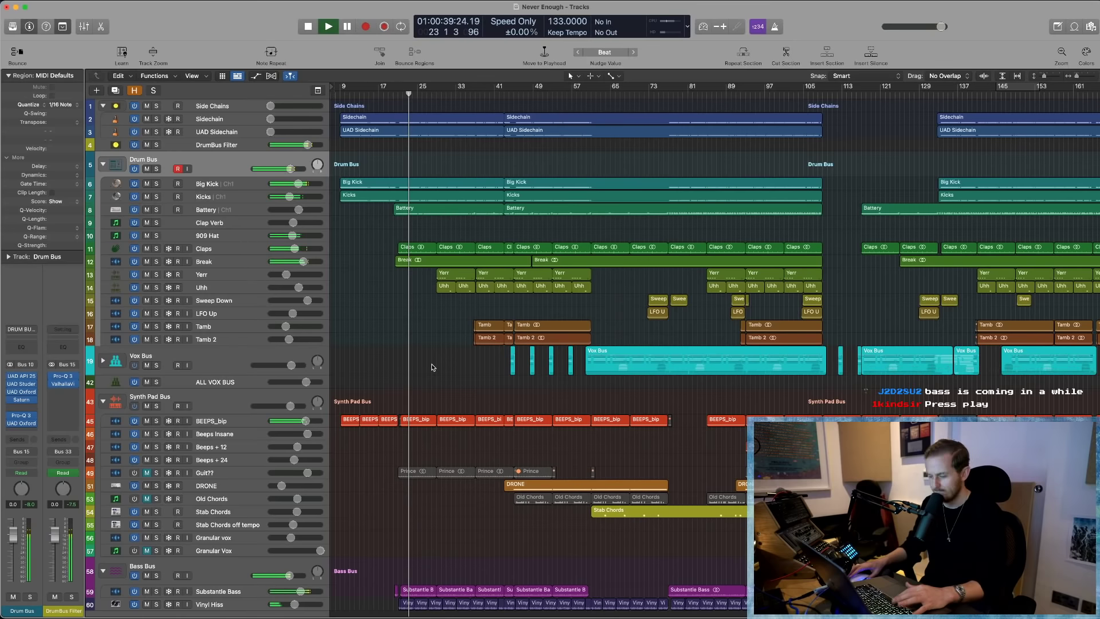
{"action": "key", "text": "space"}
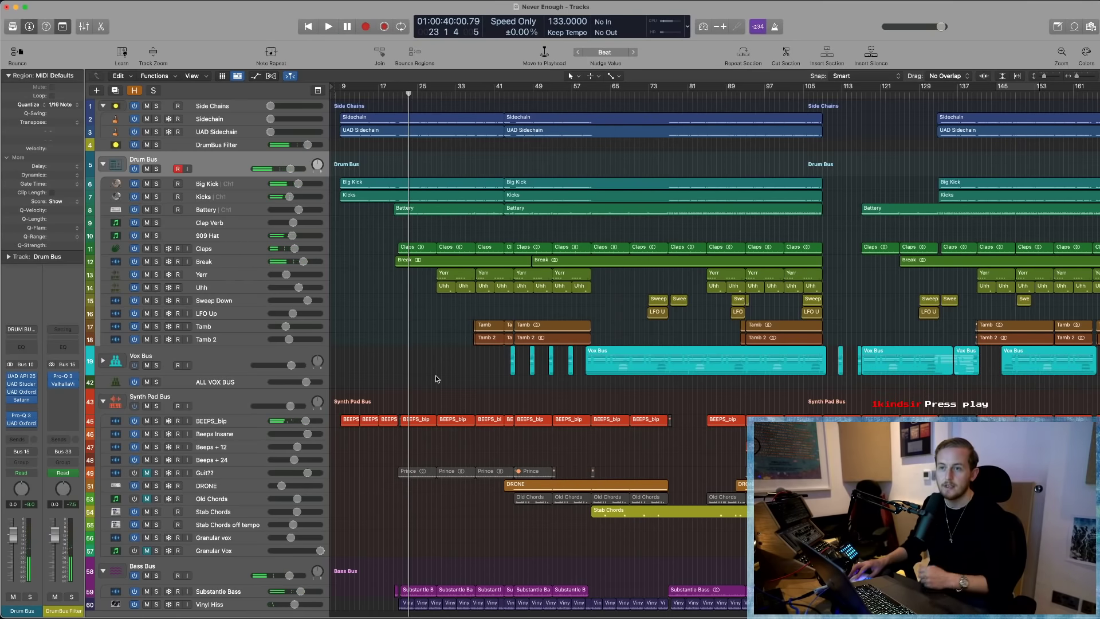
- Set an eight-bar cycle range from bar 21 to bar 29 and solo the Drum Bus and Side Chains groups
{"action": "scroll", "coordinate": [437, 376], "scroll_direction": "up", "scroll_amount": 1}
{"action": "scroll", "coordinate": [437, 377], "scroll_direction": "up", "scroll_amount": 1}
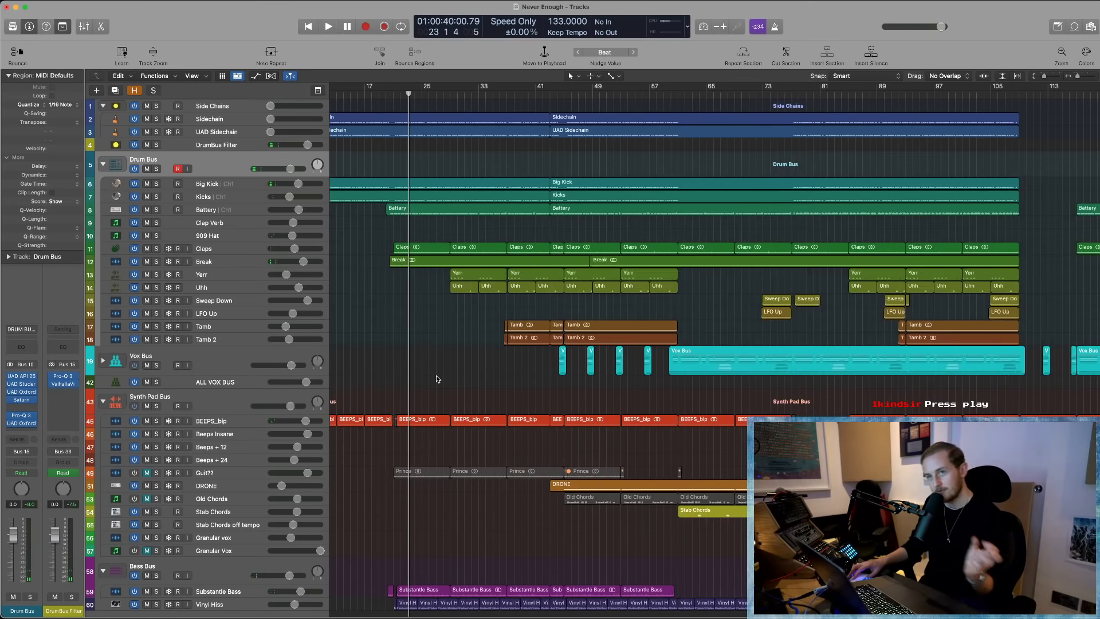
{"action": "scroll", "coordinate": [435, 376], "scroll_direction": "up", "scroll_amount": 1}
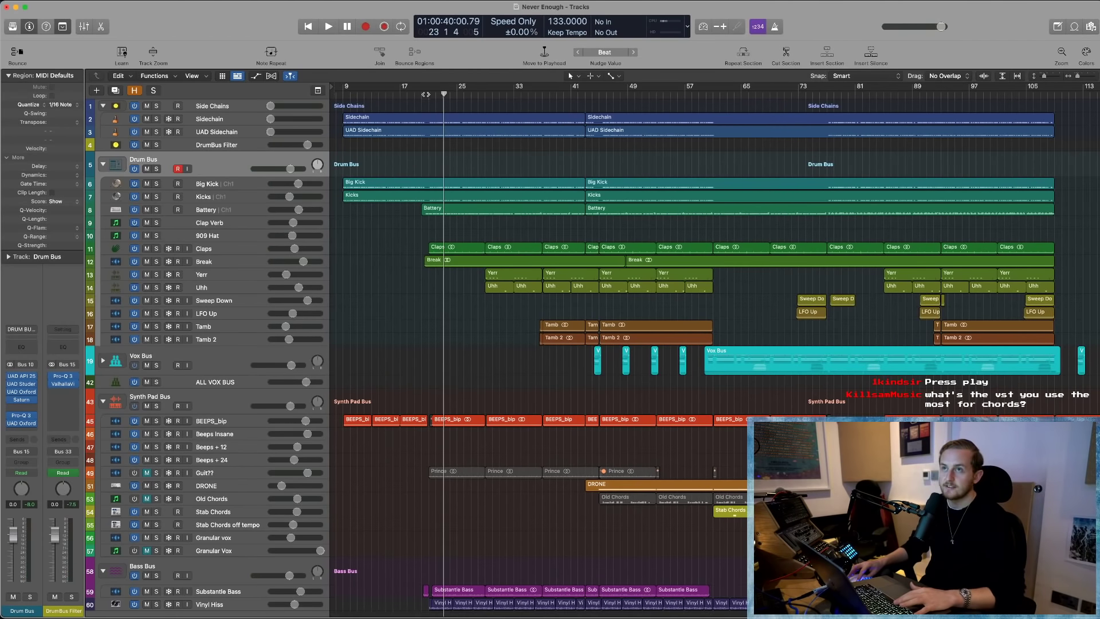
{"action": "left_click_drag", "start_coordinate": [430, 89], "coordinate": [482, 94]}
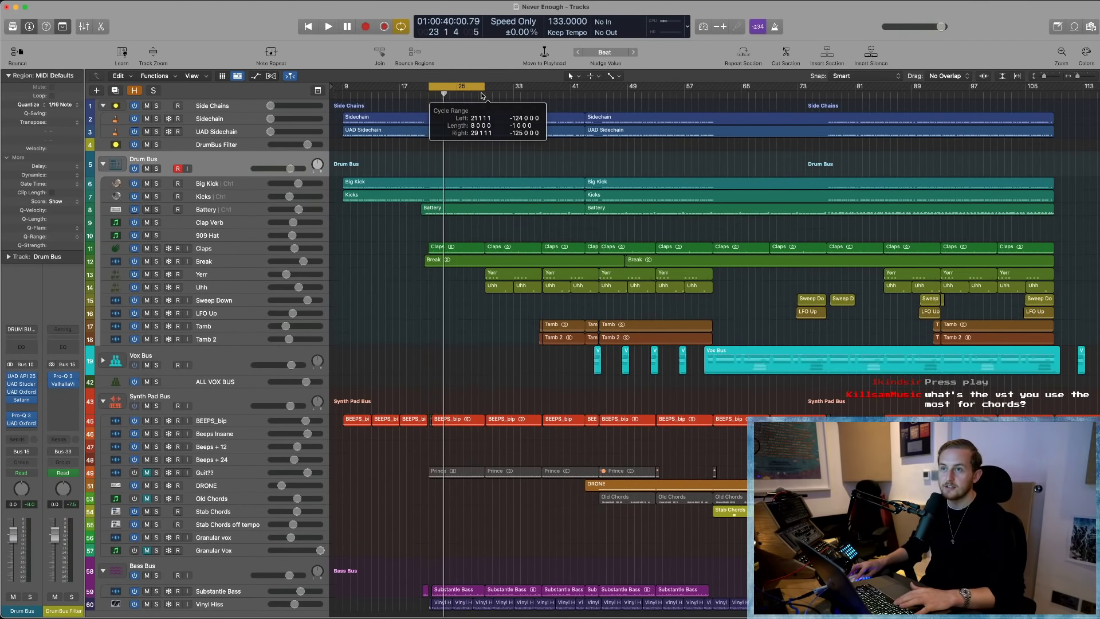
{"action": "left_click", "coordinate": [157, 168]}
{"action": "left_click", "coordinate": [157, 105]}
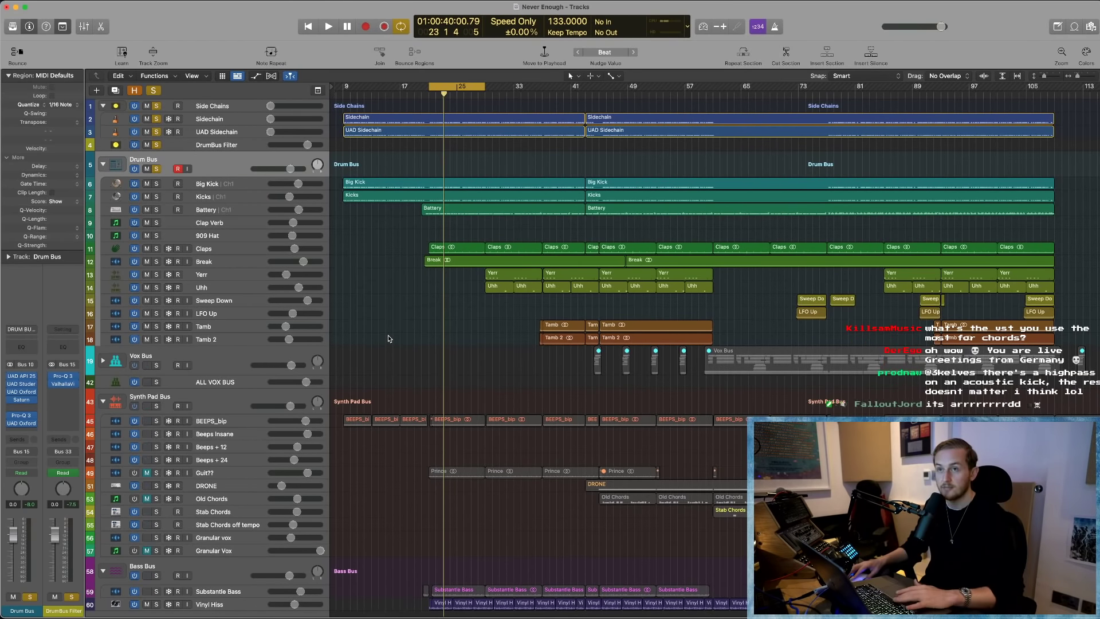
- Play the soloed drums from bar 21 and again from about bar 46, dismissing the system overload alert
{"action": "key", "text": "space"}
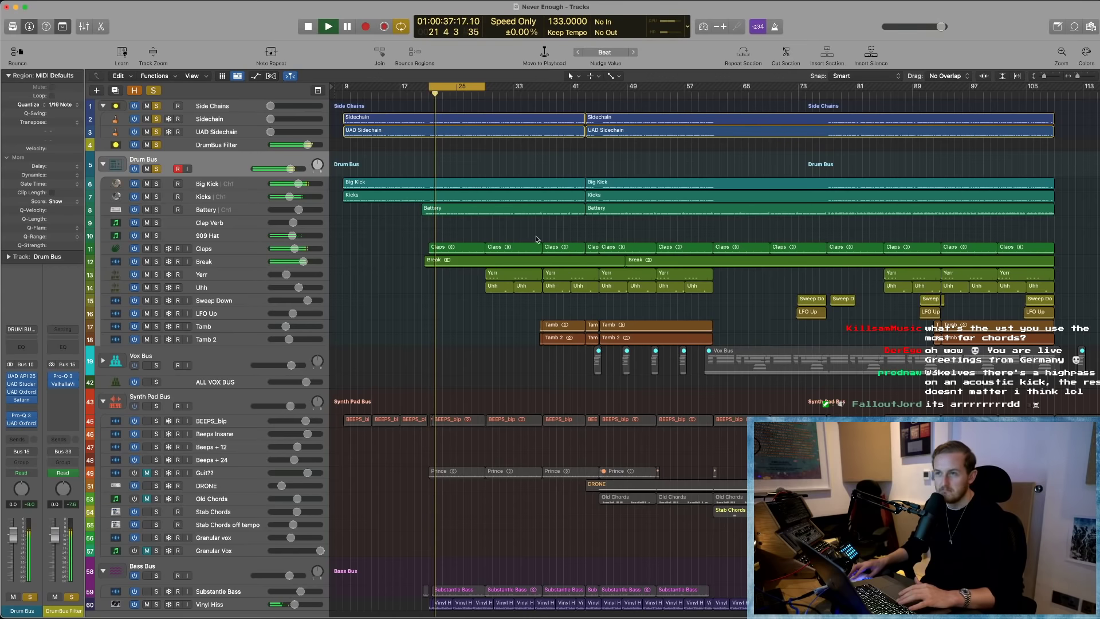
{"action": "key", "text": "space"}
{"action": "left_click", "coordinate": [607, 95]}
{"action": "key", "text": "space"}
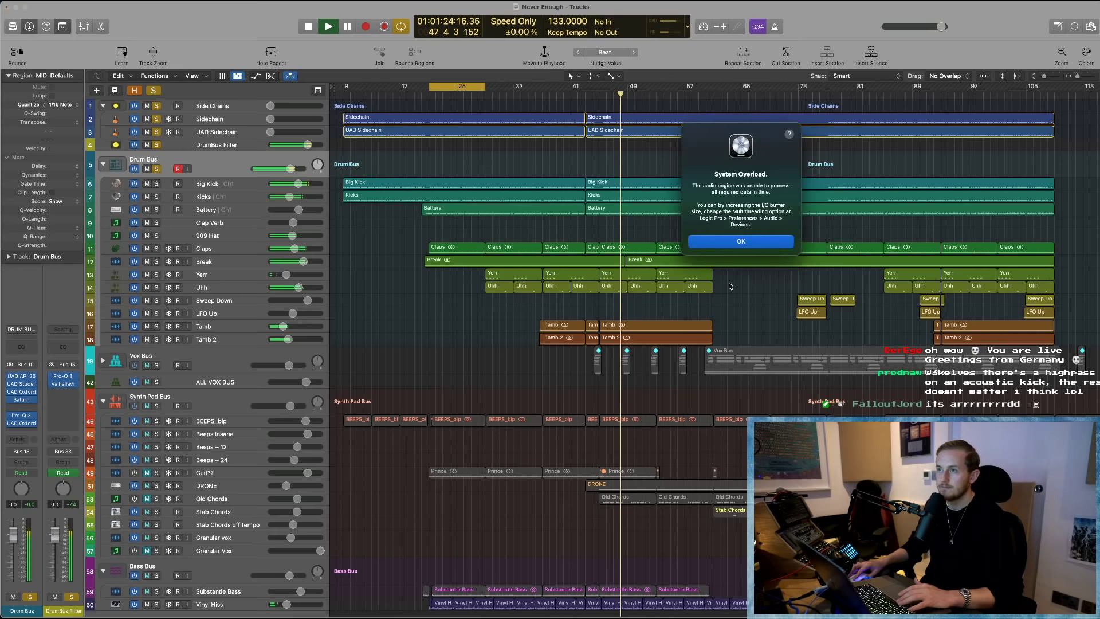
{"action": "left_click", "coordinate": [733, 243]}
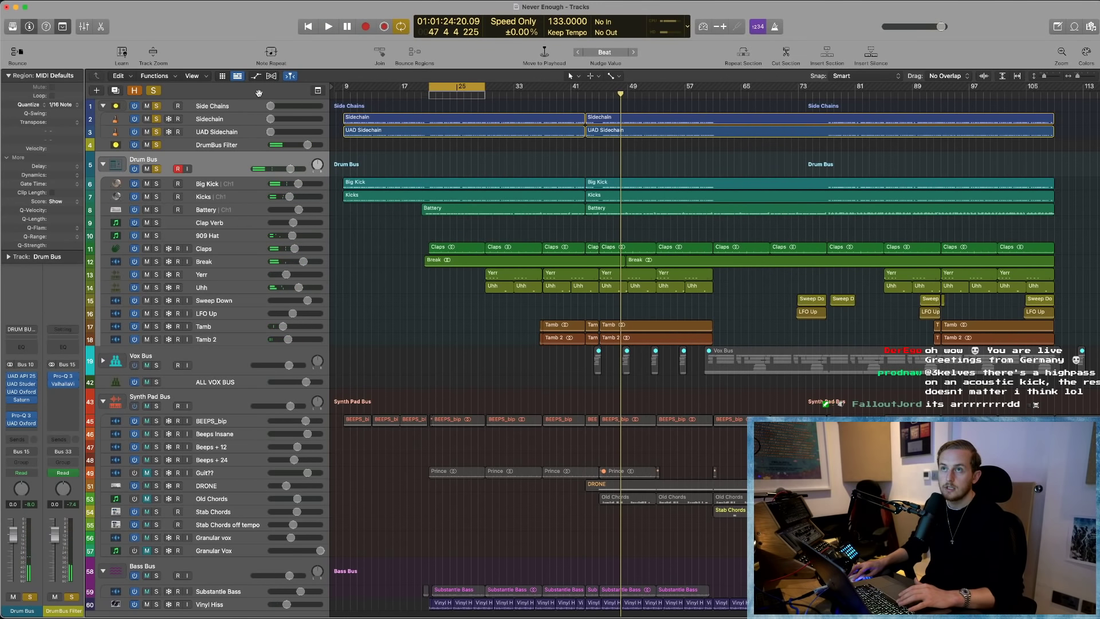
- Turn off the cycle range and clear all track solos
{"action": "left_click_drag", "start_coordinate": [435, 86], "coordinate": [460, 96]}
{"action": "left_click", "coordinate": [460, 87]}
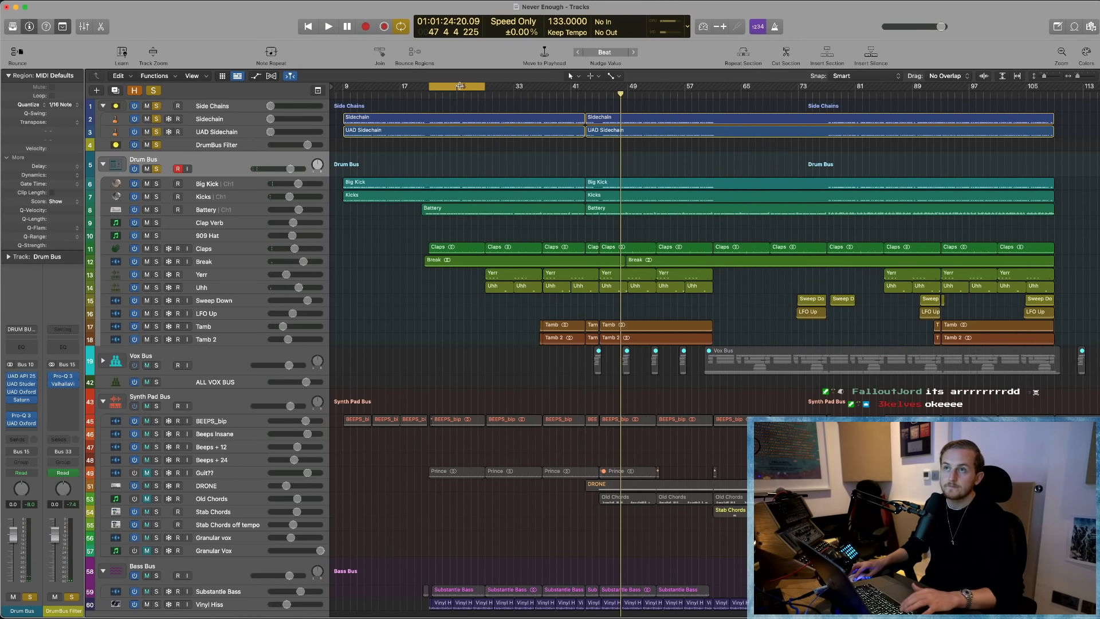
{"action": "left_click", "coordinate": [154, 91]}
- Split the Big Kick region at bar 10 so its first bar becomes a separate region
{"action": "scroll", "coordinate": [373, 300], "scroll_direction": "down", "scroll_amount": 1}
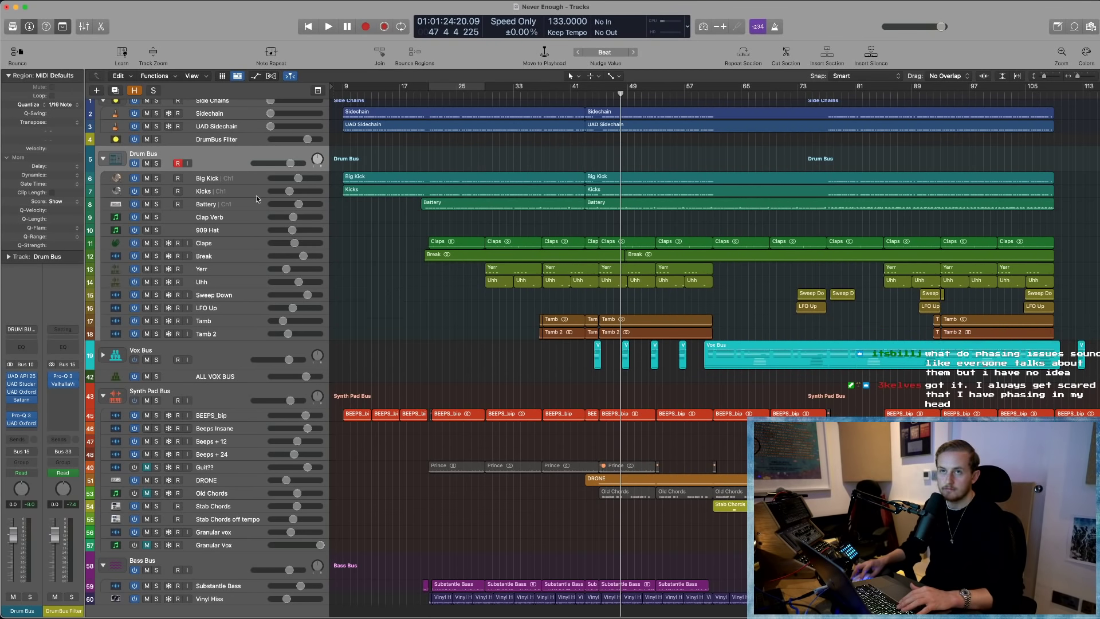
{"action": "left_click", "coordinate": [242, 177]}
{"action": "key", "text": "z"}
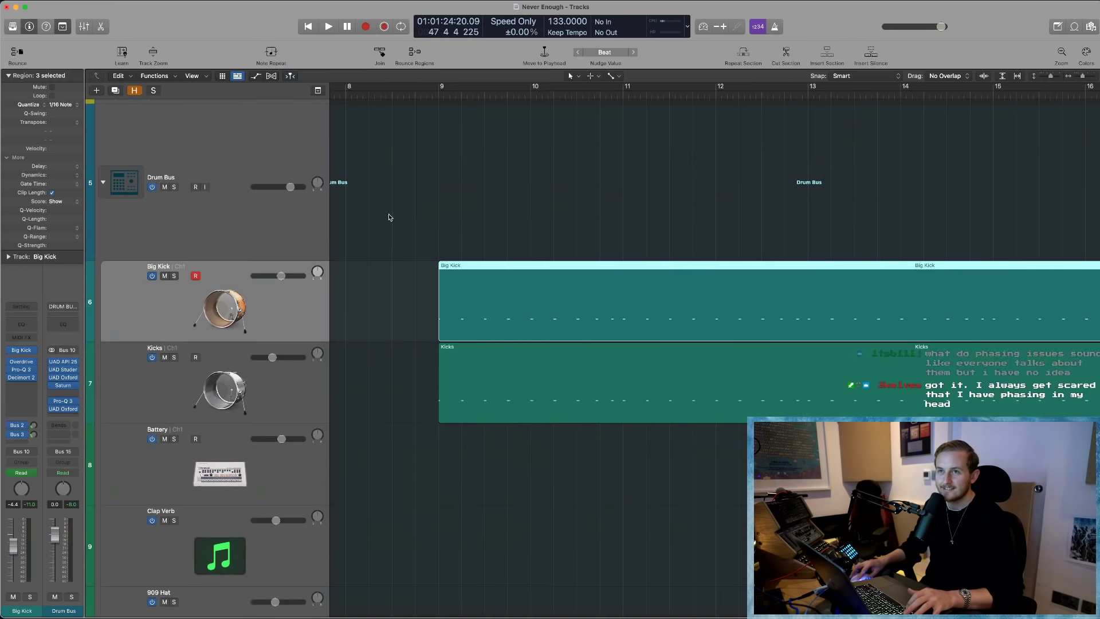
{"action": "left_click", "coordinate": [413, 280]}
{"action": "scroll", "coordinate": [327, 270], "scroll_direction": "down", "scroll_amount": 3}
{"action": "scroll", "coordinate": [326, 270], "scroll_direction": "down", "scroll_amount": 2}
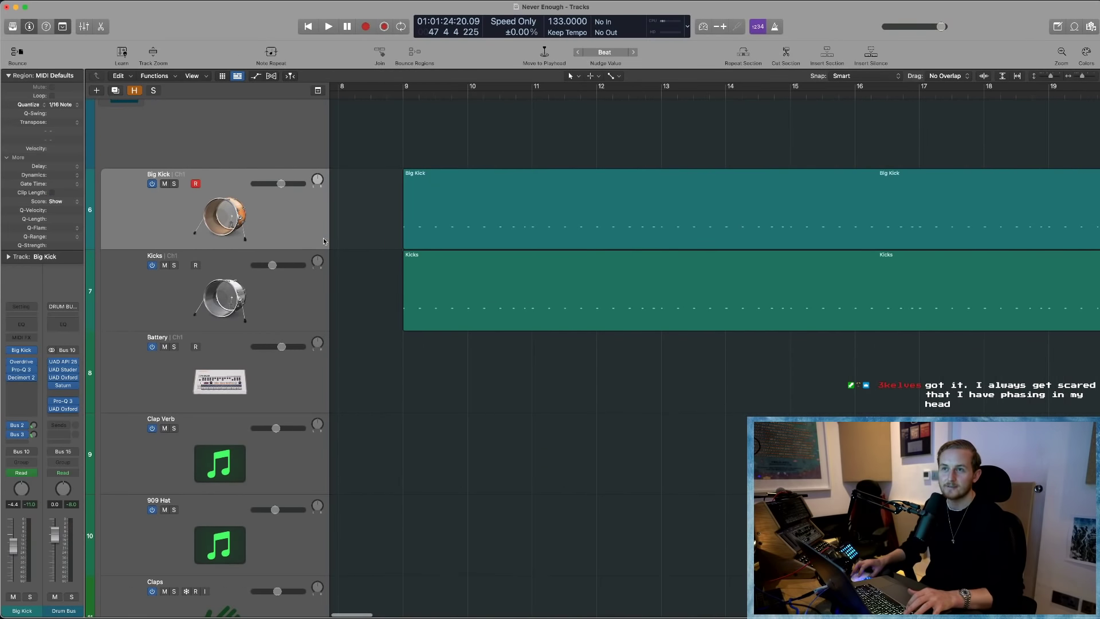
{"action": "left_click", "coordinate": [448, 215]}
{"action": "scroll", "coordinate": [448, 214], "scroll_direction": "down", "scroll_amount": 5}
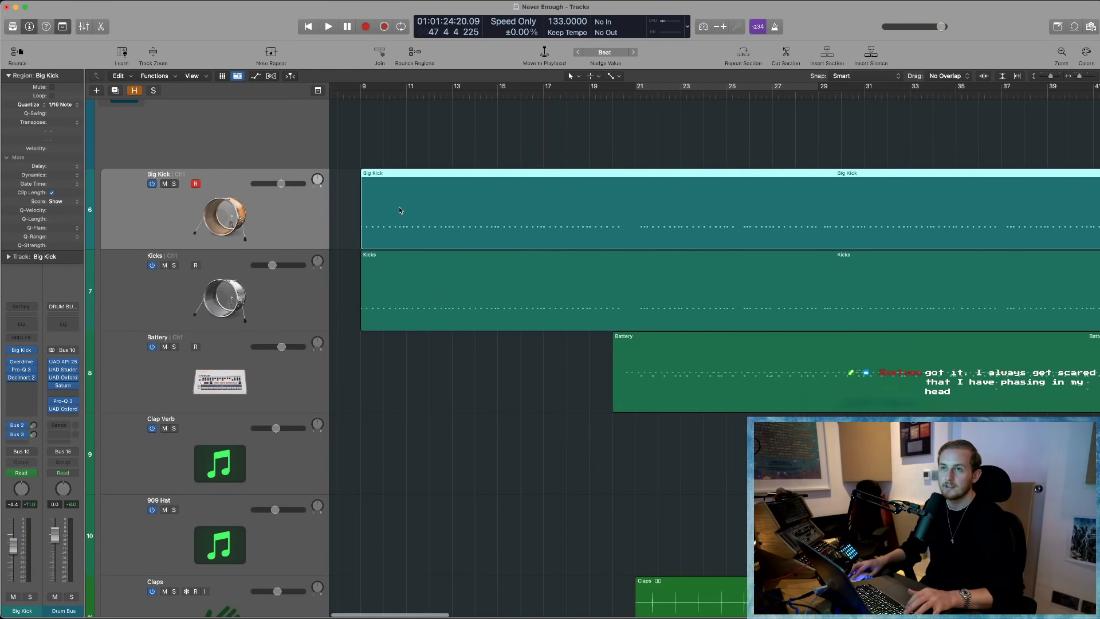
{"action": "scroll", "coordinate": [413, 196], "scroll_direction": "up", "scroll_amount": 5}
{"action": "left_click_drag", "start_coordinate": [524, 182], "coordinate": [418, 191]}
{"action": "left_click", "coordinate": [445, 182]}
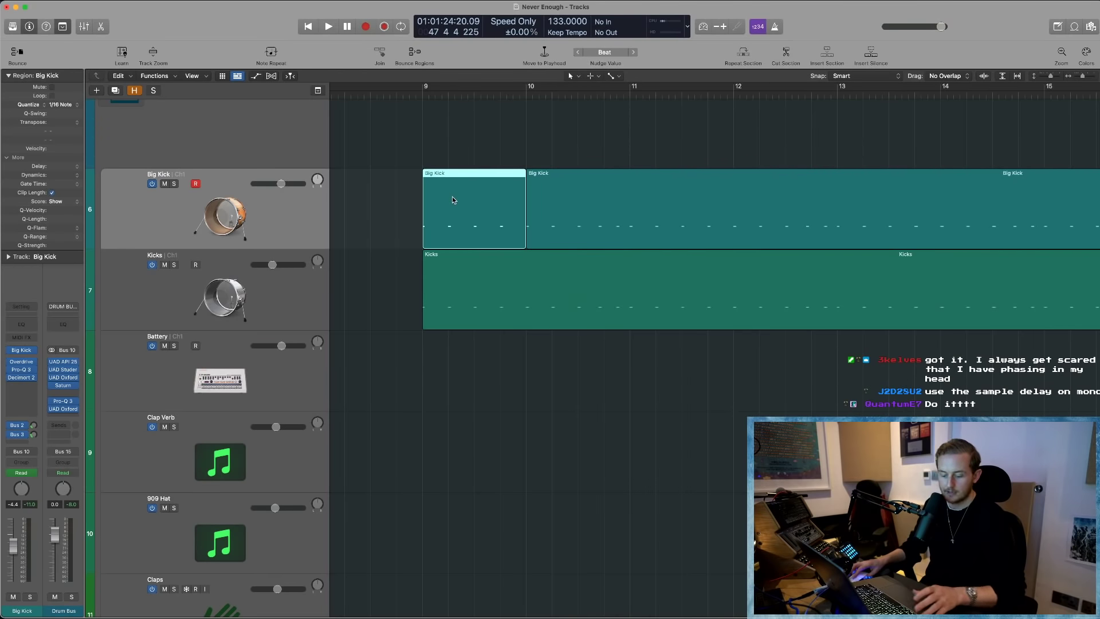
- Bounce the one-bar Big Kick region in place to a new track named Big Kick_bip, leaving the source region
{"action": "right_click", "coordinate": [452, 197]}
{"action": "left_click", "coordinate": [475, 212]}
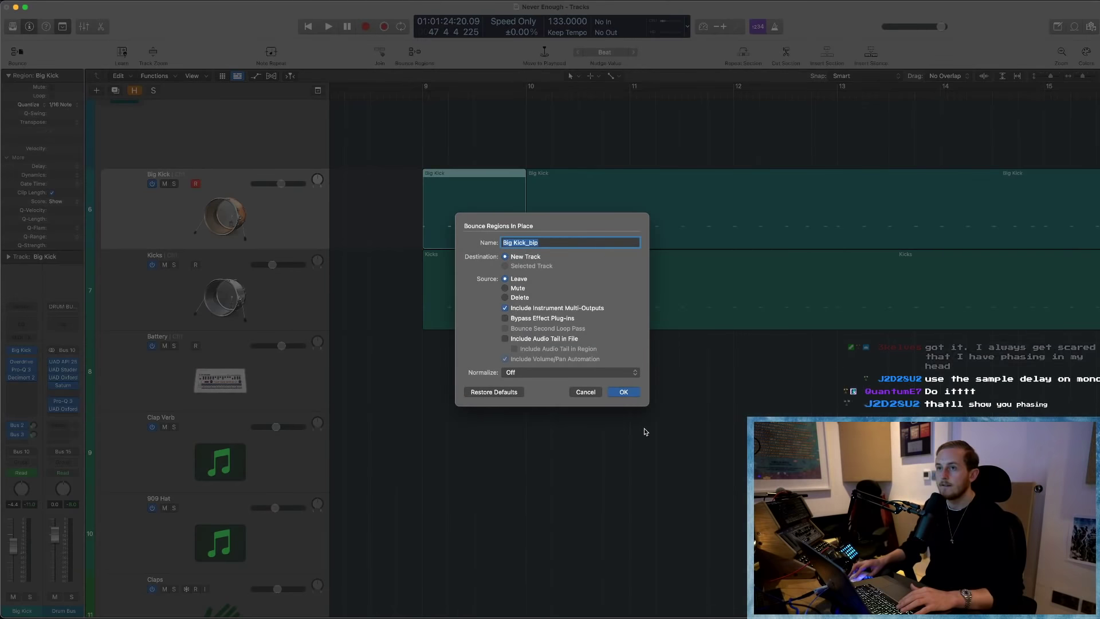
{"action": "key", "text": "Escape"}
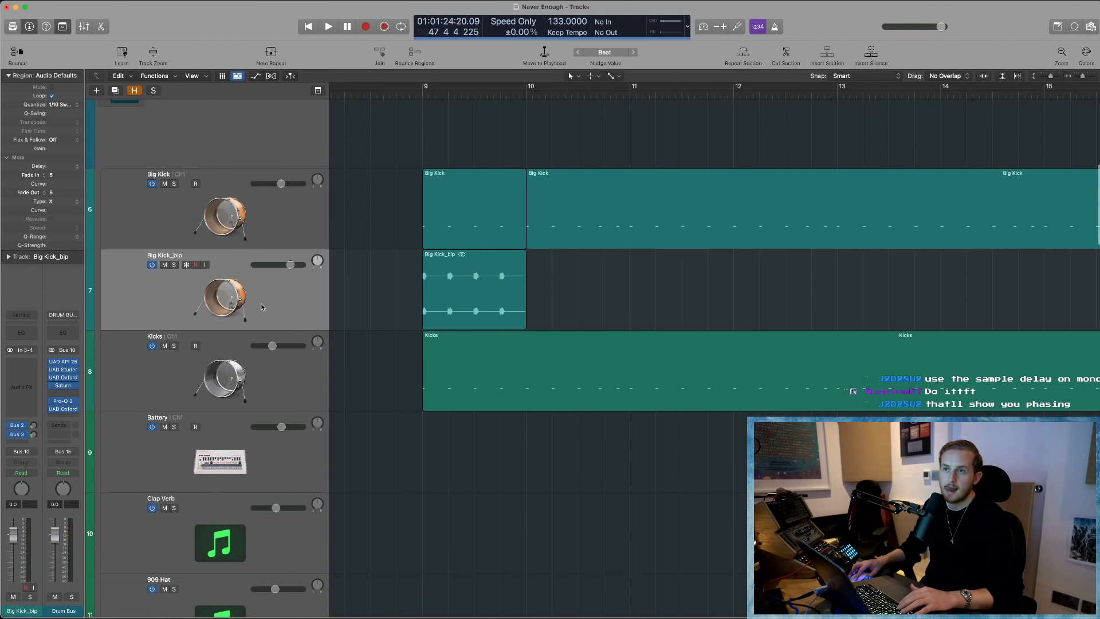
- Duplicate the Big Kick_bip track and copy its one-bar audio region onto the new track at bar 9
{"action": "left_click", "coordinate": [261, 306]}
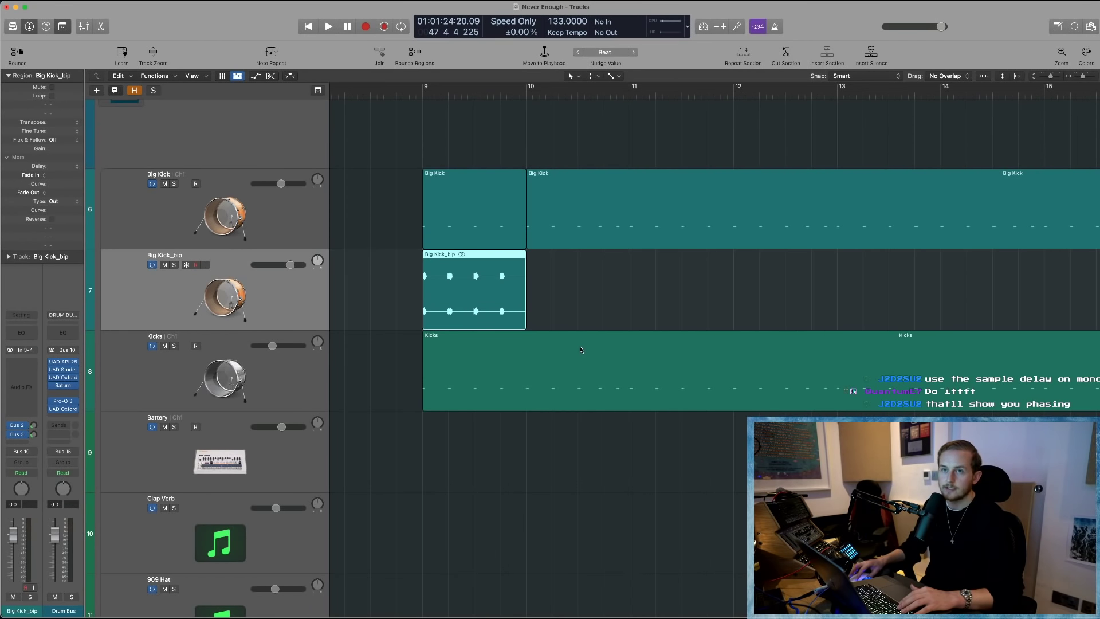
{"action": "key", "text": "super+d"}
{"action": "left_click_drag", "start_coordinate": [478, 271], "coordinate": [477, 351]}
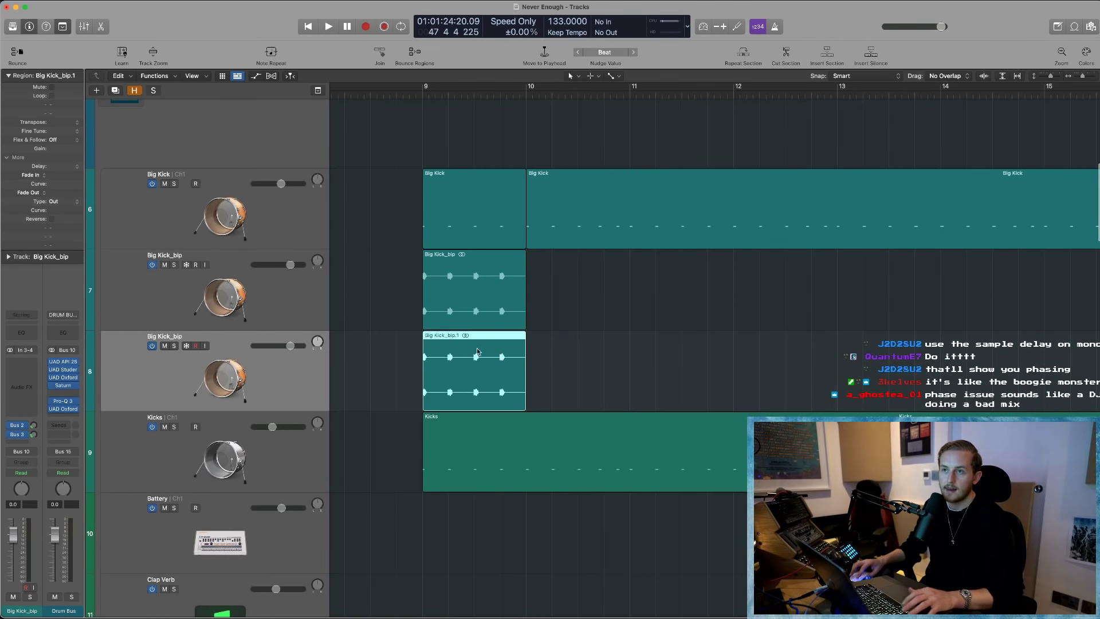
{"action": "left_click", "coordinate": [399, 312]}
{"action": "key", "text": "super+Right"}
{"action": "key", "text": "super+Right"}
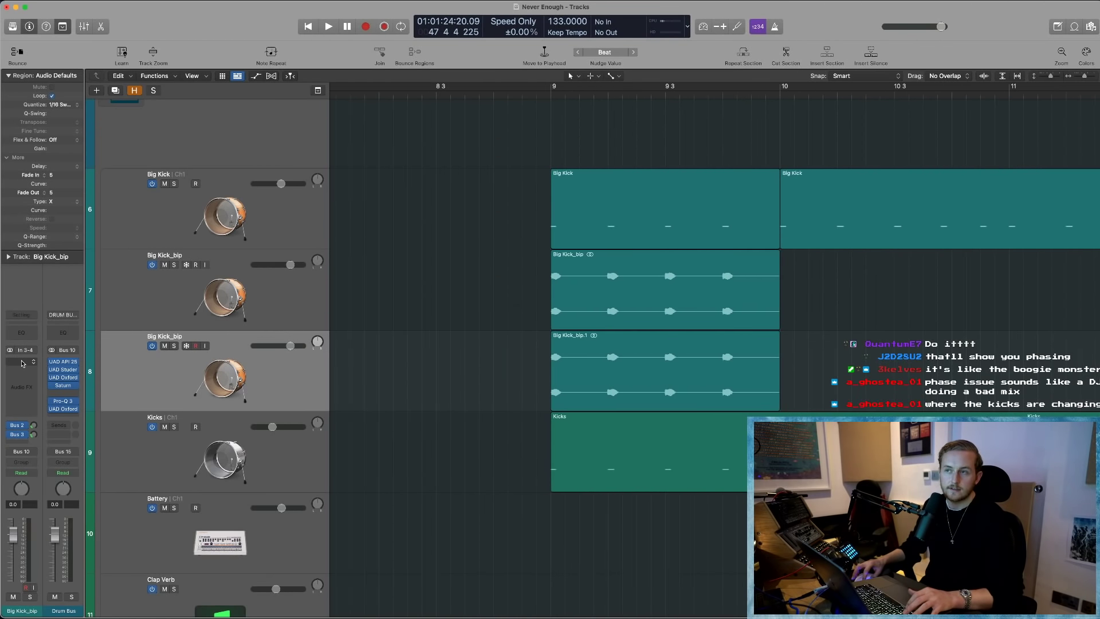
- Try a Direction Mixer plug-in on the duplicated Big Kick_bip track
{"action": "key", "text": "Up"}
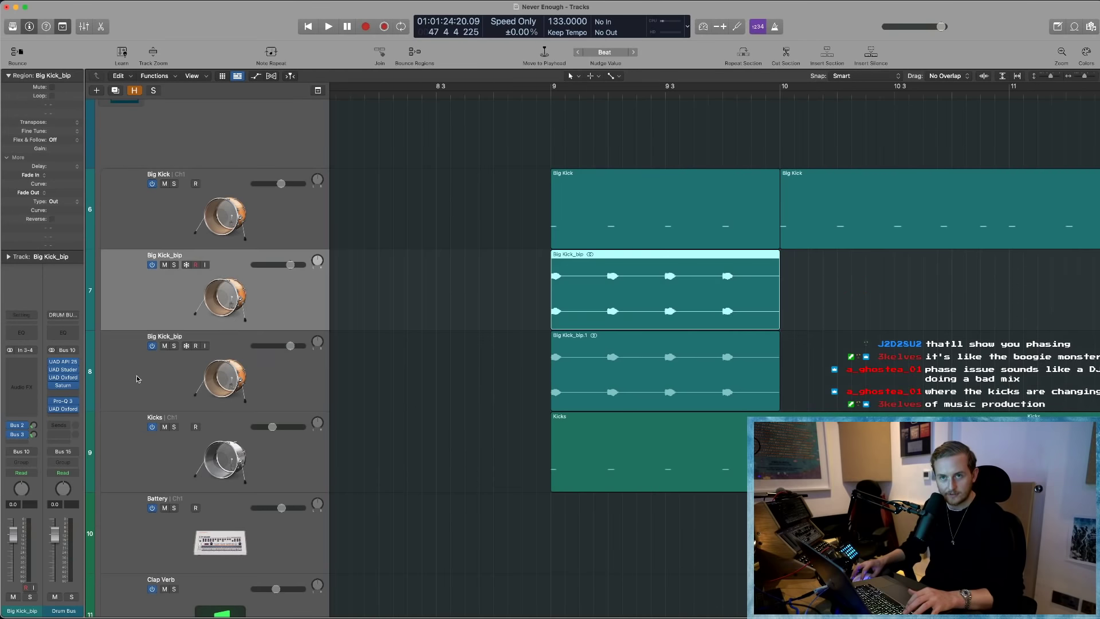
{"action": "key", "text": "Down"}
{"action": "left_click", "coordinate": [22, 358]}
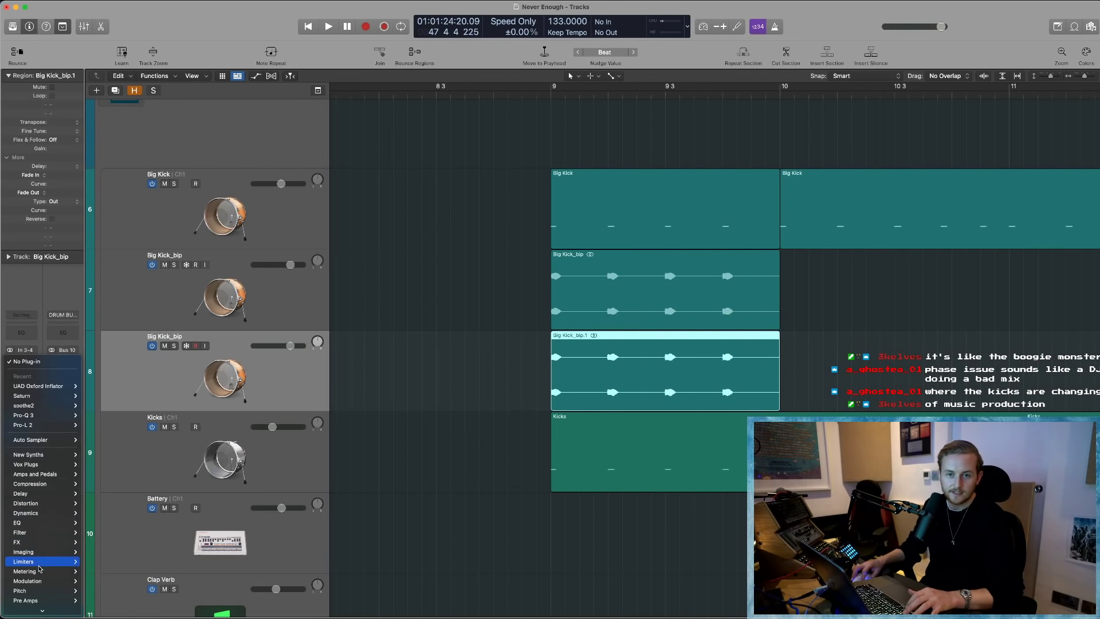
{"action": "mouse_move", "coordinate": [38, 549]}
{"action": "scroll", "coordinate": [39, 551], "scroll_direction": "down", "scroll_amount": 3}
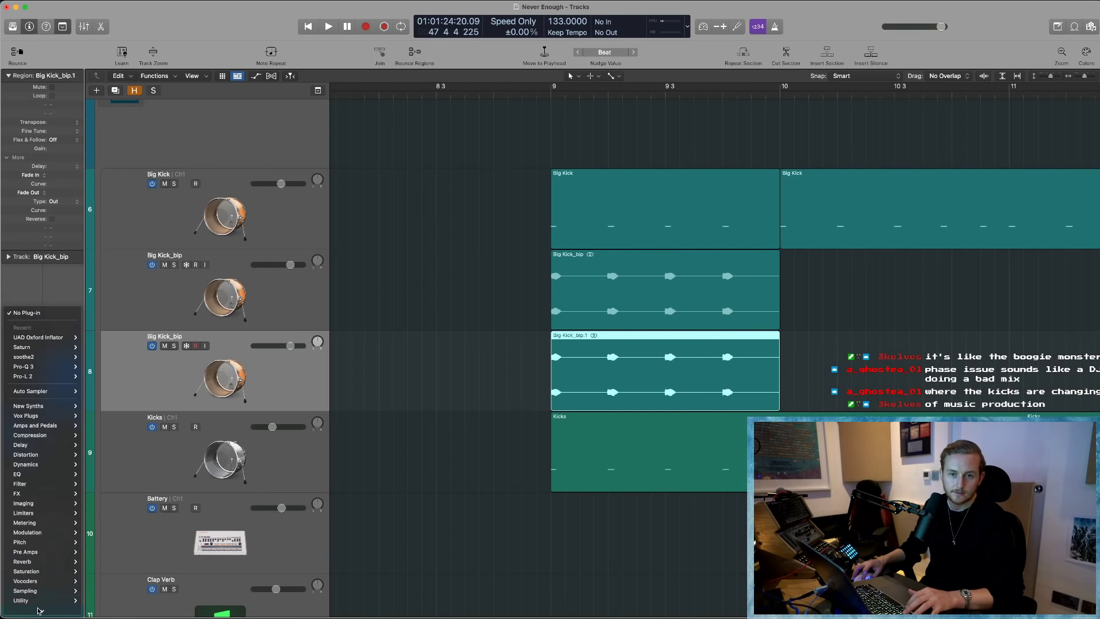
{"action": "mouse_move", "coordinate": [40, 509]}
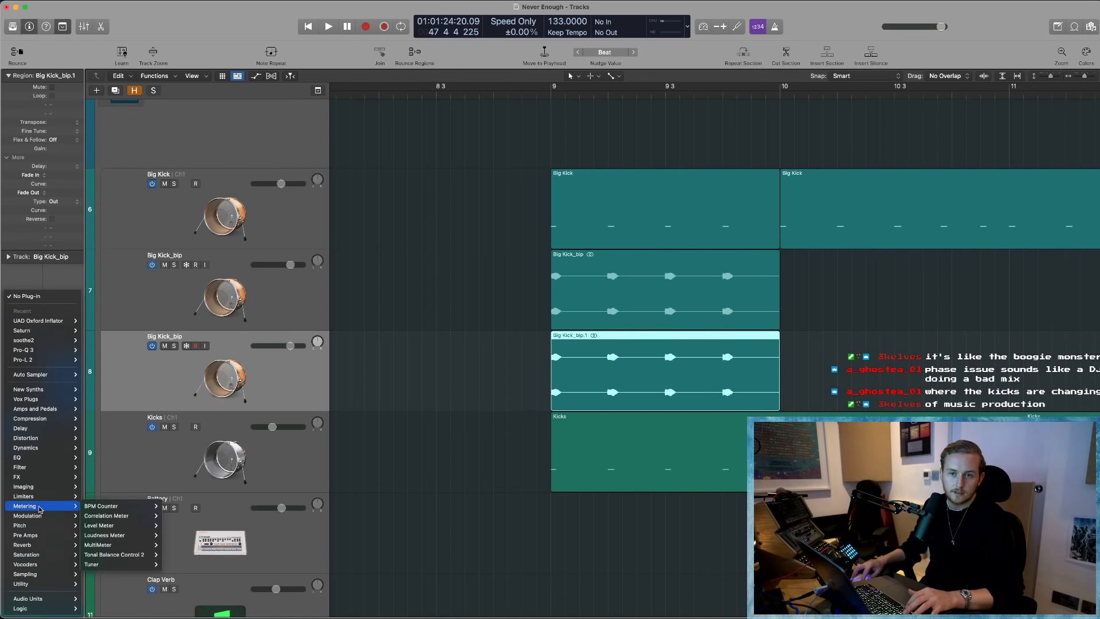
{"action": "mouse_move", "coordinate": [43, 584]}
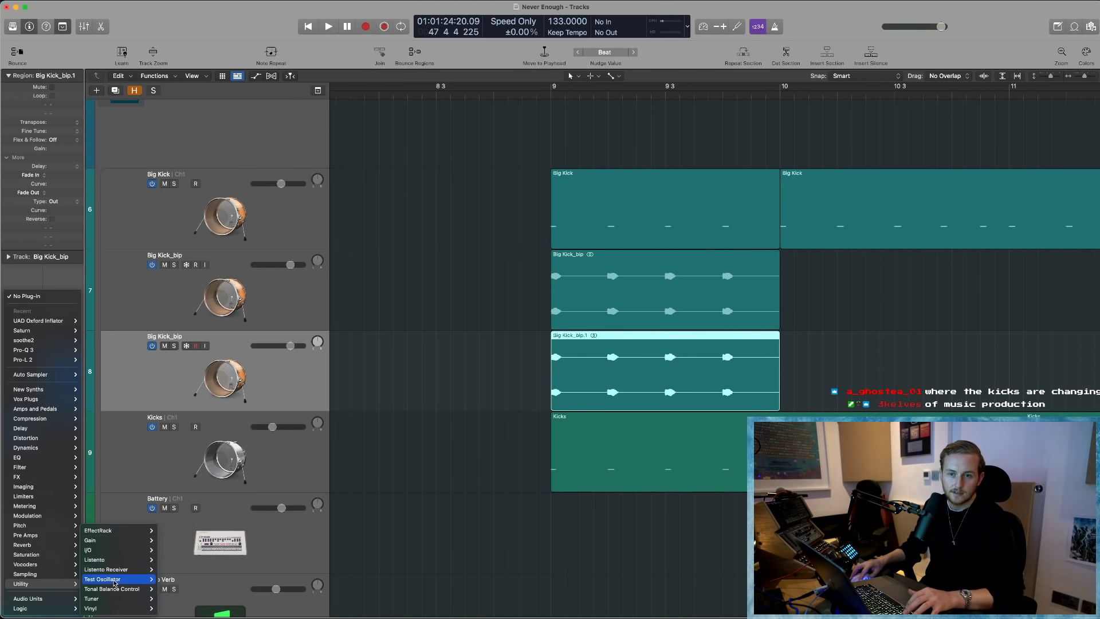
{"action": "mouse_move", "coordinate": [20, 488]}
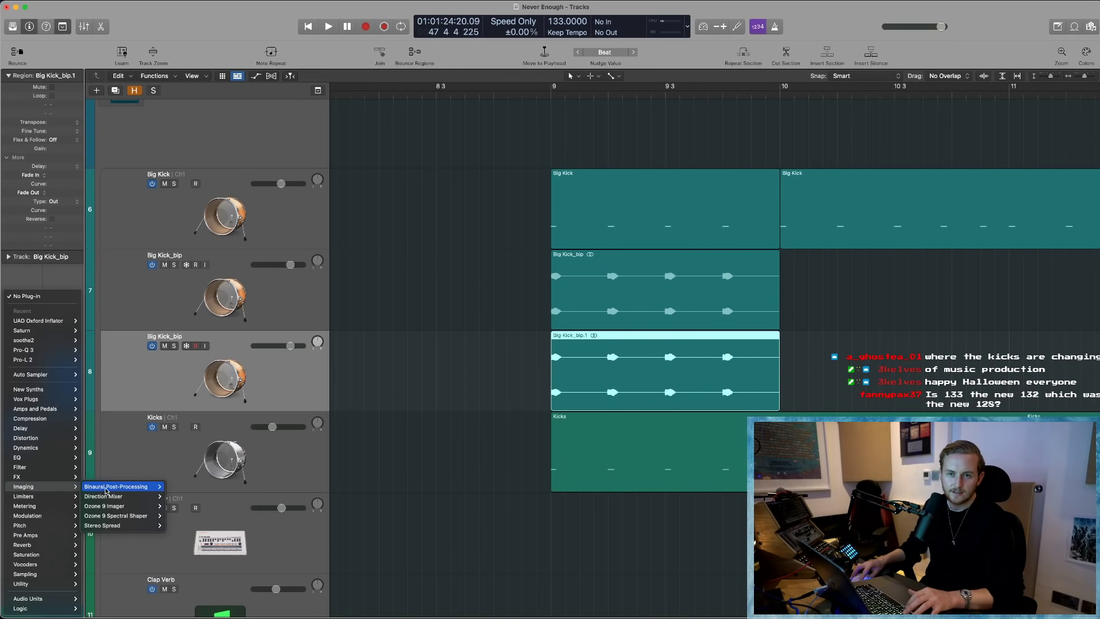
{"action": "left_click", "coordinate": [176, 496]}
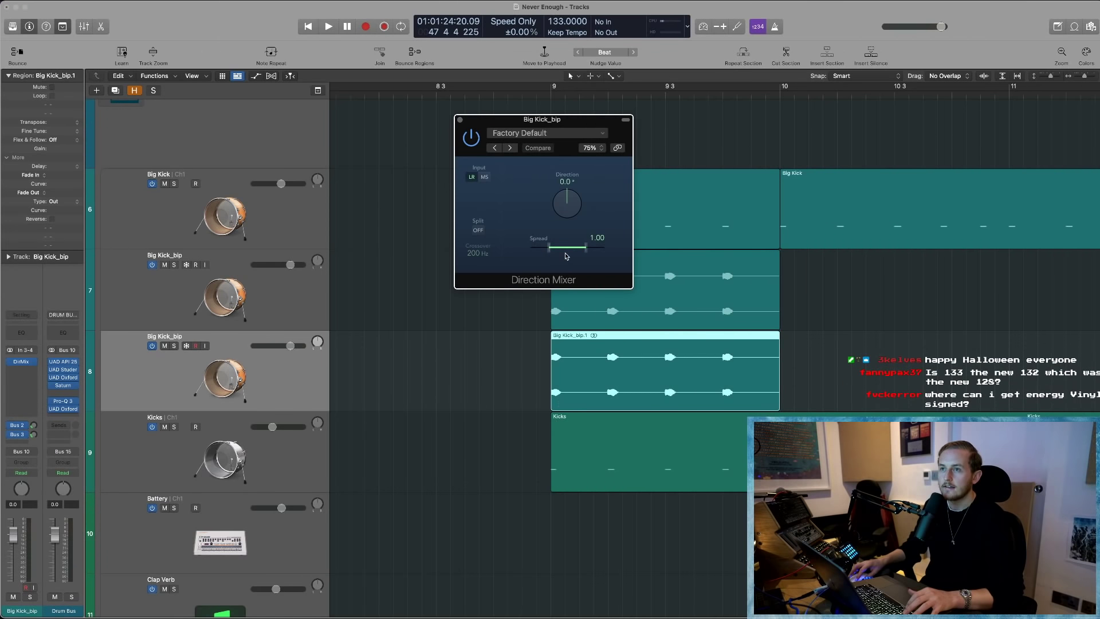
- Replace the Direction Mixer with a Gain plug-in, set its gain to 0.0 dB and invert the phase of both channels
{"action": "left_click", "coordinate": [35, 364]}
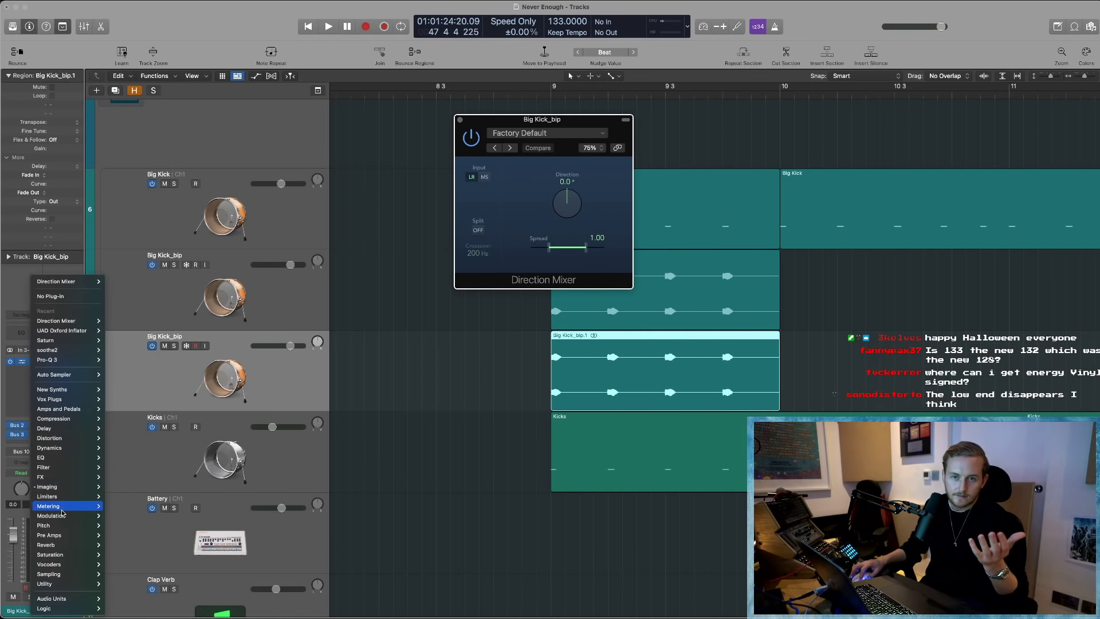
{"action": "mouse_move", "coordinate": [64, 489]}
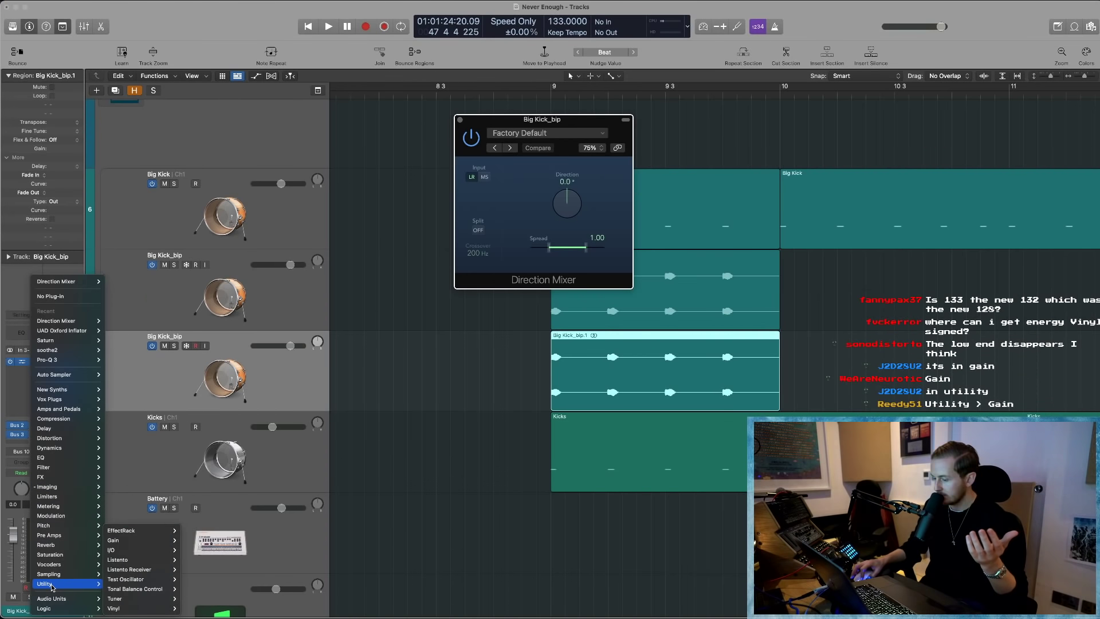
{"action": "mouse_move", "coordinate": [113, 540]}
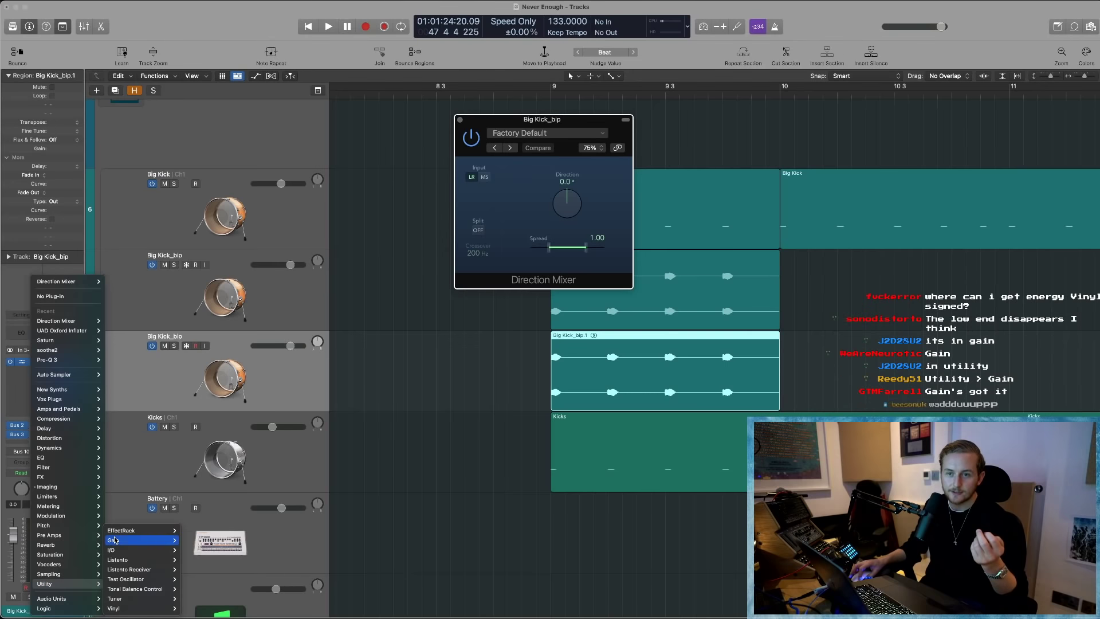
{"action": "left_click", "coordinate": [198, 540]}
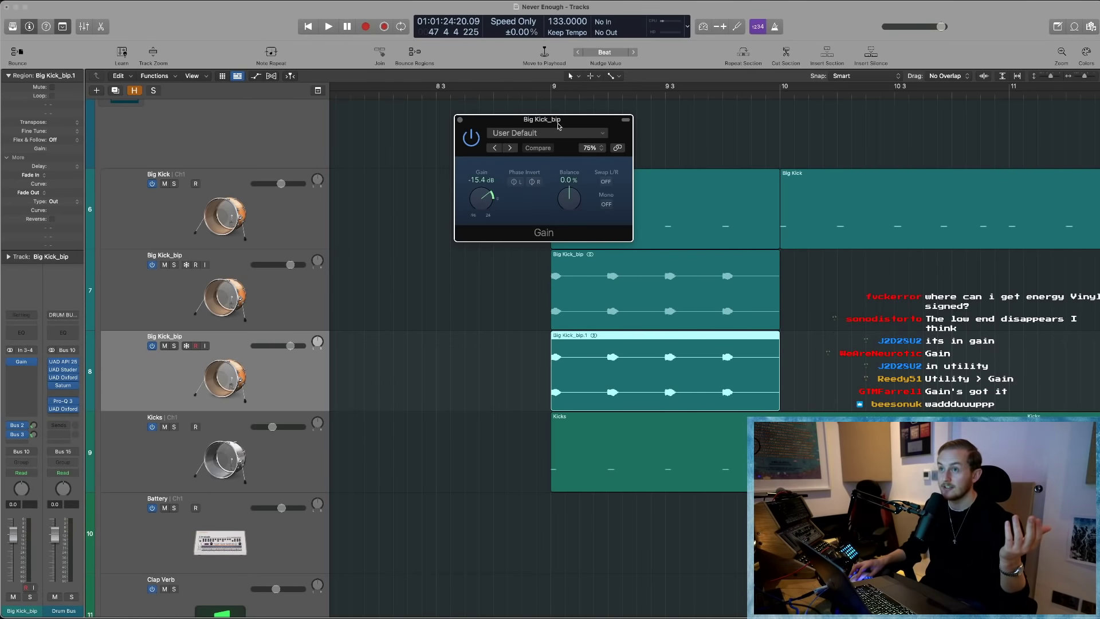
{"action": "left_click_drag", "start_coordinate": [560, 123], "coordinate": [504, 147]}
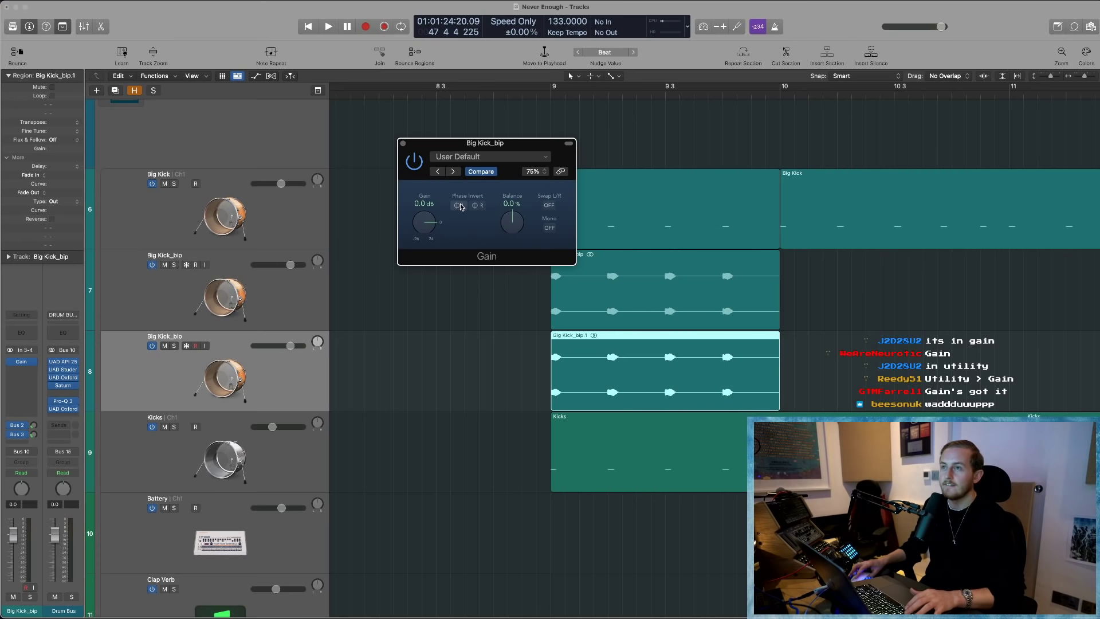
- Solo both Big Kick_bip tracks and play them with bar 9 cycling
{"action": "left_click", "coordinate": [175, 265]}
{"action": "left_click", "coordinate": [550, 107]}
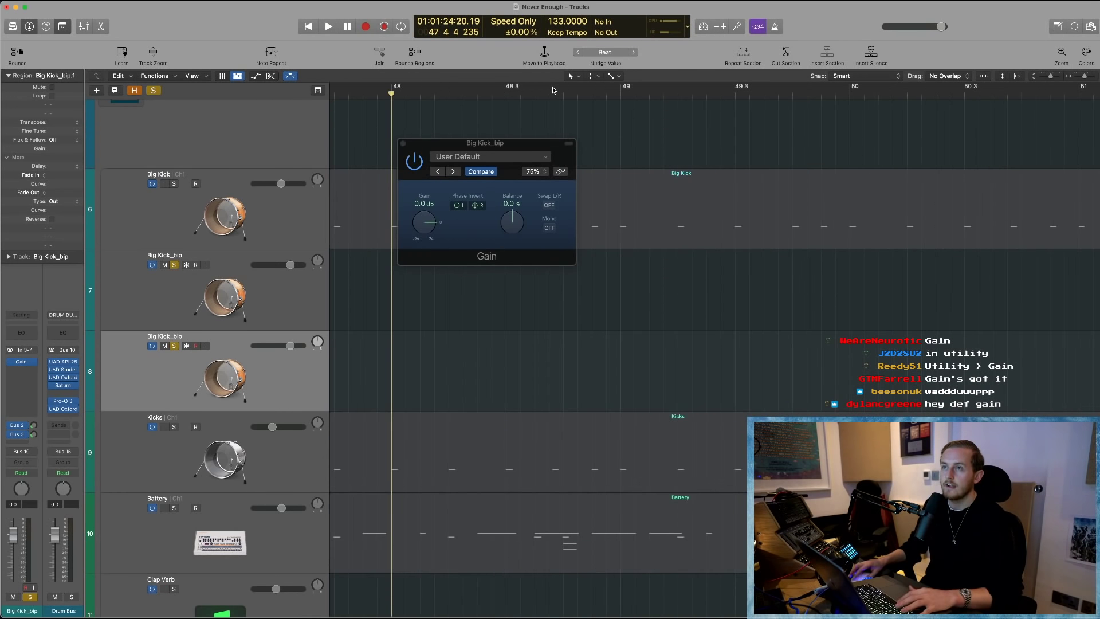
{"action": "left_click", "coordinate": [553, 90]}
{"action": "key", "text": "space"}
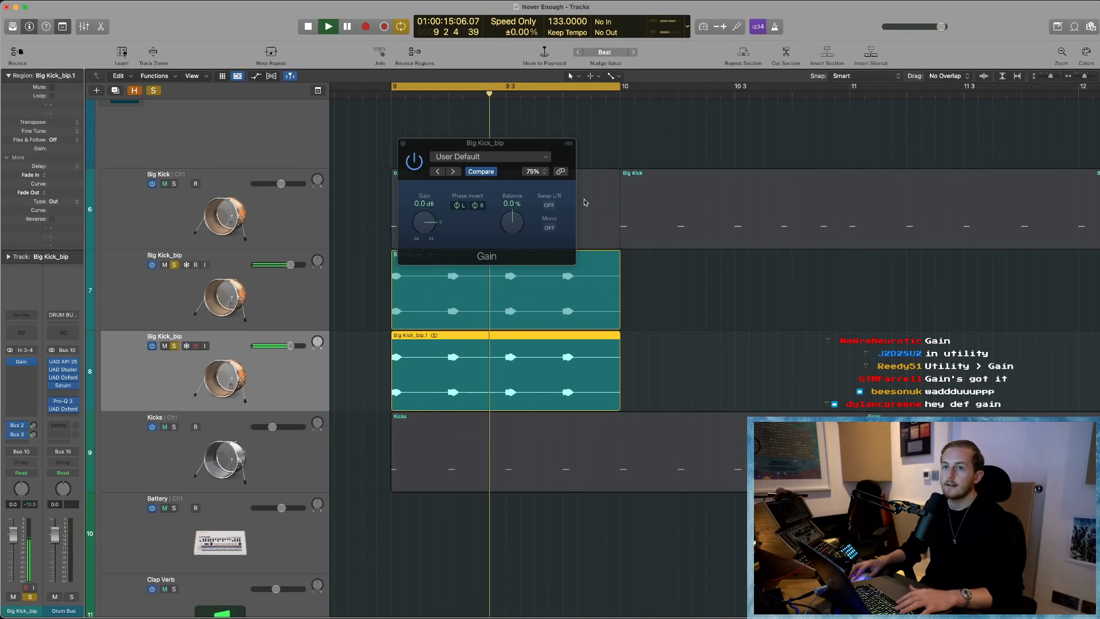
- Close the Gain window, bypass Gain on the duplicated Big Kick_bip track, unsolo that track and play the original kick alone
{"action": "scroll", "coordinate": [695, 344], "scroll_direction": "left", "scroll_amount": 3}
{"action": "key", "text": "space"}
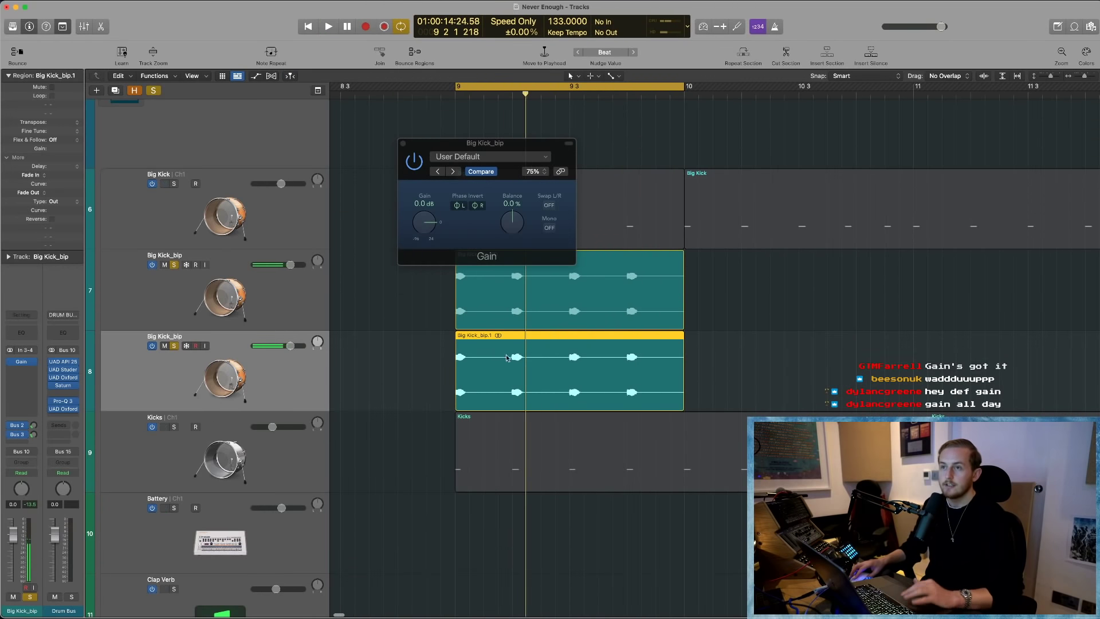
{"action": "left_click", "coordinate": [403, 144]}
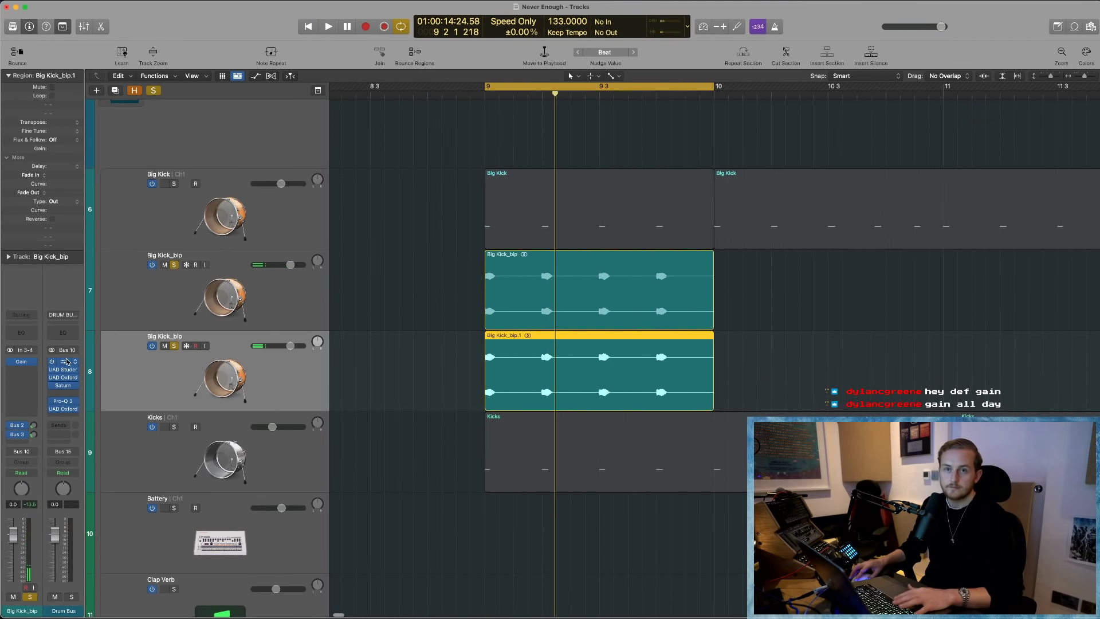
{"action": "left_click", "coordinate": [165, 346]}
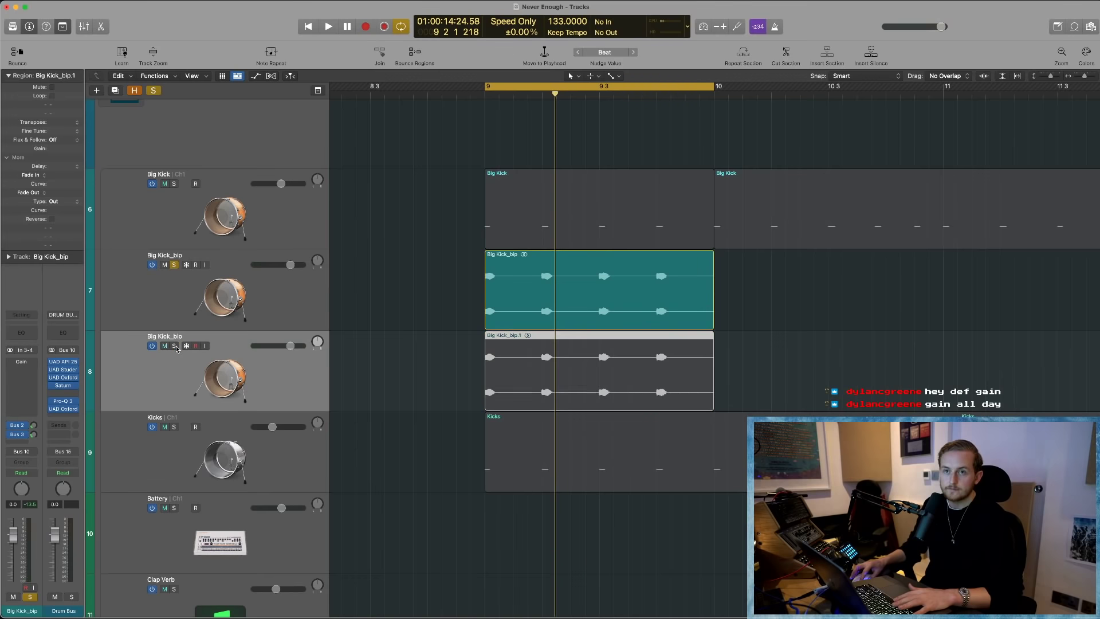
{"action": "left_click", "coordinate": [506, 293]}
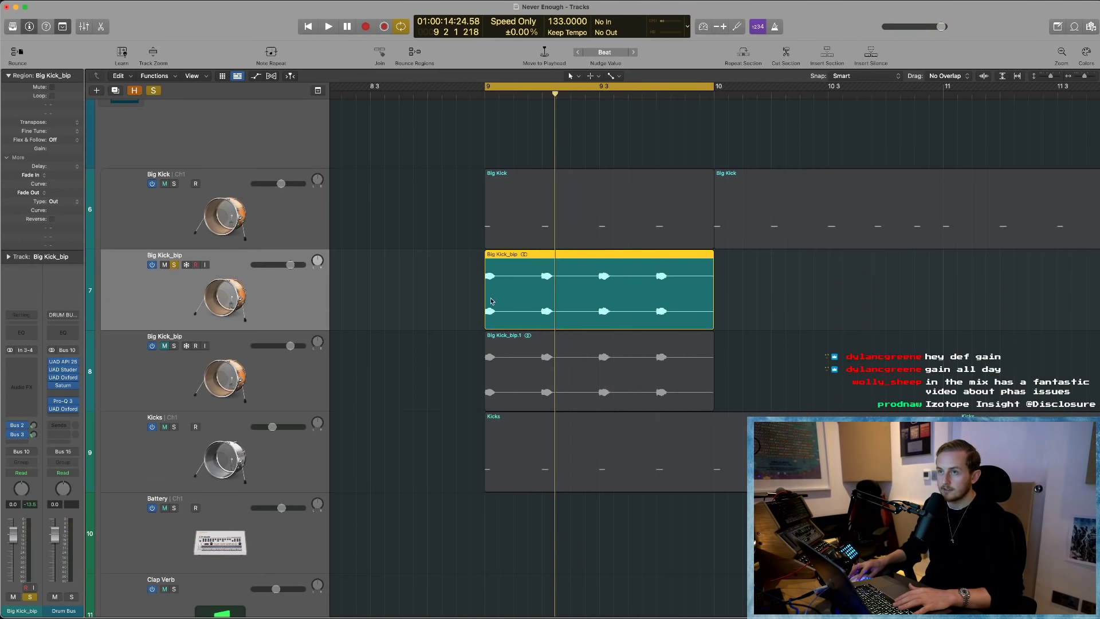
{"action": "key", "text": "space"}
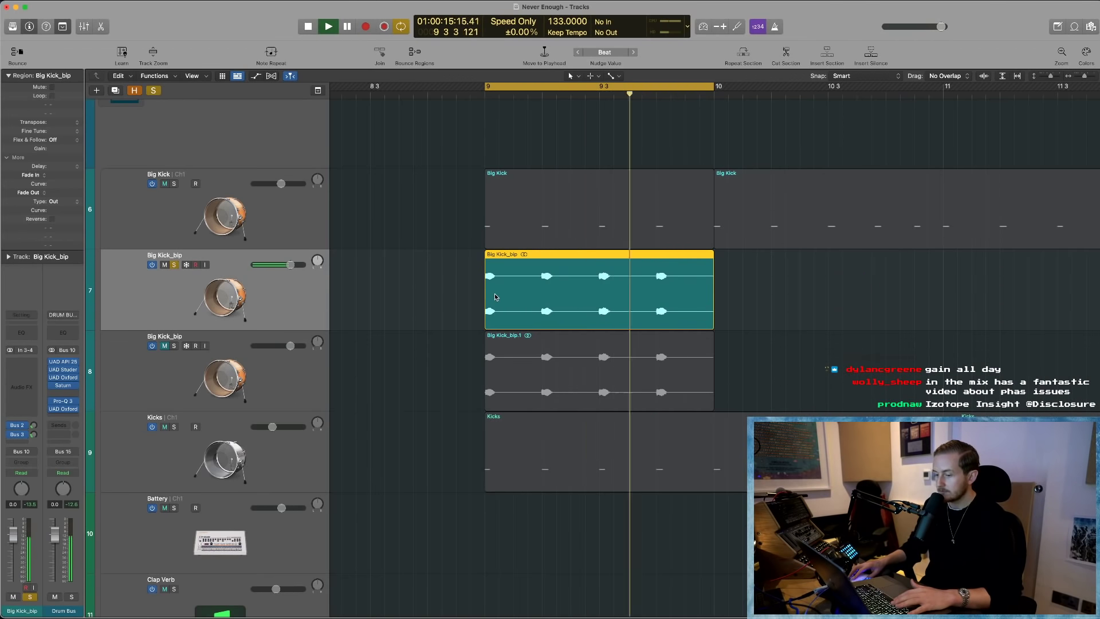
- Swap the solo to the duplicated Big Kick_bip track and listen to it on its own
{"action": "left_click", "coordinate": [174, 347]}
{"action": "left_click", "coordinate": [175, 265]}
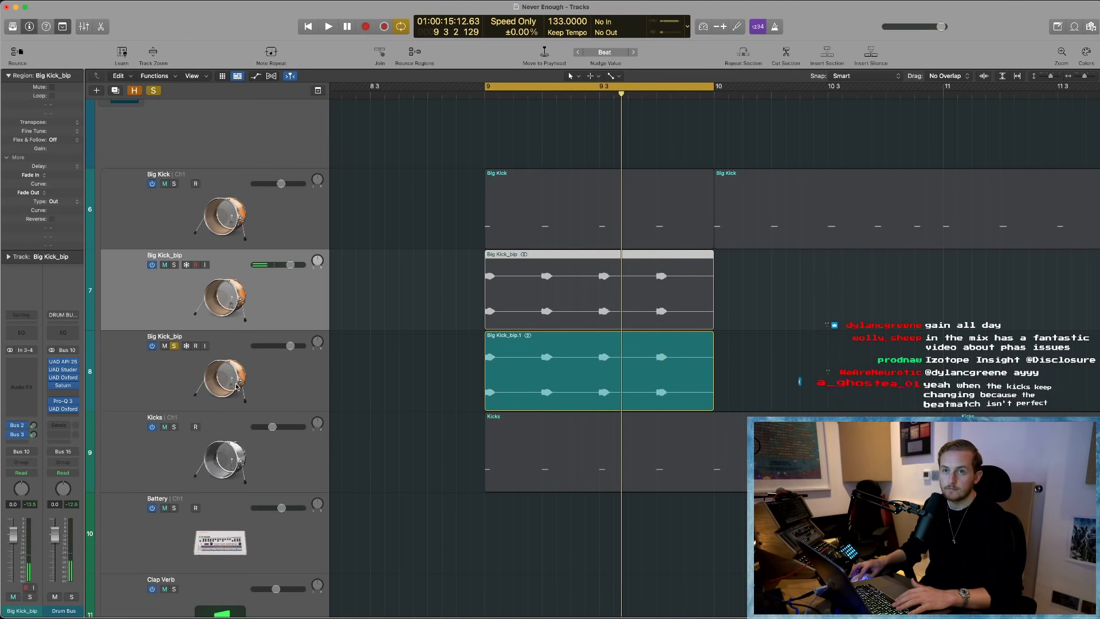
{"action": "left_click", "coordinate": [235, 386]}
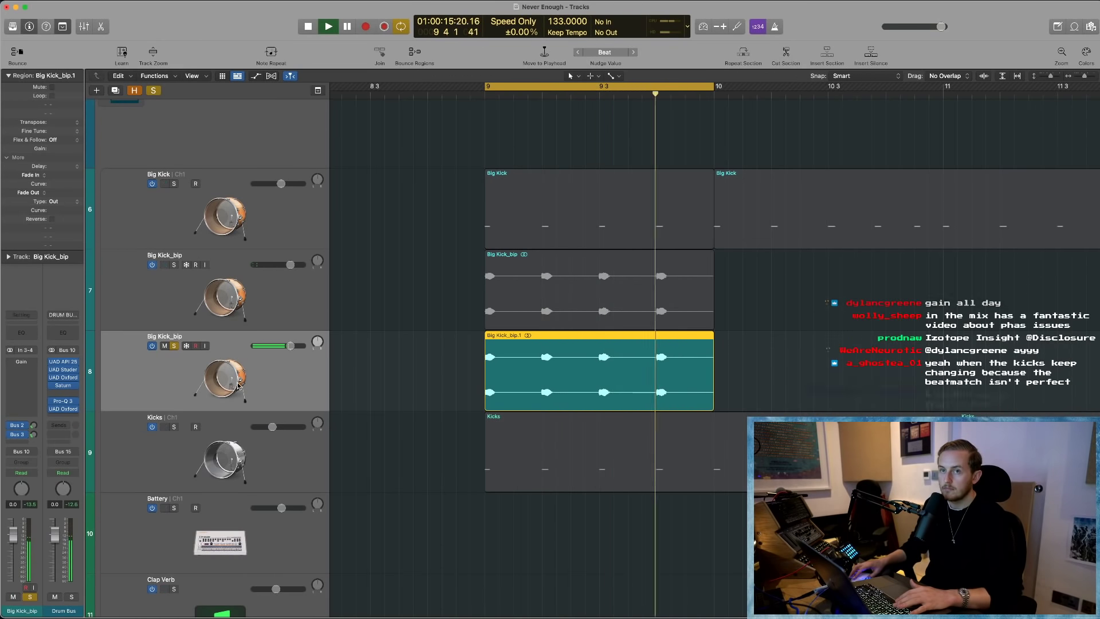
{"action": "key", "text": "space"}
- Solo the original Big Kick_bip track as well and play both kicks together with Gain bypassed
{"action": "left_click", "coordinate": [180, 278]}
{"action": "left_click", "coordinate": [175, 264]}
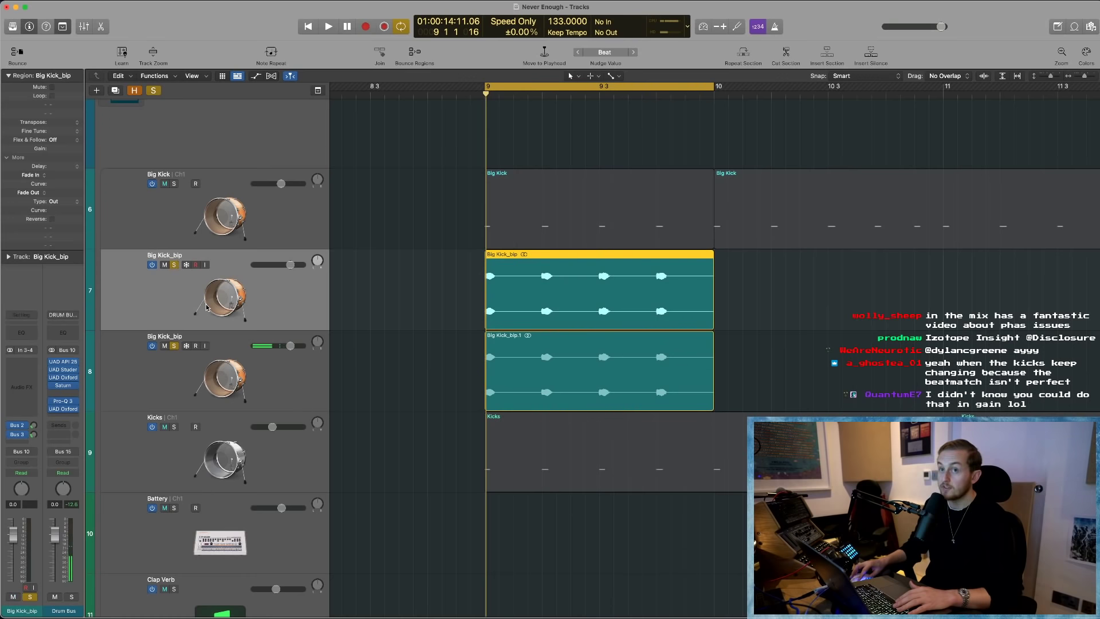
{"action": "key", "text": "space"}
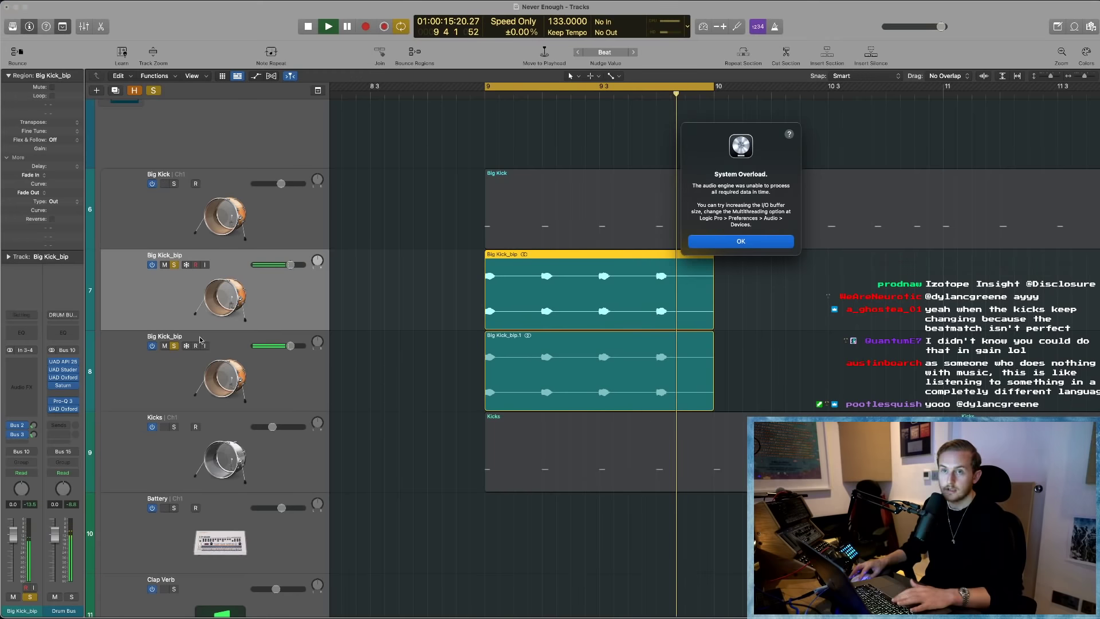
{"action": "key", "text": "Return"}
- Re-enable the Gain plug-in on the duplicated Big Kick_bip track and play both kicks with its phase inverted
{"action": "left_click", "coordinate": [215, 388]}
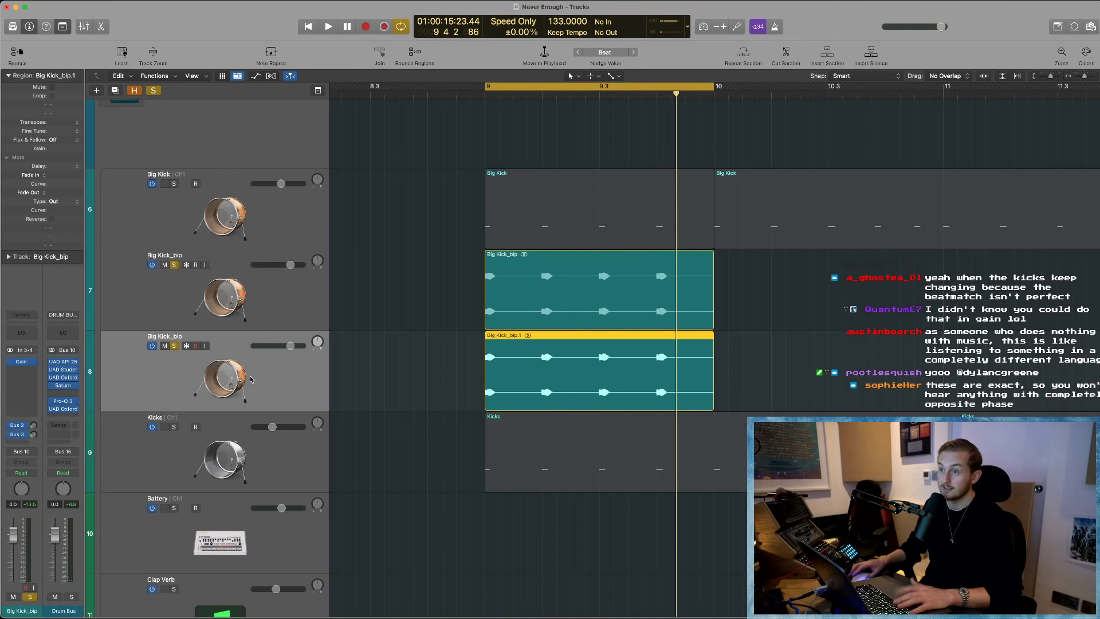
{"action": "key", "text": "space"}
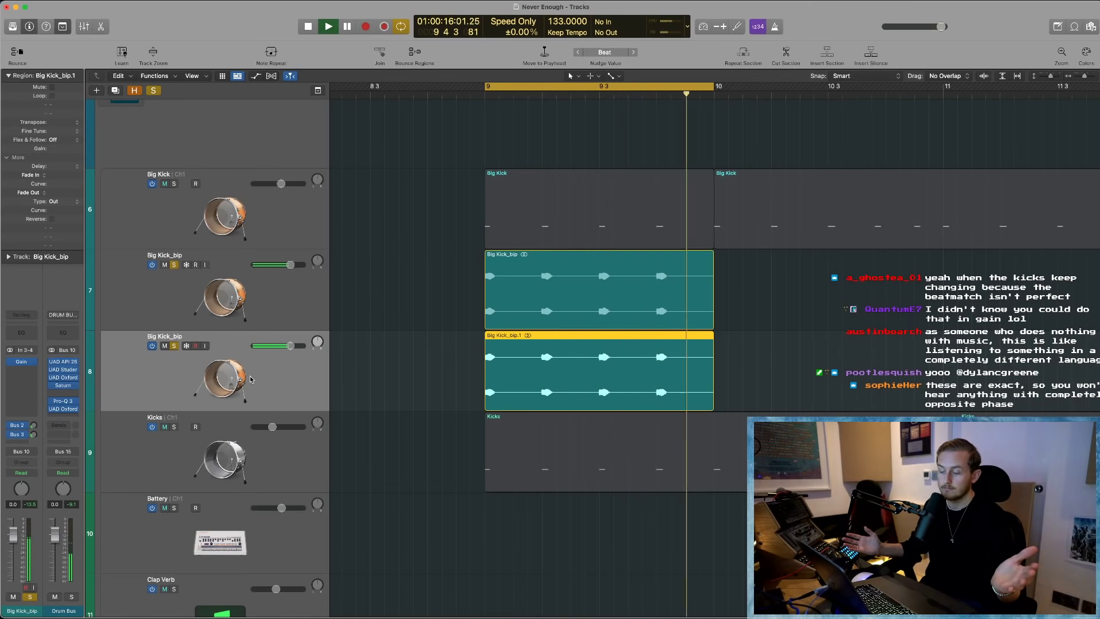
{"action": "key", "text": "space"}
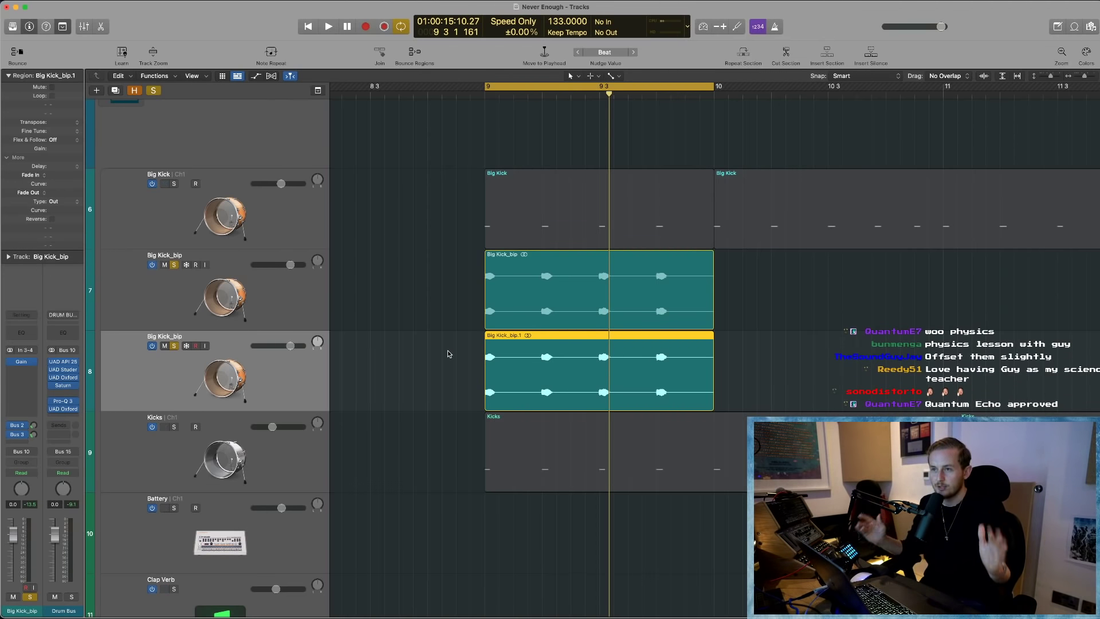
- Compare the two kicks during playback with the duplicate's left and right phase inversion off and on, leaving both channels inverted
{"action": "left_click", "coordinate": [22, 361]}
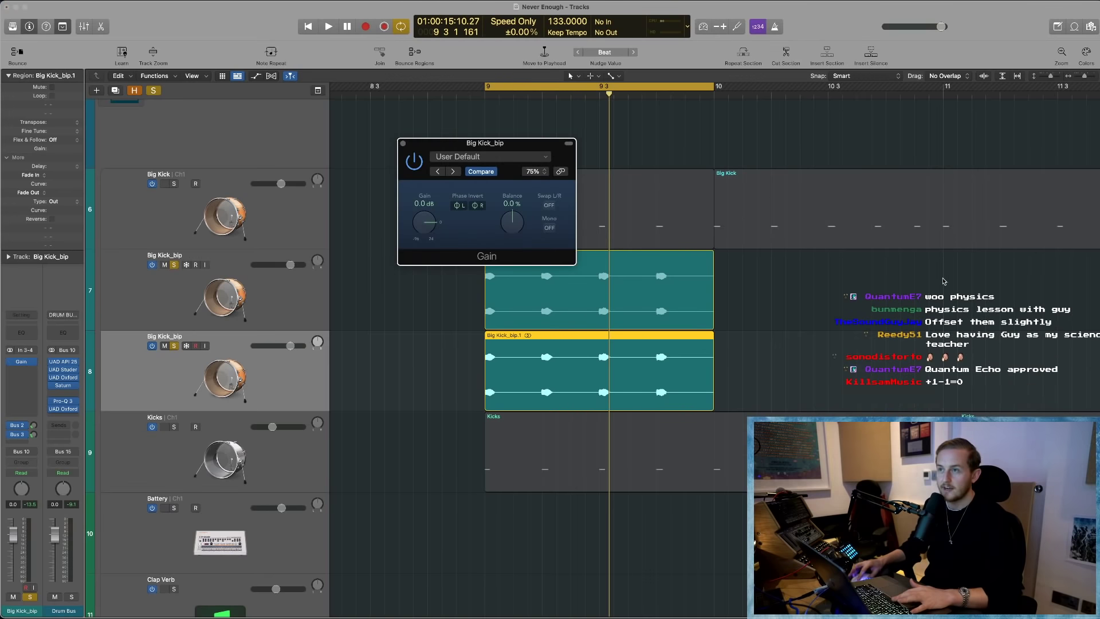
{"action": "left_click_drag", "start_coordinate": [466, 143], "coordinate": [417, 238]}
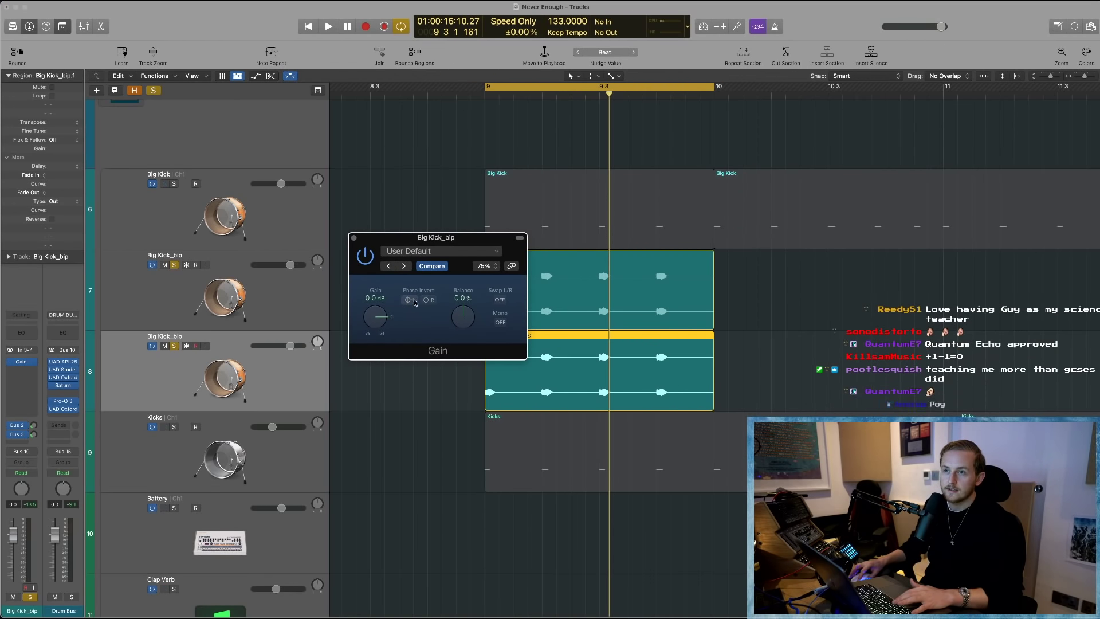
{"action": "key", "text": "space"}
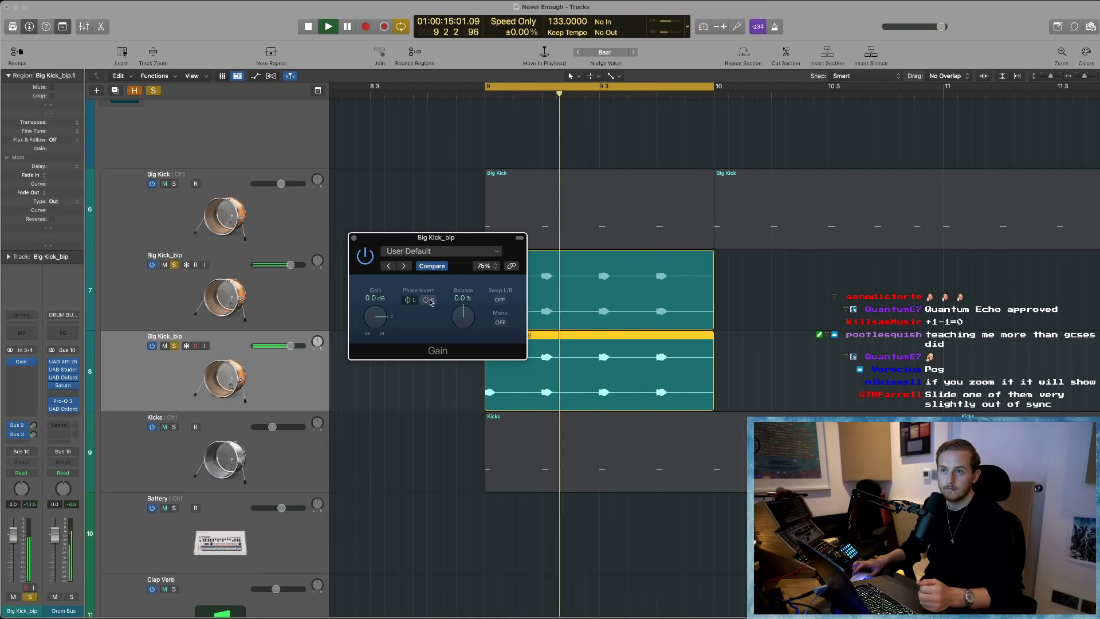
{"action": "key", "text": "space"}
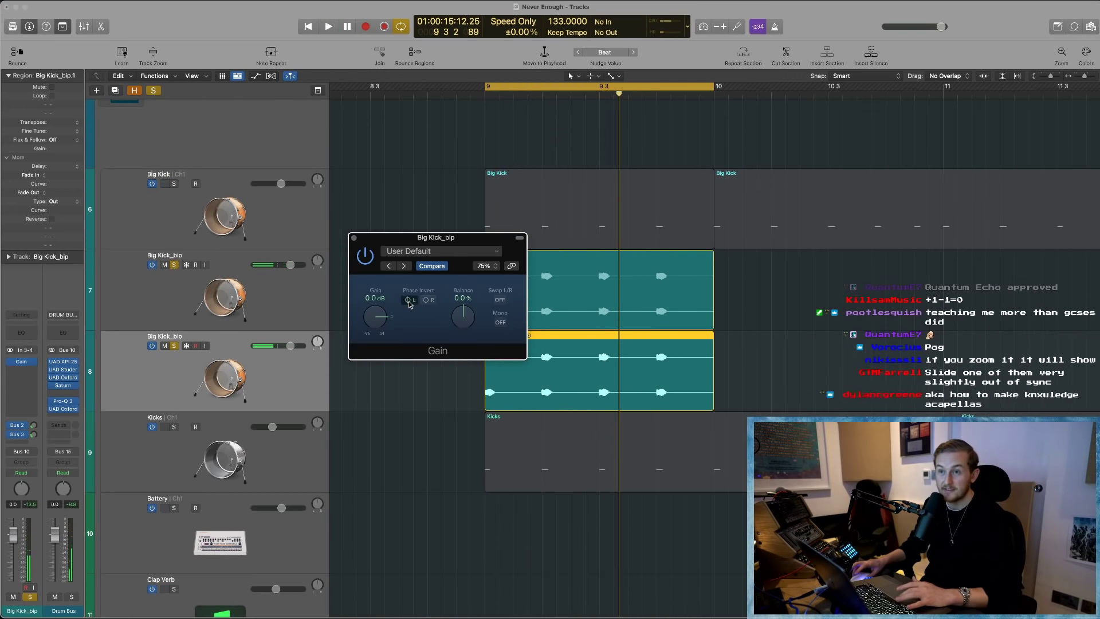
{"action": "key", "text": "space"}
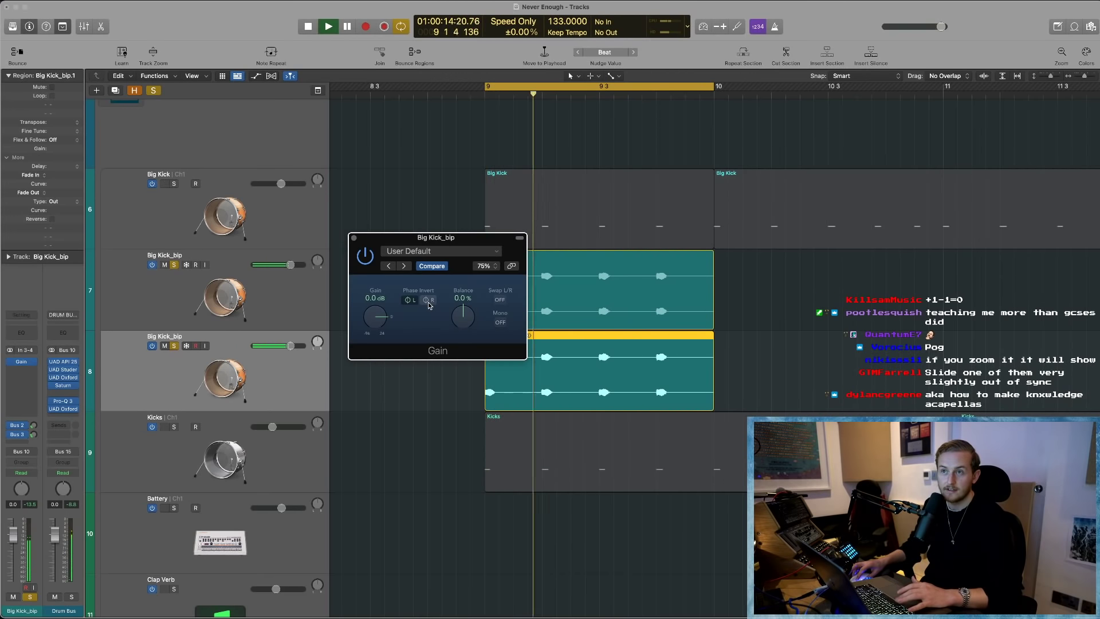
{"action": "key", "text": "space"}
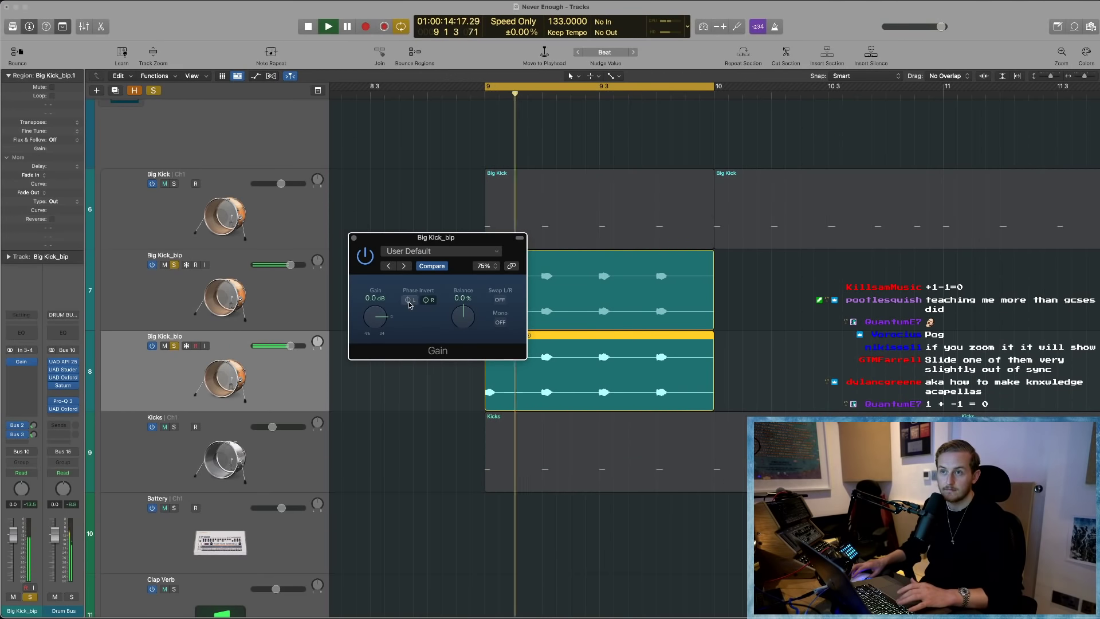
{"action": "key", "text": "space"}
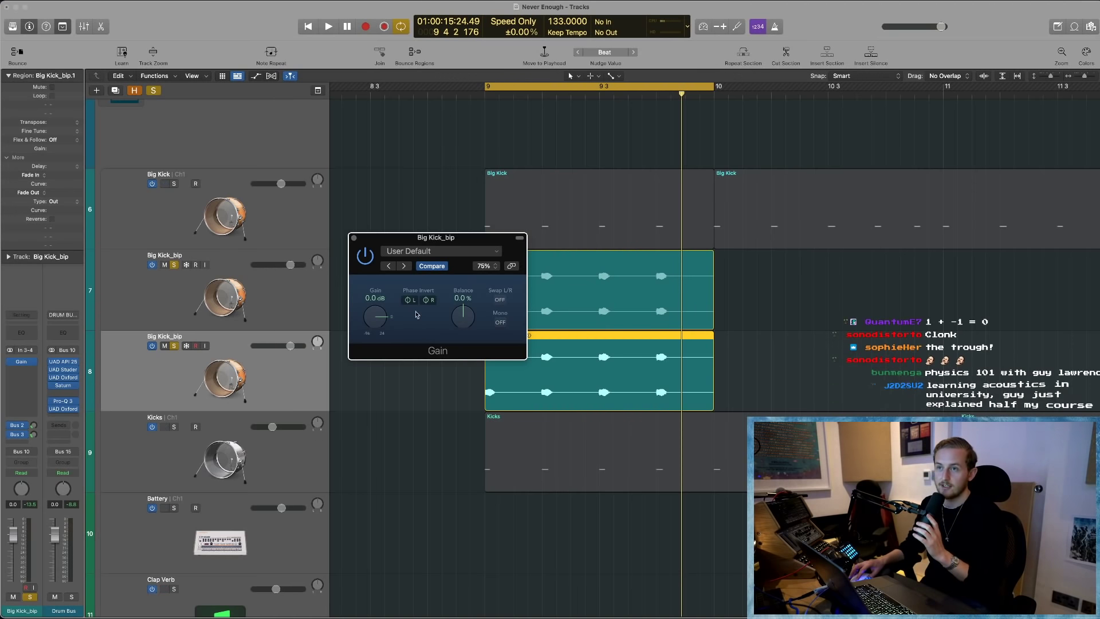
{"action": "key", "text": "super+w"}
- Examine the waveforms of both Big Kick_bip regions closely at the start of bar 9
{"action": "left_click_drag", "start_coordinate": [436, 424], "coordinate": [611, 295]}
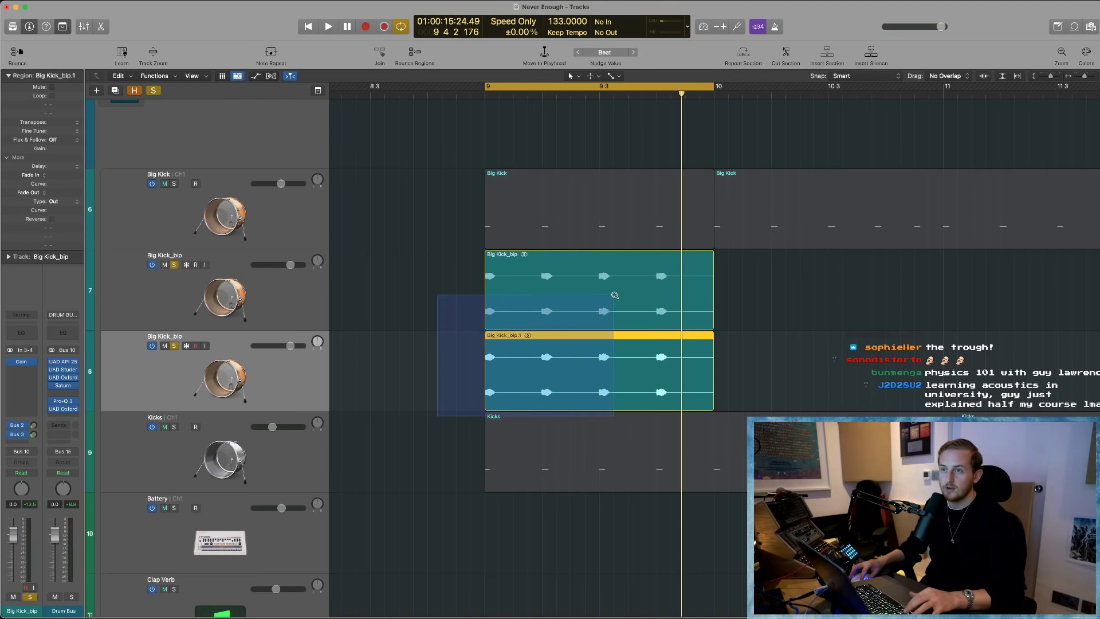
{"action": "left_click", "coordinate": [579, 383]}
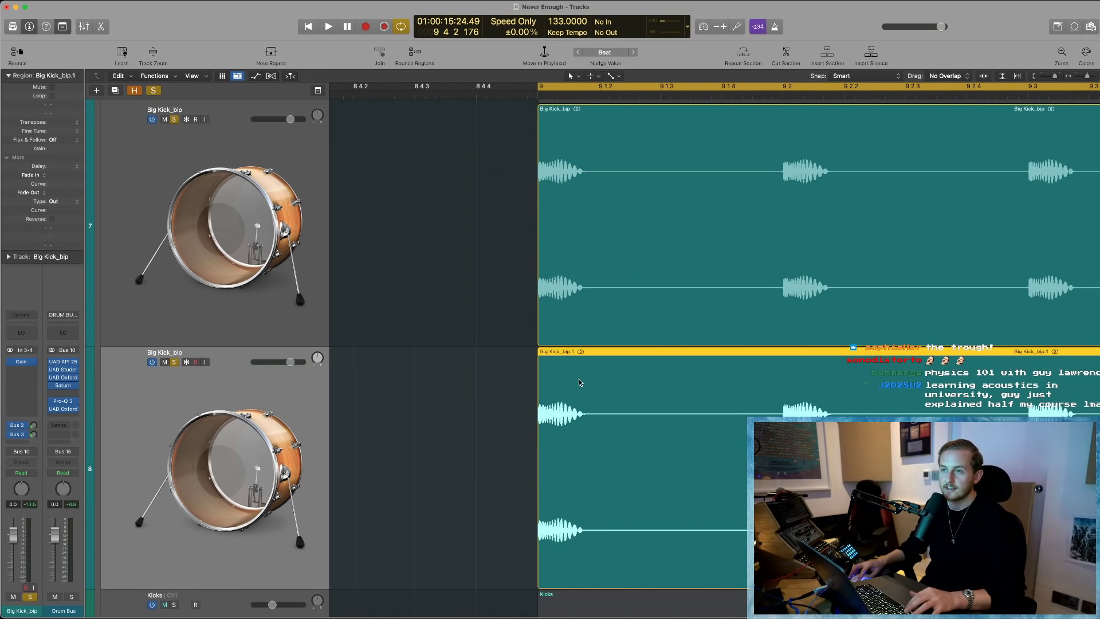
{"action": "key", "text": "super+Right"}
{"action": "key", "text": "super+Right"}
{"action": "key", "text": "super+Right"}
{"action": "key", "text": "super+Right"}
{"action": "key", "text": "super+Left"}
{"action": "key", "text": "super+Left"}
{"action": "key", "text": "super+Left"}
{"action": "key", "text": "super+Left"}
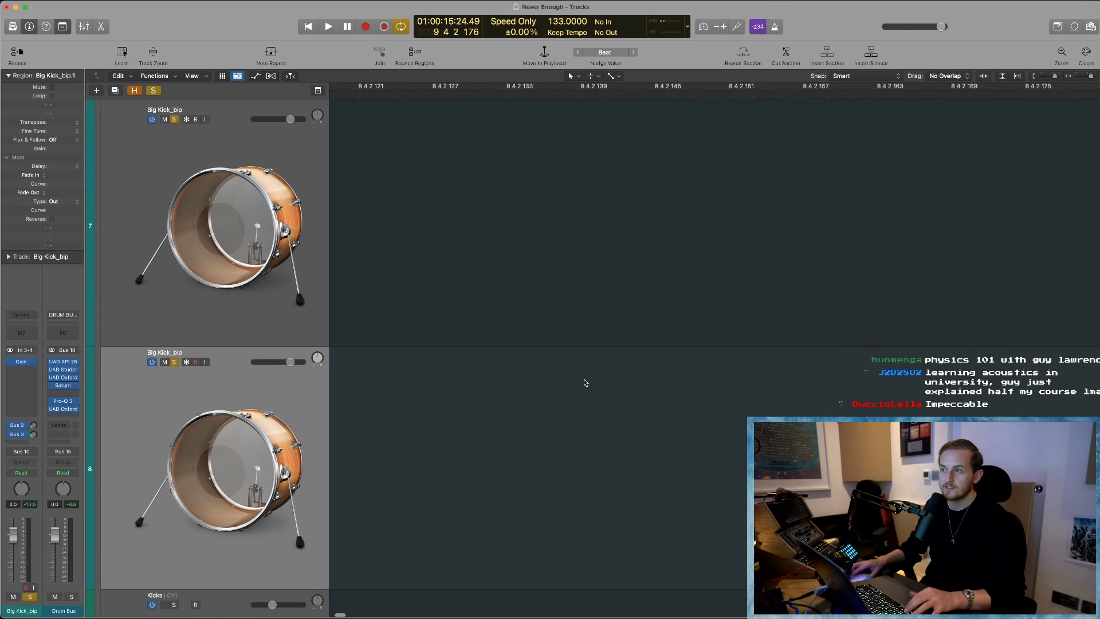
{"action": "scroll", "coordinate": [585, 382], "scroll_direction": "right", "scroll_amount": 1}
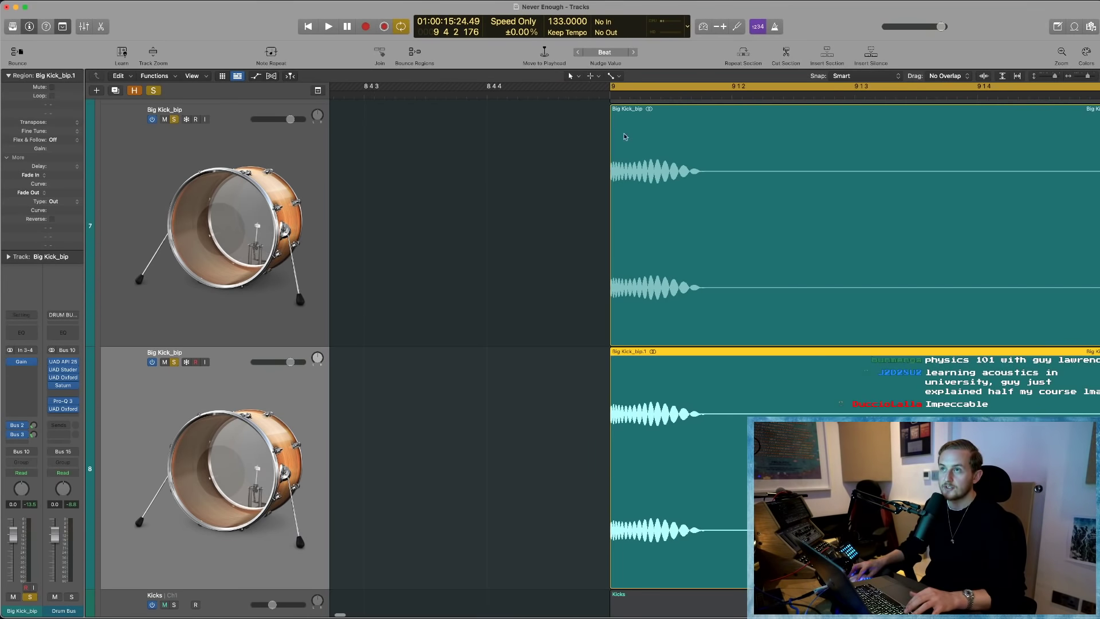
{"action": "key", "text": "super+Right"}
{"action": "scroll", "coordinate": [684, 294], "scroll_direction": "right", "scroll_amount": 5}
{"action": "key", "text": "super+Right"}
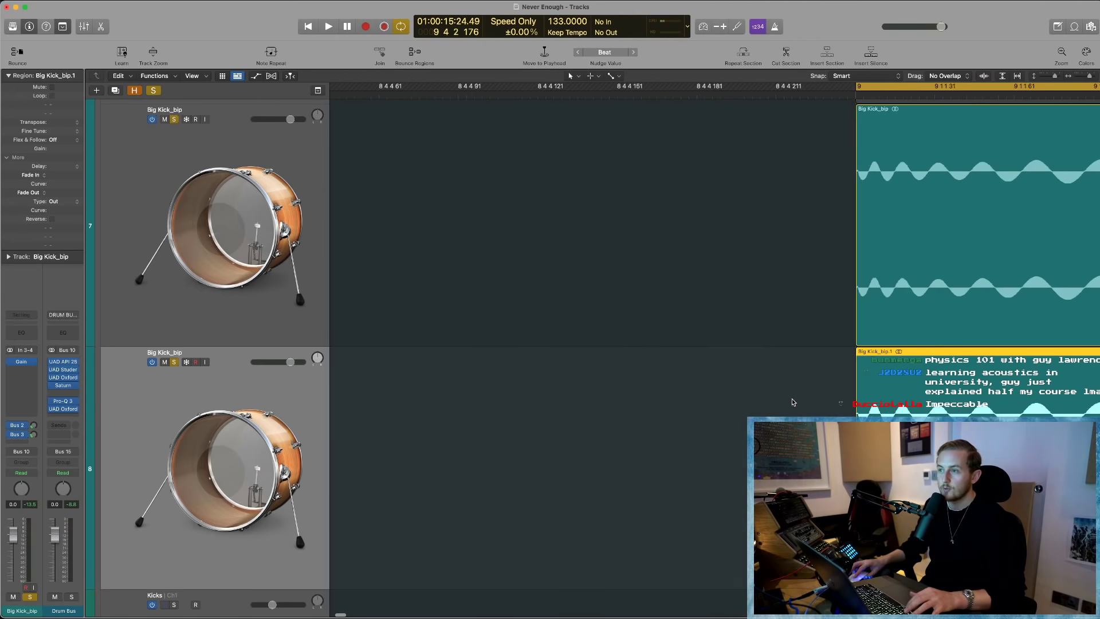
{"action": "key", "text": "super+Right"}
{"action": "key", "text": "super+Right"}
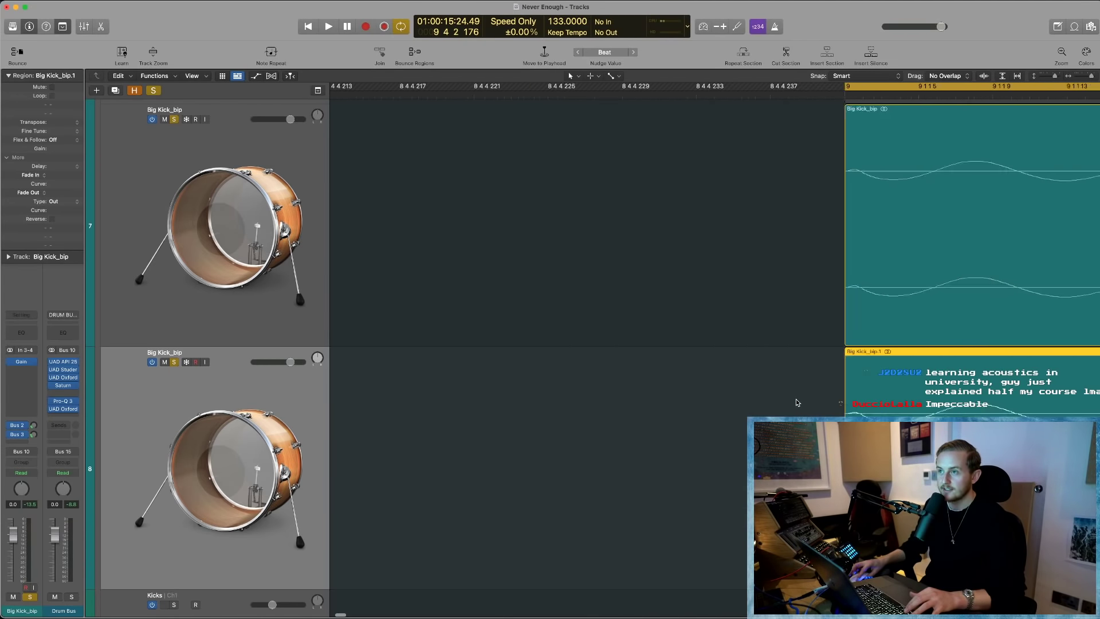
{"action": "scroll", "coordinate": [796, 402], "scroll_direction": "right", "scroll_amount": 8}
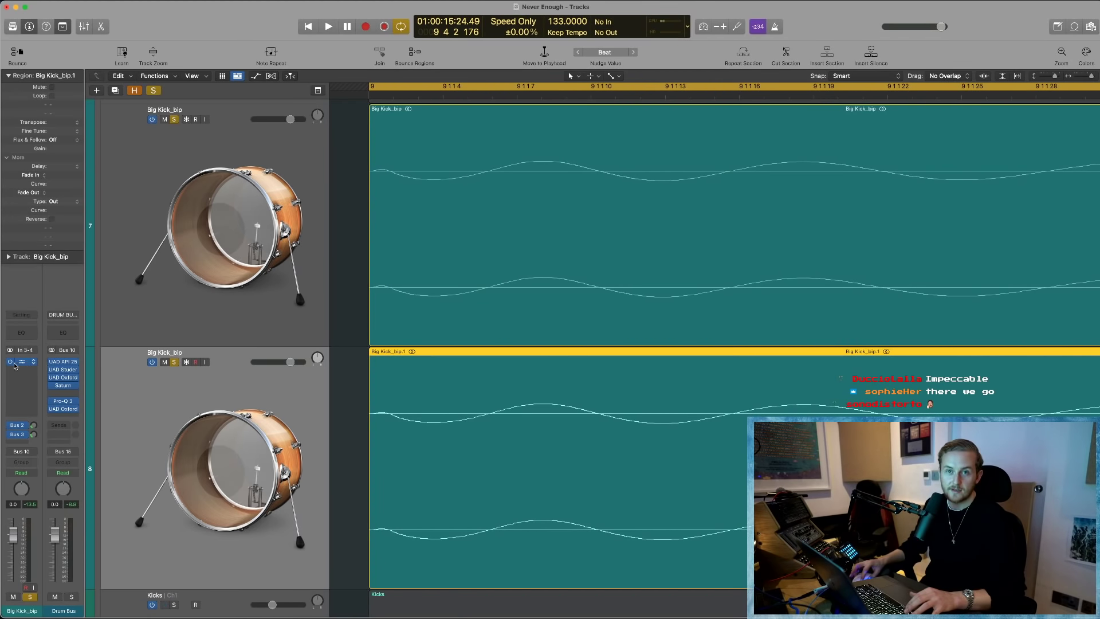
- Bypass the duplicate's Gain plug-in and apply the Invert function to the Big Kick_bip.1 region's audio file
{"action": "scroll", "coordinate": [395, 374], "scroll_direction": "up", "scroll_amount": 1}
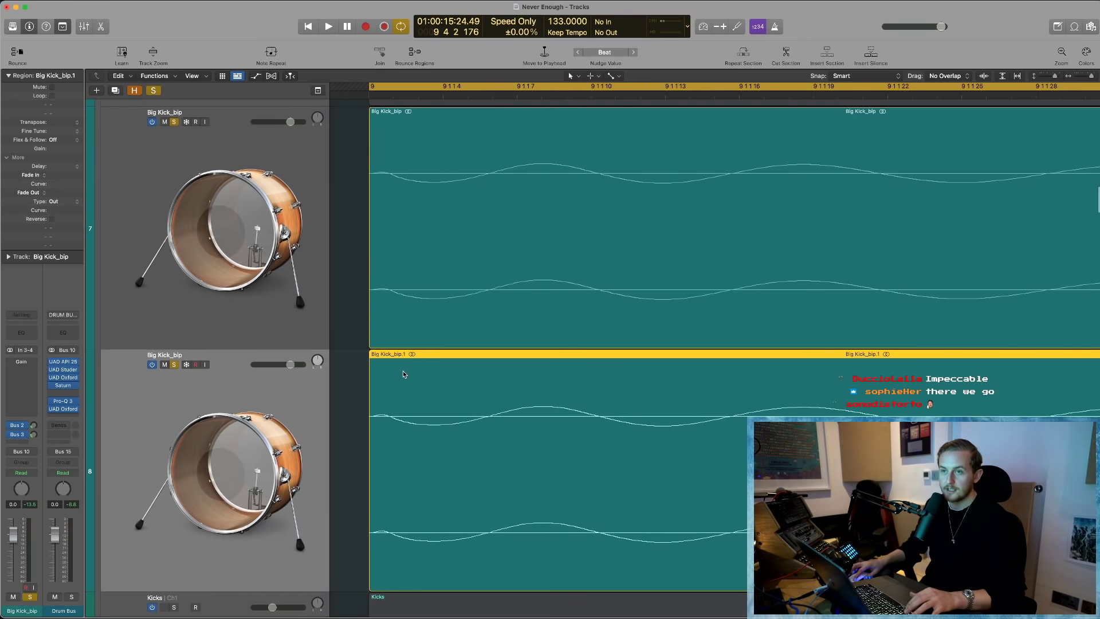
{"action": "double_click", "coordinate": [403, 374]}
{"action": "left_click", "coordinate": [180, 247]}
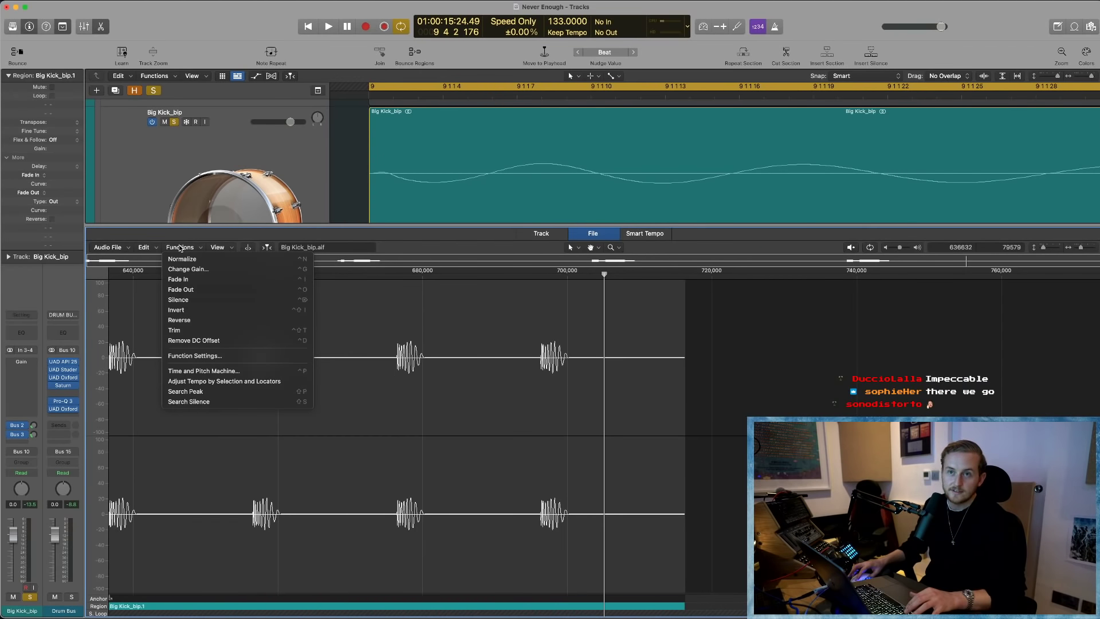
{"action": "left_click", "coordinate": [188, 311]}
{"action": "key", "text": "e"}
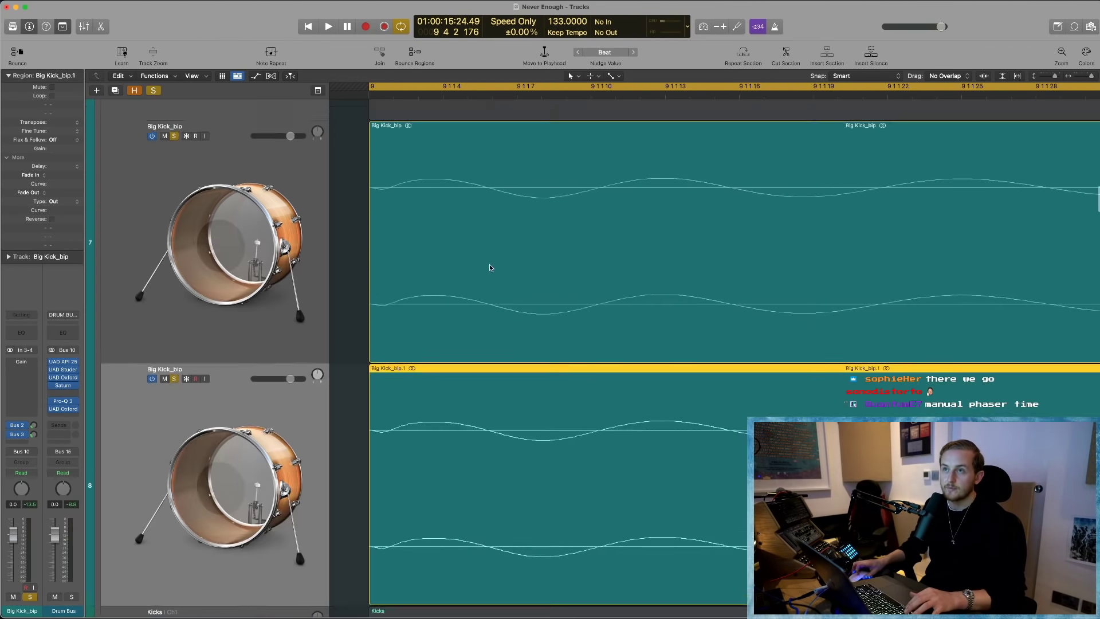
- Play both Big Kick_bip tracks and compare the inverted waveforms with Gain bypassed
{"action": "scroll", "coordinate": [475, 280], "scroll_direction": "down", "scroll_amount": 1}
{"action": "scroll", "coordinate": [421, 265], "scroll_direction": "left", "scroll_amount": 3}
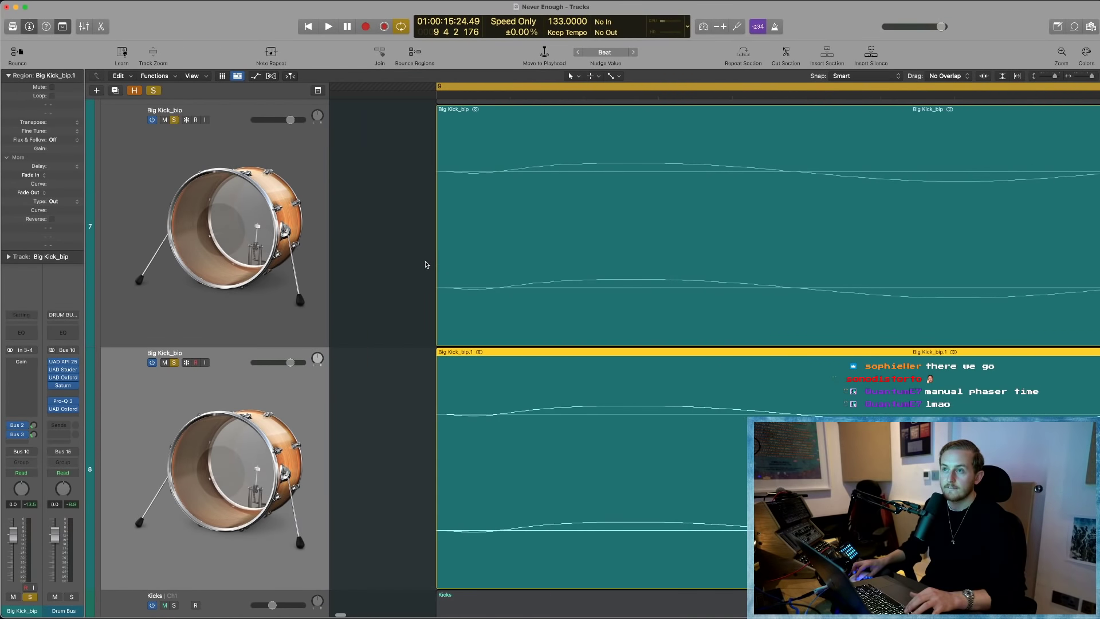
{"action": "key", "text": "space"}
{"action": "scroll", "coordinate": [430, 266], "scroll_direction": "up", "scroll_amount": 5}
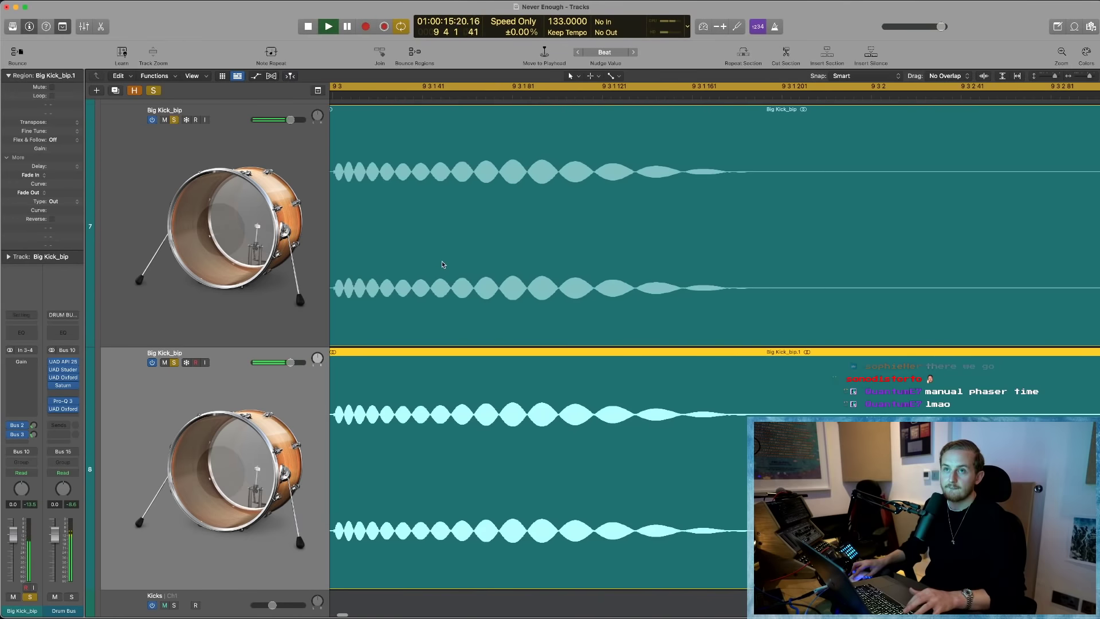
{"action": "scroll", "coordinate": [443, 264], "scroll_direction": "left", "scroll_amount": 5}
{"action": "key", "text": "space"}
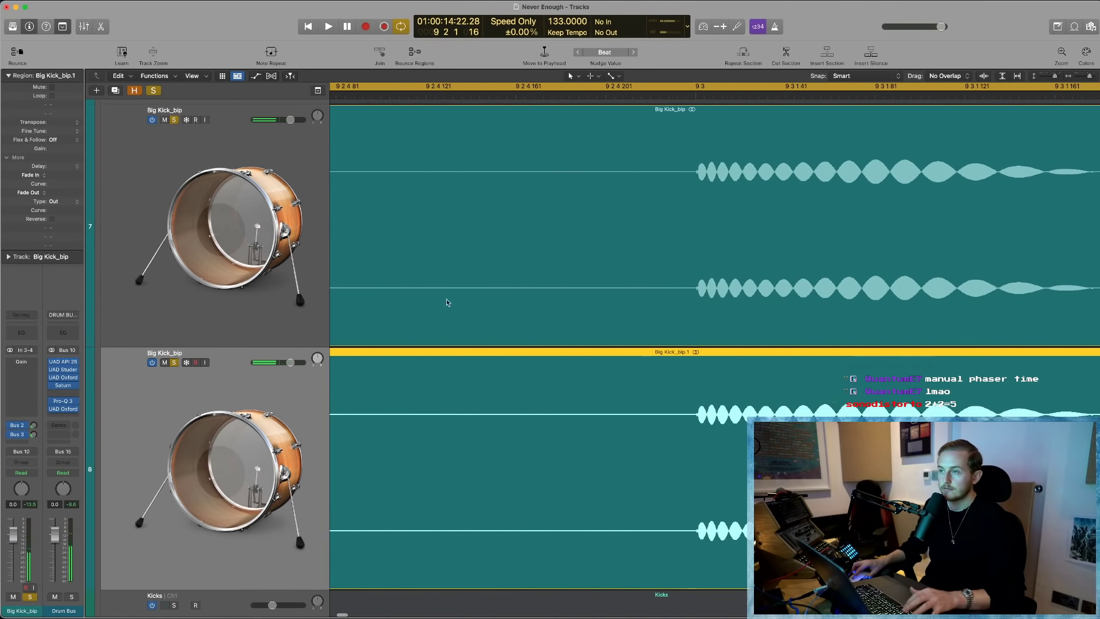
- Undo the recent plug-in and solo changes on the duplicated Big Kick_bip track and redo them
{"action": "scroll", "coordinate": [773, 329], "scroll_direction": "up", "scroll_amount": 5}
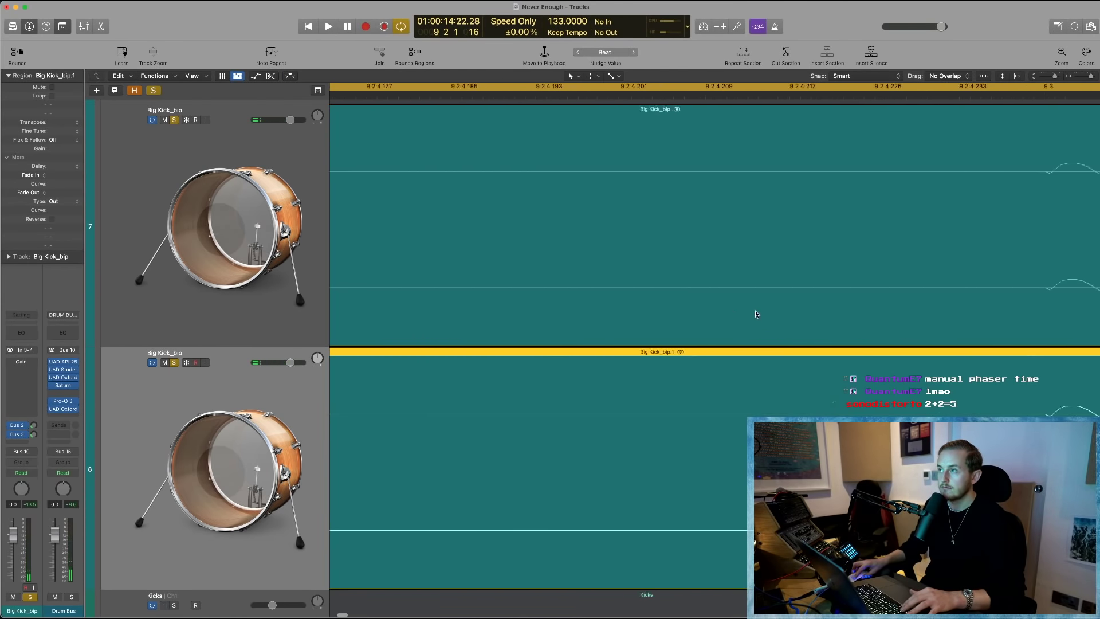
{"action": "key", "text": "ctrl+m"}
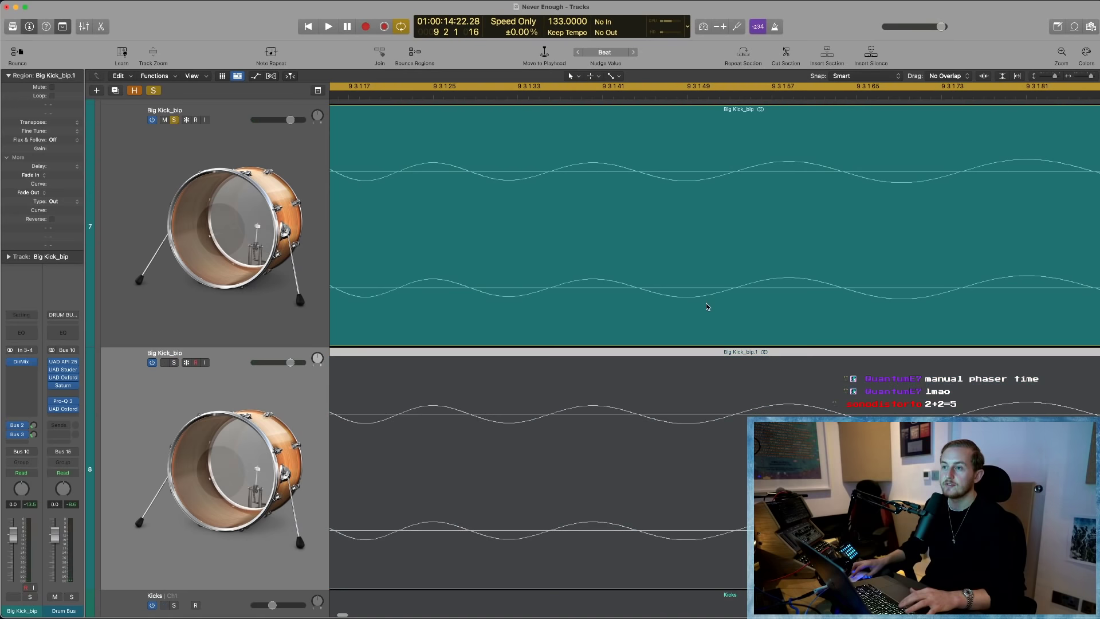
{"action": "key", "text": "ctrl+m"}
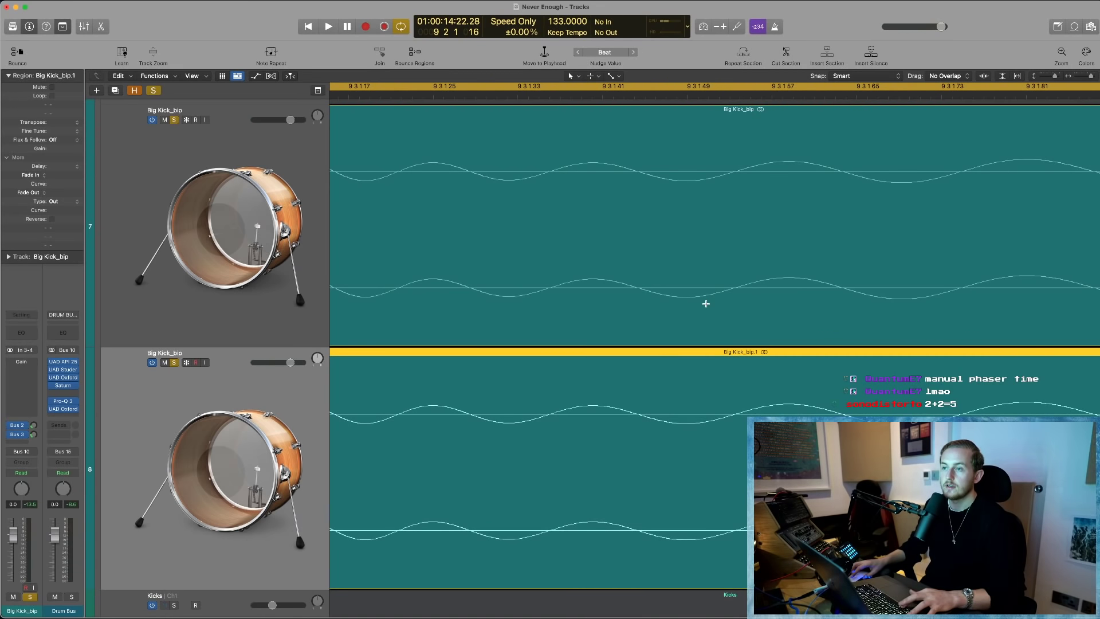
- Apply the Invert function to the Big Kick_bip.1 region's audio in the file editor and close the editor
{"action": "double_click", "coordinate": [582, 424]}
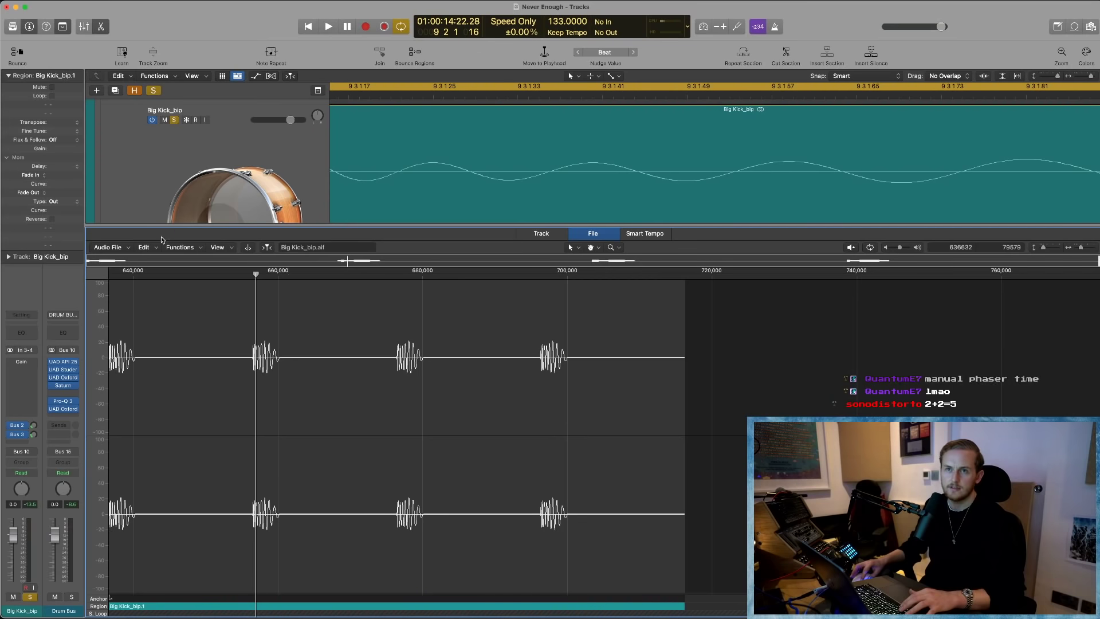
{"action": "left_click", "coordinate": [179, 247]}
{"action": "left_click", "coordinate": [412, 290]}
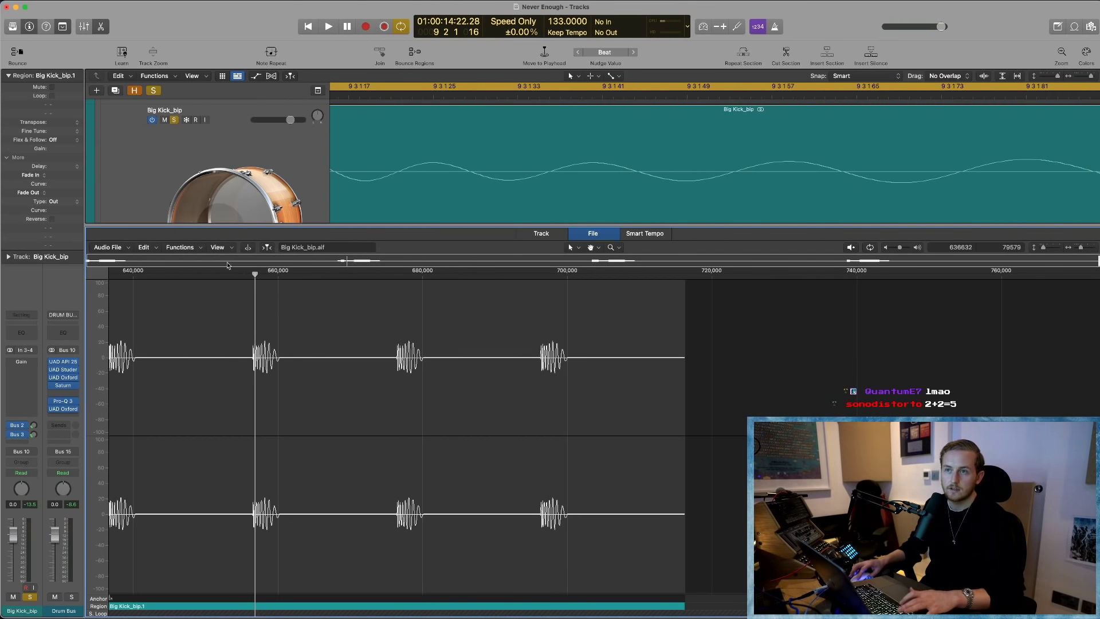
{"action": "left_click", "coordinate": [179, 247]}
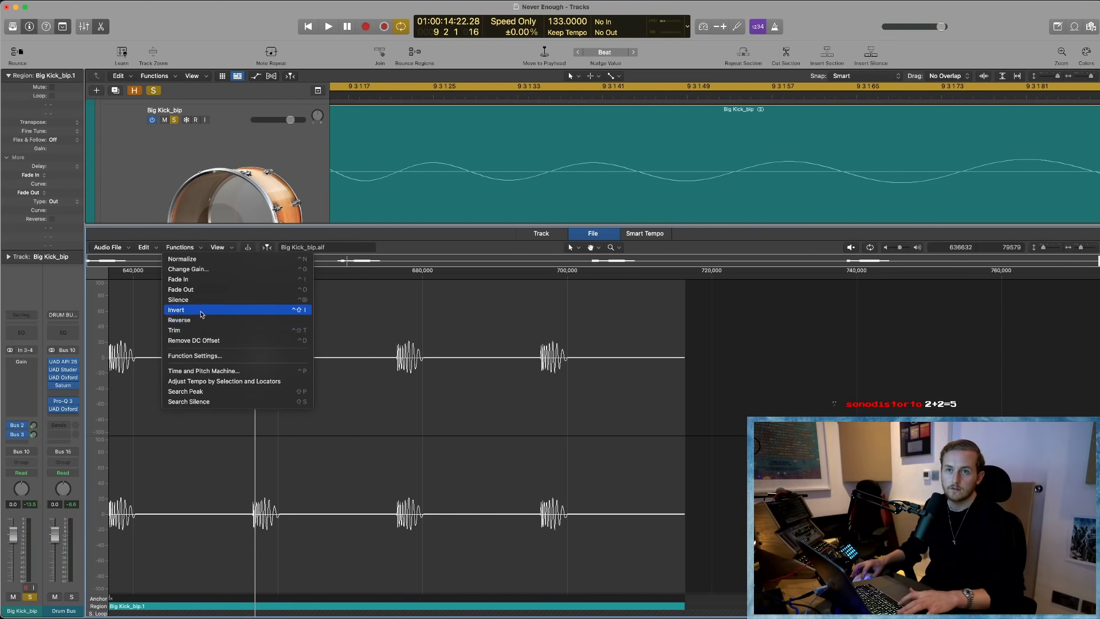
{"action": "left_click", "coordinate": [201, 313]}
{"action": "key", "text": "e"}
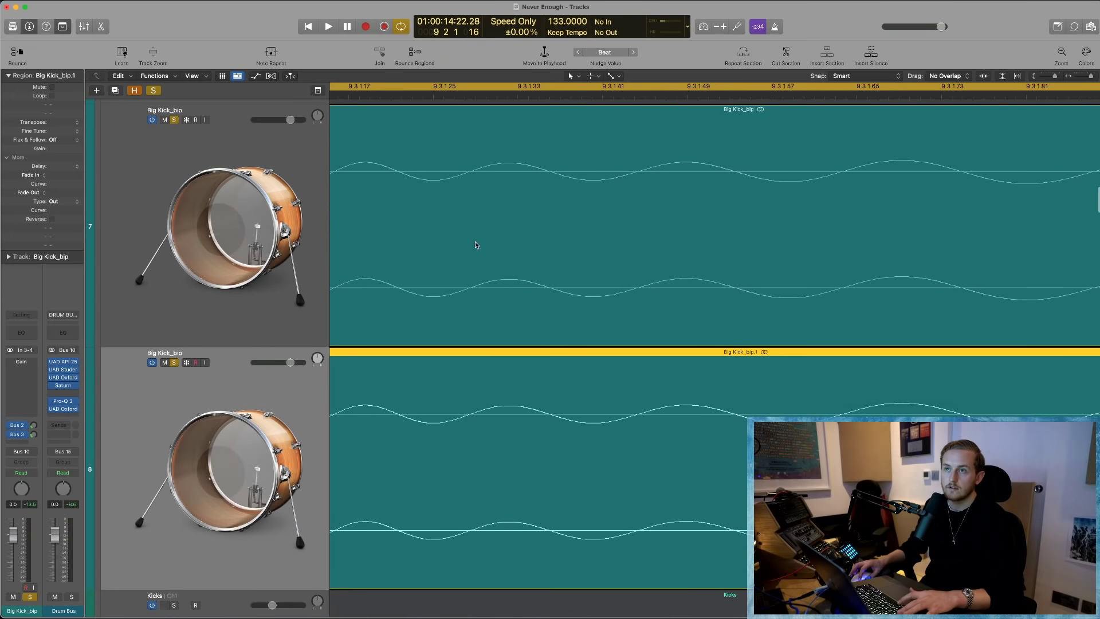
- Compare both kick waveforms from the start of bar 9, re-enable the duplicate's Gain plug-in and play both tracks
{"action": "key", "text": "Up"}
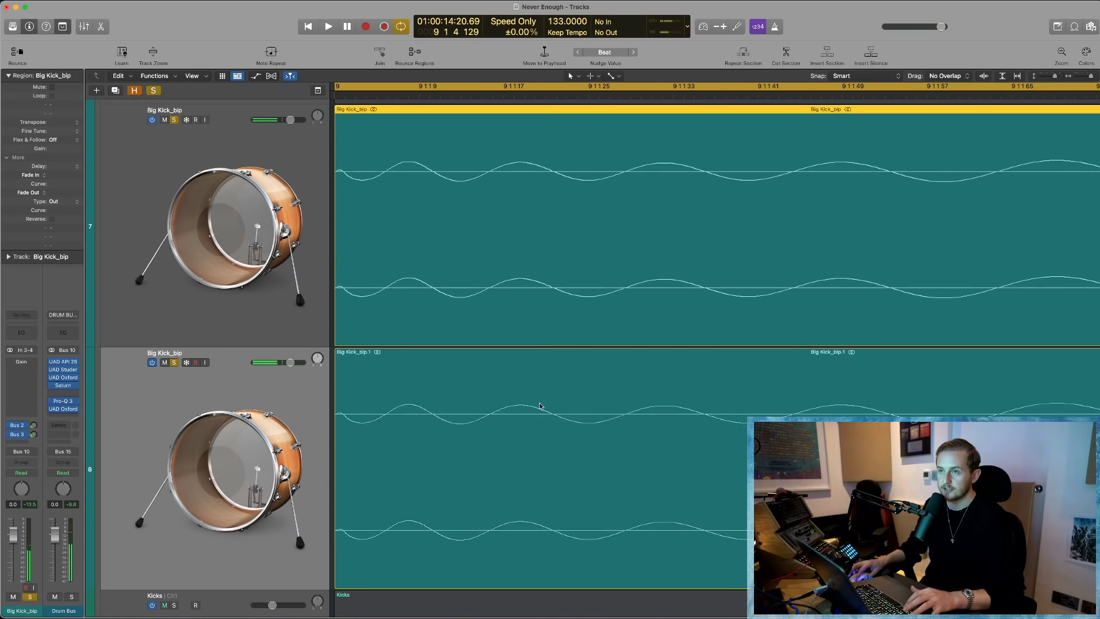
{"action": "key", "text": "Down"}
{"action": "left_click", "coordinate": [536, 304]}
{"action": "key", "text": "z"}
{"action": "scroll", "coordinate": [436, 400], "scroll_direction": "left", "scroll_amount": 3}
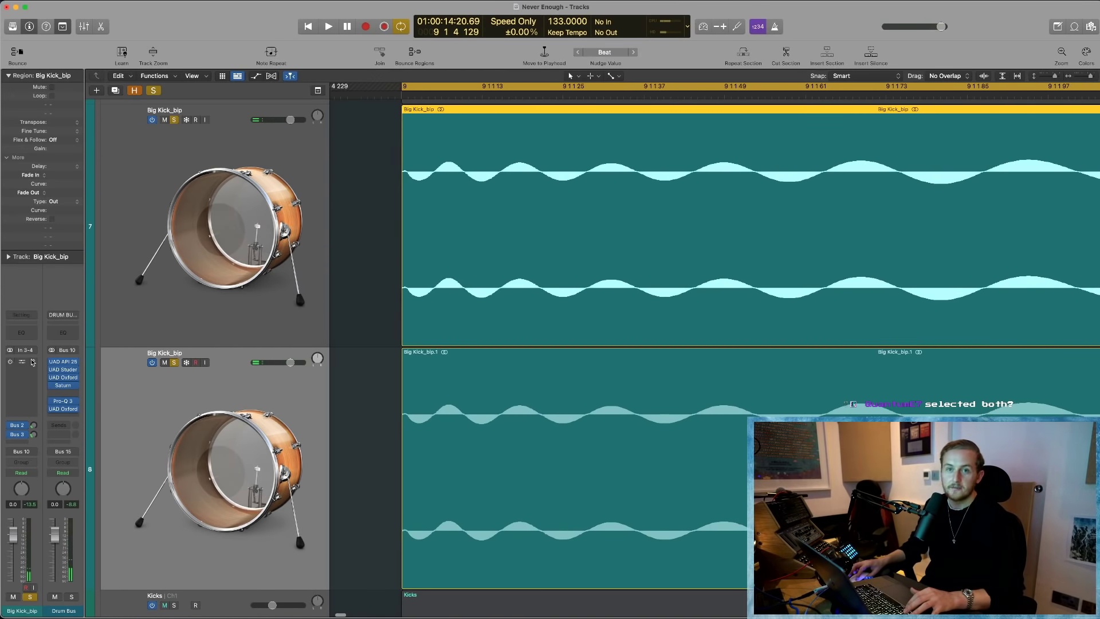
{"action": "left_click", "coordinate": [399, 417]}
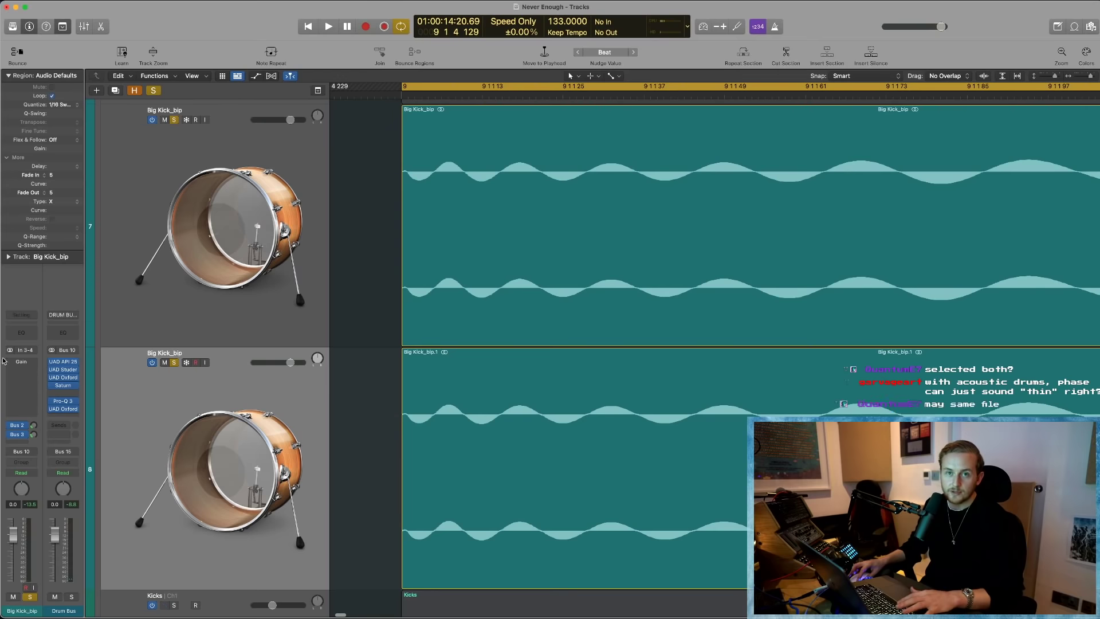
{"action": "key", "text": "space"}
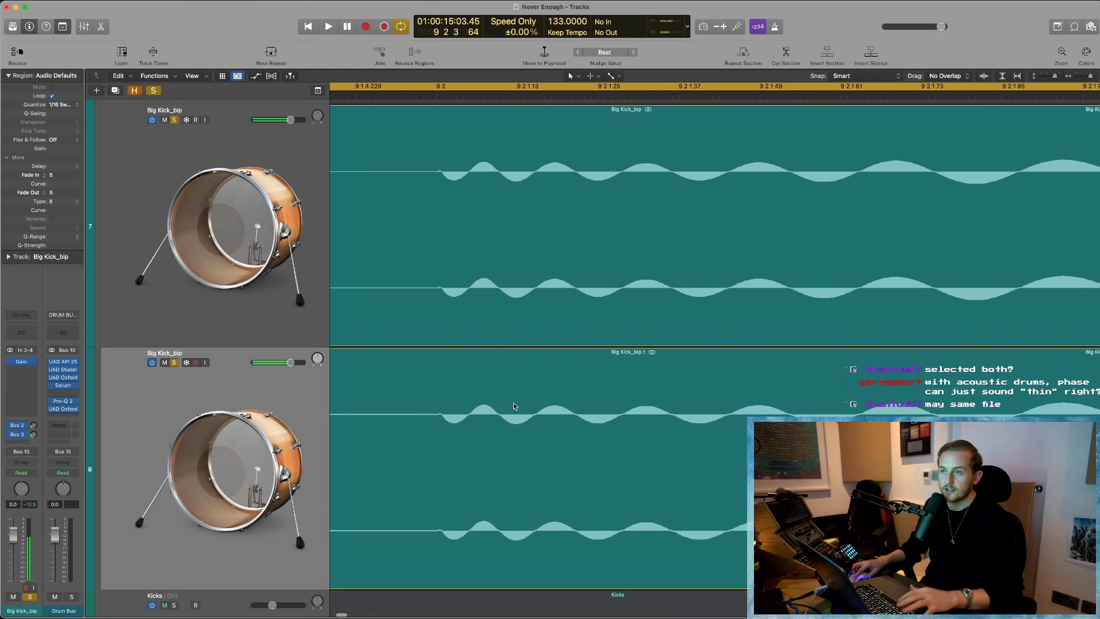
- Shift the Big Kick_bip.1 region slightly later than the original kick and play both tracks to hear the offset
{"action": "left_click_drag", "start_coordinate": [516, 405], "coordinate": [520, 359]}
{"action": "left_click", "coordinate": [481, 87]}
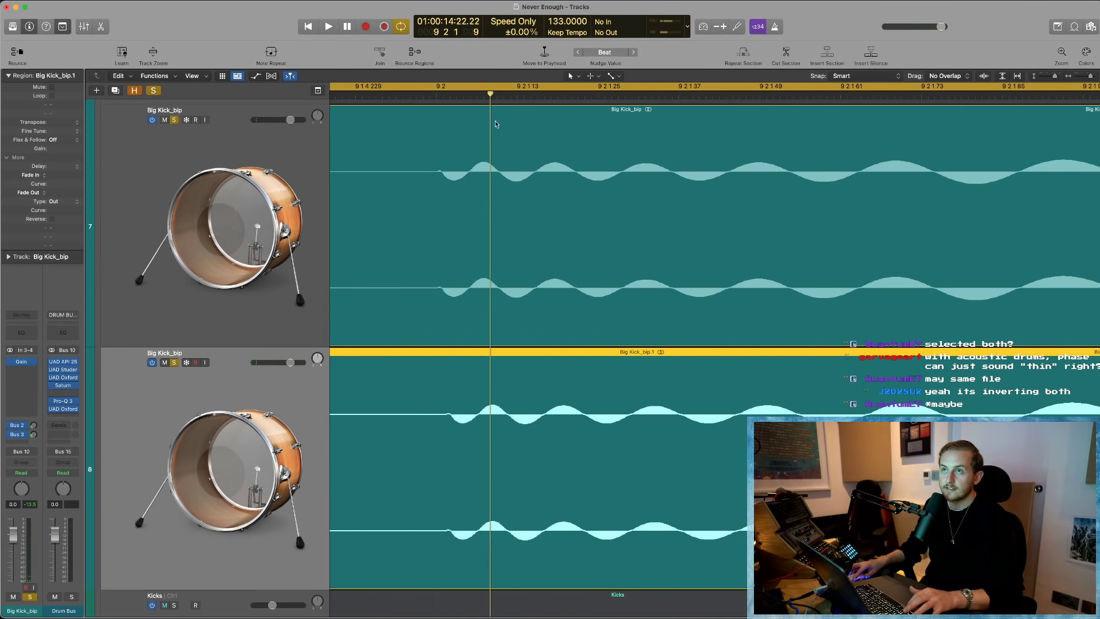
{"action": "key", "text": "super+Right"}
{"action": "key", "text": "super+Right"}
{"action": "key", "text": "super+Right"}
{"action": "key", "text": "super+Right"}
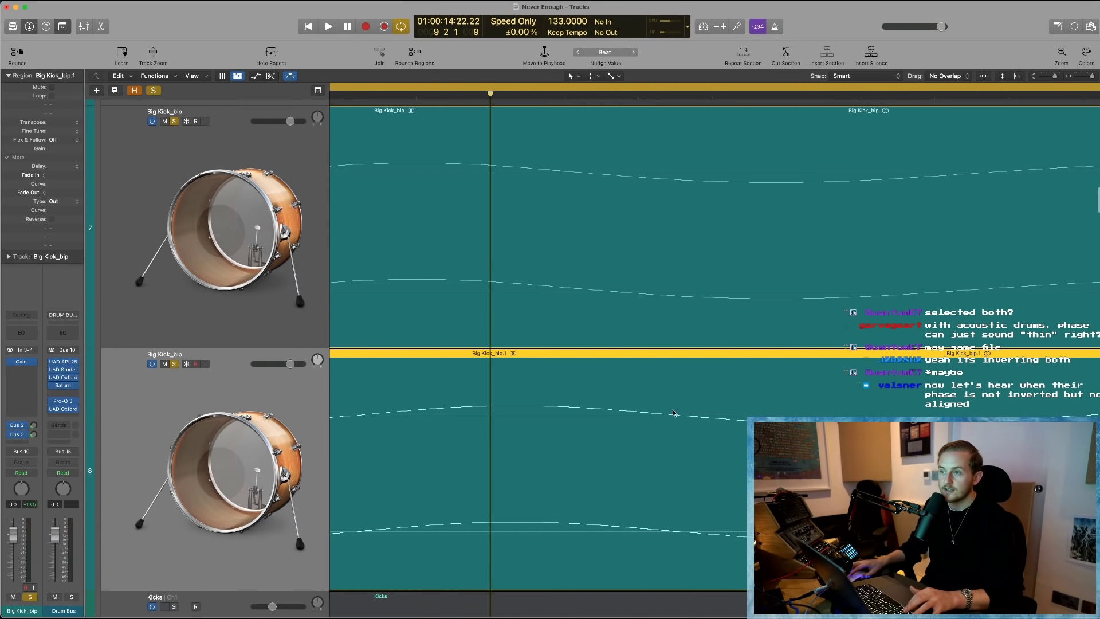
{"action": "left_click", "coordinate": [578, 94]}
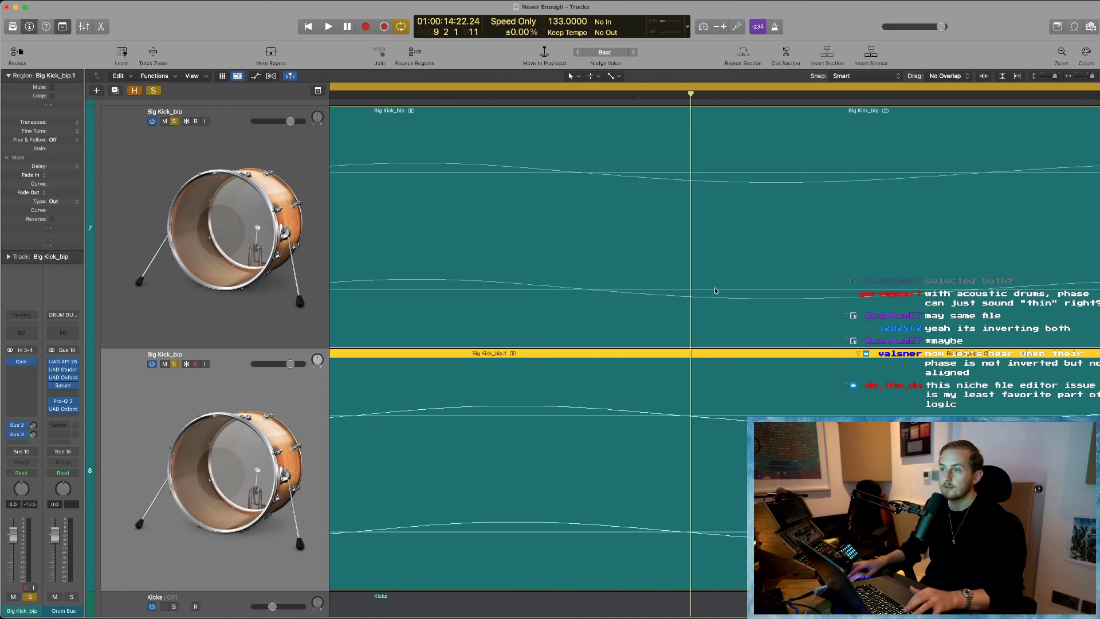
{"action": "key", "text": "space"}
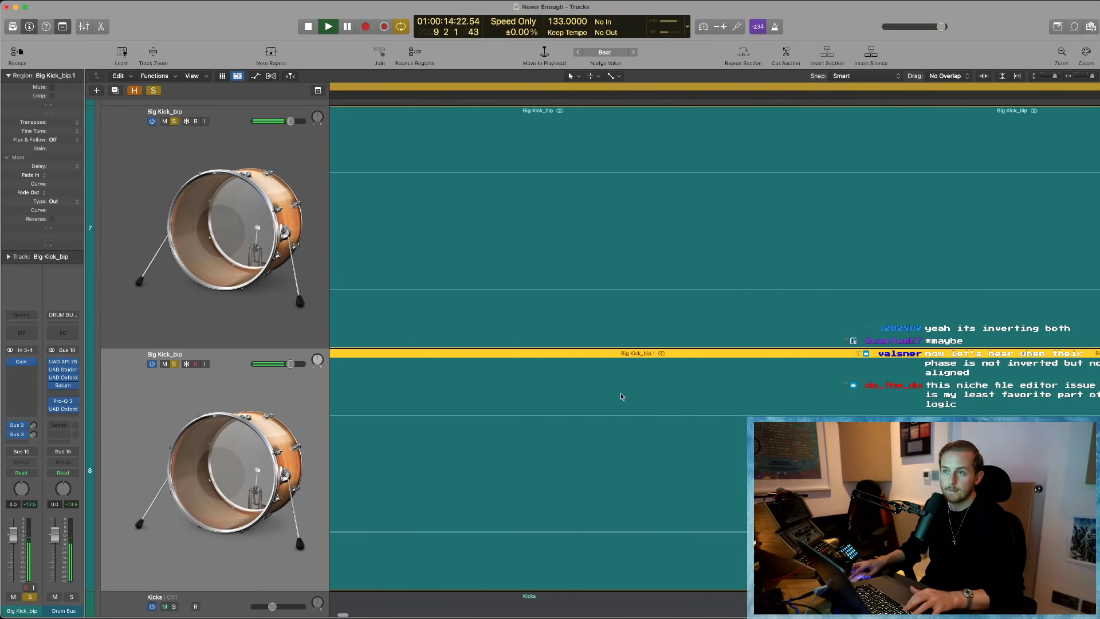
{"action": "key", "text": "space"}
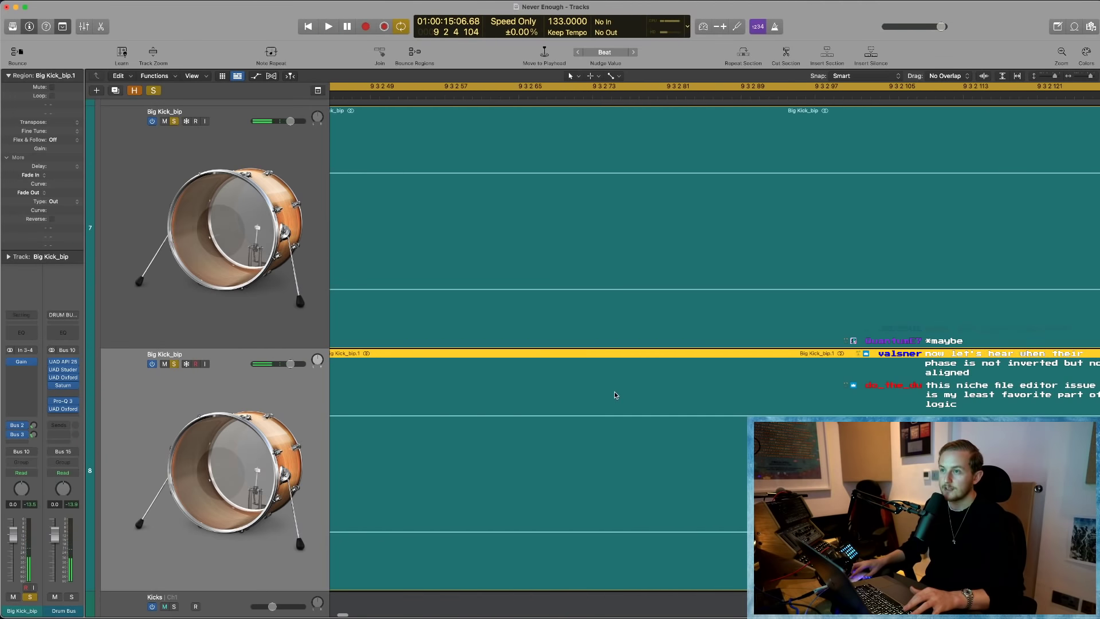
- Move the Big Kick_bip.1 region earlier to line up with the original kick at bar 9 while auditioning both tracks
{"action": "scroll", "coordinate": [616, 396], "scroll_direction": "down", "scroll_amount": 10}
{"action": "scroll", "coordinate": [615, 368], "scroll_direction": "left", "scroll_amount": 5}
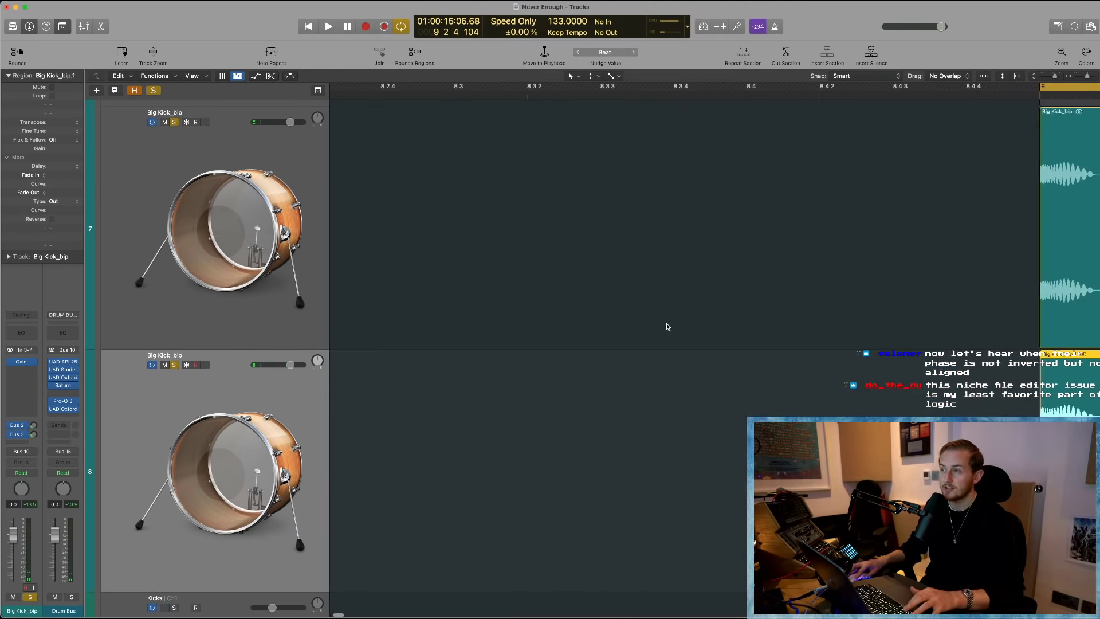
{"action": "scroll", "coordinate": [829, 295], "scroll_direction": "up", "scroll_amount": 10}
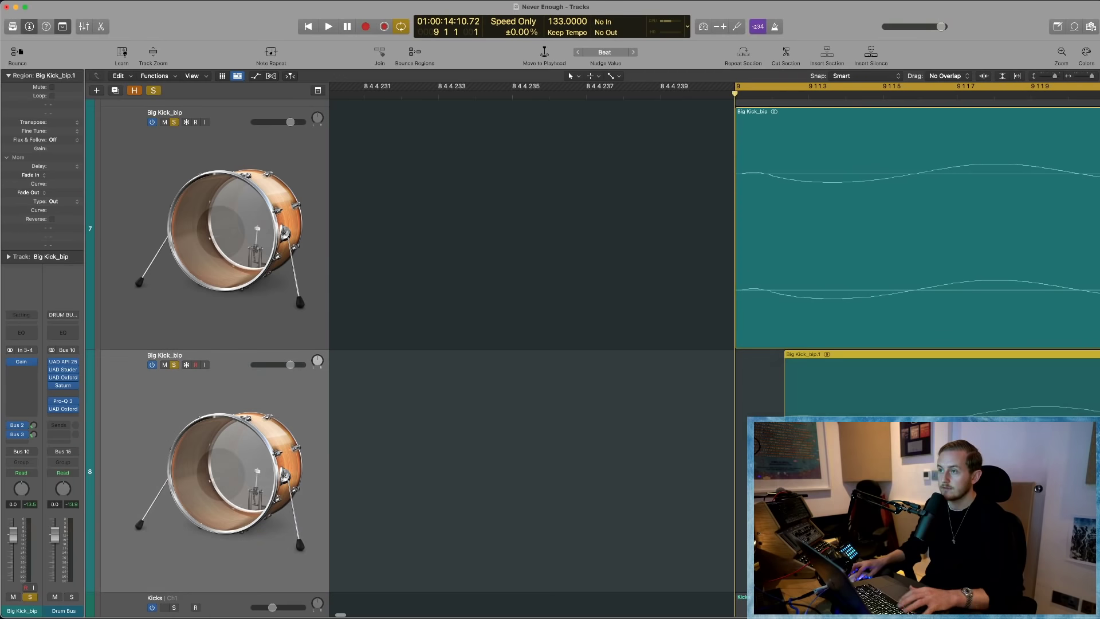
{"action": "key", "text": "super+z"}
{"action": "key", "text": "super+Right"}
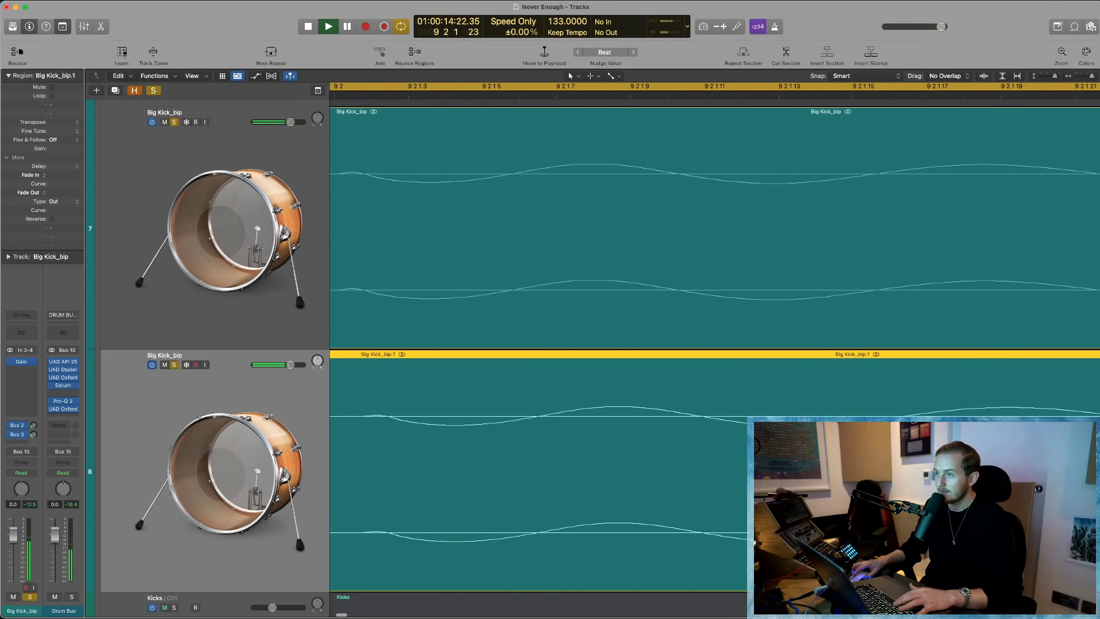
{"action": "key", "text": "Return"}
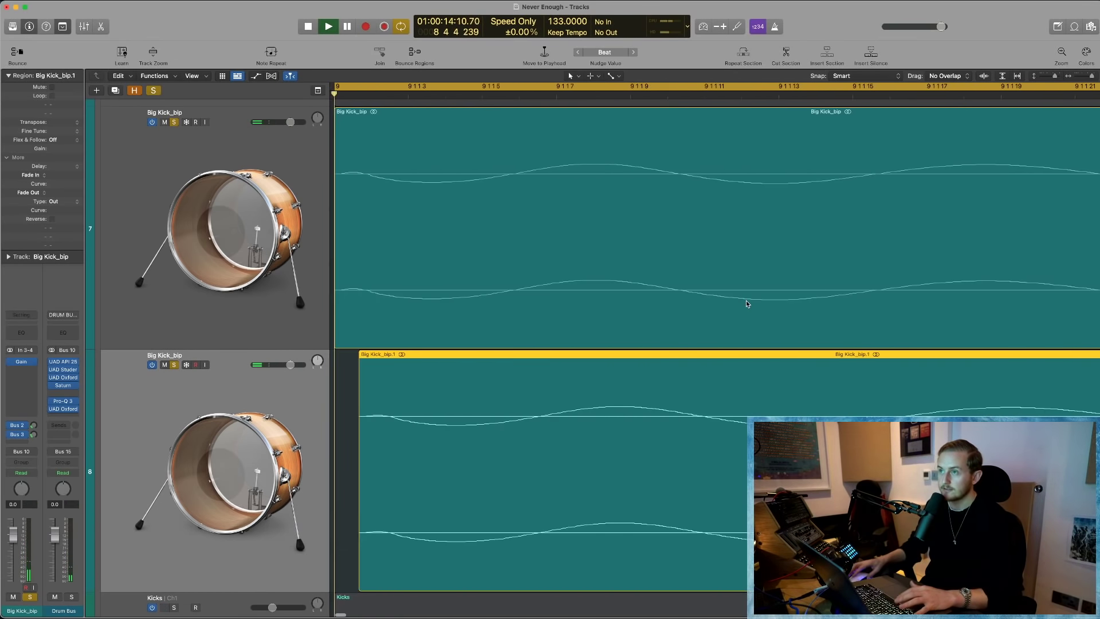
{"action": "key", "text": "space"}
{"action": "left_click_drag", "start_coordinate": [690, 441], "coordinate": [656, 442]}
{"action": "key", "text": "space"}
{"action": "scroll", "coordinate": [656, 441], "scroll_direction": "left", "scroll_amount": 5}
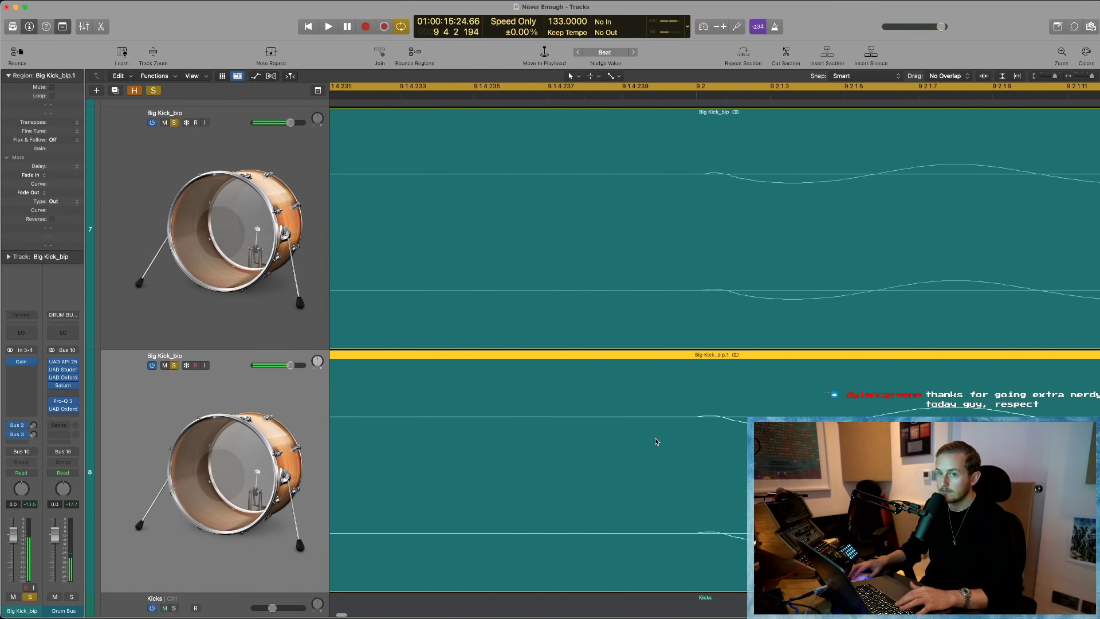
- Delete both Big Kick_bip tracks together with their regions
{"action": "scroll", "coordinate": [656, 441], "scroll_direction": "down", "scroll_amount": 5}
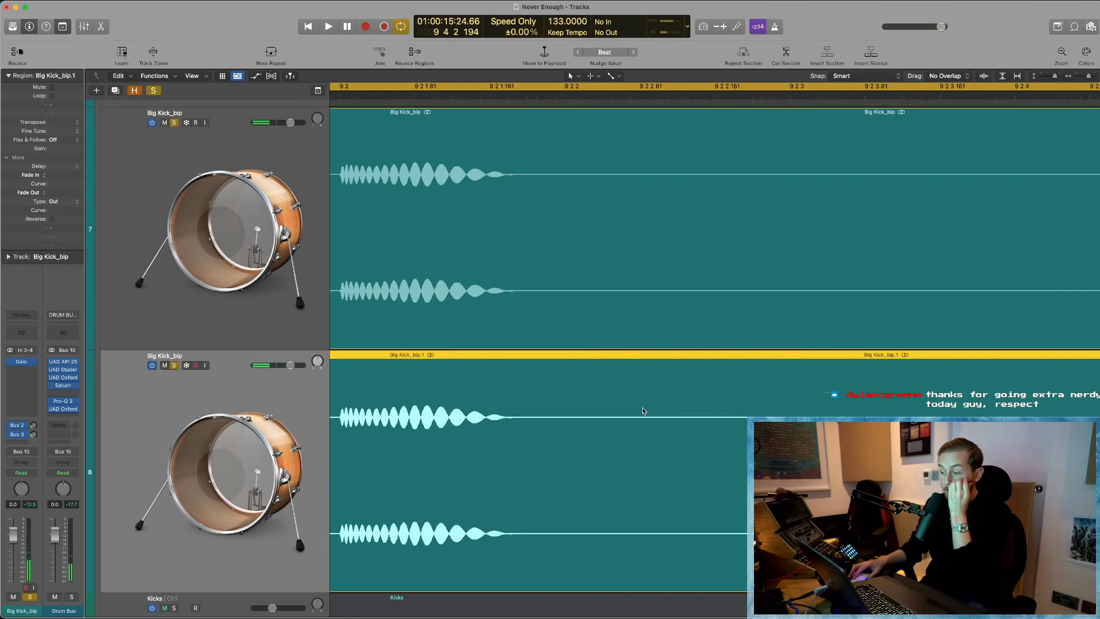
{"action": "scroll", "coordinate": [629, 408], "scroll_direction": "left", "scroll_amount": 5}
{"action": "key", "text": "z"}
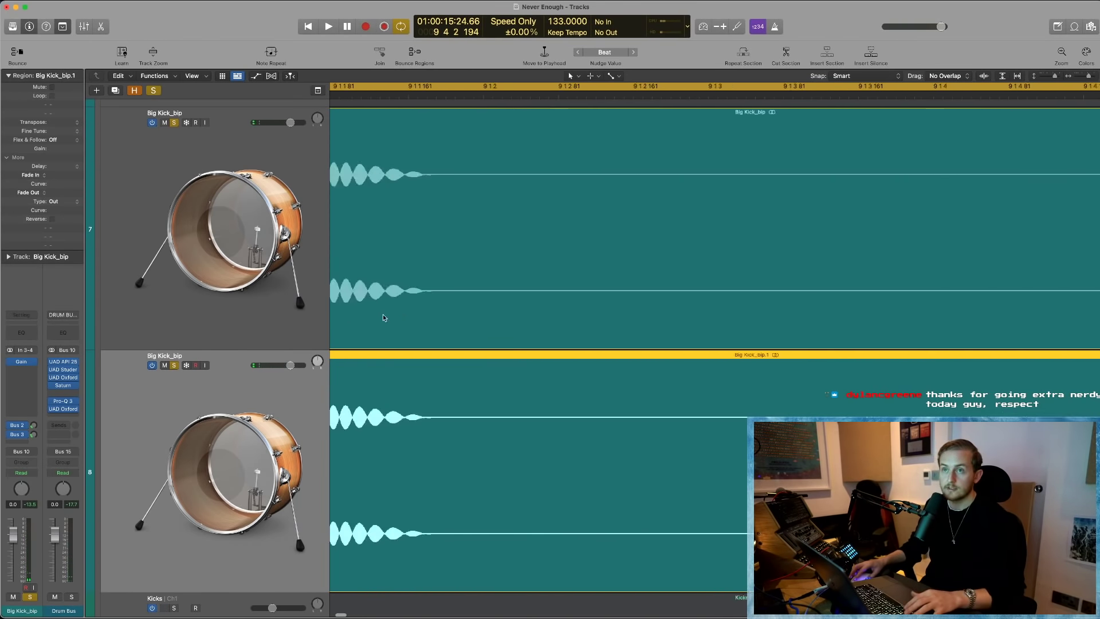
{"action": "scroll", "coordinate": [465, 327], "scroll_direction": "up", "scroll_amount": 3}
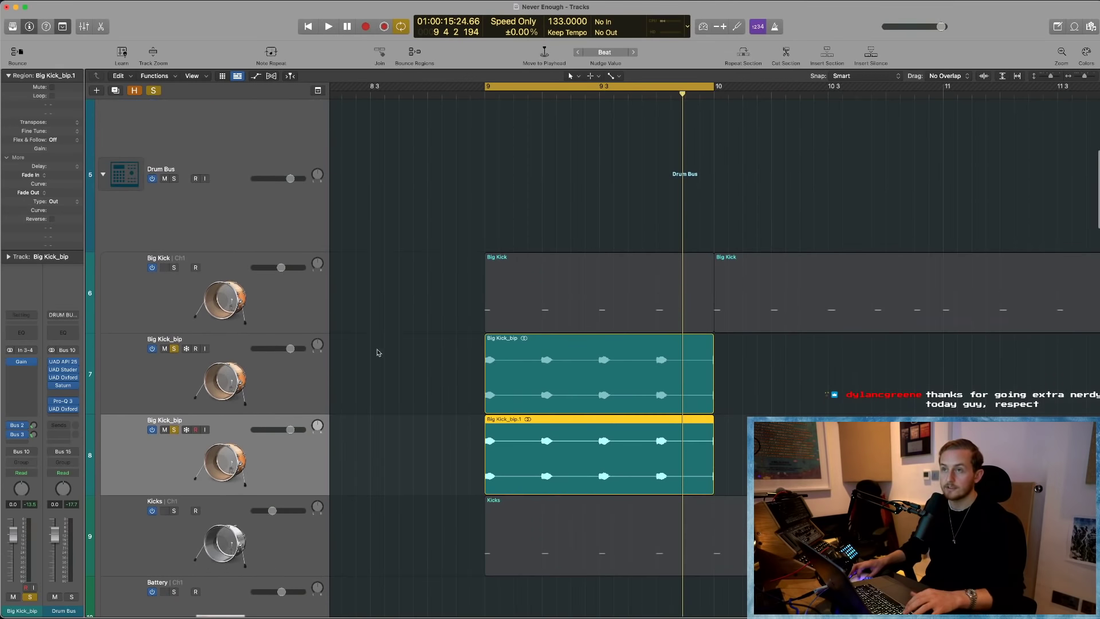
{"action": "left_click", "coordinate": [256, 380], "text": "shift"}
{"action": "key", "text": "Delete"}
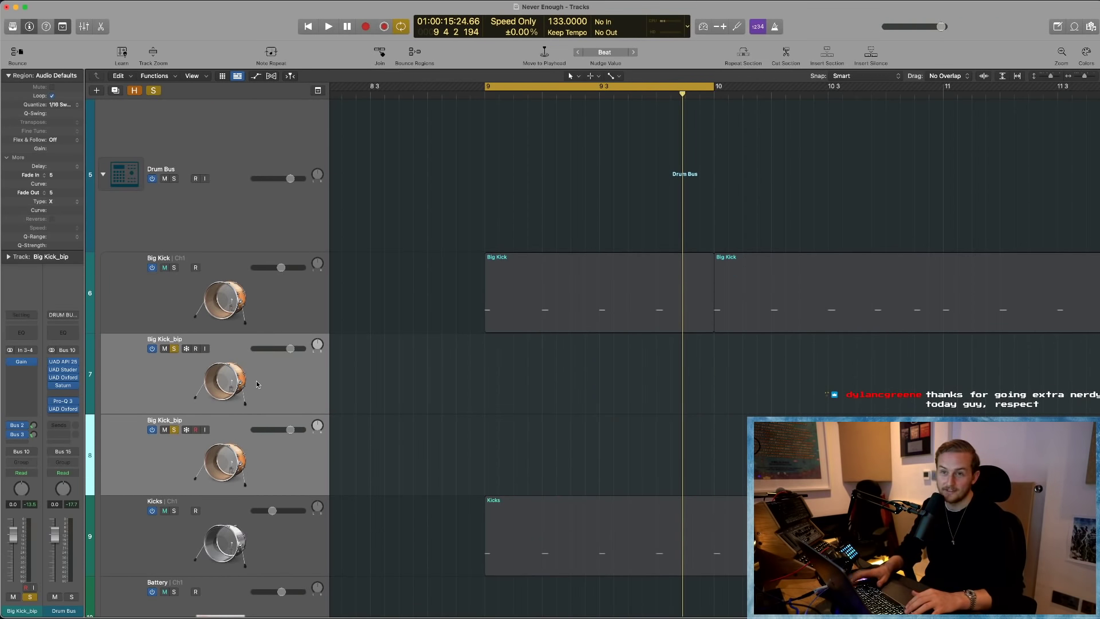
{"action": "key", "text": "super+BackSpace"}
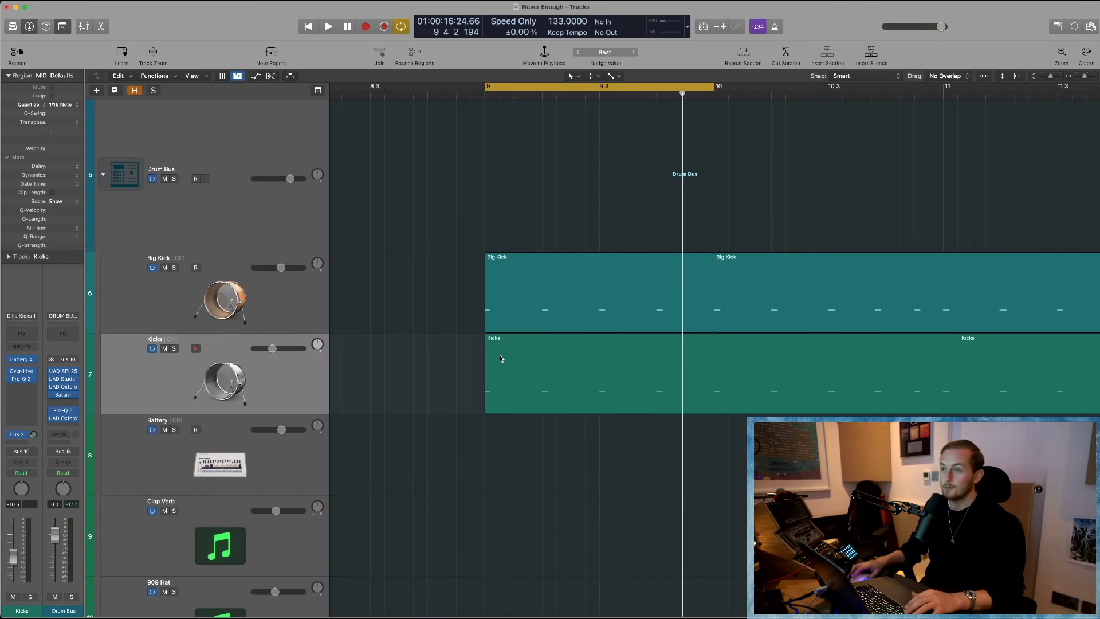
- Turn off the cycle range at bar 9 and expand the Vox Bus track stack to show its vocal tracks
{"action": "left_click", "coordinate": [437, 377], "text": "ctrl+alt"}
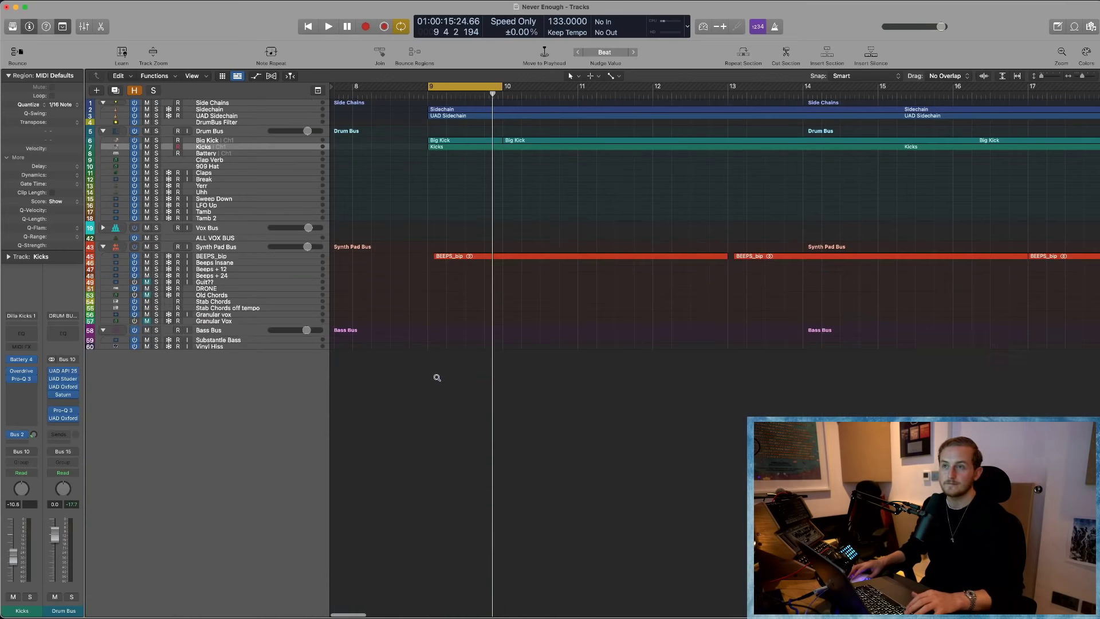
{"action": "left_click", "coordinate": [440, 171], "text": "ctrl+alt"}
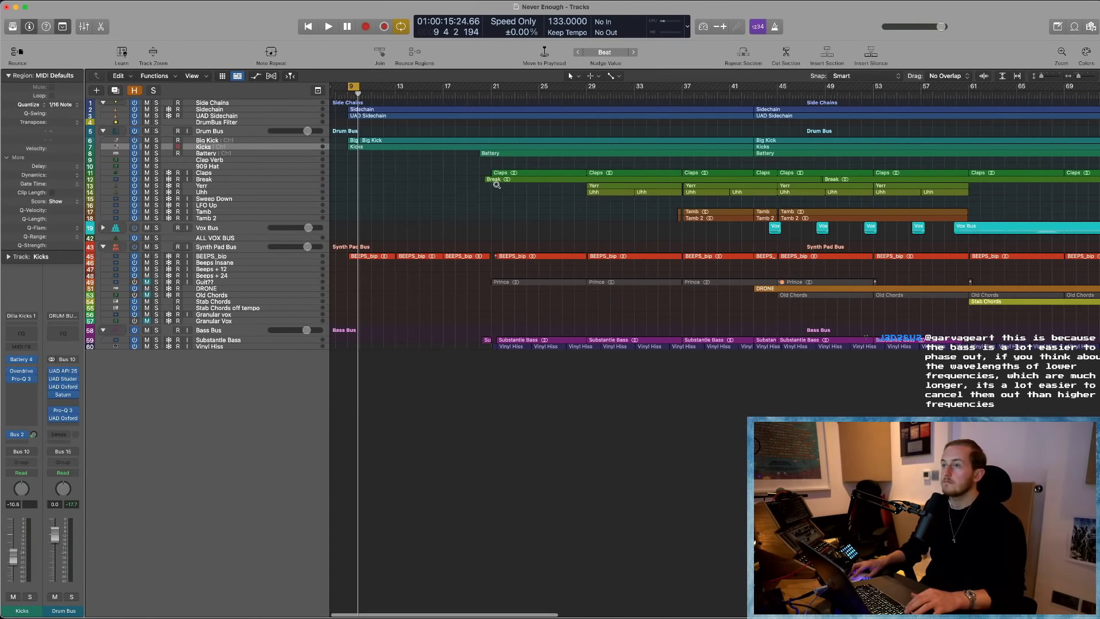
{"action": "left_click", "coordinate": [473, 198], "text": "ctrl+alt"}
{"action": "left_click_drag", "start_coordinate": [350, 86], "coordinate": [506, 160]}
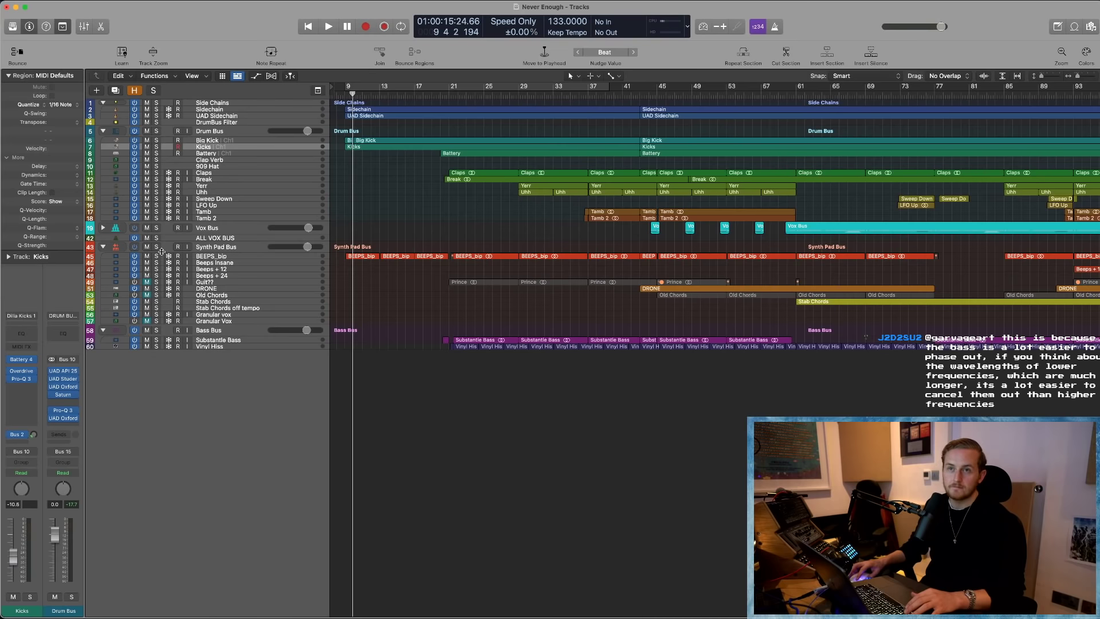
{"action": "left_click", "coordinate": [112, 229]}
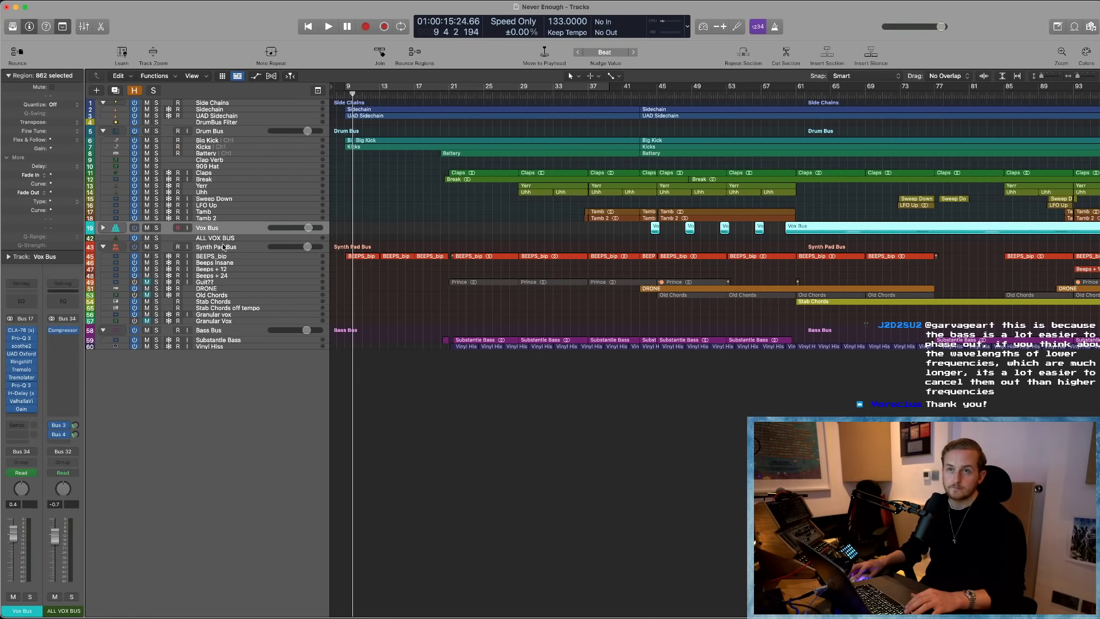
{"action": "key", "text": "z"}
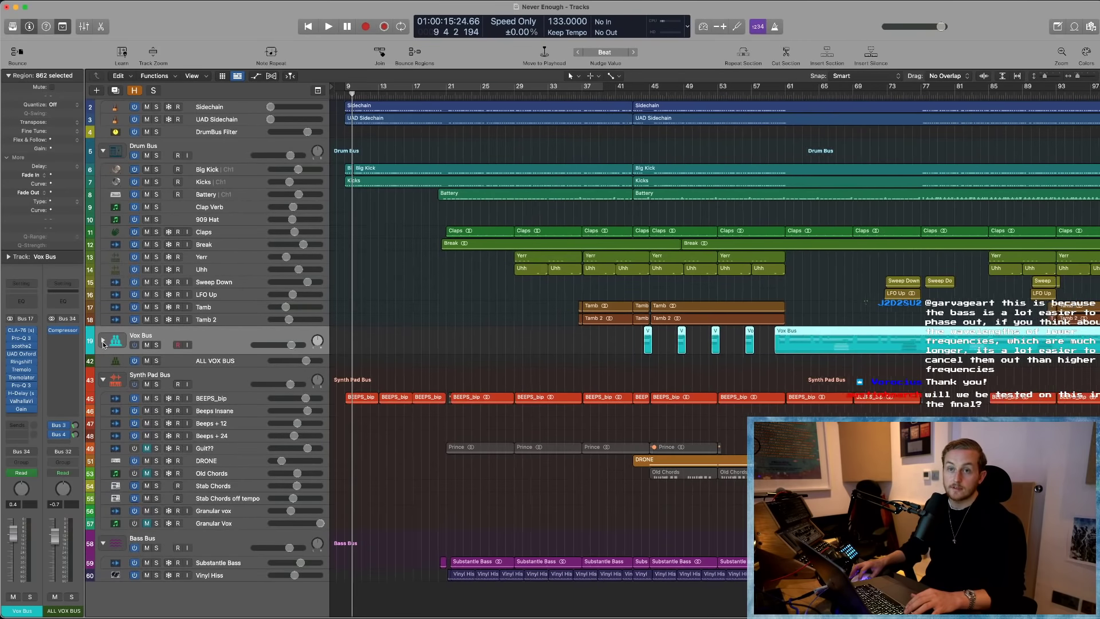
{"action": "left_click", "coordinate": [103, 342]}
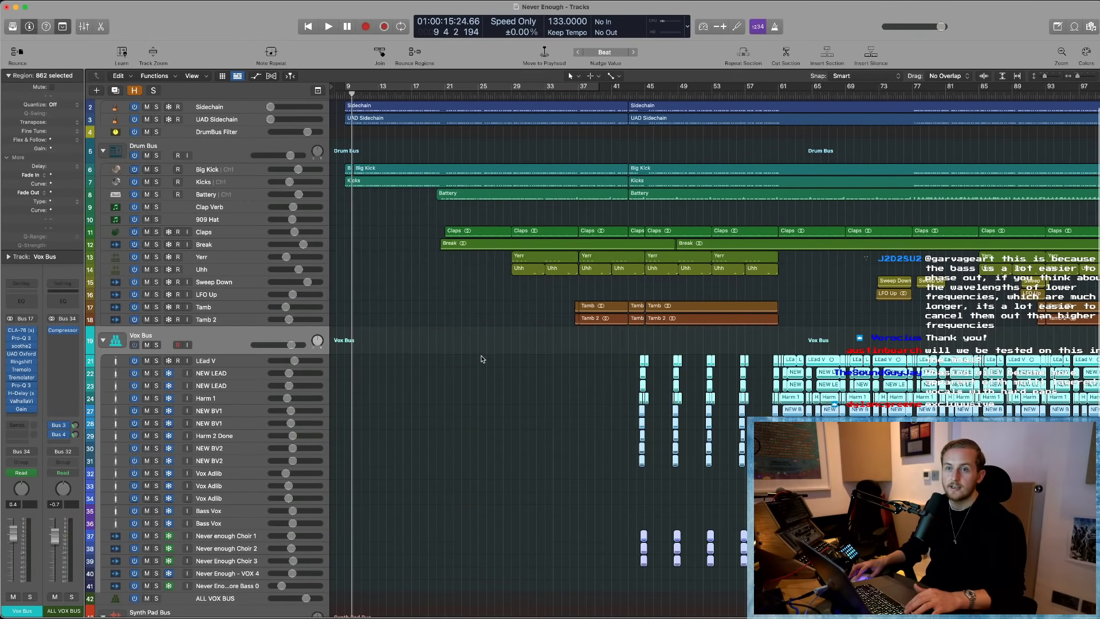
- Set the cycle range over the layered vocal section from bar 77 to bar 89
{"action": "scroll", "coordinate": [481, 359], "scroll_direction": "down", "scroll_amount": 1}
{"action": "left_click", "coordinate": [450, 343]}
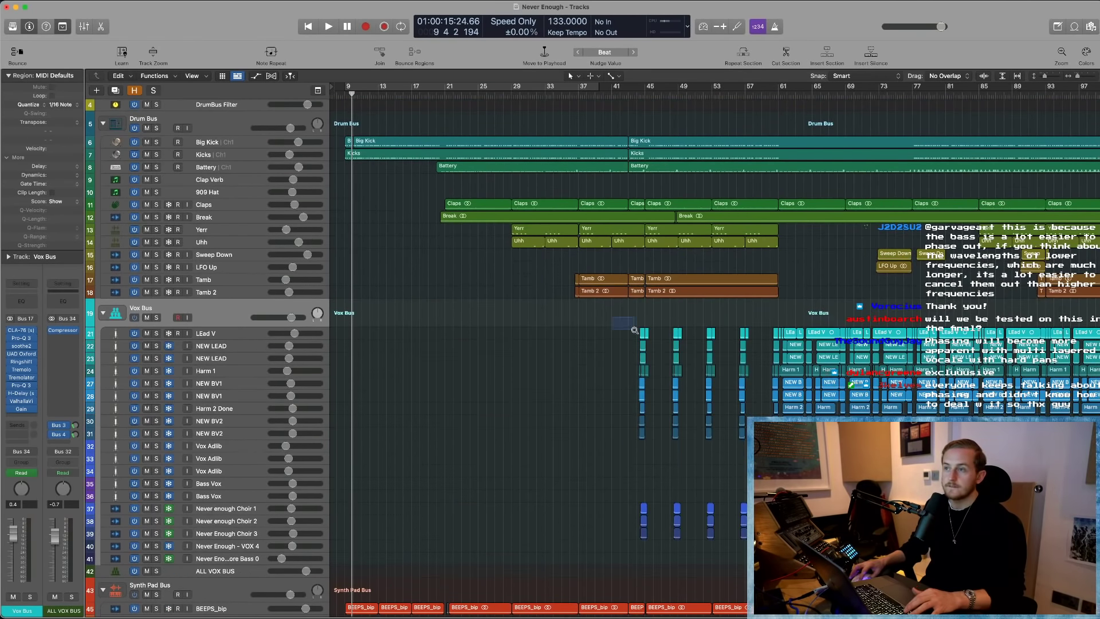
{"action": "left_click_drag", "start_coordinate": [634, 330], "coordinate": [859, 515]}
{"action": "scroll", "coordinate": [854, 394], "scroll_direction": "right", "scroll_amount": 3}
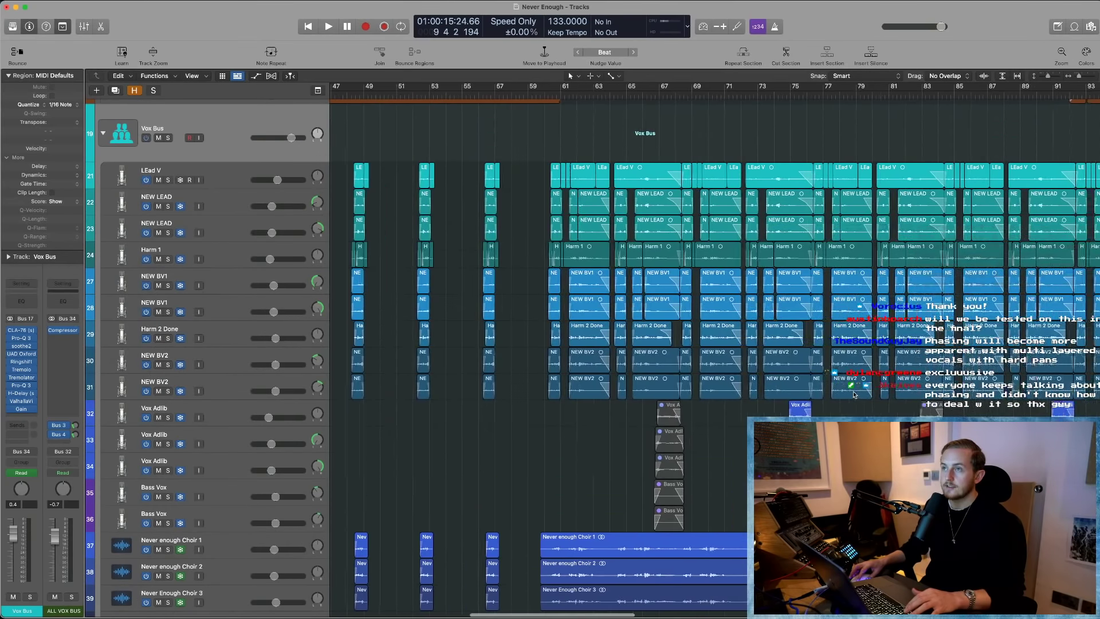
{"action": "scroll", "coordinate": [853, 394], "scroll_direction": "down", "scroll_amount": 5}
{"action": "scroll", "coordinate": [602, 305], "scroll_direction": "up", "scroll_amount": 4}
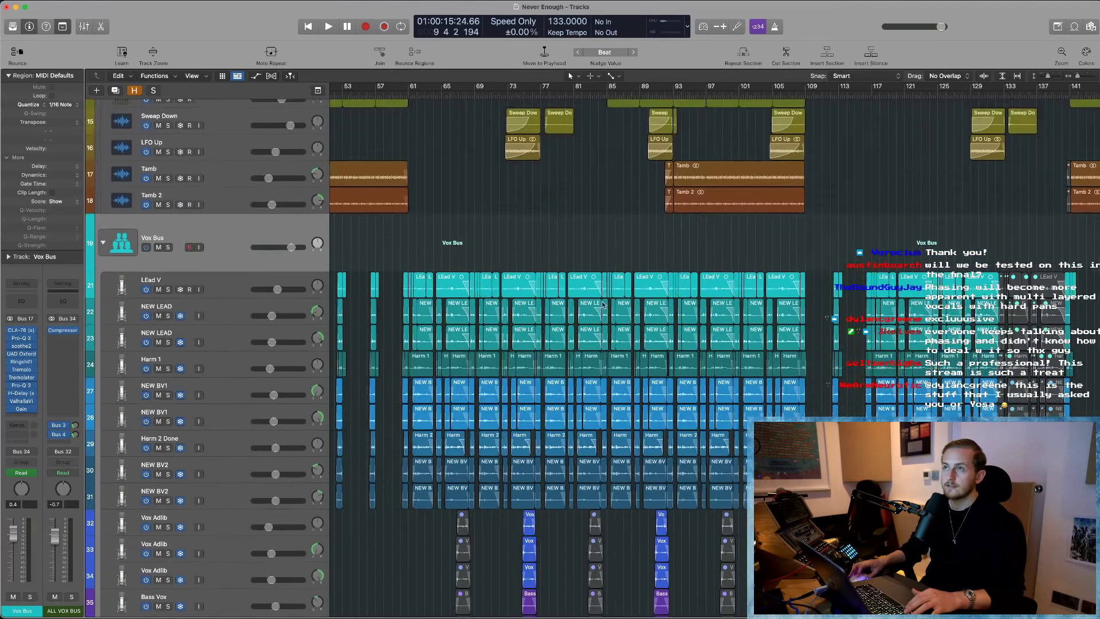
{"action": "scroll", "coordinate": [603, 305], "scroll_direction": "up", "scroll_amount": 5}
{"action": "left_click_drag", "start_coordinate": [541, 89], "coordinate": [640, 89]}
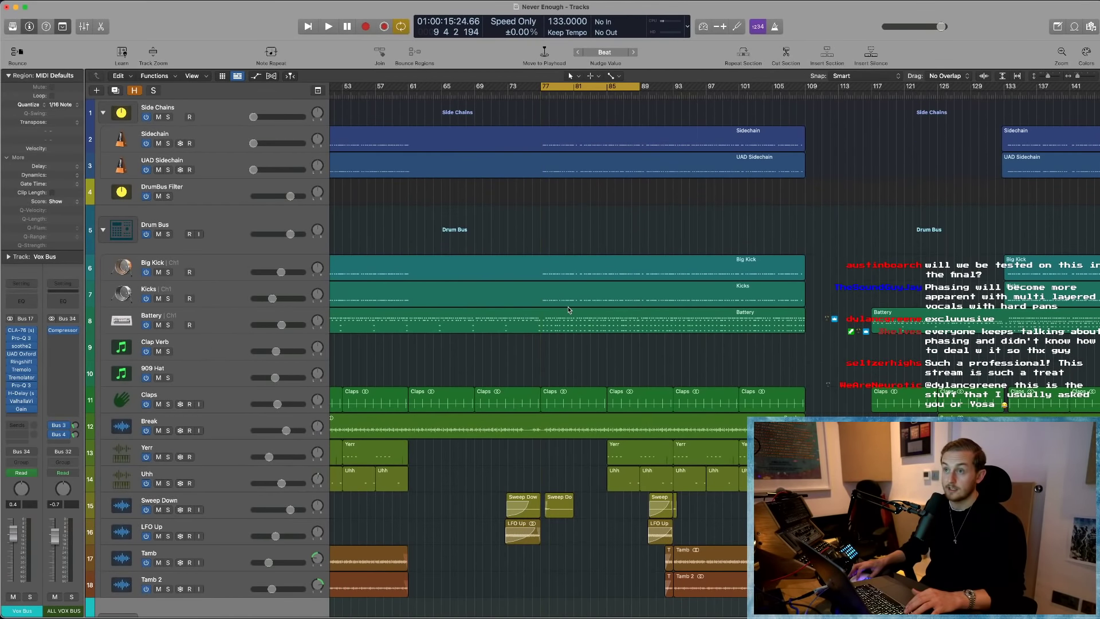
- Solo the Vox Bus and play the cycled vocal section from bar 77
{"action": "scroll", "coordinate": [569, 310], "scroll_direction": "down", "scroll_amount": 10}
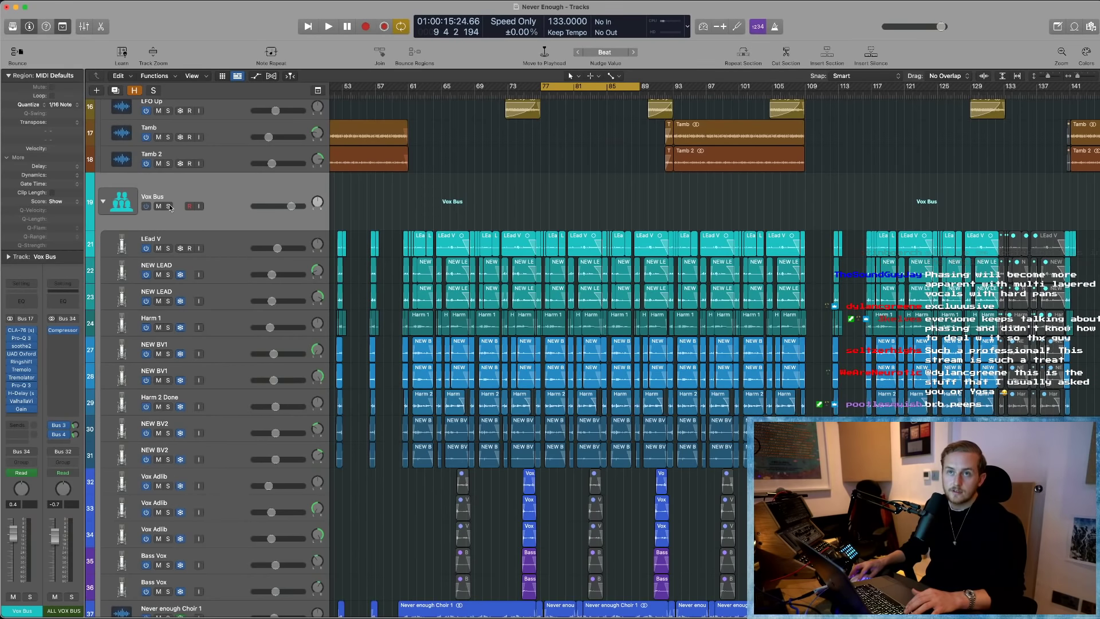
{"action": "left_click", "coordinate": [168, 206]}
{"action": "key", "text": "space"}
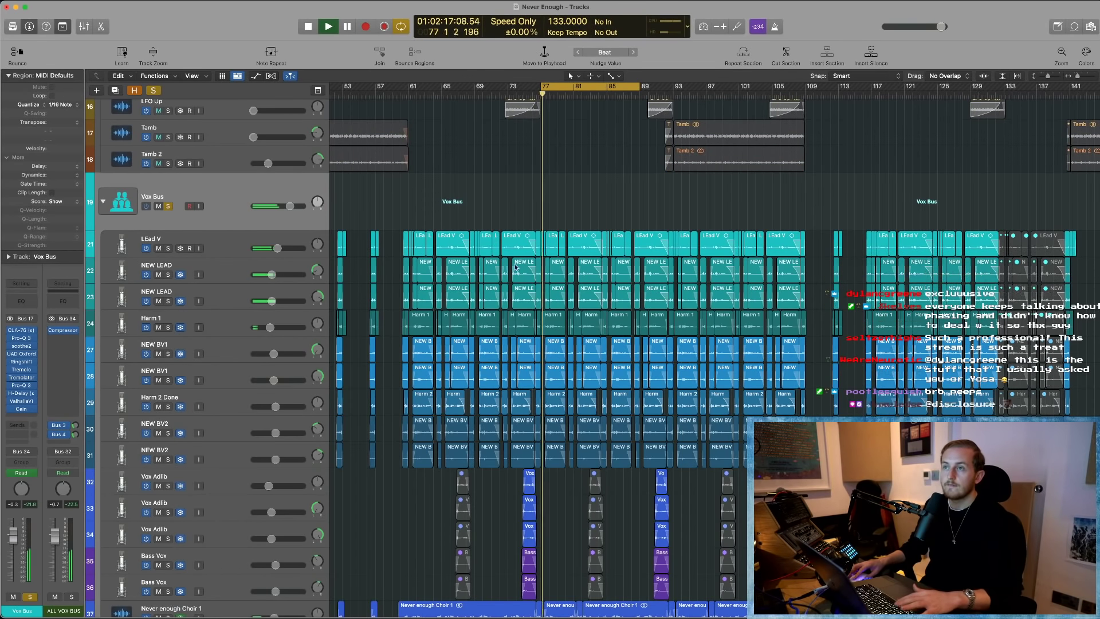
- Bypass the Vox Bus effects from Tremolo through Gain while auditioning the cycled section, checking the Gain plug-in's settings
{"action": "key", "text": "space"}
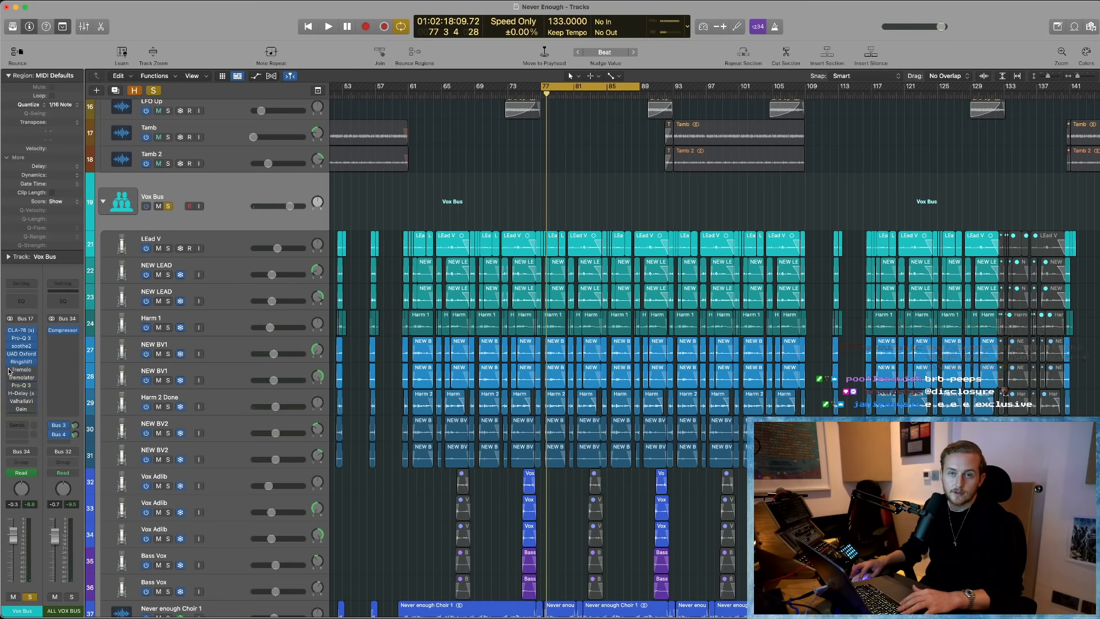
{"action": "key", "text": "space"}
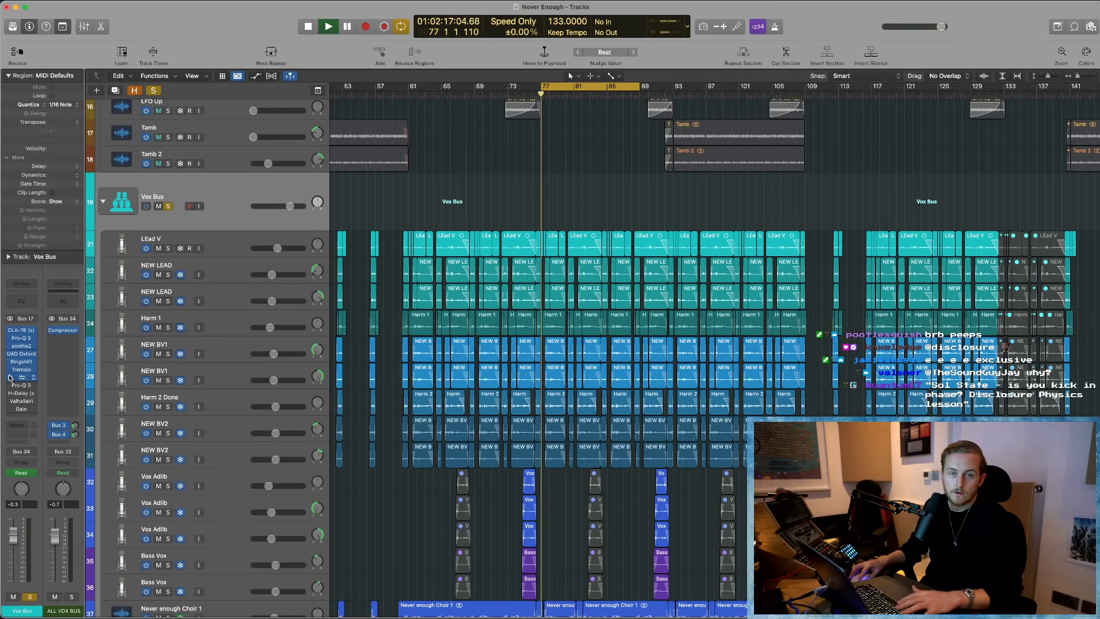
{"action": "key", "text": "space"}
{"action": "key", "text": "space"}
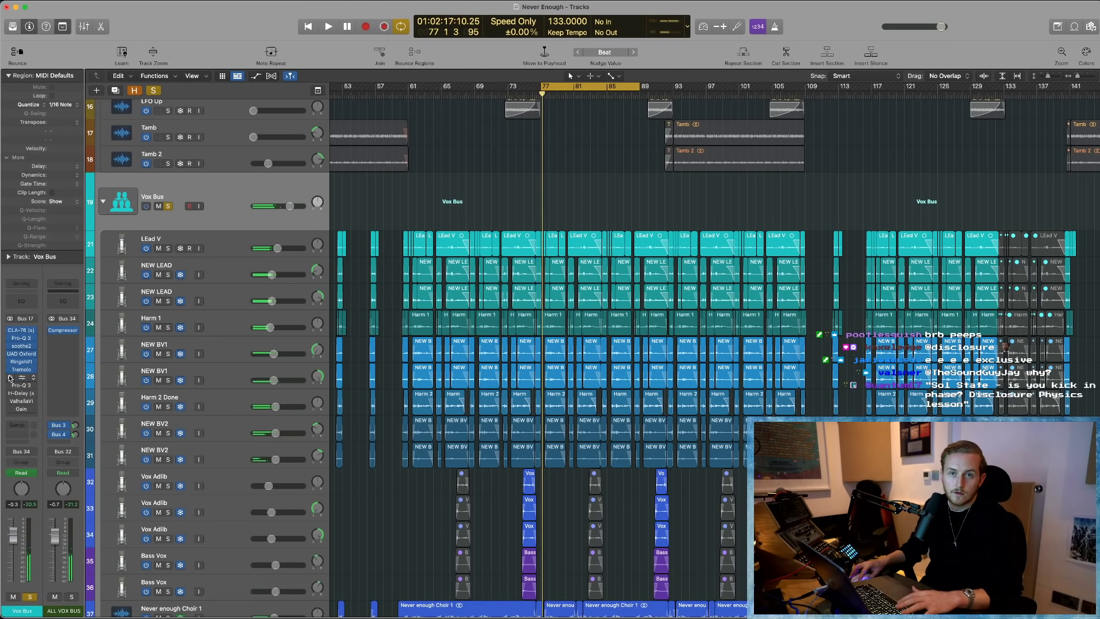
{"action": "left_click", "coordinate": [22, 410]}
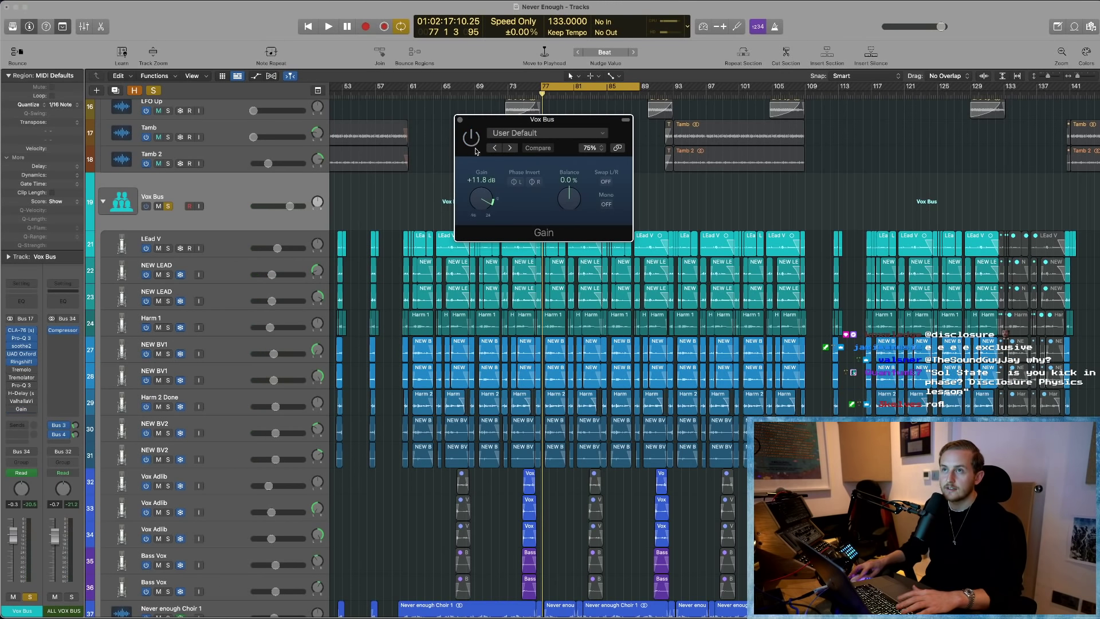
{"action": "left_click", "coordinate": [460, 120]}
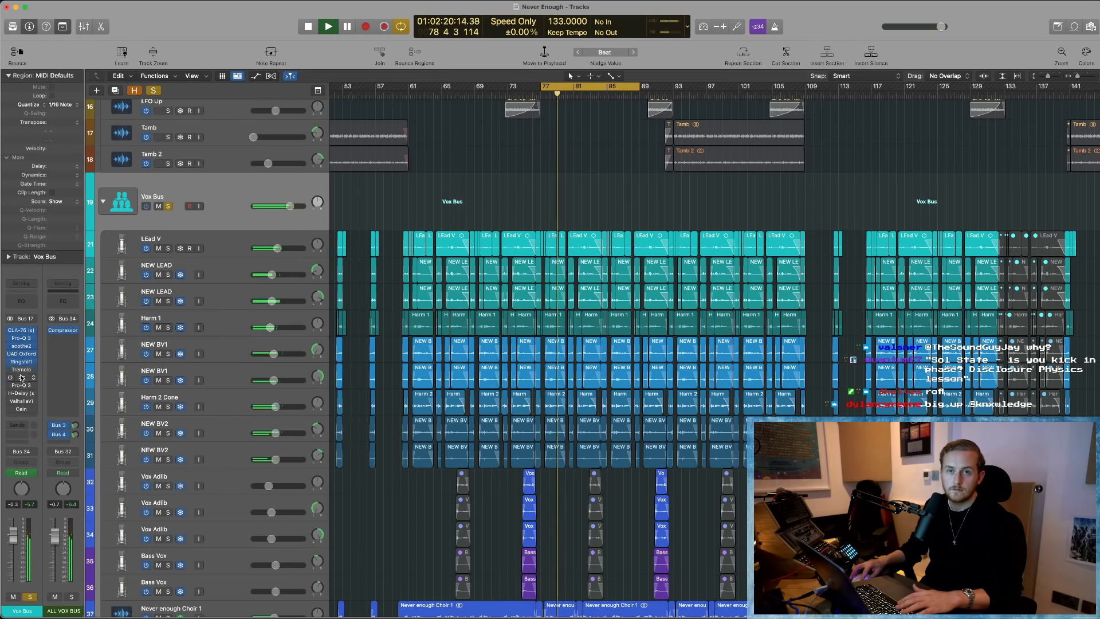
{"action": "key", "text": "space"}
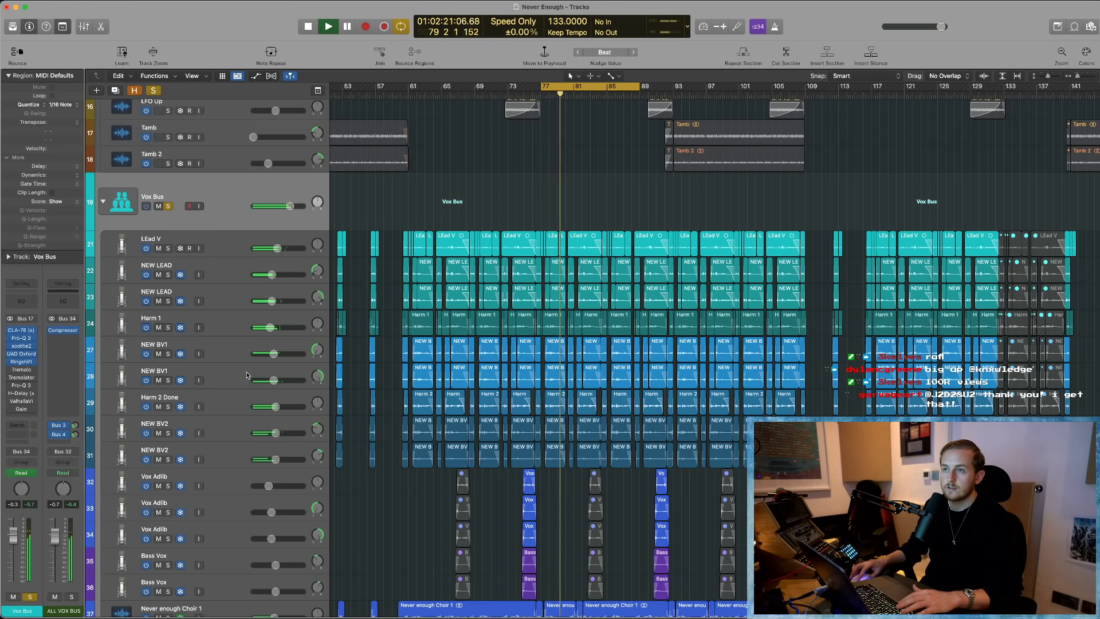
- Reduce the Depth of the Vox Bus Tremolo to 0% and replay the cycled vocals from bar 77
{"action": "key", "text": "super+Right"}
{"action": "key", "text": "super+Right"}
{"action": "key", "text": "super+Right"}
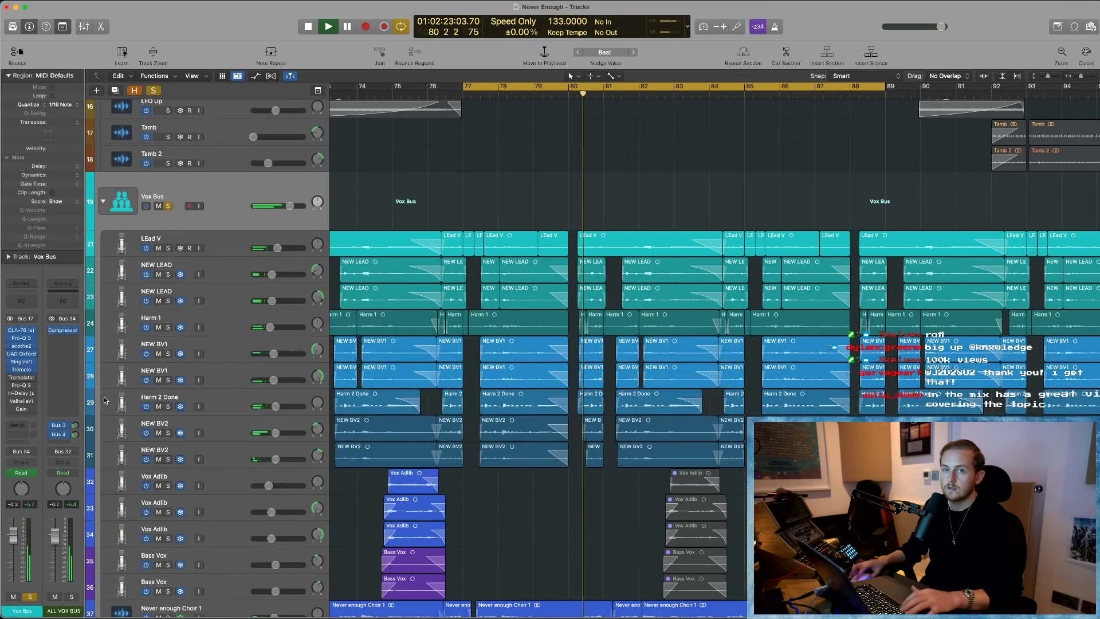
{"action": "left_click", "coordinate": [23, 371]}
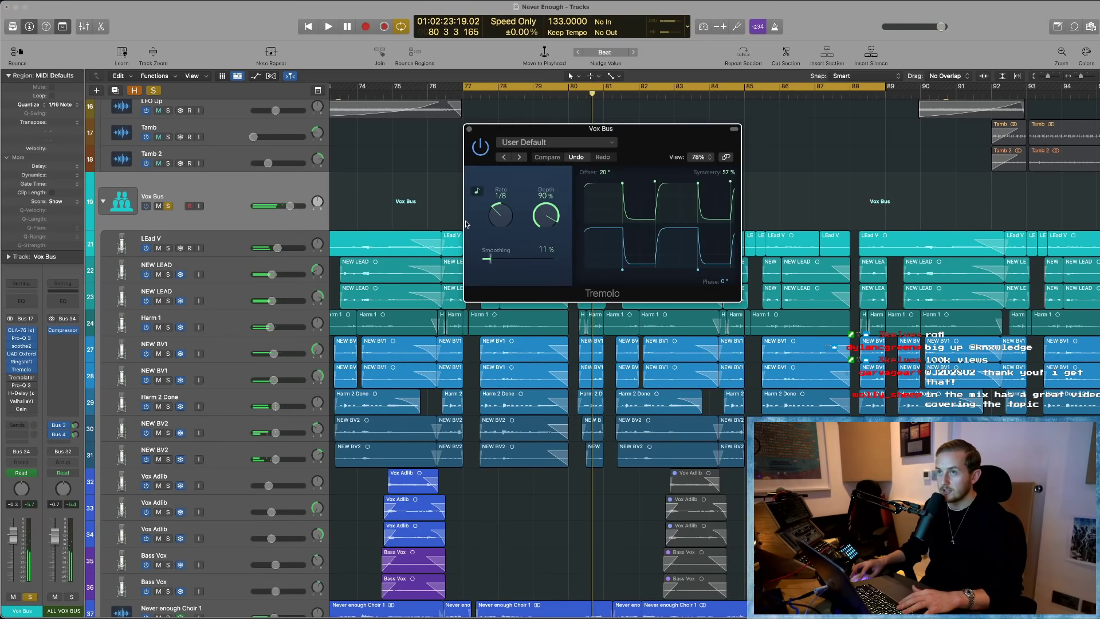
{"action": "left_click_drag", "start_coordinate": [545, 234], "coordinate": [545, 287]}
{"action": "key", "text": "space"}
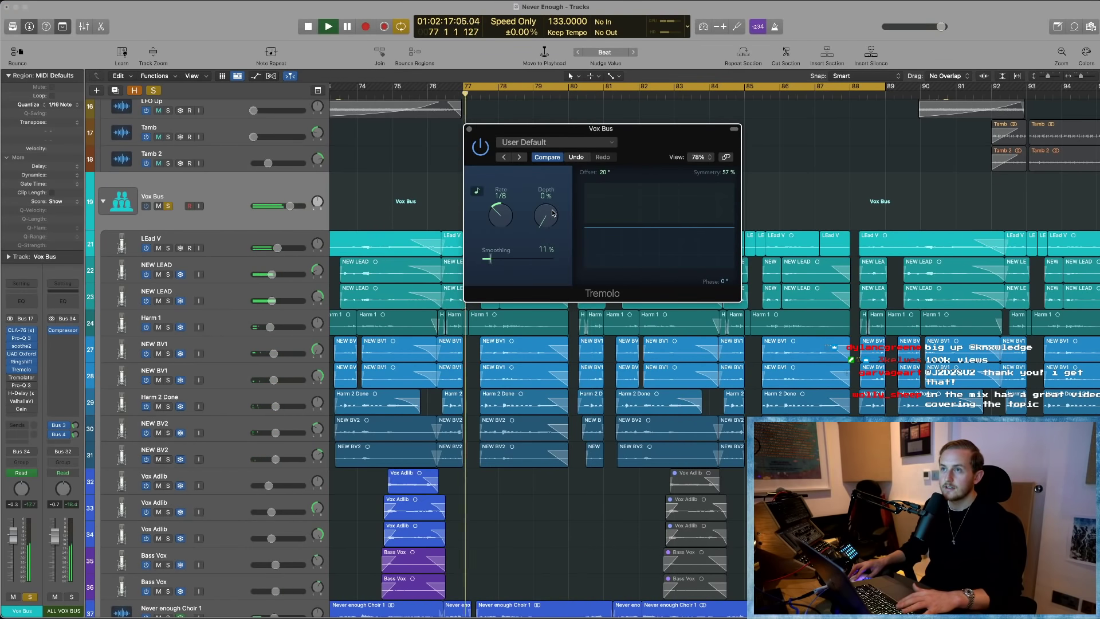
{"action": "left_click", "coordinate": [468, 129]}
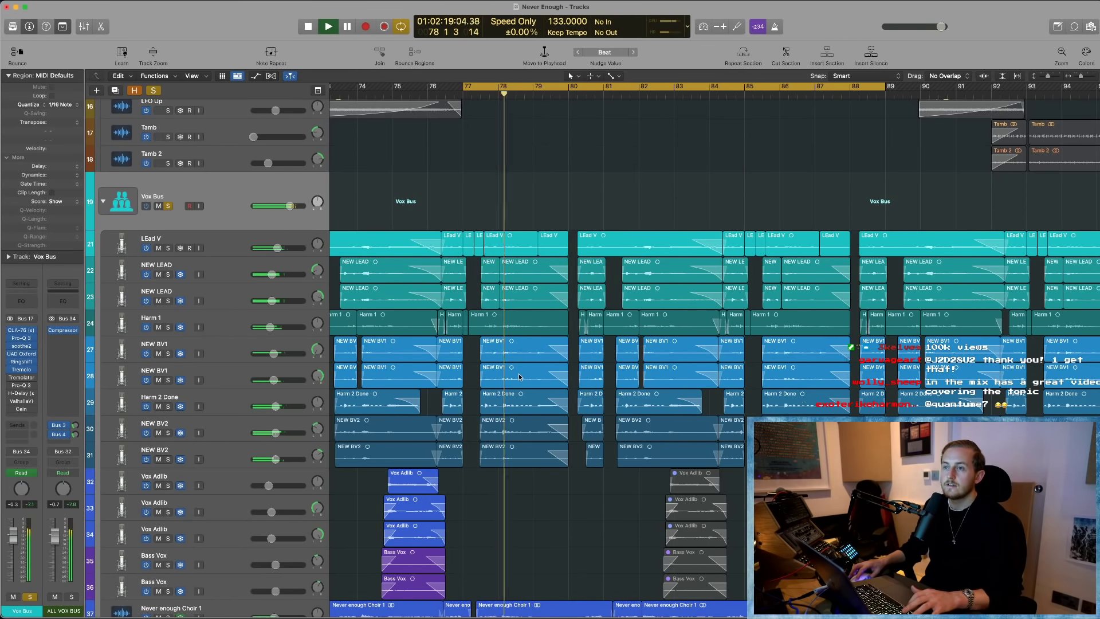
- Follow the playing vocal layers through bars 79 to 88, examining the lead, harmony, backing and adlib regions, and dismiss the system overload alert
{"action": "left_click", "coordinate": [482, 478], "text": "ctrl+alt"}
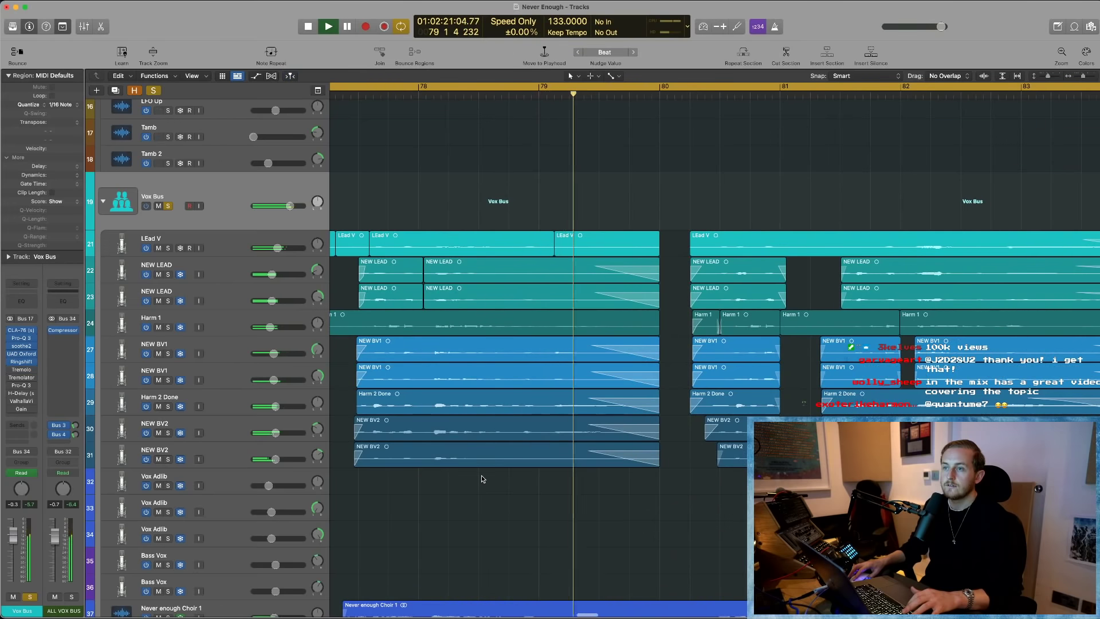
{"action": "scroll", "coordinate": [481, 477], "scroll_direction": "right", "scroll_amount": 5}
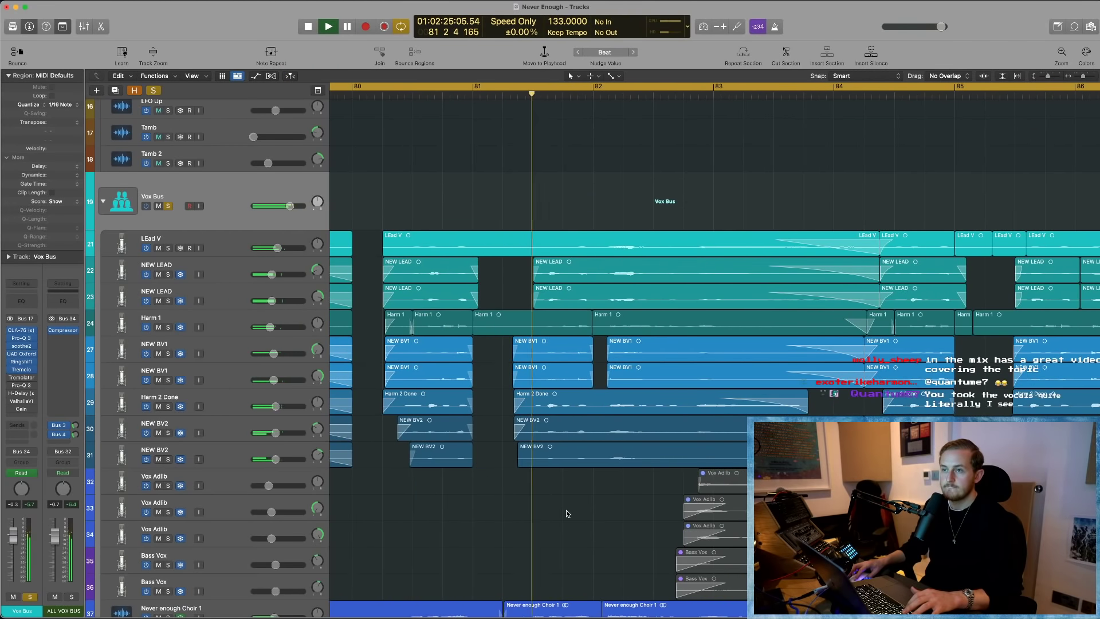
{"action": "scroll", "coordinate": [567, 513], "scroll_direction": "right", "scroll_amount": 3}
{"action": "scroll", "coordinate": [566, 513], "scroll_direction": "down", "scroll_amount": 2}
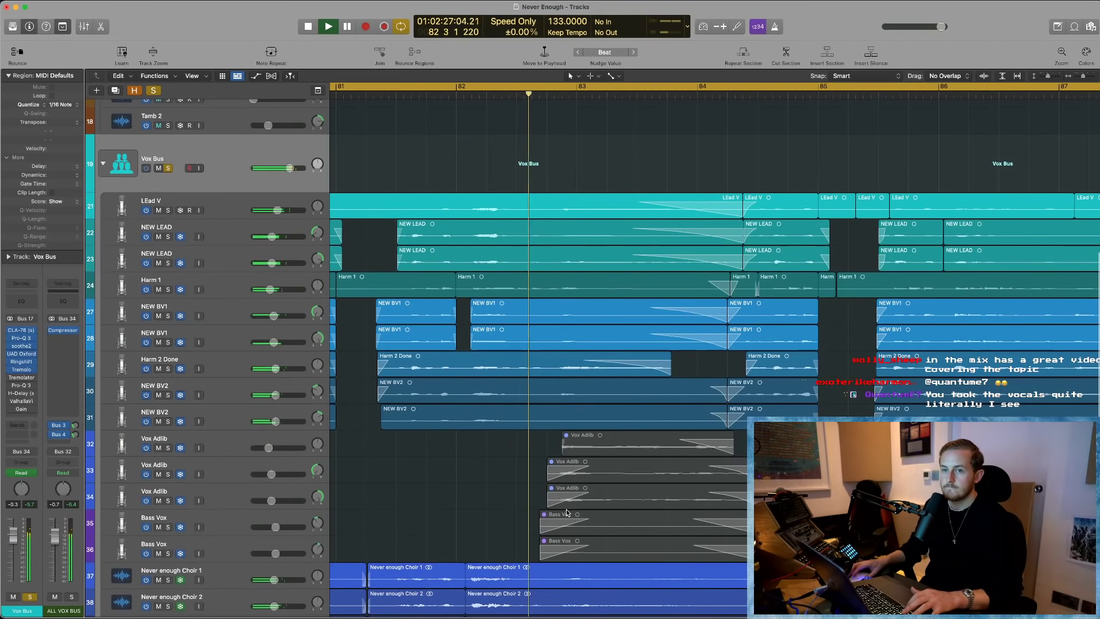
{"action": "scroll", "coordinate": [566, 512], "scroll_direction": "right", "scroll_amount": 3}
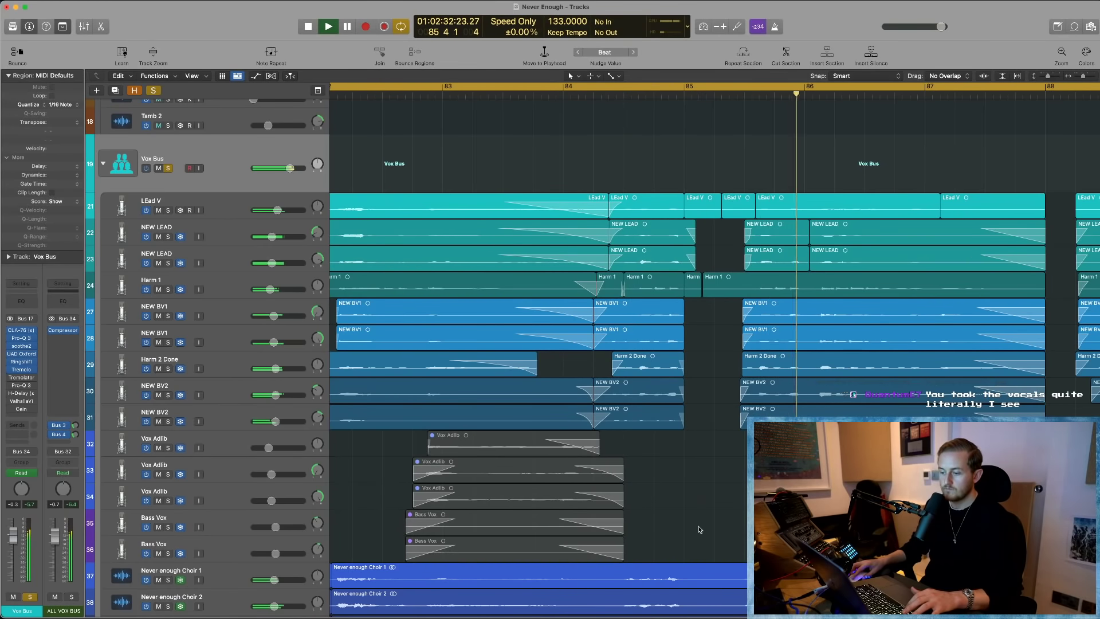
{"action": "key", "text": "super+Left"}
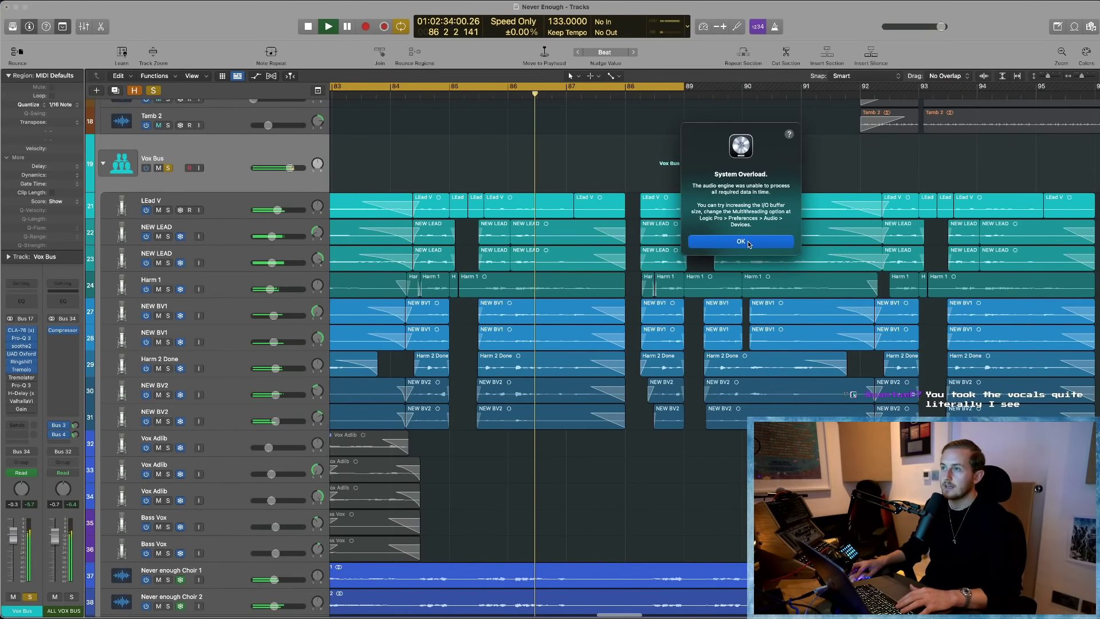
{"action": "left_click", "coordinate": [749, 243]}
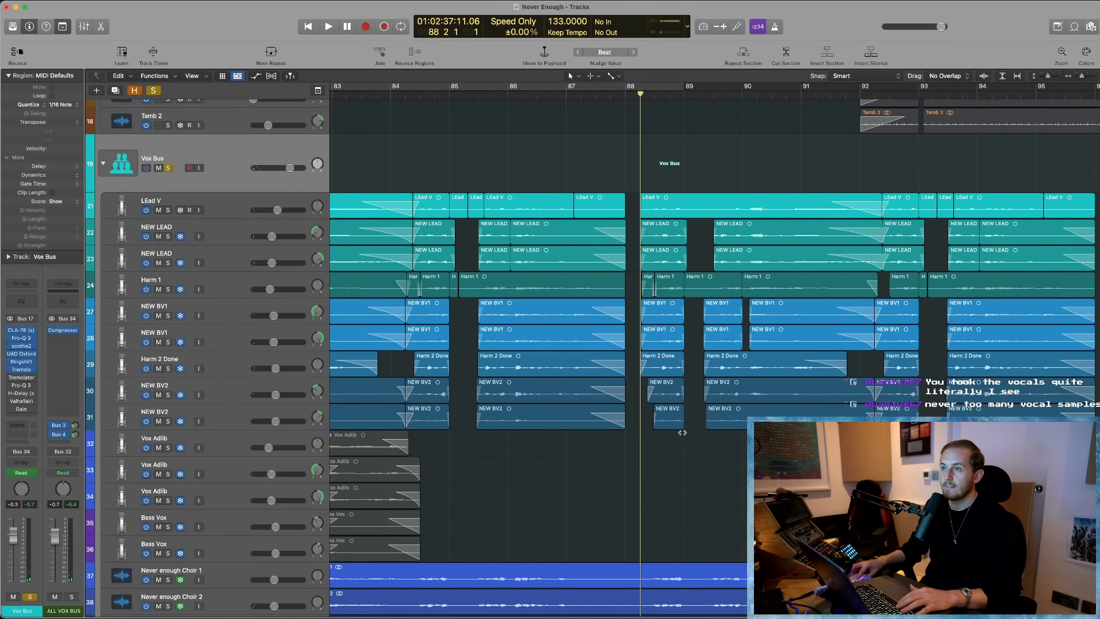
- Resume playback from bar 90, dismissing the overload alert, and listen to the vocal stack with its adlib, bass and choir tracks
{"action": "key", "text": "space"}
{"action": "scroll", "coordinate": [682, 432], "scroll_direction": "down", "scroll_amount": 2}
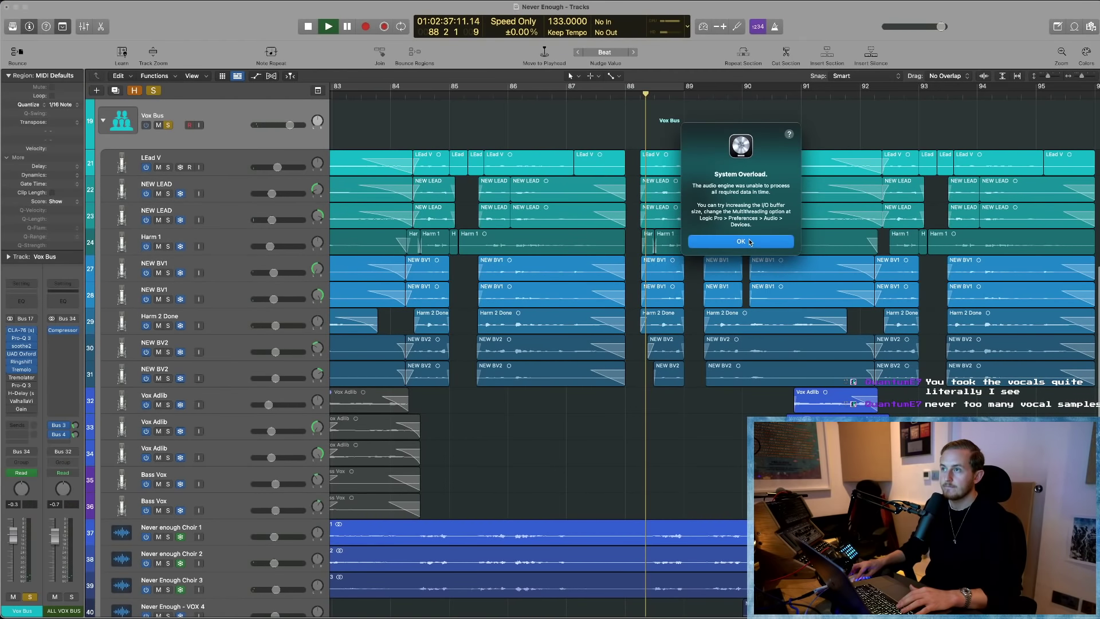
{"action": "left_click", "coordinate": [749, 242]}
{"action": "scroll", "coordinate": [706, 195], "scroll_direction": "right", "scroll_amount": 3}
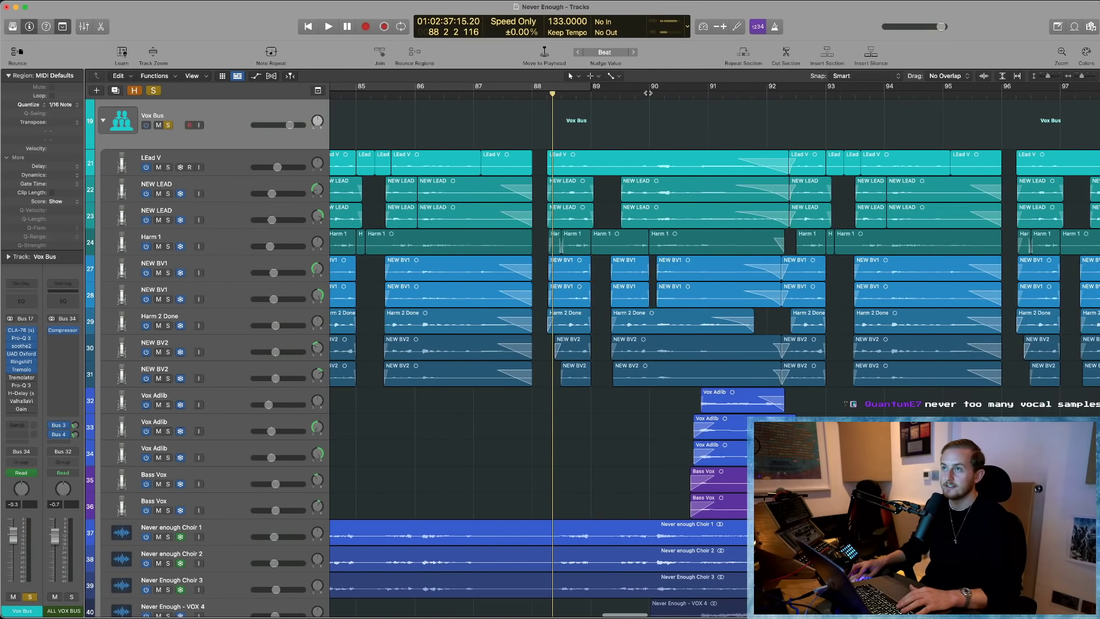
{"action": "left_click", "coordinate": [647, 93]}
{"action": "key", "text": "space"}
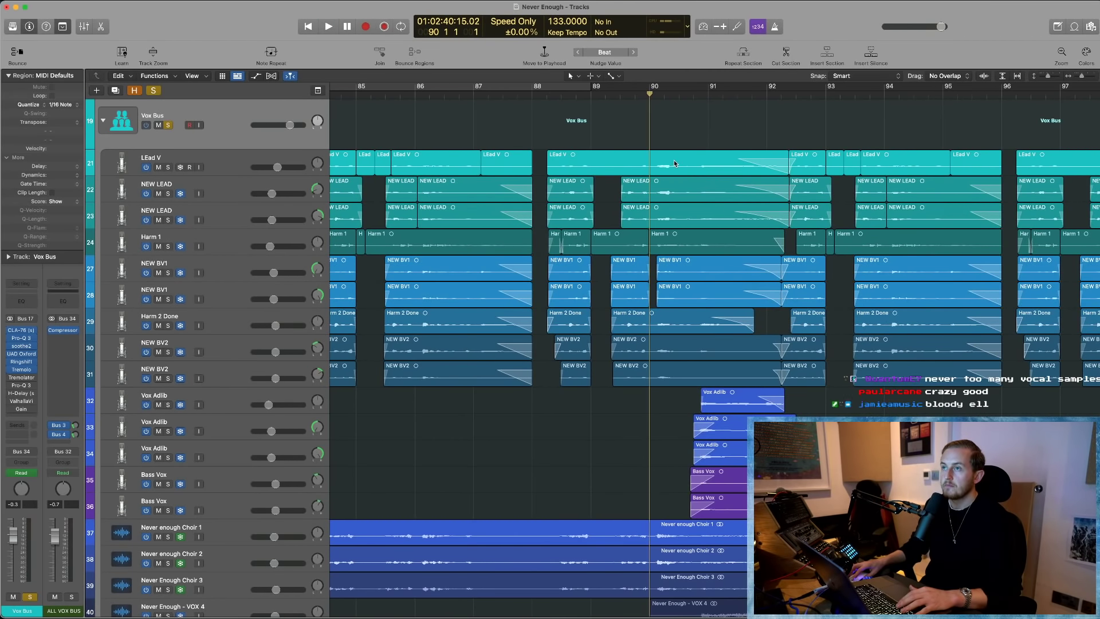
{"action": "scroll", "coordinate": [674, 164], "scroll_direction": "down", "scroll_amount": 3}
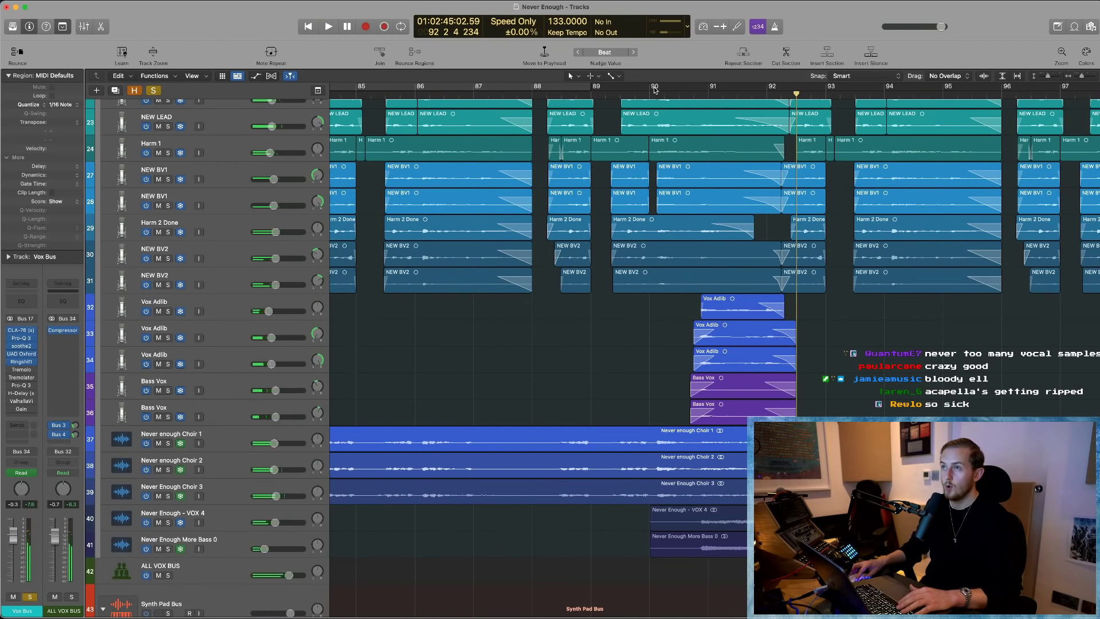
- Set the cycle range from bar 90 to bar 93 and play the stacked vocals within it
{"action": "left_click_drag", "start_coordinate": [654, 89], "coordinate": [825, 90]}
{"action": "key", "text": "space"}
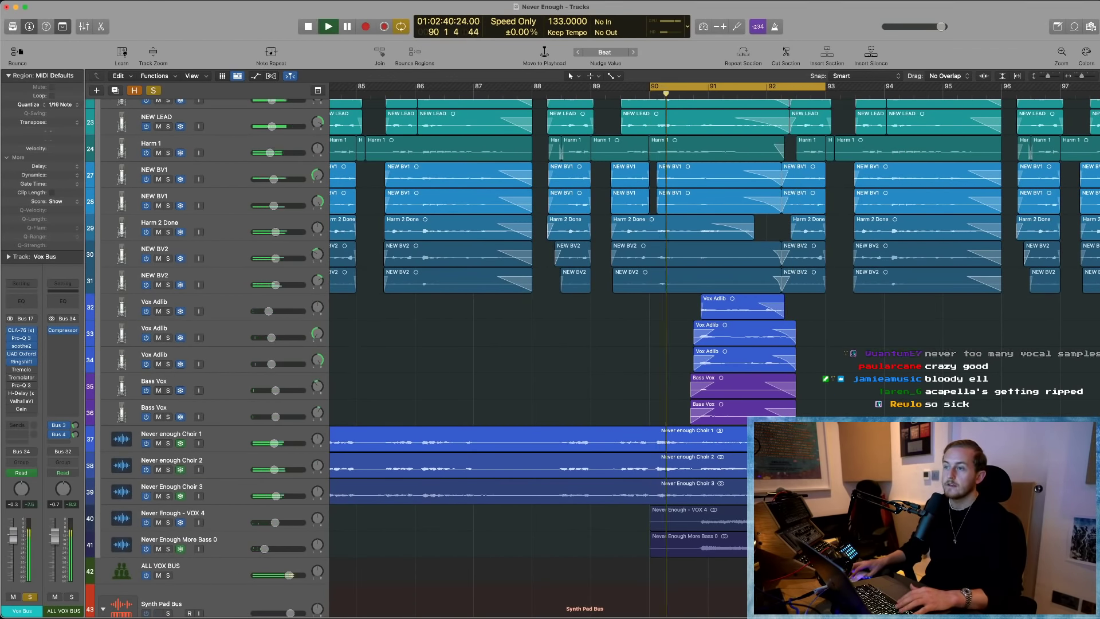
{"action": "scroll", "coordinate": [727, 522], "scroll_direction": "down", "scroll_amount": 1}
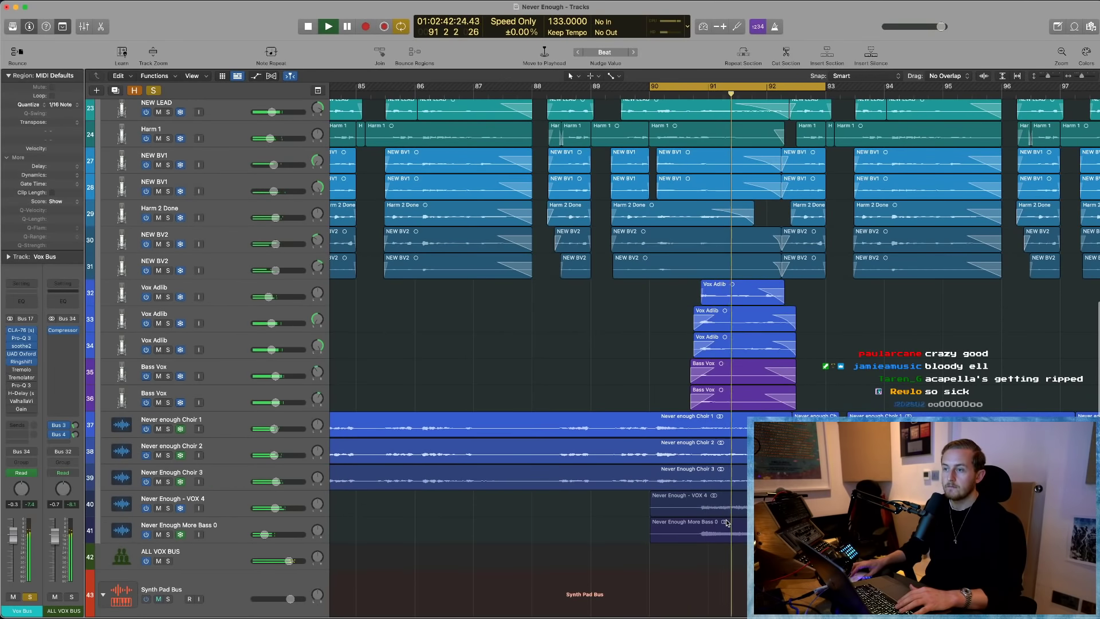
{"action": "key", "text": "Return"}
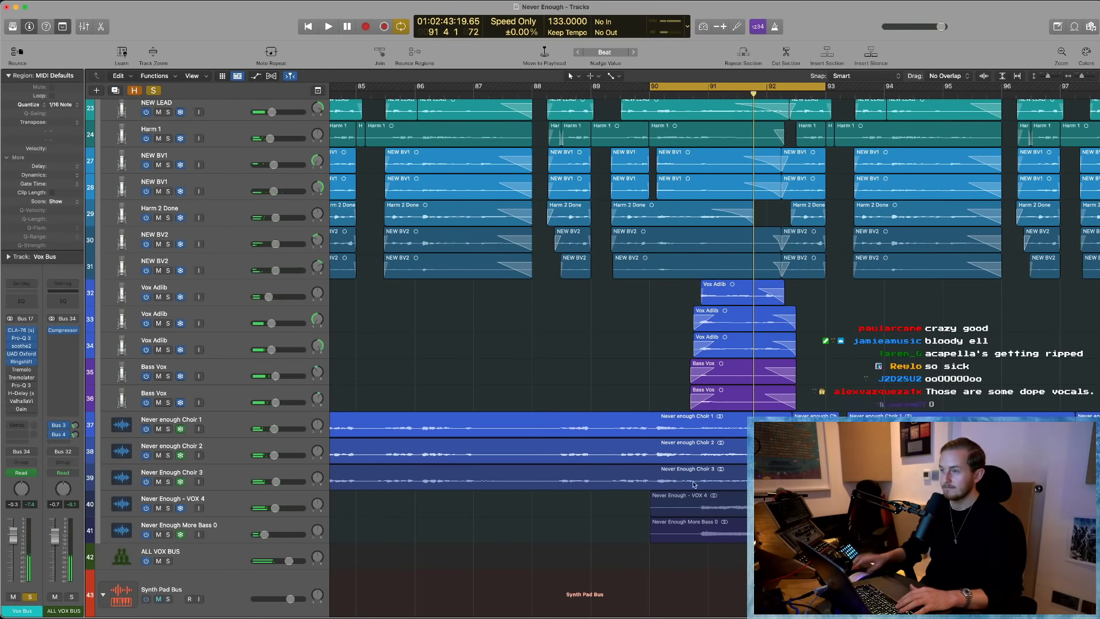
- Extend the start of the cycle range back to bar 85, keeping its end at bar 93
{"action": "key", "text": "z"}
{"action": "scroll", "coordinate": [626, 363], "scroll_direction": "right", "scroll_amount": 5}
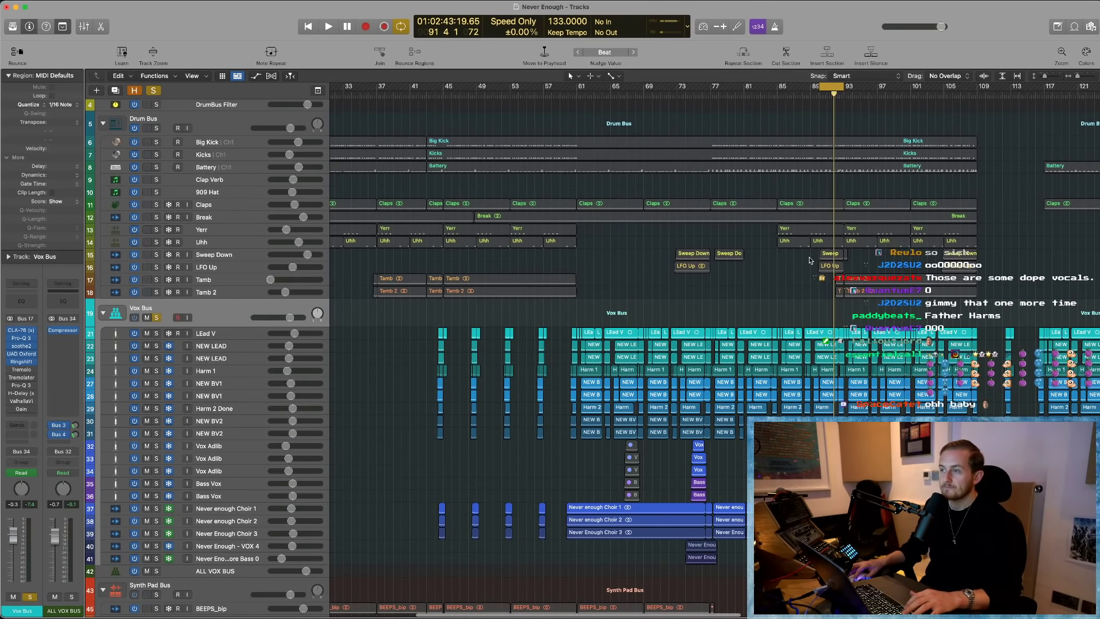
{"action": "left_click_drag", "start_coordinate": [795, 90], "coordinate": [778, 90]}
{"action": "key", "text": "z"}
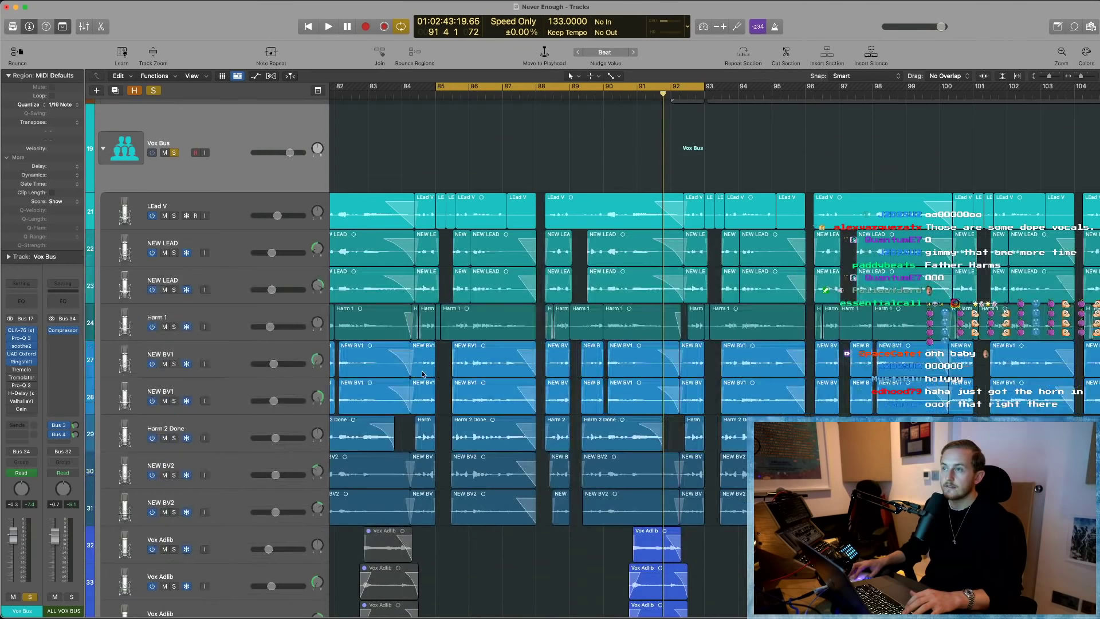
- Solo the LEad V track instead of the Vox Bus and leave only that track selected
{"action": "left_click", "coordinate": [174, 215]}
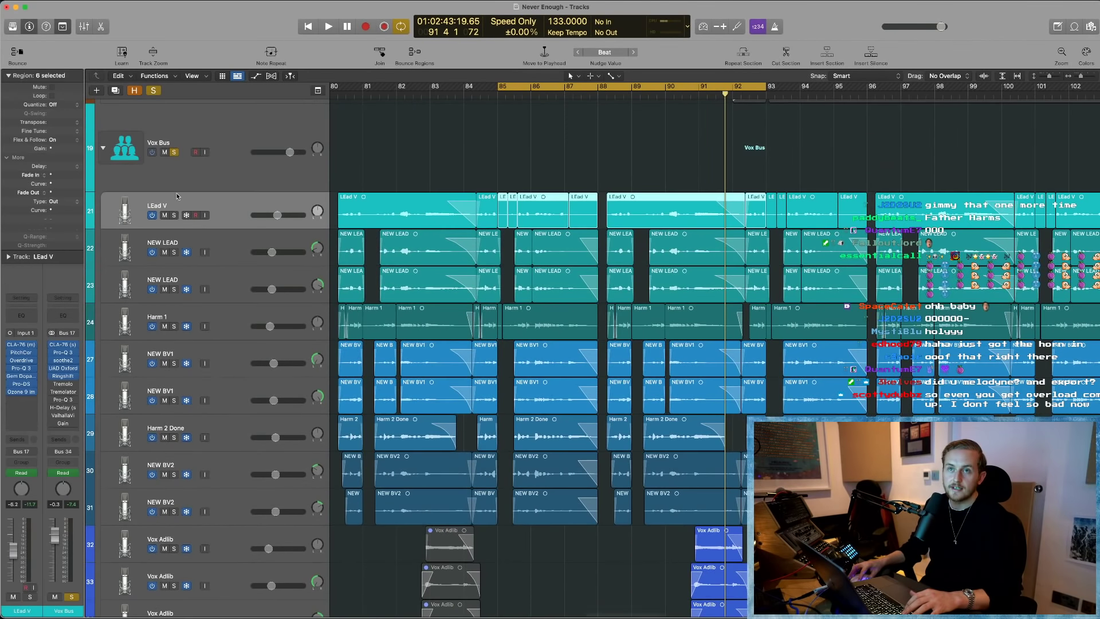
{"action": "left_click", "coordinate": [178, 197]}
{"action": "left_click", "coordinate": [174, 152]}
{"action": "left_click", "coordinate": [222, 503], "text": "shift"}
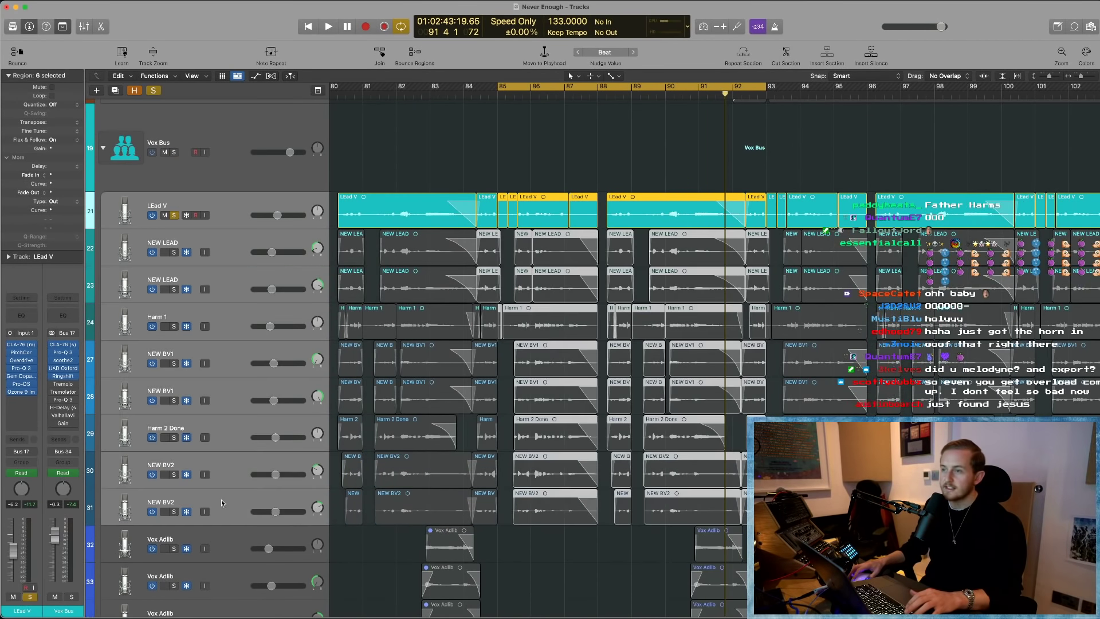
{"action": "left_click", "coordinate": [225, 204]}
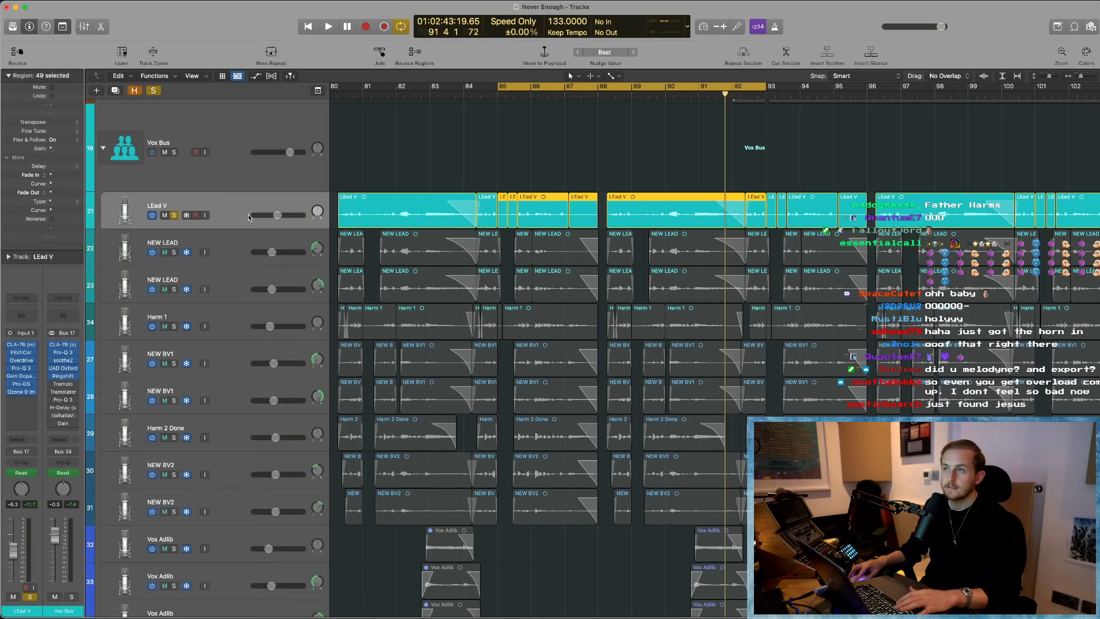
- Play the soloed LEad V vocal from bar 85 and stop around bar 88
{"action": "key", "text": "space"}
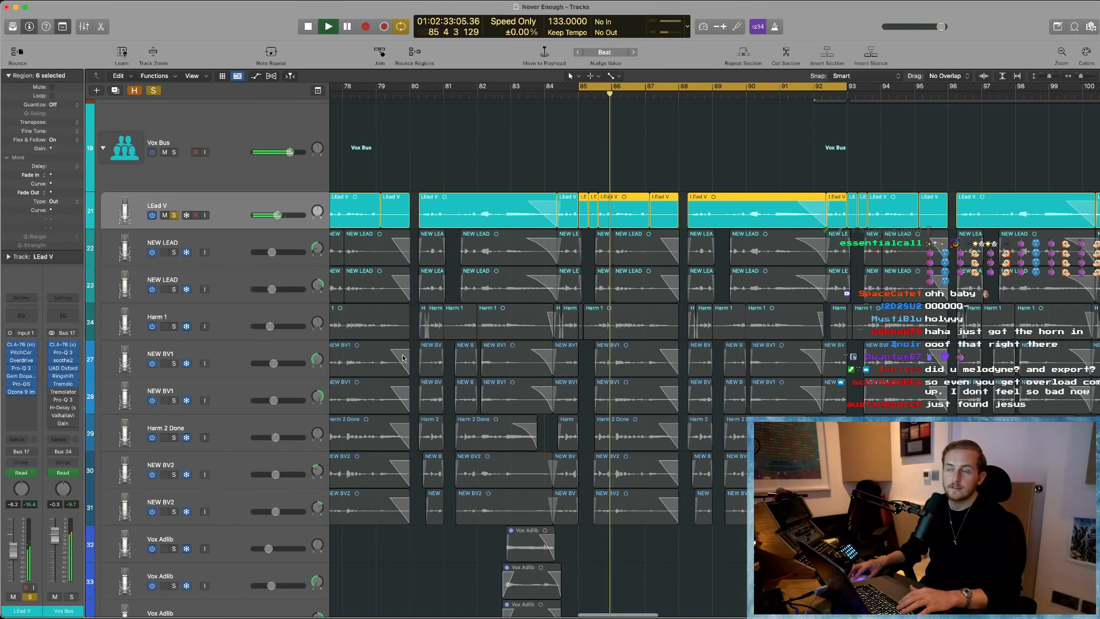
{"action": "key", "text": "Return"}
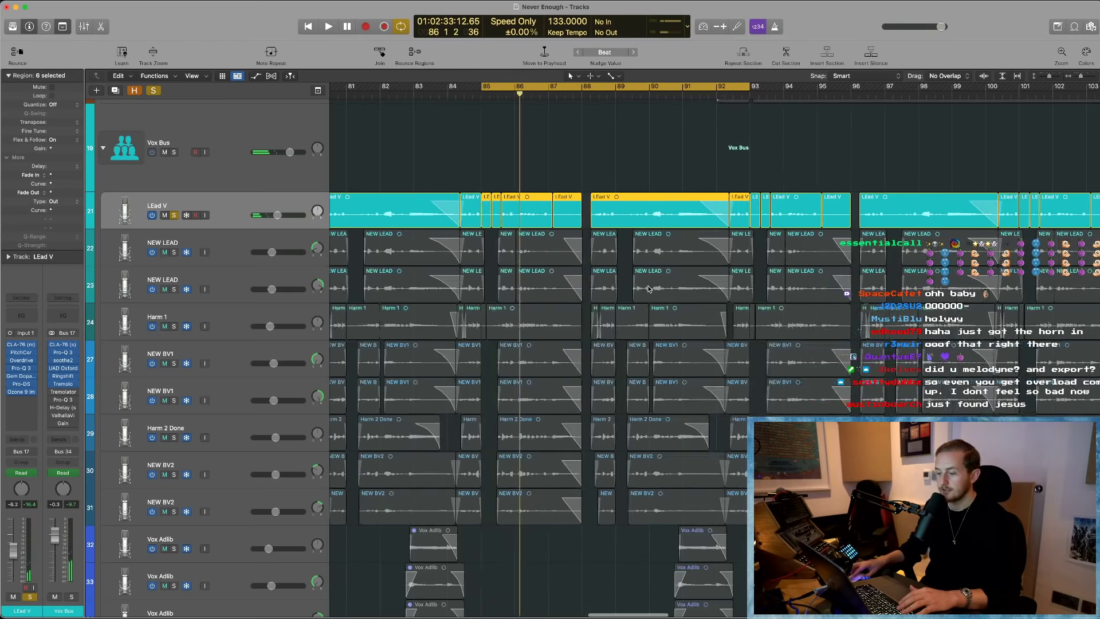
{"action": "key", "text": "space"}
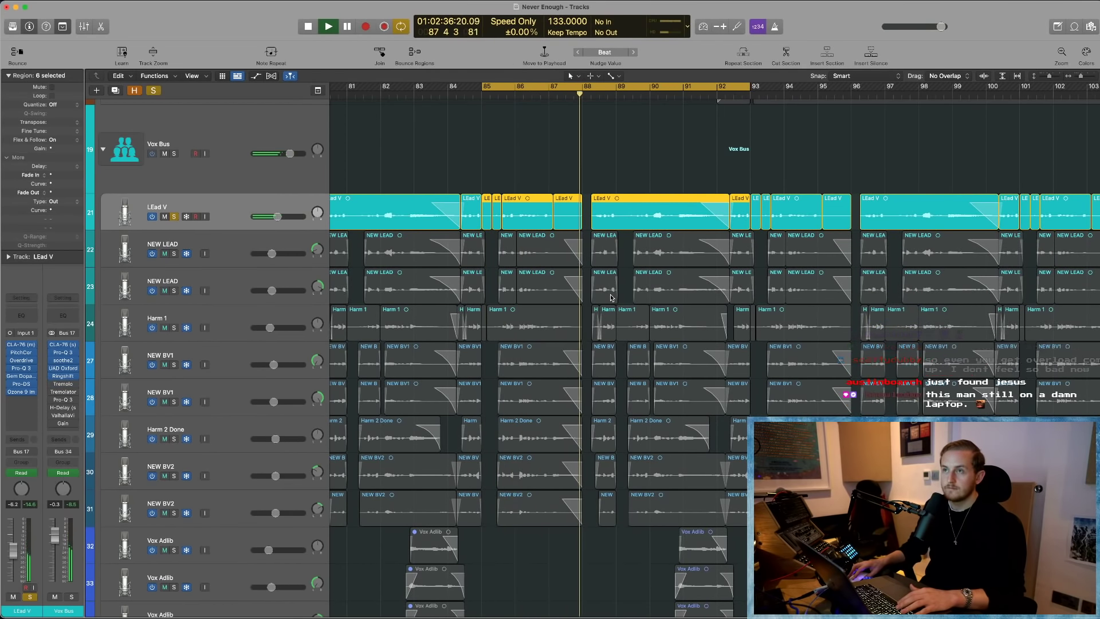
{"action": "key", "text": "space"}
{"action": "scroll", "coordinate": [341, 229], "scroll_direction": "left", "scroll_amount": 3}
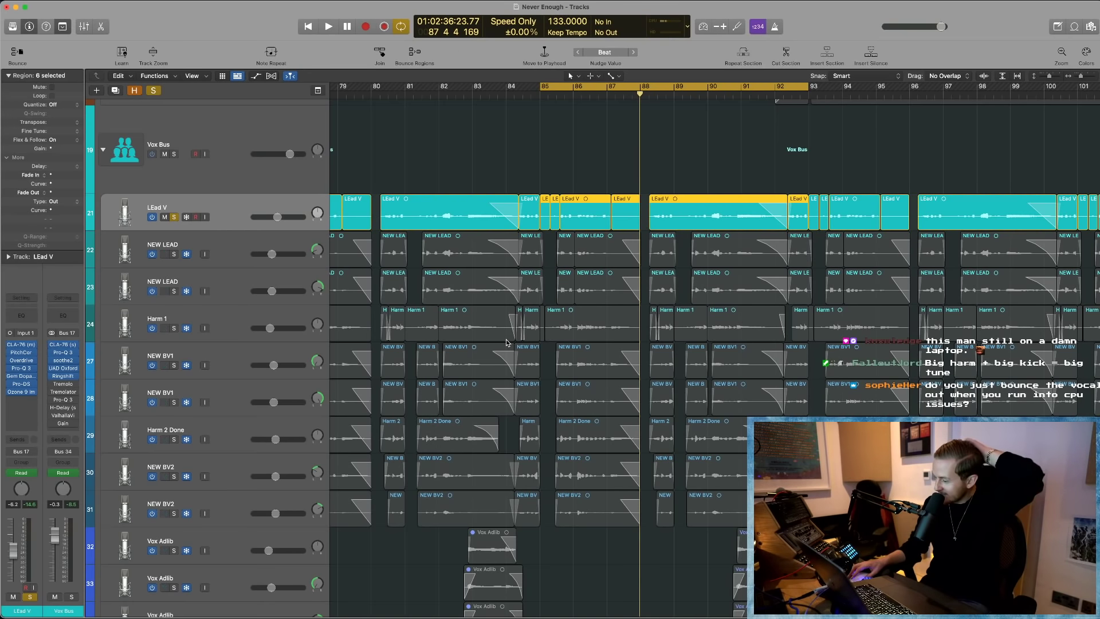
{"action": "scroll", "coordinate": [510, 340], "scroll_direction": "right", "scroll_amount": 2}
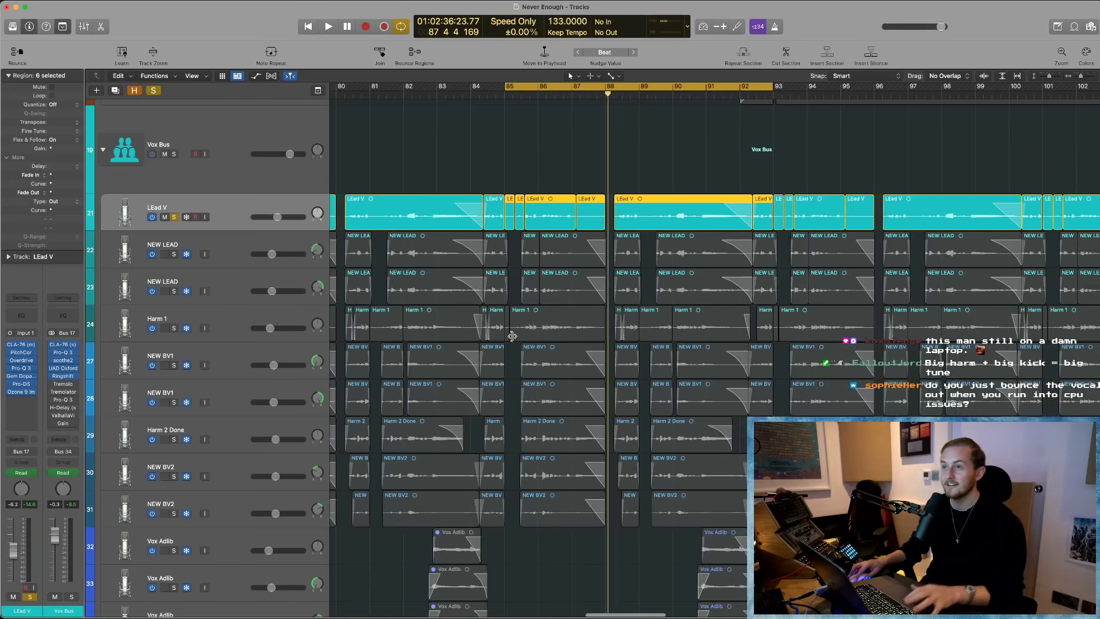
- Solo both NEW LEAD tracks alongside LEad V and play the three leads from bar 85 to about bar 90
{"action": "double_click", "coordinate": [184, 247]}
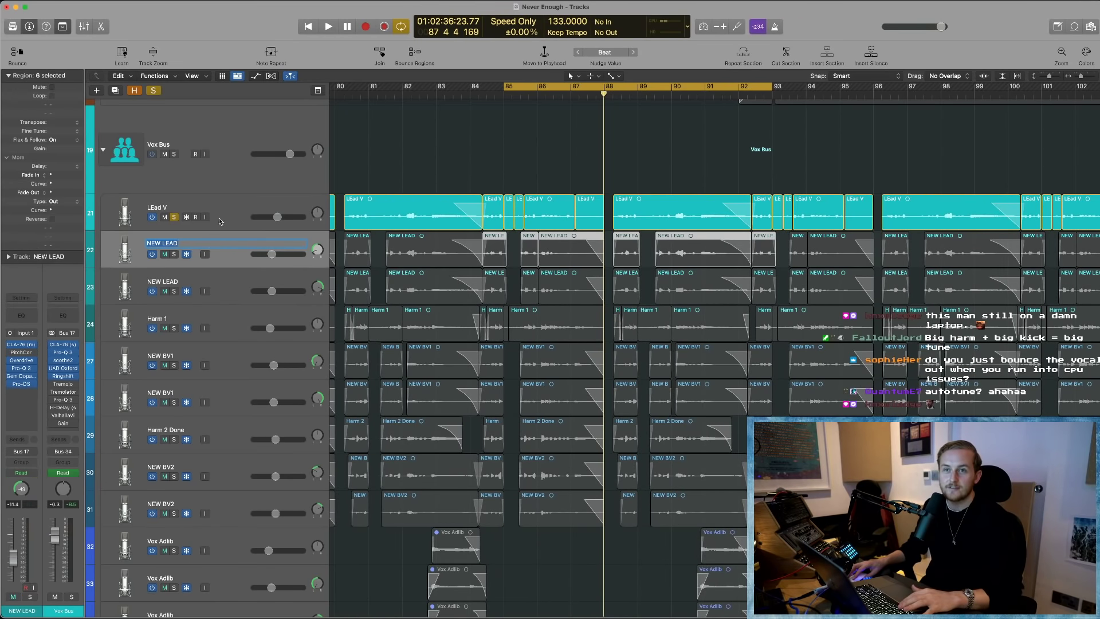
{"action": "key", "text": "Return"}
{"action": "key", "text": "space"}
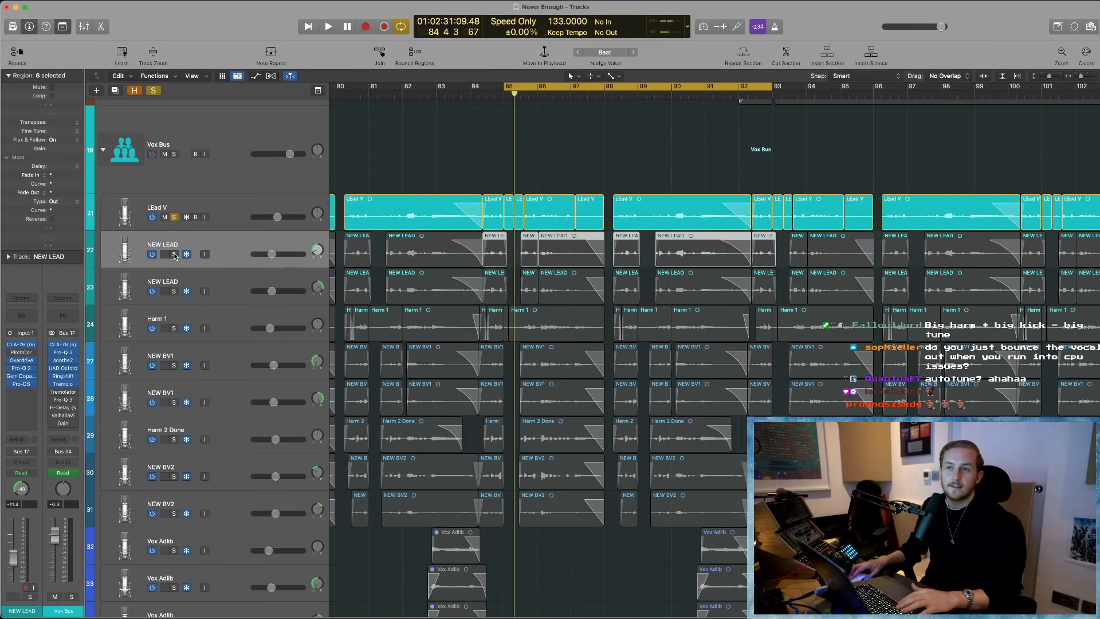
{"action": "left_click", "coordinate": [174, 255]}
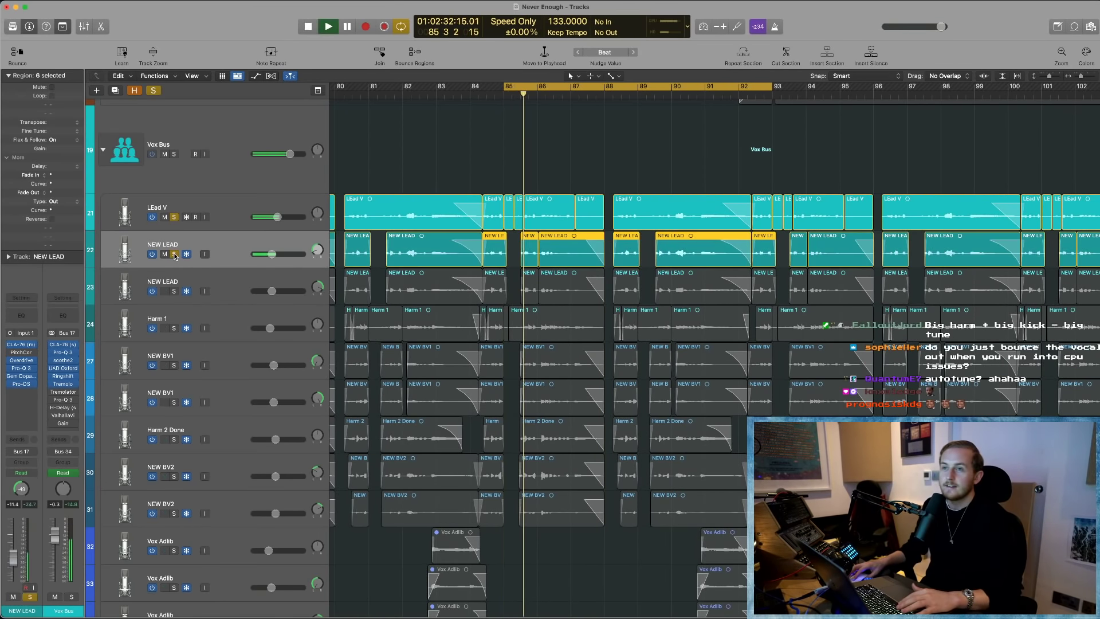
{"action": "left_click", "coordinate": [174, 291]}
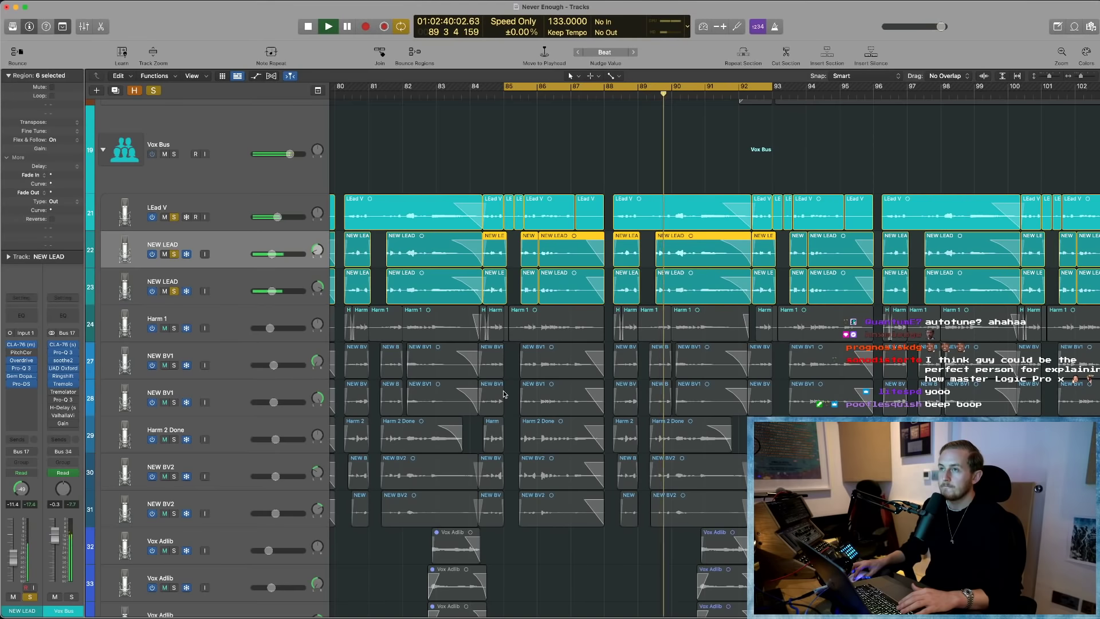
{"action": "key", "text": "Return"}
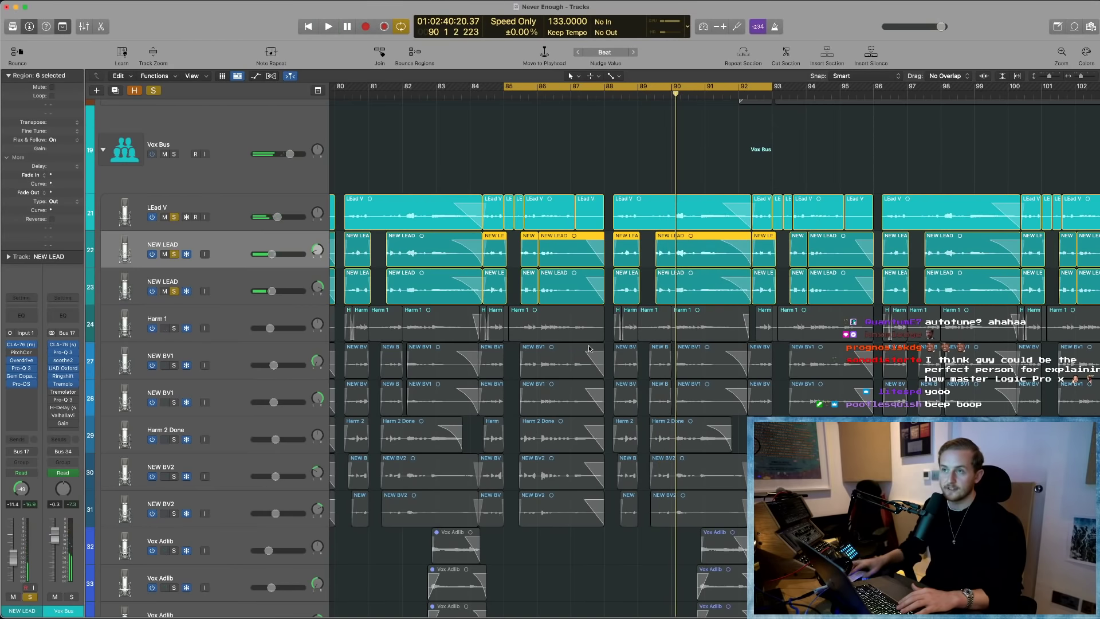
{"action": "scroll", "coordinate": [595, 346], "scroll_direction": "left", "scroll_amount": 2}
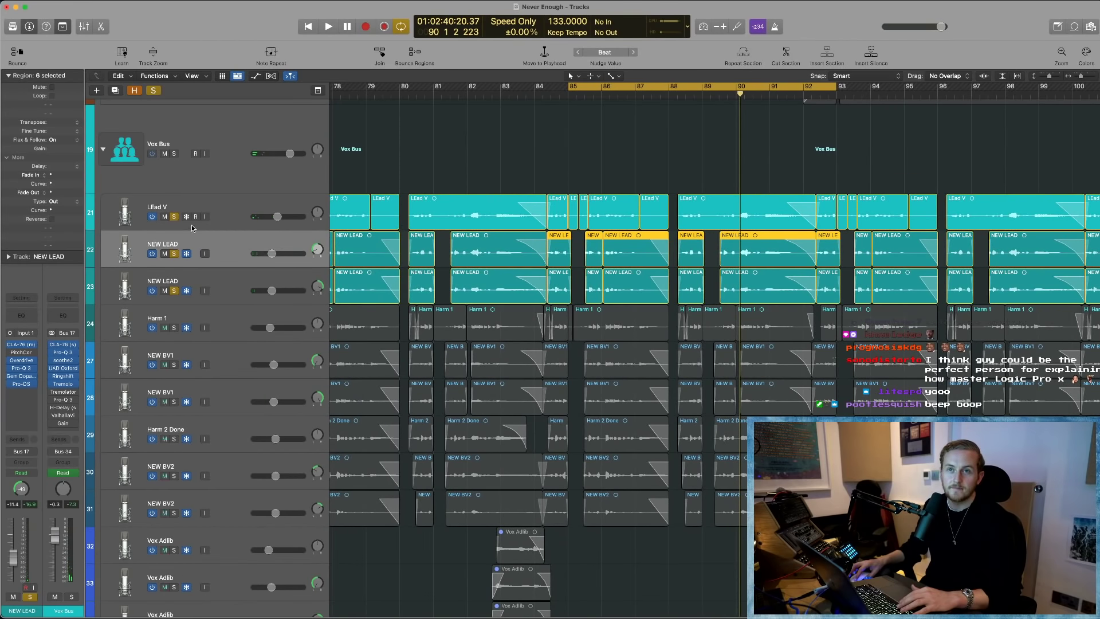
- Bypass the inserts on LEad V and the Vox Bus, and unsolo both NEW LEAD tracks, leaving LEad V soloed
{"action": "left_click", "coordinate": [218, 205]}
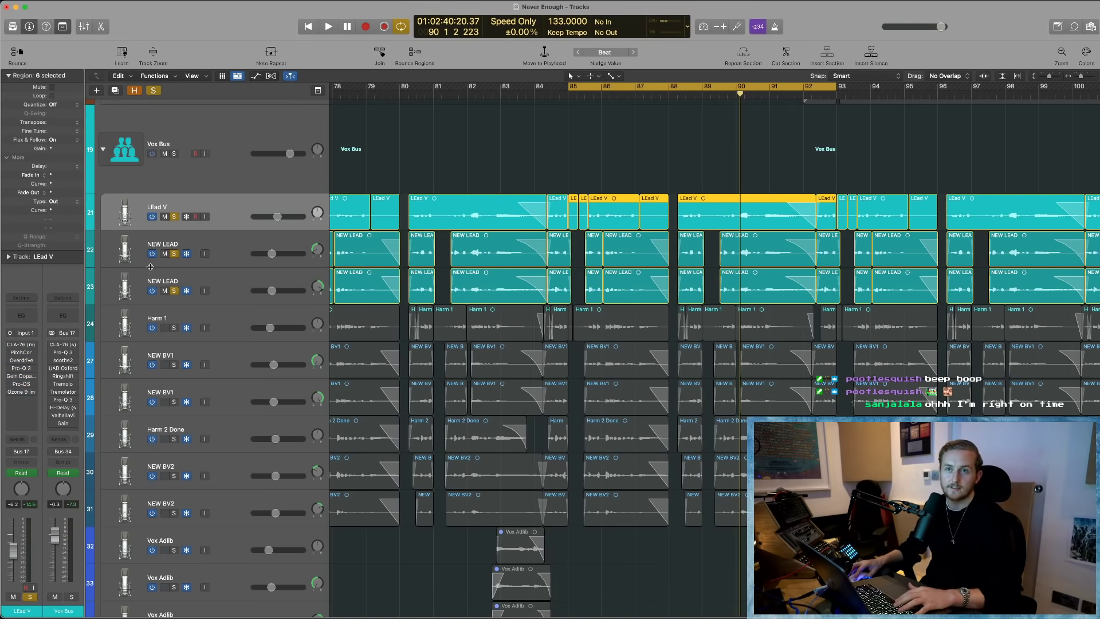
{"action": "left_click", "coordinate": [175, 254]}
{"action": "left_click", "coordinate": [174, 291]}
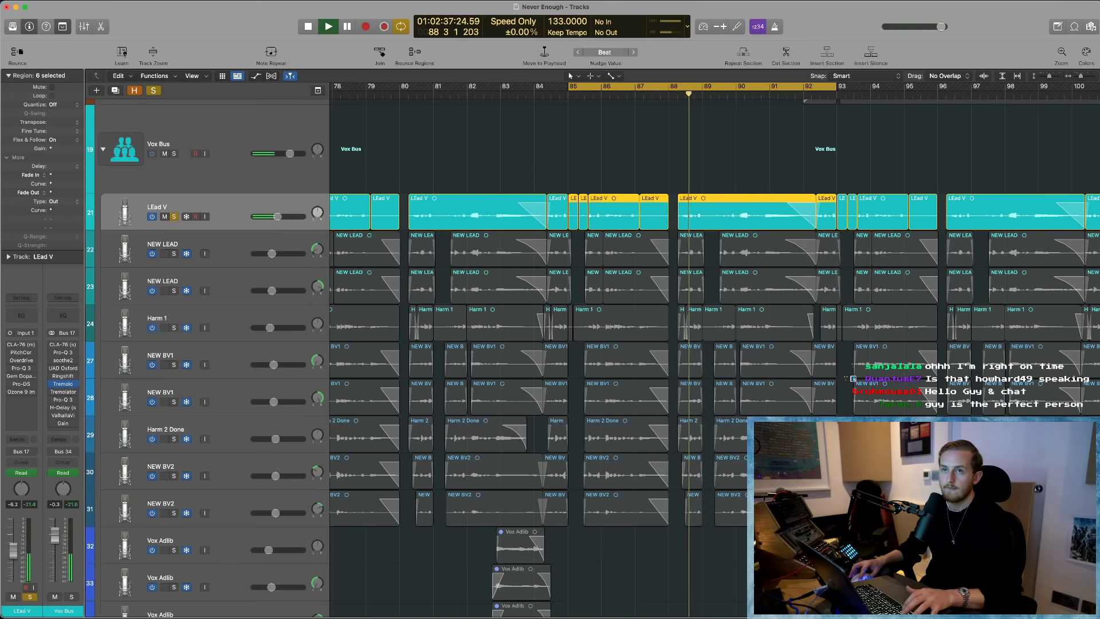
- Raise the LEad V track's volume to -0.3 dB and play its dry vocal through to about bar 91
{"action": "left_click_drag", "start_coordinate": [277, 216], "coordinate": [310, 216]}
{"action": "key", "text": "Return"}
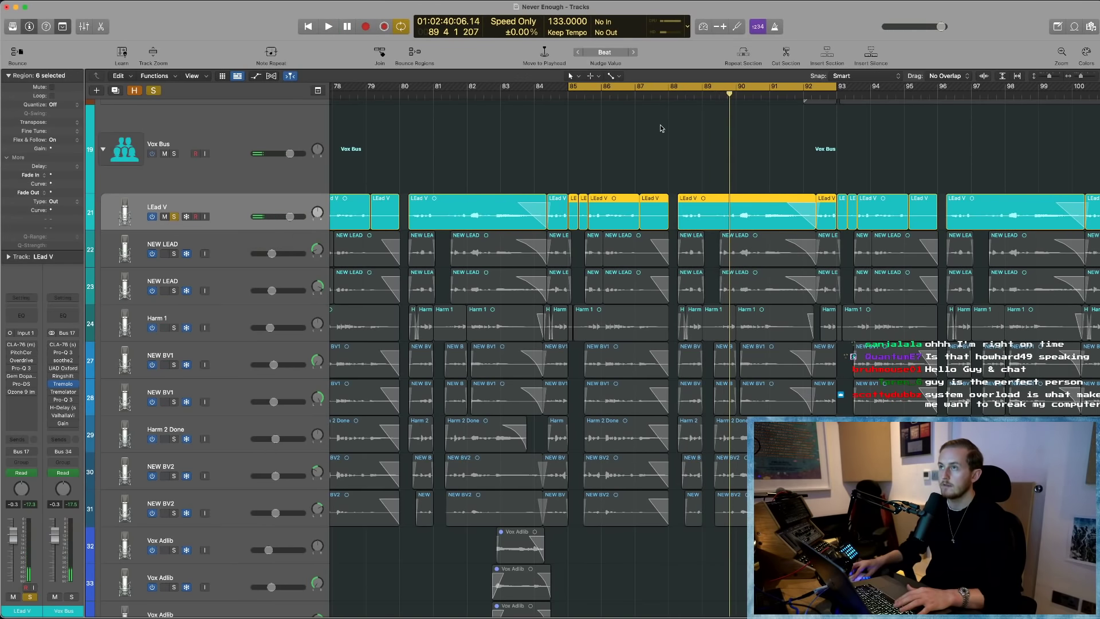
{"action": "left_click", "coordinate": [701, 93]}
{"action": "key", "text": "space"}
{"action": "scroll", "coordinate": [608, 167], "scroll_direction": "right", "scroll_amount": 3}
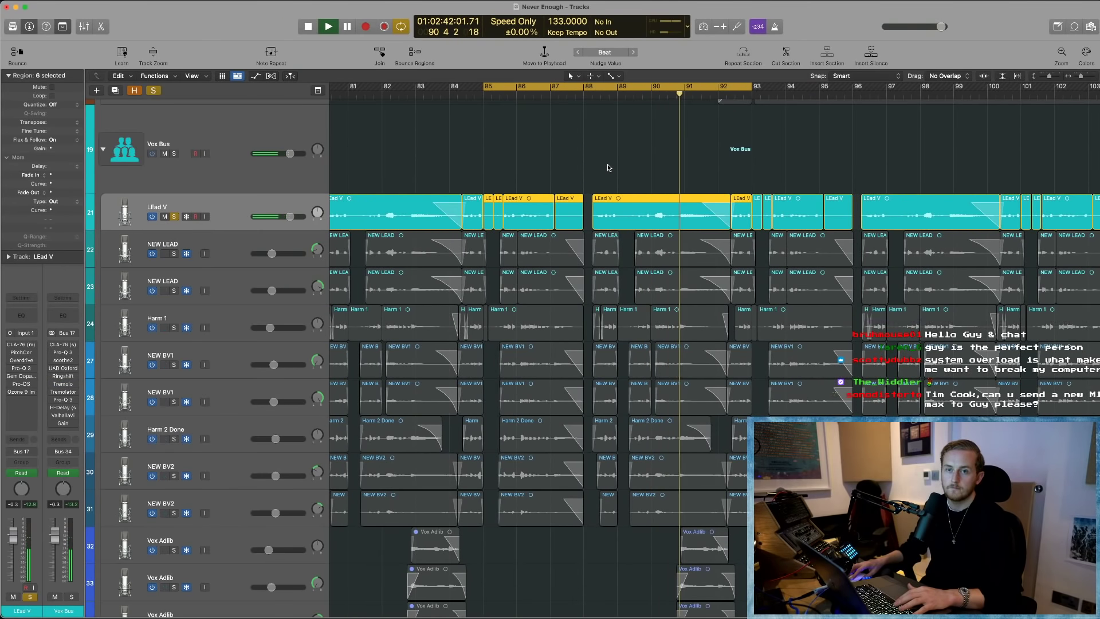
{"action": "left_click", "coordinate": [74, 365]}
{"action": "left_click", "coordinate": [65, 361]}
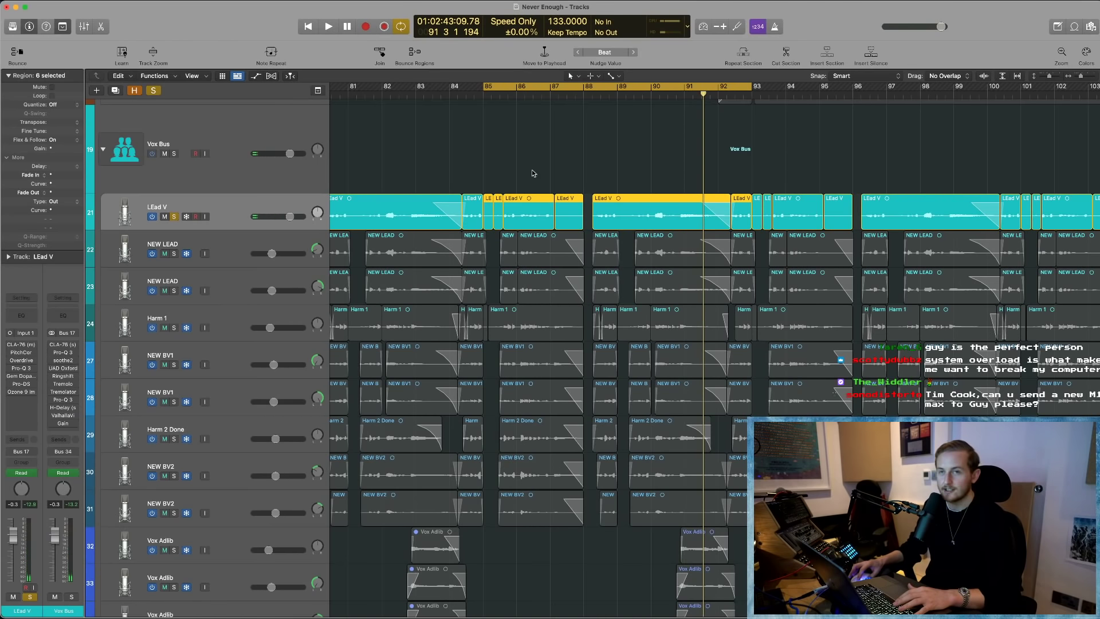
{"action": "left_click", "coordinate": [499, 180]}
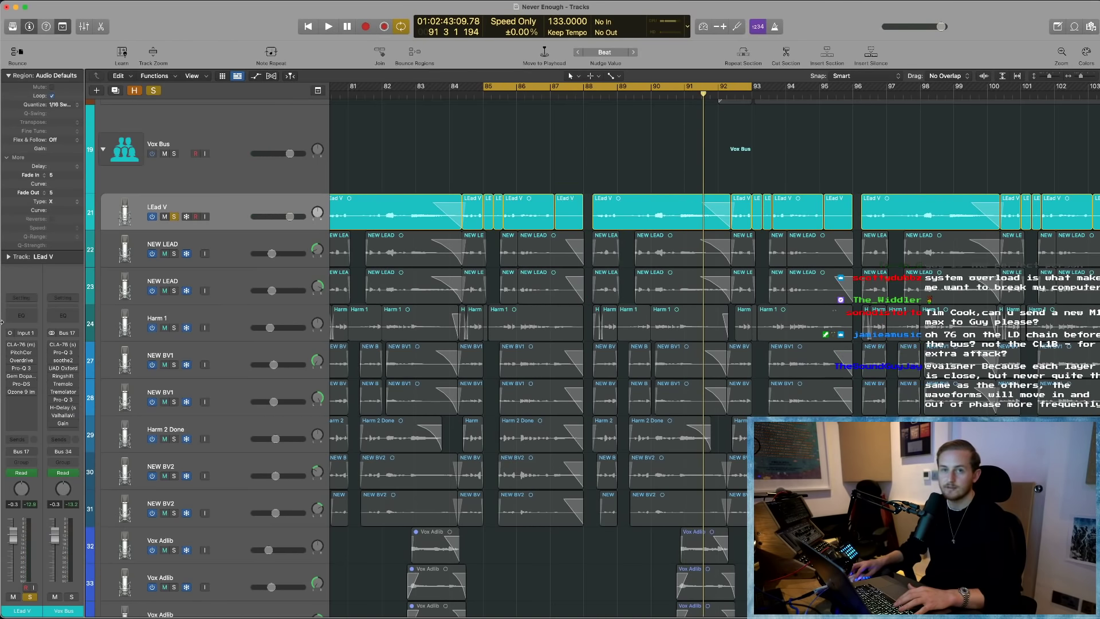
- Enable CLA-76 on the LEad V track, set the track's volume to -2.9 dB, and play the compressed vocal from bar 85
{"action": "left_click", "coordinate": [23, 345]}
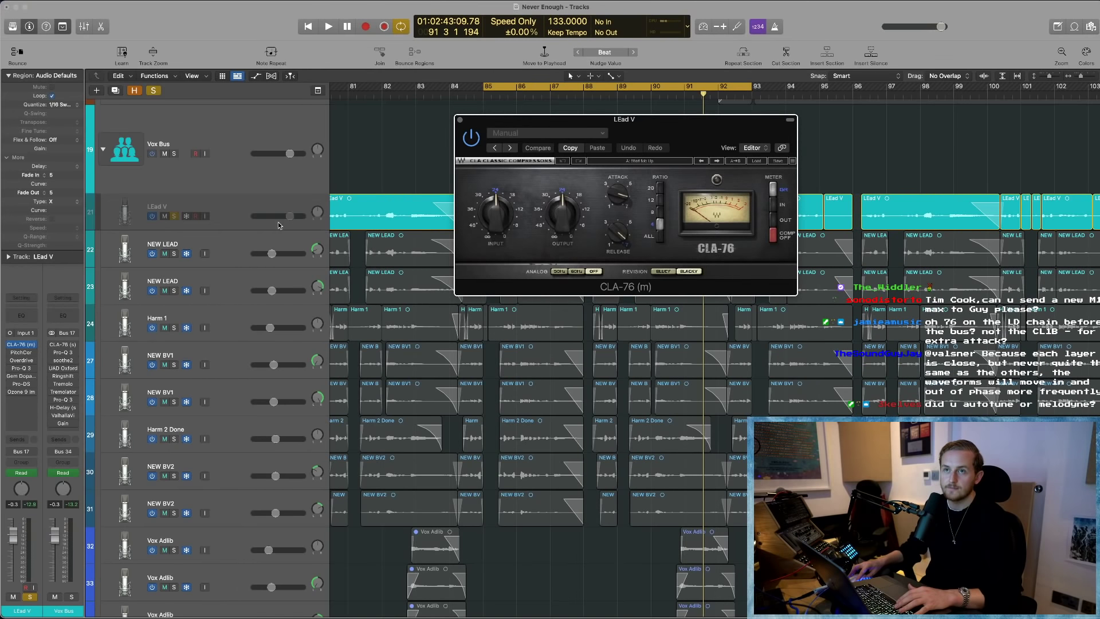
{"action": "left_click_drag", "start_coordinate": [288, 216], "coordinate": [286, 217]}
{"action": "left_click_drag", "start_coordinate": [664, 158], "coordinate": [607, 184]}
{"action": "key", "text": "space"}
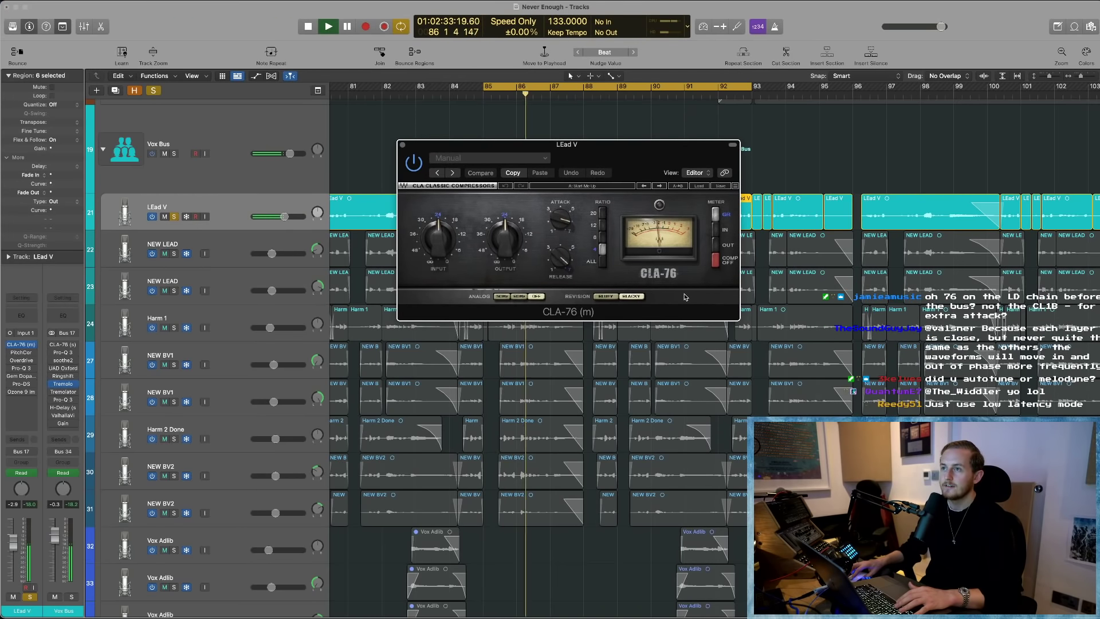
{"action": "key", "text": "space"}
- Enable and open Pitch Correction on the LEad V track and move its window clear, closing the CLA-76 window
{"action": "left_click", "coordinate": [21, 354]}
{"action": "left_click", "coordinate": [21, 353]}
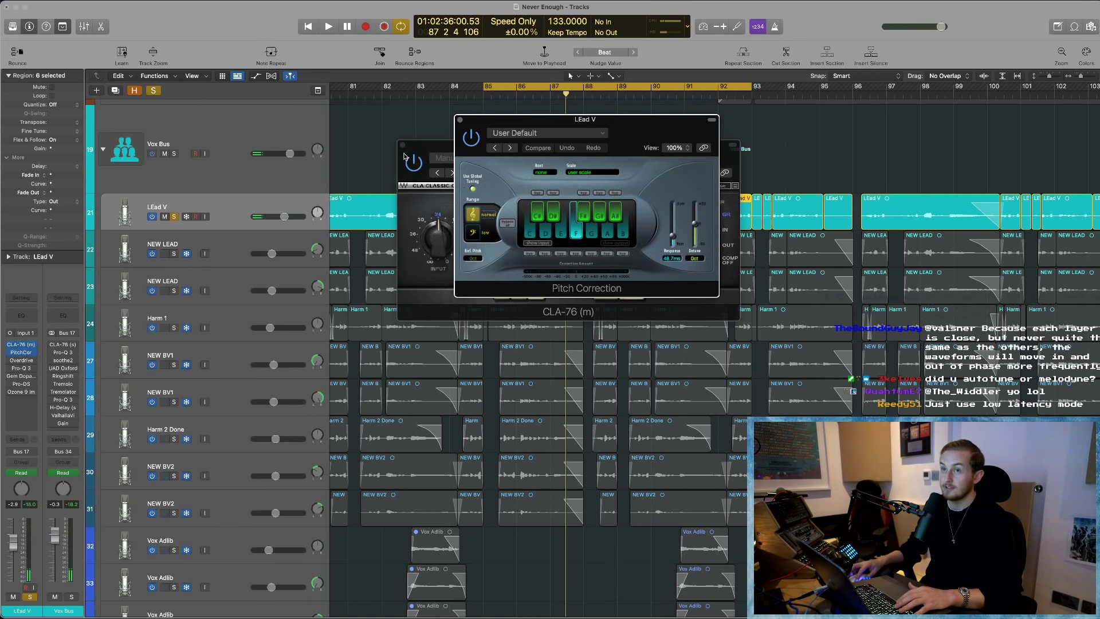
{"action": "left_click_drag", "start_coordinate": [602, 170], "coordinate": [509, 242]}
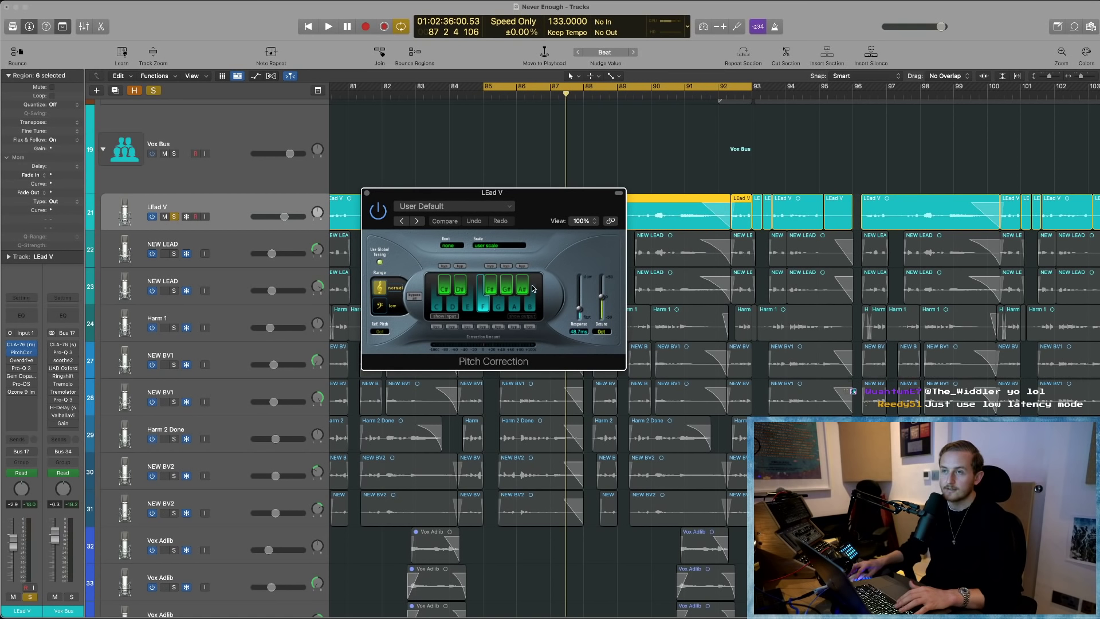
{"action": "left_click_drag", "start_coordinate": [580, 312], "coordinate": [574, 376]}
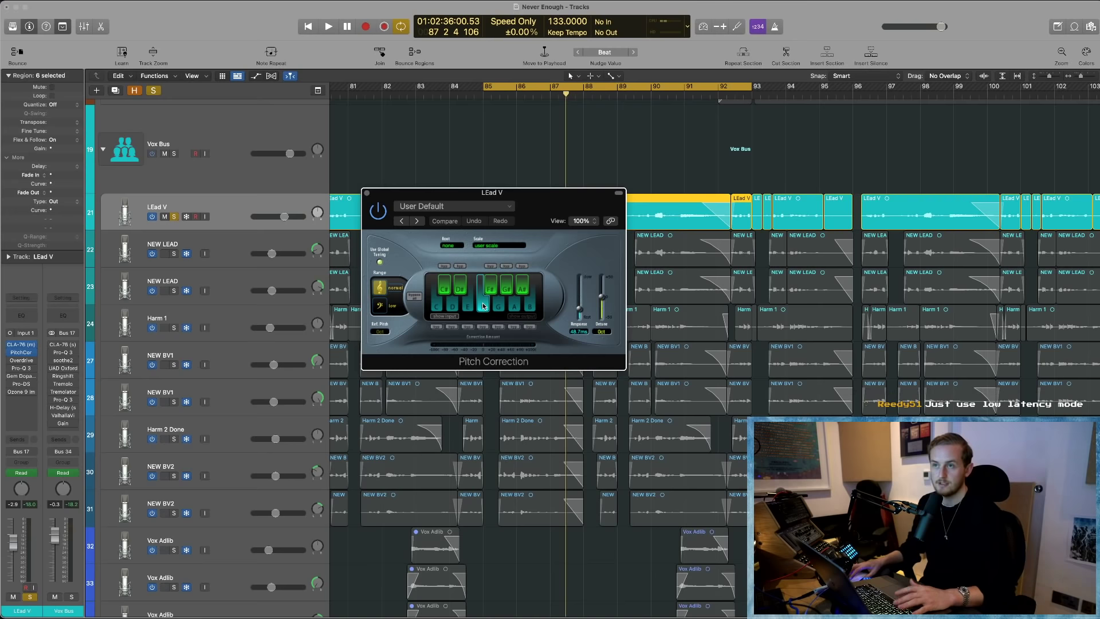
- Play the pitch-corrected LEad V vocal twice from bar 85, following the Response value in the plug-in
{"action": "key", "text": "space"}
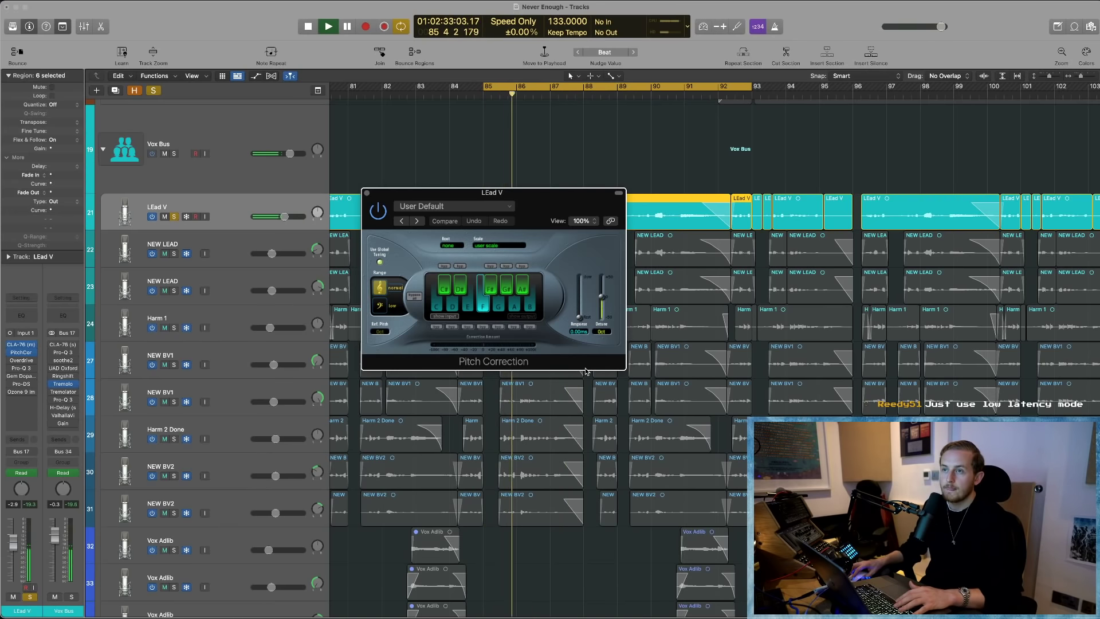
{"action": "key", "text": "space"}
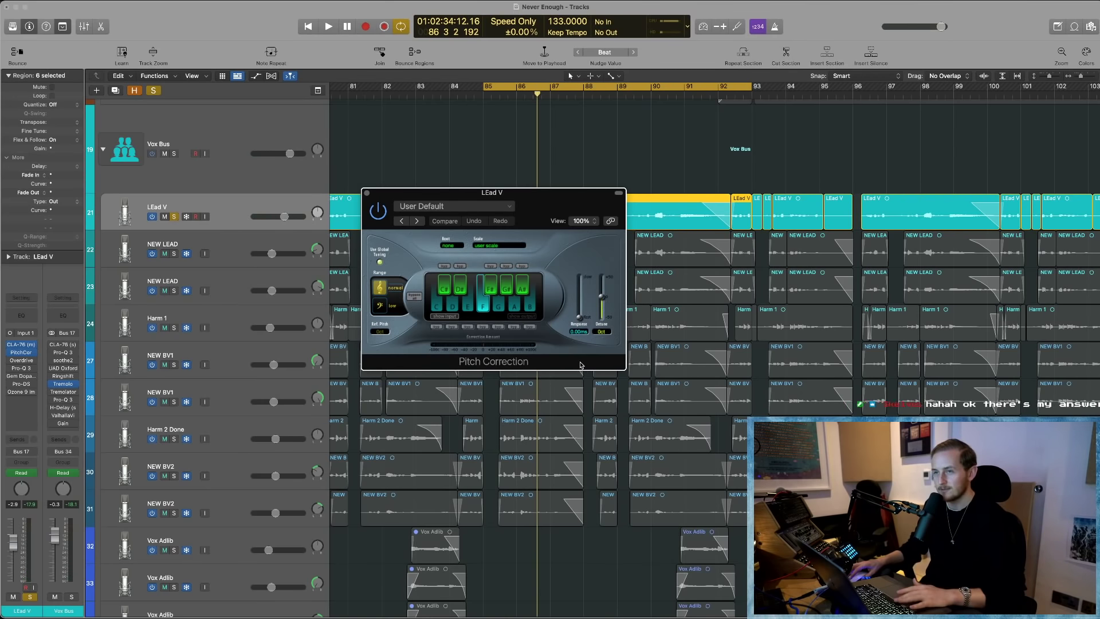
{"action": "key", "text": "Return"}
{"action": "key", "text": "space"}
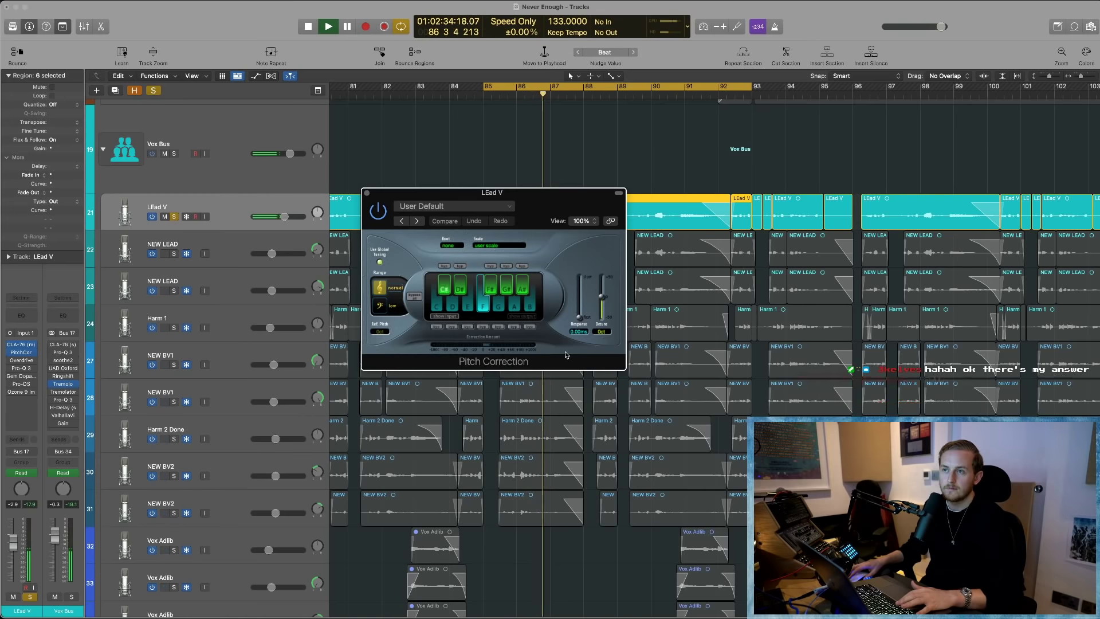
{"action": "key", "text": "space"}
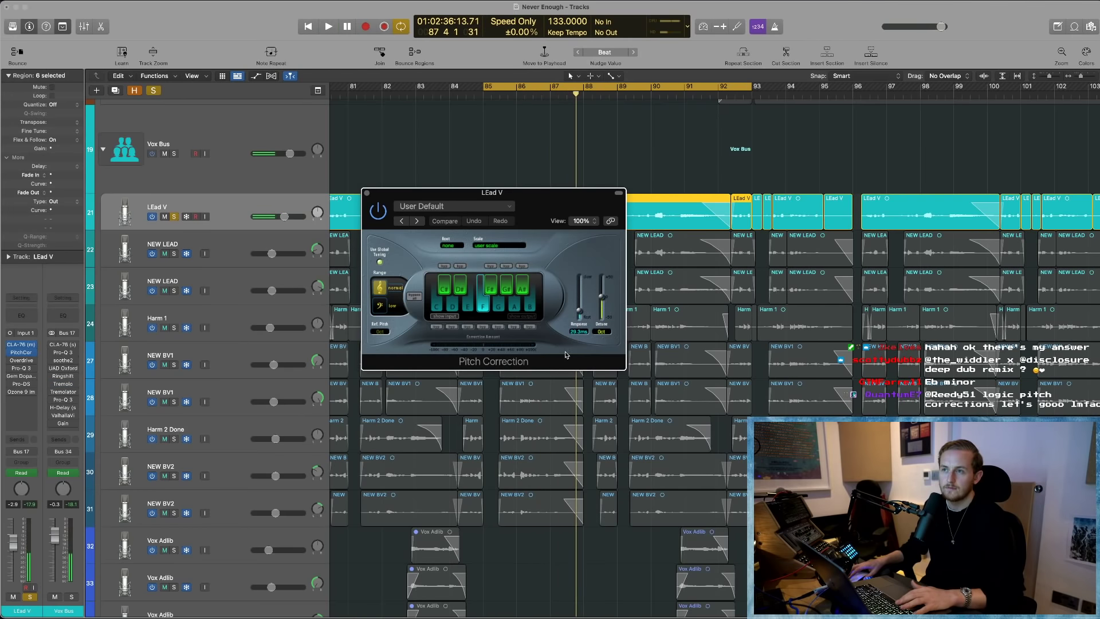
- Show track automation in the arrangement and close the Pitch Correction window
{"action": "left_click_drag", "start_coordinate": [570, 205], "coordinate": [559, 270]}
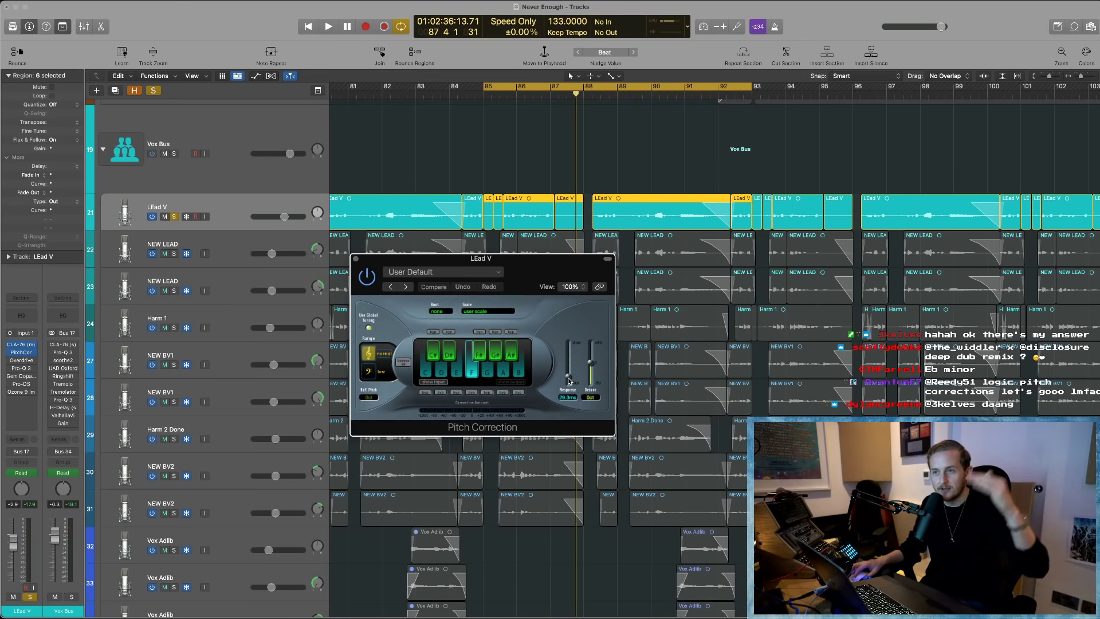
{"action": "left_click_drag", "start_coordinate": [509, 266], "coordinate": [519, 355]}
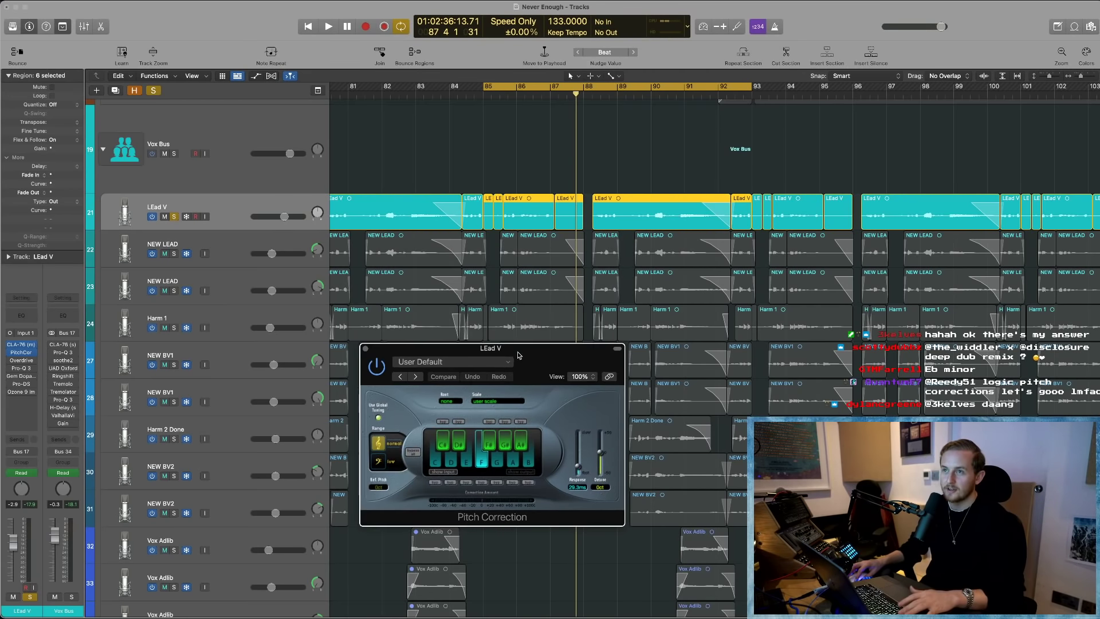
{"action": "left_click", "coordinate": [517, 186]}
{"action": "key", "text": "a"}
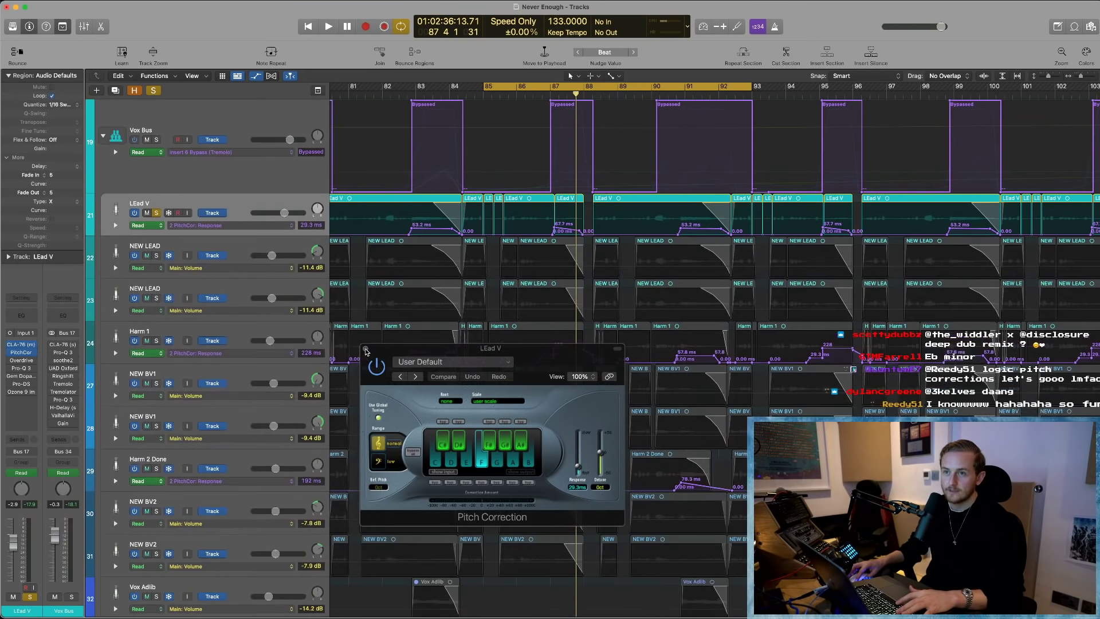
{"action": "left_click", "coordinate": [365, 350]}
- Examine the Pitch Correction Response automation on the vocal tracks around bars 84 to 88, playing LEad V from bar 85
{"action": "key", "text": "super+Right"}
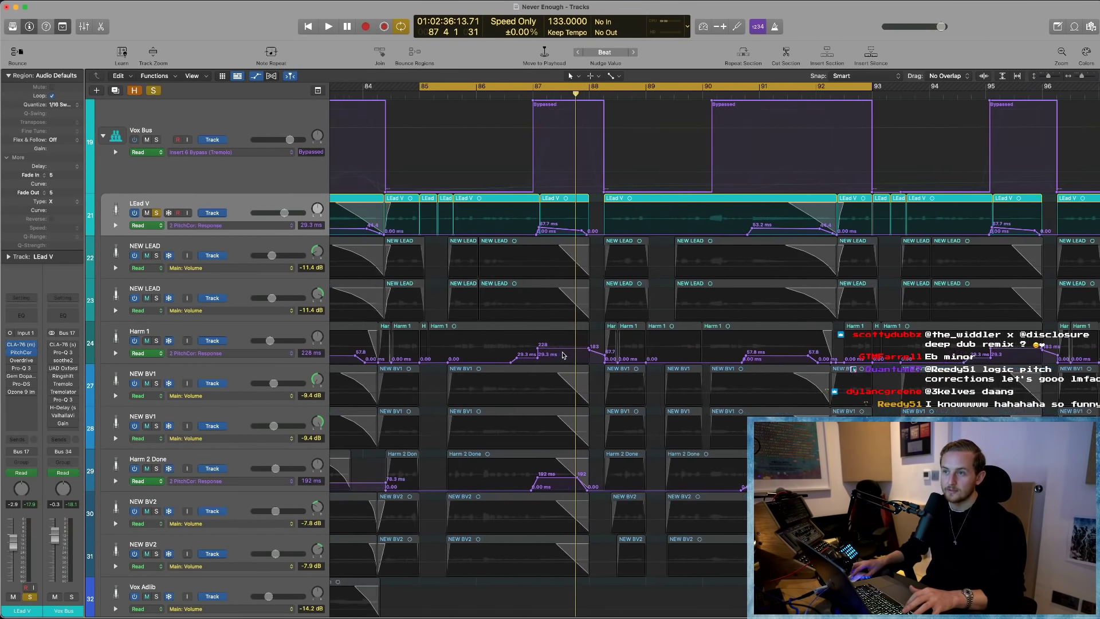
{"action": "key", "text": "super+Right"}
{"action": "key", "text": "super+Right"}
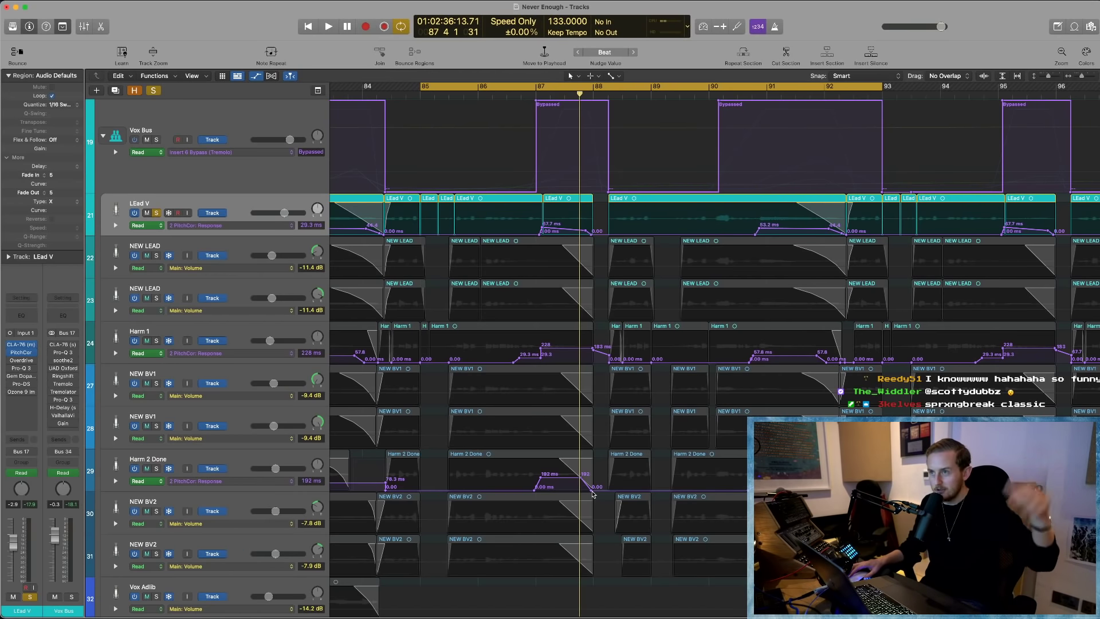
{"action": "scroll", "coordinate": [629, 356], "scroll_direction": "left", "scroll_amount": 3}
{"action": "scroll", "coordinate": [602, 231], "scroll_direction": "left", "scroll_amount": 1}
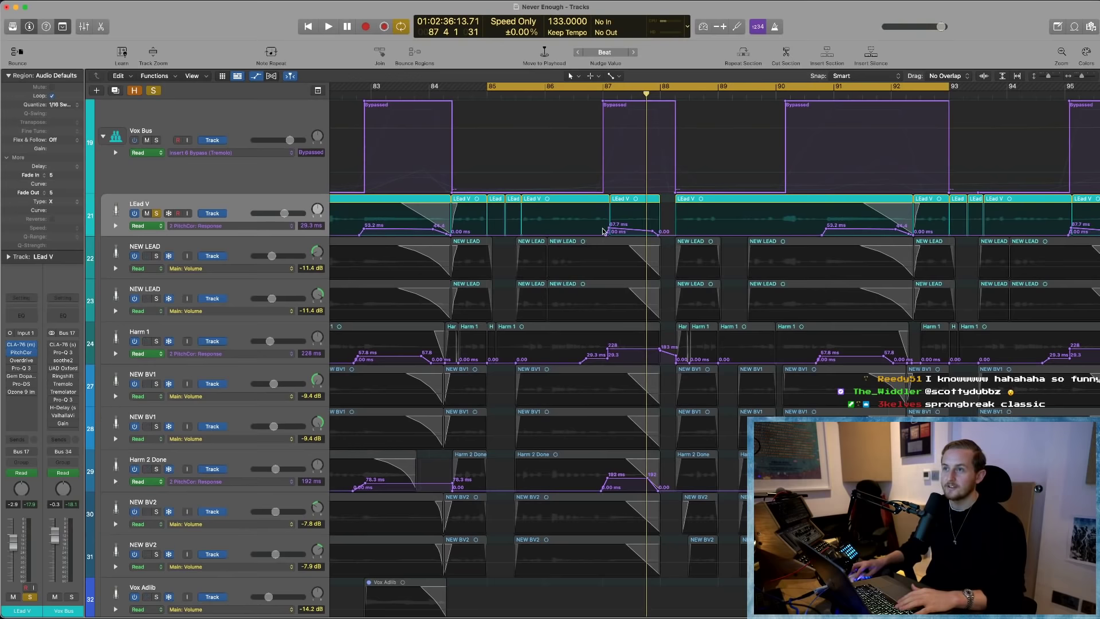
{"action": "scroll", "coordinate": [601, 247], "scroll_direction": "left", "scroll_amount": 1}
{"action": "key", "text": "space"}
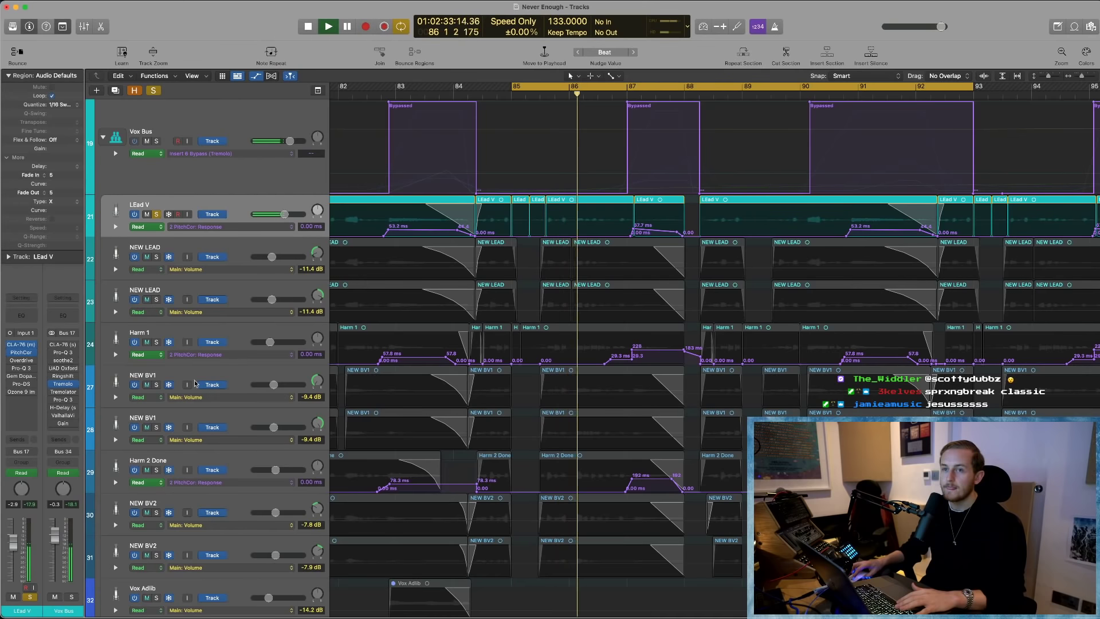
{"action": "key", "text": "Return"}
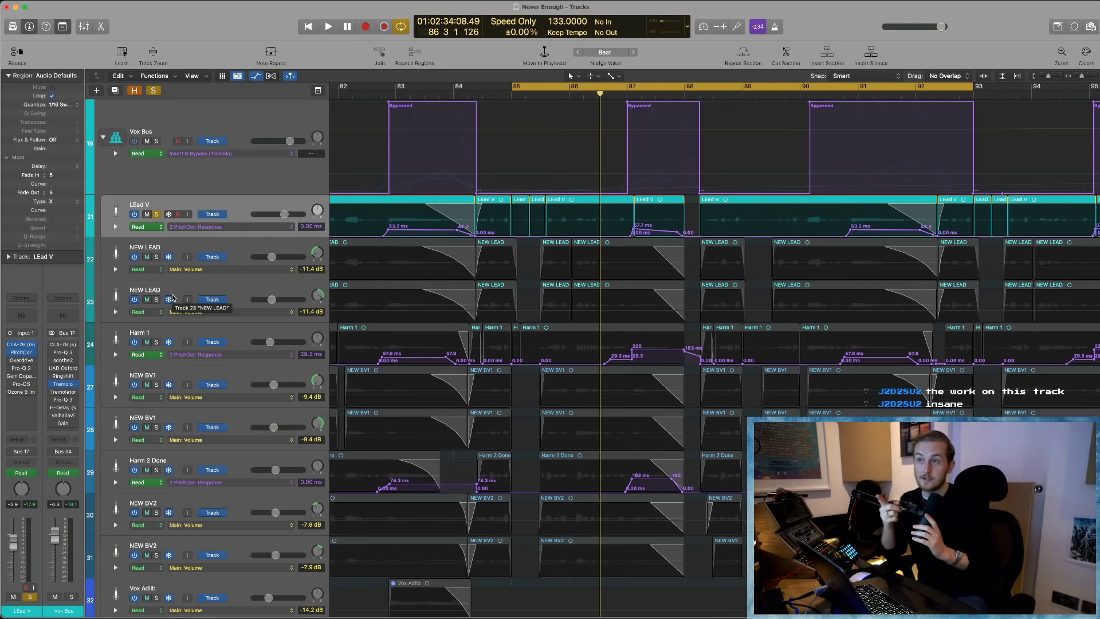
- Open the Tremolo insert on the Vox Bus and solo the bus to bring in all its vocal layers
{"action": "left_click", "coordinate": [65, 384]}
{"action": "left_click_drag", "start_coordinate": [547, 217], "coordinate": [545, 213]}
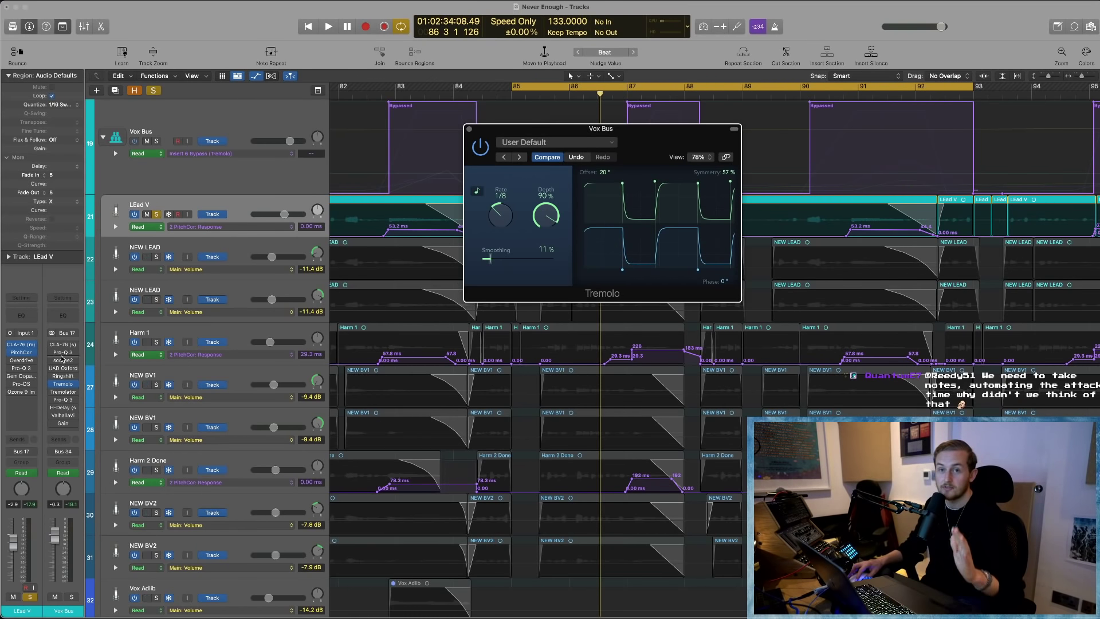
{"action": "left_click", "coordinate": [156, 141]}
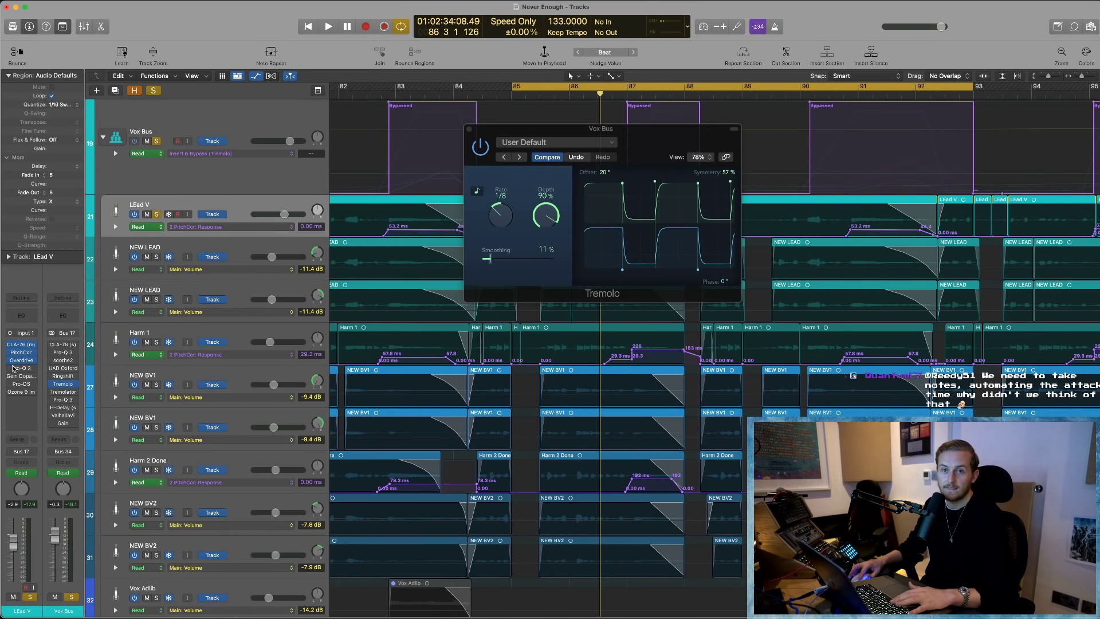
- Re-enable the remaining LEad V inserts and play the full vocal stack twice from bar 85 to about bar 88
{"action": "key", "text": "space"}
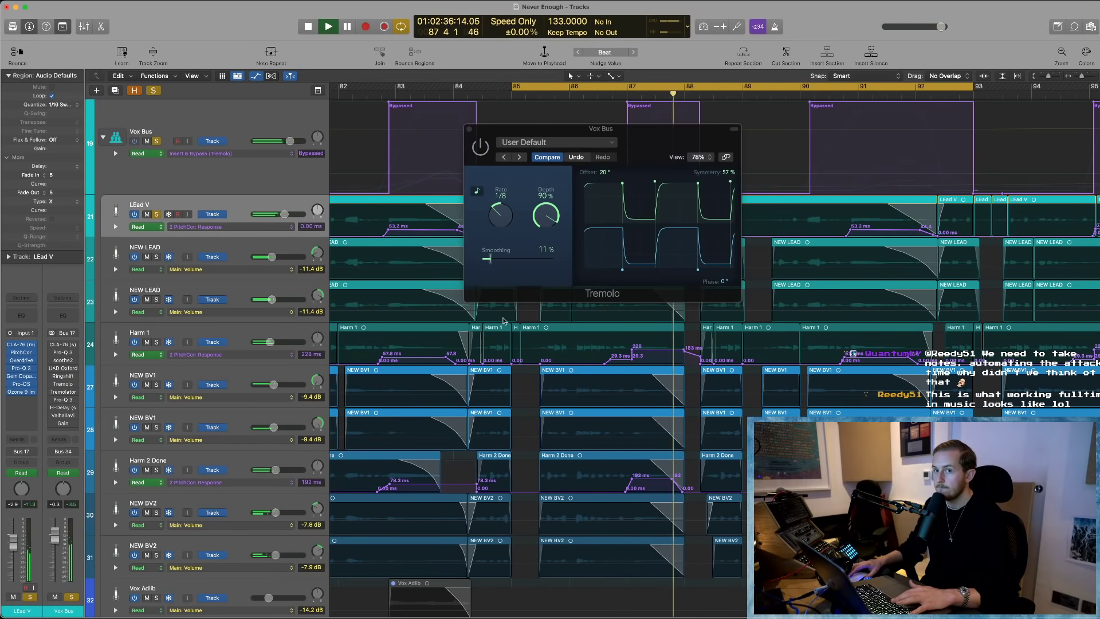
{"action": "key", "text": "space"}
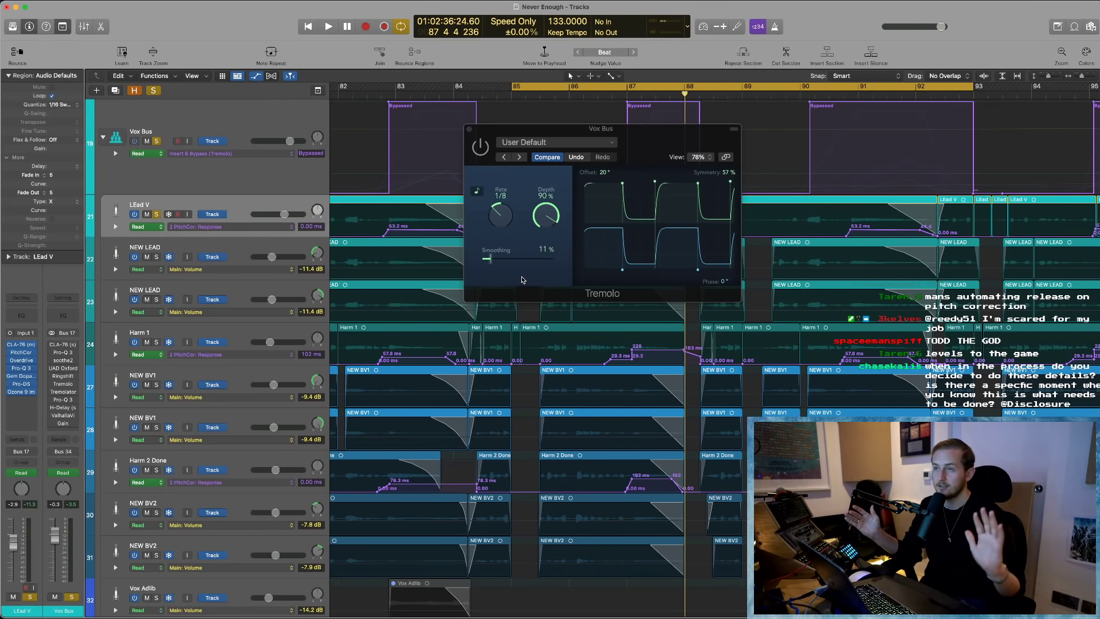
{"action": "key", "text": "space"}
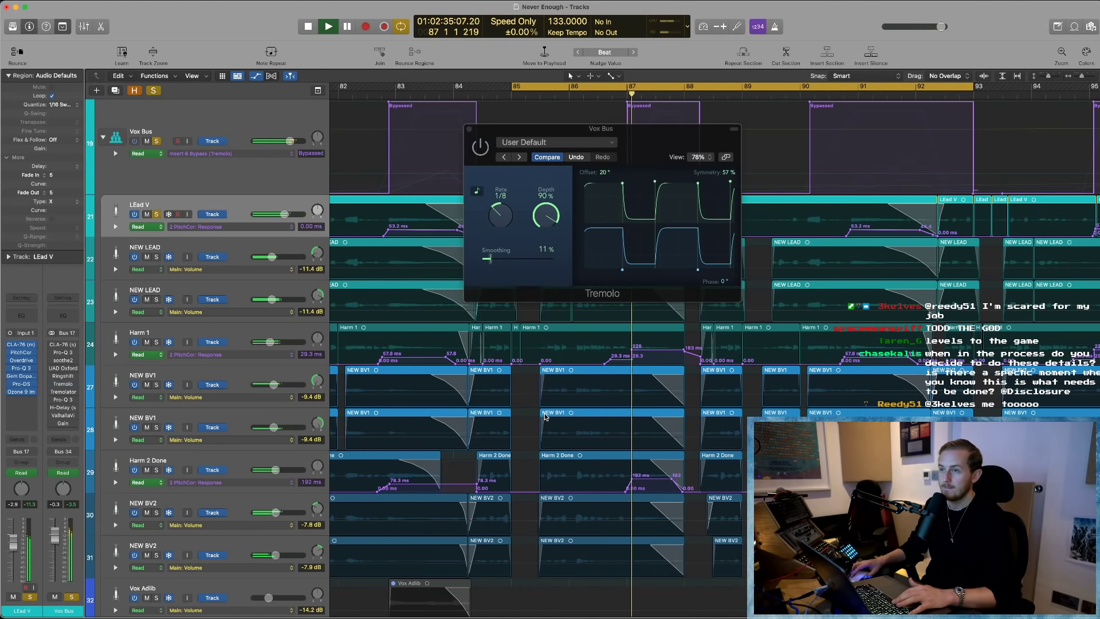
{"action": "key", "text": "space"}
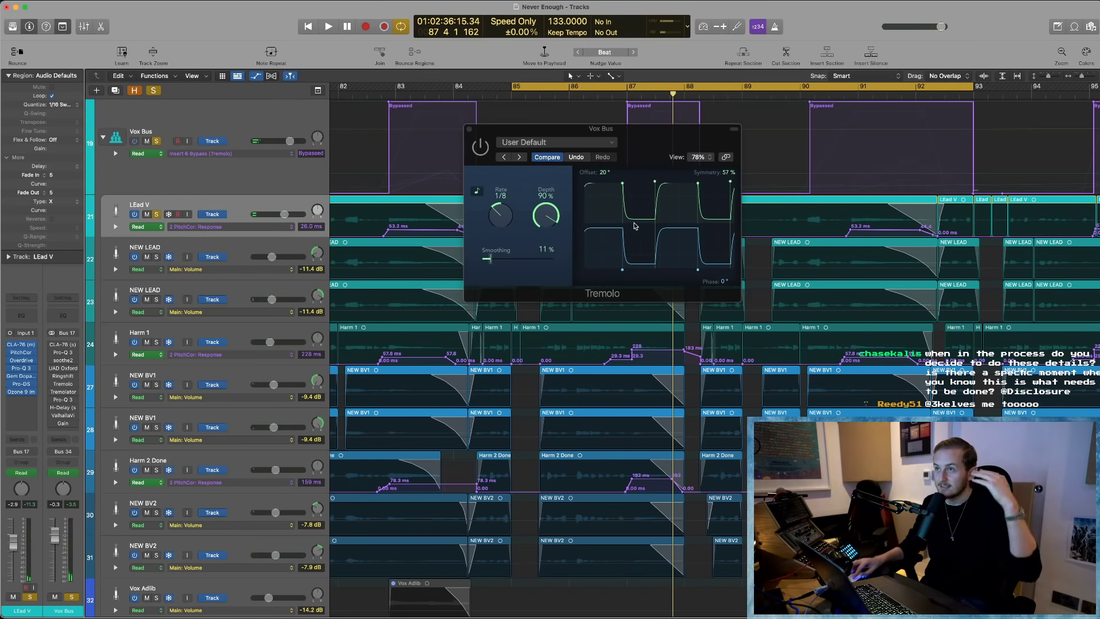
- Examine the Tremolo bypass automation on the Vox Bus from bar 84 onward, keeping the Tremolo window clear of the lane
{"action": "left_click_drag", "start_coordinate": [605, 131], "coordinate": [631, 285]}
{"action": "scroll", "coordinate": [651, 166], "scroll_direction": "right", "scroll_amount": 10}
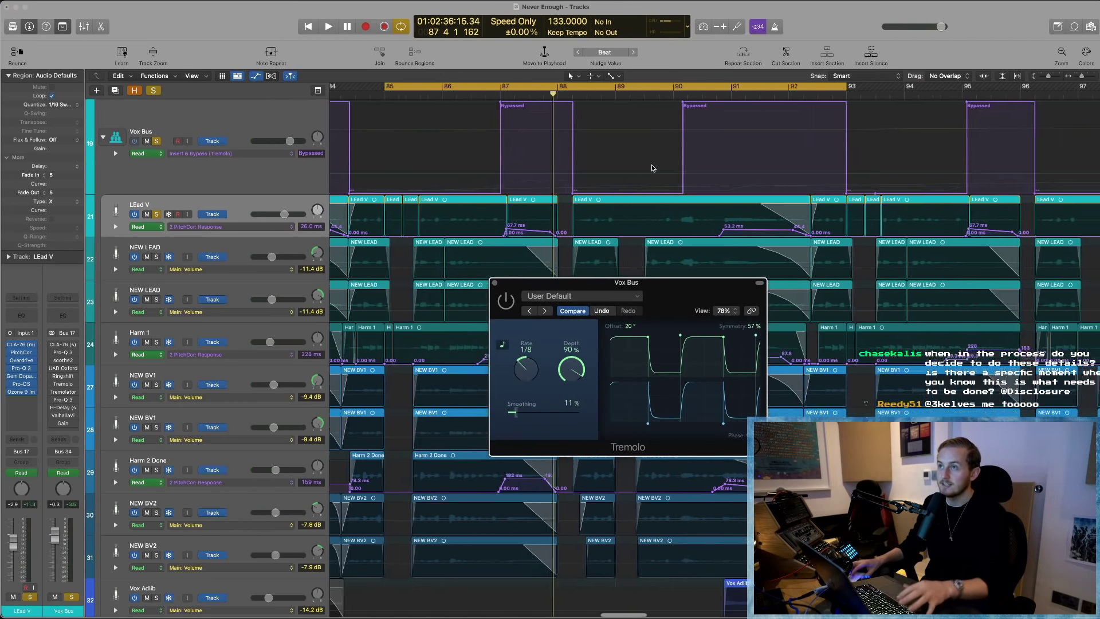
{"action": "scroll", "coordinate": [651, 164], "scroll_direction": "up", "scroll_amount": 2}
{"action": "scroll", "coordinate": [652, 164], "scroll_direction": "up", "scroll_amount": 2}
{"action": "scroll", "coordinate": [630, 160], "scroll_direction": "left", "scroll_amount": 8}
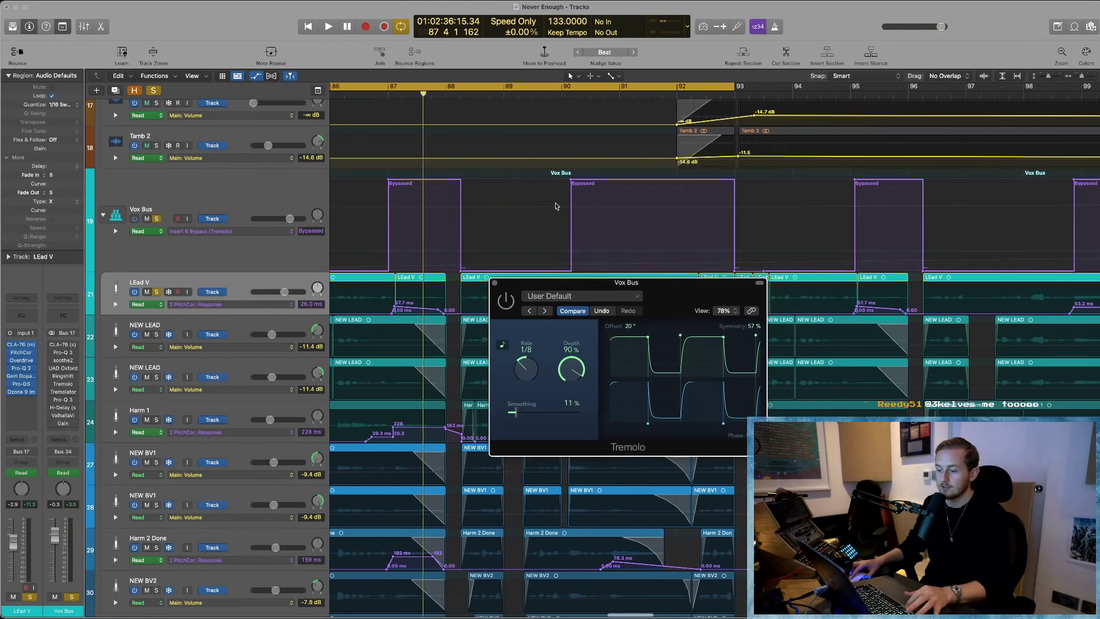
{"action": "scroll", "coordinate": [572, 141], "scroll_direction": "left", "scroll_amount": 5}
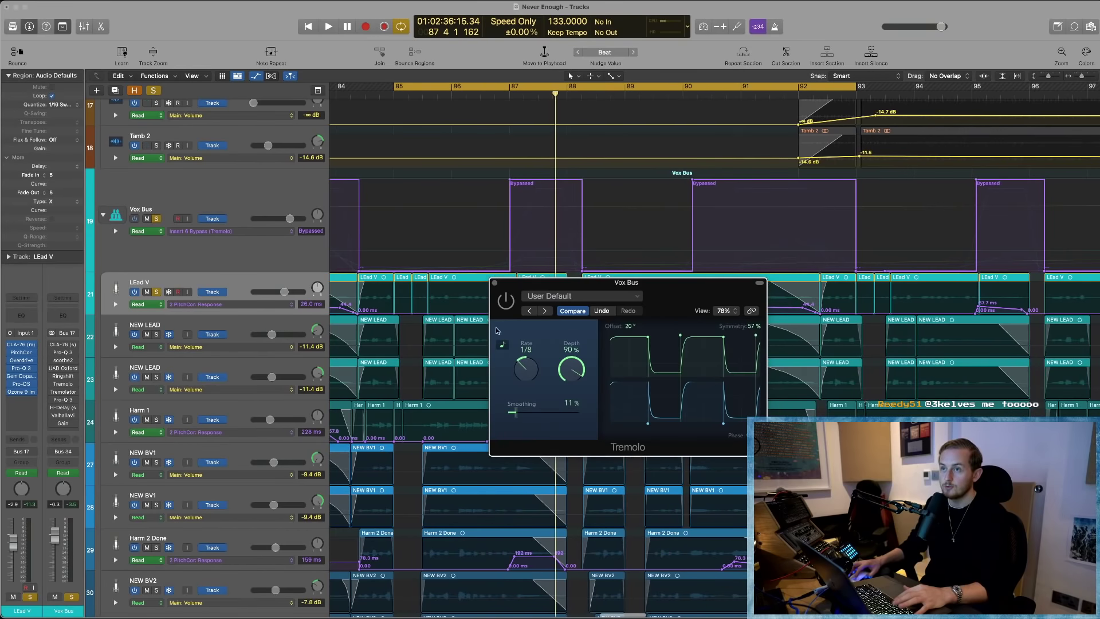
- Play the full vocal stack from bar 85 to the end of bar 87 and close the Tremolo window
{"action": "key", "text": "space"}
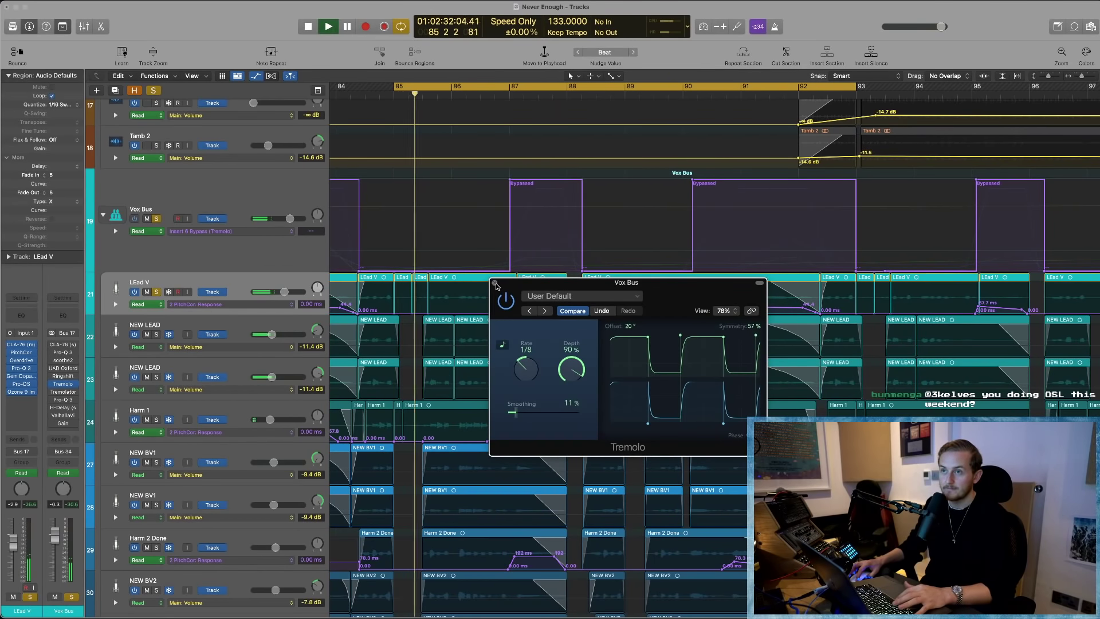
{"action": "left_click", "coordinate": [494, 283]}
{"action": "scroll", "coordinate": [496, 287], "scroll_direction": "left", "scroll_amount": 2}
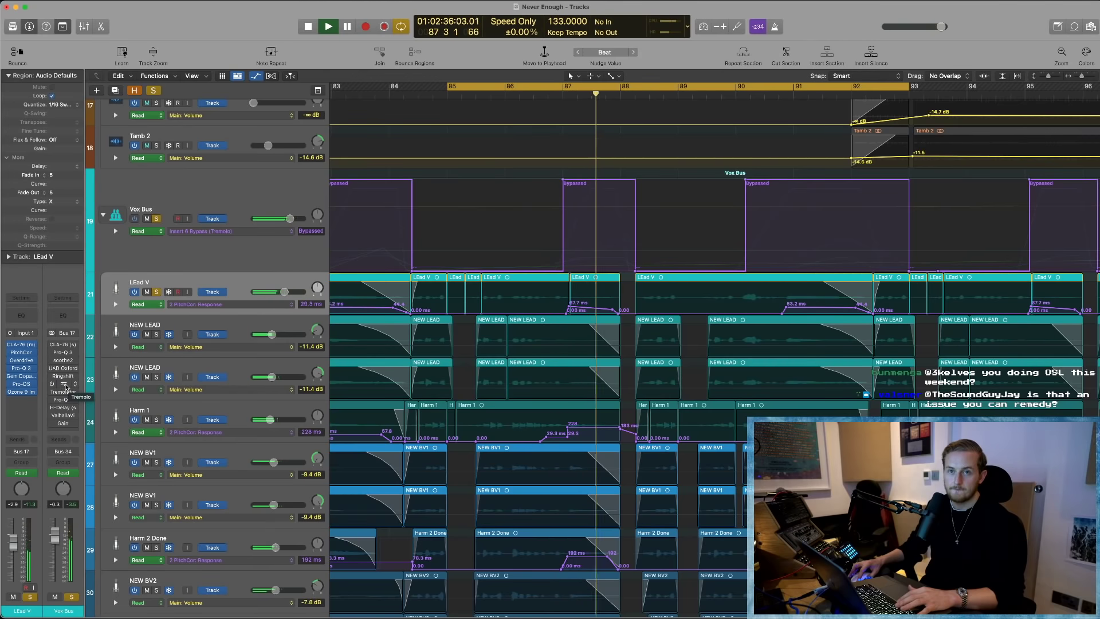
{"action": "key", "text": "space"}
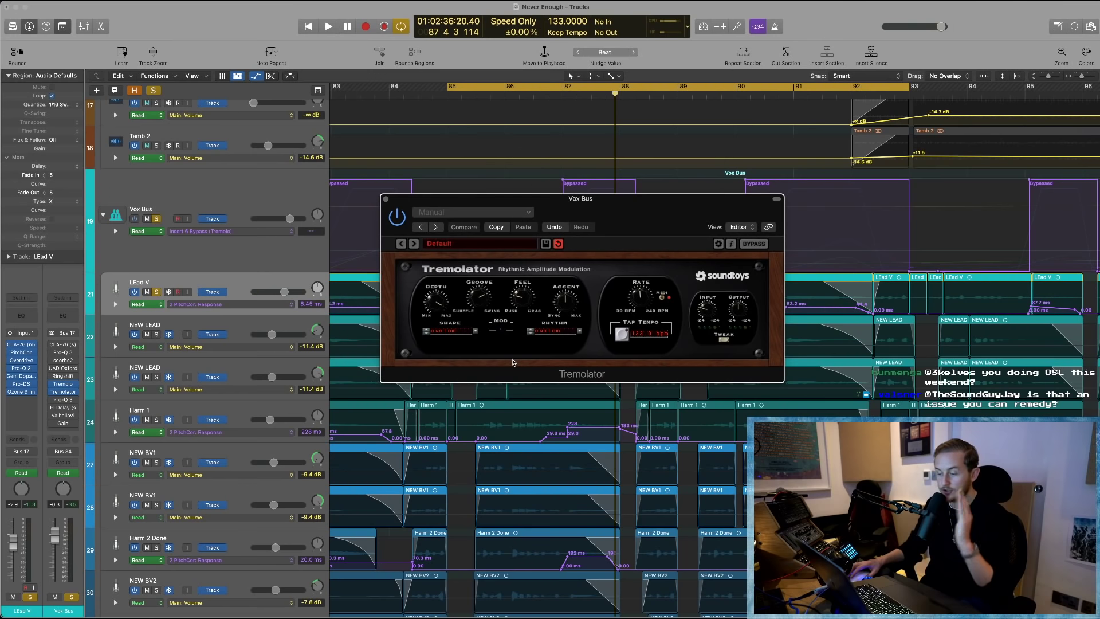
- Show the Vox Bus Tremolo and Tremolator inserts side by side for comparison
{"action": "left_click", "coordinate": [63, 384]}
{"action": "left_click_drag", "start_coordinate": [583, 283], "coordinate": [155, 206]}
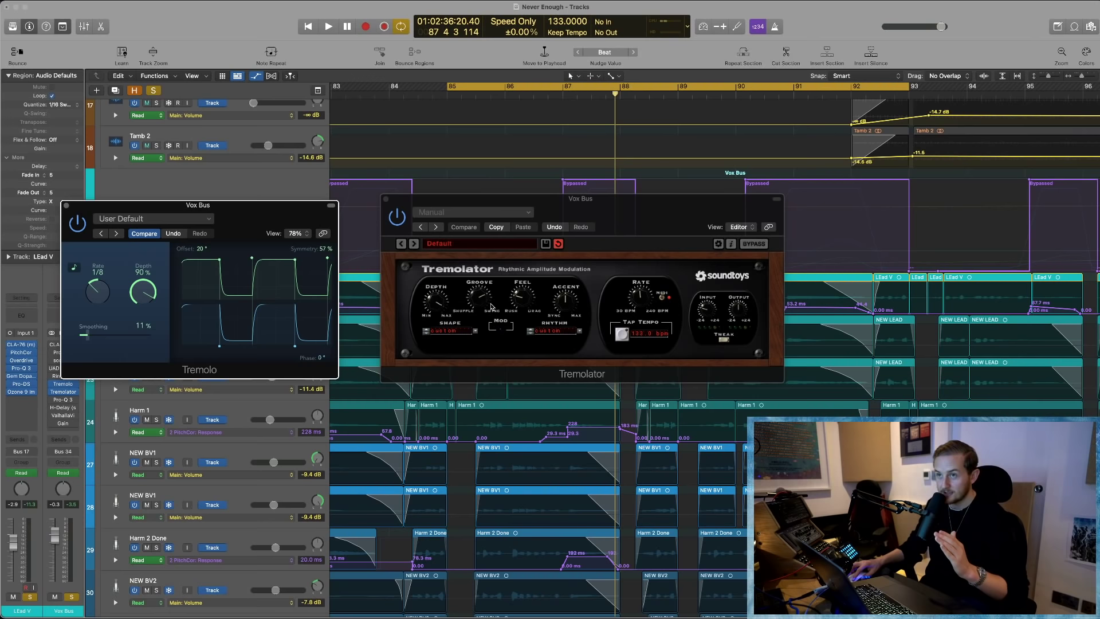
{"action": "left_click_drag", "start_coordinate": [616, 218], "coordinate": [607, 223]}
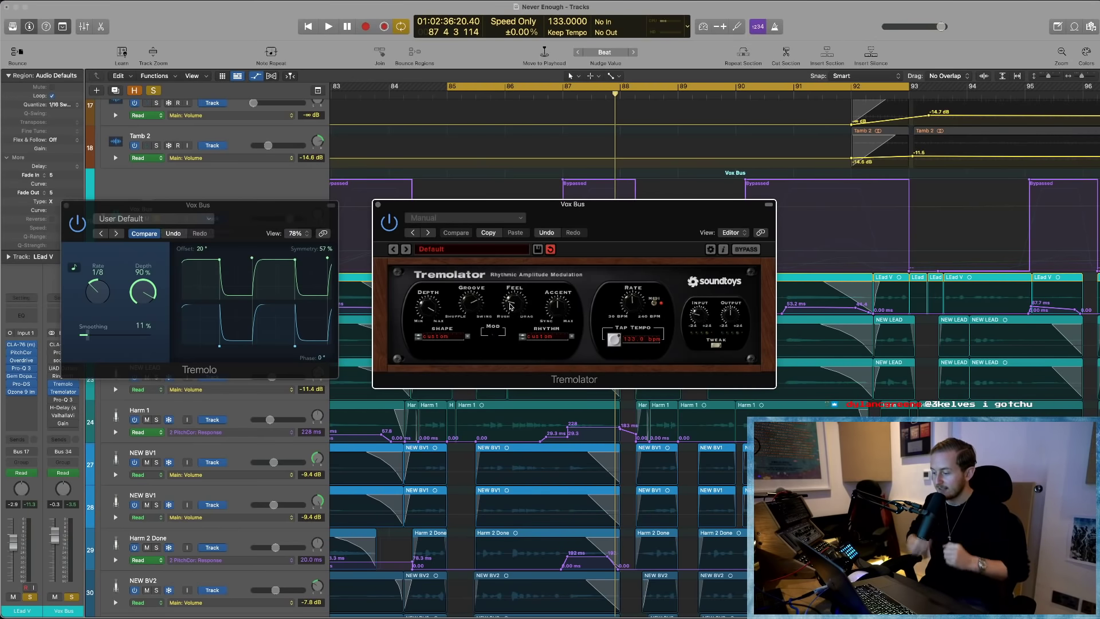
{"action": "left_click", "coordinate": [510, 306]}
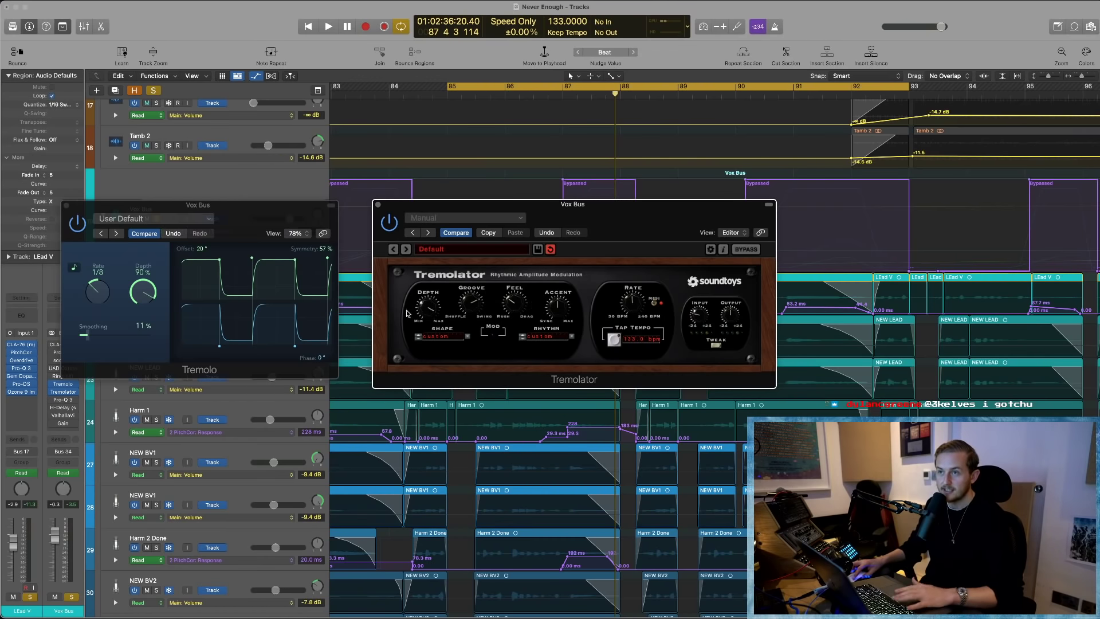
- Play the vocal stack from bar 85 to bar 88 while watching both tremolo effects, and close their windows
{"action": "key", "text": "space"}
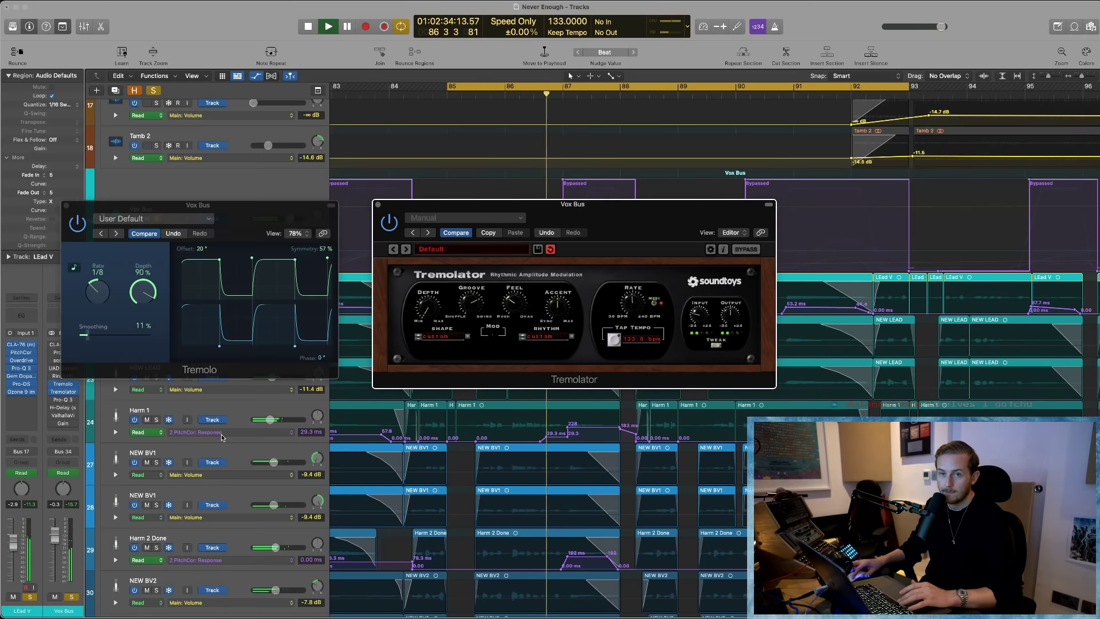
{"action": "key", "text": "space"}
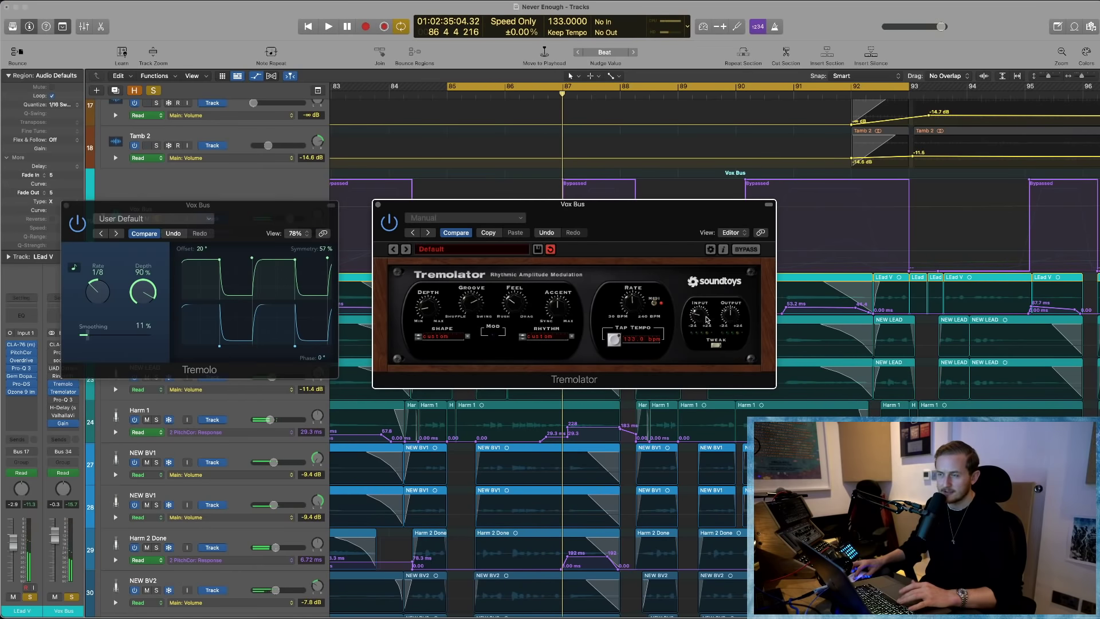
{"action": "key", "text": "space"}
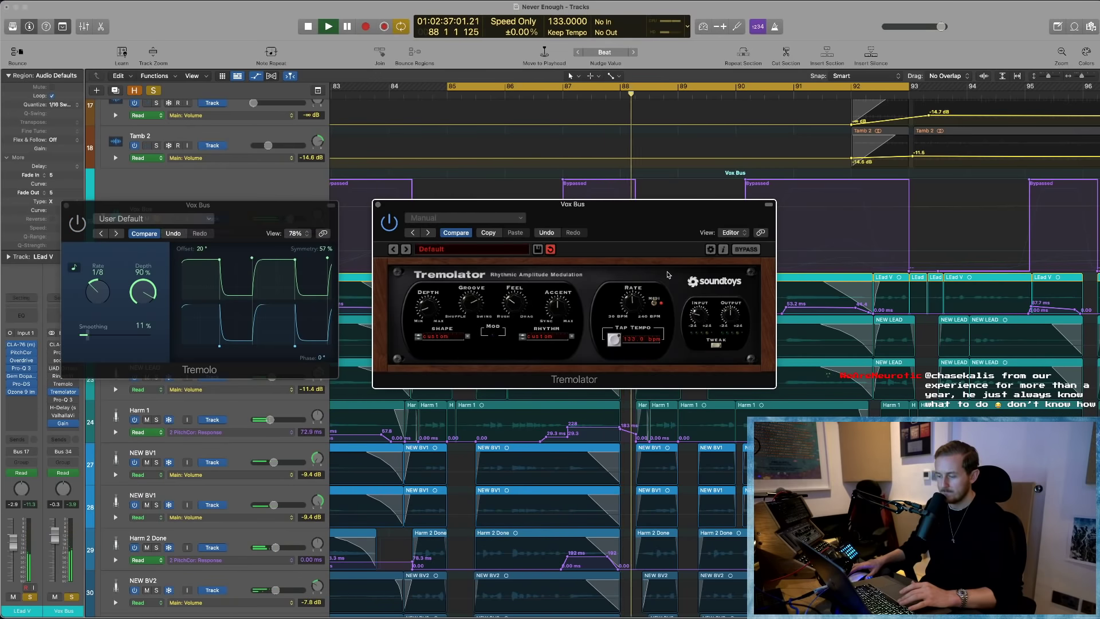
{"action": "key", "text": "Return"}
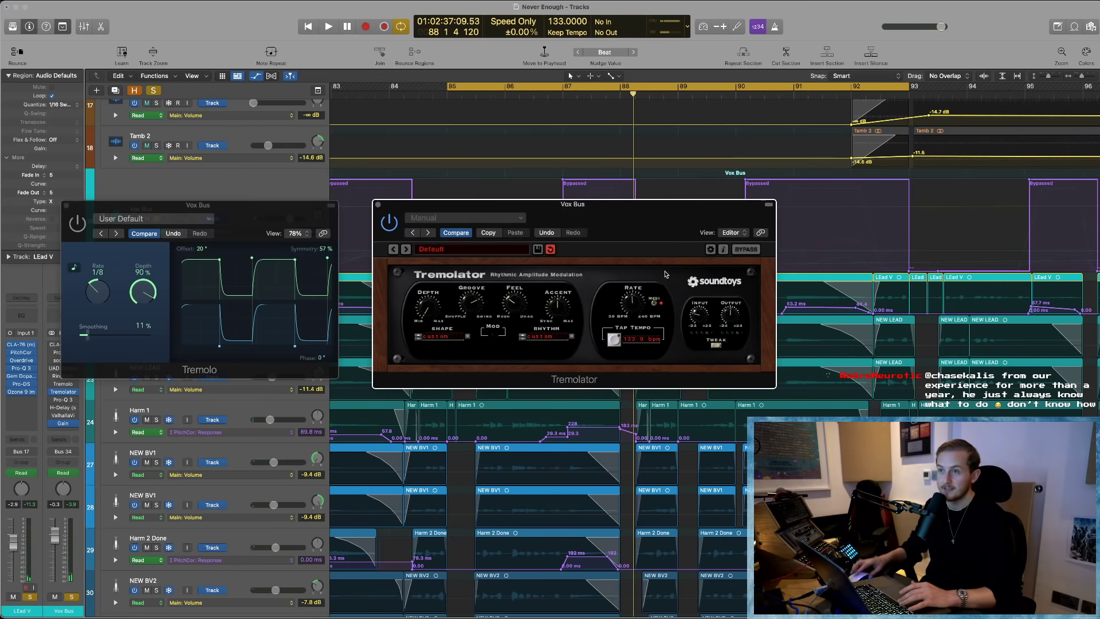
{"action": "left_click", "coordinate": [378, 205]}
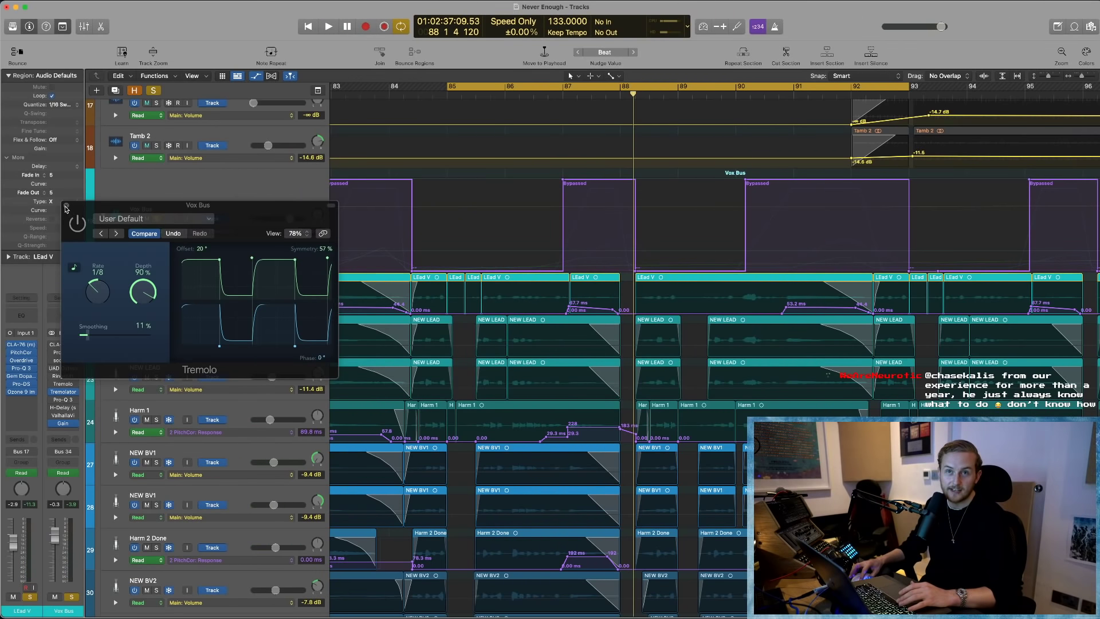
{"action": "left_click", "coordinate": [66, 205]}
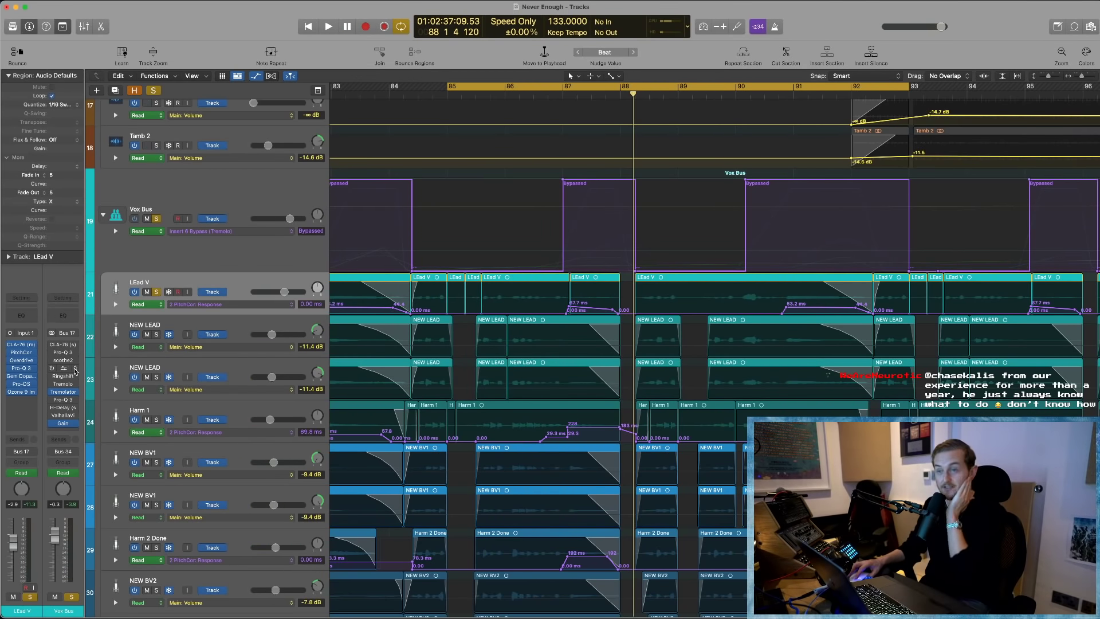
- Hide track automation and play the vocal stack from bar 85, checking the Vox Bus Tremolo during playback
{"action": "key", "text": "a"}
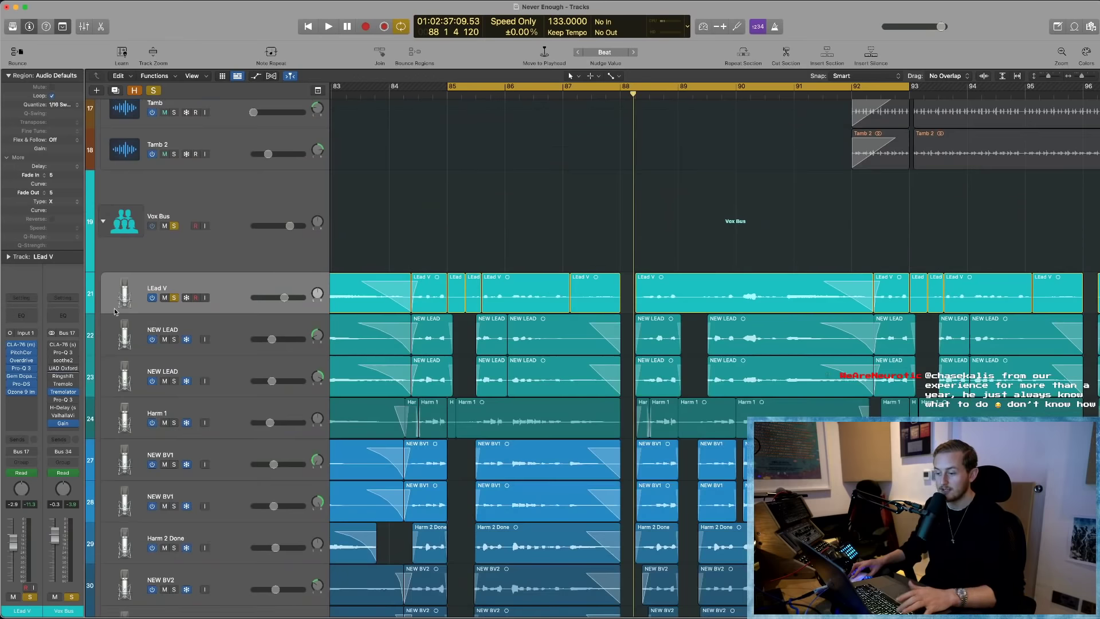
{"action": "scroll", "coordinate": [105, 333], "scroll_direction": "down", "scroll_amount": 3}
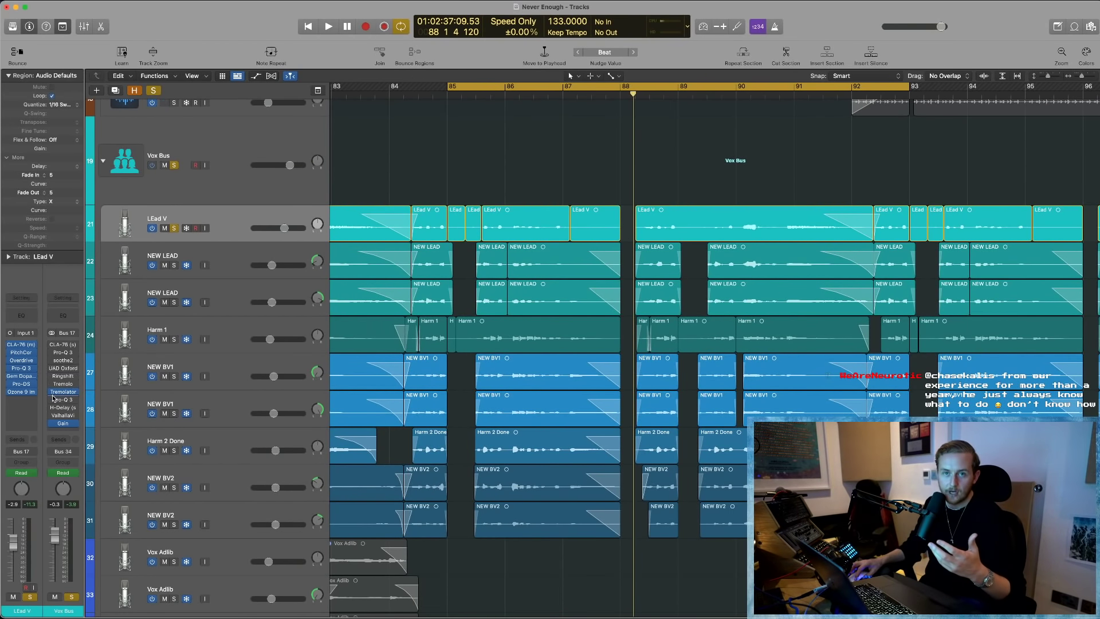
{"action": "left_click", "coordinate": [196, 228]}
{"action": "key", "text": "space"}
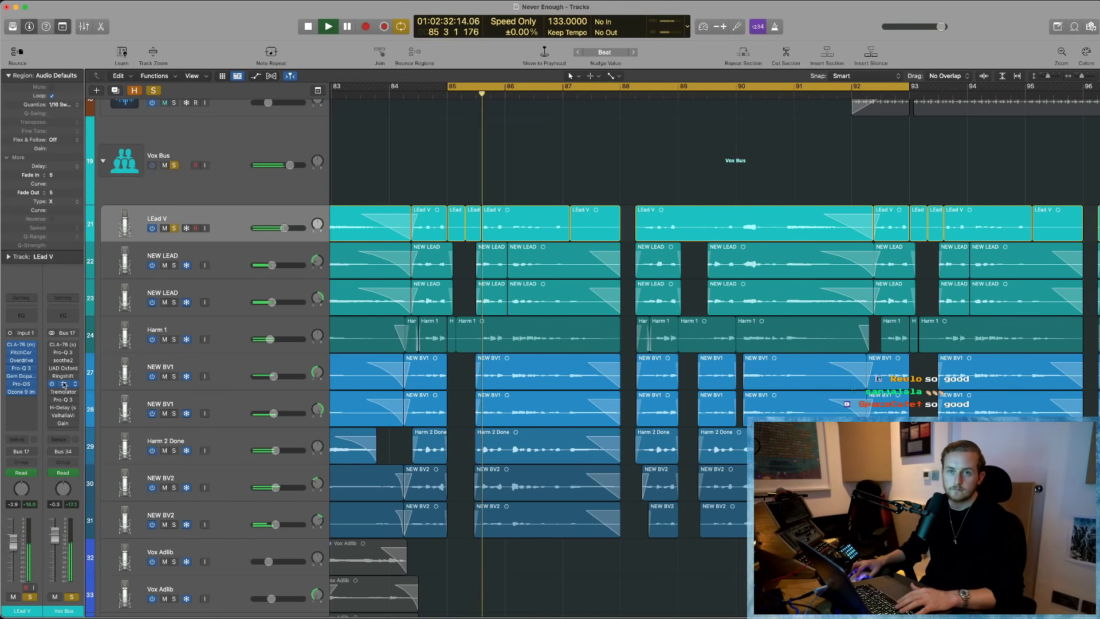
{"action": "key", "text": "v"}
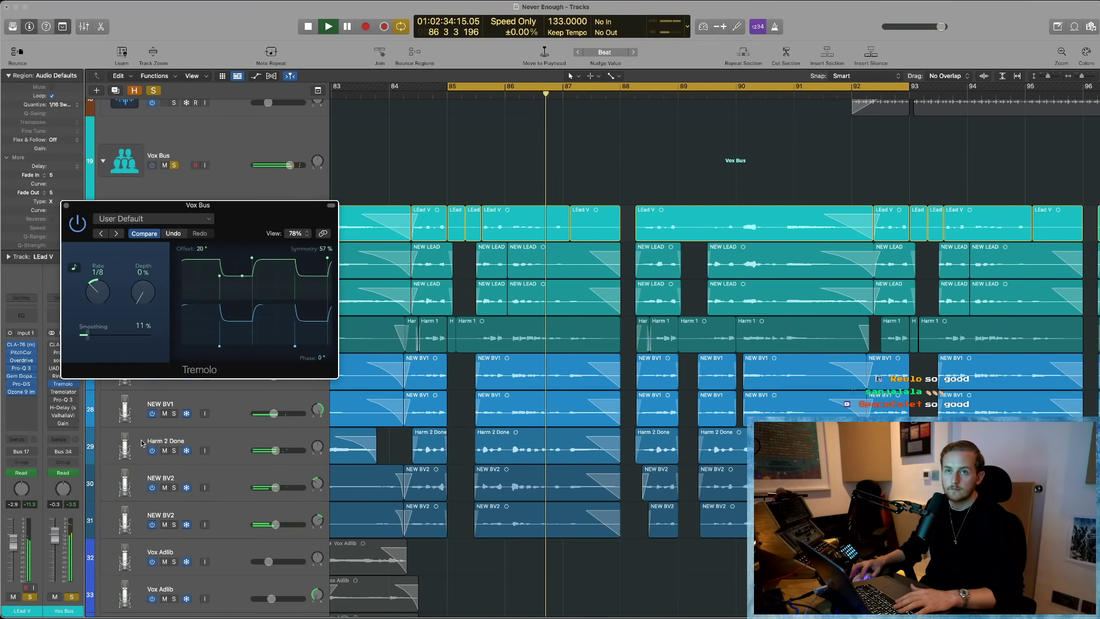
{"action": "left_click", "coordinate": [66, 205]}
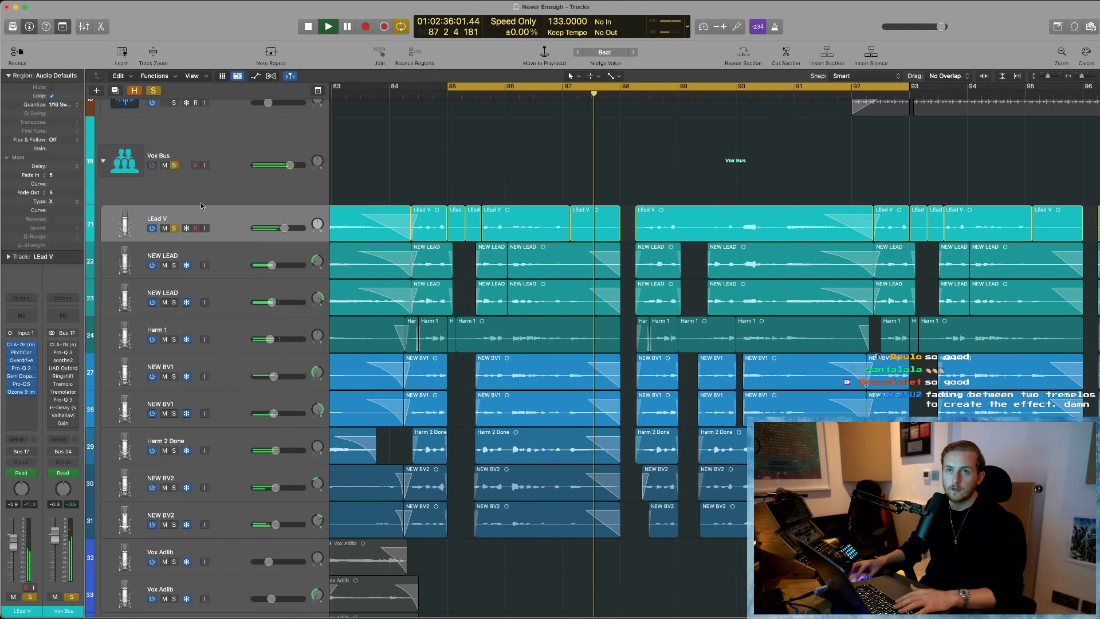
- Unsolo the Vox Bus, solo both NEW LEAD tracks alongside LEad V, and select the LEad V regions
{"action": "left_click", "coordinate": [174, 165]}
{"action": "left_click", "coordinate": [174, 264]}
{"action": "left_click", "coordinate": [175, 302]}
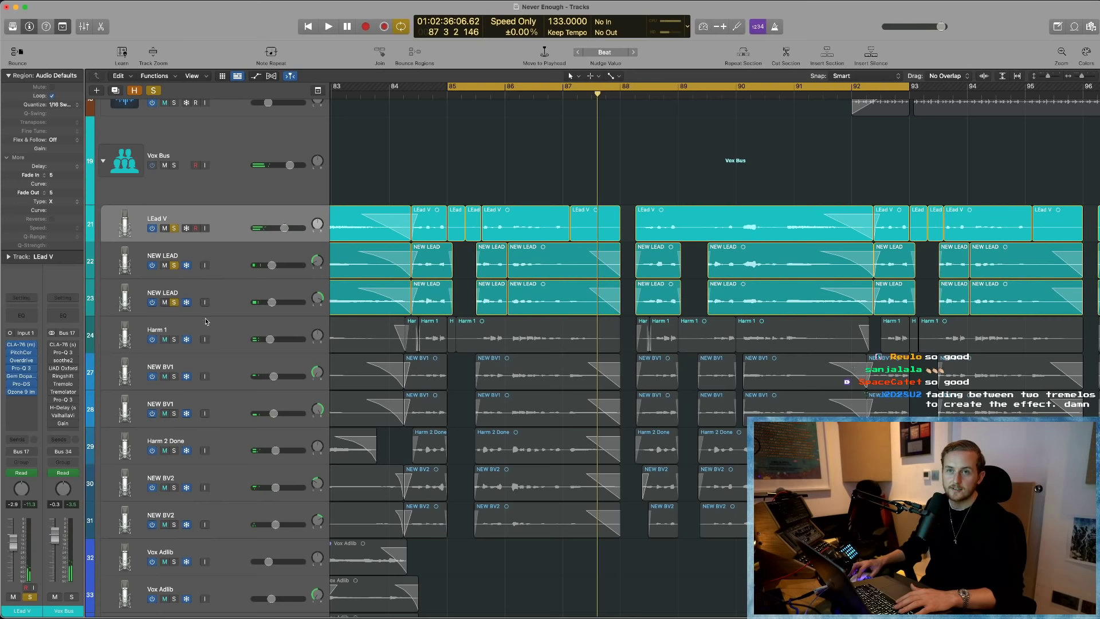
{"action": "left_click", "coordinate": [229, 297]}
{"action": "left_click", "coordinate": [232, 335]}
{"action": "left_click", "coordinate": [229, 223]}
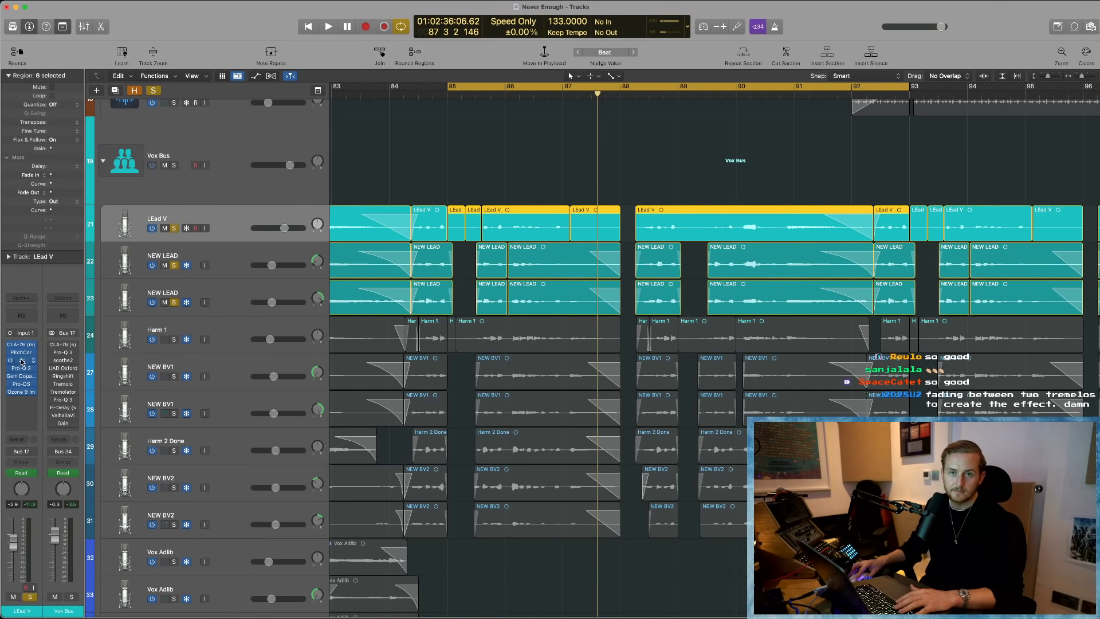
- Inspect the Pro-Q 3 and Gem Dopamine inserts on LEad V, postponing the plug-in update and closing each window
{"action": "left_click", "coordinate": [21, 360]}
{"action": "left_click", "coordinate": [21, 362]}
{"action": "left_click", "coordinate": [22, 369]}
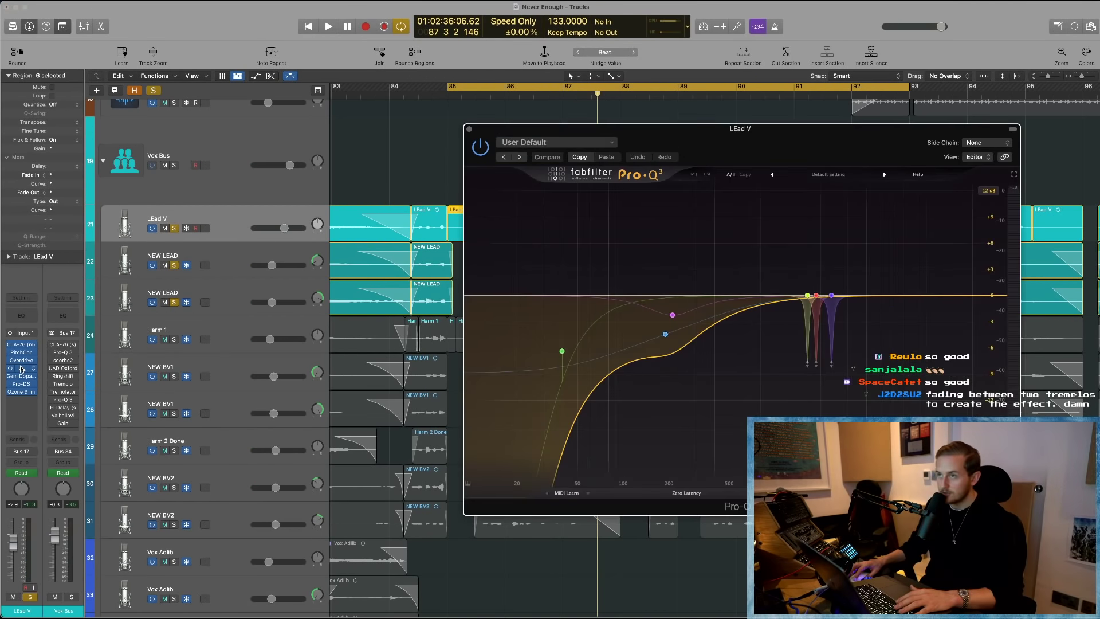
{"action": "left_click", "coordinate": [21, 369]}
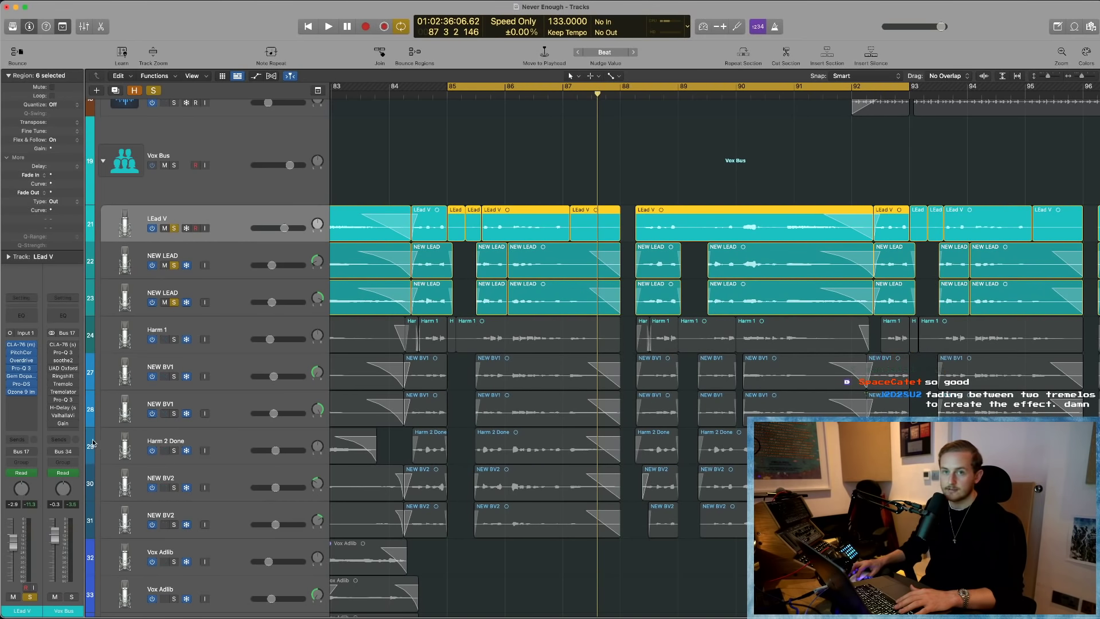
{"action": "left_click", "coordinate": [24, 378]}
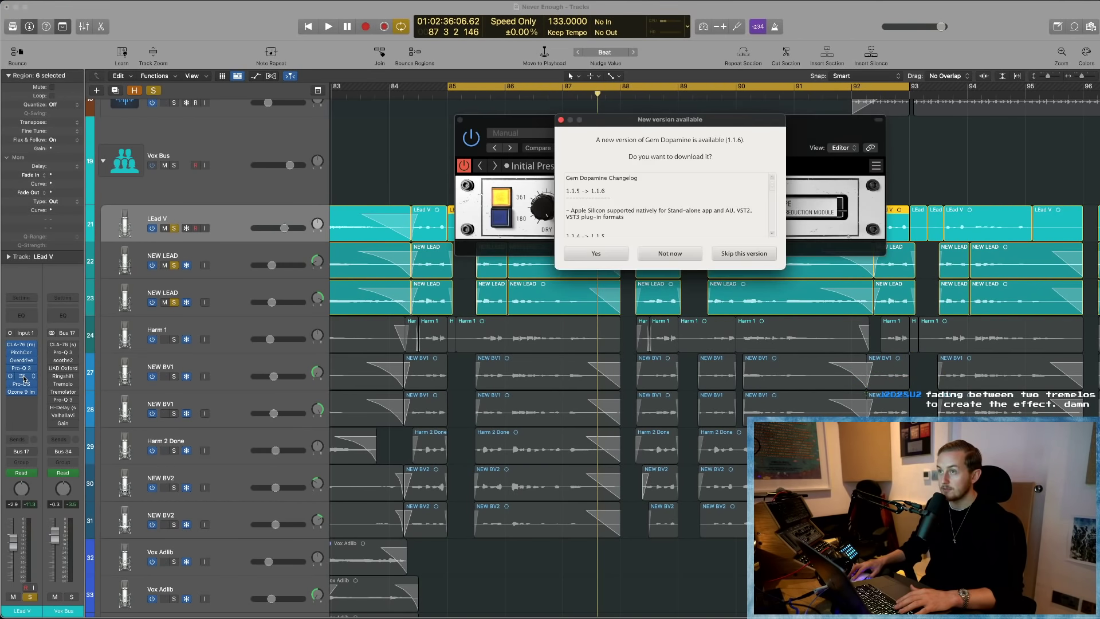
{"action": "left_click", "coordinate": [669, 253]}
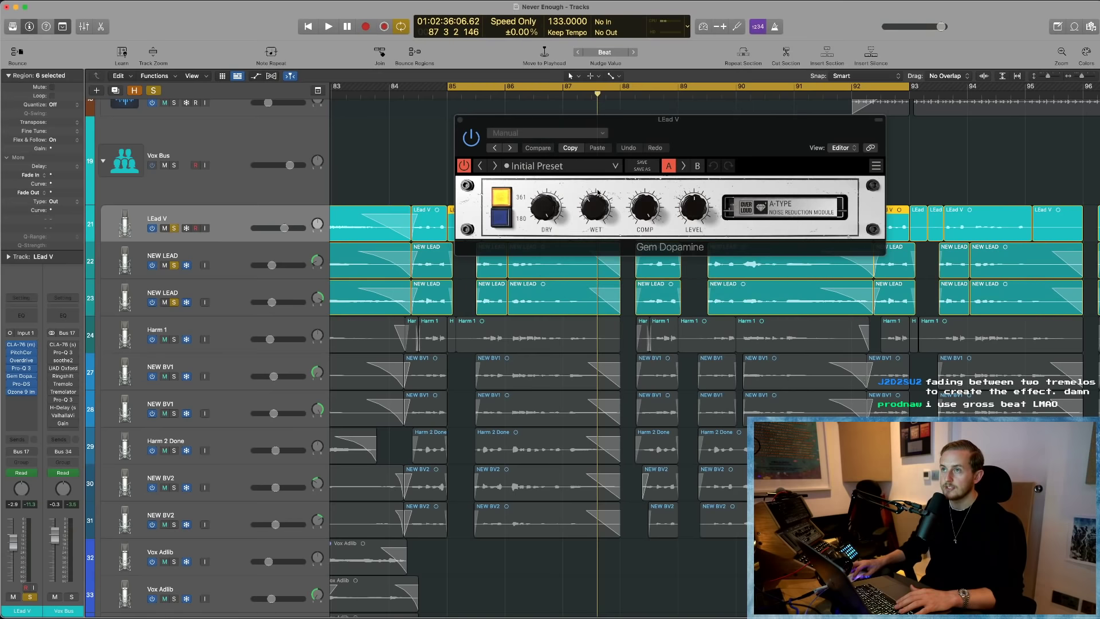
{"action": "left_click", "coordinate": [460, 120]}
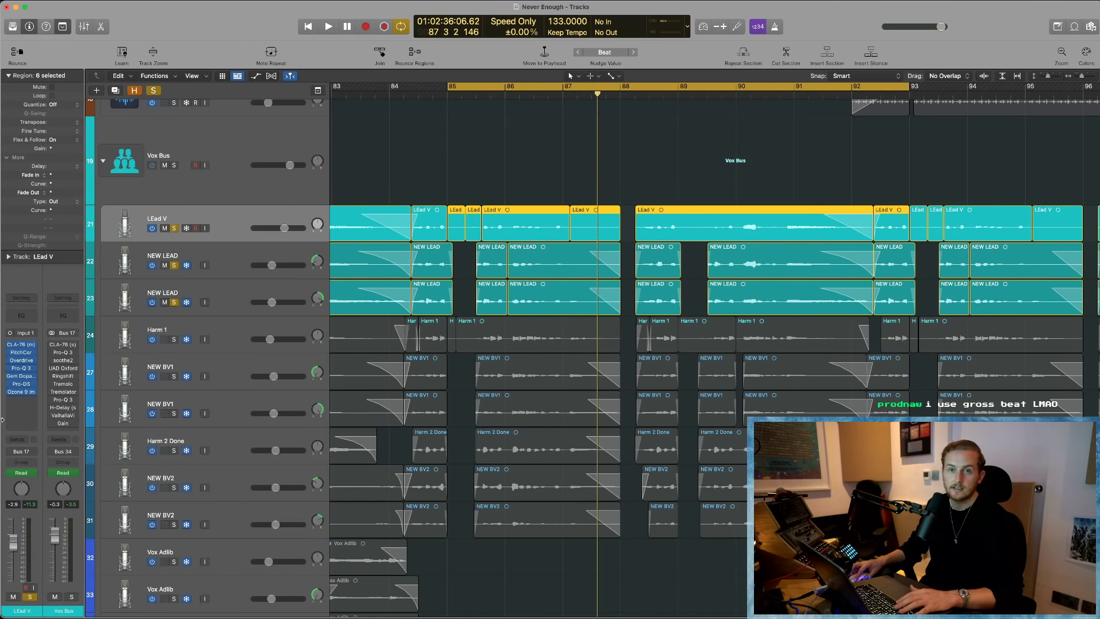
- Open the Ozone 9 Imager insert on LEad V and unsolo the two NEW LEAD tracks
{"action": "left_click", "coordinate": [22, 392]}
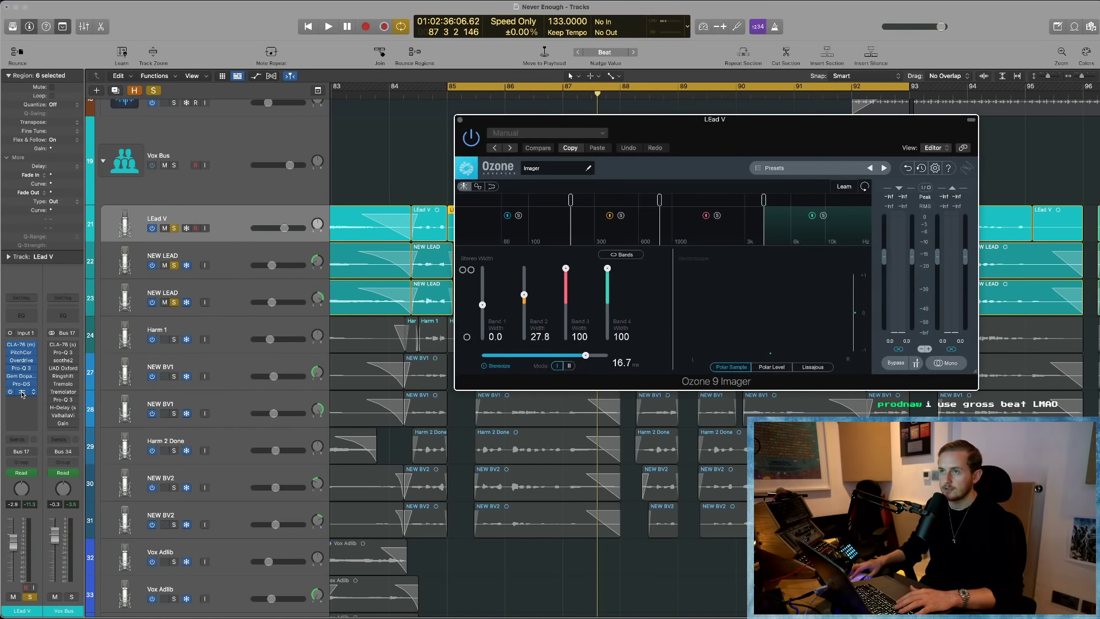
{"action": "left_click_drag", "start_coordinate": [697, 134], "coordinate": [575, 177]}
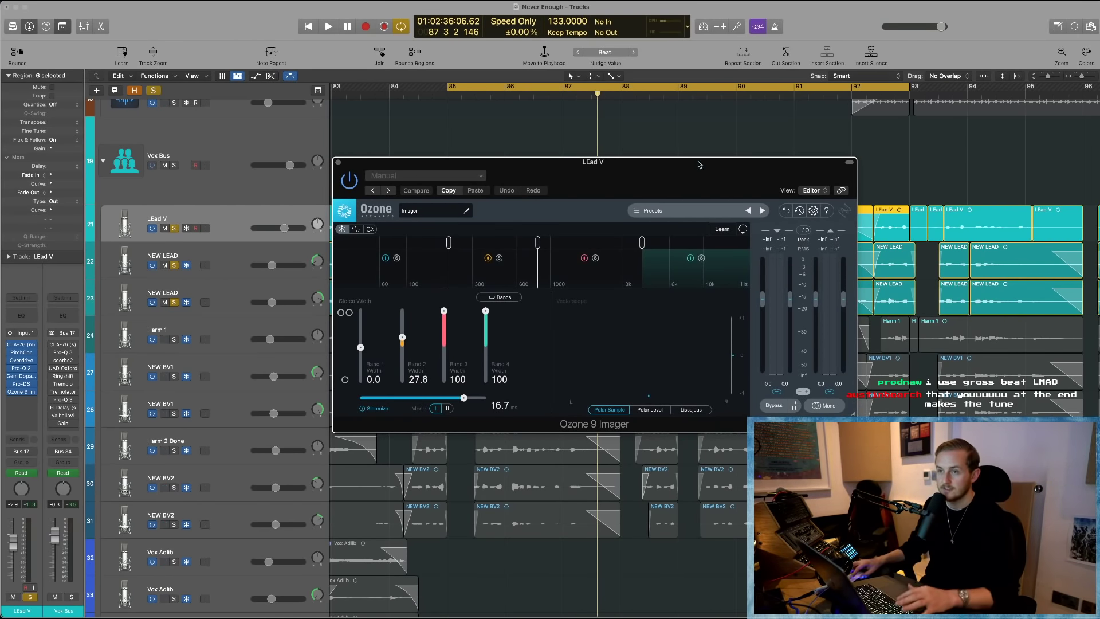
{"action": "left_click", "coordinate": [174, 265]}
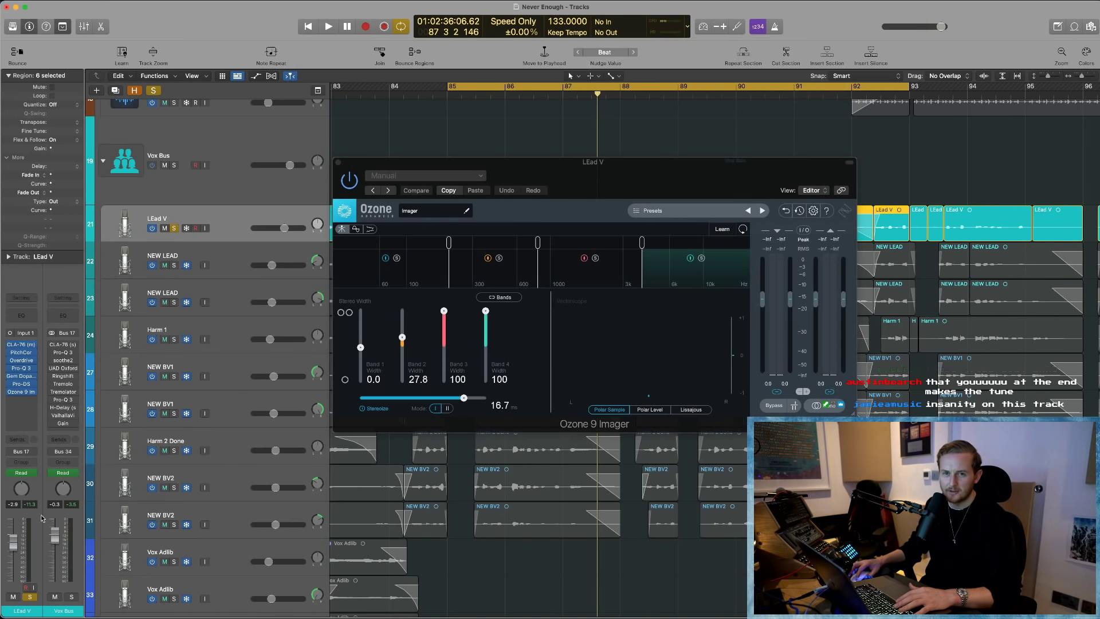
- Play the soloed LEad V from bar 85, comparing the sound with the Ozone 9 Imager active and bypassed
{"action": "key", "text": "space"}
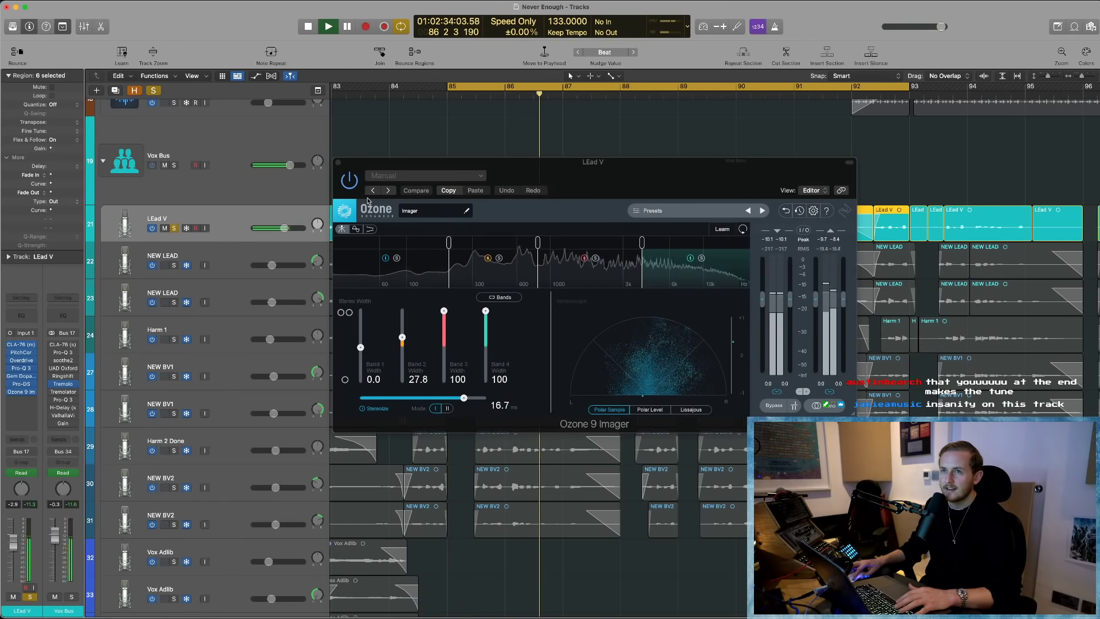
{"action": "left_click", "coordinate": [351, 186]}
{"action": "key", "text": "space"}
{"action": "left_click", "coordinate": [351, 186]}
{"action": "key", "text": "space"}
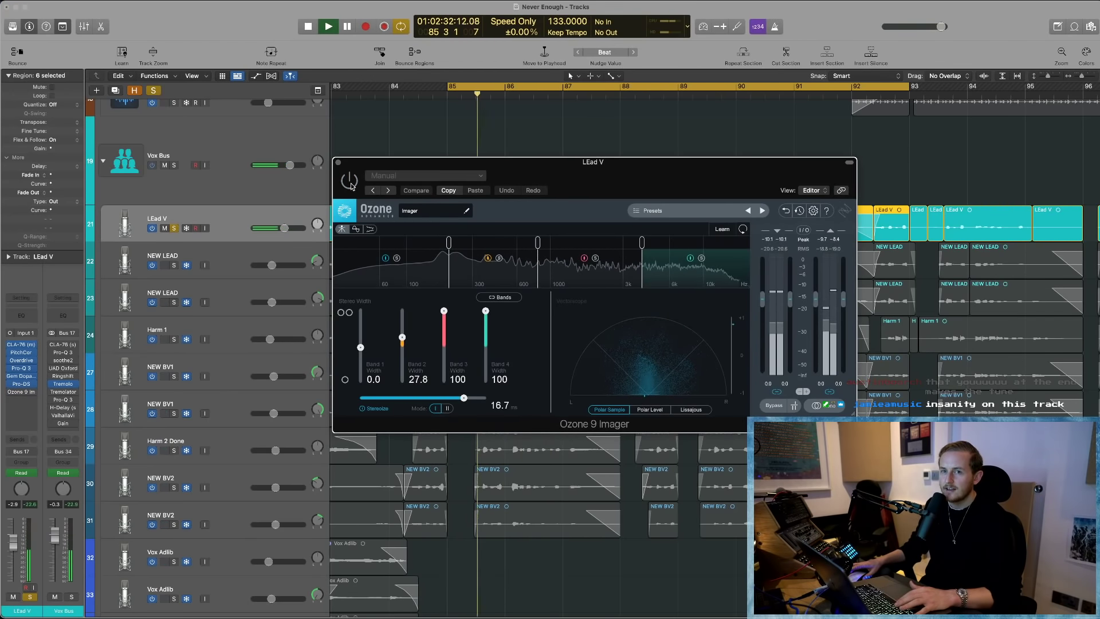
{"action": "key", "text": "space"}
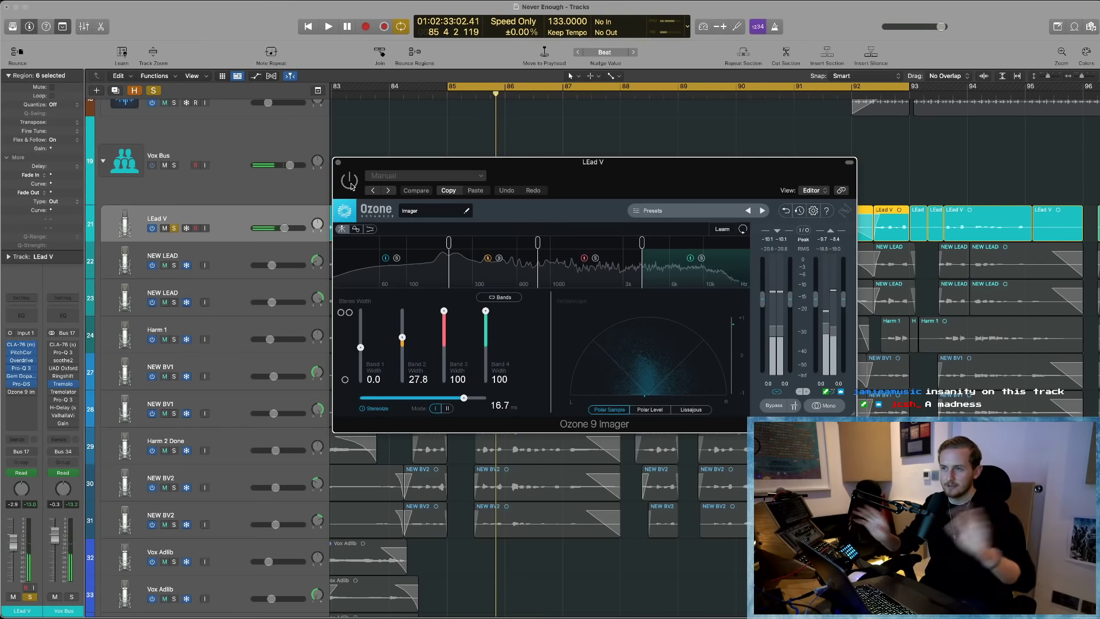
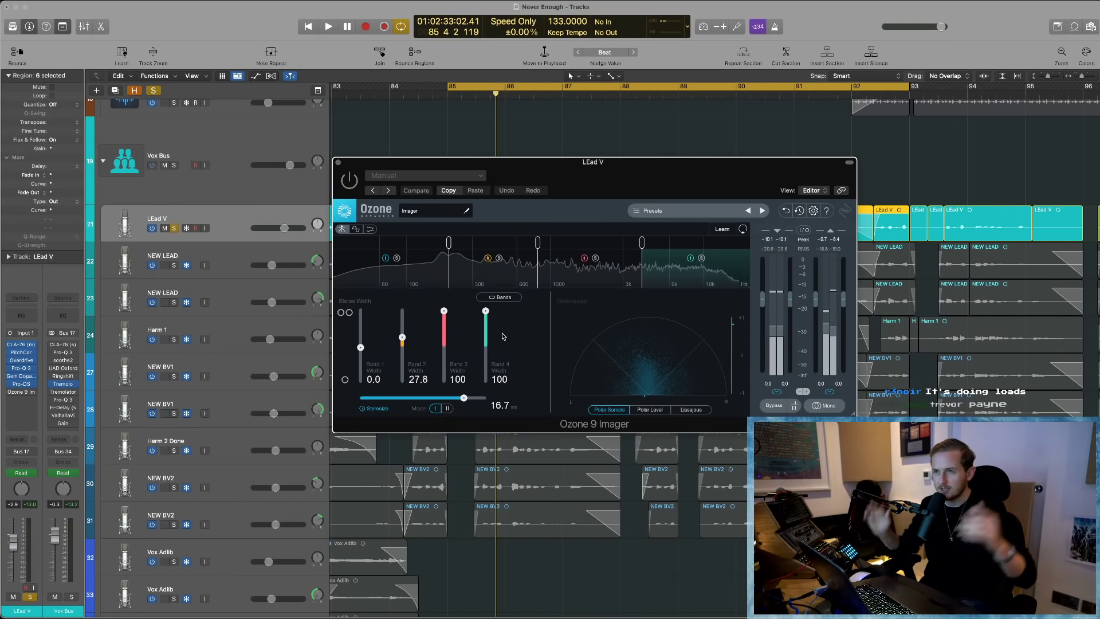
- Re-enable the Ozone 9 Imager, replay LEad V with it active, dismiss the overload alert, and close the plug-in window
{"action": "key", "text": "space"}
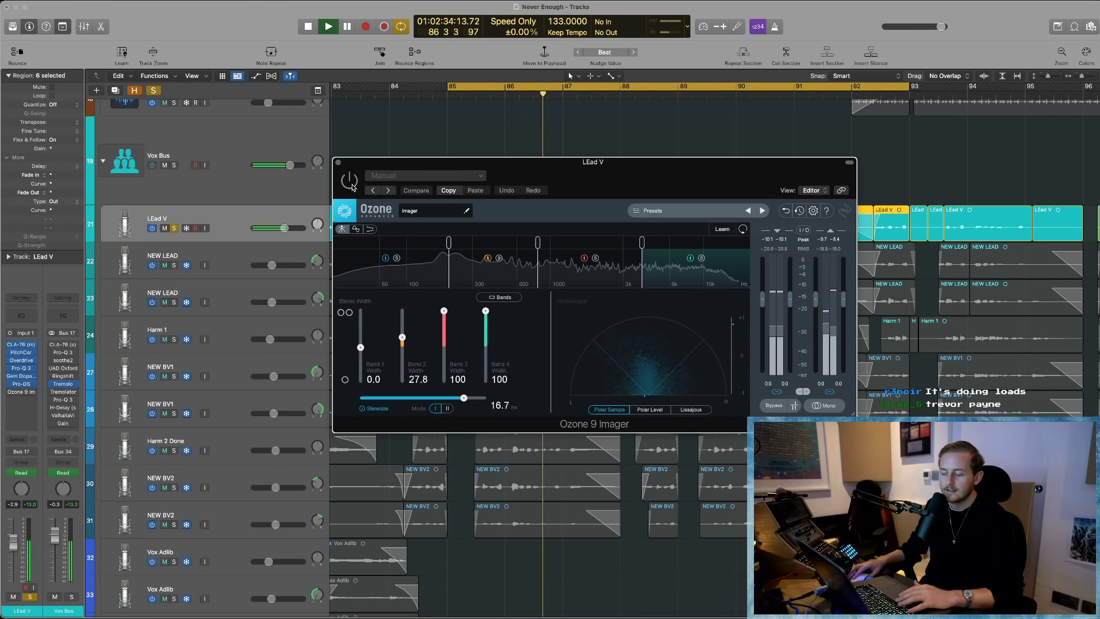
{"action": "key", "text": "space"}
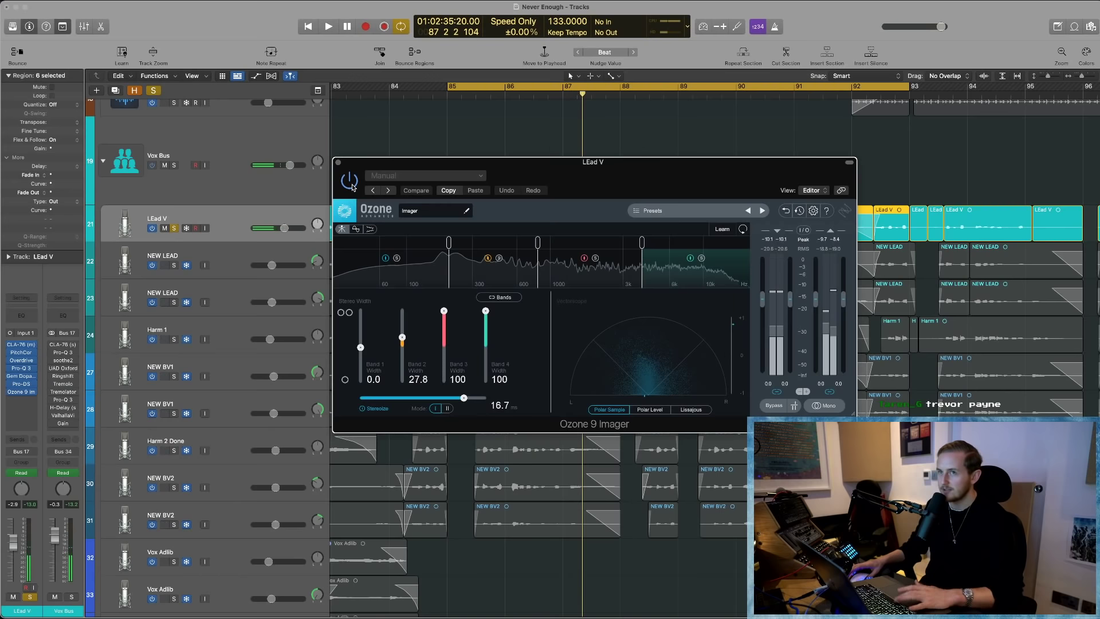
{"action": "key", "text": "space"}
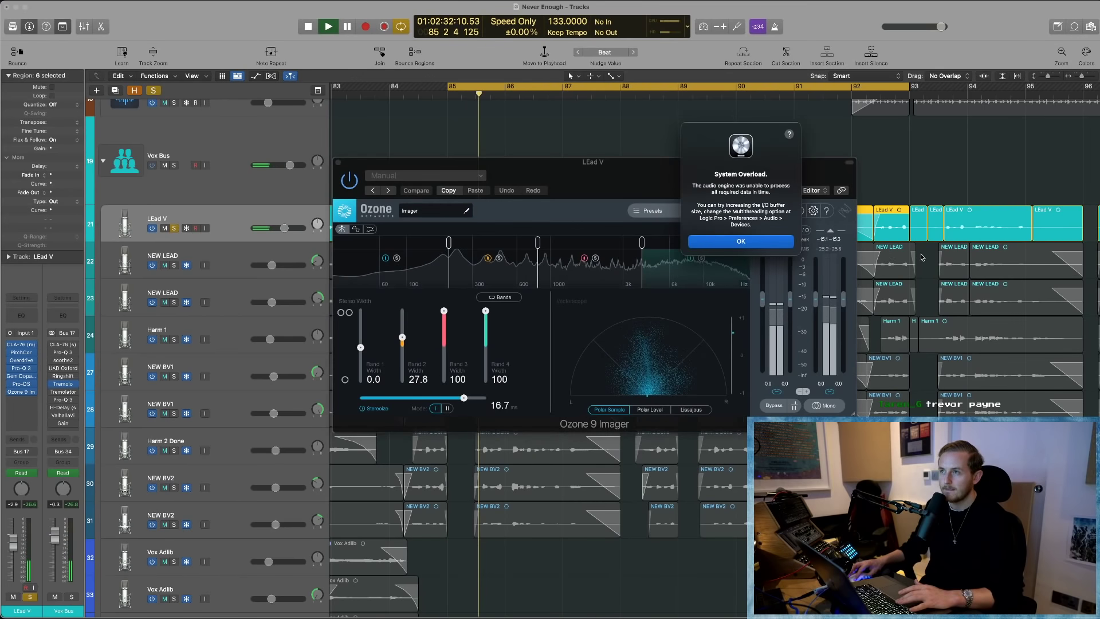
{"action": "left_click", "coordinate": [740, 242]}
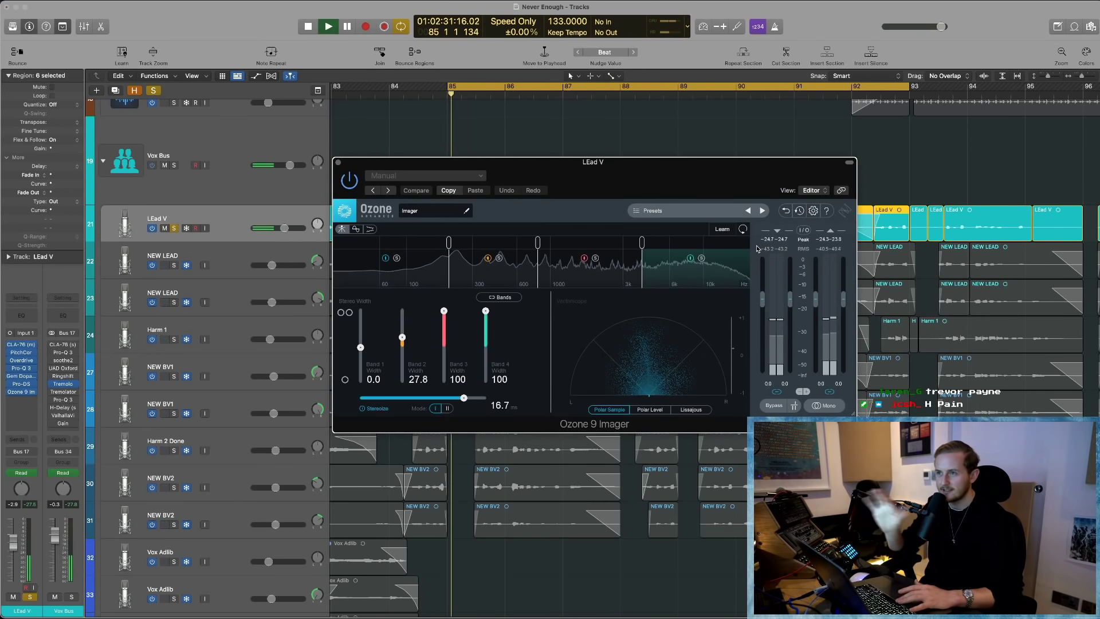
{"action": "key", "text": "space"}
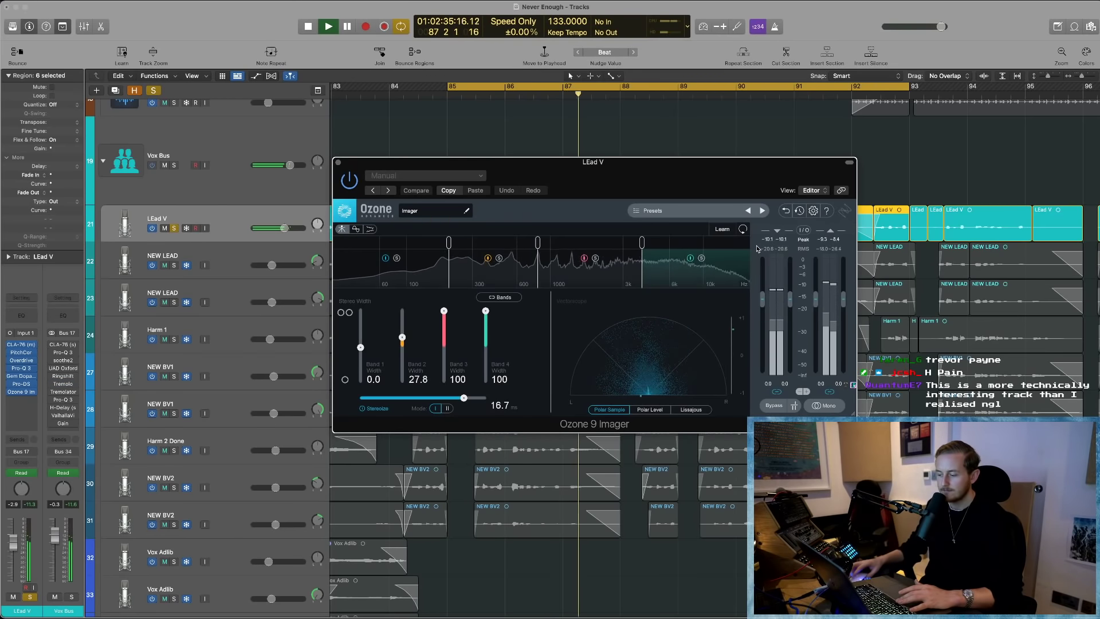
{"action": "key", "text": "space"}
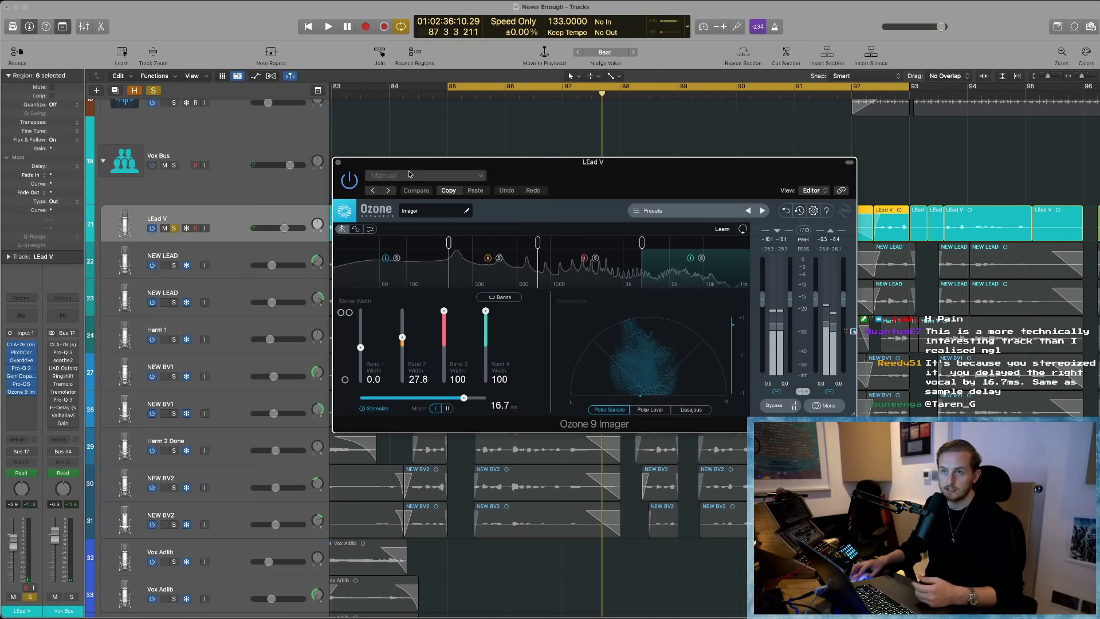
{"action": "left_click", "coordinate": [338, 163]}
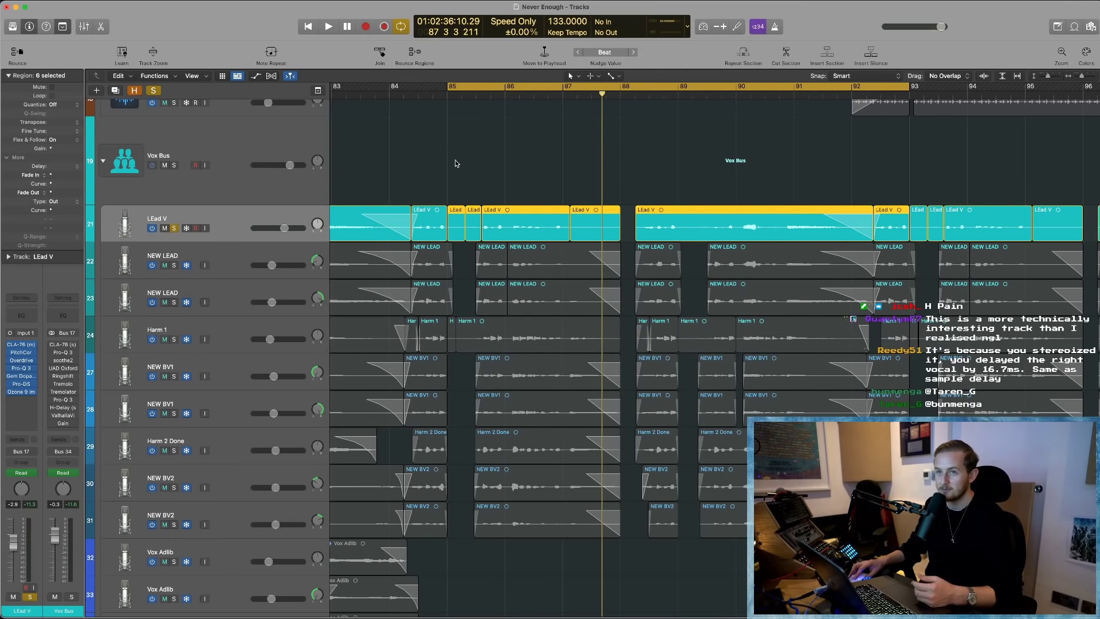
- Solo both NEW LEAD tracks alongside LEad V and play the three lead layers together from bar 85
{"action": "scroll", "coordinate": [457, 164], "scroll_direction": "left", "scroll_amount": 3}
{"action": "left_click", "coordinate": [174, 265]}
{"action": "left_click", "coordinate": [174, 303]}
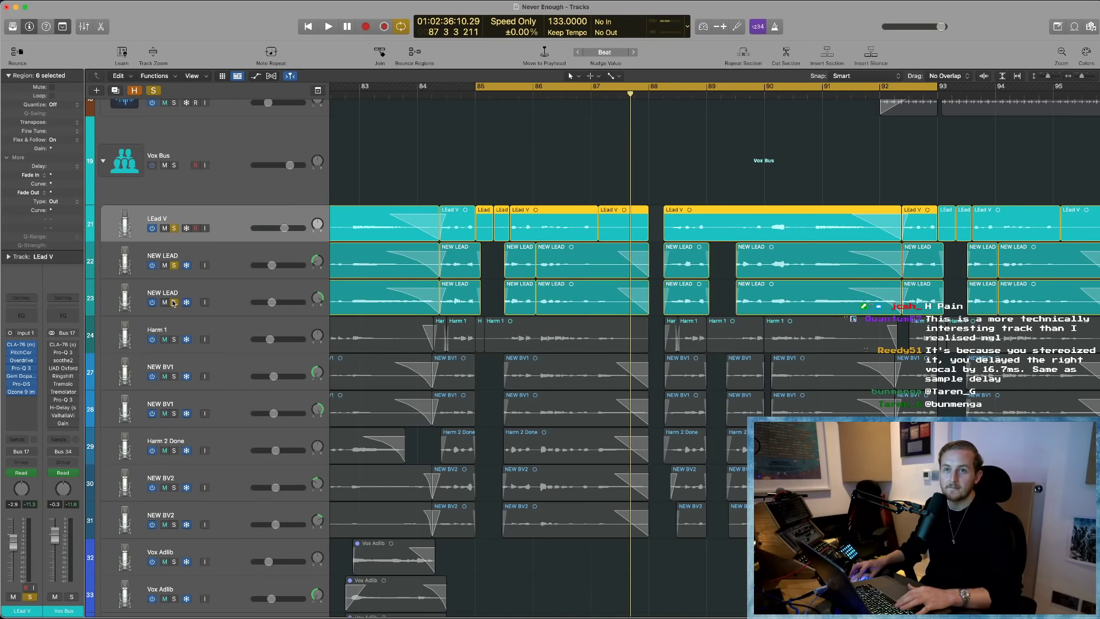
{"action": "left_click", "coordinate": [223, 264]}
{"action": "left_click", "coordinate": [224, 298]}
{"action": "key", "text": "space"}
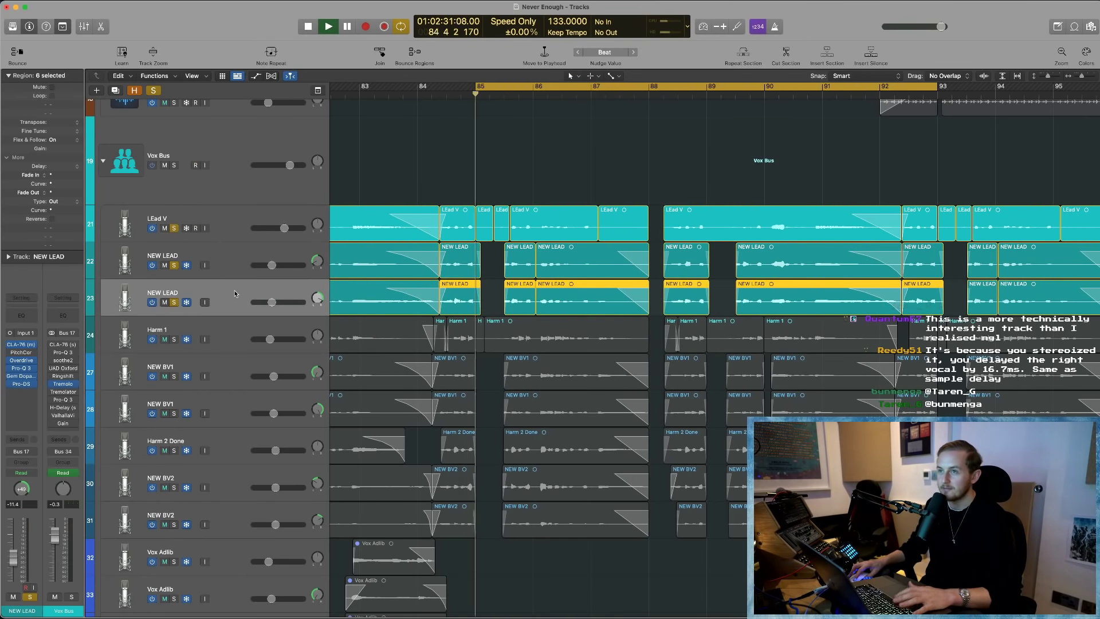
{"action": "scroll", "coordinate": [620, 347], "scroll_direction": "left", "scroll_amount": 10}
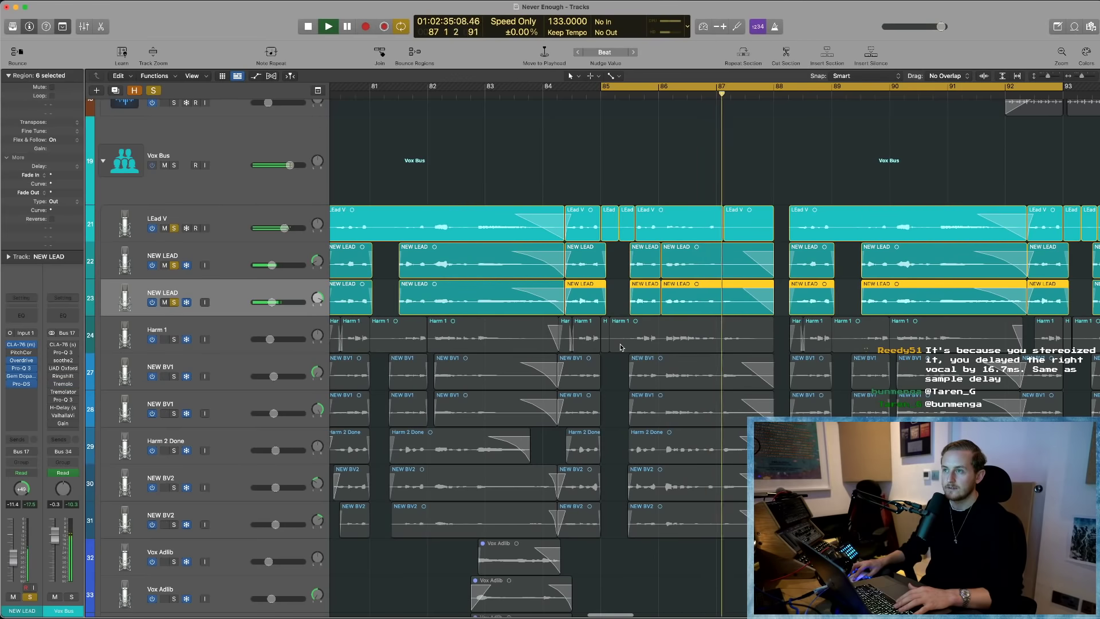
{"action": "key", "text": "space"}
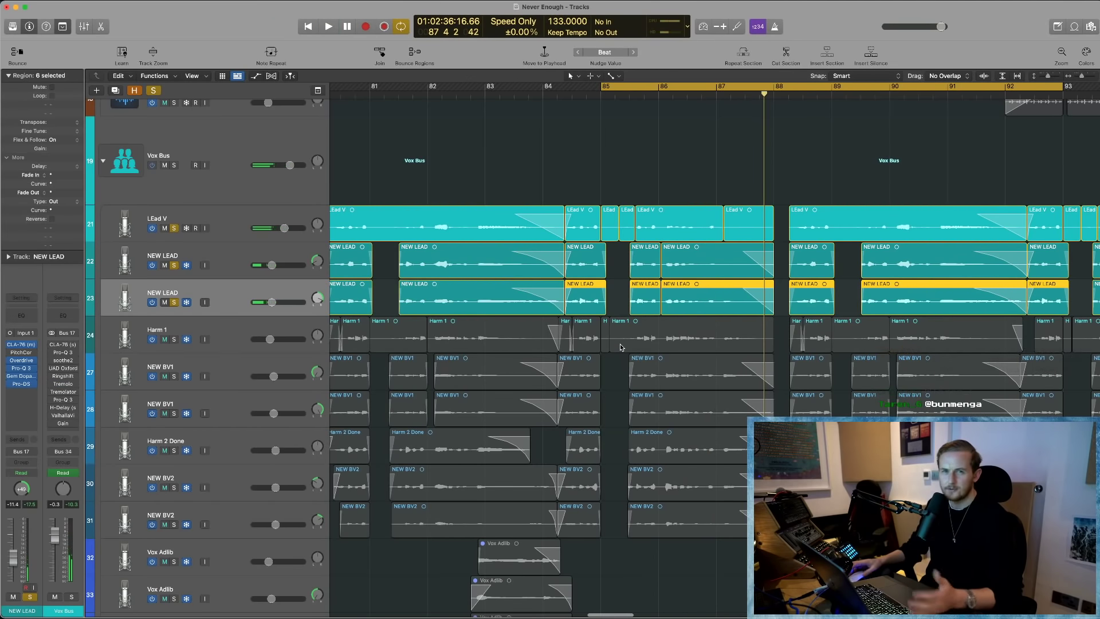
- Add Harm 1 and both NEW BV1 tracks to the soloed leads while playing from bar 85
{"action": "left_click", "coordinate": [229, 338]}
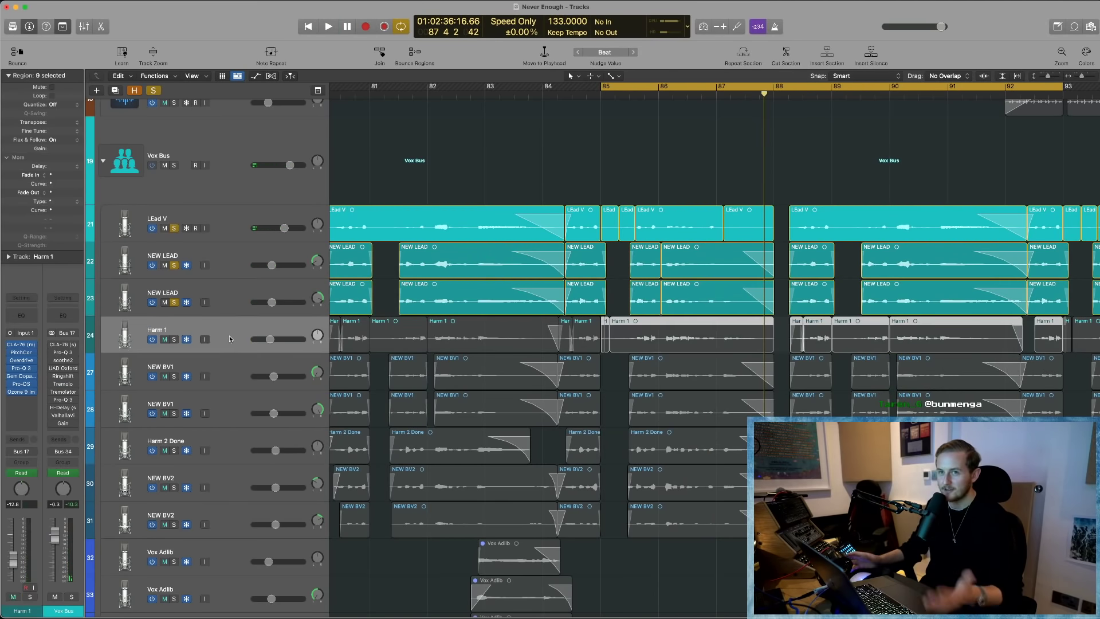
{"action": "scroll", "coordinate": [176, 300], "scroll_direction": "down", "scroll_amount": 2}
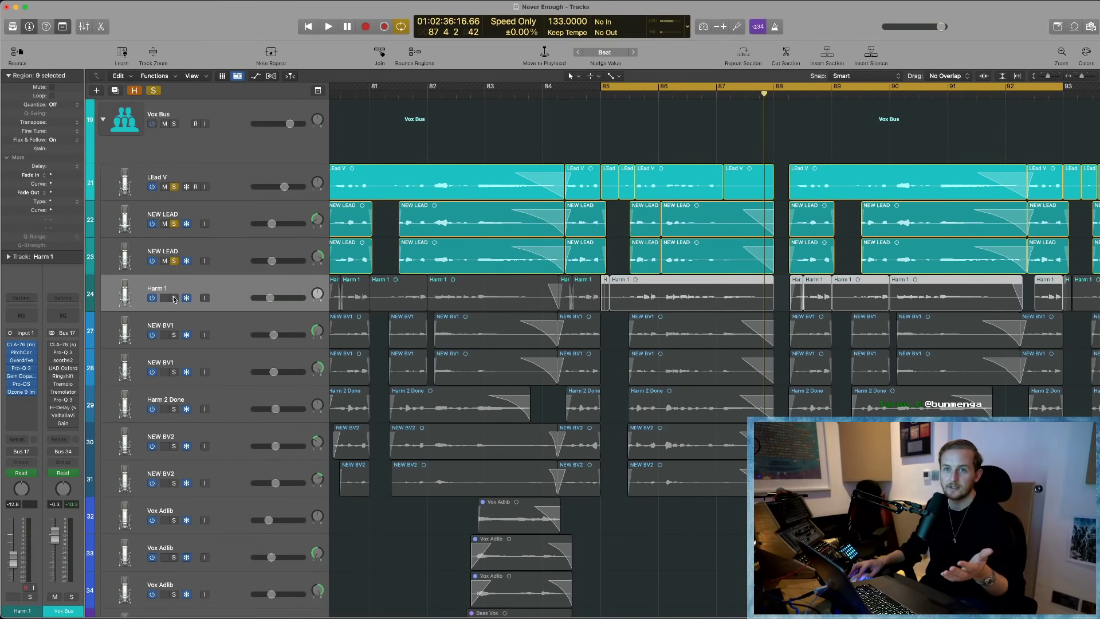
{"action": "left_click", "coordinate": [174, 299]}
{"action": "key", "text": "space"}
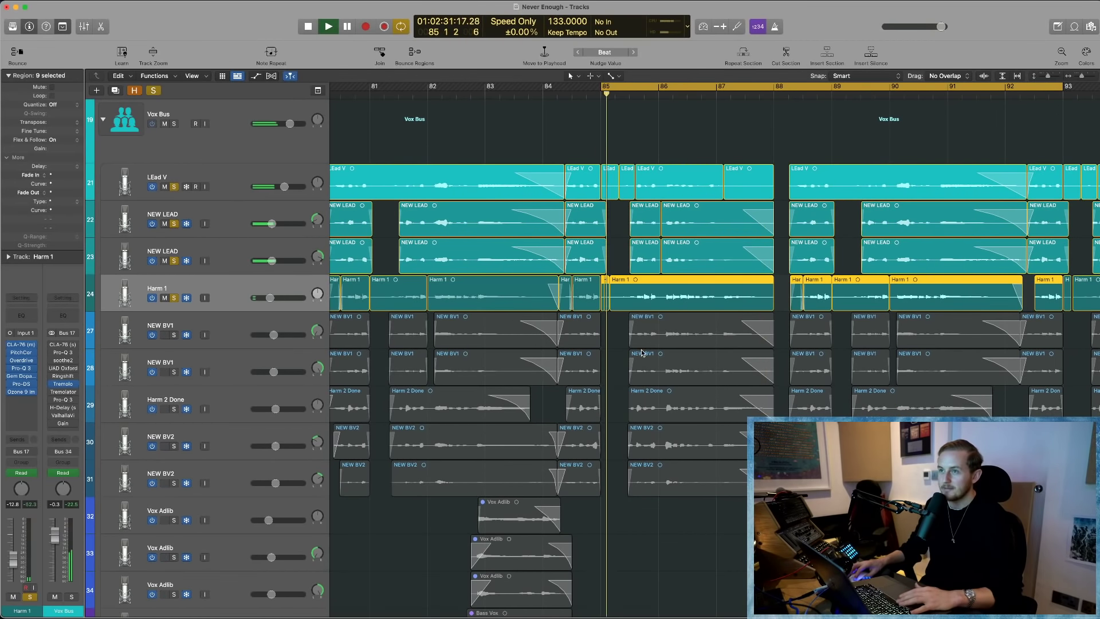
{"action": "left_click", "coordinate": [173, 335]}
{"action": "left_click", "coordinate": [173, 371]}
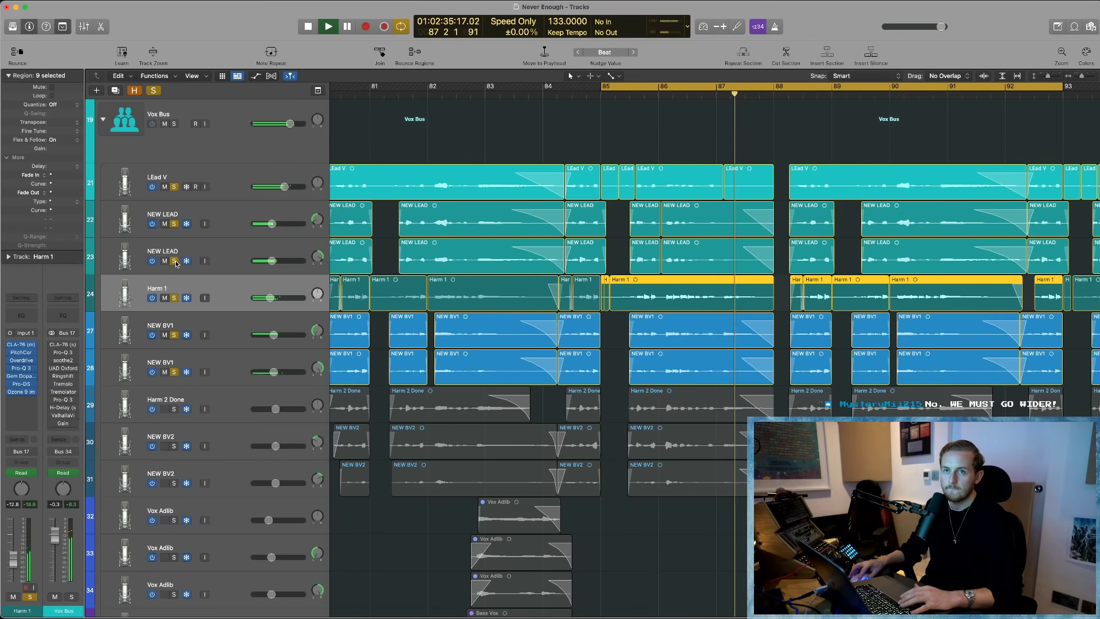
- Unsolo LEad V and both NEW LEAD tracks, audition Harm 1 with the NEW BV1 pair, and dismiss the overload alert
{"action": "left_click_drag", "start_coordinate": [174, 261], "coordinate": [173, 186]}
{"action": "key", "text": "space"}
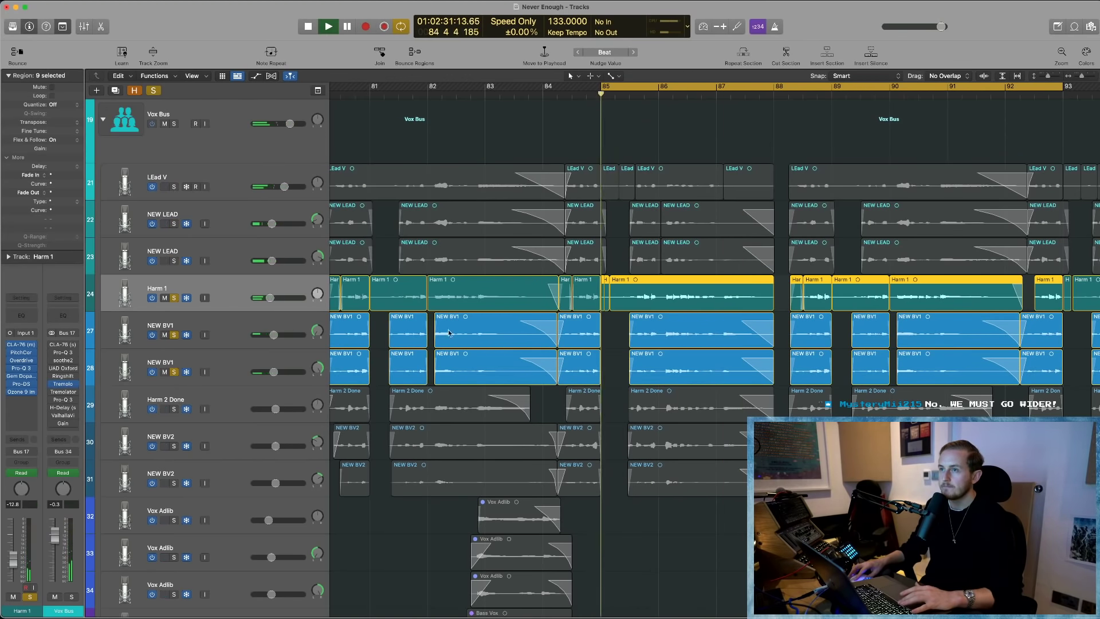
{"action": "scroll", "coordinate": [603, 429], "scroll_direction": "down", "scroll_amount": 2}
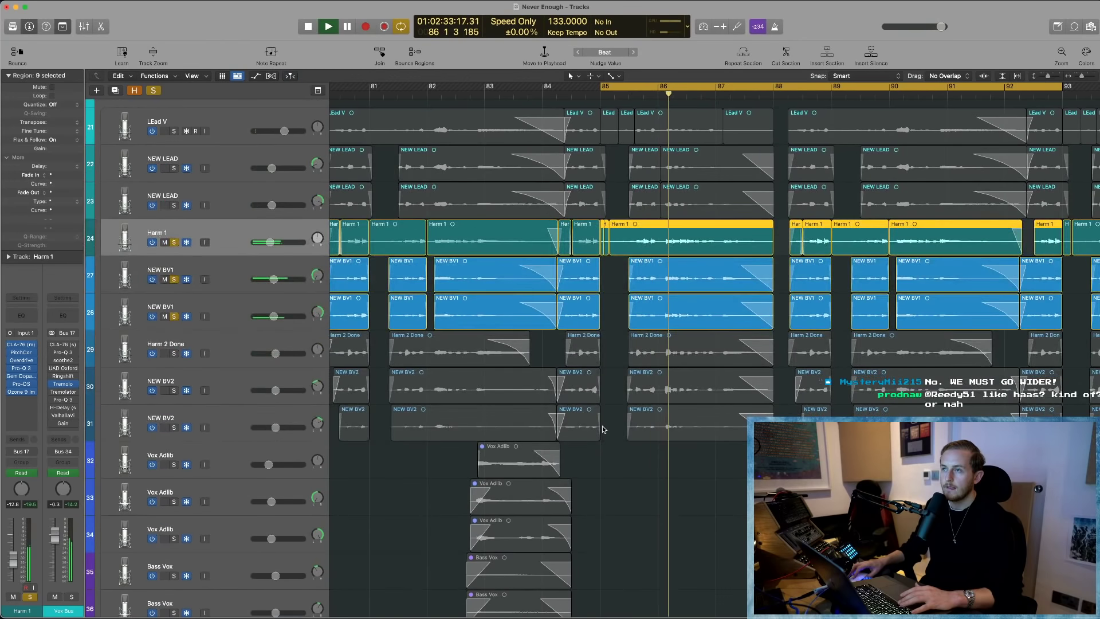
{"action": "scroll", "coordinate": [602, 429], "scroll_direction": "right", "scroll_amount": 2}
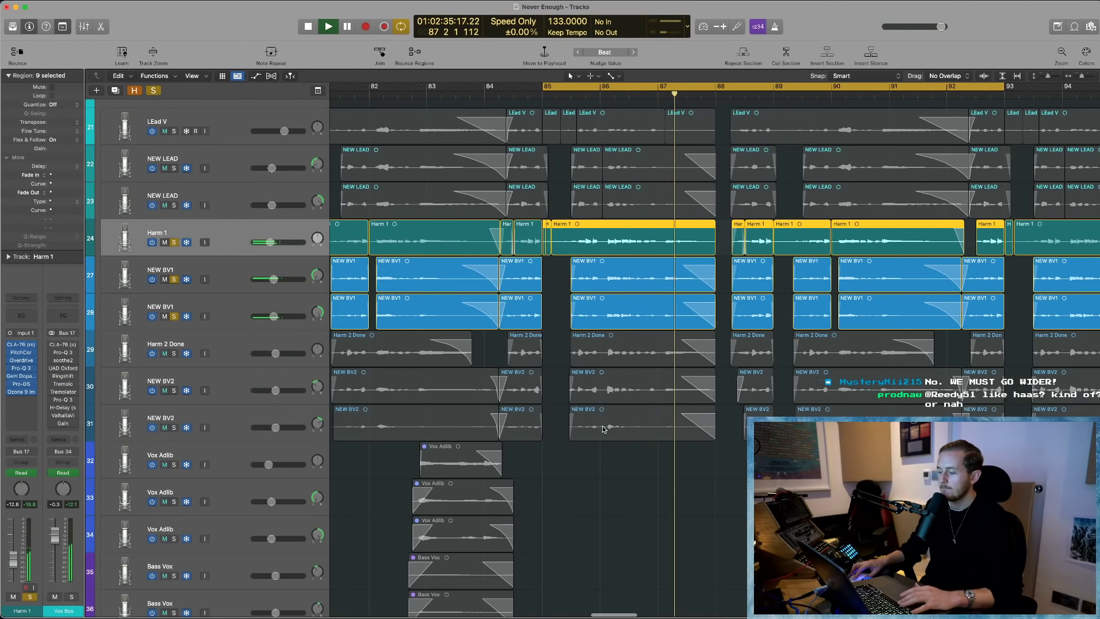
{"action": "scroll", "coordinate": [603, 429], "scroll_direction": "down", "scroll_amount": 1}
{"action": "key", "text": "space"}
{"action": "scroll", "coordinate": [602, 429], "scroll_direction": "right", "scroll_amount": 3}
{"action": "scroll", "coordinate": [602, 429], "scroll_direction": "right", "scroll_amount": 2}
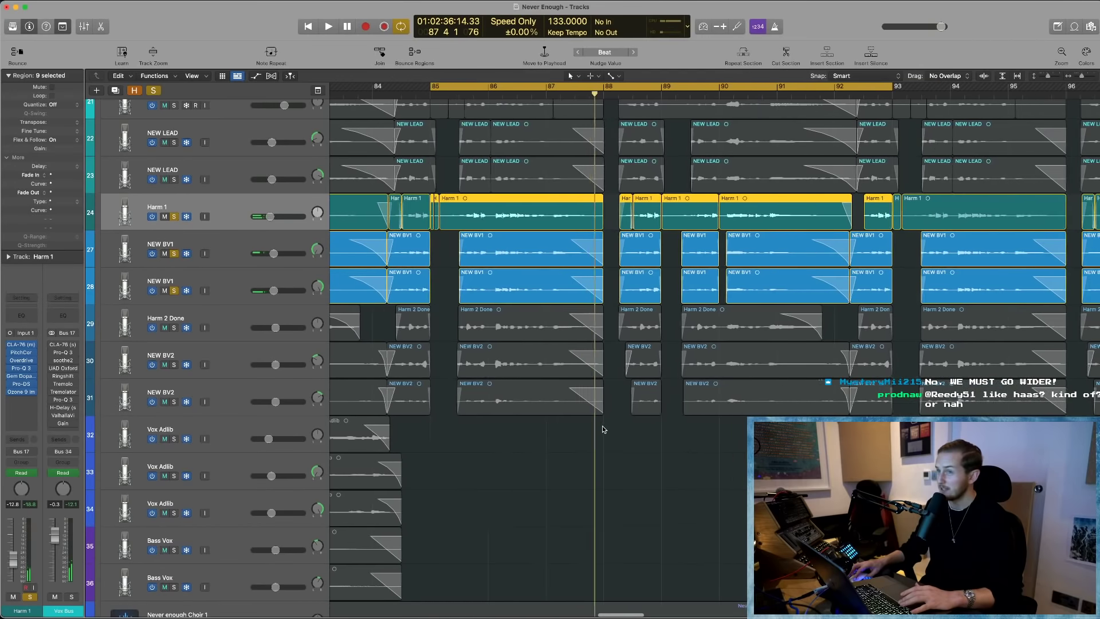
{"action": "key", "text": "space"}
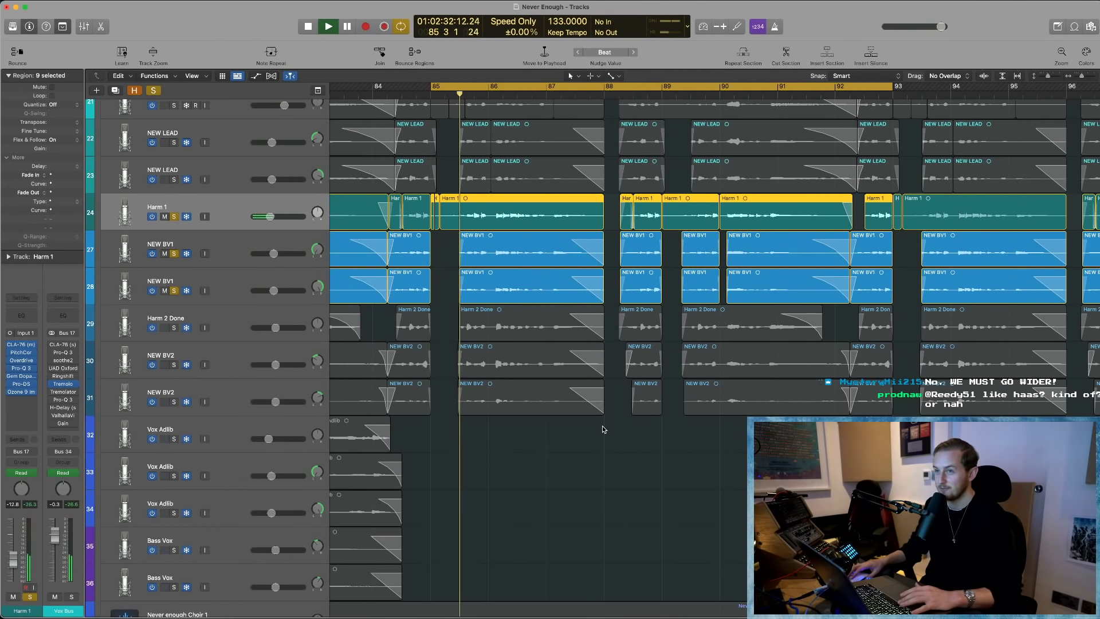
{"action": "key", "text": "space"}
{"action": "key", "text": "space"}
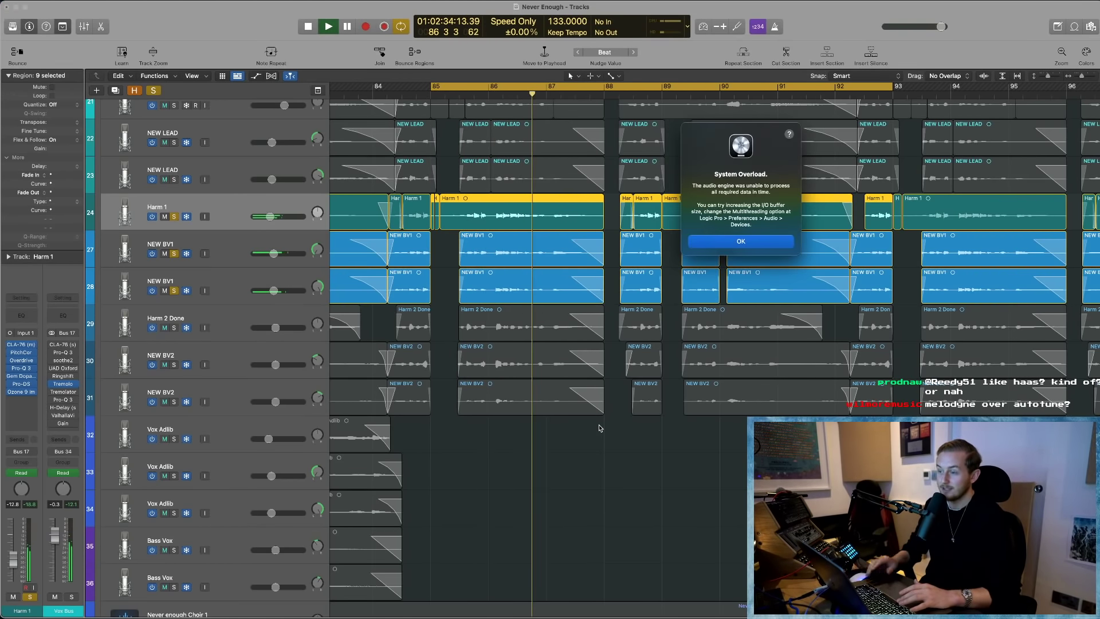
{"action": "key", "text": "Return"}
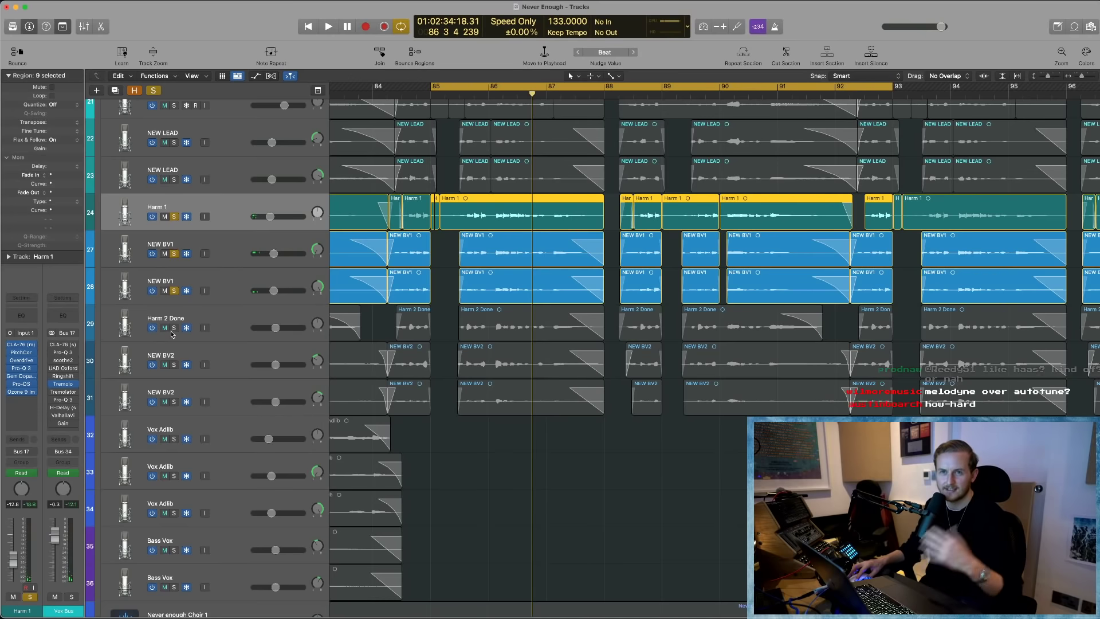
- Solo Harm 2 Done and both NEW BV2 tracks with the other harmonies and play them from bar 85
{"action": "left_click_drag", "start_coordinate": [174, 330], "coordinate": [173, 401]}
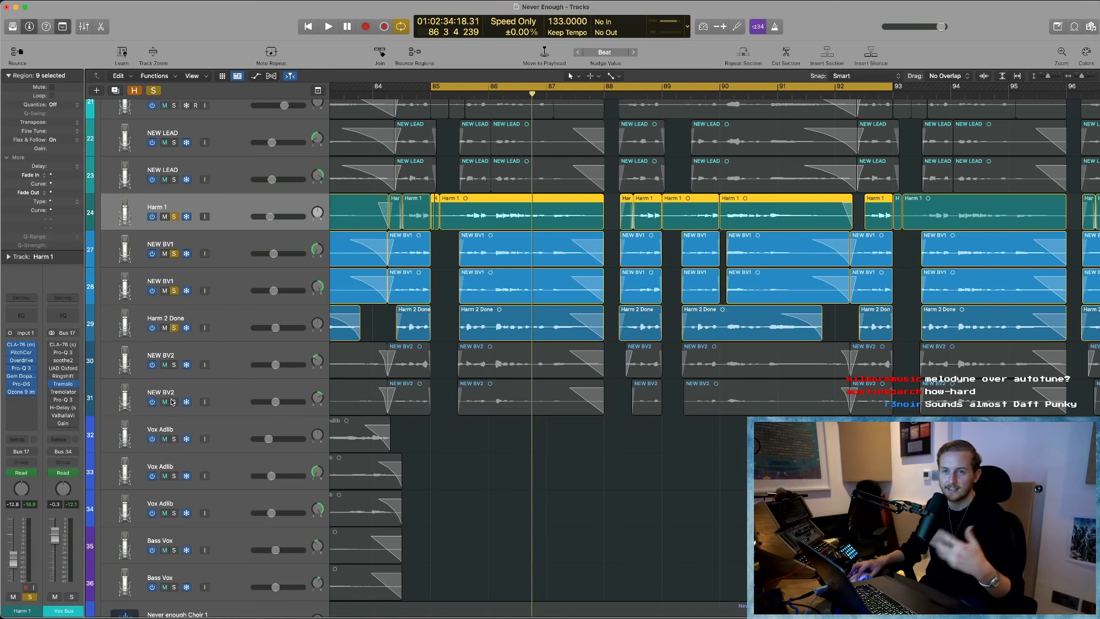
{"action": "key", "text": "space"}
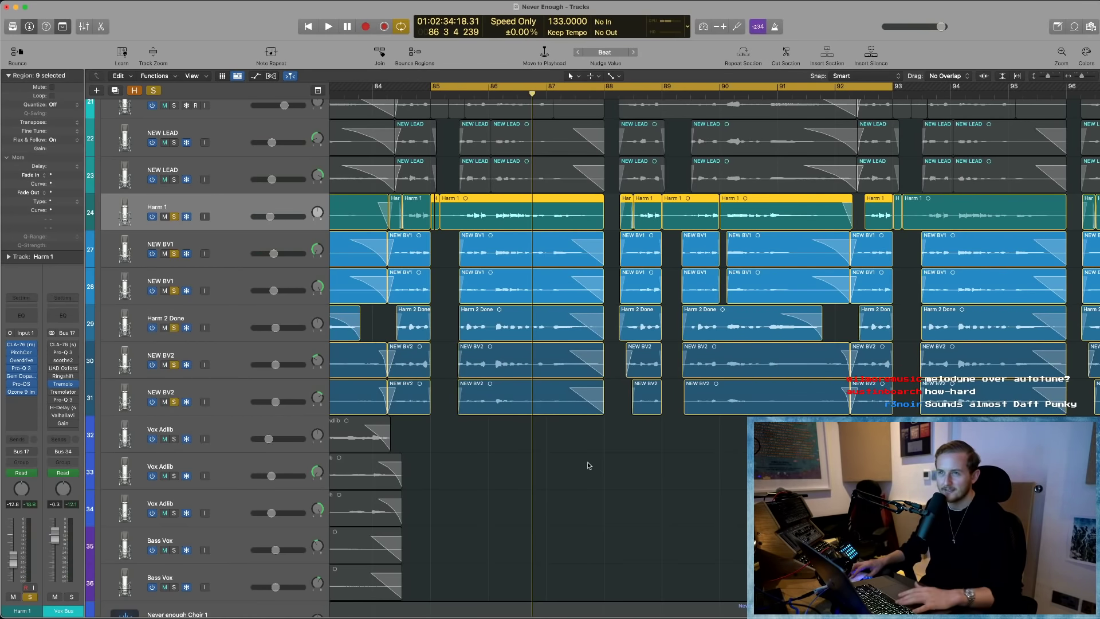
{"action": "scroll", "coordinate": [232, 341], "scroll_direction": "up", "scroll_amount": 2}
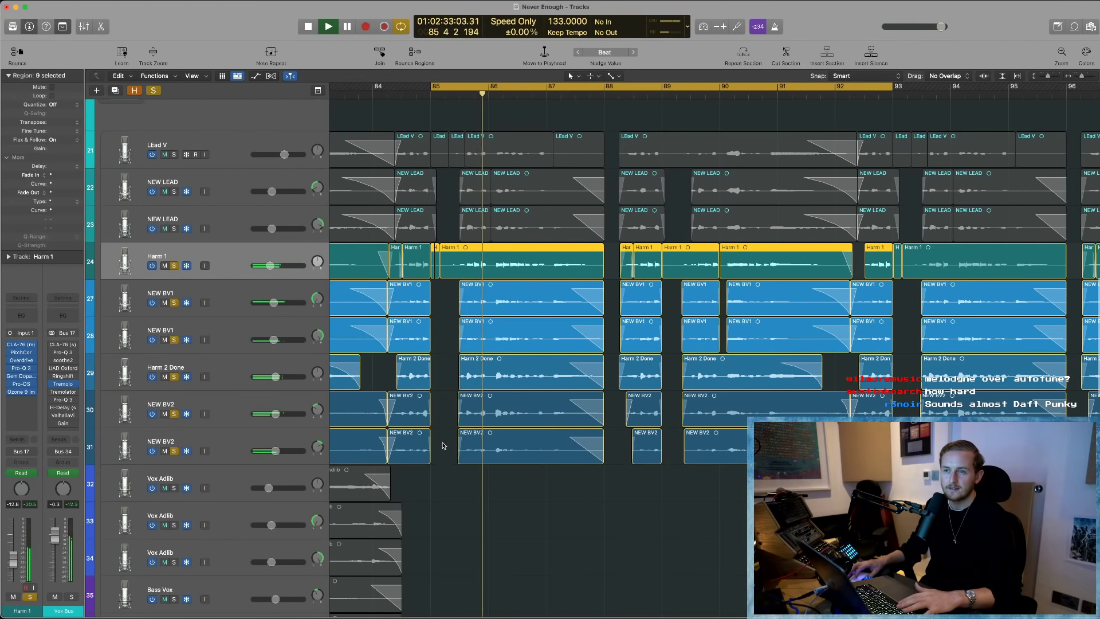
{"action": "scroll", "coordinate": [442, 445], "scroll_direction": "left", "scroll_amount": 2}
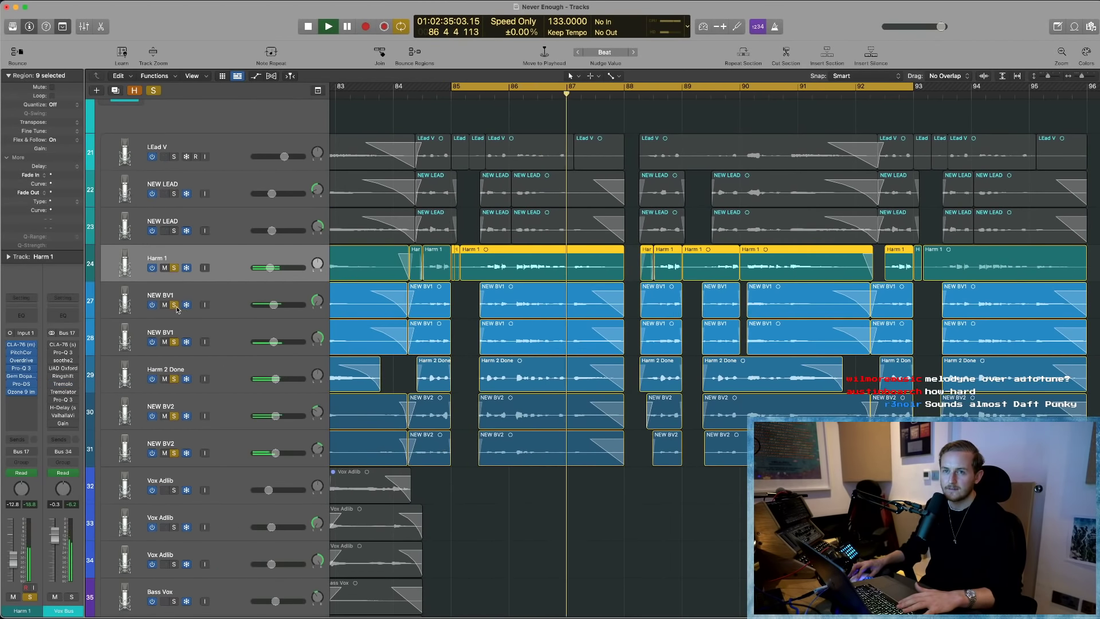
- Unsolo Harm 1 and both NEW BV1 tracks, replay Harm 2 Done with the NEW BV2 pair, and dismiss the overload alert
{"action": "left_click", "coordinate": [173, 341]}
{"action": "left_click_drag", "start_coordinate": [174, 267], "coordinate": [174, 305]}
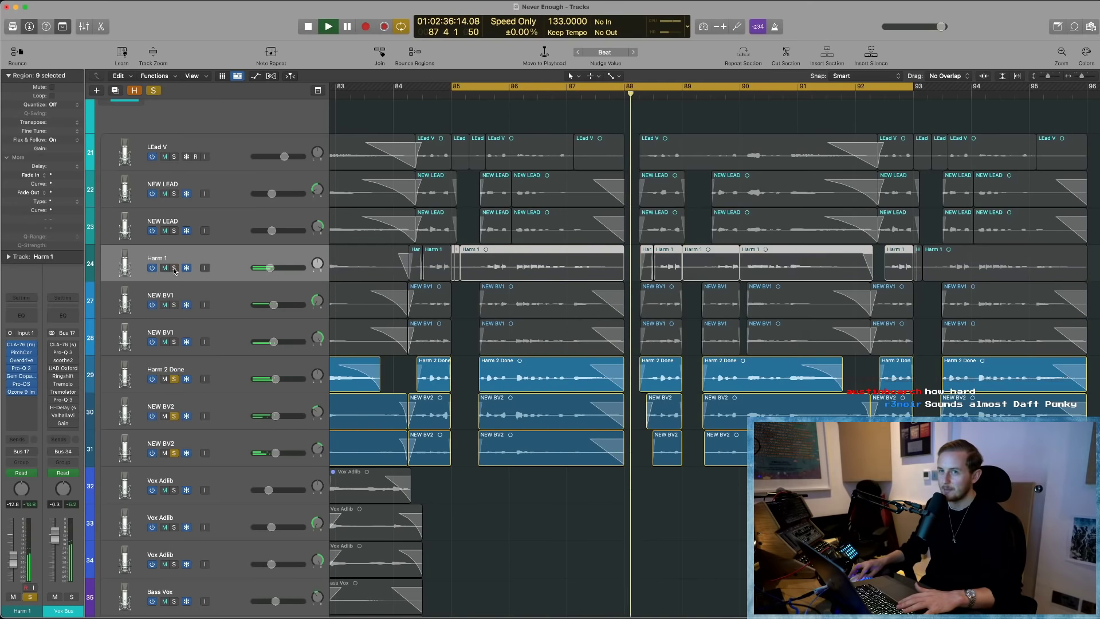
{"action": "key", "text": "Return"}
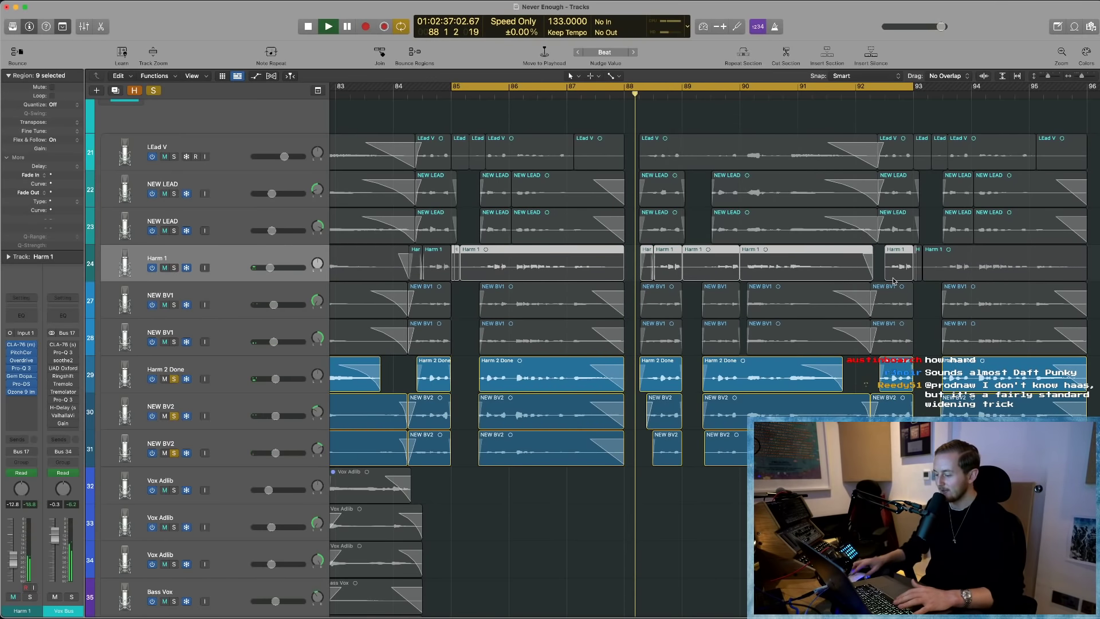
{"action": "key", "text": "space"}
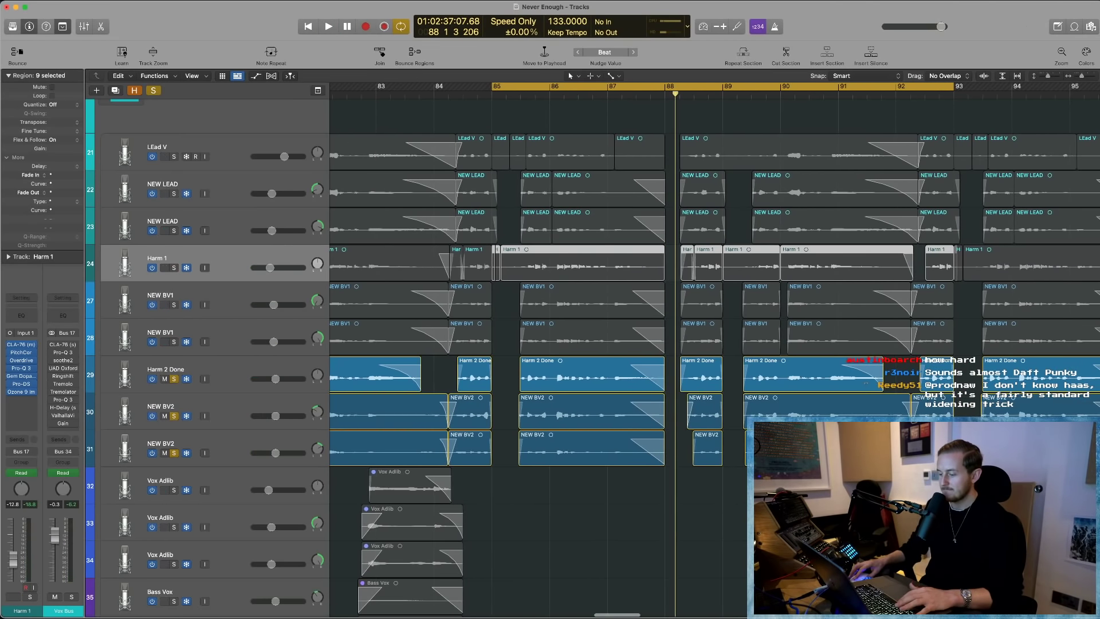
{"action": "key", "text": "space"}
{"action": "left_click", "coordinate": [723, 561]}
{"action": "scroll", "coordinate": [723, 561], "scroll_direction": "down", "scroll_amount": 2}
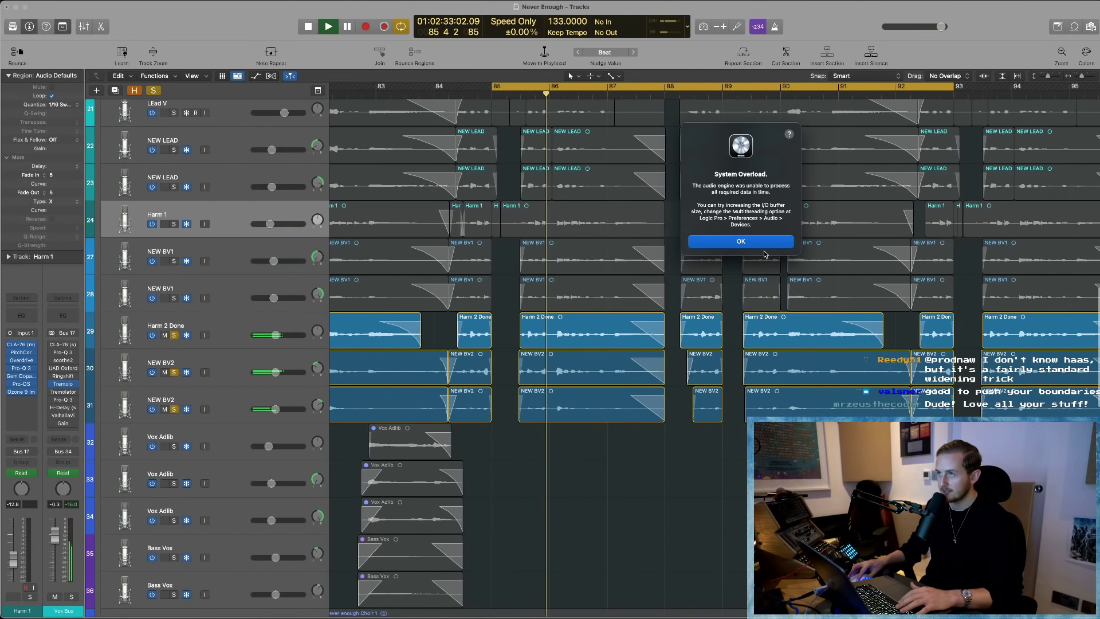
{"action": "left_click", "coordinate": [764, 247]}
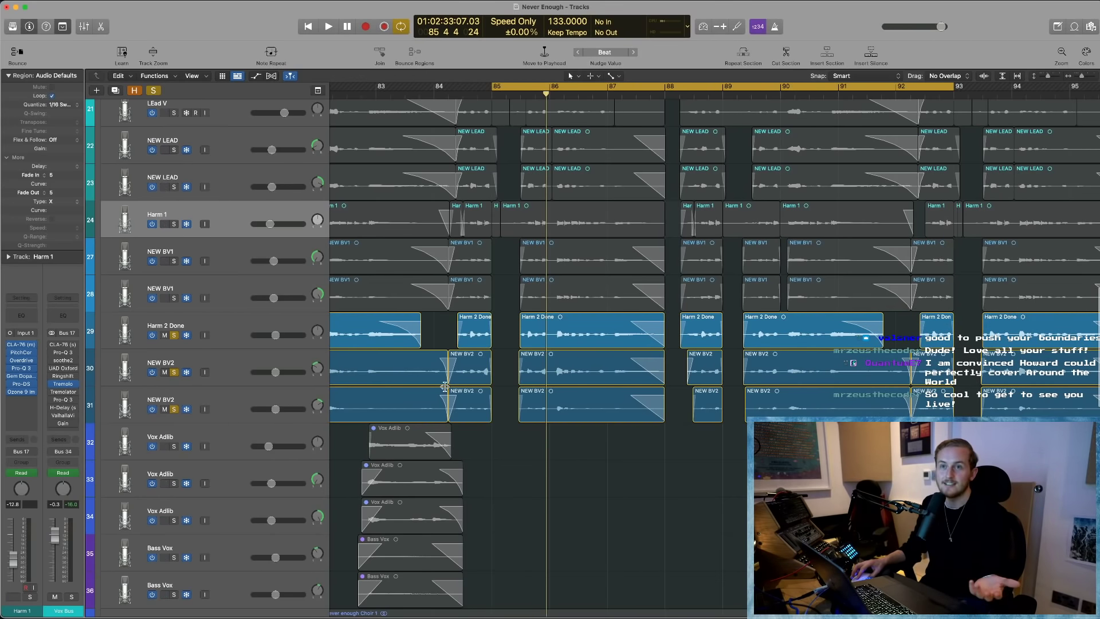
- Solo LEad V, both NEW LEAD tracks, Harm 1 and both NEW BV1 tracks alongside the second harmonies and play the full stack
{"action": "scroll", "coordinate": [441, 401], "scroll_direction": "up", "scroll_amount": 2}
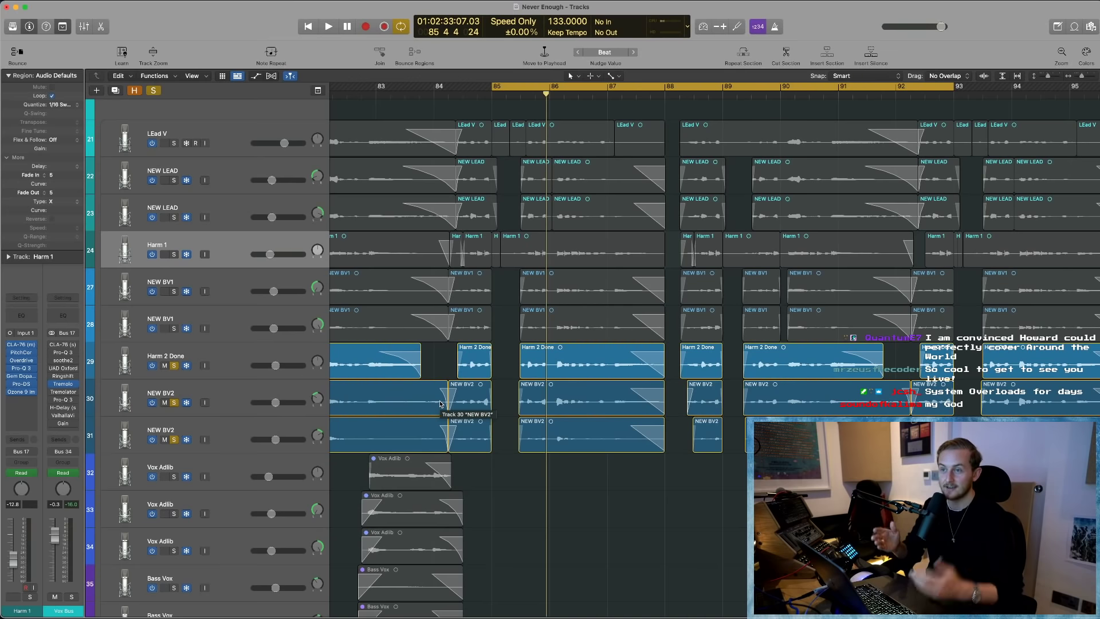
{"action": "mouse_move", "coordinate": [274, 279]}
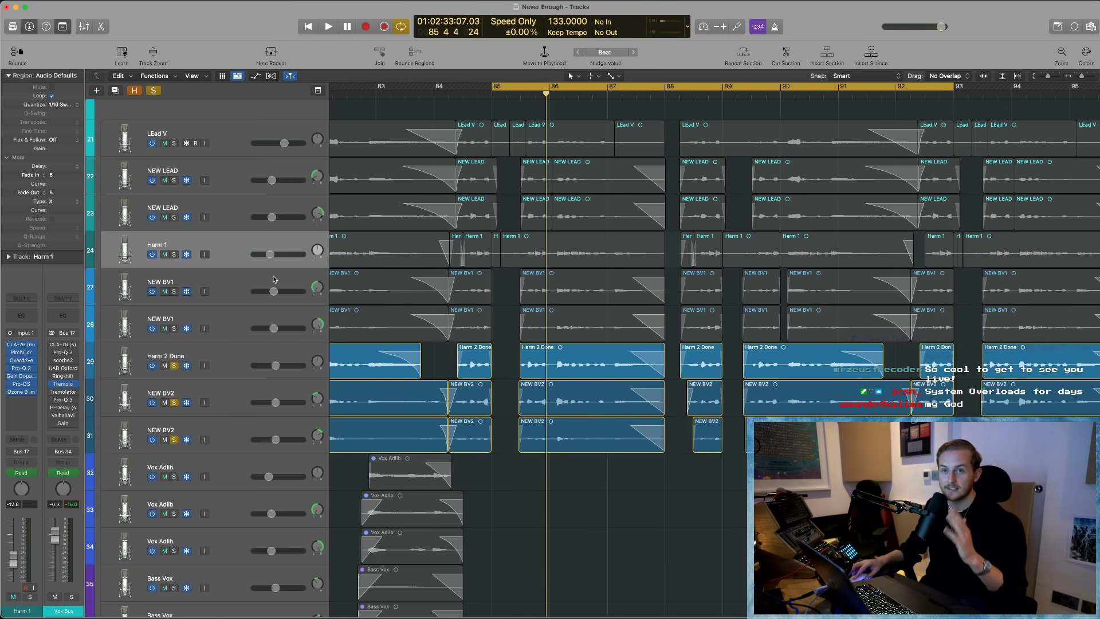
{"action": "left_click_drag", "start_coordinate": [174, 328], "coordinate": [177, 144]}
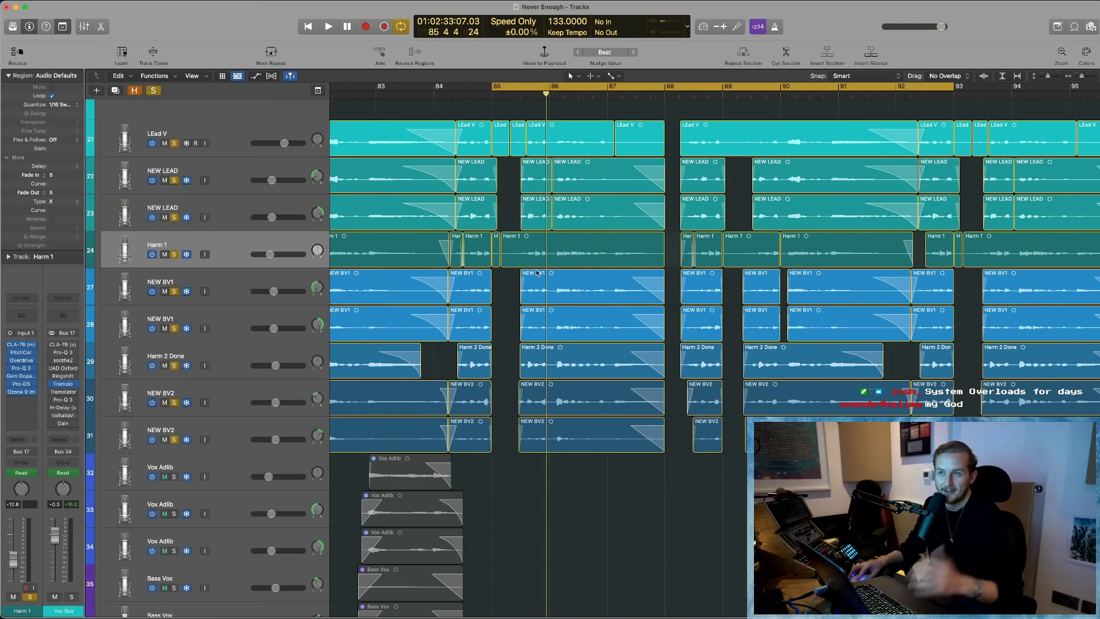
{"action": "key", "text": "space"}
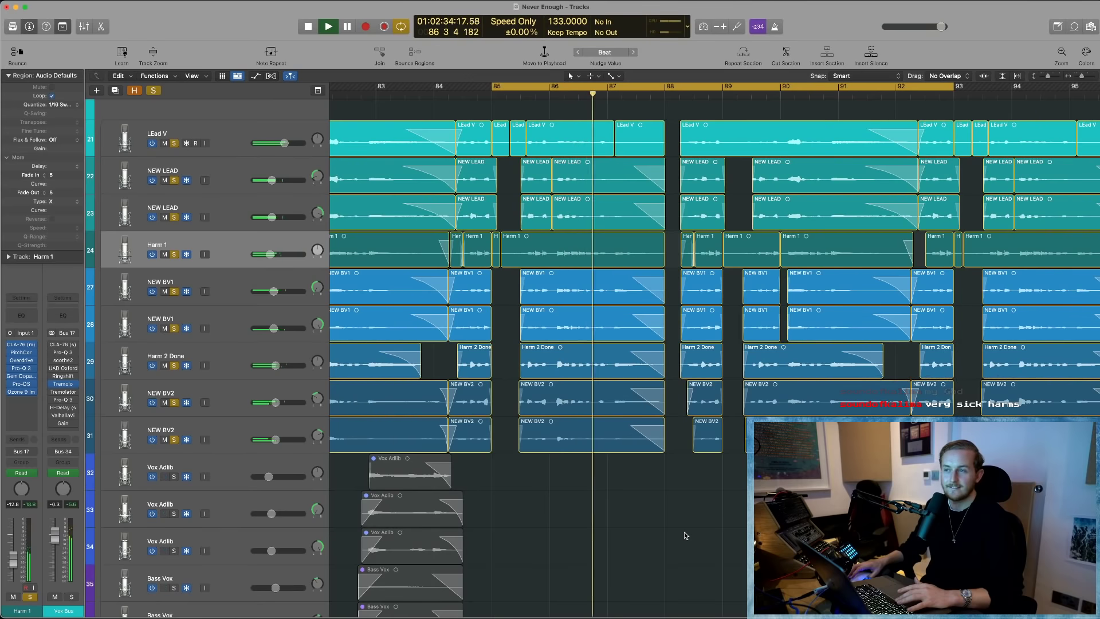
{"action": "key", "text": "space"}
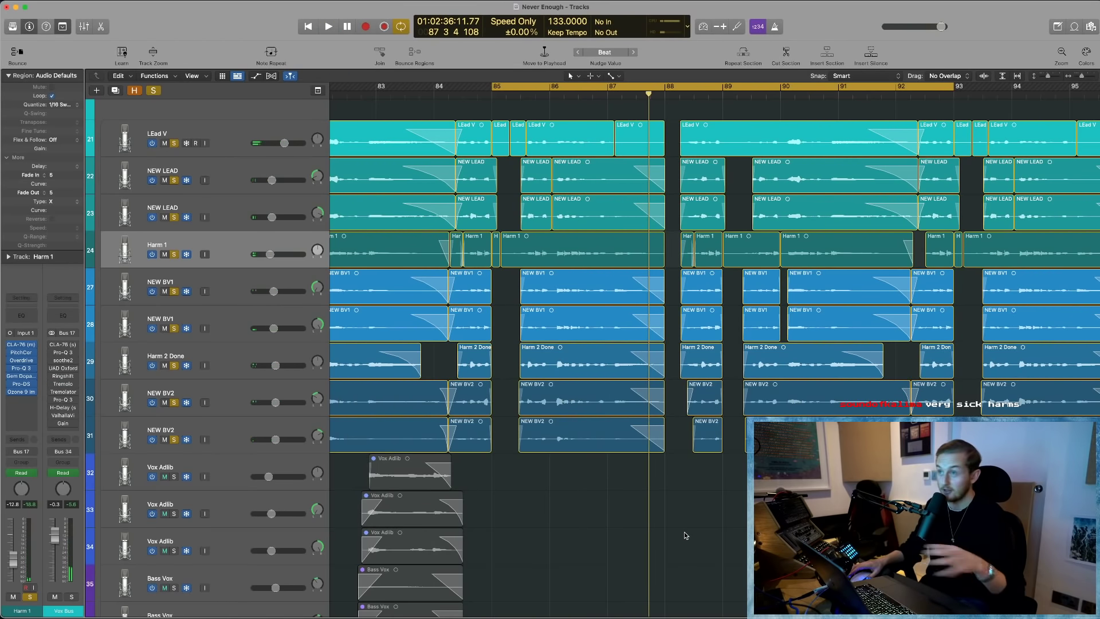
- Play the full lead and harmony stack from bar 82 with cycle playback turned off
{"action": "scroll", "coordinate": [684, 531], "scroll_direction": "down", "scroll_amount": 3}
{"action": "scroll", "coordinate": [684, 532], "scroll_direction": "left", "scroll_amount": 3}
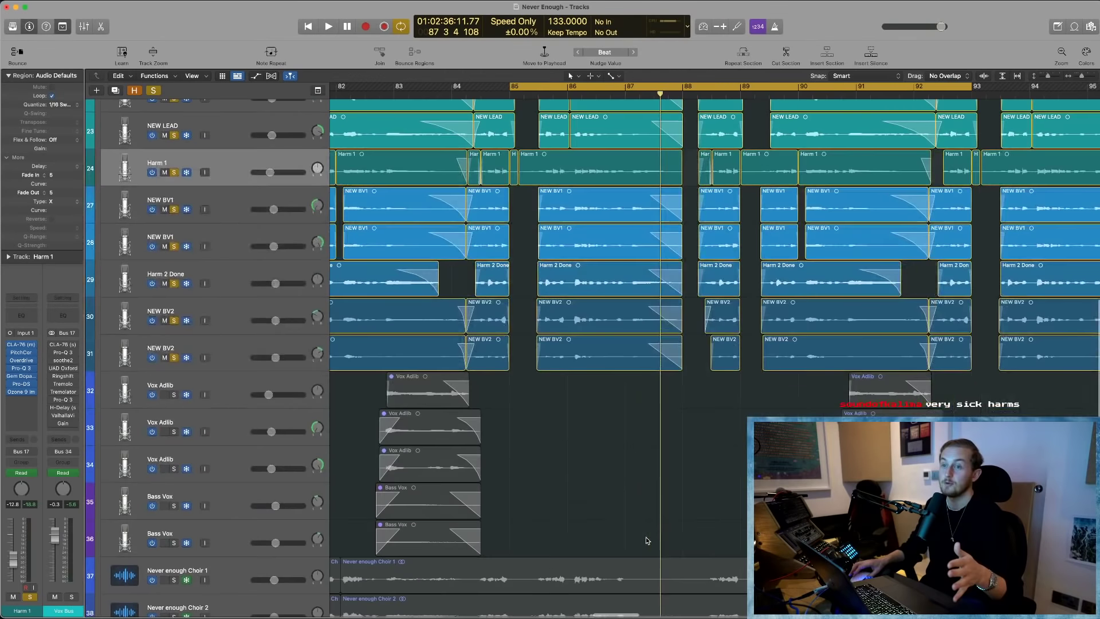
{"action": "left_click", "coordinate": [426, 90]}
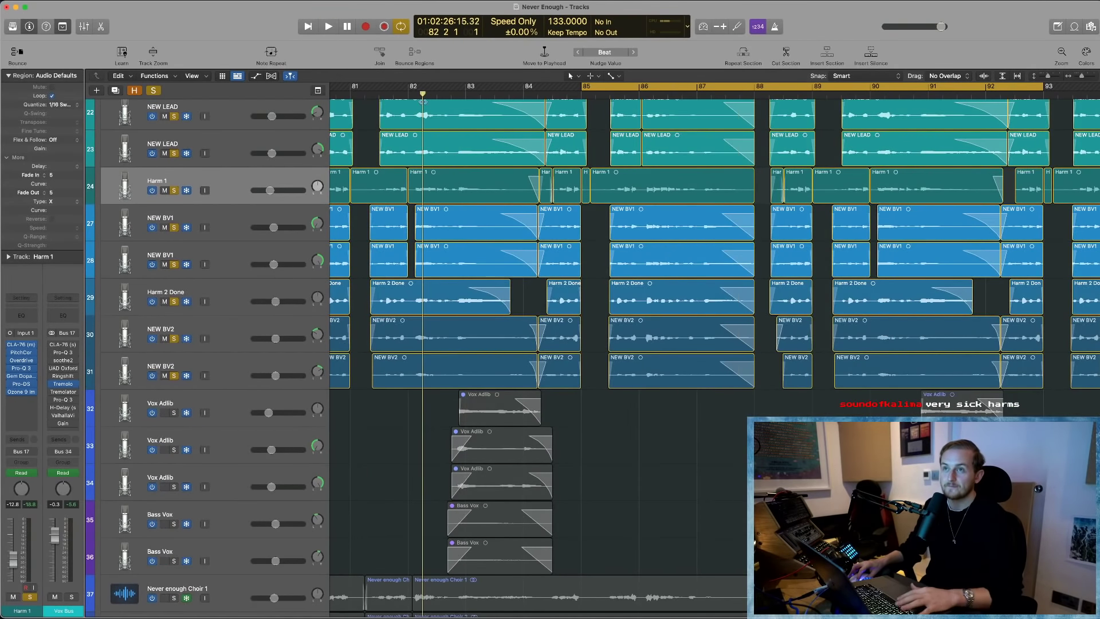
{"action": "key", "text": "space"}
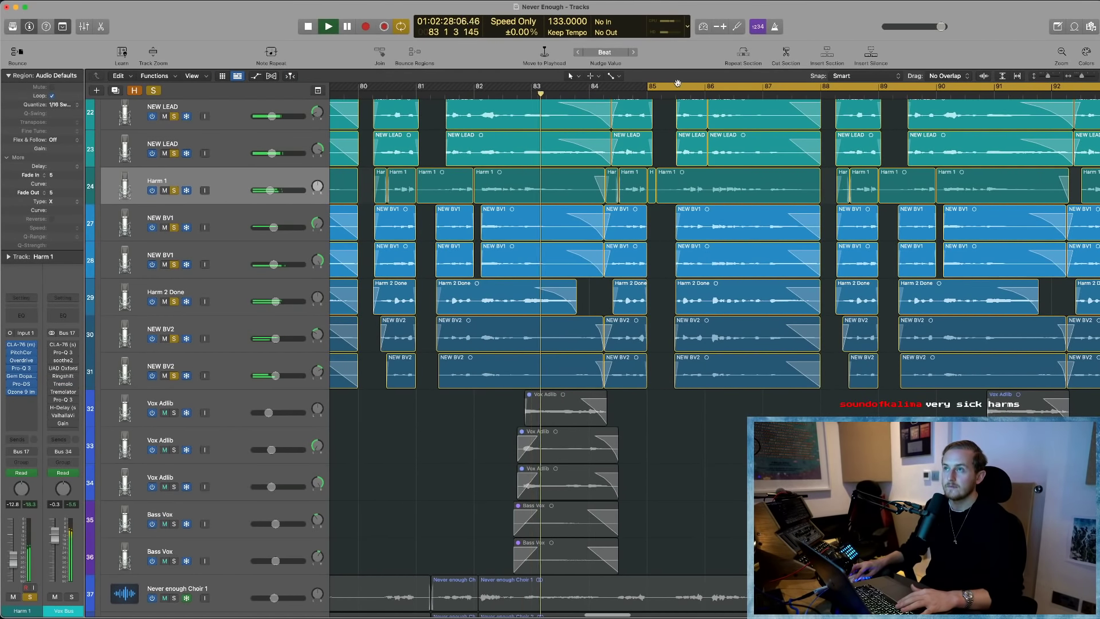
{"action": "key", "text": "c"}
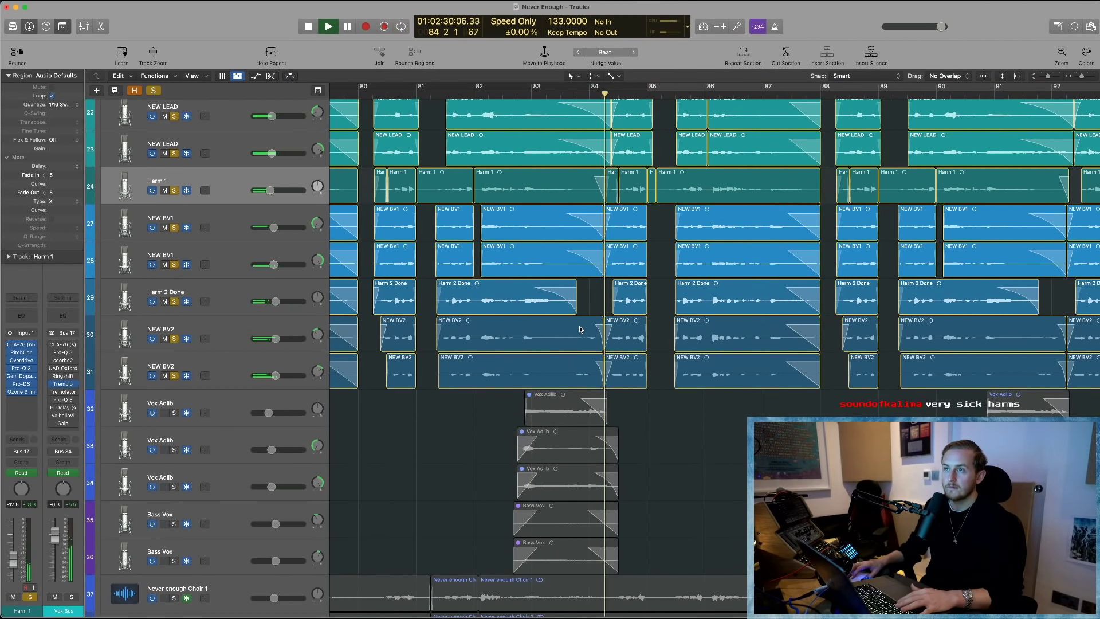
{"action": "scroll", "coordinate": [562, 233], "scroll_direction": "up", "scroll_amount": 1}
{"action": "key", "text": "space"}
- Move the playhead to bar 82, beat 4, and replay the stacked leads and harmonies into bar 84
{"action": "scroll", "coordinate": [590, 176], "scroll_direction": "up", "scroll_amount": 3}
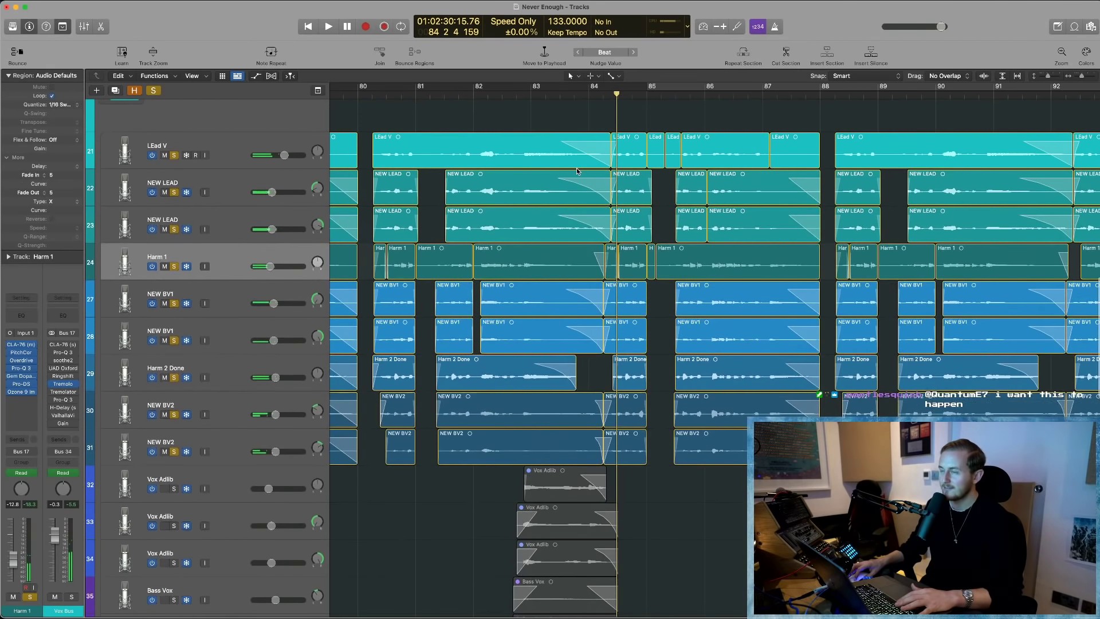
{"action": "left_click", "coordinate": [519, 91]}
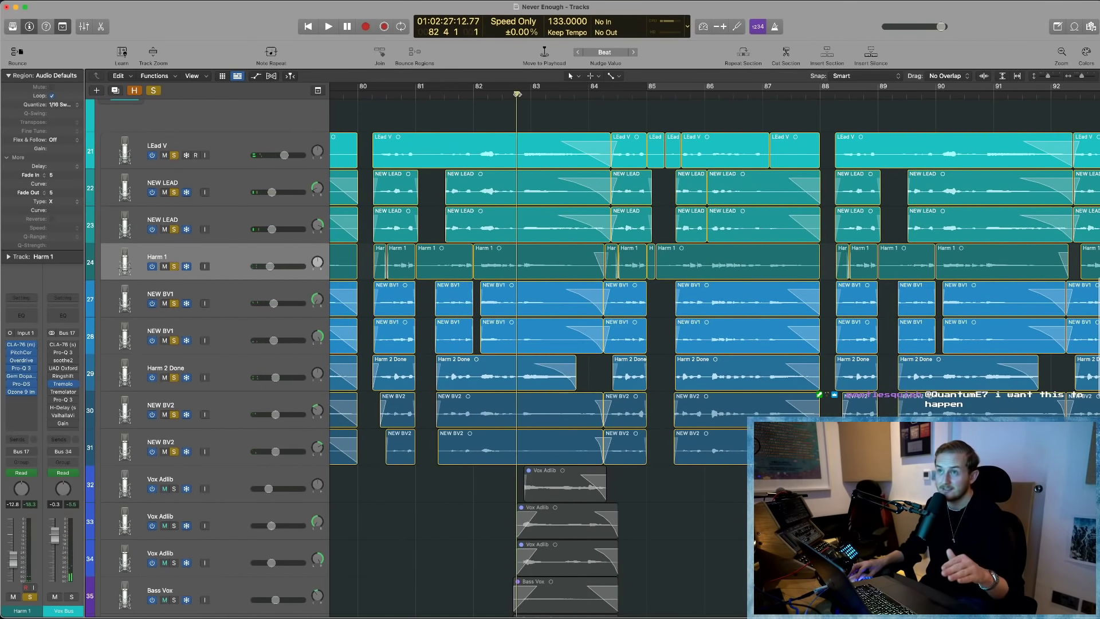
{"action": "scroll", "coordinate": [686, 452], "scroll_direction": "down", "scroll_amount": 2}
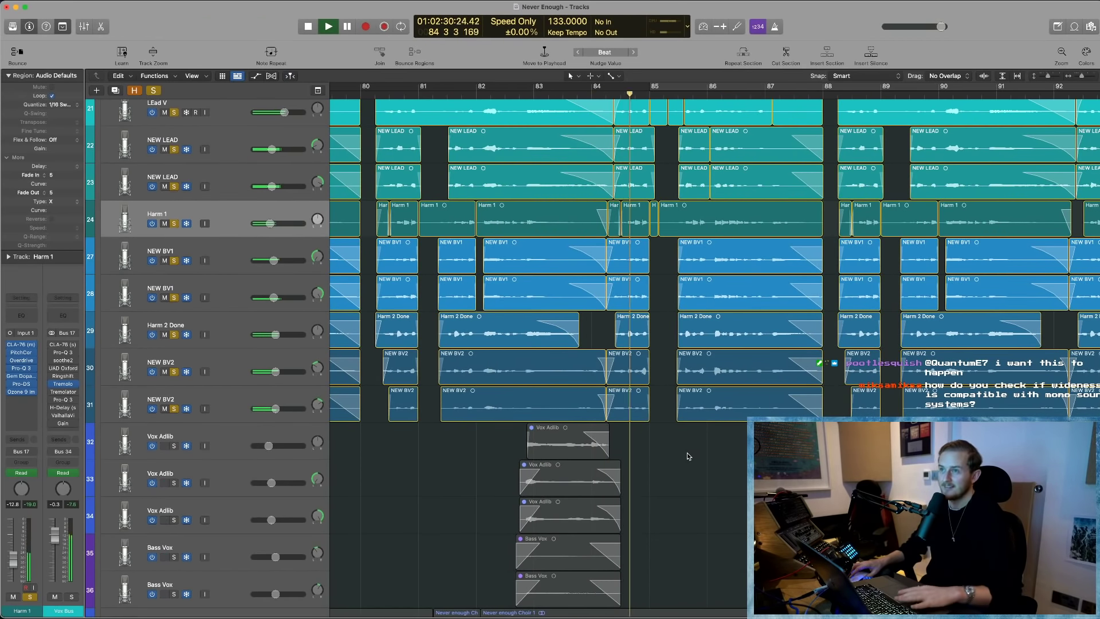
{"action": "key", "text": "space"}
{"action": "scroll", "coordinate": [498, 406], "scroll_direction": "down", "scroll_amount": 2}
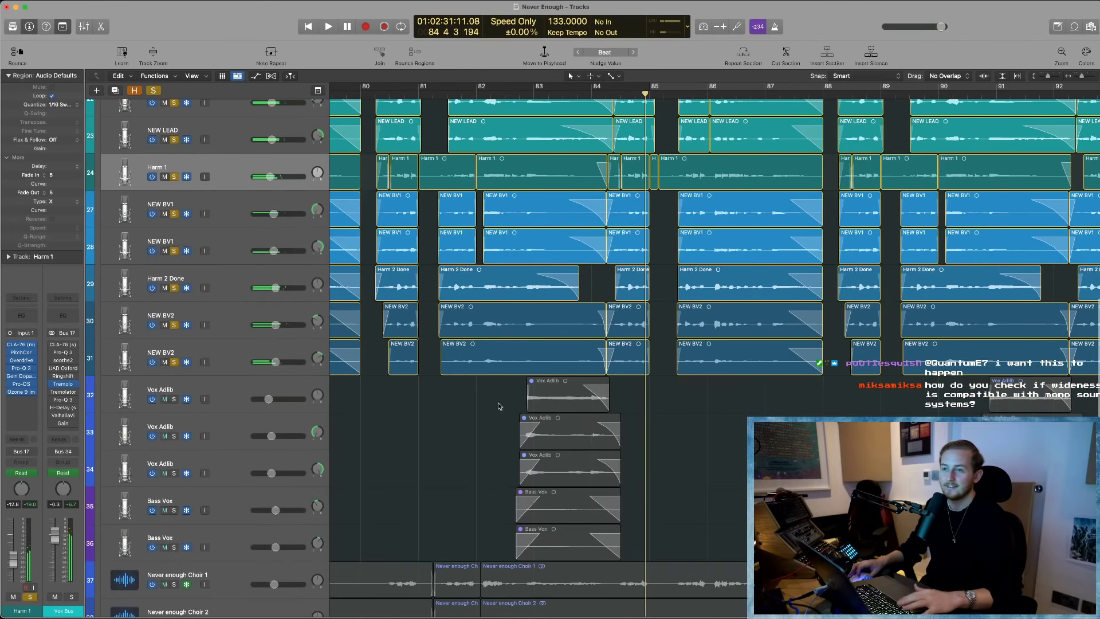
- Solo the three Vox Adlib and two Bass Vox tracks, try to unmute their regions around bar 83, and cancel the unfreeze request
{"action": "left_click", "coordinate": [172, 399]}
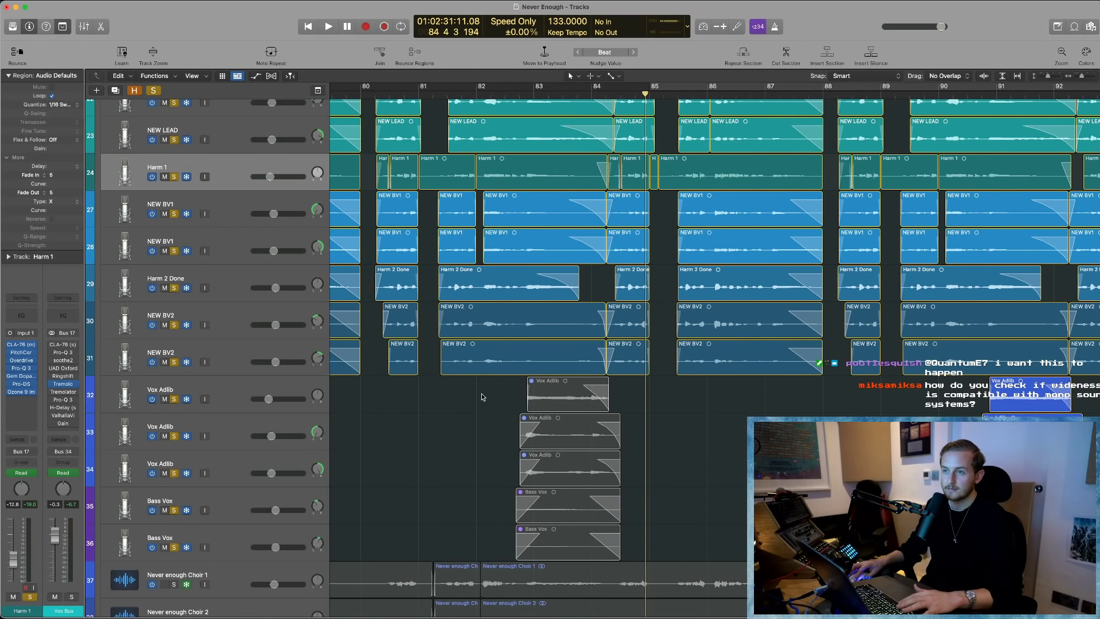
{"action": "left_click_drag", "start_coordinate": [481, 397], "coordinate": [620, 539]}
{"action": "key", "text": "ctrl+m"}
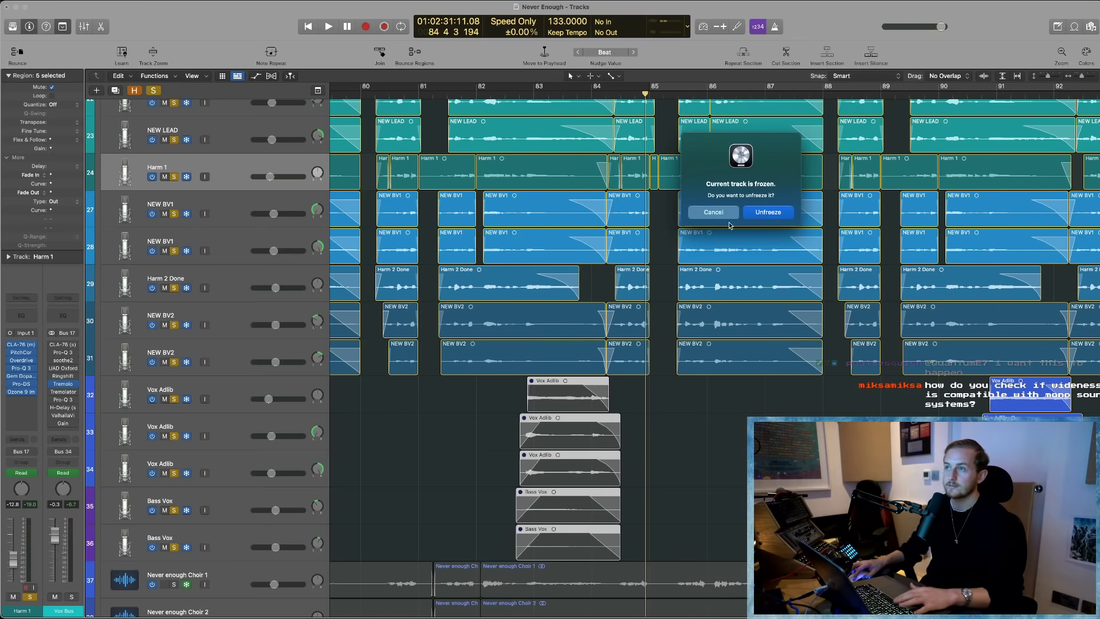
{"action": "left_click", "coordinate": [713, 213]}
- Play the full vocal stack with the Vox Adlib and Bass Vox regions through bars 90 to 92
{"action": "scroll", "coordinate": [737, 111], "scroll_direction": "right", "scroll_amount": 10}
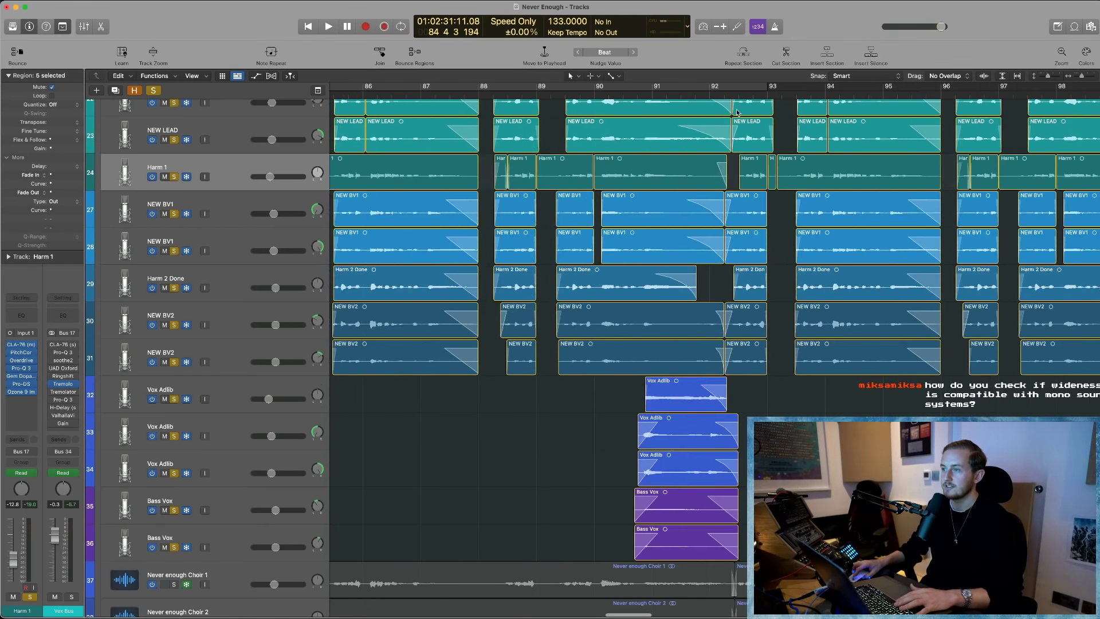
{"action": "key", "text": "space"}
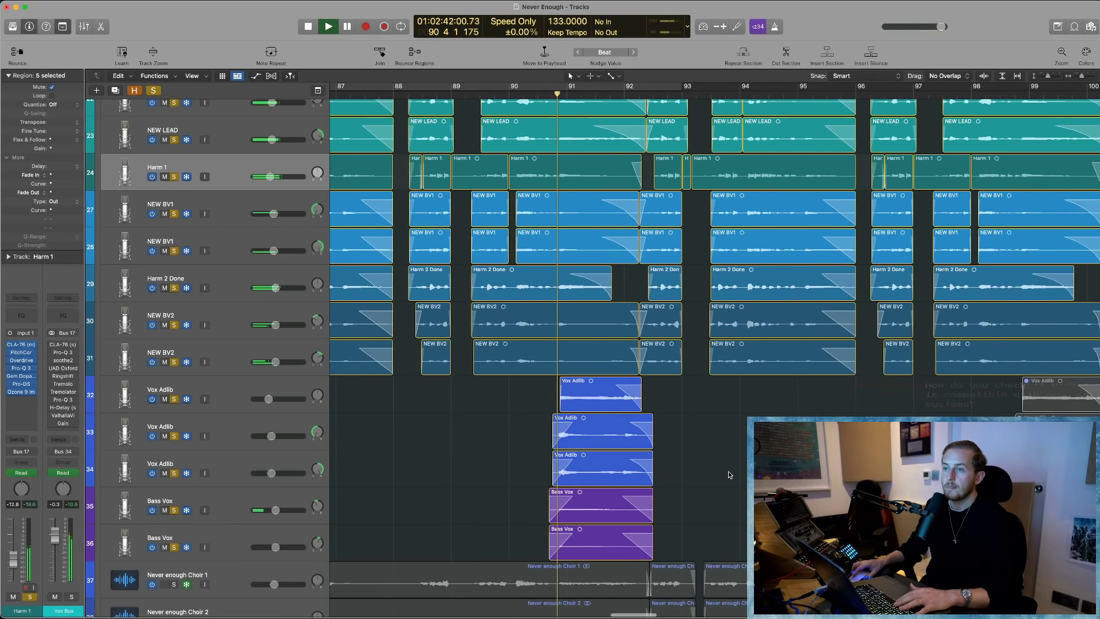
{"action": "scroll", "coordinate": [729, 475], "scroll_direction": "down", "scroll_amount": 1}
{"action": "scroll", "coordinate": [729, 475], "scroll_direction": "left", "scroll_amount": 2}
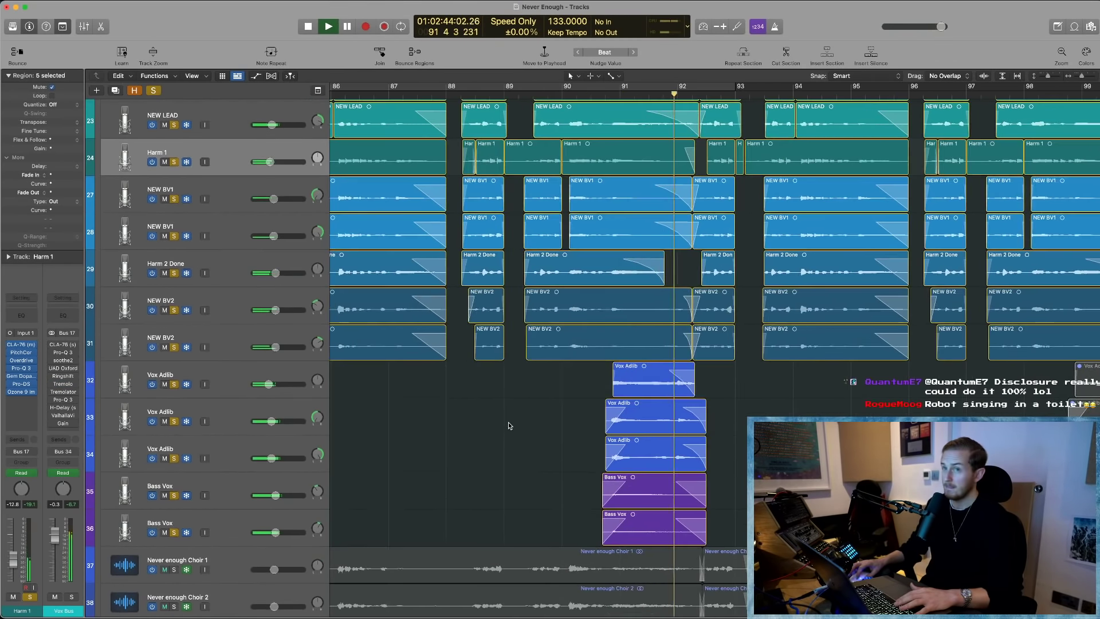
{"action": "key", "text": "space"}
- Set a cycle range from just before bar 91 to past bar 94 and leave only the three Vox Adlib tracks soloed
{"action": "left_click_drag", "start_coordinate": [606, 87], "coordinate": [818, 88]}
{"action": "left_click_drag", "start_coordinate": [173, 353], "coordinate": [173, 104]}
{"action": "scroll", "coordinate": [195, 172], "scroll_direction": "up", "scroll_amount": 2}
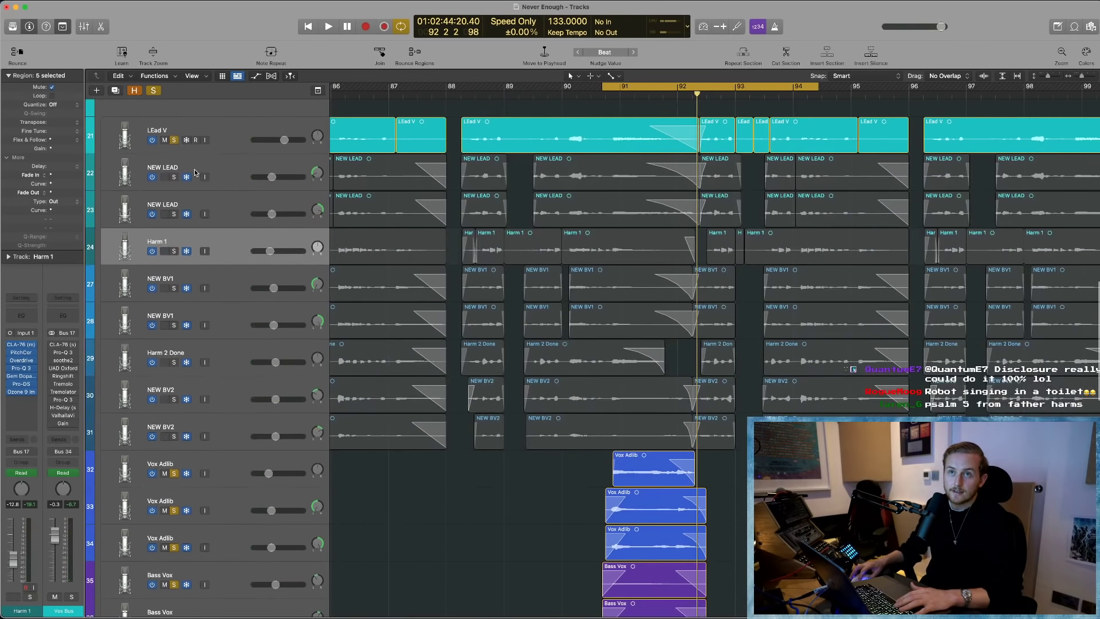
{"action": "left_click", "coordinate": [173, 140]}
{"action": "scroll", "coordinate": [544, 370], "scroll_direction": "down", "scroll_amount": 3}
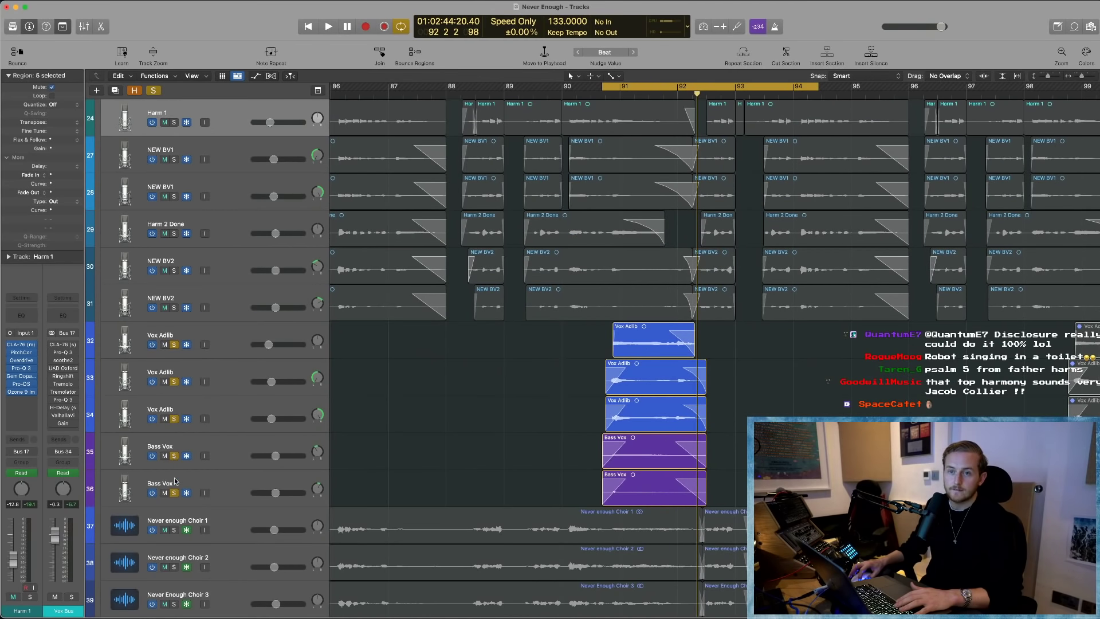
{"action": "left_click_drag", "start_coordinate": [173, 455], "coordinate": [175, 493]}
- Audition the three soloed Vox Adlib tracks twice from the cycle start and dismiss the overload alert
{"action": "key", "text": "shift+space"}
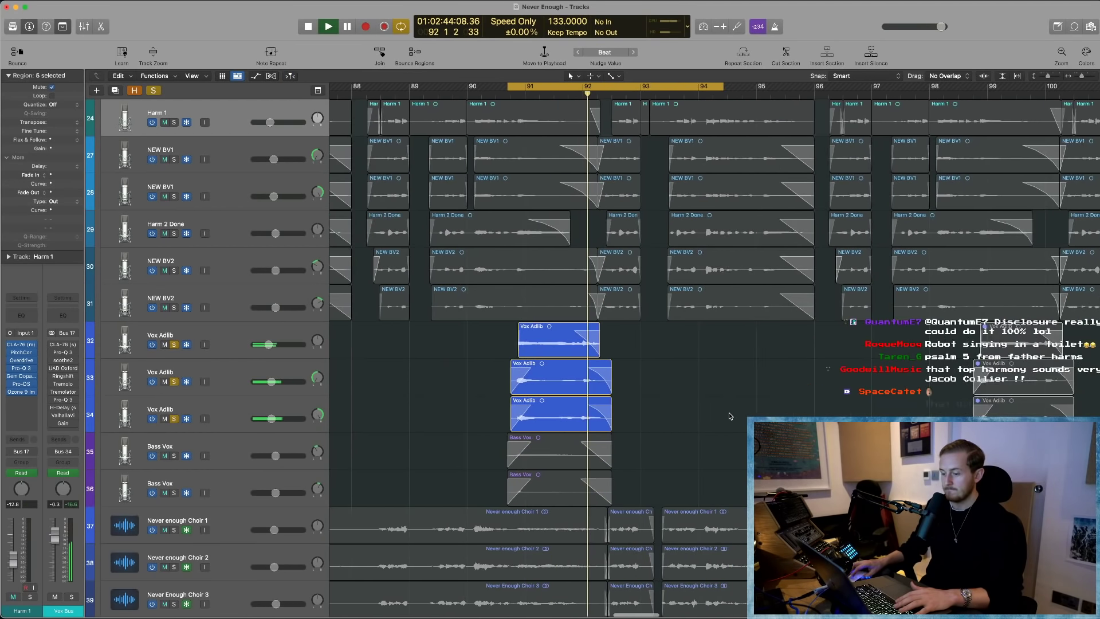
{"action": "key", "text": "space"}
{"action": "scroll", "coordinate": [378, 394], "scroll_direction": "right", "scroll_amount": 1}
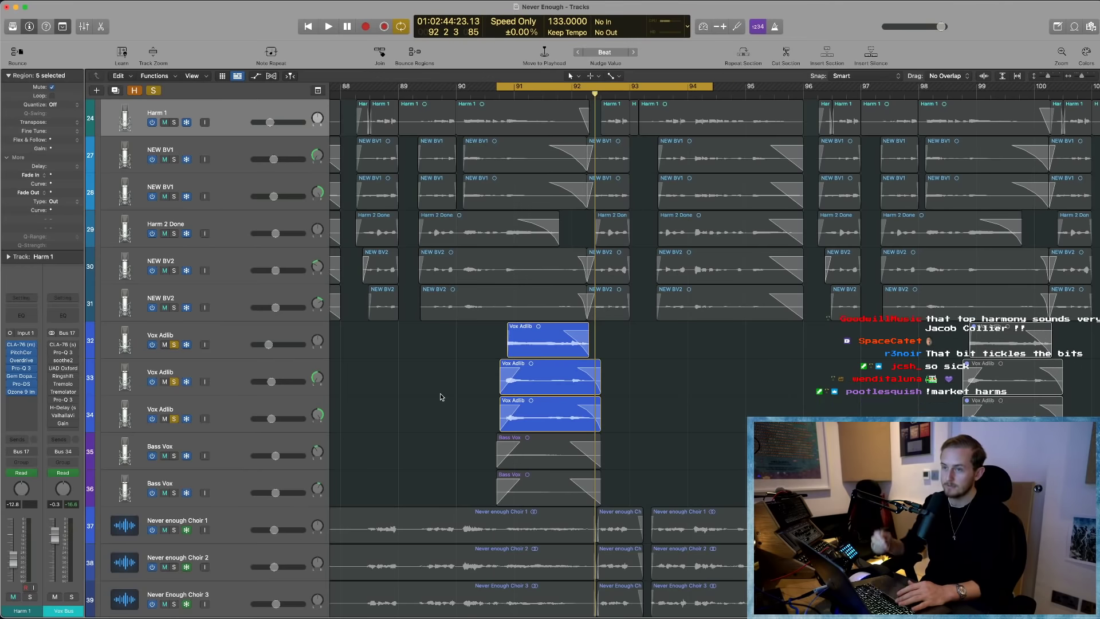
{"action": "key", "text": "space"}
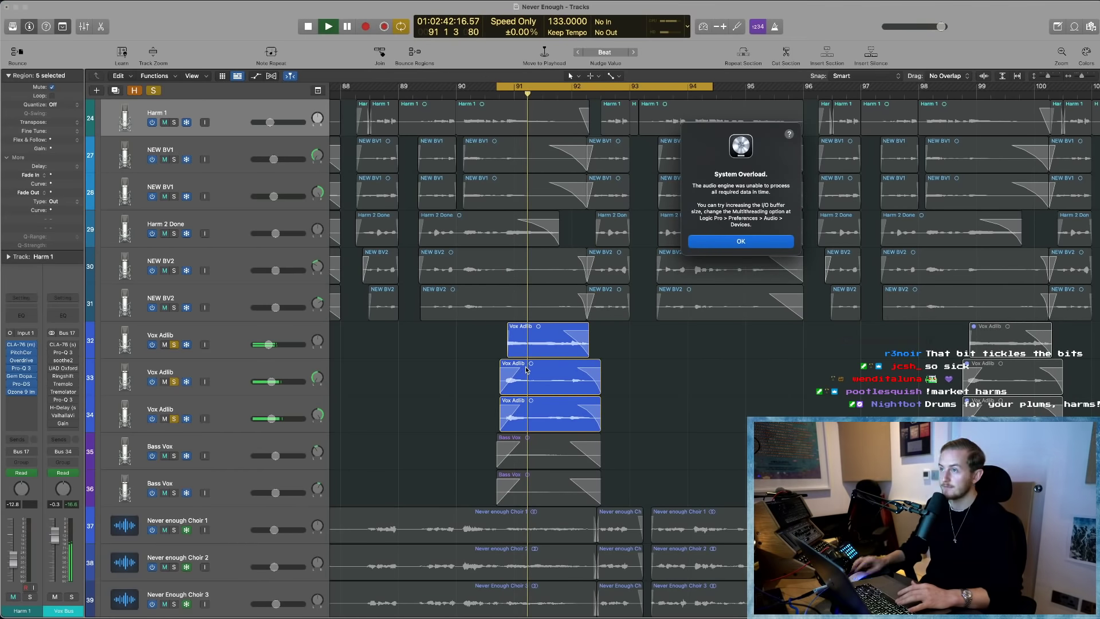
{"action": "key", "text": "Return"}
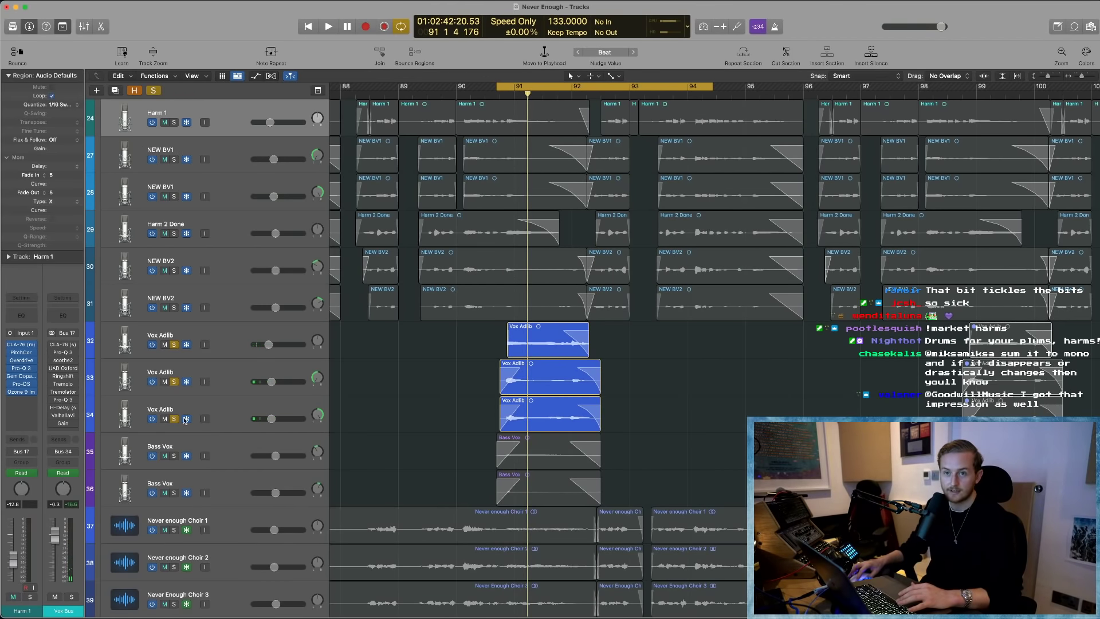
- Unsolo the three Vox Adlib tracks and solo both Bass Vox tracks
{"action": "left_click", "coordinate": [174, 419]}
{"action": "left_click", "coordinate": [173, 381]}
{"action": "left_click", "coordinate": [173, 344]}
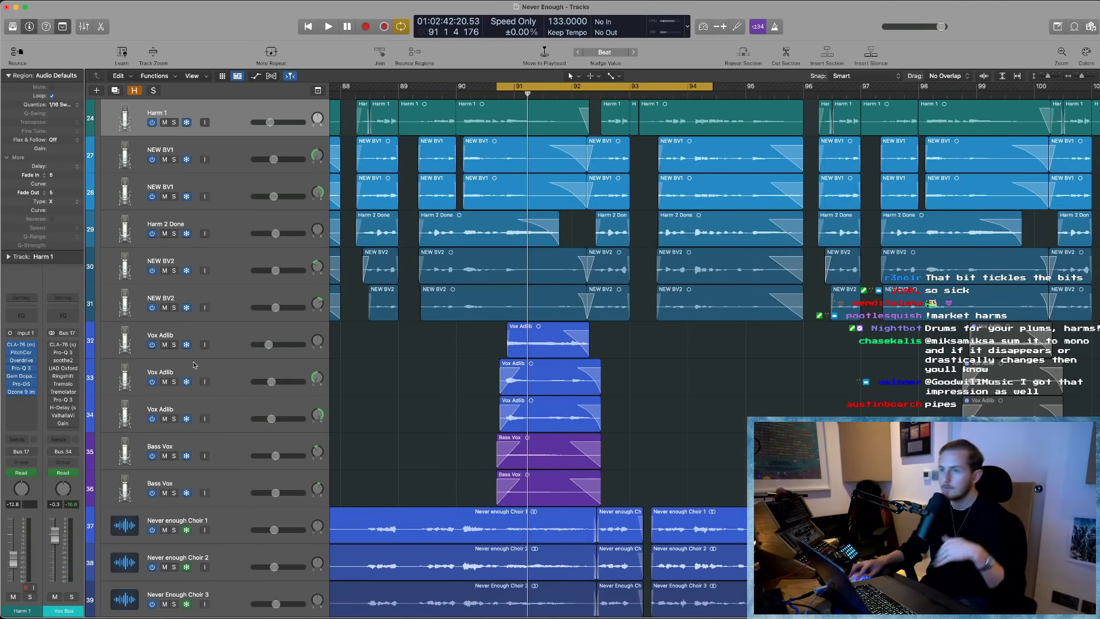
{"action": "left_click", "coordinate": [173, 455]}
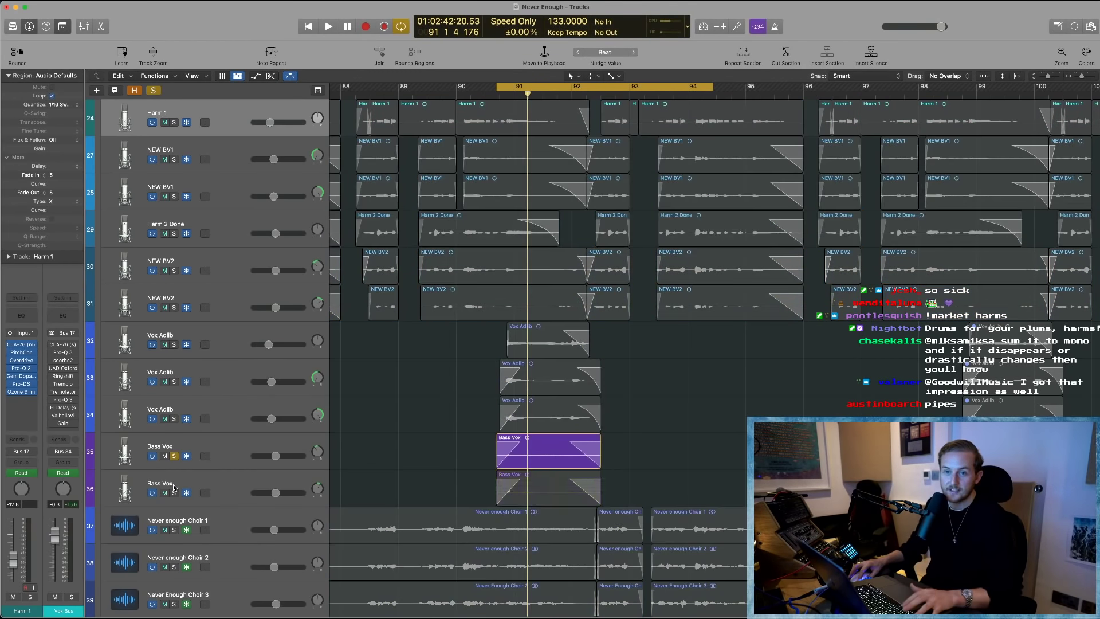
{"action": "left_click", "coordinate": [174, 492]}
- Select both Bass Vox tracks and their regions around bar 91 and play them on their own
{"action": "left_click", "coordinate": [230, 455]}
{"action": "left_click", "coordinate": [230, 492], "text": "shift"}
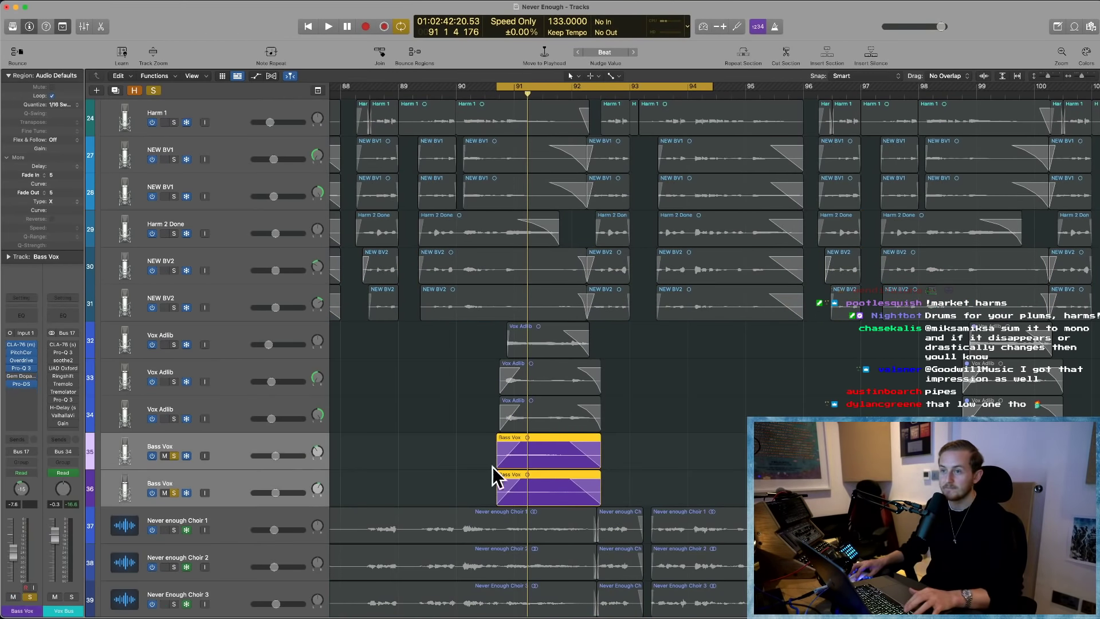
{"action": "left_click_drag", "start_coordinate": [477, 417], "coordinate": [648, 523]}
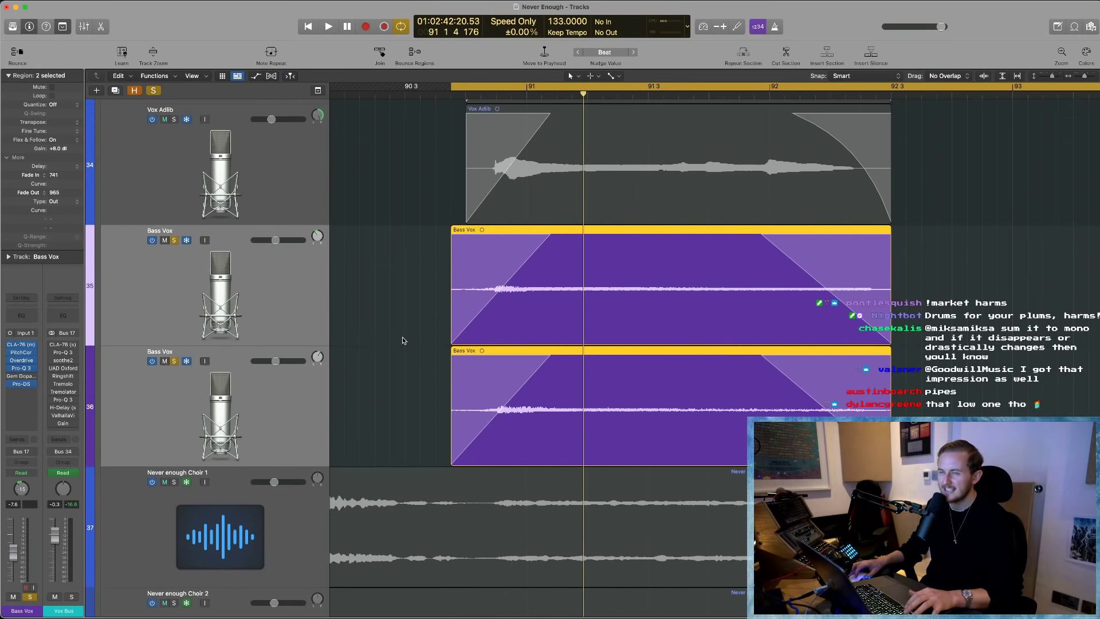
{"action": "scroll", "coordinate": [401, 340], "scroll_direction": "left", "scroll_amount": 2}
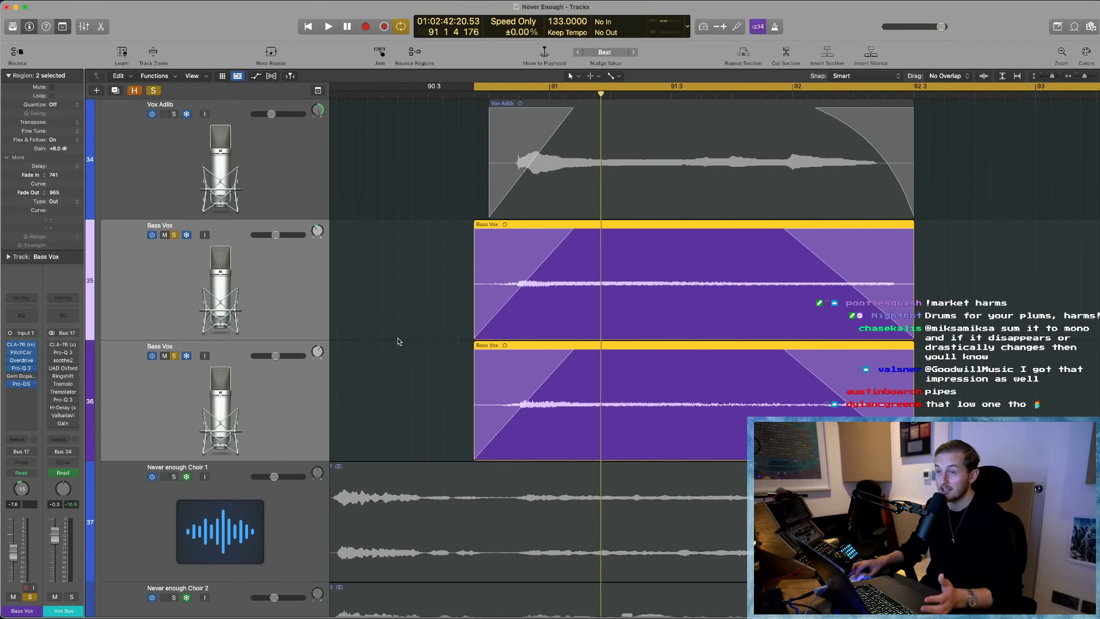
{"action": "scroll", "coordinate": [399, 341], "scroll_direction": "up", "scroll_amount": 2}
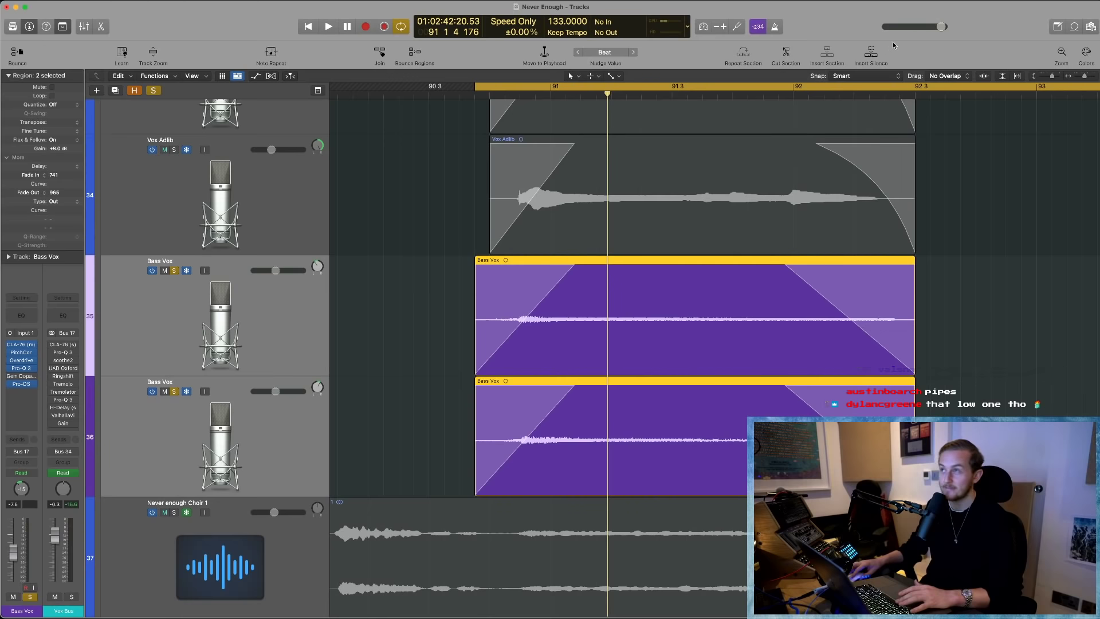
{"action": "key", "text": "space"}
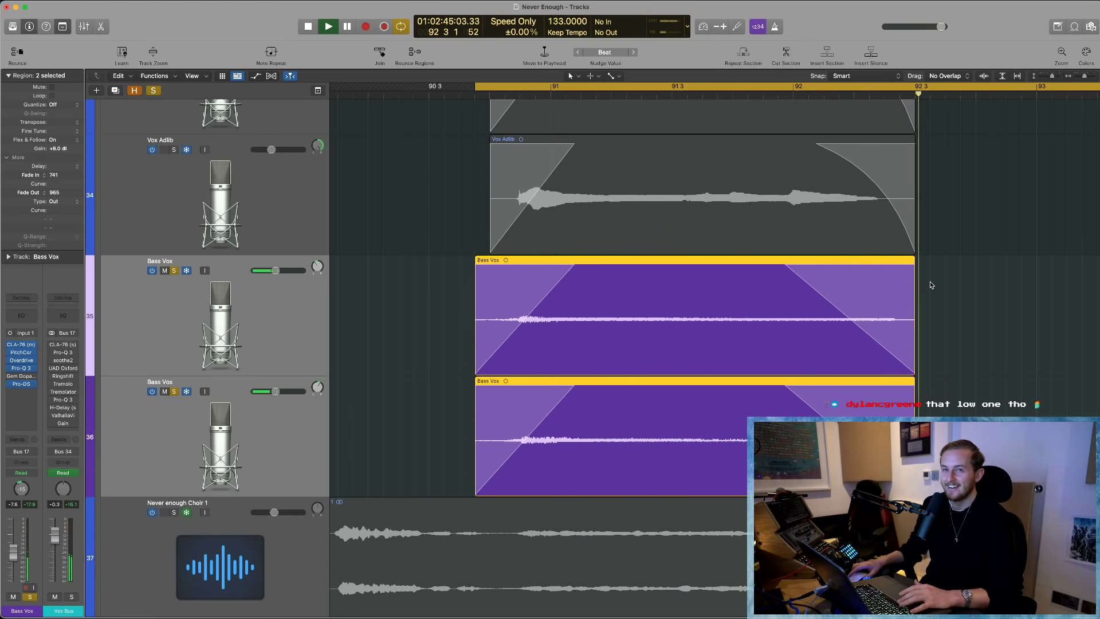
{"action": "key", "text": "space"}
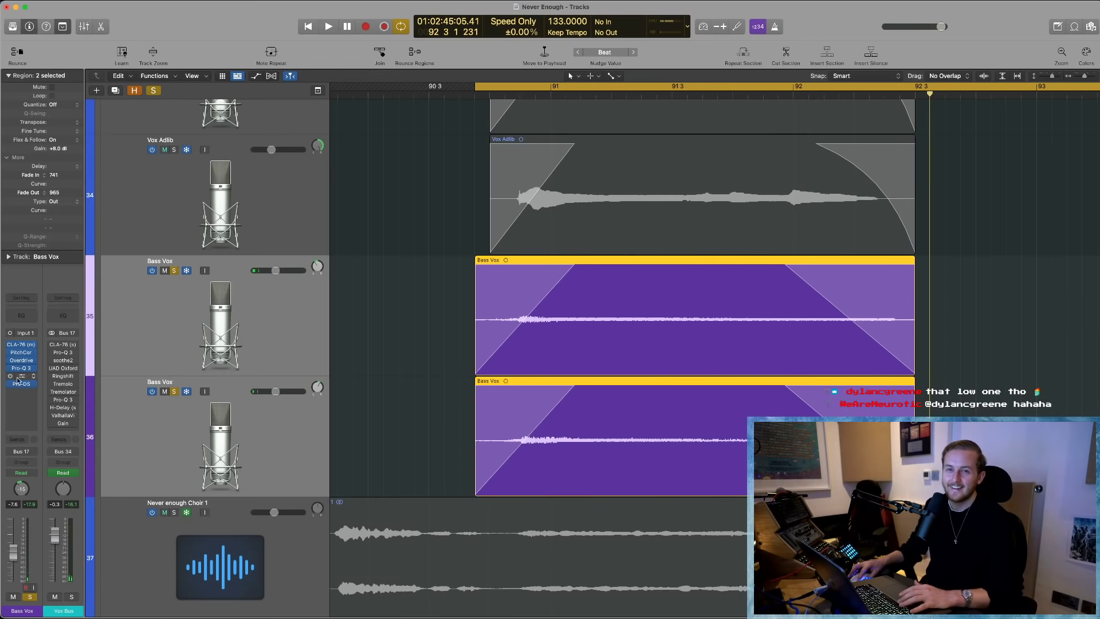
- Select the lower Bass Vox track, replay the soloed pair, and open its Gem Dopamine insert
{"action": "left_click", "coordinate": [145, 392]}
{"action": "left_click", "coordinate": [130, 337]}
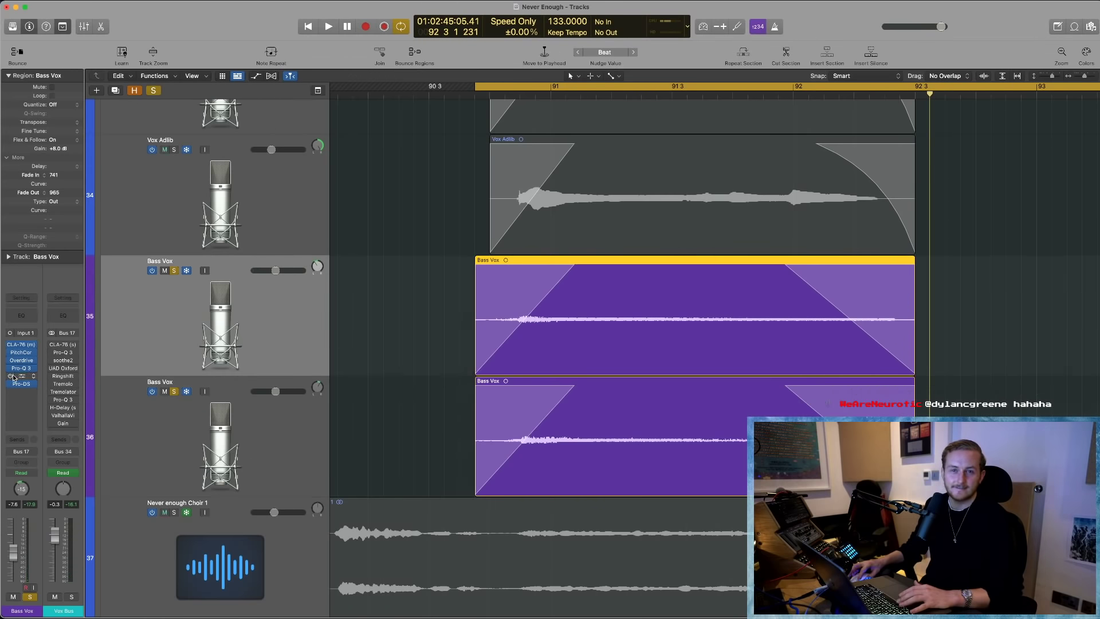
{"action": "left_click", "coordinate": [129, 421]}
{"action": "key", "text": "space"}
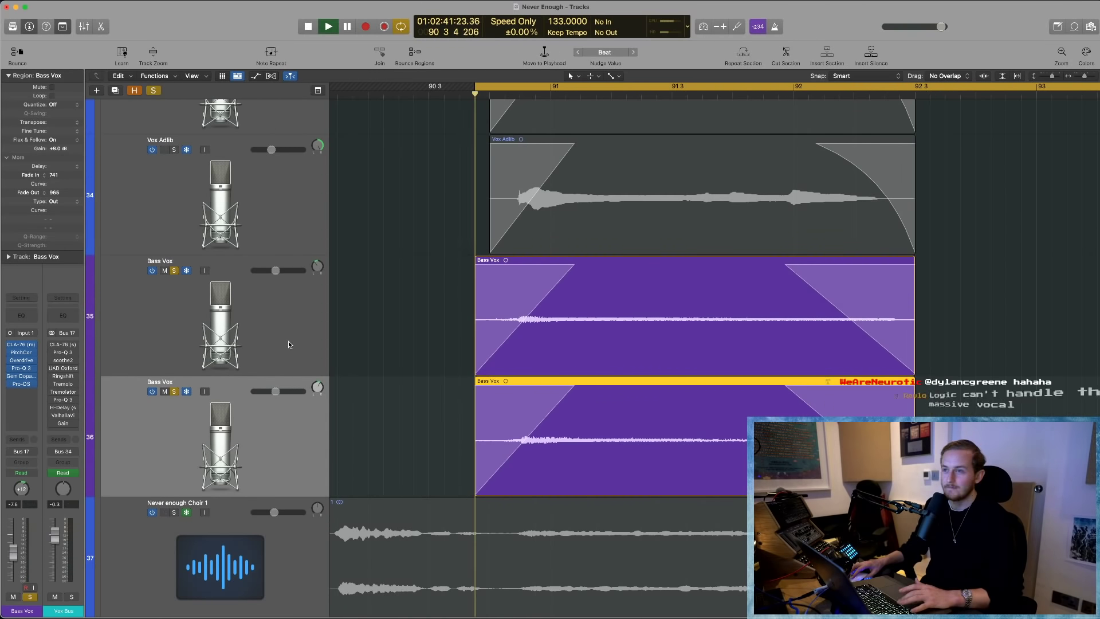
{"action": "left_click", "coordinate": [21, 376]}
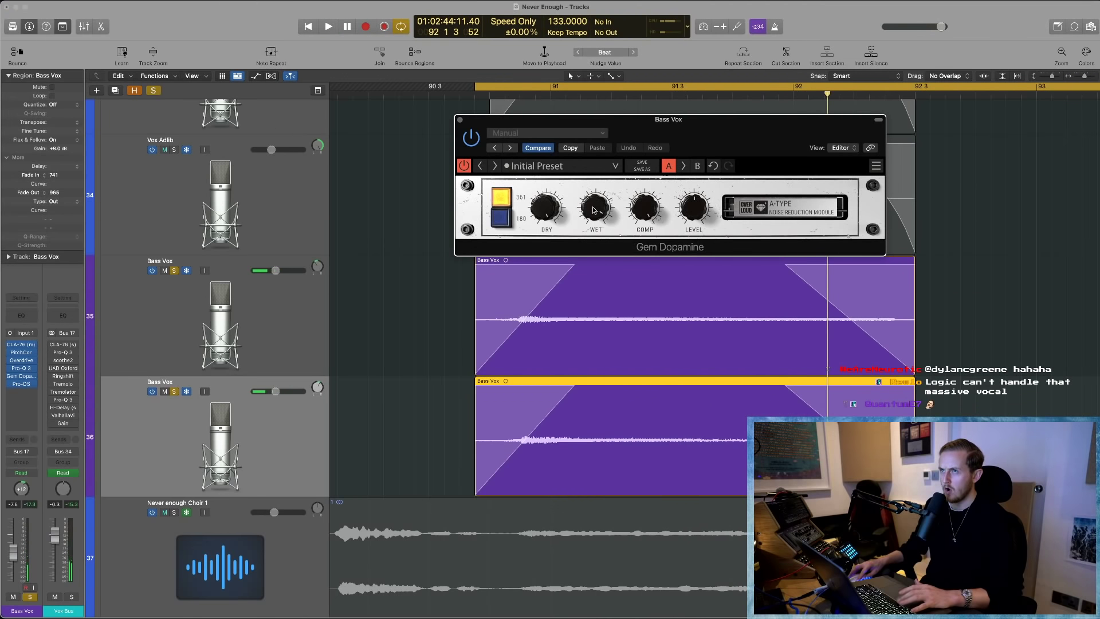
- Adjust the Wet amount of Gem Dopamine on the lower Bass Vox while the pair plays, and close the plug-in window
{"action": "left_click_drag", "start_coordinate": [593, 209], "coordinate": [600, 214]}
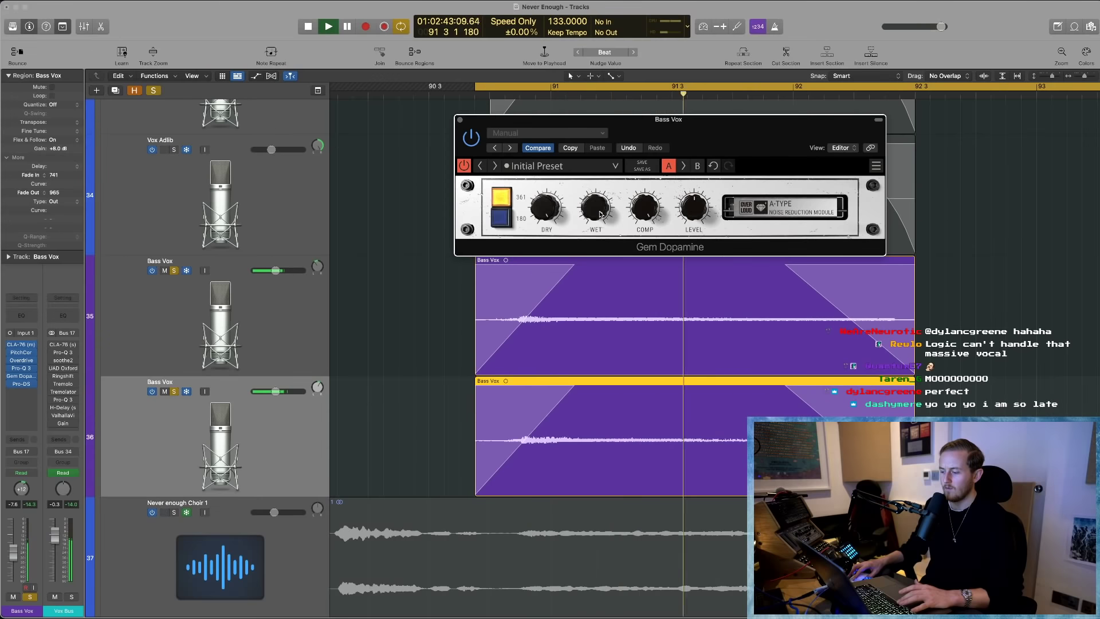
{"action": "left_click", "coordinate": [715, 239]}
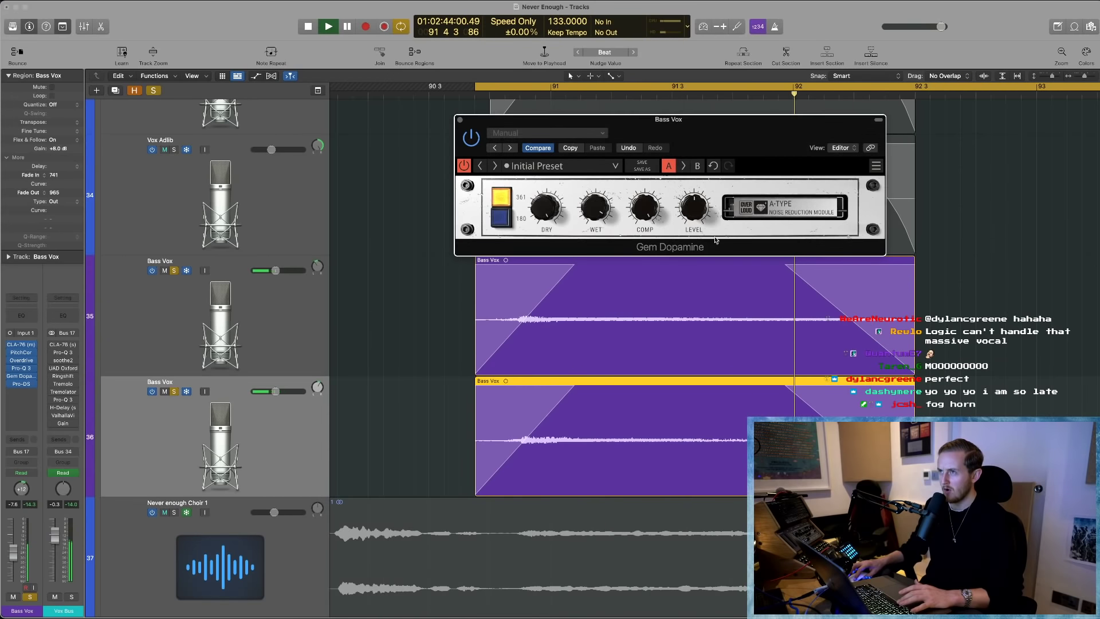
{"action": "key", "text": "super+w"}
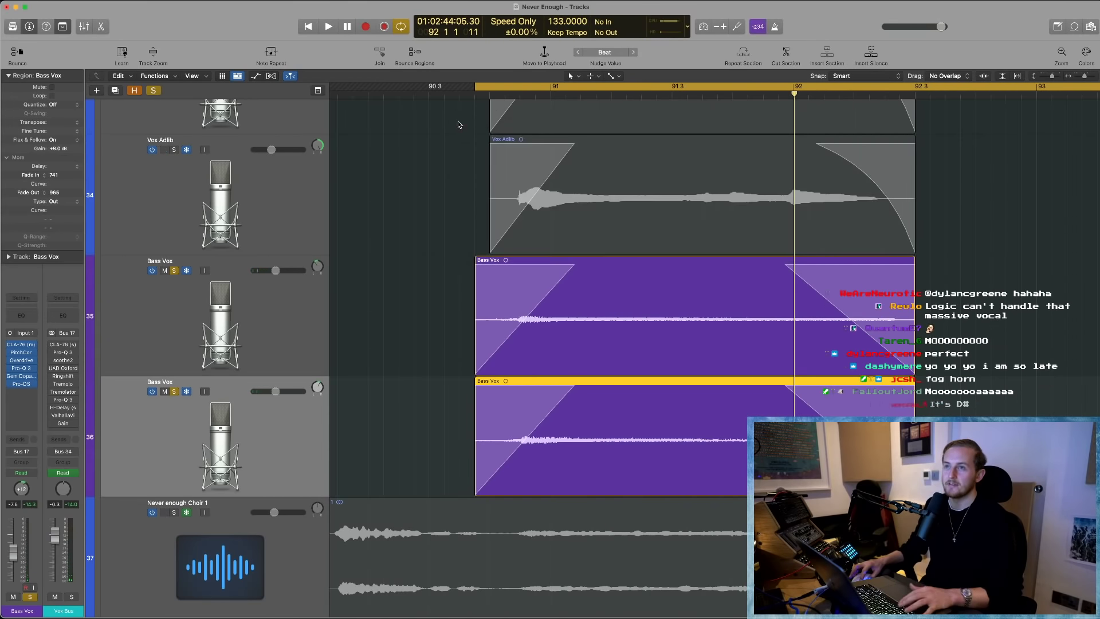
- Solo the Vox Bus so that all of its vocal tracks are heard together
{"action": "left_click", "coordinate": [425, 293], "text": "ctrl+alt"}
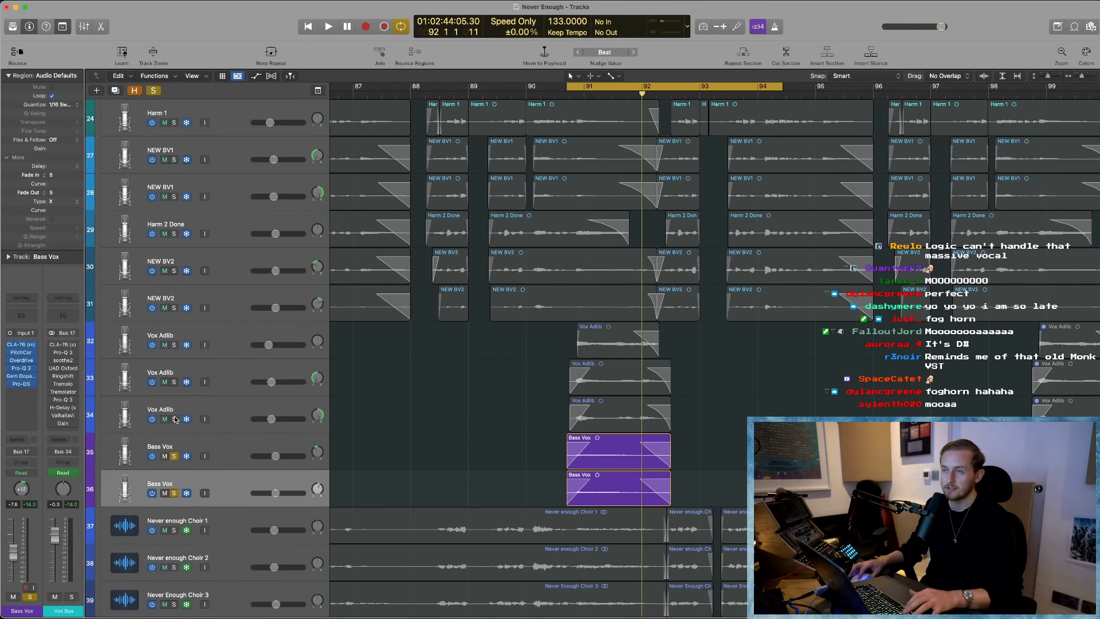
{"action": "scroll", "coordinate": [248, 400], "scroll_direction": "up", "scroll_amount": 5}
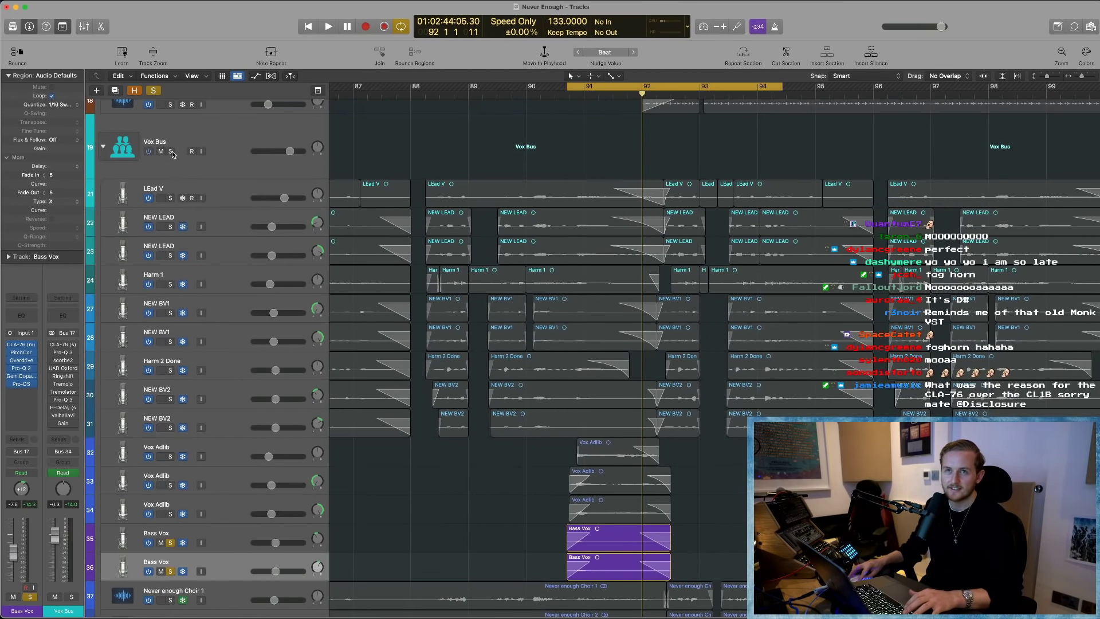
{"action": "left_click", "coordinate": [171, 151]}
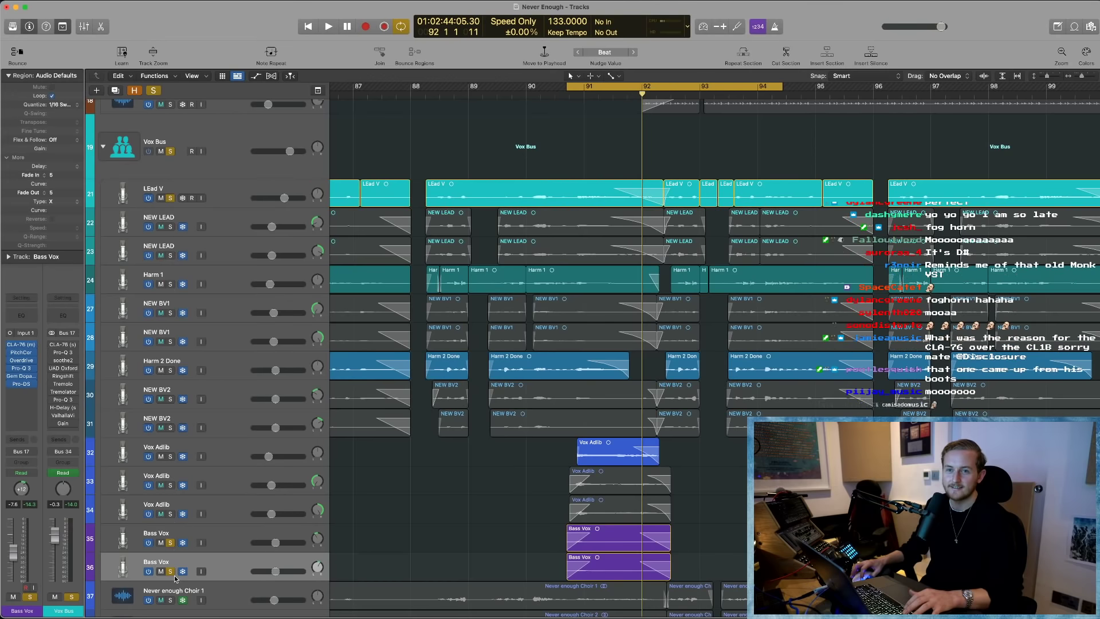
- Audition the full soloed vocal stack from bar 89 with cycling turned off, and dismiss the overload alert
{"action": "left_click", "coordinate": [481, 91]}
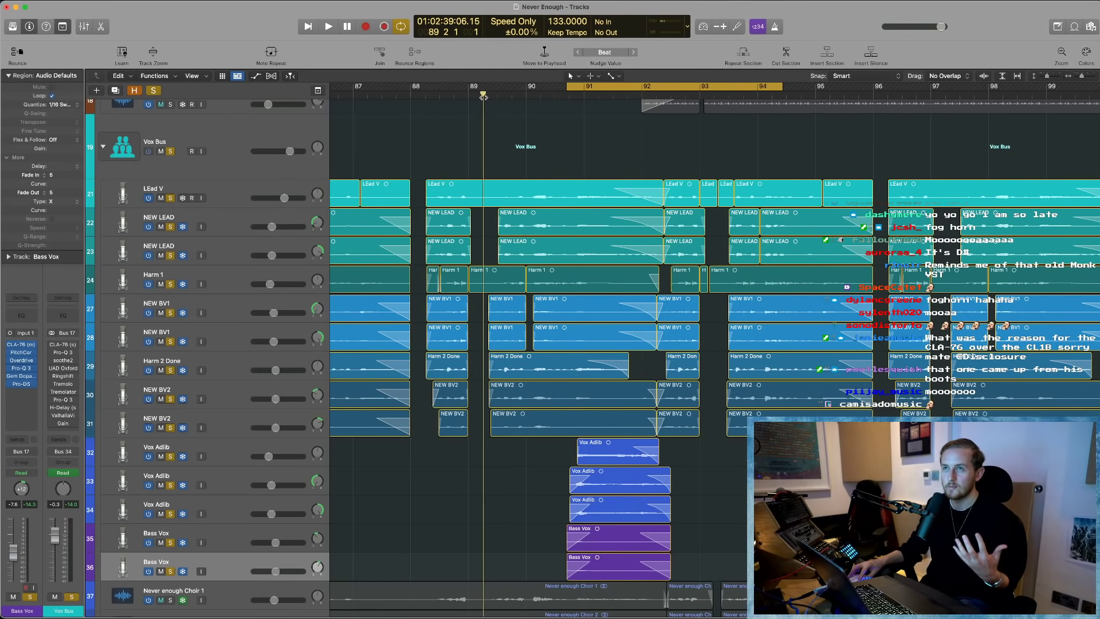
{"action": "key", "text": "space"}
{"action": "left_click", "coordinate": [590, 87]}
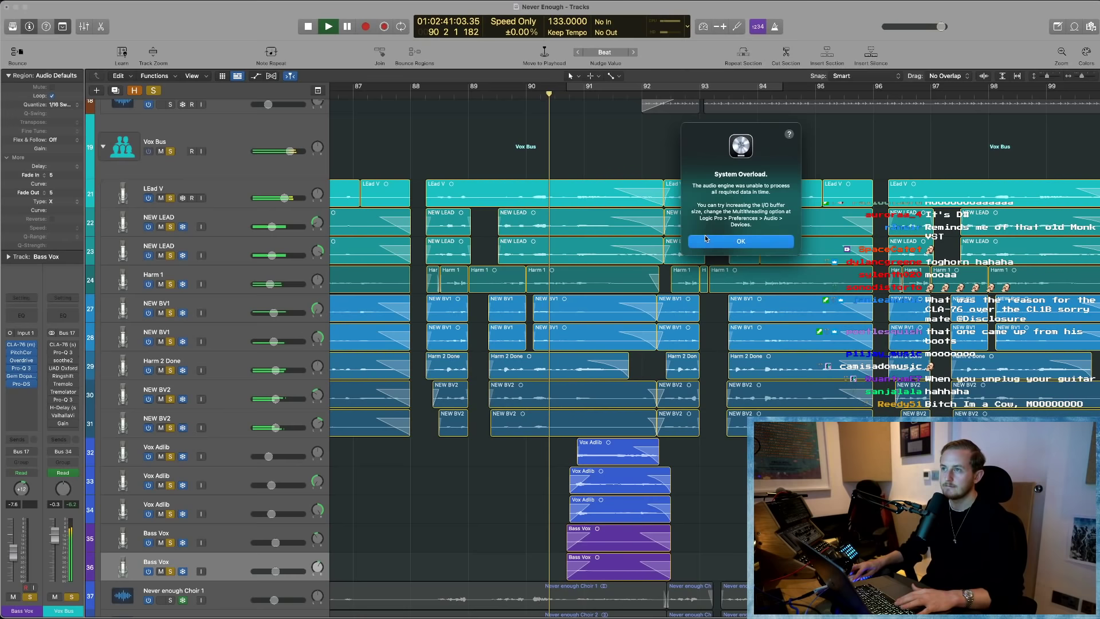
{"action": "left_click", "coordinate": [706, 240]}
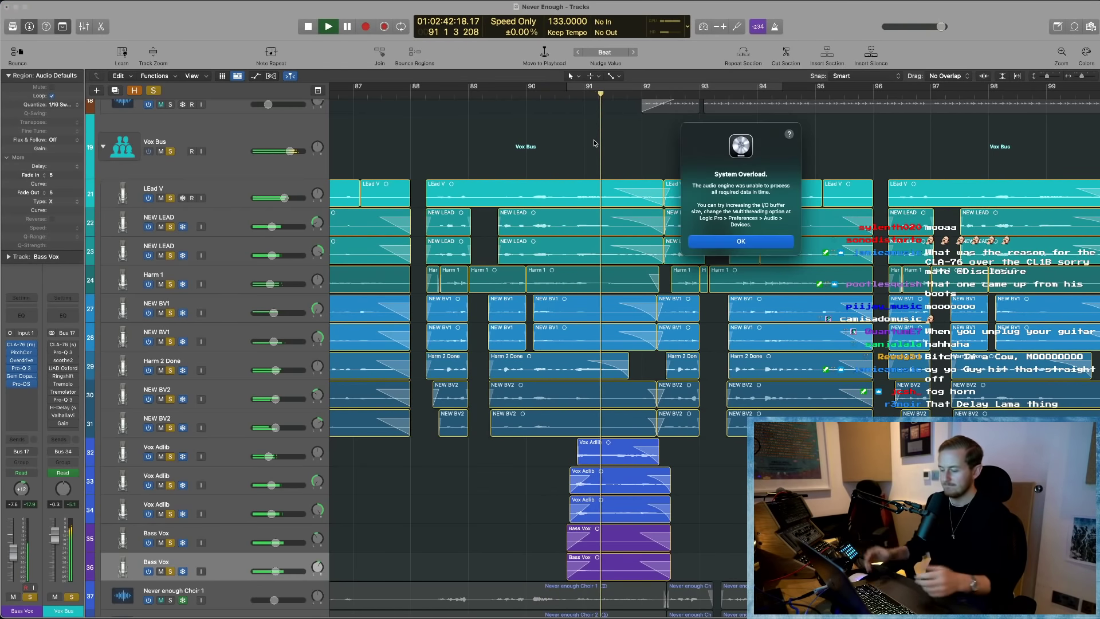
{"action": "key", "text": "Return"}
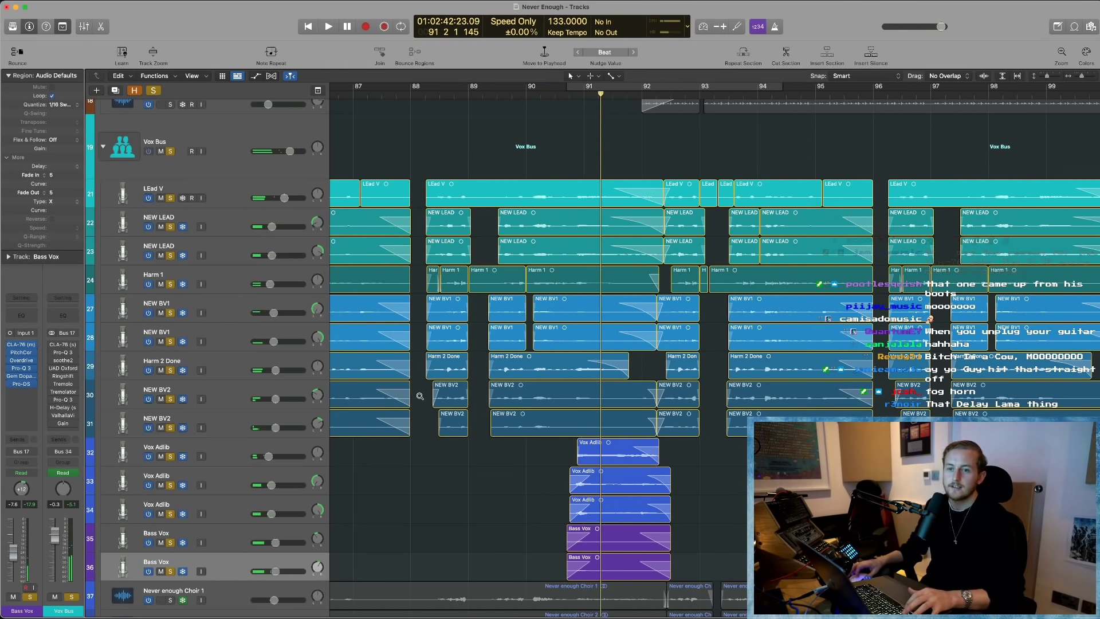
- Clear the Vox Bus solos and solo only the Never enough Choir 1 track
{"action": "left_click", "coordinate": [490, 462], "text": "ctrl+alt"}
{"action": "scroll", "coordinate": [467, 486], "scroll_direction": "down", "scroll_amount": 1}
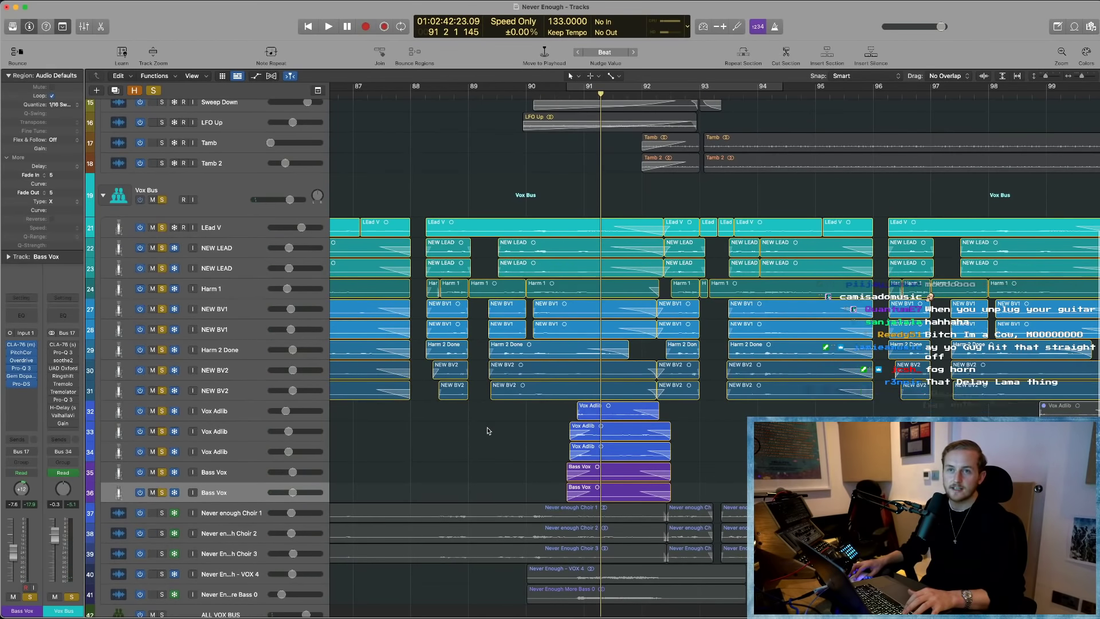
{"action": "left_click_drag", "start_coordinate": [547, 229], "coordinate": [590, 513]}
{"action": "left_click", "coordinate": [745, 429]}
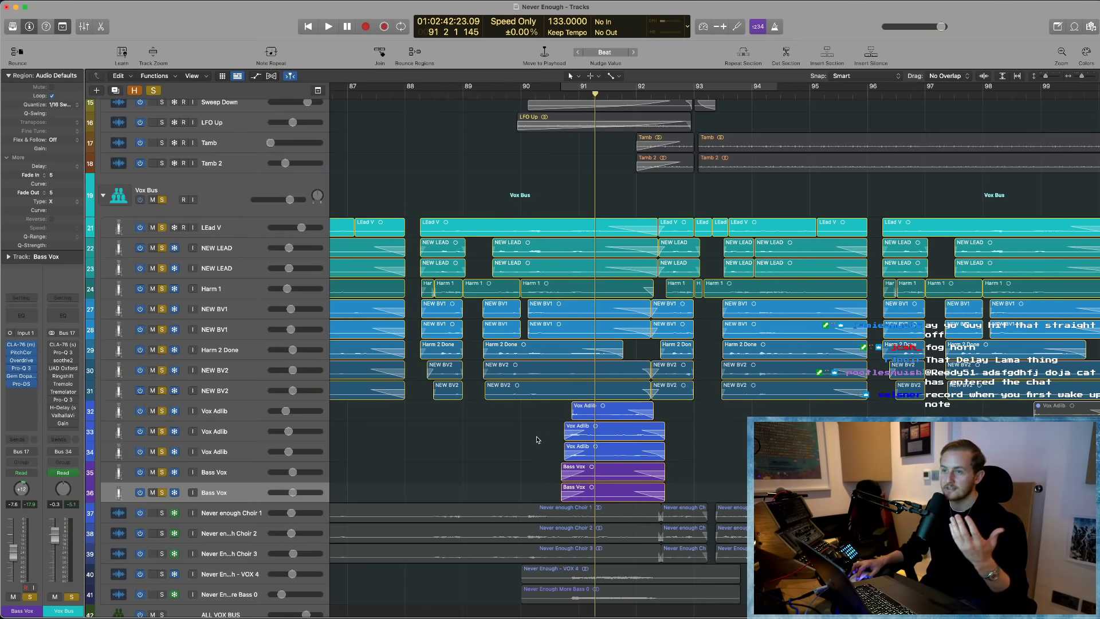
{"action": "scroll", "coordinate": [687, 441], "scroll_direction": "down", "scroll_amount": 5}
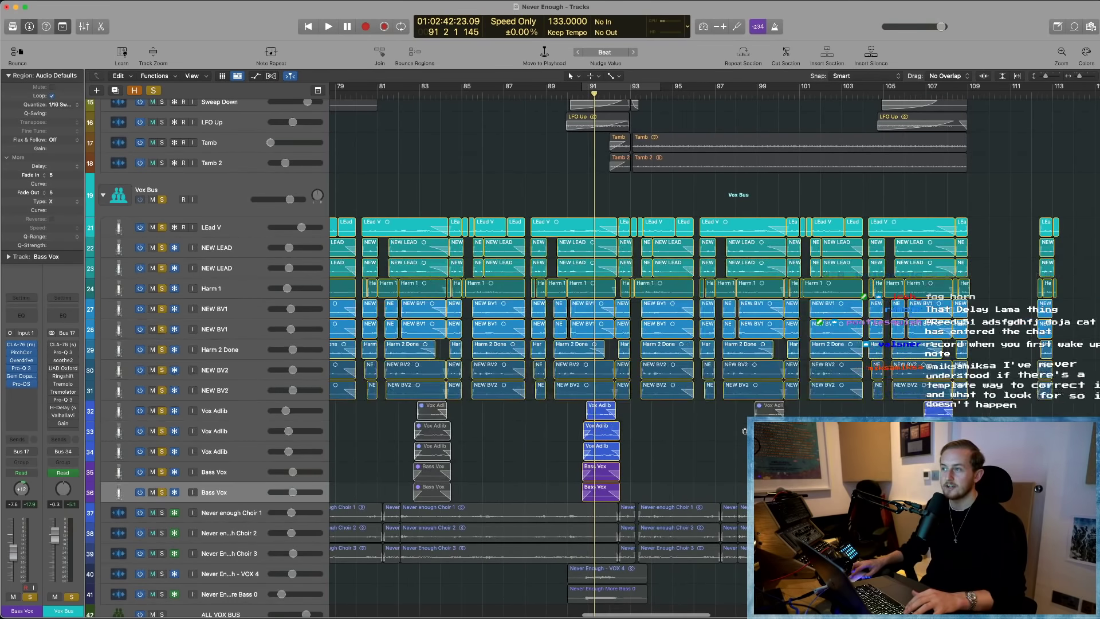
{"action": "scroll", "coordinate": [633, 453], "scroll_direction": "down", "scroll_amount": 5}
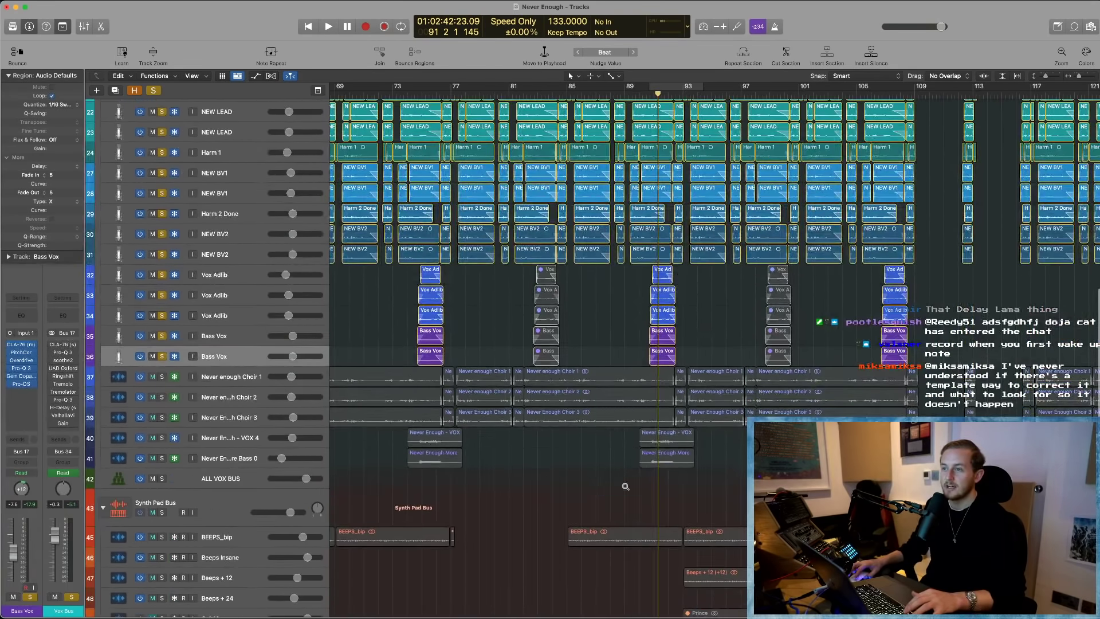
{"action": "left_click_drag", "start_coordinate": [625, 485], "coordinate": [750, 326]}
{"action": "scroll", "coordinate": [235, 141], "scroll_direction": "up", "scroll_amount": 2}
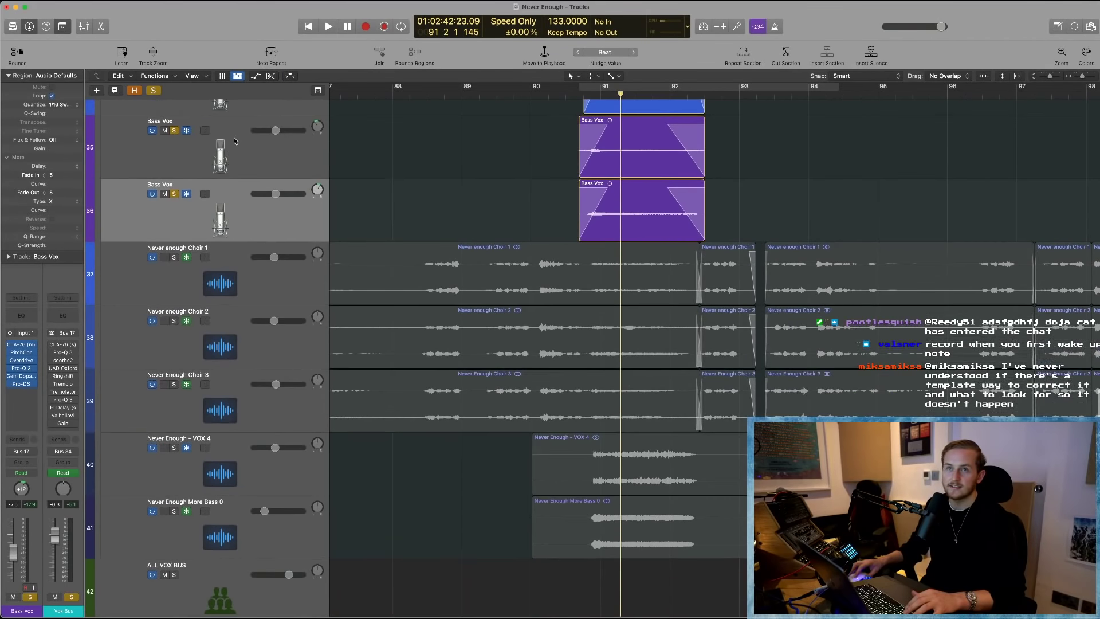
{"action": "left_click", "coordinate": [175, 260]}
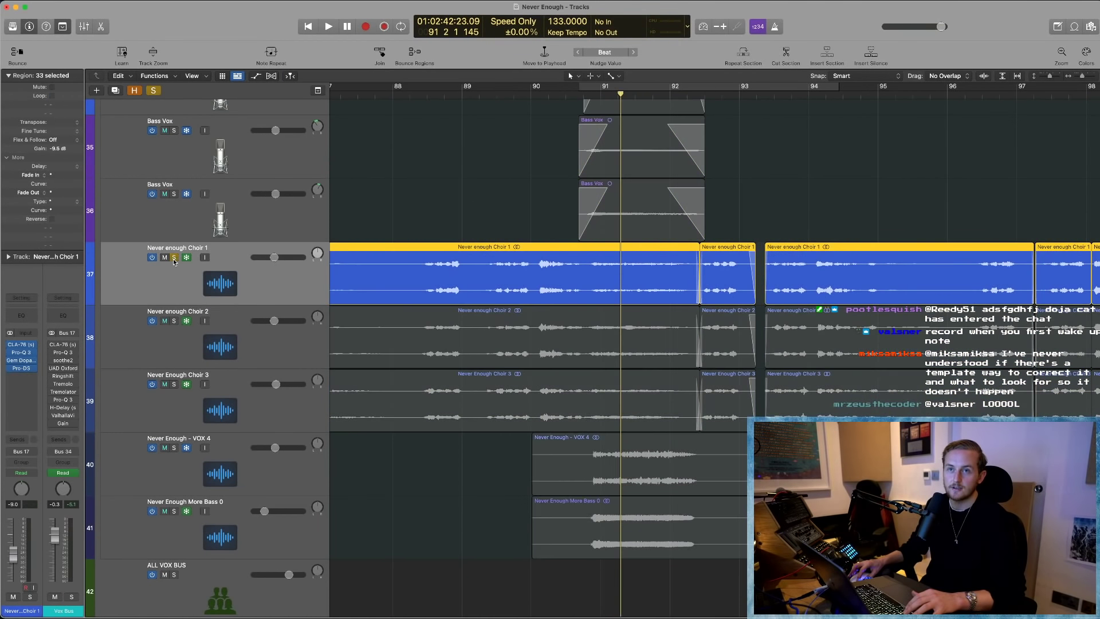
{"action": "left_click", "coordinate": [493, 189]}
- Set a cycle range from about bar 88 to bar 93 and audition the soloed Choir 1 track within it
{"action": "left_click_drag", "start_coordinate": [421, 87], "coordinate": [765, 117]}
{"action": "key", "text": "space"}
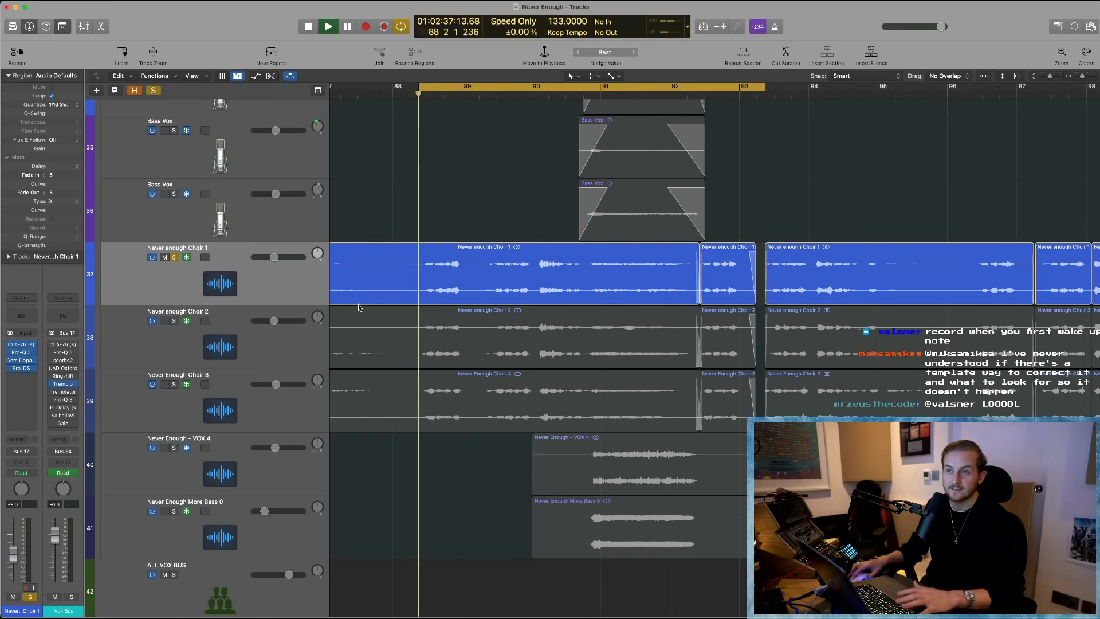
{"action": "scroll", "coordinate": [493, 317], "scroll_direction": "left", "scroll_amount": 2}
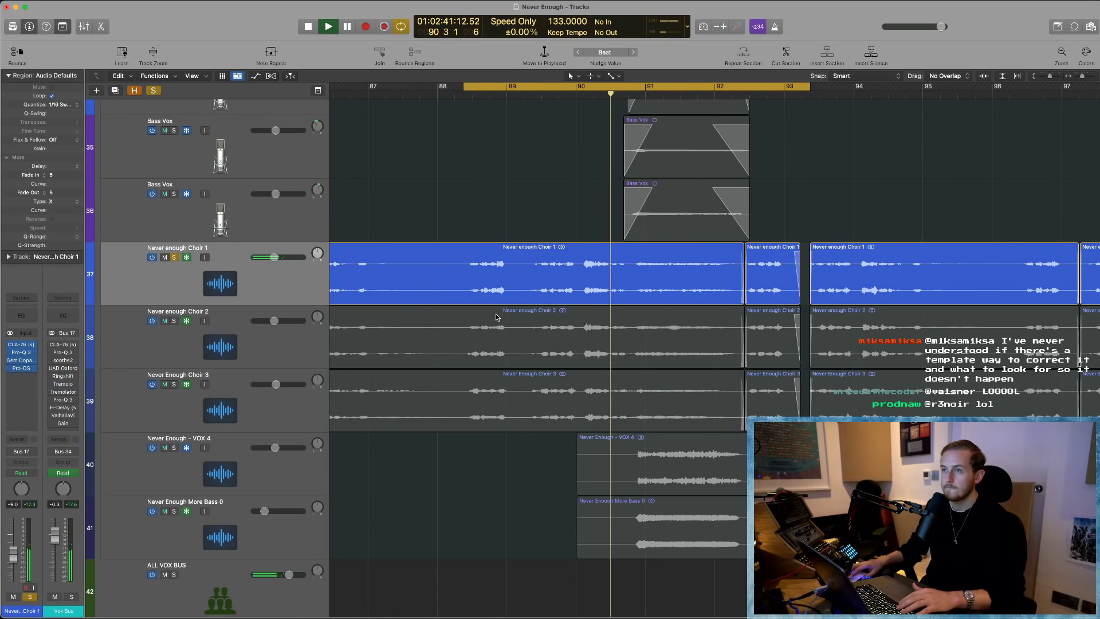
{"action": "scroll", "coordinate": [496, 317], "scroll_direction": "down", "scroll_amount": 1}
{"action": "scroll", "coordinate": [496, 317], "scroll_direction": "up", "scroll_amount": 1}
{"action": "scroll", "coordinate": [496, 317], "scroll_direction": "up", "scroll_amount": 1}
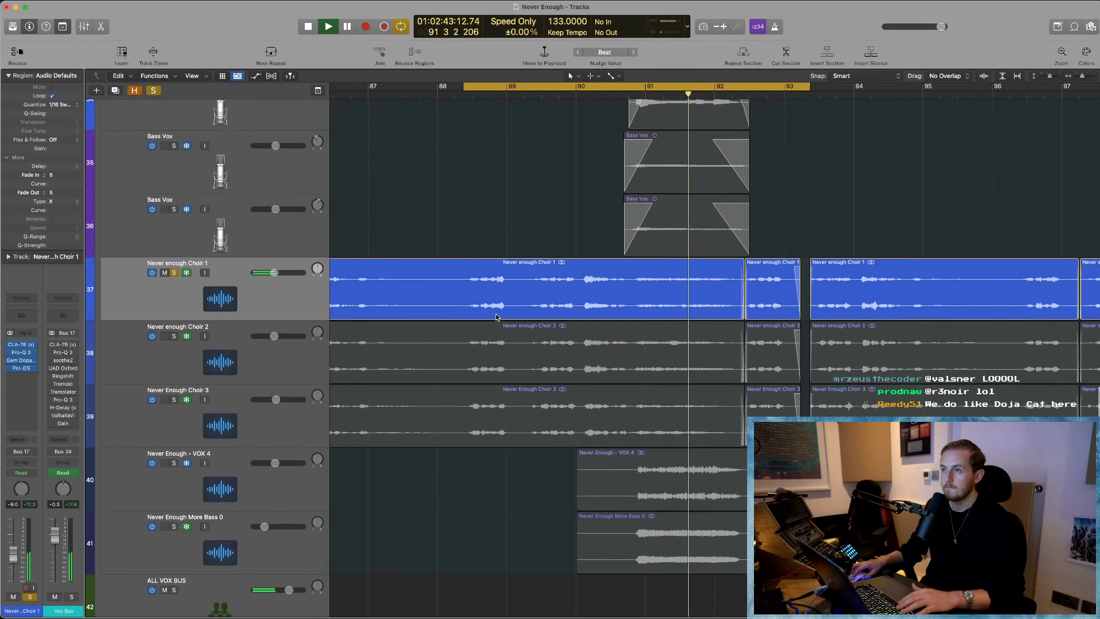
{"action": "key", "text": "space"}
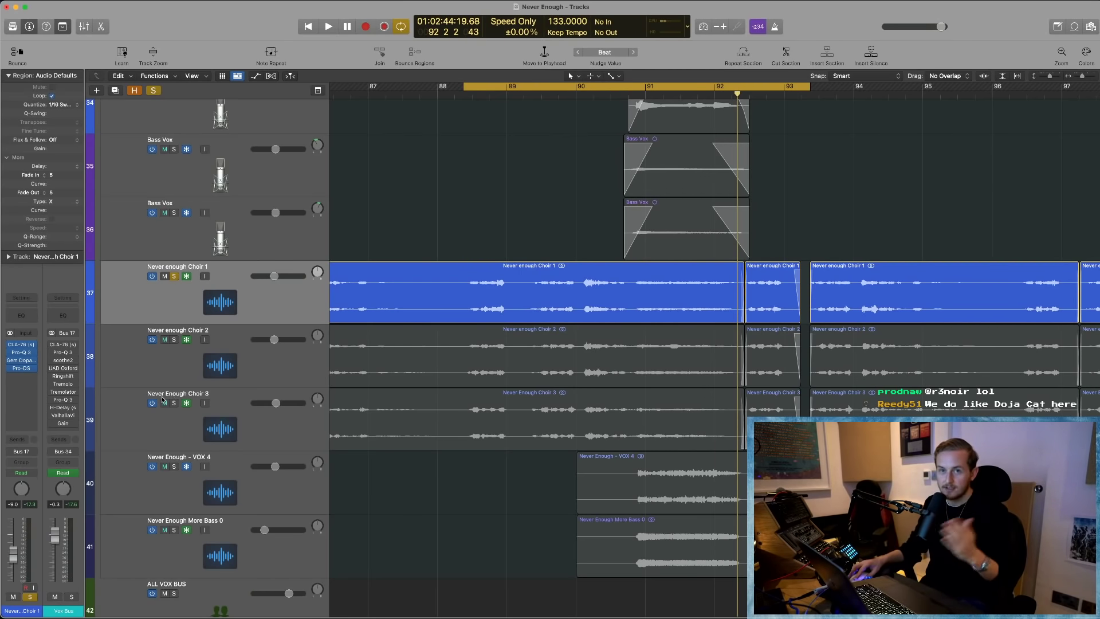
- Add the Never Enough Choir 2 and Choir 3 tracks to the solo
{"action": "left_click_drag", "start_coordinate": [174, 341], "coordinate": [173, 394]}
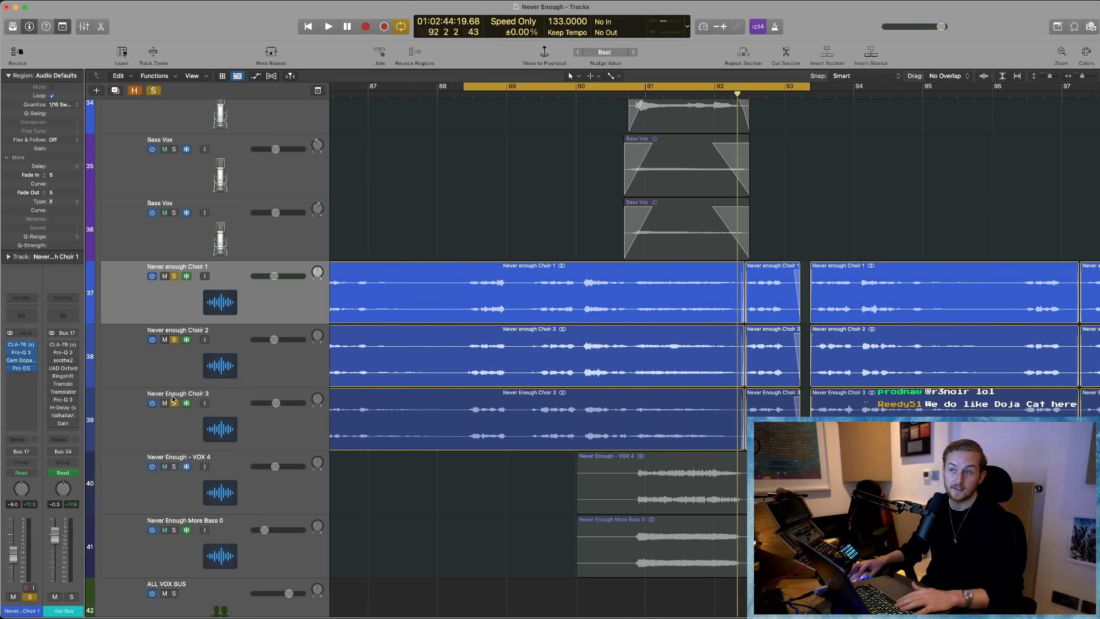
- Unsolo Never enough Choir 1 and Choir 3 and audition Never enough Choir 2 on its own
{"action": "left_click", "coordinate": [173, 276]}
{"action": "left_click", "coordinate": [174, 403]}
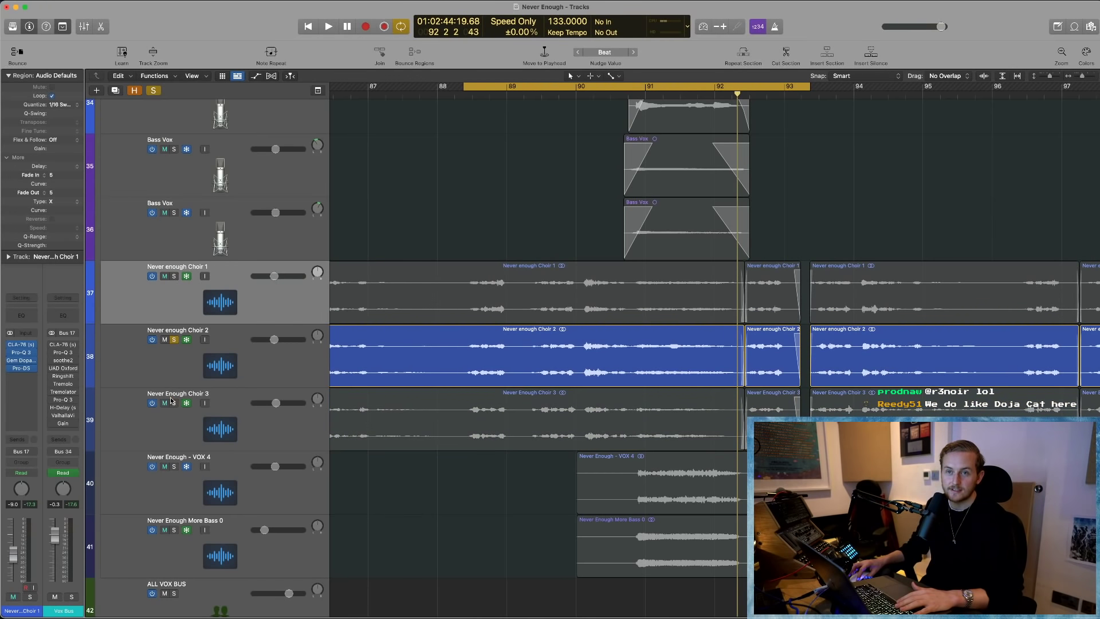
{"action": "left_click", "coordinate": [170, 379]}
{"action": "key", "text": "space"}
{"action": "scroll", "coordinate": [170, 379], "scroll_direction": "down", "scroll_amount": 2}
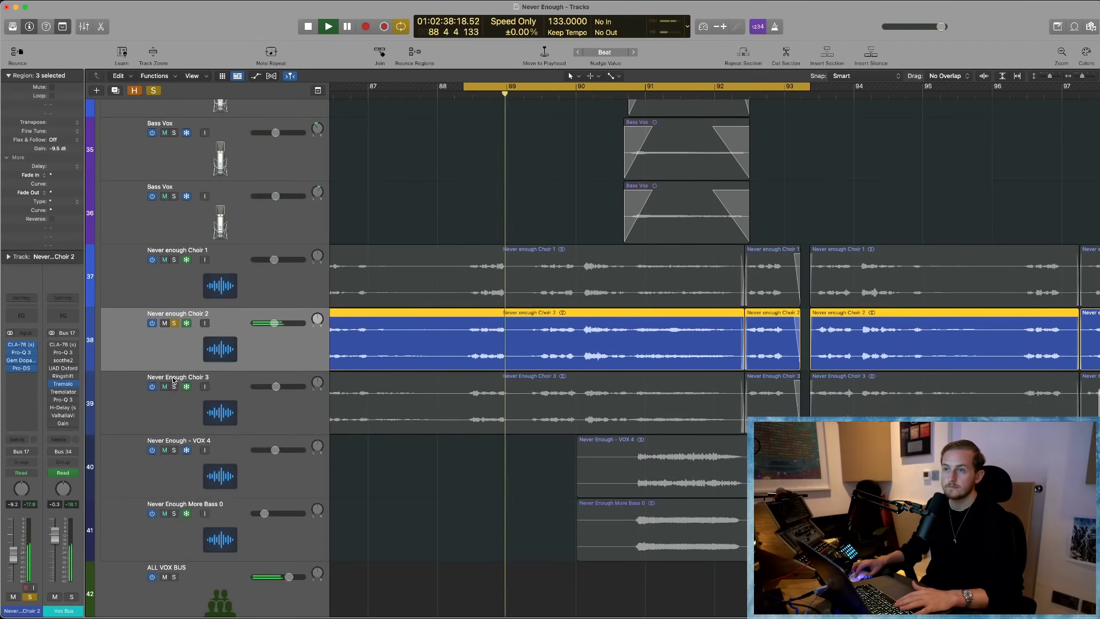
{"action": "scroll", "coordinate": [174, 379], "scroll_direction": "down", "scroll_amount": 2}
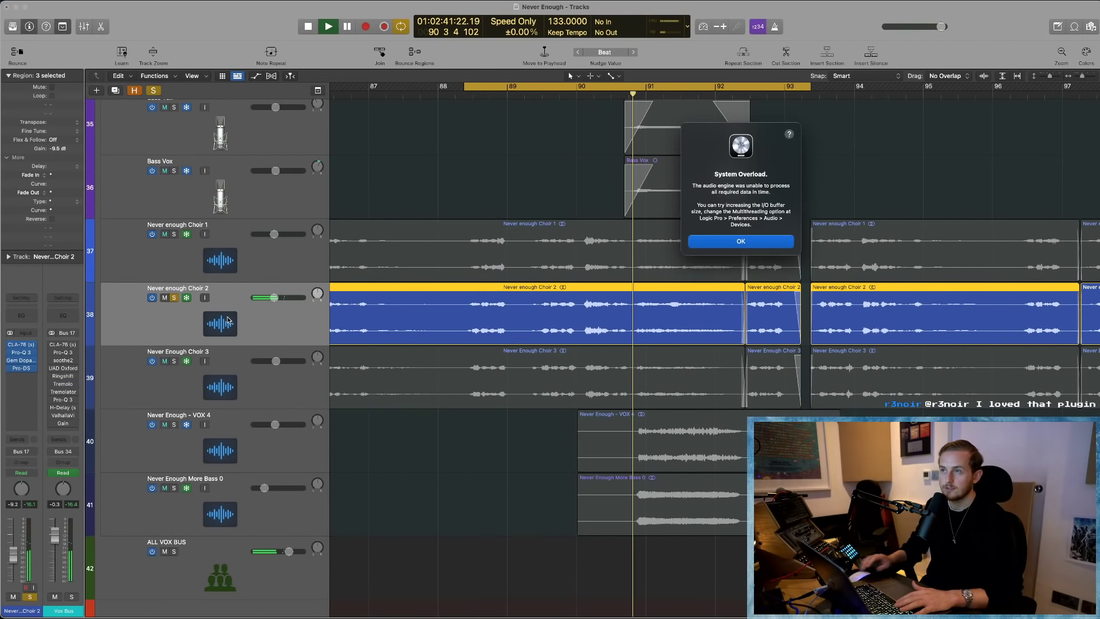
{"action": "key", "text": "Return"}
- Add Never Enough Choir 3, Choir 1, VOX 4 and More Bass 0 to the solo alongside Choir 2
{"action": "left_click", "coordinate": [174, 364]}
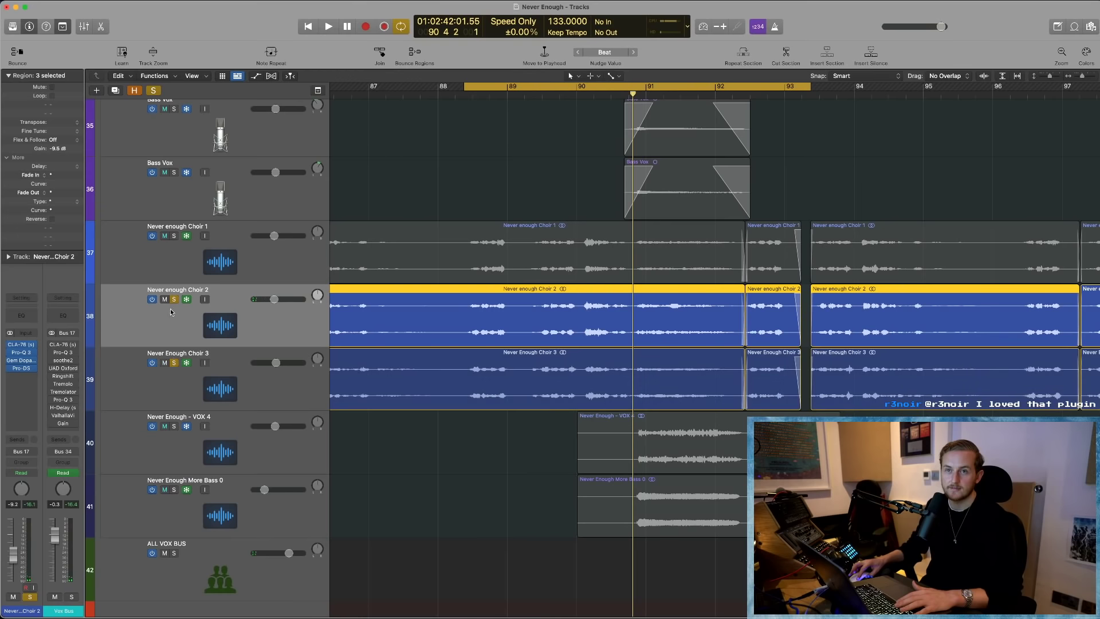
{"action": "left_click", "coordinate": [174, 236]}
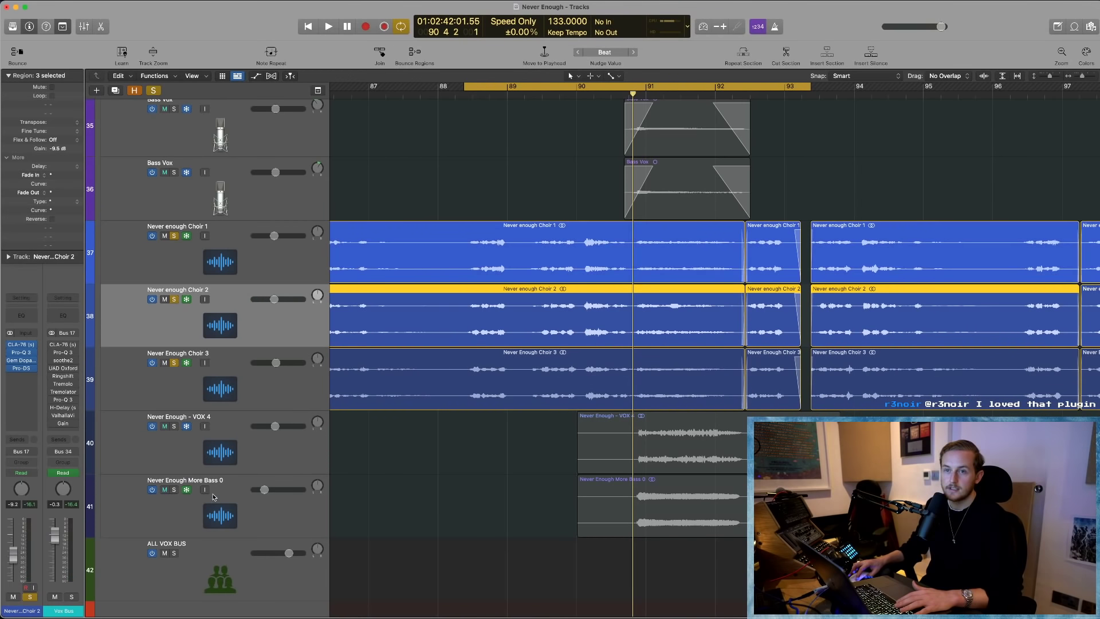
{"action": "left_click", "coordinate": [173, 426]}
{"action": "left_click", "coordinate": [173, 490]}
- Shift the cycle range to about bars 90 to 93 and play back the soloed choir layers
{"action": "left_click_drag", "start_coordinate": [624, 83], "coordinate": [837, 100]}
{"action": "key", "text": "space"}
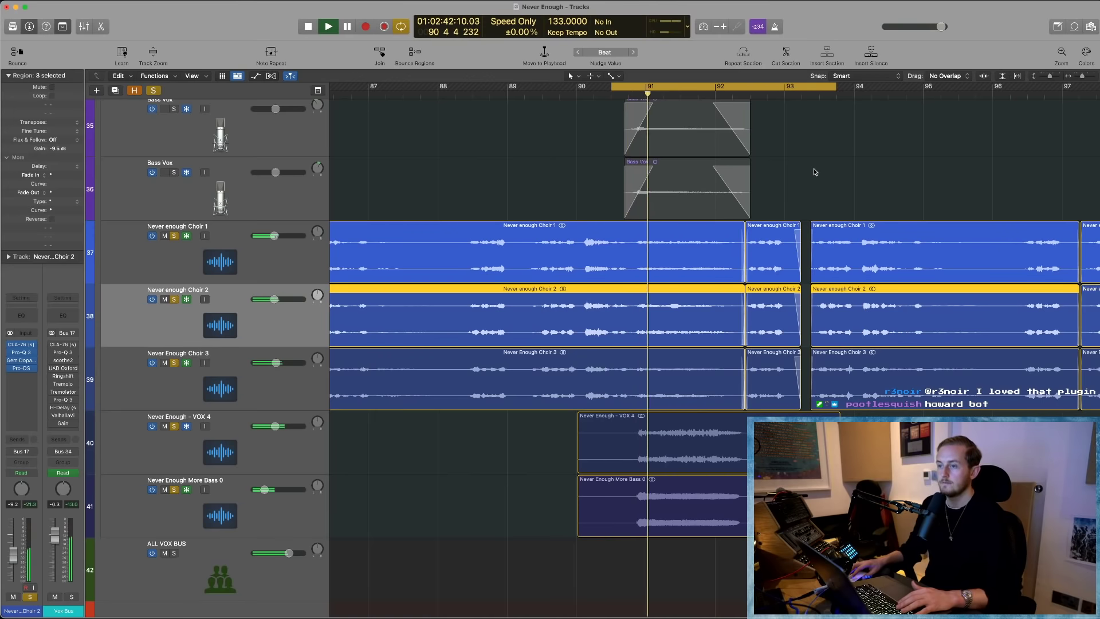
{"action": "scroll", "coordinate": [744, 195], "scroll_direction": "up", "scroll_amount": 3}
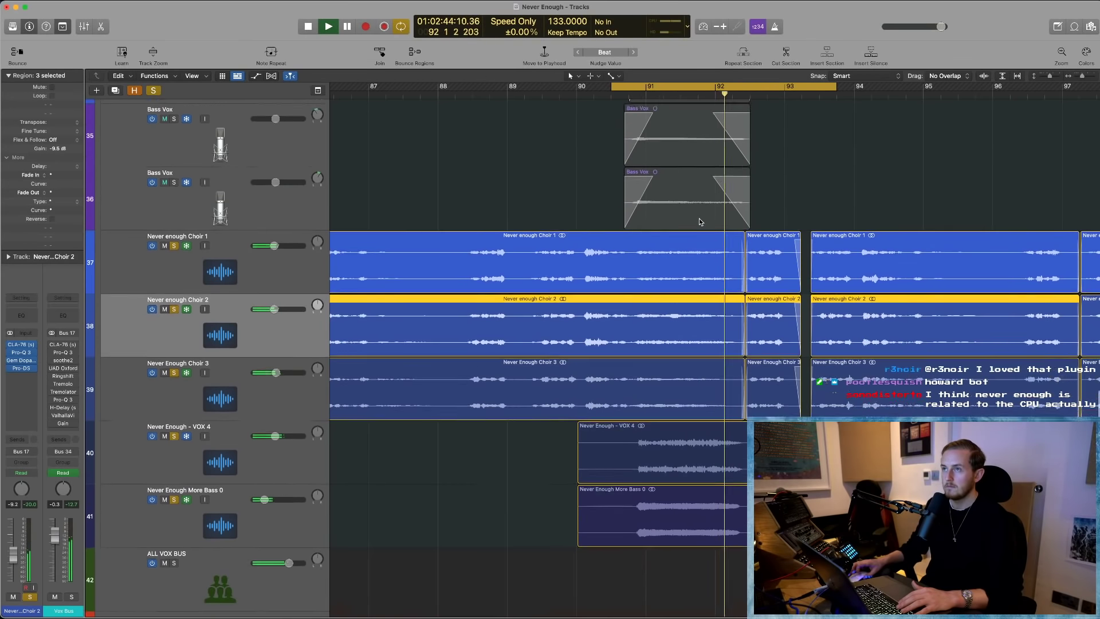
{"action": "key", "text": "space"}
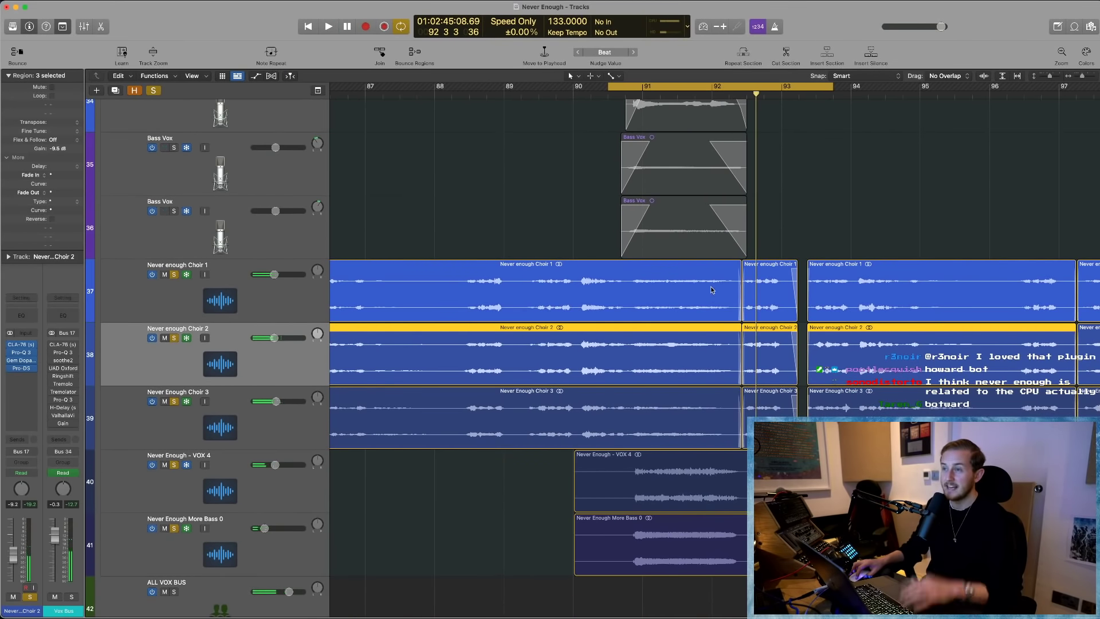
{"action": "left_click", "coordinate": [678, 95]}
{"action": "key", "text": "space"}
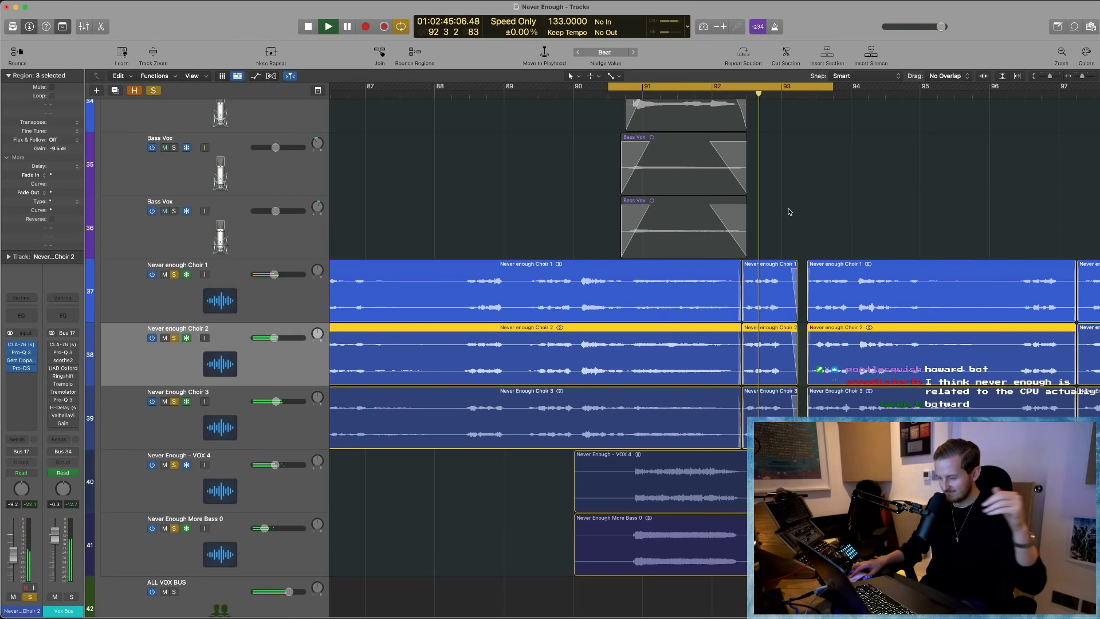
{"action": "left_click", "coordinate": [740, 239]}
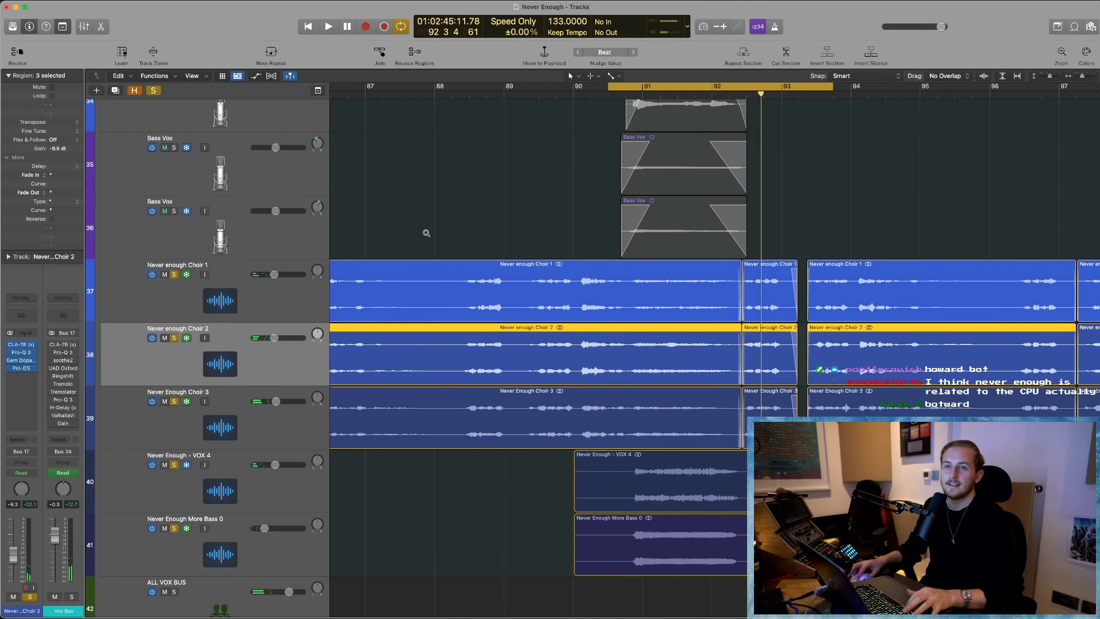
- Examine how the choir and vocal regions are laid out across the song, and clear the region selection
{"action": "scroll", "coordinate": [426, 233], "scroll_direction": "down", "scroll_amount": 5}
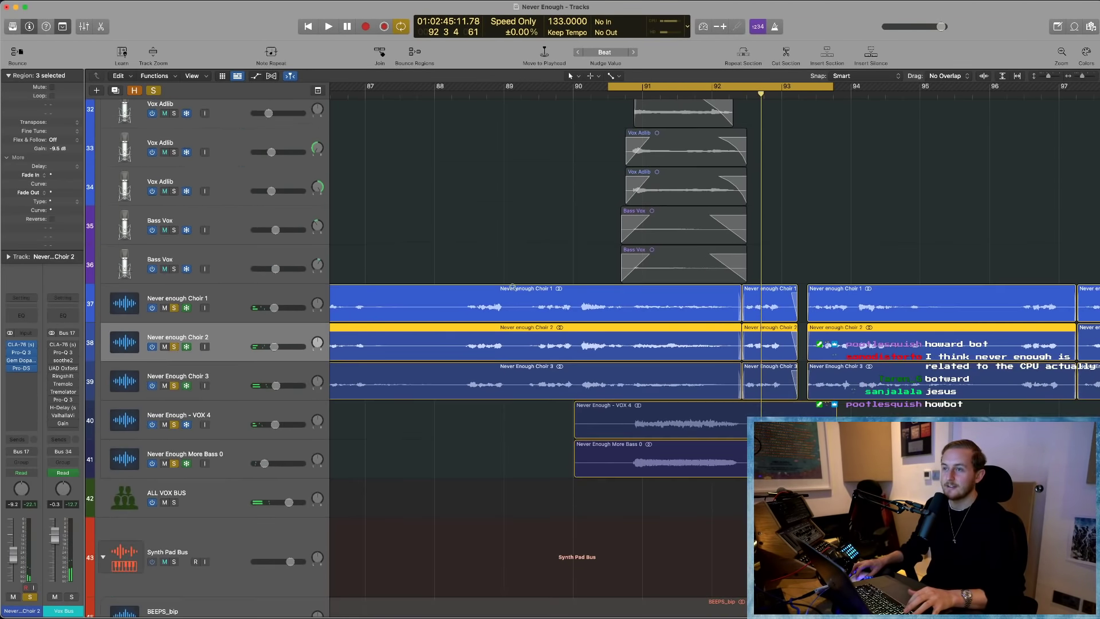
{"action": "scroll", "coordinate": [509, 243], "scroll_direction": "down", "scroll_amount": 6}
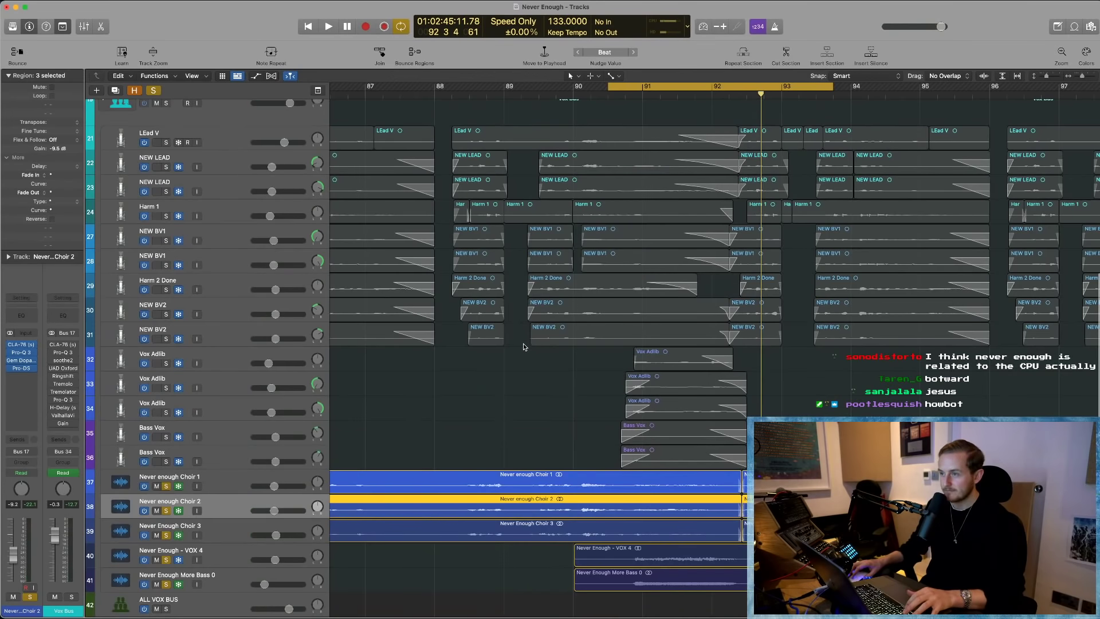
{"action": "scroll", "coordinate": [523, 346], "scroll_direction": "down", "scroll_amount": 4}
{"action": "scroll", "coordinate": [524, 344], "scroll_direction": "down", "scroll_amount": 5}
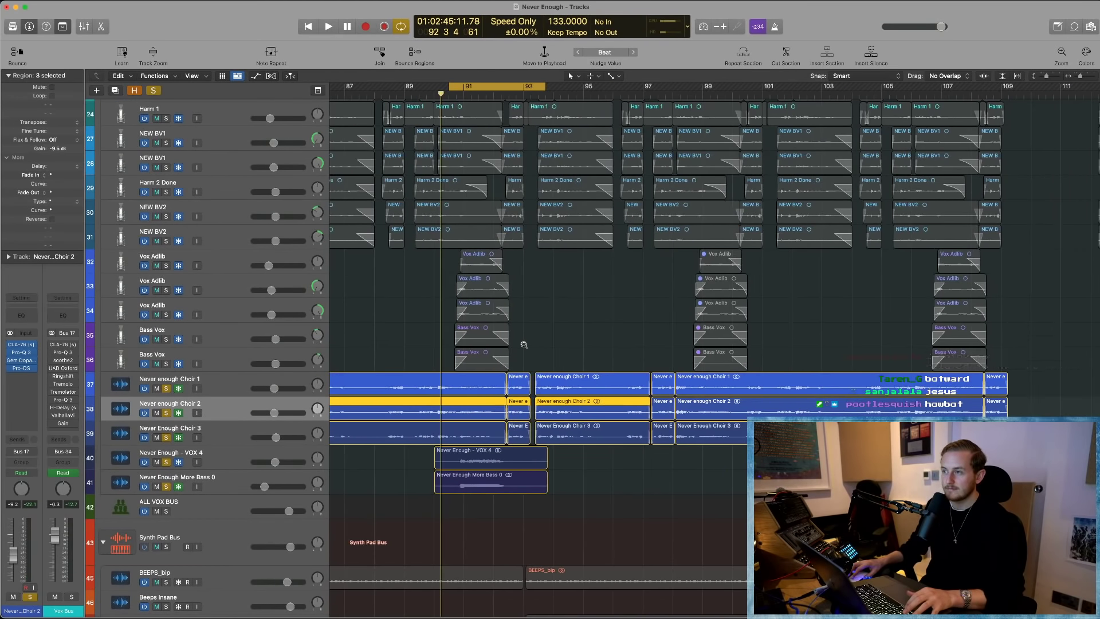
{"action": "scroll", "coordinate": [523, 344], "scroll_direction": "down", "scroll_amount": 8}
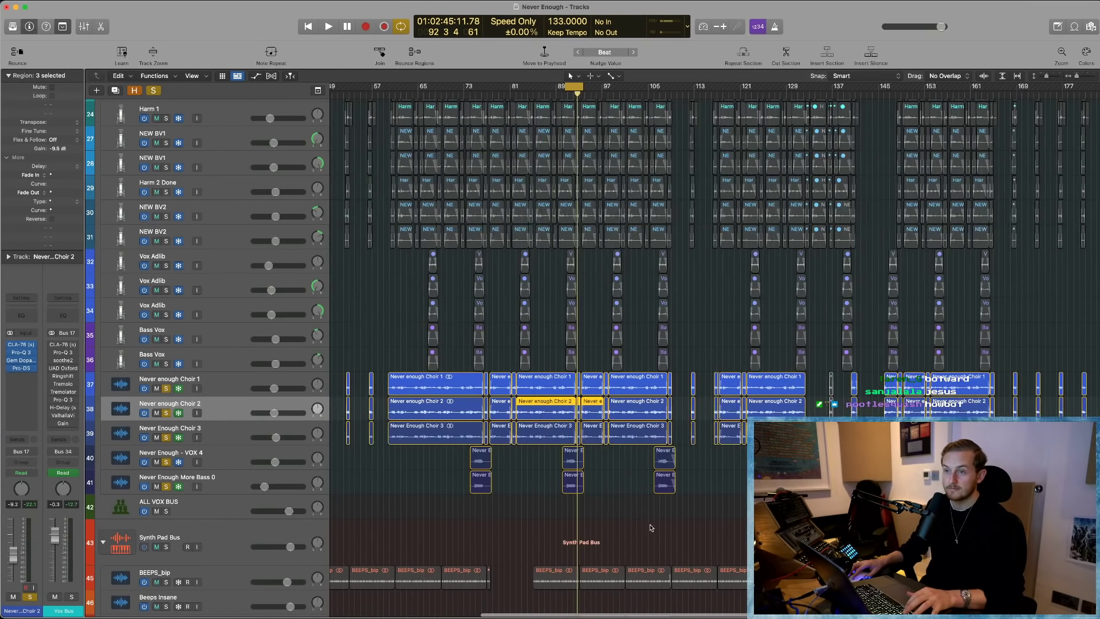
{"action": "left_click", "coordinate": [651, 527]}
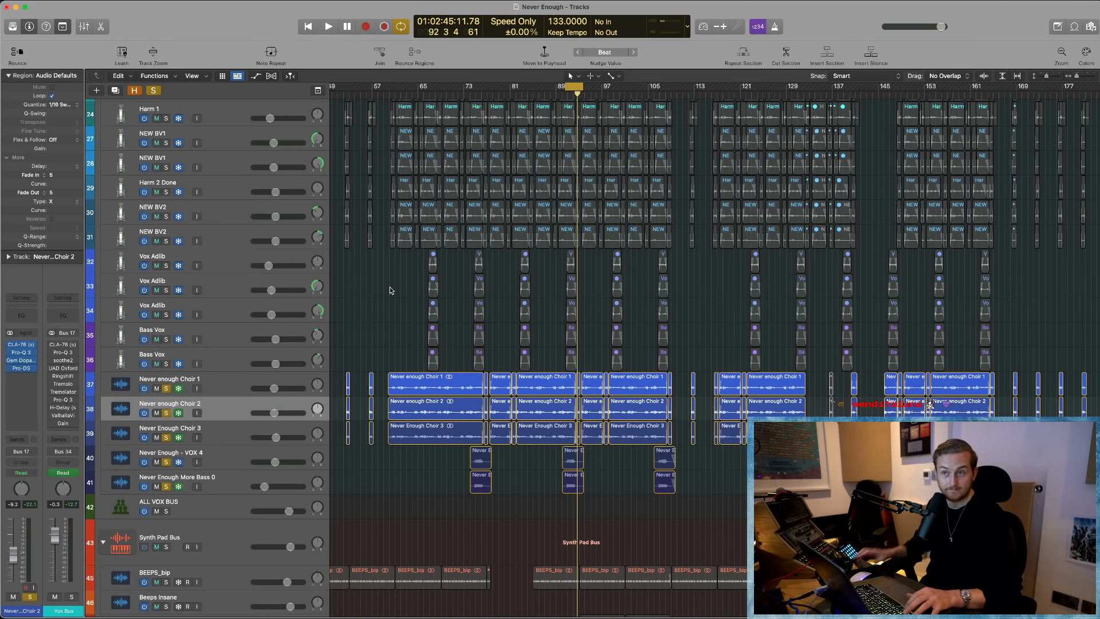
- Solo all the individual vocal tracks from Lead V down through the Bass Vox tracks, alongside the choir
{"action": "scroll", "coordinate": [386, 291], "scroll_direction": "up", "scroll_amount": 5}
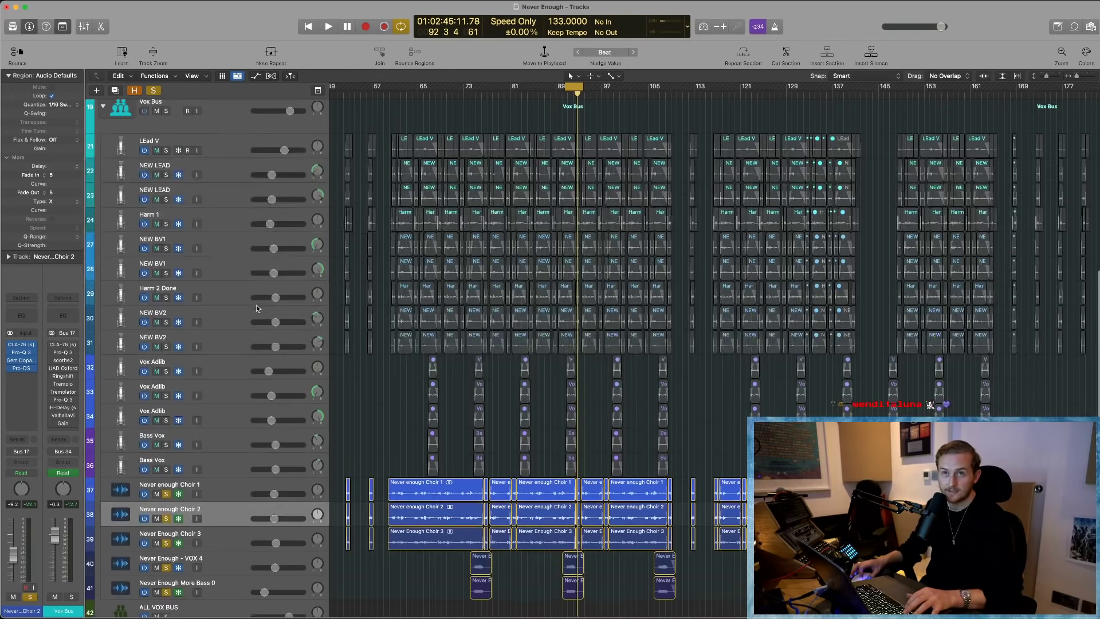
{"action": "key", "text": "super+Up"}
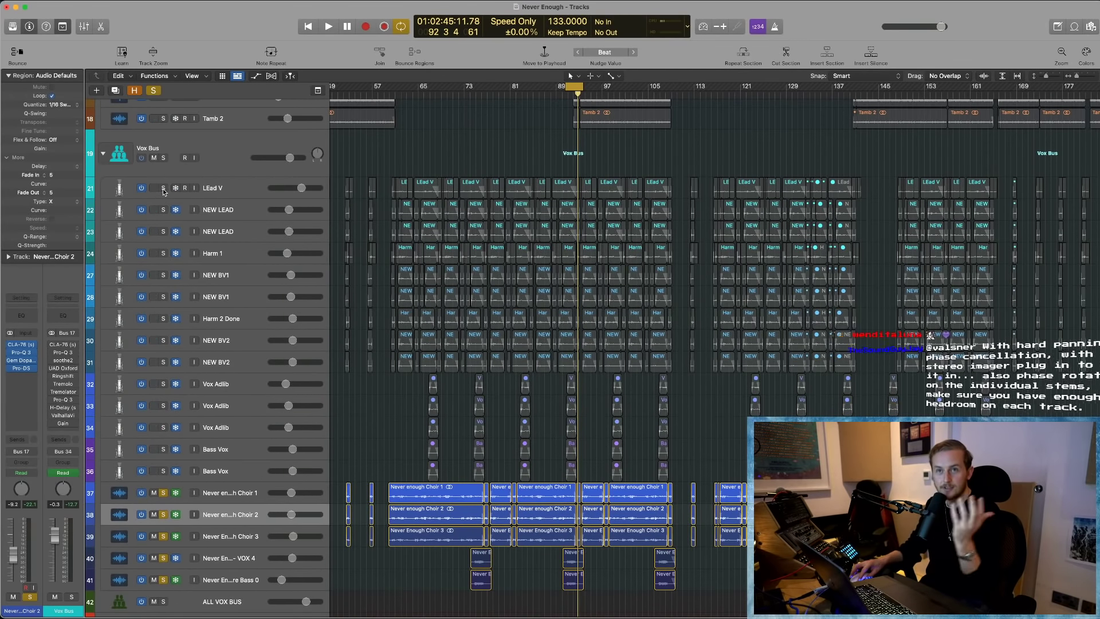
{"action": "left_click_drag", "start_coordinate": [163, 189], "coordinate": [167, 484]}
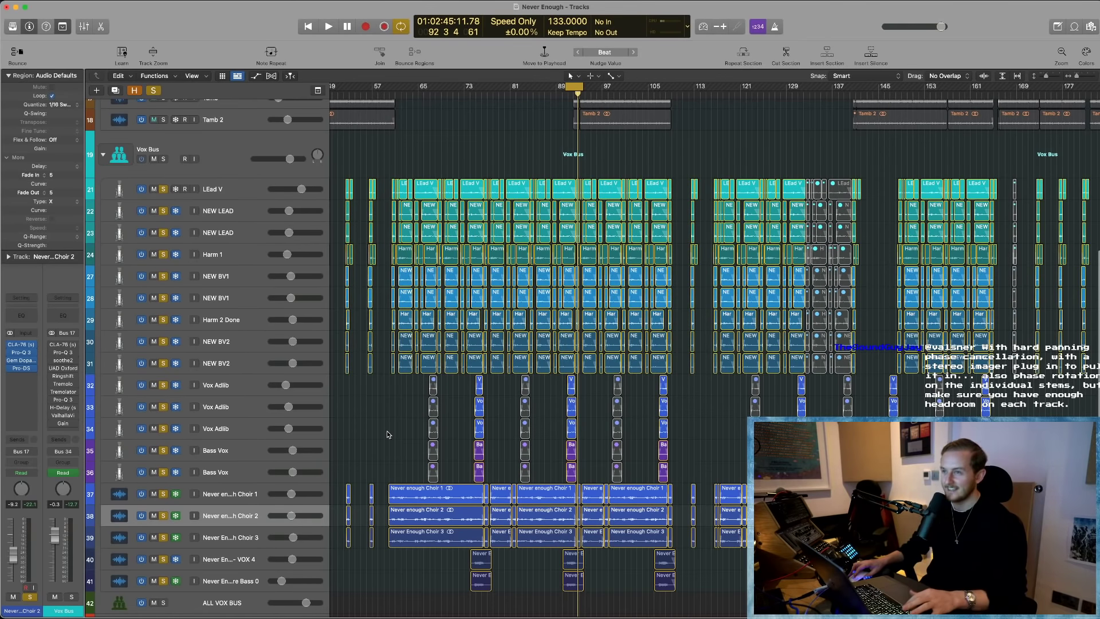
{"action": "left_click", "coordinate": [386, 434], "text": "ctrl+alt"}
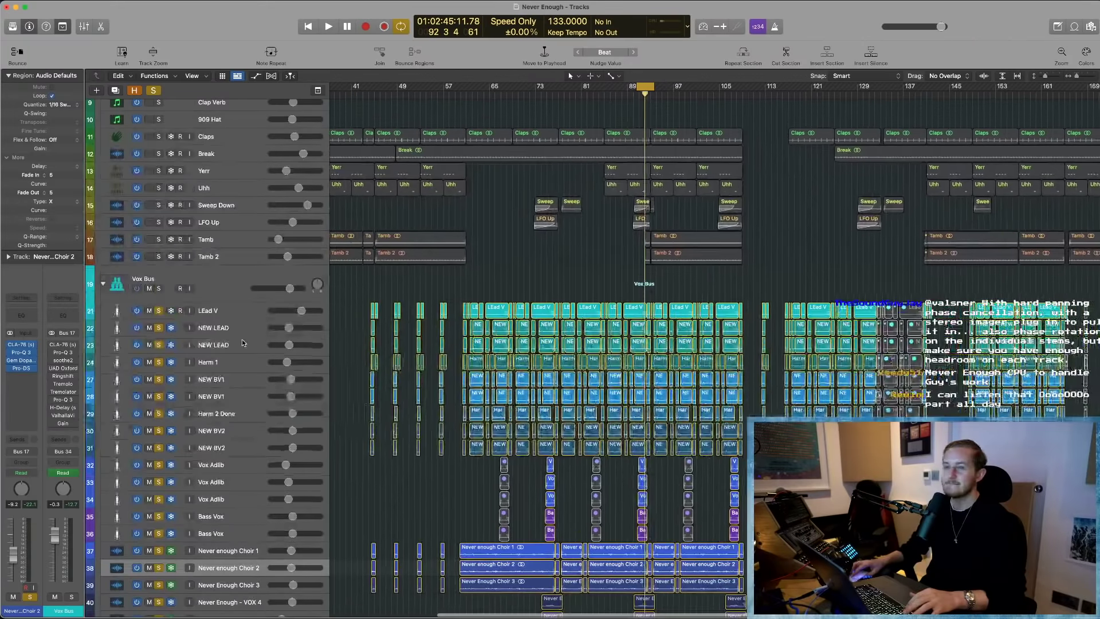
- Turn on and open the Vox Bus's CLA-76 compressor, and solo the Vox Bus instead of the individual vocal tracks
{"action": "left_click", "coordinate": [63, 344]}
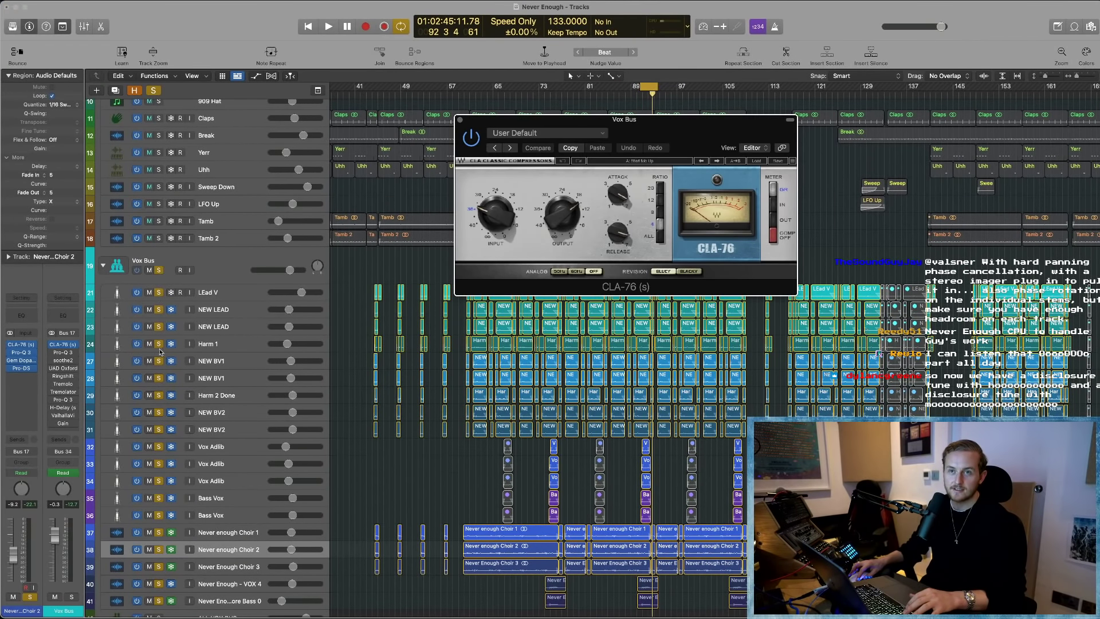
{"action": "left_click_drag", "start_coordinate": [160, 352], "coordinate": [166, 551]}
{"action": "scroll", "coordinate": [166, 551], "scroll_direction": "down", "scroll_amount": 1}
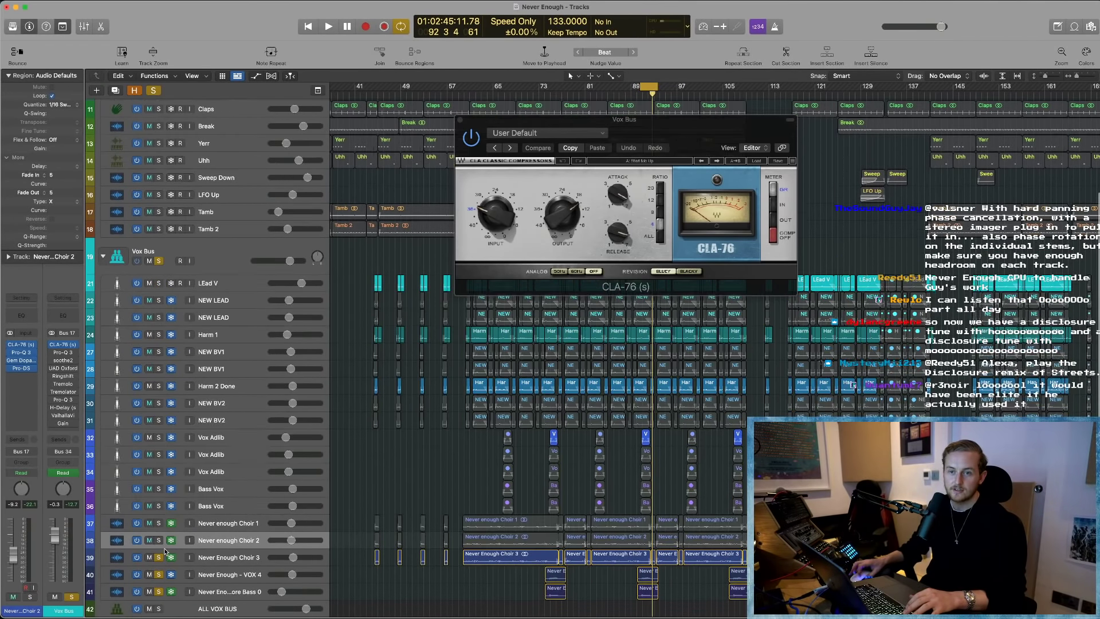
{"action": "left_click", "coordinate": [159, 557]}
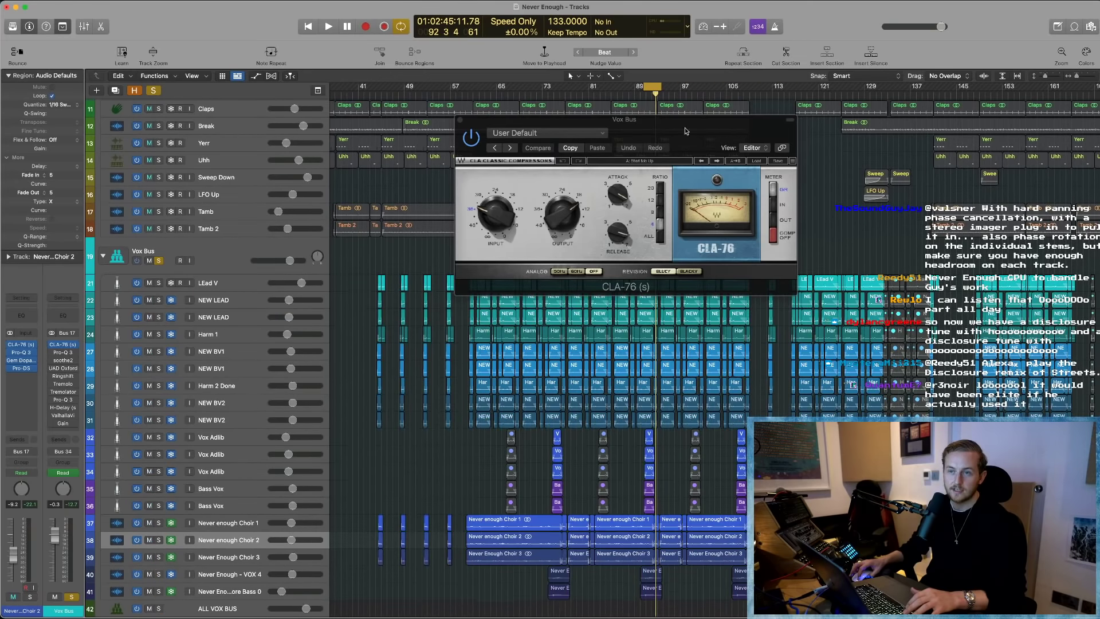
- Play the looped vocals through the Vox Bus's CLA-76 and watch its gain-reduction meter
{"action": "left_click_drag", "start_coordinate": [685, 131], "coordinate": [613, 143]}
{"action": "key", "text": "super+Right"}
{"action": "key", "text": "super+Right"}
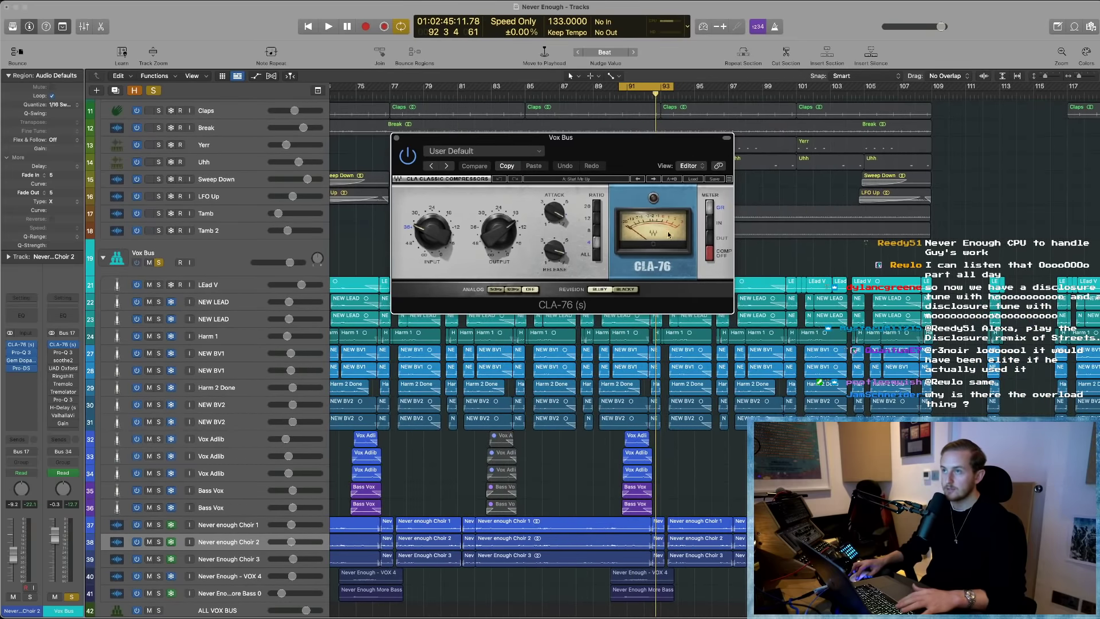
{"action": "key", "text": "space"}
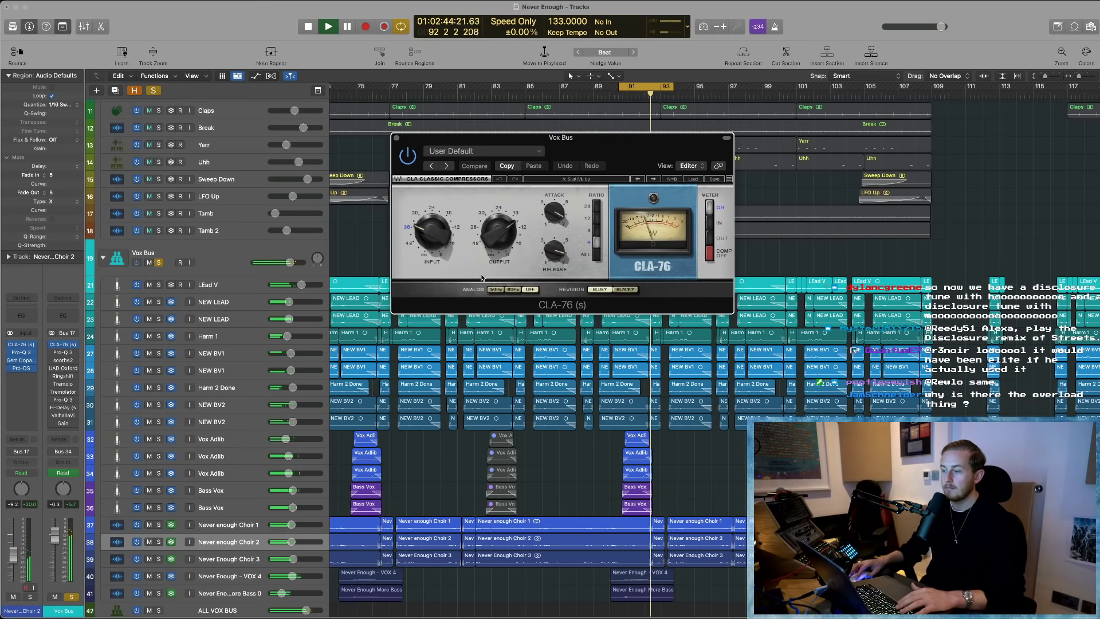
- Turn on the Vox Bus's first Pro-Q 3, audition the vocals through its EQ curve, and close both plug-in windows
{"action": "left_click", "coordinate": [63, 352]}
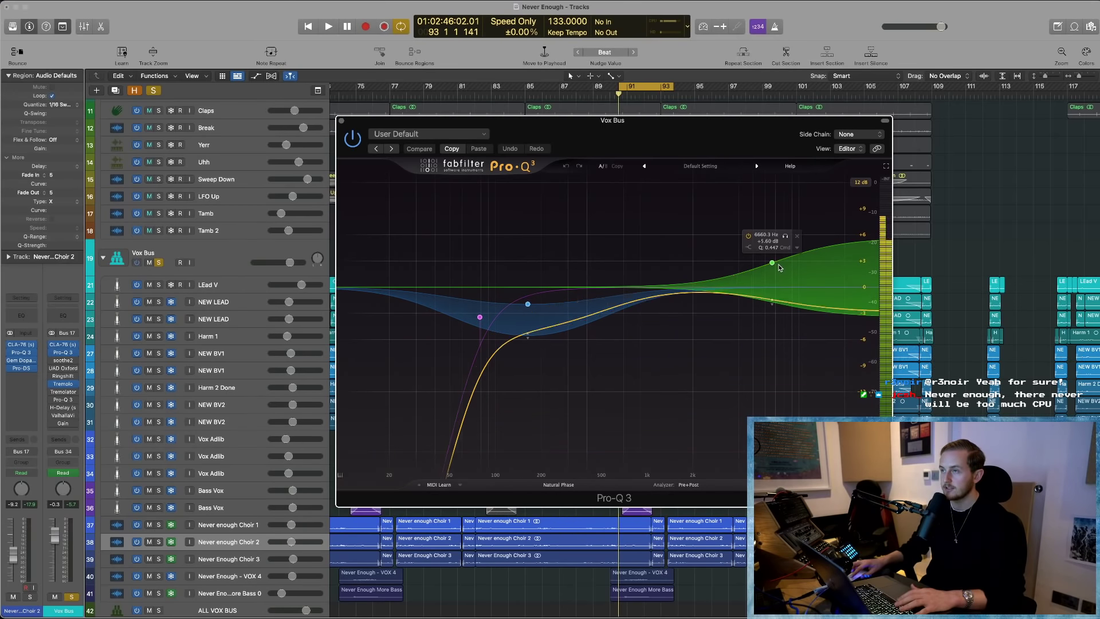
{"action": "key", "text": "space"}
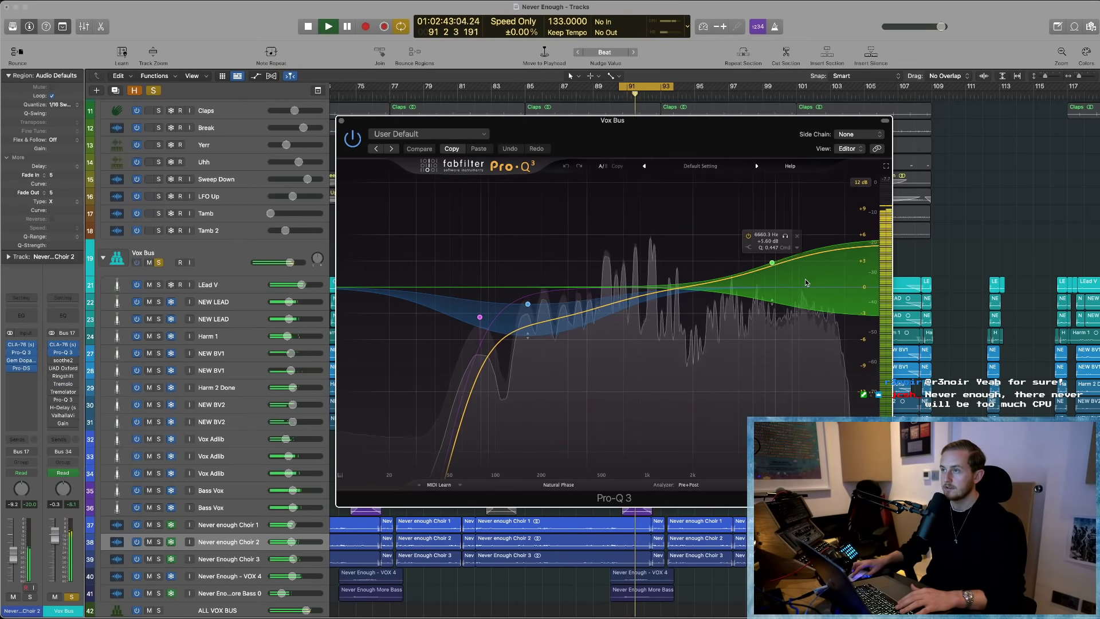
{"action": "key", "text": "space"}
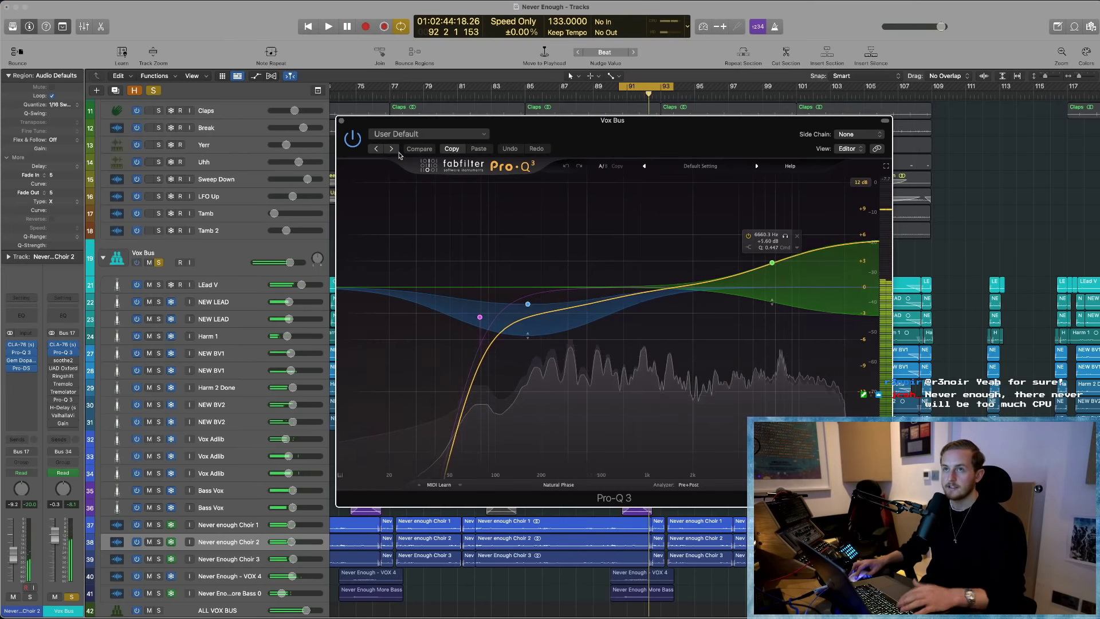
{"action": "left_click", "coordinate": [342, 121]}
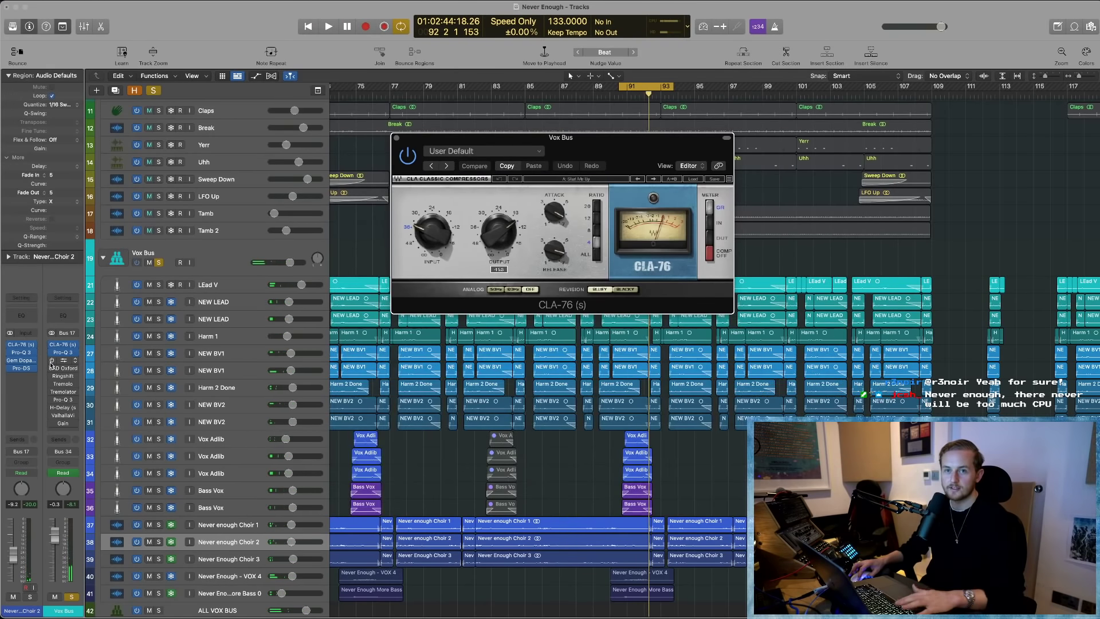
{"action": "left_click", "coordinate": [401, 139]}
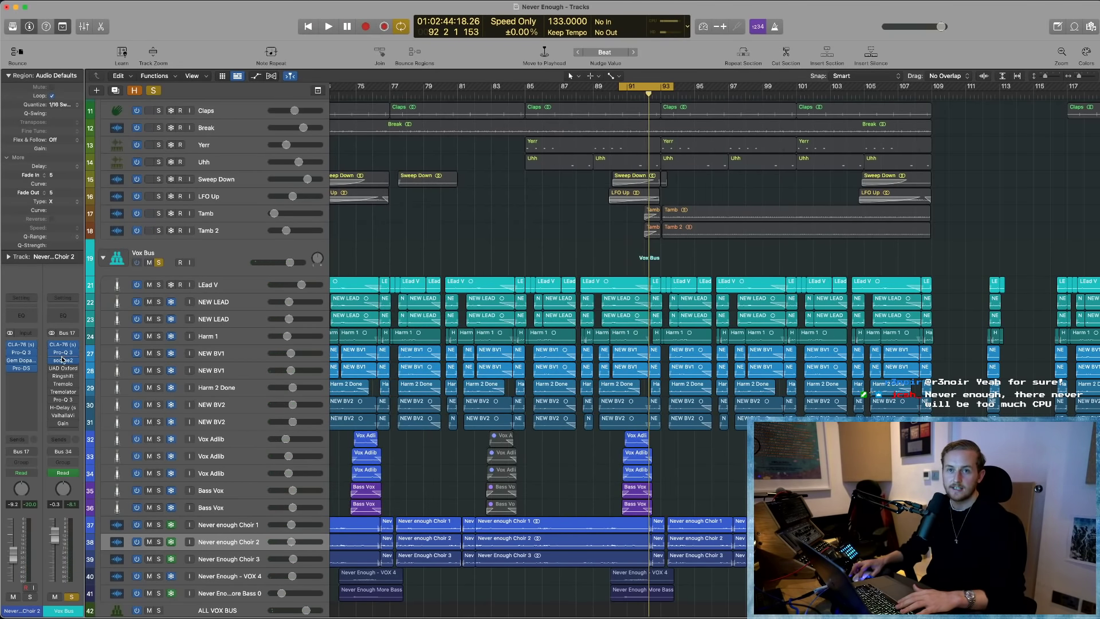
- Turn on soothe2 on the Vox Bus, audition its resonance reduction on the looped vocals, and close its window
{"action": "left_click", "coordinate": [63, 360]}
{"action": "key", "text": "space"}
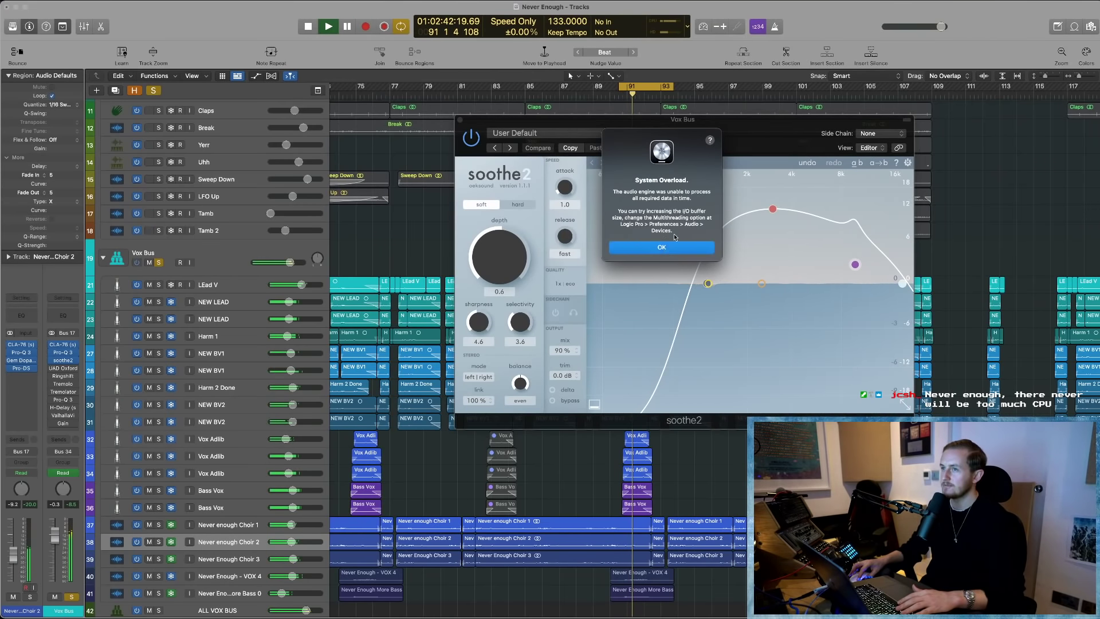
{"action": "left_click", "coordinate": [739, 241]}
{"action": "left_click_drag", "start_coordinate": [710, 128], "coordinate": [607, 139]}
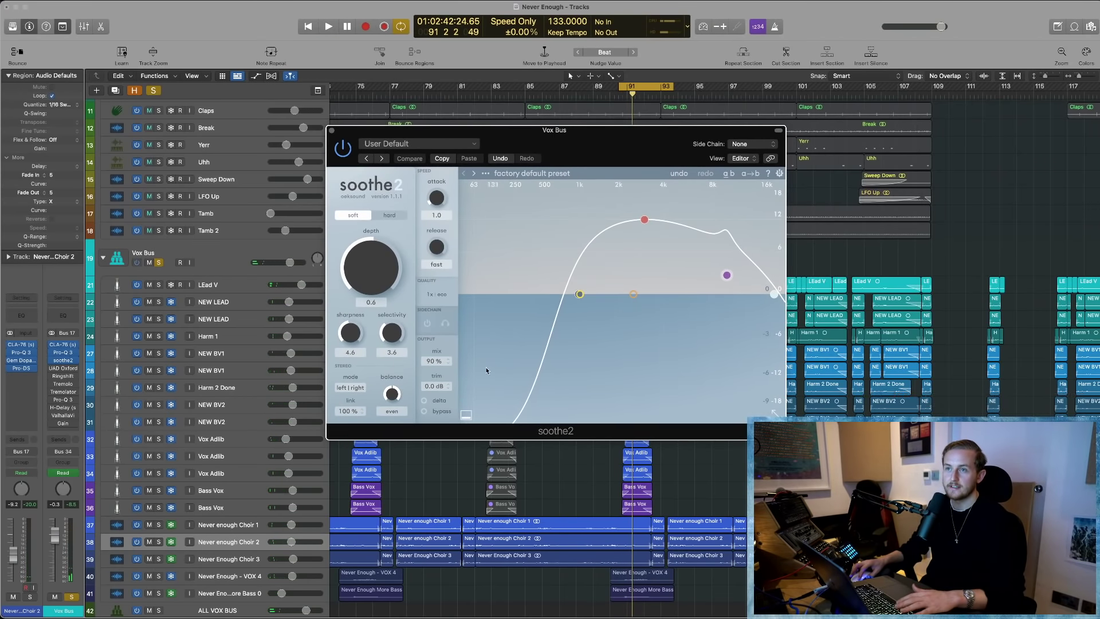
{"action": "key", "text": "space"}
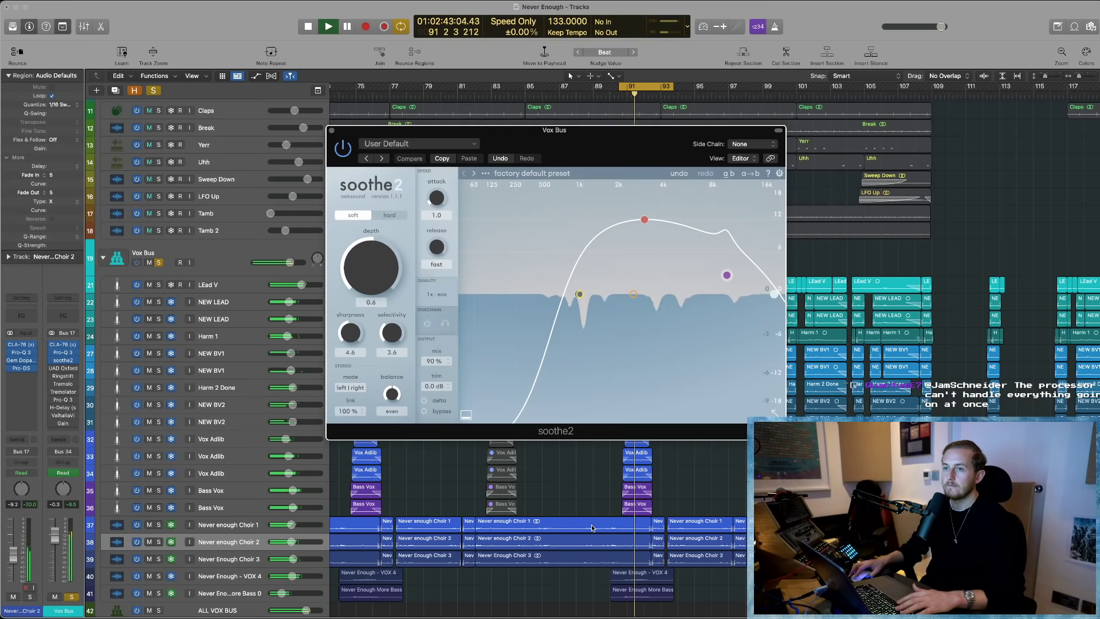
{"action": "key", "text": "space"}
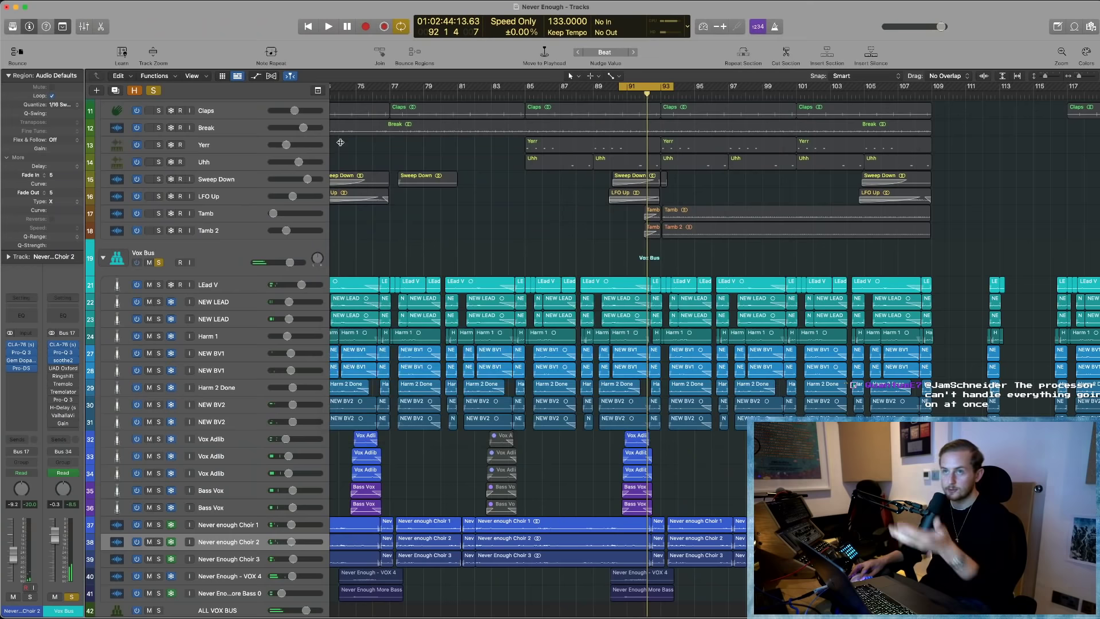
{"action": "left_click", "coordinate": [331, 131]}
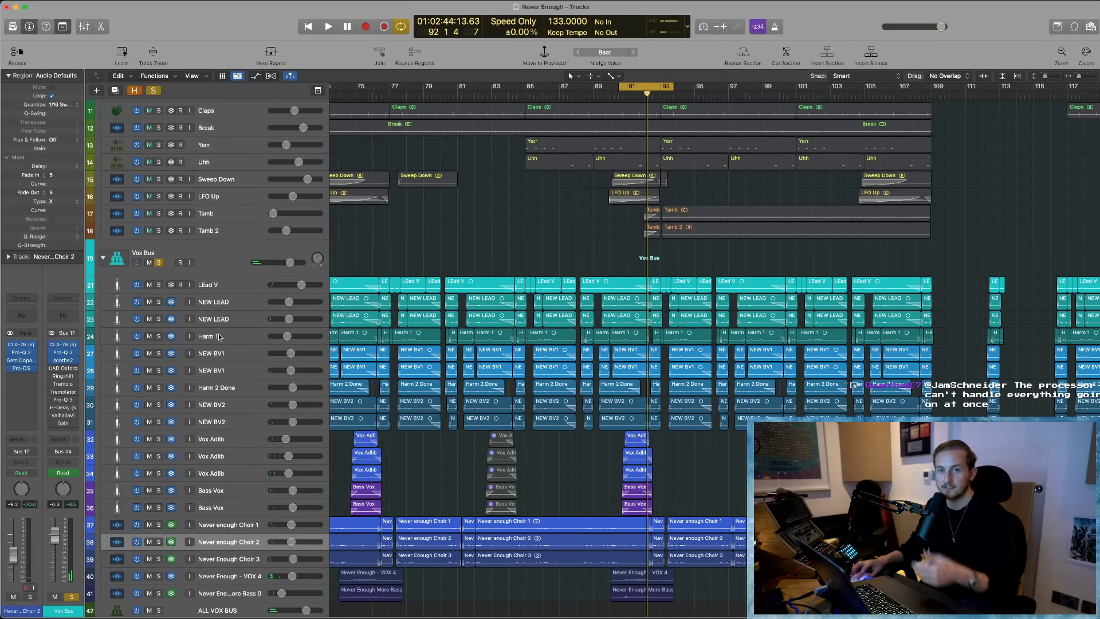
- Turn on and open the Vox Bus's UAD Oxford Inflator, and play the looped vocals through it
{"action": "left_click", "coordinate": [62, 370]}
{"action": "key", "text": "space"}
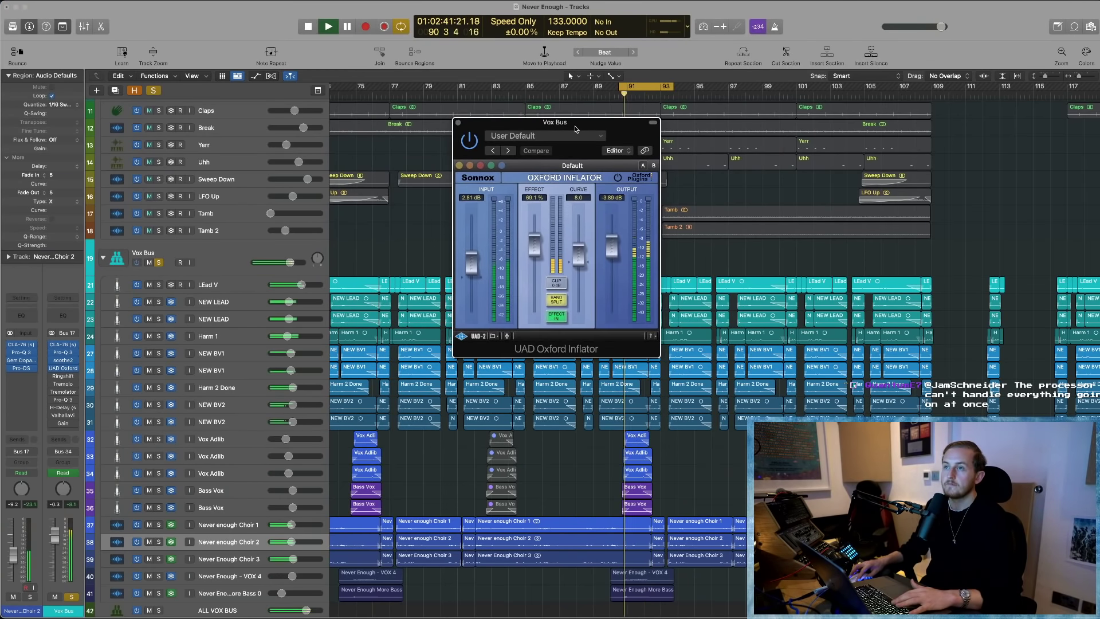
{"action": "key", "text": "space"}
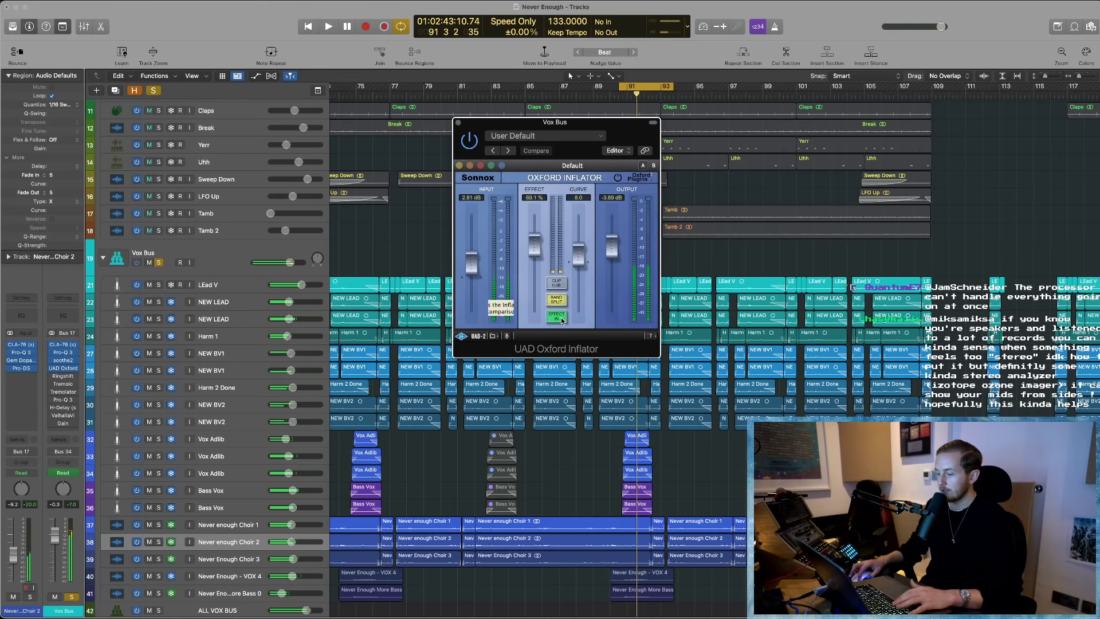
{"action": "left_click_drag", "start_coordinate": [595, 120], "coordinate": [534, 128]}
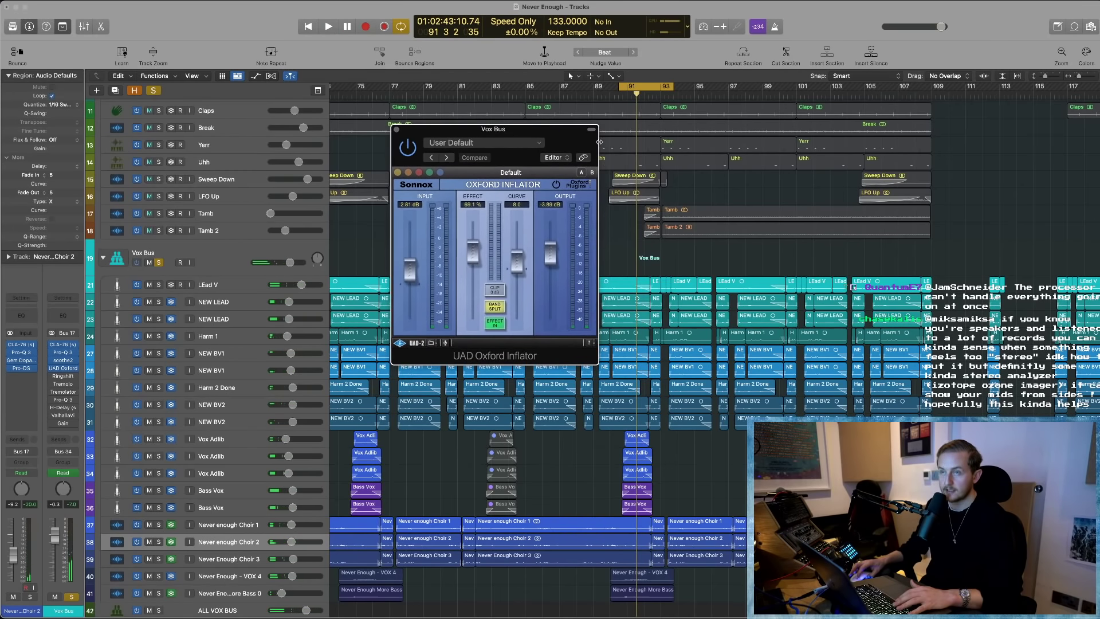
- Play the looped vocals and compare them with the Oxford Inflator's effect switched out and back in
{"action": "left_click", "coordinate": [497, 325]}
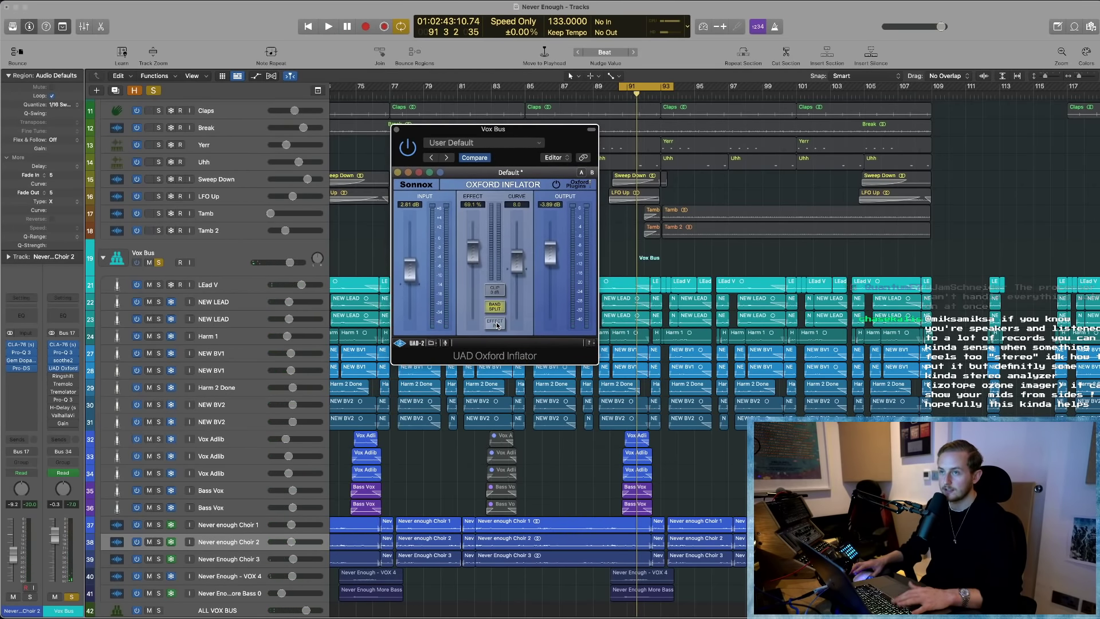
{"action": "key", "text": "space"}
{"action": "left_click", "coordinate": [496, 324]}
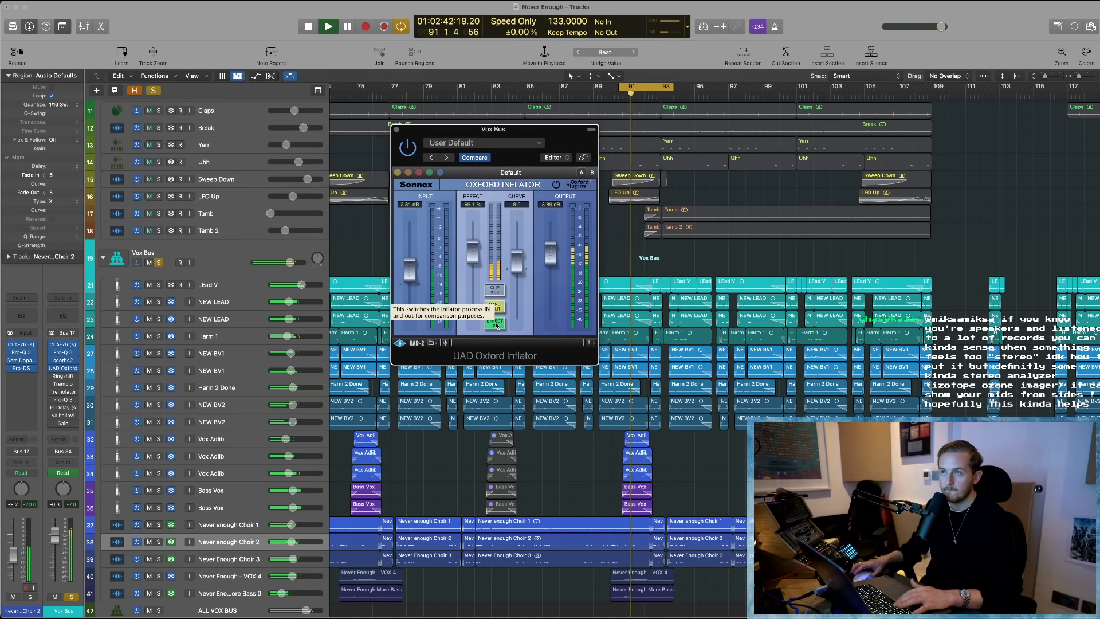
{"action": "left_click", "coordinate": [496, 324]}
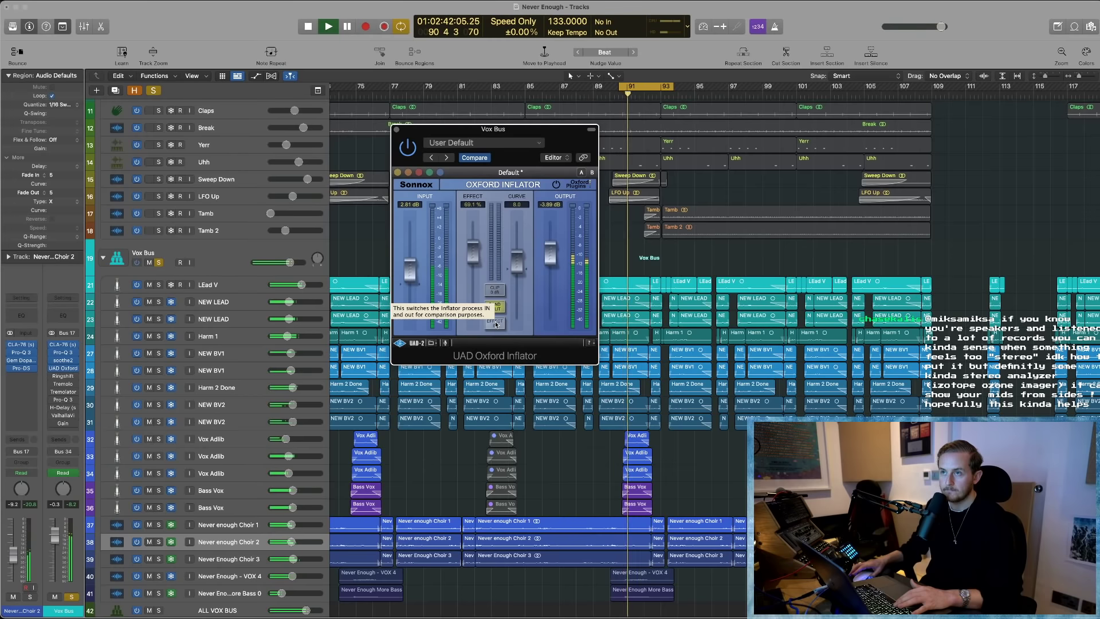
{"action": "left_click", "coordinate": [496, 324]}
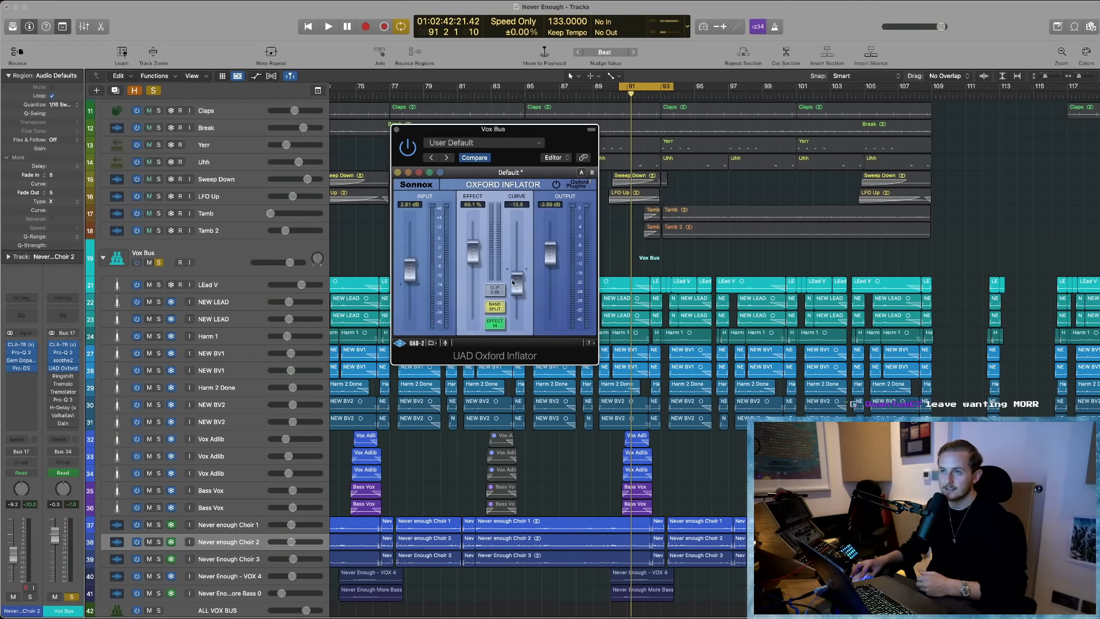
- Audition different Curve amounts on the Oxford Inflator, set the Curve to 10.6, and close its window
{"action": "left_click_drag", "start_coordinate": [513, 282], "coordinate": [516, 210]}
{"action": "key", "text": "space"}
{"action": "key", "text": "space"}
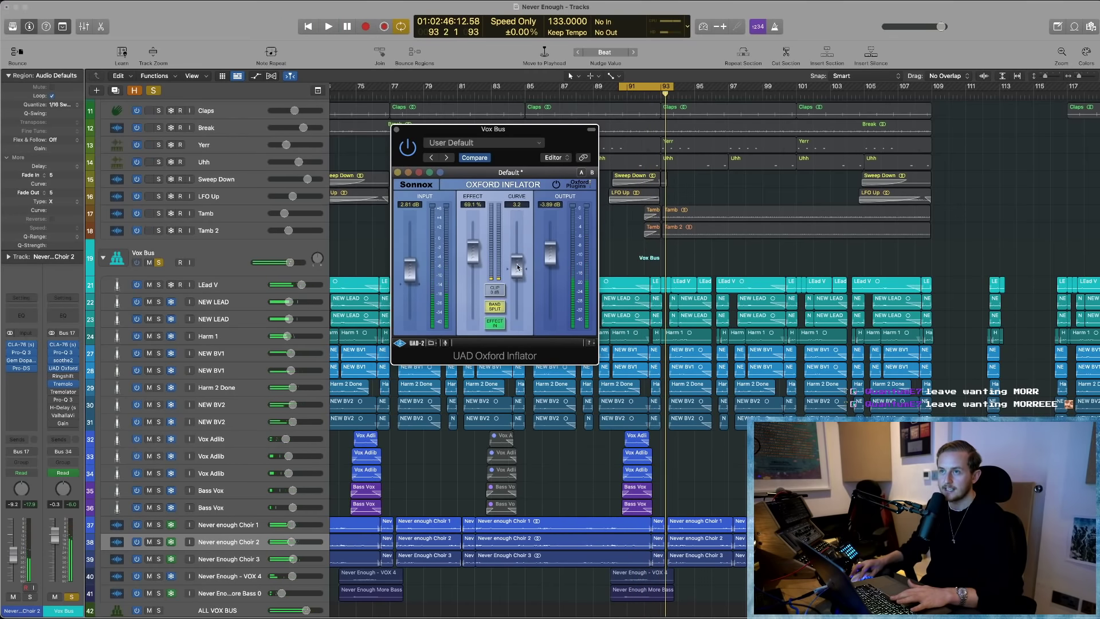
{"action": "left_click_drag", "start_coordinate": [517, 266], "coordinate": [516, 257]}
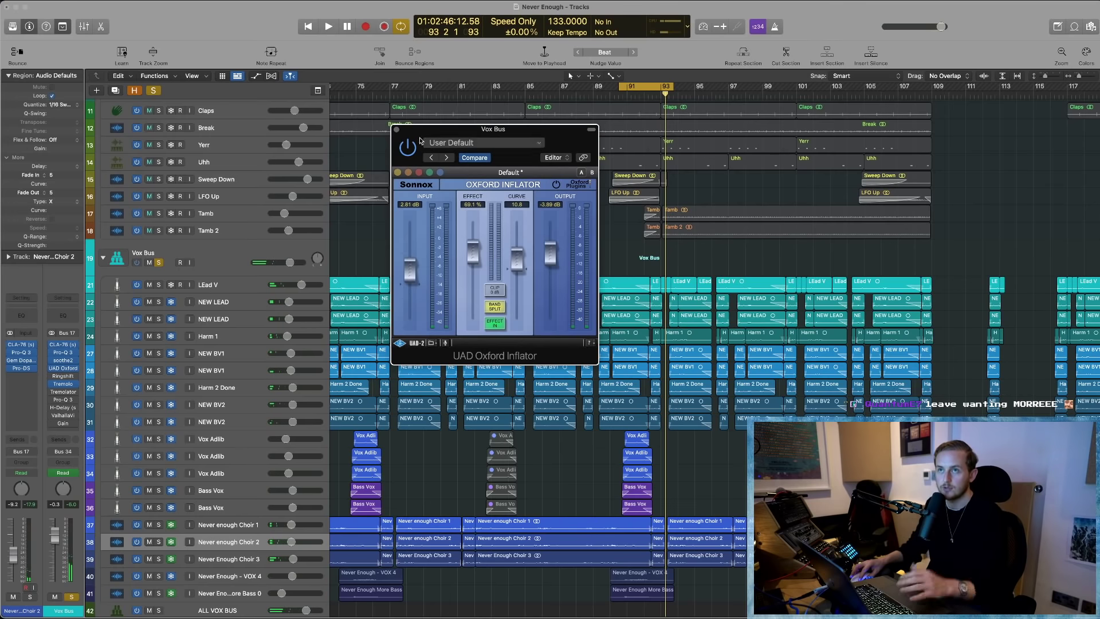
{"action": "left_click", "coordinate": [396, 130]}
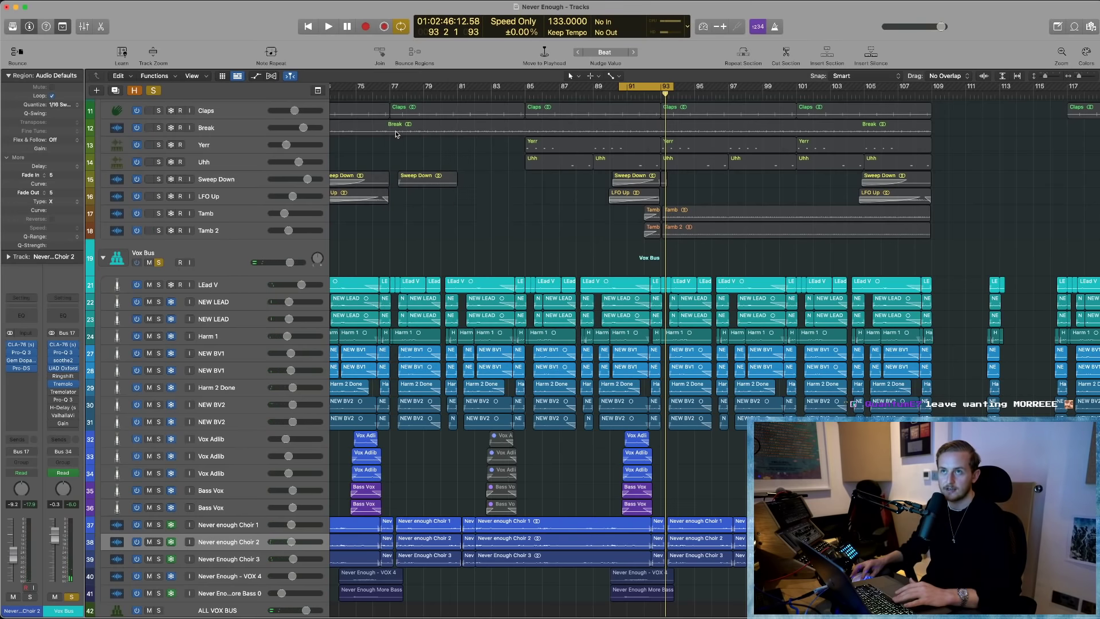
- Turn on and open the Vox Bus's Ringshifter, adjust its Dry/Wet mix, and play the looped vocals through it
{"action": "left_click", "coordinate": [52, 377]}
{"action": "left_click", "coordinate": [52, 378]}
{"action": "left_click", "coordinate": [64, 378]}
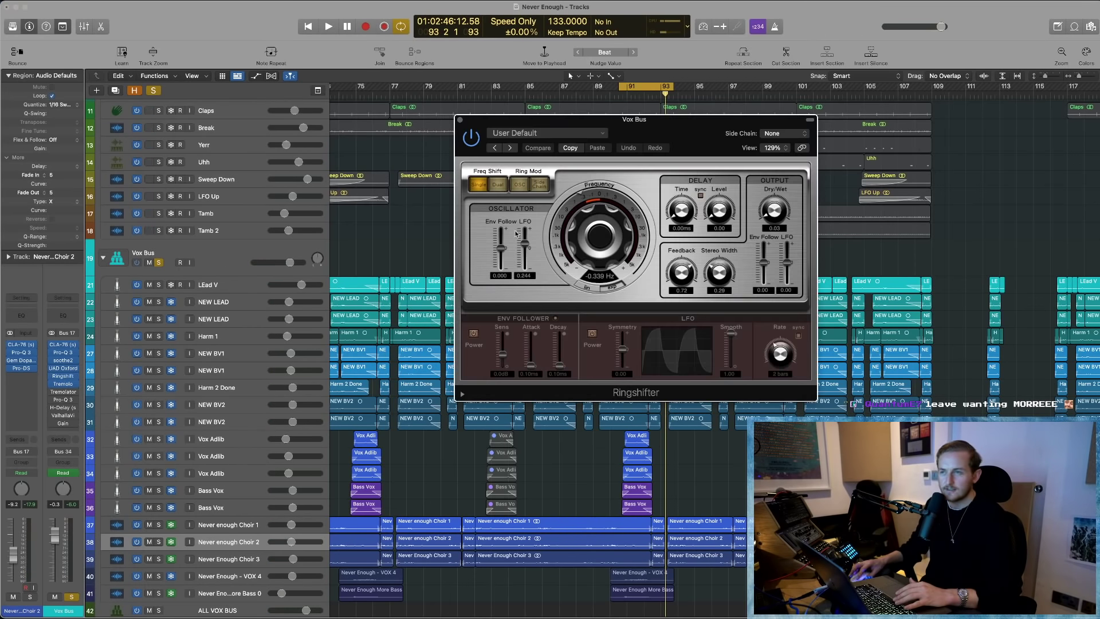
{"action": "left_click_drag", "start_coordinate": [623, 119], "coordinate": [557, 164]}
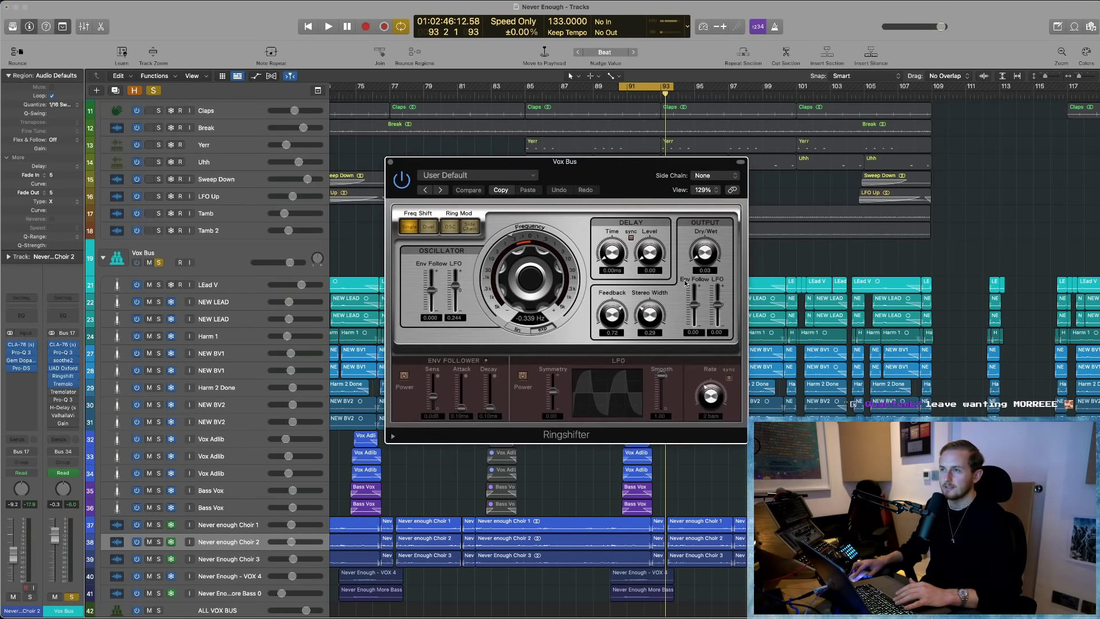
{"action": "mouse_move", "coordinate": [707, 252]}
{"action": "left_mouse_down"}
{"action": "mouse_move", "coordinate": [708, 215]}
{"action": "mouse_move", "coordinate": [710, 267]}
{"action": "left_mouse_up"}
{"action": "key", "text": "space"}
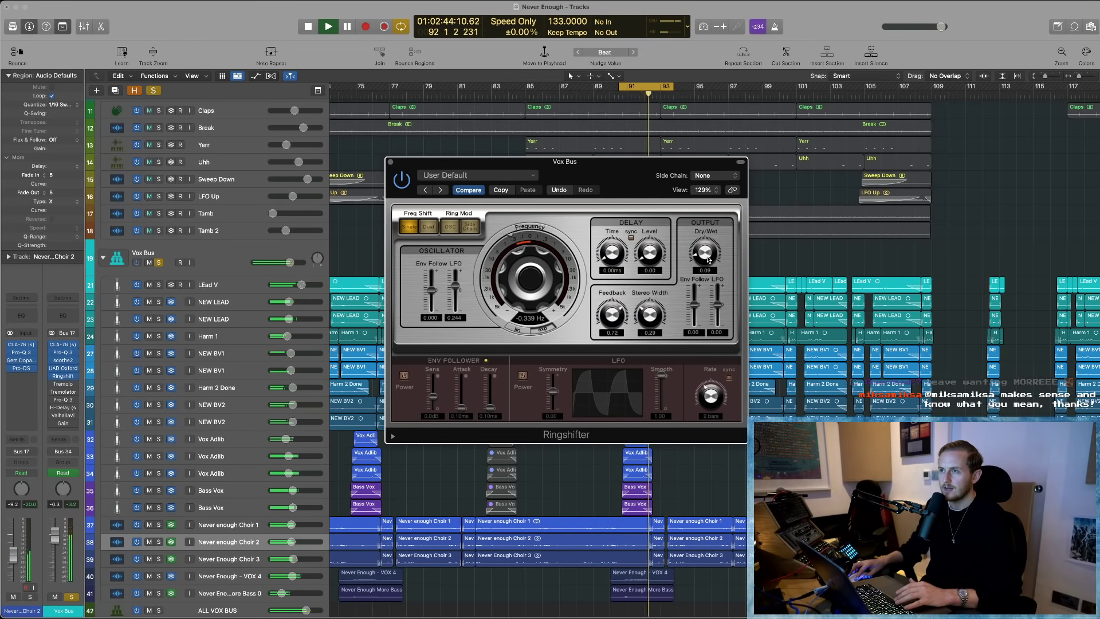
- Show the Vox Bus's track automation and display its Ringshifter Dry/Wet curve
{"action": "left_click_drag", "start_coordinate": [564, 161], "coordinate": [573, 414]}
{"action": "left_click", "coordinate": [217, 252]}
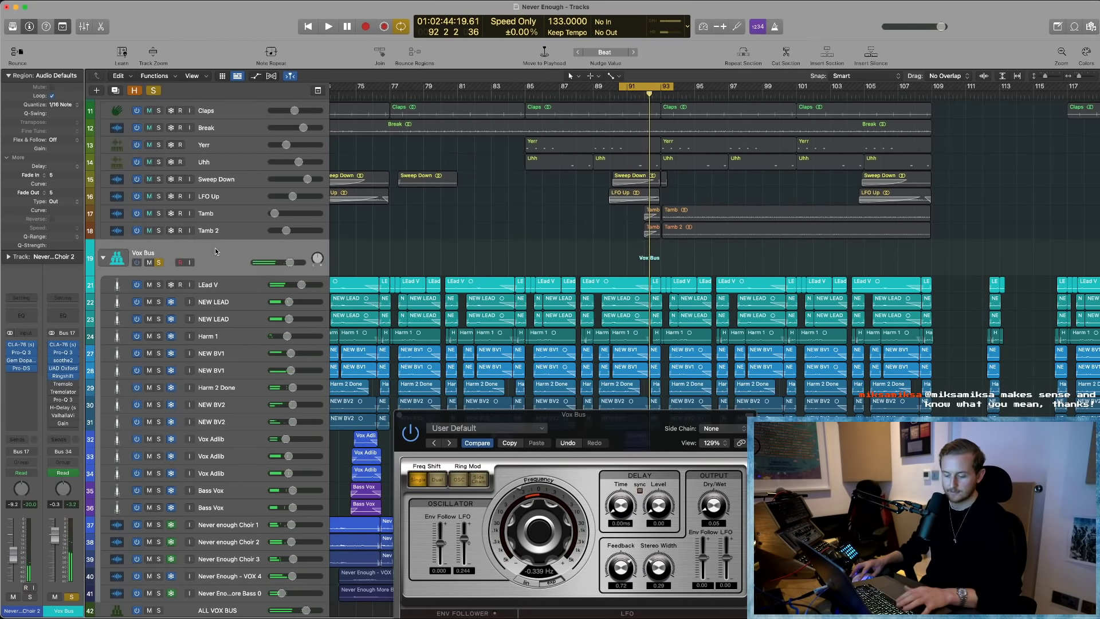
{"action": "key", "text": "a"}
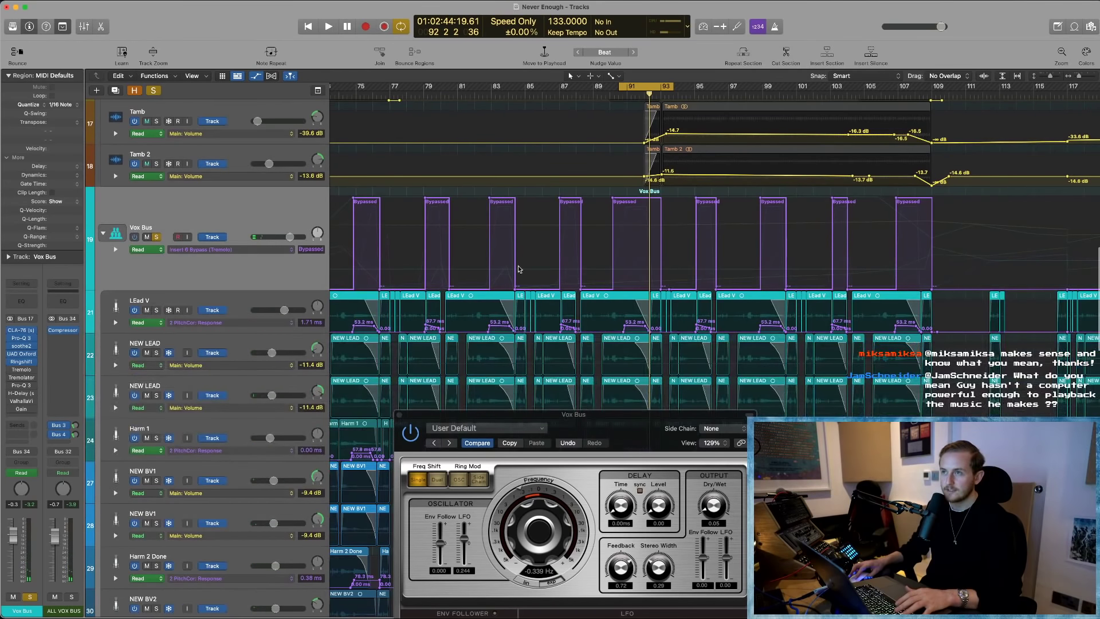
{"action": "left_click", "coordinate": [212, 237]}
{"action": "left_click", "coordinate": [212, 241]}
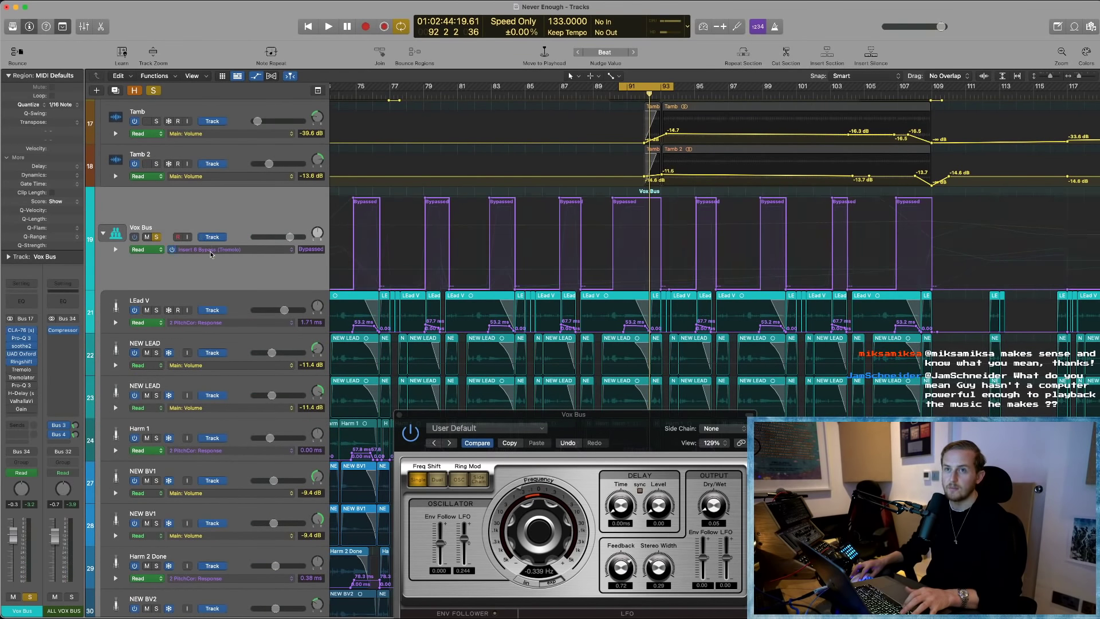
{"action": "left_click", "coordinate": [207, 249]}
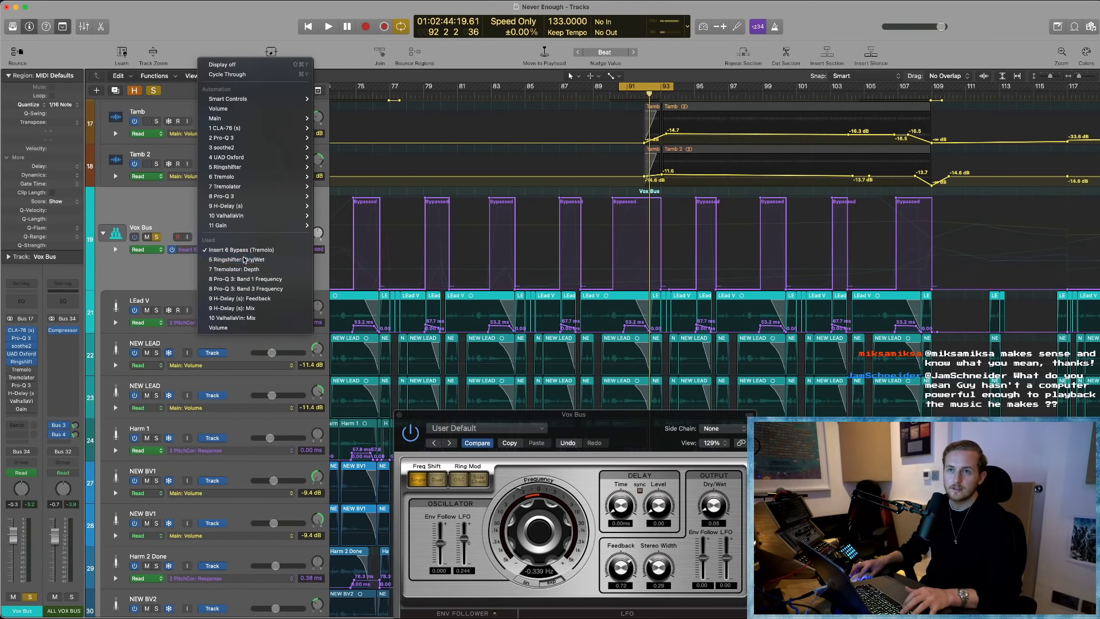
{"action": "left_click", "coordinate": [235, 260]}
{"action": "scroll", "coordinate": [565, 279], "scroll_direction": "right", "scroll_amount": 2}
{"action": "scroll", "coordinate": [564, 279], "scroll_direction": "left", "scroll_amount": 2}
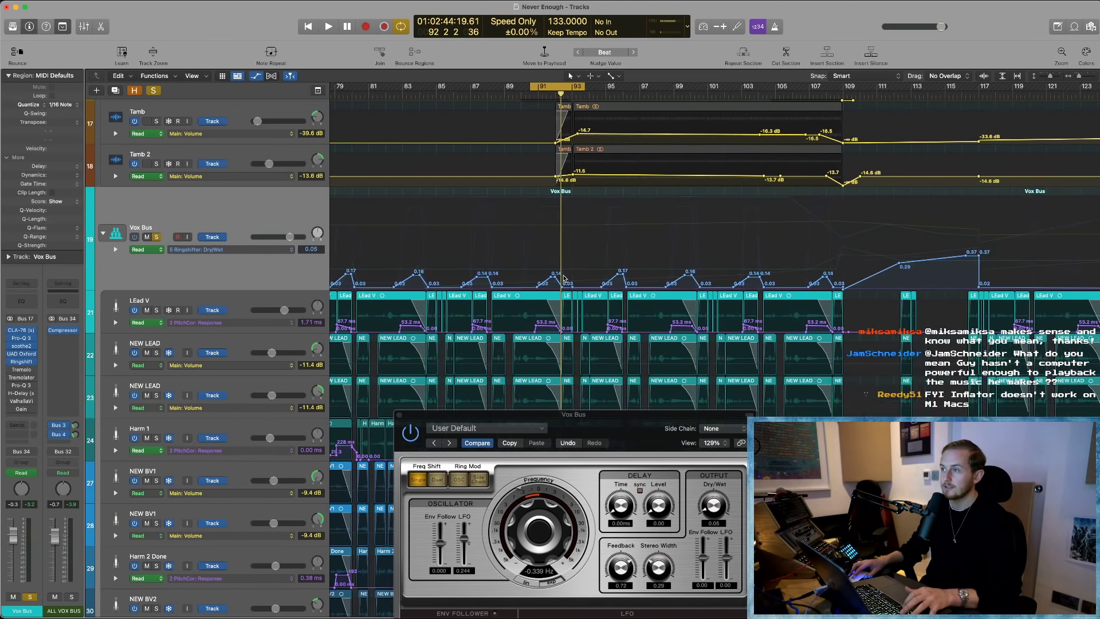
- Play the looped vocals and examine how the Ringshifter Dry/Wet automation rises around bar 92
{"action": "key", "text": "space"}
{"action": "scroll", "coordinate": [607, 312], "scroll_direction": "up", "scroll_amount": 3}
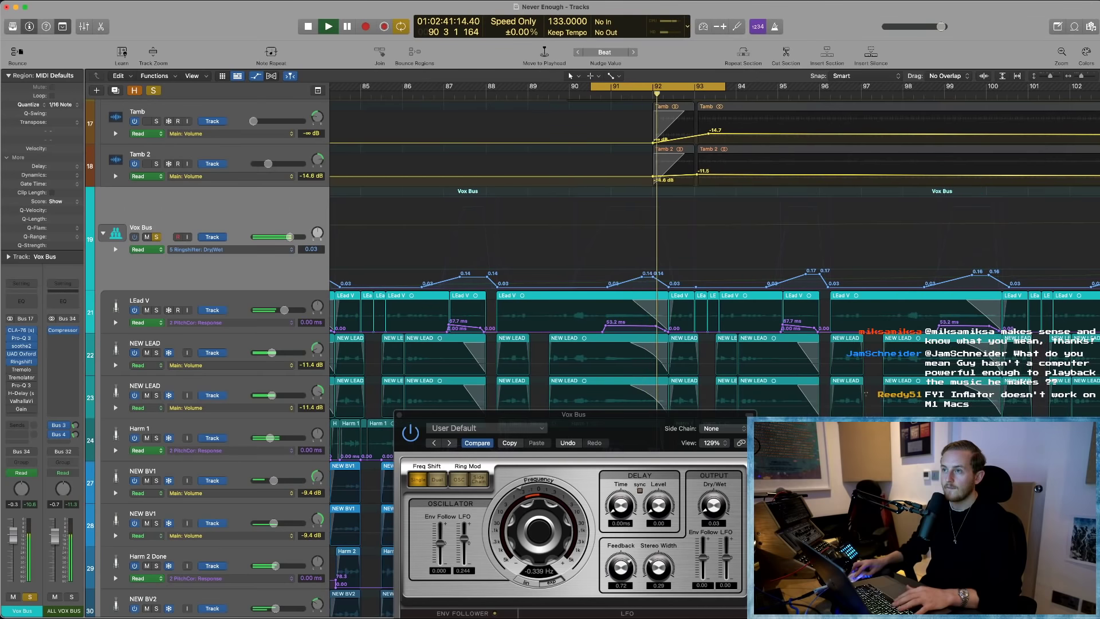
{"action": "key", "text": "space"}
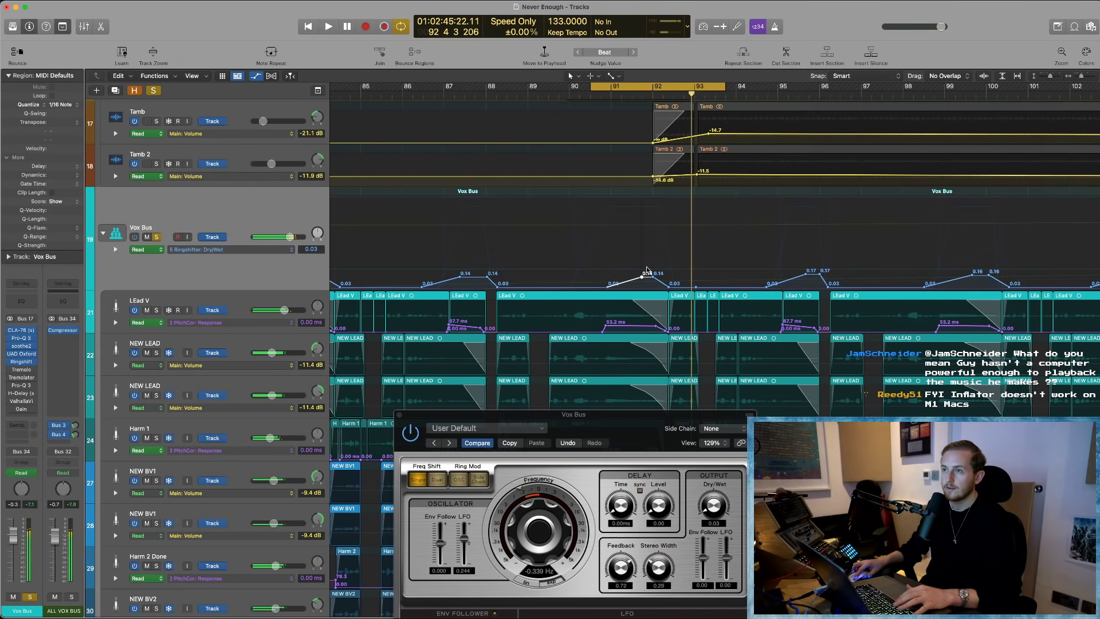
- Try raising the Ringshifter Dry/Wet automation peak just before bar 92 to 0.60, audition it, and undo the change
{"action": "left_click_drag", "start_coordinate": [645, 278], "coordinate": [653, 254]}
{"action": "key", "text": "space"}
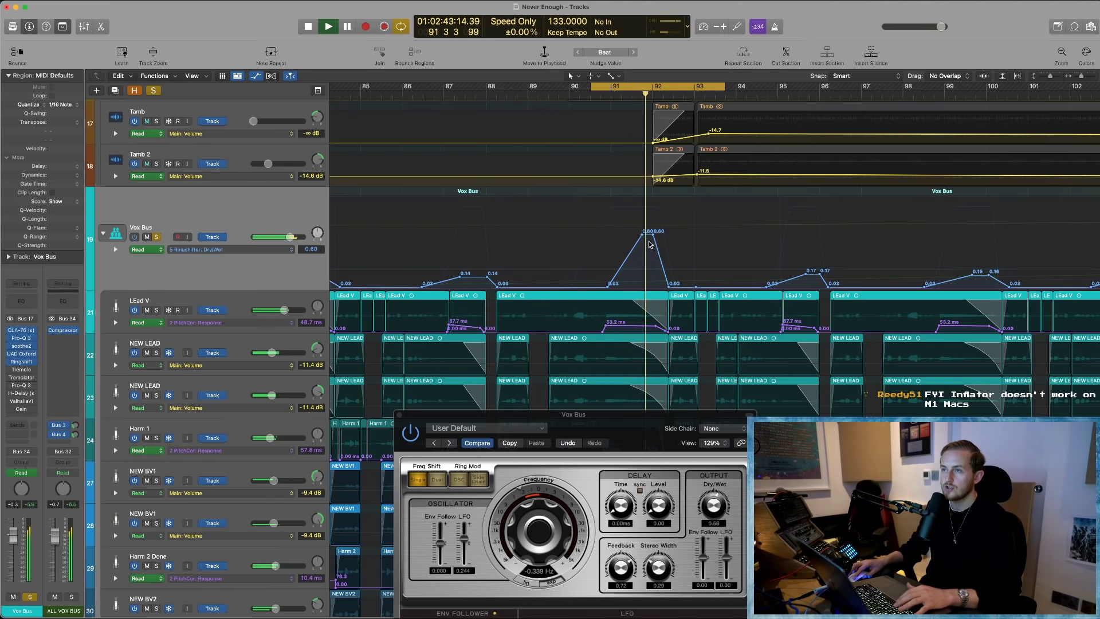
{"action": "key", "text": "space"}
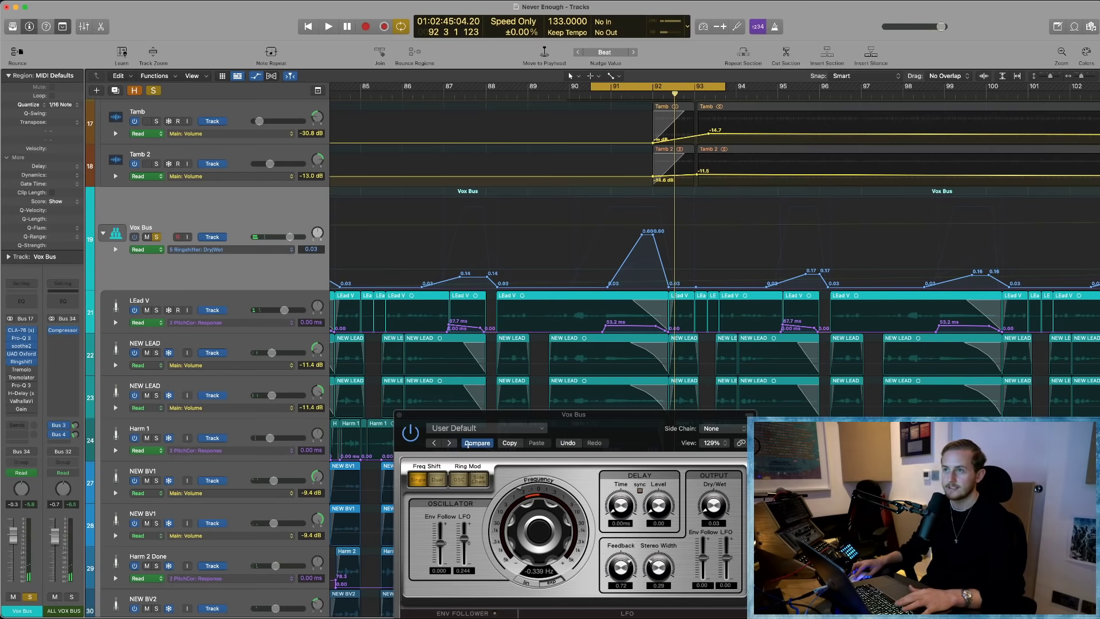
{"action": "key", "text": "super+z"}
- Close the Ringshifter window and hide the track automation
{"action": "left_click", "coordinate": [398, 413]}
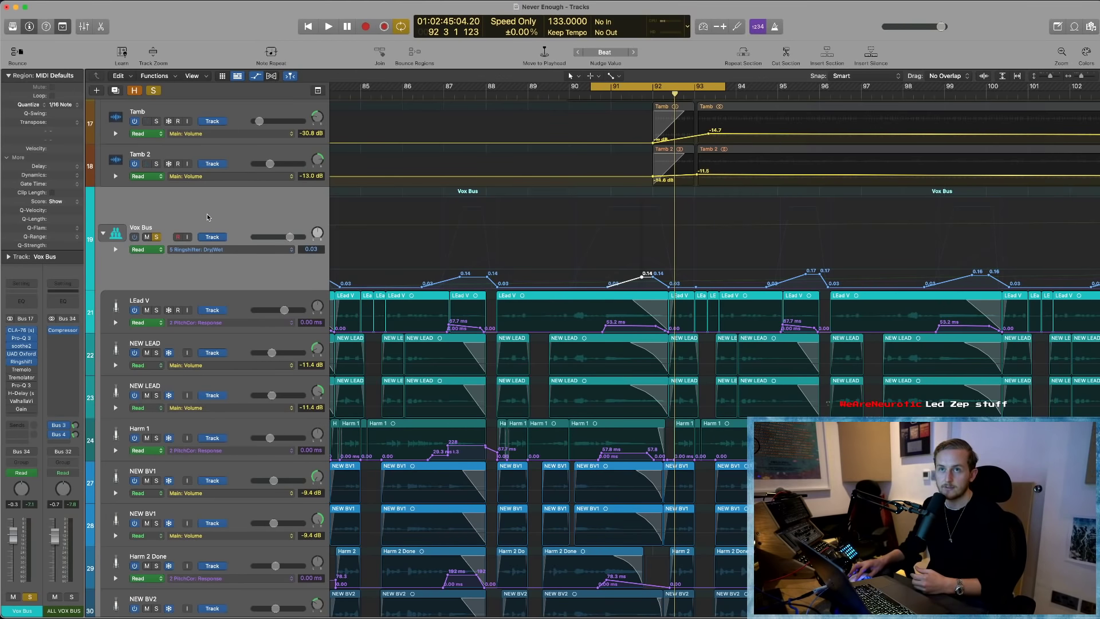
{"action": "scroll", "coordinate": [256, 318], "scroll_direction": "down", "scroll_amount": 1}
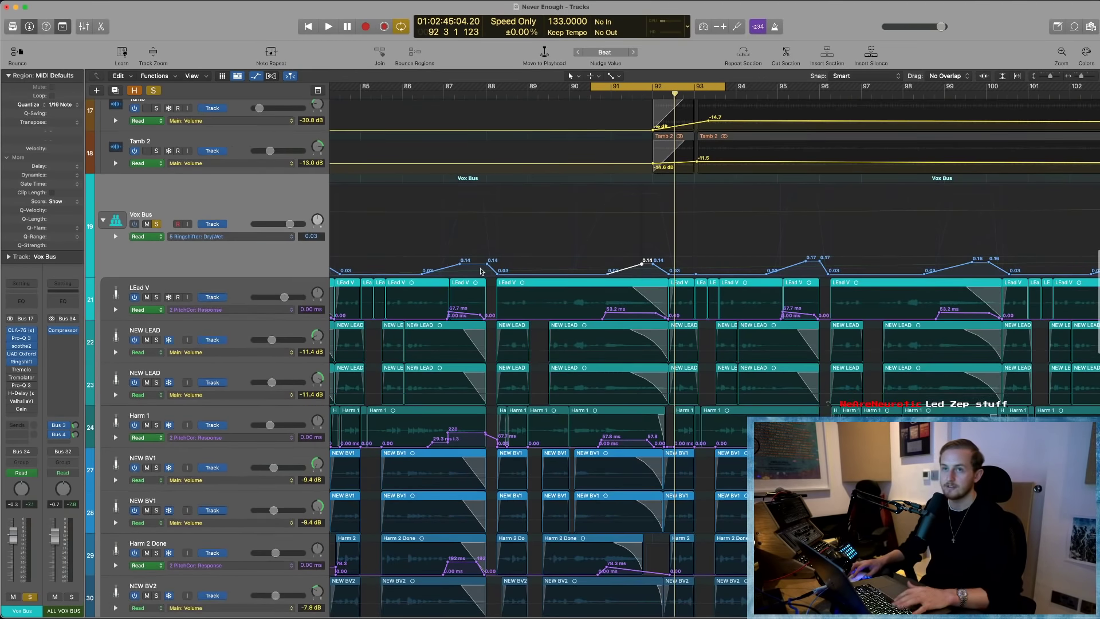
{"action": "key", "text": "a"}
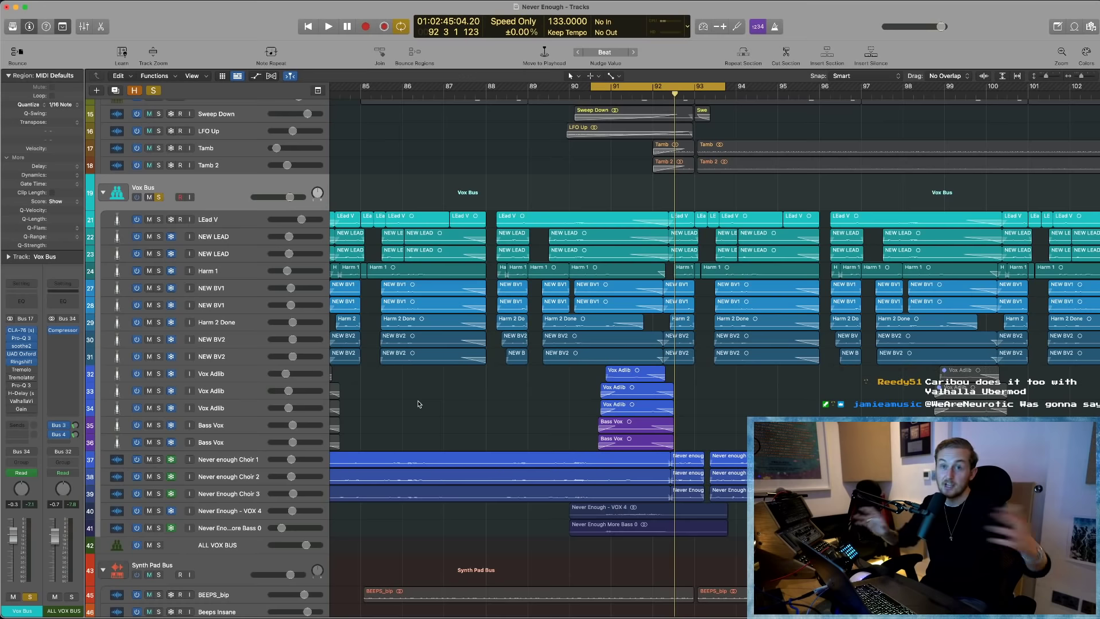
{"action": "key", "text": "c"}
{"action": "key", "text": "c"}
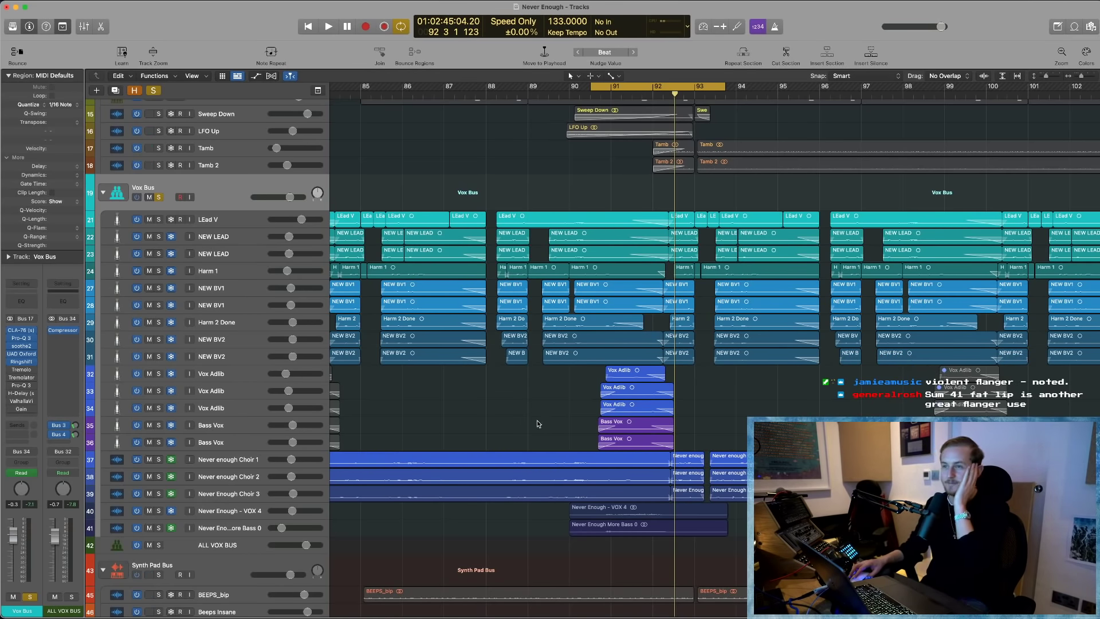
- Turn on and open the Vox Bus's Tremolo, set its Depth to 89%, and close its window
{"action": "scroll", "coordinate": [473, 412], "scroll_direction": "down", "scroll_amount": 1}
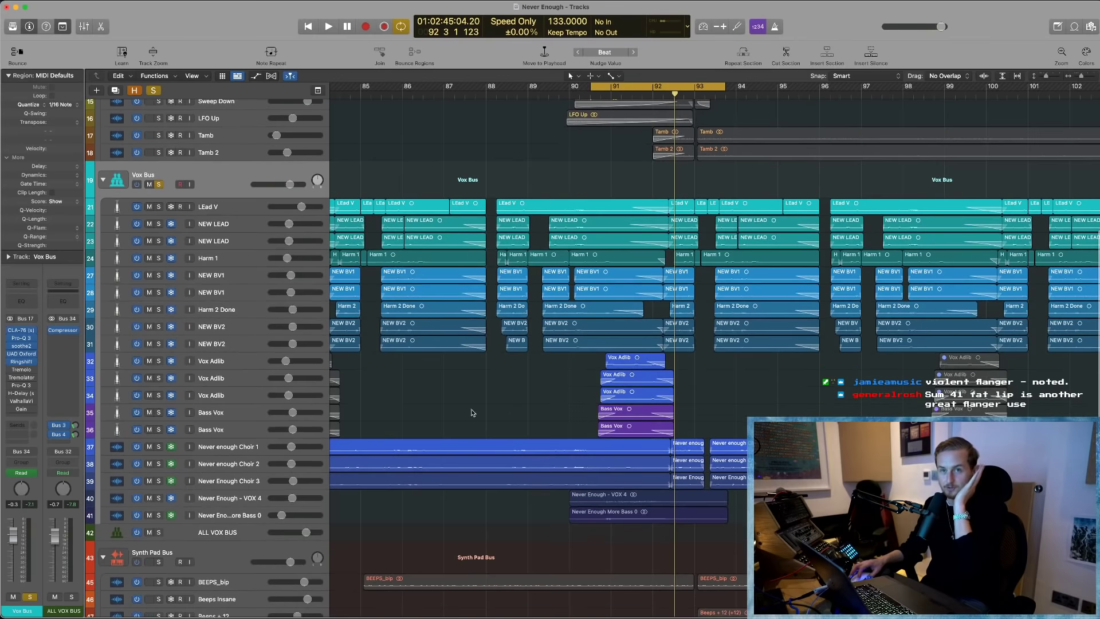
{"action": "left_click", "coordinate": [21, 371]}
{"action": "left_click_drag", "start_coordinate": [147, 287], "coordinate": [143, 311]}
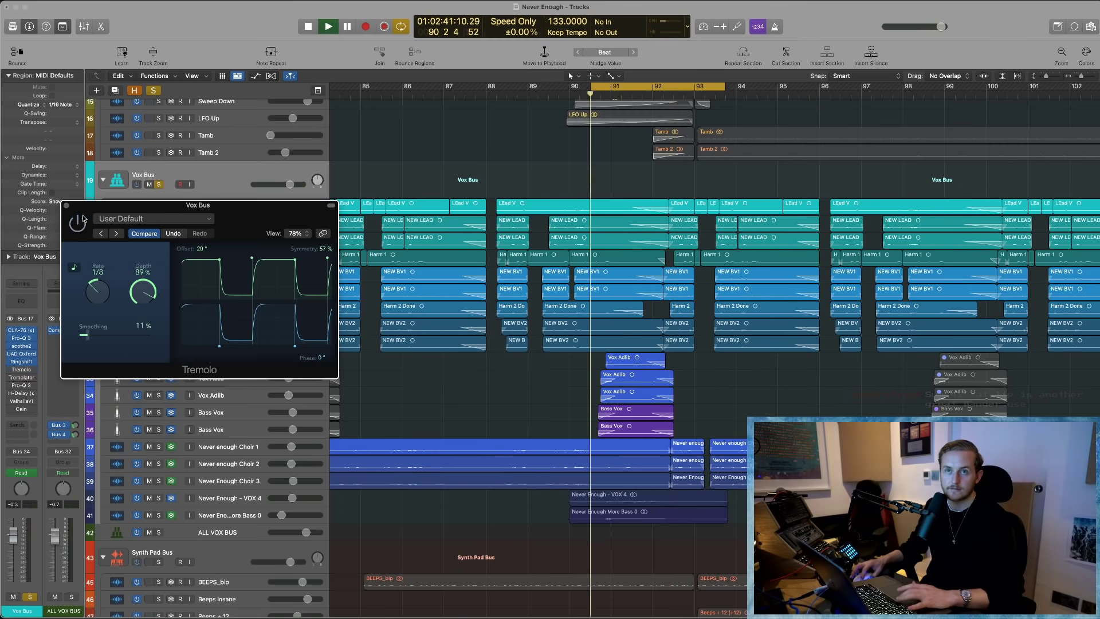
{"action": "key", "text": "super+w"}
- Widen the cycle range to about bars 88 to 95, and audition the vocals with the Vox Bus's Tremolator turned on
{"action": "left_click_drag", "start_coordinate": [499, 91], "coordinate": [778, 105]}
{"action": "key", "text": "space"}
{"action": "left_click", "coordinate": [12, 378]}
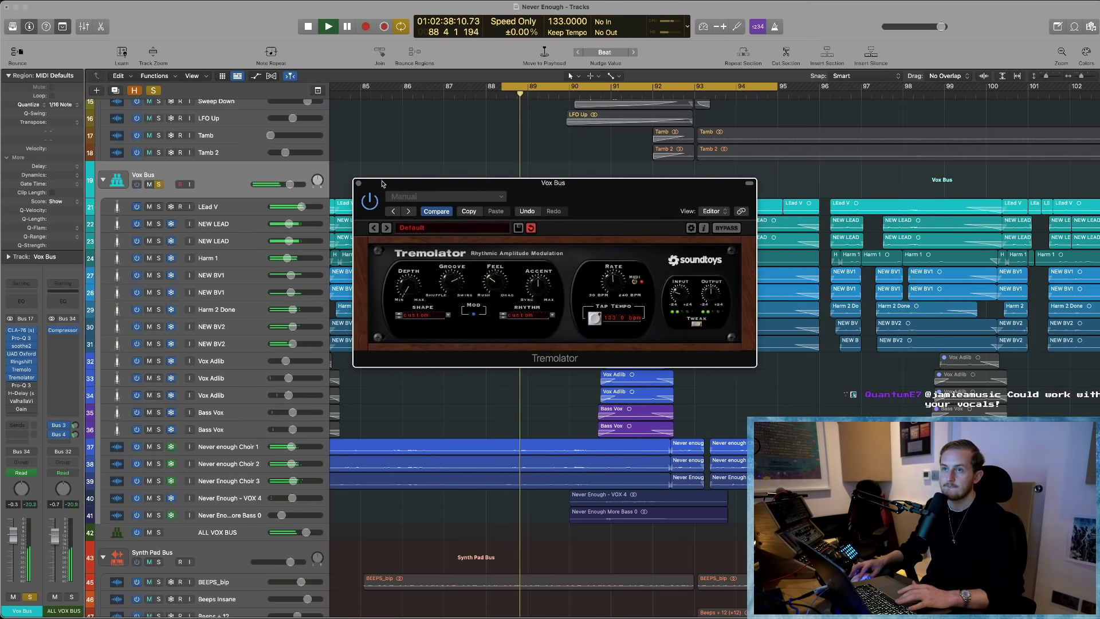
{"action": "key", "text": "super+w"}
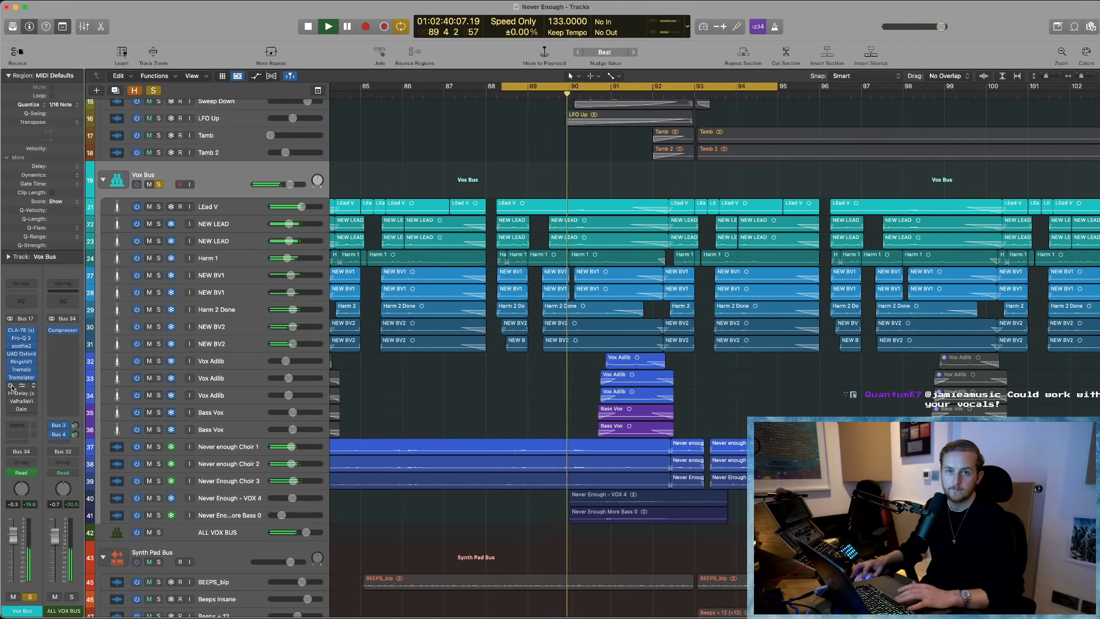
- Turn on and open the Vox Bus's second Pro-Q 3, try sweeping its high cut down, and undo the sweep
{"action": "left_click", "coordinate": [22, 385]}
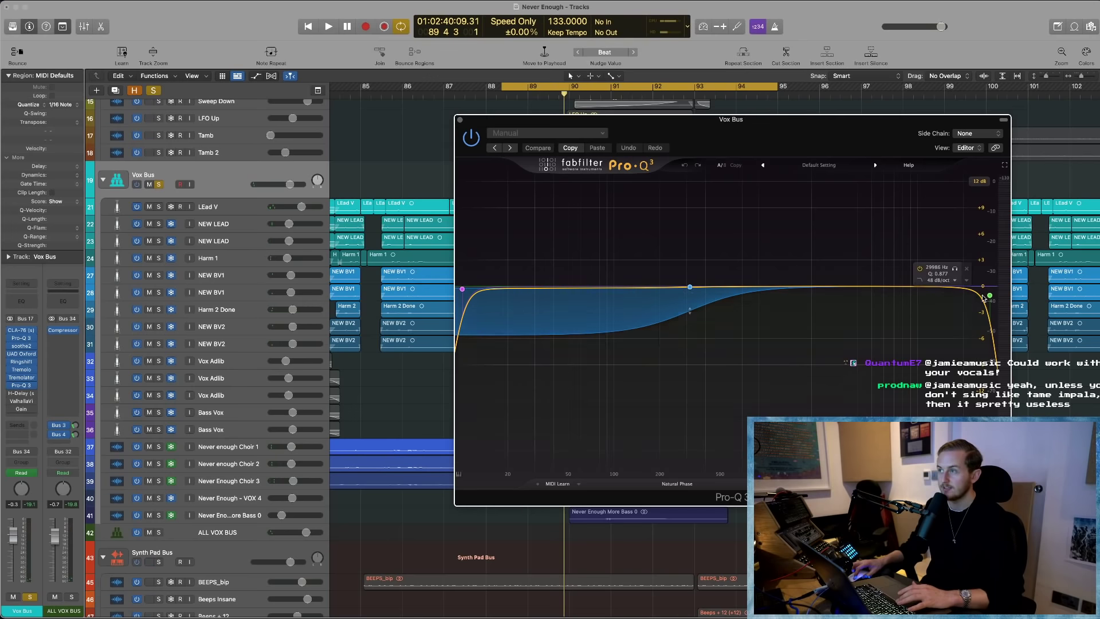
{"action": "left_click_drag", "start_coordinate": [989, 295], "coordinate": [705, 284]}
{"action": "key", "text": "super+z"}
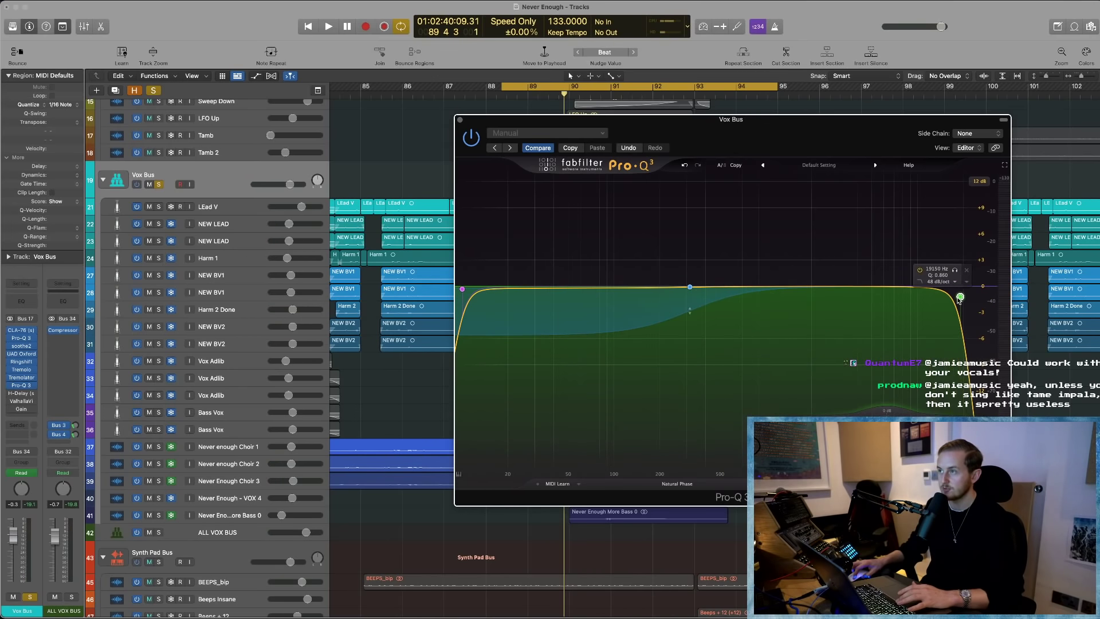
- Audition the looped vocals through the second Pro-Q 3, dismiss the system alert, and close the plug-in window
{"action": "key", "text": "space"}
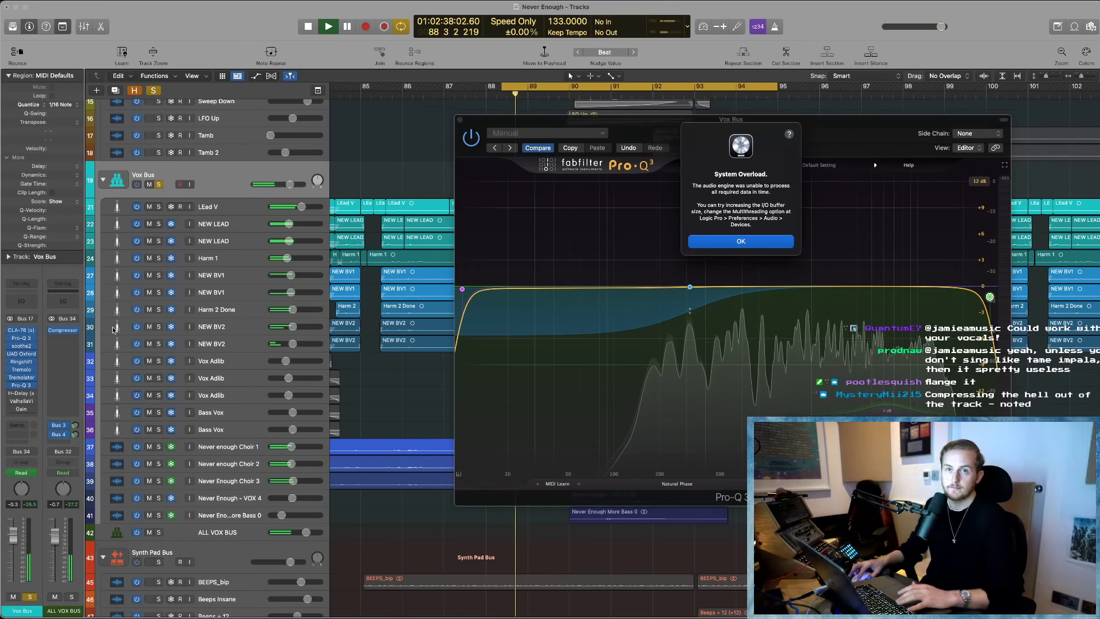
{"action": "key", "text": "Return"}
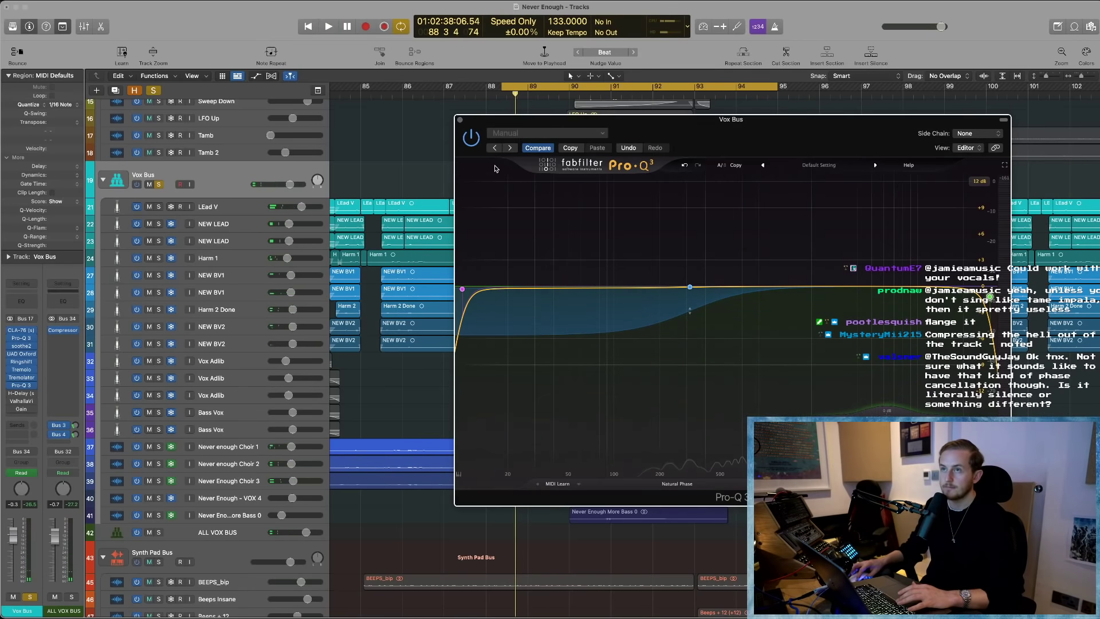
{"action": "left_click", "coordinate": [459, 119]}
- Open the Vox Bus's H-Delay, ValhallaVintageVerb and Gain plug-ins to view their settings, and close their windows
{"action": "left_click", "coordinate": [25, 394]}
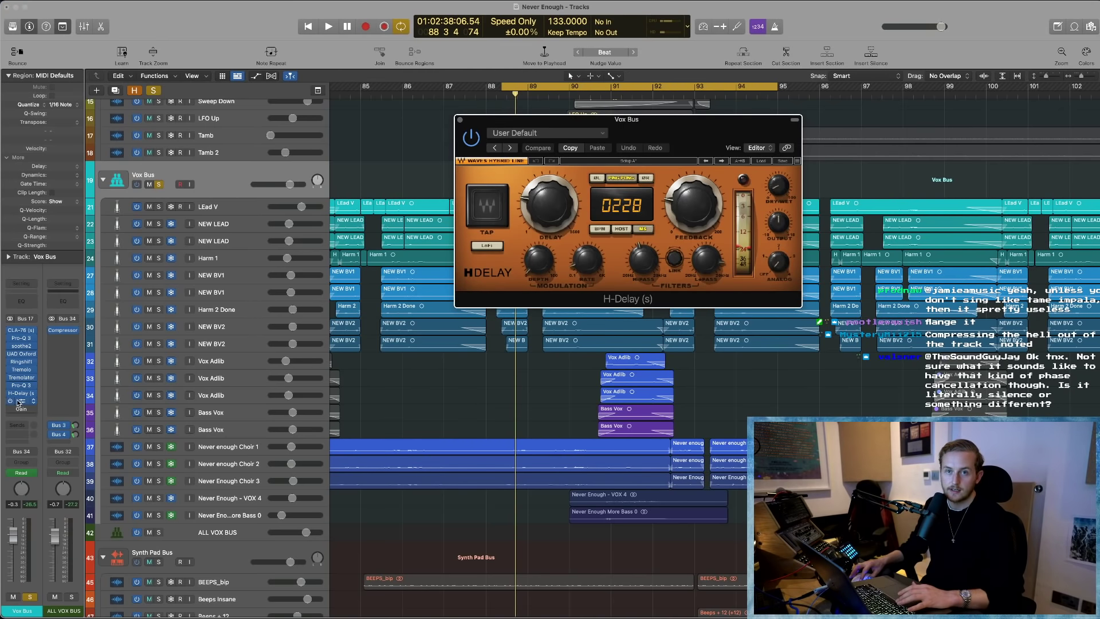
{"action": "left_click", "coordinate": [19, 401]}
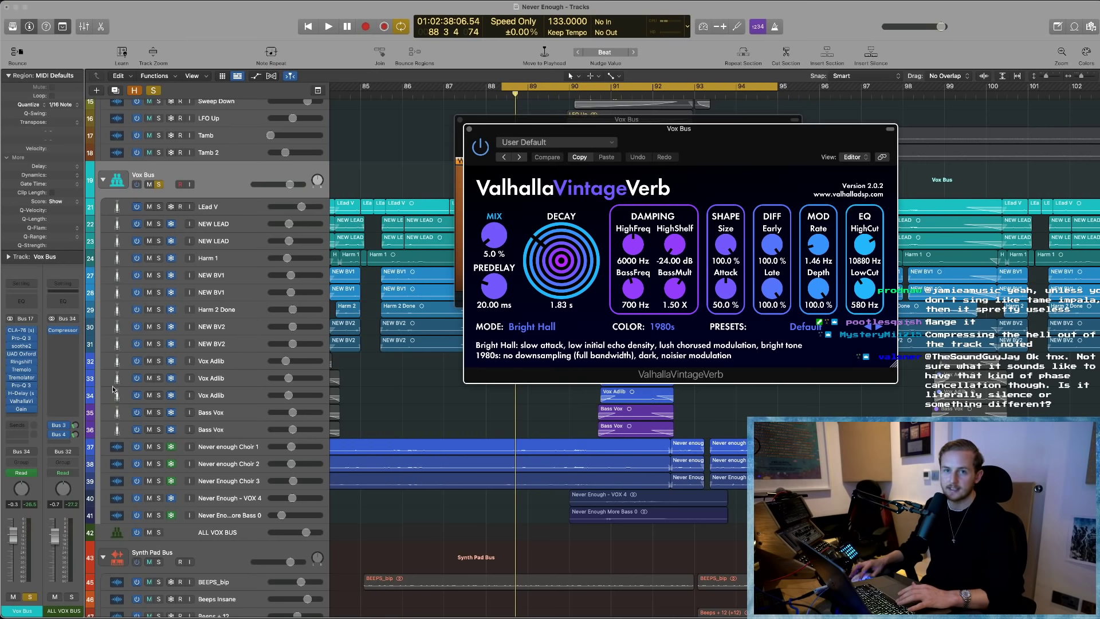
{"action": "left_click", "coordinate": [21, 409]}
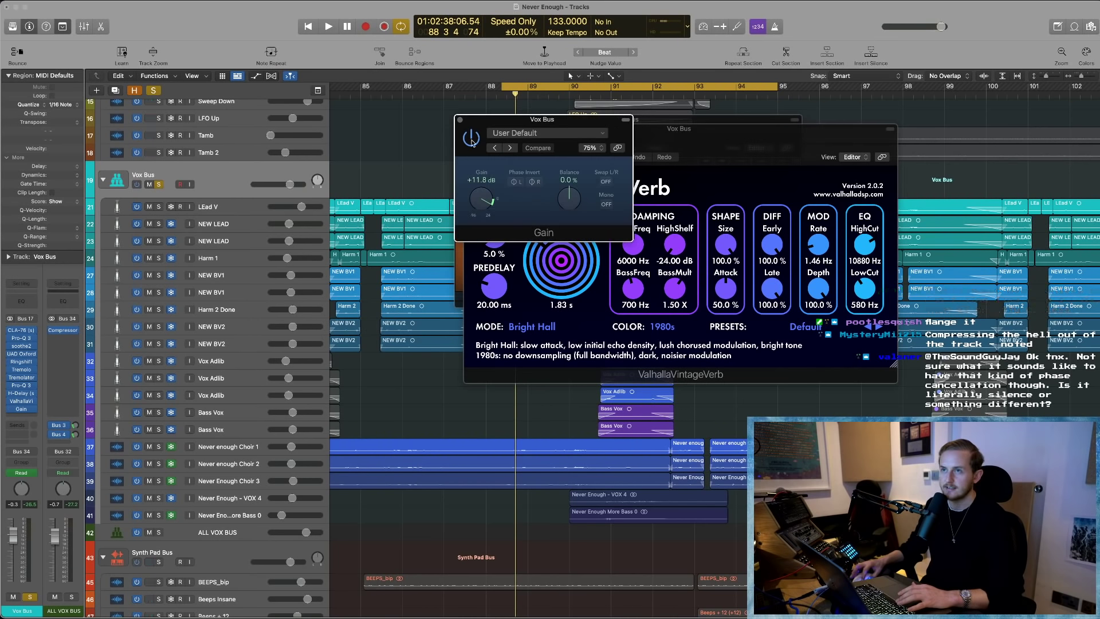
{"action": "left_click", "coordinate": [462, 119]}
{"action": "left_click", "coordinate": [462, 121]}
{"action": "left_click", "coordinate": [455, 118]}
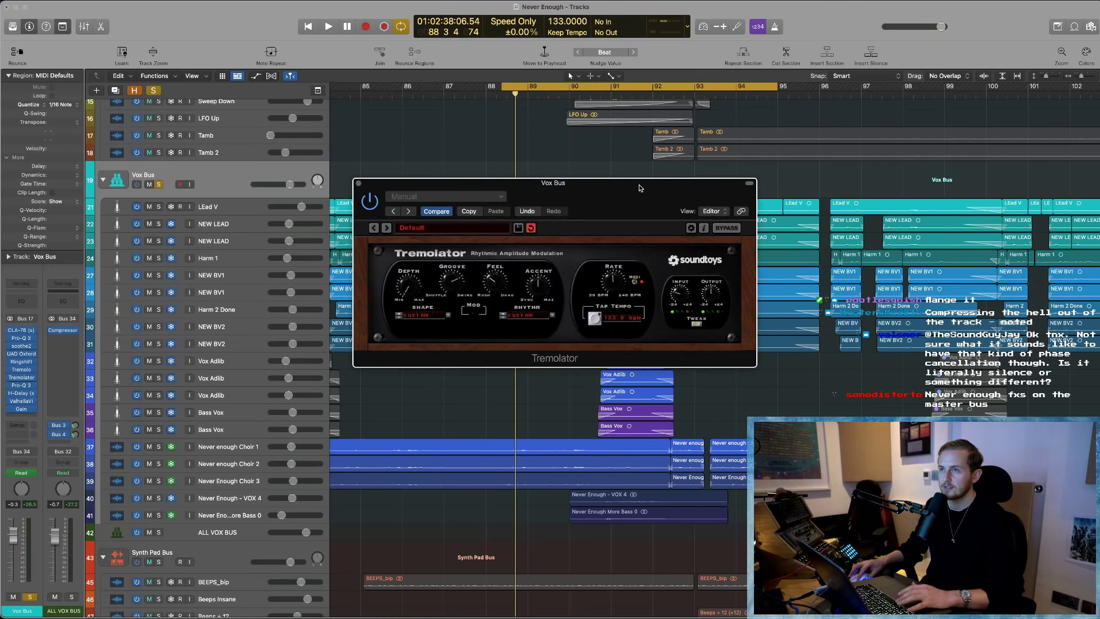
- Reposition the open Tremolator window and briefly audition the looped vocals while watching its input and output meters
{"action": "left_click_drag", "start_coordinate": [636, 196], "coordinate": [615, 186]}
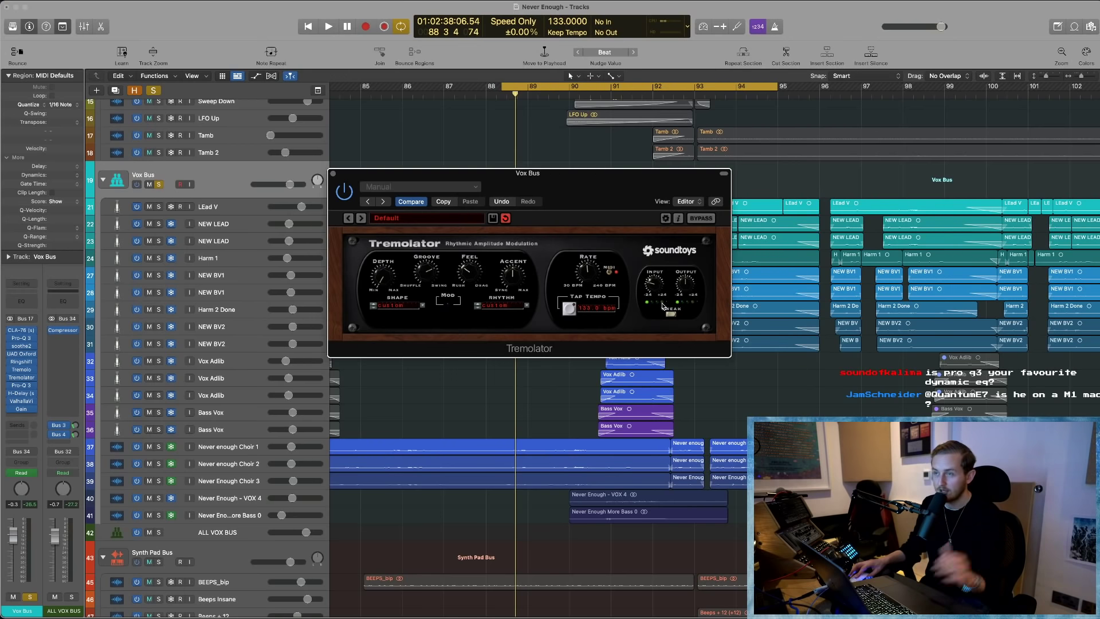
{"action": "key", "text": "space"}
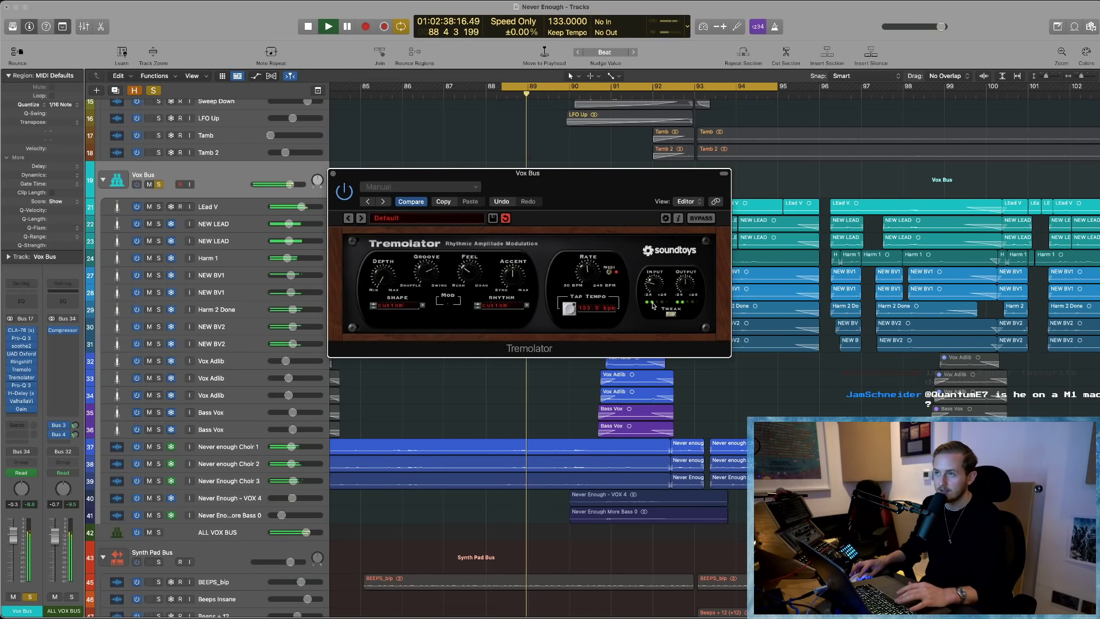
{"action": "key", "text": "space"}
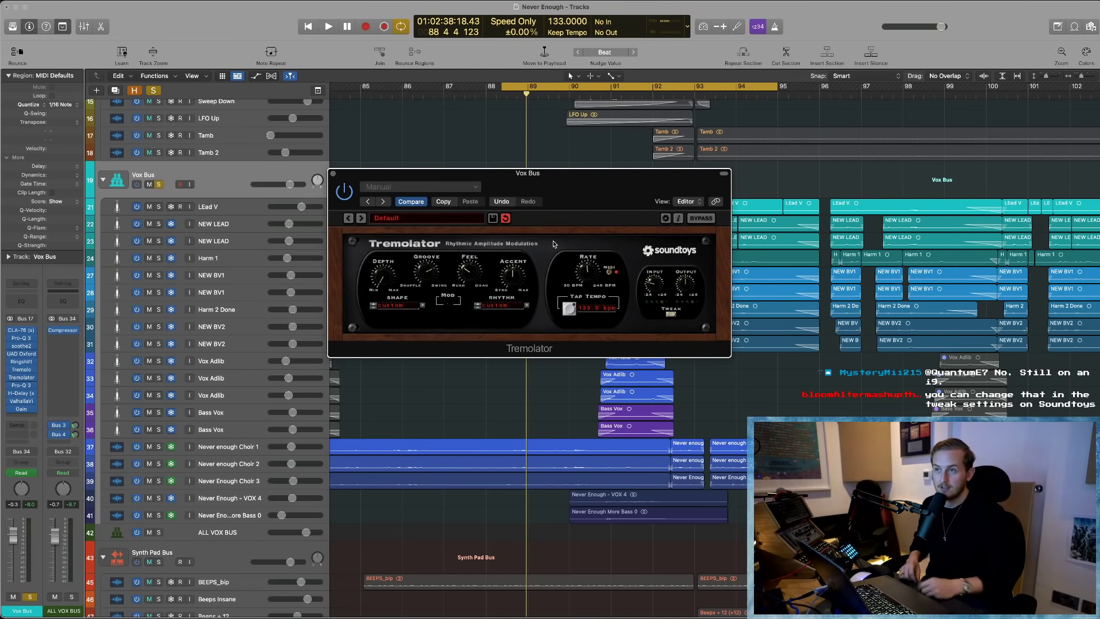
- Look at the Vox Bus's Tremolo settings, and close the Tremolo and Tremolator windows
{"action": "left_click", "coordinate": [24, 370]}
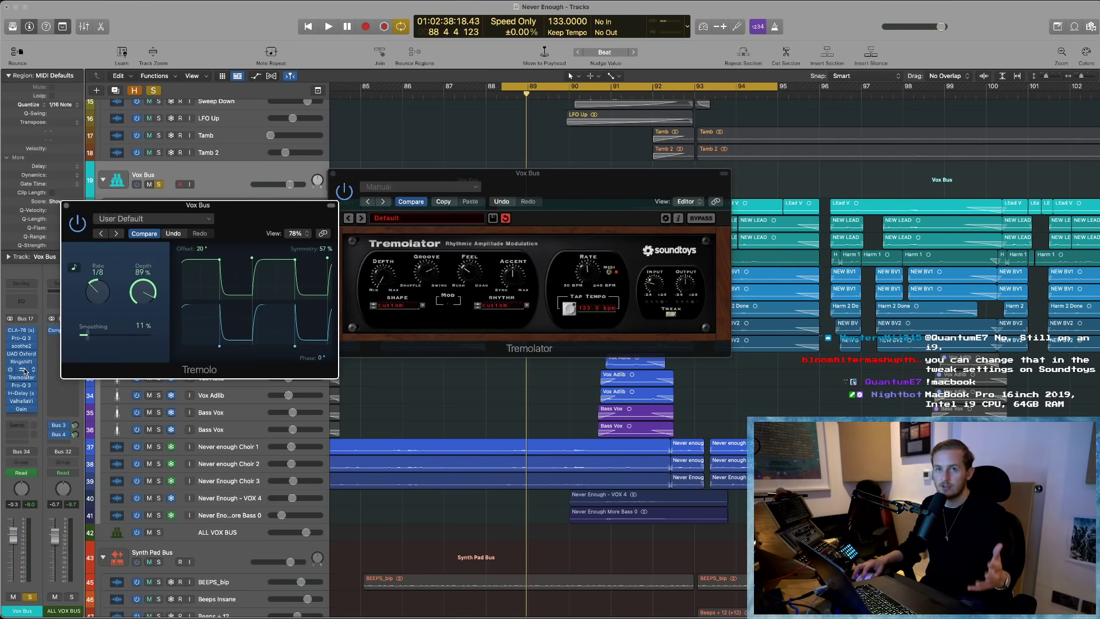
{"action": "left_click", "coordinate": [23, 370]}
{"action": "left_click", "coordinate": [572, 235]}
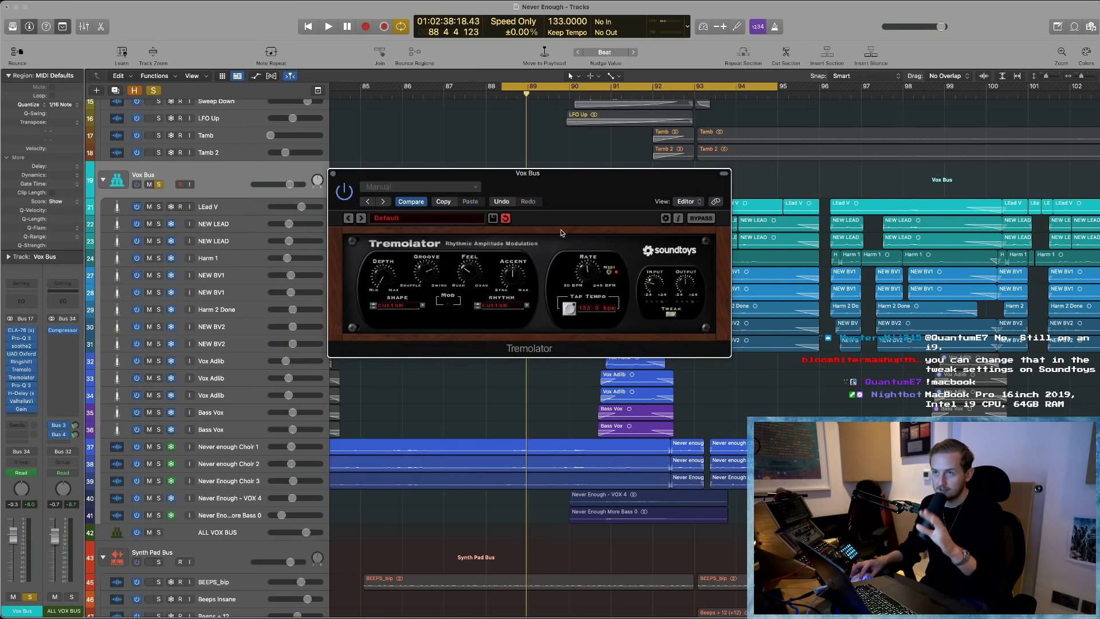
{"action": "left_click", "coordinate": [333, 173]}
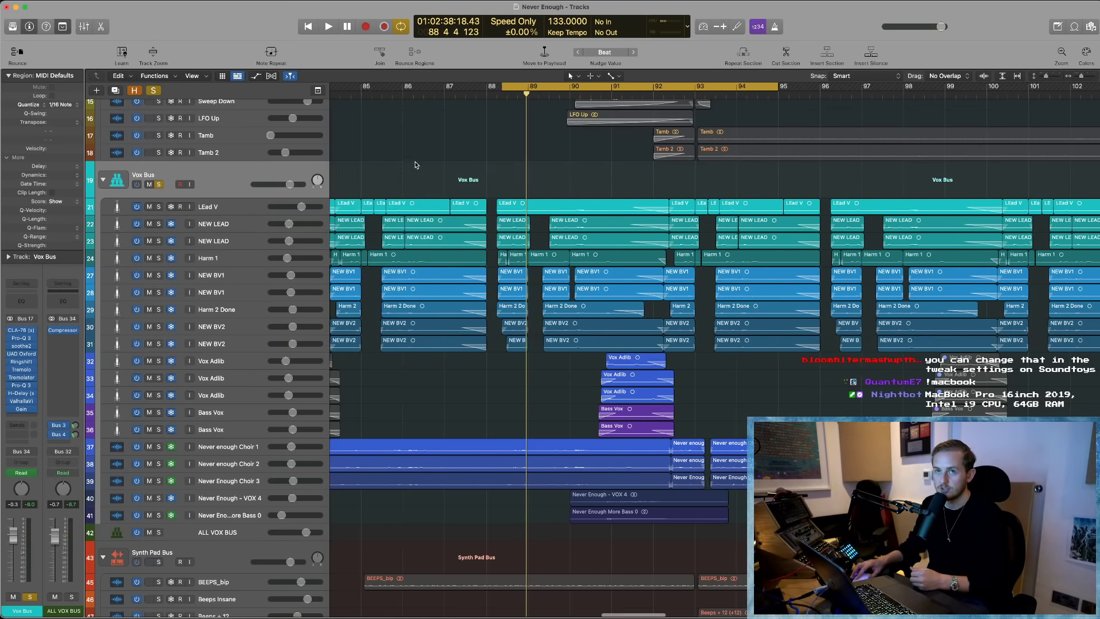
- Reopen the Vox Bus's Tremolator, expand its Tweak section to examine the analog style and shape settings, and close the window
{"action": "scroll", "coordinate": [415, 165], "scroll_direction": "left", "scroll_amount": 3}
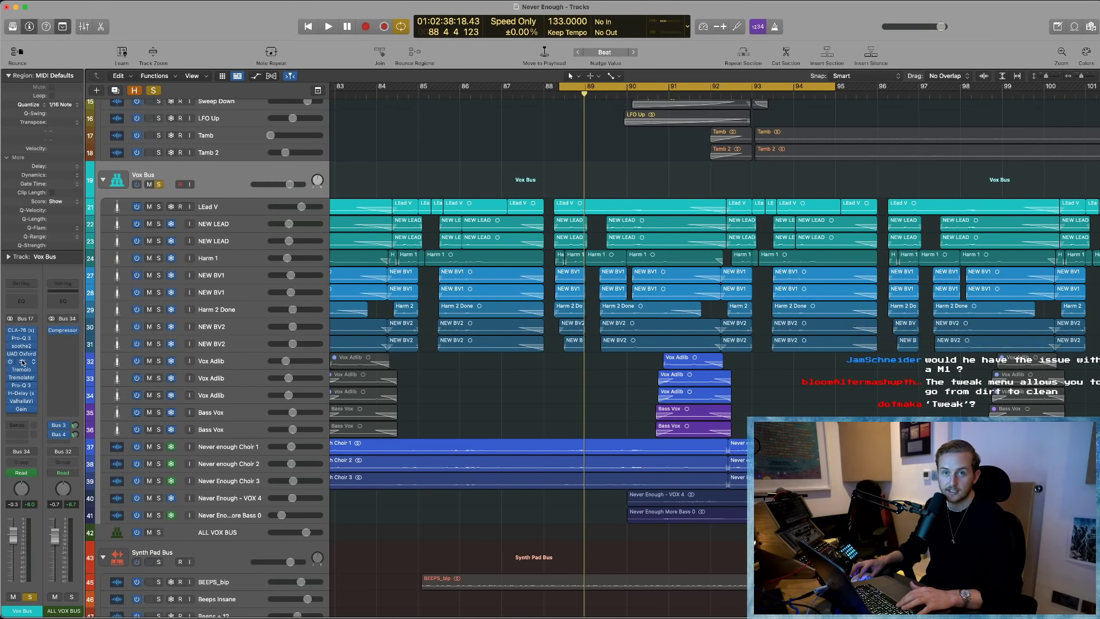
{"action": "left_click", "coordinate": [23, 378]}
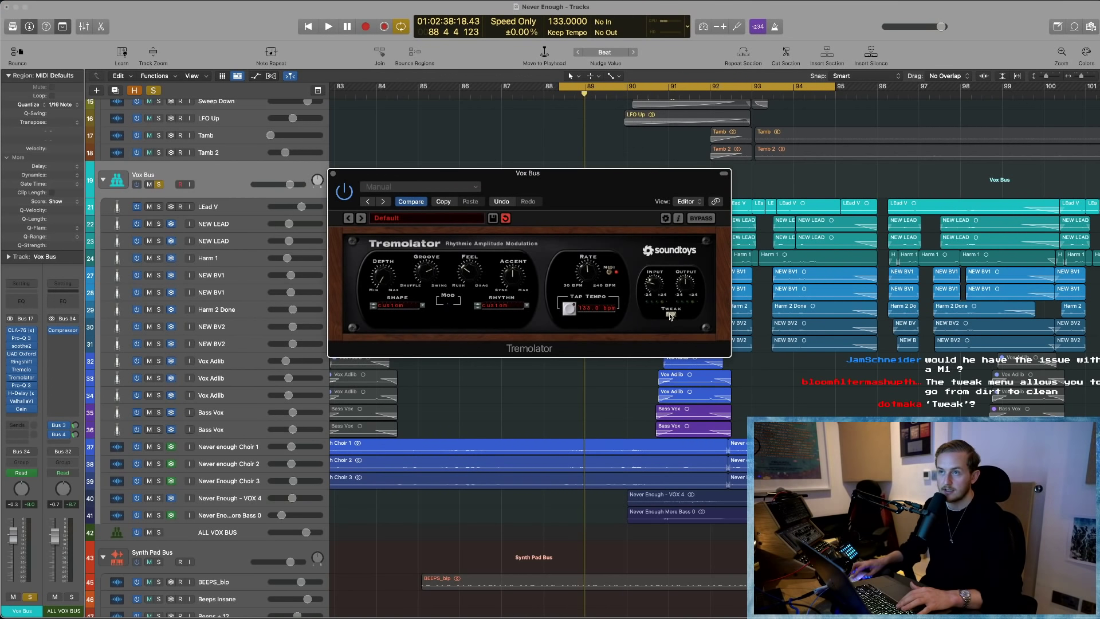
{"action": "left_click", "coordinate": [670, 314]}
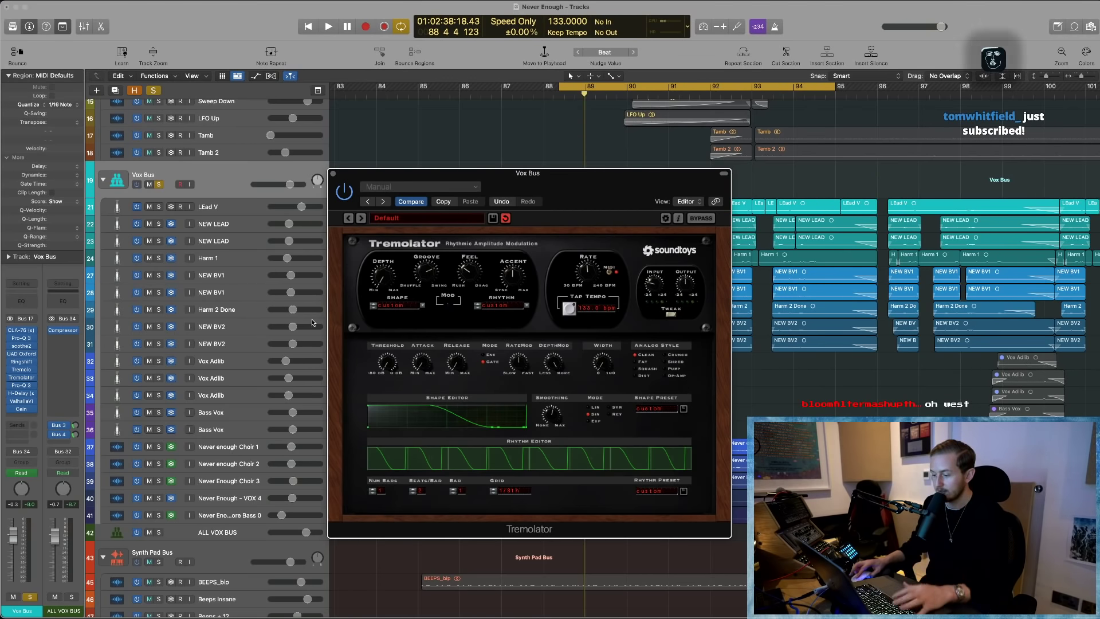
{"action": "left_click", "coordinate": [333, 174]}
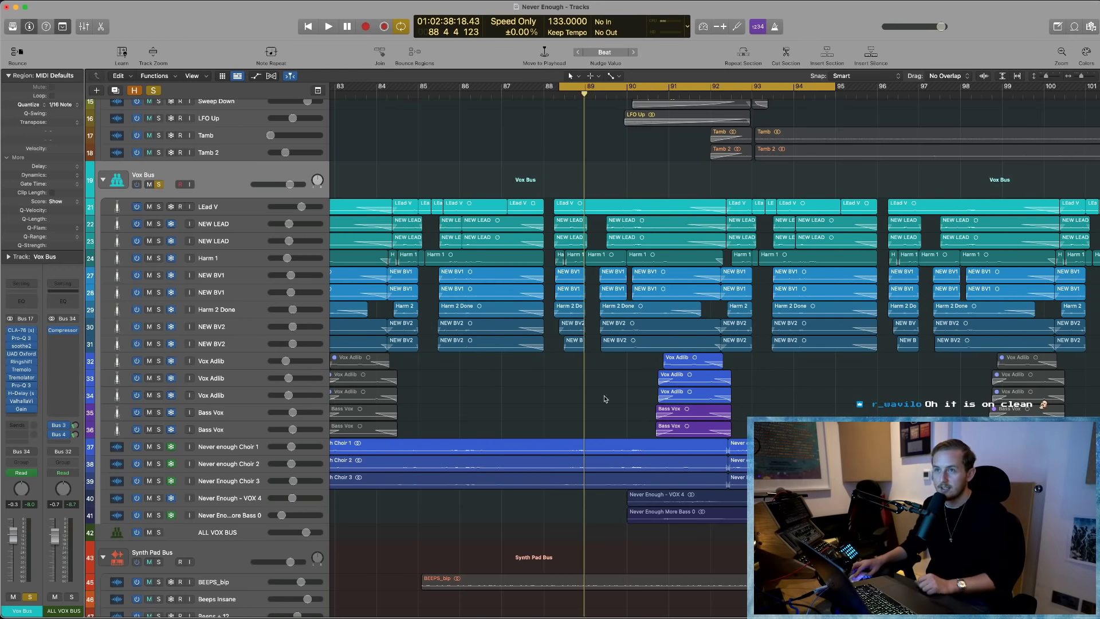
- View the CLA-76 compressor on the Vox Bus and the one on the first NEW LEAD track, closing each window
{"action": "left_click", "coordinate": [17, 331]}
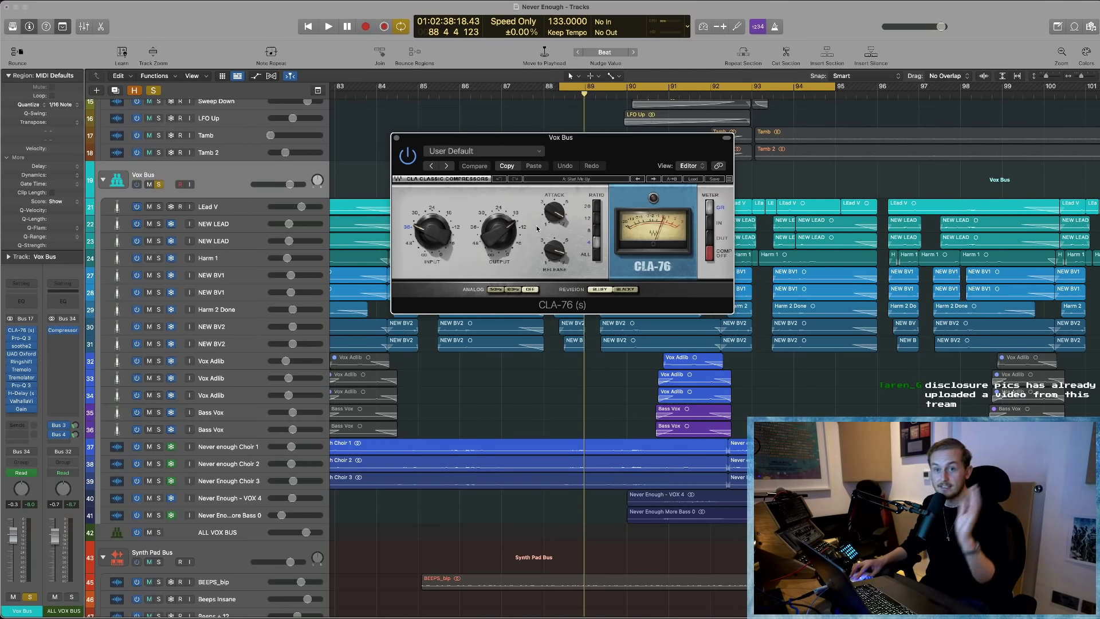
{"action": "left_click", "coordinate": [397, 137]}
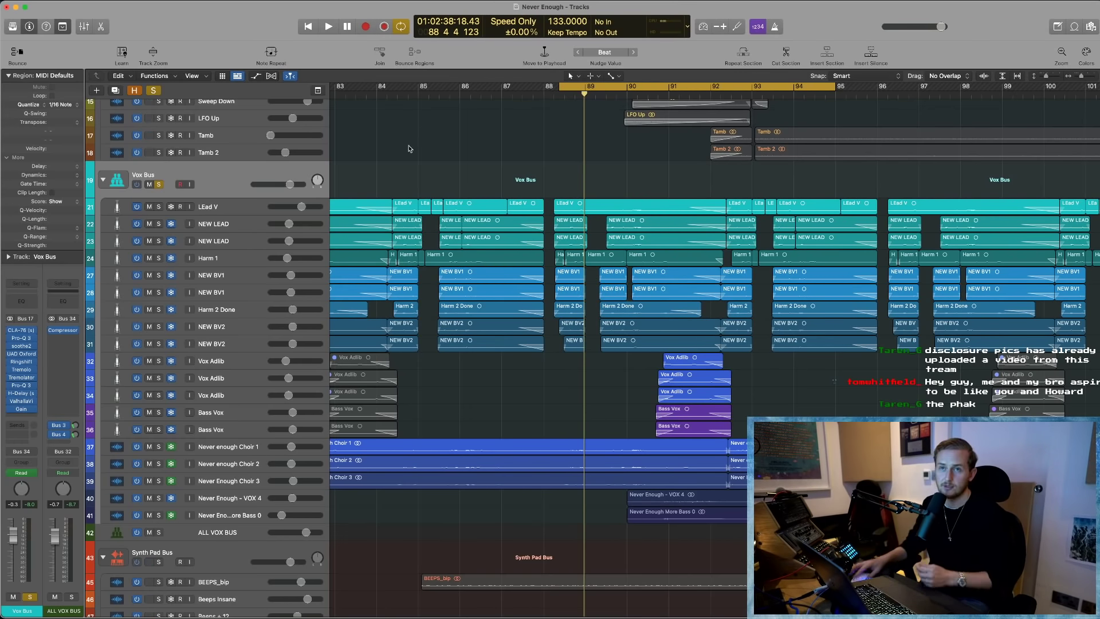
{"action": "left_click", "coordinate": [239, 222]}
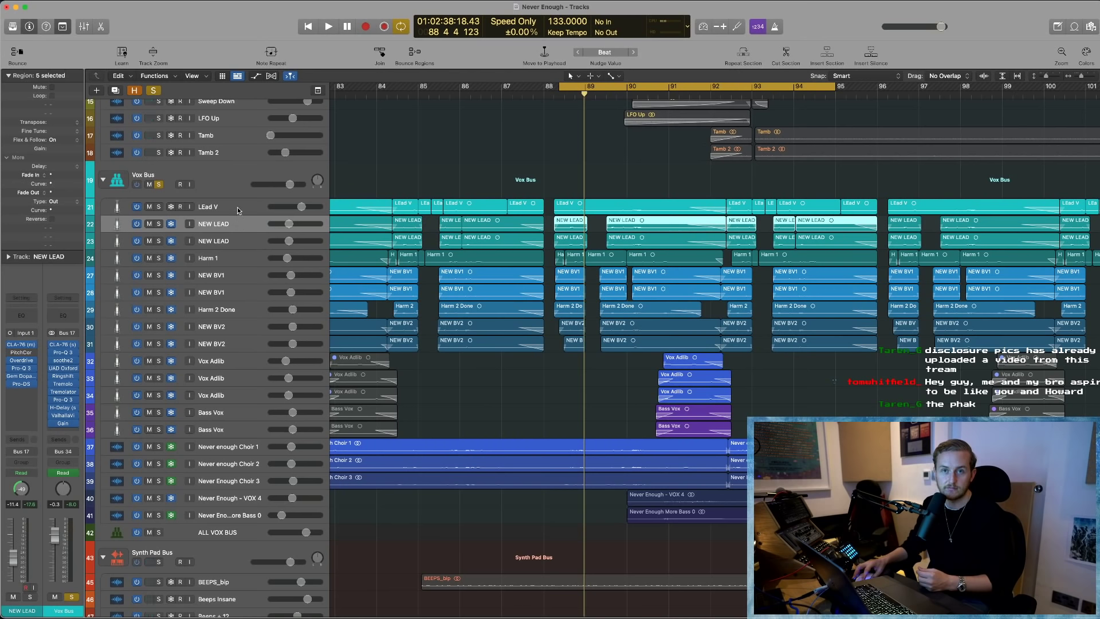
{"action": "left_click", "coordinate": [25, 347]}
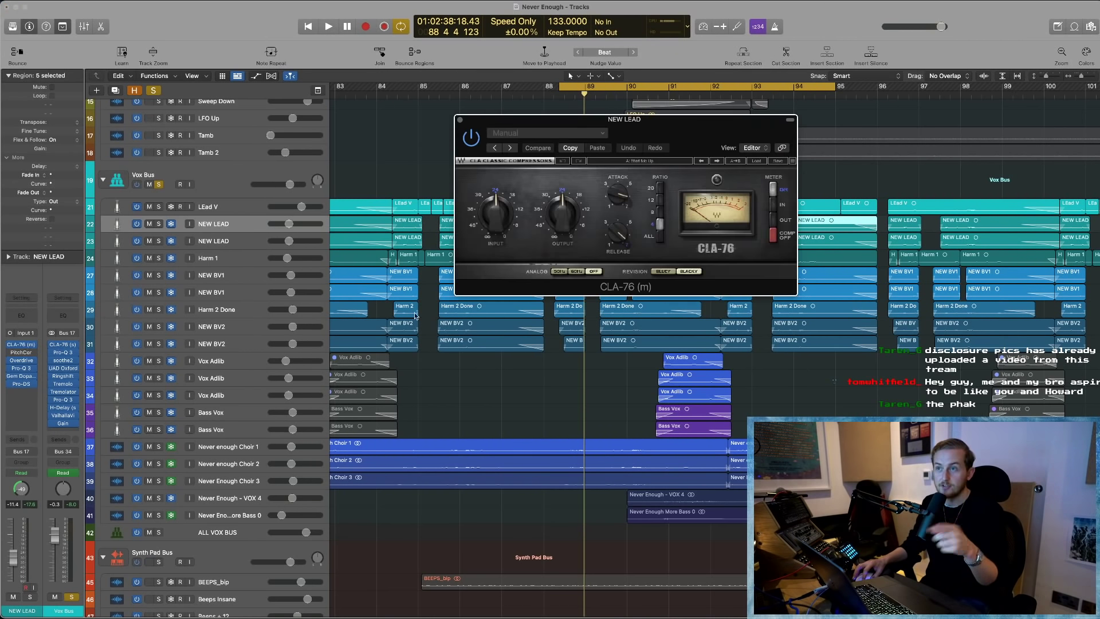
{"action": "left_click", "coordinate": [459, 121]}
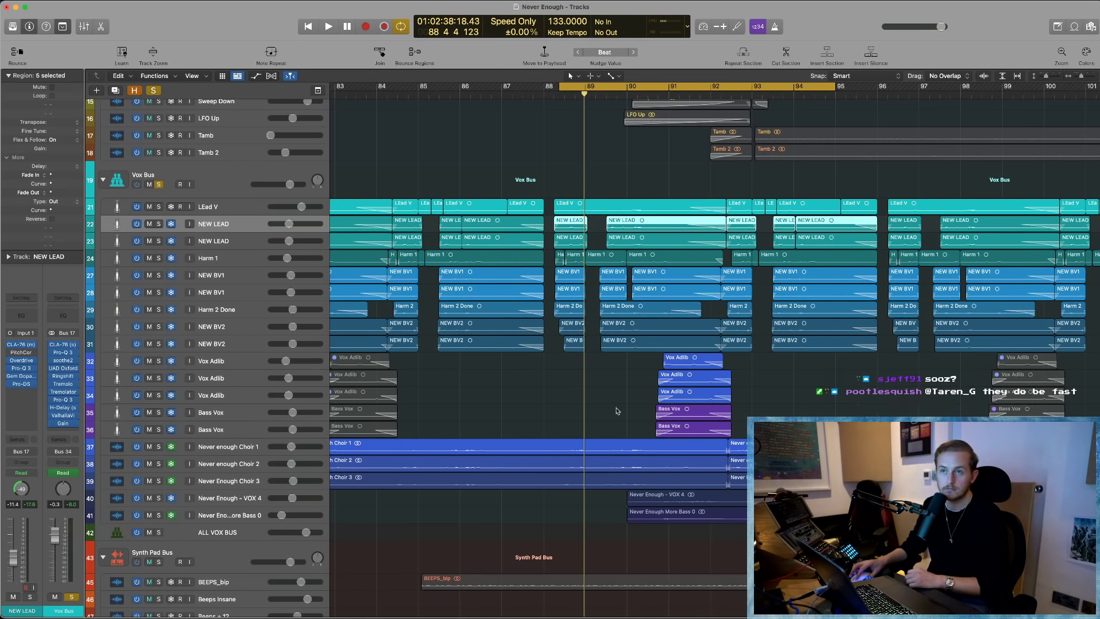
{"action": "scroll", "coordinate": [308, 367], "scroll_direction": "down", "scroll_amount": 2}
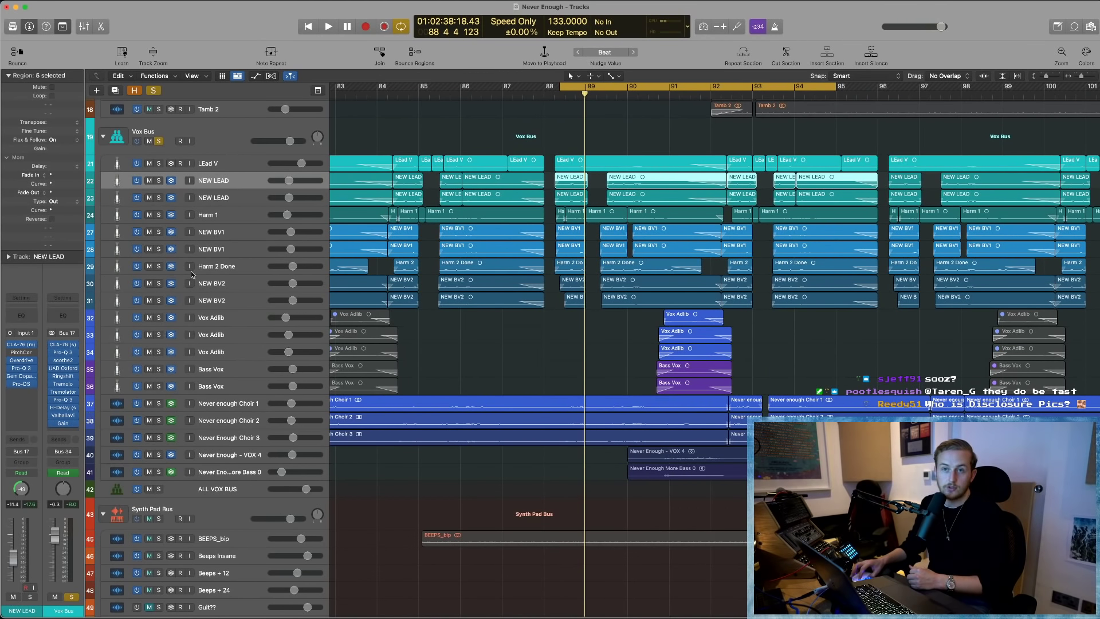
{"action": "left_click", "coordinate": [63, 443]}
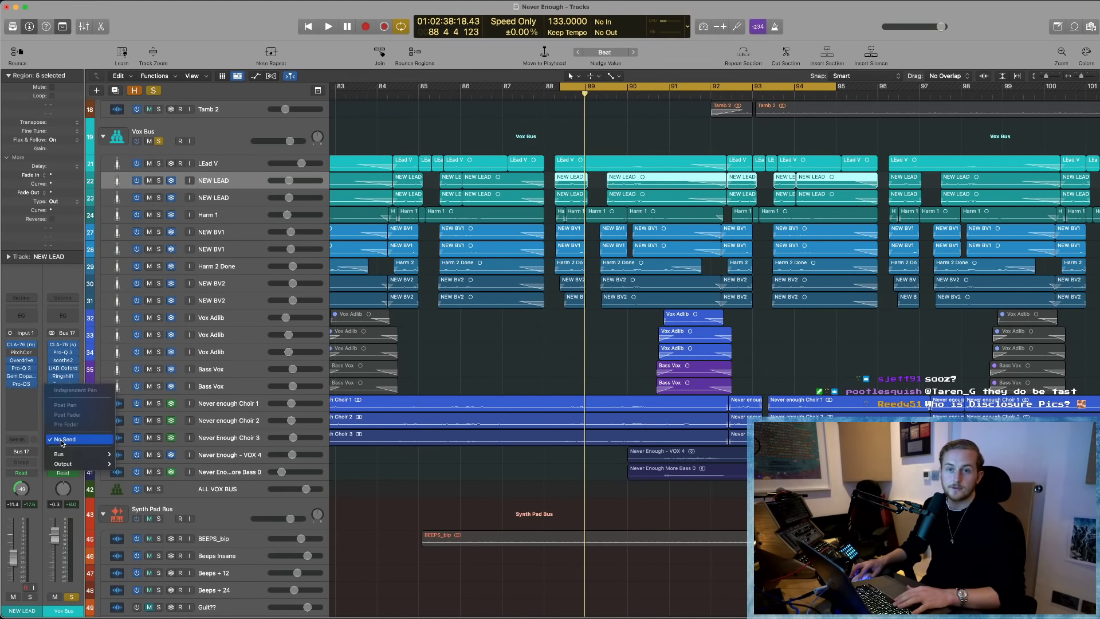
{"action": "mouse_move", "coordinate": [60, 453]}
{"action": "left_click", "coordinate": [149, 550]}
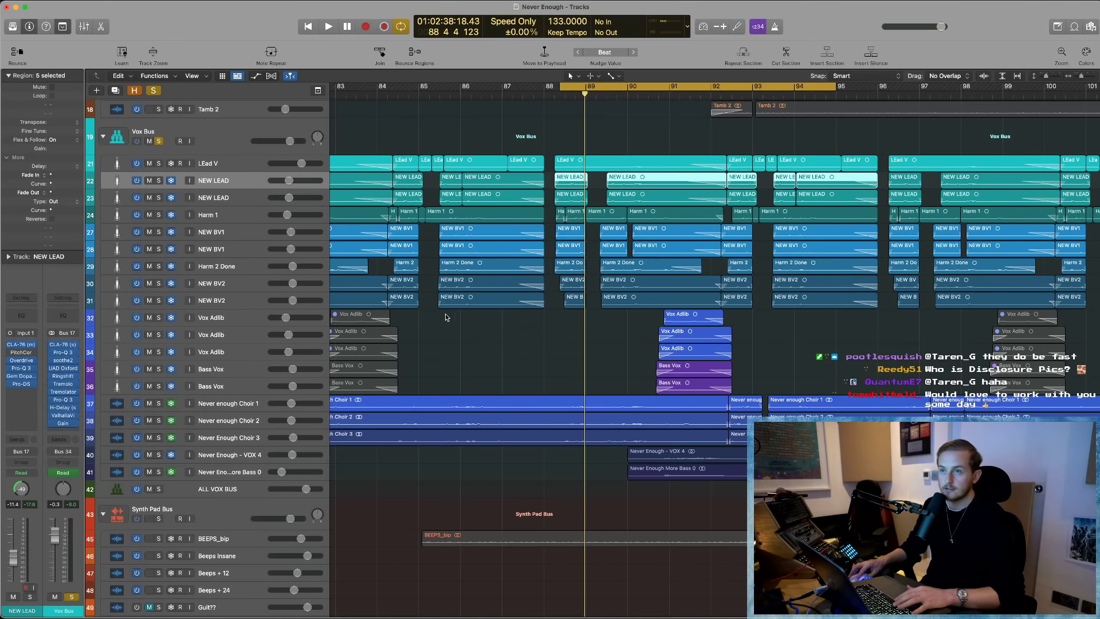
{"action": "left_click", "coordinate": [487, 338]}
- Select the Vox Bus track and show its automation lanes
{"action": "scroll", "coordinate": [485, 342], "scroll_direction": "down", "scroll_amount": 5}
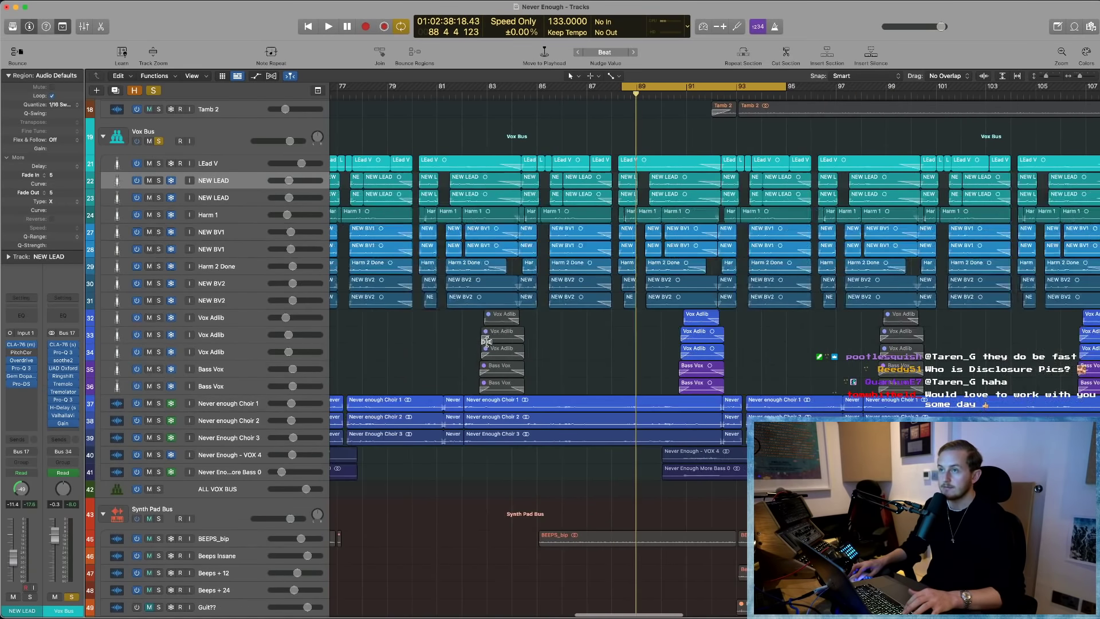
{"action": "scroll", "coordinate": [486, 341], "scroll_direction": "right", "scroll_amount": 3}
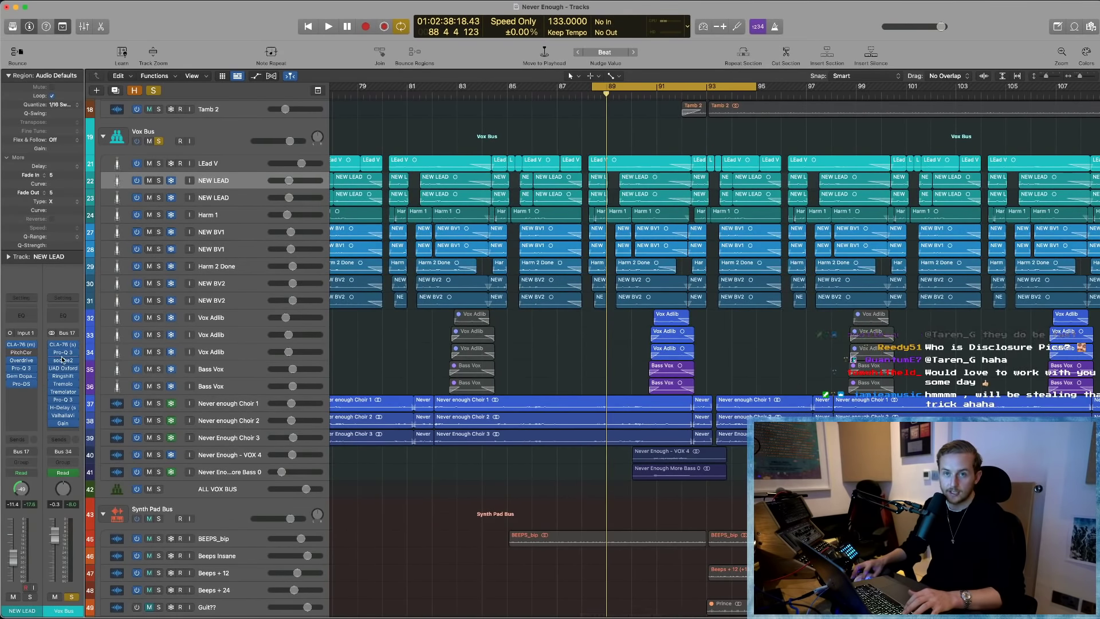
{"action": "left_click", "coordinate": [238, 122]}
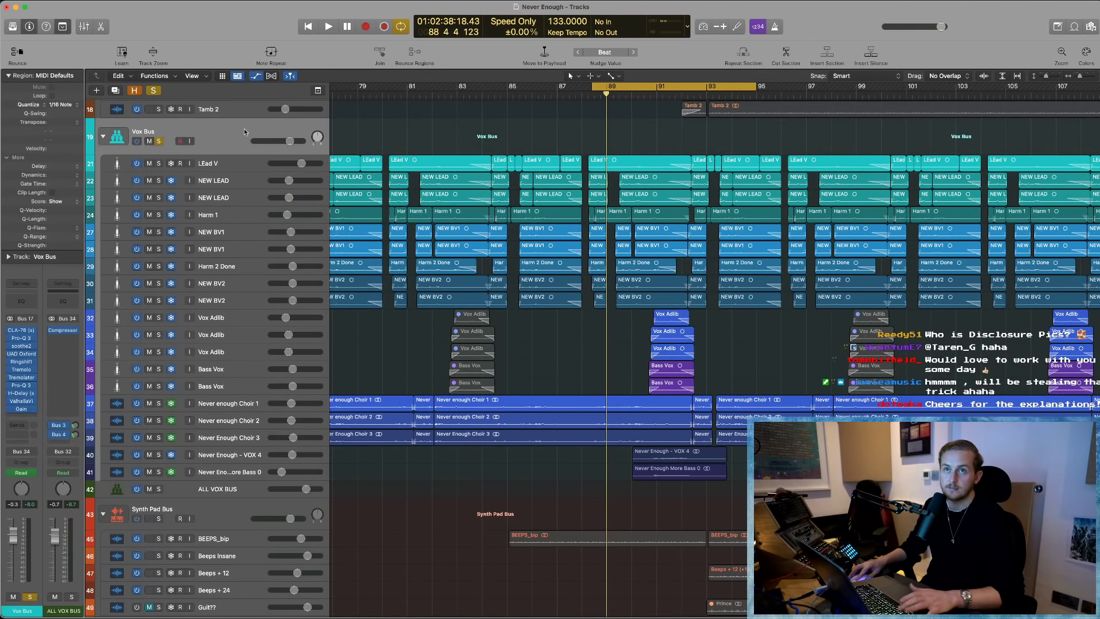
{"action": "key", "text": "a"}
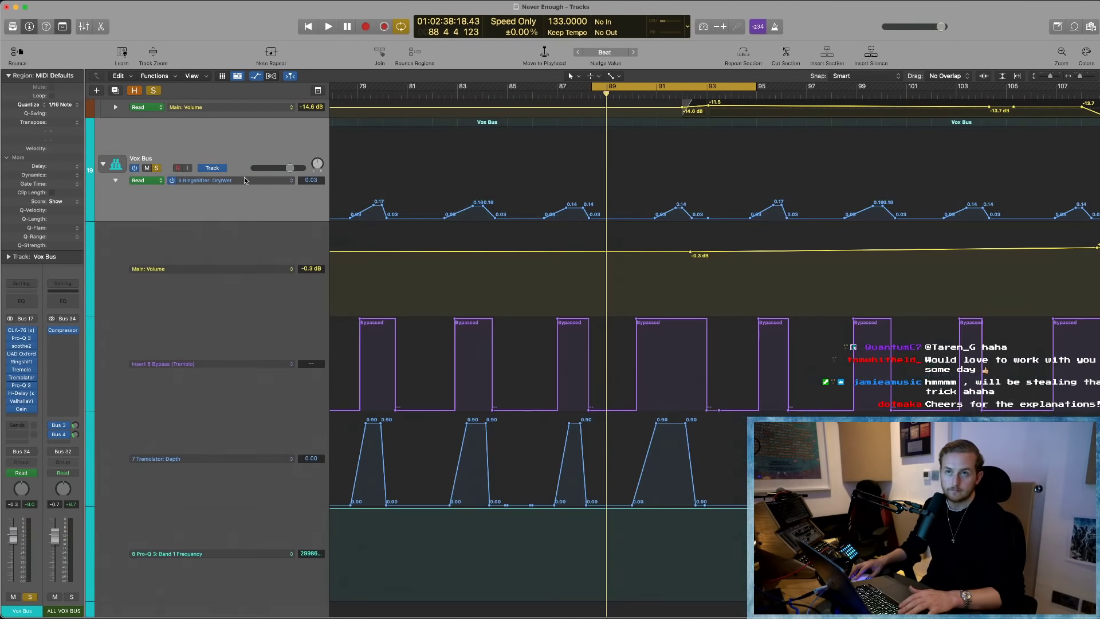
- Check the Vox Bus's list of automated parameters and look through its automation lanes back to about bar 49
{"action": "left_click", "coordinate": [245, 180]}
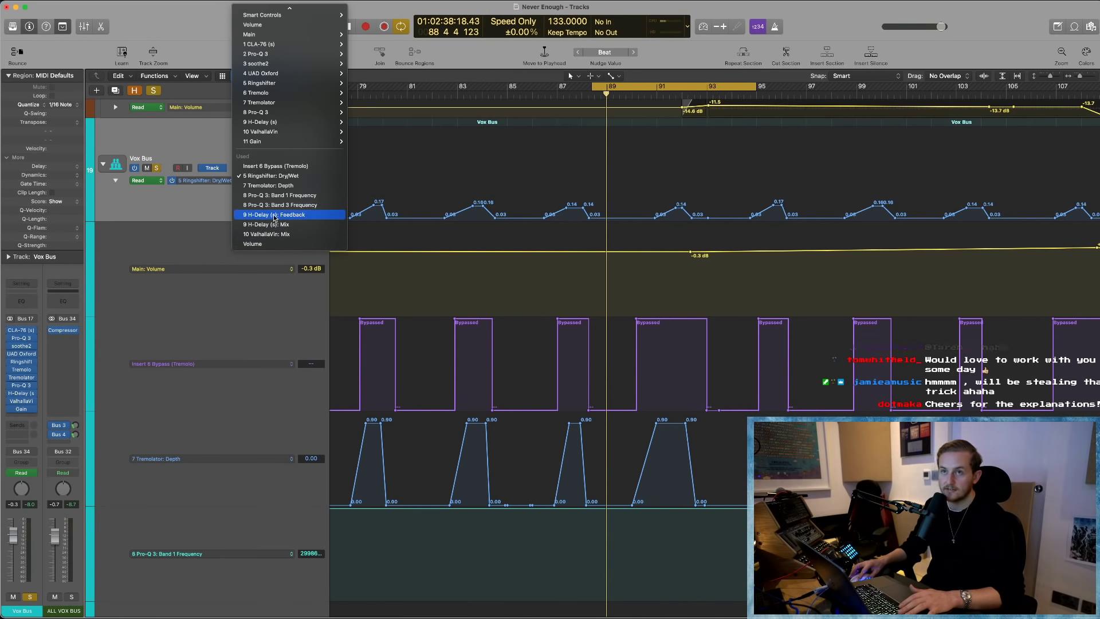
{"action": "left_click", "coordinate": [230, 216]}
{"action": "scroll", "coordinate": [320, 297], "scroll_direction": "down", "scroll_amount": 5}
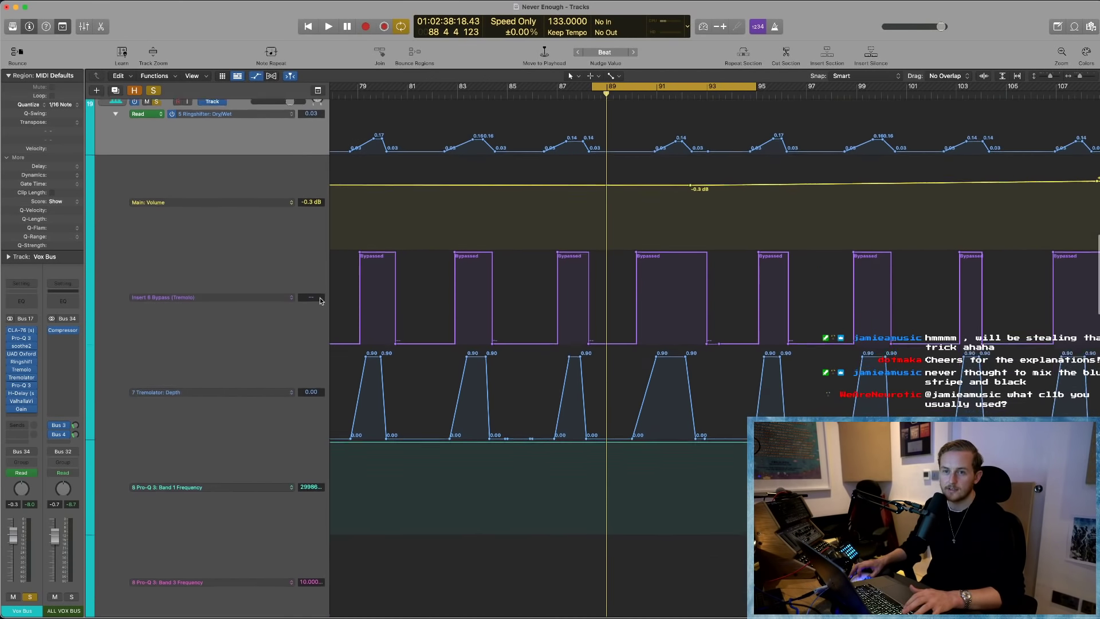
{"action": "scroll", "coordinate": [377, 309], "scroll_direction": "down", "scroll_amount": 6}
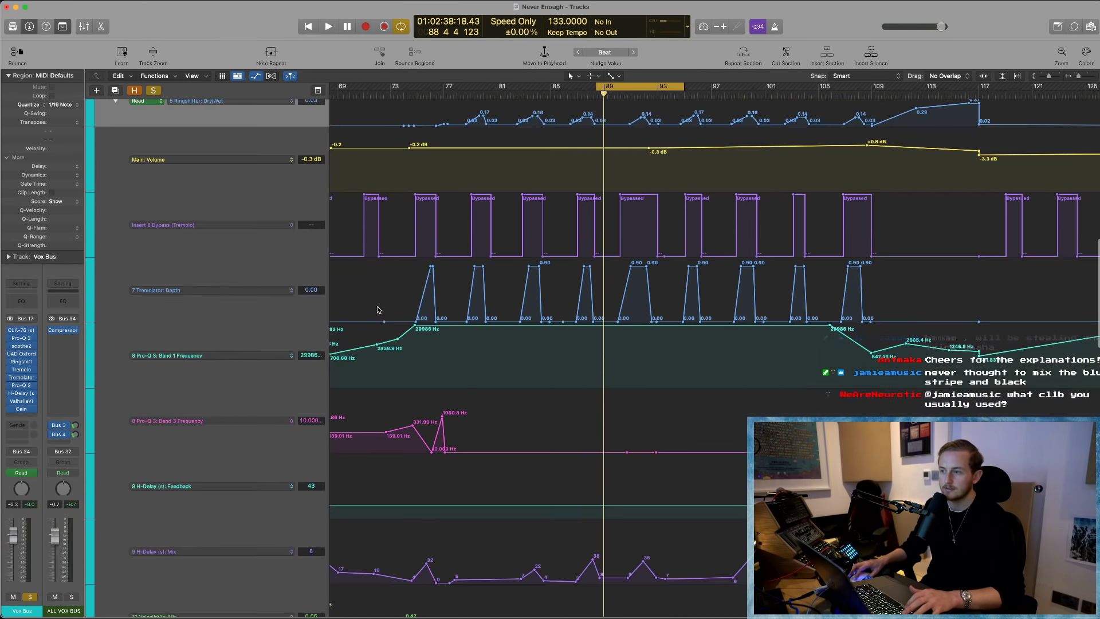
{"action": "scroll", "coordinate": [438, 378], "scroll_direction": "left", "scroll_amount": 10}
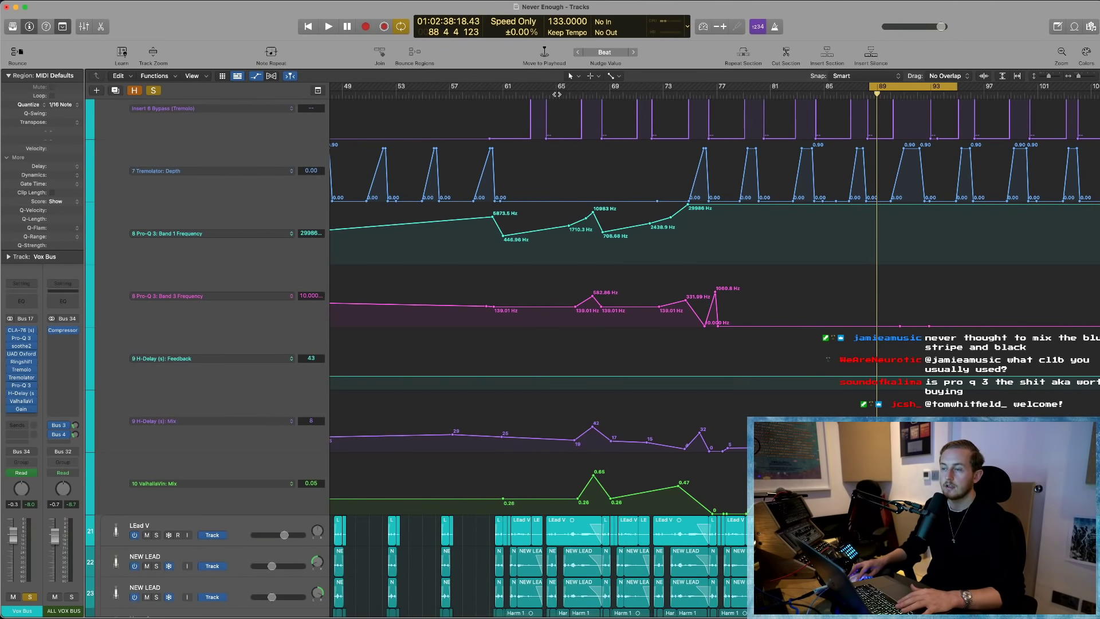
- Play the vocals from bar 65 to about bar 69 while following the Vox Bus's Pro-Q 3, H-Delay and ValhallaVintageVerb automation
{"action": "left_click", "coordinate": [556, 94]}
{"action": "scroll", "coordinate": [204, 228], "scroll_direction": "up", "scroll_amount": 6}
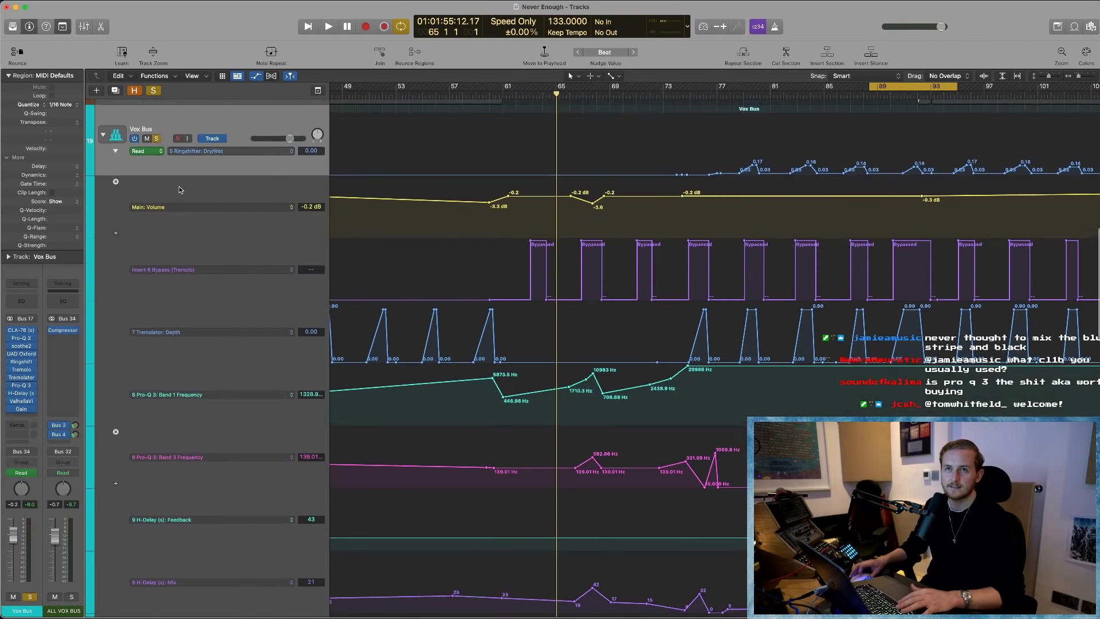
{"action": "scroll", "coordinate": [161, 178], "scroll_direction": "down", "scroll_amount": 3}
{"action": "key", "text": "space"}
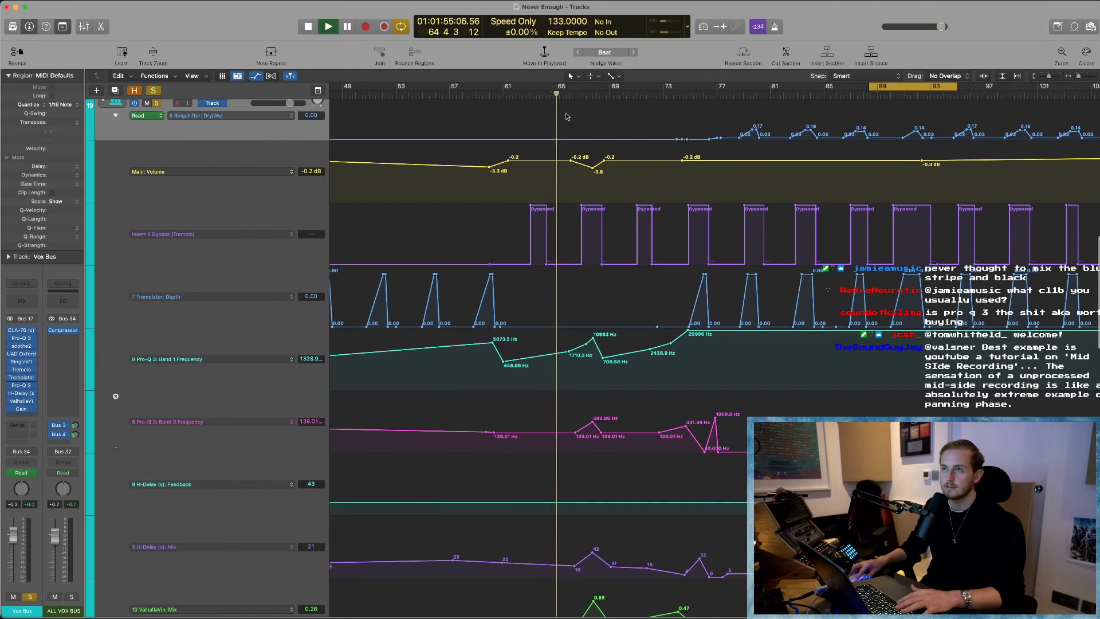
{"action": "scroll", "coordinate": [624, 258], "scroll_direction": "down", "scroll_amount": 5}
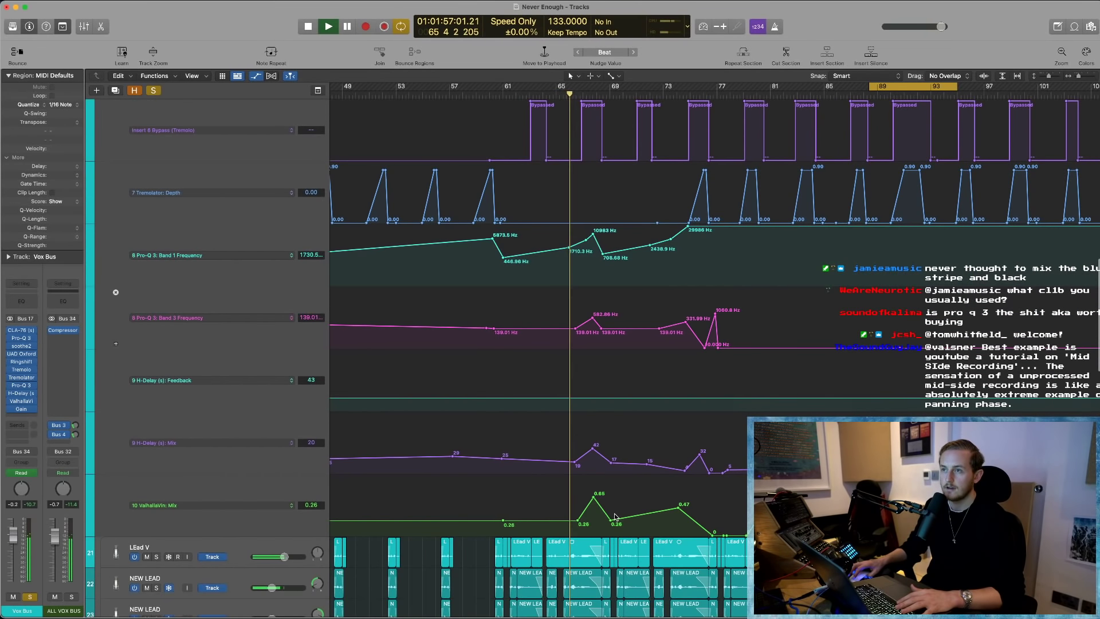
{"action": "left_click", "coordinate": [712, 247]}
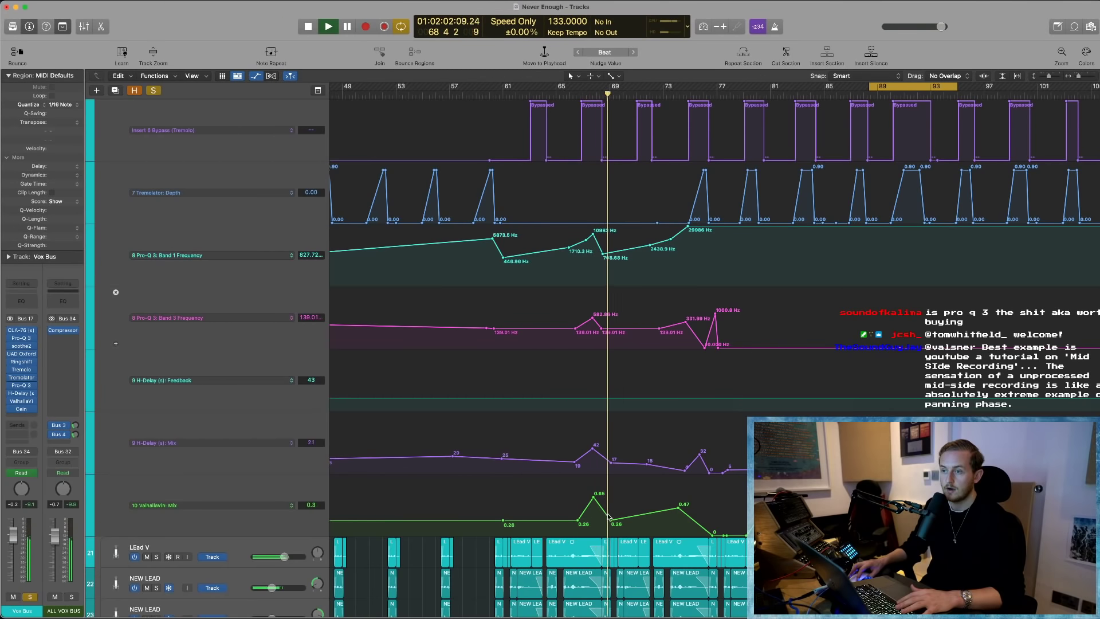
{"action": "key", "text": "space"}
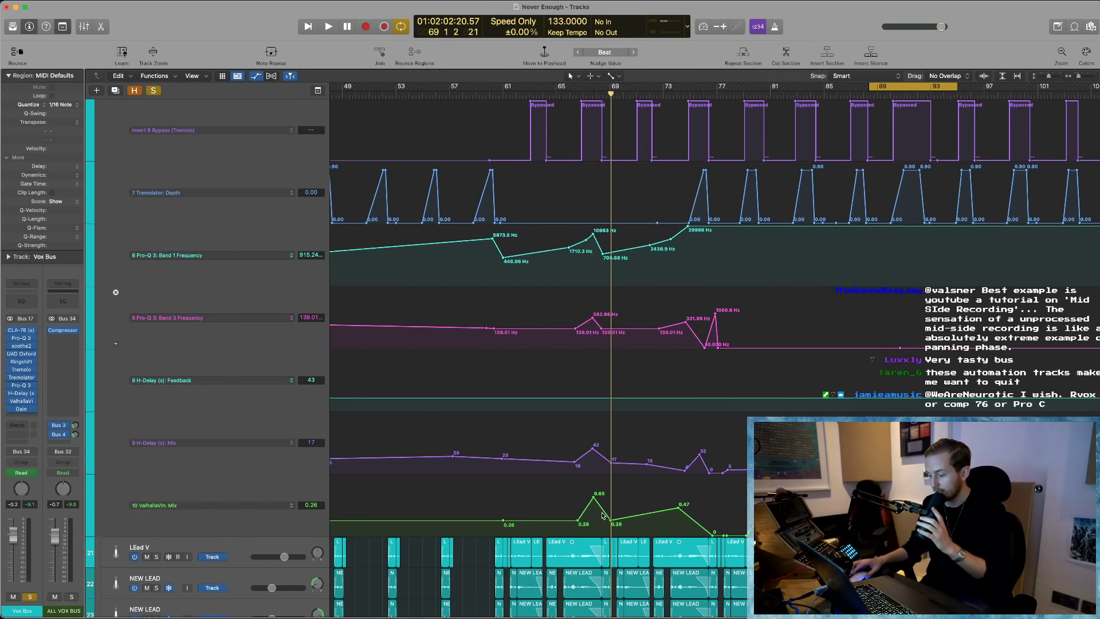
- Look through the Vox Bus's automation lanes from about bar 49 to past bar 169 and back toward bar 113
{"action": "scroll", "coordinate": [650, 429], "scroll_direction": "up", "scroll_amount": 3}
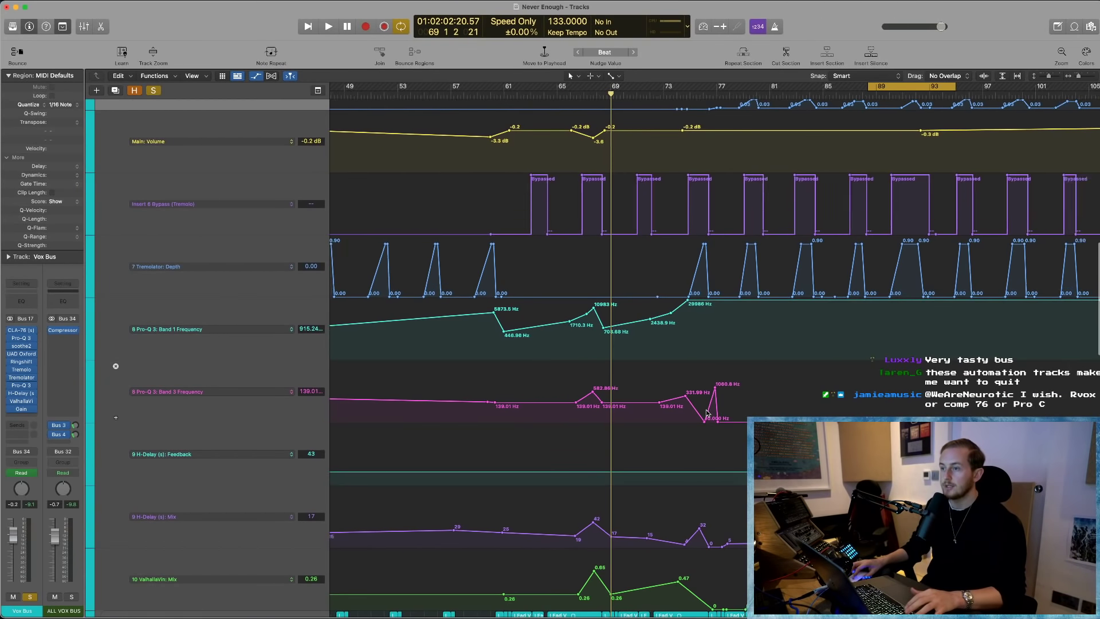
{"action": "scroll", "coordinate": [658, 487], "scroll_direction": "down", "scroll_amount": 3}
{"action": "scroll", "coordinate": [667, 546], "scroll_direction": "right", "scroll_amount": 5}
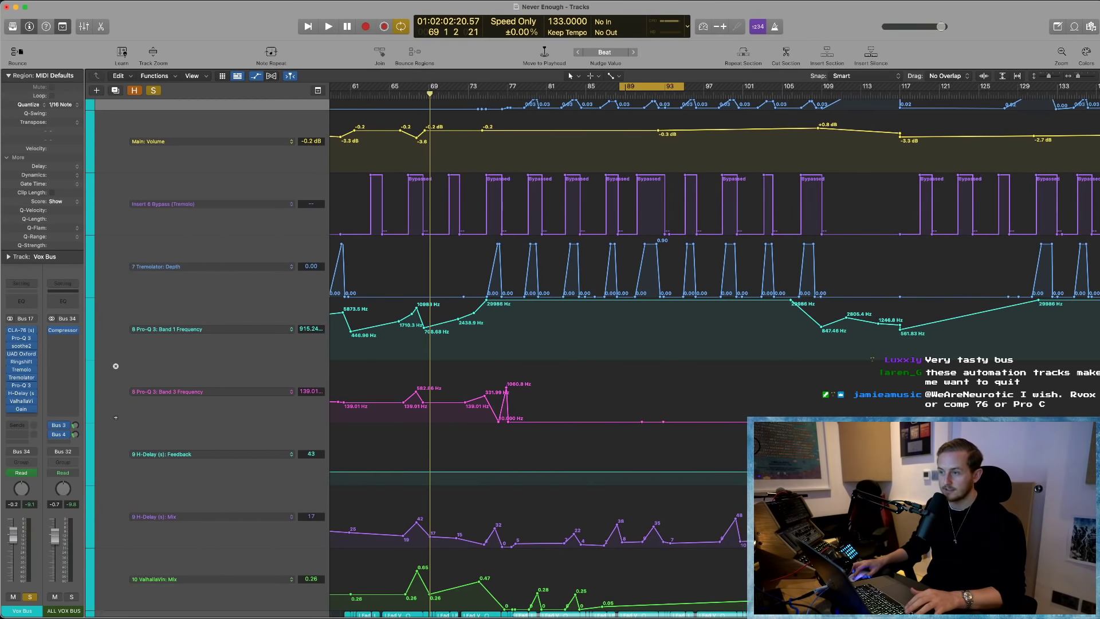
{"action": "scroll", "coordinate": [742, 511], "scroll_direction": "right", "scroll_amount": 15}
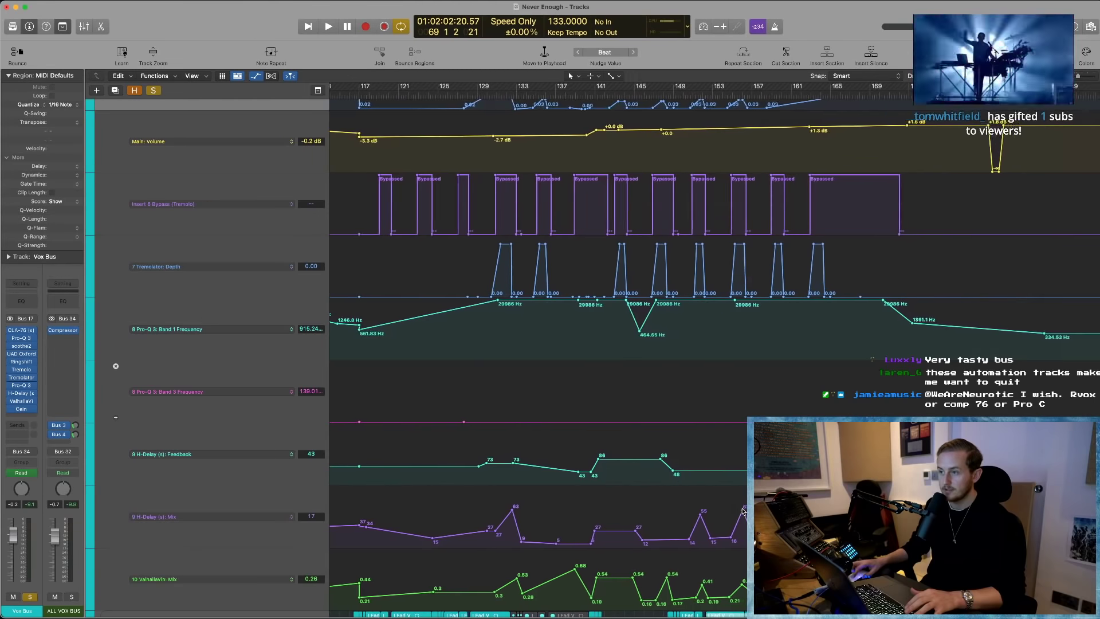
{"action": "scroll", "coordinate": [743, 511], "scroll_direction": "left", "scroll_amount": 1}
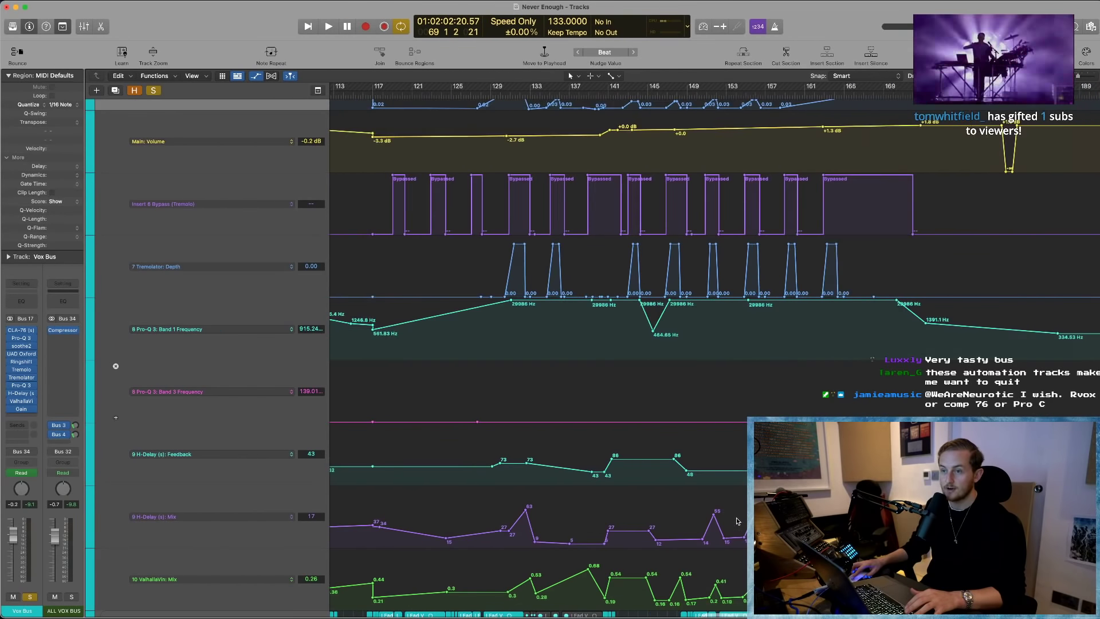
{"action": "scroll", "coordinate": [737, 521], "scroll_direction": "left", "scroll_amount": 8}
- Take the Vox Bus track out of solo
{"action": "scroll", "coordinate": [737, 521], "scroll_direction": "up", "scroll_amount": 5}
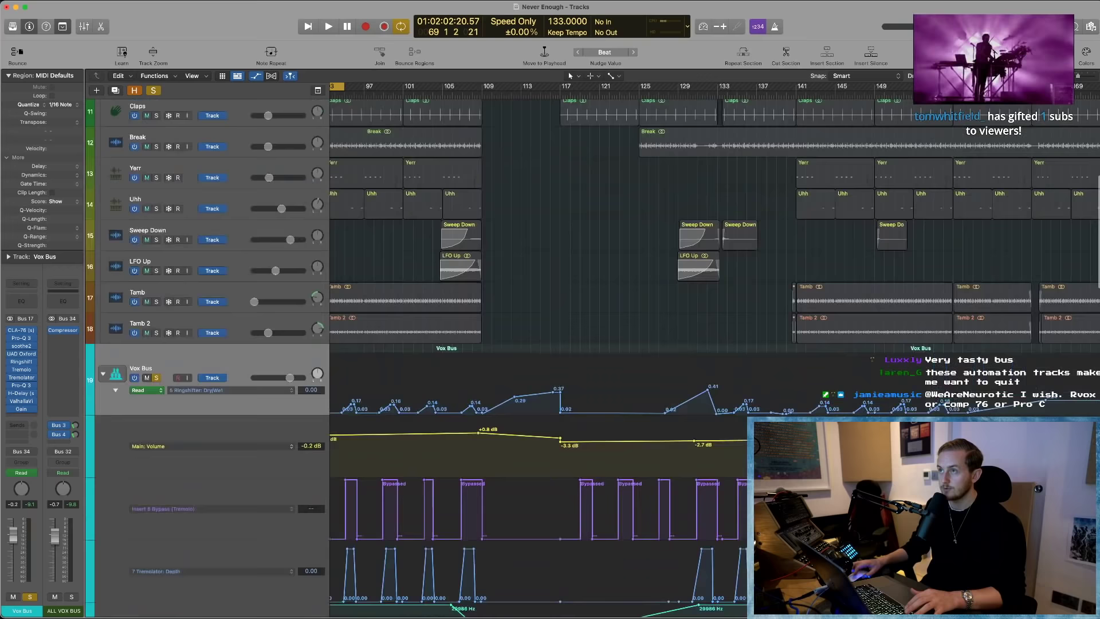
{"action": "scroll", "coordinate": [592, 244], "scroll_direction": "up", "scroll_amount": 2}
{"action": "left_click", "coordinate": [157, 430]}
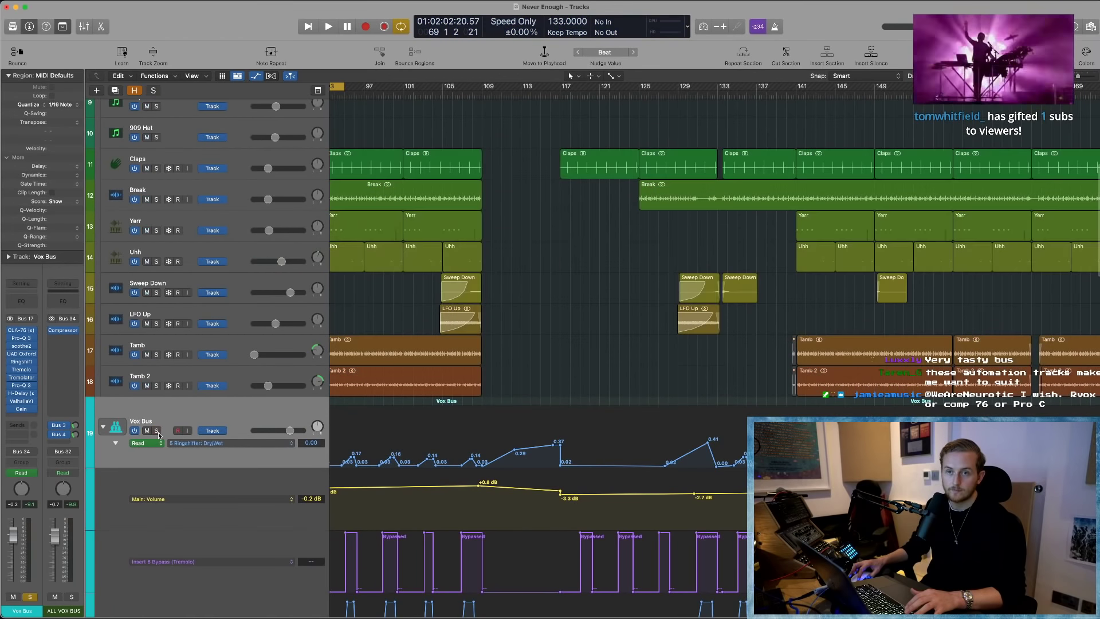
{"action": "scroll", "coordinate": [159, 435], "scroll_direction": "down", "scroll_amount": 1}
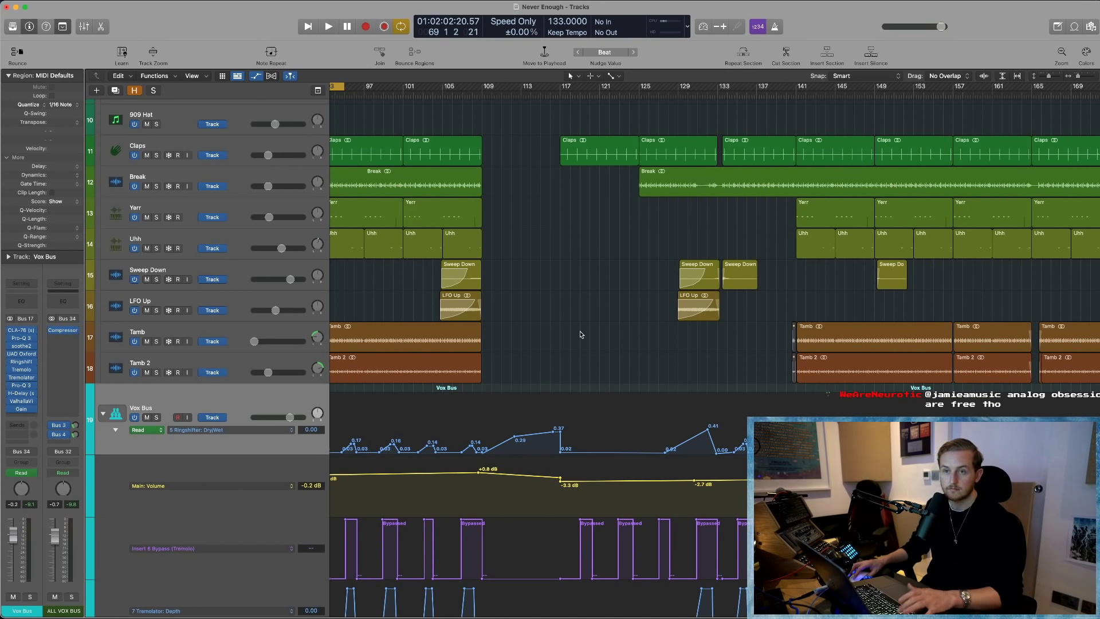
- Hide and reshow the track automation, and switch the Vox Bus's automation lane to Main: Volume
{"action": "key", "text": "a"}
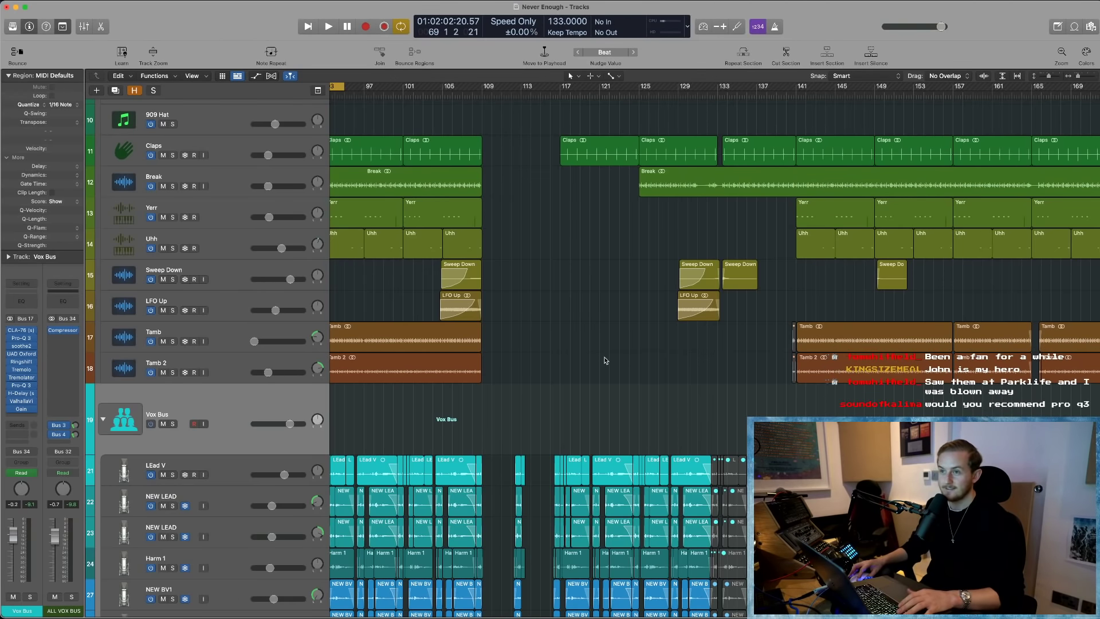
{"action": "key", "text": "a"}
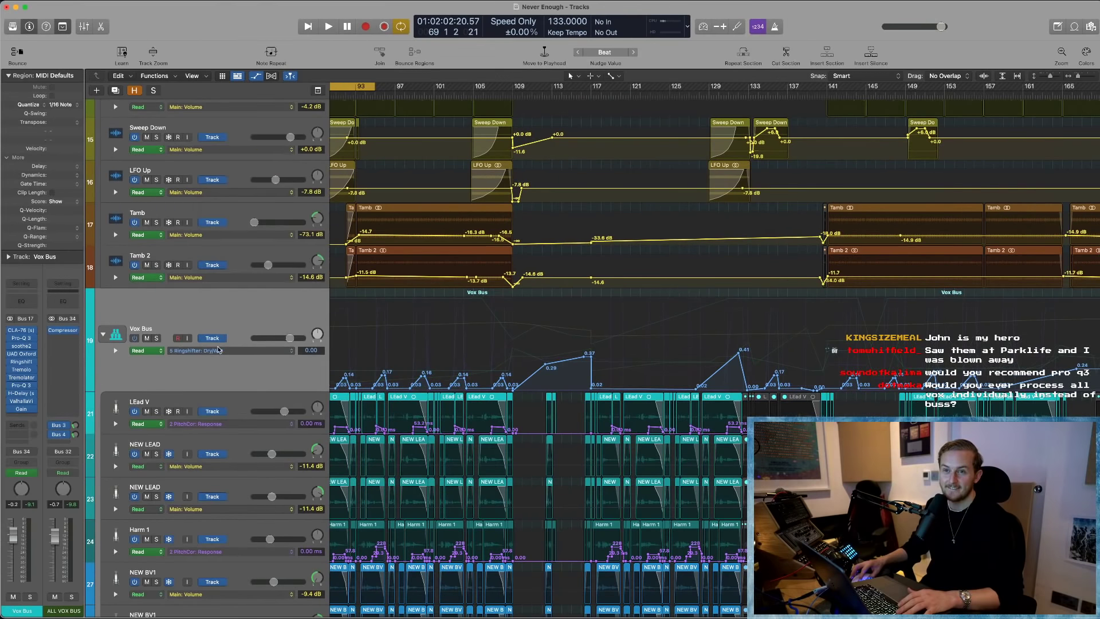
{"action": "left_click", "coordinate": [218, 349]}
{"action": "left_click", "coordinate": [248, 423]}
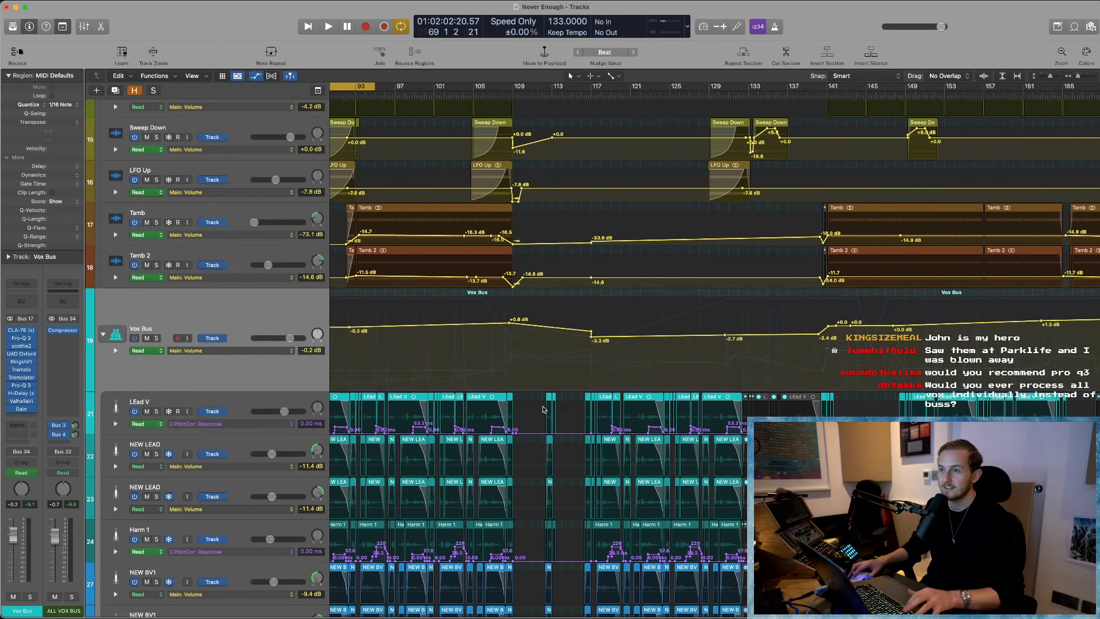
- Play the song from about bar 53 to bar 61, soloing the Vox Bus and following its volume automation
{"action": "scroll", "coordinate": [544, 409], "scroll_direction": "down", "scroll_amount": 5}
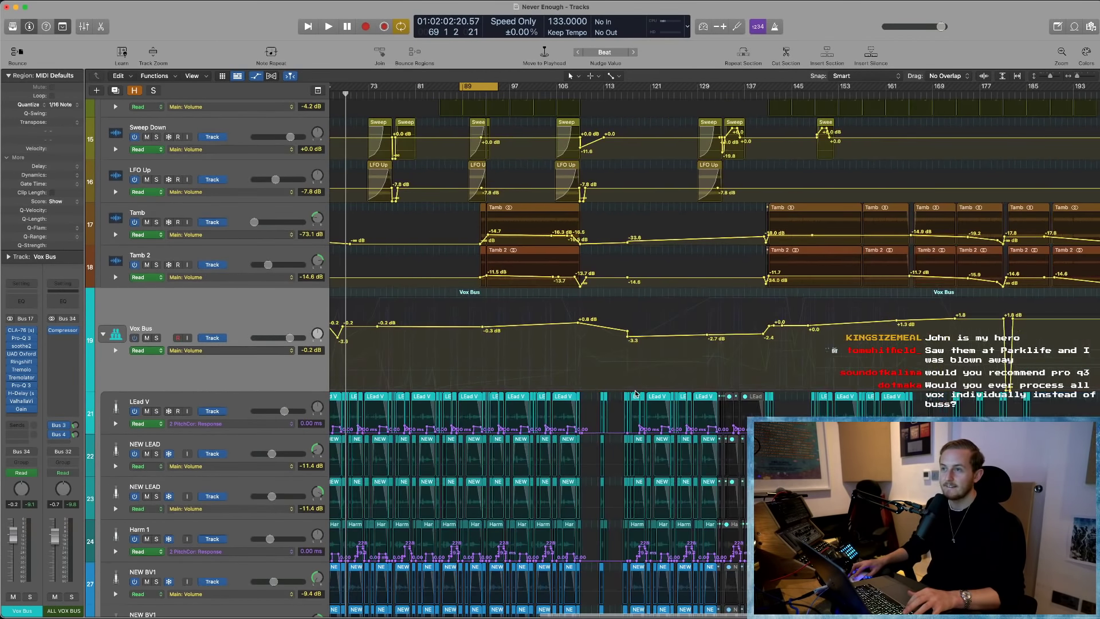
{"action": "scroll", "coordinate": [380, 349], "scroll_direction": "left", "scroll_amount": 2}
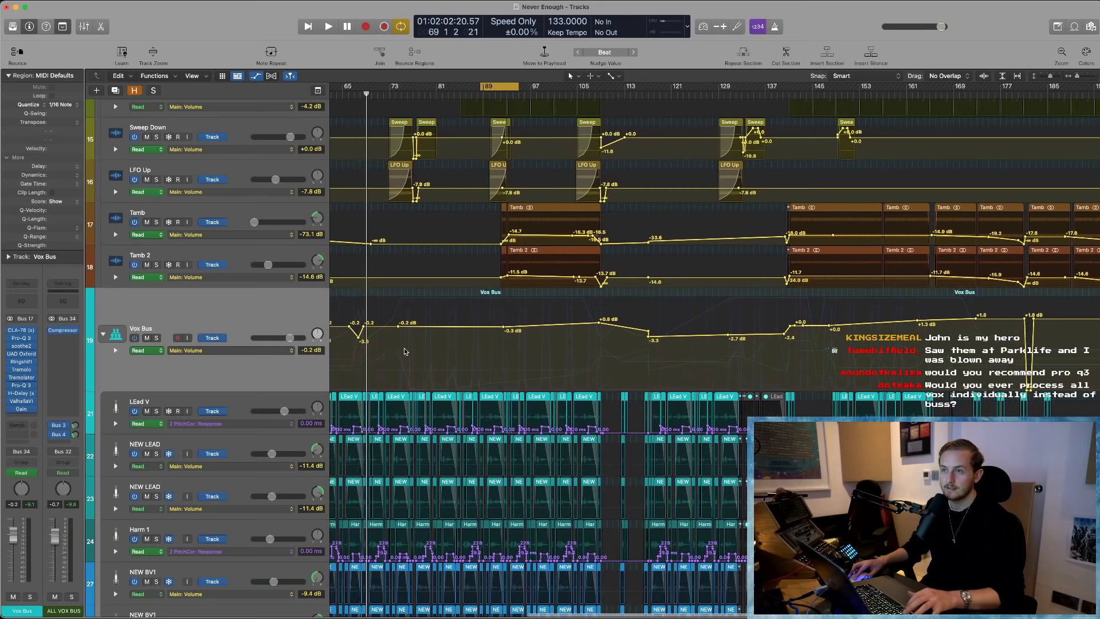
{"action": "scroll", "coordinate": [493, 335], "scroll_direction": "left", "scroll_amount": 3}
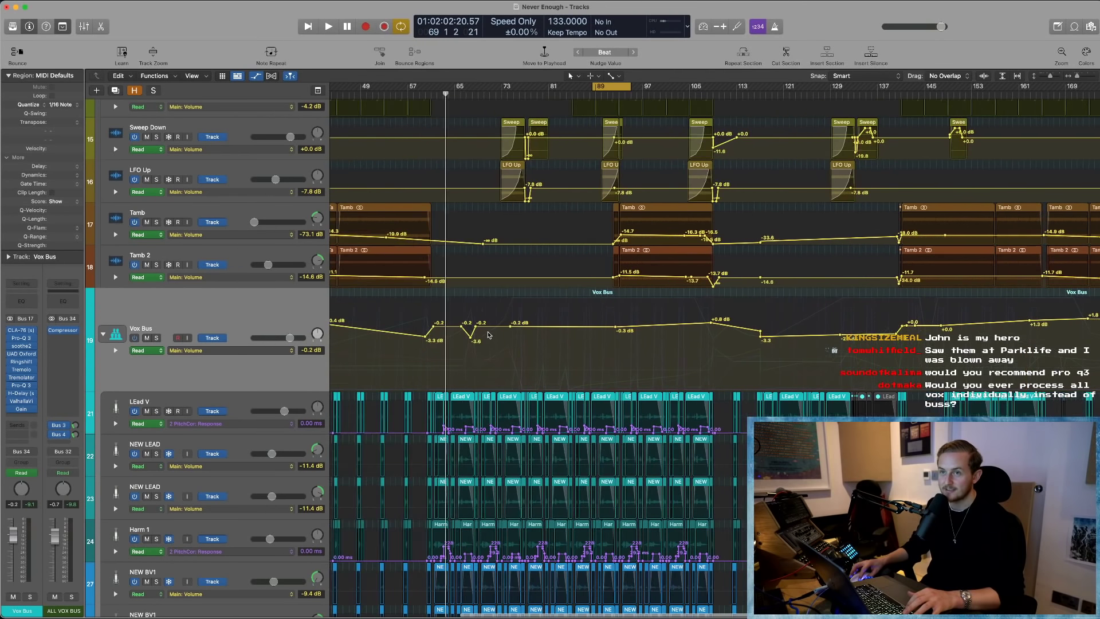
{"action": "scroll", "coordinate": [467, 341], "scroll_direction": "left", "scroll_amount": 3}
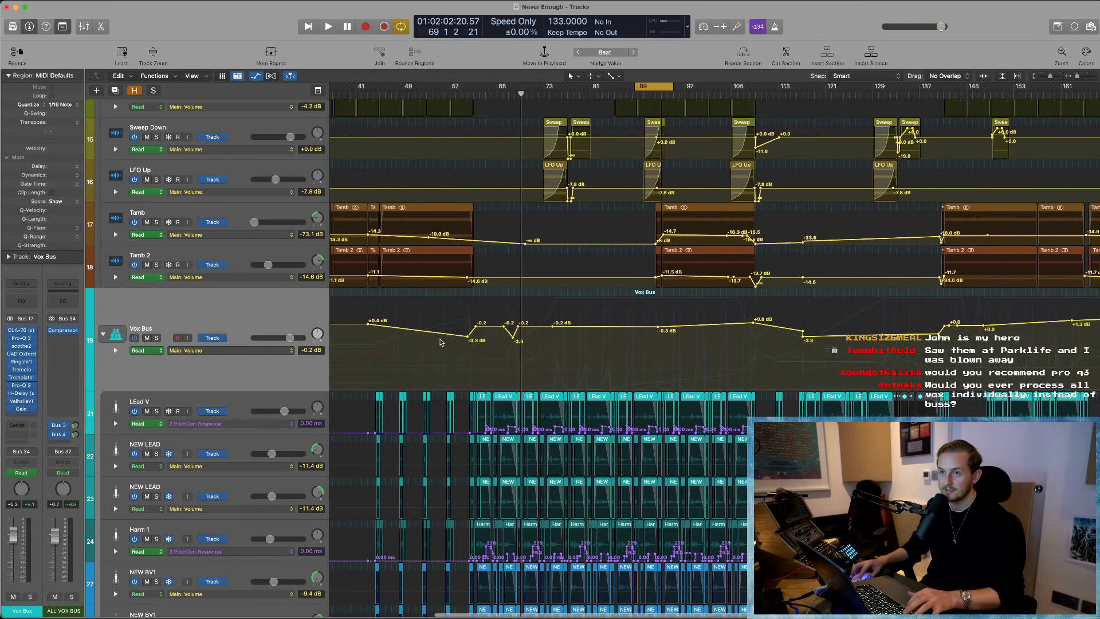
{"action": "left_click", "coordinate": [428, 87]}
{"action": "key", "text": "space"}
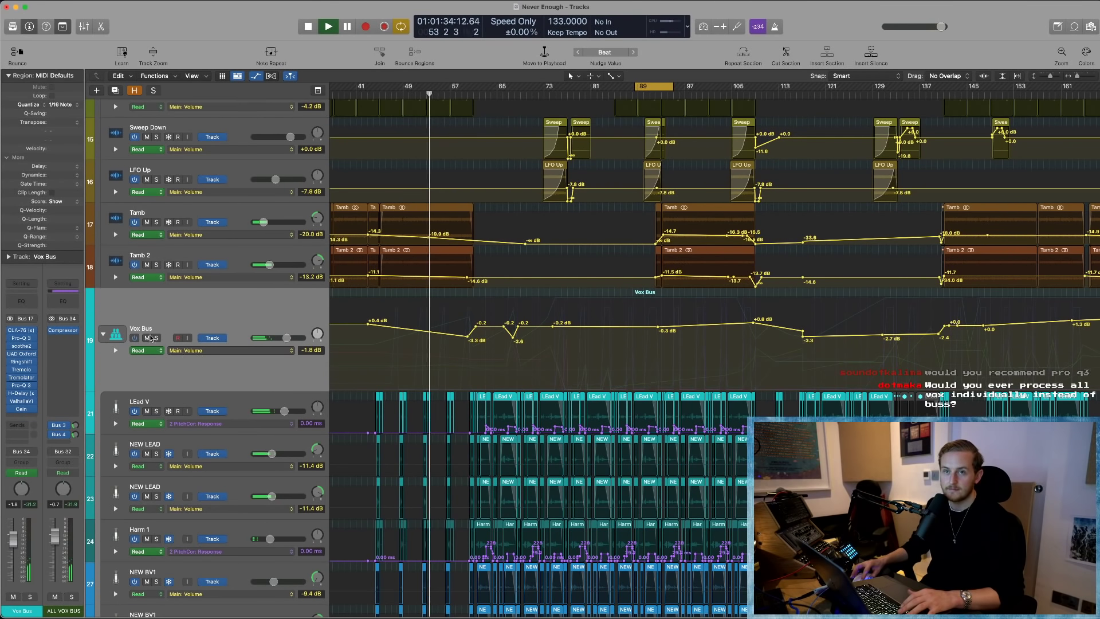
{"action": "key", "text": "s"}
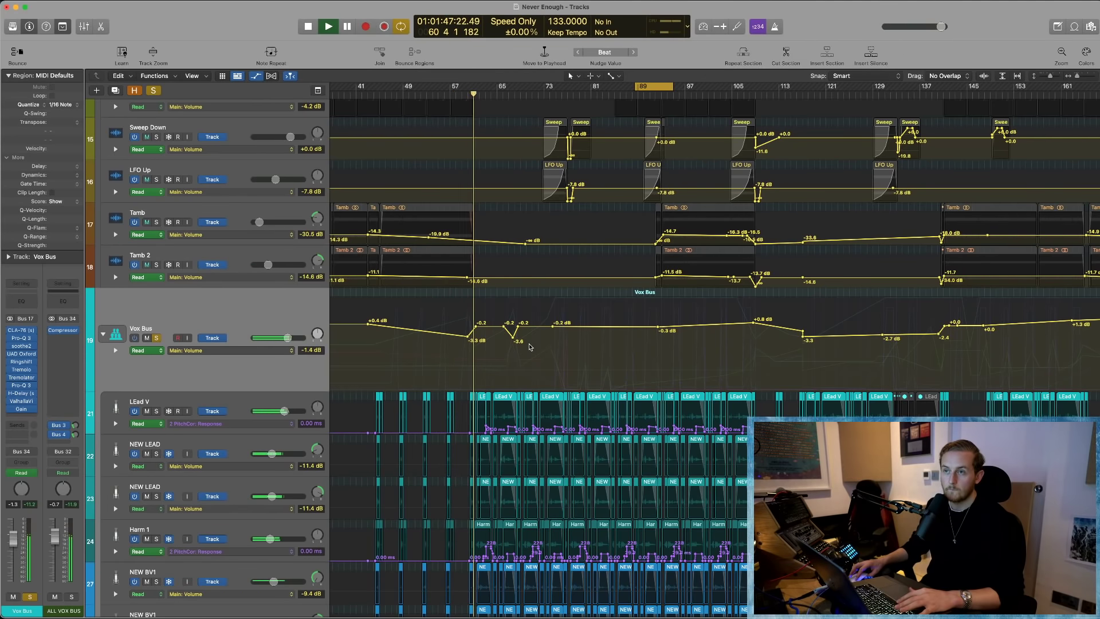
{"action": "key", "text": "space"}
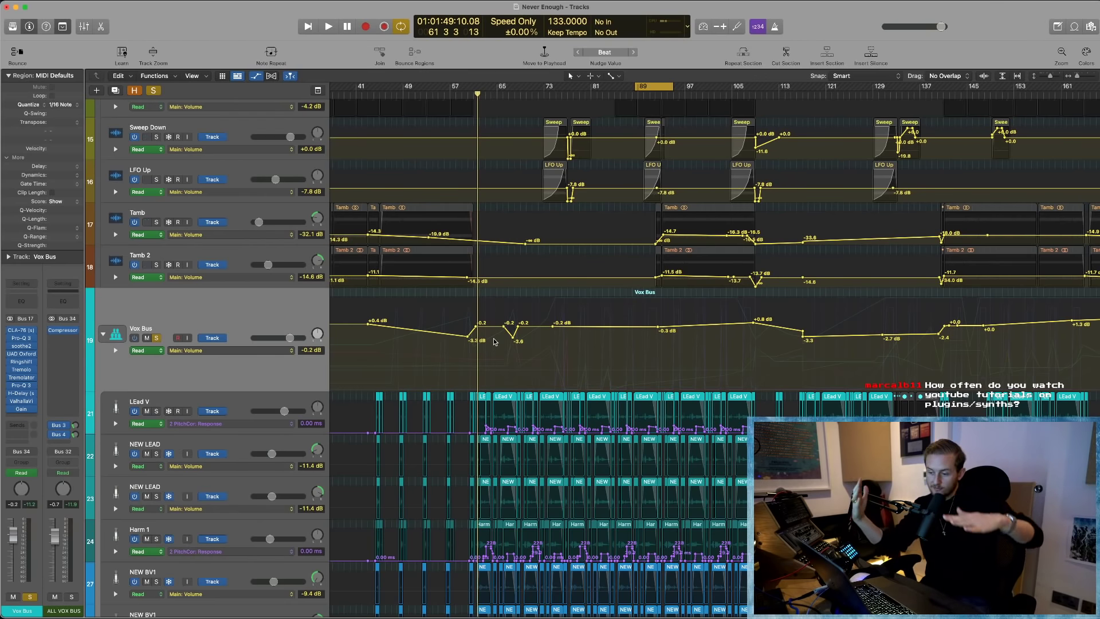
- Continue playing the soloed Vox Bus to about bar 68, following the dip in its volume automation
{"action": "scroll", "coordinate": [467, 342], "scroll_direction": "right", "scroll_amount": 2}
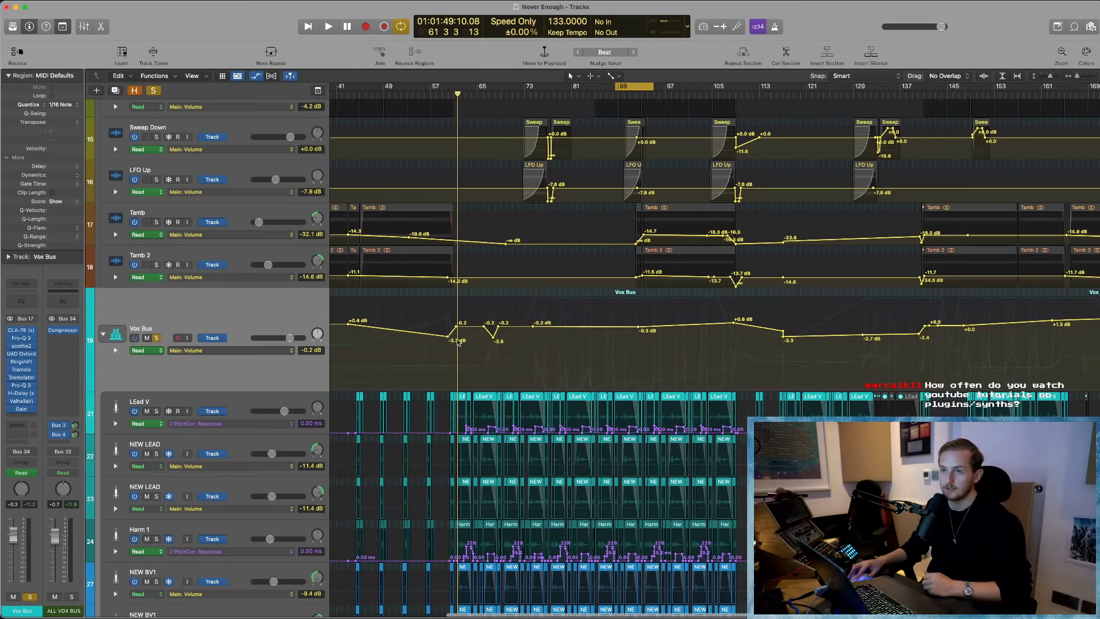
{"action": "key", "text": "space"}
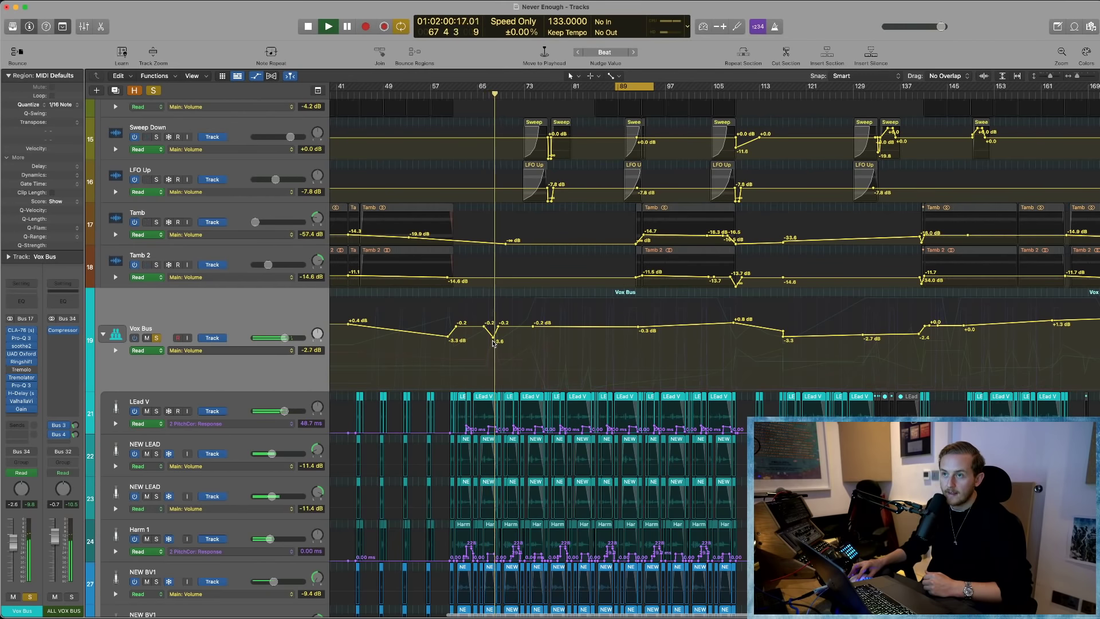
{"action": "key", "text": "space"}
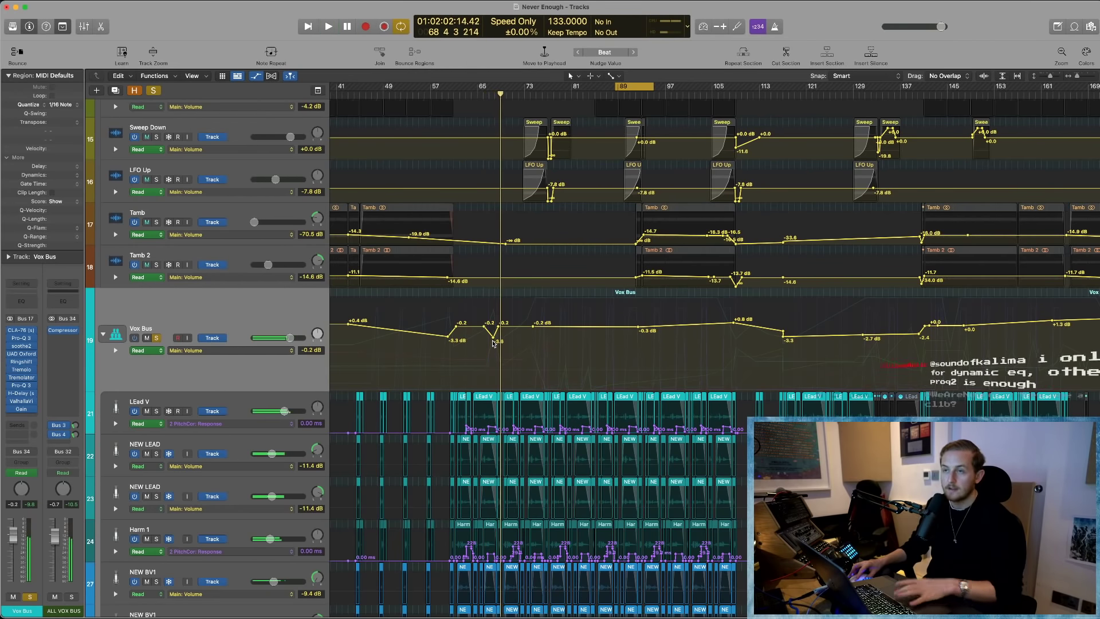
- Hide and reshow the track automation, and look through the volume lanes of the Vox Bus and its neighbouring tracks
{"action": "scroll", "coordinate": [494, 342], "scroll_direction": "left", "scroll_amount": 3}
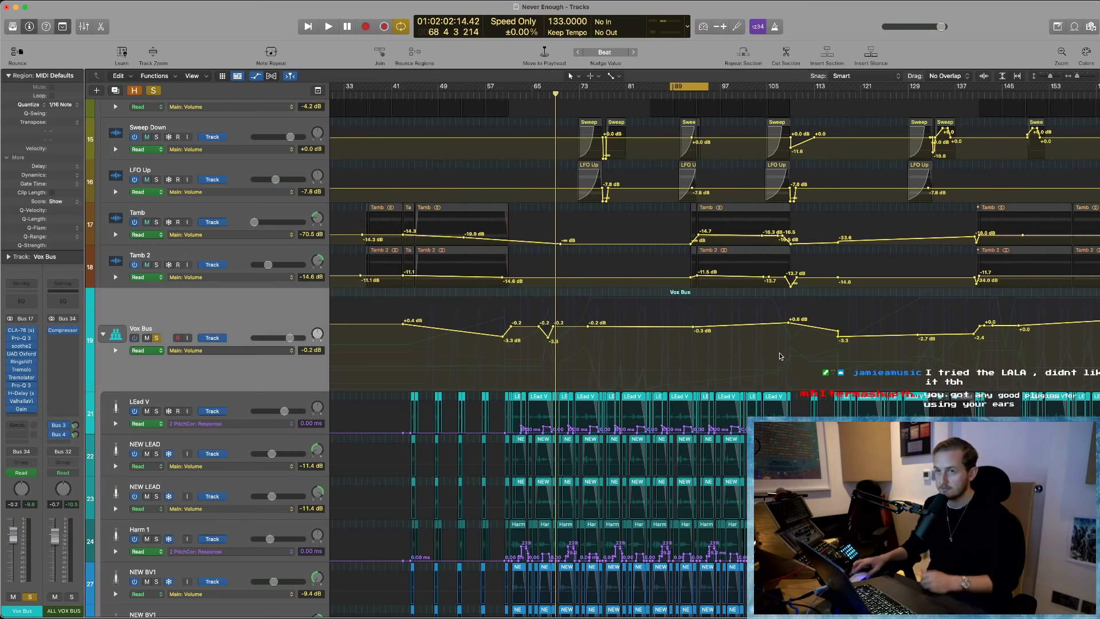
{"action": "left_click", "coordinate": [256, 75]}
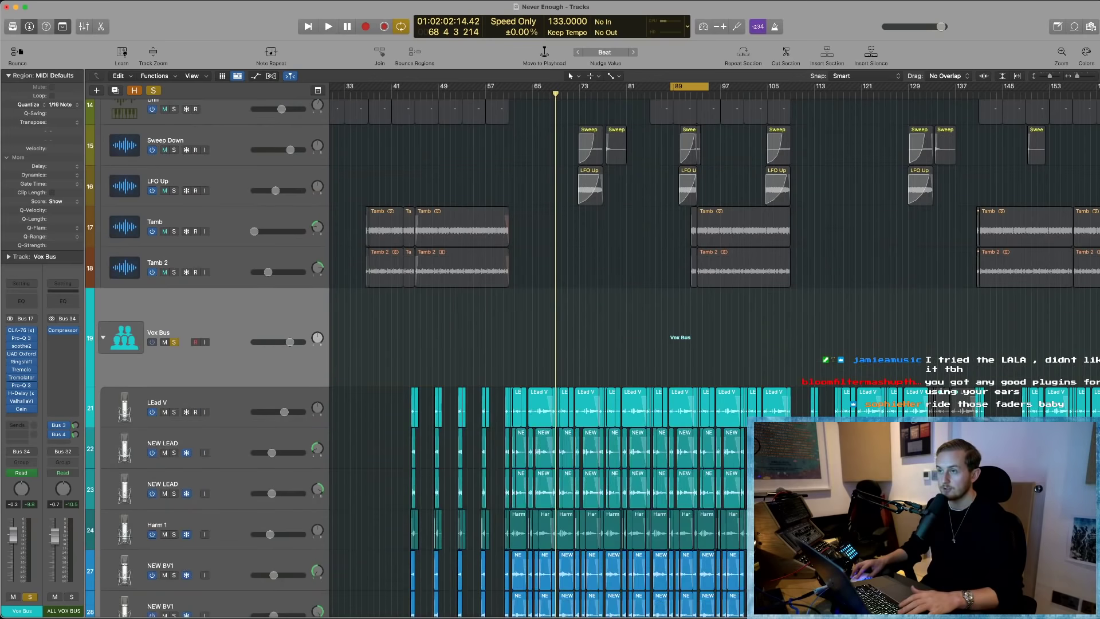
{"action": "key", "text": "super+Up"}
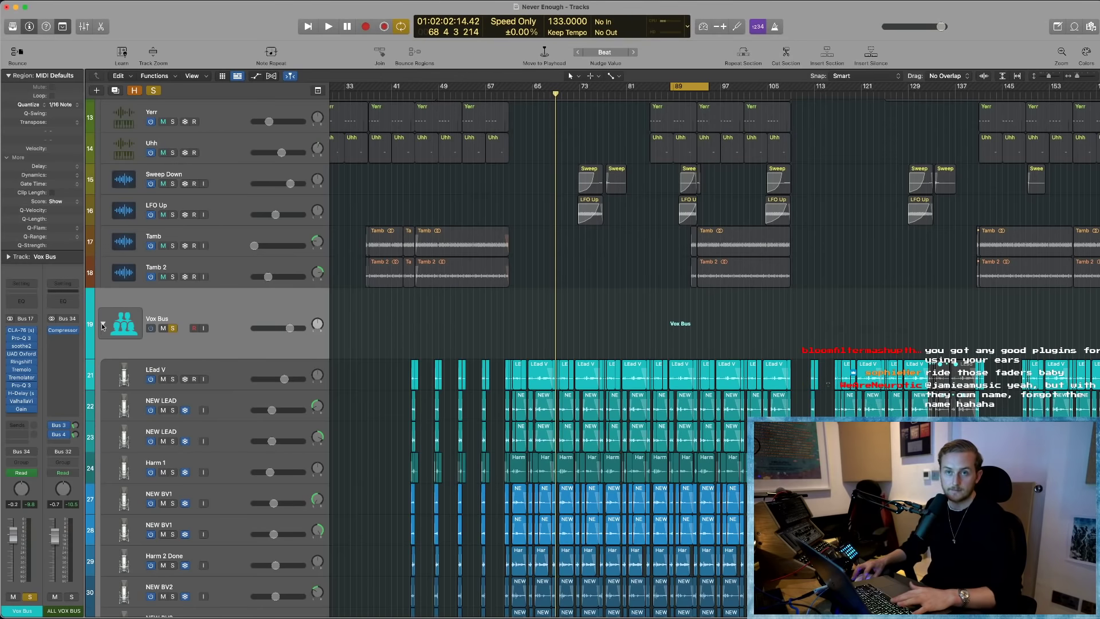
{"action": "key", "text": "a"}
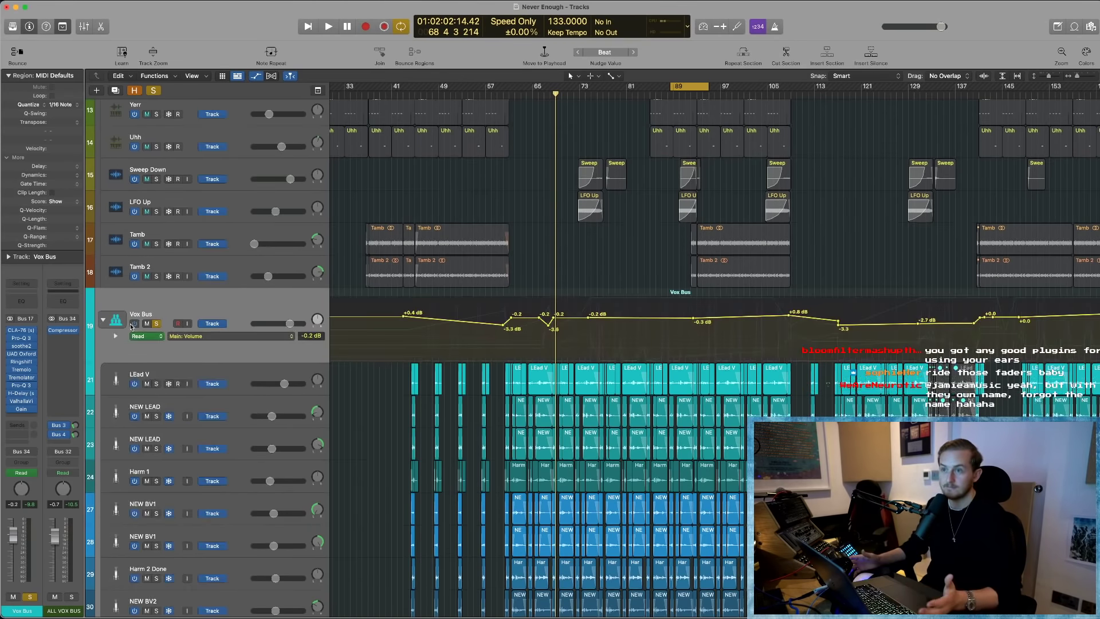
{"action": "scroll", "coordinate": [765, 338], "scroll_direction": "right", "scroll_amount": 2}
{"action": "scroll", "coordinate": [765, 338], "scroll_direction": "right", "scroll_amount": 10}
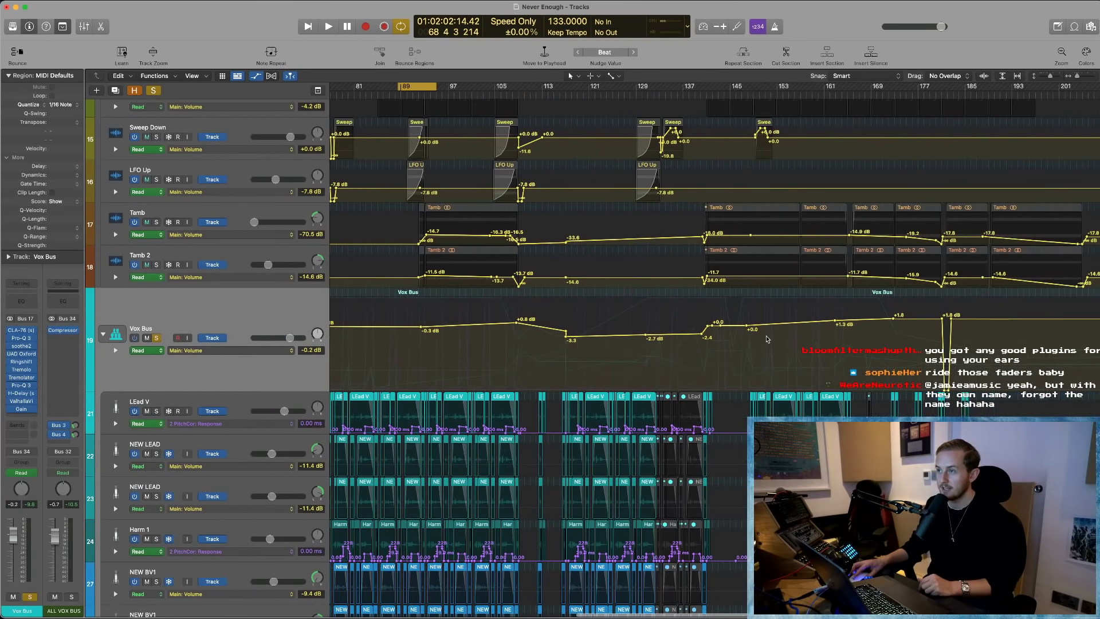
{"action": "scroll", "coordinate": [298, 313], "scroll_direction": "left", "scroll_amount": 6}
{"action": "scroll", "coordinate": [312, 319], "scroll_direction": "down", "scroll_amount": 4}
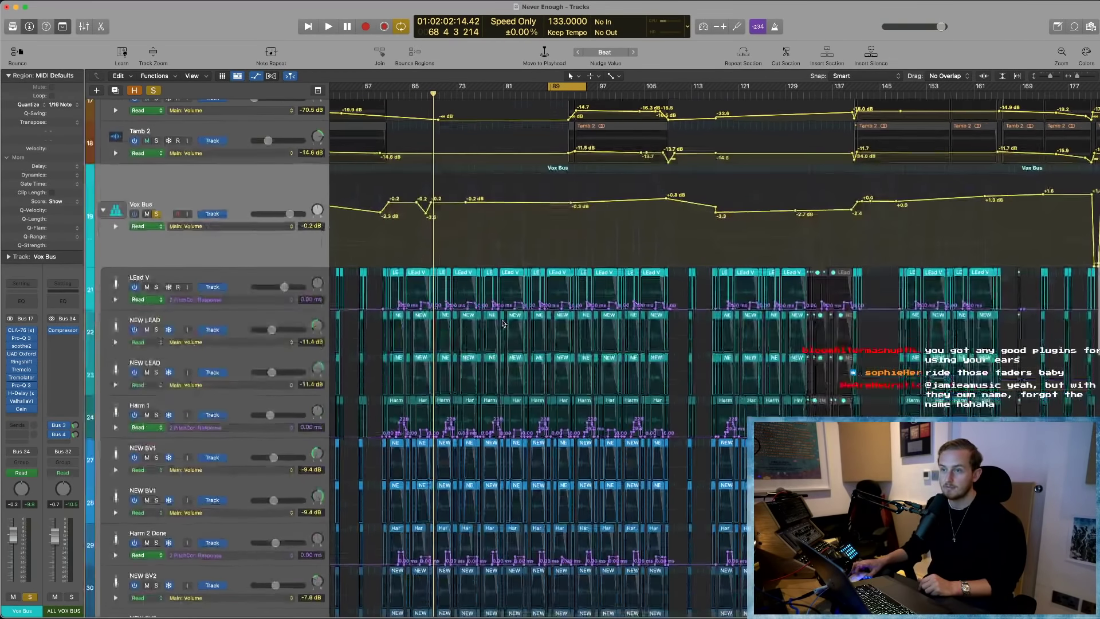
{"action": "scroll", "coordinate": [312, 319], "scroll_direction": "down", "scroll_amount": 4}
{"action": "scroll", "coordinate": [229, 430], "scroll_direction": "up", "scroll_amount": 14}
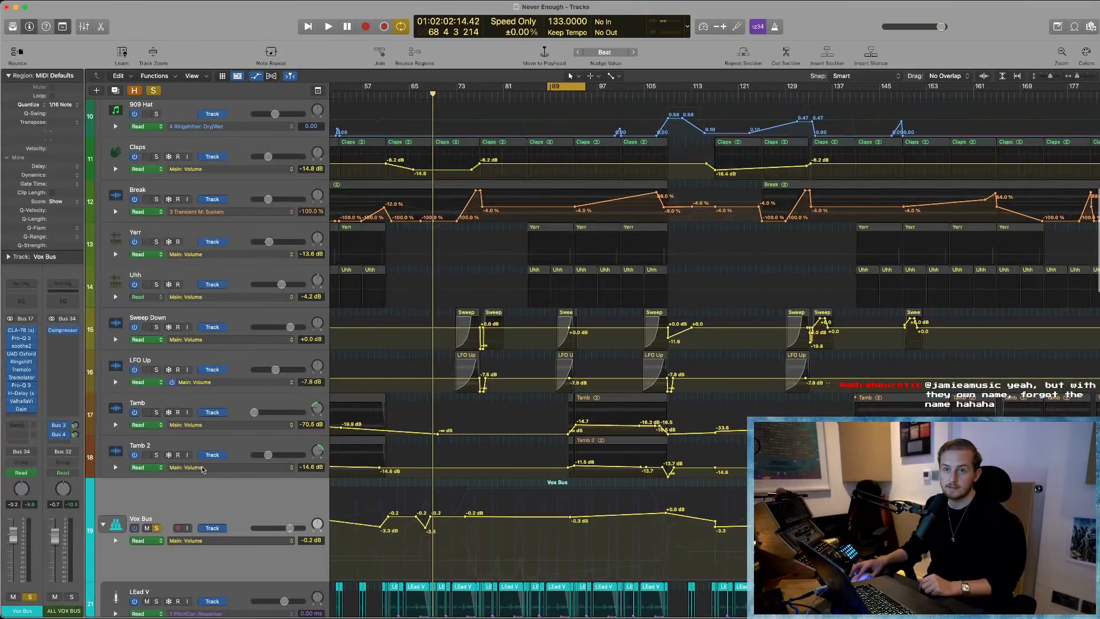
- Hide the track automation and collapse the Vox Bus track stack
{"action": "left_click", "coordinate": [218, 512]}
{"action": "key", "text": "a"}
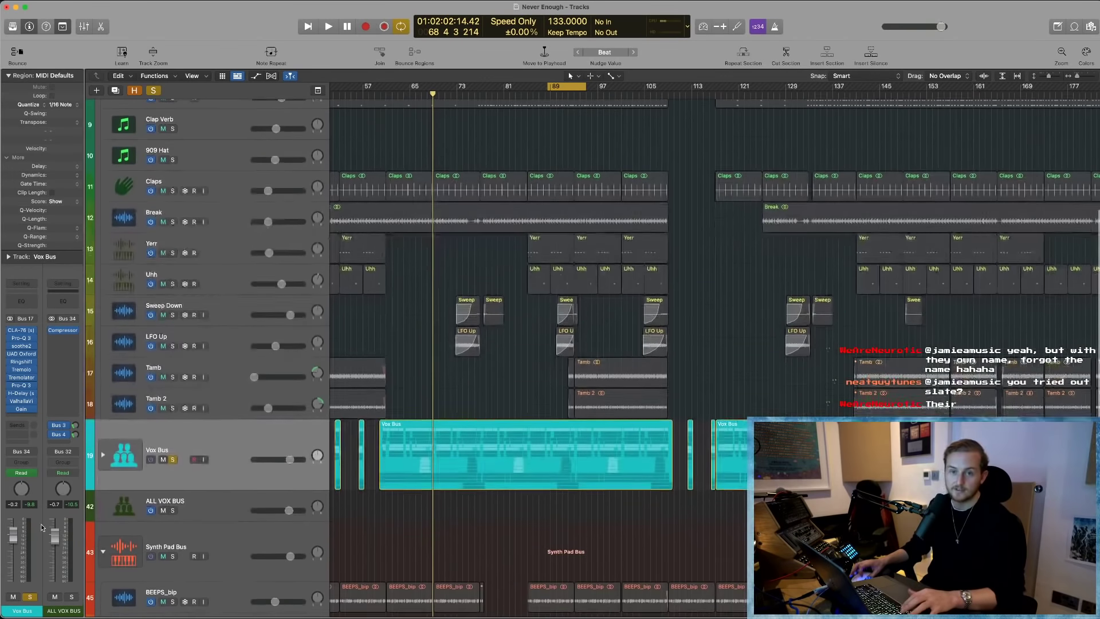
- Try different Vox Bus fader levels, check its automation modes while keeping Read, and leave the fader at 0.0 dB
{"action": "left_click_drag", "start_coordinate": [17, 538], "coordinate": [13, 543]}
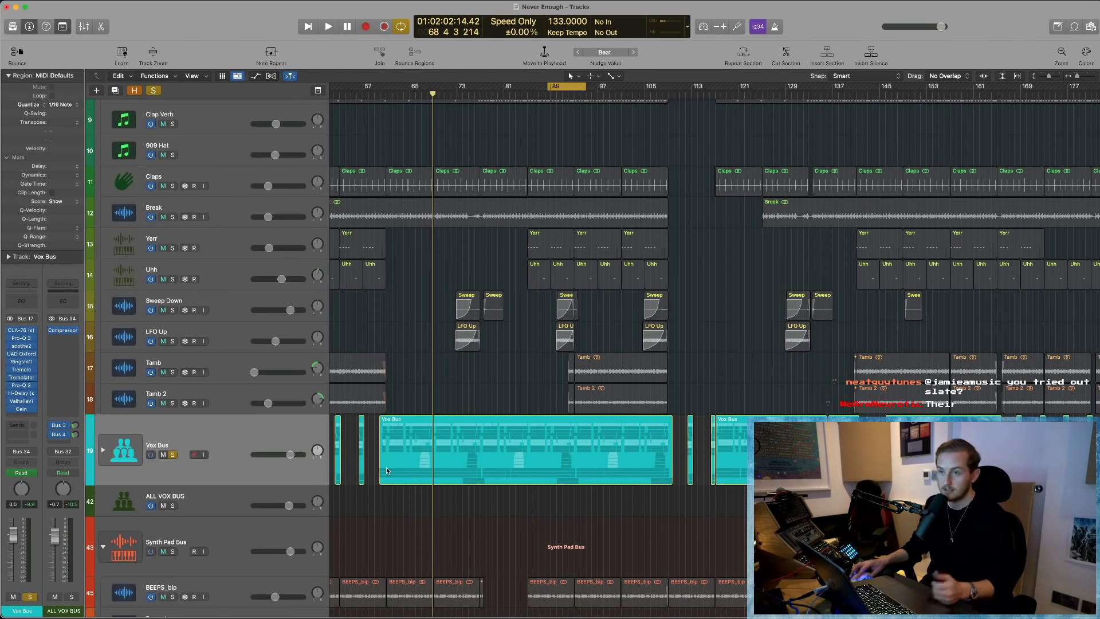
{"action": "left_click", "coordinate": [21, 472]}
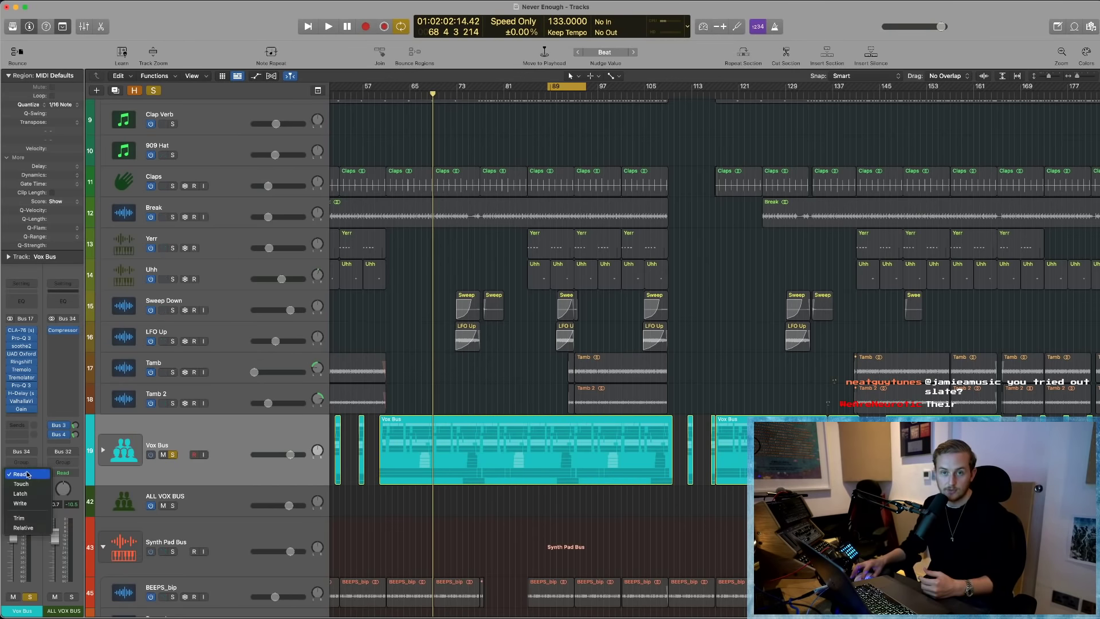
{"action": "left_click", "coordinate": [37, 437]}
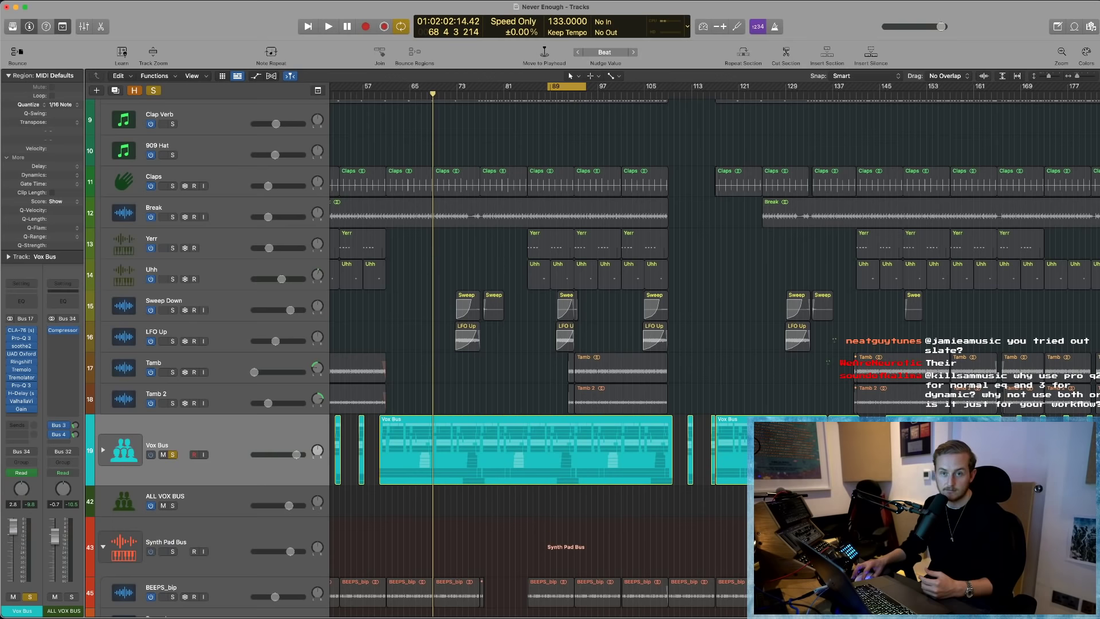
{"action": "left_click_drag", "start_coordinate": [12, 527], "coordinate": [16, 545]}
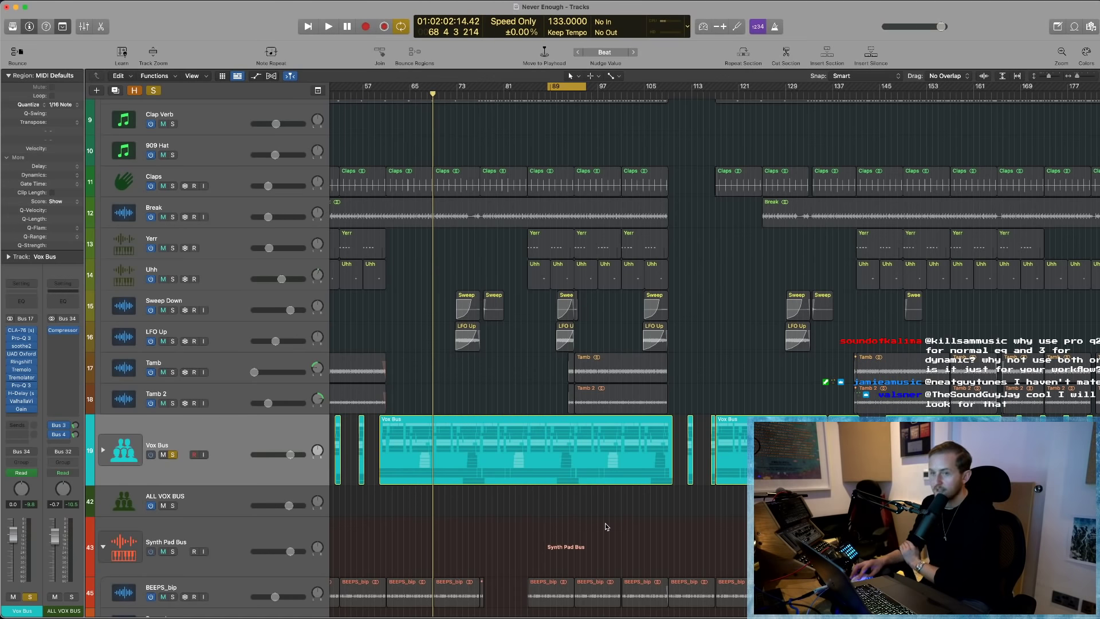
- Expand the Vox Bus track stack and select the LEad V track
{"action": "double_click", "coordinate": [215, 441]}
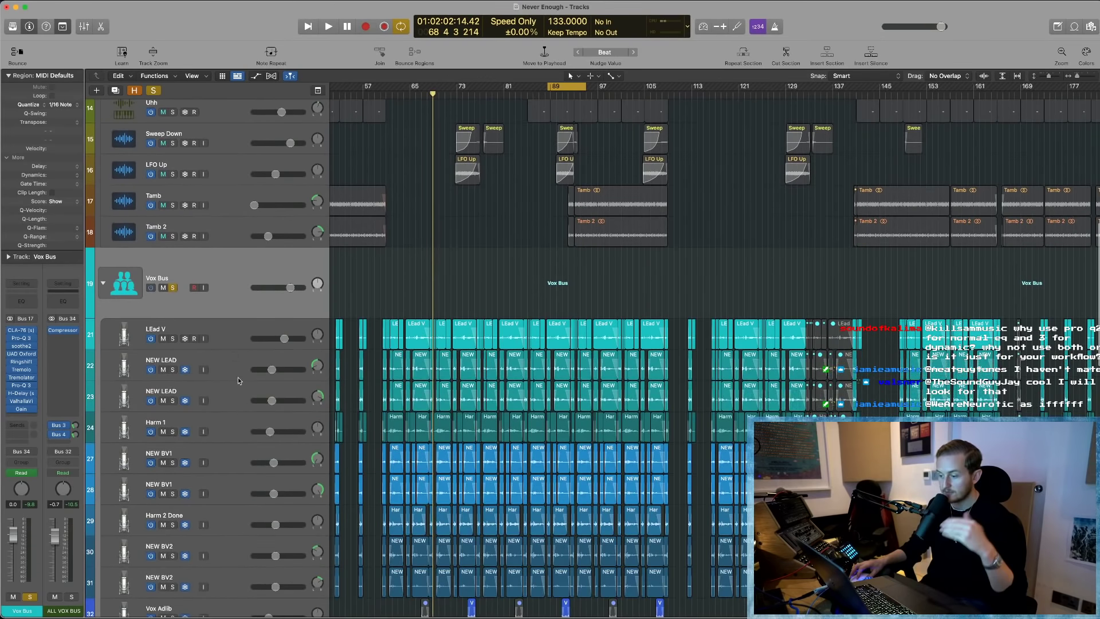
{"action": "scroll", "coordinate": [232, 355], "scroll_direction": "down", "scroll_amount": 1}
{"action": "left_click", "coordinate": [222, 306]}
{"action": "scroll", "coordinate": [228, 296], "scroll_direction": "down", "scroll_amount": 2}
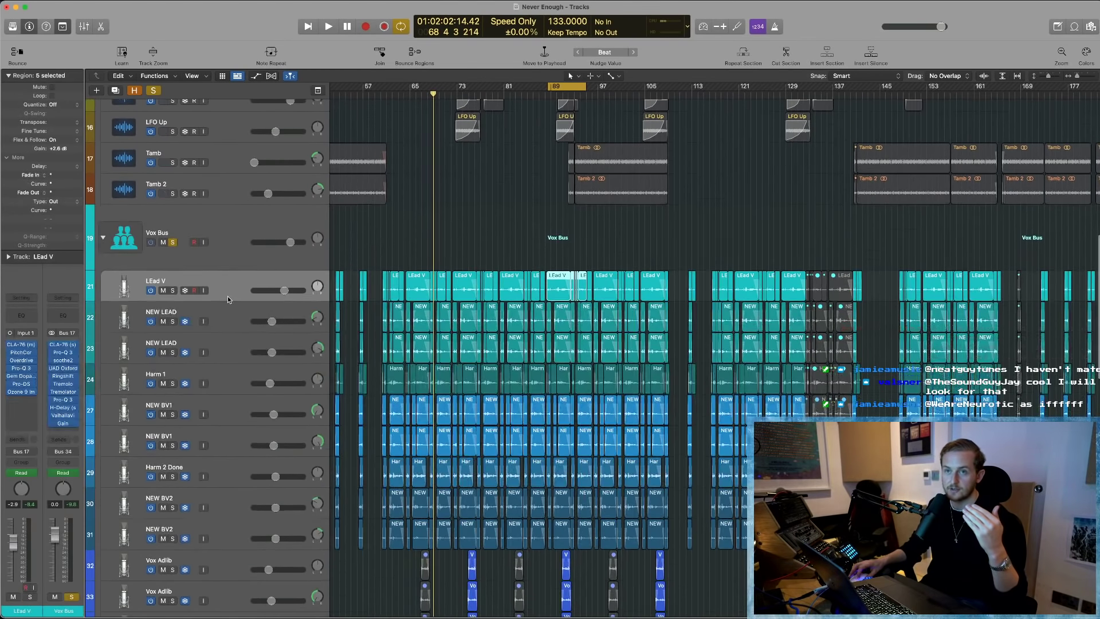
- Step down through the vocal tracks from LEad V to Harm 2 Done, viewing their channel strips
{"action": "key", "text": "Down"}
{"action": "key", "text": "Down"}
{"action": "key", "text": "Down"}
{"action": "key", "text": "Down"}
{"action": "key", "text": "Down"}
{"action": "key", "text": "Down"}
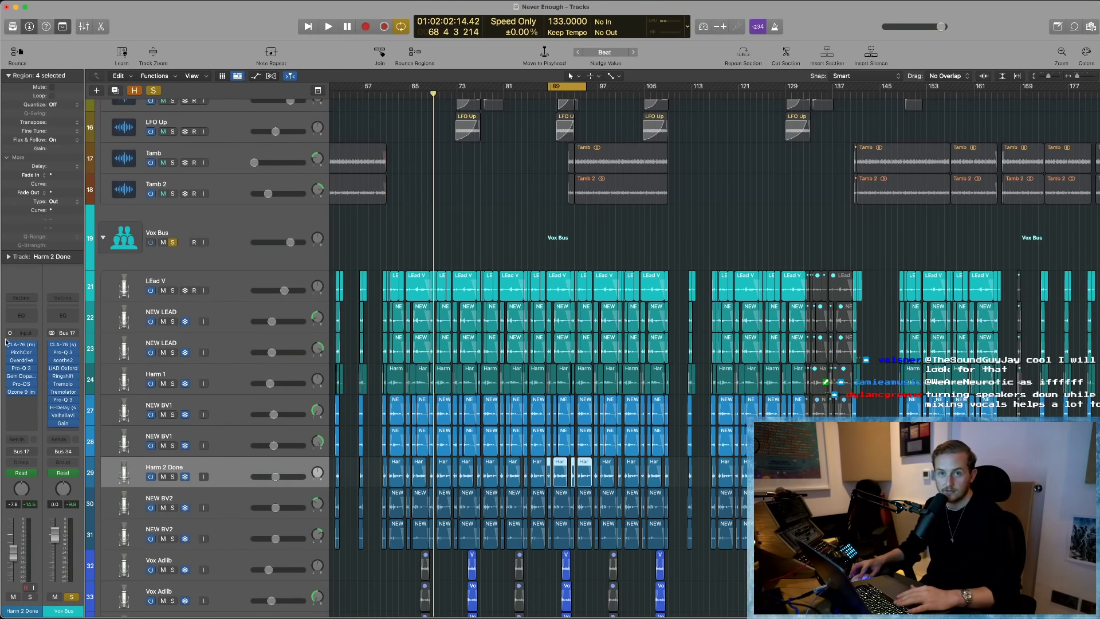
- Show the mixer and step through the vocal channels from the first NEW LEAD to the last NEW BV2, viewing their plug-in chains
{"action": "key", "text": "x"}
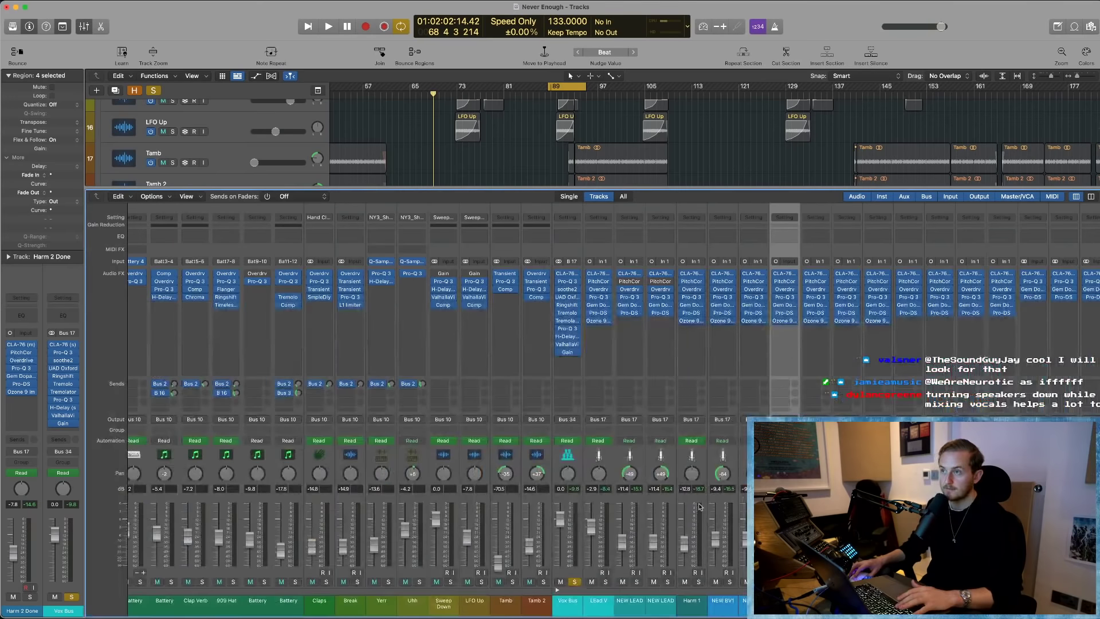
{"action": "scroll", "coordinate": [699, 506], "scroll_direction": "right", "scroll_amount": 3}
{"action": "left_click", "coordinate": [544, 601]}
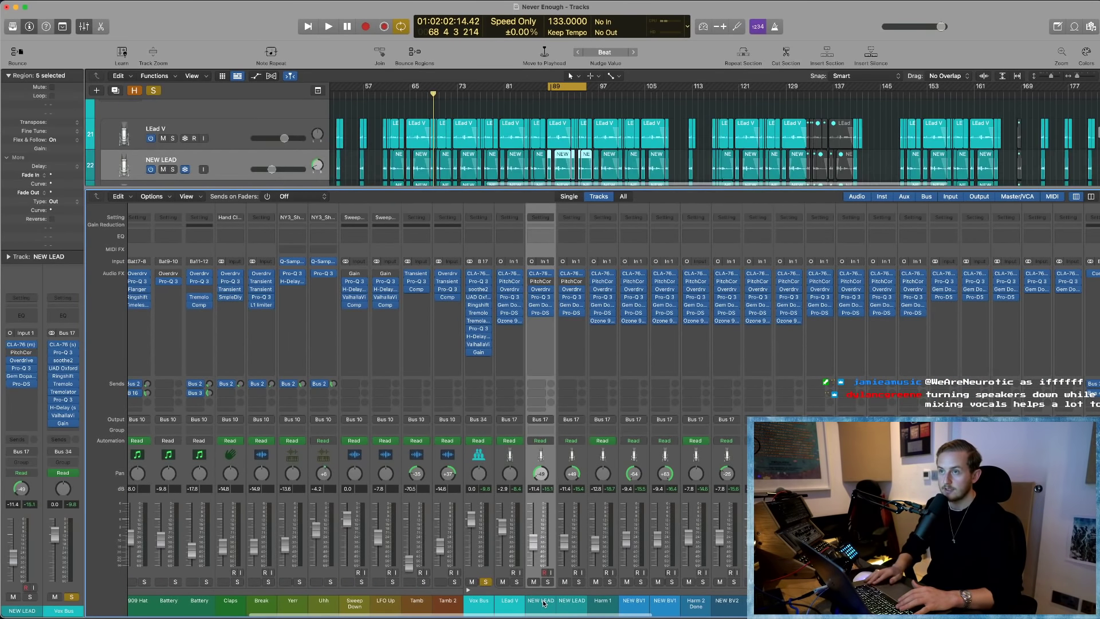
{"action": "key", "text": "Down"}
{"action": "key", "text": "Down"}
{"action": "key", "text": "Down"}
{"action": "key", "text": "Down"}
{"action": "key", "text": "Down"}
{"action": "key", "text": "Down"}
{"action": "key", "text": "Down"}
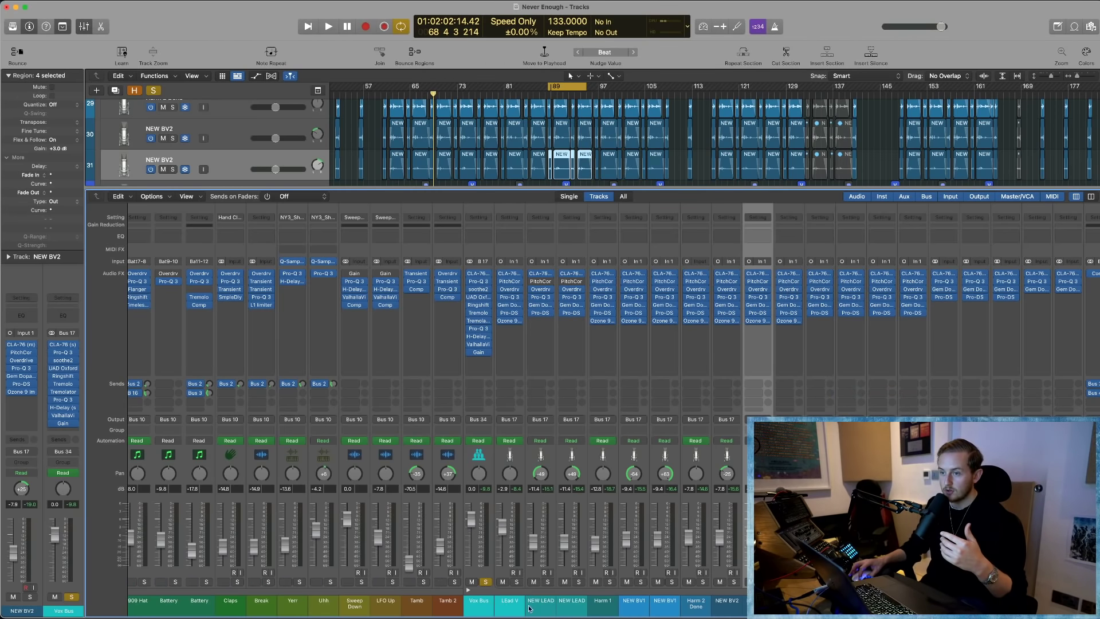
- Select all vocal channels from LEad V to the last Bass Vox, hide the mixer and clear the selection
{"action": "left_click", "coordinate": [508, 601], "text": "shift"}
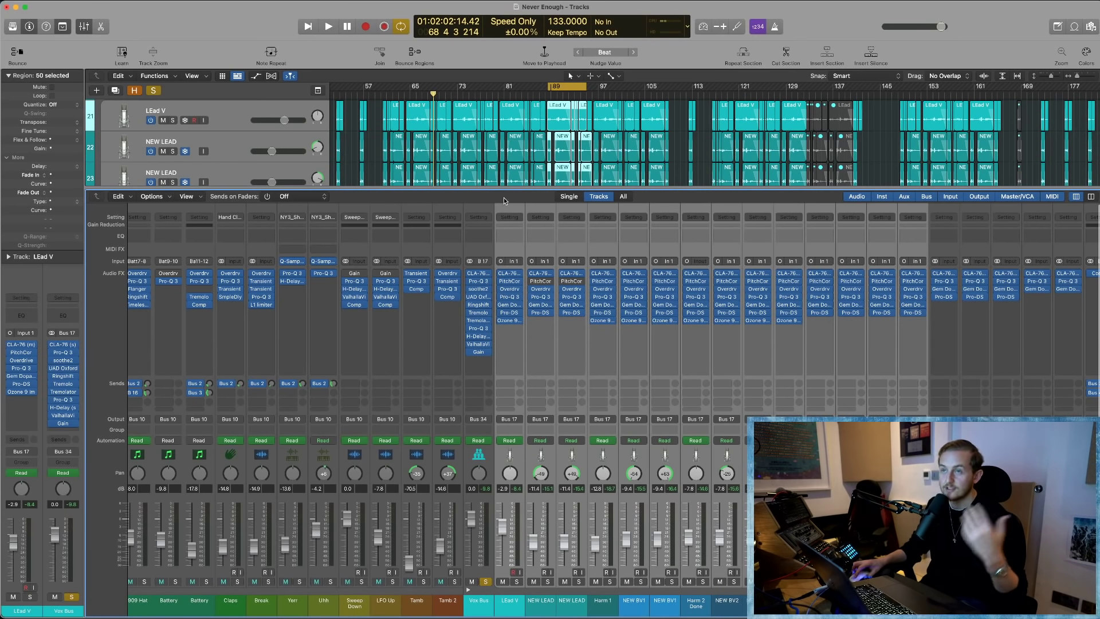
{"action": "key", "text": "x"}
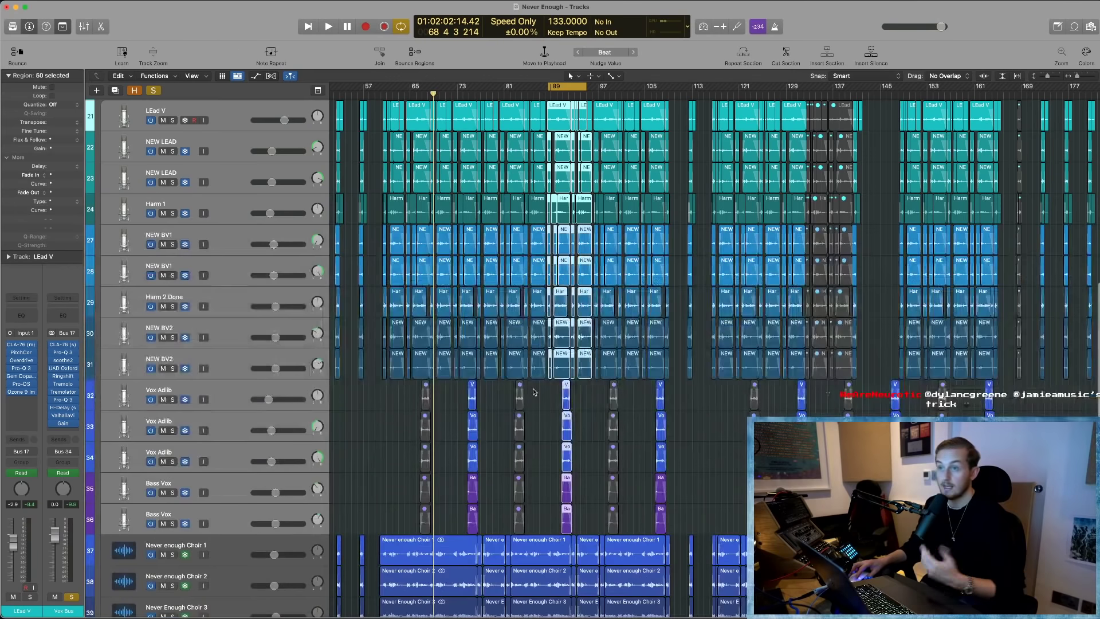
{"action": "left_click", "coordinate": [539, 422]}
- Step down through the vocal tracks from NEW LEAD to Harm 1, viewing each one's channel strip
{"action": "scroll", "coordinate": [424, 164], "scroll_direction": "up", "scroll_amount": 3}
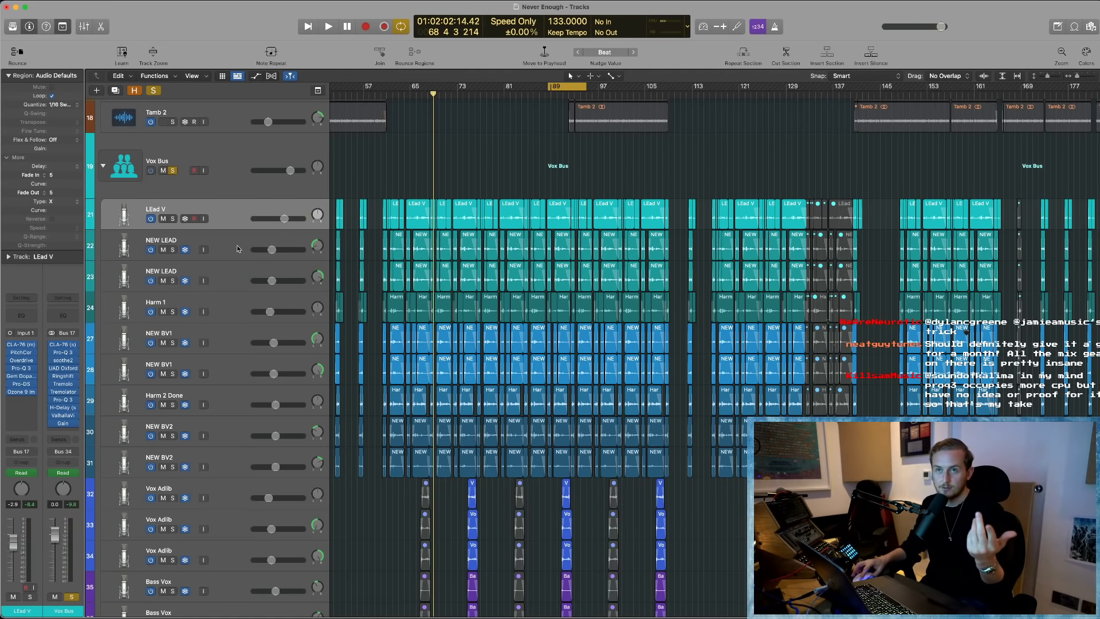
{"action": "left_click", "coordinate": [219, 243]}
{"action": "key", "text": "Down"}
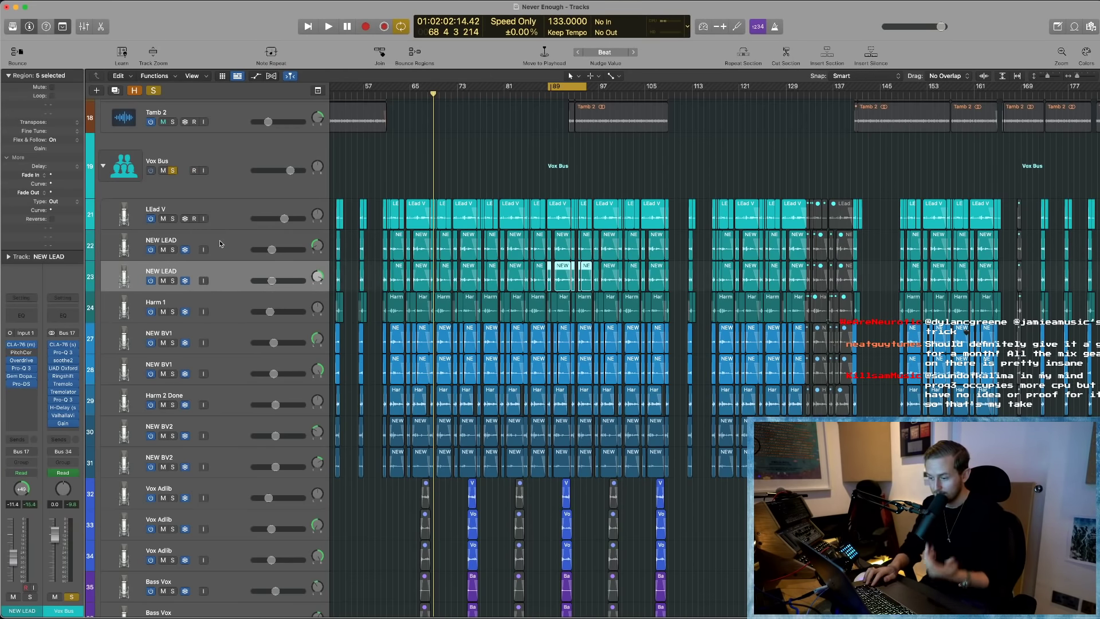
{"action": "key", "text": "Down"}
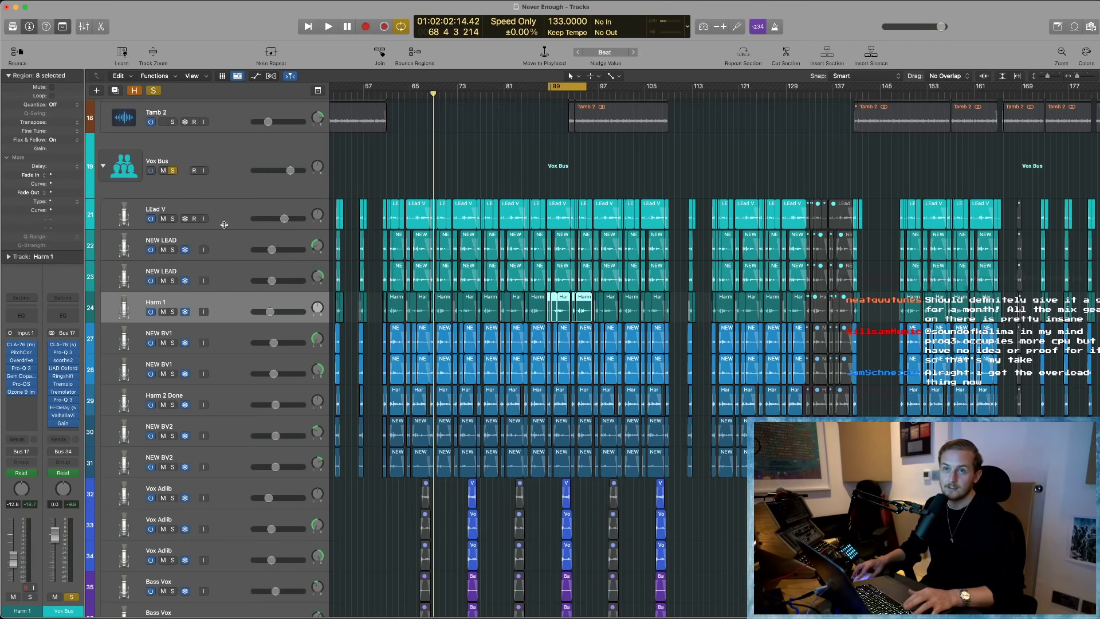
- Turn off solo on the Vox Bus and collapse its track stack
{"action": "left_click", "coordinate": [221, 173]}
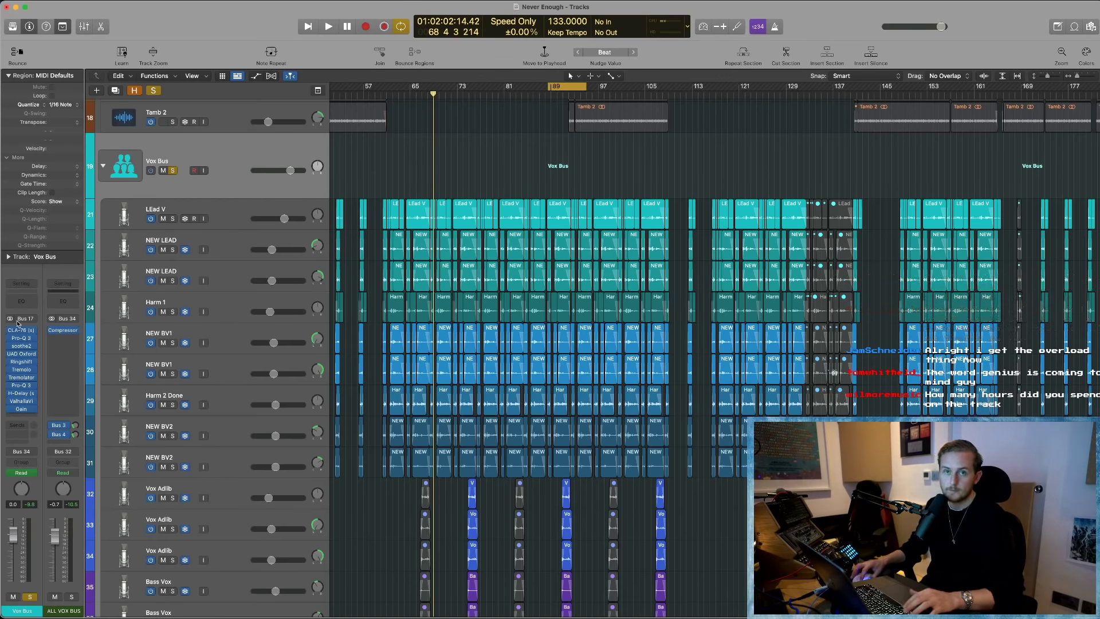
{"action": "left_click", "coordinate": [172, 170]}
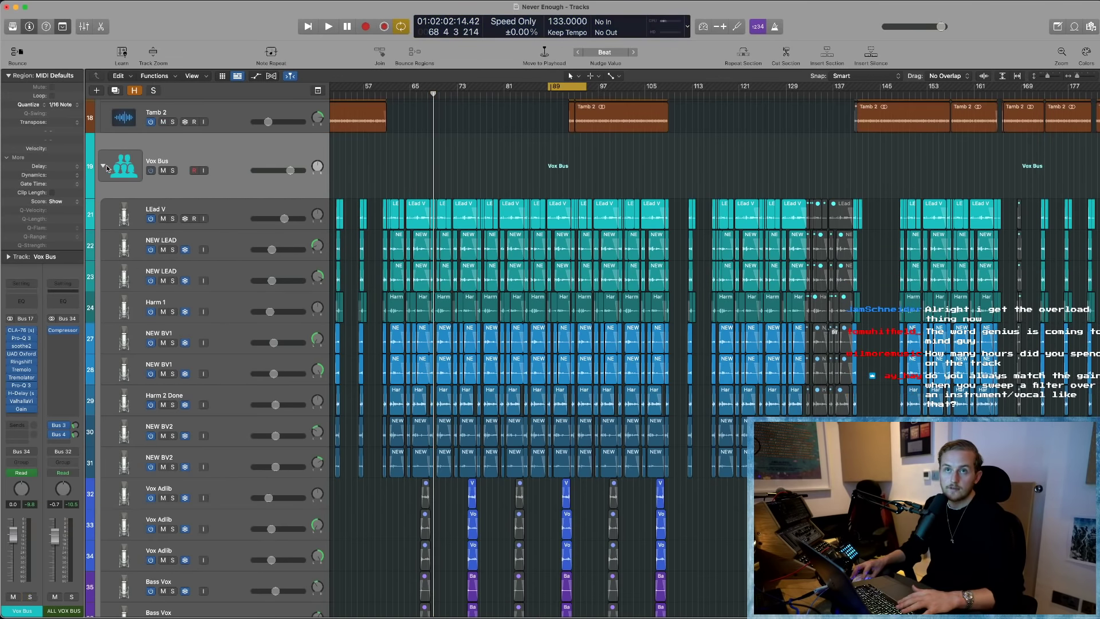
{"action": "key", "text": "ctrl+Left"}
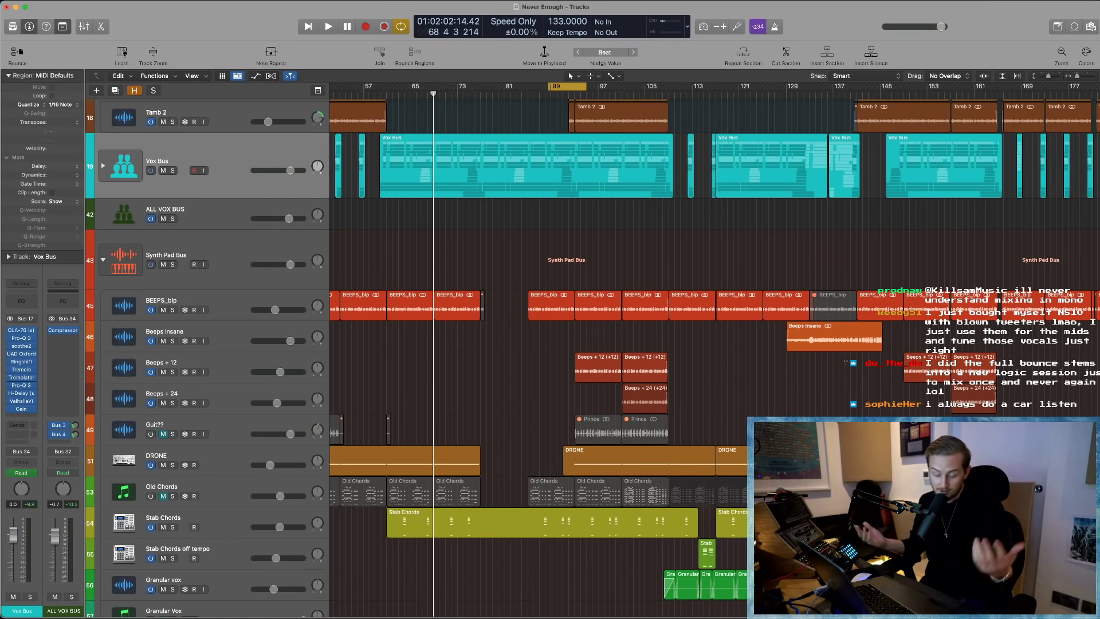
- Zoom out to an overview of the whole arrangement, from the Side Chains stack down to the Bass Bus tracks
{"action": "left_click", "coordinate": [537, 362], "text": "ctrl+alt"}
{"action": "left_click", "coordinate": [539, 348], "text": "ctrl+alt"}
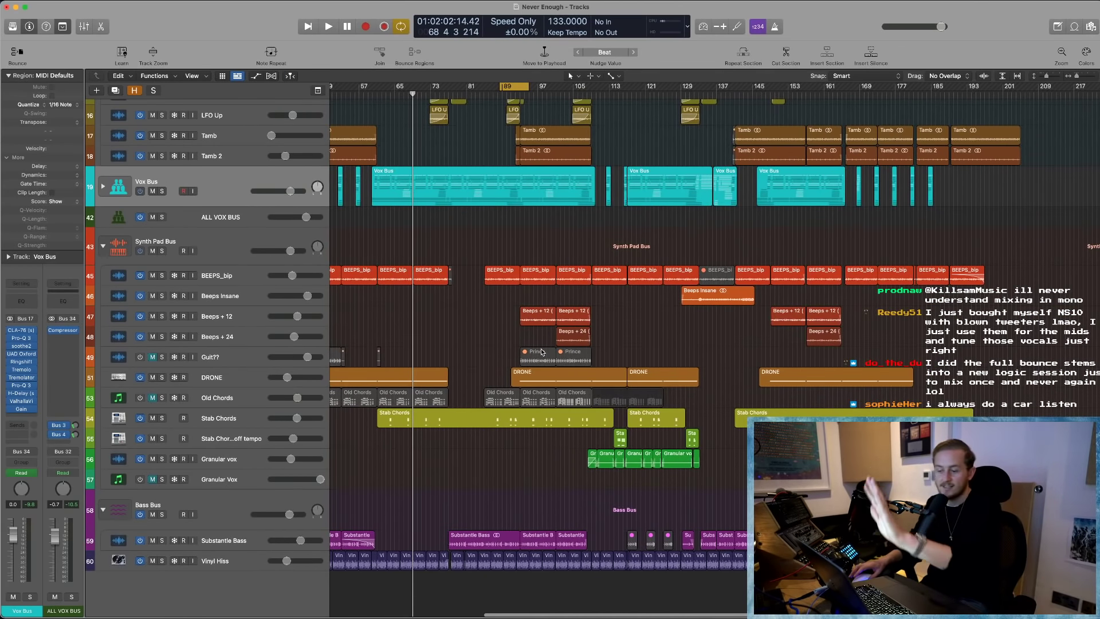
{"action": "key", "text": "super+Left"}
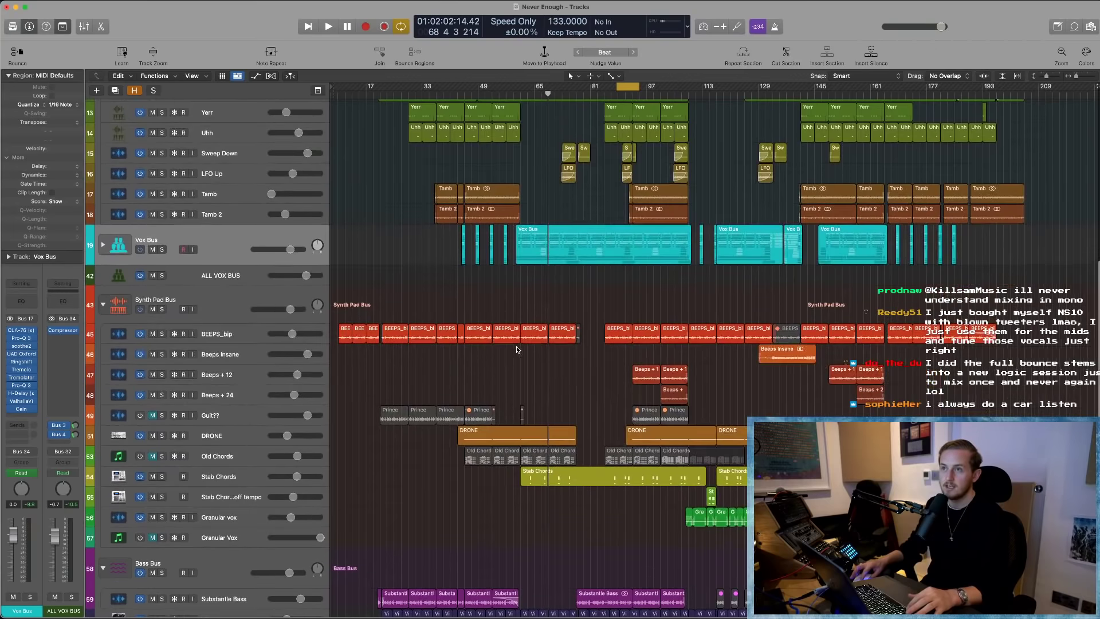
{"action": "key", "text": "super+Up"}
{"action": "scroll", "coordinate": [490, 374], "scroll_direction": "up", "scroll_amount": 1}
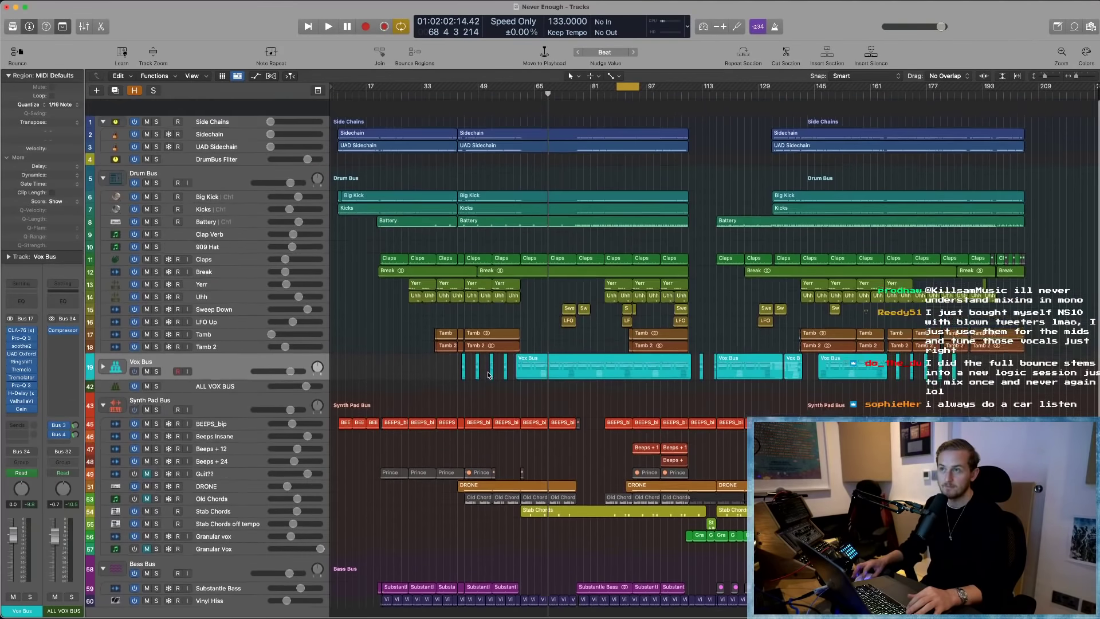
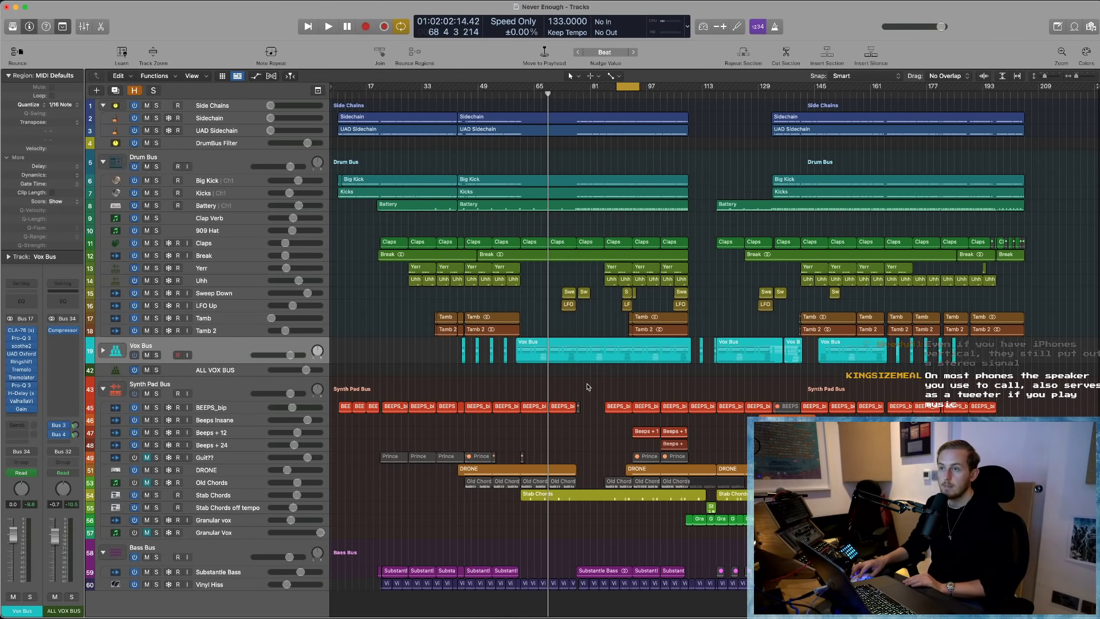
- Zoom in on the Synth Pad Bus stack, then select and solo its BEEPS_bip track
{"action": "scroll", "coordinate": [177, 377], "scroll_direction": "down", "scroll_amount": 1}
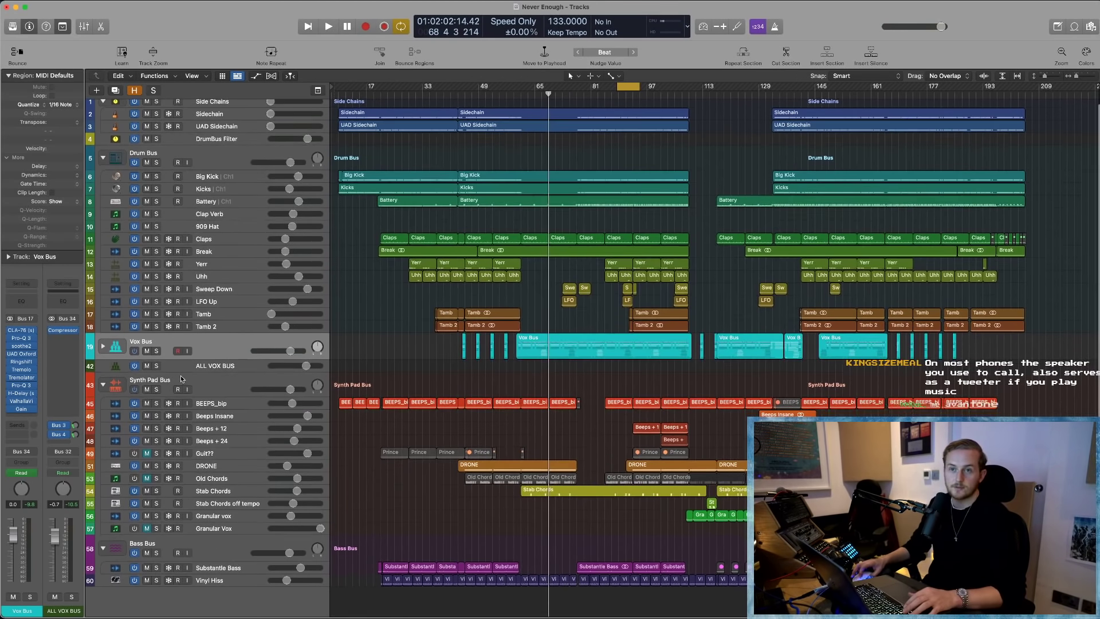
{"action": "left_click", "coordinate": [213, 380]}
{"action": "left_click_drag", "start_coordinate": [625, 484], "coordinate": [625, 484]}
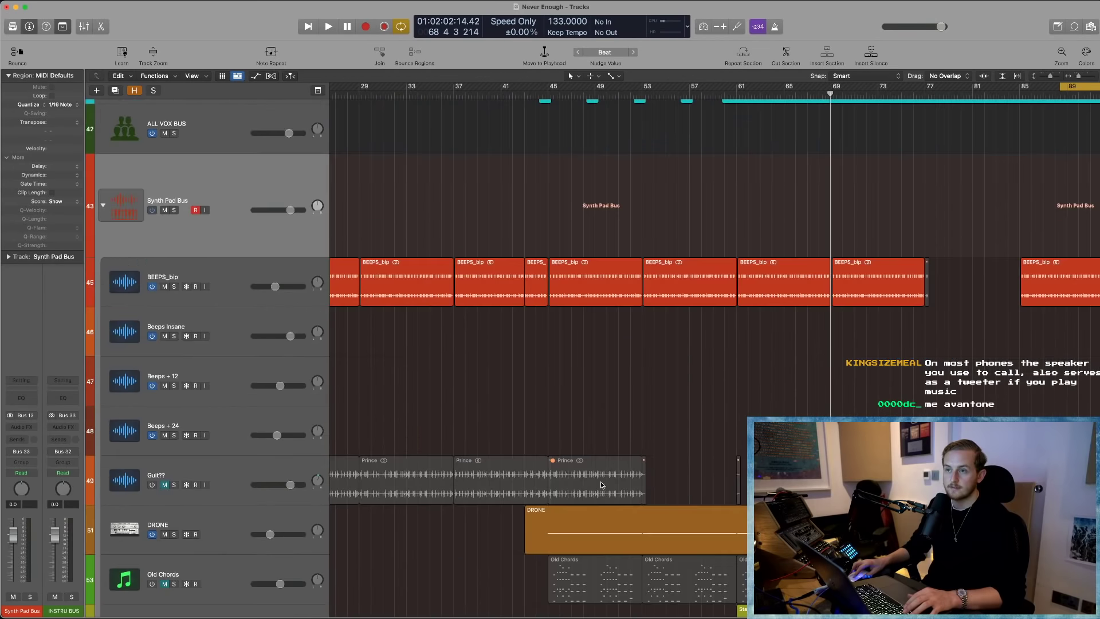
{"action": "scroll", "coordinate": [284, 200], "scroll_direction": "down", "scroll_amount": 5}
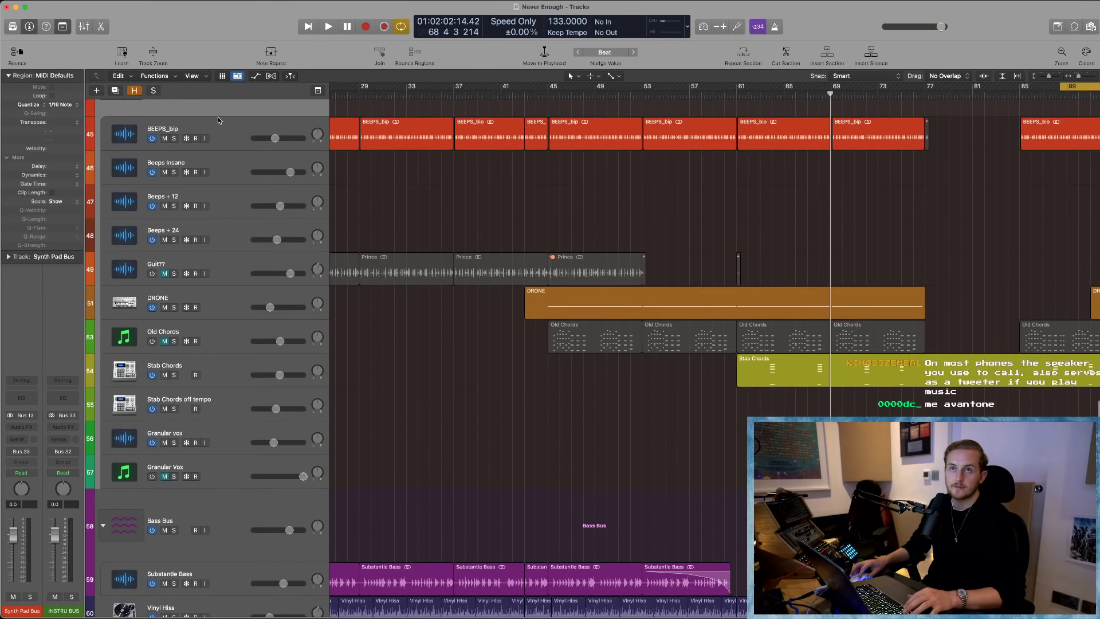
{"action": "left_click", "coordinate": [213, 133]}
{"action": "scroll", "coordinate": [213, 133], "scroll_direction": "left", "scroll_amount": 10}
{"action": "scroll", "coordinate": [194, 171], "scroll_direction": "up", "scroll_amount": 3}
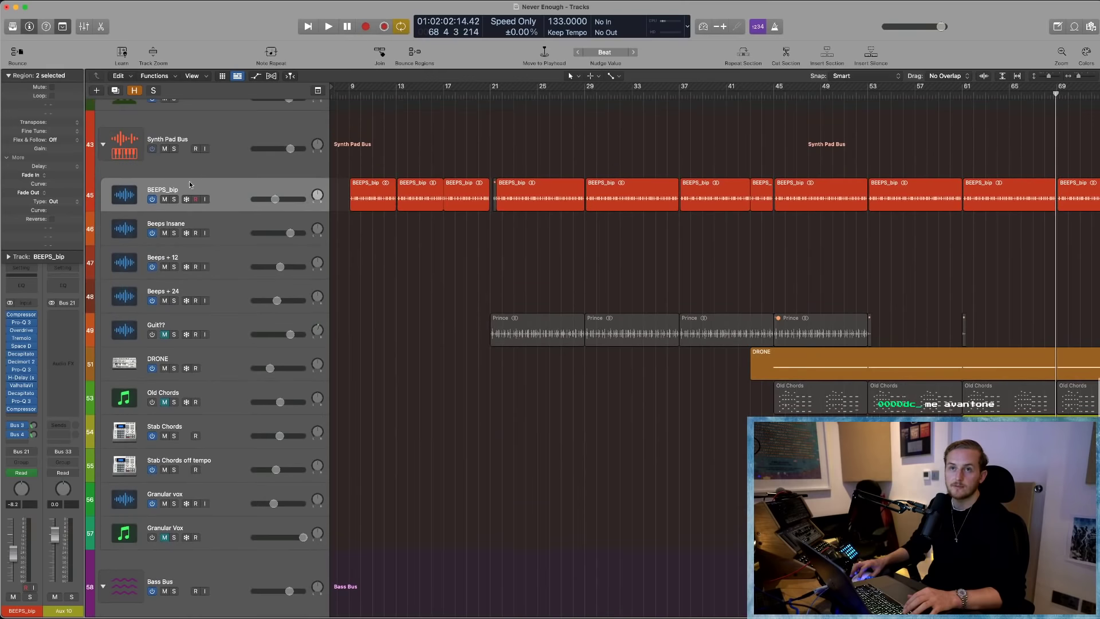
{"action": "left_click", "coordinate": [174, 200]}
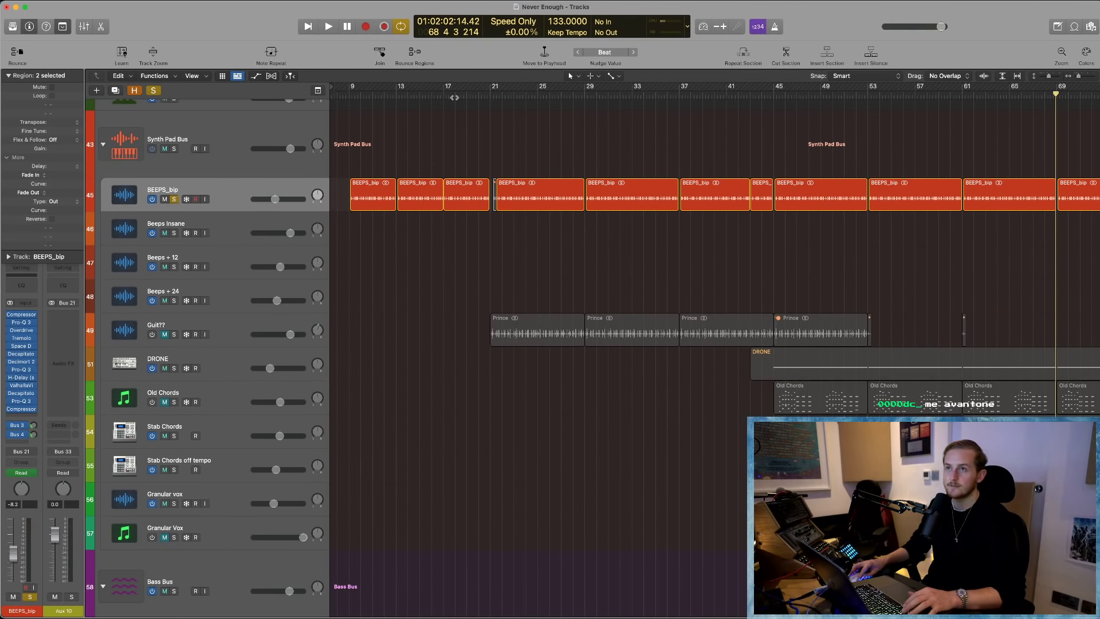
- Move the playhead to bar 17, show track automation and expand the automation lanes of BEEPS_bip
{"action": "key", "text": "space"}
{"action": "key", "text": "a"}
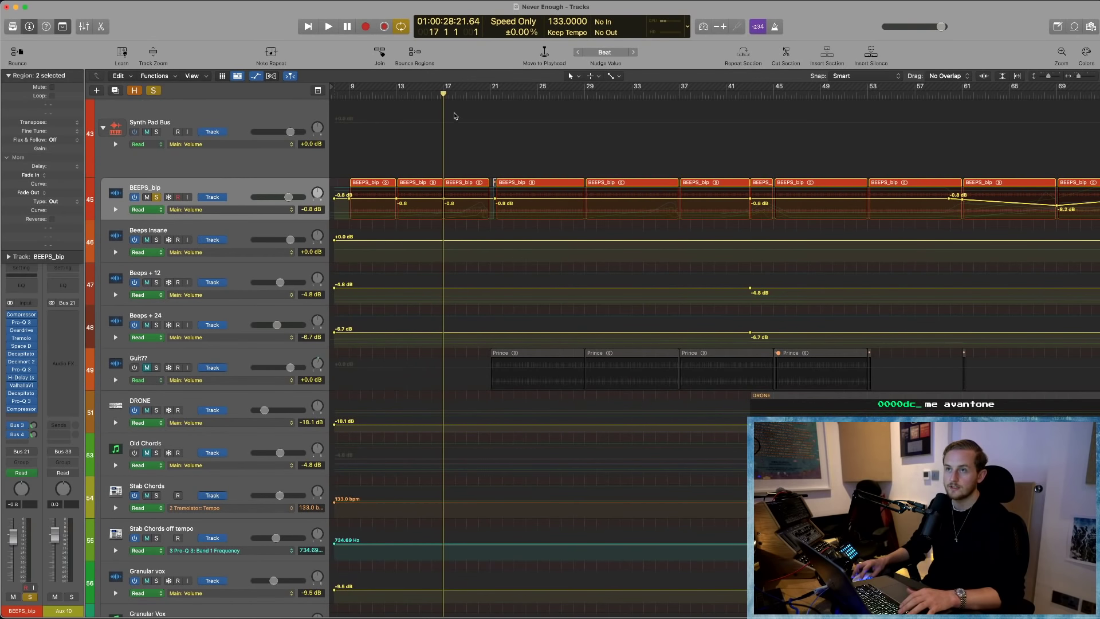
{"action": "key", "text": "ctrl+super+Down"}
- Play the soloed BEEPS_bip track from bar 17 with its automation enlarged, and dismiss the System Overload alert
{"action": "key", "text": "space"}
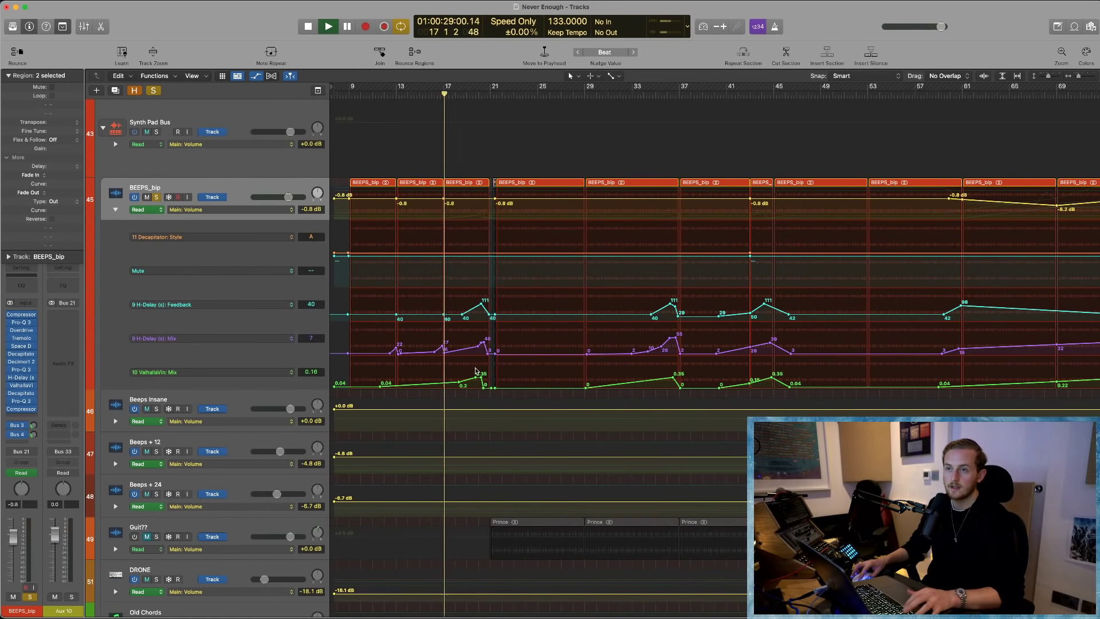
{"action": "key", "text": "super+Right"}
{"action": "key", "text": "super+Right"}
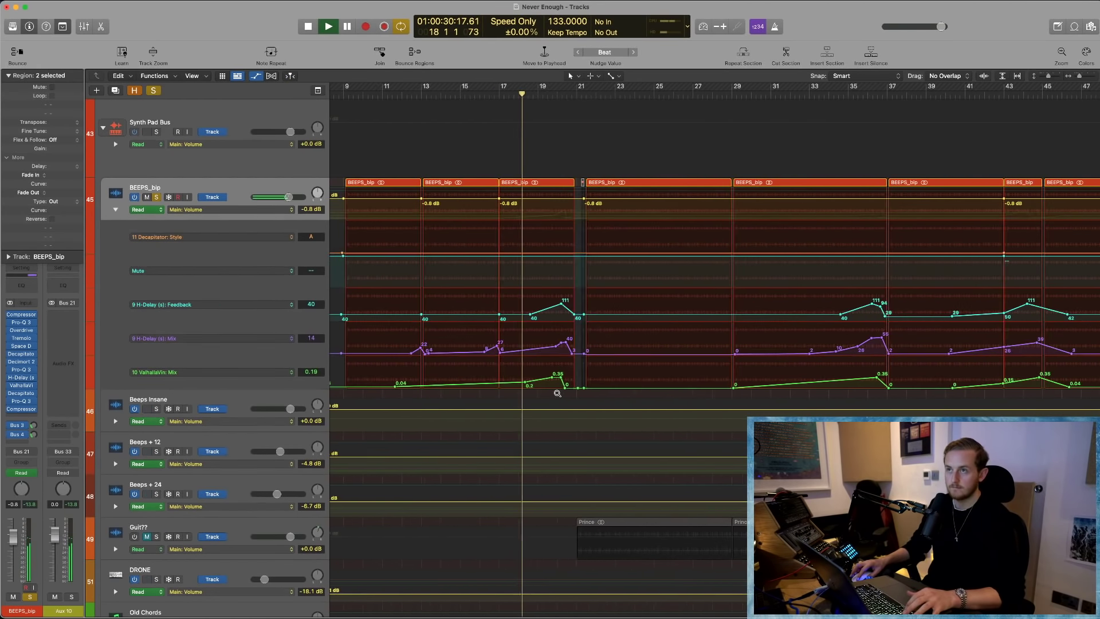
{"action": "key", "text": "super+Right"}
{"action": "left_click", "coordinate": [752, 241]}
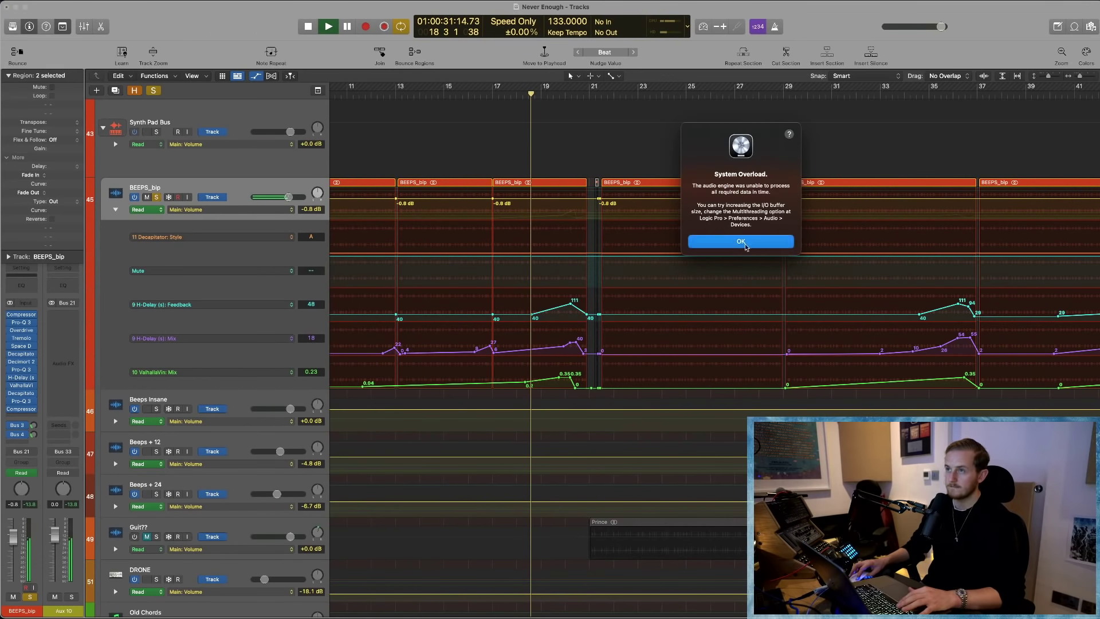
- Review the automated parameters of BEEPS_bip and add automation lanes for 4 Tremolo: Depth and 4 Tremolo: Rate
{"action": "left_click", "coordinate": [216, 210]}
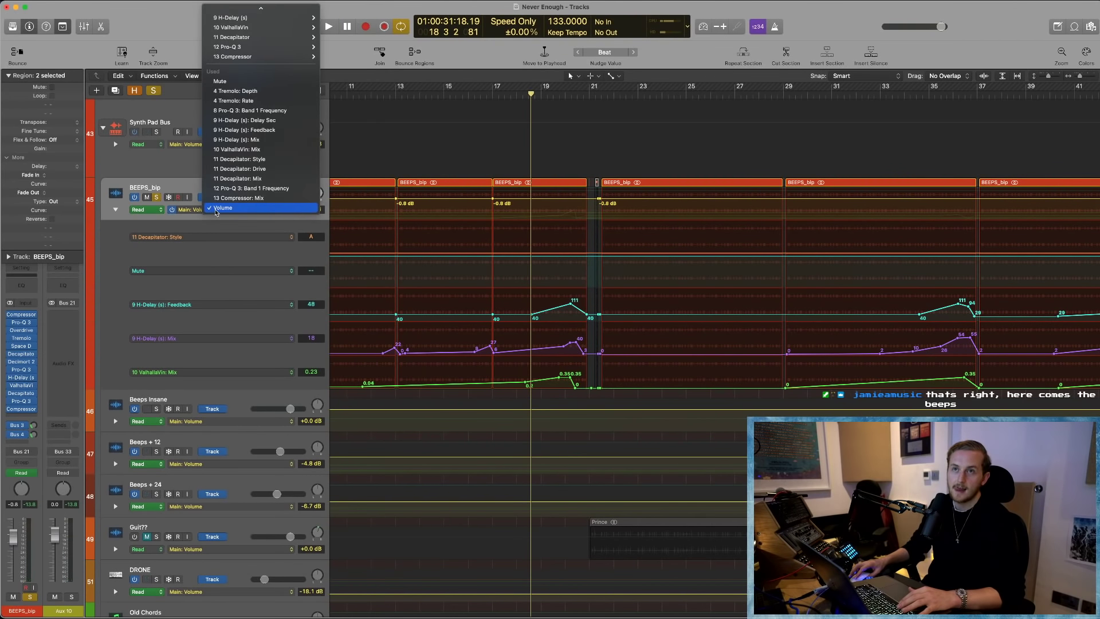
{"action": "left_click", "coordinate": [115, 370]}
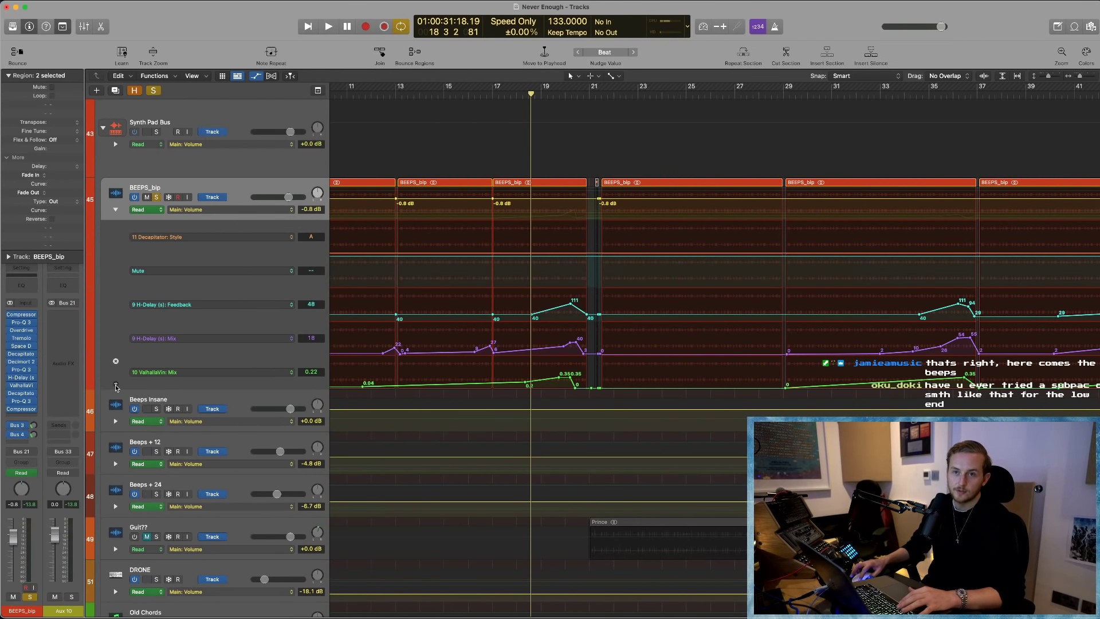
{"action": "left_click", "coordinate": [116, 386]}
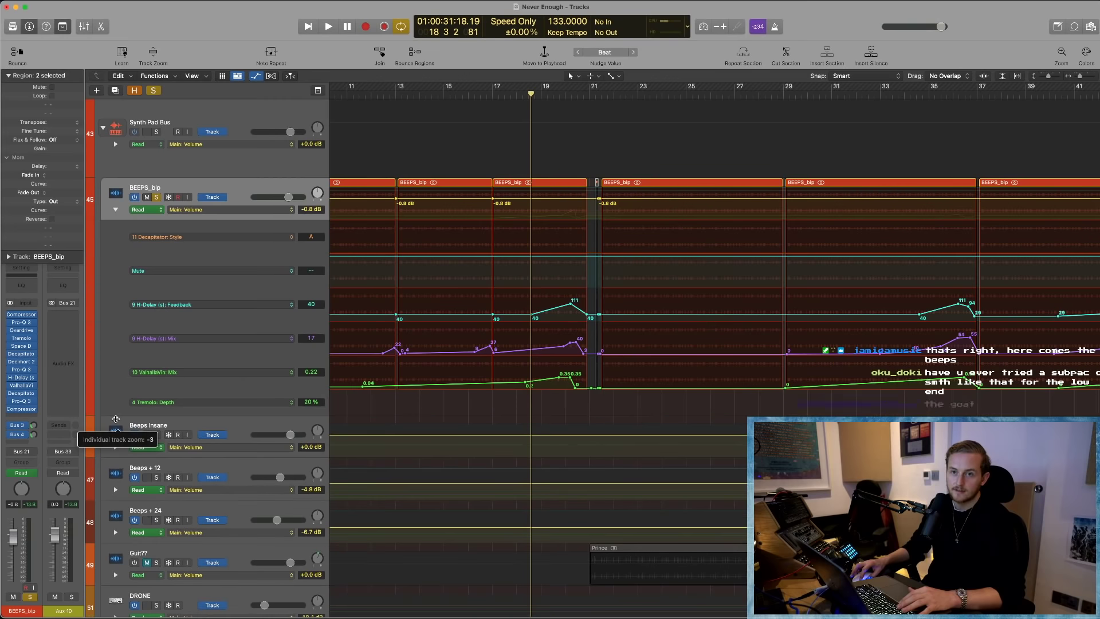
{"action": "left_click", "coordinate": [117, 414]}
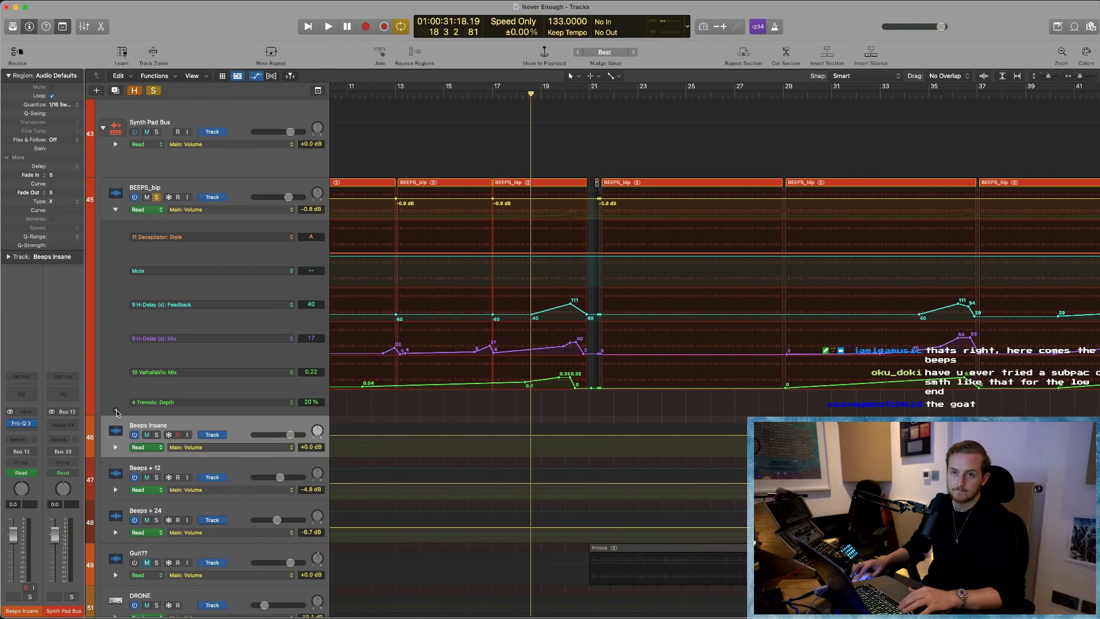
{"action": "left_click", "coordinate": [117, 411]}
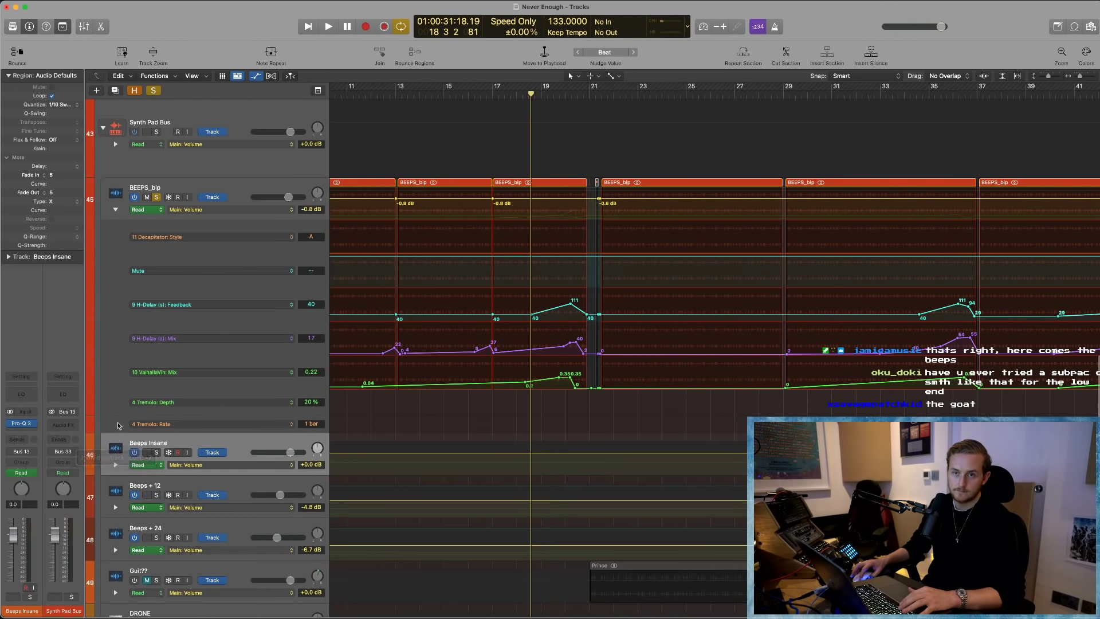
{"action": "left_click", "coordinate": [116, 421]}
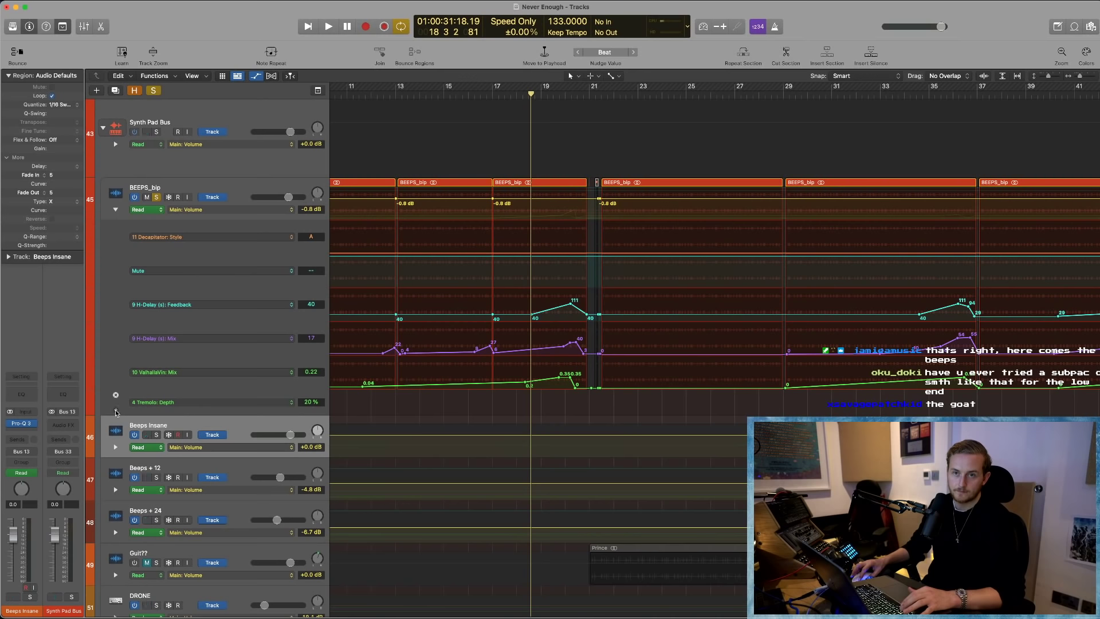
{"action": "left_click", "coordinate": [116, 411]}
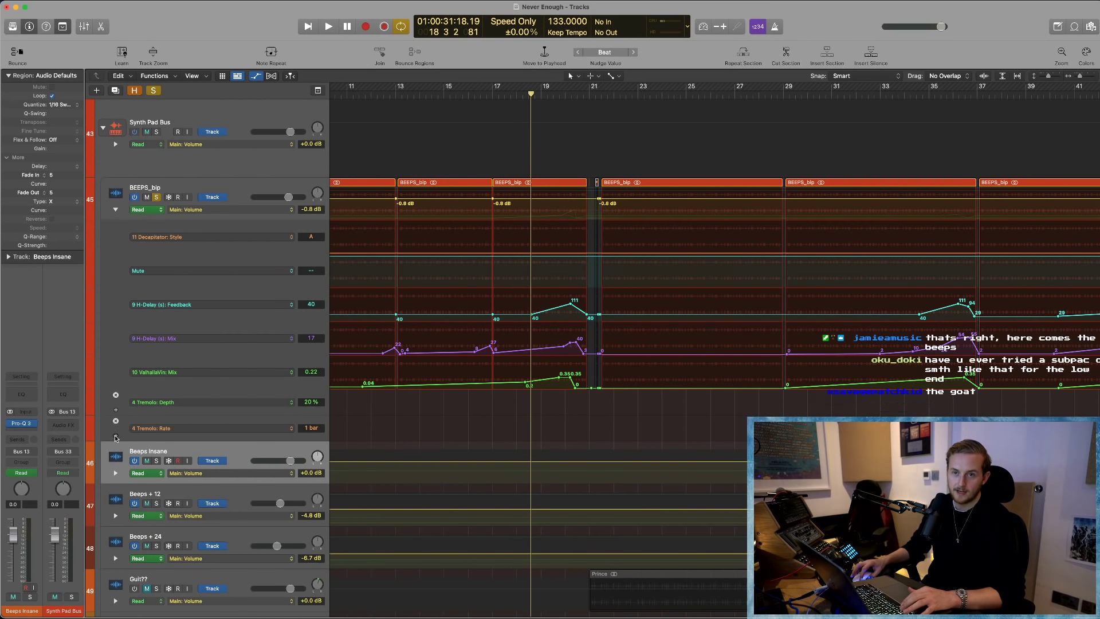
- Add BEEPS_bip automation lanes for 8 Pro-Q 3: Band 1 Frequency, 9 H-Delay (s): Delay Sec and 11 Decapitator: Drive
{"action": "left_click", "coordinate": [116, 435]}
{"action": "scroll", "coordinate": [115, 401], "scroll_direction": "down", "scroll_amount": 5}
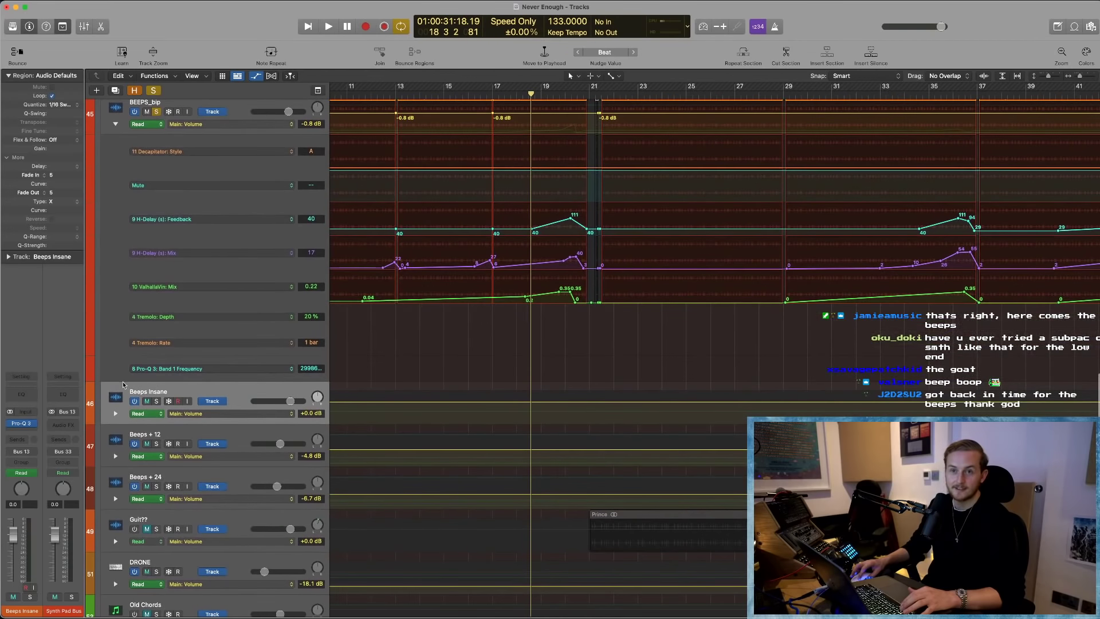
{"action": "left_click", "coordinate": [115, 378]}
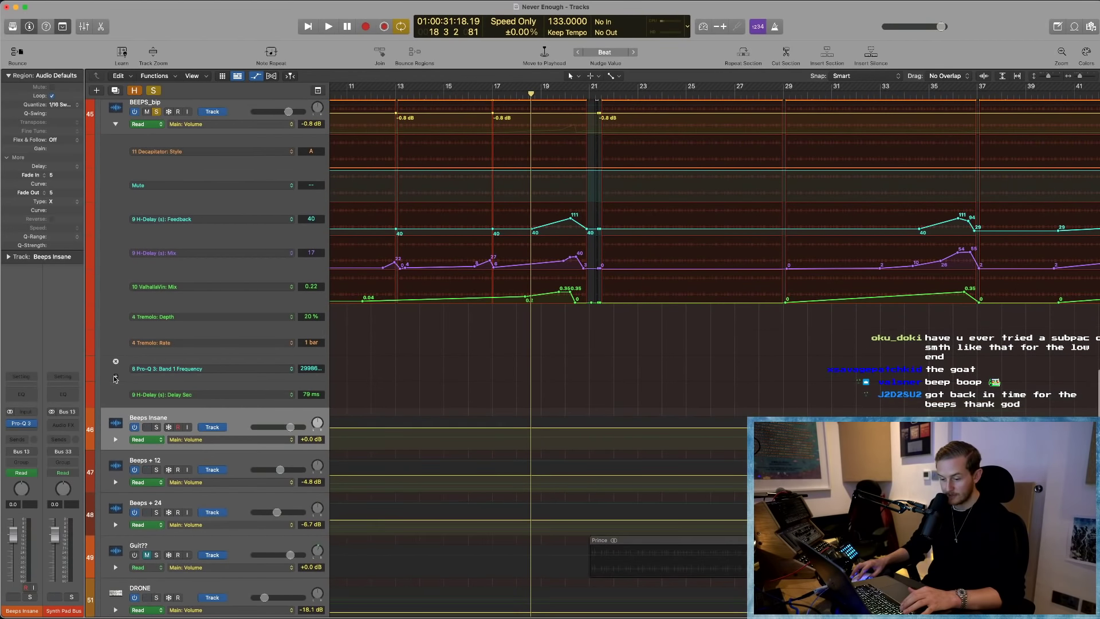
{"action": "scroll", "coordinate": [126, 293], "scroll_direction": "down", "scroll_amount": 2}
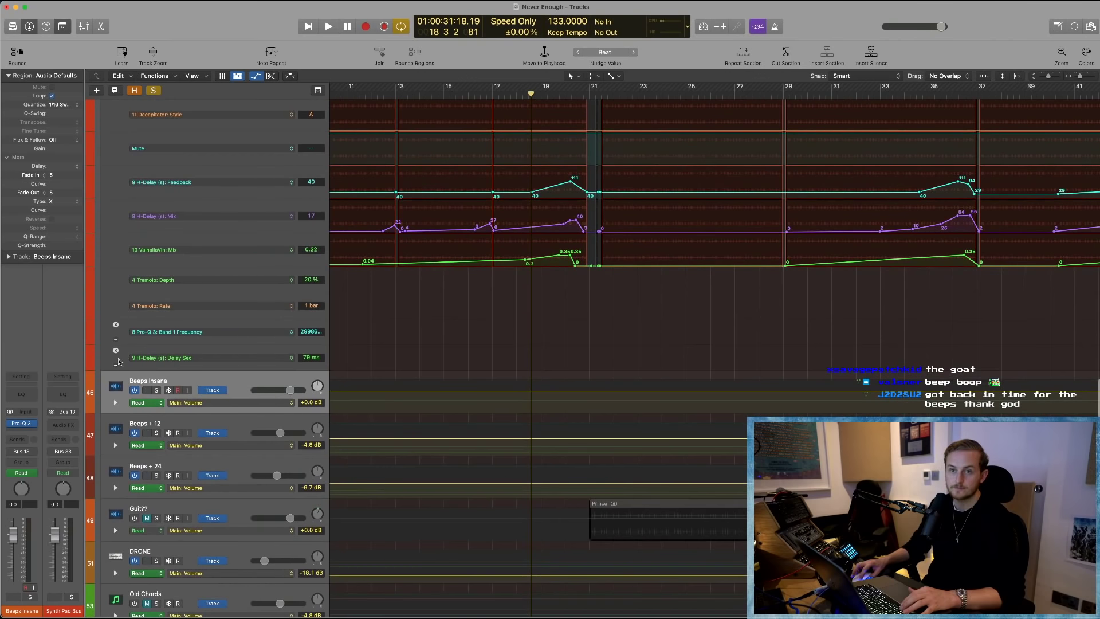
{"action": "left_click", "coordinate": [117, 366]}
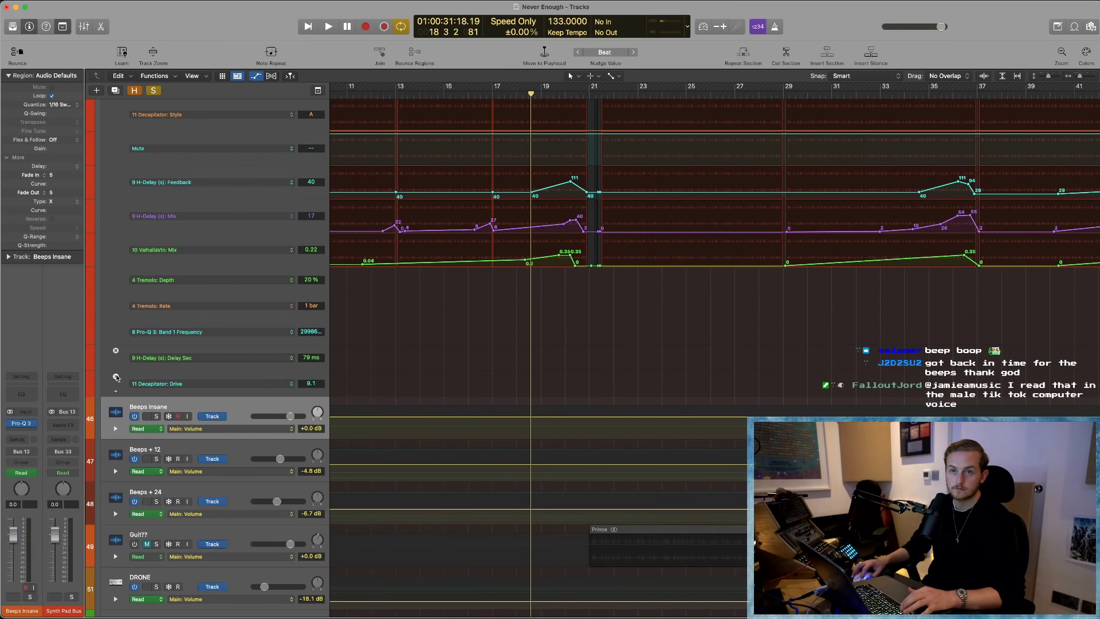
- Add BEEPS_bip automation lanes for 11 Decapitator: Mix and 12 Pro-Q 3: Band 1 Frequency
{"action": "left_click", "coordinate": [115, 391]}
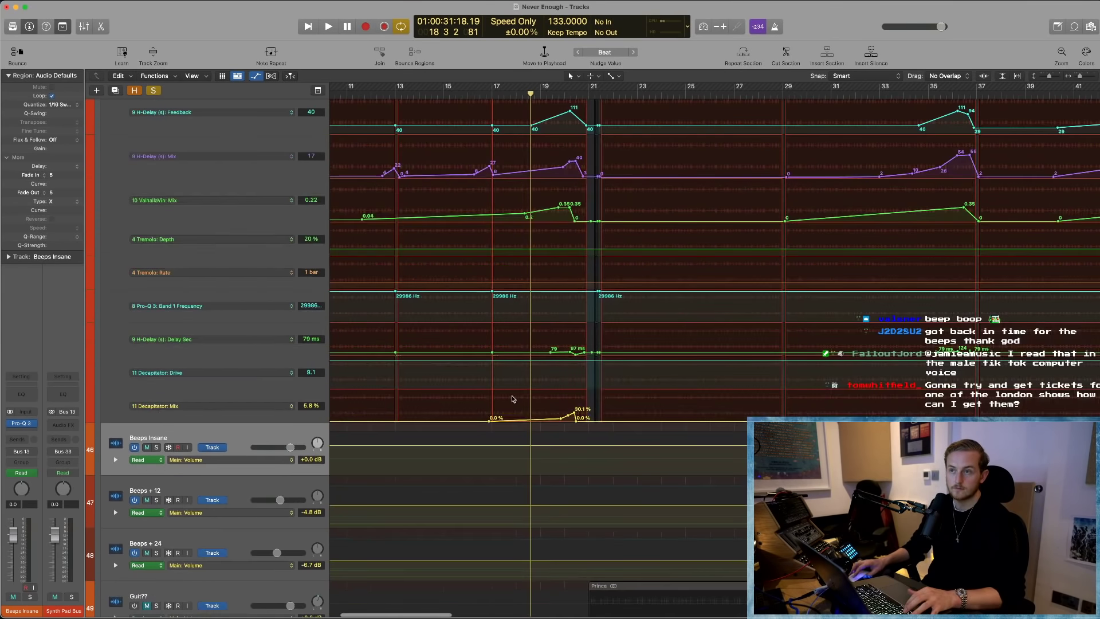
{"action": "scroll", "coordinate": [505, 400], "scroll_direction": "left", "scroll_amount": 3}
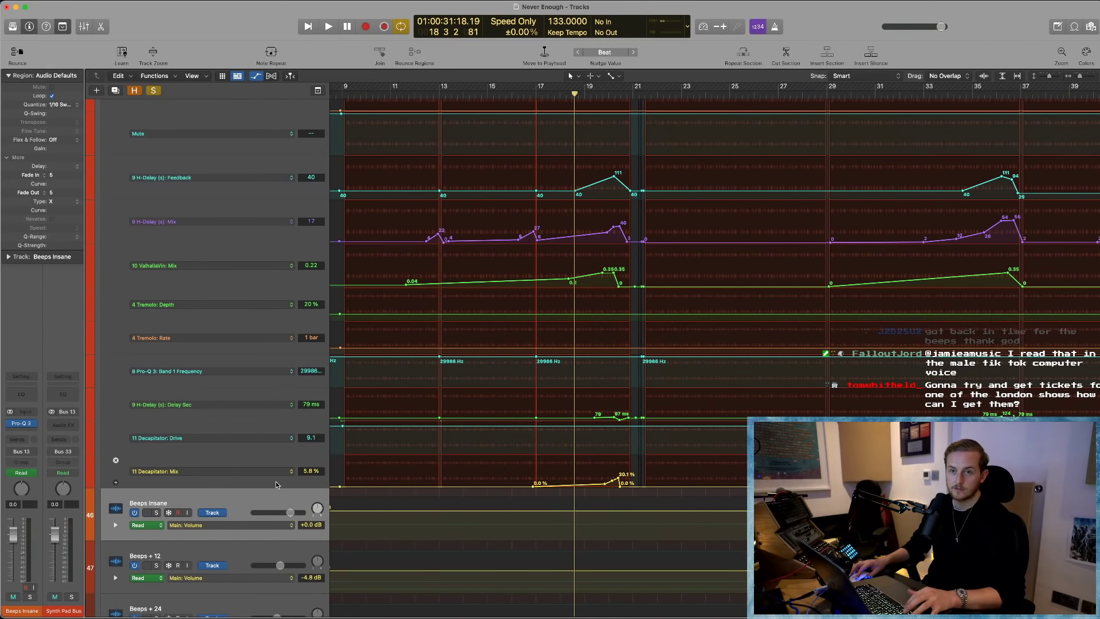
{"action": "left_click", "coordinate": [115, 484]}
{"action": "scroll", "coordinate": [566, 171], "scroll_direction": "up", "scroll_amount": 2}
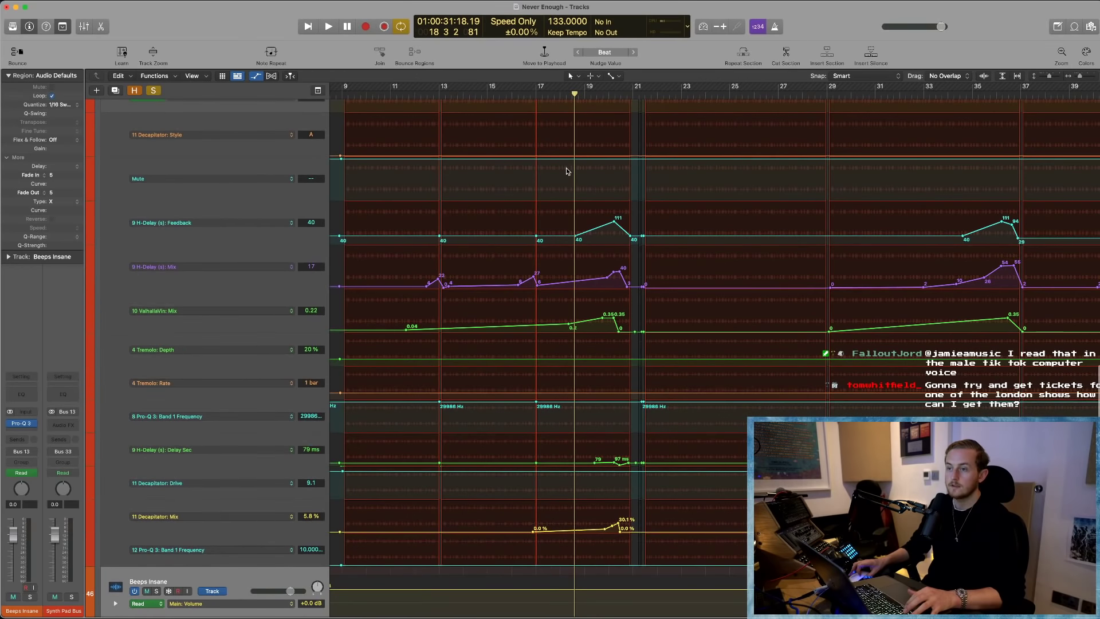
{"action": "scroll", "coordinate": [565, 170], "scroll_direction": "up", "scroll_amount": 3}
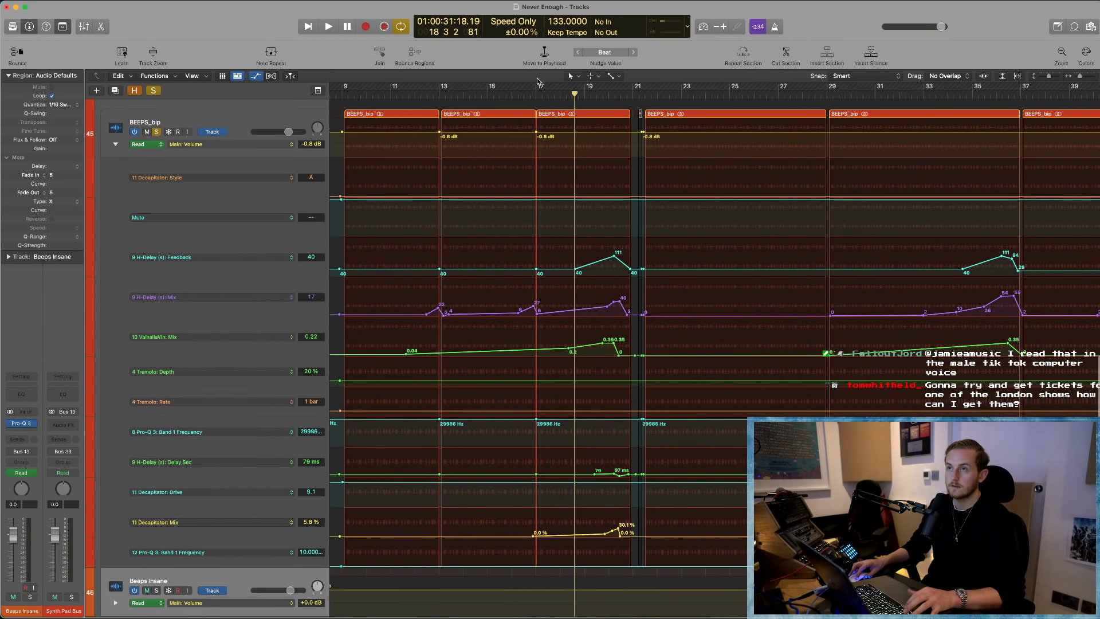
- Play the soloed BEEPS_bip track from bar 18, and again from about bar 34 through the delay build-up into bar 37
{"action": "key", "text": "space"}
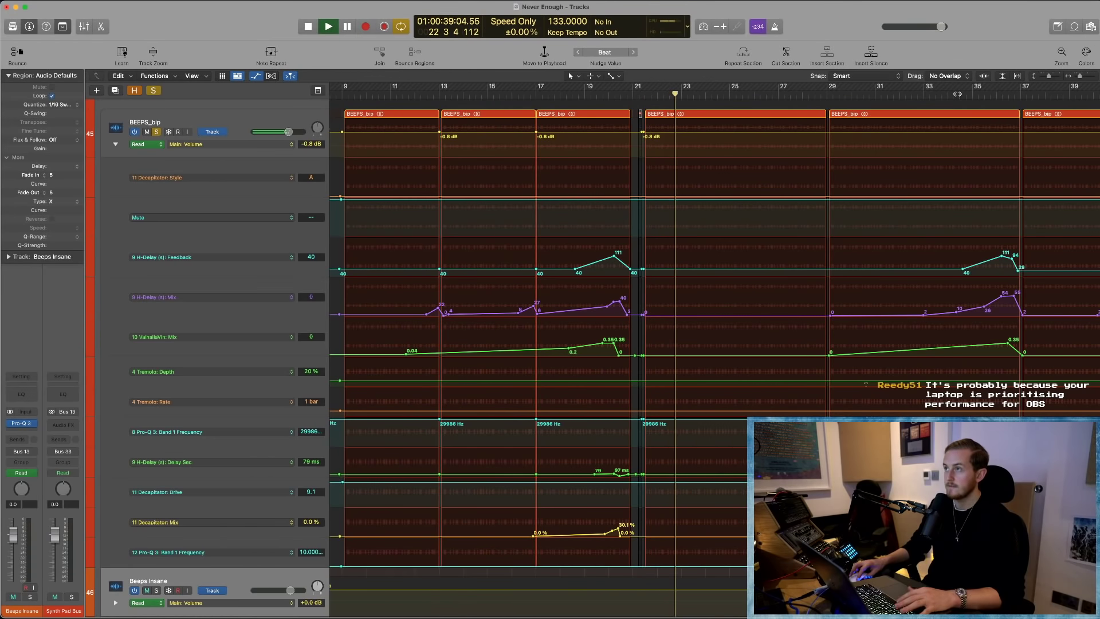
{"action": "left_click", "coordinate": [930, 323]}
{"action": "key", "text": "space"}
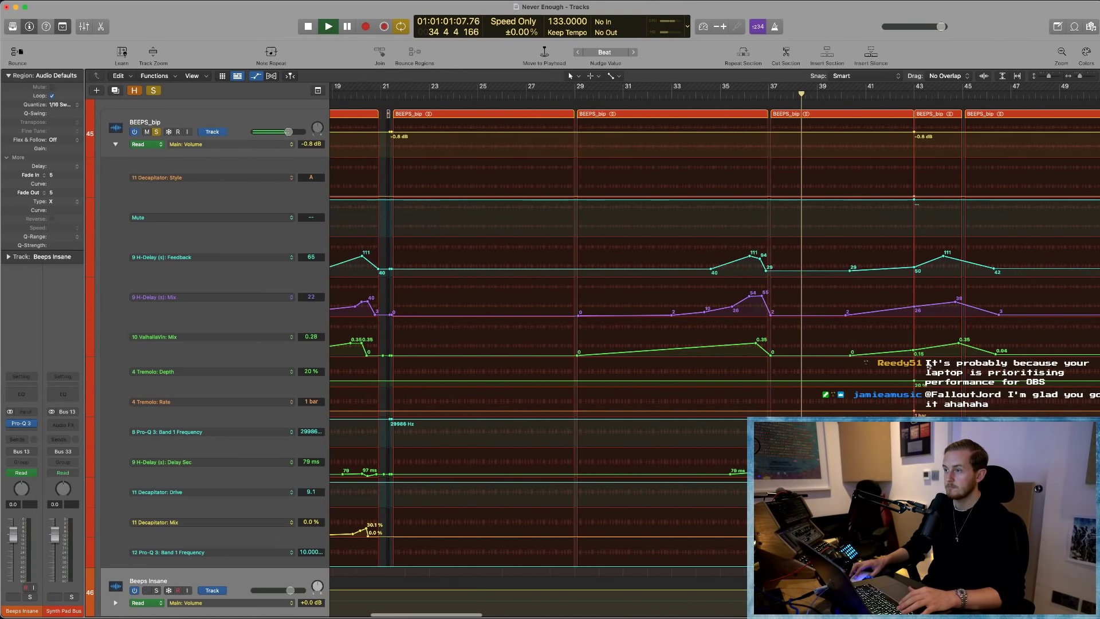
{"action": "left_click", "coordinate": [739, 239]}
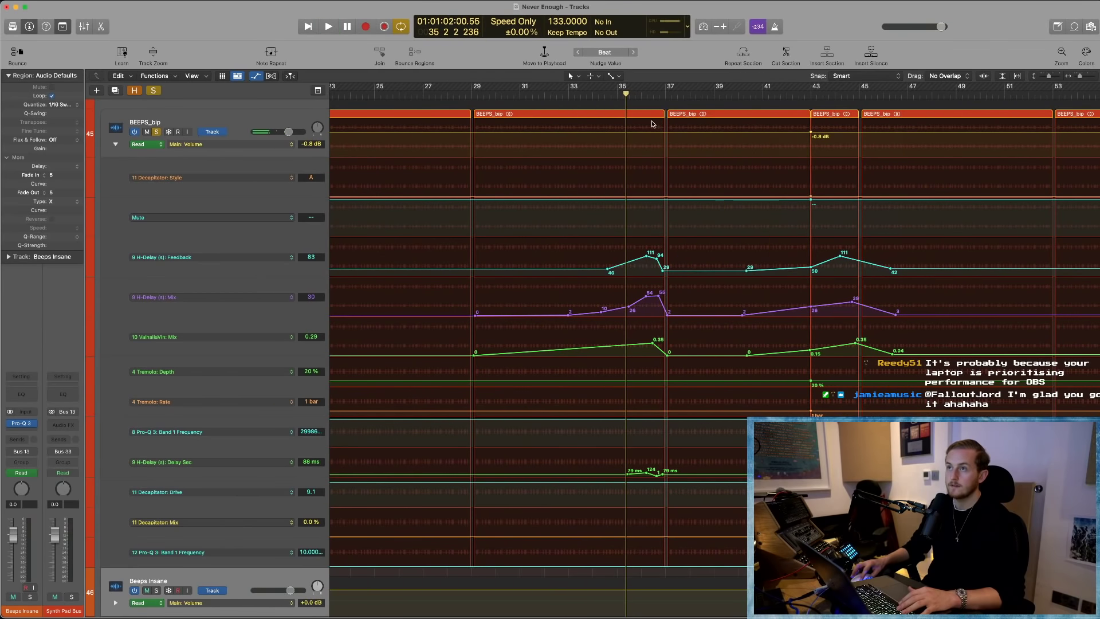
{"action": "key", "text": "space"}
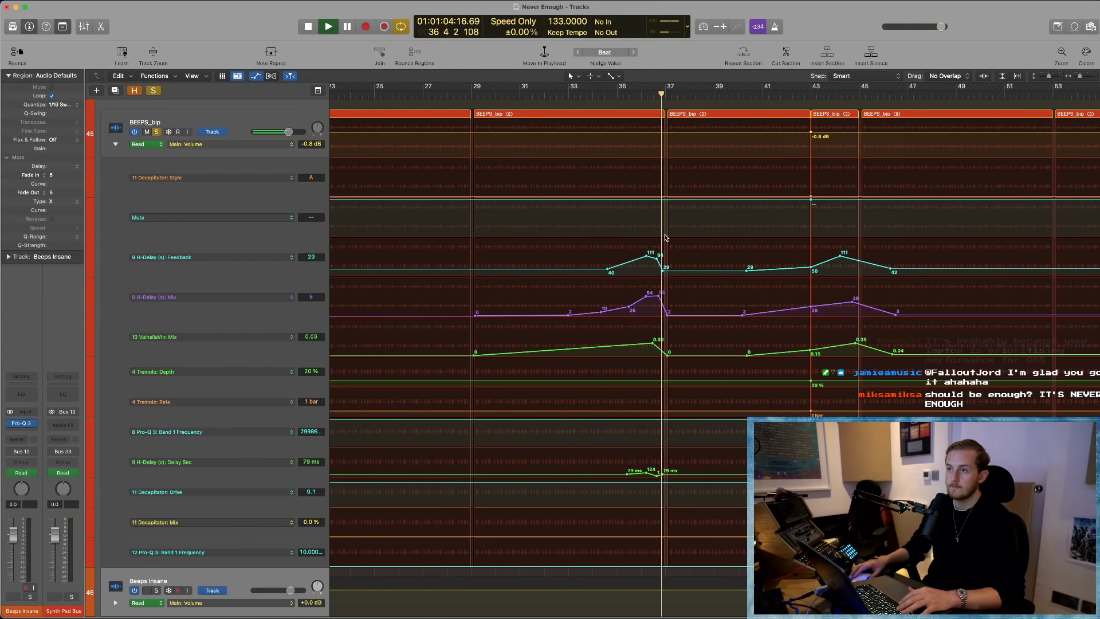
{"action": "key", "text": "space"}
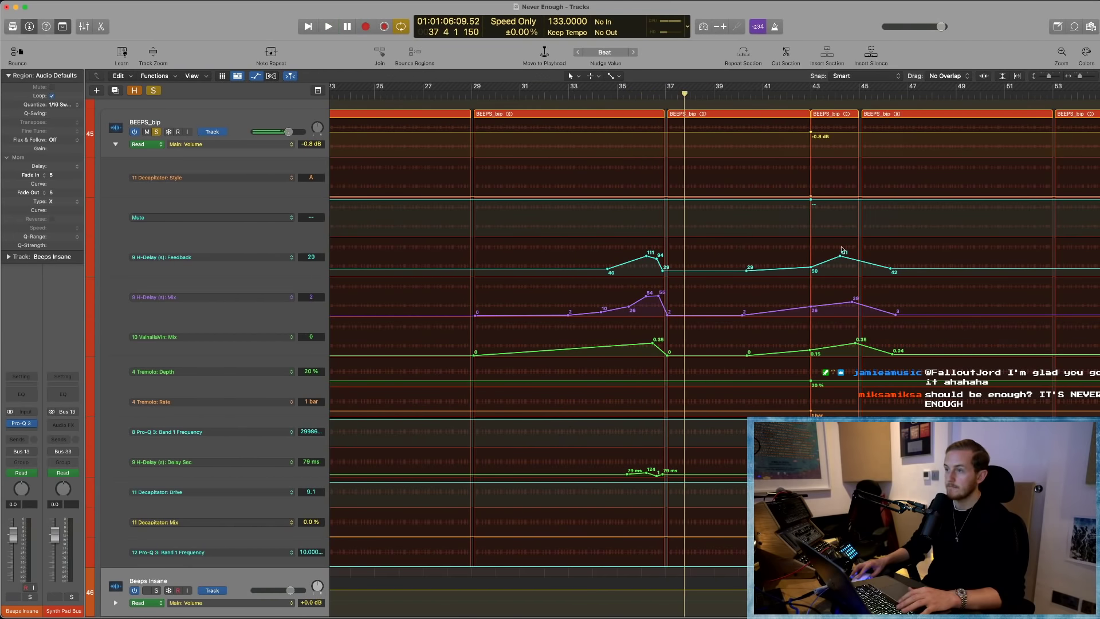
- Play BEEPS_bip from about bar 37, and again from about bar 66 to follow its tremolo, delay and filter automation
{"action": "scroll", "coordinate": [844, 250], "scroll_direction": "right", "scroll_amount": 4}
{"action": "scroll", "coordinate": [844, 250], "scroll_direction": "right", "scroll_amount": 1}
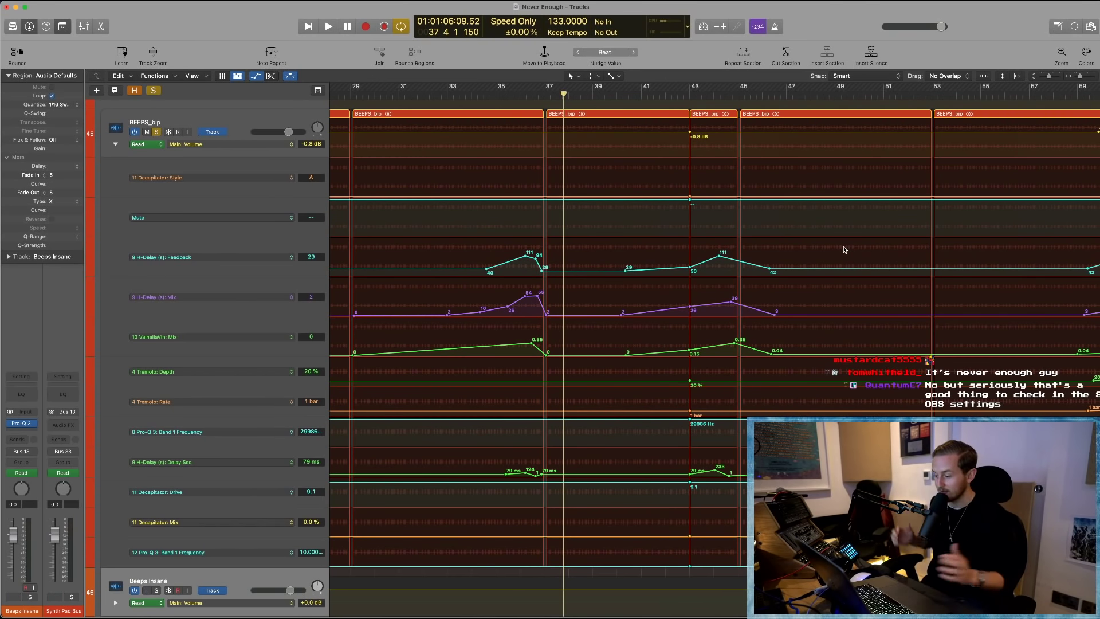
{"action": "left_click", "coordinate": [483, 95]}
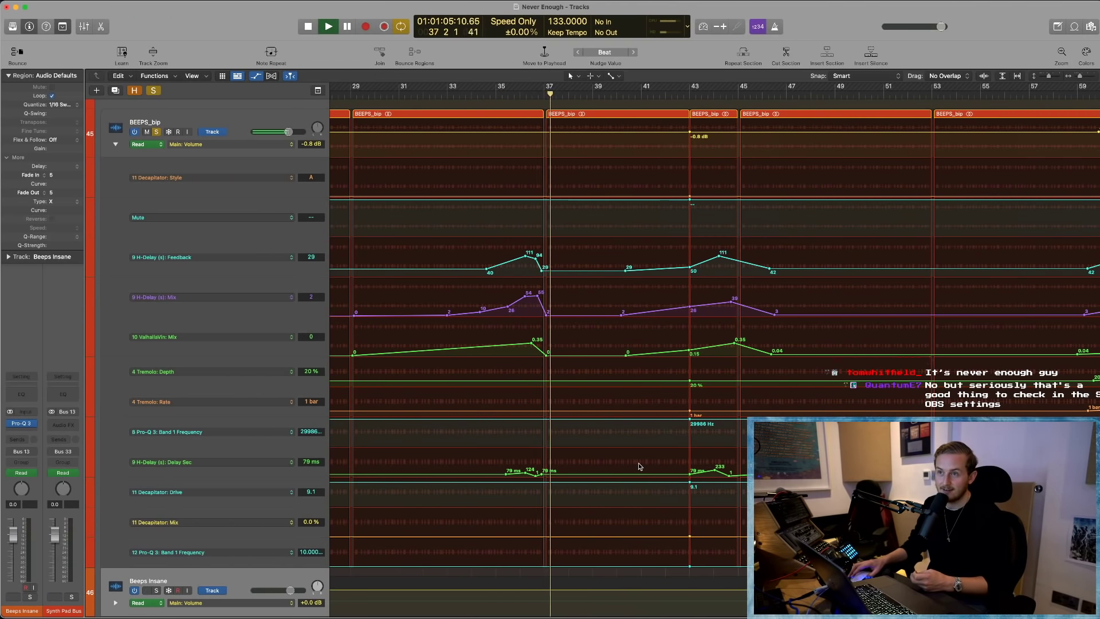
{"action": "scroll", "coordinate": [638, 462], "scroll_direction": "right", "scroll_amount": 10}
{"action": "scroll", "coordinate": [765, 316], "scroll_direction": "right", "scroll_amount": 6}
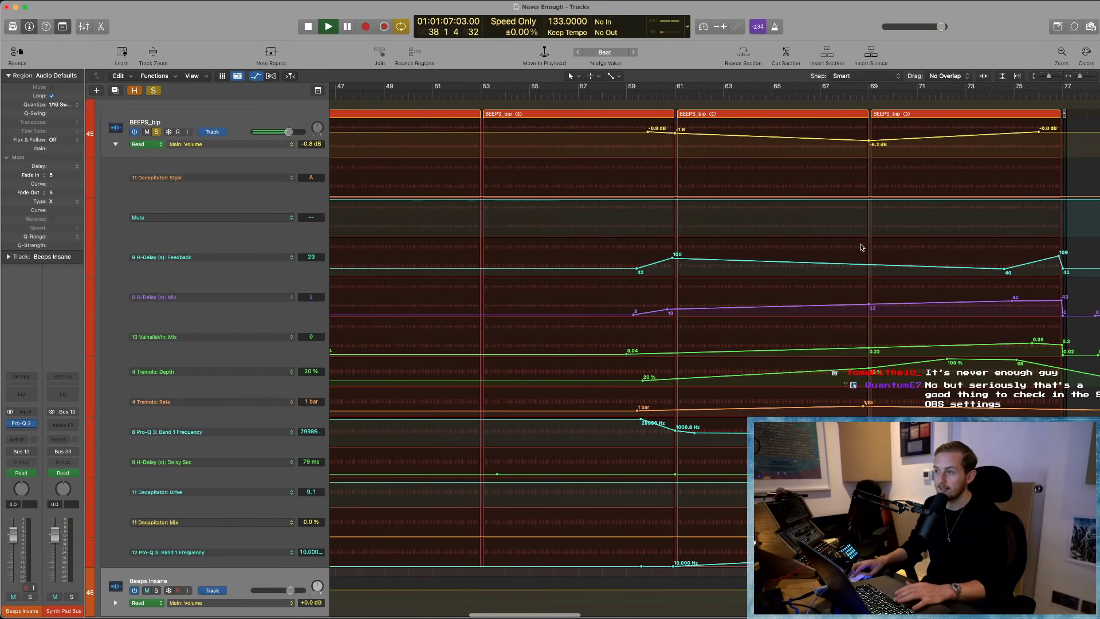
{"action": "key", "text": "space"}
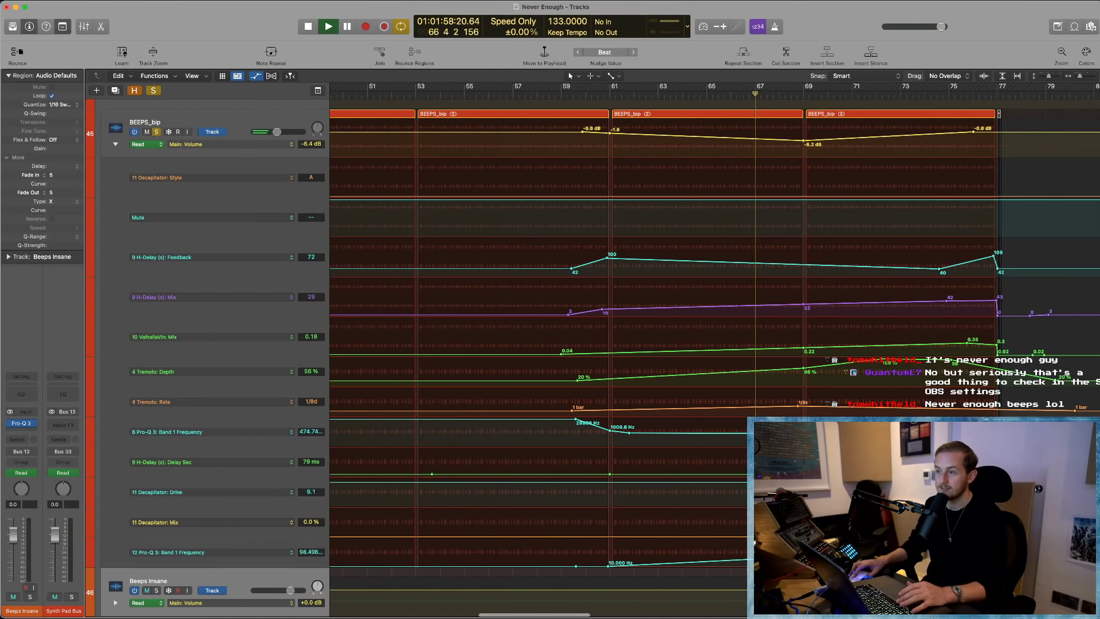
{"action": "scroll", "coordinate": [710, 321], "scroll_direction": "right", "scroll_amount": 2}
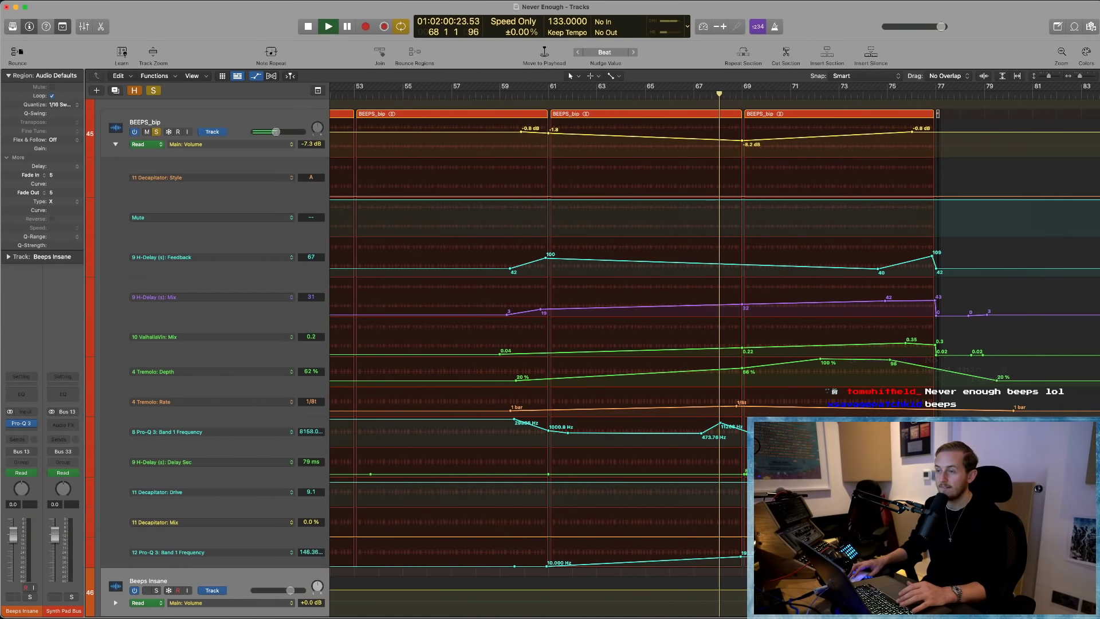
{"action": "scroll", "coordinate": [710, 321], "scroll_direction": "right", "scroll_amount": 7}
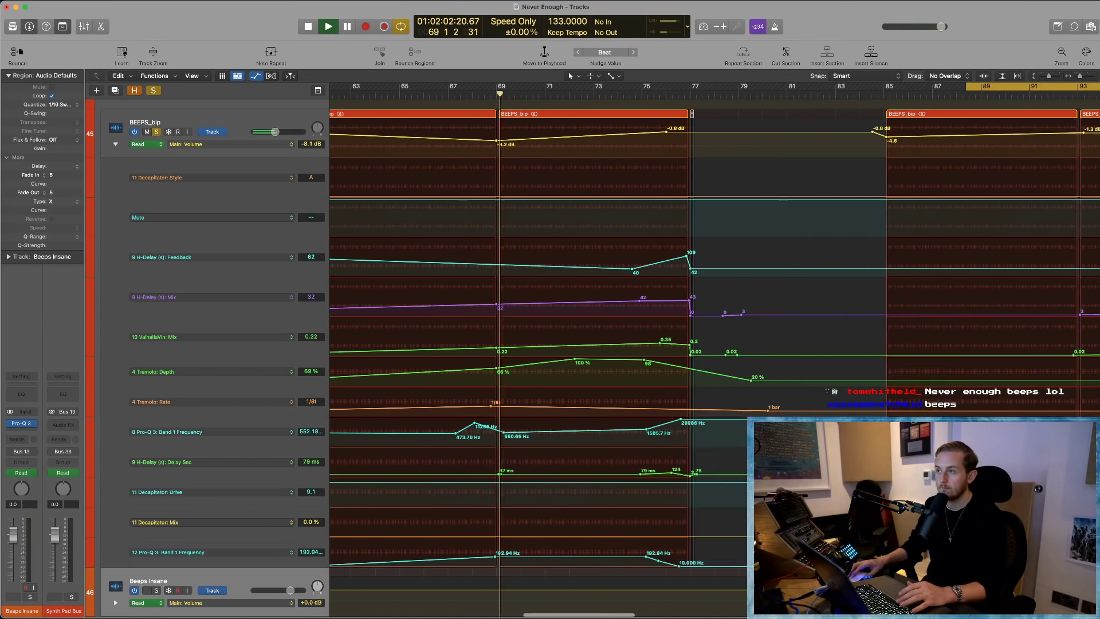
- Play the BEEPS_bip automation from bar 108 and dismiss the System Overload alert
{"action": "scroll", "coordinate": [710, 321], "scroll_direction": "right", "scroll_amount": 15}
{"action": "key", "text": "space"}
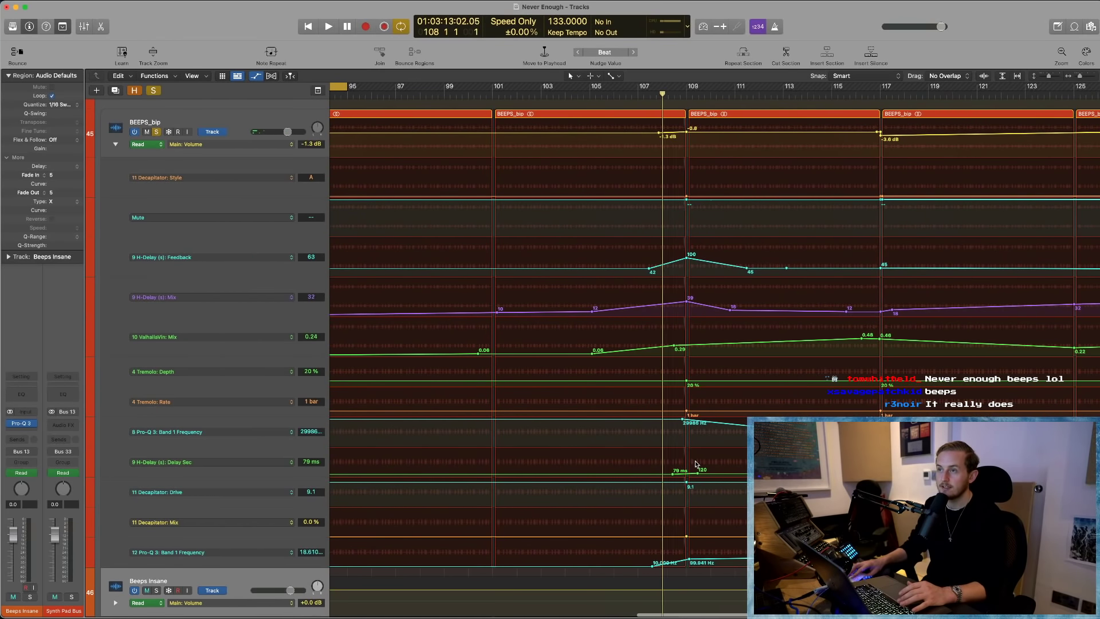
{"action": "key", "text": "space"}
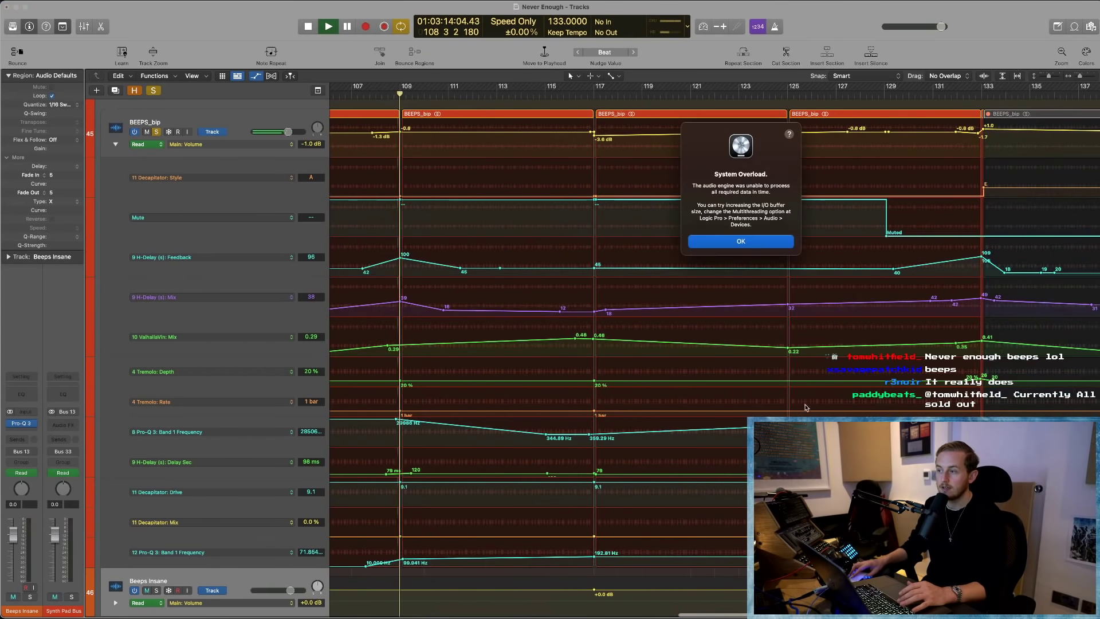
{"action": "left_click", "coordinate": [741, 242]}
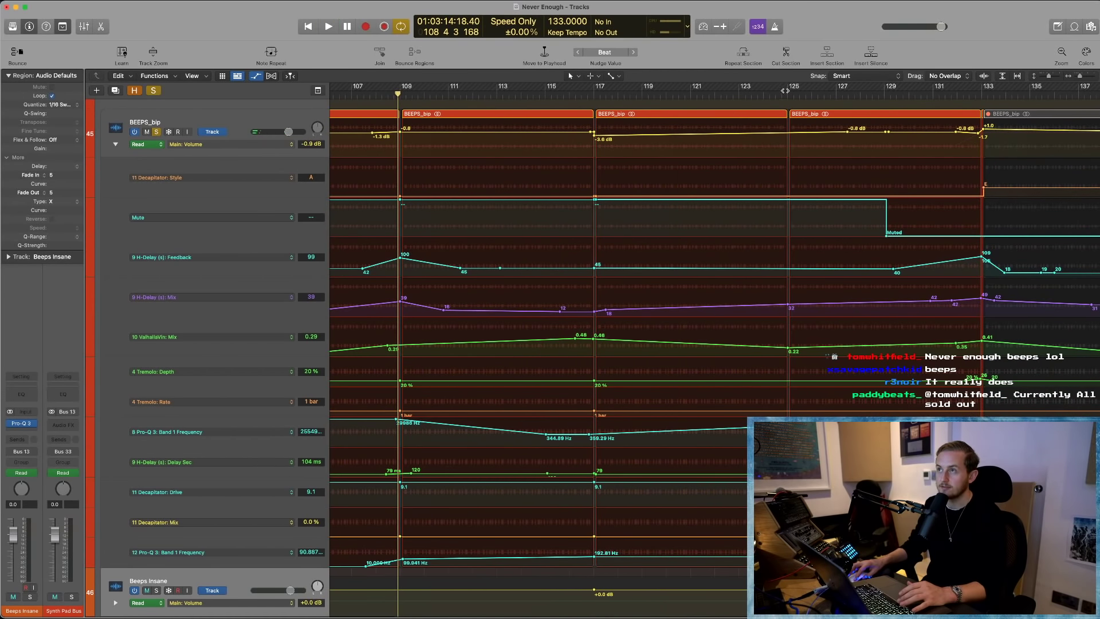
- Play BEEPS_bip from bar 125 with the Beeps Insane track soloed as well, and dismiss the System Overload alert
{"action": "left_click", "coordinate": [788, 91]}
{"action": "scroll", "coordinate": [813, 176], "scroll_direction": "down", "scroll_amount": 3}
{"action": "key", "text": "space"}
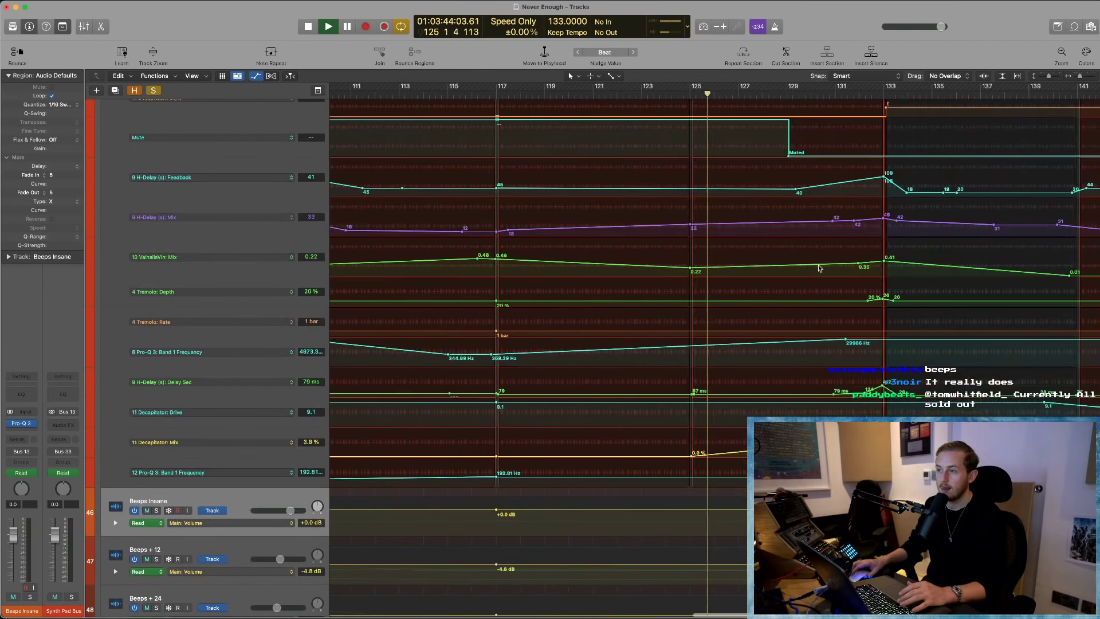
{"action": "left_click", "coordinate": [157, 511]}
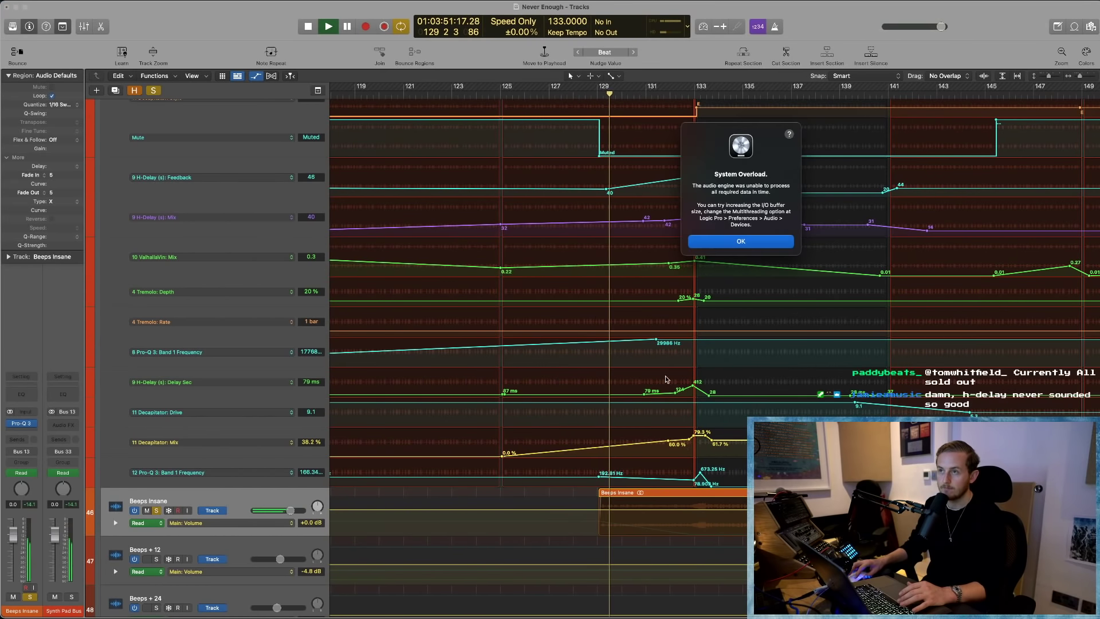
{"action": "left_click", "coordinate": [743, 243]}
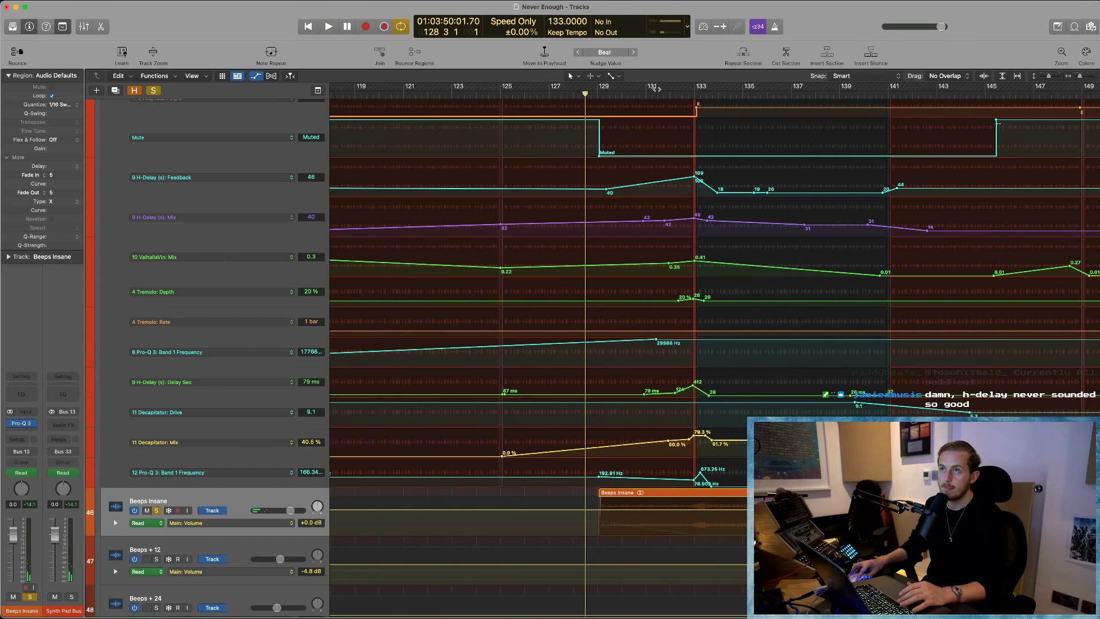
- Set the cycle range from about bar 128 to bar 133, play the soloed beeps there, and dismiss the overload alert
{"action": "left_click_drag", "start_coordinate": [596, 92], "coordinate": [694, 92]}
{"action": "key", "text": "space"}
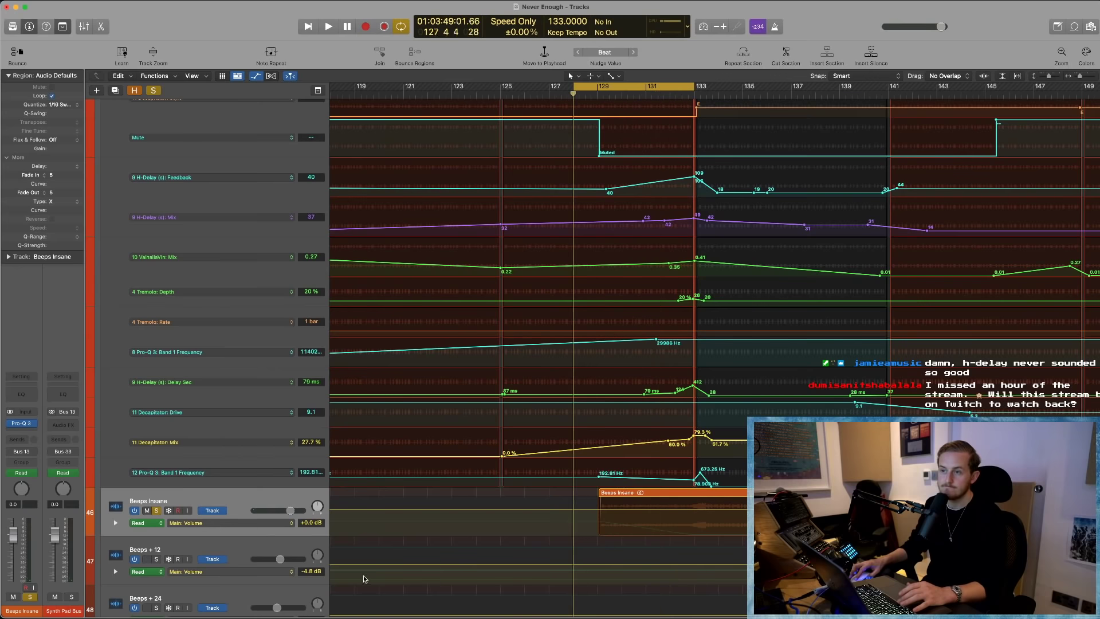
{"action": "scroll", "coordinate": [180, 533], "scroll_direction": "down", "scroll_amount": 1}
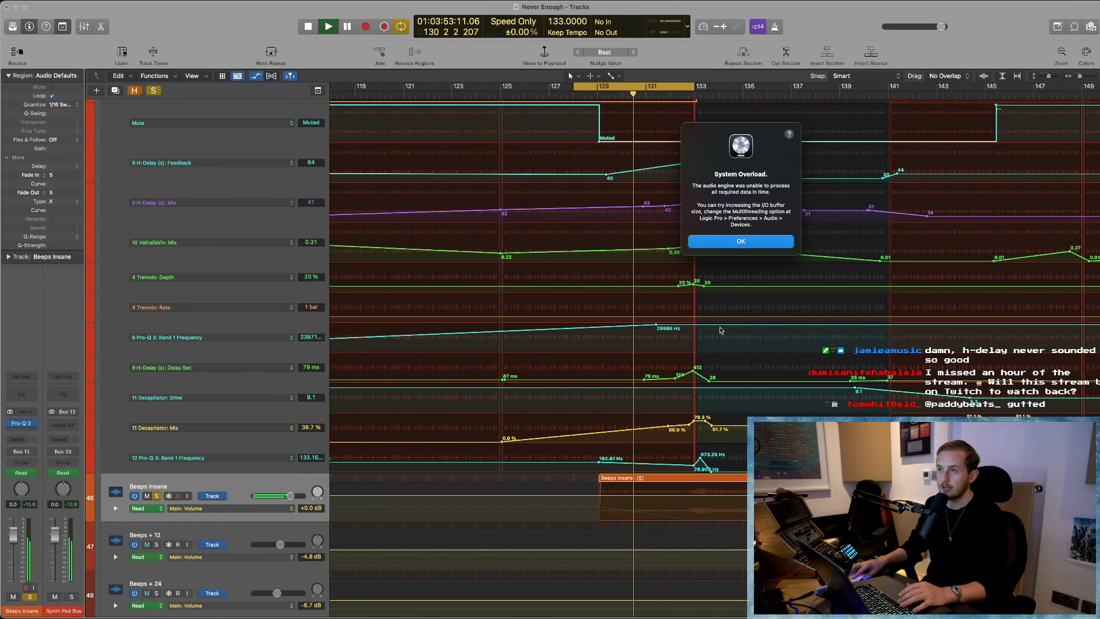
{"action": "left_click", "coordinate": [716, 246]}
- Mute the Beeps Insane region and take both the Beeps Insane and BEEPS_bip tracks out of solo
{"action": "left_click", "coordinate": [677, 482]}
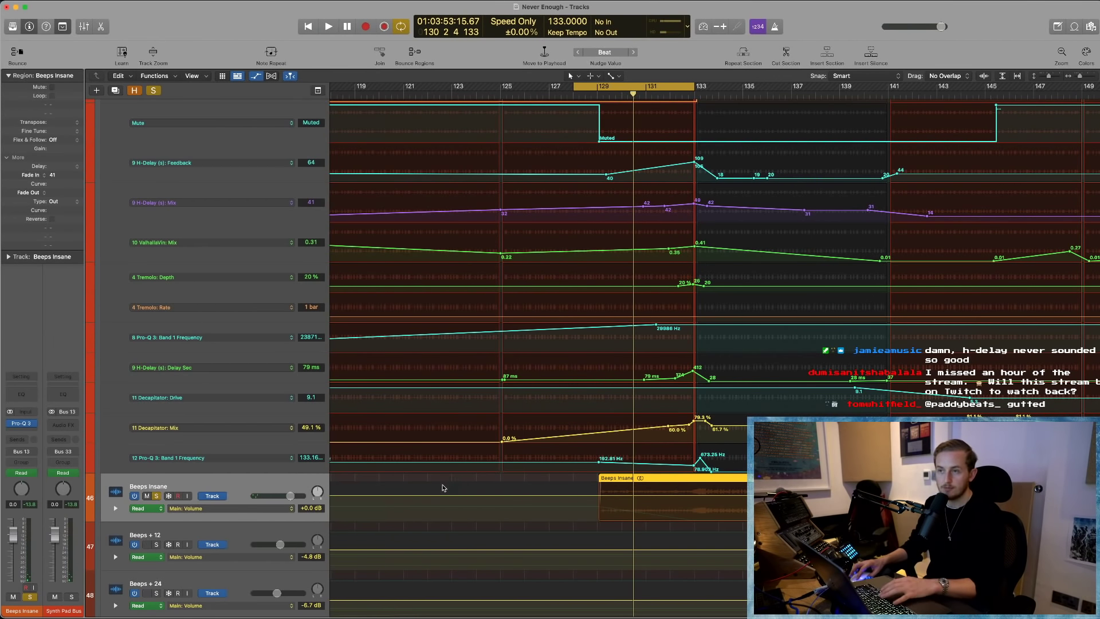
{"action": "left_click", "coordinate": [250, 469]}
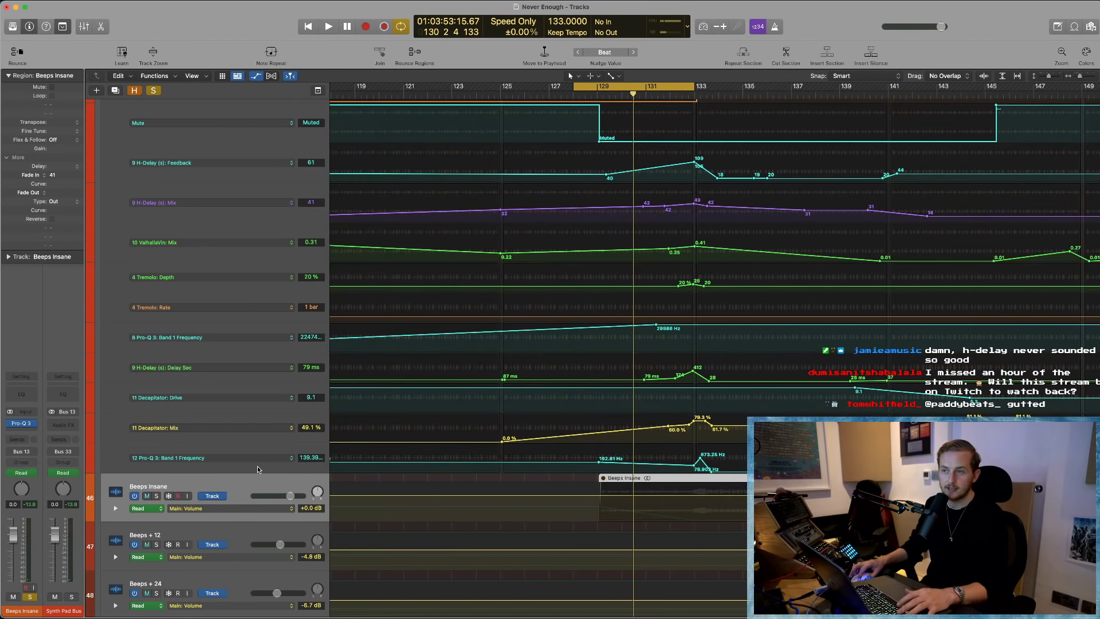
{"action": "scroll", "coordinate": [229, 286], "scroll_direction": "up", "scroll_amount": 3}
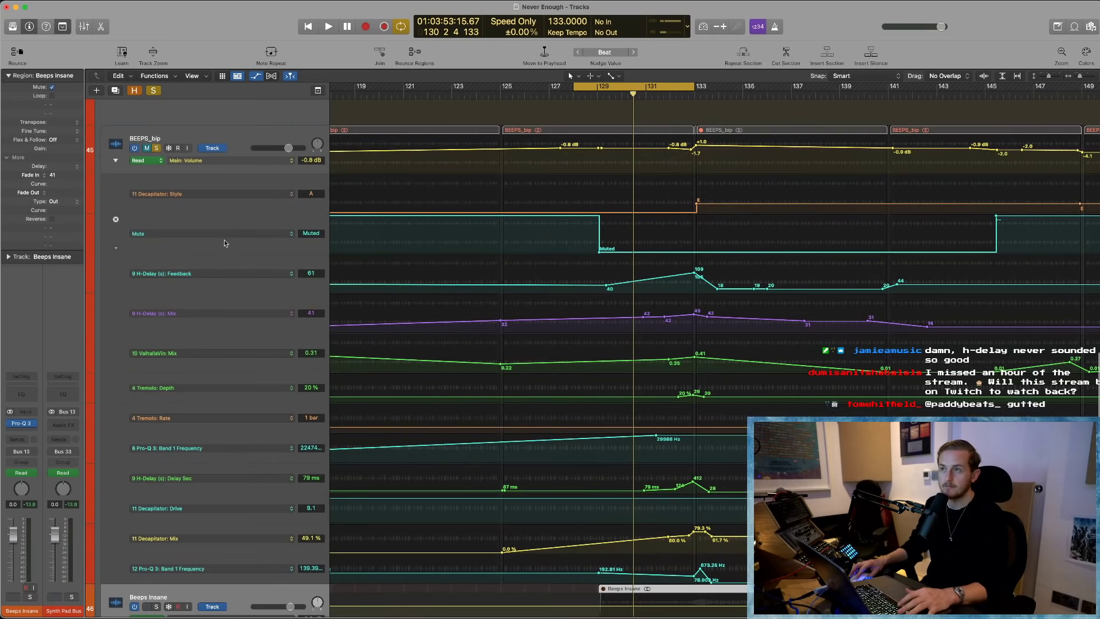
{"action": "left_click", "coordinate": [156, 148]}
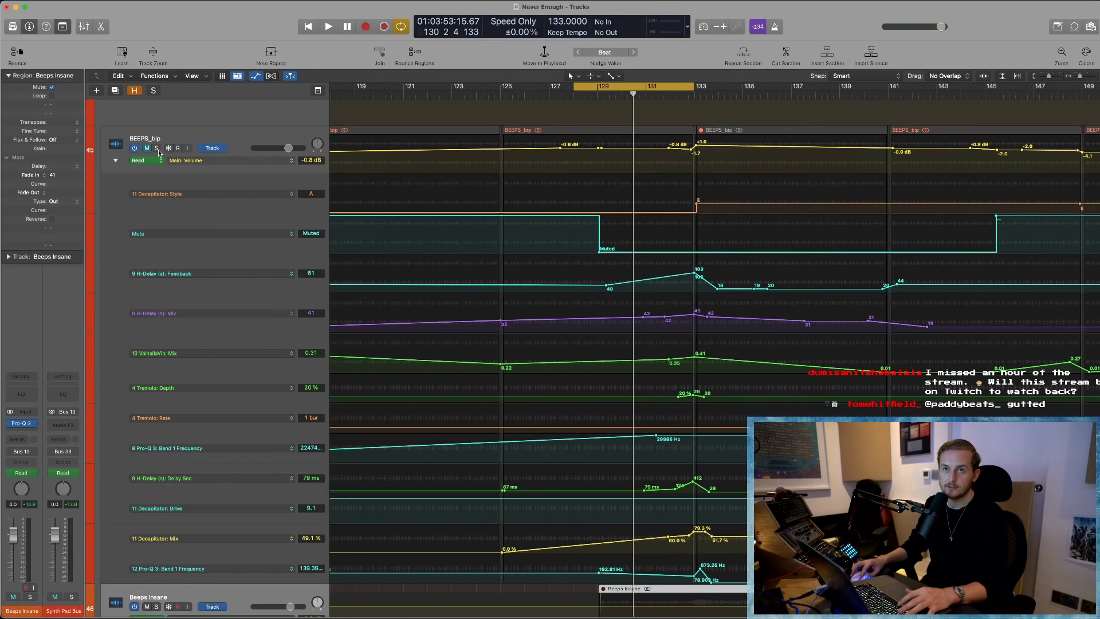
- Select BEEPS_bip, hide the track automation, and place the playhead at bar 126 with cycle mode off
{"action": "left_click", "coordinate": [219, 141]}
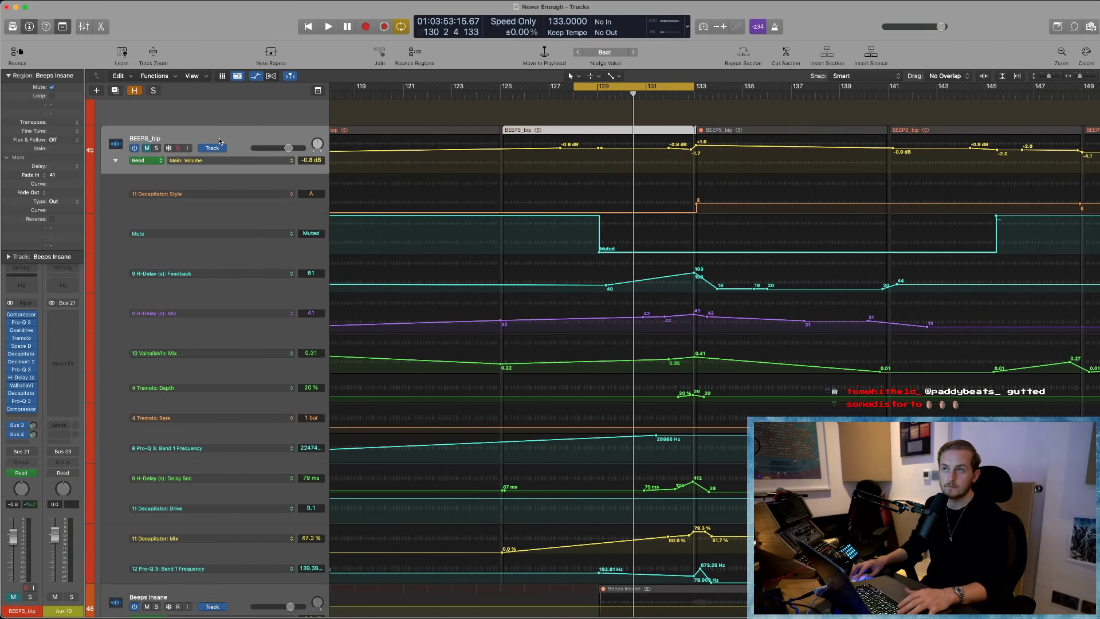
{"action": "key", "text": "a"}
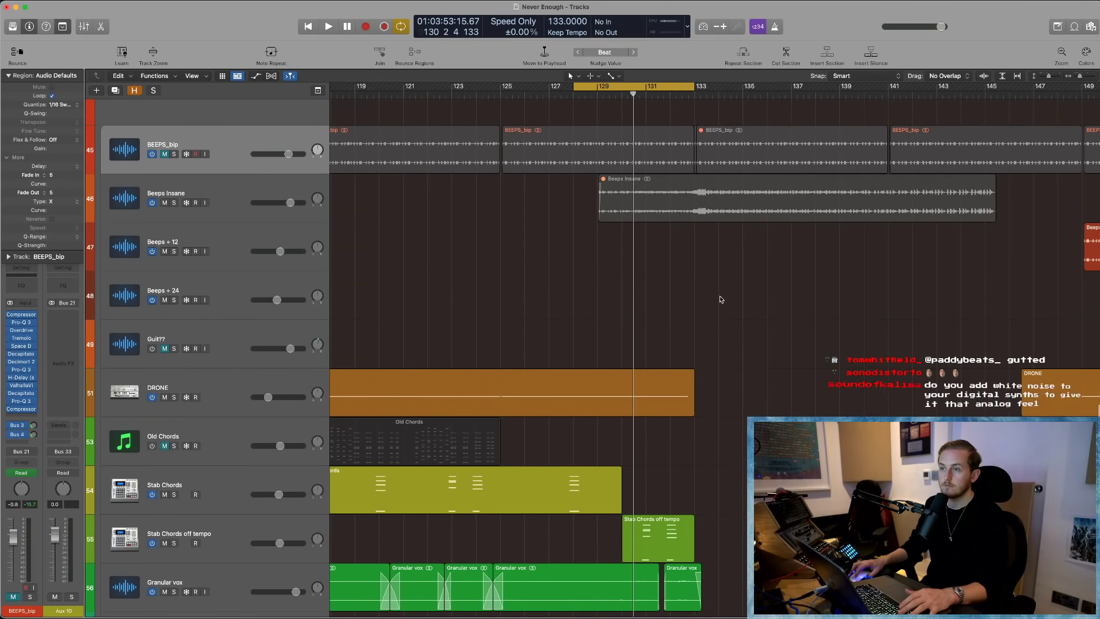
{"action": "scroll", "coordinate": [719, 296], "scroll_direction": "up", "scroll_amount": 4}
{"action": "scroll", "coordinate": [720, 296], "scroll_direction": "up", "scroll_amount": 3}
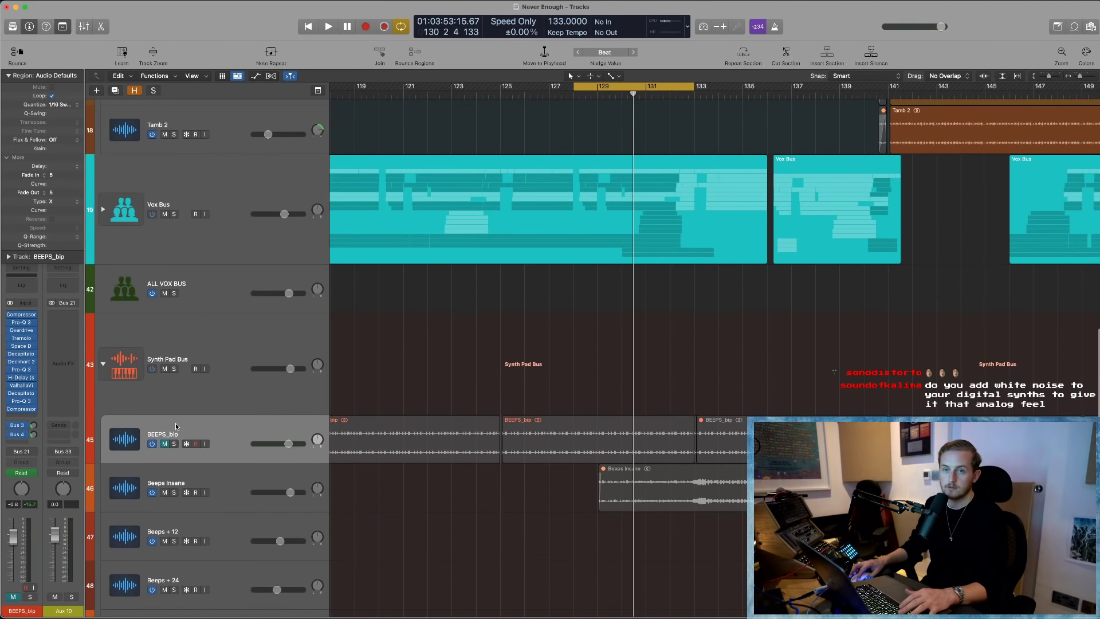
{"action": "left_click", "coordinate": [176, 426]}
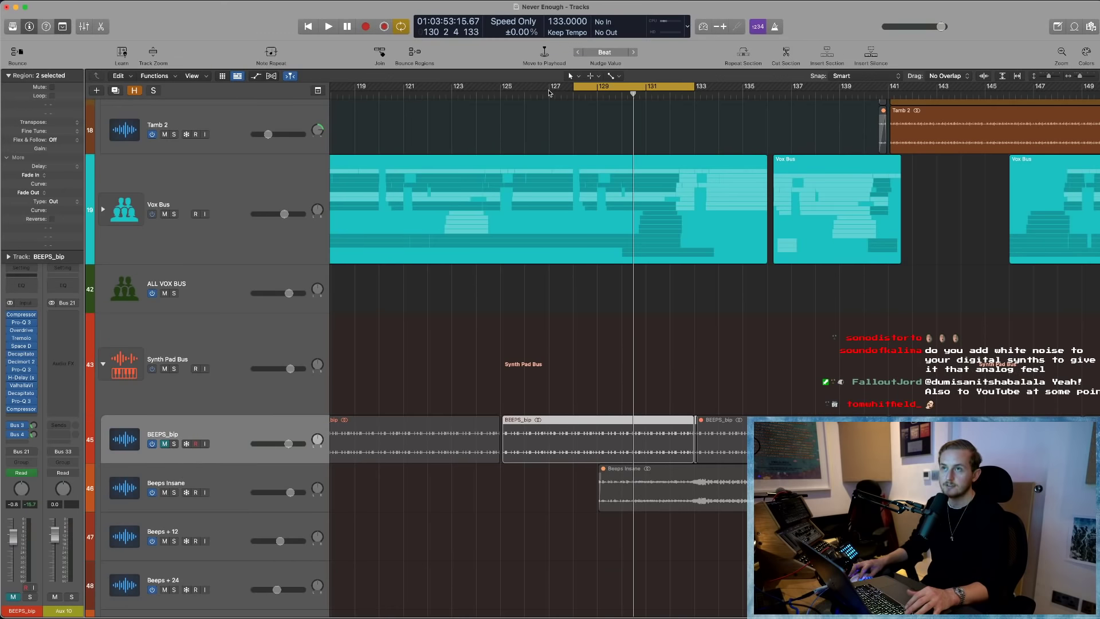
{"action": "key", "text": "space"}
{"action": "key", "text": "ctrl+m"}
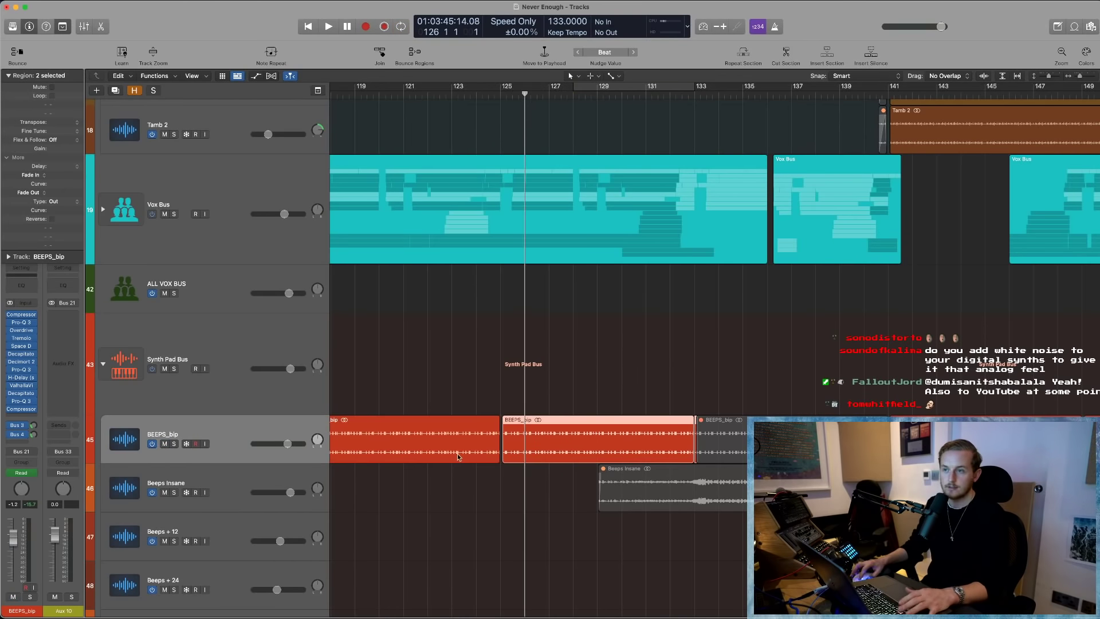
- Remove the muted section from BEEPS_bip's Mute automation after bar 129, unmute its region from bar 133, and hide the automation
{"action": "key", "text": "a"}
{"action": "left_click", "coordinate": [271, 451]}
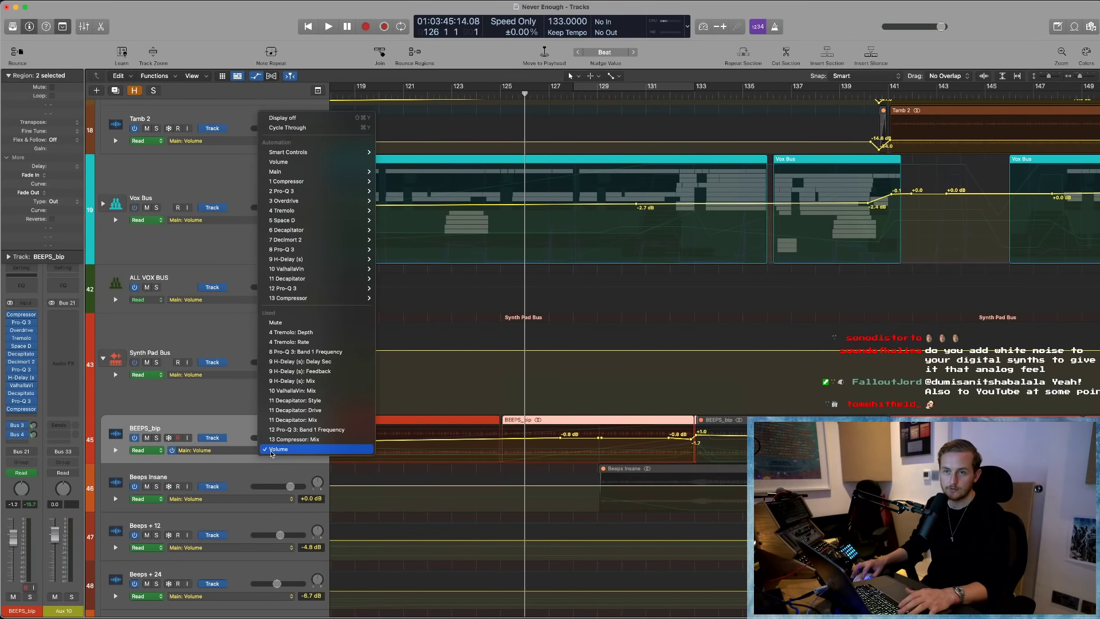
{"action": "left_click", "coordinate": [275, 321]}
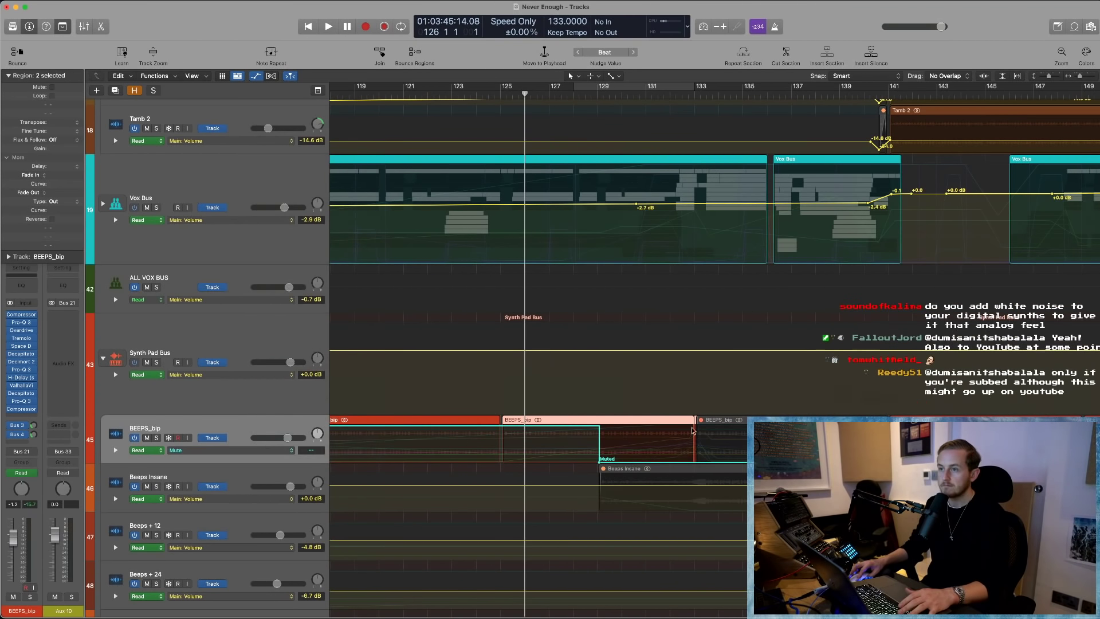
{"action": "left_click", "coordinate": [538, 426]}
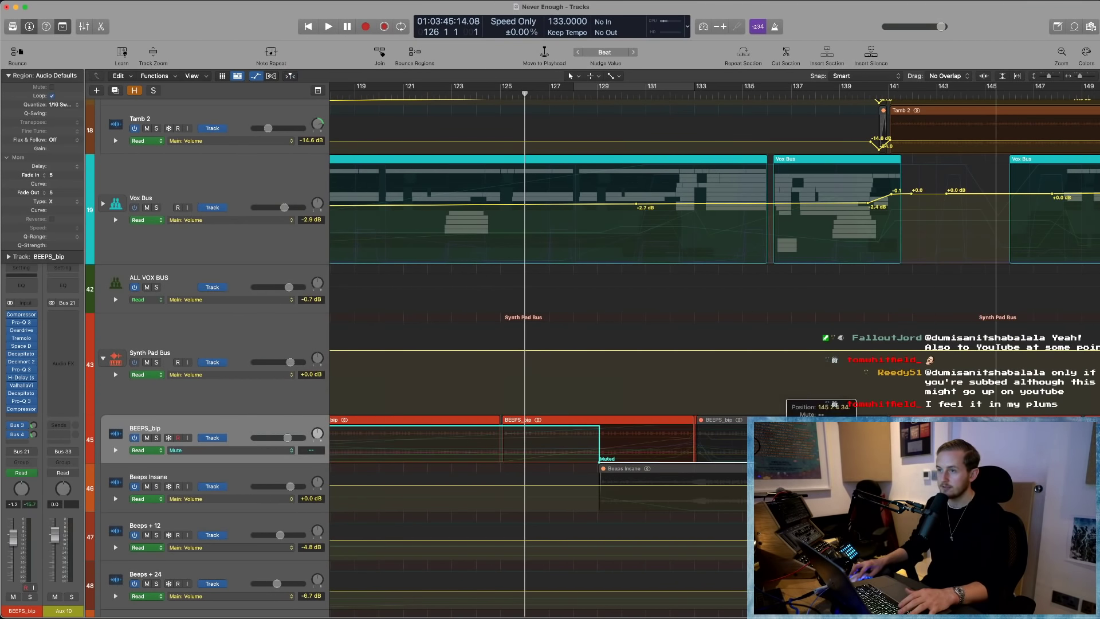
{"action": "left_click", "coordinate": [540, 427]}
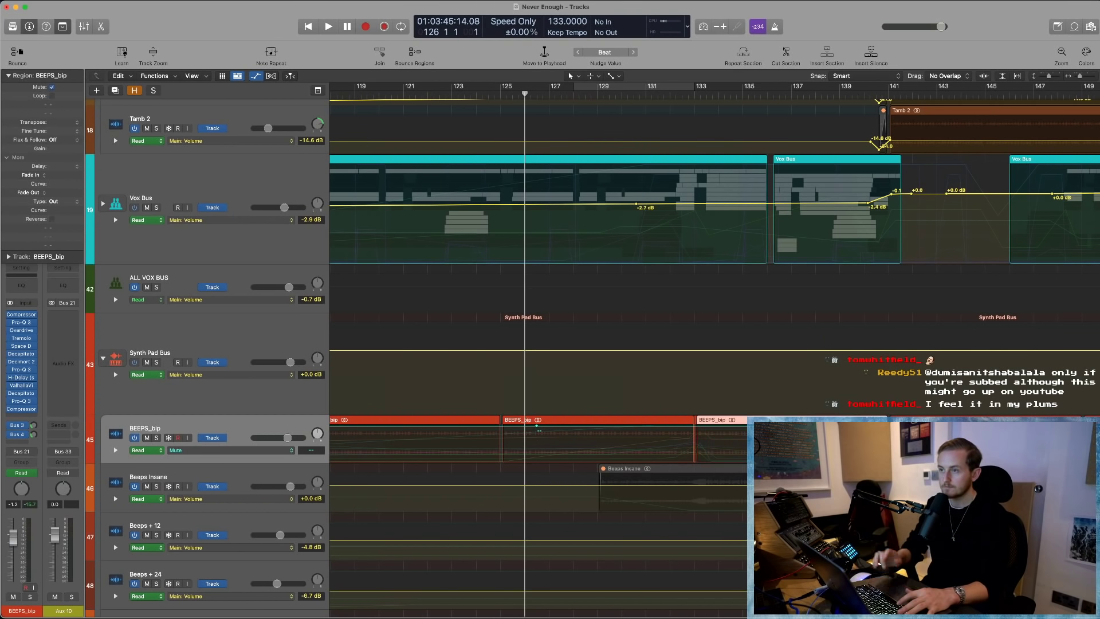
{"action": "key", "text": "a"}
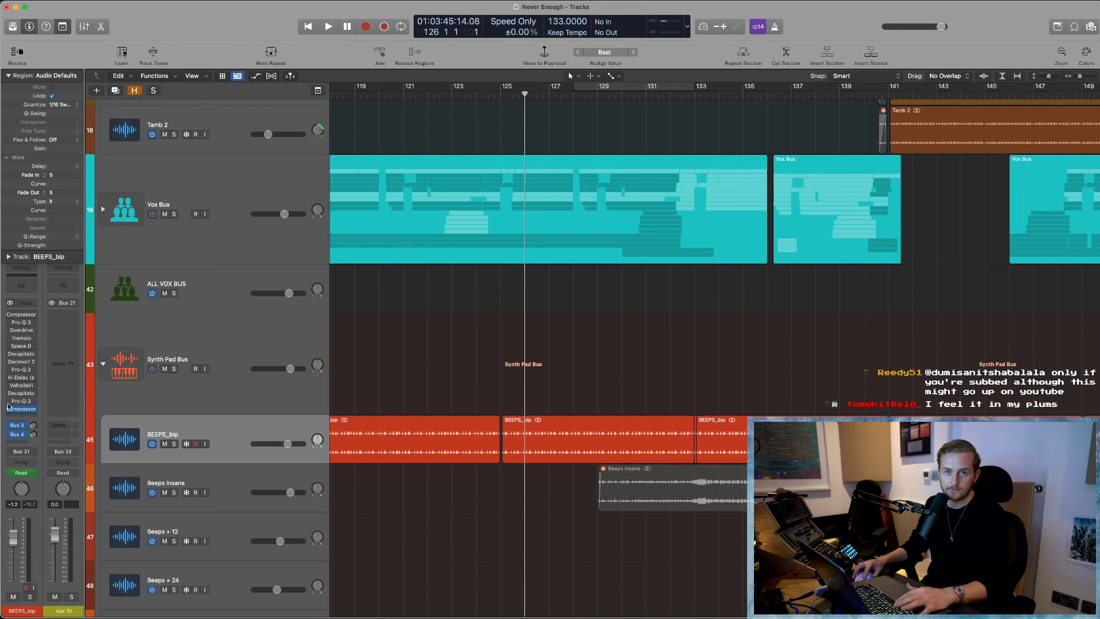
- Cycle bars 117 to 125 and play BEEPS_bip soloed with its plug-ins bypassed, dismissing the System Overload alert
{"action": "scroll", "coordinate": [572, 229], "scroll_direction": "left", "scroll_amount": 4}
{"action": "left_click_drag", "start_coordinate": [405, 89], "coordinate": [600, 103]}
{"action": "key", "text": "space"}
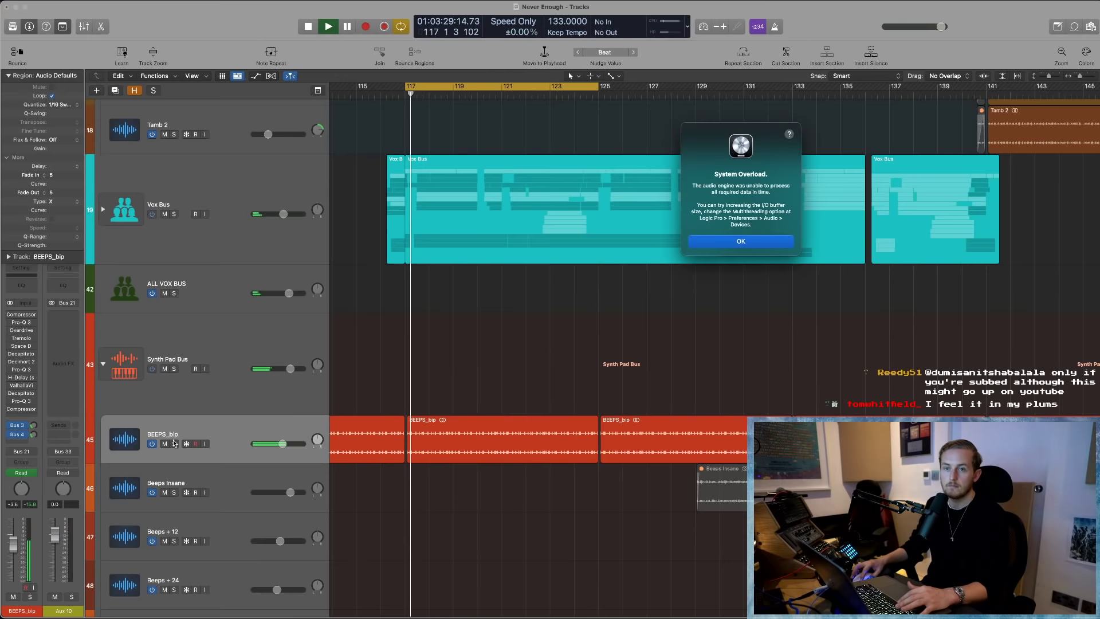
{"action": "key", "text": "Return"}
{"action": "left_click", "coordinate": [174, 443]}
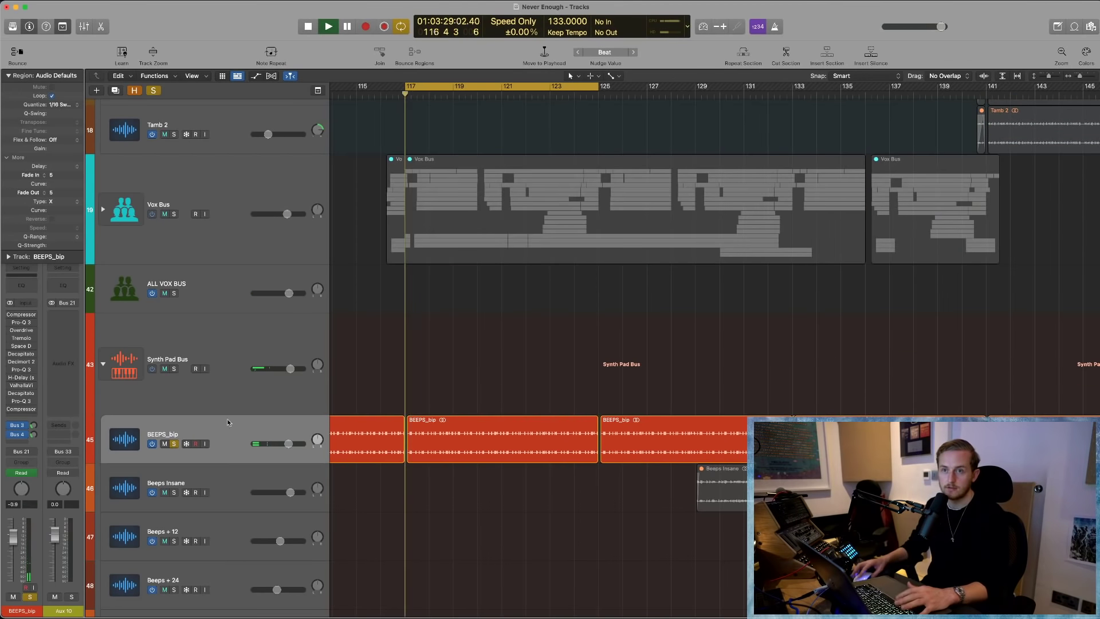
{"action": "scroll", "coordinate": [246, 450], "scroll_direction": "left", "scroll_amount": 2}
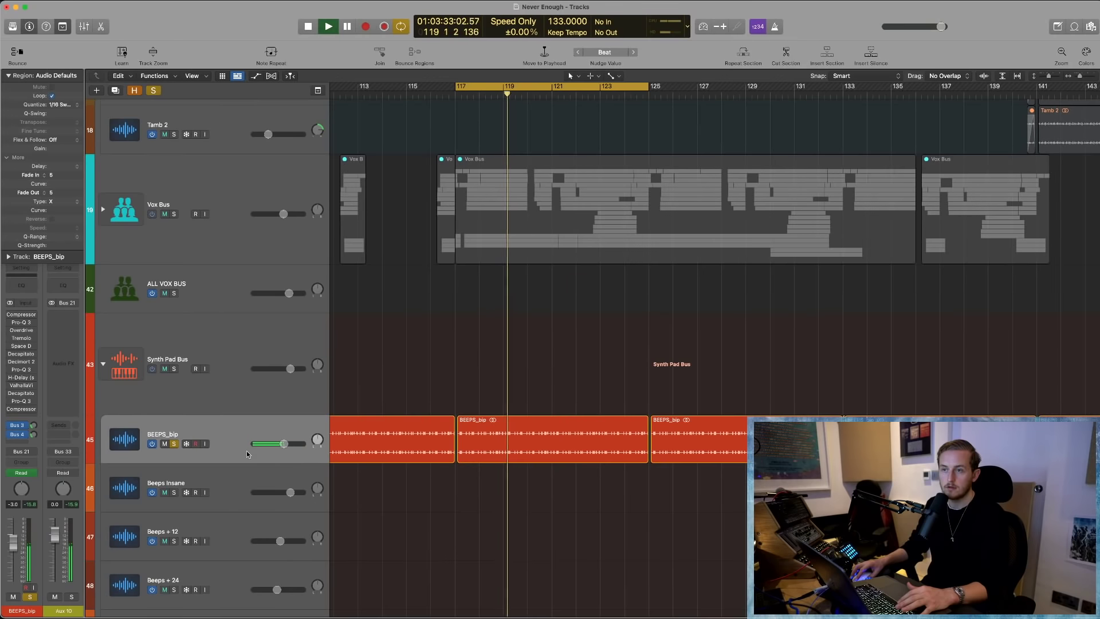
{"action": "key", "text": "space"}
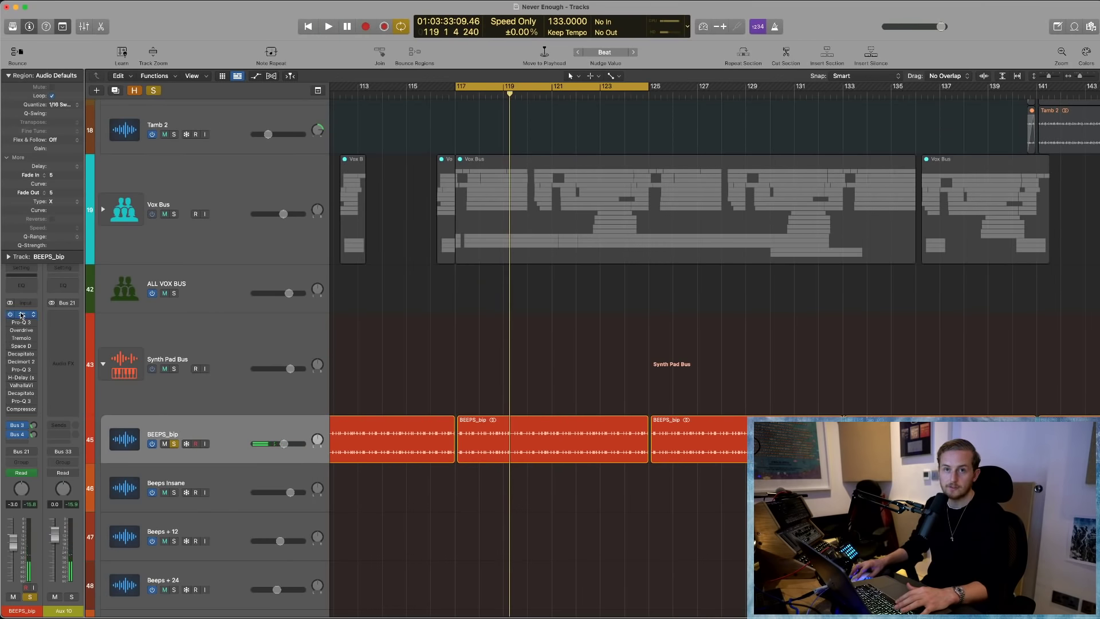
- Re-enable the first Compressor and the first Pro-Q 3 on BEEPS_bip, playing the loop with each plug-in window open
{"action": "key", "text": "space"}
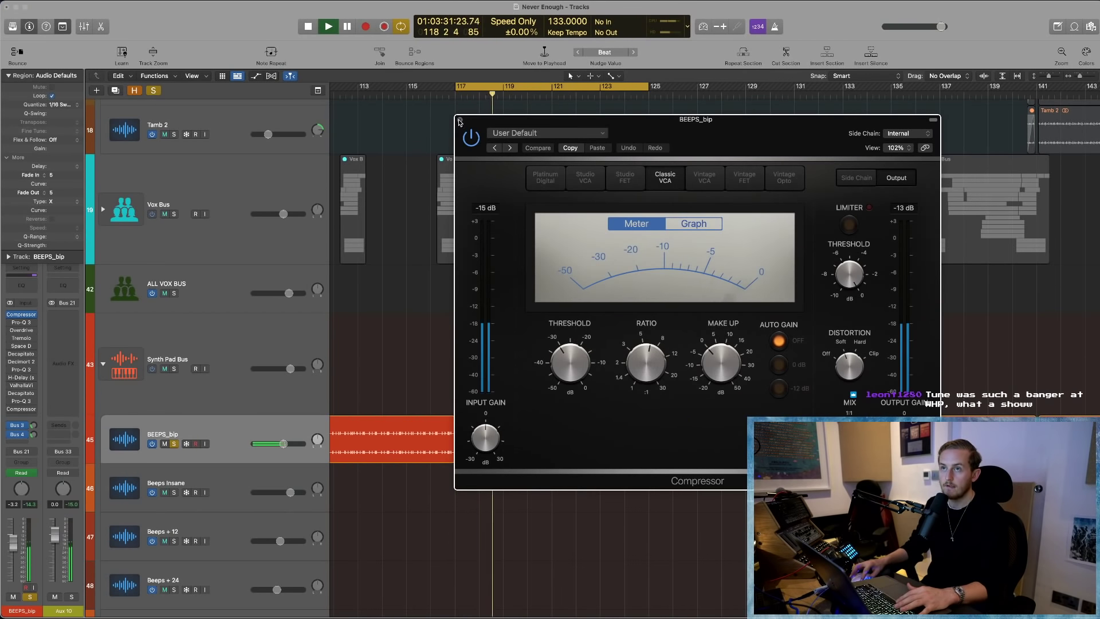
{"action": "key", "text": "super+w"}
{"action": "key", "text": "space"}
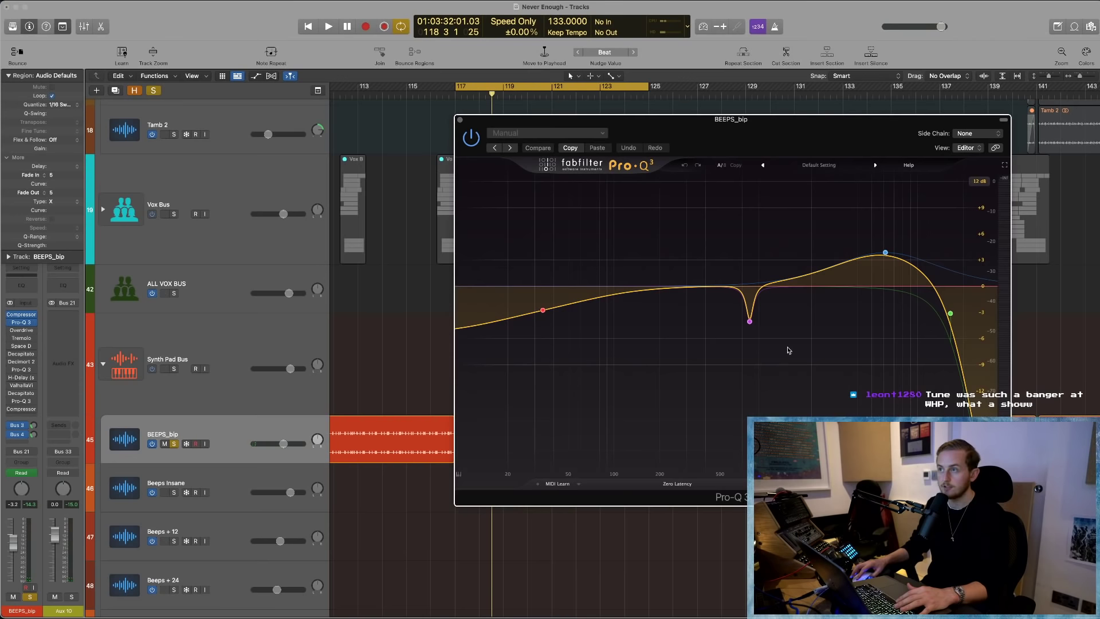
{"action": "key", "text": "space"}
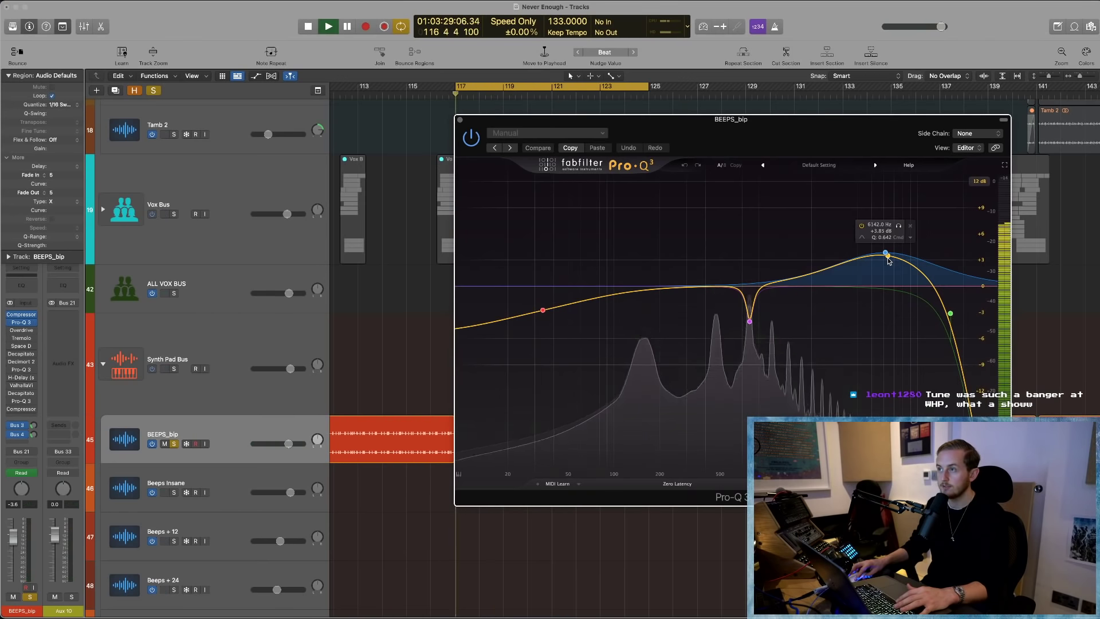
{"action": "left_click", "coordinate": [459, 120]}
- Re-enable Overdrive on BEEPS_bip and play the loop while viewing its settings
{"action": "mouse_move", "coordinate": [13, 331]}
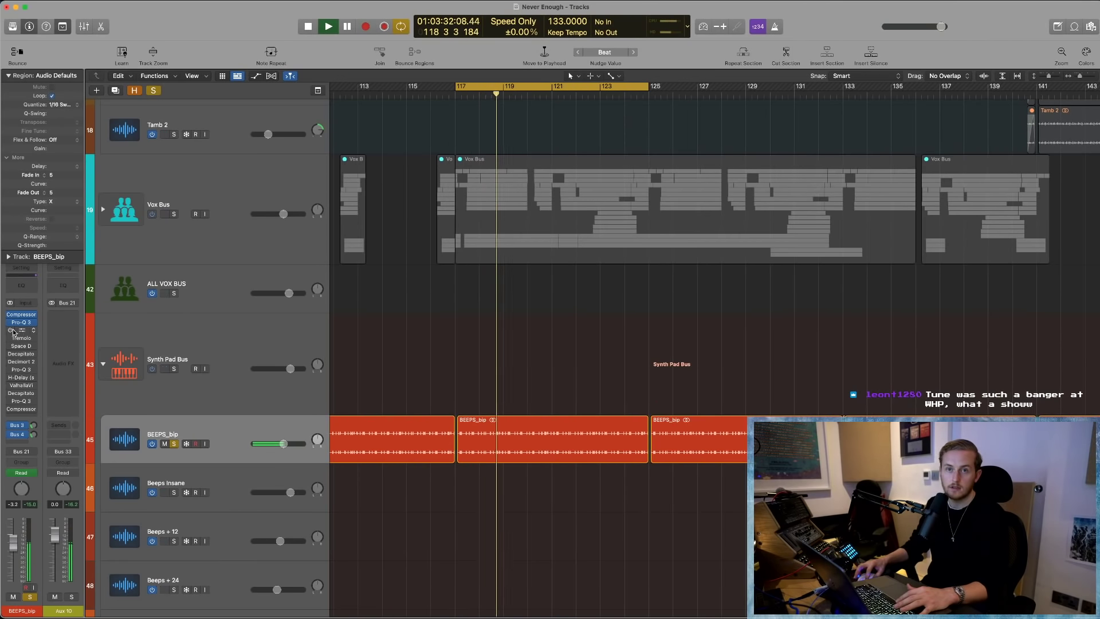
{"action": "key", "text": "space"}
{"action": "left_click", "coordinate": [22, 331]}
{"action": "key", "text": "space"}
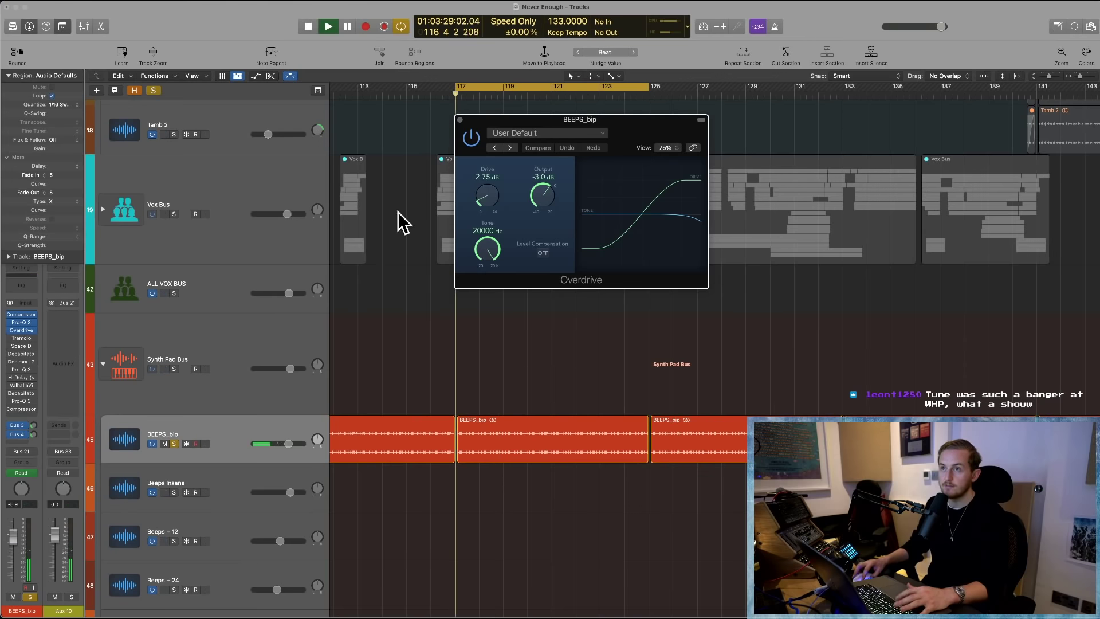
{"action": "left_click", "coordinate": [460, 121]}
{"action": "key", "text": "space"}
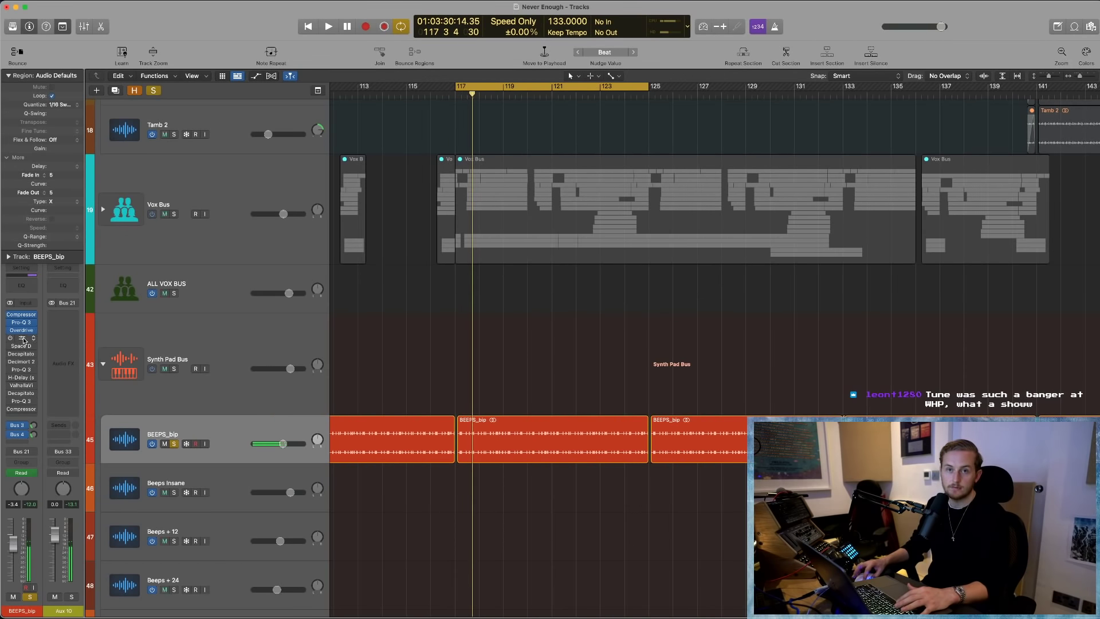
- Re-enable Tremolo, Space D and the first Decapitator on BEEPS_bip, and try out Decapitator's Mix control during playback
{"action": "left_click_drag", "start_coordinate": [14, 339], "coordinate": [13, 360]}
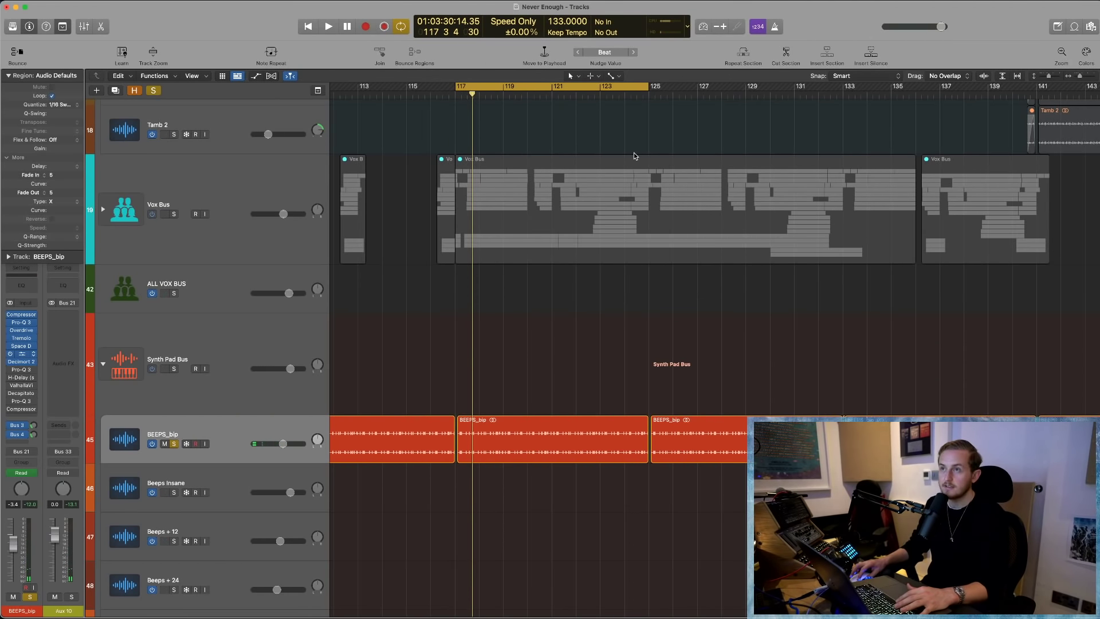
{"action": "left_click_drag", "start_coordinate": [634, 155], "coordinate": [427, 149]}
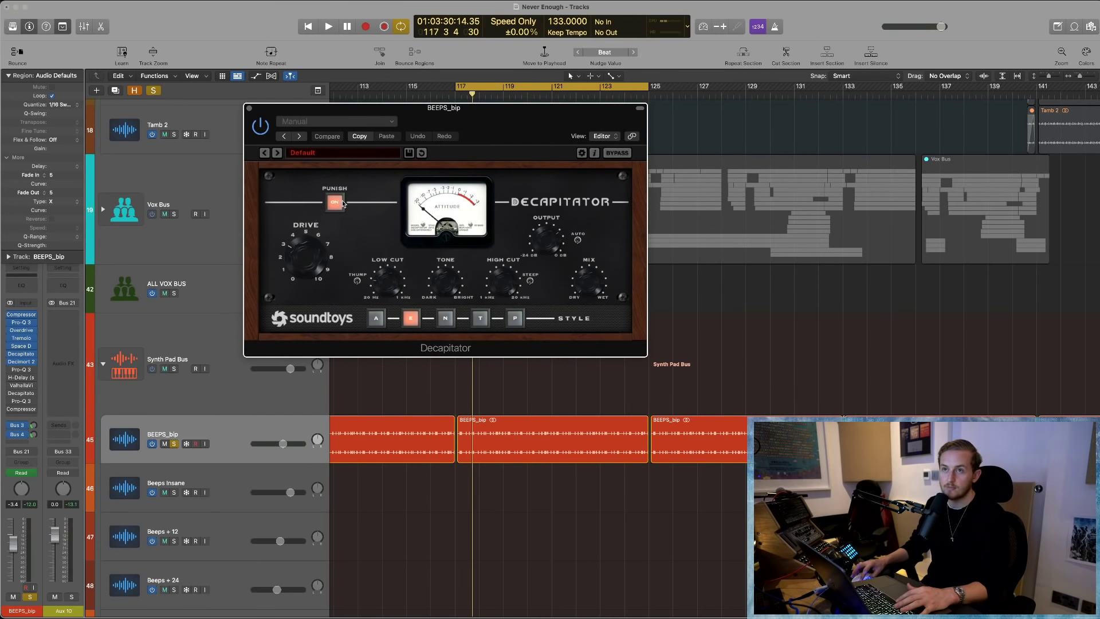
{"action": "key", "text": "space"}
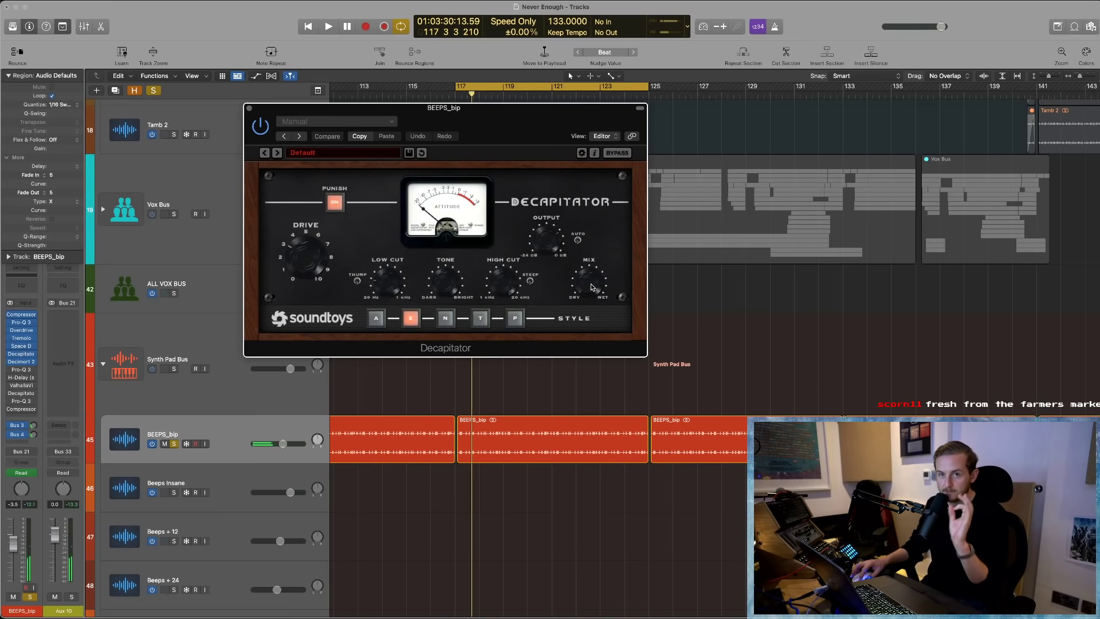
{"action": "key", "text": "space"}
{"action": "key", "text": "space"}
{"action": "left_click_drag", "start_coordinate": [591, 286], "coordinate": [593, 243]}
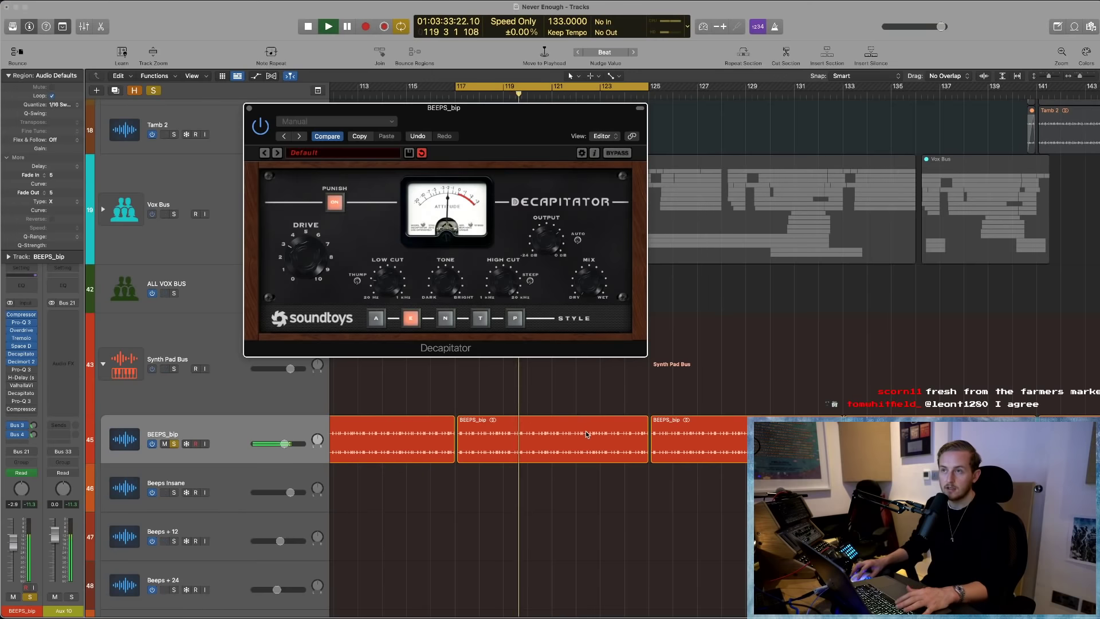
{"action": "key", "text": "space"}
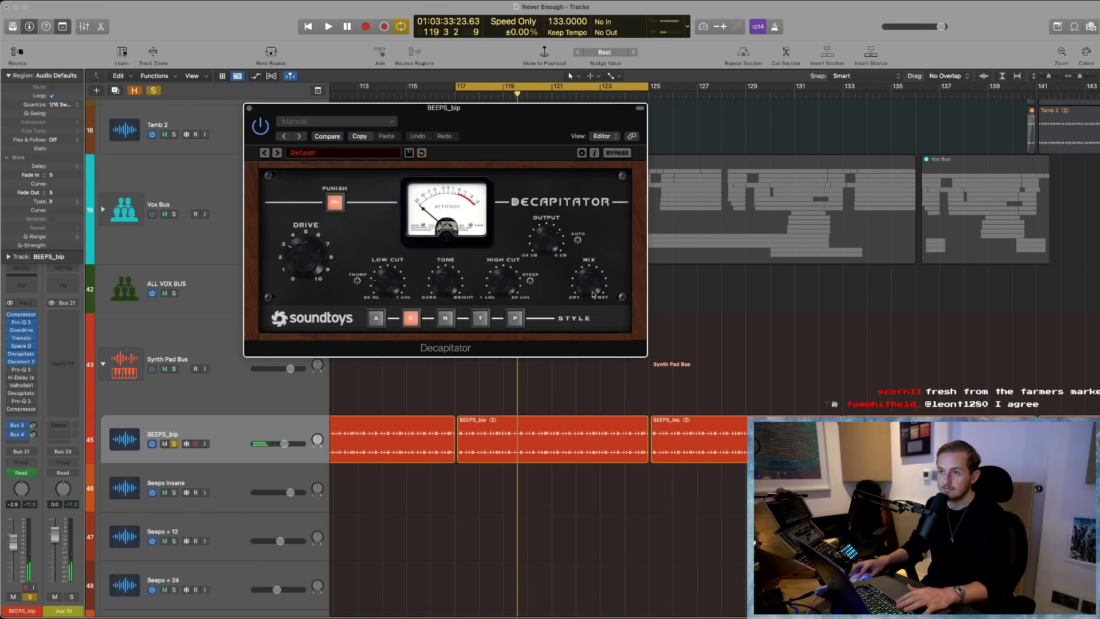
- Compare the loop with the first Decapitator bypassed and active, dismiss the overload alert, and close the plug-in
{"action": "key", "text": "space"}
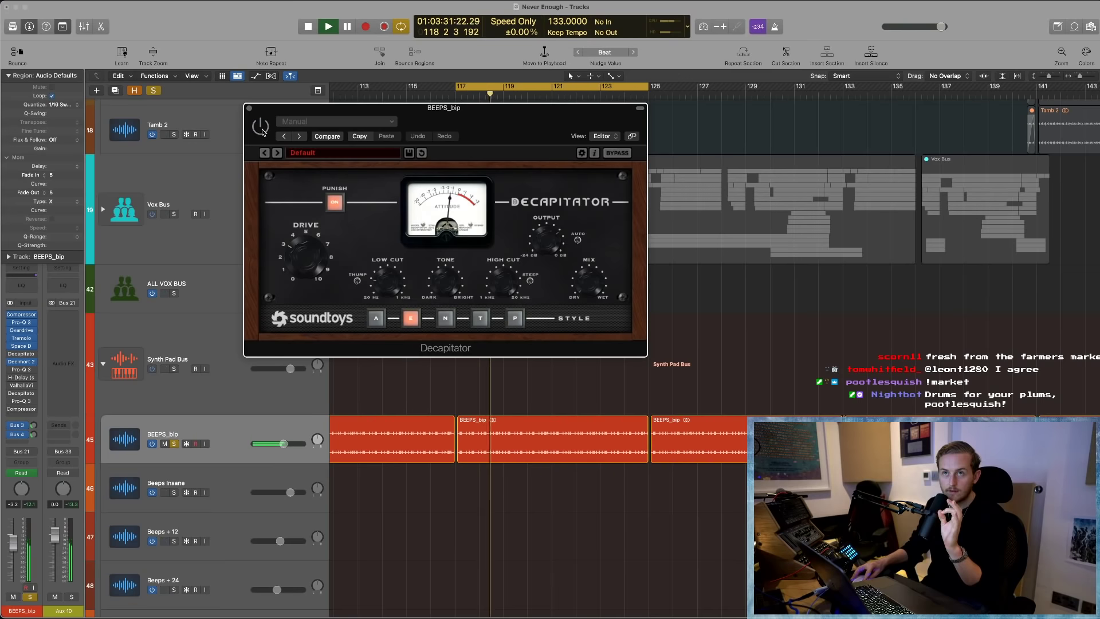
{"action": "key", "text": "space"}
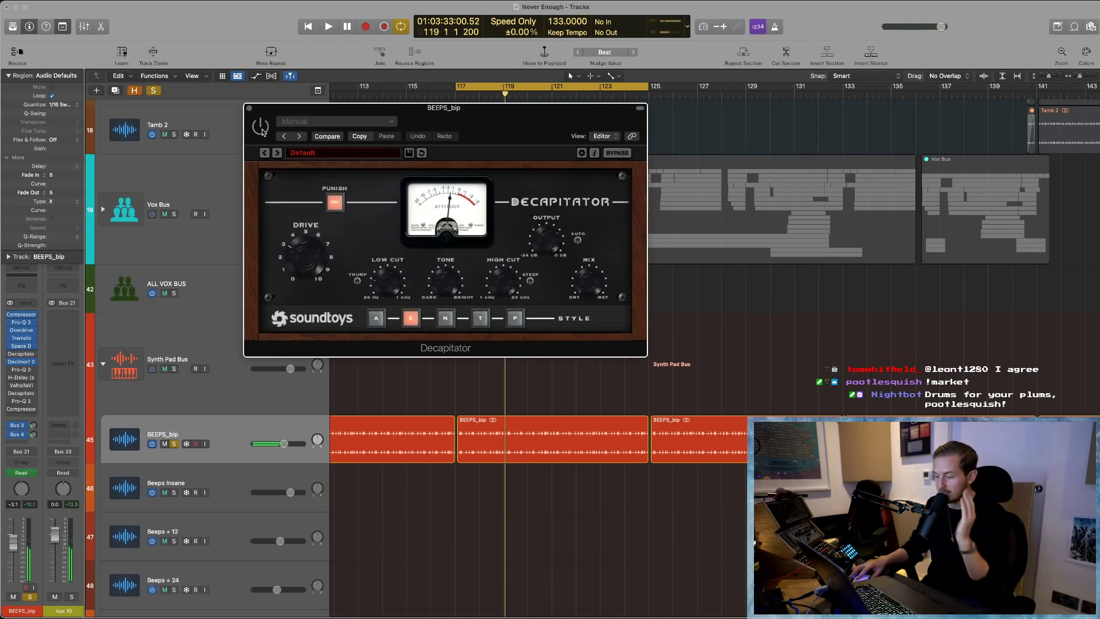
{"action": "key", "text": "space"}
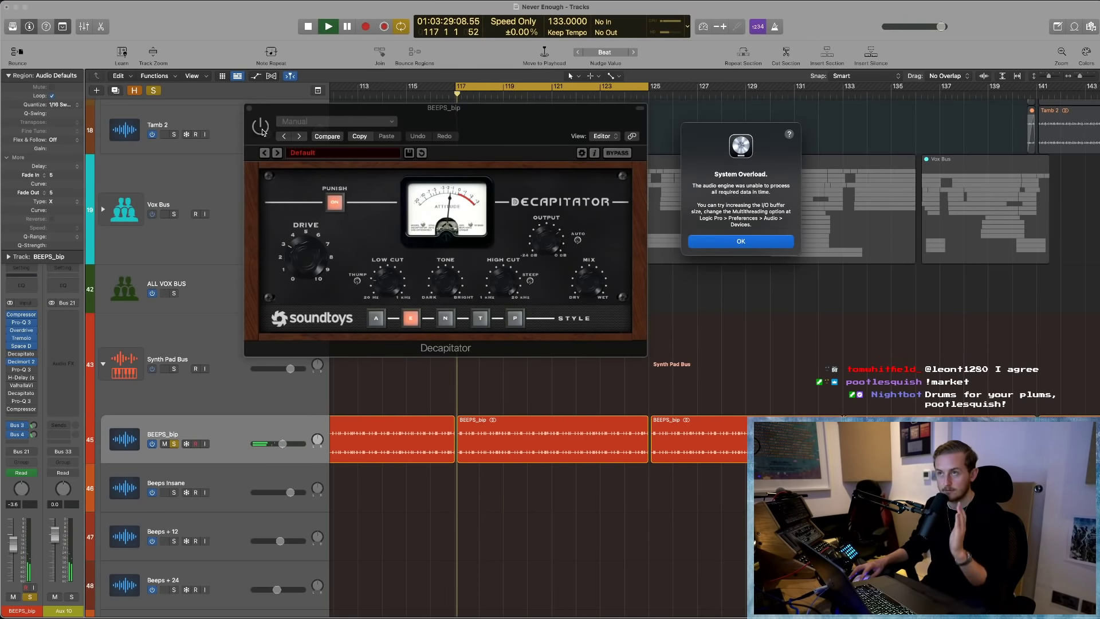
{"action": "key", "text": "Return"}
{"action": "key", "text": "space"}
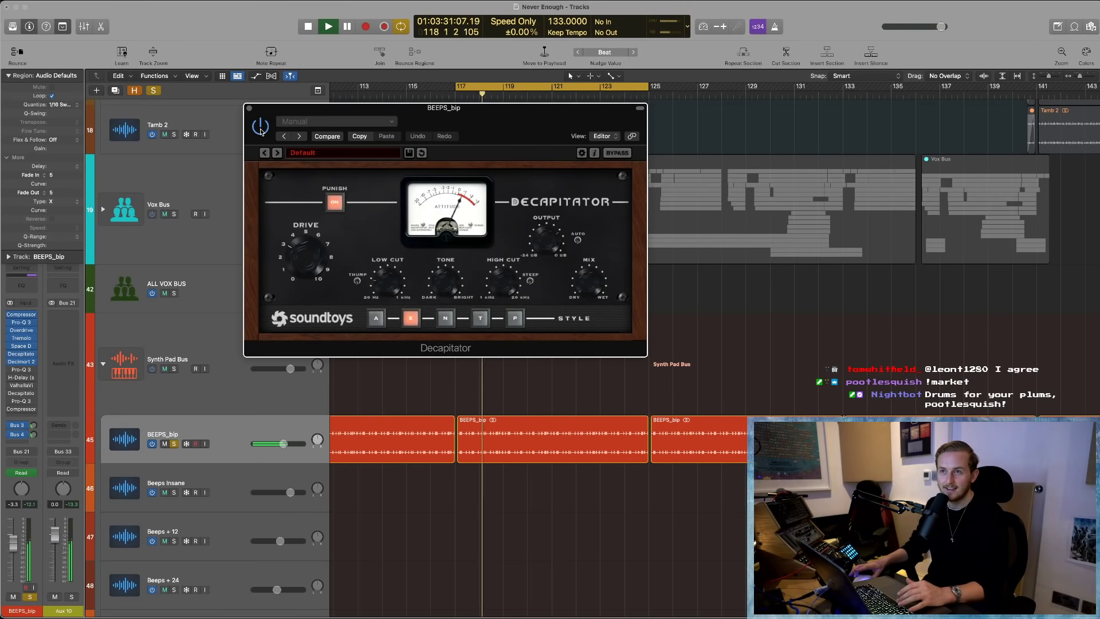
{"action": "key", "text": "space"}
{"action": "left_click", "coordinate": [249, 108]}
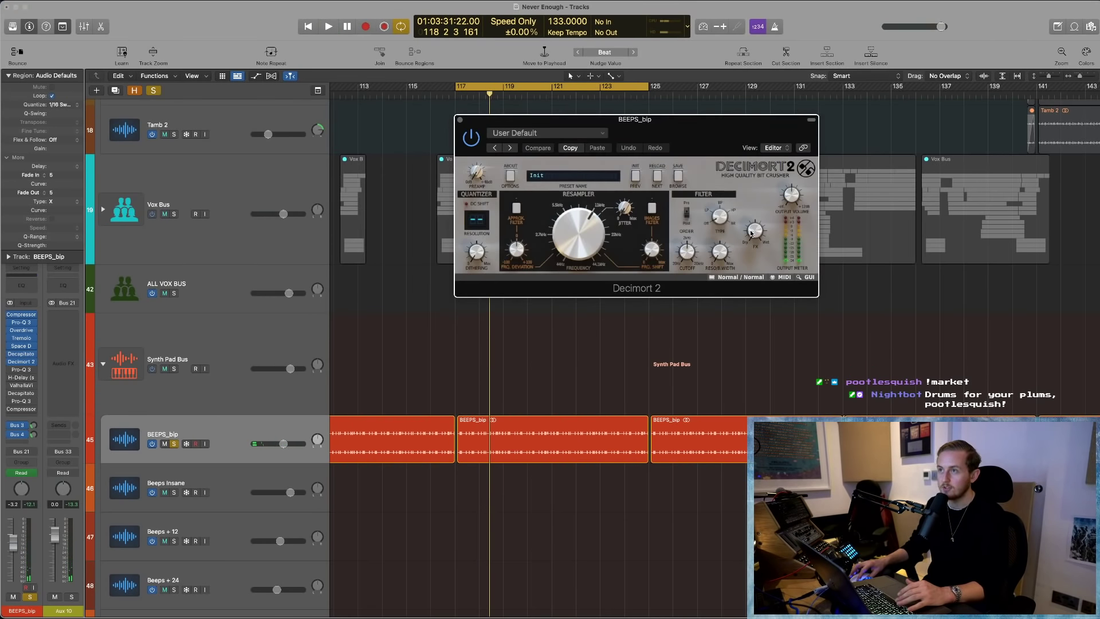
- Set Decimort 2's mix to 94/6% dry/wet on BEEPS_bip and play the loop through it
{"action": "left_click_drag", "start_coordinate": [758, 235], "coordinate": [758, 232]}
{"action": "key", "text": "space"}
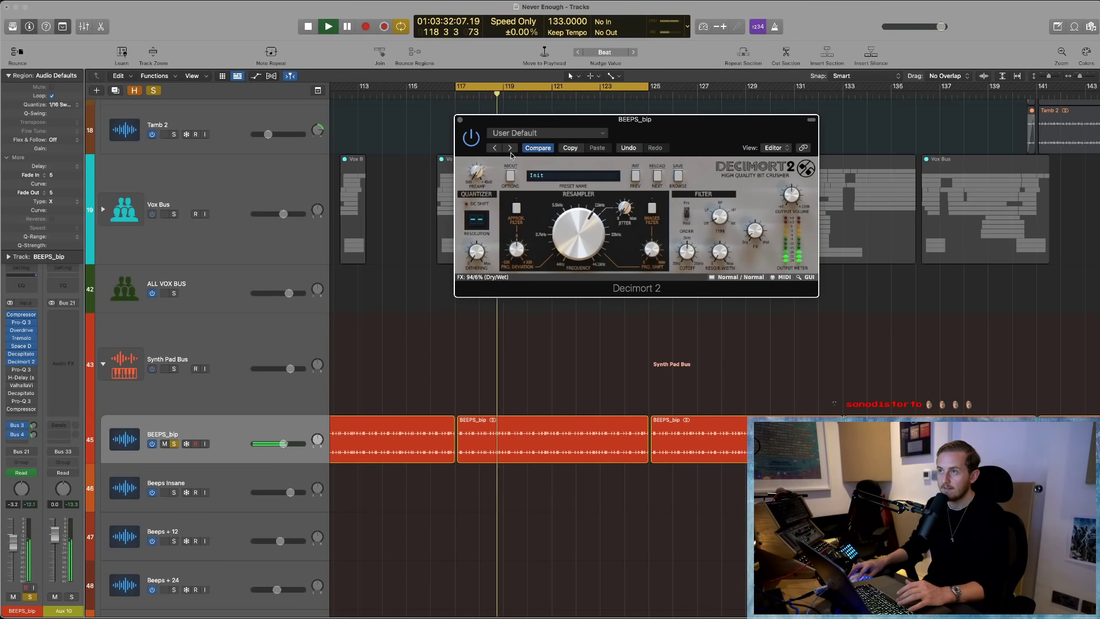
{"action": "key", "text": "space"}
{"action": "left_click", "coordinate": [460, 120]}
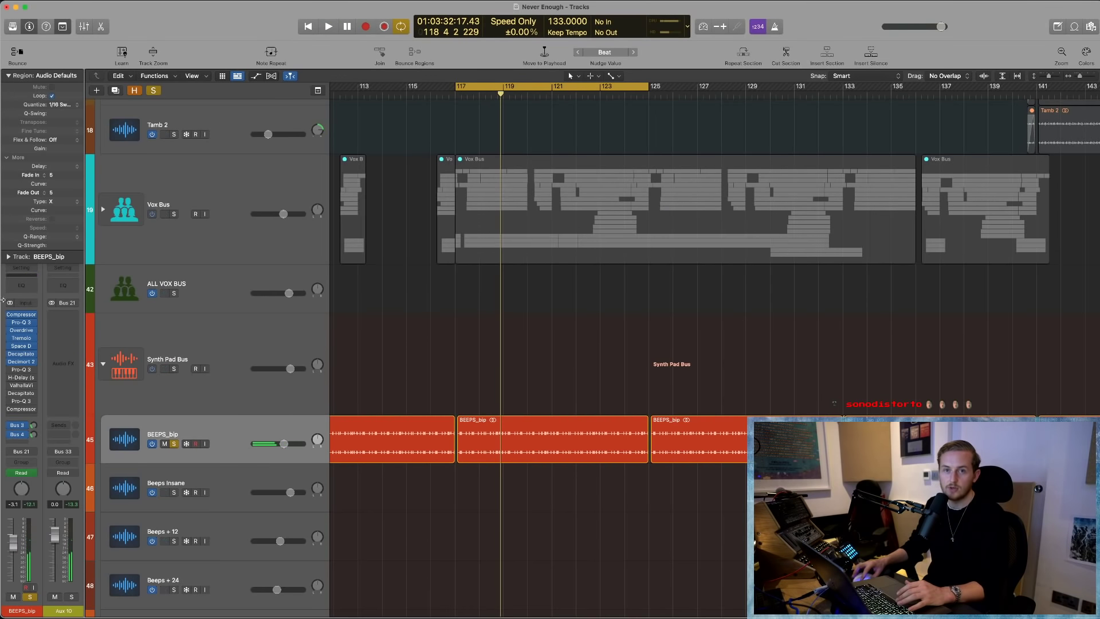
- Re-enable the remaining BEEPS_bip plug-ins from the second Pro-Q 3 onward, and try the second Decapitator's Mix during playback
{"action": "left_click", "coordinate": [21, 370]}
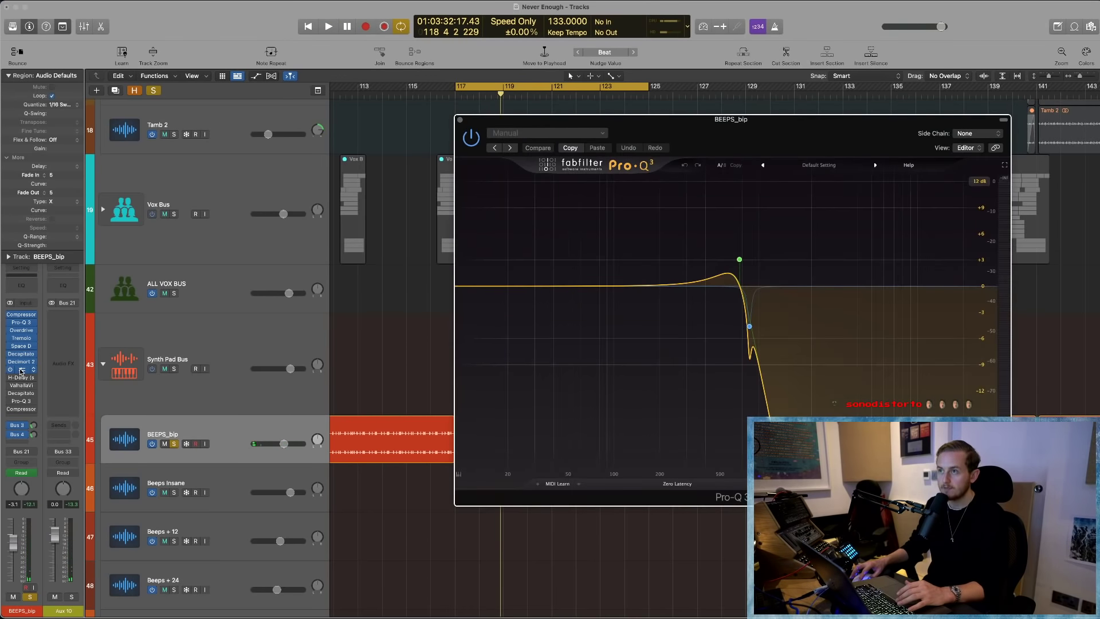
{"action": "left_click", "coordinate": [21, 371]}
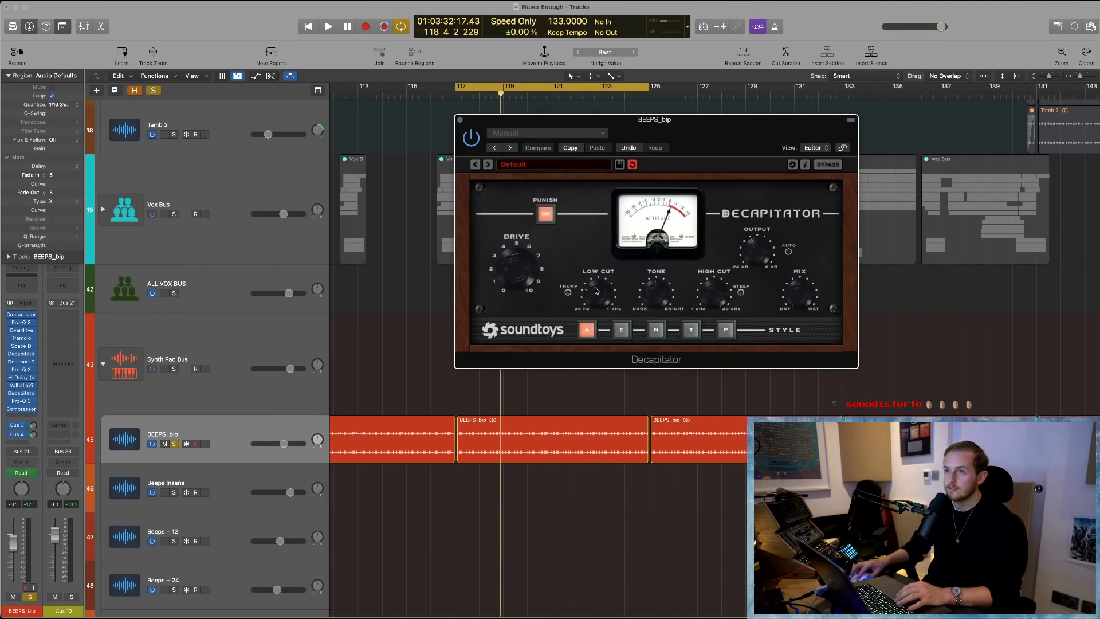
{"action": "key", "text": "space"}
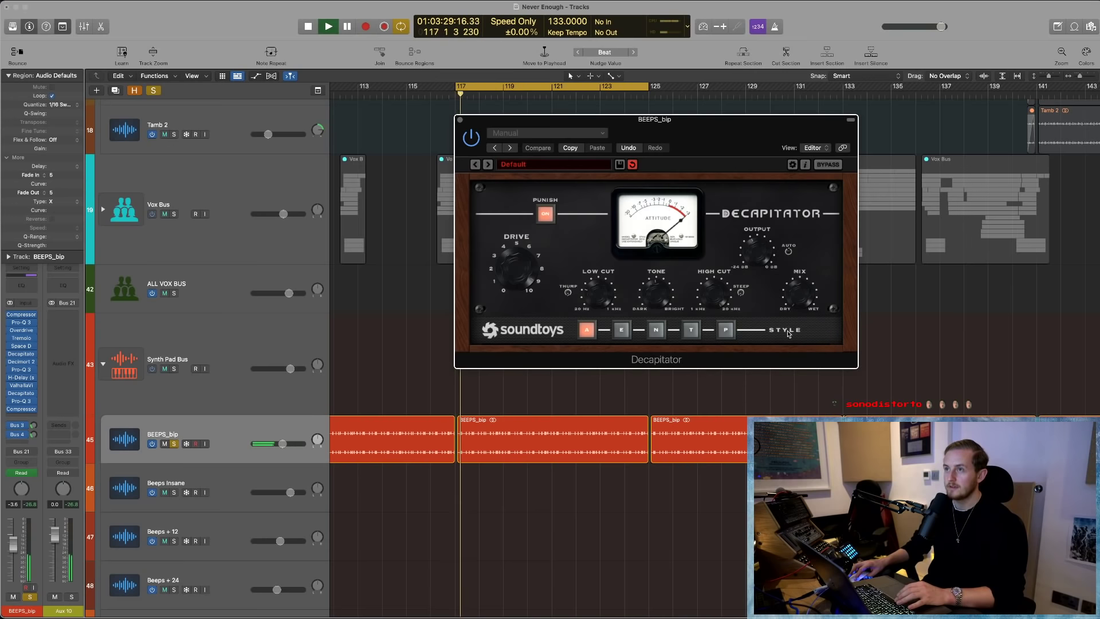
{"action": "left_click", "coordinate": [801, 287]}
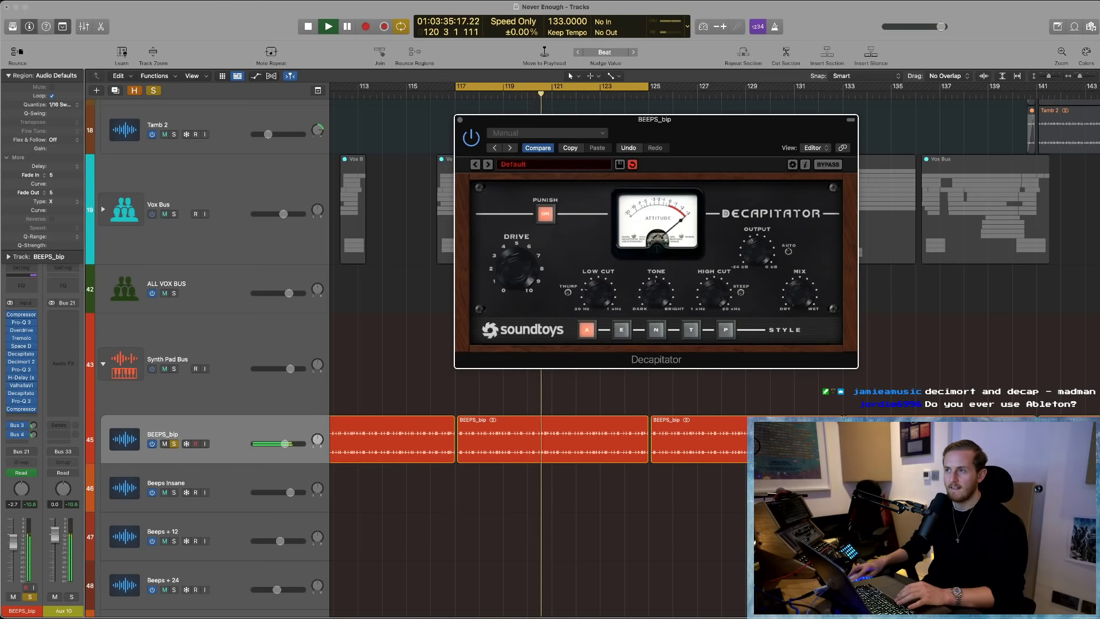
{"action": "key", "text": "space"}
{"action": "left_click", "coordinate": [460, 119]}
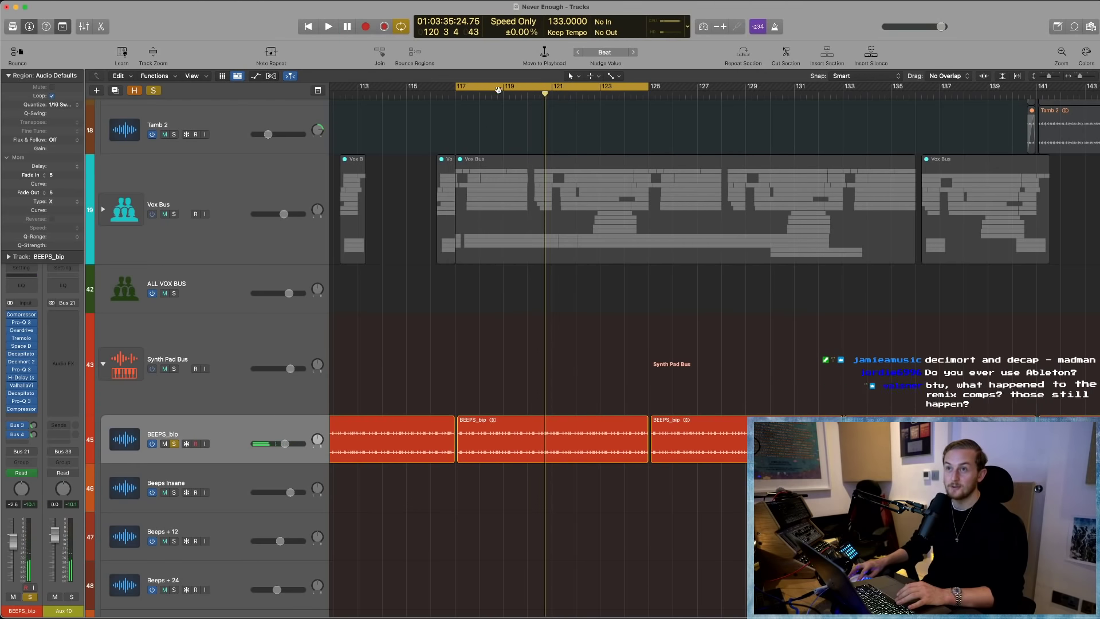
- Turn cycle mode off, show the track automation, and place the playhead at bar 127
{"action": "key", "text": "c"}
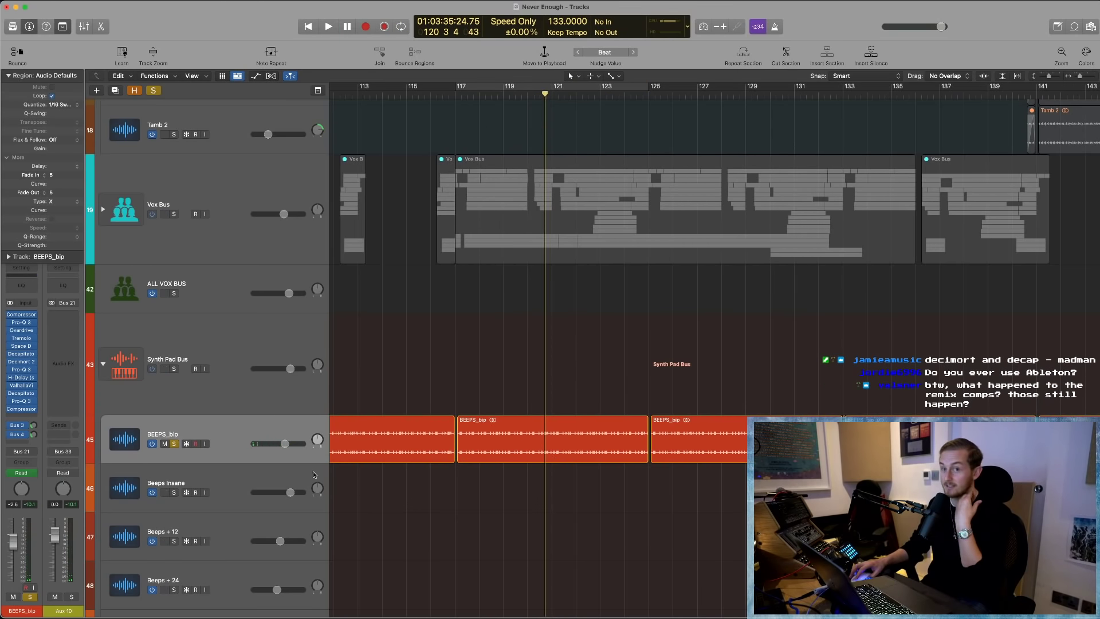
{"action": "scroll", "coordinate": [314, 474], "scroll_direction": "left", "scroll_amount": 3}
{"action": "key", "text": "a"}
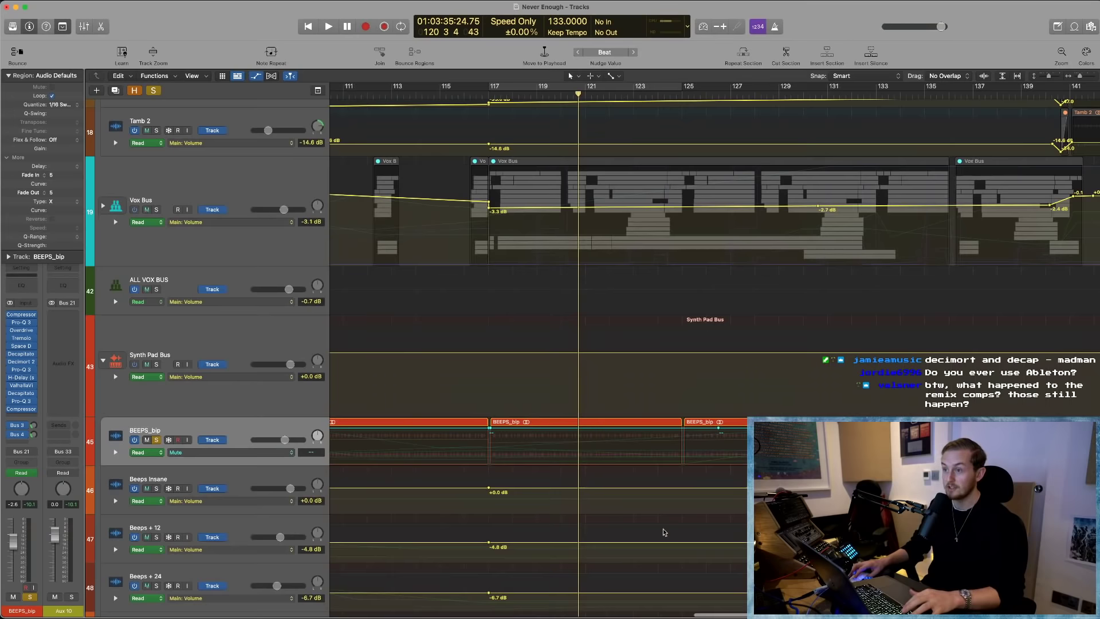
{"action": "scroll", "coordinate": [664, 532], "scroll_direction": "down", "scroll_amount": 2}
{"action": "left_click", "coordinate": [725, 91]}
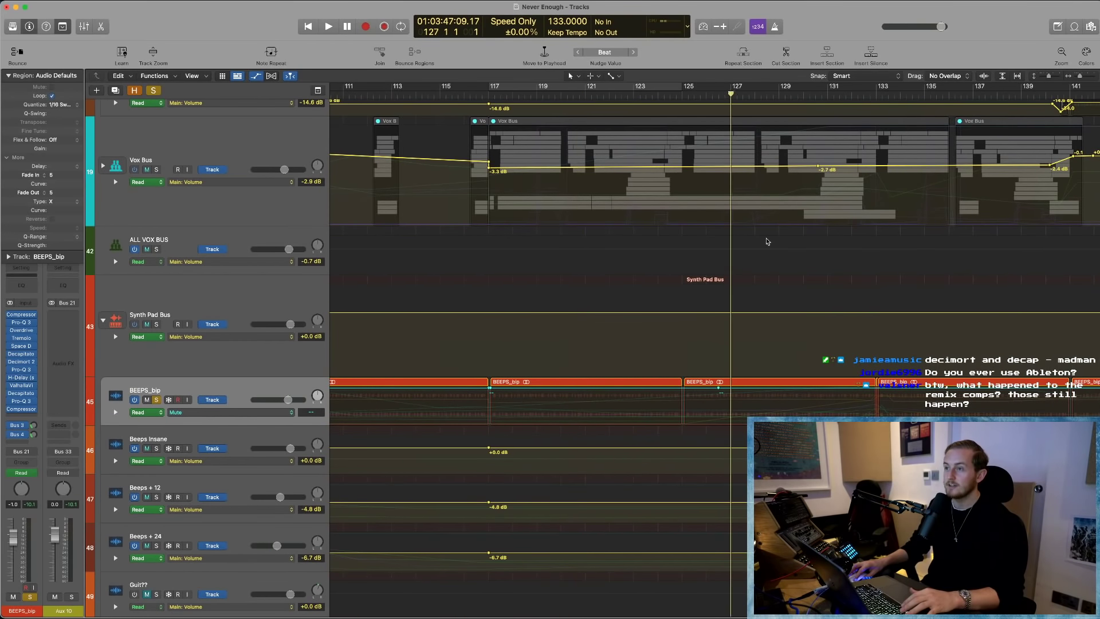
- Hide the track automation, and select the muted Beeps Insane region and its track
{"action": "scroll", "coordinate": [572, 241], "scroll_direction": "right", "scroll_amount": 5}
{"action": "left_click", "coordinate": [231, 387]}
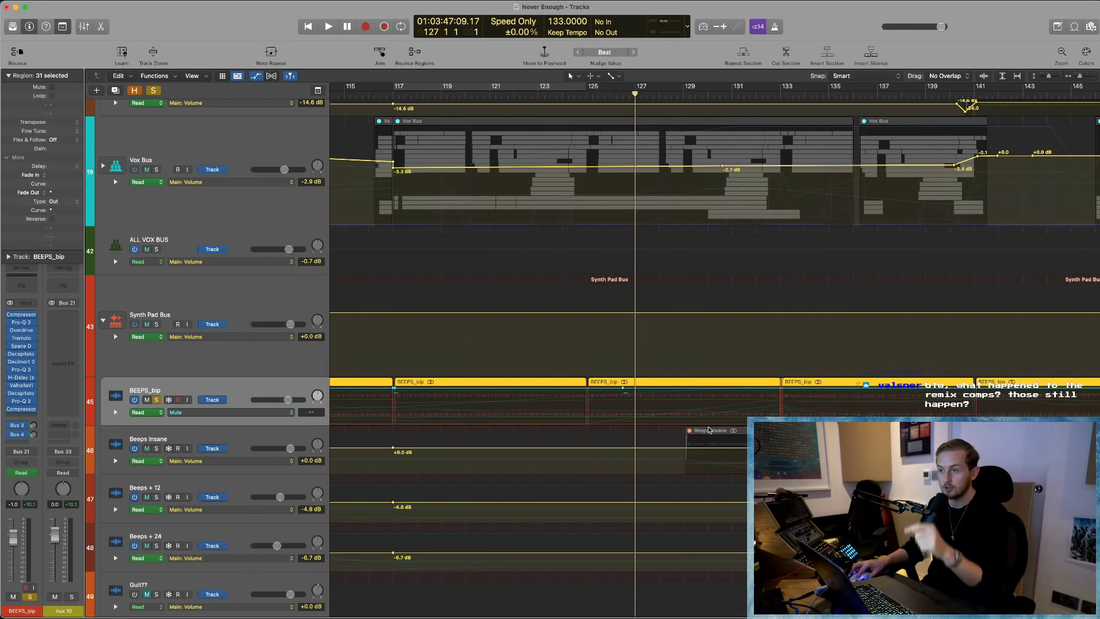
{"action": "key", "text": "a"}
{"action": "left_click", "coordinate": [736, 456]}
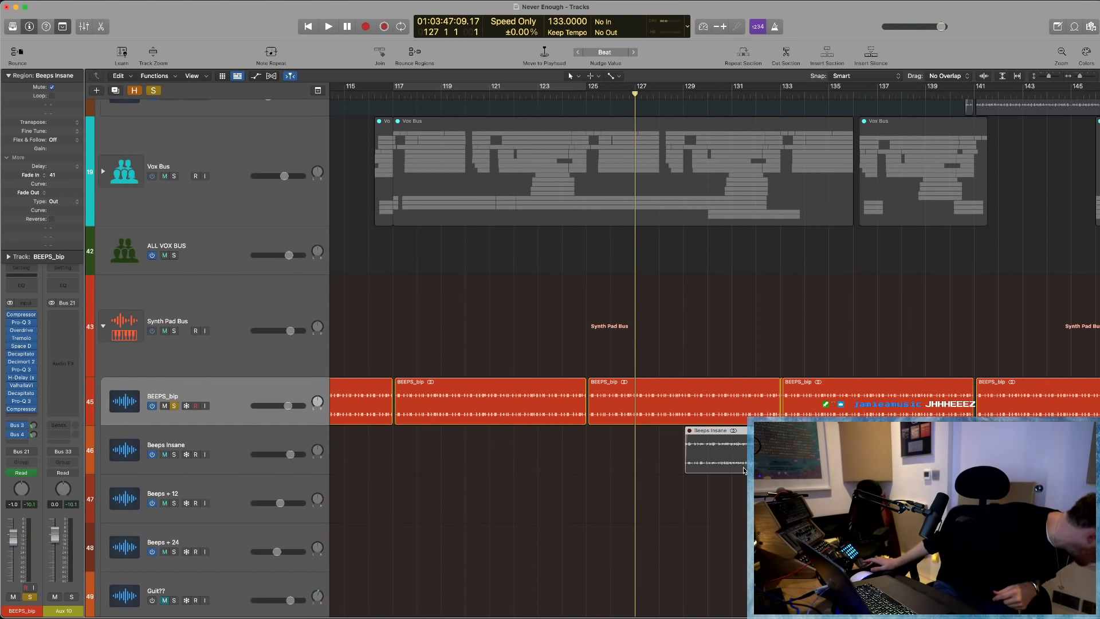
{"action": "left_click", "coordinate": [701, 341]}
{"action": "left_click", "coordinate": [235, 448]}
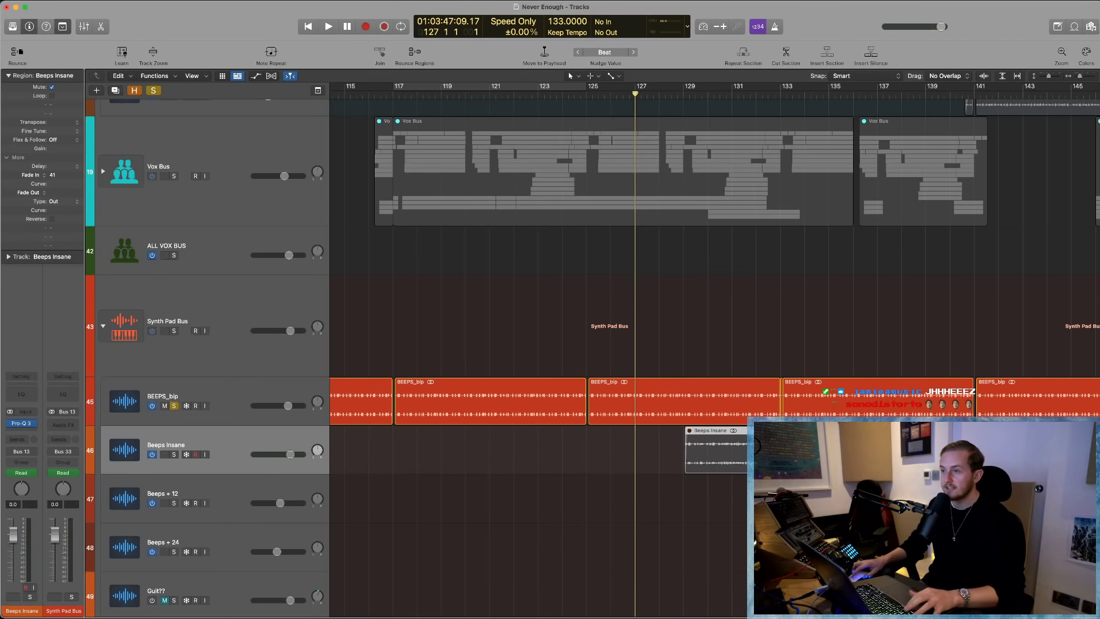
- Reselect the BEEPS_bip track and clear the selection of its regions
{"action": "key", "text": "super+Left"}
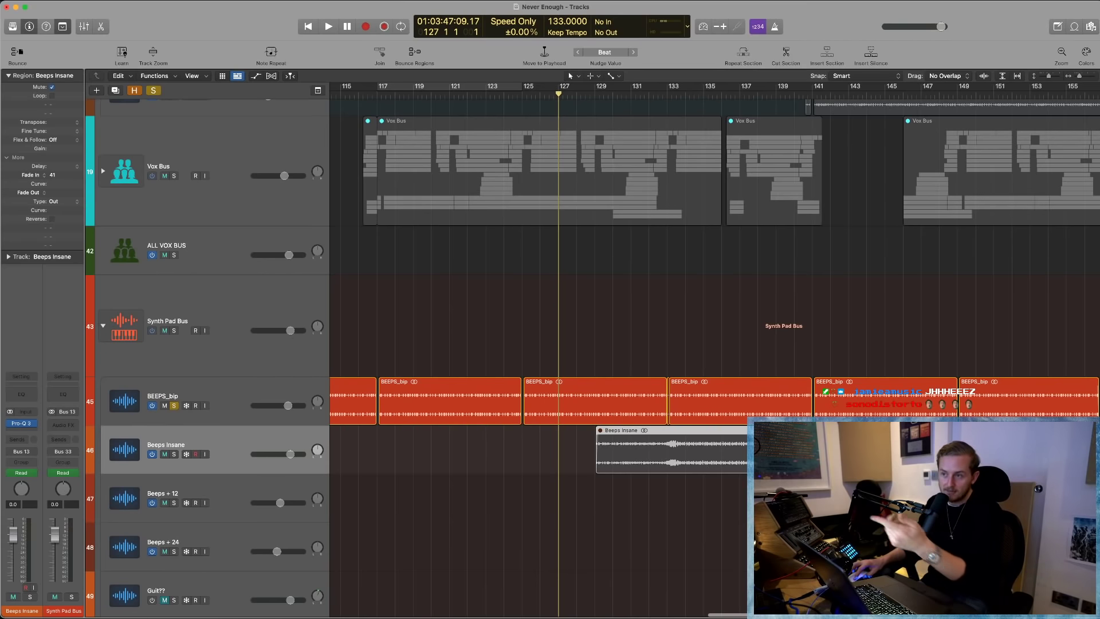
{"action": "left_click_drag", "start_coordinate": [526, 353], "coordinate": [924, 377]}
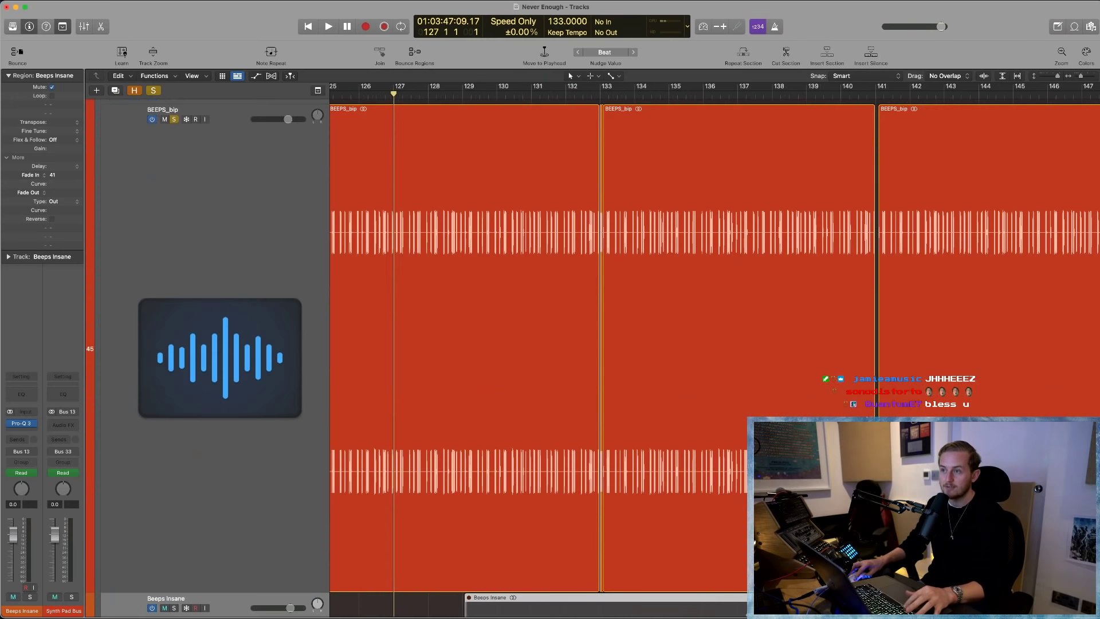
{"action": "left_click", "coordinate": [449, 569], "text": "ctrl+alt"}
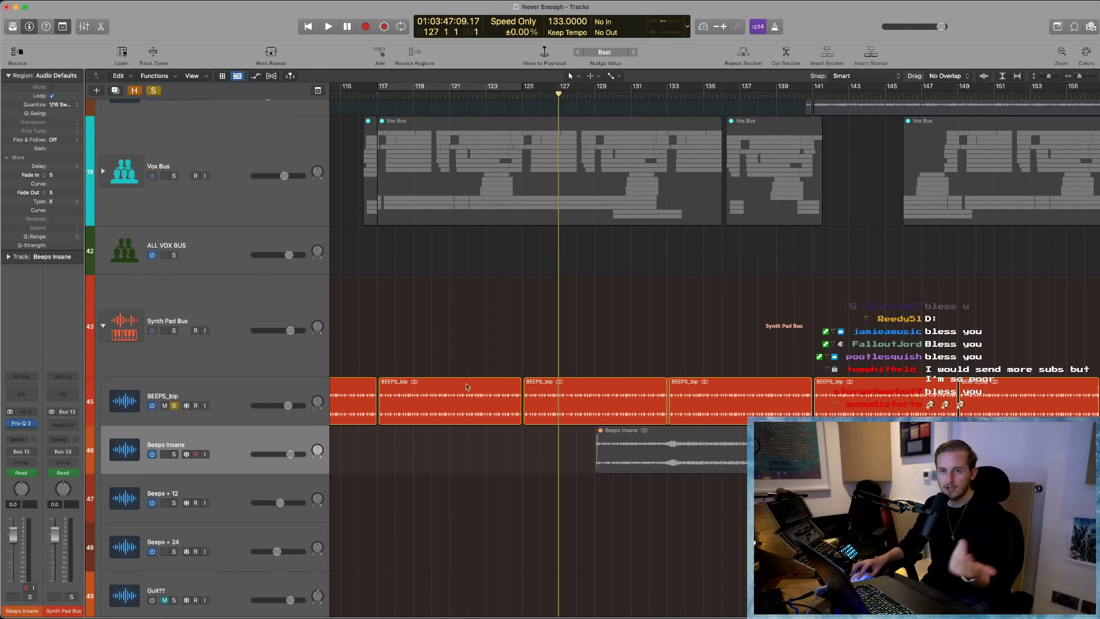
{"action": "left_click", "coordinate": [242, 387]}
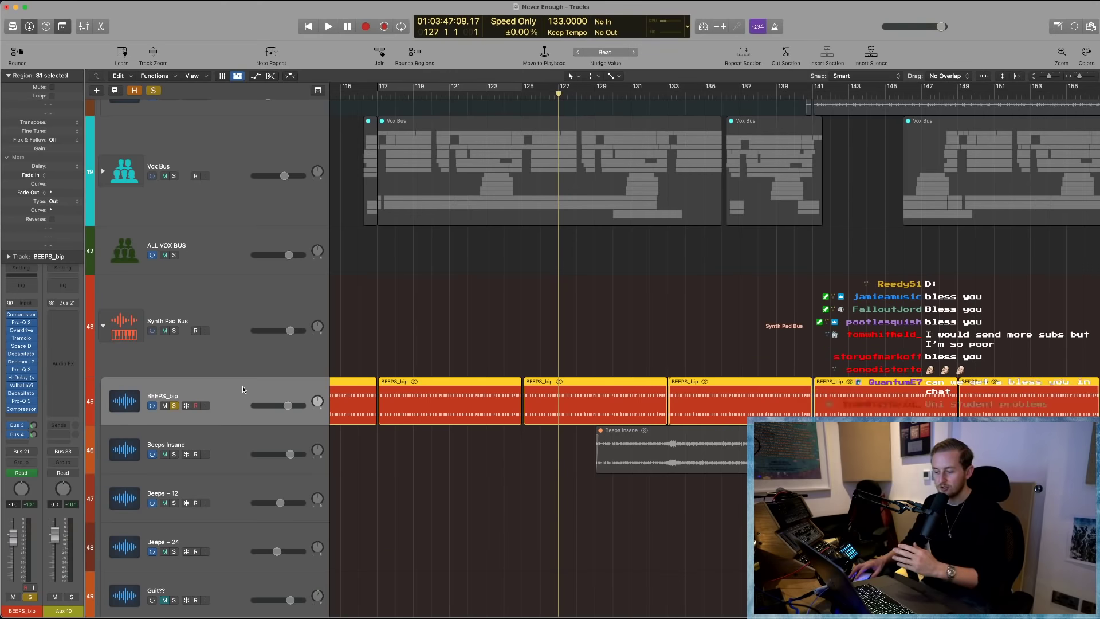
{"action": "left_click", "coordinate": [624, 374]}
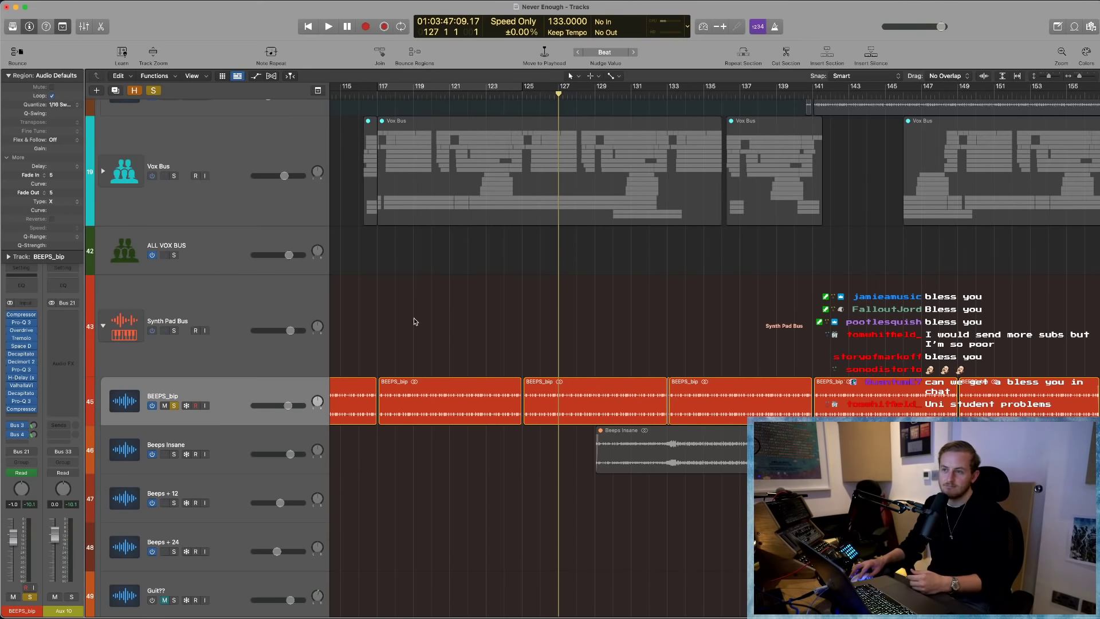
- Play the soloed BEEPS_bip track from bar 125, and restart playback from around bar 128
{"action": "left_click", "coordinate": [522, 94]}
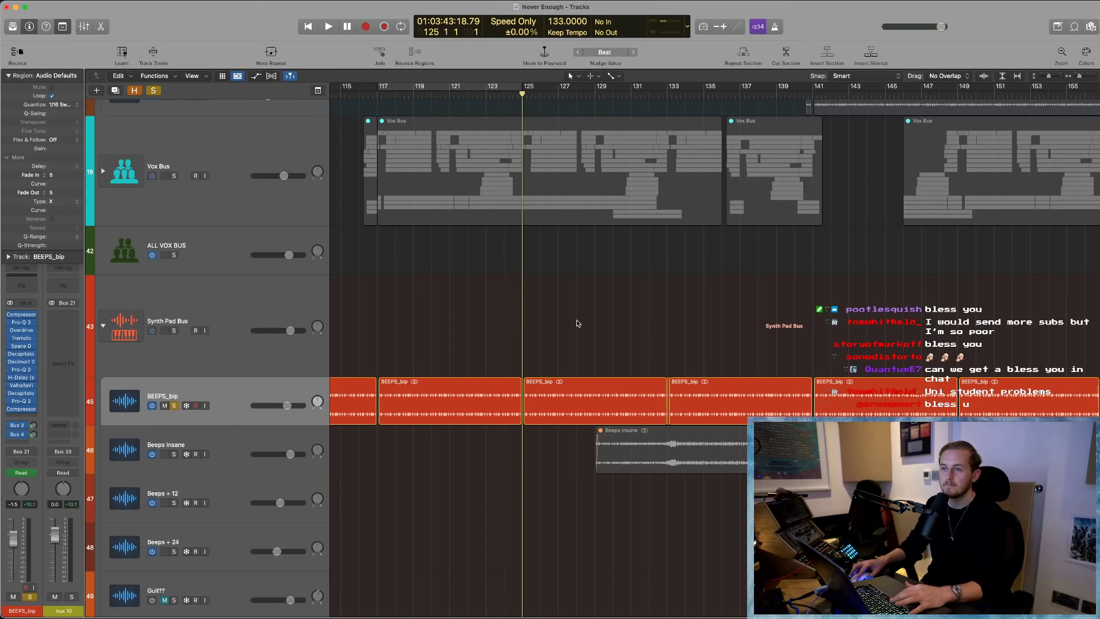
{"action": "key", "text": "space"}
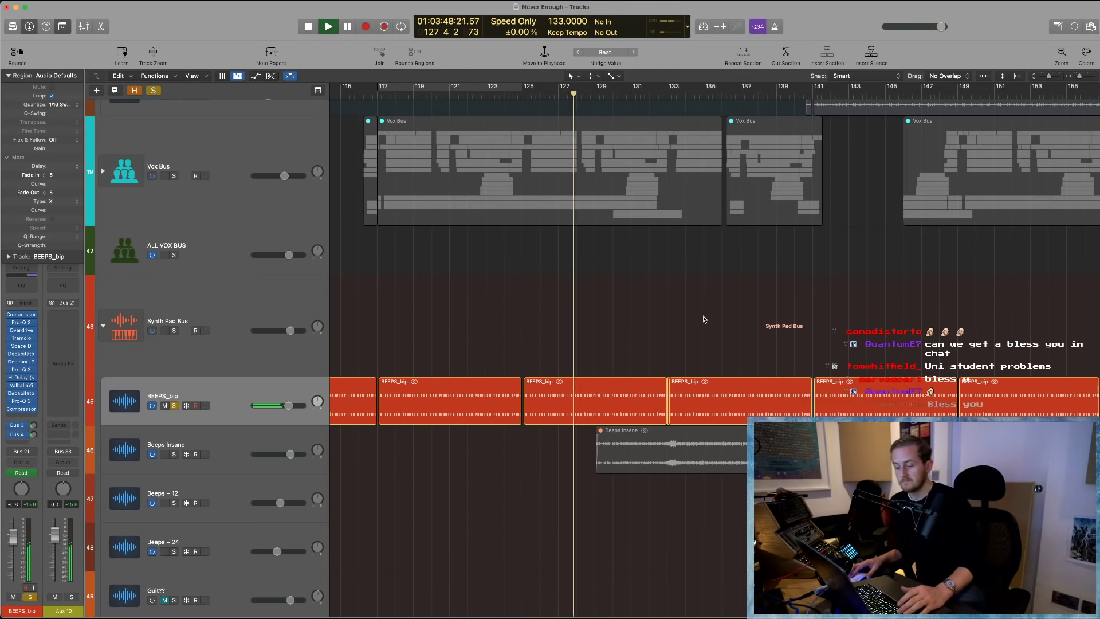
{"action": "key", "text": "Return"}
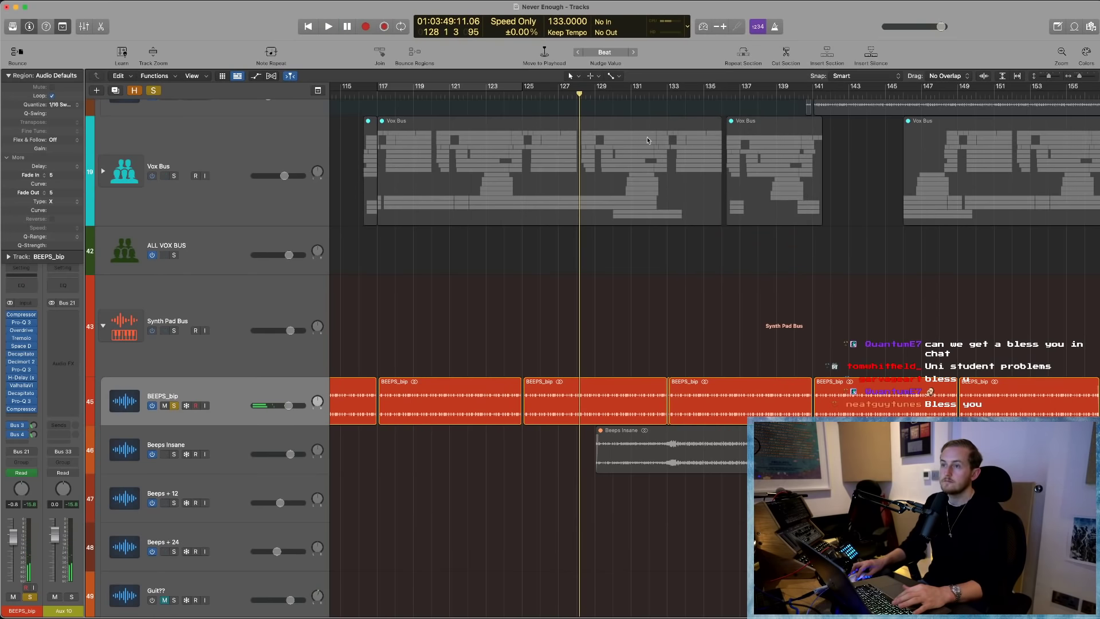
{"action": "double_click", "coordinate": [588, 98]}
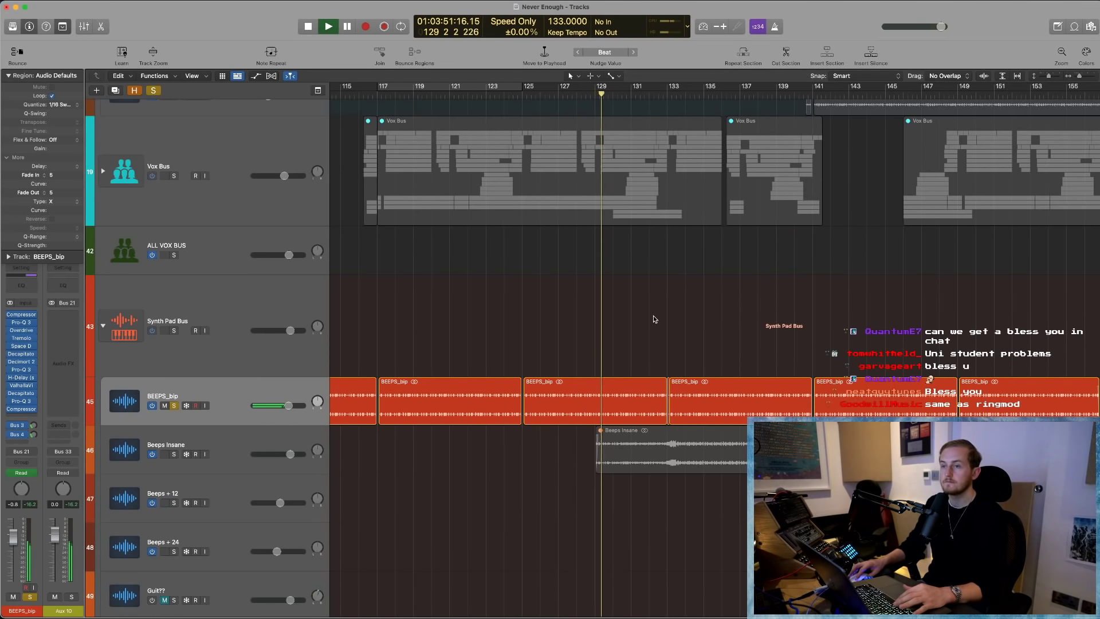
- Show the track automation, expand all automation lanes of BEEPS_bip while it plays, and stop playback
{"action": "key", "text": "a"}
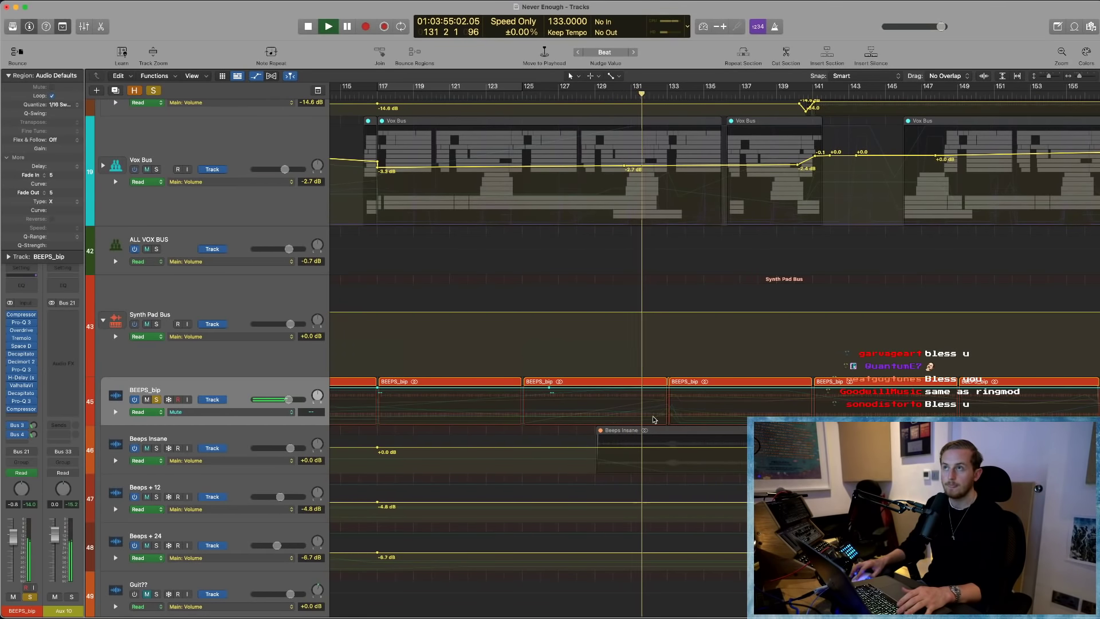
{"action": "key", "text": "ctrl+super+a"}
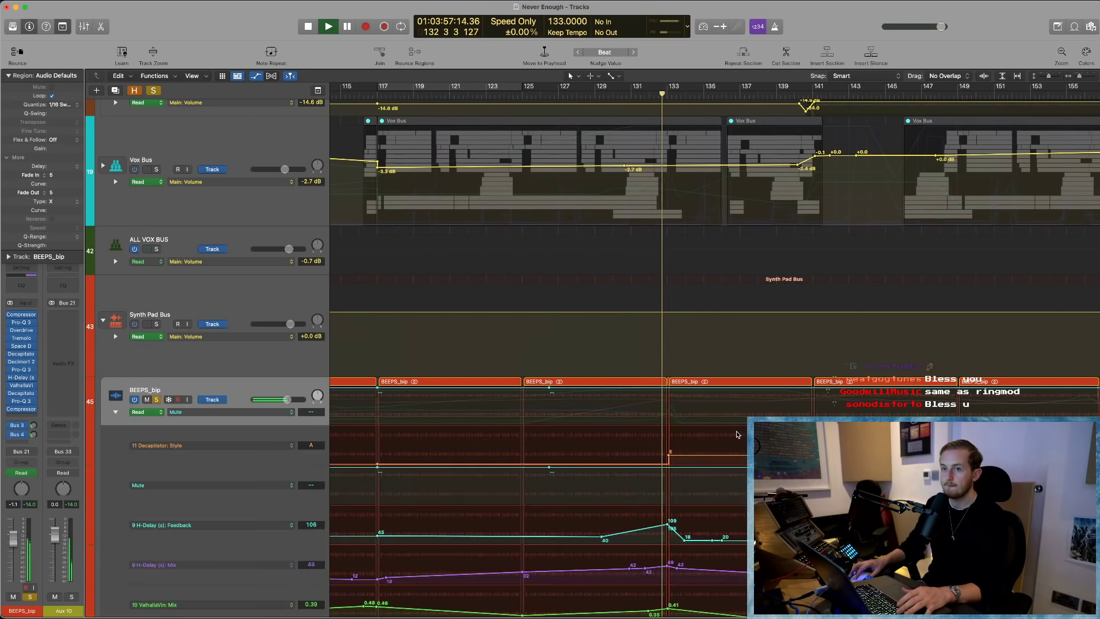
{"action": "scroll", "coordinate": [737, 435], "scroll_direction": "down", "scroll_amount": 3}
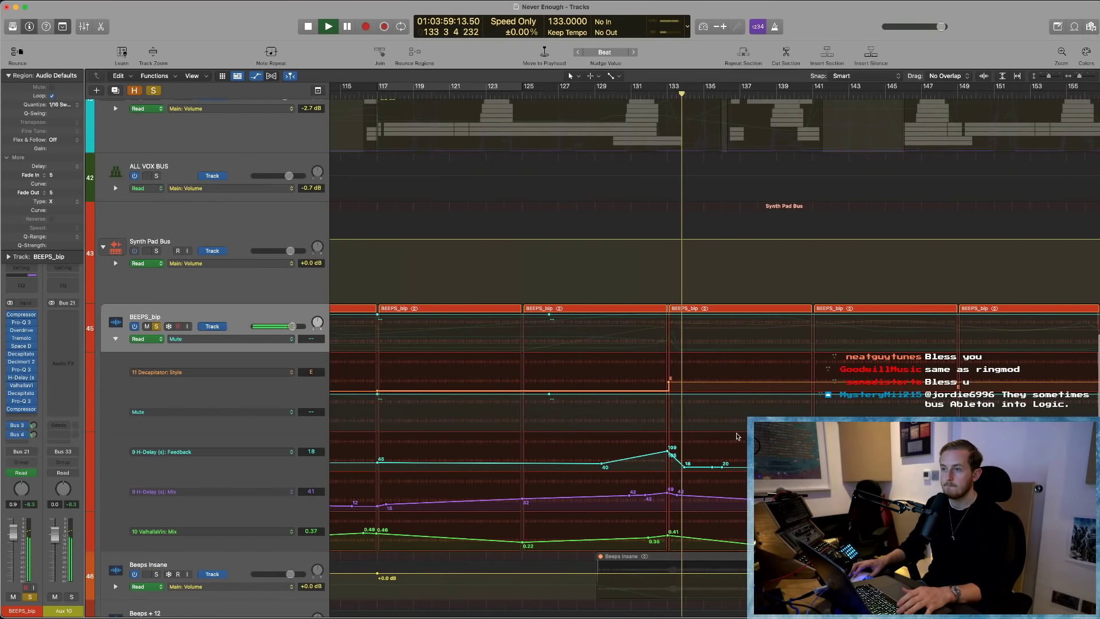
{"action": "scroll", "coordinate": [716, 415], "scroll_direction": "down", "scroll_amount": 1}
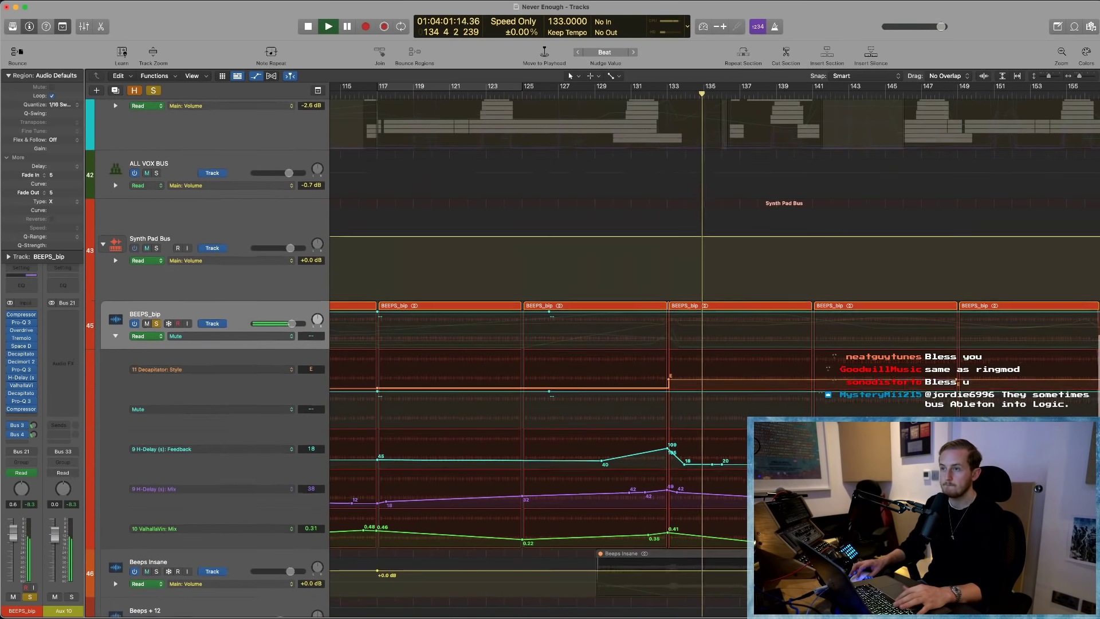
{"action": "key", "text": "space"}
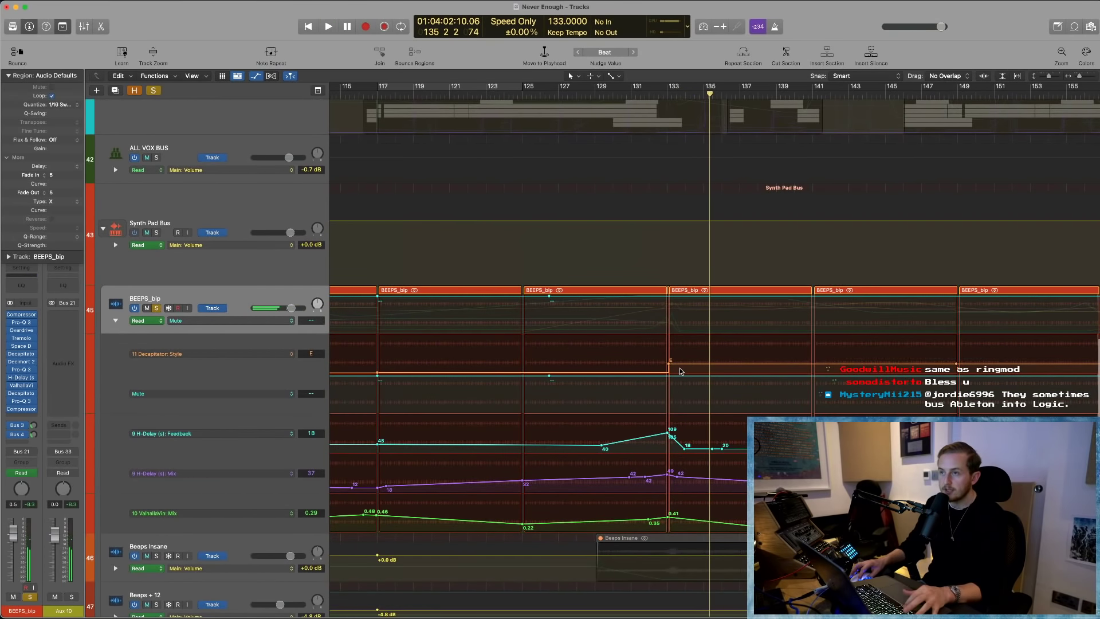
- Set a cycle range of about four bars around the BEEPS_bip region boundary at bar 133
{"action": "key", "text": "super+Right"}
{"action": "key", "text": "super+Right"}
{"action": "key", "text": "super+Right"}
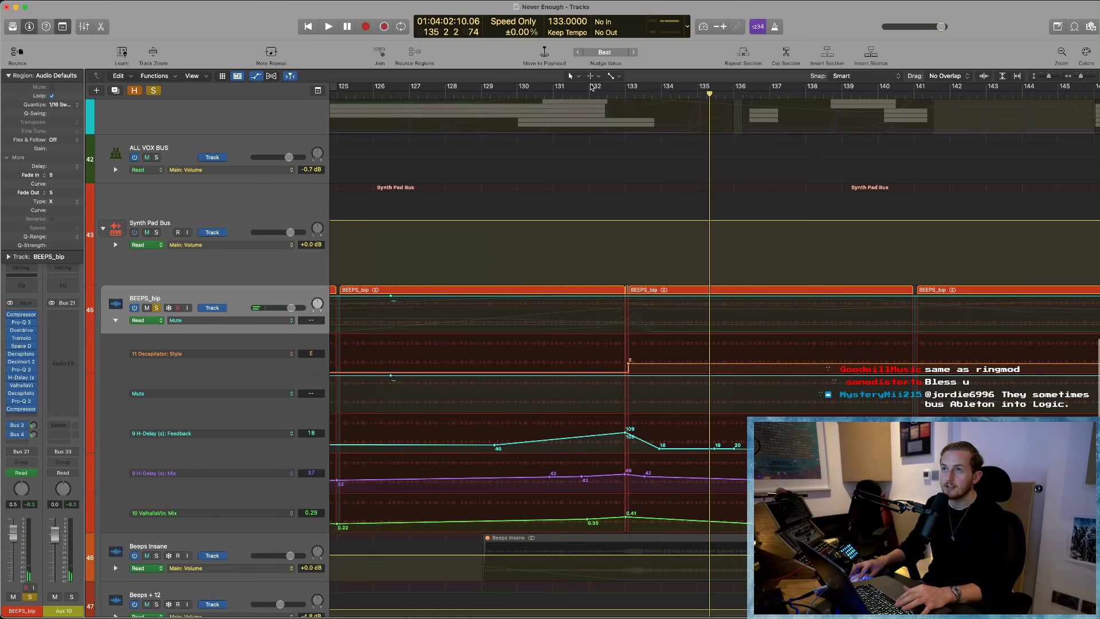
{"action": "left_click_drag", "start_coordinate": [605, 88], "coordinate": [739, 89]}
{"action": "scroll", "coordinate": [515, 343], "scroll_direction": "left", "scroll_amount": 1}
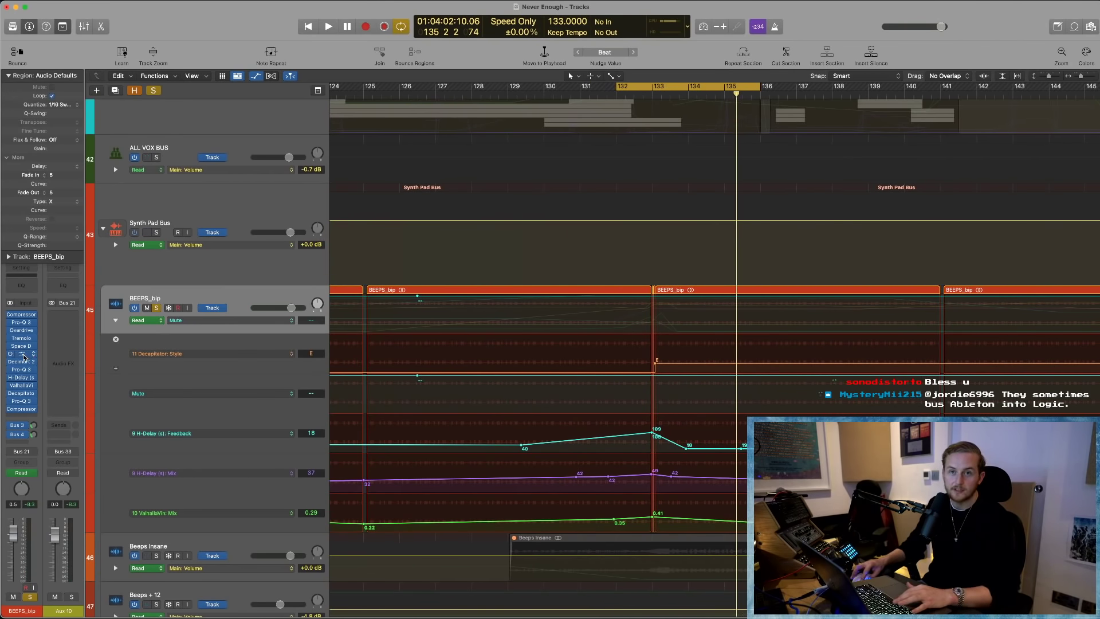
- Try style A on the first Decapitator while playing the cycle, restore style E, and close the plug-in
{"action": "double_click", "coordinate": [176, 355]}
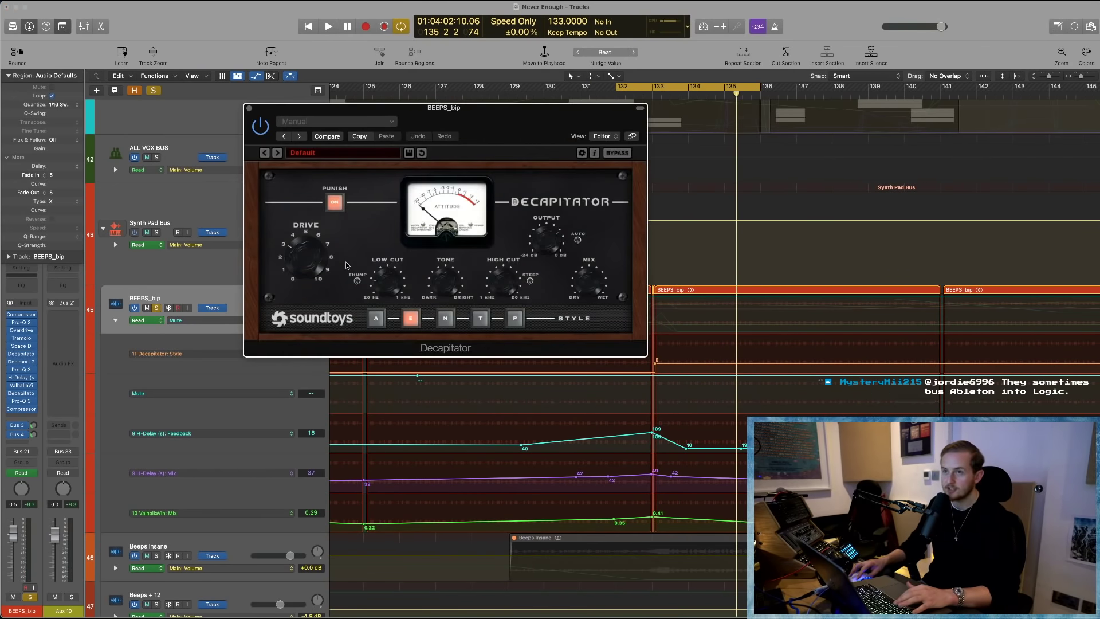
{"action": "left_click", "coordinate": [377, 320]}
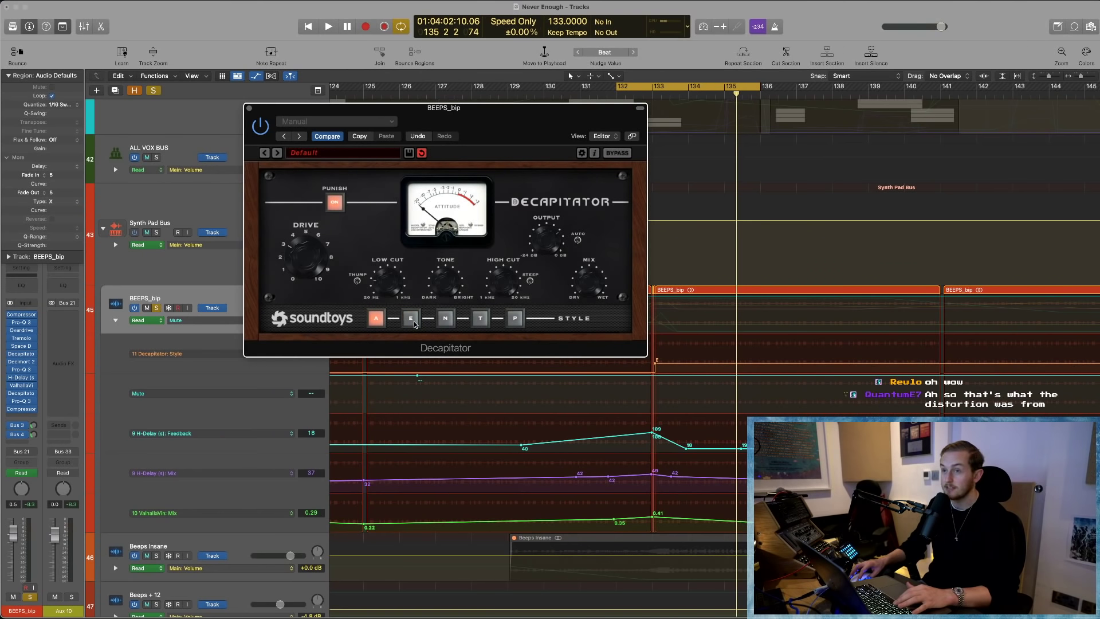
{"action": "left_click", "coordinate": [644, 89]}
{"action": "key", "text": "space"}
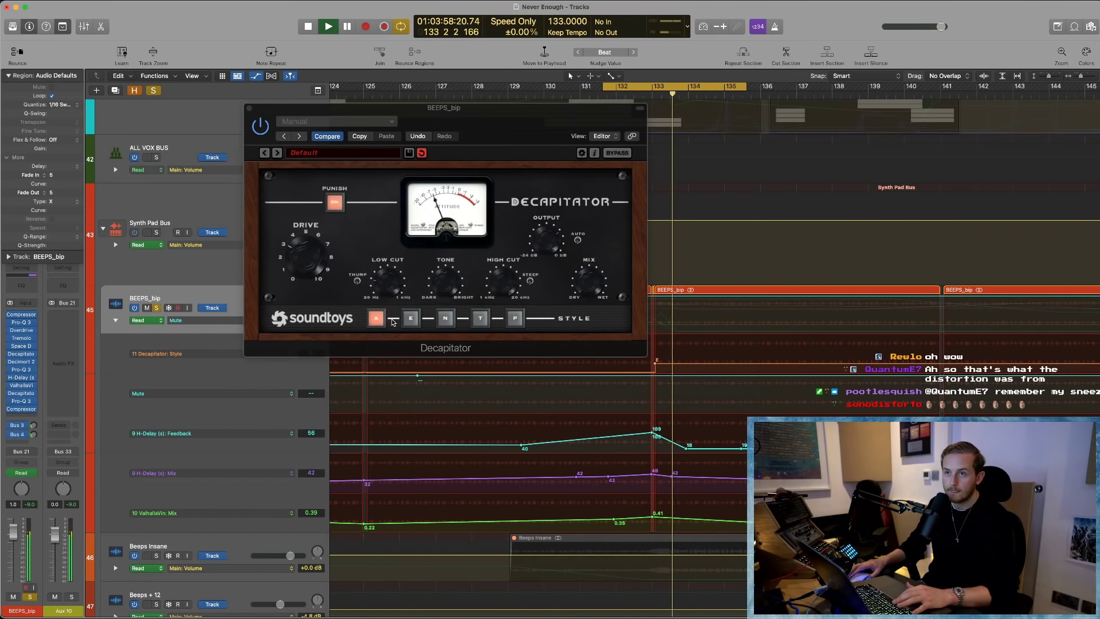
{"action": "key", "text": "Return"}
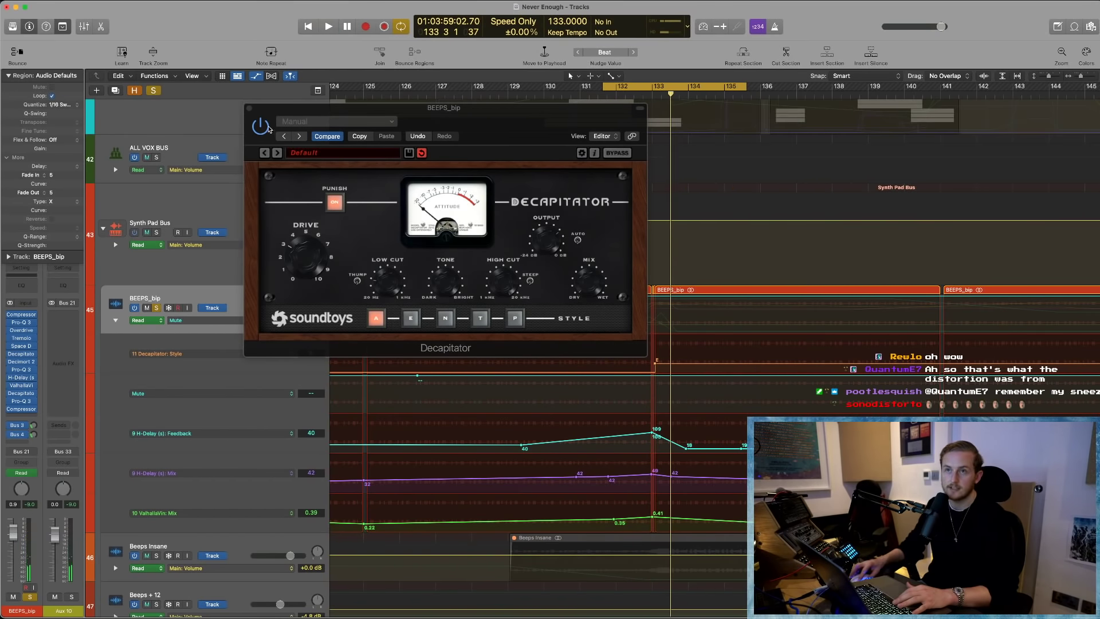
{"action": "left_click", "coordinate": [417, 320]}
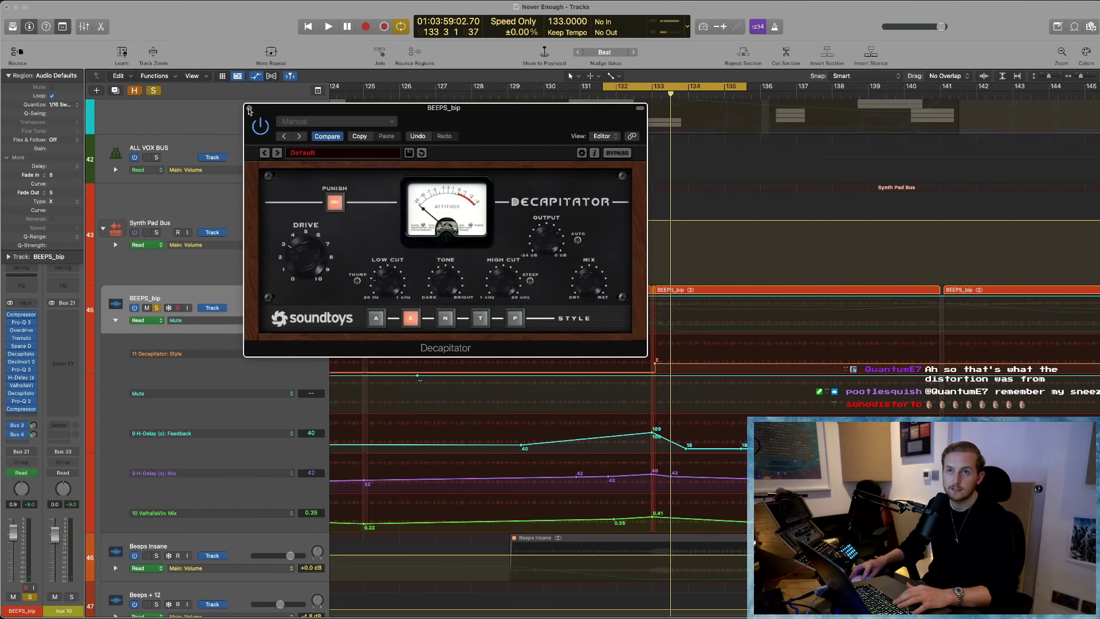
{"action": "left_click", "coordinate": [249, 108]}
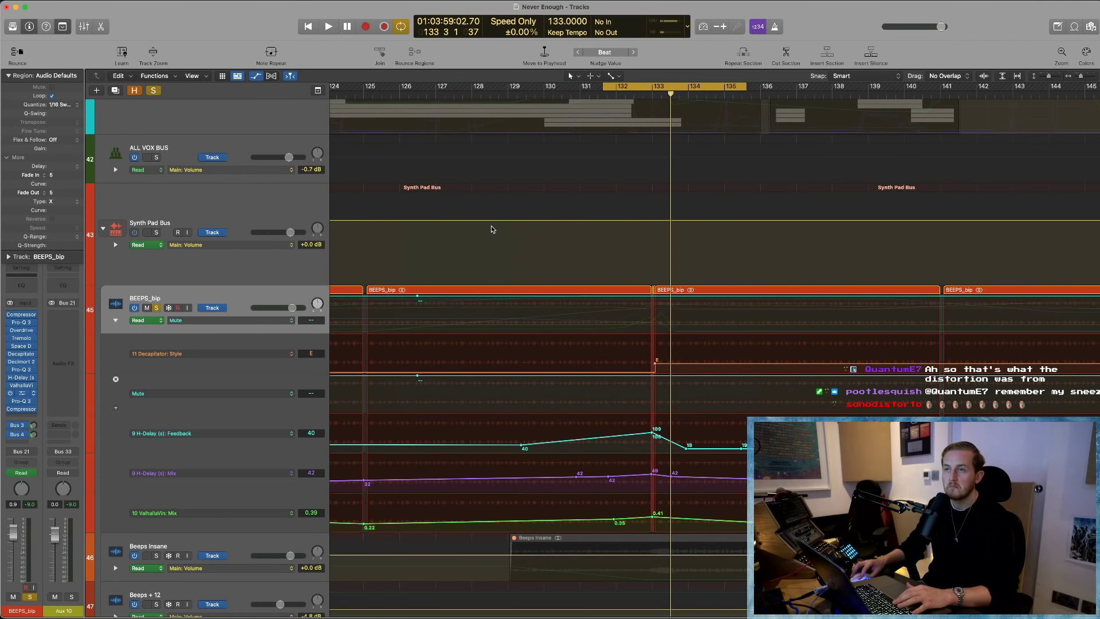
- Open the second Decapitator and play the cycle to check its Style automation around bar 133
{"action": "key", "text": "v"}
{"action": "key", "text": "space"}
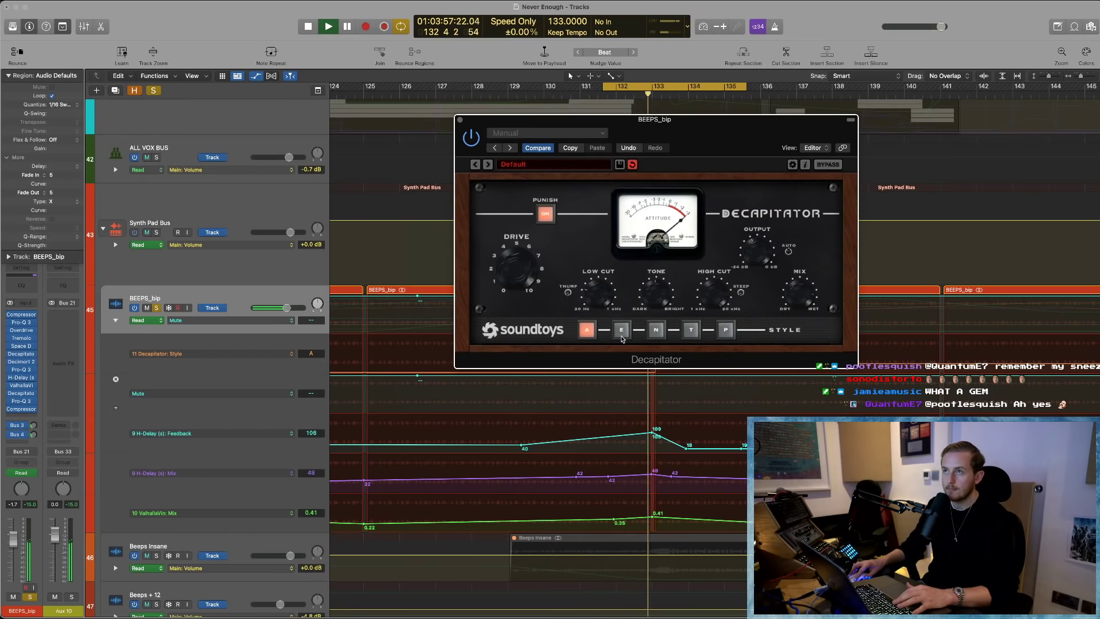
{"action": "left_click", "coordinate": [622, 338]}
{"action": "key", "text": "space"}
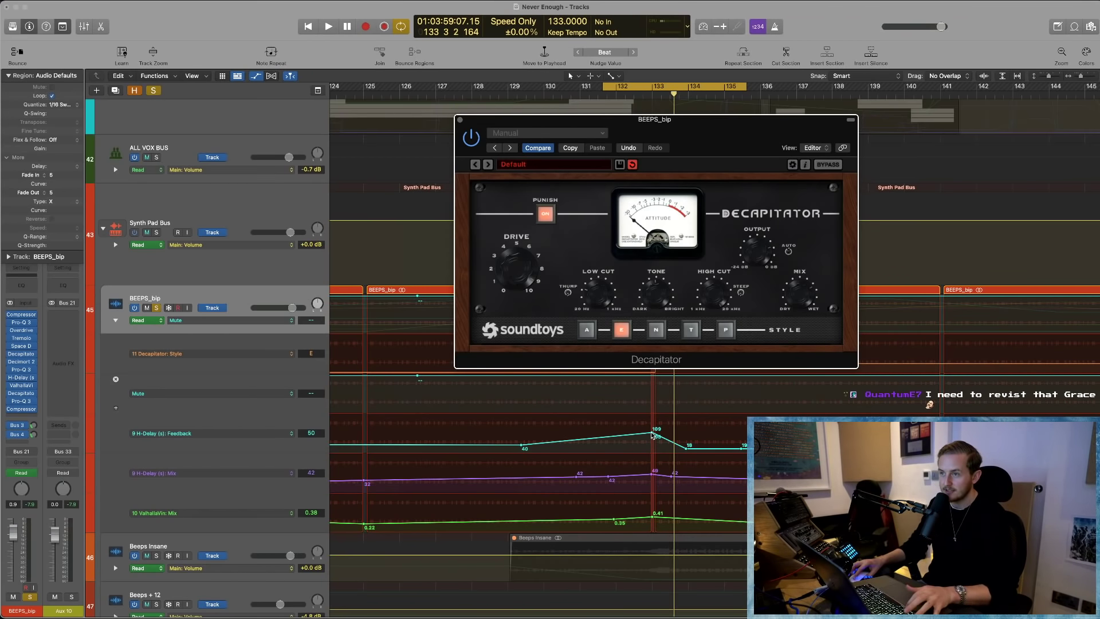
- Try styles N, P and T on the second Decapitator while the cycle plays, and close the plug-in
{"action": "scroll", "coordinate": [630, 435], "scroll_direction": "up", "scroll_amount": 3}
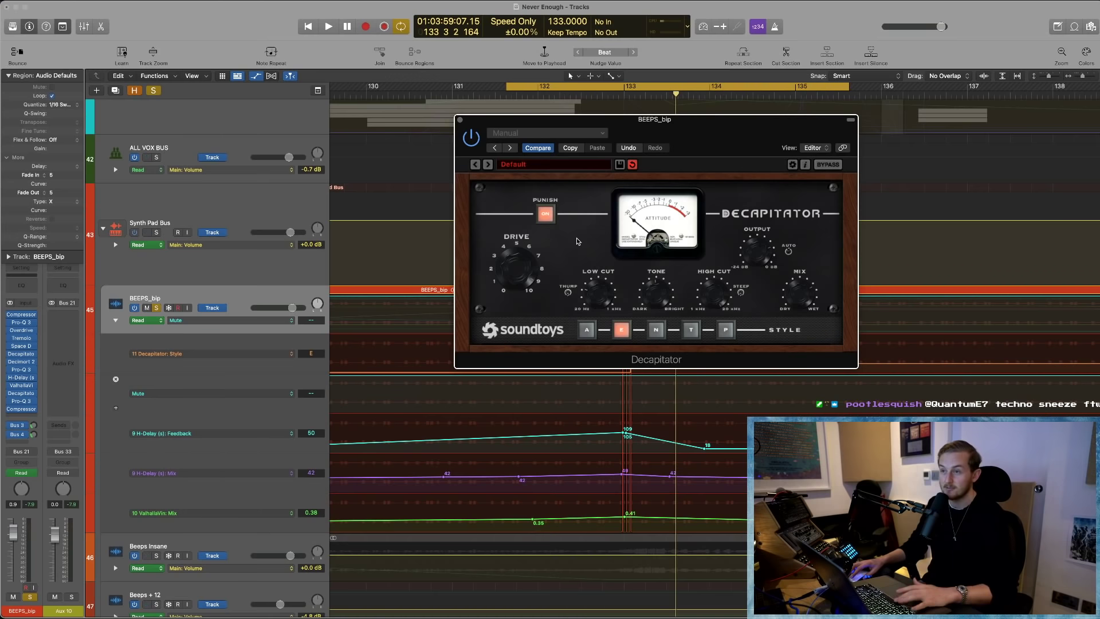
{"action": "key", "text": "space"}
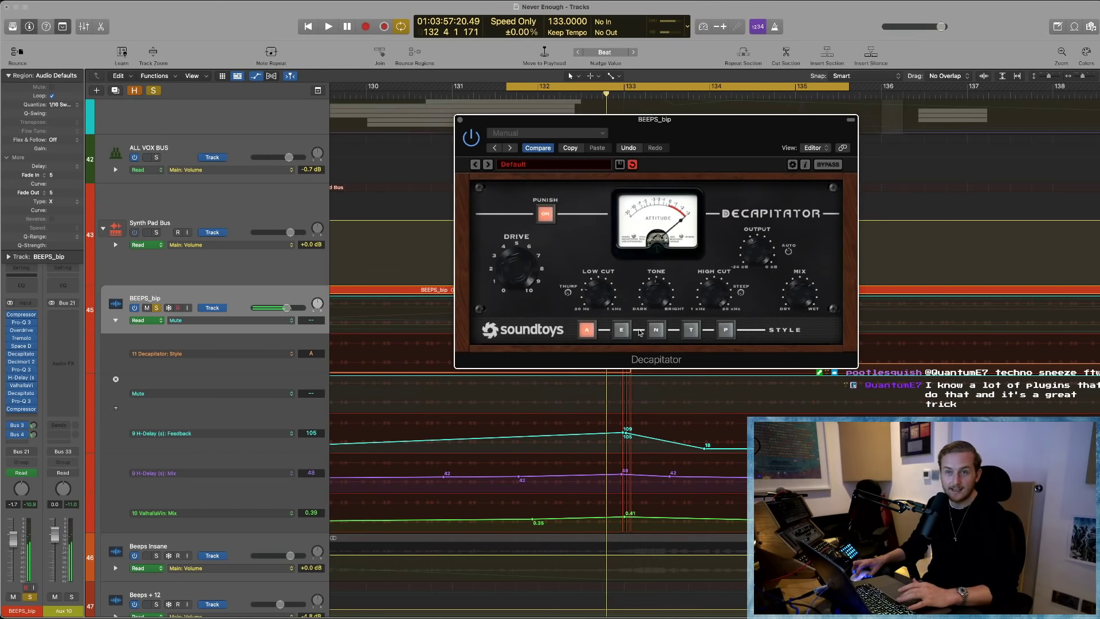
{"action": "key", "text": "space"}
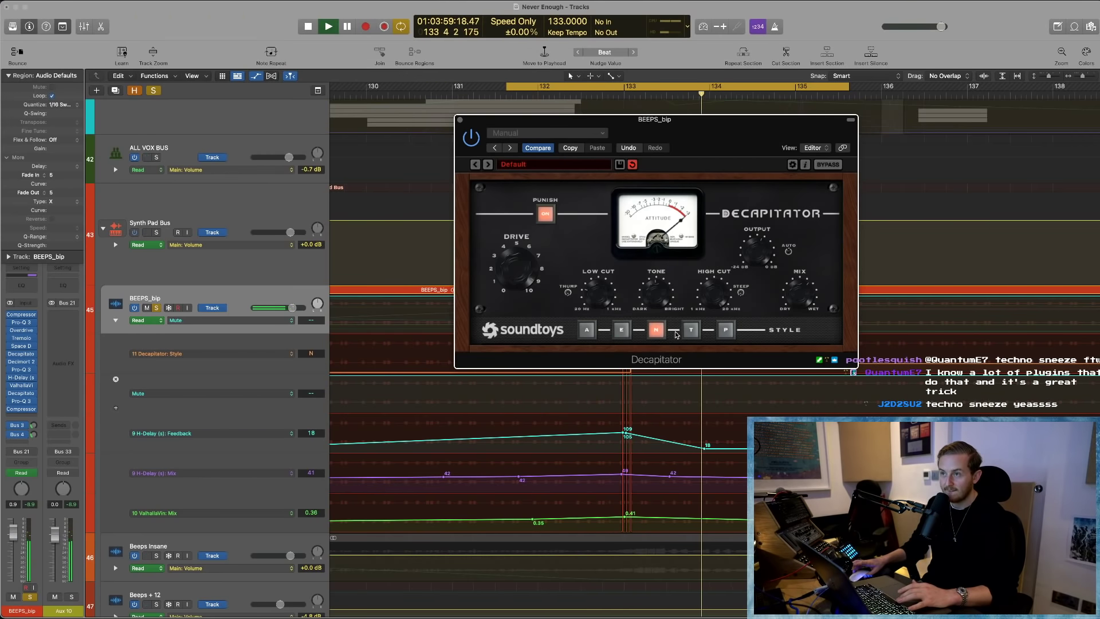
{"action": "left_click", "coordinate": [726, 330]}
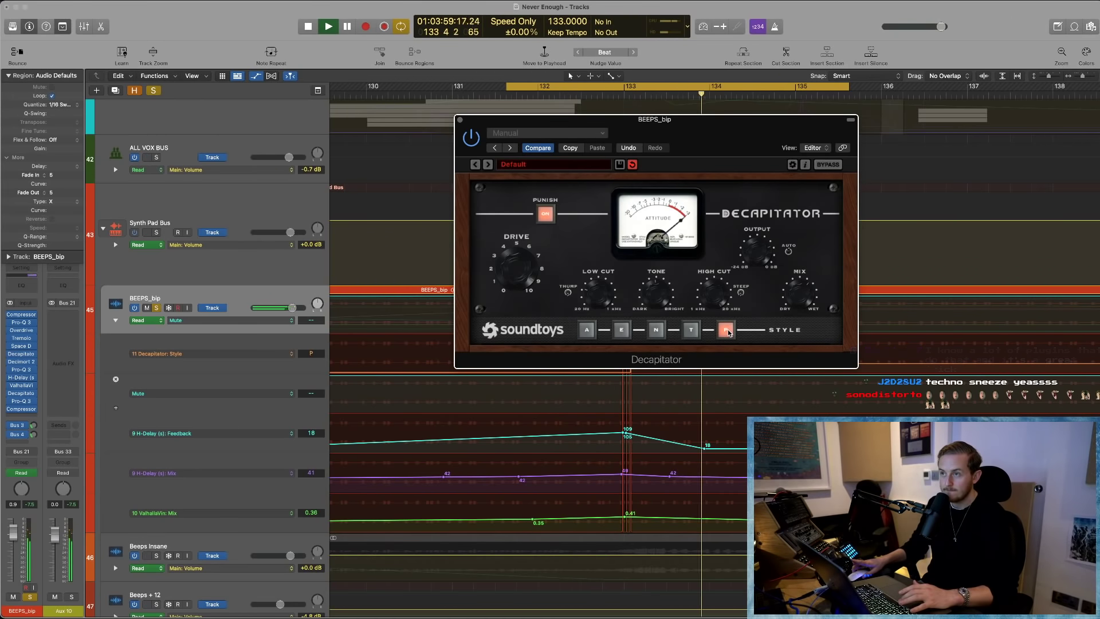
{"action": "left_click", "coordinate": [691, 330]}
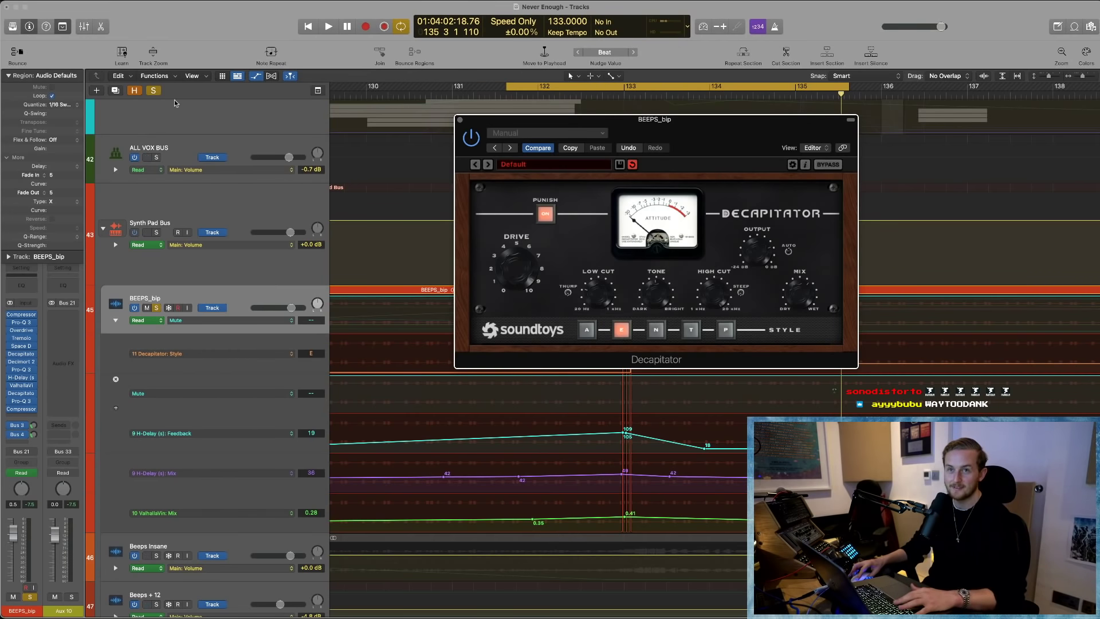
{"action": "left_click", "coordinate": [461, 121]}
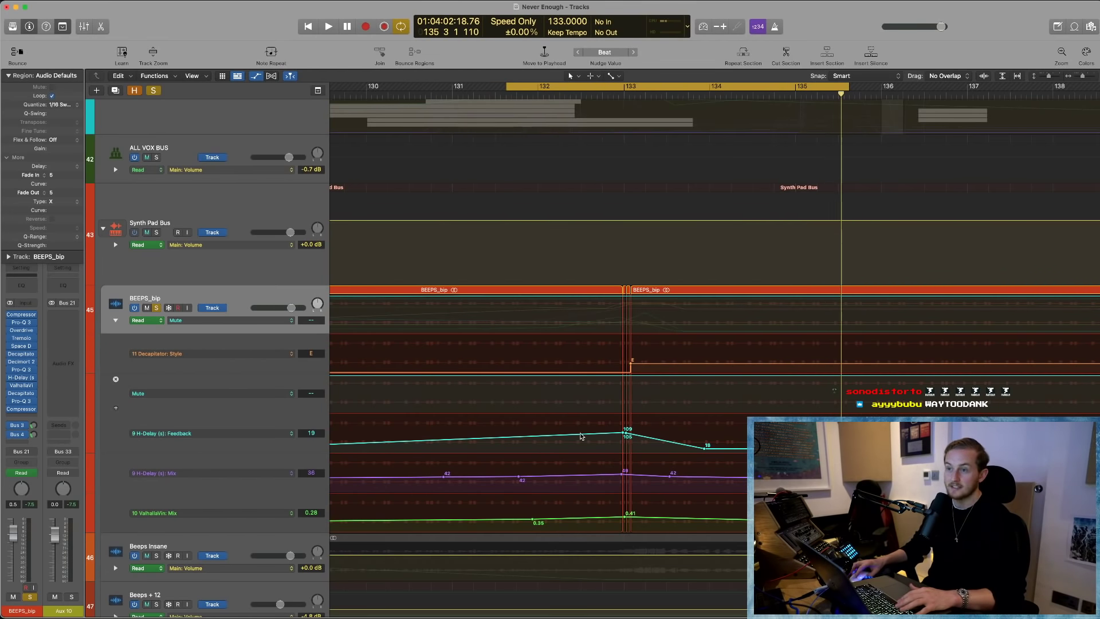
- Turn off the solo on the BEEPS_bip track
{"action": "key", "text": "super+Left"}
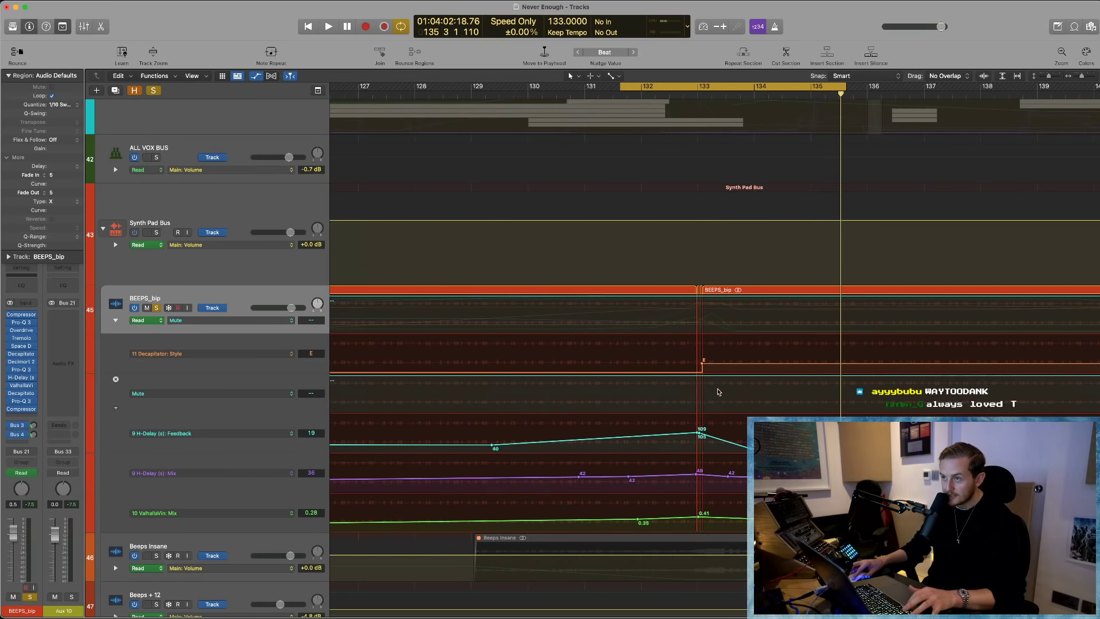
{"action": "key", "text": "s"}
{"action": "scroll", "coordinate": [710, 343], "scroll_direction": "right", "scroll_amount": 2}
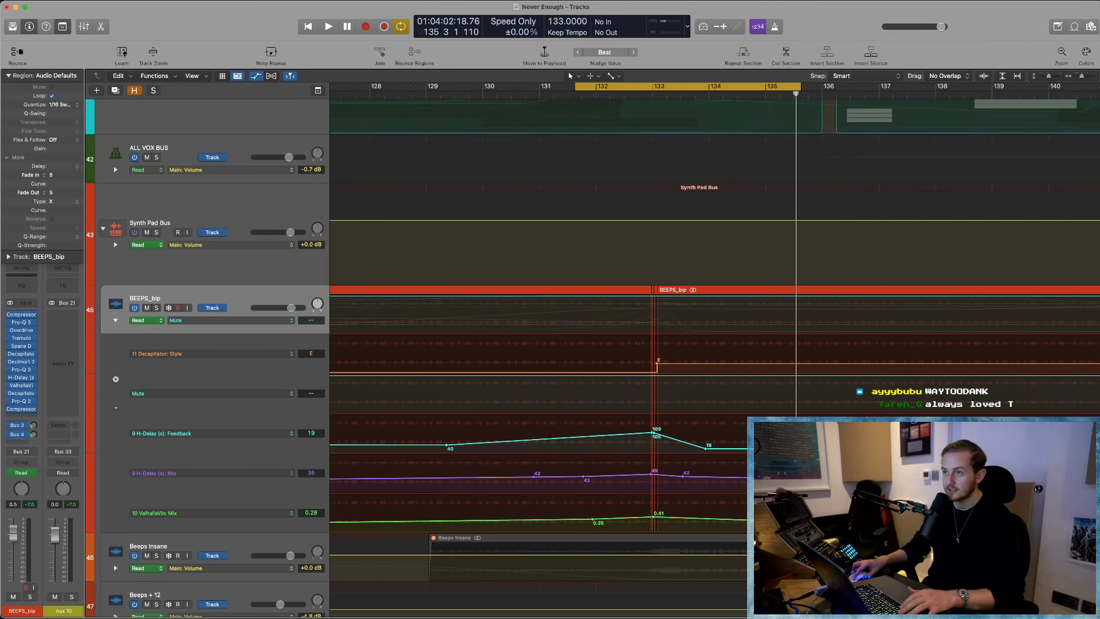
- Hide the automation lanes and mute the BEEPS_bip region that starts at bar 133
{"action": "key", "text": "super+f"}
{"action": "key", "text": "super+Left"}
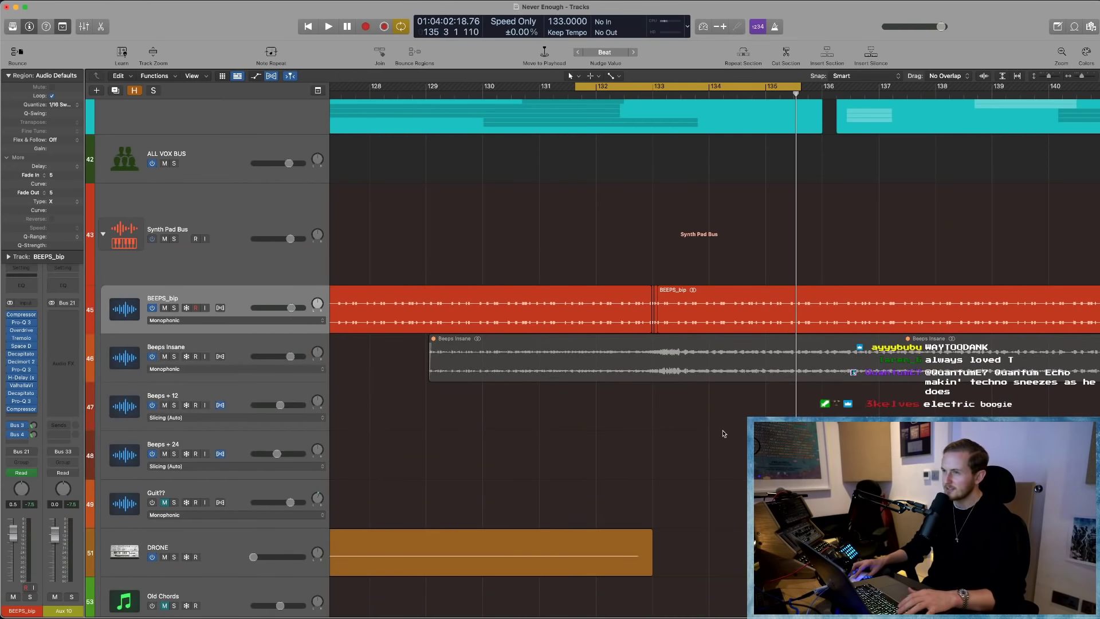
{"action": "key", "text": "super+Left"}
{"action": "key", "text": "super+Left"}
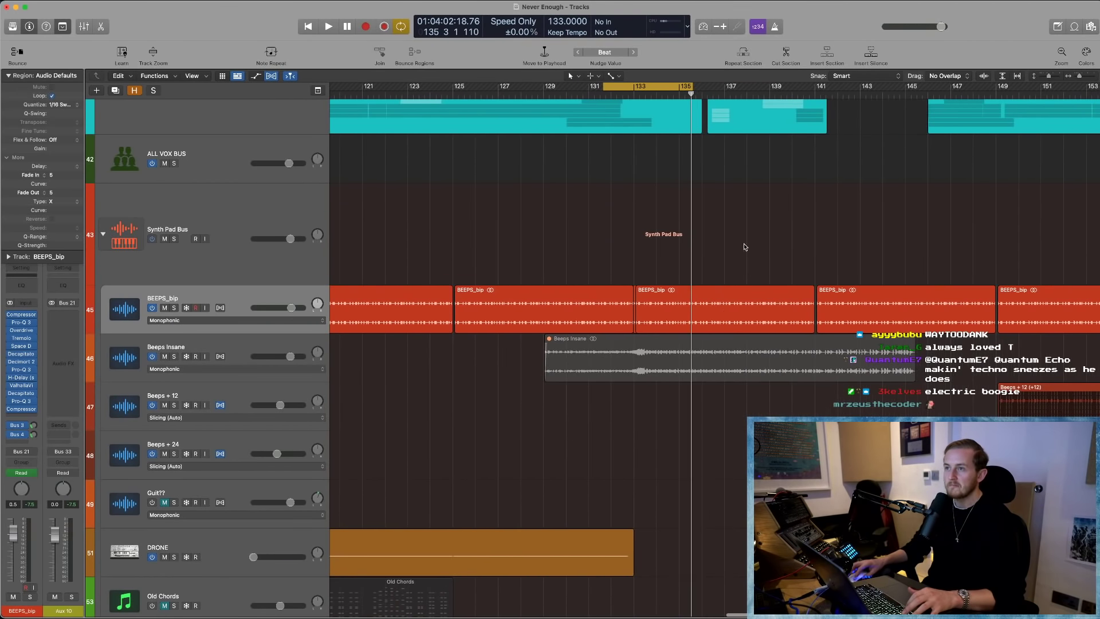
{"action": "left_click", "coordinate": [723, 298]}
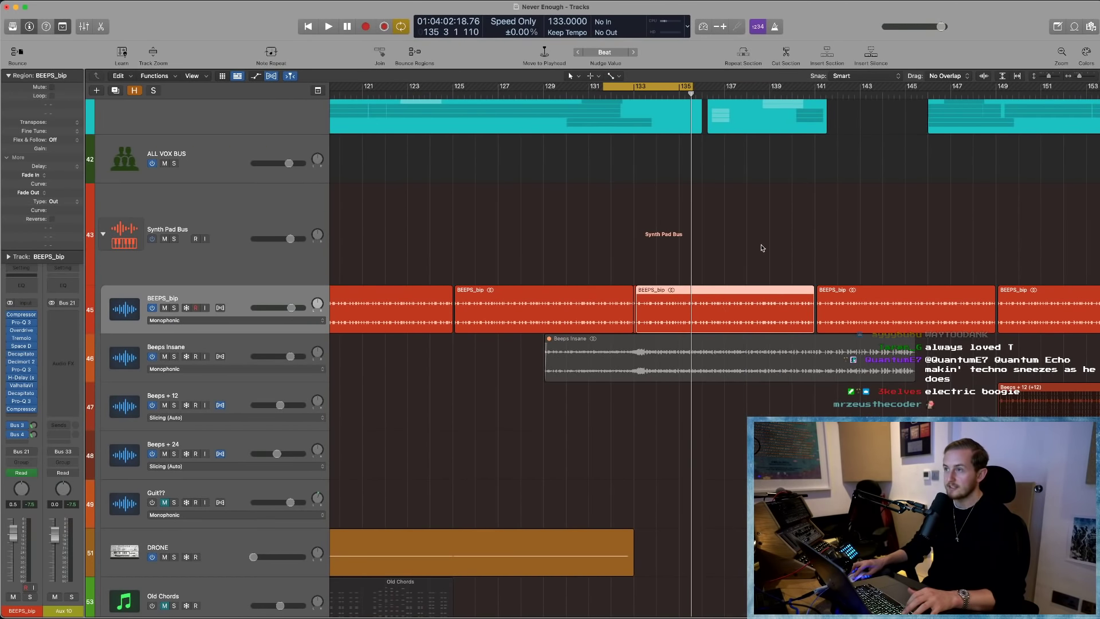
{"action": "left_click_drag", "start_coordinate": [745, 250], "coordinate": [755, 302]}
{"action": "key", "text": "ctrl+m"}
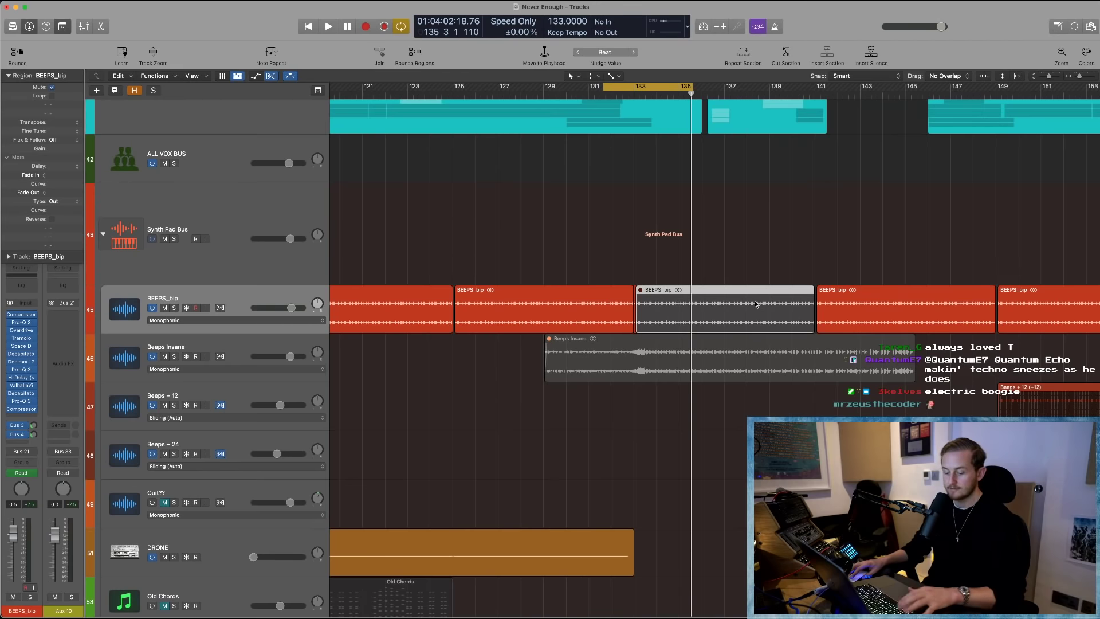
{"action": "key", "text": "Up"}
{"action": "key", "text": "Down"}
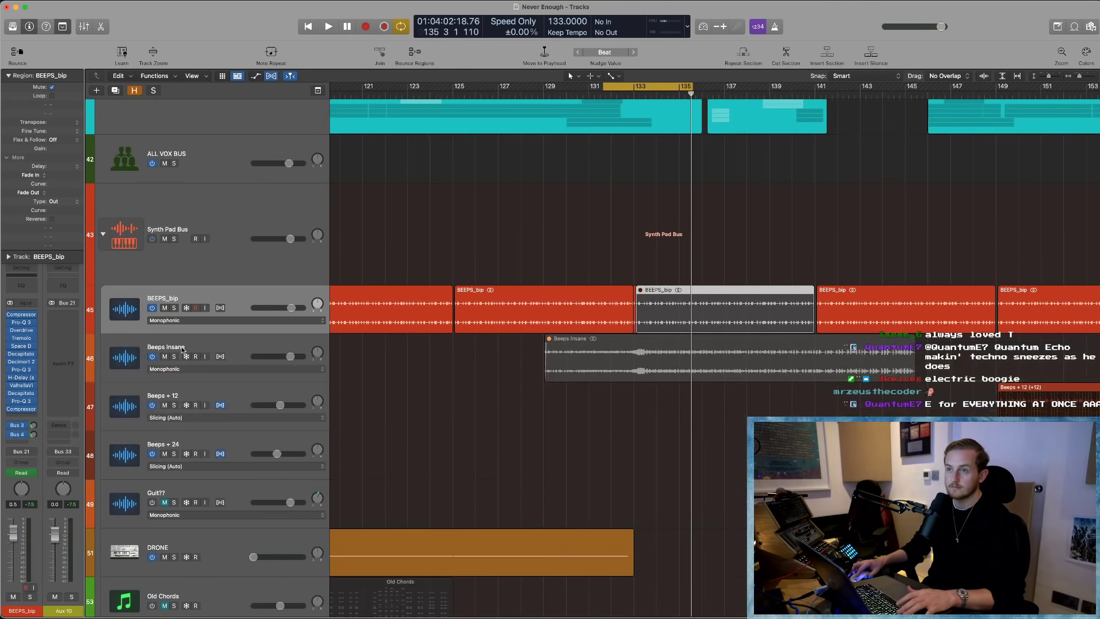
- Try muting the whole BEEPS_bip track, clear the region selection, and unmute the track again
{"action": "left_click", "coordinate": [179, 344]}
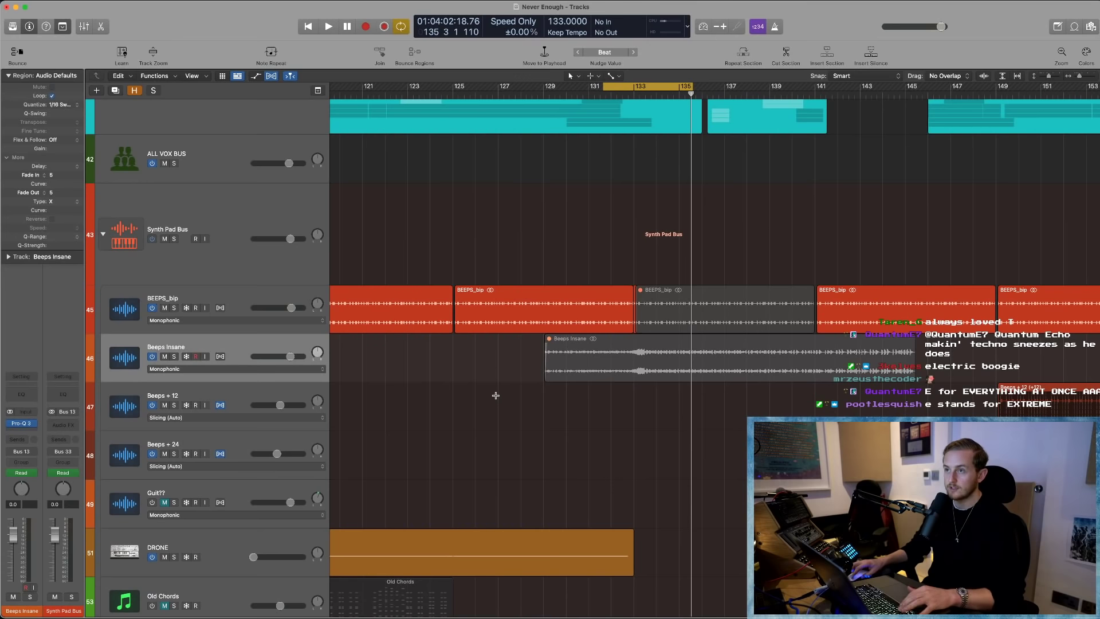
{"action": "key", "text": "Up"}
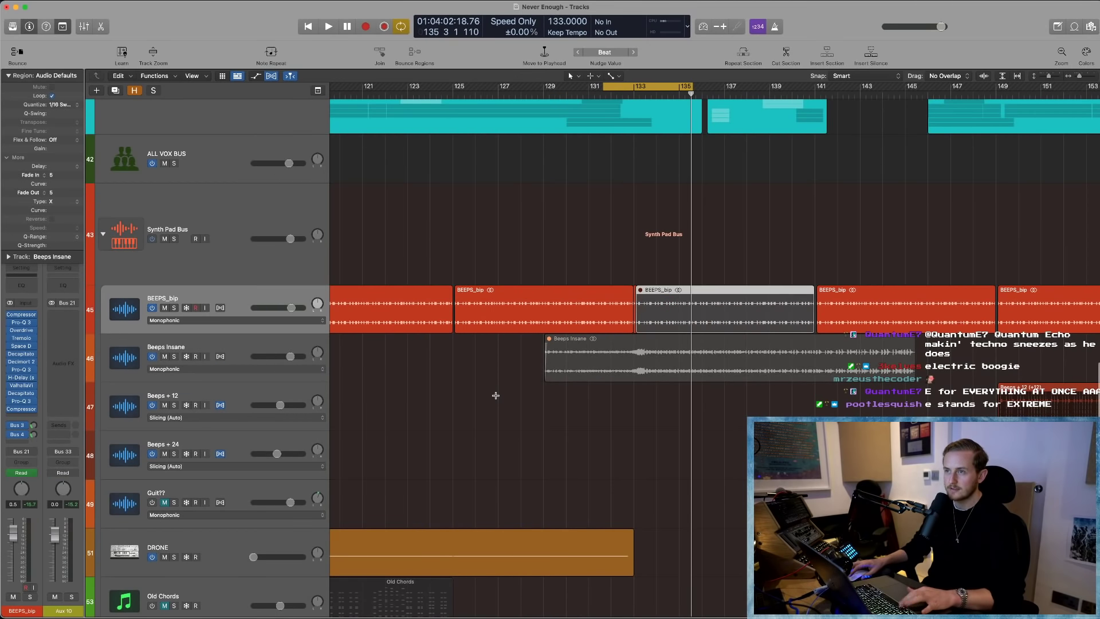
{"action": "key", "text": "ctrl+m"}
{"action": "key", "text": "shift+Left"}
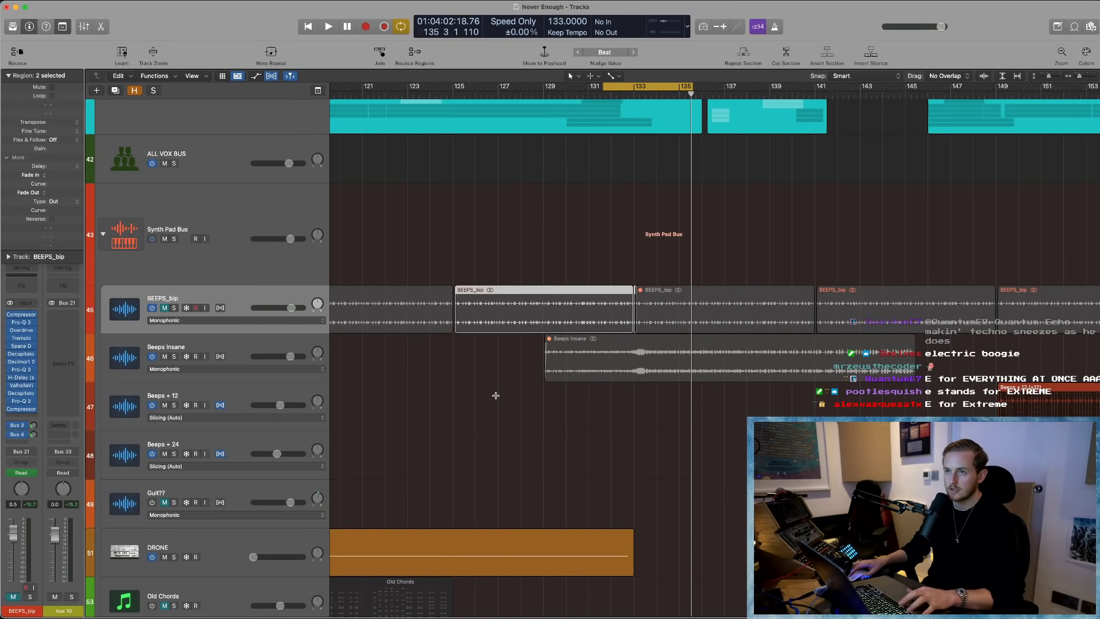
{"action": "left_click", "coordinate": [490, 398]}
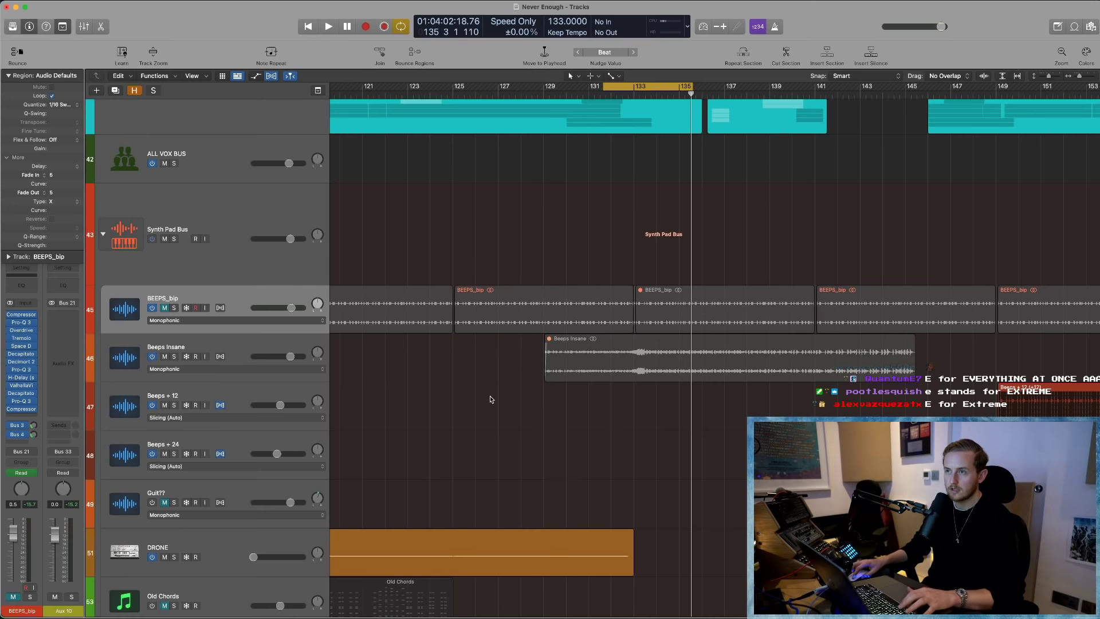
{"action": "key", "text": "ctrl+m"}
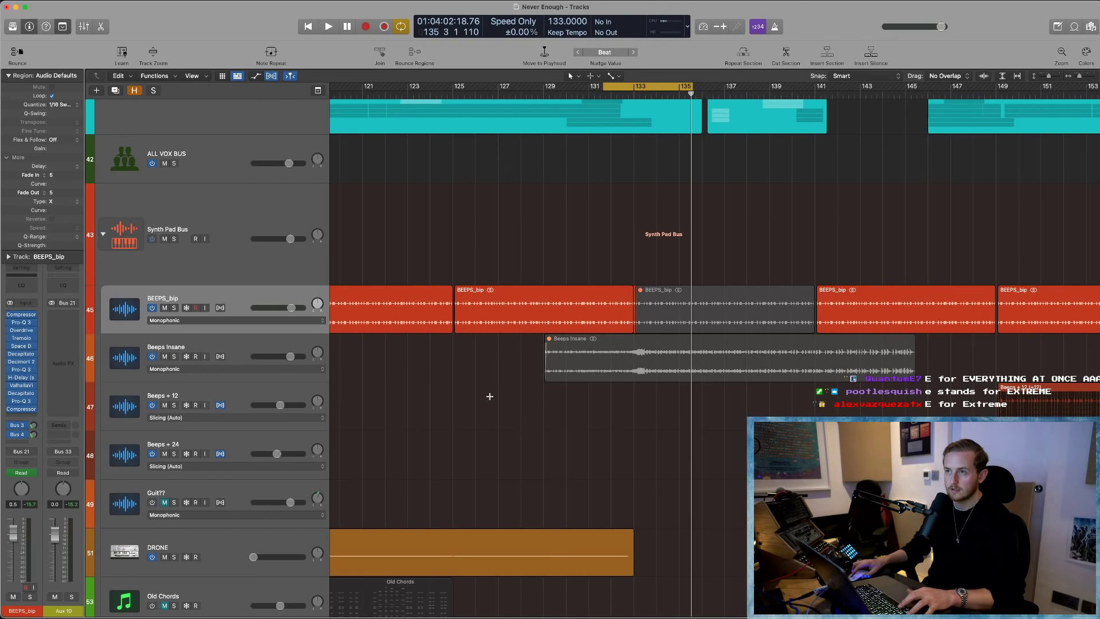
- Unmute the Beeps Insane region and show the track automation again
{"action": "left_click", "coordinate": [571, 368]}
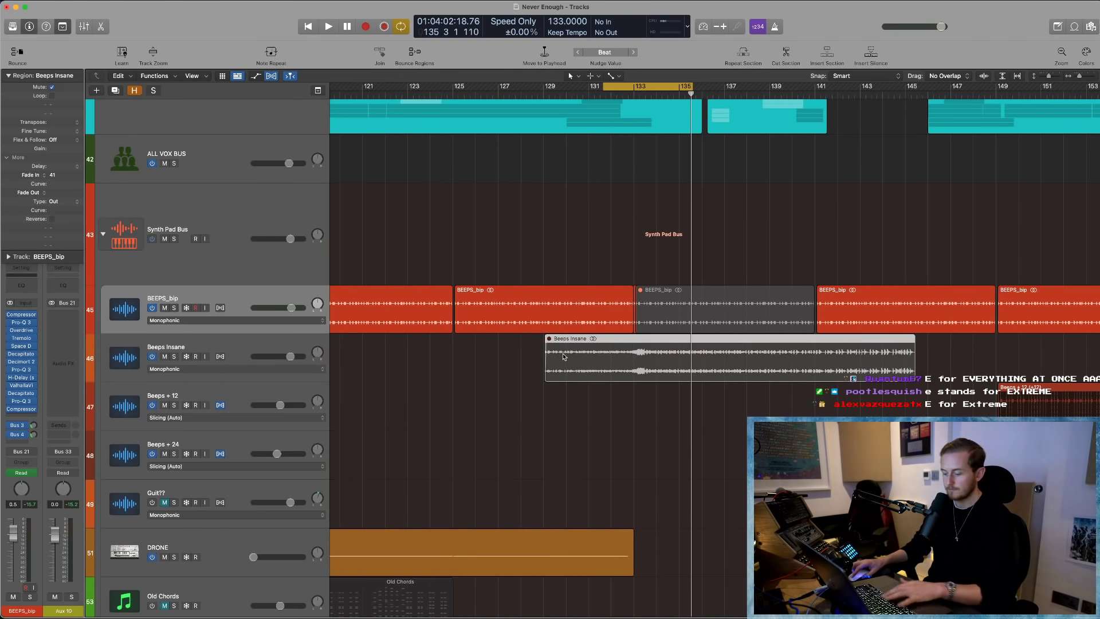
{"action": "key", "text": "ctrl+m"}
{"action": "left_click", "coordinate": [590, 145]}
{"action": "key", "text": "space"}
{"action": "key", "text": "a"}
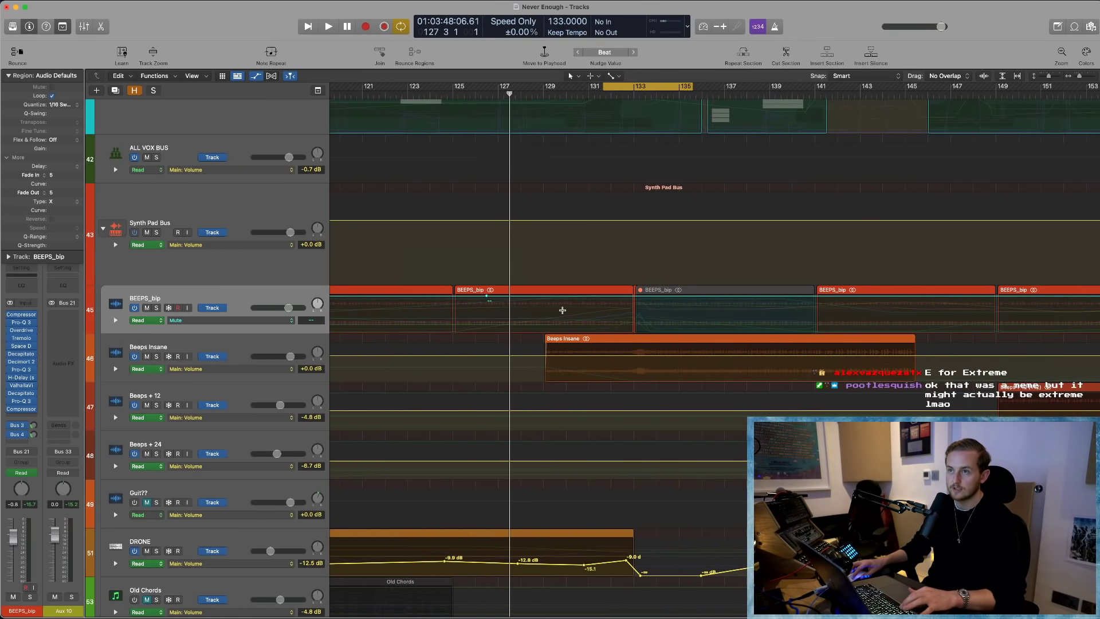
- Play from just before bar 129 to check the BEEPS_bip mute automation, and solo the Beeps Insane track
{"action": "left_click", "coordinate": [552, 307]}
{"action": "left_click", "coordinate": [552, 307]}
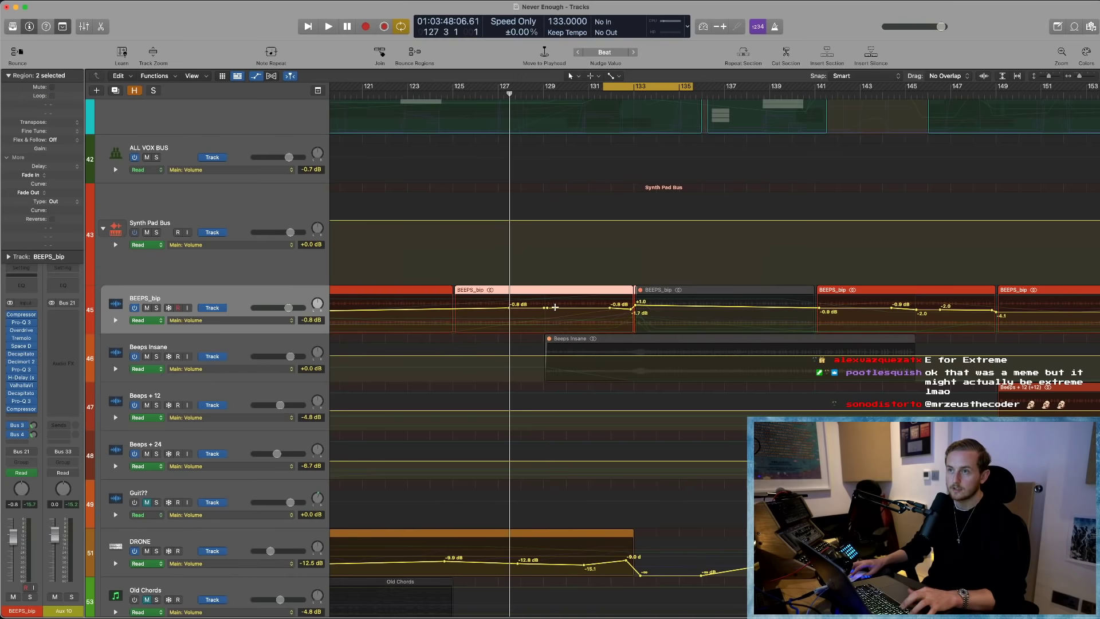
{"action": "left_click", "coordinate": [540, 94]}
{"action": "key", "text": "space"}
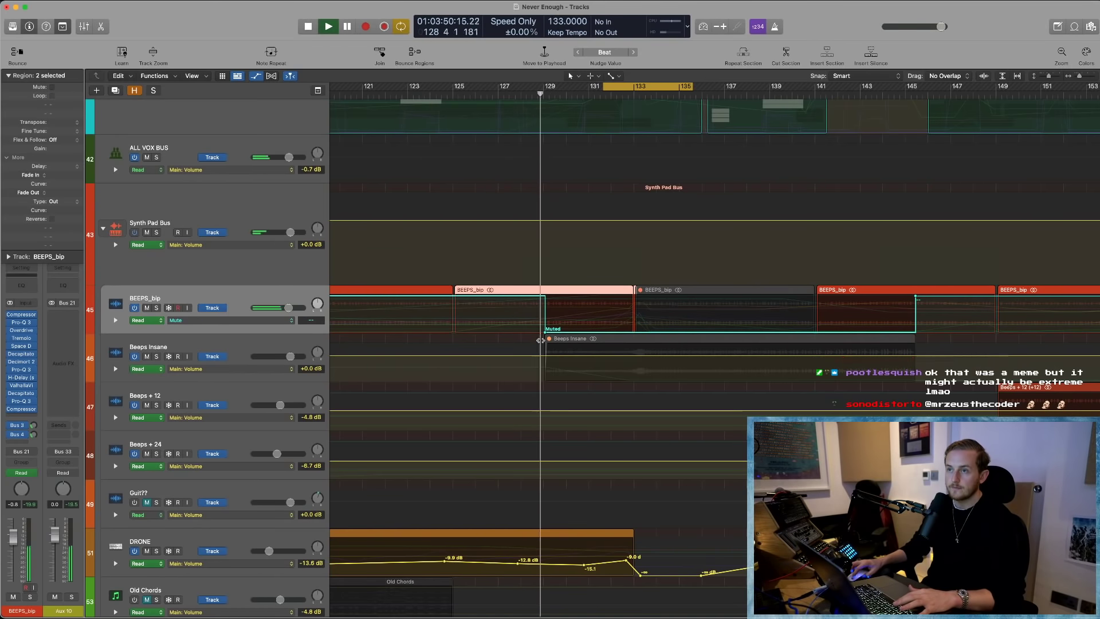
{"action": "left_click", "coordinate": [157, 357]}
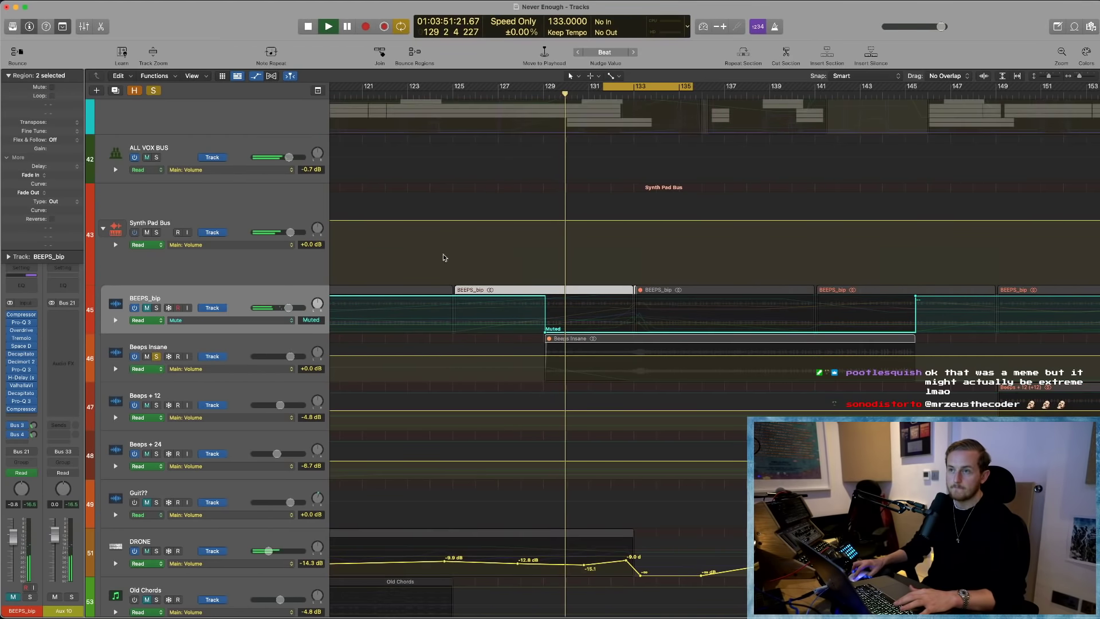
- Unmute the selected Beeps Insane region, play it from bar 128, and dismiss the system overload alert
{"action": "left_click", "coordinate": [623, 339]}
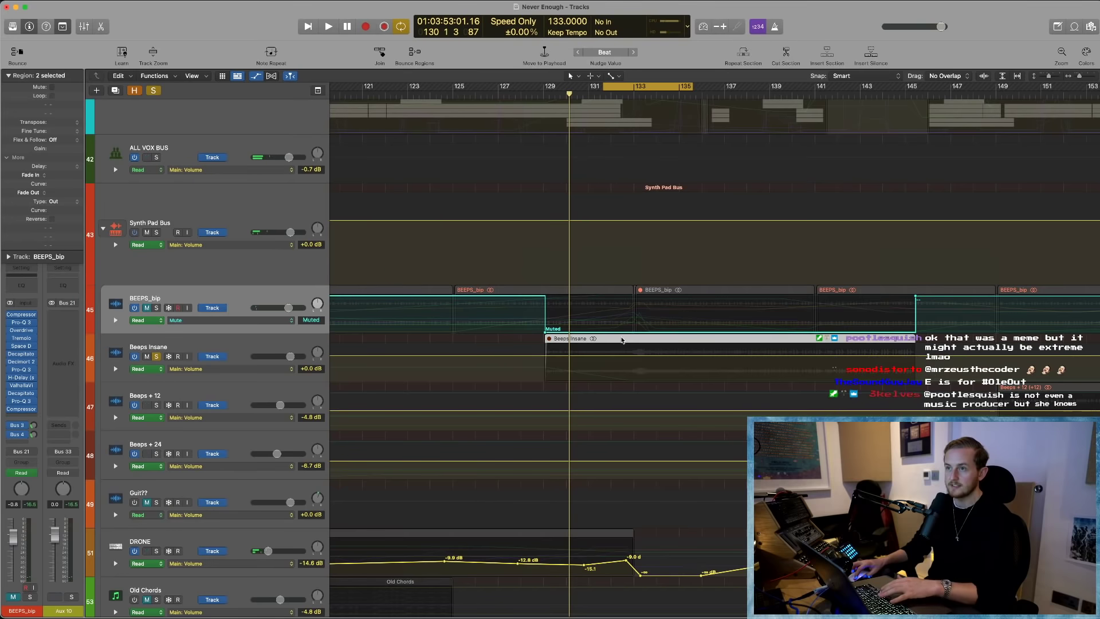
{"action": "left_click", "coordinate": [519, 93]}
{"action": "key", "text": "space"}
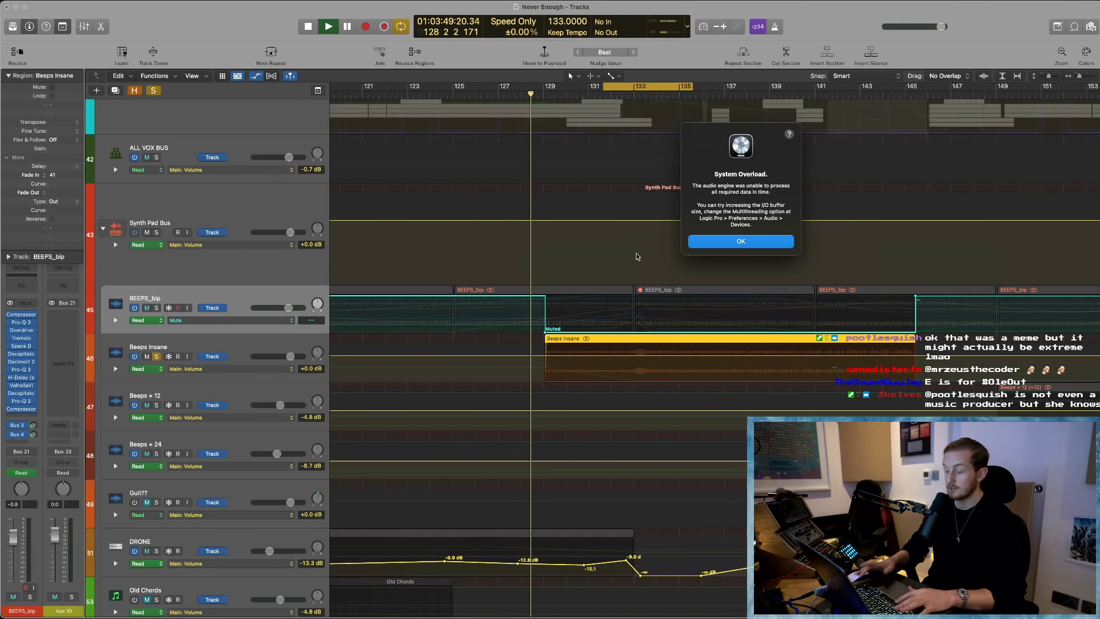
{"action": "key", "text": "Return"}
- Solo BEEPS_bip as well and play from bar 128 to hear the handover to Beeps Insane
{"action": "left_click", "coordinate": [158, 309]}
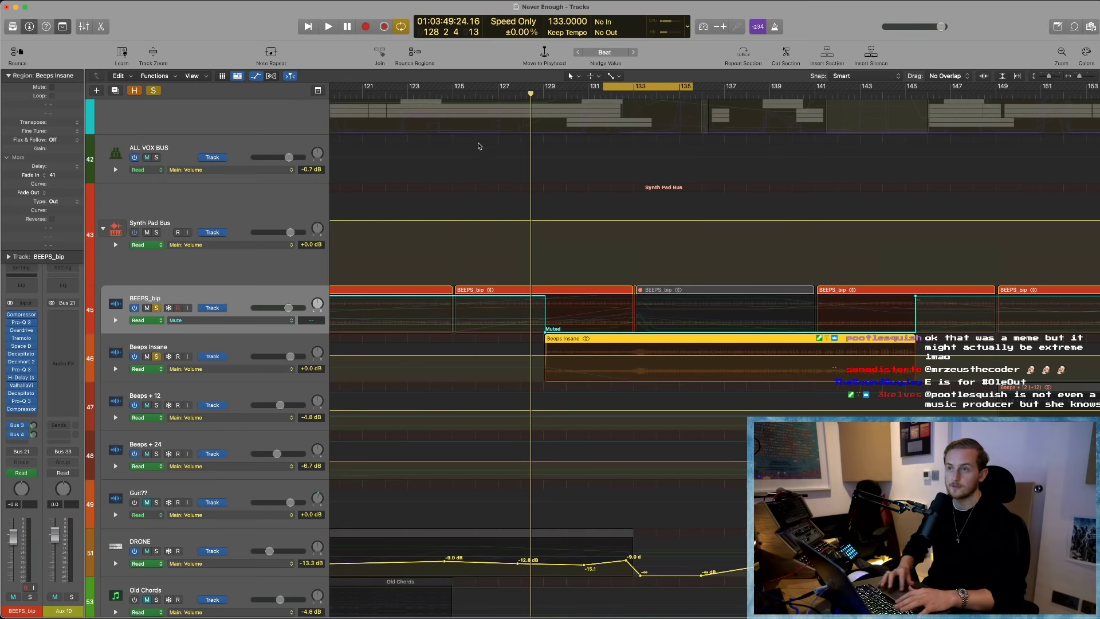
{"action": "left_click", "coordinate": [519, 92]}
{"action": "key", "text": "space"}
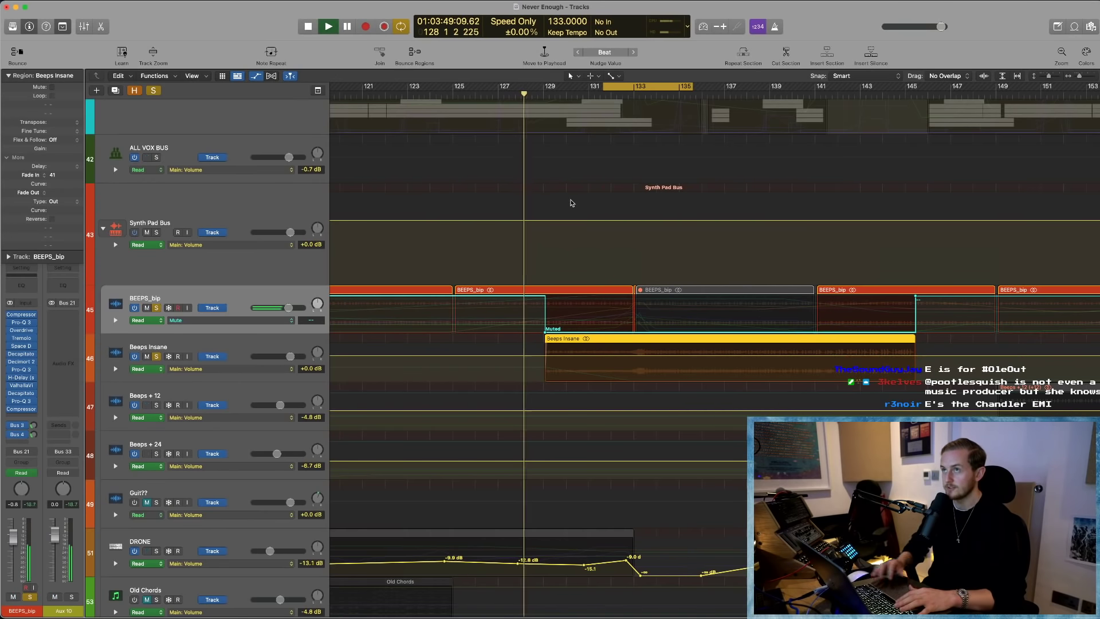
{"action": "key", "text": "ctrl+m"}
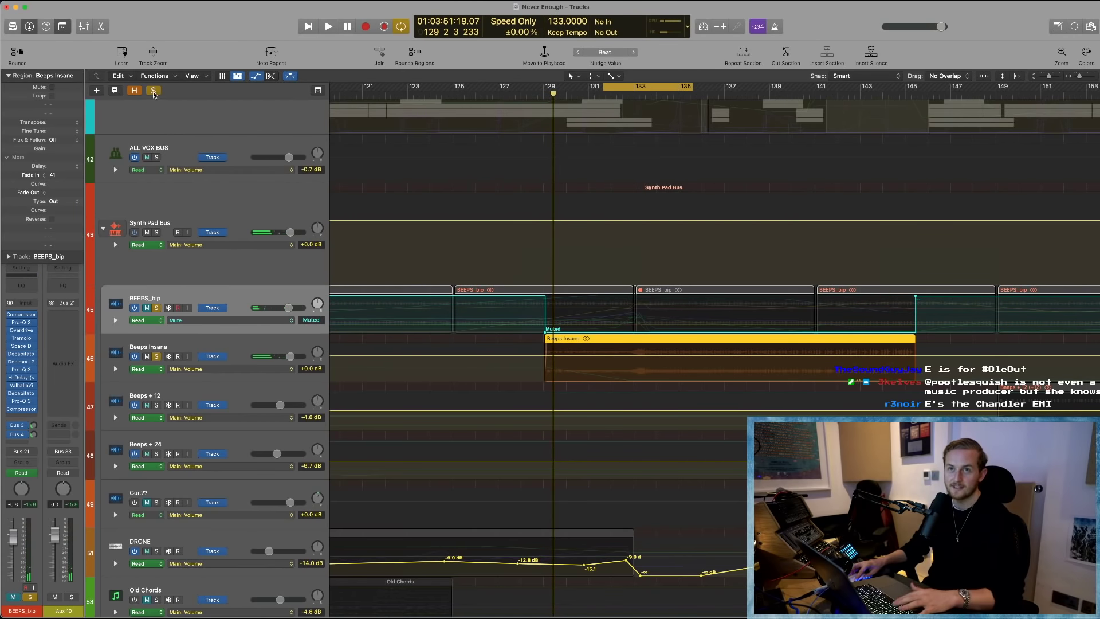
- Clear all solos and play the handover from bar 128 within the full mix
{"action": "key", "text": "ctrl+s"}
{"action": "left_click_drag", "start_coordinate": [551, 94], "coordinate": [520, 94]}
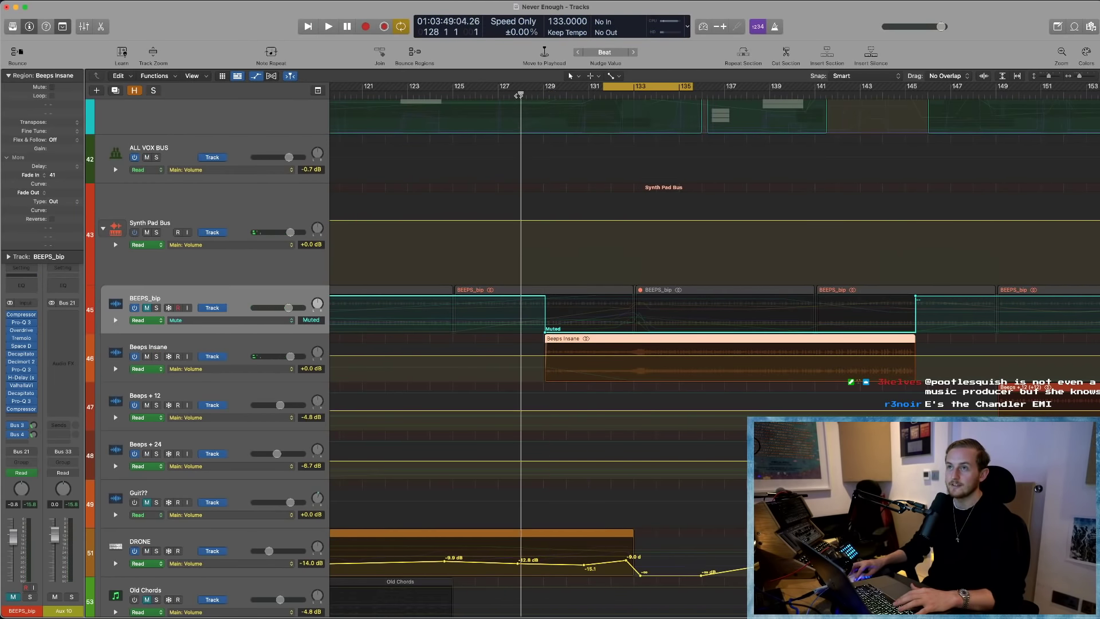
{"action": "key", "text": "ctrl+m"}
{"action": "key", "text": "space"}
{"action": "scroll", "coordinate": [579, 349], "scroll_direction": "up", "scroll_amount": 3}
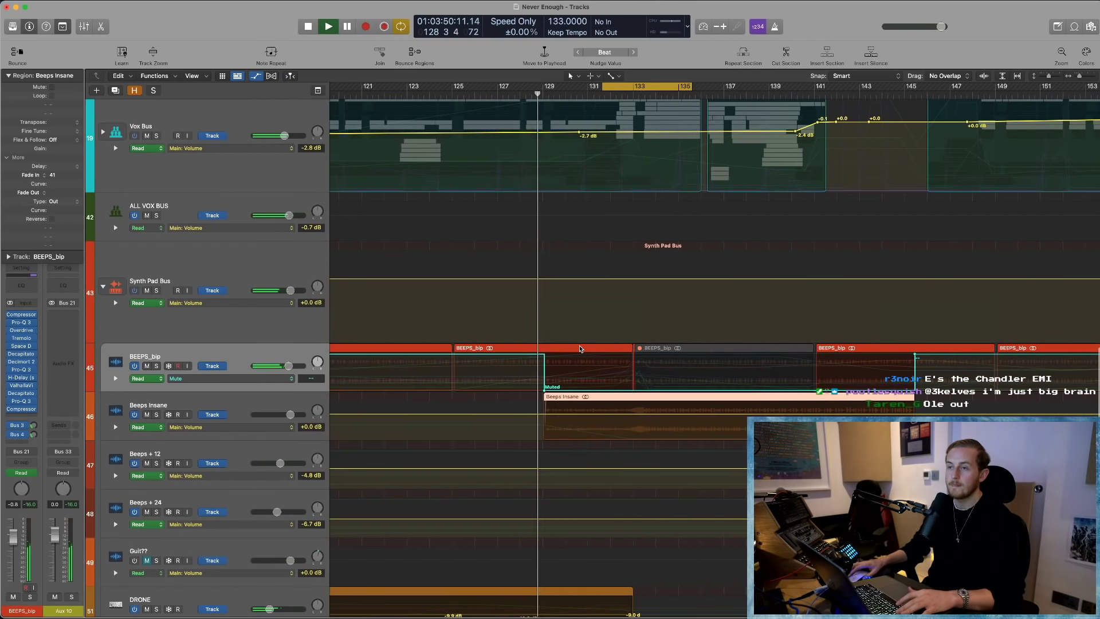
{"action": "key", "text": "ctrl+m"}
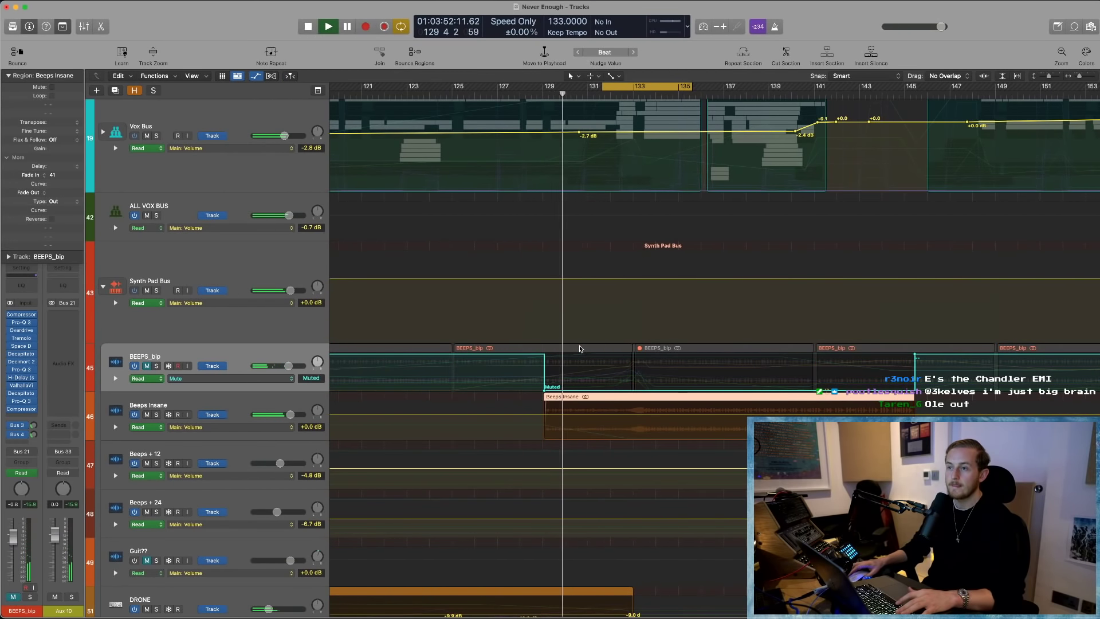
- Solo Beeps Insane, hide the automation, and inspect its waveform up close around bar 133 during playback
{"action": "left_click", "coordinate": [158, 414]}
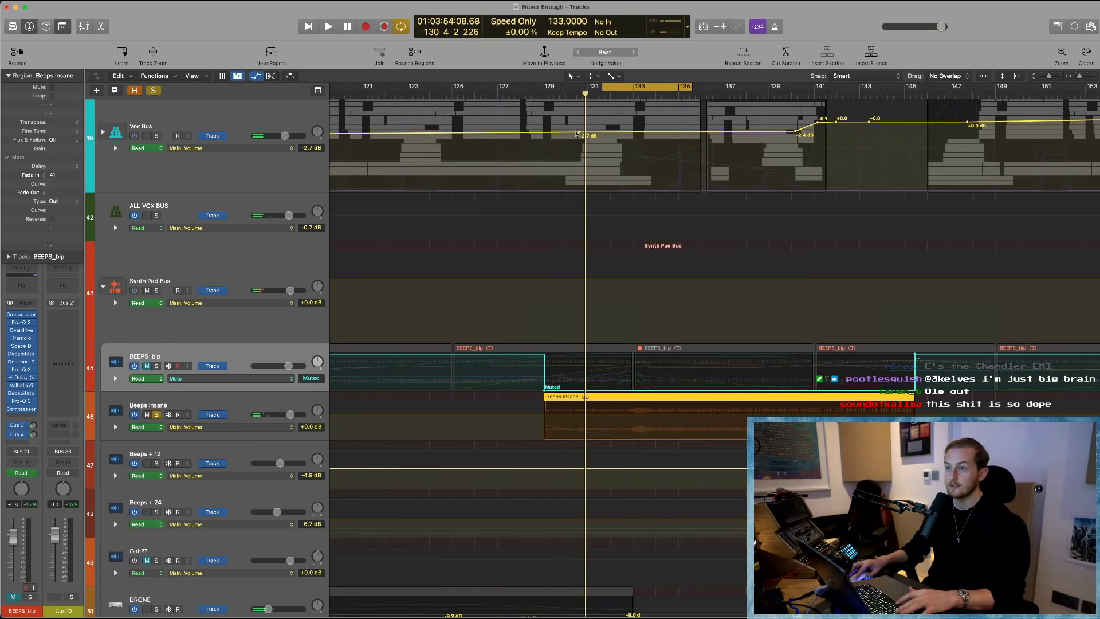
{"action": "key", "text": "space"}
{"action": "key", "text": "super+f"}
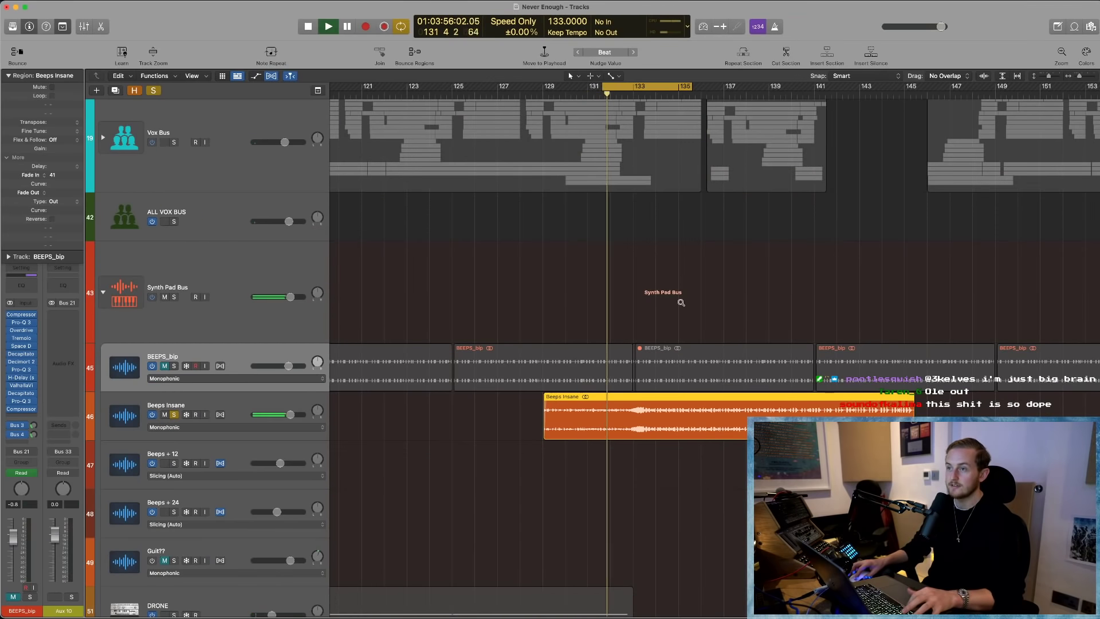
{"action": "left_click_drag", "start_coordinate": [682, 300], "coordinate": [572, 564]}
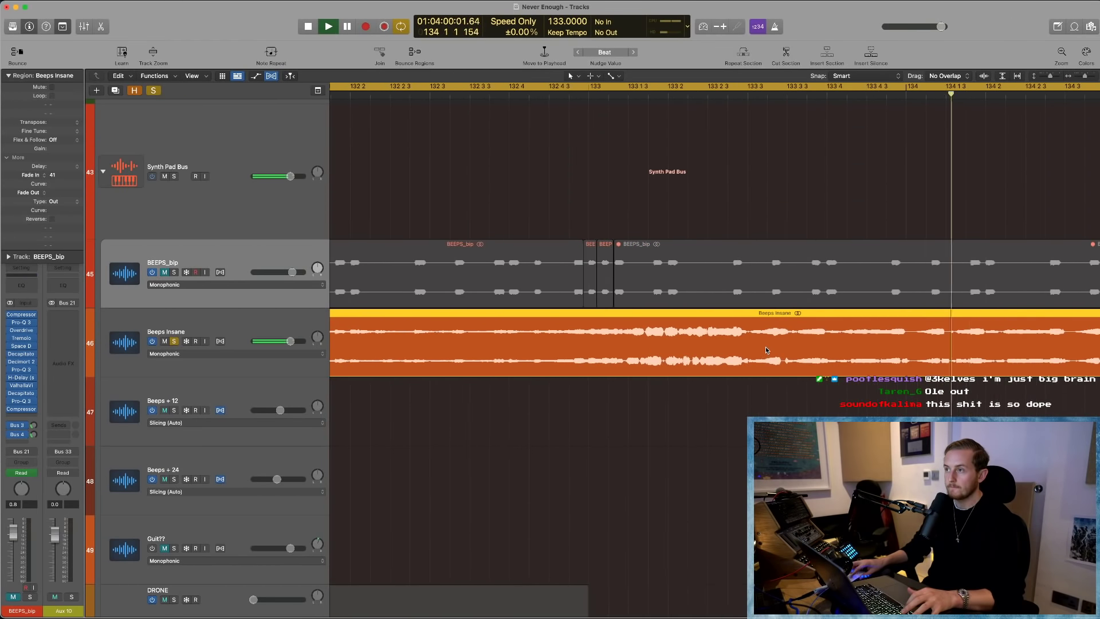
{"action": "left_click", "coordinate": [592, 434], "text": "ctrl+alt"}
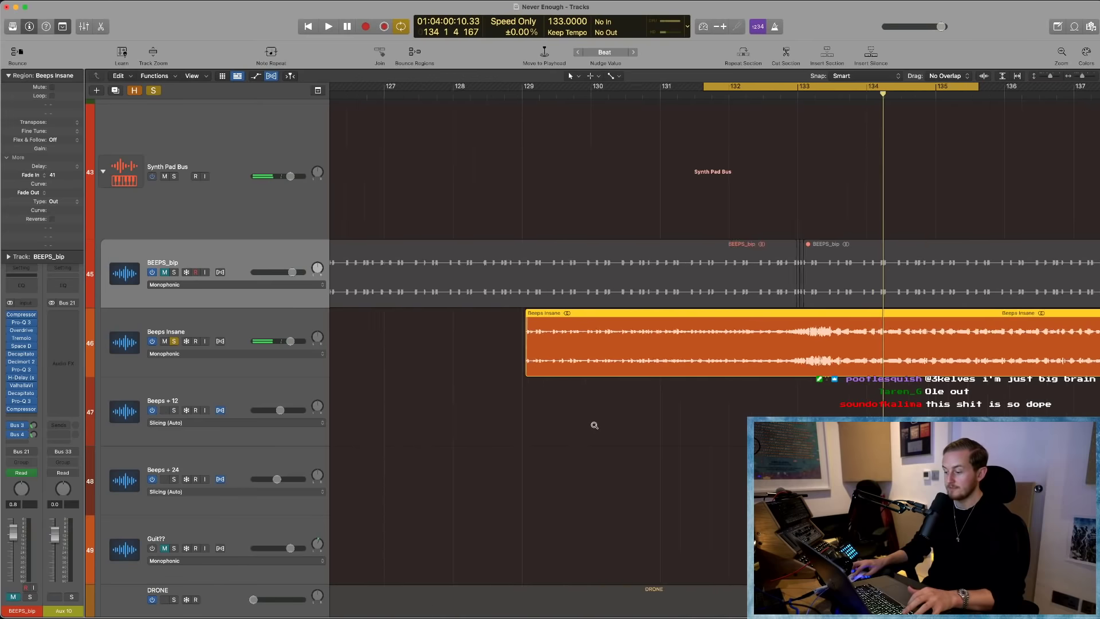
{"action": "left_click", "coordinate": [741, 438], "text": "ctrl+alt"}
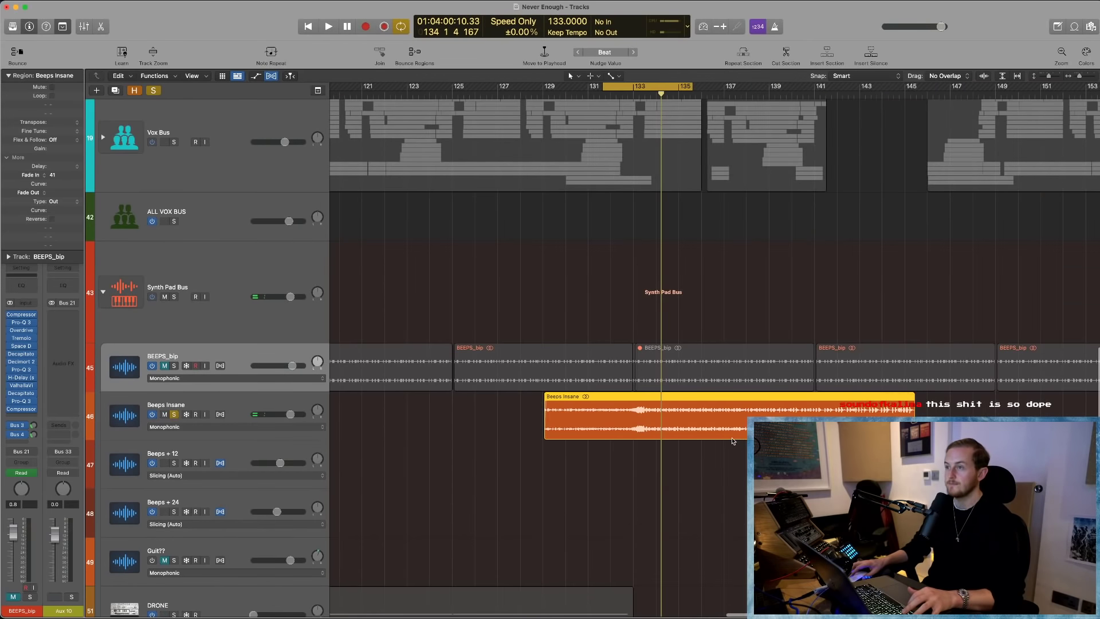
{"action": "left_click", "coordinate": [633, 435], "text": "ctrl+alt"}
- Turn off the cycle and the solo, play the full mix from bar 130, and dismiss the system overload alert
{"action": "scroll", "coordinate": [423, 215], "scroll_direction": "up", "scroll_amount": 15}
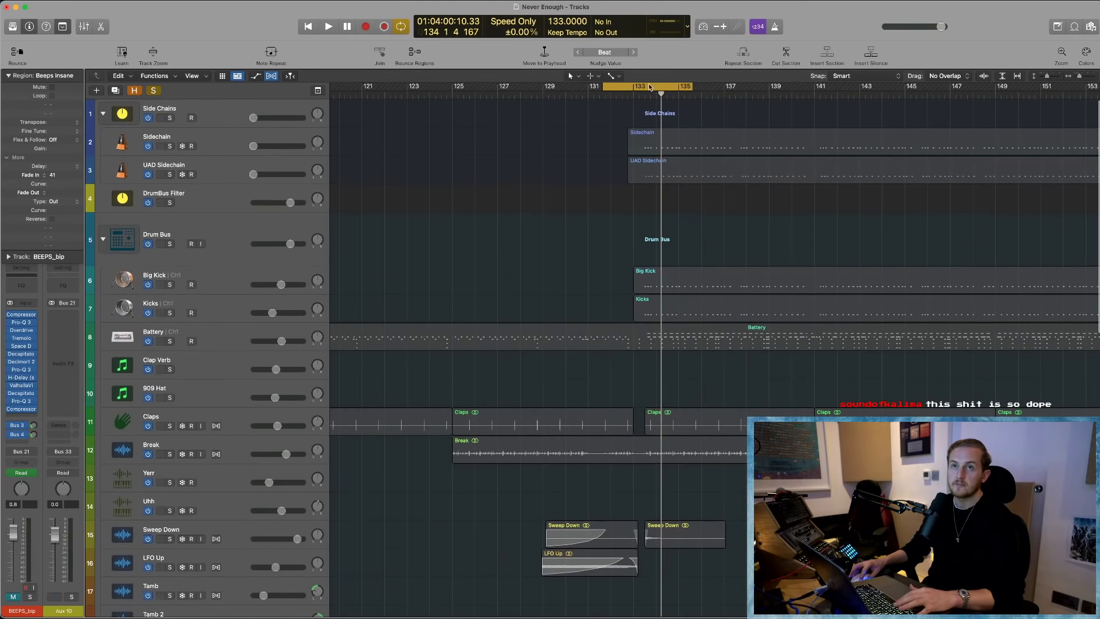
{"action": "left_click", "coordinate": [649, 86]}
{"action": "left_click", "coordinate": [570, 93]}
{"action": "key", "text": "space"}
{"action": "scroll", "coordinate": [676, 314], "scroll_direction": "down", "scroll_amount": 5}
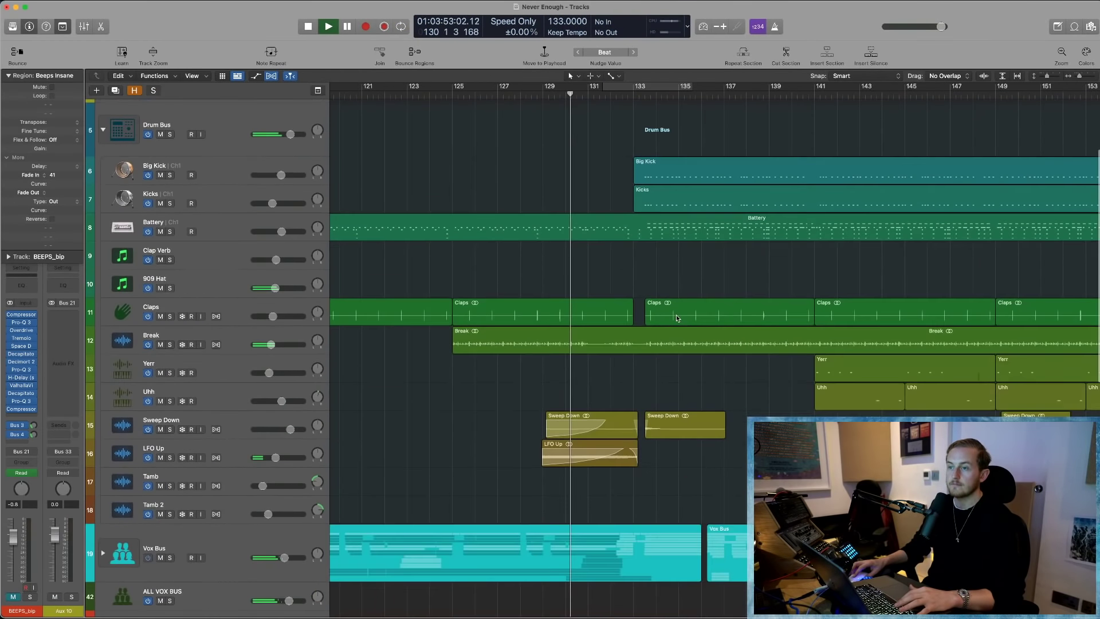
{"action": "key", "text": "Return"}
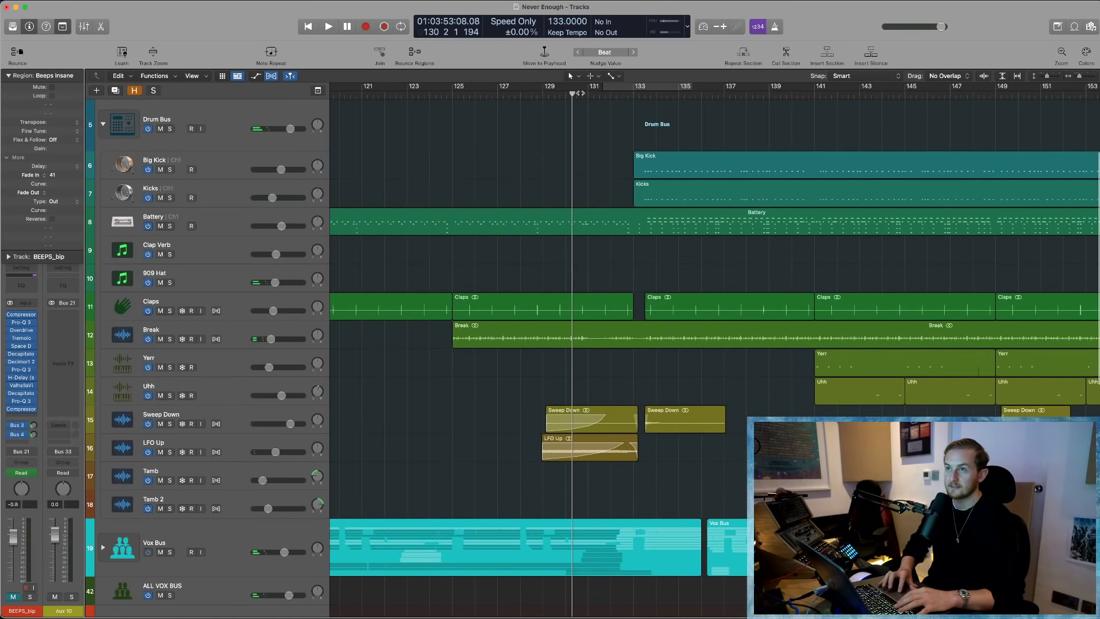
{"action": "key", "text": "space"}
{"action": "scroll", "coordinate": [665, 322], "scroll_direction": "down", "scroll_amount": 8}
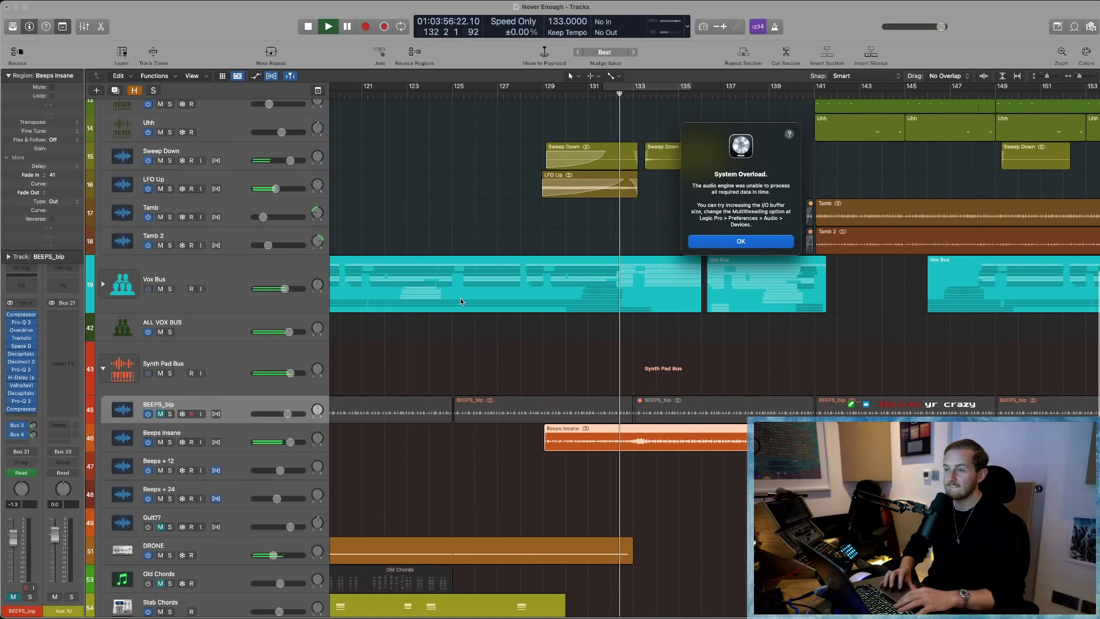
{"action": "key", "text": "Return"}
- Select the Vox Bus track and switch it off to relieve the processor
{"action": "left_click", "coordinate": [495, 291]}
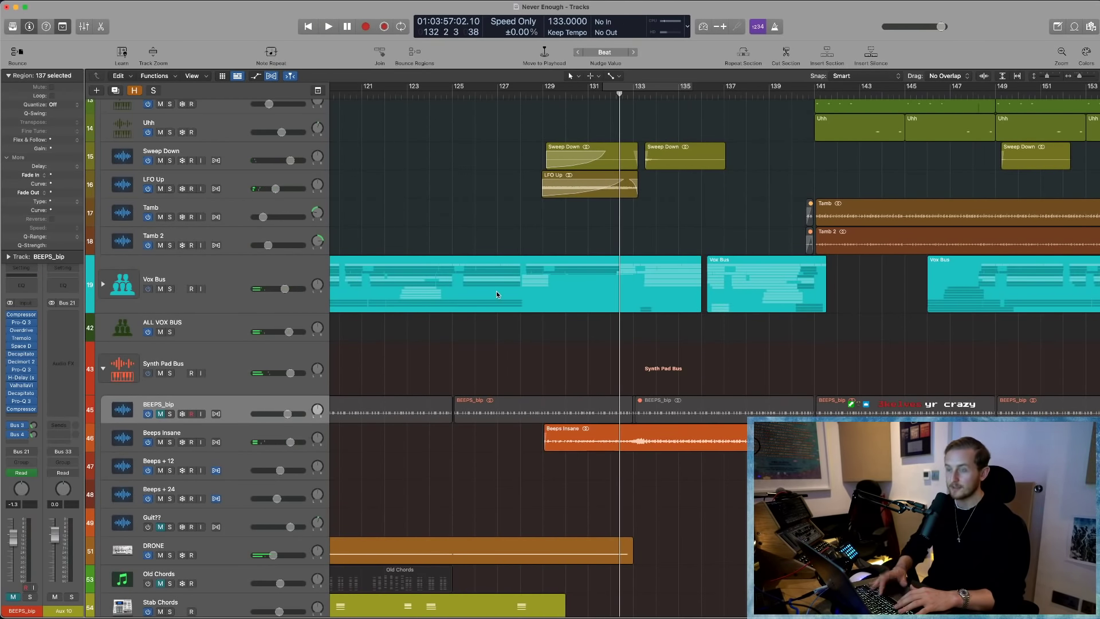
{"action": "left_click", "coordinate": [149, 292]}
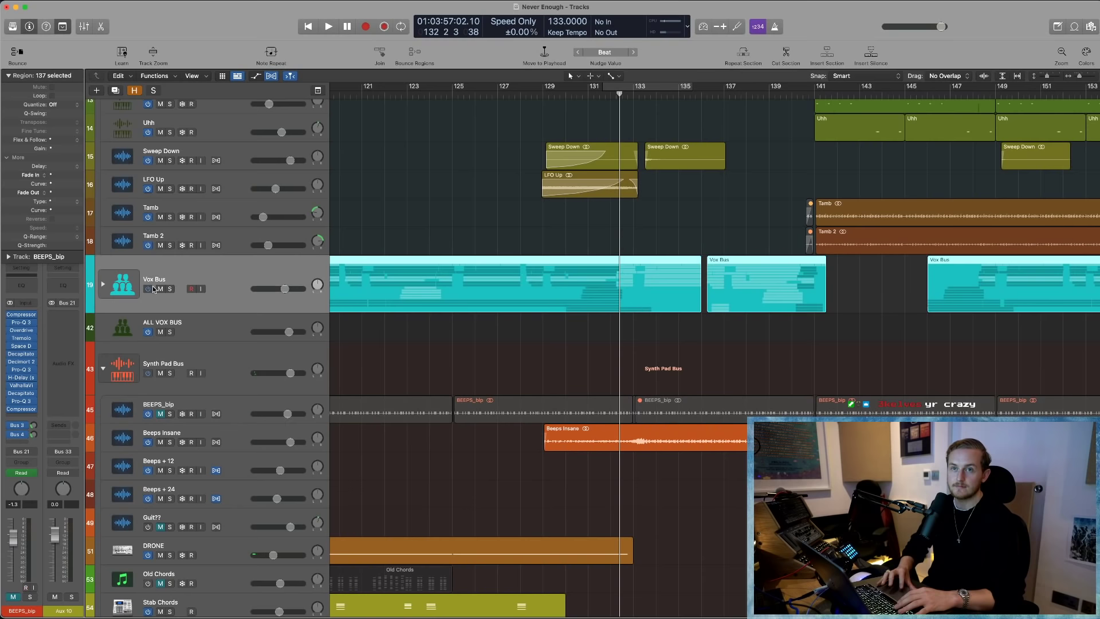
{"action": "left_click", "coordinate": [148, 289]}
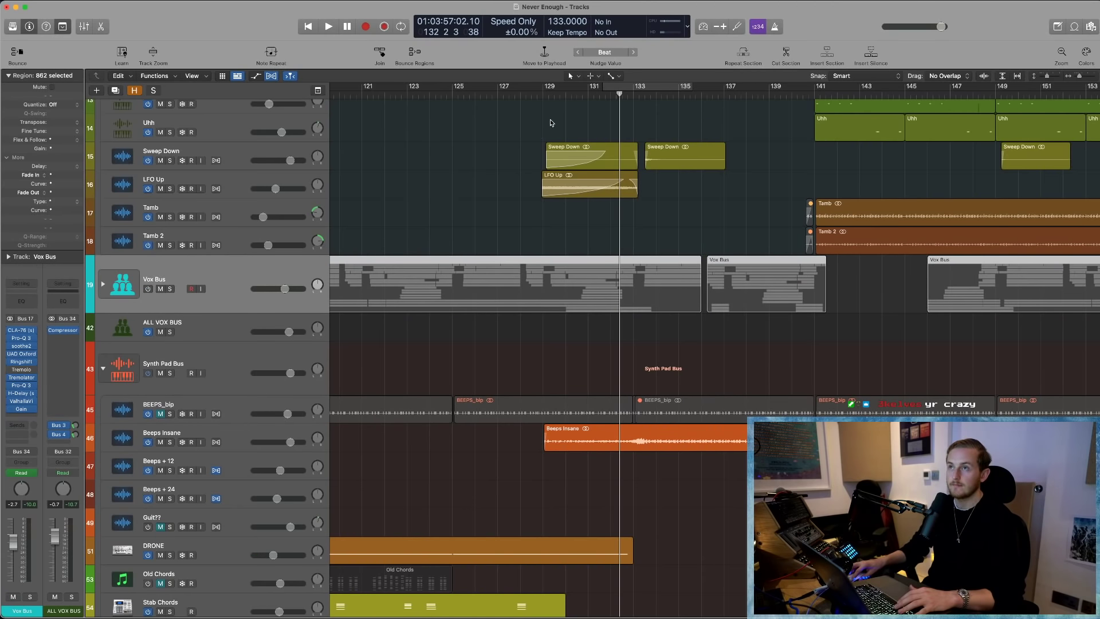
- Play the full mix from about bar 130, dismiss the system overload alert, and resume around bar 132 through the drop
{"action": "left_click", "coordinate": [566, 93]}
{"action": "key", "text": "space"}
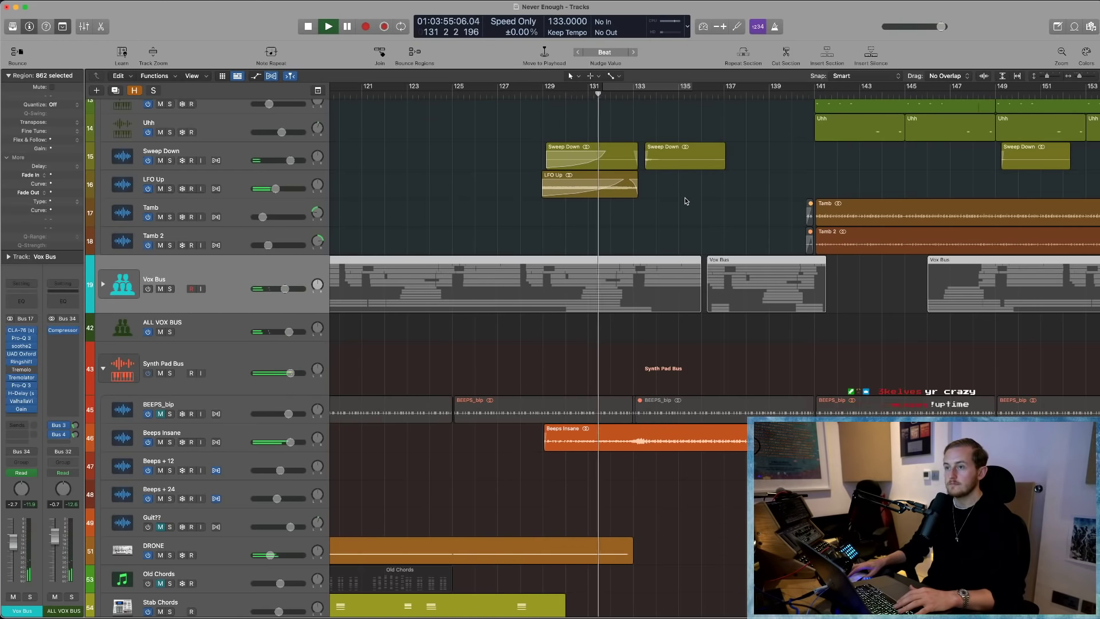
{"action": "key", "text": "Return"}
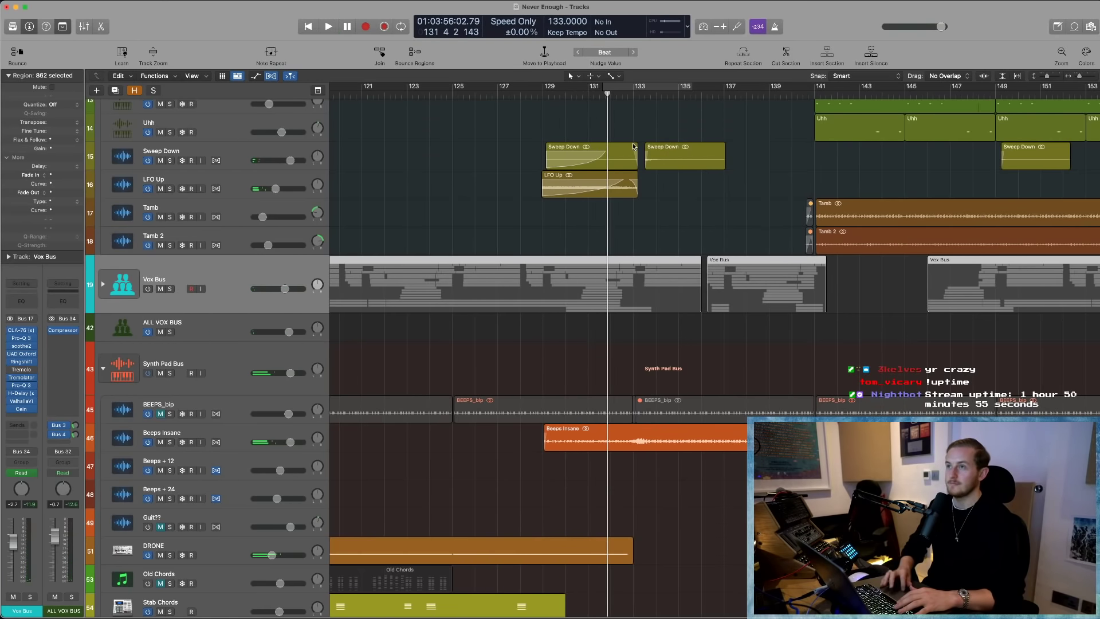
{"action": "left_click", "coordinate": [626, 95]}
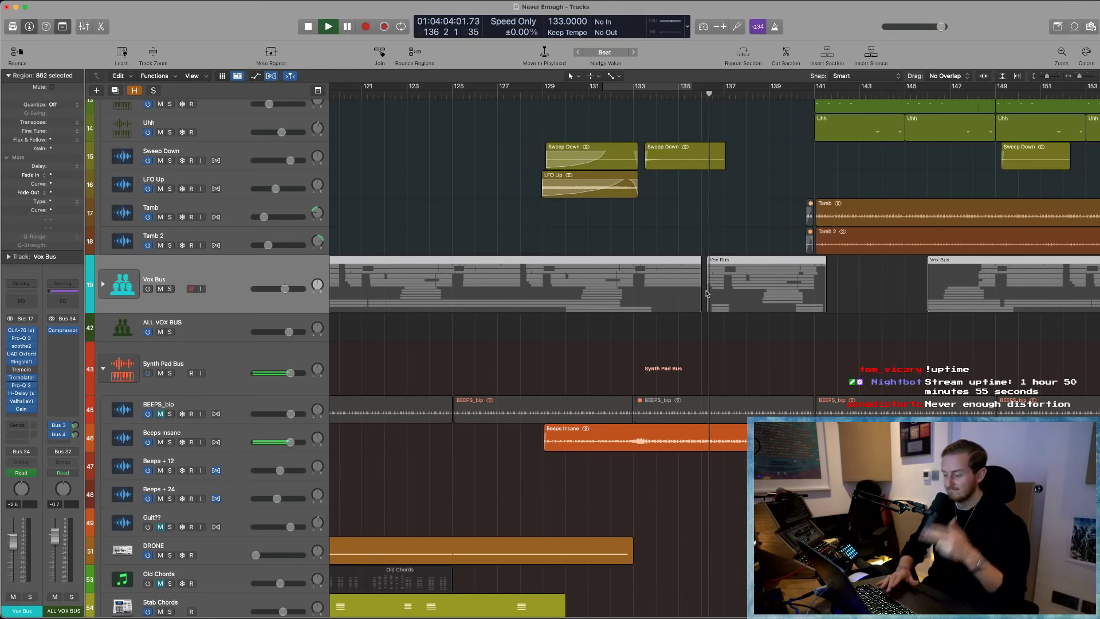
{"action": "key", "text": "space"}
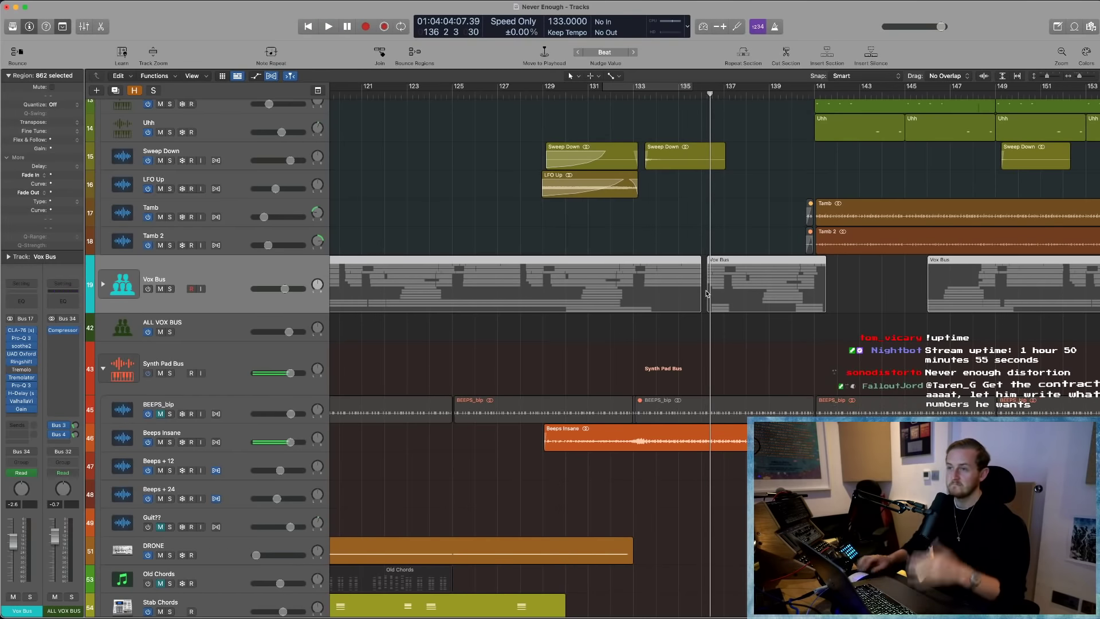
- Deselect the Vox Bus regions and set the cycle range to bars 93 to 109, framing the Beeps + 12 and Beeps + 24 regions
{"action": "left_click", "coordinate": [215, 307]}
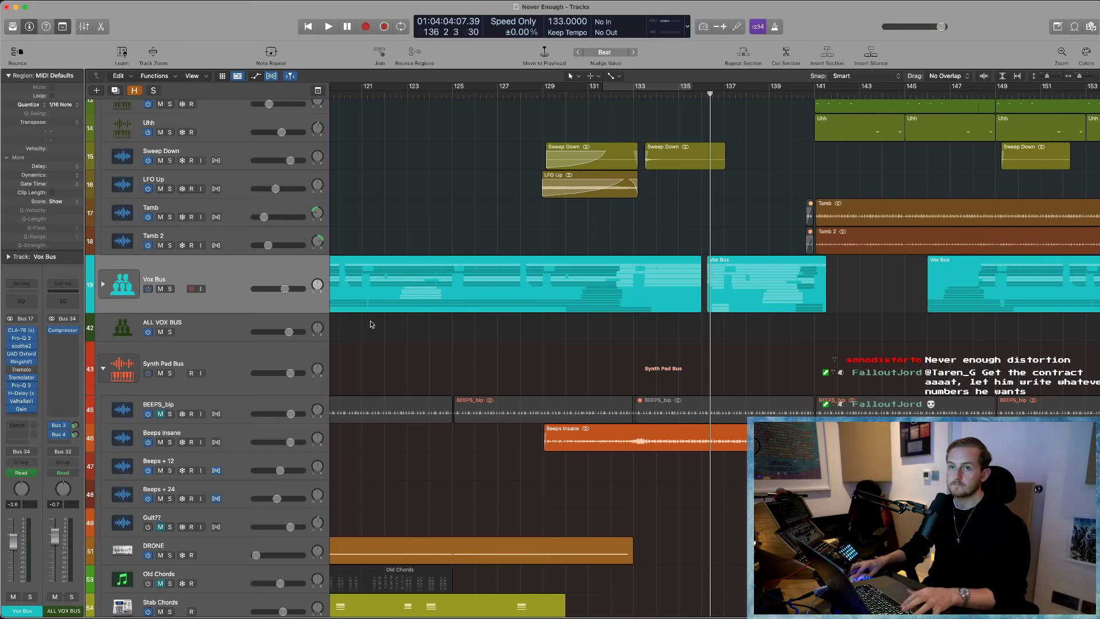
{"action": "key", "text": "super+Left"}
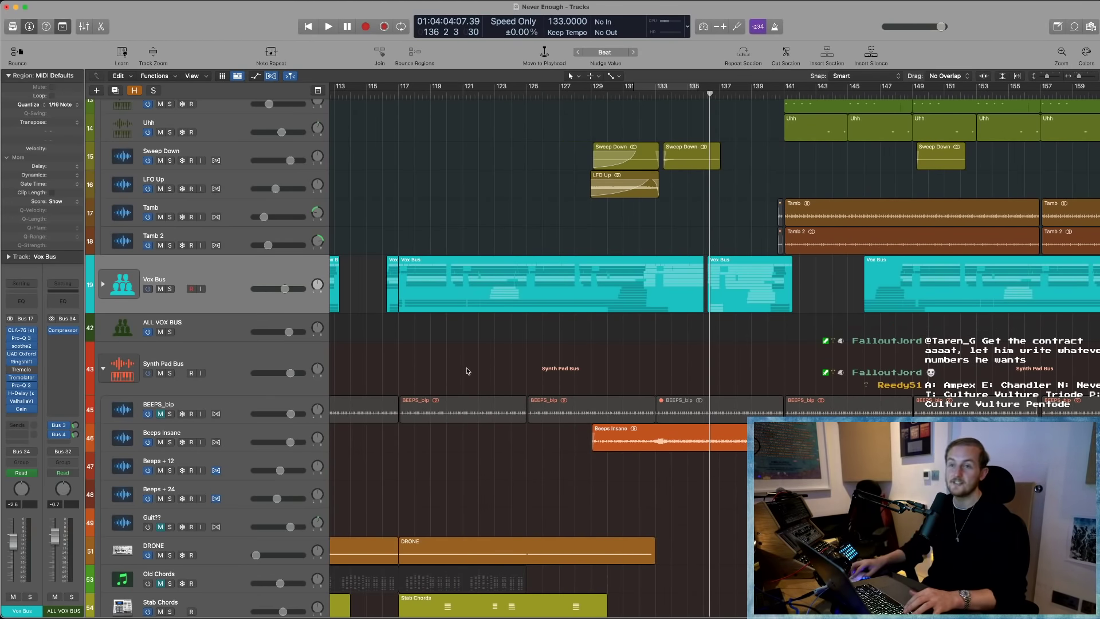
{"action": "scroll", "coordinate": [573, 380], "scroll_direction": "down", "scroll_amount": 3}
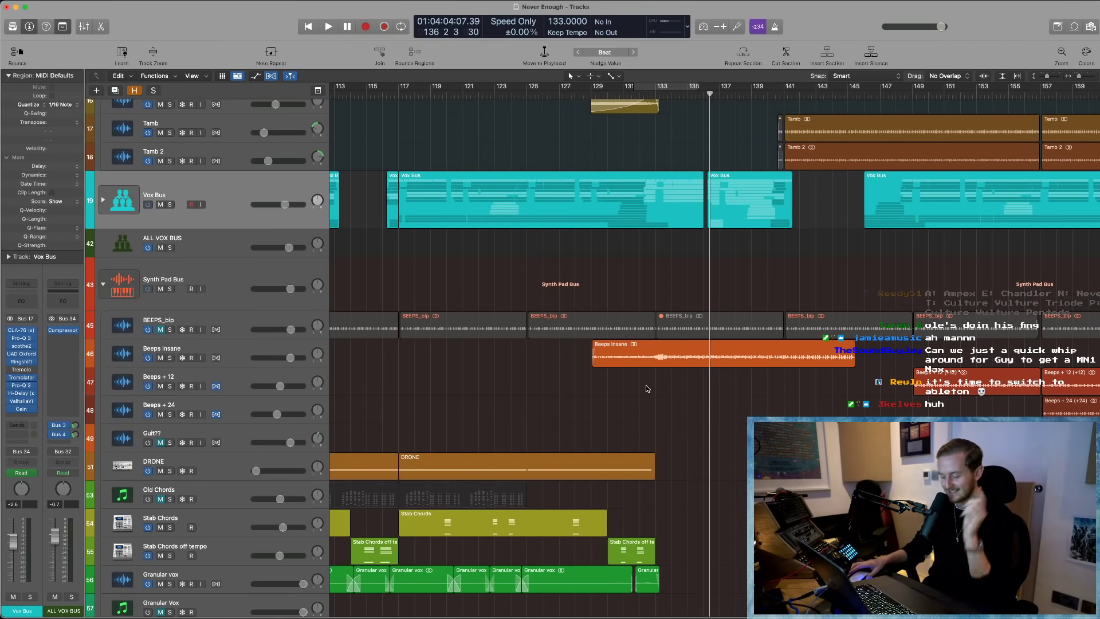
{"action": "left_click", "coordinate": [627, 416], "text": "ctrl+alt"}
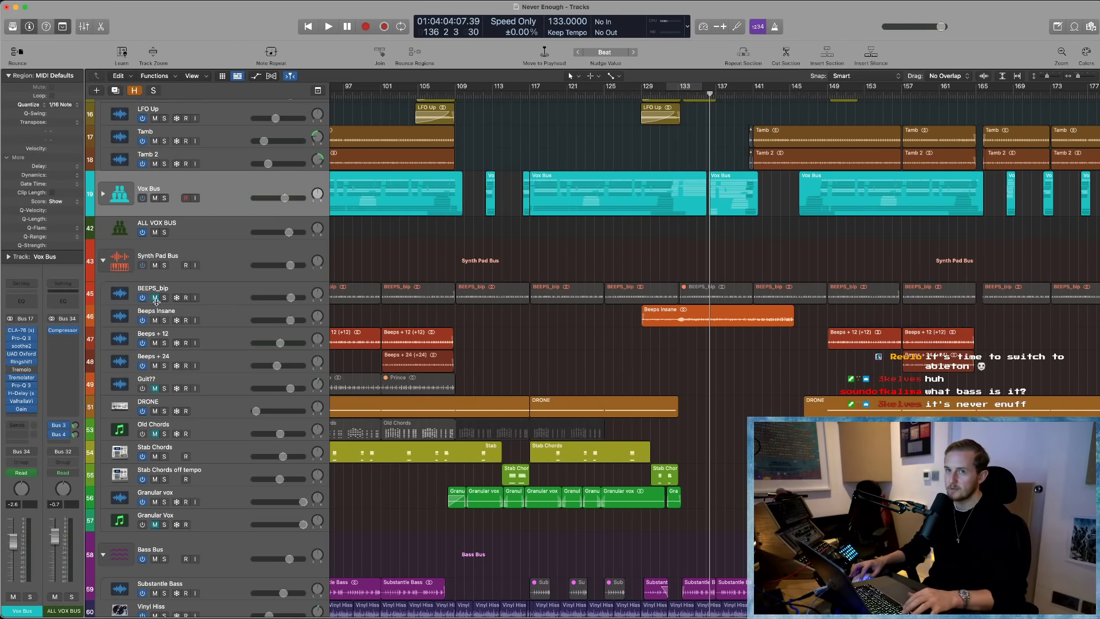
{"action": "scroll", "coordinate": [618, 376], "scroll_direction": "down", "scroll_amount": 1}
{"action": "scroll", "coordinate": [650, 383], "scroll_direction": "left", "scroll_amount": 5}
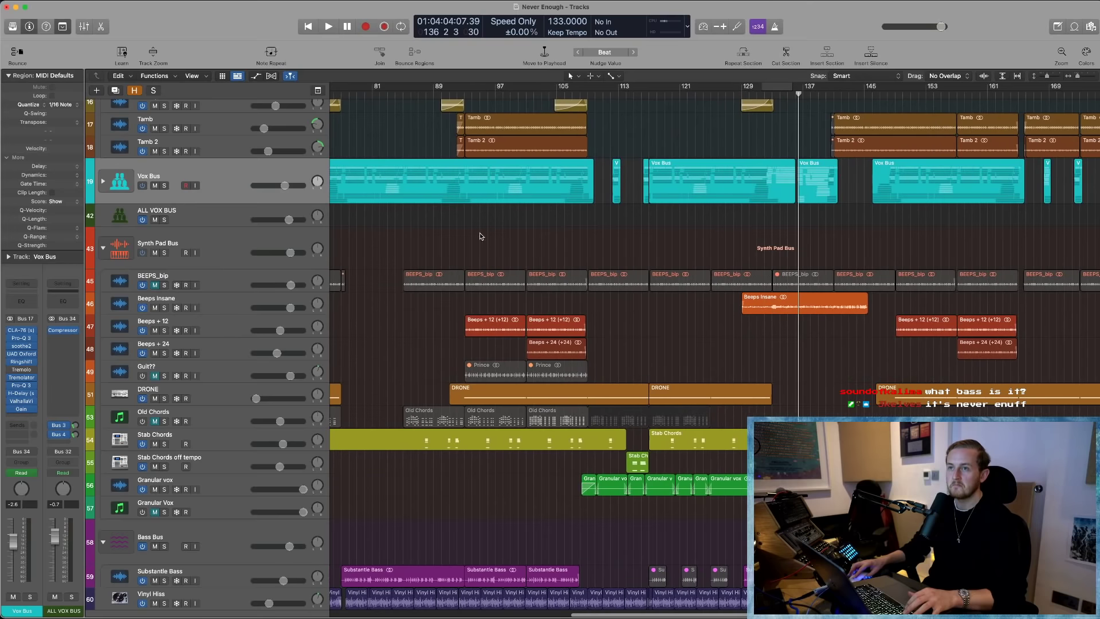
{"action": "left_click_drag", "start_coordinate": [462, 89], "coordinate": [587, 89]}
{"action": "left_click_drag", "start_coordinate": [435, 285], "coordinate": [616, 359]}
{"action": "key", "text": "z"}
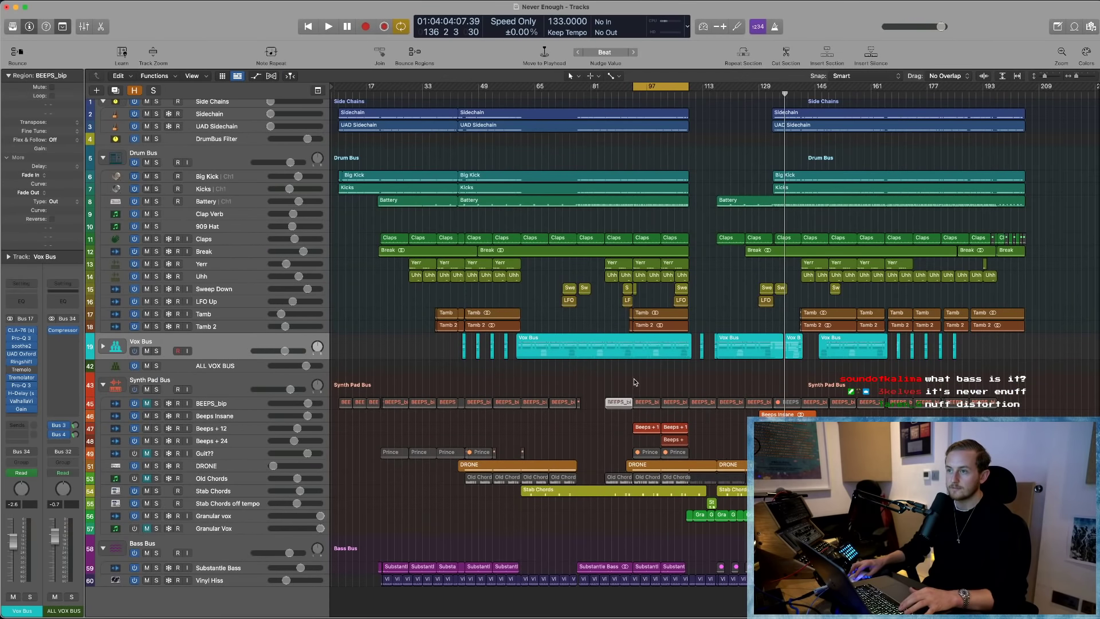
{"action": "left_click_drag", "start_coordinate": [624, 415], "coordinate": [731, 465]}
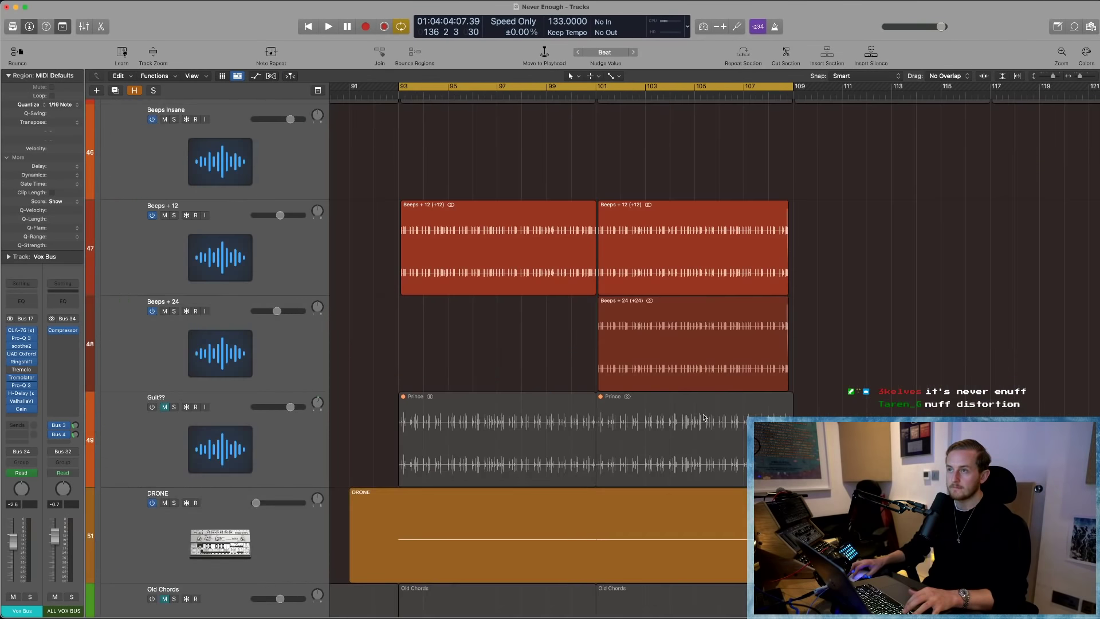
- Solo the Beeps + 12 track and play it from bar 93, skipping ahead to bar 101
{"action": "left_click", "coordinate": [366, 238]}
{"action": "key", "text": "s"}
{"action": "key", "text": "space"}
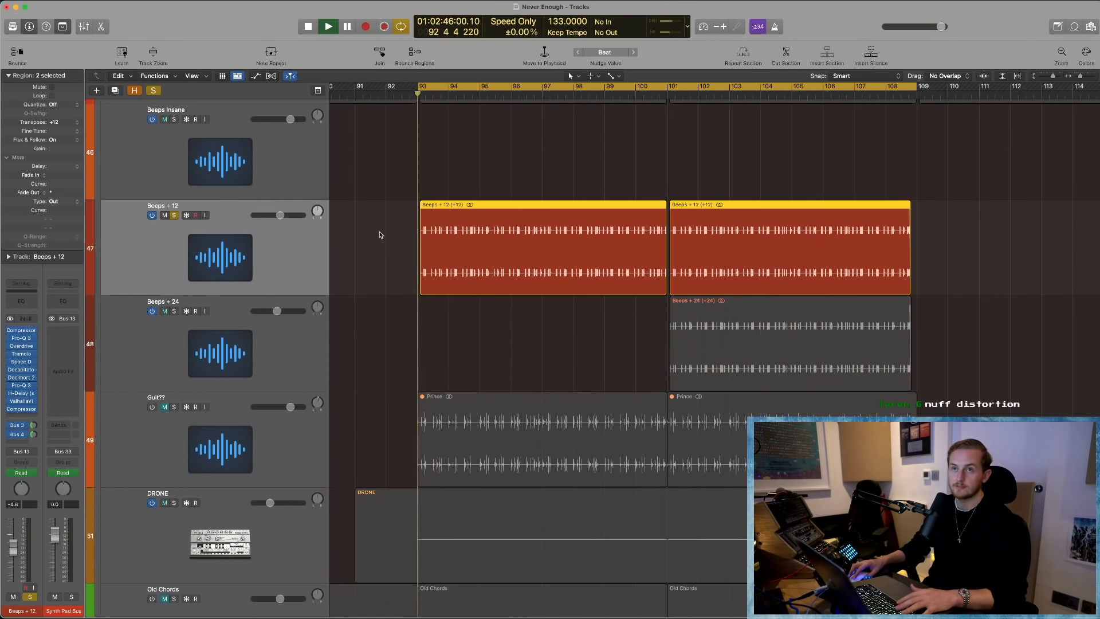
{"action": "scroll", "coordinate": [379, 234], "scroll_direction": "left", "scroll_amount": 3}
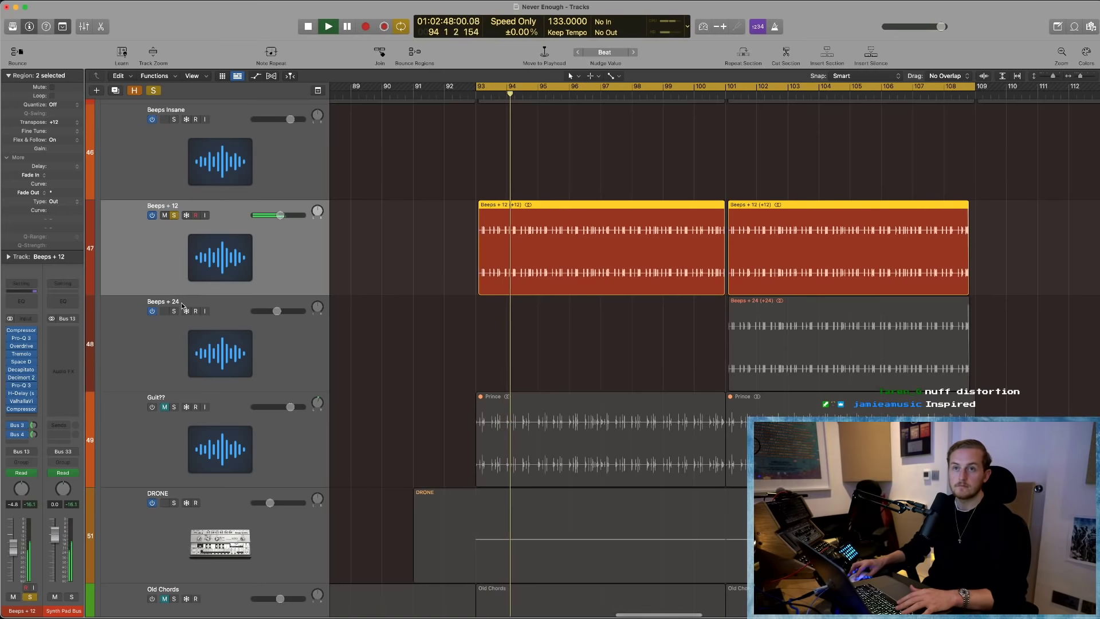
{"action": "key", "text": "space"}
{"action": "left_click", "coordinate": [726, 93]}
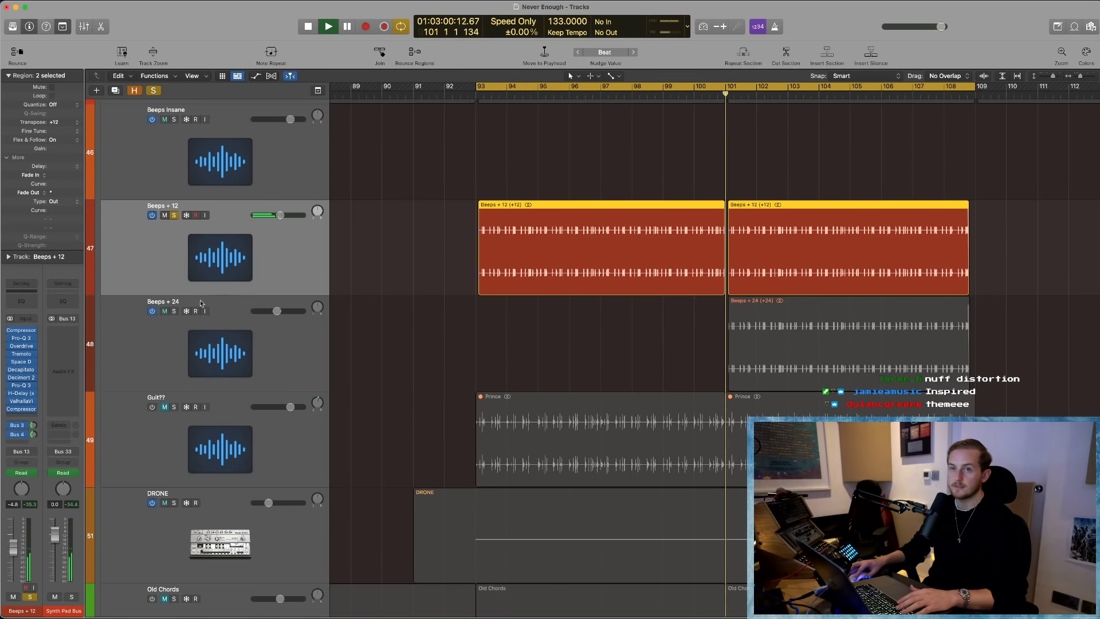
- Add Beeps + 24 to the solo, dismiss the system overload alert, and compare both tracks' waveforms up close around bar 103 and in playback
{"action": "left_click", "coordinate": [866, 342], "text": "shift"}
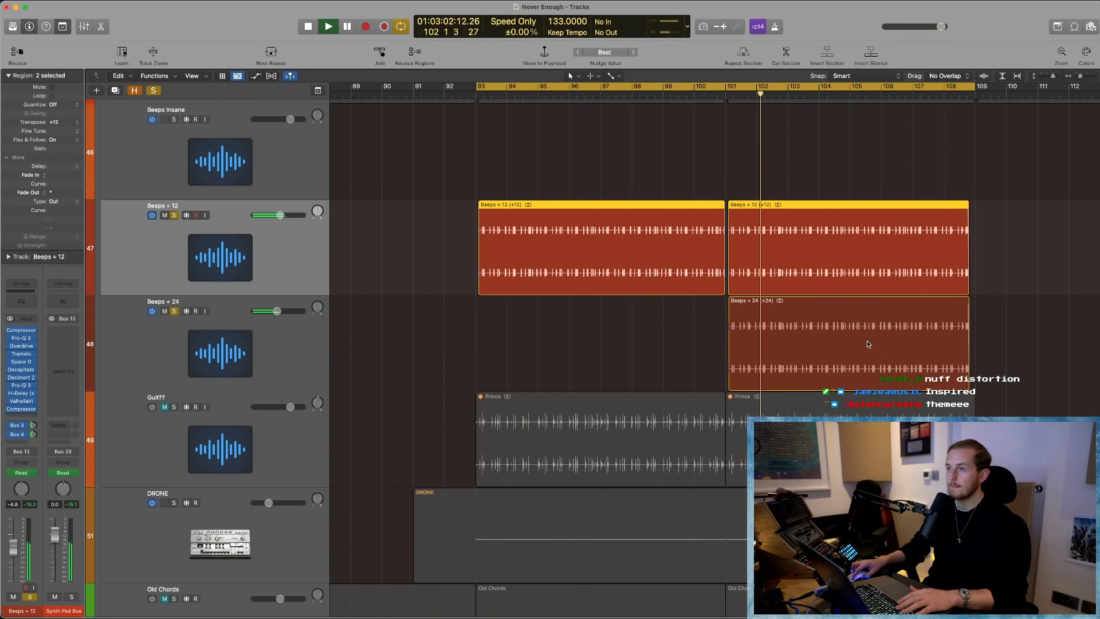
{"action": "scroll", "coordinate": [847, 326], "scroll_direction": "up", "scroll_amount": 5}
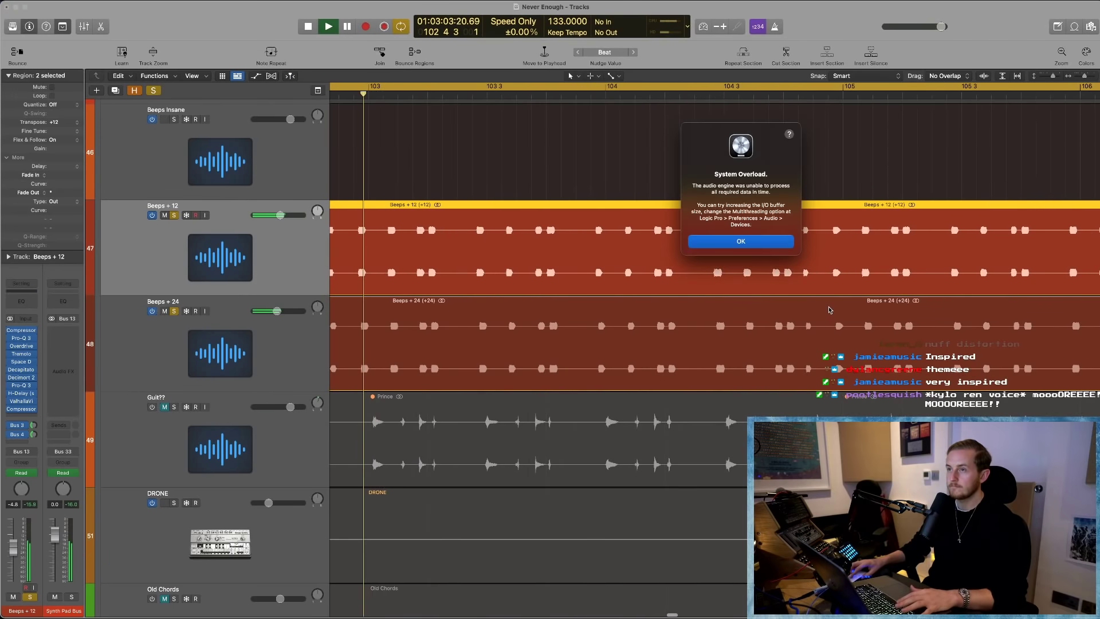
{"action": "key", "text": "Return"}
{"action": "scroll", "coordinate": [490, 316], "scroll_direction": "up", "scroll_amount": 10}
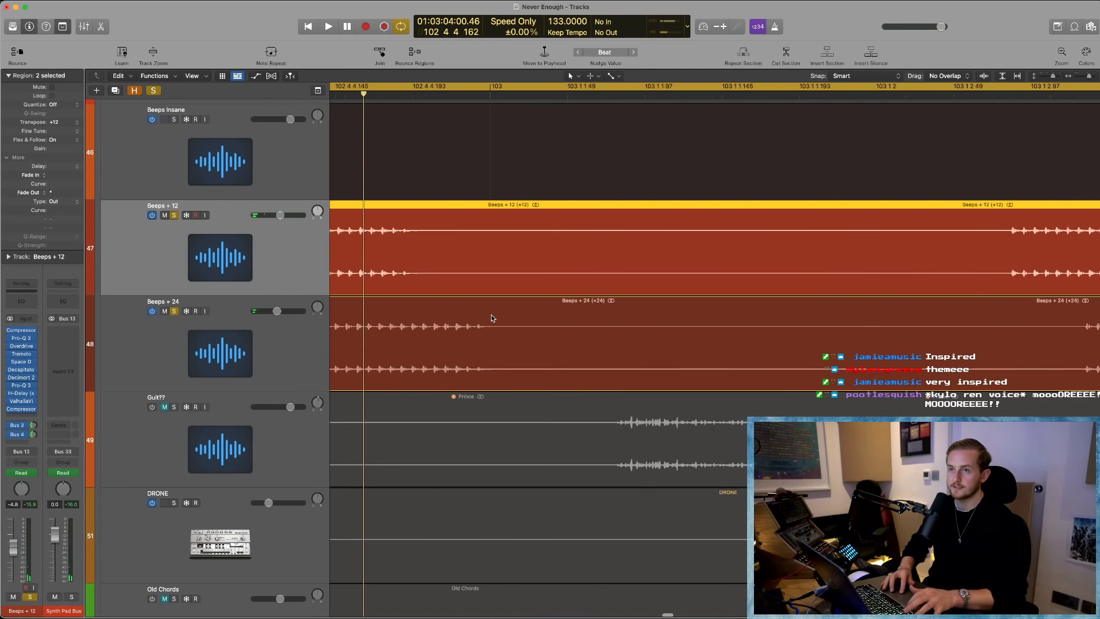
{"action": "scroll", "coordinate": [490, 317], "scroll_direction": "down", "scroll_amount": 5}
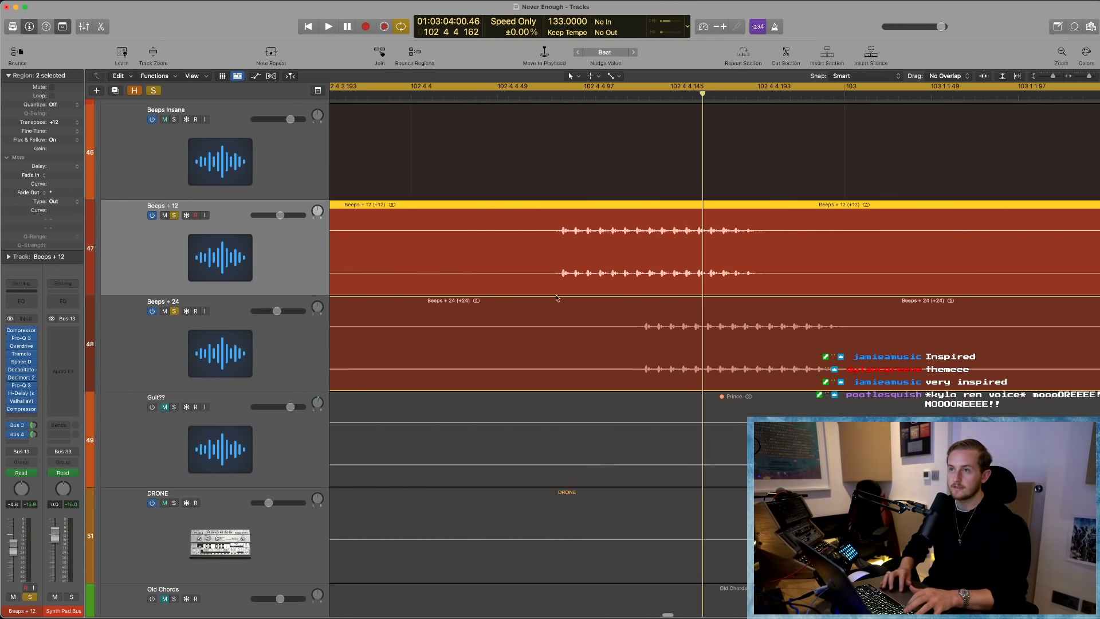
{"action": "scroll", "coordinate": [607, 289], "scroll_direction": "down", "scroll_amount": 5}
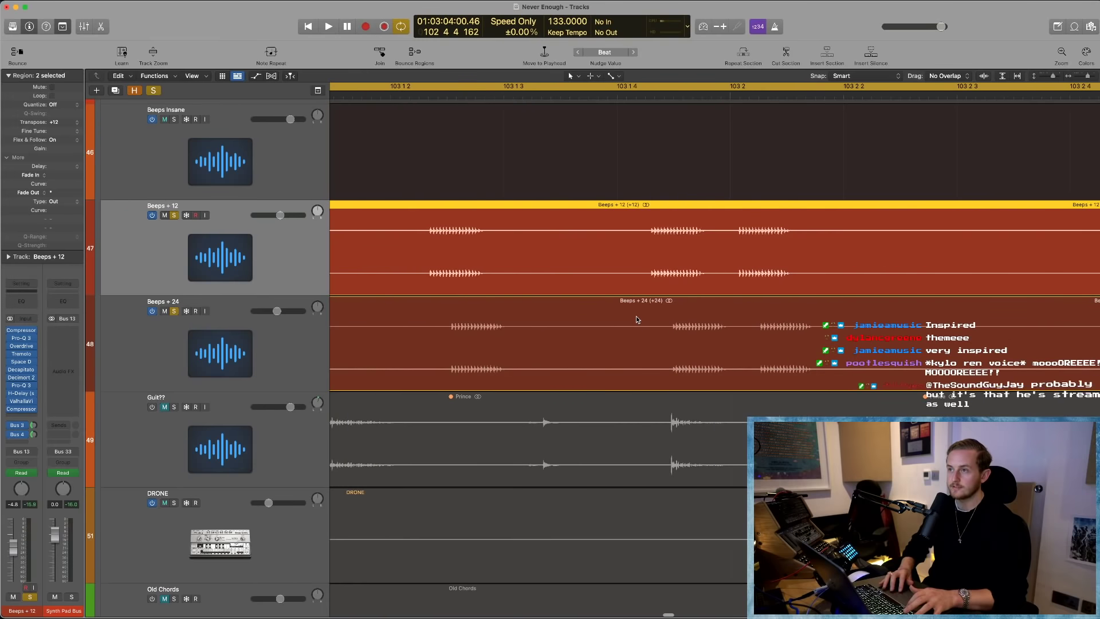
{"action": "key", "text": "space"}
{"action": "scroll", "coordinate": [693, 326], "scroll_direction": "down", "scroll_amount": 5}
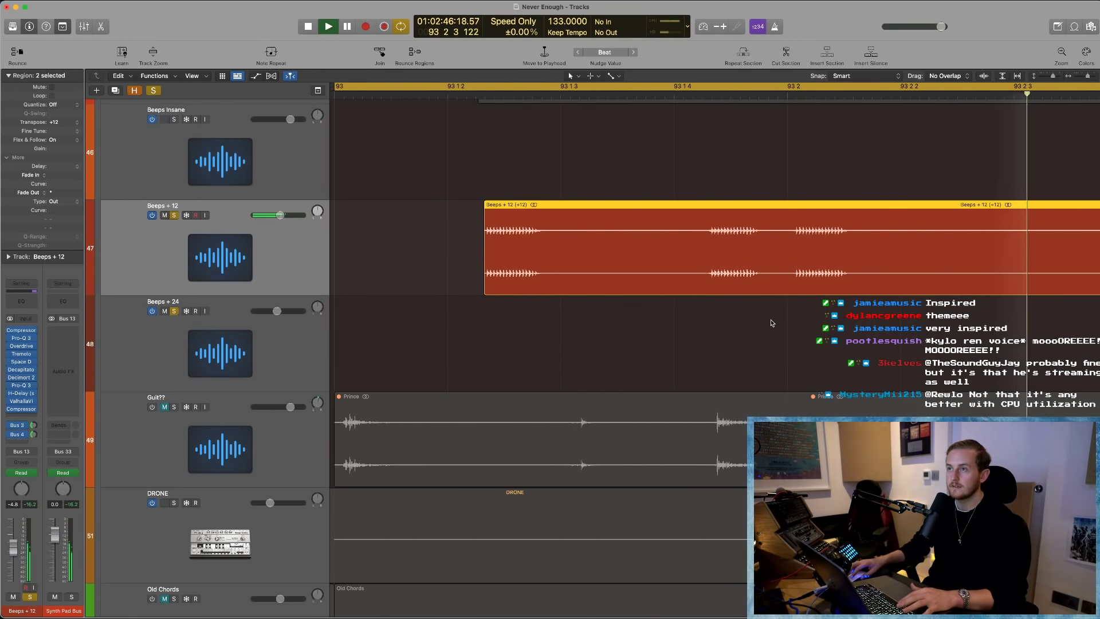
- Display the ValhallaVin Mix automation on the Beeps + 12 track and audition it with cycling off
{"action": "scroll", "coordinate": [759, 318], "scroll_direction": "down", "scroll_amount": 10}
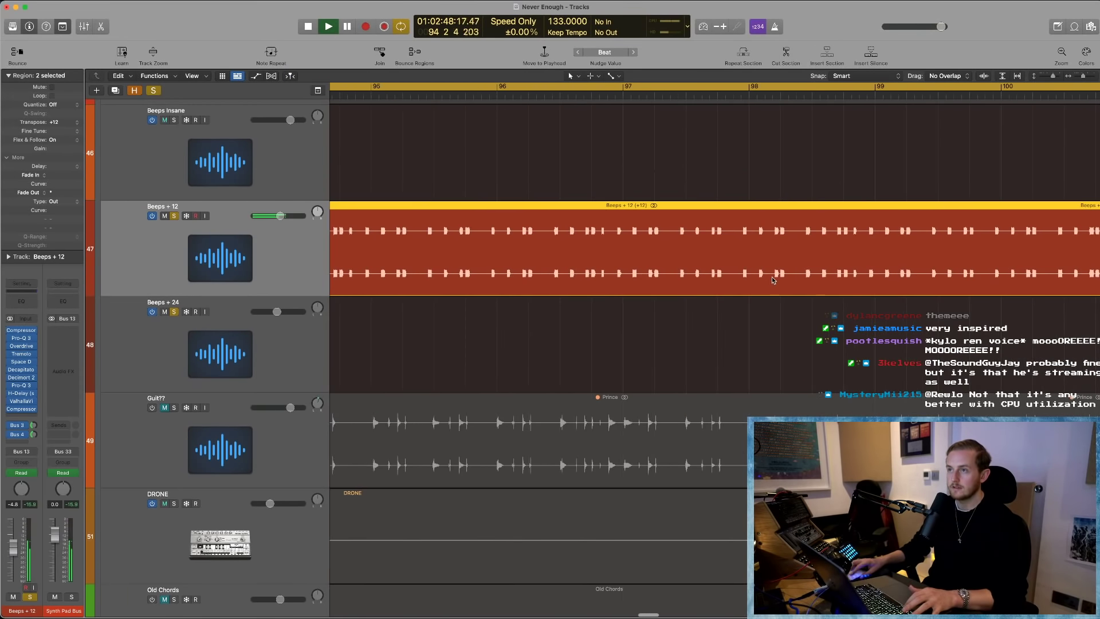
{"action": "key", "text": "space"}
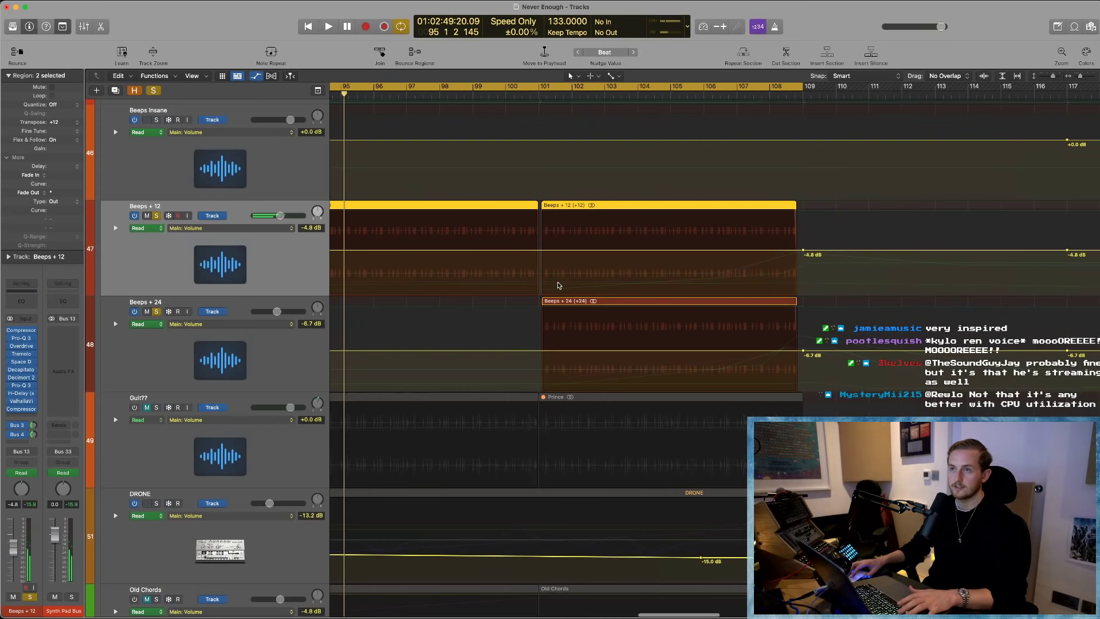
{"action": "key", "text": "a"}
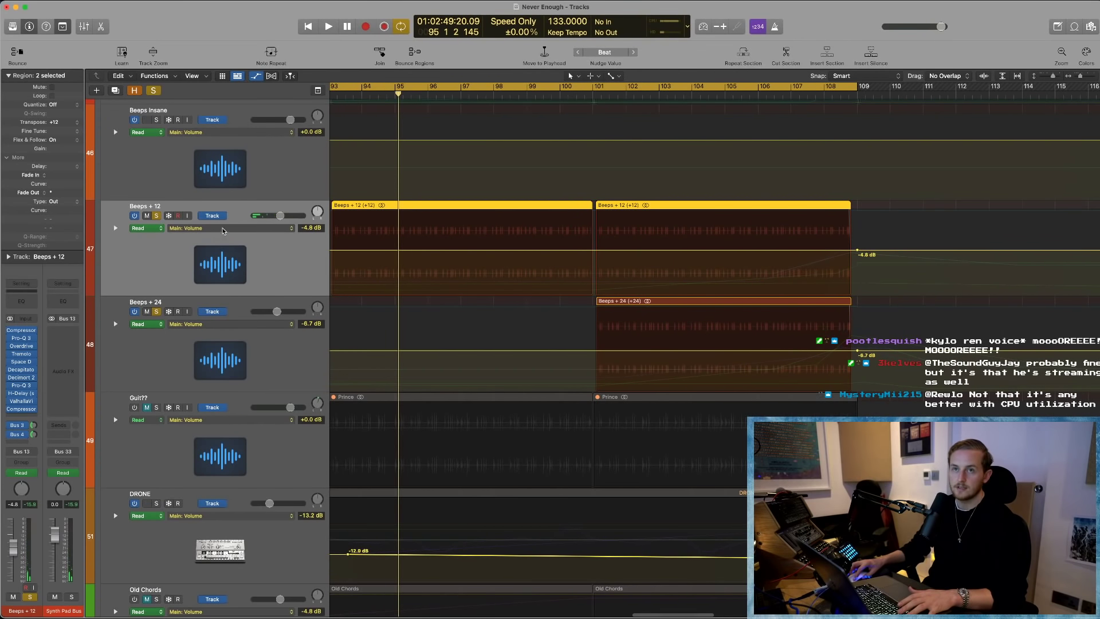
{"action": "left_click", "coordinate": [222, 229]}
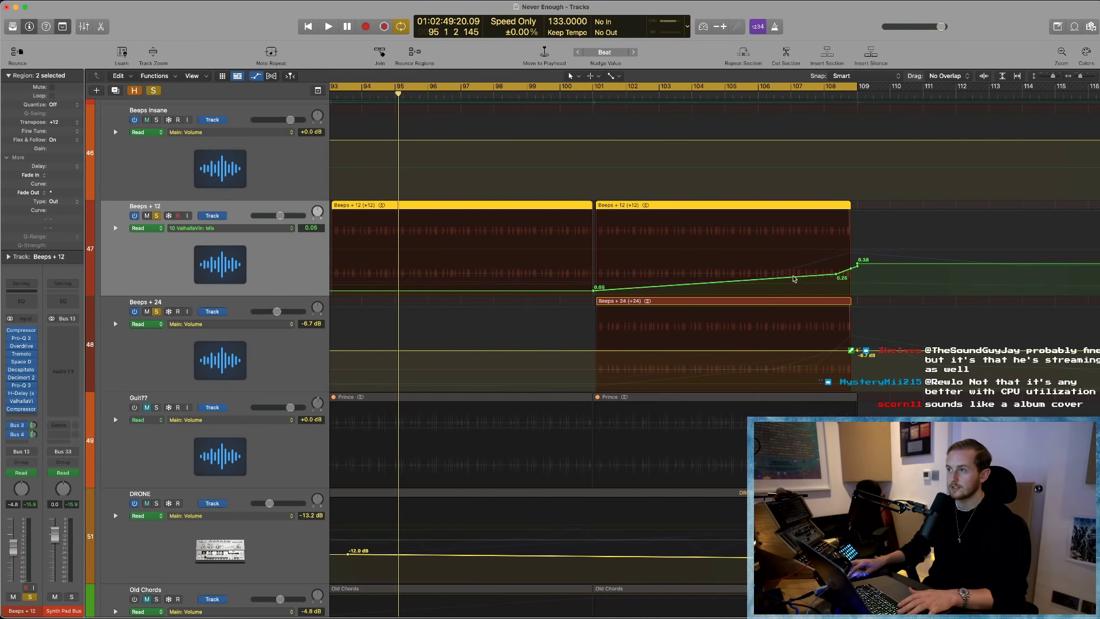
{"action": "key", "text": "space"}
{"action": "key", "text": "c"}
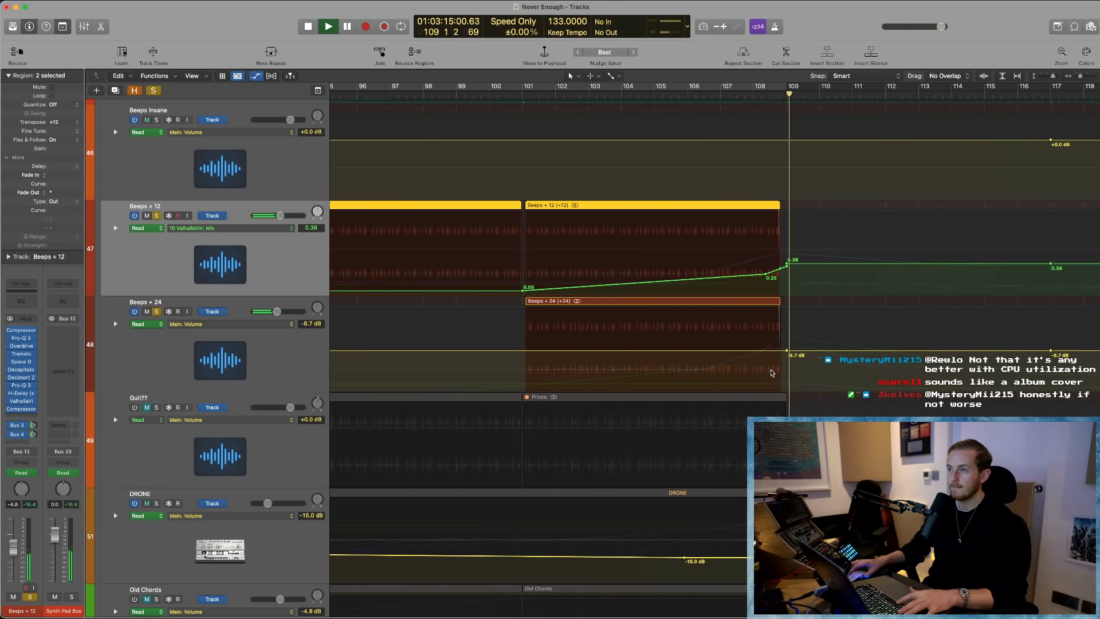
- Display the H-Delay Feedback automation on the Beeps + 24 track and play the section leading into bar 109
{"action": "left_click", "coordinate": [191, 324]}
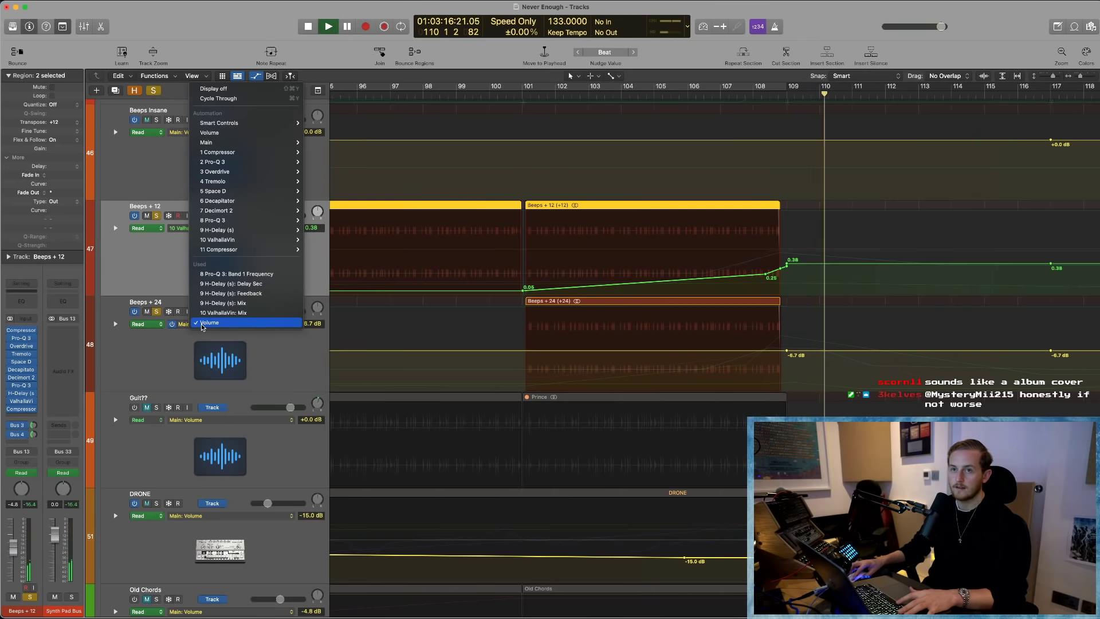
{"action": "left_click", "coordinate": [246, 310]}
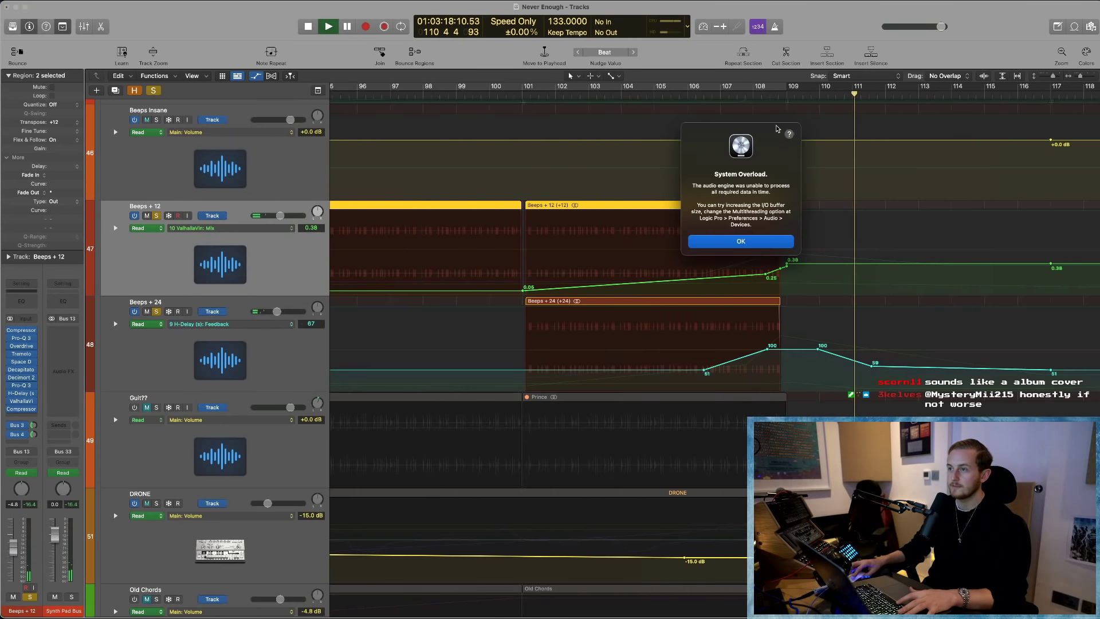
{"action": "key", "text": "Return"}
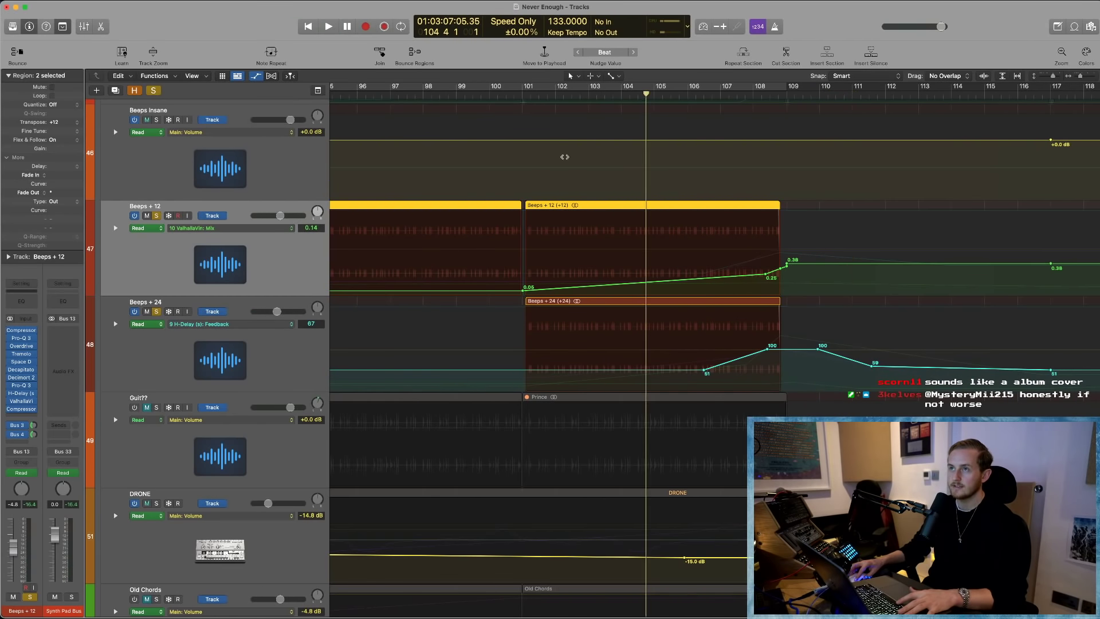
{"action": "key", "text": "space"}
- Display the H-Delay Delay Sec automation on the Beeps + 24 track and examine it around bar 109
{"action": "left_click", "coordinate": [206, 324]}
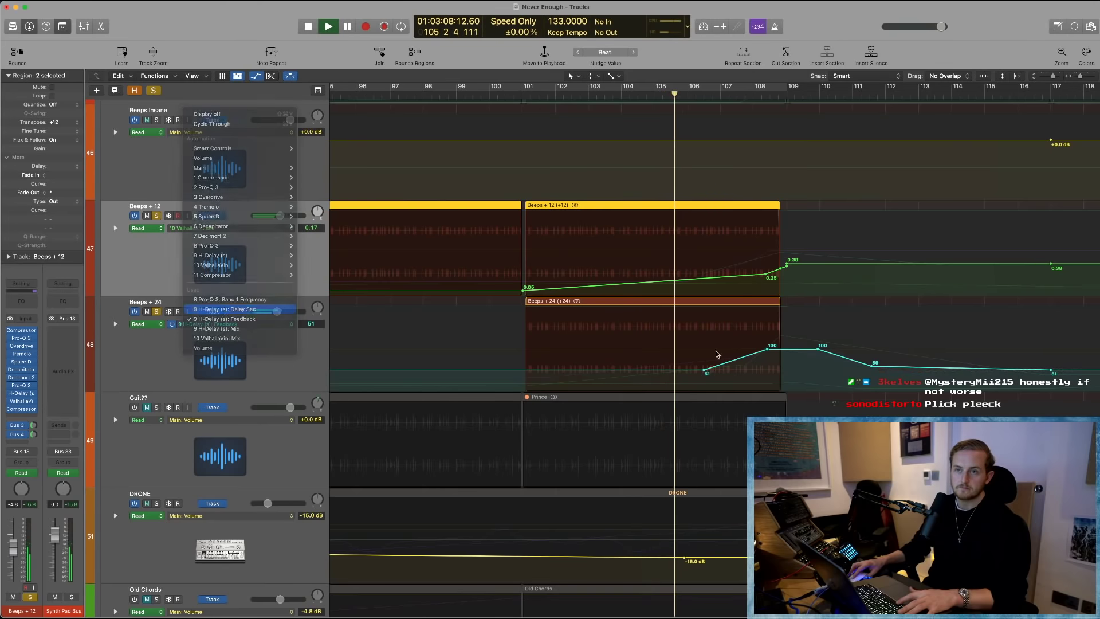
{"action": "key", "text": "Return"}
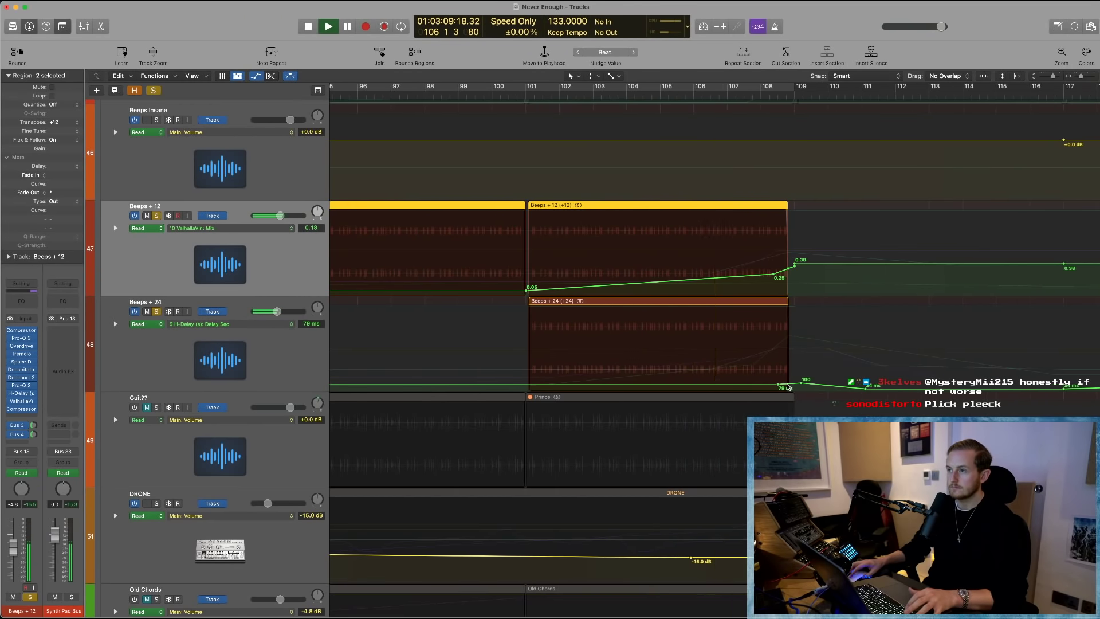
{"action": "key", "text": "super+Right"}
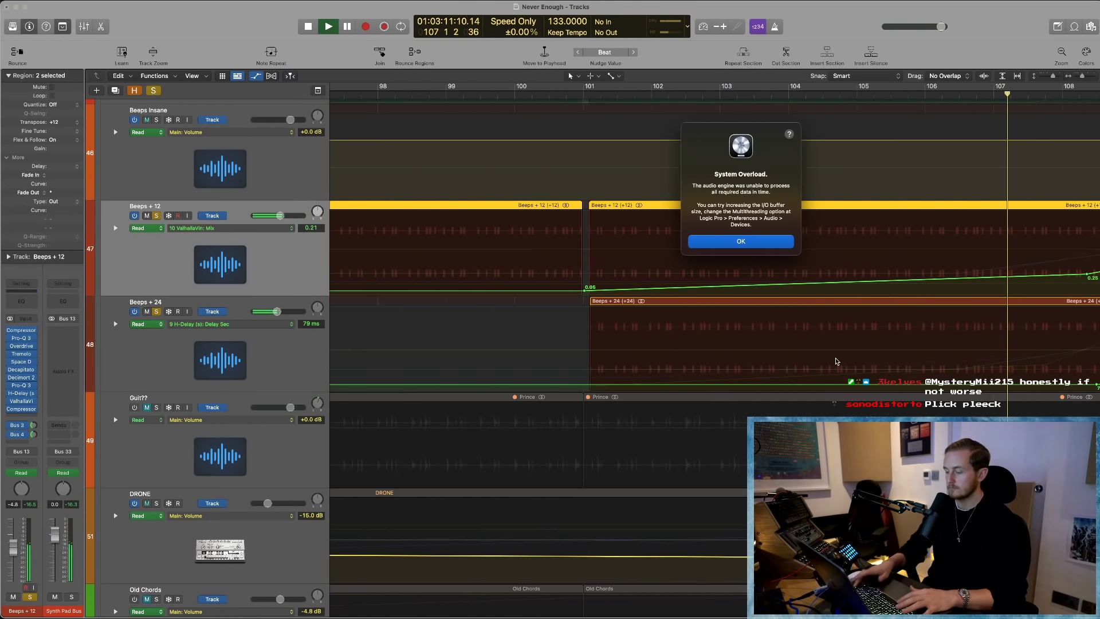
{"action": "key", "text": "Return"}
- Replay the end of the soloed Beeps regions around bar 108 to hear the delay automation
{"action": "left_click", "coordinate": [443, 94]}
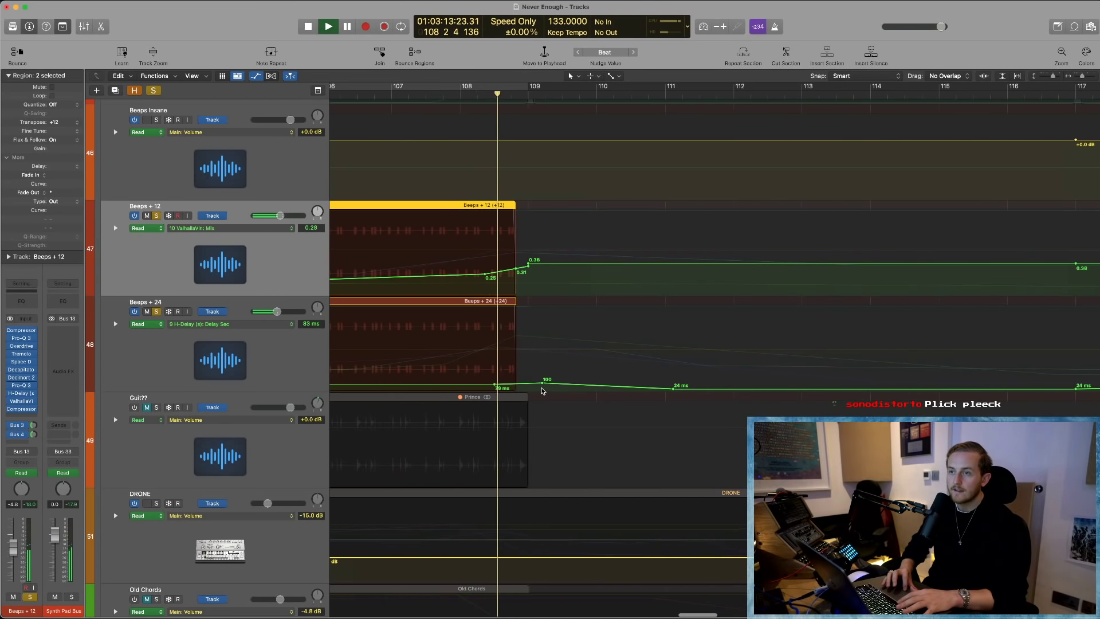
{"action": "key", "text": "Return"}
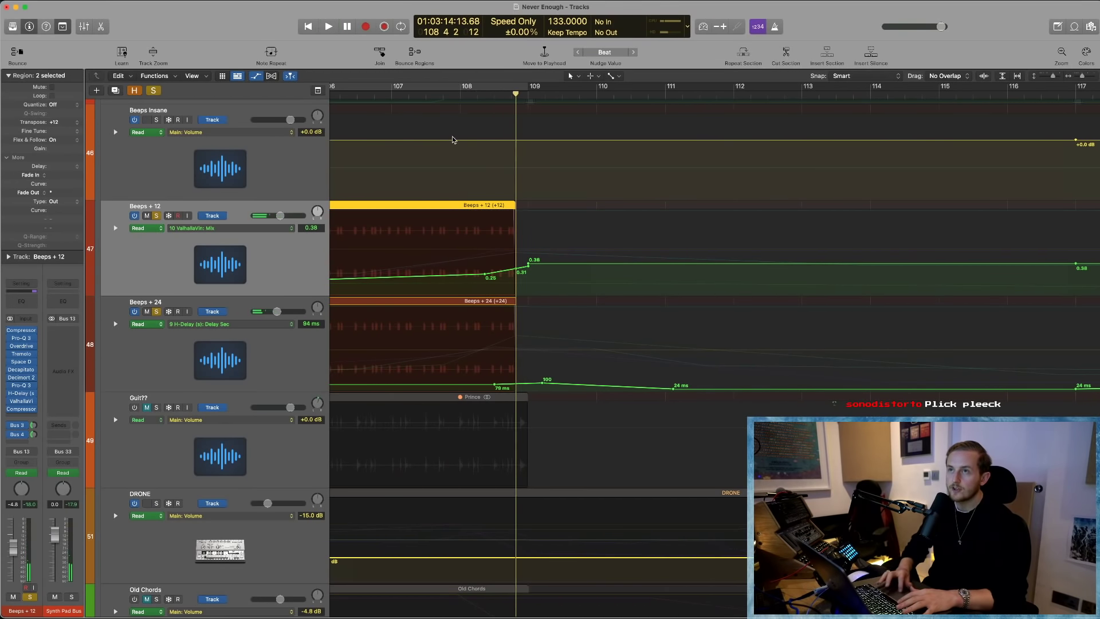
{"action": "left_click", "coordinate": [473, 103]}
{"action": "key", "text": "space"}
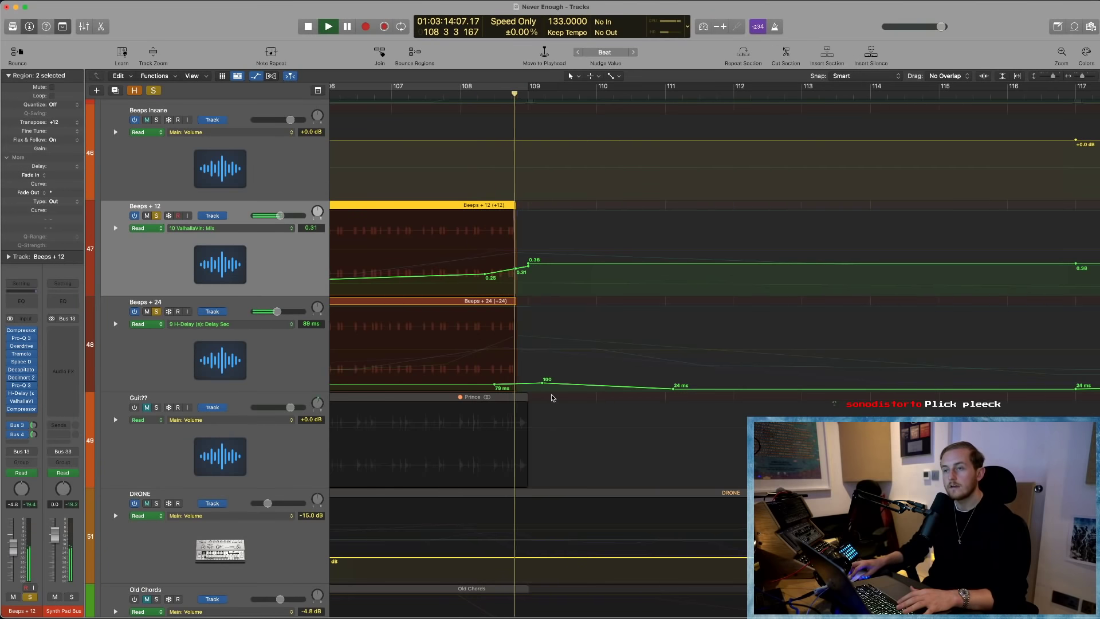
{"action": "key", "text": "Return"}
{"action": "key", "text": "super+Left"}
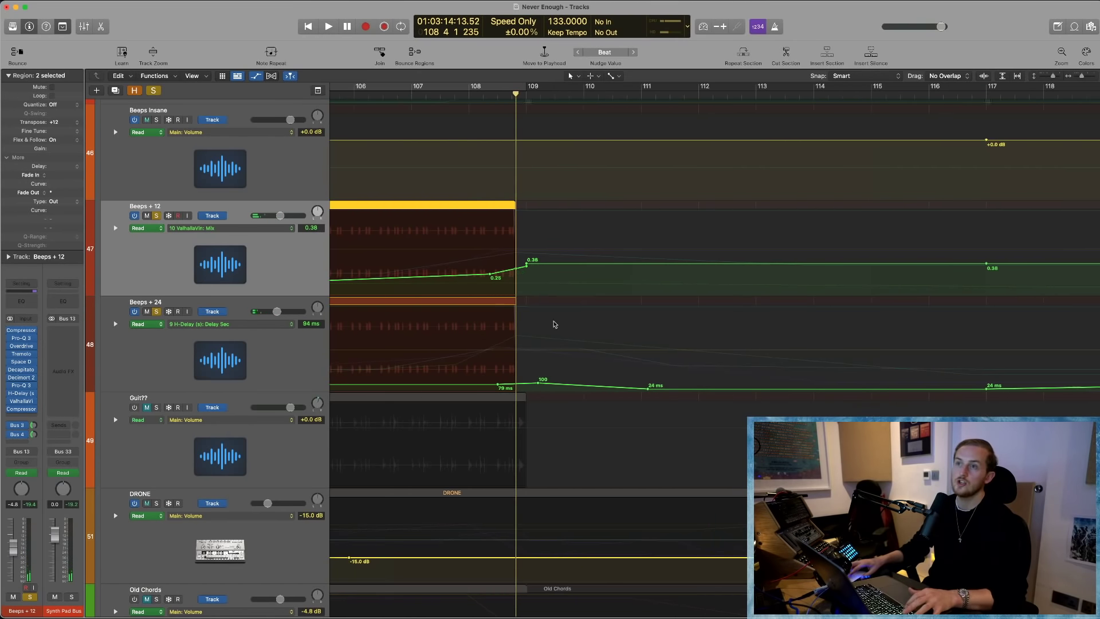
- Turn off all track solos and hide the automation lanes
{"action": "scroll", "coordinate": [555, 324], "scroll_direction": "left", "scroll_amount": 5}
{"action": "left_click", "coordinate": [153, 91]}
{"action": "scroll", "coordinate": [143, 95], "scroll_direction": "left", "scroll_amount": 8}
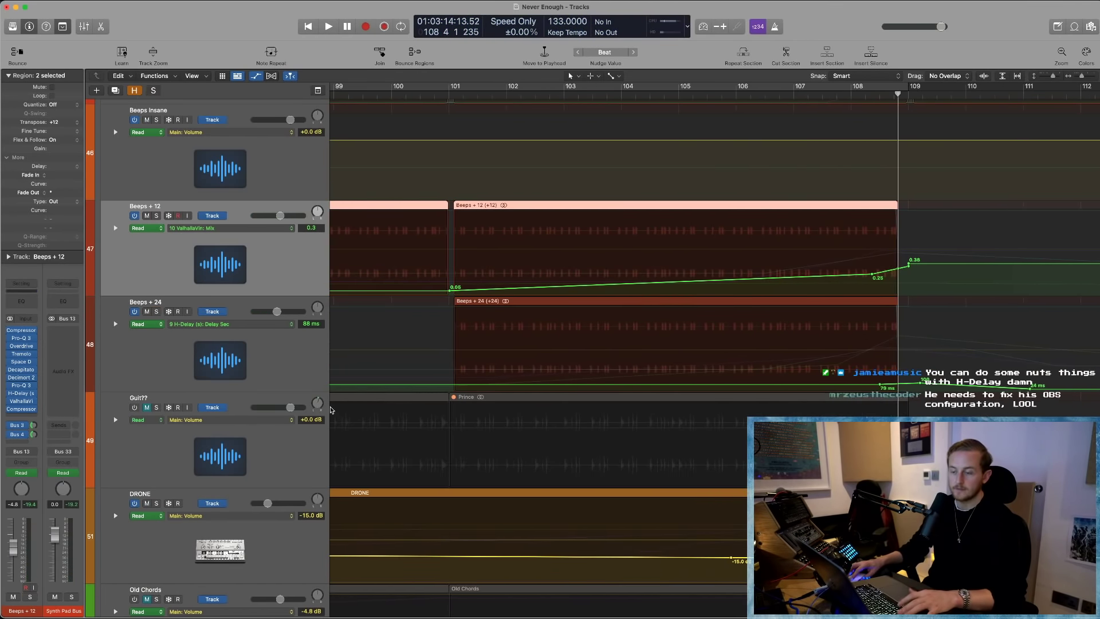
{"action": "key", "text": "a"}
{"action": "scroll", "coordinate": [468, 485], "scroll_direction": "down", "scroll_amount": 3}
{"action": "key", "text": "super+Left"}
{"action": "scroll", "coordinate": [469, 485], "scroll_direction": "left", "scroll_amount": 10}
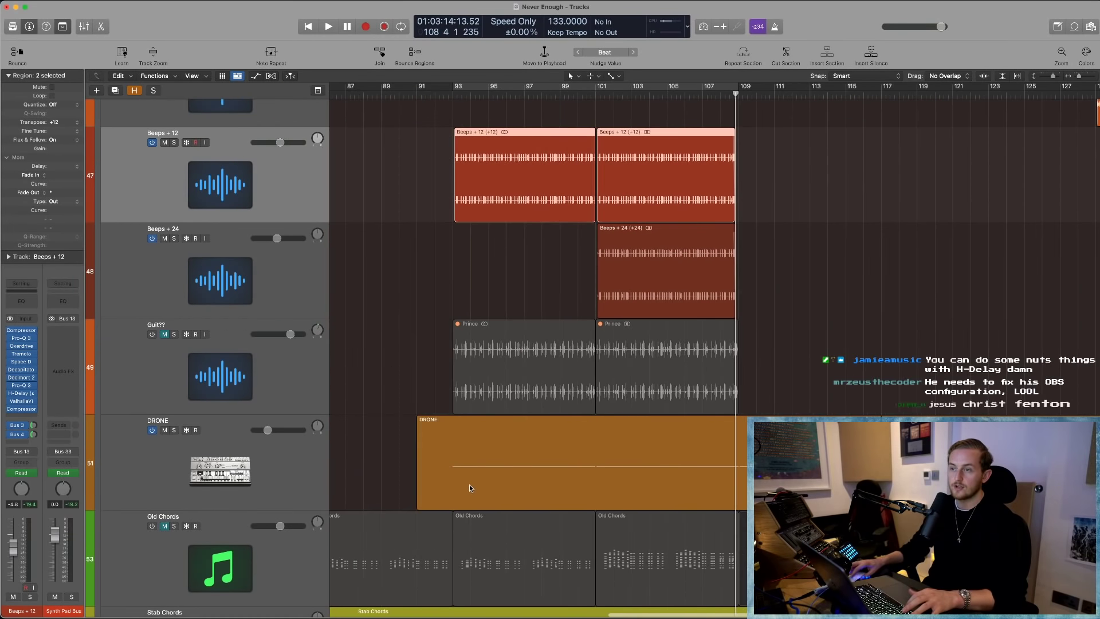
- Set the cycle range from about bar 92 to 121, then open the DRONE track's Reaktor 6 instrument and solo the track
{"action": "left_click", "coordinate": [458, 270]}
{"action": "left_click_drag", "start_coordinate": [446, 89], "coordinate": [952, 89]}
{"action": "left_click", "coordinate": [235, 455]}
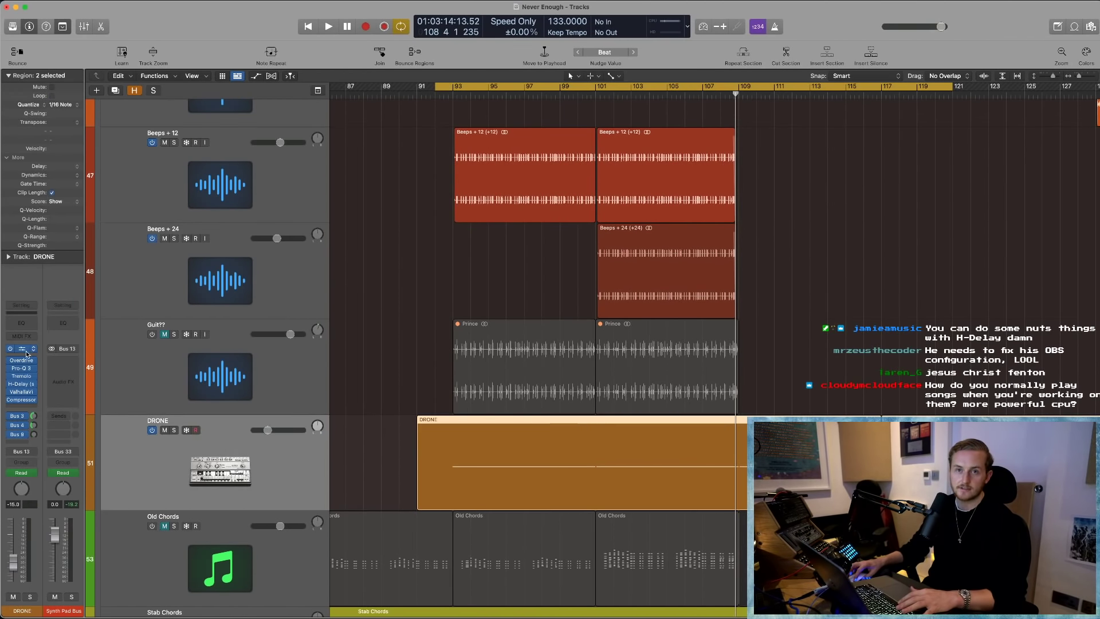
{"action": "left_click", "coordinate": [23, 349]}
{"action": "key", "text": "s"}
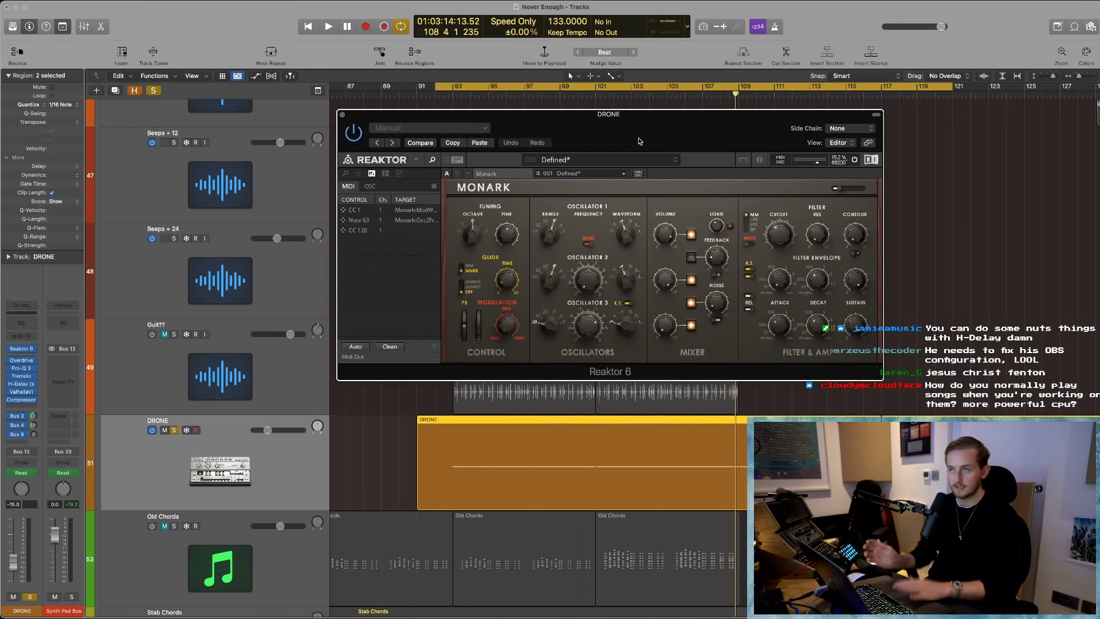
- Listen to the soloed DRONE part with the Monark synth on view, and close the Reaktor 6 window
{"action": "key", "text": "space"}
{"action": "key", "text": "space"}
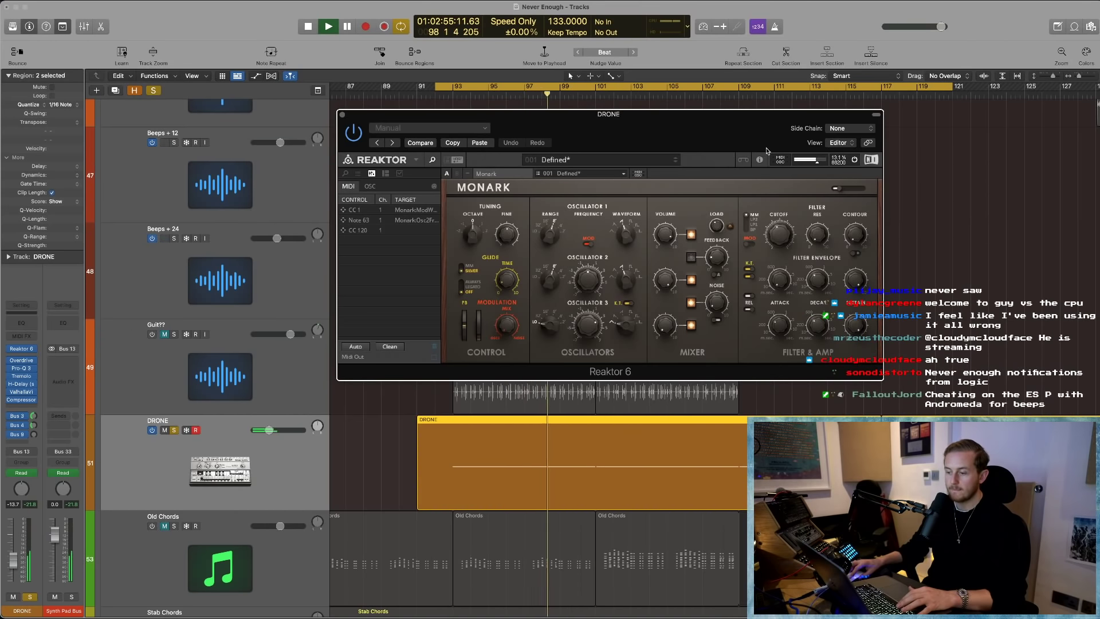
{"action": "left_click_drag", "start_coordinate": [767, 151], "coordinate": [651, 137]}
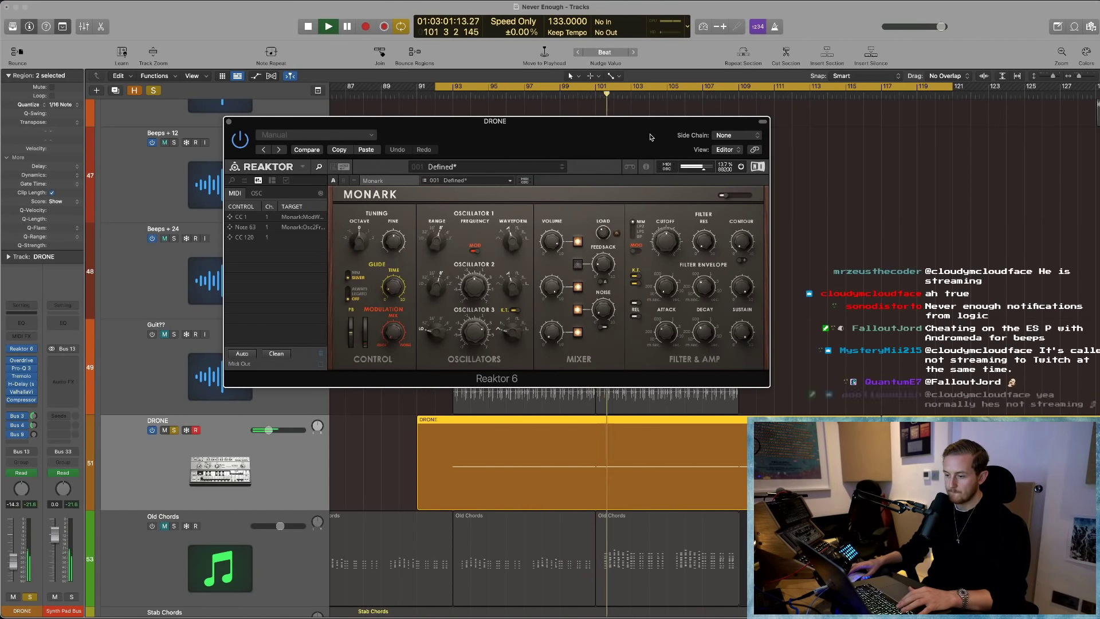
{"action": "key", "text": "Return"}
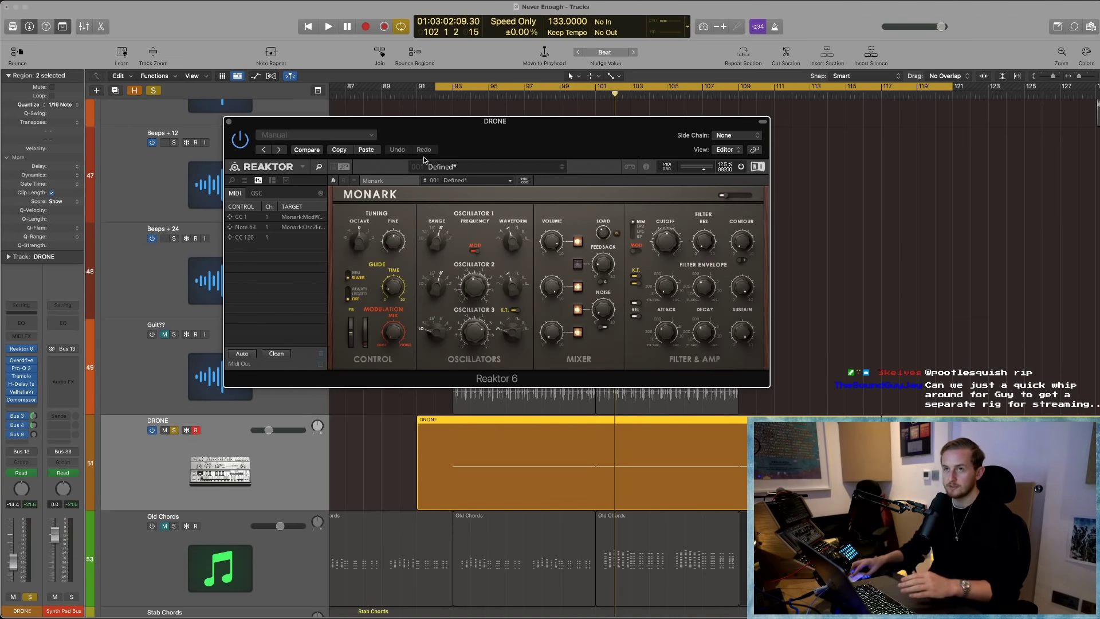
{"action": "left_click", "coordinate": [229, 122]}
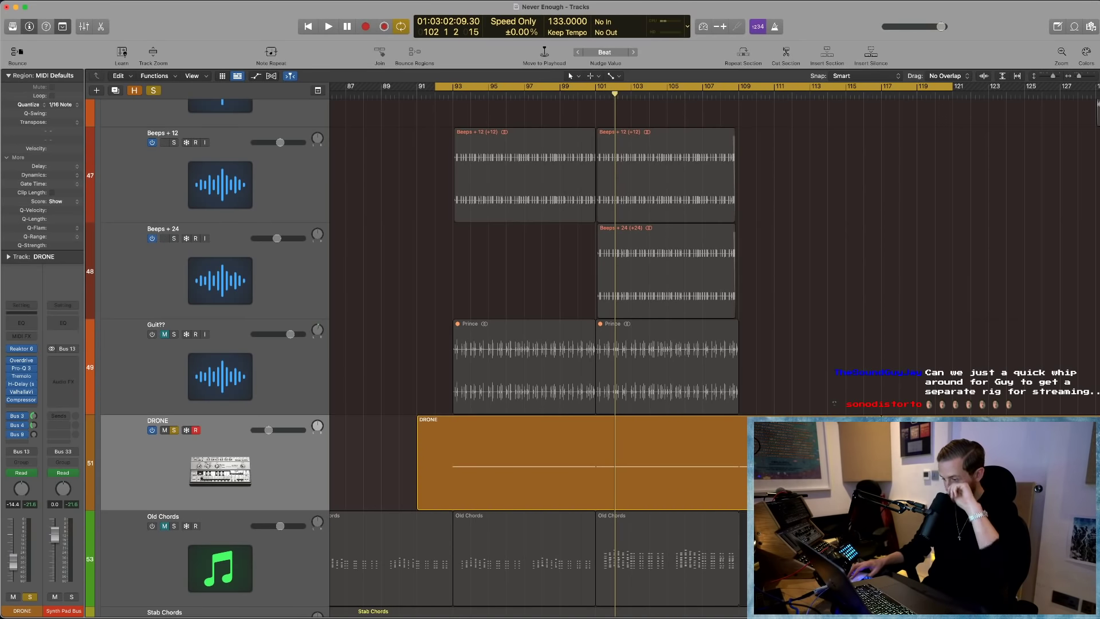
- Reduce the track heights and turn off the DRONE solo
{"action": "key", "text": "super+Up"}
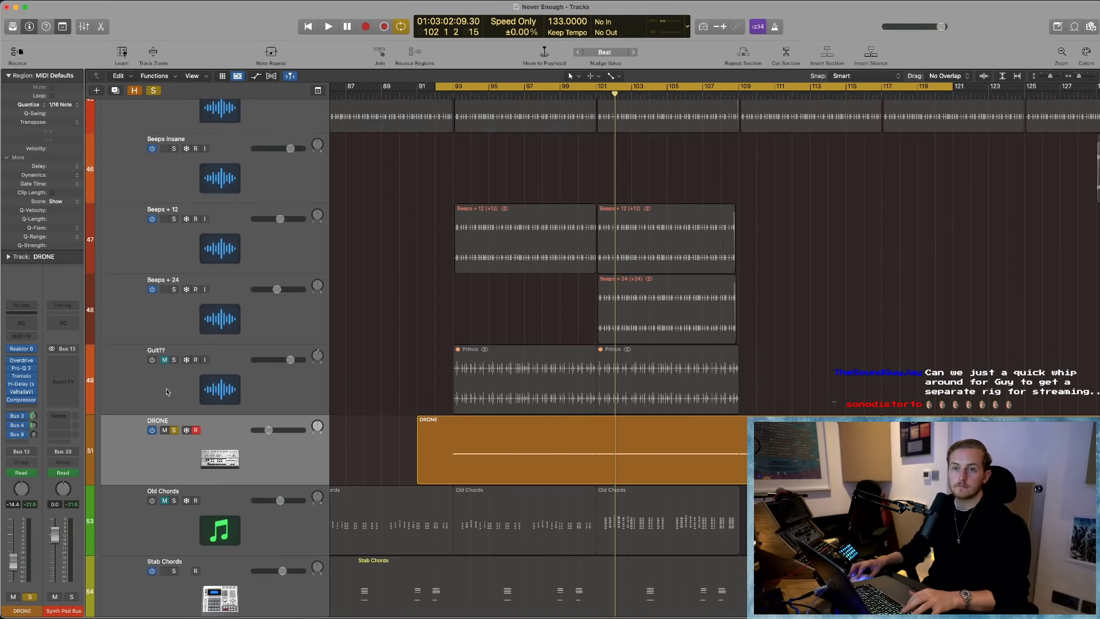
{"action": "key", "text": "ctrl+s"}
{"action": "scroll", "coordinate": [235, 400], "scroll_direction": "up", "scroll_amount": 2}
{"action": "scroll", "coordinate": [275, 394], "scroll_direction": "down", "scroll_amount": 3}
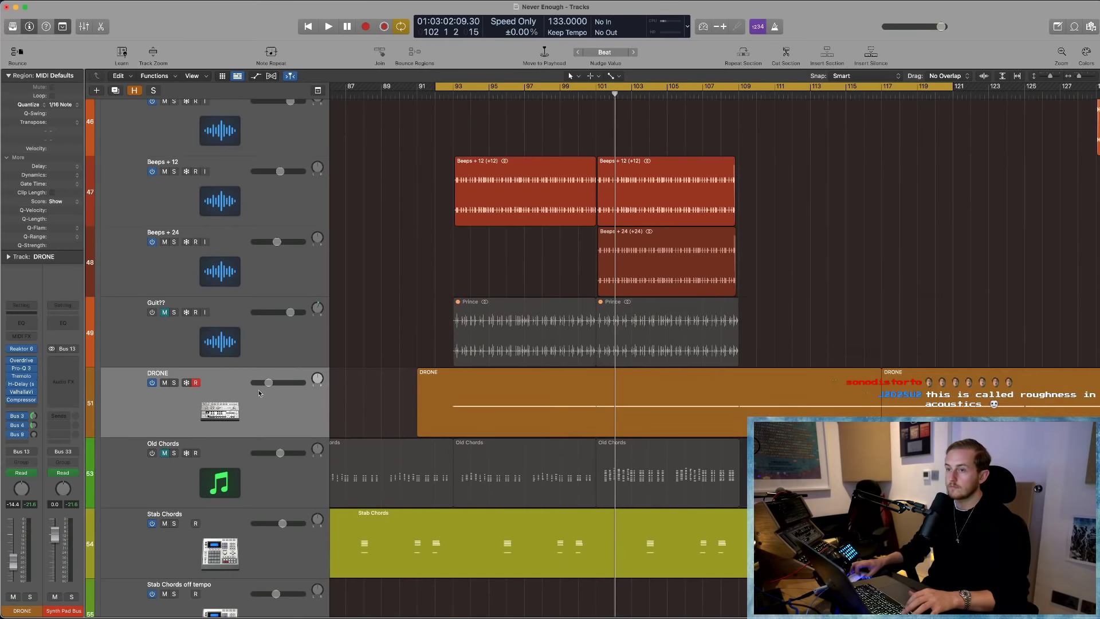
- Switch on the Guit?? track, unmute it and solo it
{"action": "left_click", "coordinate": [153, 314]}
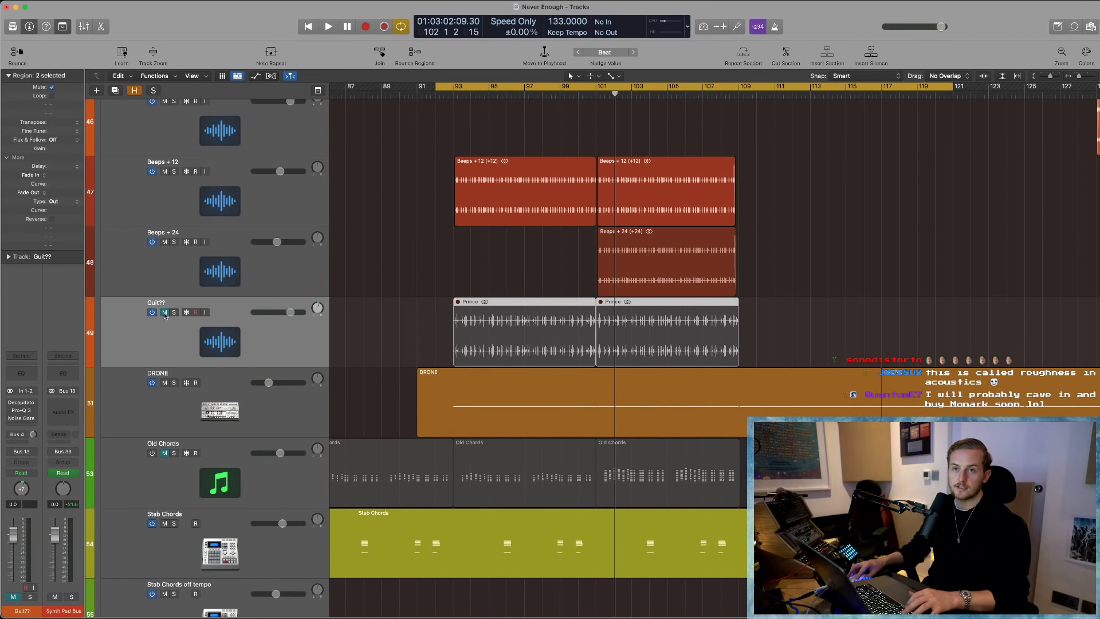
{"action": "key", "text": "ctrl+s"}
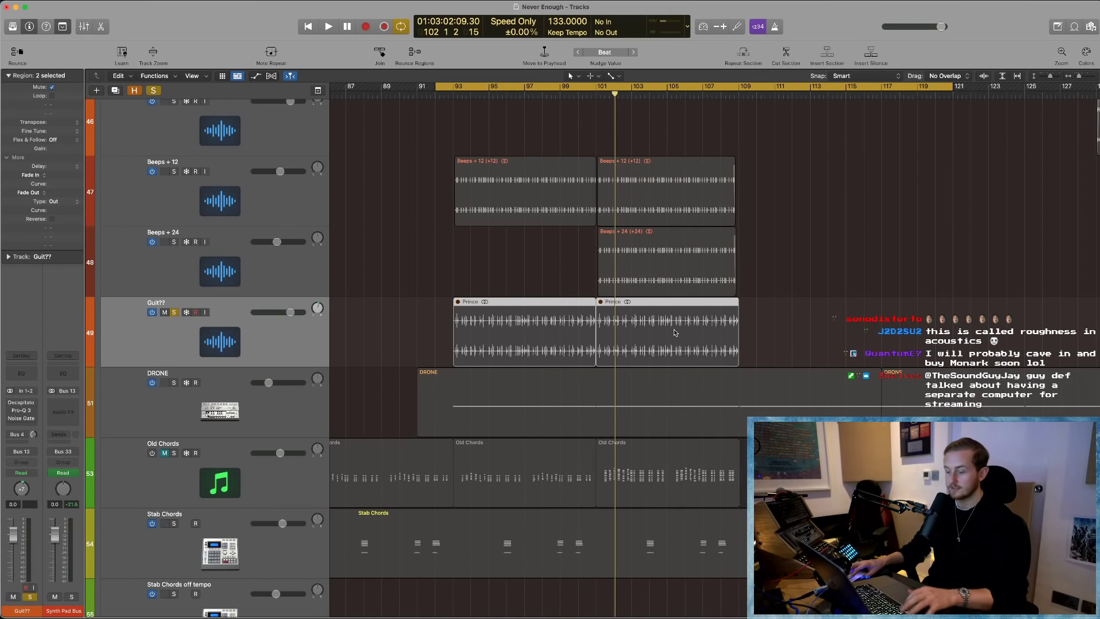
{"action": "key", "text": "m"}
{"action": "scroll", "coordinate": [688, 330], "scroll_direction": "down", "scroll_amount": 5}
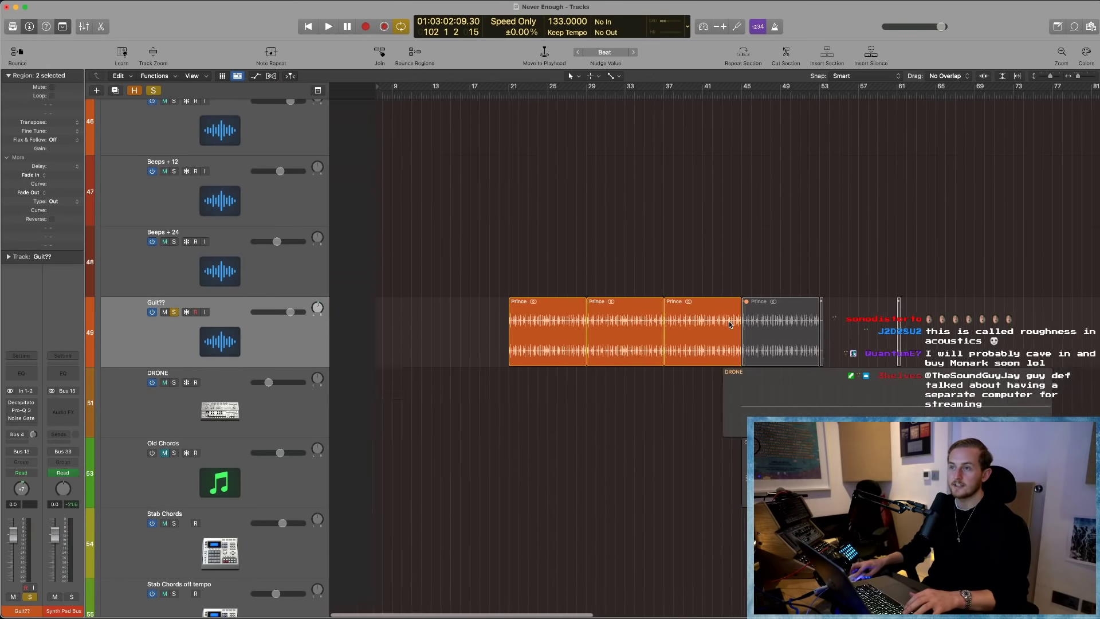
- Set the cycle range to bars 21 to 29 over the first Prince region and play the soloed Guit?? track
{"action": "scroll", "coordinate": [687, 324], "scroll_direction": "right", "scroll_amount": 3}
{"action": "left_click", "coordinate": [594, 235]}
{"action": "left_click_drag", "start_coordinate": [463, 88], "coordinate": [533, 266]}
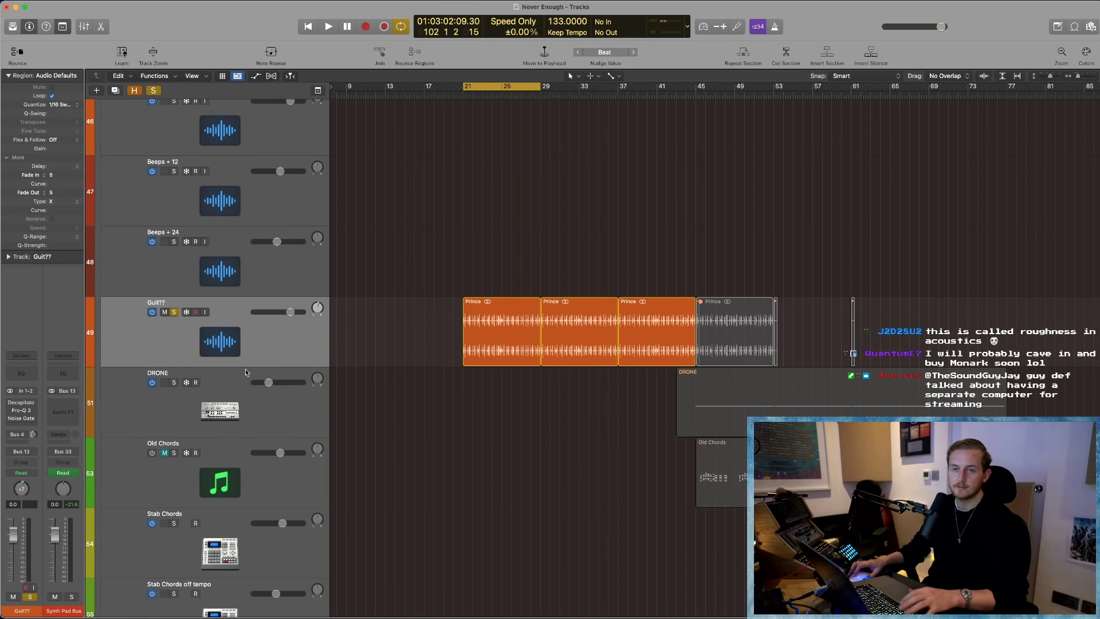
{"action": "left_click", "coordinate": [246, 345]}
{"action": "scroll", "coordinate": [247, 345], "scroll_direction": "up", "scroll_amount": 2}
{"action": "key", "text": "space"}
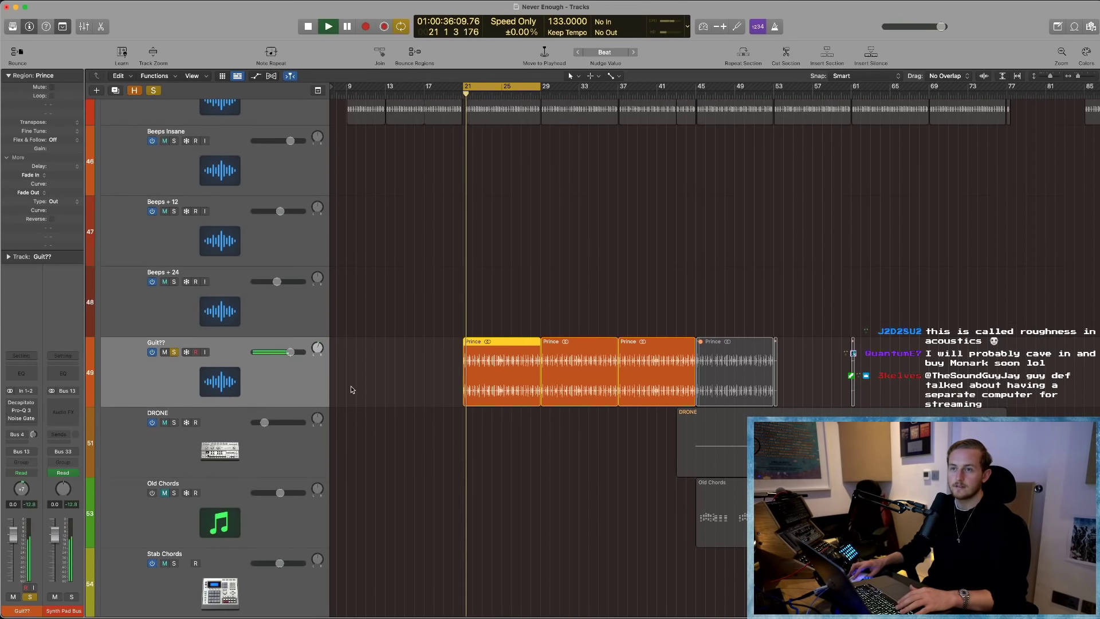
- Stop playback, enable Low Latency Mode, and replay the first Prince region while examining its waveform closely
{"action": "left_click", "coordinate": [763, 240]}
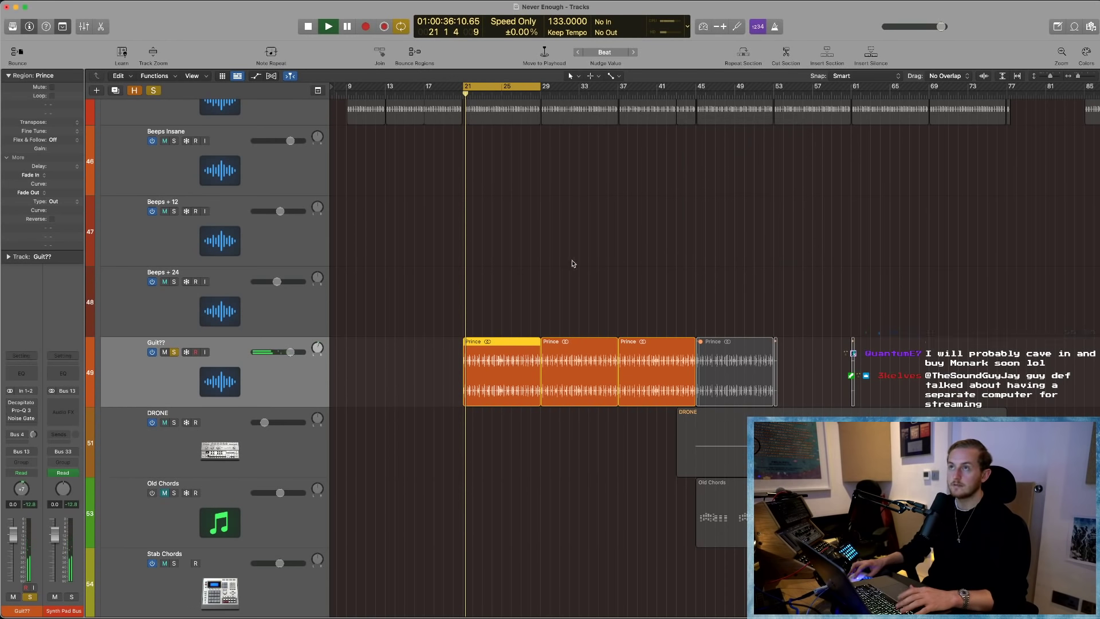
{"action": "left_click", "coordinate": [630, 215]}
{"action": "key", "text": "space"}
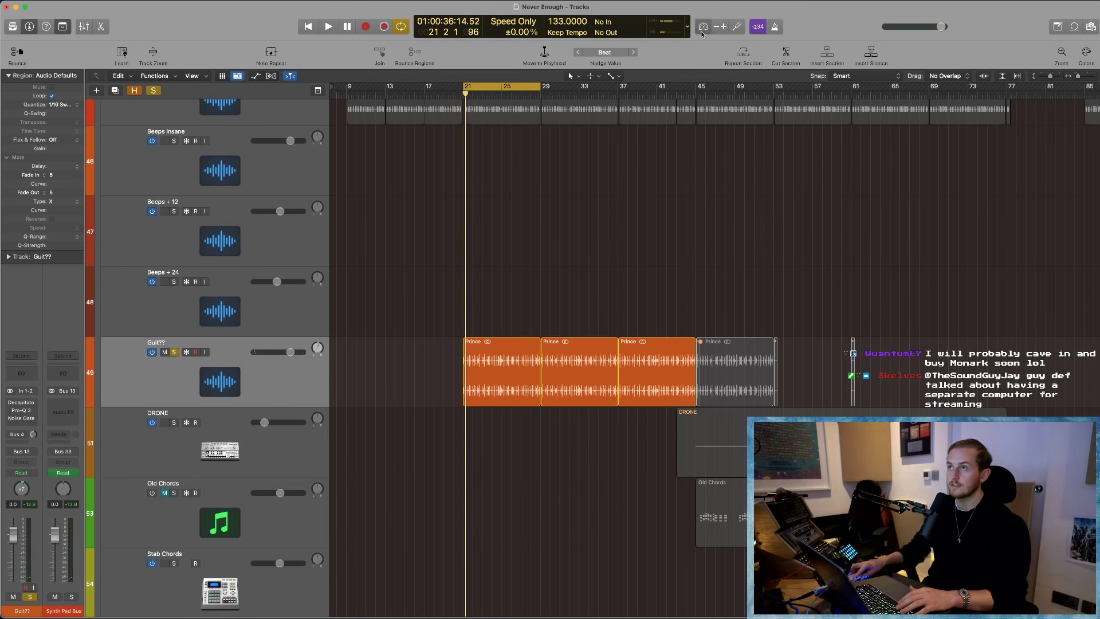
{"action": "key", "text": "space"}
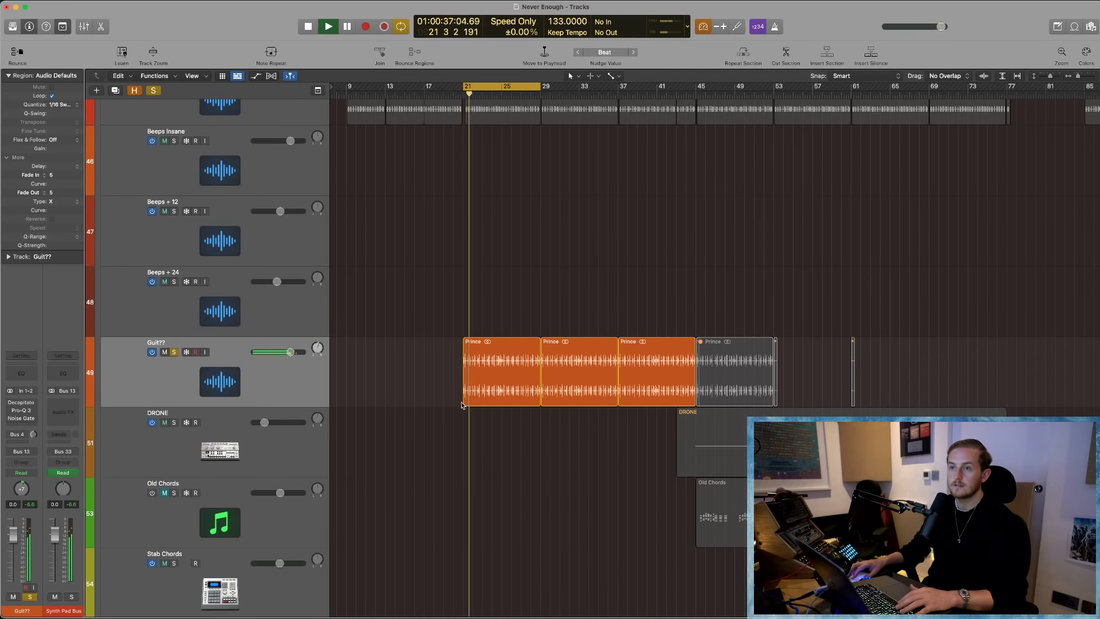
{"action": "left_click_drag", "start_coordinate": [581, 447], "coordinate": [582, 448]}
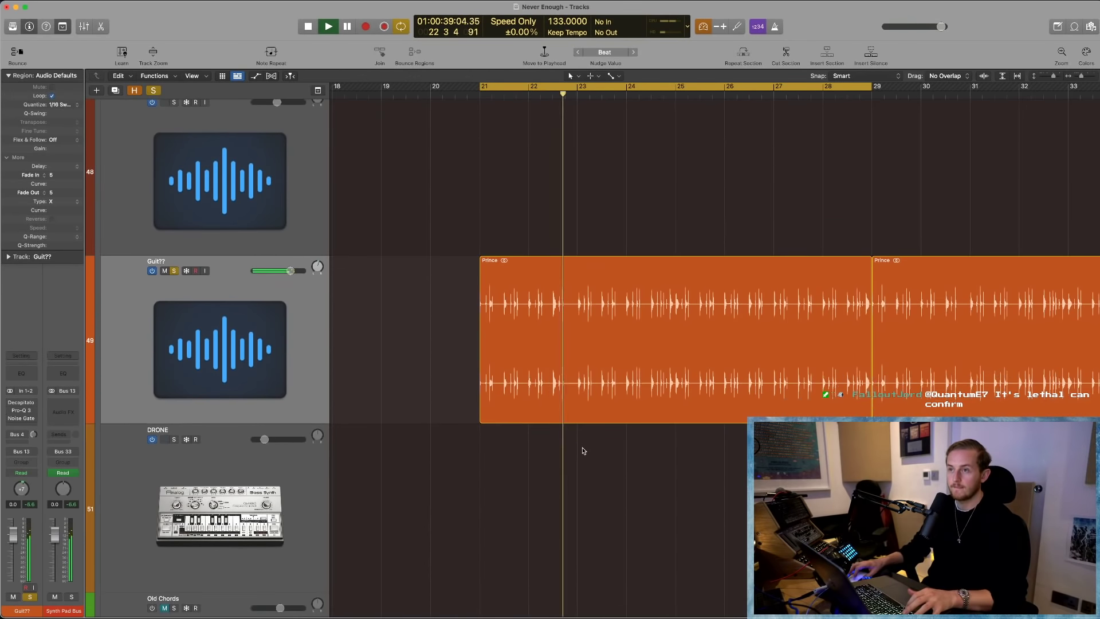
{"action": "scroll", "coordinate": [582, 449], "scroll_direction": "down", "scroll_amount": 1}
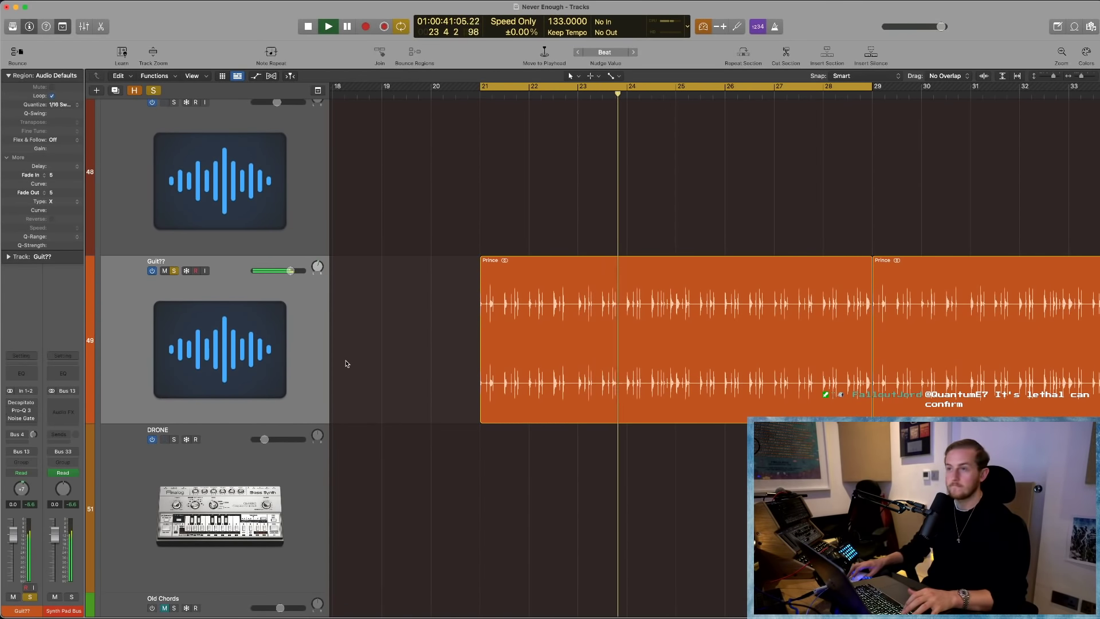
- Turn off the Guit?? solo and audition the first Prince region together with the full mix, stopping playback at the end
{"action": "left_click", "coordinate": [174, 270]}
{"action": "key", "text": "space"}
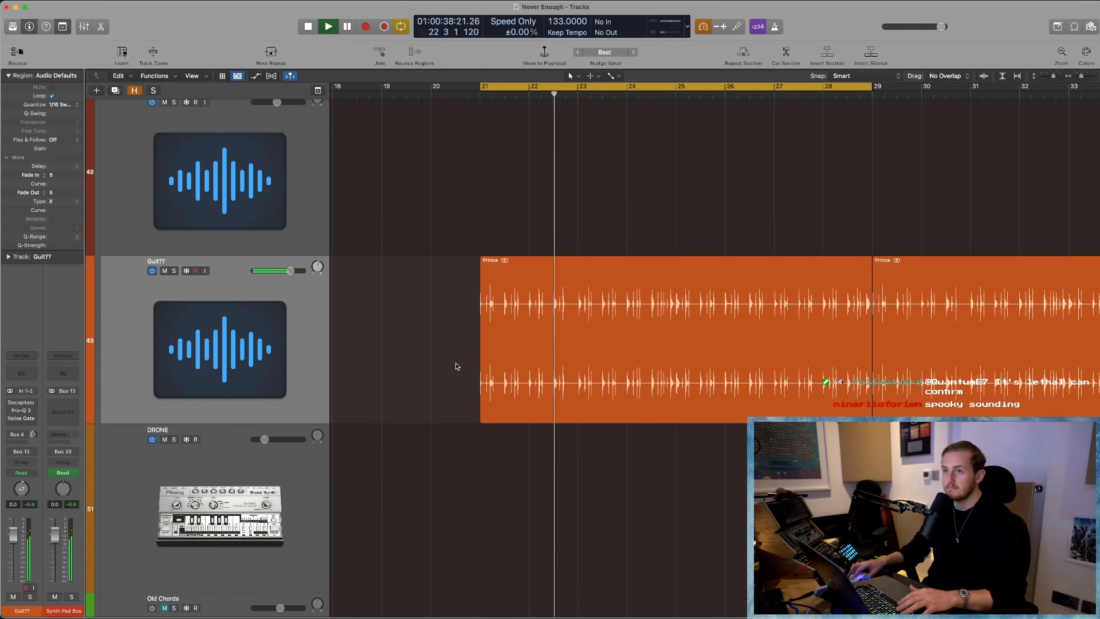
{"action": "key", "text": "Return"}
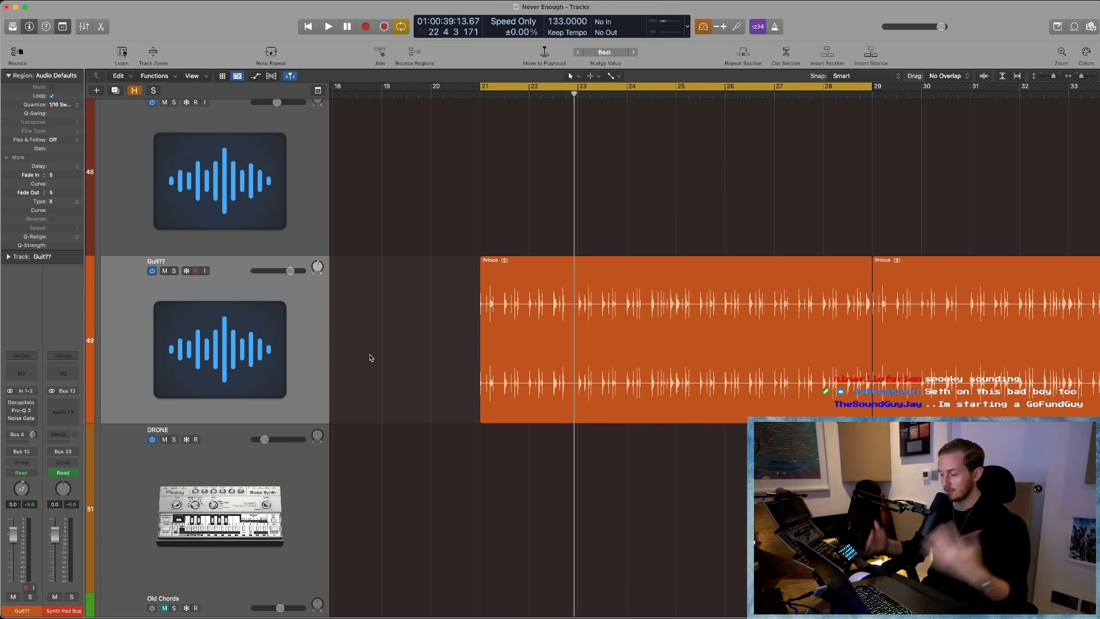
{"action": "key", "text": "shift+Return"}
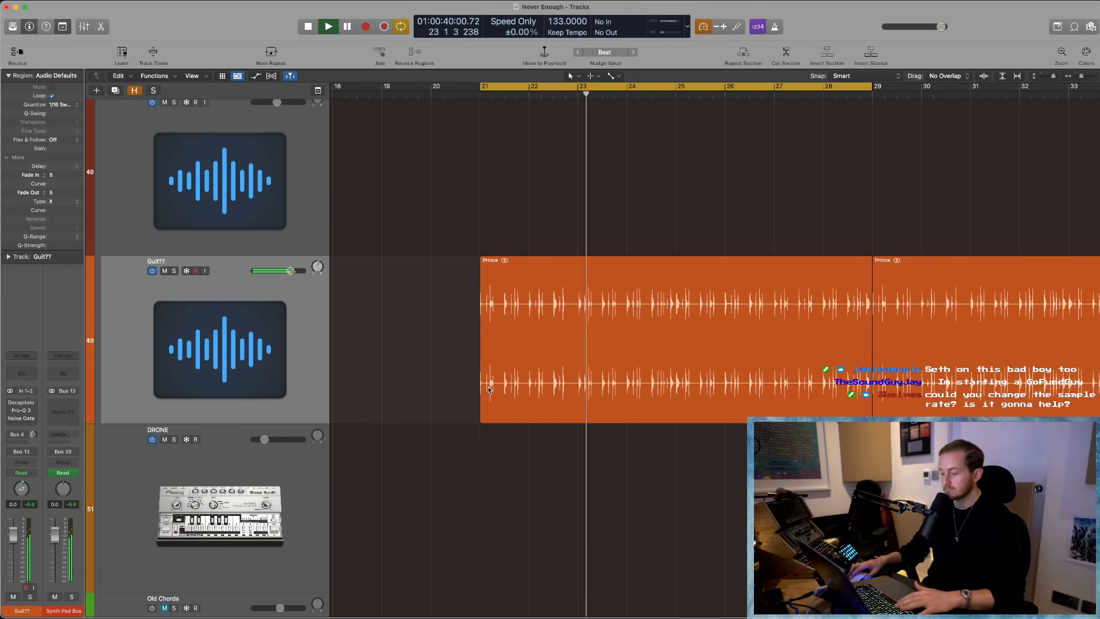
{"action": "key", "text": "space"}
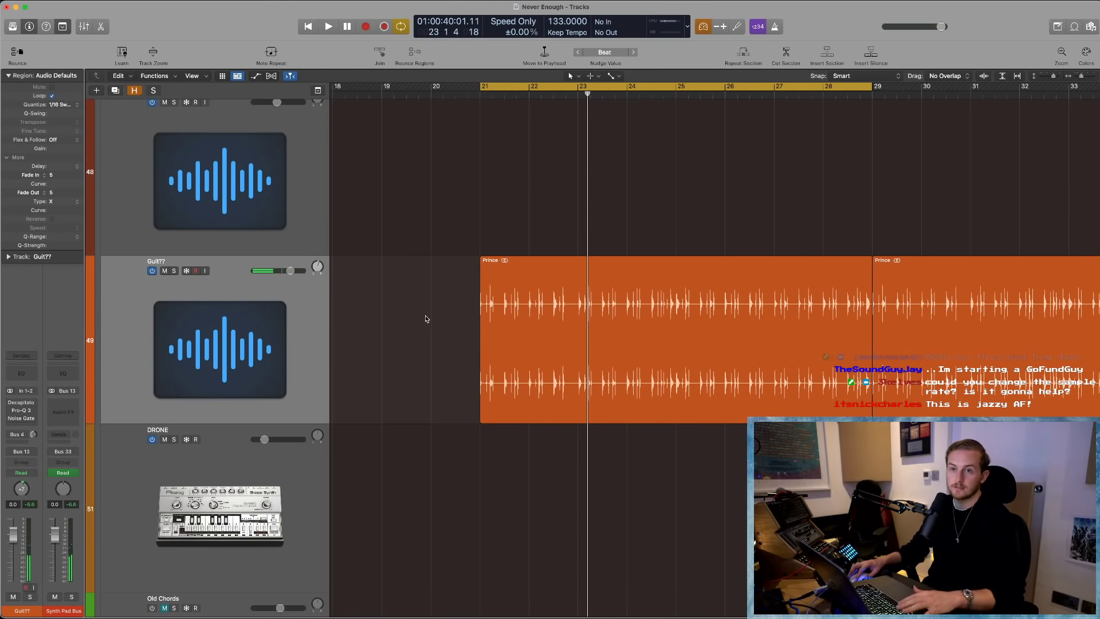
- Switch off and mute the Guit?? track, reduce the zoom, and hide the track
{"action": "left_click", "coordinate": [152, 270]}
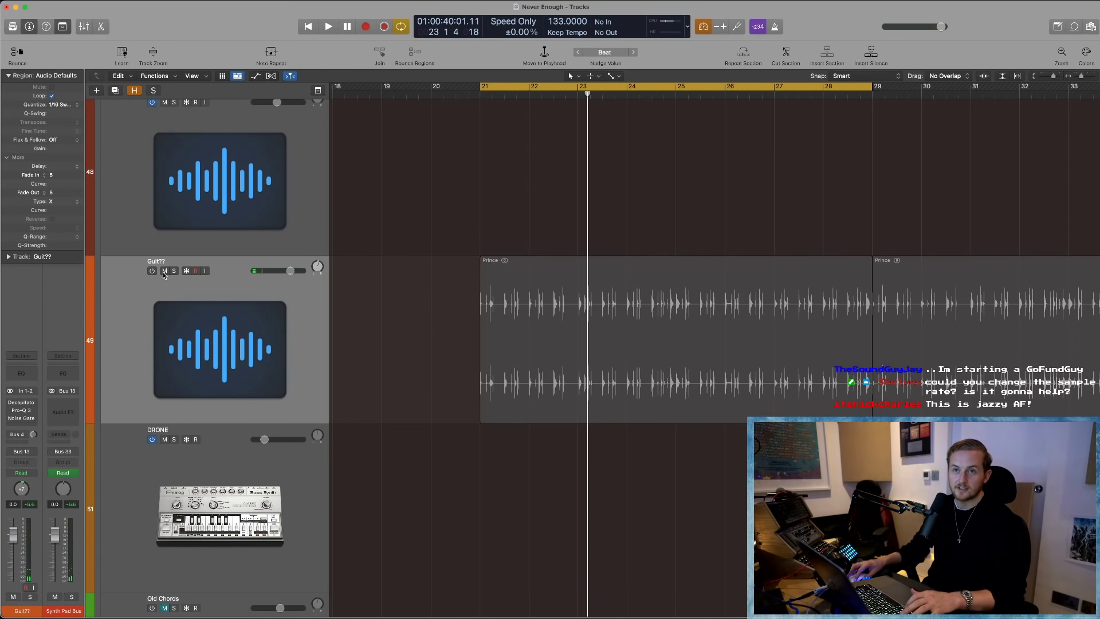
{"action": "left_click", "coordinate": [164, 271]}
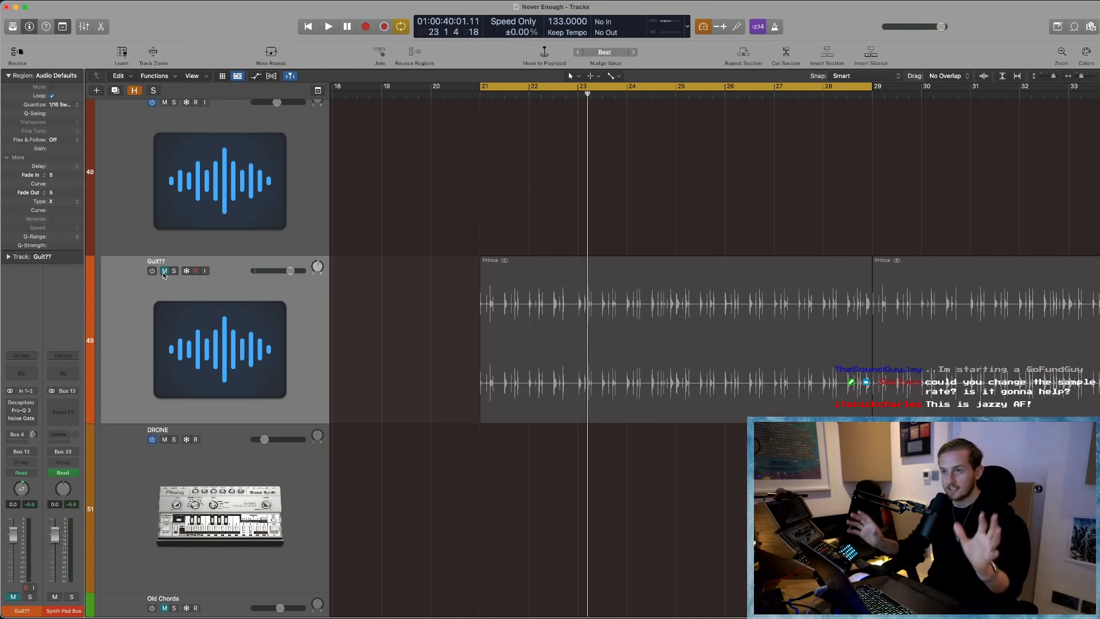
{"action": "left_click", "coordinate": [371, 437], "text": "ctrl+alt"}
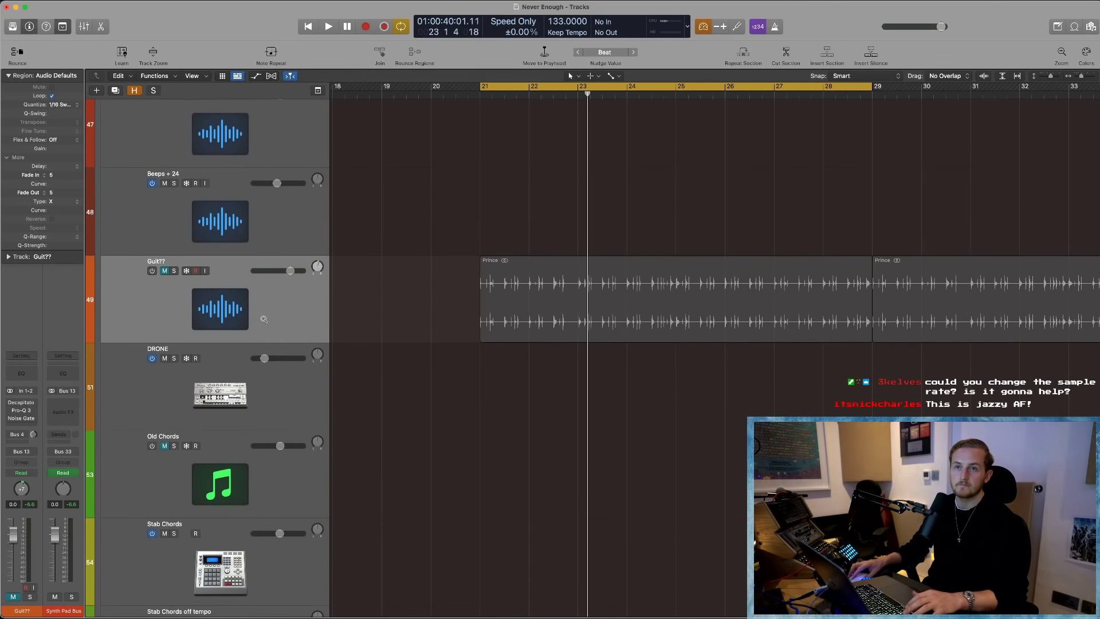
{"action": "key", "text": "super+Left"}
{"action": "right_click", "coordinate": [161, 316]}
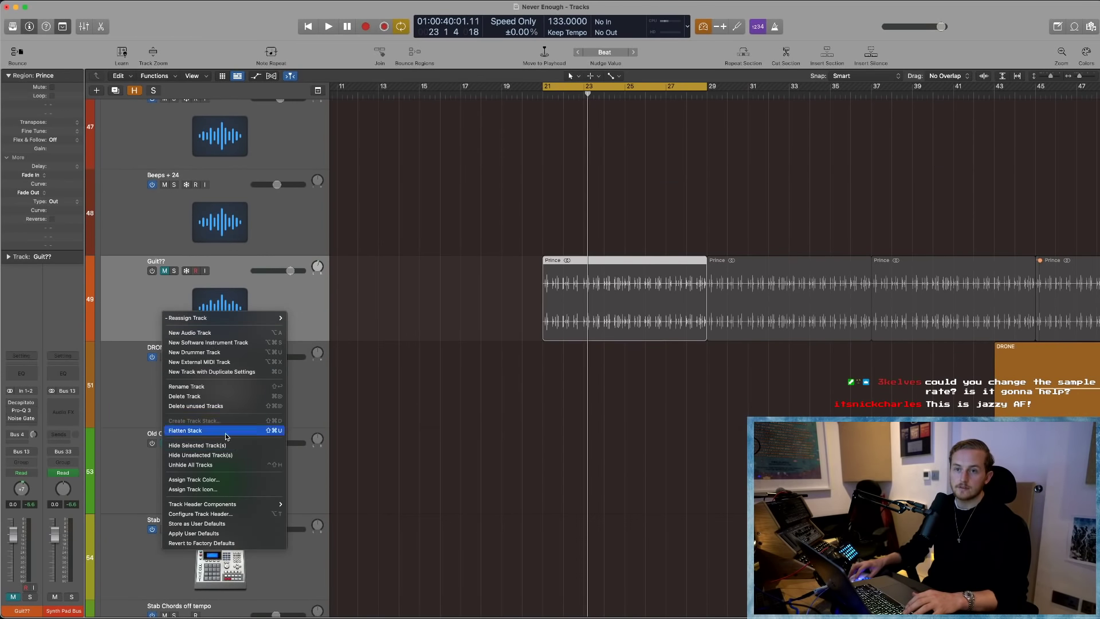
{"action": "left_click", "coordinate": [212, 446]}
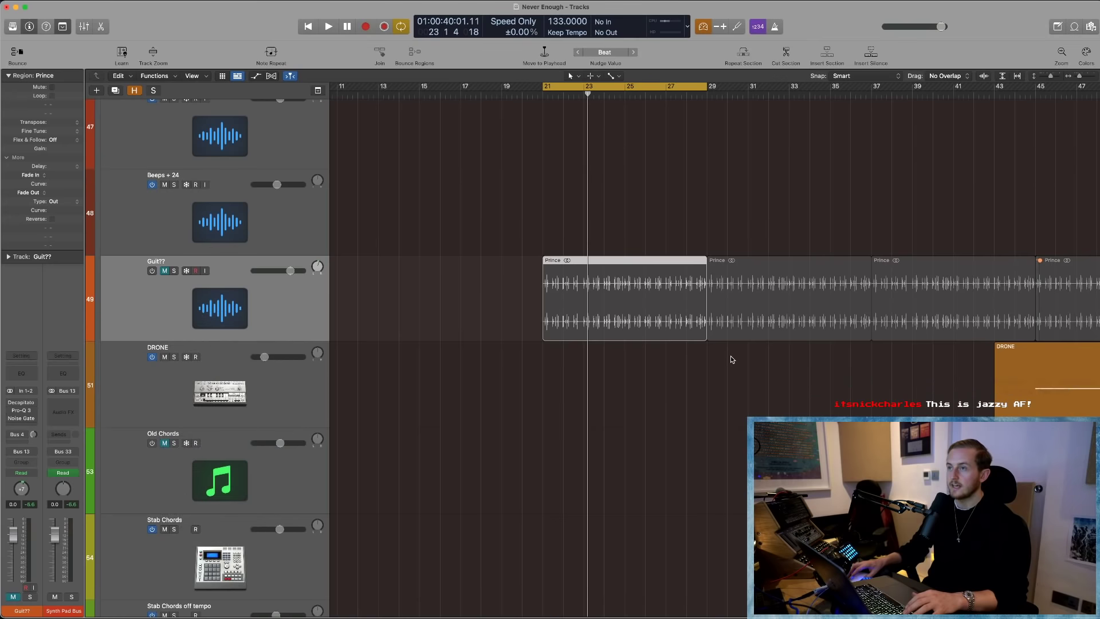
- Switch on and solo the Old Chords track, and play it with the cycle range set to bars 45 to 53
{"action": "scroll", "coordinate": [714, 371], "scroll_direction": "right", "scroll_amount": 5}
{"action": "key", "text": "super+Left"}
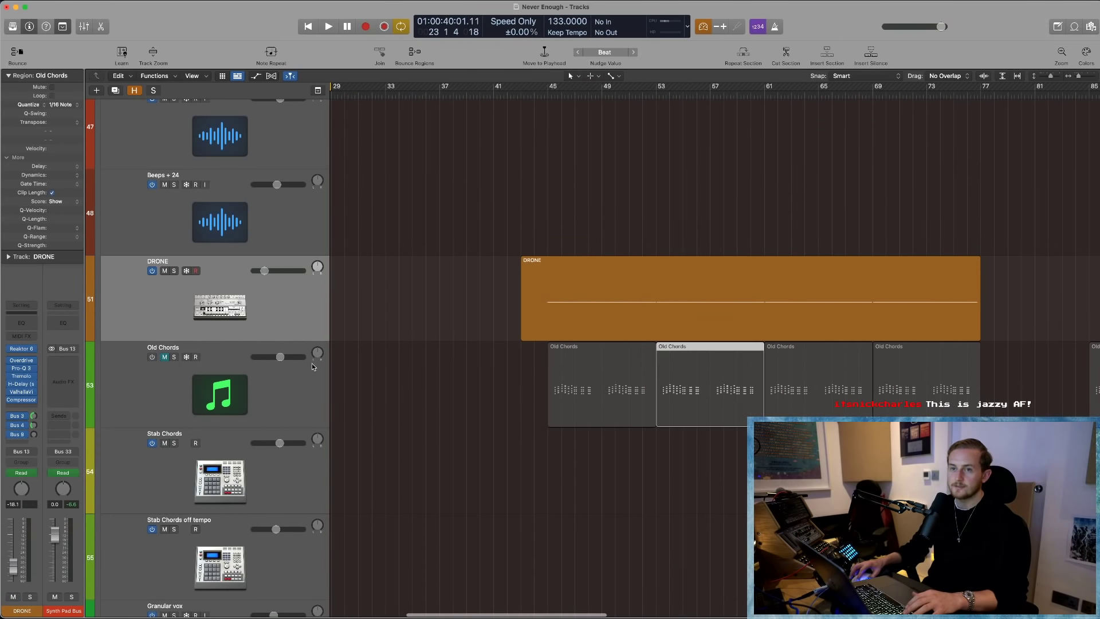
{"action": "left_click", "coordinate": [153, 359]}
{"action": "left_click", "coordinate": [175, 358]}
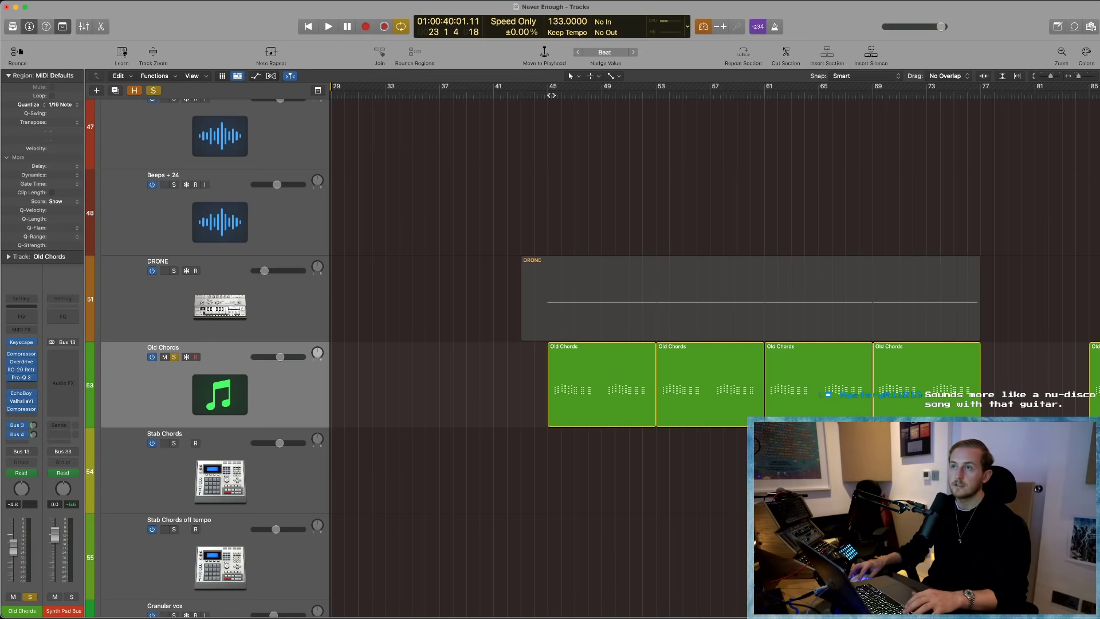
{"action": "left_click_drag", "start_coordinate": [551, 95], "coordinate": [656, 95]}
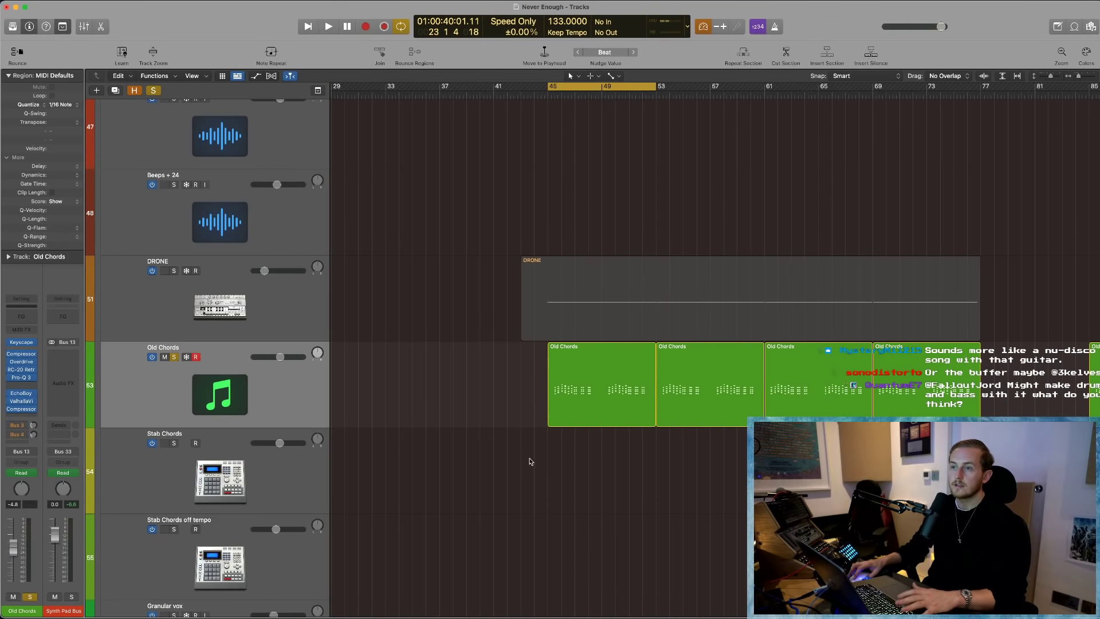
{"action": "key", "text": "space"}
{"action": "scroll", "coordinate": [571, 467], "scroll_direction": "right", "scroll_amount": 2}
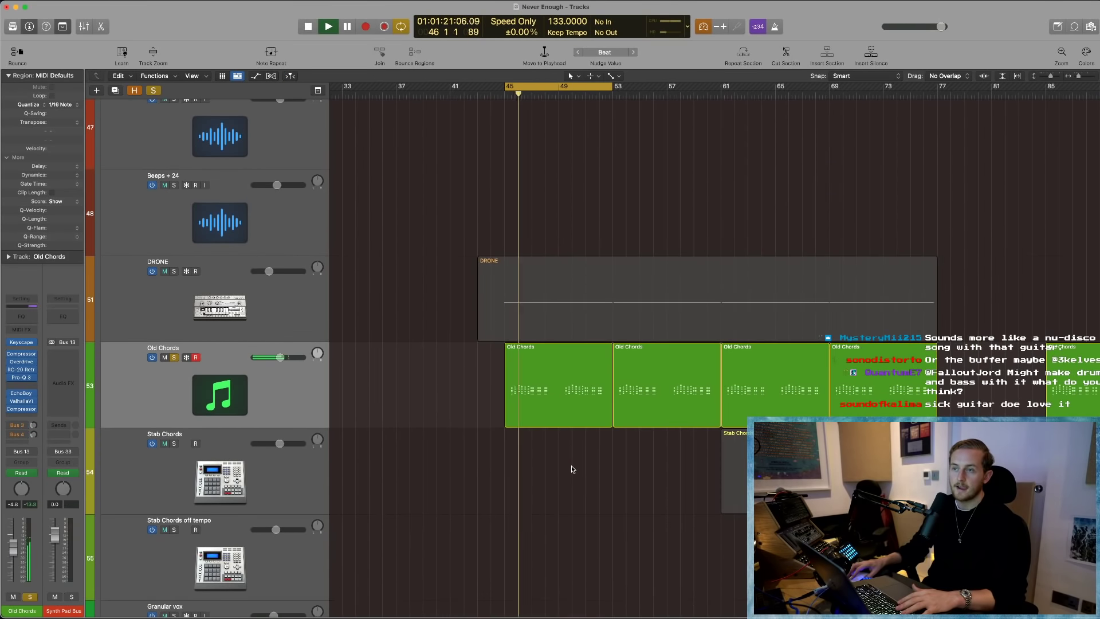
- Examine the notes of the first Old Chords region in the Piano Roll during playback, and close the editor
{"action": "double_click", "coordinate": [551, 411]}
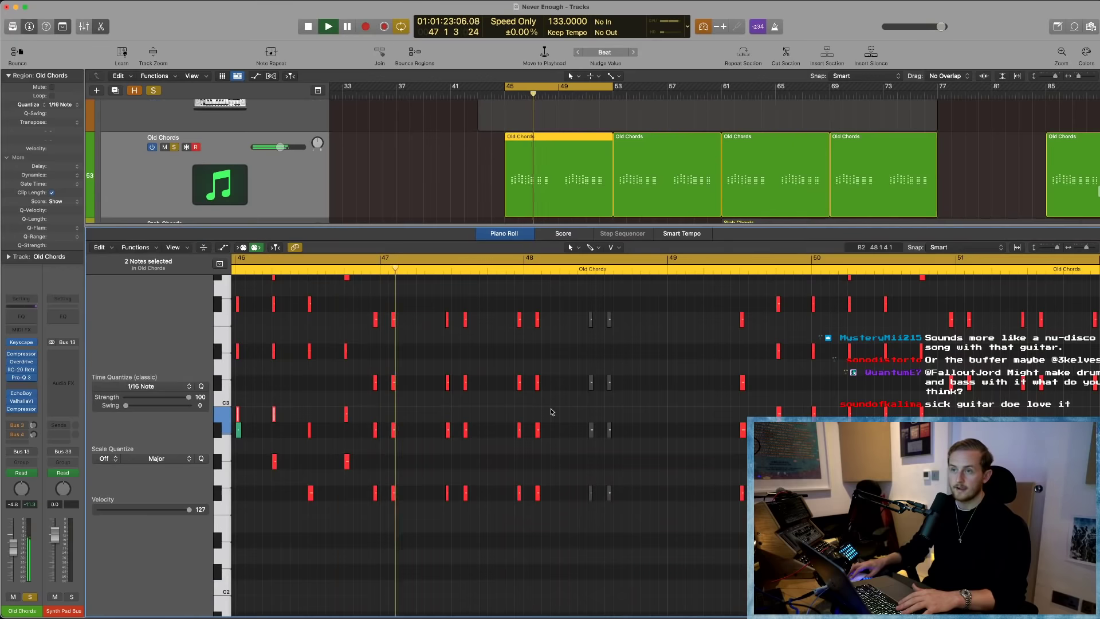
{"action": "scroll", "coordinate": [562, 504], "scroll_direction": "down", "scroll_amount": 3}
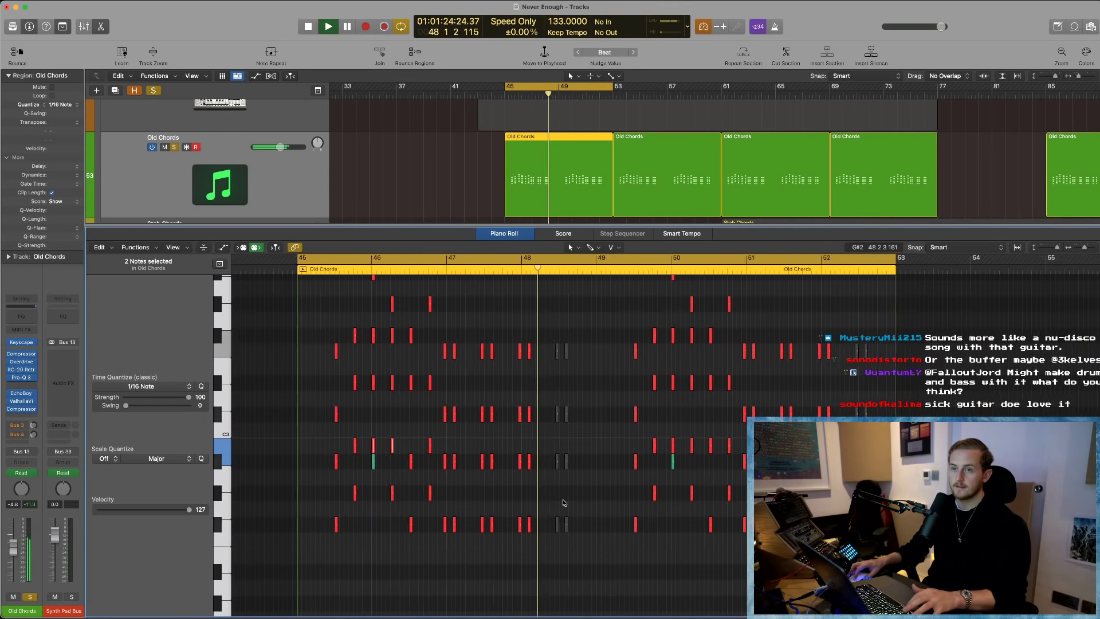
{"action": "scroll", "coordinate": [552, 412], "scroll_direction": "down", "scroll_amount": 3}
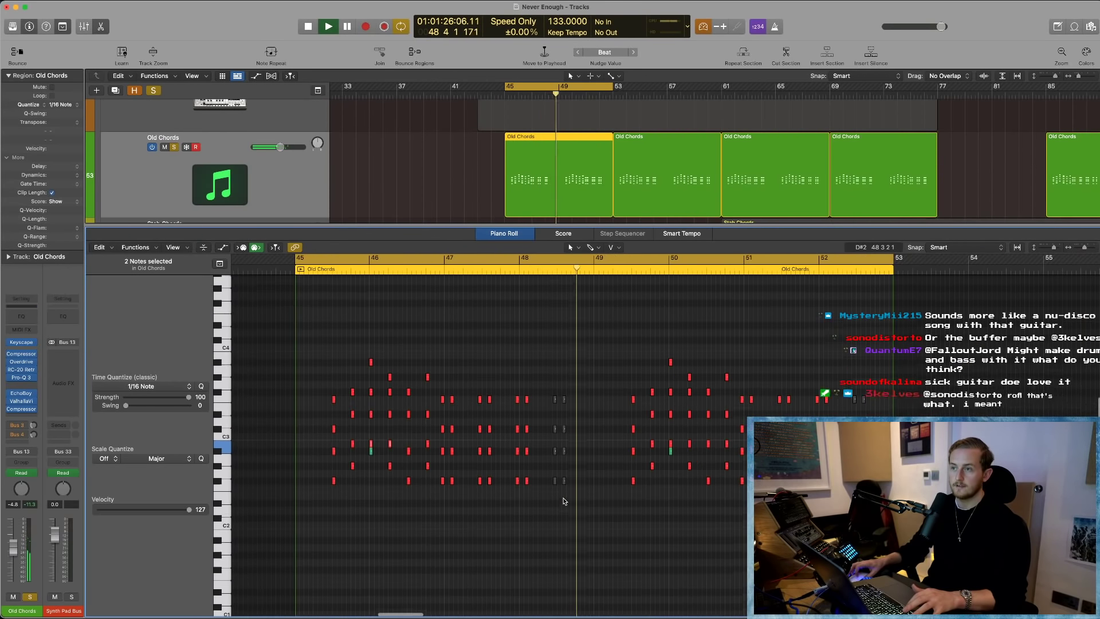
{"action": "left_click", "coordinate": [545, 375]}
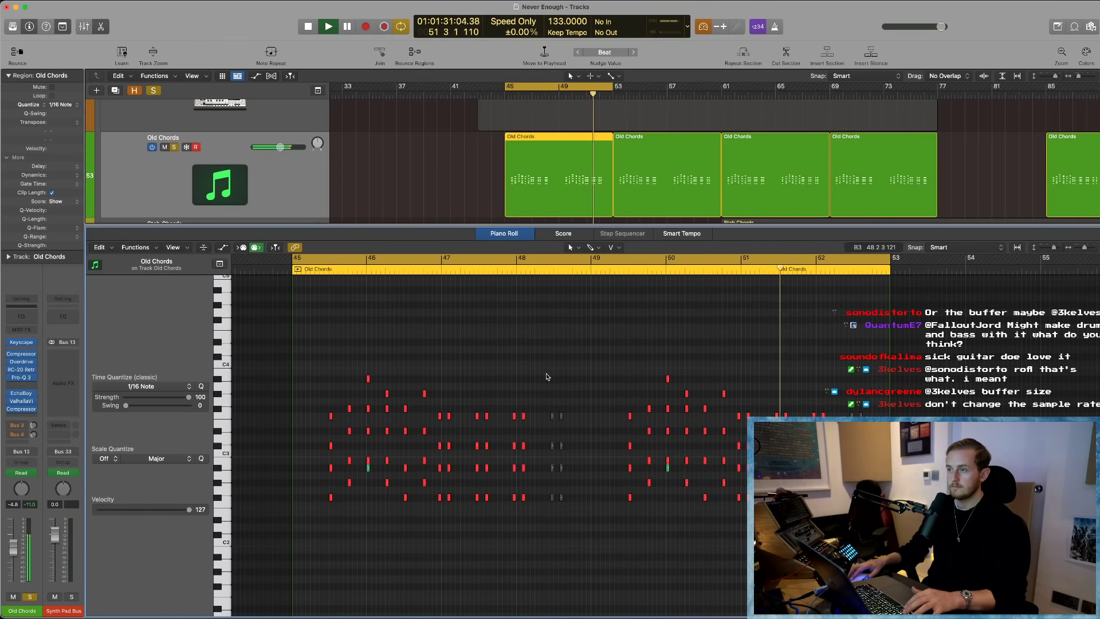
{"action": "key", "text": "space"}
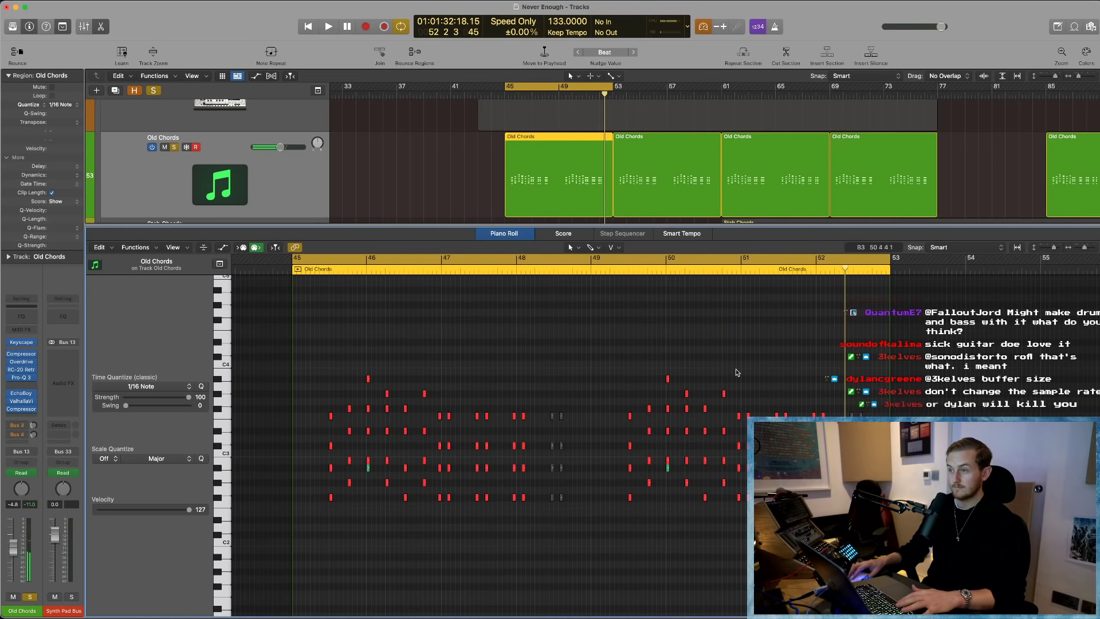
{"action": "left_click", "coordinate": [542, 357]}
{"action": "key", "text": "space"}
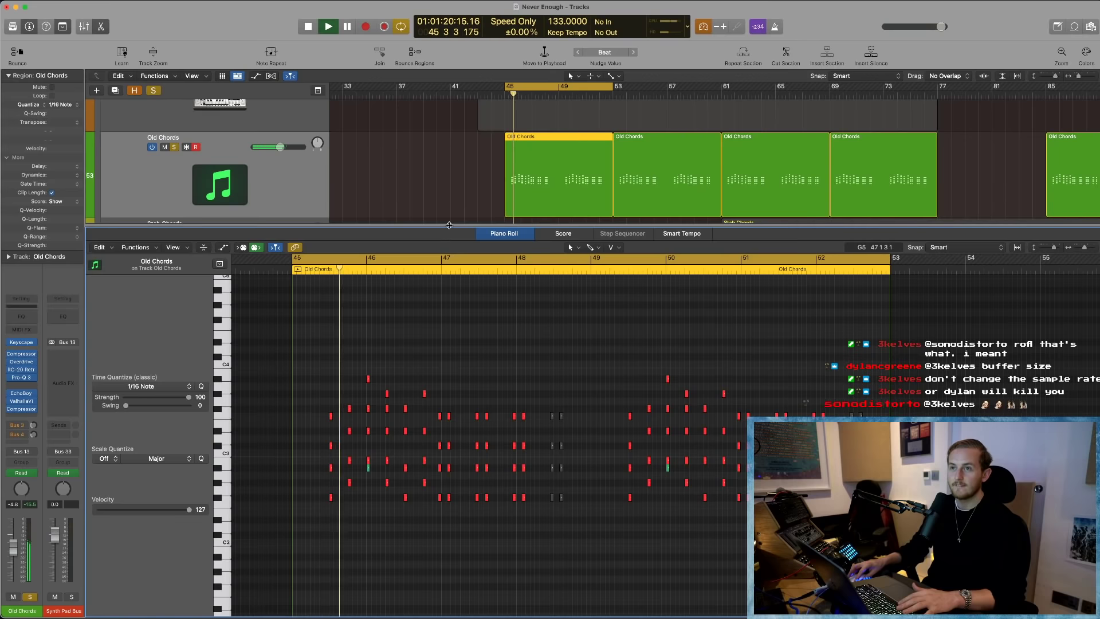
{"action": "key", "text": "p"}
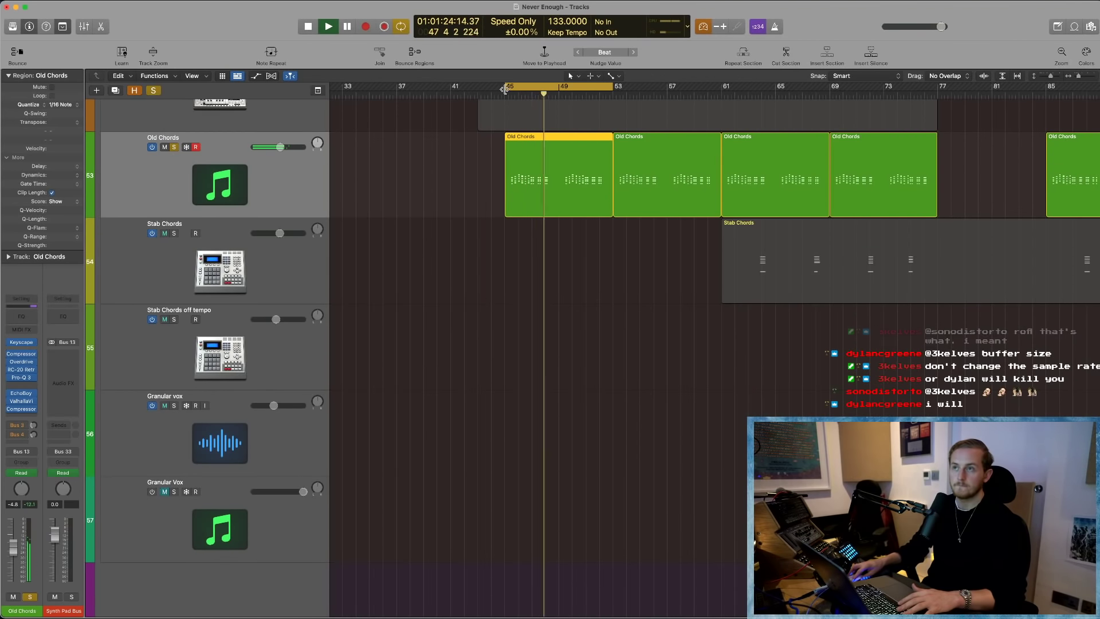
- Turn off the cycle, play from about bar 52 with a brief look at the automation, and turn off the Old Chords solo
{"action": "key", "text": "space"}
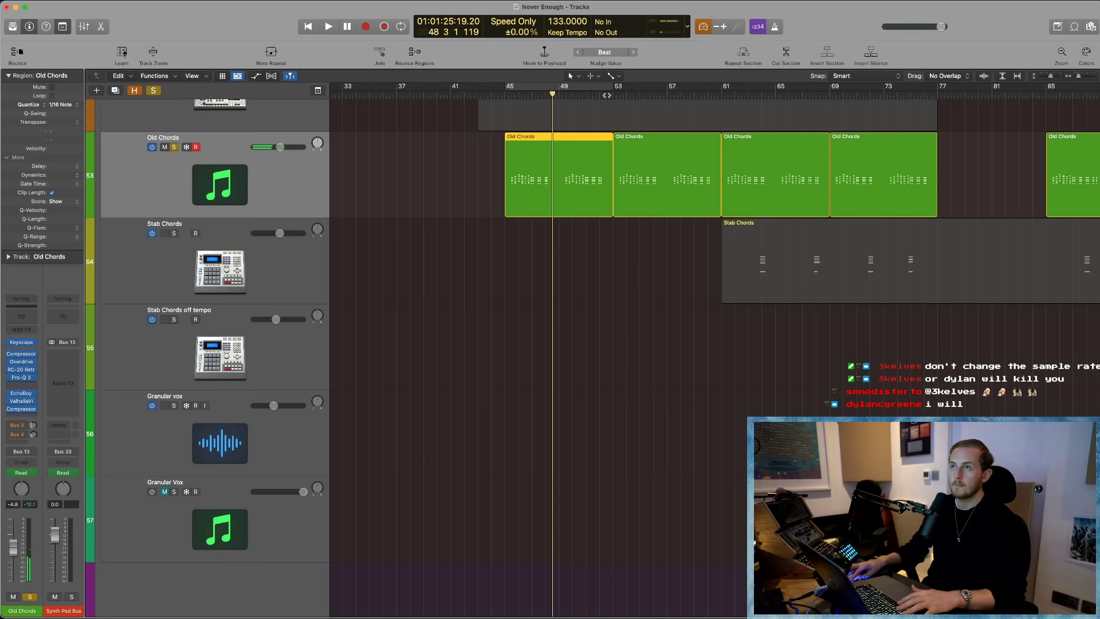
{"action": "left_click", "coordinate": [607, 95]}
{"action": "key", "text": "space"}
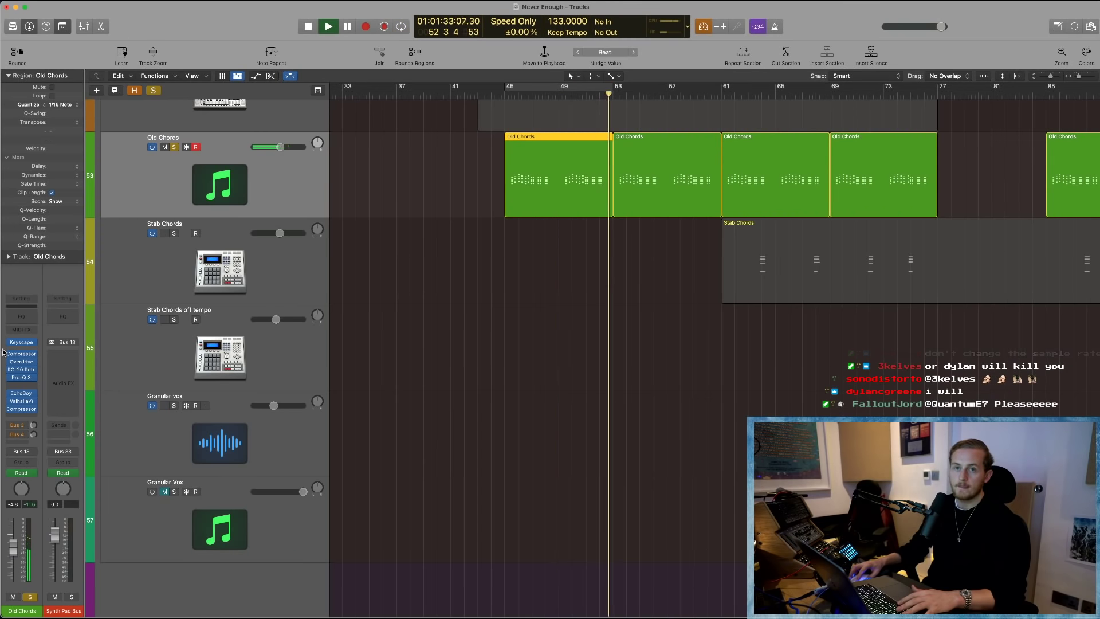
{"action": "key", "text": "a"}
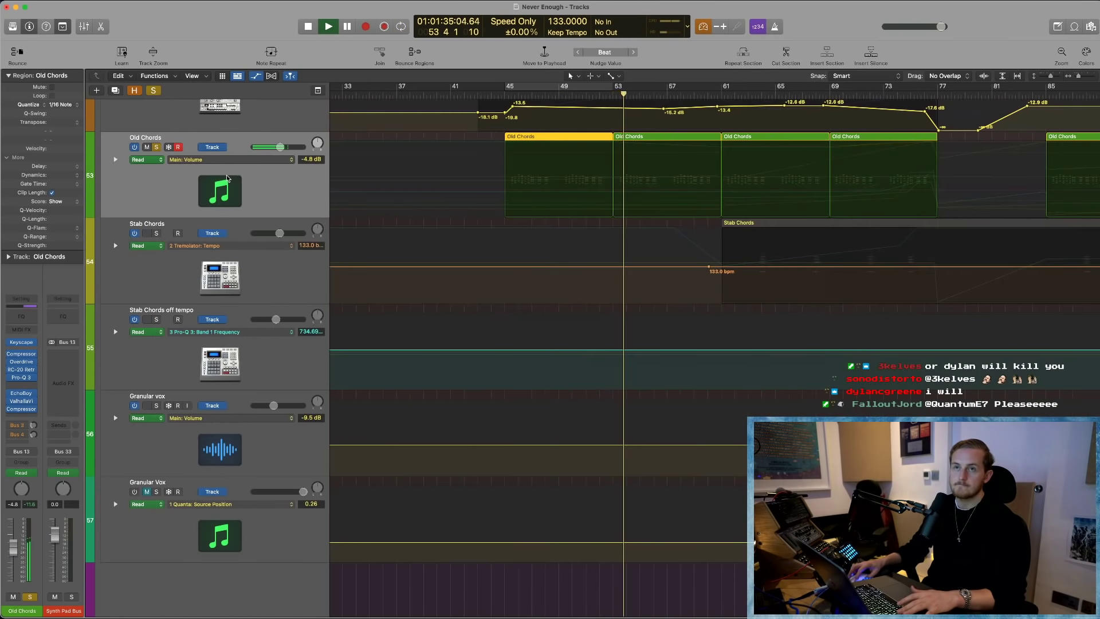
{"action": "key", "text": "a"}
{"action": "key", "text": "s"}
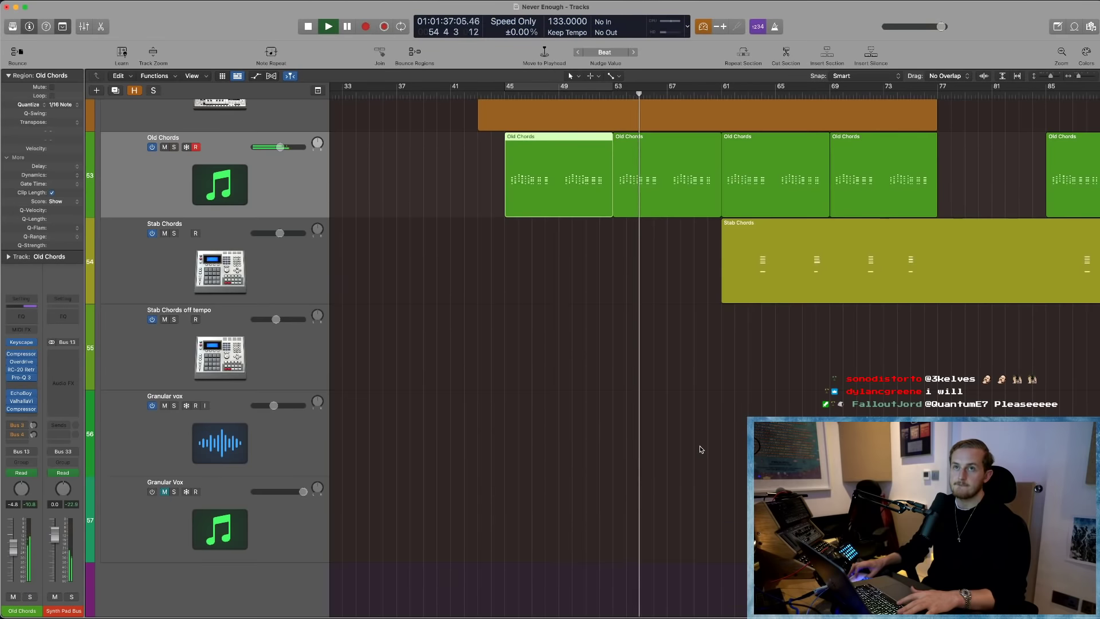
{"action": "scroll", "coordinate": [701, 449], "scroll_direction": "up", "scroll_amount": 2}
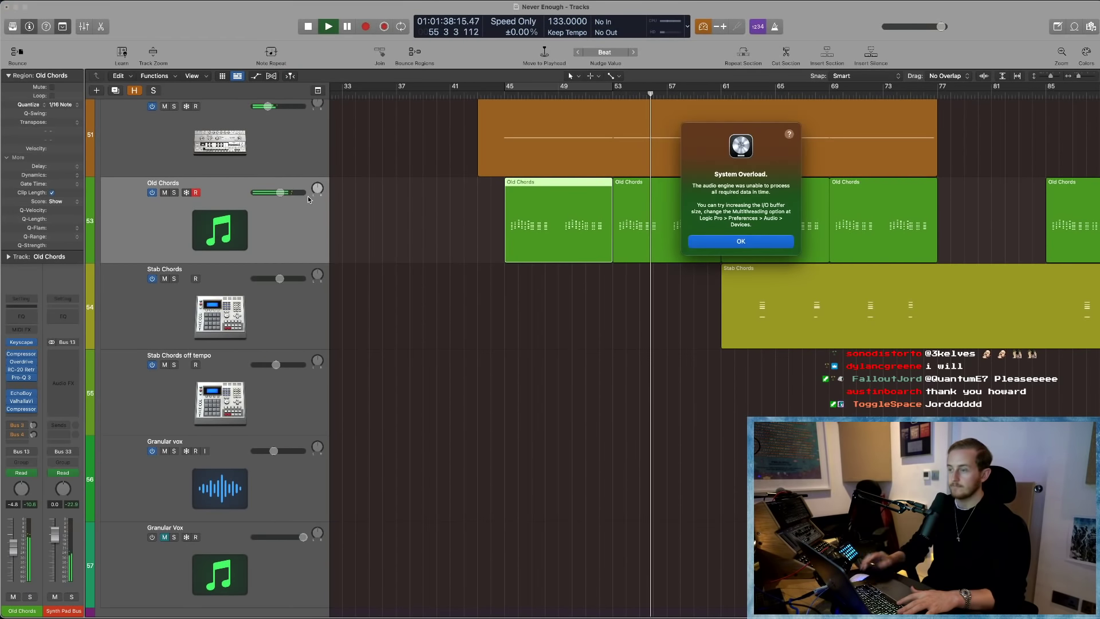
{"action": "key", "text": "Return"}
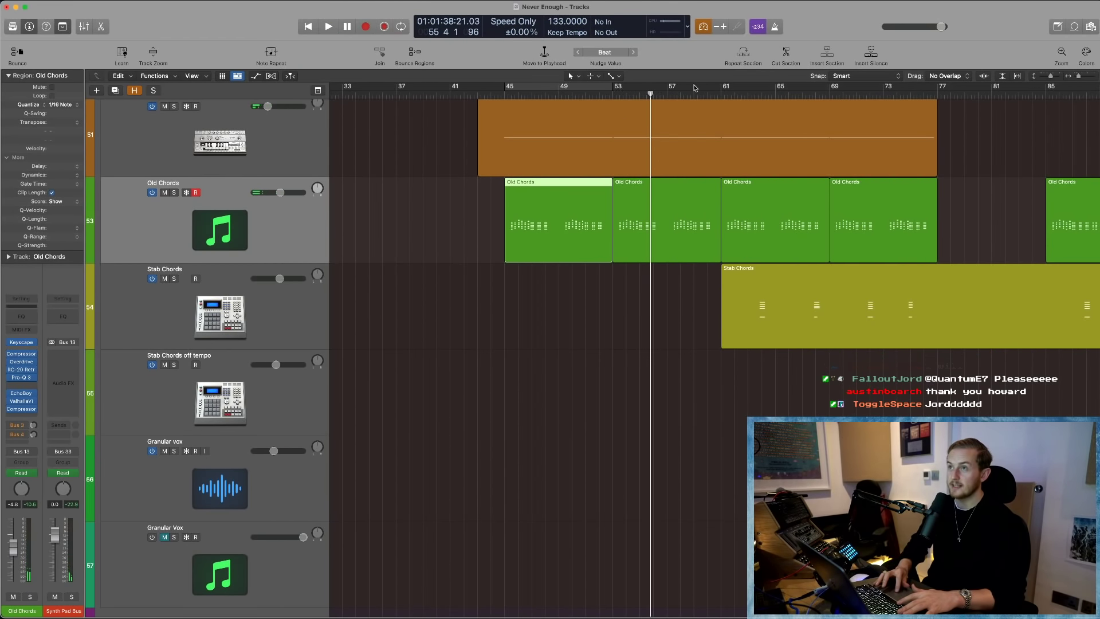
- Set the cycle range to bars 53 to 61 over the second Old Chords region and briefly play the unsoloed mix
{"action": "left_click_drag", "start_coordinate": [616, 87], "coordinate": [721, 87]}
{"action": "scroll", "coordinate": [722, 241], "scroll_direction": "up", "scroll_amount": 2}
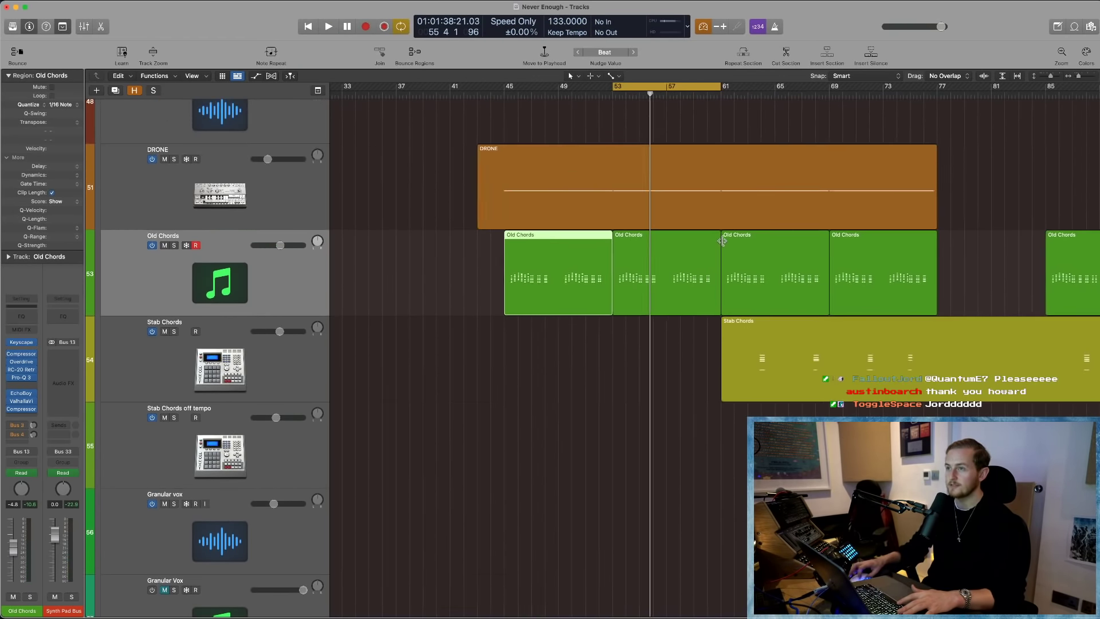
{"action": "scroll", "coordinate": [687, 275], "scroll_direction": "right", "scroll_amount": 2}
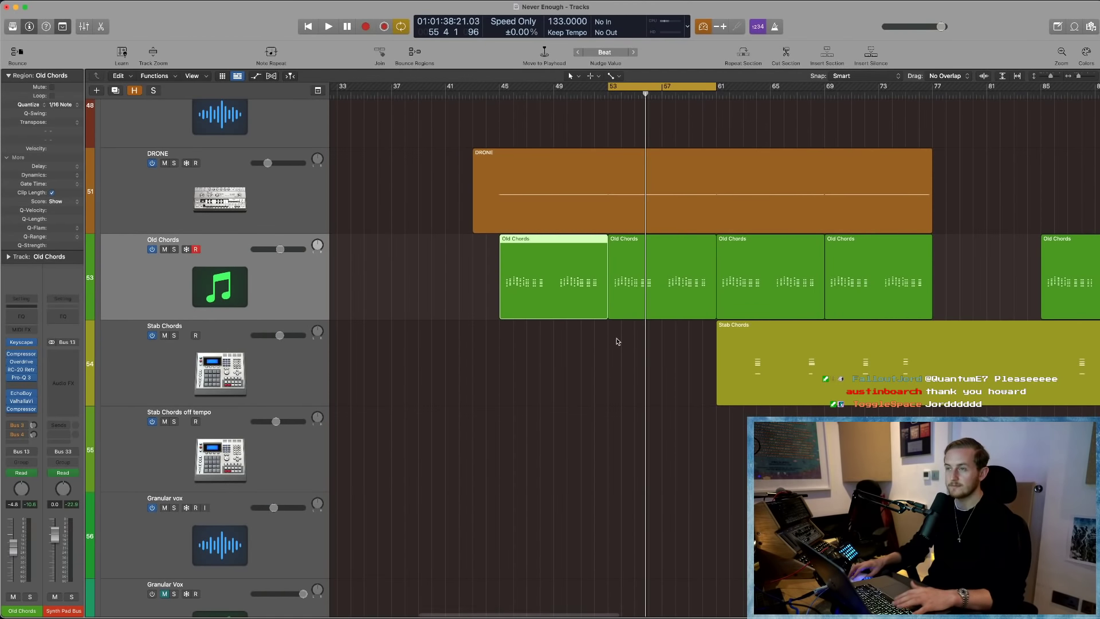
{"action": "key", "text": "space"}
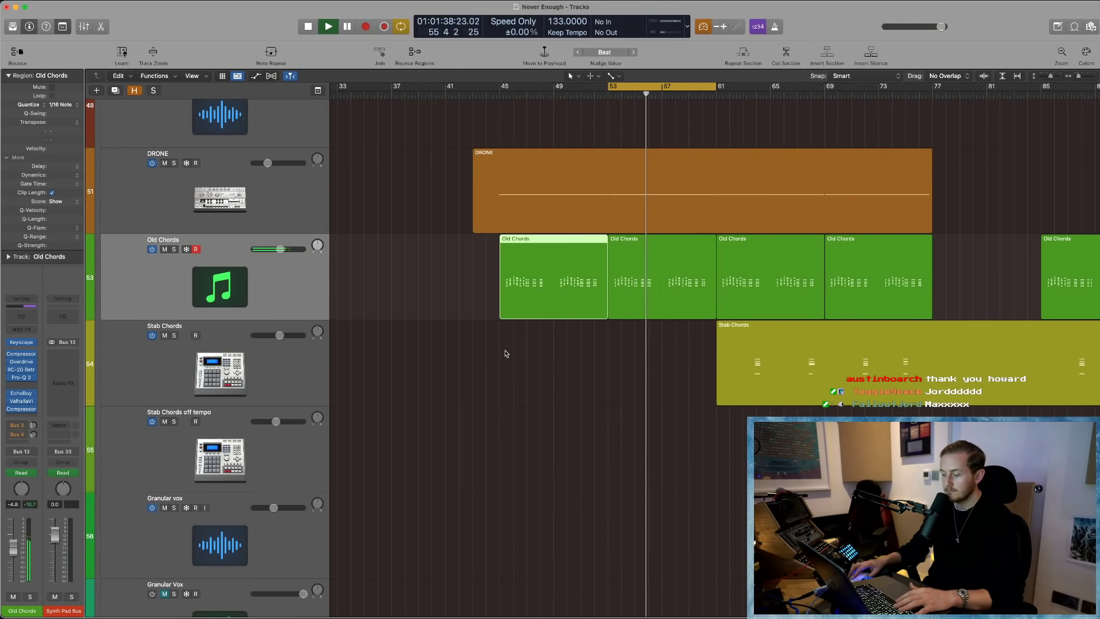
{"action": "key", "text": "Return"}
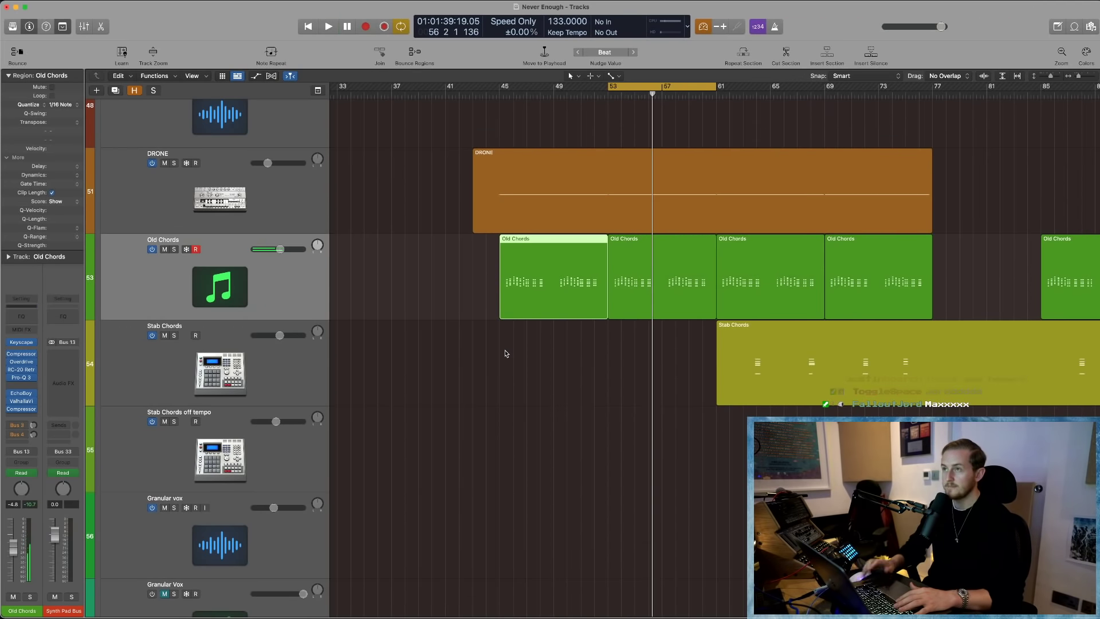
- Switch off and mute the Old Chords track, and hide it
{"action": "left_click", "coordinate": [223, 253]}
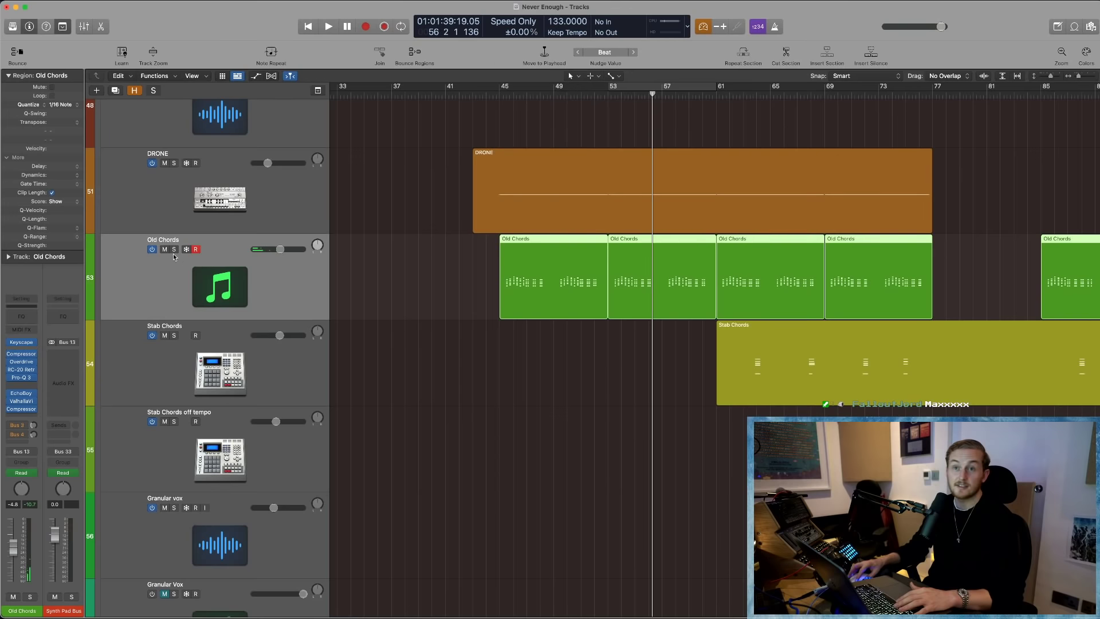
{"action": "left_click", "coordinate": [152, 250]}
{"action": "right_click", "coordinate": [156, 273]}
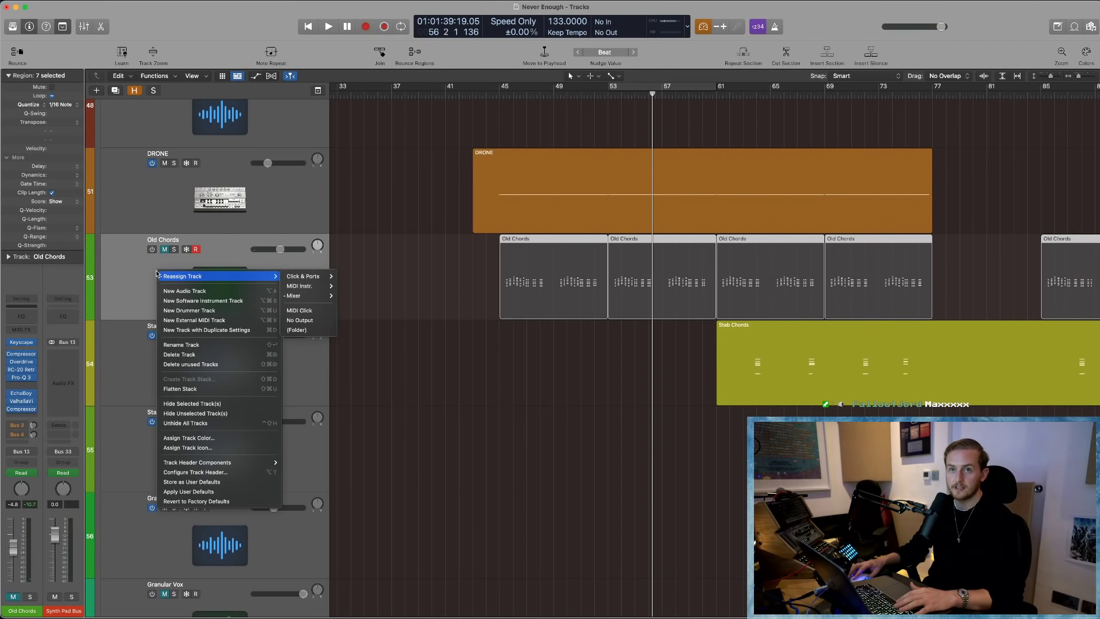
{"action": "key", "text": "Escape"}
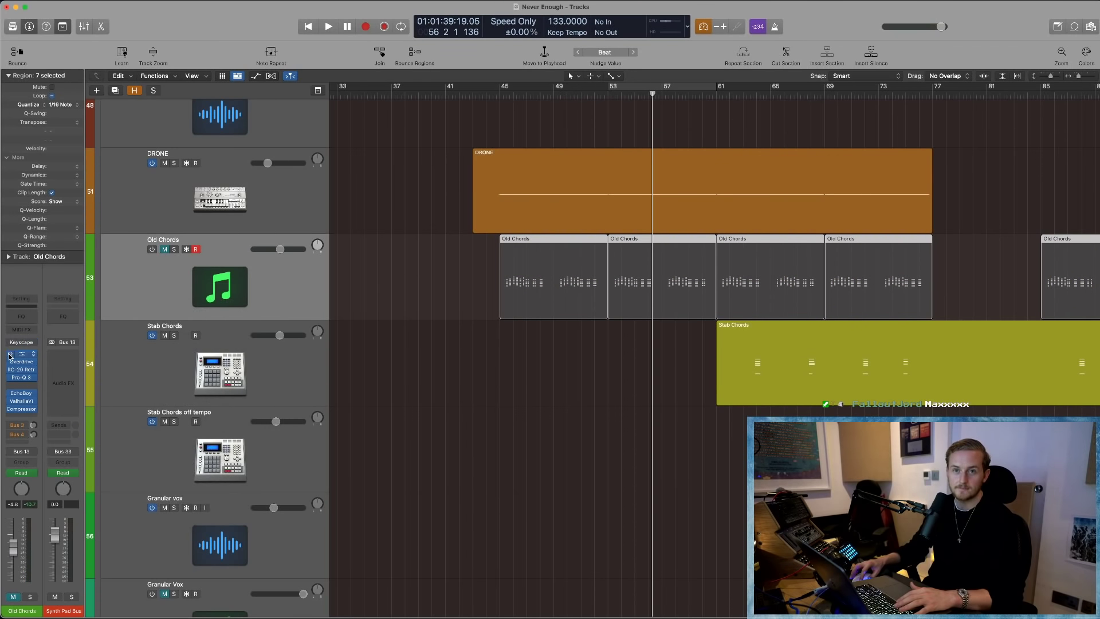
{"action": "right_click", "coordinate": [147, 272]}
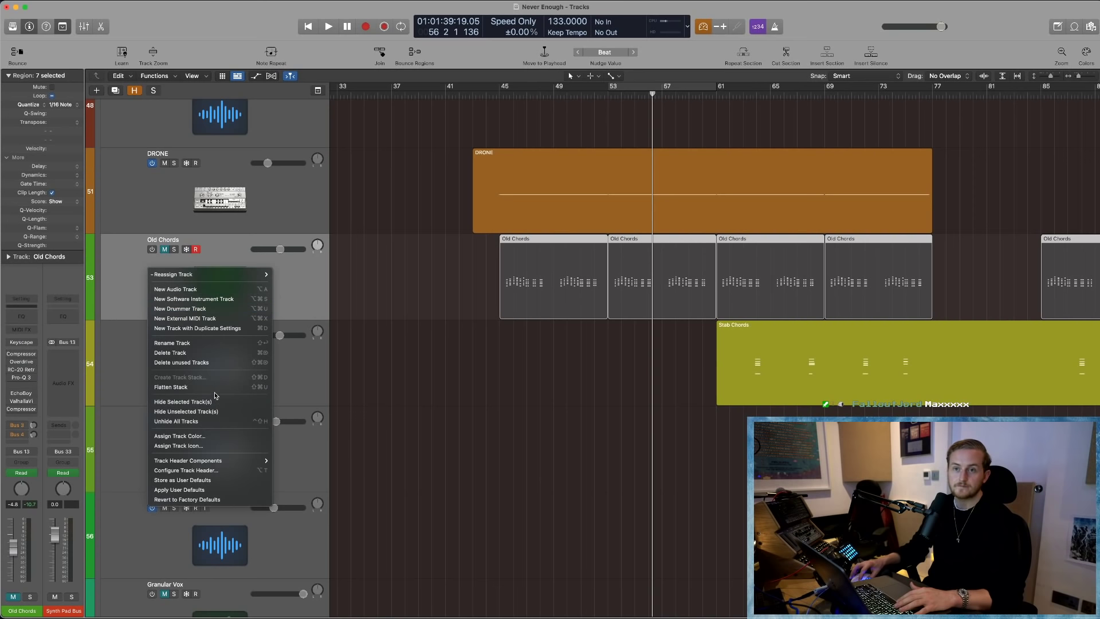
{"action": "left_click", "coordinate": [189, 402]}
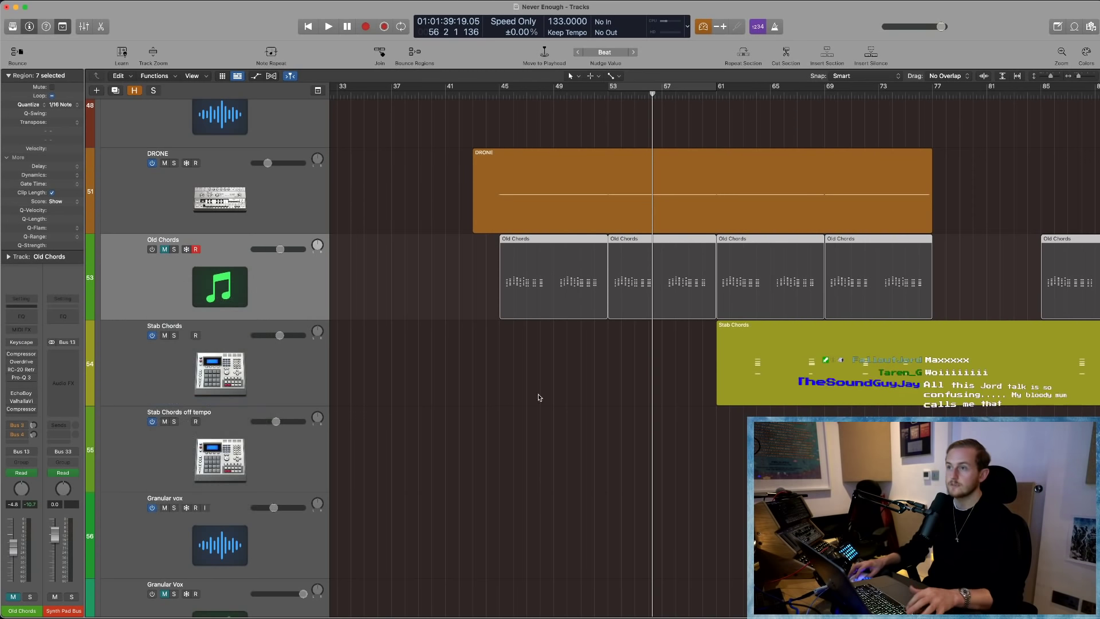
- Set the cycle range to bars 61 to 83 over the first Stab Chords region and play the track soloed
{"action": "left_click", "coordinate": [529, 342], "text": "ctrl+alt"}
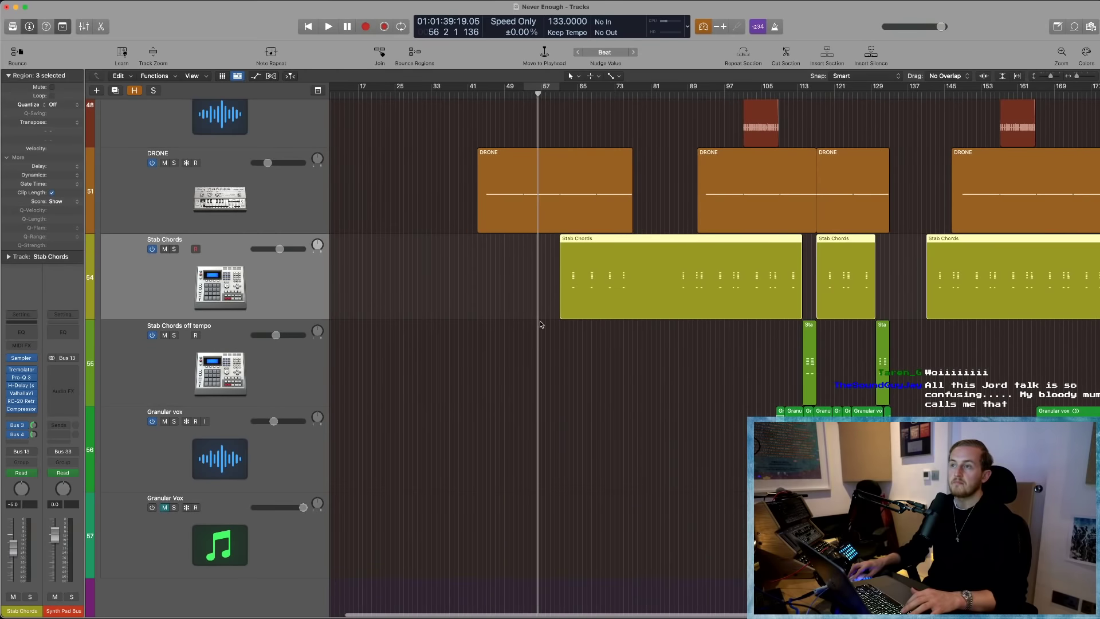
{"action": "left_click_drag", "start_coordinate": [561, 86], "coordinate": [660, 86]}
{"action": "left_click", "coordinate": [174, 248]}
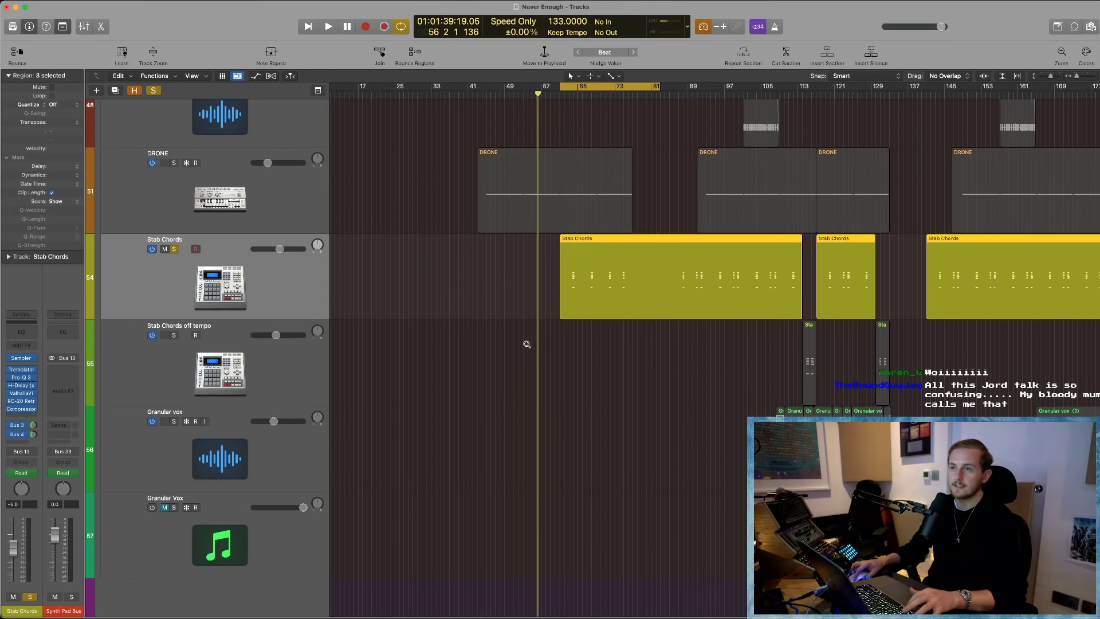
{"action": "left_click_drag", "start_coordinate": [527, 344], "coordinate": [678, 245]}
{"action": "key", "text": "space"}
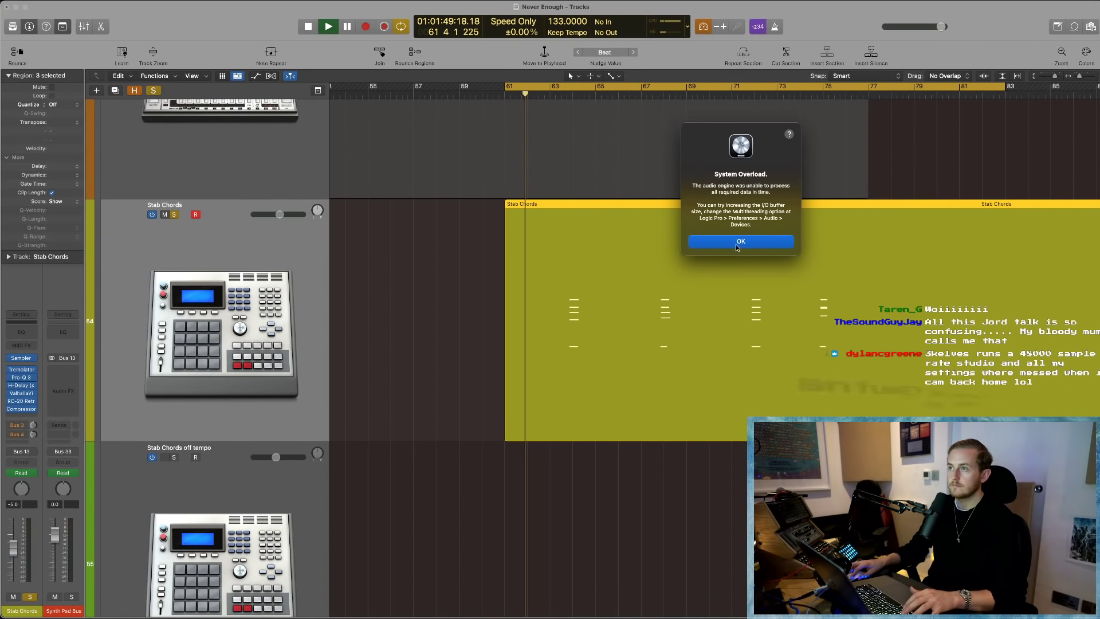
{"action": "left_click", "coordinate": [737, 245]}
{"action": "double_click", "coordinate": [565, 97]}
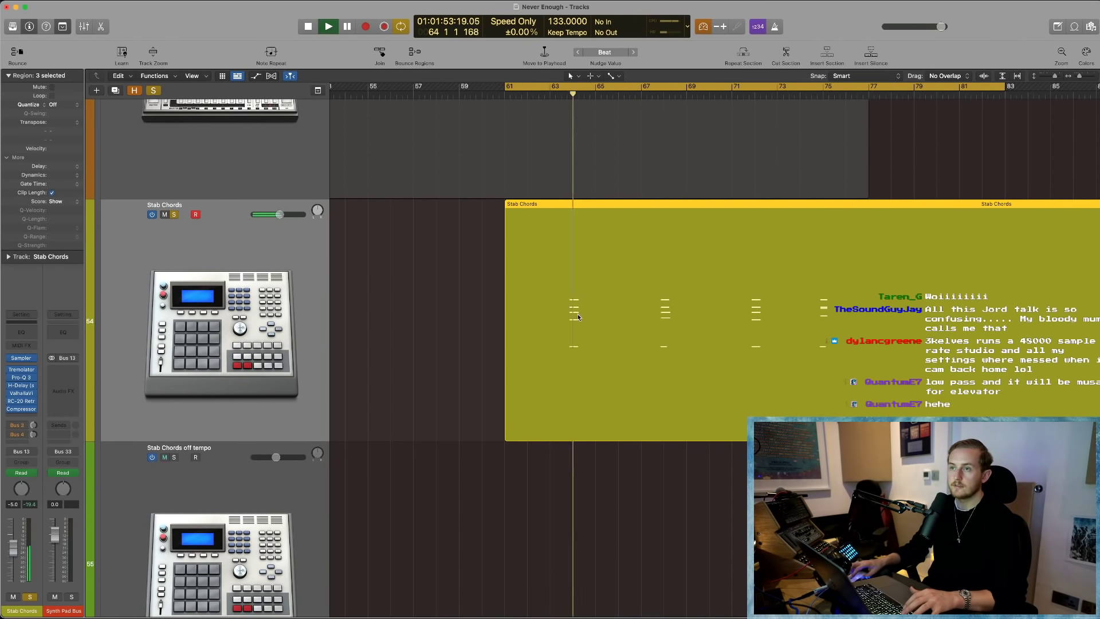
- Show automation with the Stab Chords lane set to Pro-Q 3 Band 1 Frequency, and play on from about bar 74
{"action": "scroll", "coordinate": [577, 313], "scroll_direction": "right", "scroll_amount": 3}
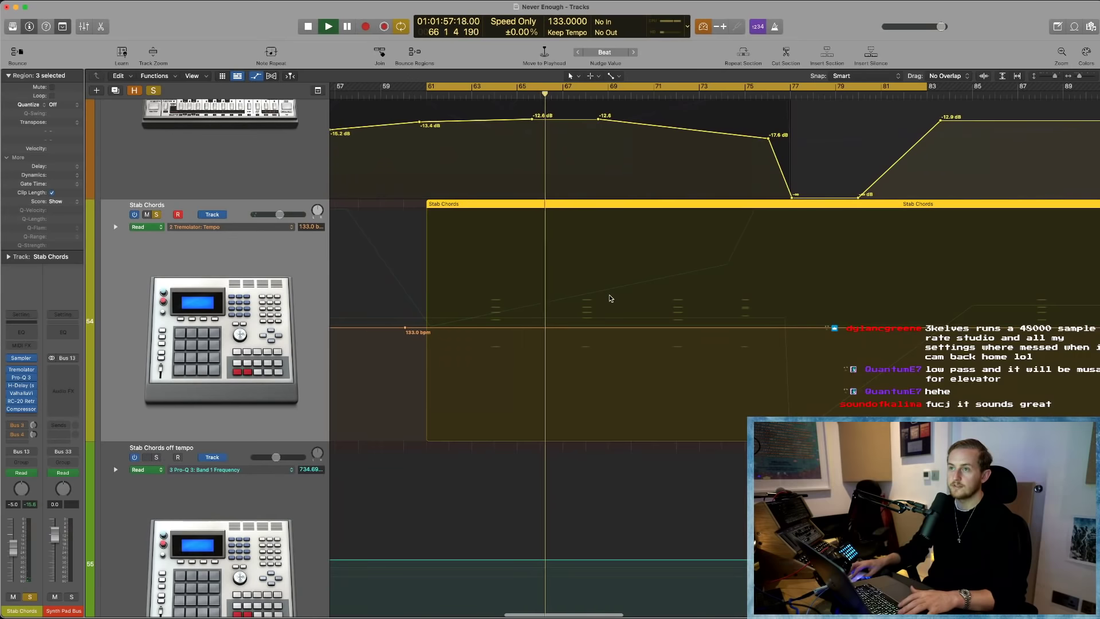
{"action": "key", "text": "a"}
{"action": "left_click", "coordinate": [243, 227]}
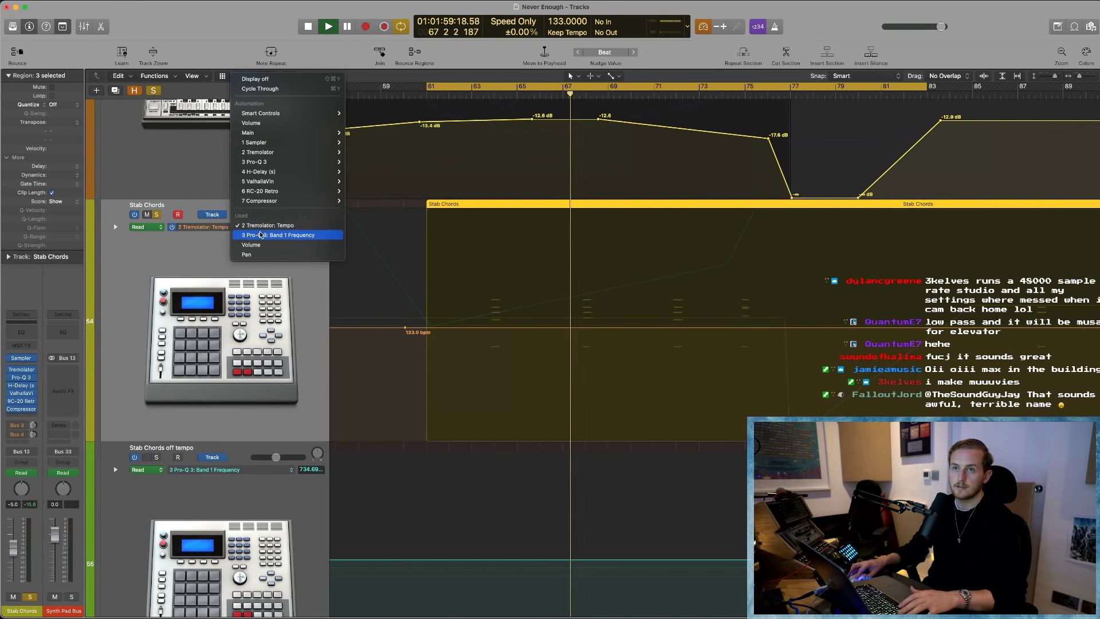
{"action": "left_click", "coordinate": [248, 234]}
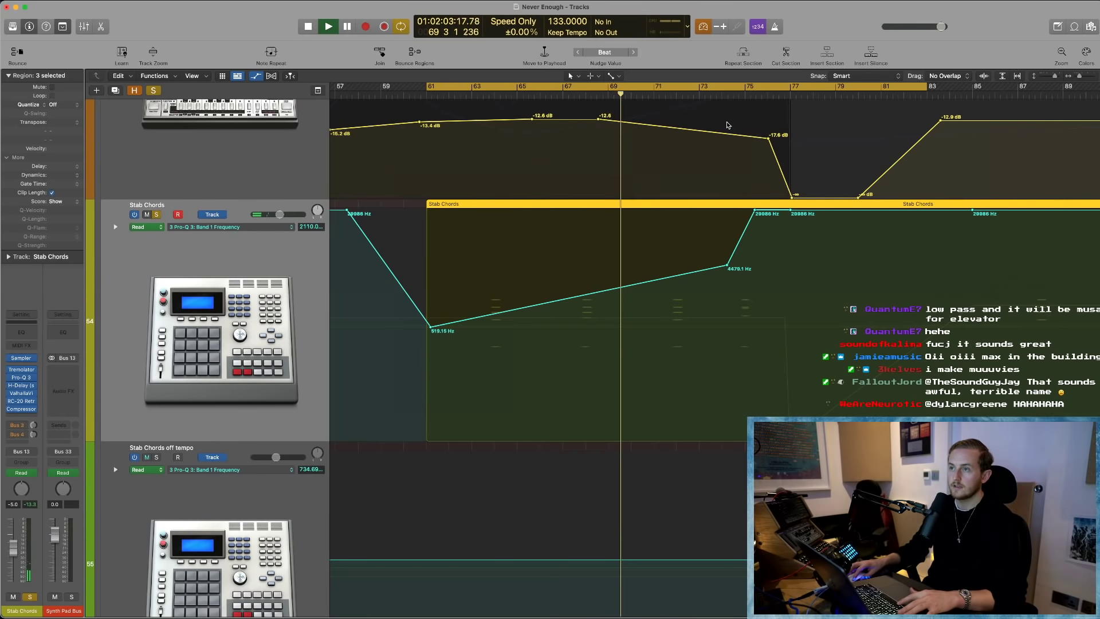
{"action": "left_click", "coordinate": [741, 241]}
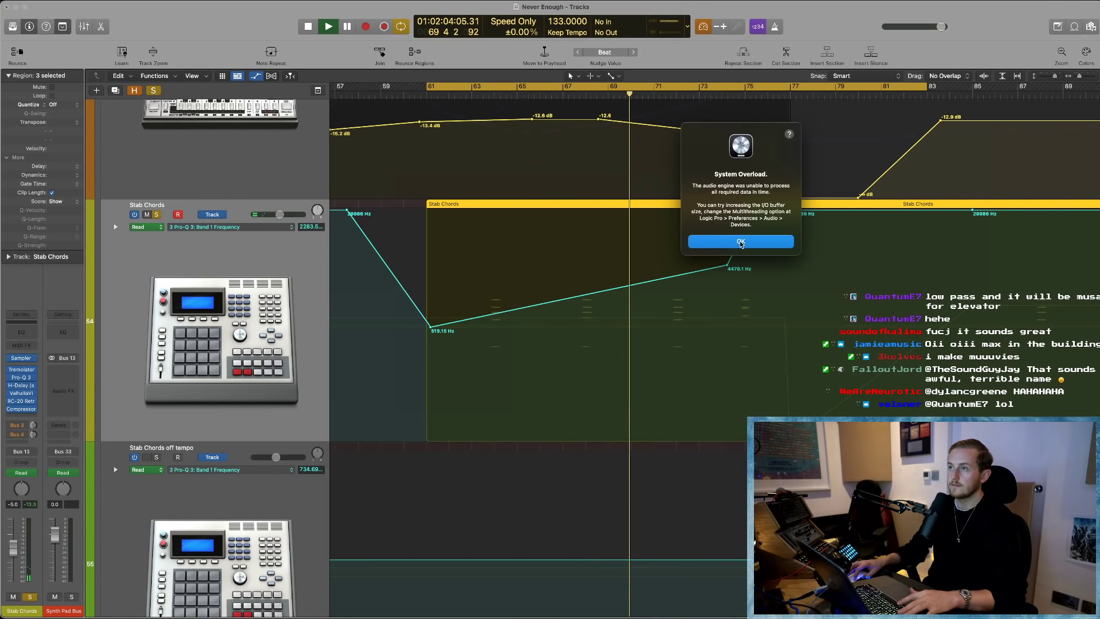
{"action": "left_click", "coordinate": [728, 95]}
{"action": "key", "text": "space"}
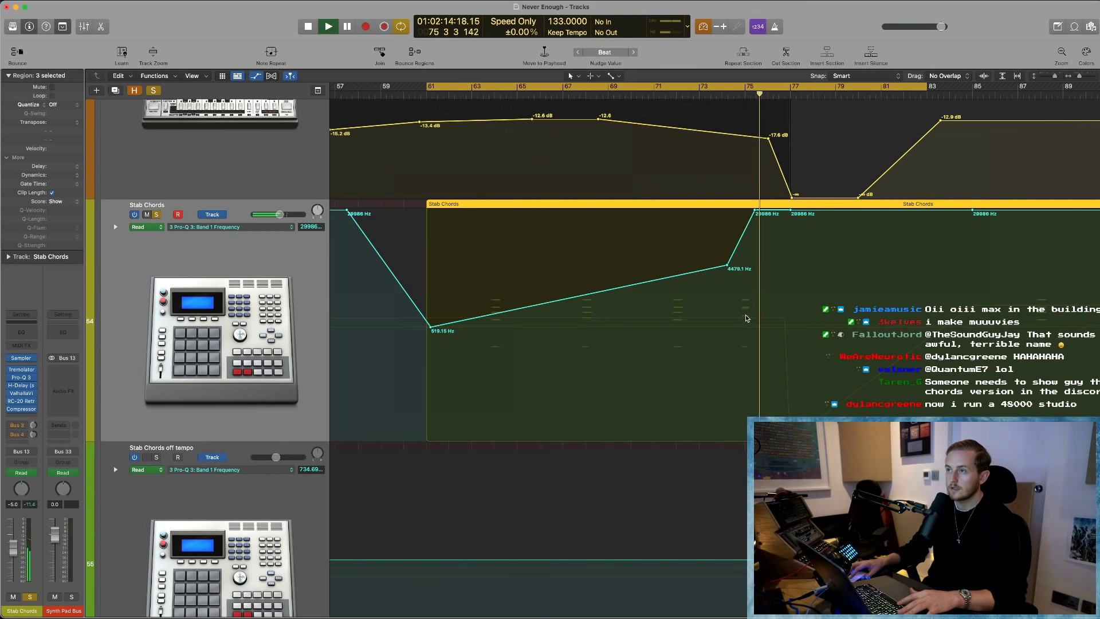
- Examine the RC-20 Retro Color plug-in on Stab Chords, play from about bar 74 in the mix and soloed, and close it
{"action": "left_click", "coordinate": [157, 215]}
{"action": "left_click", "coordinate": [21, 401]}
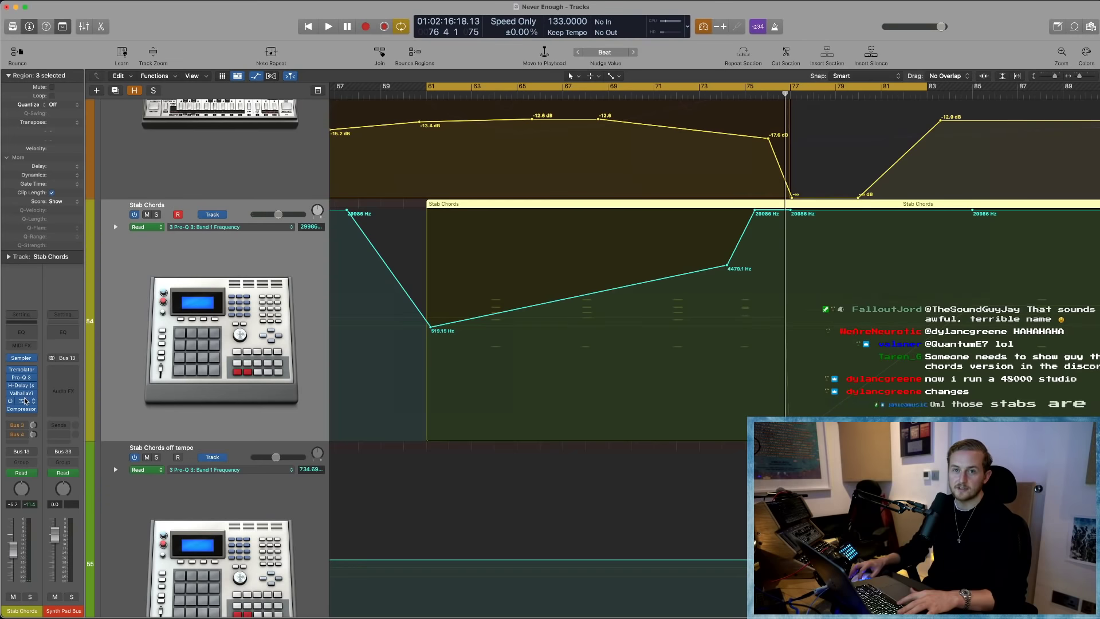
{"action": "left_click_drag", "start_coordinate": [633, 119], "coordinate": [426, 129]}
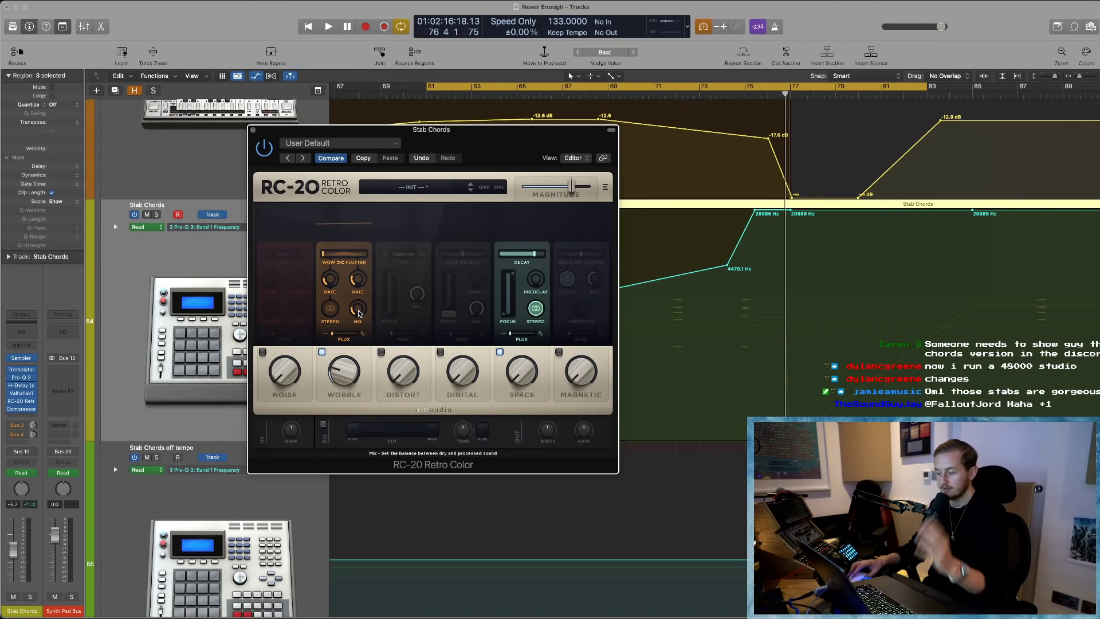
{"action": "double_click", "coordinate": [710, 98]}
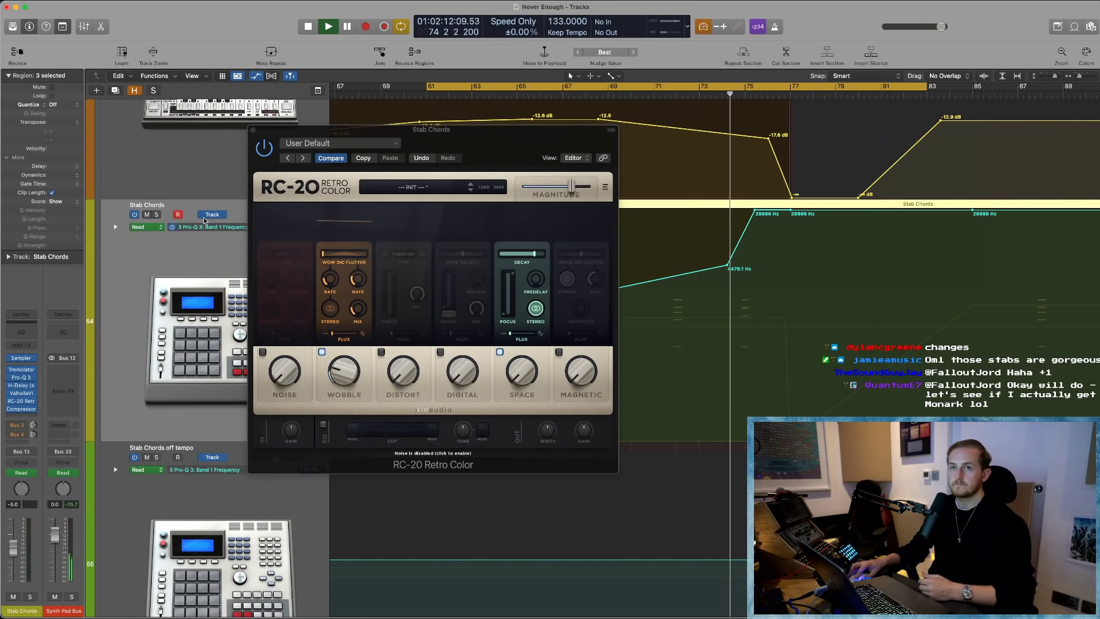
{"action": "left_click", "coordinate": [156, 214]}
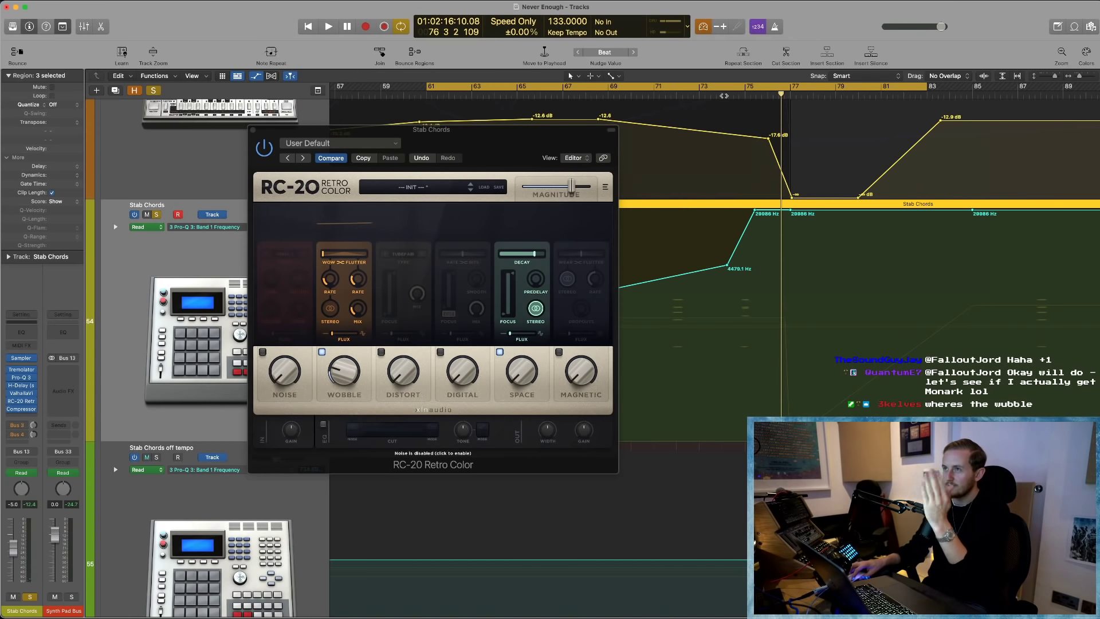
{"action": "left_click", "coordinate": [724, 95]}
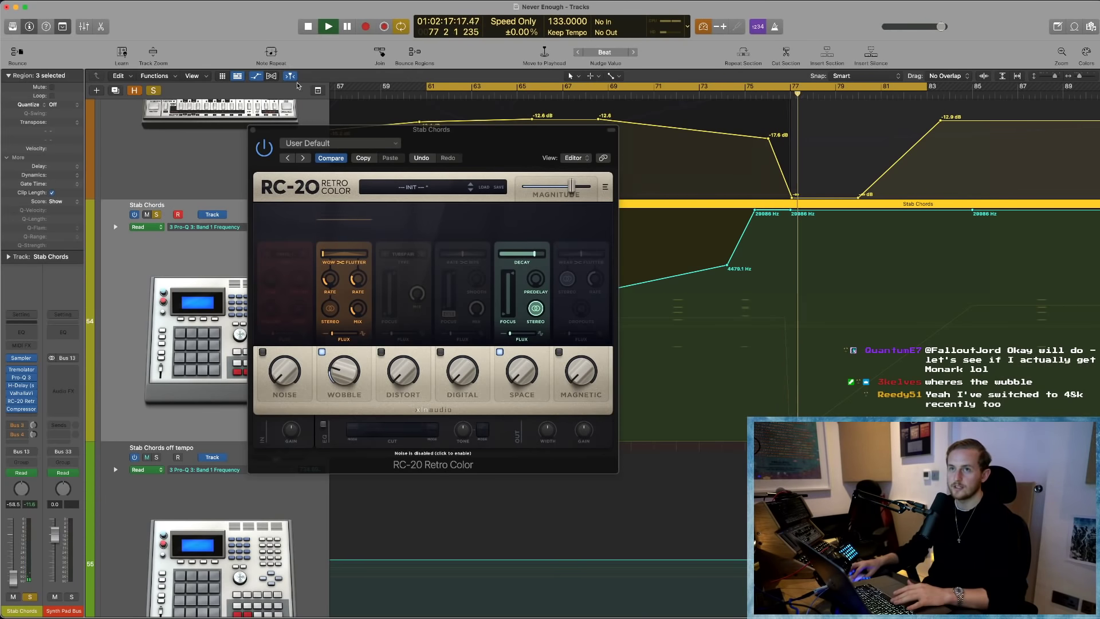
{"action": "left_click", "coordinate": [255, 132]}
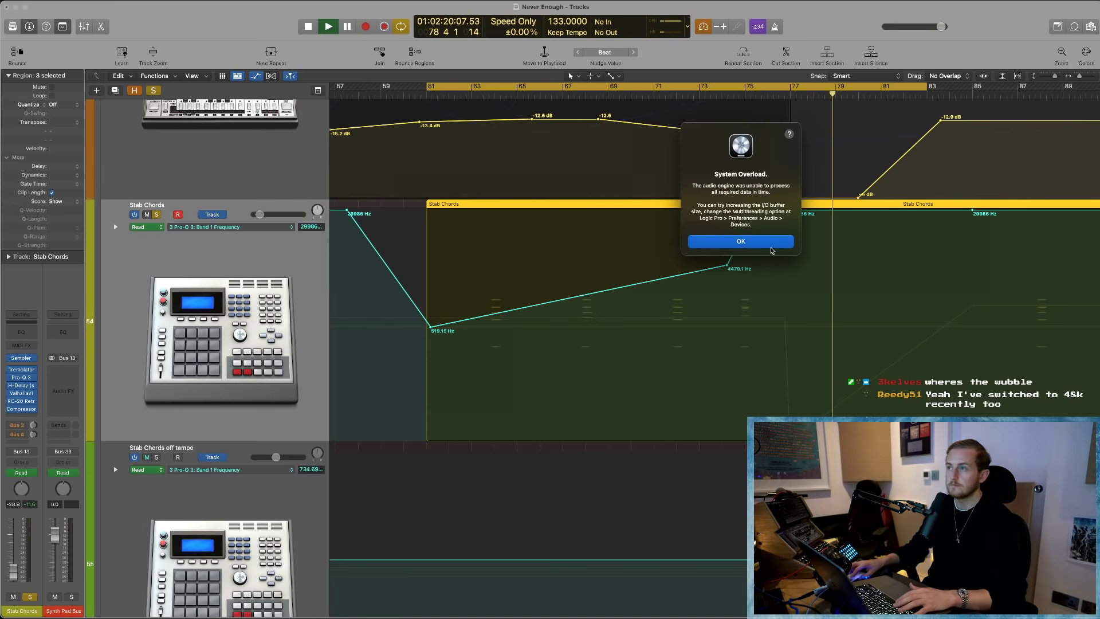
- Dismiss the overload alert, hide the automation, and turn off the Stab Chords solo
{"action": "left_click", "coordinate": [771, 245]}
{"action": "key", "text": "a"}
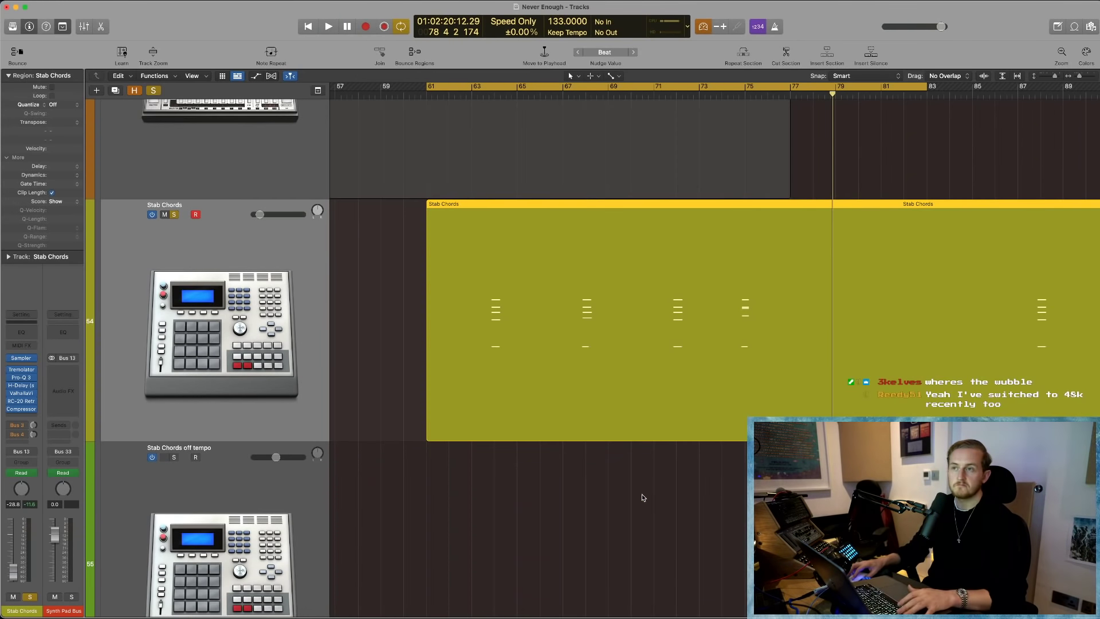
{"action": "left_click", "coordinate": [652, 502], "text": "ctrl+alt"}
{"action": "left_click", "coordinate": [654, 502], "text": "ctrl+alt"}
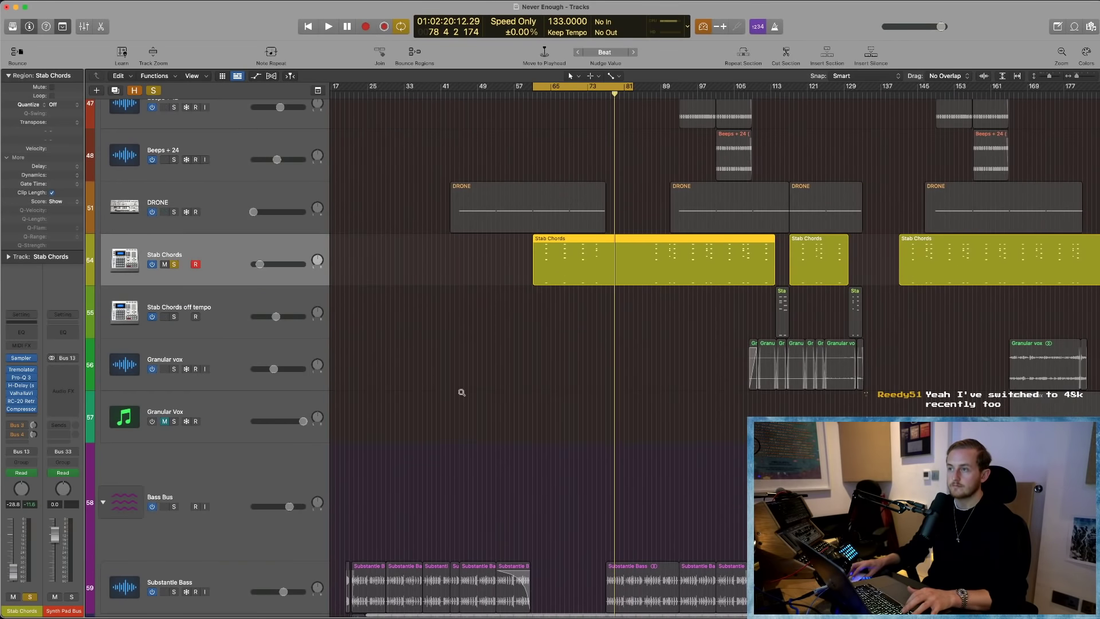
{"action": "left_click", "coordinate": [174, 264]}
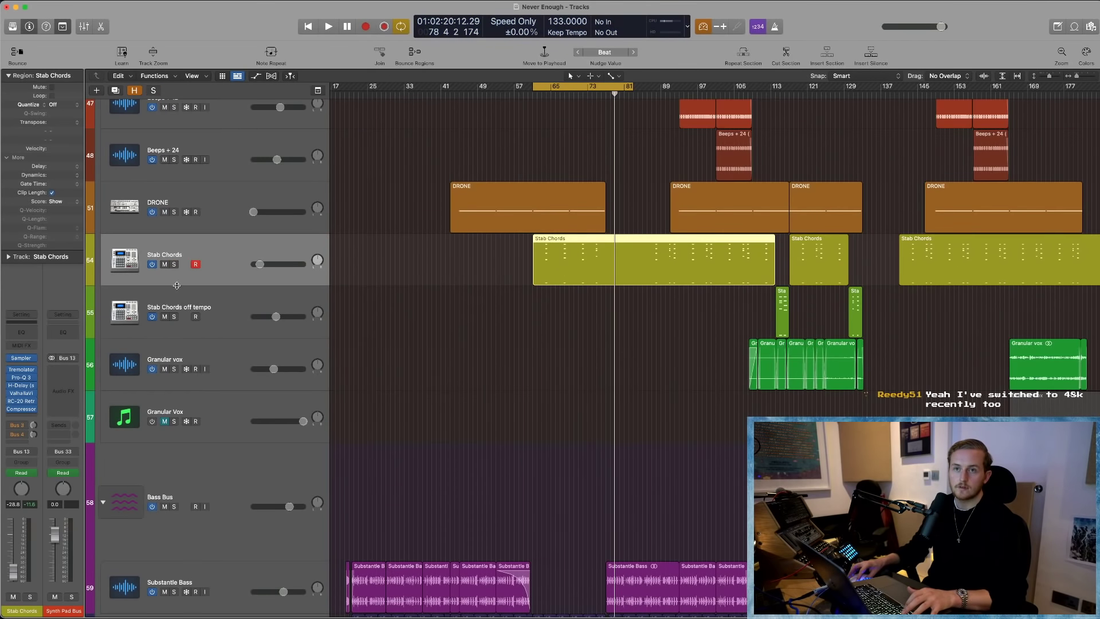
- Solo the Stab Chords off tempo track and play its first region from about bar 112
{"action": "left_click", "coordinate": [174, 317]}
{"action": "left_click", "coordinate": [771, 91]}
{"action": "key", "text": "space"}
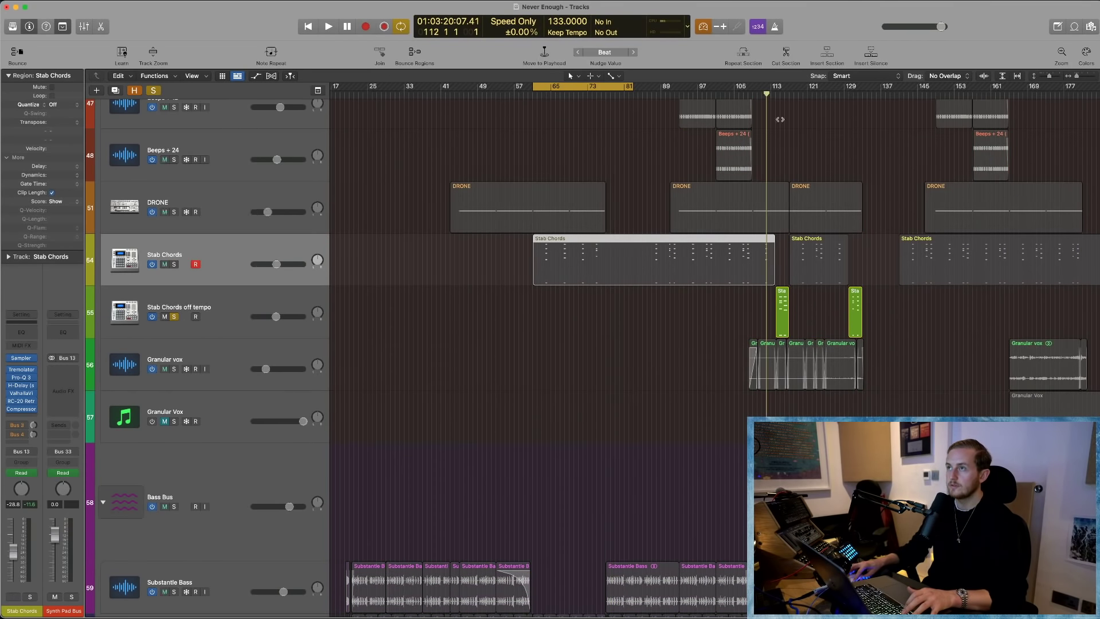
{"action": "key", "text": "super+Right"}
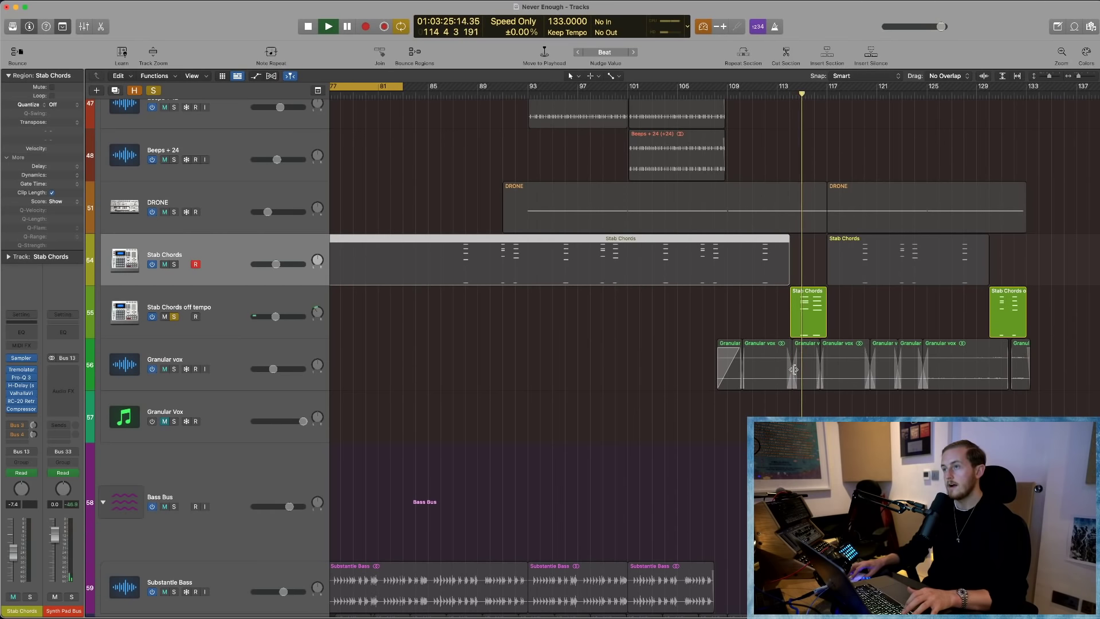
{"action": "key", "text": "space"}
{"action": "key", "text": "super+Right"}
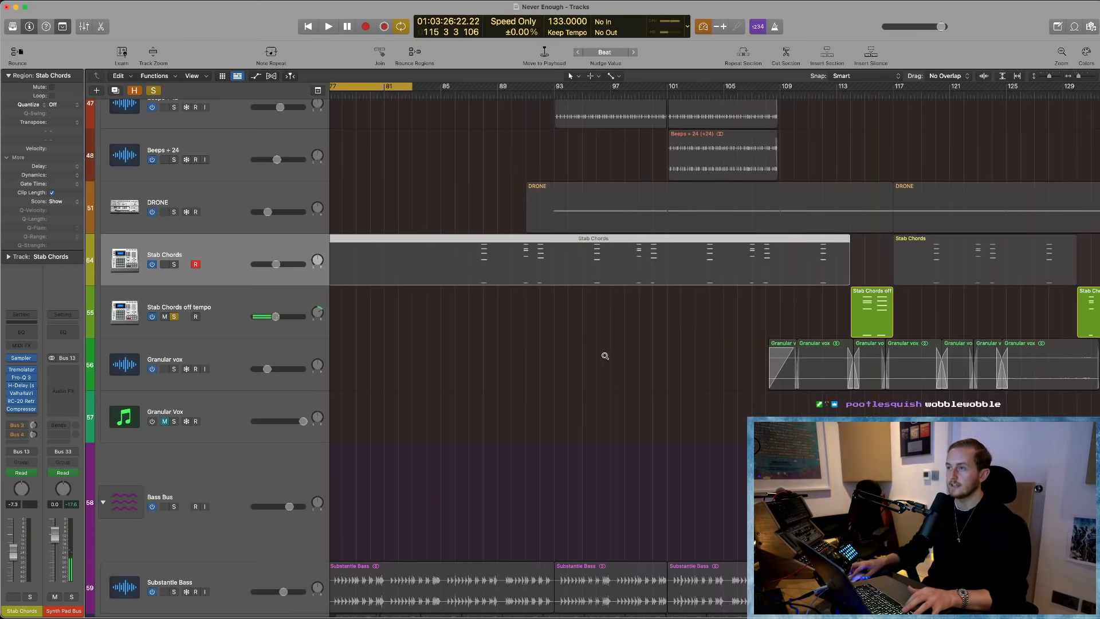
{"action": "key", "text": "super+Right"}
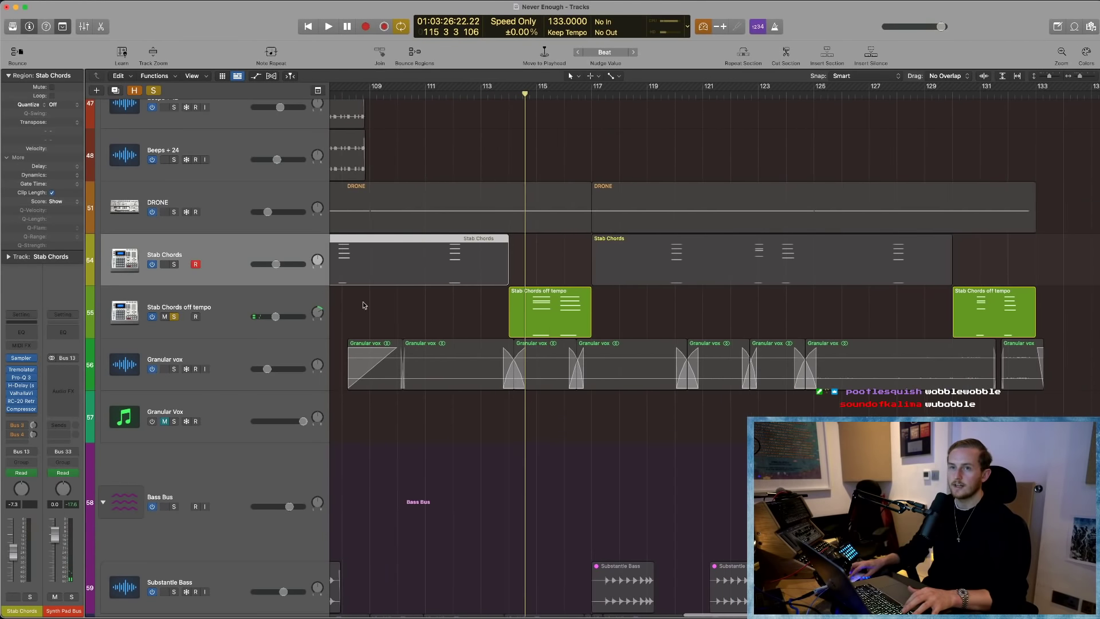
{"action": "key", "text": "super+Left"}
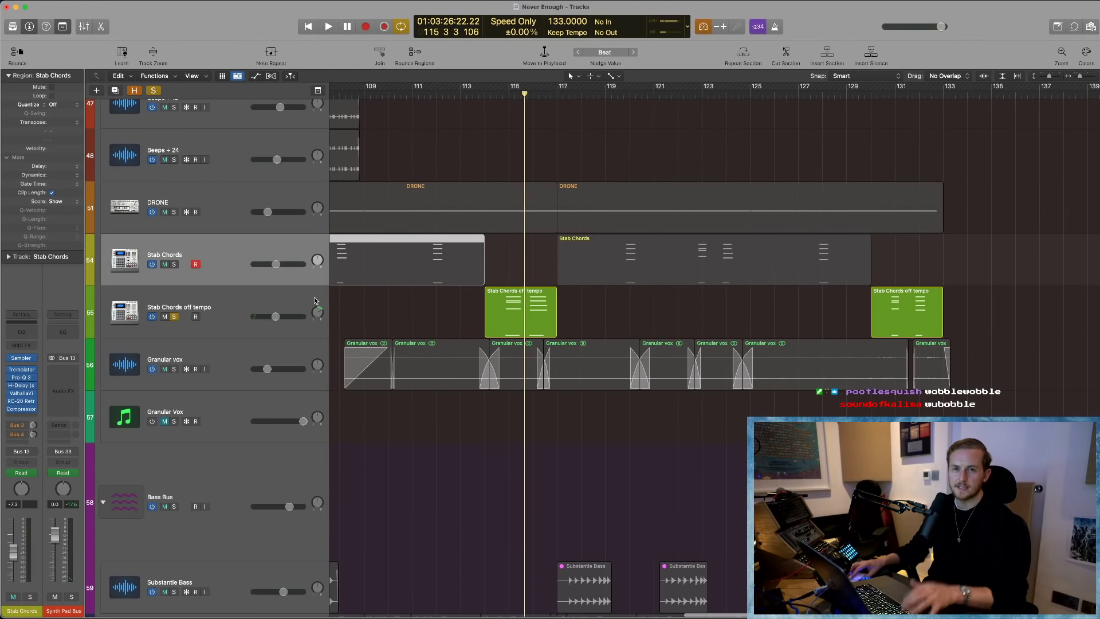
- Examine the shape, rhythm and tempo controls of the Tremolator plug-in on Stab Chords, and close it
{"action": "left_click", "coordinate": [26, 371]}
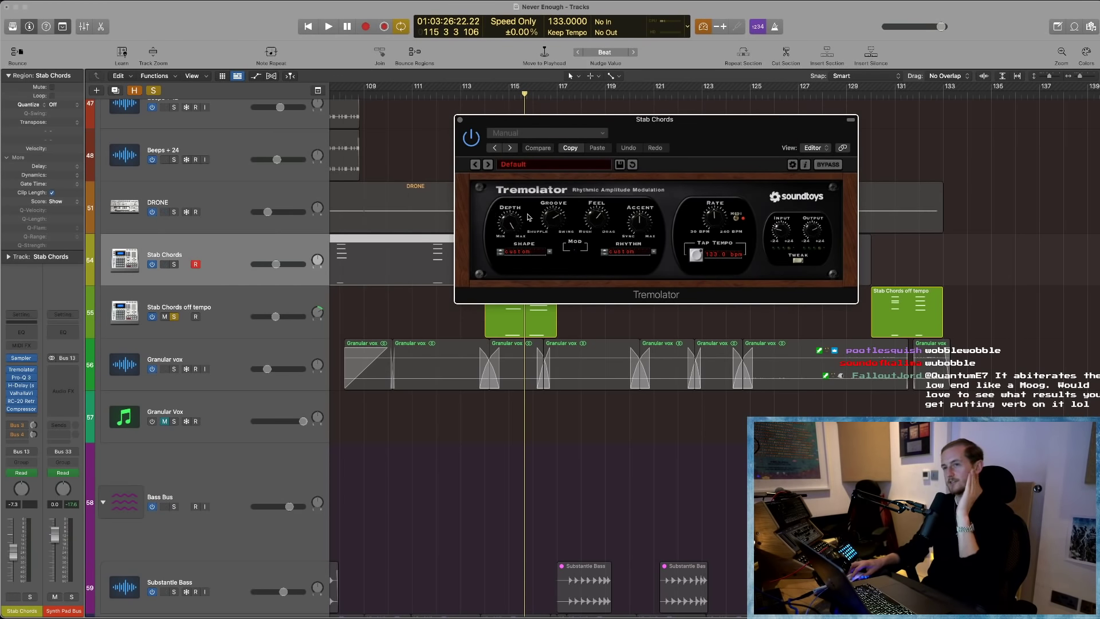
{"action": "left_click", "coordinate": [237, 210]}
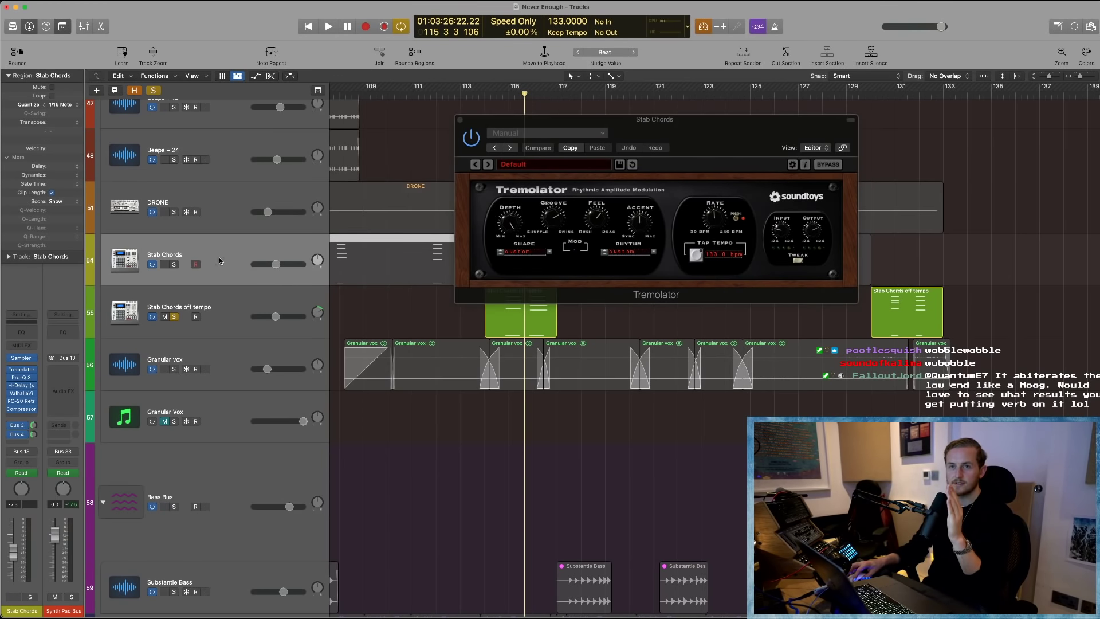
{"action": "left_click", "coordinate": [21, 371]}
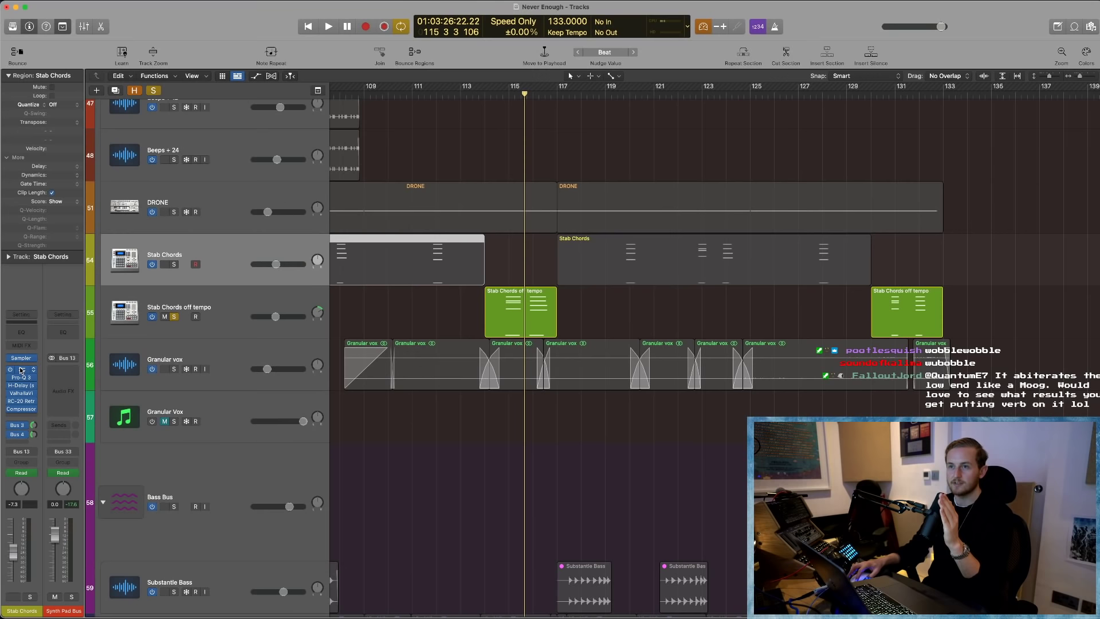
{"action": "left_click", "coordinate": [21, 371]}
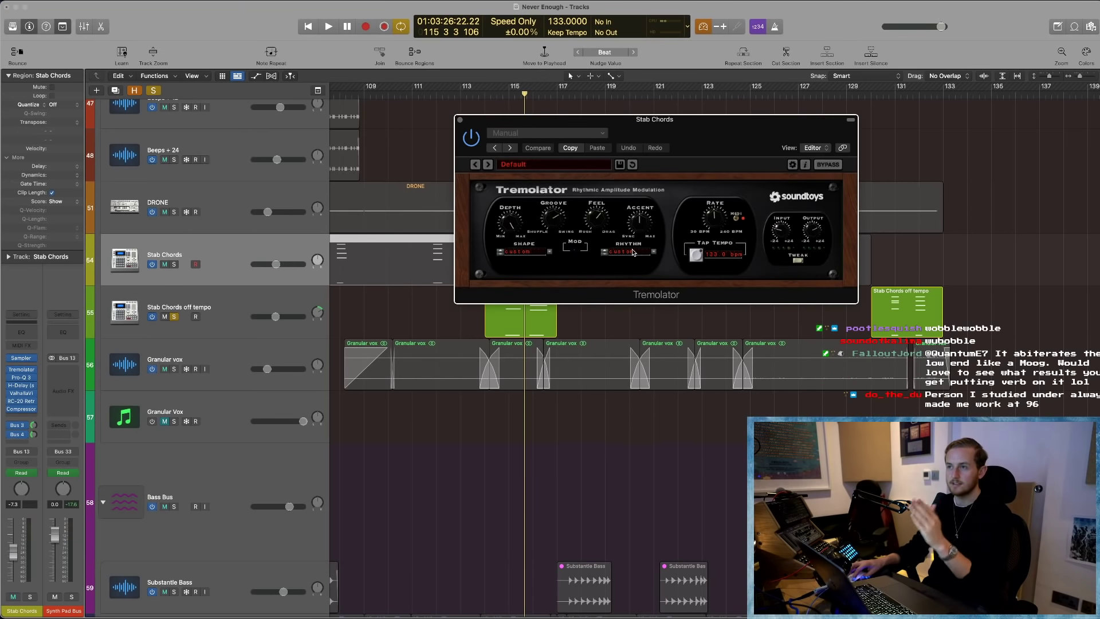
{"action": "left_click", "coordinate": [460, 119]}
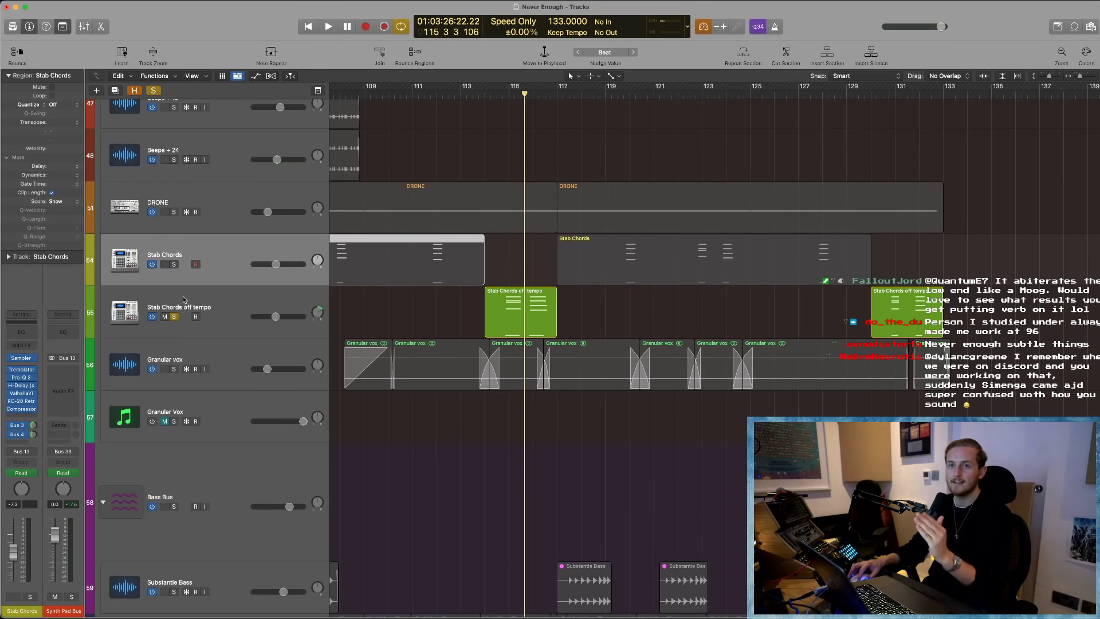
- Select the Stab Chords off tempo track and play its first region soloed from bar 114
{"action": "left_click", "coordinate": [354, 309]}
{"action": "left_click_drag", "start_coordinate": [523, 95], "coordinate": [486, 94]}
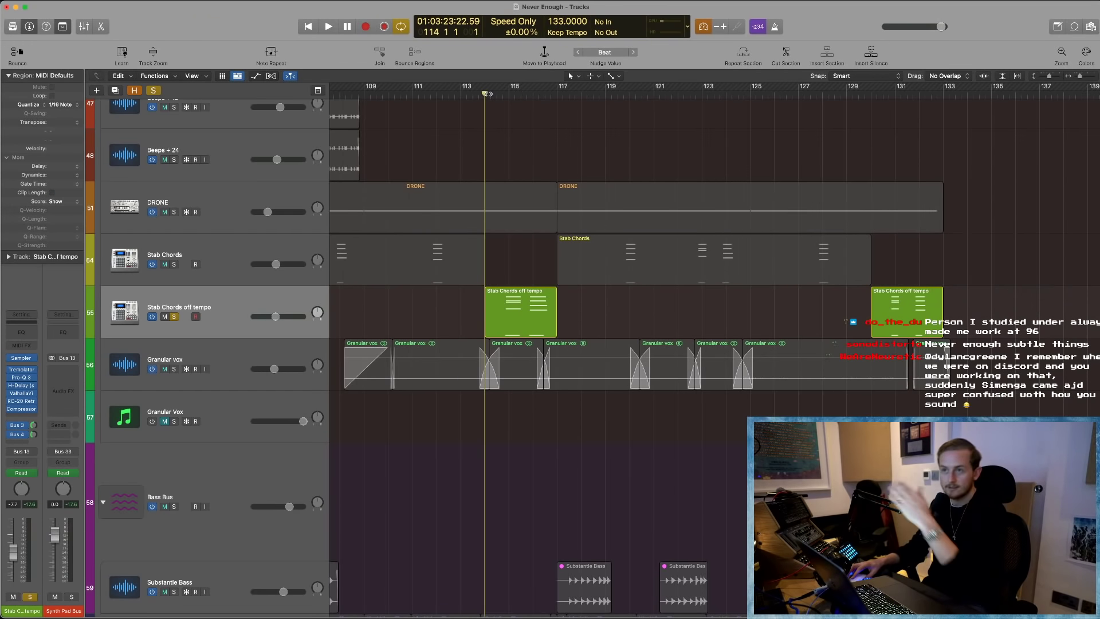
{"action": "key", "text": "space"}
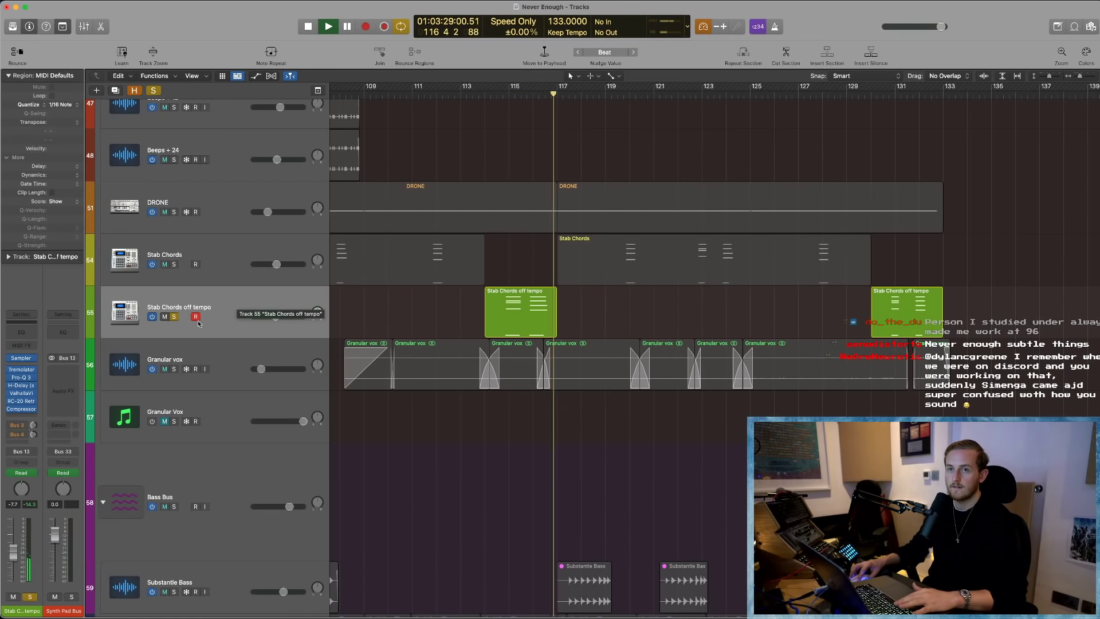
{"action": "key", "text": "space"}
- Compare Stab Chords off tempo in the full mix and soloed from about bar 130, dismissing the overload alert
{"action": "left_click", "coordinate": [174, 317]}
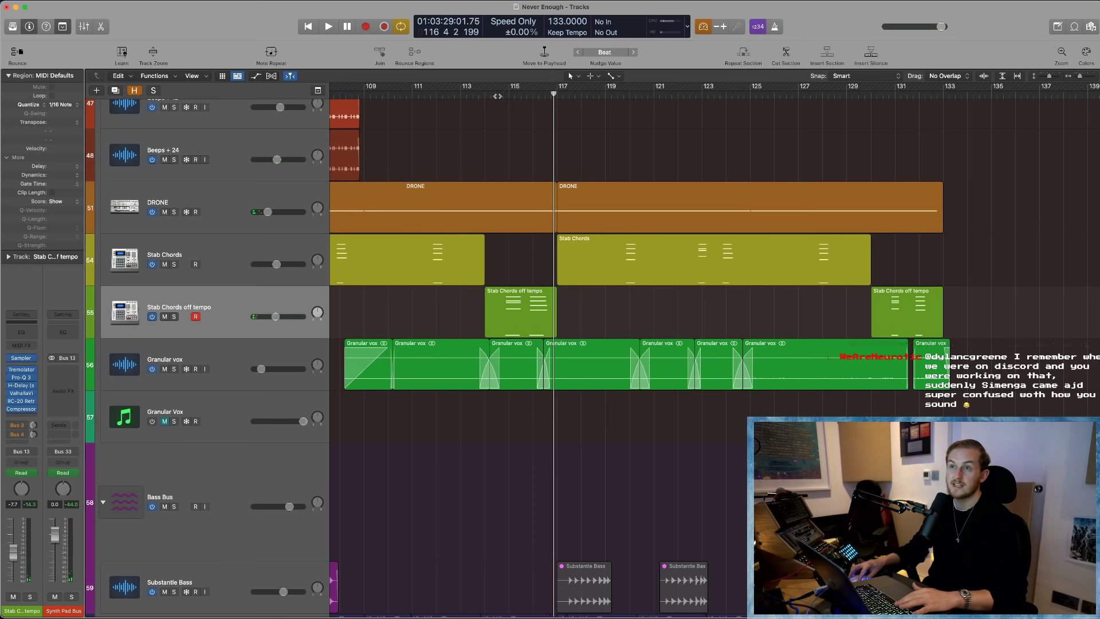
{"action": "left_click", "coordinate": [888, 93]}
{"action": "key", "text": "space"}
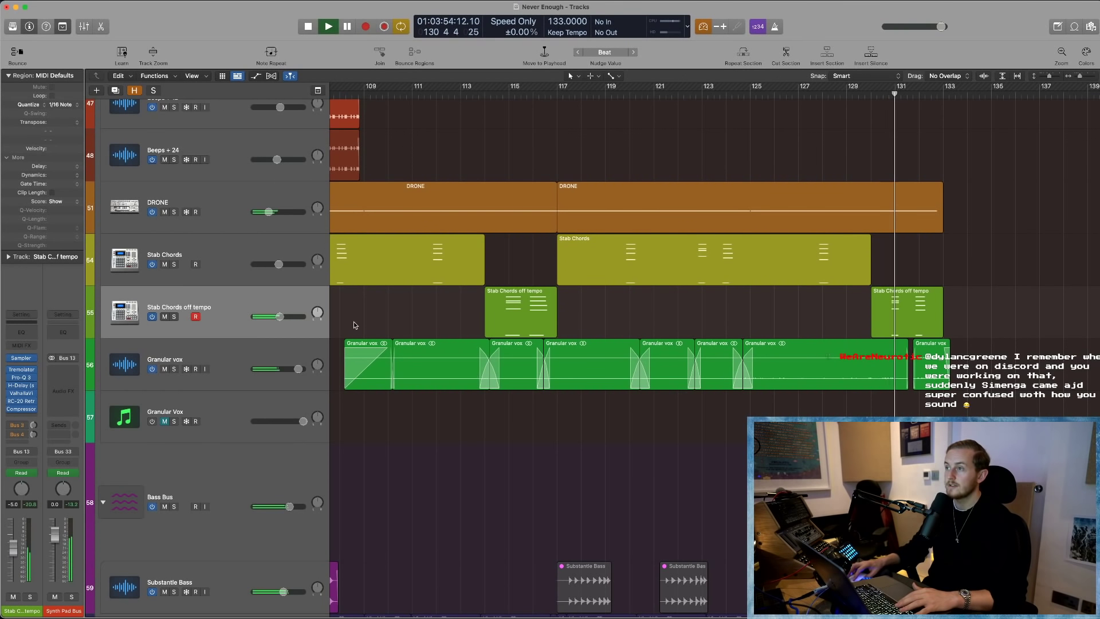
{"action": "left_click", "coordinate": [172, 318]}
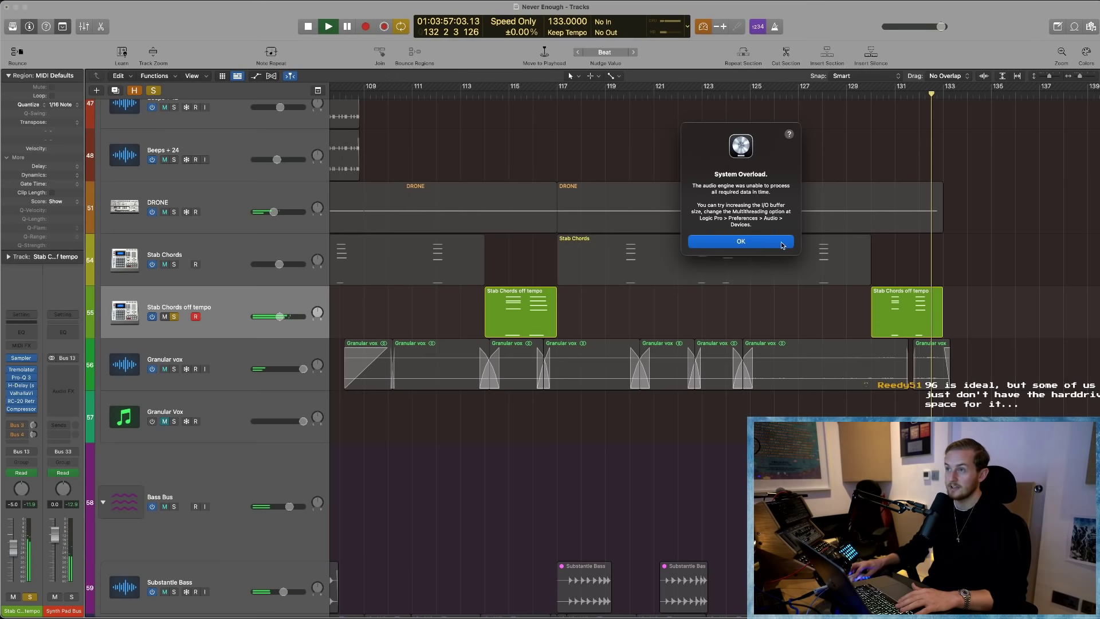
{"action": "left_click", "coordinate": [781, 243]}
{"action": "left_click", "coordinate": [682, 311], "text": "ctrl+alt"}
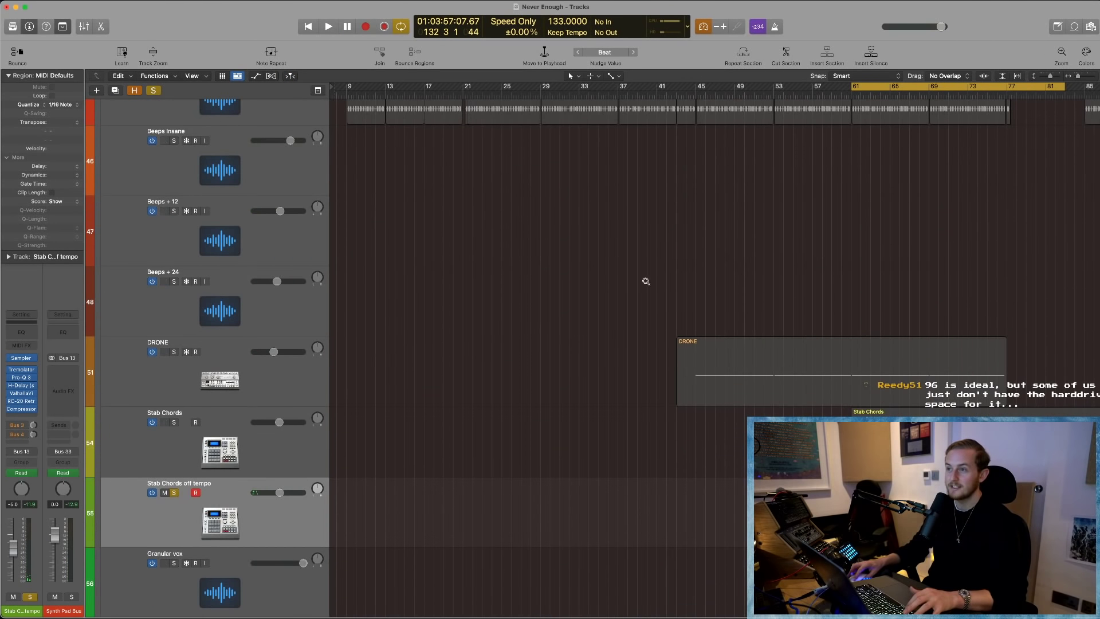
{"action": "left_click_drag", "start_coordinate": [658, 498], "coordinate": [747, 464]}
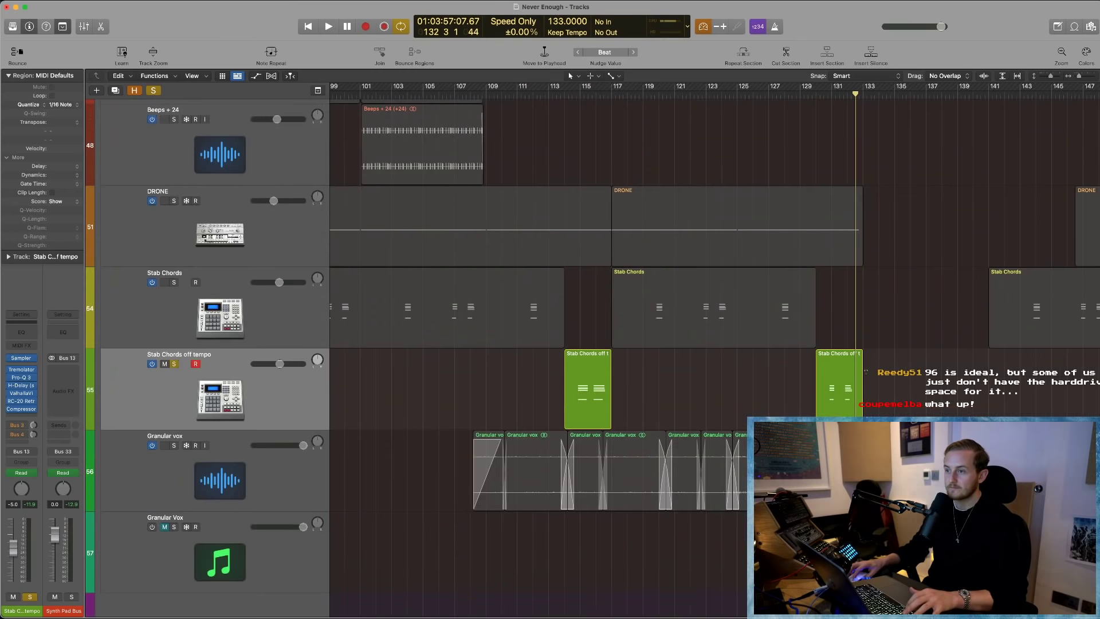
- Take Stab Chords off tempo out of solo and select the Granular vox audio track, with the playhead at bar 125
{"action": "left_click", "coordinate": [174, 337]}
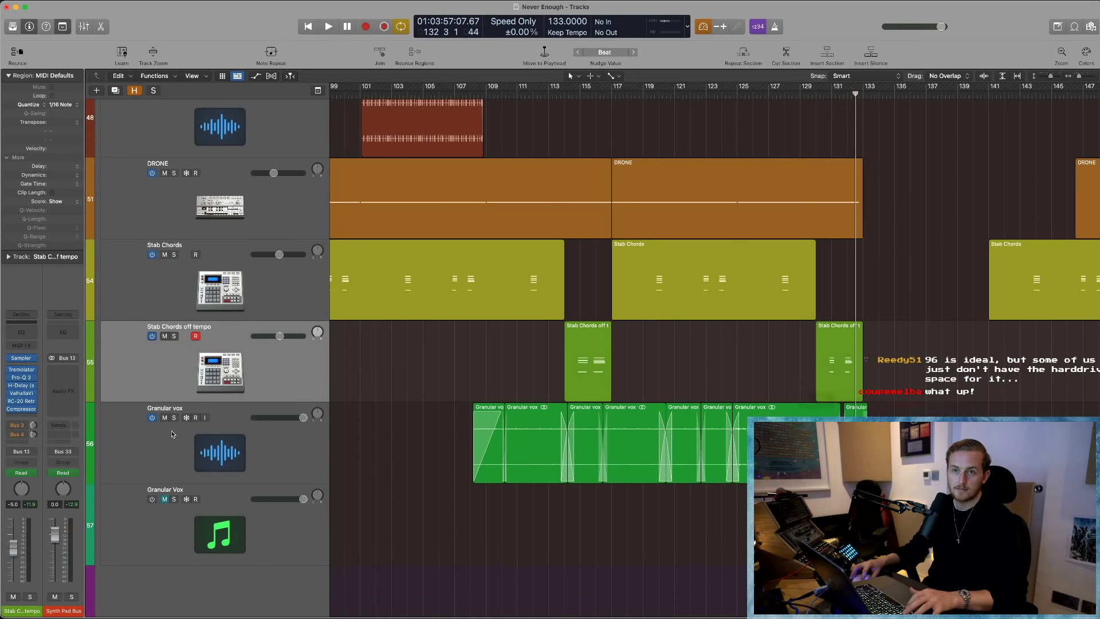
{"action": "left_click", "coordinate": [178, 425]}
{"action": "scroll", "coordinate": [530, 438], "scroll_direction": "down", "scroll_amount": 3}
{"action": "scroll", "coordinate": [530, 439], "scroll_direction": "down", "scroll_amount": 5}
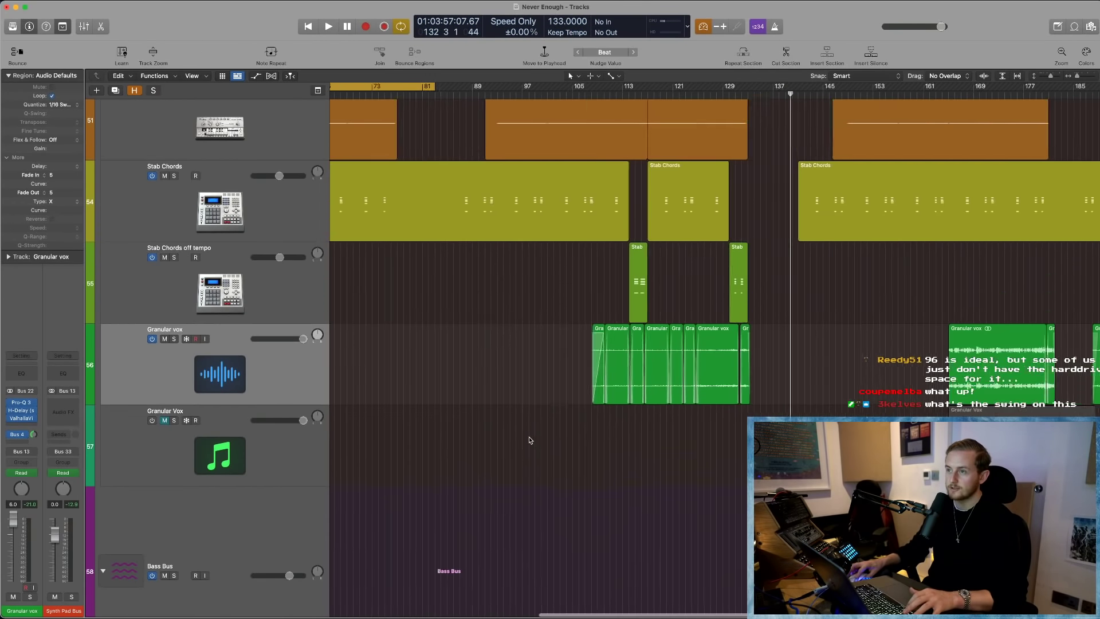
{"action": "scroll", "coordinate": [551, 406], "scroll_direction": "up", "scroll_amount": 5}
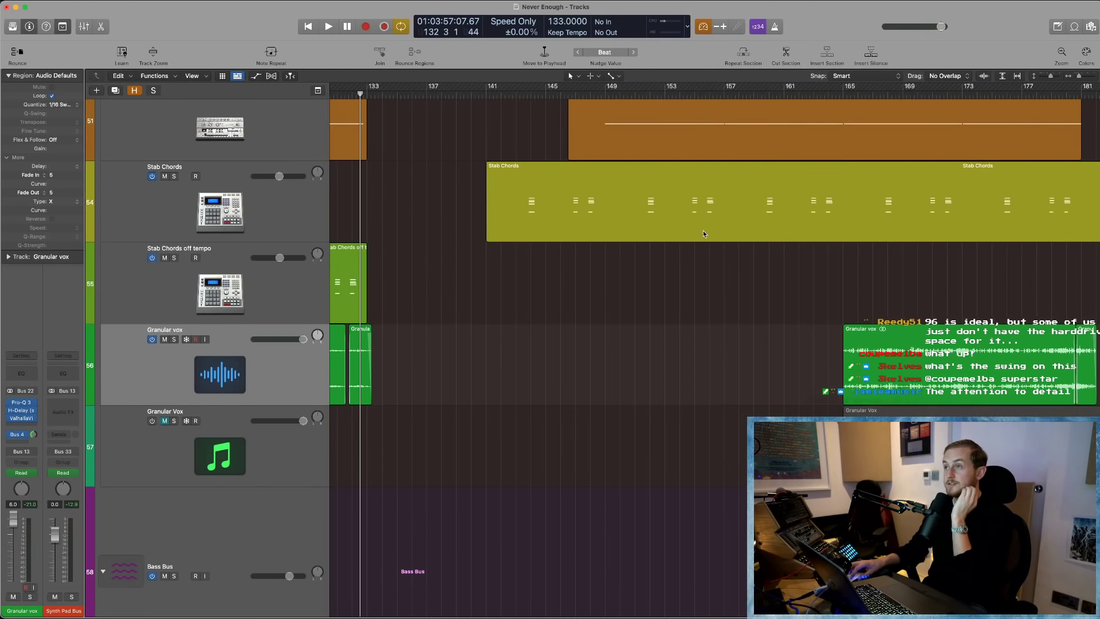
{"action": "scroll", "coordinate": [739, 240], "scroll_direction": "left", "scroll_amount": 10}
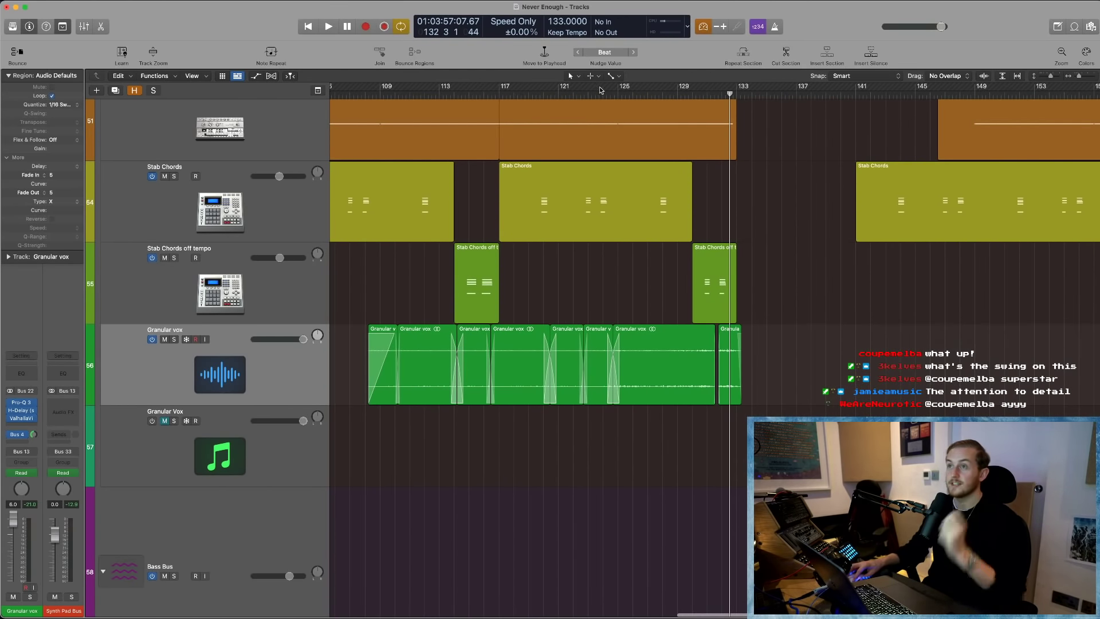
{"action": "left_click", "coordinate": [618, 90]}
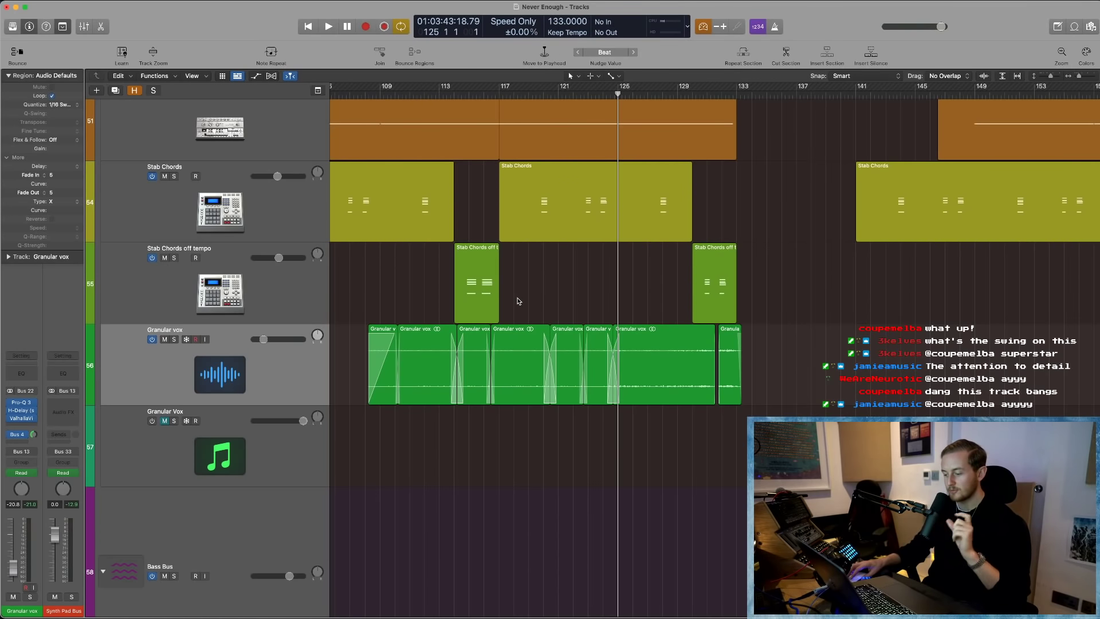
- Open the Quanta instrument on the Granular Vox instrument track, and unmute and solo that track
{"action": "key", "text": "Down"}
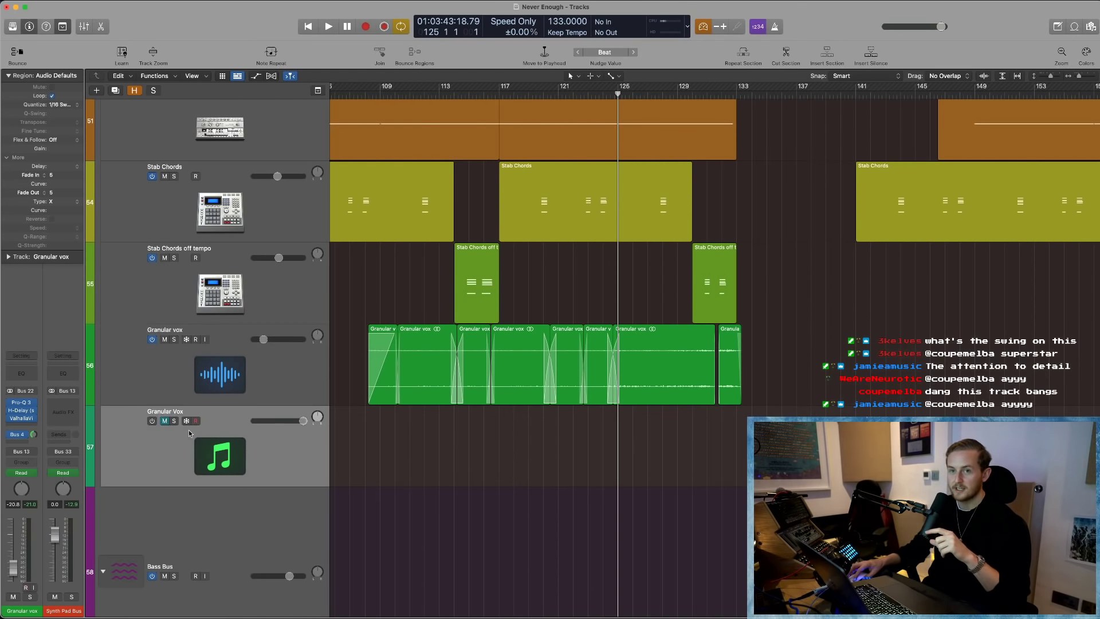
{"action": "left_click", "coordinate": [14, 416]}
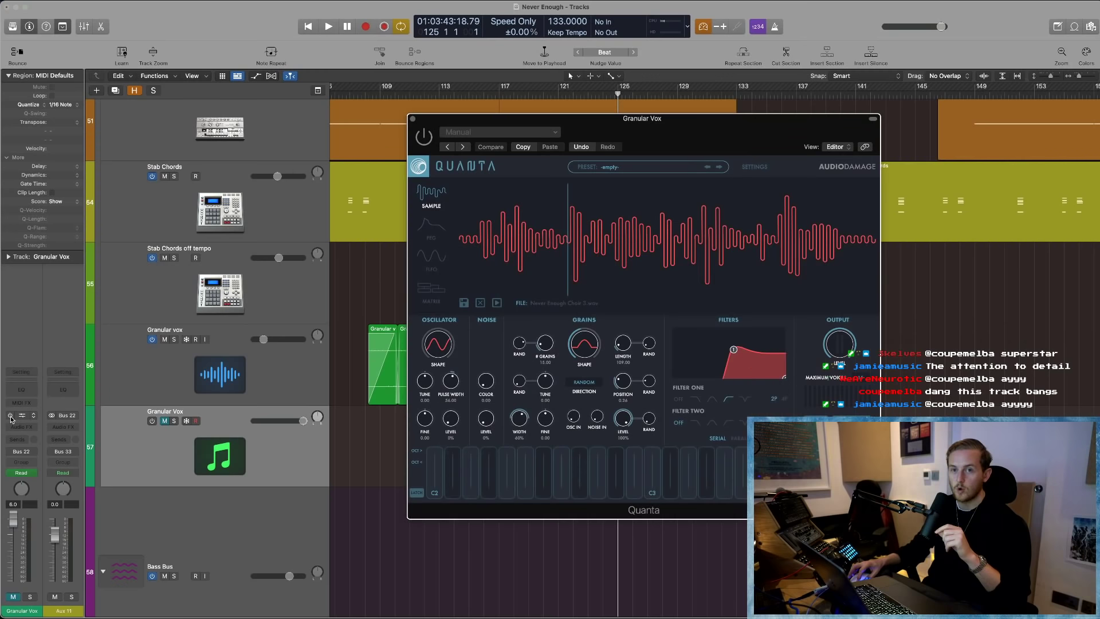
{"action": "left_click_drag", "start_coordinate": [726, 130], "coordinate": [642, 140]}
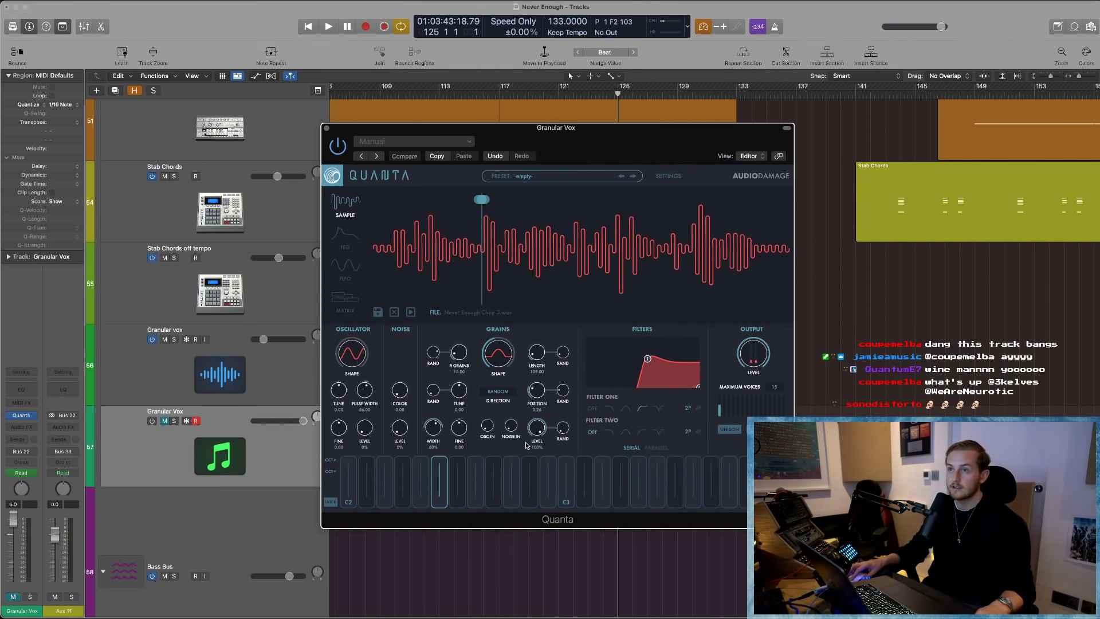
{"action": "left_click", "coordinate": [165, 421]}
{"action": "left_click", "coordinate": [174, 422]}
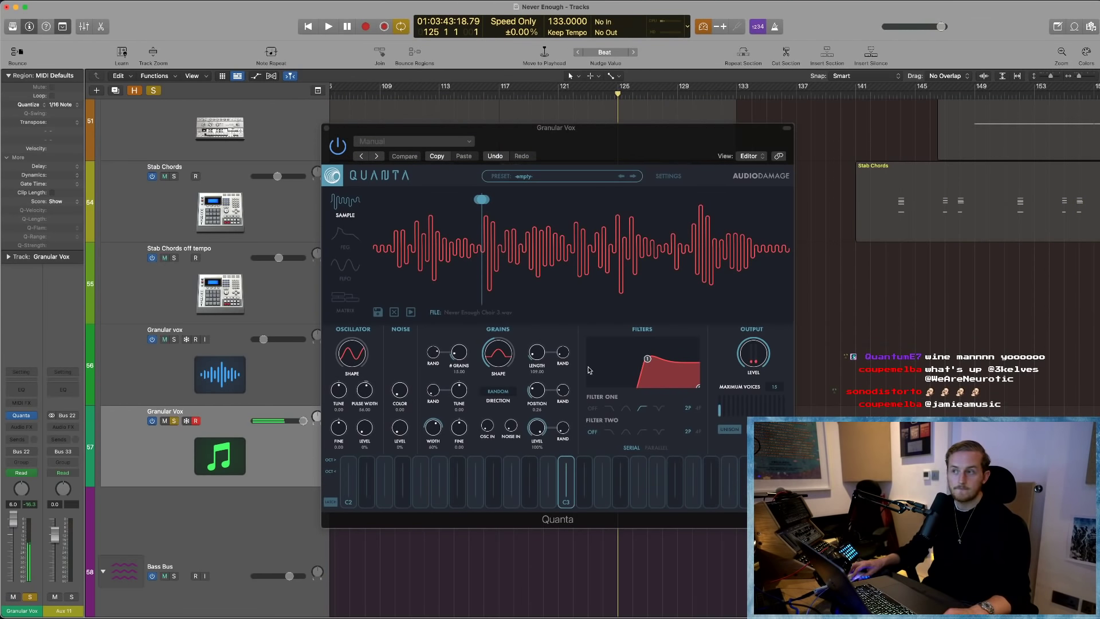
- Lengthen the grains, vary the grain count and shift the sample position in Quanta while notes sound, and close the plug-in
{"action": "left_click_drag", "start_coordinate": [536, 351], "coordinate": [538, 323]}
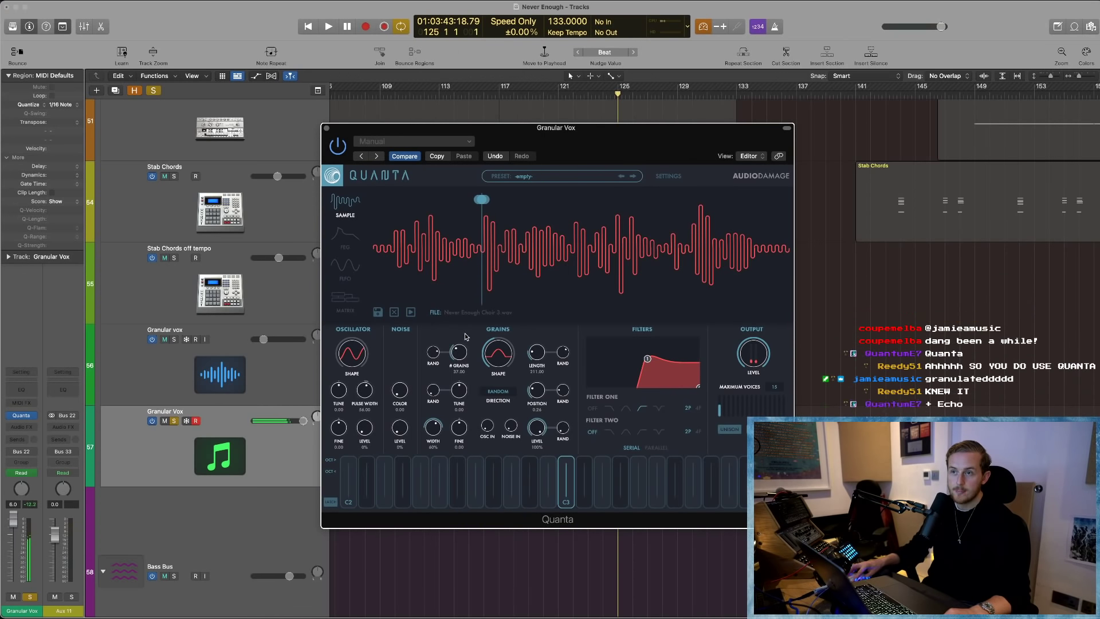
{"action": "left_click_drag", "start_coordinate": [464, 367], "coordinate": [465, 374]}
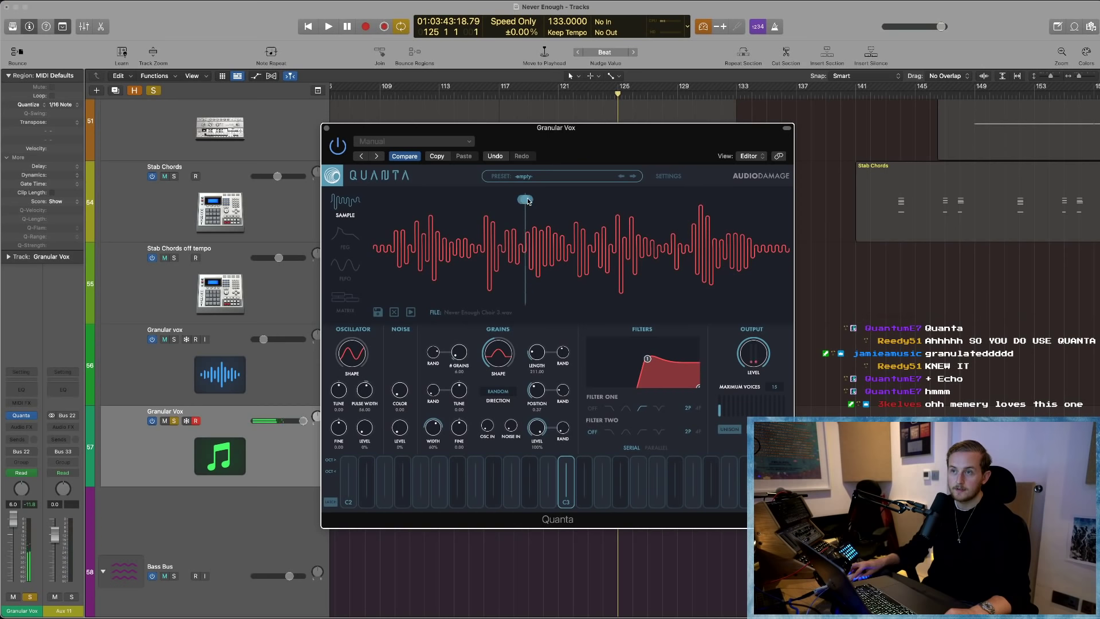
{"action": "left_click_drag", "start_coordinate": [527, 201], "coordinate": [528, 201]}
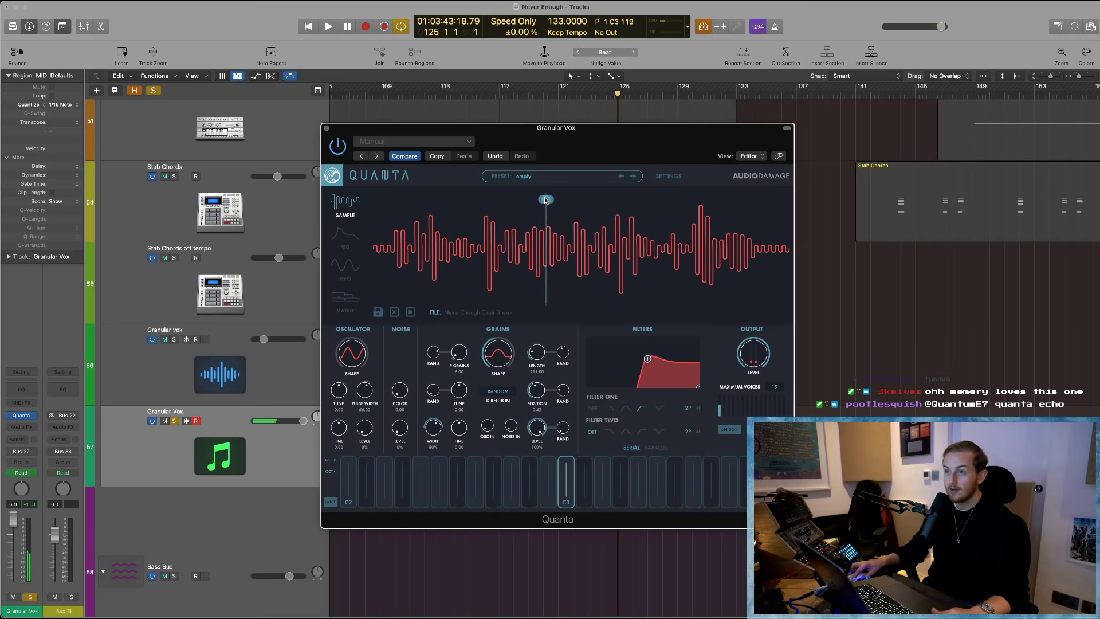
{"action": "left_click_drag", "start_coordinate": [564, 202], "coordinate": [576, 202]}
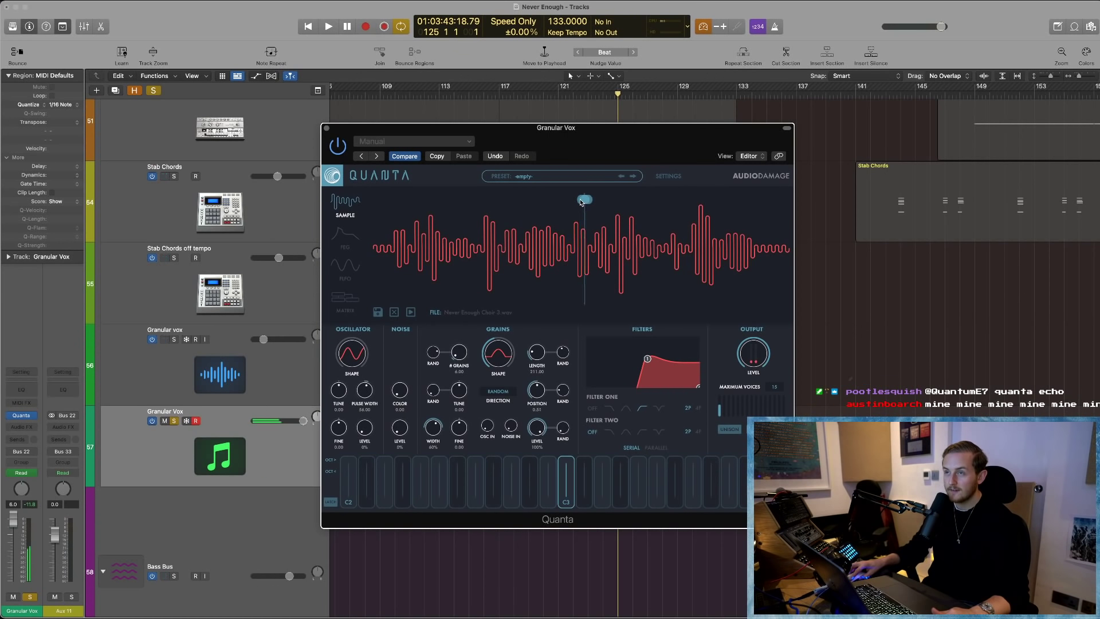
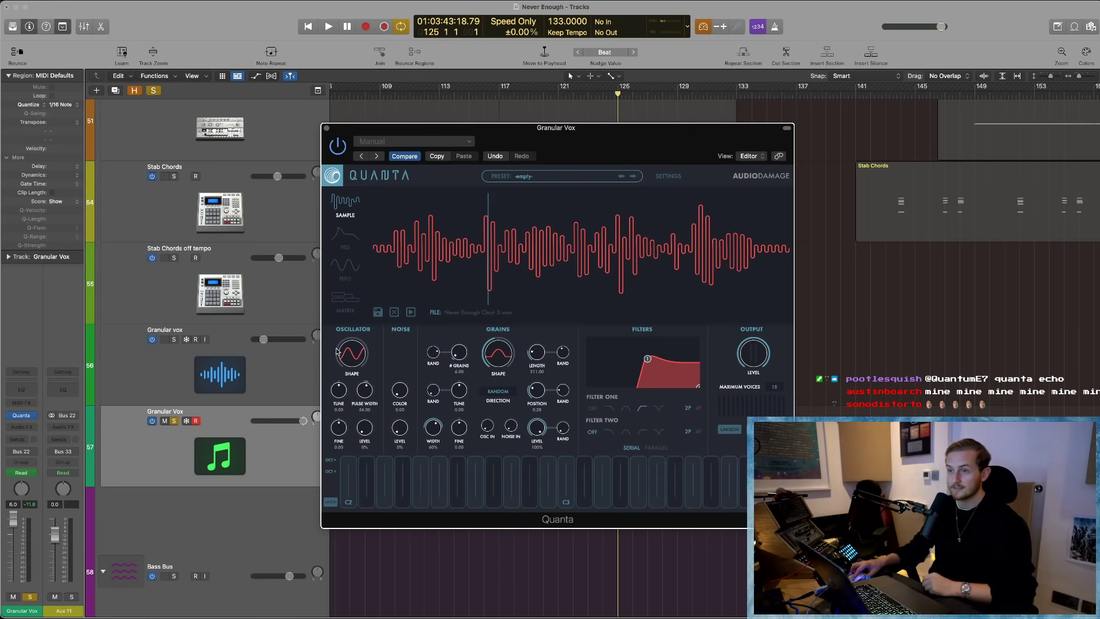
{"action": "left_click", "coordinate": [326, 130]}
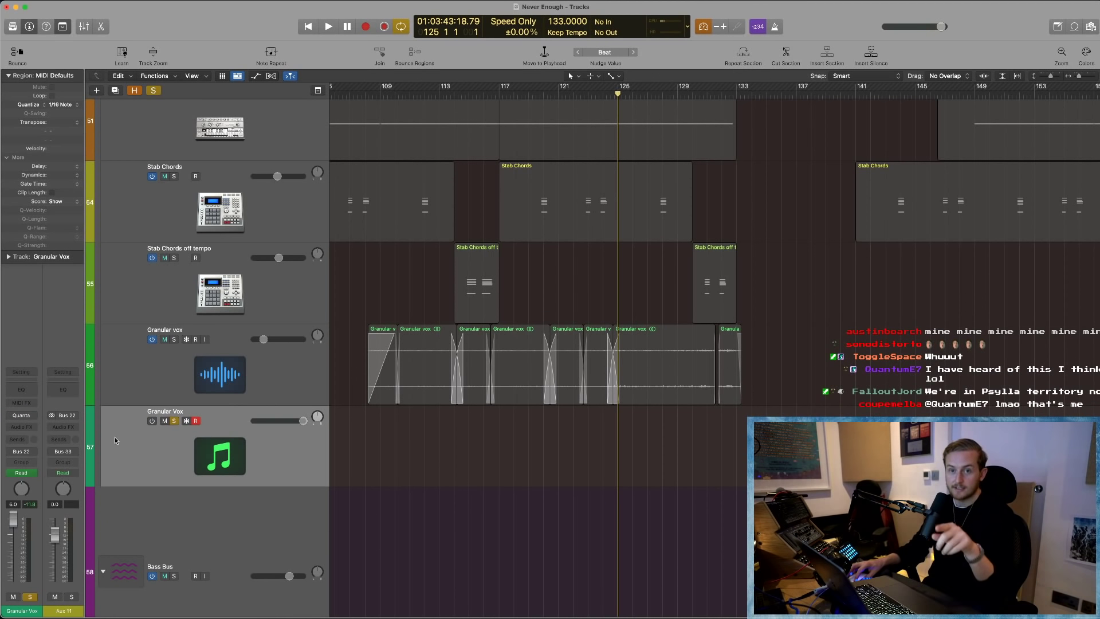
- Move the solo from the Granular Vox instrument to the Granular vox audio track and place the playhead at bar 109
{"action": "left_click", "coordinate": [207, 373]}
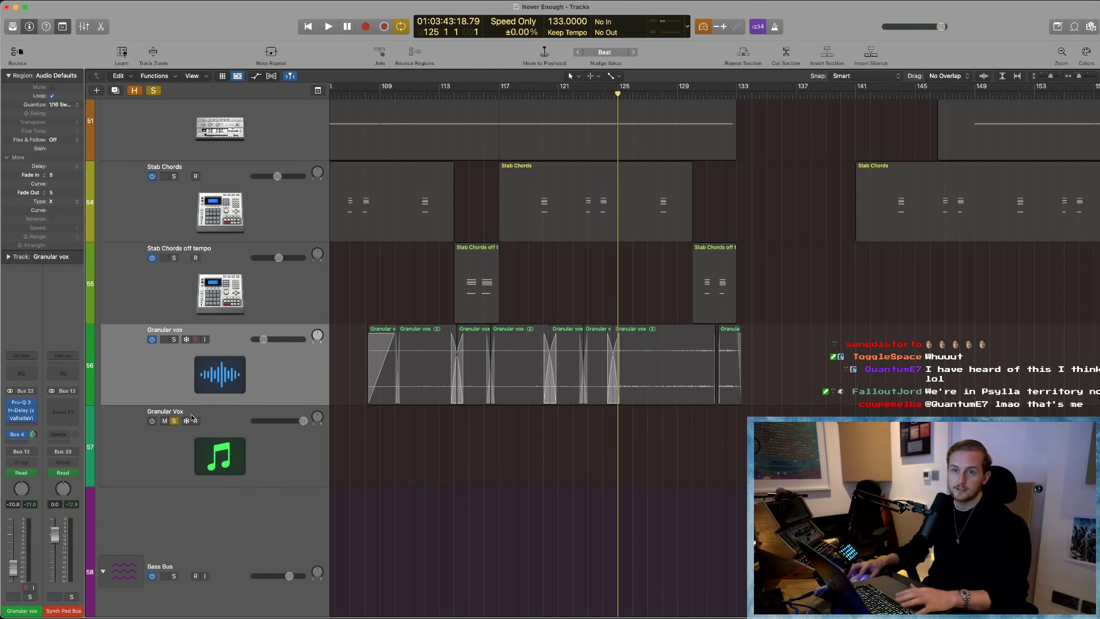
{"action": "left_click", "coordinate": [175, 421]}
{"action": "key", "text": "s"}
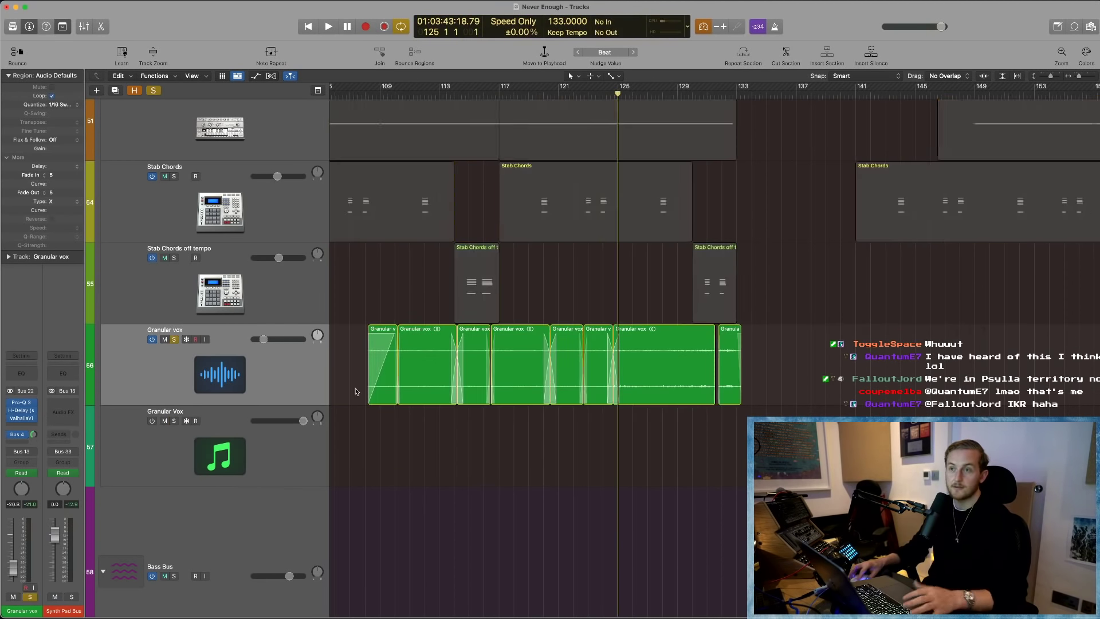
{"action": "scroll", "coordinate": [421, 305], "scroll_direction": "left", "scroll_amount": 1}
{"action": "left_click", "coordinate": [415, 92]}
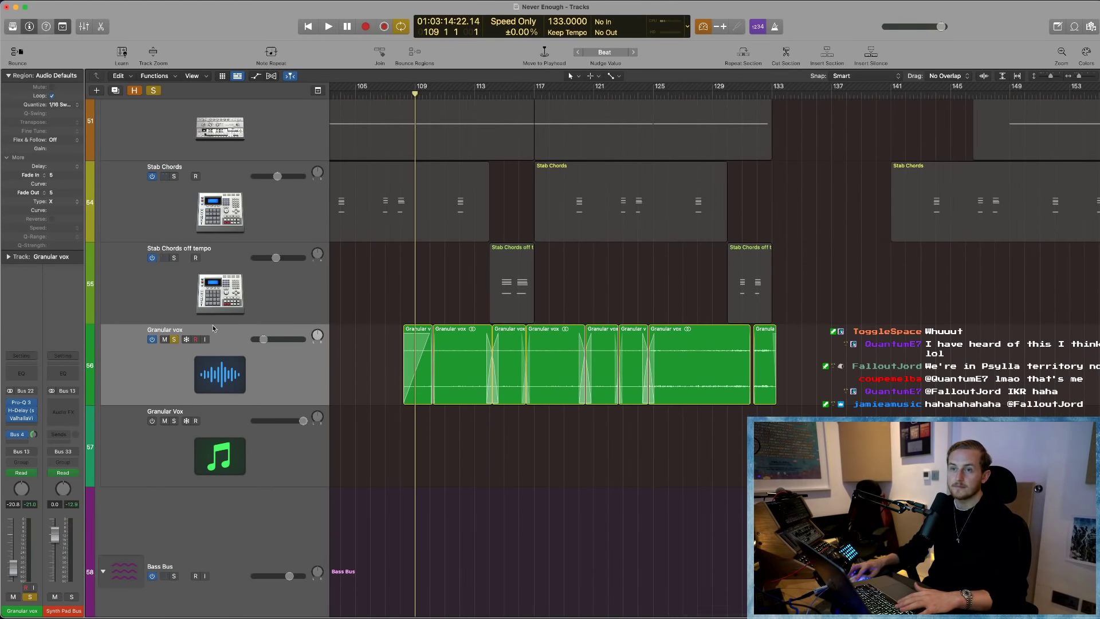
- Play the soloed Granular vox audio regions from about bar 111, dismissing the overload alert
{"action": "key", "text": "comma"}
{"action": "key", "text": "comma"}
{"action": "key", "text": "comma"}
{"action": "key", "text": "comma"}
{"action": "scroll", "coordinate": [896, 138], "scroll_direction": "right", "scroll_amount": 5}
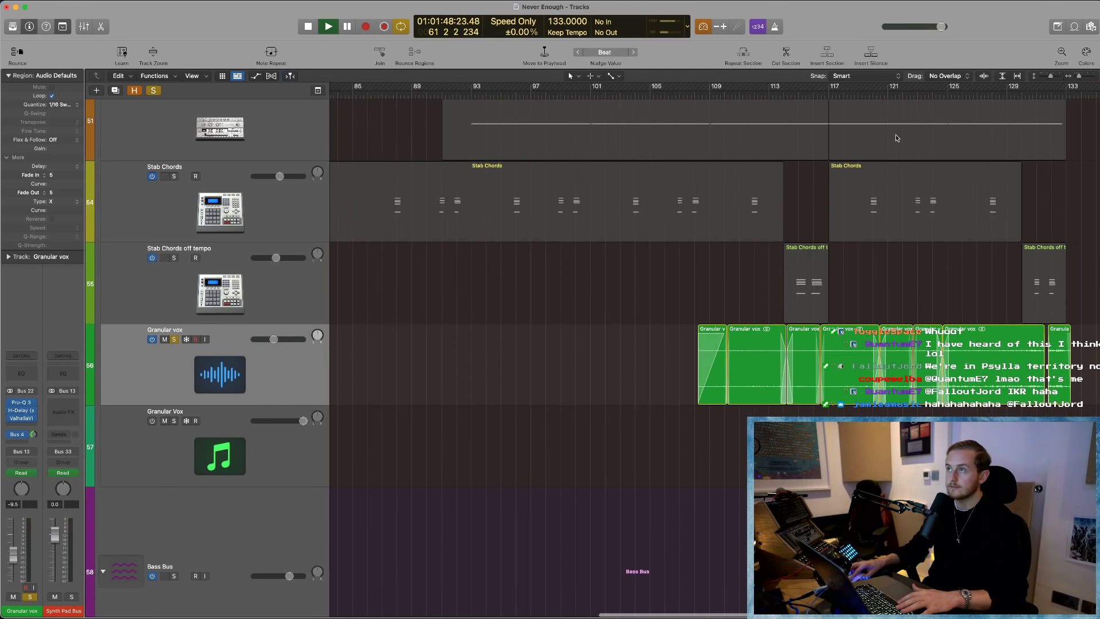
{"action": "key", "text": "Return"}
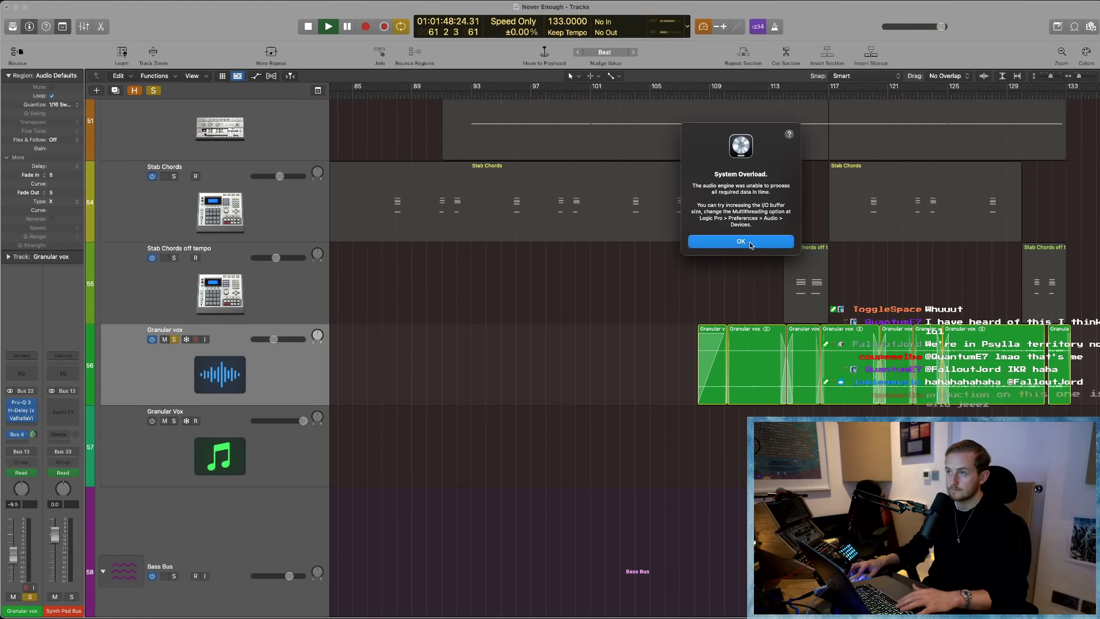
{"action": "left_click", "coordinate": [737, 93]}
{"action": "key", "text": "space"}
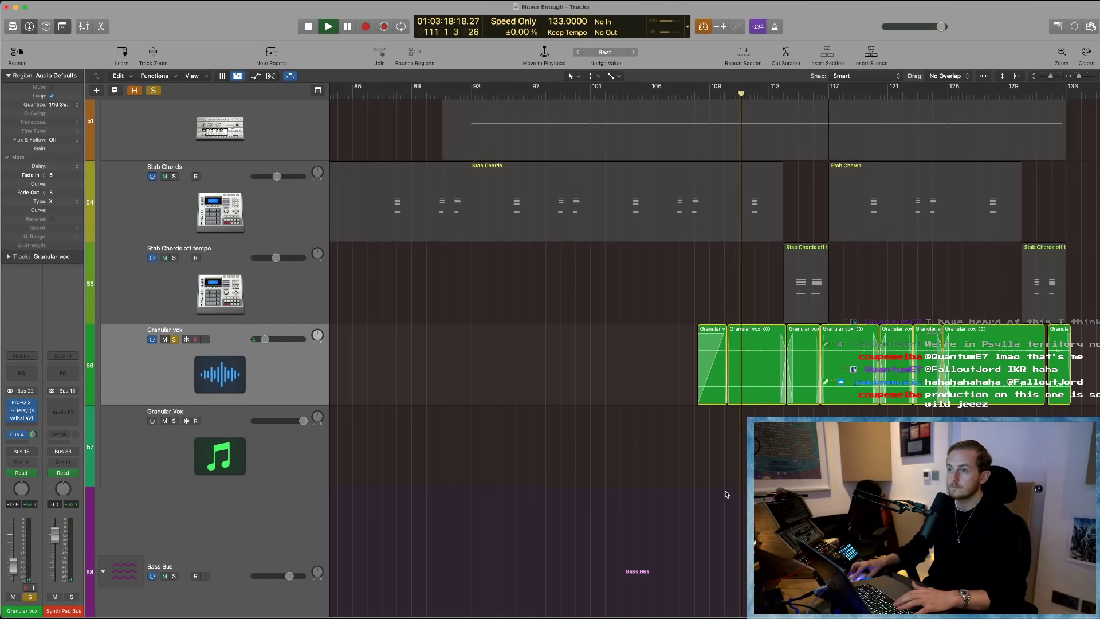
{"action": "key", "text": "space"}
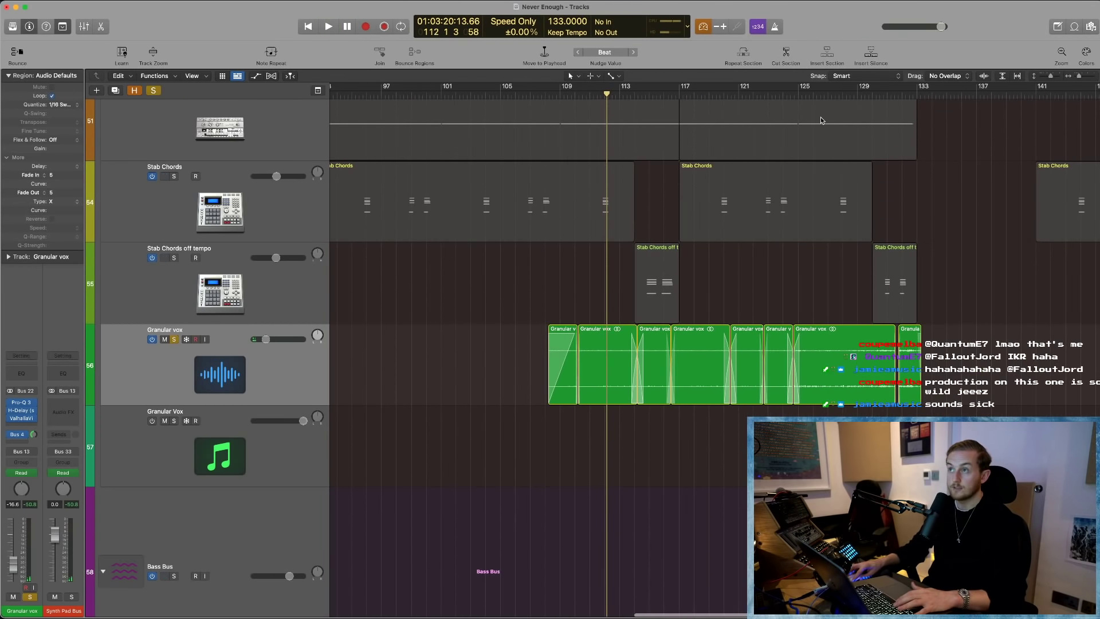
- Play the soloed Granular vox regions from about bar 126 and inspect their waveforms and crossfades up close
{"action": "left_click", "coordinate": [822, 120]}
{"action": "left_click", "coordinate": [820, 94]}
{"action": "key", "text": "space"}
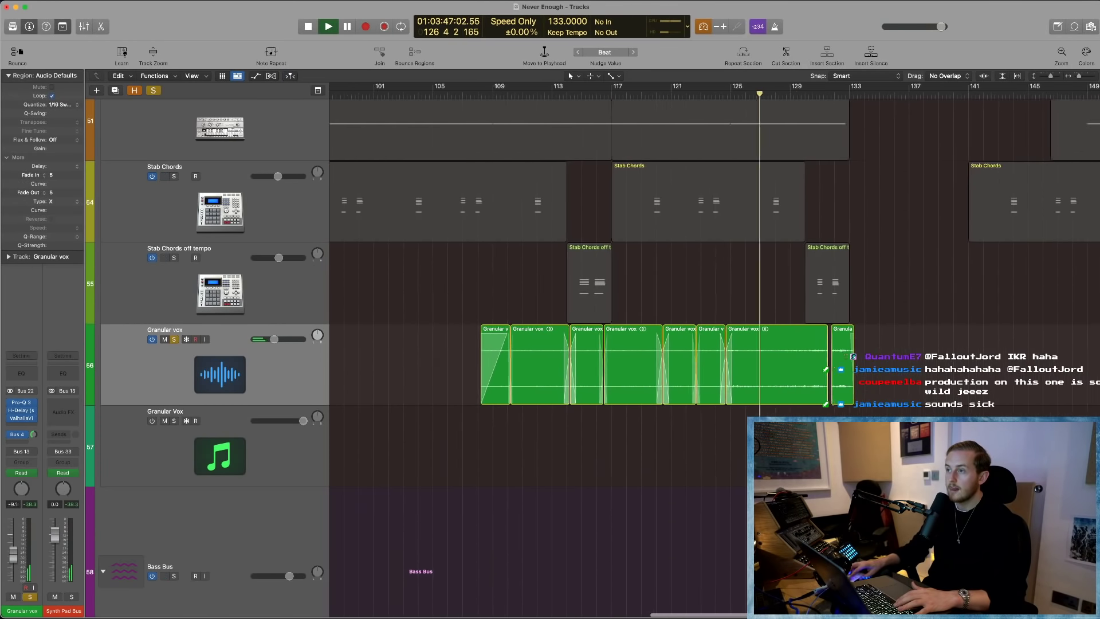
{"action": "left_click_drag", "start_coordinate": [822, 453], "coordinate": [699, 312]}
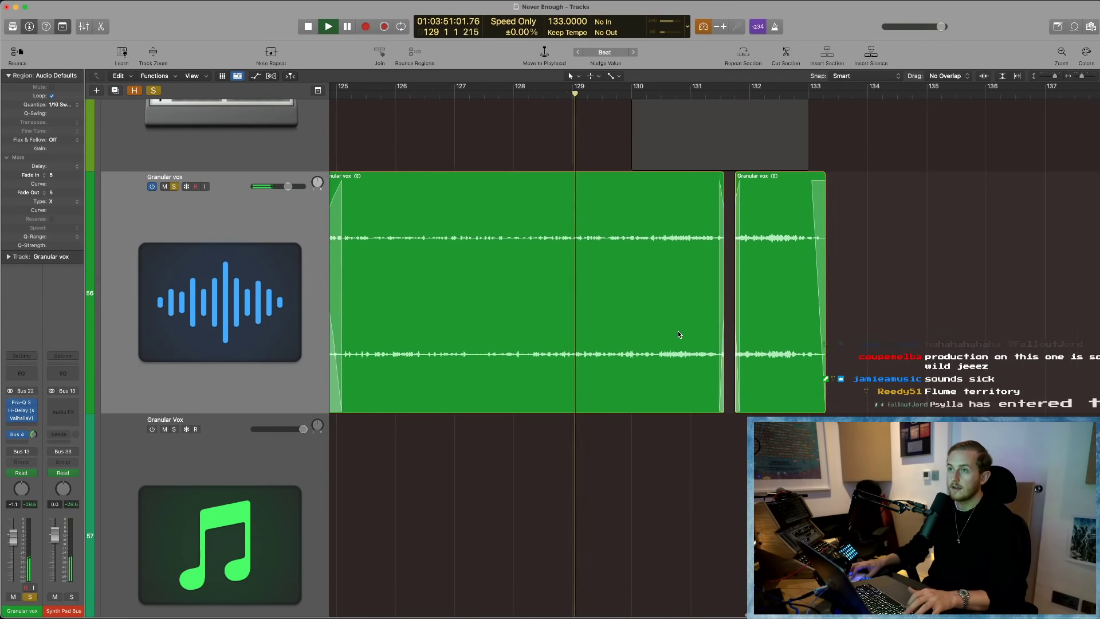
{"action": "scroll", "coordinate": [678, 331], "scroll_direction": "left", "scroll_amount": 2}
{"action": "scroll", "coordinate": [678, 334], "scroll_direction": "up", "scroll_amount": 2}
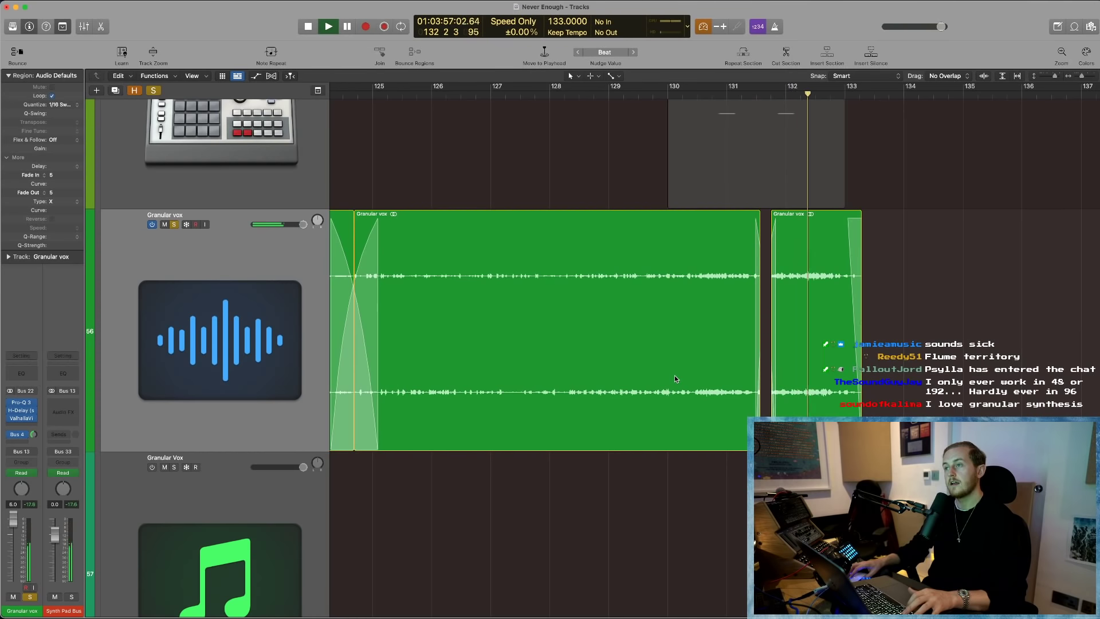
{"action": "key", "text": "super+Left"}
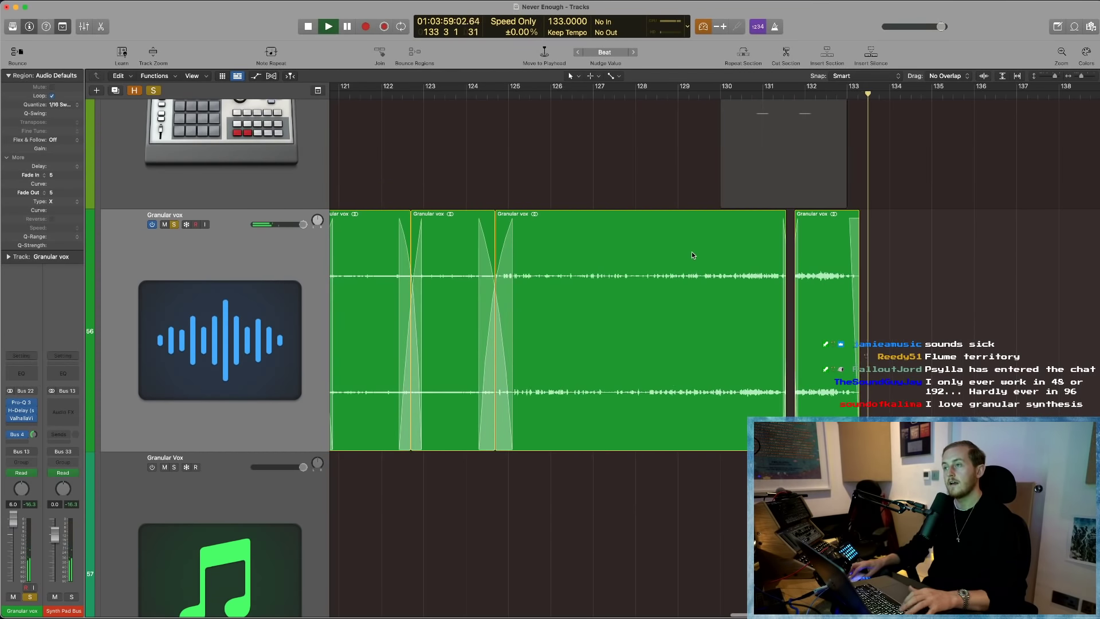
{"action": "key", "text": "space"}
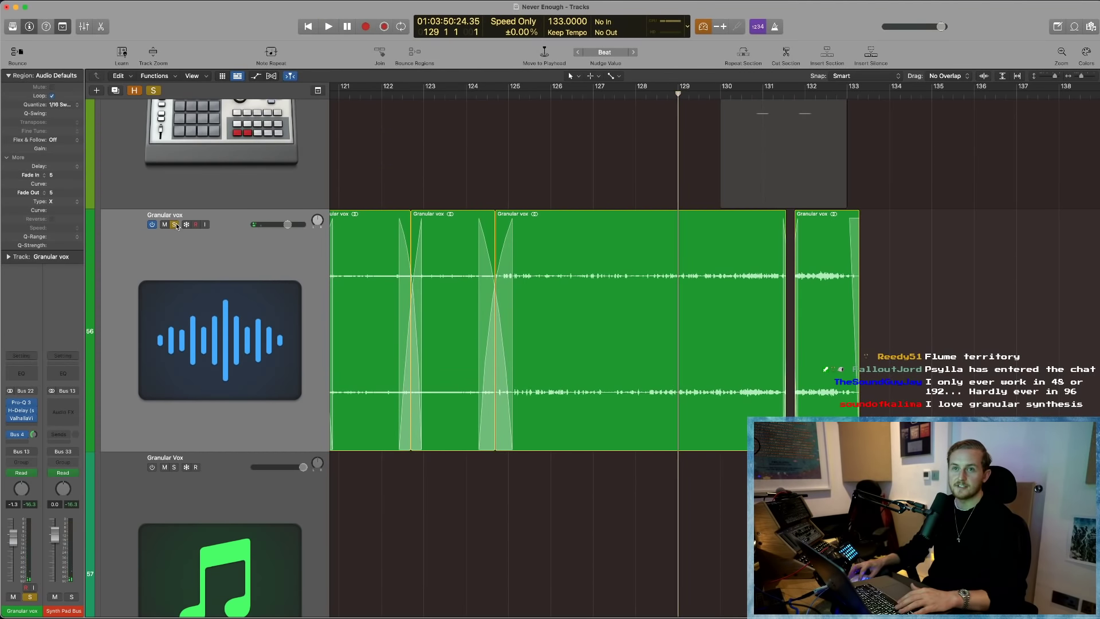
- Unsolo Granular vox and play it in the full mix from bar 129
{"action": "left_click", "coordinate": [175, 224]}
{"action": "scroll", "coordinate": [770, 205], "scroll_direction": "up", "scroll_amount": 5}
{"action": "key", "text": "space"}
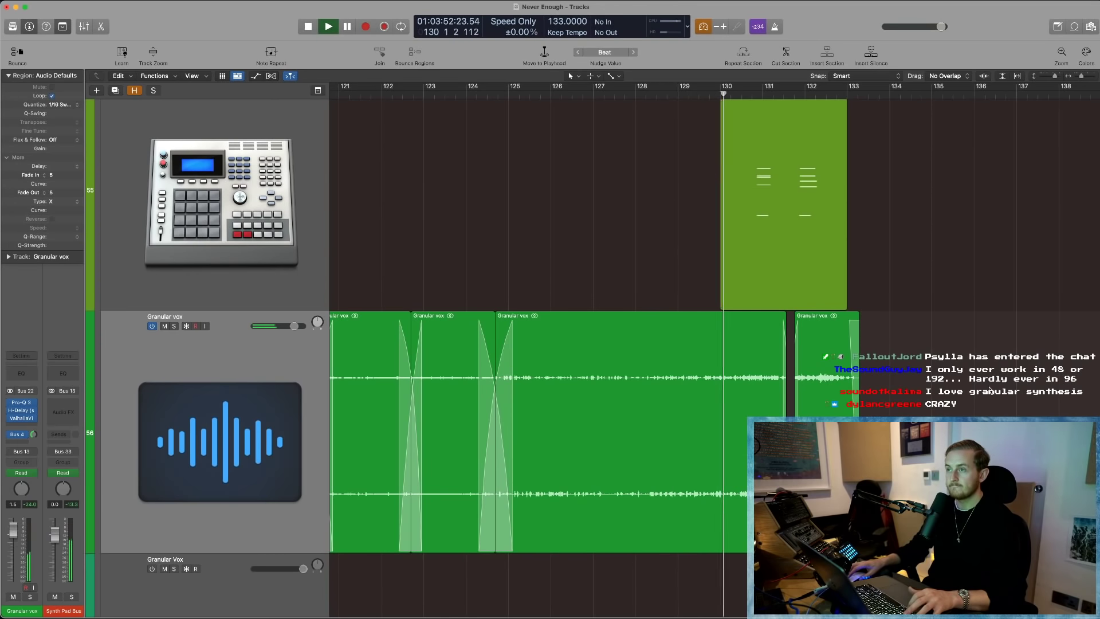
{"action": "left_click", "coordinate": [754, 243]}
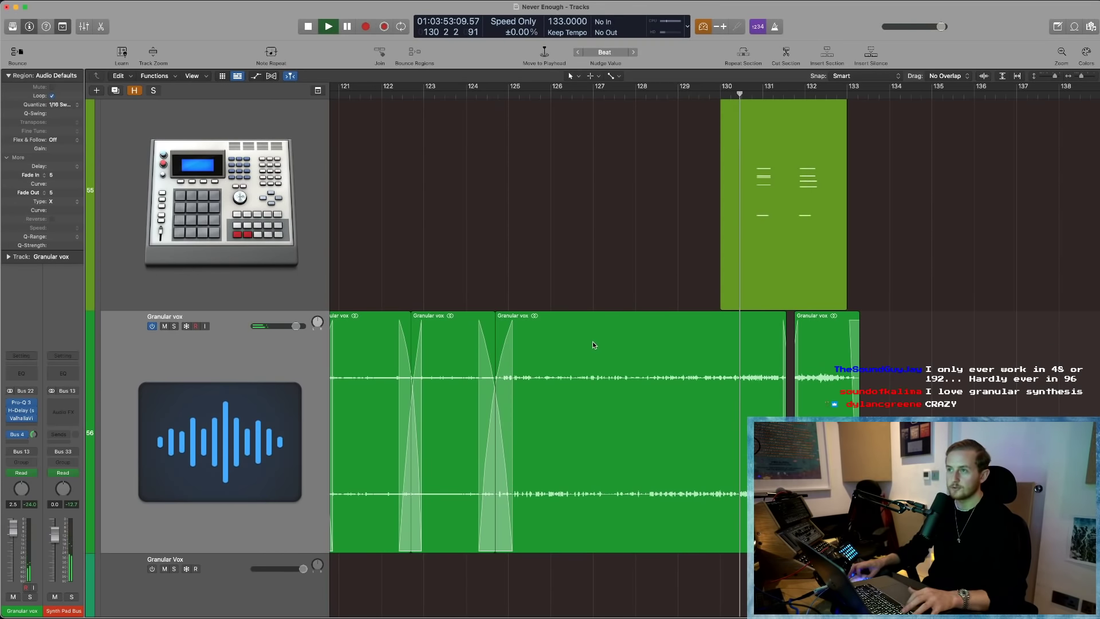
{"action": "scroll", "coordinate": [591, 338], "scroll_direction": "up", "scroll_amount": 10}
{"action": "key", "text": "super+Up"}
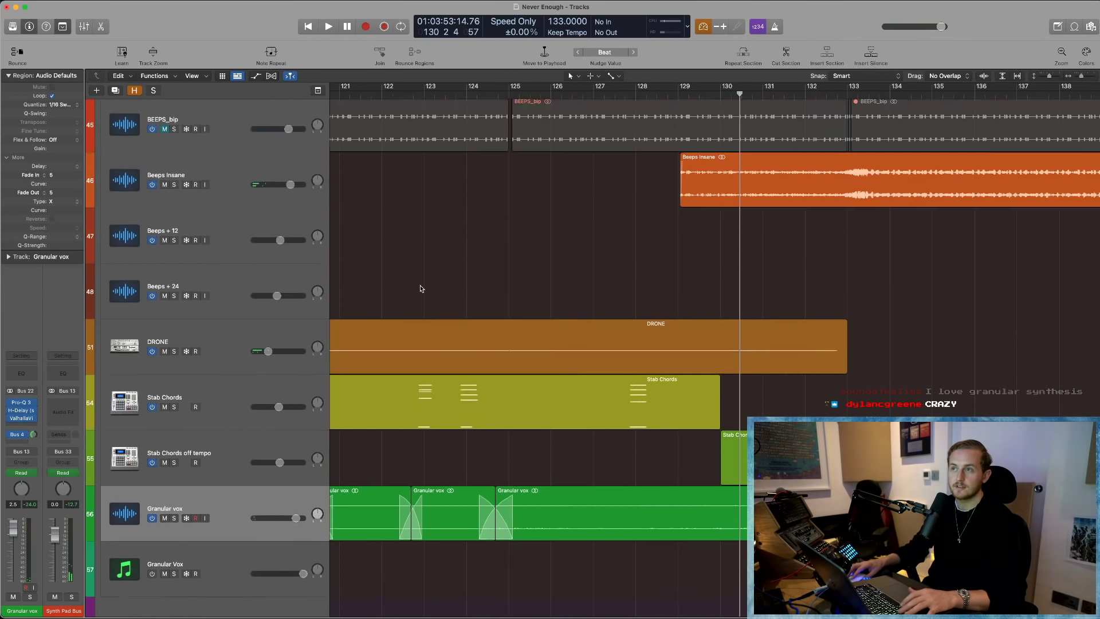
- Select the Vox Bus, examine the settings of its Tremolo and Tremolator plug-ins, and close them
{"action": "scroll", "coordinate": [422, 292], "scroll_direction": "up", "scroll_amount": 15}
{"action": "scroll", "coordinate": [418, 300], "scroll_direction": "up", "scroll_amount": 3}
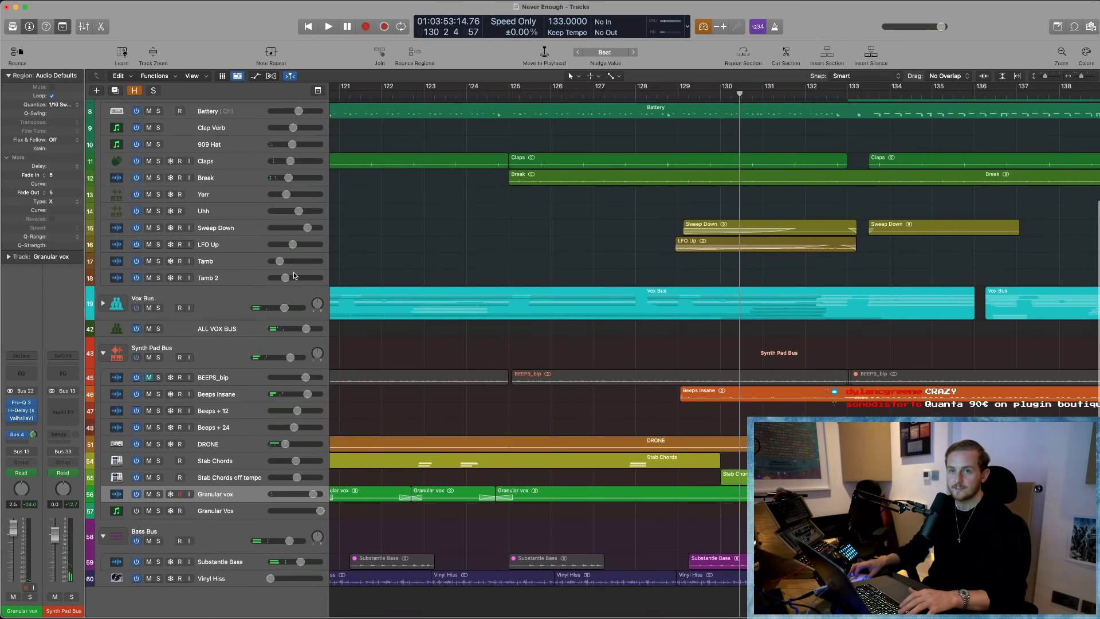
{"action": "left_click", "coordinate": [148, 296]}
{"action": "left_click", "coordinate": [148, 315]}
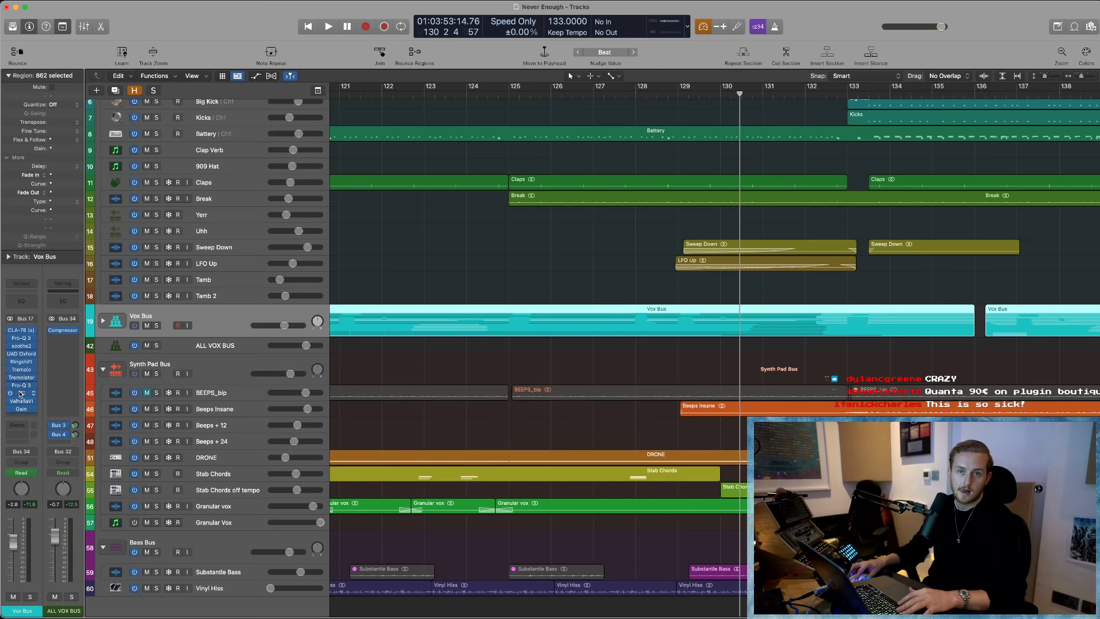
{"action": "left_click", "coordinate": [20, 370]}
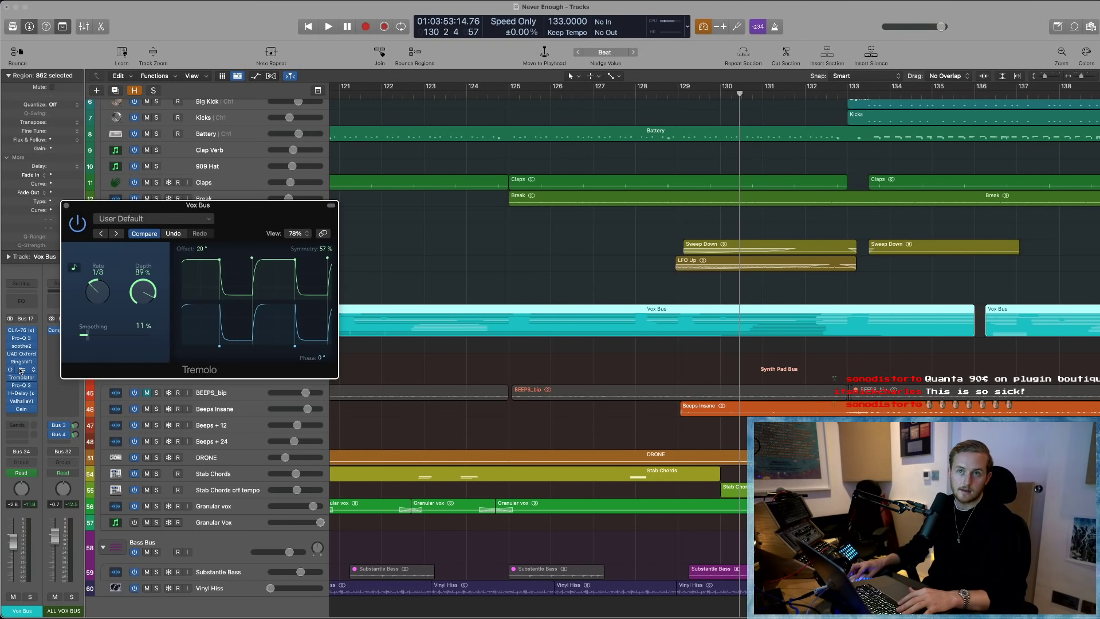
{"action": "left_click", "coordinate": [21, 372]}
{"action": "left_click", "coordinate": [21, 377]}
{"action": "left_click", "coordinate": [321, 265]}
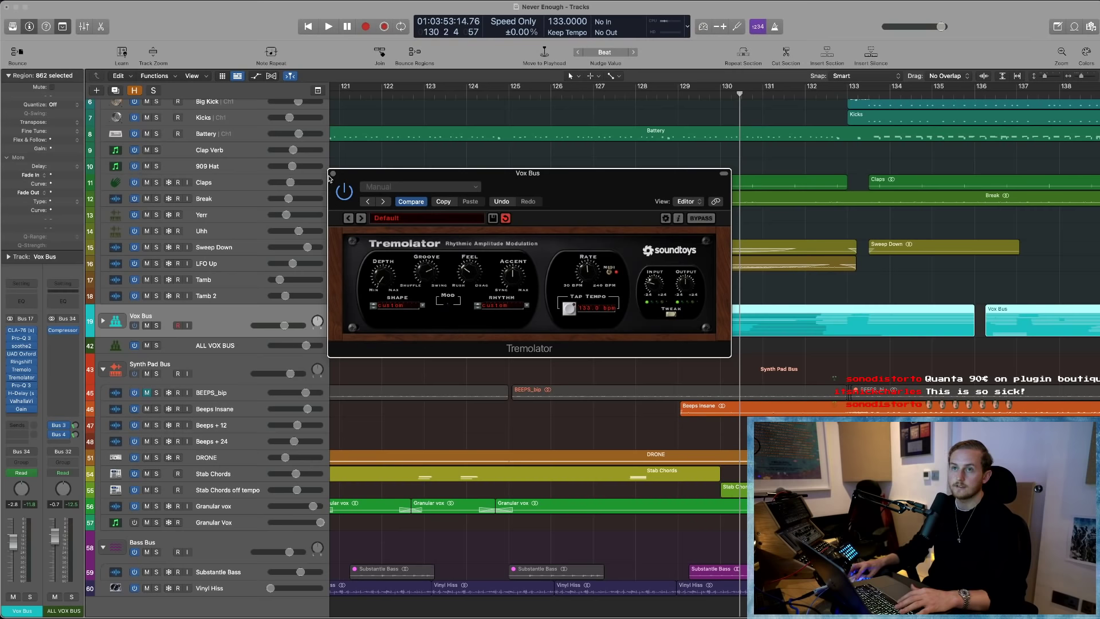
{"action": "left_click", "coordinate": [333, 173]}
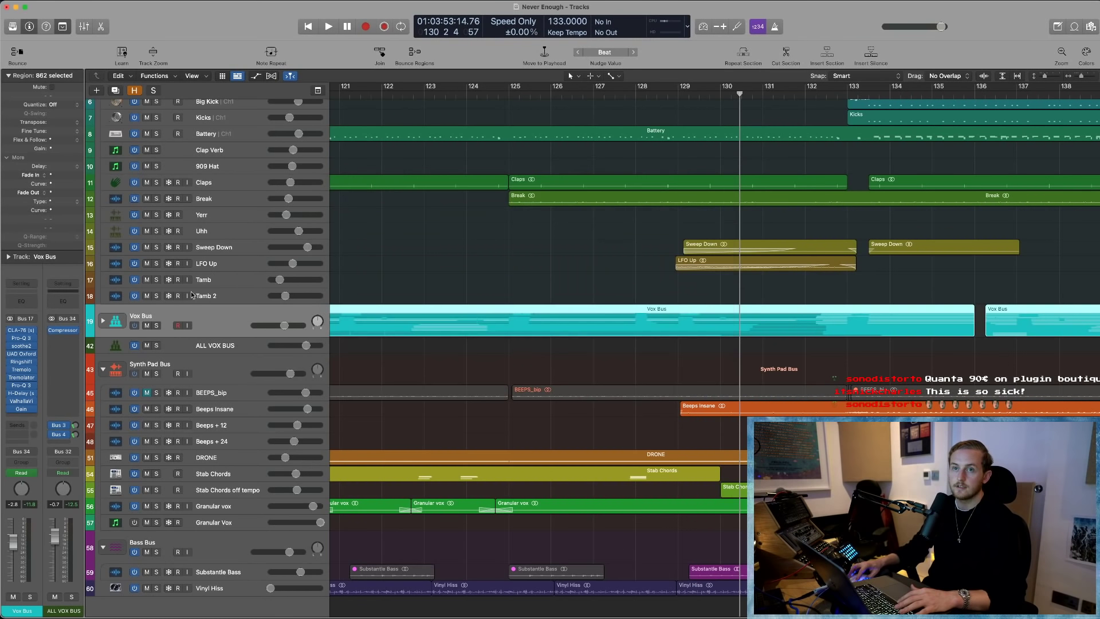
- Mute the Vox Bus and play the mix without vocals from bar 129, dismissing the overload alert
{"action": "left_click", "coordinate": [146, 326]}
{"action": "left_click", "coordinate": [687, 88]}
{"action": "key", "text": "space"}
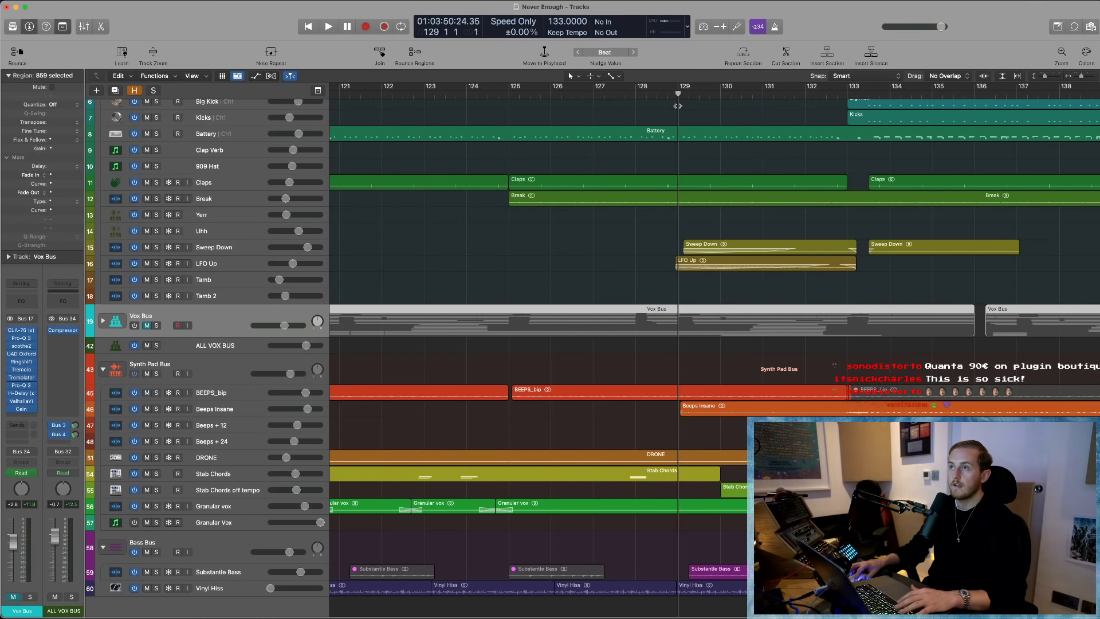
{"action": "scroll", "coordinate": [733, 400], "scroll_direction": "down", "scroll_amount": 1}
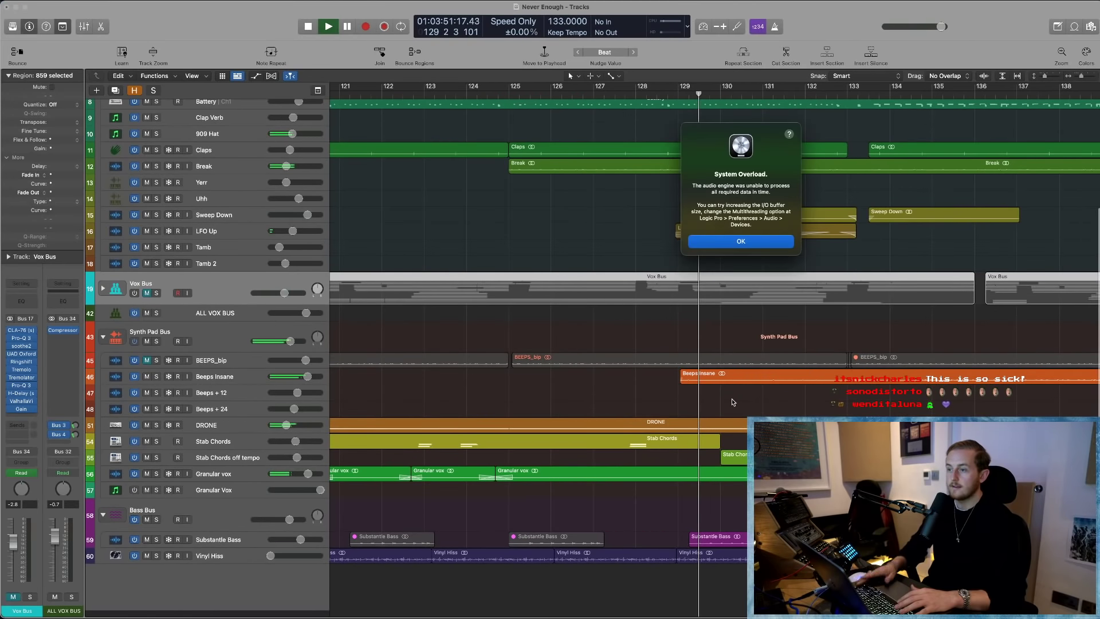
{"action": "key", "text": "Return"}
{"action": "scroll", "coordinate": [334, 483], "scroll_direction": "up", "scroll_amount": 1}
{"action": "key", "text": "space"}
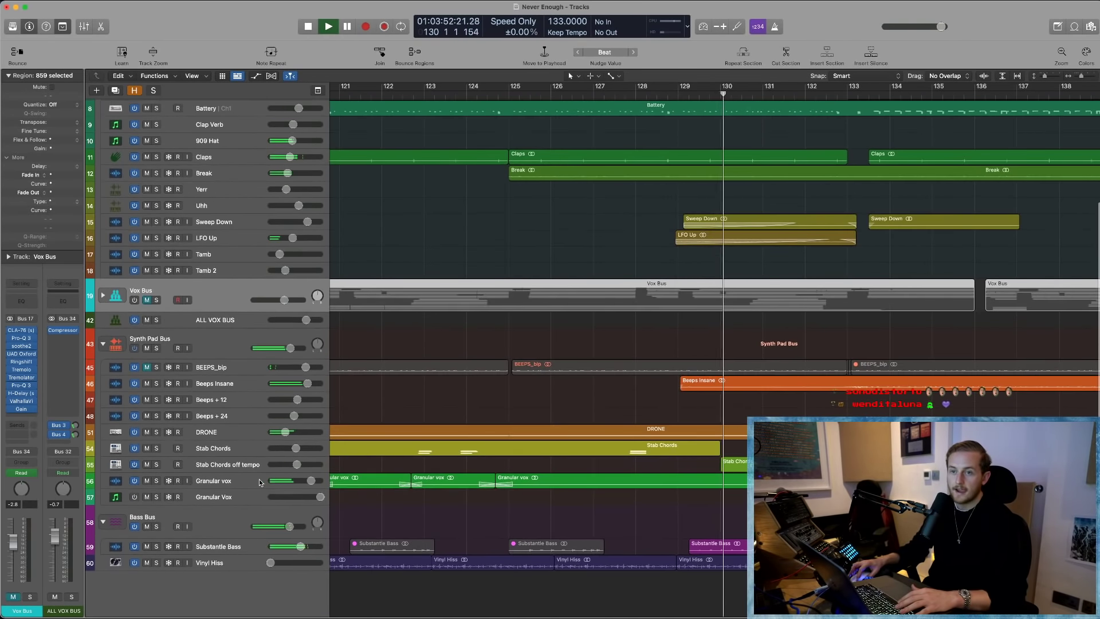
- Select the Granular vox regions and inspect them up close around bars 129 to 133 during playback
{"action": "left_click", "coordinate": [334, 482]}
{"action": "key", "text": "z"}
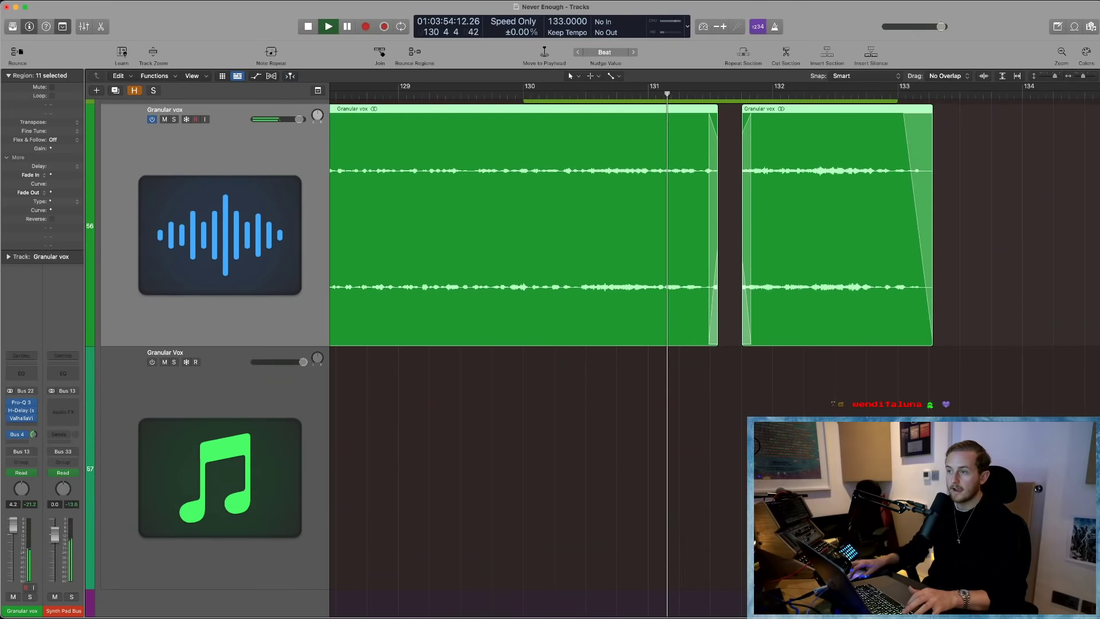
{"action": "scroll", "coordinate": [275, 222], "scroll_direction": "up", "scroll_amount": 2}
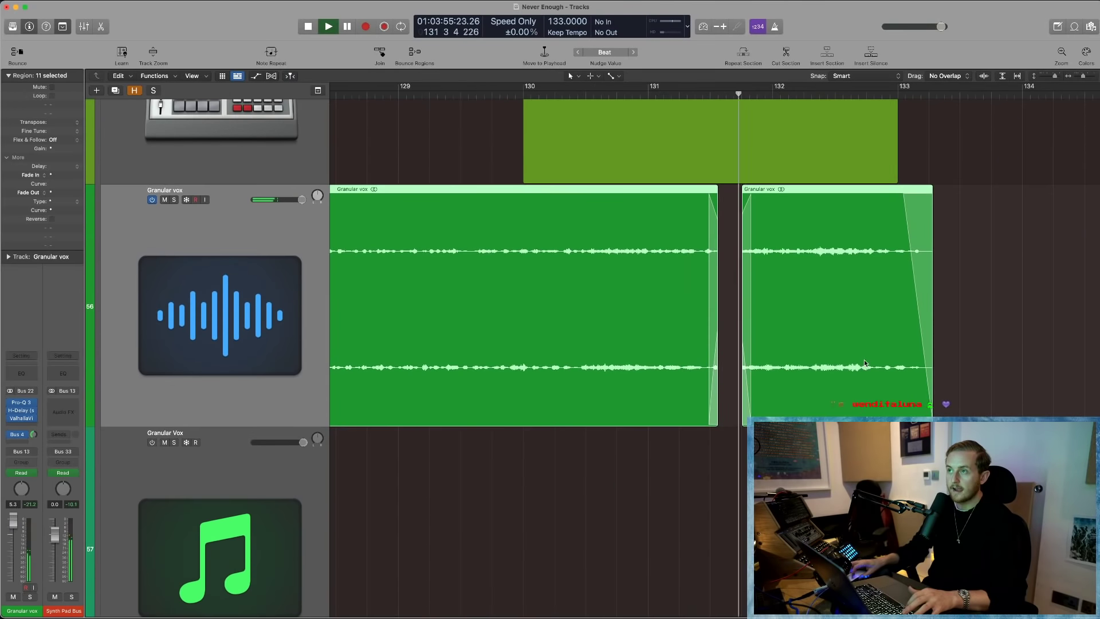
{"action": "left_click", "coordinate": [173, 199]}
{"action": "left_click", "coordinate": [174, 199]}
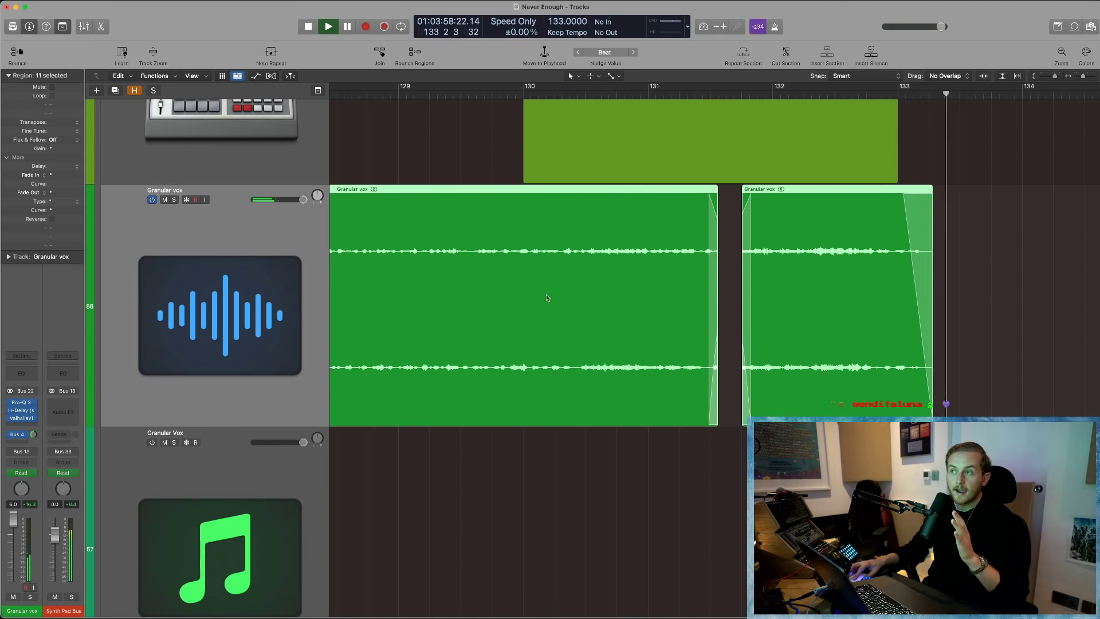
{"action": "key", "text": "space"}
- Play the long Granular vox region from about bar 178 in the mix and examine its ending up close
{"action": "key", "text": "z"}
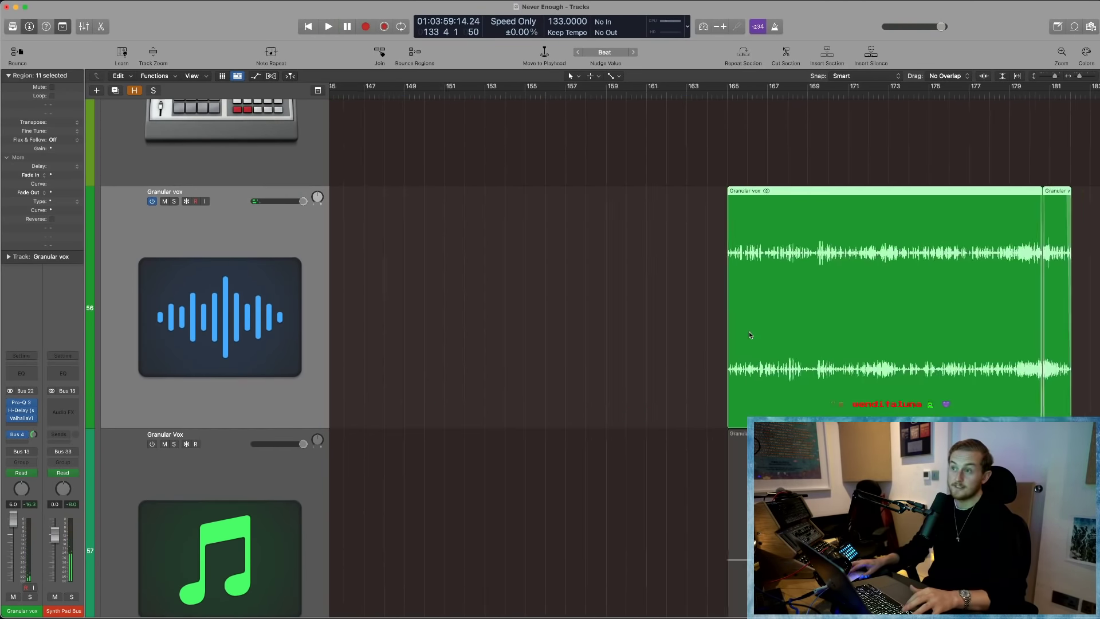
{"action": "scroll", "coordinate": [748, 335], "scroll_direction": "right", "scroll_amount": 3}
{"action": "left_click", "coordinate": [706, 162]}
{"action": "scroll", "coordinate": [837, 241], "scroll_direction": "up", "scroll_amount": 3}
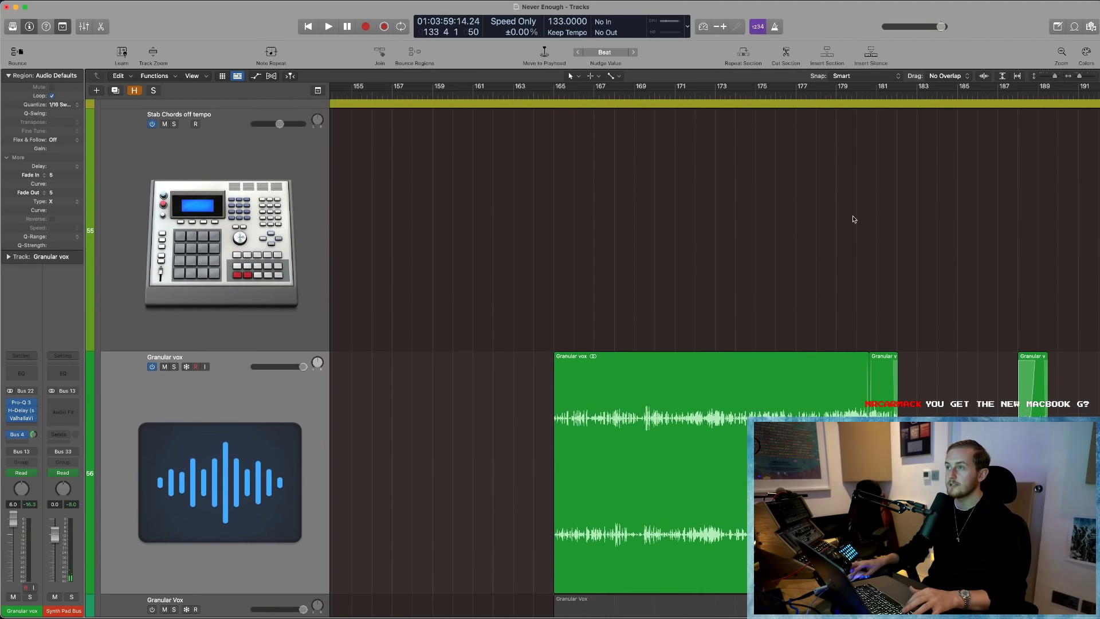
{"action": "key", "text": "space"}
{"action": "scroll", "coordinate": [916, 344], "scroll_direction": "down", "scroll_amount": 3}
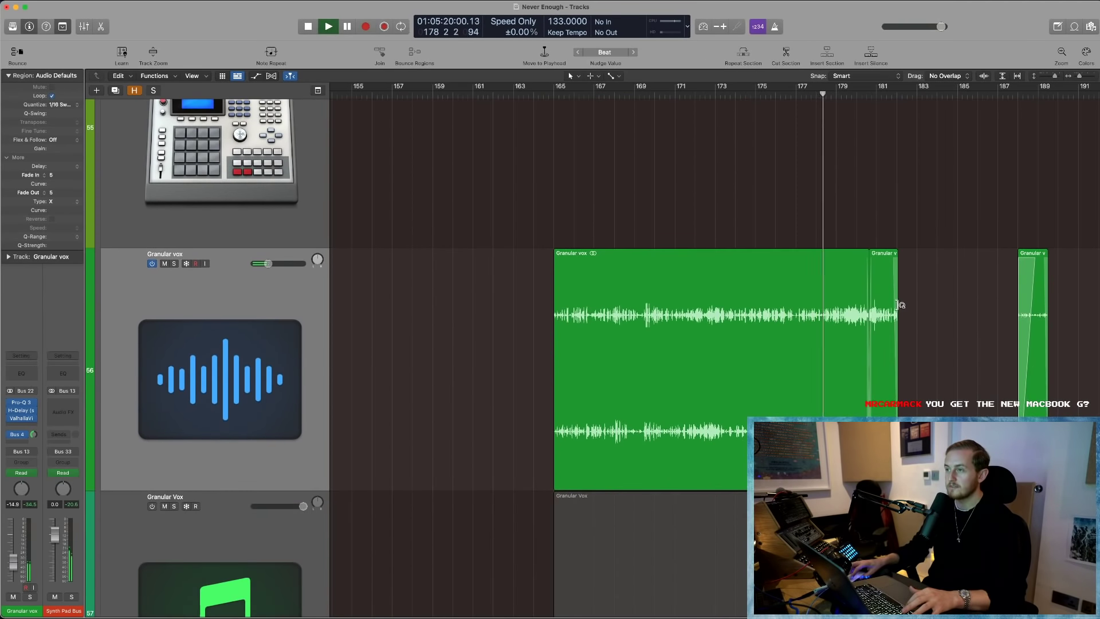
{"action": "scroll", "coordinate": [926, 348], "scroll_direction": "right", "scroll_amount": 2}
{"action": "key", "text": "super+Right"}
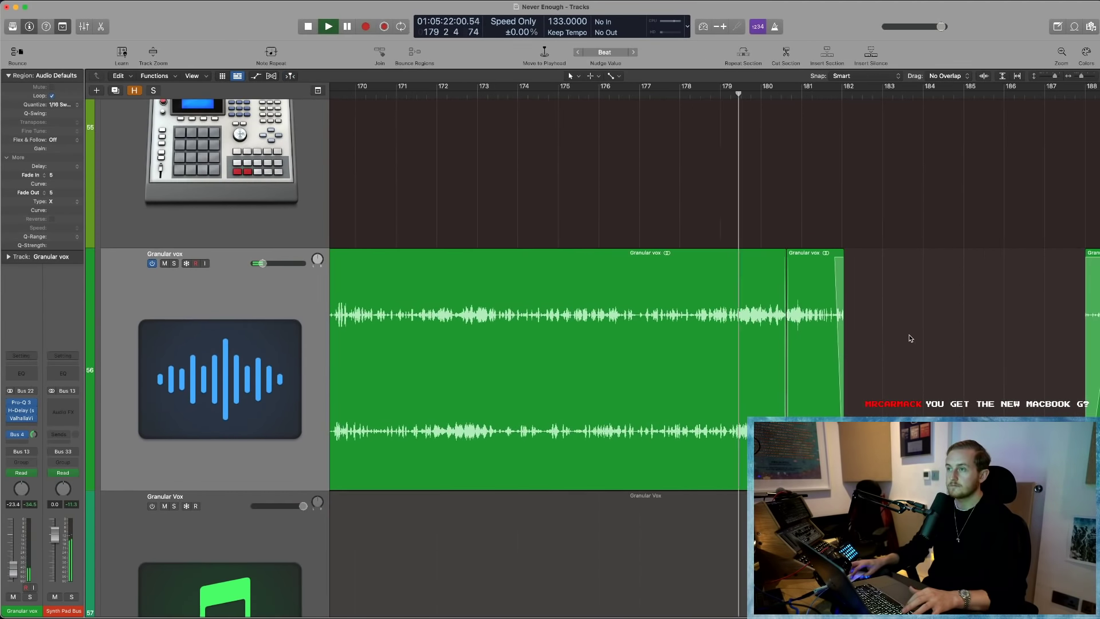
- Show track automation and play Granular vox's volume curve from about bars 179 and 180, dismissing the overload alerts
{"action": "key", "text": "a"}
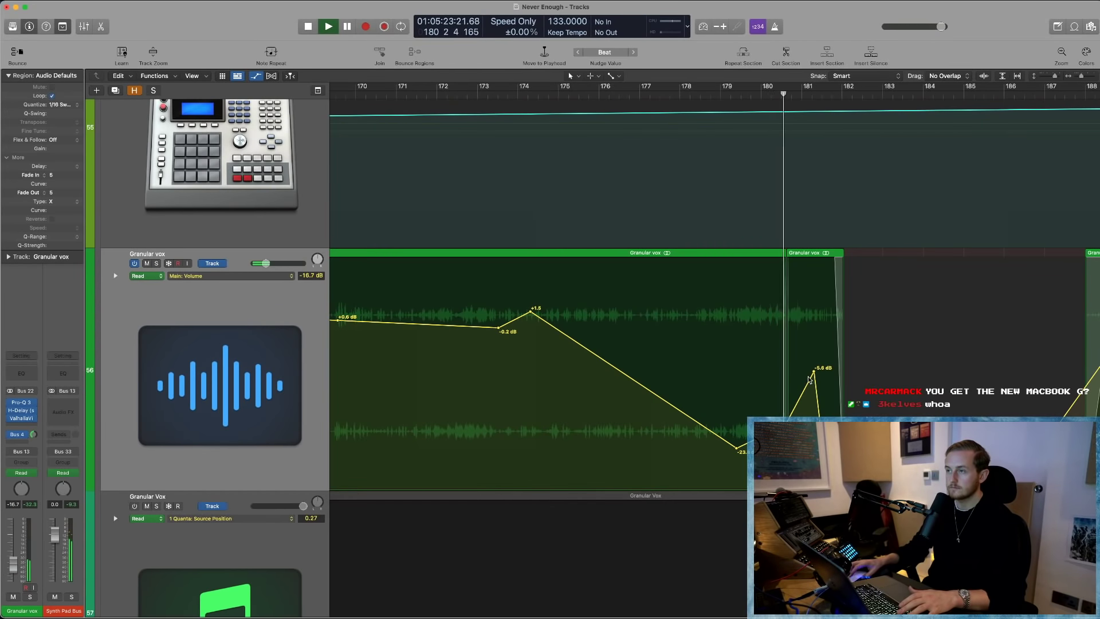
{"action": "left_click", "coordinate": [773, 241]}
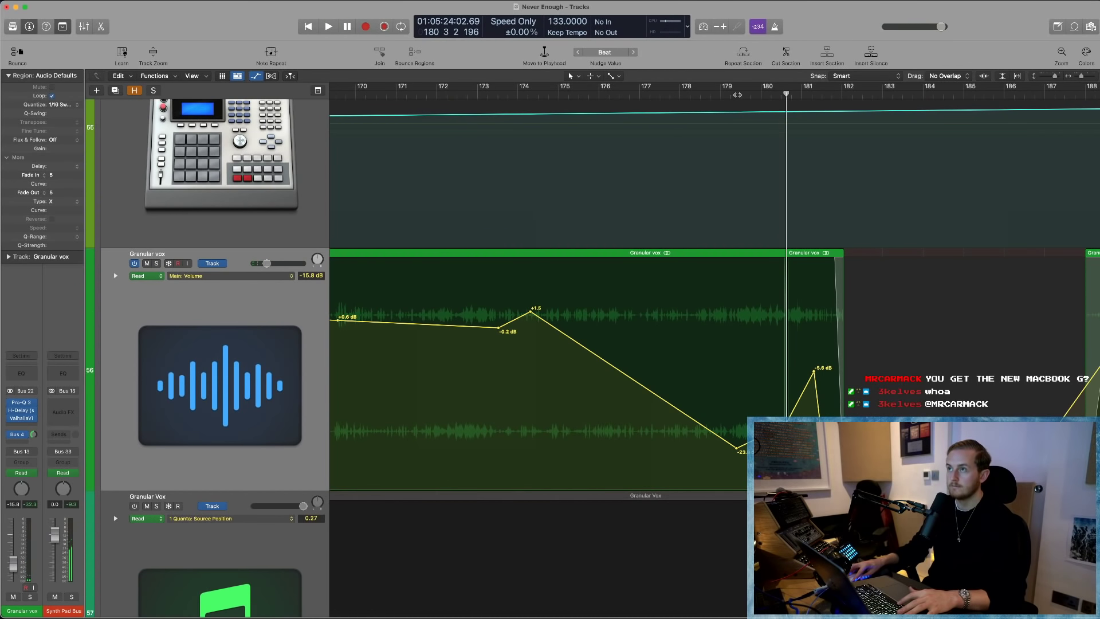
{"action": "left_click", "coordinate": [737, 95]}
{"action": "key", "text": "space"}
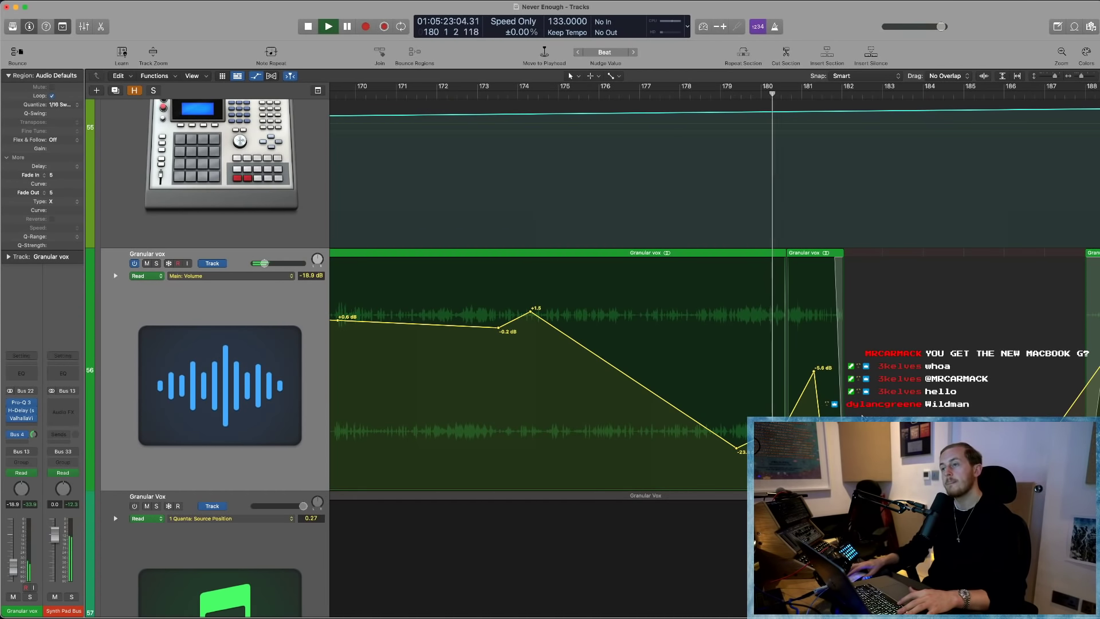
{"action": "left_click", "coordinate": [772, 240]}
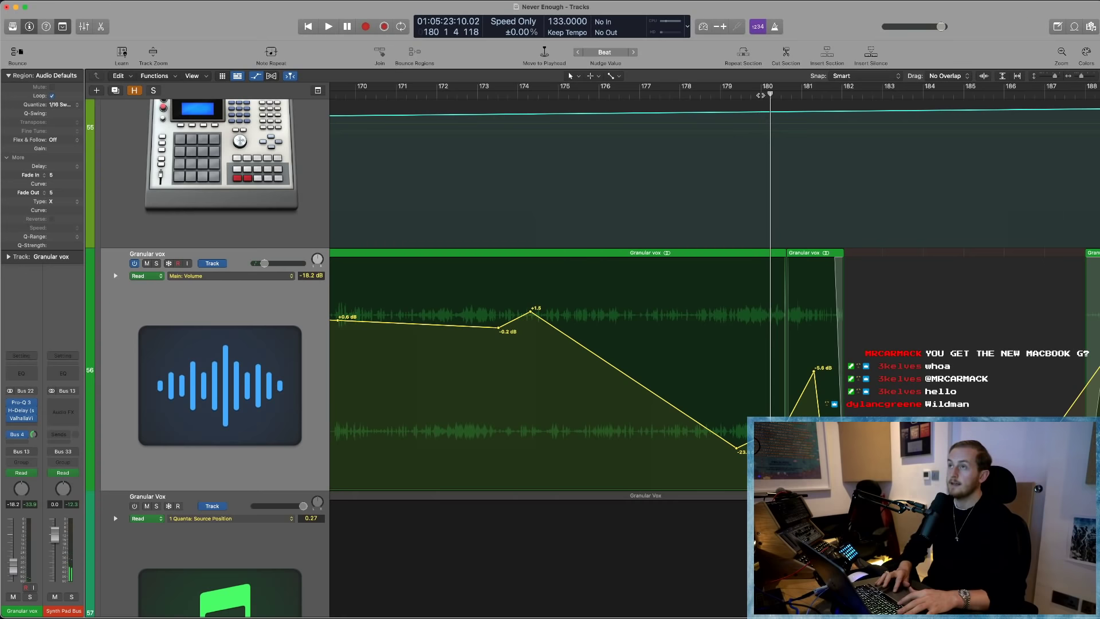
{"action": "left_click", "coordinate": [762, 95]}
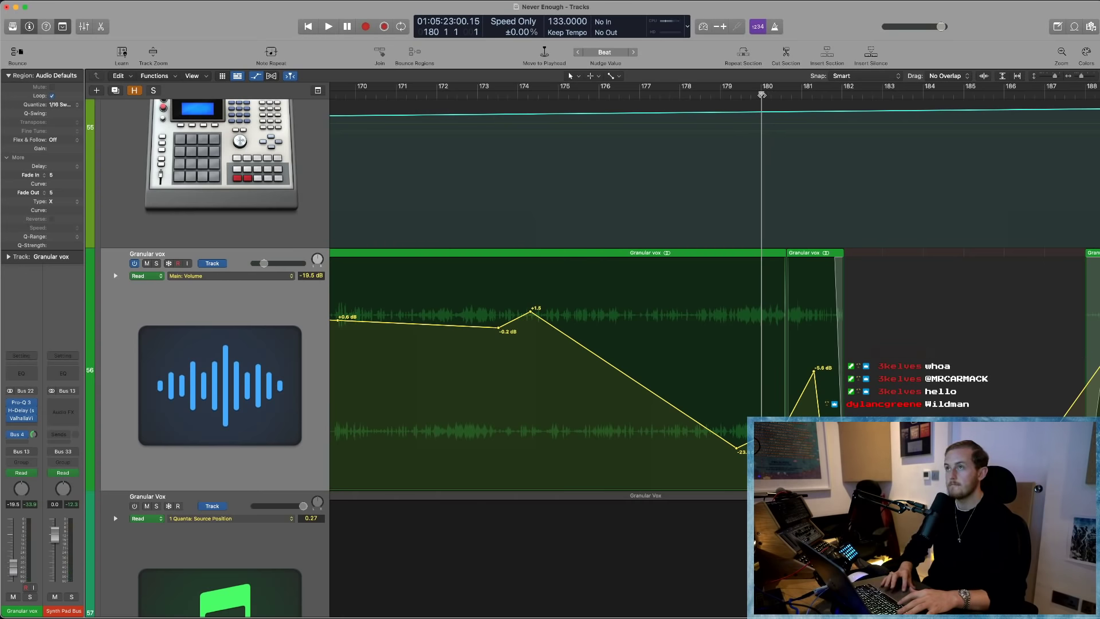
{"action": "key", "text": "space"}
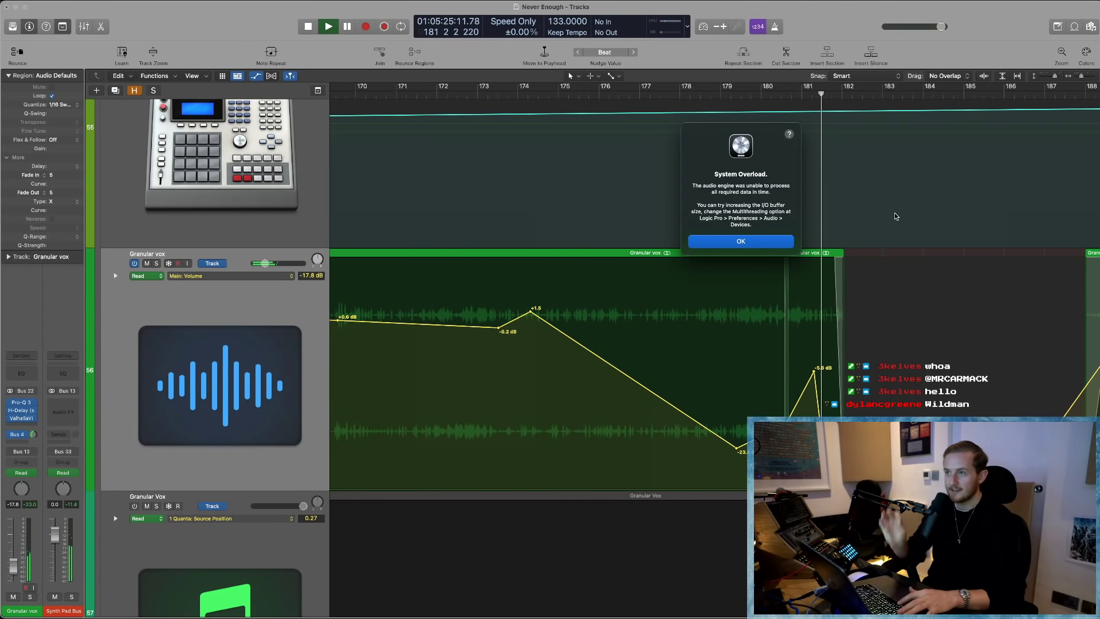
{"action": "key", "text": "Return"}
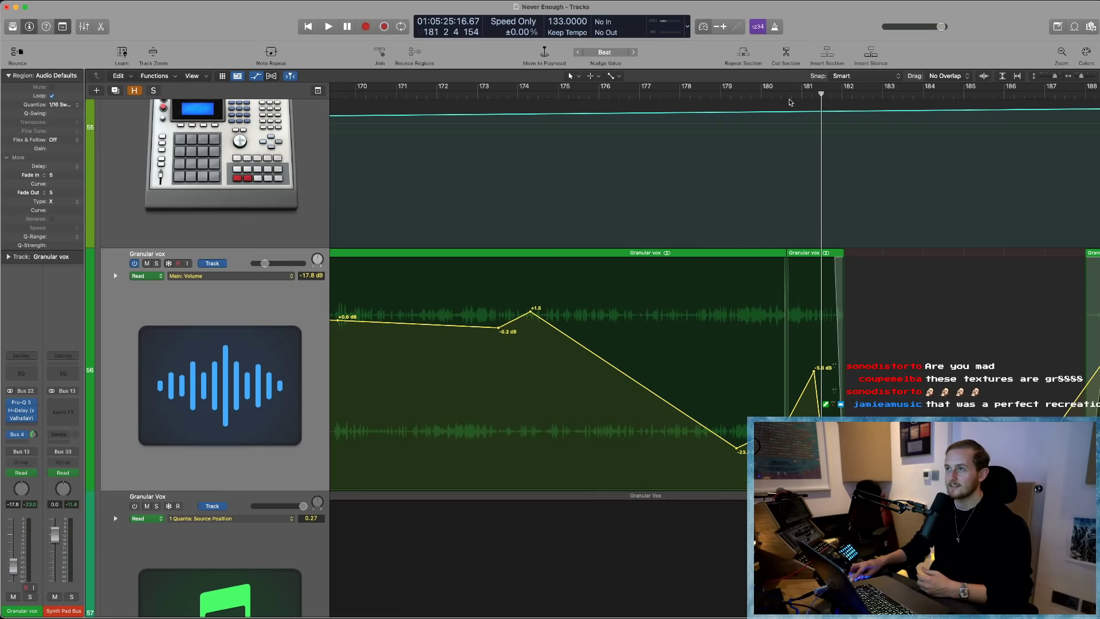
- Play the Granular vox ending from about bar 181, and replay it from bar 179 to hear the volume automation
{"action": "key", "text": "space"}
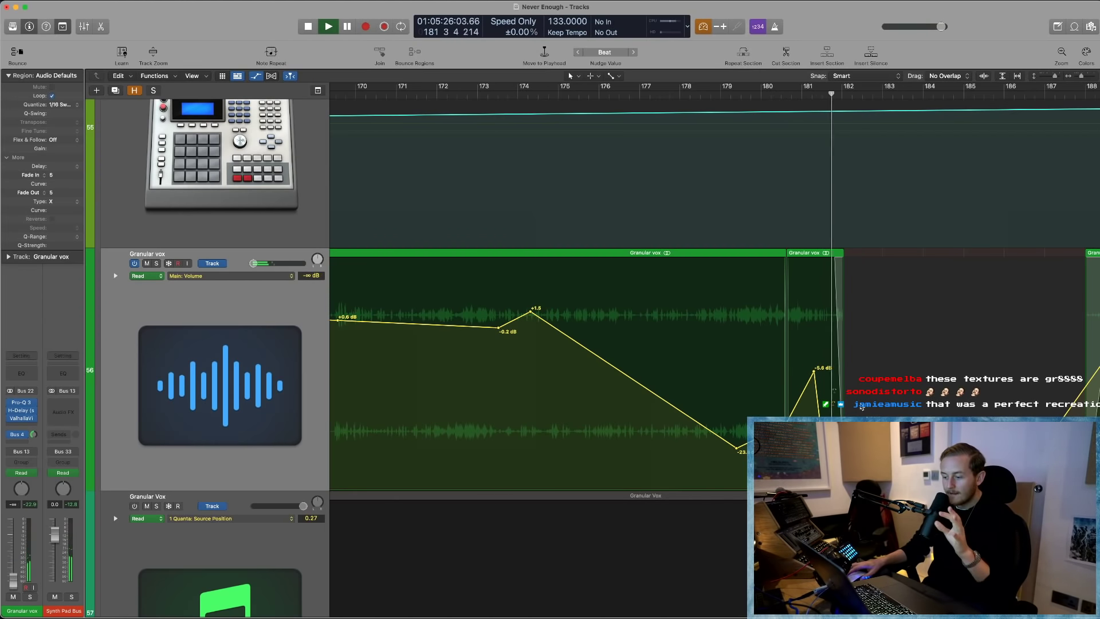
{"action": "key", "text": "space"}
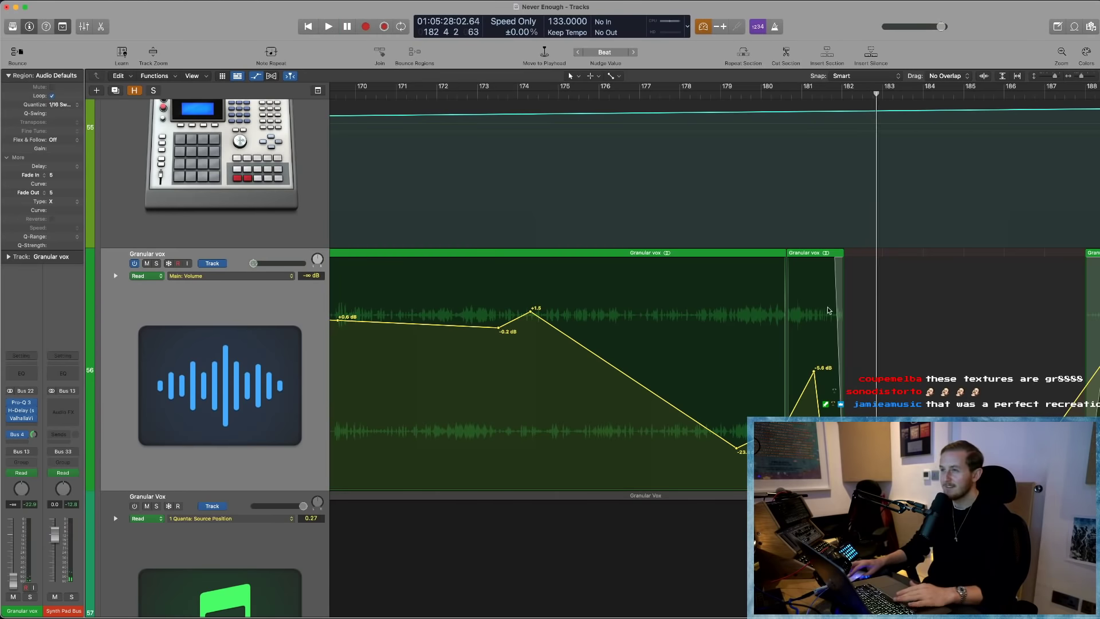
{"action": "key", "text": "comma"}
{"action": "key", "text": "comma"}
{"action": "key", "text": "comma"}
{"action": "key", "text": "comma"}
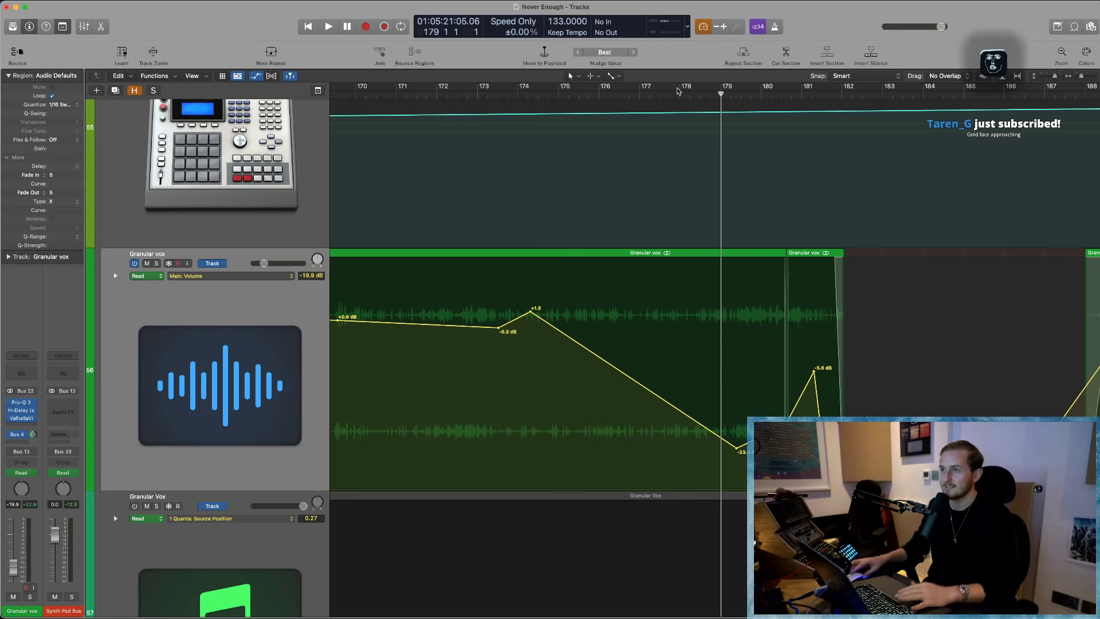
{"action": "key", "text": "space"}
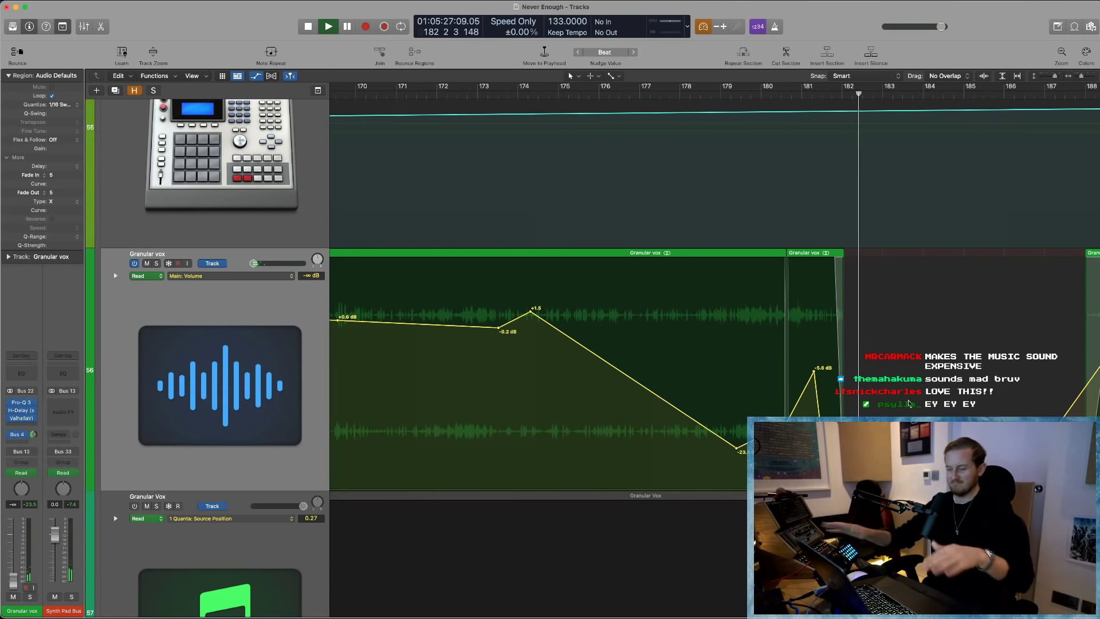
{"action": "key", "text": "space"}
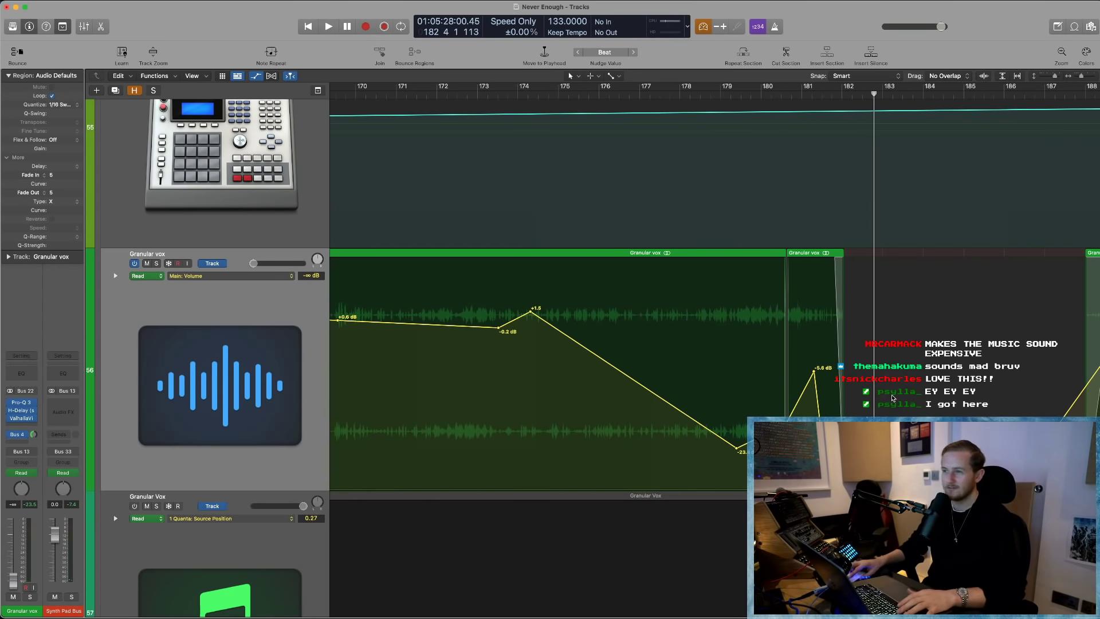
- Hide the automation, return to the arrangement overview, and play the mix around bar 189
{"action": "key", "text": "a"}
{"action": "key", "text": "z"}
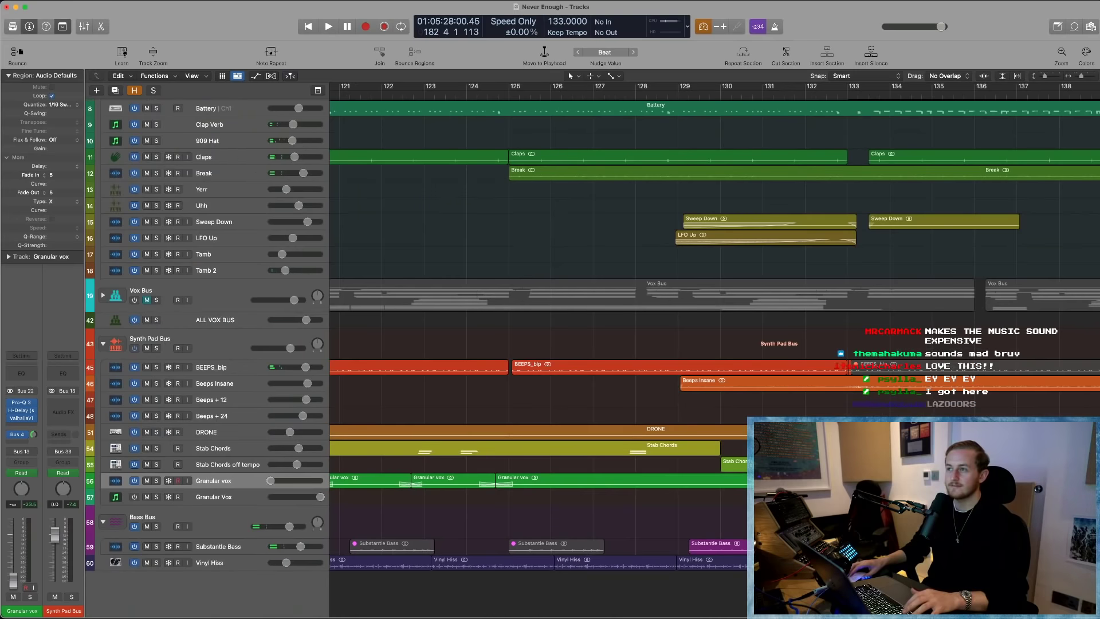
{"action": "key", "text": "super+Left"}
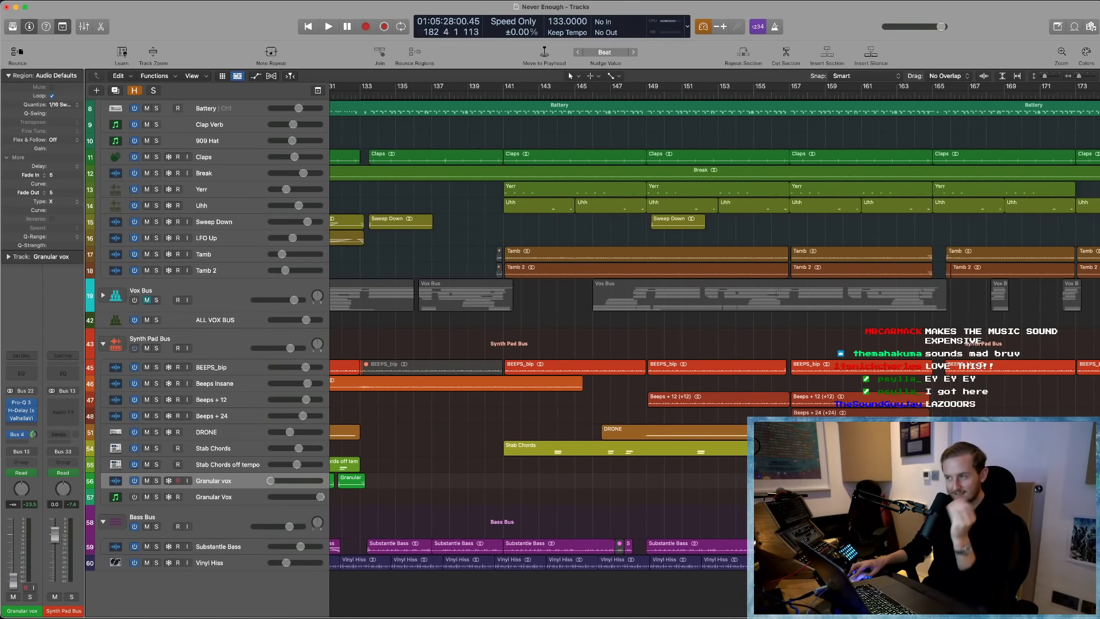
{"action": "scroll", "coordinate": [710, 332], "scroll_direction": "right", "scroll_amount": 10}
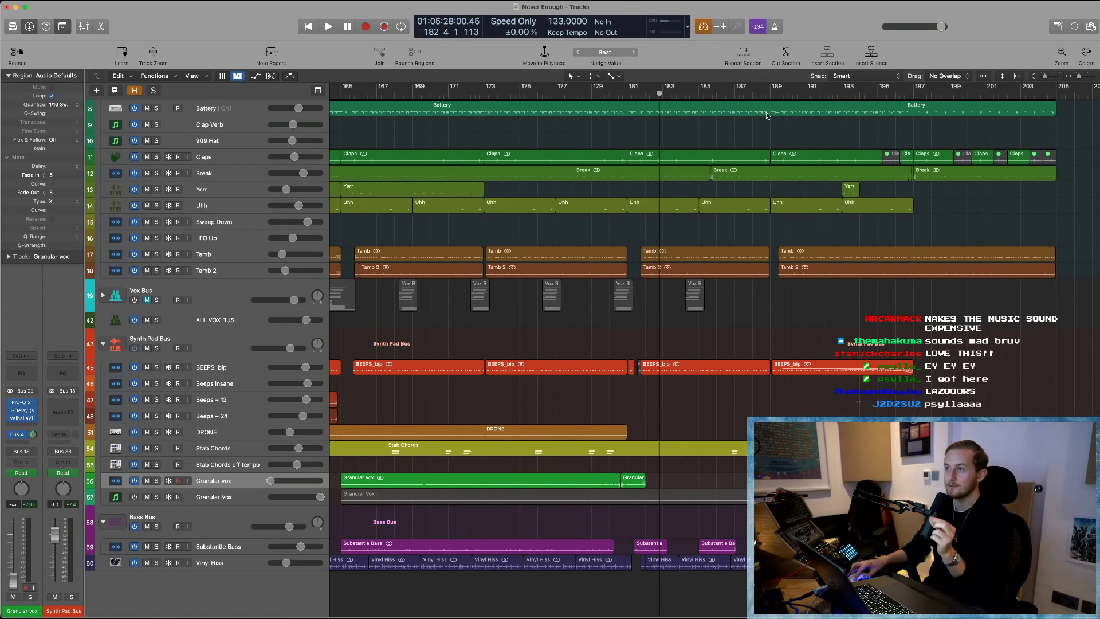
{"action": "key", "text": "space"}
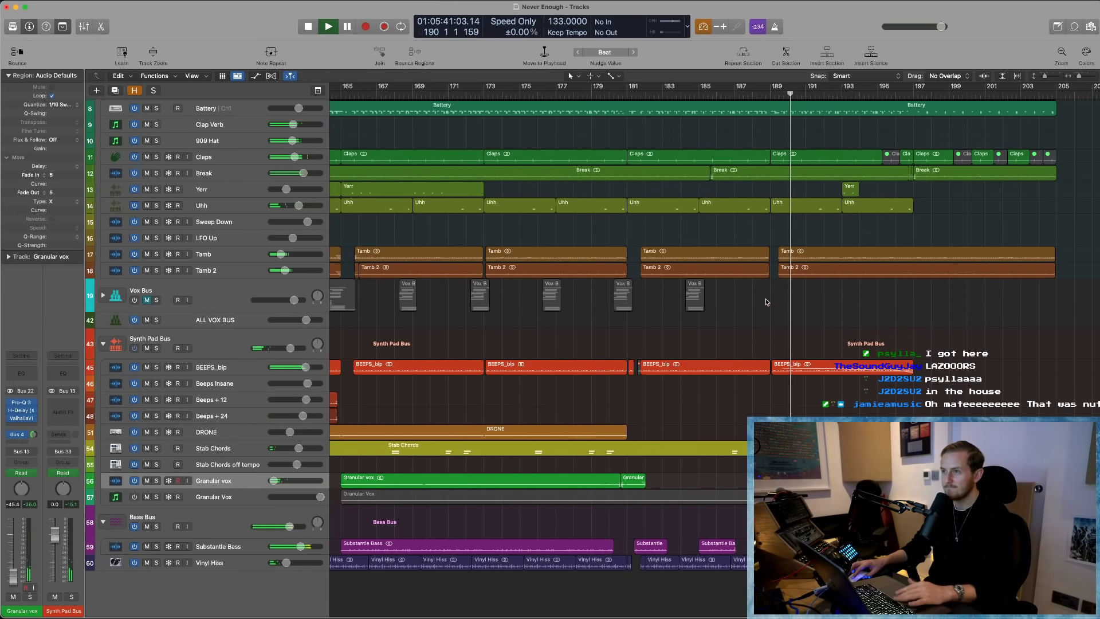
{"action": "key", "text": "space"}
- Inspect the Granular vox region at bar 188 up close with its volume automation shown and play from bar 187
{"action": "left_click", "coordinate": [743, 95]}
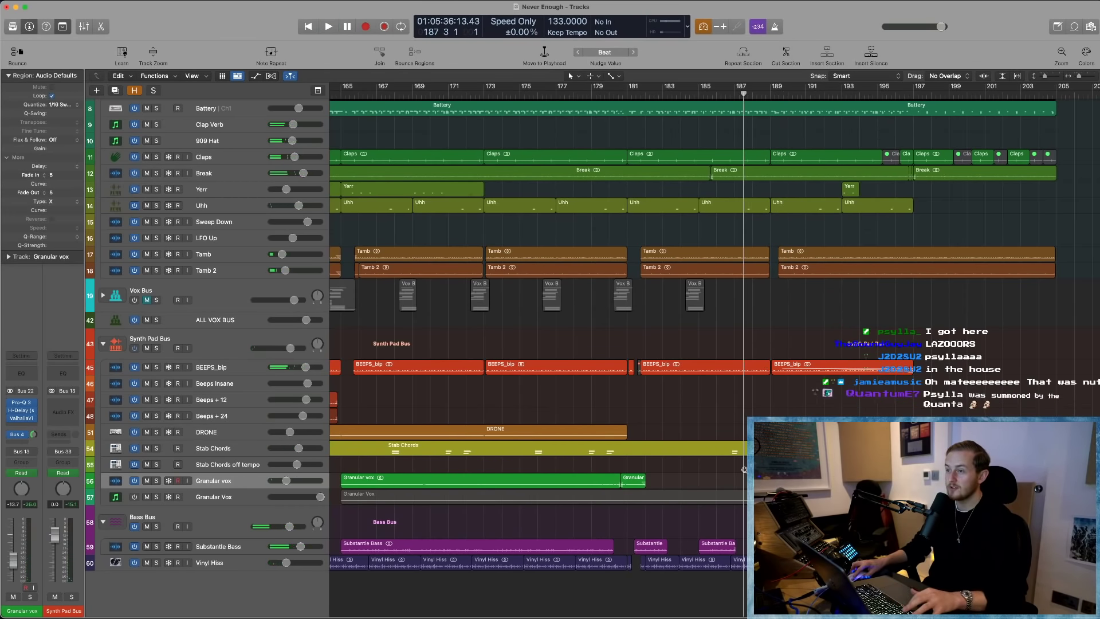
{"action": "key", "text": "z"}
{"action": "key", "text": "super+Left"}
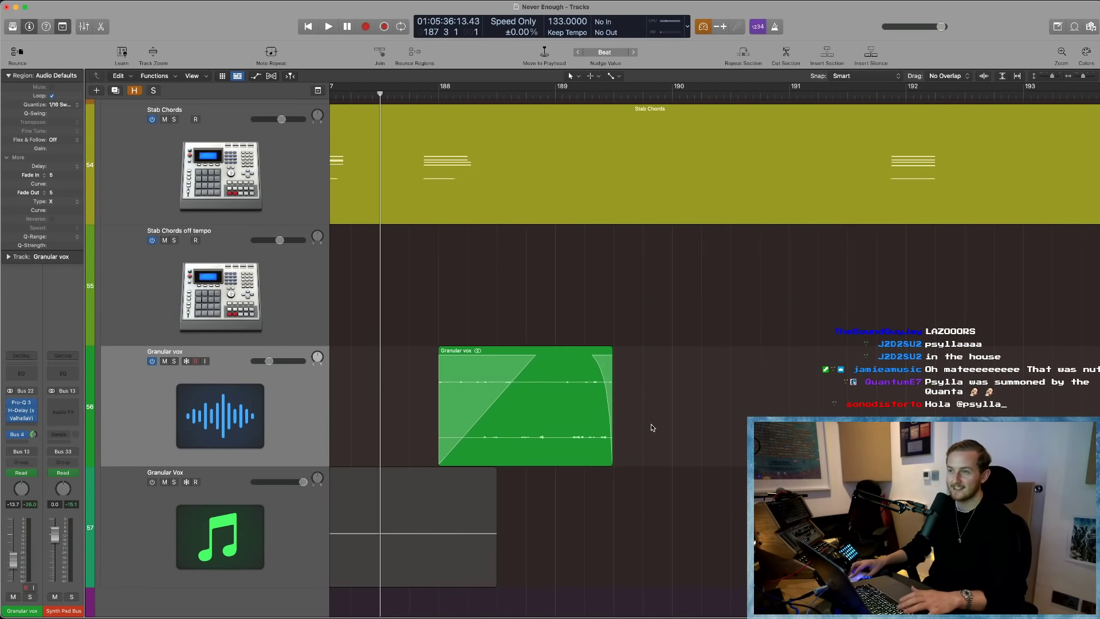
{"action": "key", "text": "a"}
{"action": "key", "text": "space"}
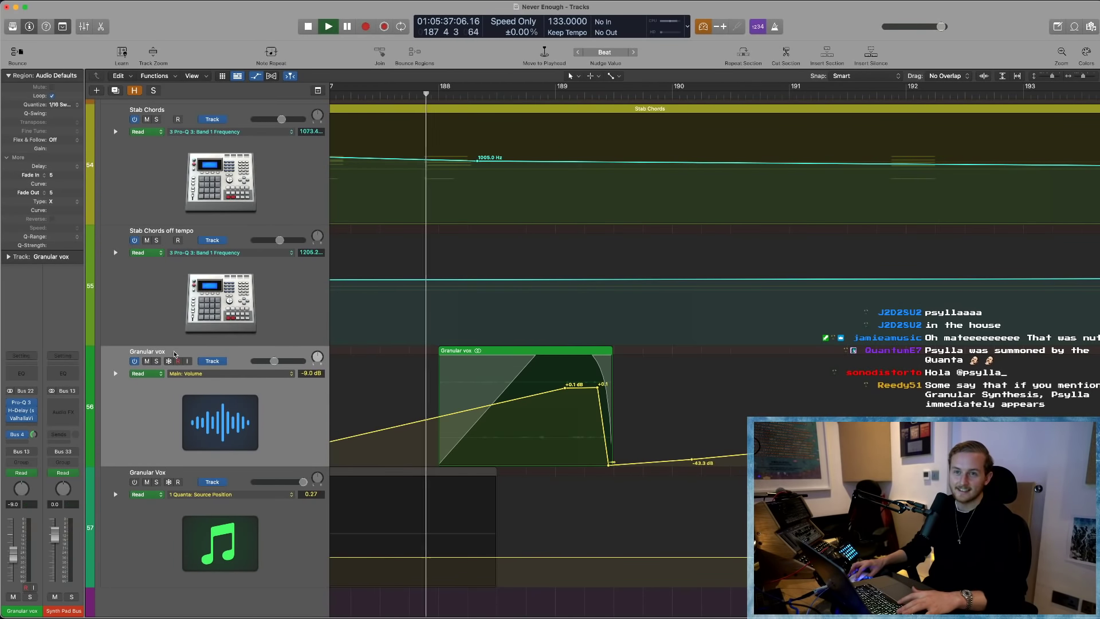
- Solo Granular vox and play its bar 188 region alone, dismissing the overload alert
{"action": "left_click", "coordinate": [157, 362]}
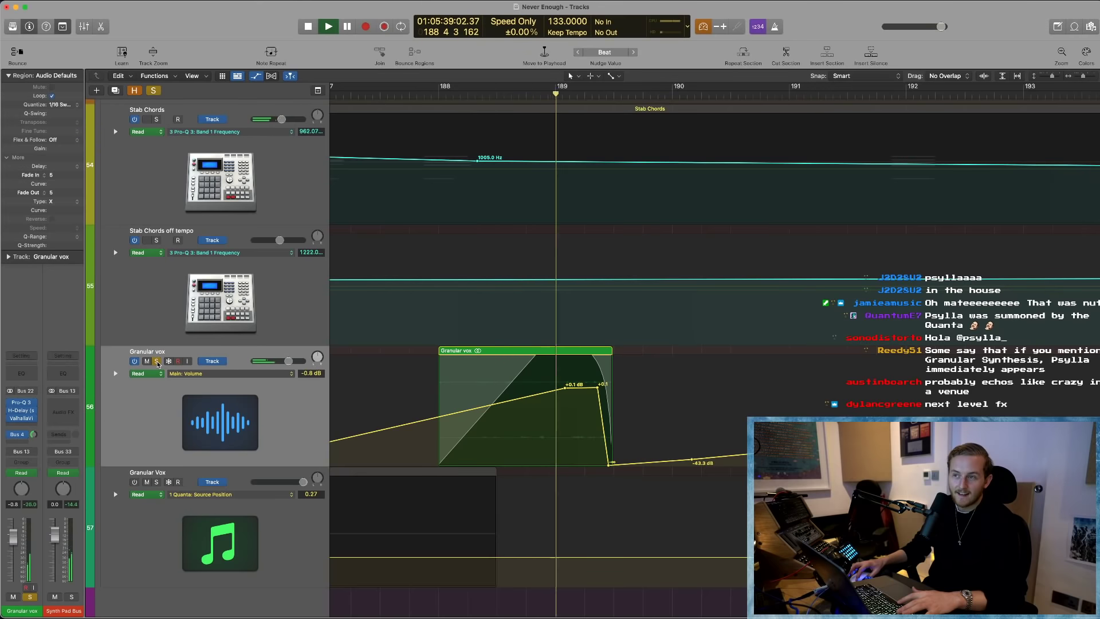
{"action": "left_click", "coordinate": [740, 242]}
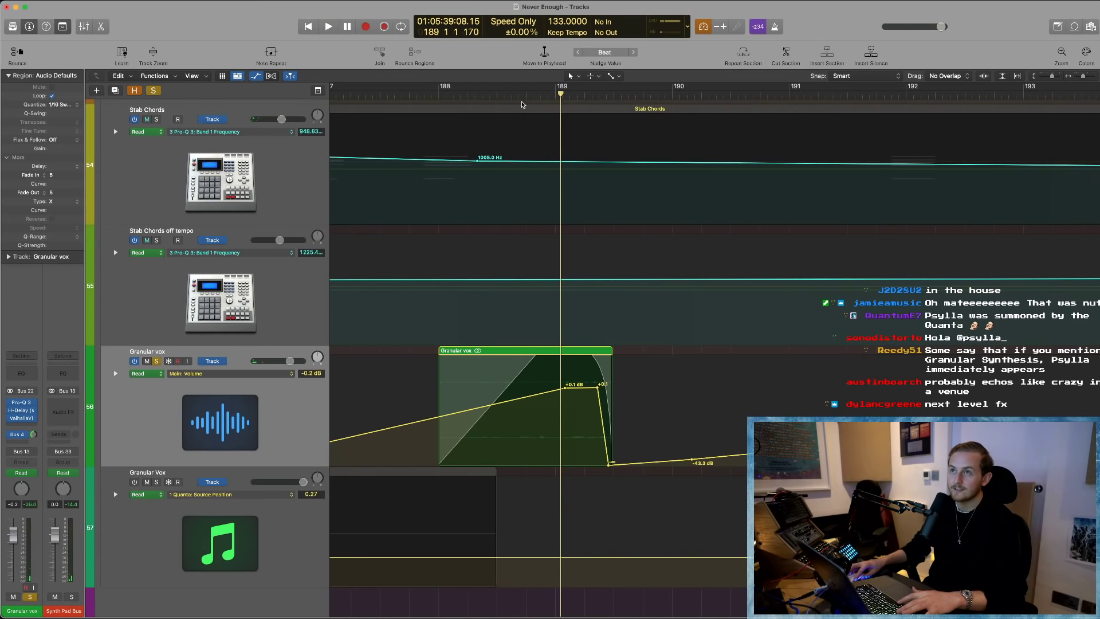
{"action": "key", "text": "space"}
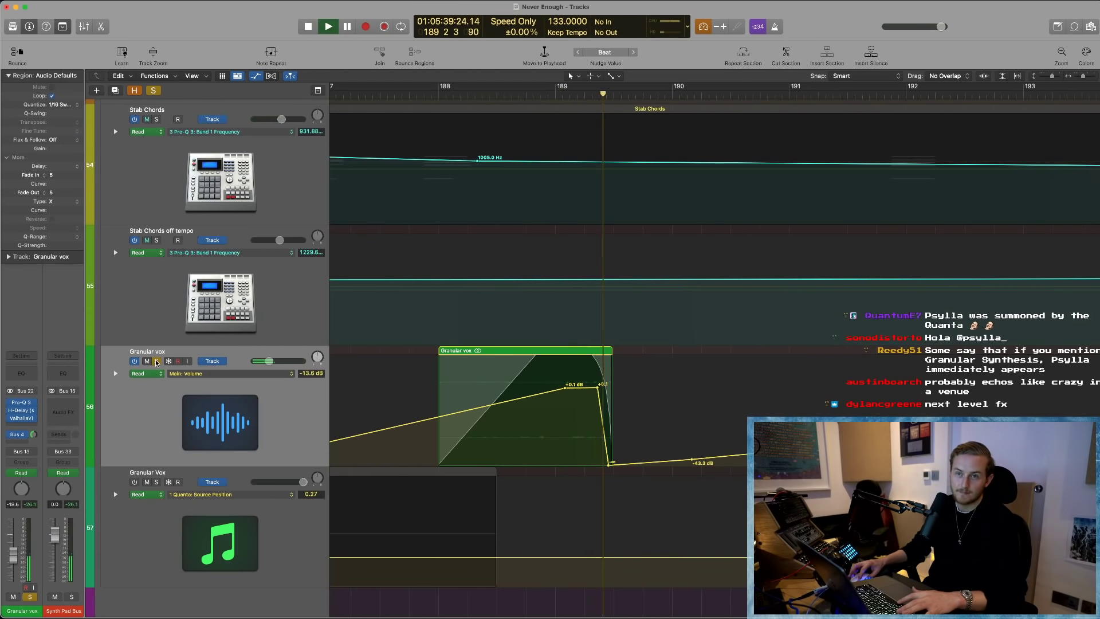
- Unsolo Granular vox, replay the region from bar 188 in the mix, and hide the automation
{"action": "key", "text": "s"}
{"action": "key", "text": "space"}
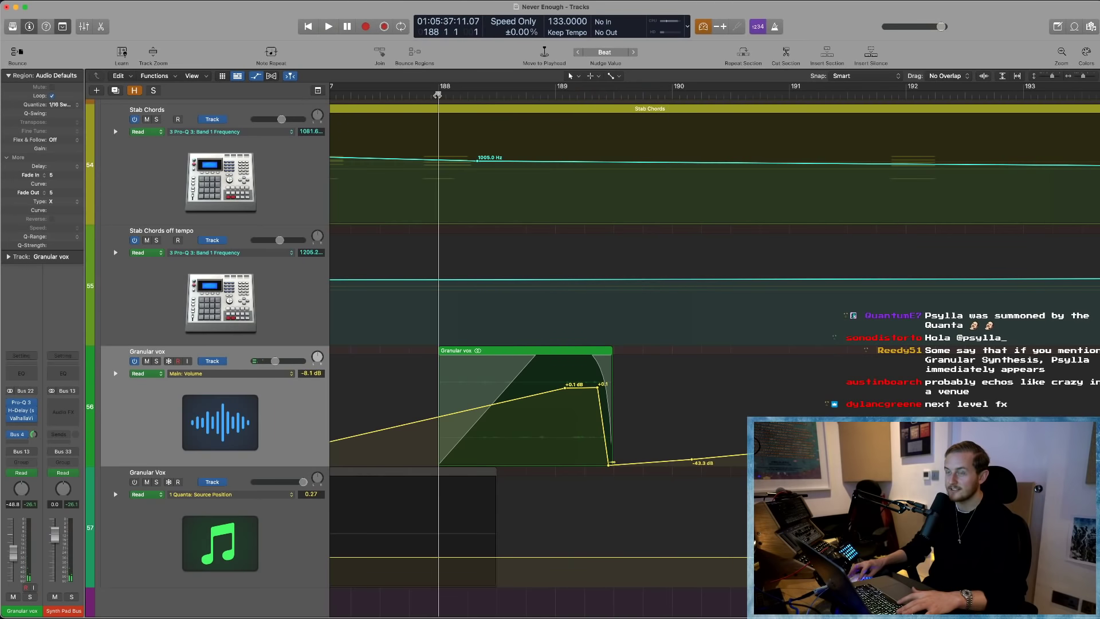
{"action": "key", "text": "space"}
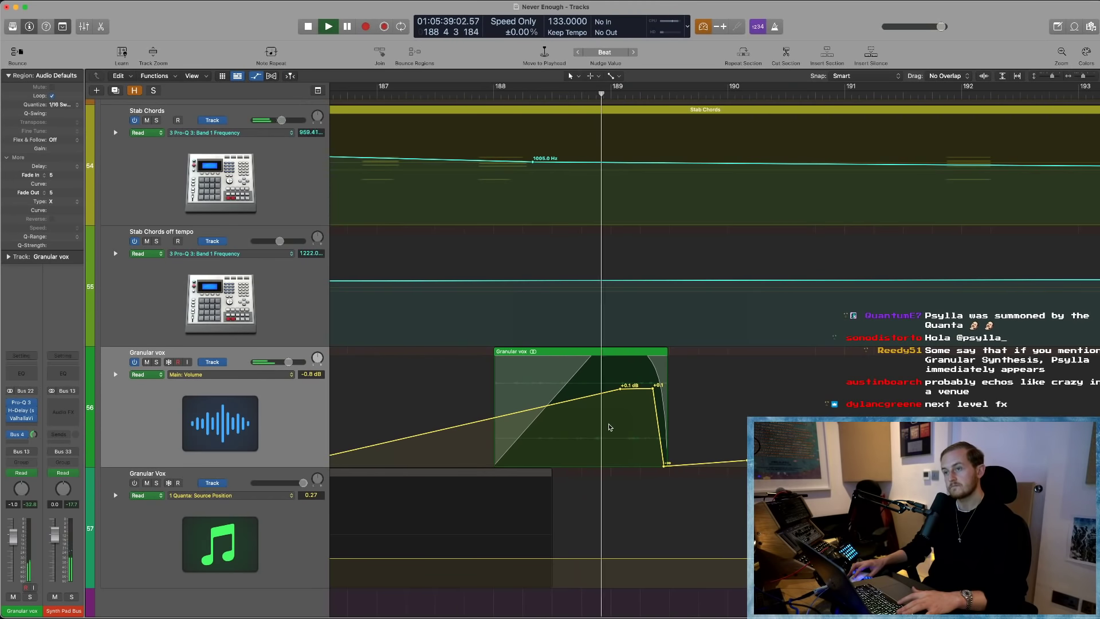
{"action": "key", "text": "Return"}
{"action": "key", "text": "a"}
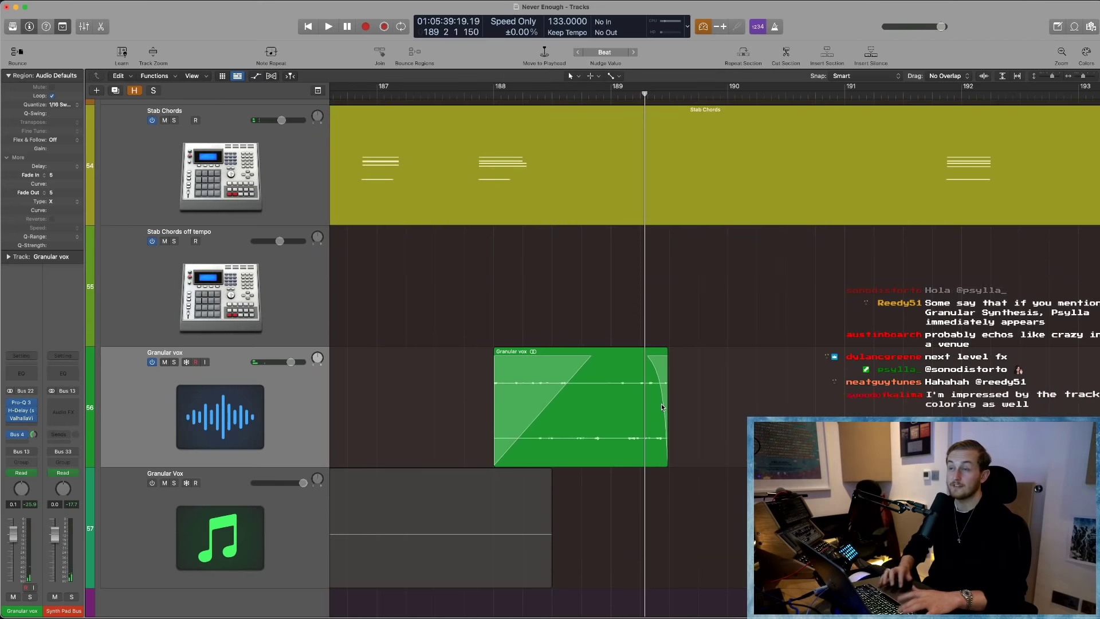
- Open the Battery region in the Piano Roll and examine its notes between bars 187 and 190
{"action": "scroll", "coordinate": [637, 318], "scroll_direction": "up", "scroll_amount": 15}
{"action": "scroll", "coordinate": [625, 313], "scroll_direction": "up", "scroll_amount": 20}
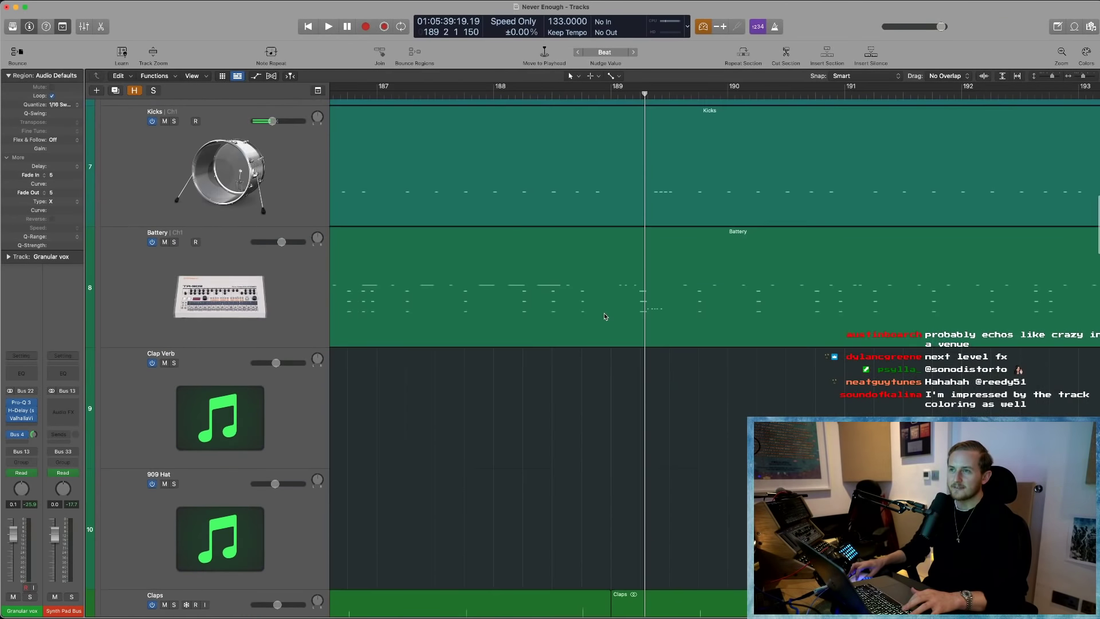
{"action": "double_click", "coordinate": [604, 313]}
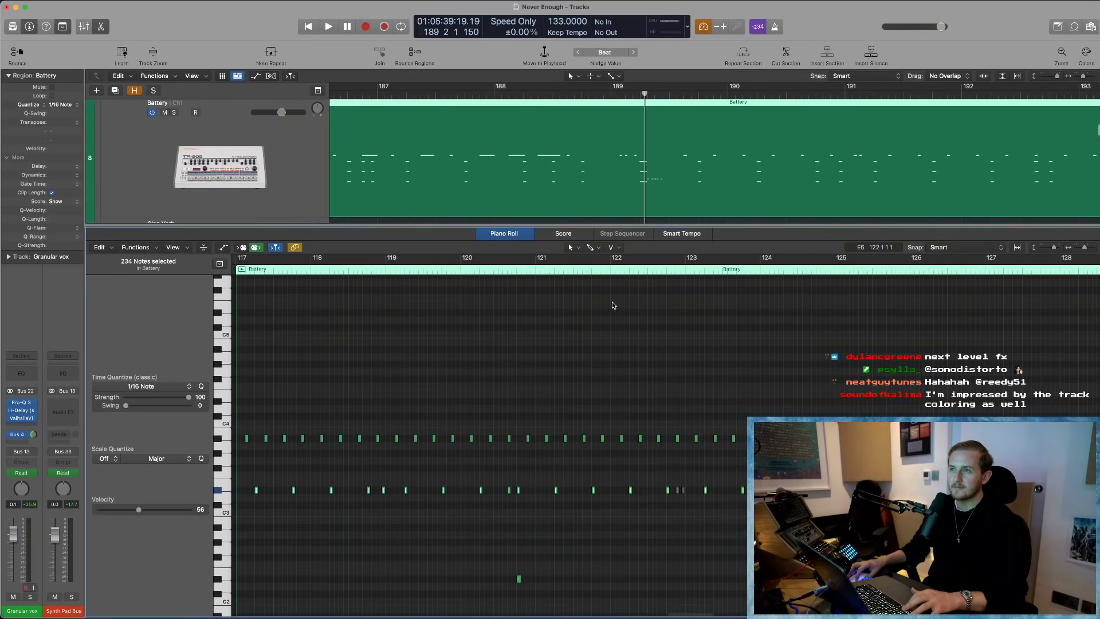
{"action": "left_click", "coordinate": [275, 248]}
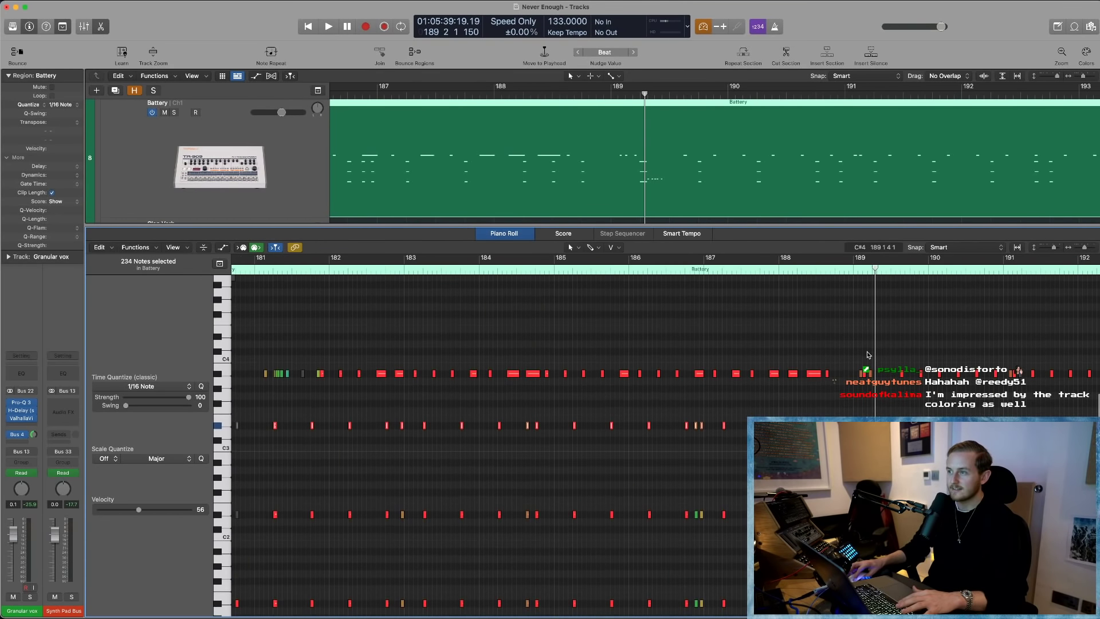
{"action": "left_click_drag", "start_coordinate": [868, 355], "coordinate": [854, 381]}
{"action": "scroll", "coordinate": [859, 366], "scroll_direction": "right", "scroll_amount": 3}
{"action": "scroll", "coordinate": [859, 367], "scroll_direction": "down", "scroll_amount": 4}
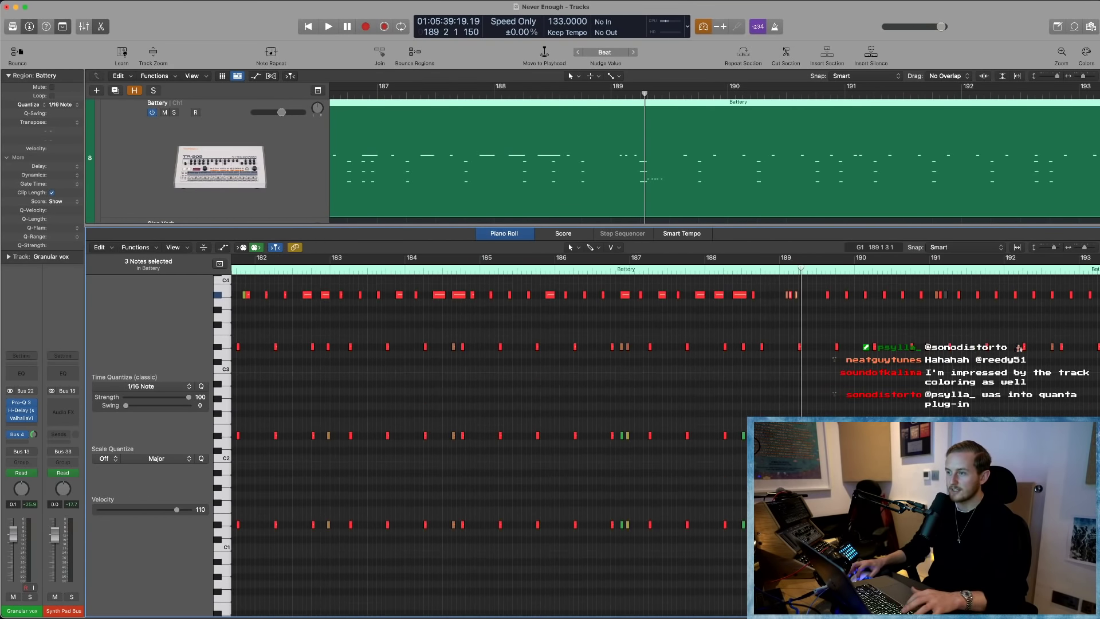
{"action": "key", "text": "z"}
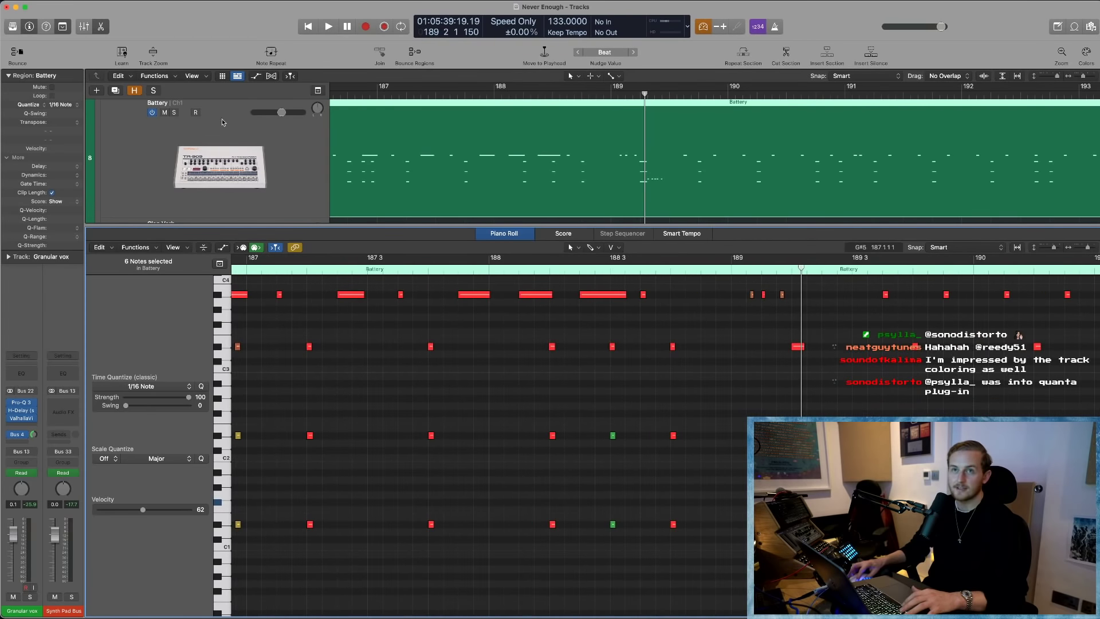
- Play the mix from bar 189 while following the Battery notes, and close the Piano Roll
{"action": "left_click", "coordinate": [608, 94]}
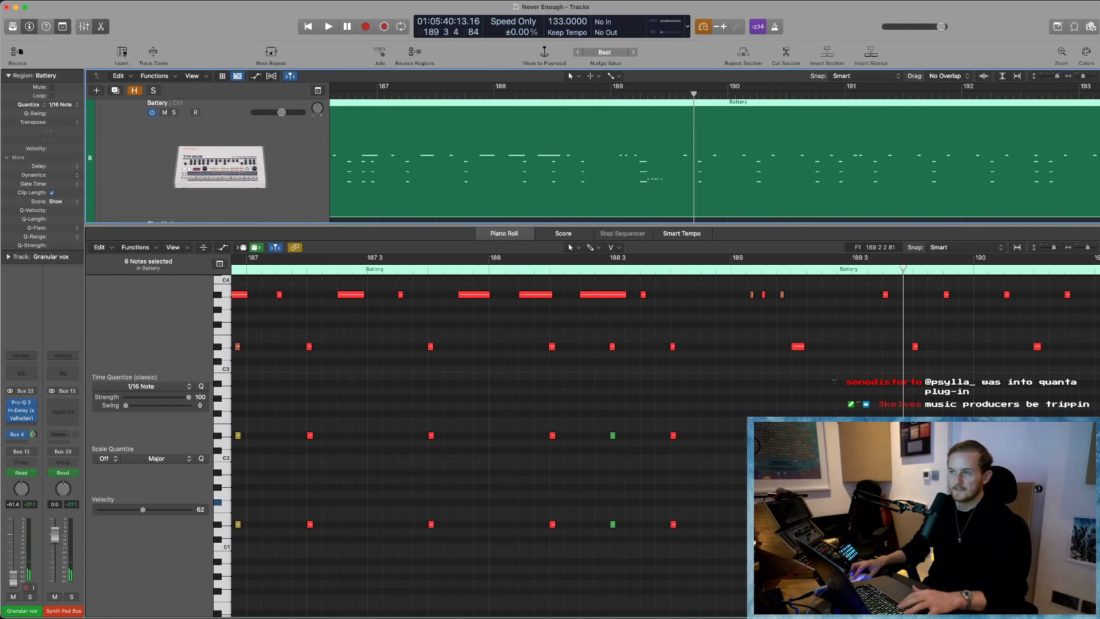
{"action": "left_click", "coordinate": [732, 278]}
{"action": "key", "text": "space"}
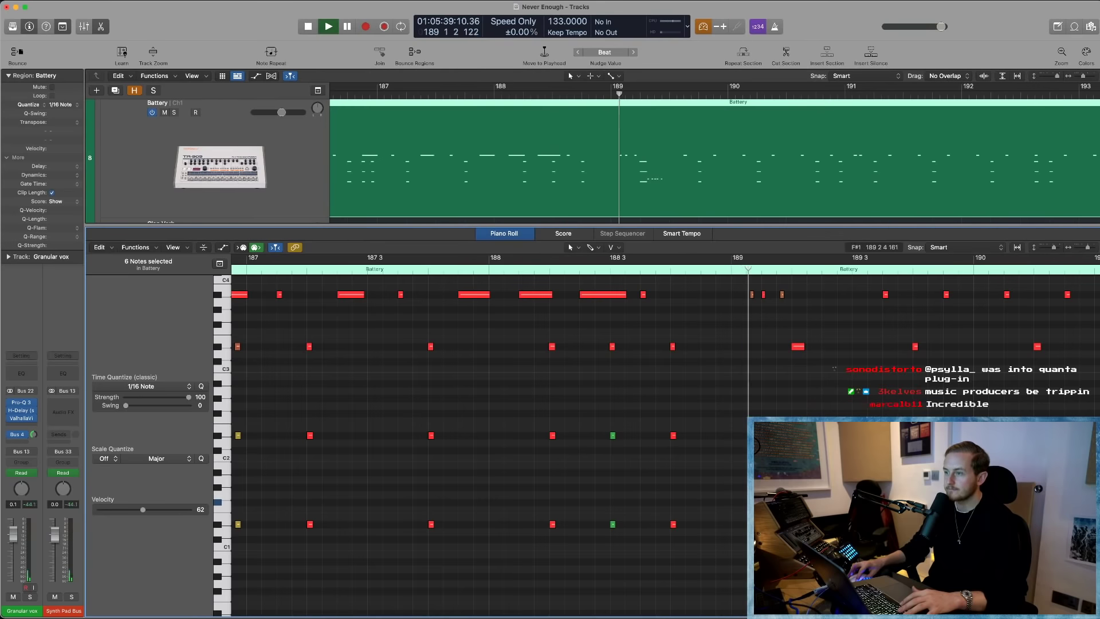
{"action": "key", "text": "space"}
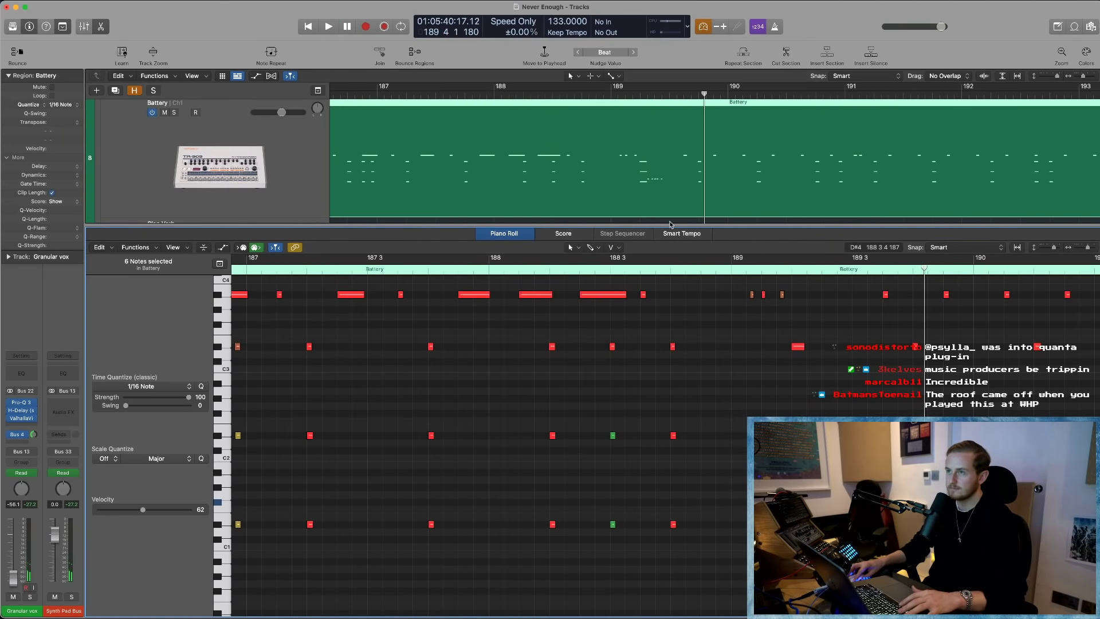
{"action": "key", "text": "p"}
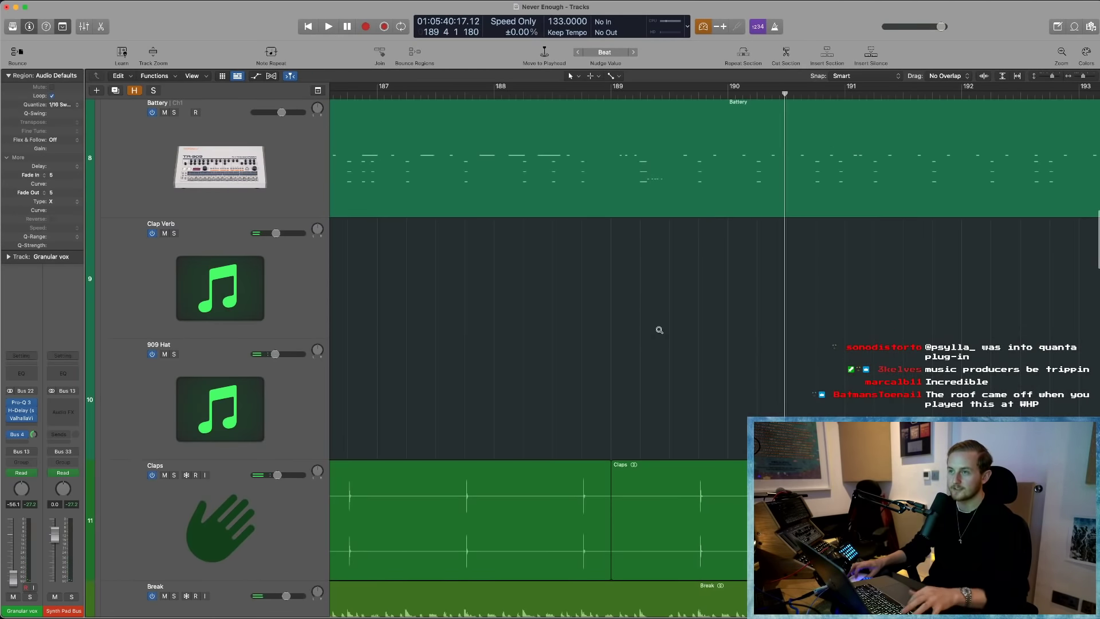
- Return to the arrangement overview, select the Substantle Bass track, and zoom in on its opening regions beside Bass Bus
{"action": "left_click", "coordinate": [659, 330], "text": "ctrl+alt"}
{"action": "scroll", "coordinate": [726, 529], "scroll_direction": "left", "scroll_amount": 4}
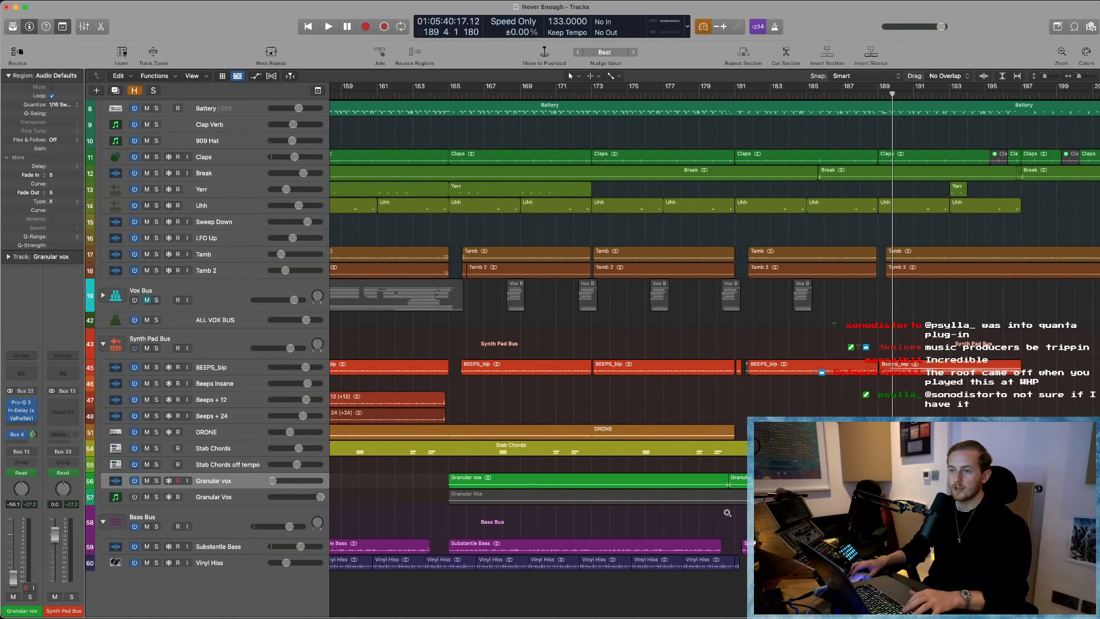
{"action": "key", "text": "super+Left"}
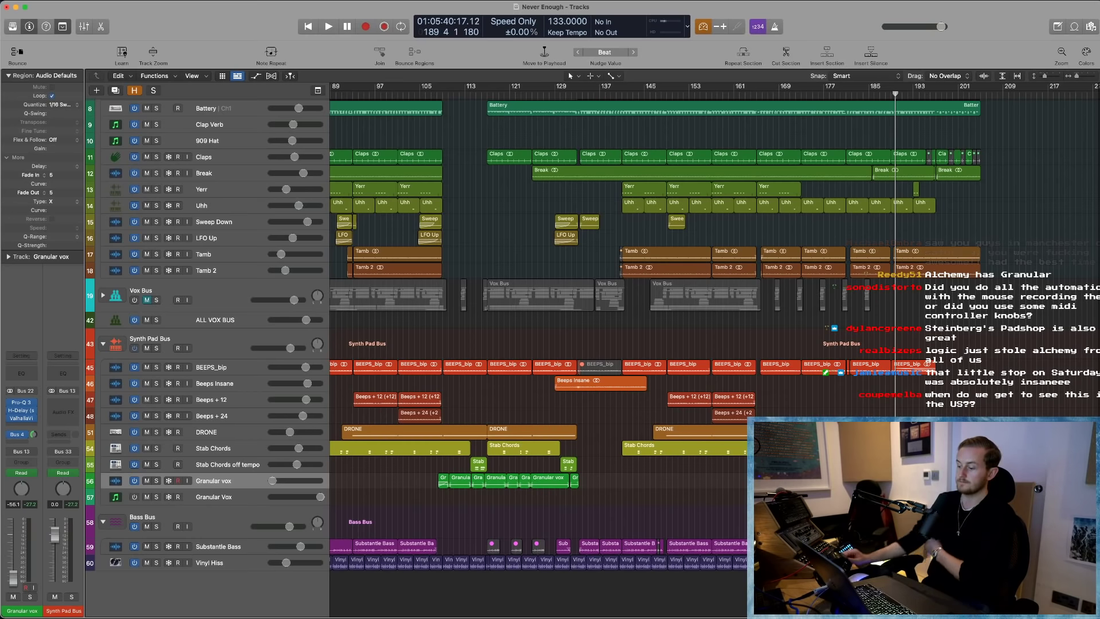
{"action": "scroll", "coordinate": [238, 550], "scroll_direction": "left", "scroll_amount": 10}
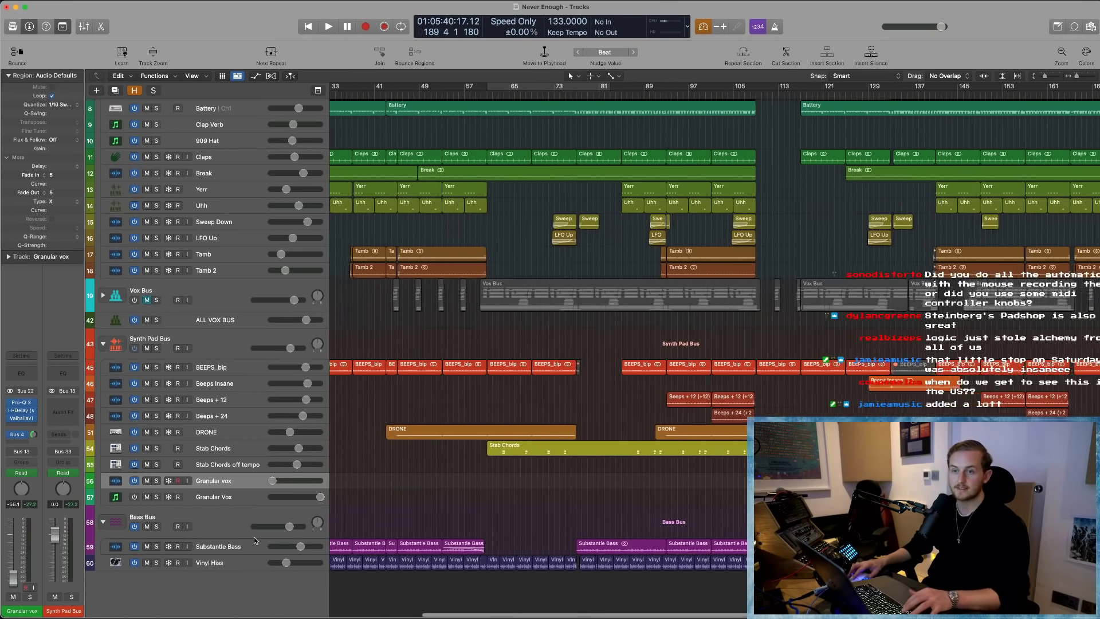
{"action": "left_click", "coordinate": [237, 550]}
{"action": "scroll", "coordinate": [391, 522], "scroll_direction": "left", "scroll_amount": 4}
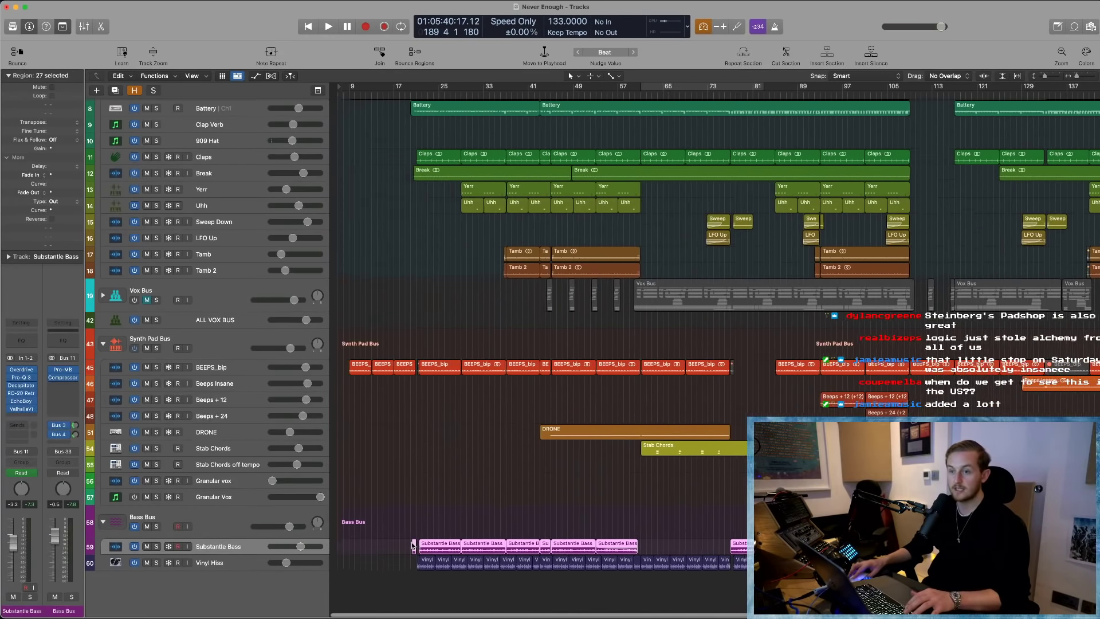
{"action": "left_click_drag", "start_coordinate": [391, 522], "coordinate": [608, 598]}
{"action": "scroll", "coordinate": [571, 473], "scroll_direction": "down", "scroll_amount": 2}
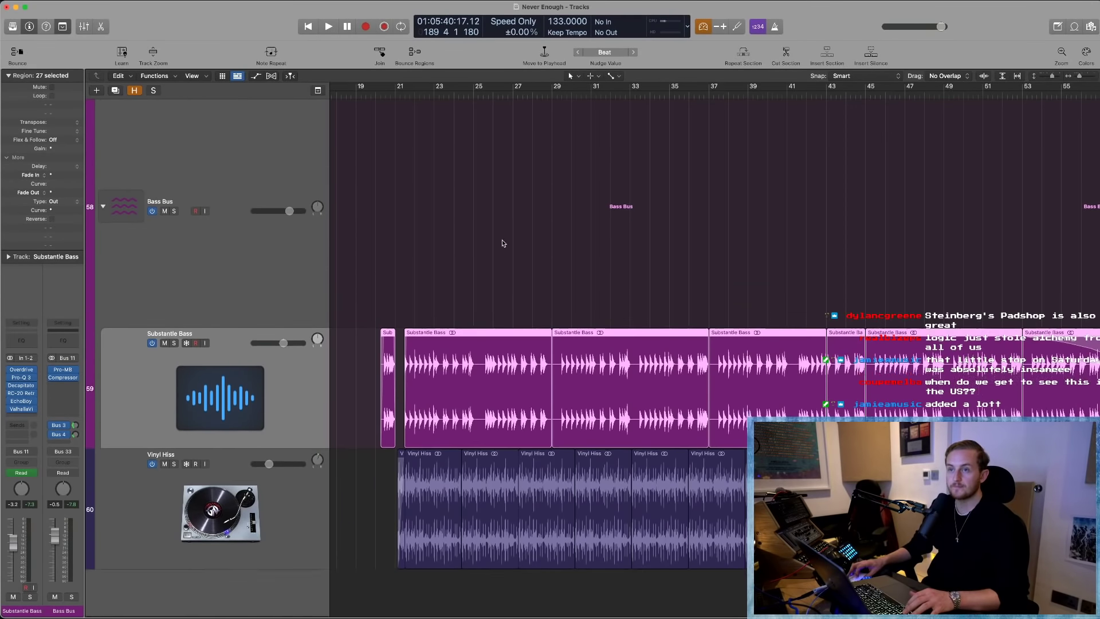
- Solo Substantle Bass, set the cycle range from bar 20 to 37, and play its opening regions up close
{"action": "left_click", "coordinate": [175, 344]}
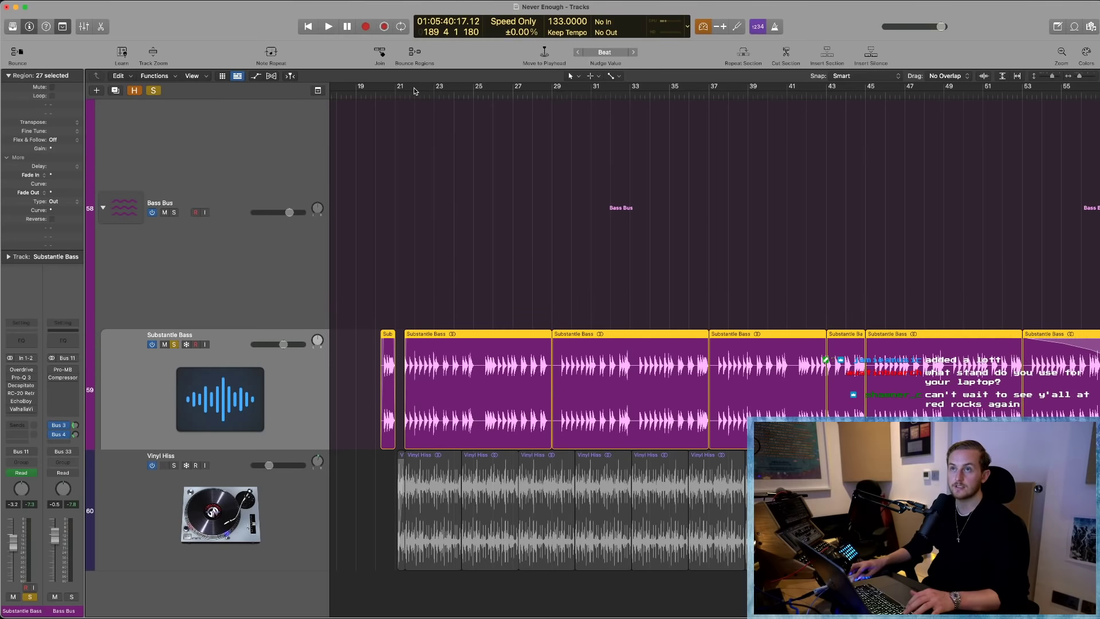
{"action": "left_click_drag", "start_coordinate": [416, 91], "coordinate": [547, 96]}
{"action": "left_click_drag", "start_coordinate": [378, 92], "coordinate": [713, 117]}
{"action": "key", "text": "space"}
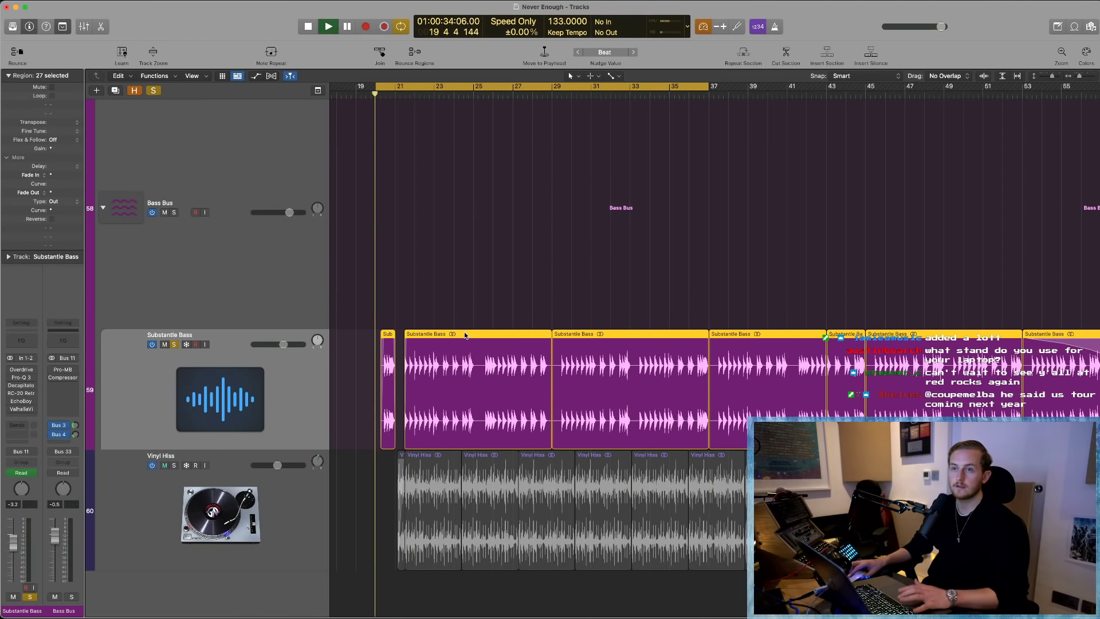
{"action": "left_click", "coordinate": [224, 399]}
{"action": "key", "text": "super+Right"}
{"action": "key", "text": "super+Right"}
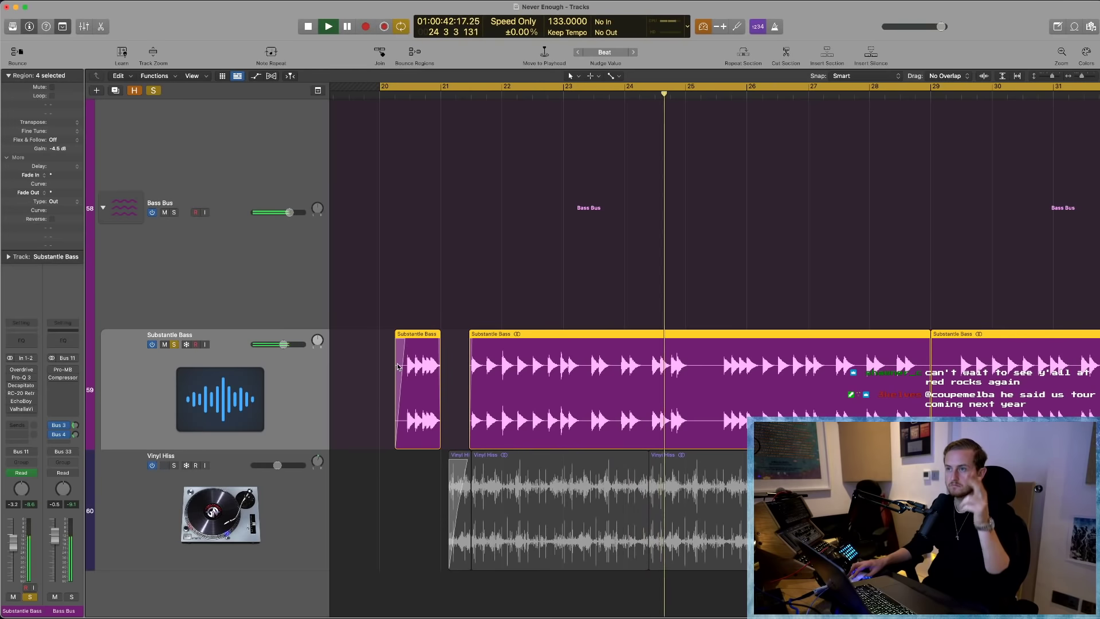
{"action": "key", "text": "space"}
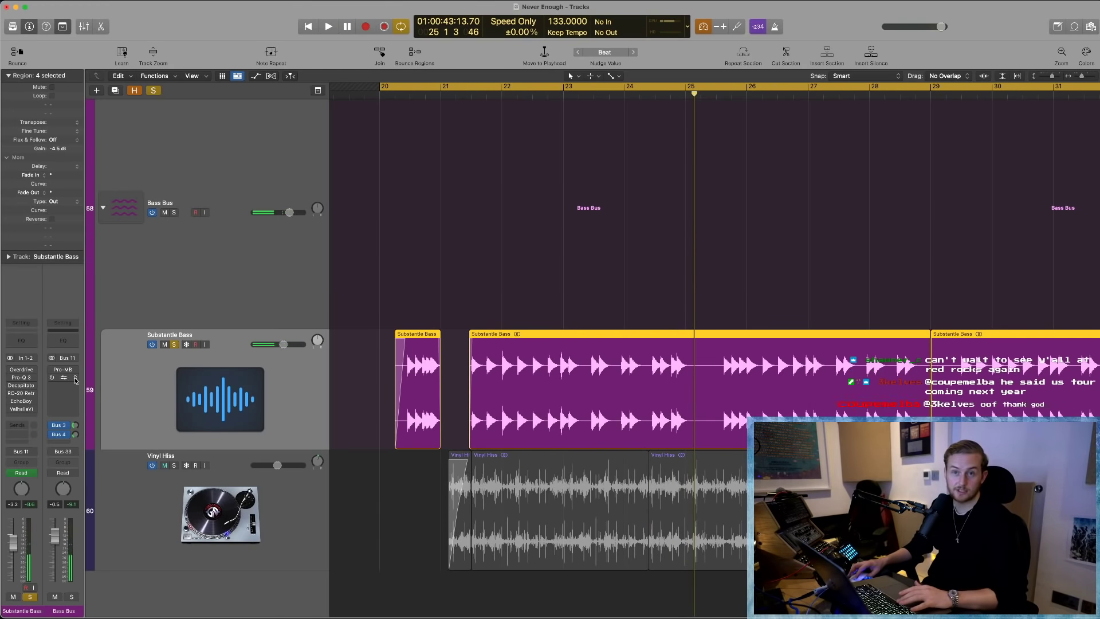
- Open the Overdrive plug-in on Substantle Bass, play the soloed bass through it, and close the plug-in
{"action": "left_click", "coordinate": [15, 370]}
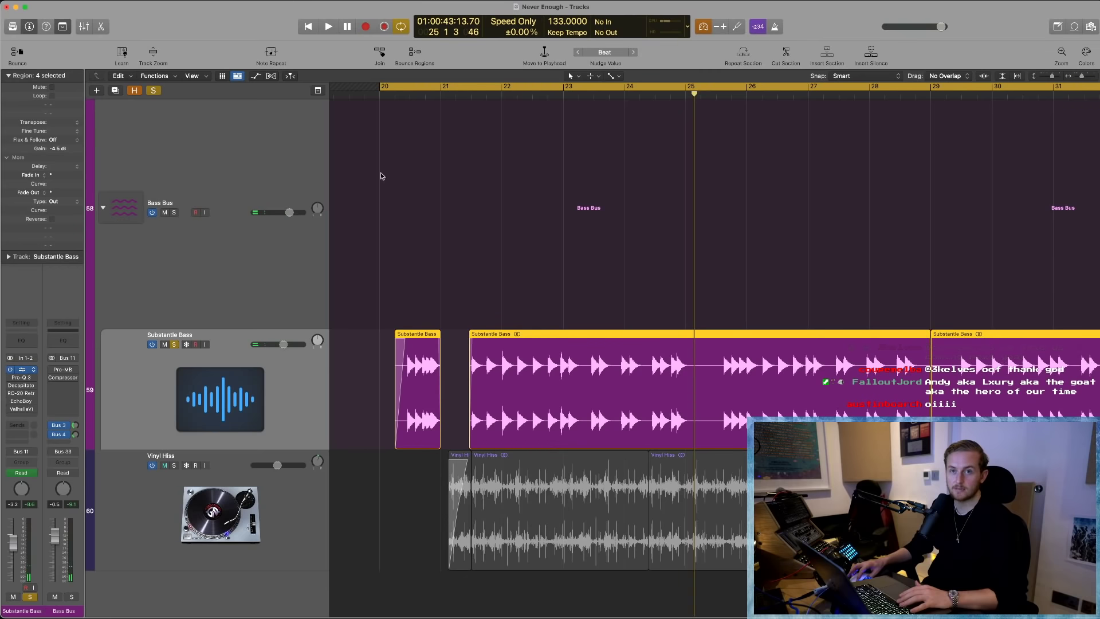
{"action": "left_click_drag", "start_coordinate": [533, 125], "coordinate": [430, 127]}
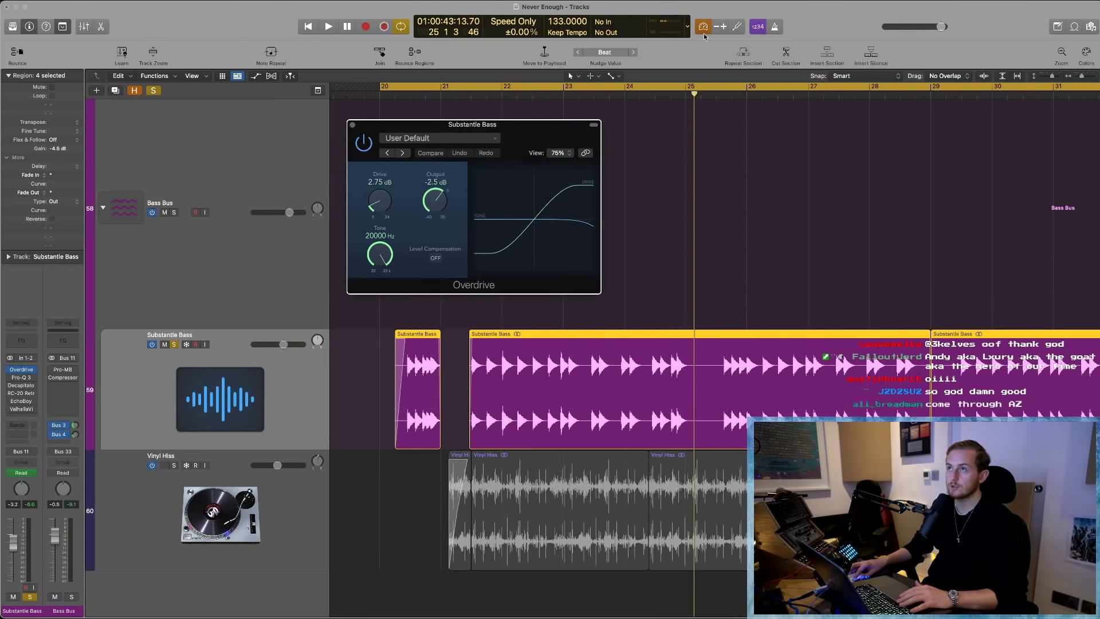
{"action": "key", "text": "space"}
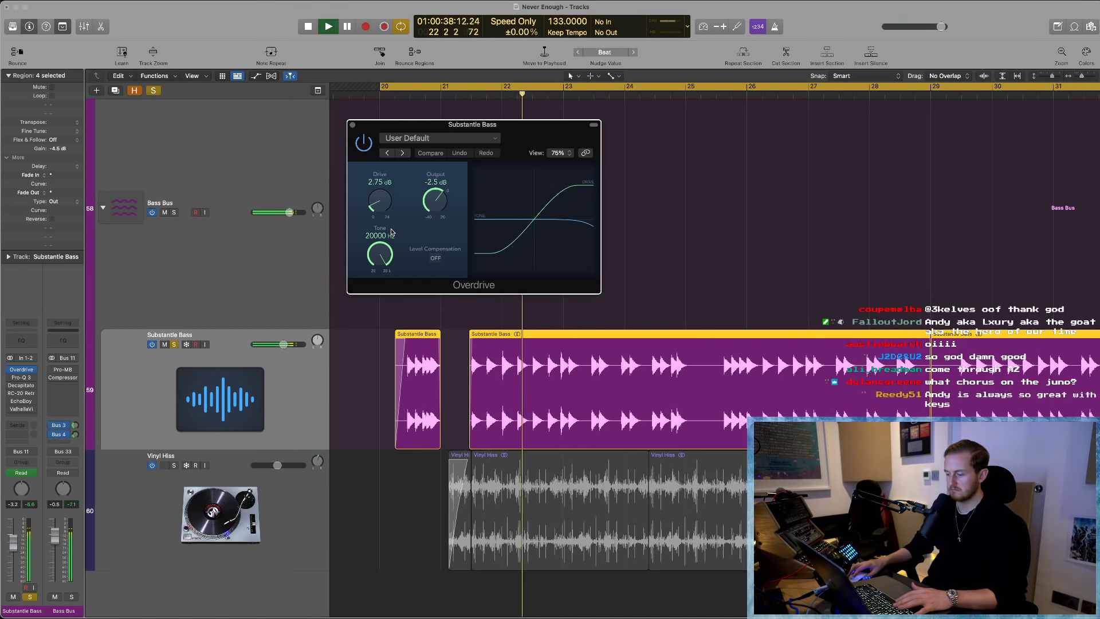
{"action": "key", "text": "space"}
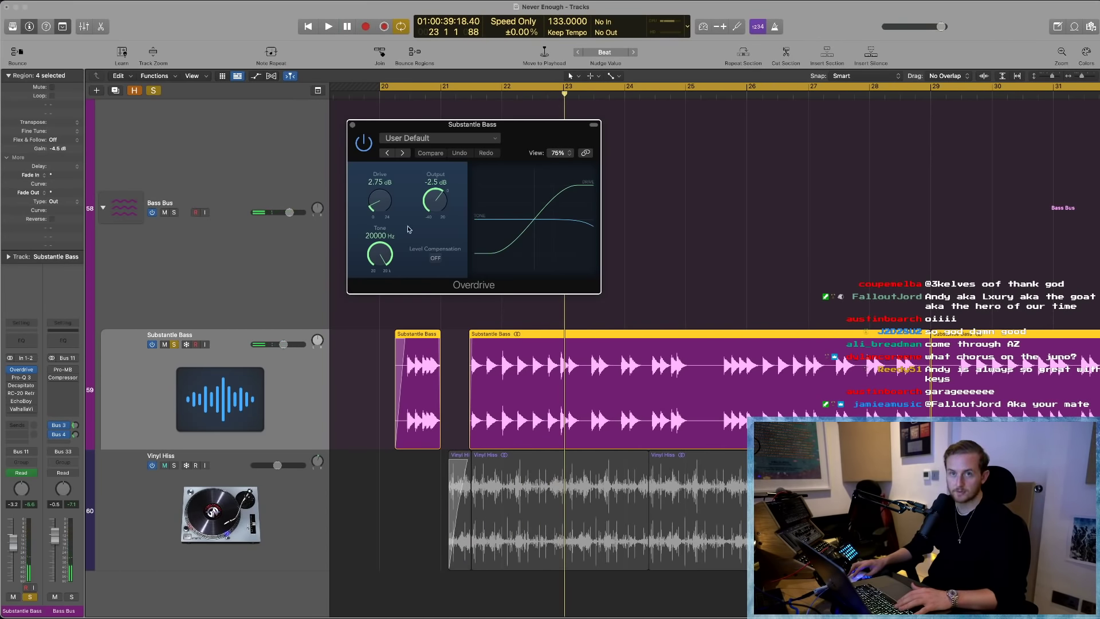
{"action": "left_click", "coordinate": [352, 124]}
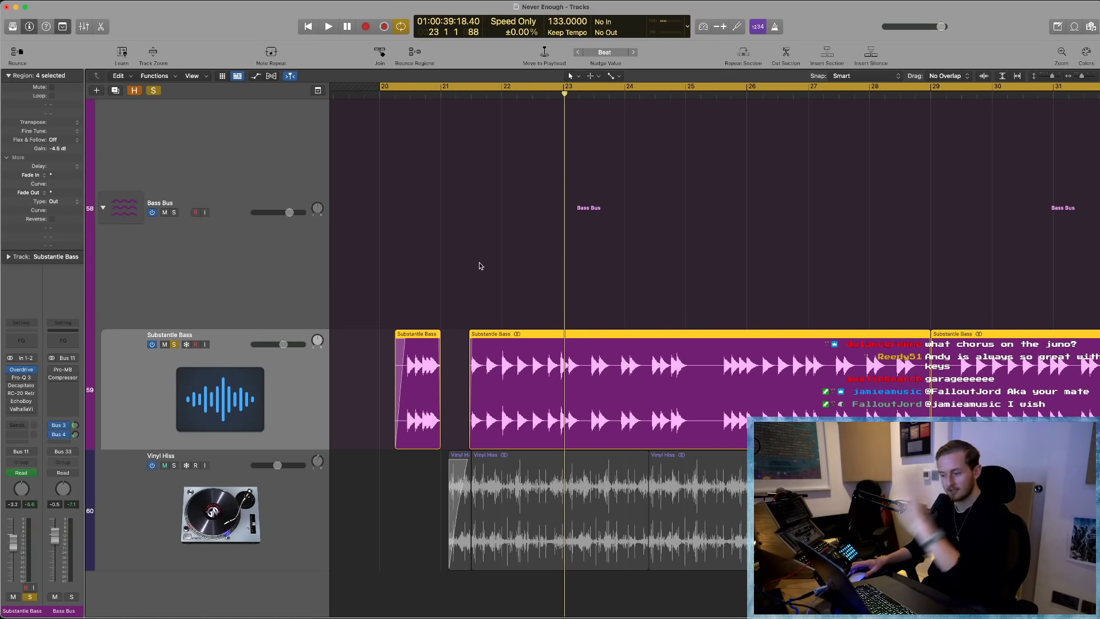
- Open the Pro-Q 3 equalizer on Substantle Bass and play the bass loop to view its spectrum against the EQ curve
{"action": "mouse_move", "coordinate": [32, 379]}
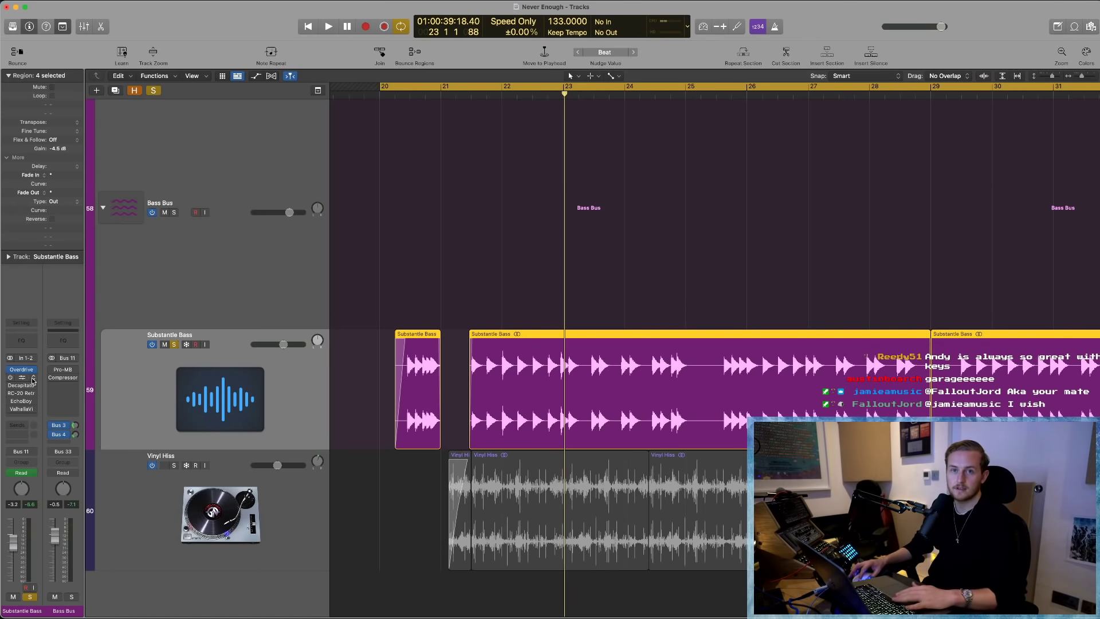
{"action": "left_click", "coordinate": [60, 434]}
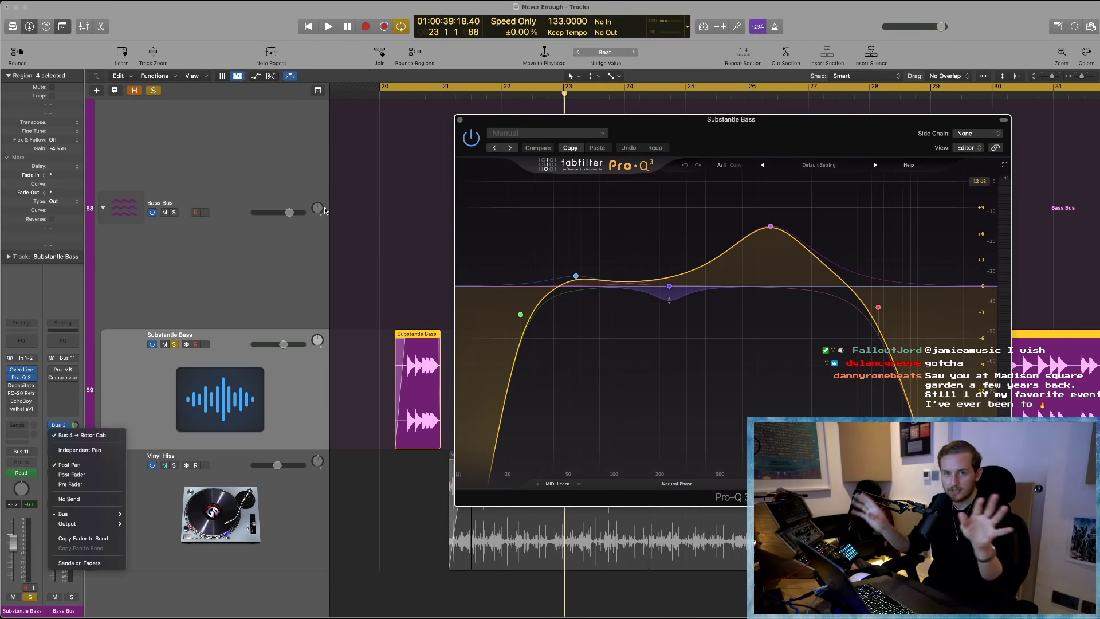
{"action": "key", "text": "Escape"}
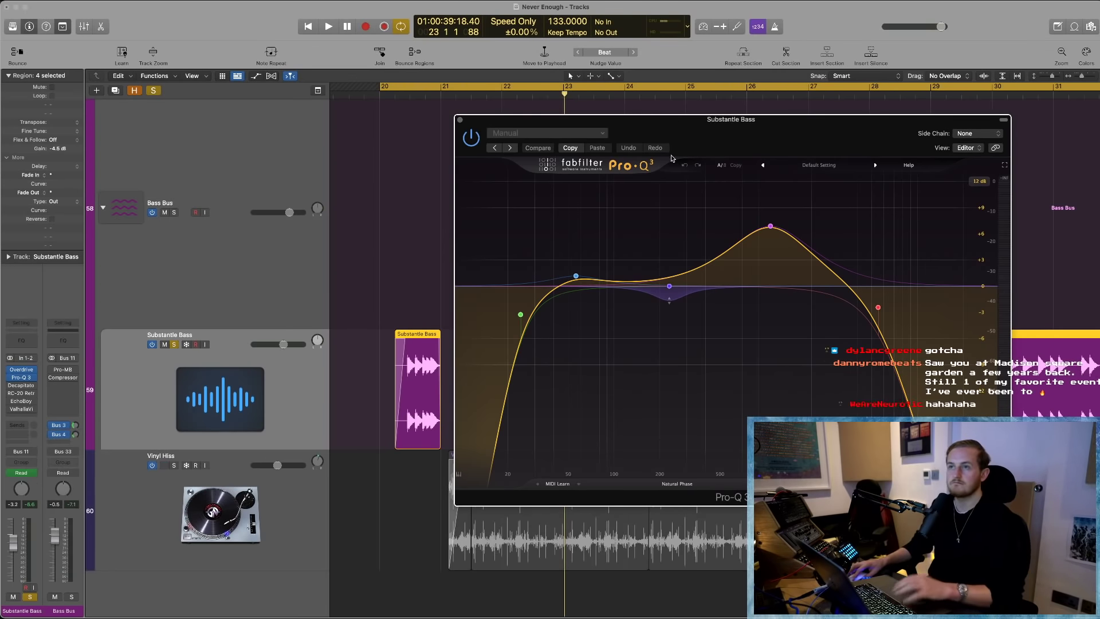
{"action": "left_click_drag", "start_coordinate": [671, 158], "coordinate": [643, 162]}
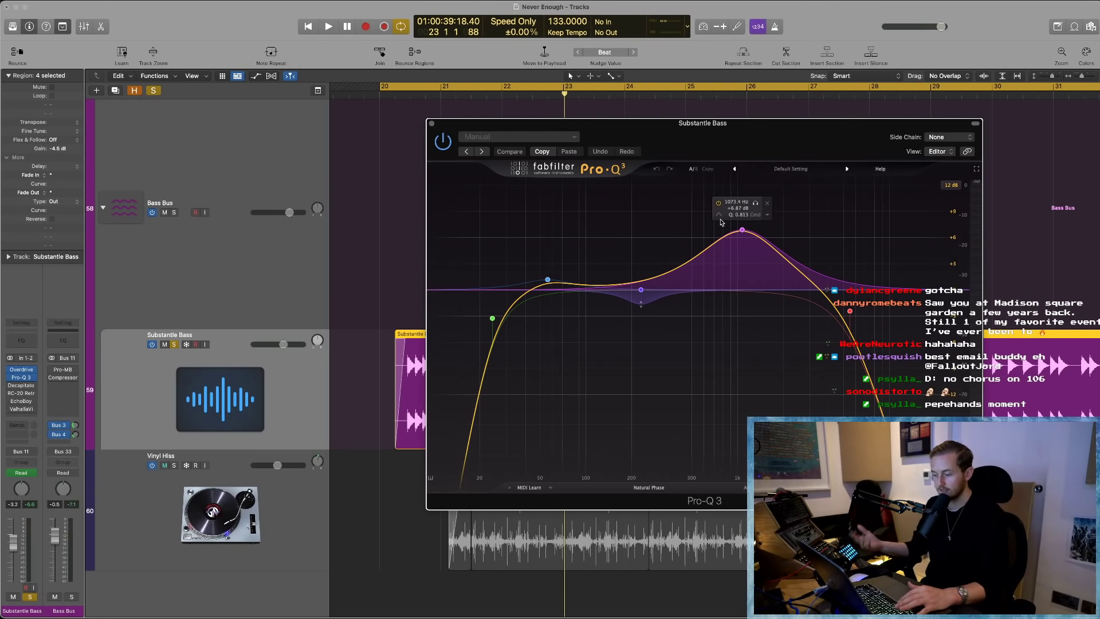
{"action": "key", "text": "space"}
{"action": "key", "text": "space"}
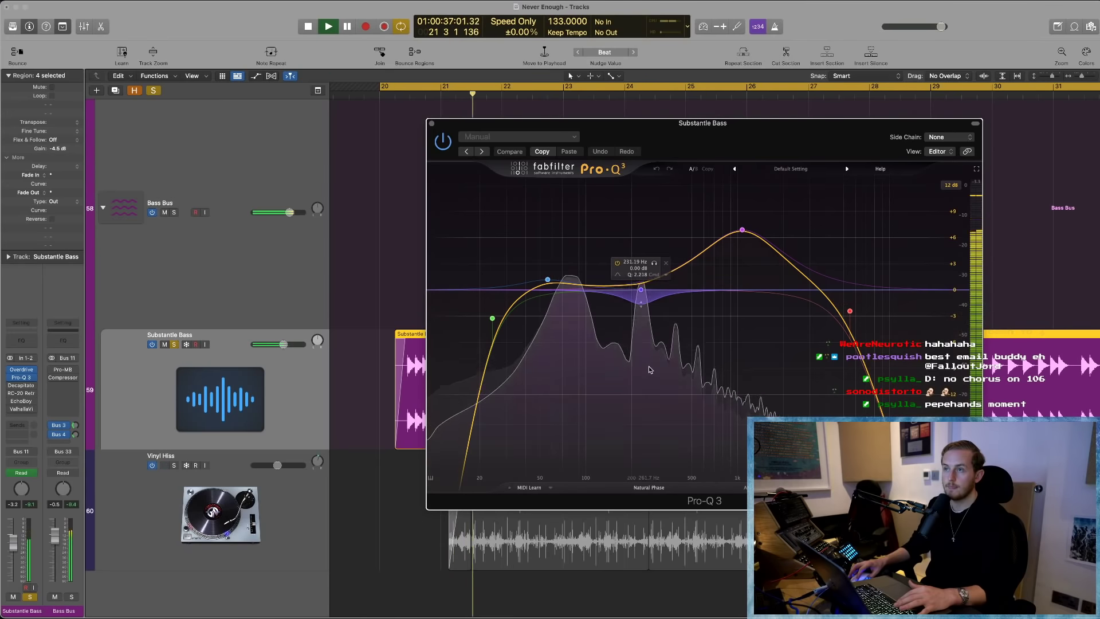
{"action": "left_click_drag", "start_coordinate": [779, 136], "coordinate": [574, 123]}
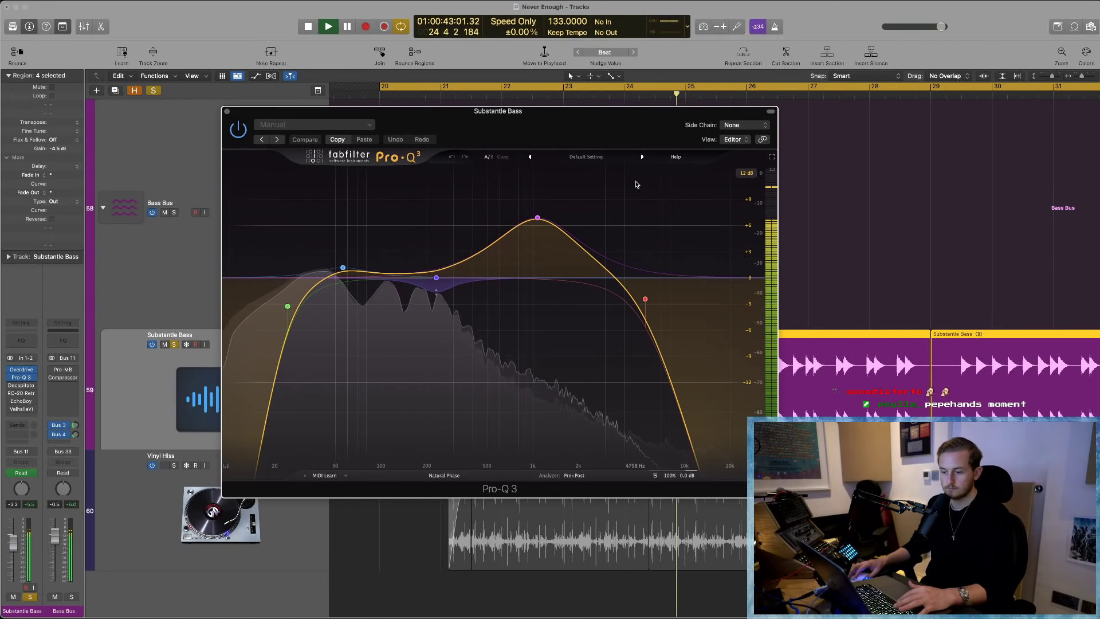
{"action": "key", "text": "space"}
- Inspect the Pro-Q 3 low-cut, low-end boost, dynamic low-mid and 1 kHz boost bands one after another
{"action": "left_click", "coordinate": [288, 306]}
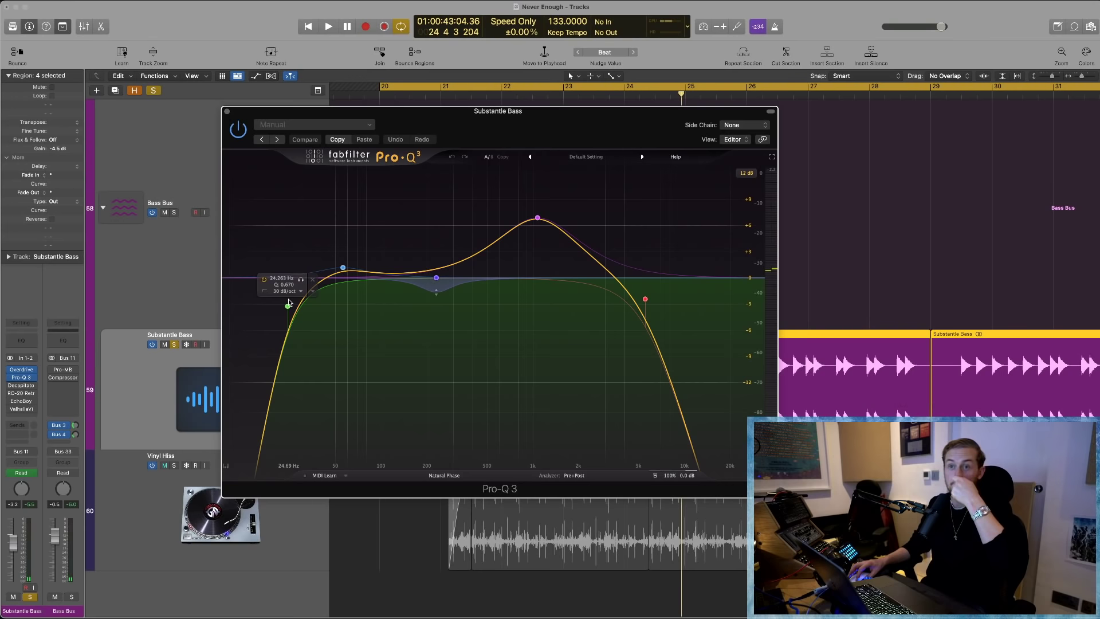
{"action": "left_click", "coordinate": [342, 267]}
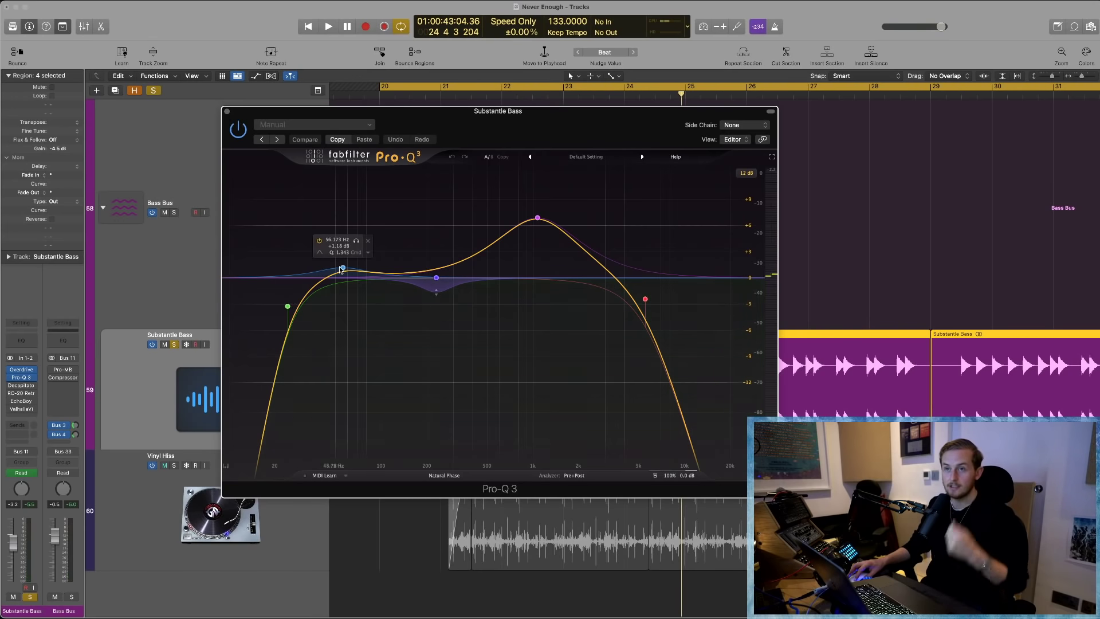
{"action": "left_click", "coordinate": [437, 280]}
{"action": "left_click", "coordinate": [537, 219]}
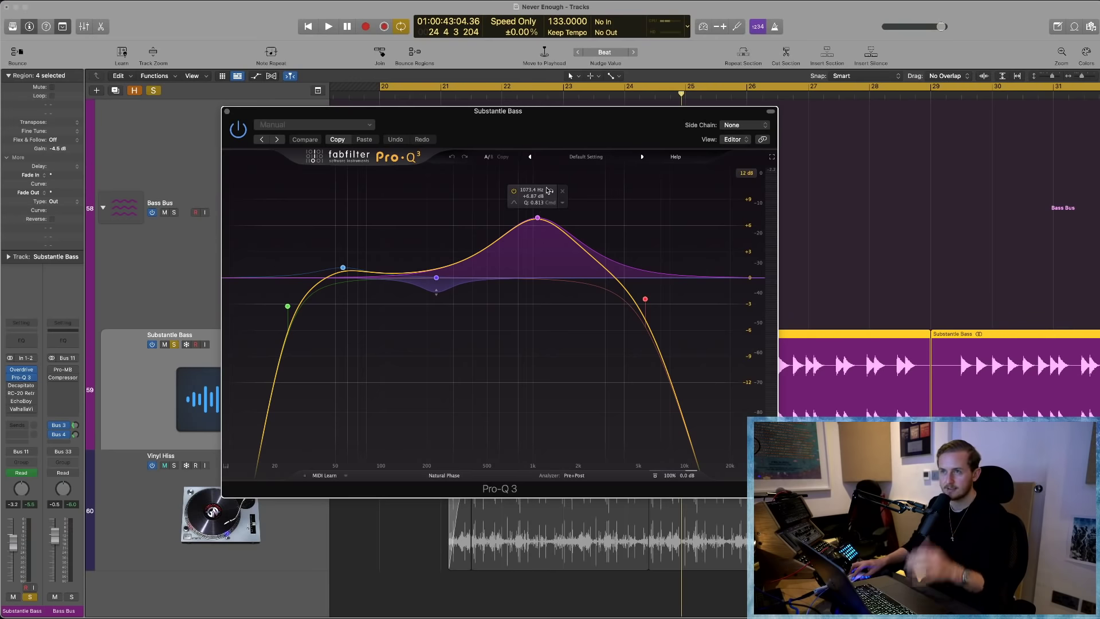
- Solo the roughly 1 kHz boost band in Pro-Q 3 and play the bass loop from bar 20 through it
{"action": "left_click", "coordinate": [549, 192]}
{"action": "left_click", "coordinate": [550, 192]}
{"action": "key", "text": "space"}
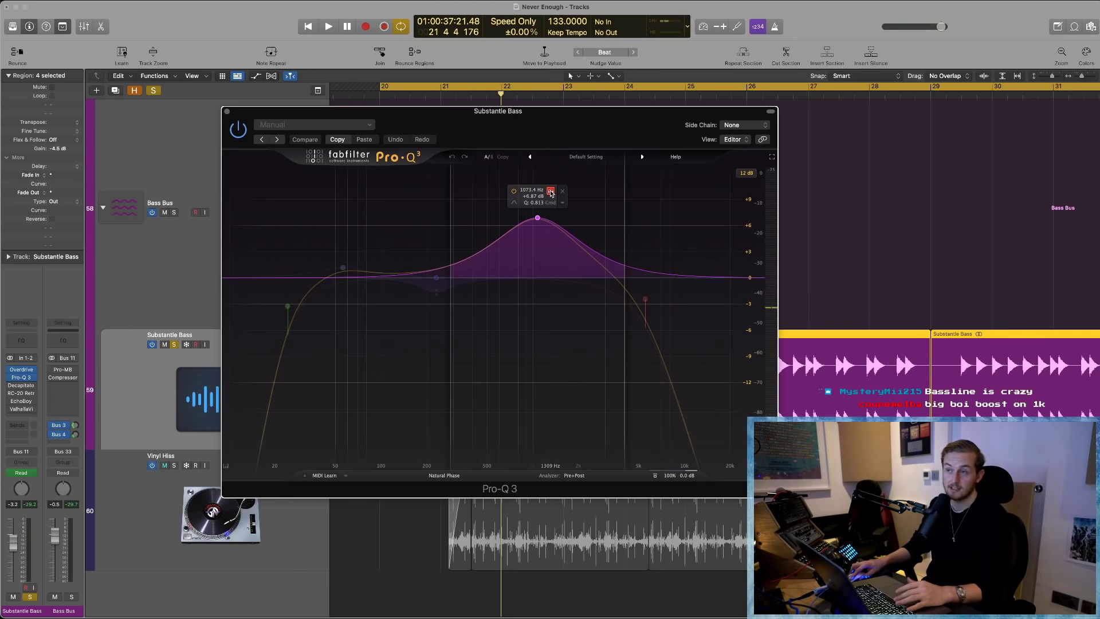
{"action": "left_click_drag", "start_coordinate": [551, 193], "coordinate": [551, 193]}
{"action": "key", "text": "space"}
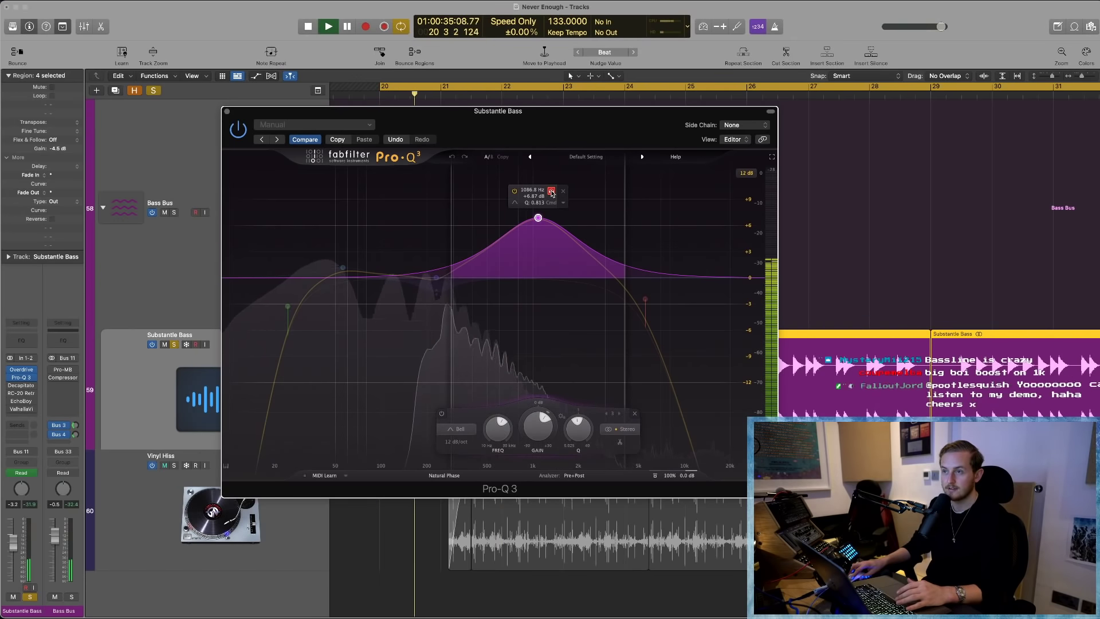
{"action": "key", "text": "space"}
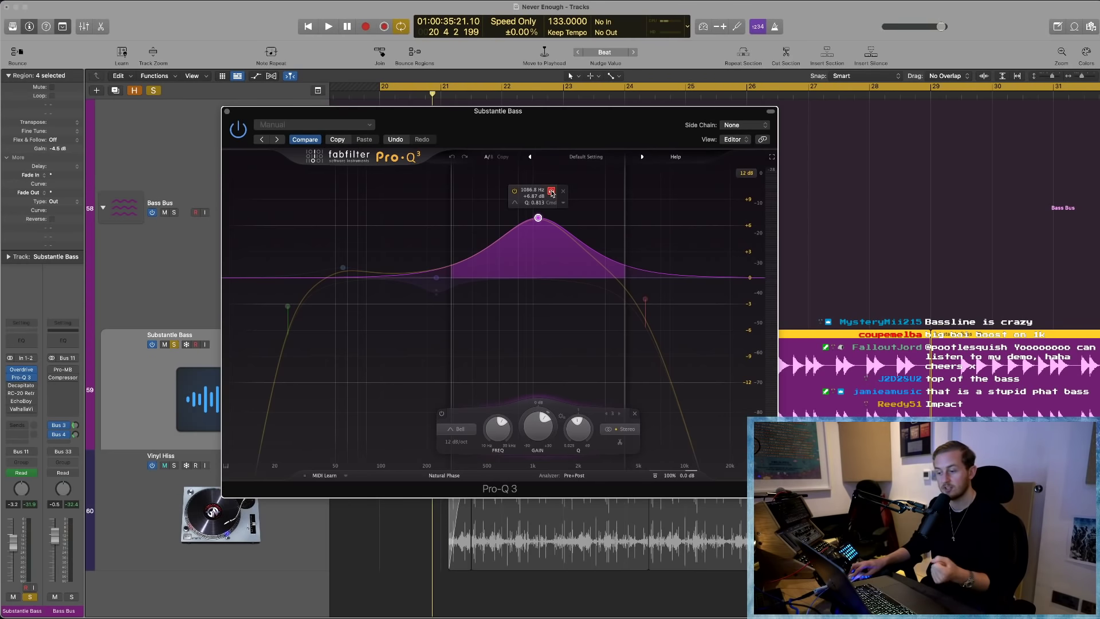
- Play the bass loop again through the soloed 1 kHz boost band, stop playback, and end the band's solo
{"action": "key", "text": "space"}
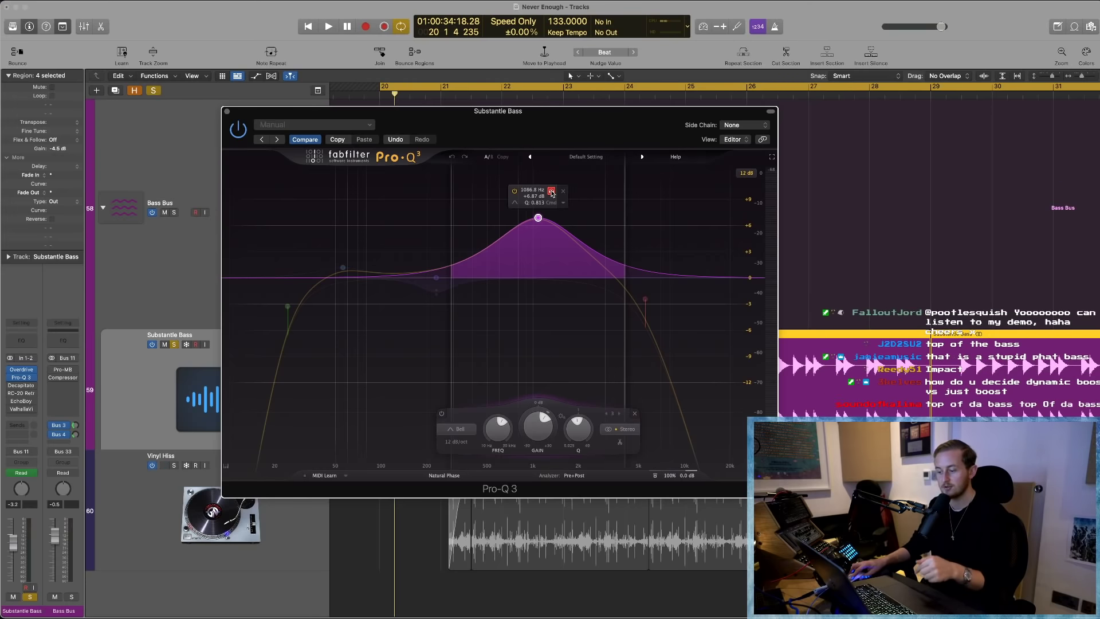
{"action": "key", "text": "space"}
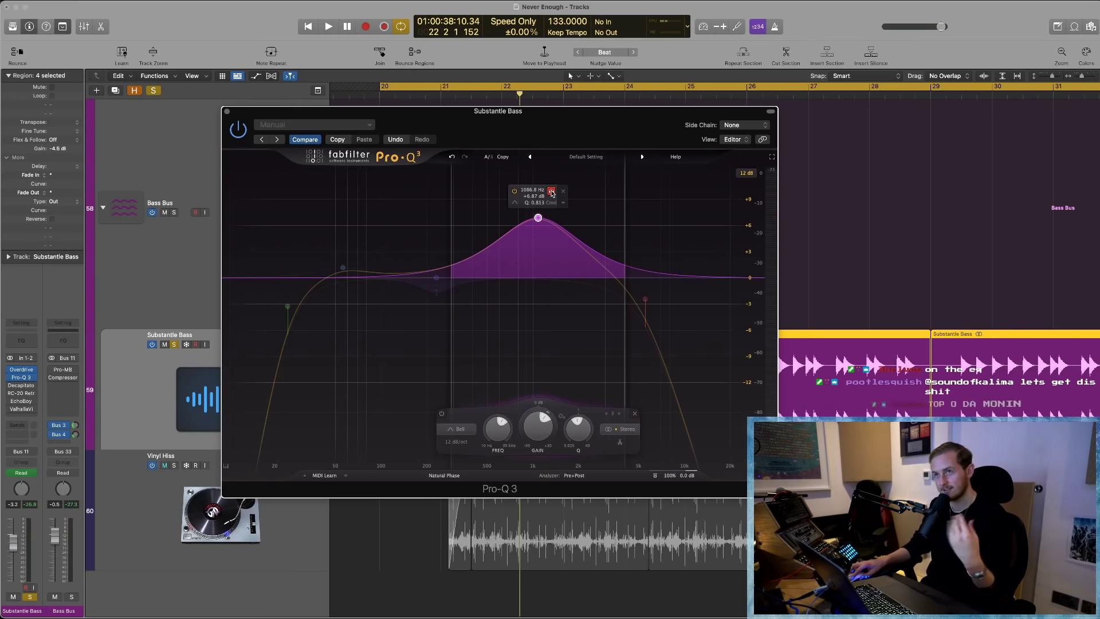
{"action": "left_click", "coordinate": [551, 193]}
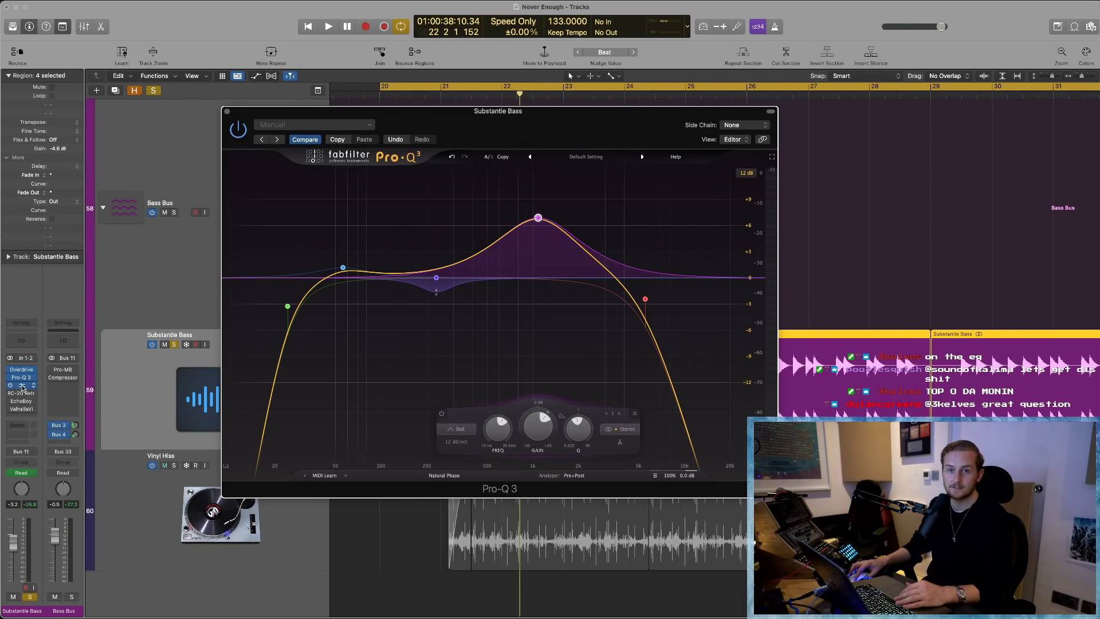
- Open the Decapitator plug-in on Substantle Bass and try a different Mix amount while the bass loop plays
{"action": "left_click", "coordinate": [23, 386]}
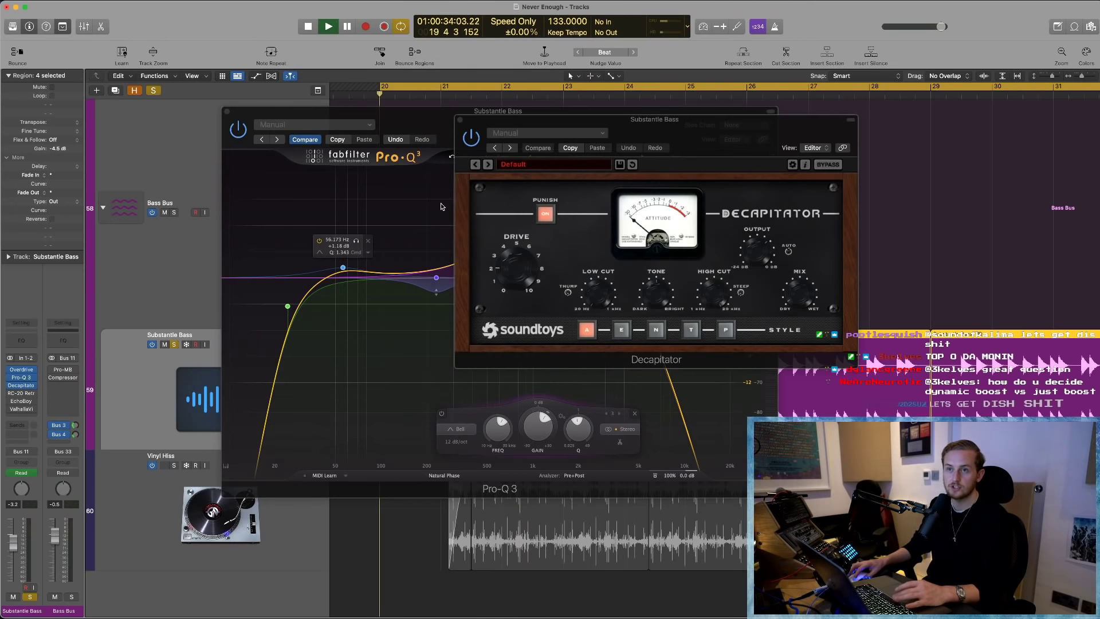
{"action": "key", "text": "space"}
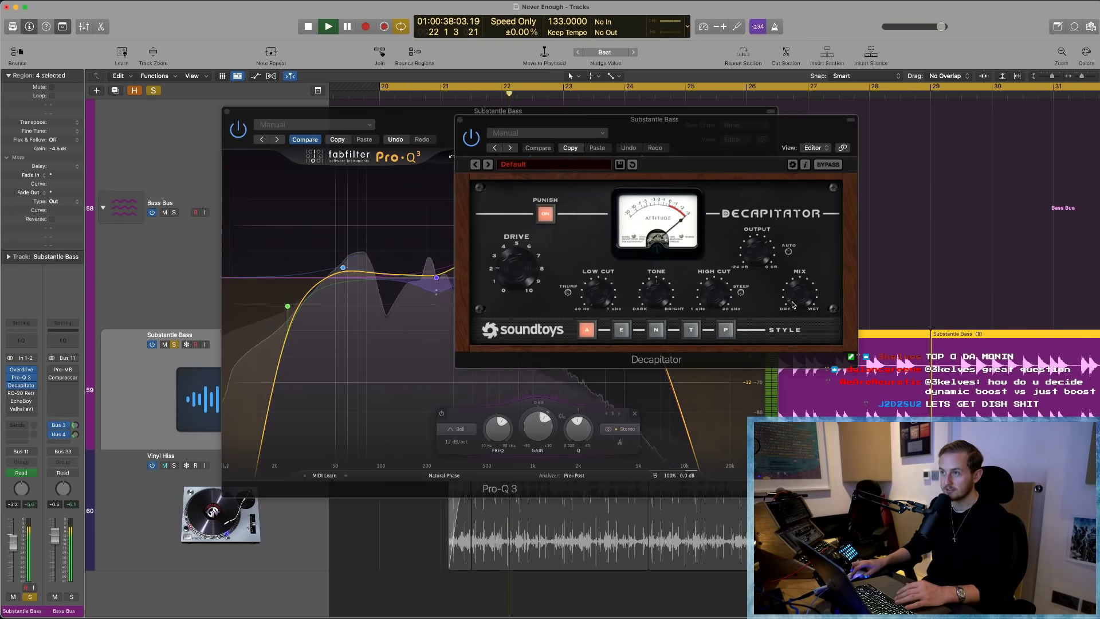
{"action": "left_click_drag", "start_coordinate": [787, 306], "coordinate": [791, 259]}
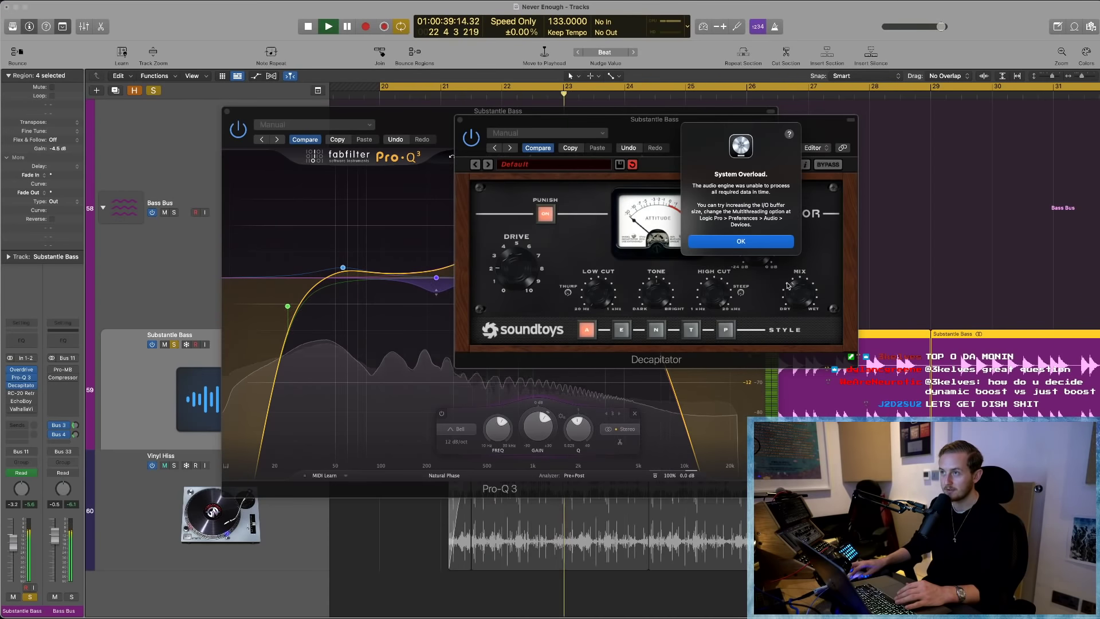
{"action": "key", "text": "Return"}
{"action": "key", "text": "space"}
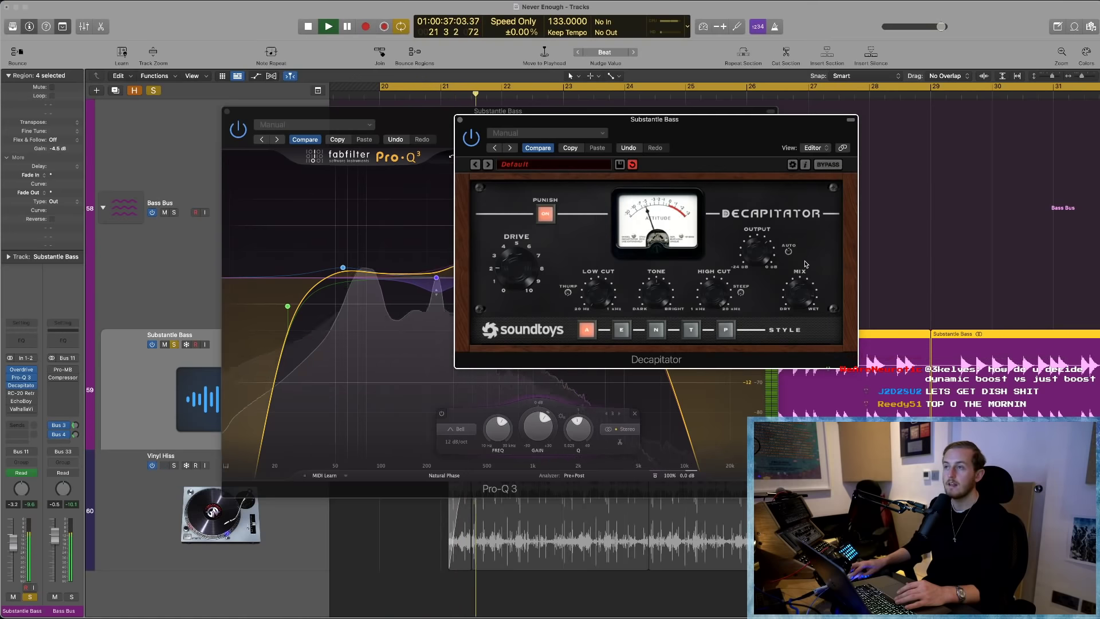
- Replay the bass loop through Decapitator with another Mix adjustment to compare the saturation, and stop playback
{"action": "key", "text": "Return"}
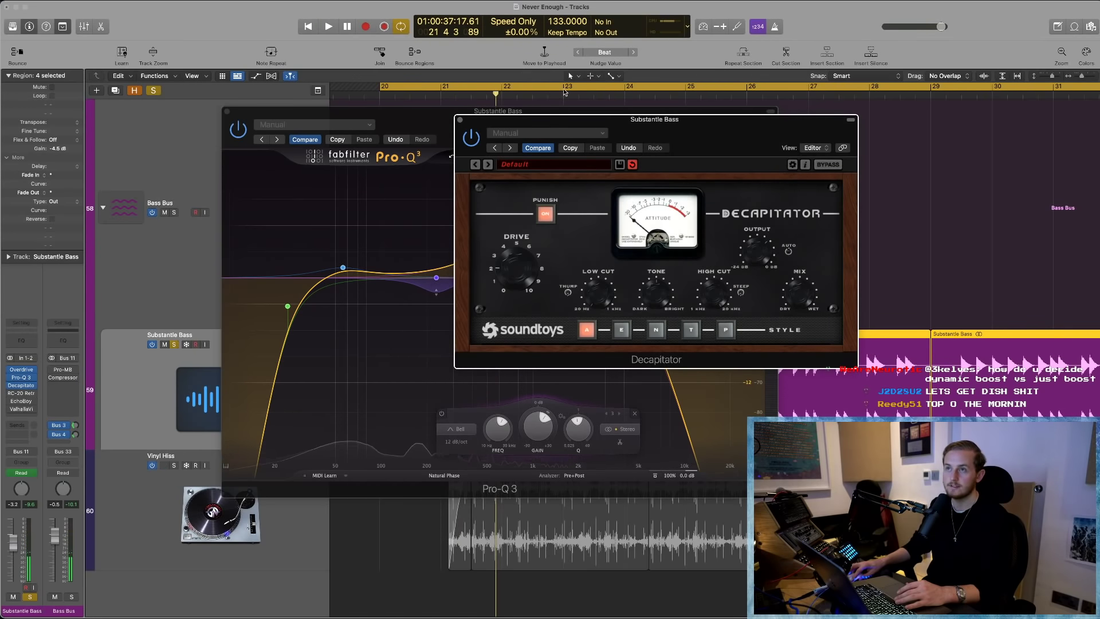
{"action": "key", "text": "space"}
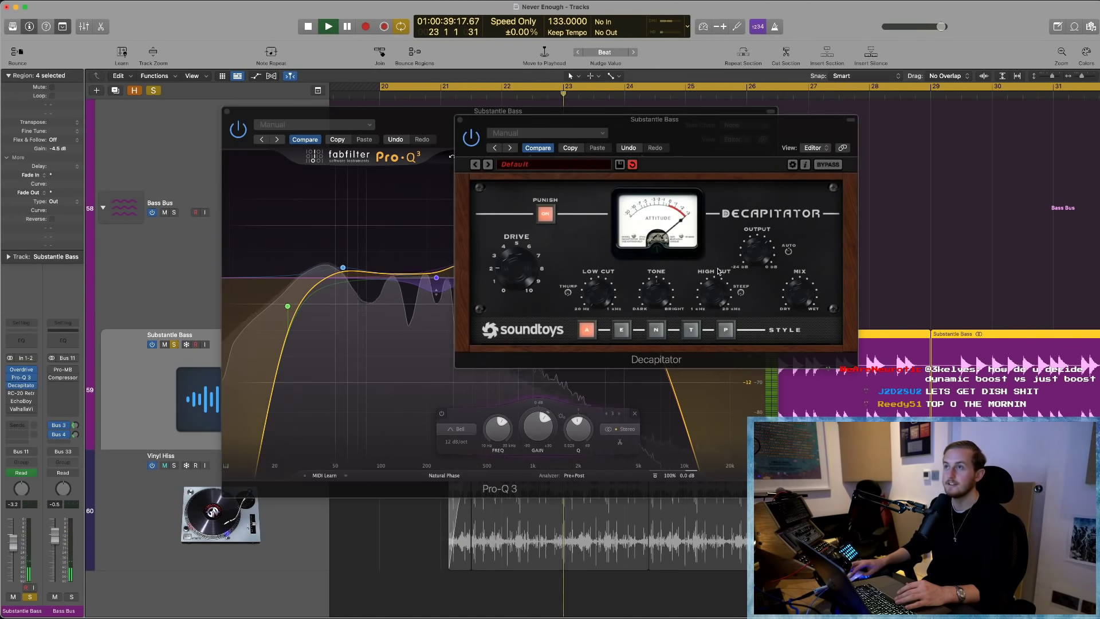
{"action": "left_click", "coordinate": [806, 293]}
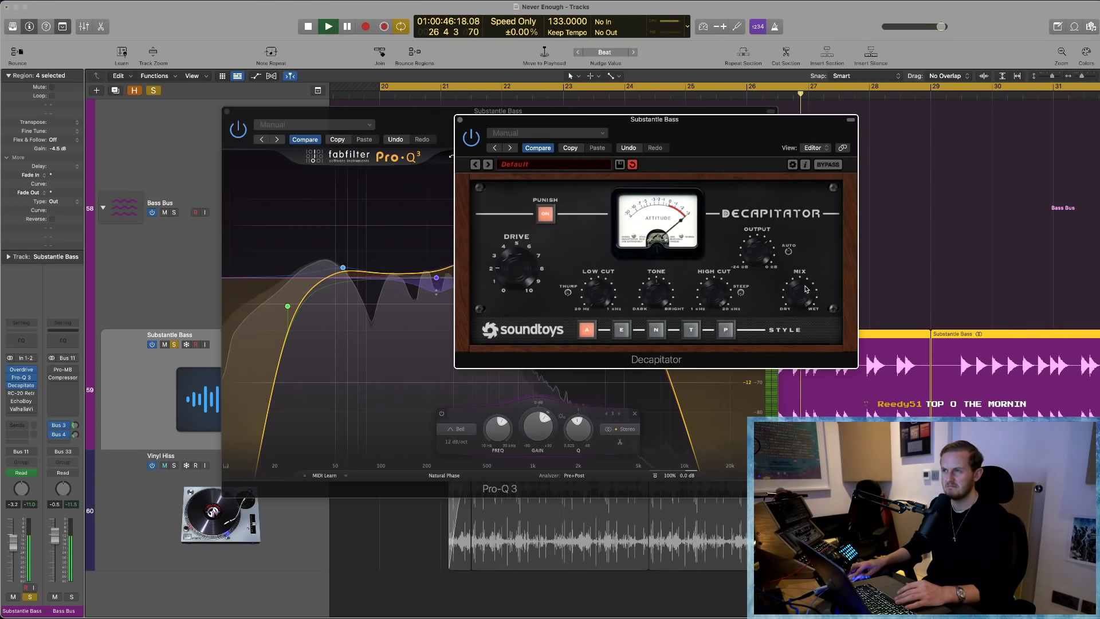
{"action": "key", "text": "space"}
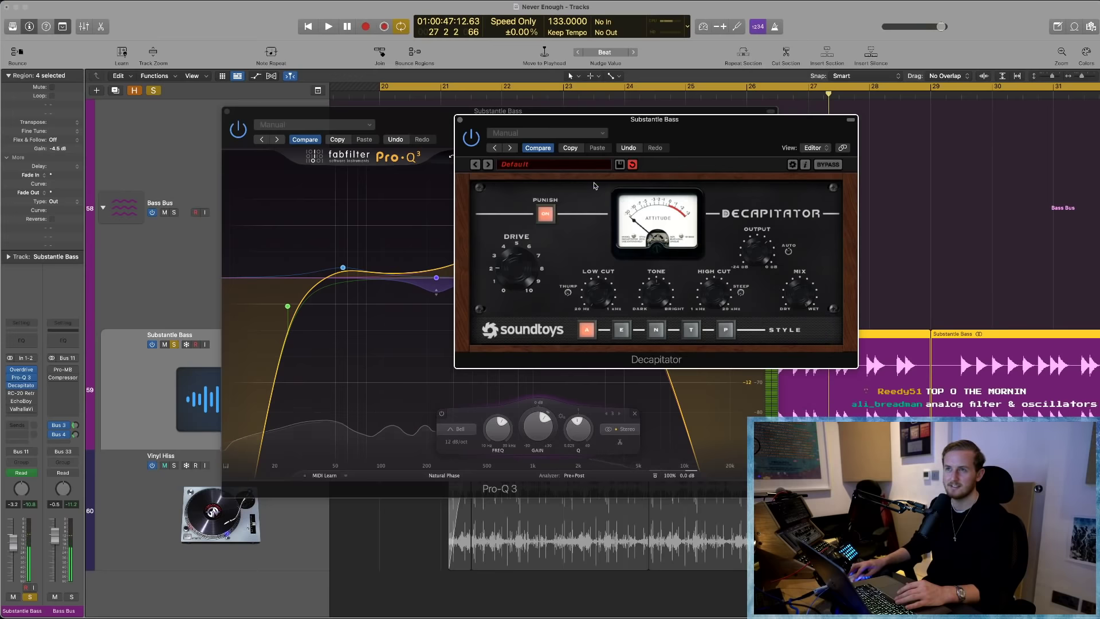
- Restore Decapitator's original settings, play the bass briefly, and close the Decapitator and Pro-Q 3 windows
{"action": "left_click", "coordinate": [544, 211]}
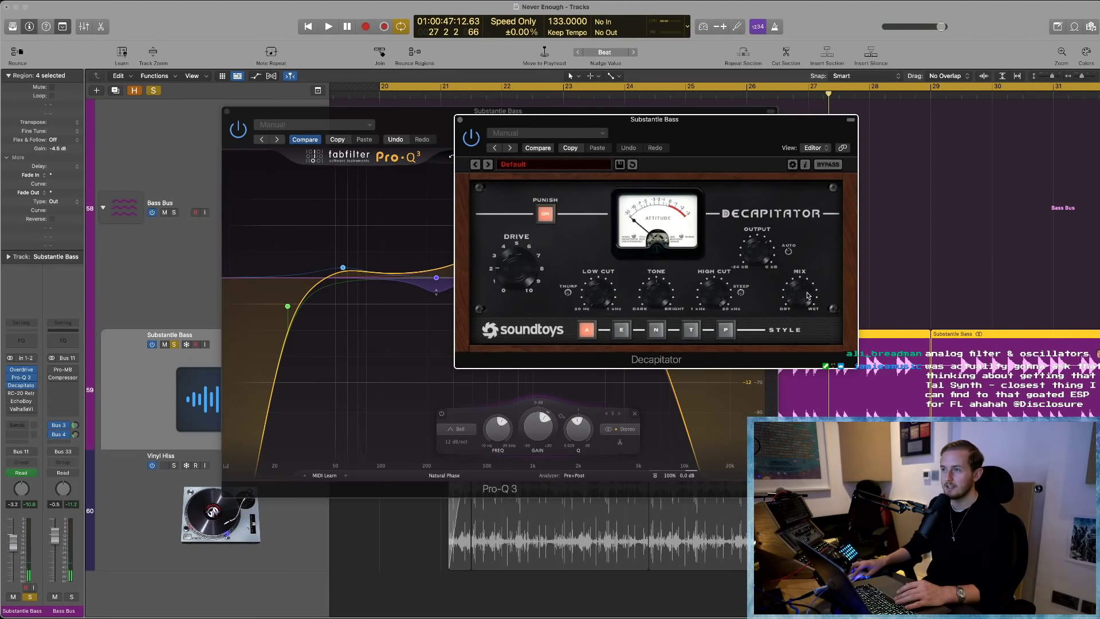
{"action": "key", "text": "space"}
{"action": "left_click", "coordinate": [459, 119]}
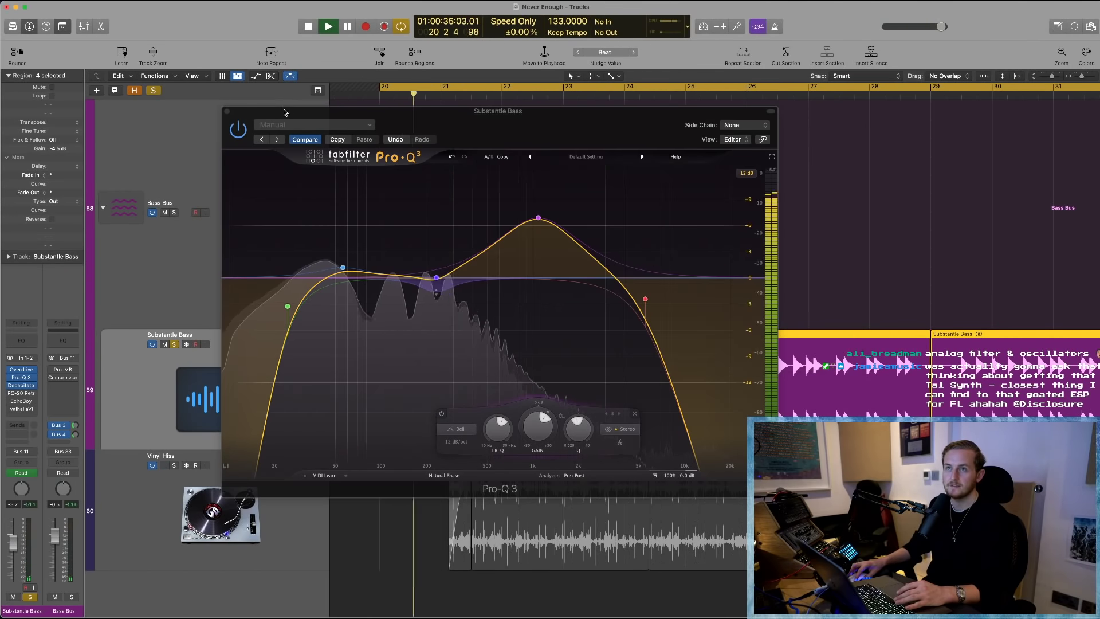
{"action": "left_click", "coordinate": [227, 112]}
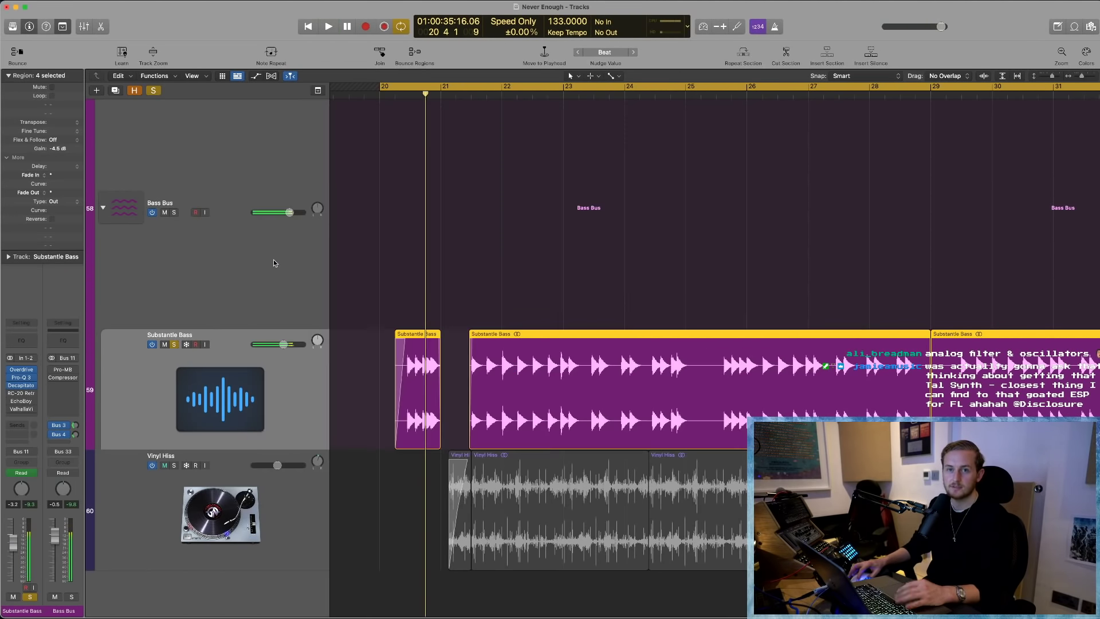
- Open RC-20 Retro Color on Substantle Bass and raise Magnitude to its maximum while the soloed bass plays
{"action": "left_click", "coordinate": [21, 394]}
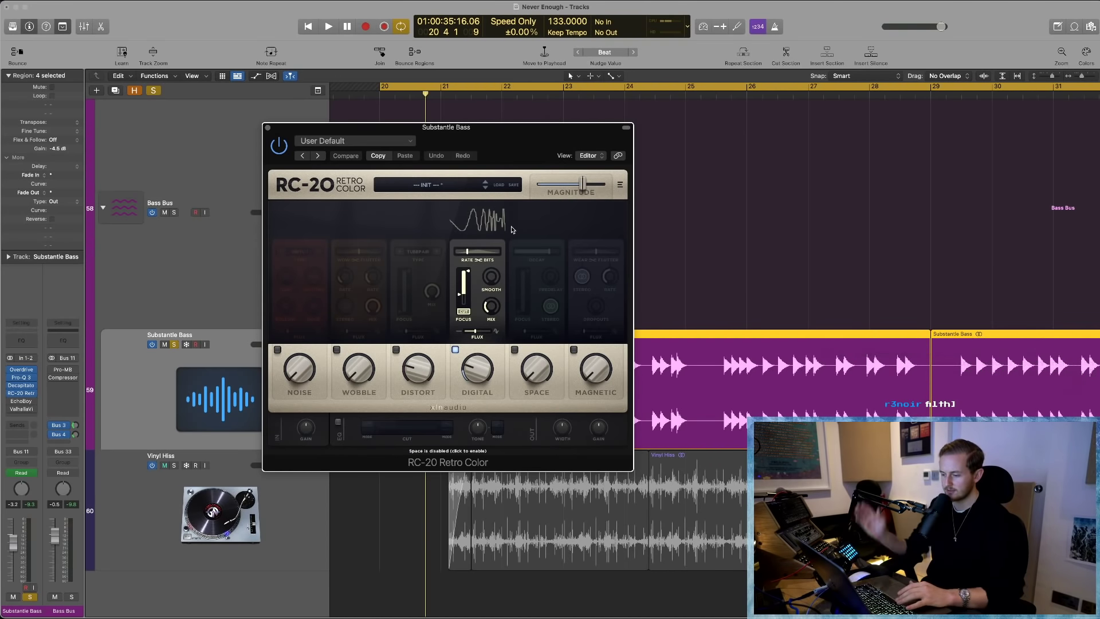
{"action": "key", "text": "space"}
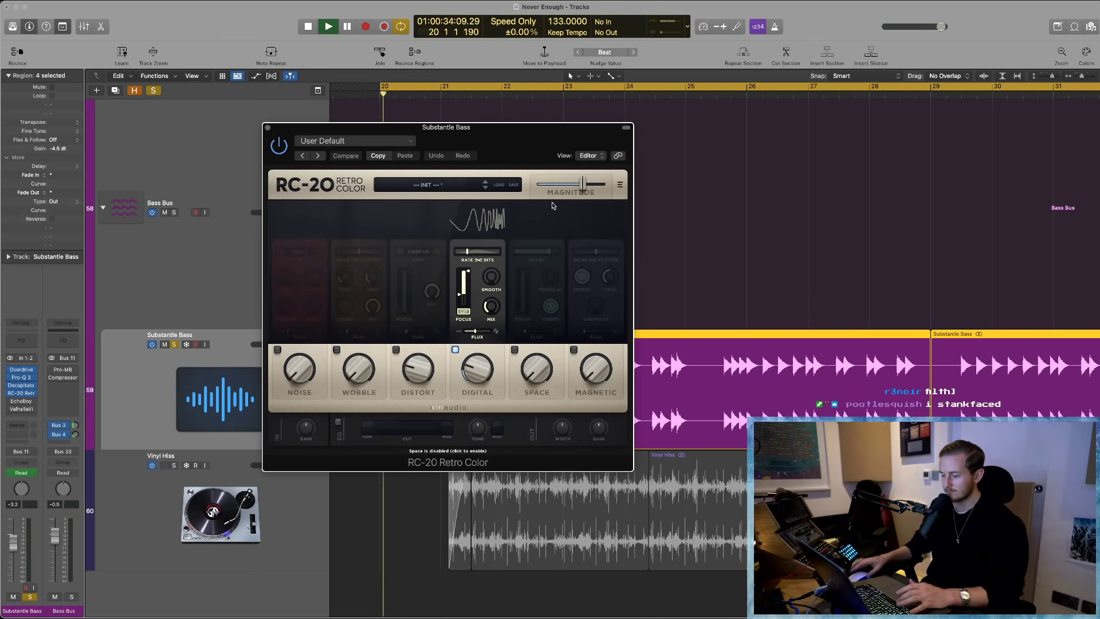
{"action": "left_click", "coordinate": [762, 197]}
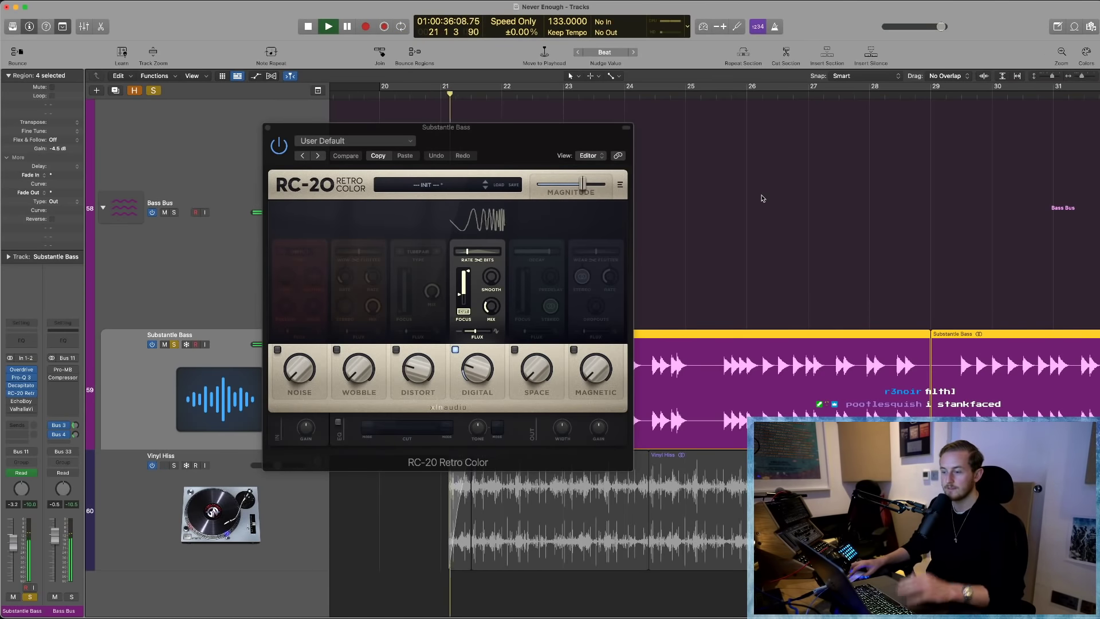
{"action": "left_click_drag", "start_coordinate": [582, 185], "coordinate": [605, 184]}
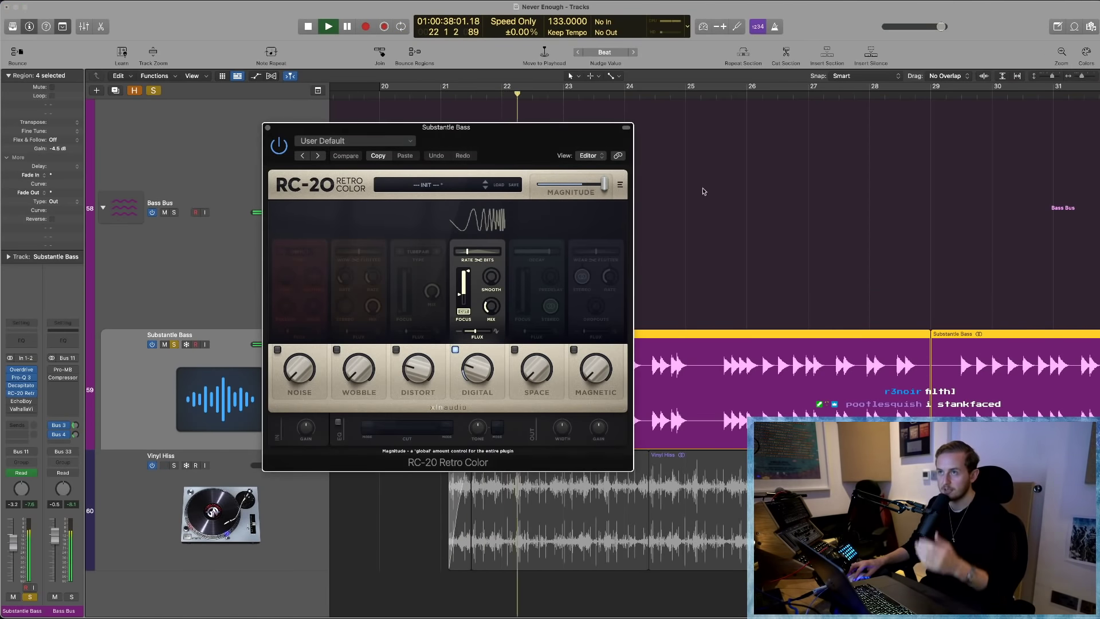
{"action": "left_click", "coordinate": [739, 242]}
{"action": "key", "text": "space"}
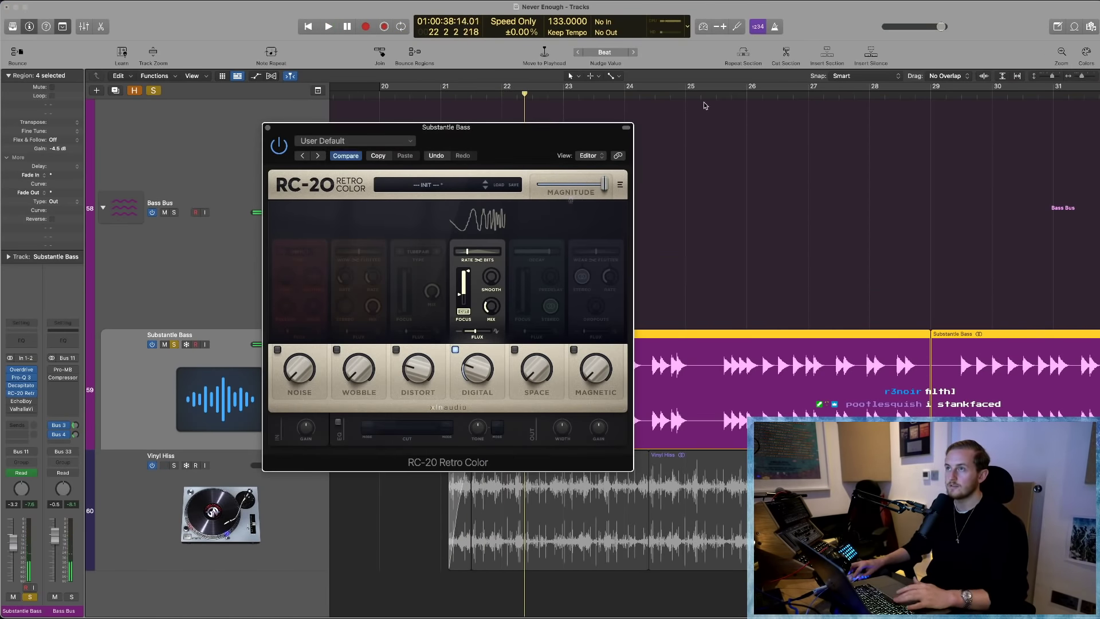
- Raise the RC-20 Digital amount to about 35% and play the bass from around bar 26 to hear it
{"action": "left_click", "coordinate": [704, 96]}
{"action": "left_click_drag", "start_coordinate": [490, 370], "coordinate": [530, 350]}
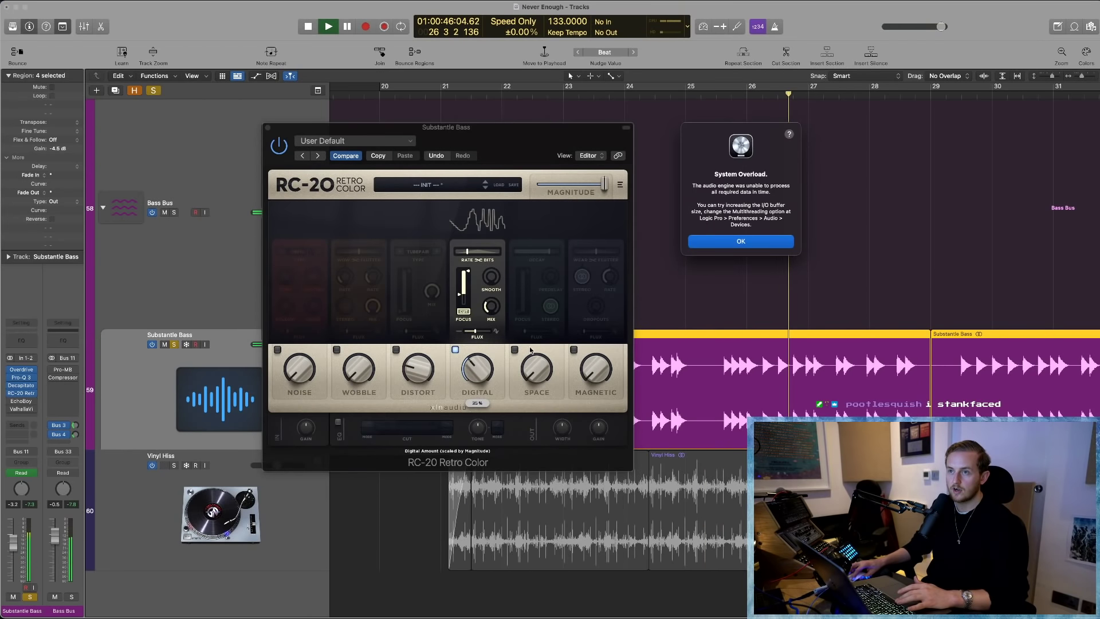
{"action": "key", "text": "Return"}
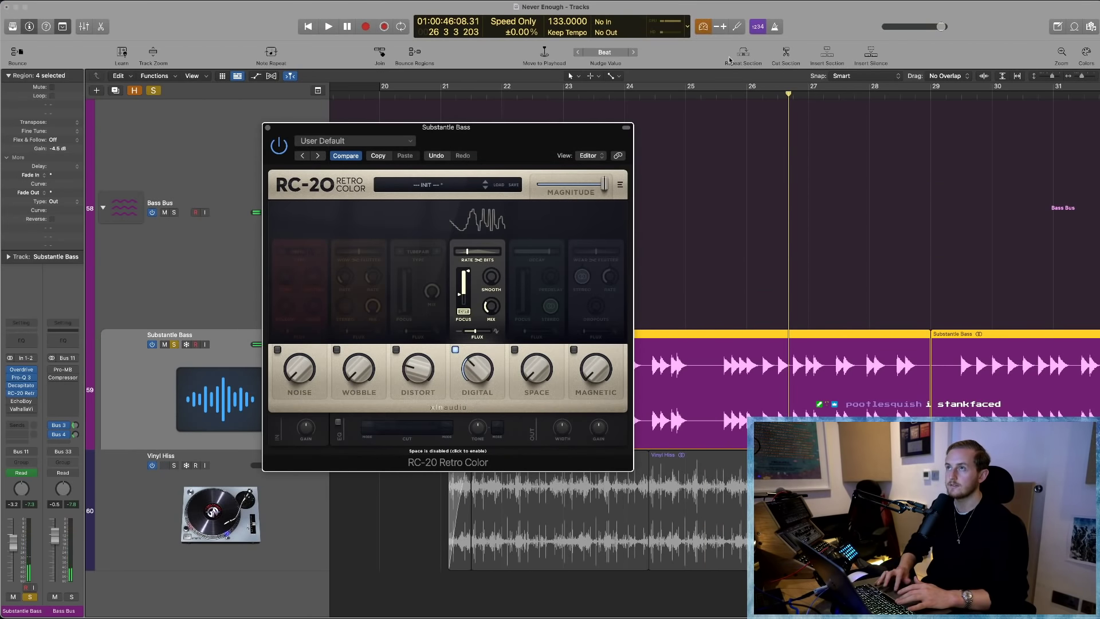
{"action": "left_click", "coordinate": [749, 91]}
{"action": "key", "text": "space"}
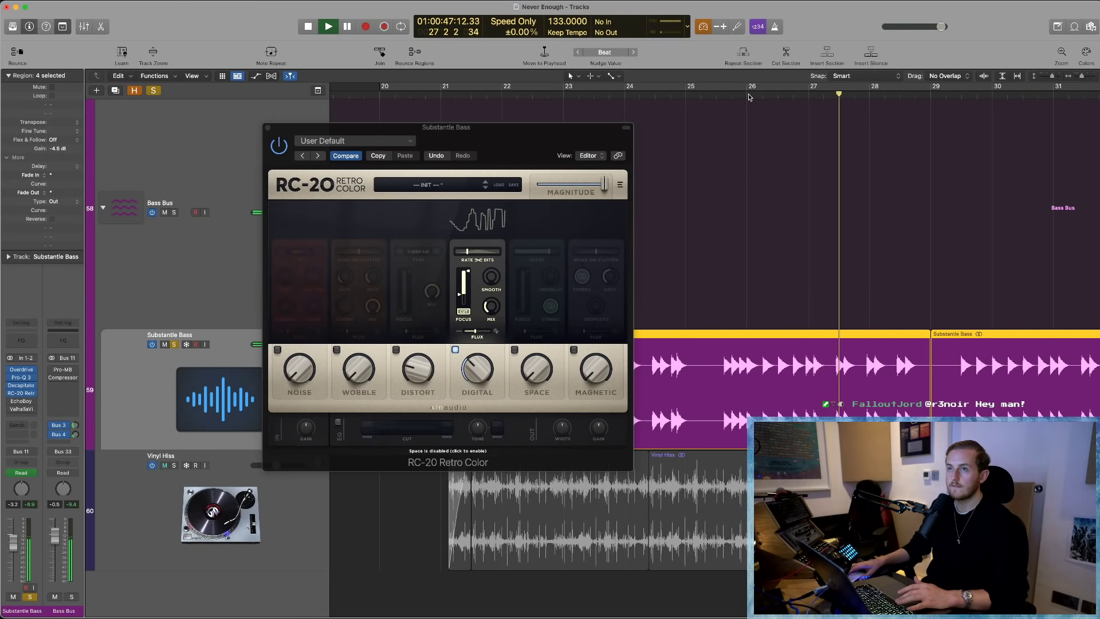
{"action": "key", "text": "Return"}
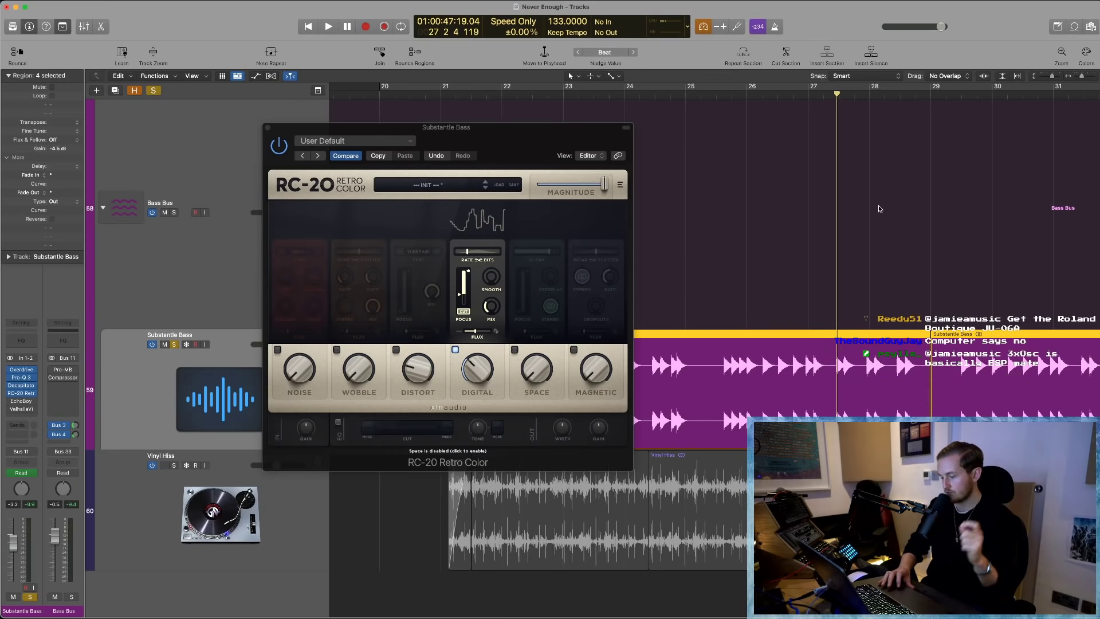
- Play the bass through RC-20 with cycling on, dismiss the overload alert, and close the plug-in
{"action": "left_click", "coordinate": [754, 91]}
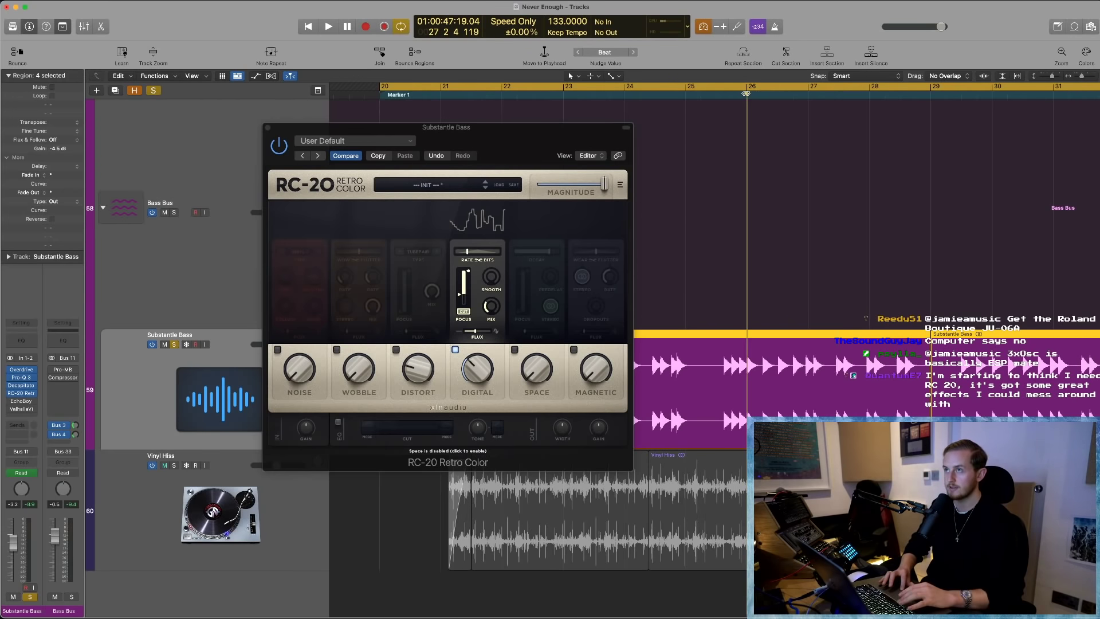
{"action": "left_click", "coordinate": [803, 151]}
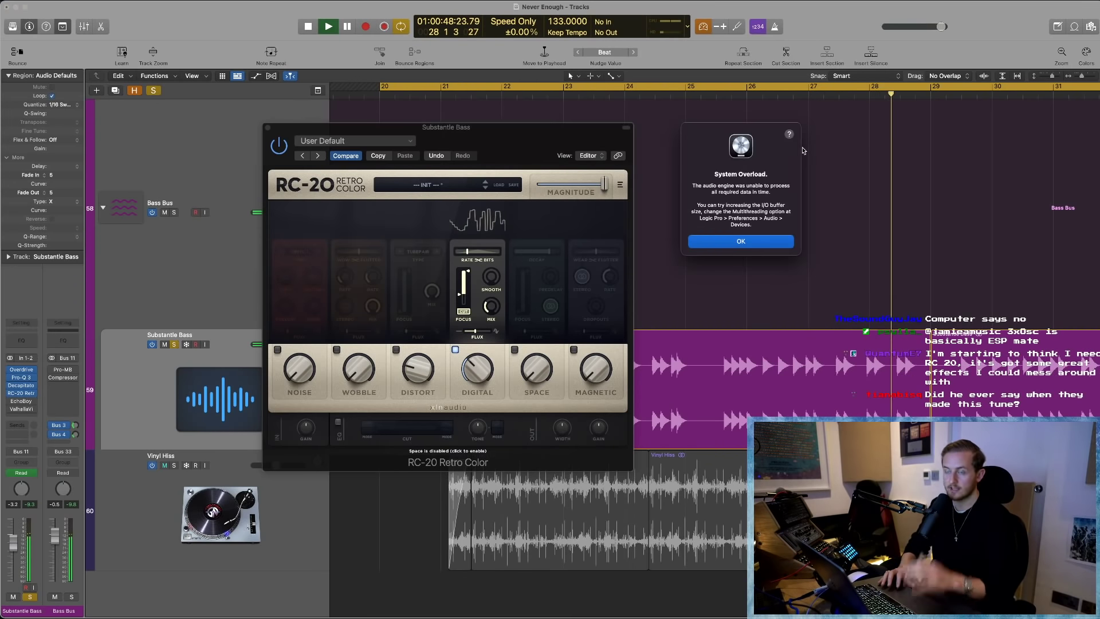
{"action": "left_click", "coordinate": [741, 244]}
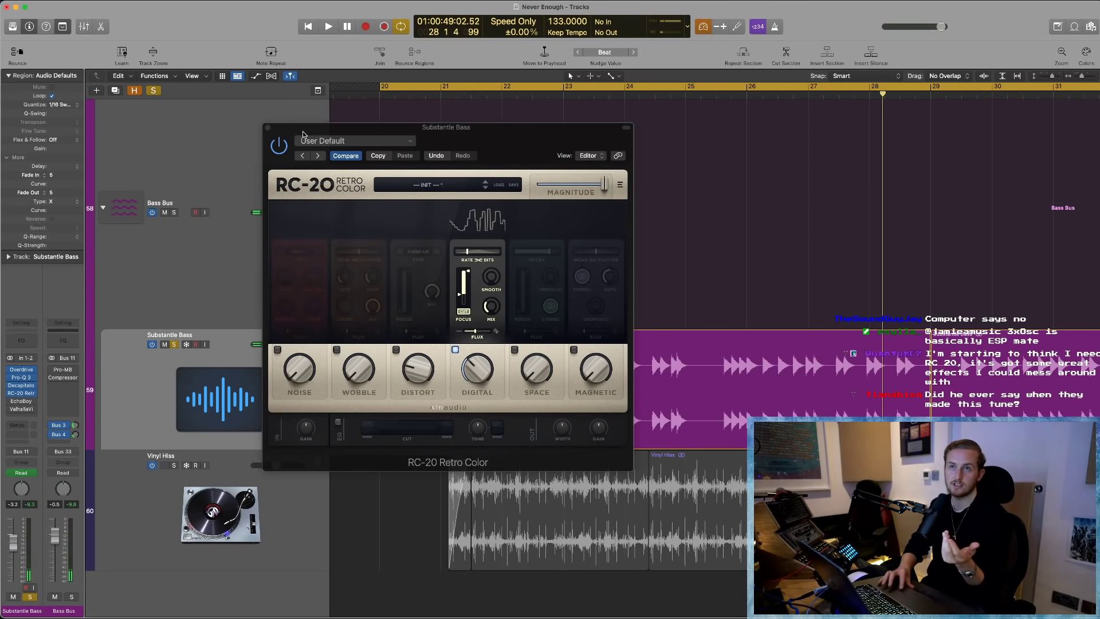
{"action": "left_click", "coordinate": [269, 127]}
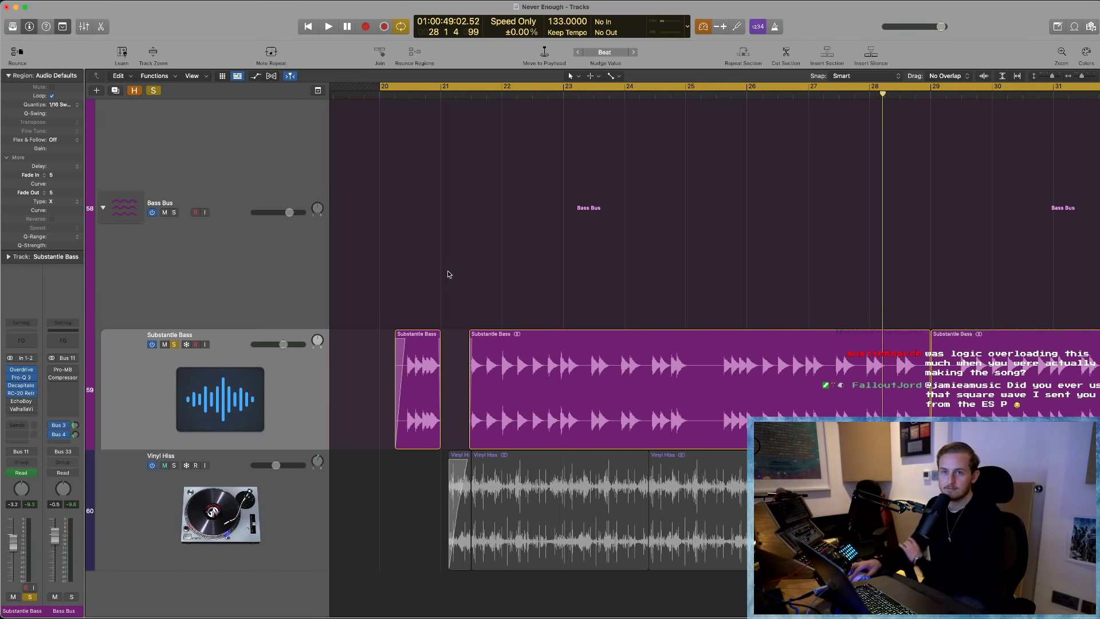
- Open the EchoBoy plug-in on Substantle Bass to view its settings, and close it again
{"action": "left_click", "coordinate": [21, 400]}
{"action": "left_click_drag", "start_coordinate": [511, 140], "coordinate": [446, 131]}
{"action": "left_click", "coordinate": [393, 109]}
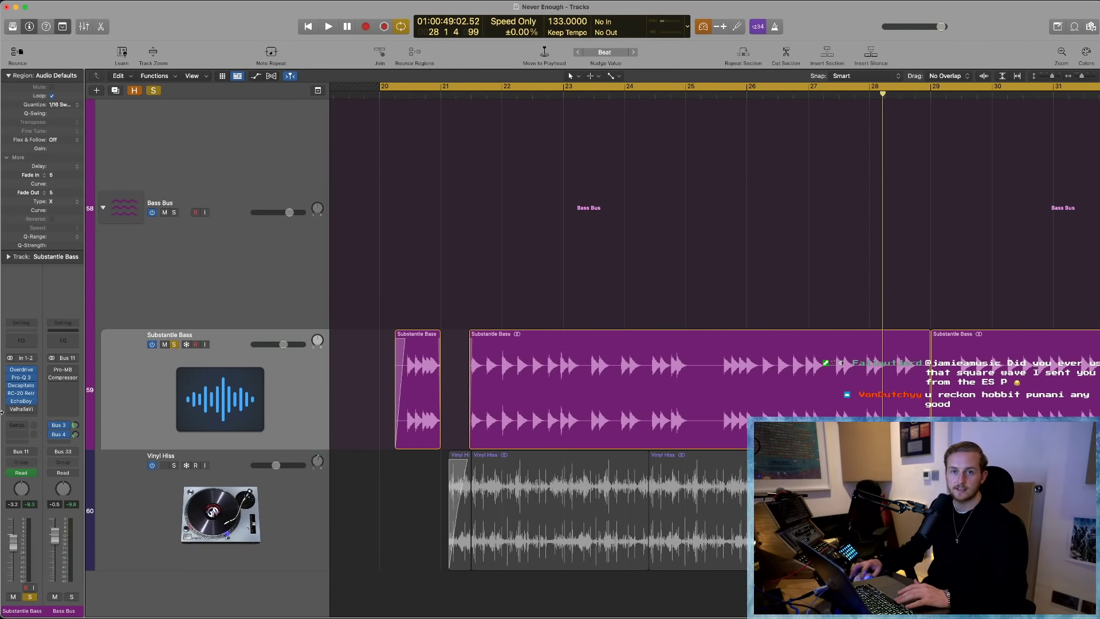
- Open Pro-MB on the Bass Bus, play the soloed bass through it, and take Substantle Bass out of solo
{"action": "left_click", "coordinate": [59, 373]}
{"action": "left_click_drag", "start_coordinate": [766, 139], "coordinate": [602, 125]}
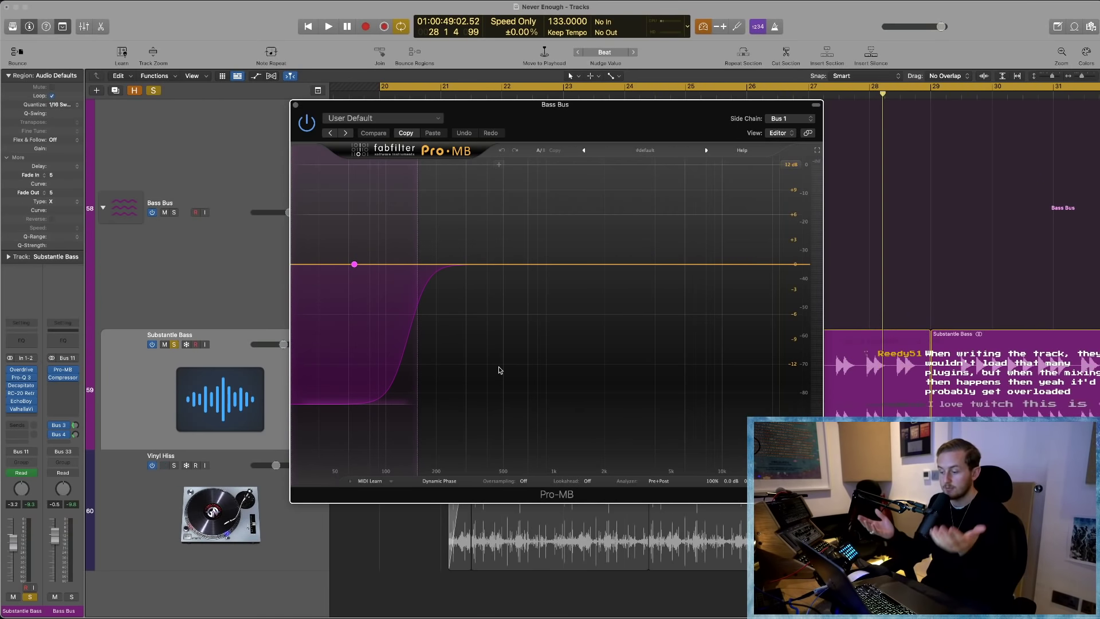
{"action": "key", "text": "space"}
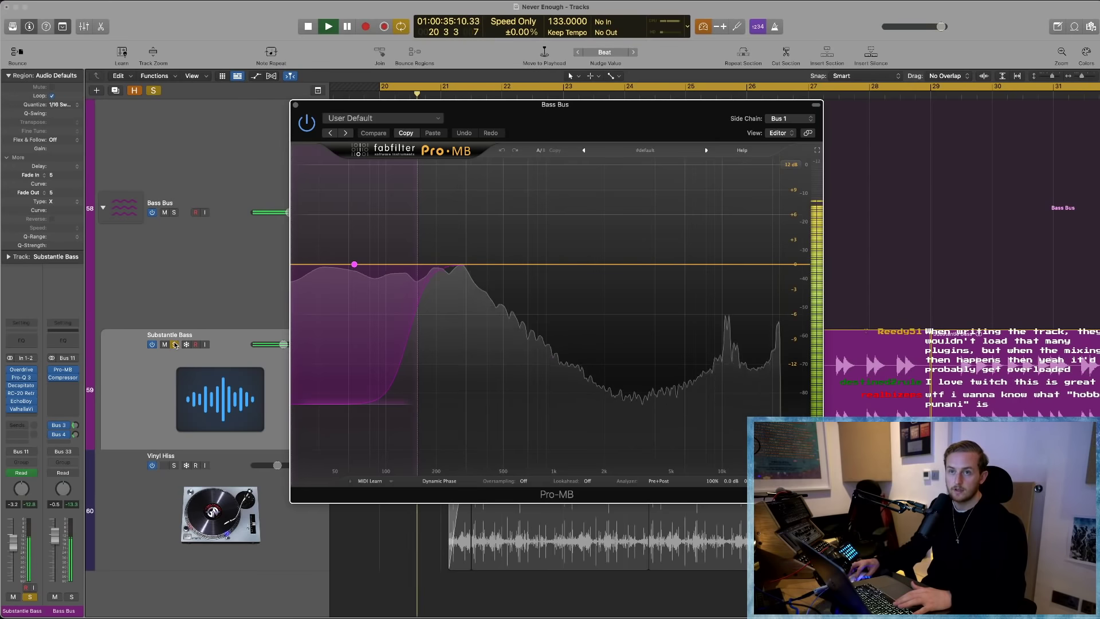
{"action": "key", "text": "s"}
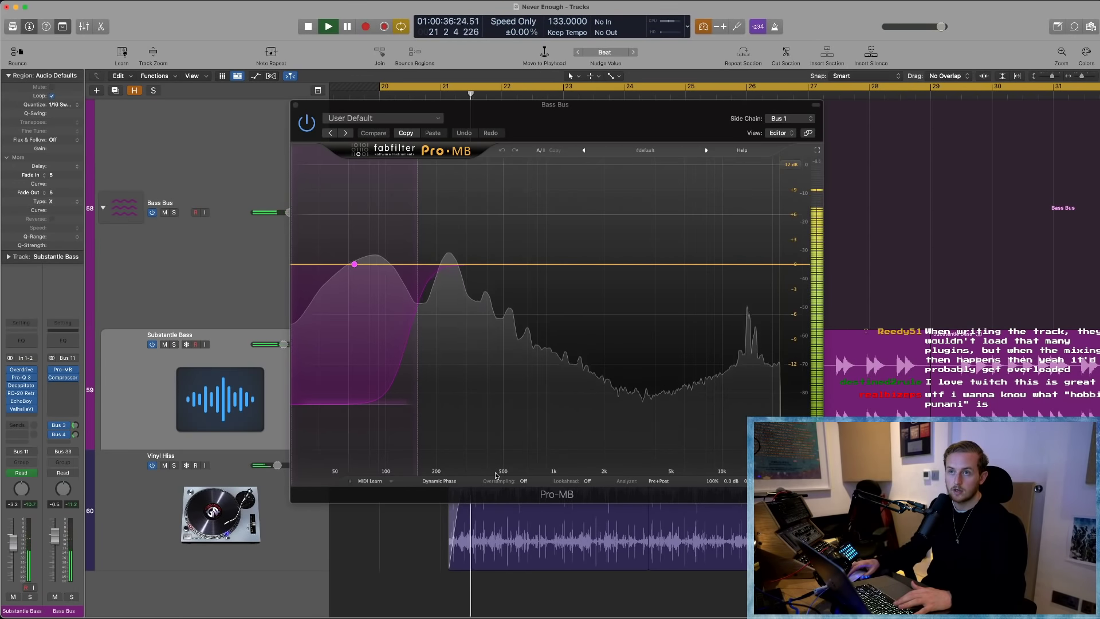
- Find the Side Chains tracks, play them soloed with Pro-MB open, and clear all solos to hear the full mix
{"action": "scroll", "coordinate": [210, 200], "scroll_direction": "up", "scroll_amount": 20}
{"action": "scroll", "coordinate": [210, 200], "scroll_direction": "up", "scroll_amount": 10}
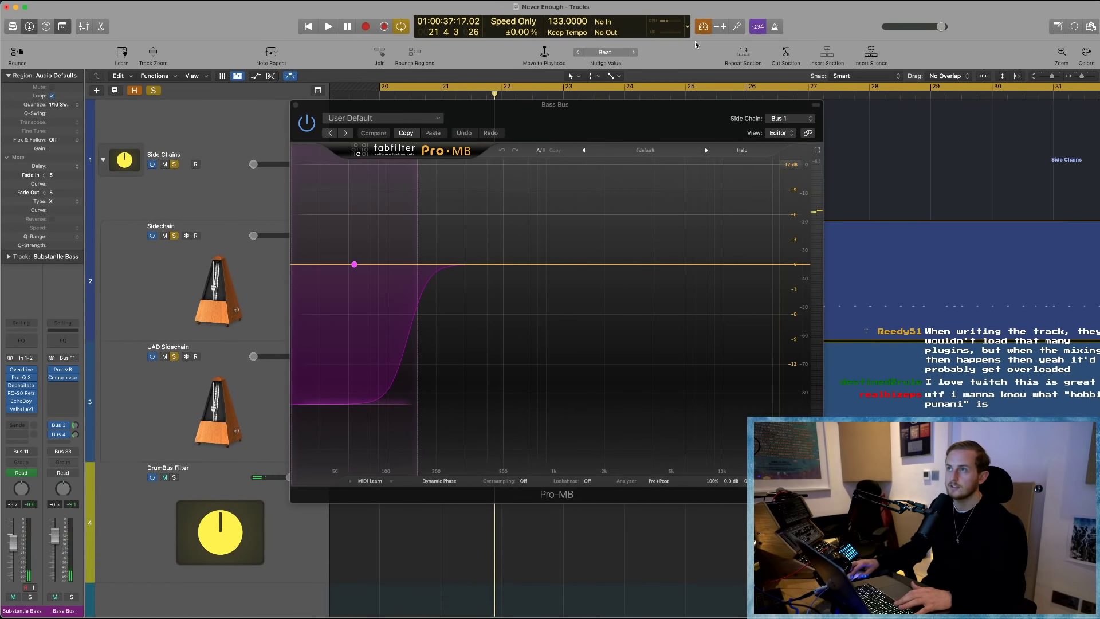
{"action": "key", "text": "space"}
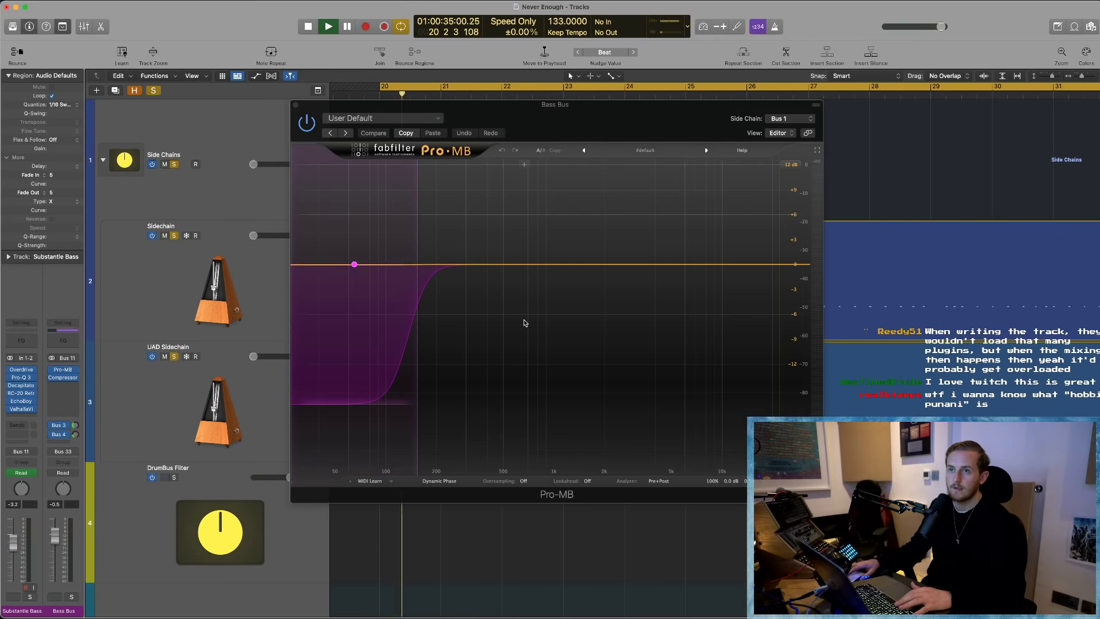
{"action": "key", "text": "space"}
{"action": "key", "text": "space"}
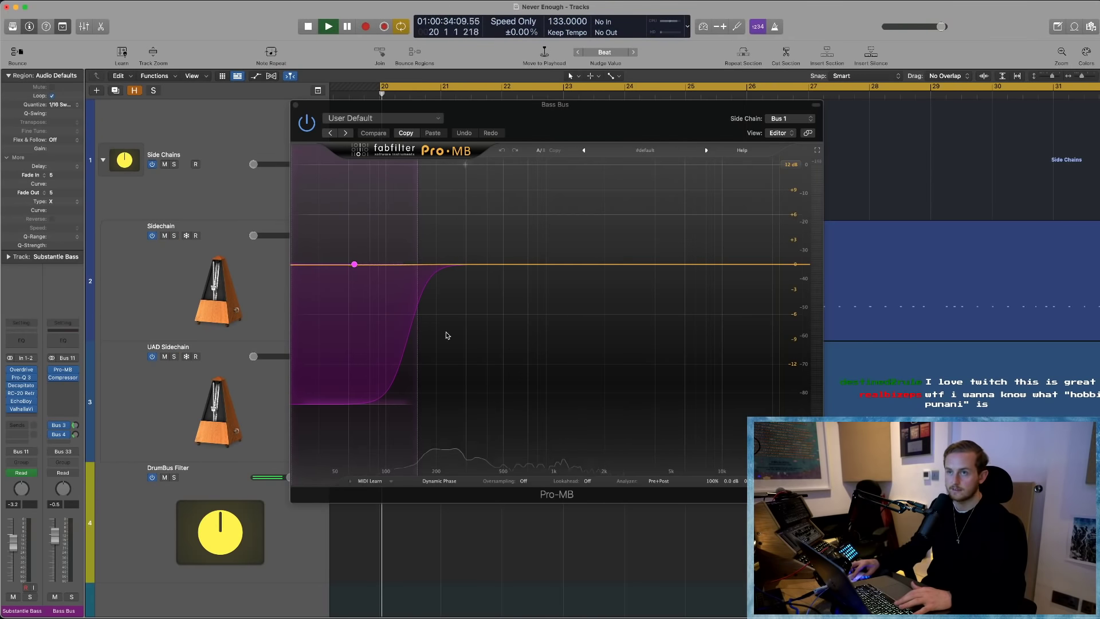
{"action": "key", "text": "ctrl+alt+super+s"}
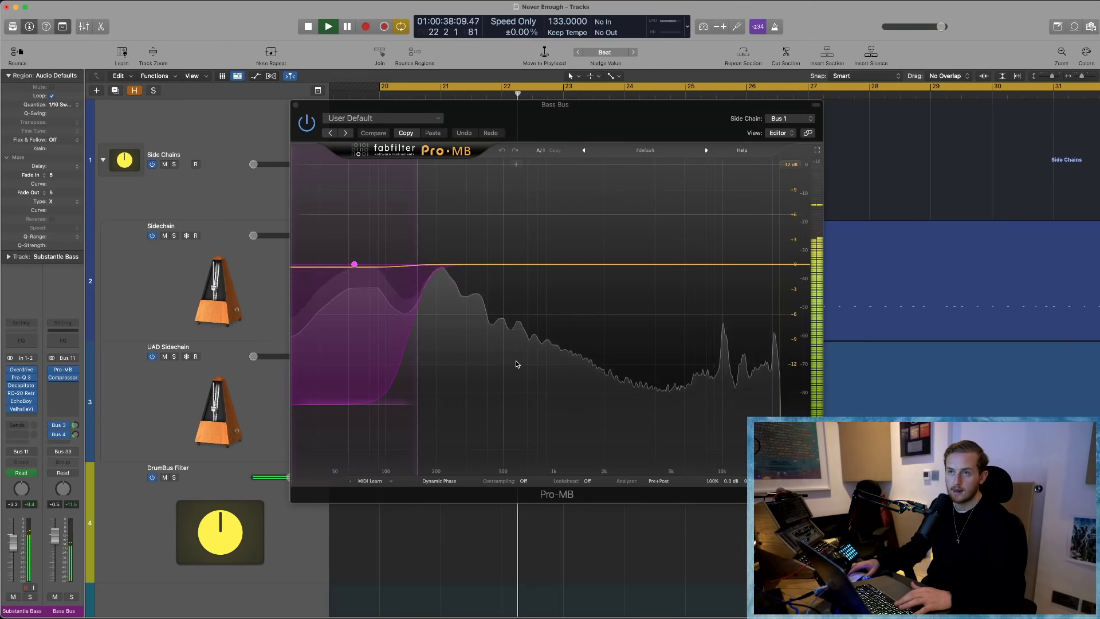
- Pause and resume the full mix with Pro-MB open on the Bass Bus, stop playback, and close the plug-in
{"action": "key", "text": "space"}
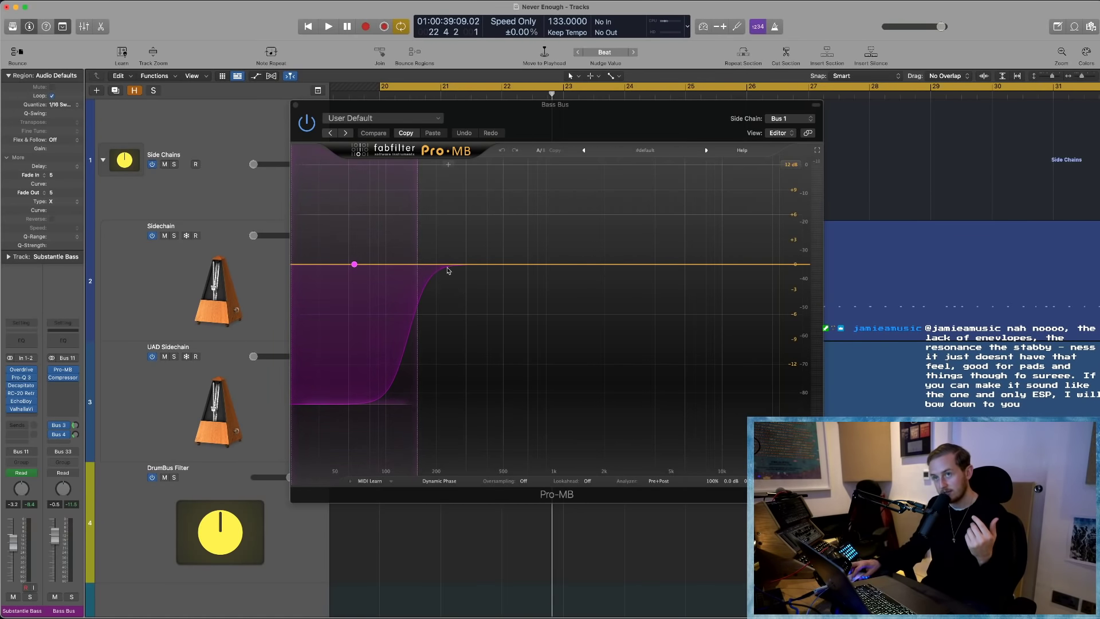
{"action": "key", "text": "space"}
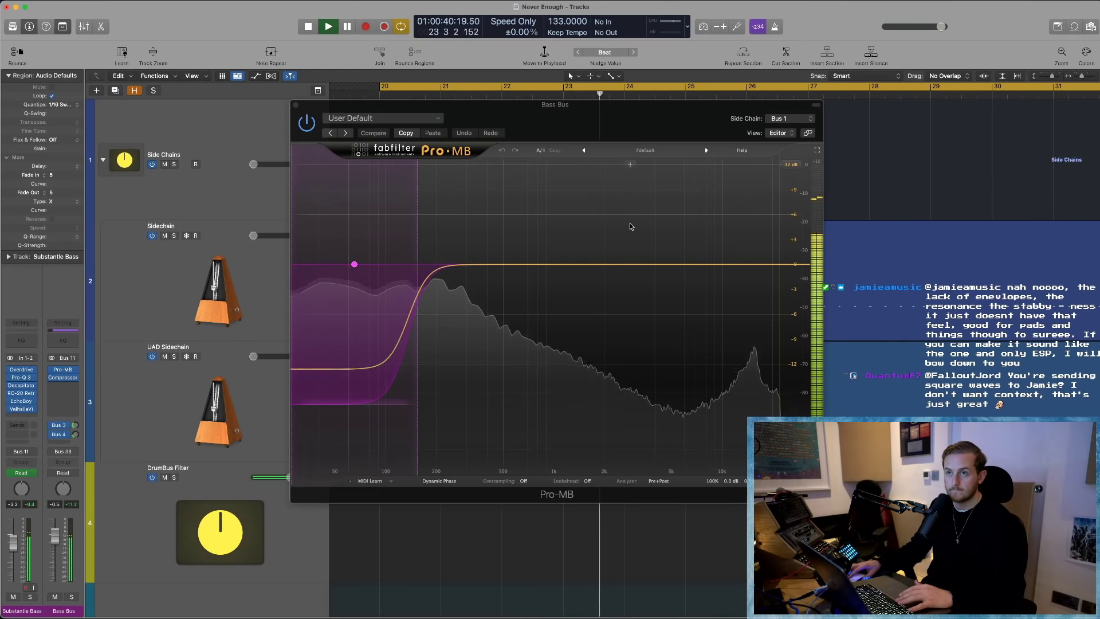
{"action": "key", "text": "space"}
{"action": "key", "text": "super+w"}
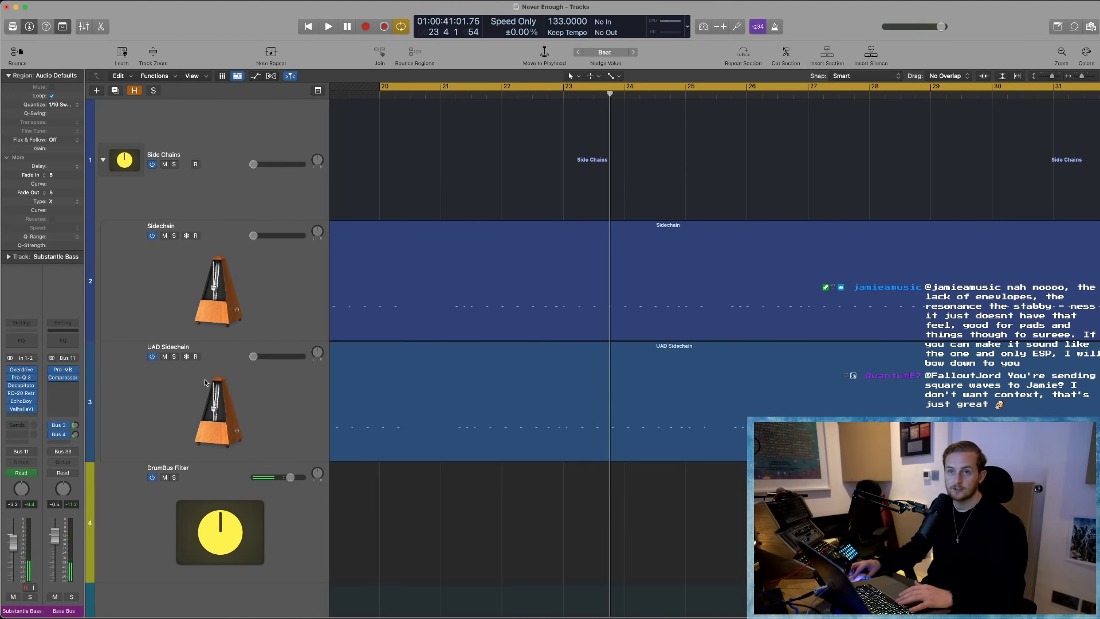
- Show the mixer, find the MASTER FX BUS channel, and open its Gain plug-in to view the settings before closing it
{"action": "left_click", "coordinate": [435, 503], "text": "ctrl+alt"}
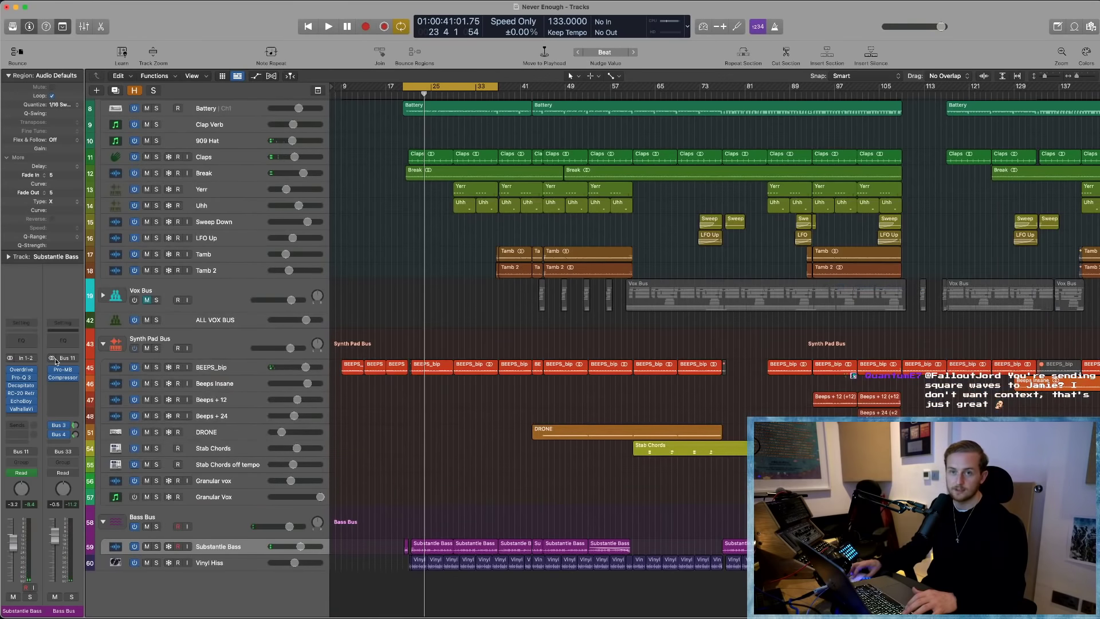
{"action": "key", "text": "super+Left"}
{"action": "key", "text": "super+Left"}
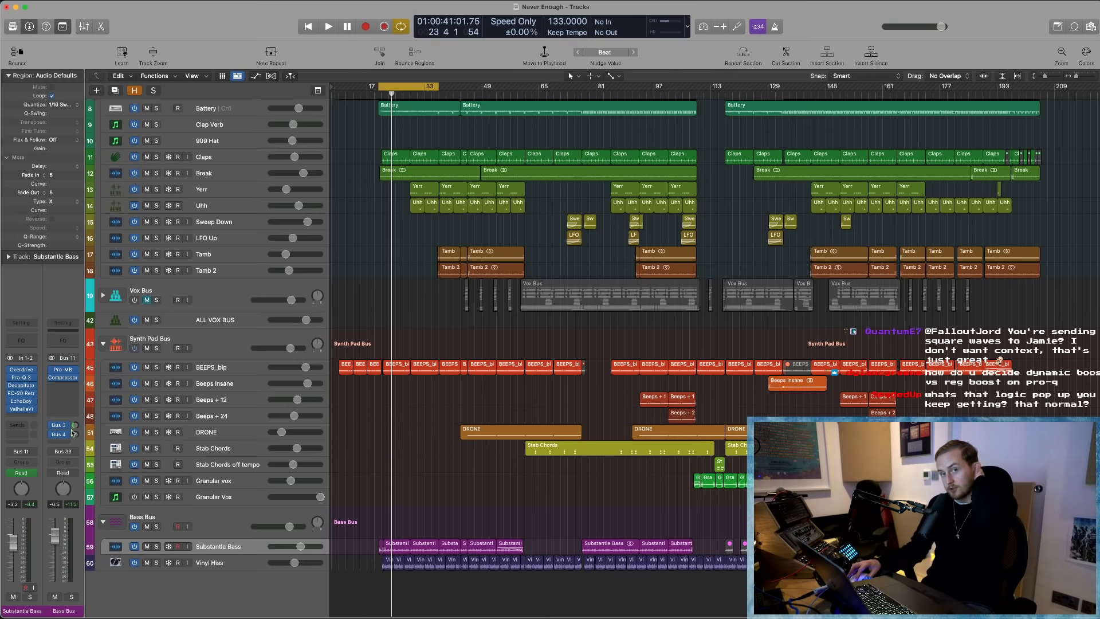
{"action": "scroll", "coordinate": [507, 339], "scroll_direction": "up", "scroll_amount": 5}
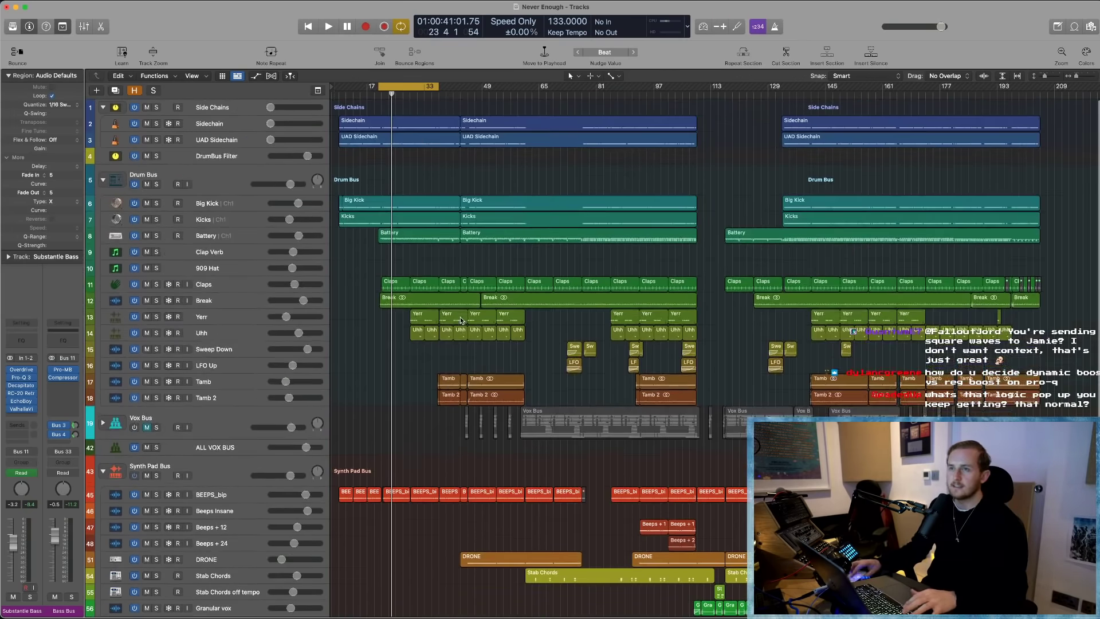
{"action": "scroll", "coordinate": [474, 415], "scroll_direction": "down", "scroll_amount": 1}
{"action": "scroll", "coordinate": [479, 416], "scroll_direction": "down", "scroll_amount": 3}
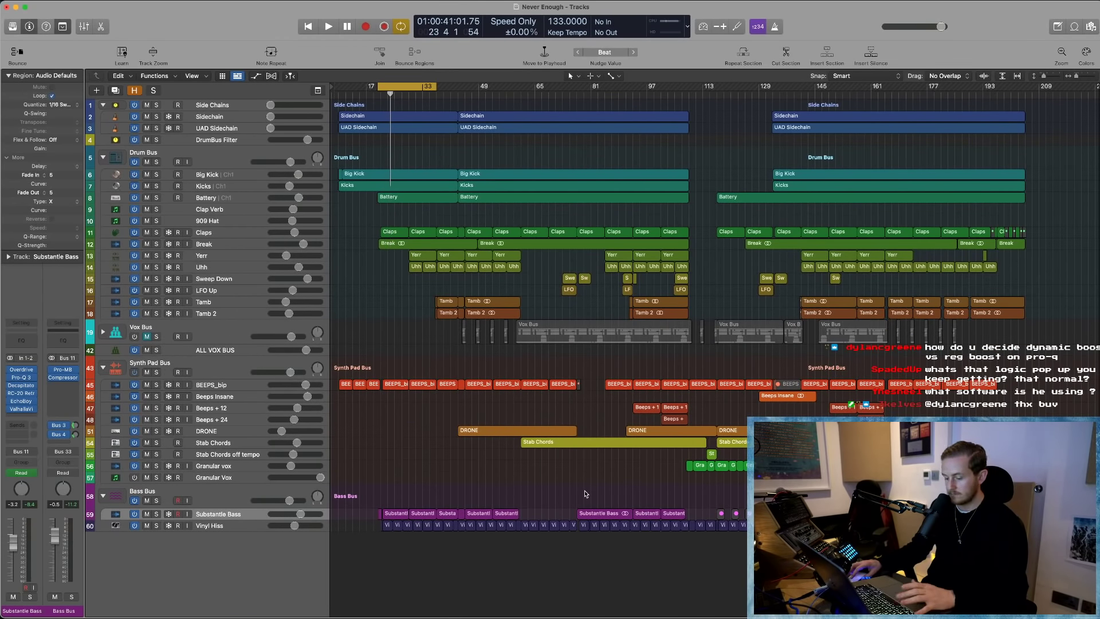
{"action": "key", "text": "x"}
{"action": "scroll", "coordinate": [695, 375], "scroll_direction": "right", "scroll_amount": 10}
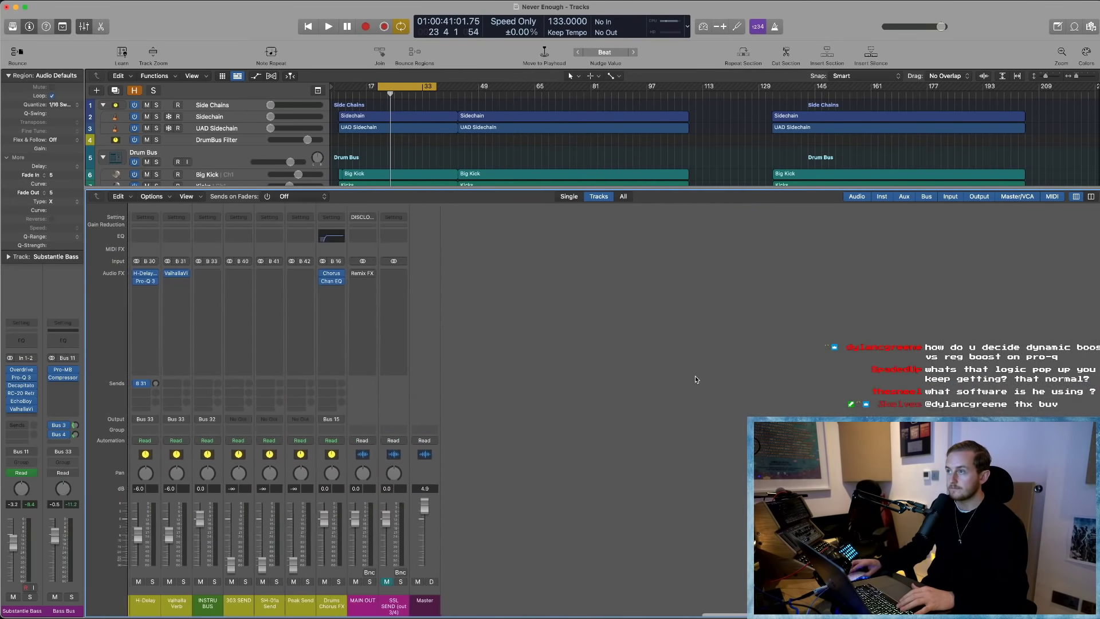
{"action": "scroll", "coordinate": [395, 298], "scroll_direction": "left", "scroll_amount": 3}
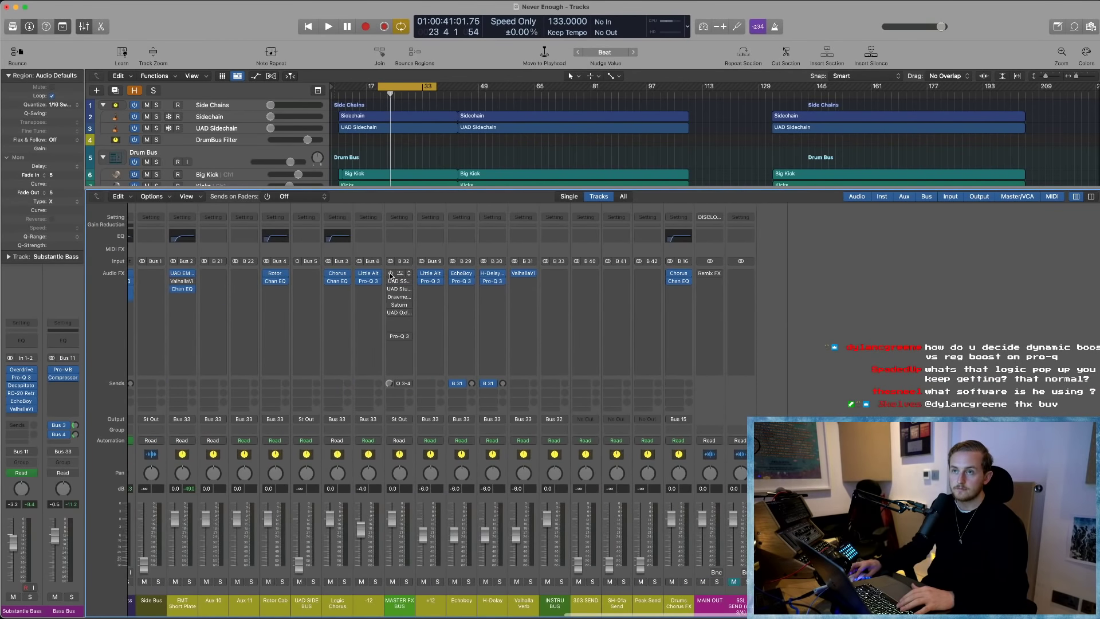
{"action": "left_click", "coordinate": [404, 273]}
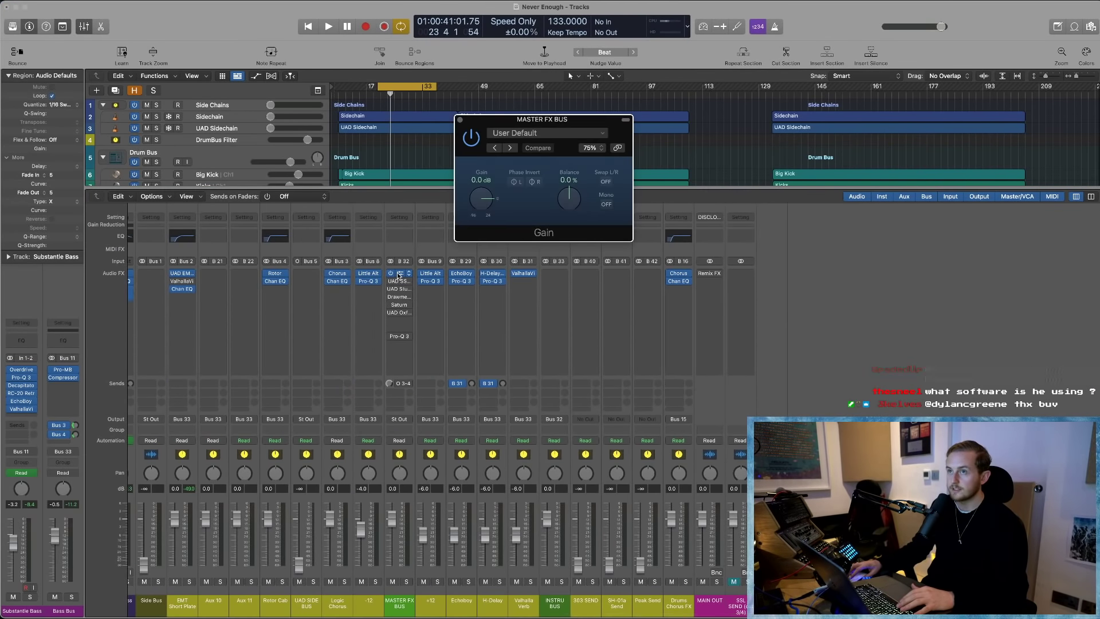
{"action": "left_click", "coordinate": [459, 120]}
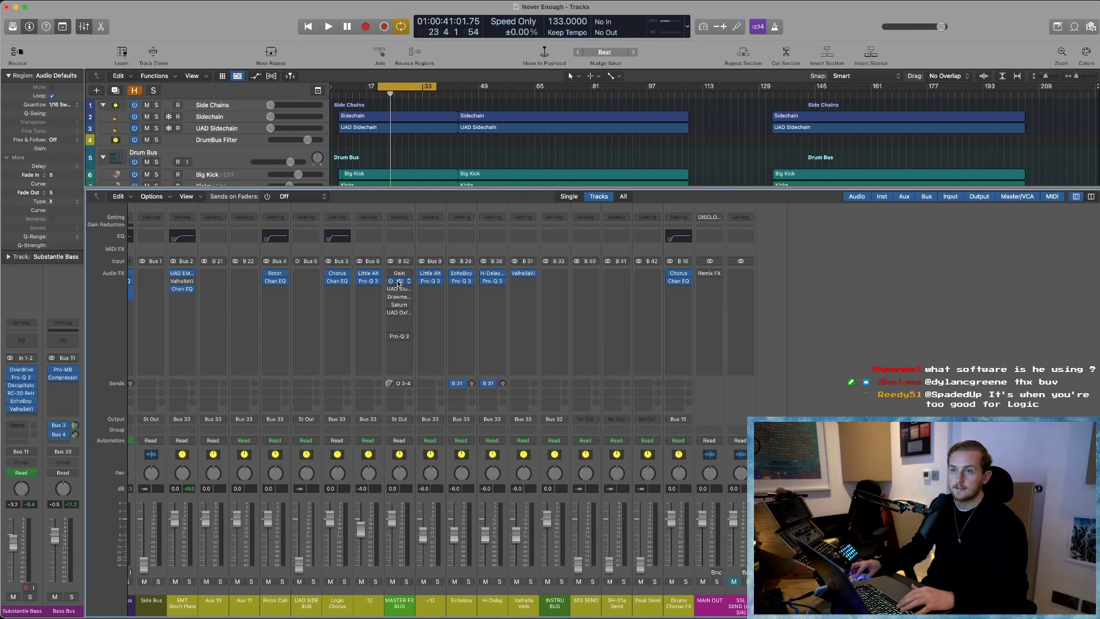
- Open the UAD SSL G Bus Compressor and UAD Studer A800 from the MASTER FX BUS and arrange their windows side by side
{"action": "left_click", "coordinate": [399, 282]}
{"action": "left_click_drag", "start_coordinate": [505, 131], "coordinate": [93, 53]}
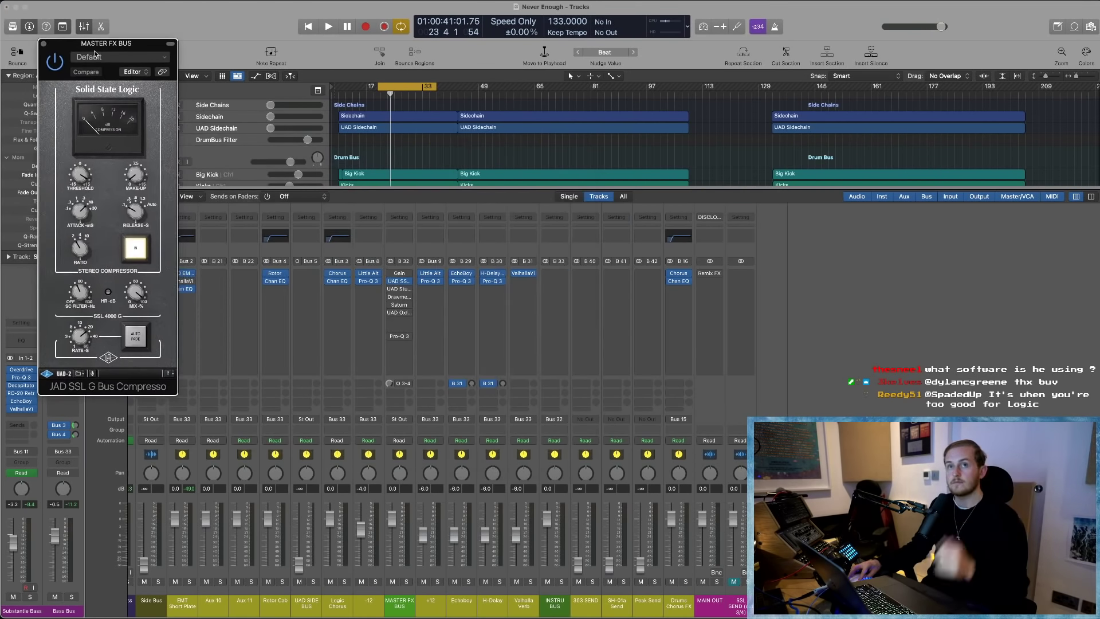
{"action": "left_click", "coordinate": [393, 290]}
{"action": "left_click_drag", "start_coordinate": [541, 122], "coordinate": [289, 60]}
- Open the Drawmer S73 on the MASTER FX BUS beside the other plug-ins, review its settings, and close it
{"action": "scroll", "coordinate": [630, 298], "scroll_direction": "left", "scroll_amount": 5}
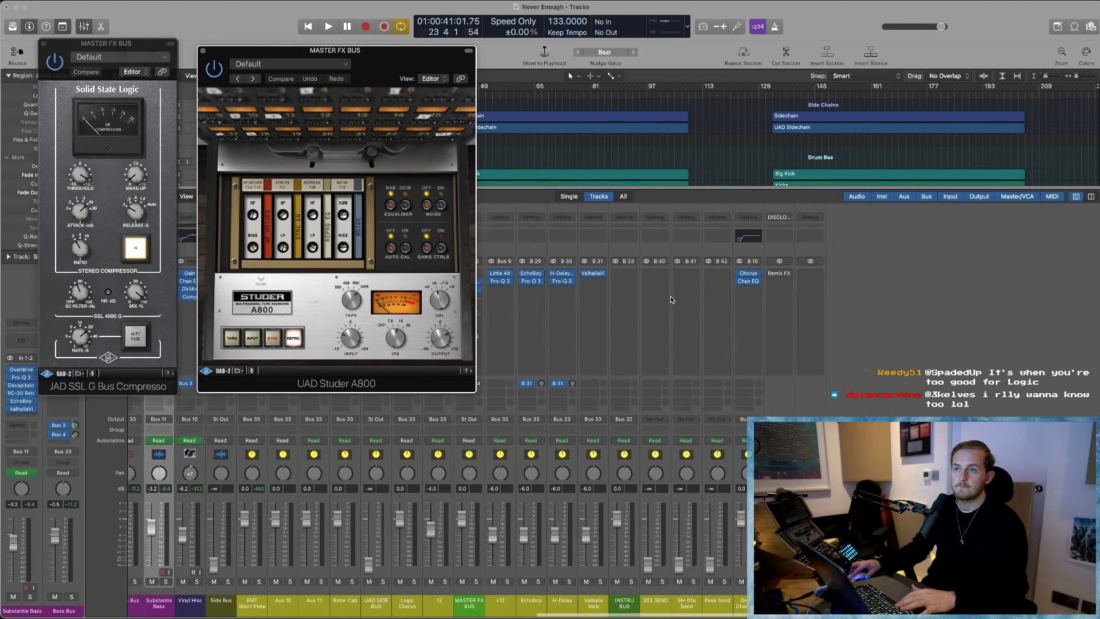
{"action": "left_click", "coordinate": [551, 297]}
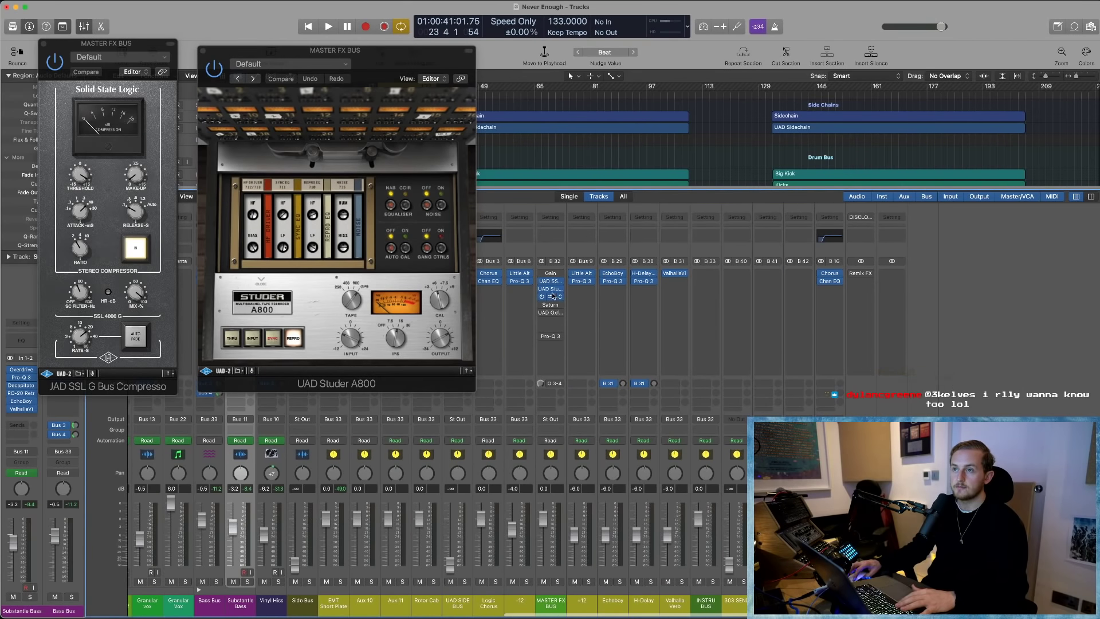
{"action": "left_click", "coordinate": [552, 295]}
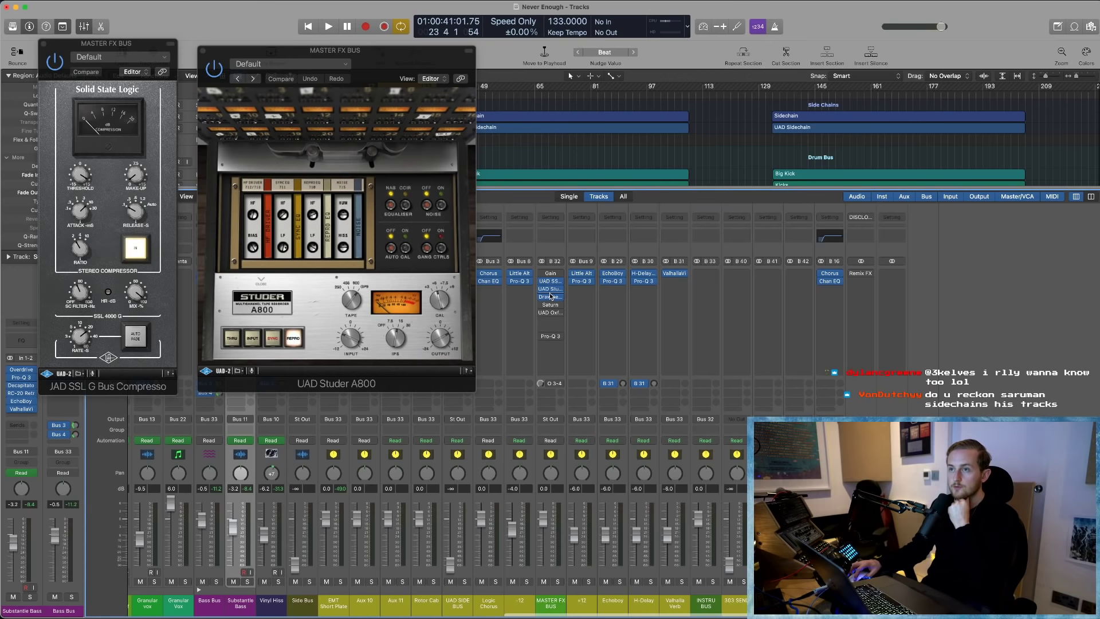
{"action": "left_click", "coordinate": [551, 296]}
{"action": "left_click", "coordinate": [551, 297]}
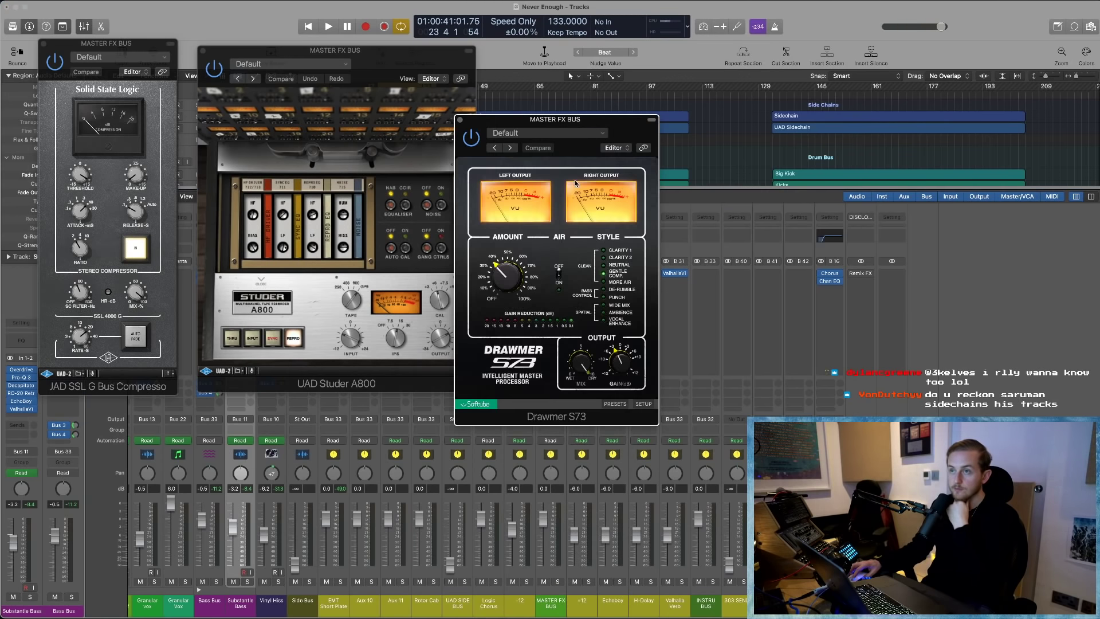
{"action": "left_click_drag", "start_coordinate": [573, 147], "coordinate": [614, 51]}
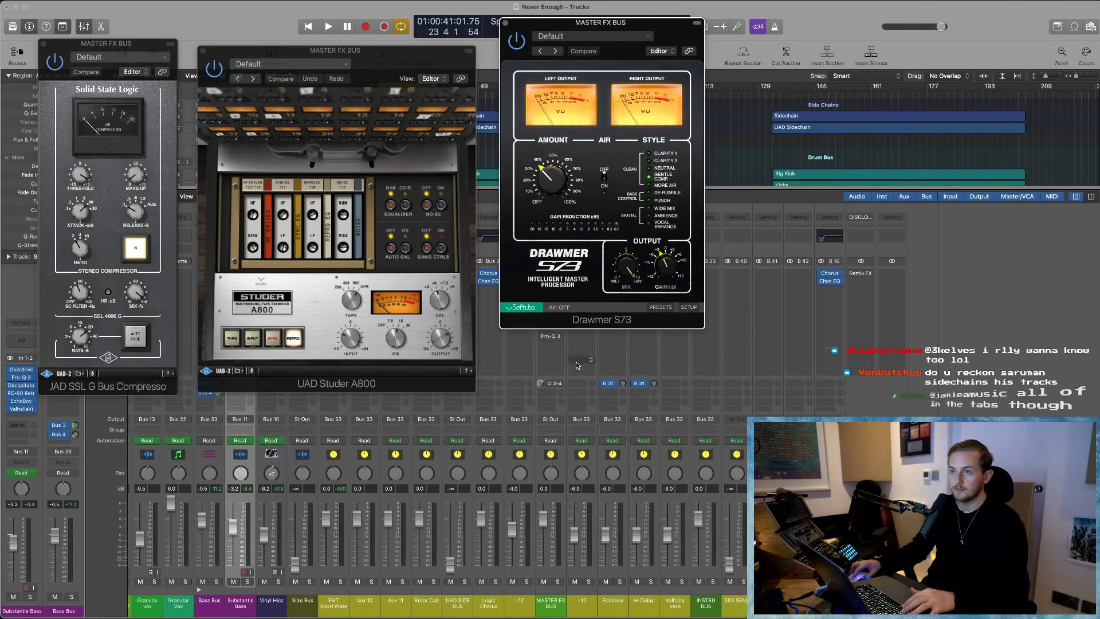
{"action": "left_click", "coordinate": [505, 23]}
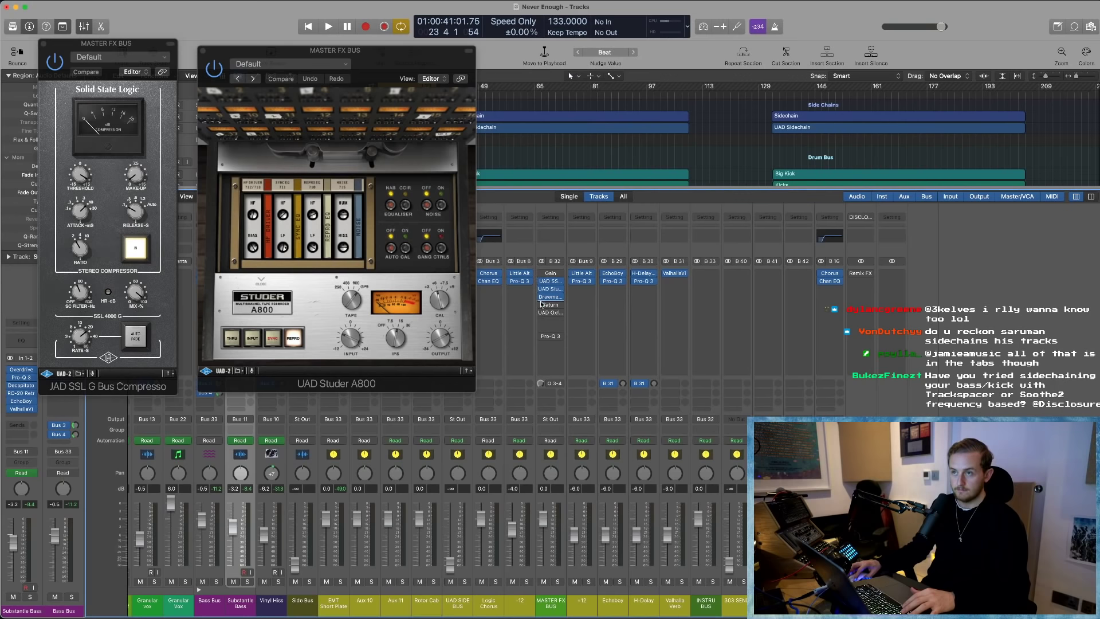
- Open Saturn on the MASTER FX BUS, look through its saturation styles, keep Clean Tube, and close the plug-in
{"action": "left_click", "coordinate": [551, 305]}
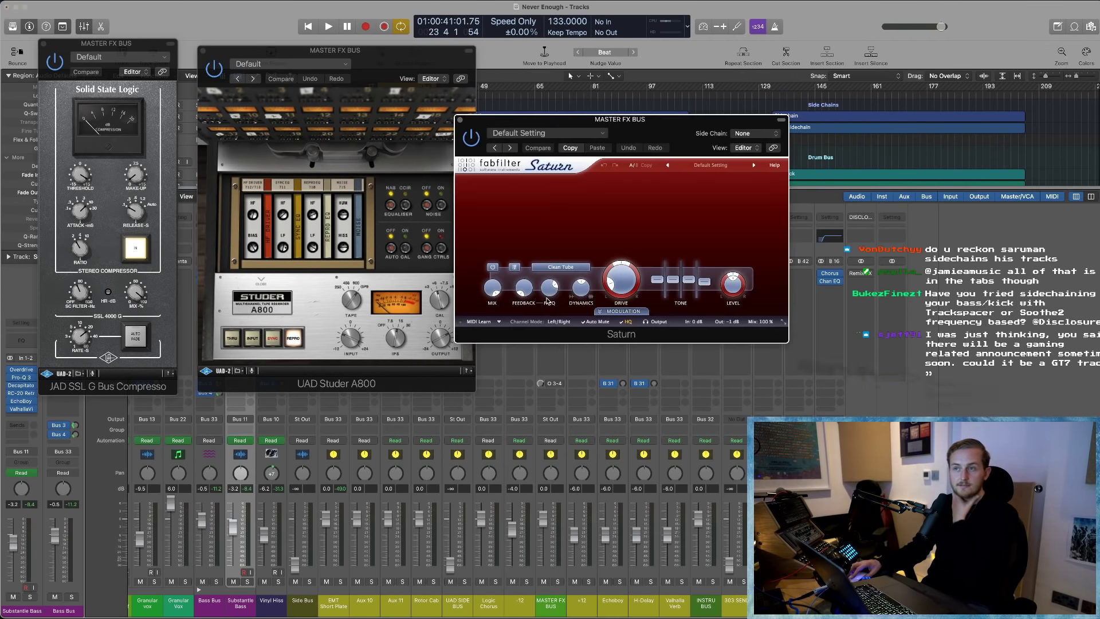
{"action": "left_click", "coordinate": [559, 268]}
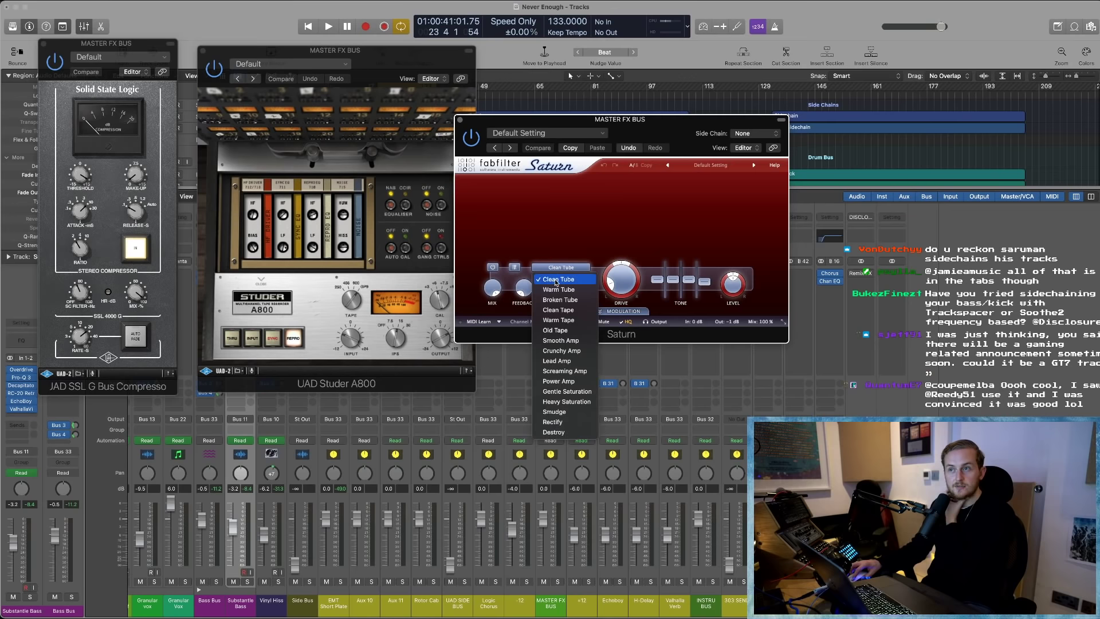
{"action": "left_click", "coordinate": [556, 280]}
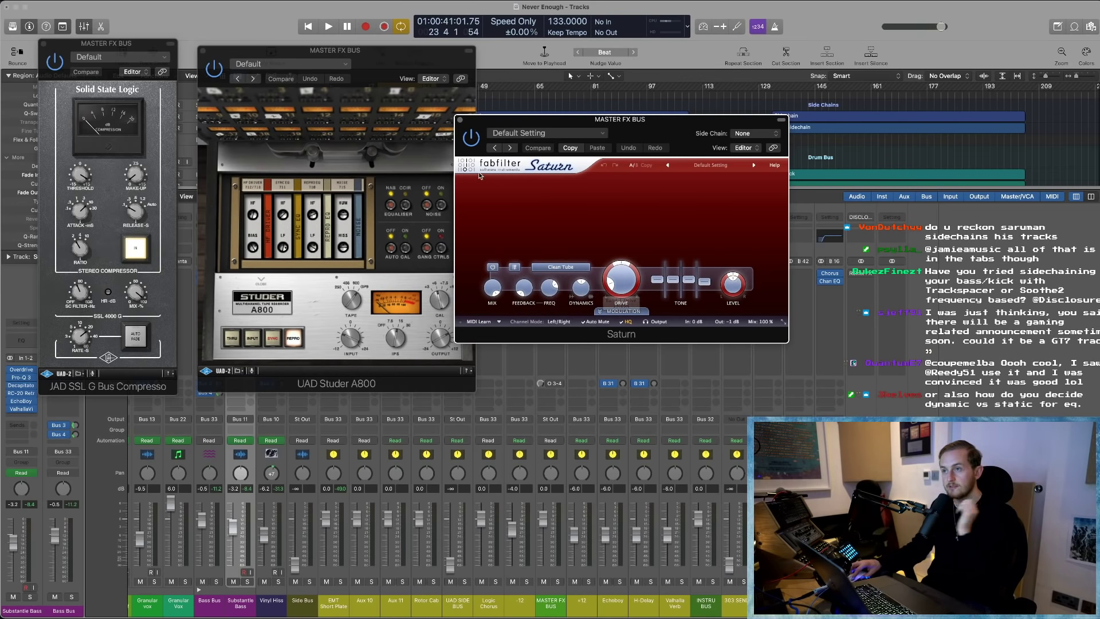
{"action": "key", "text": "super+w"}
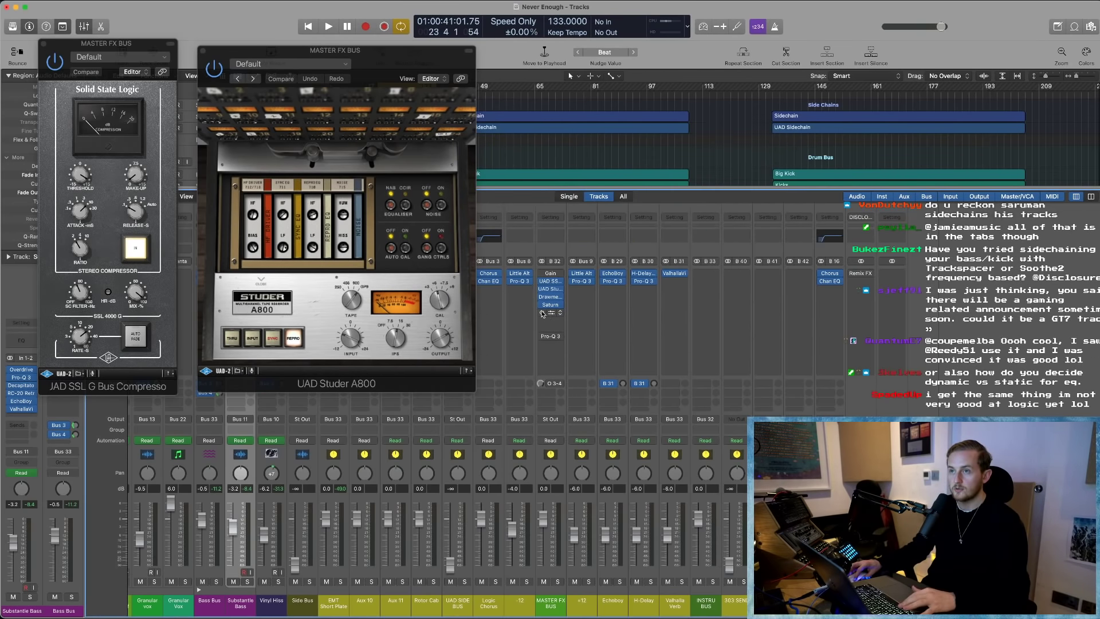
- View the UAD Oxford Inflator on the MASTER FX BUS, and close it along with the Studer A800 and SSL compressor windows
{"action": "left_click", "coordinate": [546, 312]}
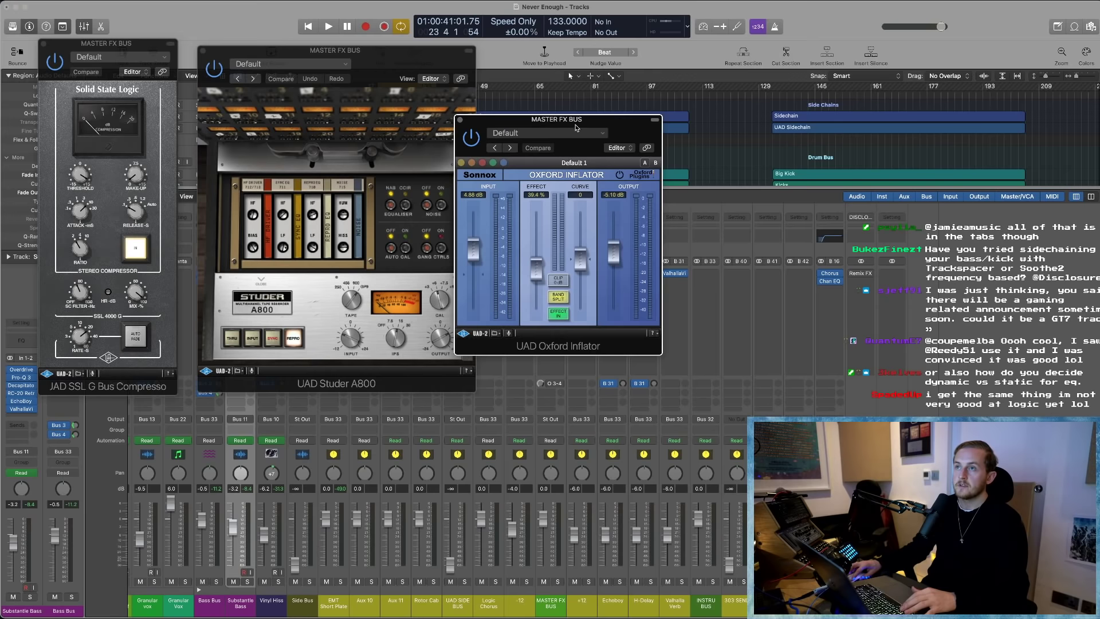
{"action": "left_click_drag", "start_coordinate": [576, 127], "coordinate": [496, 108]}
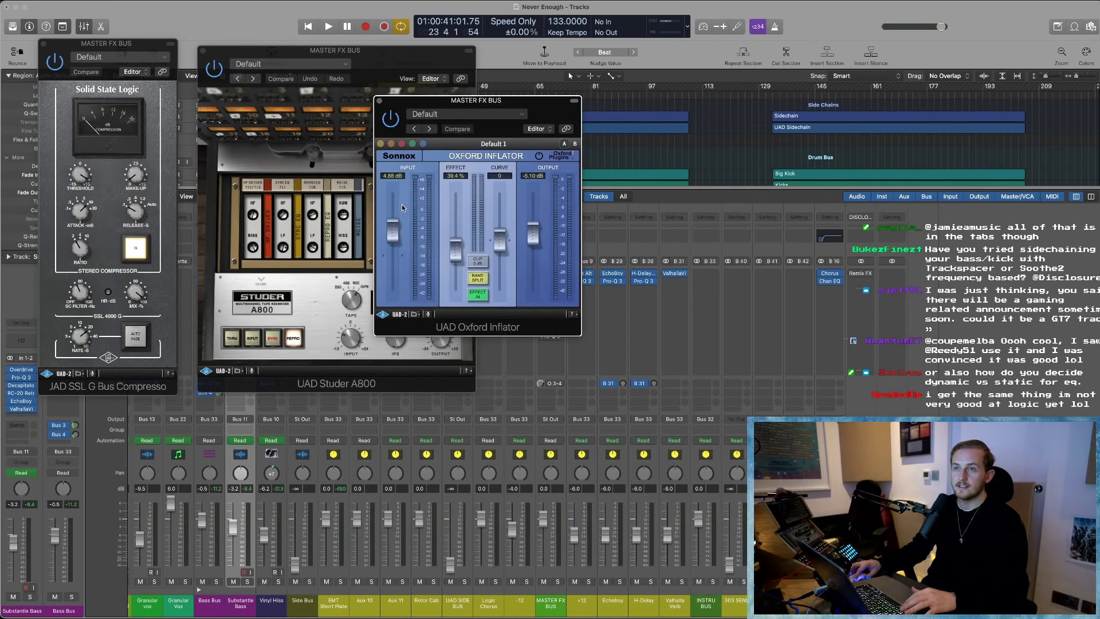
{"action": "left_click", "coordinate": [380, 101]}
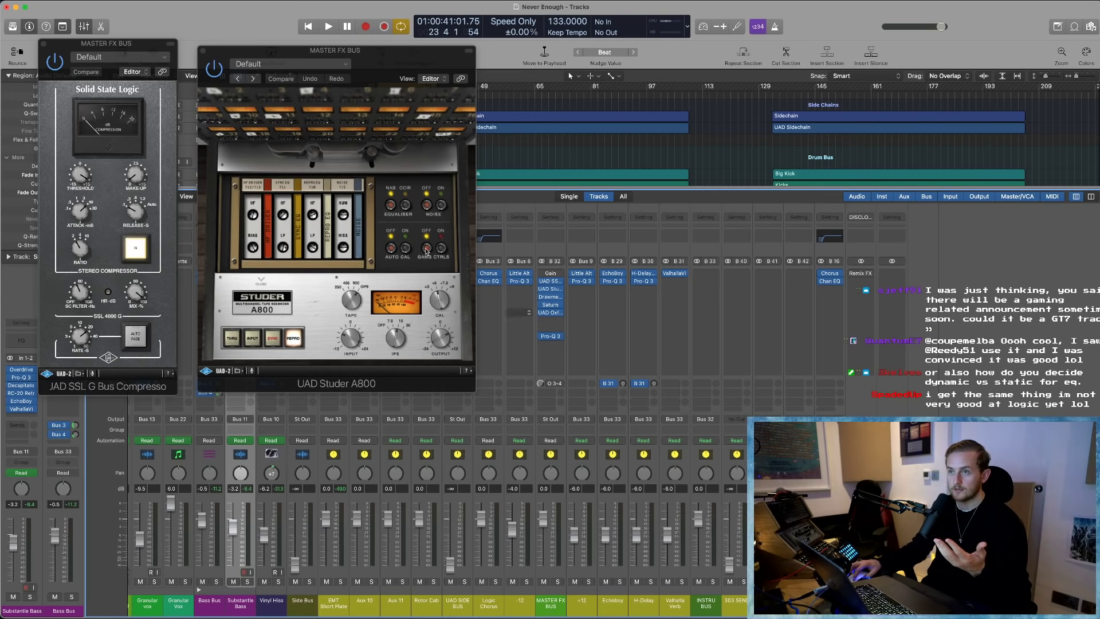
{"action": "left_click", "coordinate": [201, 51]}
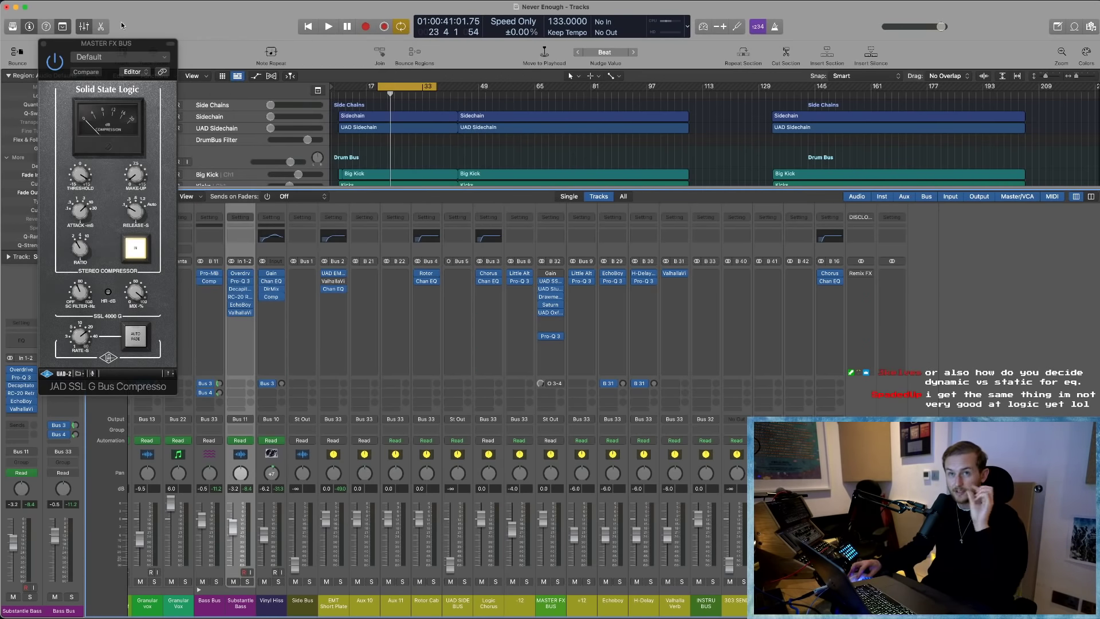
{"action": "left_click", "coordinate": [45, 46]}
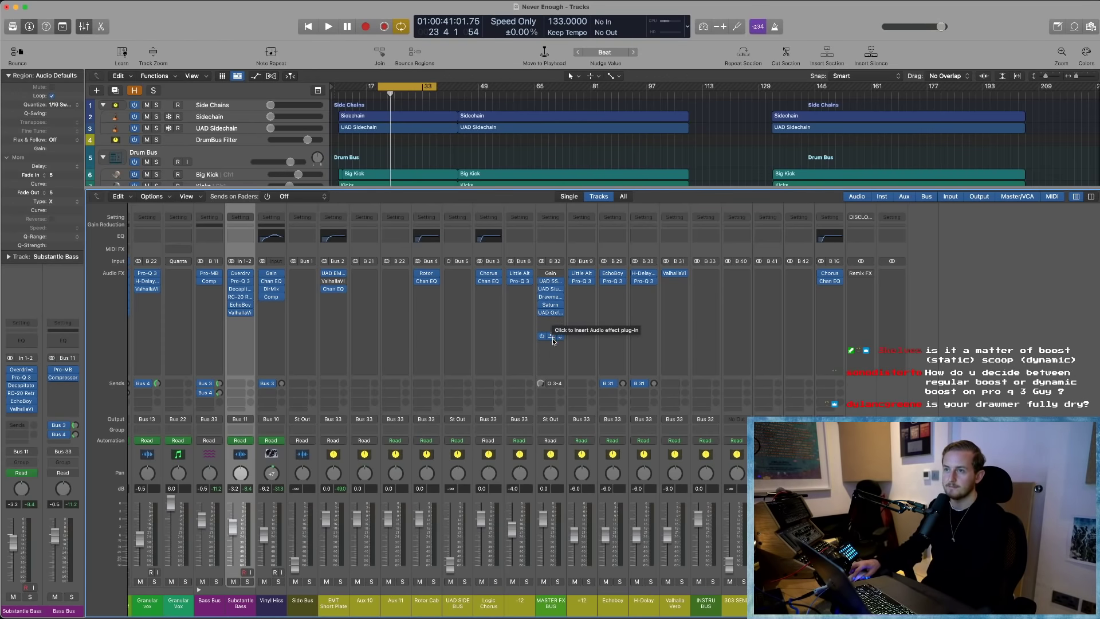
- Open Pro-Q 3 on the MASTER FX BUS, inspect its EQ bands, and close the plug-in
{"action": "left_click", "coordinate": [553, 338]}
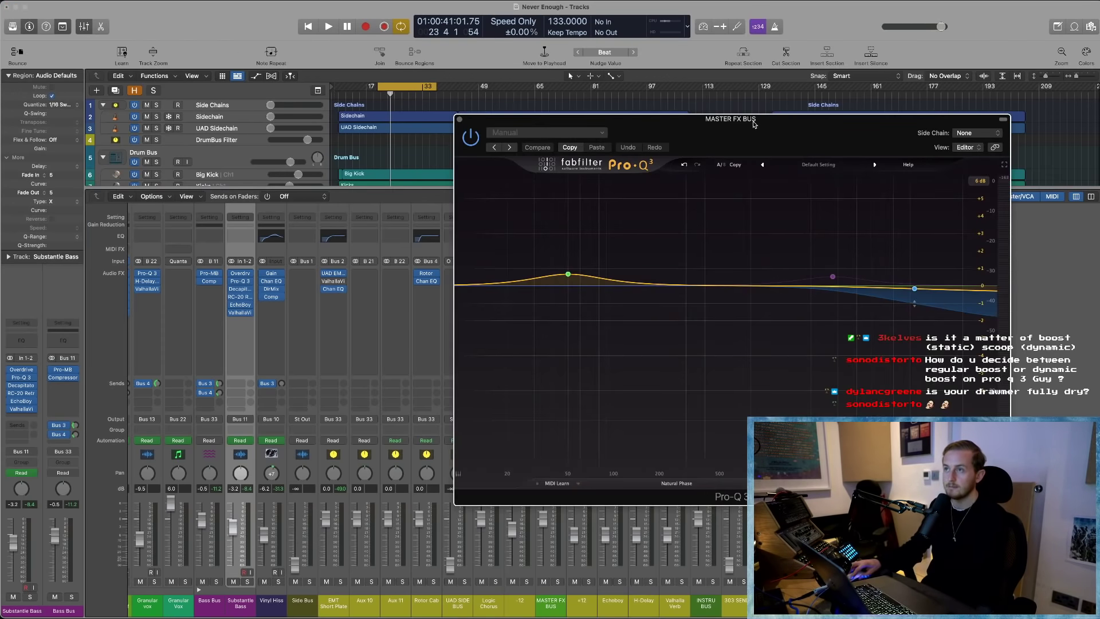
{"action": "left_click_drag", "start_coordinate": [754, 124], "coordinate": [493, 124]}
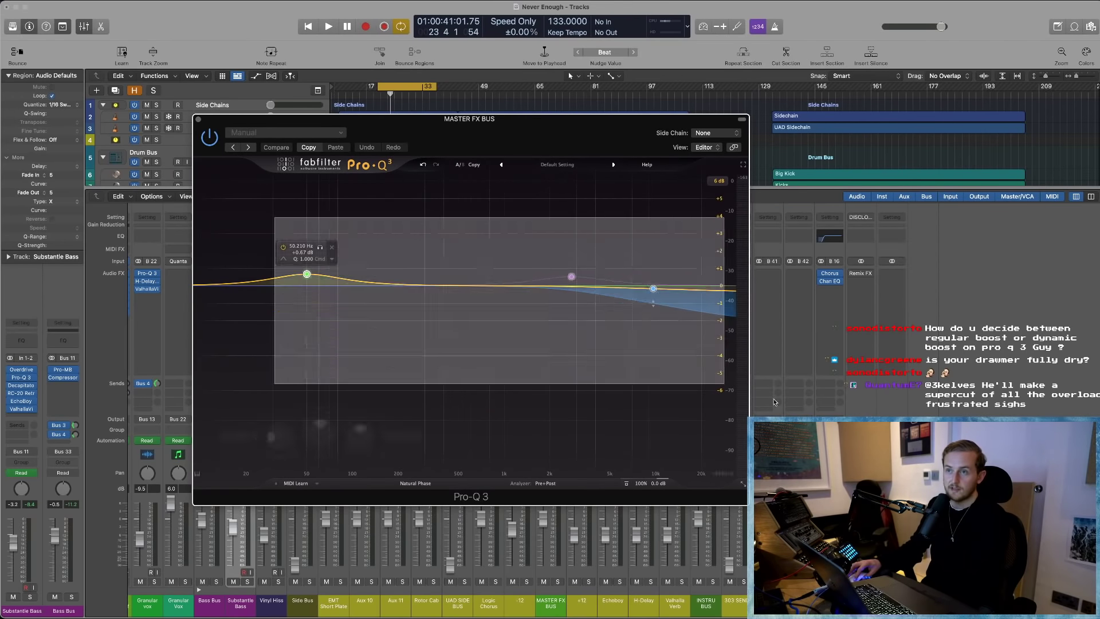
{"action": "left_click_drag", "start_coordinate": [773, 402], "coordinate": [770, 402]}
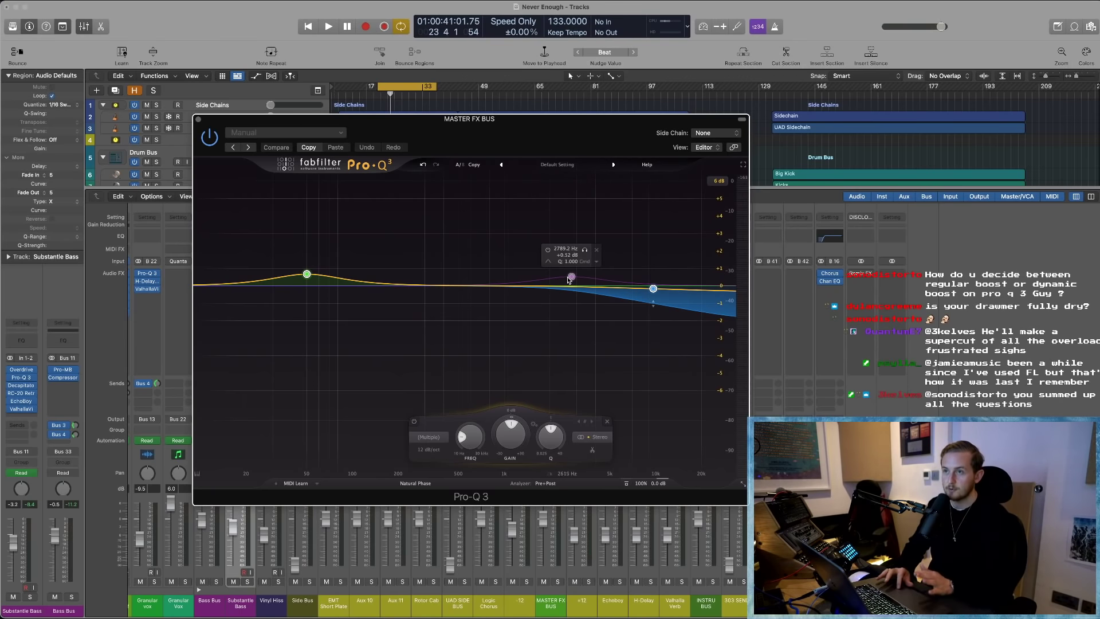
{"action": "left_click", "coordinate": [572, 276]}
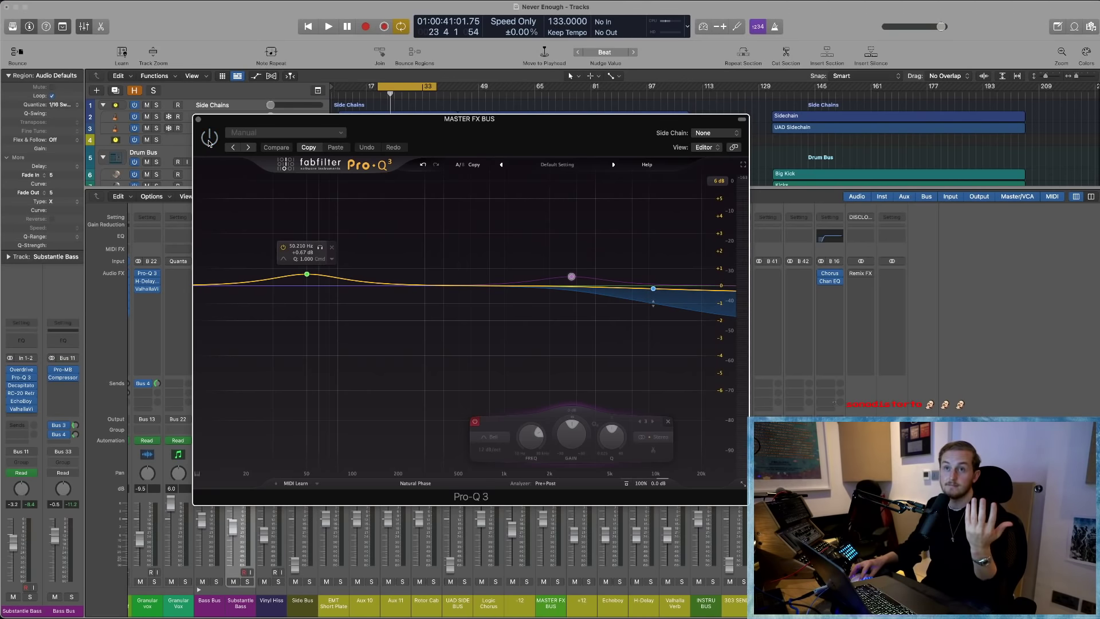
{"action": "left_click", "coordinate": [198, 119]}
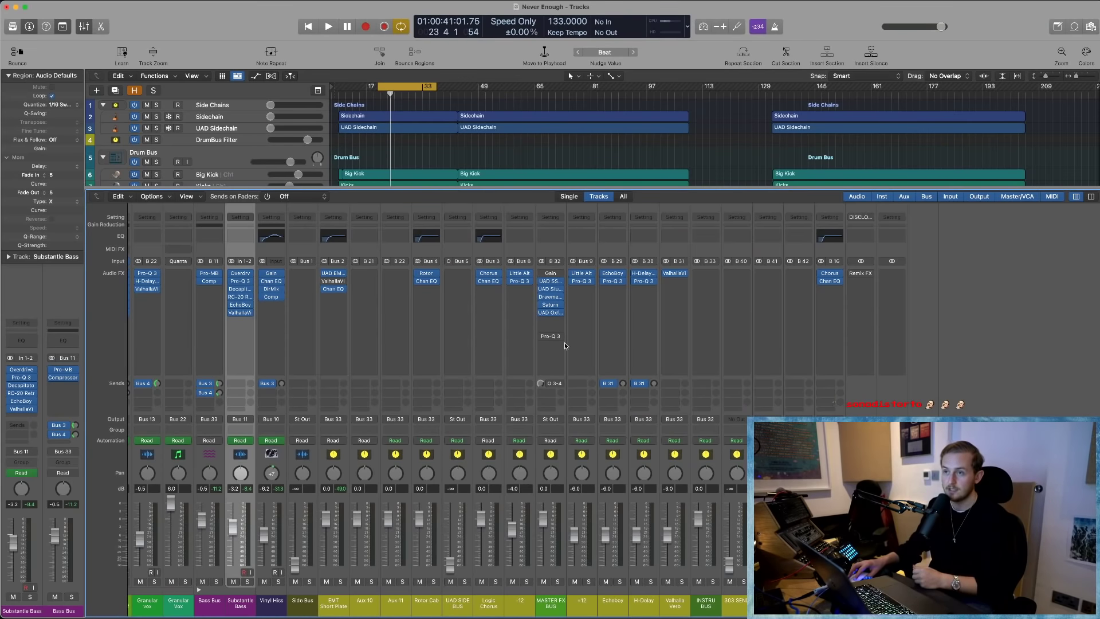
- Check the MASTER FX BUS send to Output 3-4, hide the mixer, and reveal the project's hidden tracks
{"action": "left_click", "coordinate": [559, 385]}
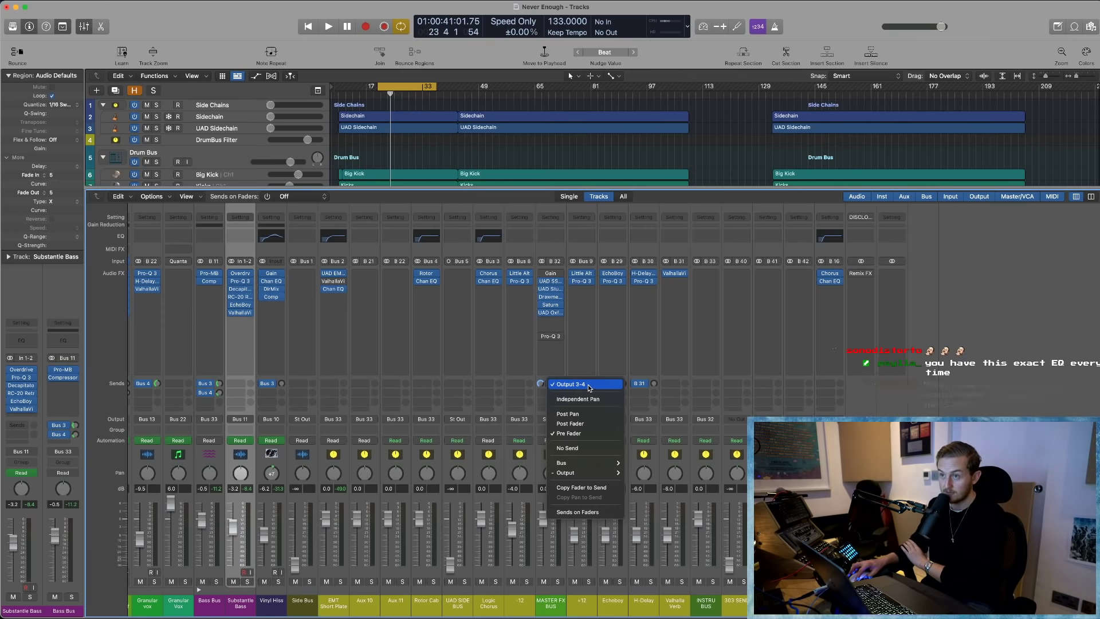
{"action": "left_click", "coordinate": [583, 386]}
{"action": "key", "text": "x"}
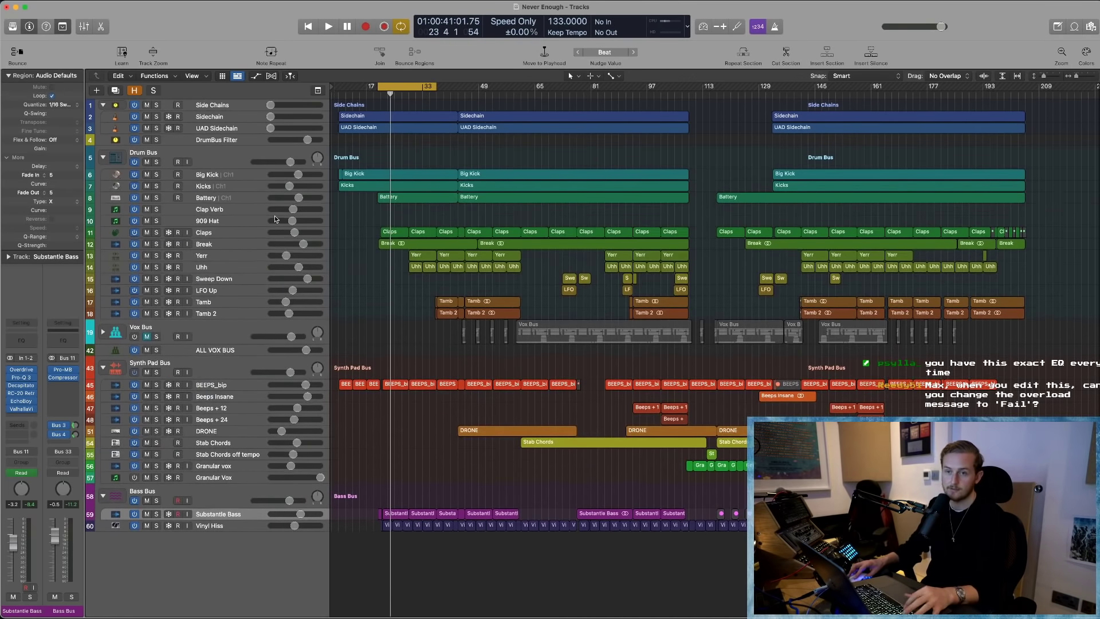
{"action": "key", "text": "h"}
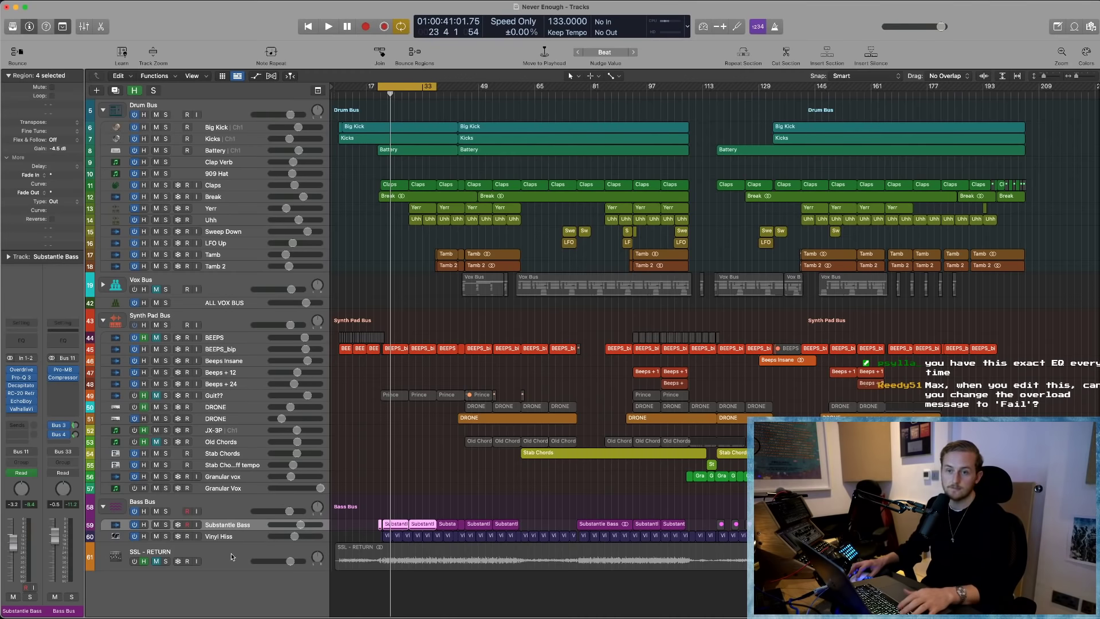
- Select and solo the SSL - RETURN track, and examine its recorded waveform from start to end of the arrangement
{"action": "left_click", "coordinate": [152, 566]}
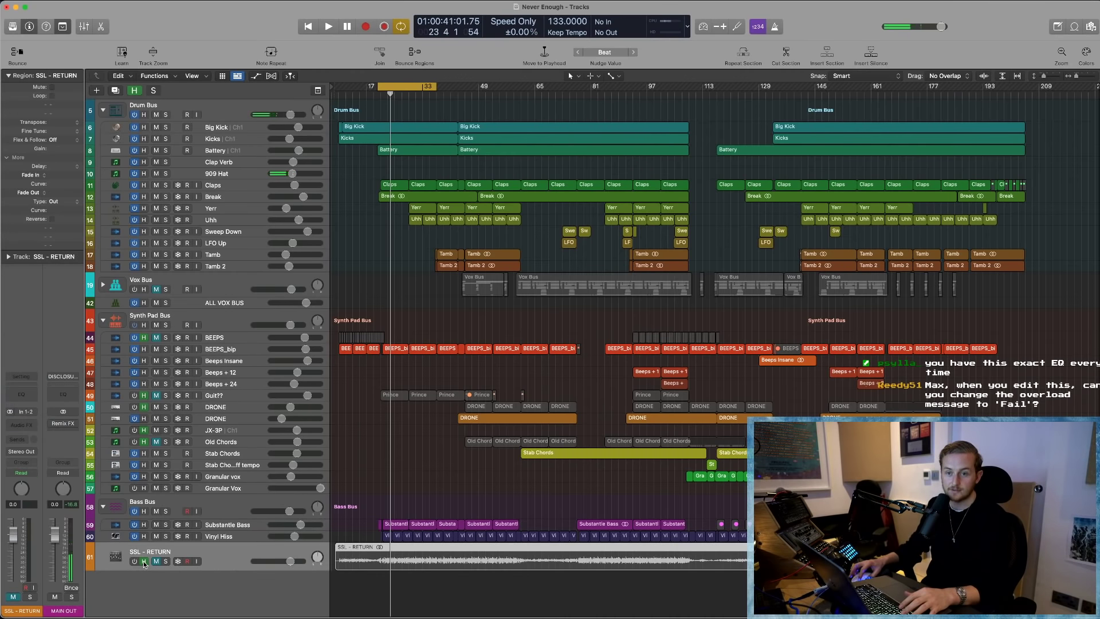
{"action": "left_click", "coordinate": [165, 561]}
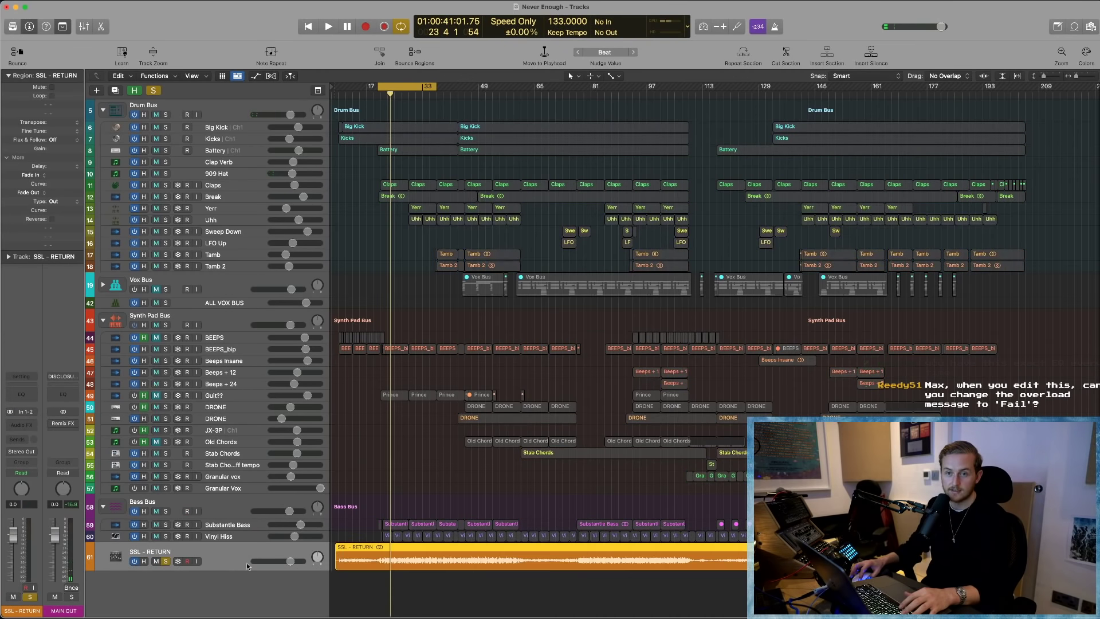
{"action": "key", "text": "z"}
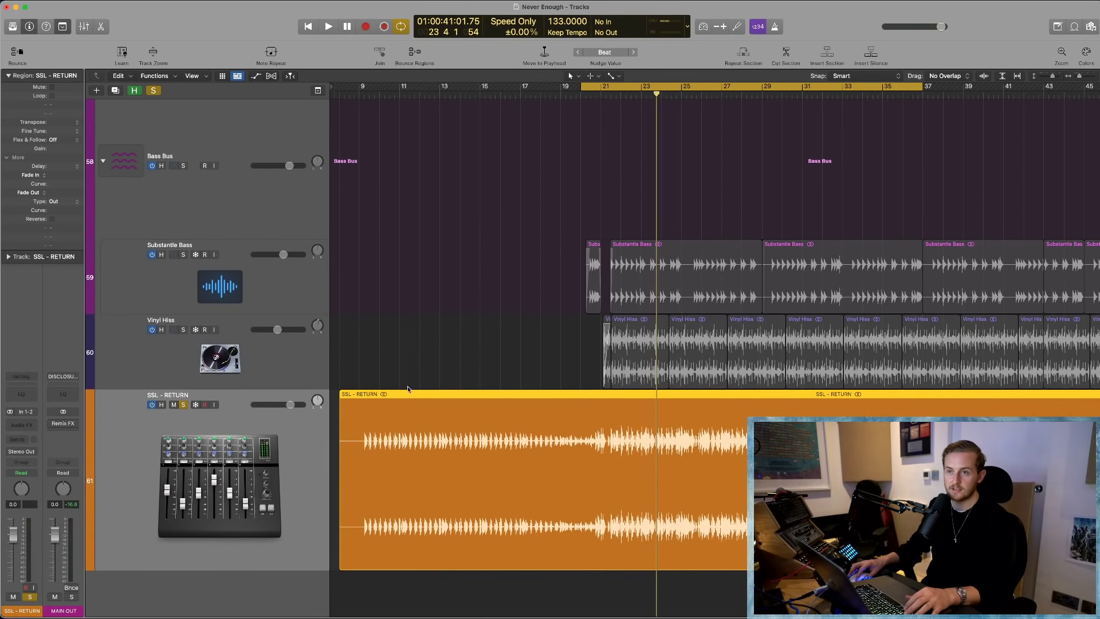
{"action": "left_click", "coordinate": [467, 458]}
{"action": "key", "text": "super+Left"}
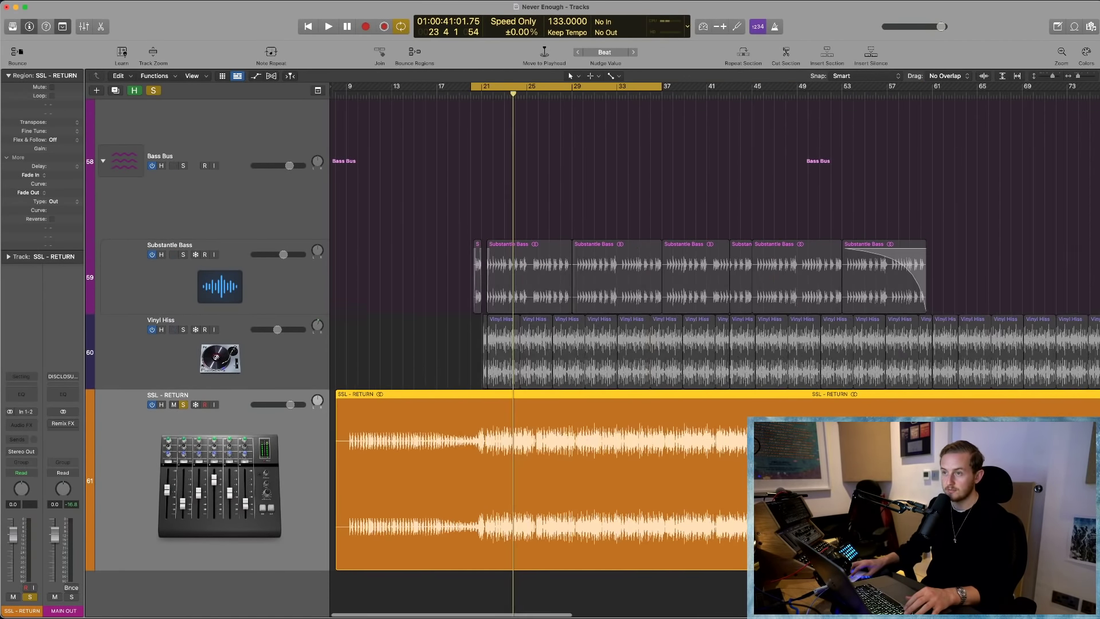
{"action": "key", "text": "super+Left"}
{"action": "scroll", "coordinate": [714, 349], "scroll_direction": "right", "scroll_amount": 10}
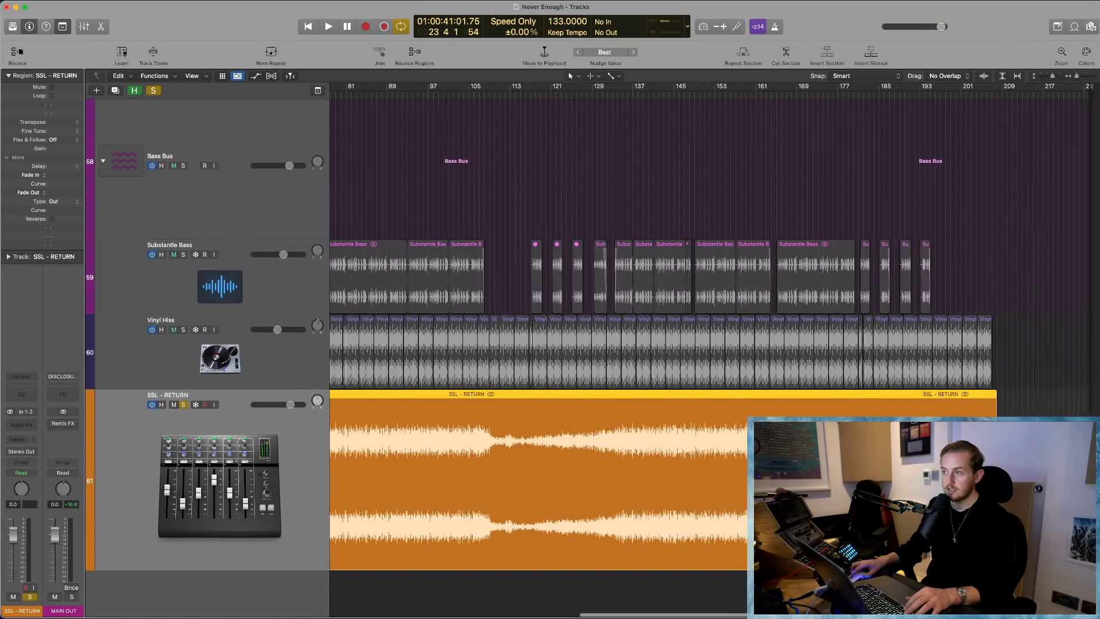
{"action": "scroll", "coordinate": [421, 447], "scroll_direction": "left", "scroll_amount": 10}
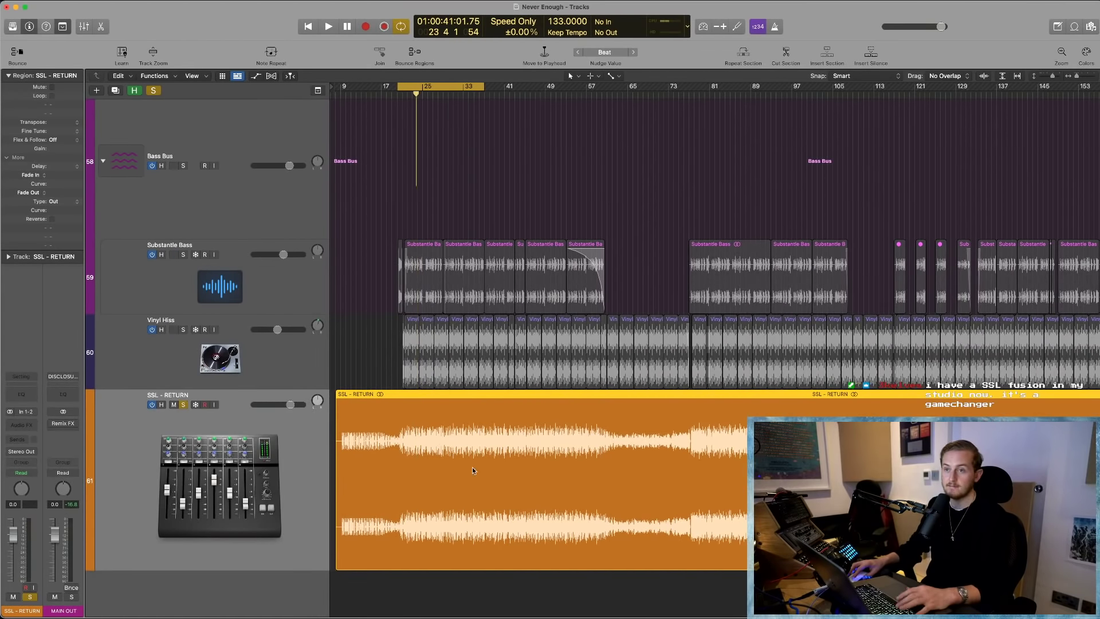
- Remove the Remix FX plug-in from the MAIN OUT channel and hide the mixer
{"action": "key", "text": "x"}
{"action": "scroll", "coordinate": [460, 607], "scroll_direction": "right", "scroll_amount": 10}
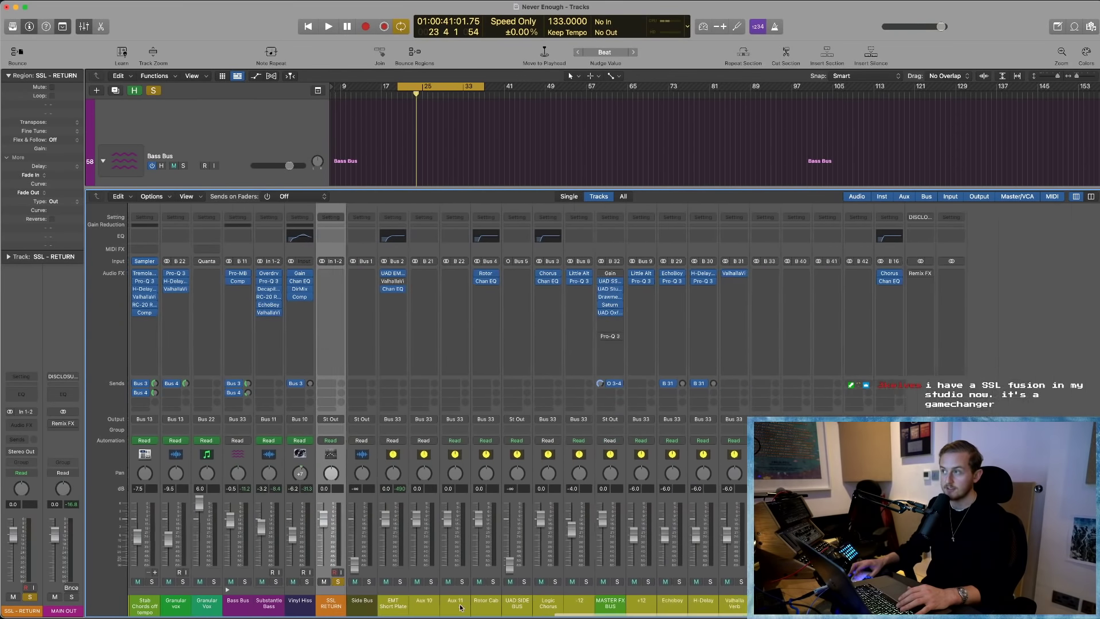
{"action": "left_click", "coordinate": [776, 304]}
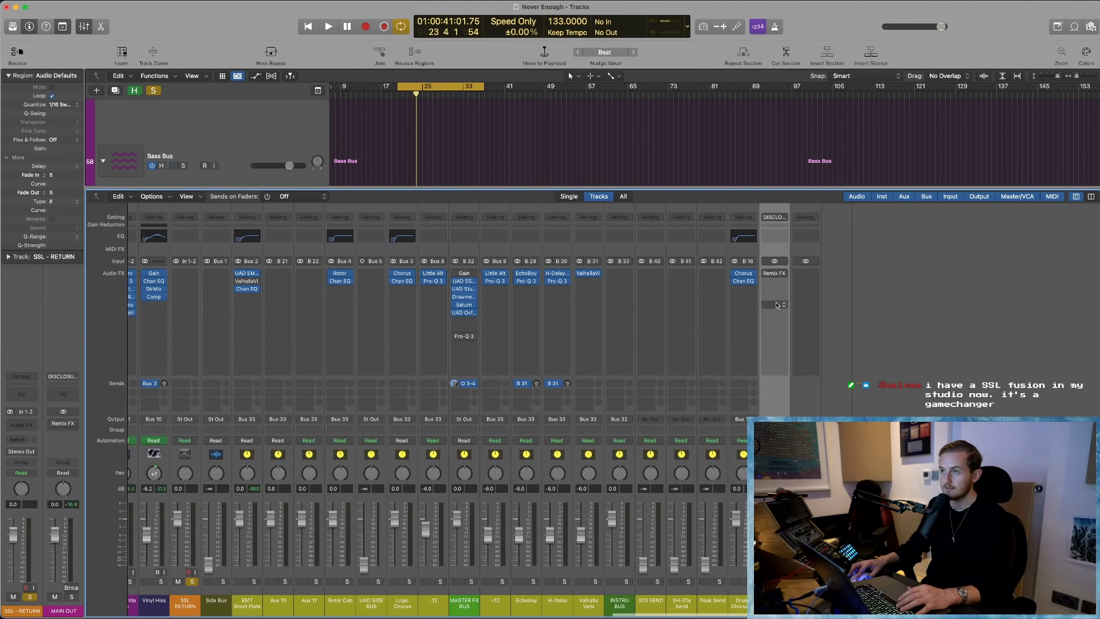
{"action": "left_click", "coordinate": [785, 276]}
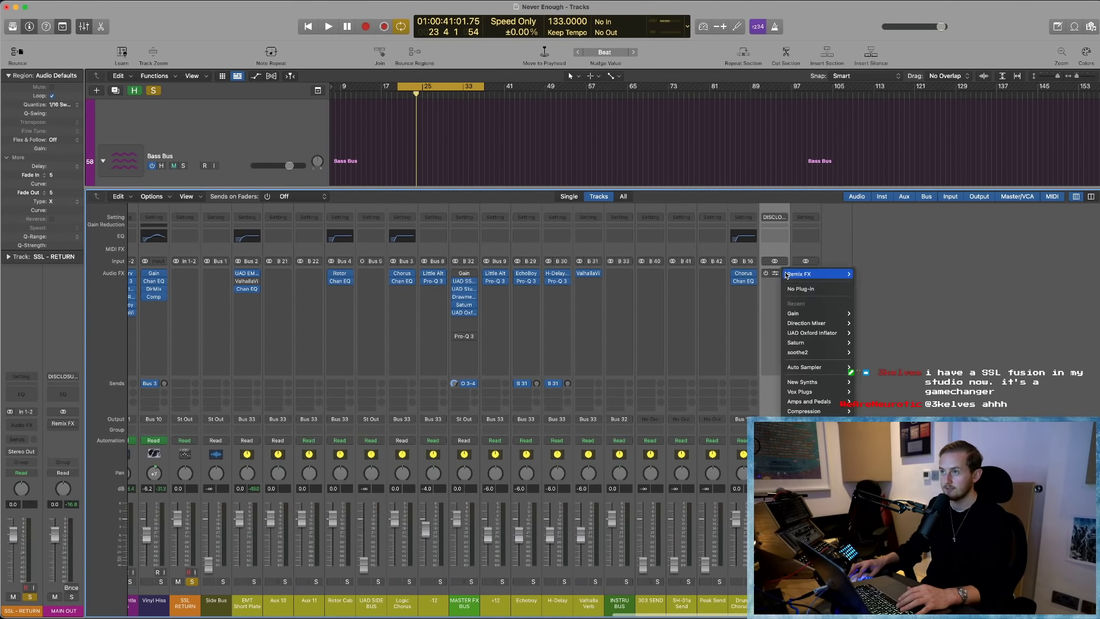
{"action": "left_click", "coordinate": [796, 288]}
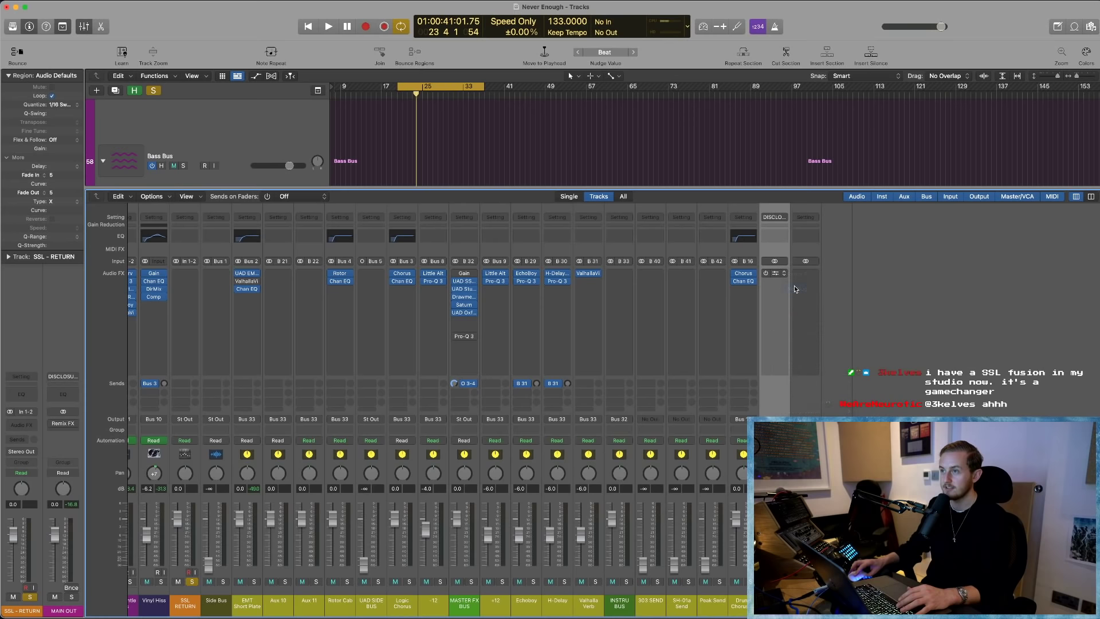
{"action": "left_click", "coordinate": [771, 322]}
{"action": "left_click", "coordinate": [1023, 314]}
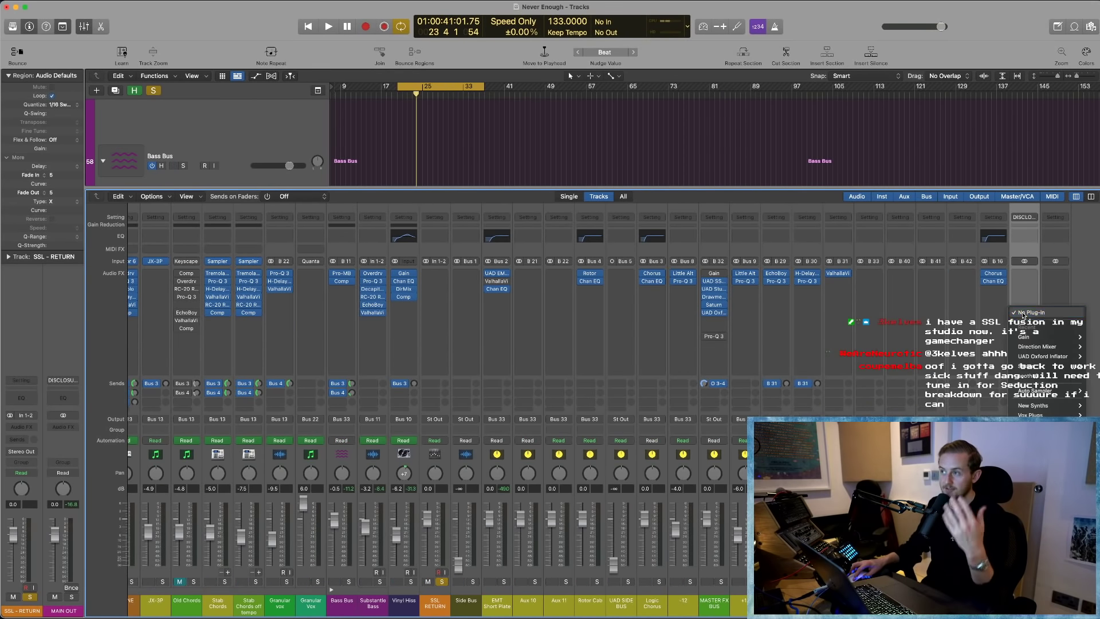
{"action": "left_click", "coordinate": [758, 185]}
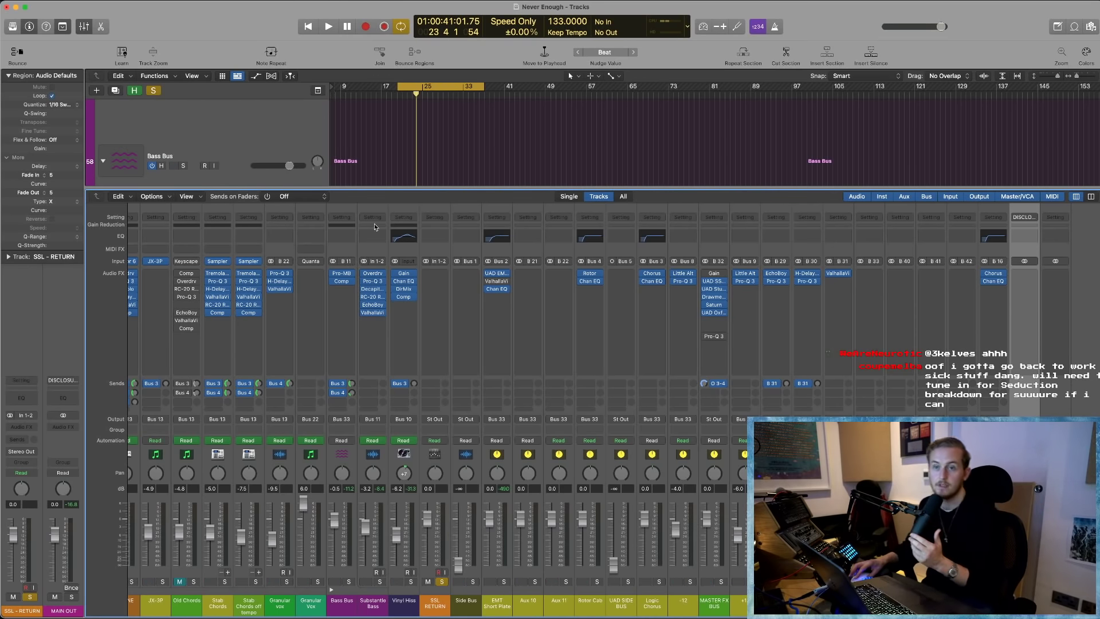
{"action": "key", "text": "x"}
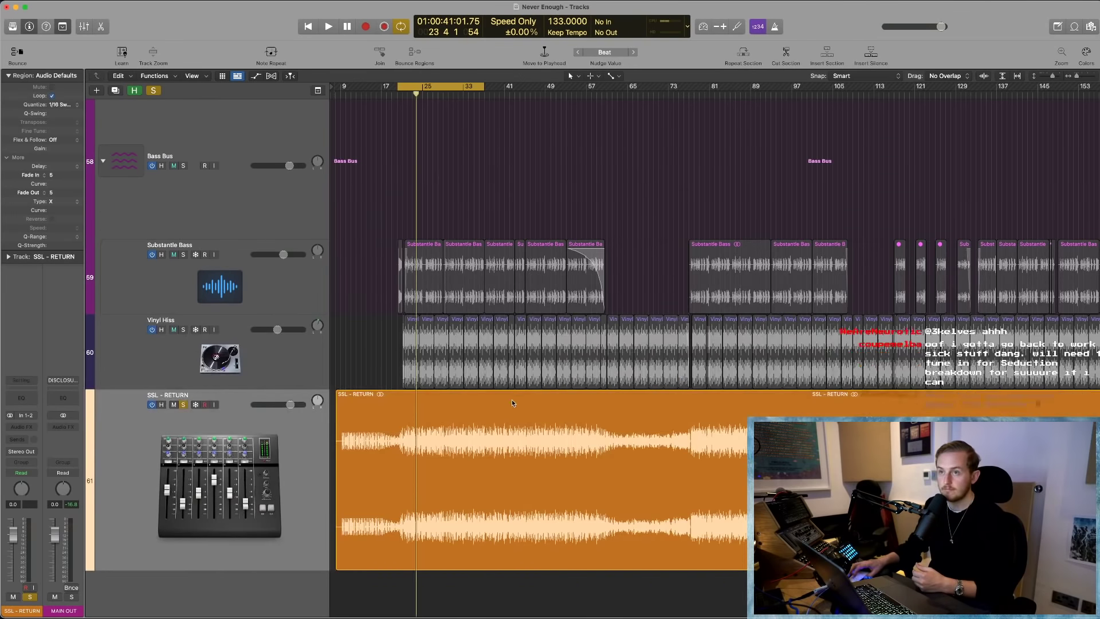
- Turn off cycling, play the soloed SSL - RETURN recording from bar 128, and dismiss the overload message
{"action": "left_click", "coordinate": [298, 390]}
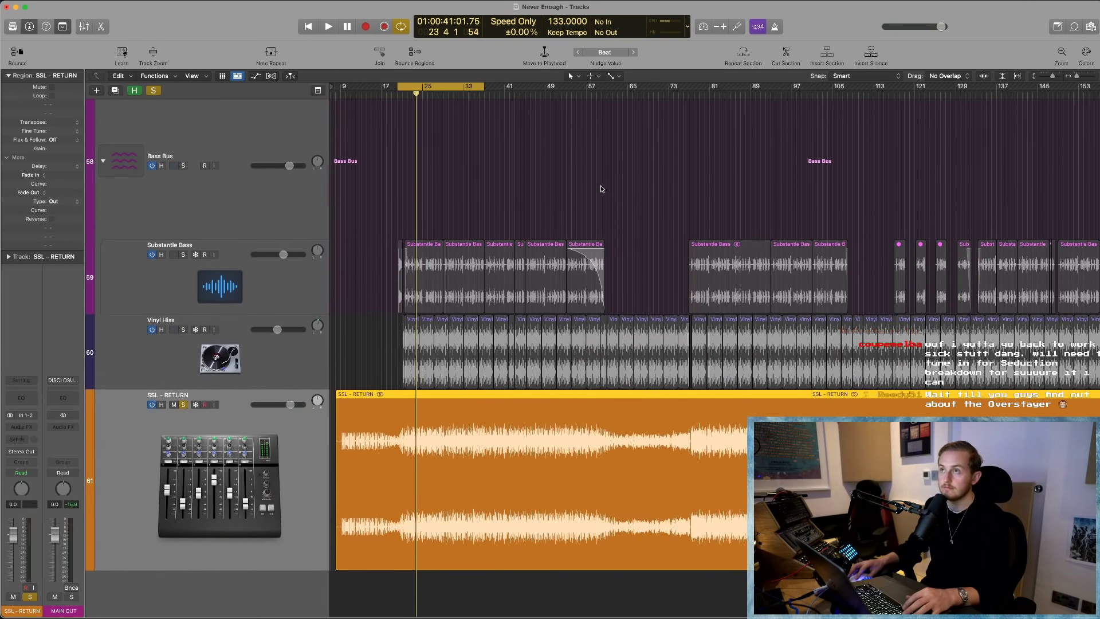
{"action": "key", "text": "super+Left"}
{"action": "key", "text": "super+Left"}
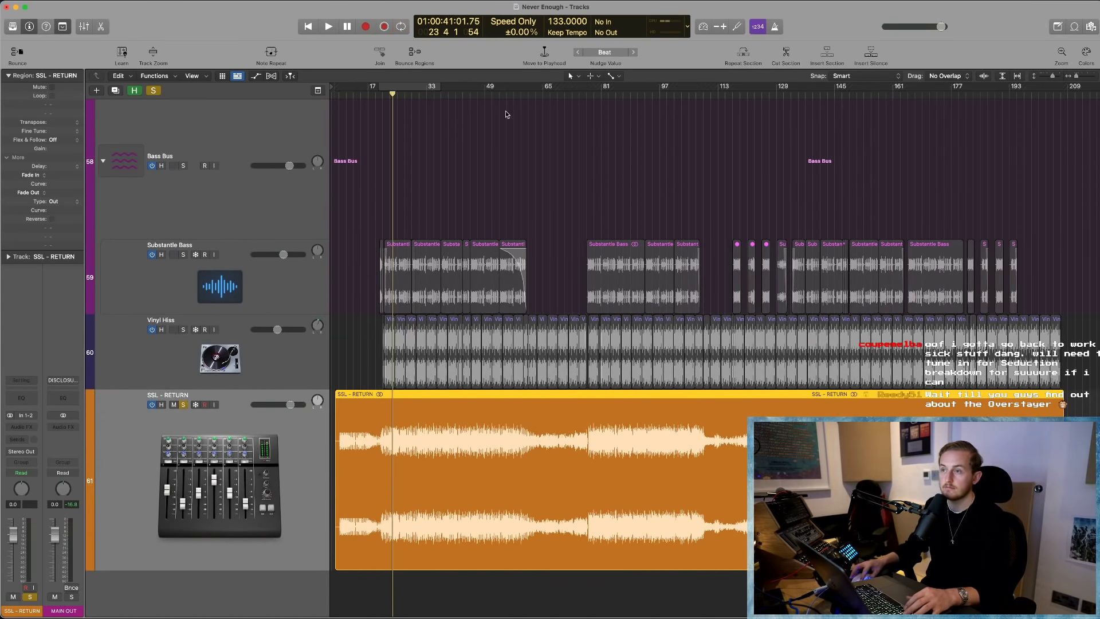
{"action": "left_click", "coordinate": [774, 101]}
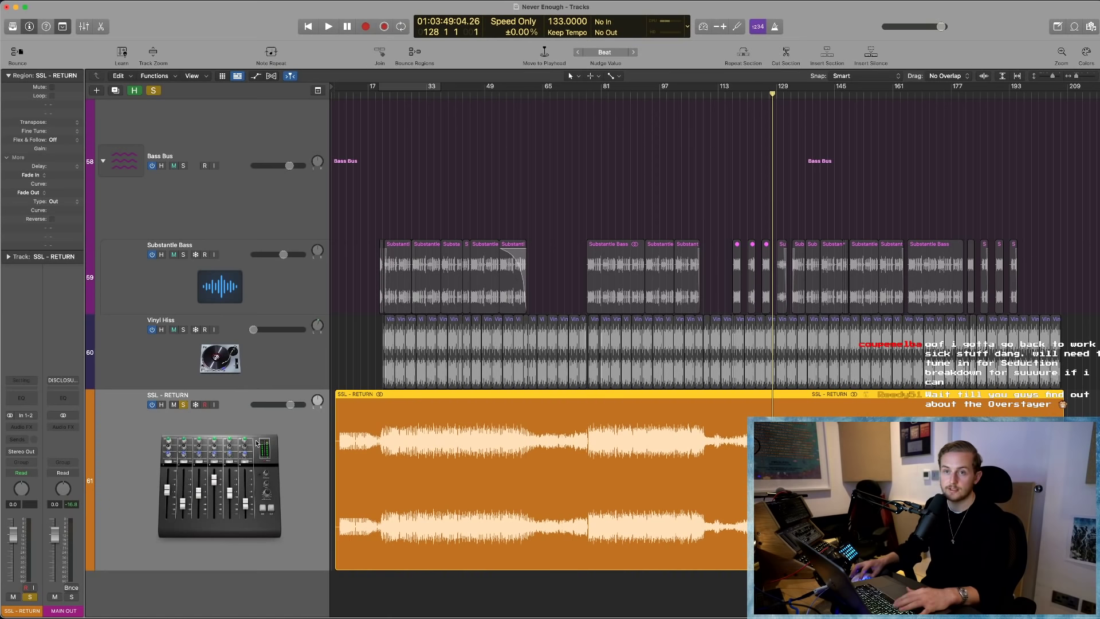
{"action": "key", "text": "space"}
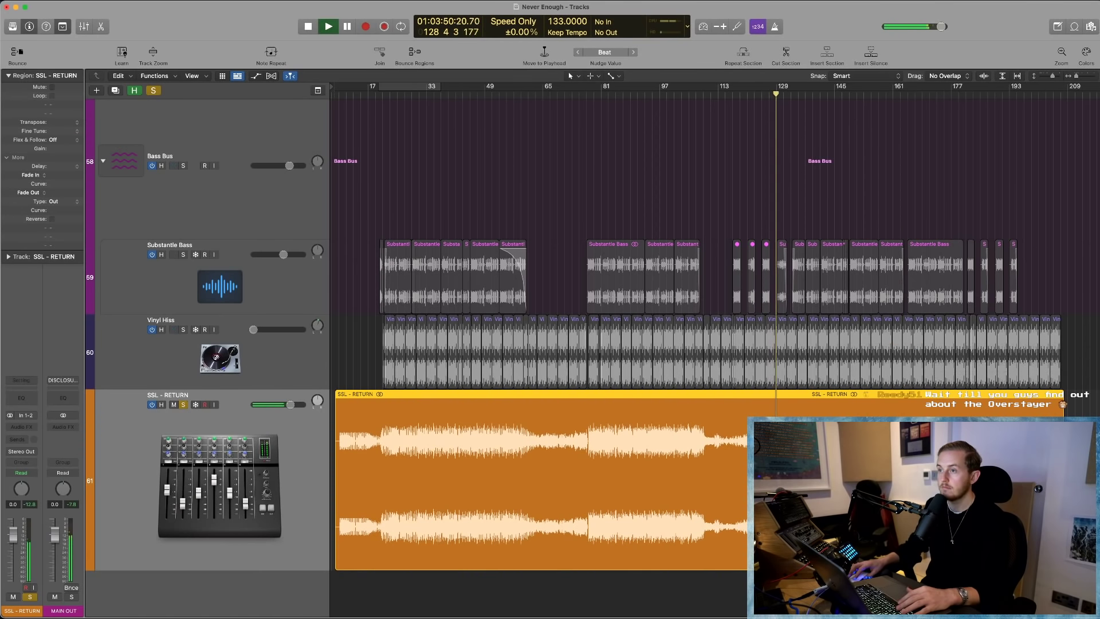
{"action": "key", "text": "super+Right"}
{"action": "key", "text": "super+Right"}
{"action": "key", "text": "super+Right"}
{"action": "key", "text": "super+Right"}
{"action": "key", "text": "super+Right"}
{"action": "key", "text": "super+Right"}
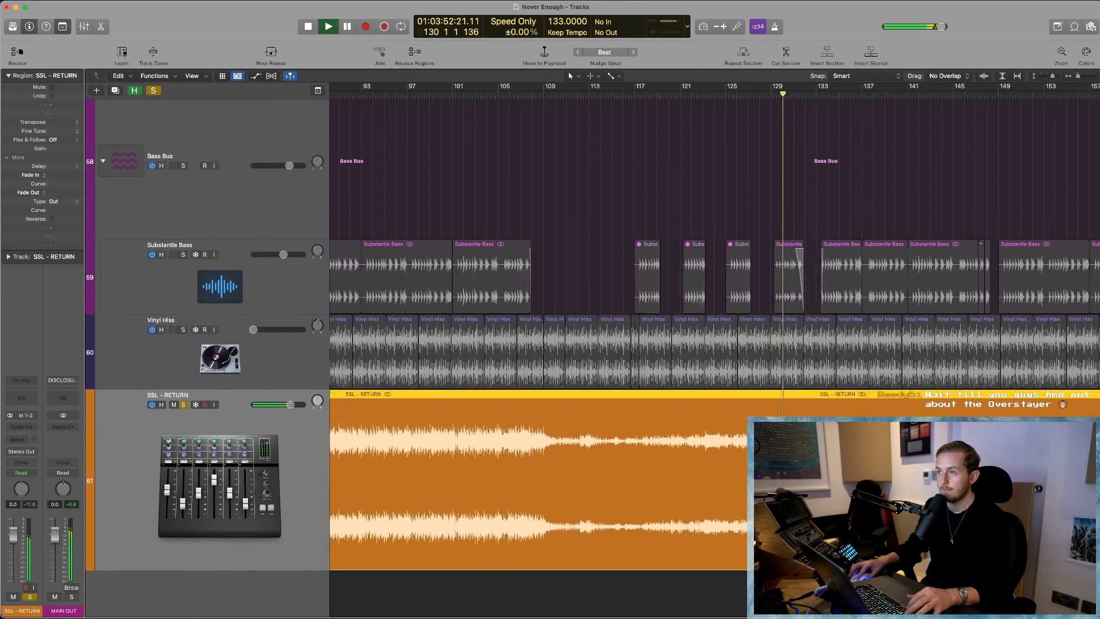
{"action": "scroll", "coordinate": [714, 344], "scroll_direction": "right", "scroll_amount": 3}
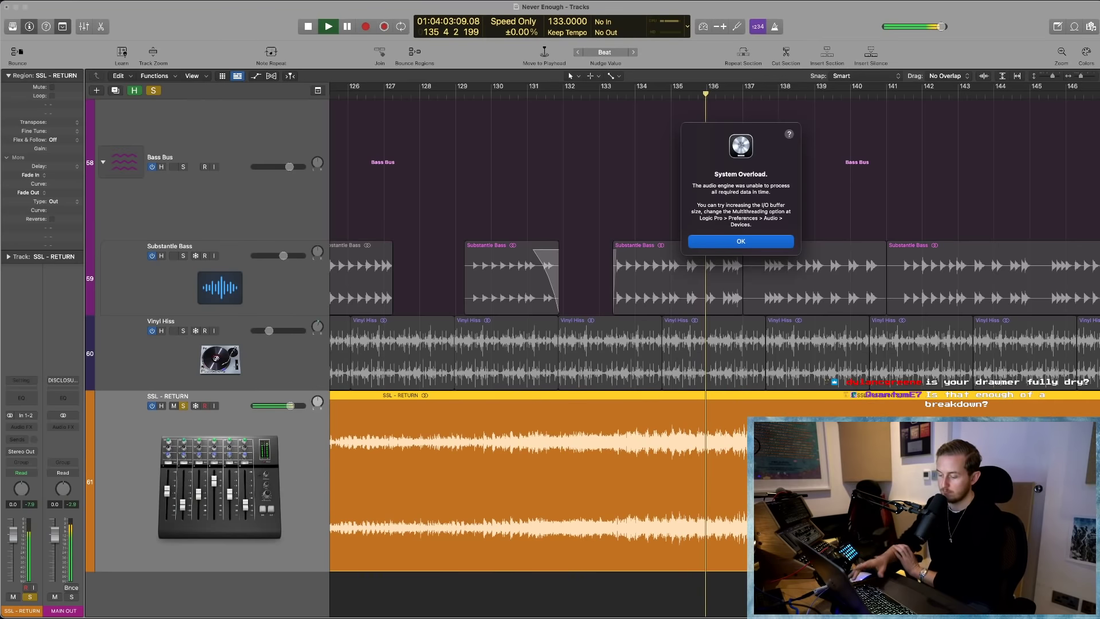
{"action": "key", "text": "Return"}
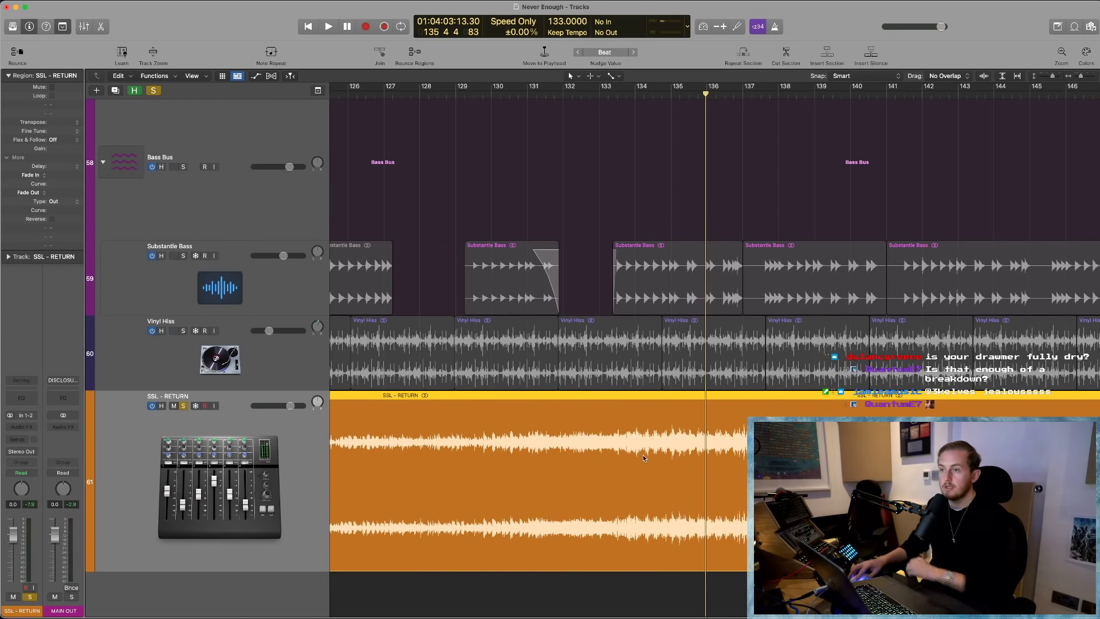
- Unsolo and mute the SSL - RETURN track, and play the full mix from bar 132 with the master volume at +3.6 dB
{"action": "key", "text": "super+Left"}
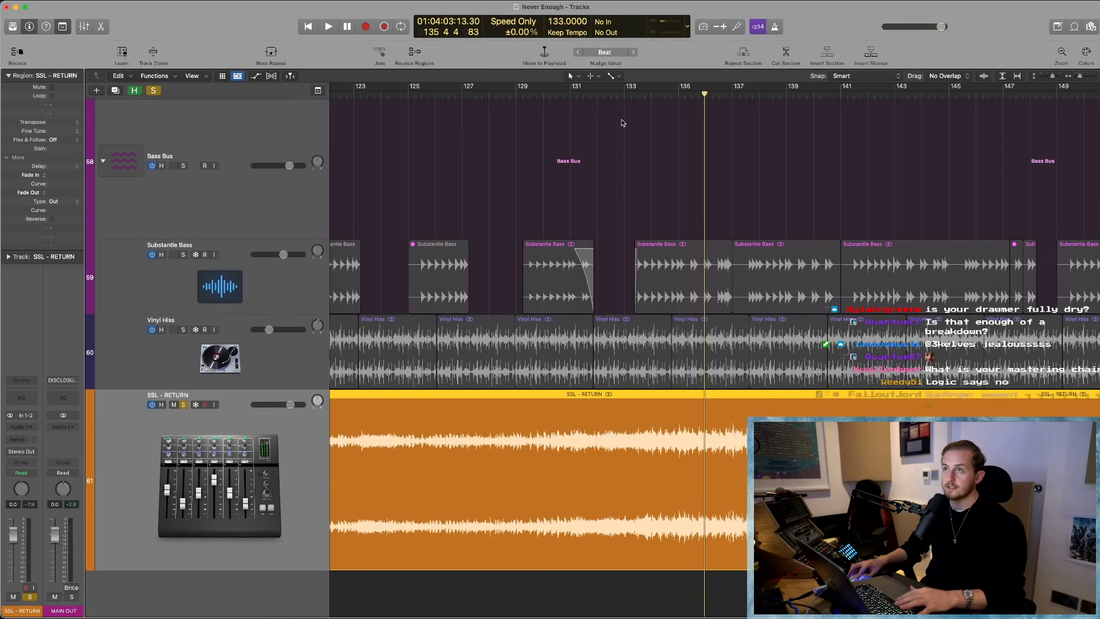
{"action": "left_click", "coordinate": [612, 94]}
{"action": "left_click", "coordinate": [183, 404]}
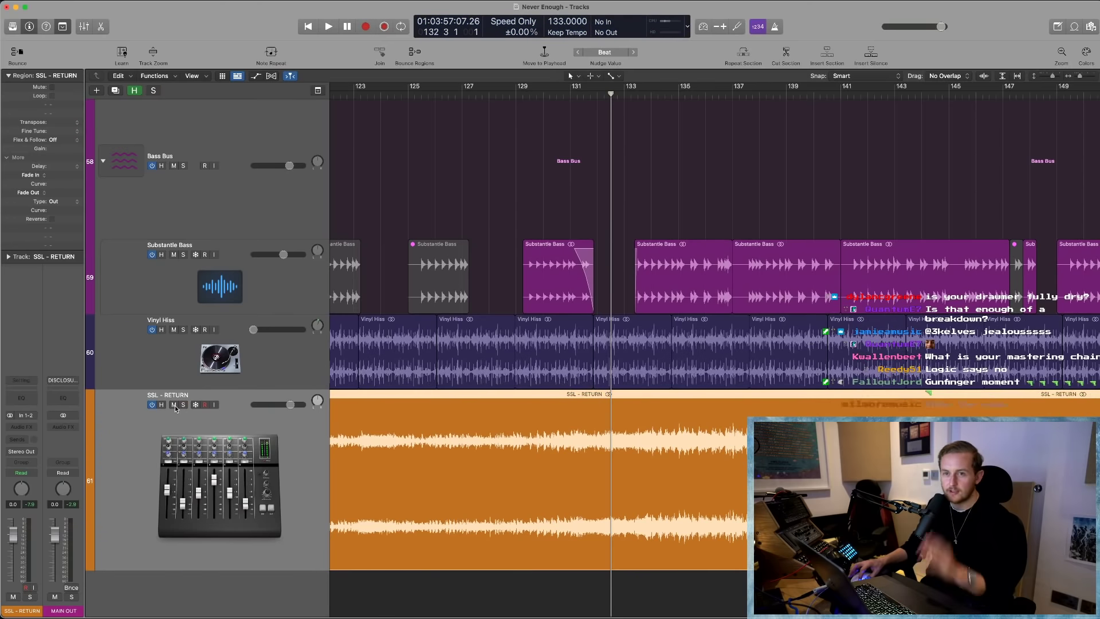
{"action": "left_click", "coordinate": [173, 404]}
{"action": "key", "text": "space"}
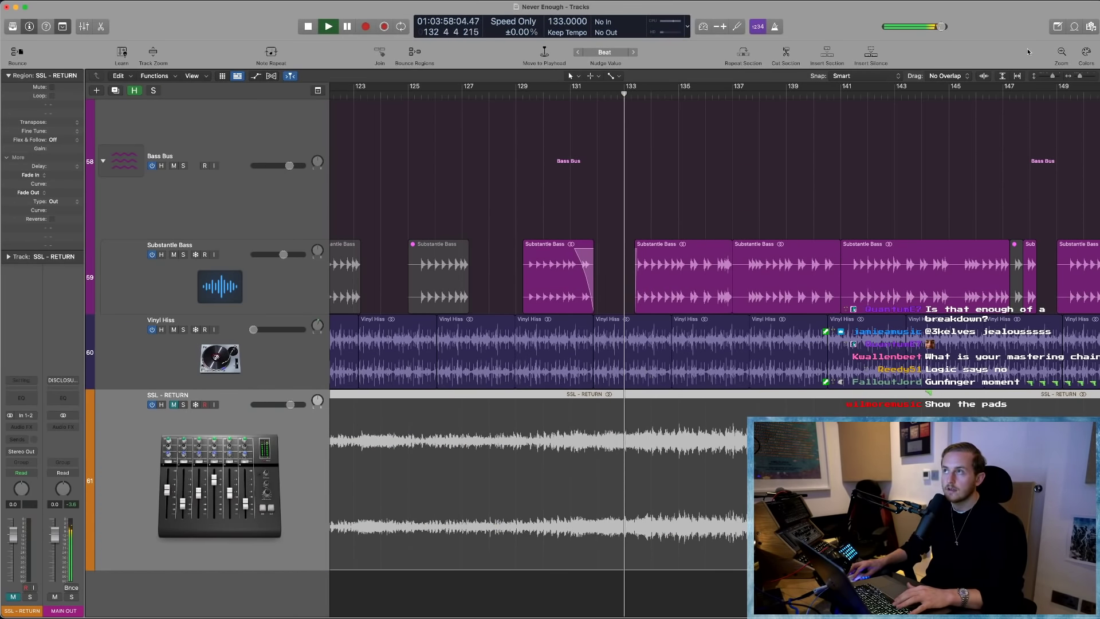
{"action": "mouse_move", "coordinate": [928, 31]}
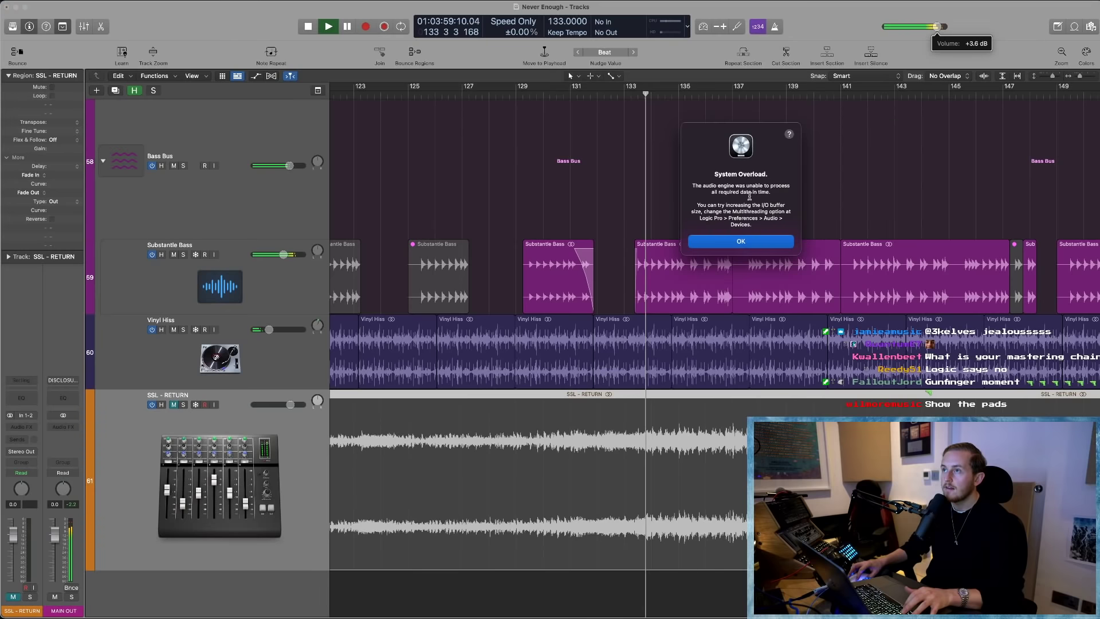
{"action": "left_click", "coordinate": [738, 241]}
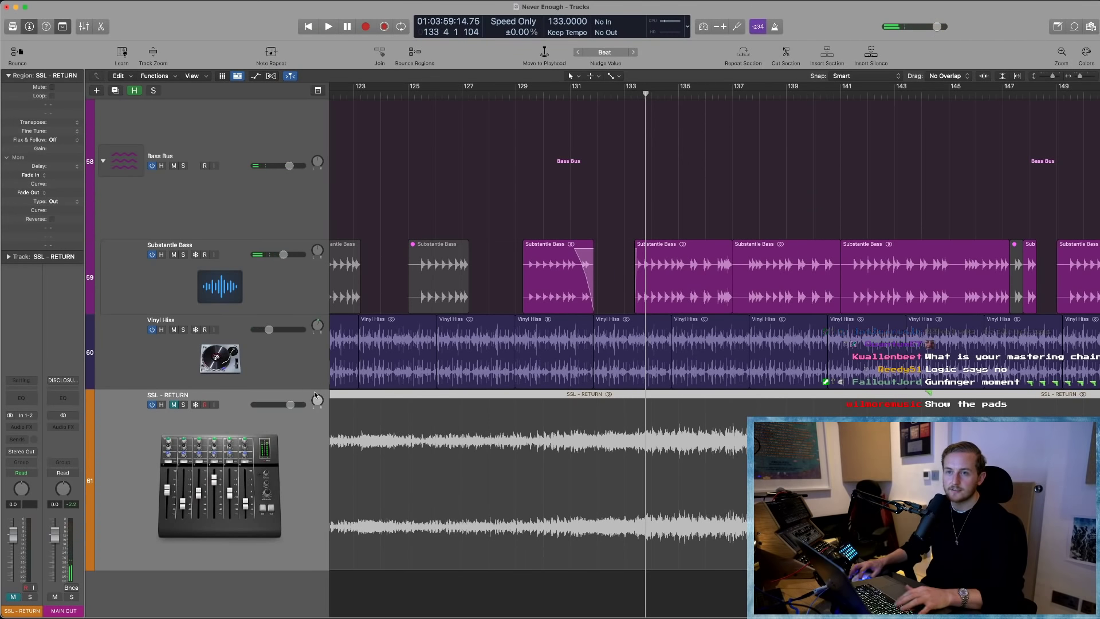
- Raise the SSL - RETURN track's volume to 5.0 dB while comparing it soloed against the full mix around bar 170
{"action": "mouse_move", "coordinate": [280, 404]}
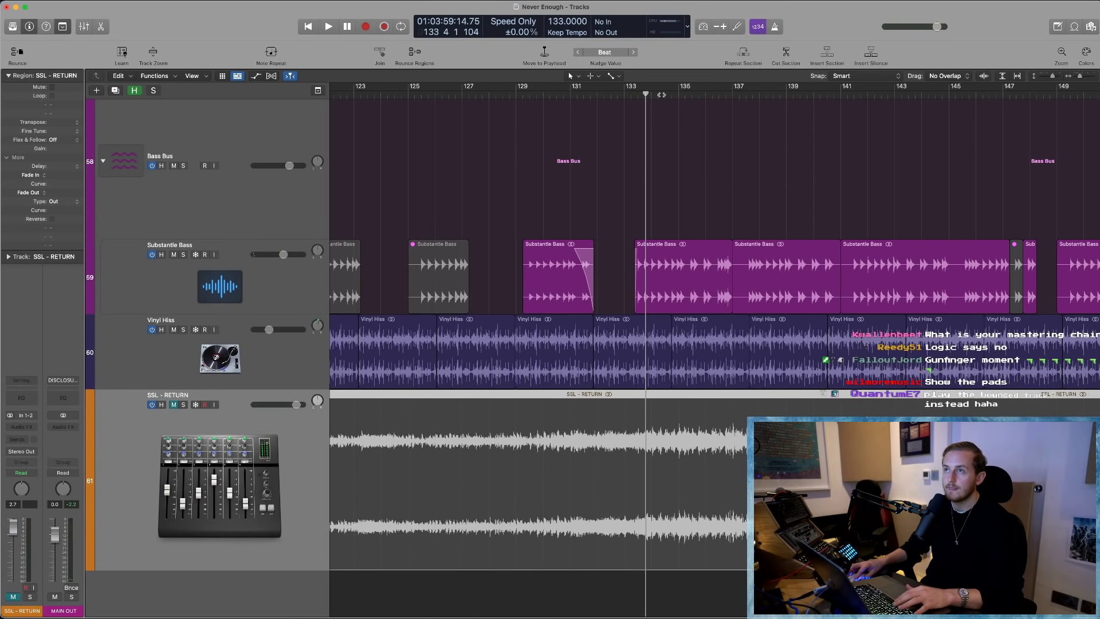
{"action": "left_click", "coordinate": [898, 110], "text": "ctrl+alt"}
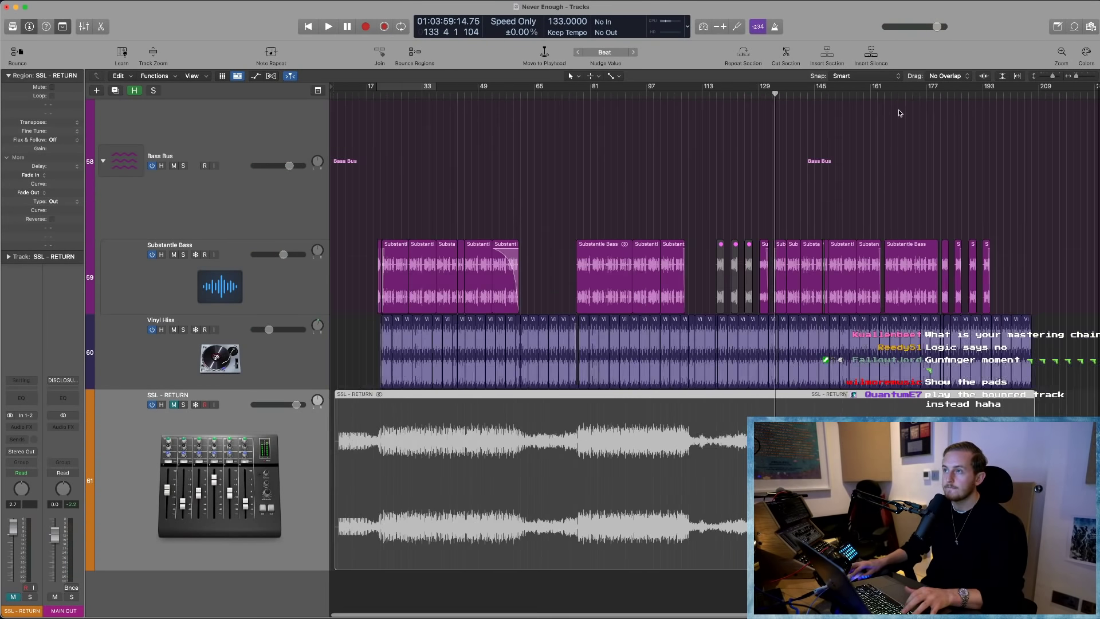
{"action": "left_click", "coordinate": [901, 103]}
{"action": "key", "text": "space"}
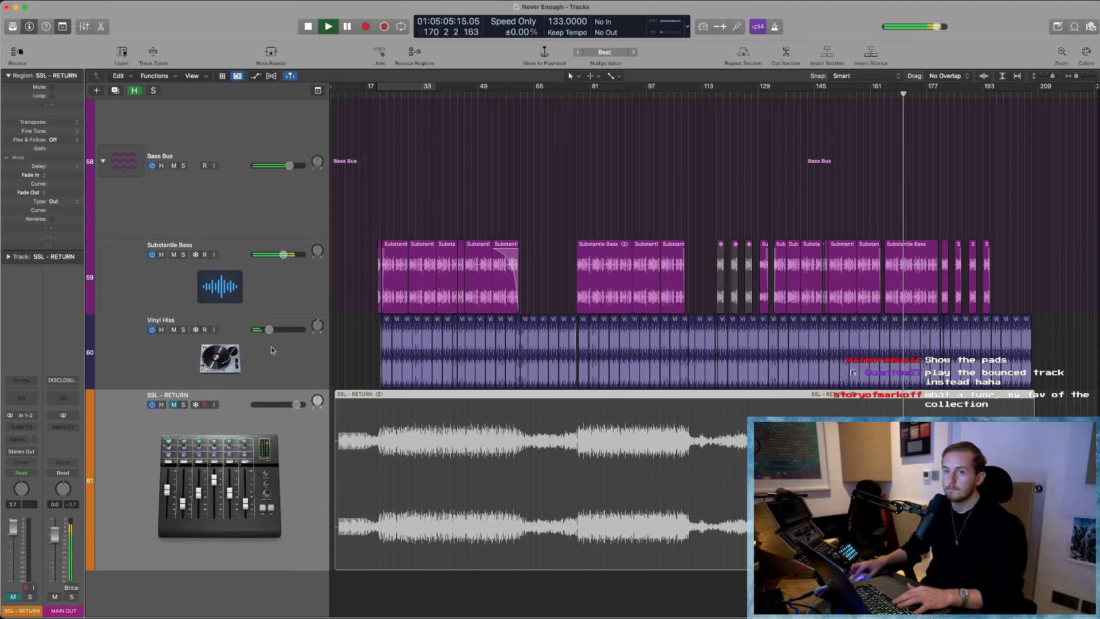
{"action": "left_click", "coordinate": [183, 405]}
{"action": "left_click_drag", "start_coordinate": [296, 404], "coordinate": [301, 405]}
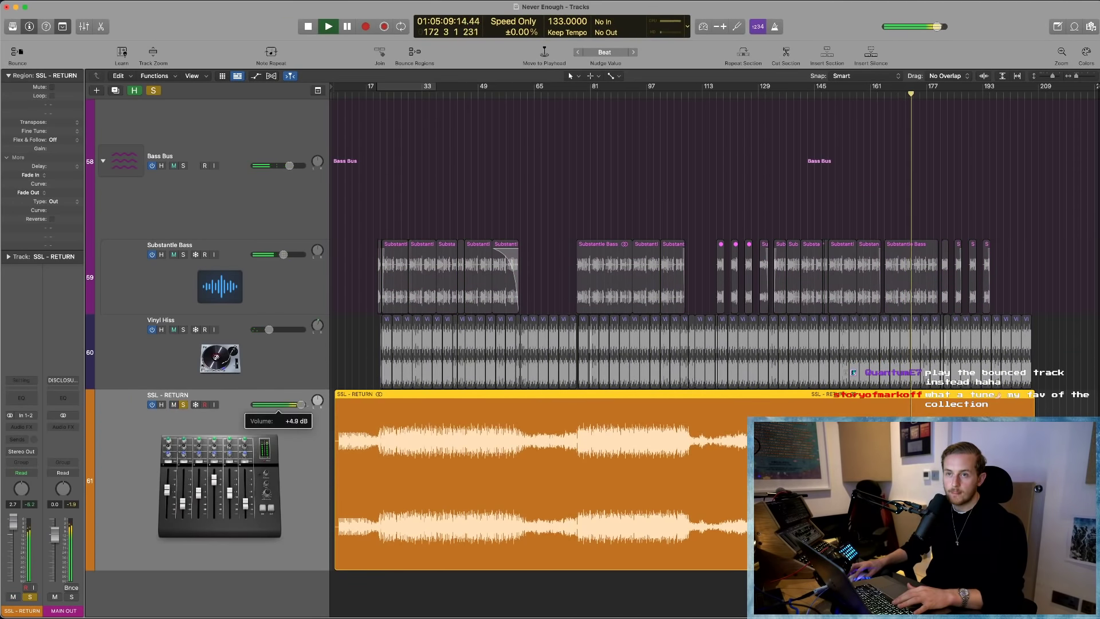
{"action": "key", "text": "Return"}
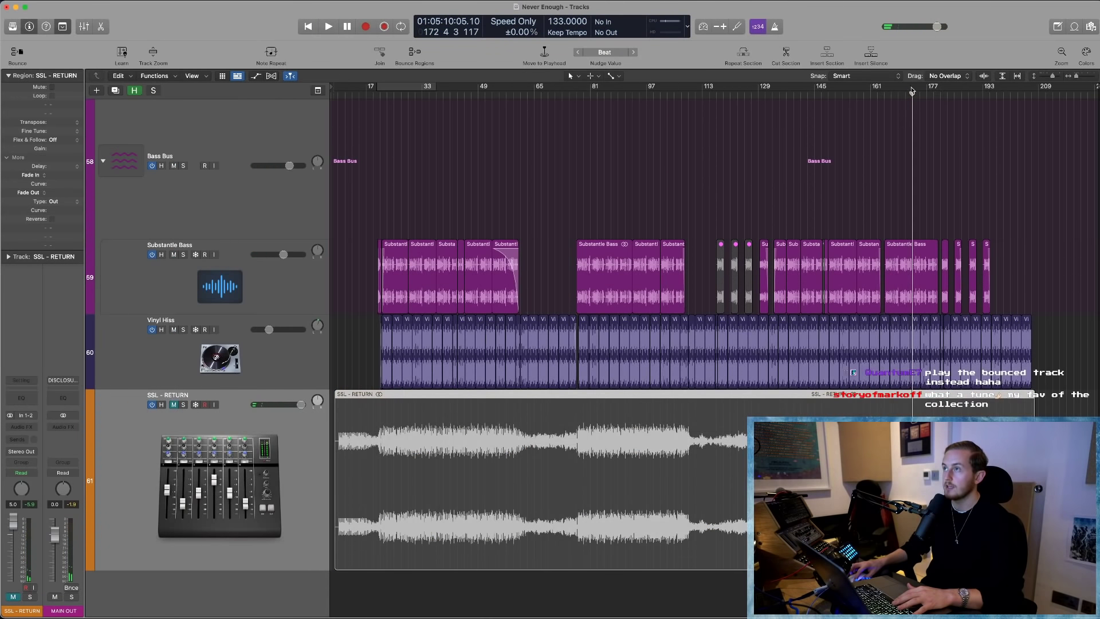
- Set a cycle range from about bar 170 to 177, turn on low latency mode, and audition the full mix
{"action": "left_click_drag", "start_coordinate": [912, 91], "coordinate": [925, 86]}
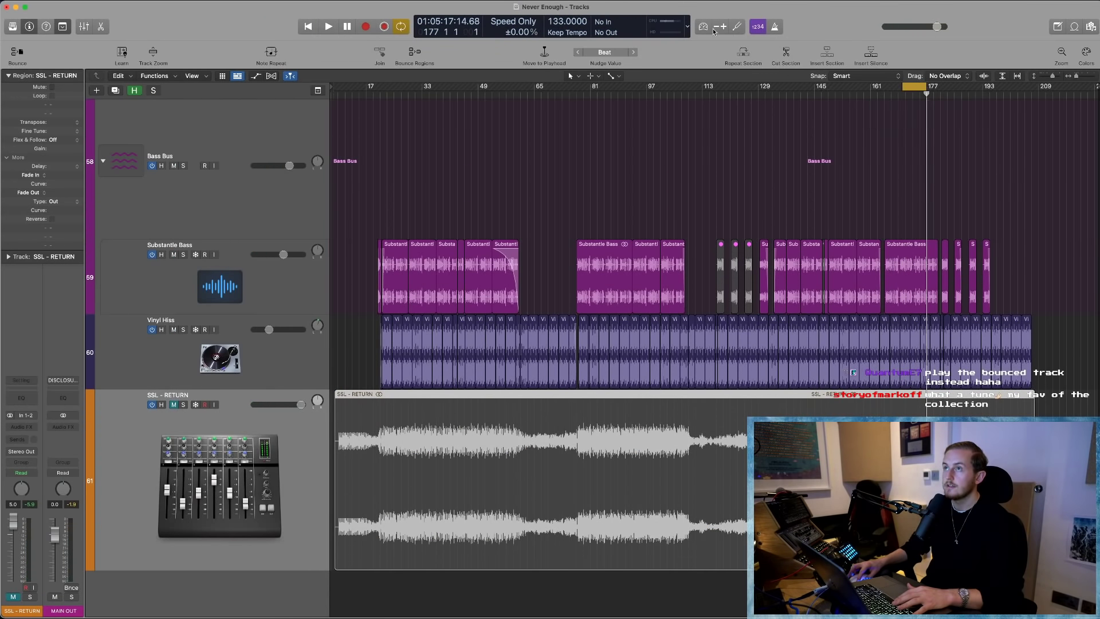
{"action": "key", "text": "space"}
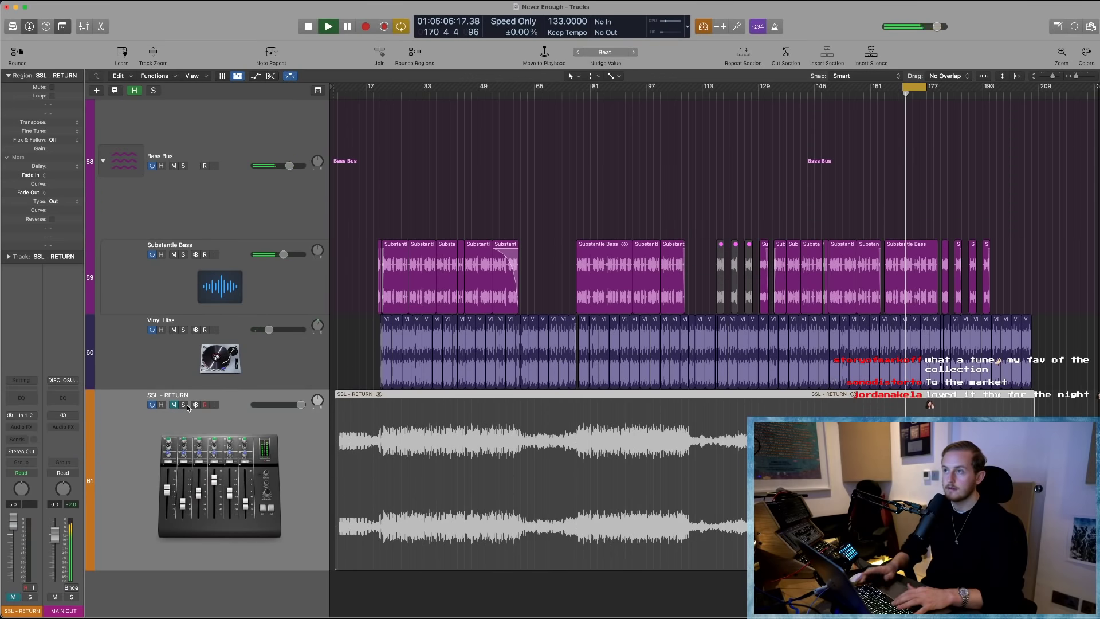
{"action": "key", "text": "space"}
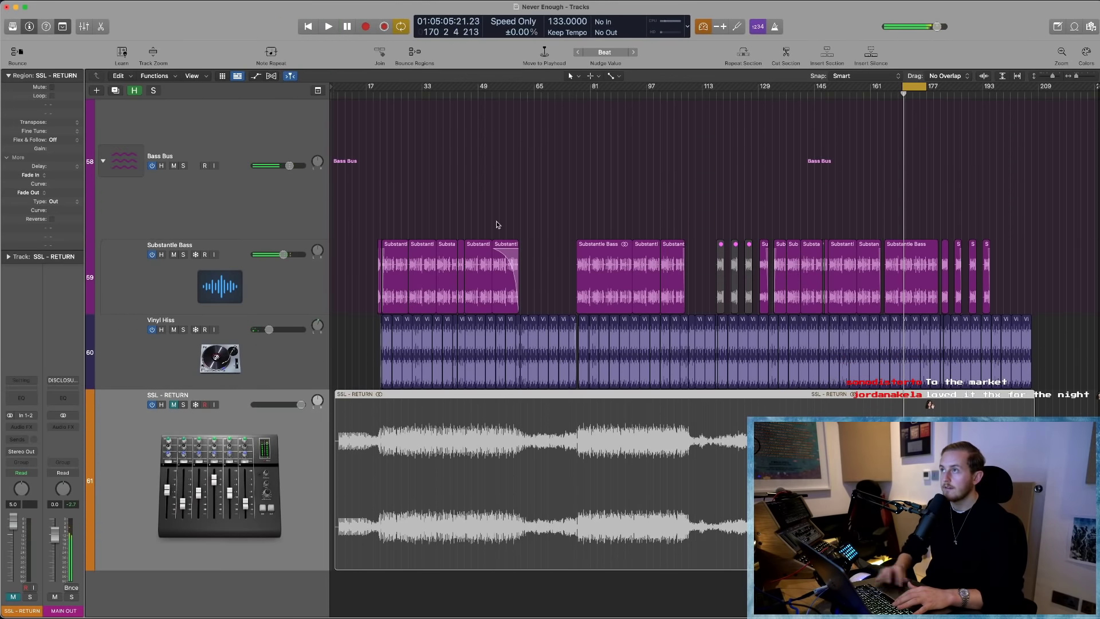
- Move the cycle range to start at about bar 182 and play the full mix there
{"action": "left_click_drag", "start_coordinate": [907, 87], "coordinate": [948, 92]}
{"action": "key", "text": "space"}
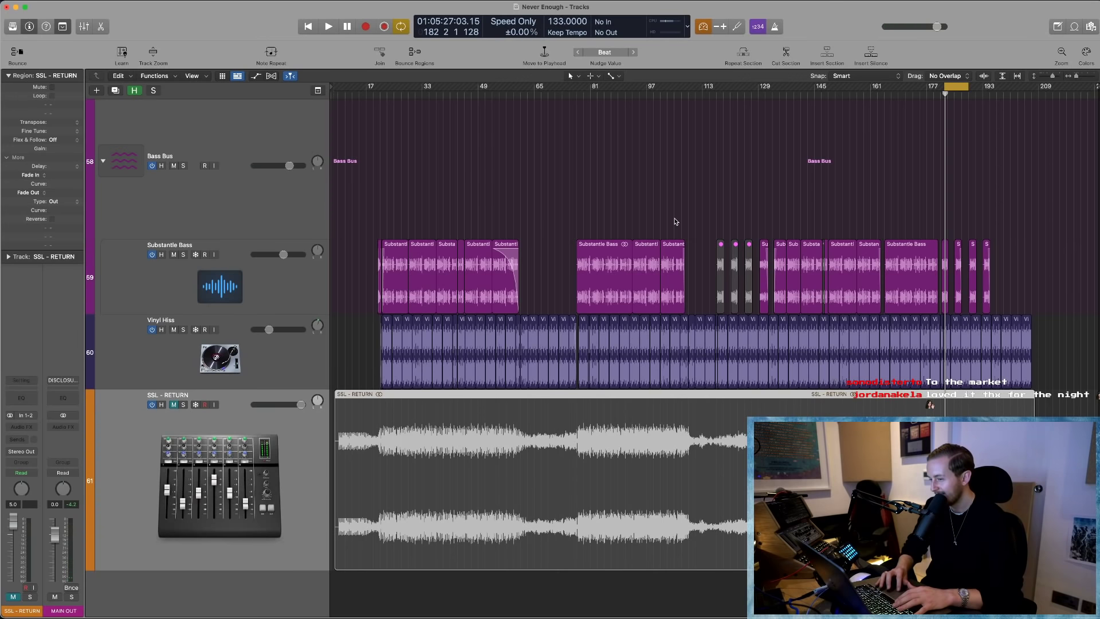
{"action": "key", "text": "space"}
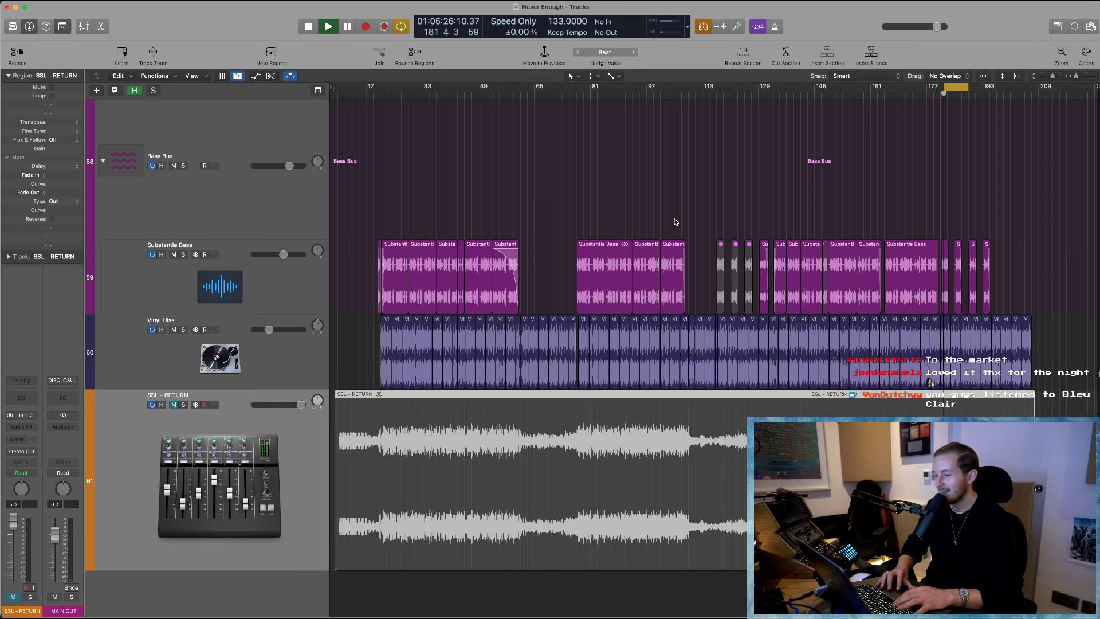
- Compare the full mix with the soloed SSL - RETURN track from bar 182, and lower the return's volume to 2.7 dB
{"action": "key", "text": "Return"}
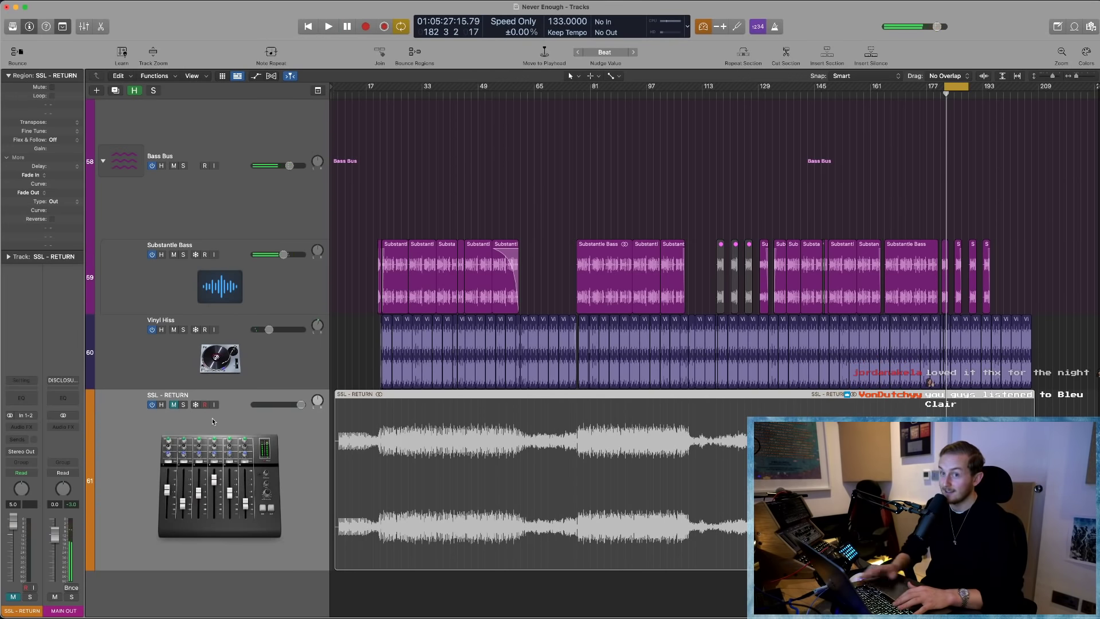
{"action": "left_click", "coordinate": [183, 405]}
{"action": "key", "text": "space"}
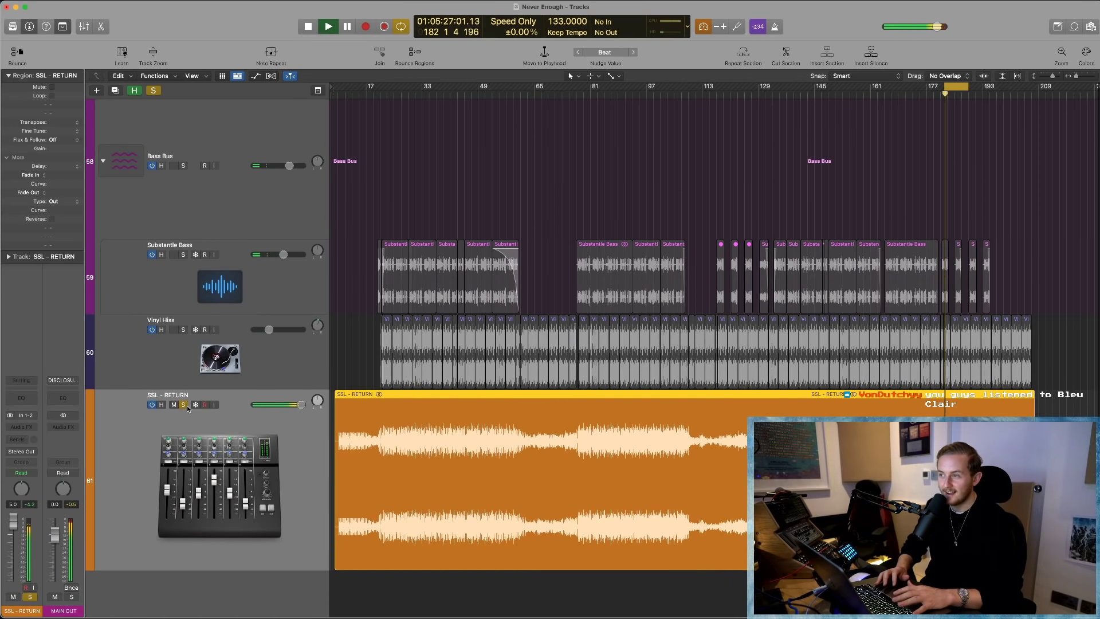
{"action": "key", "text": "space"}
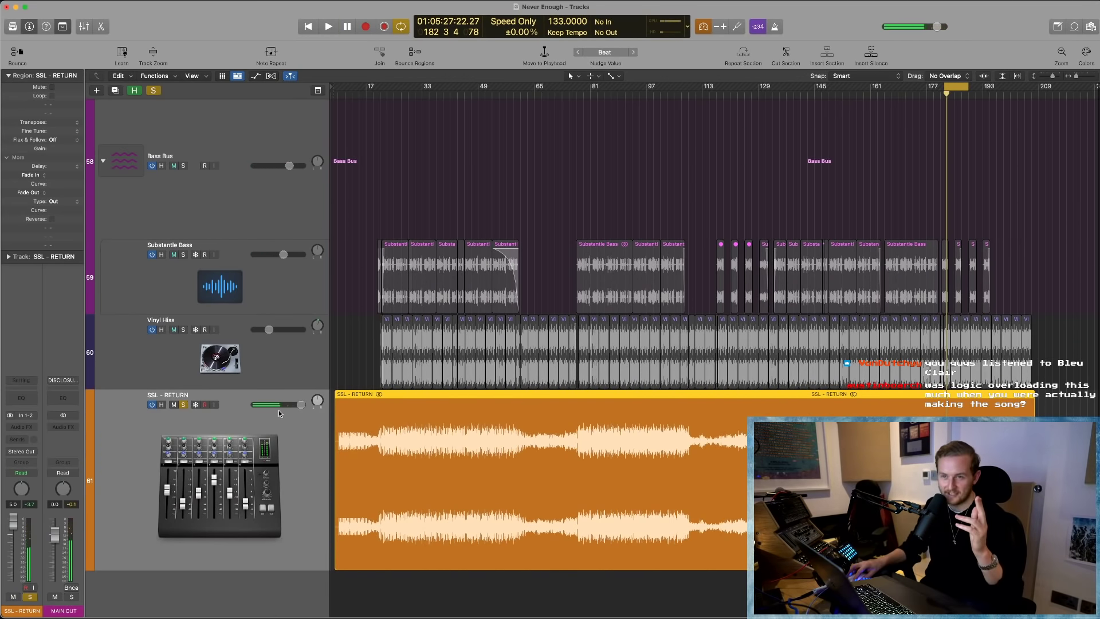
{"action": "left_click_drag", "start_coordinate": [300, 405], "coordinate": [296, 404]}
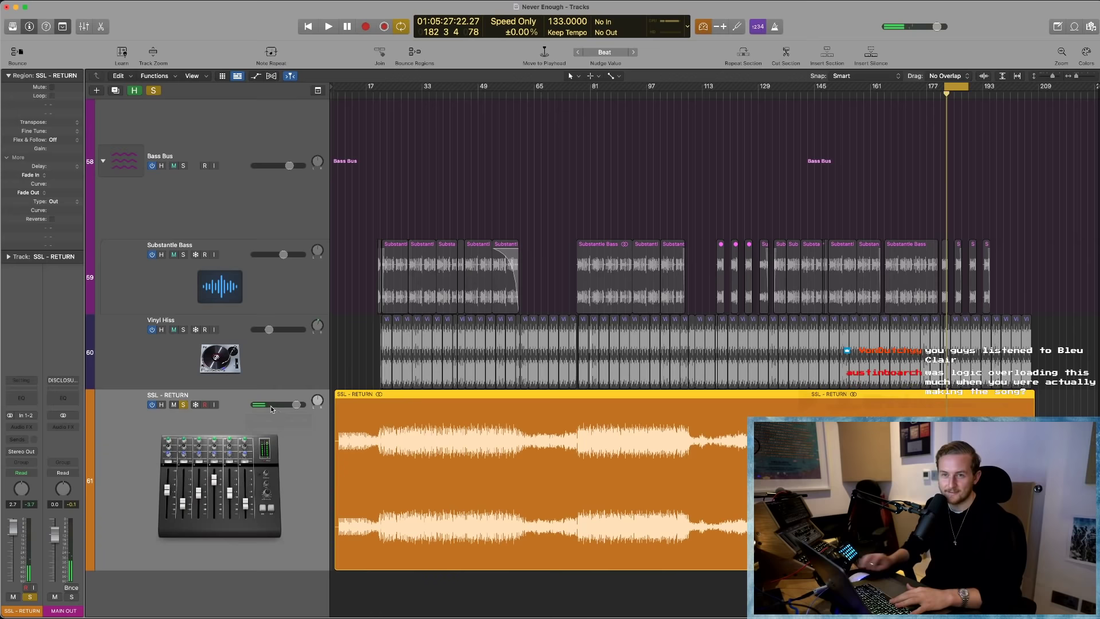
- Alternate playback from bar 182 between the full mix and the soloed SSL - RETURN track, ending on the full mix
{"action": "left_click", "coordinate": [183, 405]}
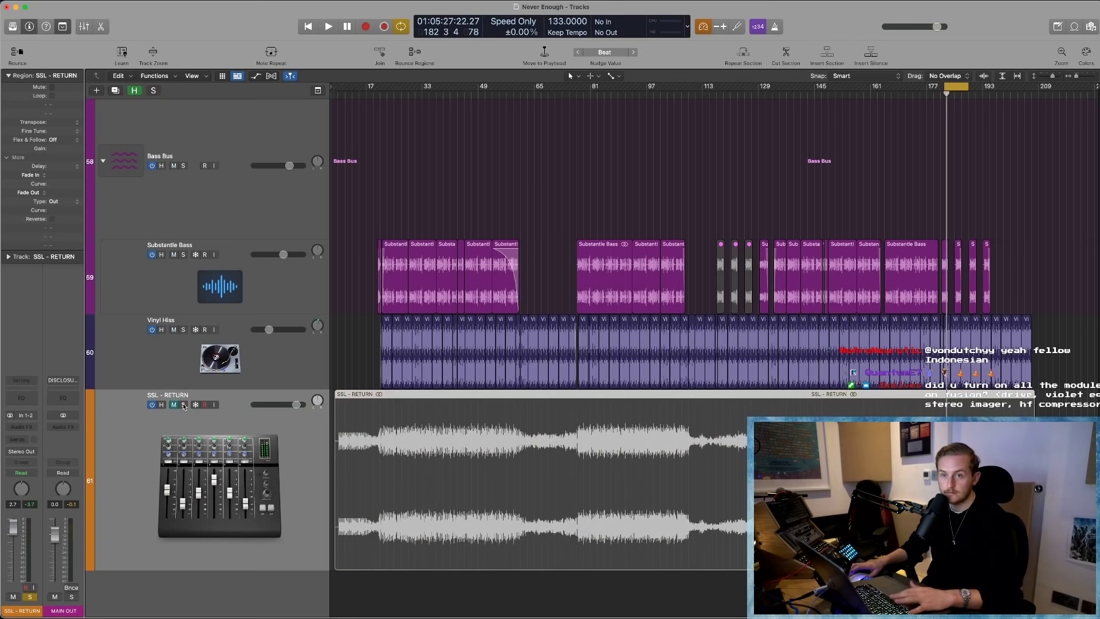
{"action": "key", "text": "space"}
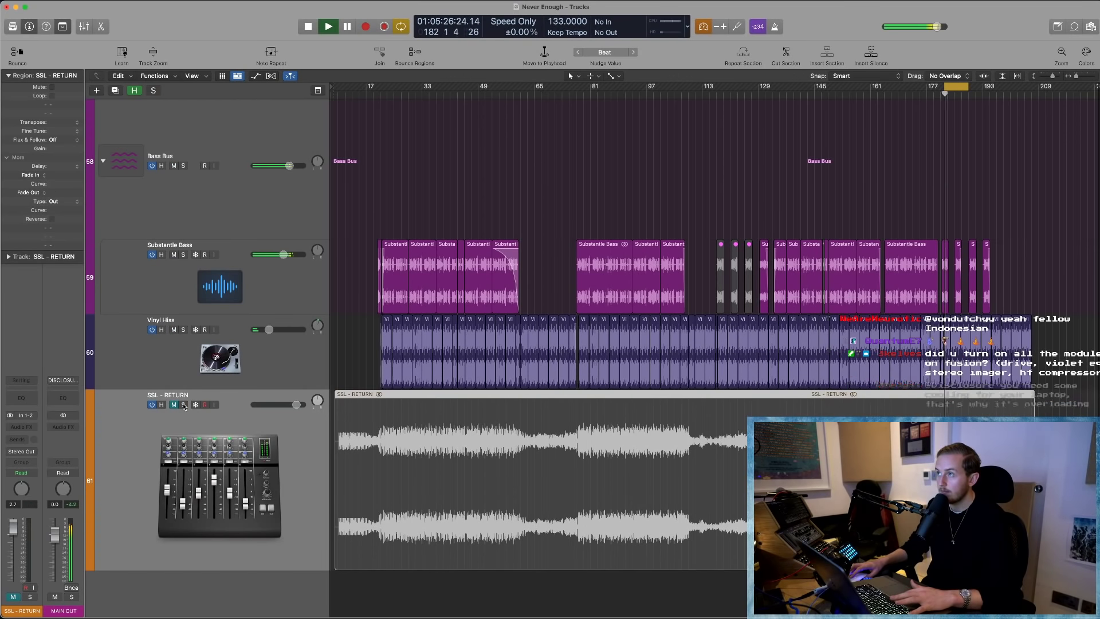
{"action": "key", "text": "Return"}
{"action": "left_click", "coordinate": [184, 405]}
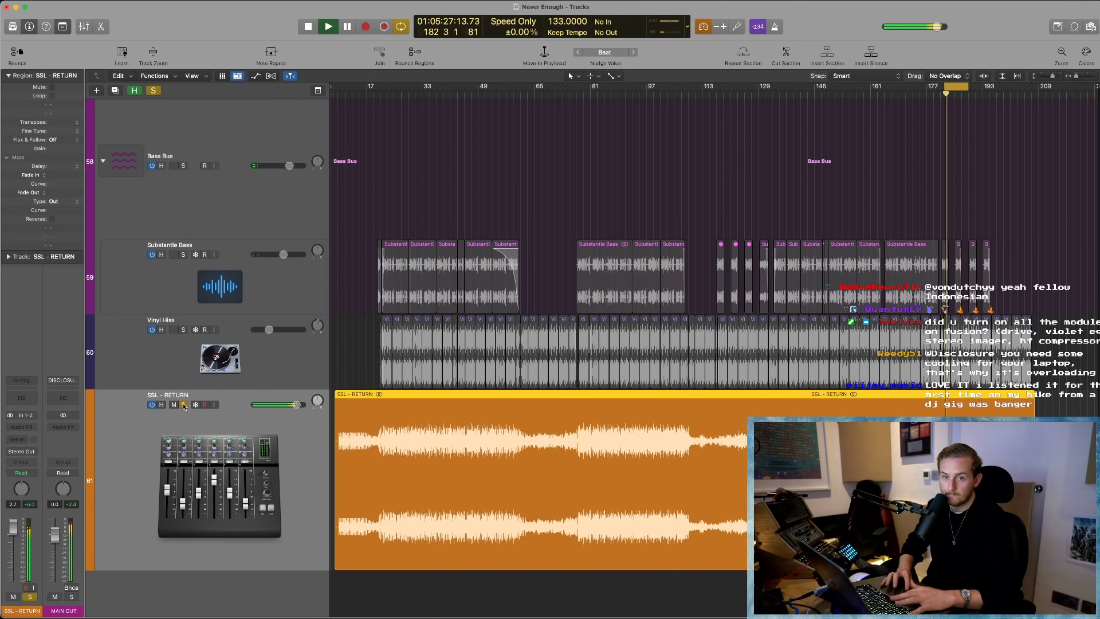
{"action": "left_click", "coordinate": [184, 405]}
{"action": "key", "text": "ctrl+m"}
{"action": "key", "text": "space"}
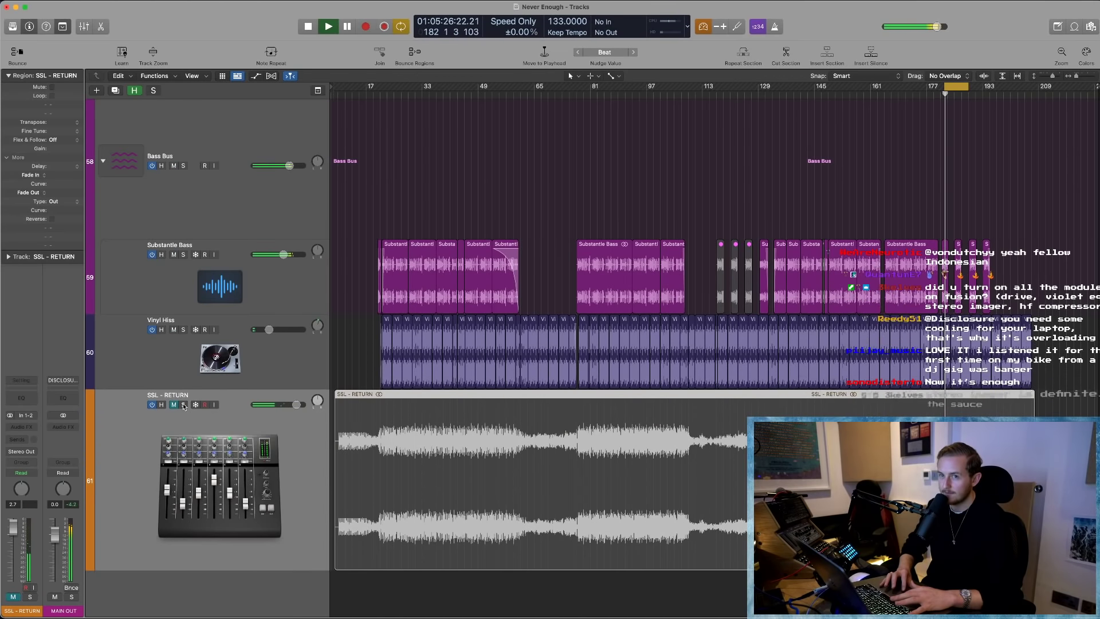
- Replay the full mix from bar 182, and audition the SSL - RETURN track soloed over the same passage
{"action": "key", "text": "Return"}
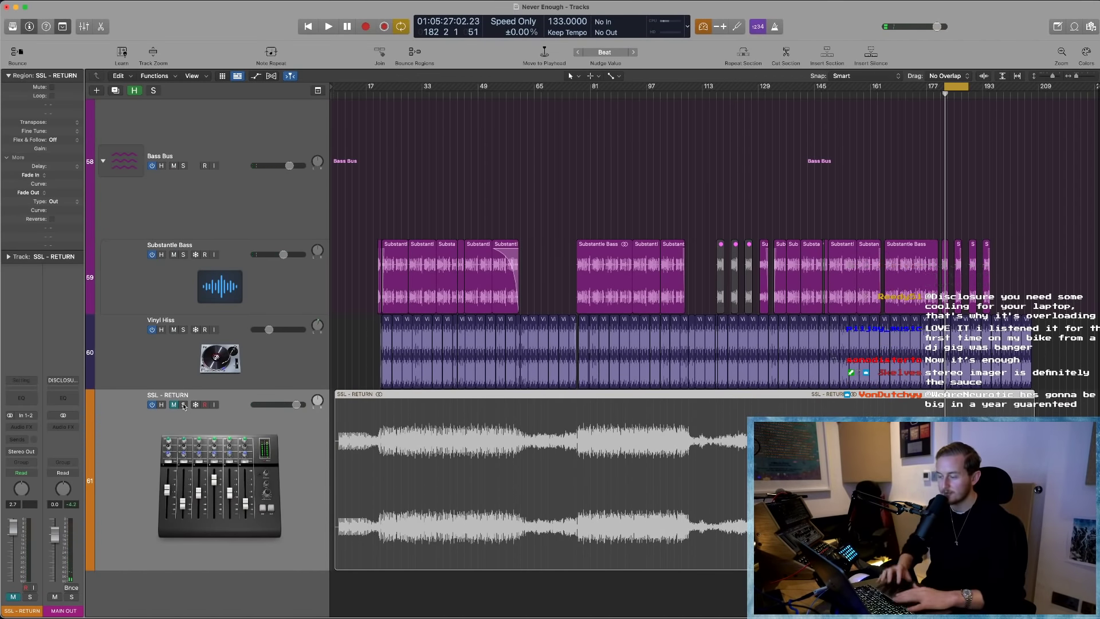
{"action": "key", "text": "space"}
{"action": "key", "text": "space"}
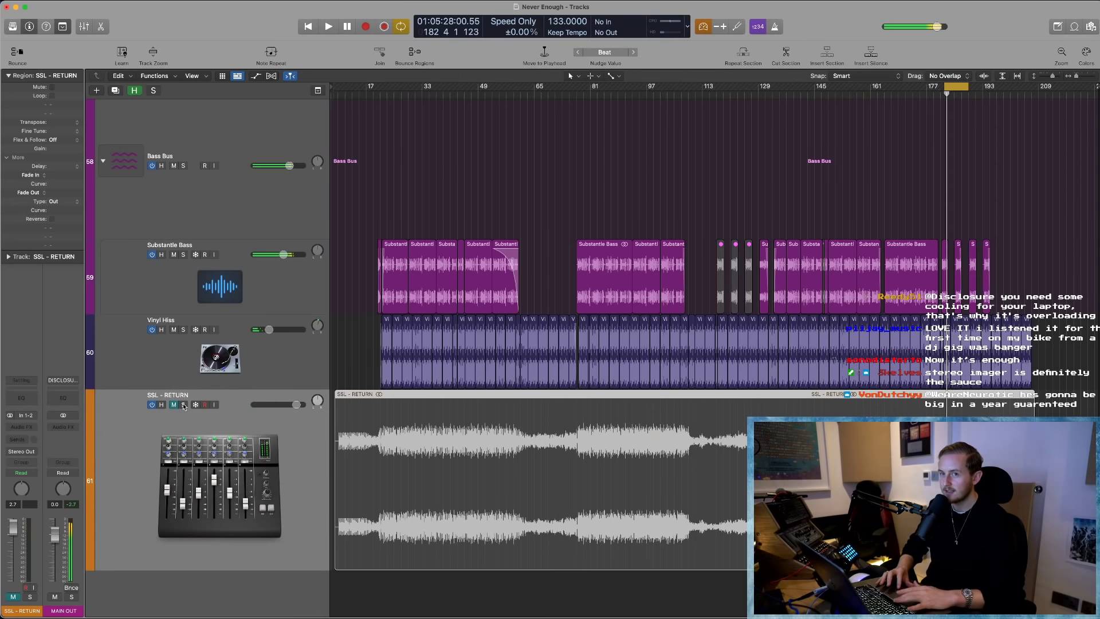
{"action": "left_click", "coordinate": [184, 405]}
{"action": "key", "text": "space"}
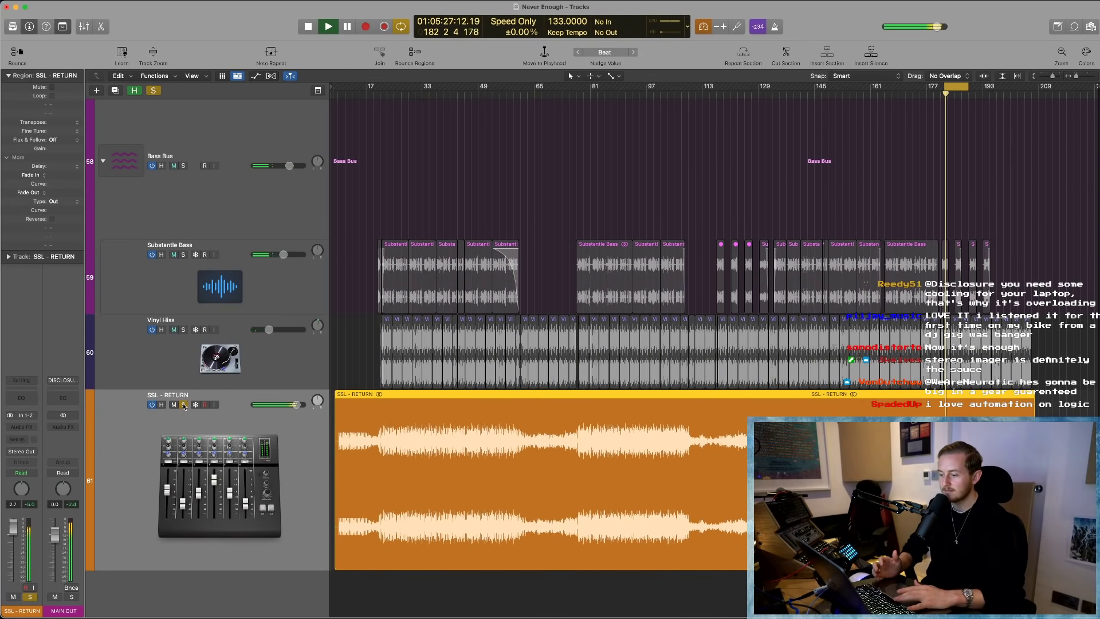
{"action": "key", "text": "space"}
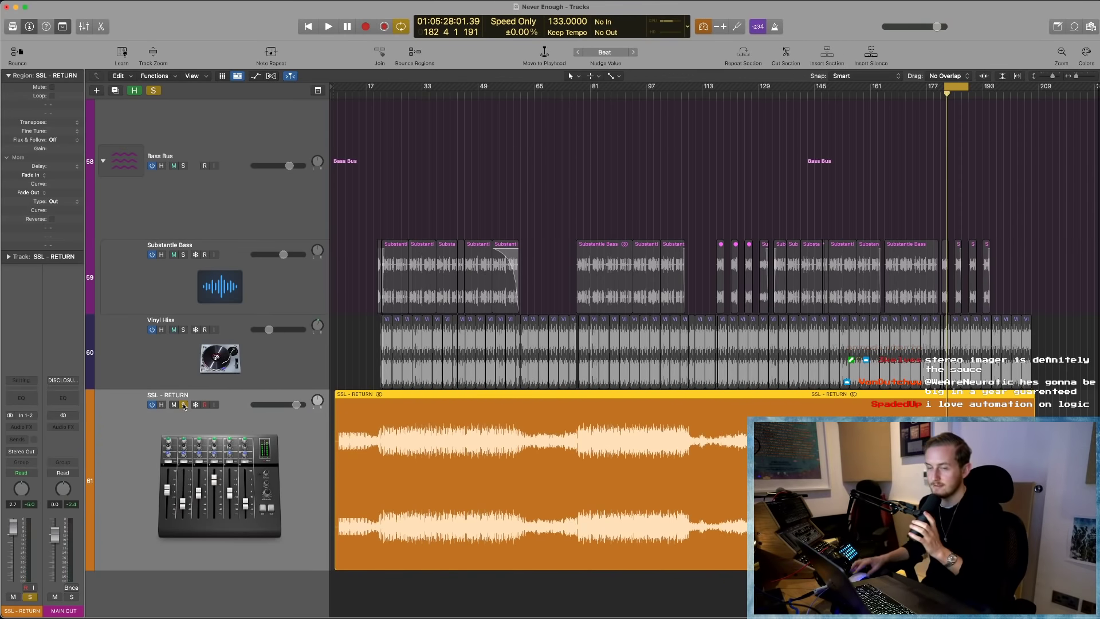
- Deselect the SSL - RETURN region, and unsolo and mute its track to bring back the full mix
{"action": "left_click", "coordinate": [559, 205]}
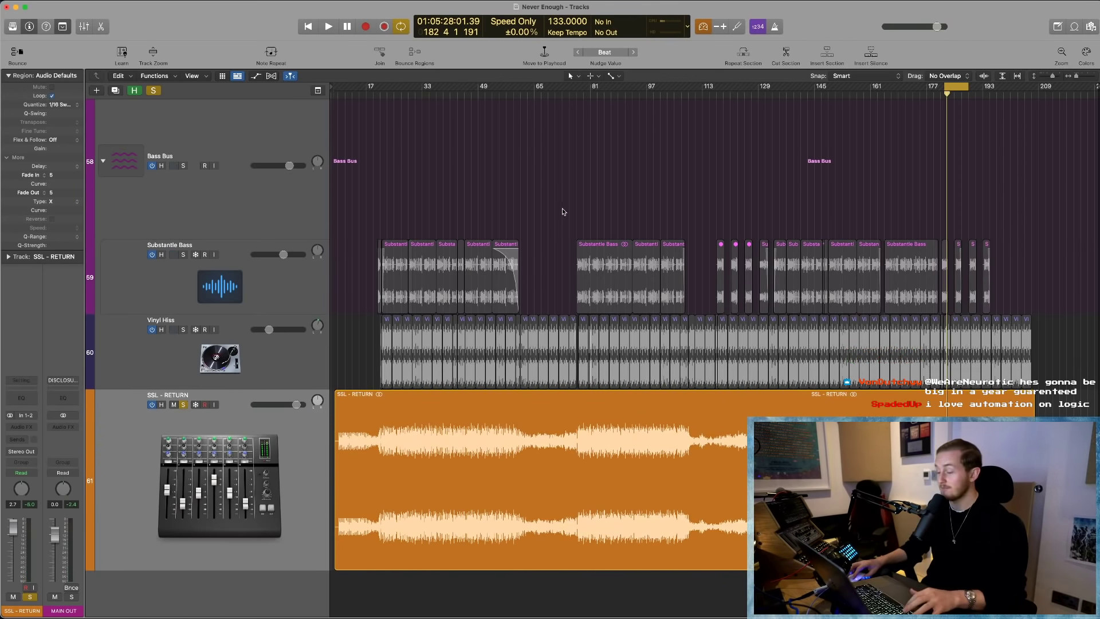
{"action": "scroll", "coordinate": [564, 212], "scroll_direction": "up", "scroll_amount": 5}
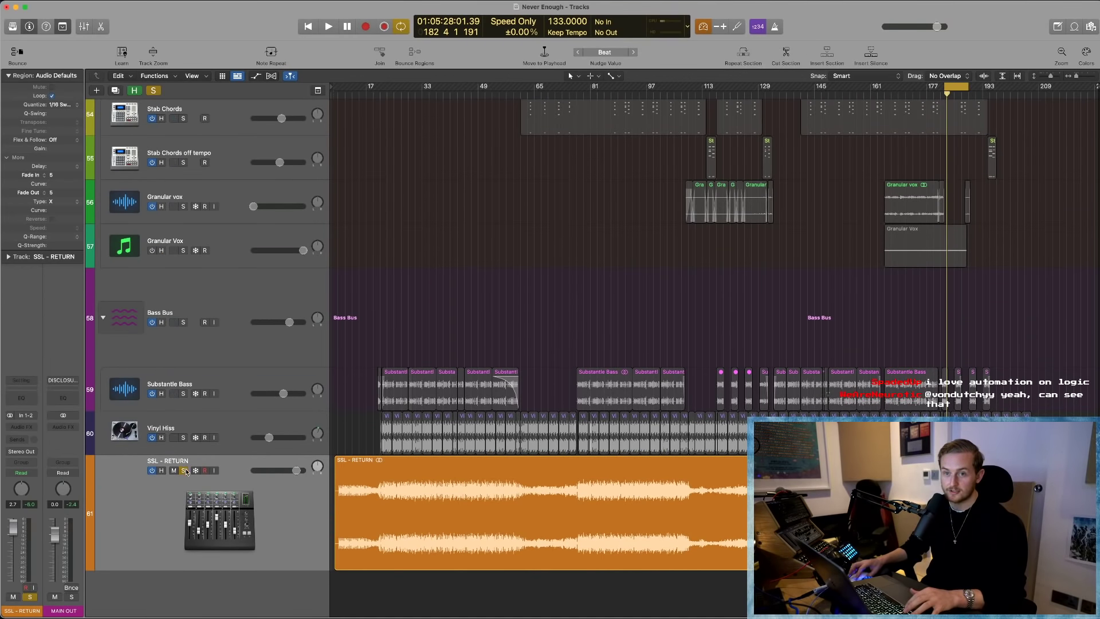
{"action": "left_click", "coordinate": [182, 470]}
{"action": "left_click", "coordinate": [174, 470]}
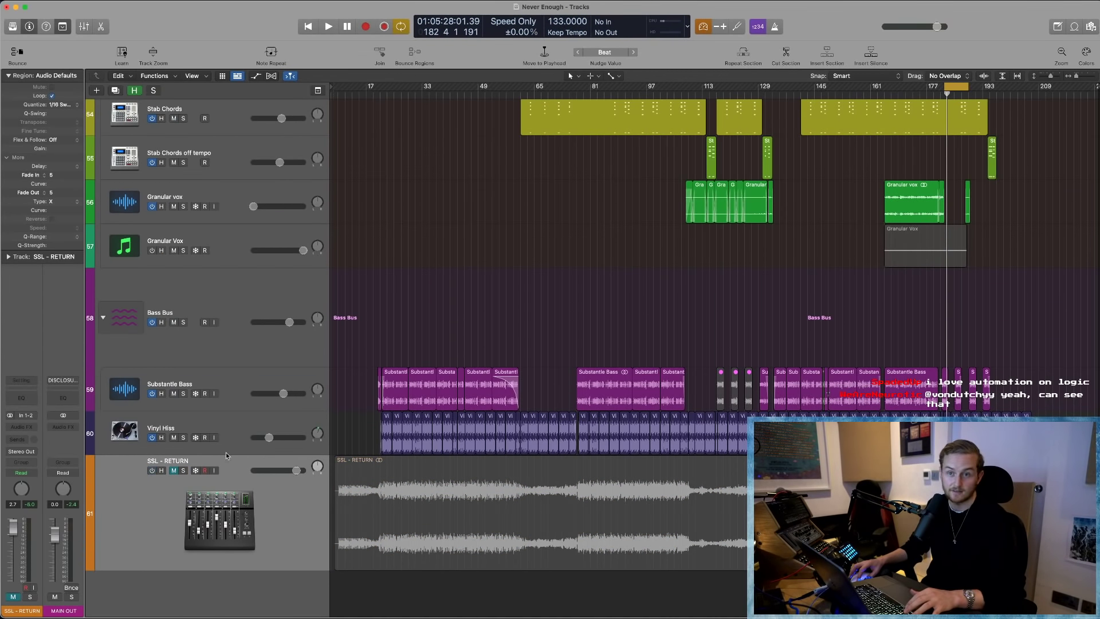